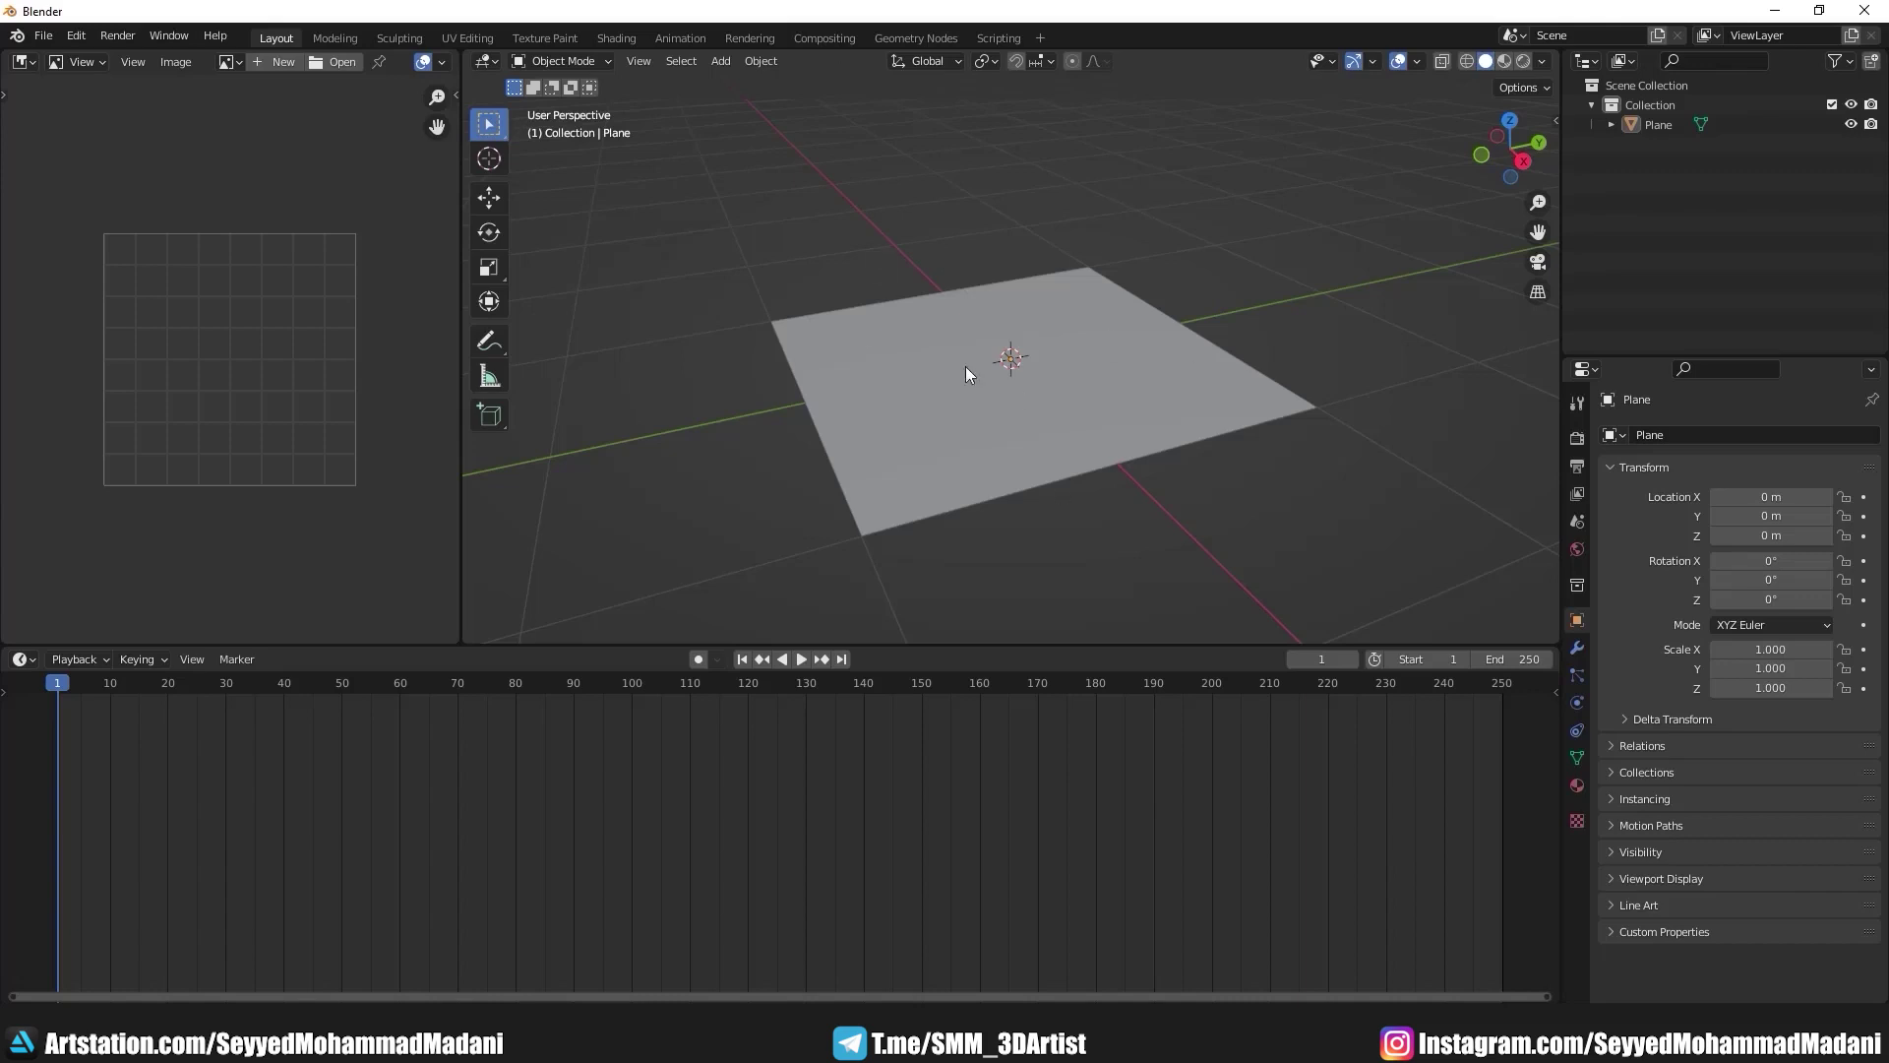
Step: Select the plane and turn the timeline into a Shader Editor with its sidebar hidden
{"action": "left_click", "coordinate": [968, 354]}
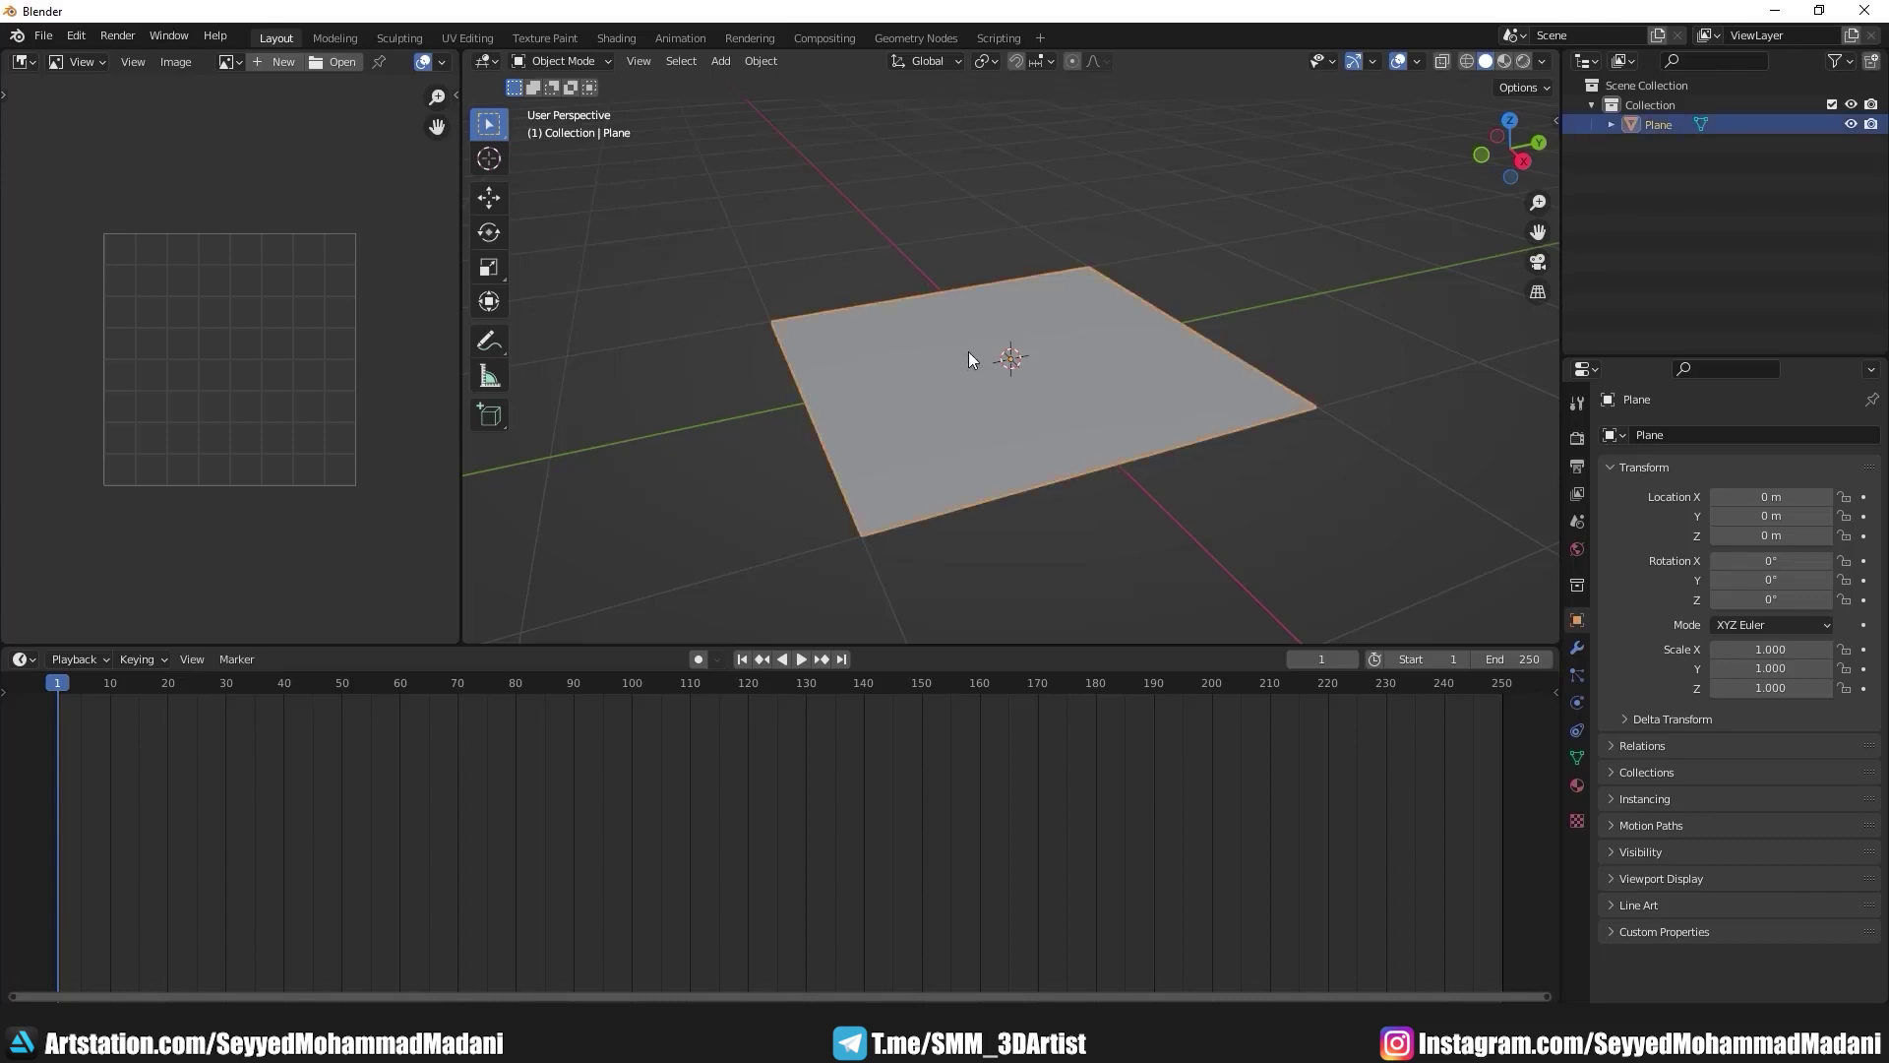
{"action": "left_click", "coordinate": [24, 658]}
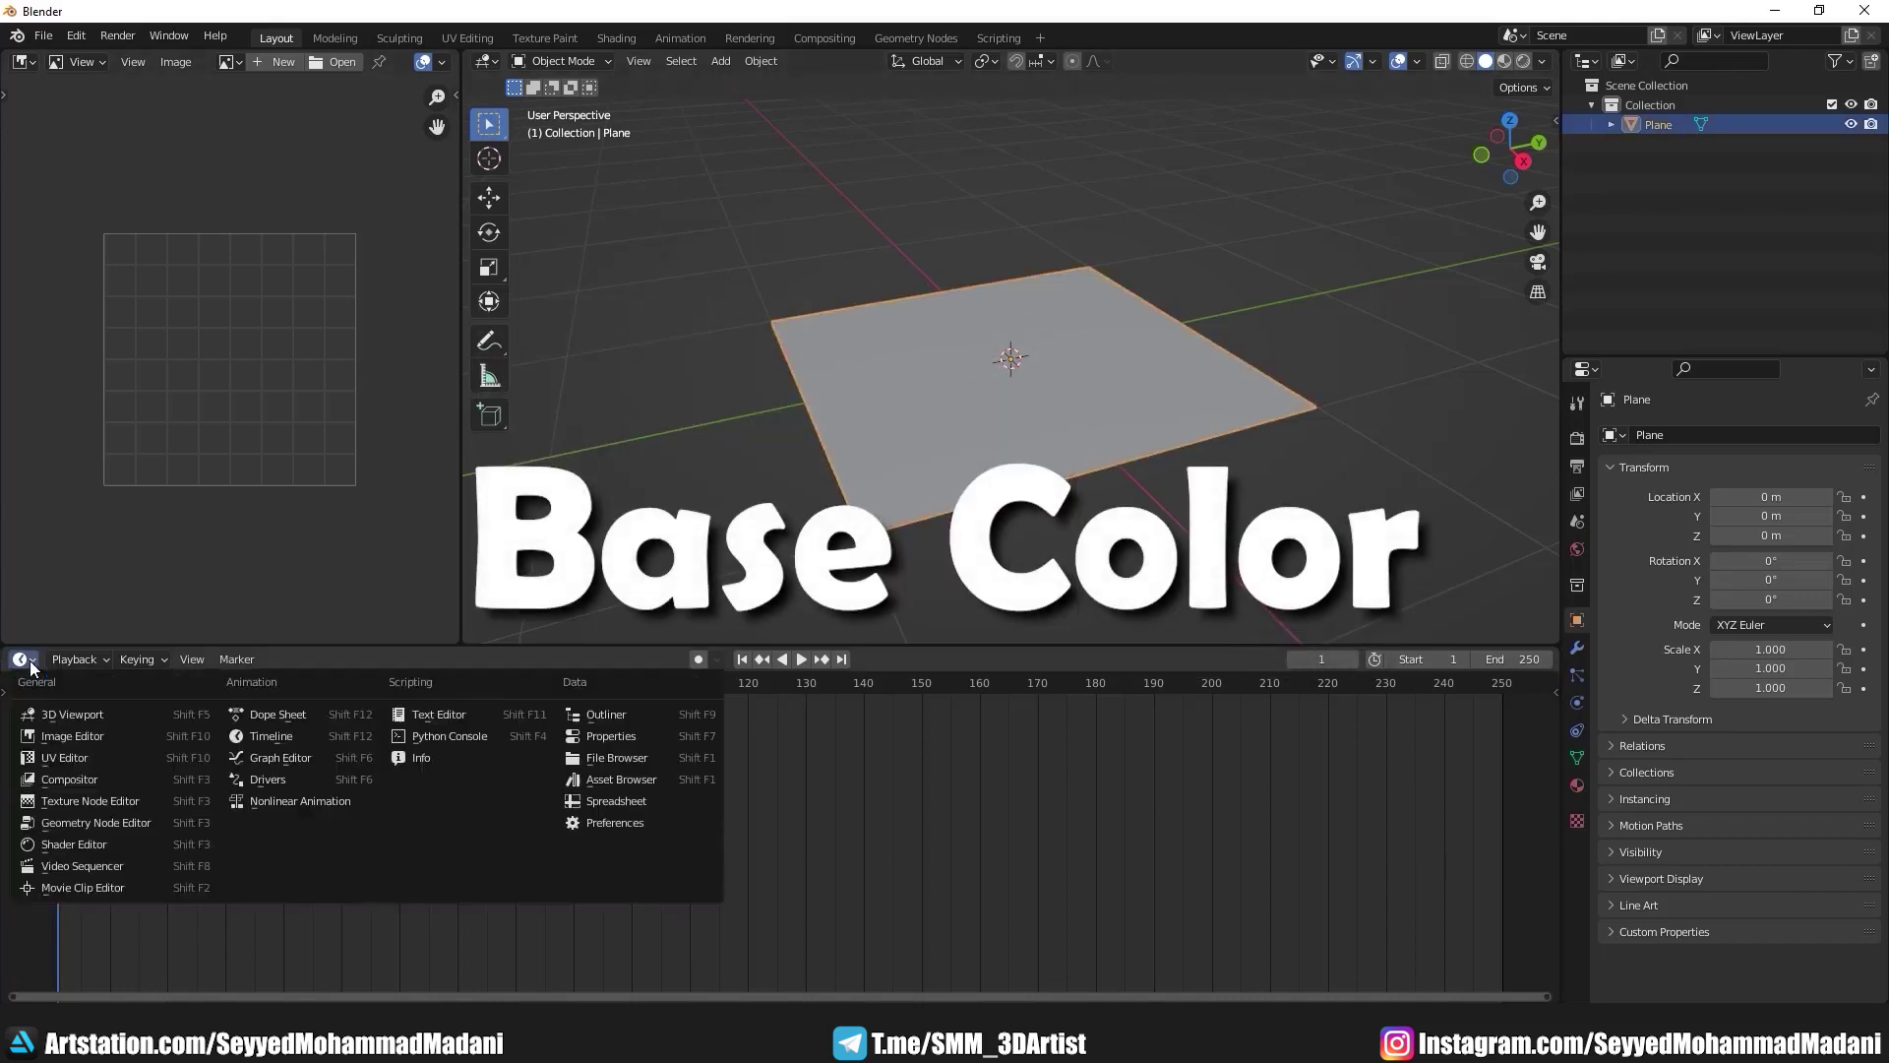
{"action": "left_click", "coordinate": [86, 843]}
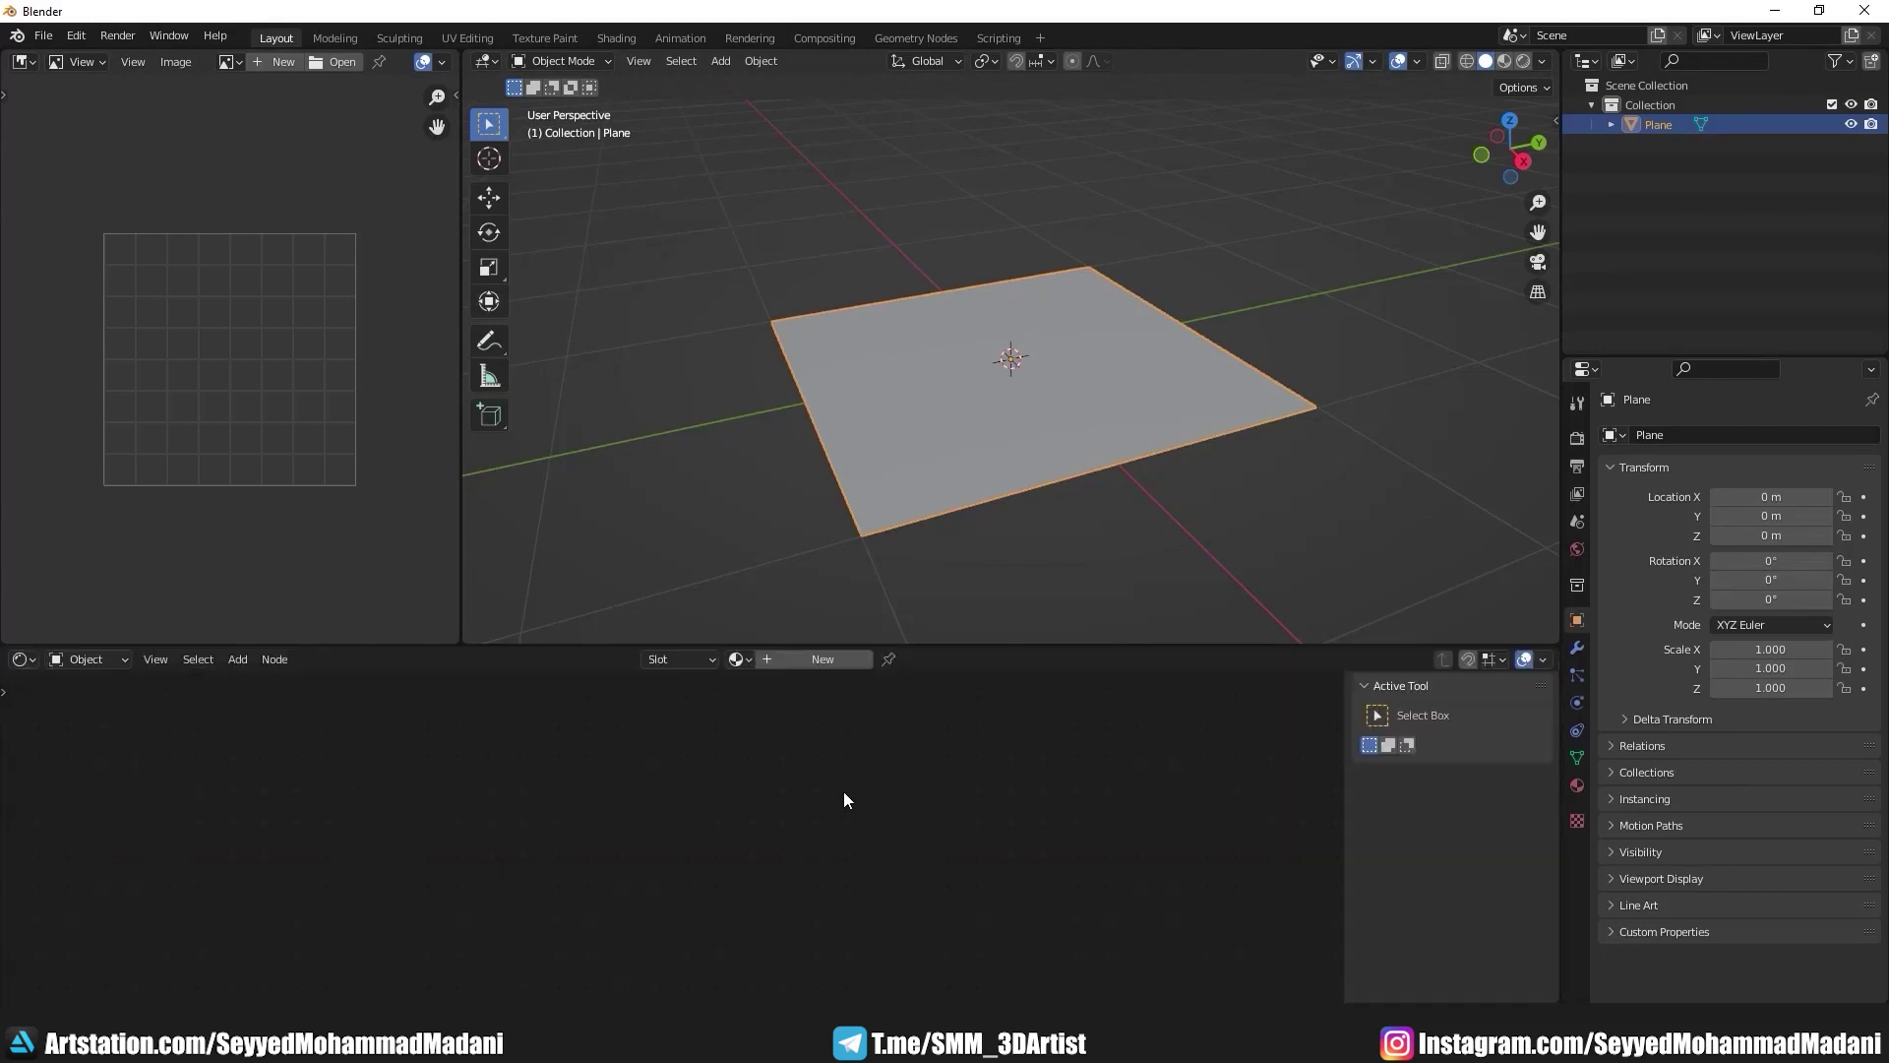
{"action": "key", "text": "n"}
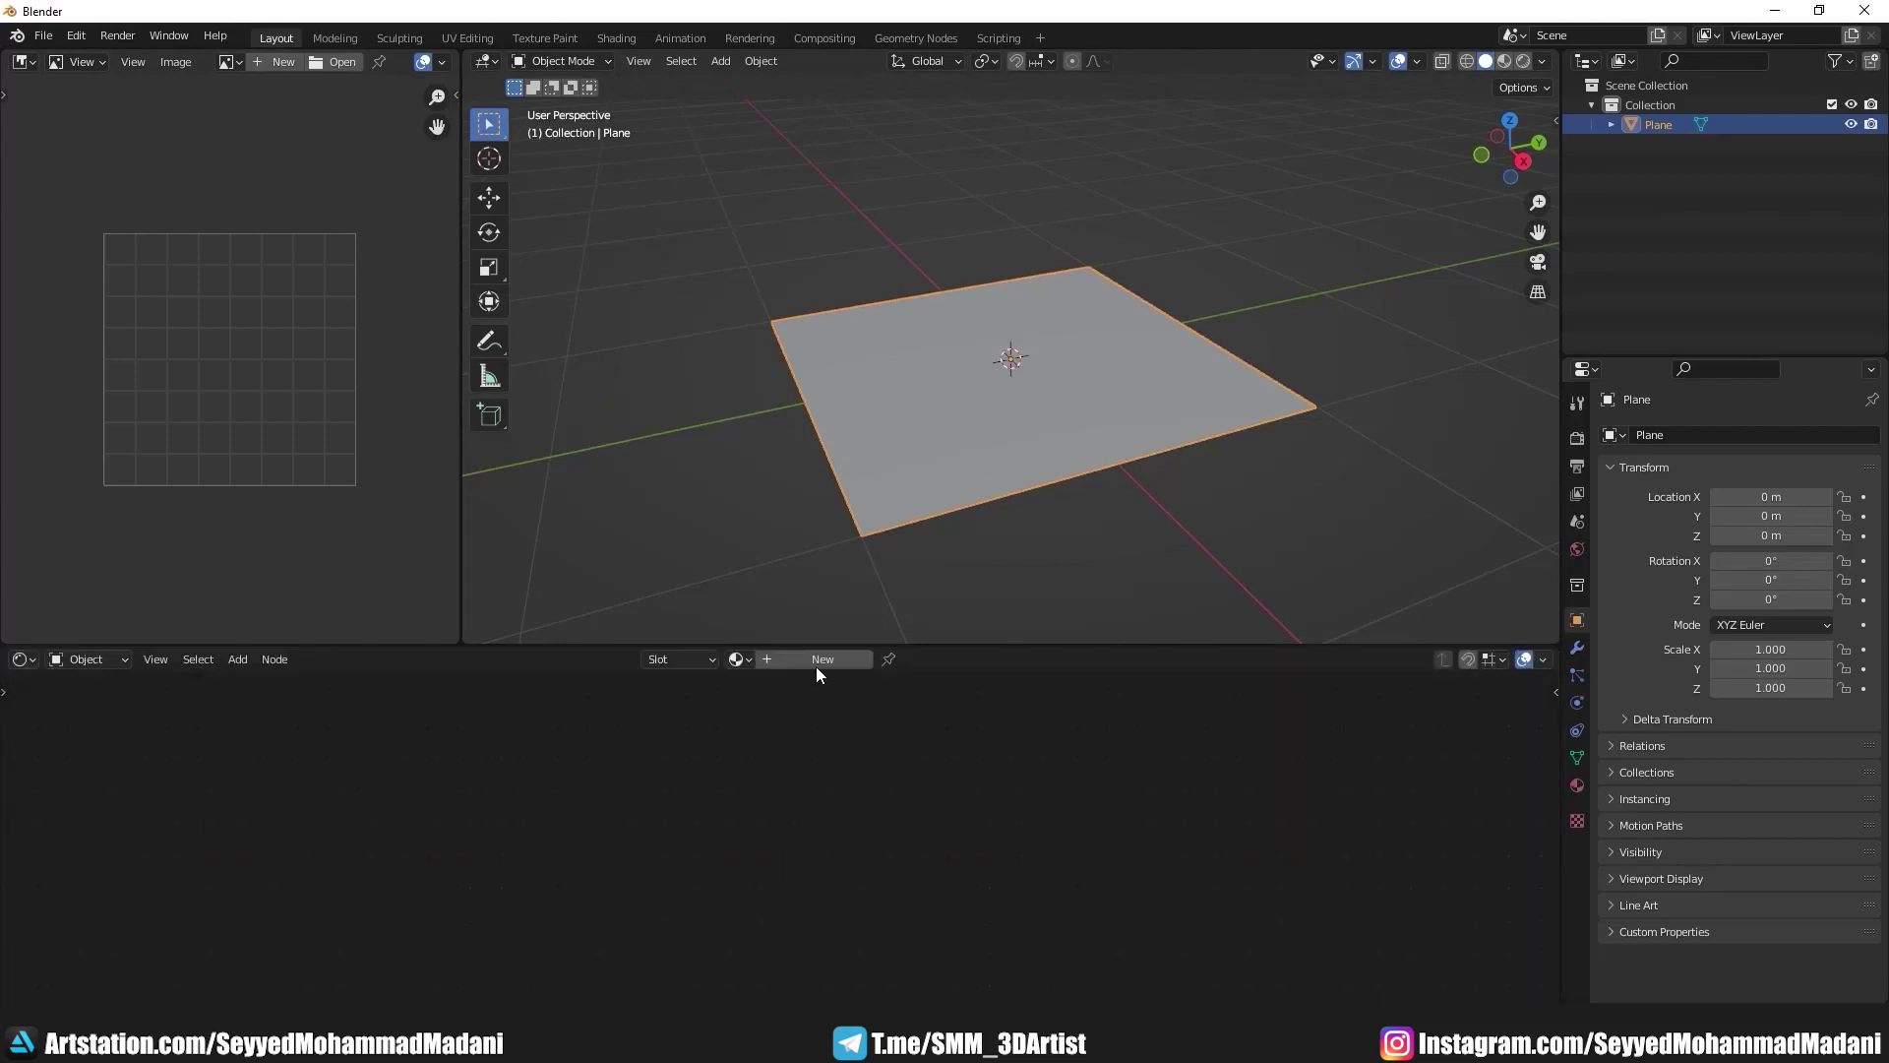
Step: Add the new material Material.001 to the plane and select its Principled BSDF node
{"action": "left_click", "coordinate": [816, 661]}
{"action": "scroll", "coordinate": [853, 804], "scroll_direction": "up", "scroll_amount": 2}
{"action": "scroll", "coordinate": [859, 805], "scroll_direction": "up", "scroll_amount": 2}
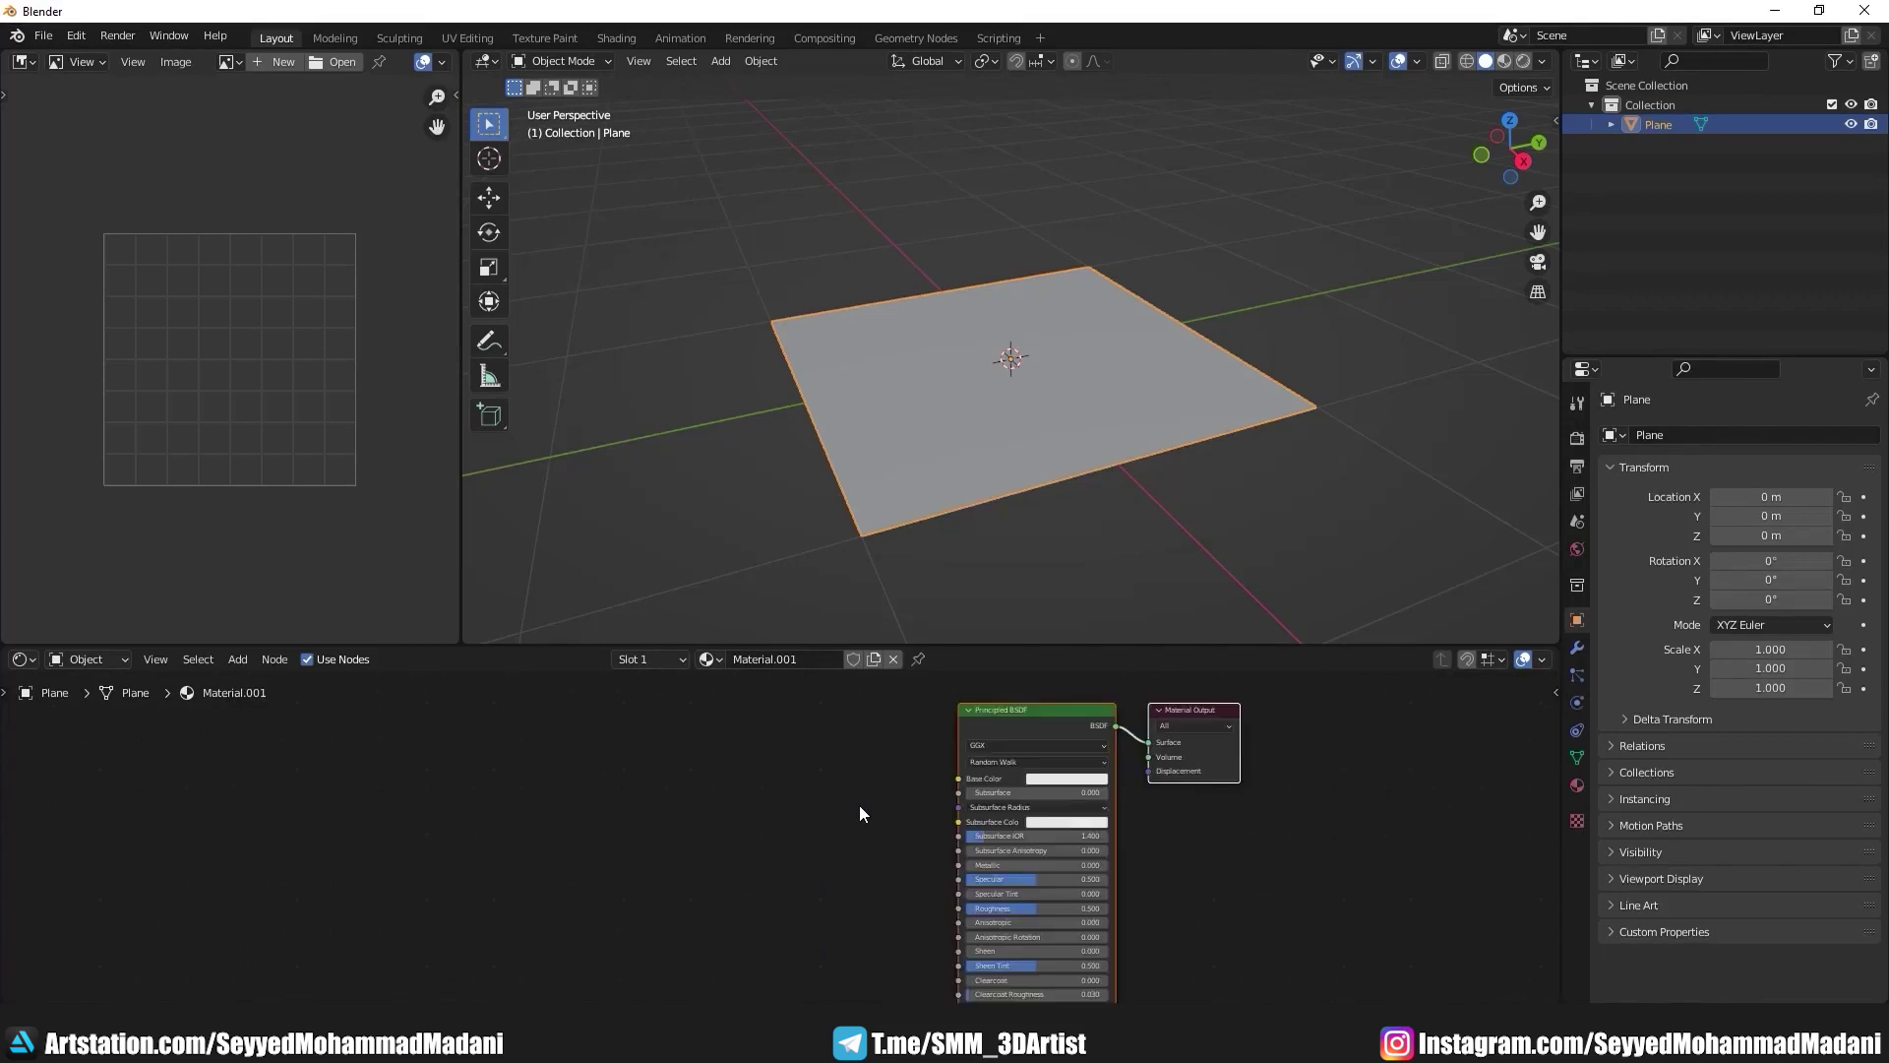
{"action": "scroll", "coordinate": [858, 805], "scroll_direction": "up", "scroll_amount": 1}
{"action": "scroll", "coordinate": [860, 809], "scroll_direction": "up", "scroll_amount": 1}
{"action": "scroll", "coordinate": [829, 817], "scroll_direction": "up", "scroll_amount": 1}
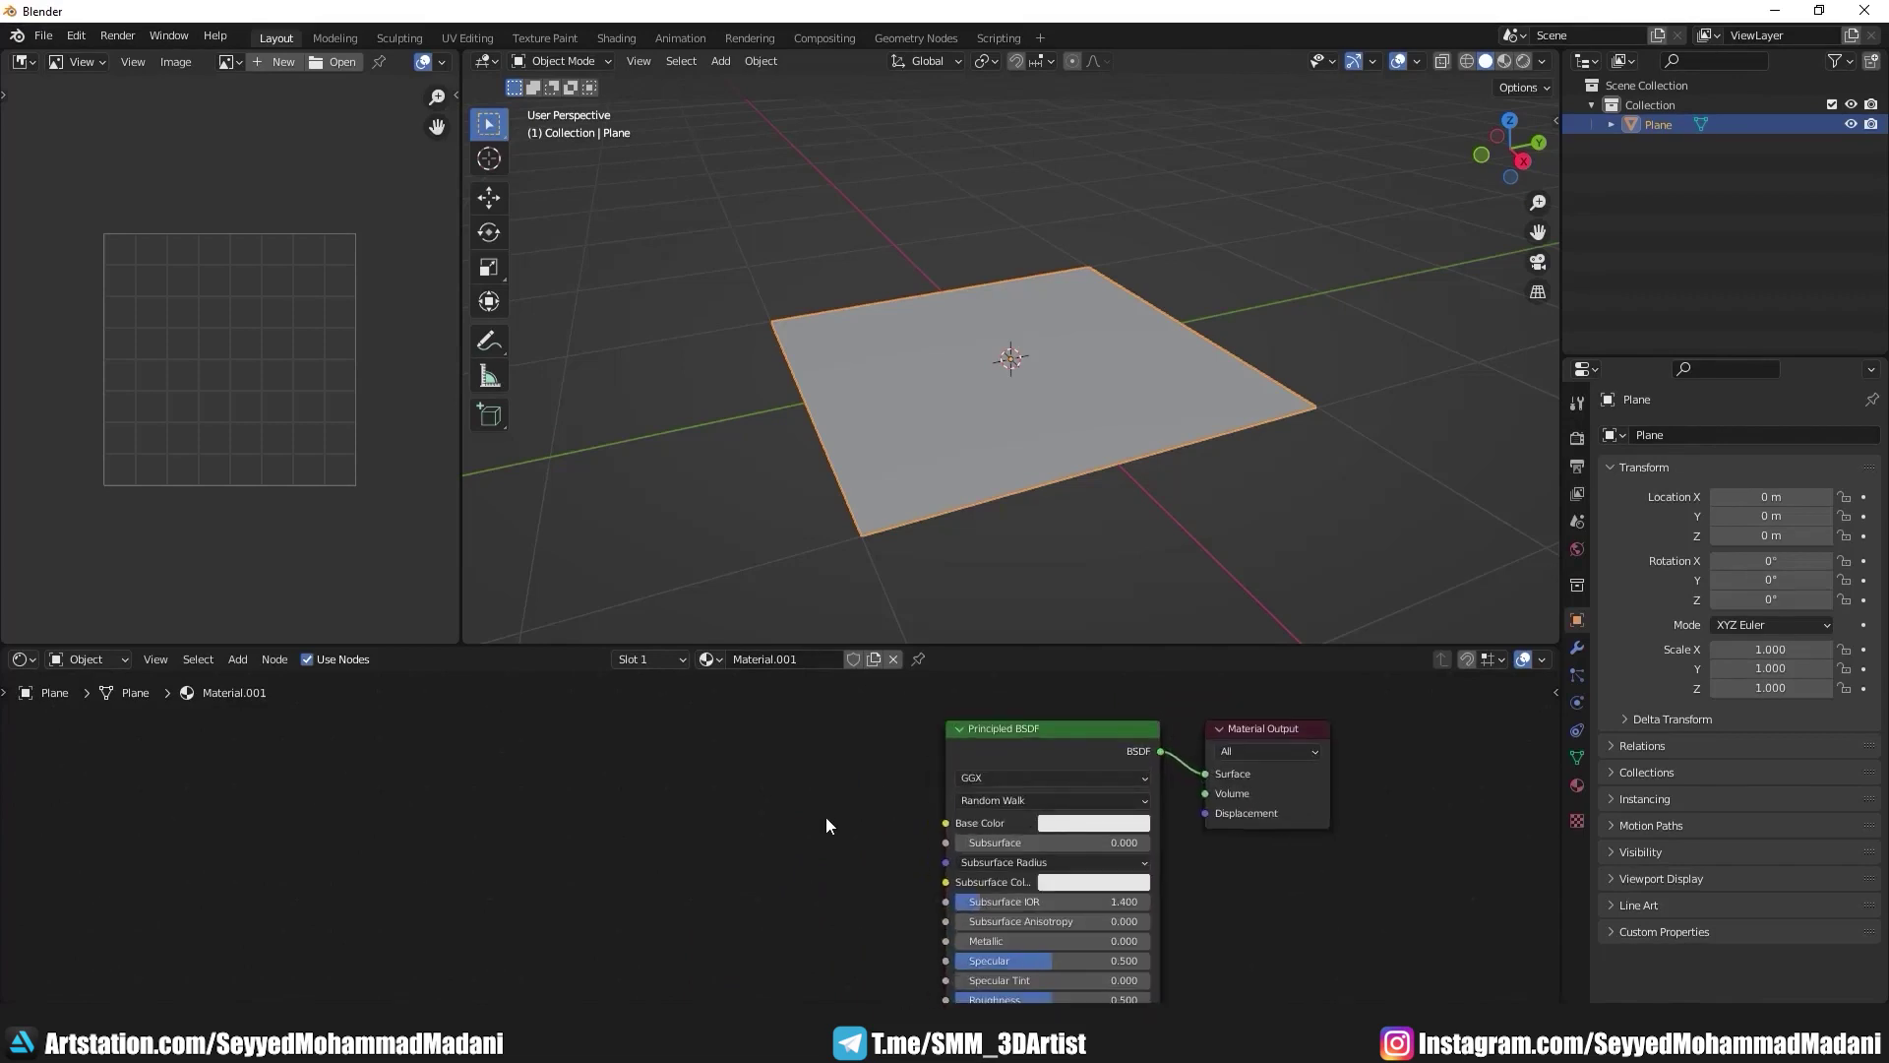
{"action": "middle_click_drag", "start_coordinate": [825, 816], "coordinate": [843, 810]}
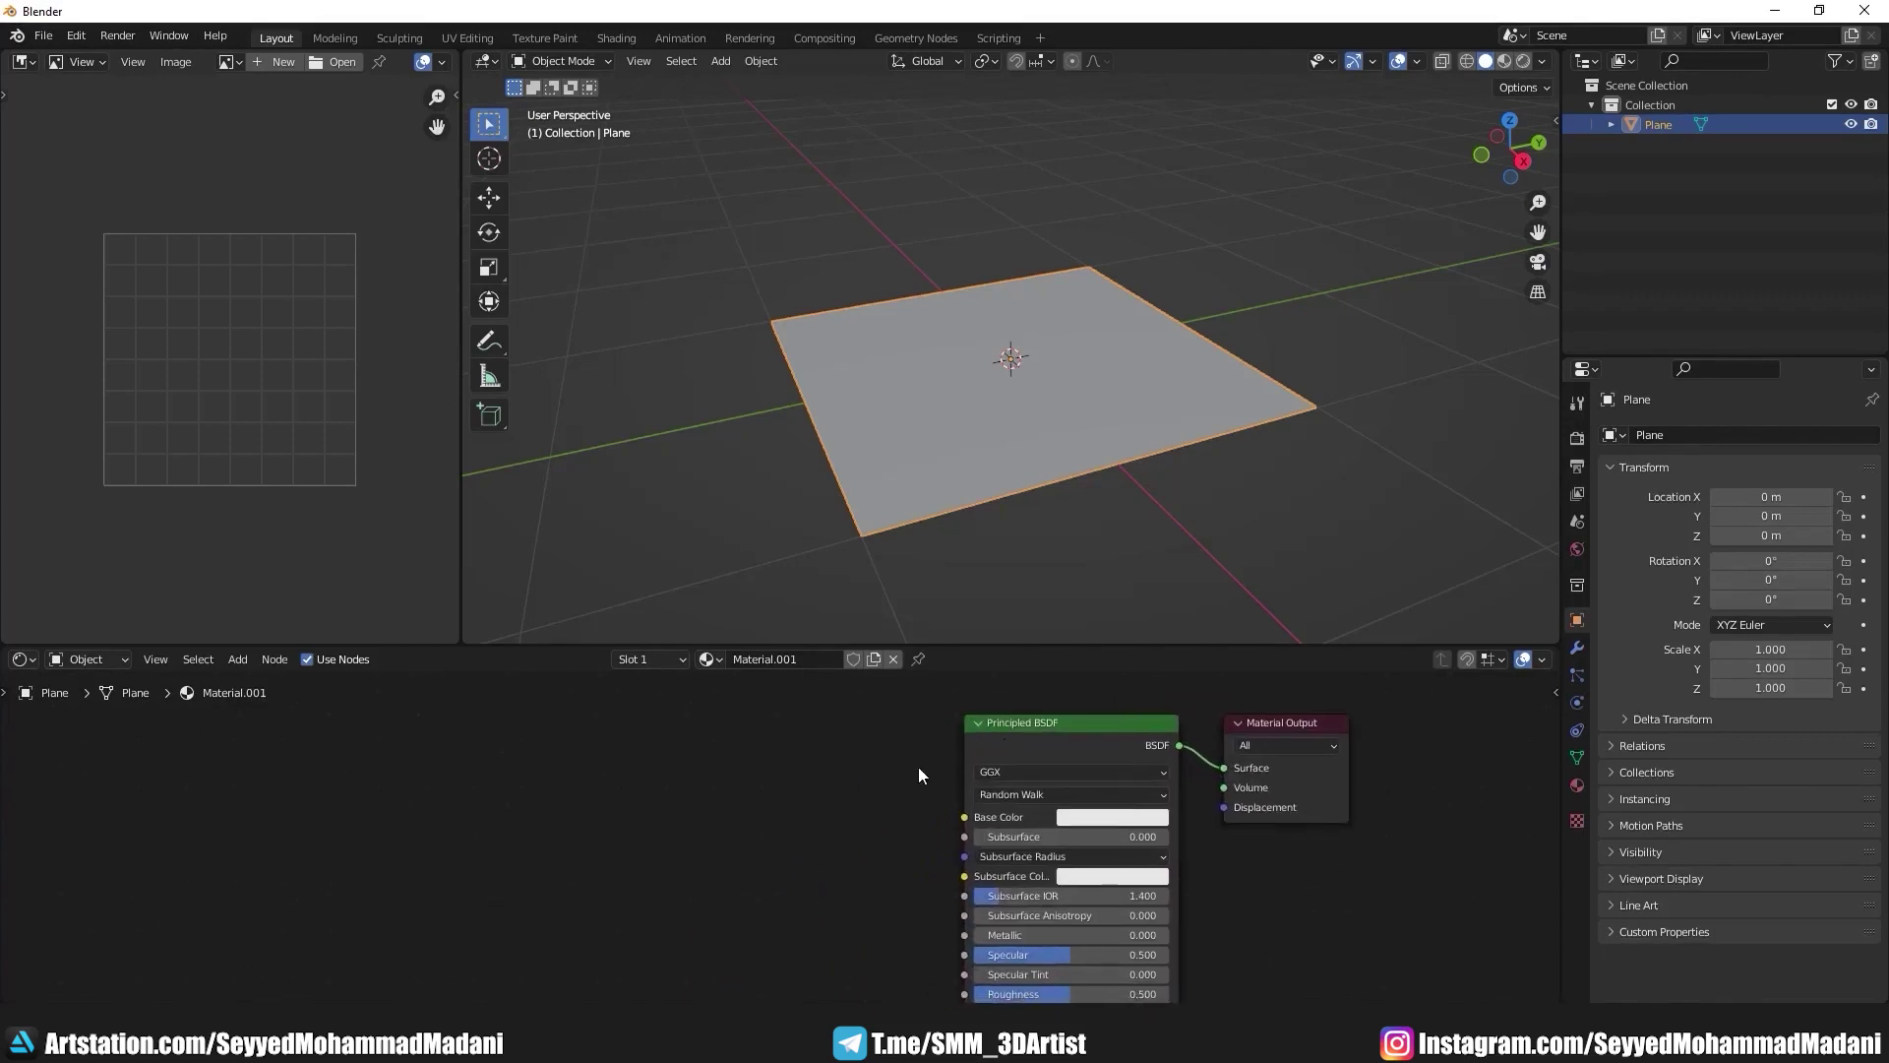
{"action": "left_click", "coordinate": [1054, 736]}
Step: Enable the Node Wrangler add-on in Preferences
{"action": "left_click", "coordinate": [75, 36]}
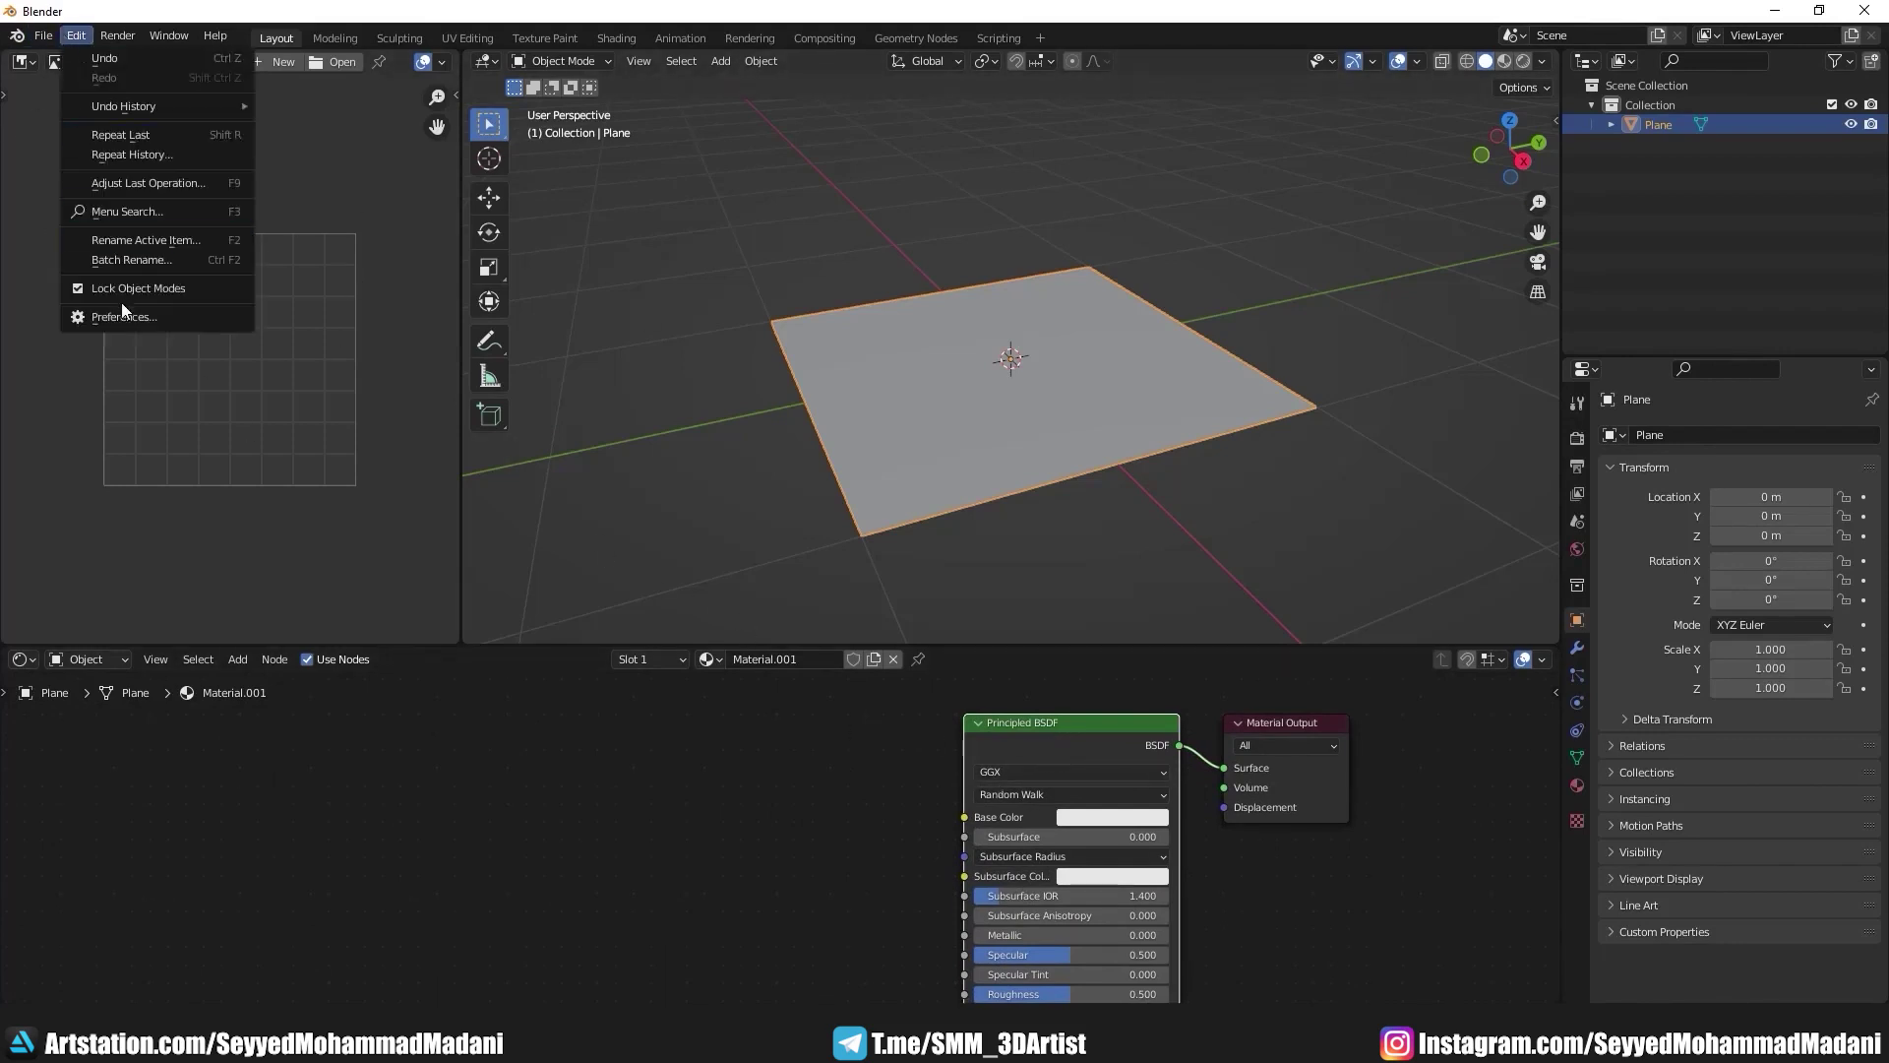
{"action": "left_click", "coordinate": [116, 311]}
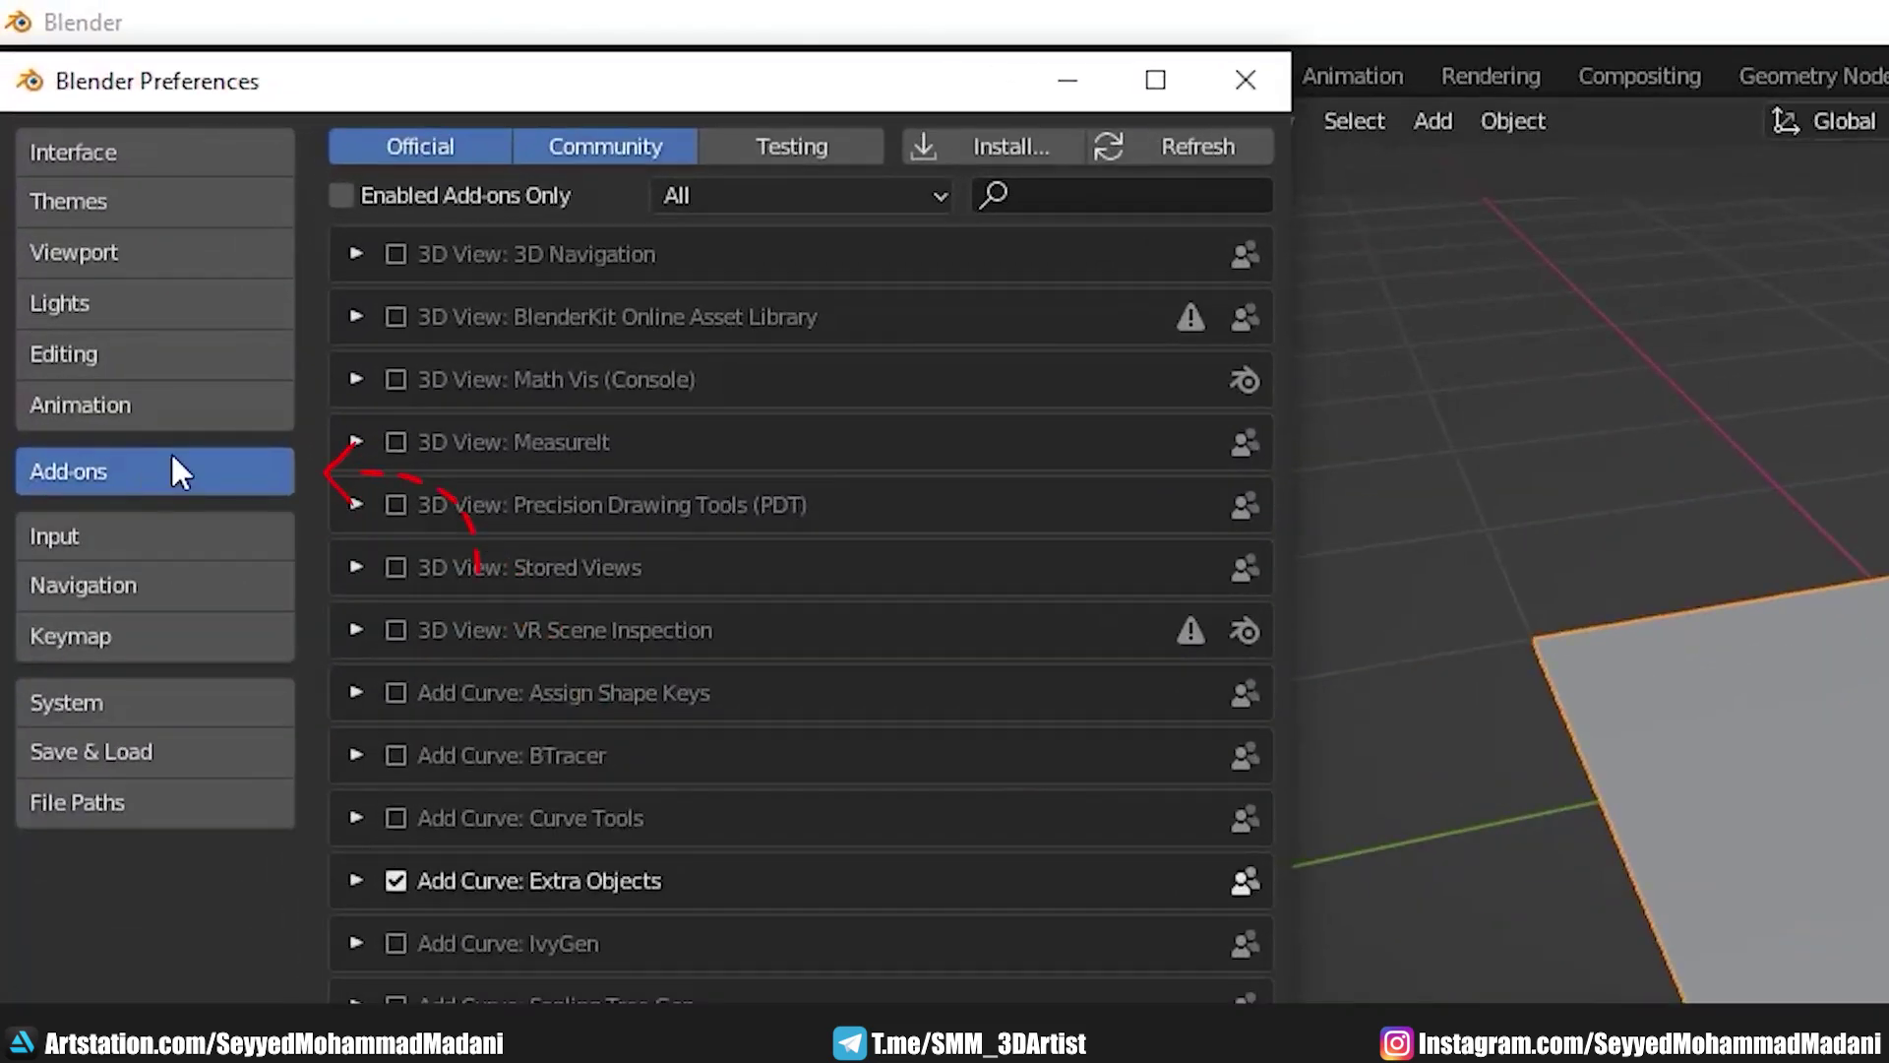
{"action": "left_click", "coordinate": [1100, 196]}
{"action": "type", "text": "no"}
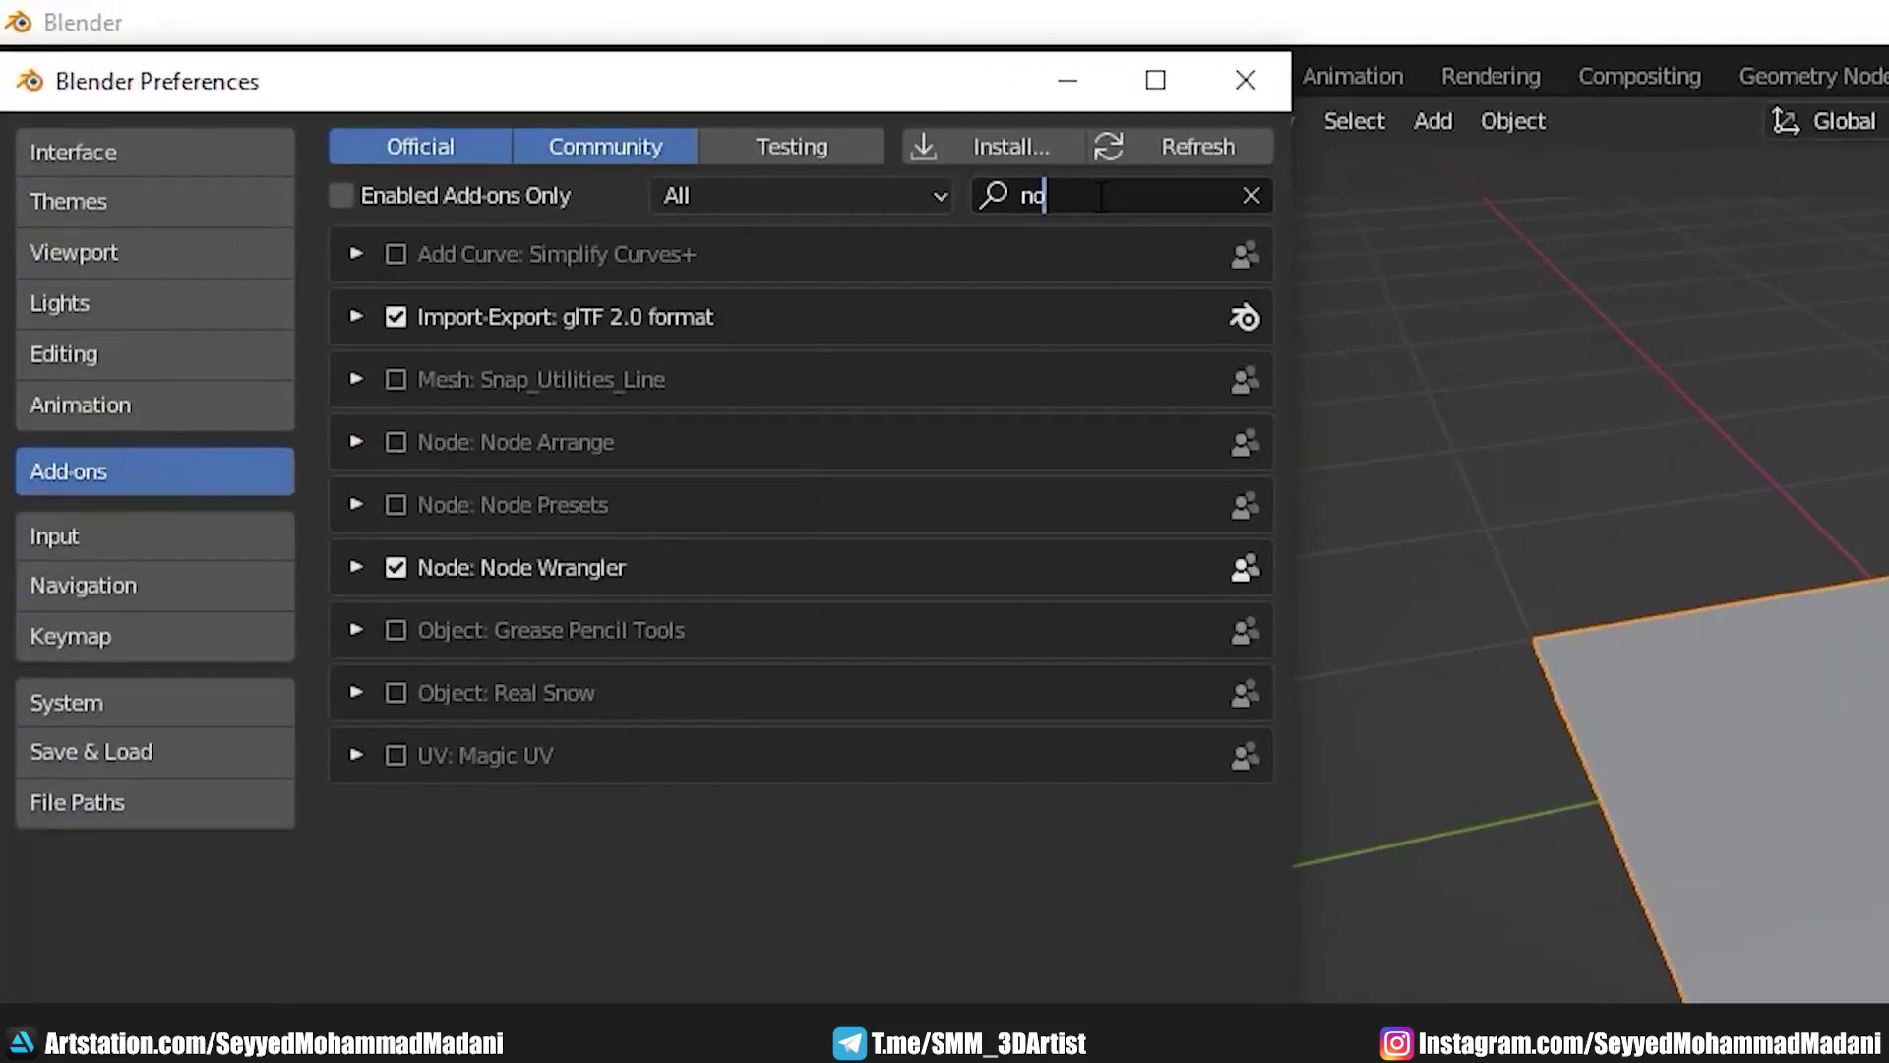
{"action": "type", "text": "de"}
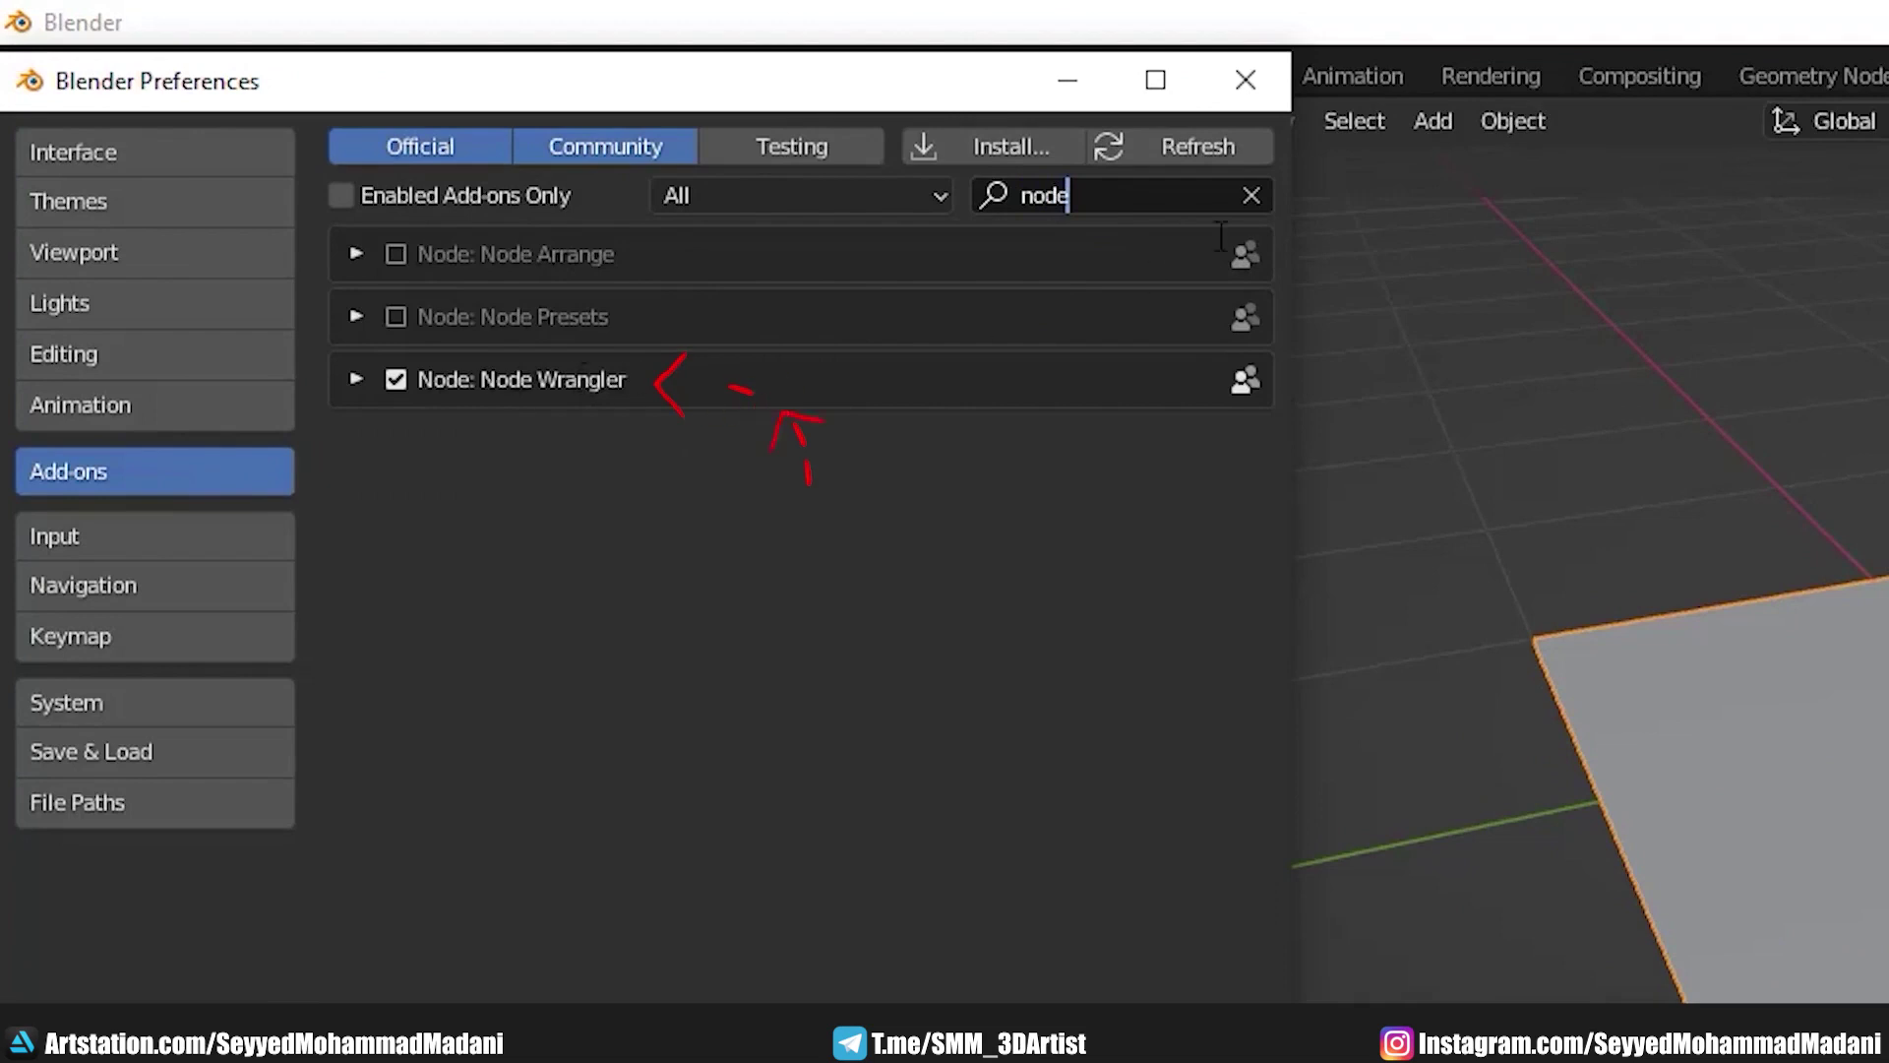
{"action": "left_click", "coordinate": [1241, 84]}
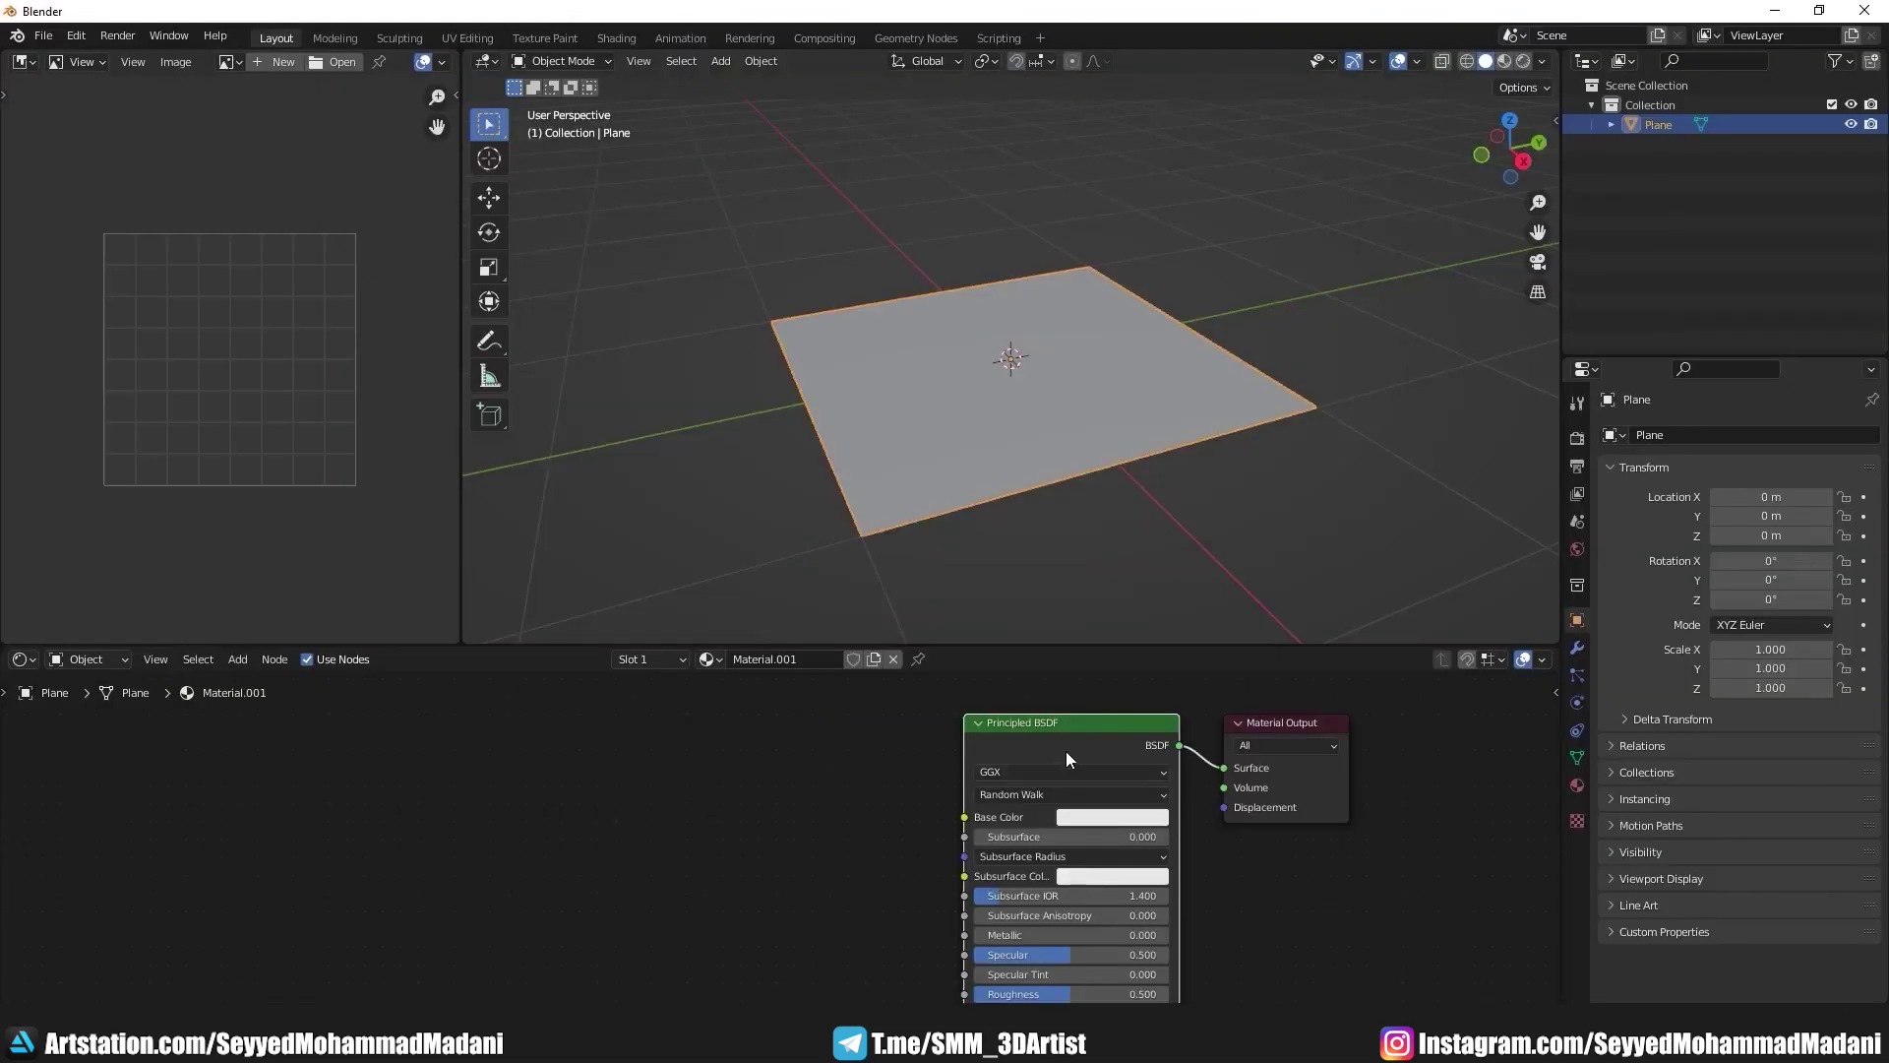
Step: Add mapped texture nodes with Ctrl+T and load Metal041B_2K_Color.jpg into Base Color
{"action": "key", "text": "ctrl+t"}
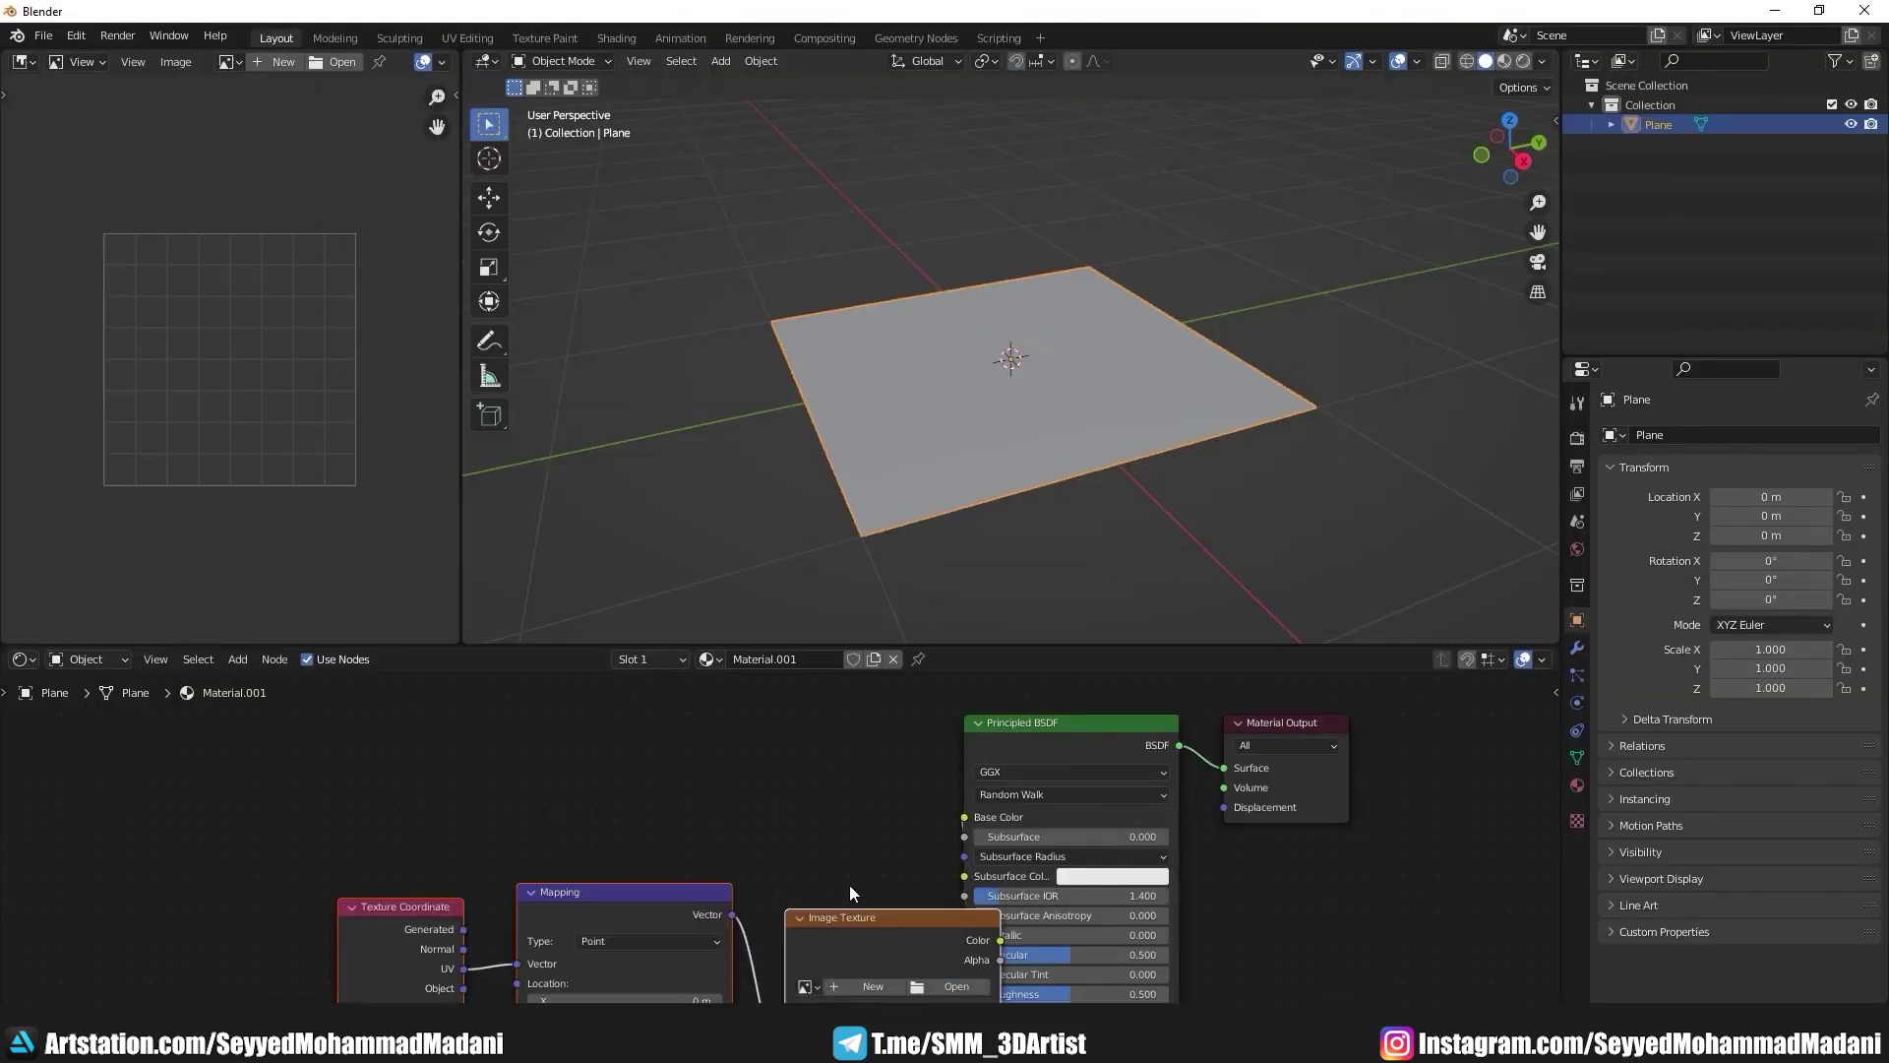
{"action": "left_click", "coordinate": [818, 753]}
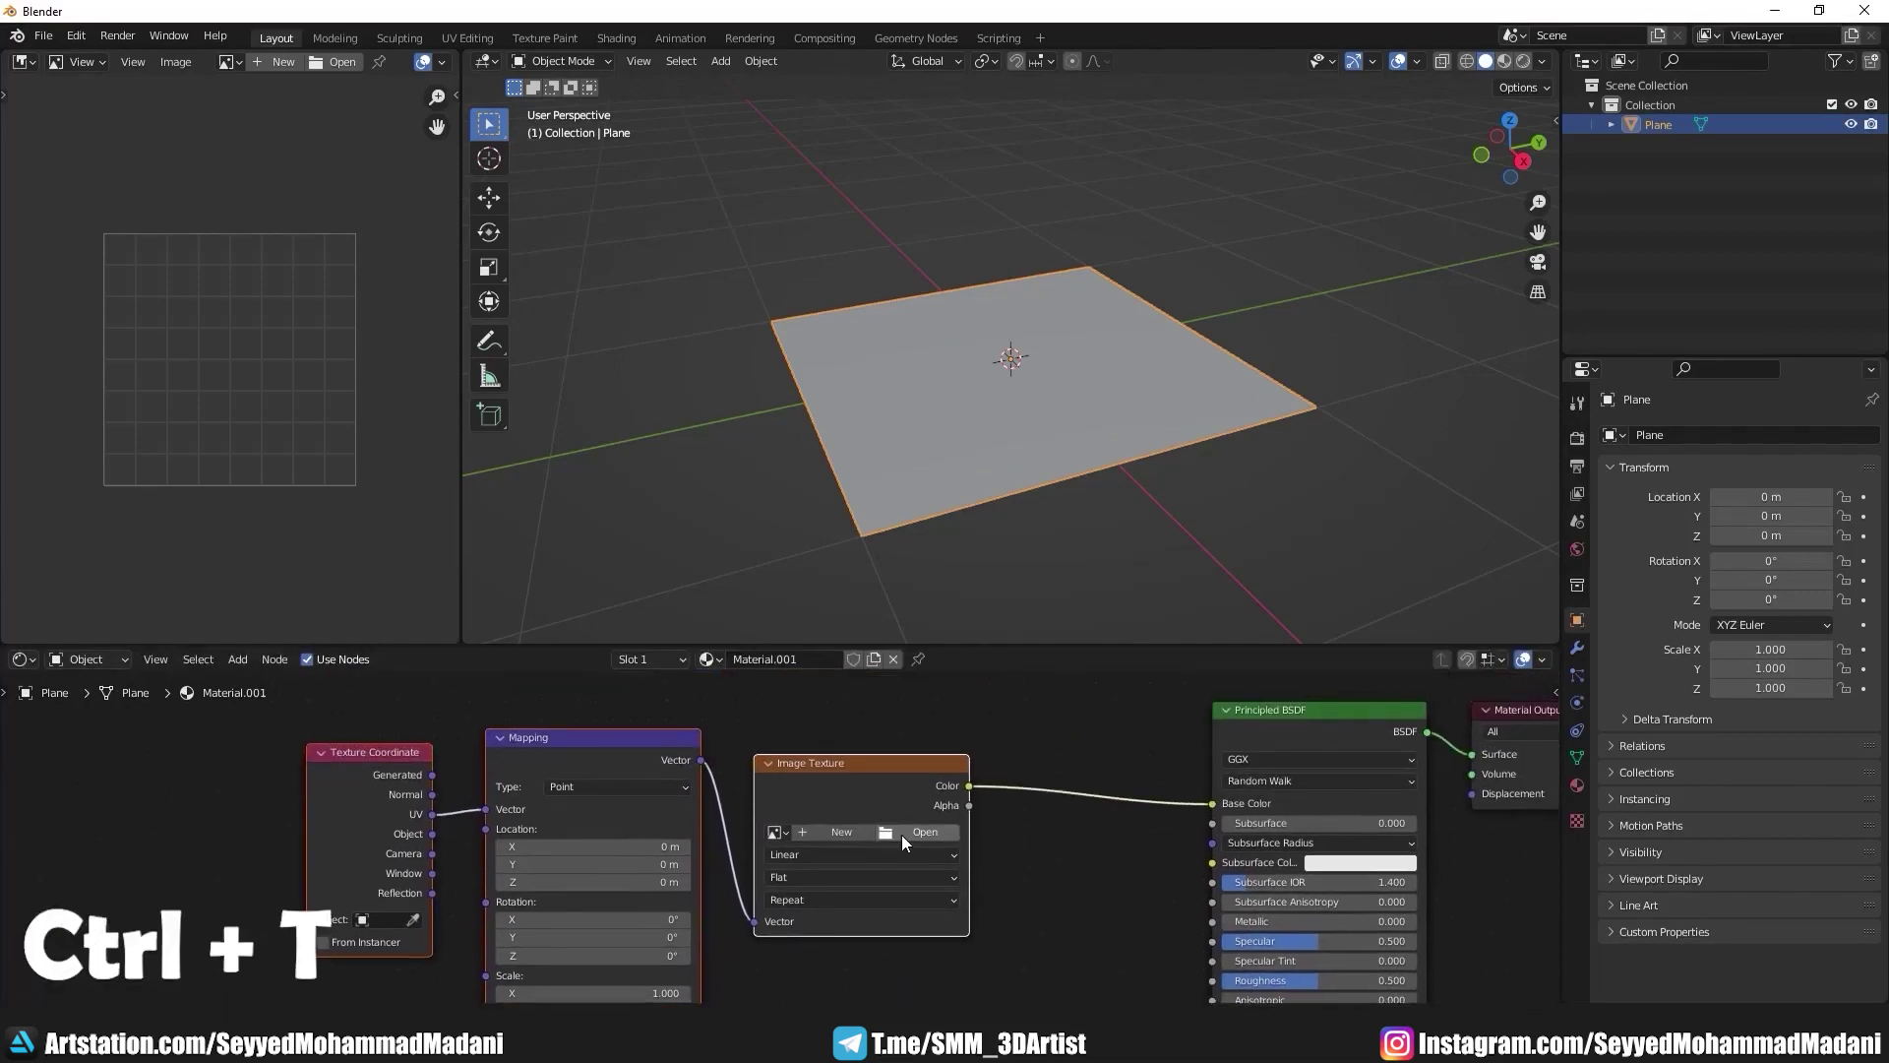
{"action": "left_click", "coordinate": [901, 835]}
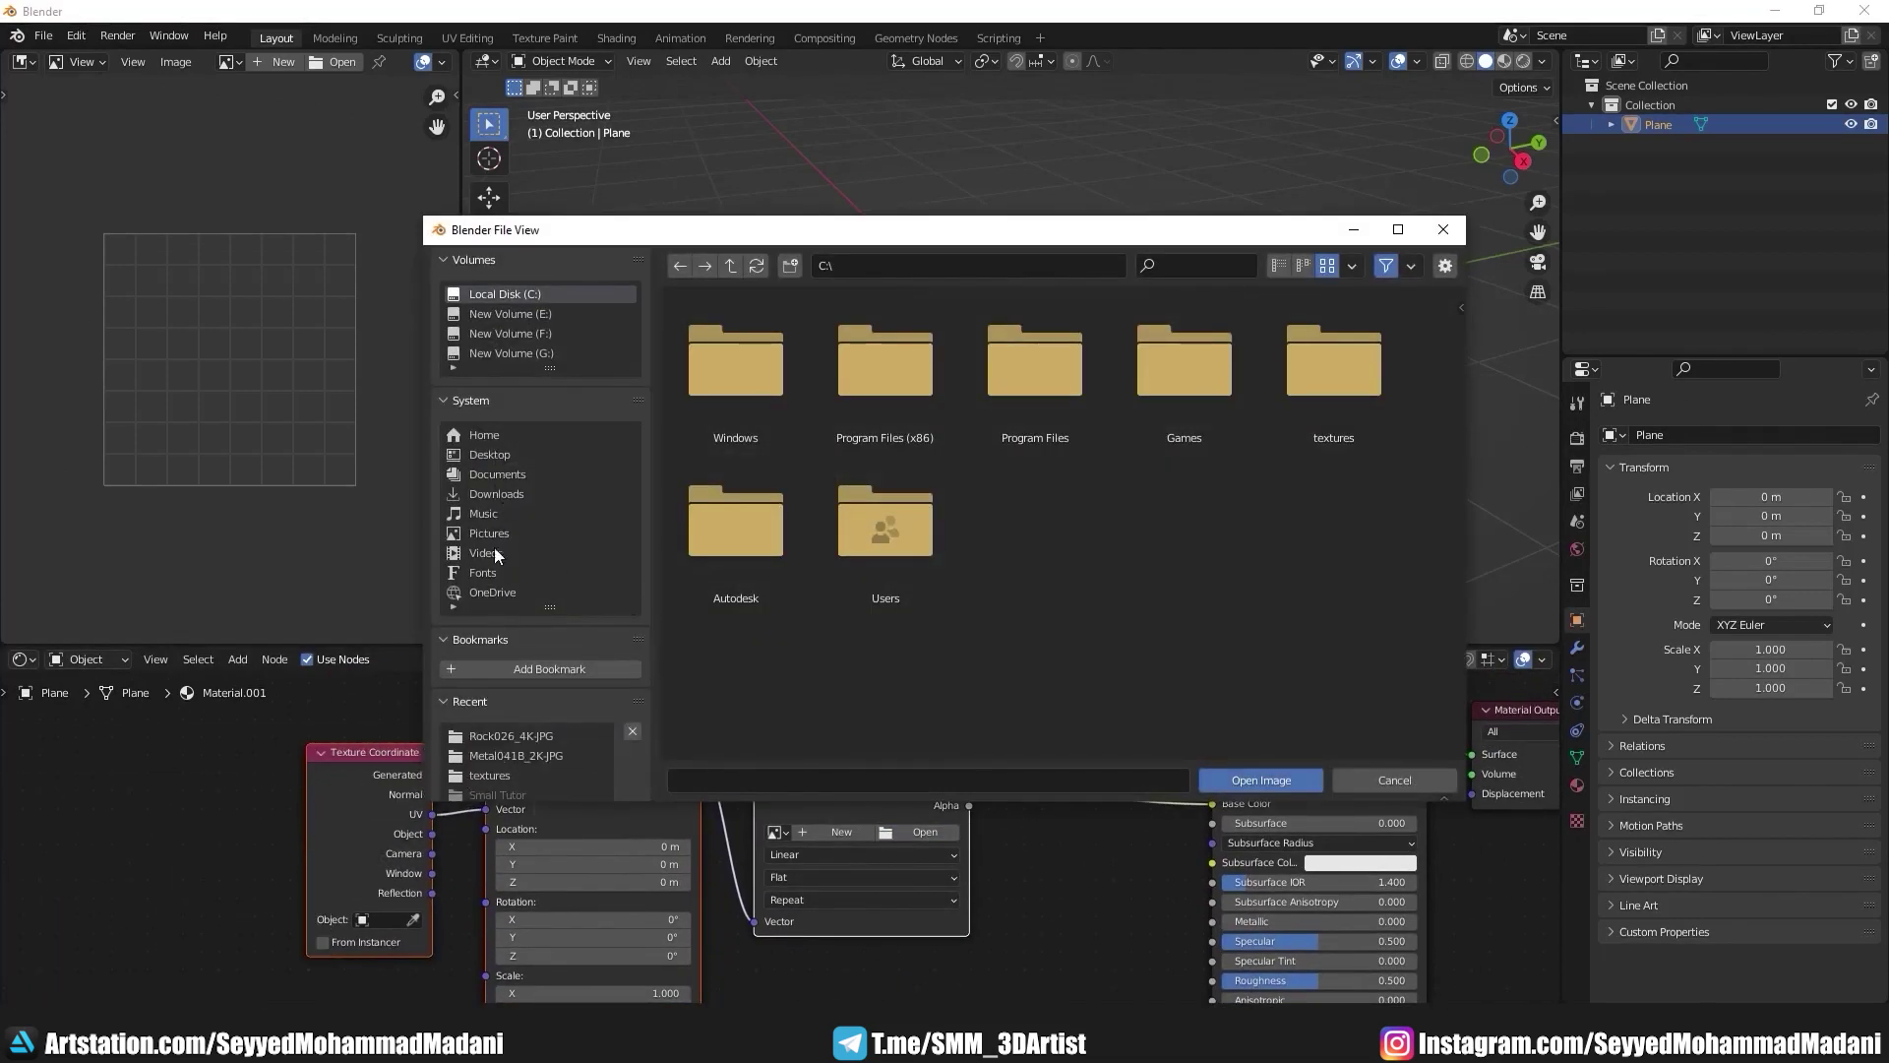
{"action": "left_click", "coordinate": [503, 539]}
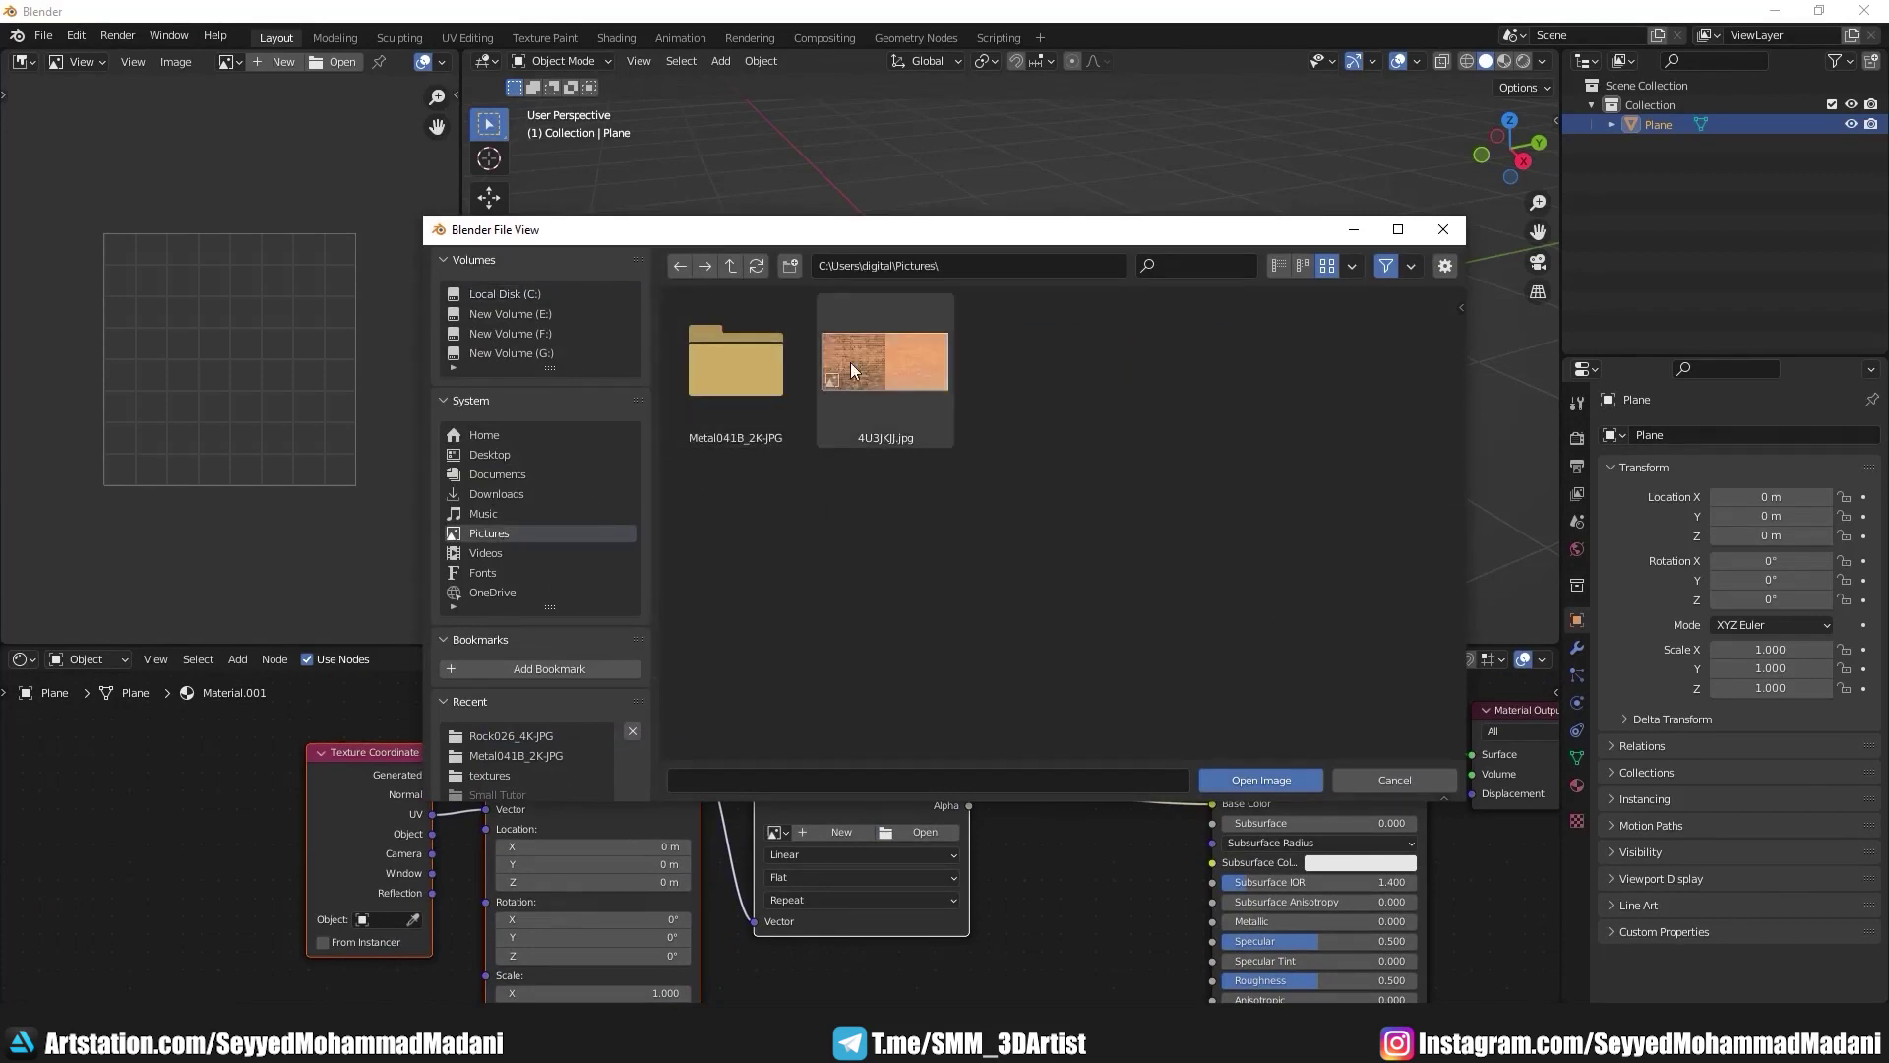
{"action": "double_click", "coordinate": [707, 364]}
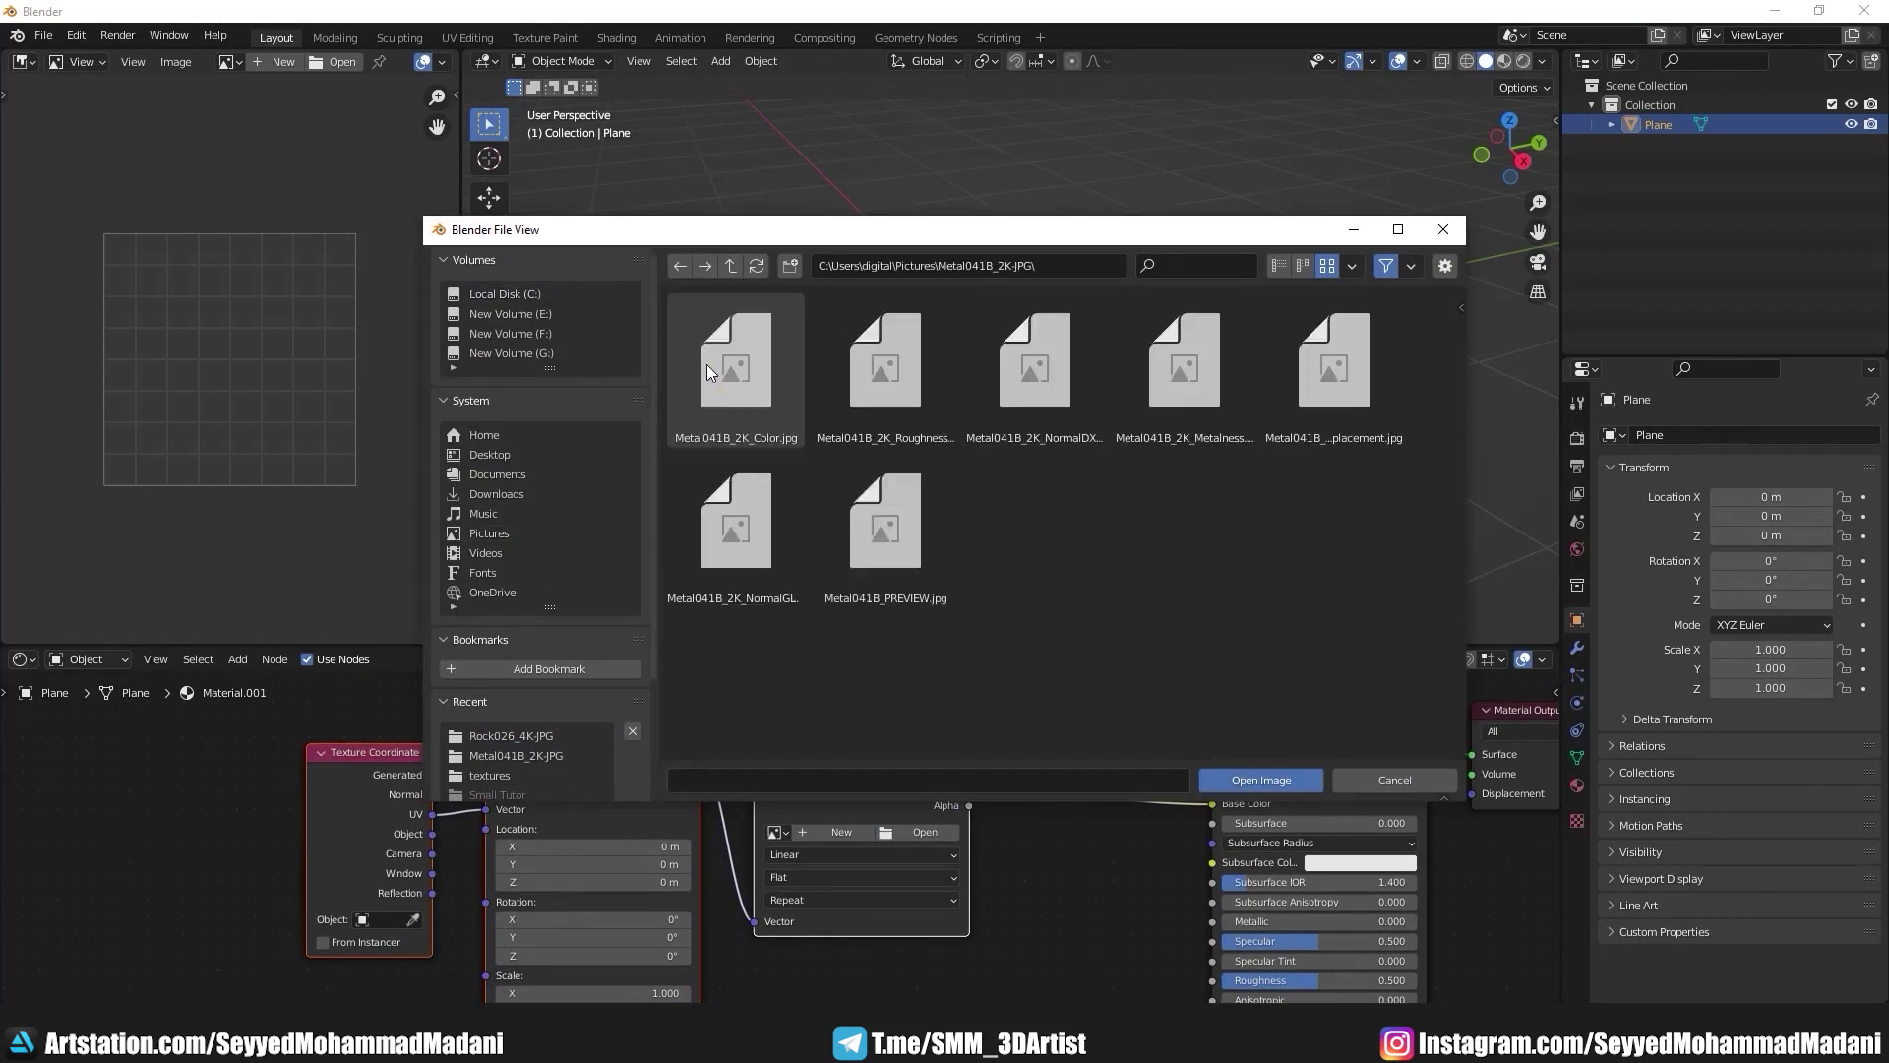
{"action": "double_click", "coordinate": [770, 353]}
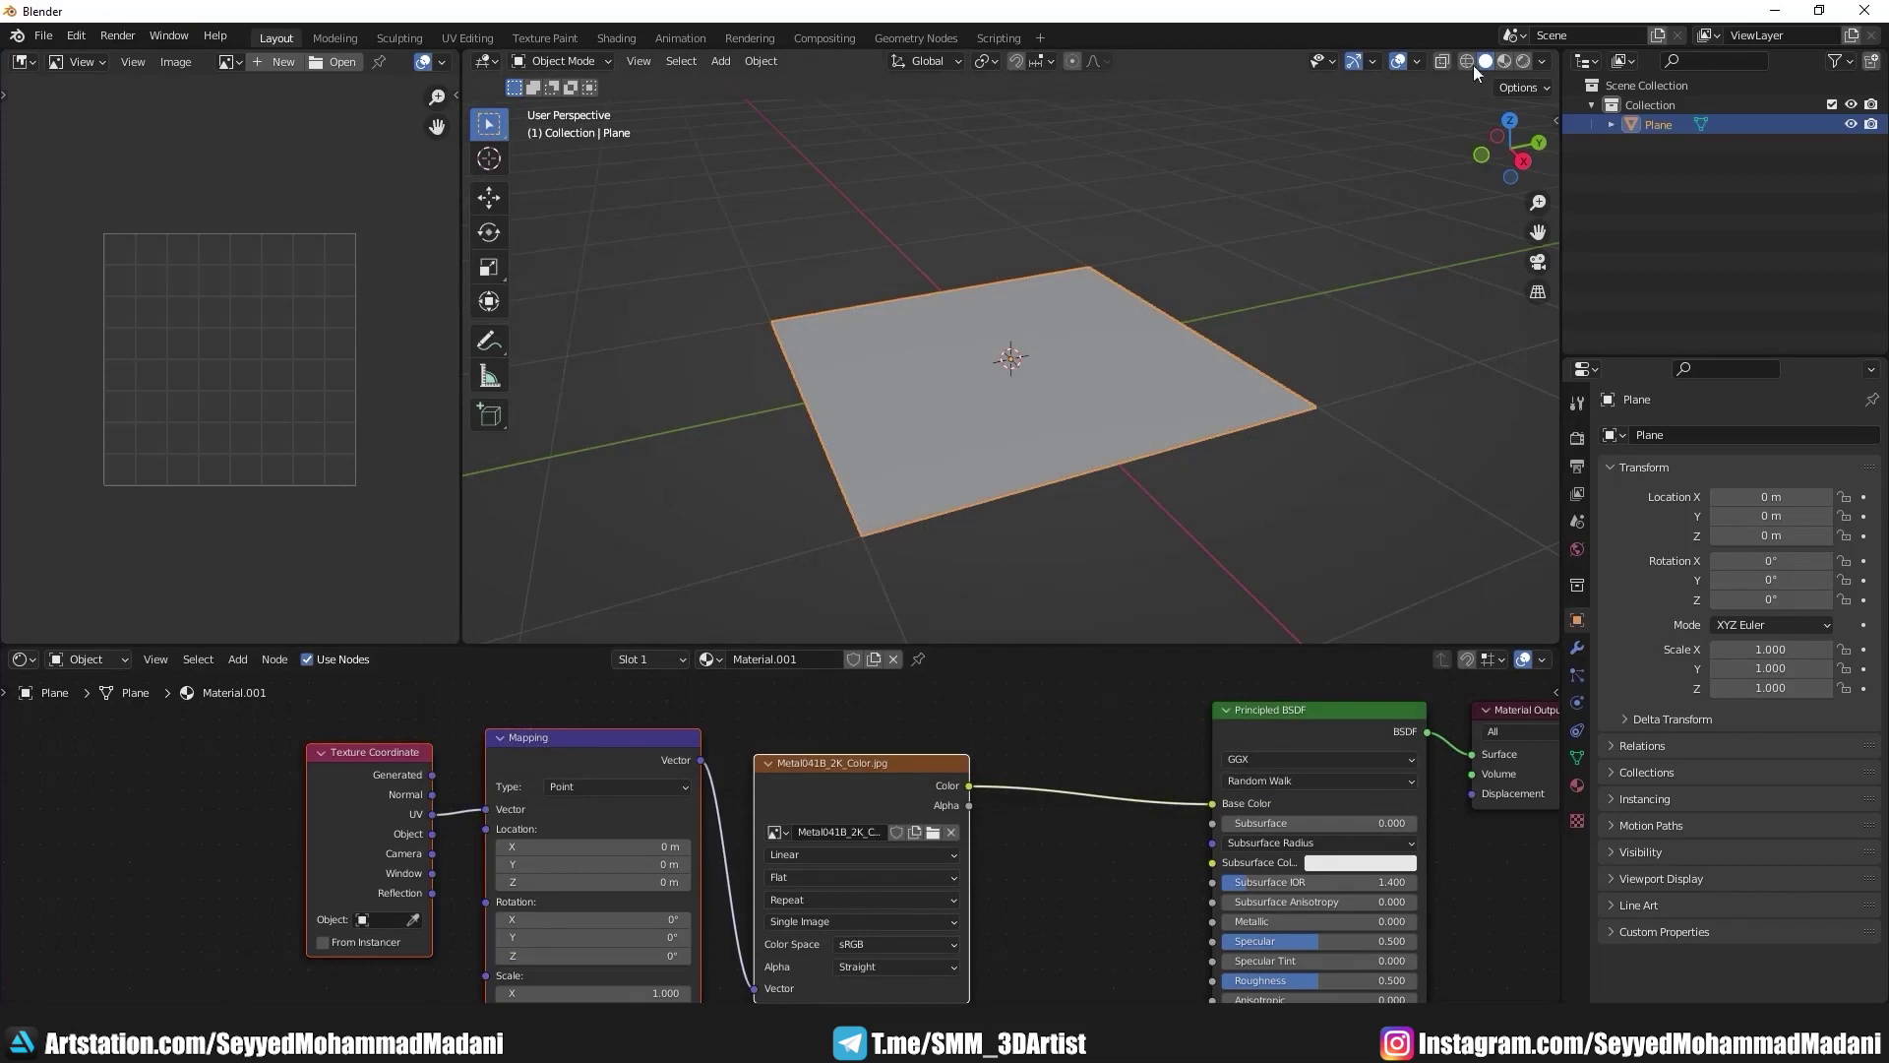
Step: Switch the viewport to Material Preview and orbit around the rusty metal plane
{"action": "left_click", "coordinate": [1506, 61]}
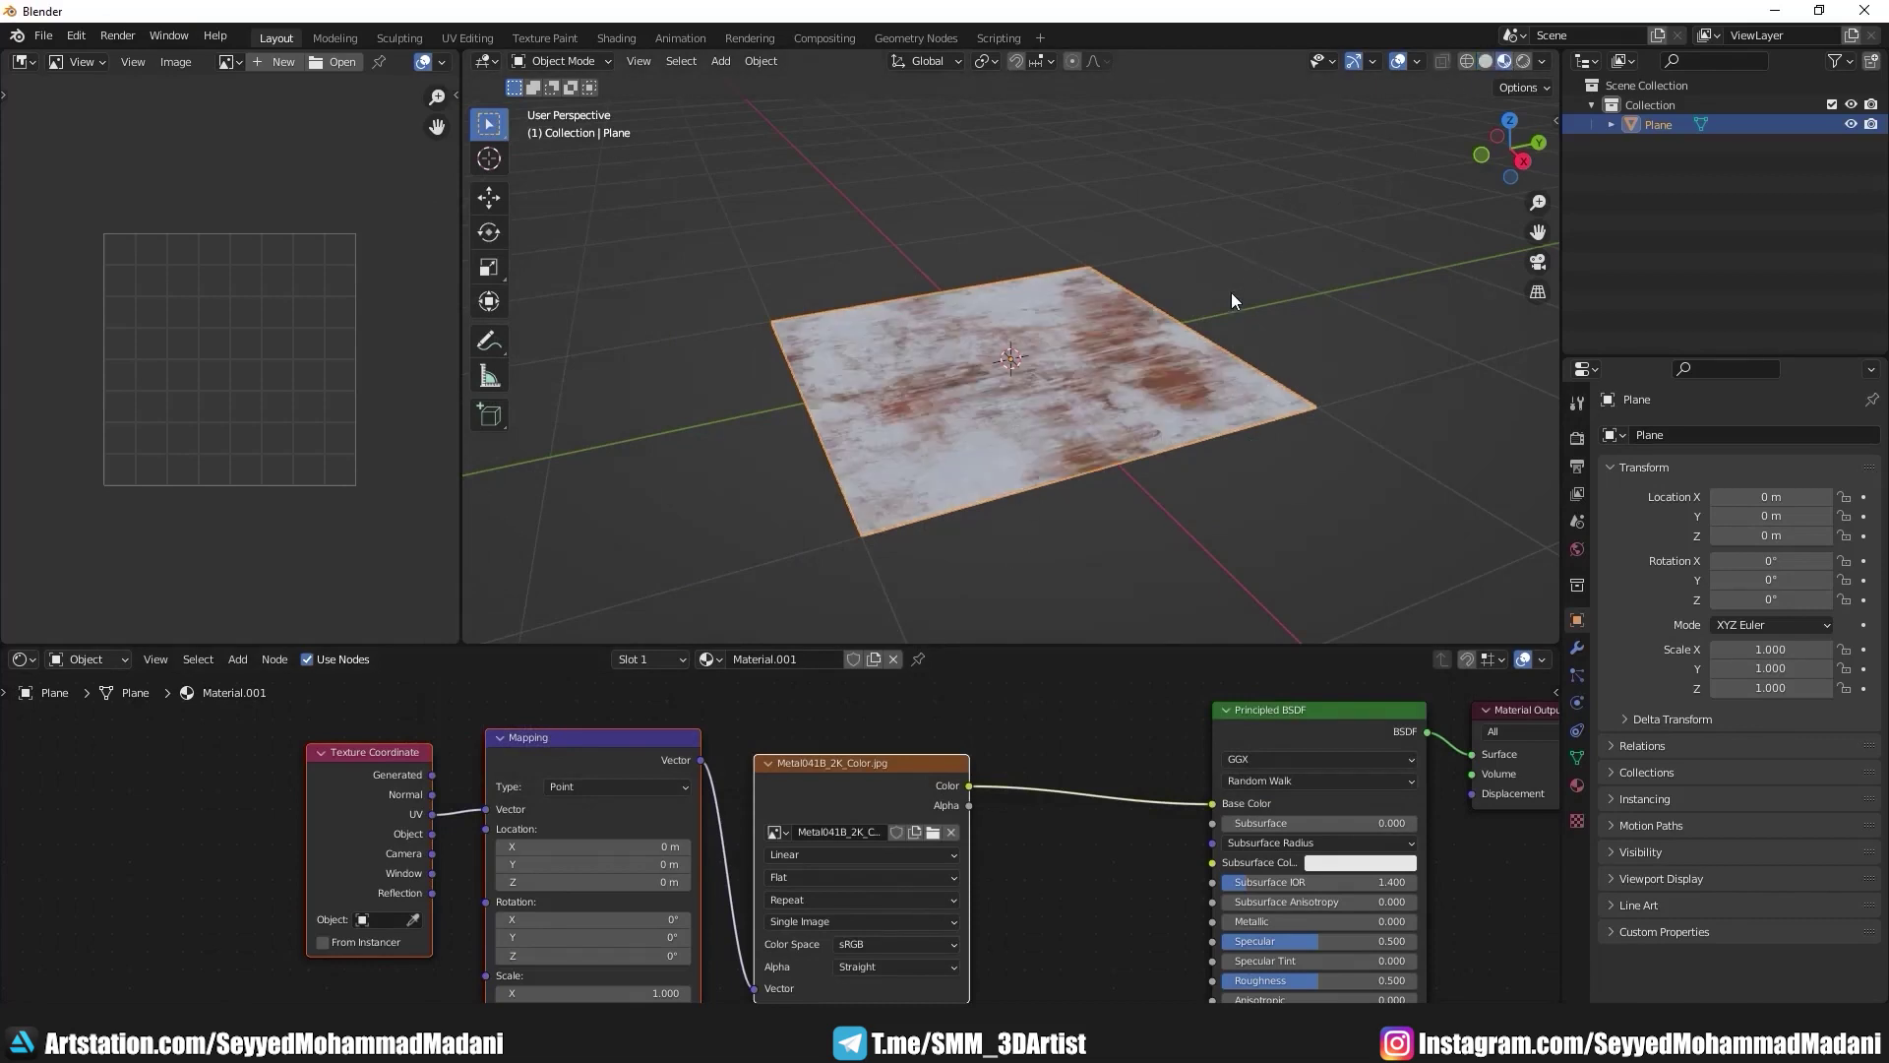
{"action": "scroll", "coordinate": [980, 394], "scroll_direction": "up", "scroll_amount": 2}
{"action": "mouse_move", "coordinate": [980, 394]}
{"action": "middle_mouse_down"}
{"action": "mouse_move", "coordinate": [1181, 407]}
{"action": "mouse_move", "coordinate": [1023, 423]}
{"action": "mouse_move", "coordinate": [994, 481]}
{"action": "mouse_move", "coordinate": [920, 429]}
{"action": "mouse_move", "coordinate": [947, 352]}
{"action": "mouse_move", "coordinate": [1031, 521]}
{"action": "mouse_move", "coordinate": [1014, 411]}
{"action": "mouse_move", "coordinate": [1078, 464]}
{"action": "middle_mouse_up"}
{"action": "scroll", "coordinate": [1181, 407], "scroll_direction": "up", "scroll_amount": 4}
{"action": "scroll", "coordinate": [1194, 437], "scroll_direction": "down", "scroll_amount": 2}
{"action": "scroll", "coordinate": [1018, 433], "scroll_direction": "down", "scroll_amount": 2}
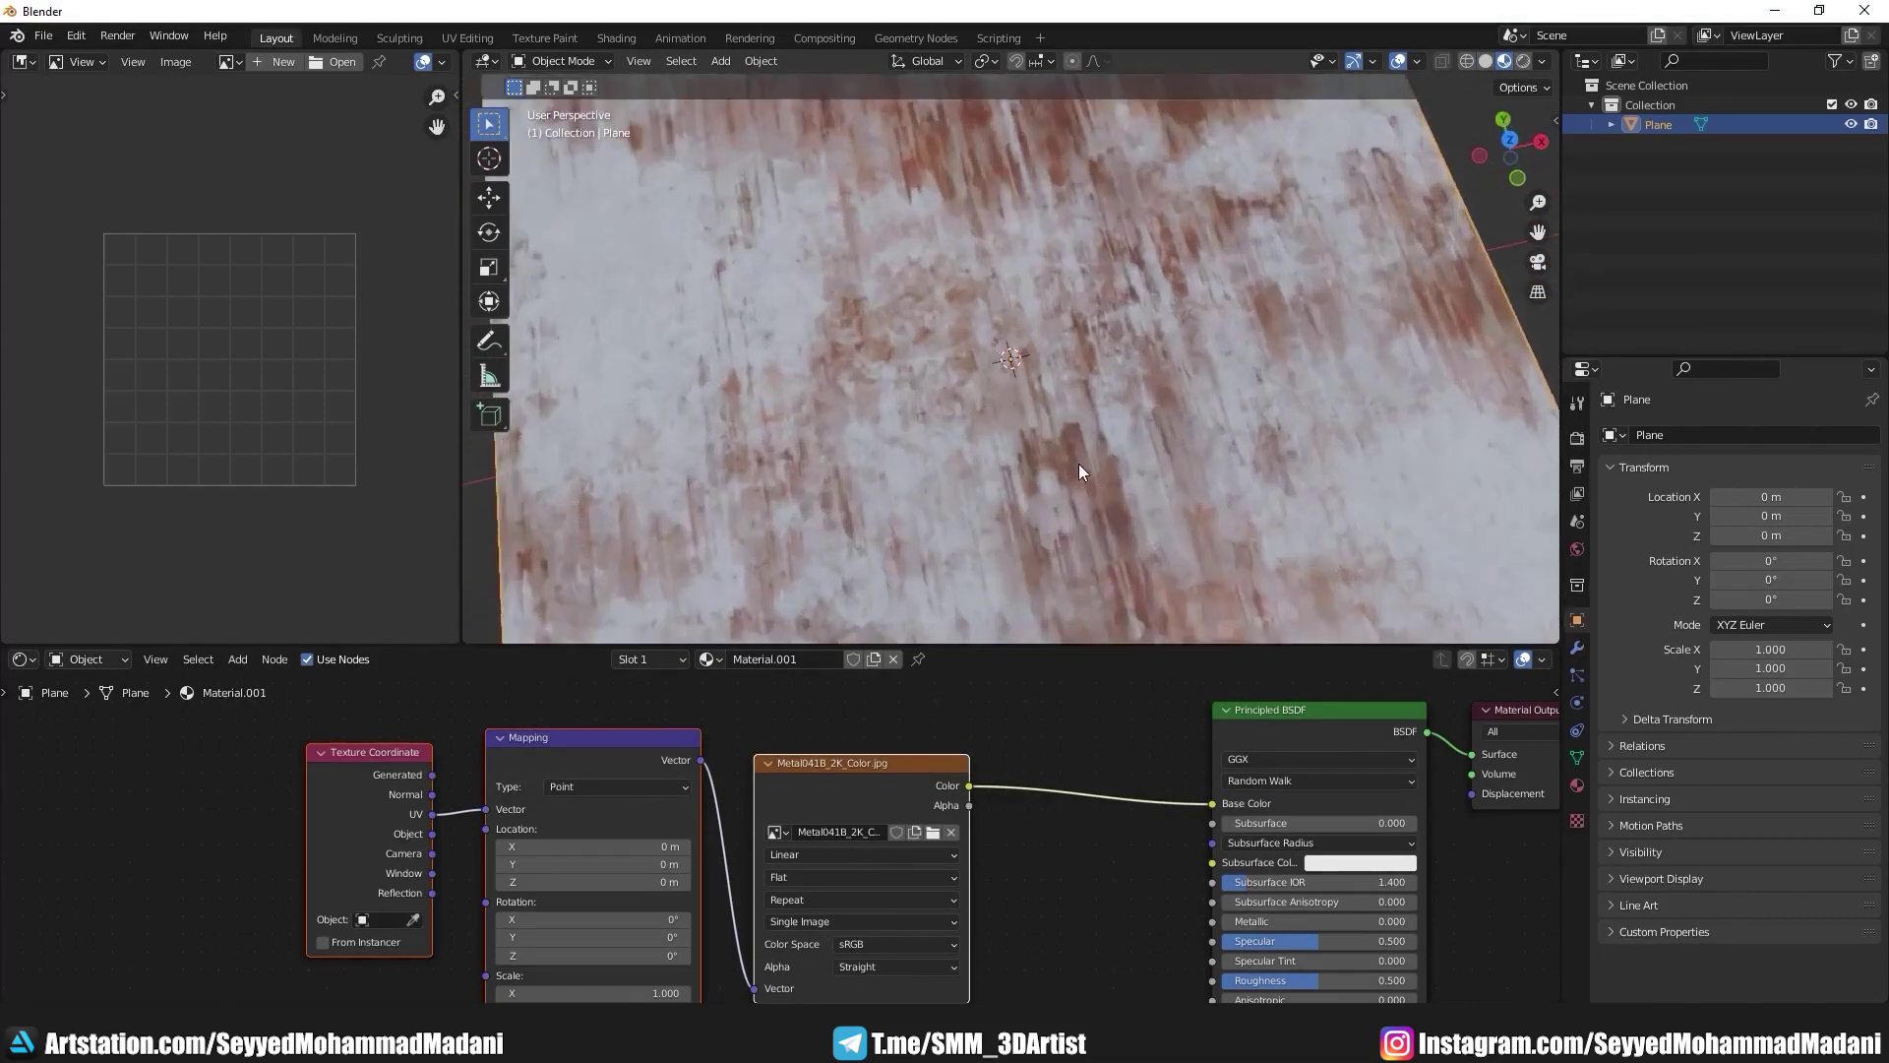
{"action": "scroll", "coordinate": [1076, 463], "scroll_direction": "up", "scroll_amount": 2}
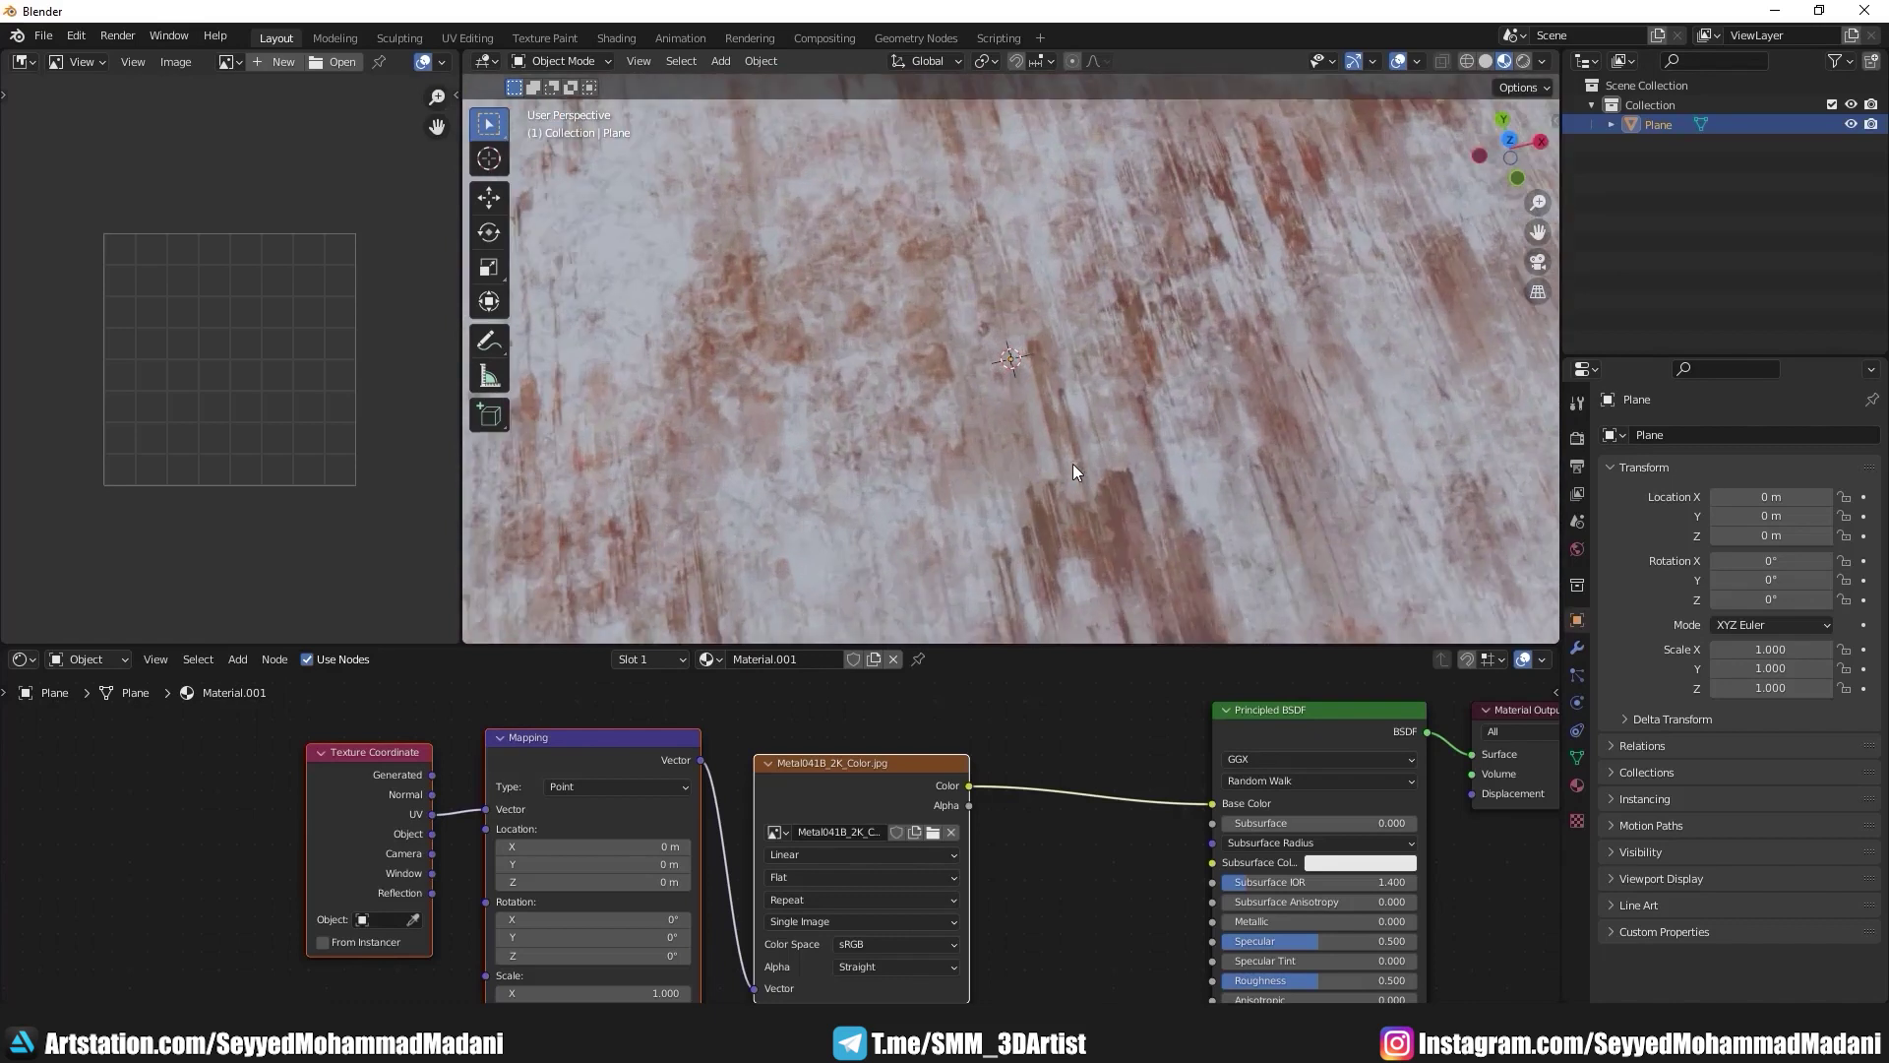
{"action": "scroll", "coordinate": [1053, 427], "scroll_direction": "down", "scroll_amount": 3}
{"action": "scroll", "coordinate": [965, 336], "scroll_direction": "down", "scroll_amount": 3}
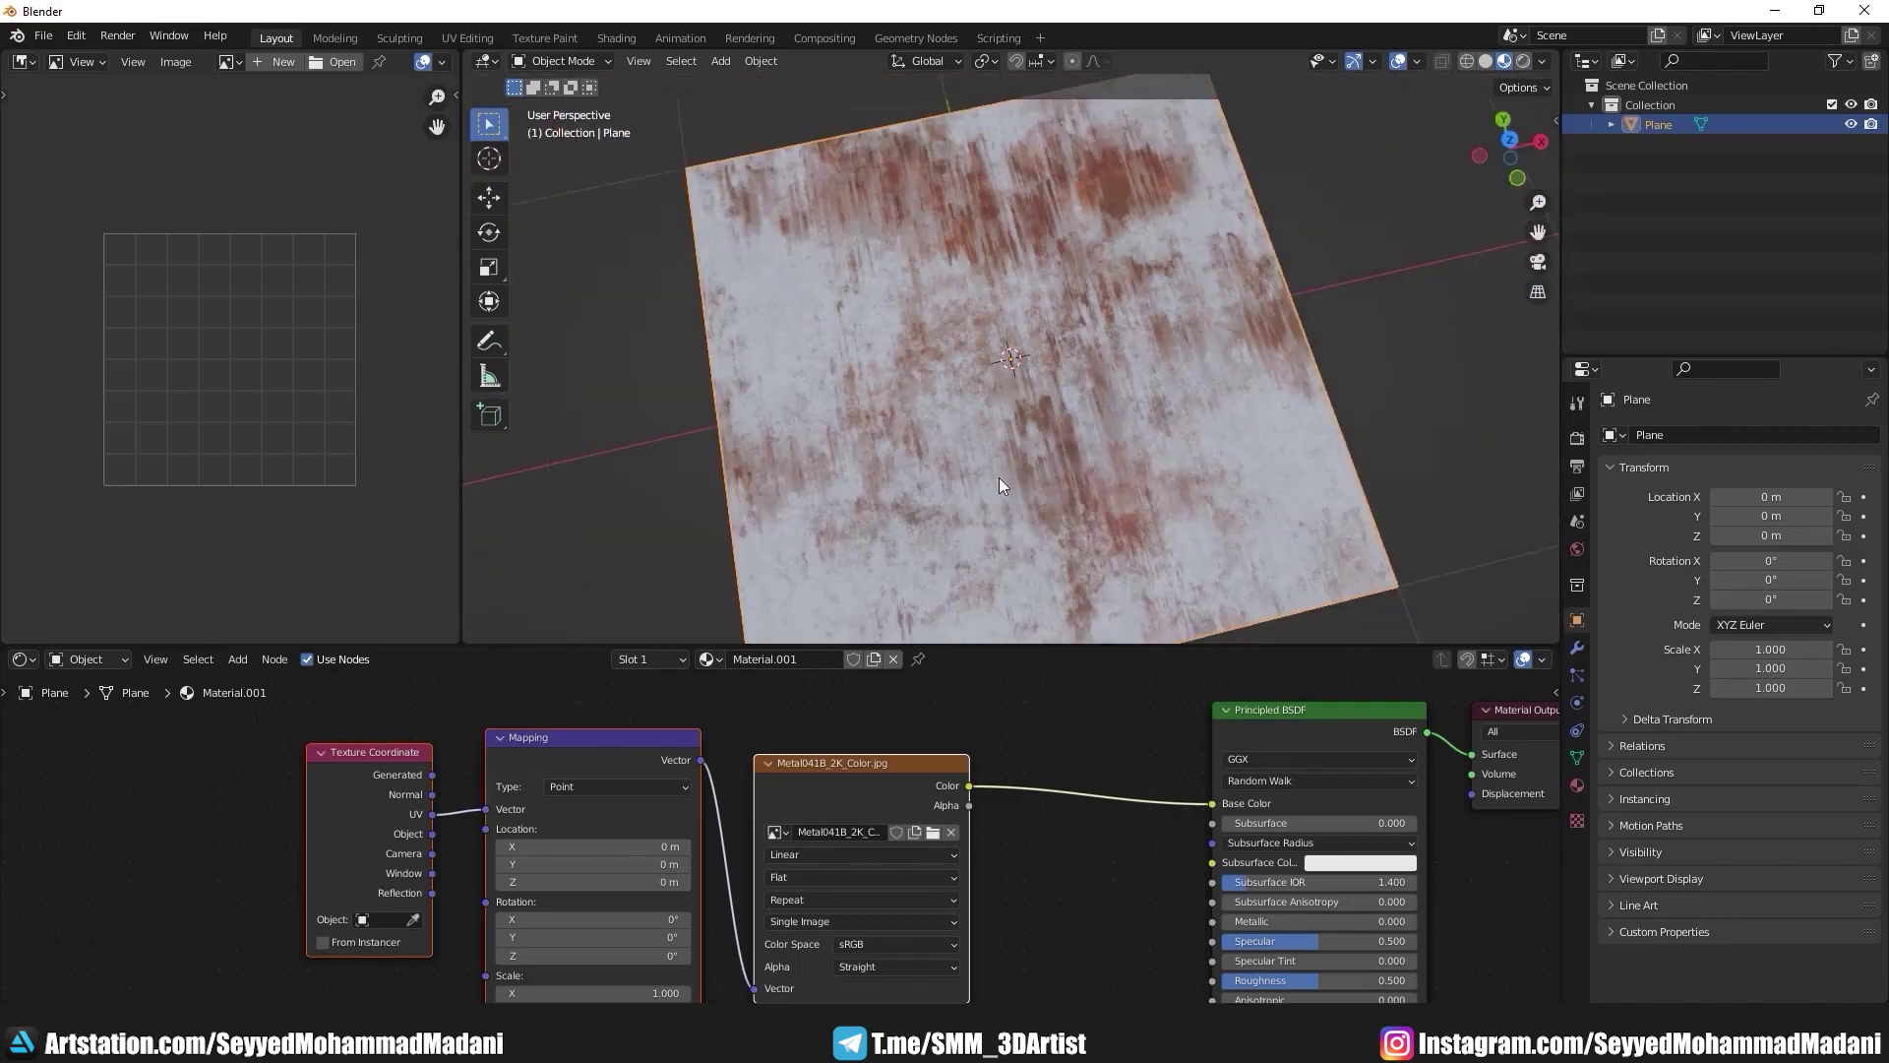
{"action": "middle_click_drag", "start_coordinate": [1000, 476], "coordinate": [871, 333]}
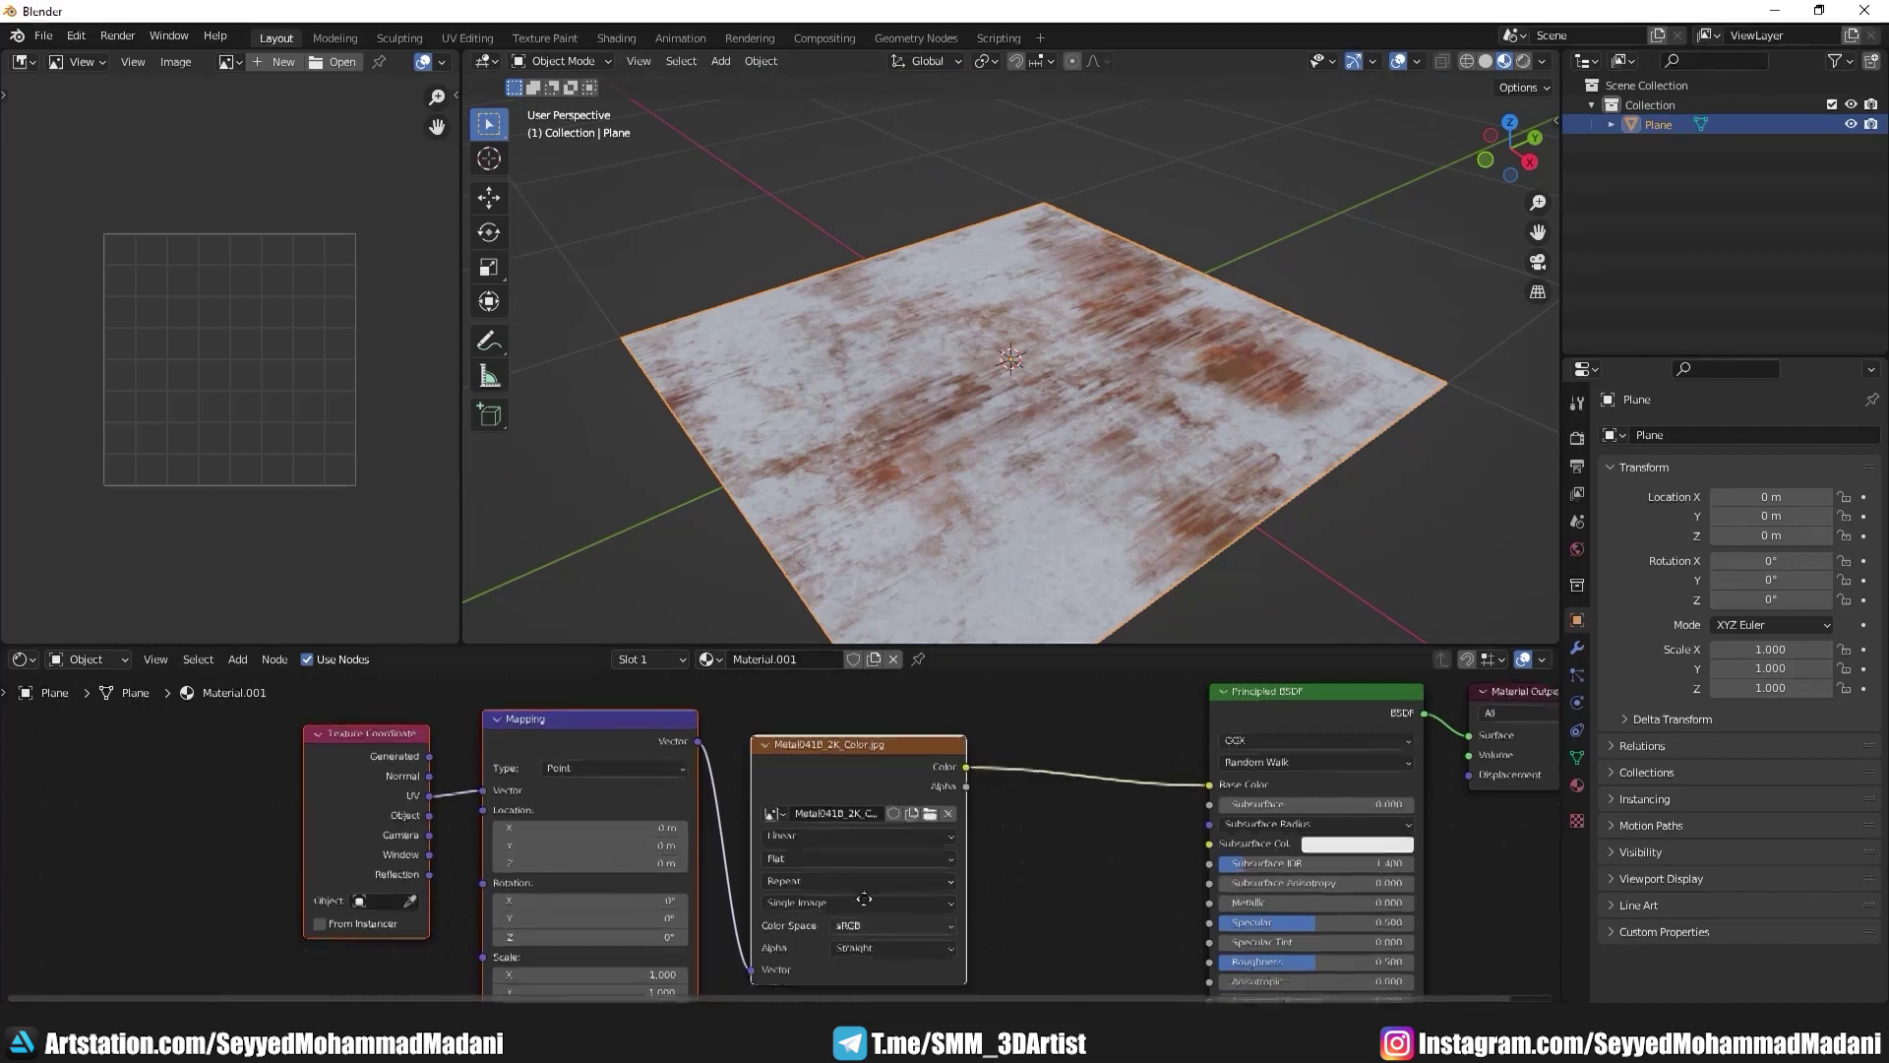
Step: Zoom the node editor in on the Image Texture node
{"action": "scroll", "coordinate": [853, 836], "scroll_direction": "down", "scroll_amount": 1}
{"action": "scroll", "coordinate": [824, 882], "scroll_direction": "up", "scroll_amount": 2}
{"action": "scroll", "coordinate": [824, 882], "scroll_direction": "up", "scroll_amount": 1}
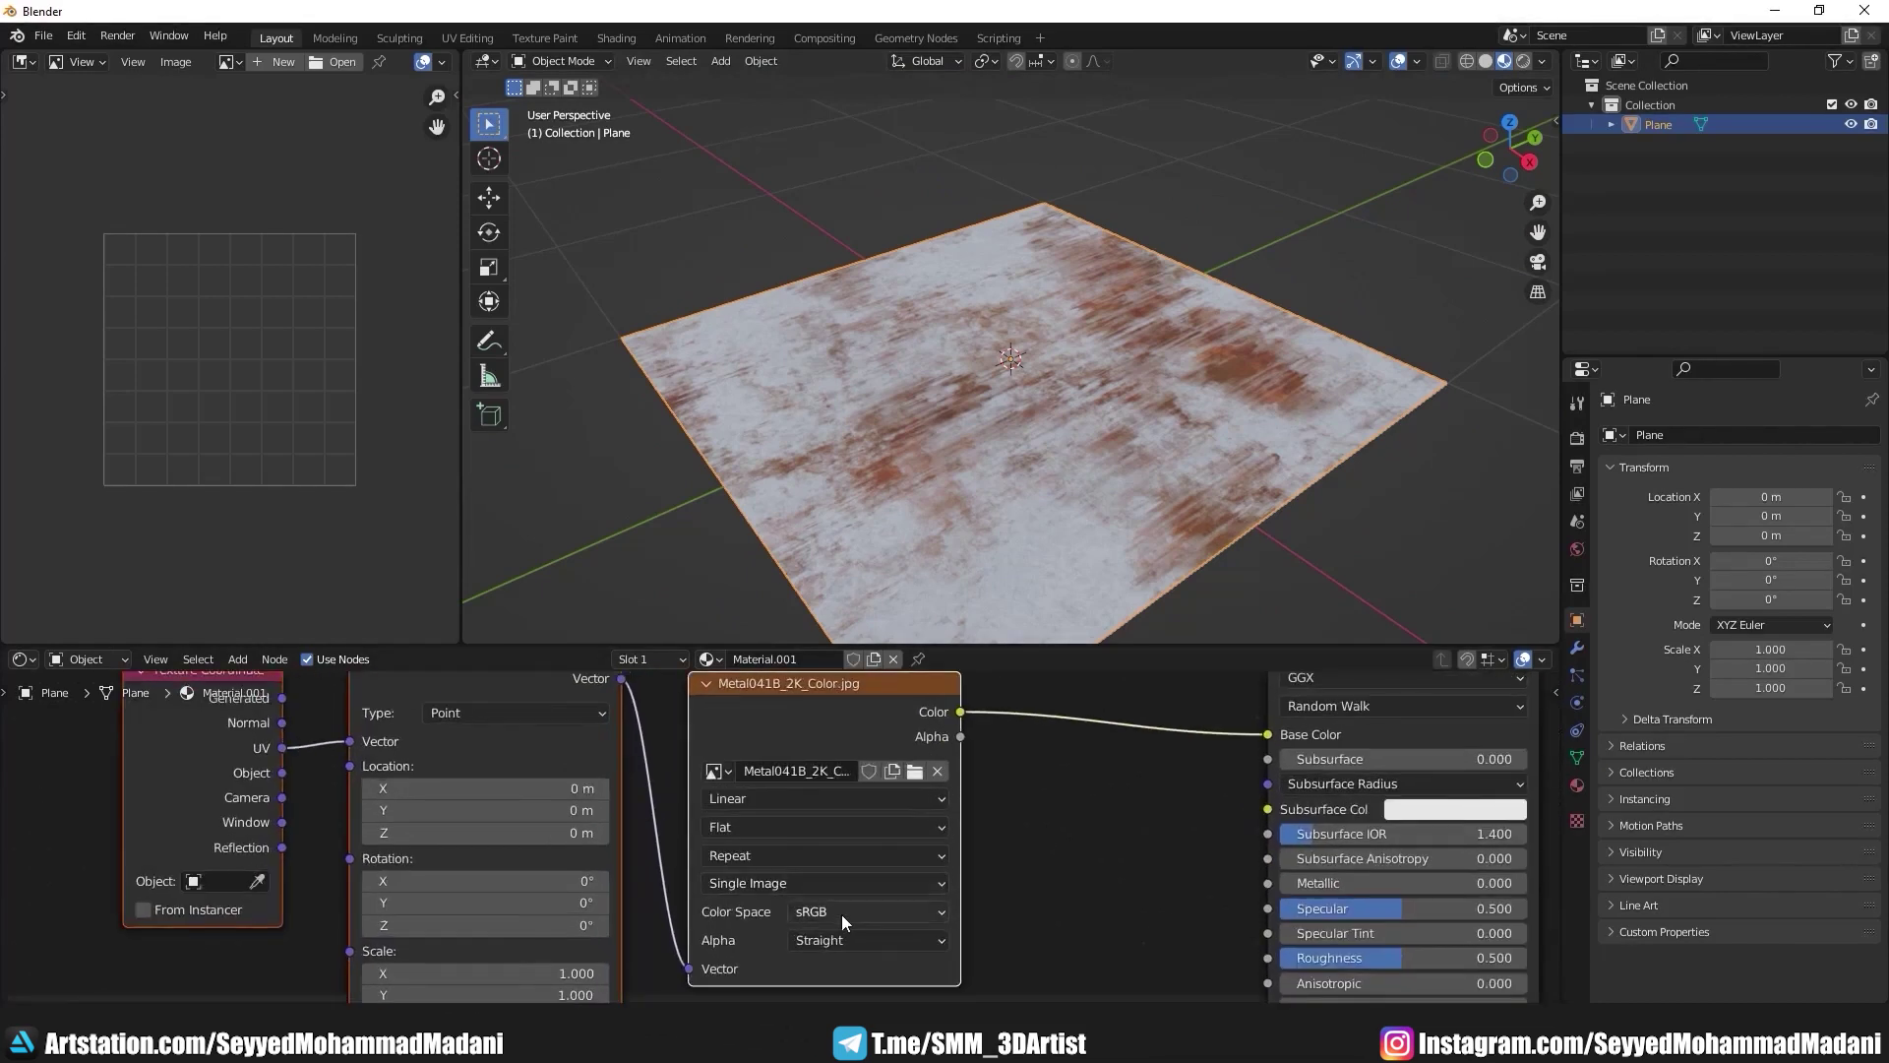
{"action": "scroll", "coordinate": [842, 913], "scroll_direction": "up", "scroll_amount": 1}
{"action": "scroll", "coordinate": [817, 830], "scroll_direction": "up", "scroll_amount": 2}
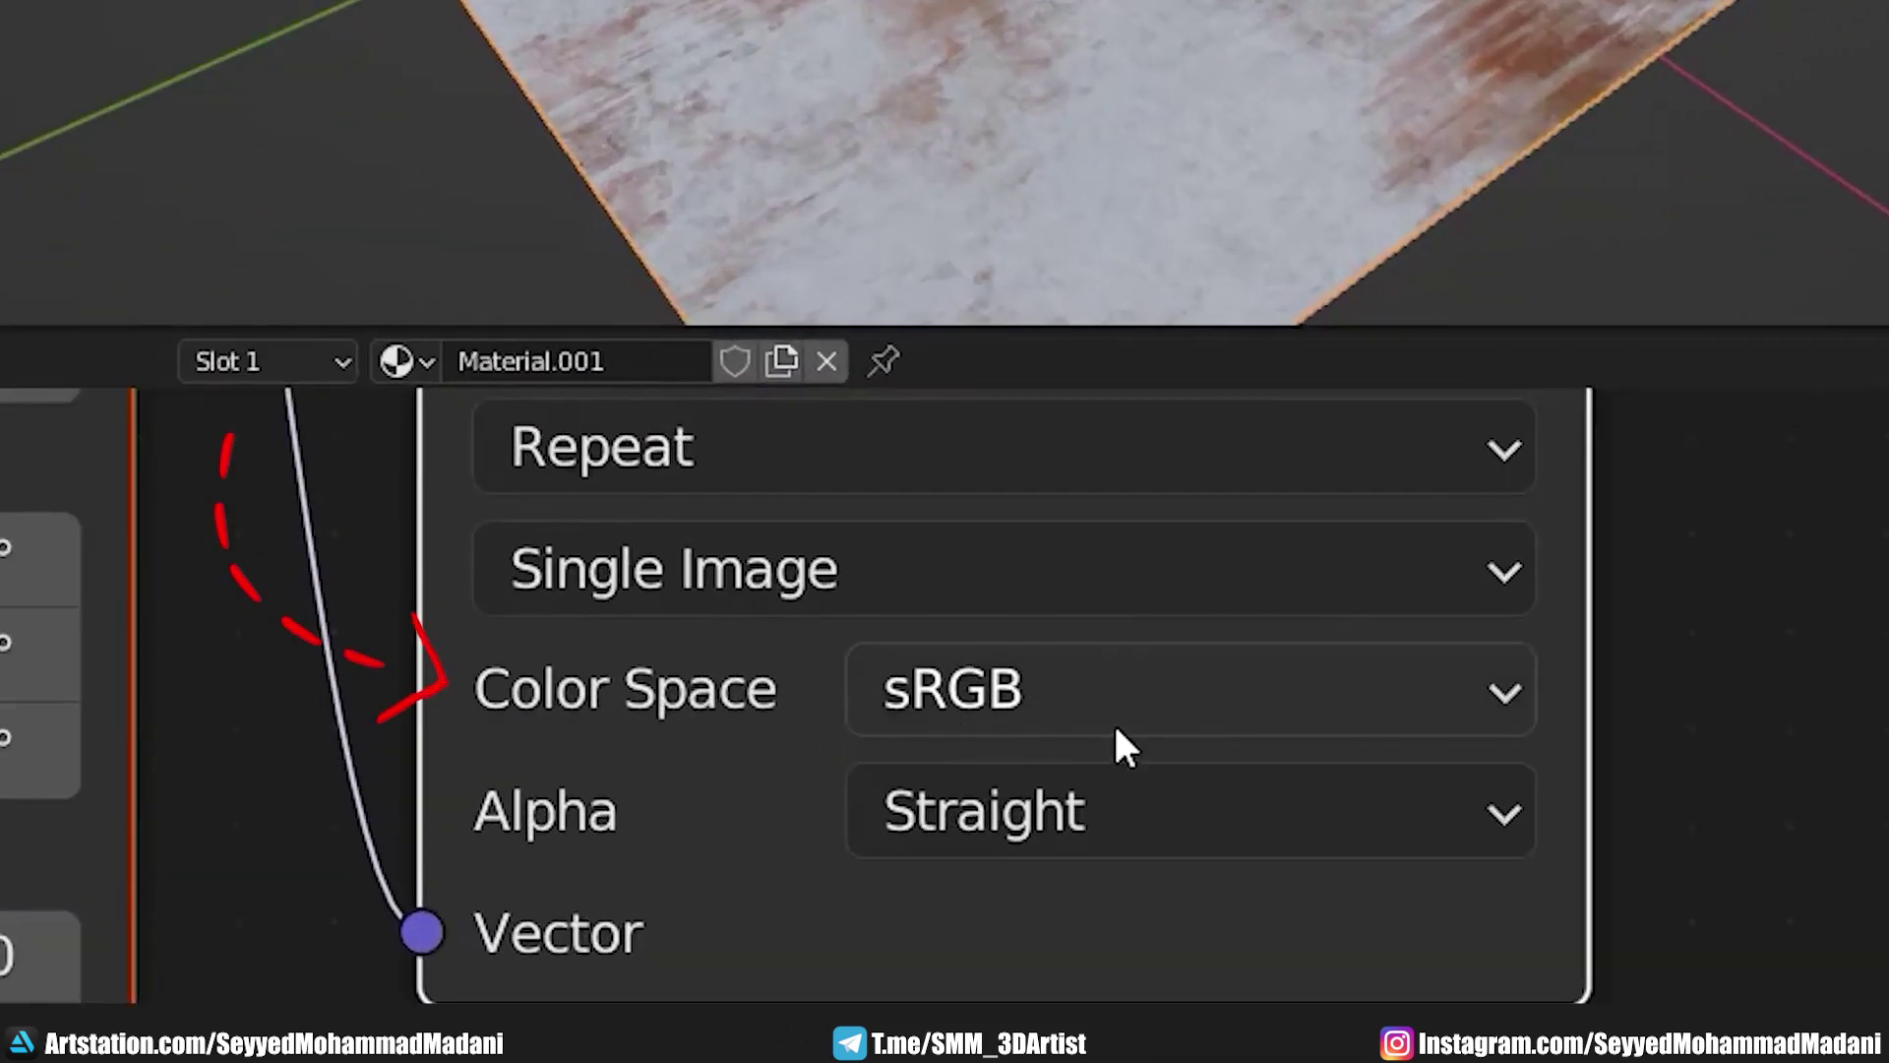
Step: Open the 4U3JKJ.jpg brick image in the image editor and maximize it
{"action": "left_click", "coordinate": [1025, 698]}
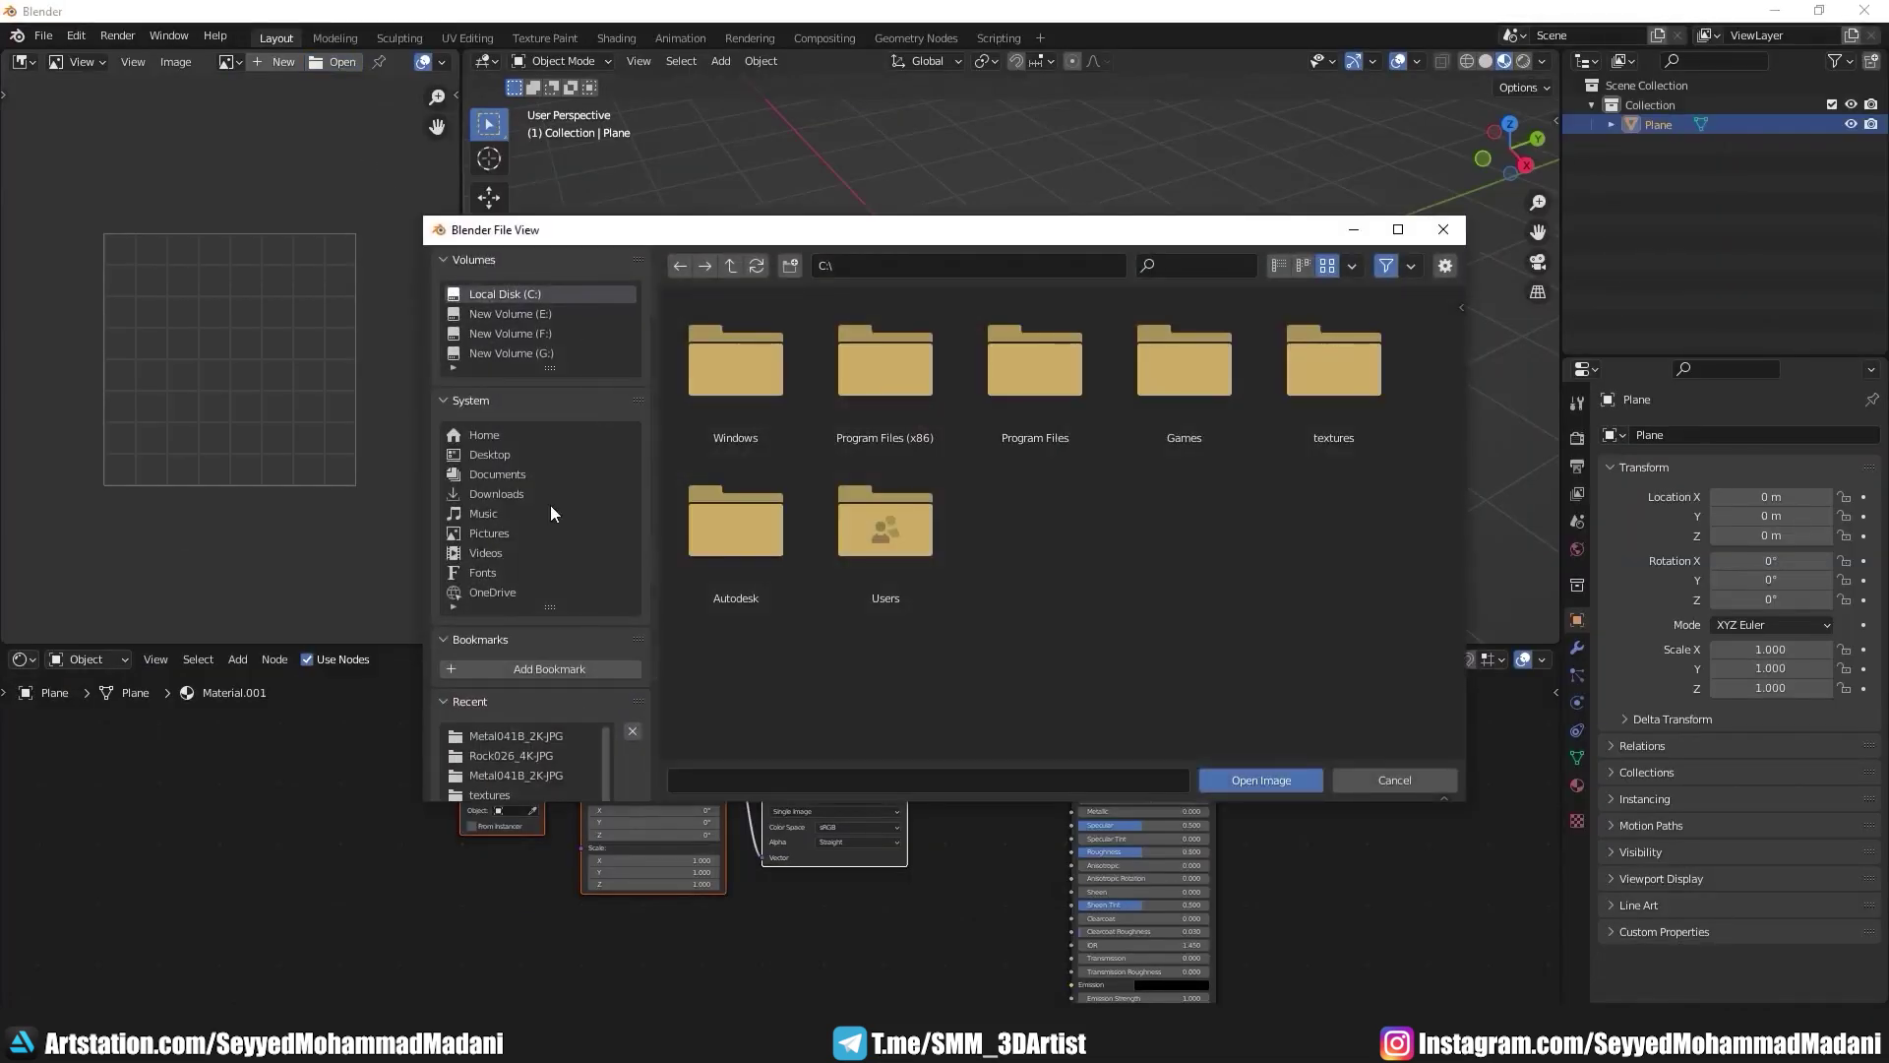
{"action": "left_click", "coordinate": [492, 531]}
{"action": "double_click", "coordinate": [836, 364]}
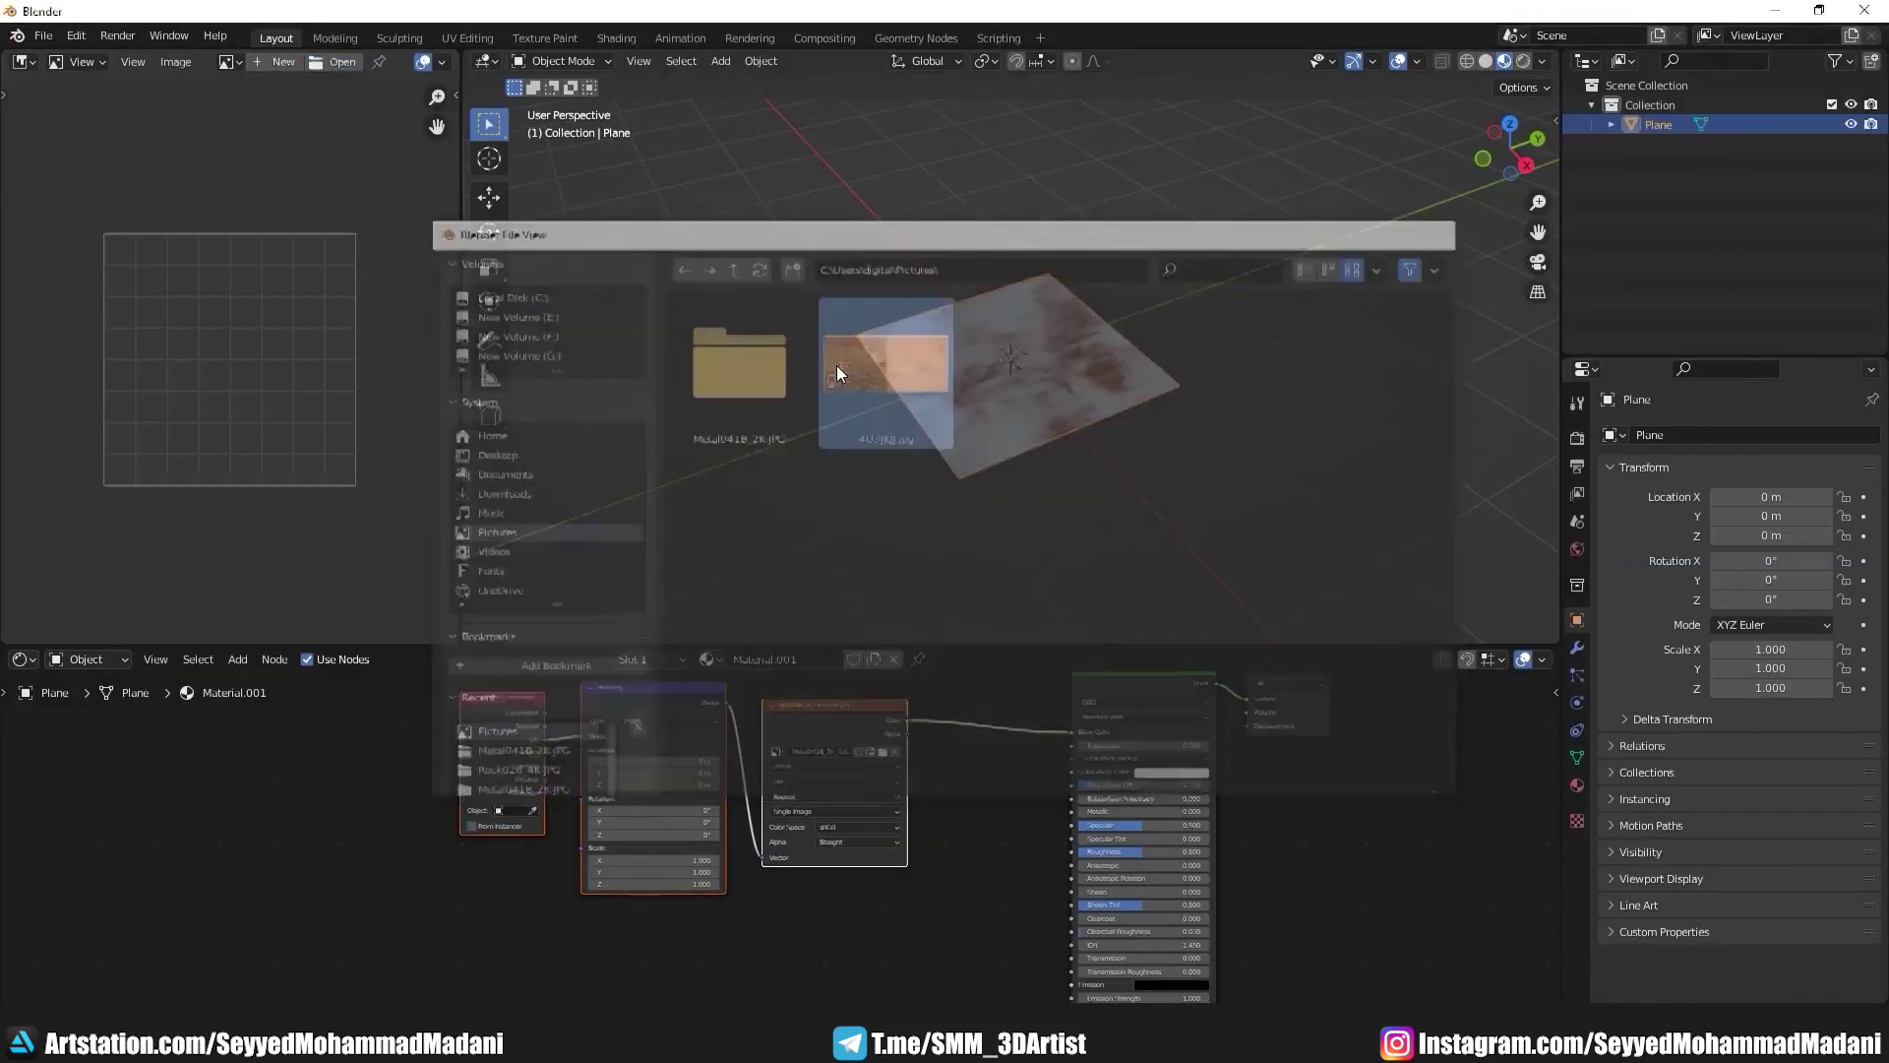
{"action": "scroll", "coordinate": [140, 291], "scroll_direction": "down", "scroll_amount": 2}
{"action": "key", "text": "ctrl+space"}
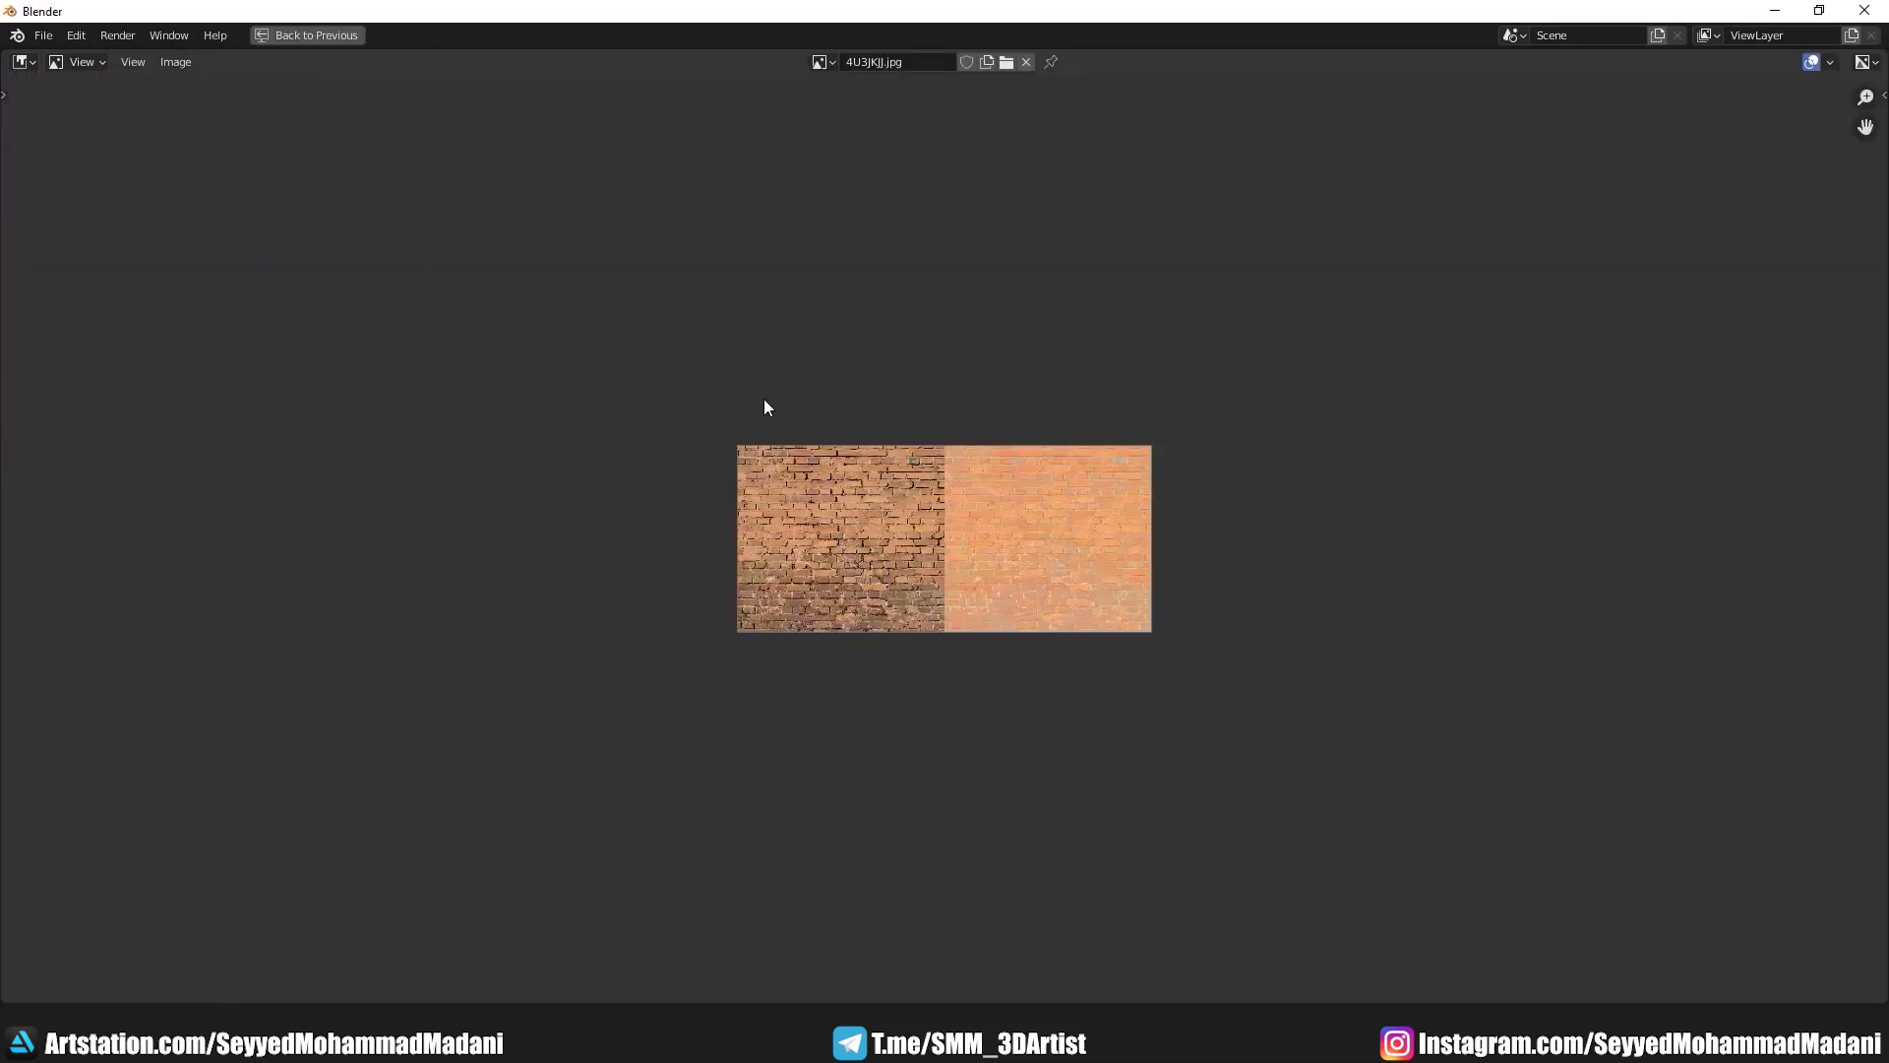
Step: Zoom and pan across the brick image, inspecting its darker left half
{"action": "scroll", "coordinate": [893, 518], "scroll_direction": "up", "scroll_amount": 5}
{"action": "scroll", "coordinate": [897, 521], "scroll_direction": "up", "scroll_amount": 1}
{"action": "middle_click_drag", "start_coordinate": [928, 541], "coordinate": [925, 526]}
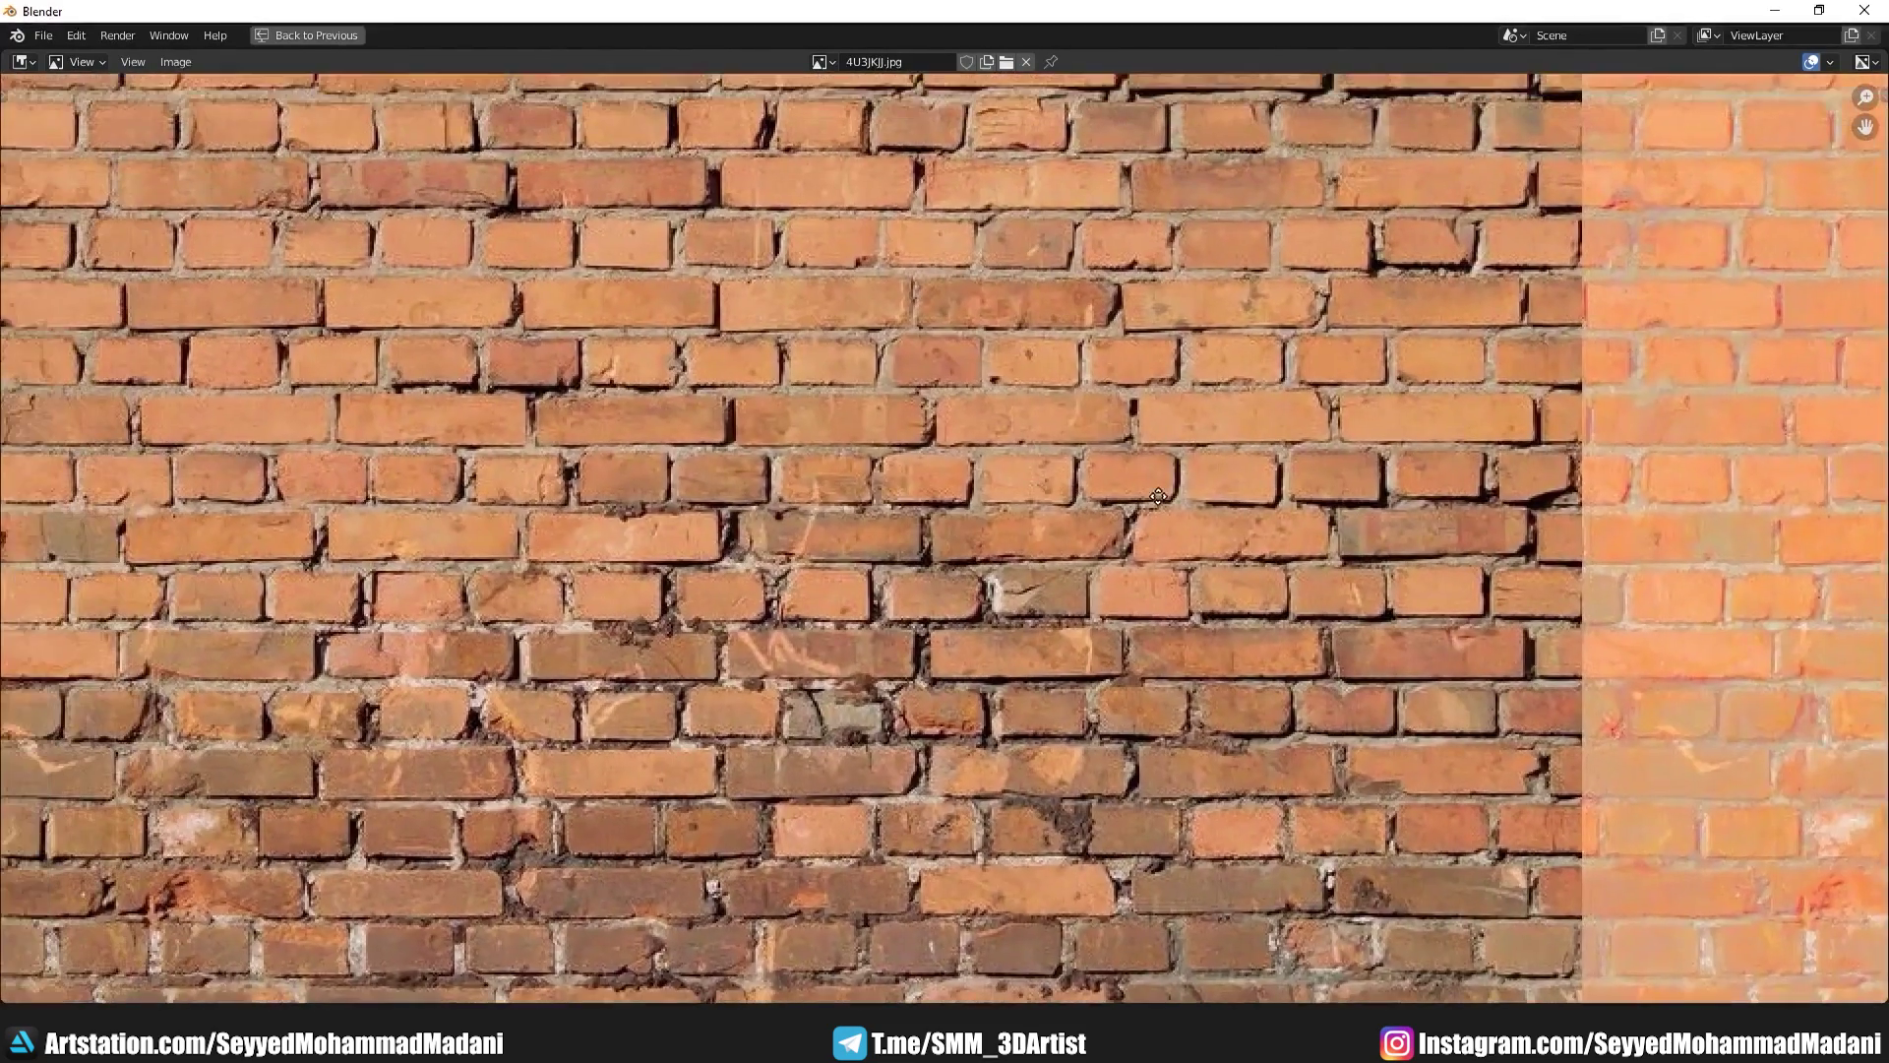
{"action": "scroll", "coordinate": [846, 505], "scroll_direction": "down", "scroll_amount": 5}
{"action": "scroll", "coordinate": [963, 493], "scroll_direction": "up", "scroll_amount": 5}
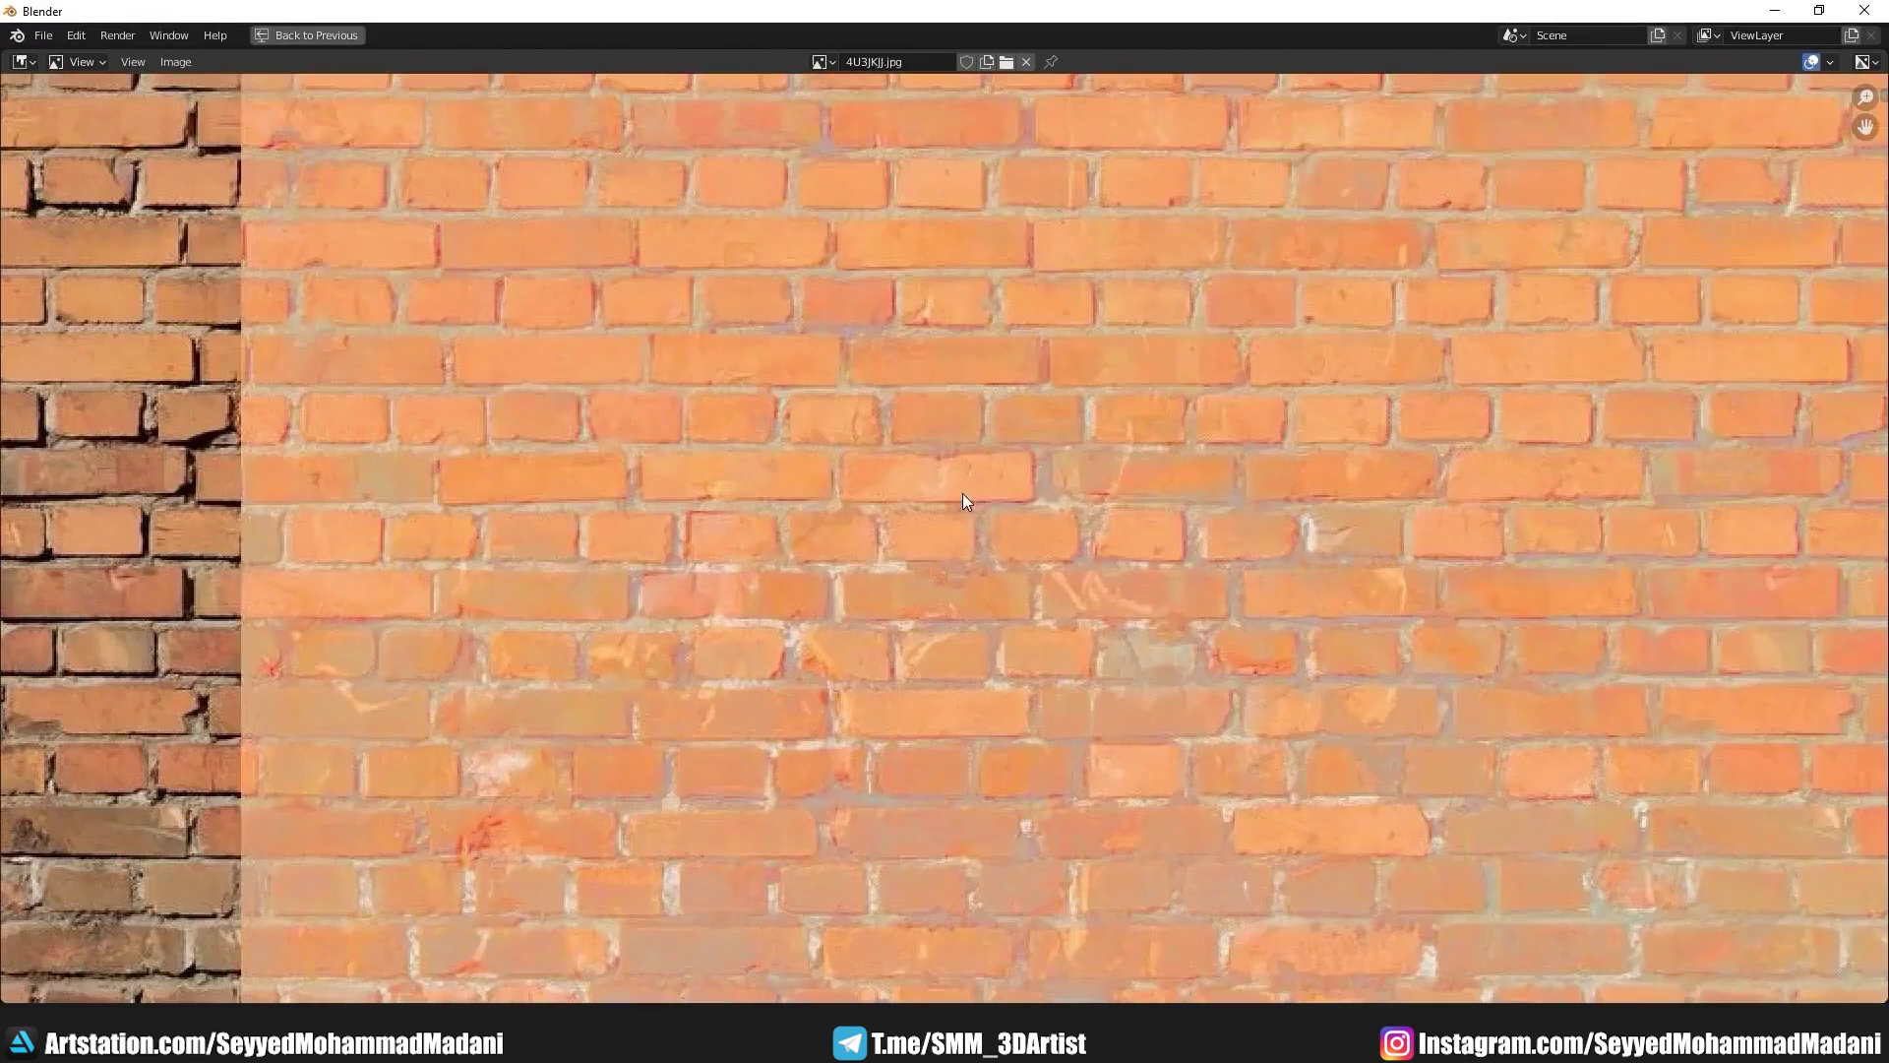
{"action": "scroll", "coordinate": [1046, 594], "scroll_direction": "down", "scroll_amount": 5}
{"action": "middle_click_drag", "start_coordinate": [827, 590], "coordinate": [1276, 588]}
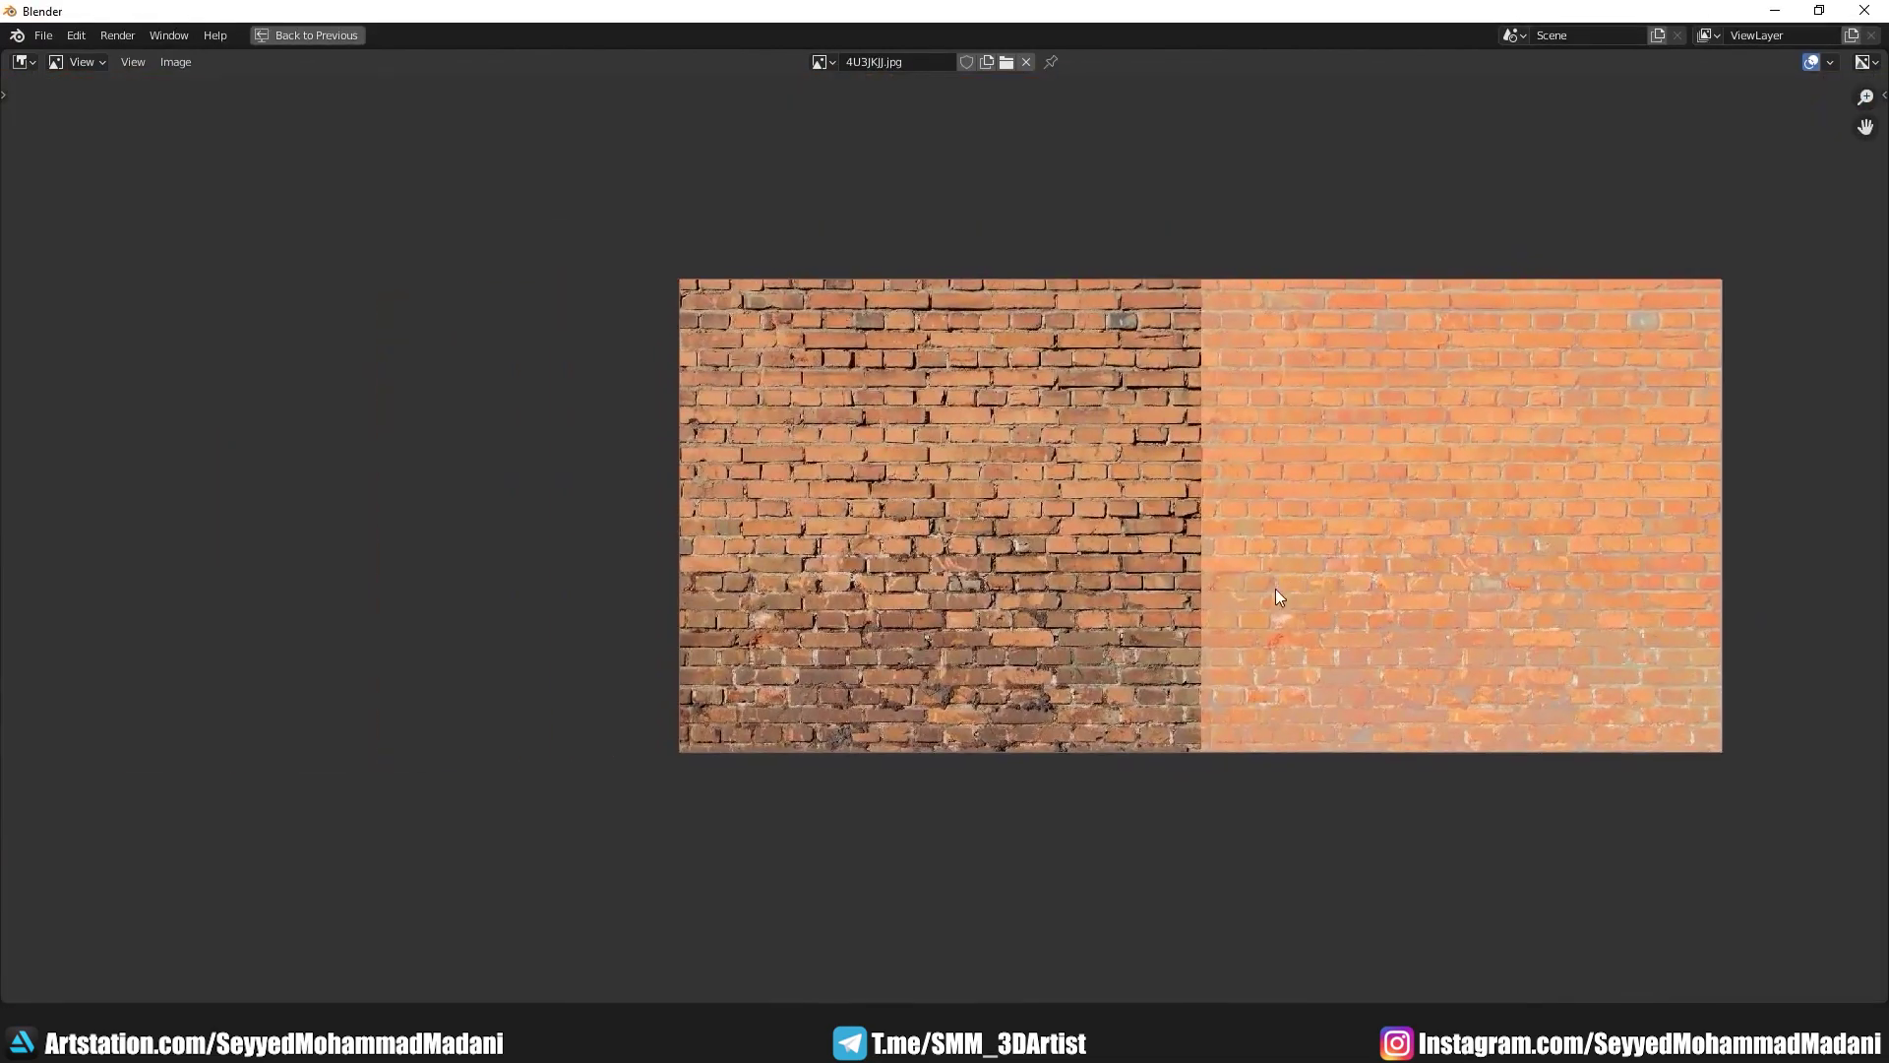
{"action": "scroll", "coordinate": [902, 516], "scroll_direction": "up", "scroll_amount": 3}
{"action": "scroll", "coordinate": [901, 516], "scroll_direction": "up", "scroll_amount": 1}
{"action": "scroll", "coordinate": [870, 551], "scroll_direction": "up", "scroll_amount": 3}
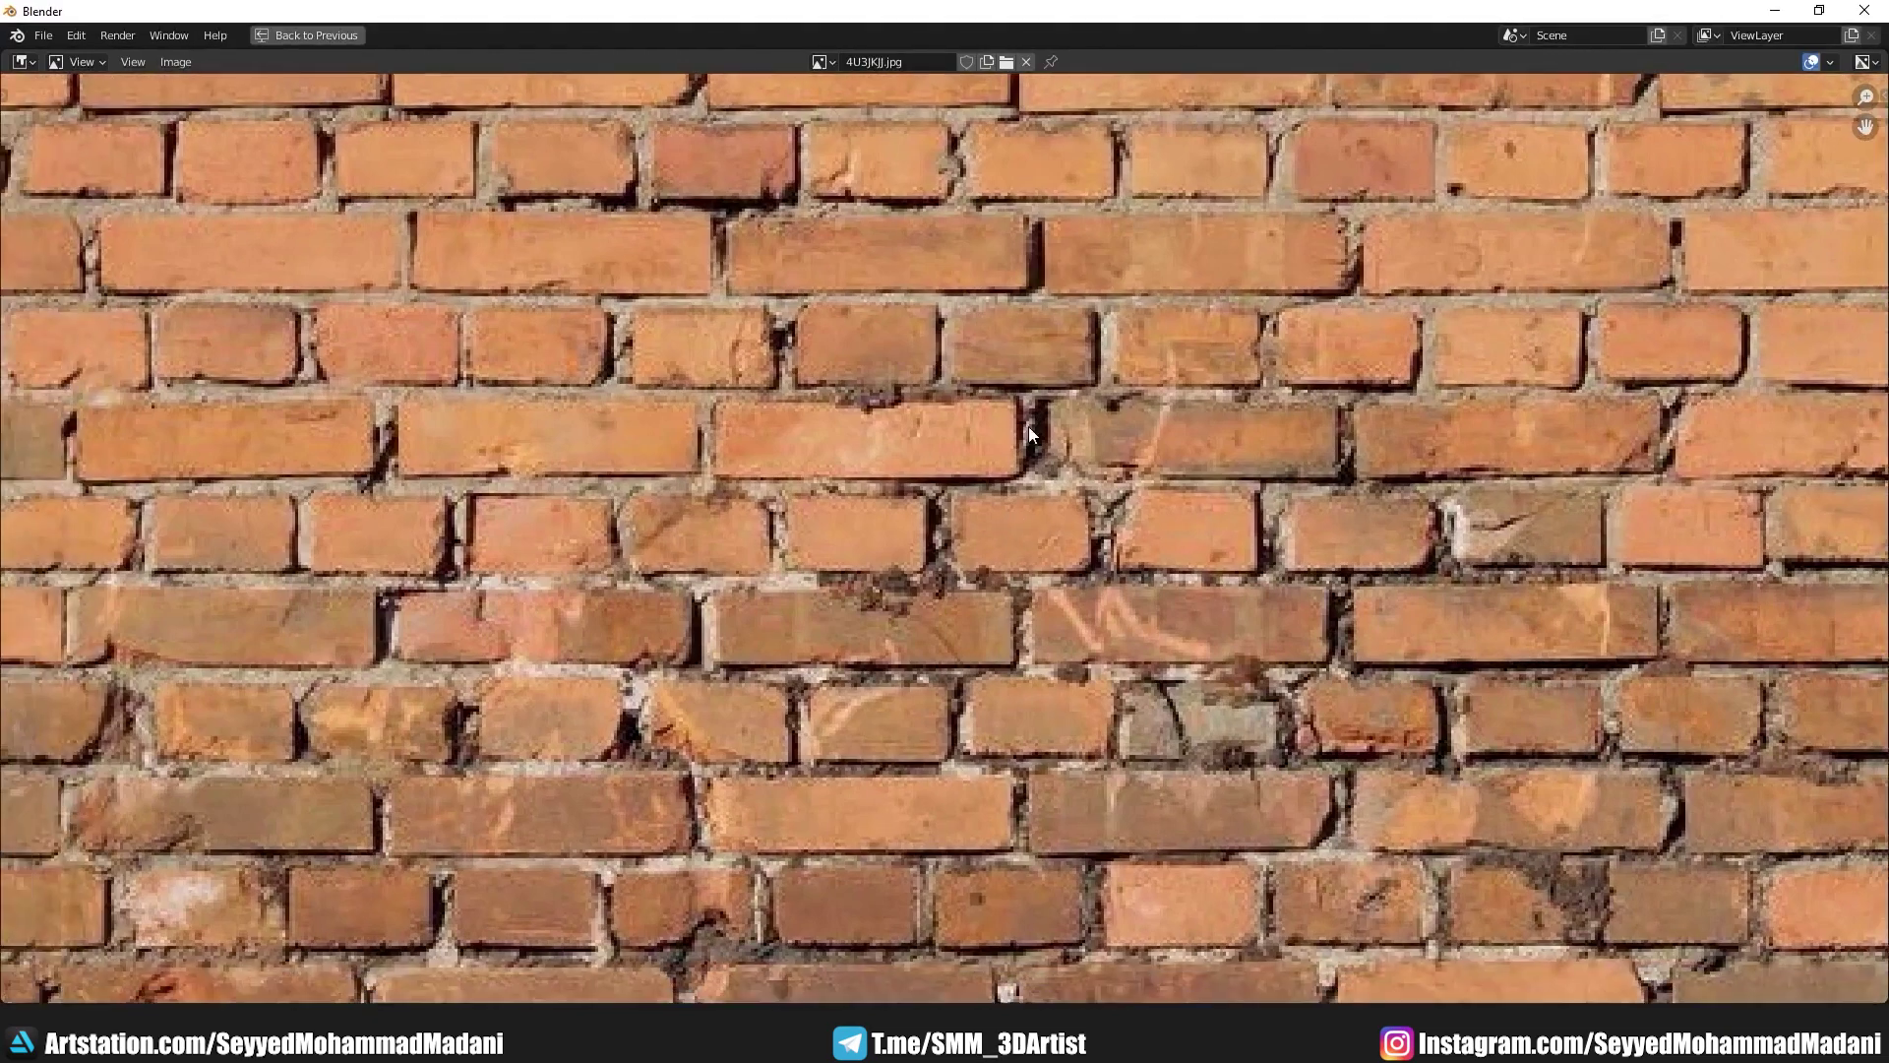
{"action": "scroll", "coordinate": [856, 413], "scroll_direction": "down", "scroll_amount": 1}
{"action": "scroll", "coordinate": [787, 359], "scroll_direction": "down", "scroll_amount": 2}
{"action": "scroll", "coordinate": [793, 364], "scroll_direction": "down", "scroll_amount": 2}
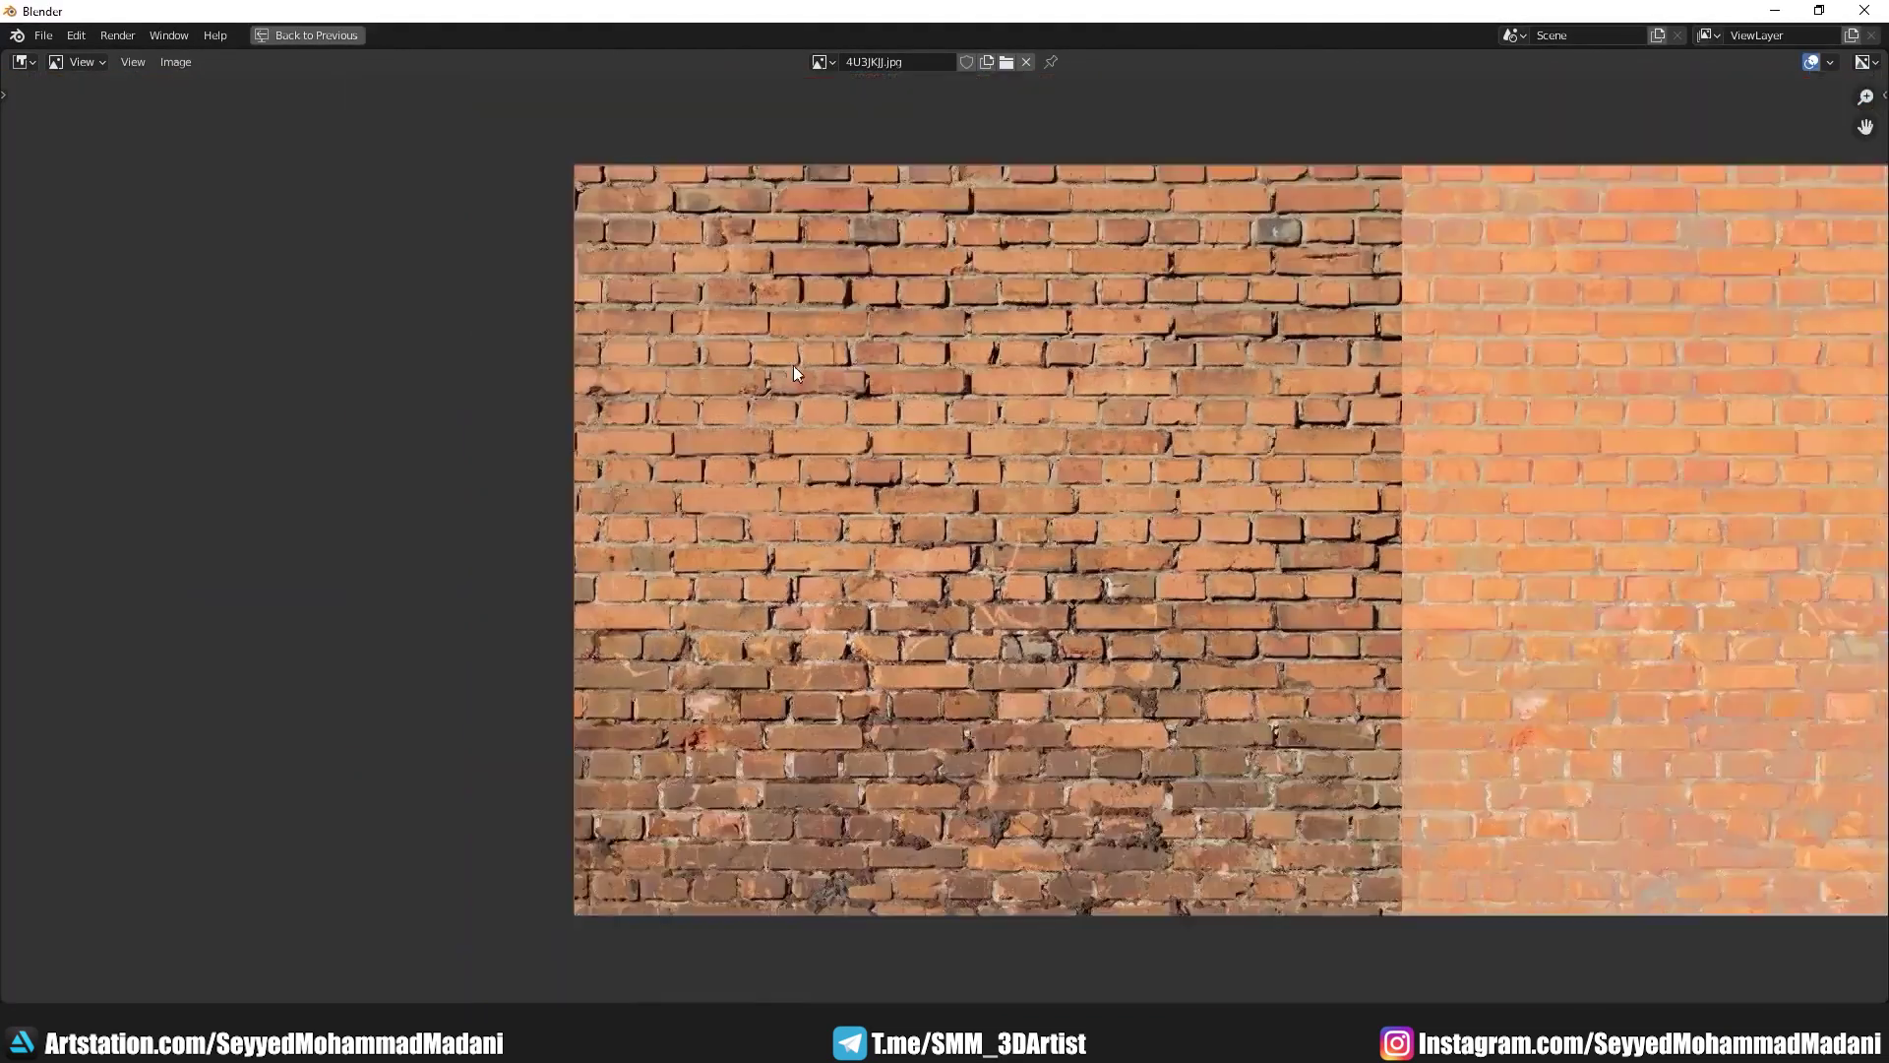
{"action": "scroll", "coordinate": [923, 429], "scroll_direction": "down", "scroll_amount": 1}
{"action": "scroll", "coordinate": [923, 429], "scroll_direction": "up", "scroll_amount": 1}
{"action": "scroll", "coordinate": [793, 209], "scroll_direction": "up", "scroll_amount": 5}
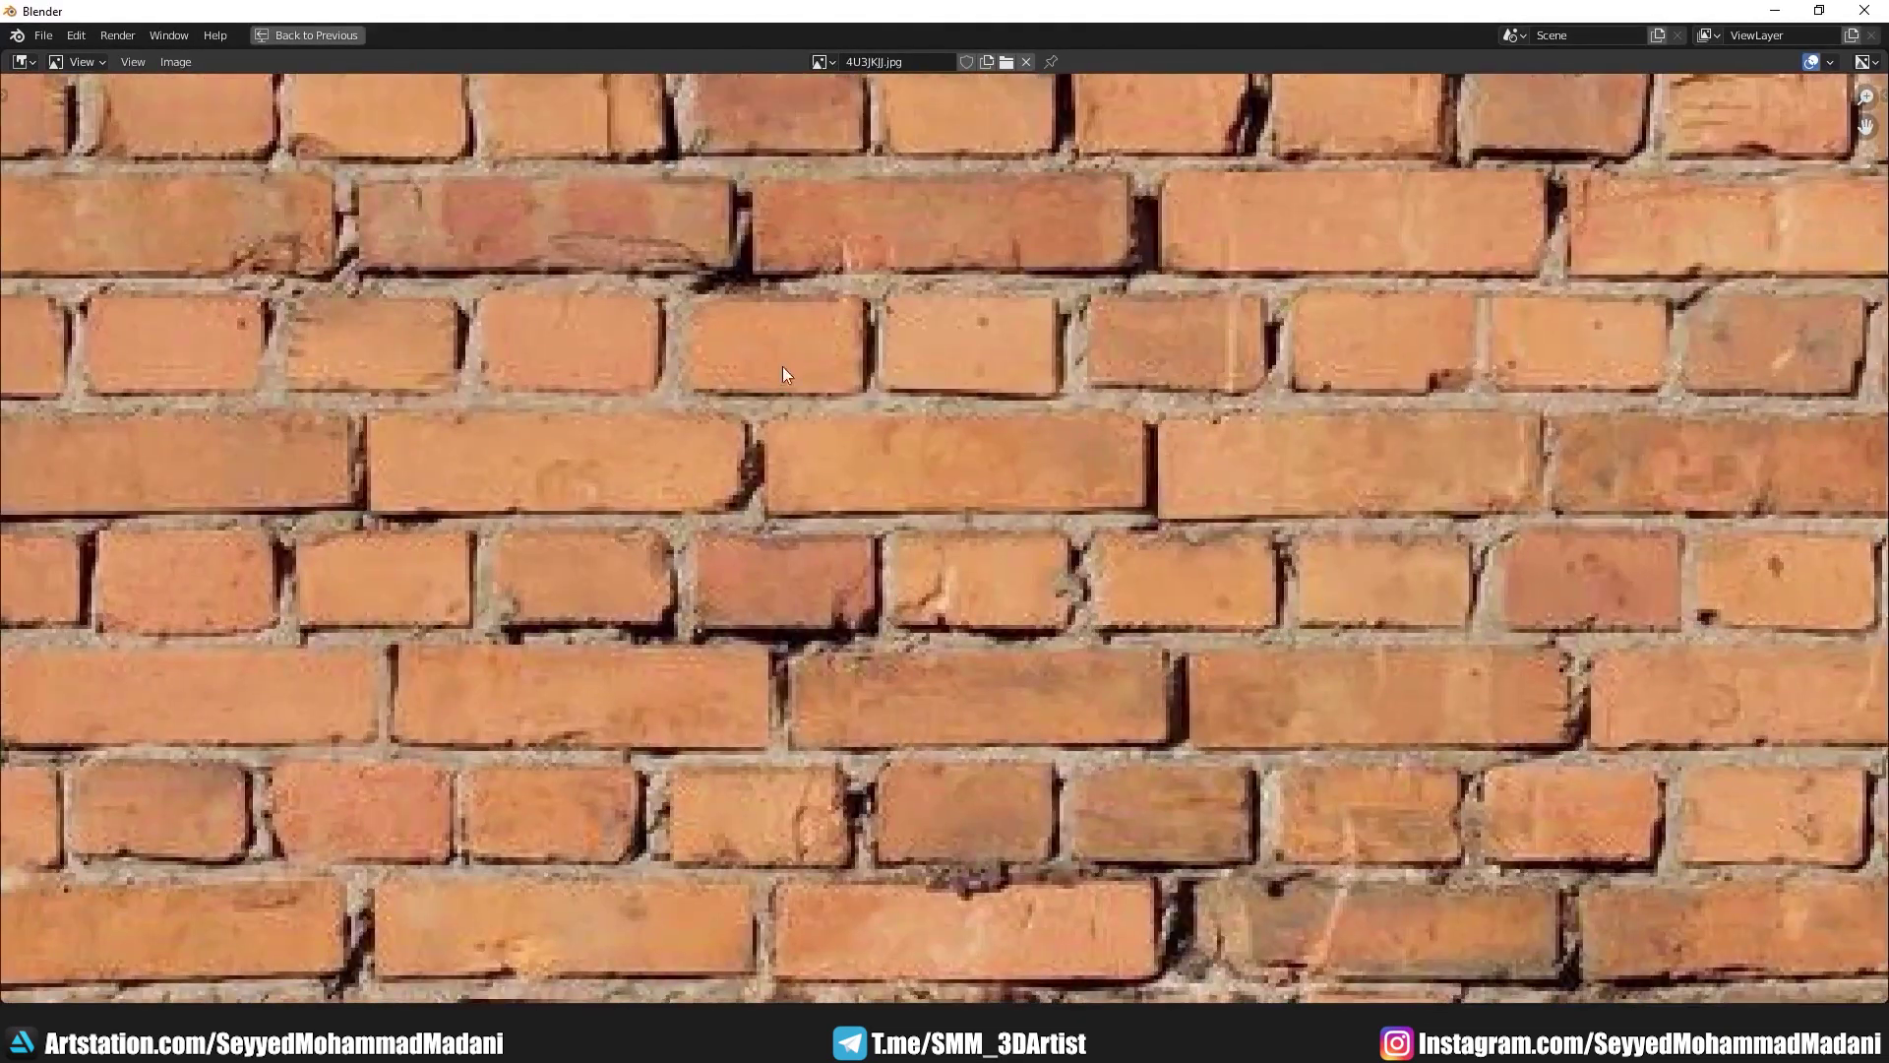
{"action": "scroll", "coordinate": [777, 417], "scroll_direction": "down", "scroll_amount": 1}
{"action": "scroll", "coordinate": [778, 425], "scroll_direction": "down", "scroll_amount": 2}
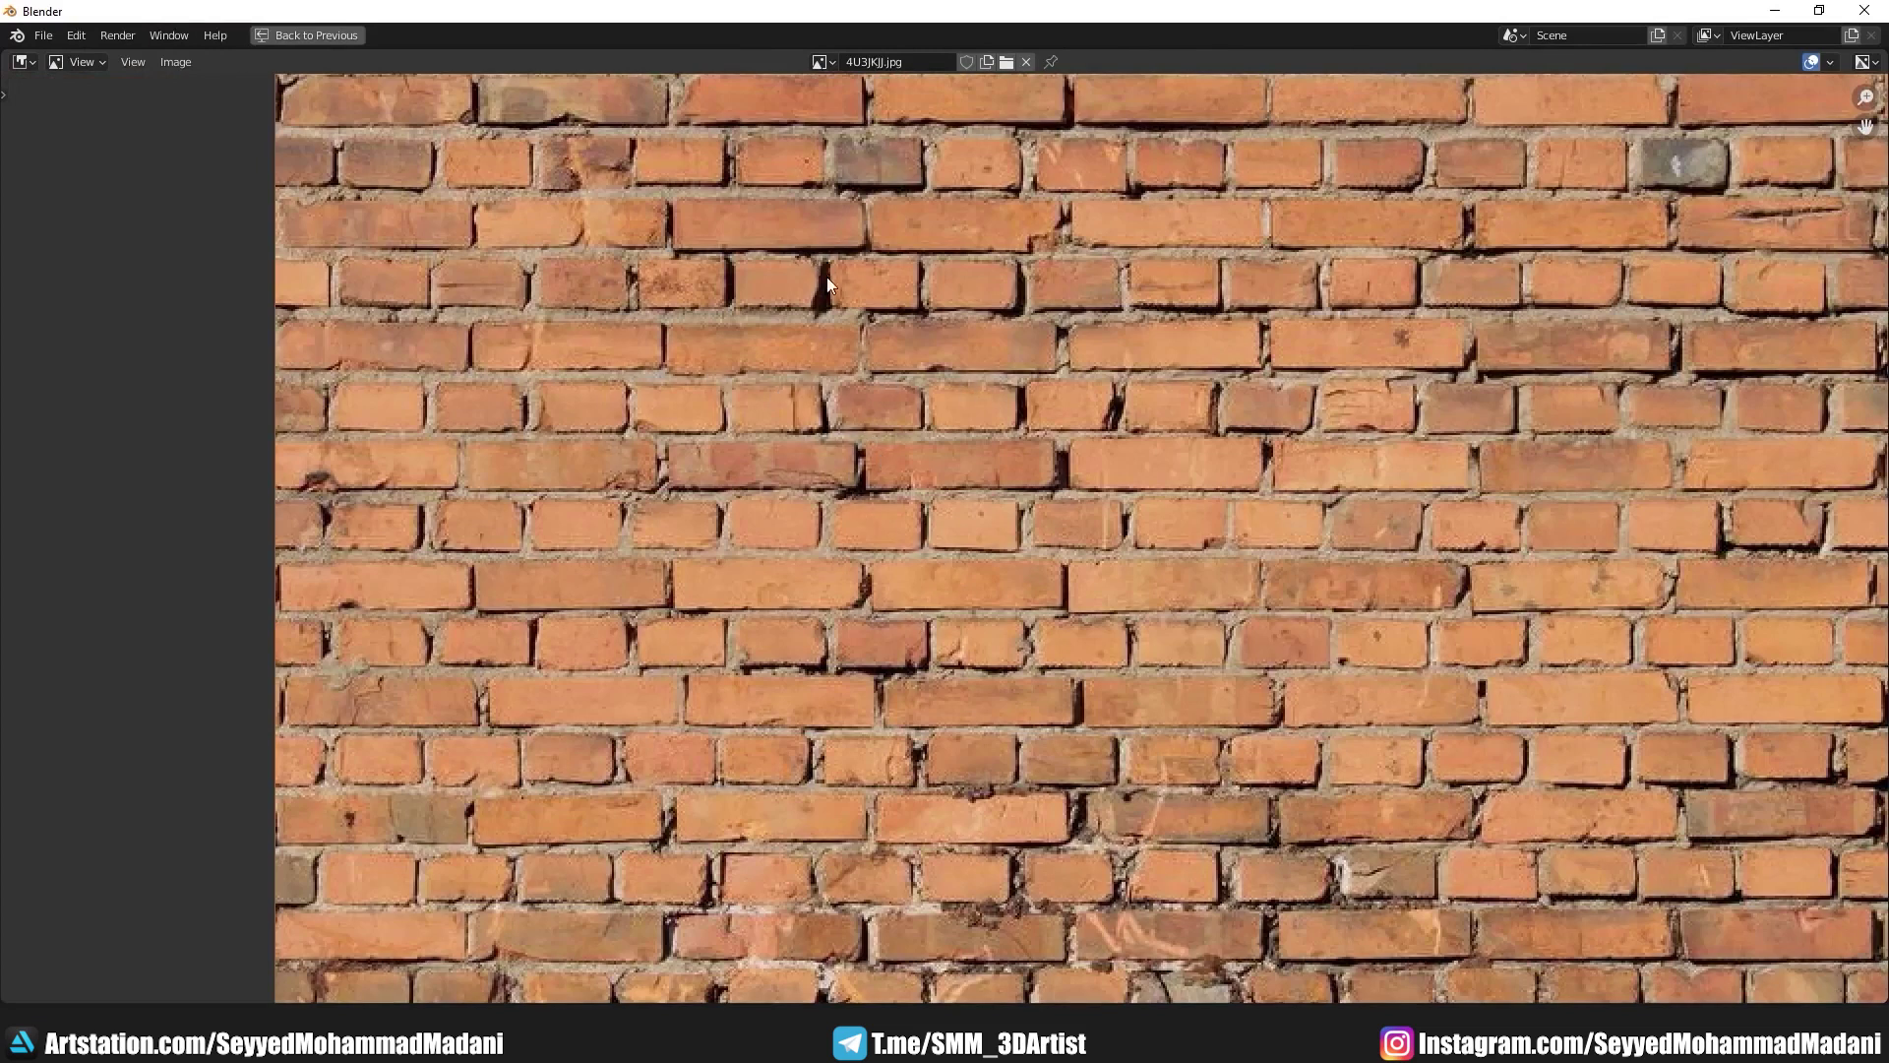
{"action": "scroll", "coordinate": [978, 481], "scroll_direction": "down", "scroll_amount": 2}
{"action": "scroll", "coordinate": [934, 561], "scroll_direction": "down", "scroll_amount": 2}
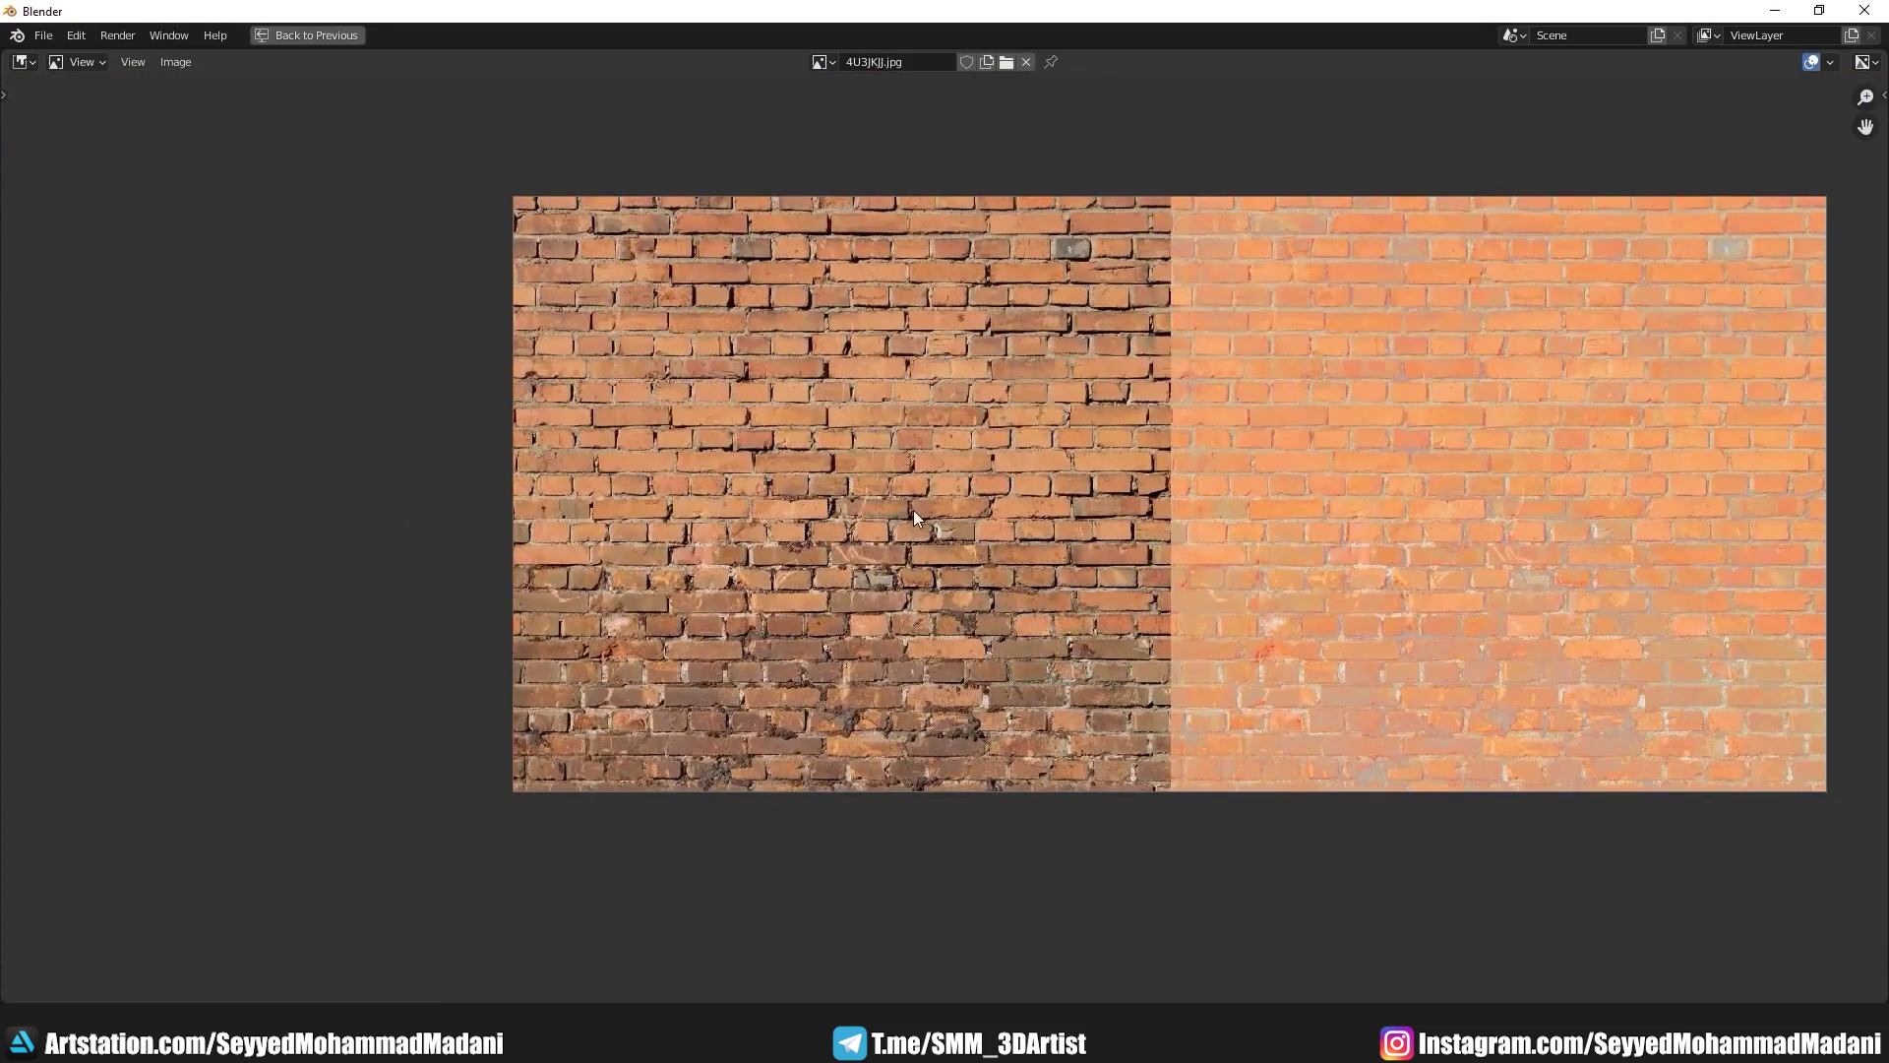
Step: Re-centre the brick image and compare its lighter right half with the darker side
{"action": "middle_click_drag", "start_coordinate": [944, 565], "coordinate": [853, 570]}
{"action": "scroll", "coordinate": [641, 523], "scroll_direction": "up", "scroll_amount": 1}
{"action": "middle_click_drag", "start_coordinate": [642, 522], "coordinate": [924, 535]}
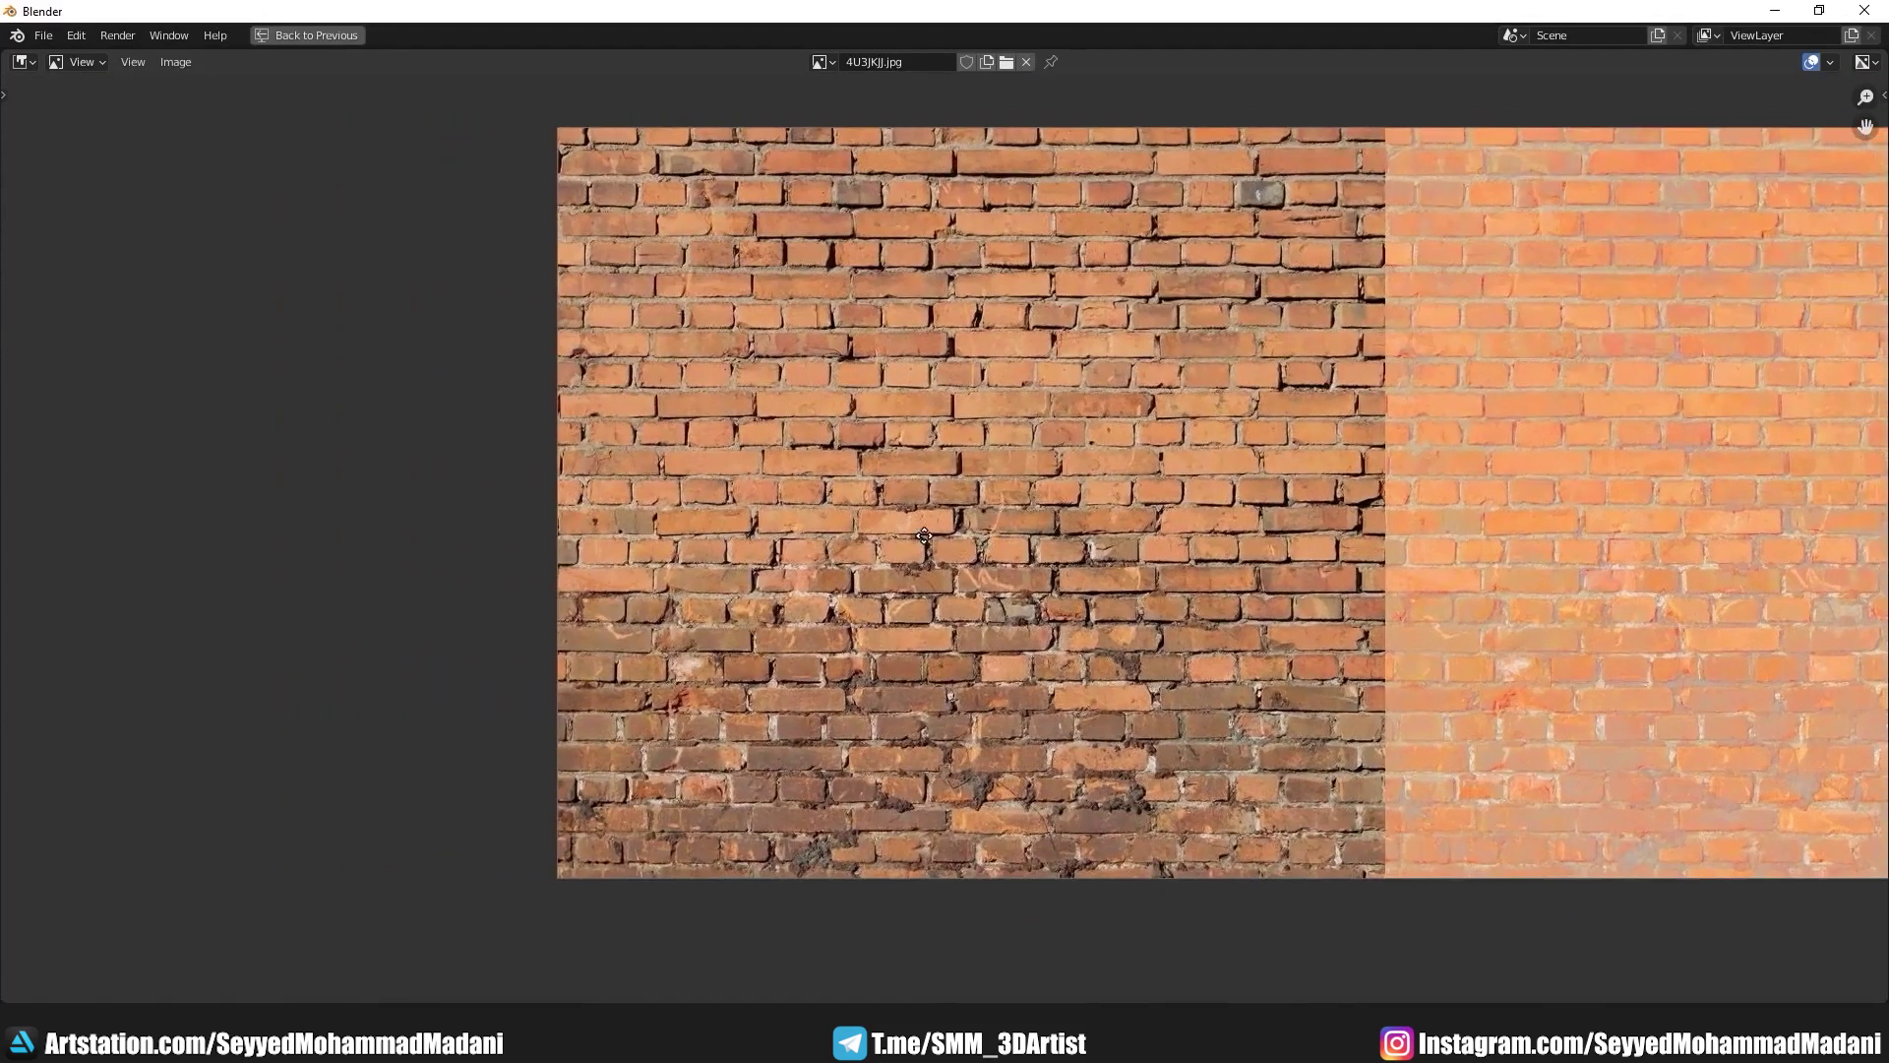
{"action": "scroll", "coordinate": [933, 539], "scroll_direction": "up", "scroll_amount": 1}
{"action": "scroll", "coordinate": [941, 532], "scroll_direction": "up", "scroll_amount": 2}
{"action": "scroll", "coordinate": [948, 529], "scroll_direction": "up", "scroll_amount": 1}
{"action": "scroll", "coordinate": [948, 535], "scroll_direction": "down", "scroll_amount": 3}
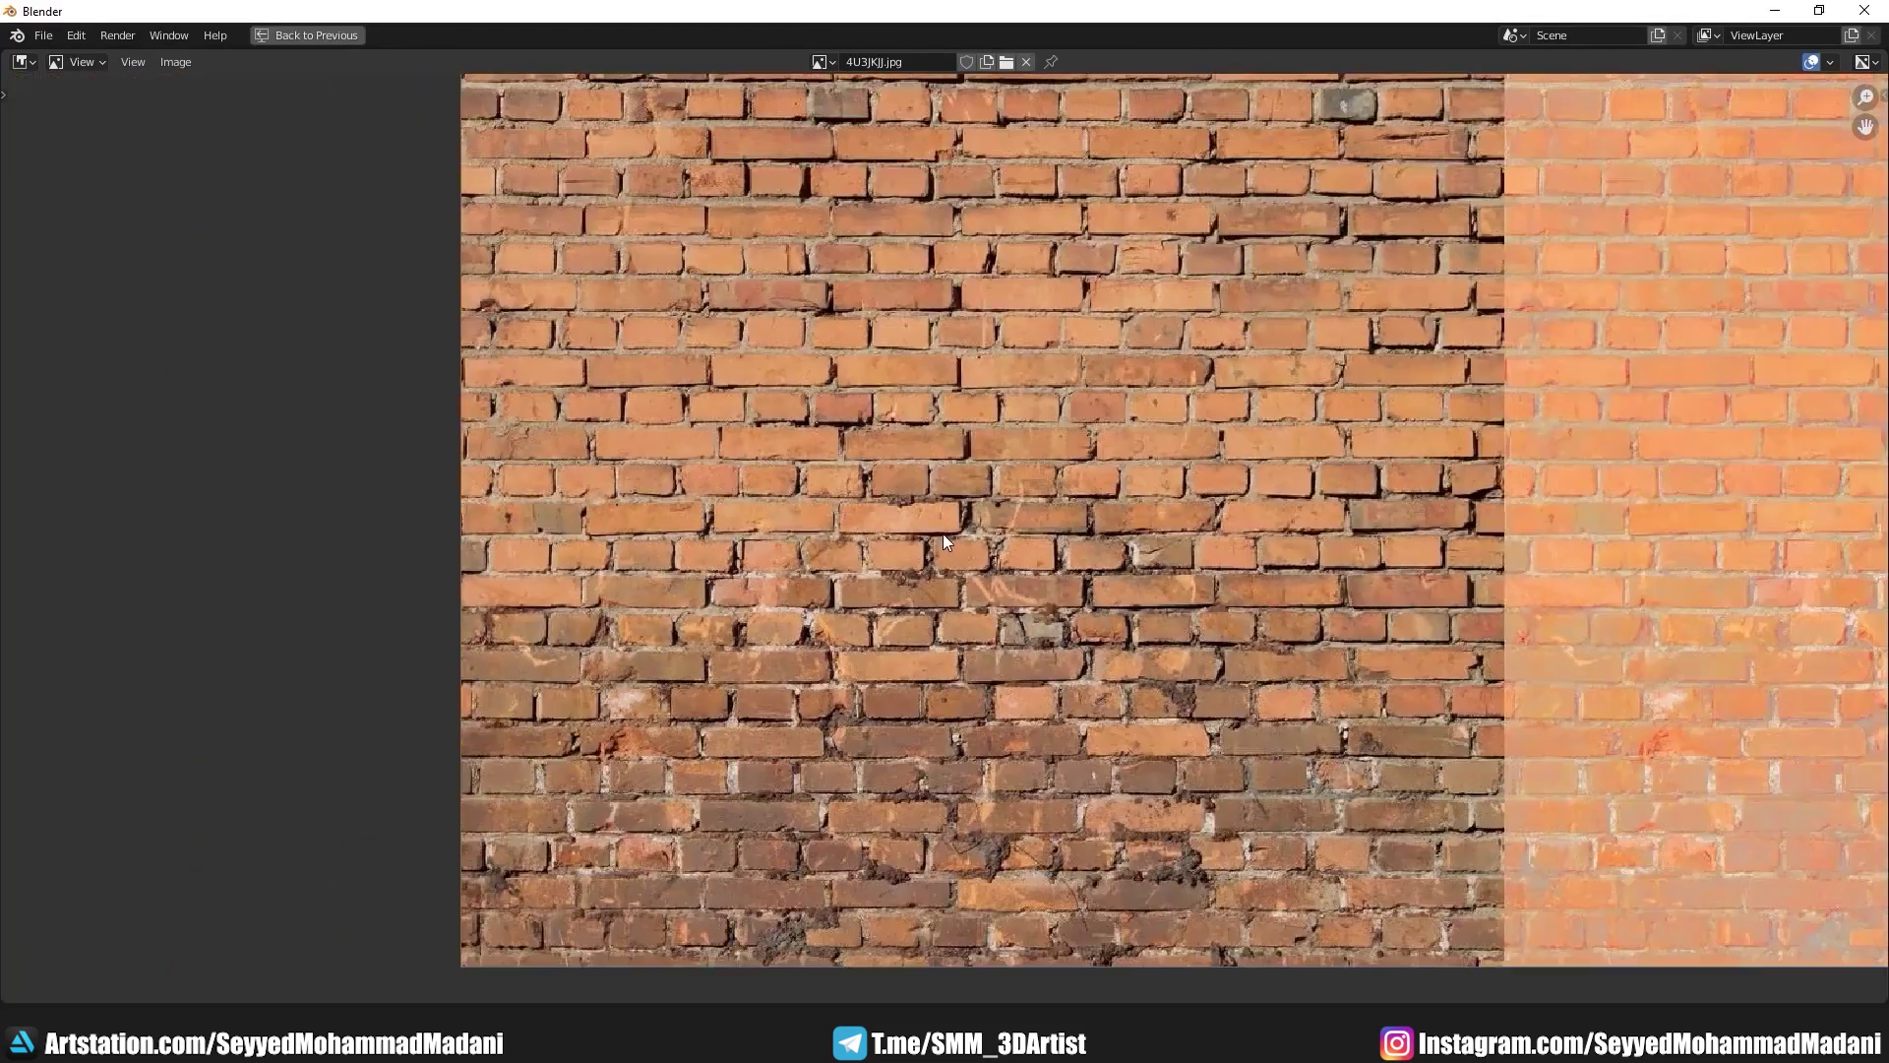
{"action": "scroll", "coordinate": [942, 533], "scroll_direction": "down", "scroll_amount": 1}
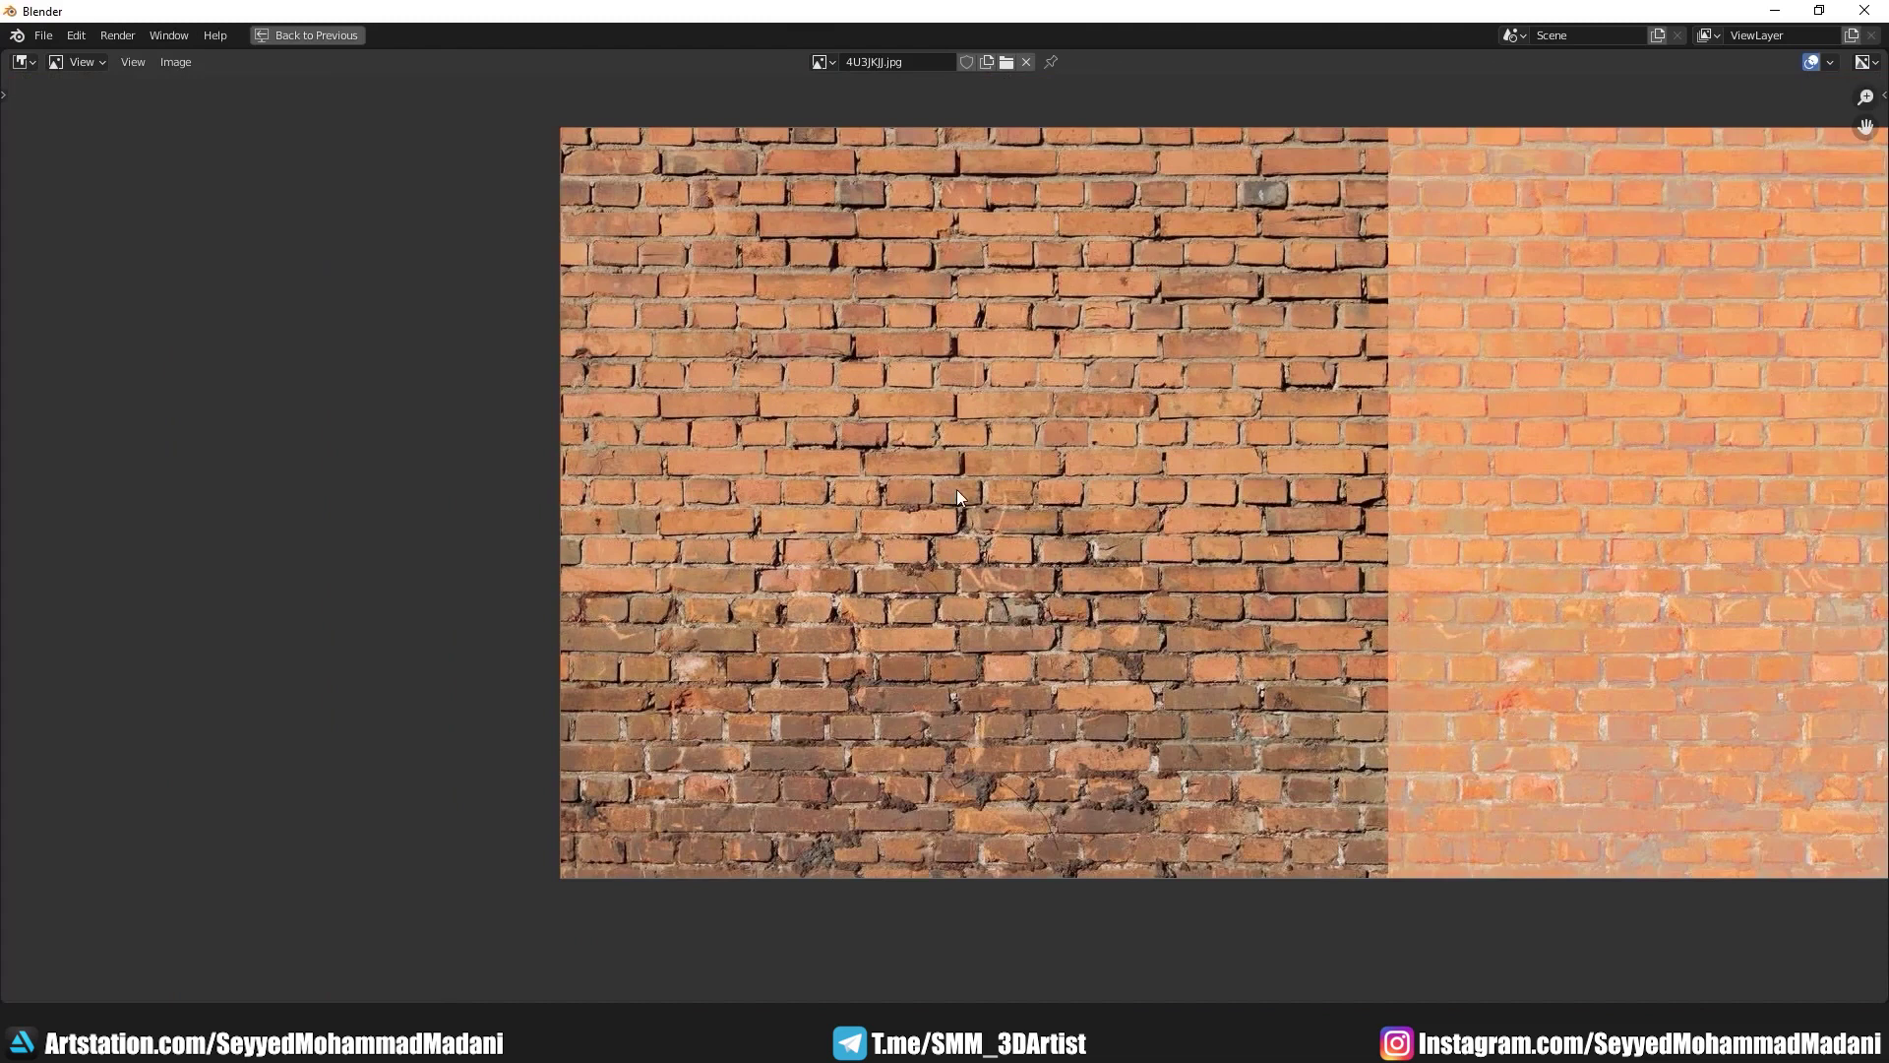
{"action": "key", "text": "Home"}
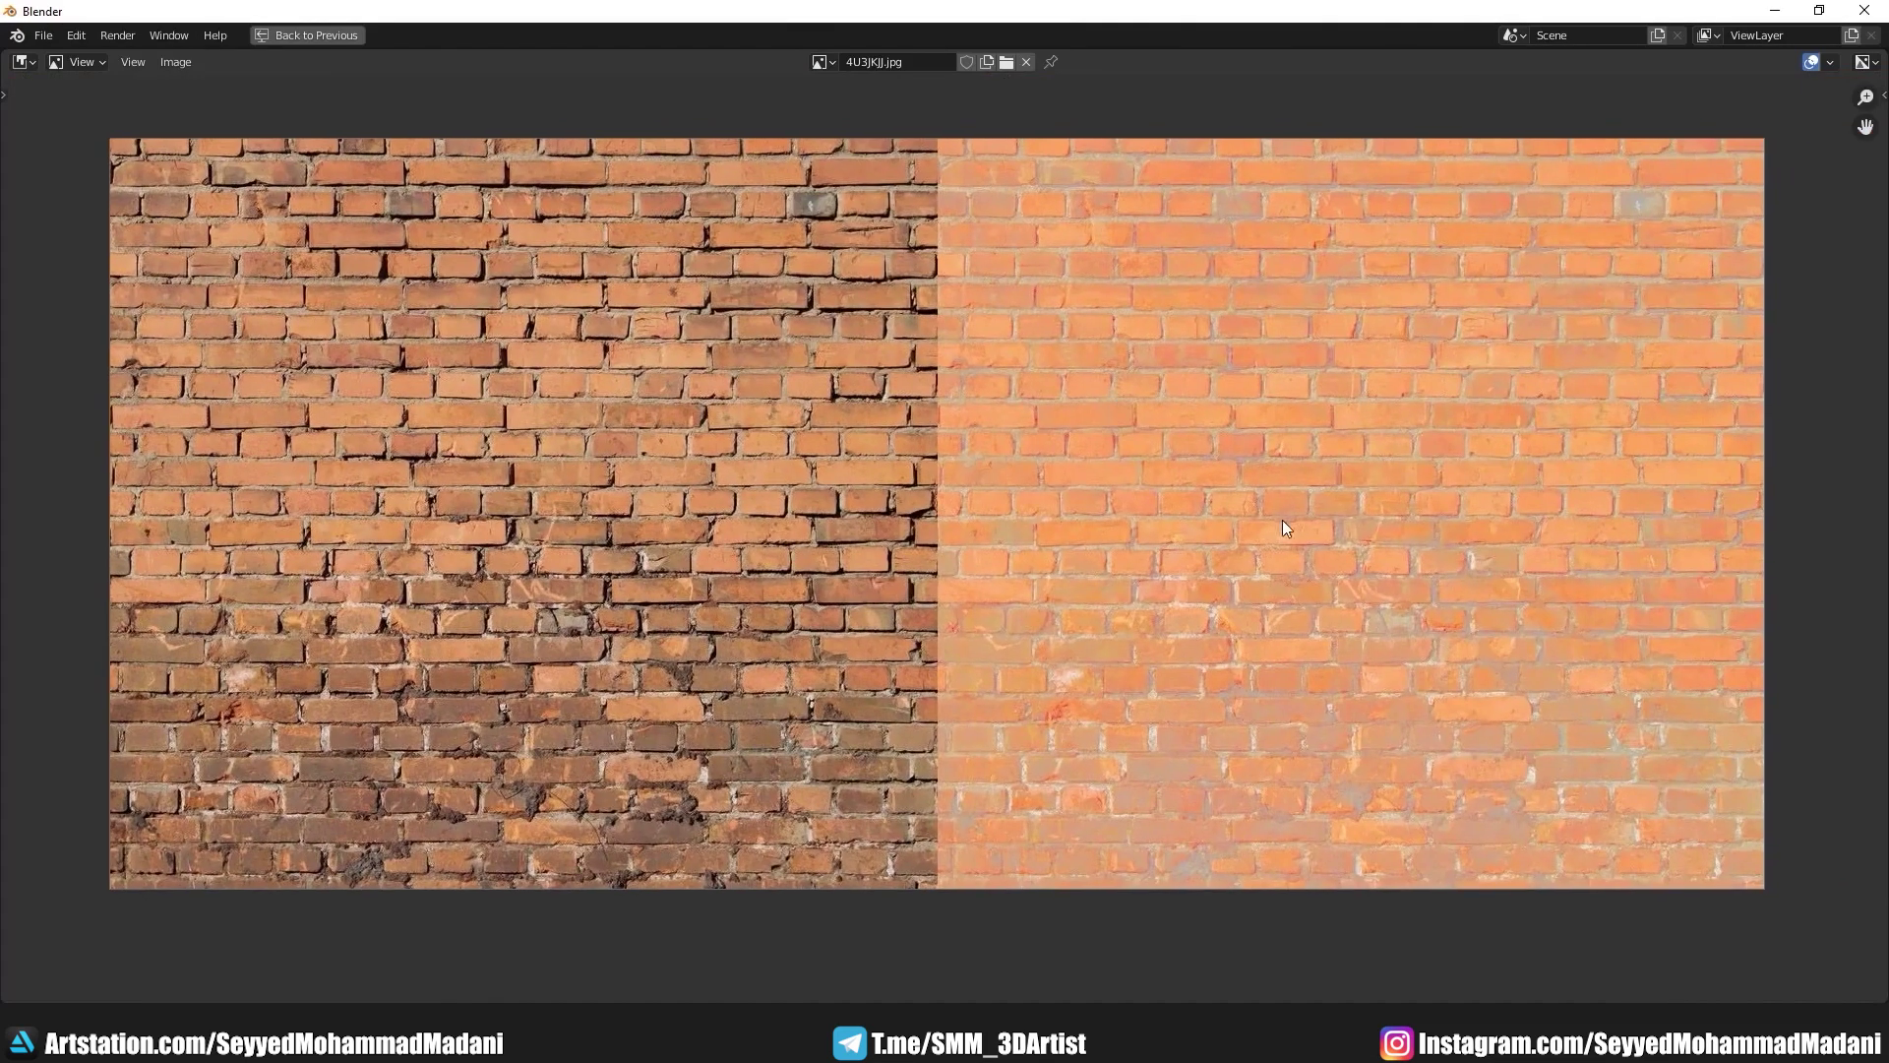
{"action": "middle_click_drag", "start_coordinate": [1296, 531], "coordinate": [1622, 526]}
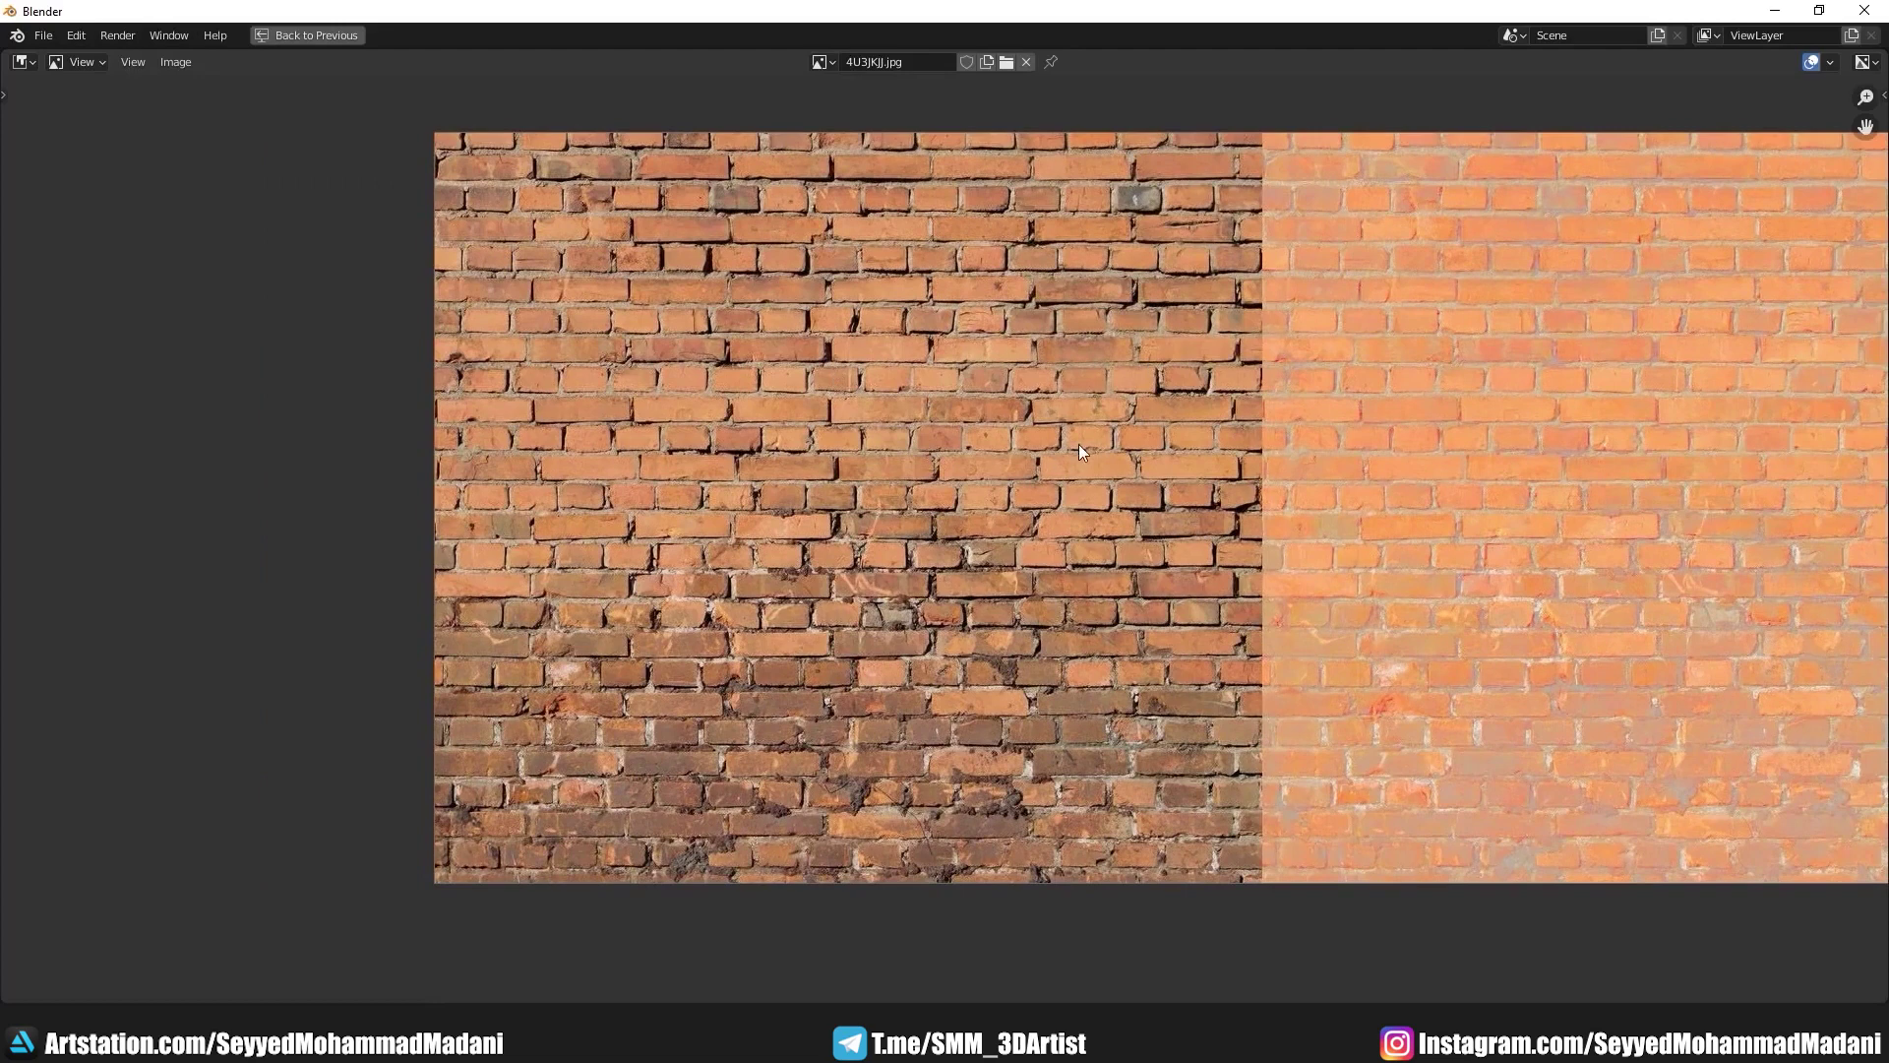
{"action": "middle_click_drag", "start_coordinate": [1198, 451], "coordinate": [999, 450]}
{"action": "scroll", "coordinate": [999, 451], "scroll_direction": "up", "scroll_amount": 2}
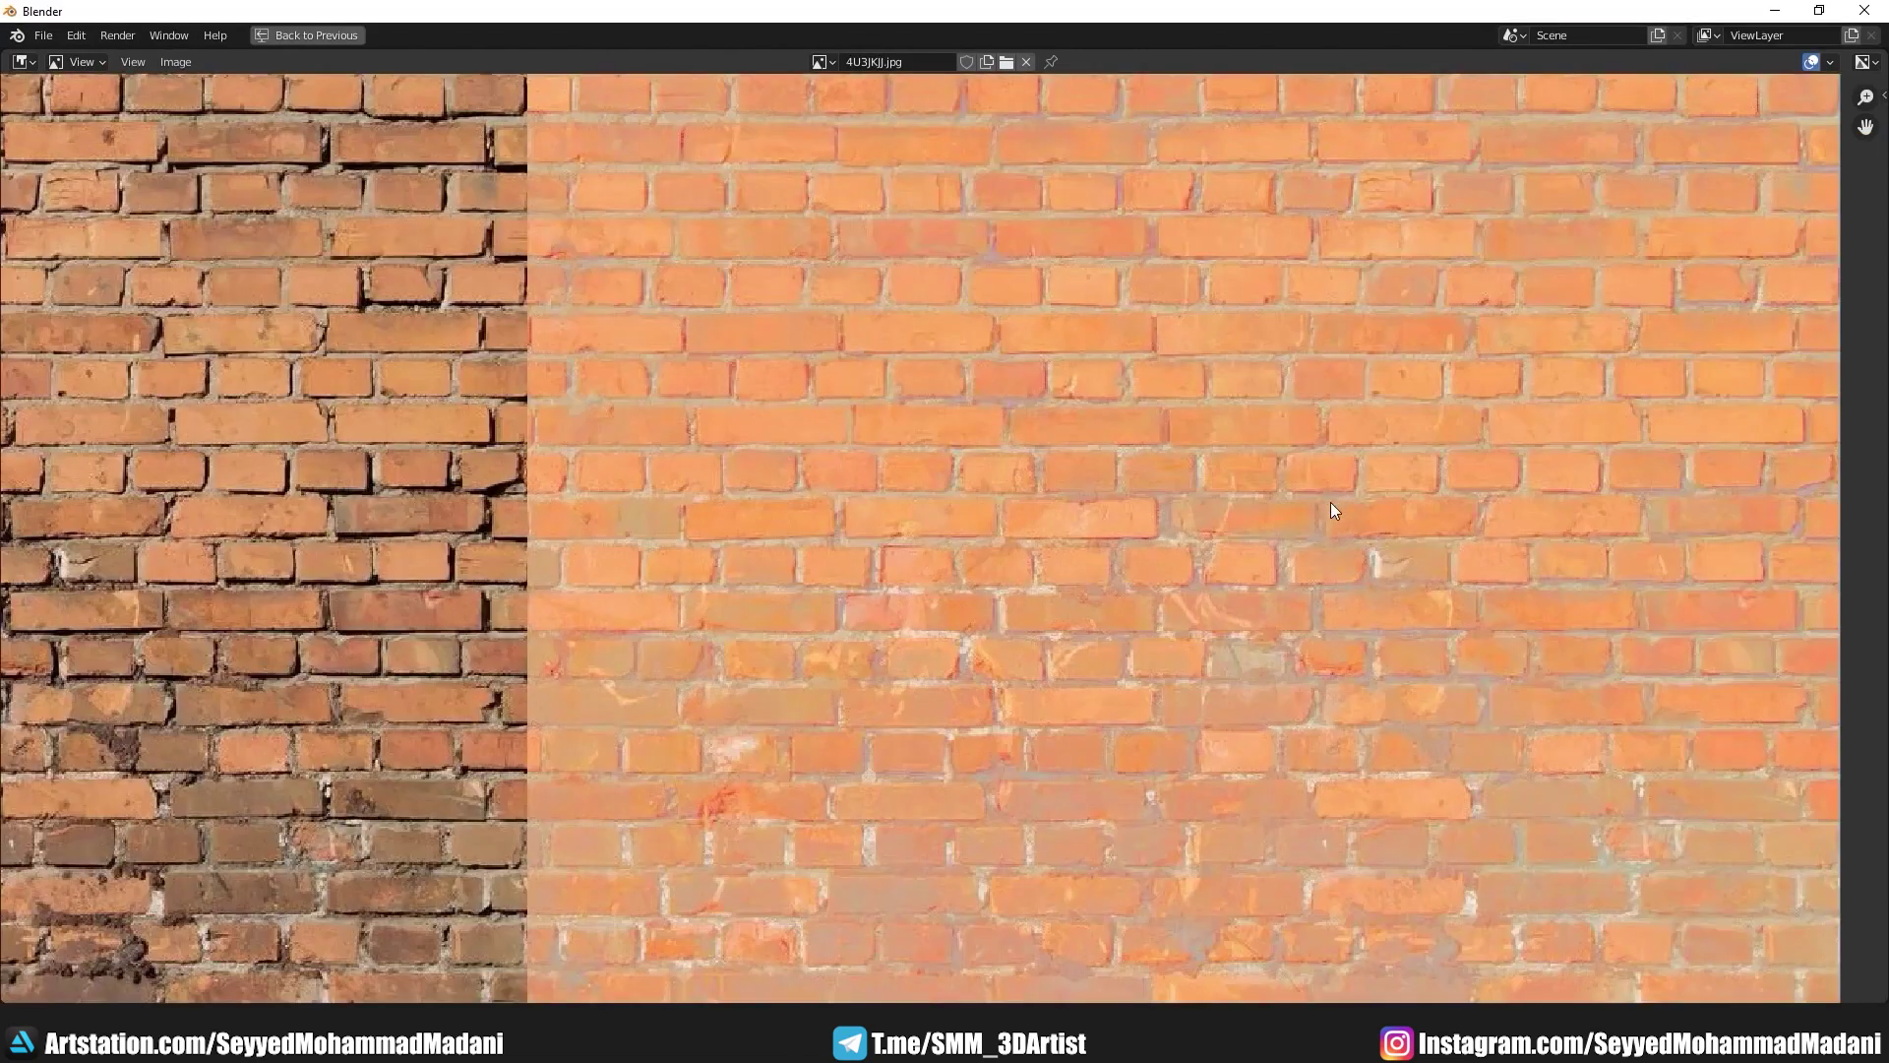
{"action": "middle_click_drag", "start_coordinate": [1330, 504], "coordinate": [1005, 469]}
{"action": "scroll", "coordinate": [913, 317], "scroll_direction": "down", "scroll_amount": 1}
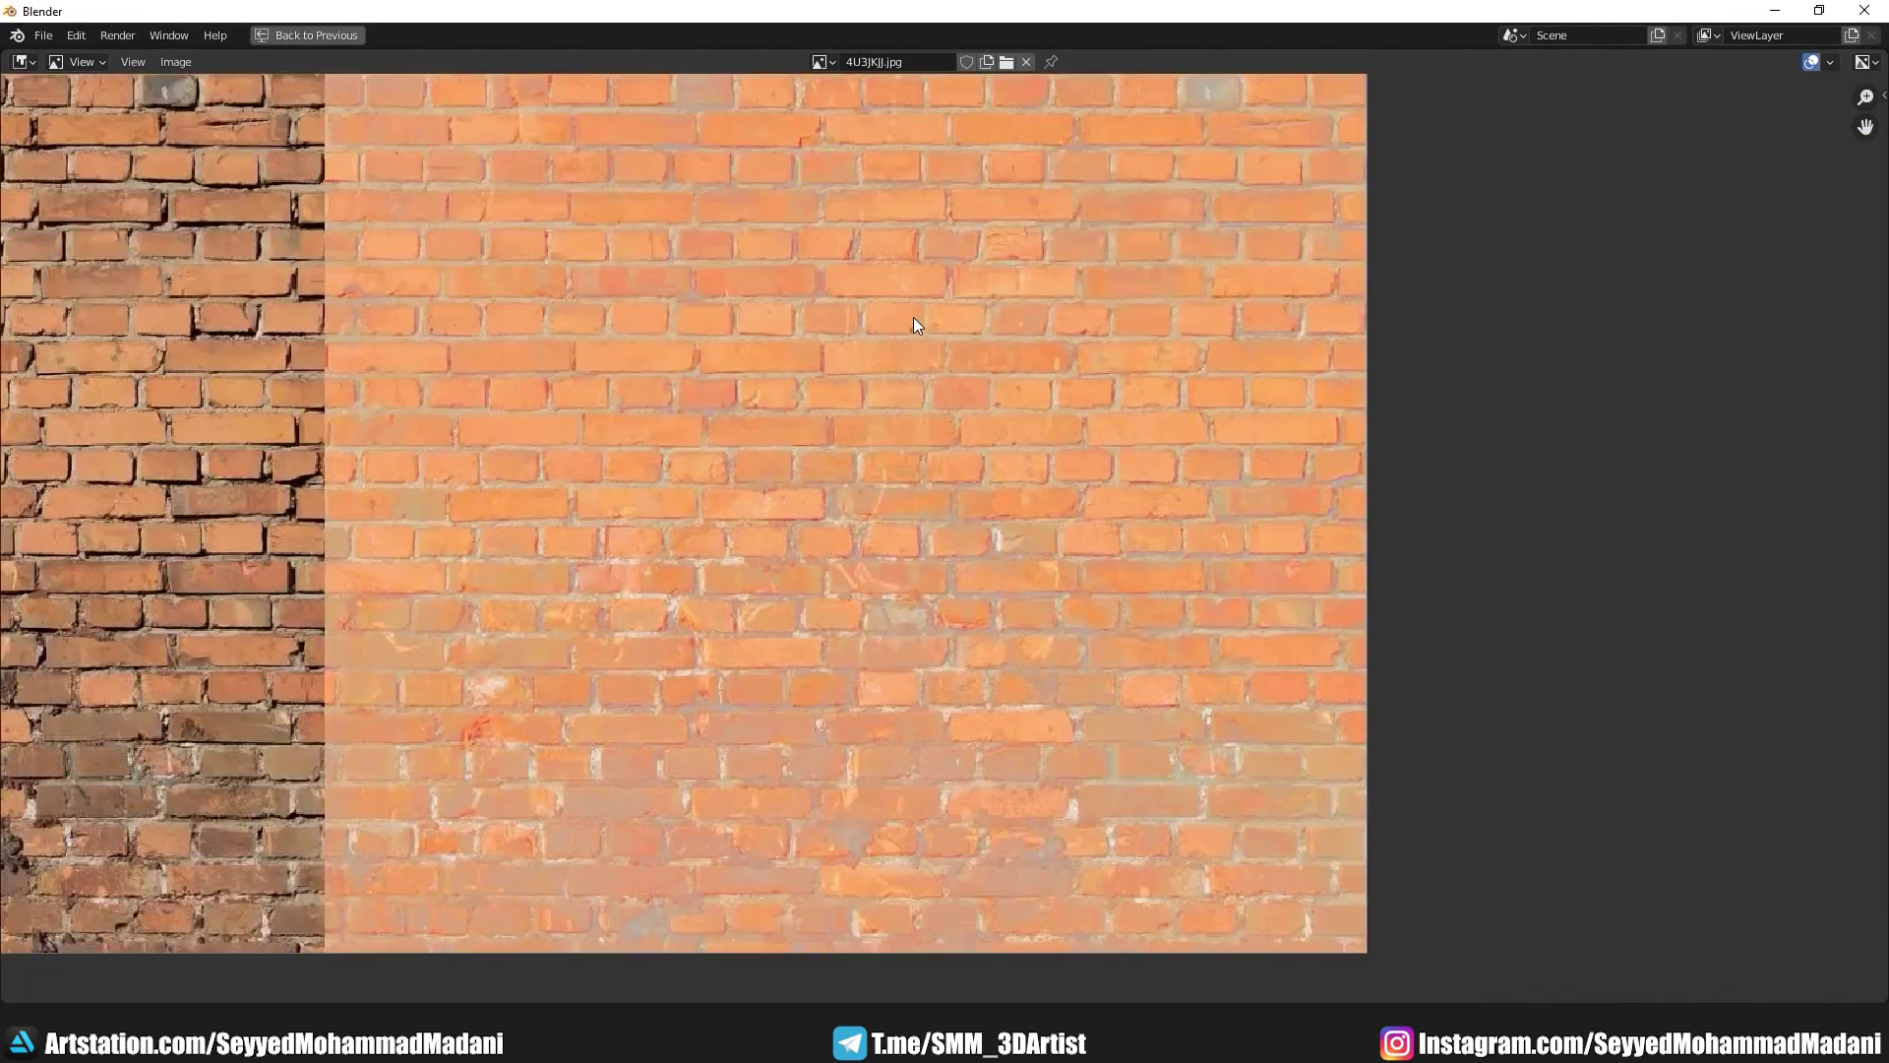
{"action": "scroll", "coordinate": [905, 319], "scroll_direction": "down", "scroll_amount": 1}
{"action": "middle_click_drag", "start_coordinate": [905, 319], "coordinate": [998, 368]}
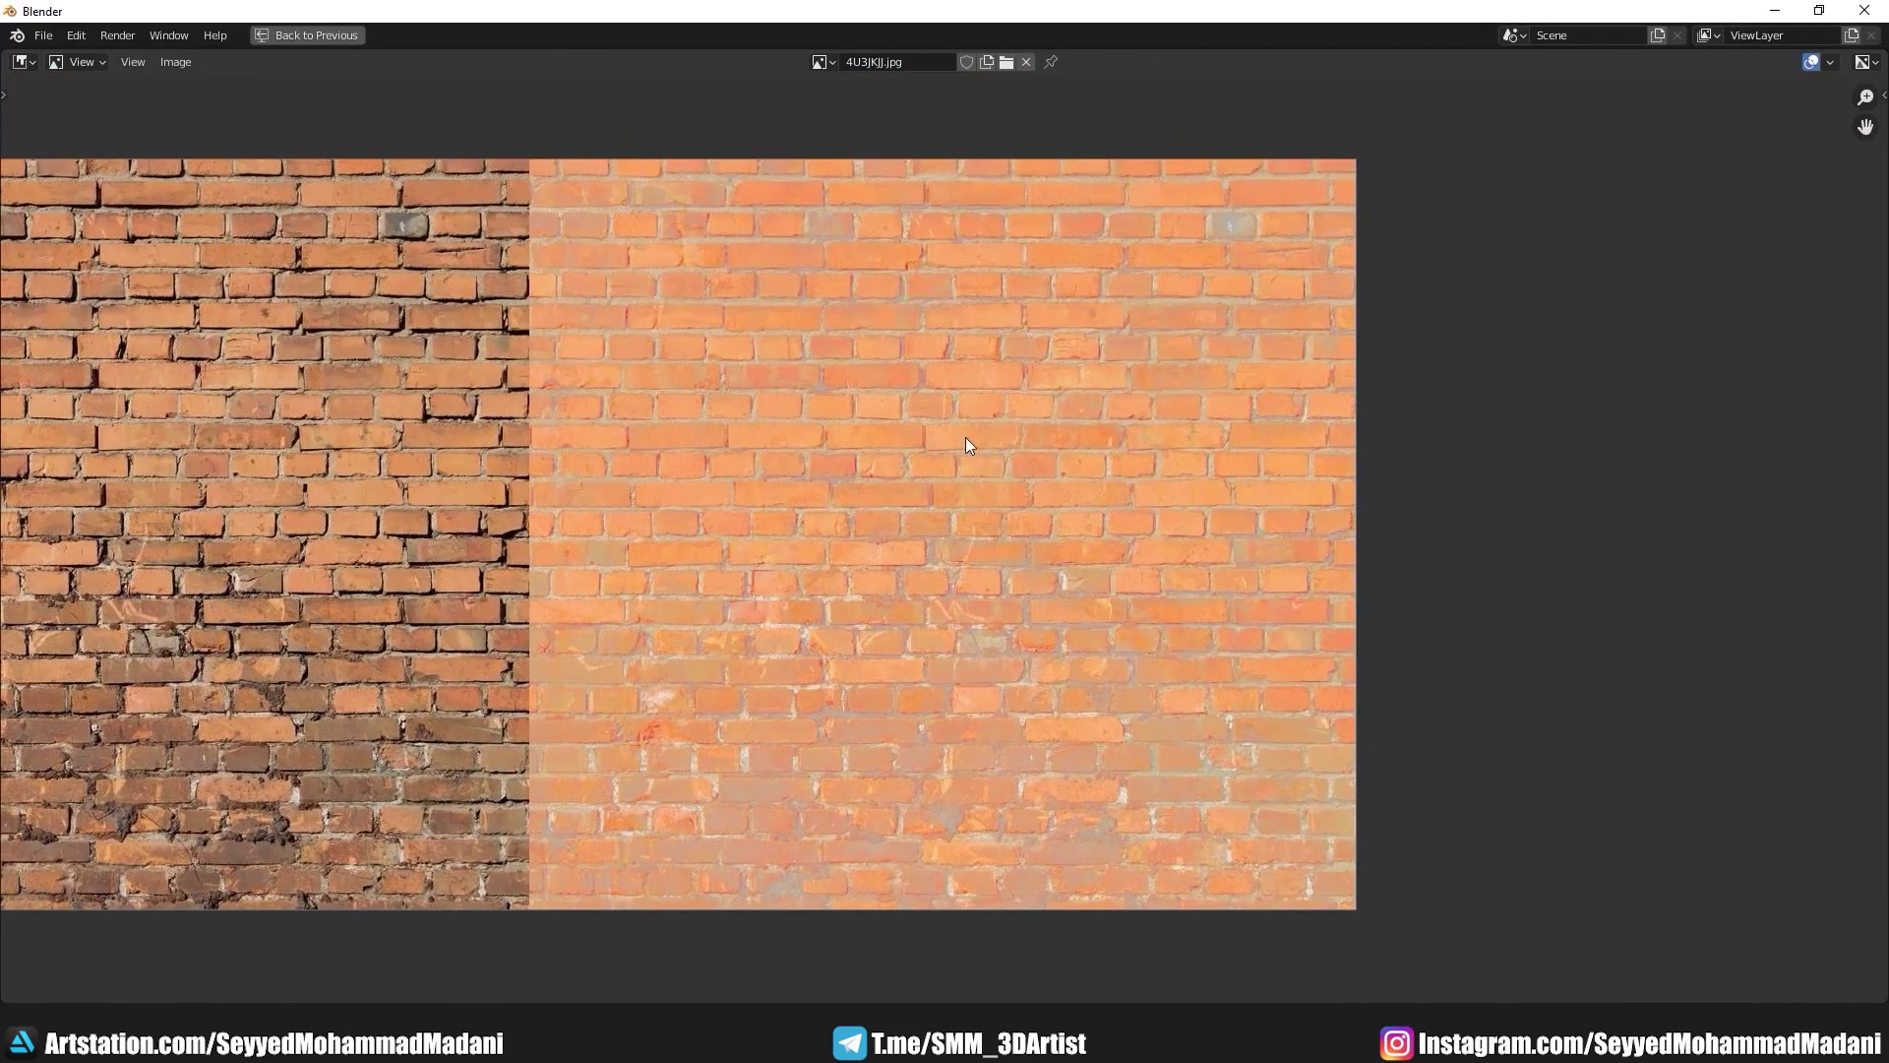
{"action": "scroll", "coordinate": [965, 438], "scroll_direction": "down", "scroll_amount": 2}
{"action": "middle_click_drag", "start_coordinate": [881, 433], "coordinate": [1018, 439]}
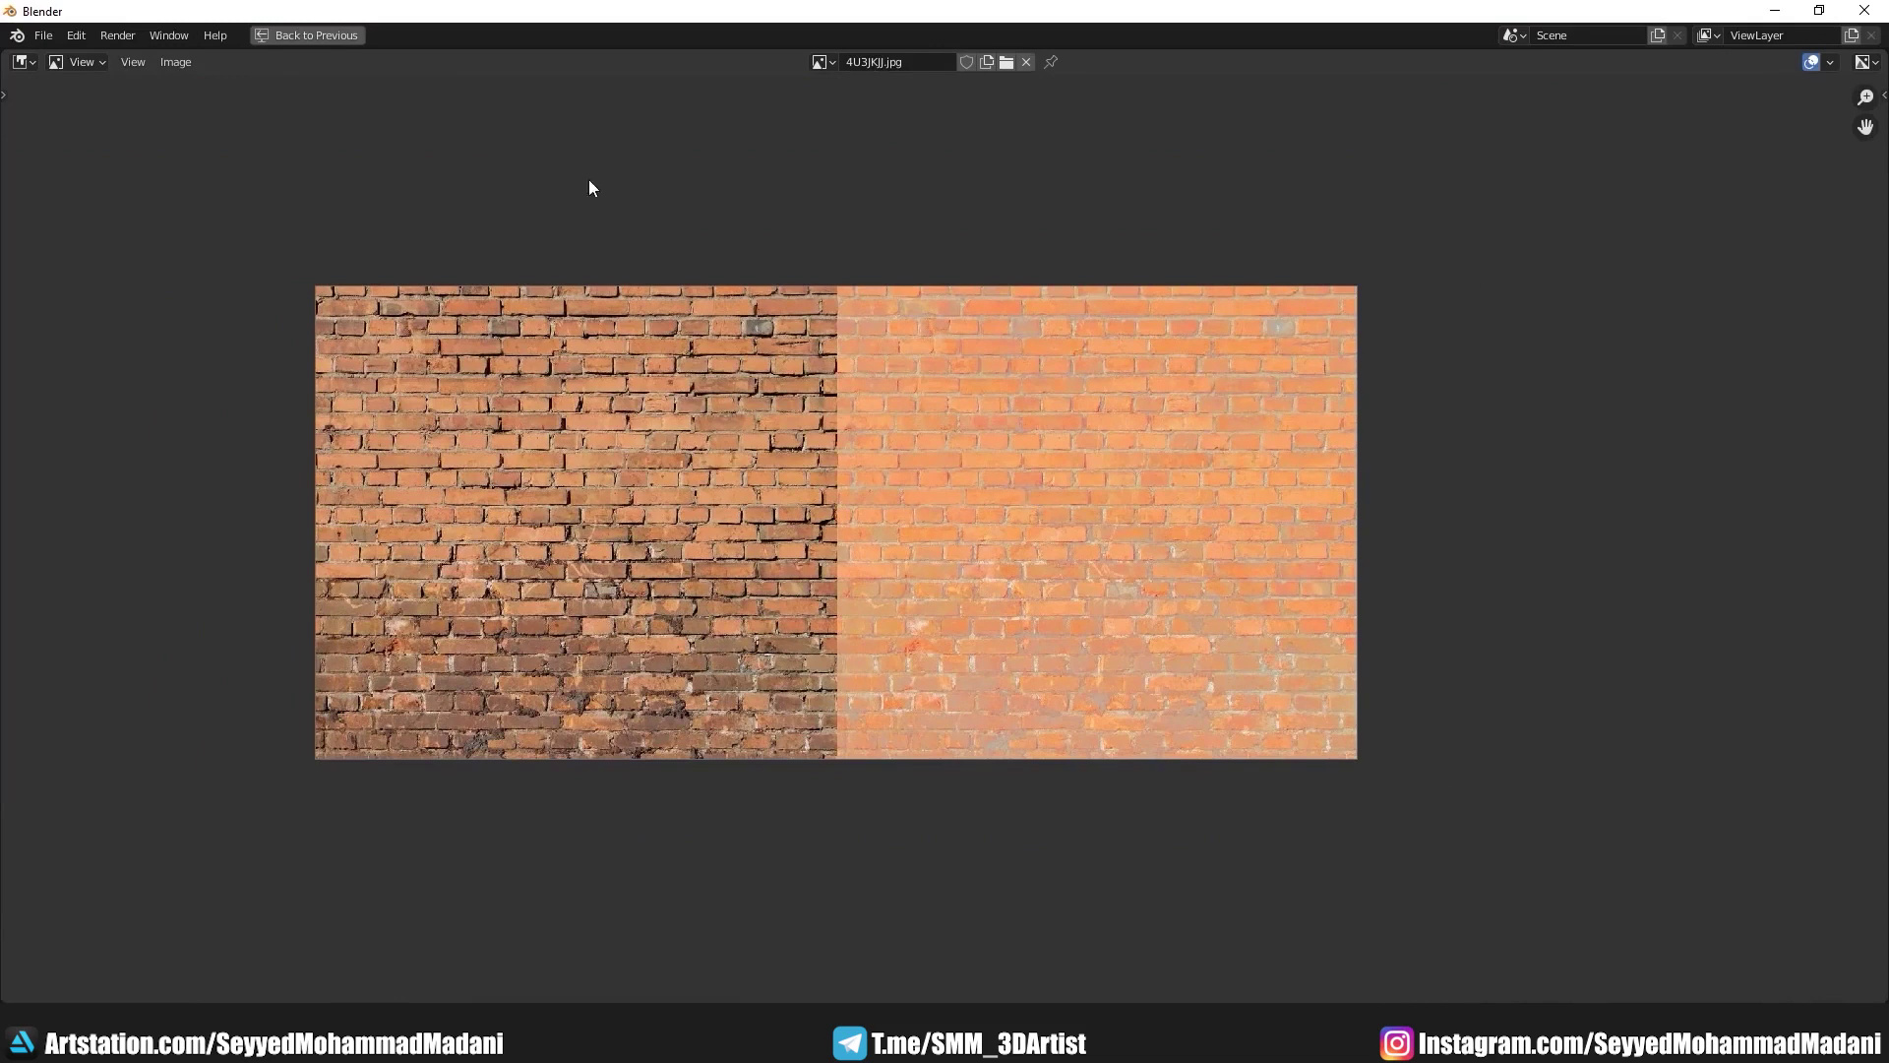
{"action": "scroll", "coordinate": [1082, 427], "scroll_direction": "up", "scroll_amount": 2}
{"action": "middle_click_drag", "start_coordinate": [1083, 427], "coordinate": [1064, 498]}
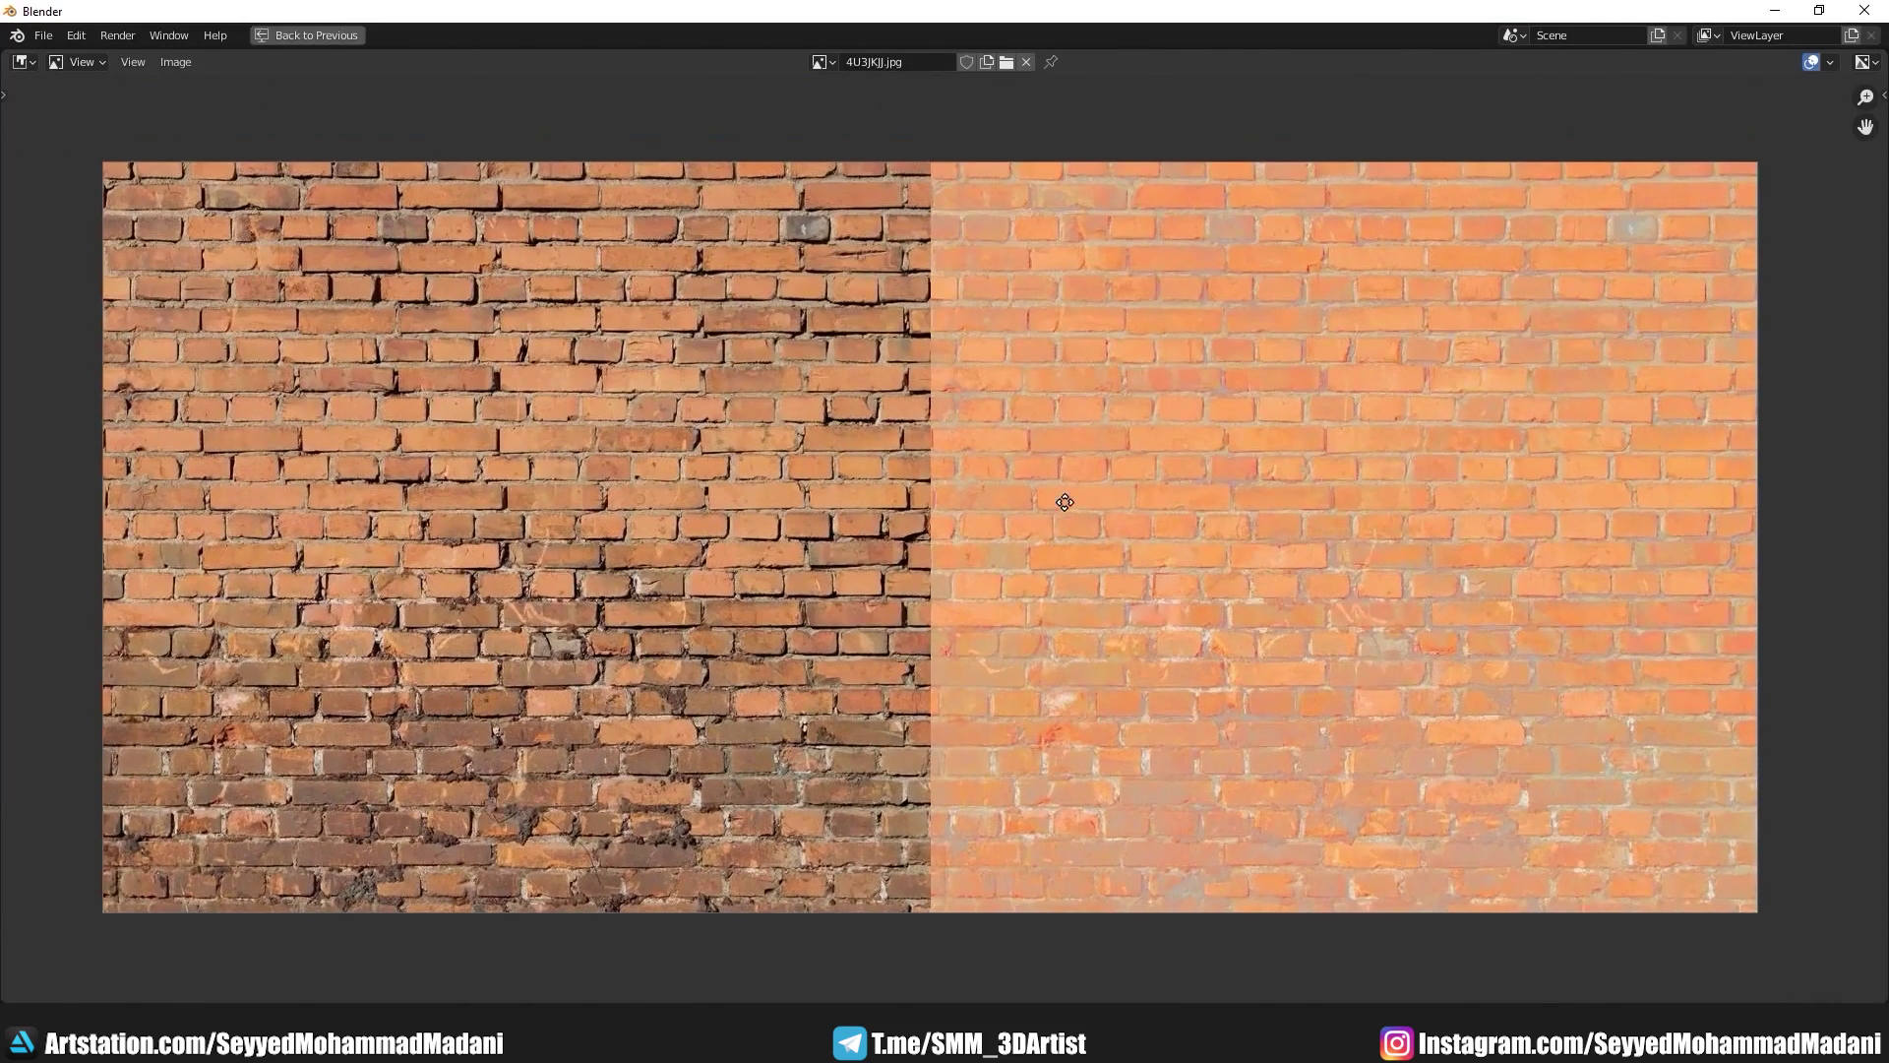
Step: Restore the full workspace and orbit around the rusty metal plane
{"action": "key", "text": "ctrl+space"}
{"action": "scroll", "coordinate": [1049, 437], "scroll_direction": "up", "scroll_amount": 2}
{"action": "scroll", "coordinate": [1031, 413], "scroll_direction": "up", "scroll_amount": 2}
{"action": "middle_click_drag", "start_coordinate": [1031, 414], "coordinate": [1100, 440]}
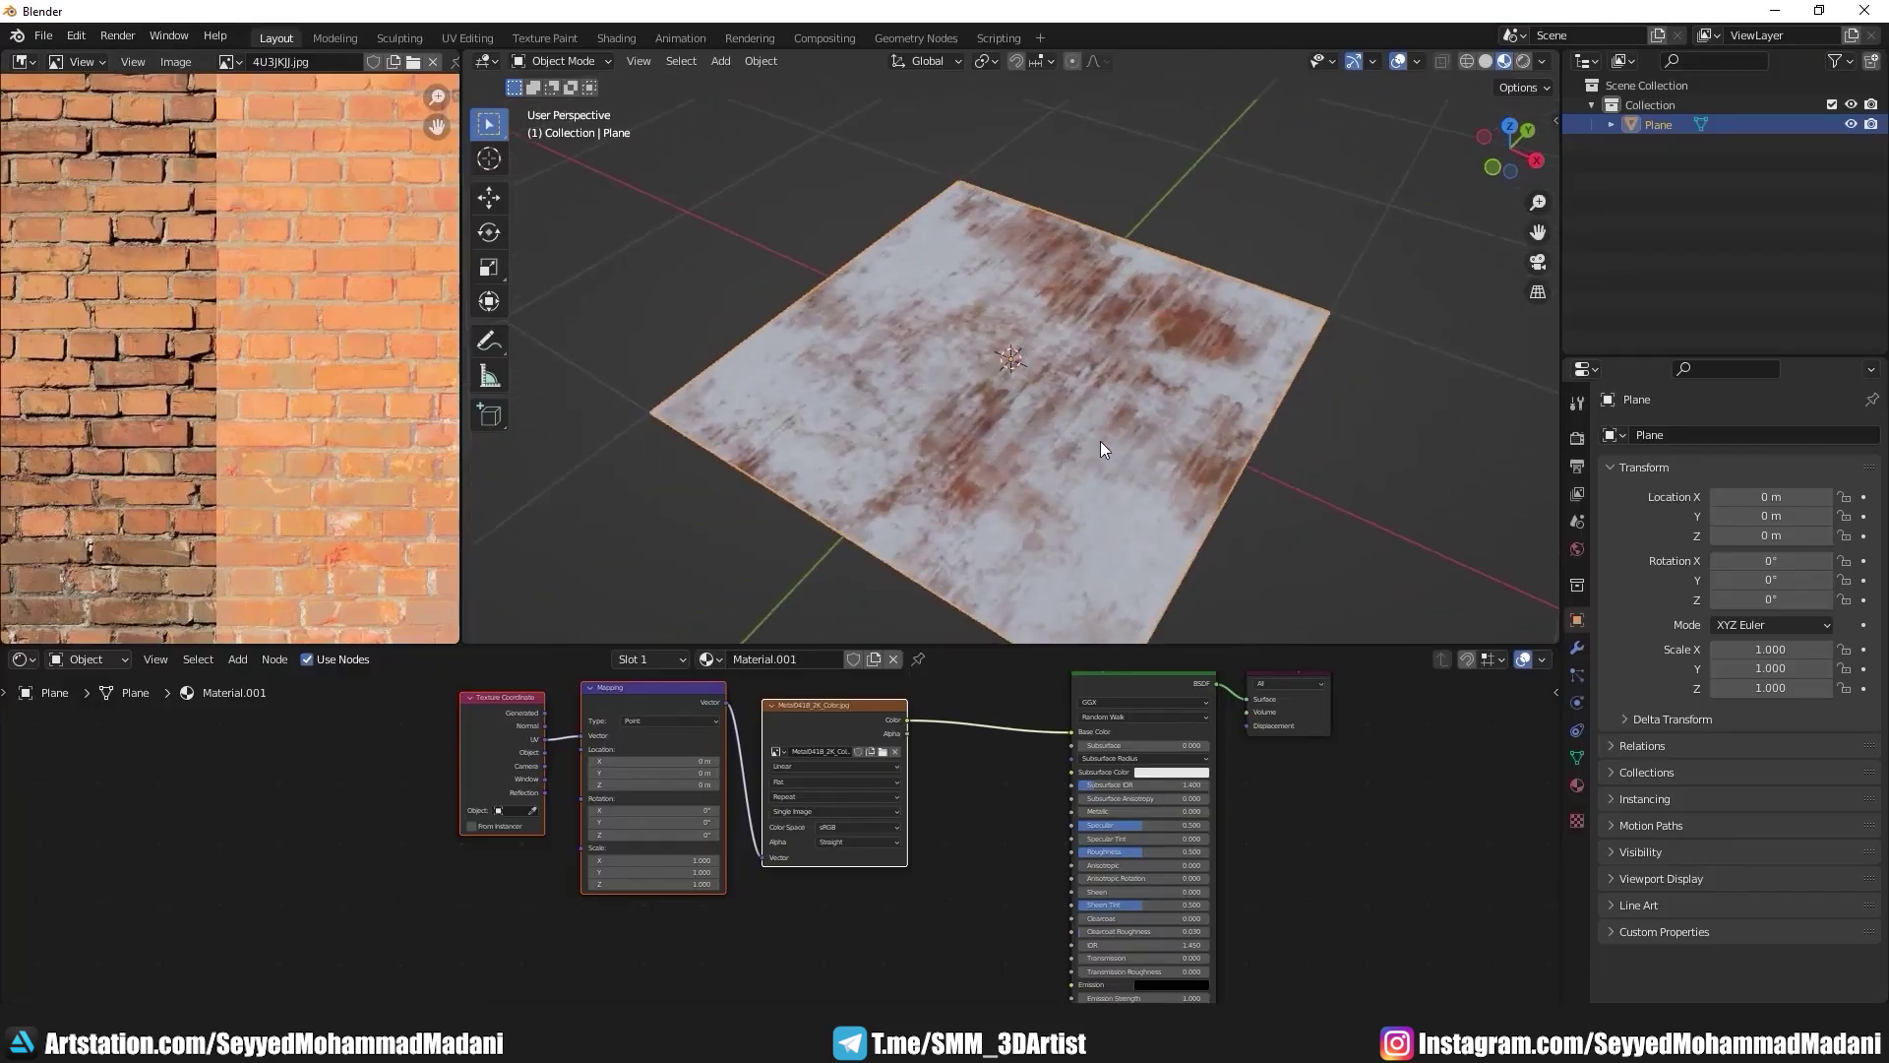
{"action": "scroll", "coordinate": [1096, 445], "scroll_direction": "down", "scroll_amount": 2}
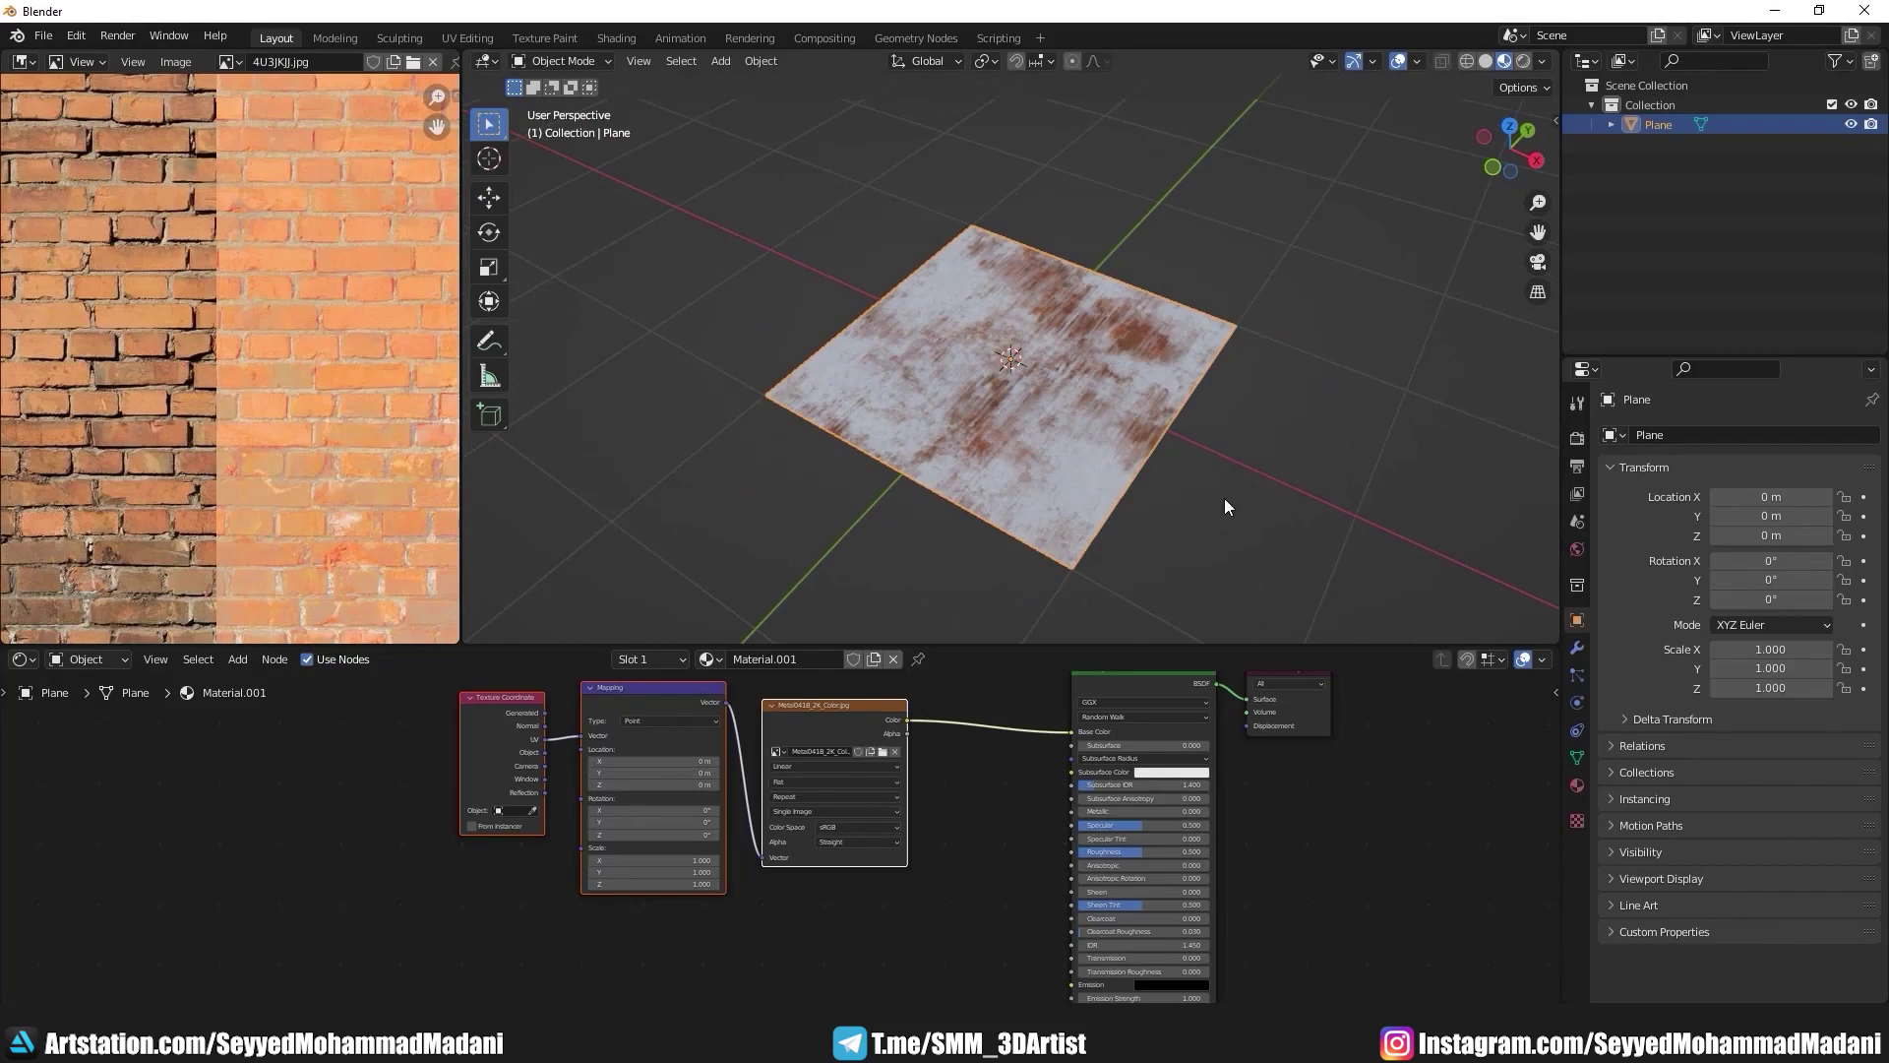
Step: Deselect the plane and add mapped texture nodes to the Principled BSDF with Ctrl+T
{"action": "left_click", "coordinate": [1270, 495]}
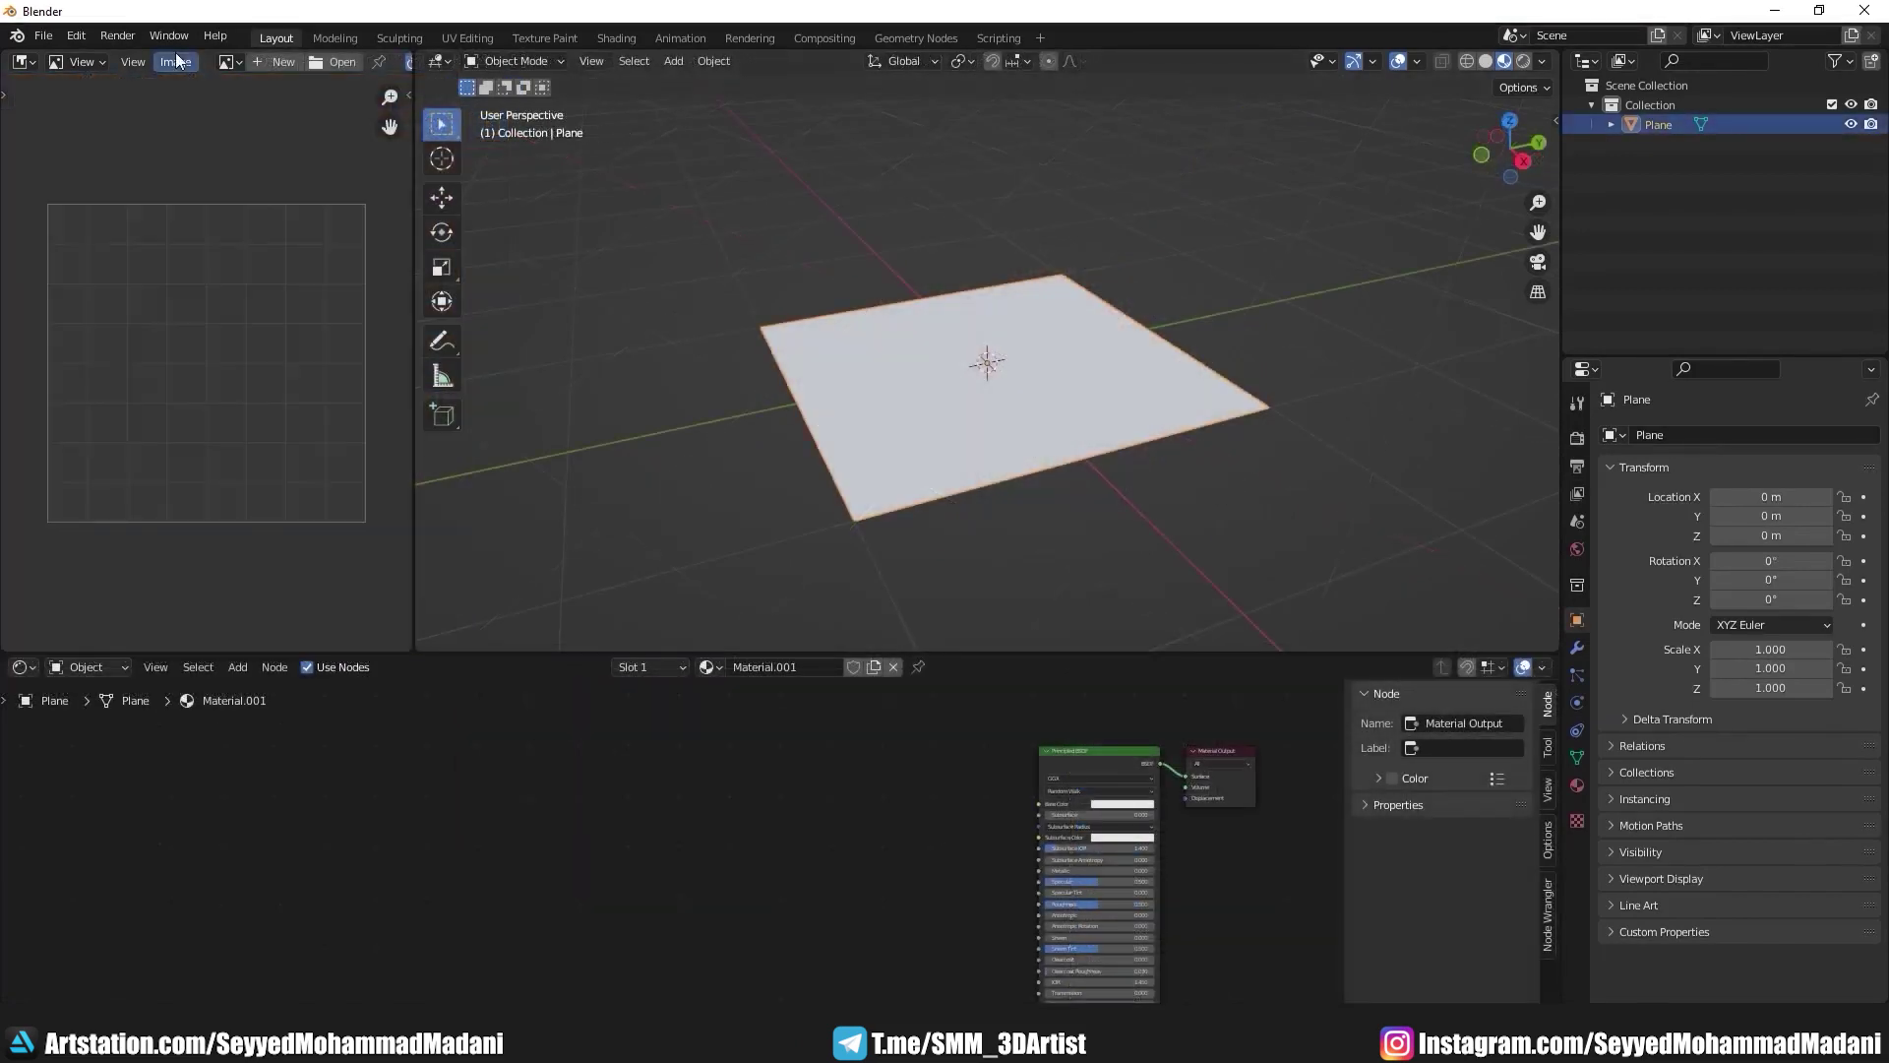
{"action": "left_click", "coordinate": [681, 338]}
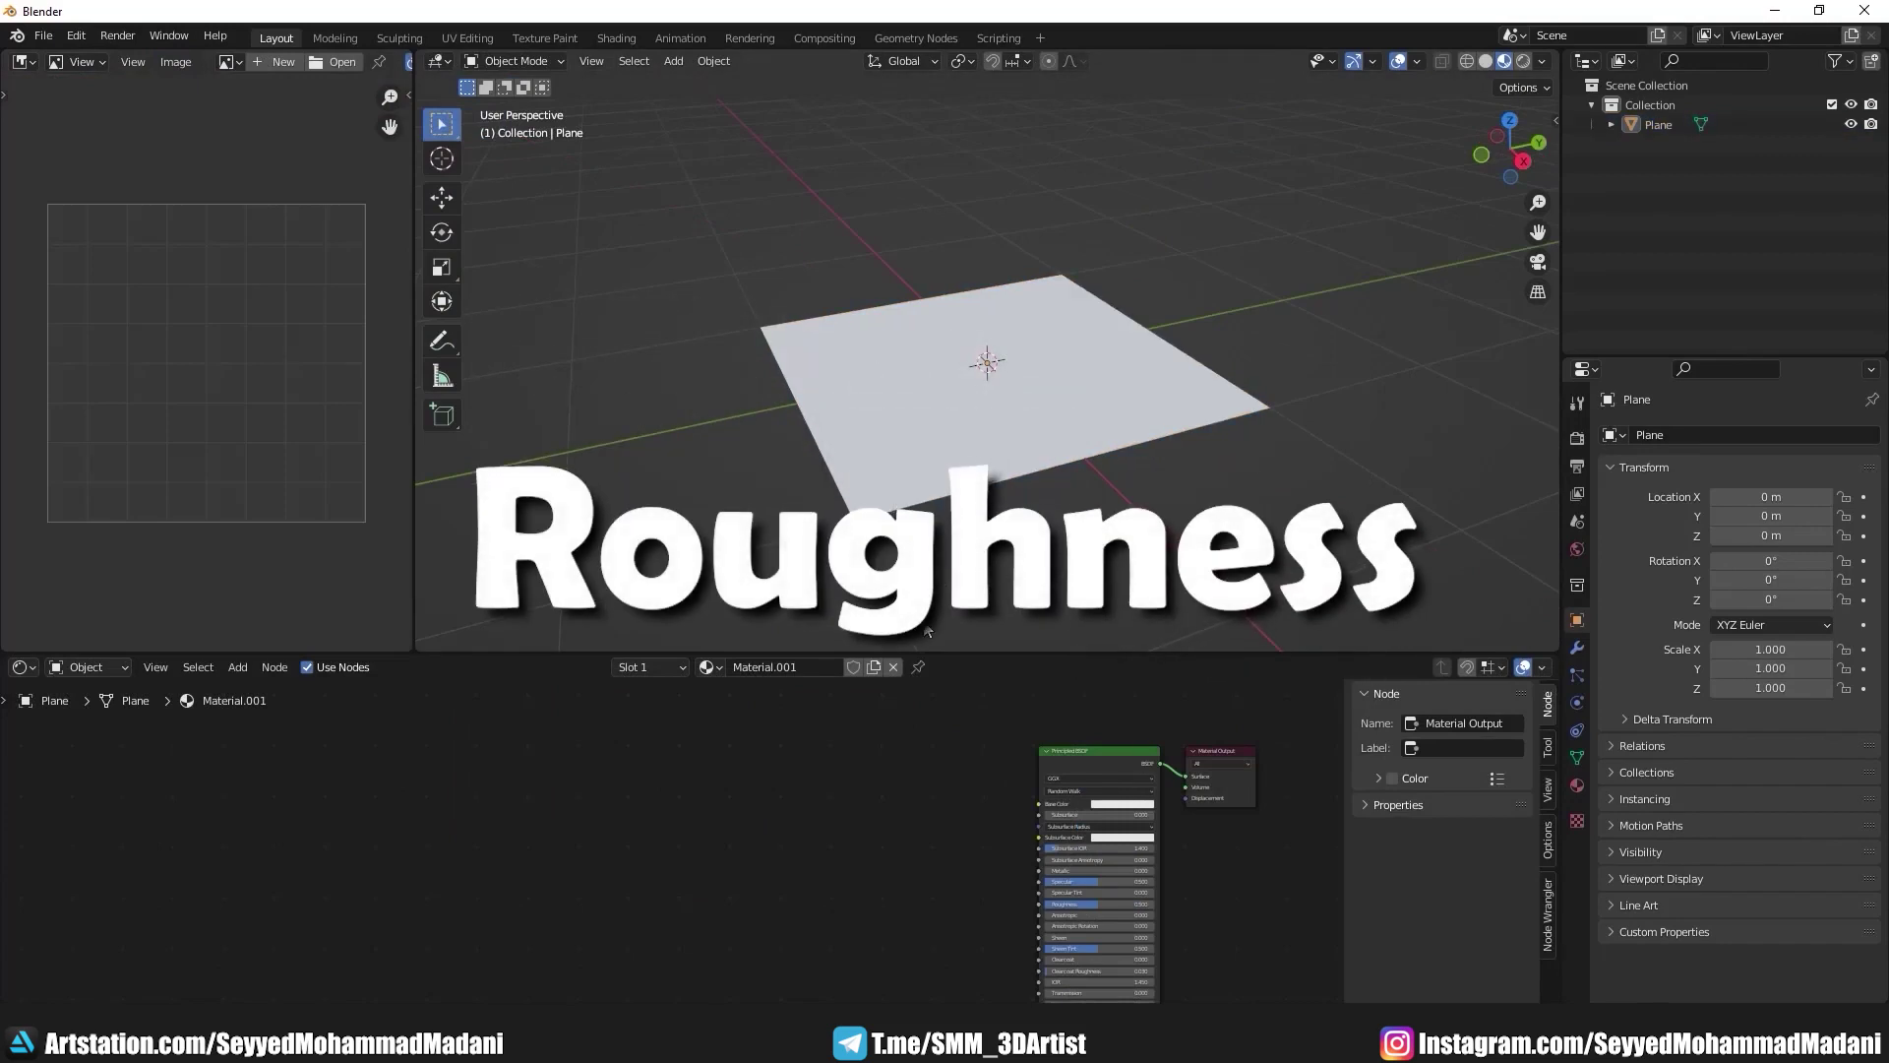
{"action": "scroll", "coordinate": [1011, 834], "scroll_direction": "up", "scroll_amount": 3}
{"action": "middle_click_drag", "start_coordinate": [1011, 834], "coordinate": [936, 893]}
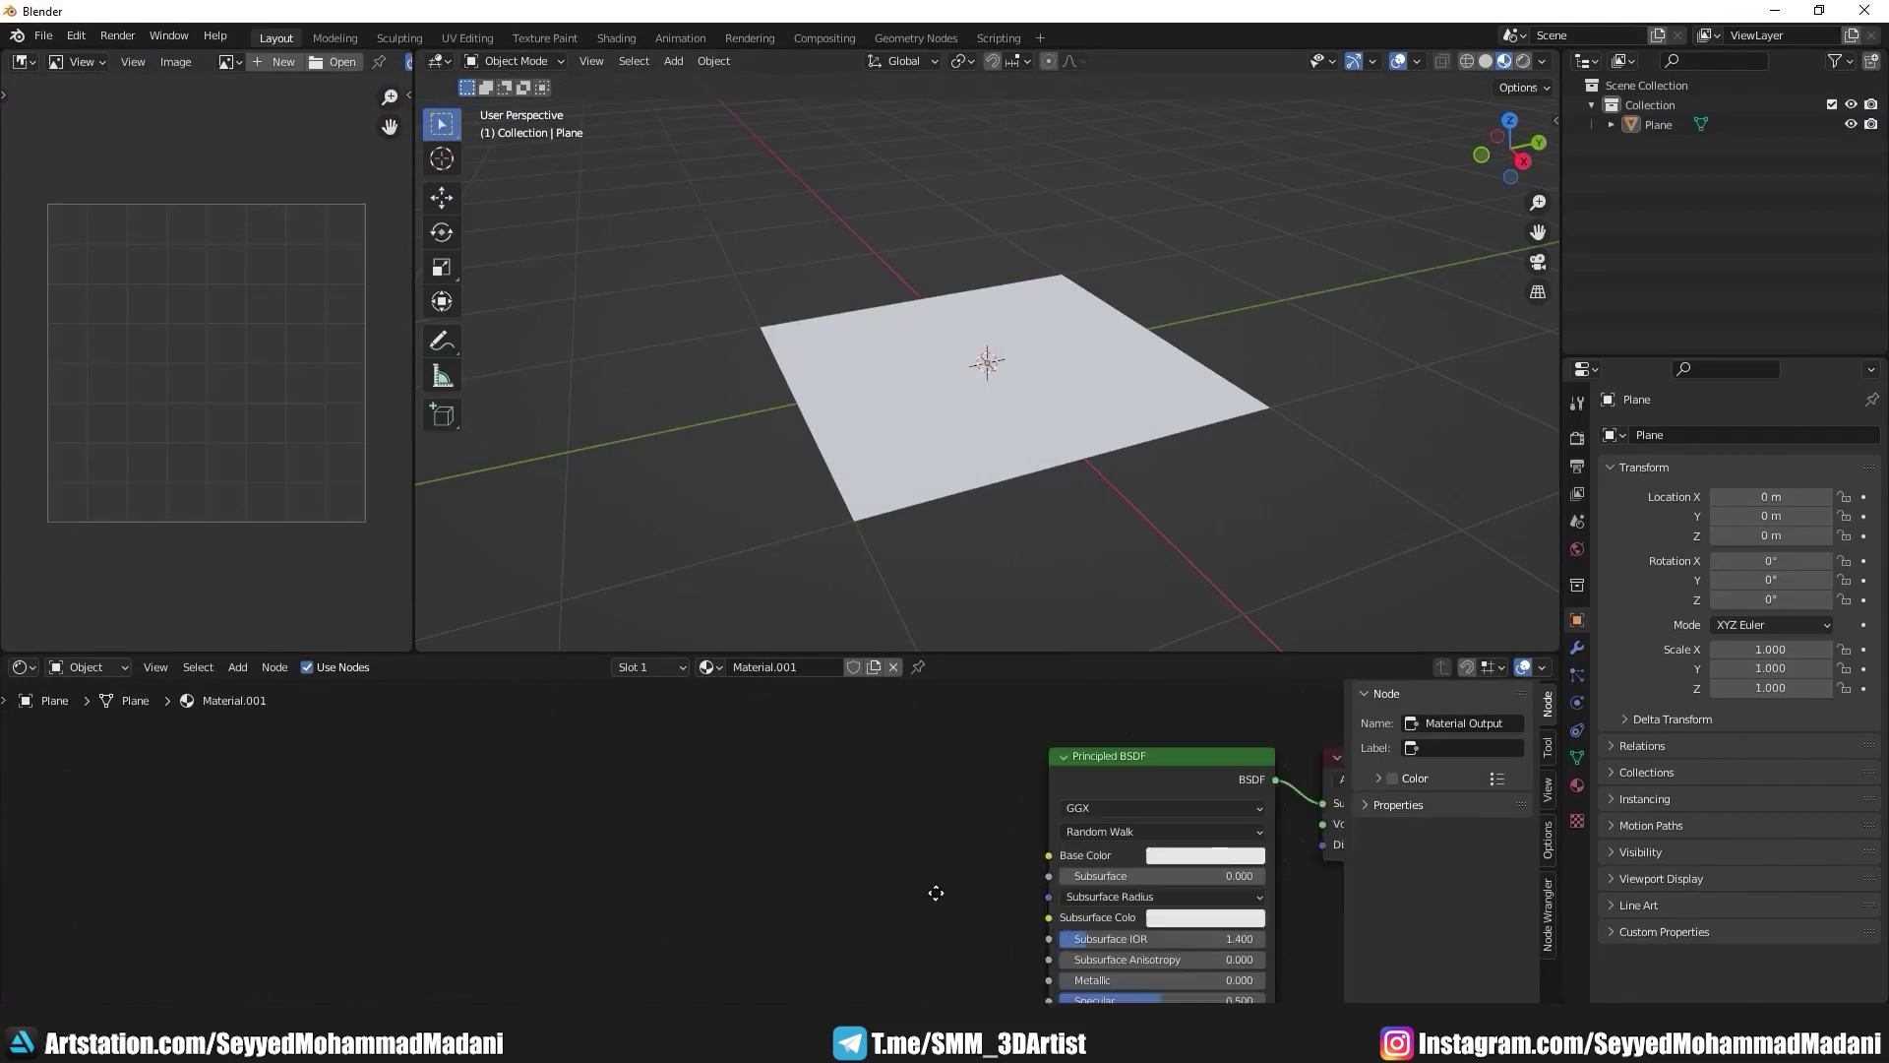
{"action": "left_click", "coordinate": [1096, 789]}
{"action": "key", "text": "ctrl+t"}
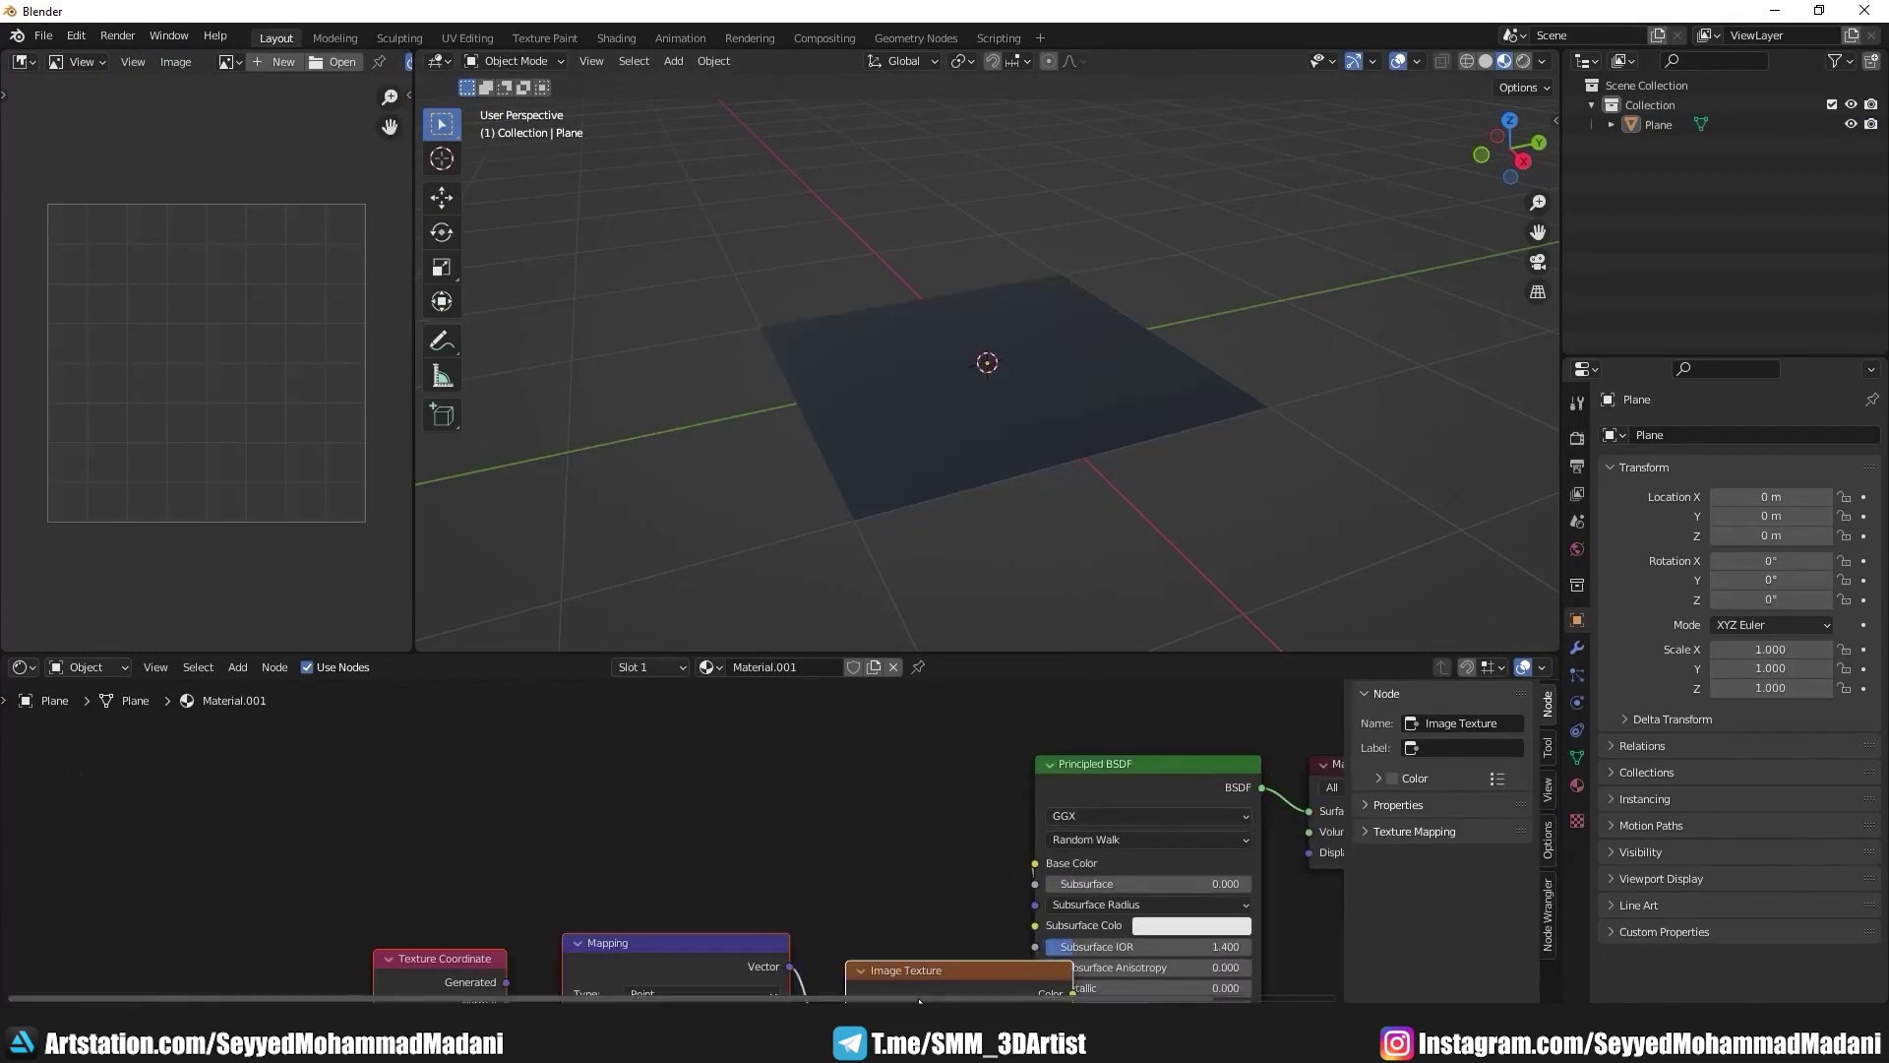
Step: Reconnect the image texture to Roughness instead of Base Color and browse for its image
{"action": "scroll", "coordinate": [995, 839], "scroll_direction": "down", "scroll_amount": 2}
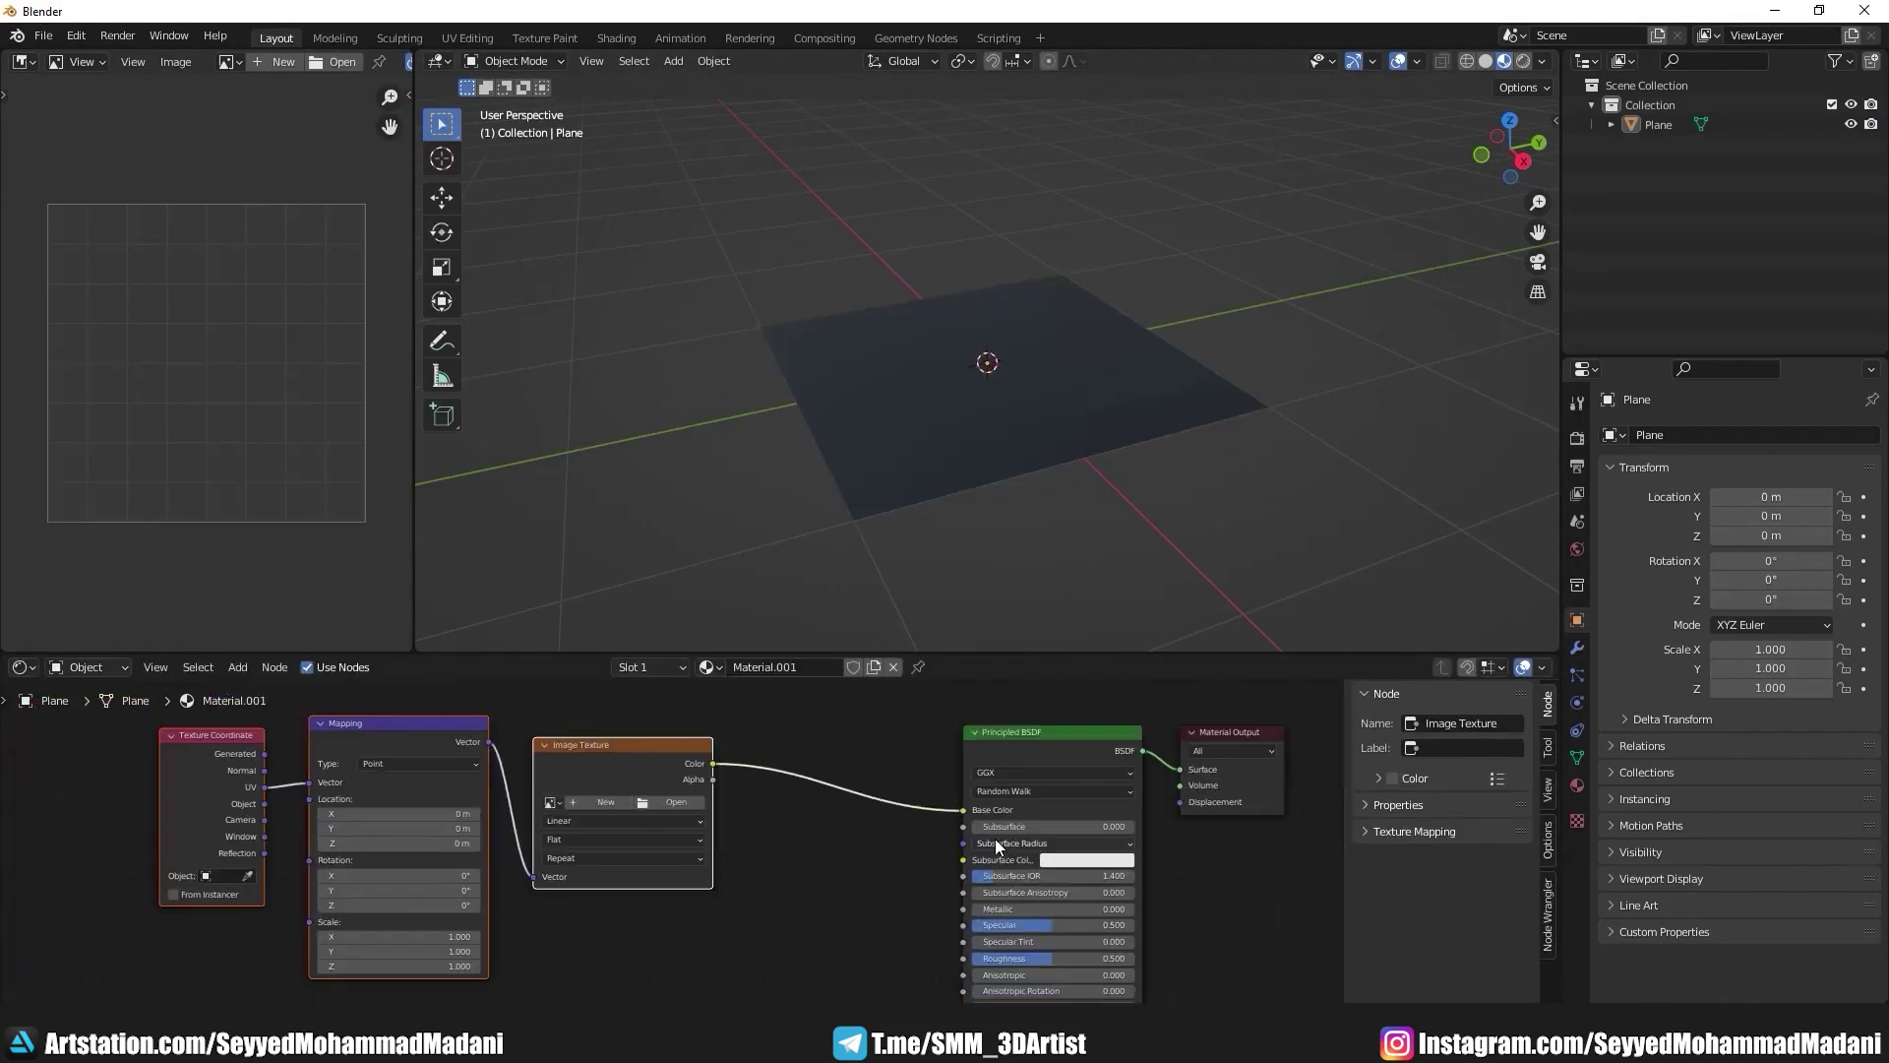
{"action": "left_click_drag", "start_coordinate": [962, 810], "coordinate": [960, 958]}
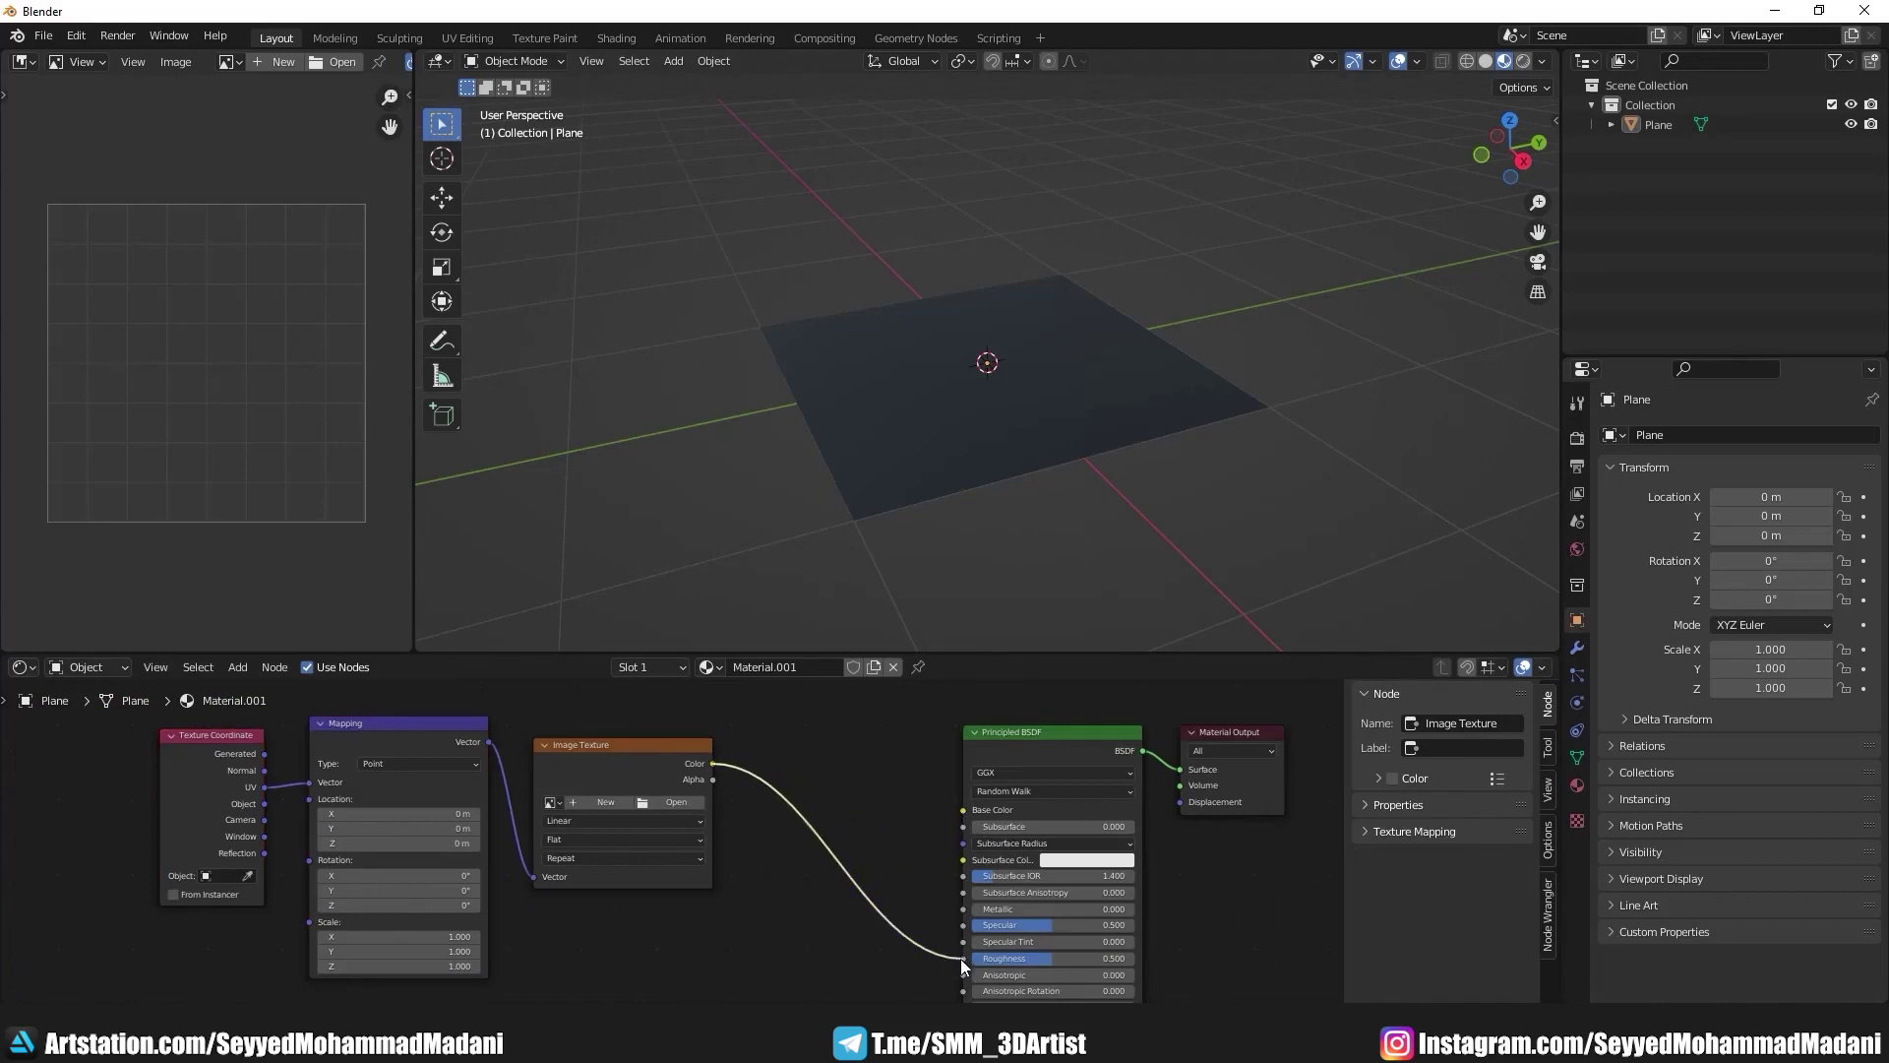
{"action": "scroll", "coordinate": [841, 866], "scroll_direction": "up", "scroll_amount": 2}
{"action": "scroll", "coordinate": [841, 850], "scroll_direction": "up", "scroll_amount": 1}
{"action": "scroll", "coordinate": [760, 882], "scroll_direction": "up", "scroll_amount": 1}
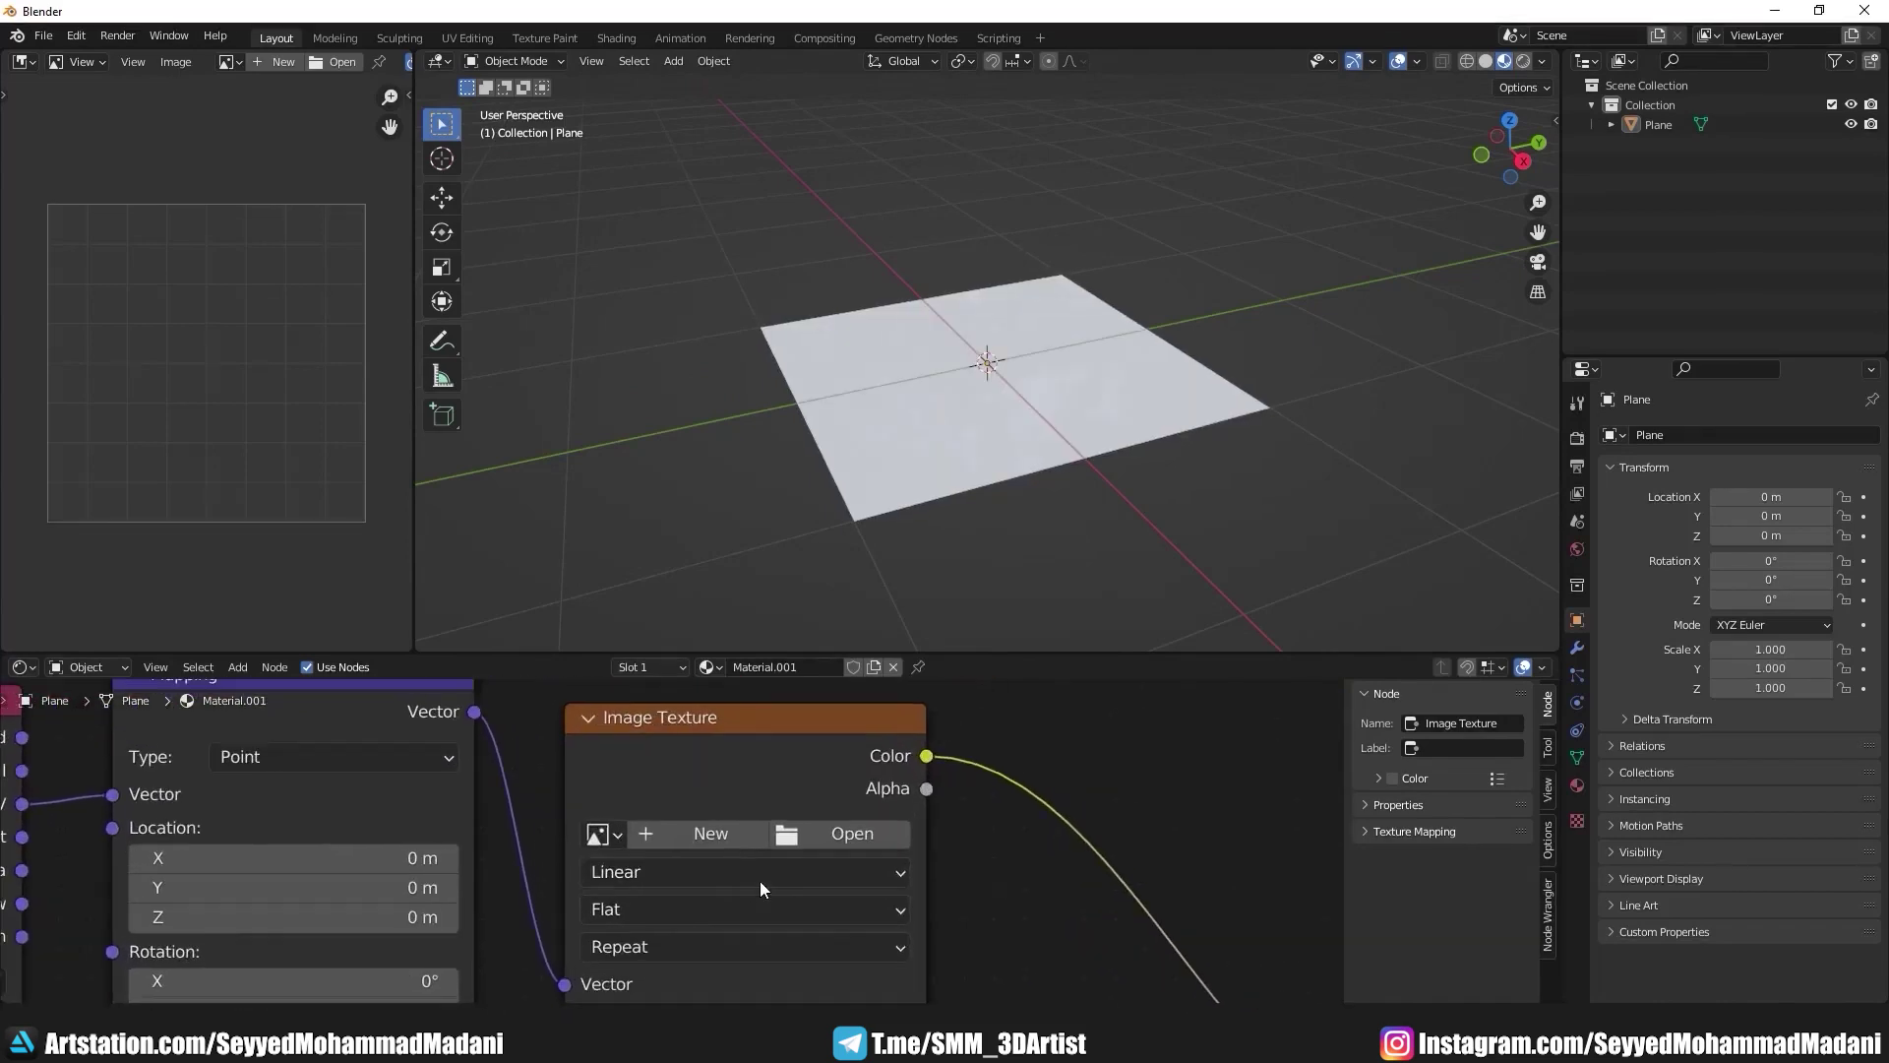
{"action": "left_click", "coordinate": [810, 833]}
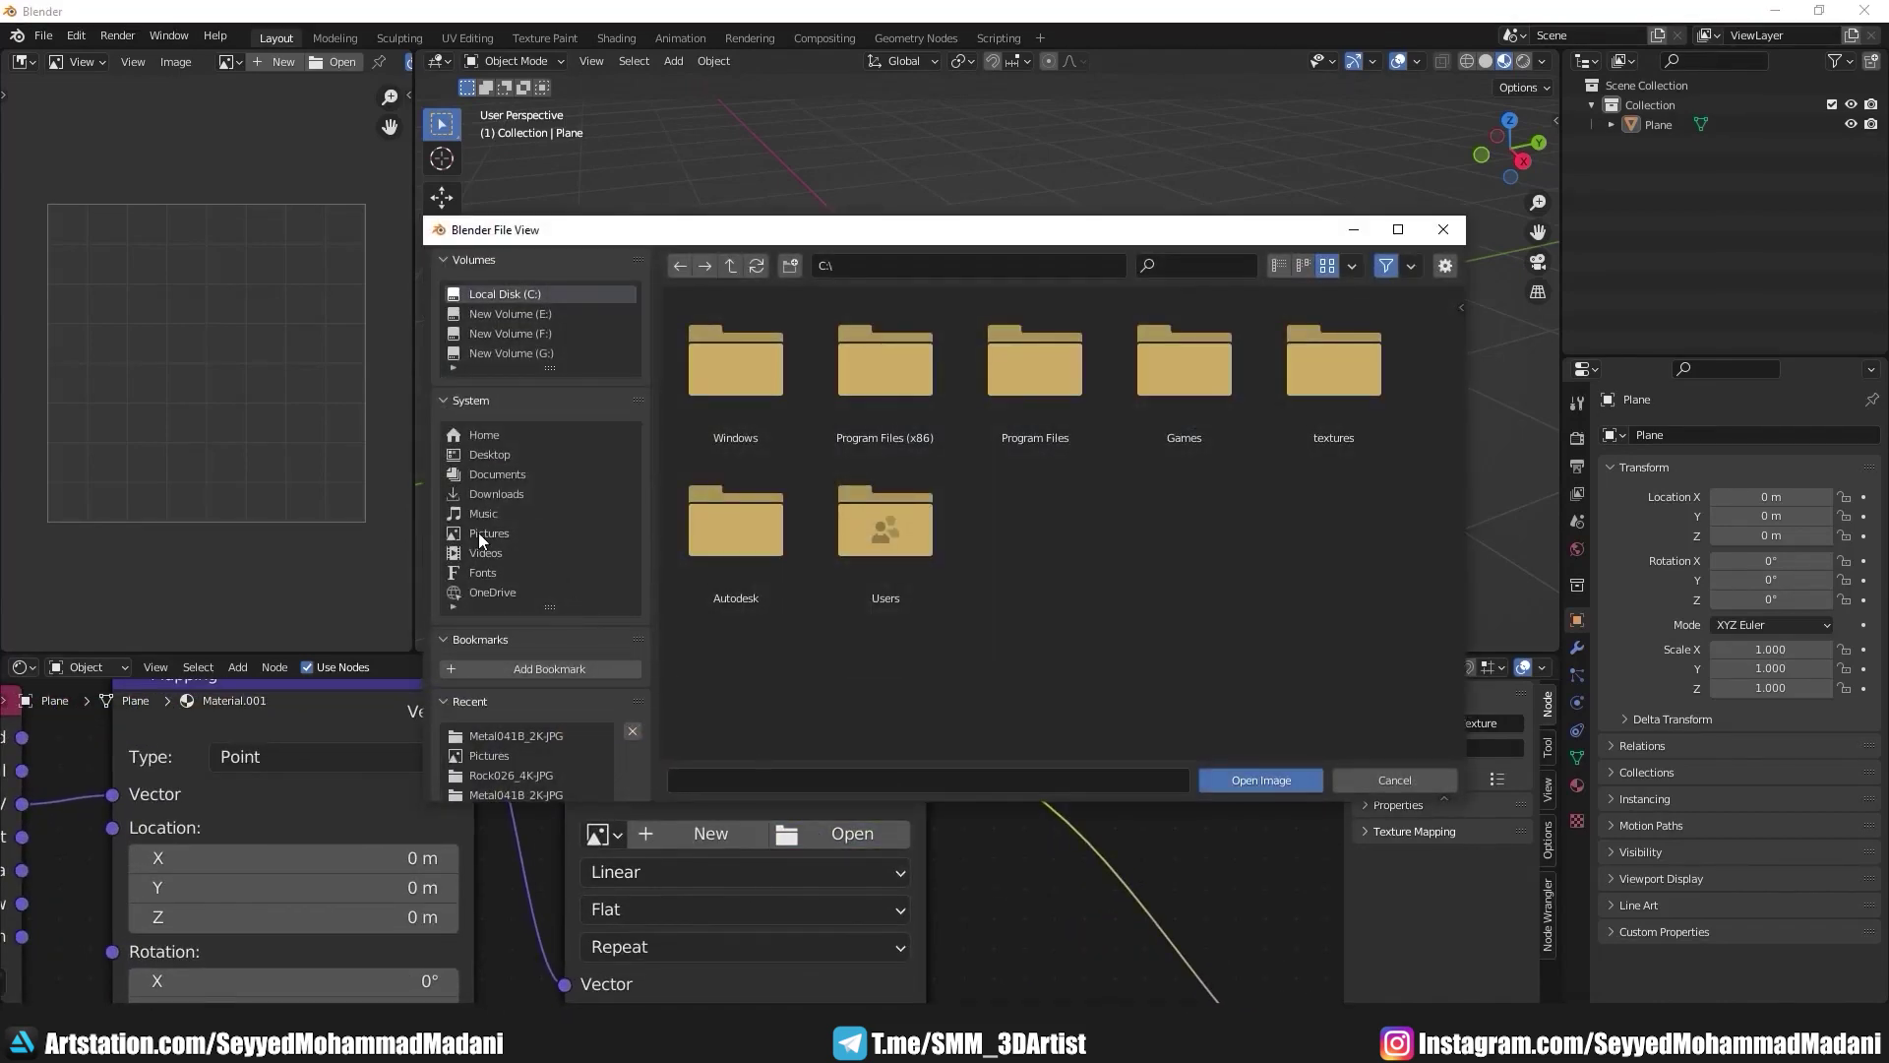
Step: Load Metal041B_2K_Roughness.jpg into the texture and display it in the image editor
{"action": "left_click", "coordinate": [478, 534]}
{"action": "double_click", "coordinate": [705, 386]}
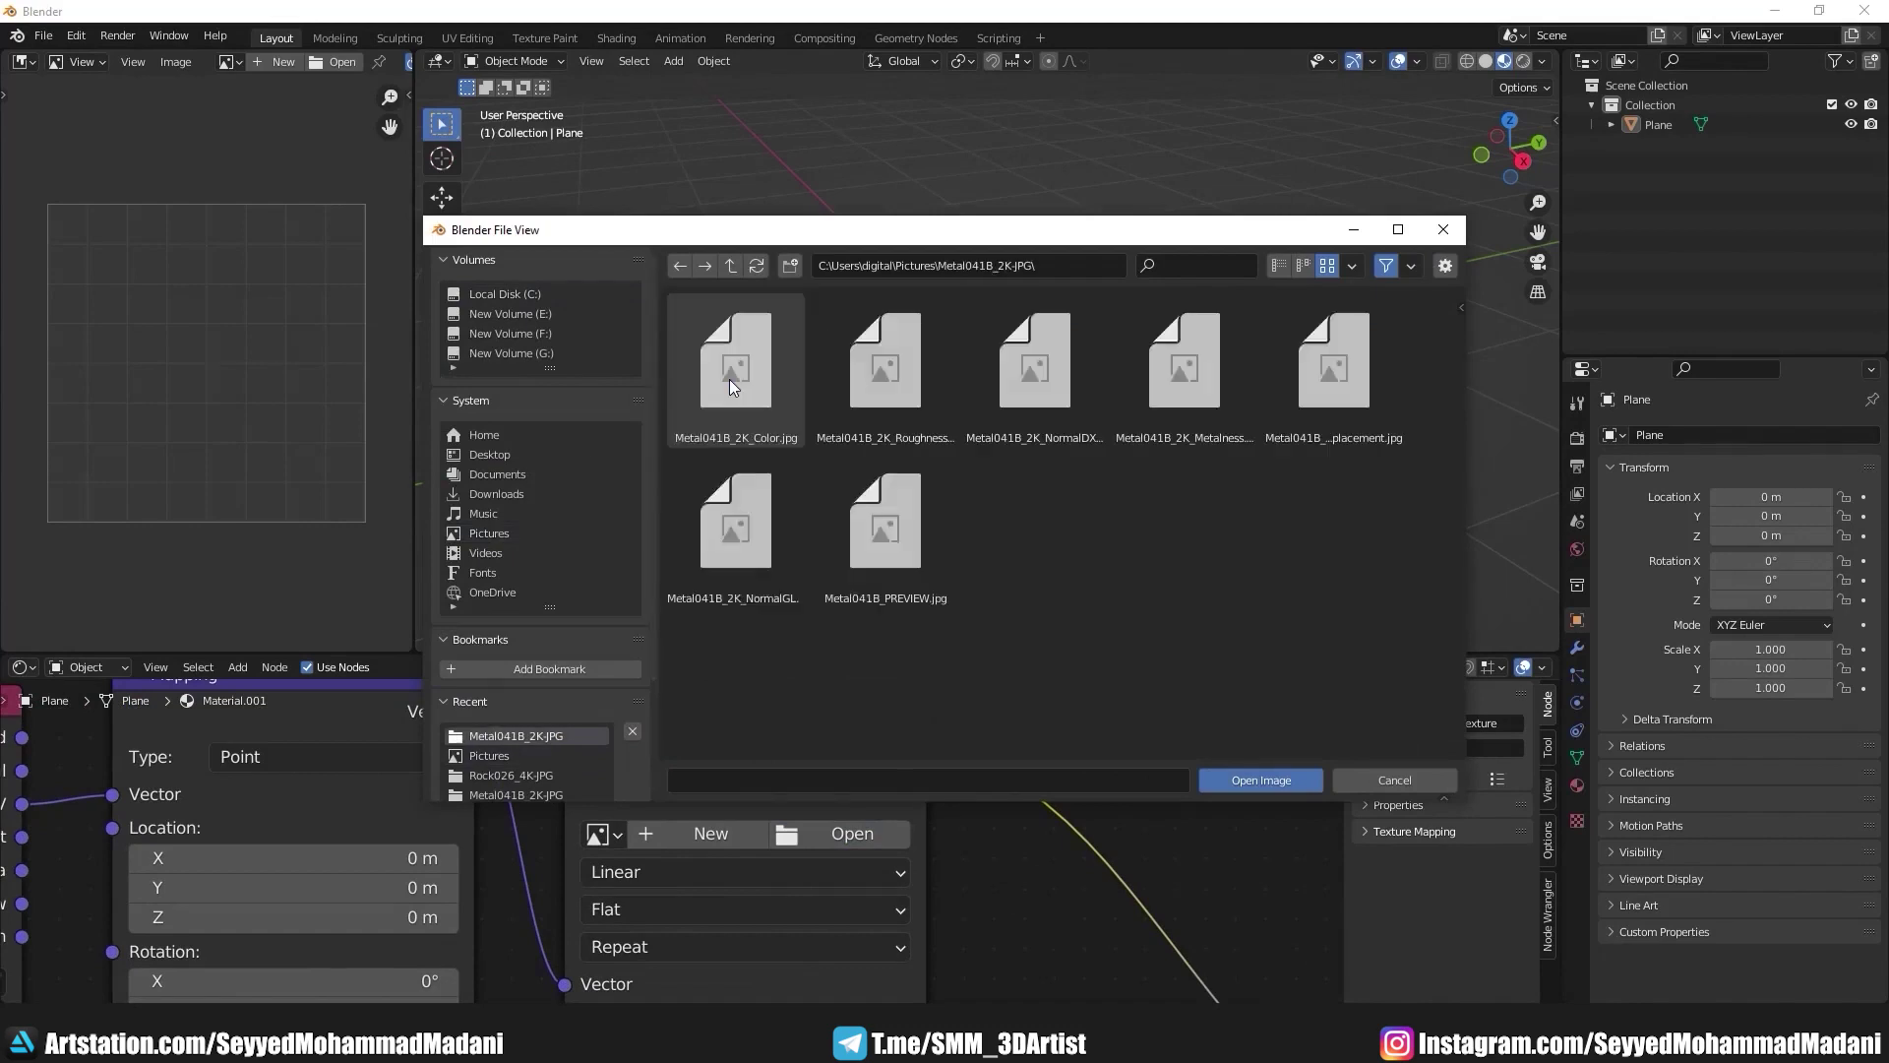
{"action": "double_click", "coordinate": [847, 364]}
{"action": "left_click", "coordinate": [228, 62]}
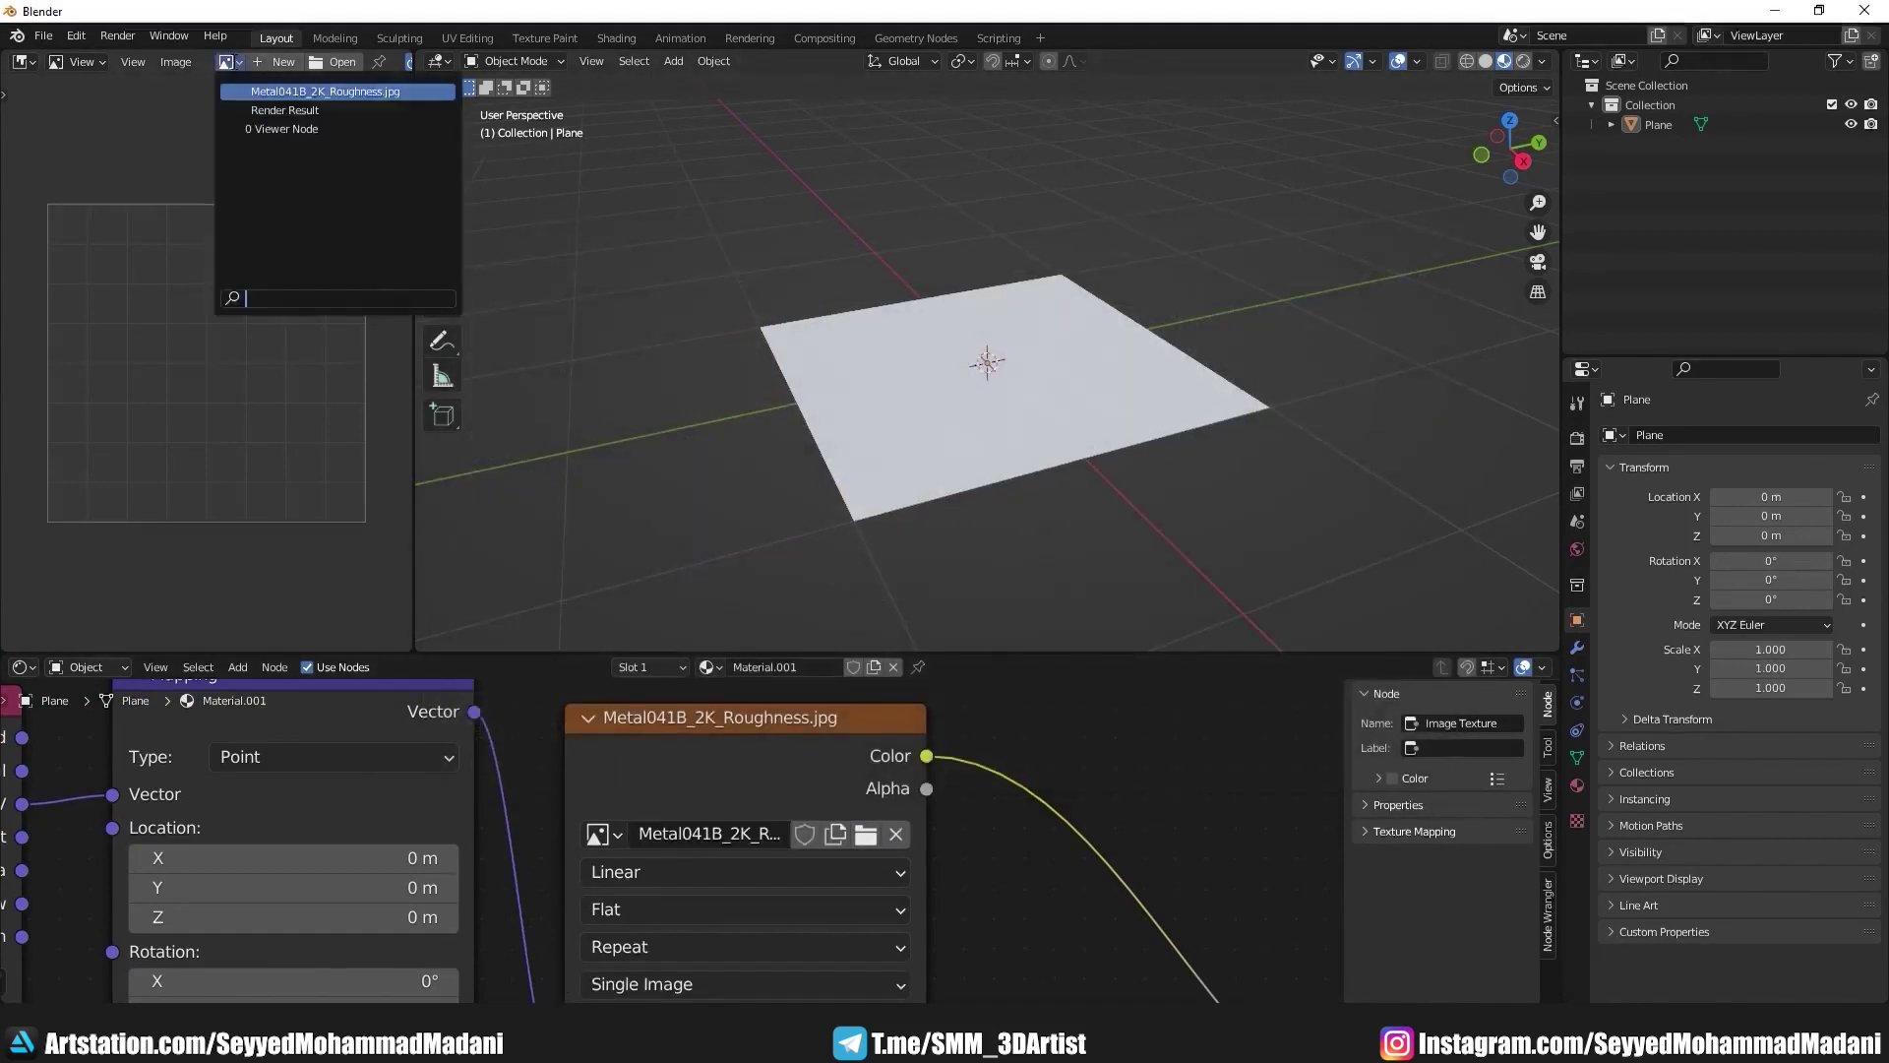
{"action": "left_click", "coordinate": [261, 95]}
Step: Set the roughness image's Color Space to Non-Color and frame the whole node tree
{"action": "scroll", "coordinate": [203, 393], "scroll_direction": "down", "scroll_amount": 2}
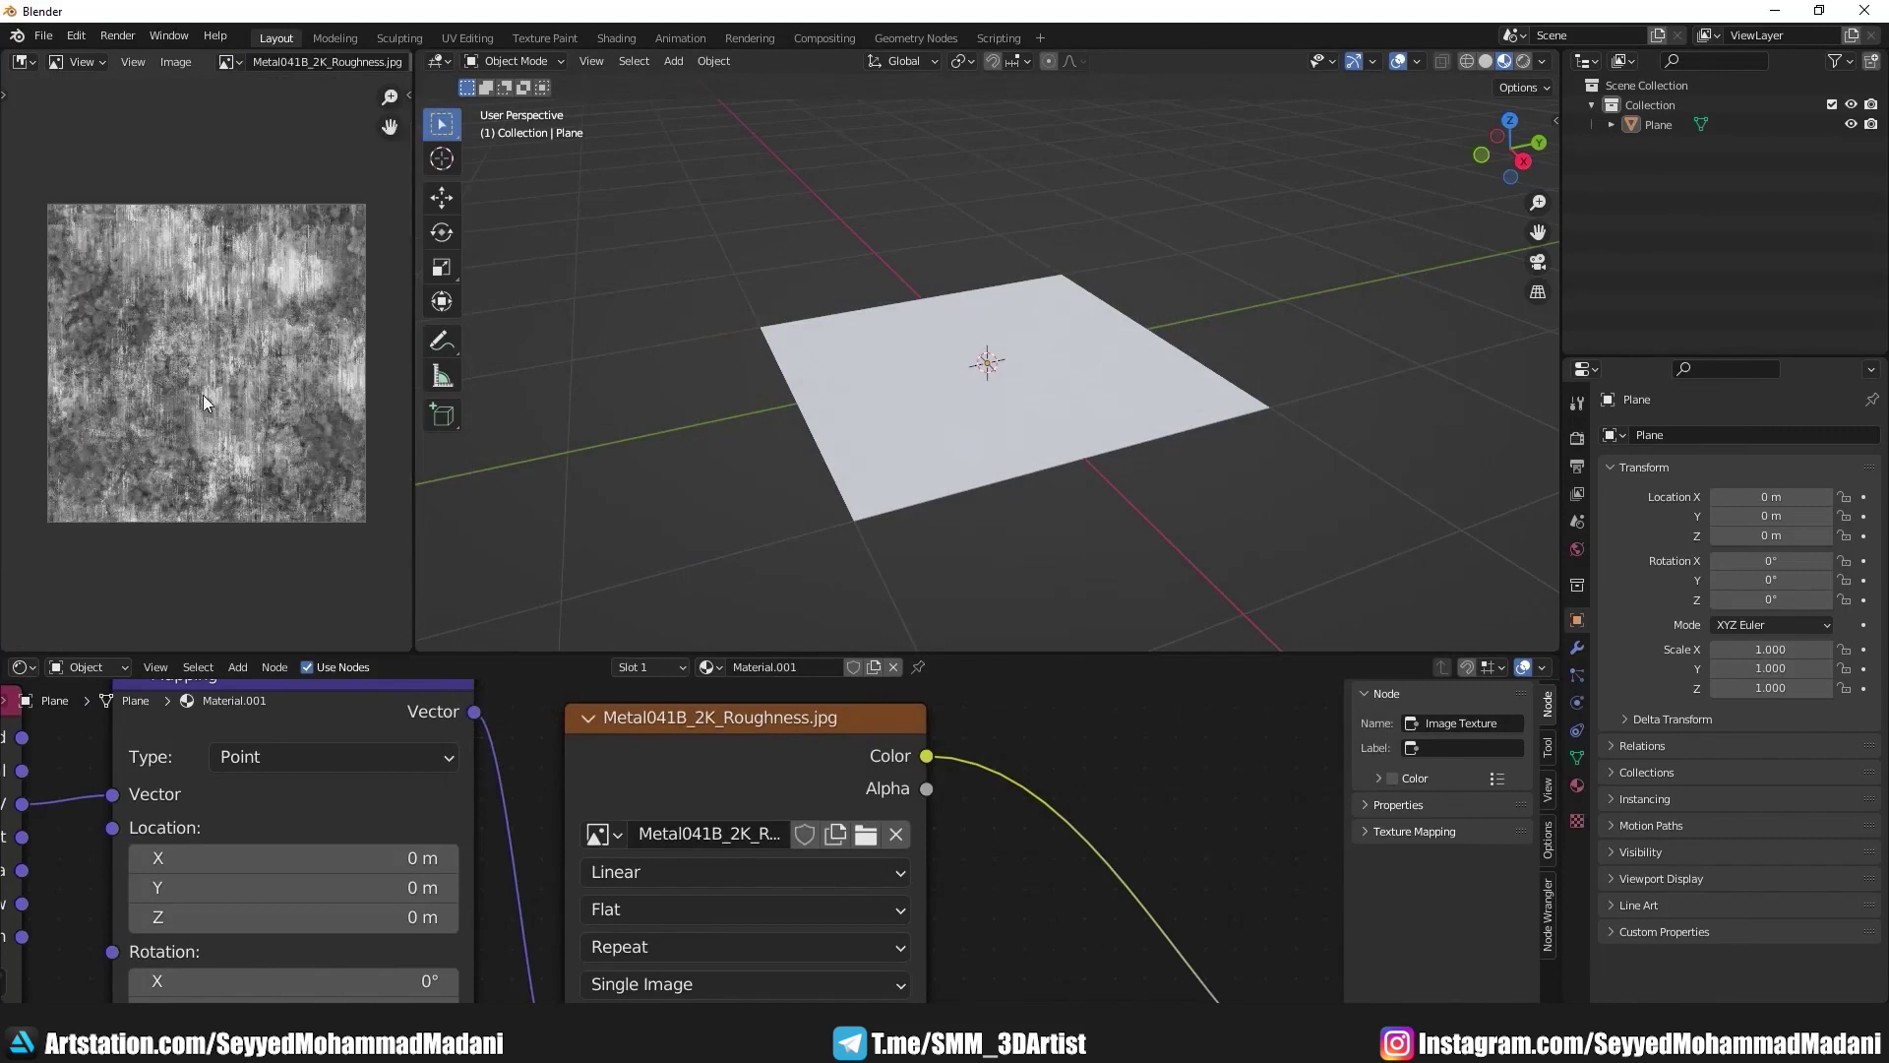
{"action": "scroll", "coordinate": [144, 376], "scroll_direction": "up", "scroll_amount": 2}
{"action": "scroll", "coordinate": [146, 387], "scroll_direction": "down", "scroll_amount": 2}
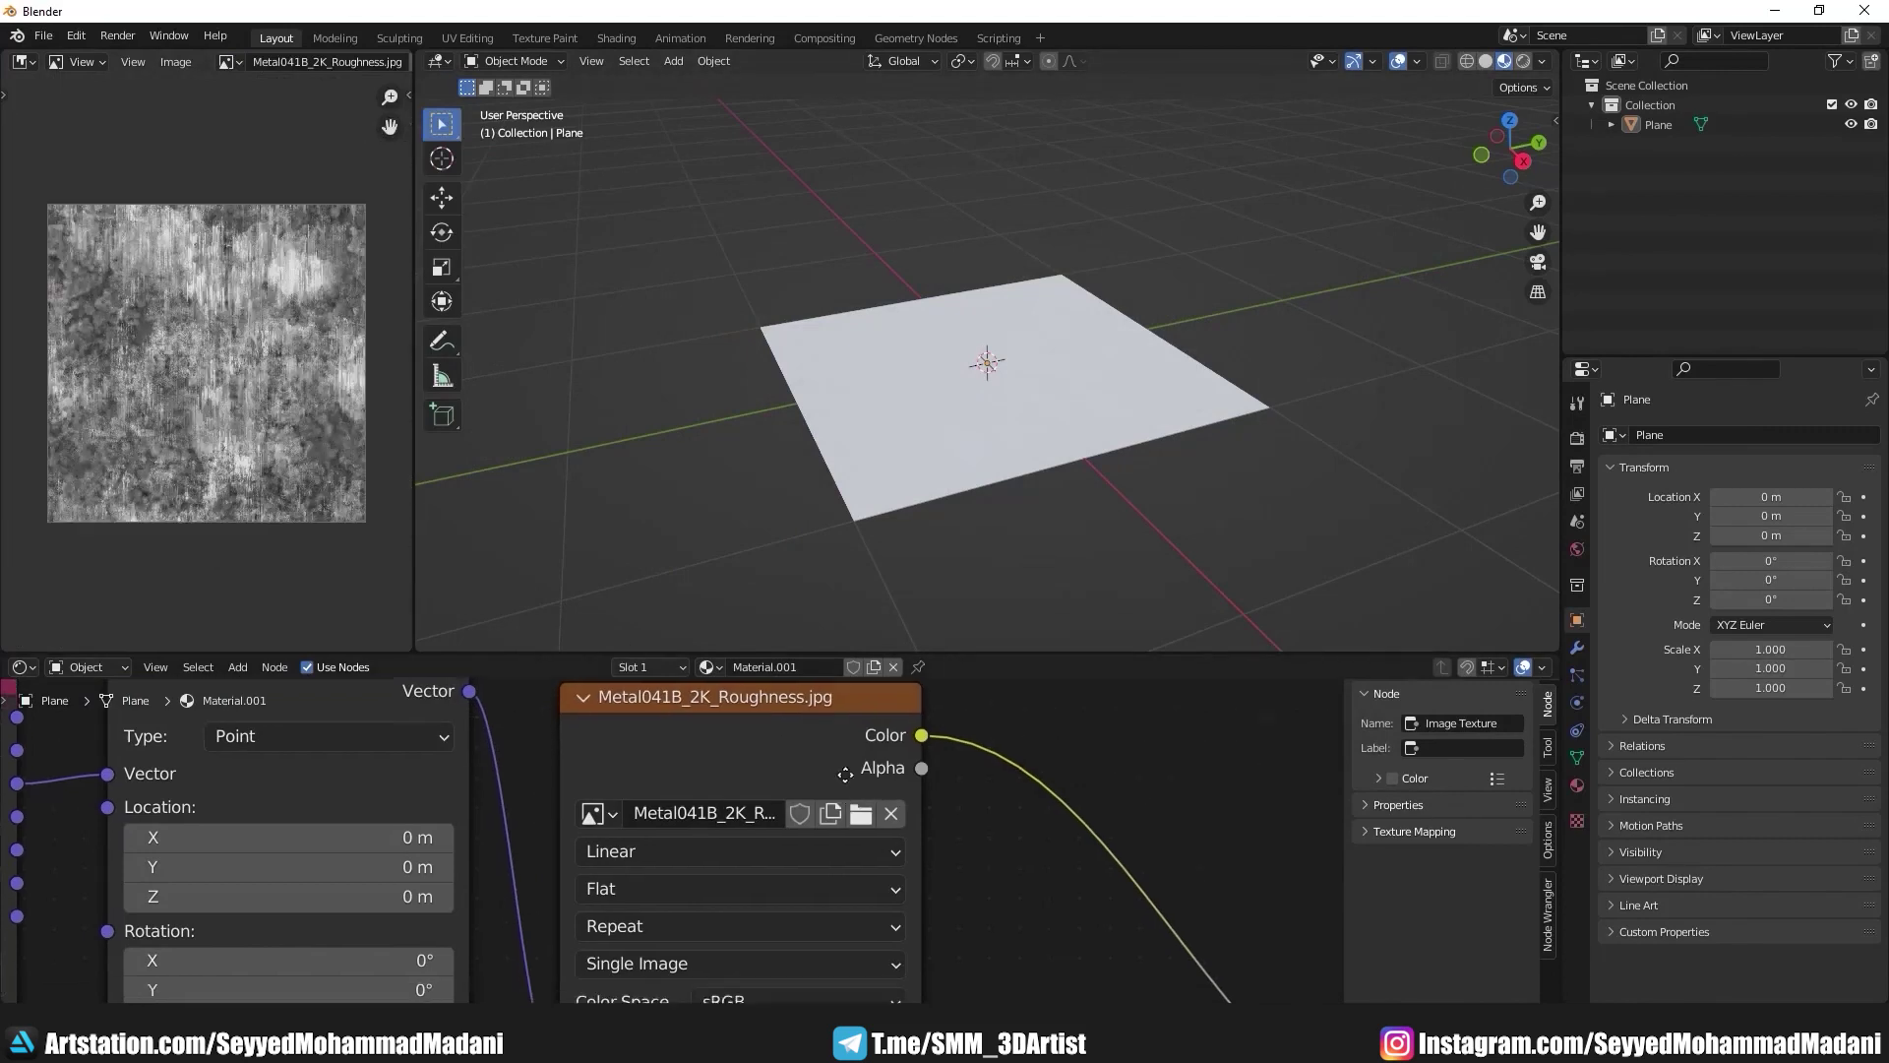
{"action": "scroll", "coordinate": [736, 706], "scroll_direction": "down", "scroll_amount": 3}
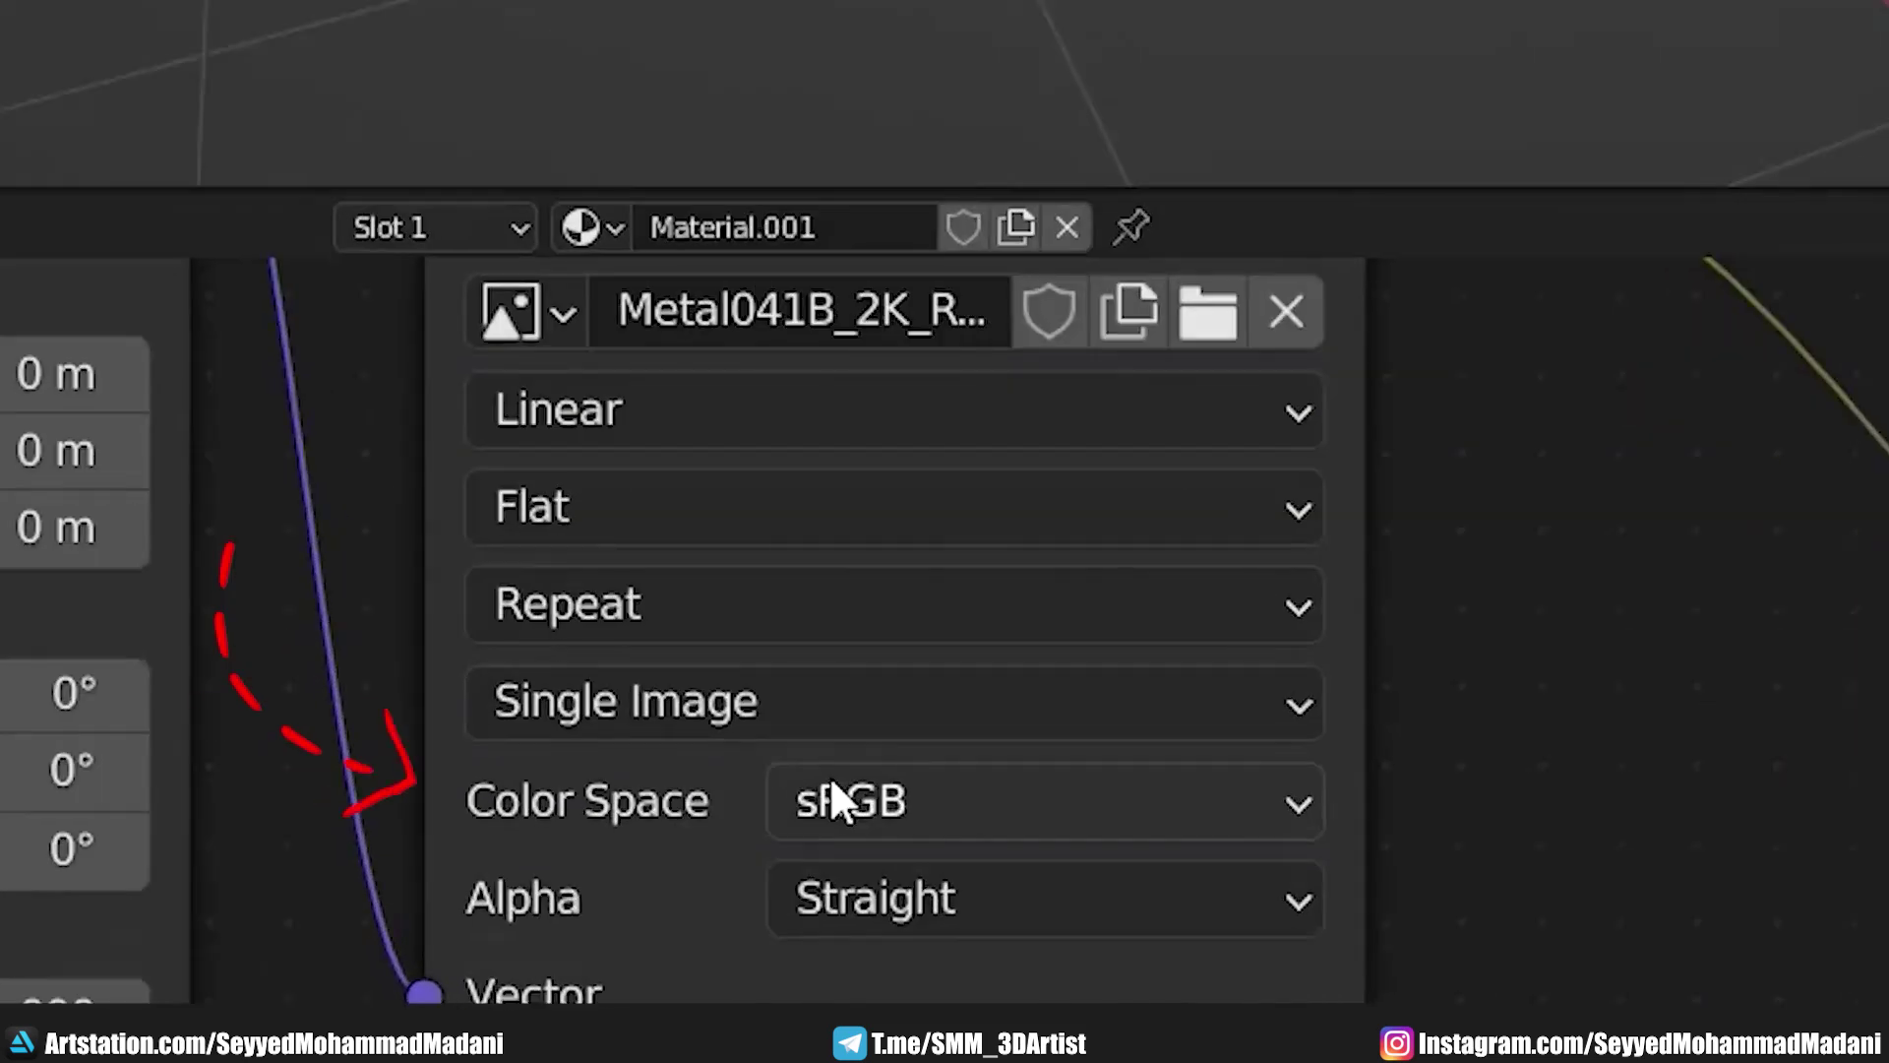
{"action": "left_click", "coordinate": [802, 886]}
{"action": "left_click", "coordinate": [836, 719]}
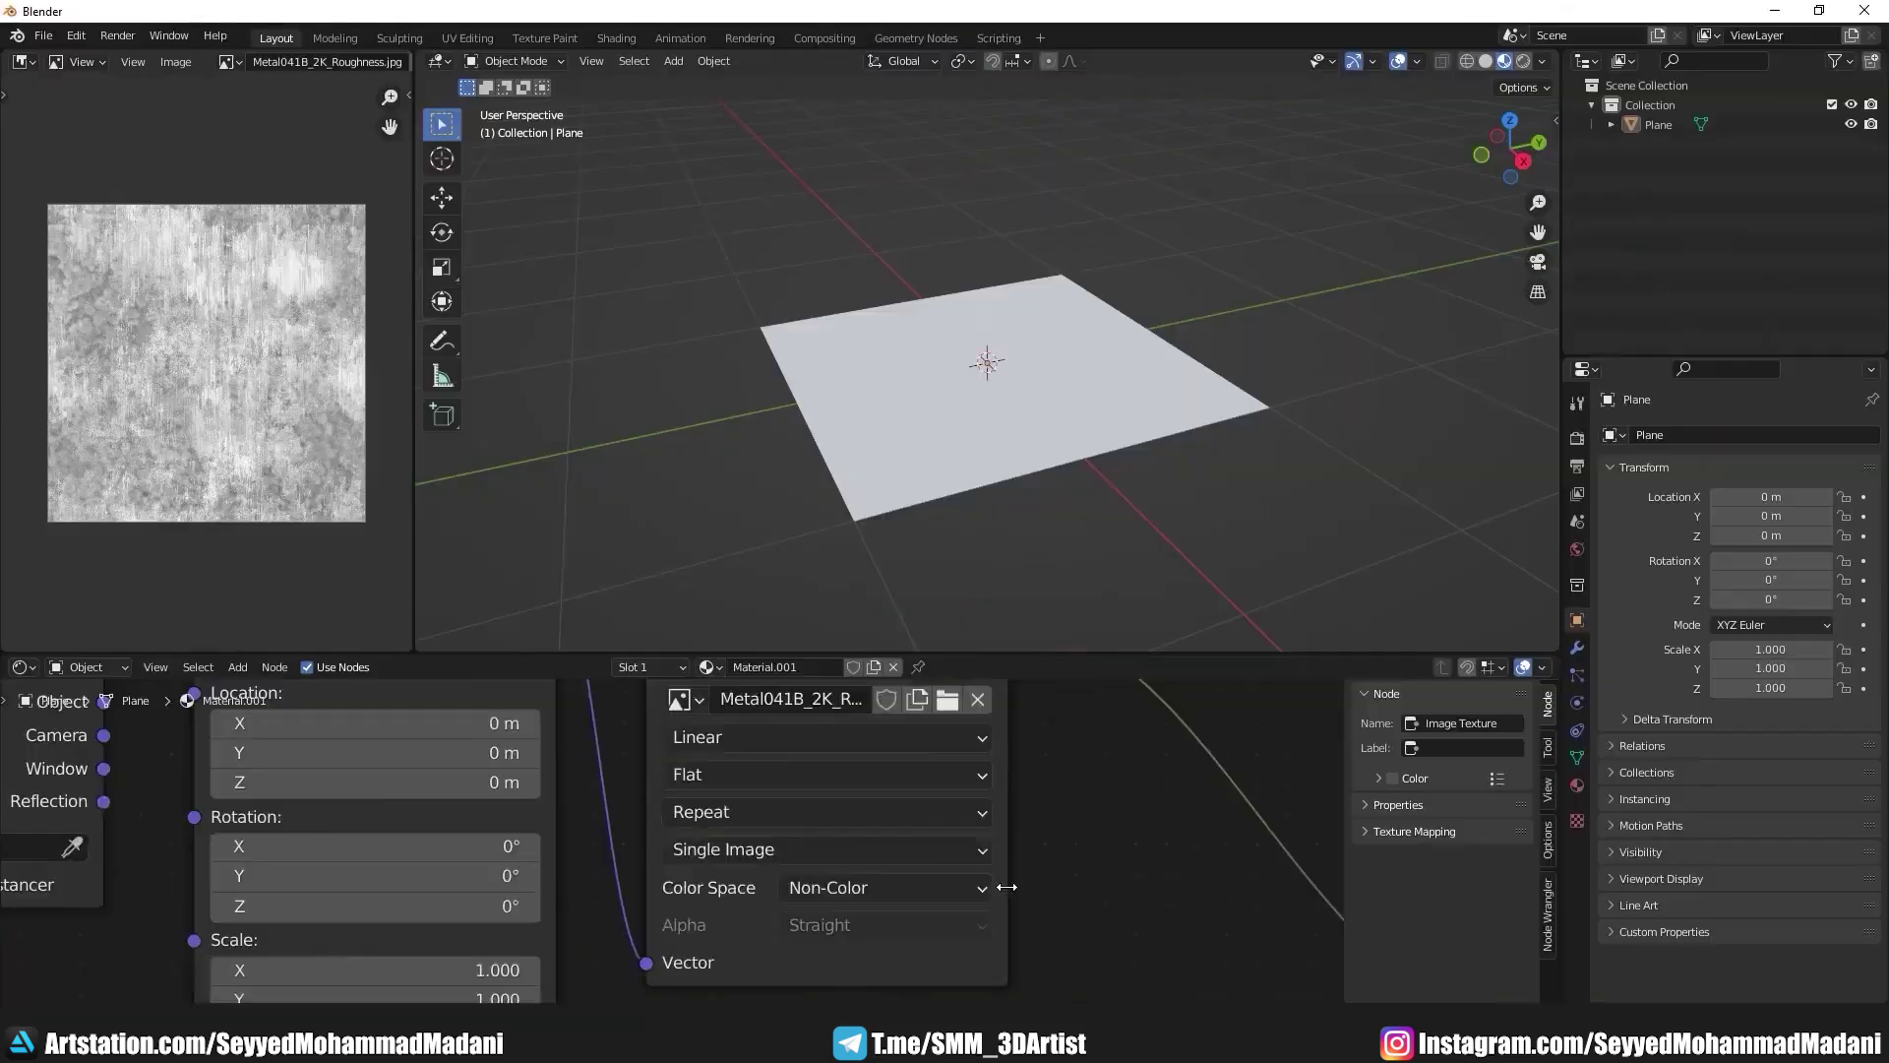
{"action": "scroll", "coordinate": [1004, 876], "scroll_direction": "down", "scroll_amount": 3}
{"action": "middle_click_drag", "start_coordinate": [1004, 876], "coordinate": [818, 877]}
{"action": "scroll", "coordinate": [846, 826], "scroll_direction": "up", "scroll_amount": 2}
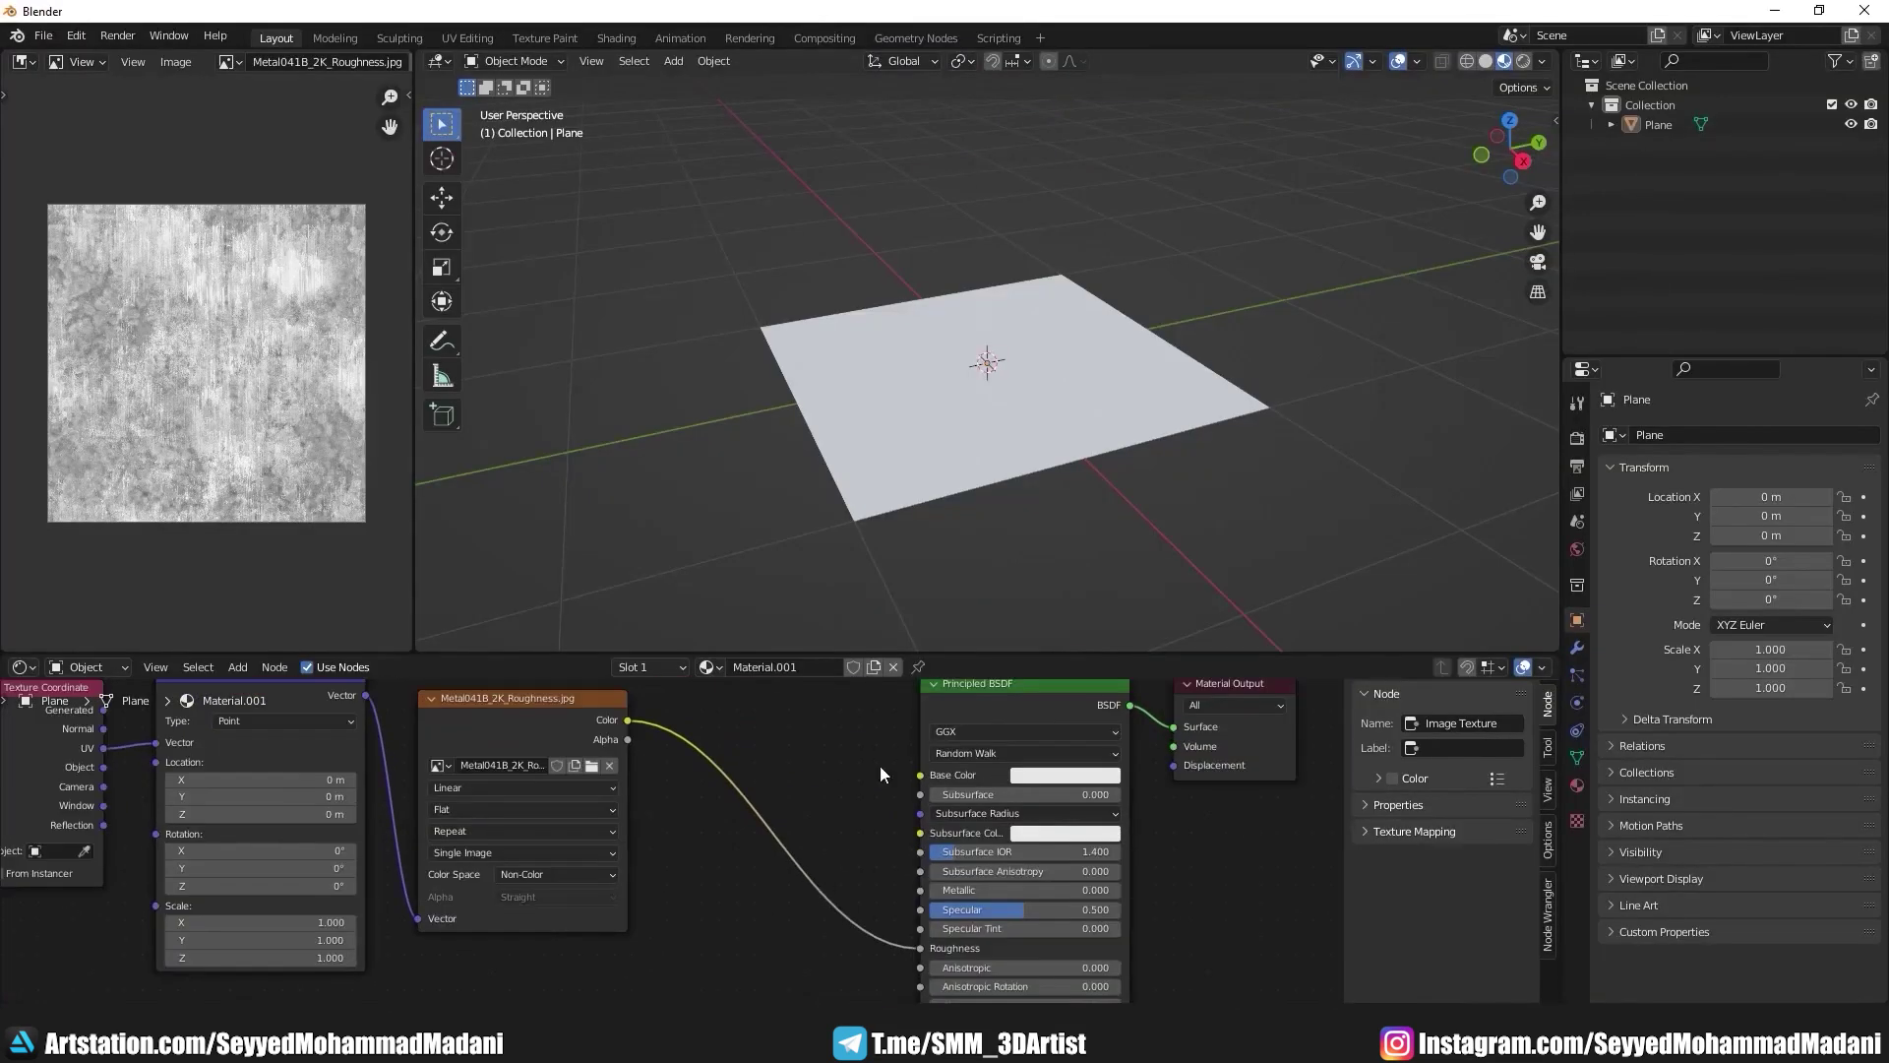
Step: Scale the plane up, make Base Color near-black, and orbit to a close low view
{"action": "key", "text": "s"}
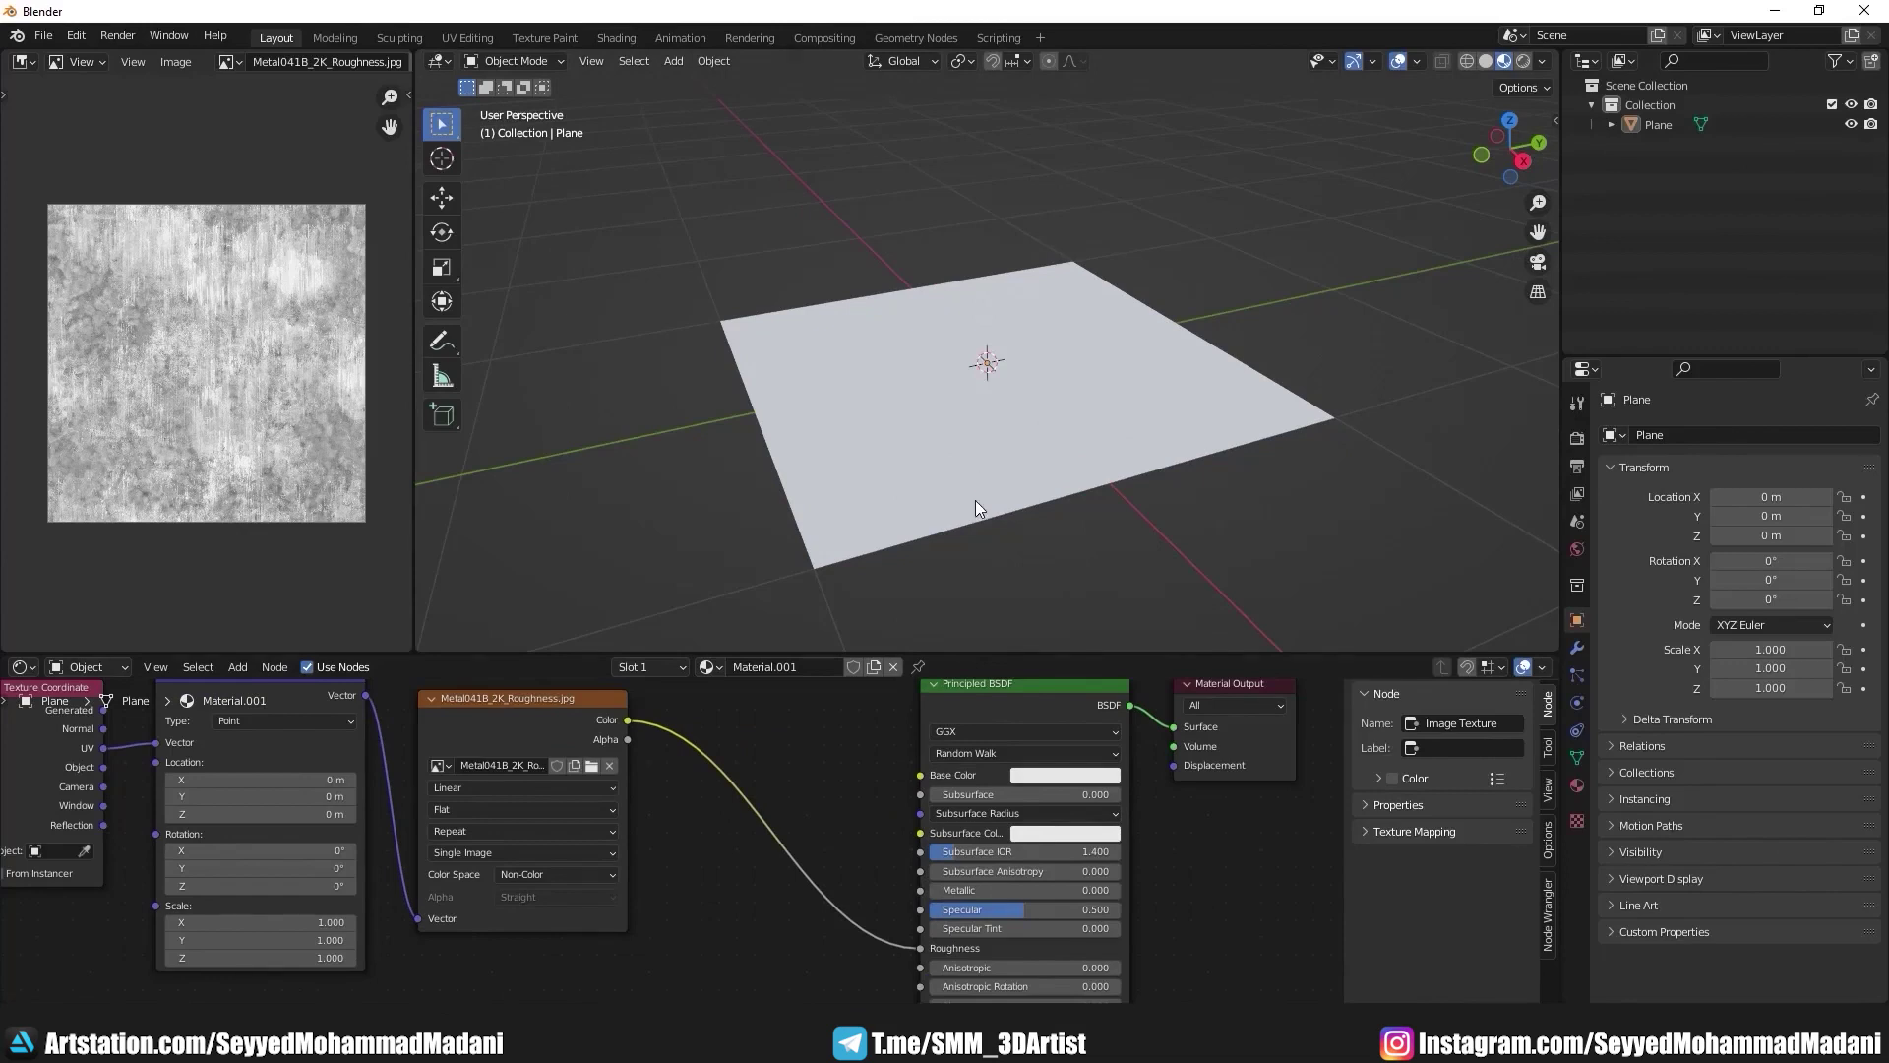
{"action": "middle_click_drag", "start_coordinate": [996, 811], "coordinate": [958, 829]}
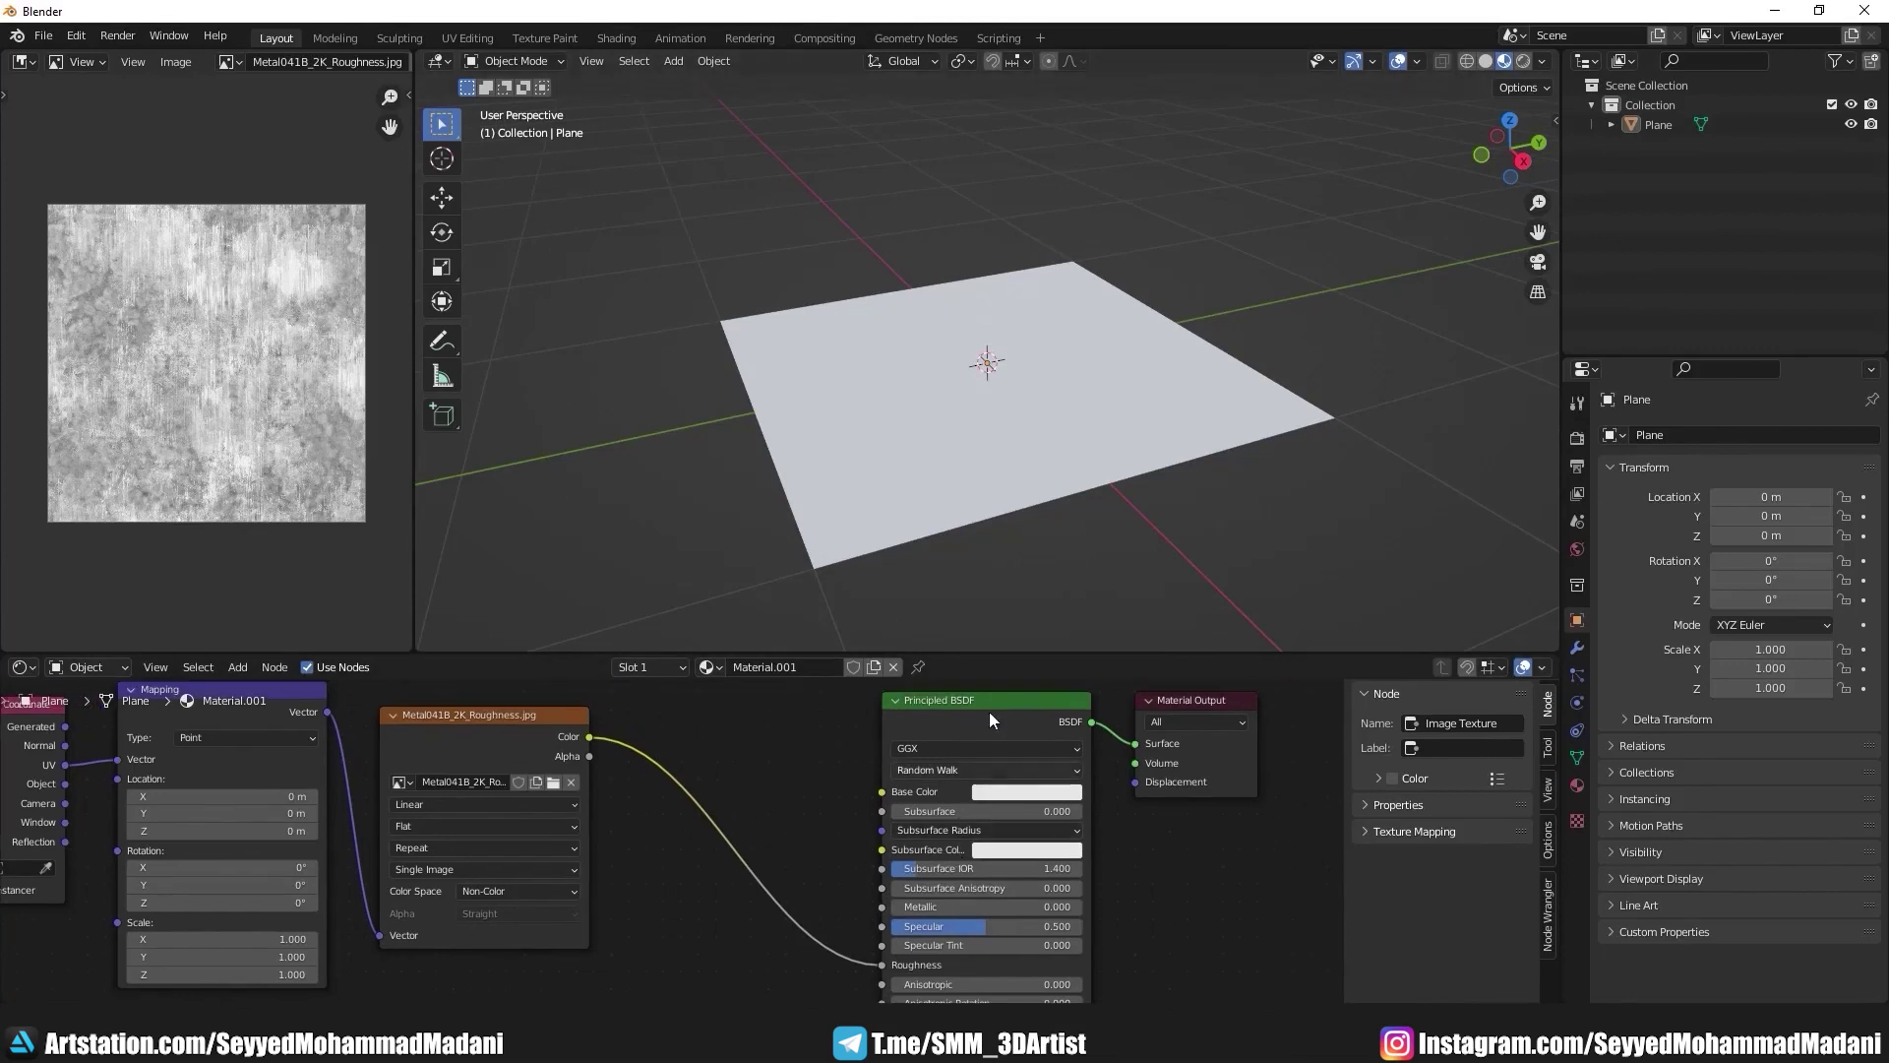
{"action": "left_click", "coordinate": [996, 791]}
{"action": "scroll", "coordinate": [1011, 603], "scroll_direction": "down", "scroll_amount": 15}
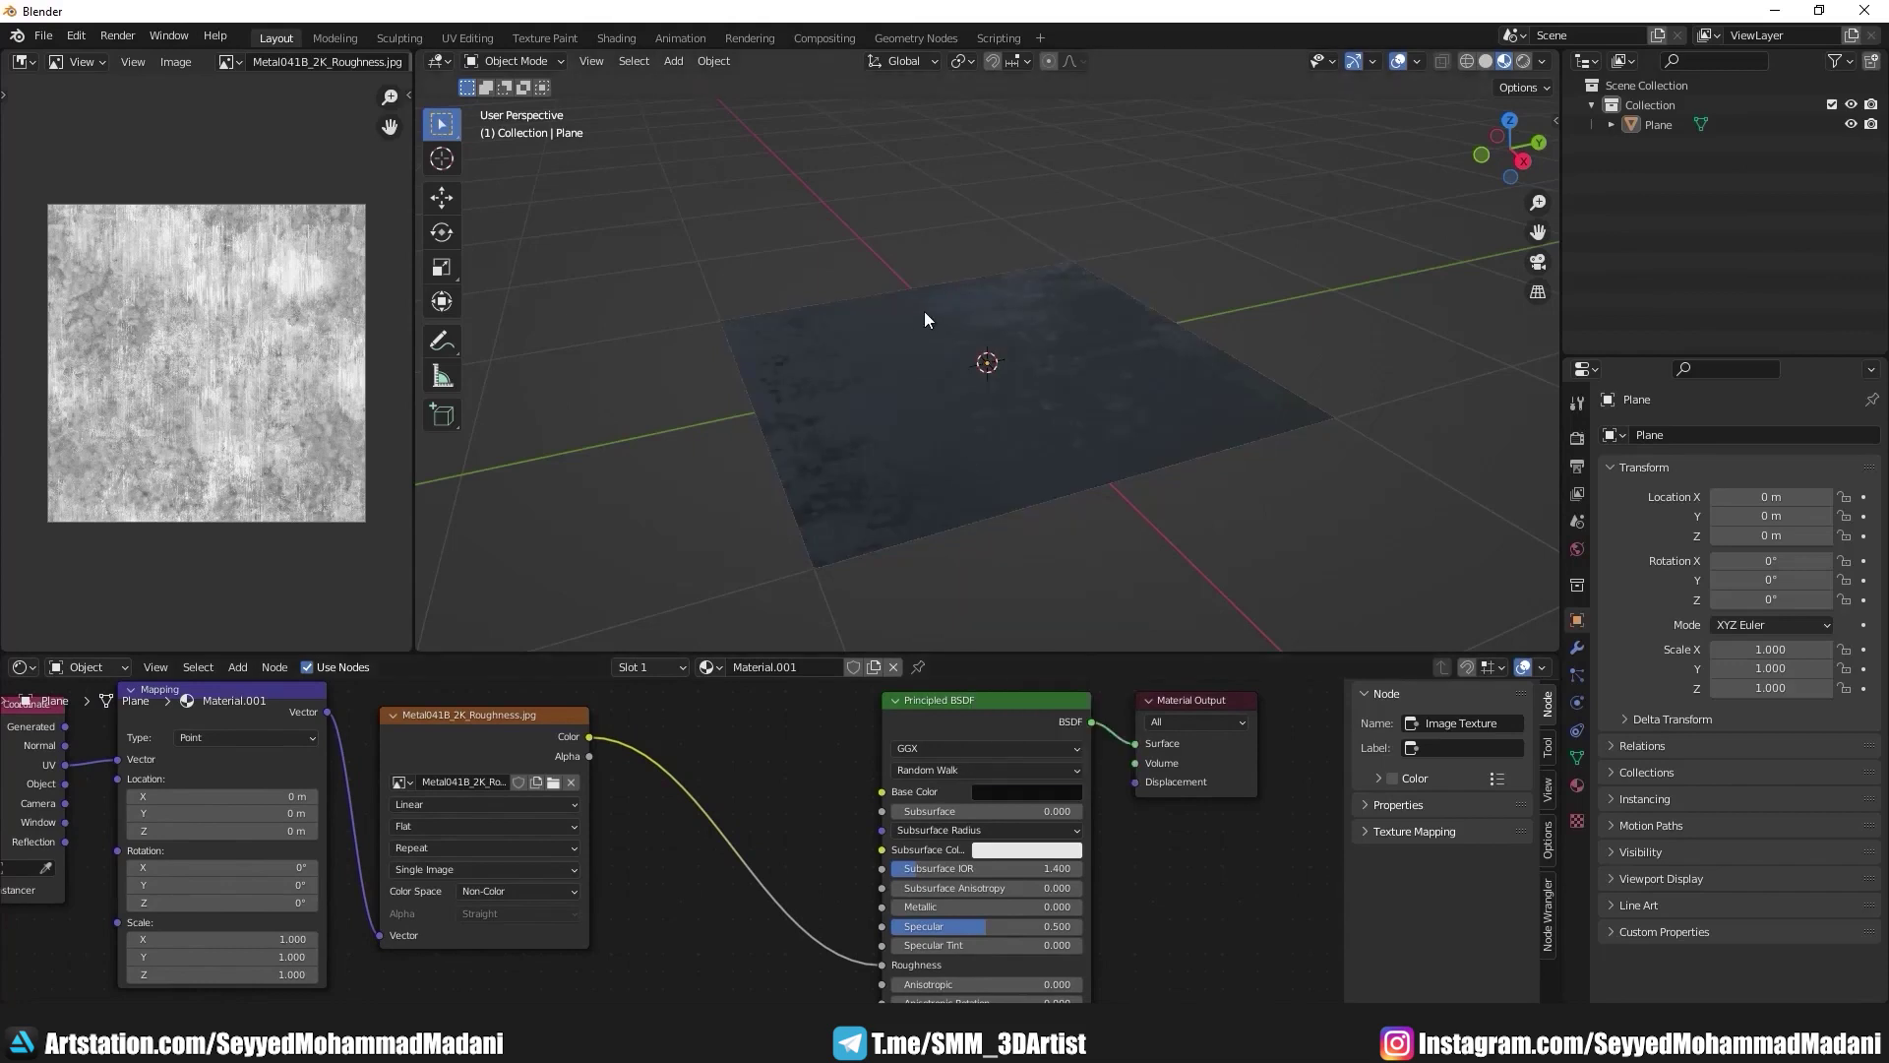
{"action": "scroll", "coordinate": [994, 376], "scroll_direction": "up", "scroll_amount": 5}
{"action": "mouse_move", "coordinate": [1006, 463]}
{"action": "middle_mouse_down"}
{"action": "mouse_move", "coordinate": [923, 468]}
{"action": "mouse_move", "coordinate": [676, 403]}
{"action": "mouse_move", "coordinate": [1227, 421]}
{"action": "mouse_move", "coordinate": [1155, 481]}
{"action": "mouse_move", "coordinate": [1076, 470]}
{"action": "mouse_move", "coordinate": [1110, 484]}
{"action": "middle_mouse_up"}
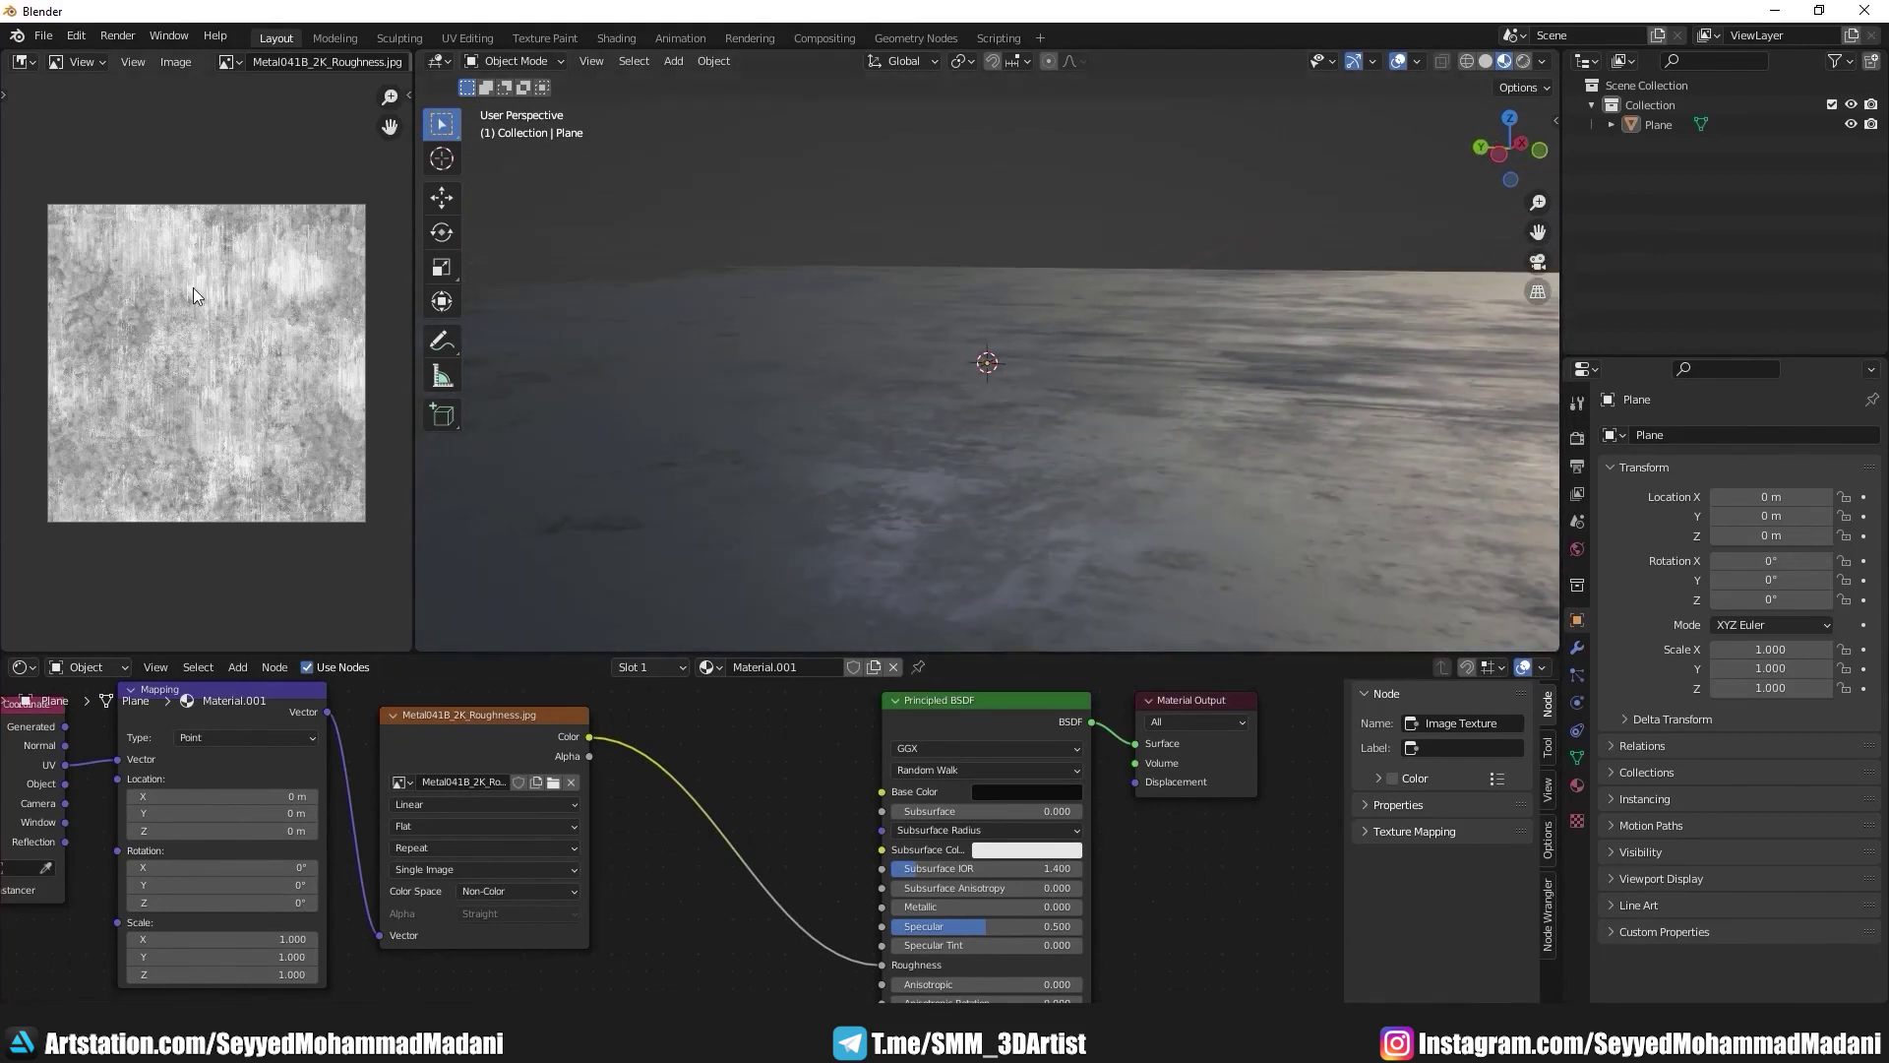
{"action": "scroll", "coordinate": [187, 345], "scroll_direction": "up", "scroll_amount": 2}
{"action": "scroll", "coordinate": [187, 409], "scroll_direction": "down", "scroll_amount": 3}
Step: Maximize the image editor to inspect the roughness map, then restore the layout
{"action": "key", "text": "ctrl+space"}
{"action": "scroll", "coordinate": [934, 571], "scroll_direction": "up", "scroll_amount": 4}
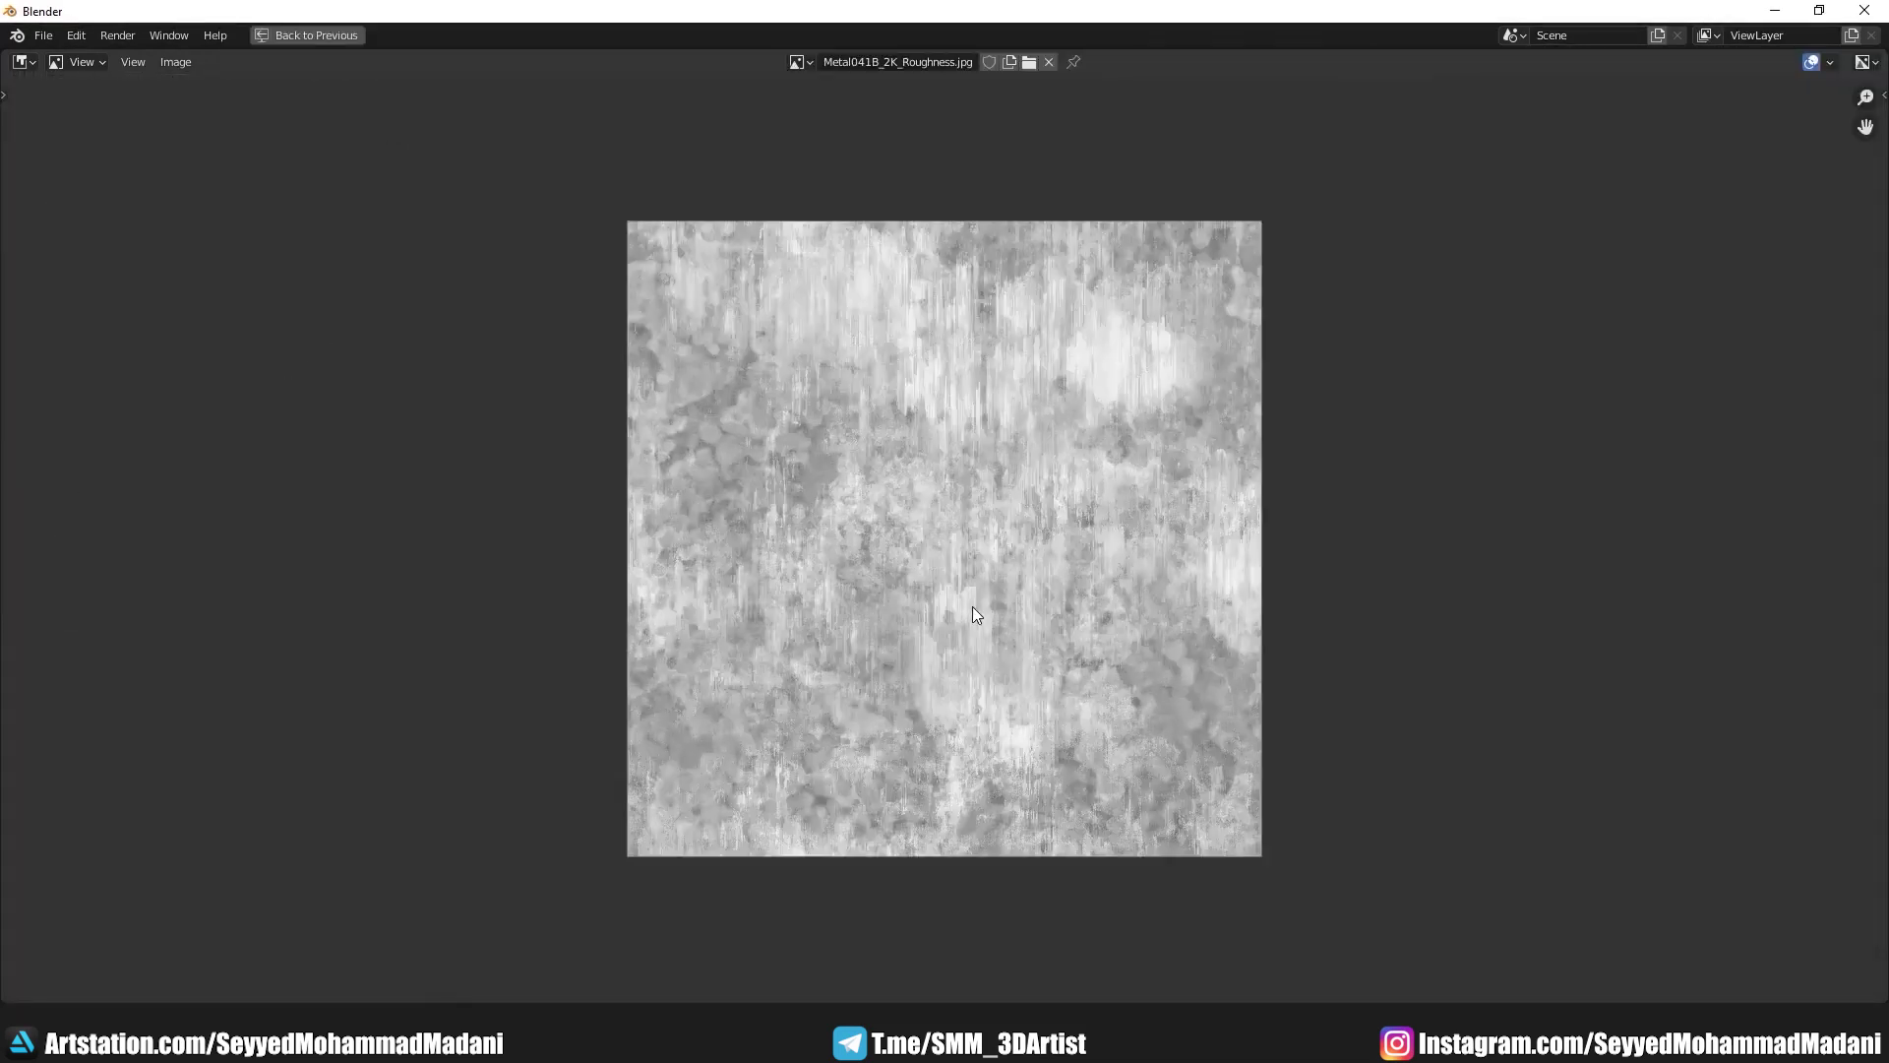
{"action": "scroll", "coordinate": [976, 614], "scroll_direction": "up", "scroll_amount": 1}
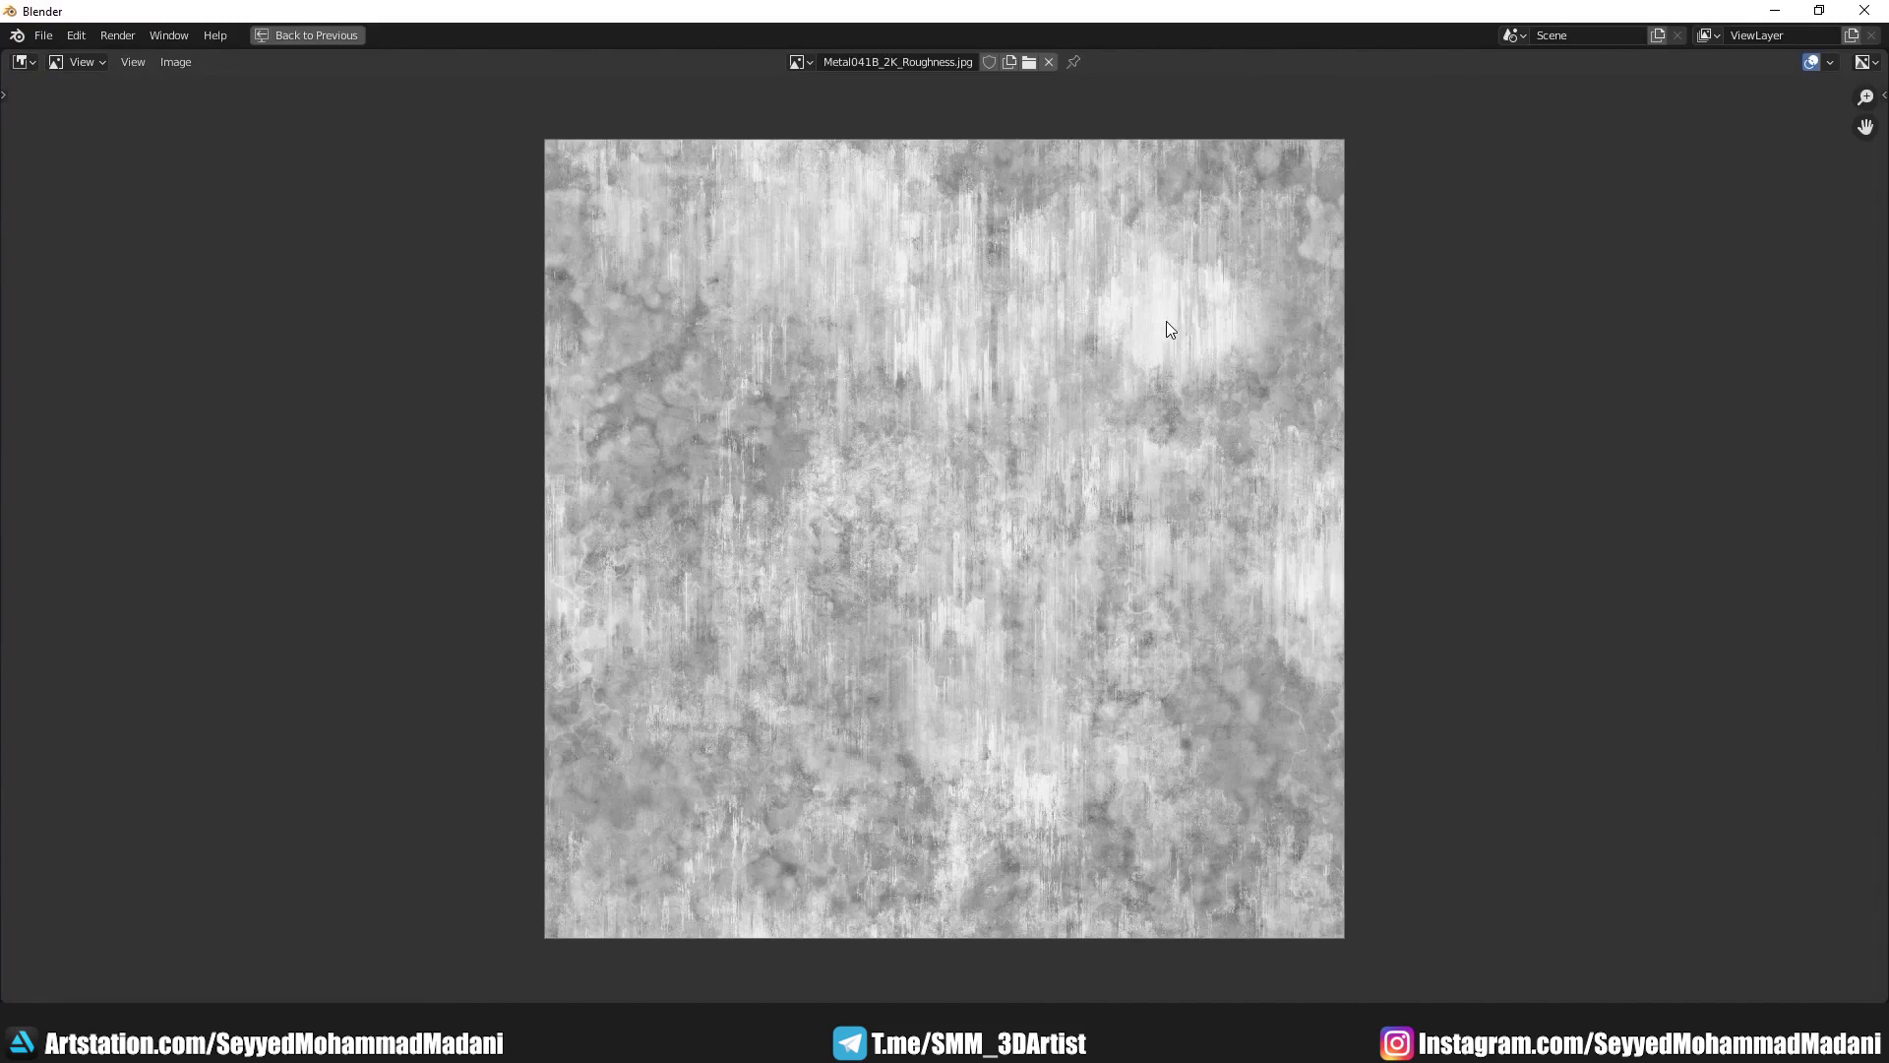
{"action": "scroll", "coordinate": [1082, 413], "scroll_direction": "up", "scroll_amount": 4}
{"action": "scroll", "coordinate": [1020, 486], "scroll_direction": "up", "scroll_amount": 1}
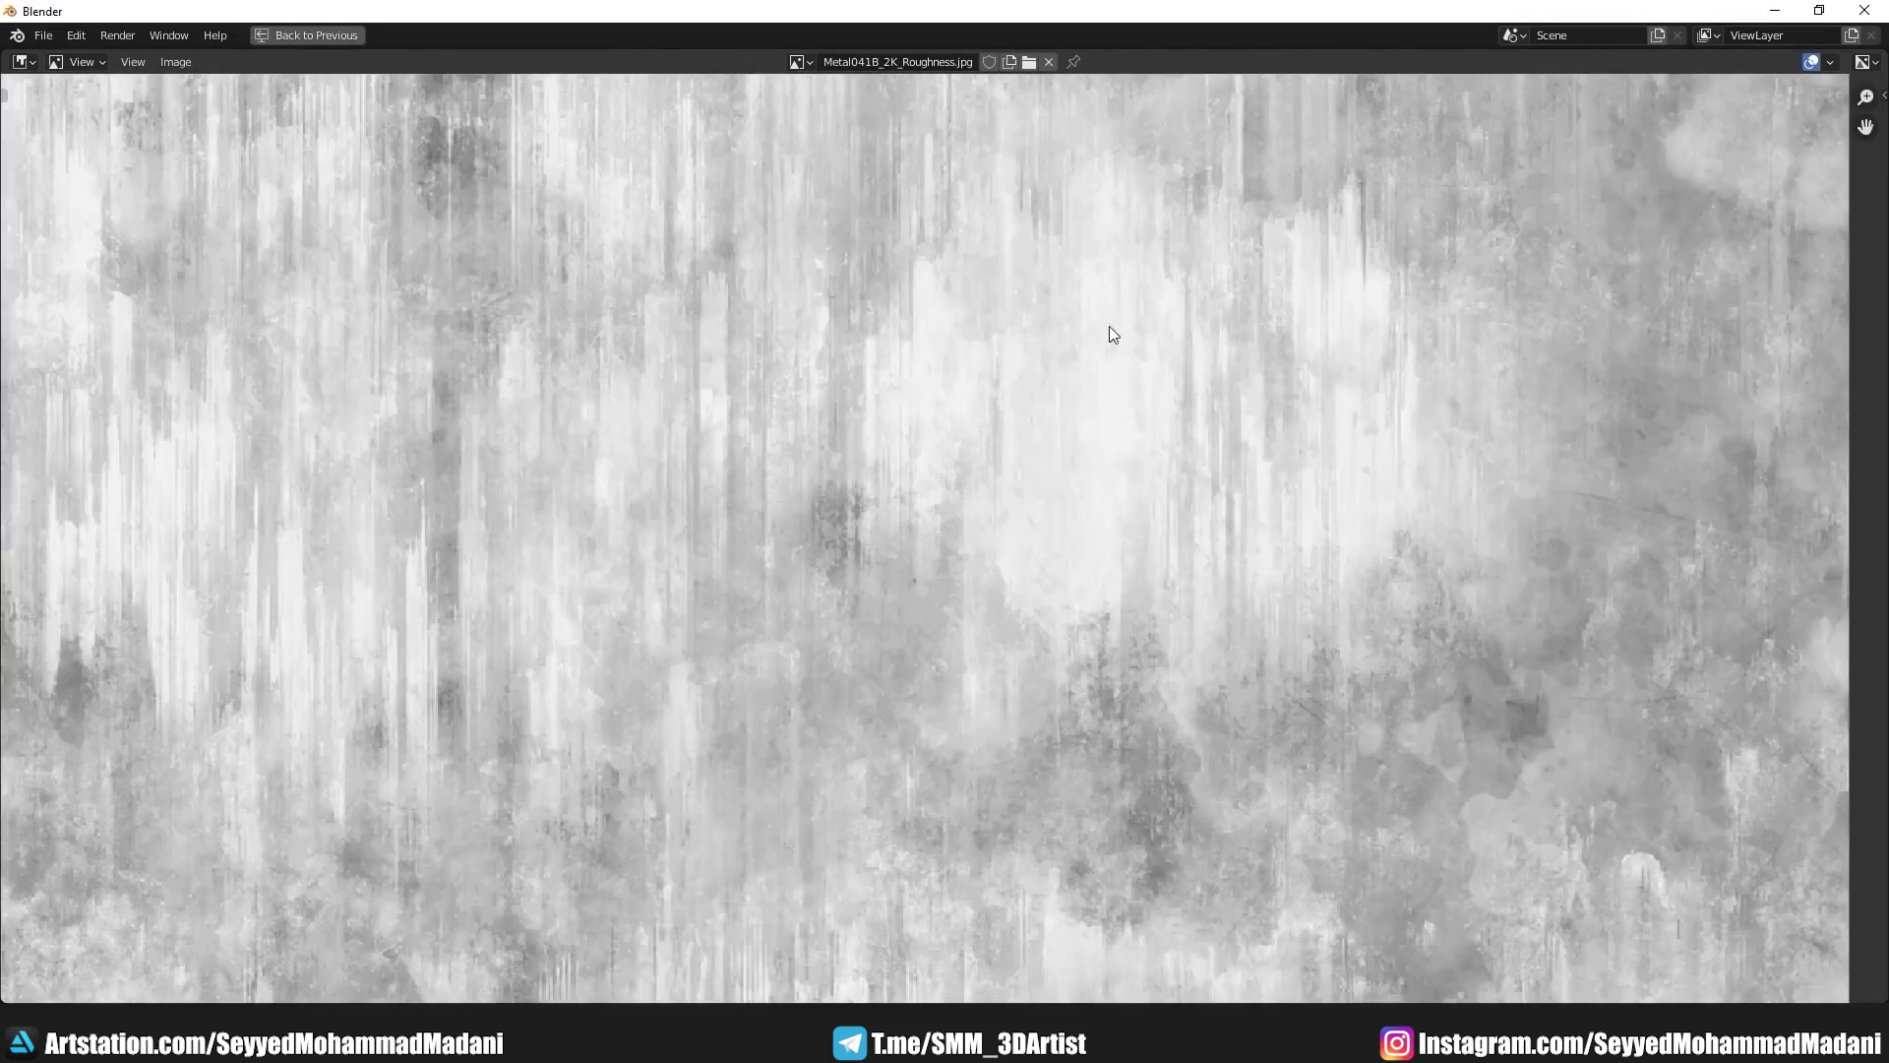
{"action": "scroll", "coordinate": [961, 549], "scroll_direction": "down", "scroll_amount": 4}
{"action": "scroll", "coordinate": [894, 599], "scroll_direction": "down", "scroll_amount": 3}
{"action": "scroll", "coordinate": [941, 618], "scroll_direction": "up", "scroll_amount": 1}
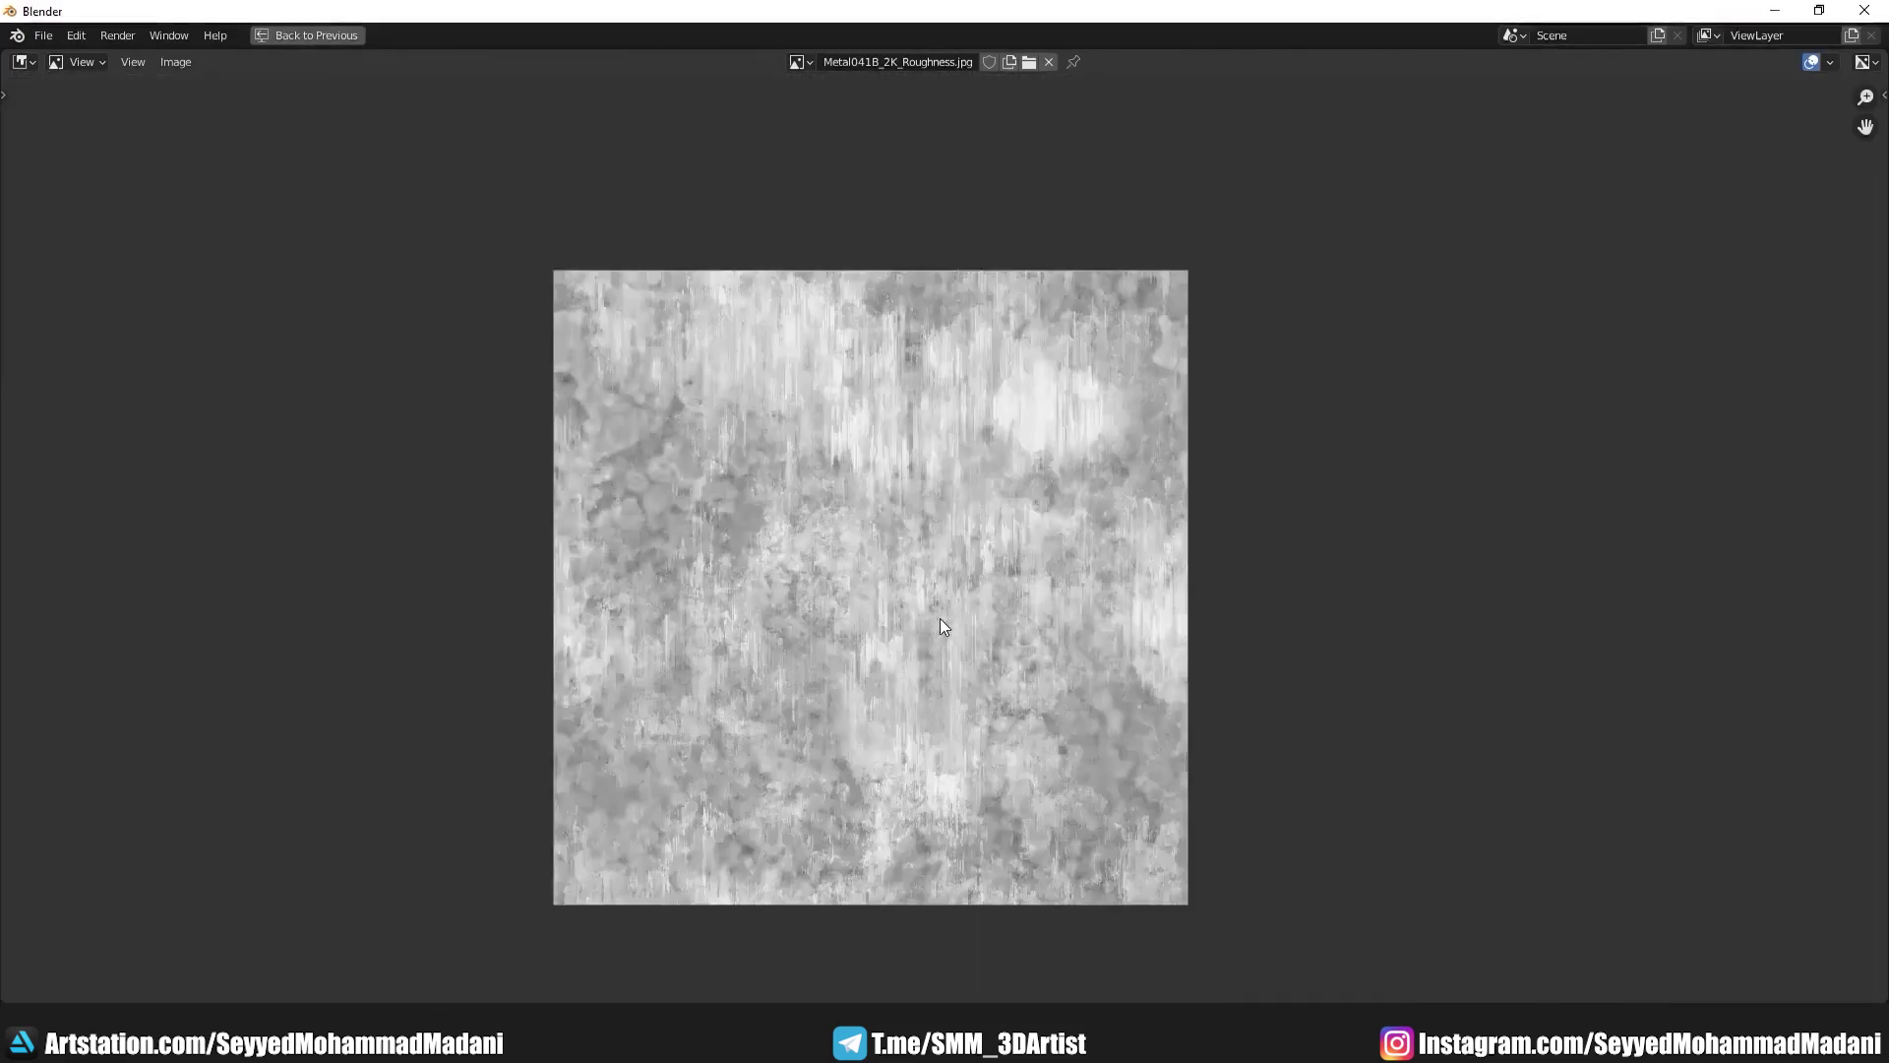
{"action": "scroll", "coordinate": [975, 581], "scroll_direction": "up", "scroll_amount": 2}
{"action": "scroll", "coordinate": [974, 580], "scroll_direction": "down", "scroll_amount": 2}
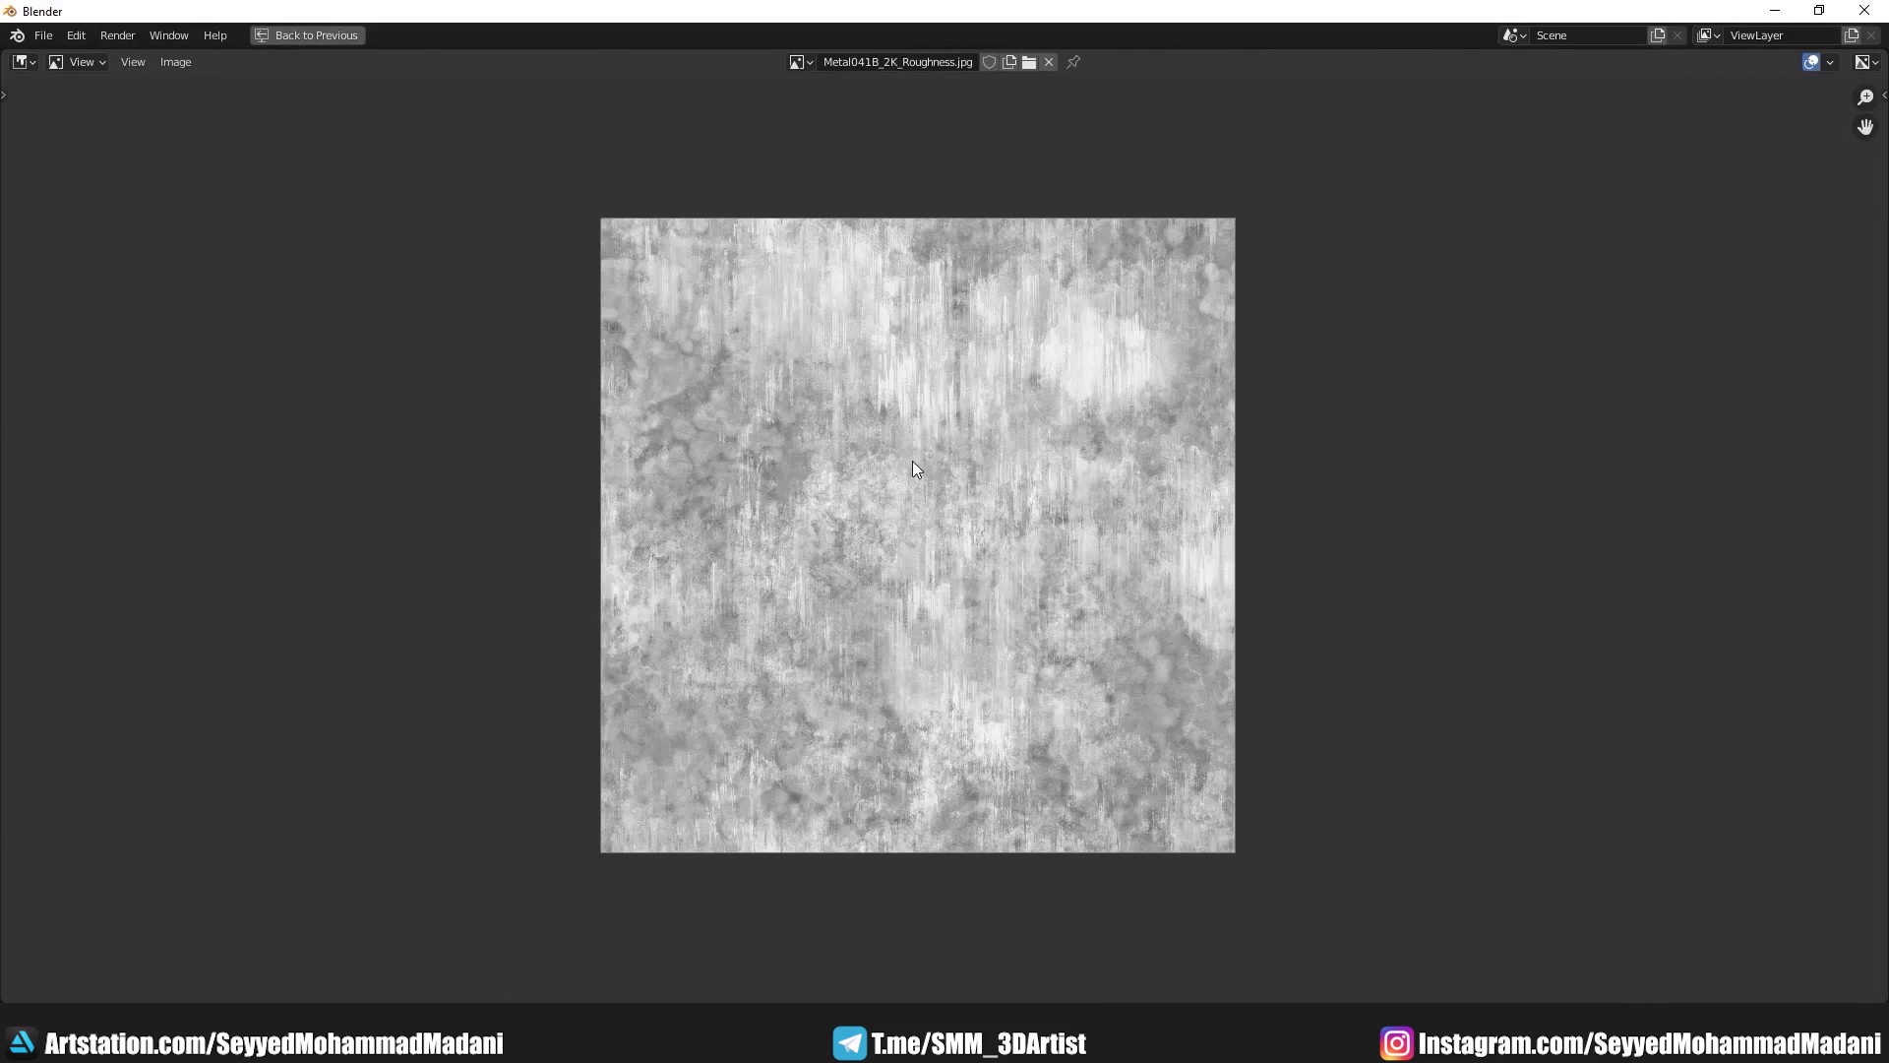
{"action": "key", "text": "ctrl+space"}
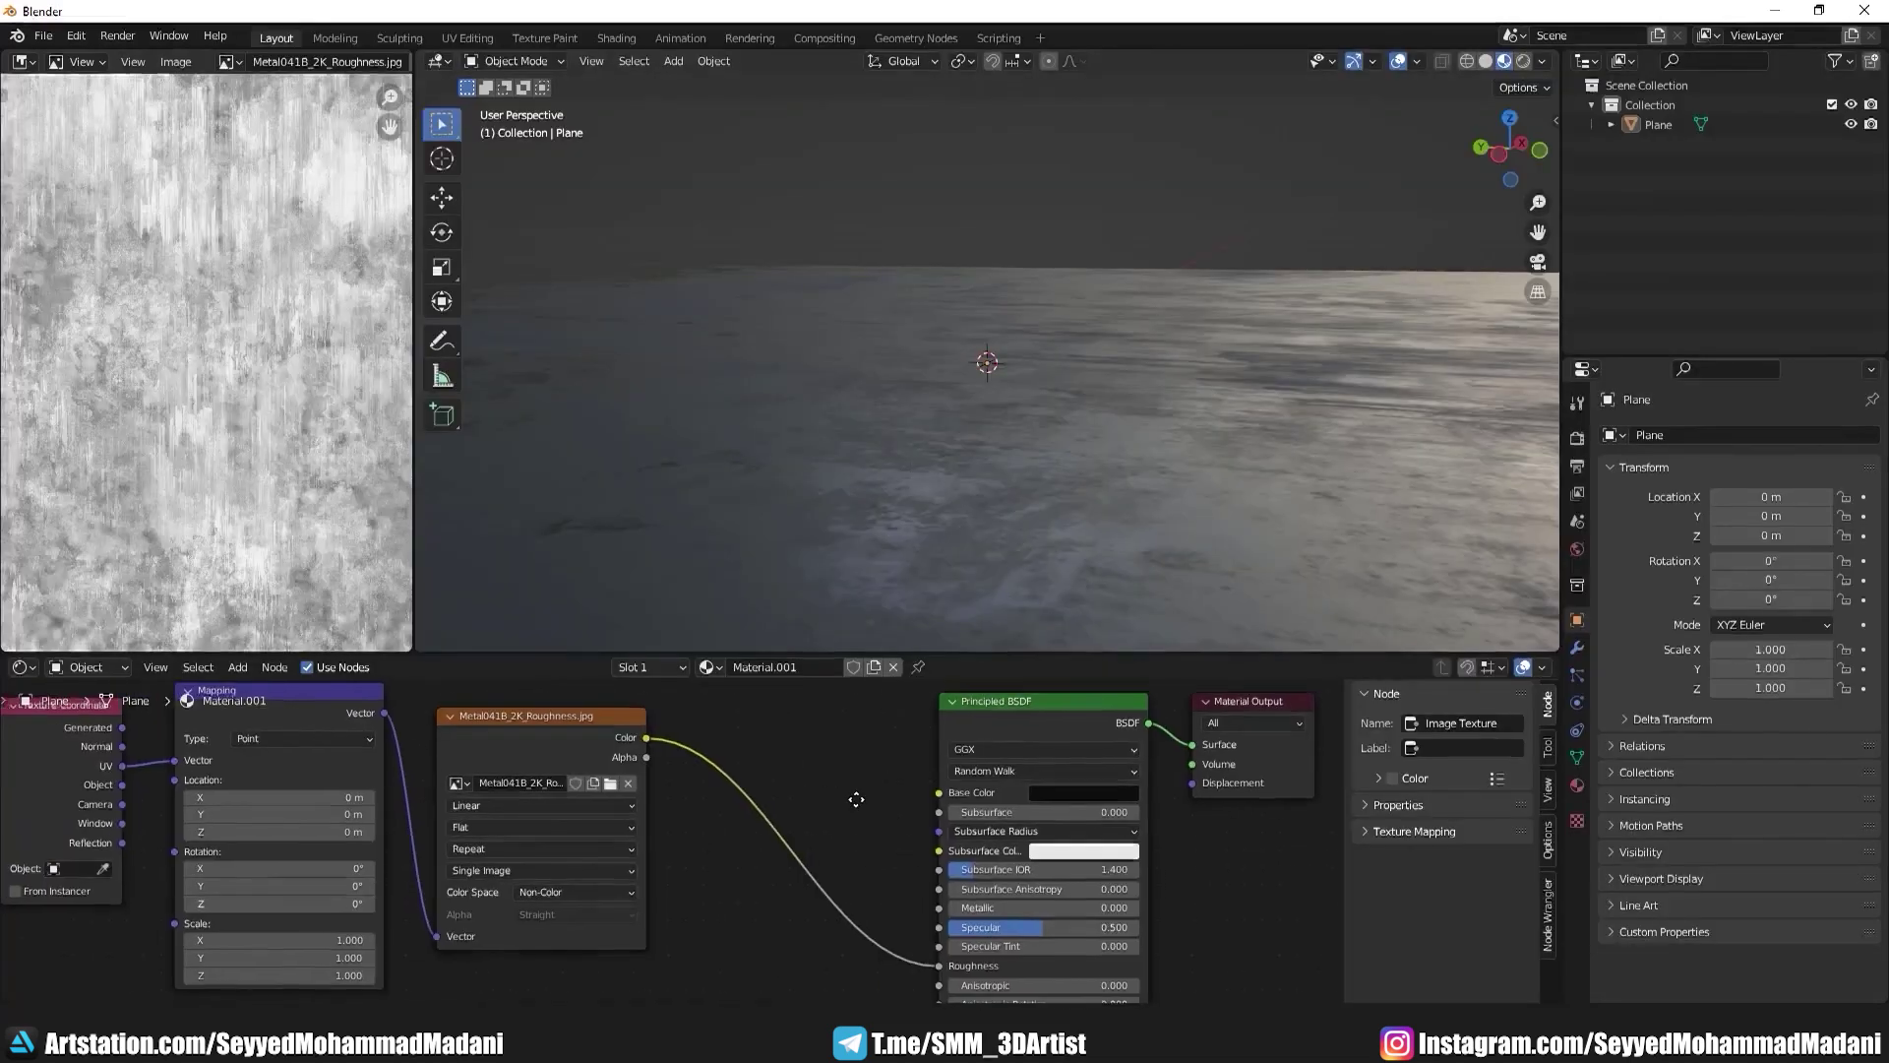
Step: Search 'color' to add a ColorRamp and drop it on the texture-to-Roughness link
{"action": "left_click", "coordinate": [232, 670]}
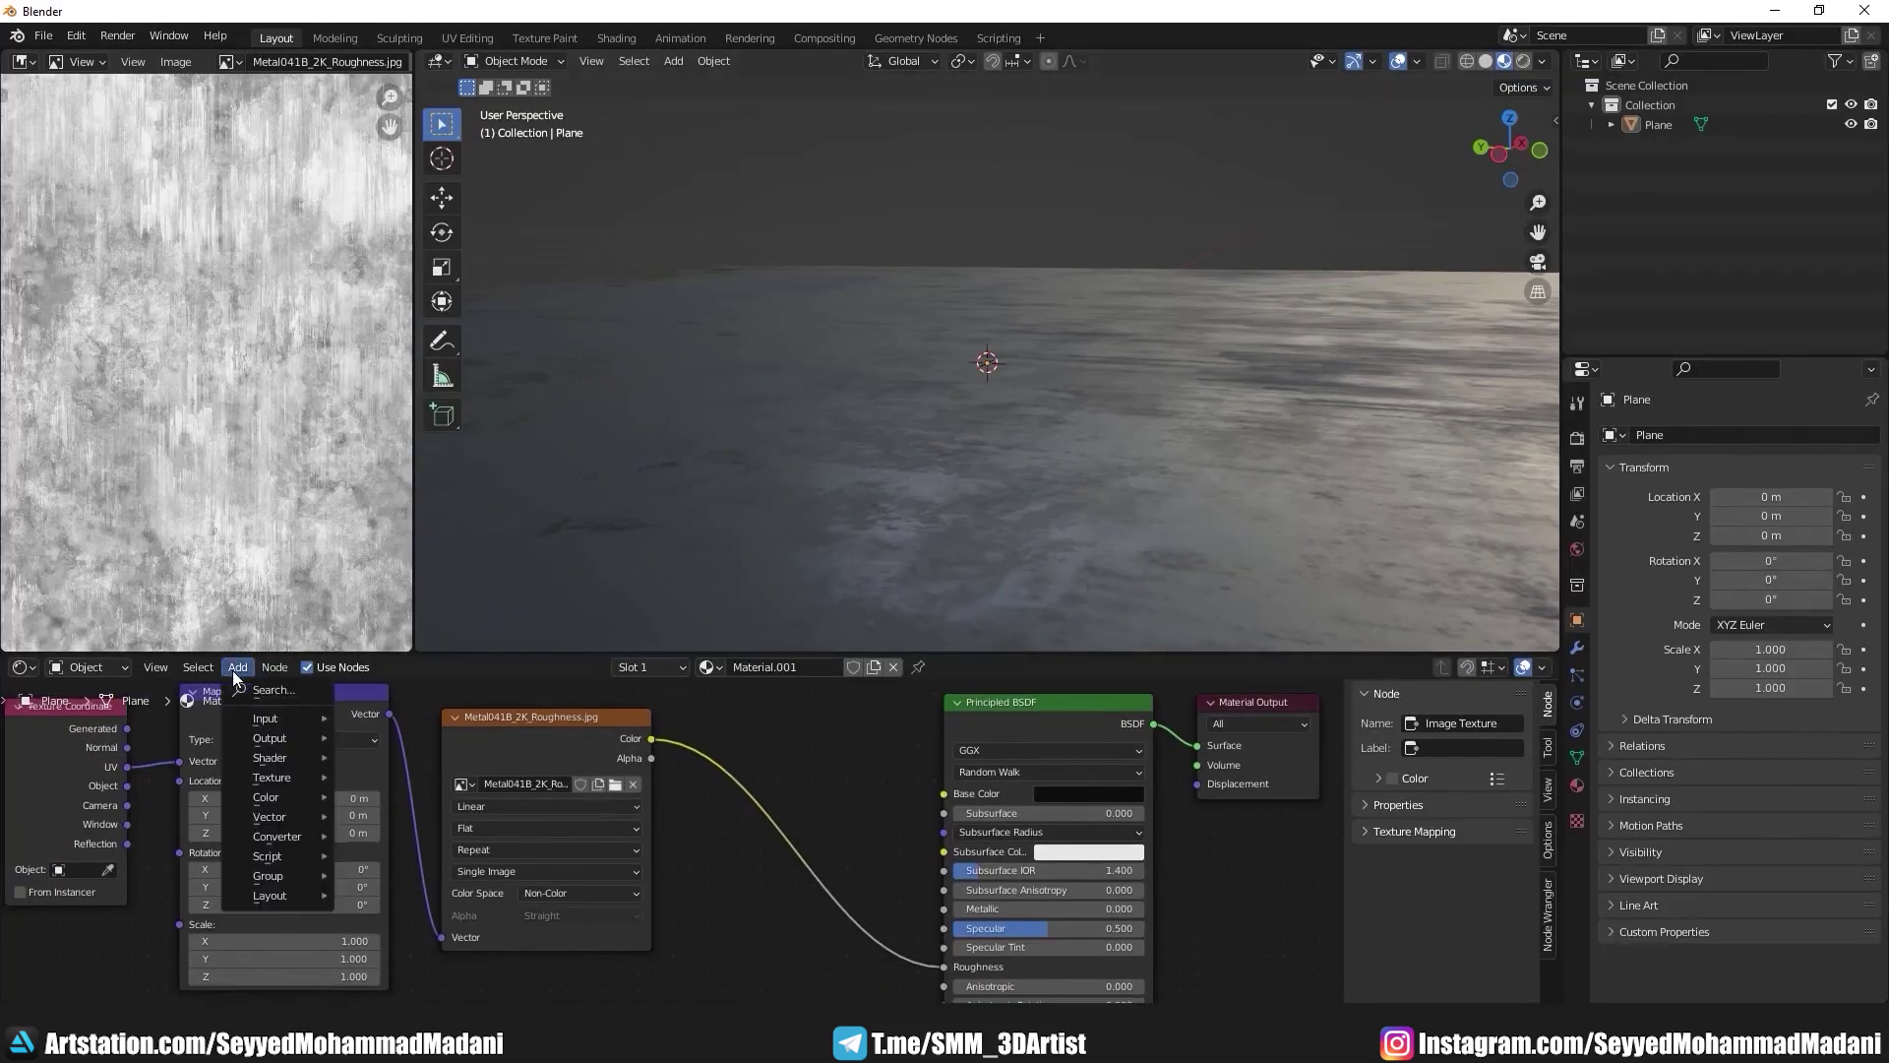
{"action": "left_click", "coordinate": [252, 687]}
{"action": "type", "text": "color"}
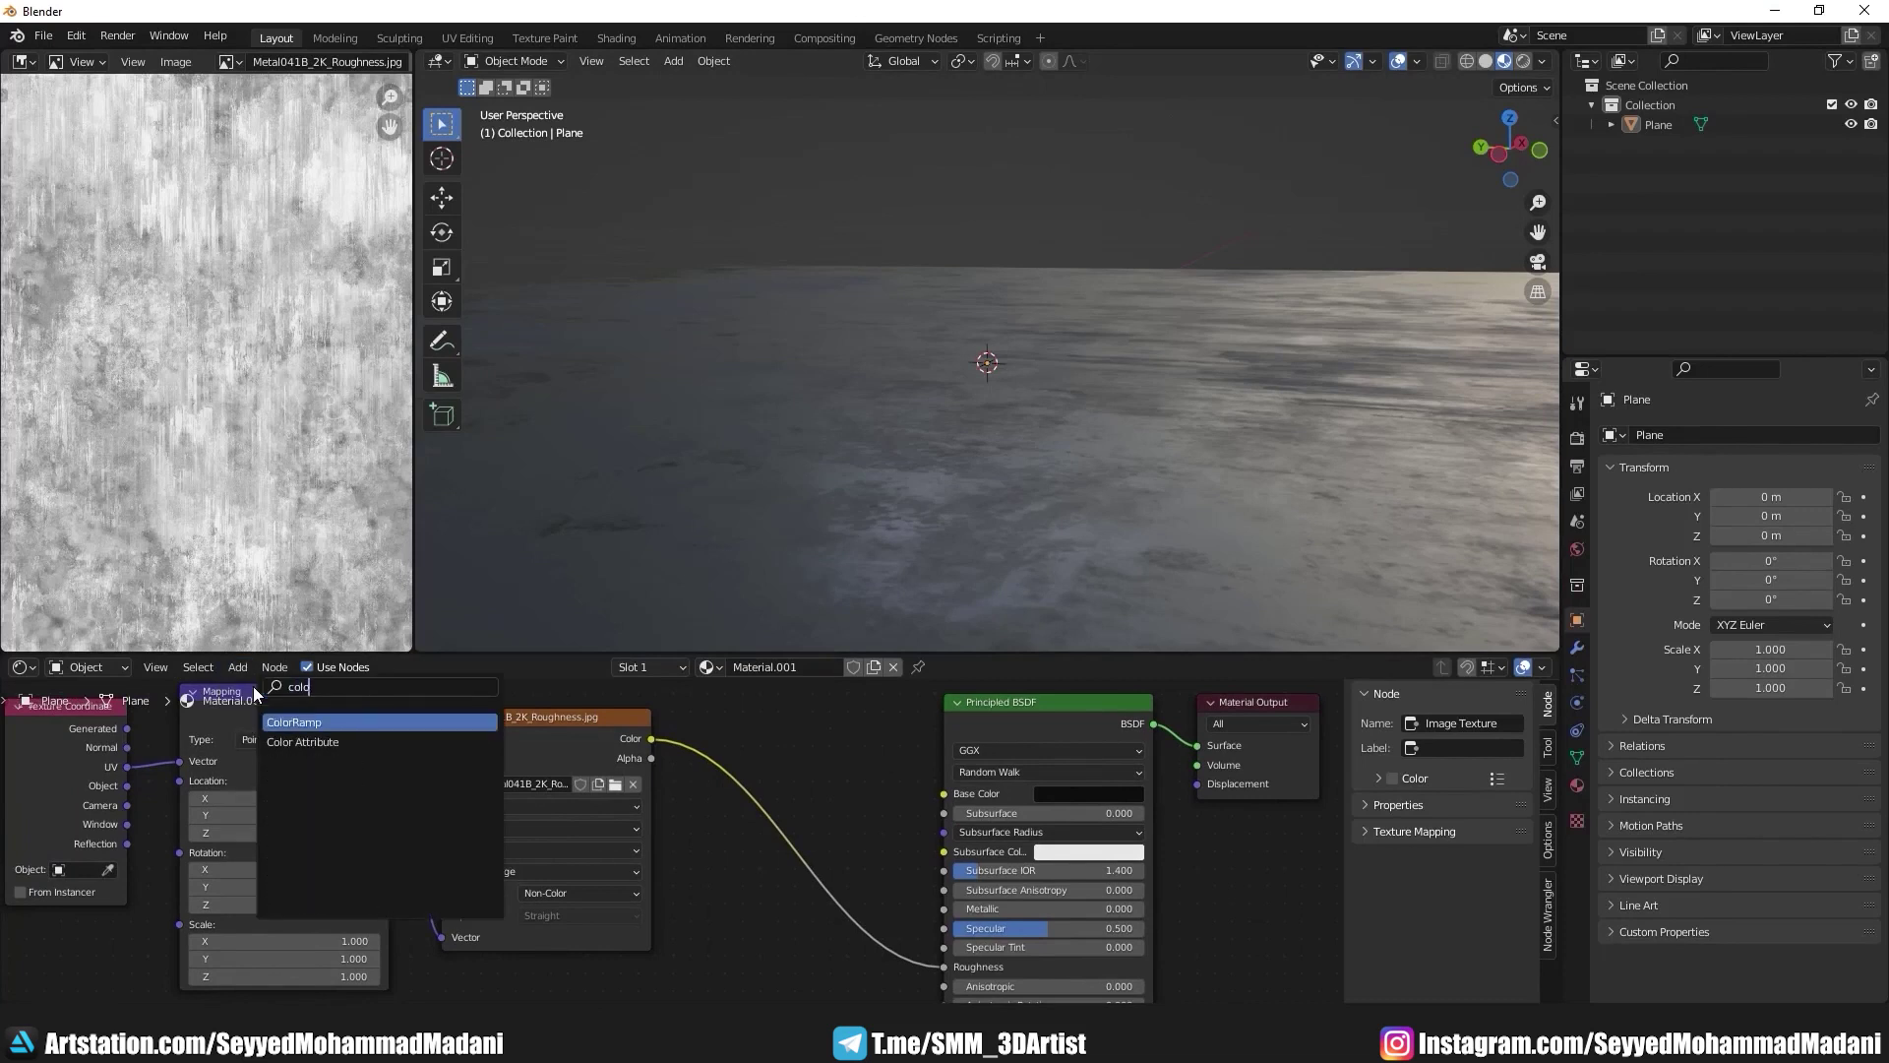
{"action": "key", "text": "Return"}
{"action": "left_click", "coordinate": [714, 688]}
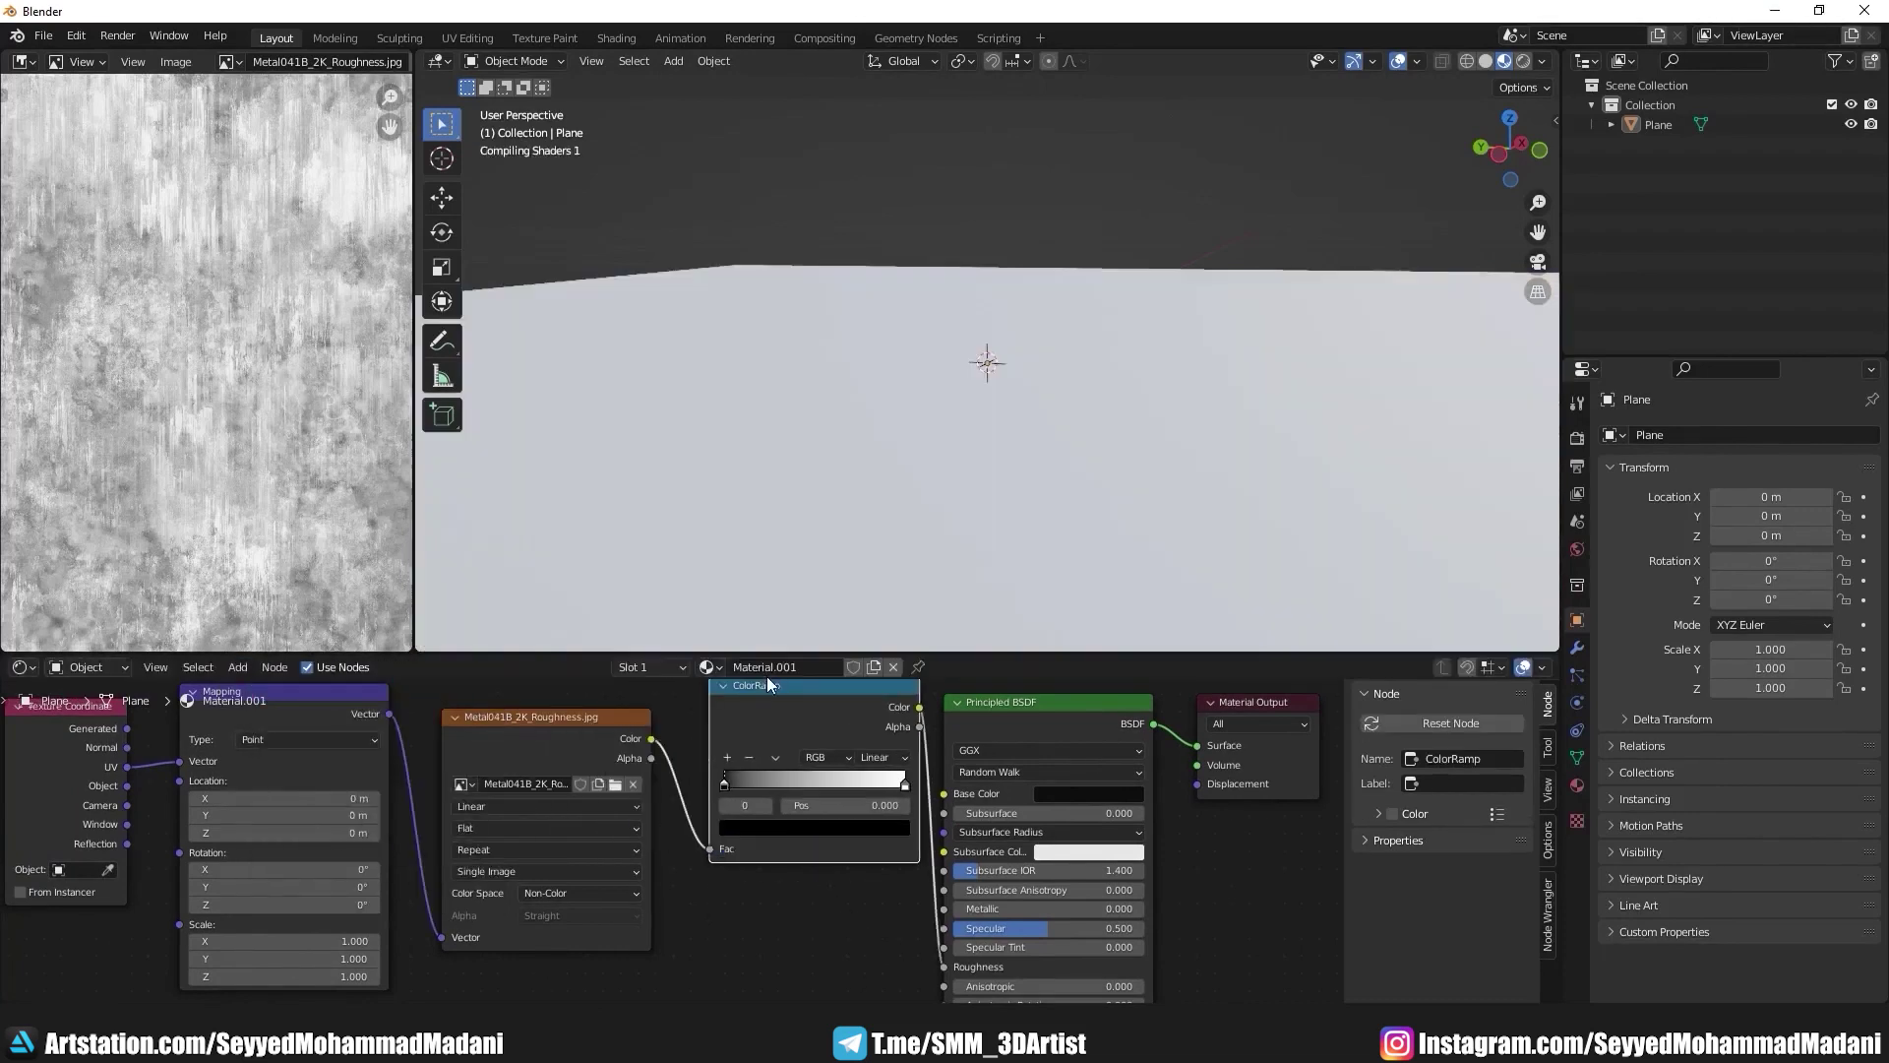
{"action": "middle_click_drag", "start_coordinate": [793, 728], "coordinate": [803, 768]}
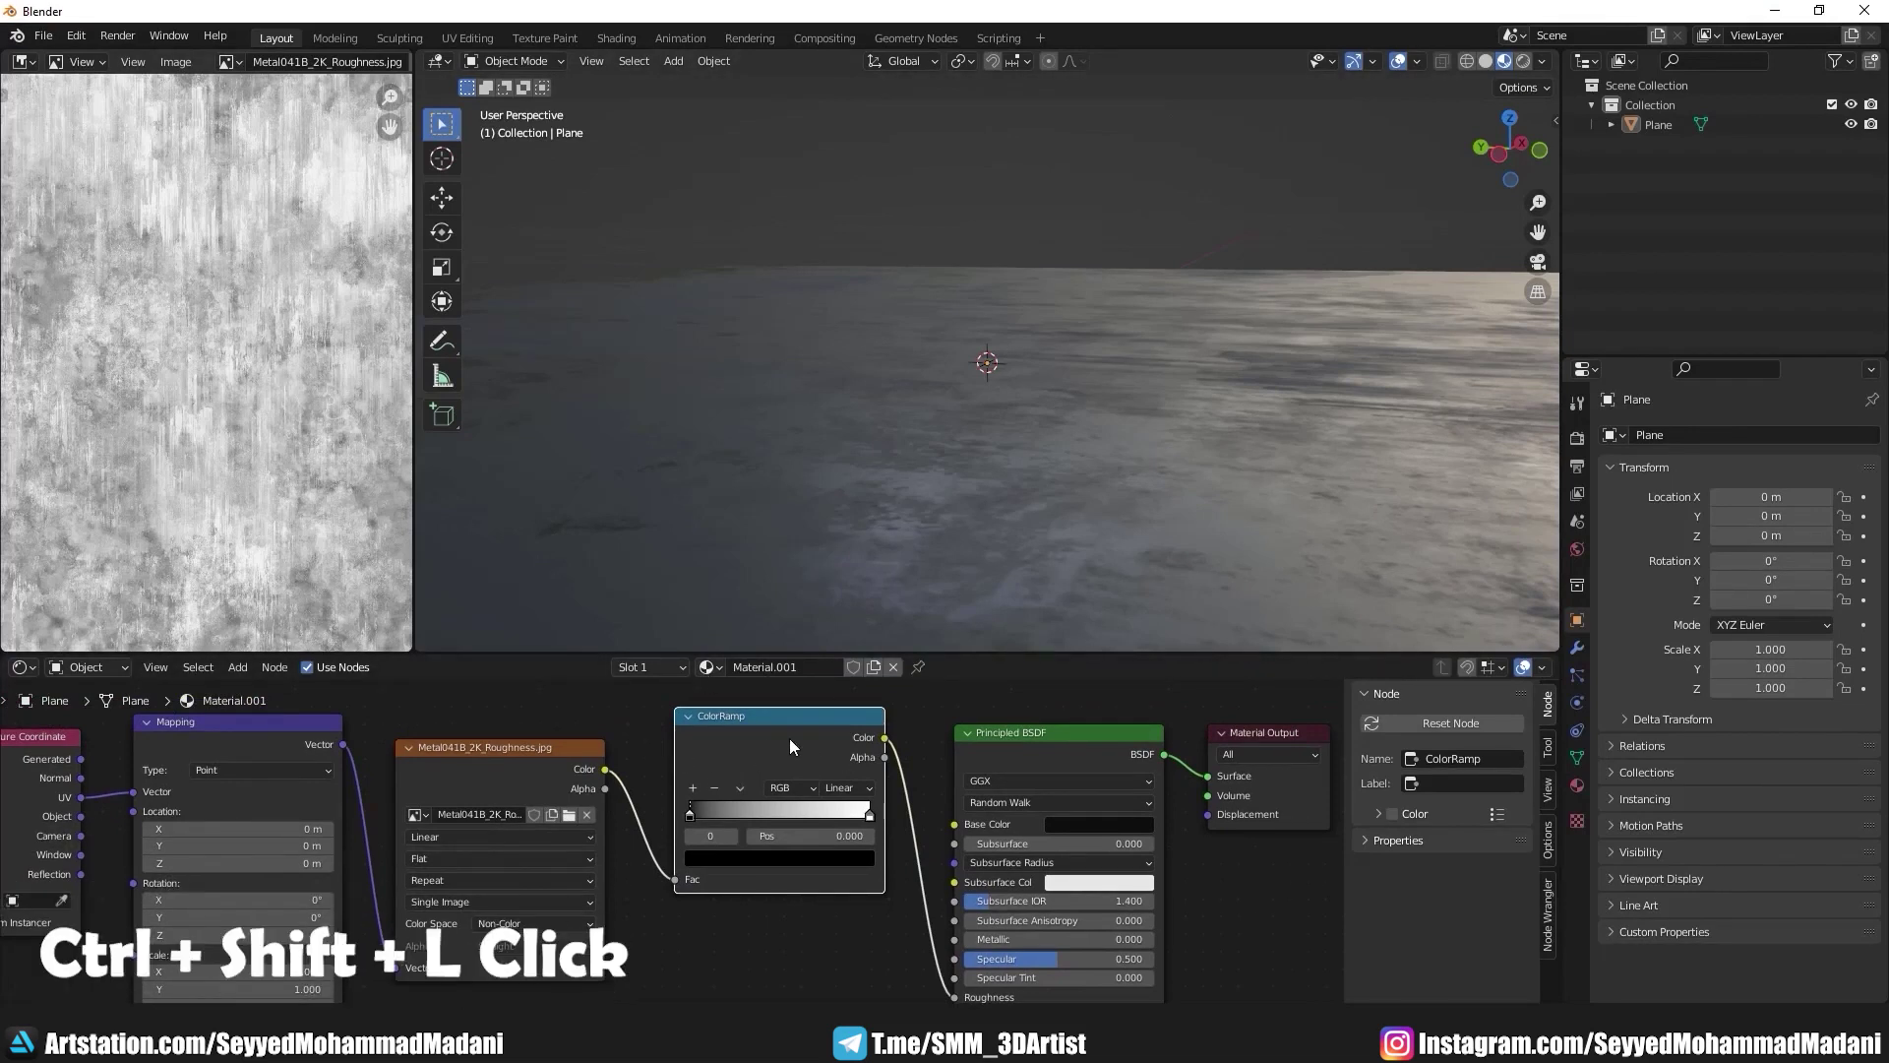
Step: Preview the ColorRamp output on the plane through a Viewer node, moving the Viewer aside
{"action": "left_click", "coordinate": [789, 737], "text": "ctrl+shift"}
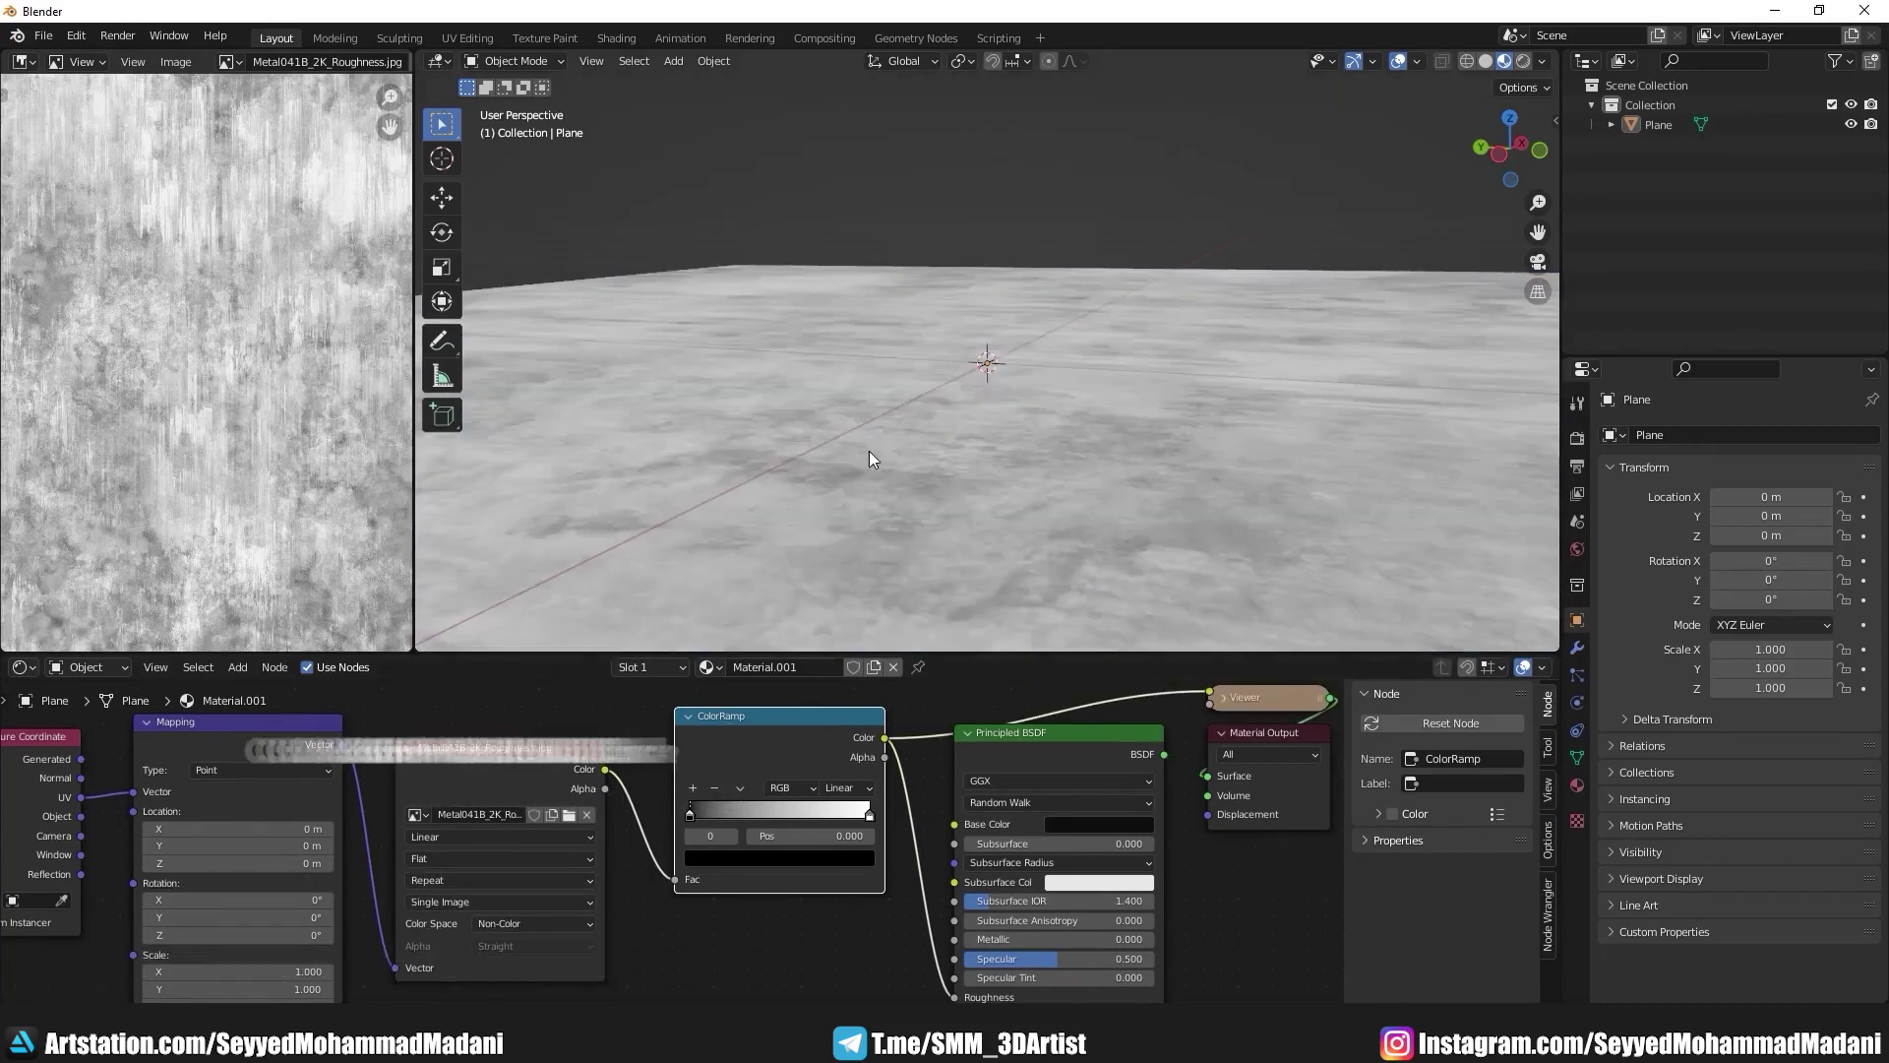
{"action": "middle_click_drag", "start_coordinate": [869, 450], "coordinate": [896, 275]}
{"action": "scroll", "coordinate": [1229, 875], "scroll_direction": "down", "scroll_amount": 2}
{"action": "scroll", "coordinate": [966, 787], "scroll_direction": "down", "scroll_amount": 2}
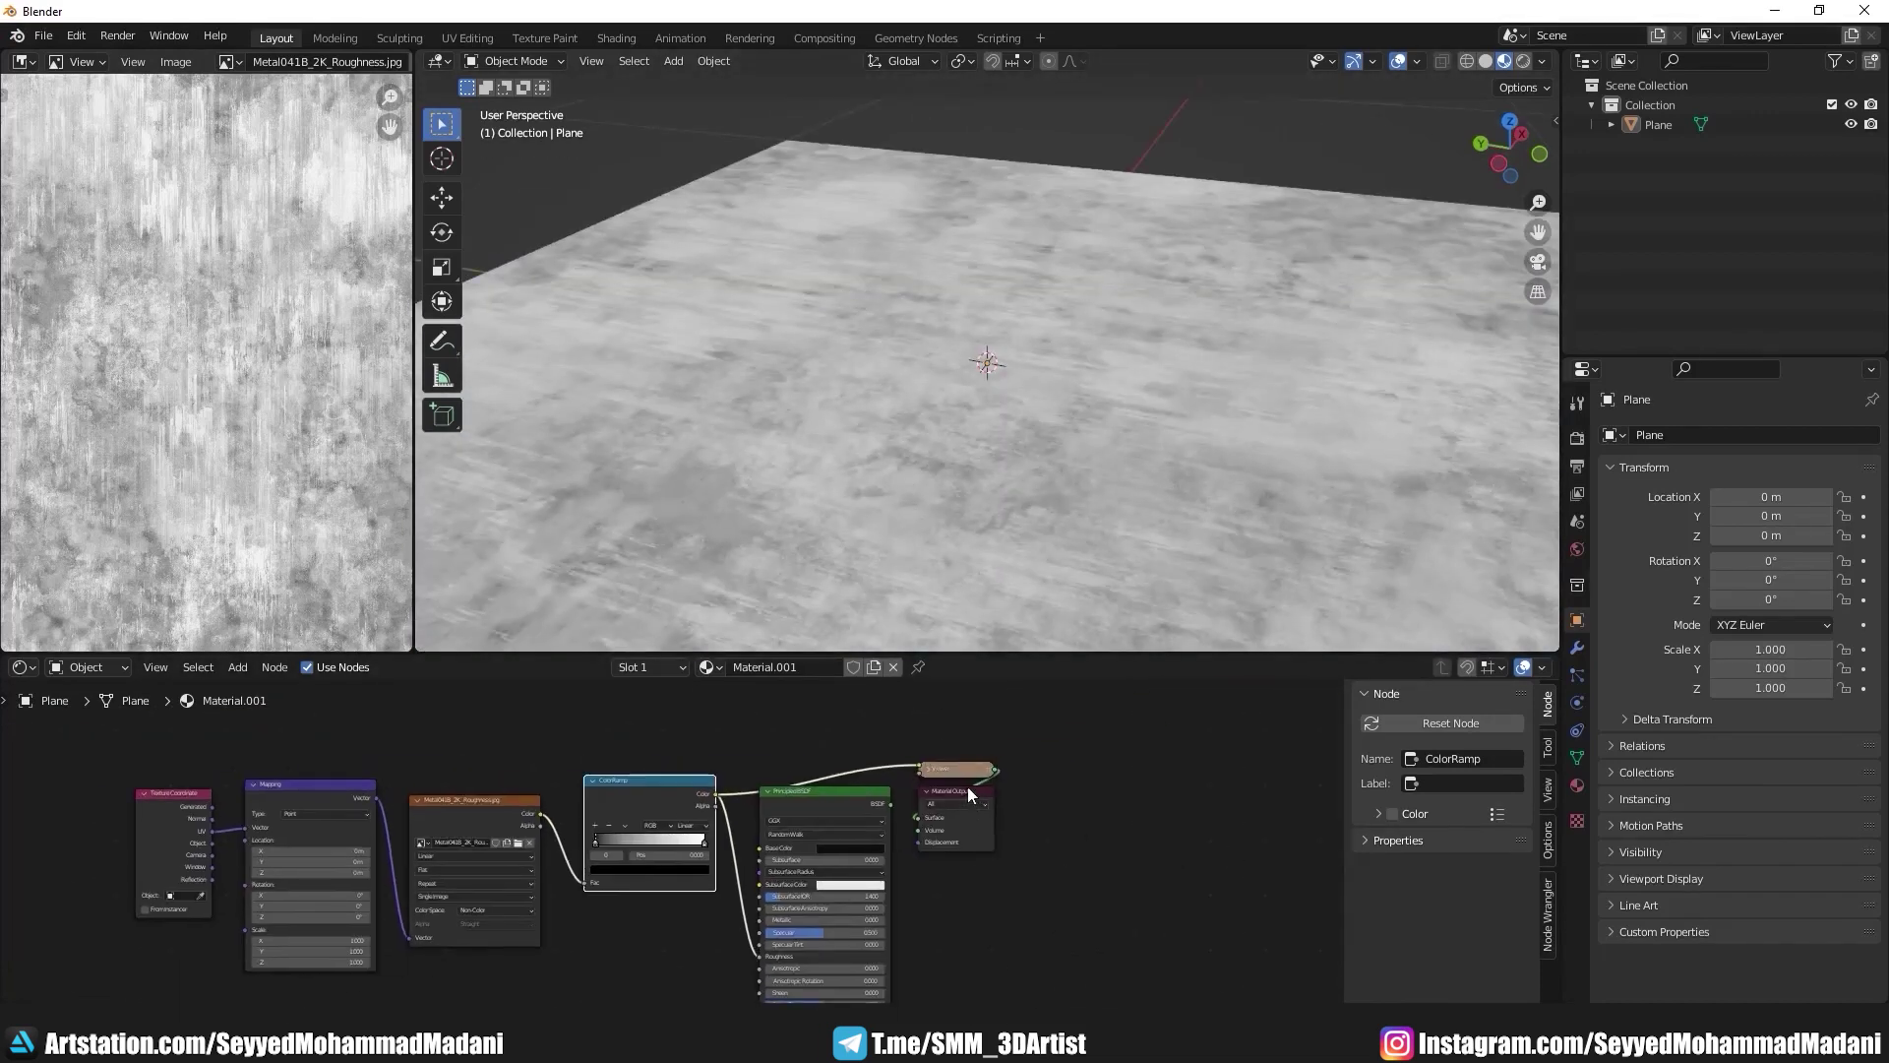
{"action": "left_click", "coordinate": [1083, 799]}
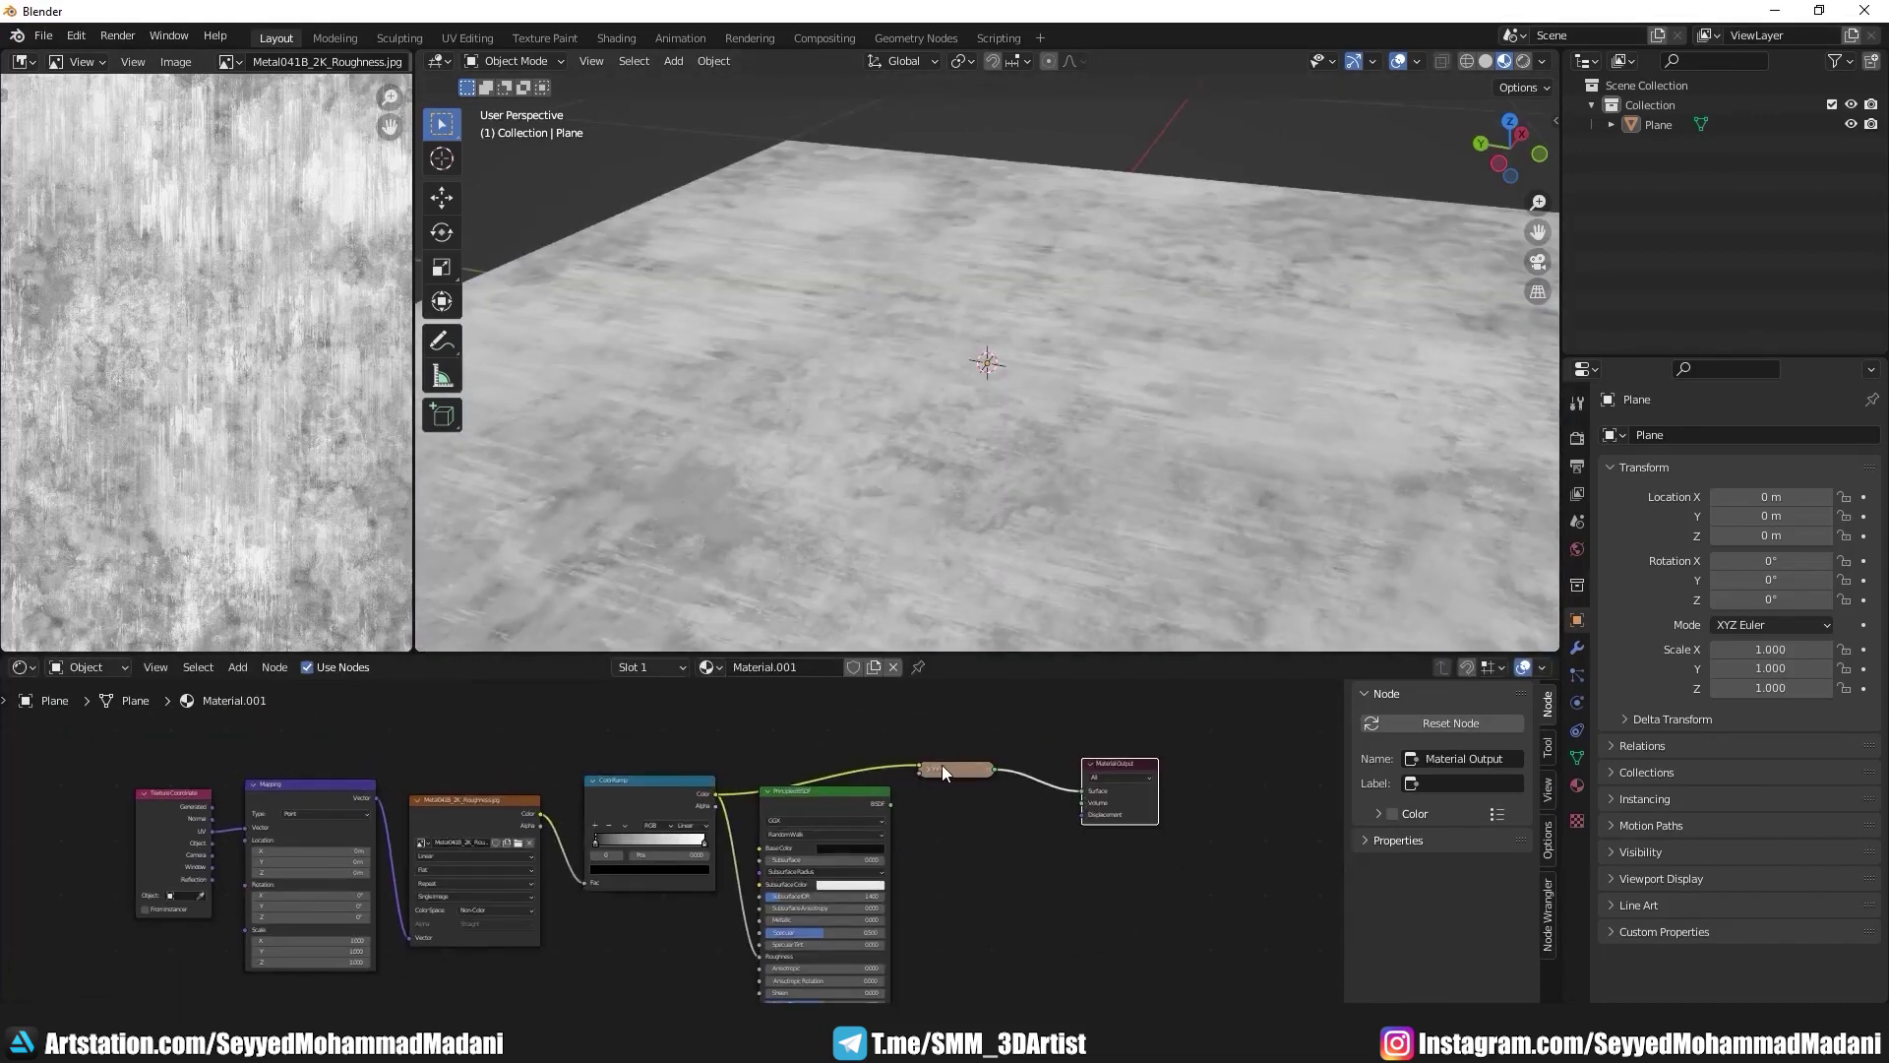
{"action": "left_click_drag", "start_coordinate": [941, 765], "coordinate": [942, 718]}
{"action": "scroll", "coordinate": [669, 836], "scroll_direction": "up", "scroll_amount": 2}
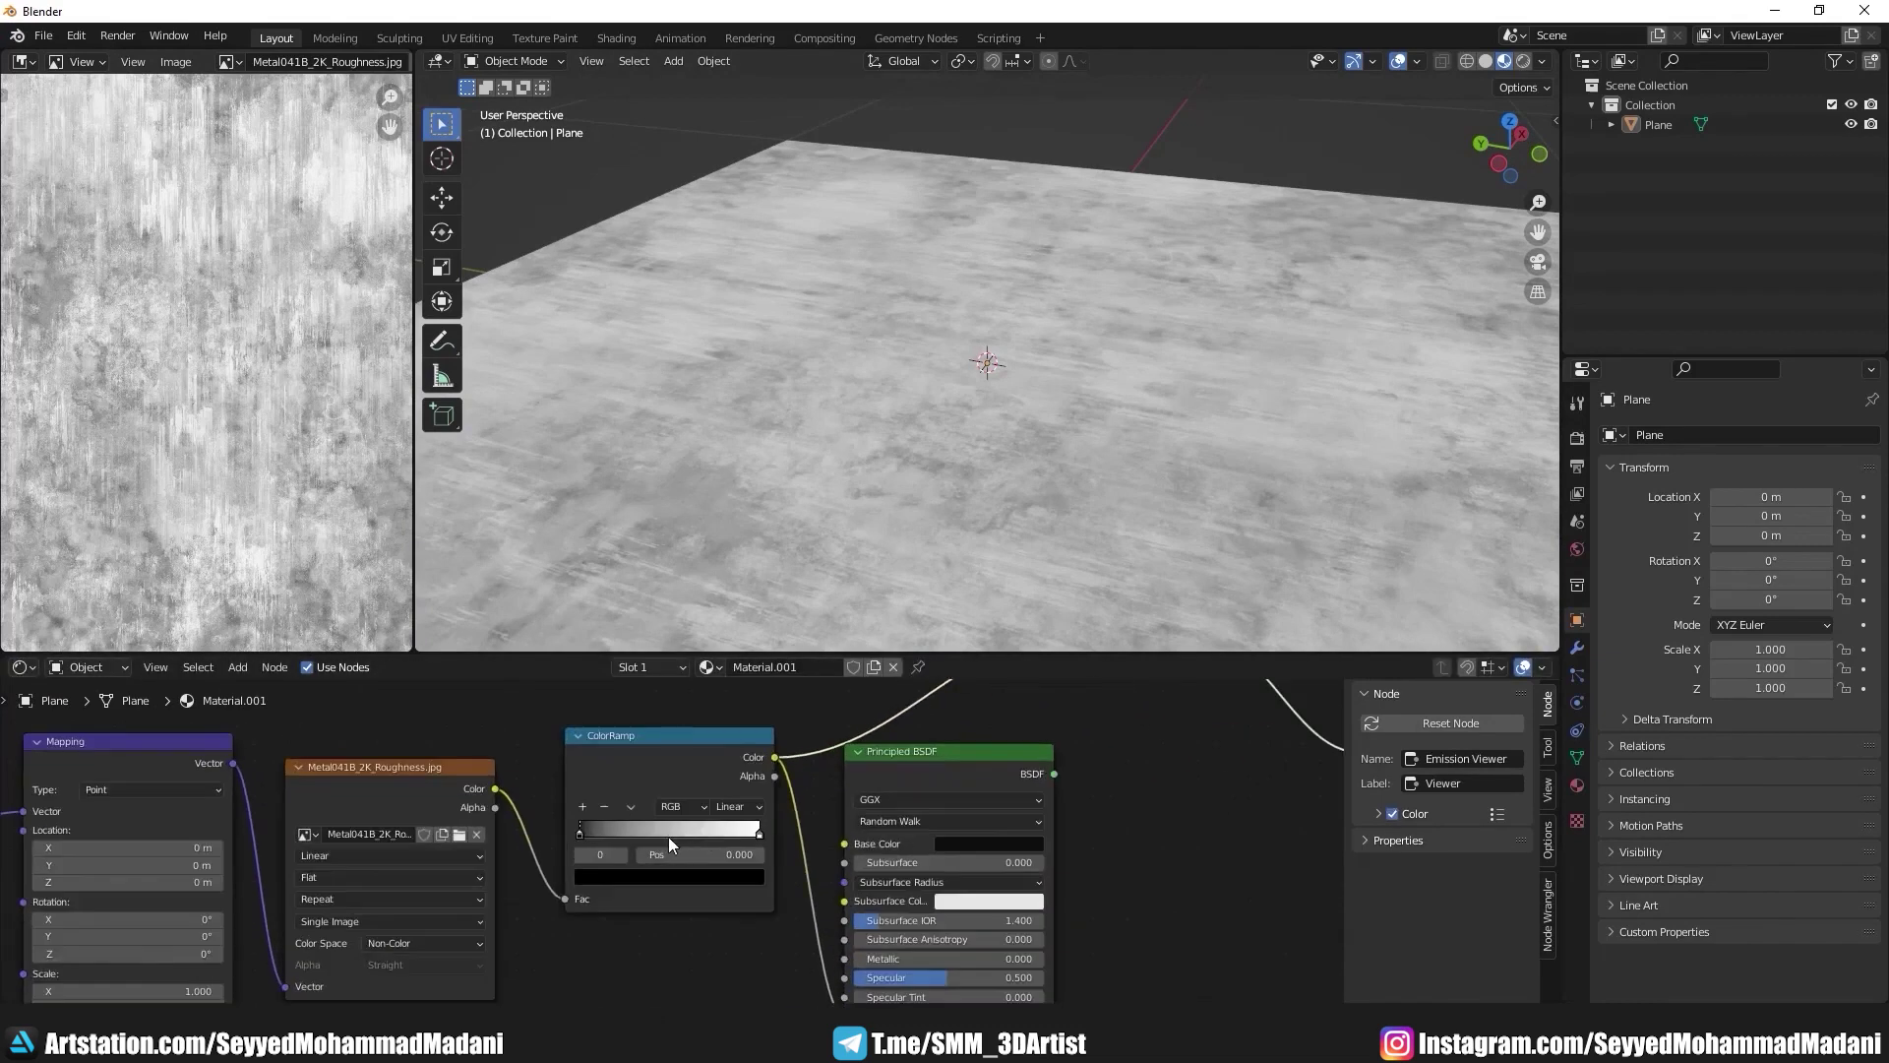
{"action": "scroll", "coordinate": [669, 843], "scroll_direction": "up", "scroll_amount": 2}
Step: Slide the ColorRamp's black stop to 0.373 and inspect the roughness preview
{"action": "left_click_drag", "start_coordinate": [548, 832], "coordinate": [649, 831]}
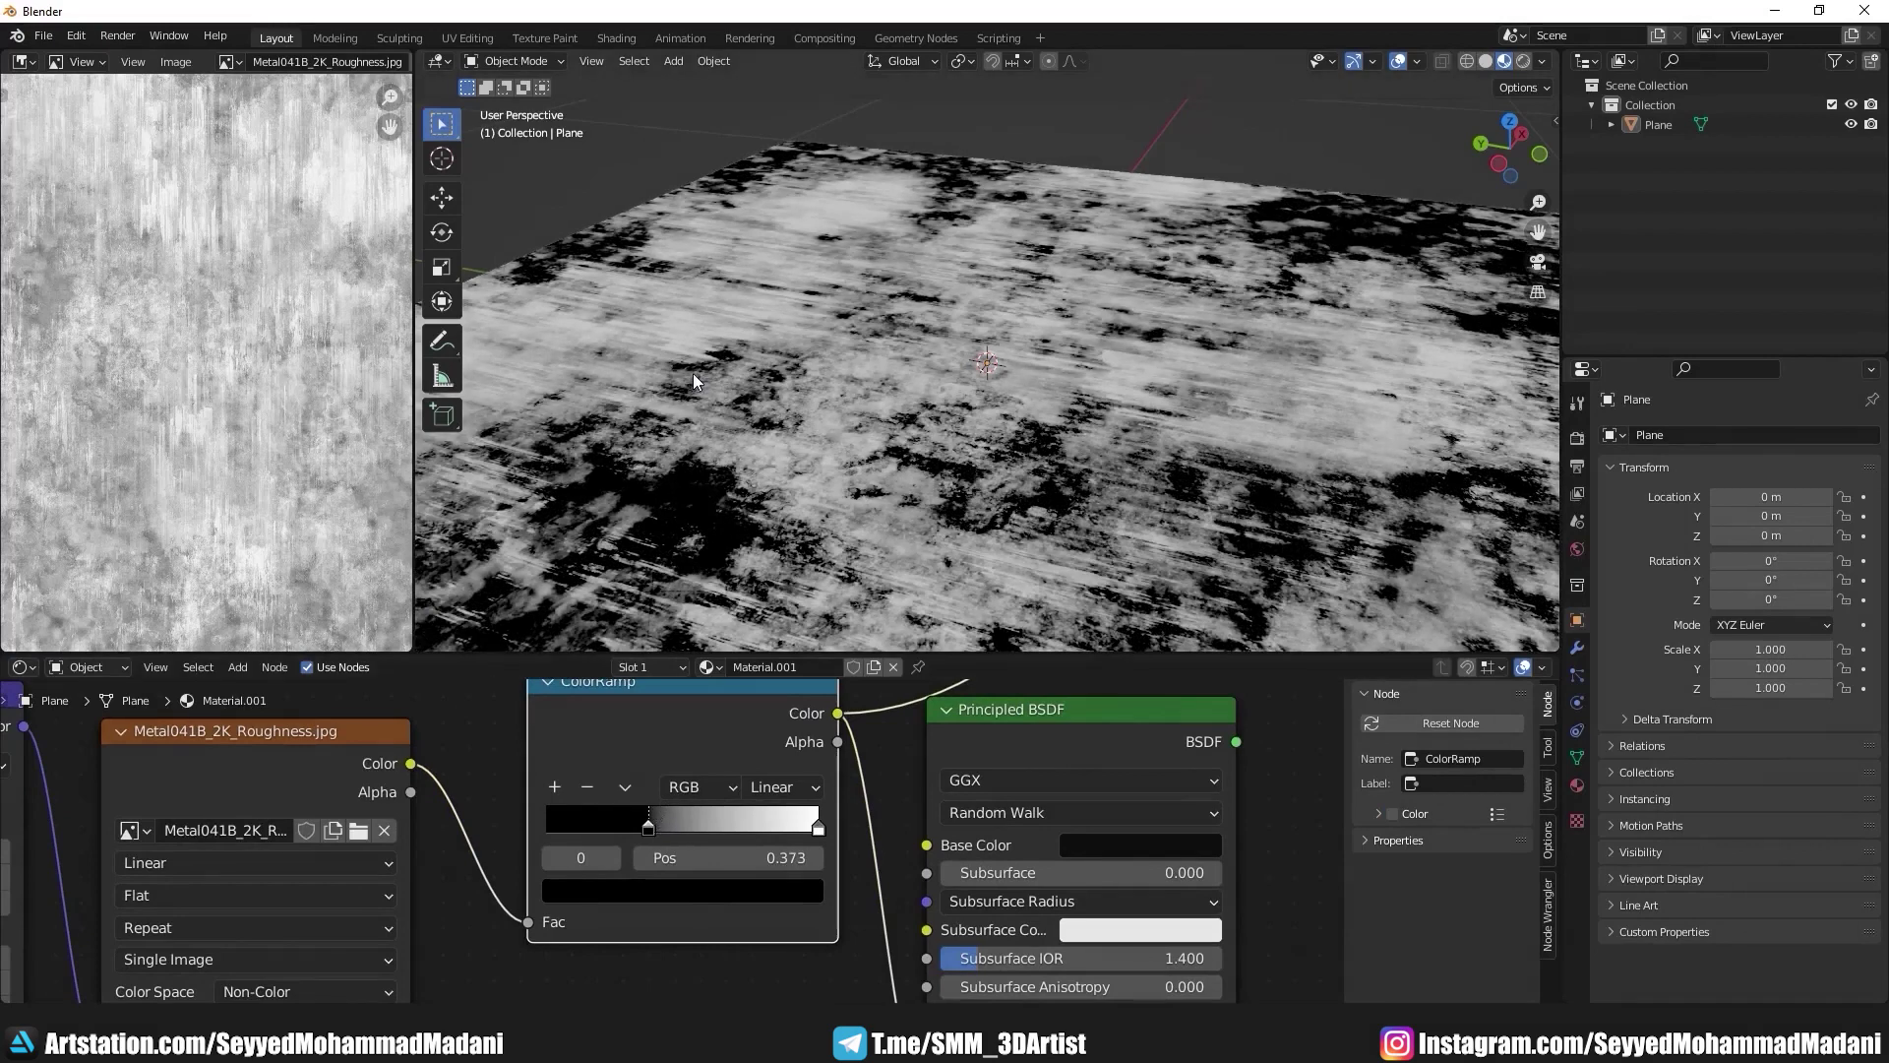
{"action": "mouse_move", "coordinate": [693, 381]}
{"action": "middle_mouse_down"}
{"action": "mouse_move", "coordinate": [780, 414]}
{"action": "mouse_move", "coordinate": [848, 352]}
{"action": "mouse_move", "coordinate": [765, 364]}
{"action": "middle_mouse_up"}
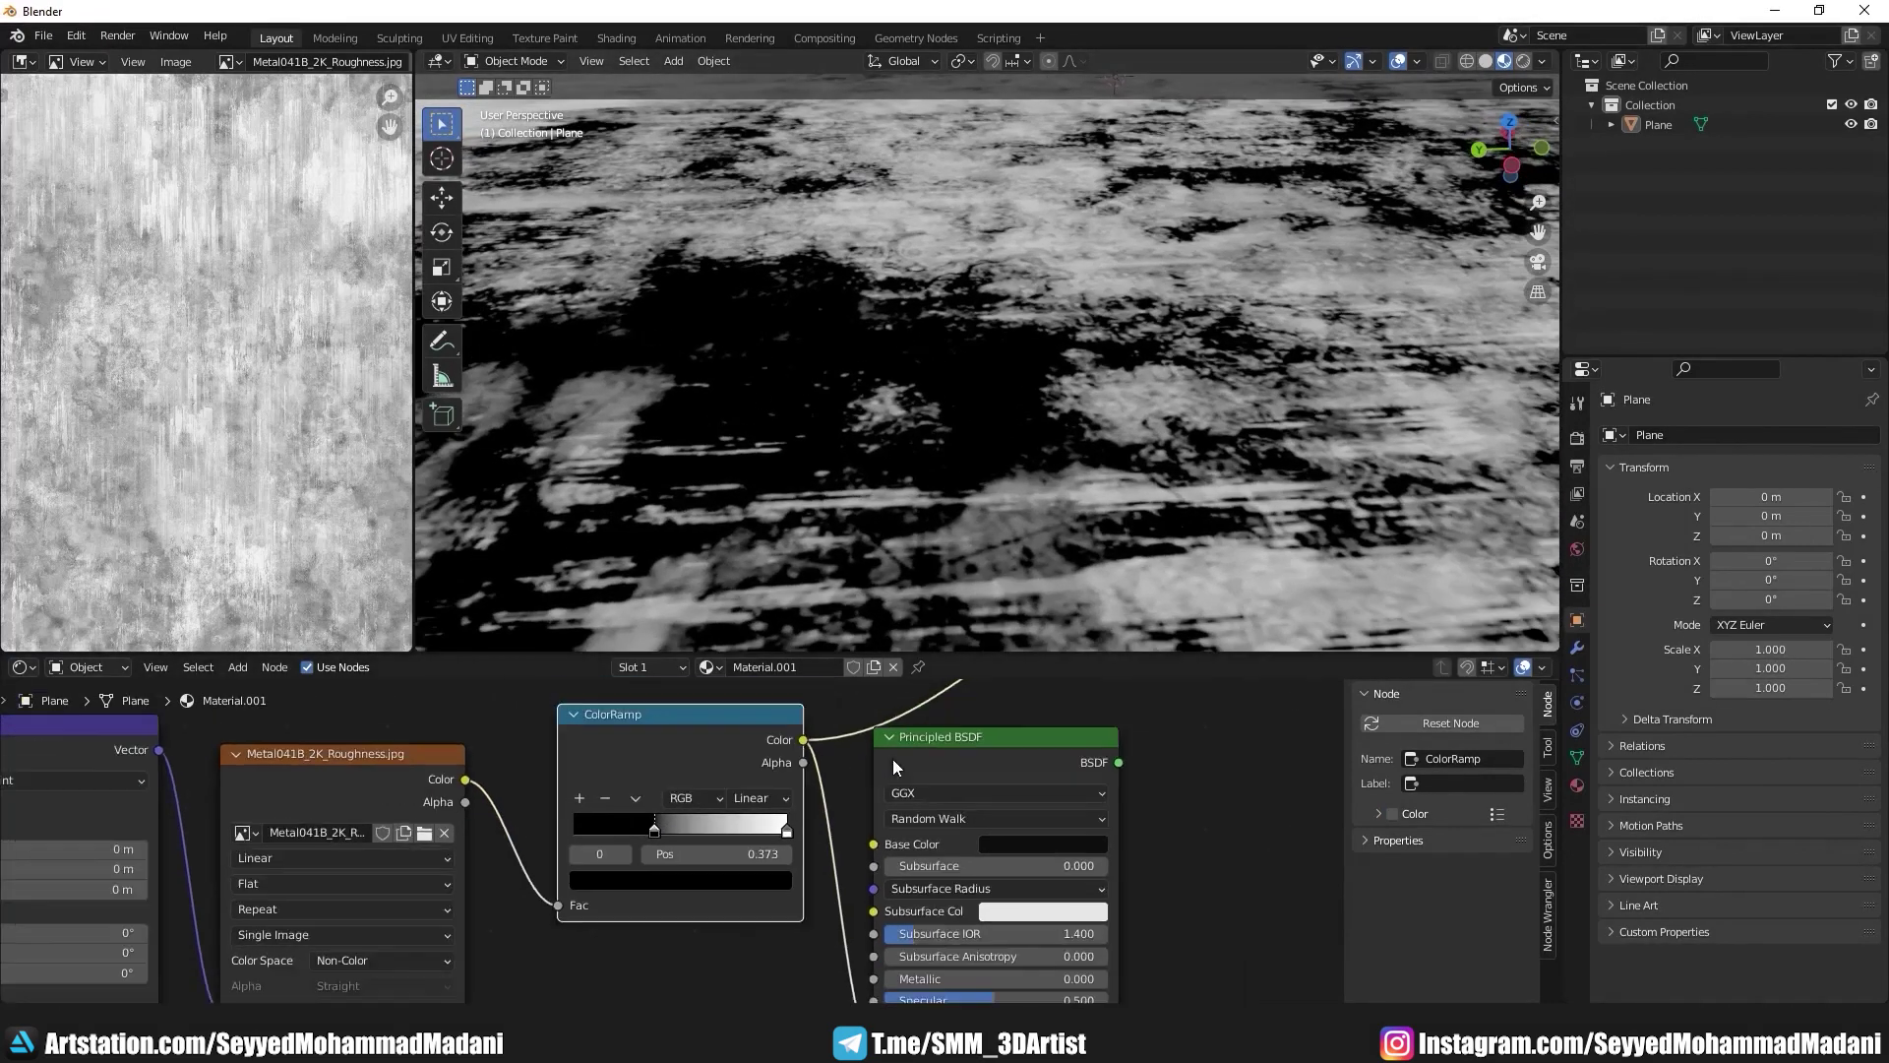
{"action": "scroll", "coordinate": [893, 759], "scroll_direction": "down", "scroll_amount": 1}
{"action": "scroll", "coordinate": [847, 824], "scroll_direction": "down", "scroll_amount": 1}
Step: Restore the Principled BSDF as output and orbit to view the full material
{"action": "left_click", "coordinate": [877, 801], "text": "ctrl+shift"}
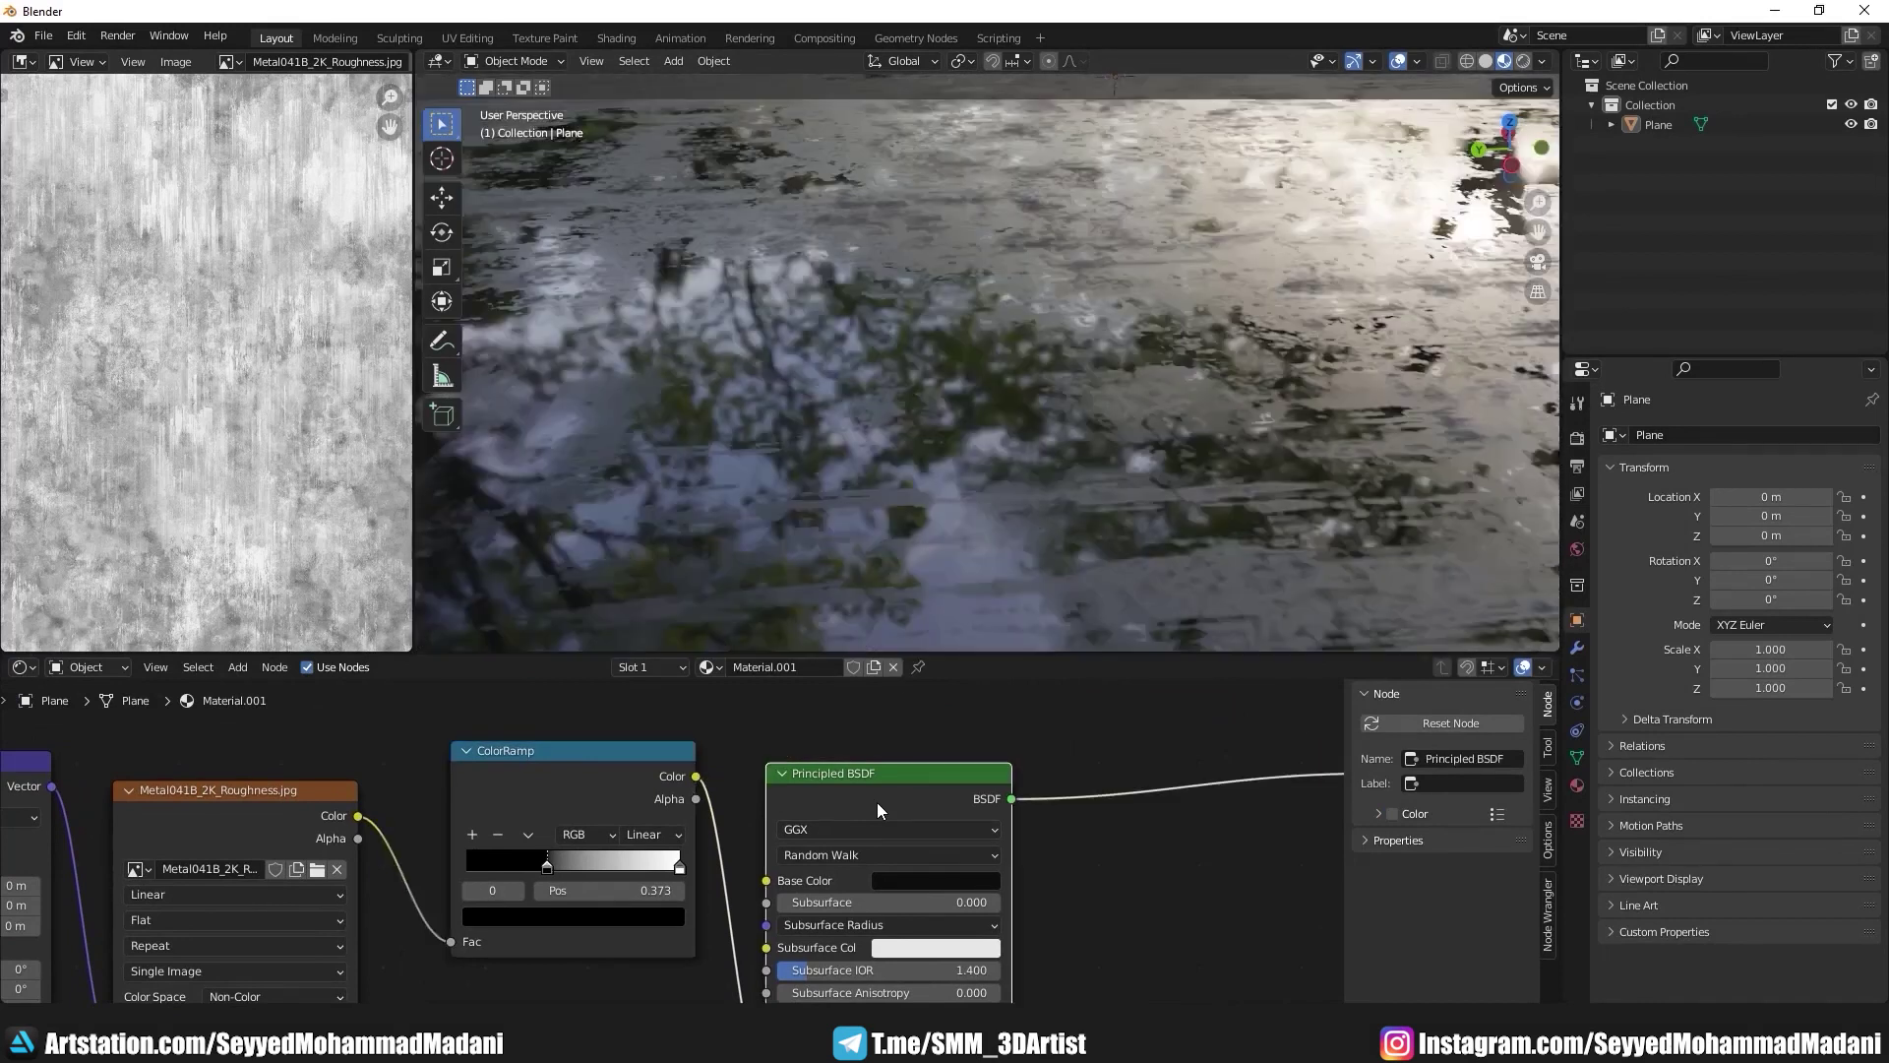
{"action": "middle_click_drag", "start_coordinate": [818, 525], "coordinate": [858, 405]}
{"action": "mouse_move", "coordinate": [1201, 433]}
{"action": "middle_mouse_down"}
{"action": "mouse_move", "coordinate": [1049, 409]}
{"action": "mouse_move", "coordinate": [1000, 443]}
{"action": "mouse_move", "coordinate": [822, 223]}
{"action": "mouse_move", "coordinate": [961, 239]}
{"action": "middle_mouse_up"}
{"action": "scroll", "coordinate": [961, 239], "scroll_direction": "down", "scroll_amount": 4}
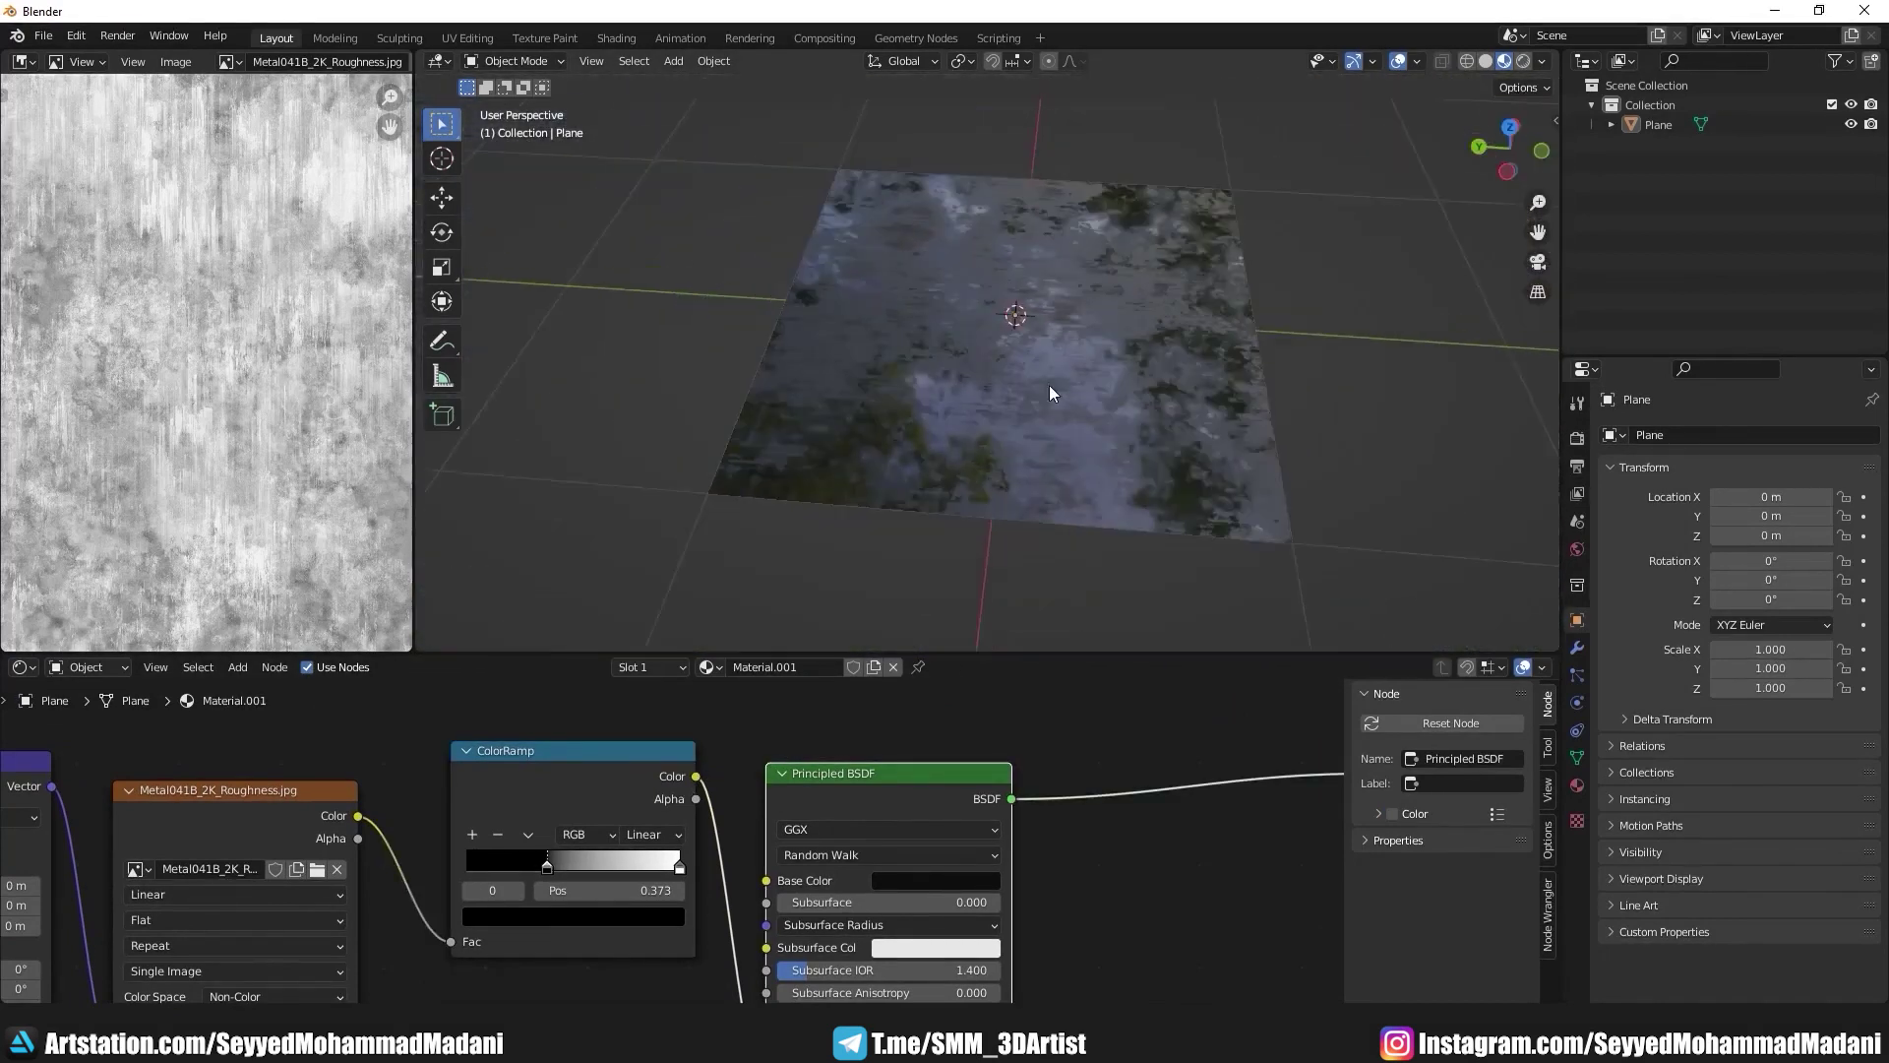
{"action": "mouse_move", "coordinate": [1049, 386]}
{"action": "middle_mouse_down"}
{"action": "mouse_move", "coordinate": [777, 351]}
{"action": "mouse_move", "coordinate": [1053, 323]}
{"action": "middle_mouse_up"}
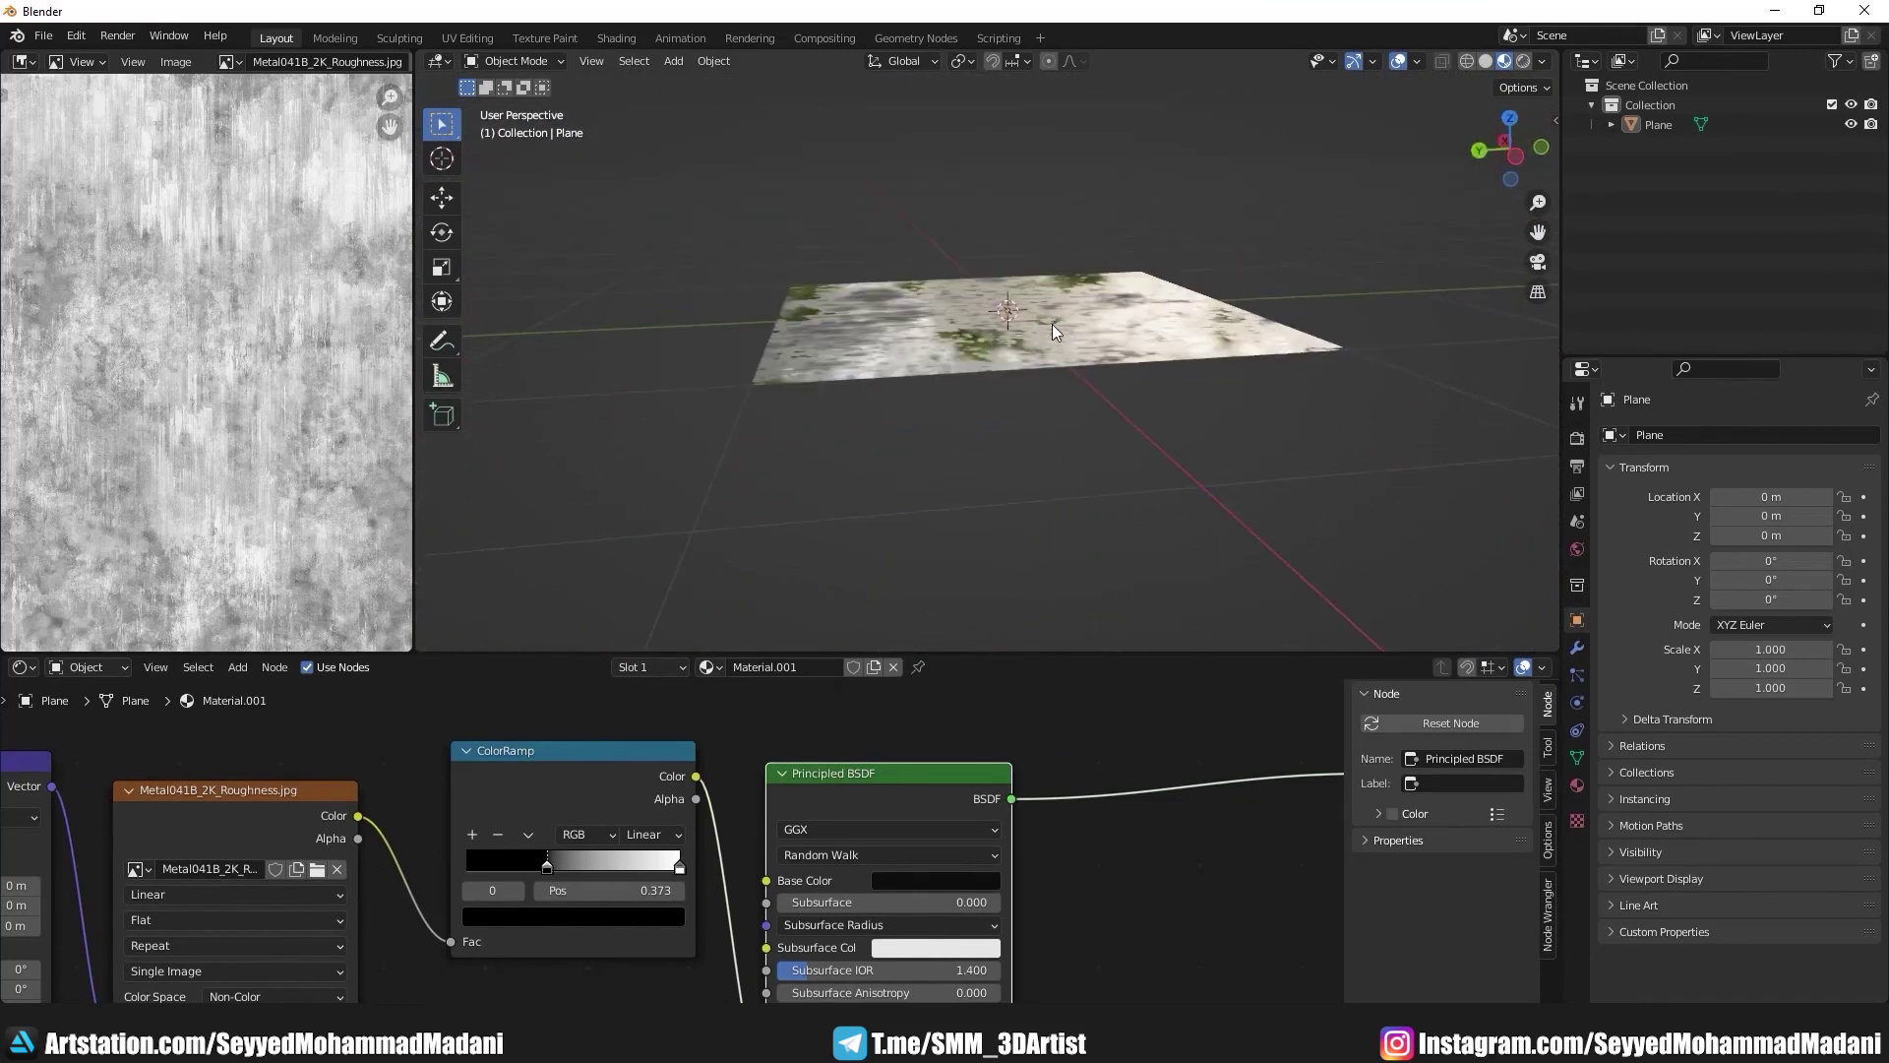
{"action": "scroll", "coordinate": [706, 925], "scroll_direction": "down", "scroll_amount": 2}
Step: Move the Principled BSDF right and line the roughness image node up beside the ColorRamp
{"action": "scroll", "coordinate": [700, 921], "scroll_direction": "down", "scroll_amount": 1}
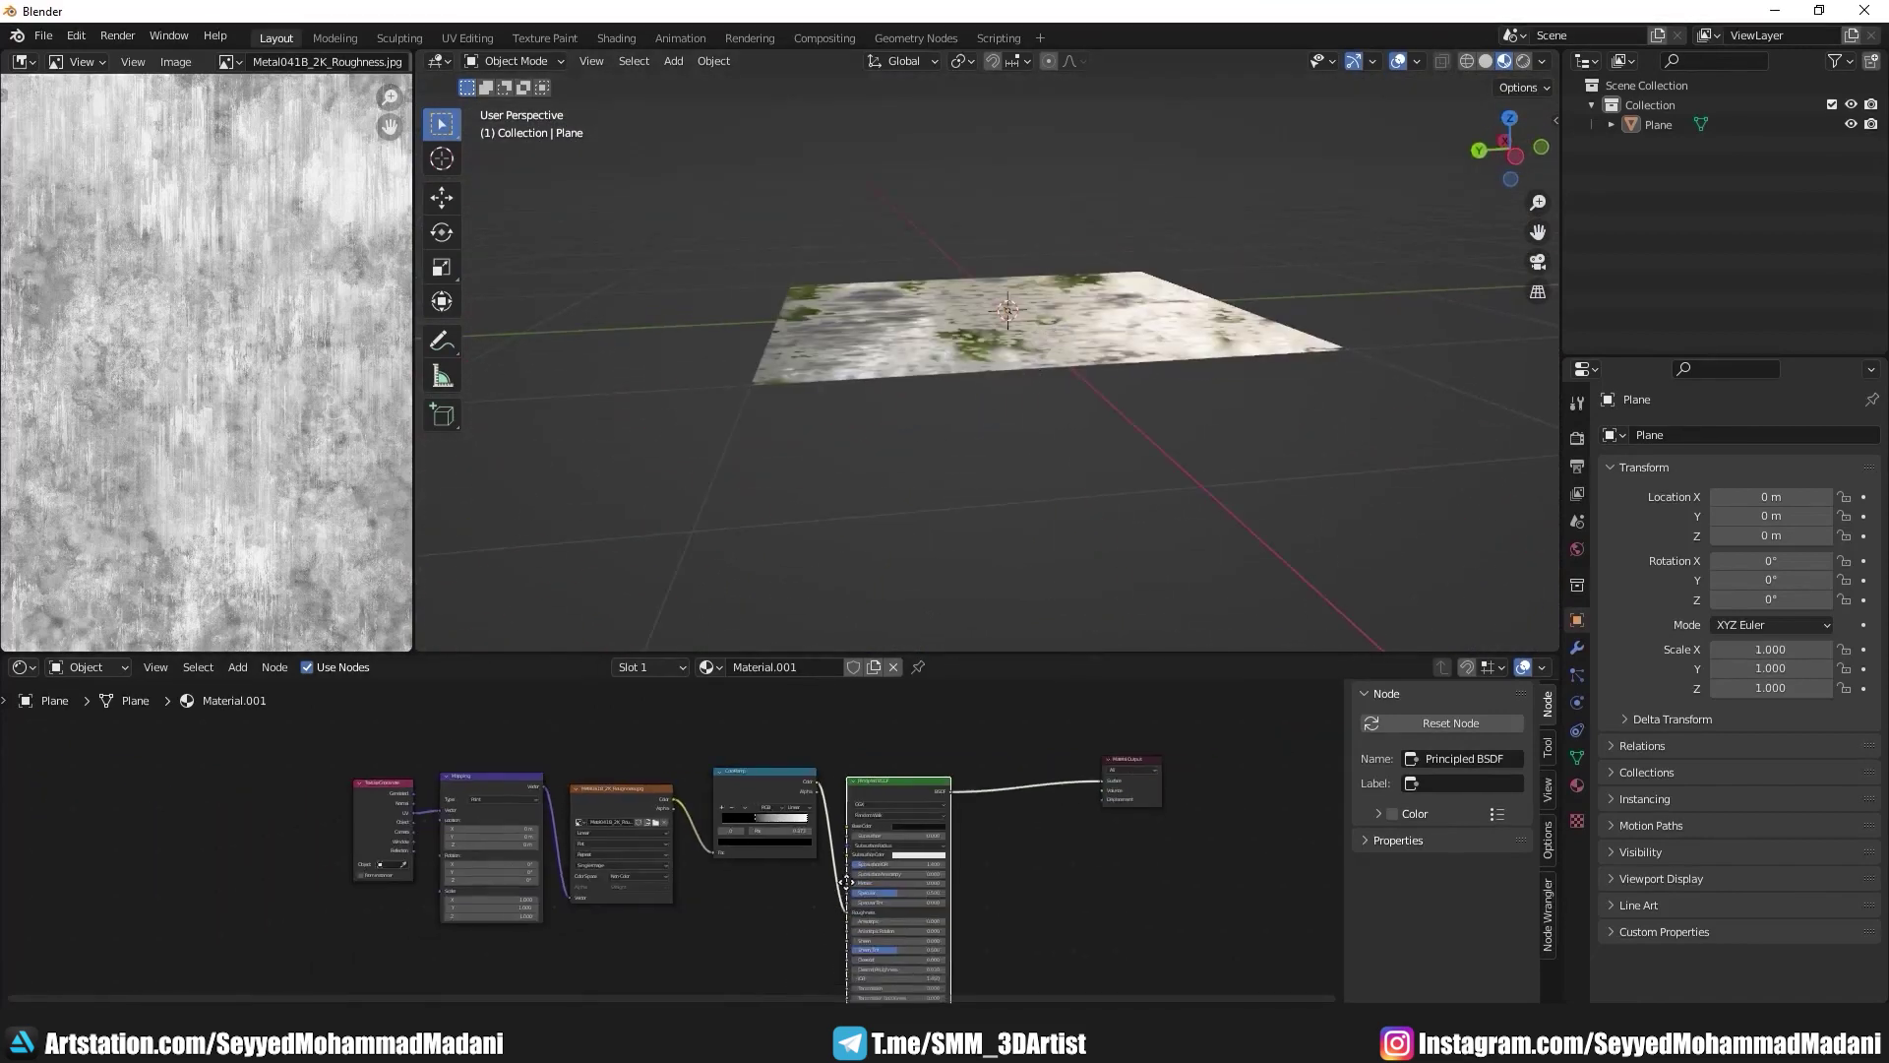
{"action": "scroll", "coordinate": [892, 848], "scroll_direction": "down", "scroll_amount": 1}
{"action": "left_click_drag", "start_coordinate": [864, 742], "coordinate": [966, 728]}
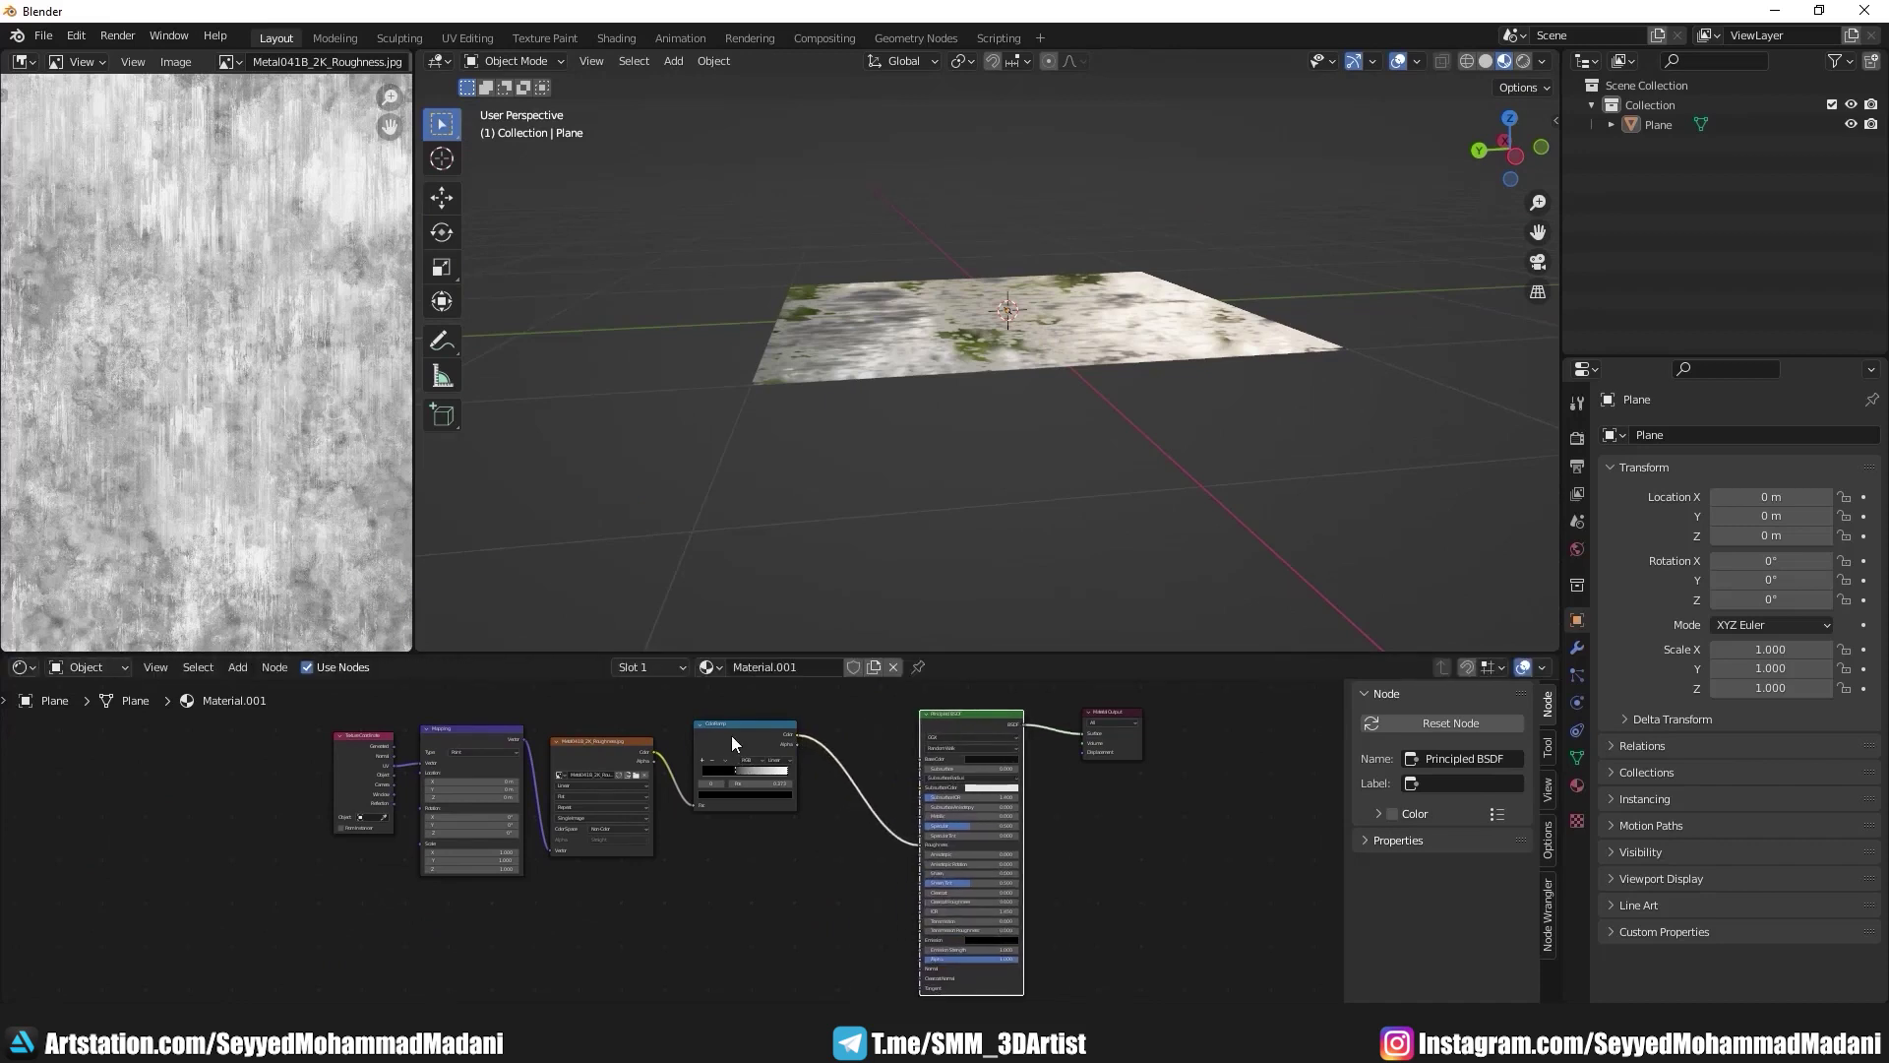
{"action": "scroll", "coordinate": [732, 743], "scroll_direction": "up", "scroll_amount": 1}
{"action": "scroll", "coordinate": [776, 753], "scroll_direction": "up", "scroll_amount": 2}
{"action": "middle_click_drag", "start_coordinate": [786, 844], "coordinate": [683, 844]}
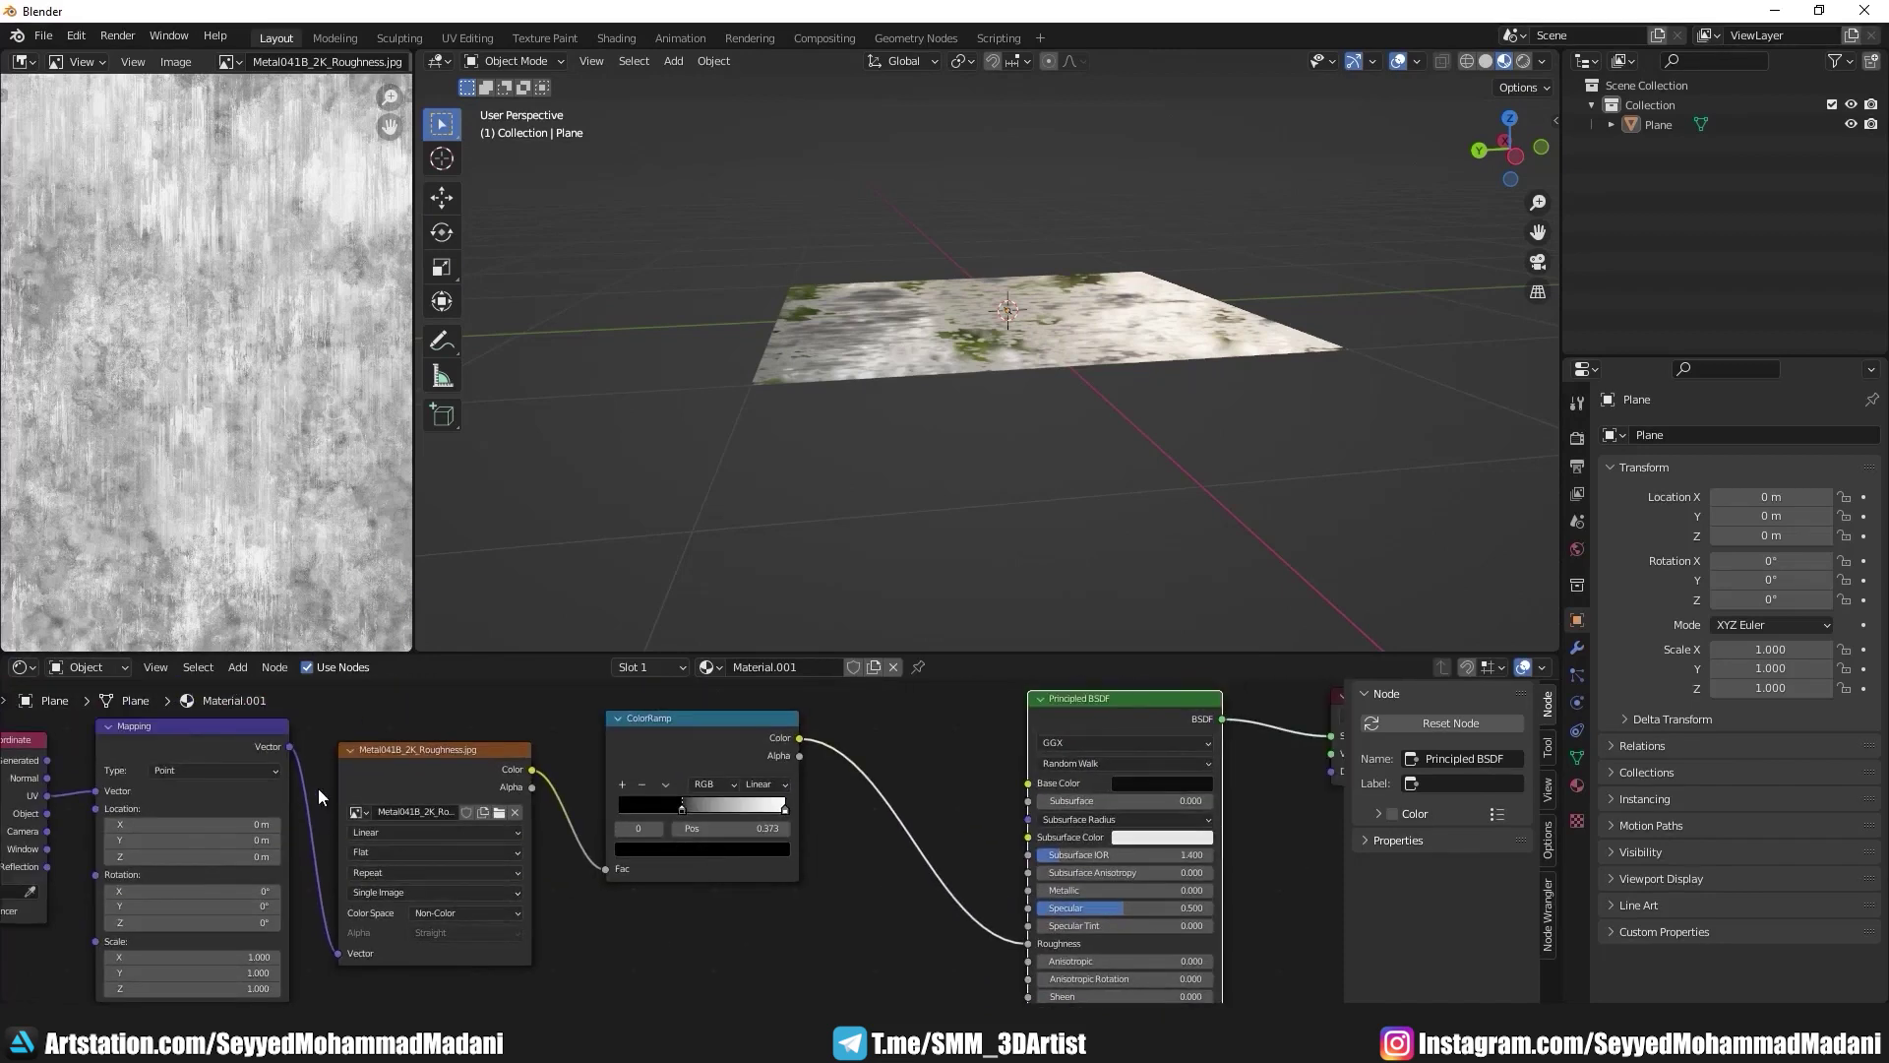
{"action": "left_click_drag", "start_coordinate": [389, 780], "coordinate": [395, 738]}
{"action": "middle_click_drag", "start_coordinate": [551, 777], "coordinate": [425, 783]}
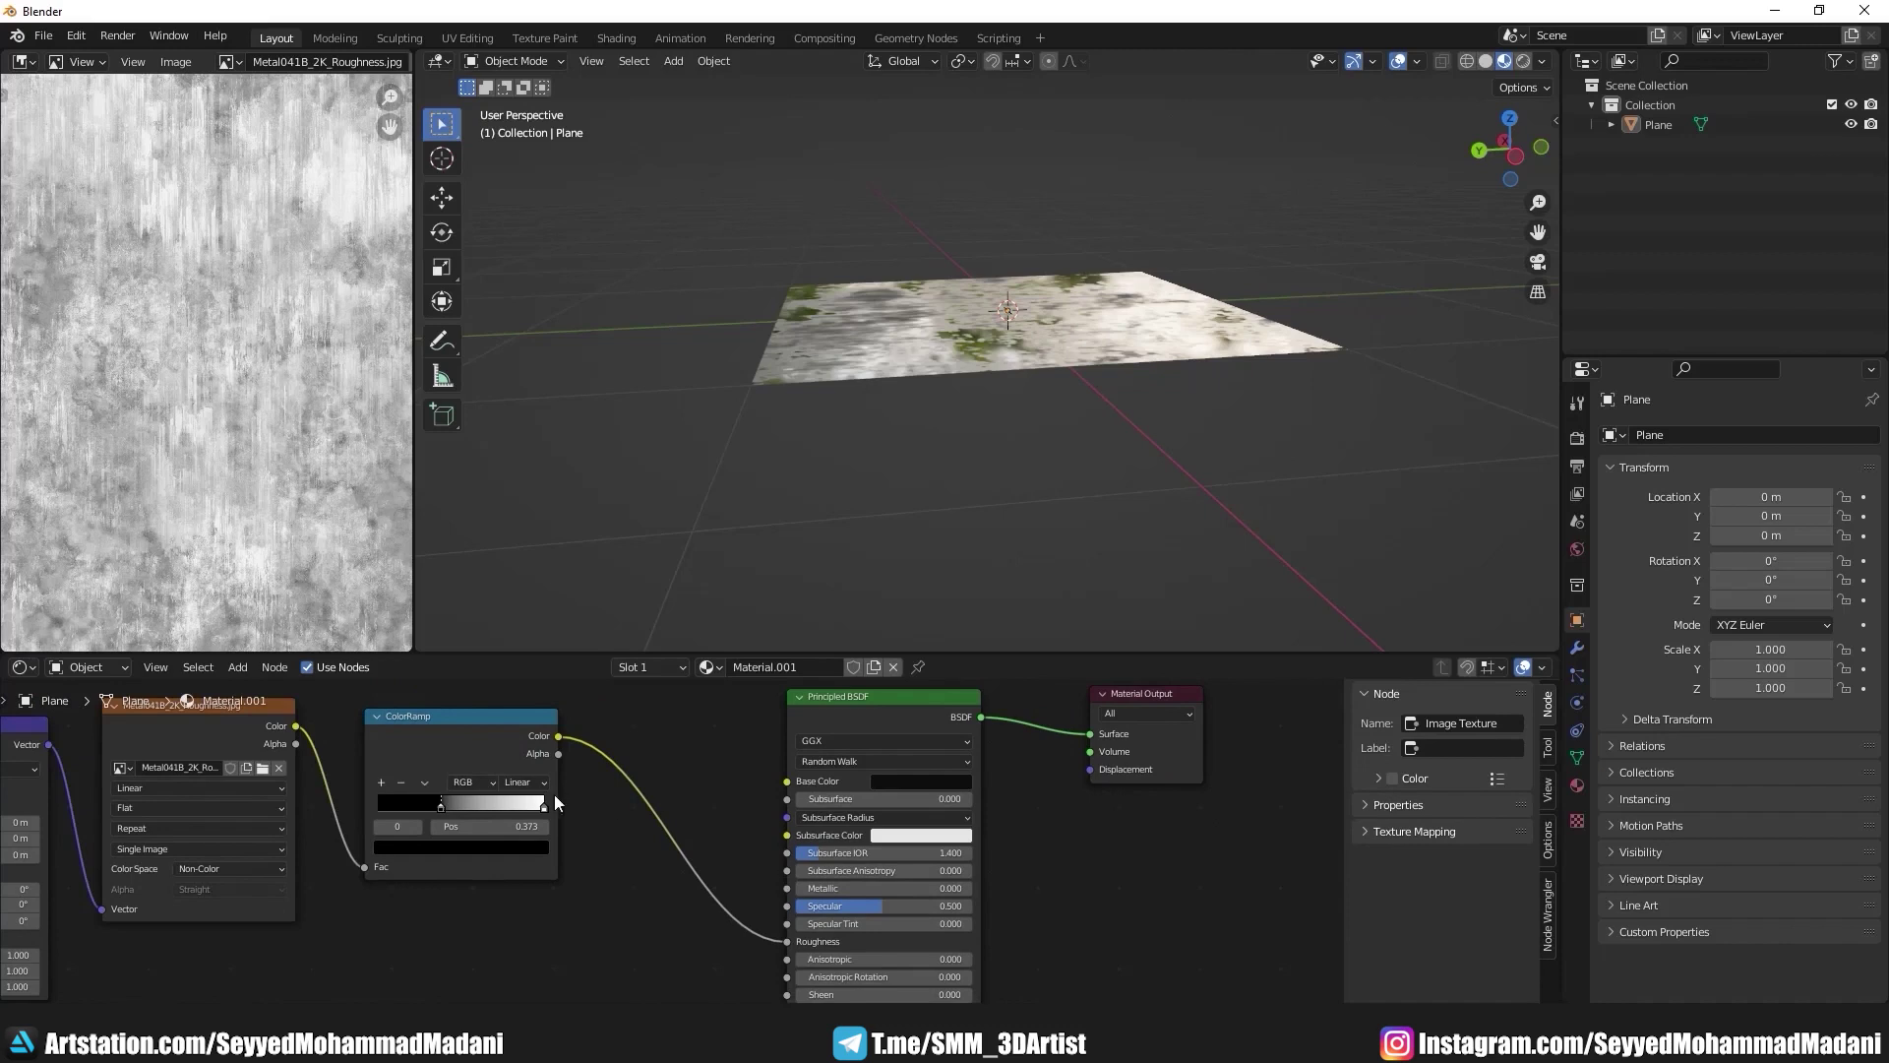
{"action": "middle_click_drag", "start_coordinate": [528, 763], "coordinate": [575, 787]}
{"action": "scroll", "coordinate": [267, 359], "scroll_direction": "down", "scroll_amount": 5}
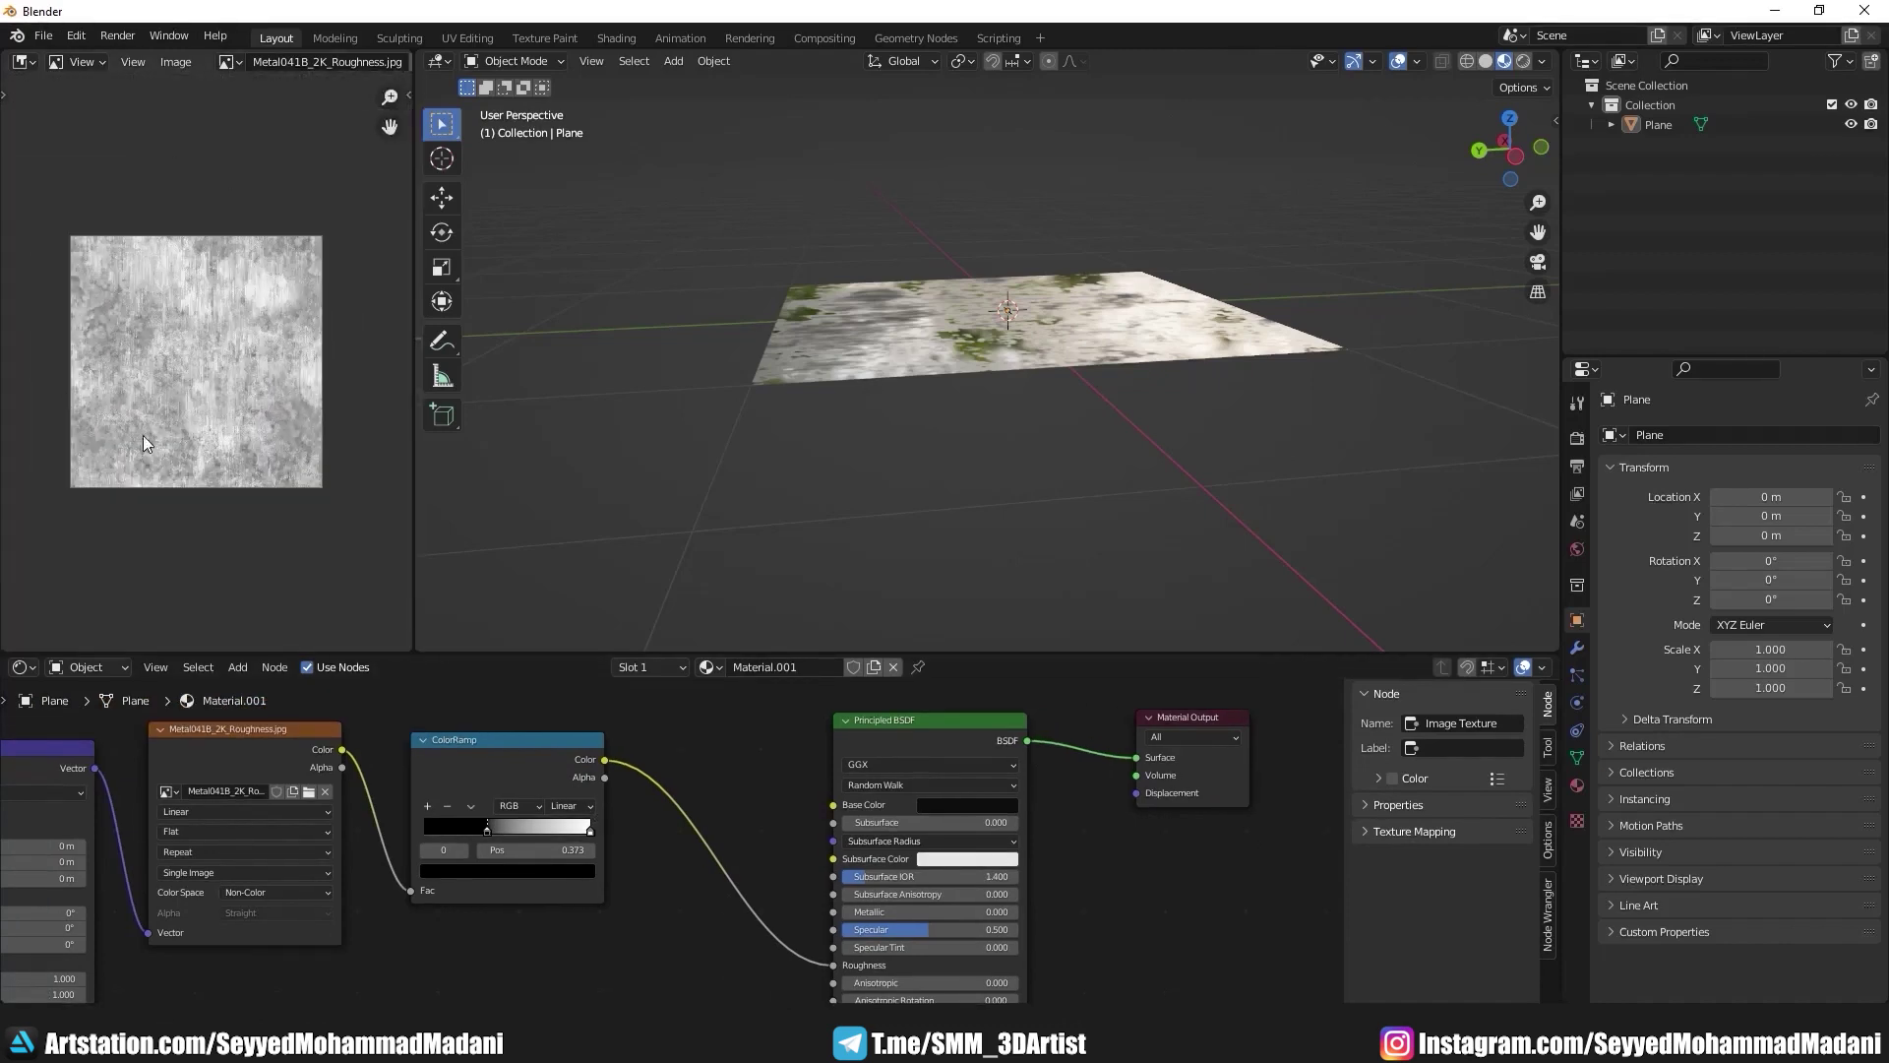
{"action": "middle_click_drag", "start_coordinate": [557, 832], "coordinate": [488, 853]}
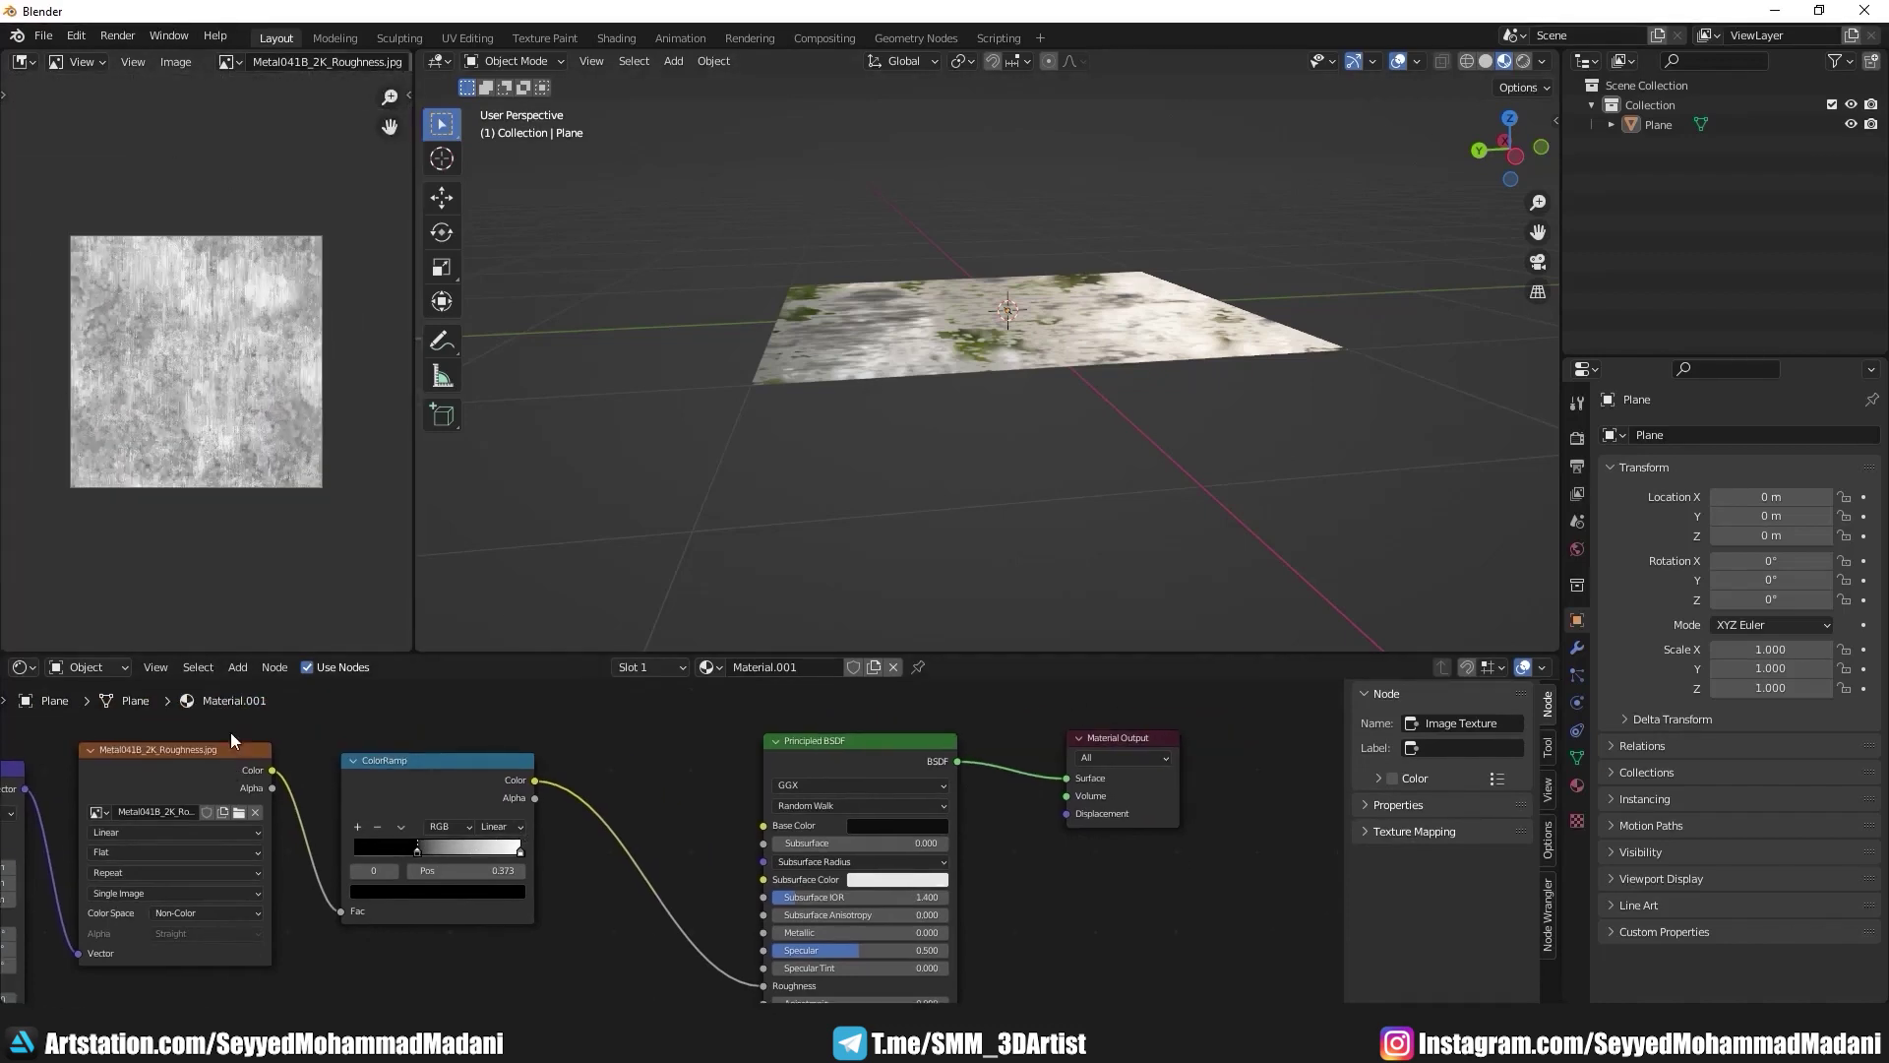
Step: Insert an Invert node on the ColorRamp-to-Roughness link and inspect the plane's reflections
{"action": "left_click", "coordinate": [235, 673]}
{"action": "type", "text": "in"}
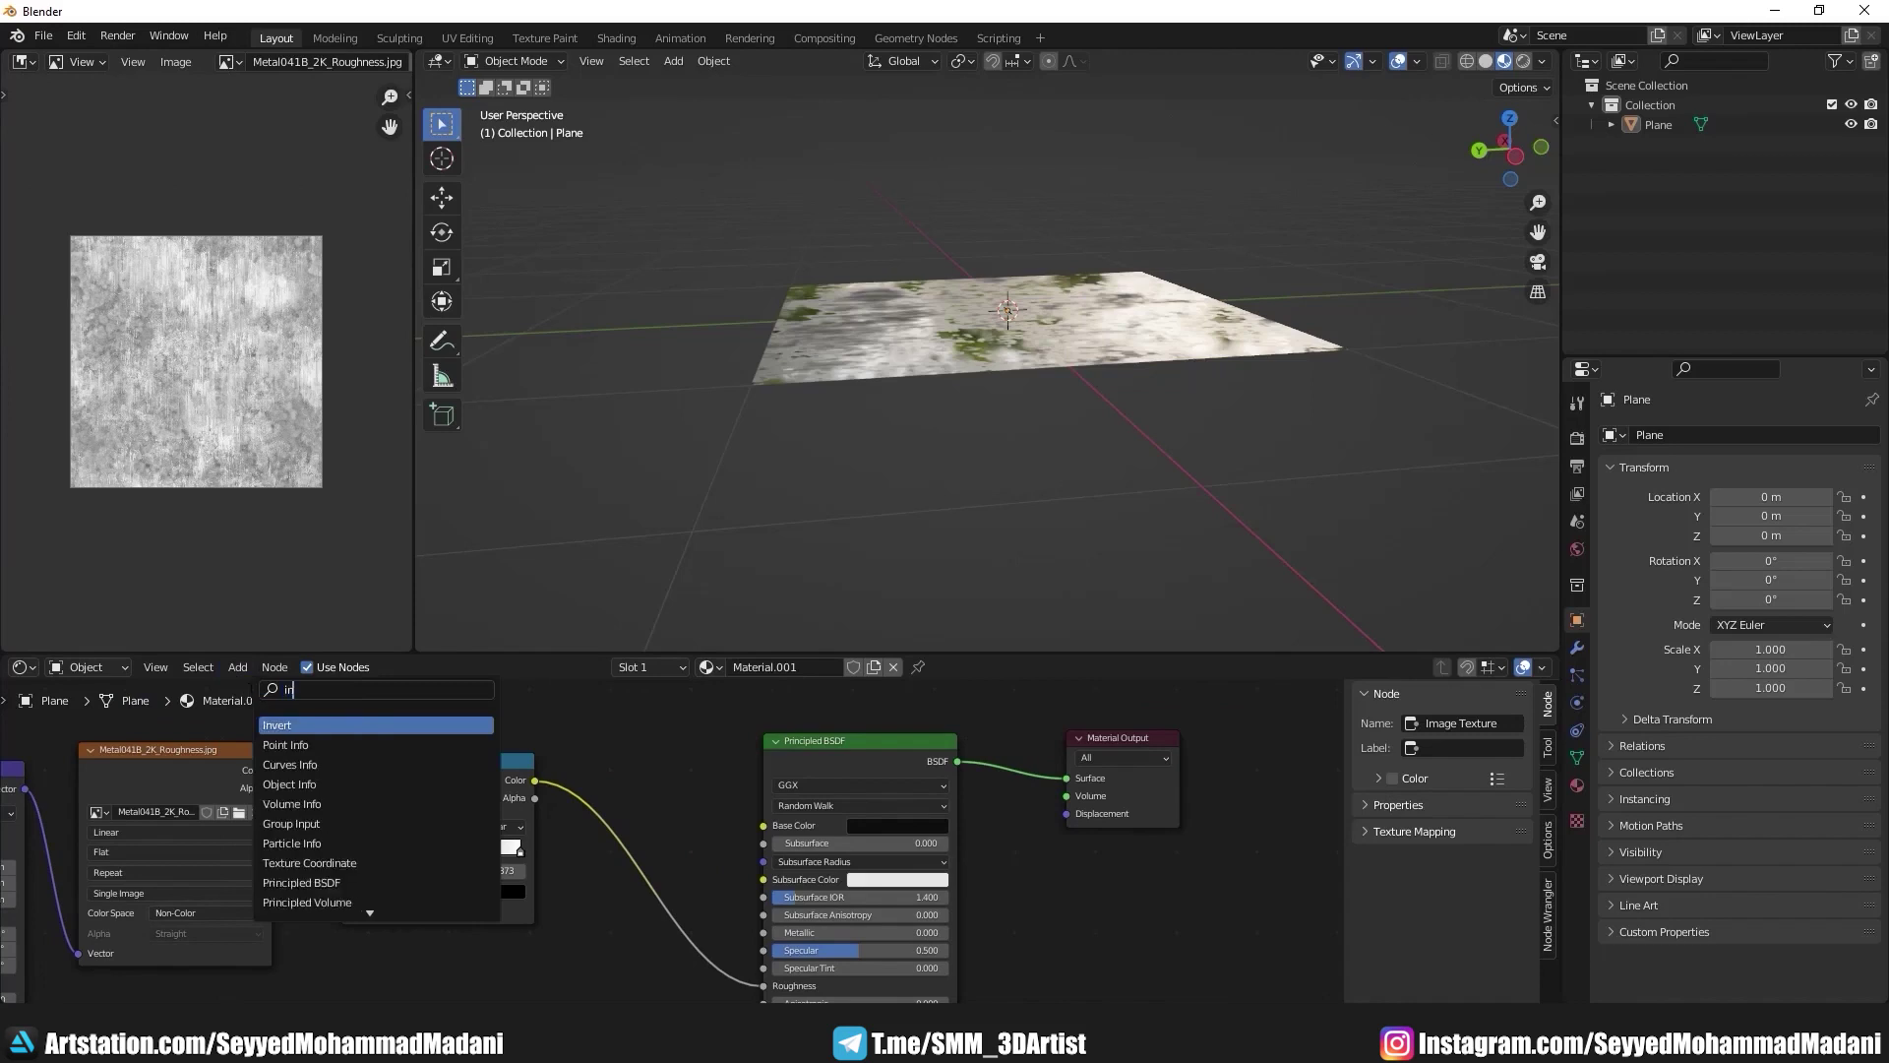
{"action": "left_click", "coordinate": [276, 724]}
{"action": "left_click", "coordinate": [668, 852]}
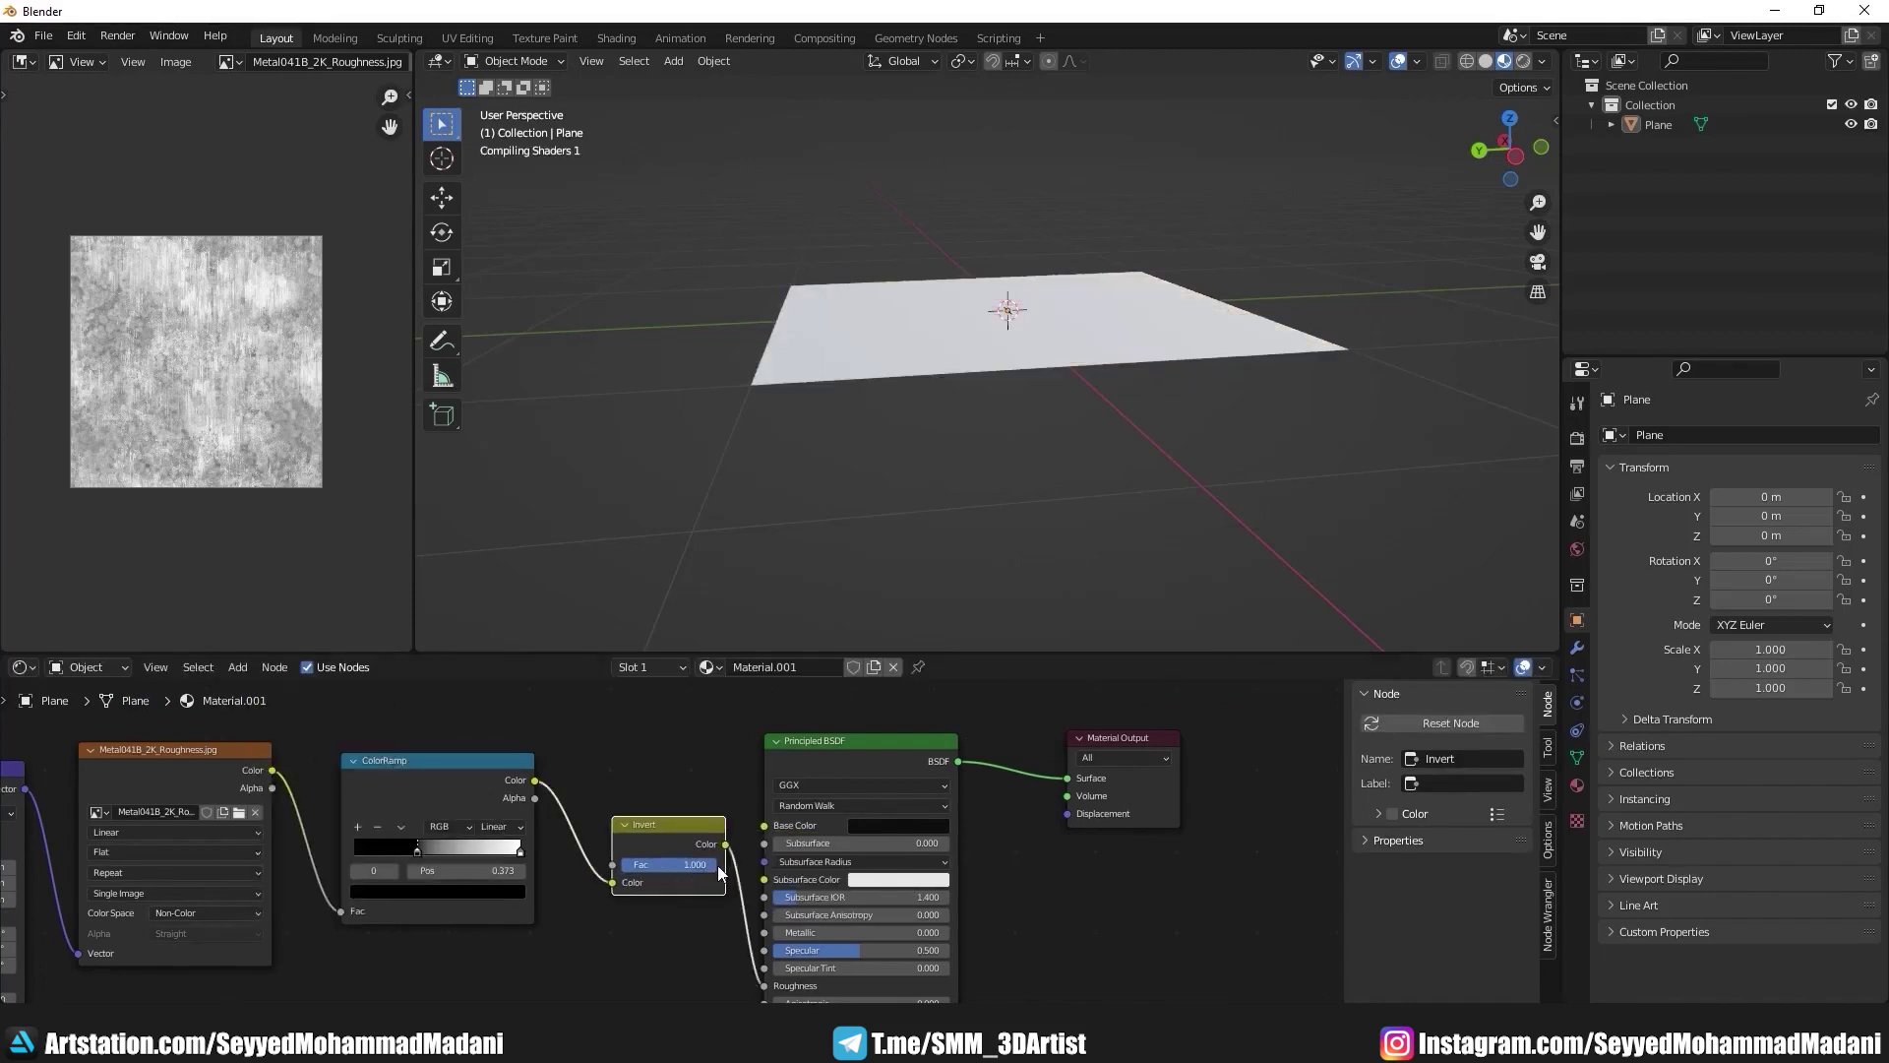
{"action": "middle_click_drag", "start_coordinate": [925, 511], "coordinate": [1009, 335]}
{"action": "scroll", "coordinate": [1014, 337], "scroll_direction": "up", "scroll_amount": 5}
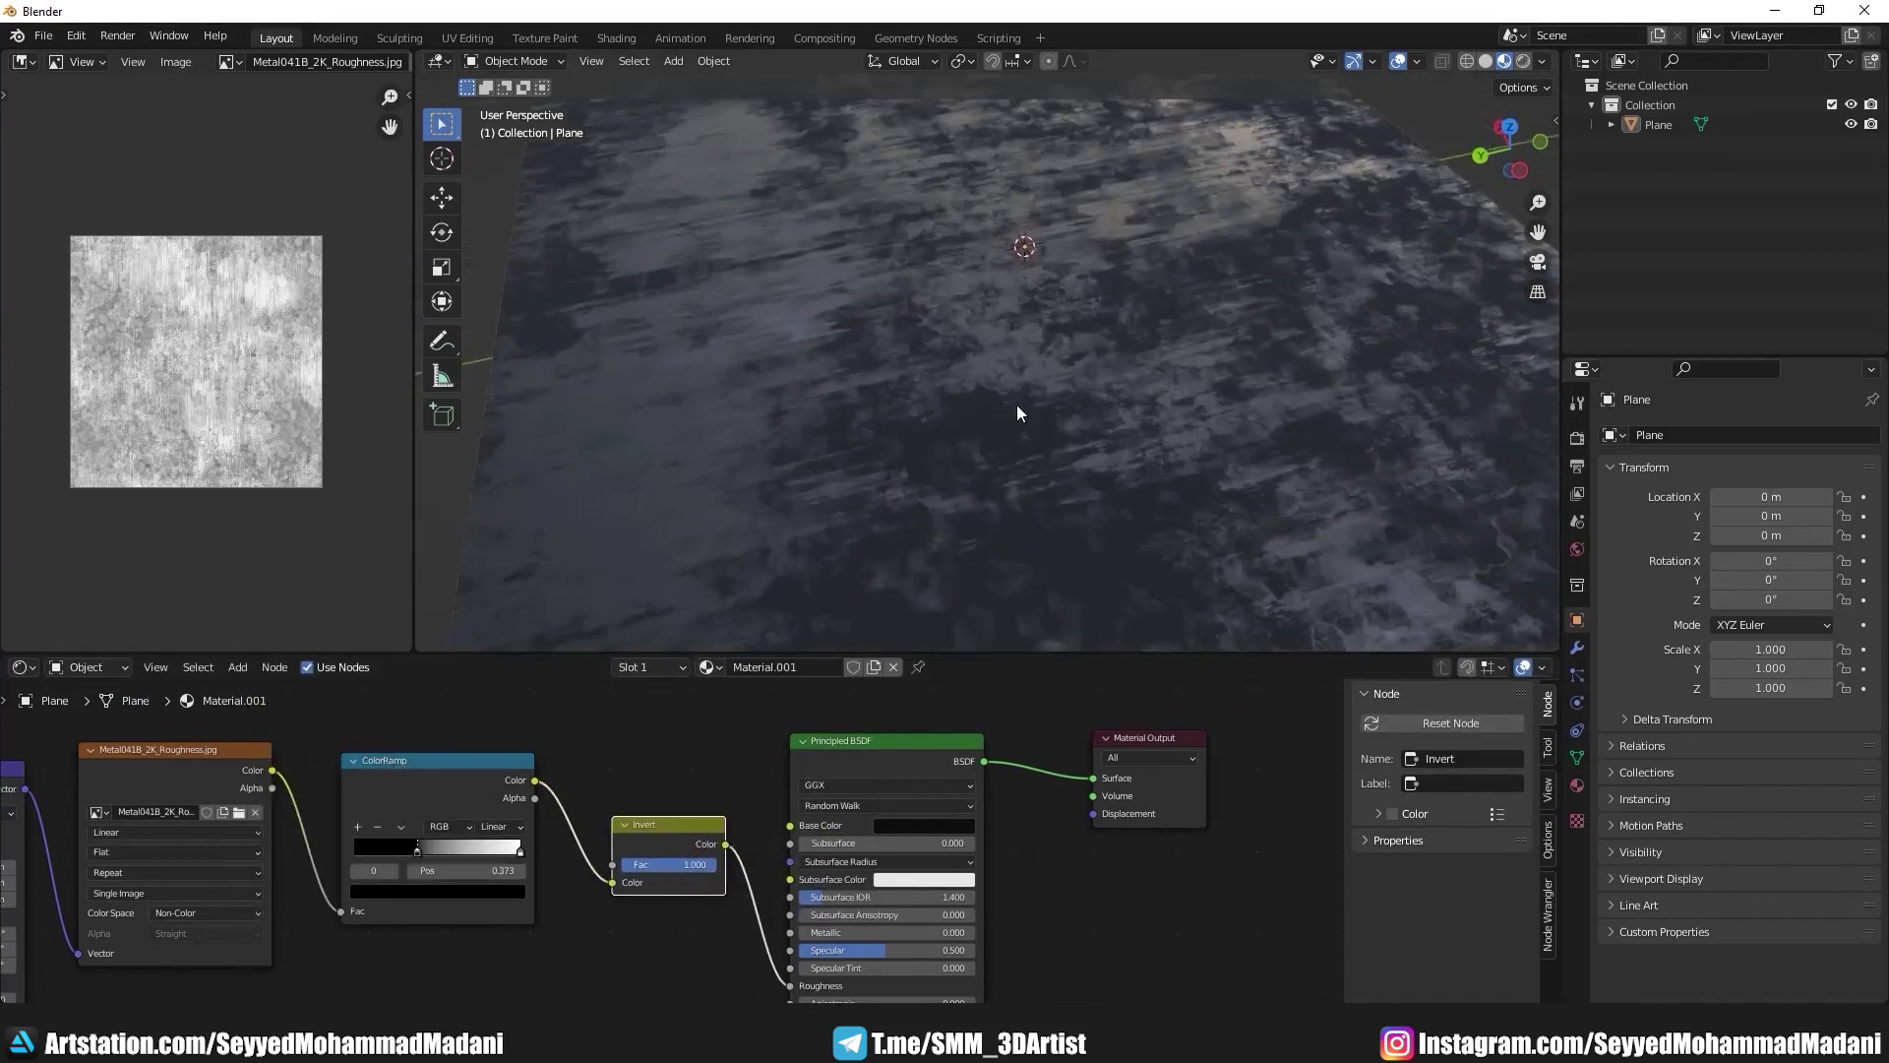
{"action": "middle_click_drag", "start_coordinate": [1047, 399], "coordinate": [1060, 374]}
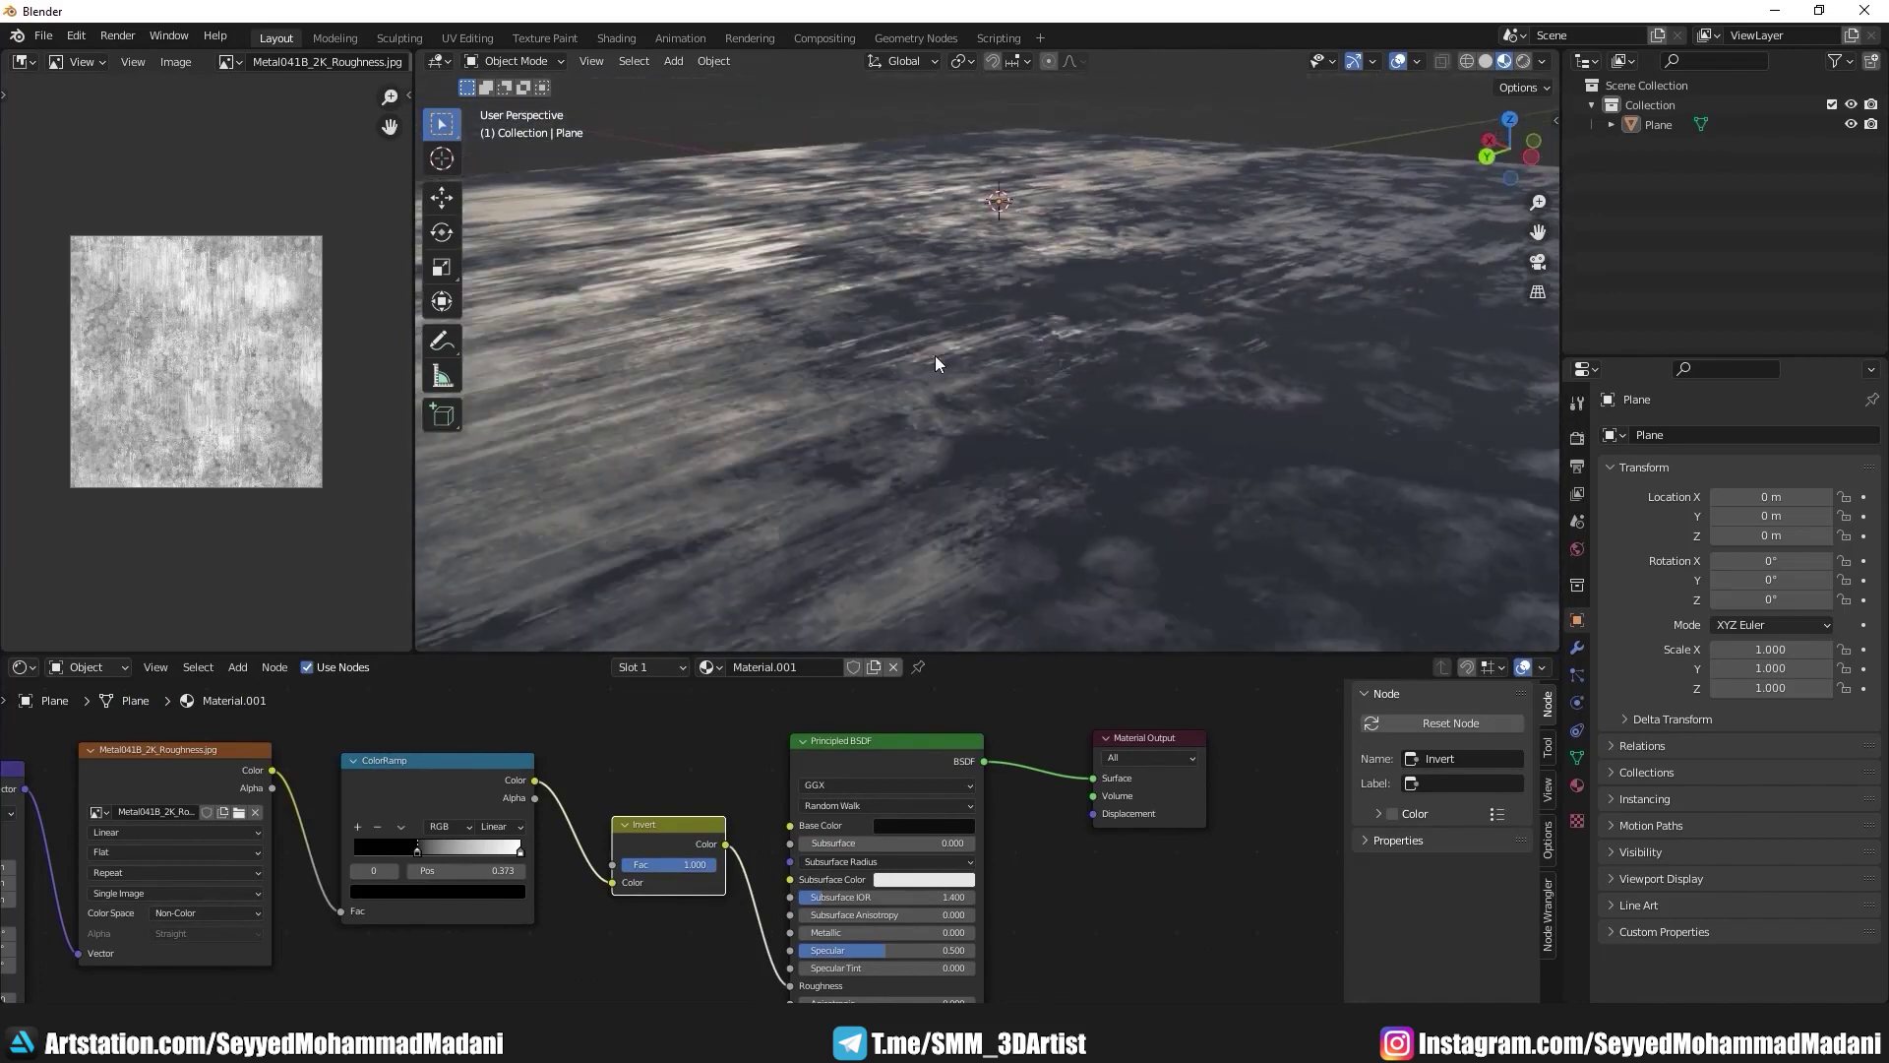
{"action": "mouse_move", "coordinate": [835, 356]}
{"action": "middle_mouse_down"}
{"action": "mouse_move", "coordinate": [840, 321]}
{"action": "mouse_move", "coordinate": [704, 321]}
{"action": "mouse_move", "coordinate": [876, 295]}
{"action": "mouse_move", "coordinate": [941, 258]}
{"action": "mouse_move", "coordinate": [919, 375]}
{"action": "mouse_move", "coordinate": [950, 400]}
{"action": "mouse_move", "coordinate": [1155, 320]}
{"action": "mouse_move", "coordinate": [1082, 357]}
{"action": "mouse_move", "coordinate": [725, 723]}
{"action": "middle_mouse_up"}
{"action": "scroll", "coordinate": [919, 375], "scroll_direction": "down", "scroll_amount": 5}
{"action": "scroll", "coordinate": [943, 344], "scroll_direction": "down", "scroll_amount": 3}
{"action": "scroll", "coordinate": [901, 350], "scroll_direction": "up", "scroll_amount": 5}
Step: Set the Invert node's factor to 0.000
{"action": "left_click_drag", "start_coordinate": [692, 860], "coordinate": [610, 859]}
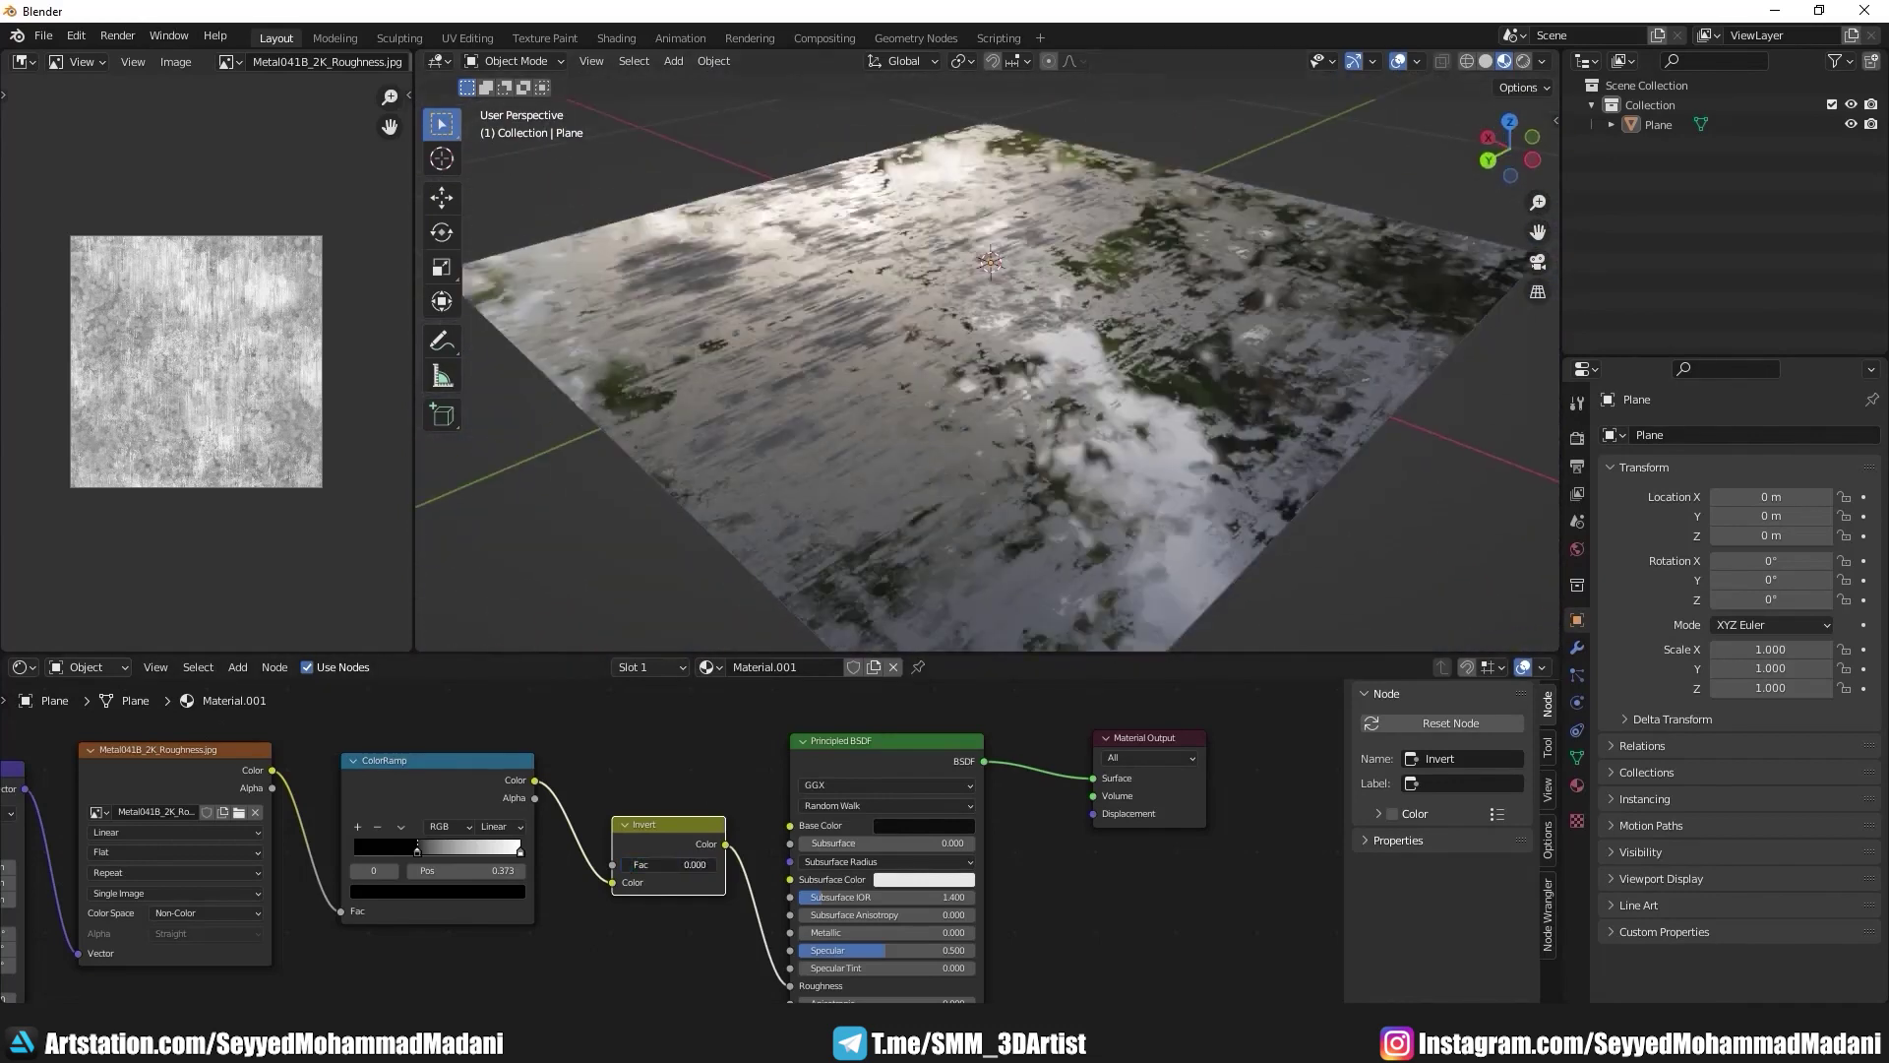
{"action": "mouse_move", "coordinate": [1122, 170]}
{"action": "middle_mouse_down"}
{"action": "mouse_move", "coordinate": [769, 191]}
{"action": "mouse_move", "coordinate": [1071, 169]}
{"action": "middle_mouse_up"}
{"action": "middle_click_drag", "start_coordinate": [1011, 340], "coordinate": [1059, 333]}
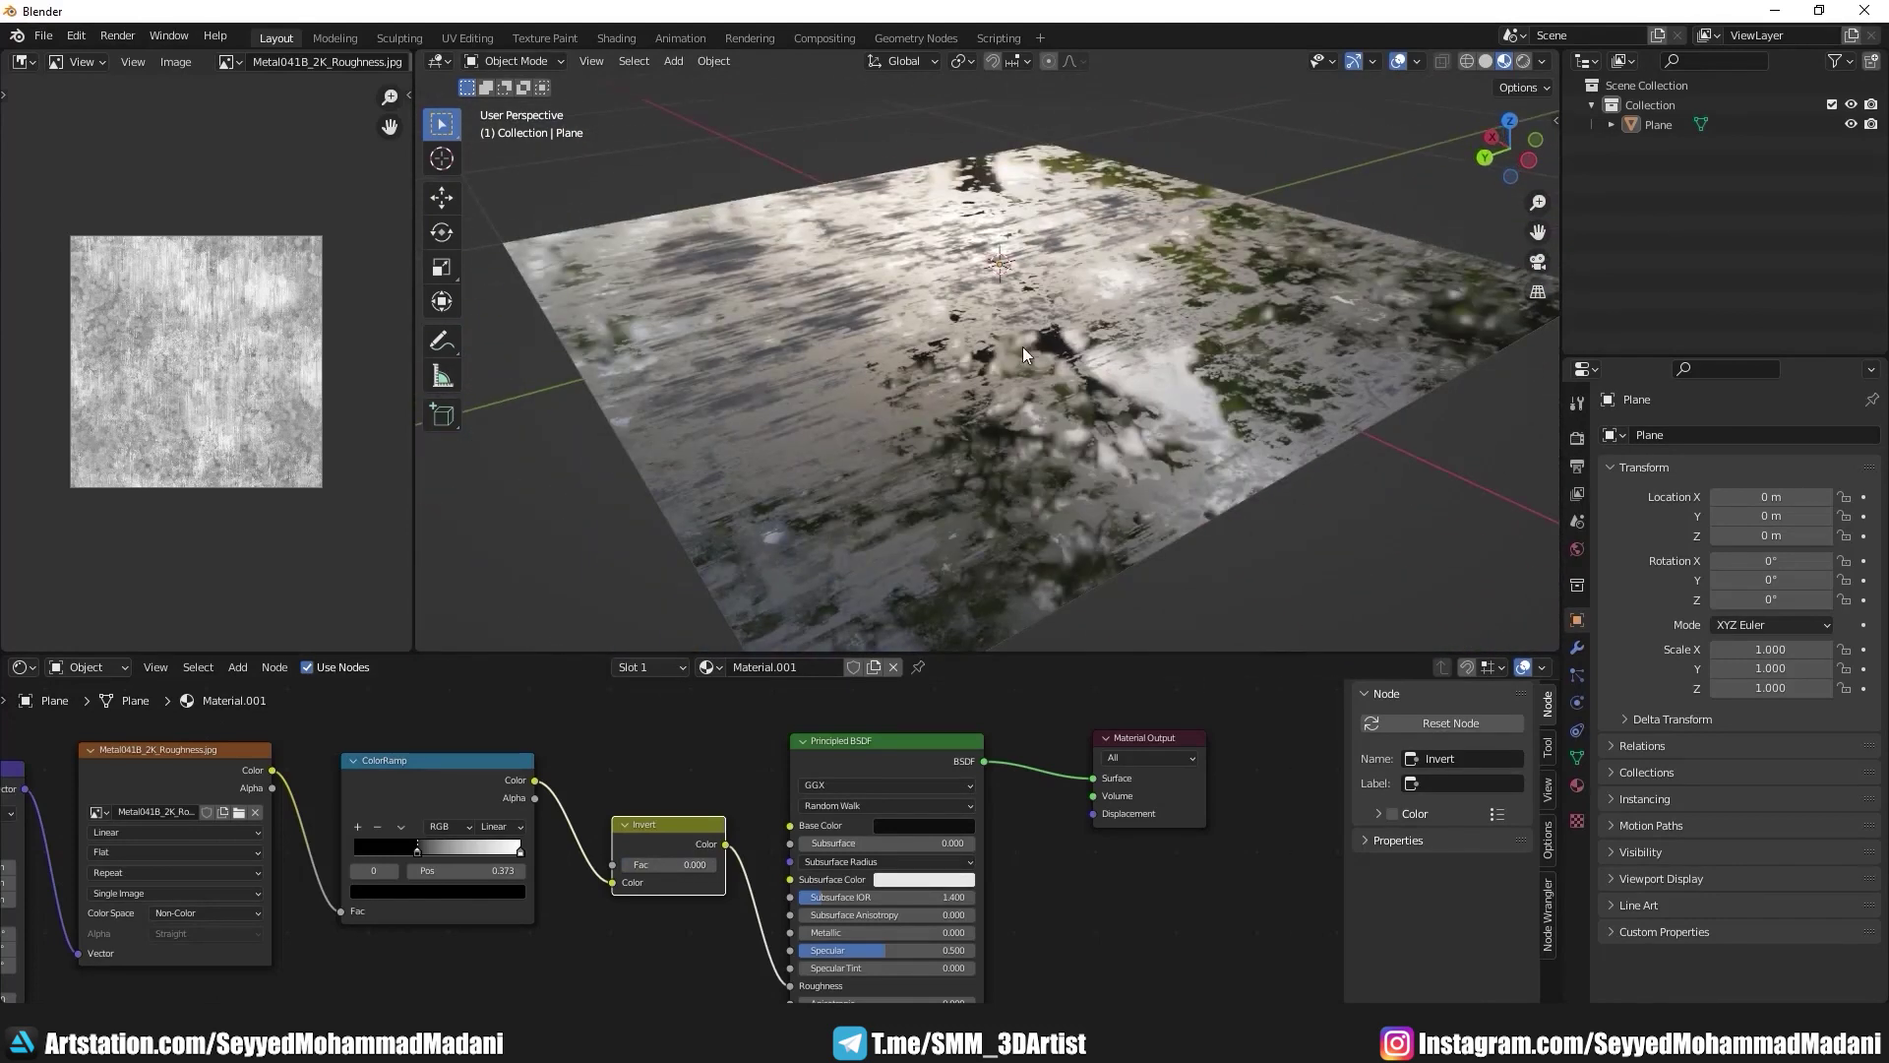
{"action": "middle_click_drag", "start_coordinate": [800, 987], "coordinate": [939, 920]}
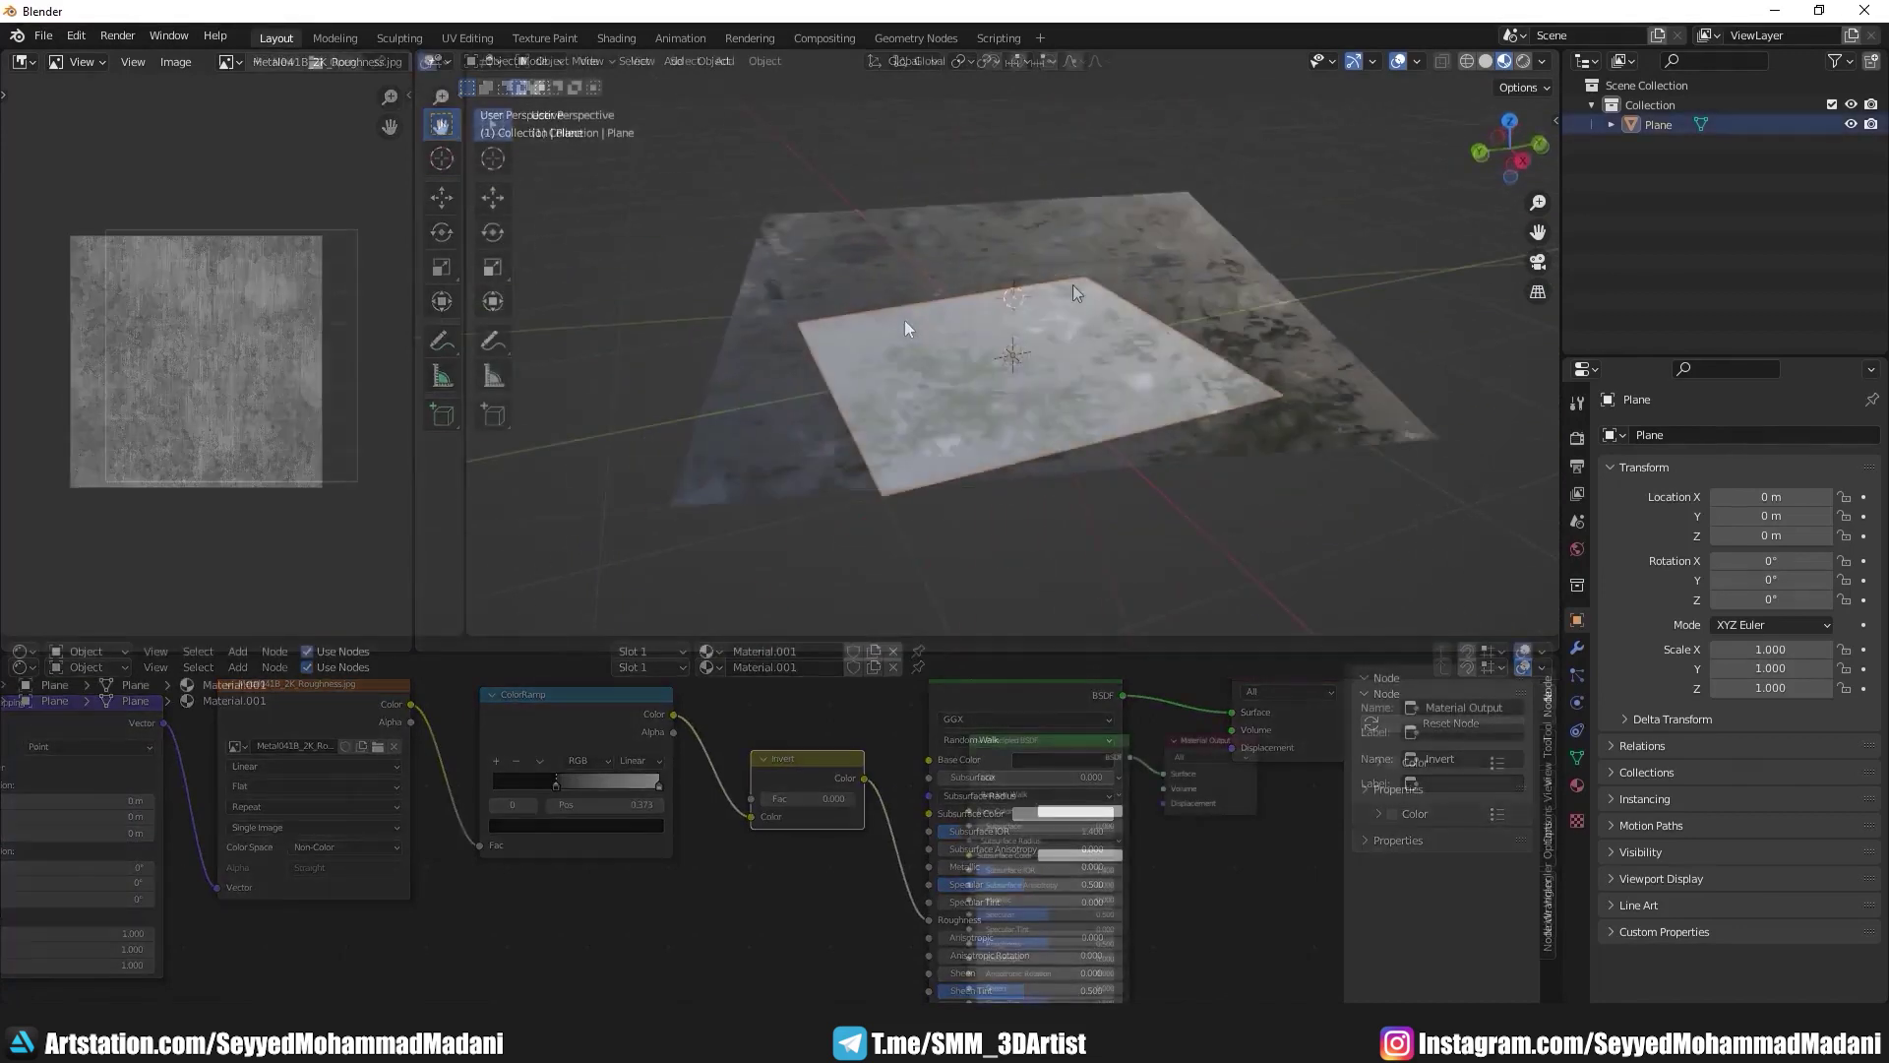
Step: Raise the Principled BSDF's Metallic to 1.000
{"action": "scroll", "coordinate": [1083, 866], "scroll_direction": "up", "scroll_amount": 1}
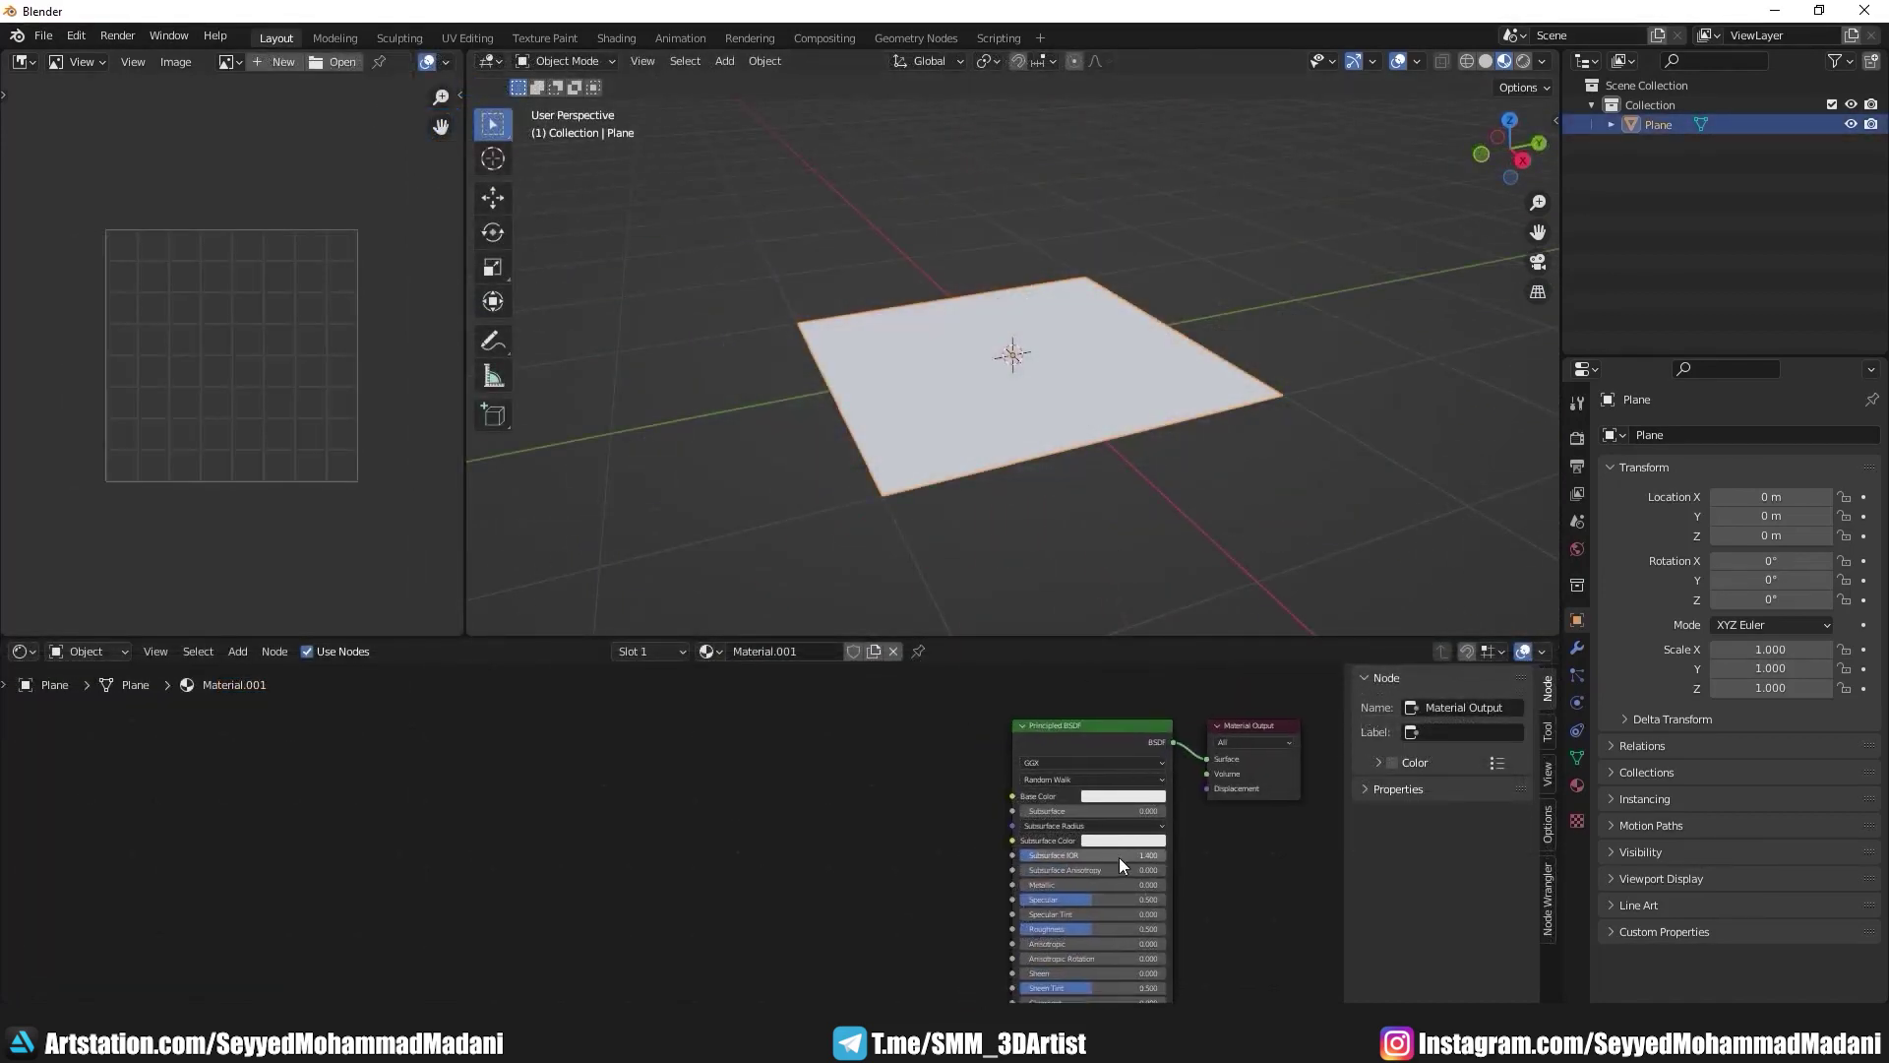
{"action": "scroll", "coordinate": [1119, 858], "scroll_direction": "up", "scroll_amount": 1}
{"action": "scroll", "coordinate": [1062, 891], "scroll_direction": "up", "scroll_amount": 1}
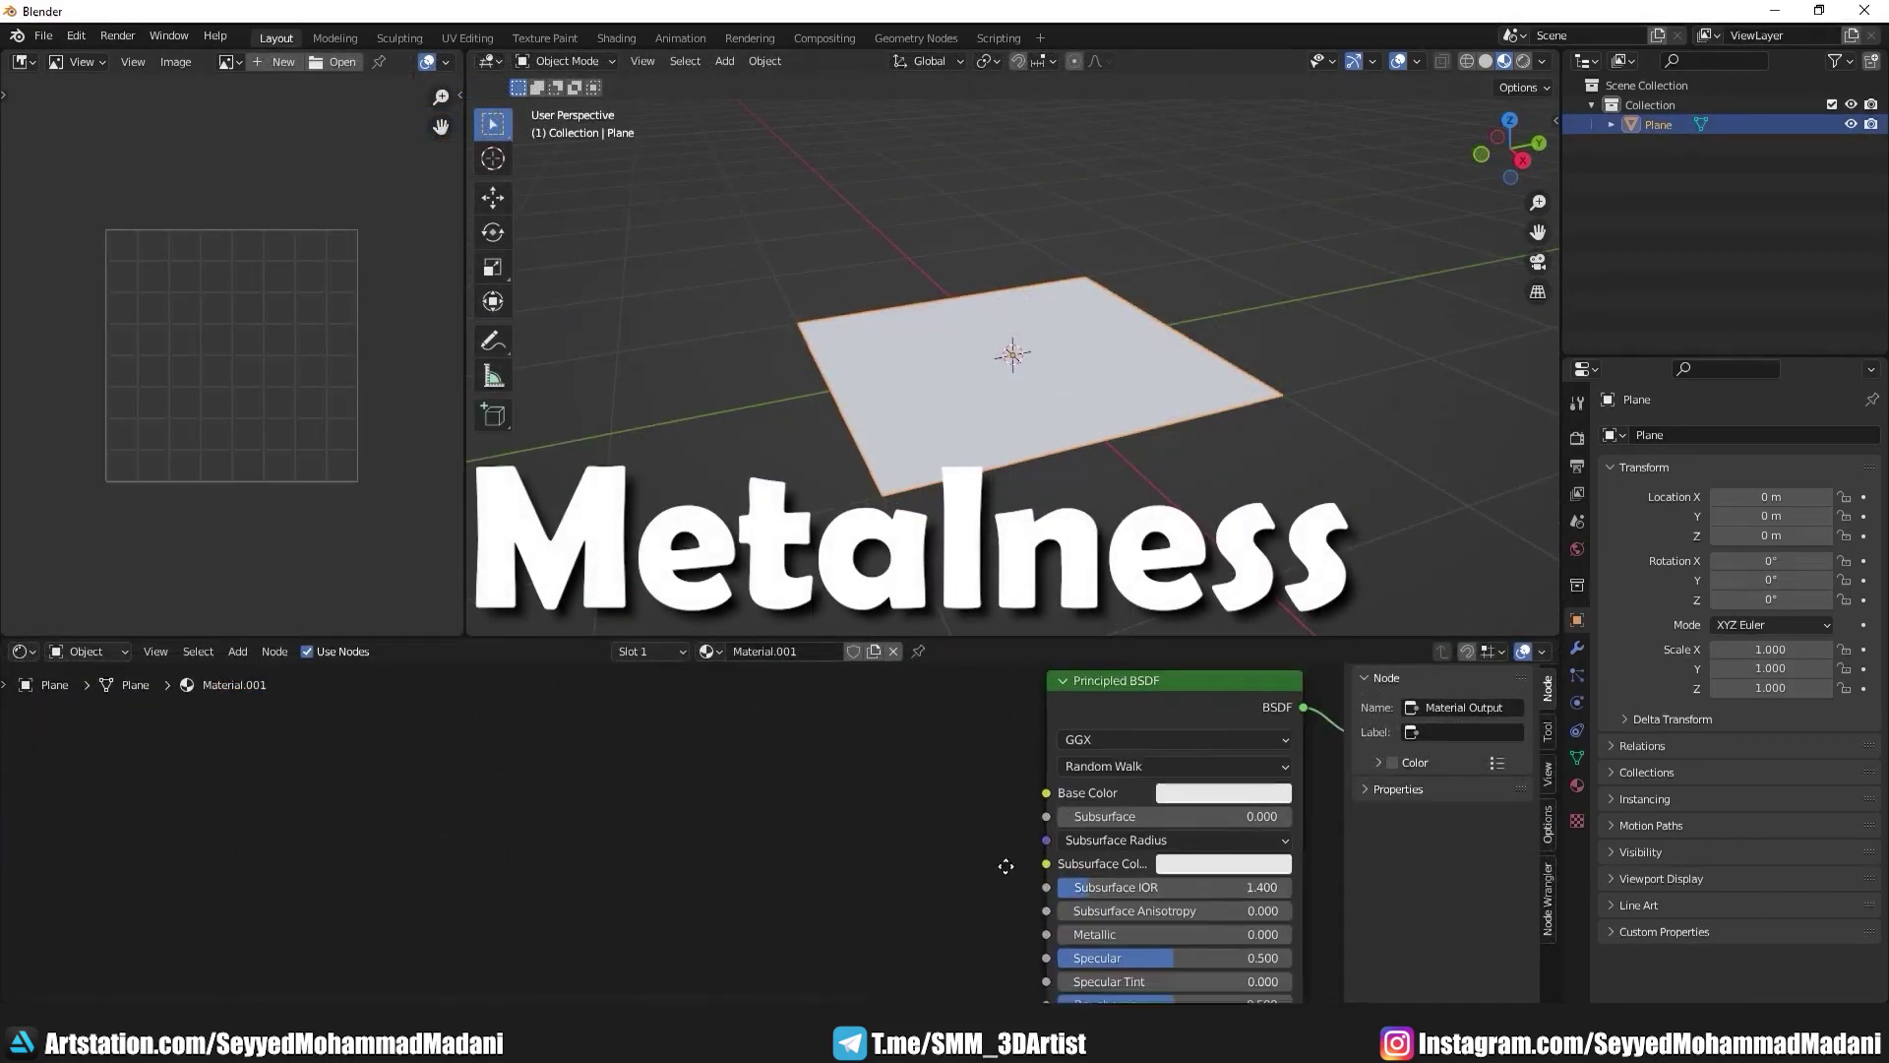
{"action": "scroll", "coordinate": [995, 852], "scroll_direction": "up", "scroll_amount": 1}
{"action": "middle_click_drag", "start_coordinate": [921, 339], "coordinate": [947, 398]}
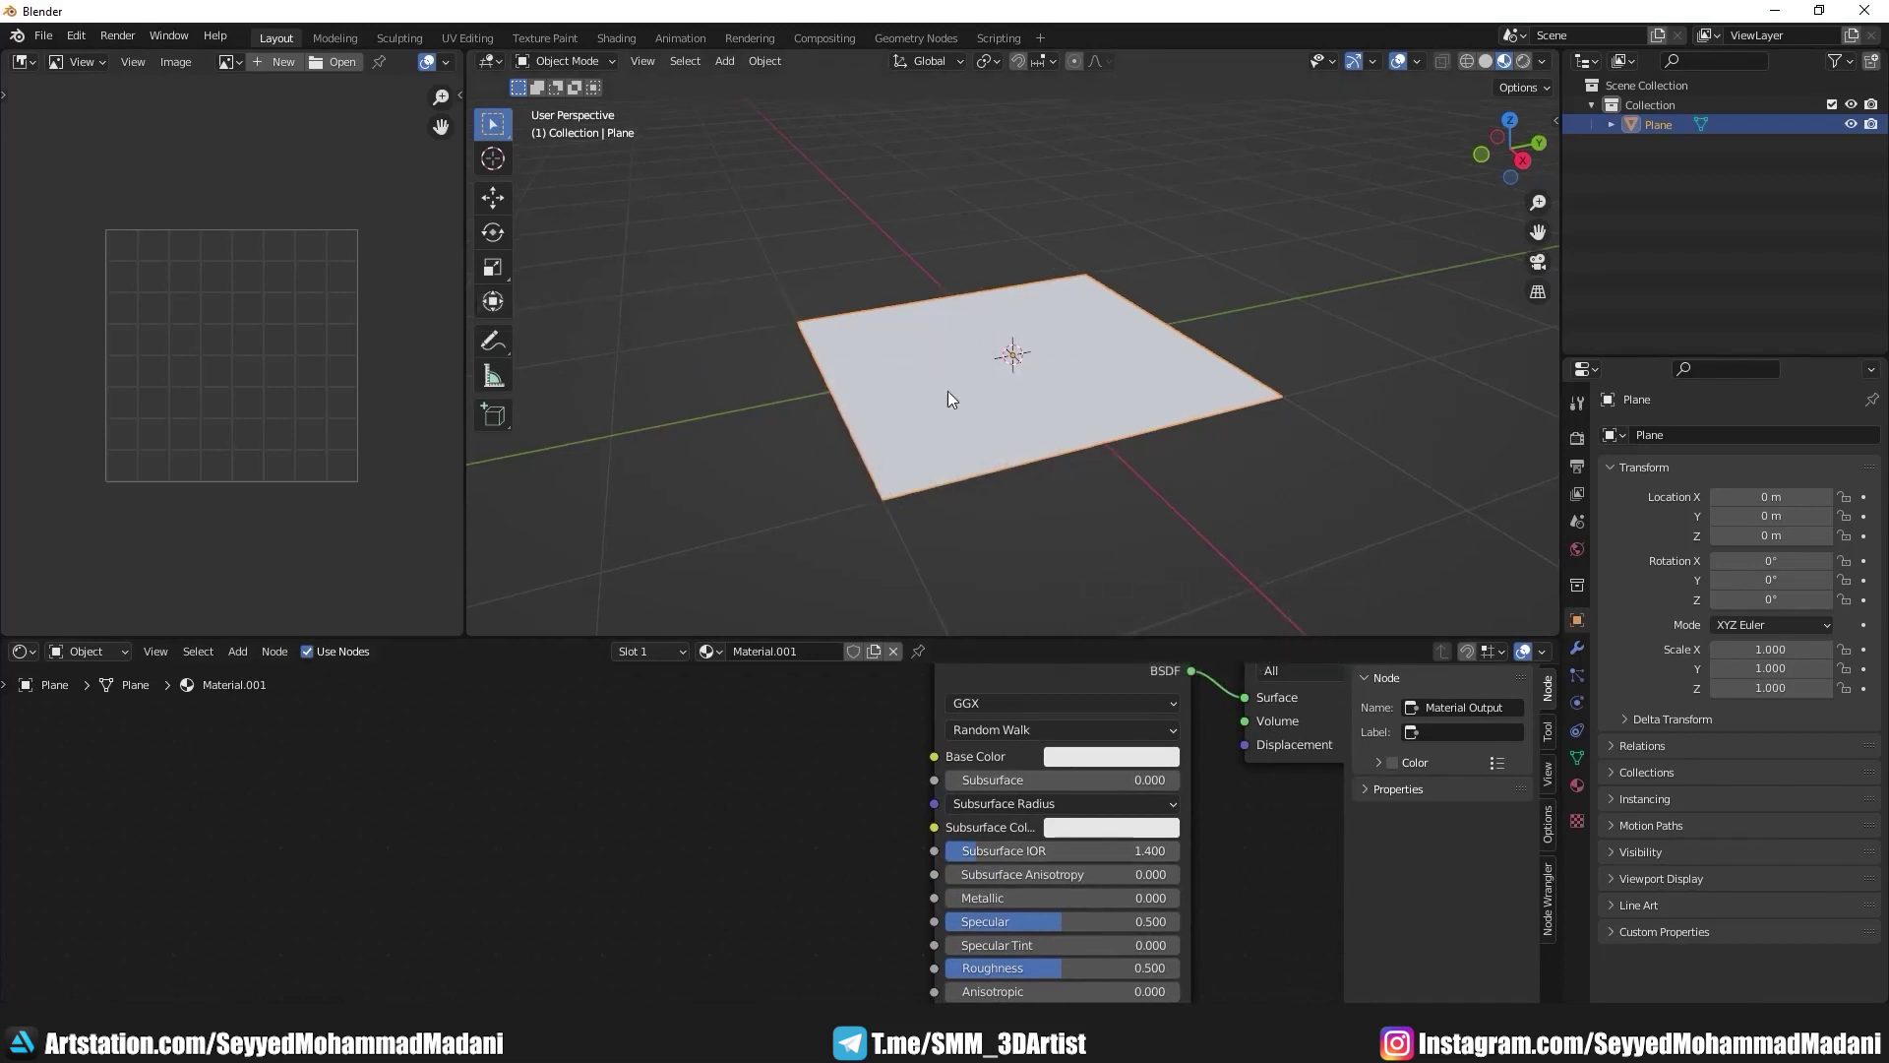
{"action": "middle_click_drag", "start_coordinate": [993, 797], "coordinate": [877, 744]}
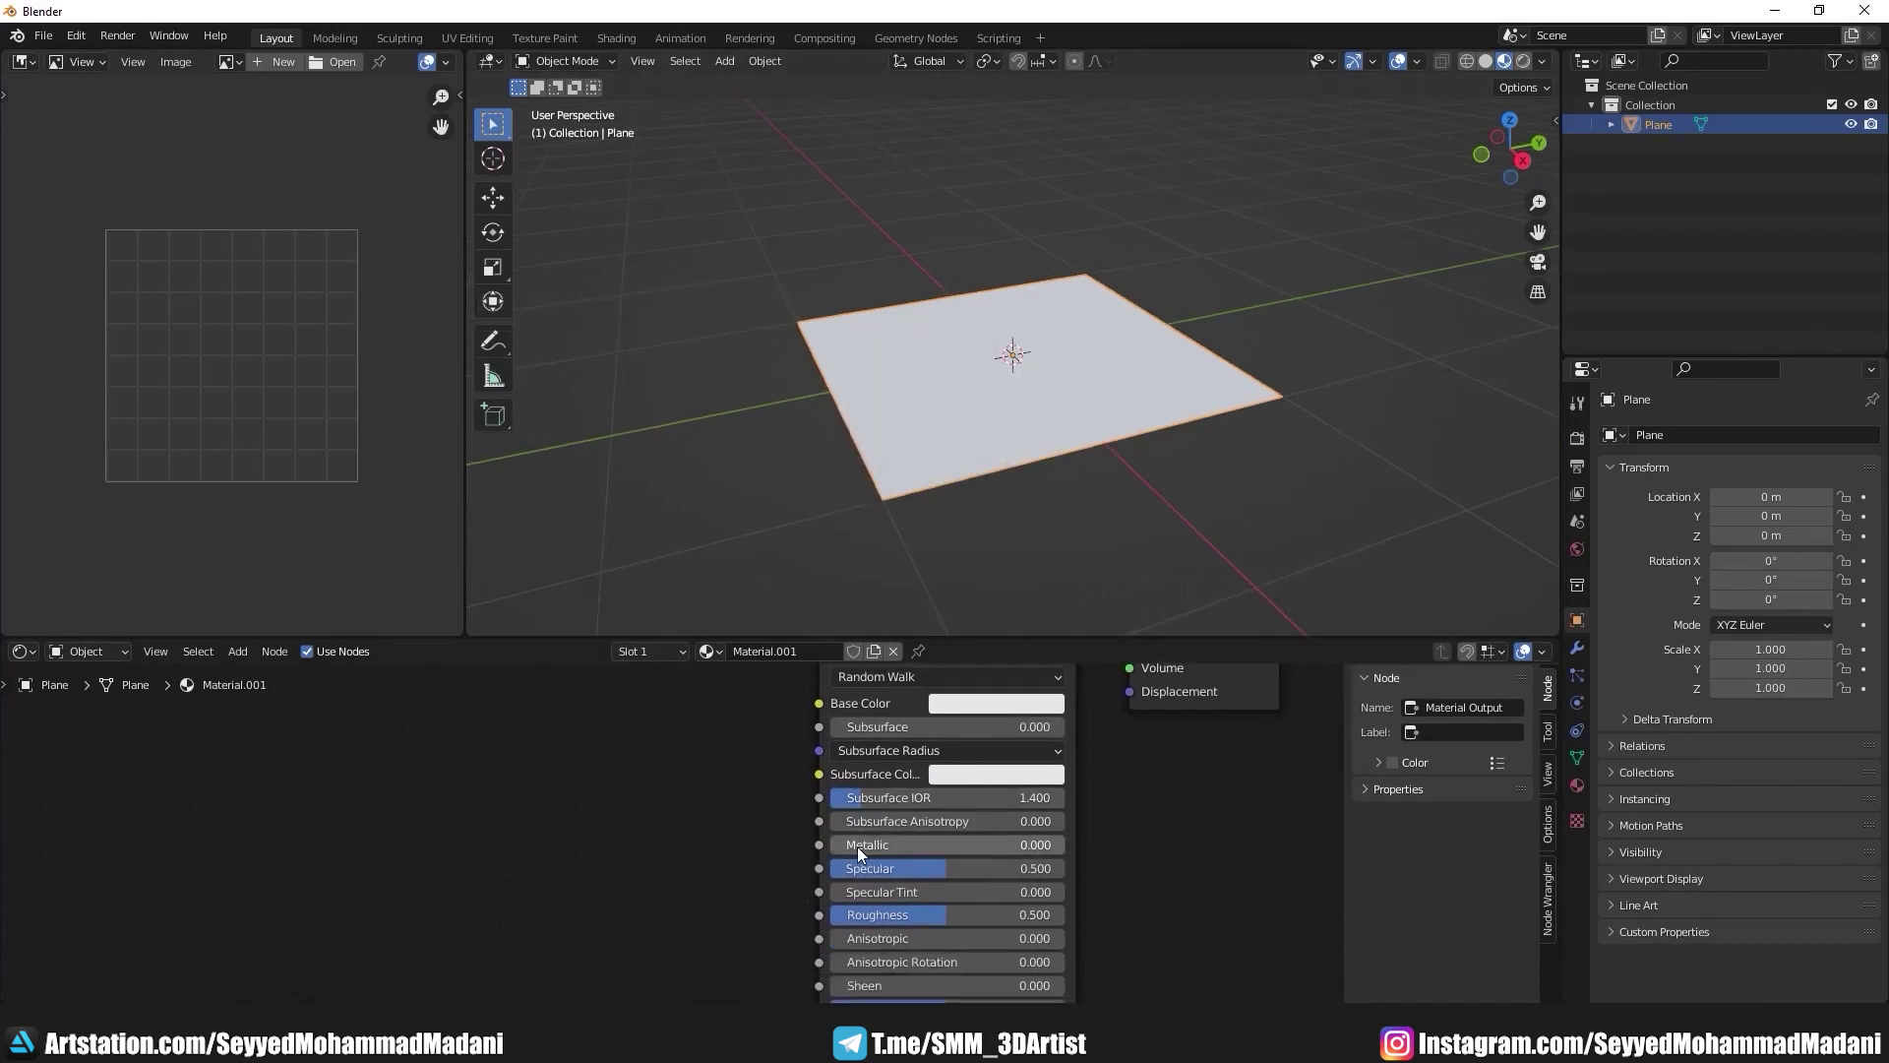
{"action": "left_click_drag", "start_coordinate": [858, 846], "coordinate": [1063, 847]}
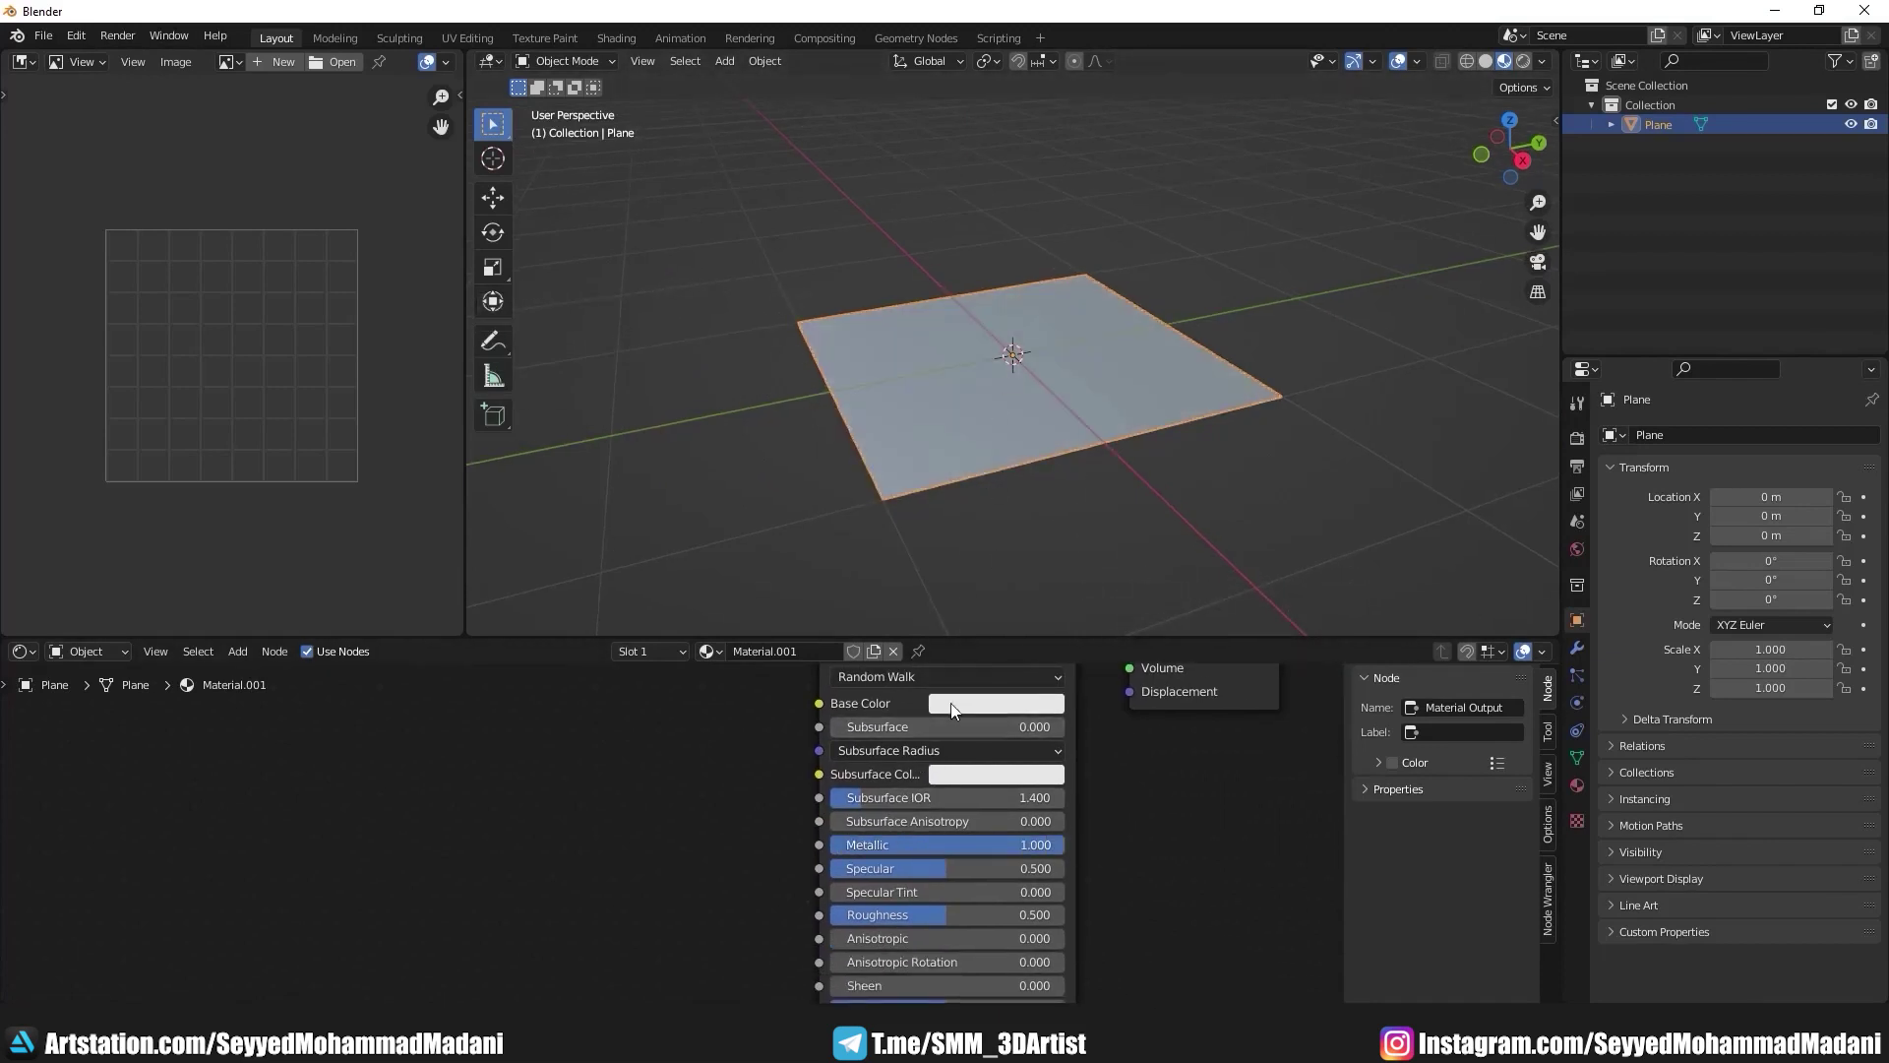
Step: Darken the Base Color to grey, with V around 0.388
{"action": "middle_click_drag", "start_coordinate": [950, 703], "coordinate": [952, 777]}
{"action": "left_click", "coordinate": [980, 783]}
{"action": "scroll", "coordinate": [985, 596], "scroll_direction": "down", "scroll_amount": 3}
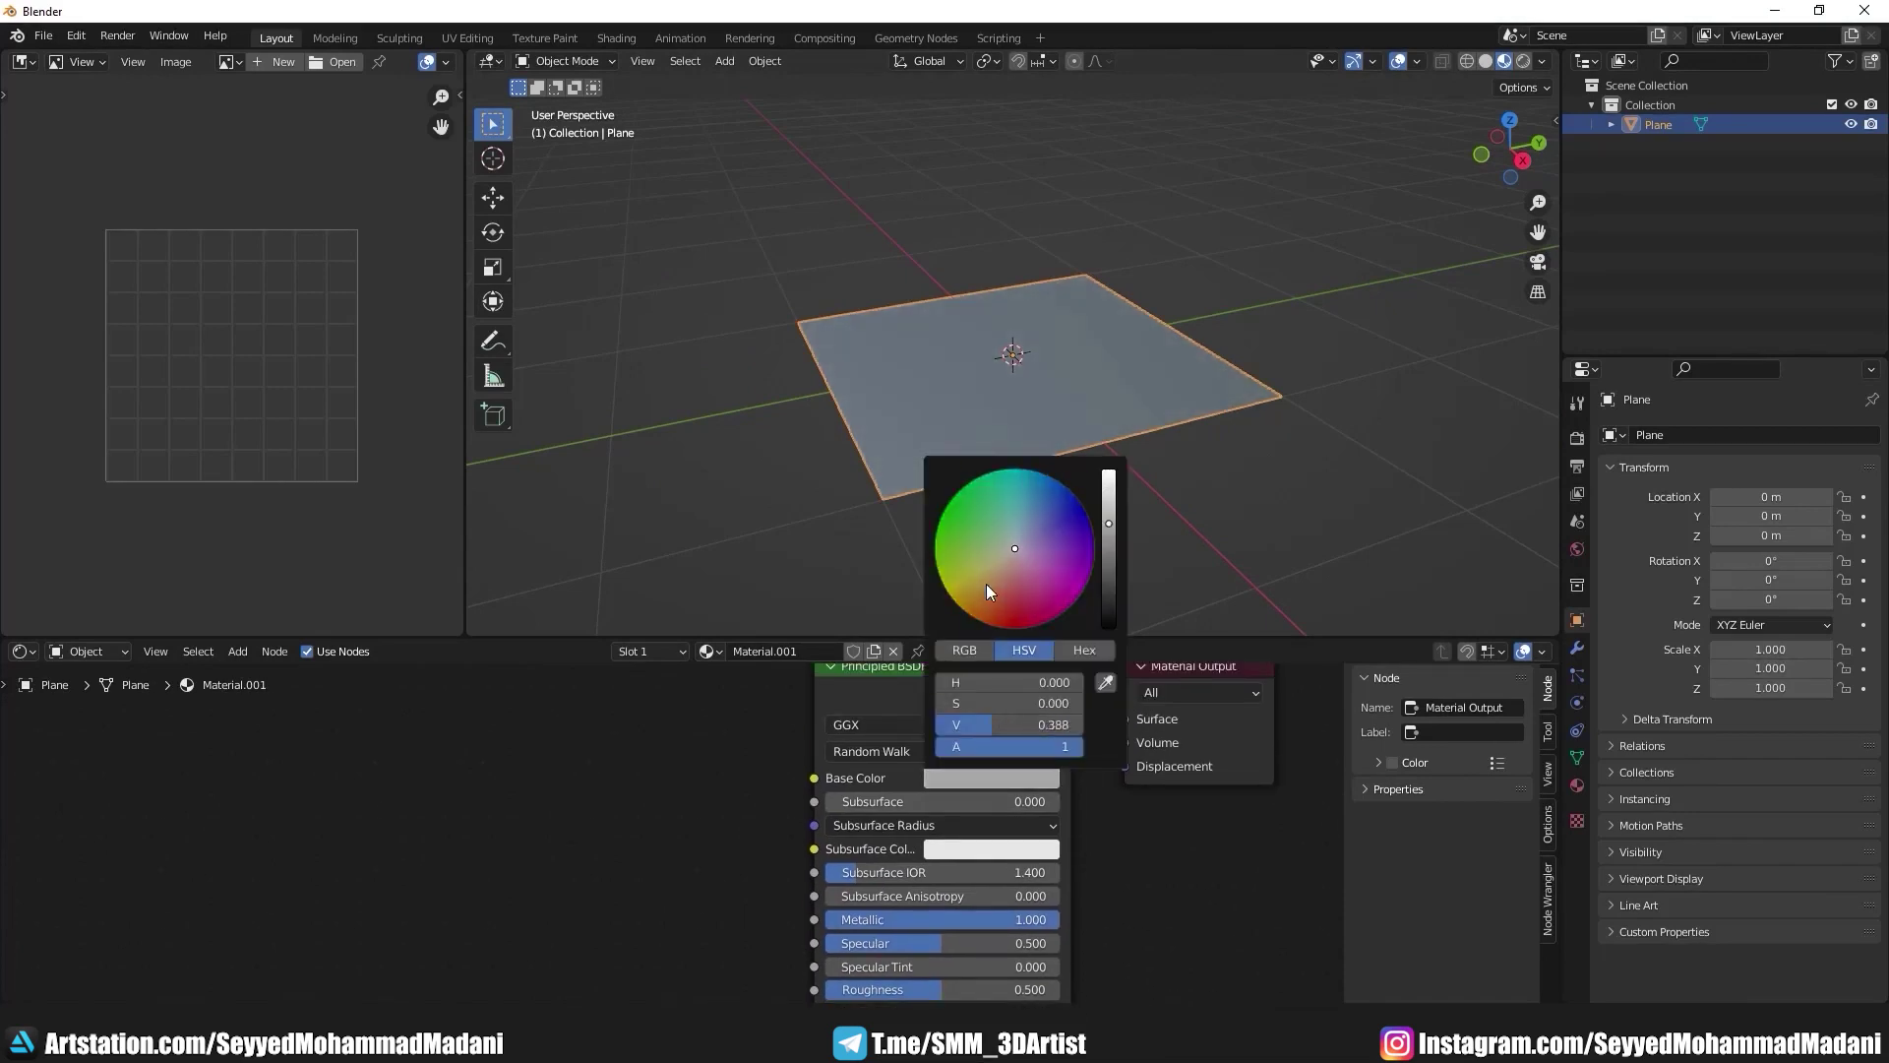
{"action": "scroll", "coordinate": [986, 575], "scroll_direction": "down", "scroll_amount": 3}
{"action": "mouse_move", "coordinate": [908, 325]}
{"action": "middle_mouse_down"}
{"action": "mouse_move", "coordinate": [1020, 472]}
{"action": "mouse_move", "coordinate": [879, 347]}
{"action": "middle_mouse_up"}
{"action": "scroll", "coordinate": [984, 458], "scroll_direction": "up", "scroll_amount": 3}
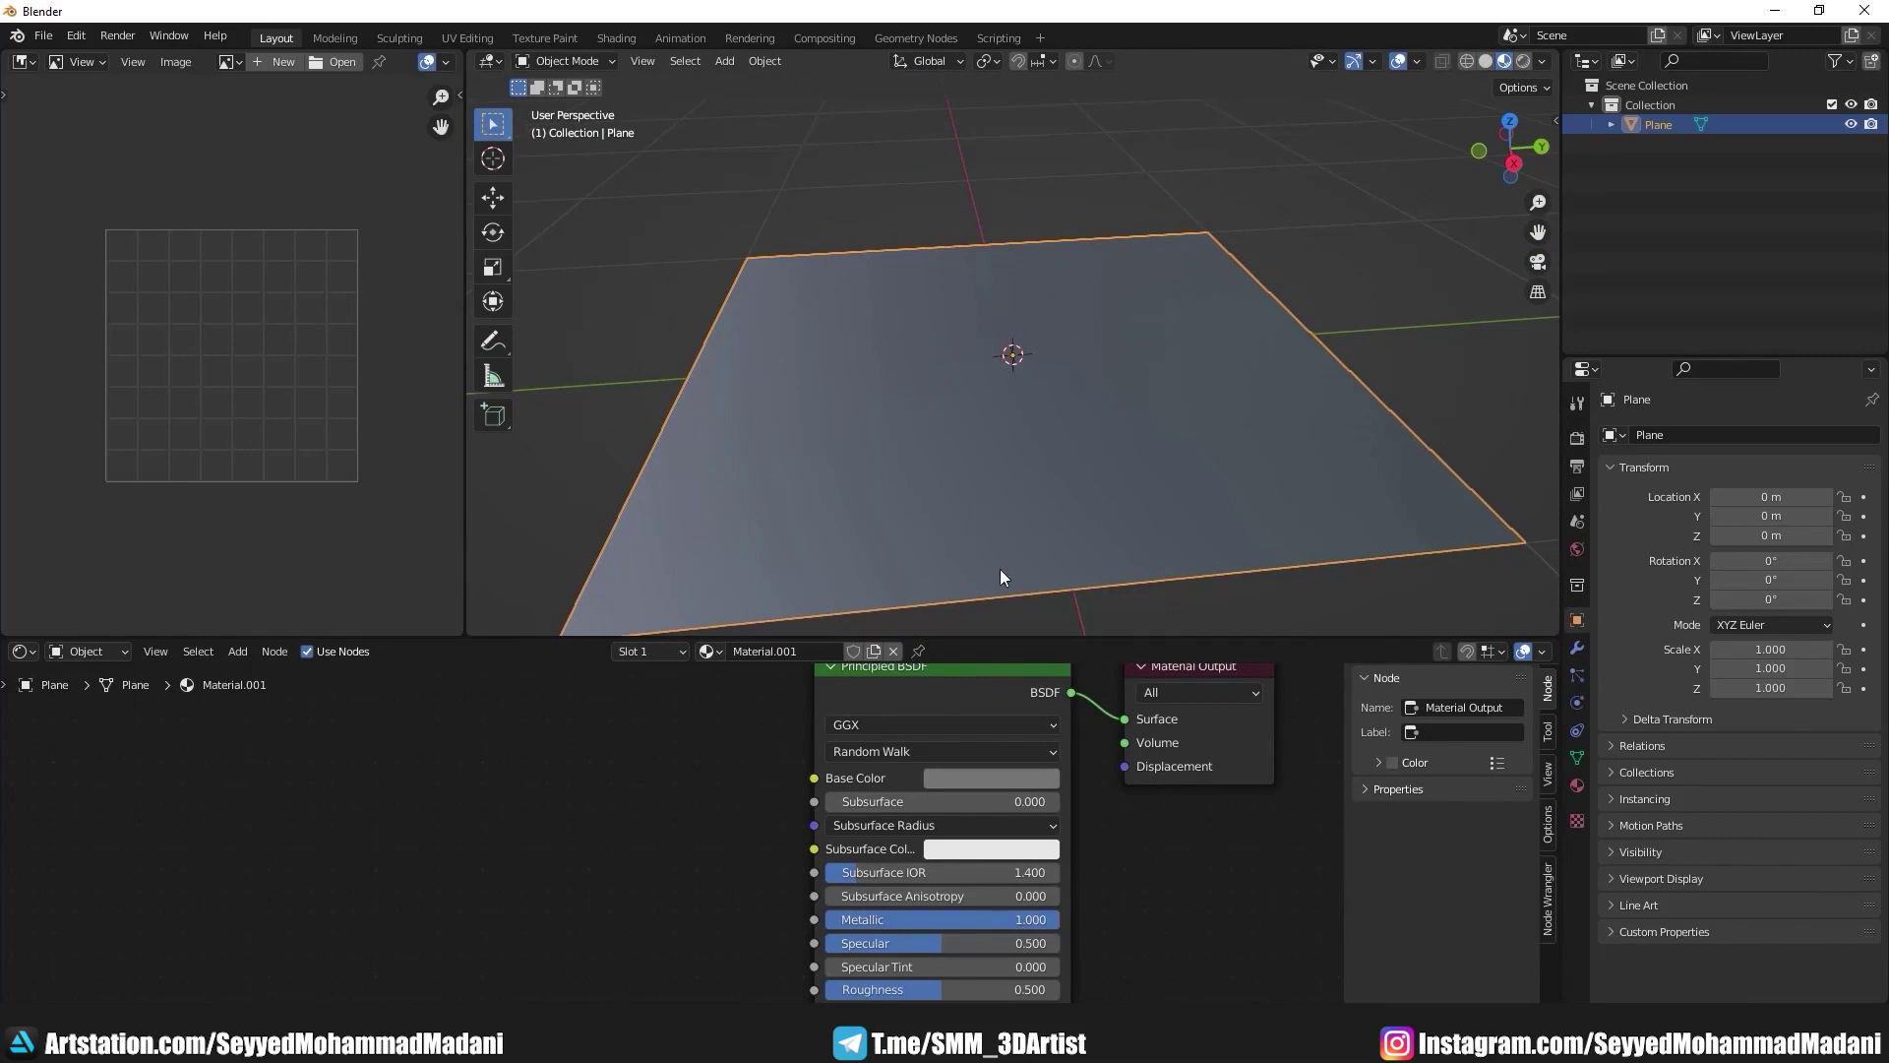
Step: Compare a lower Metallic value, then set Metallic back to exactly 1
{"action": "middle_click_drag", "start_coordinate": [974, 867], "coordinate": [1023, 854]}
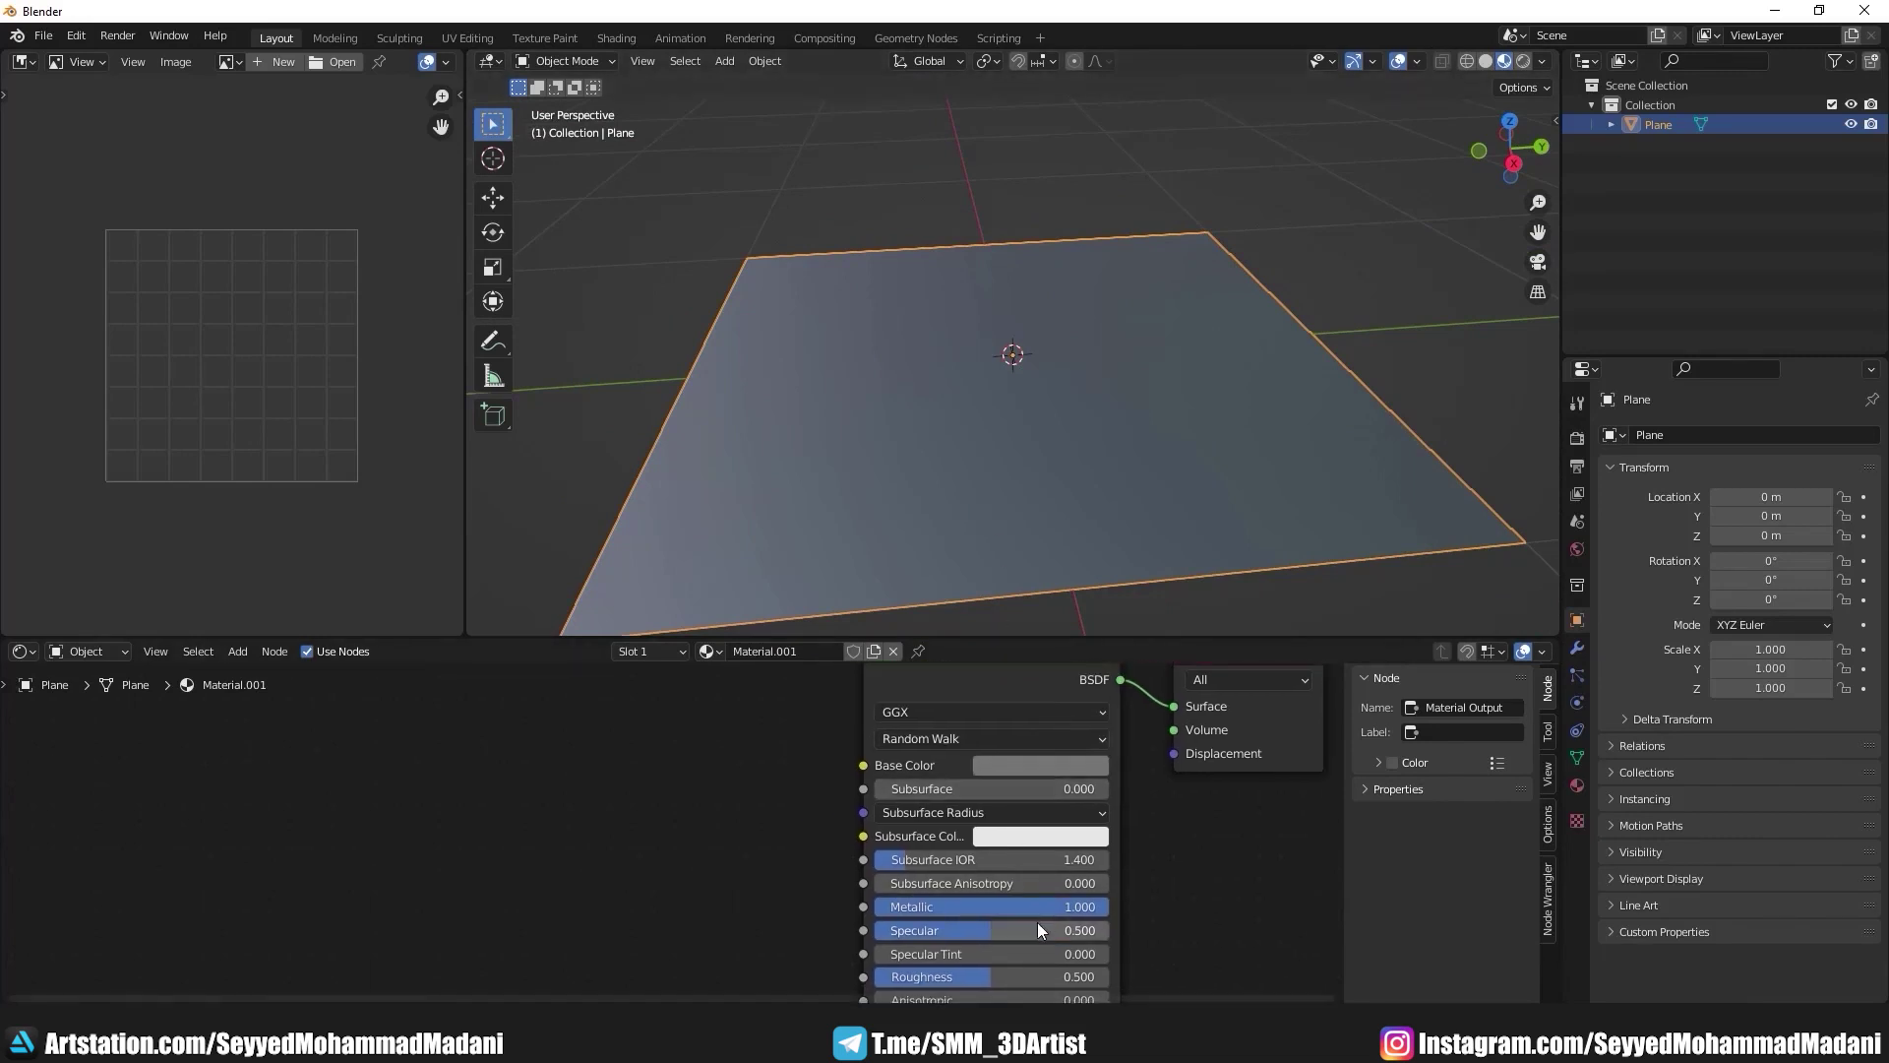
{"action": "left_click_drag", "start_coordinate": [1049, 913], "coordinate": [889, 907]}
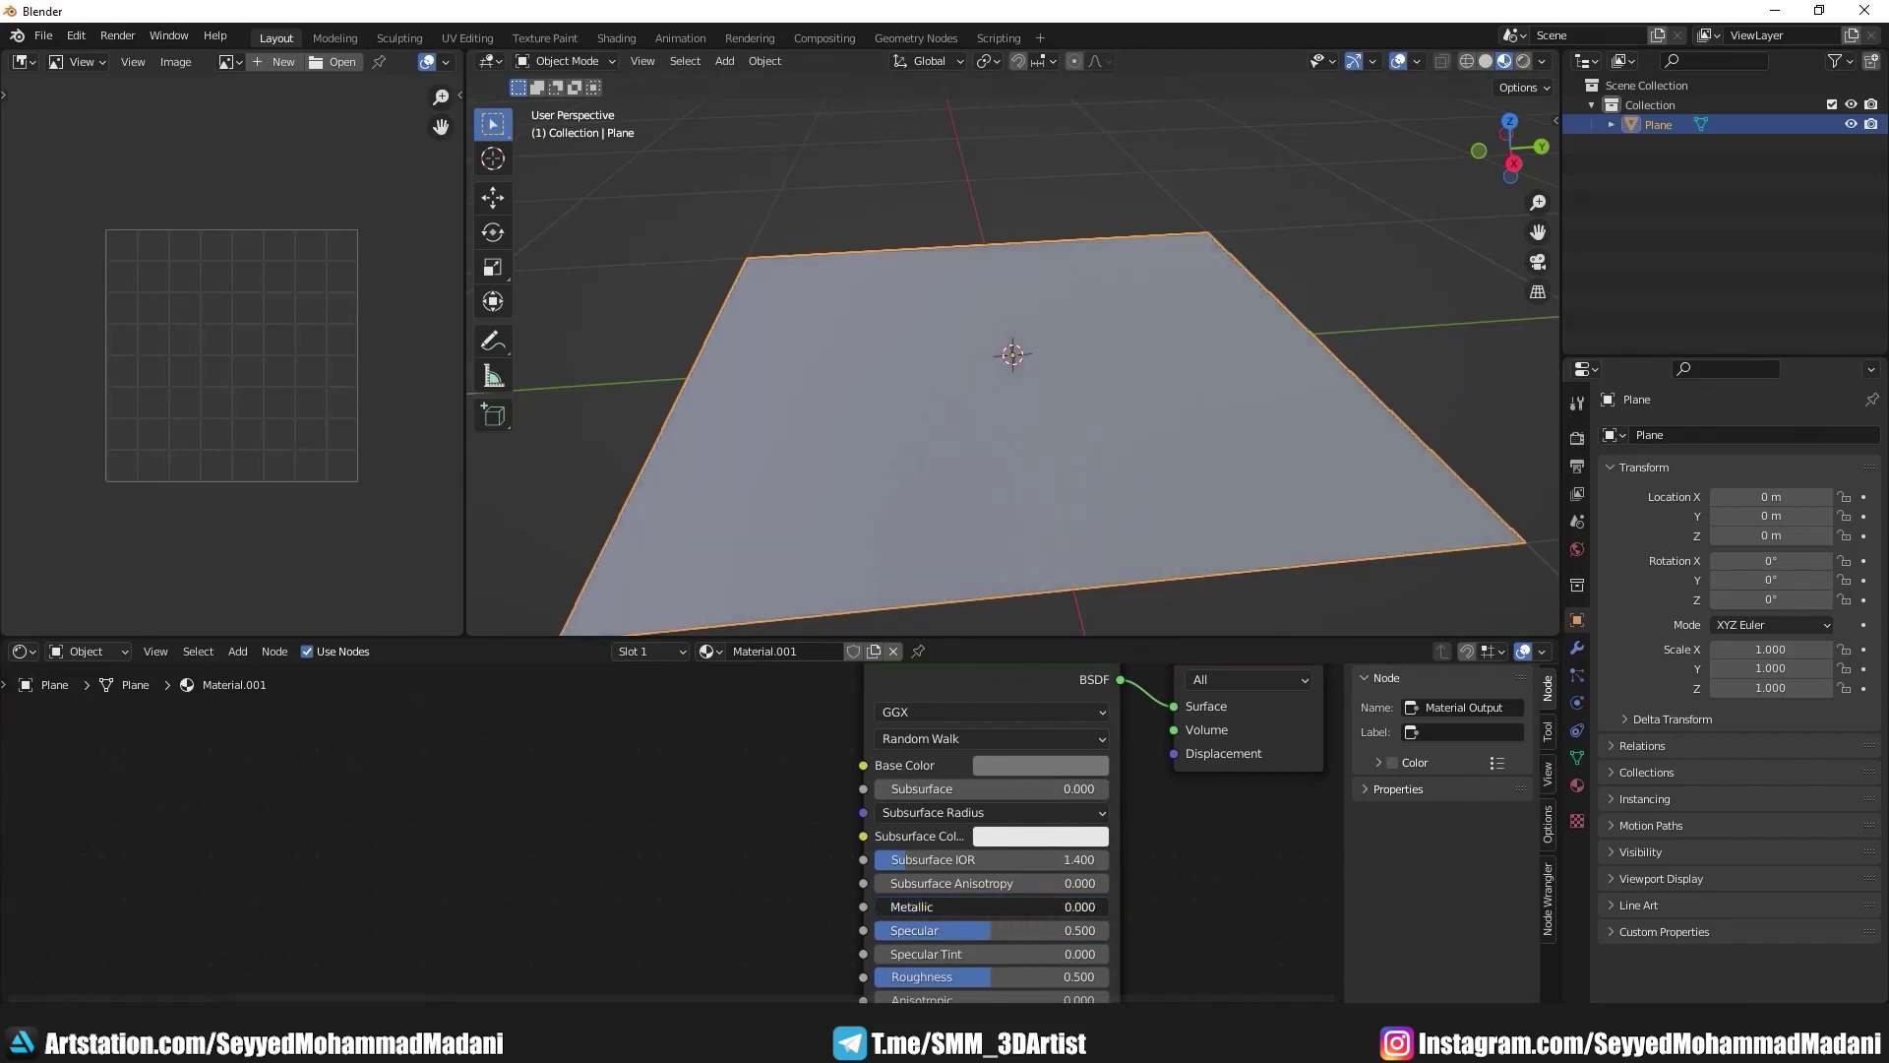
{"action": "left_click", "coordinate": [888, 906]}
{"action": "type", "text": "1"}
{"action": "key", "text": "Return"}
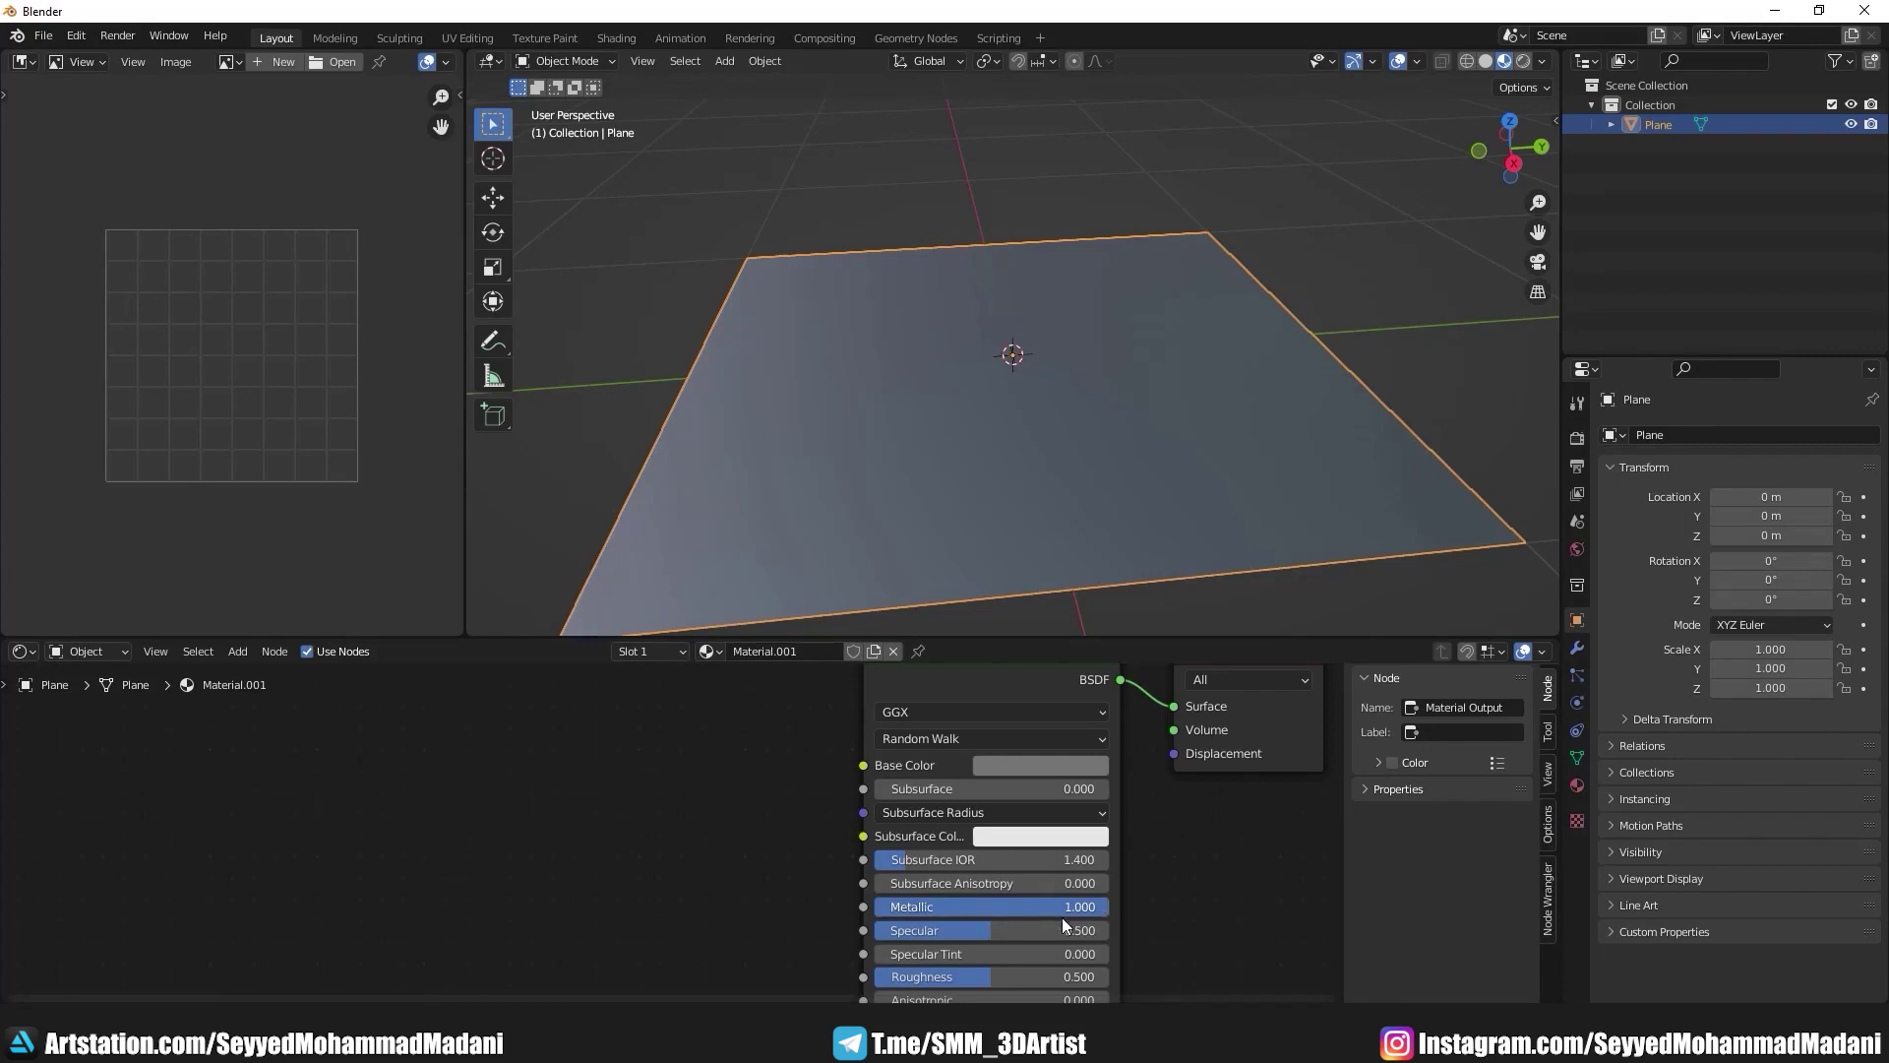
{"action": "middle_click_drag", "start_coordinate": [901, 877], "coordinate": [1052, 888]}
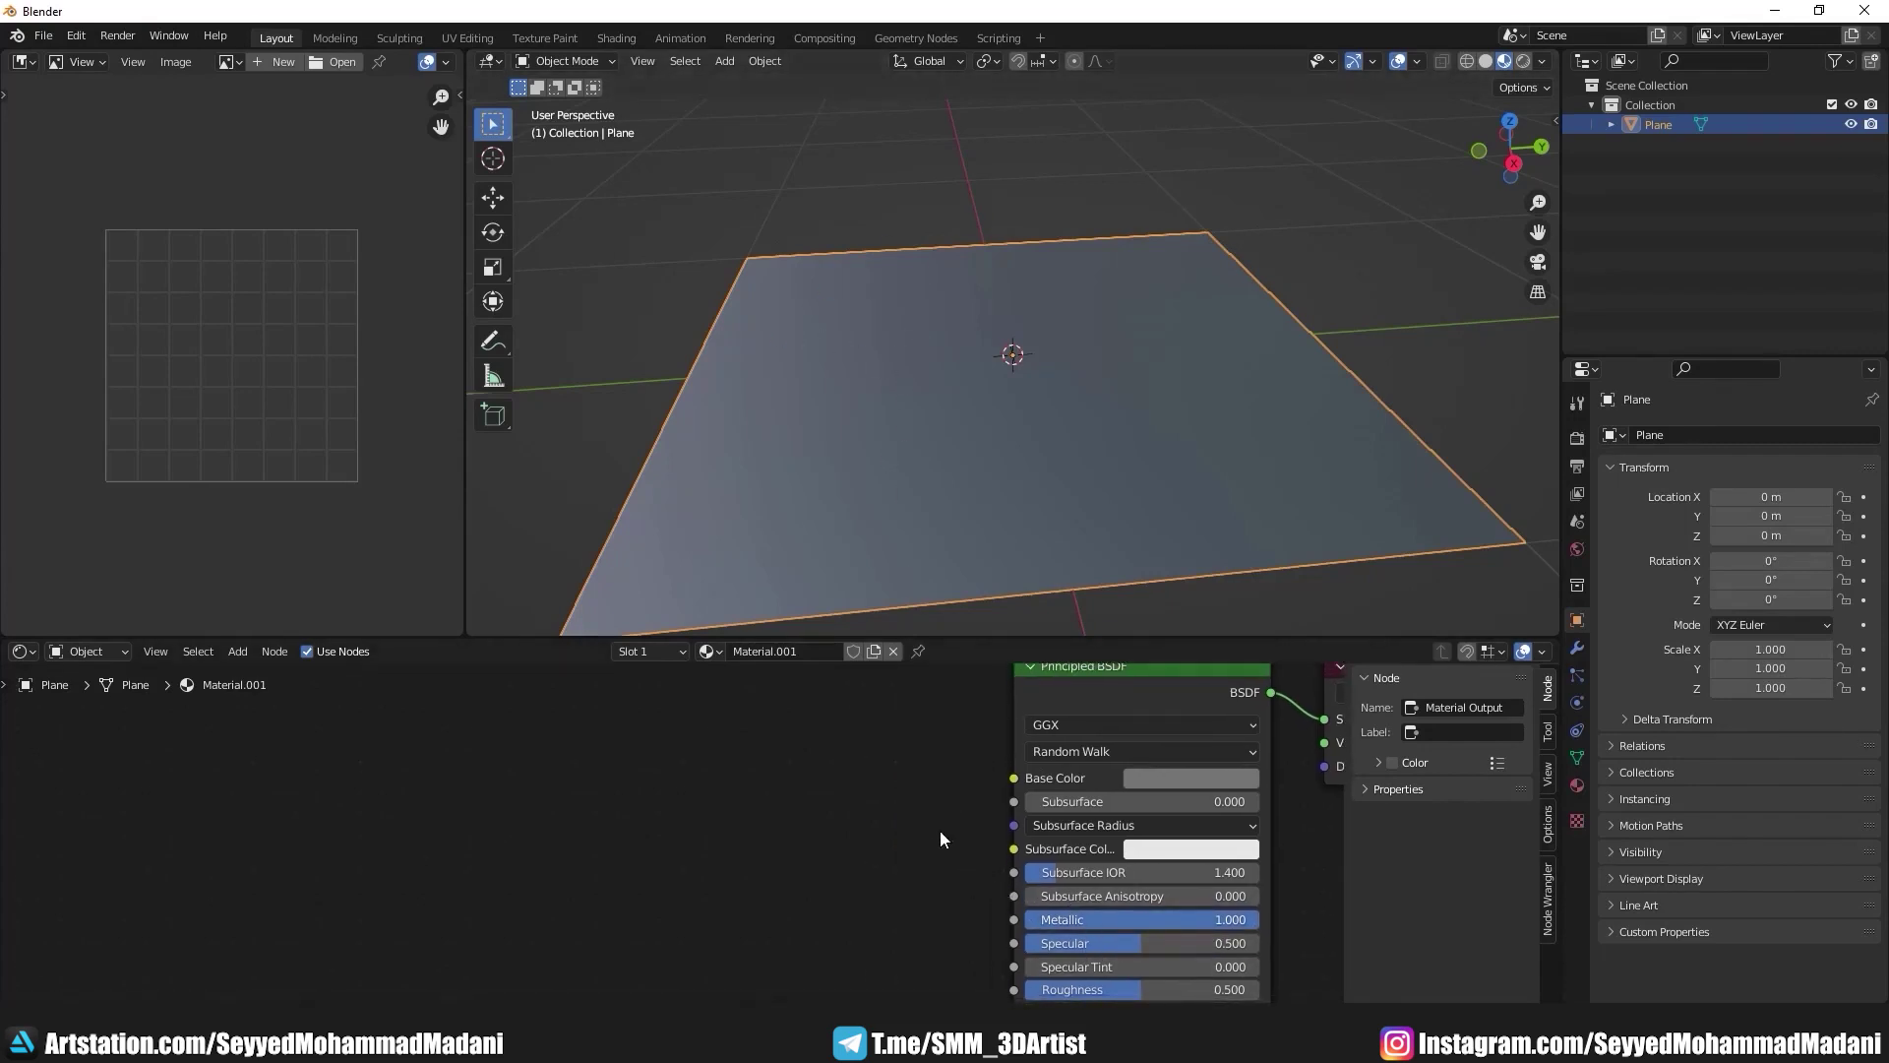
{"action": "scroll", "coordinate": [941, 834], "scroll_direction": "down", "scroll_amount": 2}
Step: Add texture coordinate, mapping and image nodes to the Principled BSDF's Base Color with Ctrl+T
{"action": "left_click", "coordinate": [1090, 728]}
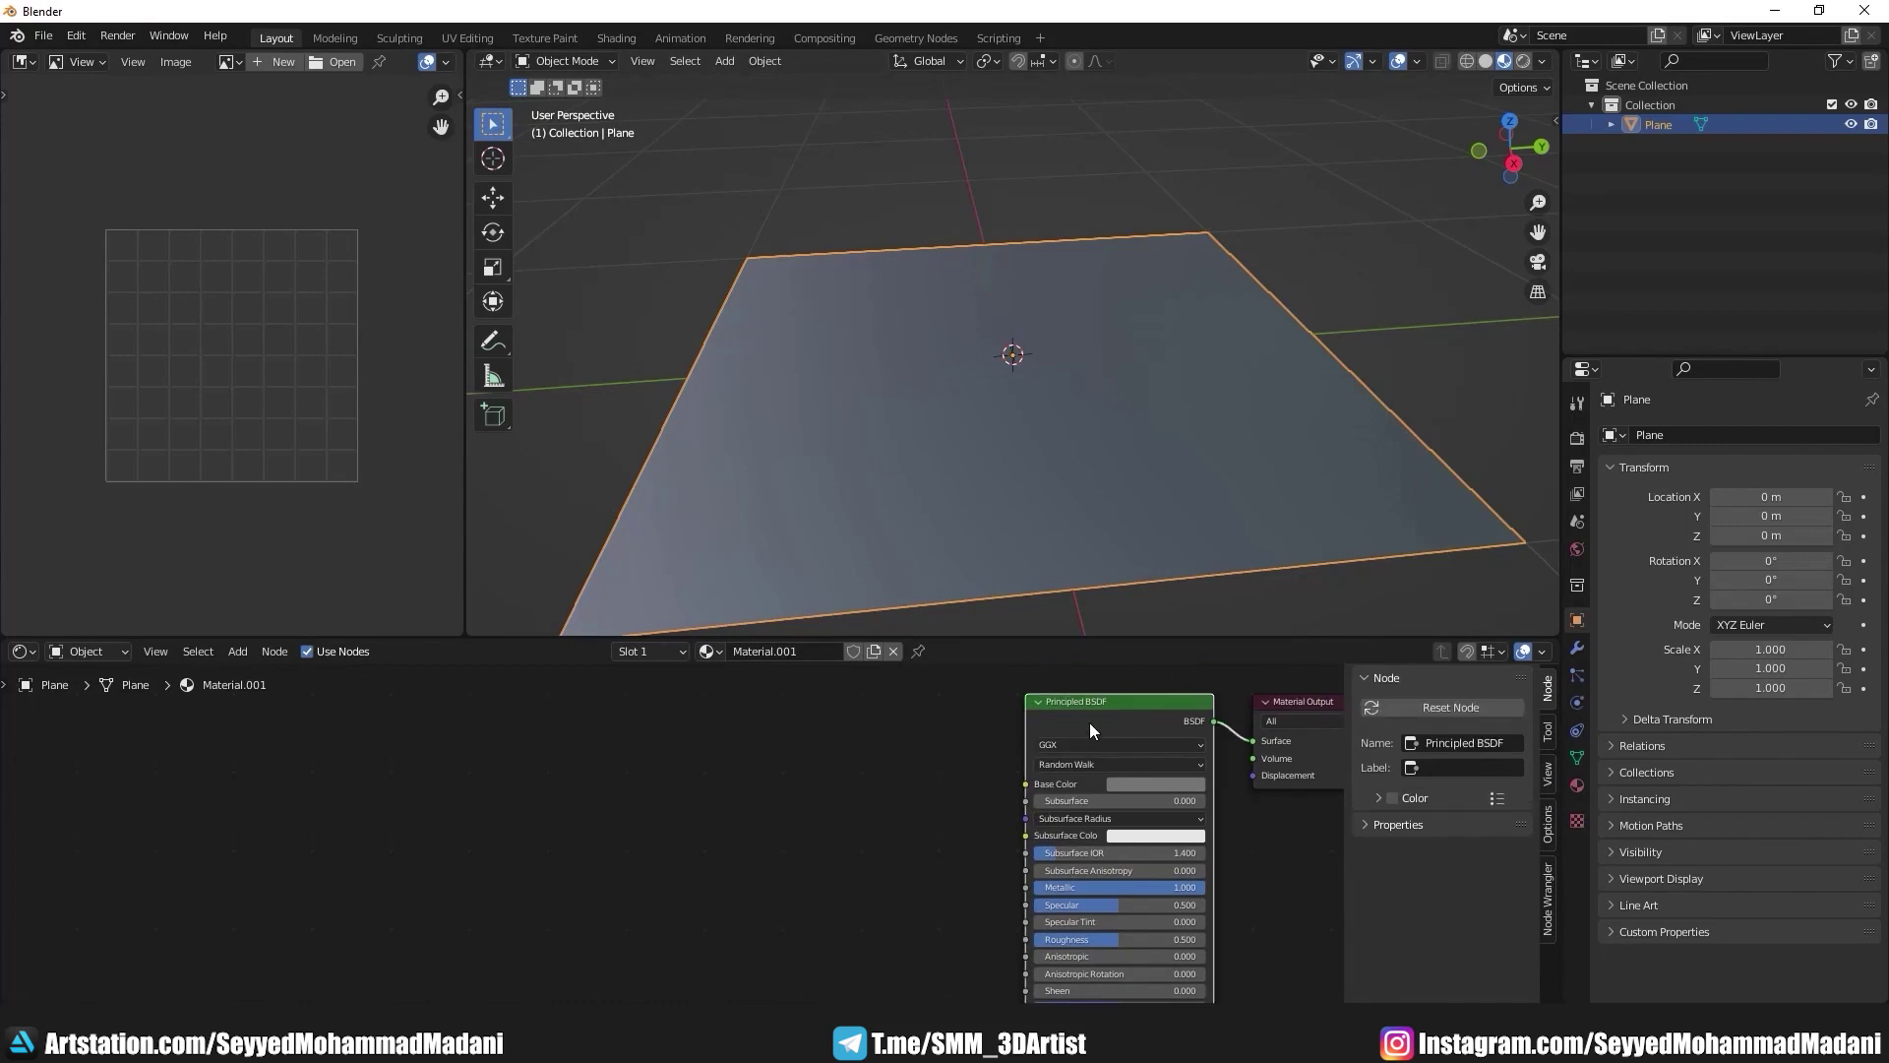
{"action": "key", "text": "ctrl+t"}
{"action": "left_click_drag", "start_coordinate": [1090, 846], "coordinate": [836, 785]}
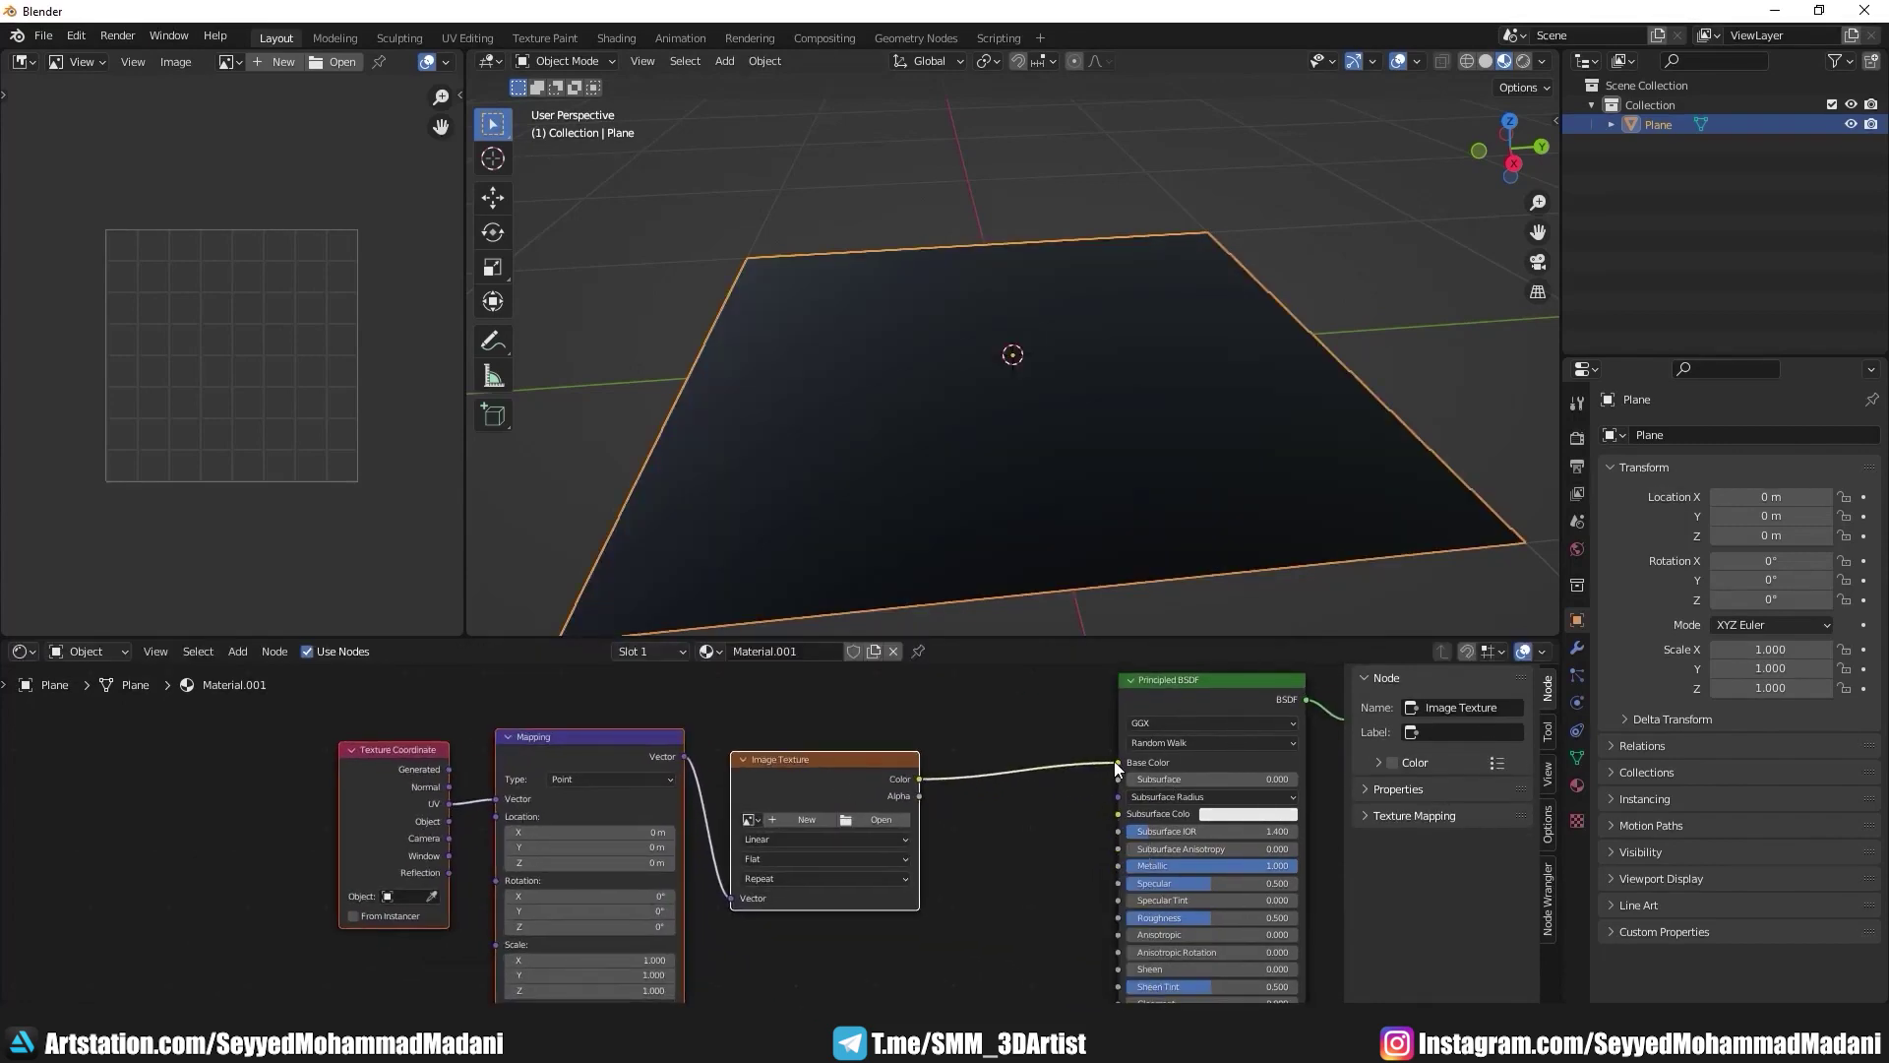
{"action": "scroll", "coordinate": [965, 818], "scroll_direction": "up", "scroll_amount": 2}
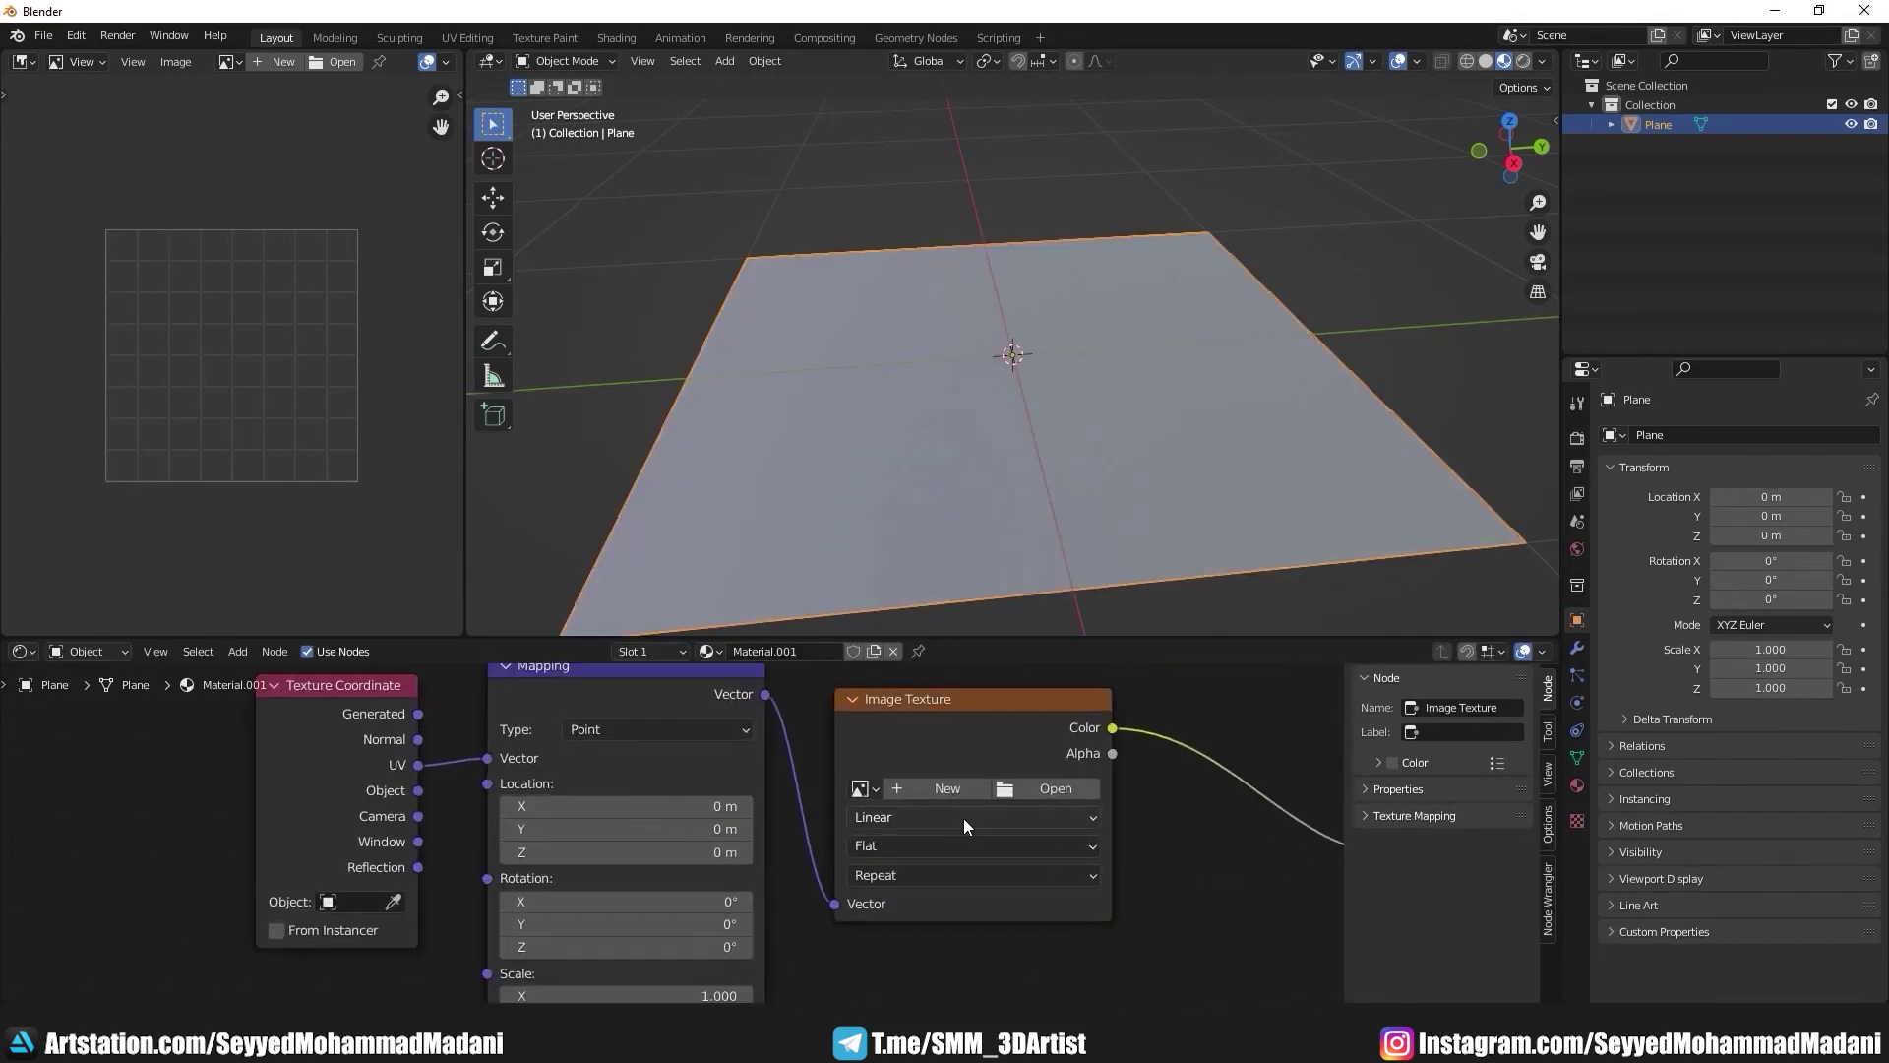
Step: Load Metal041B_2K_Metalness.jpg from Pictures and display it in the Image Editor
{"action": "left_click", "coordinate": [1048, 788]}
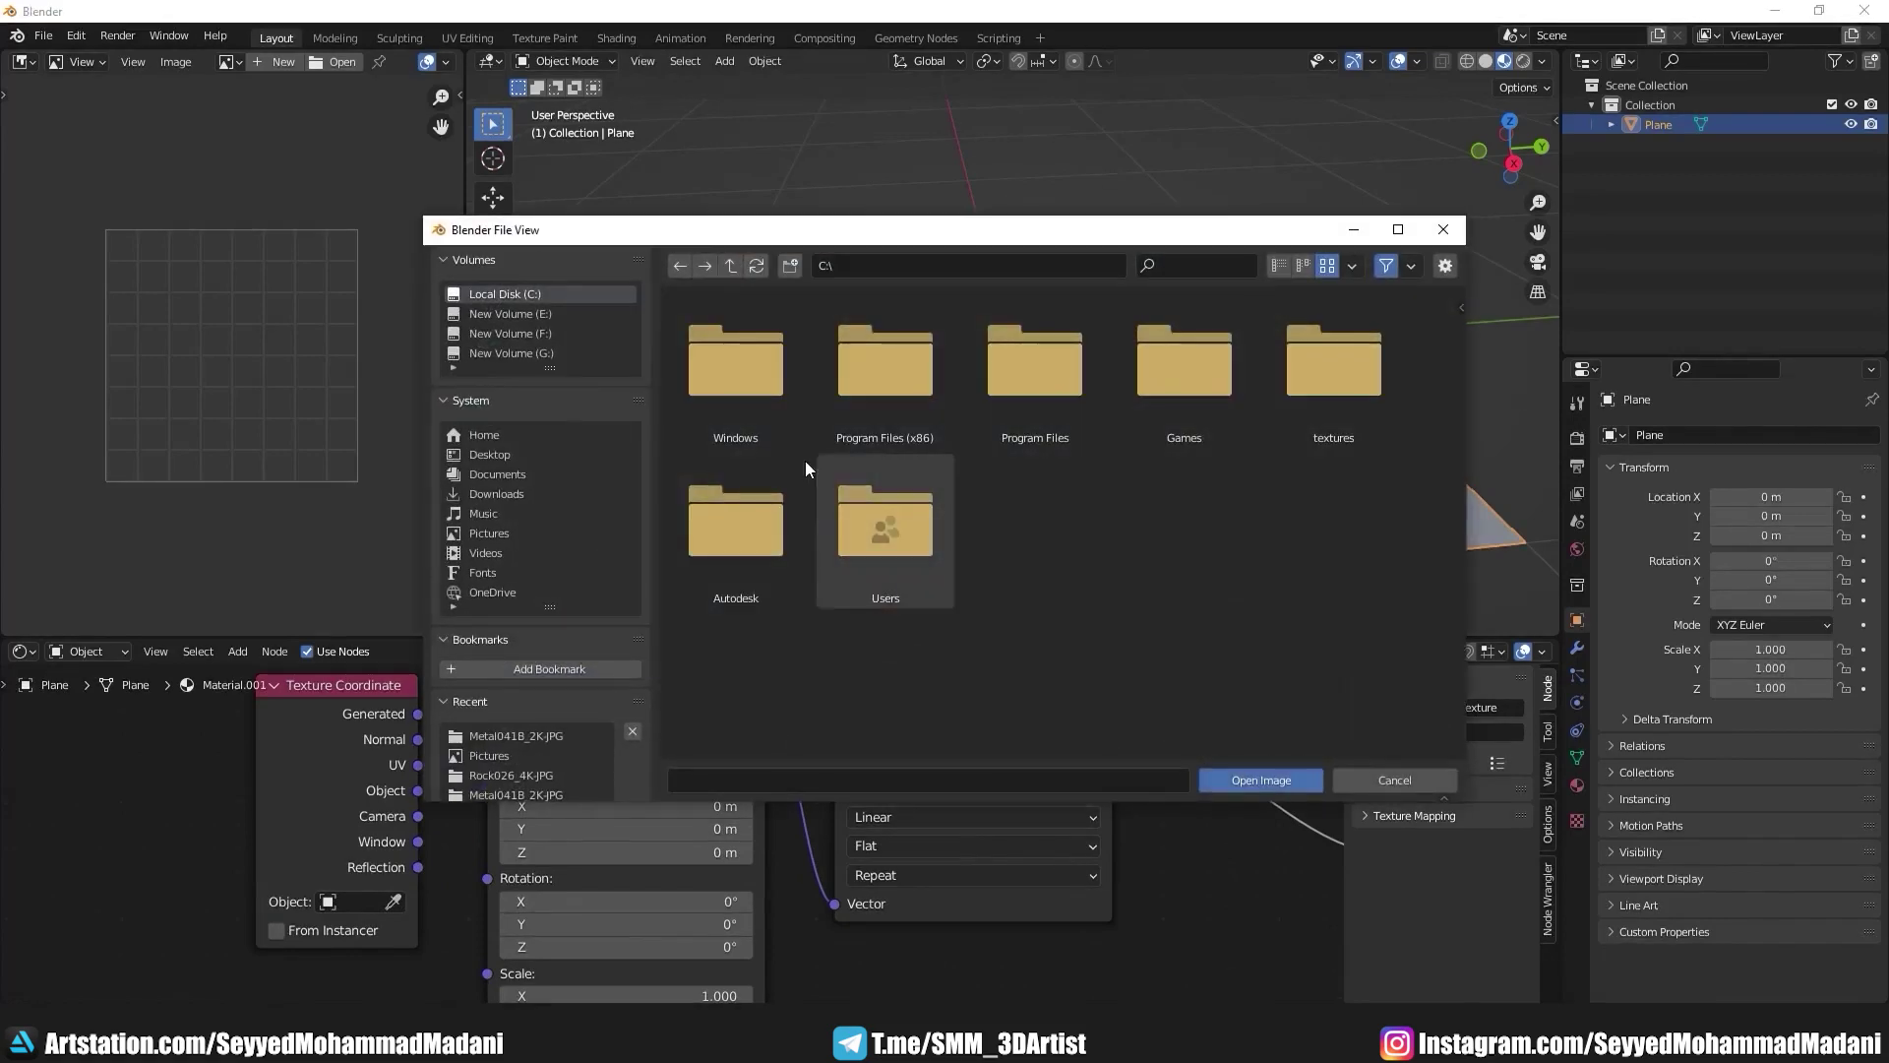
{"action": "left_click", "coordinate": [482, 534]}
{"action": "double_click", "coordinate": [751, 381]}
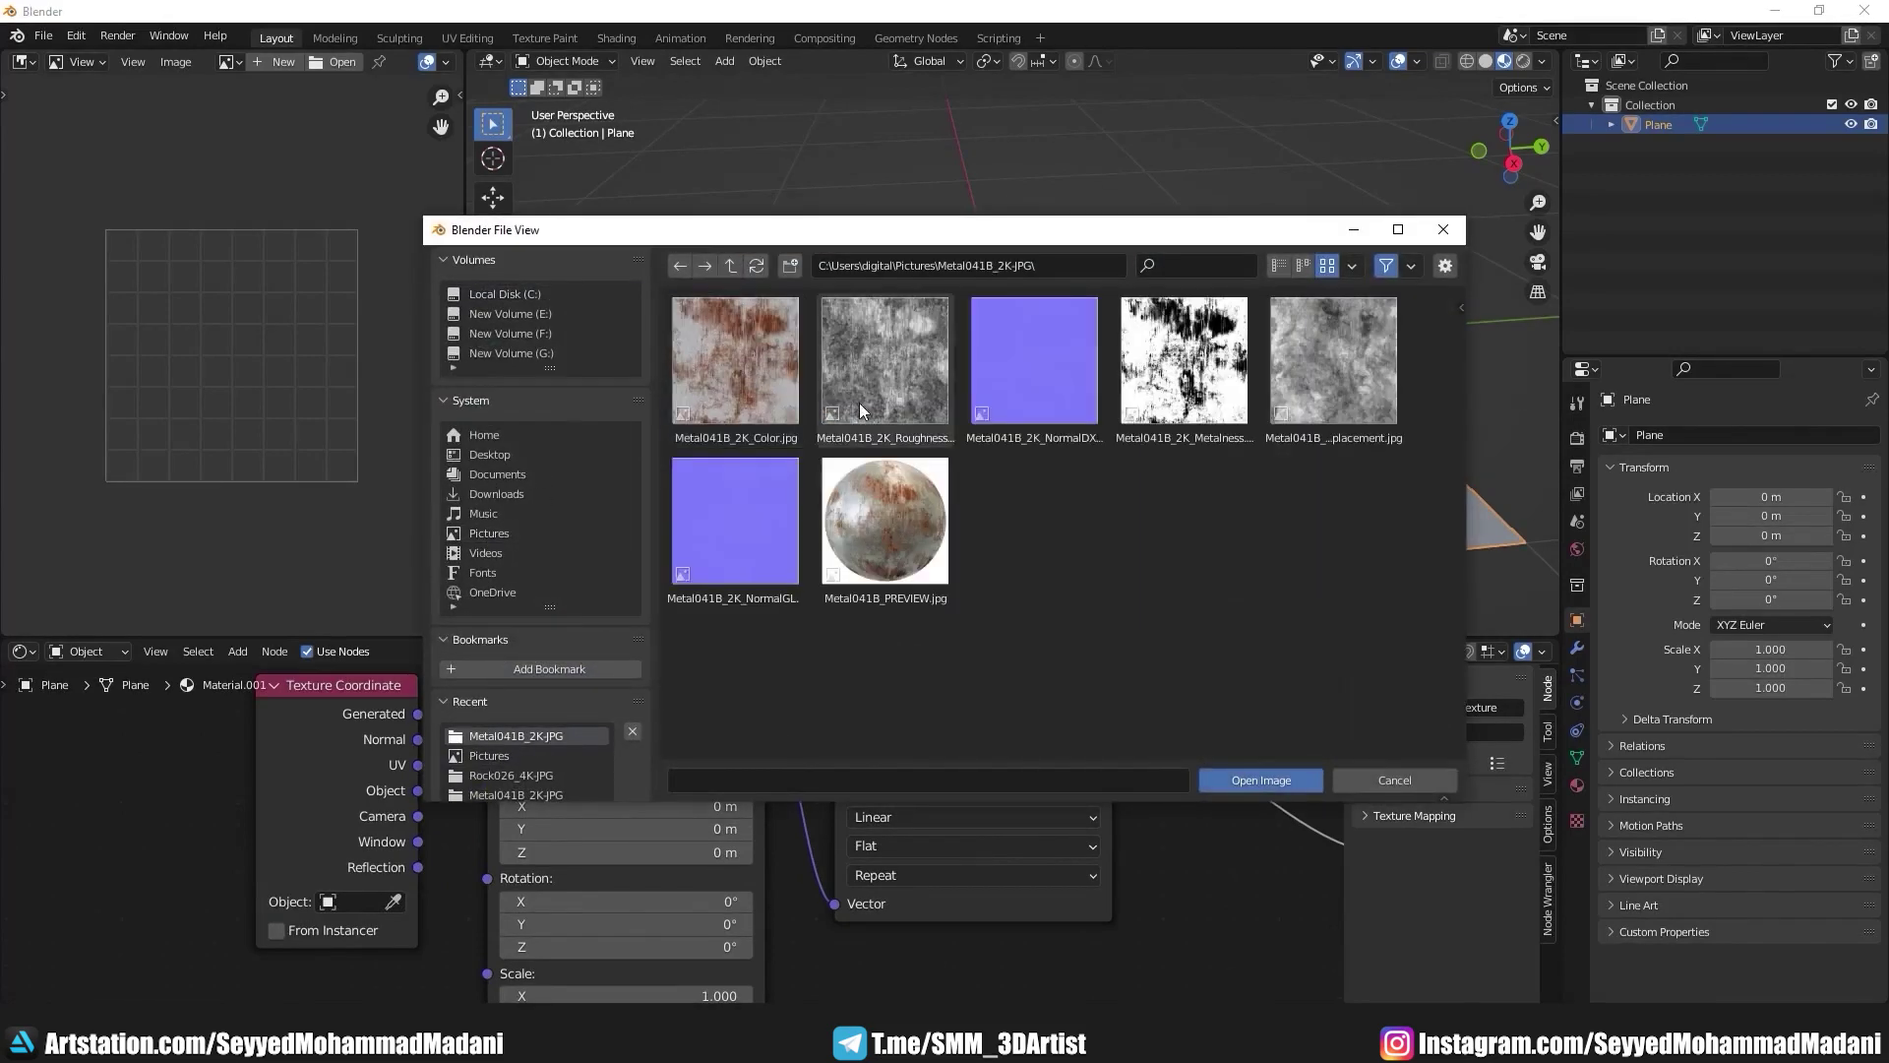
{"action": "double_click", "coordinate": [1154, 386]}
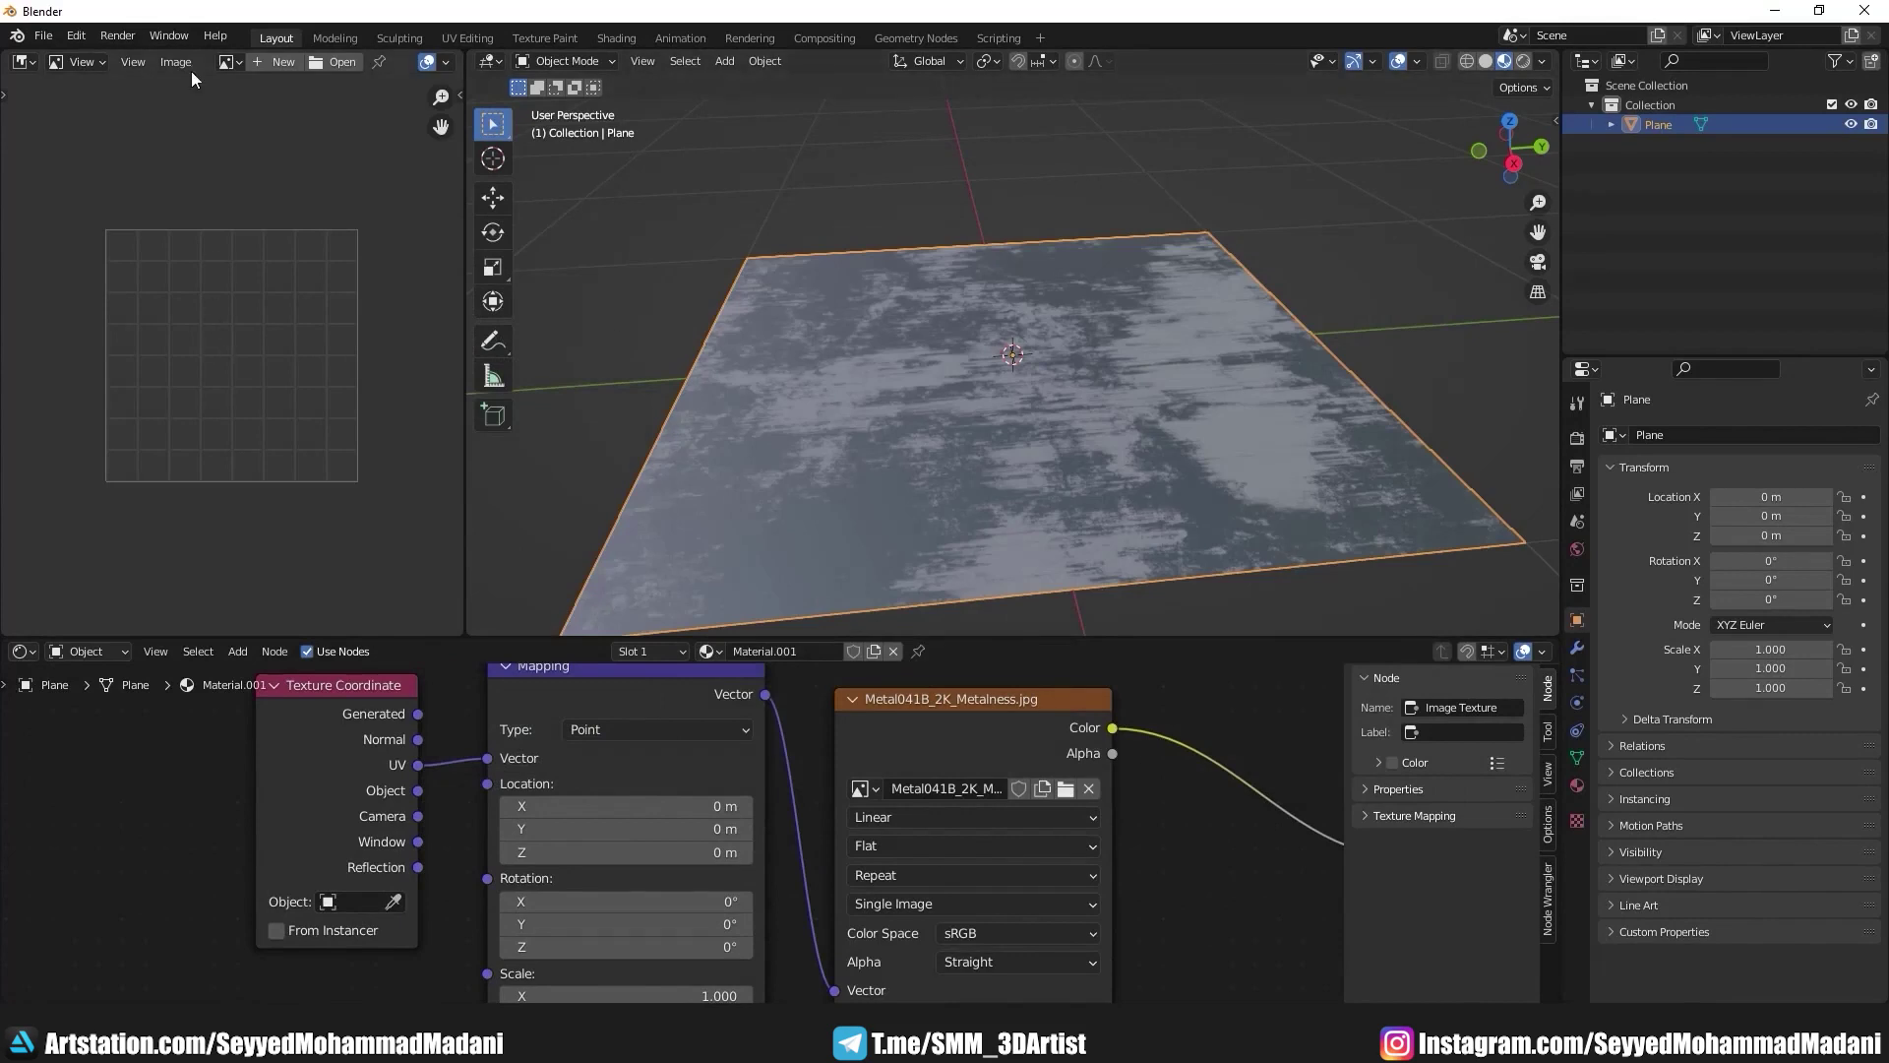
{"action": "left_click", "coordinate": [227, 62]}
{"action": "left_click", "coordinate": [241, 105]}
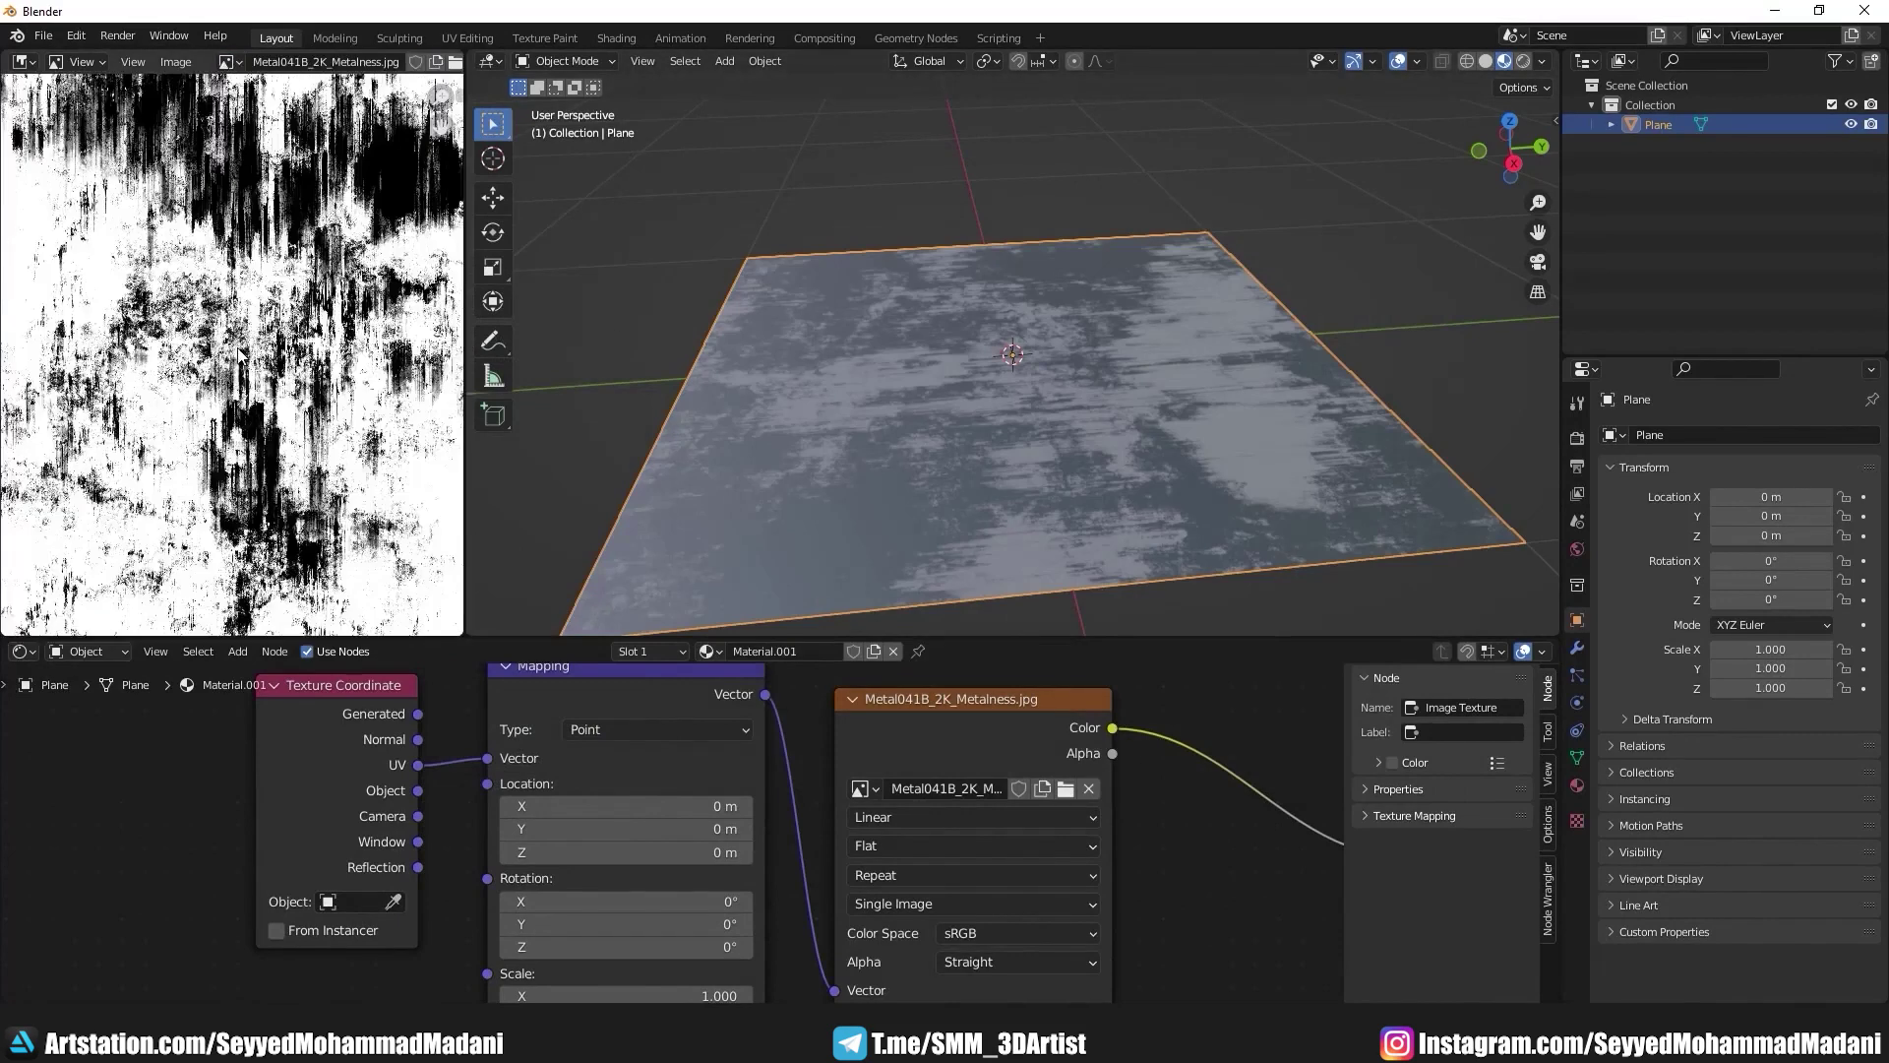
{"action": "key", "text": "ctrl+space"}
{"action": "scroll", "coordinate": [922, 510], "scroll_direction": "up", "scroll_amount": 4}
{"action": "scroll", "coordinate": [951, 556], "scroll_direction": "up", "scroll_amount": 2}
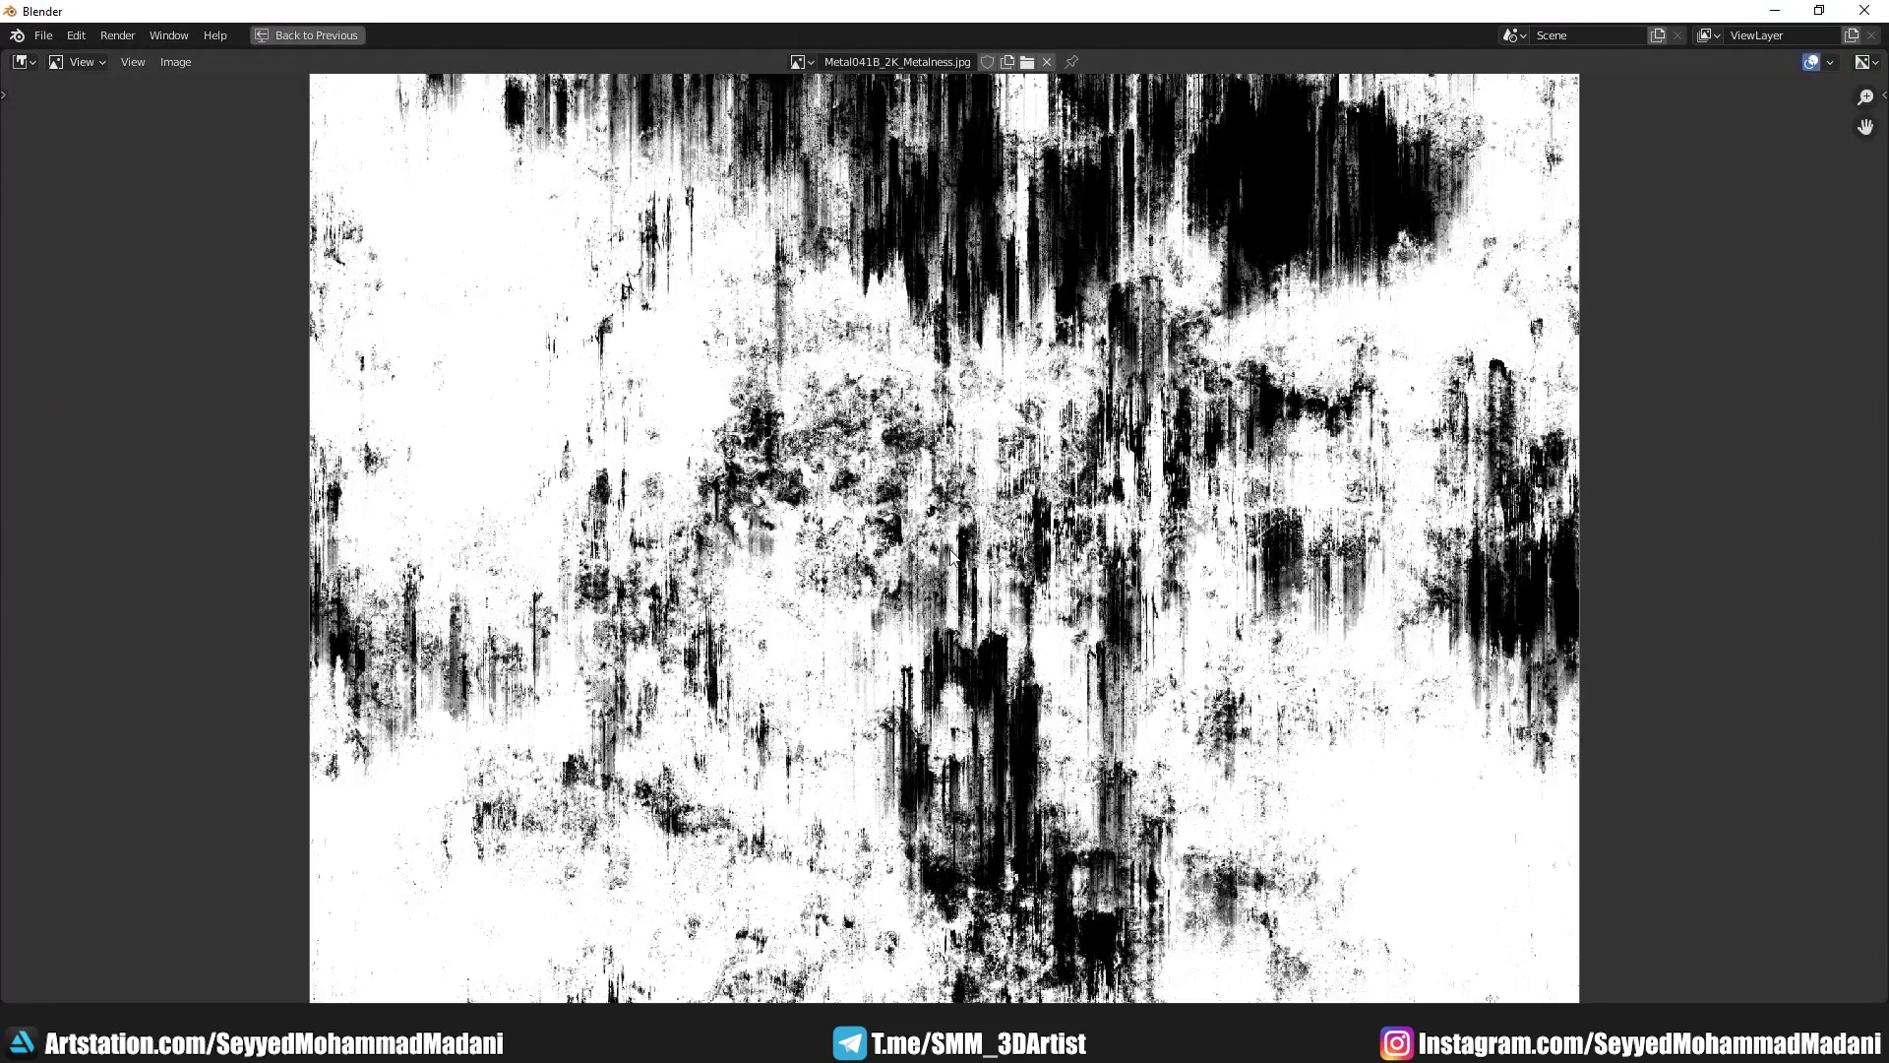
{"action": "scroll", "coordinate": [981, 610], "scroll_direction": "down", "scroll_amount": 2}
{"action": "scroll", "coordinate": [981, 610], "scroll_direction": "up", "scroll_amount": 2}
{"action": "middle_click_drag", "start_coordinate": [1451, 831], "coordinate": [996, 544]}
{"action": "scroll", "coordinate": [996, 544], "scroll_direction": "up", "scroll_amount": 3}
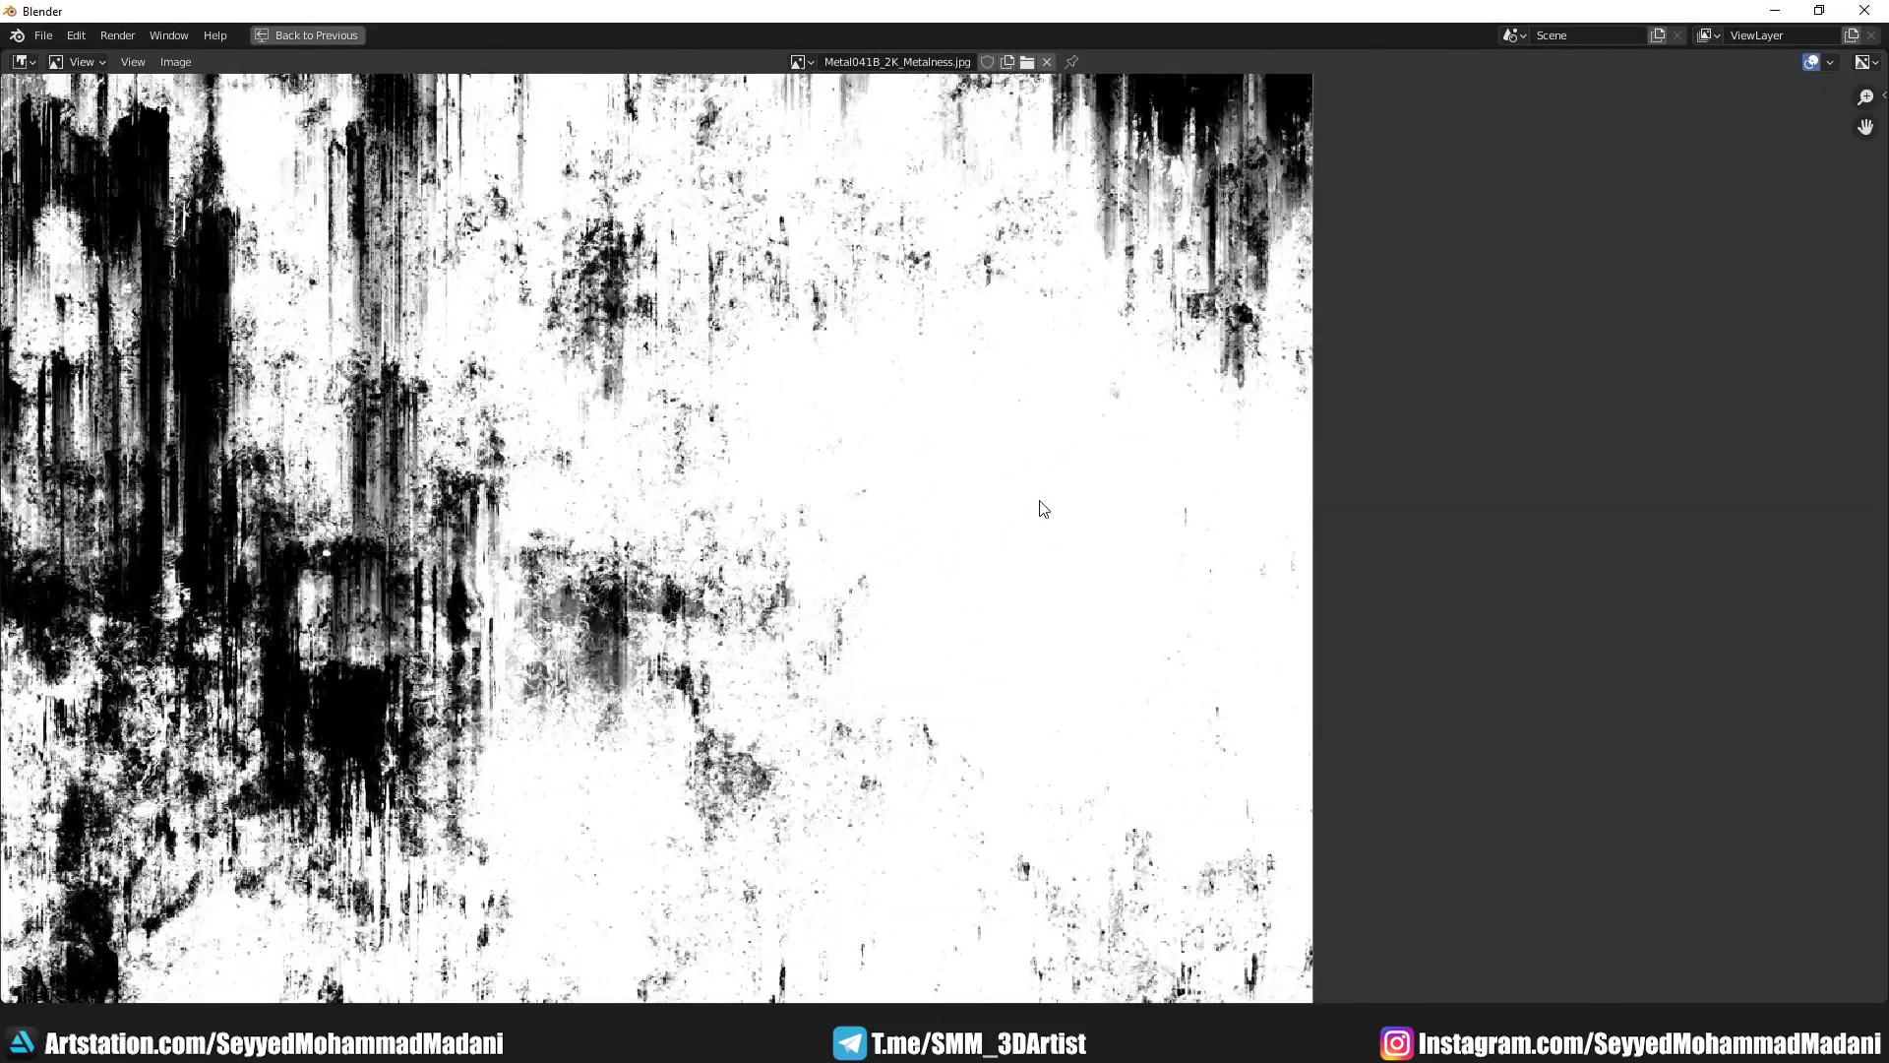
{"action": "scroll", "coordinate": [1043, 508], "scroll_direction": "down", "scroll_amount": 1}
{"action": "scroll", "coordinate": [669, 536], "scroll_direction": "up", "scroll_amount": 2}
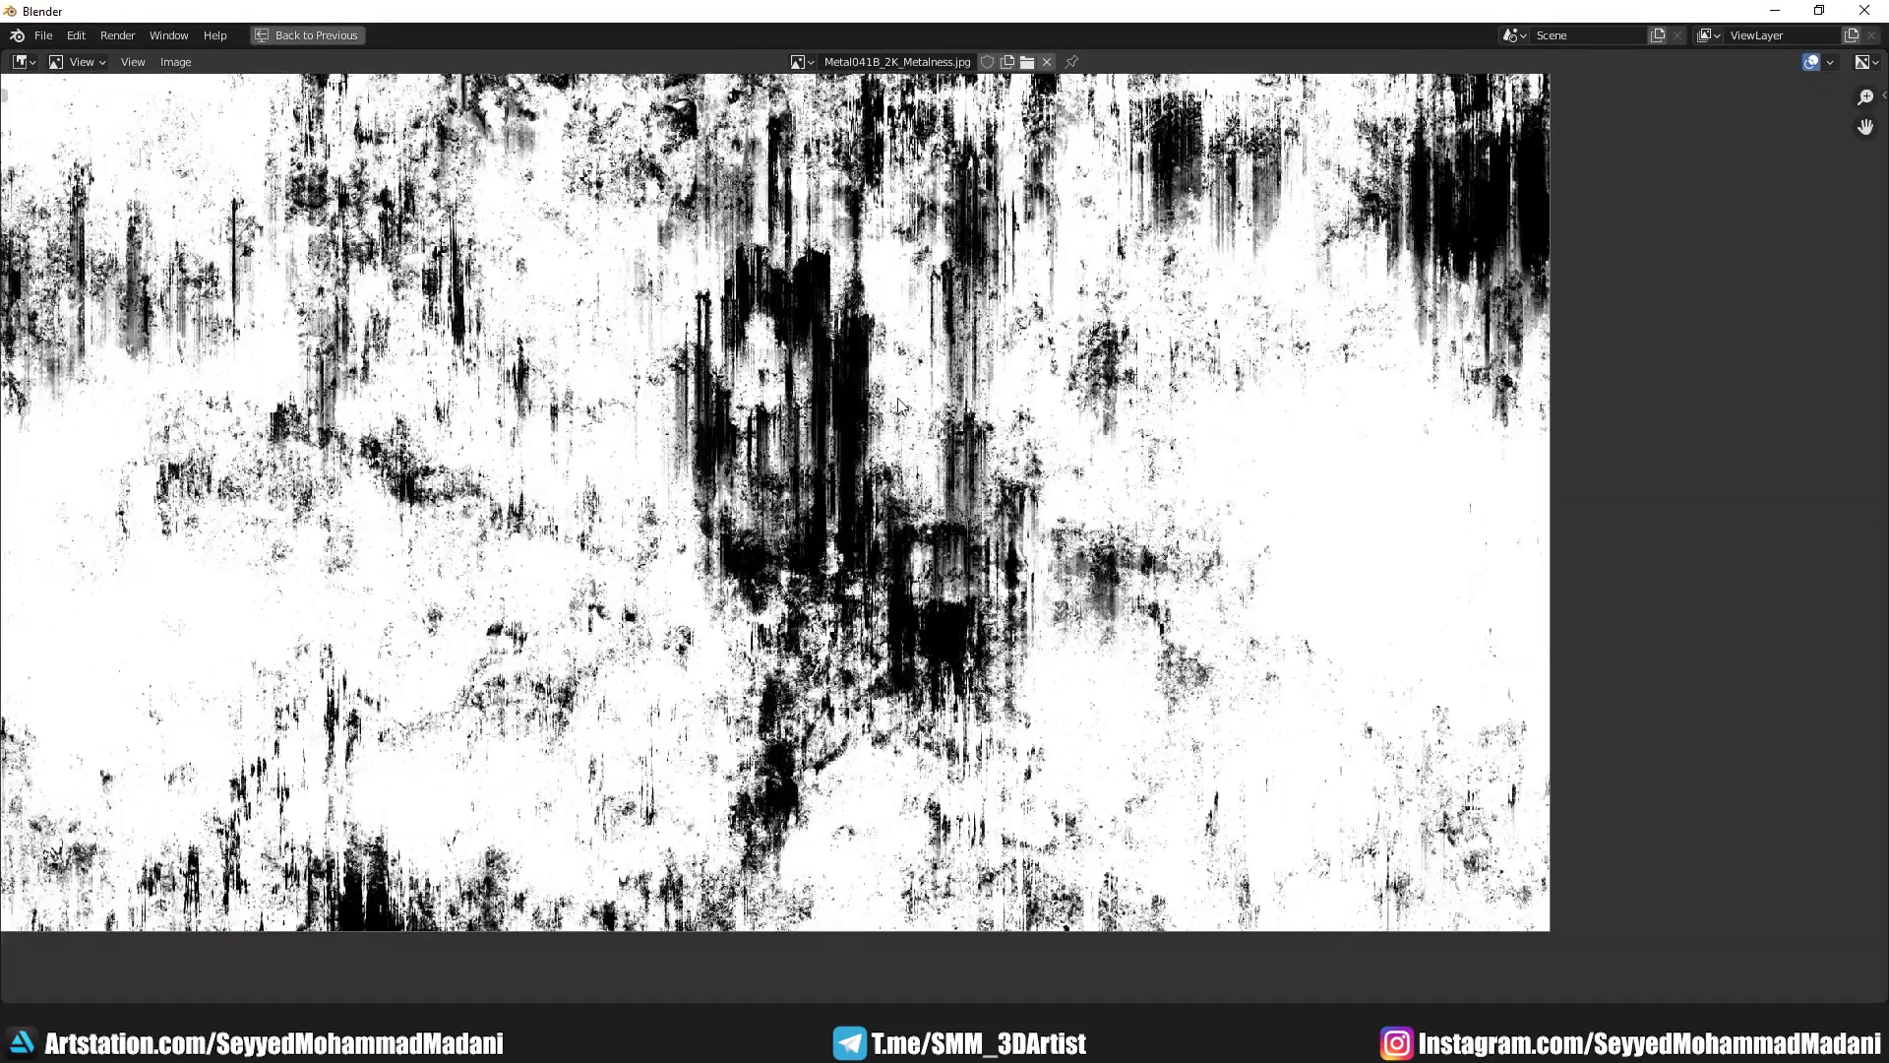
{"action": "scroll", "coordinate": [903, 407], "scroll_direction": "up", "scroll_amount": 2}
{"action": "scroll", "coordinate": [876, 384], "scroll_direction": "up", "scroll_amount": 1}
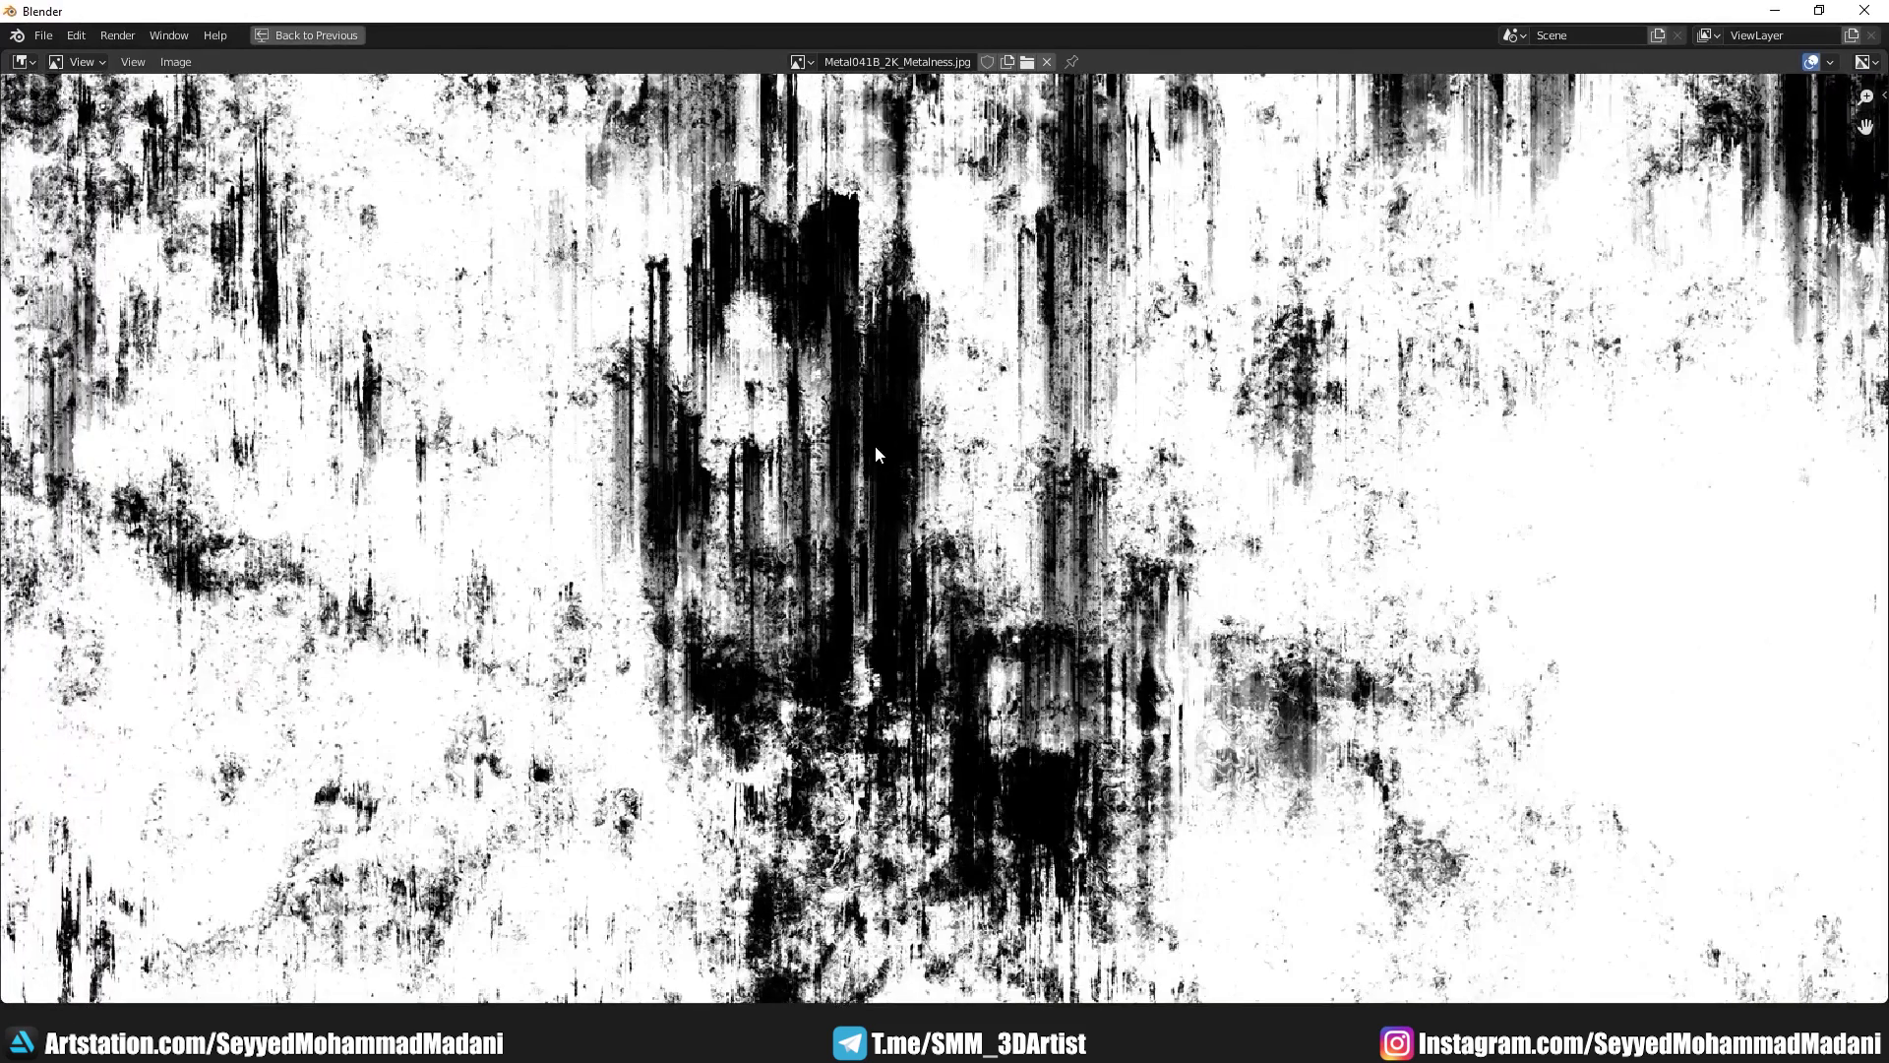
{"action": "scroll", "coordinate": [874, 453], "scroll_direction": "up", "scroll_amount": 1}
{"action": "scroll", "coordinate": [864, 286], "scroll_direction": "up", "scroll_amount": 1}
{"action": "scroll", "coordinate": [868, 283], "scroll_direction": "down", "scroll_amount": 3}
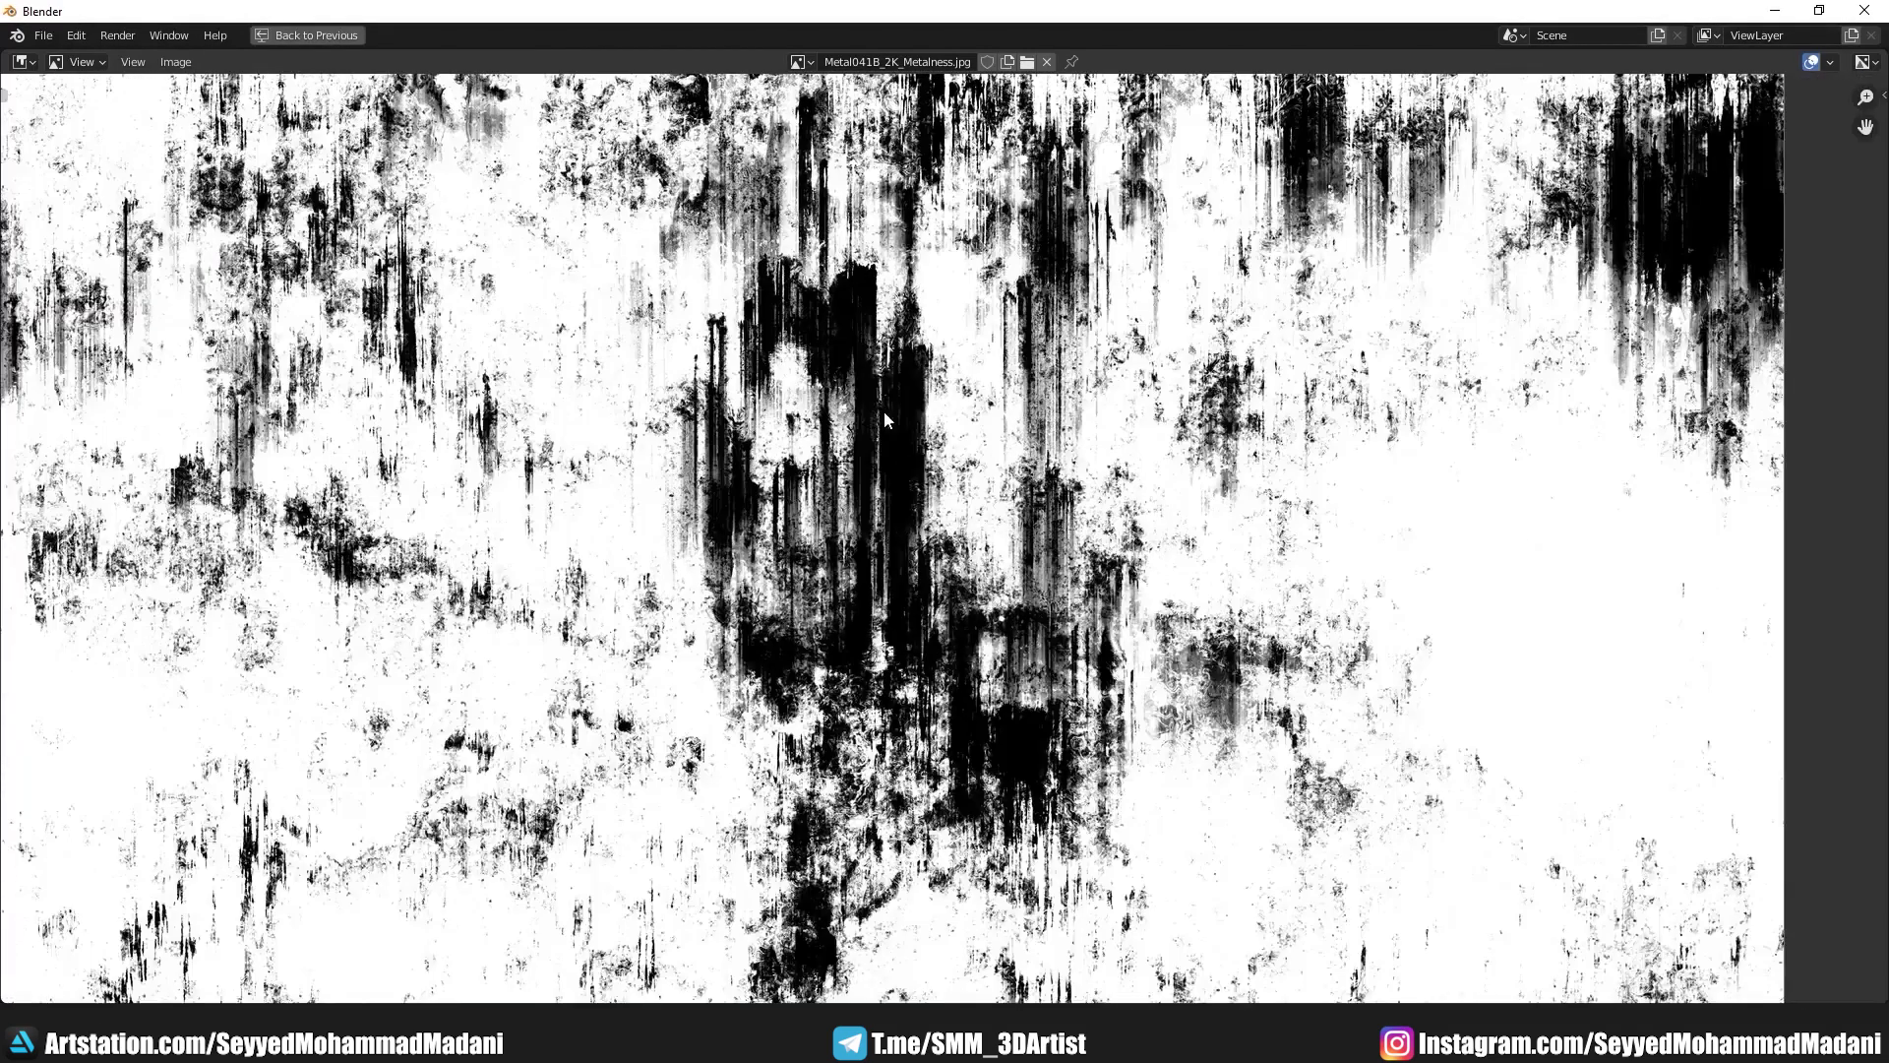
{"action": "scroll", "coordinate": [825, 246], "scroll_direction": "up", "scroll_amount": 3, "text": "shift"}
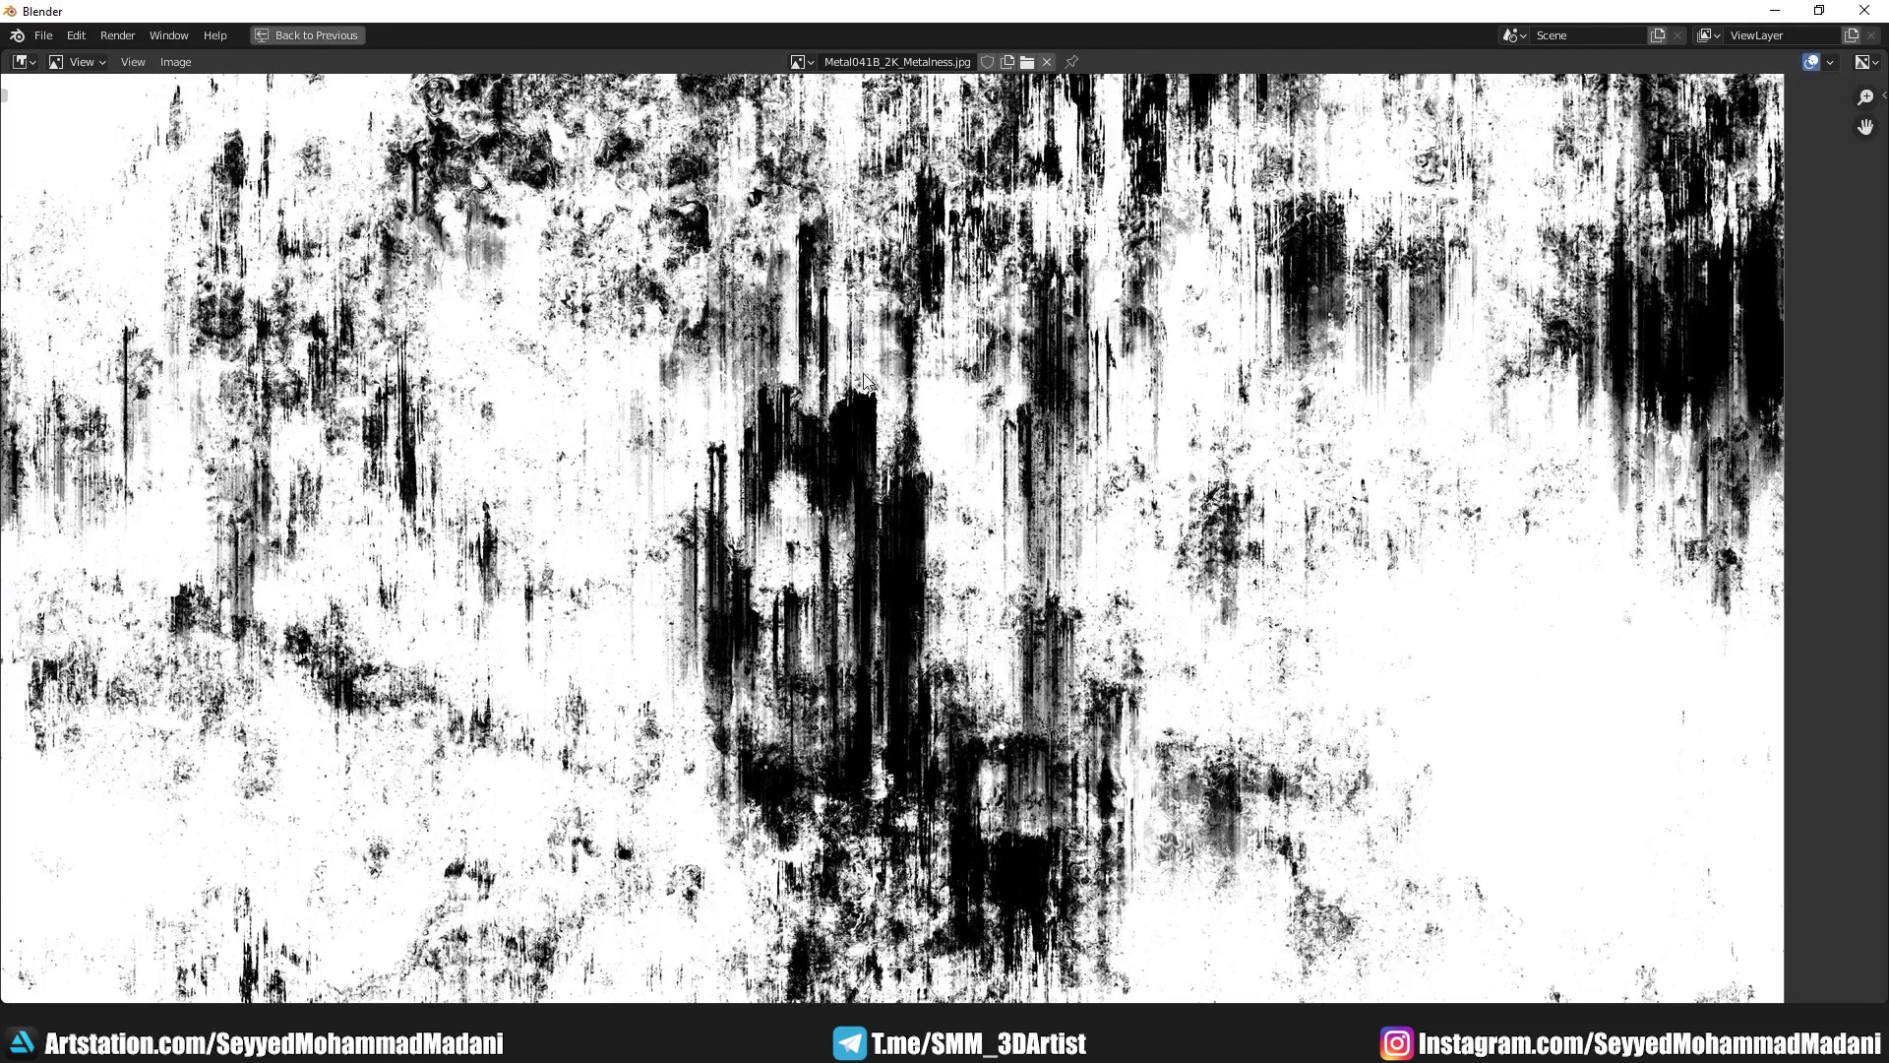
{"action": "scroll", "coordinate": [874, 453], "scroll_direction": "down", "scroll_amount": 4}
{"action": "middle_click_drag", "start_coordinate": [948, 315], "coordinate": [928, 379]}
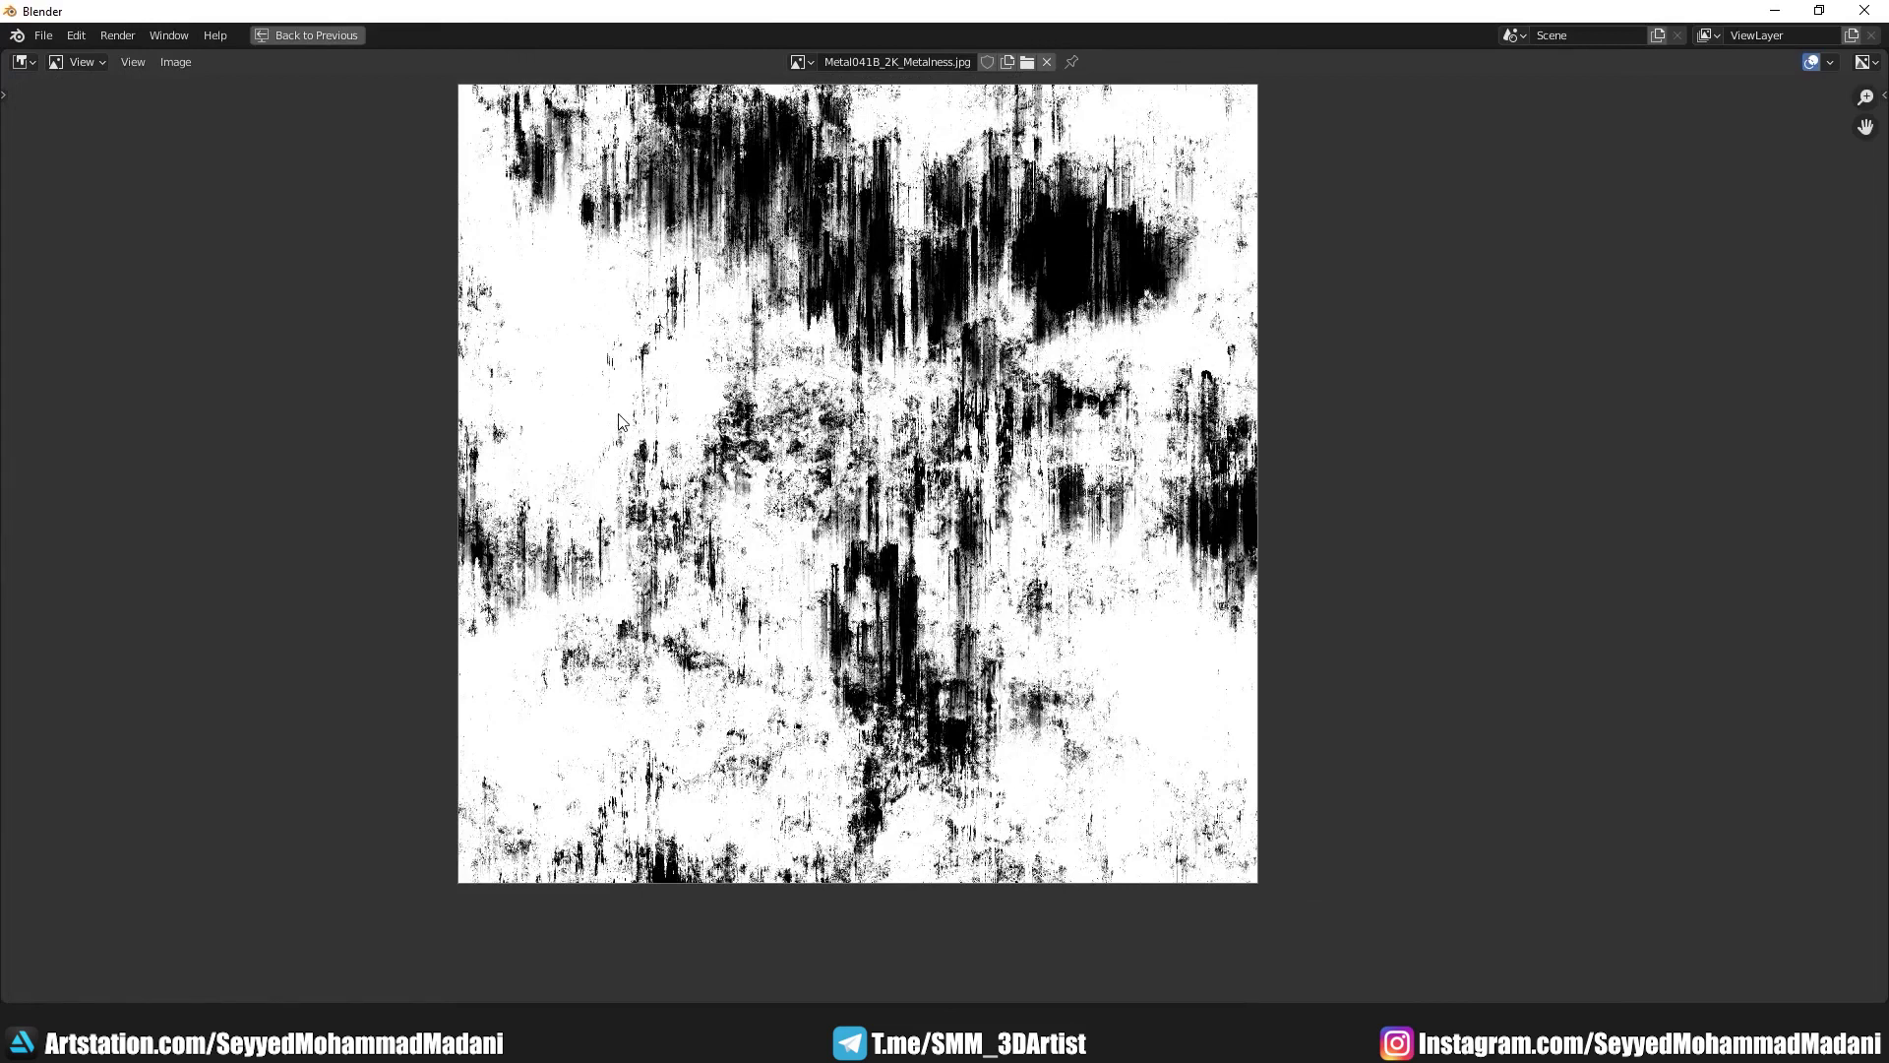
{"action": "key", "text": "ctrl+space"}
Step: Set the Principled BSDF's Roughness to 0.000 for a mirror finish and check reflections
{"action": "middle_click_drag", "start_coordinate": [1071, 409], "coordinate": [1222, 523]}
{"action": "scroll", "coordinate": [1157, 504], "scroll_direction": "up", "scroll_amount": 3}
{"action": "middle_click_drag", "start_coordinate": [1102, 762], "coordinate": [579, 846]}
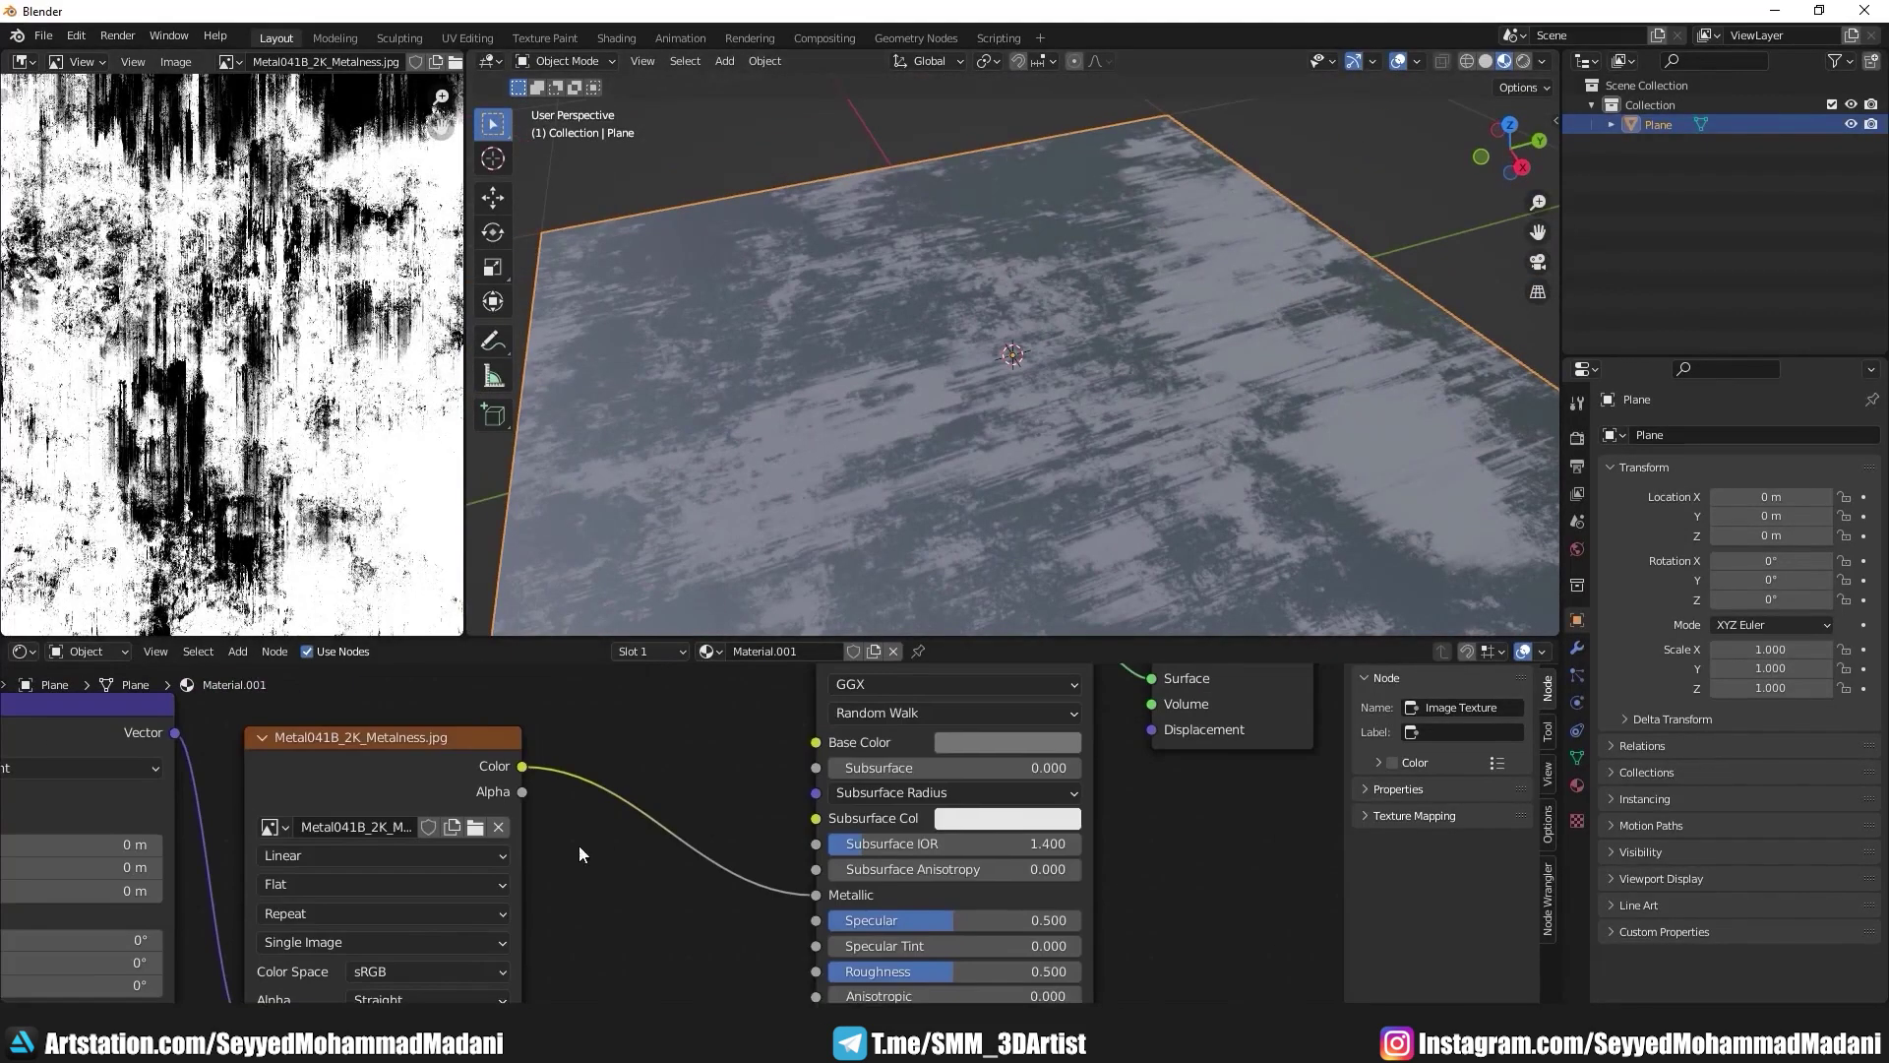
{"action": "scroll", "coordinate": [915, 821], "scroll_direction": "down", "scroll_amount": 3, "text": "shift"}
{"action": "left_click_drag", "start_coordinate": [912, 831], "coordinate": [856, 831]}
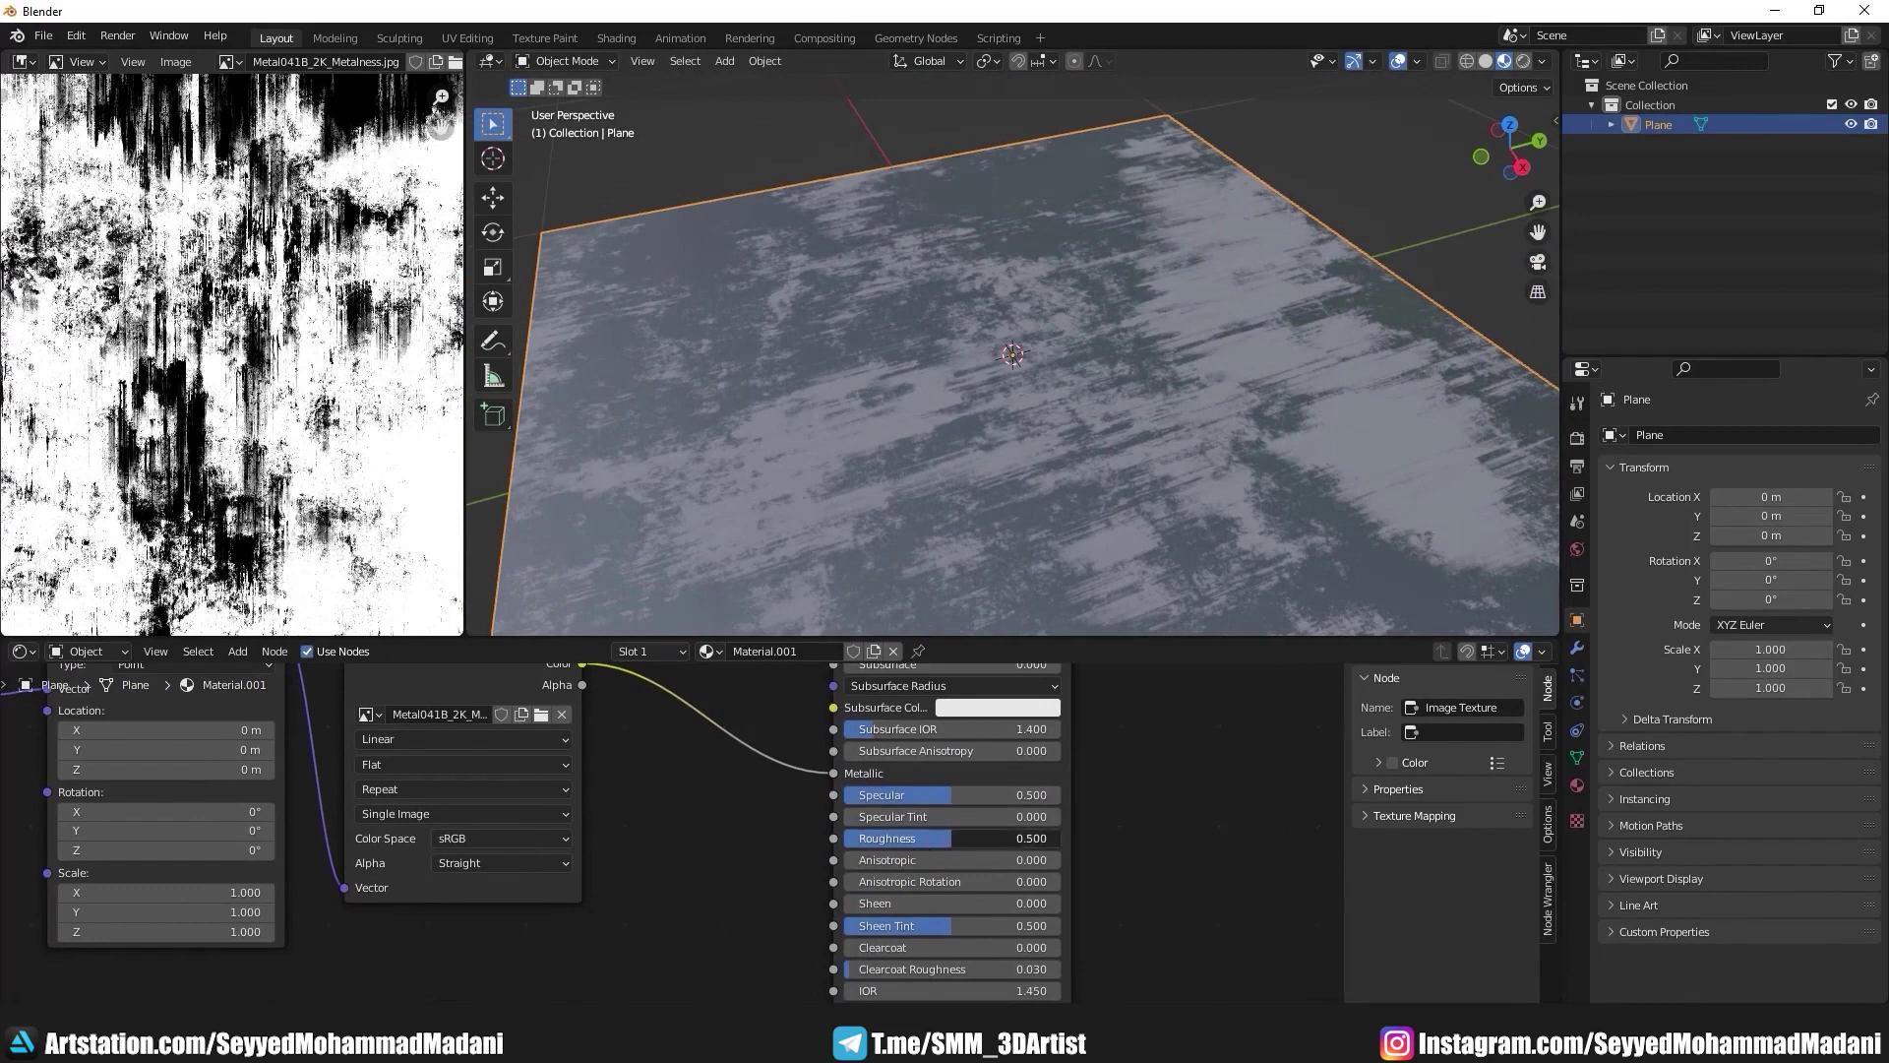
{"action": "mouse_move", "coordinate": [941, 385]}
{"action": "middle_mouse_down"}
{"action": "mouse_move", "coordinate": [1088, 404]}
{"action": "mouse_move", "coordinate": [1059, 419]}
{"action": "mouse_move", "coordinate": [1154, 385]}
{"action": "mouse_move", "coordinate": [724, 462]}
{"action": "mouse_move", "coordinate": [941, 433]}
{"action": "middle_mouse_up"}
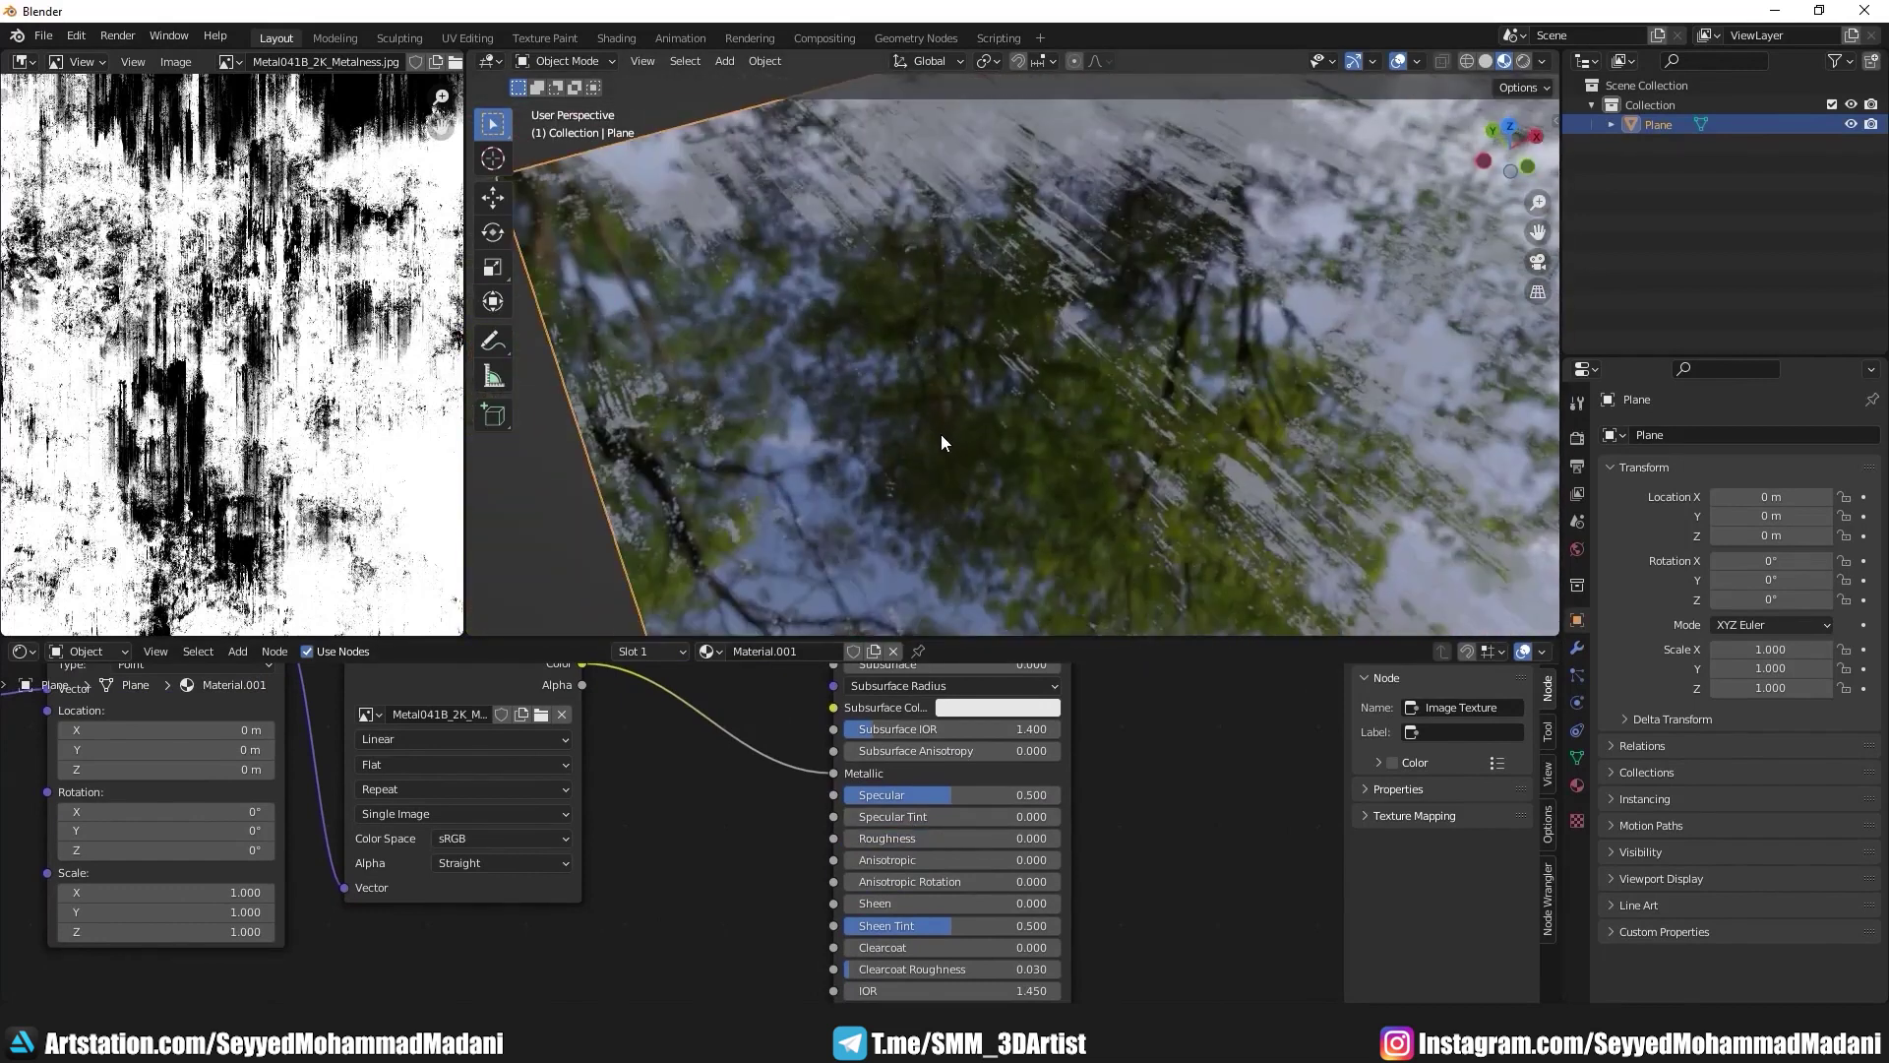
{"action": "middle_click_drag", "start_coordinate": [517, 786], "coordinate": [635, 850]}
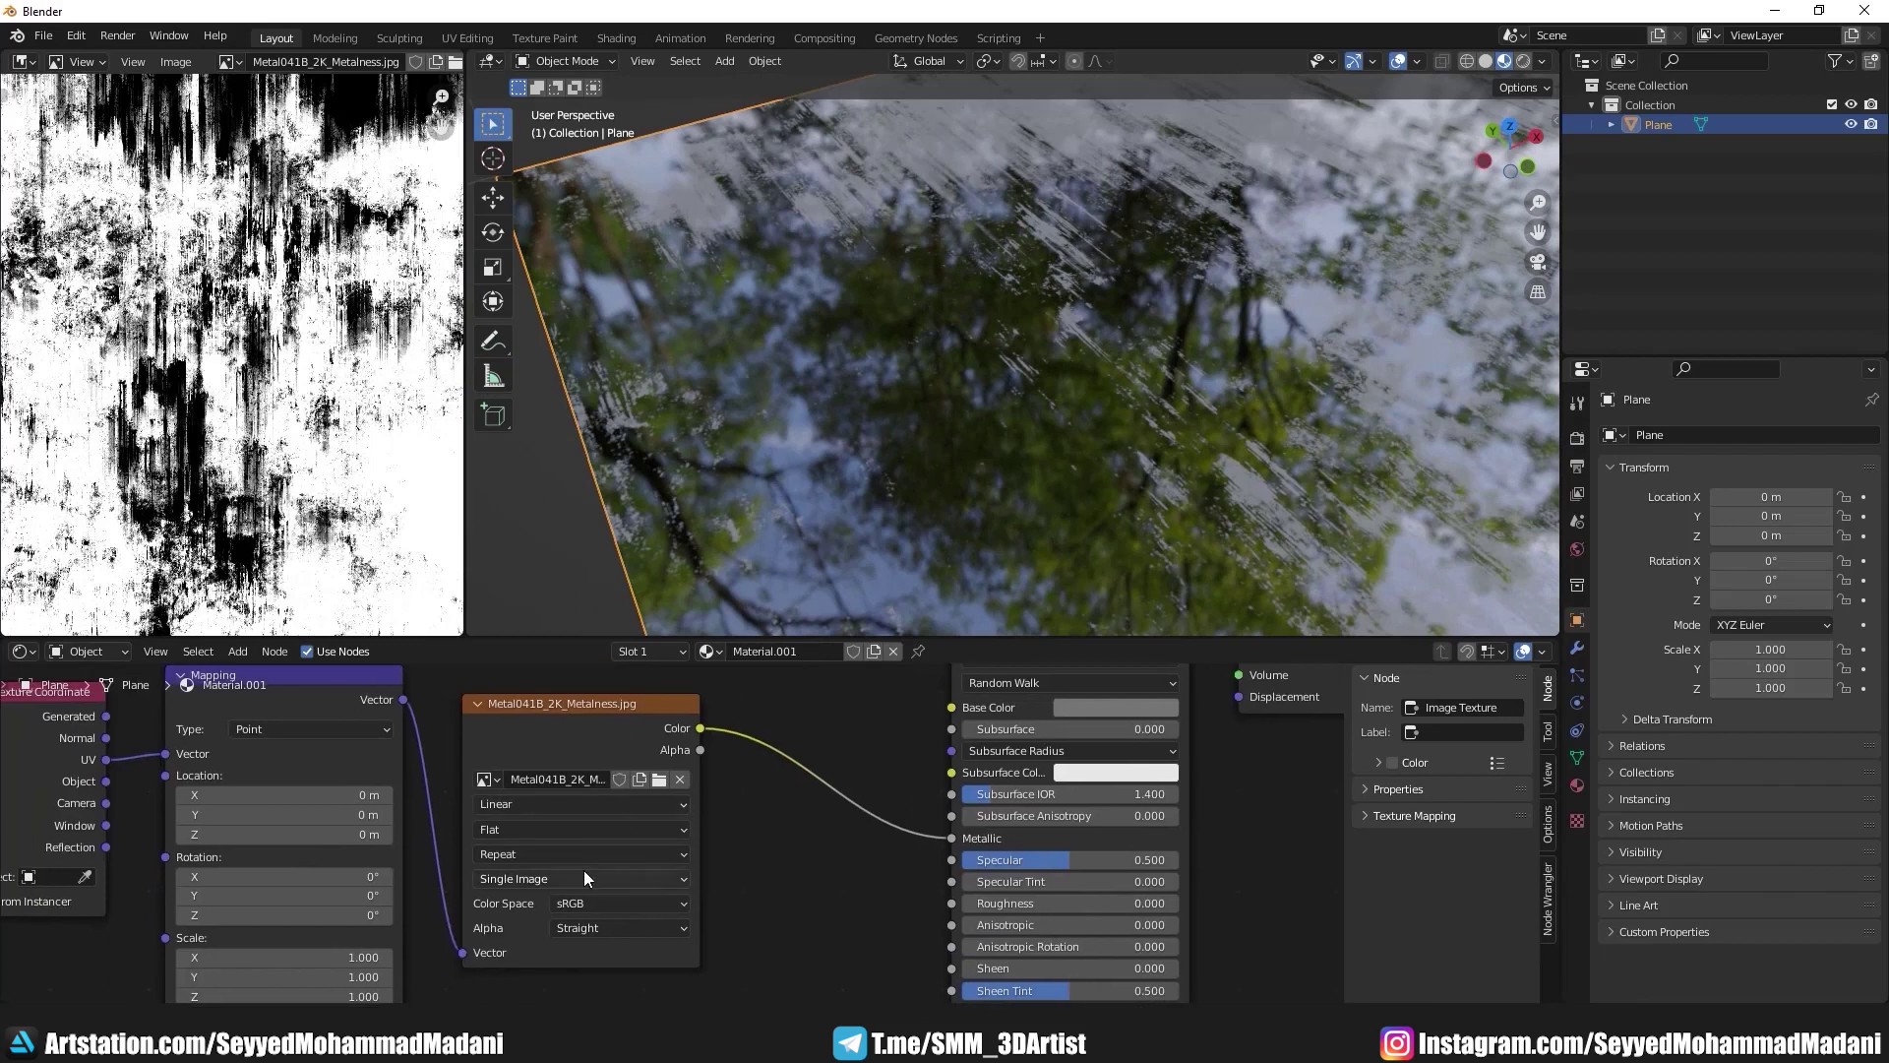
Step: Preview the metalness map alone on the plane, then restore the full Principled BSDF output
{"action": "middle_click_drag", "start_coordinate": [684, 915], "coordinate": [769, 871]}
{"action": "left_click", "coordinate": [706, 673], "text": "ctrl+shift"}
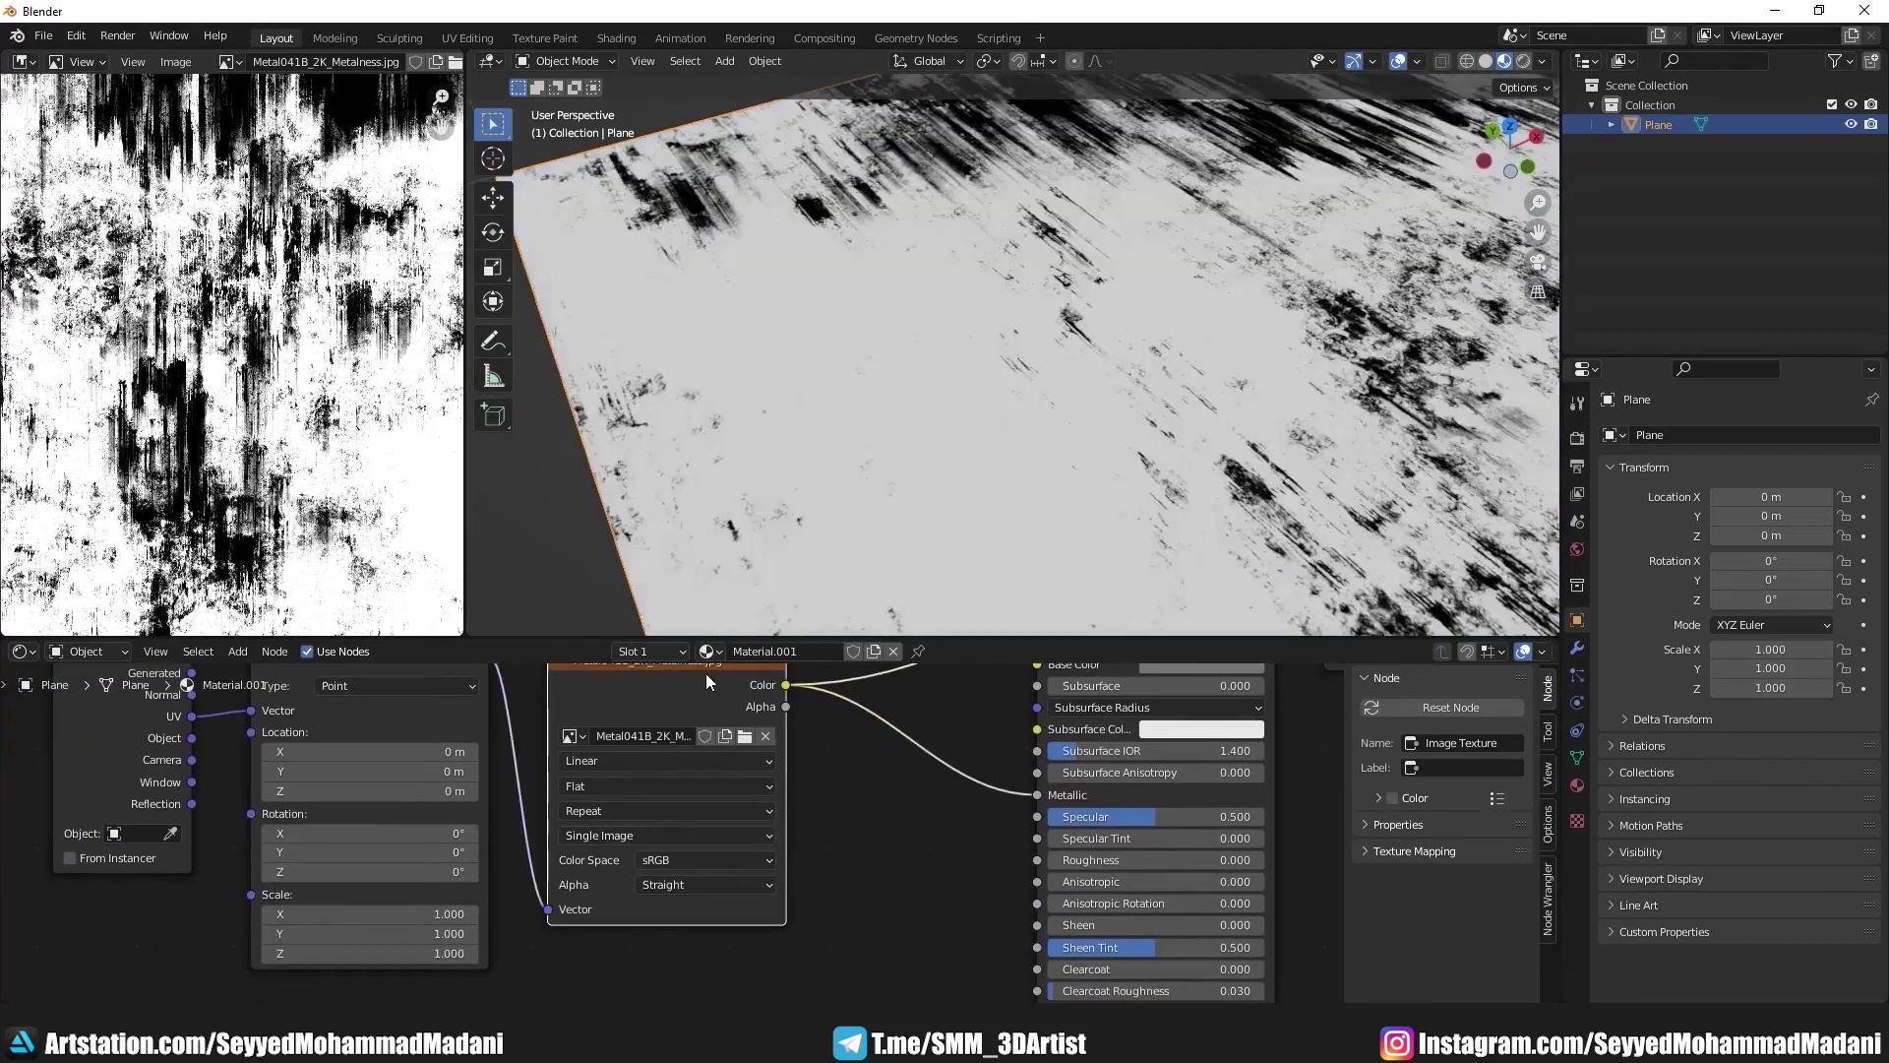
{"action": "middle_click_drag", "start_coordinate": [866, 443], "coordinate": [966, 323]}
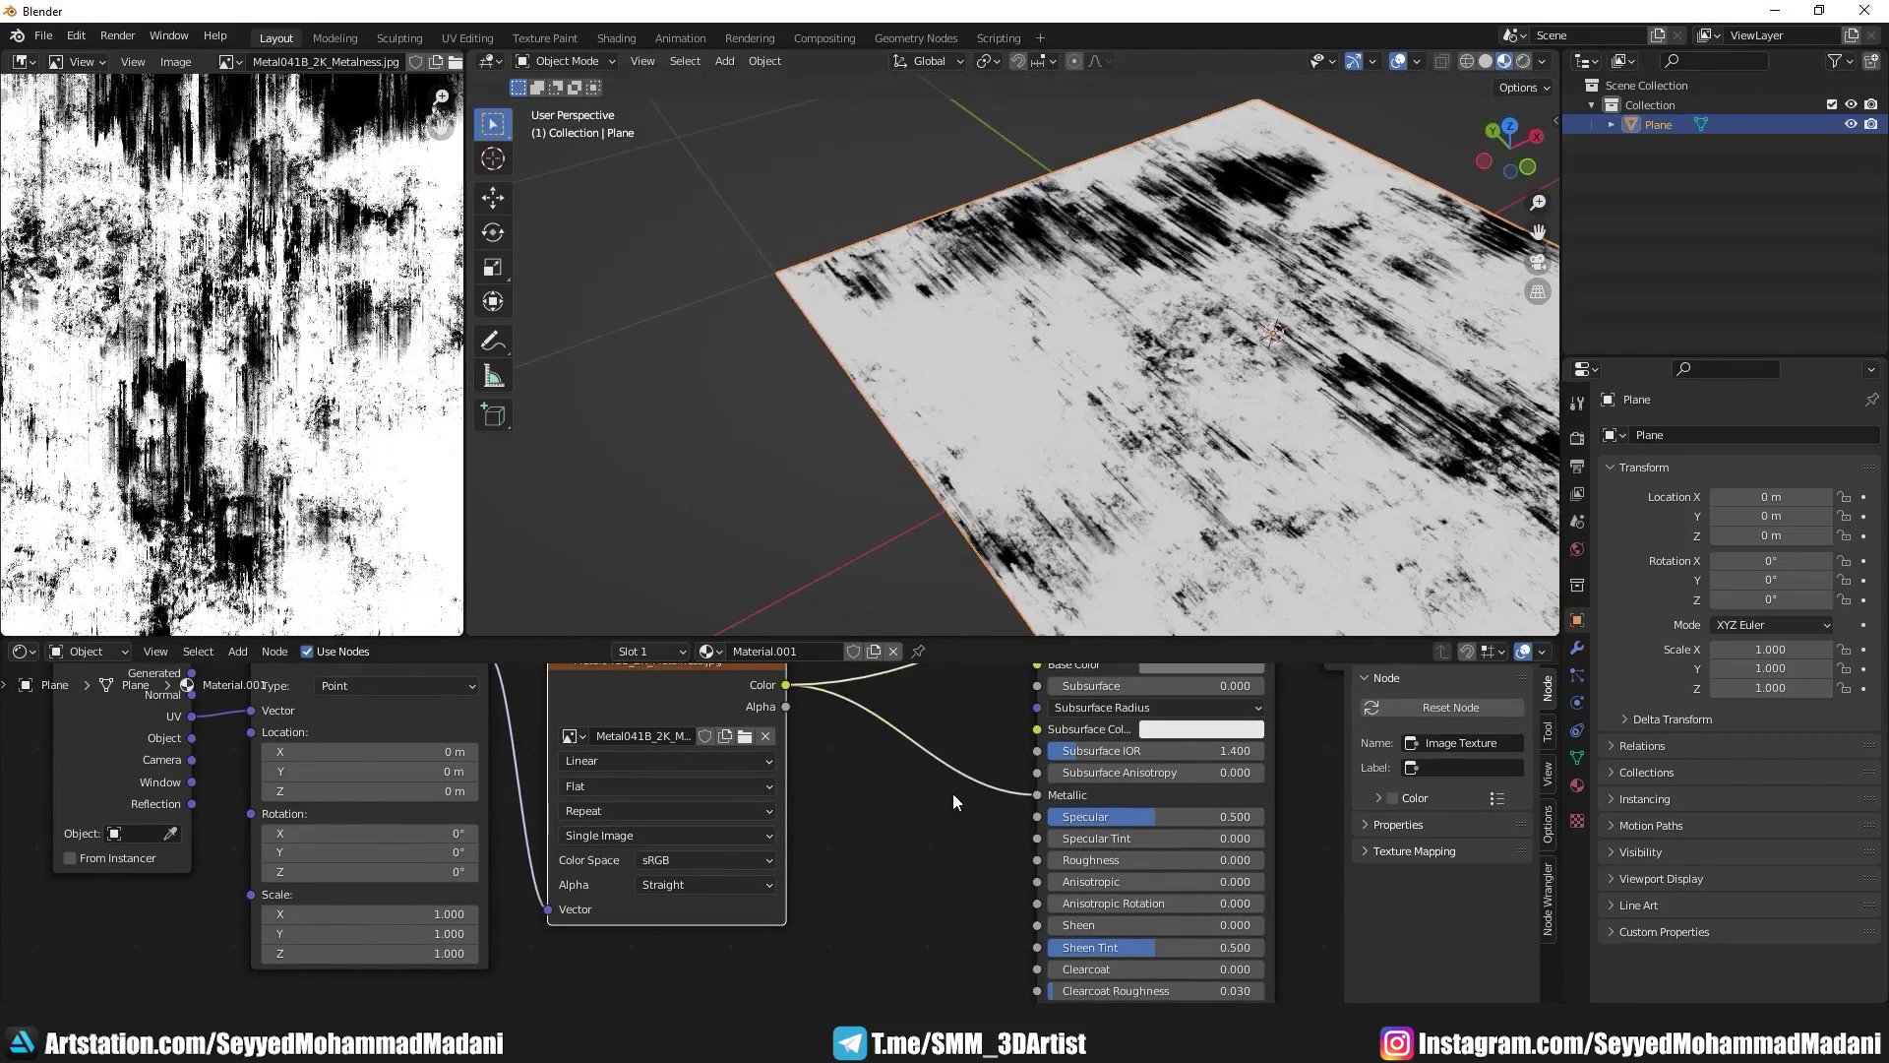
{"action": "mouse_move", "coordinate": [952, 793]}
{"action": "middle_mouse_down"}
{"action": "mouse_move", "coordinate": [906, 818]}
{"action": "mouse_move", "coordinate": [911, 787]}
{"action": "middle_mouse_up"}
{"action": "left_click", "coordinate": [923, 746], "text": "ctrl+shift"}
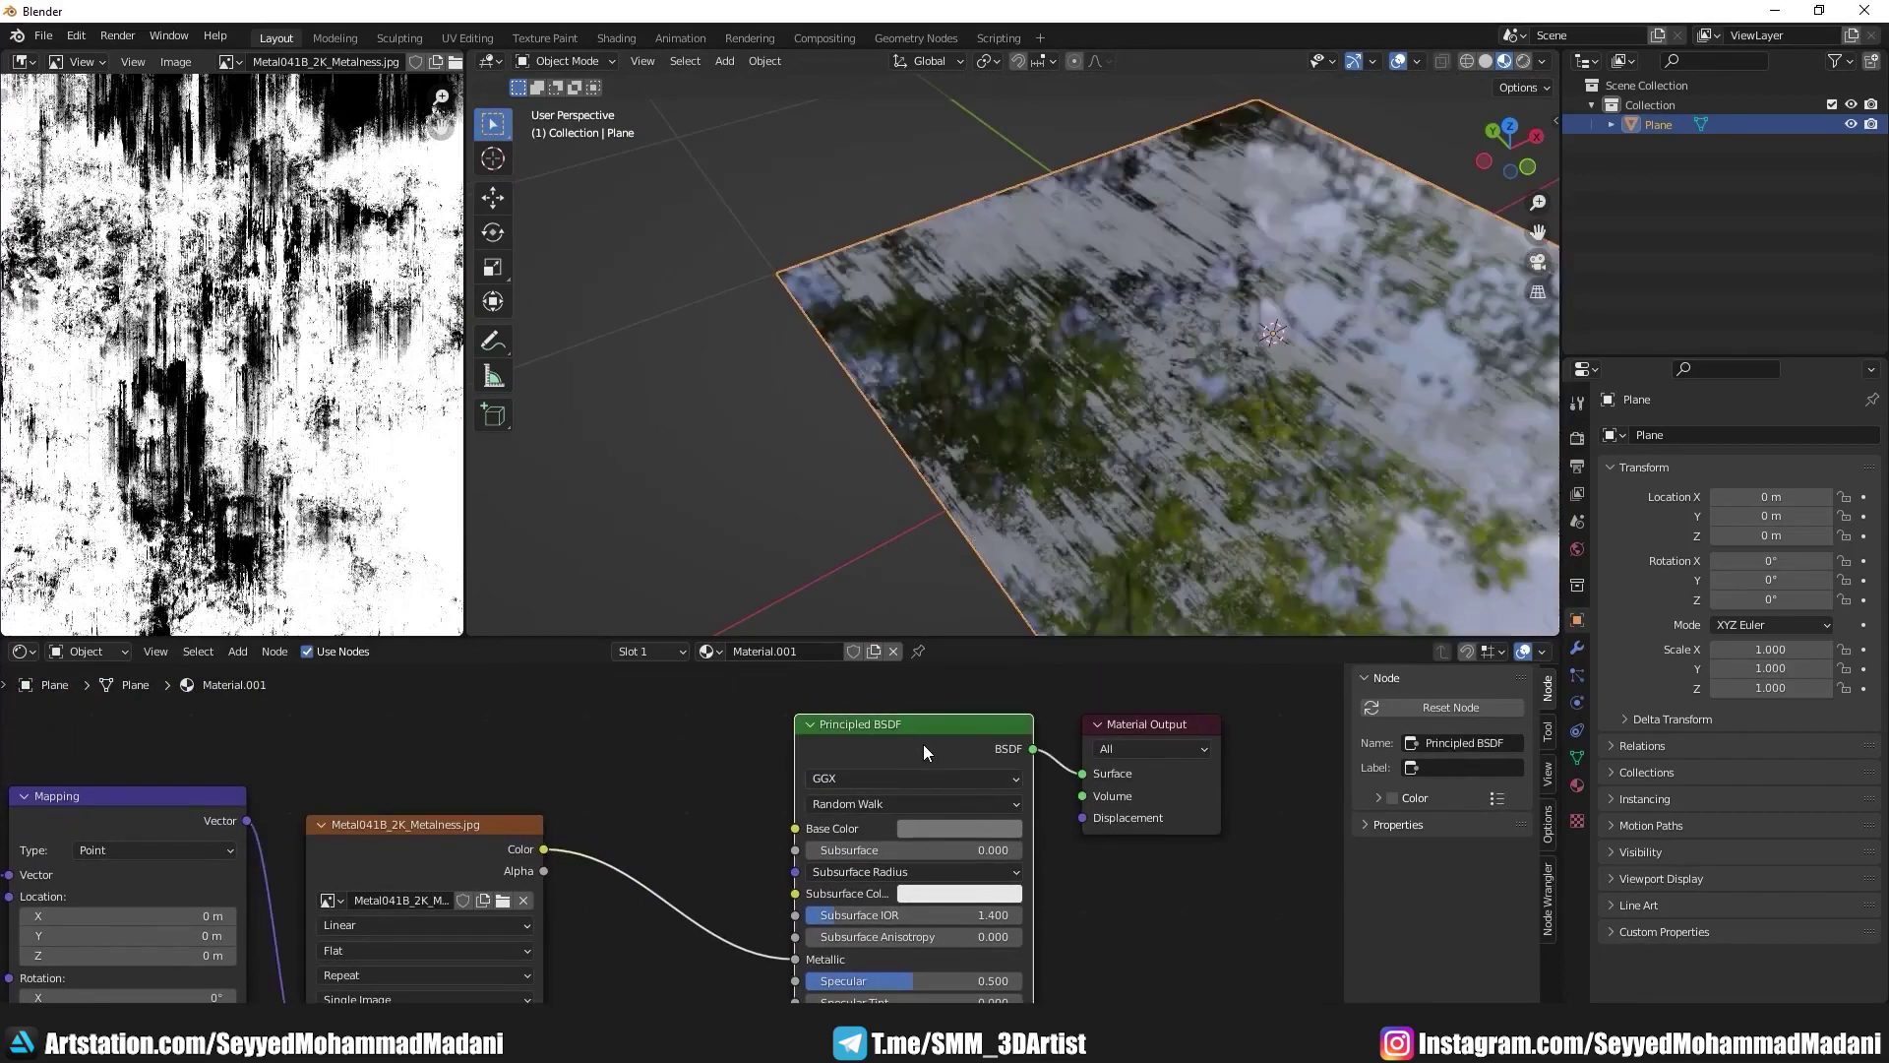
{"action": "mouse_move", "coordinate": [1053, 346]}
{"action": "middle_mouse_down"}
{"action": "mouse_move", "coordinate": [958, 381]}
{"action": "mouse_move", "coordinate": [990, 416]}
{"action": "mouse_move", "coordinate": [1189, 431]}
{"action": "mouse_move", "coordinate": [652, 500]}
{"action": "mouse_move", "coordinate": [1019, 513]}
{"action": "middle_mouse_up"}
{"action": "mouse_move", "coordinate": [830, 375]}
{"action": "middle_mouse_down"}
{"action": "mouse_move", "coordinate": [893, 404]}
{"action": "mouse_move", "coordinate": [991, 512]}
{"action": "middle_mouse_up"}
Step: Set the metalness image's Color Space to Non-Color
{"action": "middle_click_drag", "start_coordinate": [637, 864], "coordinate": [983, 686]}
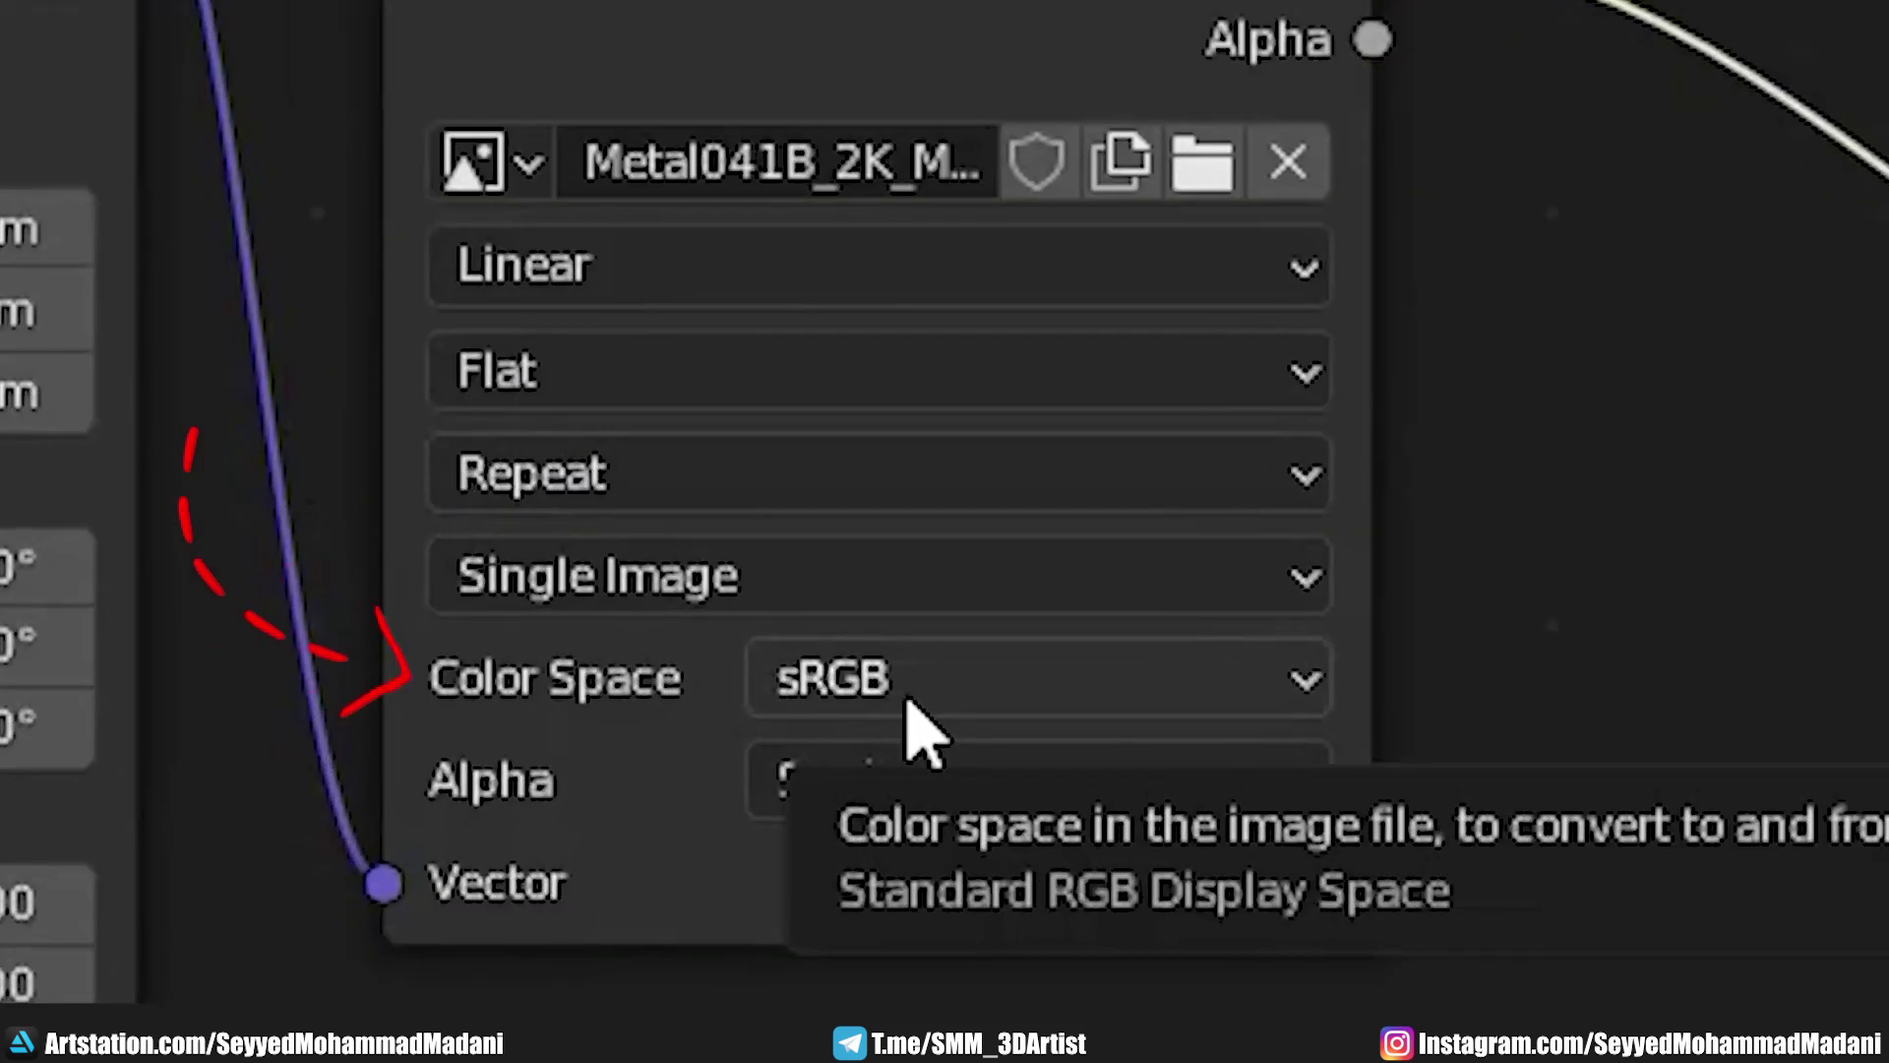
{"action": "left_click", "coordinate": [777, 848]}
{"action": "left_click", "coordinate": [930, 223]}
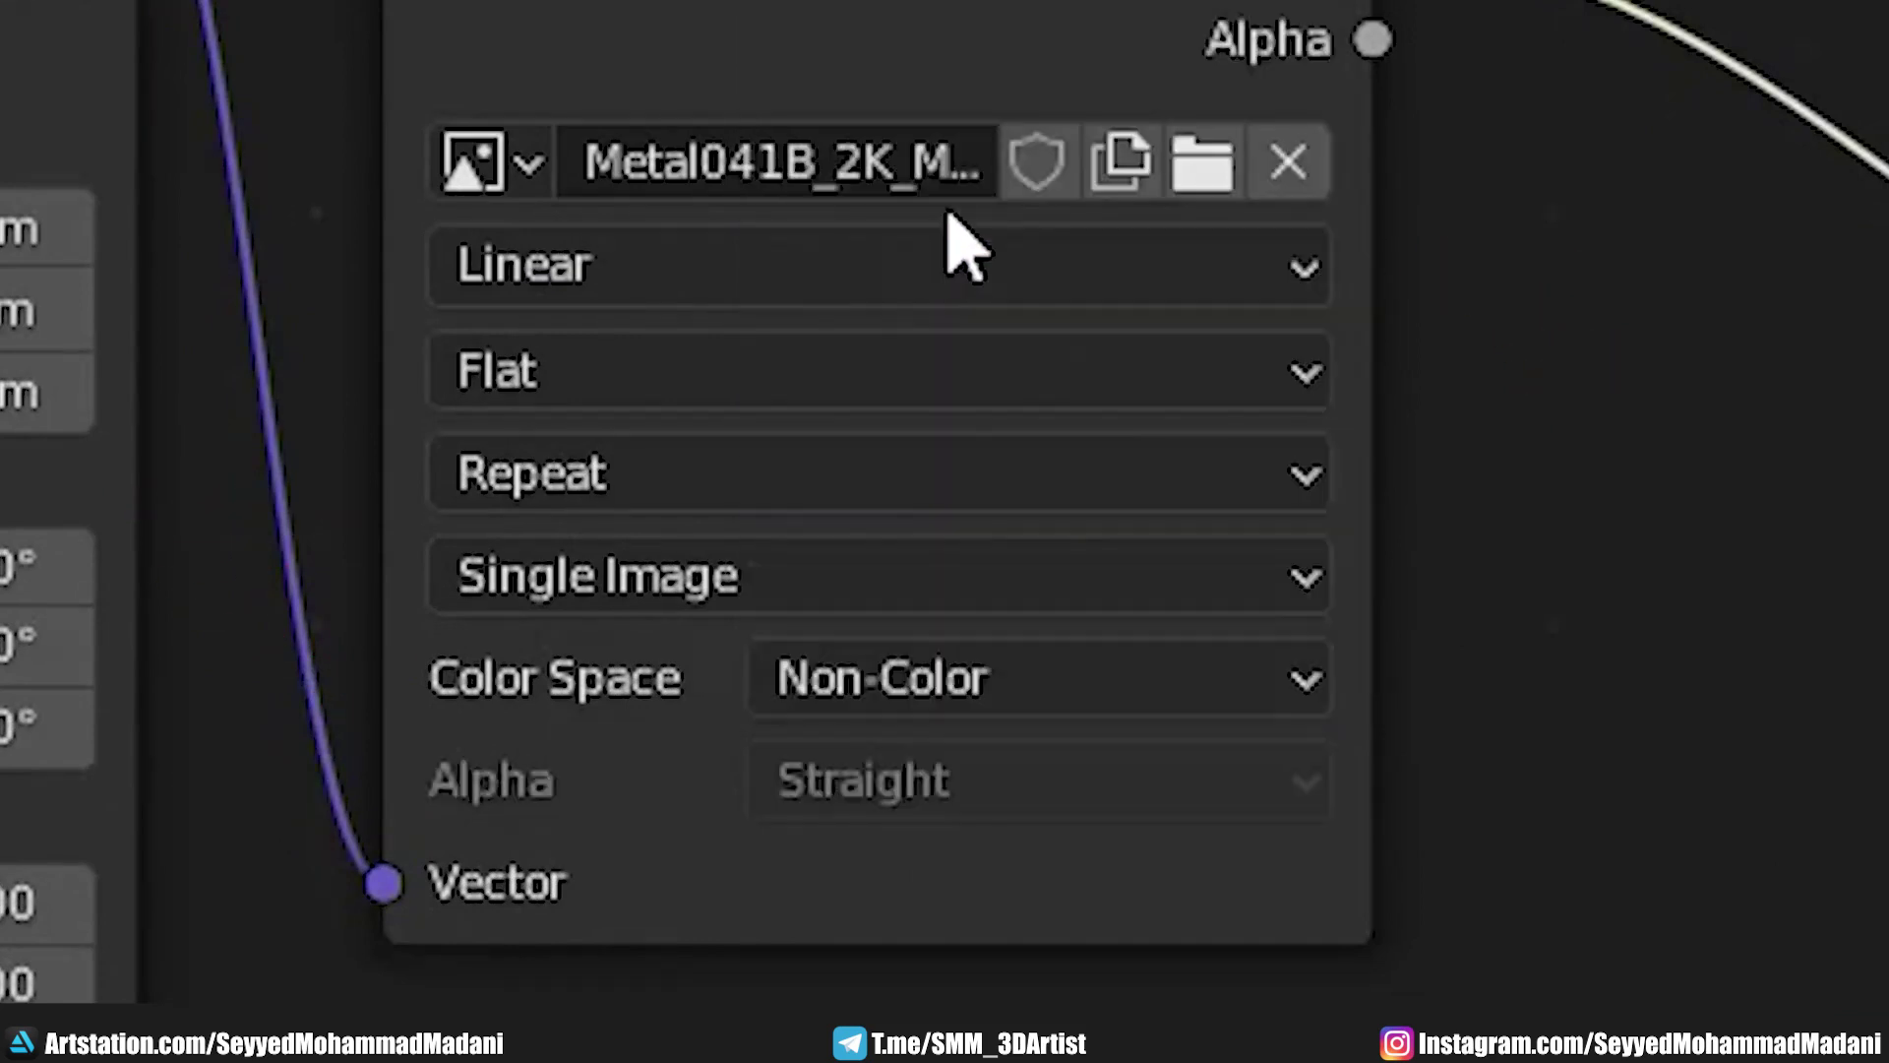
{"action": "scroll", "coordinate": [925, 409], "scroll_direction": "down", "scroll_amount": 5}
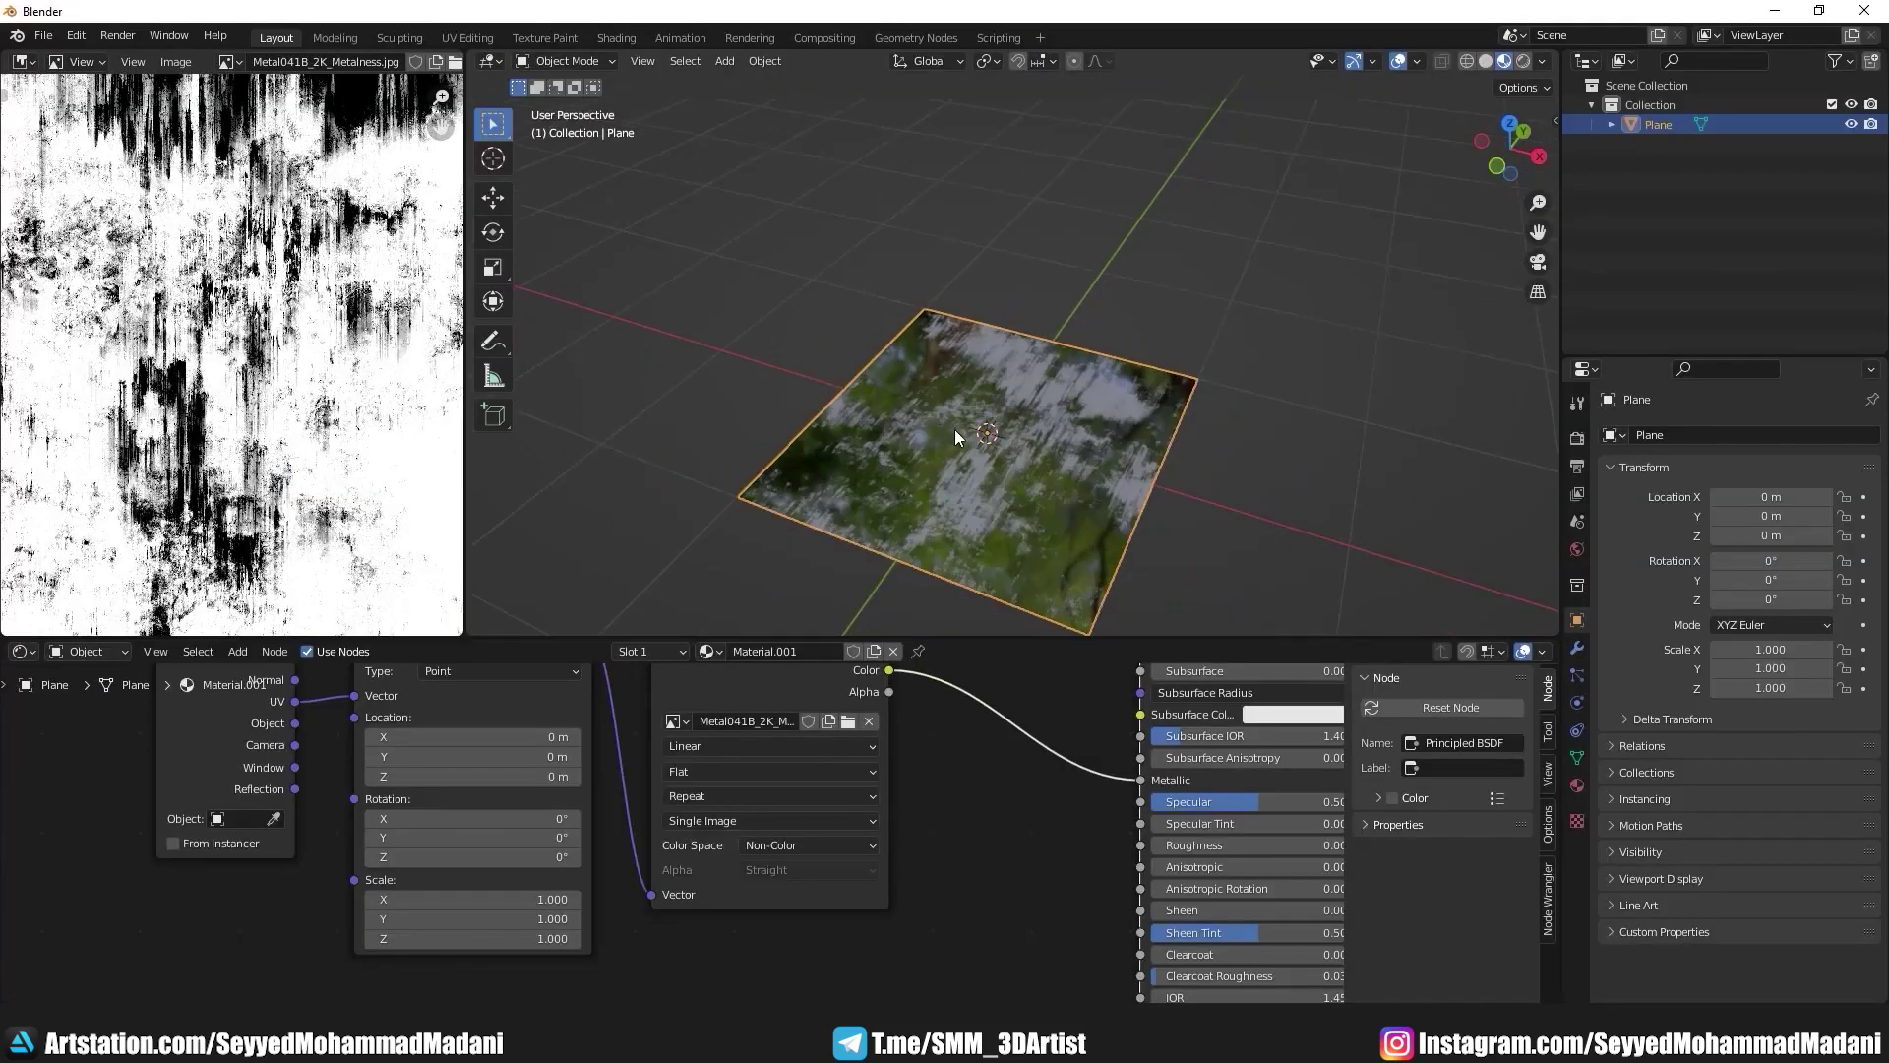
{"action": "mouse_move", "coordinate": [954, 428]}
{"action": "middle_mouse_down"}
{"action": "mouse_move", "coordinate": [912, 356]}
{"action": "mouse_move", "coordinate": [944, 433]}
{"action": "mouse_move", "coordinate": [1166, 487]}
{"action": "mouse_move", "coordinate": [1045, 392]}
{"action": "mouse_move", "coordinate": [1094, 439]}
{"action": "mouse_move", "coordinate": [1161, 431]}
{"action": "middle_mouse_up"}
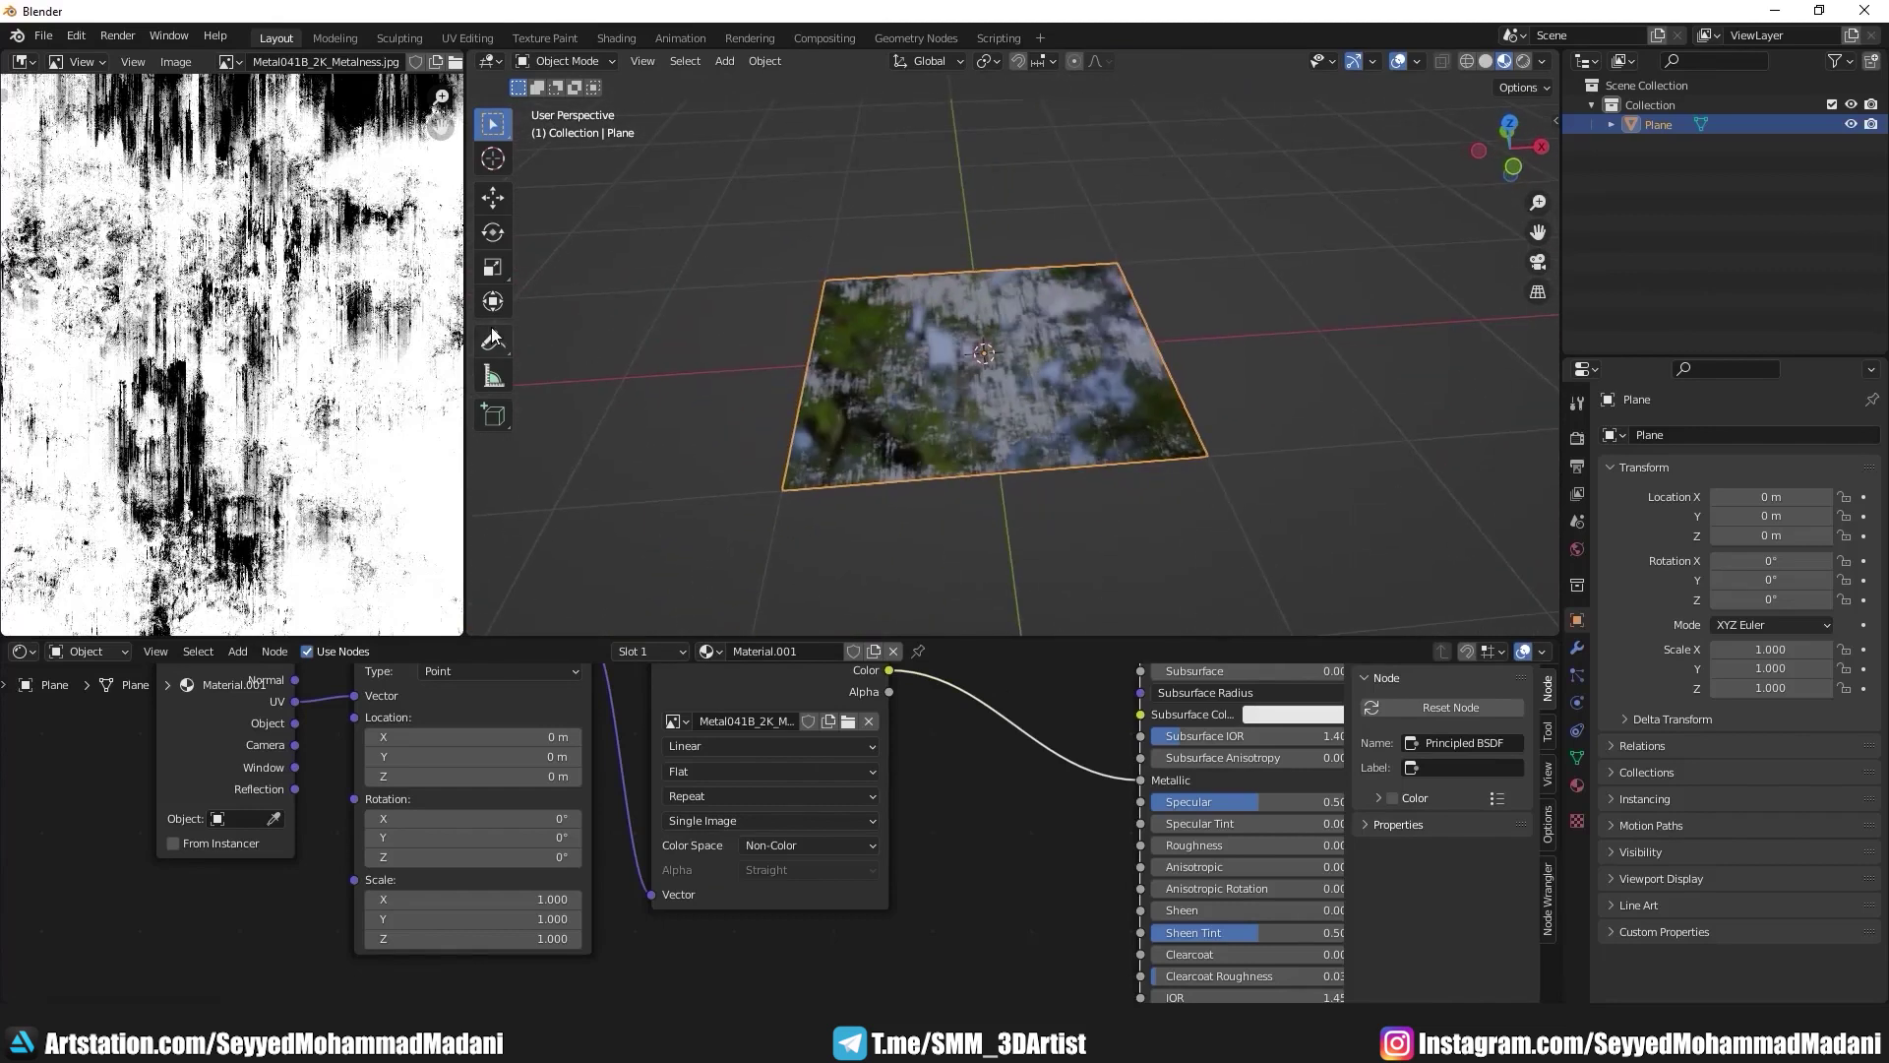
{"action": "scroll", "coordinate": [374, 383], "scroll_direction": "down", "scroll_amount": 2}
{"action": "scroll", "coordinate": [374, 384], "scroll_direction": "down", "scroll_amount": 2}
{"action": "scroll", "coordinate": [373, 383], "scroll_direction": "down", "scroll_amount": 2}
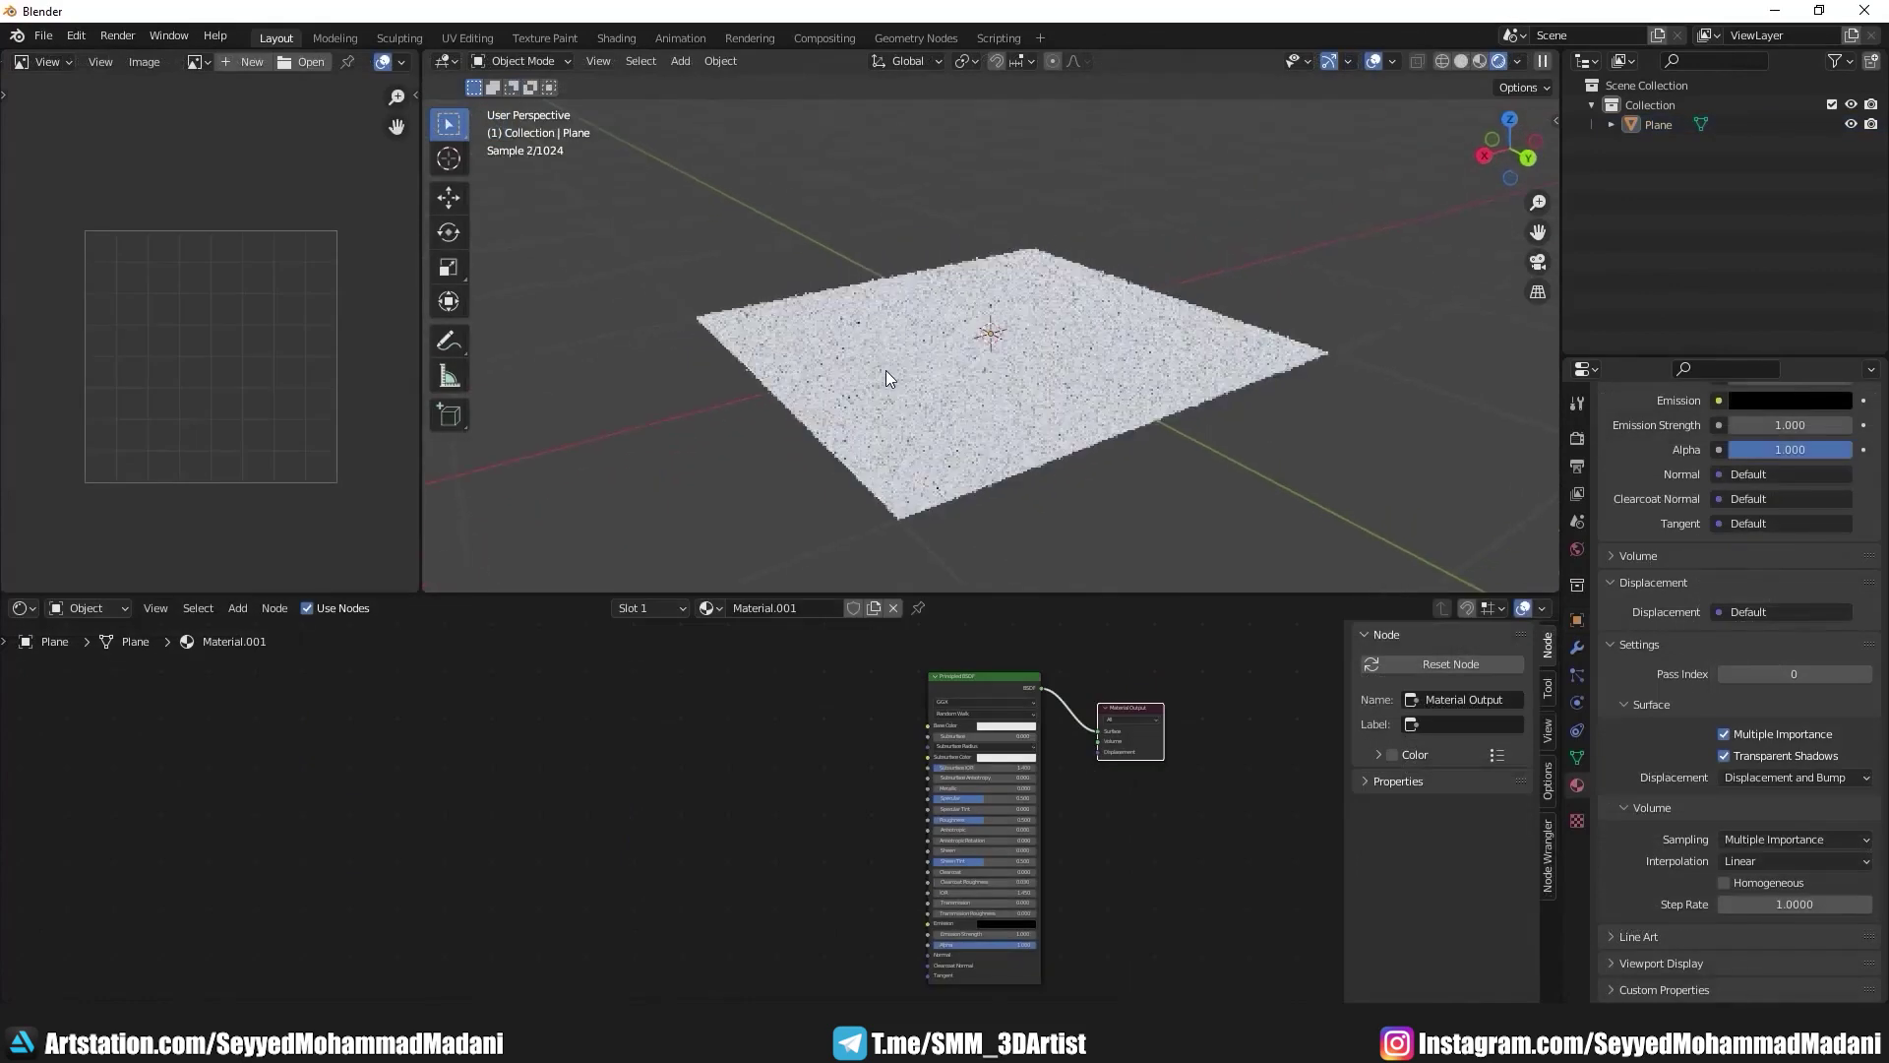
Step: Switch the viewport to Material Preview shading and make the Principled BSDF the active node
{"action": "left_click", "coordinate": [1472, 61]}
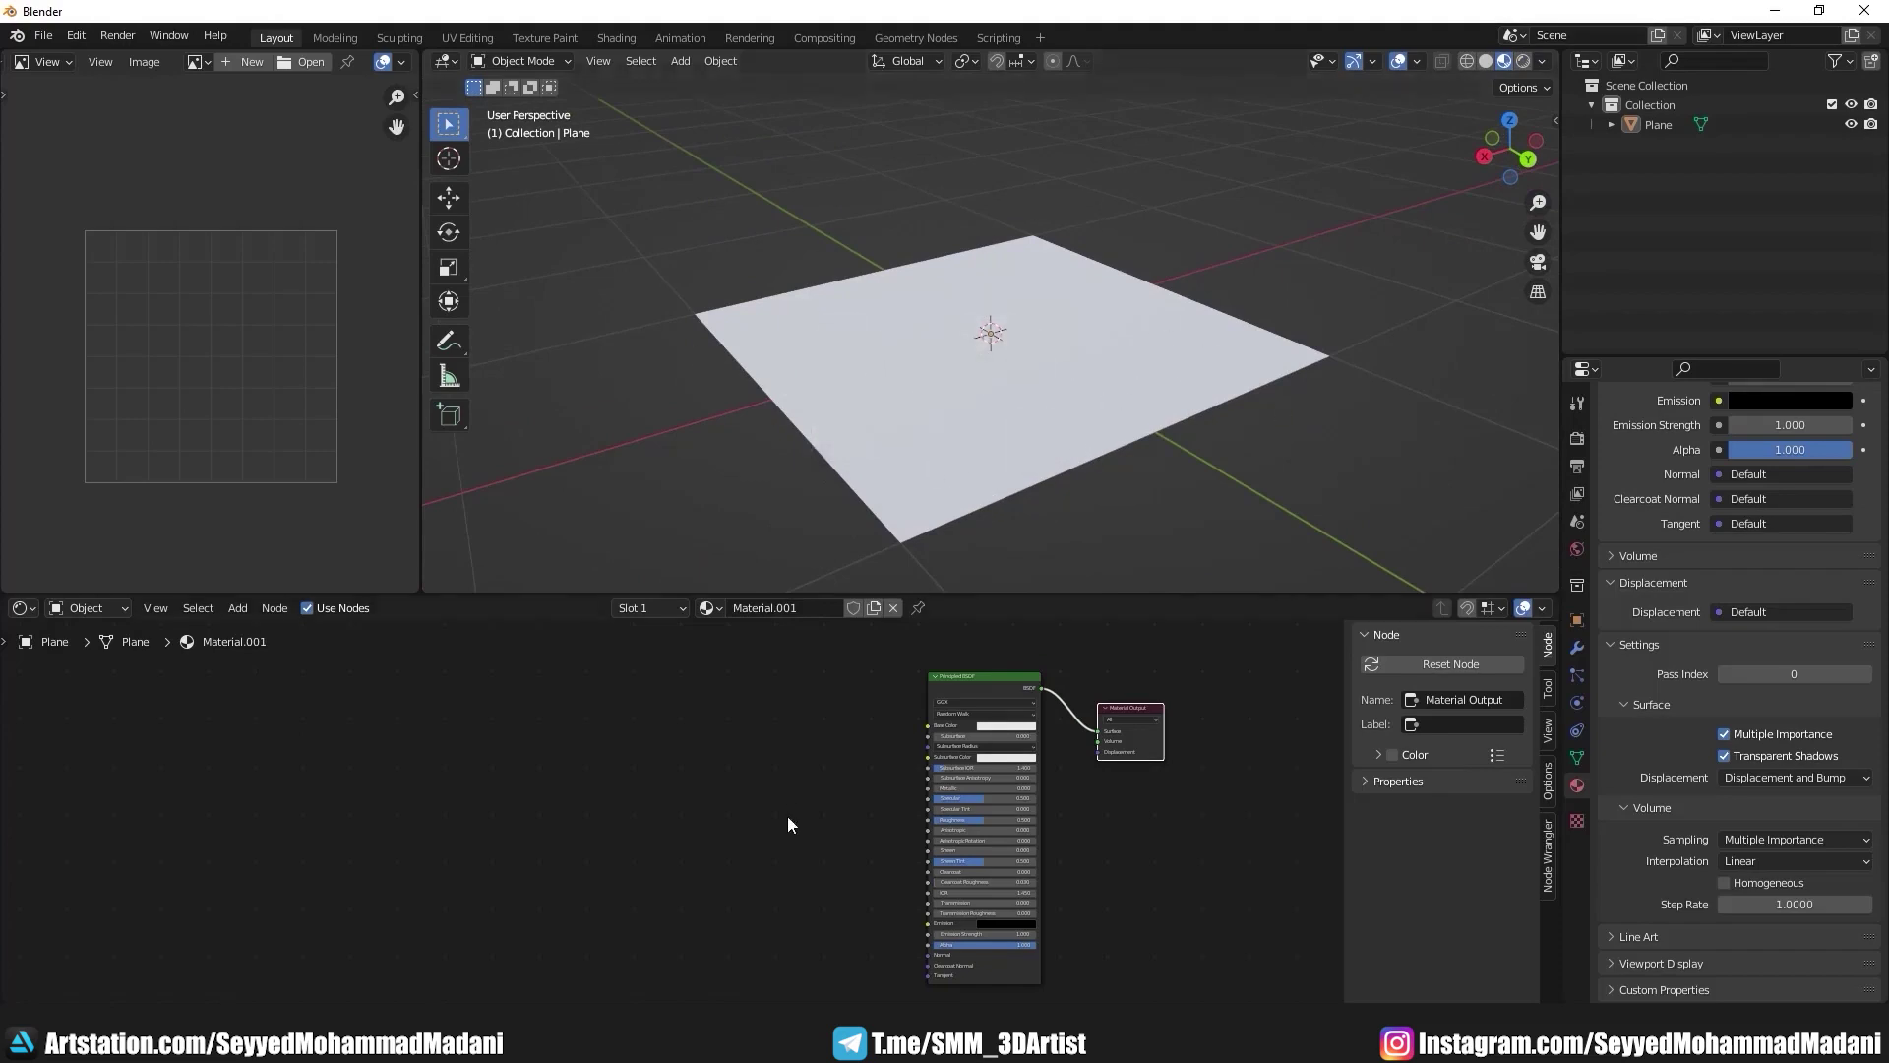
{"action": "scroll", "coordinate": [787, 824], "scroll_direction": "up", "scroll_amount": 2}
{"action": "scroll", "coordinate": [895, 785], "scroll_direction": "up", "scroll_amount": 2}
{"action": "middle_click_drag", "start_coordinate": [1076, 753], "coordinate": [850, 861]}
{"action": "left_click", "coordinate": [1049, 747]}
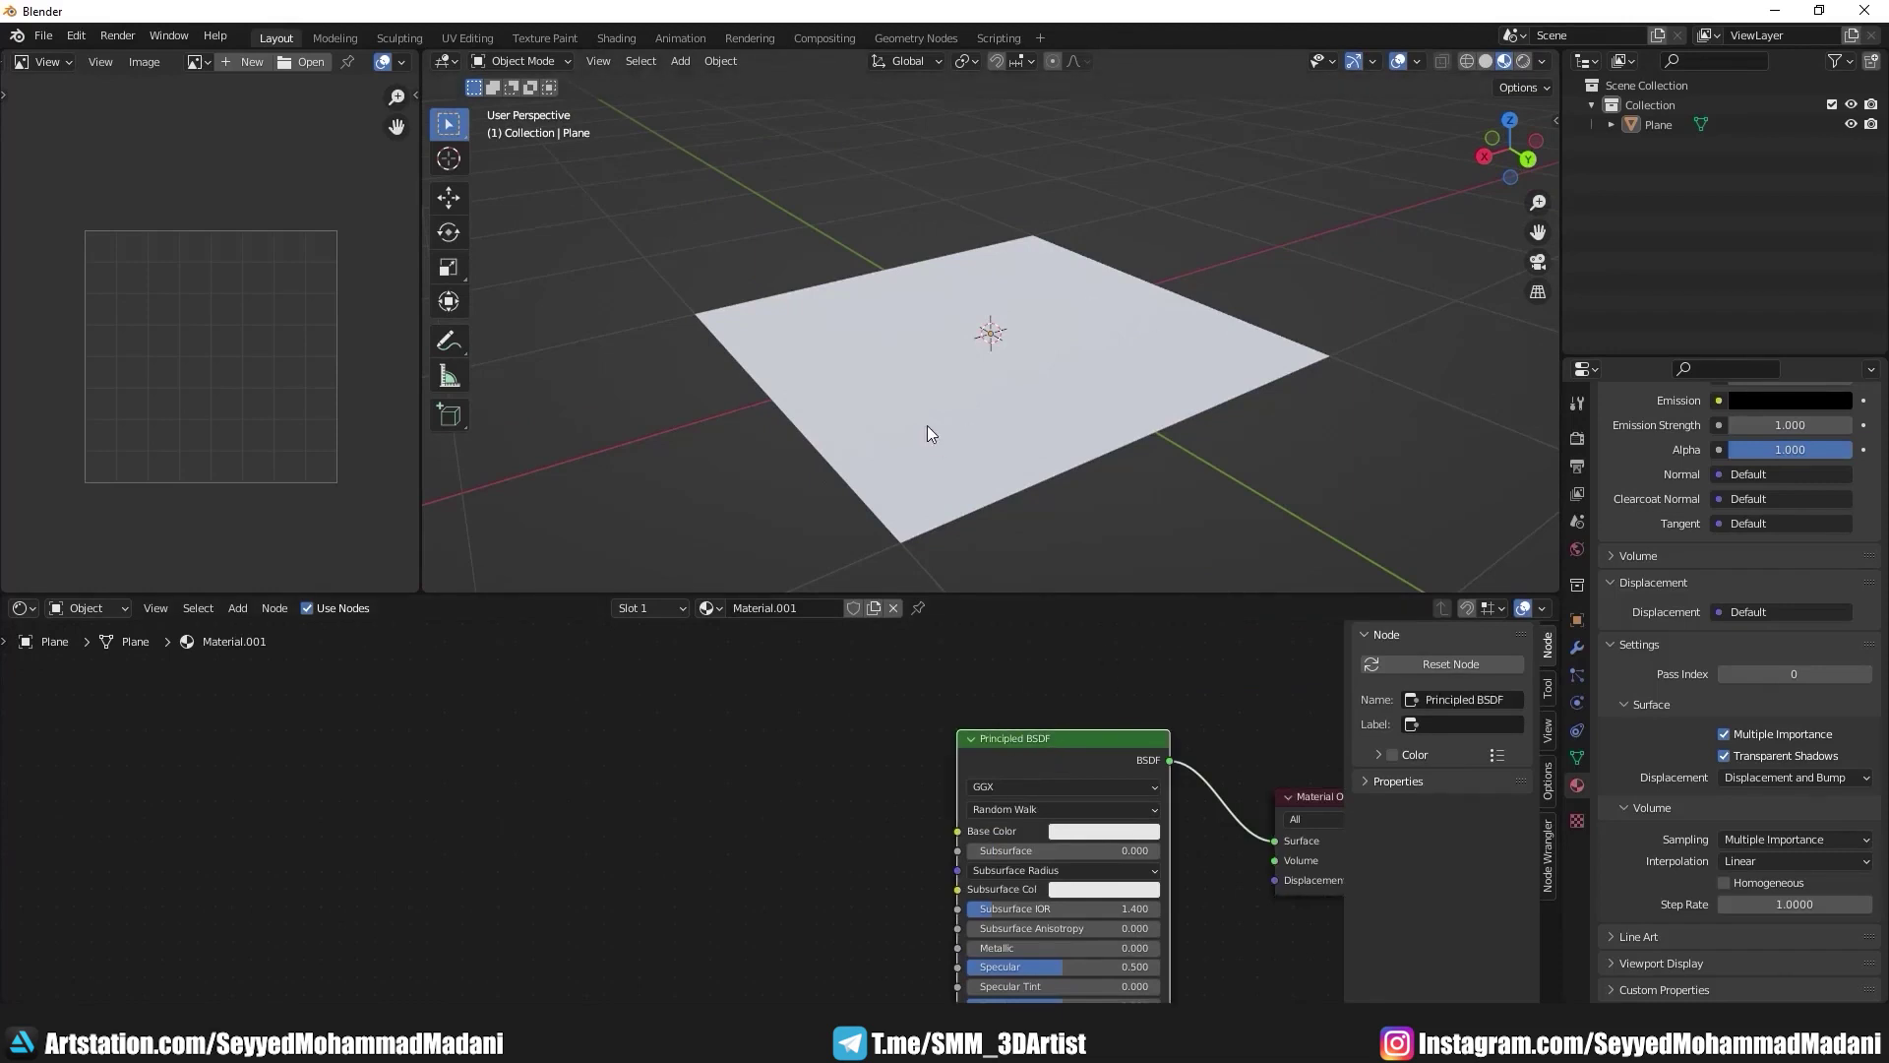
{"action": "middle_click_drag", "start_coordinate": [974, 536], "coordinate": [974, 563]}
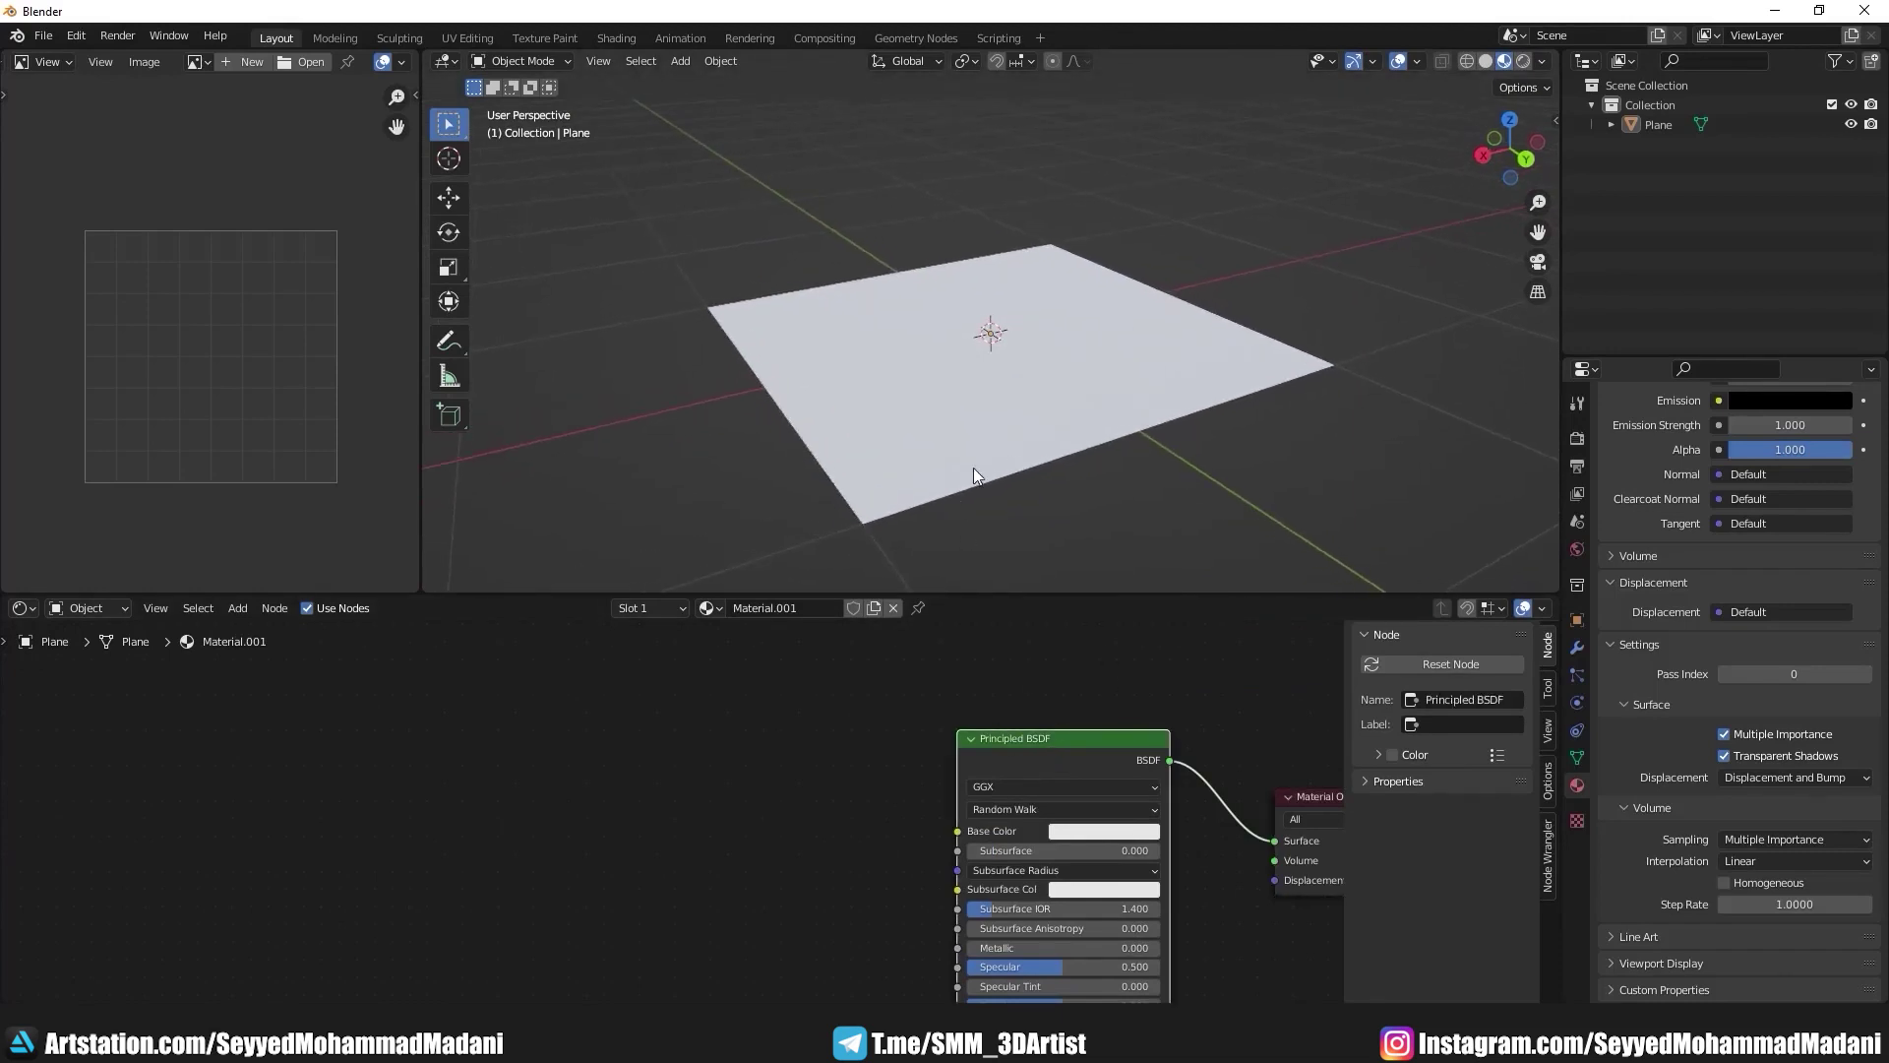
{"action": "middle_click_drag", "start_coordinate": [1015, 753], "coordinate": [1047, 730]}
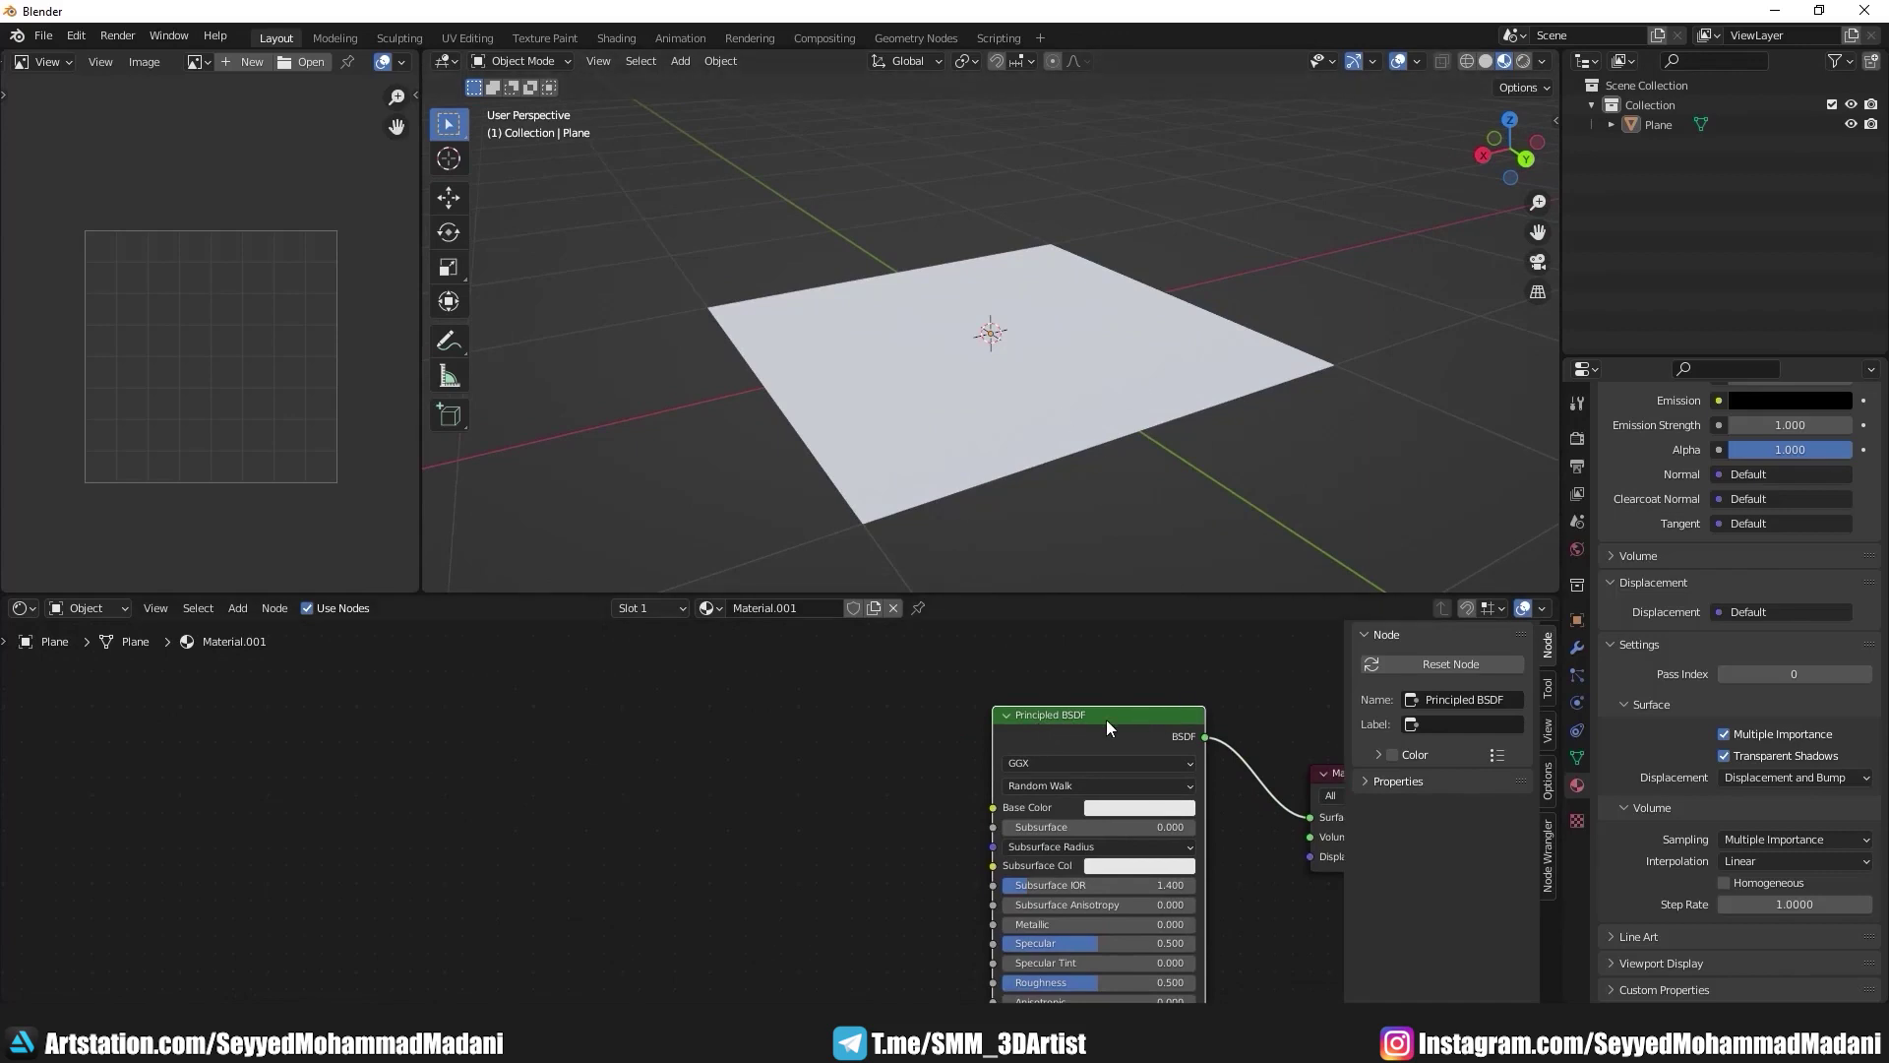
{"action": "middle_click_drag", "start_coordinate": [962, 656], "coordinate": [982, 649]}
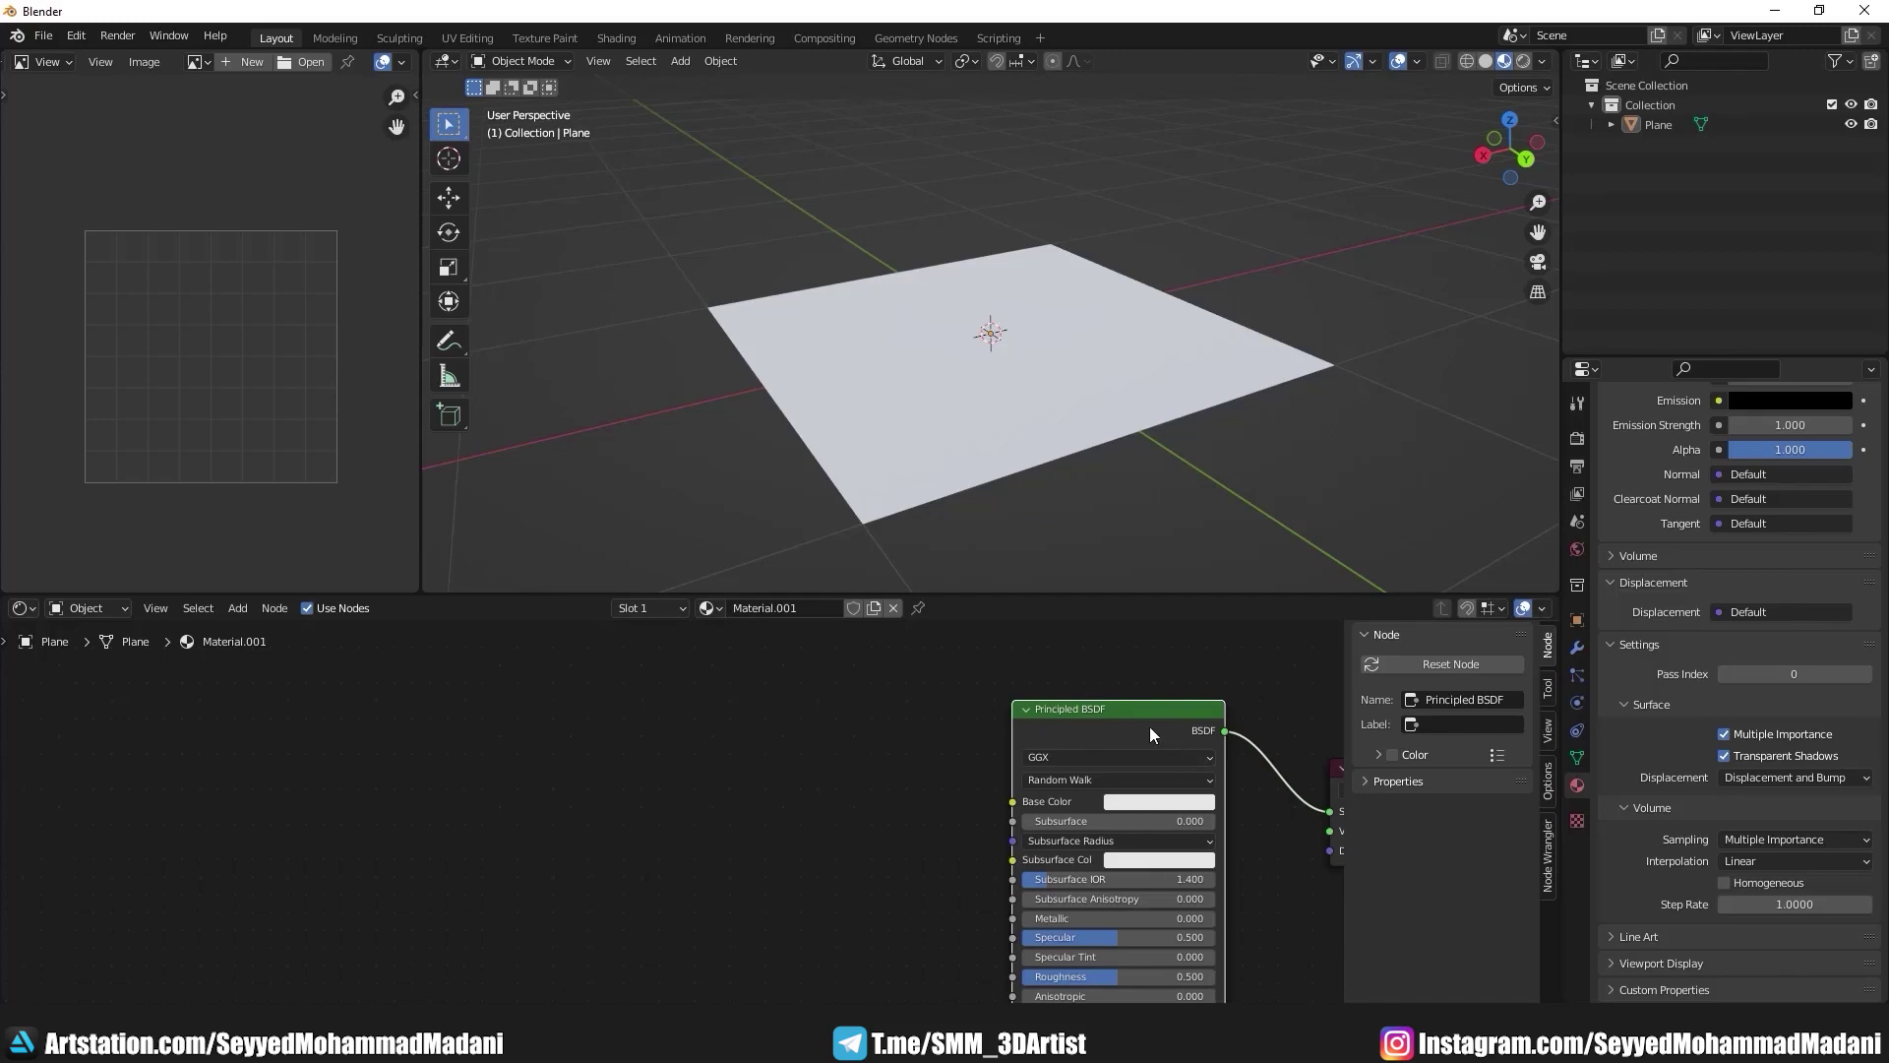
Step: Run Principled Texture Setup with the PavingStones122 color, ambient occlusion and displacement maps
{"action": "key", "text": "ctrl+shift+t"}
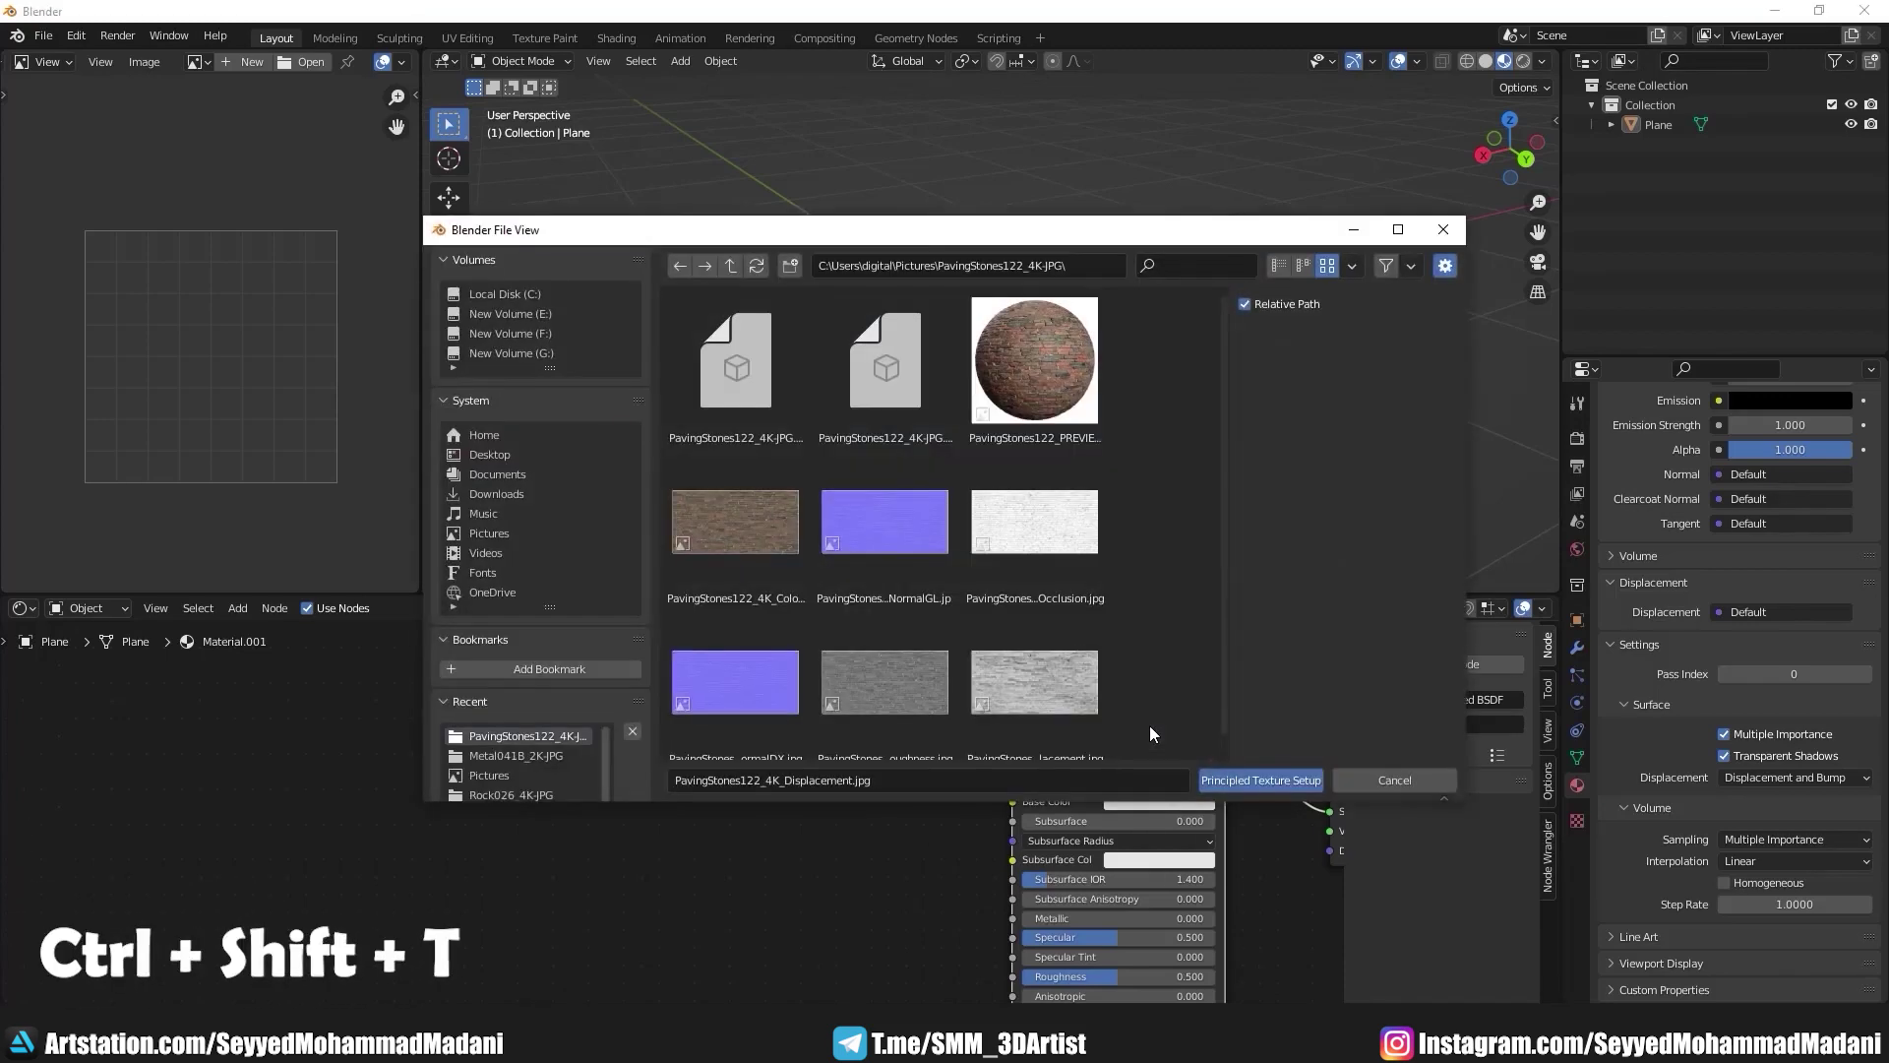
{"action": "scroll", "coordinate": [763, 398], "scroll_direction": "down", "scroll_amount": 1}
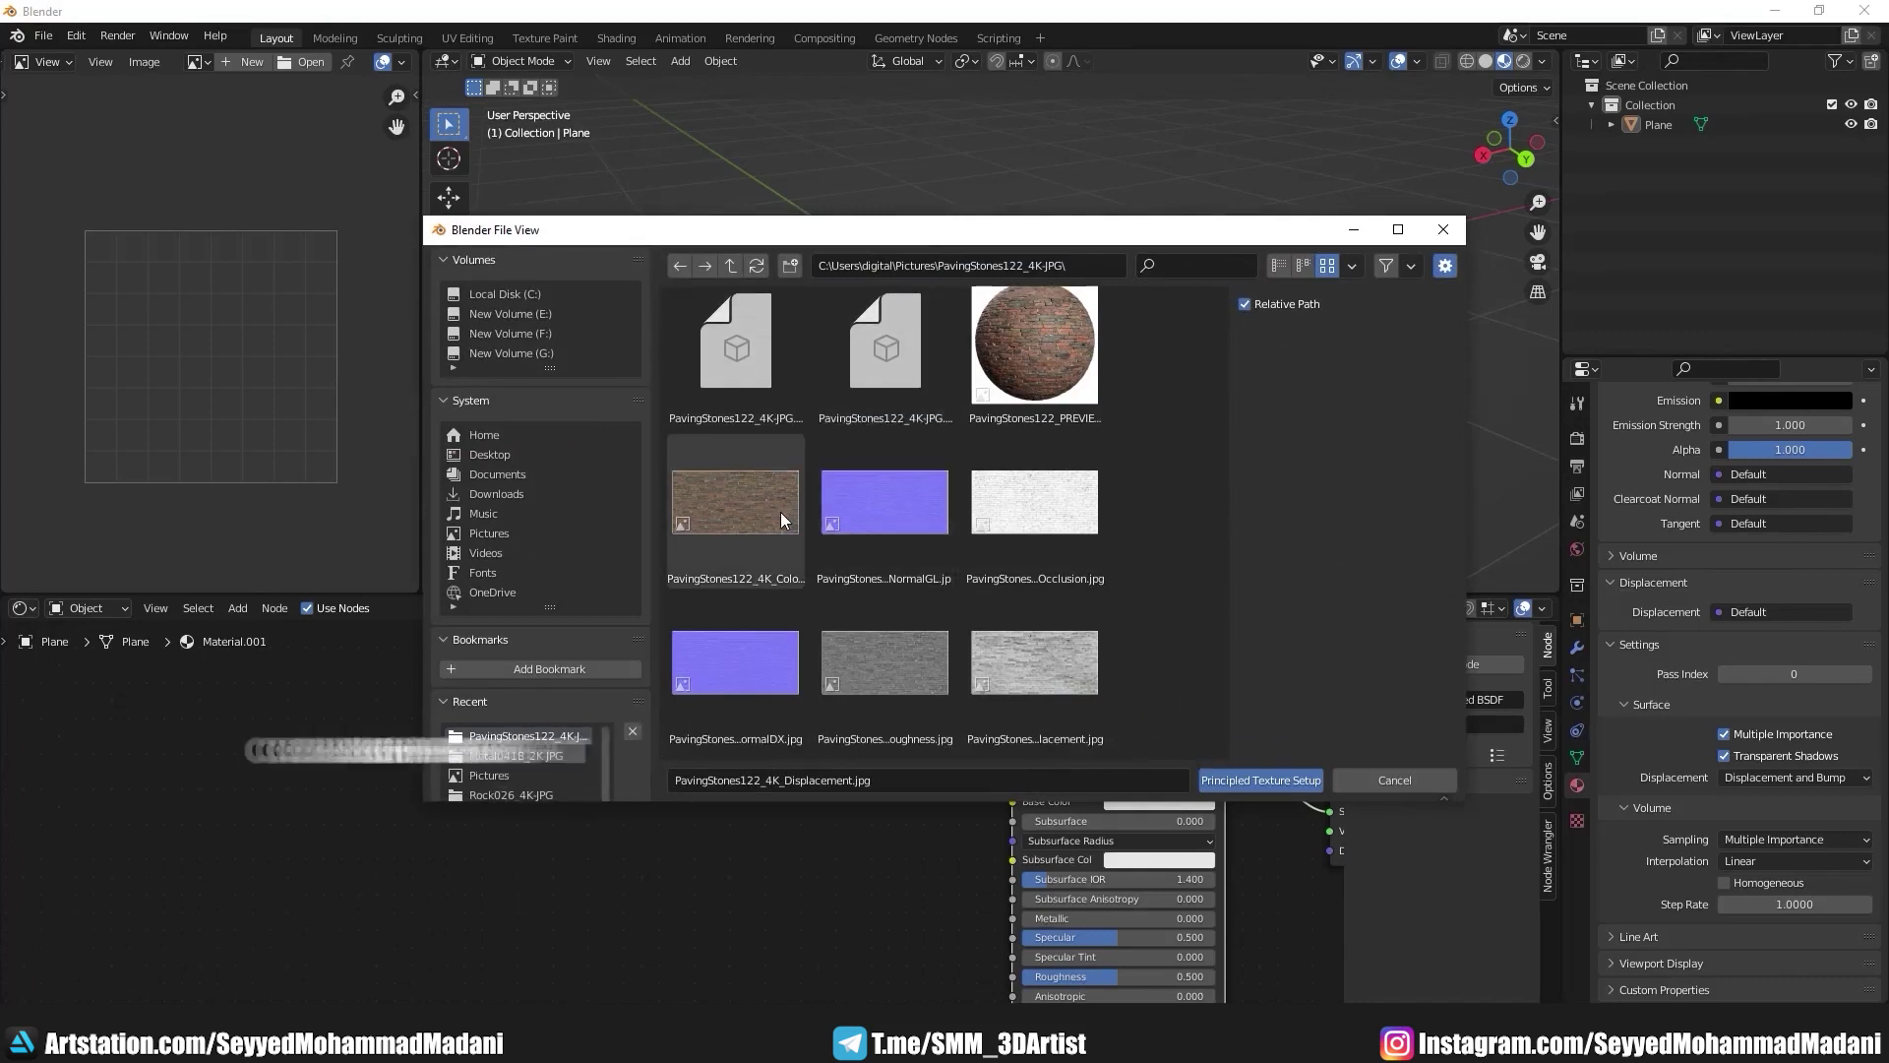
{"action": "left_click", "coordinate": [781, 512]}
{"action": "left_click", "coordinate": [1063, 551], "text": "ctrl"}
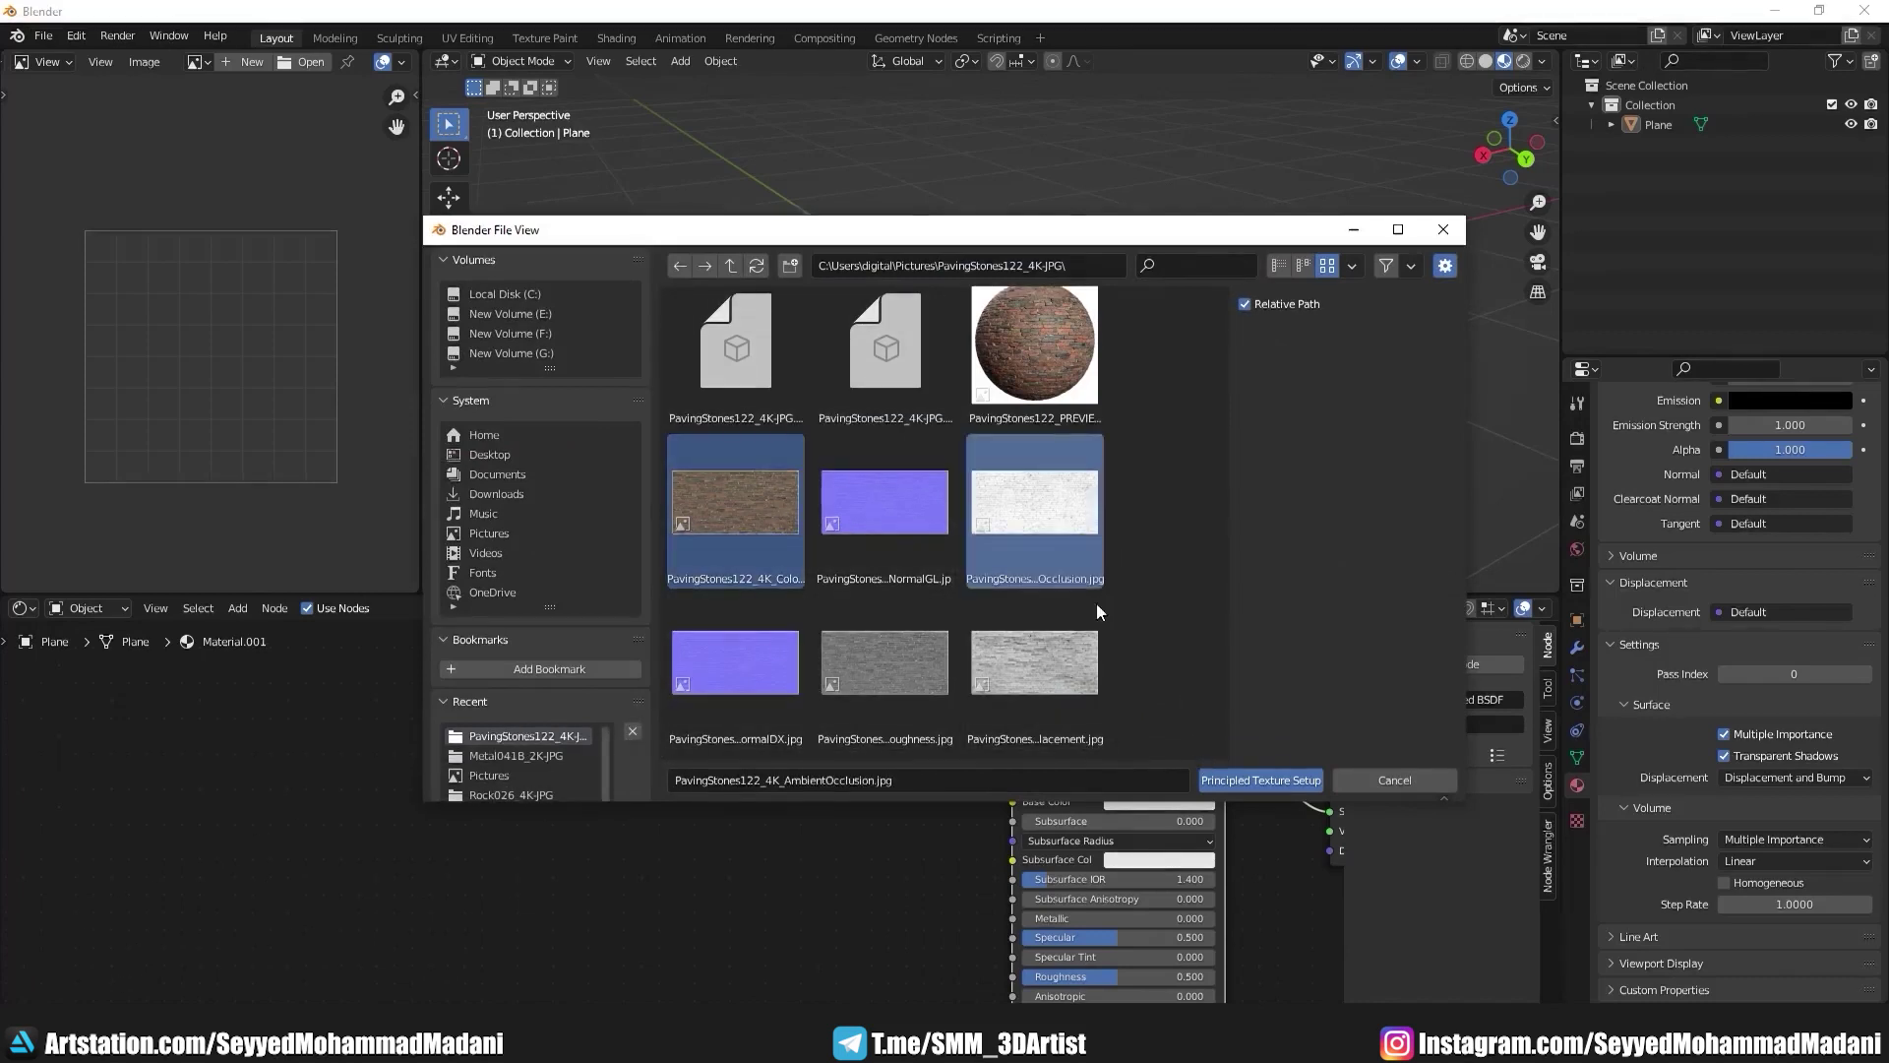
{"action": "left_click", "coordinate": [1056, 683], "text": "ctrl"}
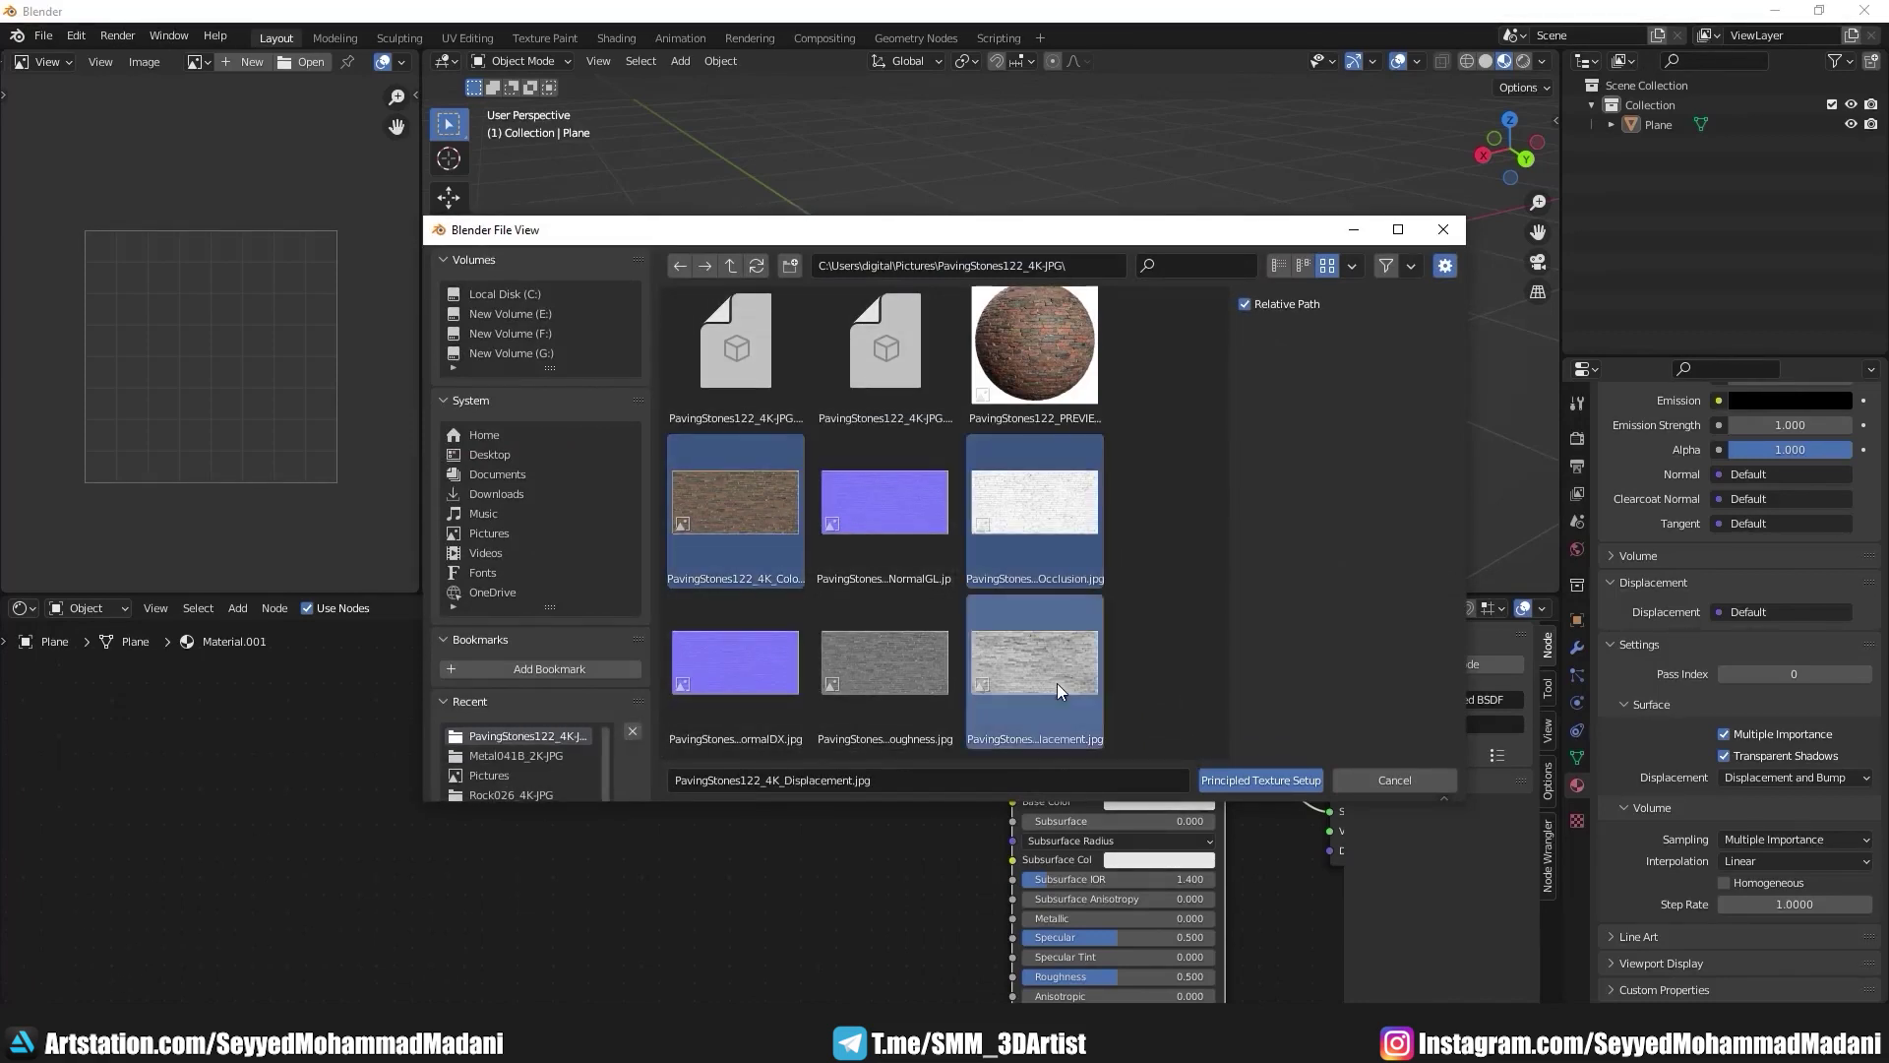
{"action": "left_click", "coordinate": [1272, 779]}
{"action": "key", "text": "Home"}
Step: Zoom in on the Displacement node and lower its Scale from 1.000 to 0.130
{"action": "scroll", "coordinate": [988, 467], "scroll_direction": "up", "scroll_amount": 2}
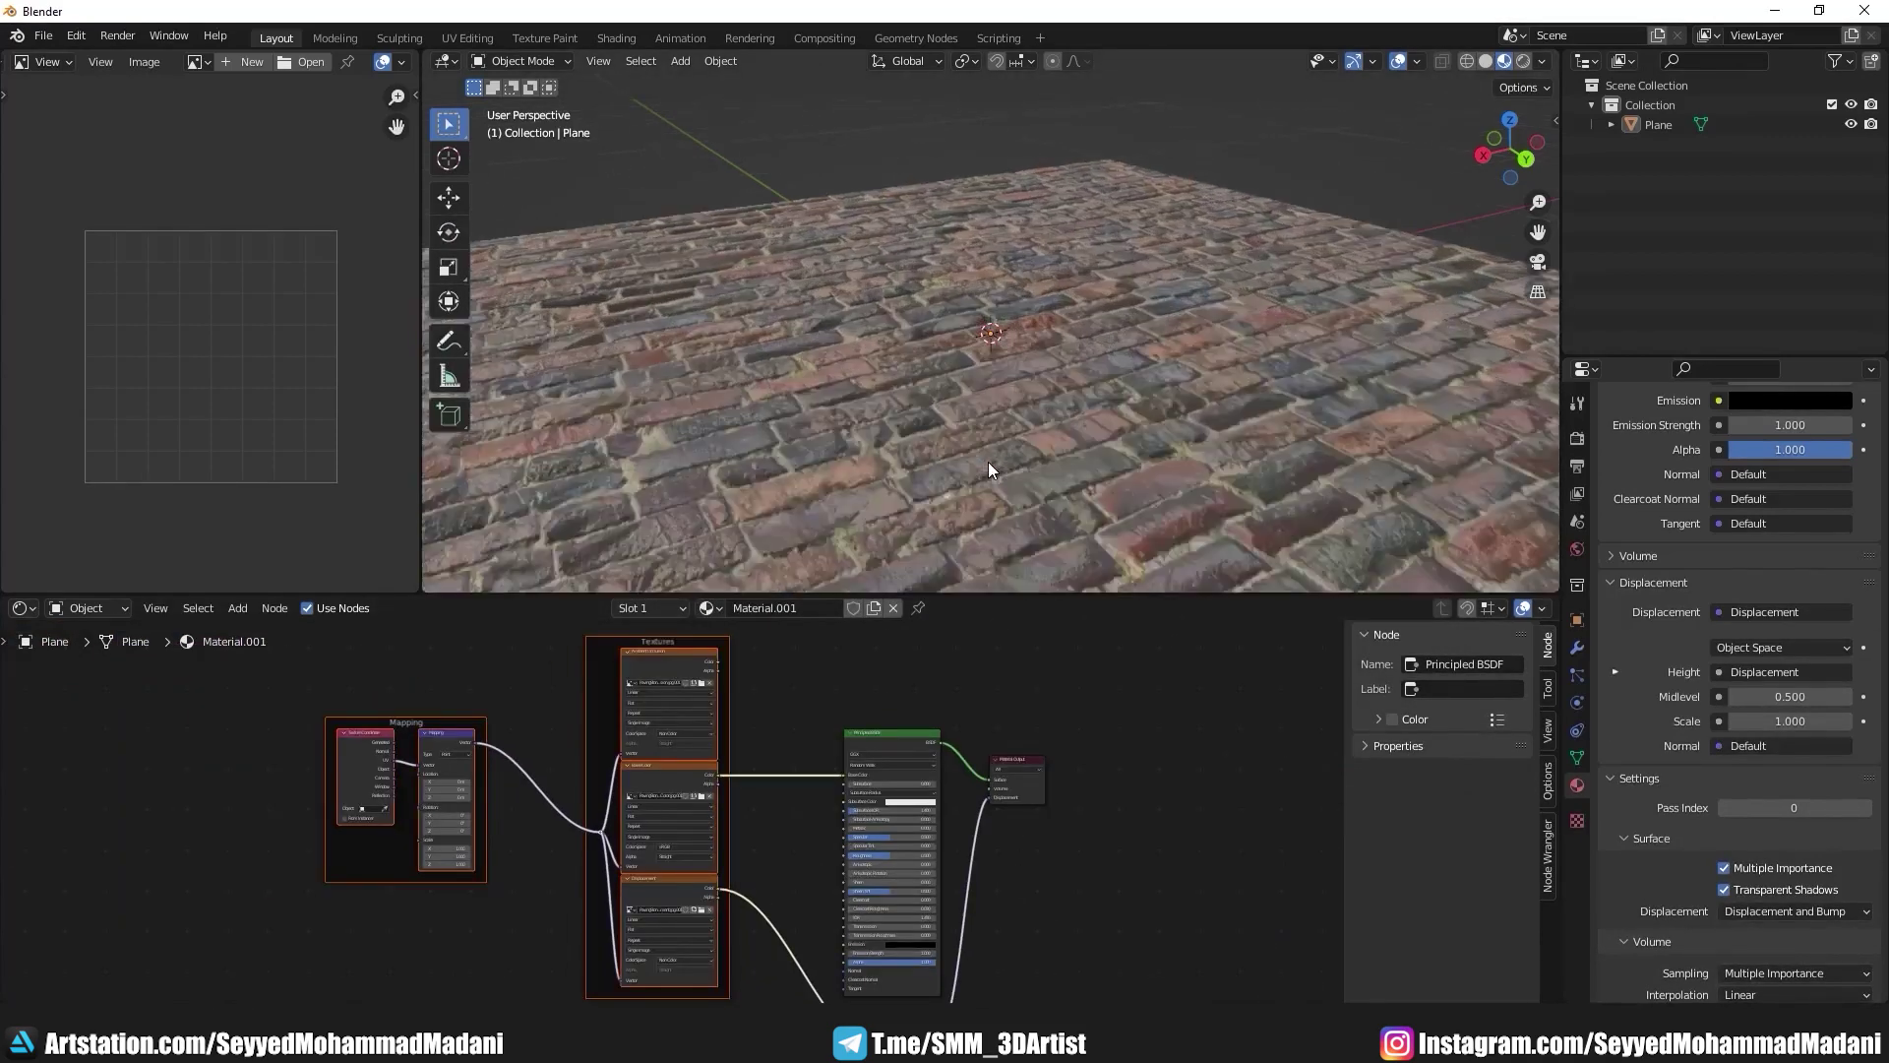
{"action": "scroll", "coordinate": [1004, 458], "scroll_direction": "up", "scroll_amount": 2}
{"action": "scroll", "coordinate": [1005, 457], "scroll_direction": "up", "scroll_amount": 2}
{"action": "scroll", "coordinate": [1047, 388], "scroll_direction": "up", "scroll_amount": 2}
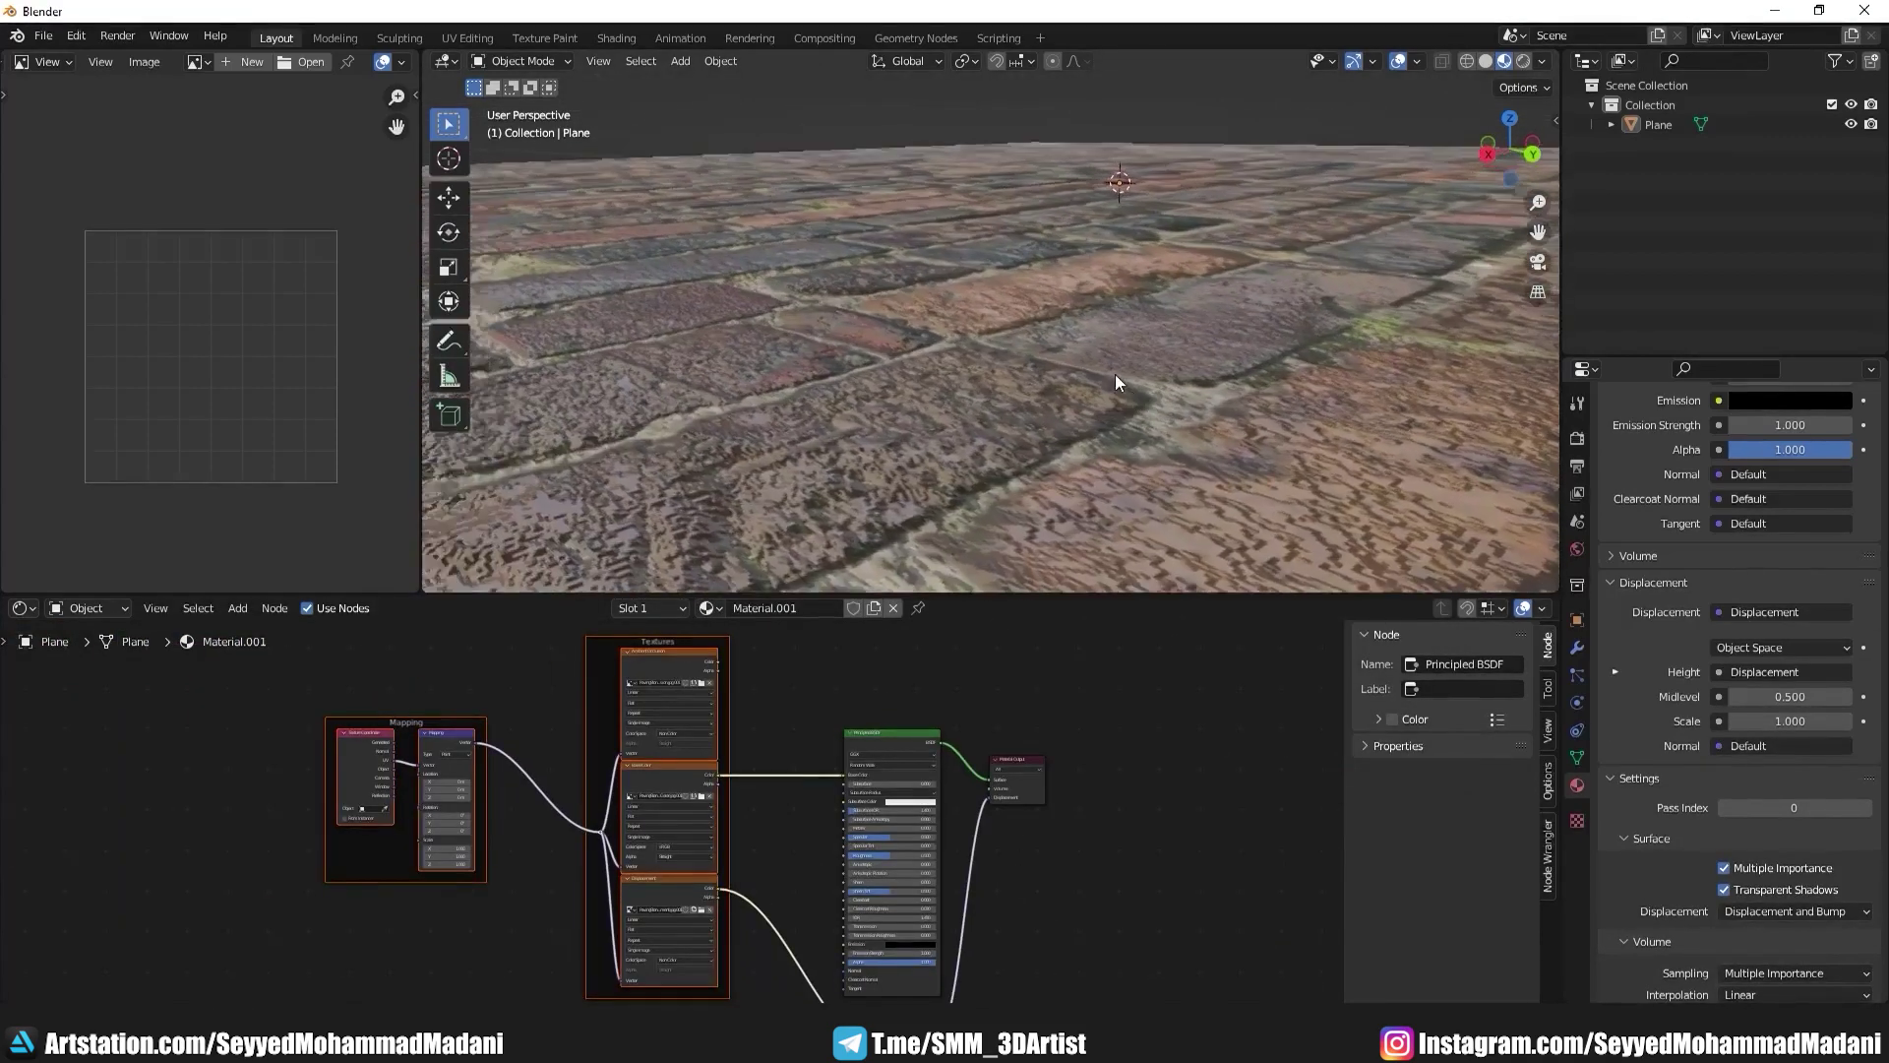
{"action": "scroll", "coordinate": [1113, 374], "scroll_direction": "up", "scroll_amount": 1}
{"action": "scroll", "coordinate": [1124, 387], "scroll_direction": "down", "scroll_amount": 2}
{"action": "scroll", "coordinate": [1113, 381], "scroll_direction": "down", "scroll_amount": 2}
{"action": "scroll", "coordinate": [1025, 836], "scroll_direction": "up", "scroll_amount": 3}
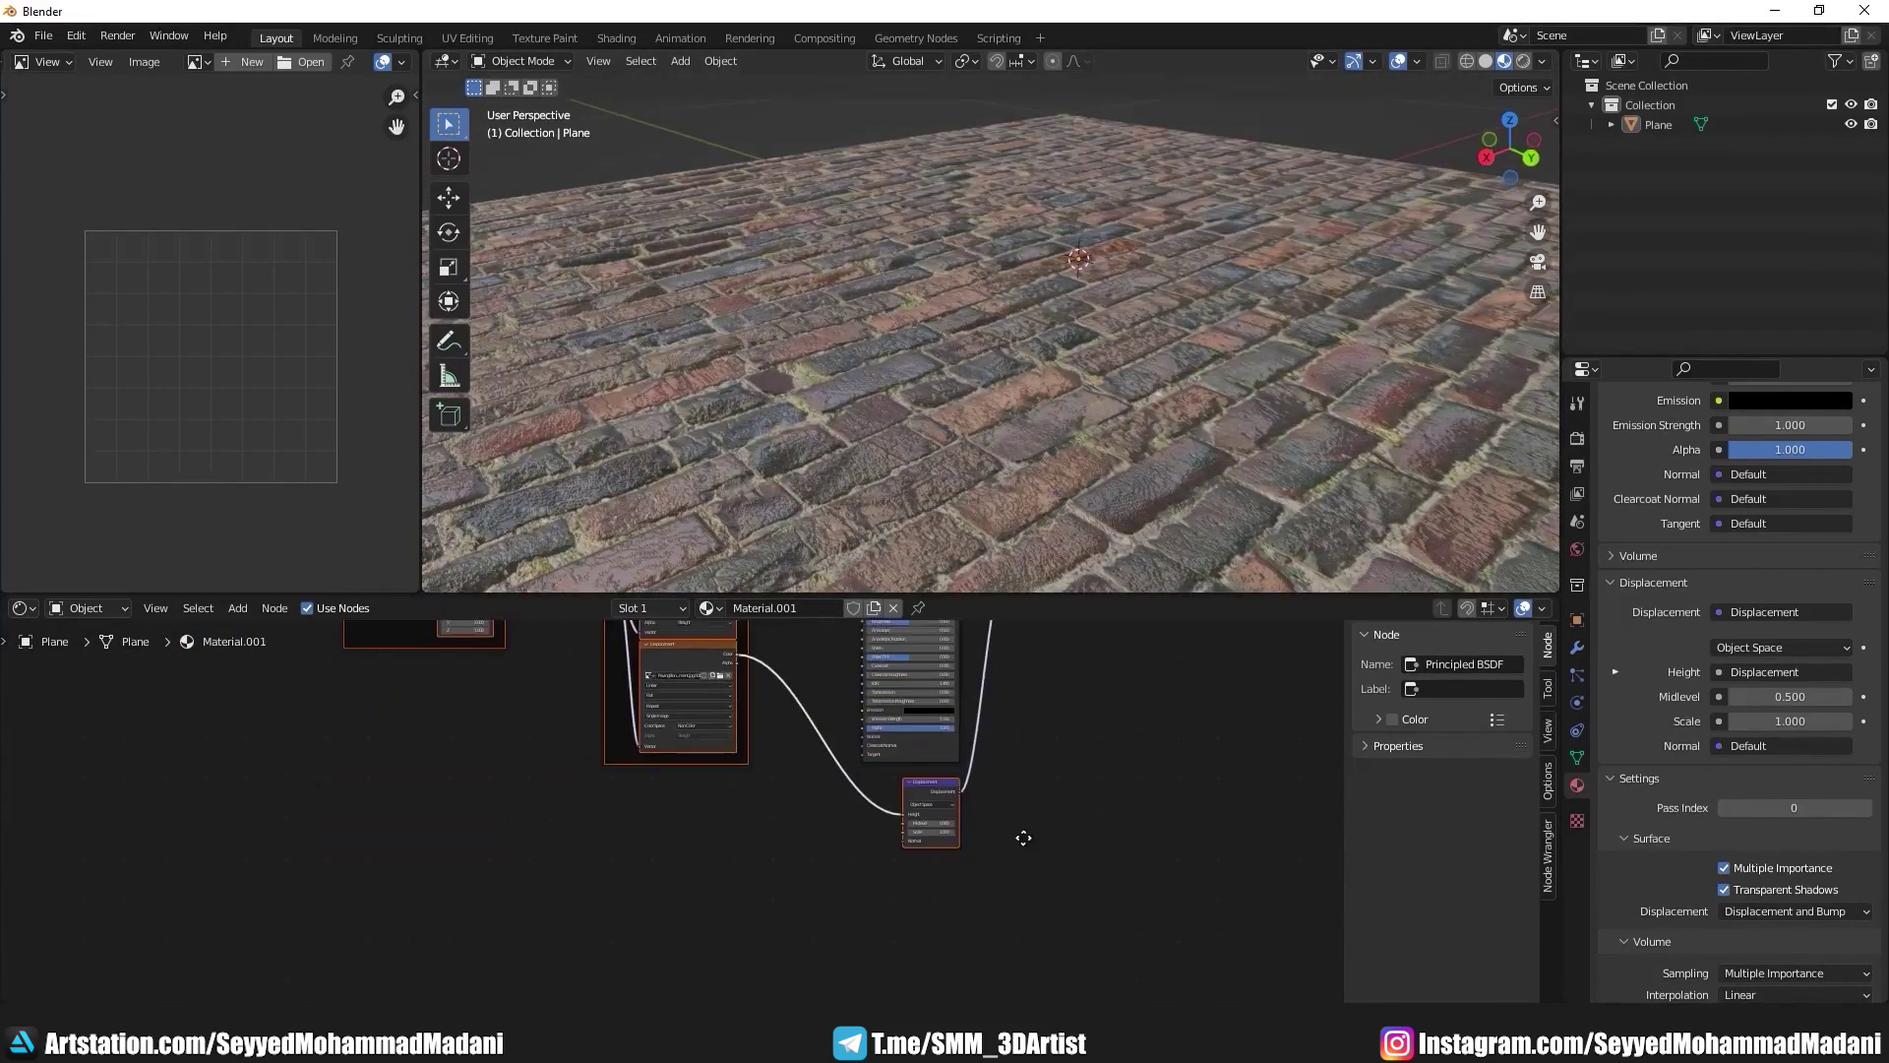
{"action": "scroll", "coordinate": [1012, 812], "scroll_direction": "up", "scroll_amount": 2}
{"action": "scroll", "coordinate": [1013, 813], "scroll_direction": "up", "scroll_amount": 2}
{"action": "scroll", "coordinate": [1009, 814], "scroll_direction": "up", "scroll_amount": 1}
{"action": "scroll", "coordinate": [999, 836], "scroll_direction": "up", "scroll_amount": 1}
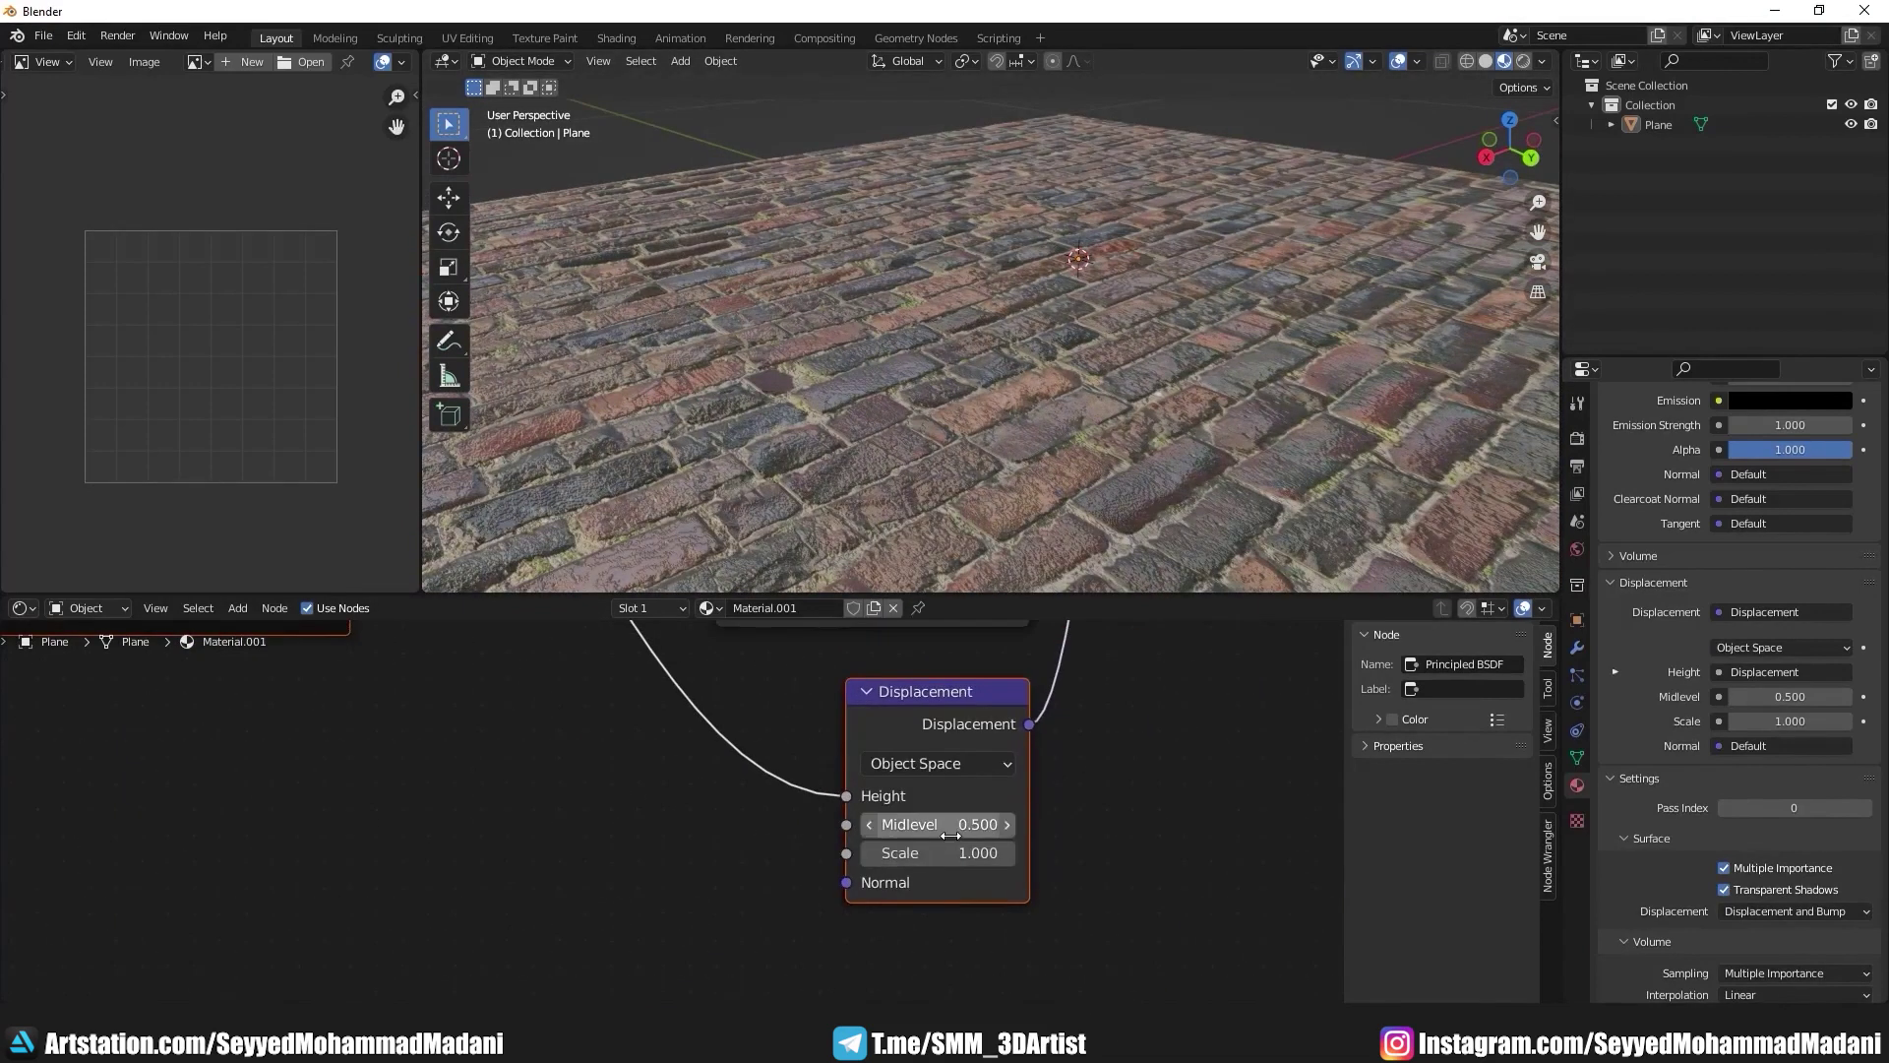
{"action": "scroll", "coordinate": [990, 865], "scroll_direction": "up", "scroll_amount": 1}
{"action": "mouse_move", "coordinate": [989, 865]}
{"action": "left_mouse_down"}
{"action": "mouse_move", "coordinate": [935, 864]}
{"action": "mouse_move", "coordinate": [991, 864]}
{"action": "left_mouse_up"}
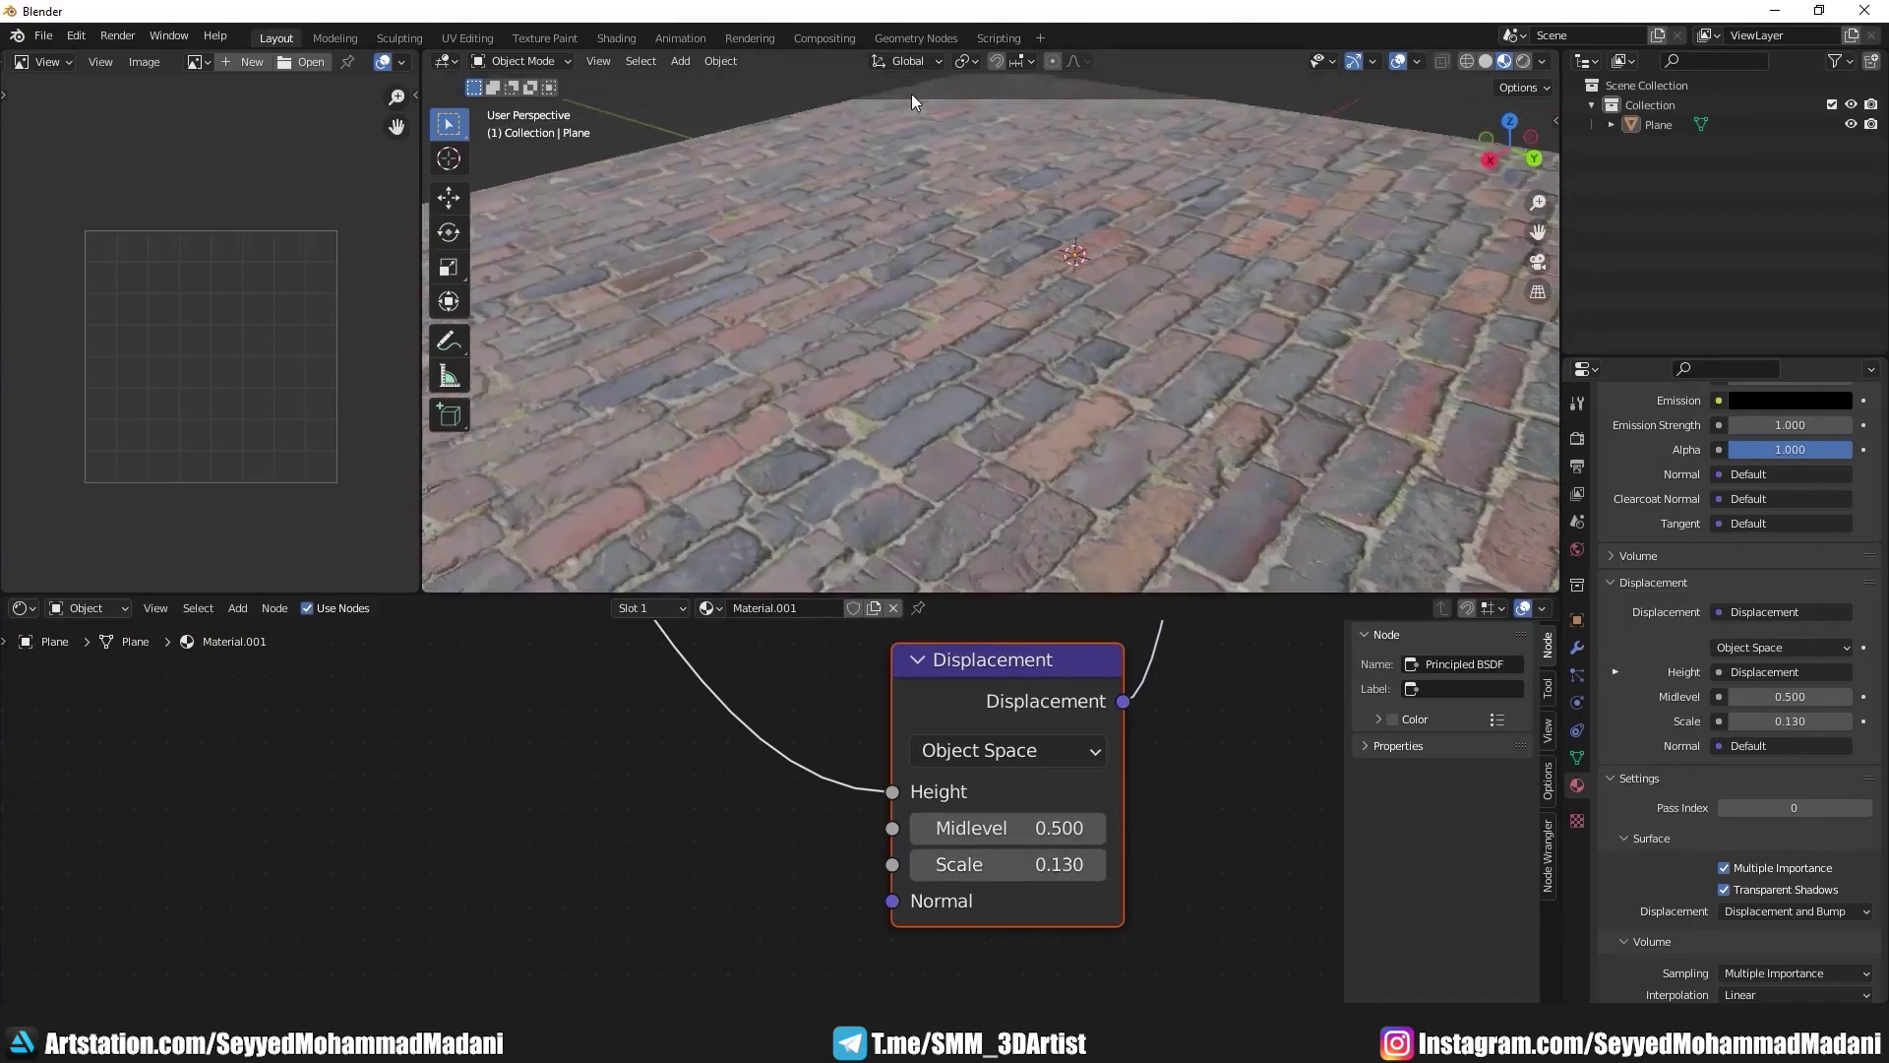
Step: Orbit low over the plane to inspect the paving relief, then frame the whole node tree
{"action": "middle_click_drag", "start_coordinate": [911, 92], "coordinate": [907, 78]}
{"action": "scroll", "coordinate": [954, 317], "scroll_direction": "up", "scroll_amount": 2}
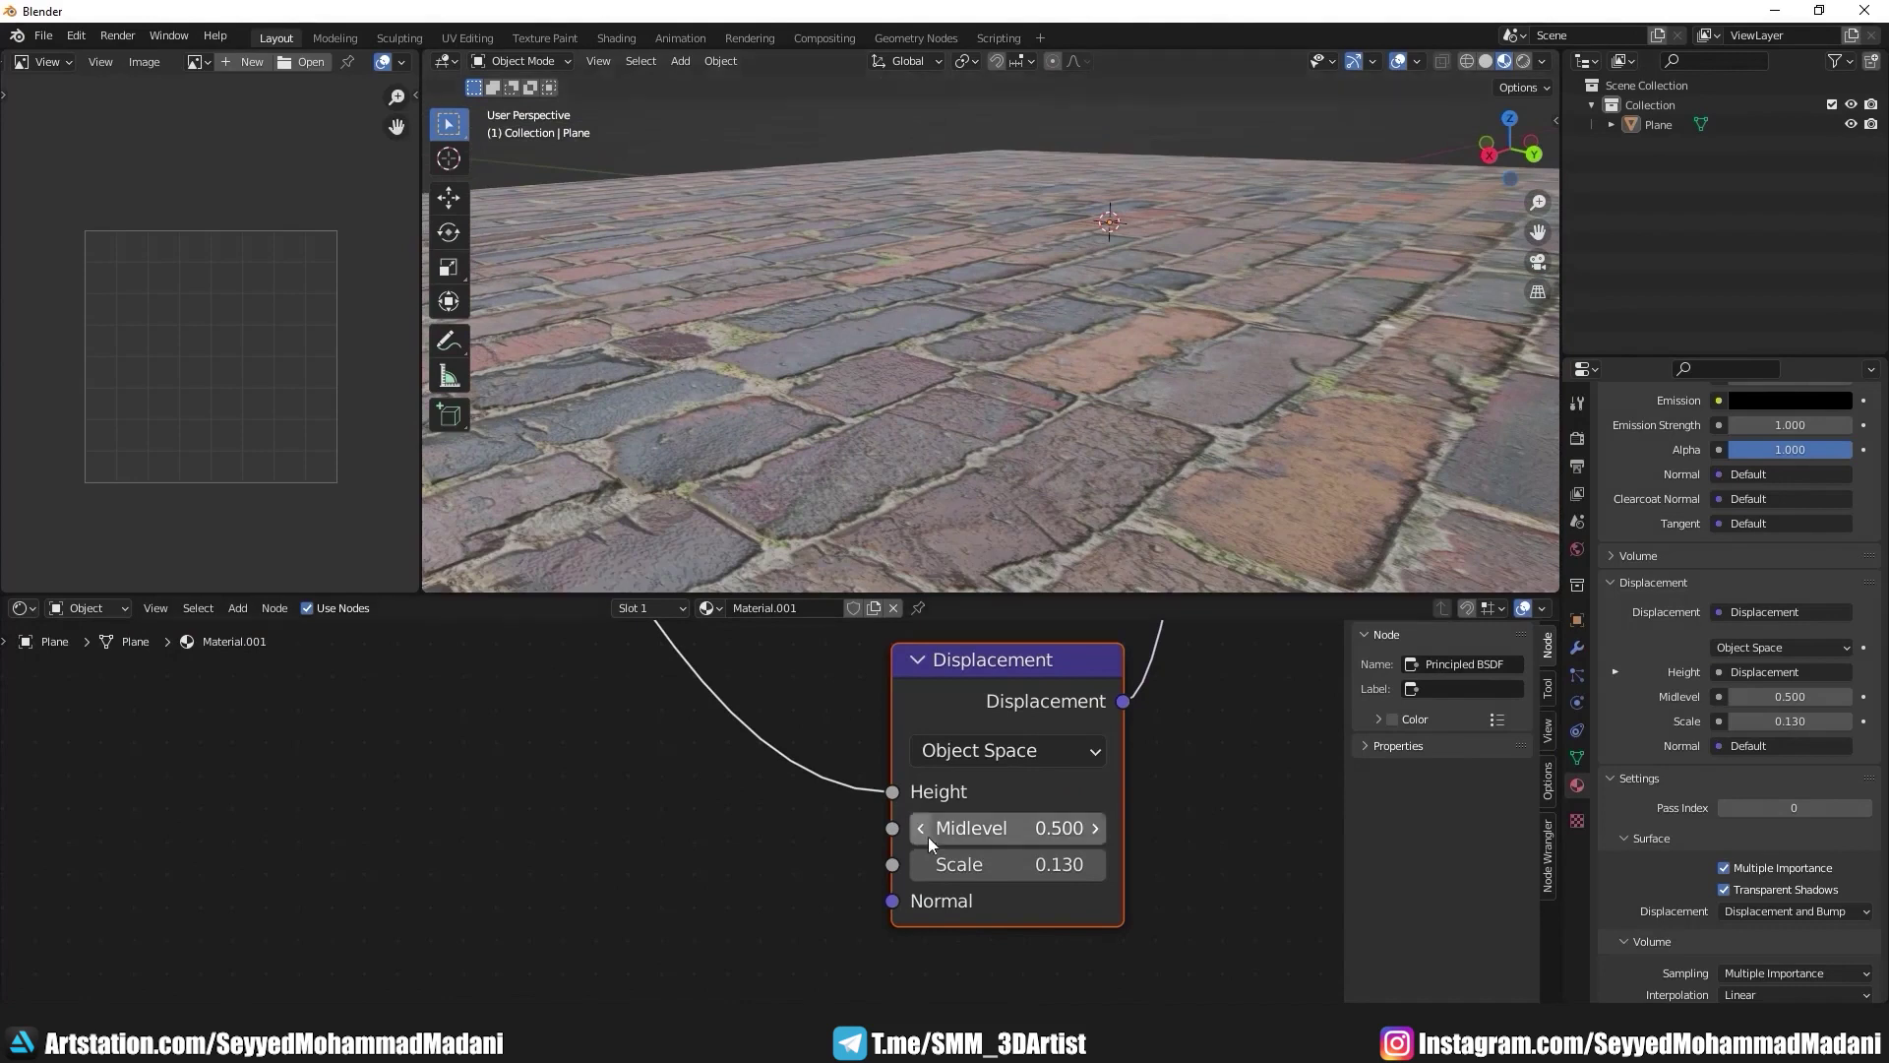
{"action": "scroll", "coordinate": [929, 836], "scroll_direction": "down", "scroll_amount": 5}
{"action": "scroll", "coordinate": [911, 780], "scroll_direction": "down", "scroll_amount": 3}
{"action": "key", "text": "Home"}
Step: Display the PavingStones122_4K_AmbientOcclusion.jpg map in the image editor
{"action": "scroll", "coordinate": [800, 819], "scroll_direction": "up", "scroll_amount": 2}
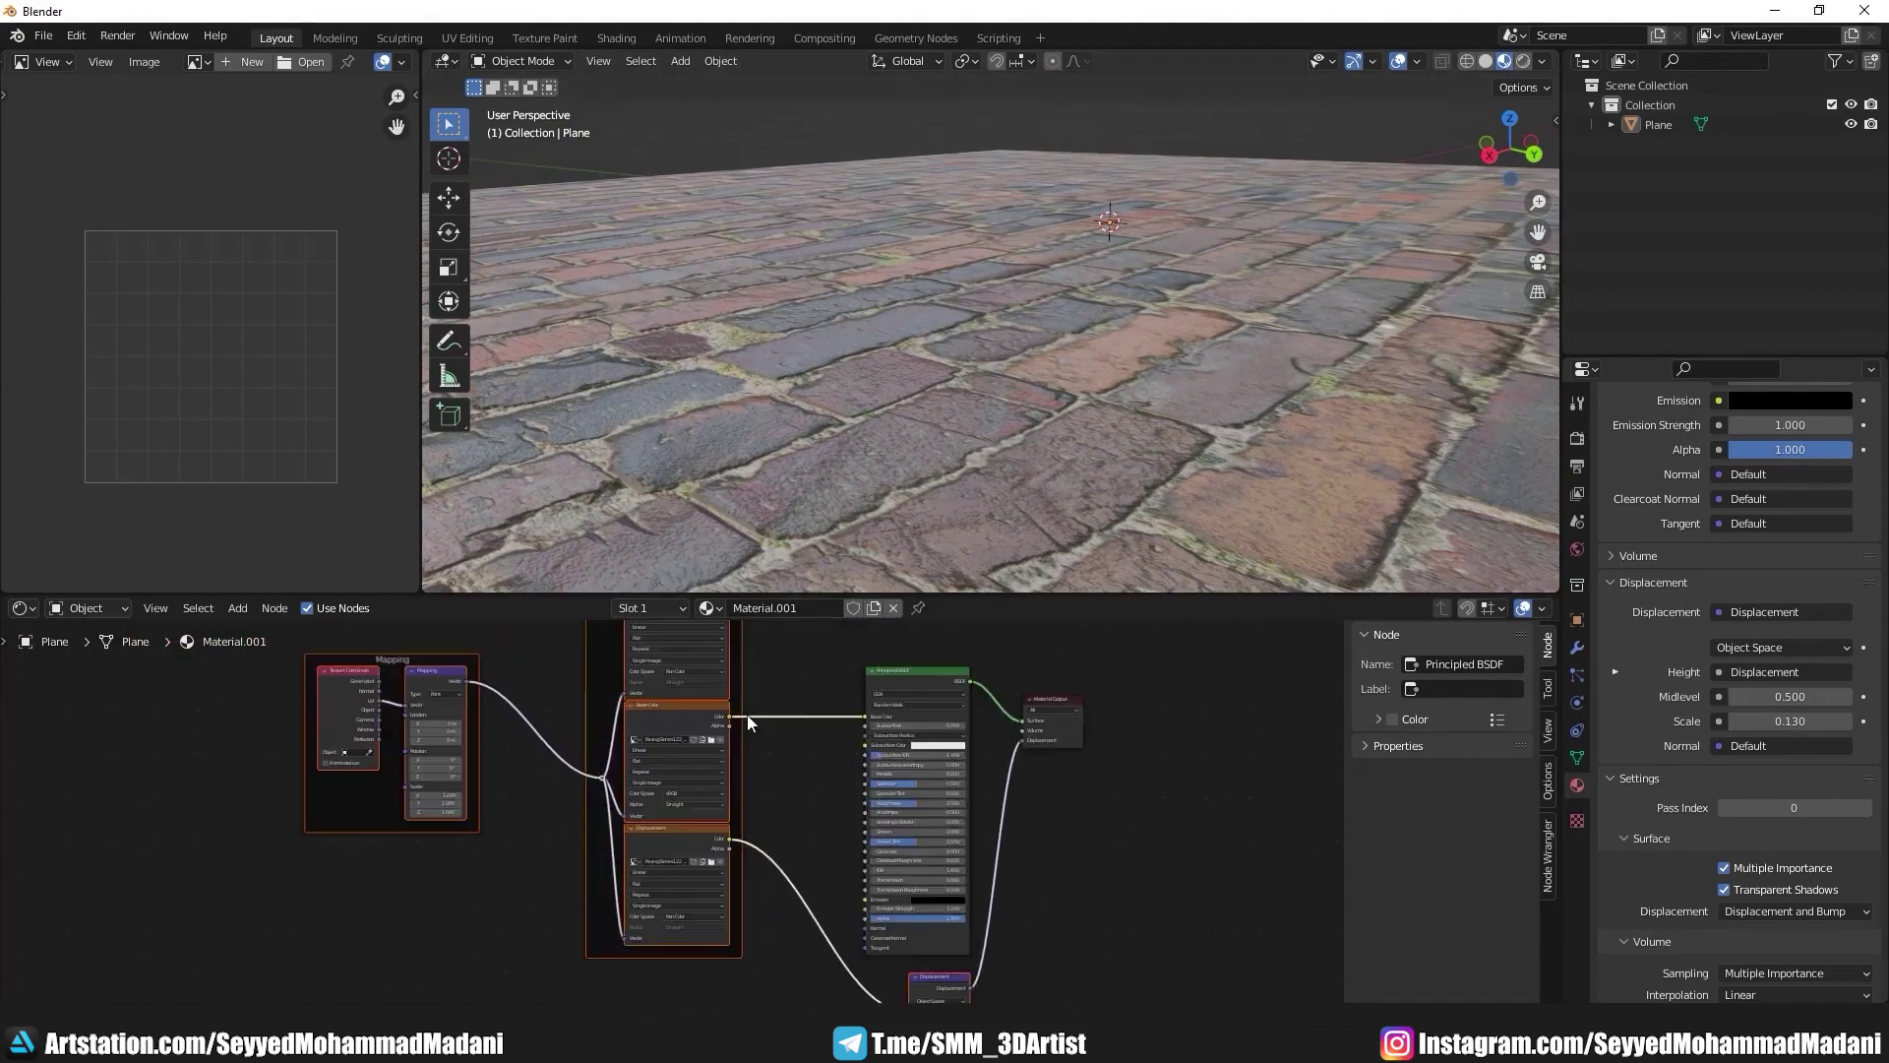
{"action": "scroll", "coordinate": [758, 836], "scroll_direction": "up", "scroll_amount": 2}
{"action": "scroll", "coordinate": [813, 806], "scroll_direction": "up", "scroll_amount": 1}
{"action": "scroll", "coordinate": [777, 835], "scroll_direction": "up", "scroll_amount": 1}
{"action": "scroll", "coordinate": [777, 835], "scroll_direction": "down", "scroll_amount": 1}
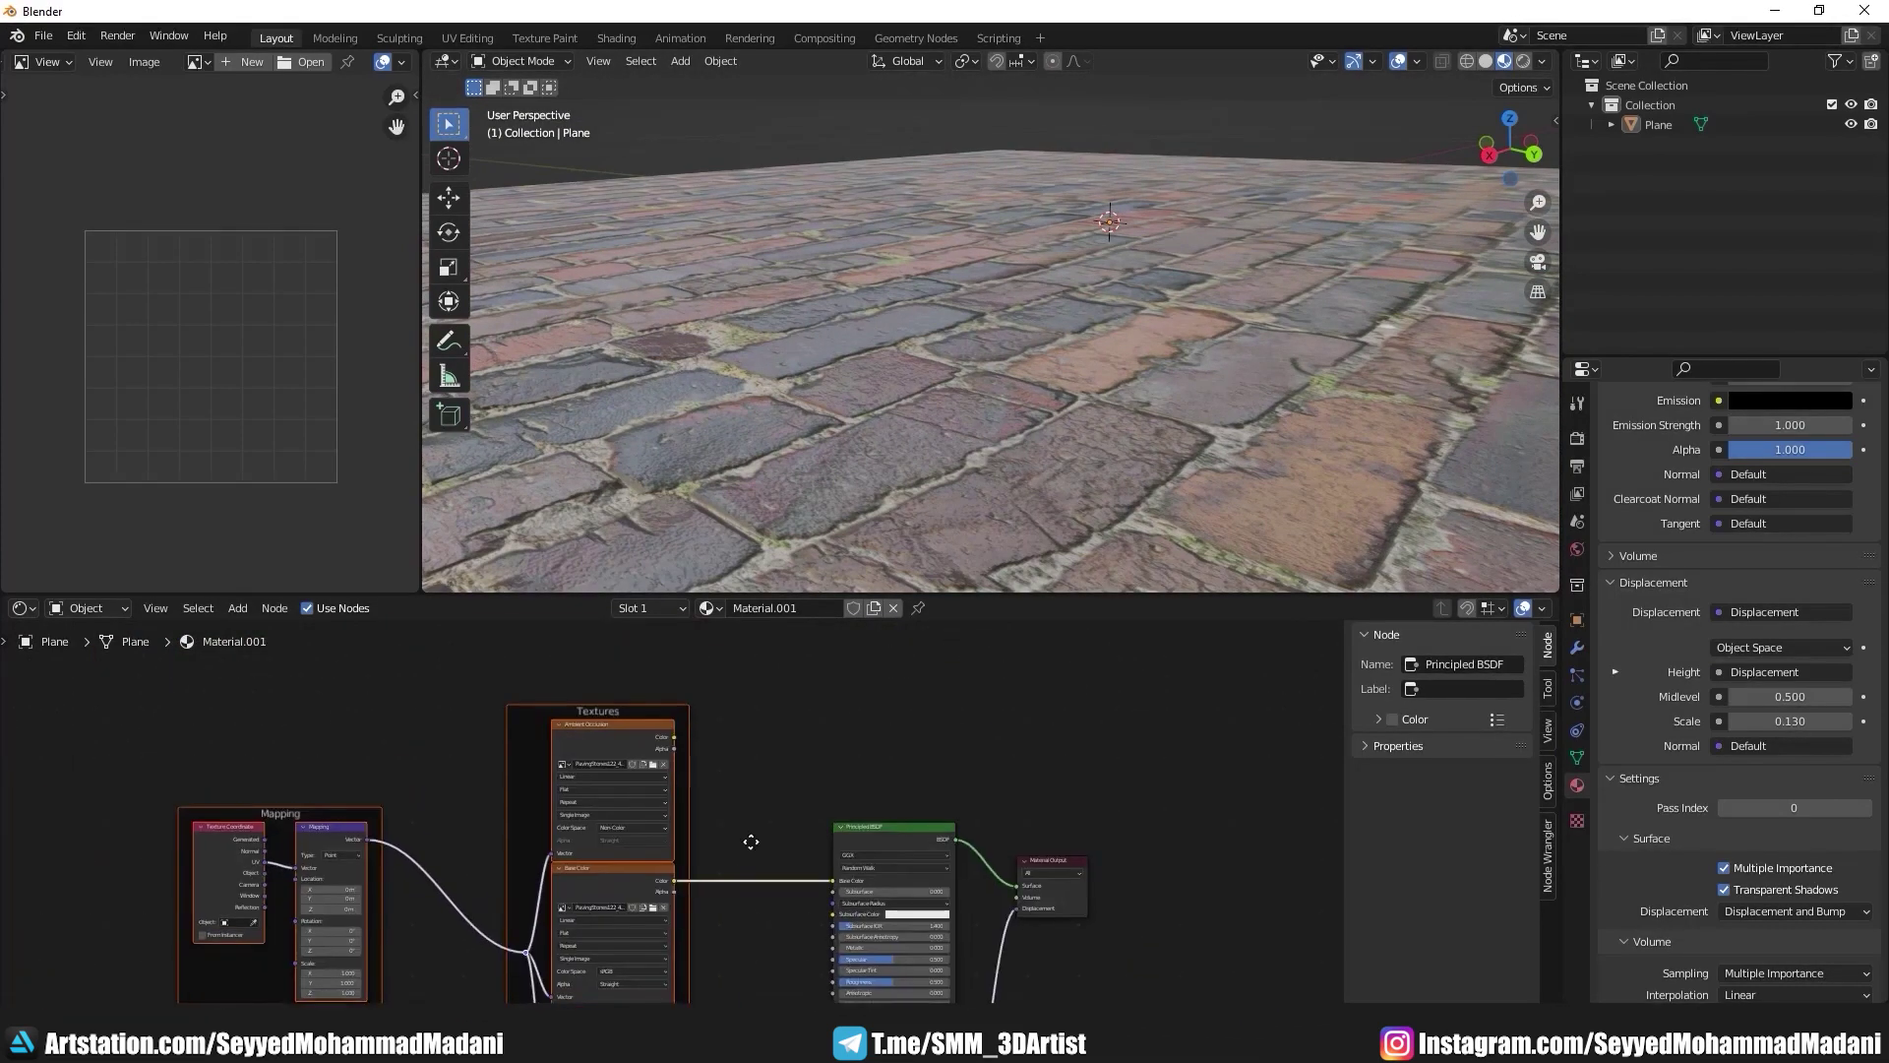
{"action": "scroll", "coordinate": [764, 832], "scroll_direction": "up", "scroll_amount": 2}
{"action": "scroll", "coordinate": [742, 830], "scroll_direction": "up", "scroll_amount": 1}
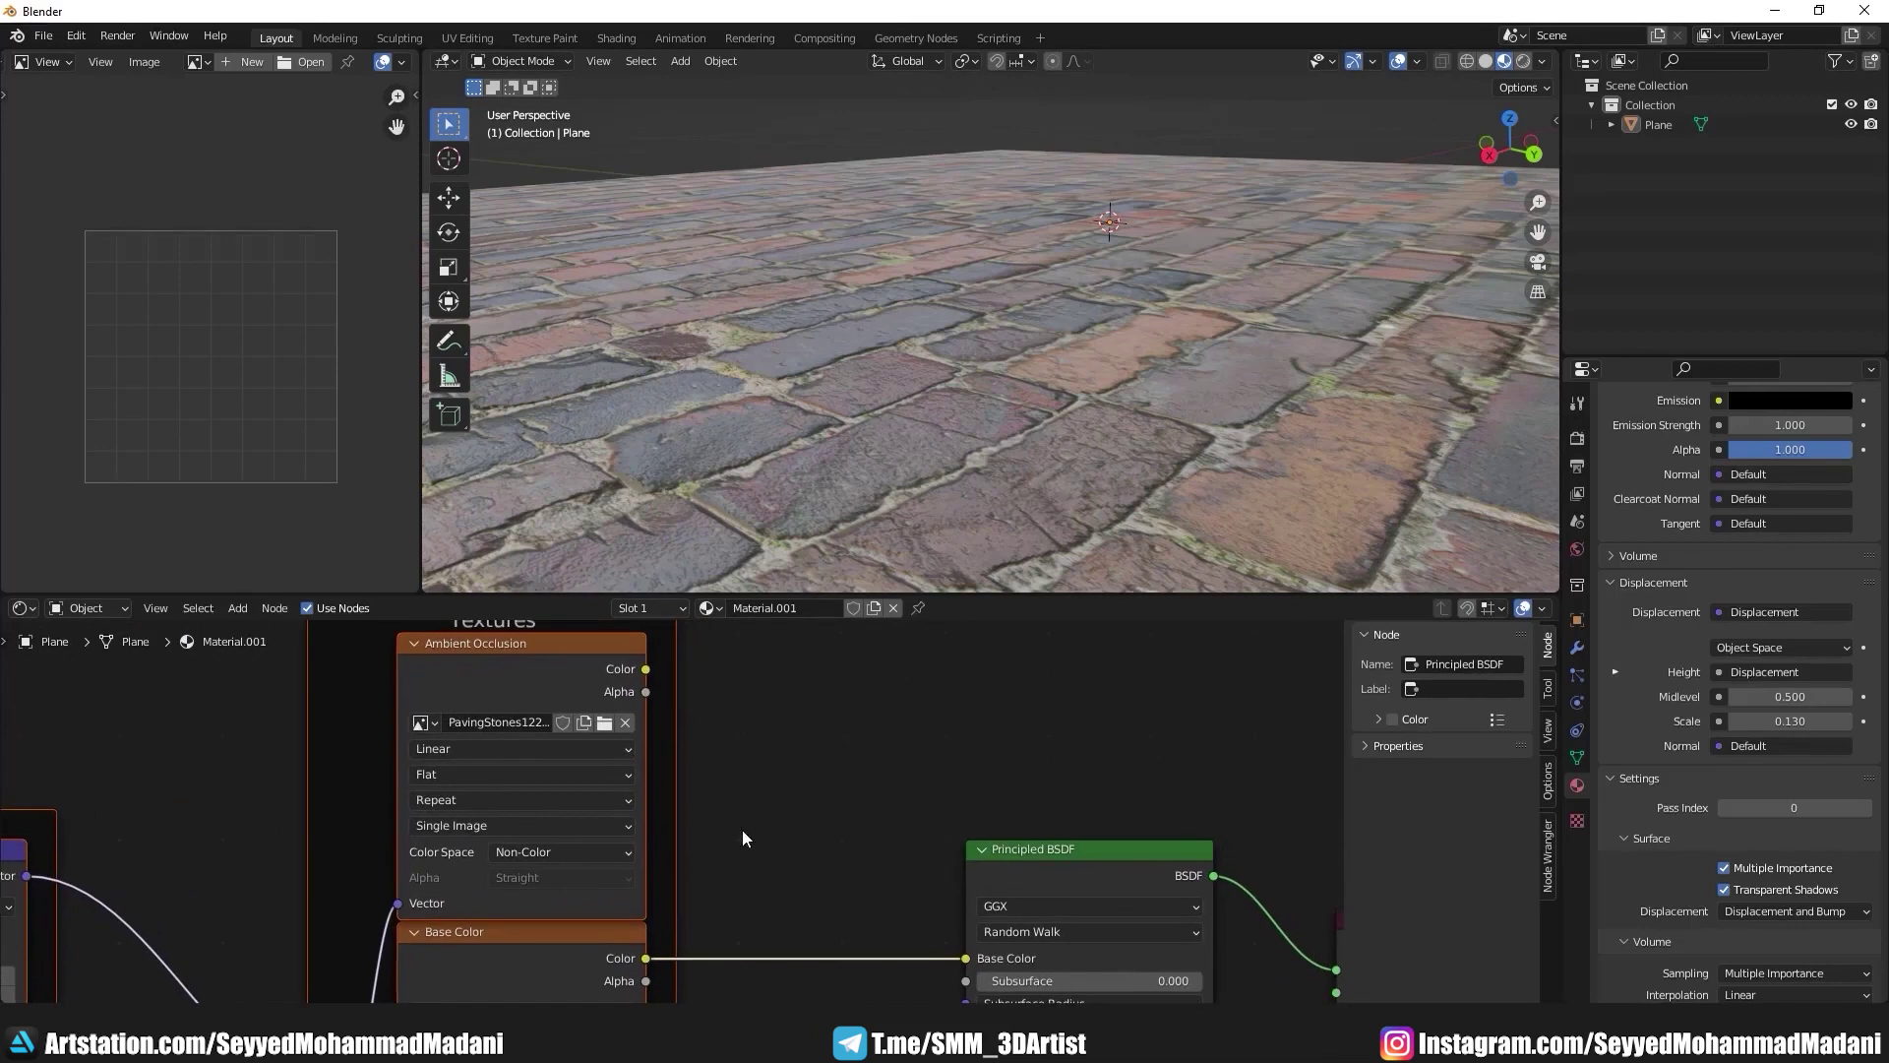
{"action": "left_click", "coordinate": [198, 62]}
{"action": "left_click", "coordinate": [241, 91]}
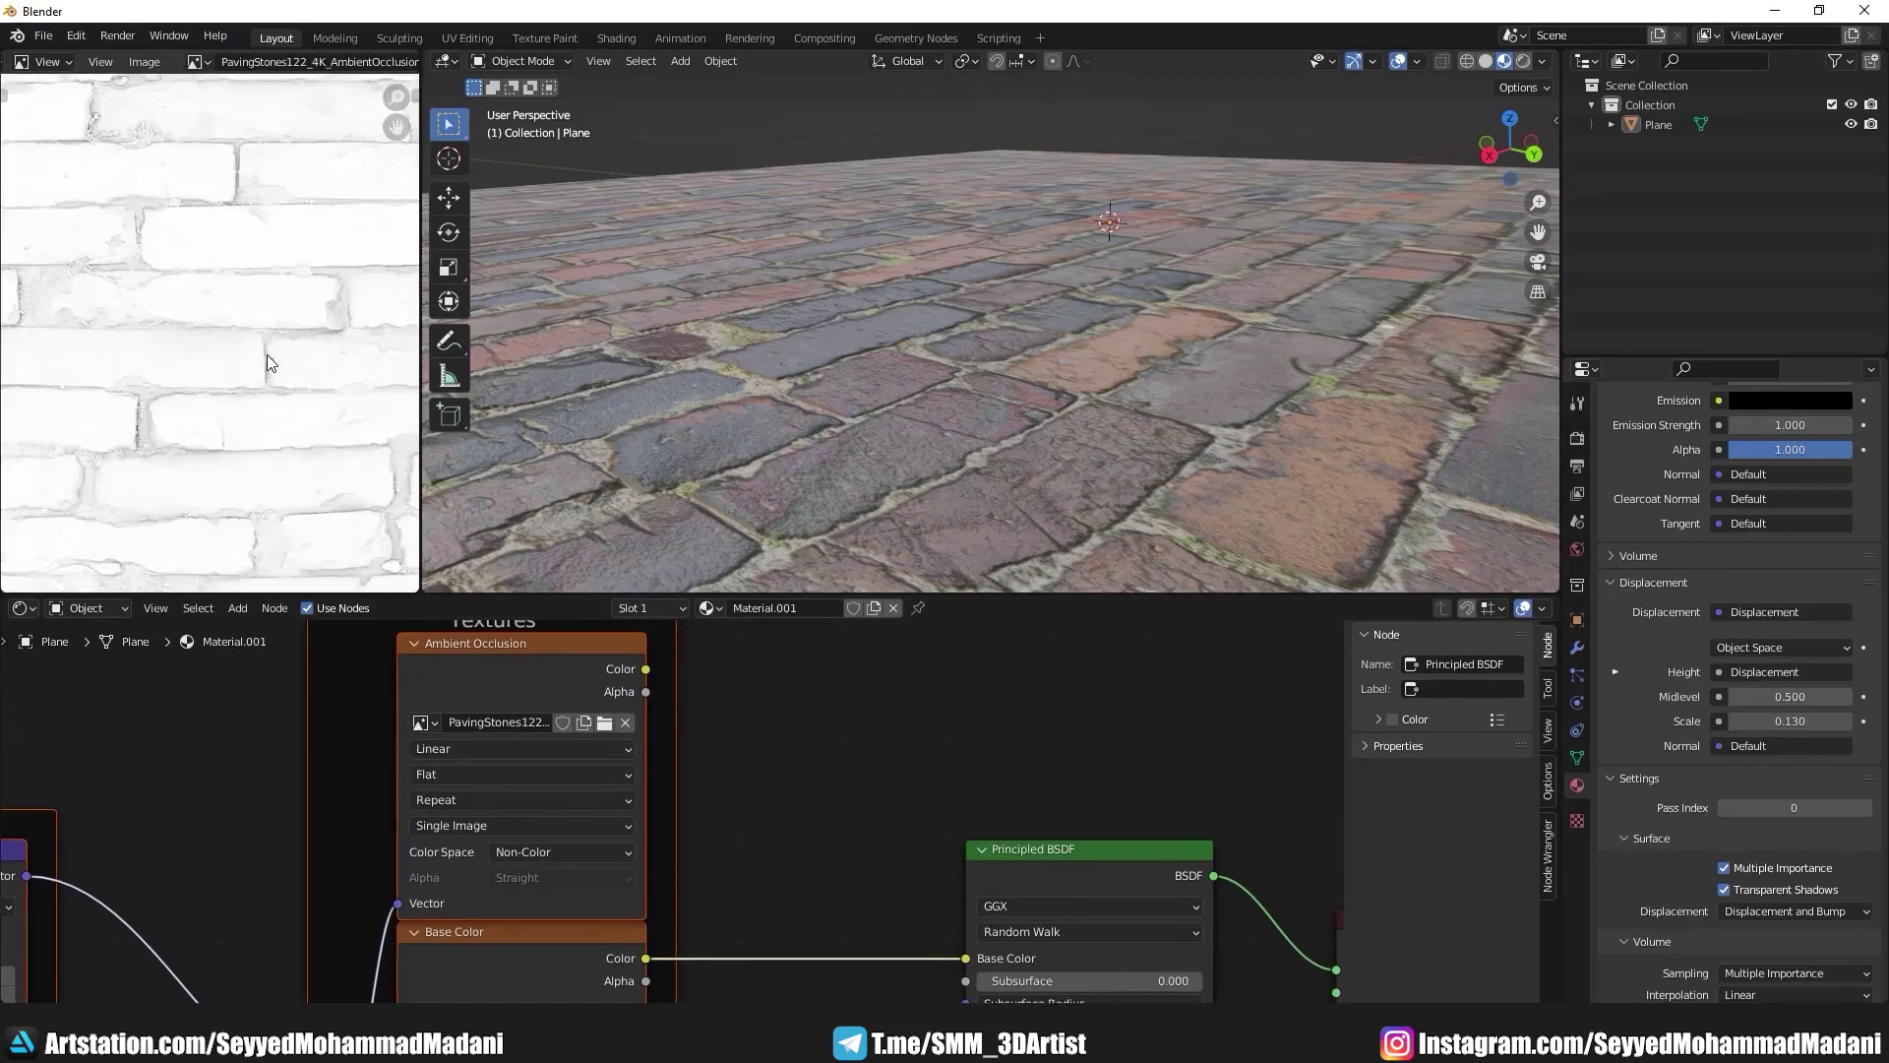
{"action": "scroll", "coordinate": [271, 364], "scroll_direction": "down", "scroll_amount": 4}
Step: Maximize the image editor to zoom and pan across the AO map, then restore the layout
{"action": "key", "text": "ctrl+space"}
{"action": "scroll", "coordinate": [1126, 578], "scroll_direction": "up", "scroll_amount": 3}
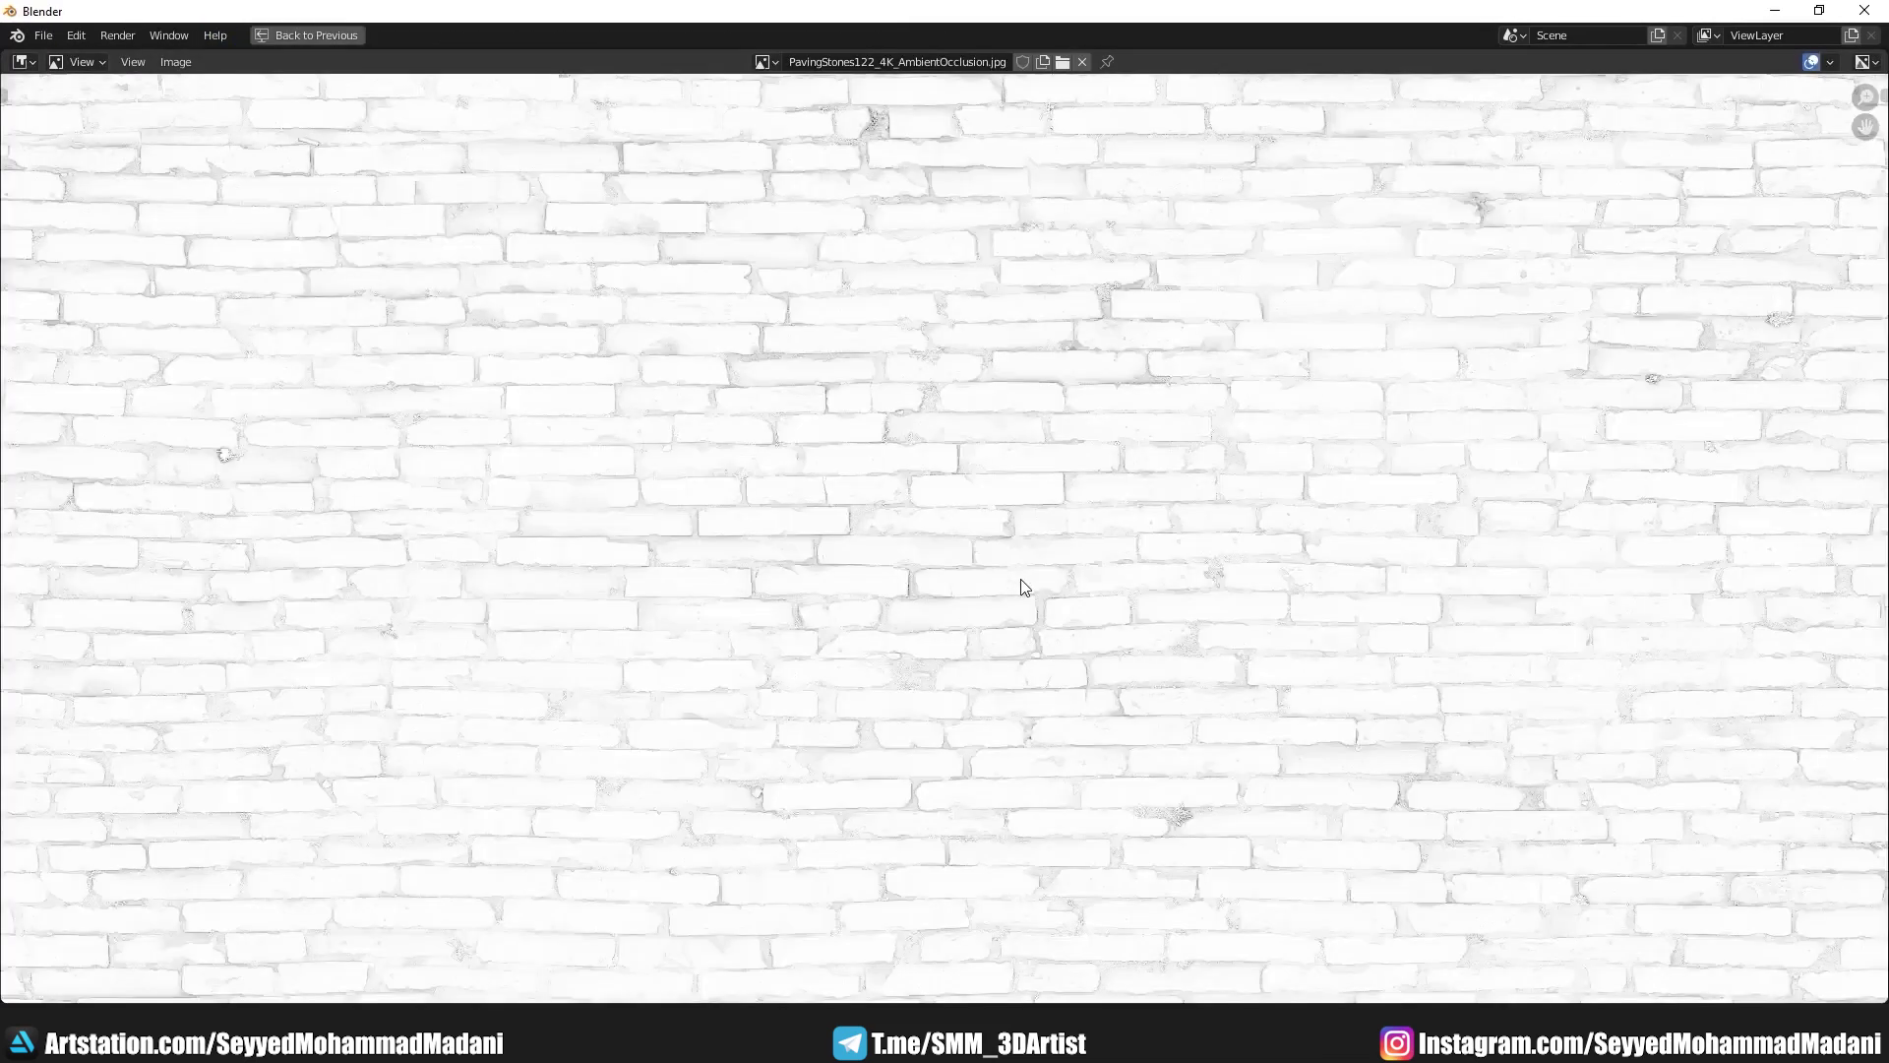
{"action": "scroll", "coordinate": [1020, 586], "scroll_direction": "up", "scroll_amount": 1}
{"action": "scroll", "coordinate": [995, 468], "scroll_direction": "up", "scroll_amount": 1}
{"action": "scroll", "coordinate": [859, 359], "scroll_direction": "up", "scroll_amount": 2}
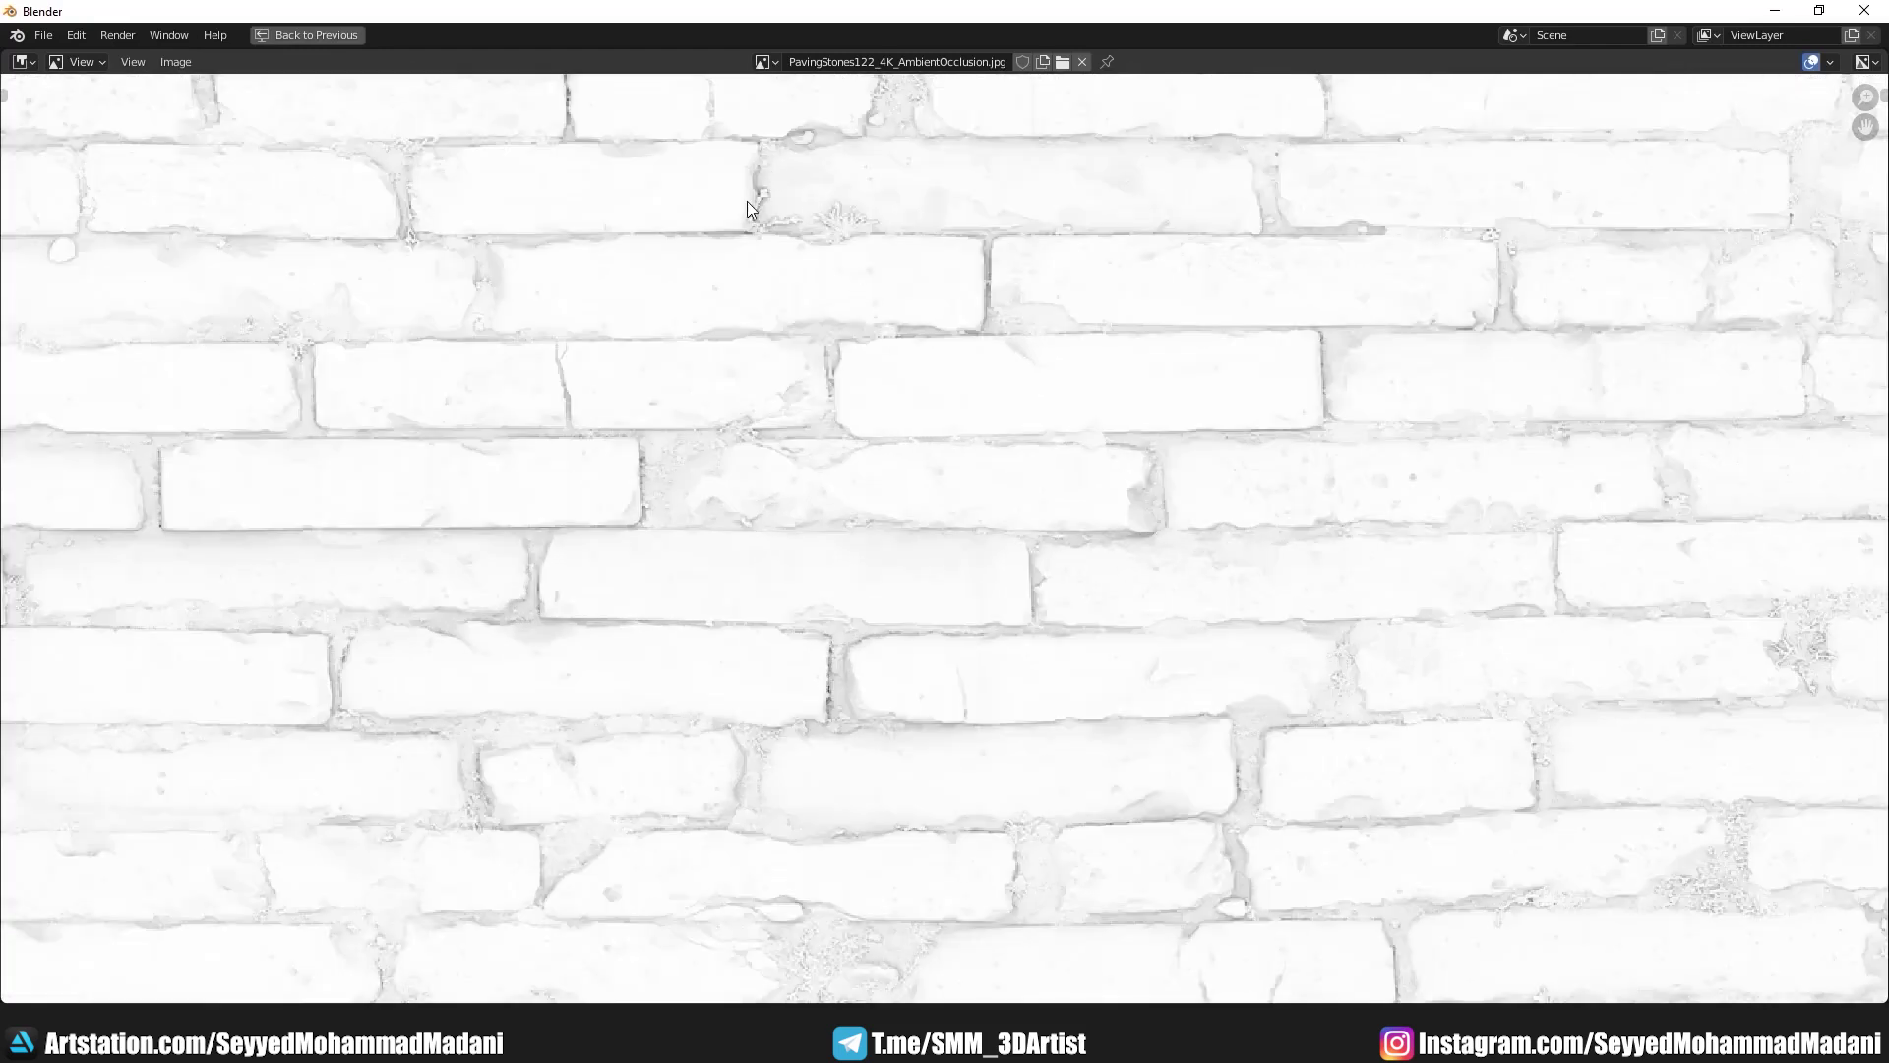
{"action": "middle_click_drag", "start_coordinate": [747, 201], "coordinate": [882, 471]}
{"action": "key", "text": "ctrl+space"}
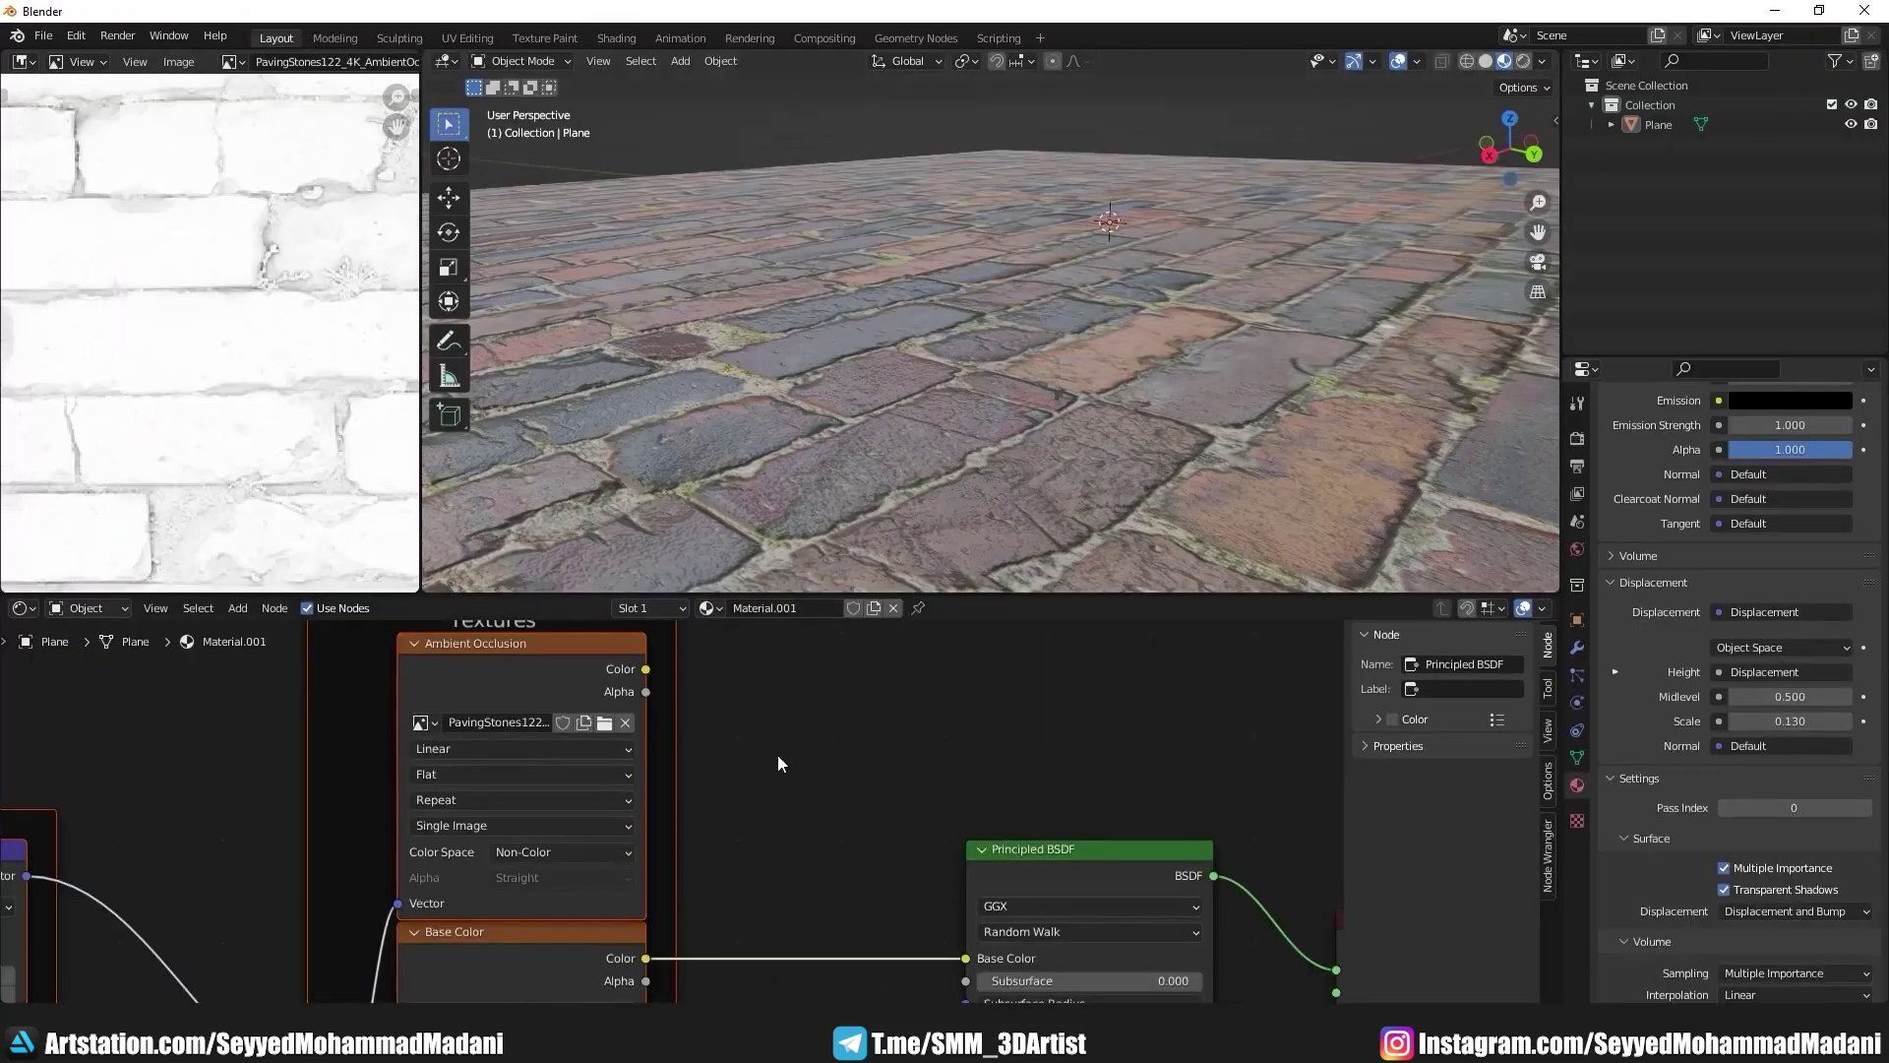
{"action": "scroll", "coordinate": [777, 763], "scroll_direction": "down", "scroll_amount": 2}
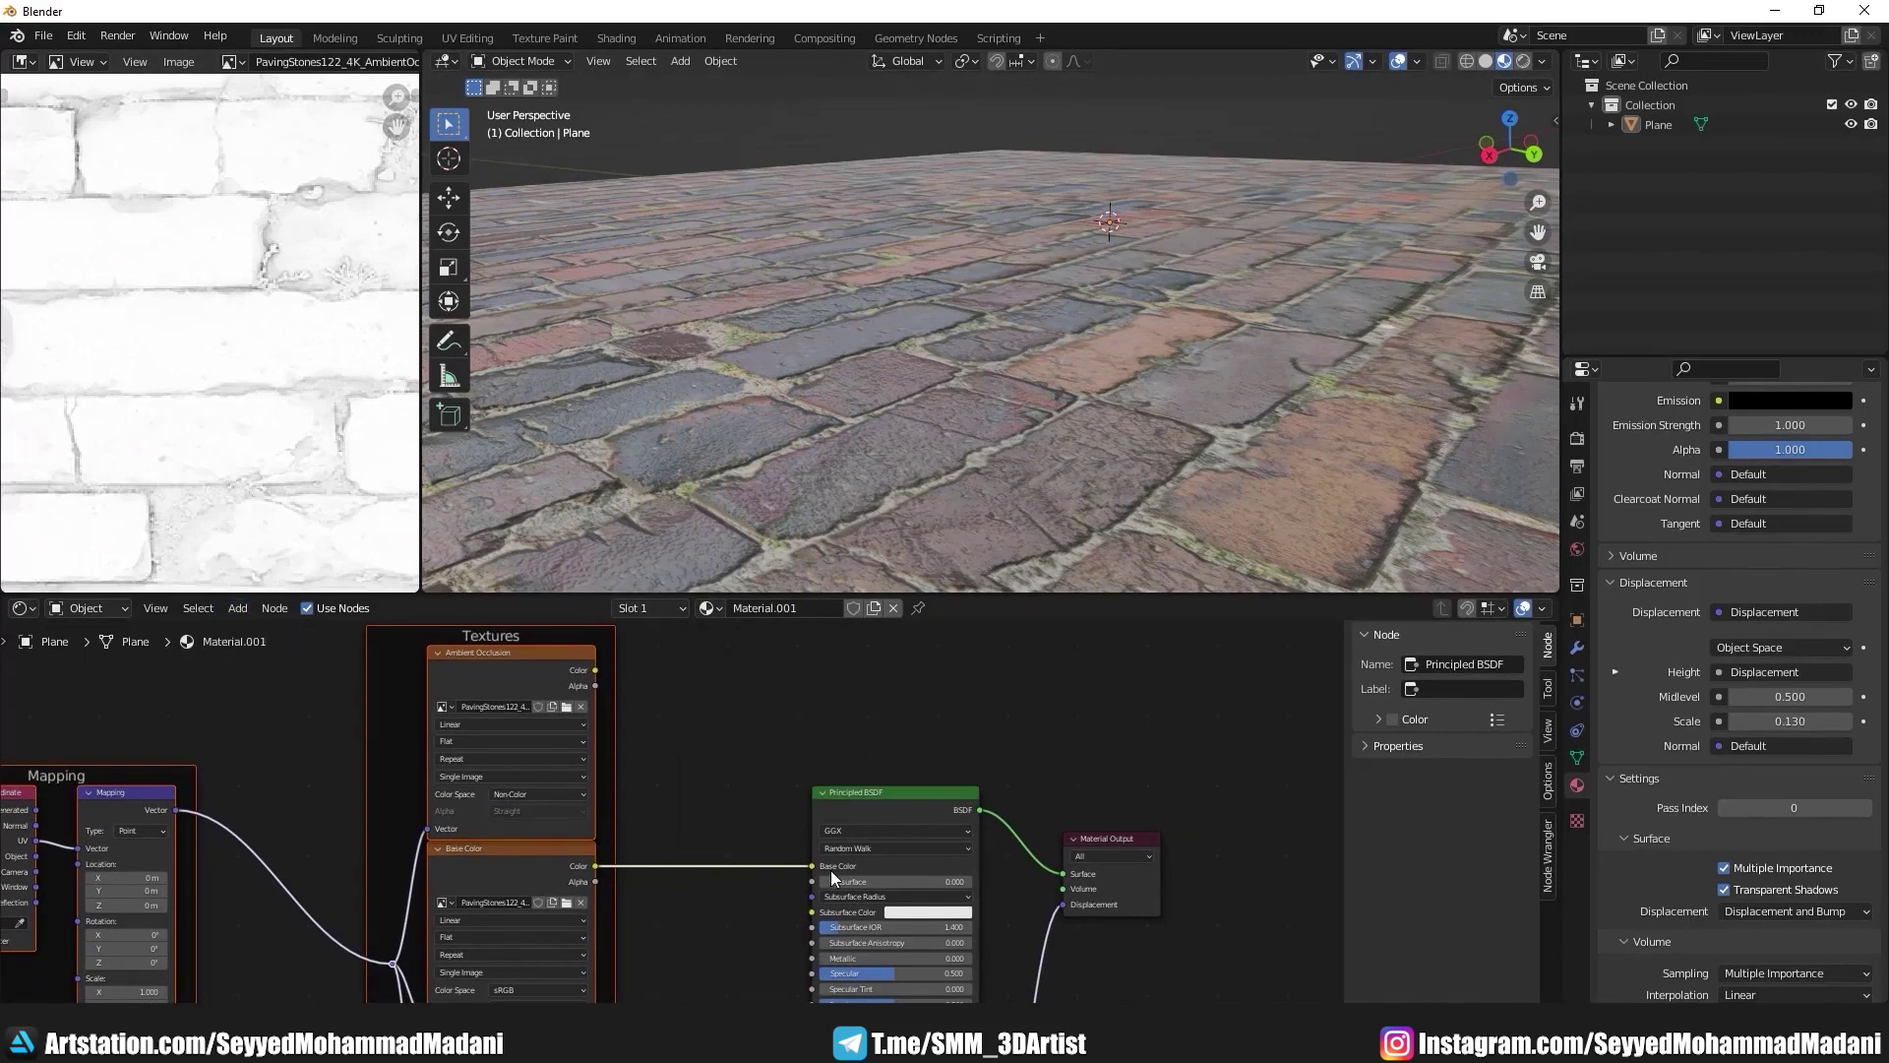
Step: Add a MixRGB node onto the link feeding the Principled BSDF Base Color
{"action": "left_click", "coordinate": [232, 610]}
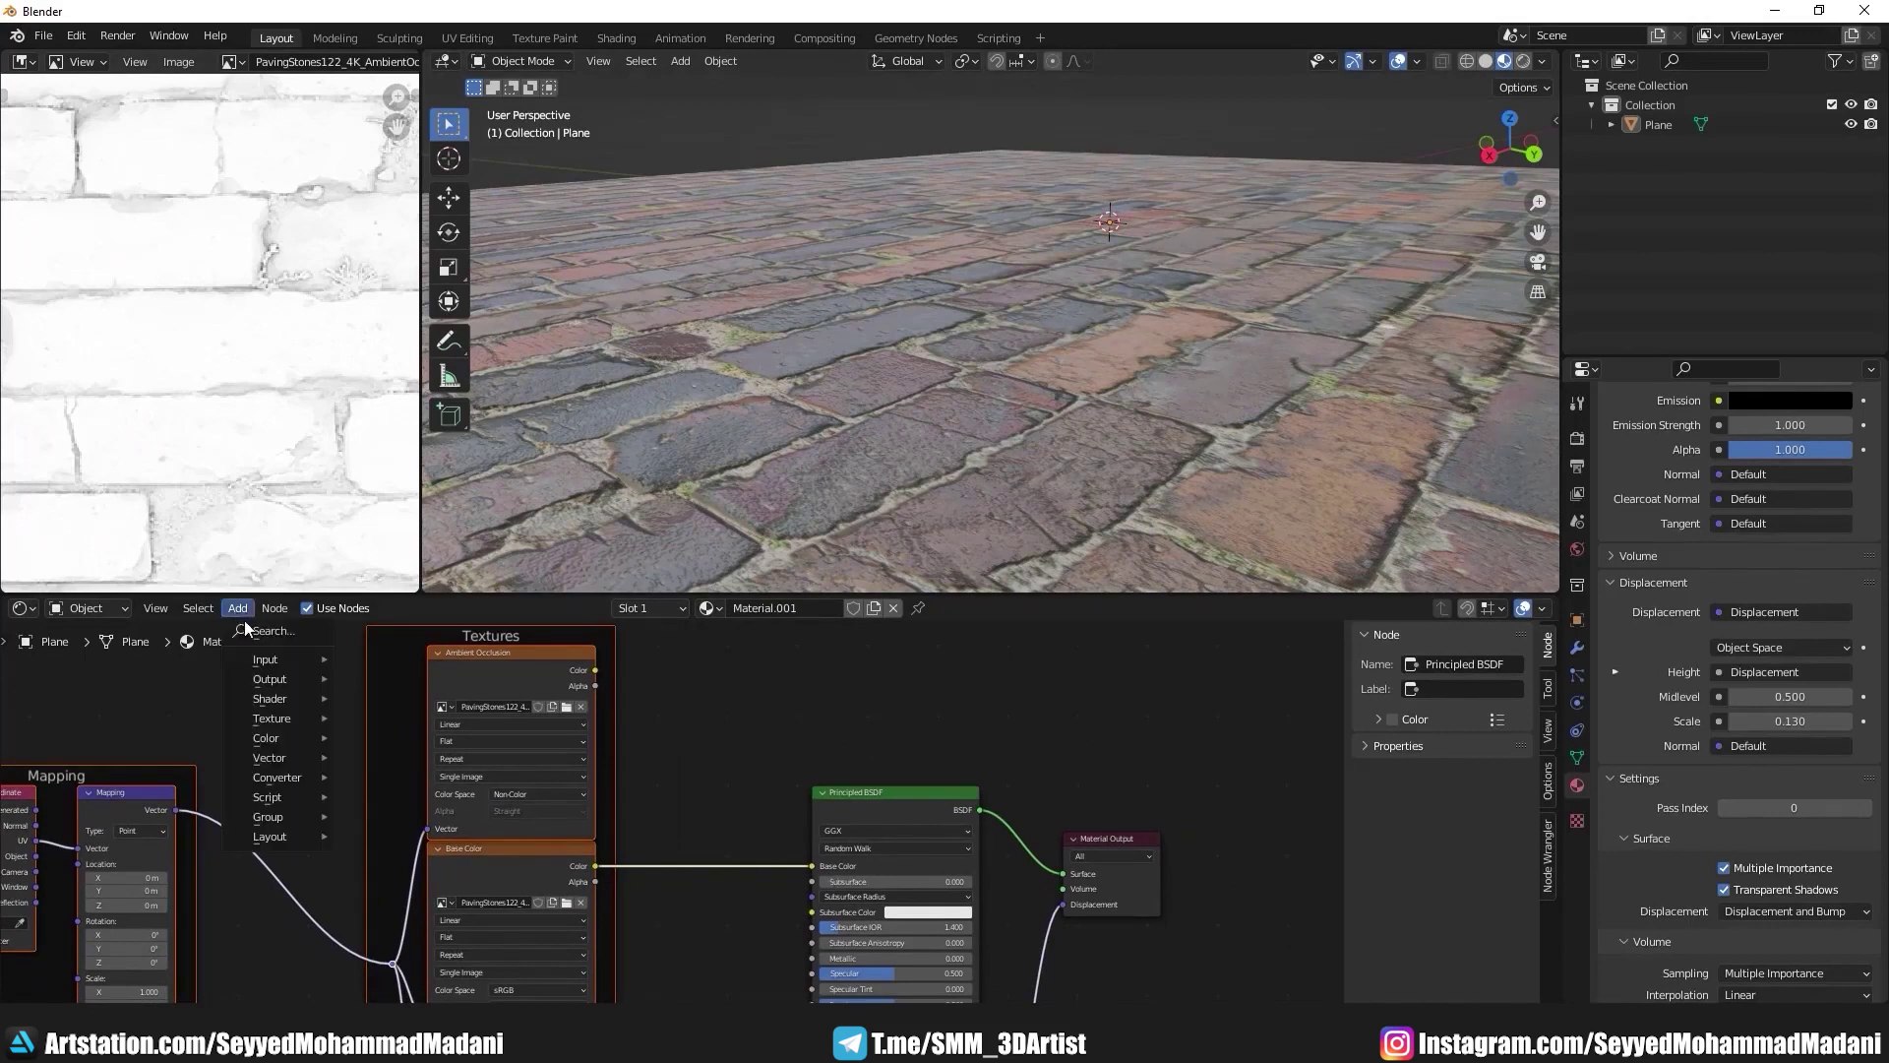
{"action": "type", "text": "mix"}
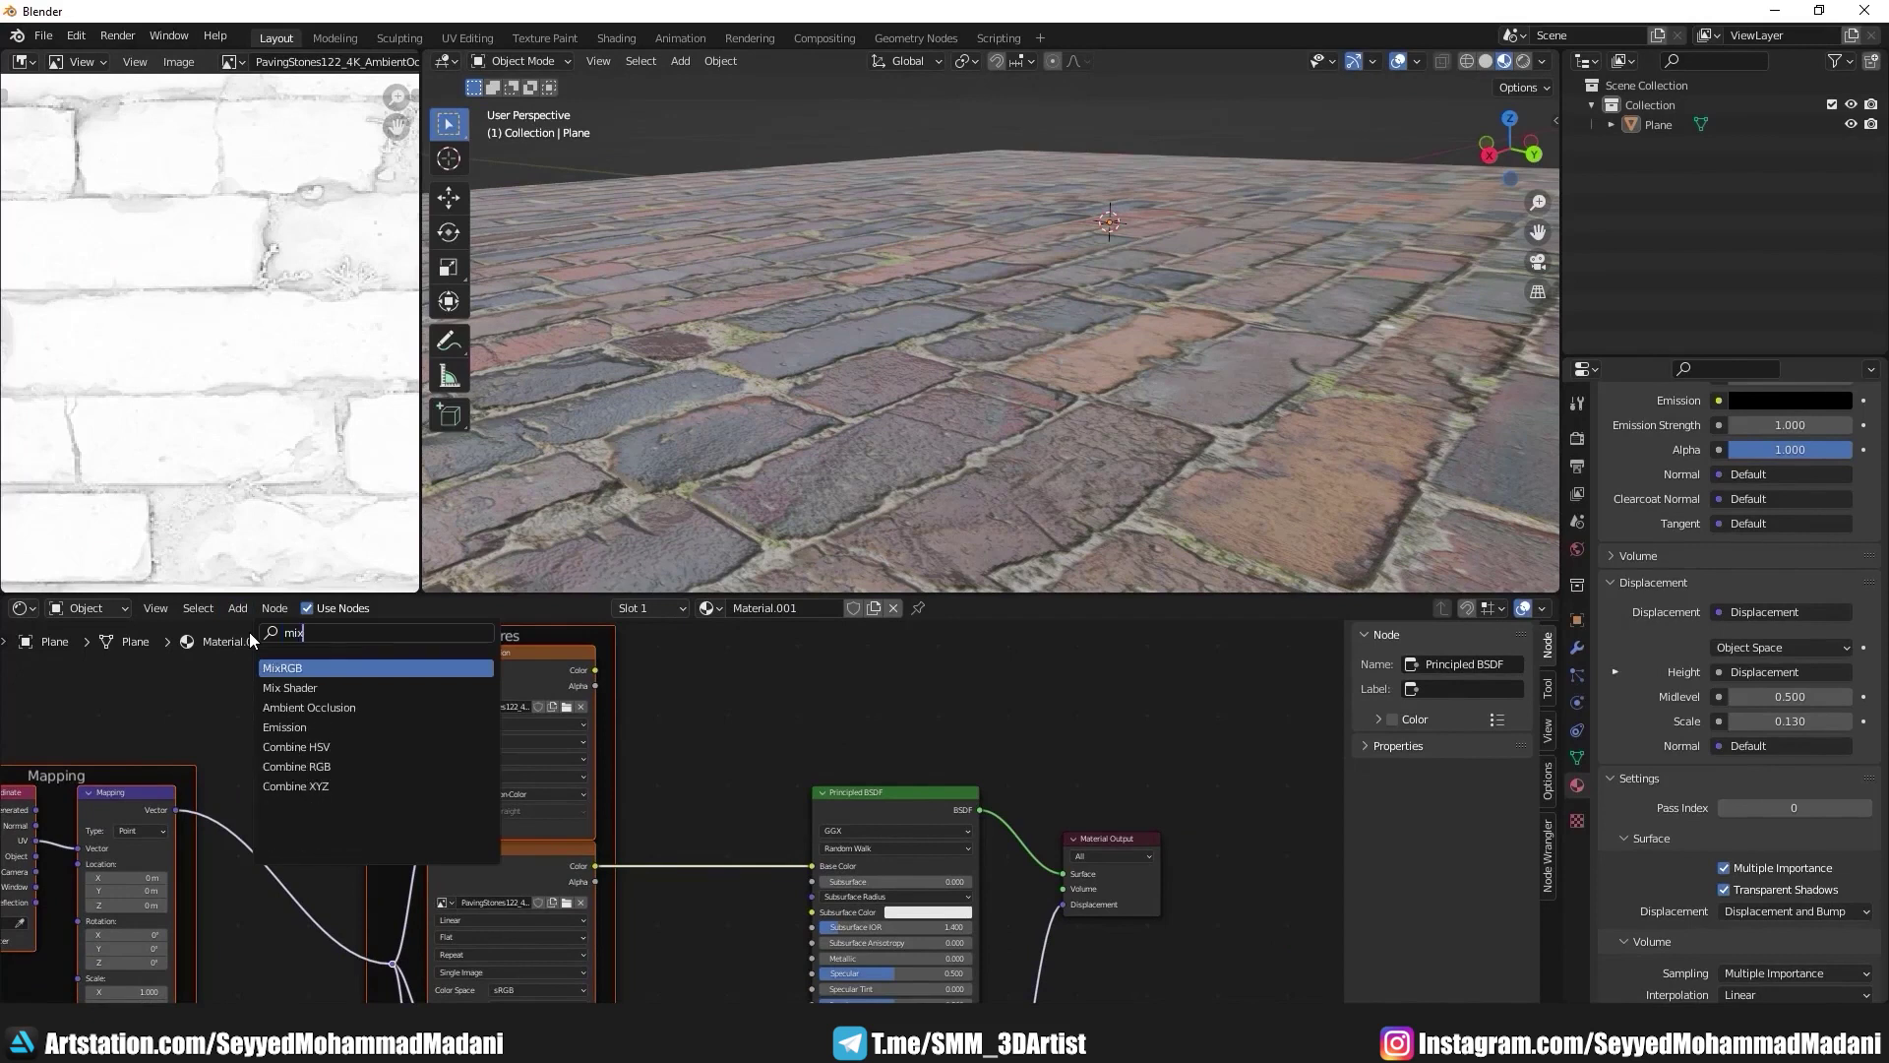
{"action": "left_click", "coordinate": [290, 667]}
{"action": "left_click", "coordinate": [836, 865]}
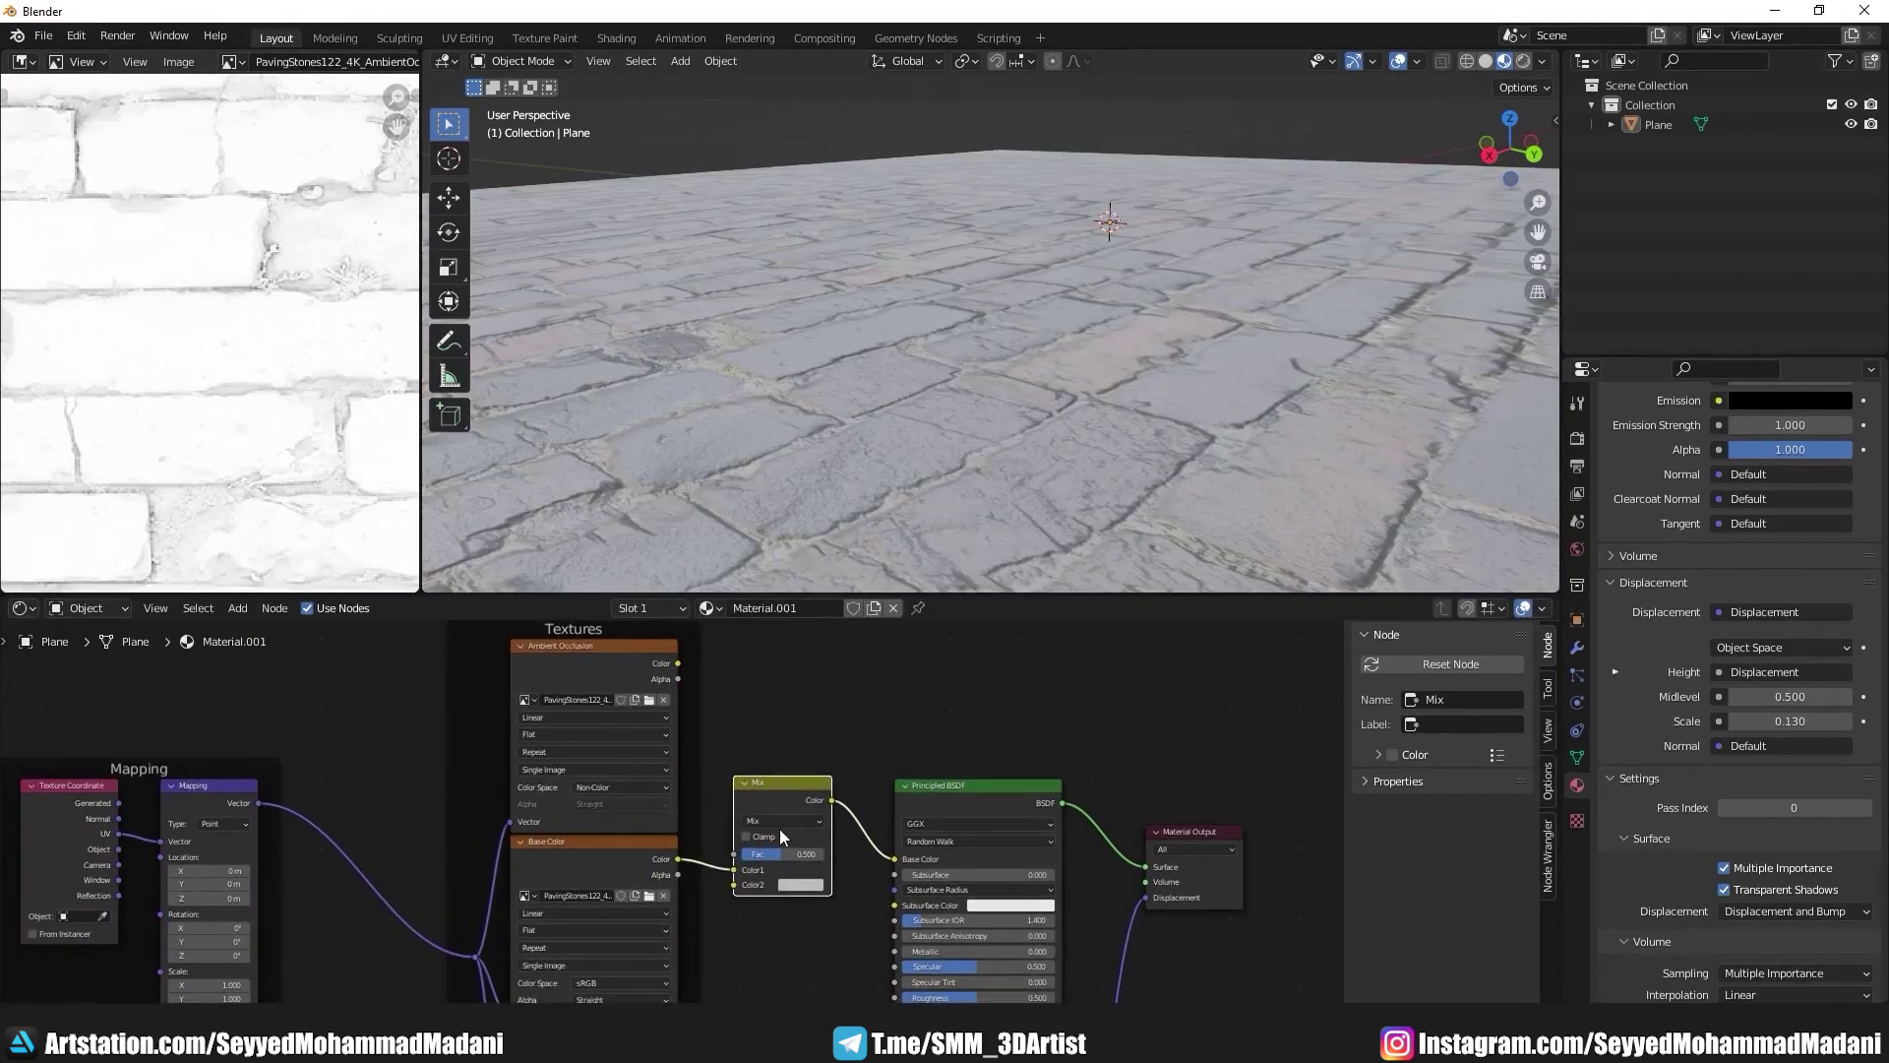
Step: Set the mix node's blend mode to Multiply with Fac 1.000
{"action": "left_click", "coordinate": [780, 821]}
{"action": "left_click", "coordinate": [786, 766]}
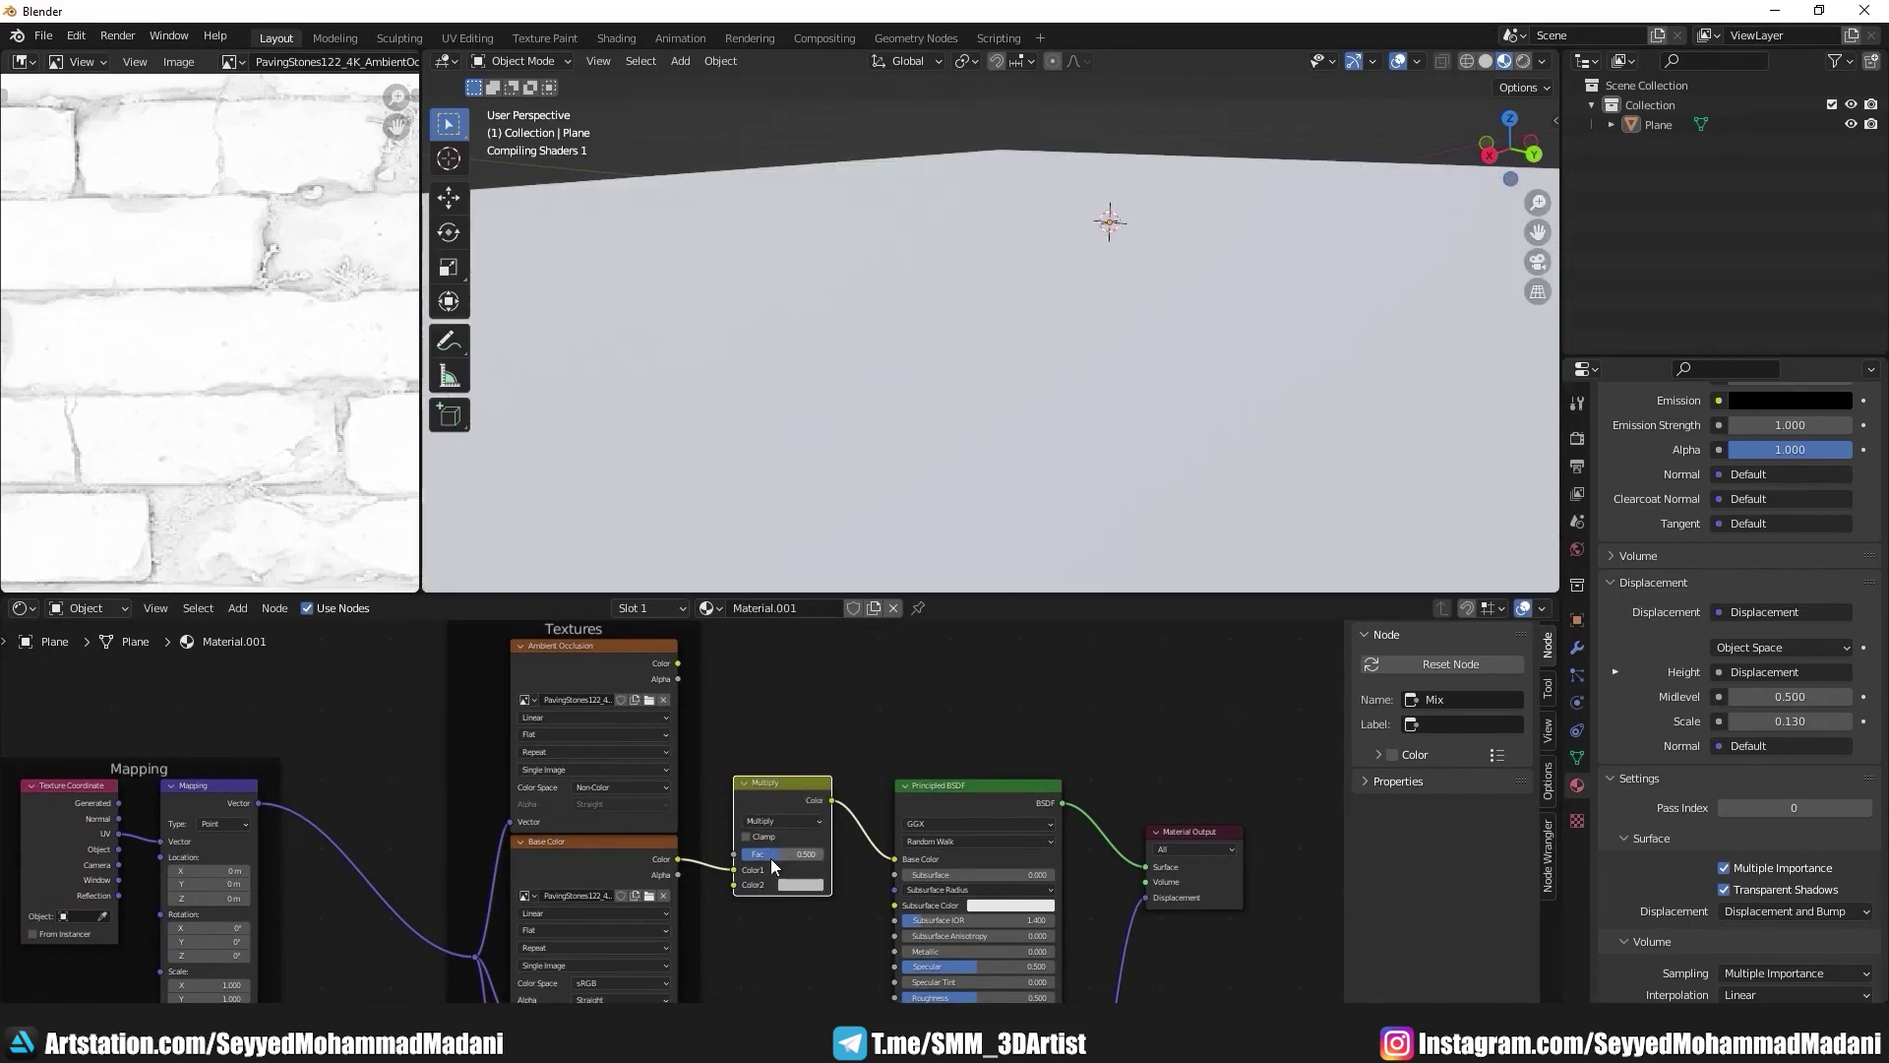
{"action": "left_click_drag", "start_coordinate": [758, 854], "coordinate": [821, 854]}
{"action": "scroll", "coordinate": [778, 846], "scroll_direction": "up", "scroll_amount": 2}
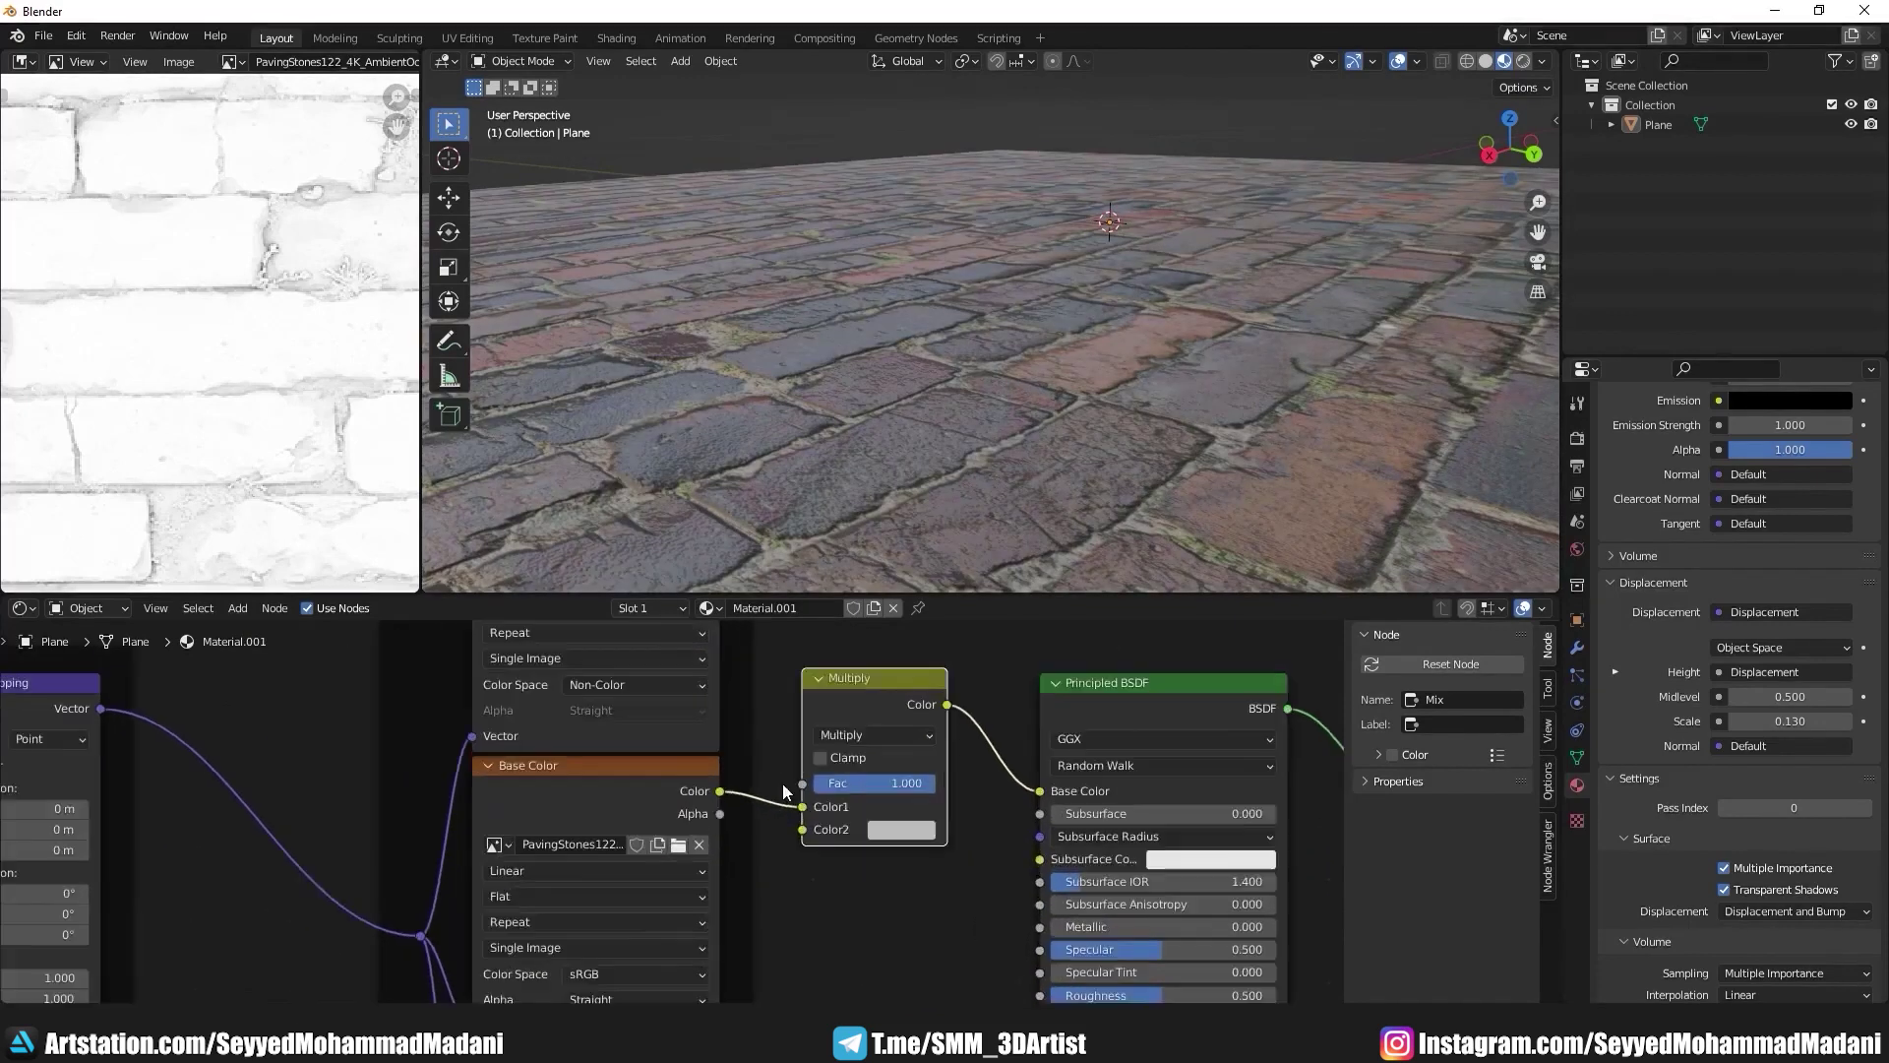
{"action": "middle_click_drag", "start_coordinate": [783, 783], "coordinate": [703, 829]}
{"action": "scroll", "coordinate": [679, 807], "scroll_direction": "down", "scroll_amount": 2}
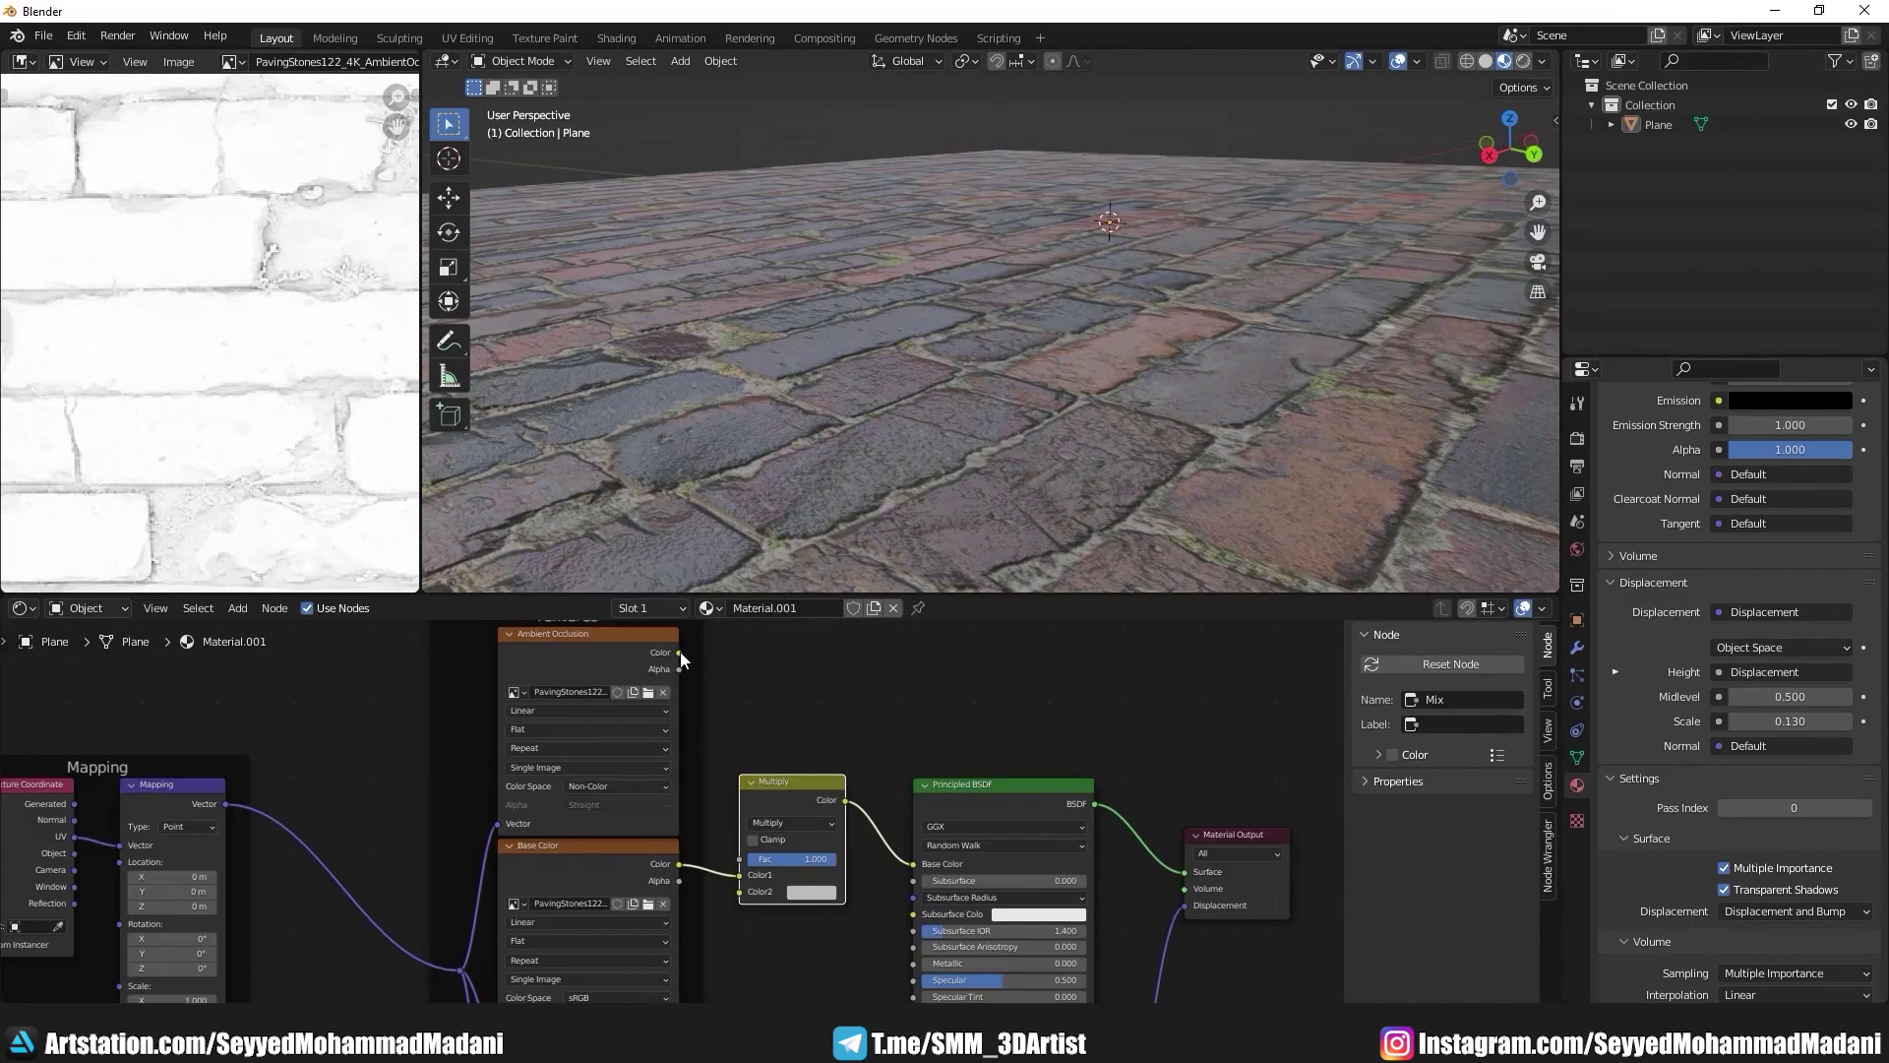
Step: Connect the ambient occlusion map's Color output to the Multiply node's Color2
{"action": "left_click_drag", "start_coordinate": [680, 652], "coordinate": [743, 894]}
{"action": "scroll", "coordinate": [807, 675], "scroll_direction": "down", "scroll_amount": 1}
{"action": "scroll", "coordinate": [807, 675], "scroll_direction": "down", "scroll_amount": 1}
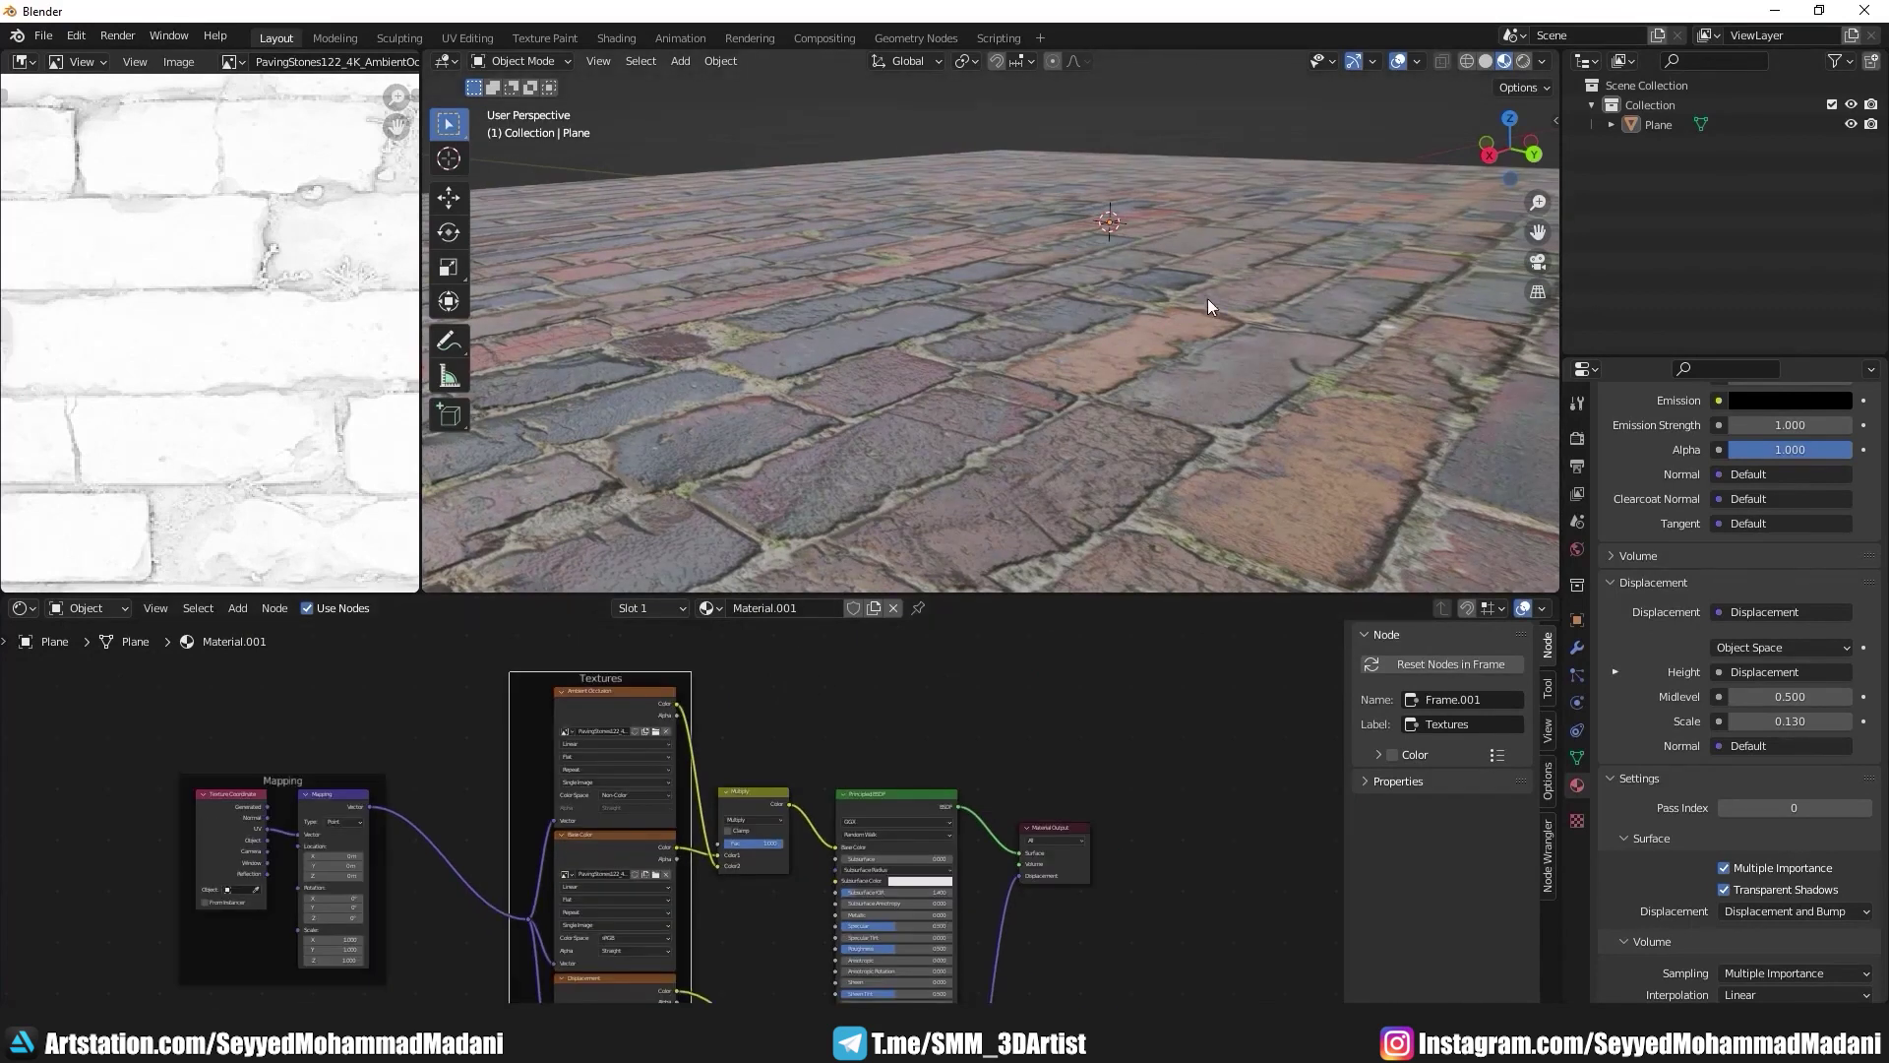
{"action": "scroll", "coordinate": [961, 413], "scroll_direction": "down", "scroll_amount": 3}
{"action": "scroll", "coordinate": [958, 443], "scroll_direction": "up", "scroll_amount": 2}
{"action": "scroll", "coordinate": [842, 723], "scroll_direction": "up", "scroll_amount": 2}
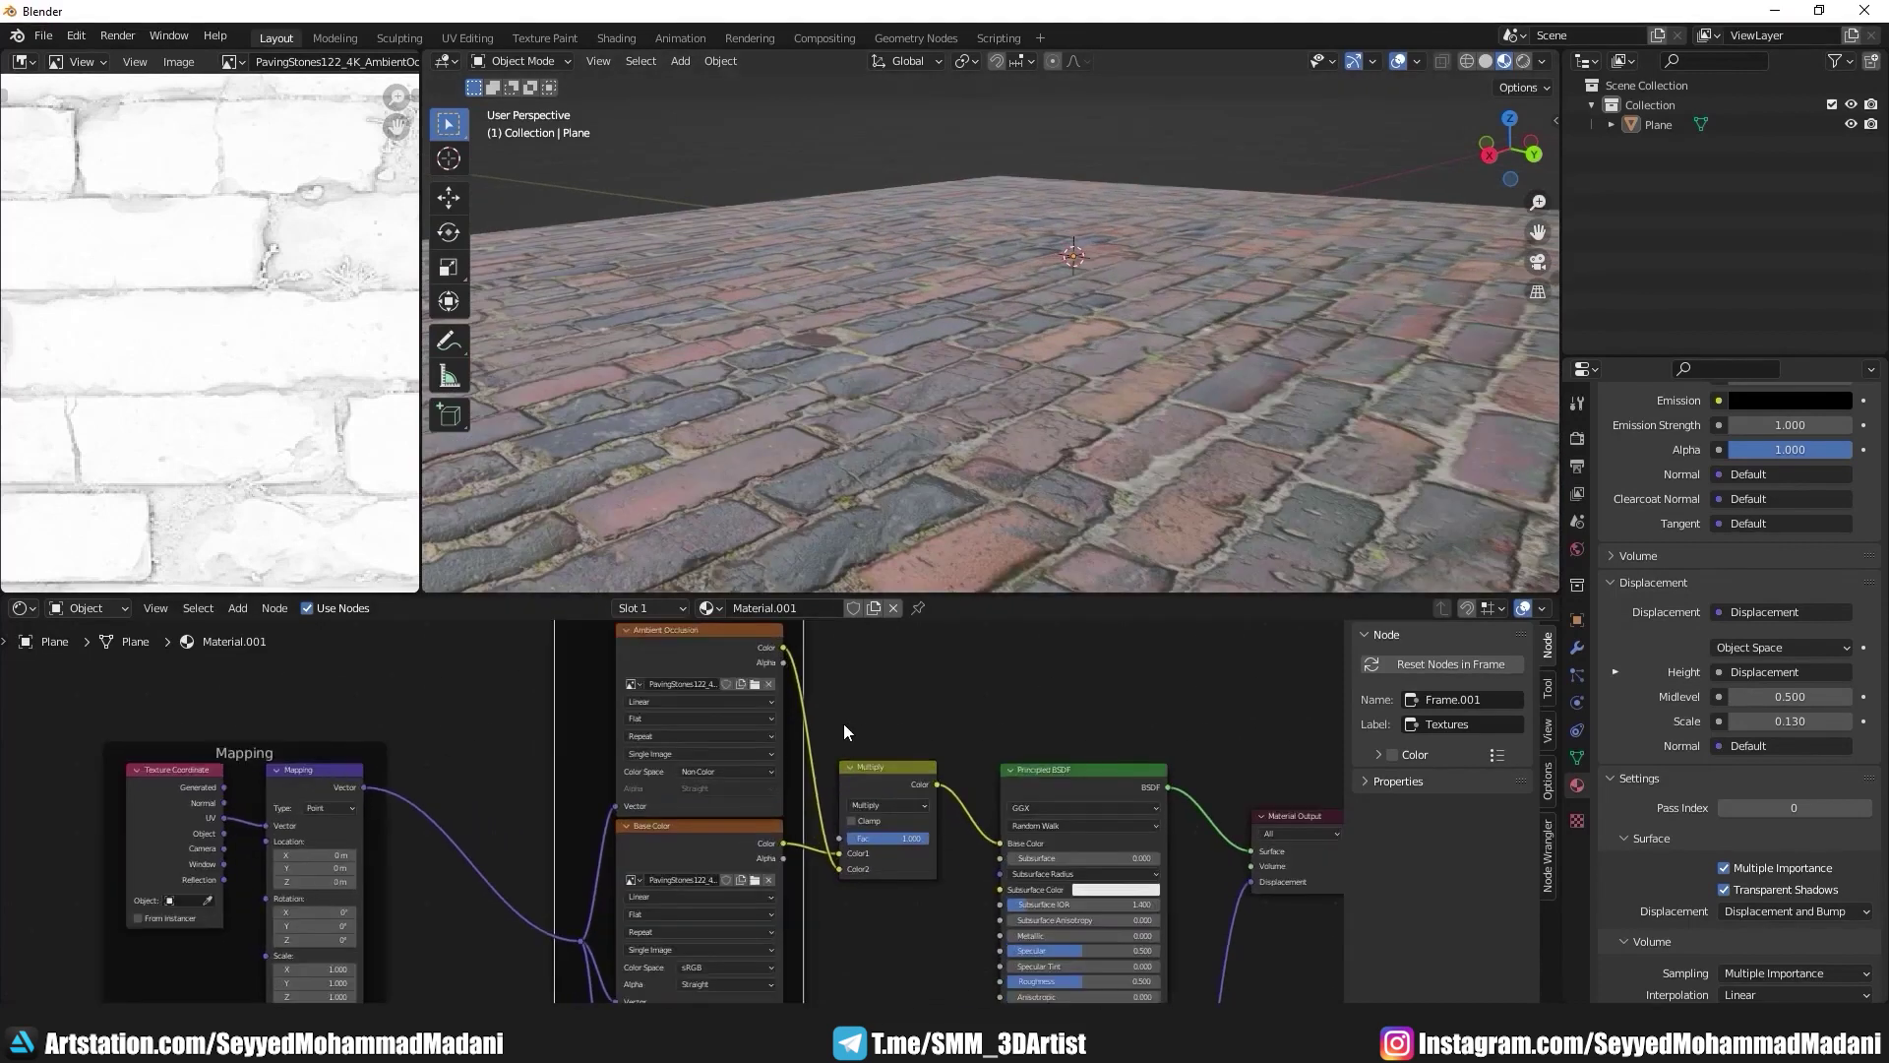
{"action": "scroll", "coordinate": [782, 790], "scroll_direction": "up", "scroll_amount": 1}
Step: Add a Gamma node near the AO map and Multiply node
{"action": "middle_click_drag", "start_coordinate": [578, 692], "coordinate": [481, 716]}
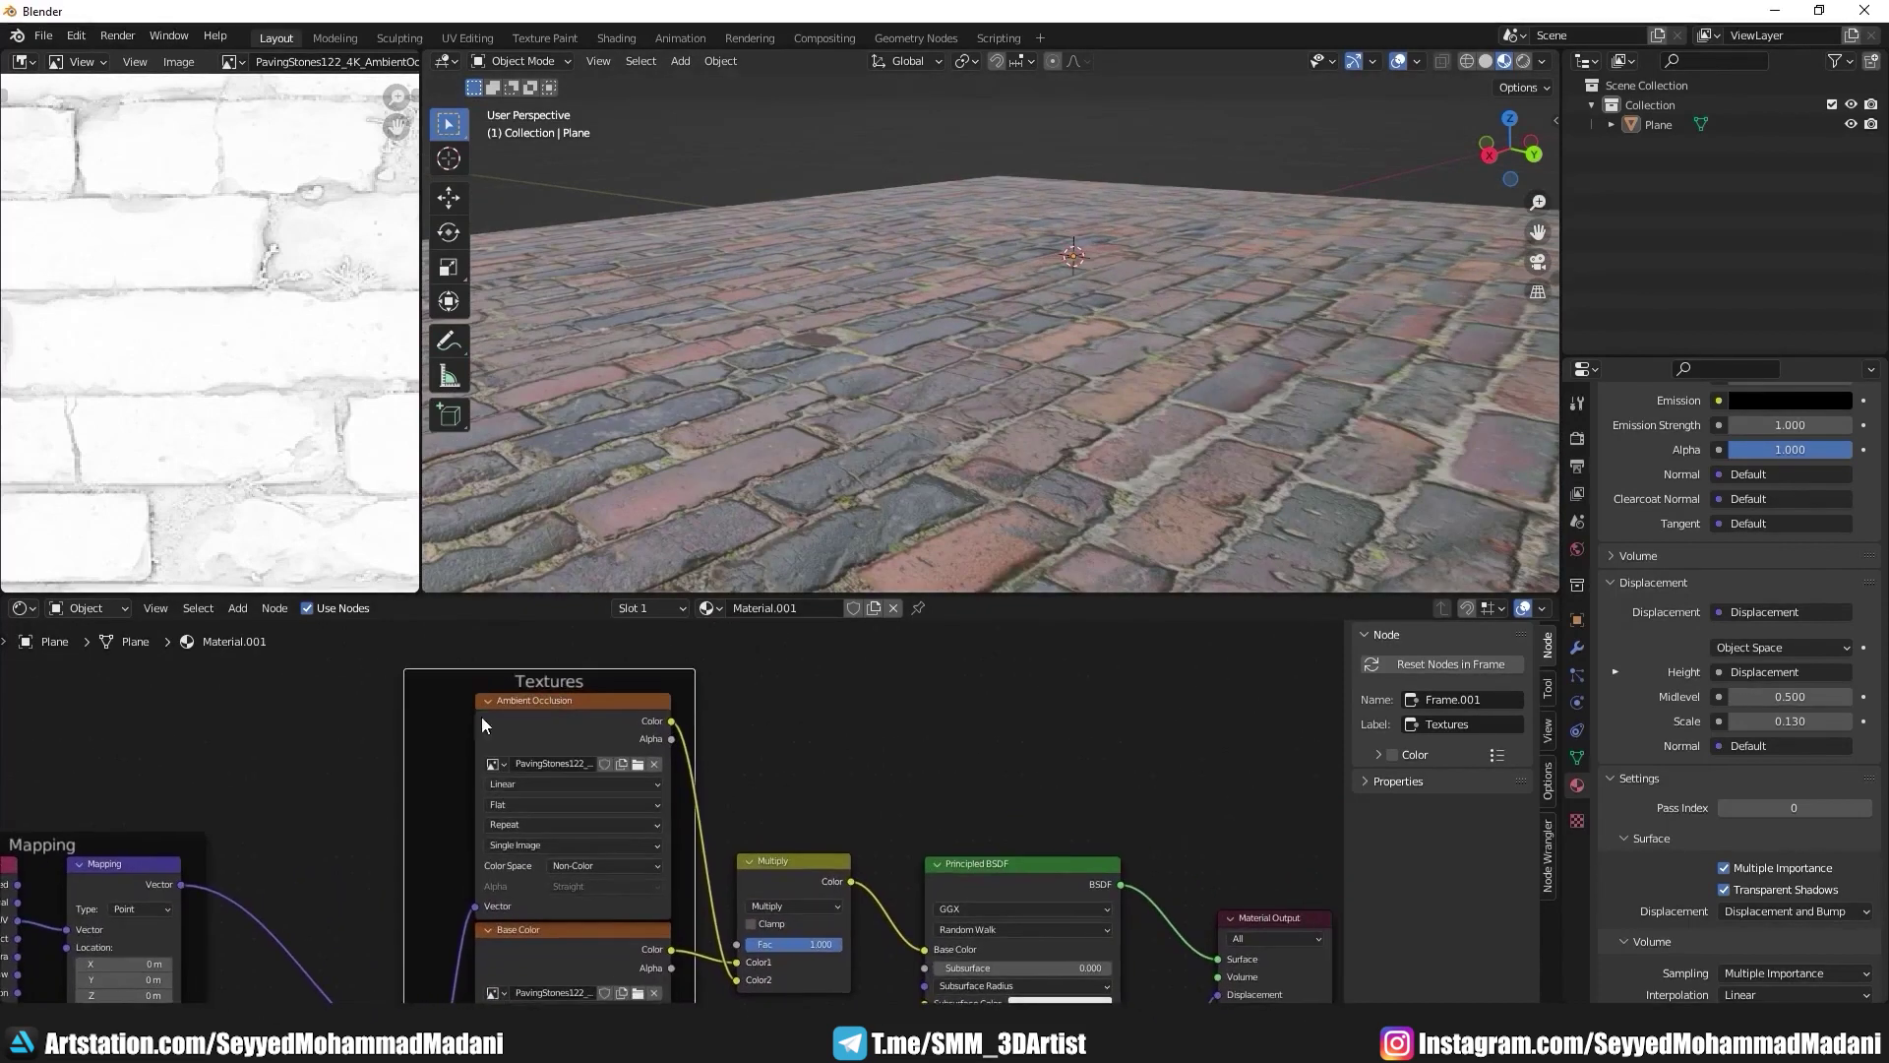
{"action": "left_click", "coordinate": [241, 604]}
{"action": "left_click", "coordinate": [262, 628]}
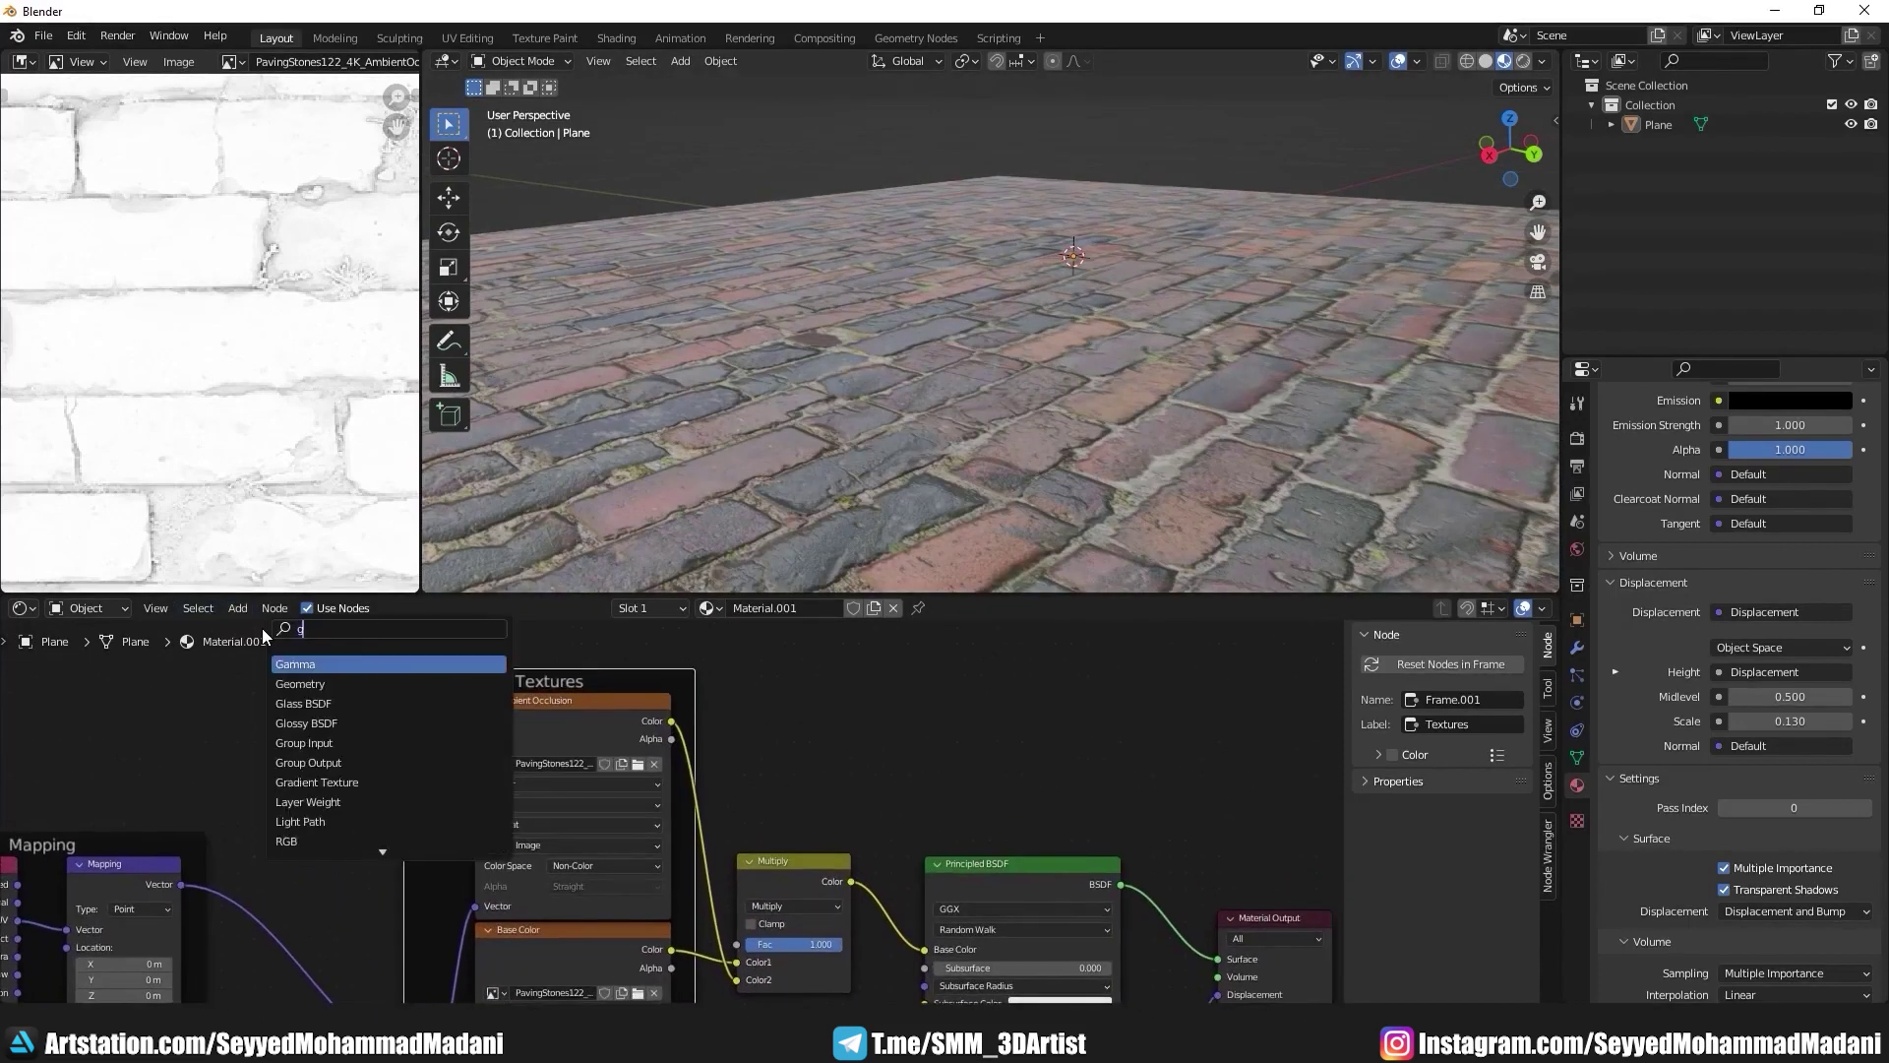
{"action": "type", "text": "ga"}
{"action": "key", "text": "Return"}
{"action": "left_click", "coordinate": [812, 785]}
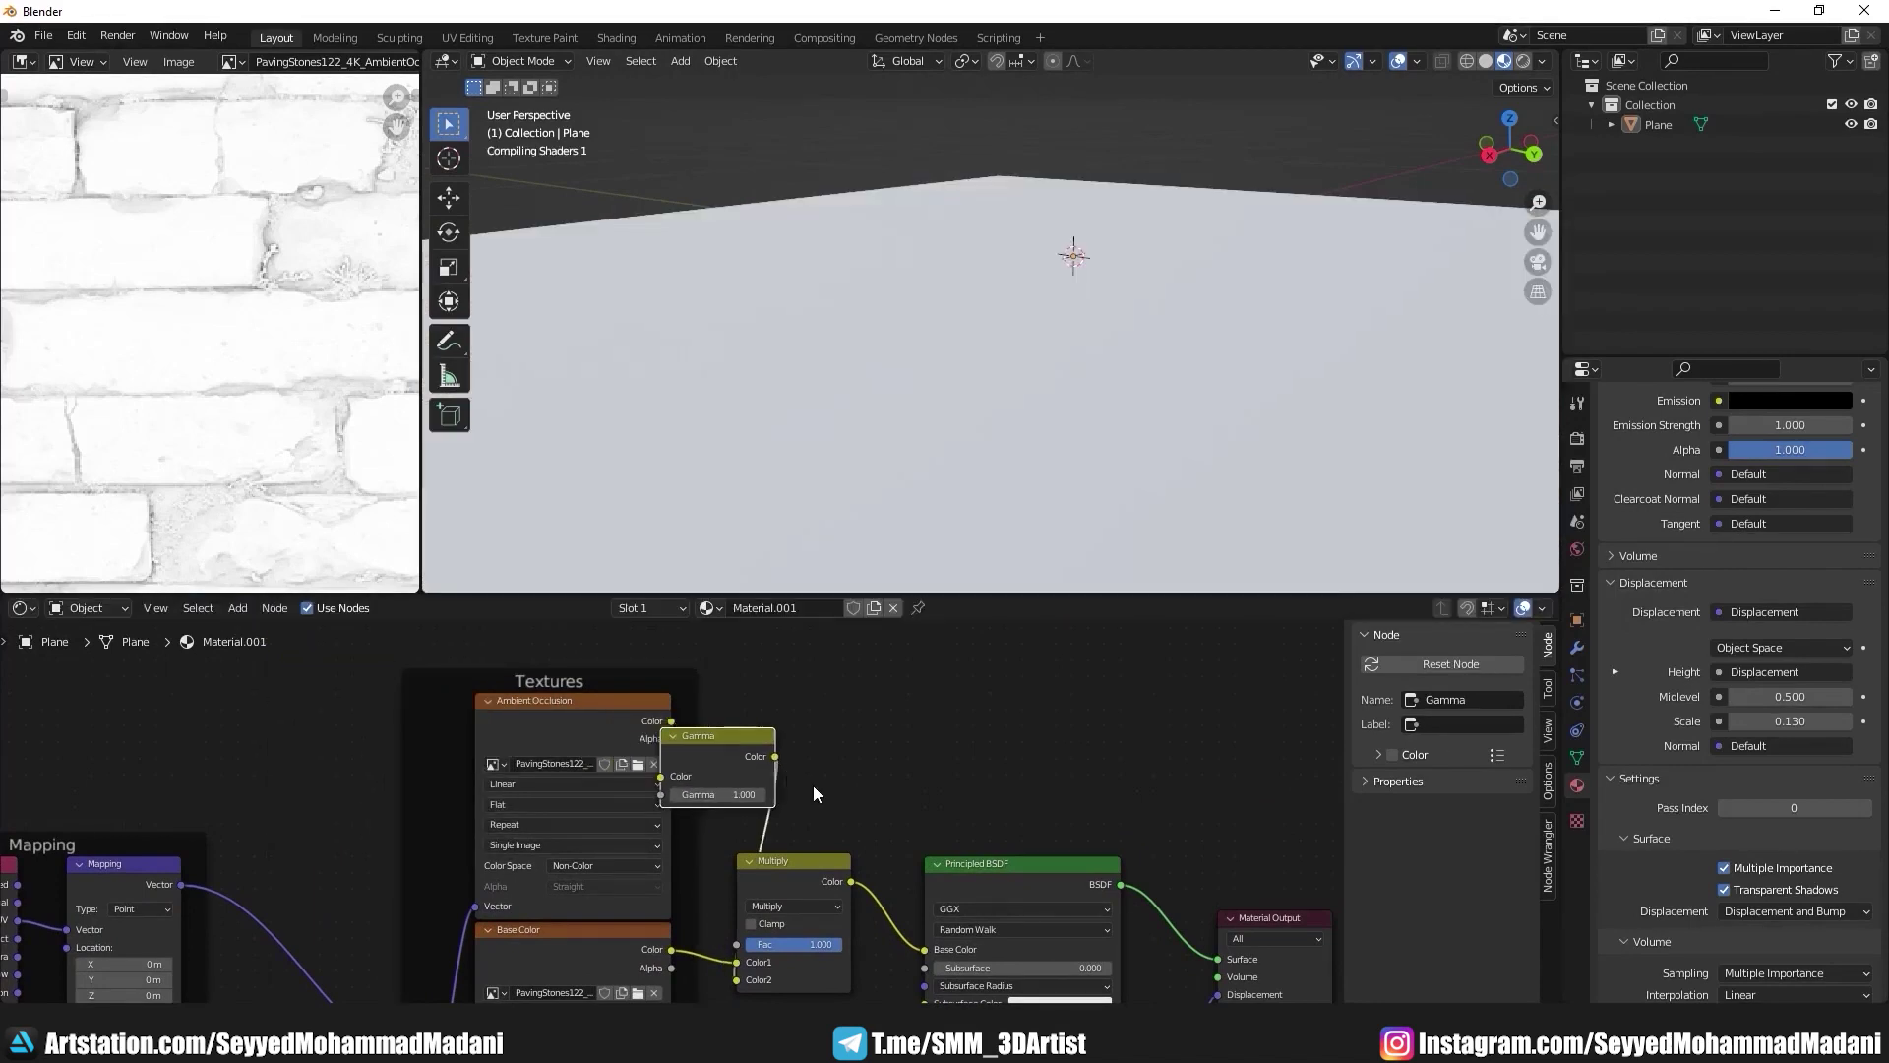
Step: Insert the Gamma between AO and Multiply, try Gamma 10.000, then remove it
{"action": "left_click", "coordinate": [862, 799]}
{"action": "left_click_drag", "start_coordinate": [793, 794], "coordinate": [885, 794]}
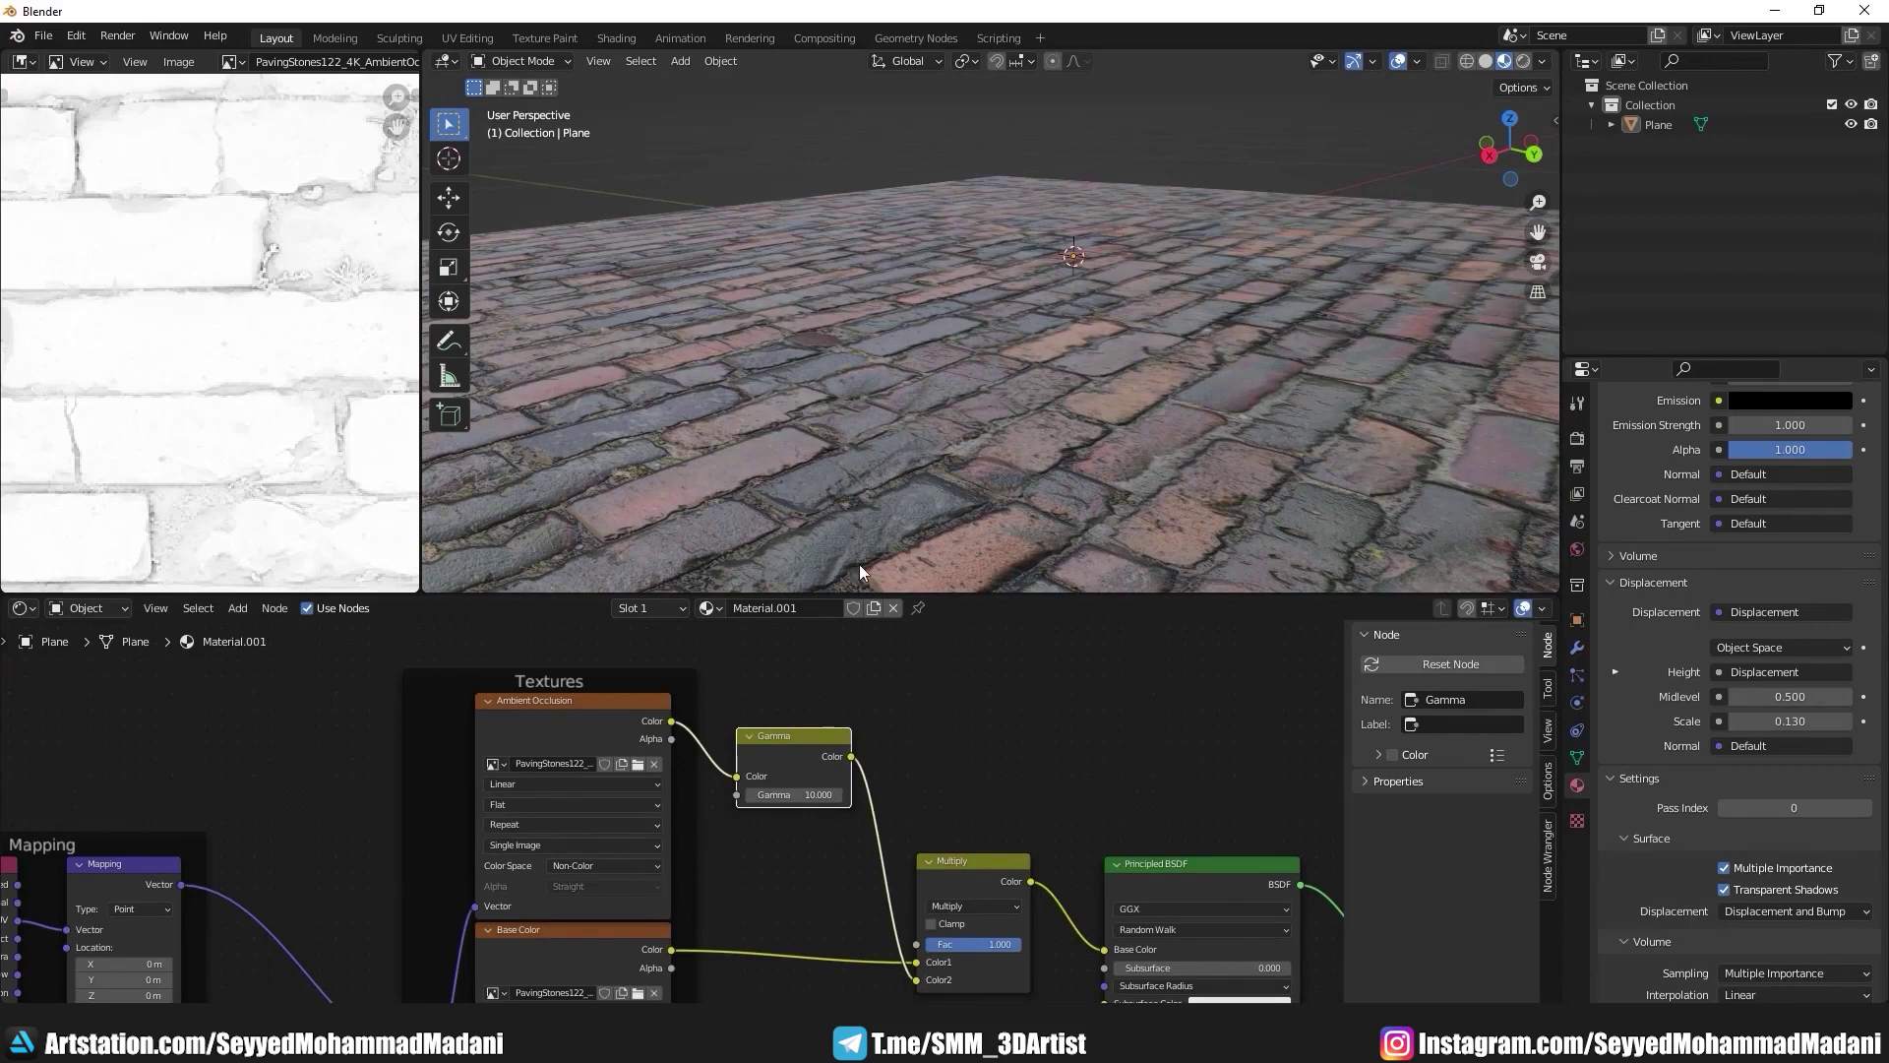
{"action": "left_click_drag", "start_coordinate": [793, 794], "coordinate": [787, 794]}
{"action": "type", "text": "0.100"}
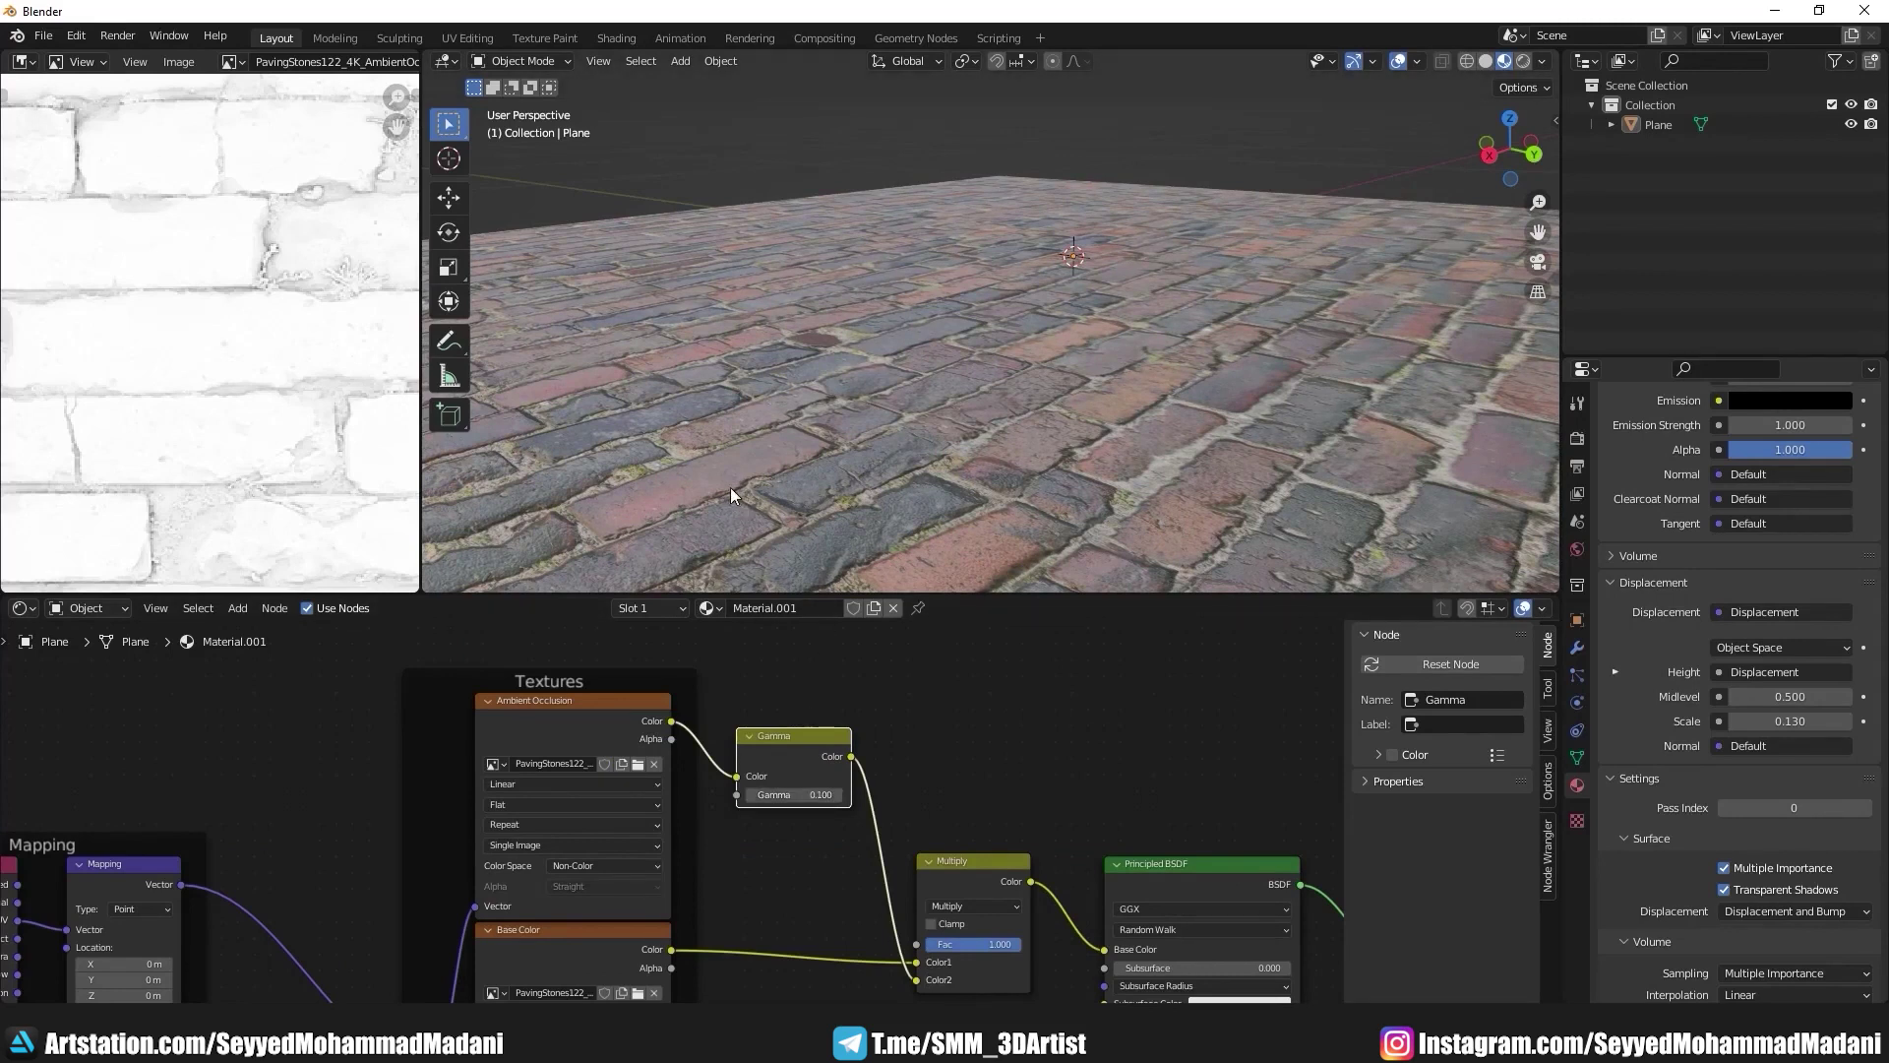
{"action": "left_click_drag", "start_coordinate": [797, 793], "coordinate": [846, 793]}
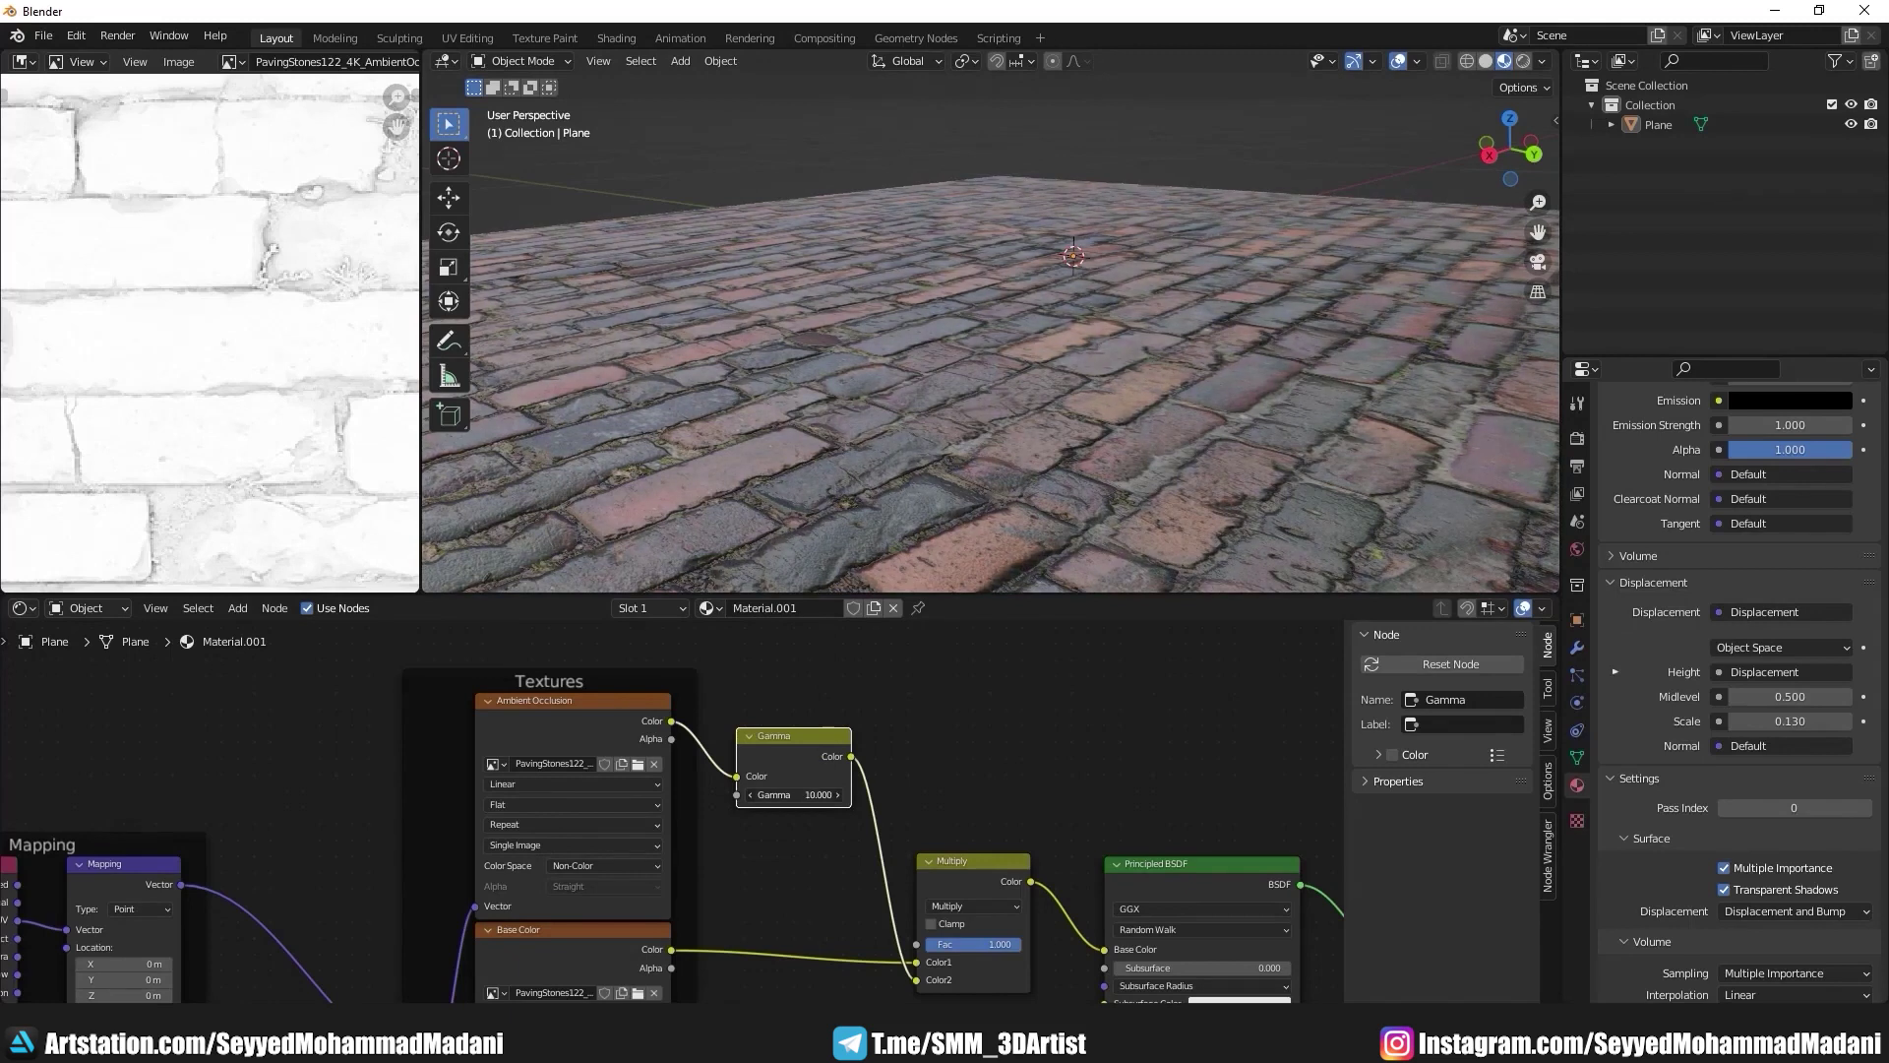
{"action": "key", "text": "ctrl+x"}
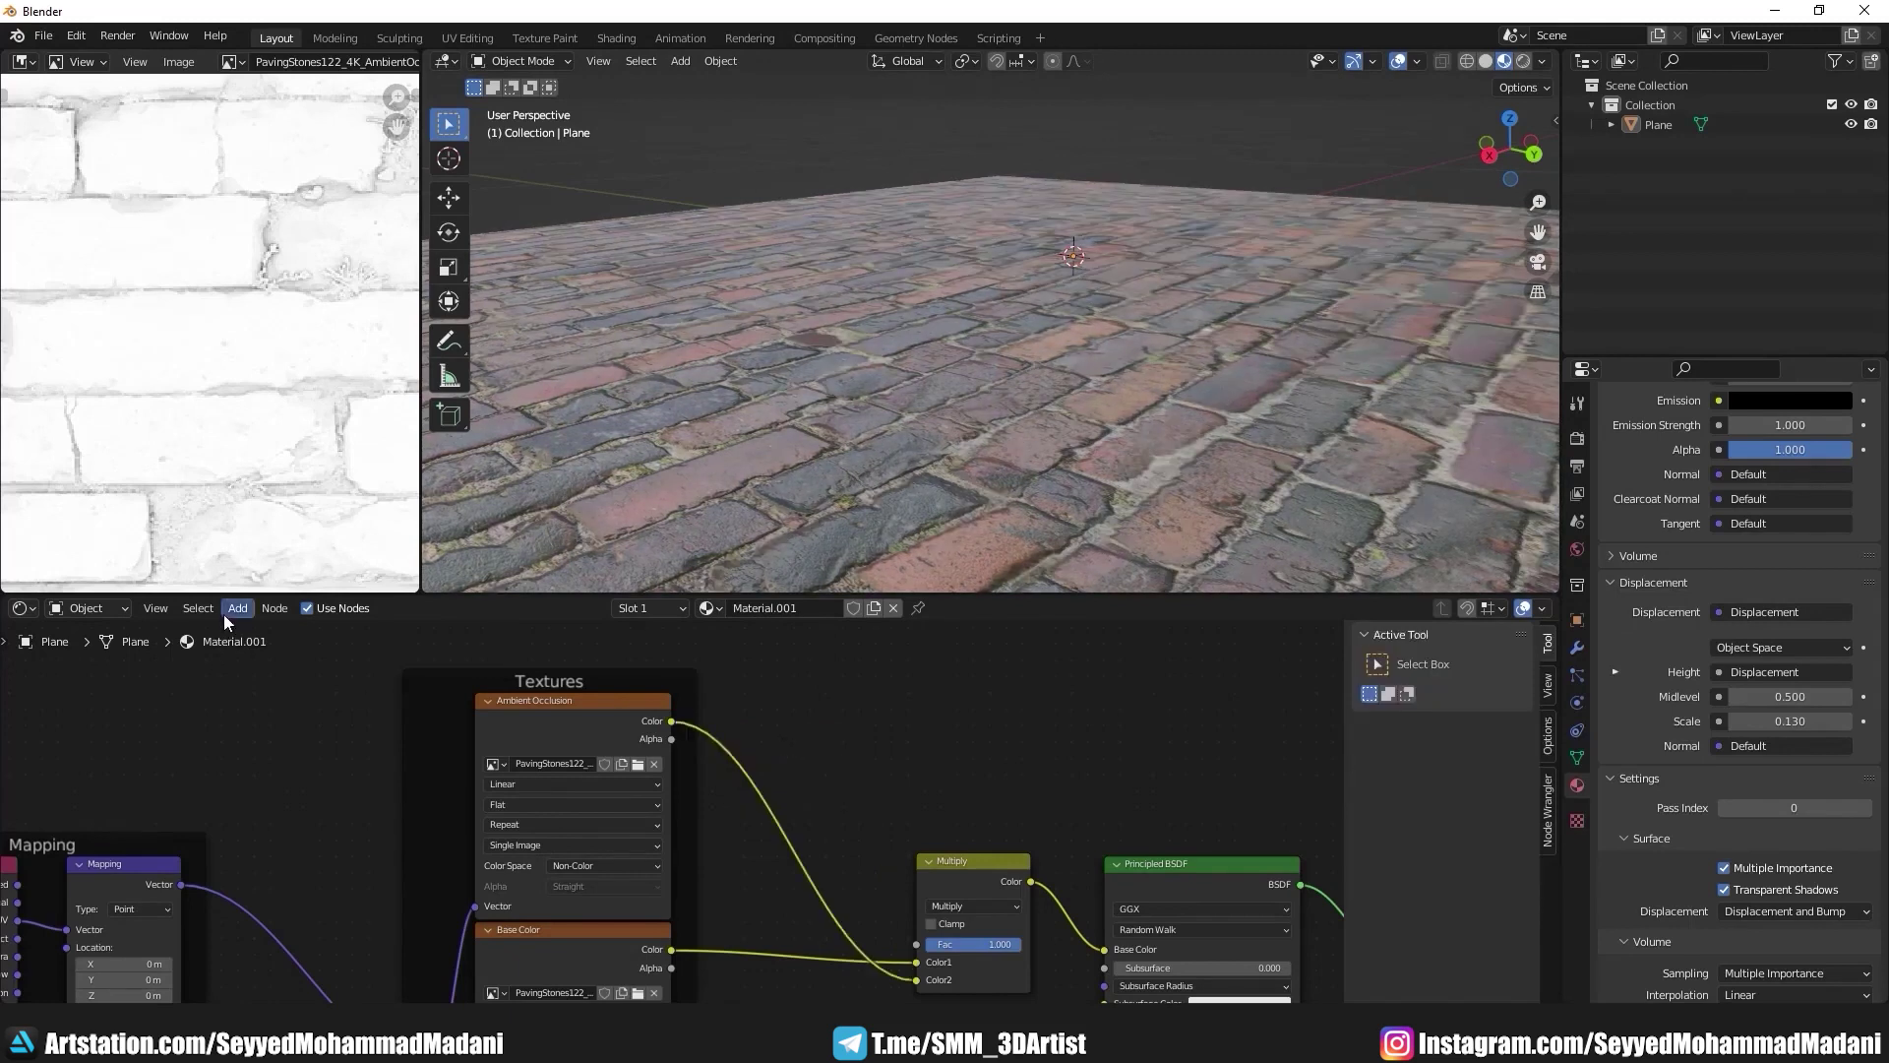
Step: Insert a ColorRamp between the AO map and Multiply and preview its output
{"action": "left_click", "coordinate": [222, 614]}
{"action": "type", "text": "colo"}
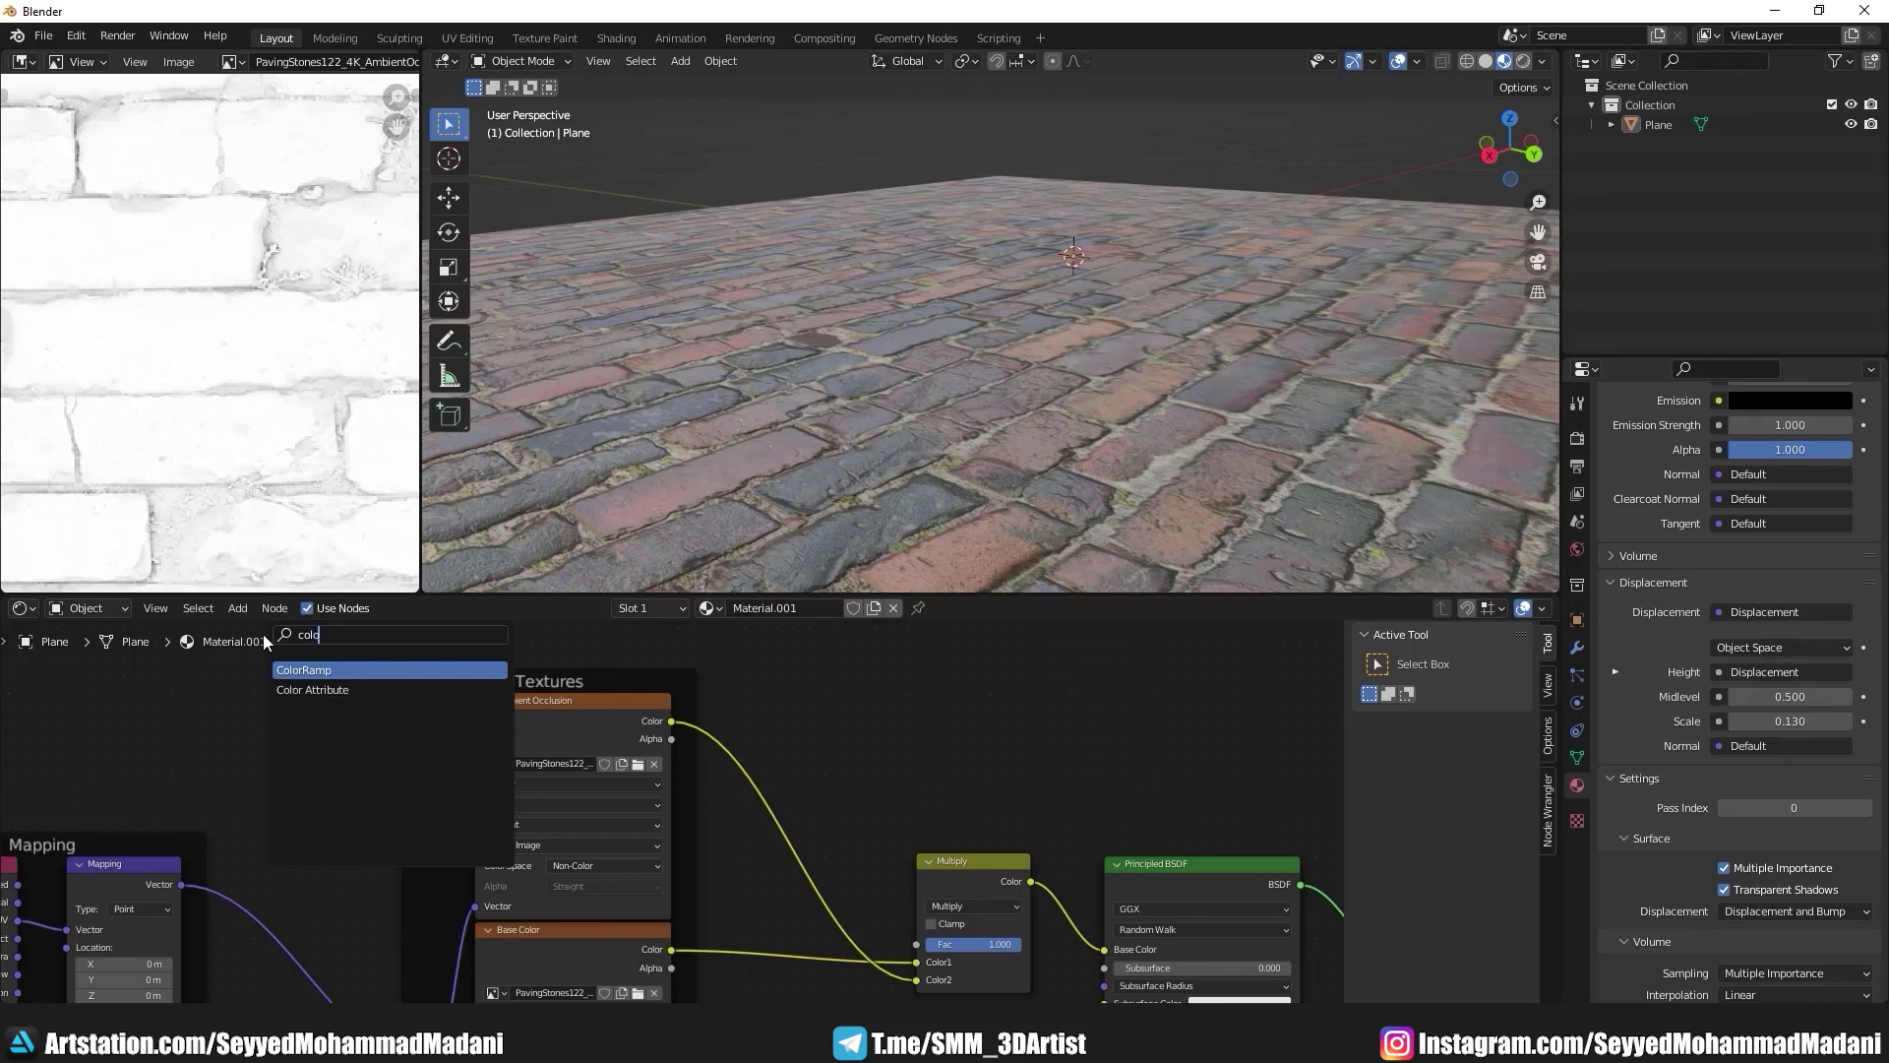
{"action": "key", "text": "Return"}
{"action": "left_click", "coordinate": [748, 733]}
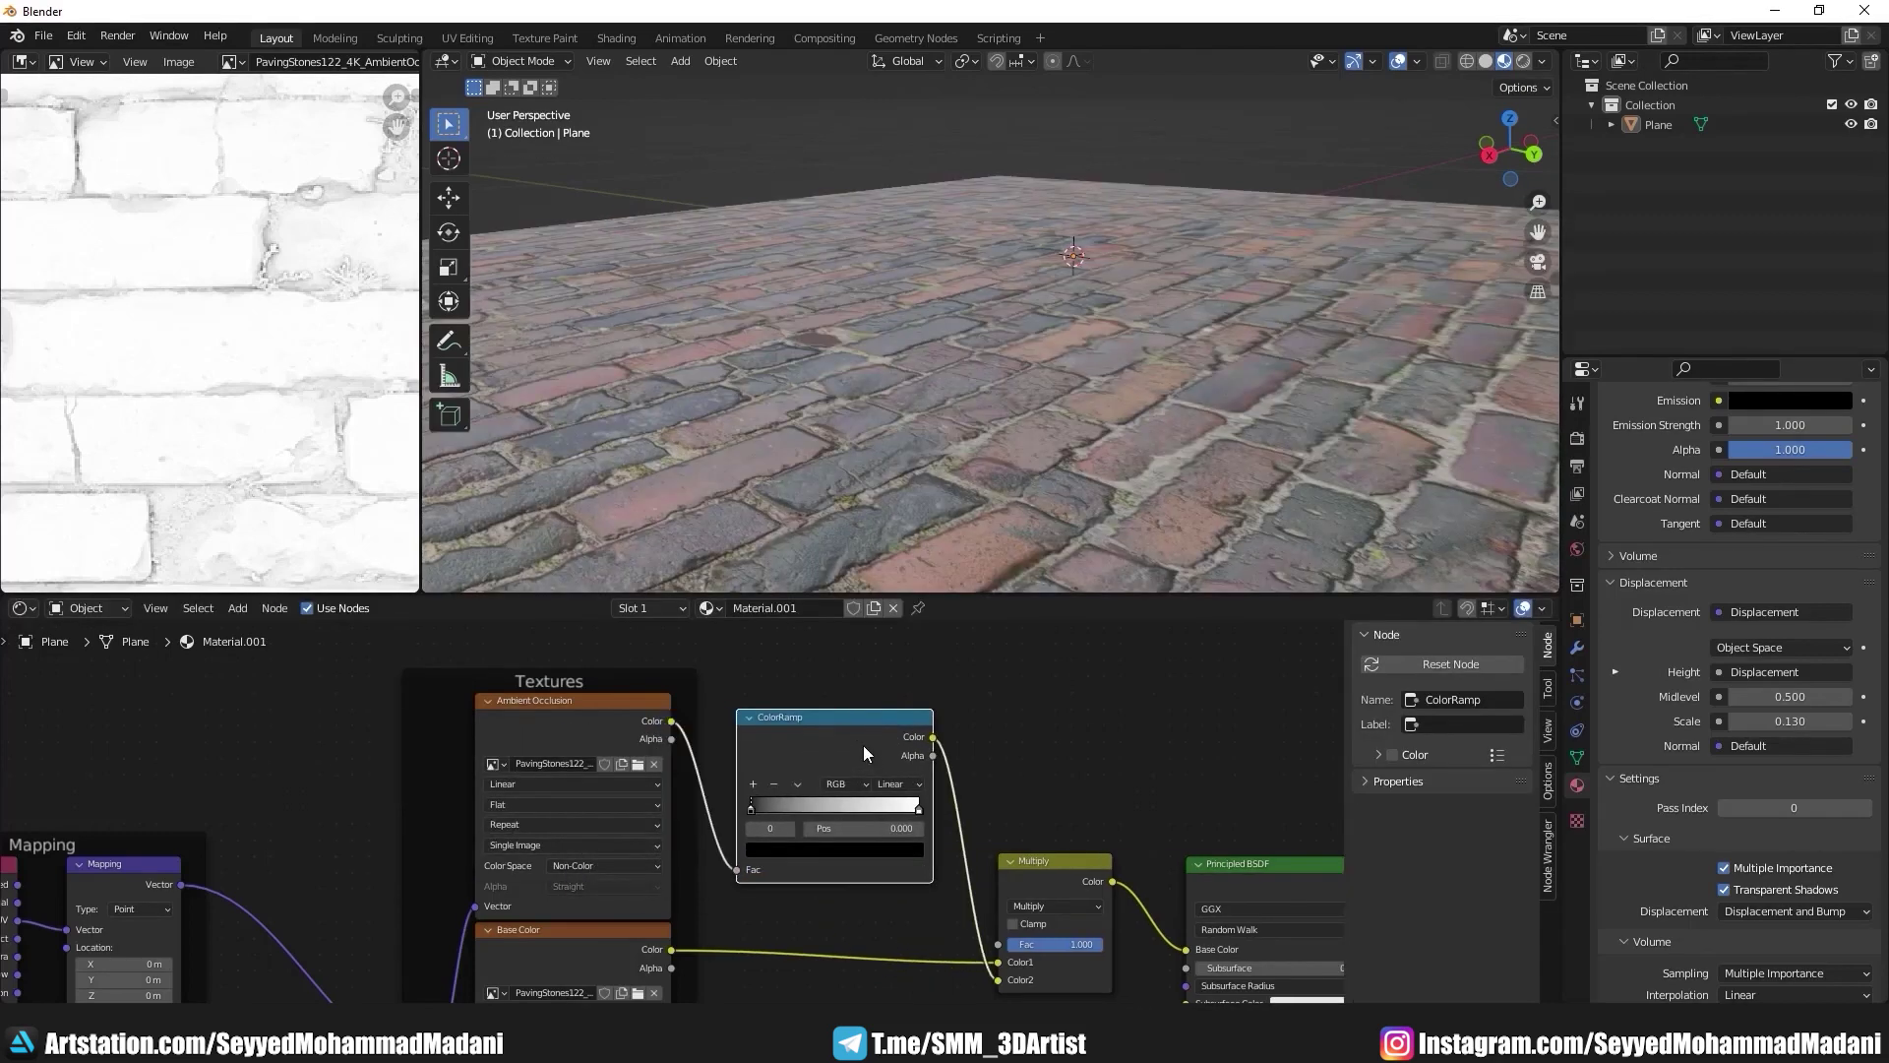
{"action": "left_click", "coordinate": [864, 746], "text": "ctrl+shift"}
{"action": "scroll", "coordinate": [854, 311], "scroll_direction": "down", "scroll_amount": 2}
{"action": "scroll", "coordinate": [894, 310], "scroll_direction": "down", "scroll_amount": 3}
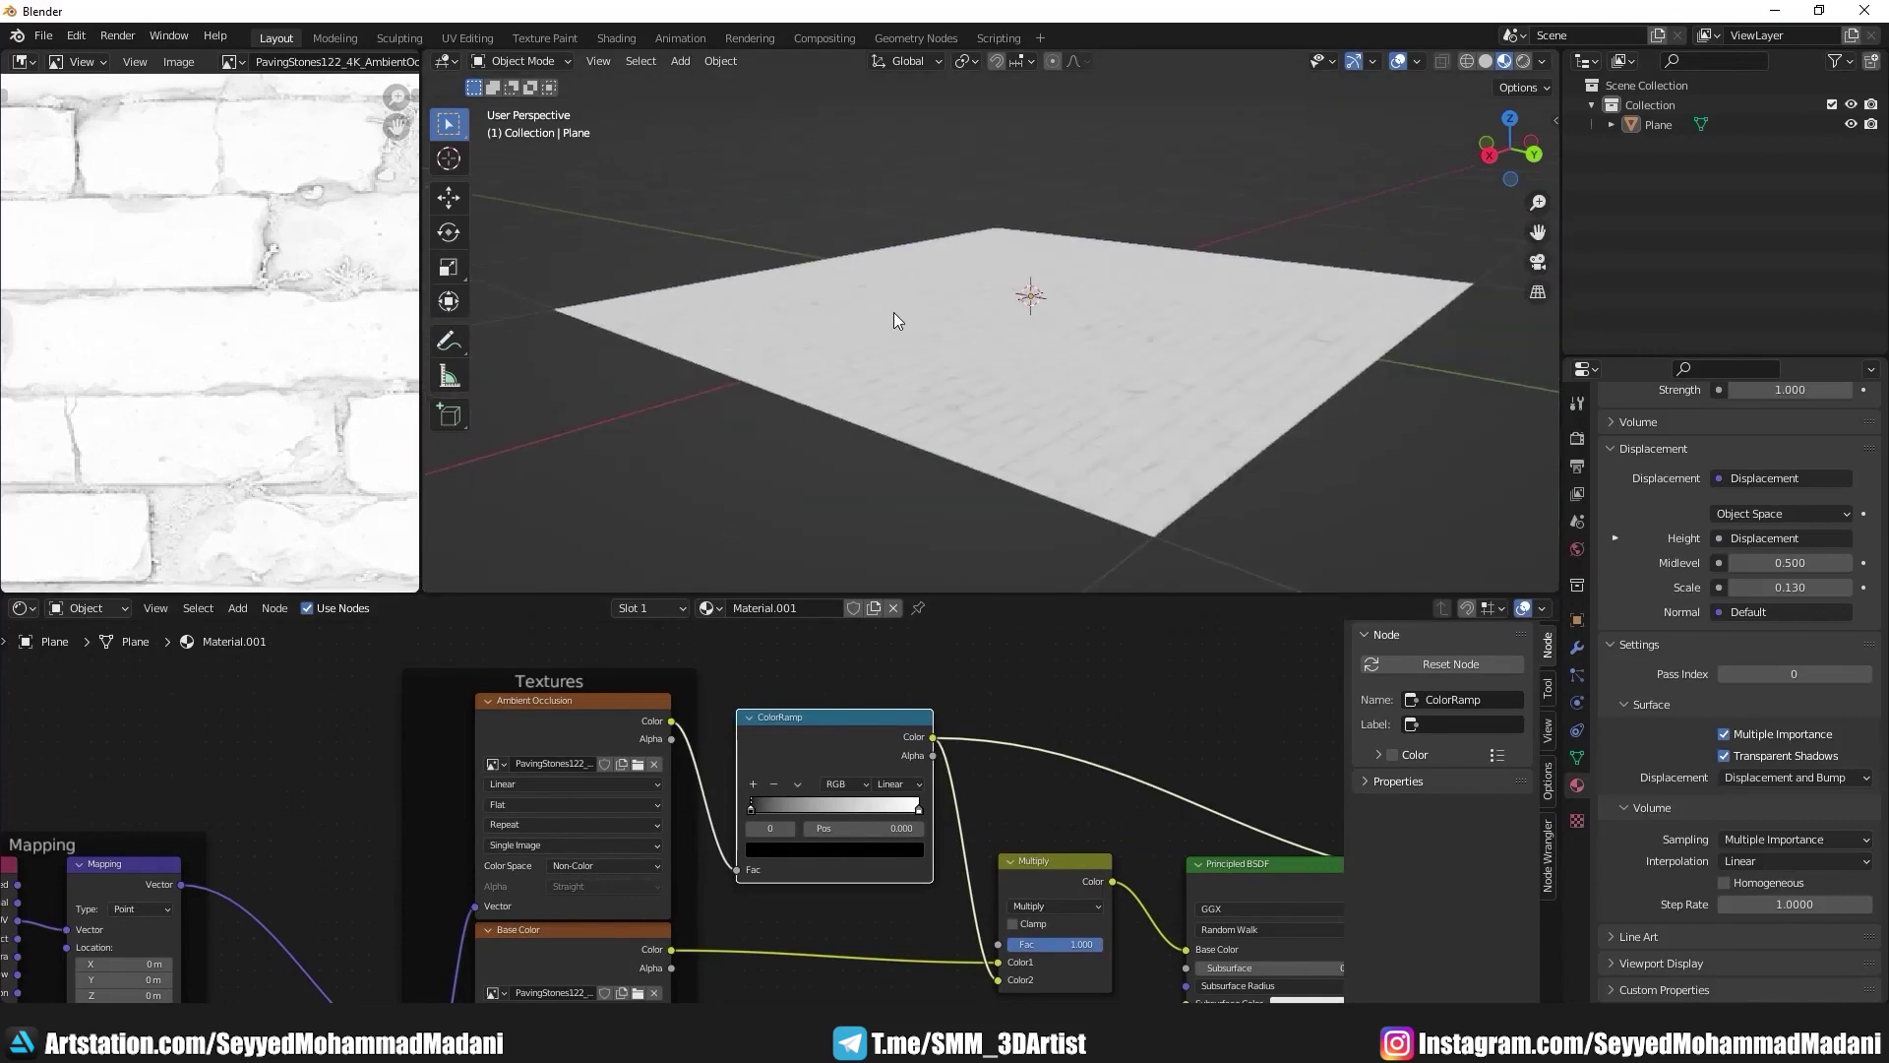
{"action": "scroll", "coordinate": [894, 311], "scroll_direction": "up", "scroll_amount": 4}
{"action": "mouse_move", "coordinate": [918, 421]}
{"action": "middle_mouse_down"}
{"action": "mouse_move", "coordinate": [894, 315]}
{"action": "mouse_move", "coordinate": [918, 327]}
{"action": "middle_mouse_up"}
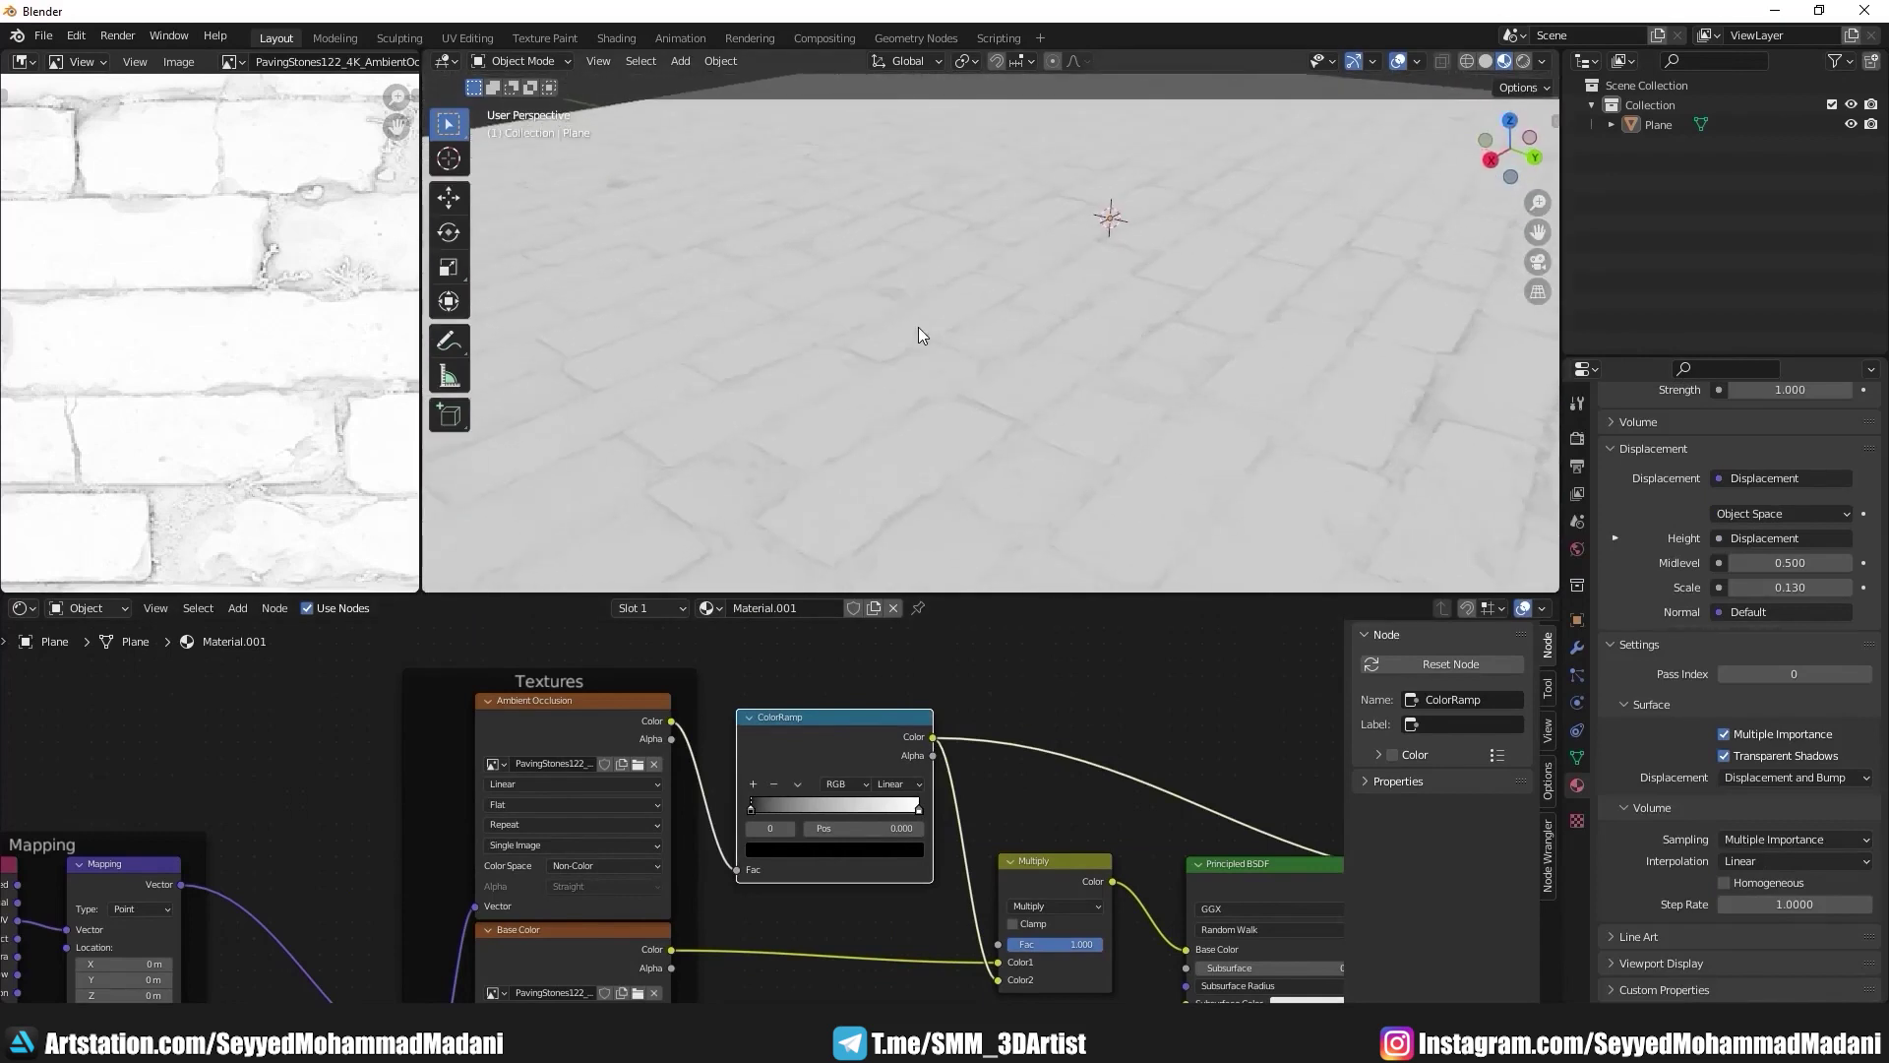
{"action": "scroll", "coordinate": [767, 821], "scroll_direction": "up", "scroll_amount": 1}
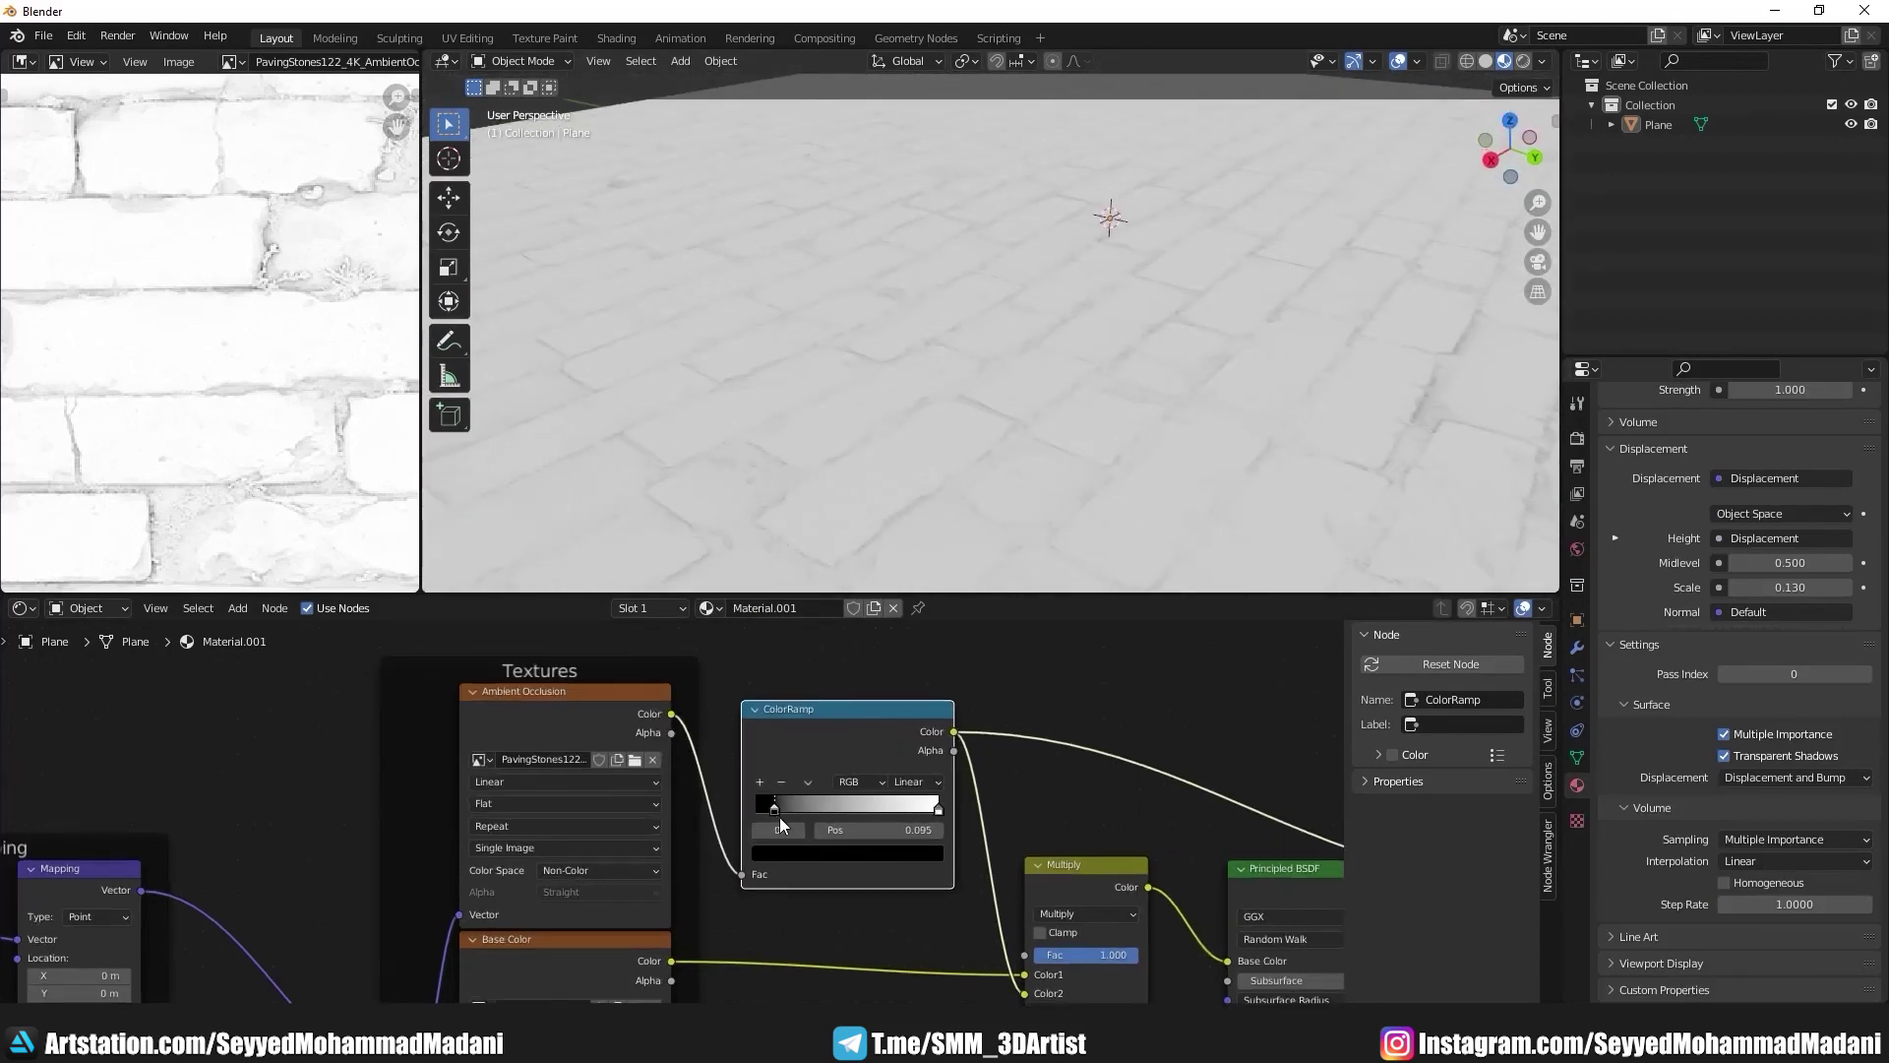
Step: Slide the ColorRamp black stop right, up to about 0.850, to darken brick gaps
{"action": "left_click_drag", "start_coordinate": [758, 811], "coordinate": [925, 831]}
{"action": "middle_click_drag", "start_coordinate": [895, 362], "coordinate": [879, 436]}
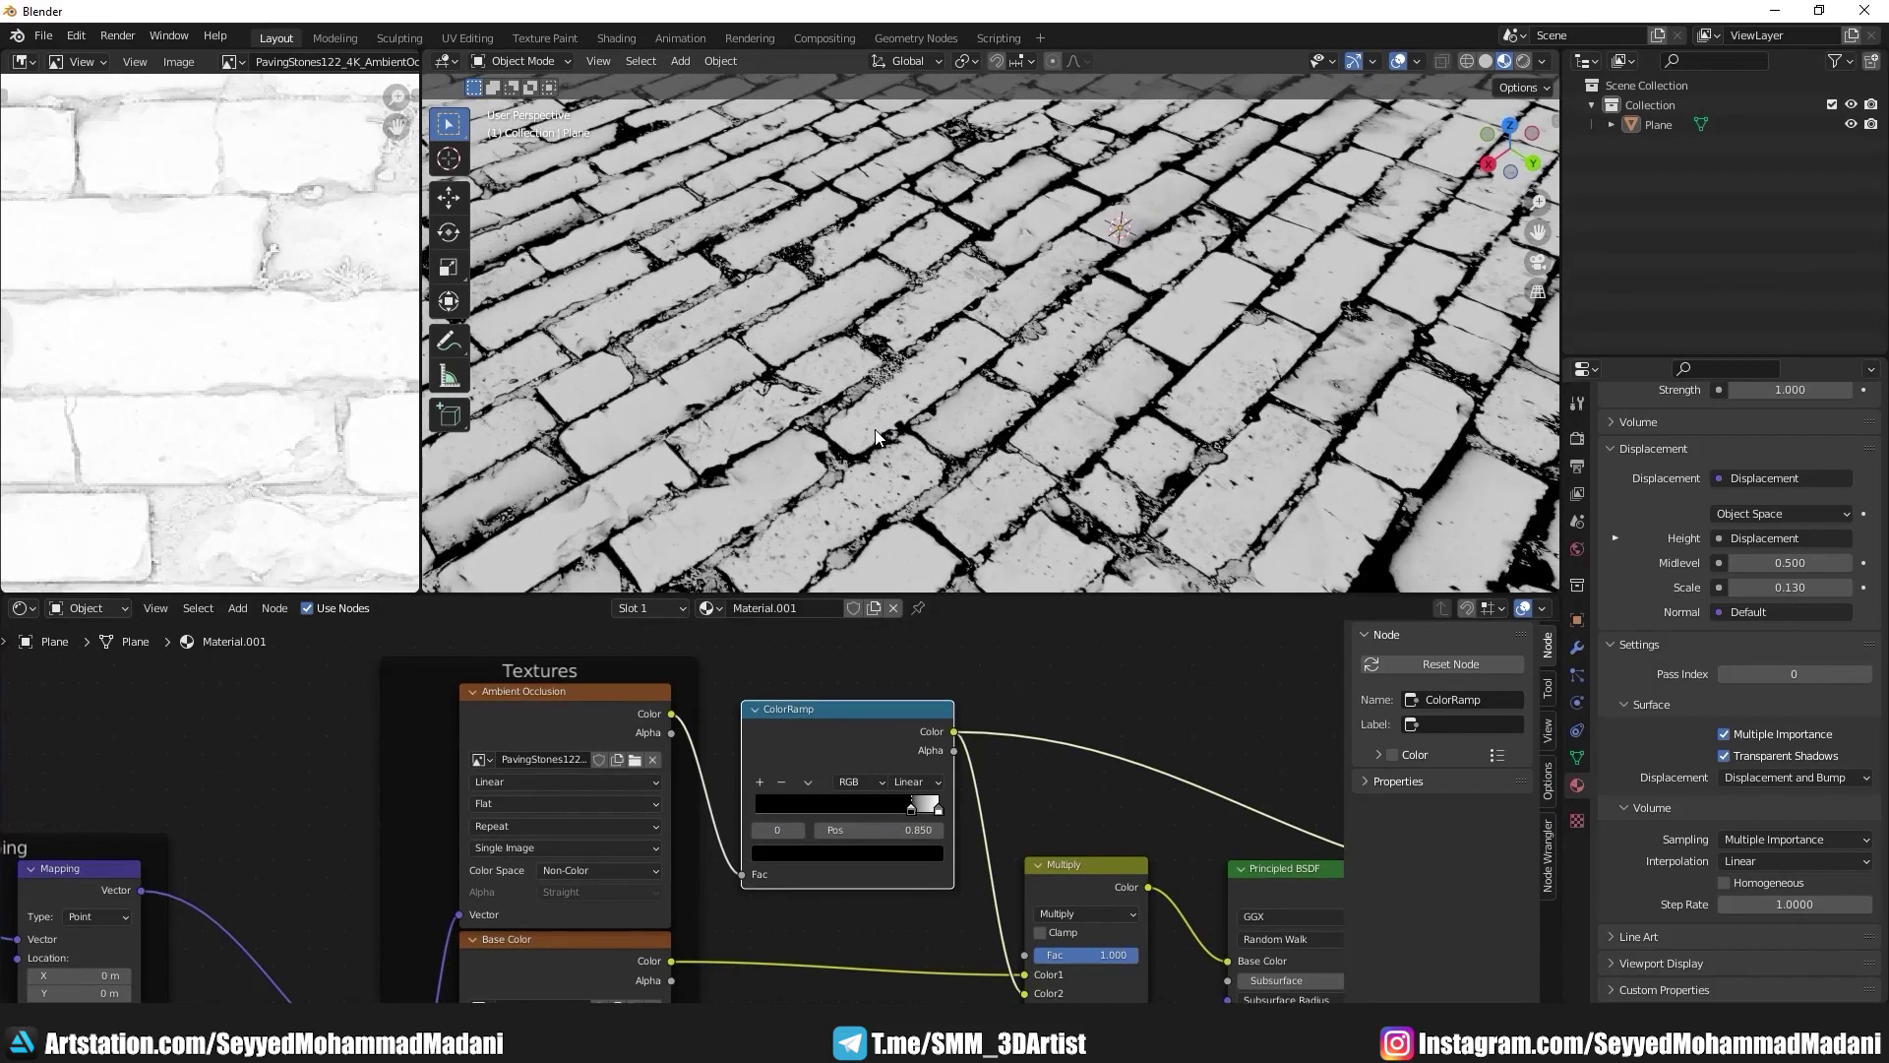
{"action": "scroll", "coordinate": [866, 781], "scroll_direction": "down", "scroll_amount": 2}
{"action": "scroll", "coordinate": [941, 822], "scroll_direction": "right", "scroll_amount": 2}
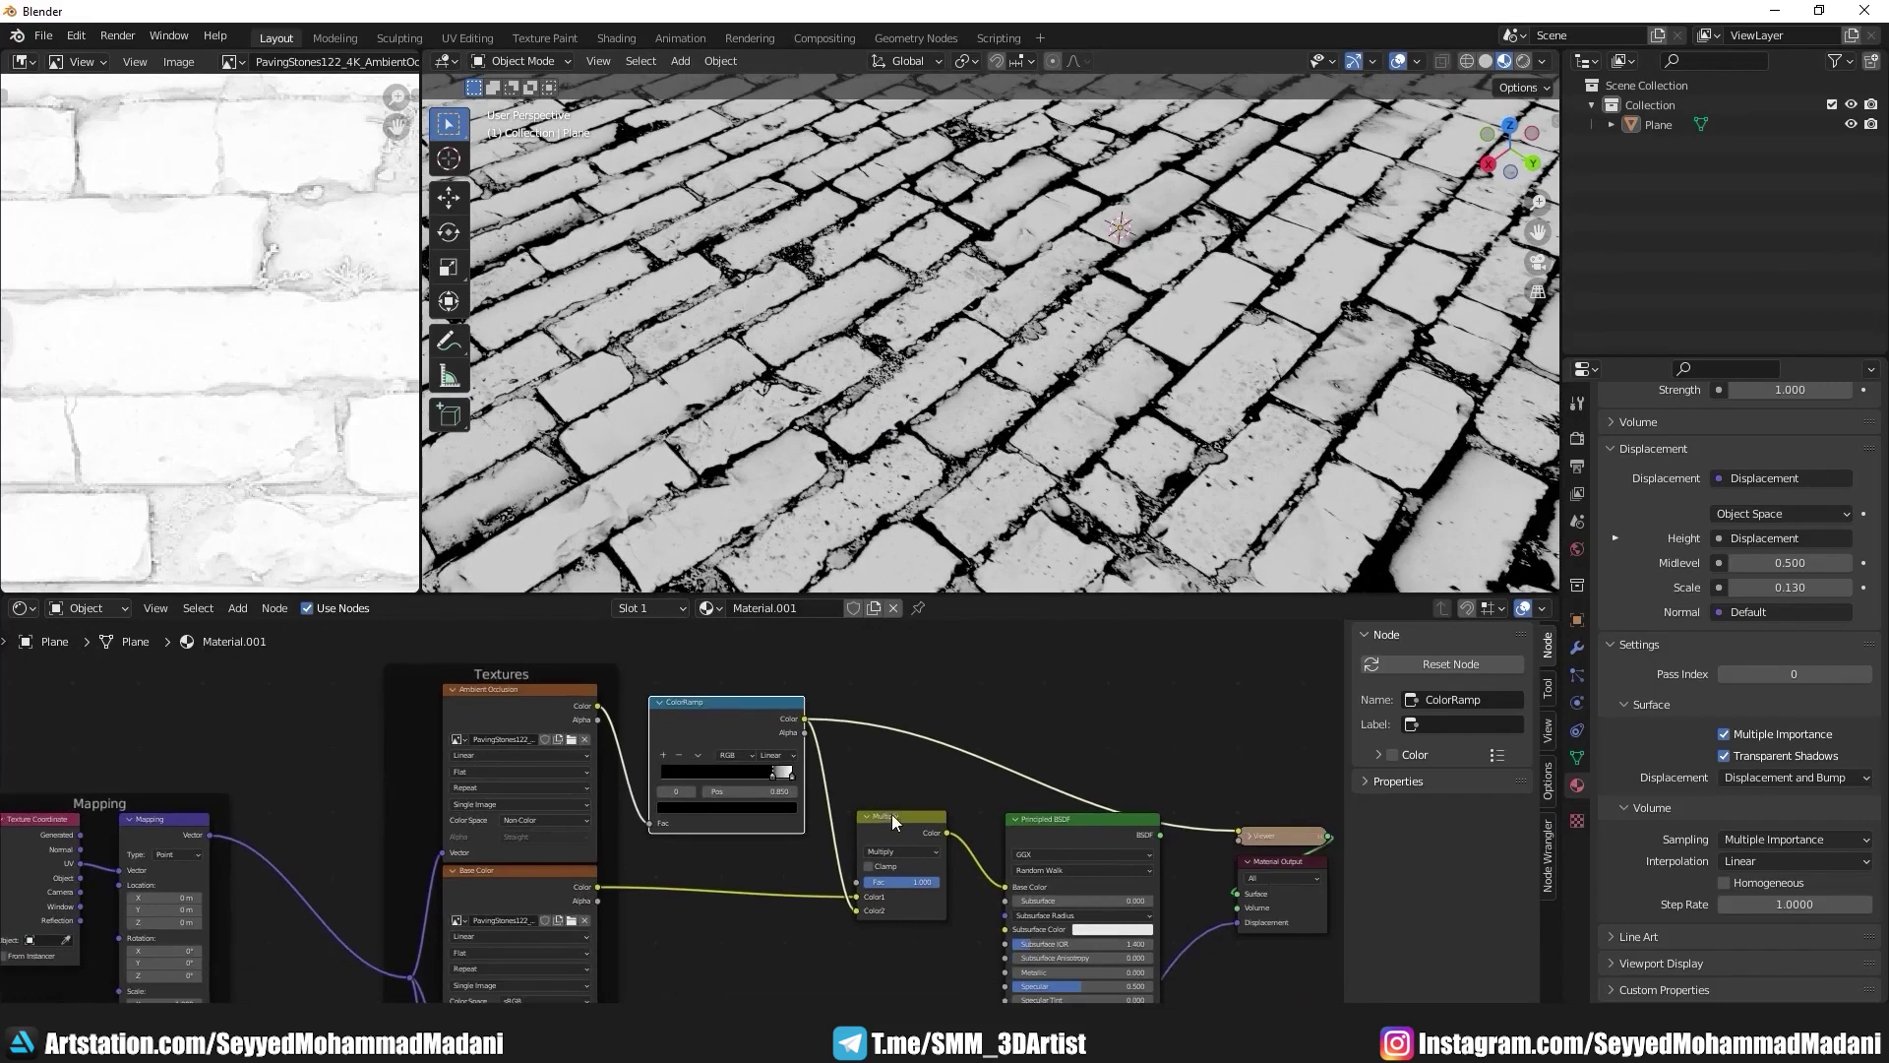
{"action": "scroll", "coordinate": [892, 813], "scroll_direction": "right", "scroll_amount": 1}
{"action": "scroll", "coordinate": [976, 806], "scroll_direction": "right", "scroll_amount": 1}
Step: Reconnect the Principled BSDF to the Material Output
{"action": "left_click", "coordinate": [989, 810]}
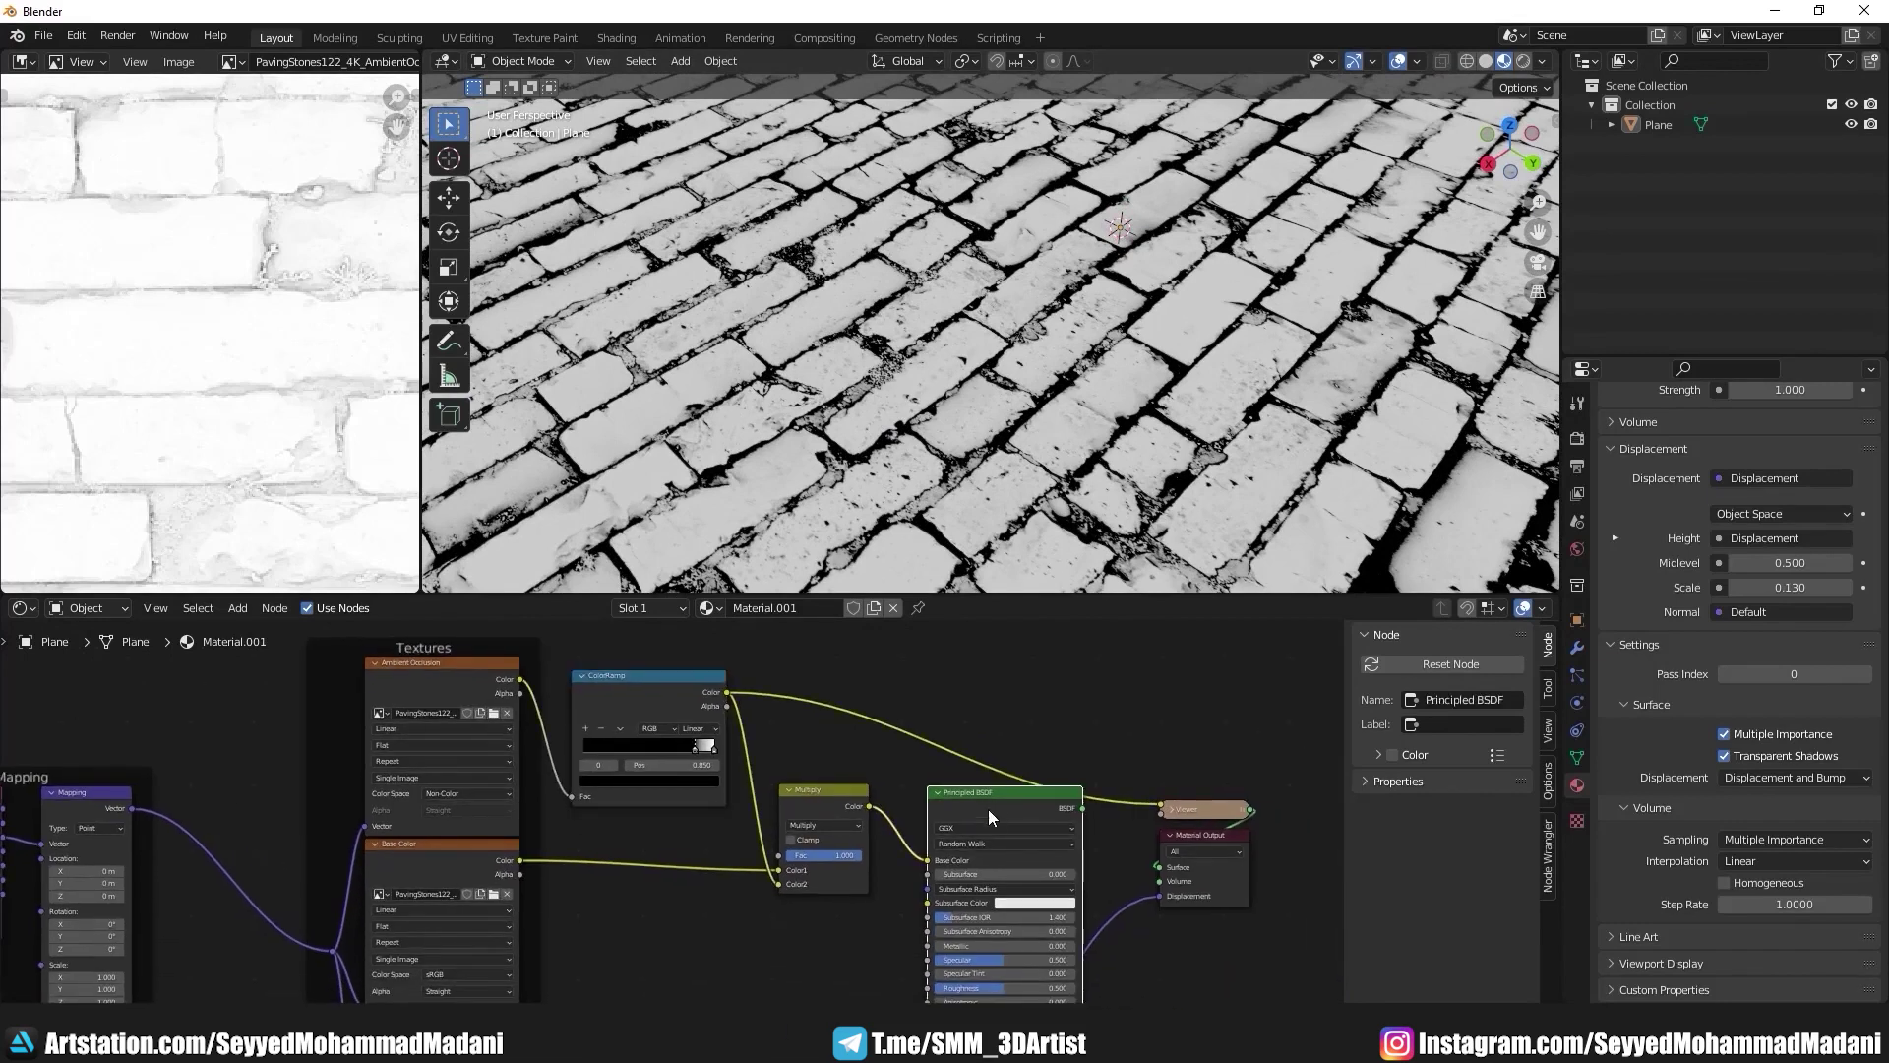
{"action": "left_click", "coordinate": [990, 812], "text": "ctrl+shift"}
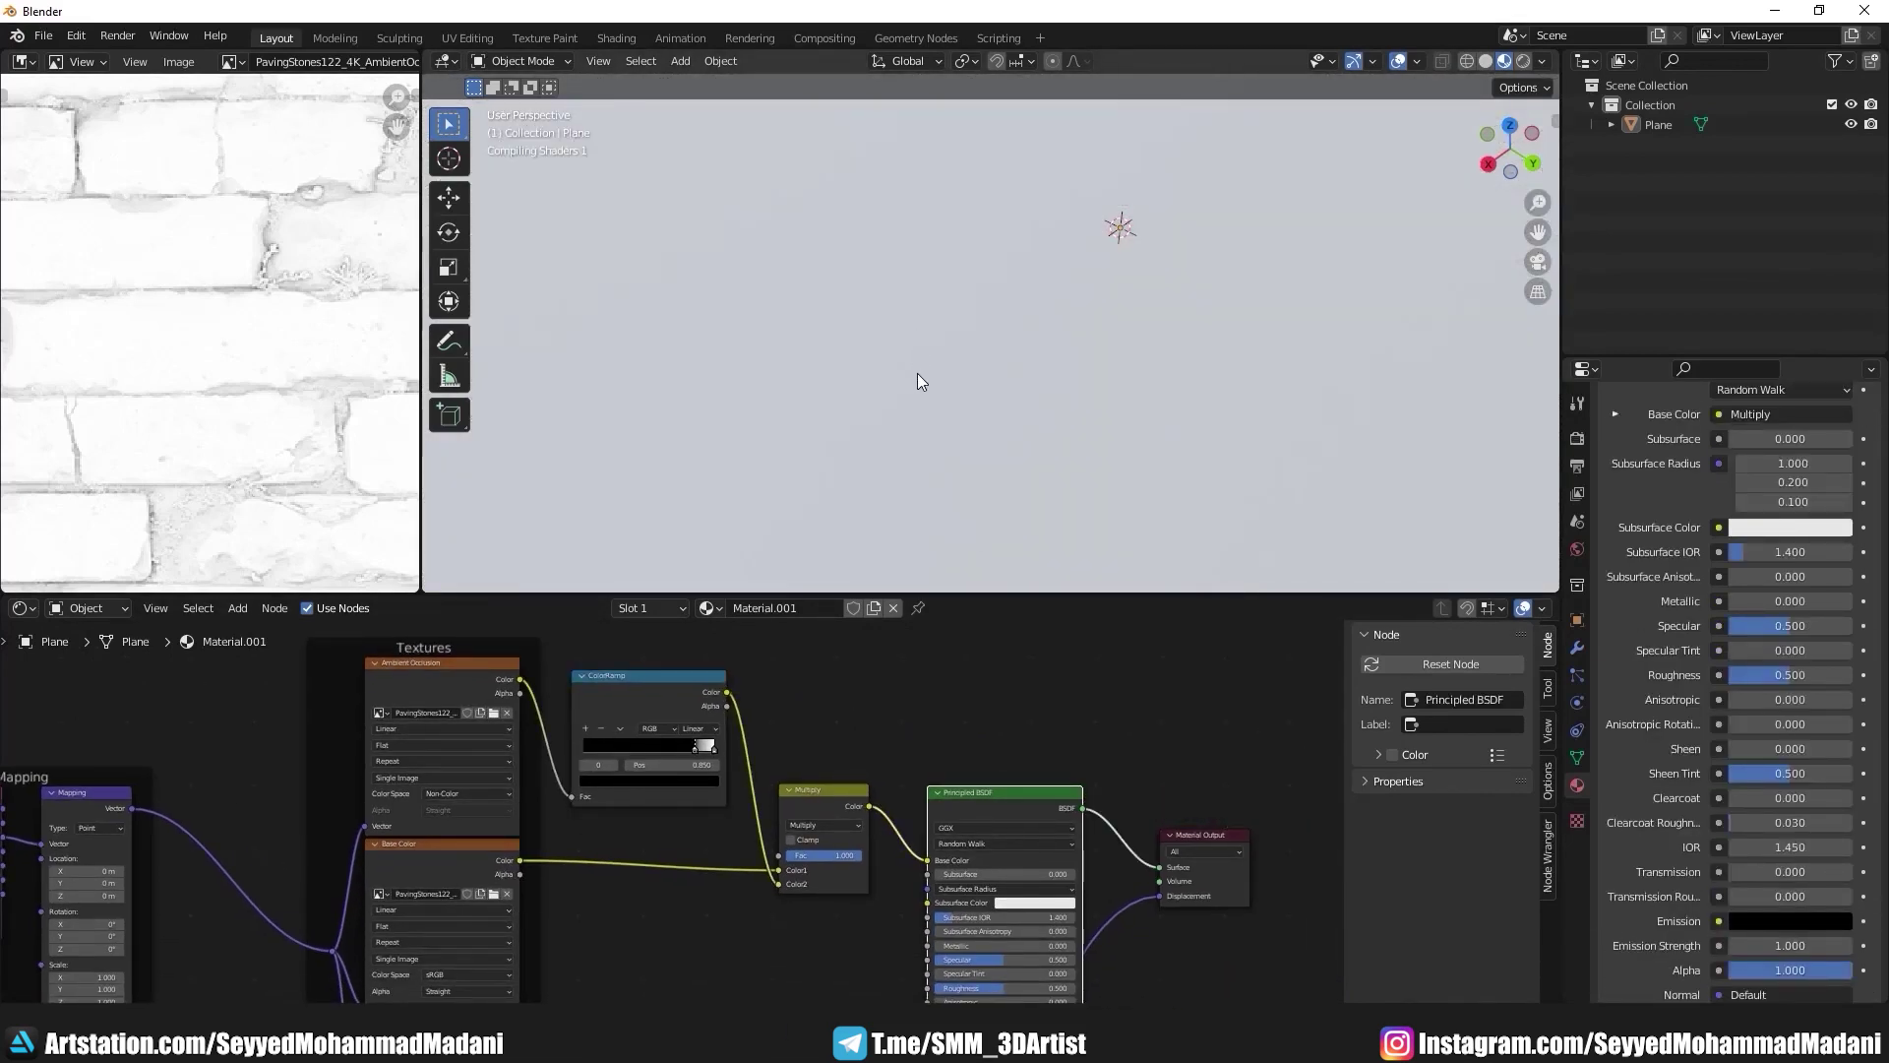
{"action": "mouse_move", "coordinate": [918, 374]}
{"action": "middle_mouse_down"}
{"action": "mouse_move", "coordinate": [962, 362]}
{"action": "mouse_move", "coordinate": [930, 389]}
{"action": "middle_mouse_up"}
{"action": "scroll", "coordinate": [751, 772], "scroll_direction": "up", "scroll_amount": 2}
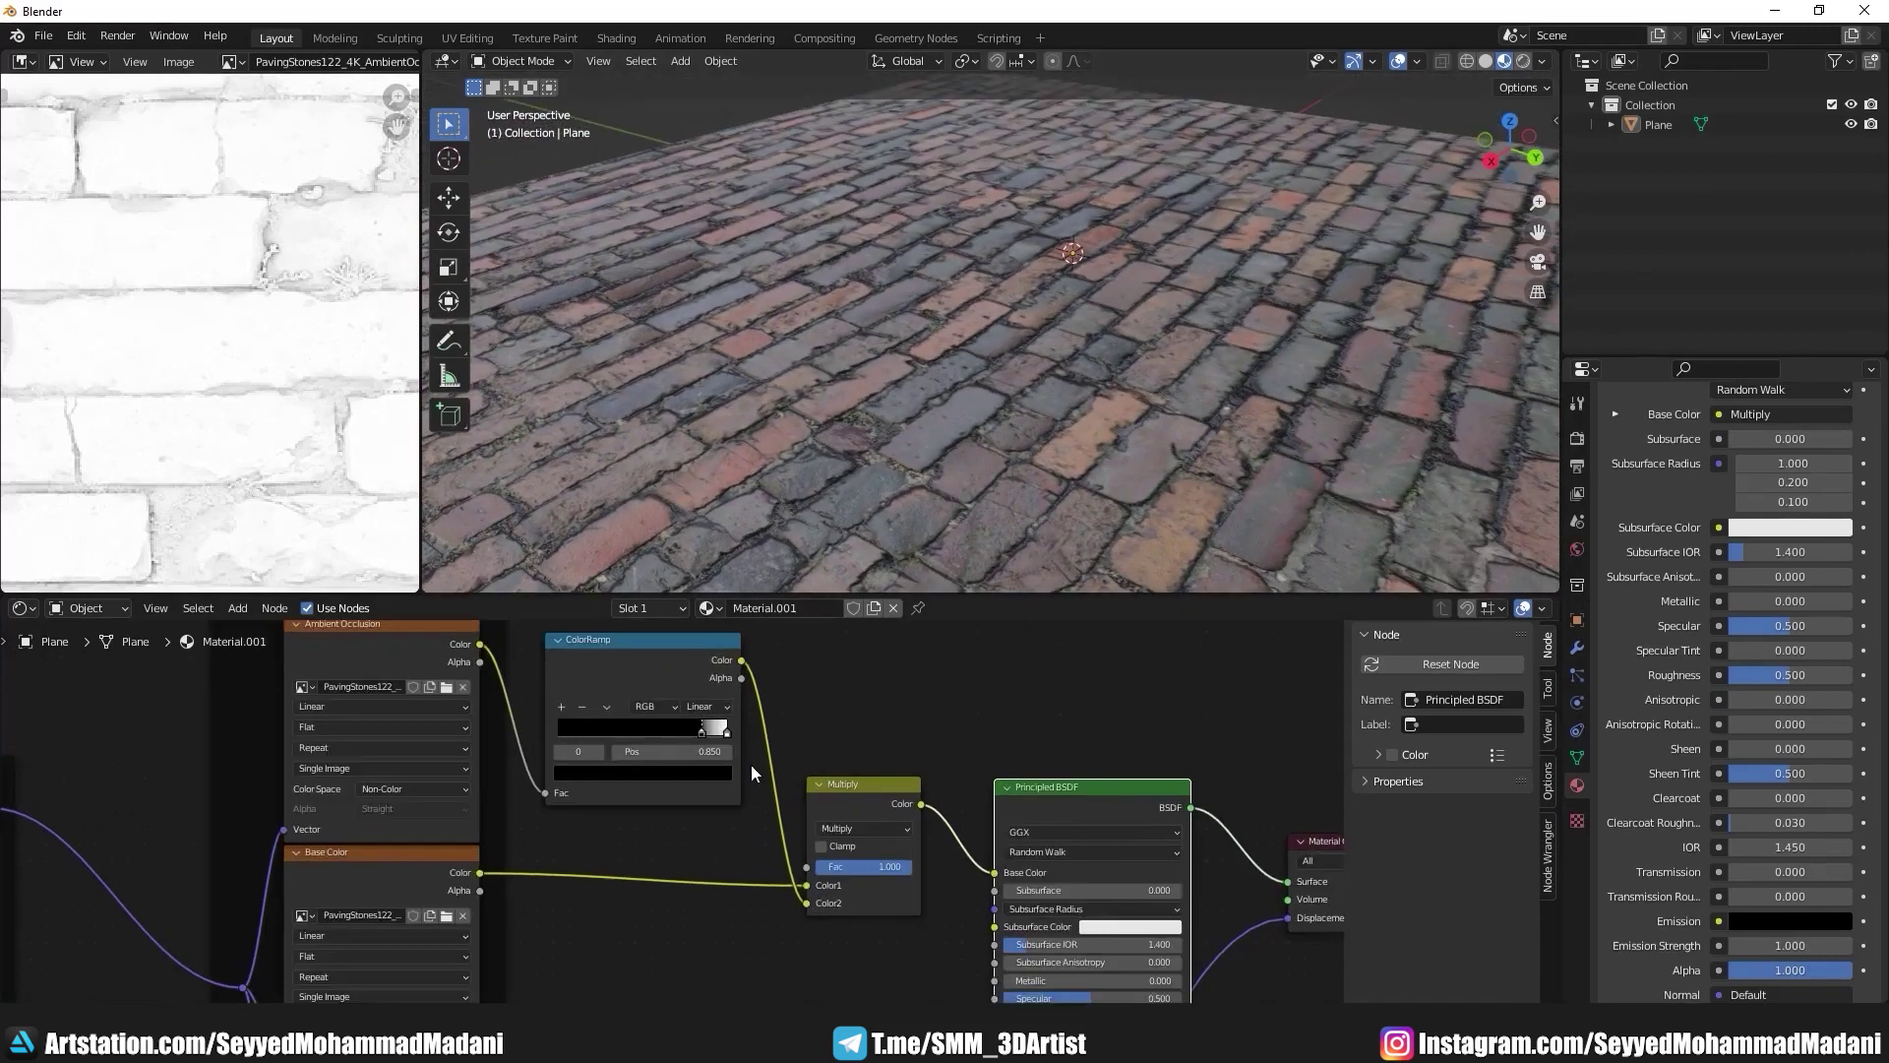
{"action": "scroll", "coordinate": [751, 772], "scroll_direction": "up", "scroll_amount": 1}
{"action": "scroll", "coordinate": [777, 777], "scroll_direction": "up", "scroll_amount": 1}
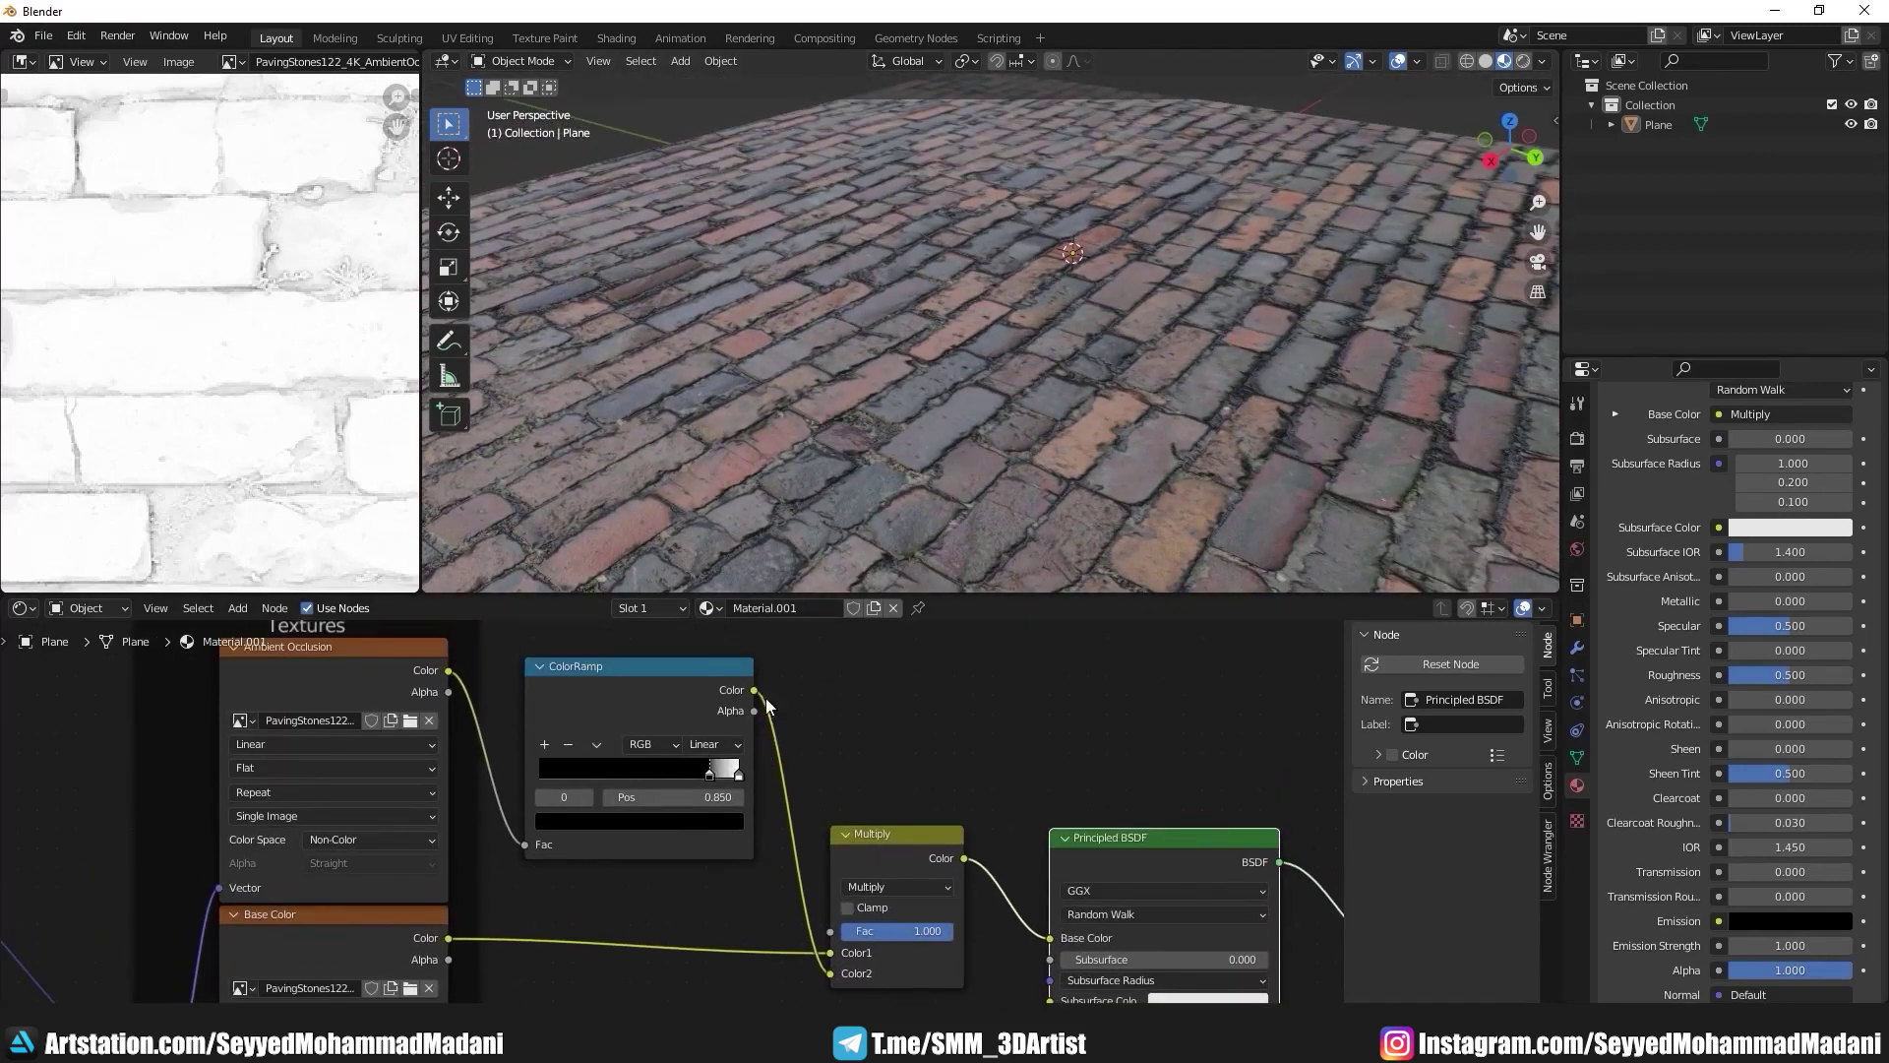
{"action": "scroll", "coordinate": [688, 797], "scroll_direction": "up", "scroll_amount": 2}
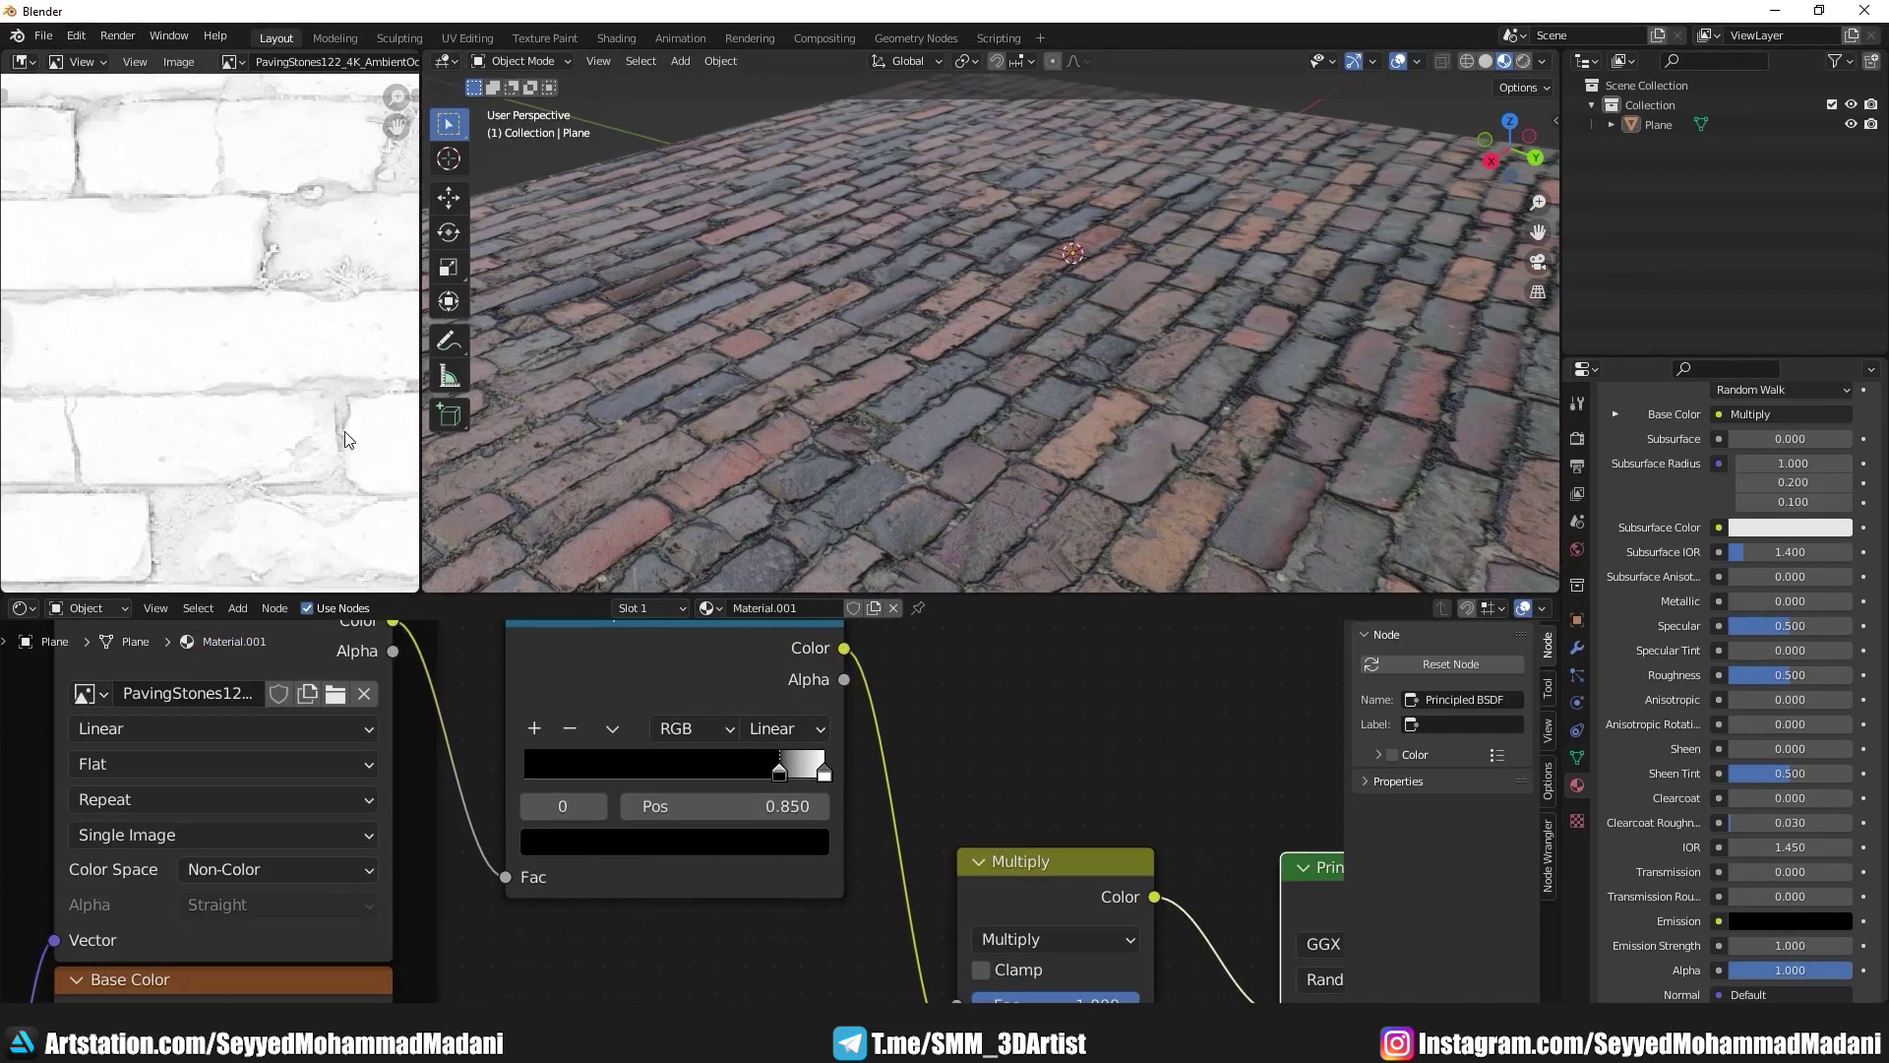
Step: Fine-tune the ColorRamp black stop to about 0.591 while viewing the whole plane
{"action": "left_click_drag", "start_coordinate": [778, 775], "coordinate": [622, 765]}
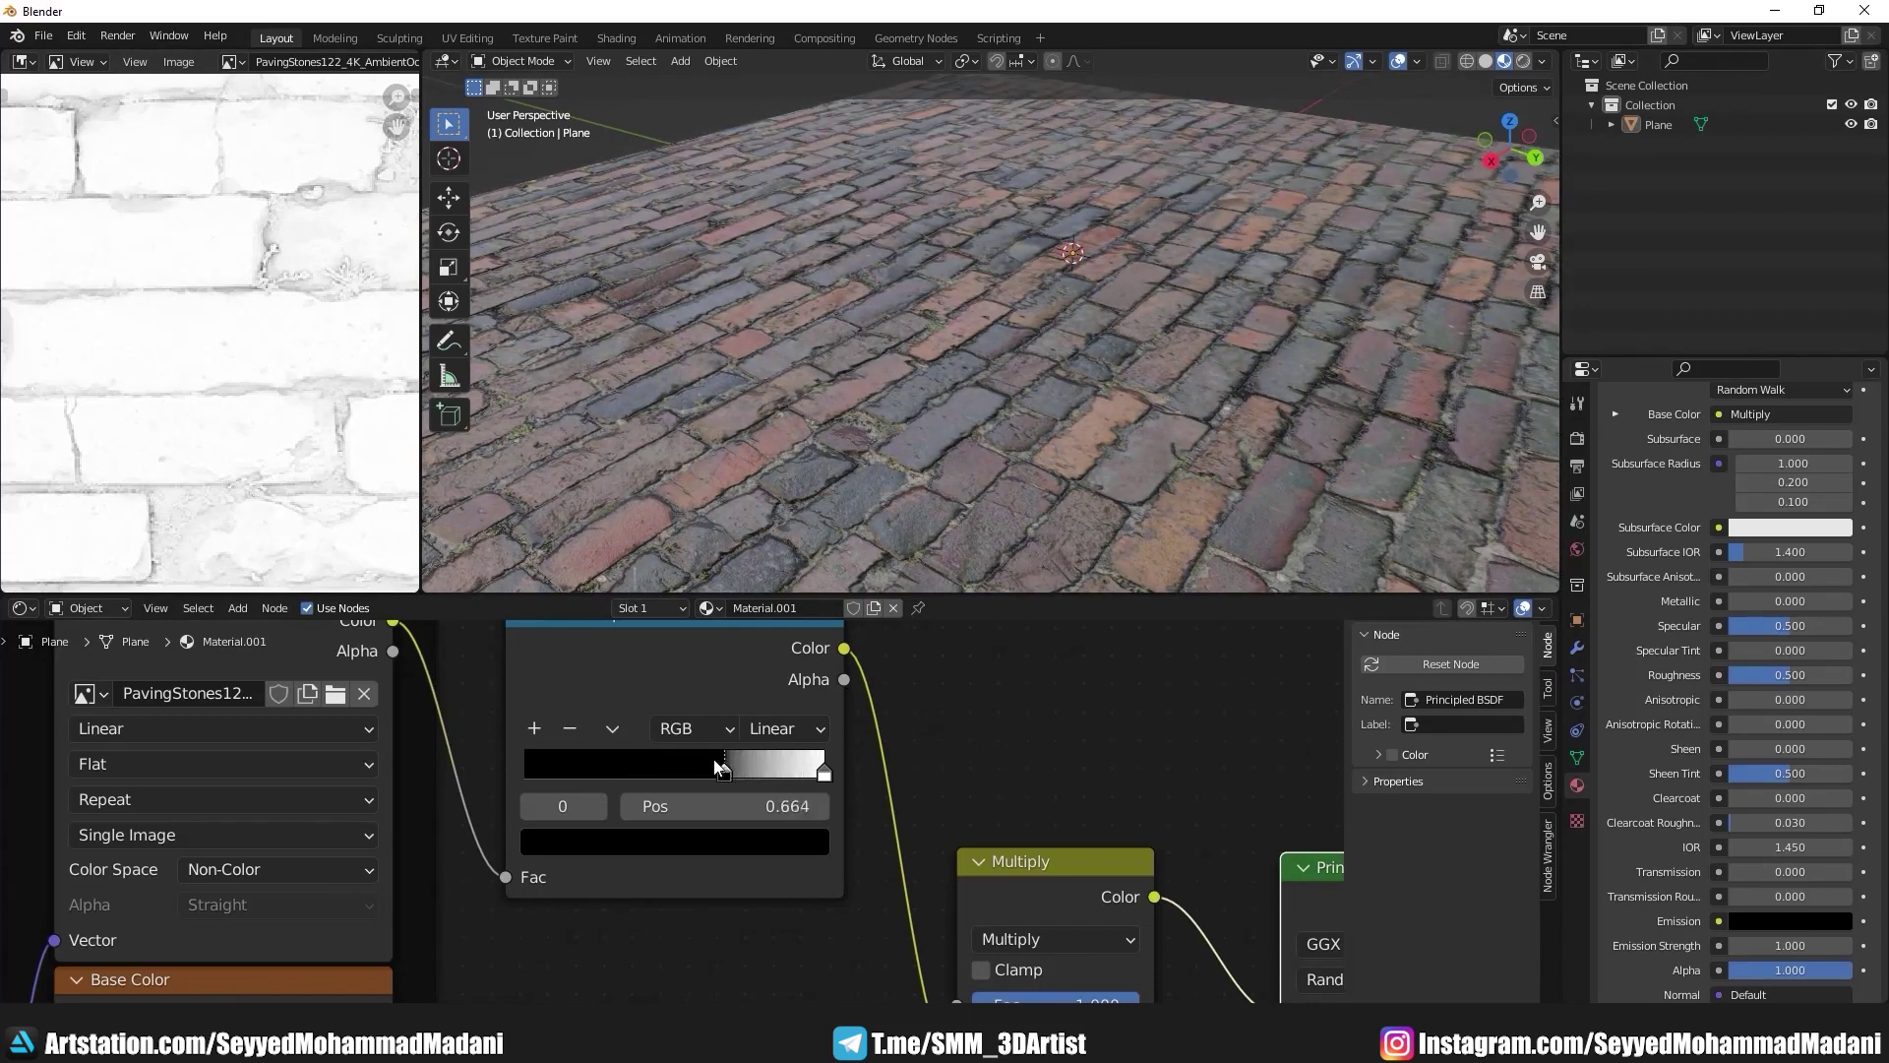
{"action": "left_click_drag", "start_coordinate": [622, 765], "coordinate": [704, 794]}
{"action": "scroll", "coordinate": [909, 417], "scroll_direction": "down", "scroll_amount": 3}
{"action": "mouse_move", "coordinate": [909, 417]}
{"action": "middle_mouse_down"}
{"action": "mouse_move", "coordinate": [776, 394]}
{"action": "mouse_move", "coordinate": [923, 411]}
{"action": "middle_mouse_up"}
{"action": "scroll", "coordinate": [941, 425], "scroll_direction": "up", "scroll_amount": 5}
{"action": "scroll", "coordinate": [942, 425], "scroll_direction": "down", "scroll_amount": 3}
{"action": "scroll", "coordinate": [956, 388], "scroll_direction": "down", "scroll_amount": 3}
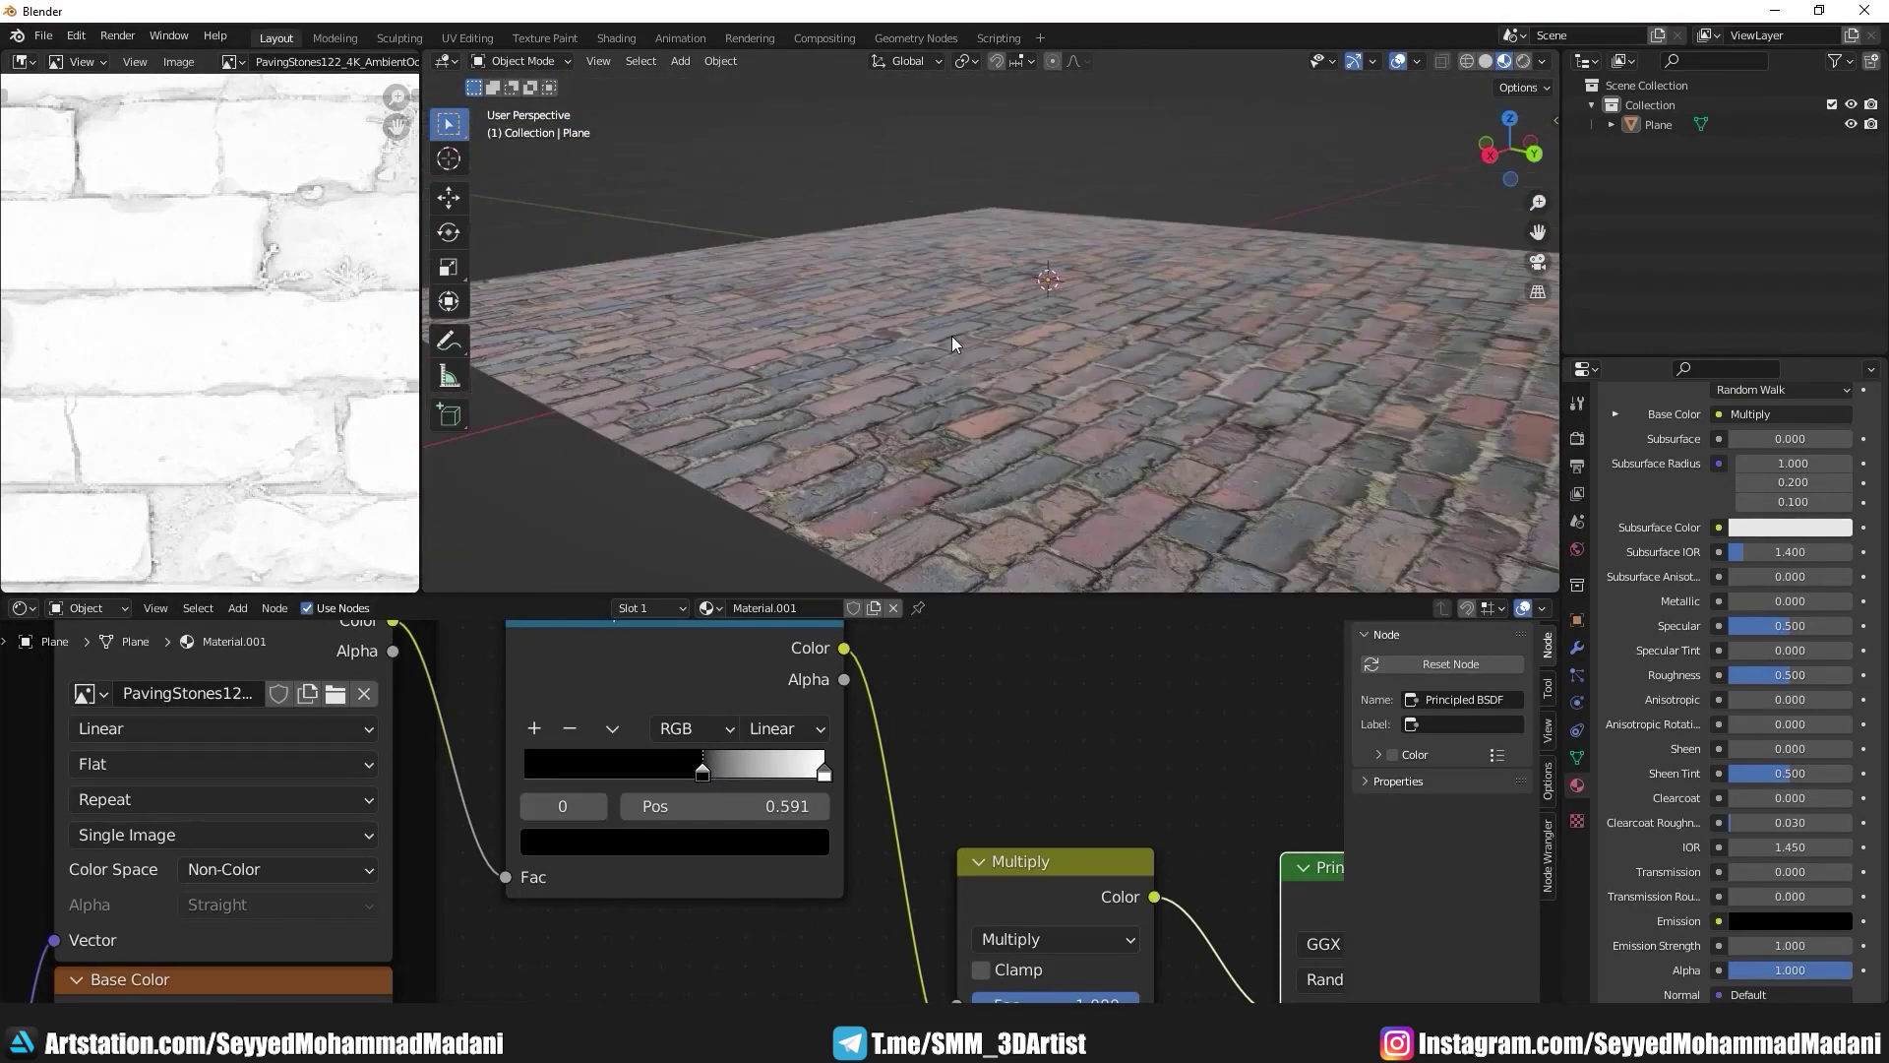
{"action": "middle_click_drag", "start_coordinate": [952, 335], "coordinate": [935, 364]}
{"action": "scroll", "coordinate": [937, 372], "scroll_direction": "down", "scroll_amount": 2}
{"action": "scroll", "coordinate": [924, 390], "scroll_direction": "down", "scroll_amount": 2}
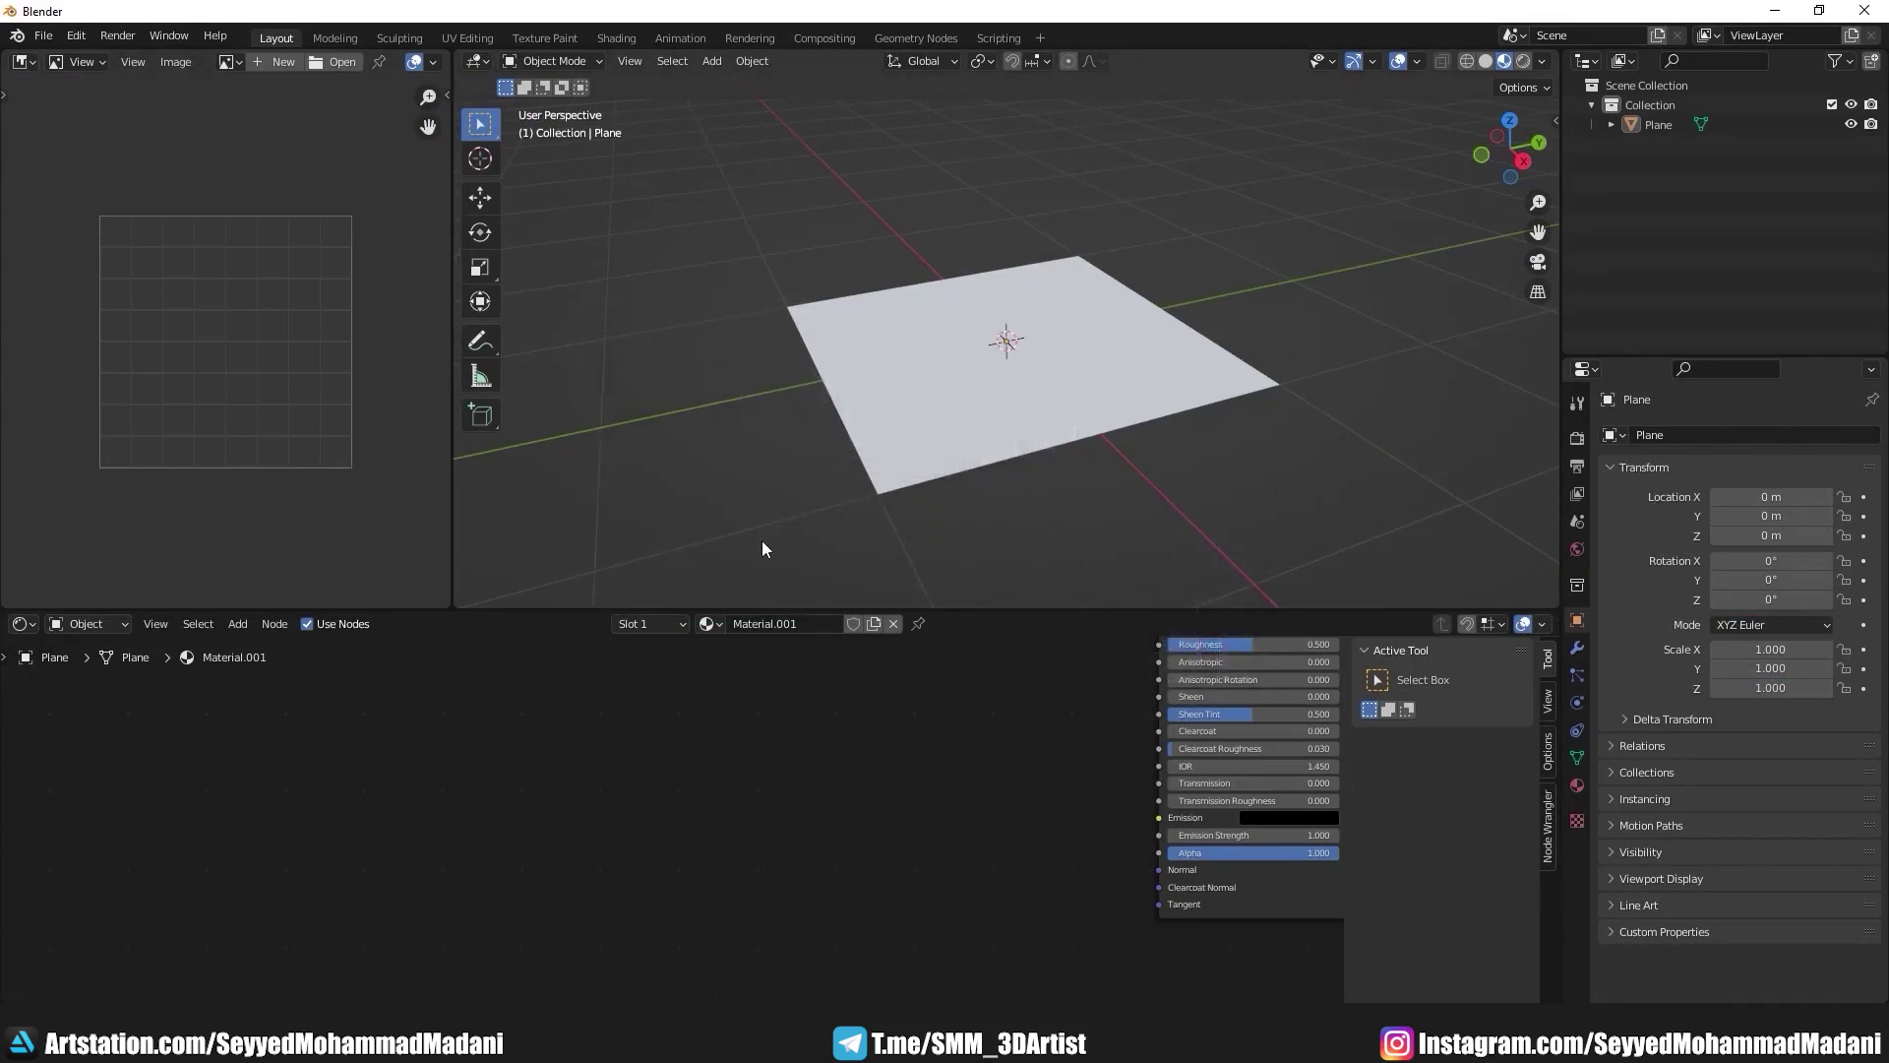
Step: Add an Image Texture node to the material
{"action": "key", "text": "shift+a"}
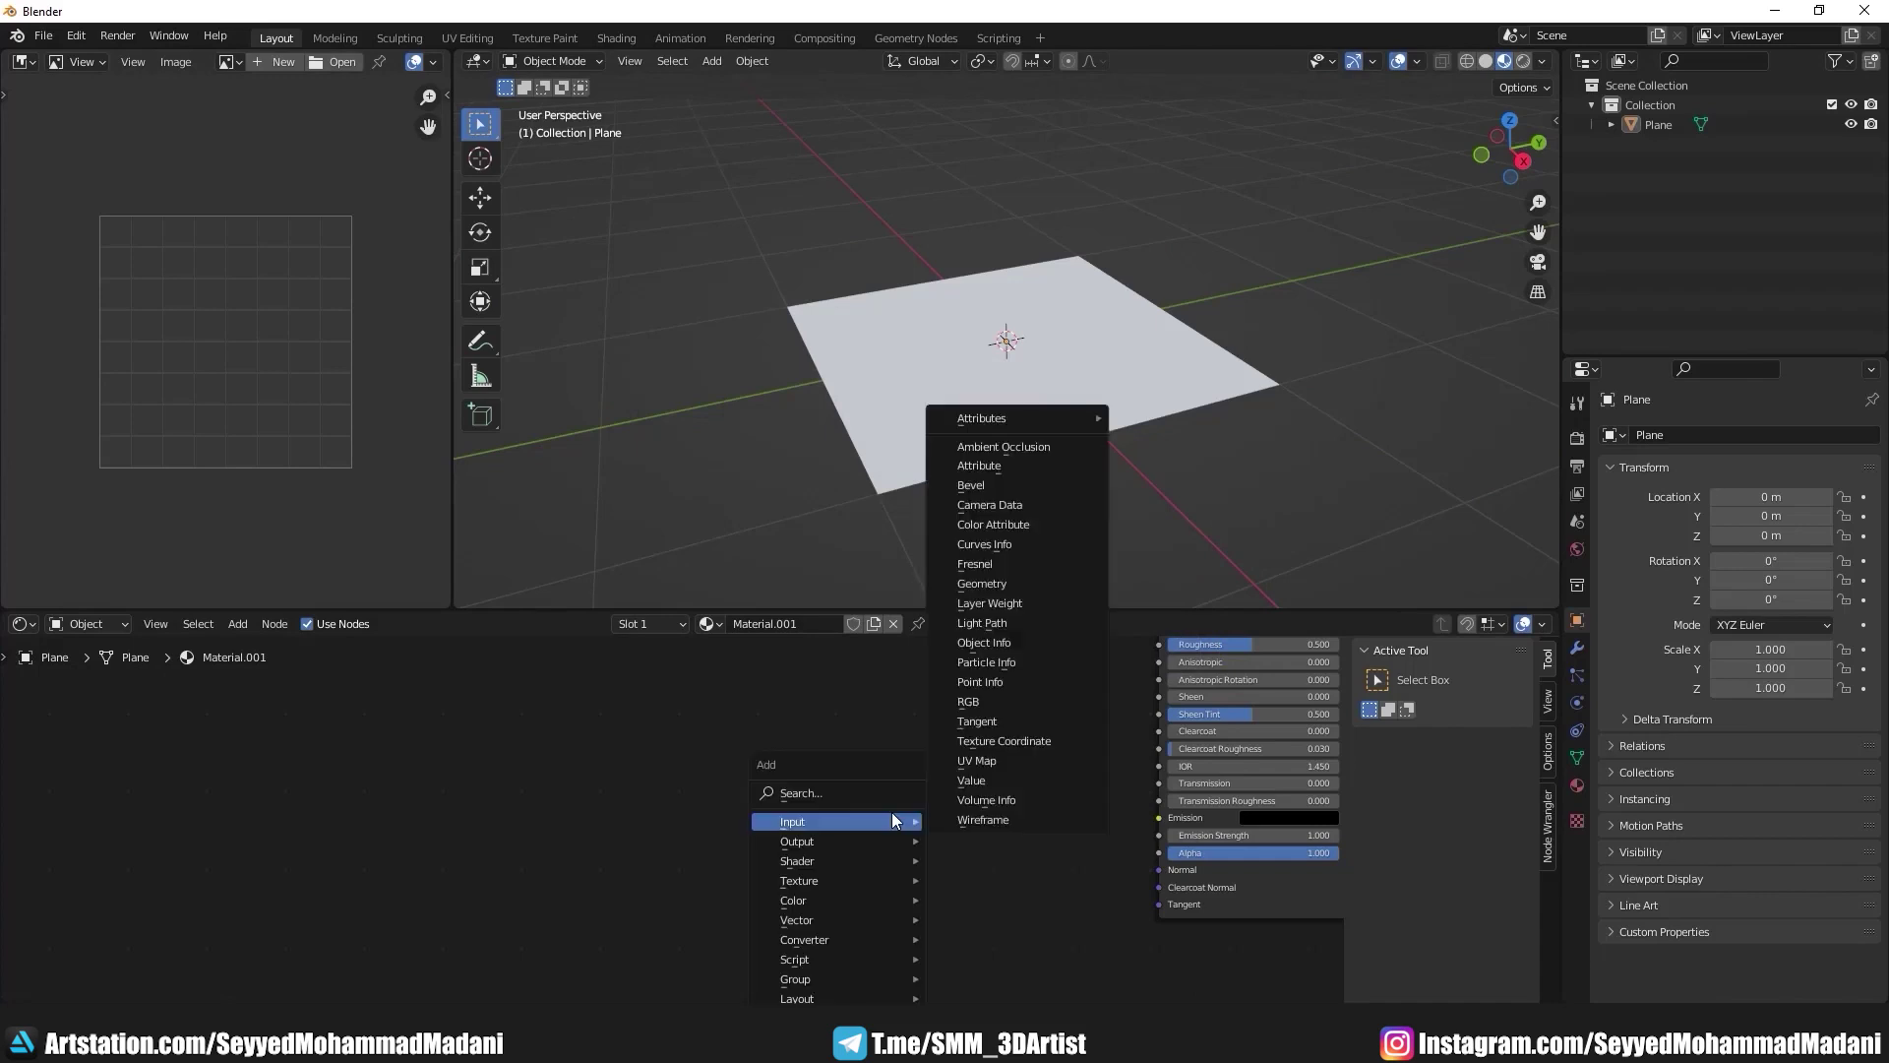
{"action": "type", "text": "i"}
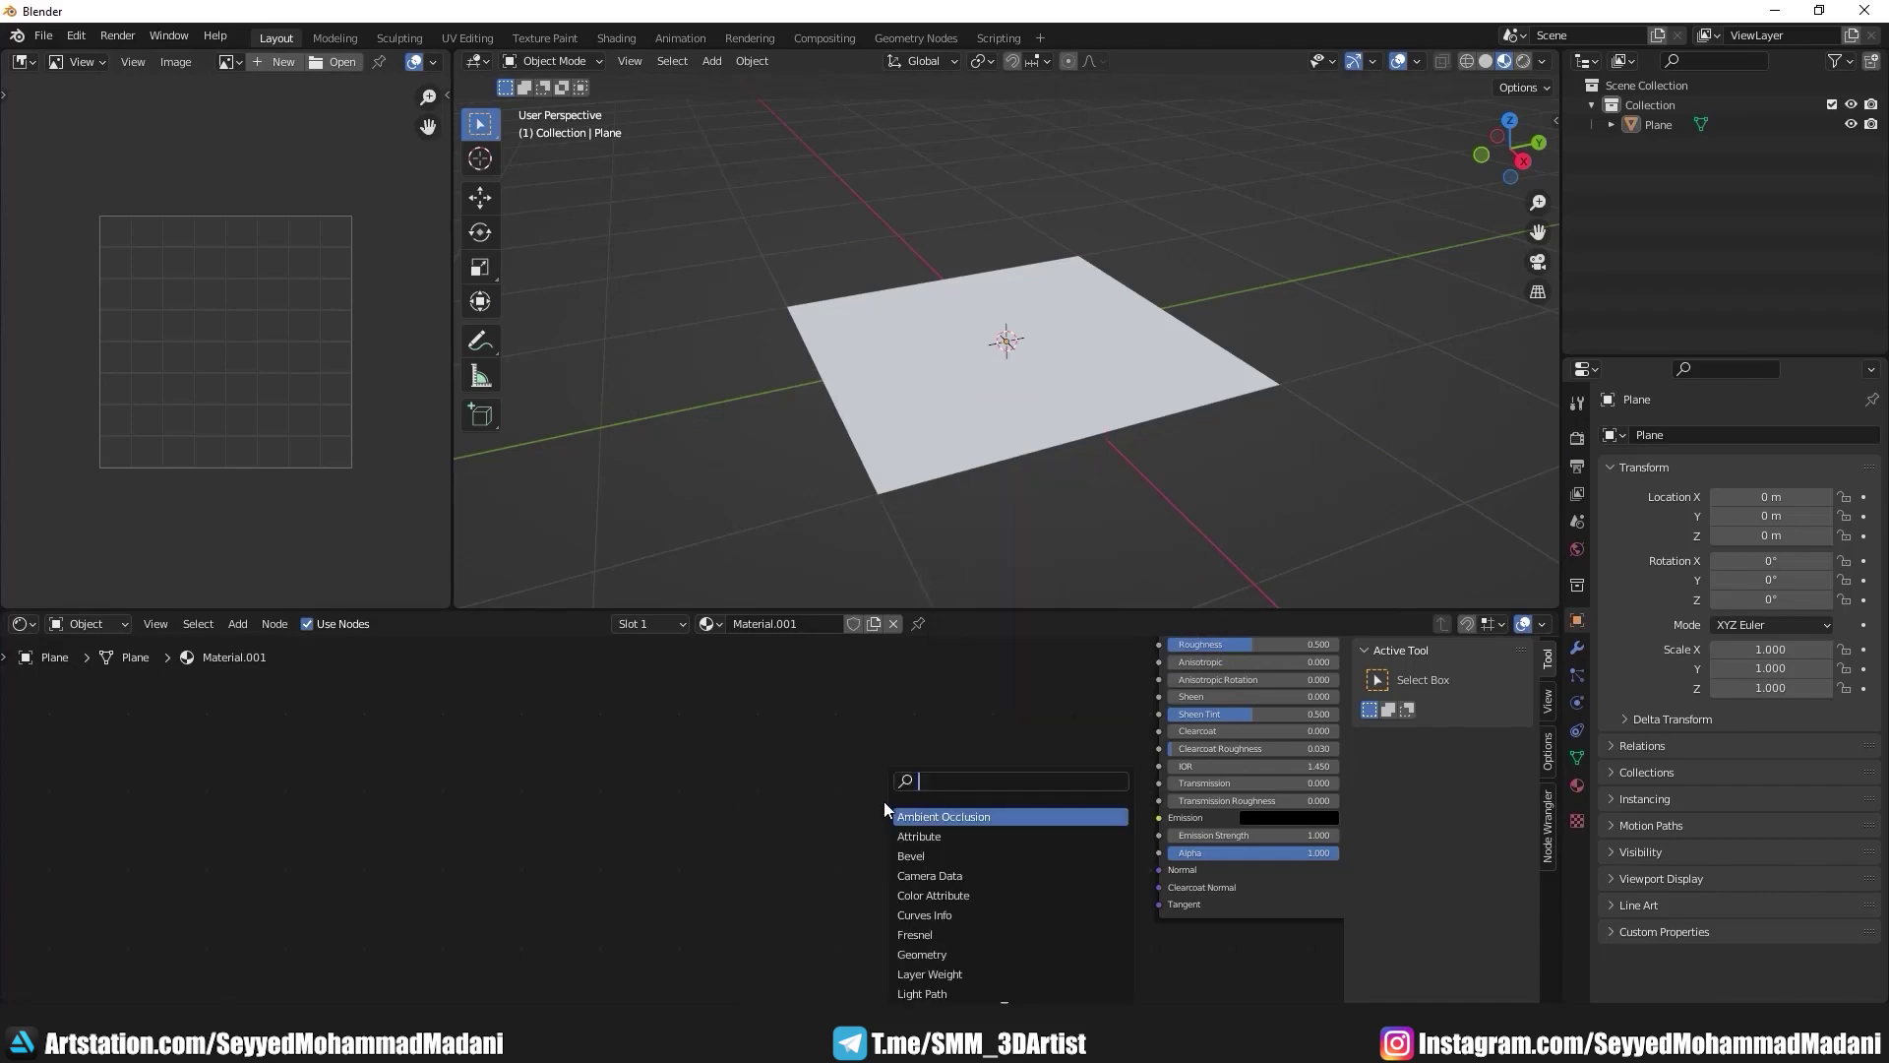
{"action": "type", "text": "ma"}
{"action": "key", "text": "Return"}
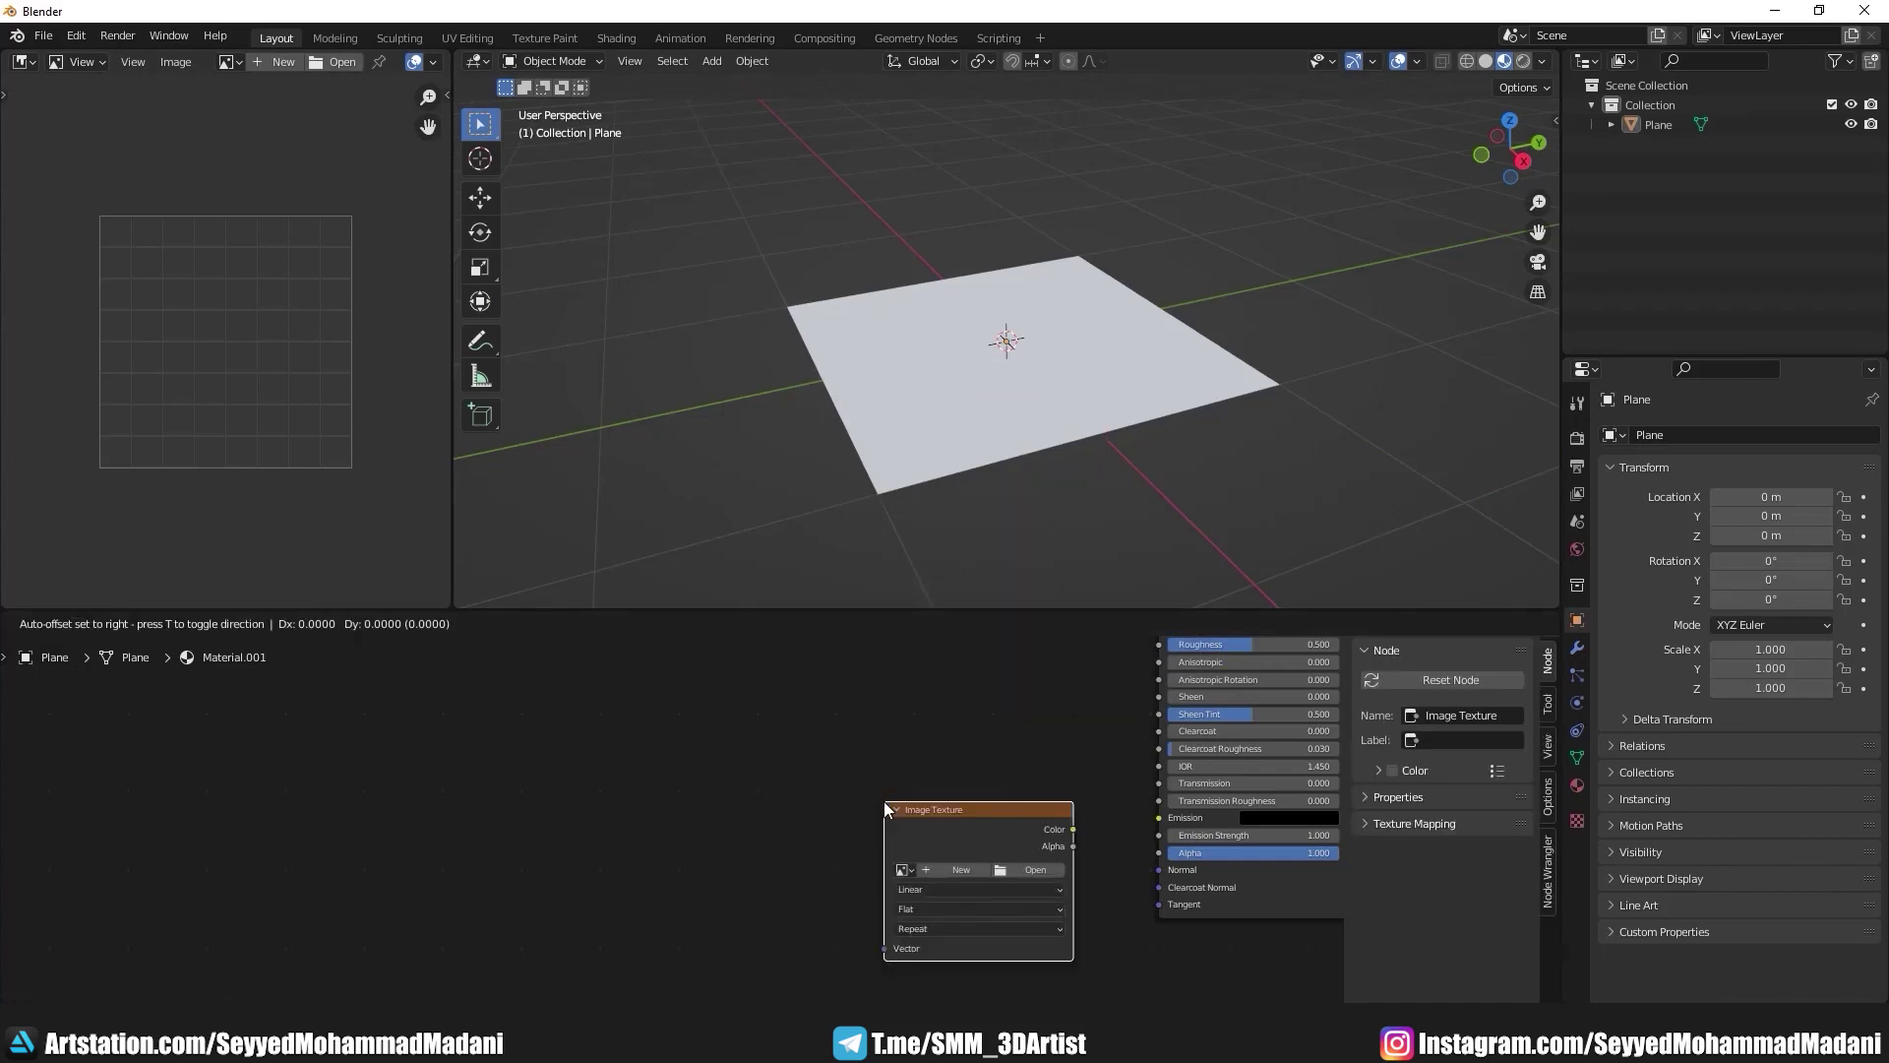
{"action": "left_click", "coordinate": [880, 777]}
Step: Load PavingStones122_4K_NormalGL.jpg from the PavingStones122_4K-JPG folder into the node
{"action": "left_click", "coordinate": [884, 788]}
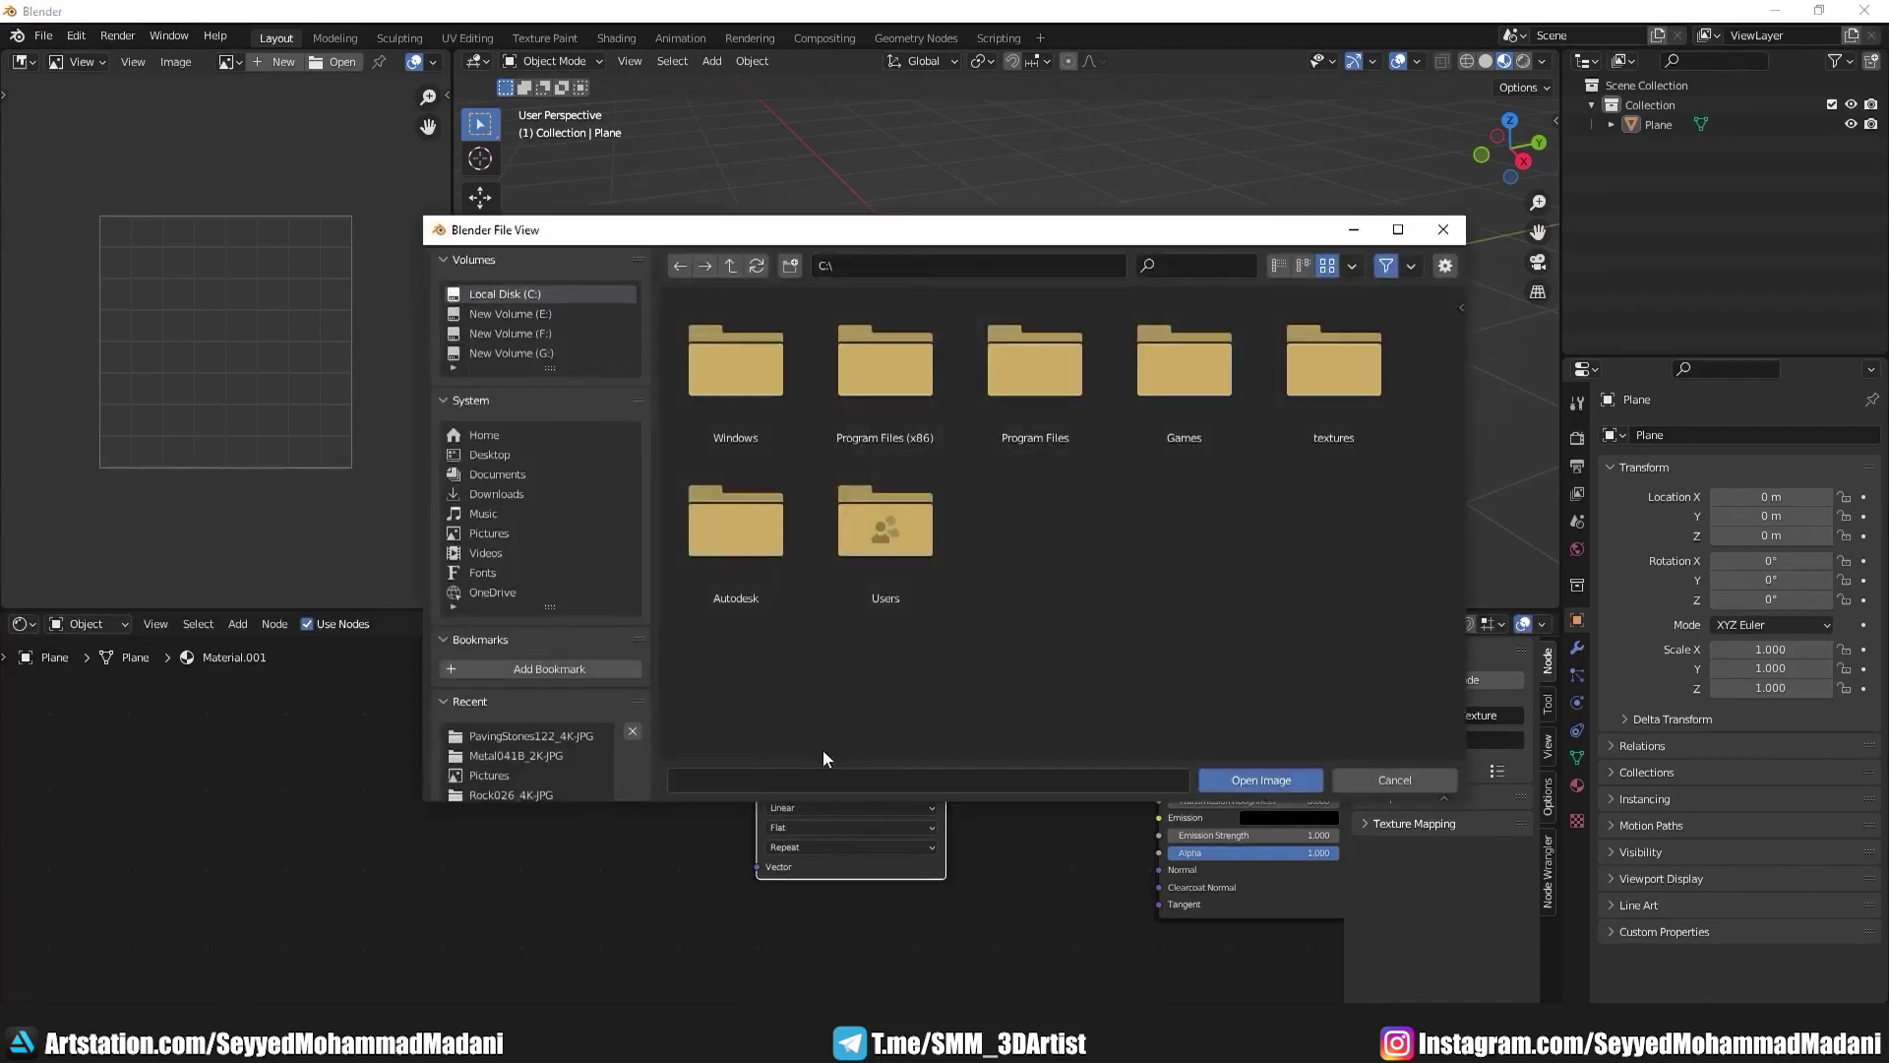
{"action": "left_click", "coordinate": [504, 537]}
{"action": "double_click", "coordinate": [1269, 399]}
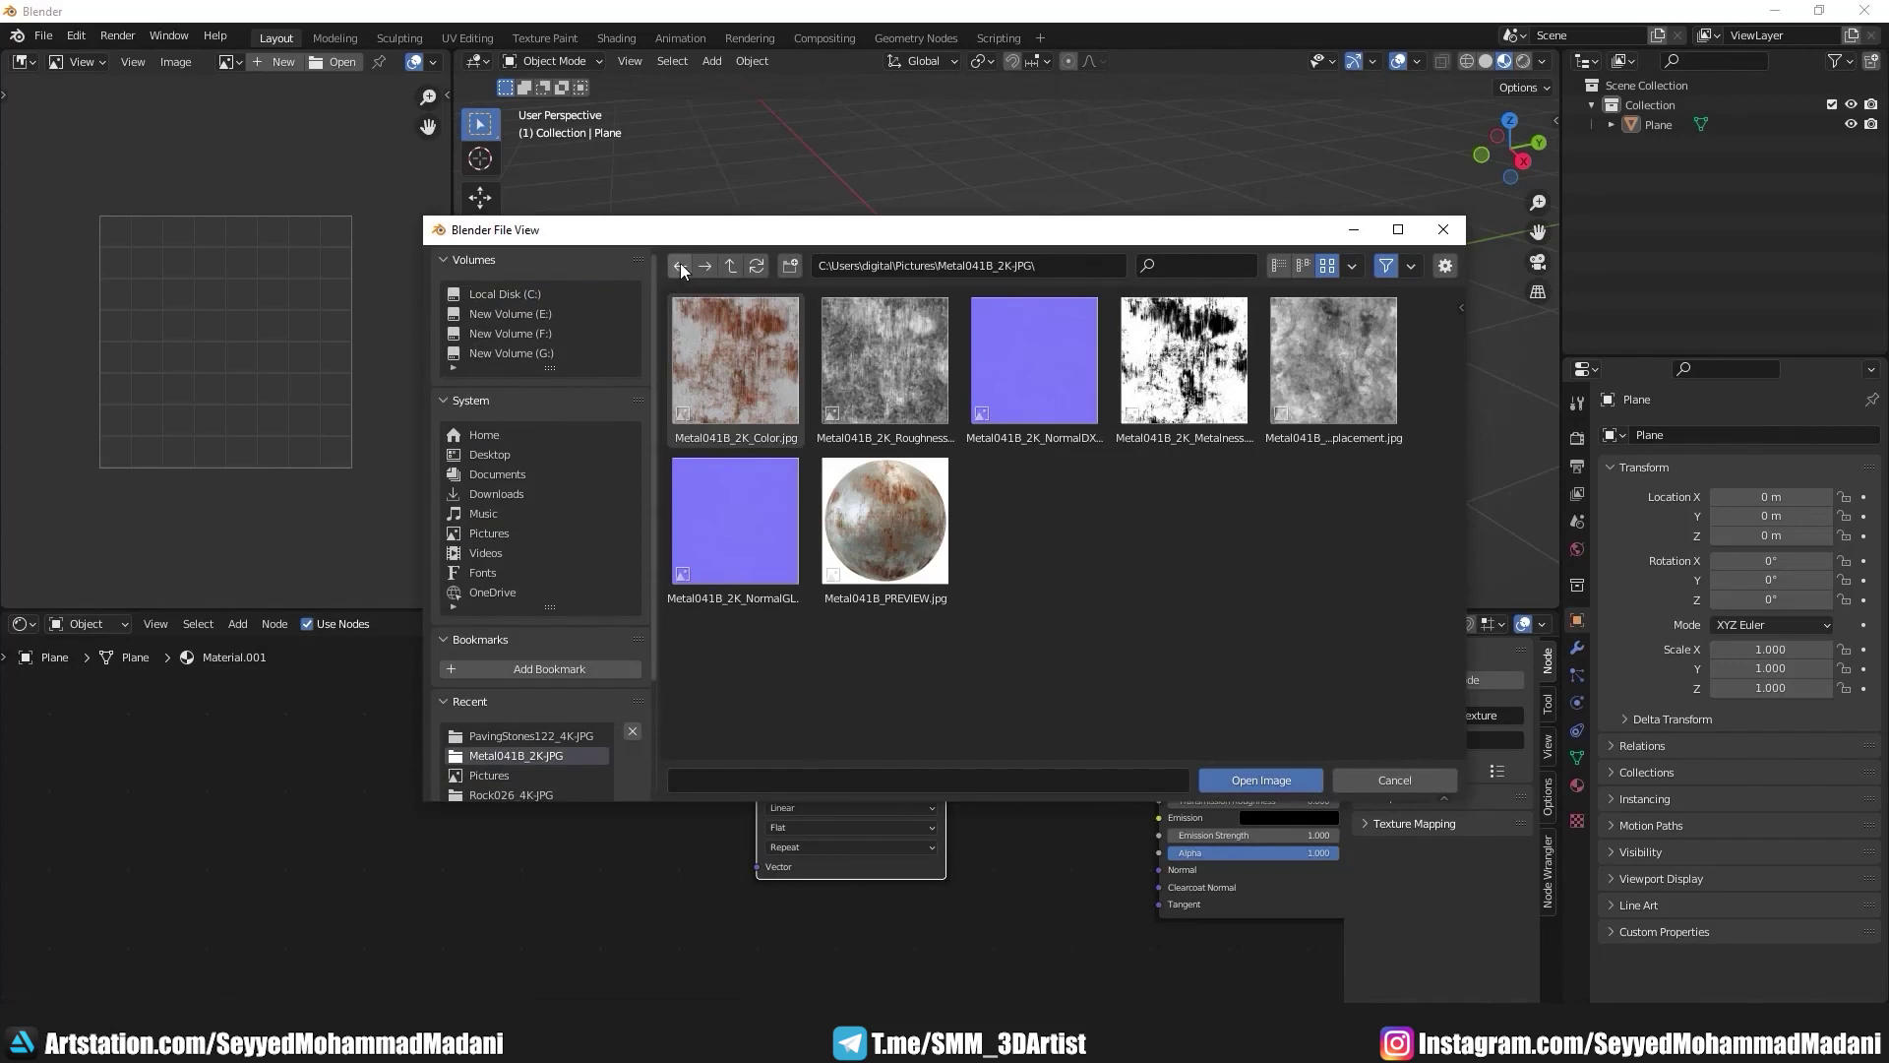
{"action": "left_click", "coordinate": [681, 270]}
{"action": "double_click", "coordinate": [1236, 417]}
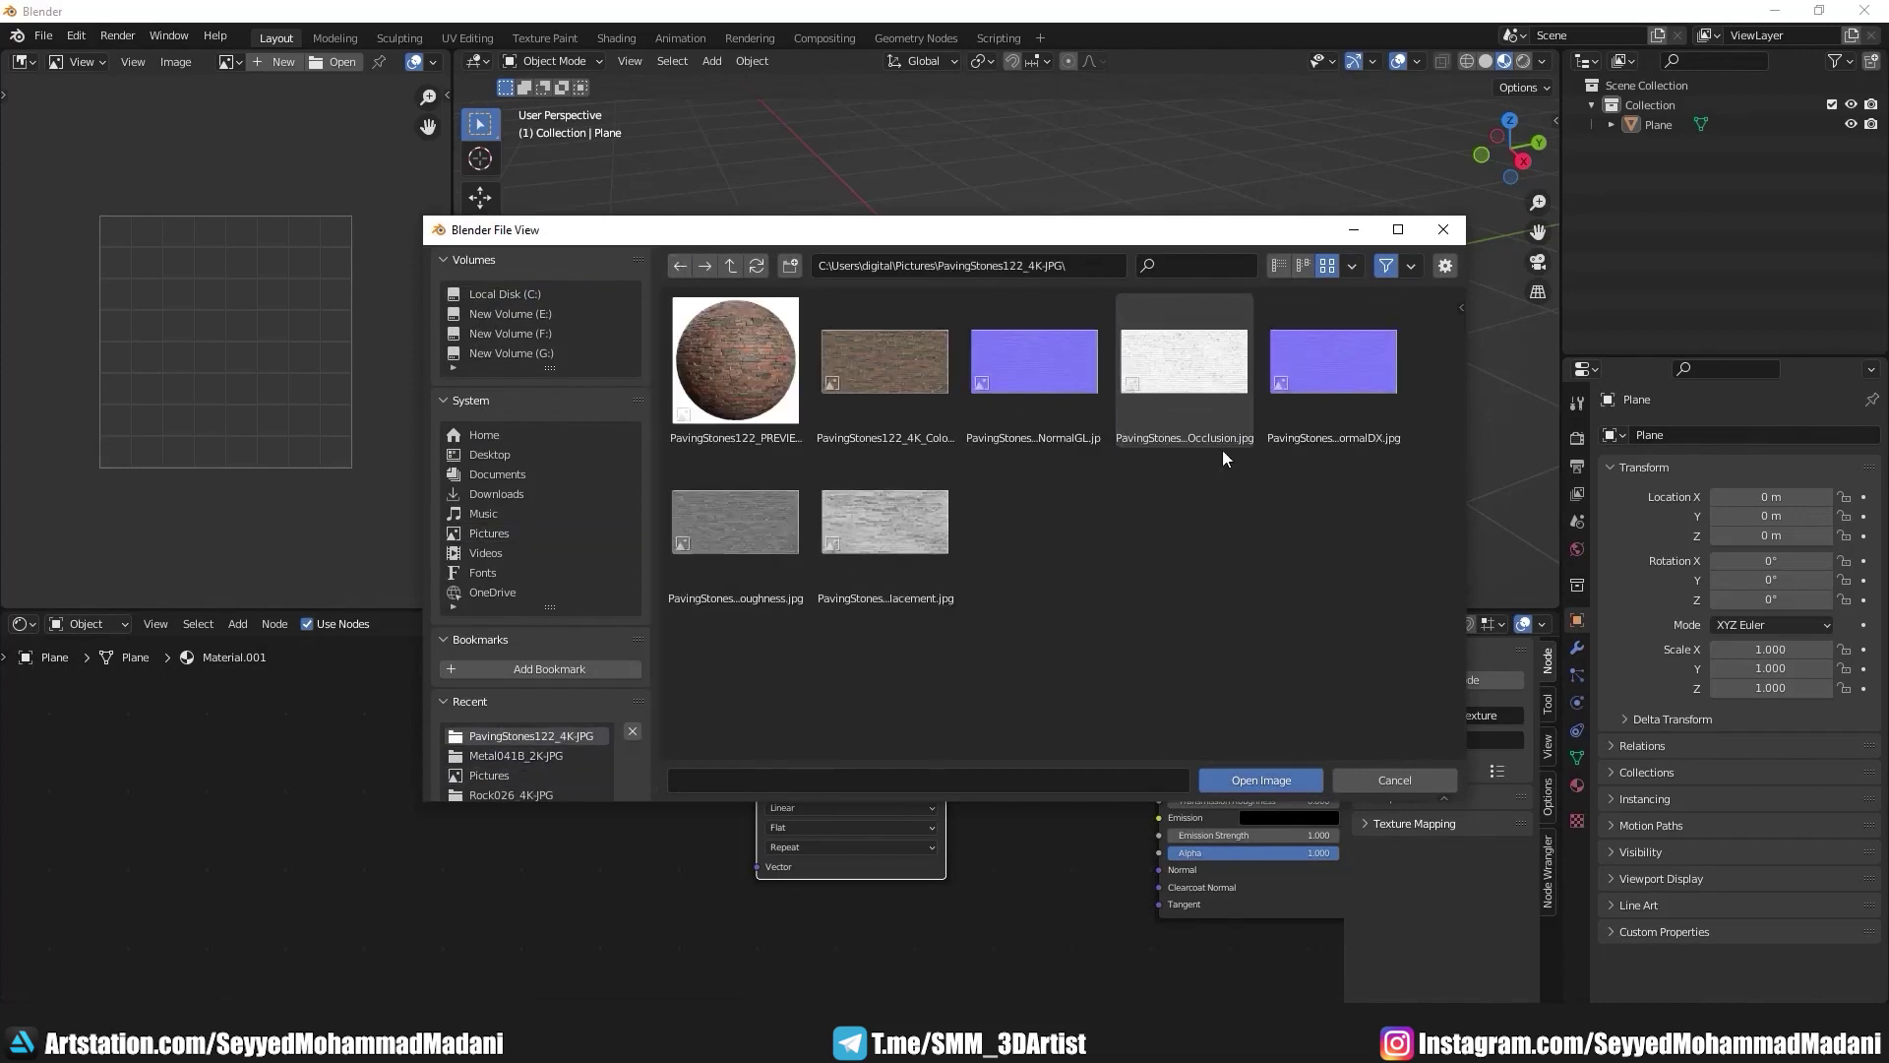
{"action": "double_click", "coordinate": [1087, 344]}
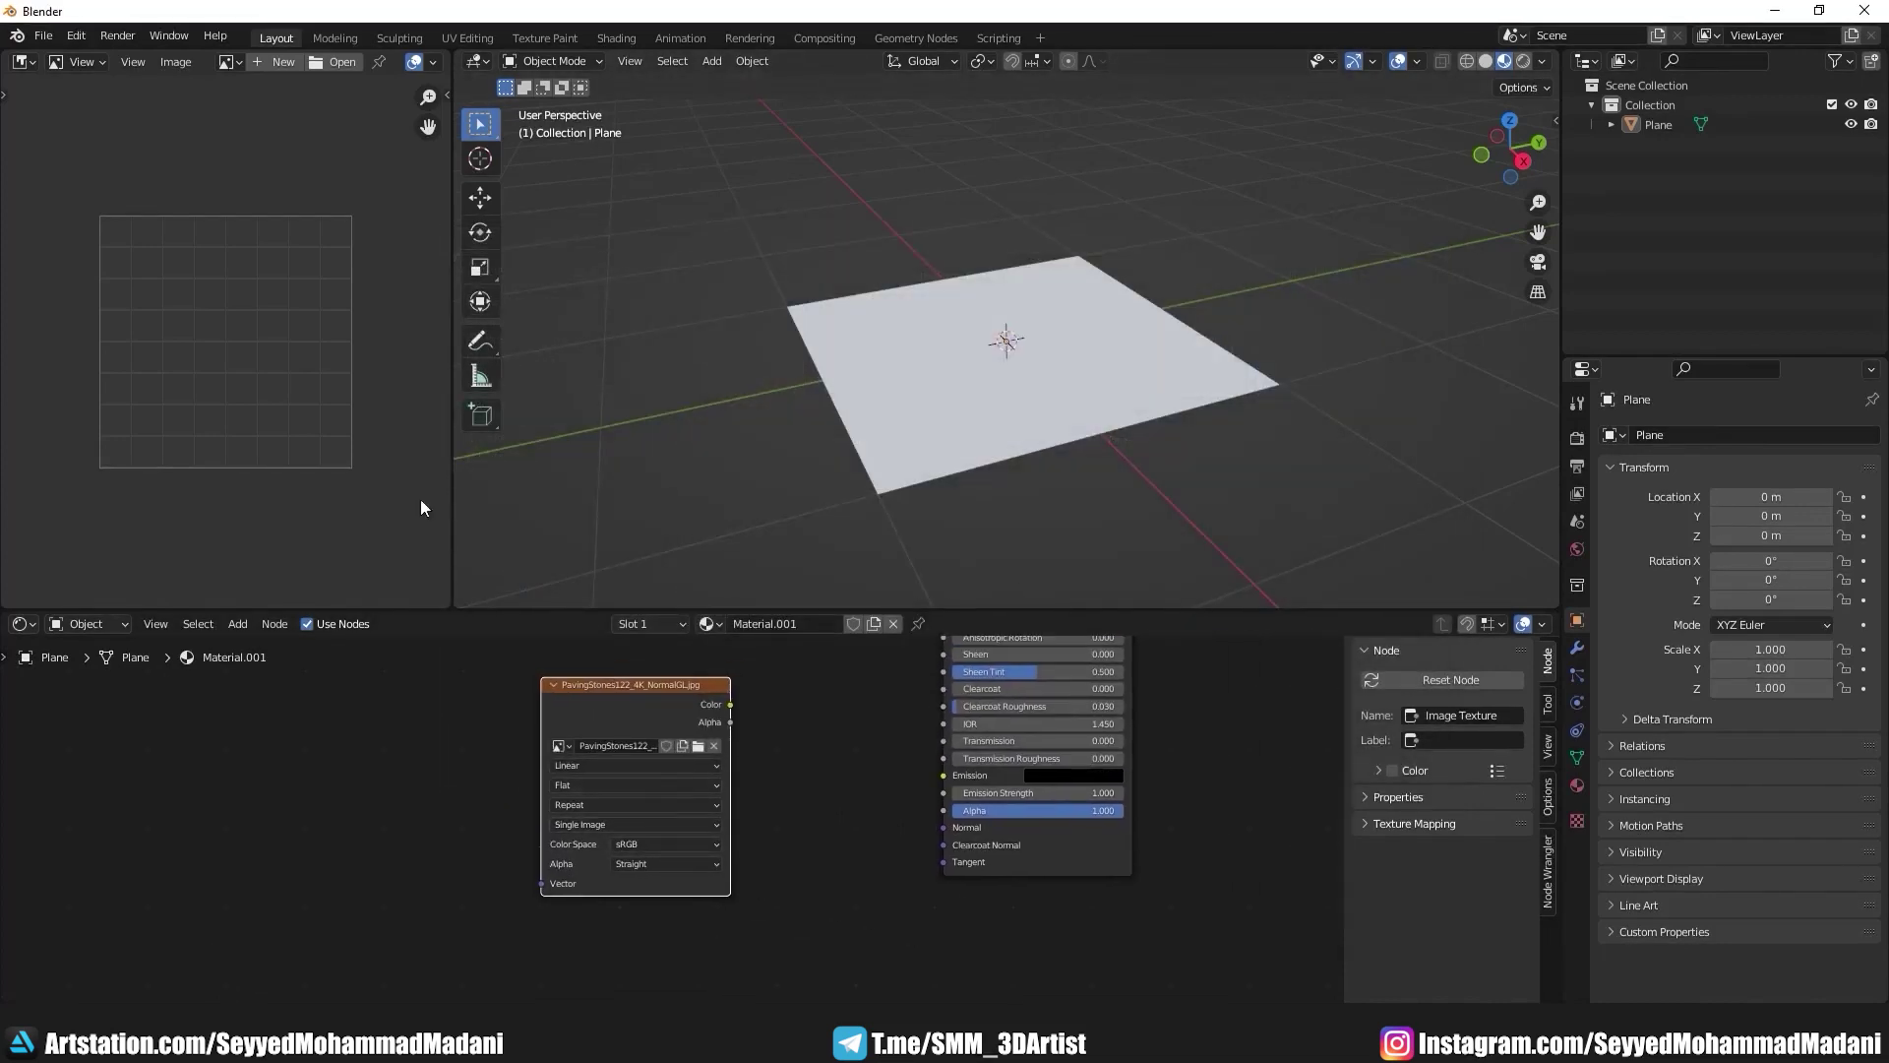
{"action": "left_click", "coordinate": [228, 62]}
Step: View the NormalGL map in the image editor, zooming and panning over the brick detail, then restore the layout
{"action": "left_click", "coordinate": [285, 95]}
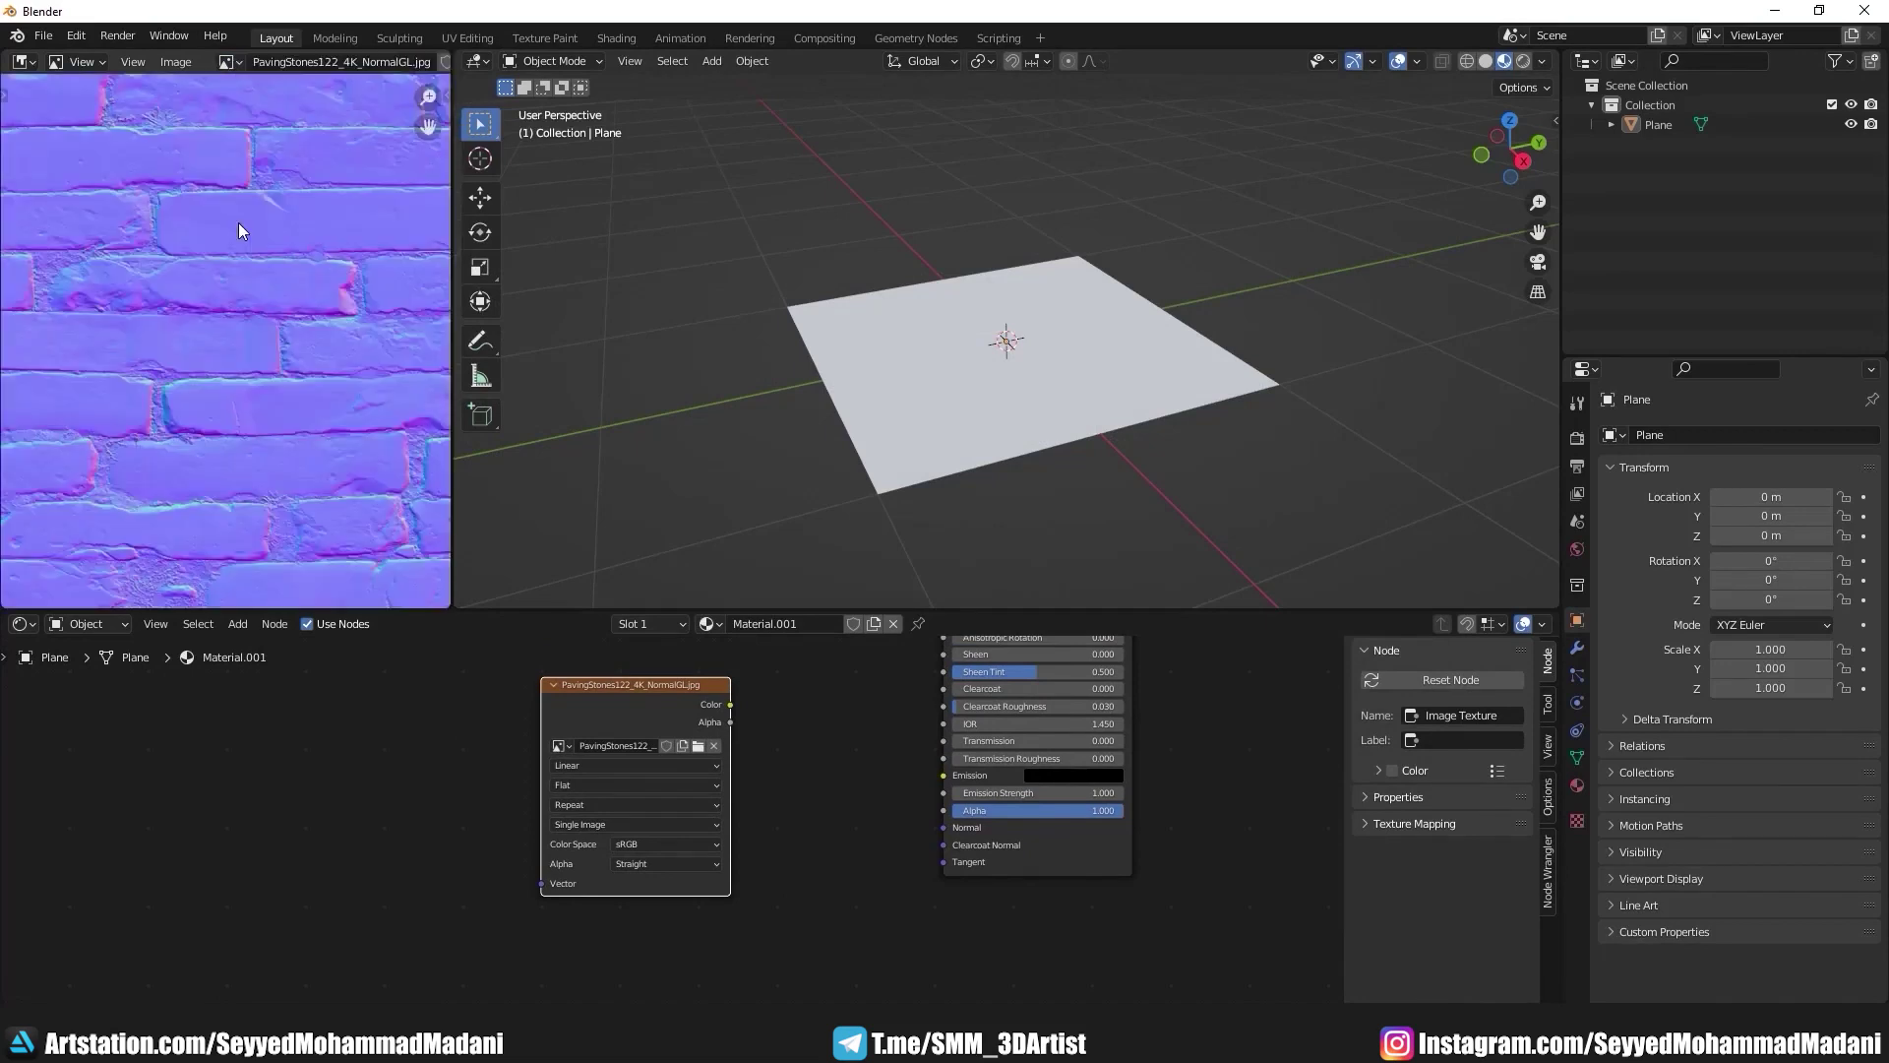
{"action": "scroll", "coordinate": [246, 308], "scroll_direction": "down", "scroll_amount": 3}
{"action": "scroll", "coordinate": [1124, 534], "scroll_direction": "up", "scroll_amount": 2}
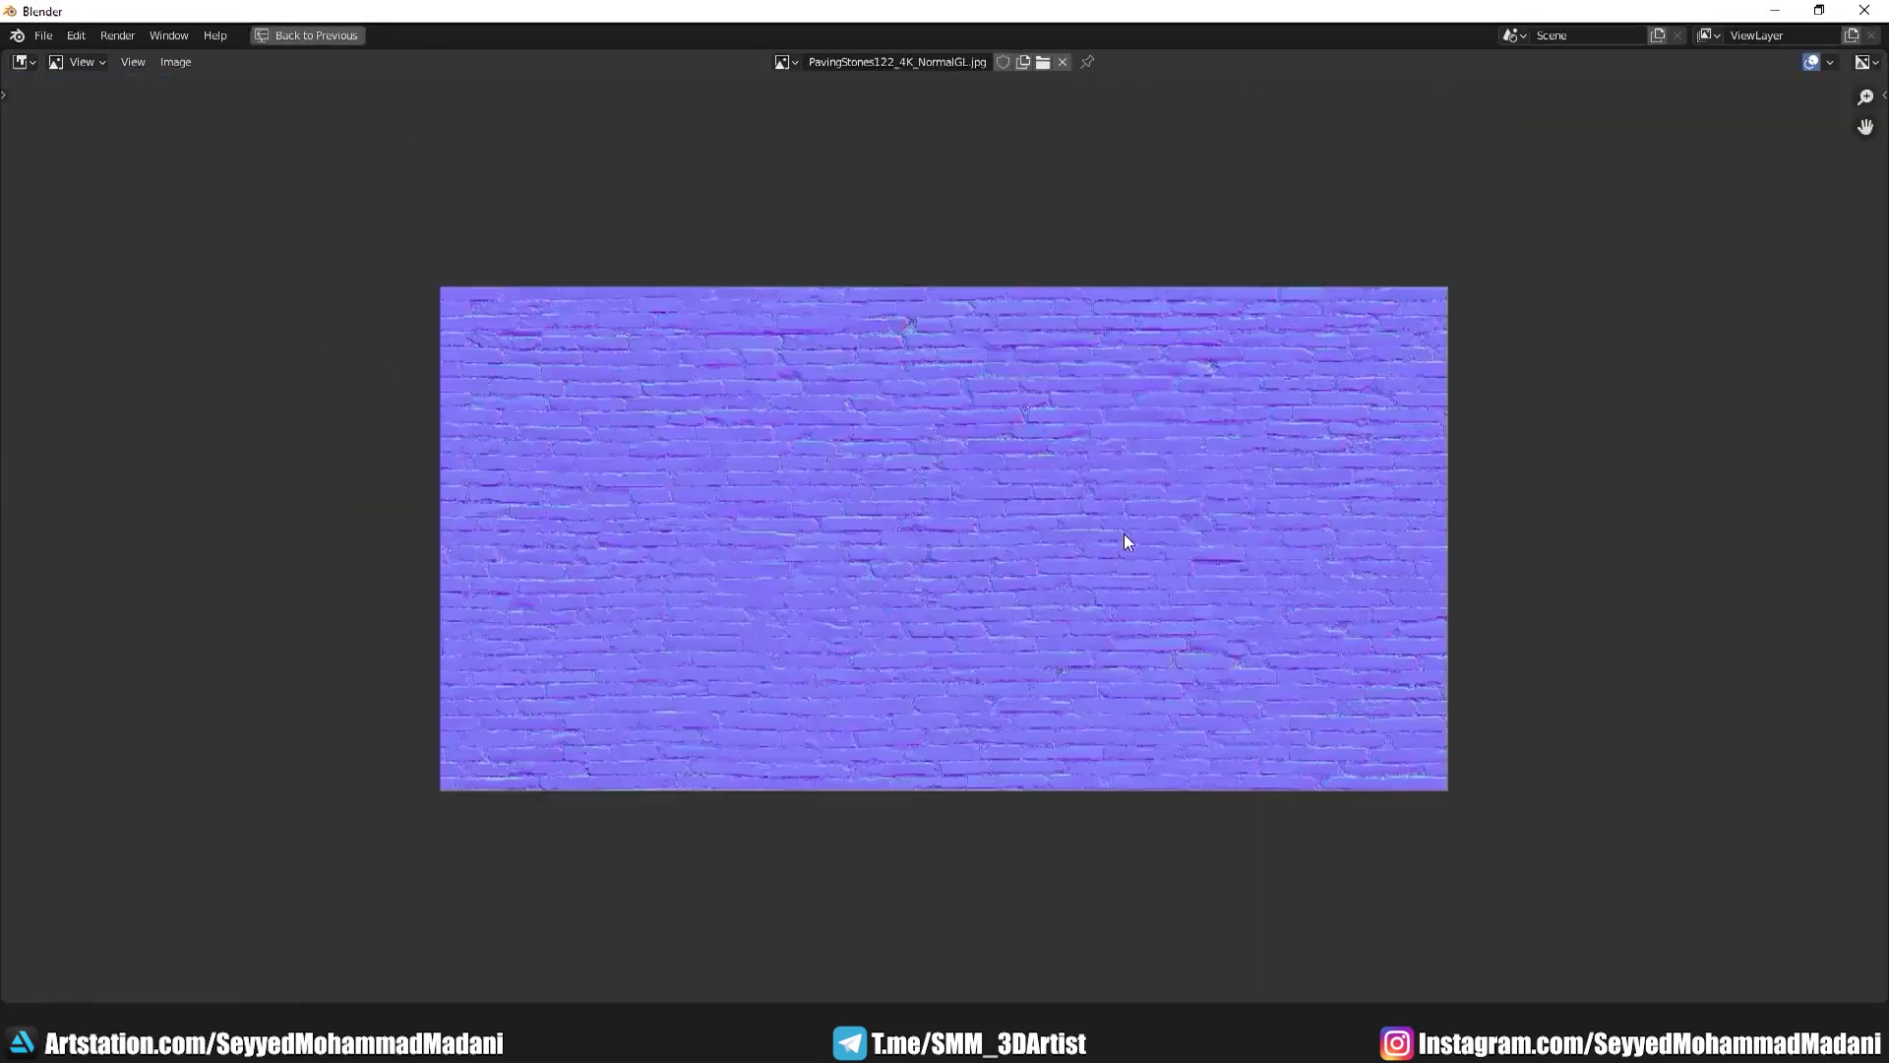
{"action": "scroll", "coordinate": [966, 533], "scroll_direction": "up", "scroll_amount": 2}
{"action": "scroll", "coordinate": [966, 533], "scroll_direction": "up", "scroll_amount": 2}
{"action": "scroll", "coordinate": [966, 539], "scroll_direction": "up", "scroll_amount": 1}
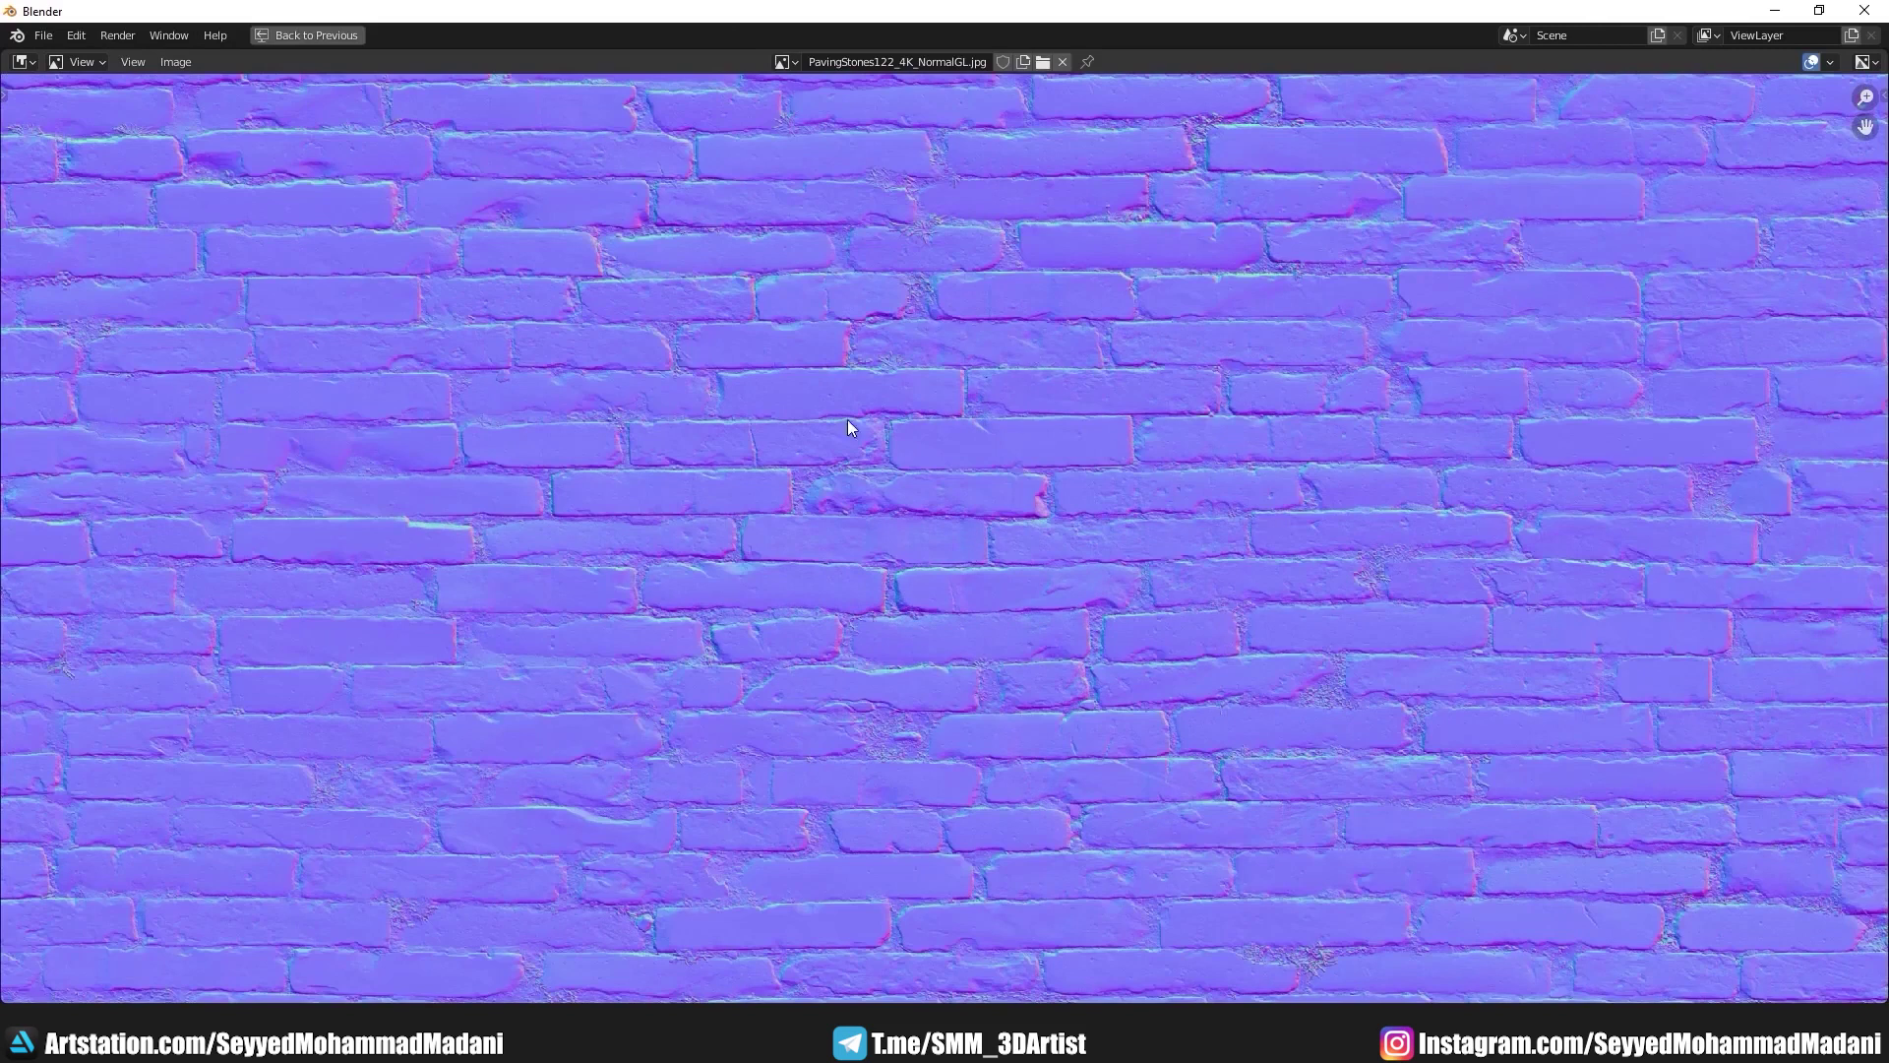
{"action": "scroll", "coordinate": [847, 419], "scroll_direction": "up", "scroll_amount": 3}
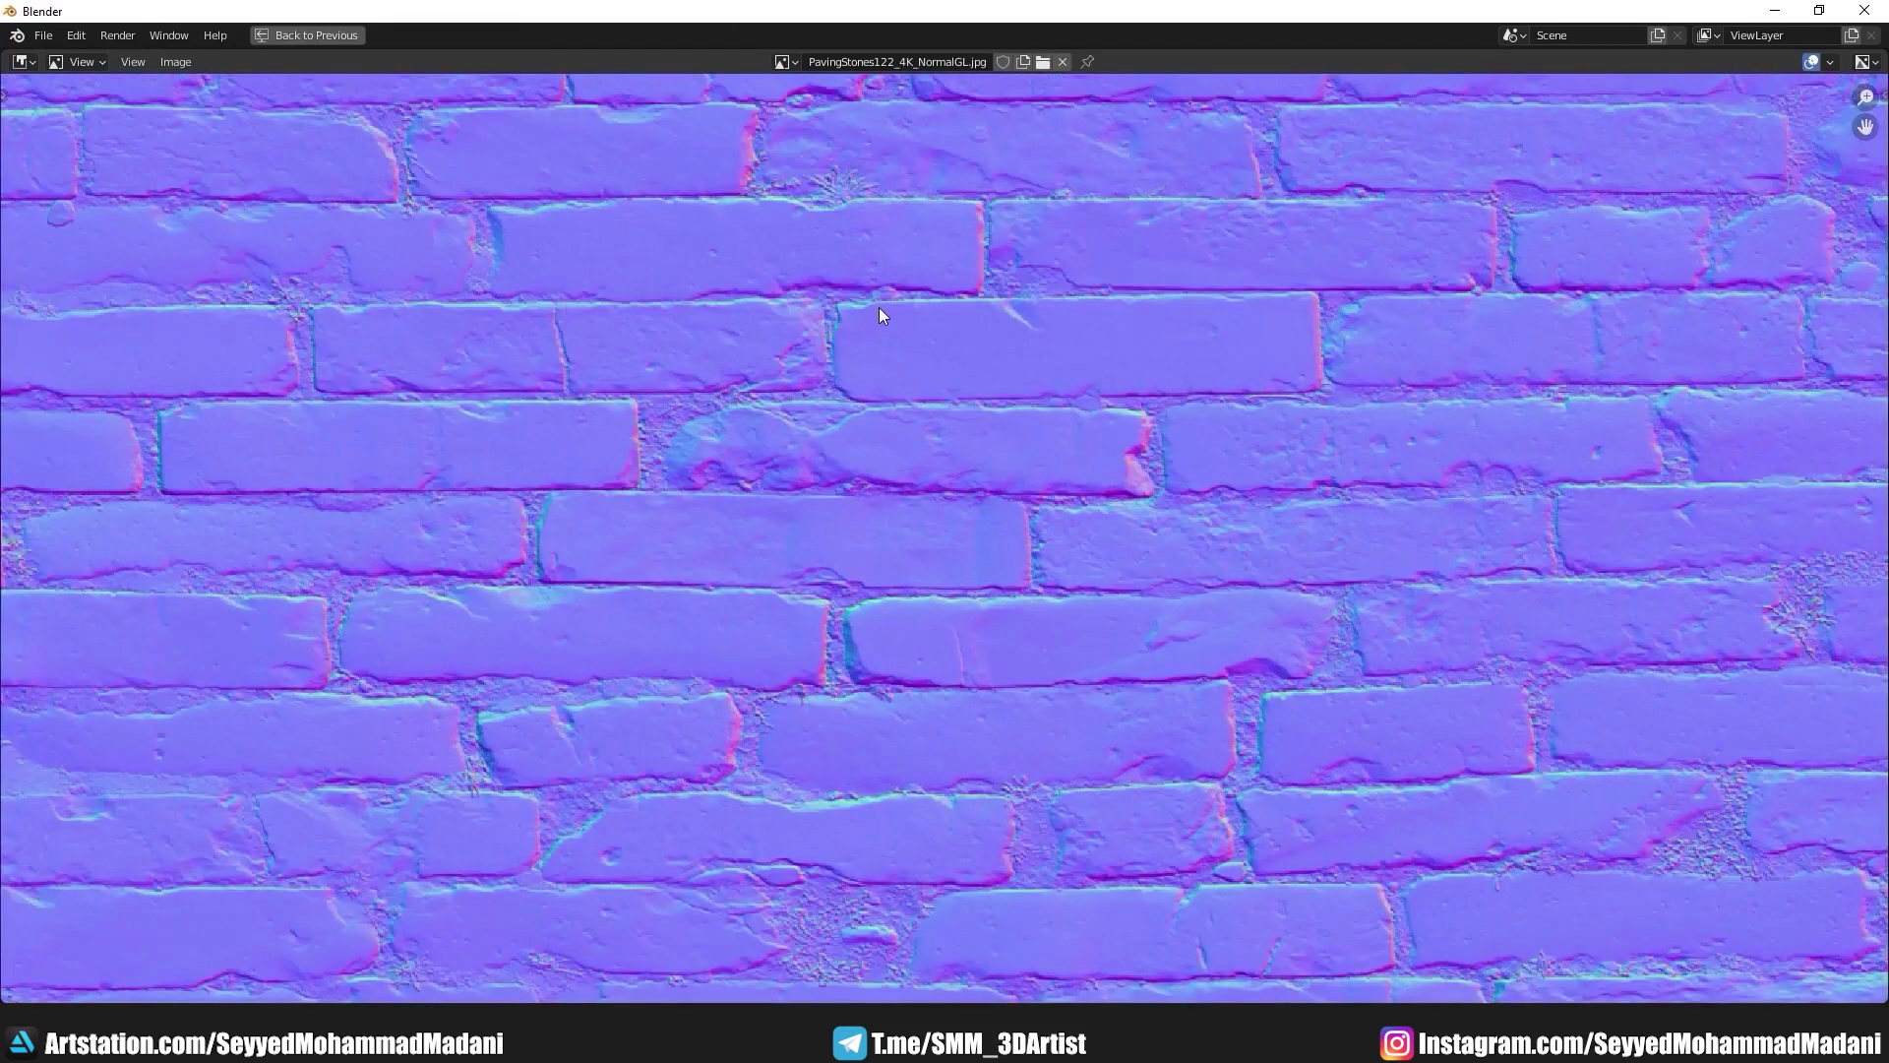
{"action": "middle_click_drag", "start_coordinate": [879, 309], "coordinate": [943, 409]}
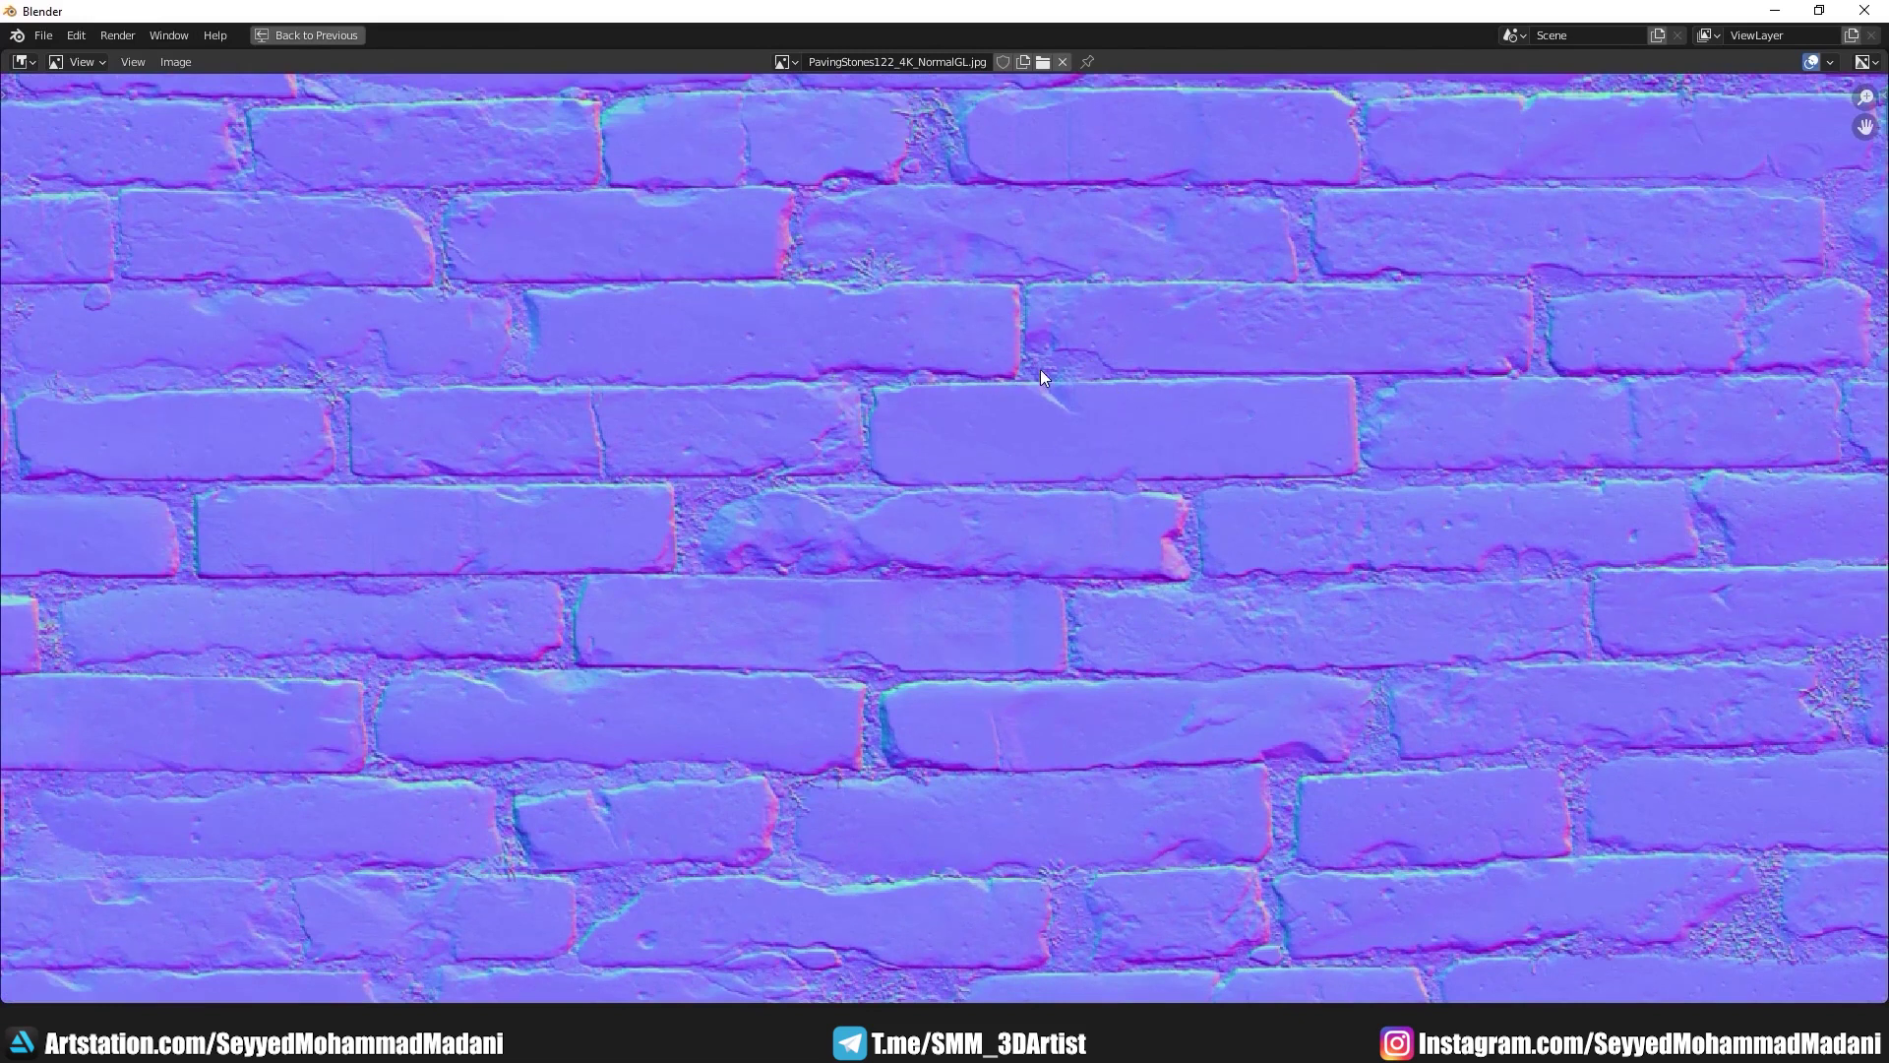
{"action": "scroll", "coordinate": [1041, 393], "scroll_direction": "down", "scroll_amount": 3}
{"action": "scroll", "coordinate": [1037, 426], "scroll_direction": "down", "scroll_amount": 2}
{"action": "scroll", "coordinate": [1033, 429], "scroll_direction": "down", "scroll_amount": 1}
{"action": "scroll", "coordinate": [1033, 432], "scroll_direction": "down", "scroll_amount": 2}
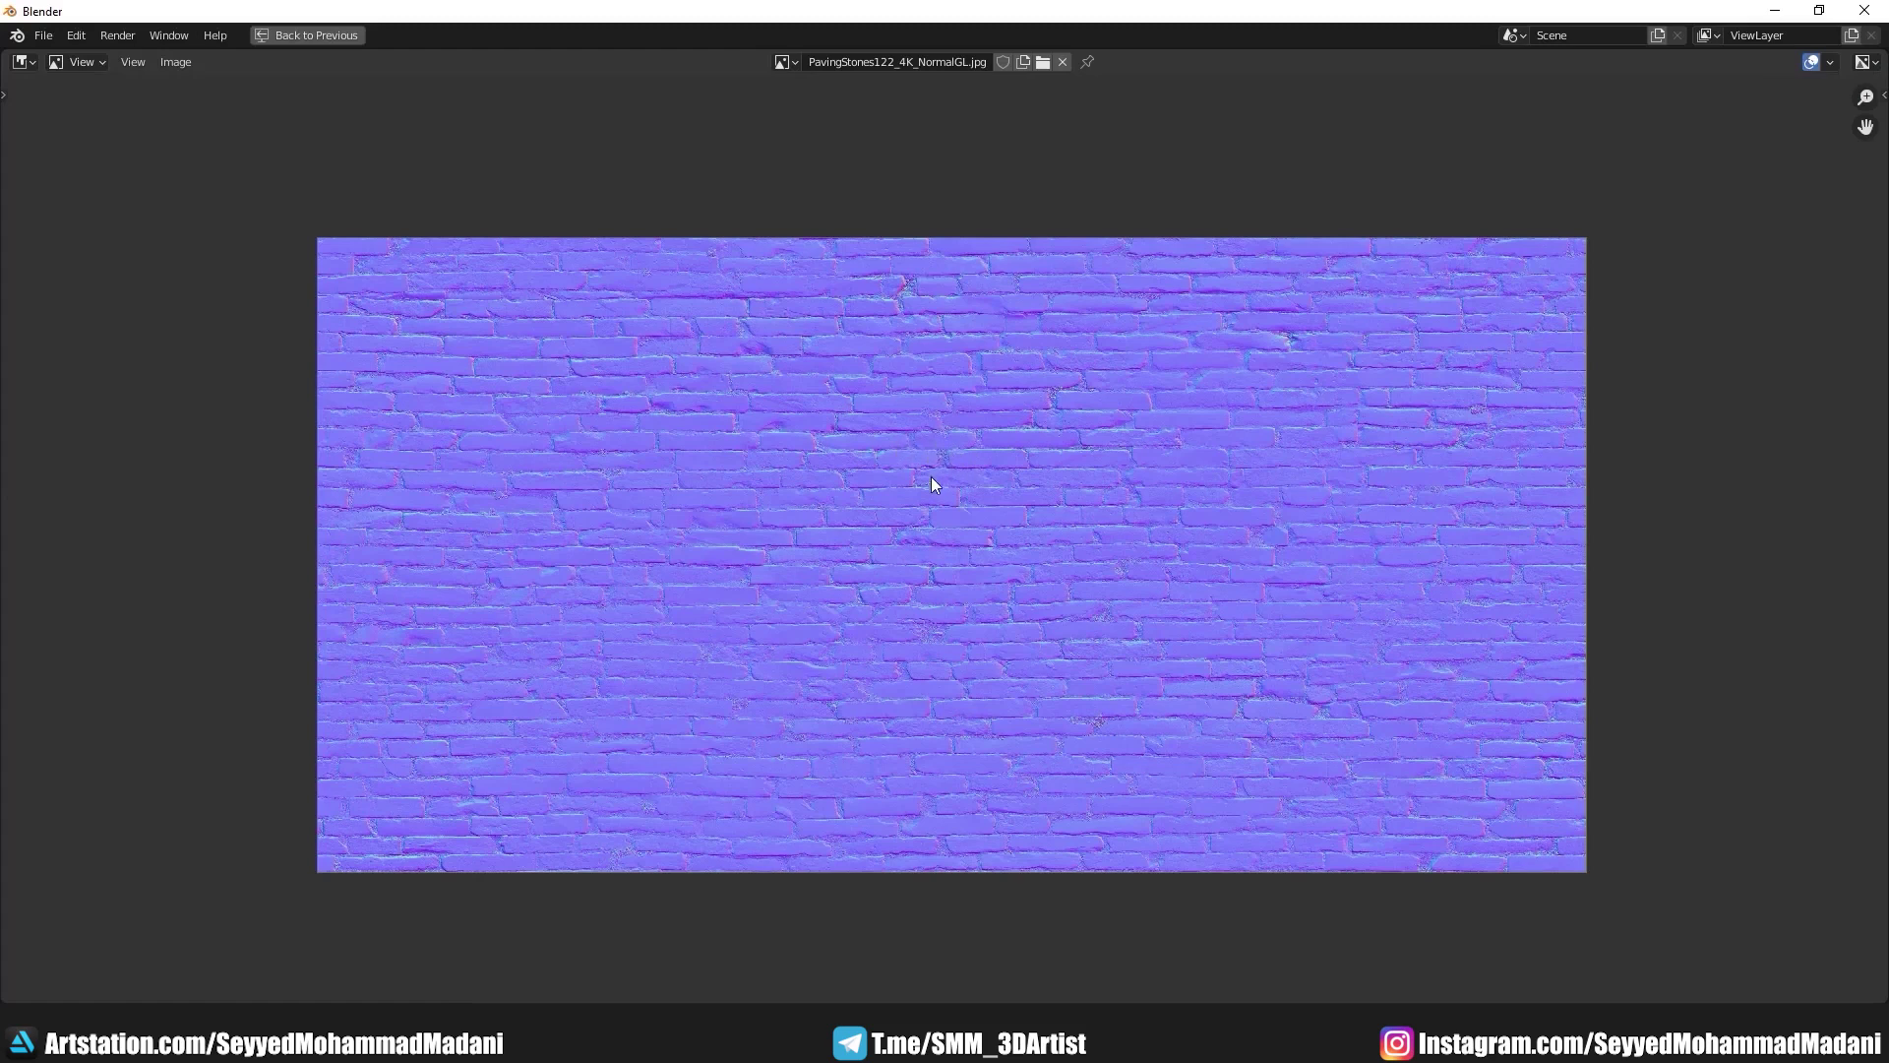
{"action": "key", "text": "ctrl+space"}
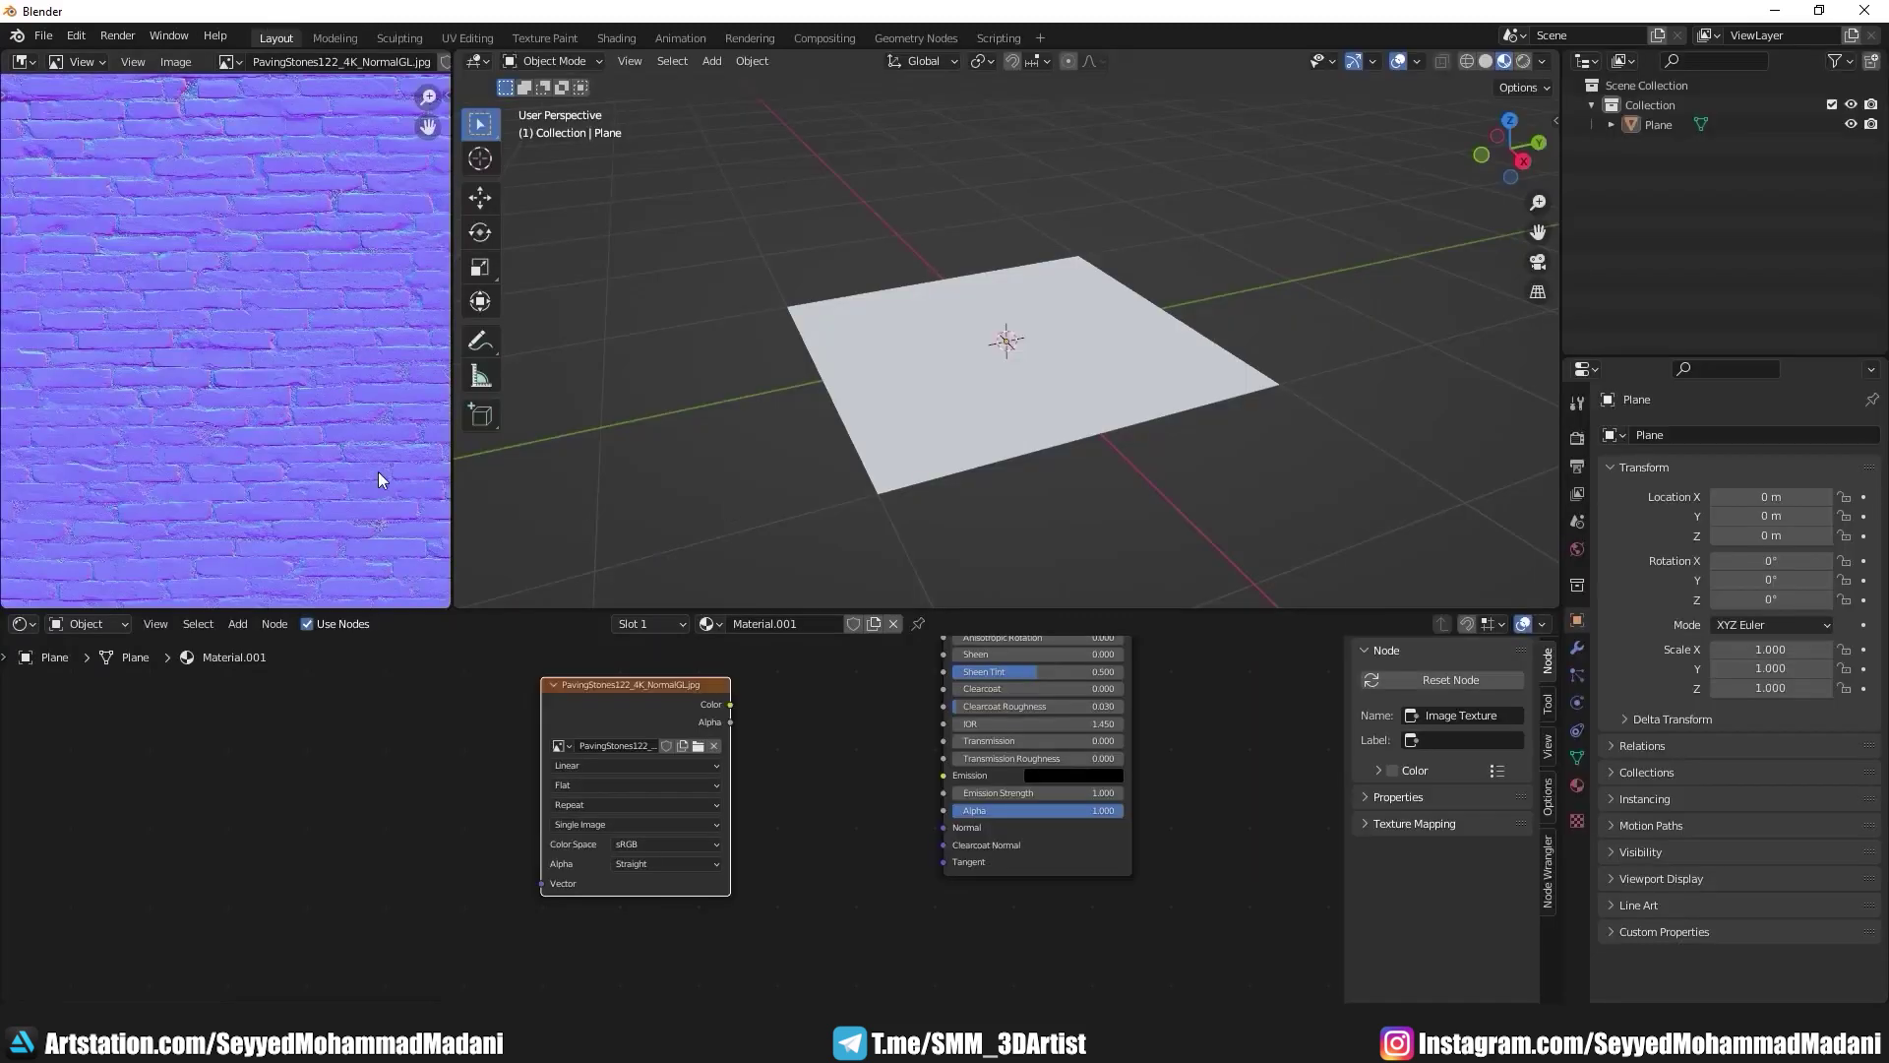
Step: Replace the Image Texture node's image with PavingStones122_4K_NormalDX.jpg
{"action": "scroll", "coordinate": [124, 316], "scroll_direction": "down", "scroll_amount": 2}
{"action": "scroll", "coordinate": [124, 315], "scroll_direction": "down", "scroll_amount": 2}
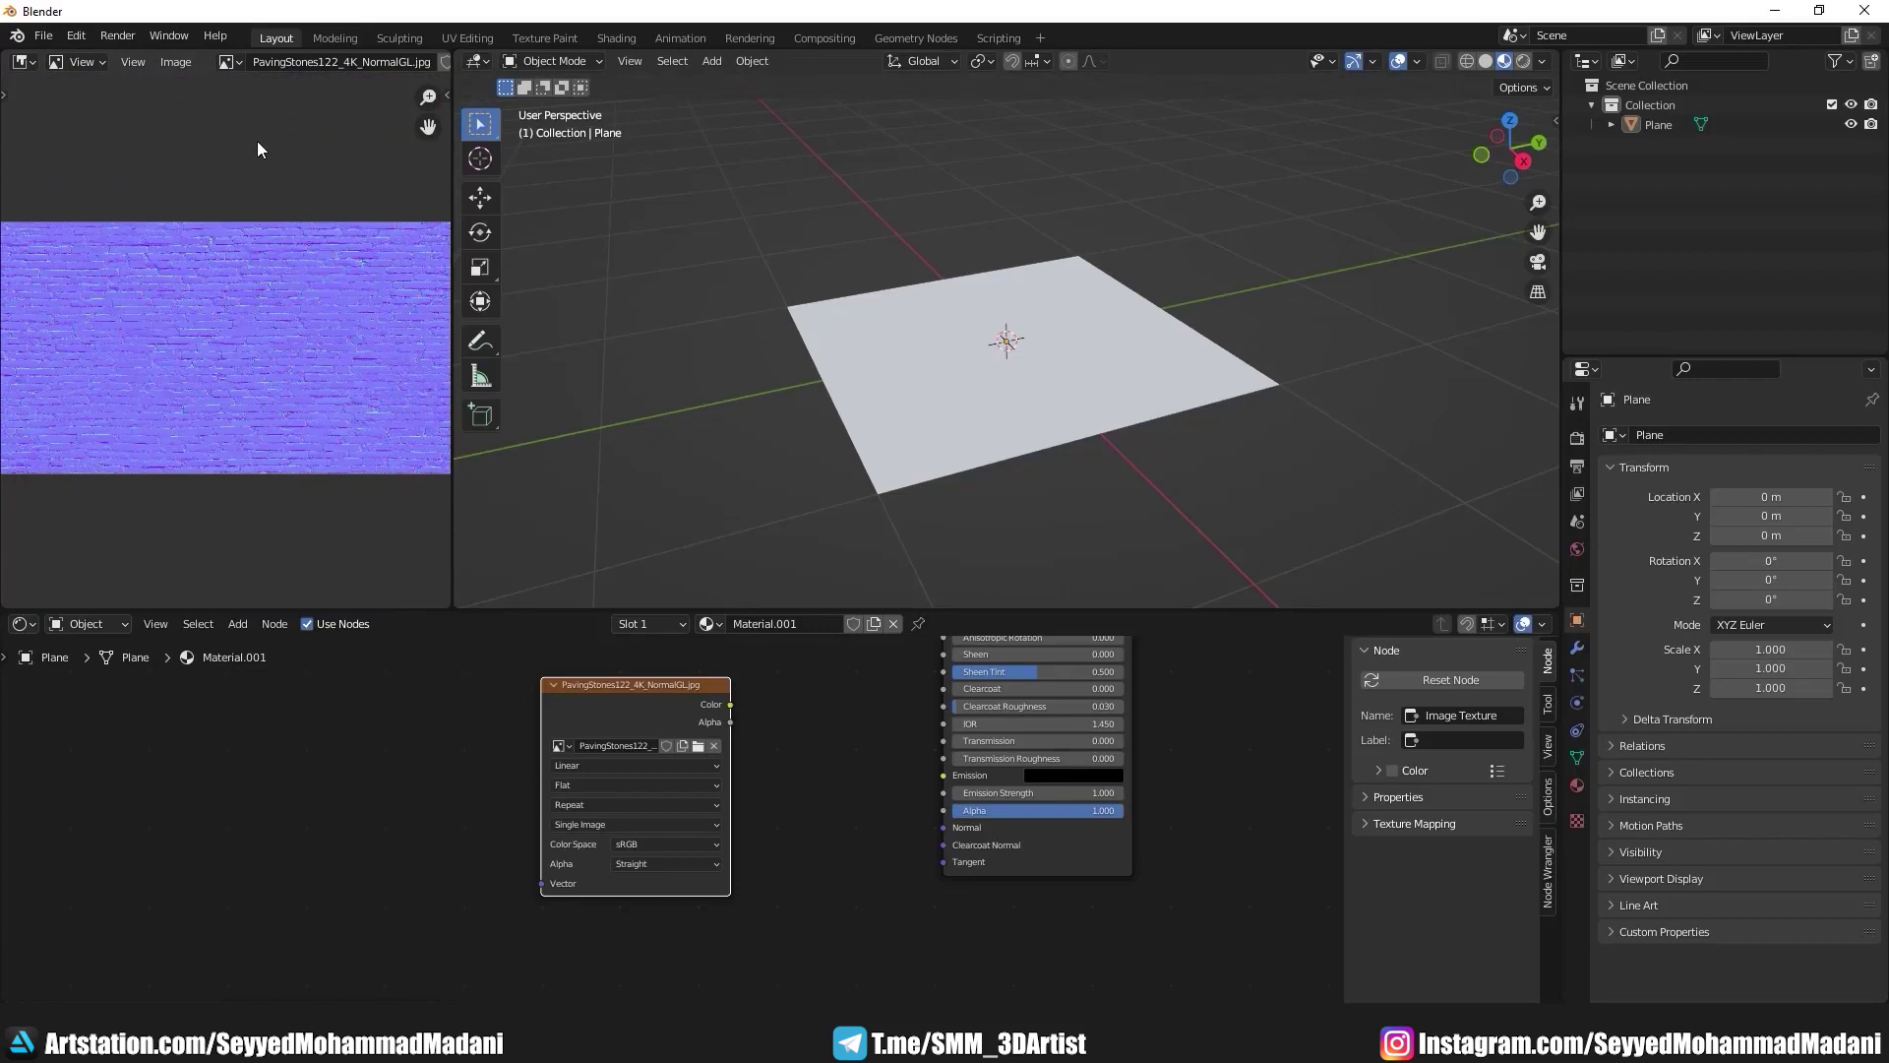
{"action": "left_click", "coordinate": [697, 745]}
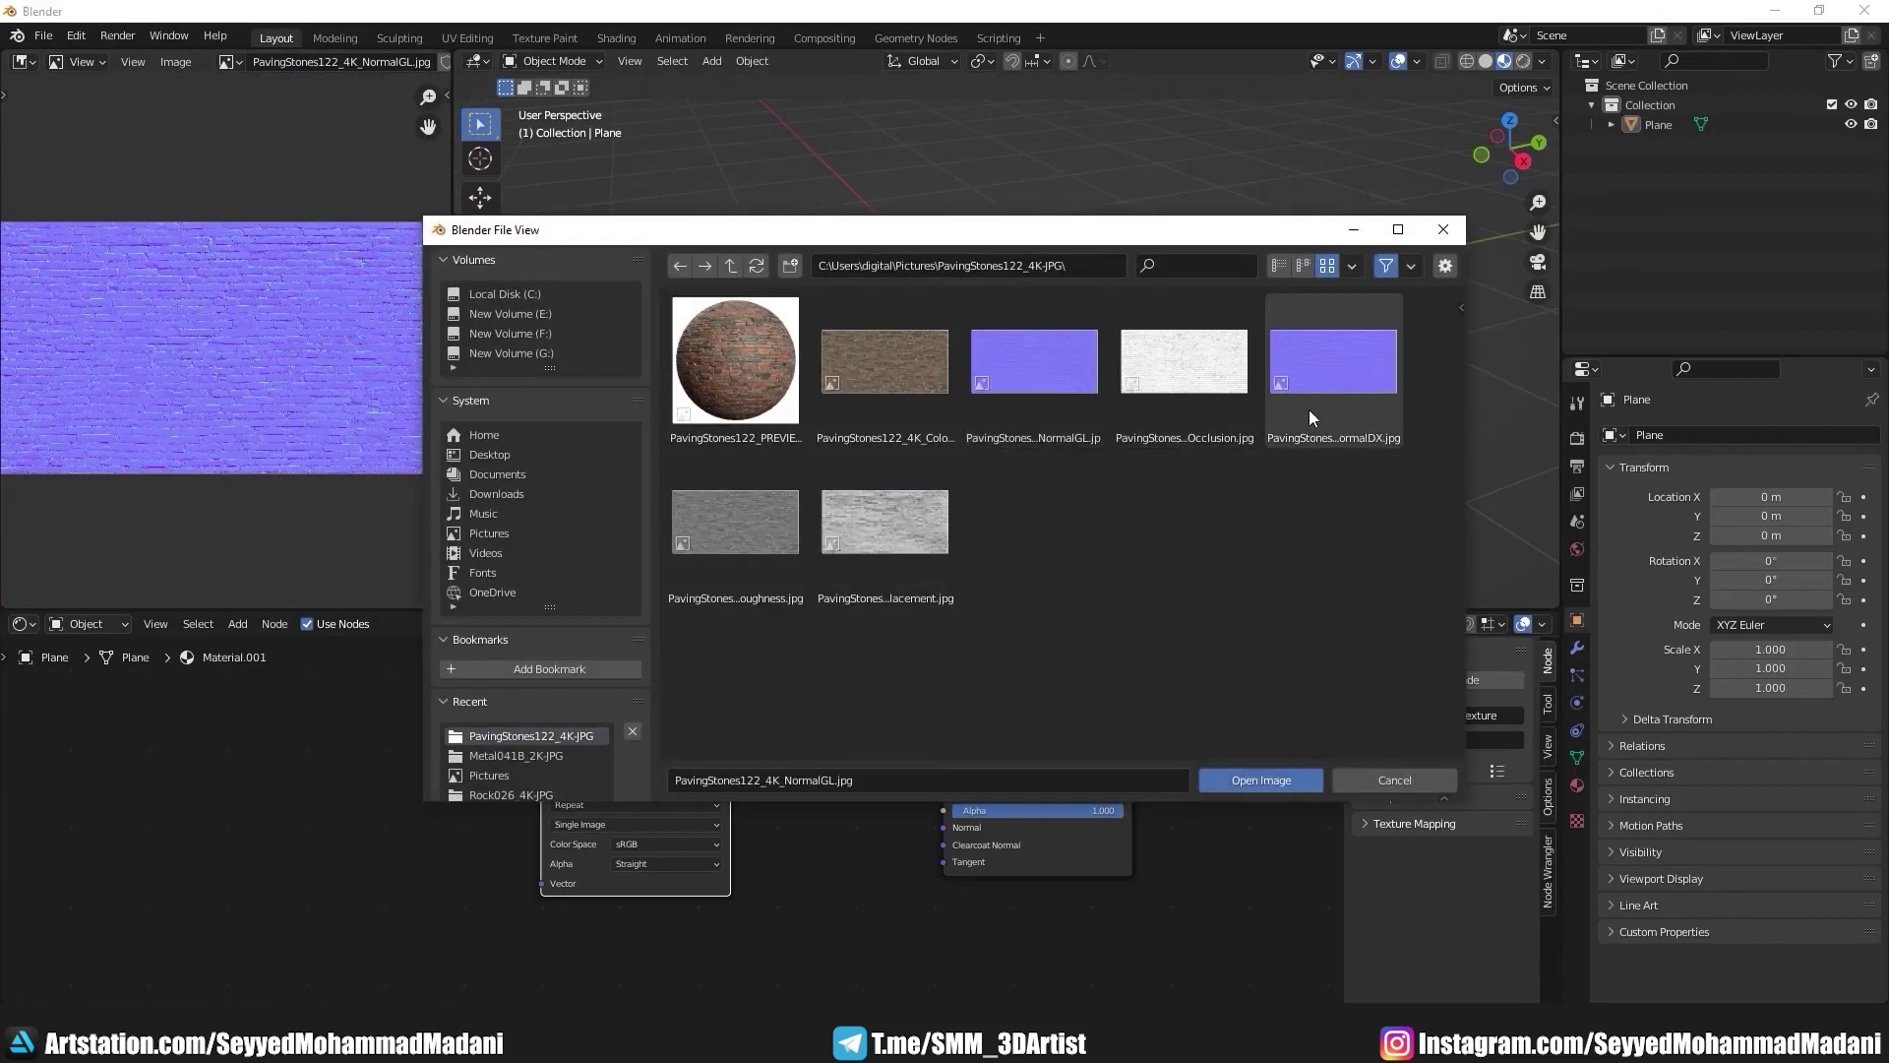
{"action": "double_click", "coordinate": [1308, 409]}
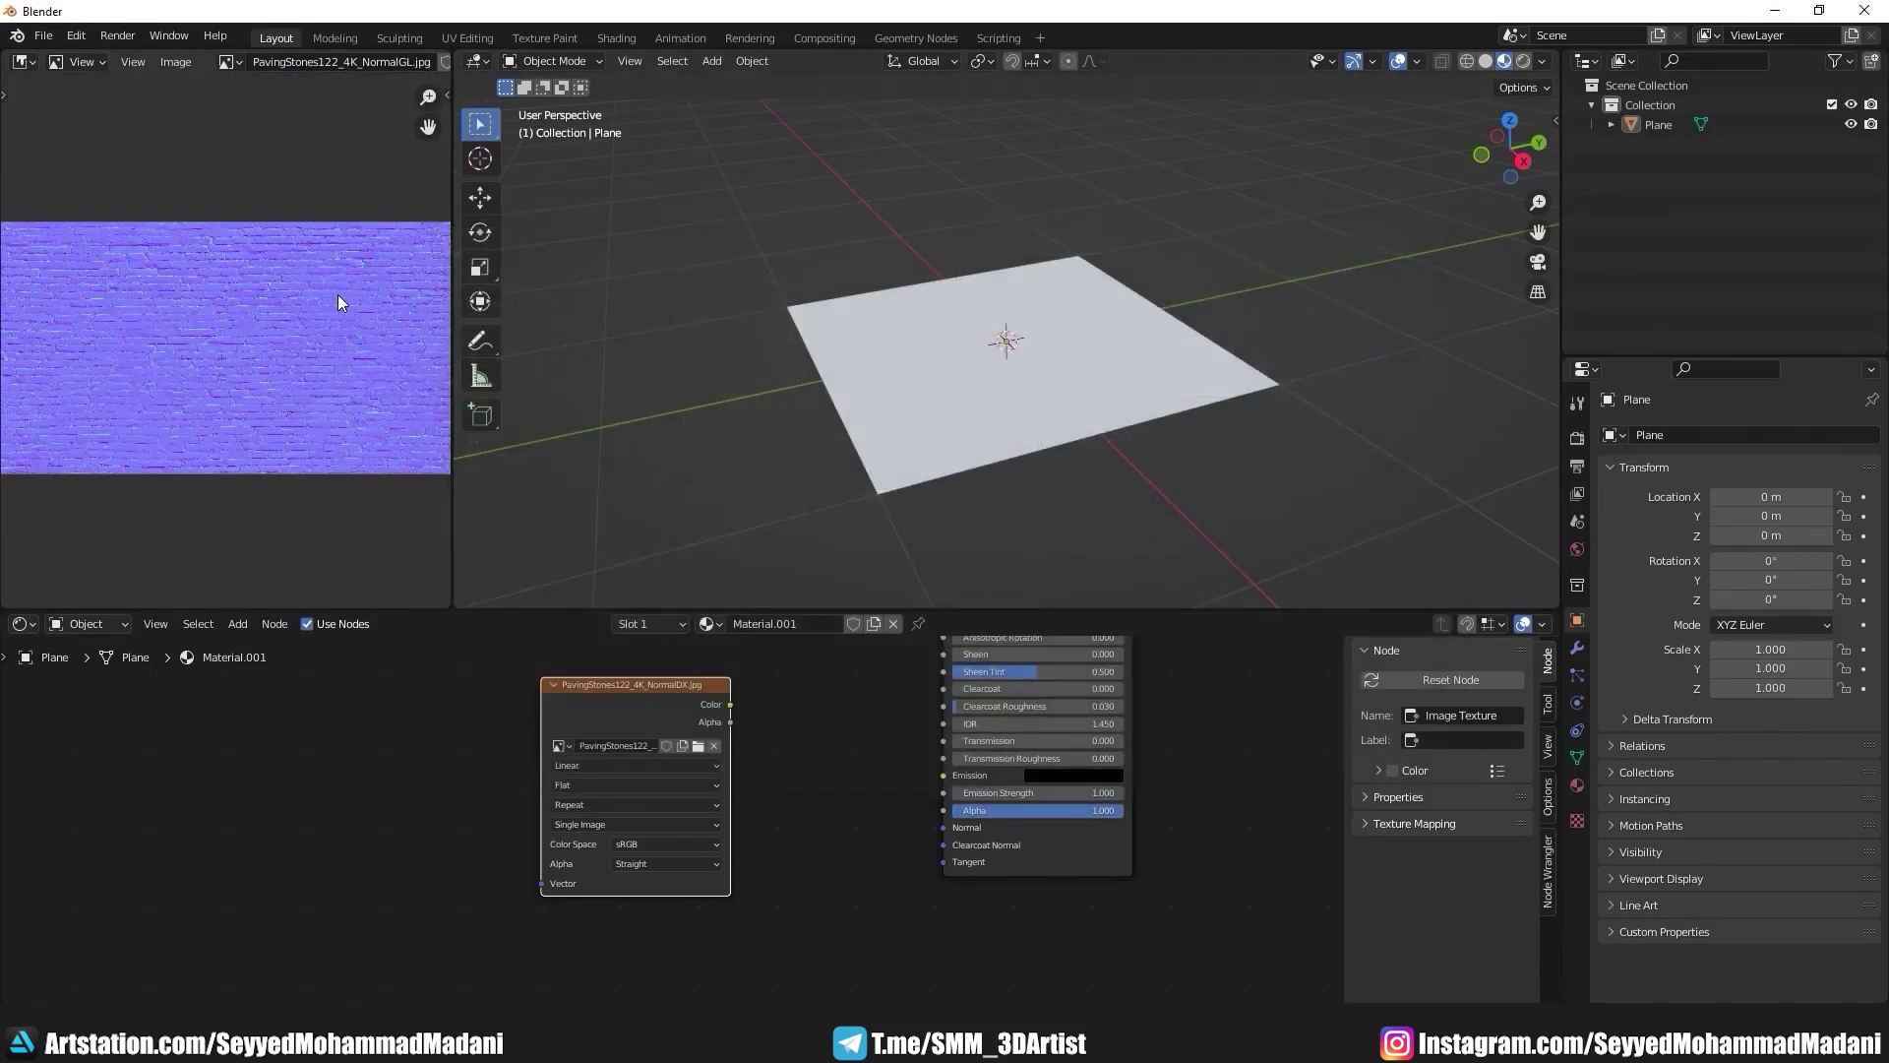
Step: Inspect the NormalDX map in a maximized image editor, then return to the full layout
{"action": "key", "text": "ctrl+space"}
{"action": "scroll", "coordinate": [921, 410], "scroll_direction": "up", "scroll_amount": 2}
{"action": "scroll", "coordinate": [930, 423], "scroll_direction": "up", "scroll_amount": 2}
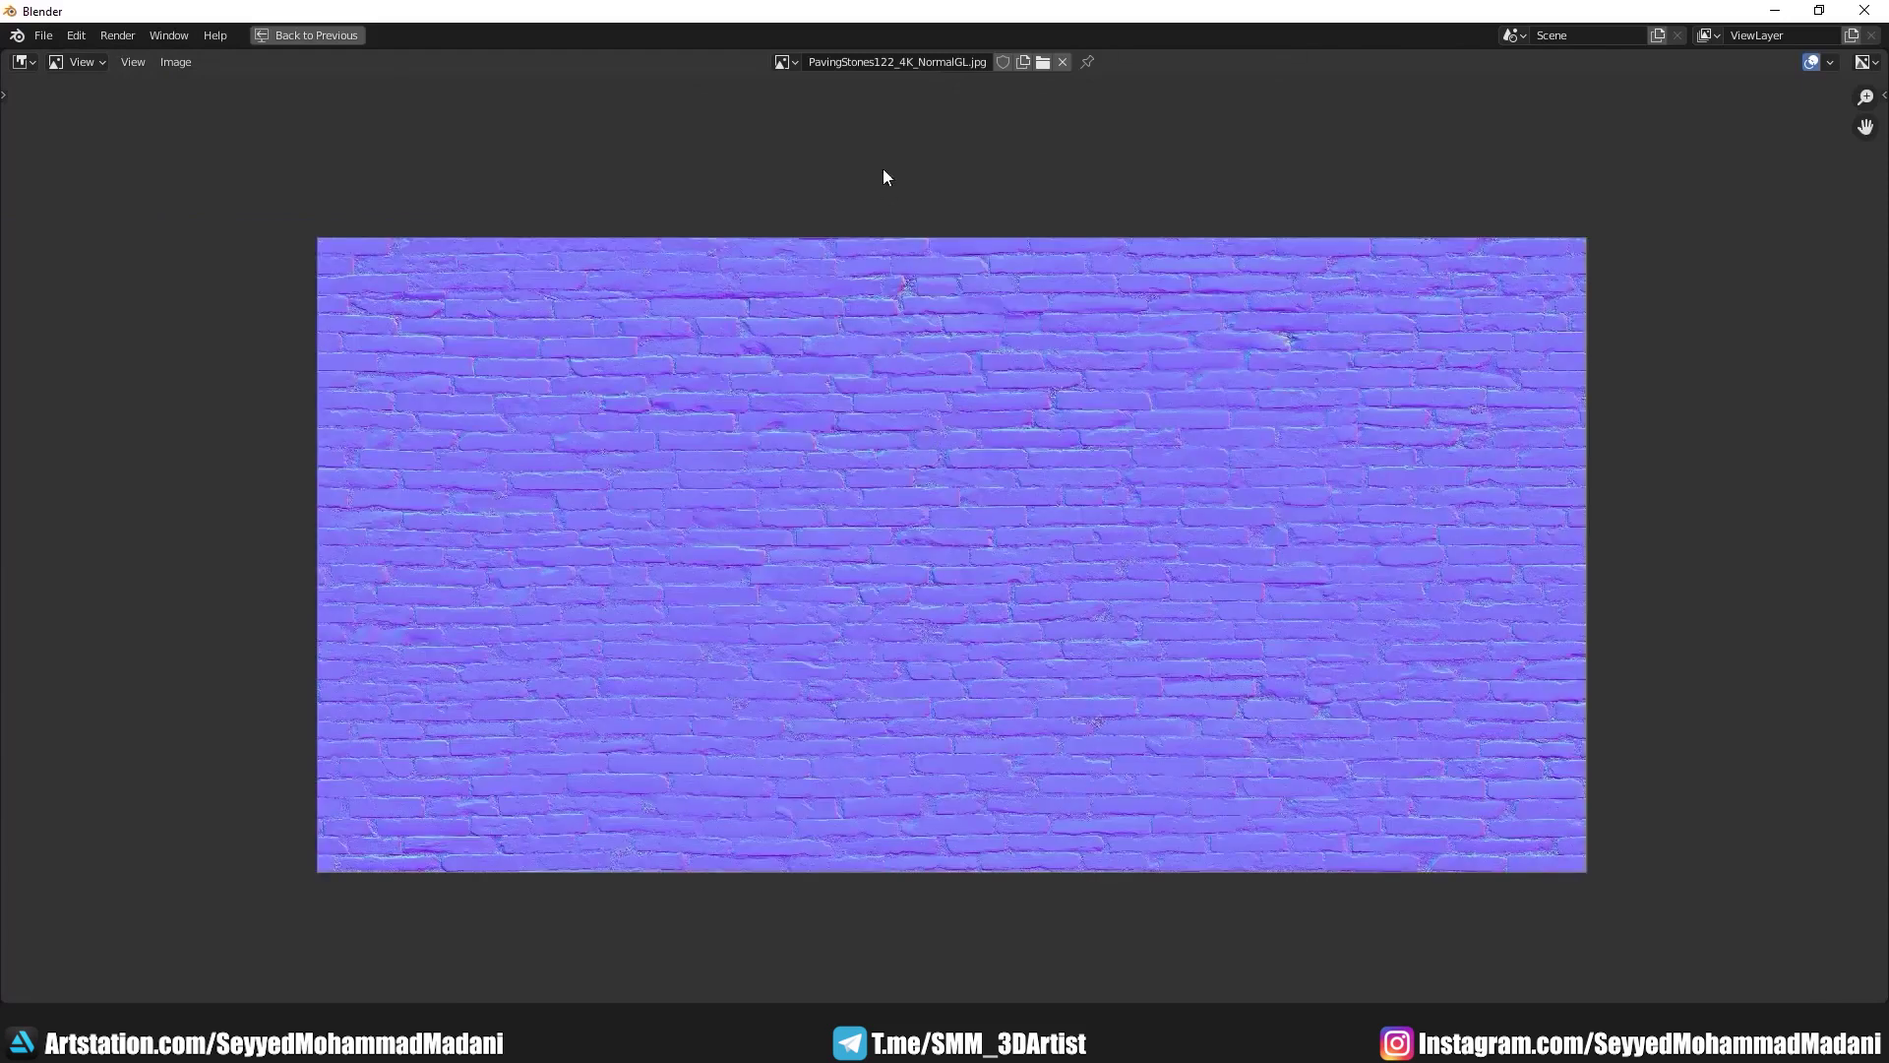
{"action": "left_click", "coordinate": [787, 67]}
{"action": "left_click", "coordinate": [865, 85]}
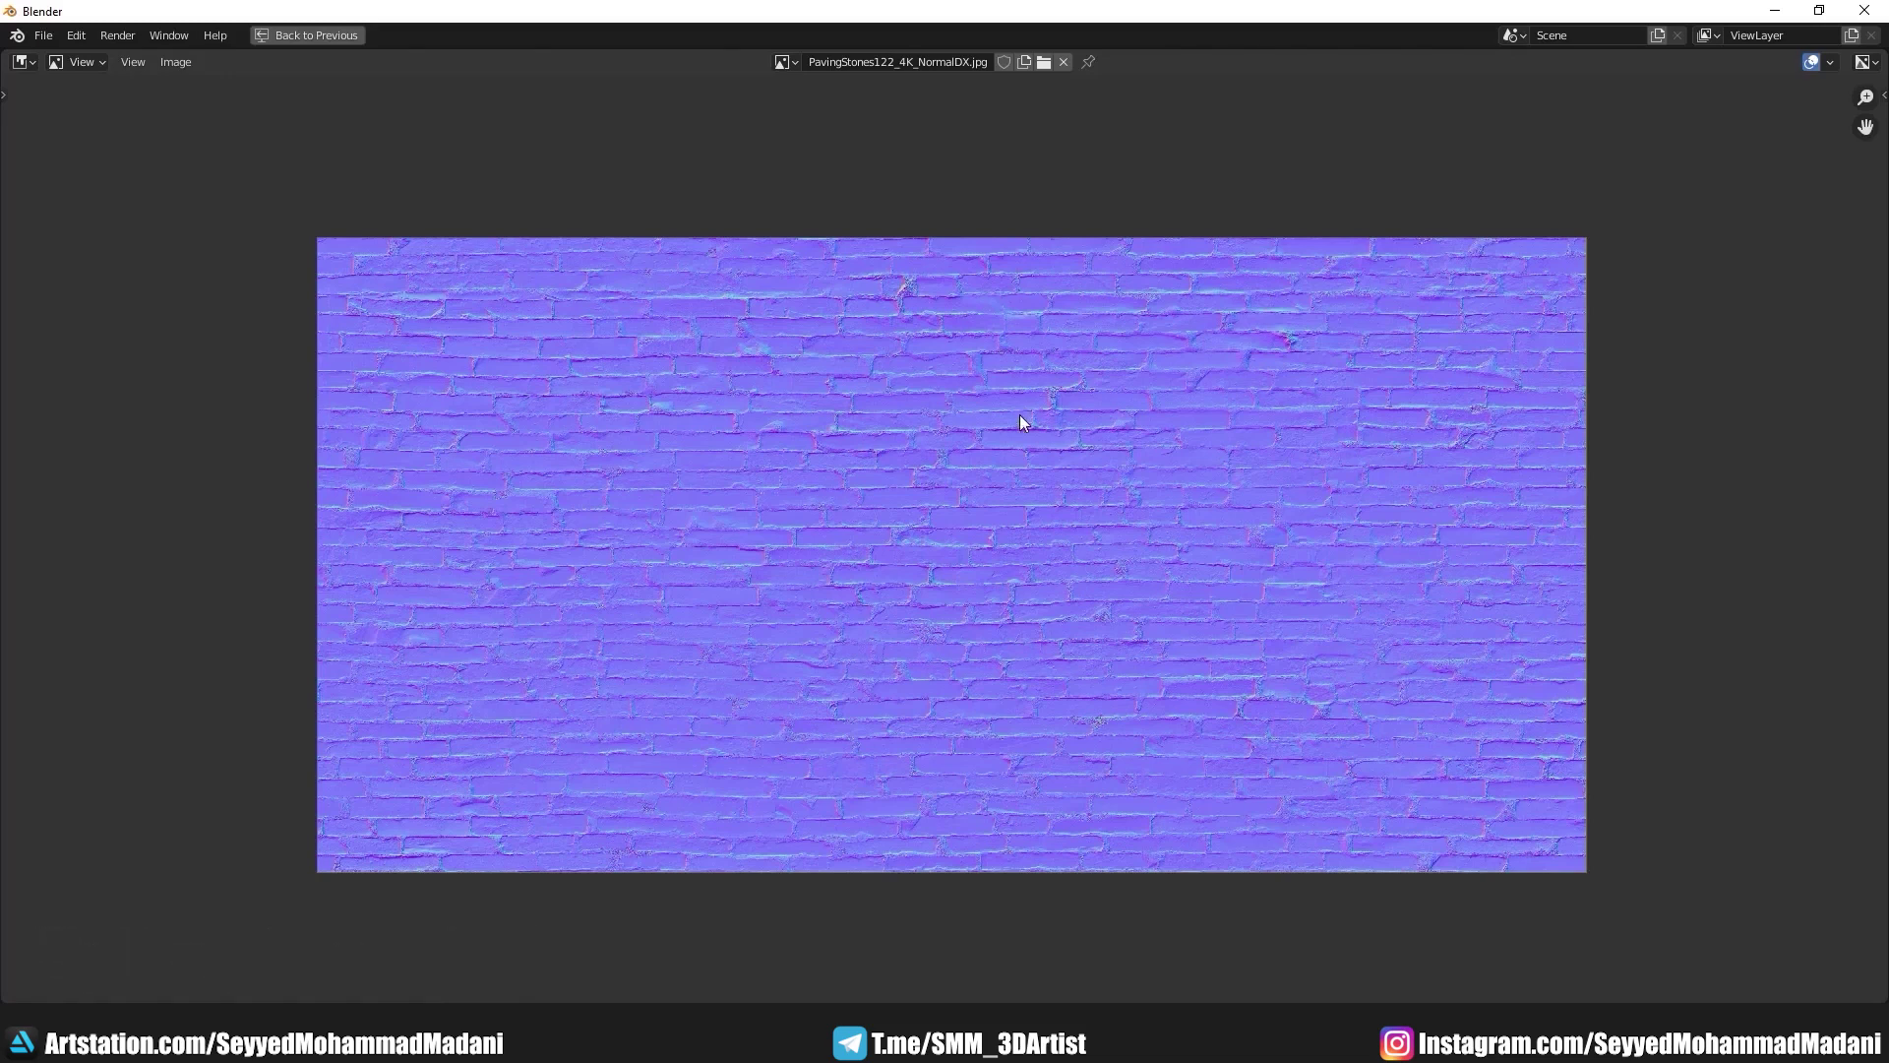
{"action": "scroll", "coordinate": [980, 451], "scroll_direction": "up", "scroll_amount": 2}
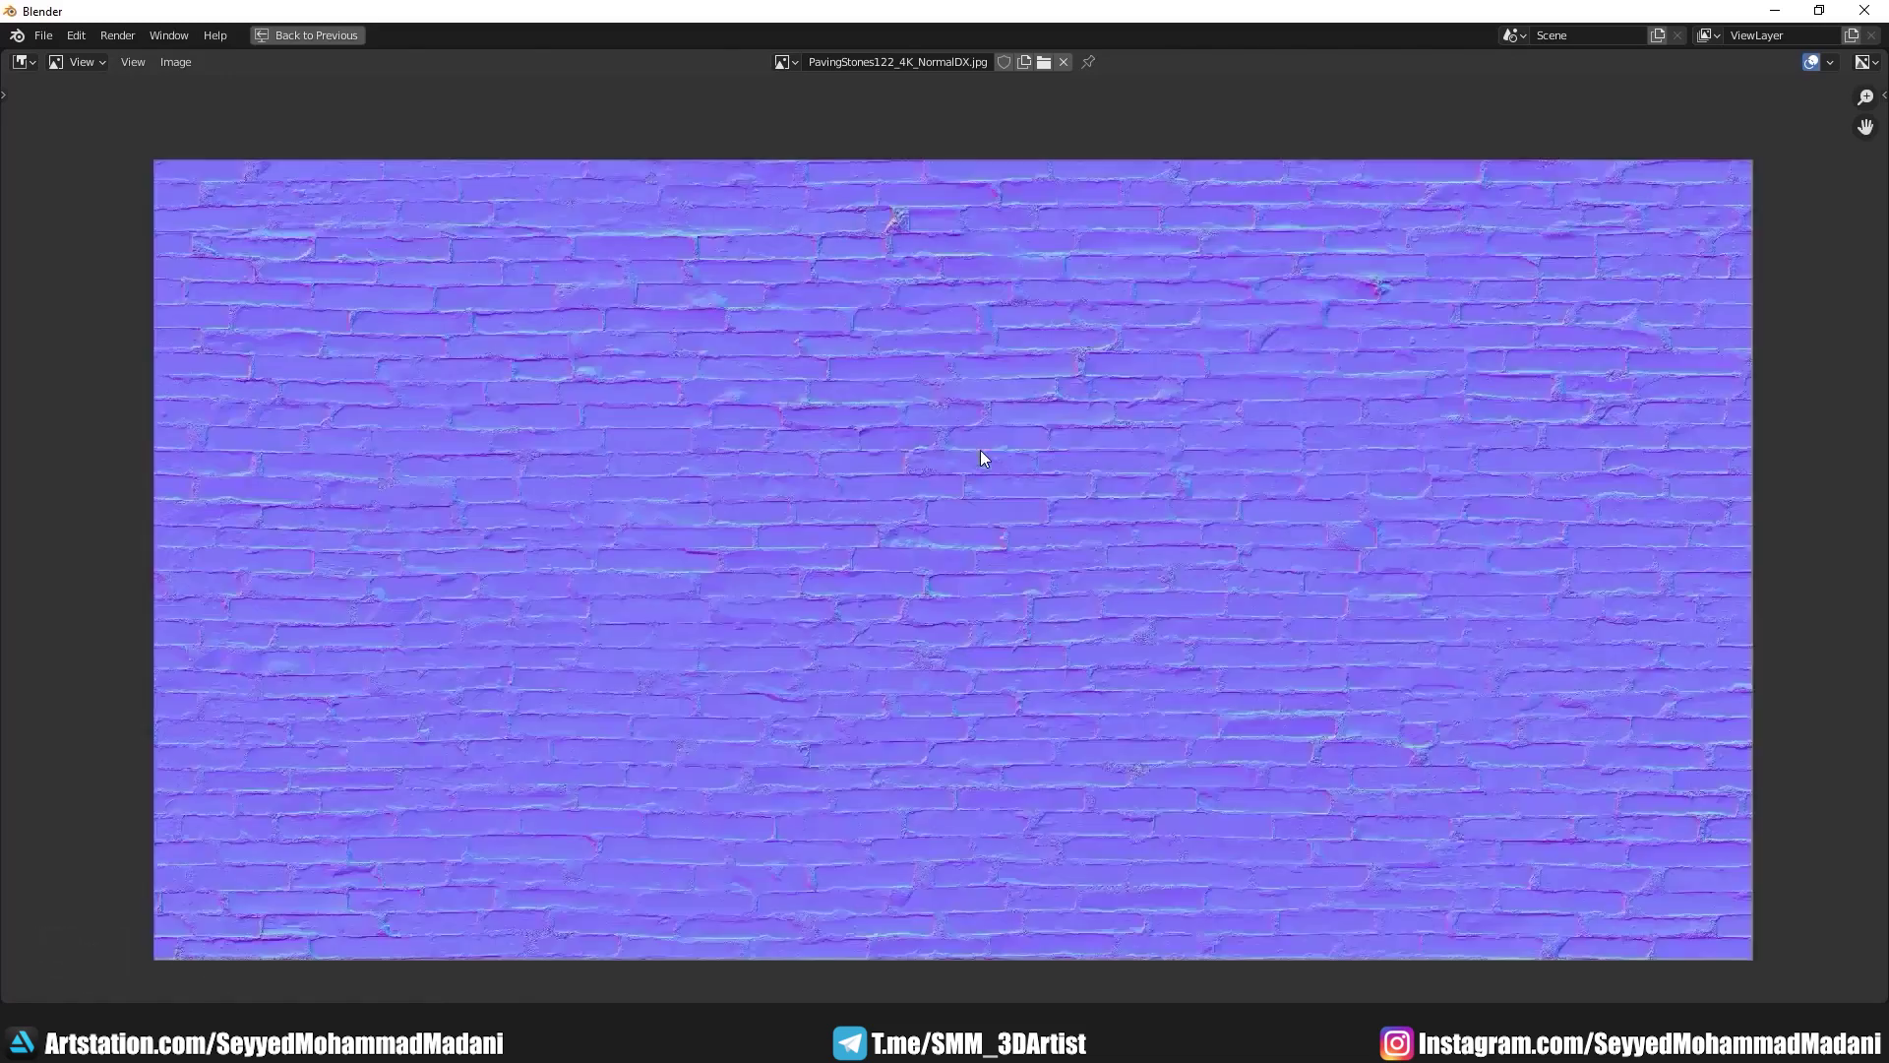
{"action": "scroll", "coordinate": [604, 245], "scroll_direction": "up", "scroll_amount": 2}
{"action": "scroll", "coordinate": [1038, 254], "scroll_direction": "up", "scroll_amount": 1}
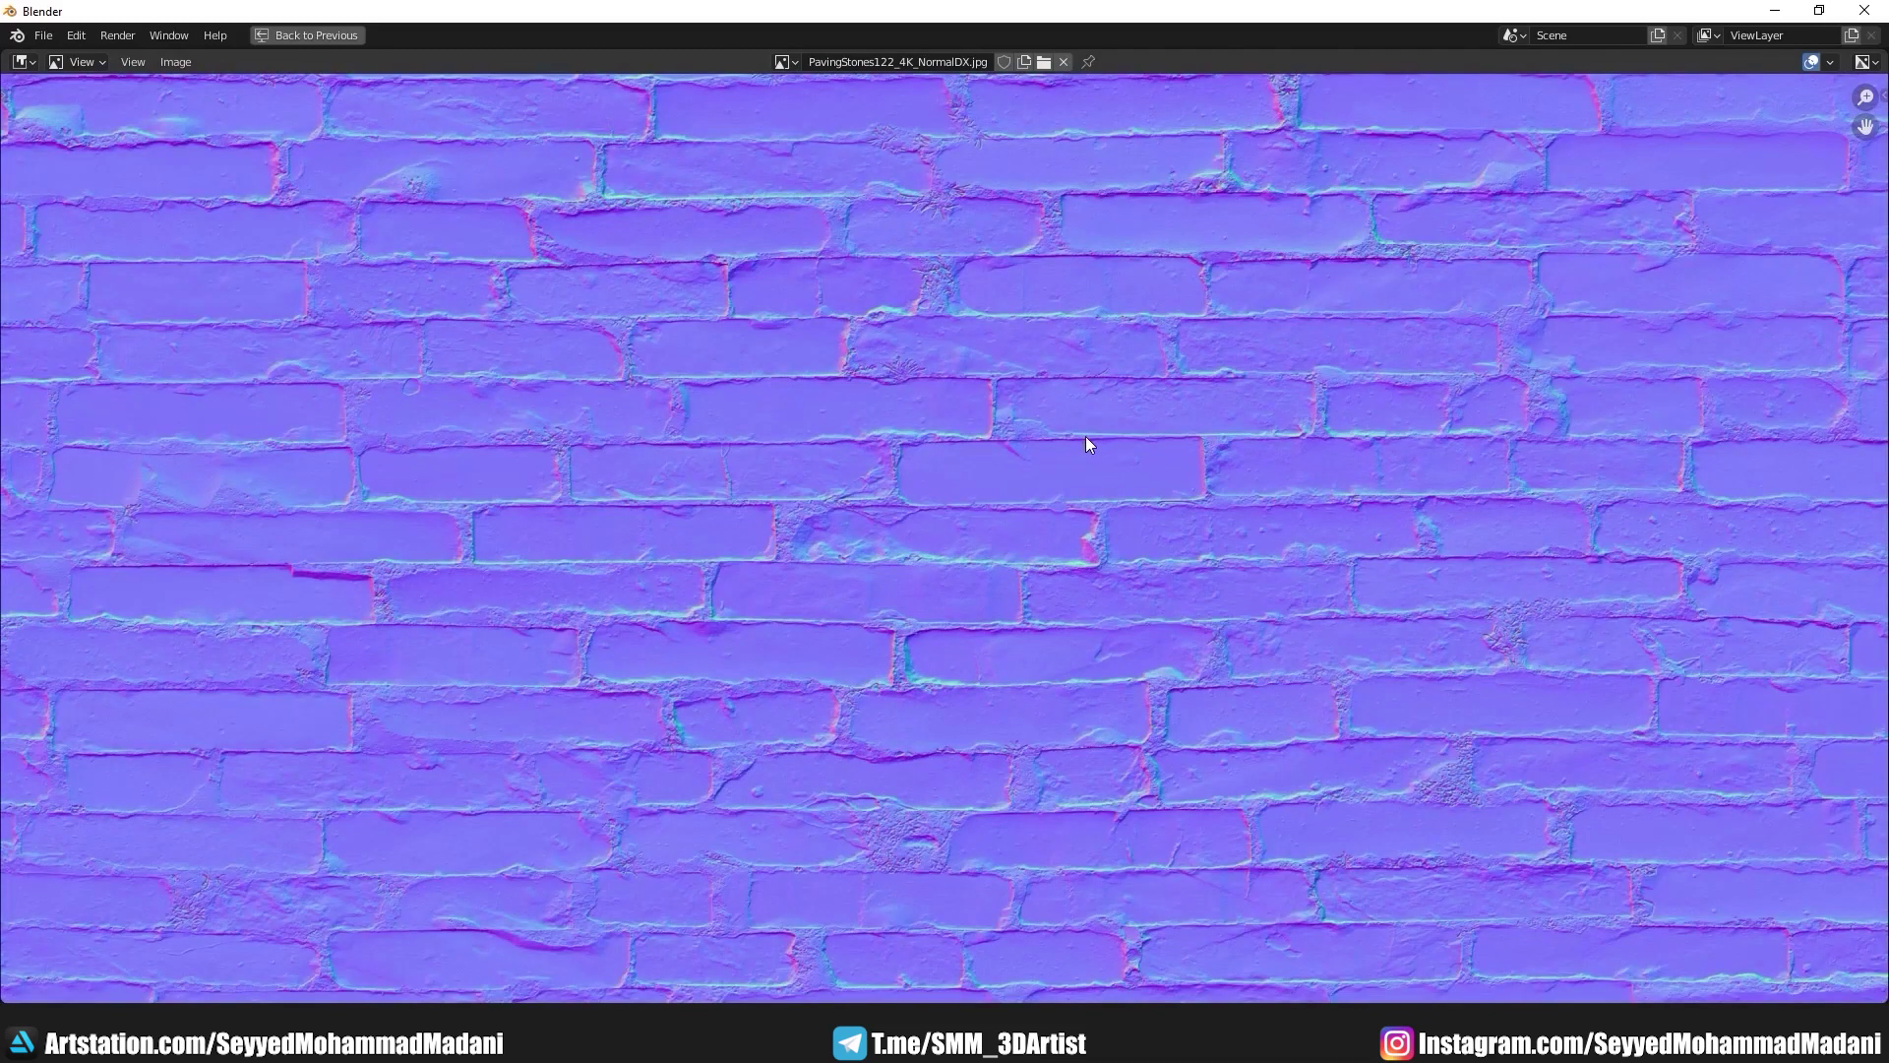
{"action": "scroll", "coordinate": [1086, 437], "scroll_direction": "down", "scroll_amount": 3}
{"action": "scroll", "coordinate": [1057, 457], "scroll_direction": "down", "scroll_amount": 2}
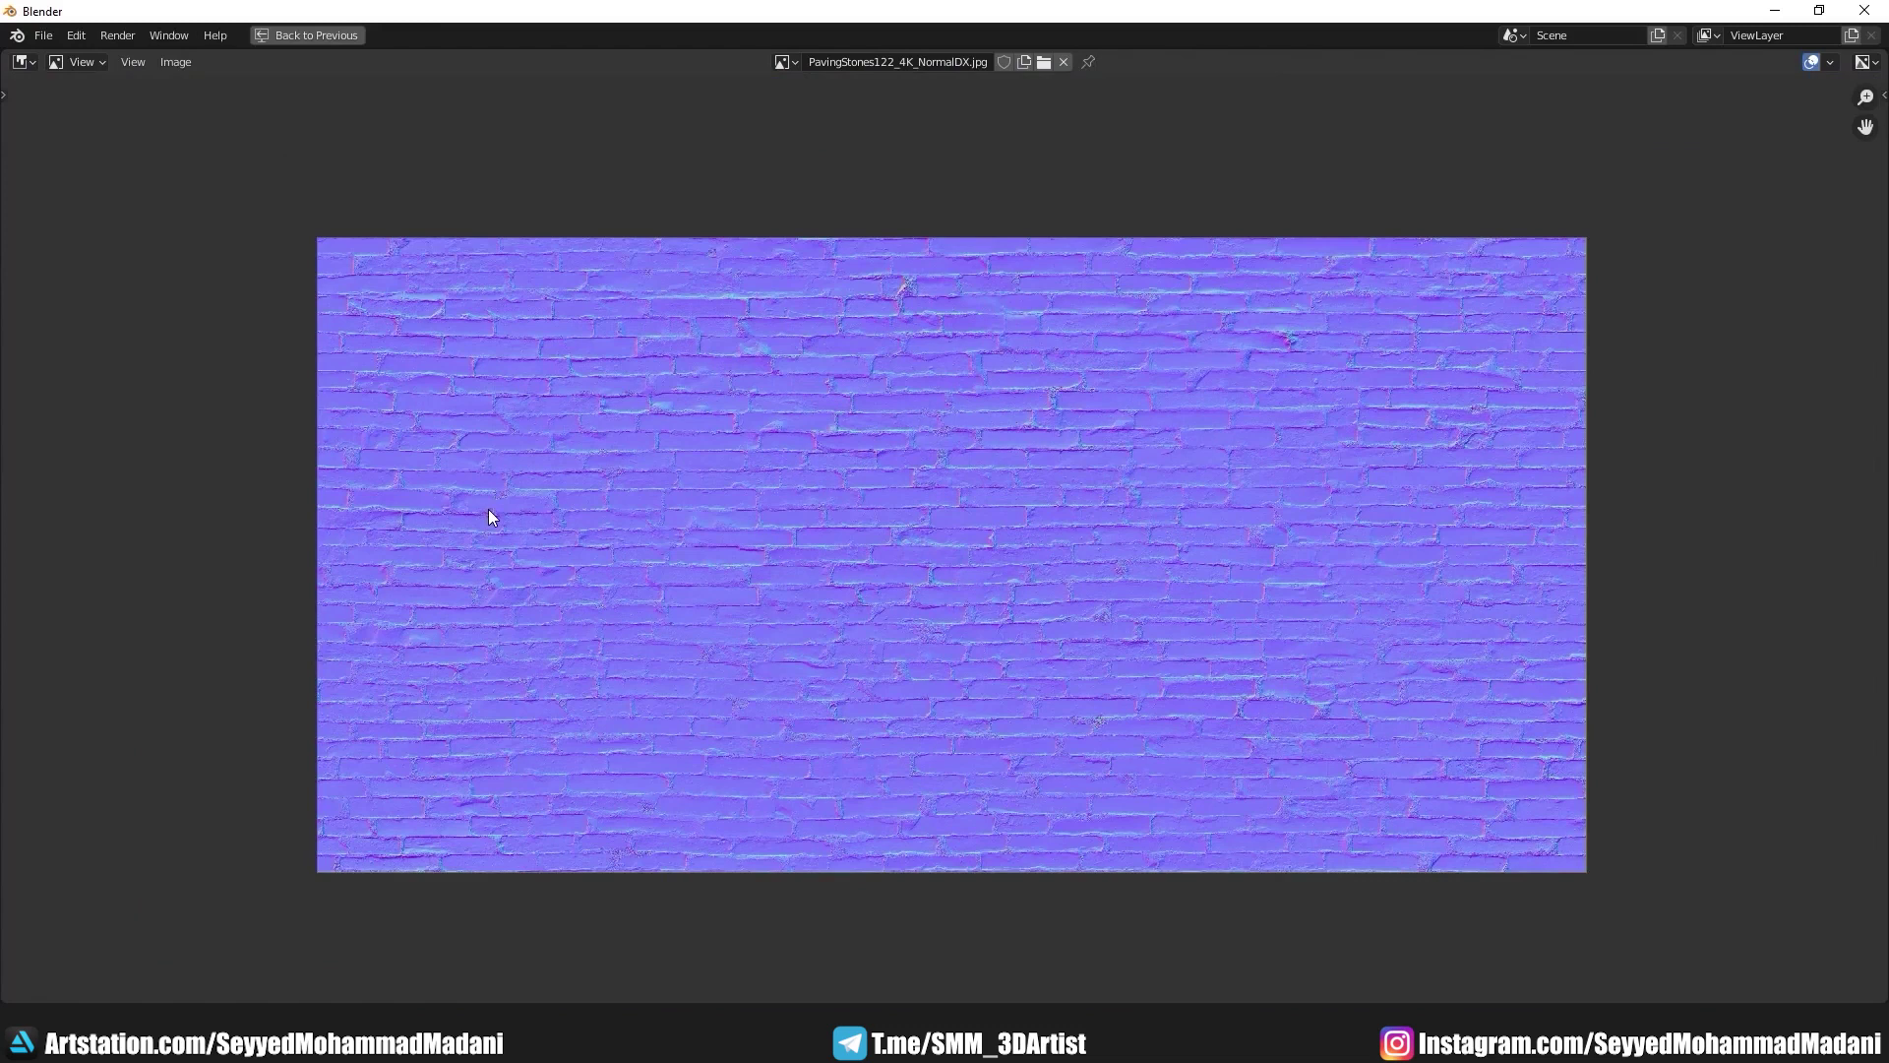
{"action": "scroll", "coordinate": [936, 478], "scroll_direction": "down", "scroll_amount": 1}
{"action": "key", "text": "ctrl+space"}
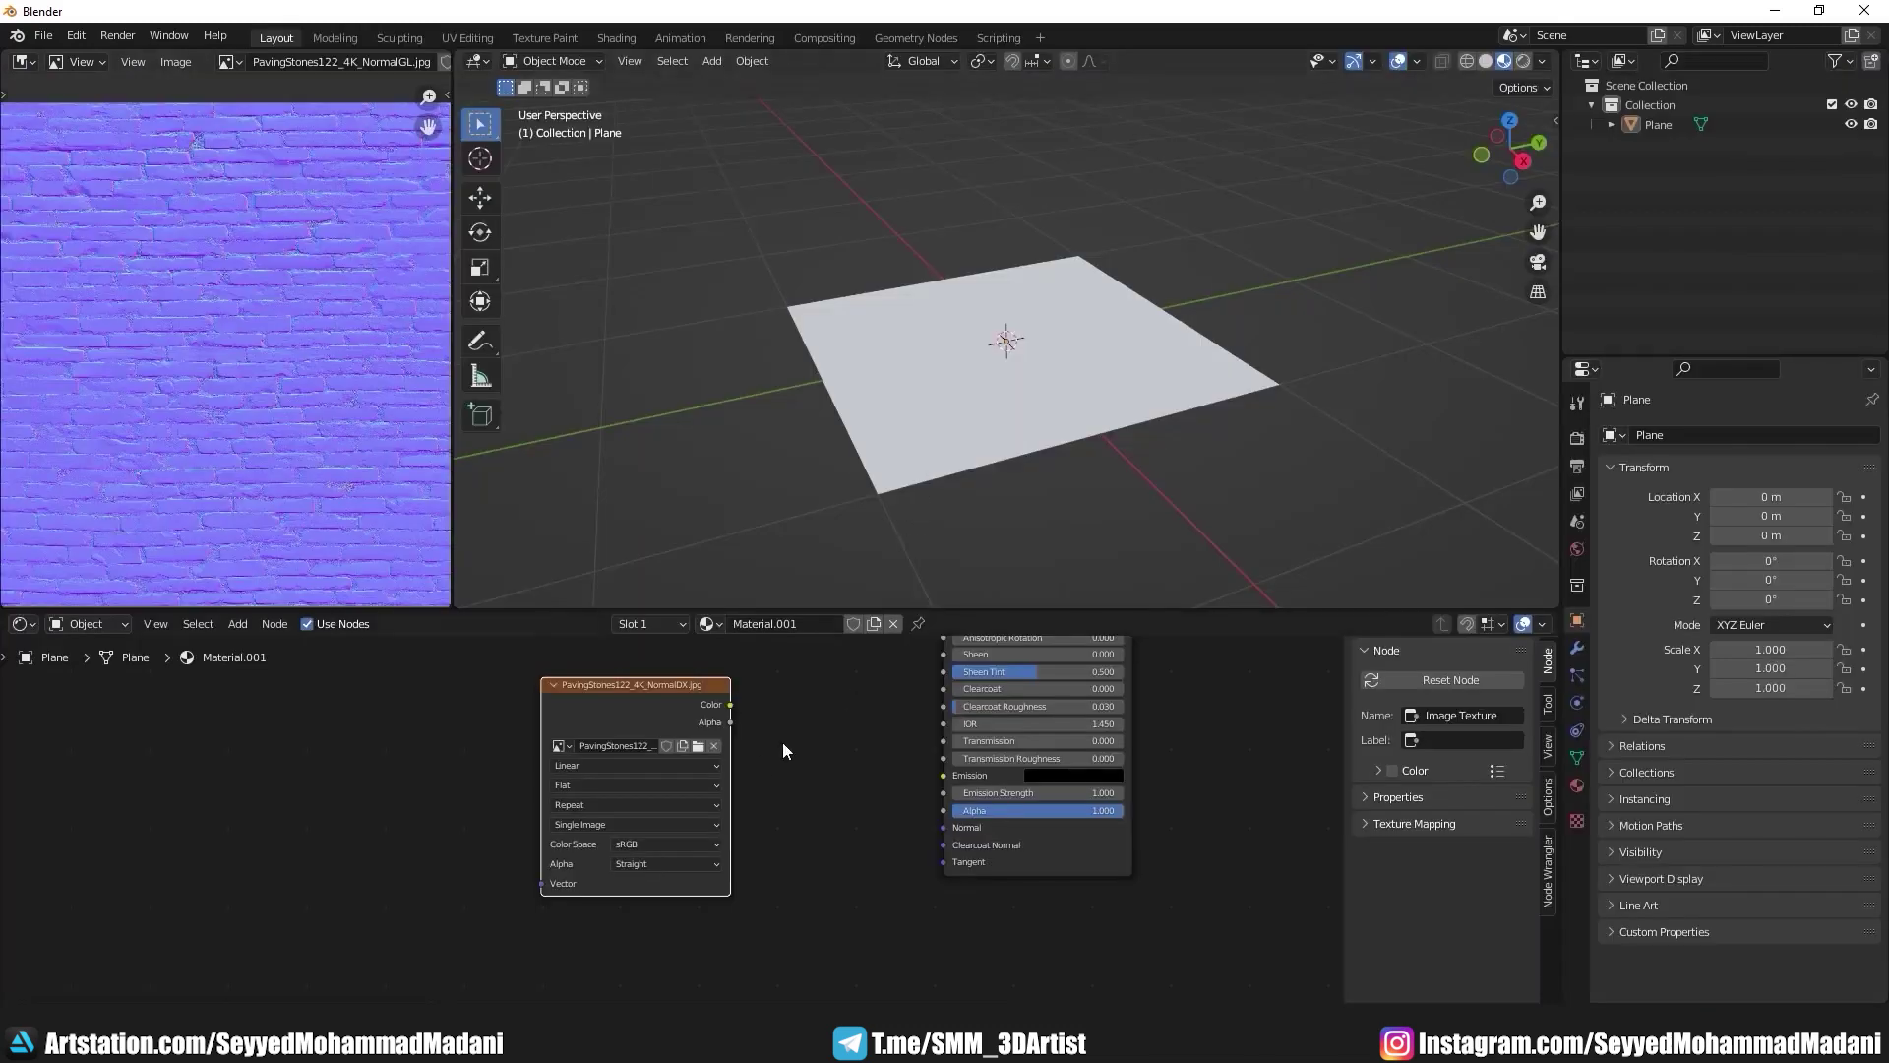
Step: Set the NormalDX texture to Non-Color and connect it to the Principled BSDF Normal input
{"action": "middle_click_drag", "start_coordinate": [784, 744], "coordinate": [720, 794]}
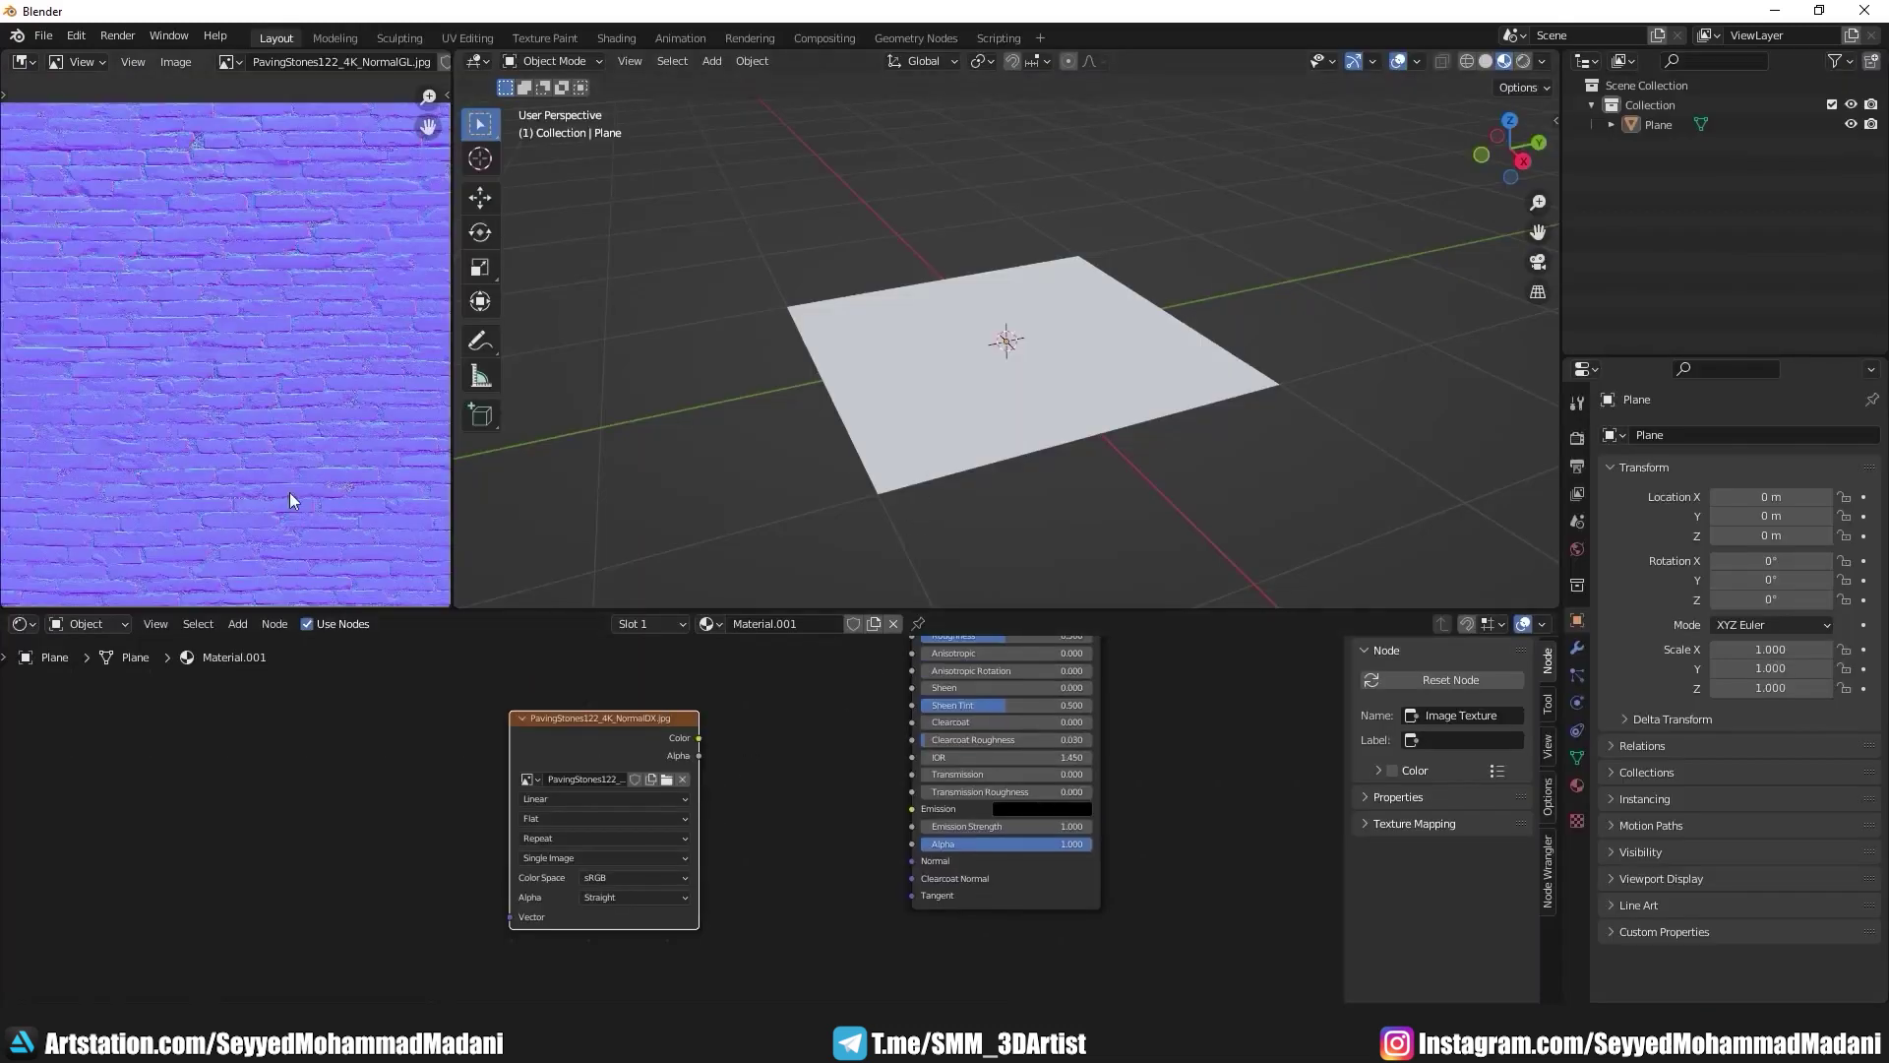
{"action": "middle_click_drag", "start_coordinate": [627, 722], "coordinate": [667, 693]}
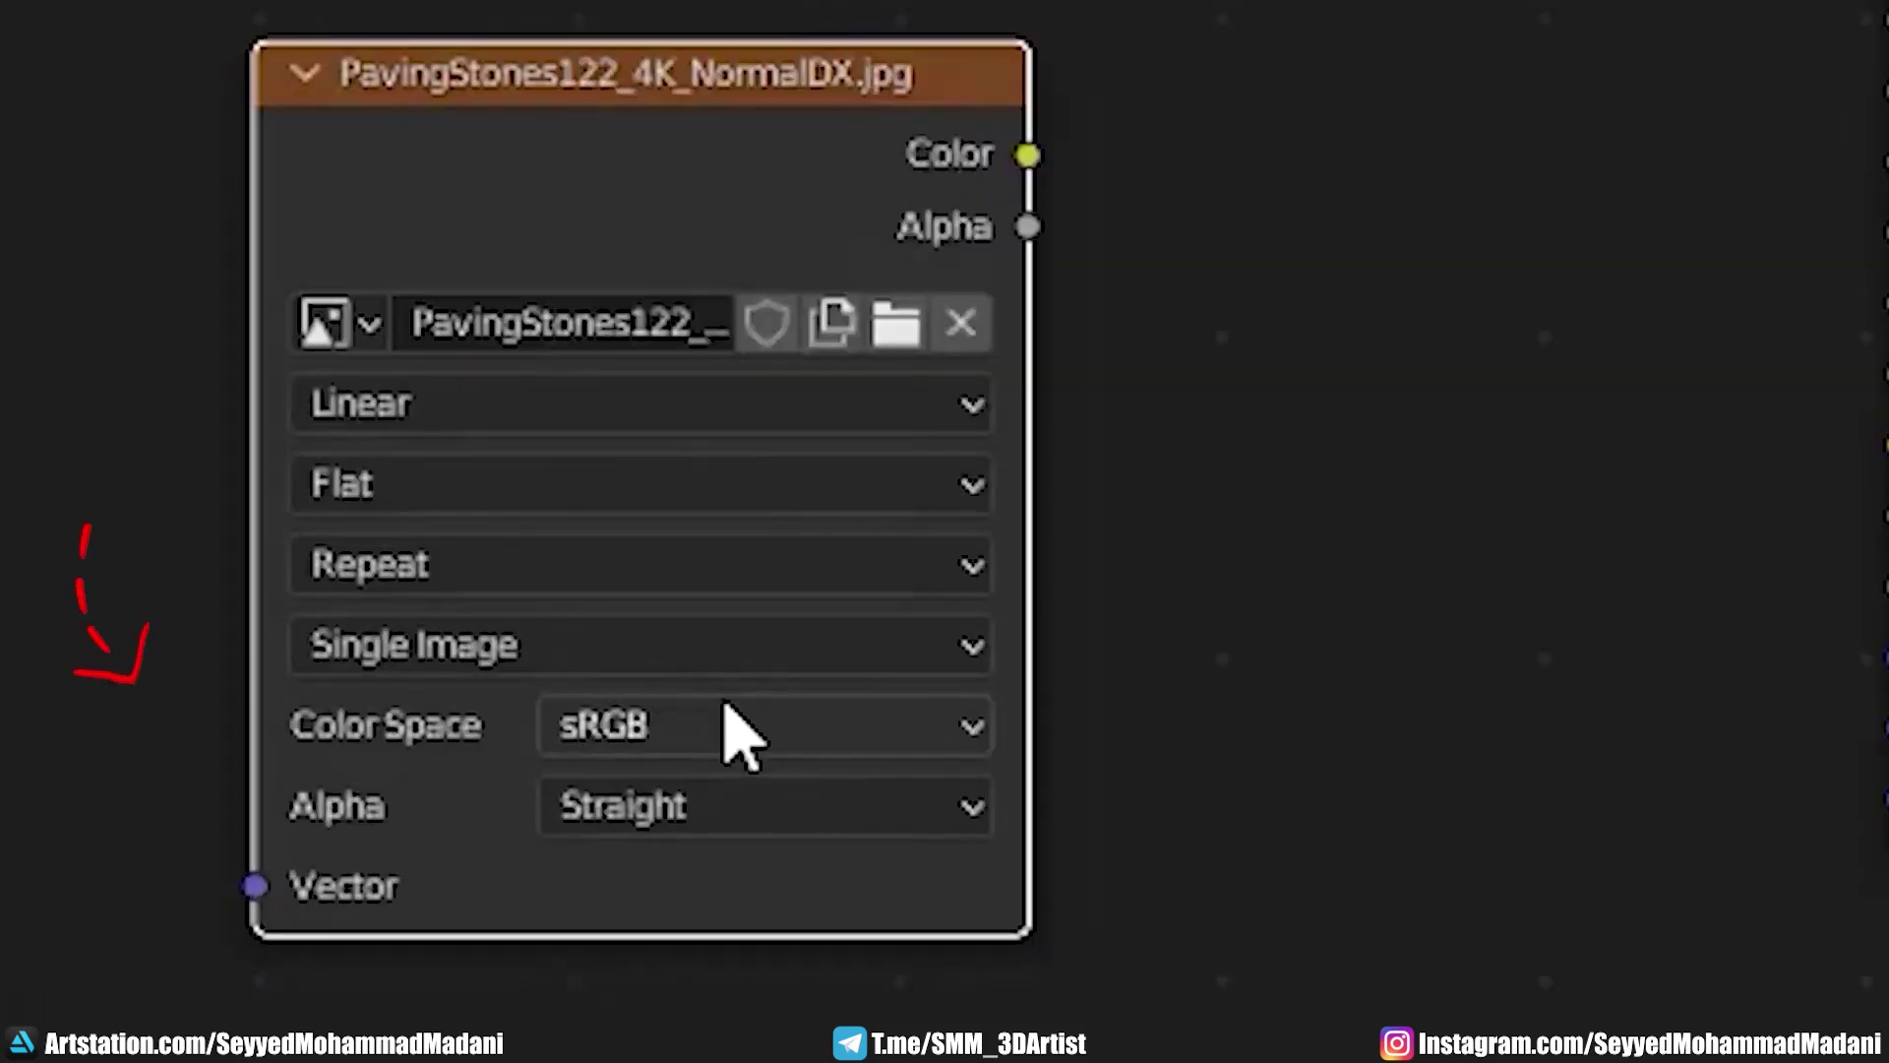
{"action": "left_click", "coordinate": [669, 848]}
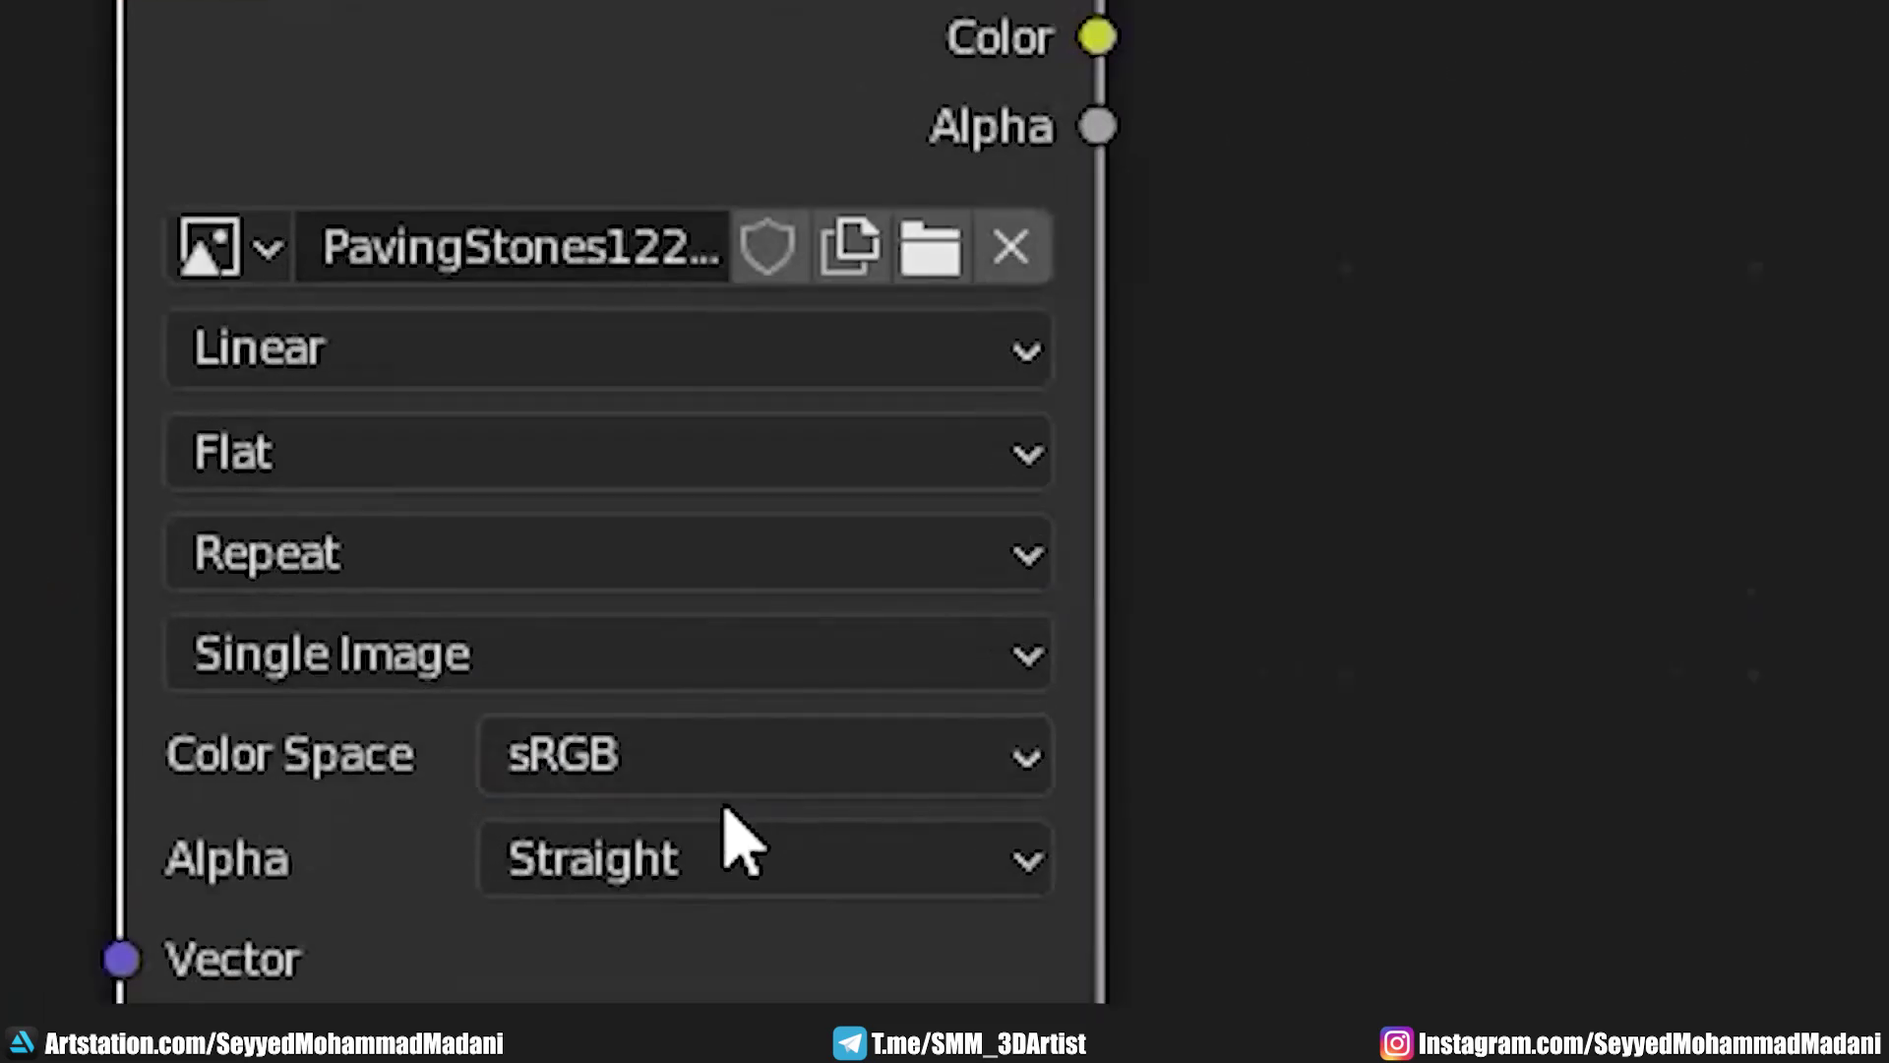
{"action": "left_click", "coordinate": [704, 783]}
{"action": "left_click", "coordinate": [691, 307]}
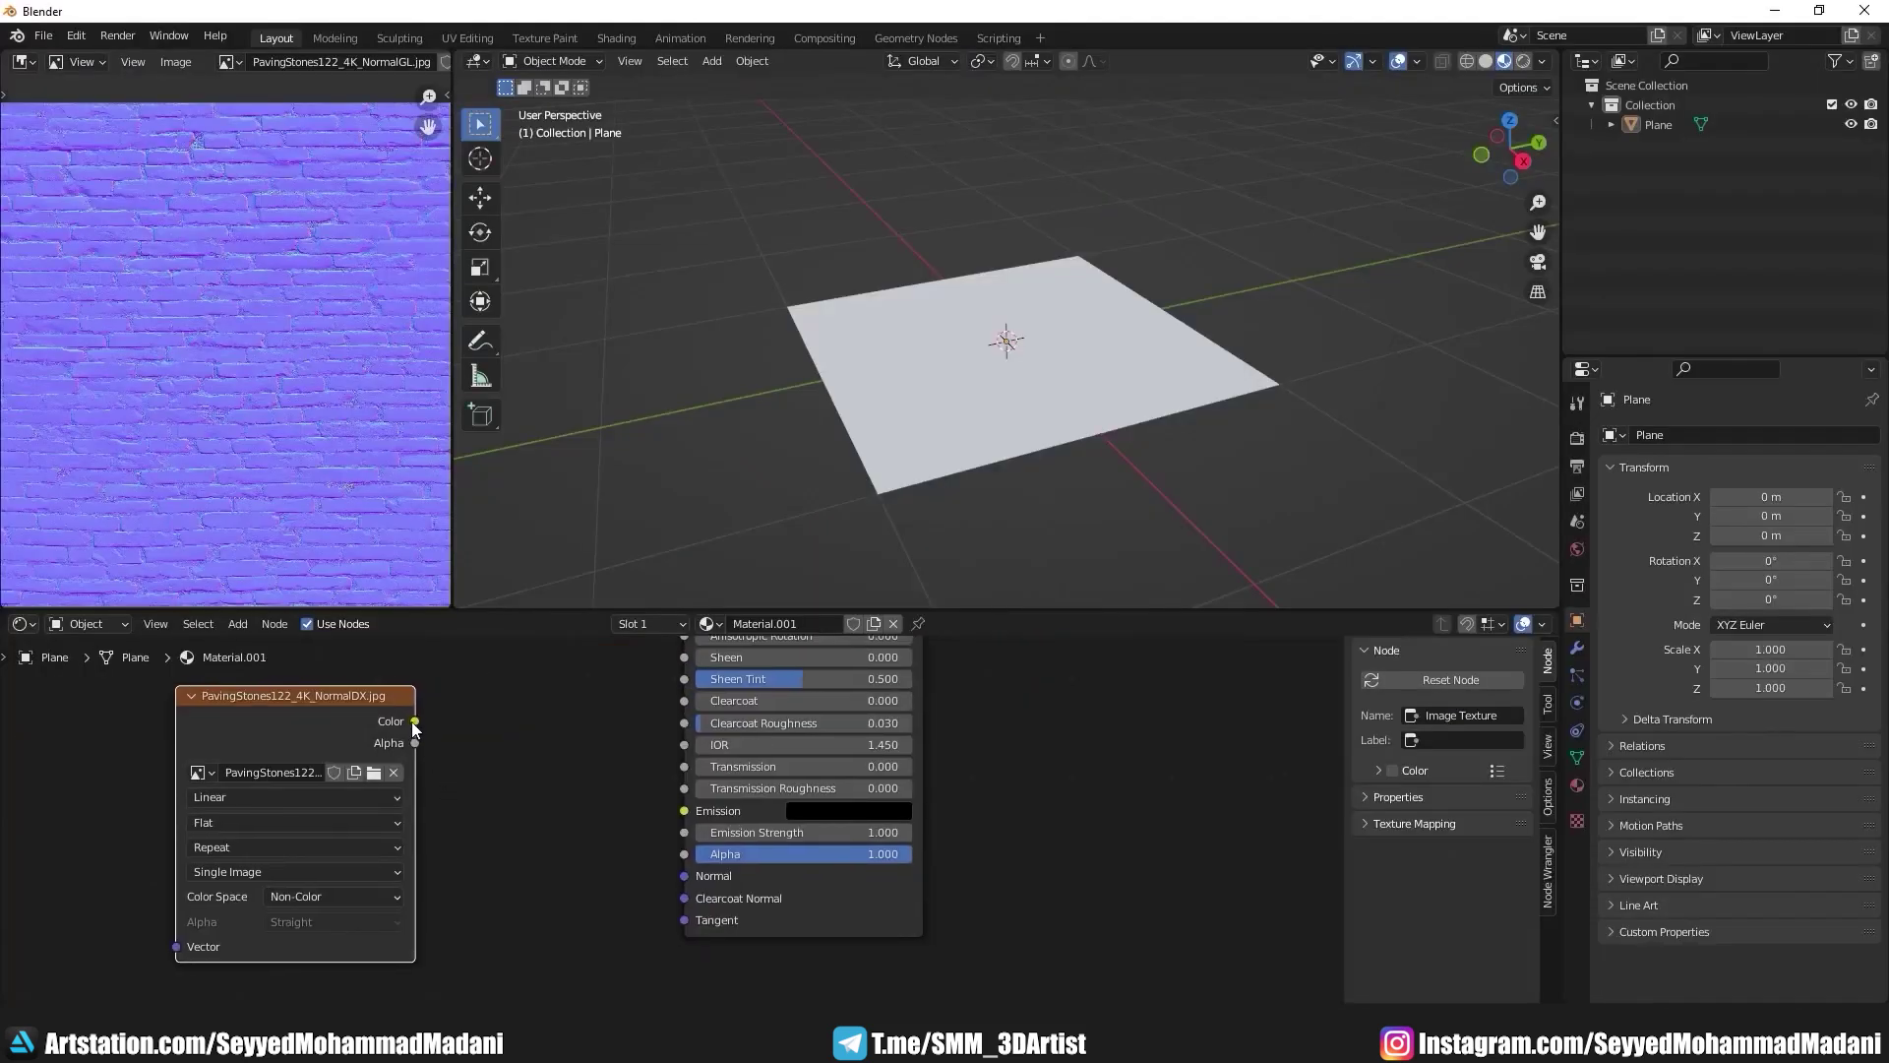
{"action": "left_click_drag", "start_coordinate": [414, 721], "coordinate": [684, 876]}
Step: Add a mapped Image Texture feeding the Principled BSDF Base Color with Ctrl+T
{"action": "middle_click_drag", "start_coordinate": [819, 863], "coordinate": [955, 693]}
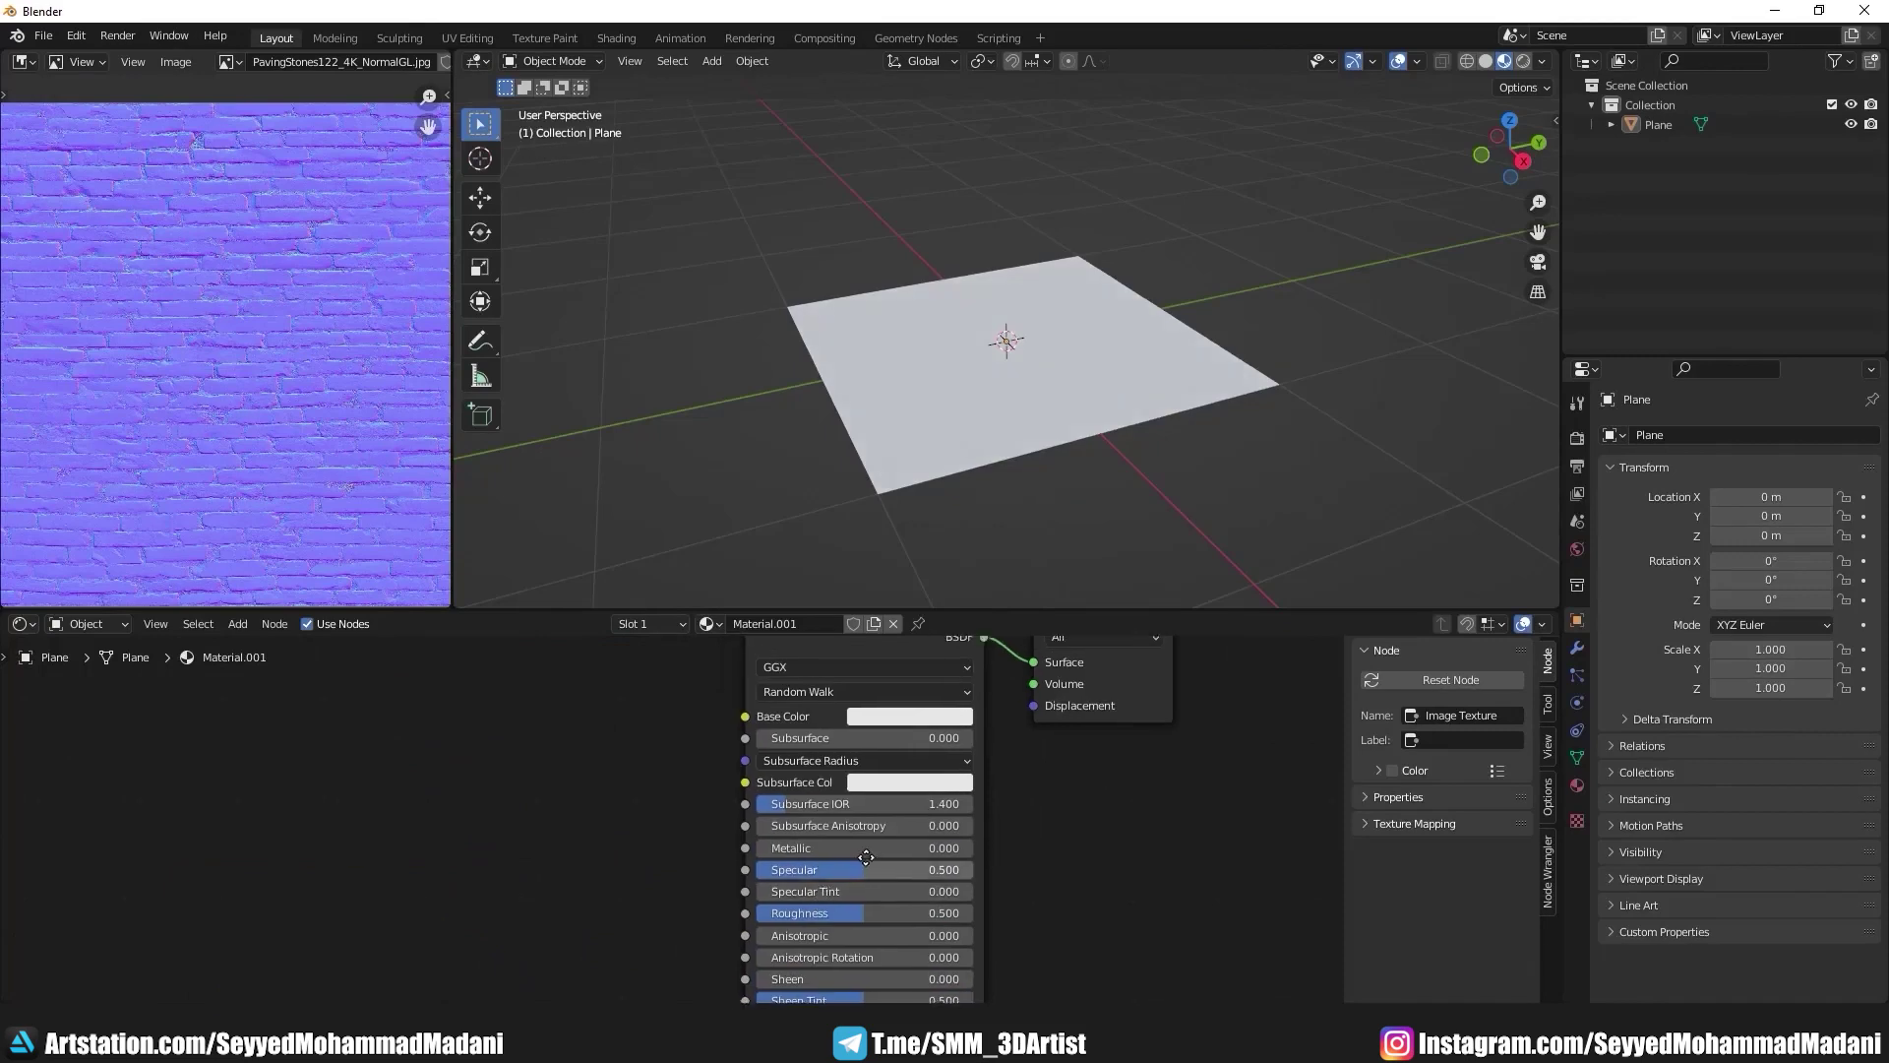
{"action": "left_click", "coordinate": [997, 693]}
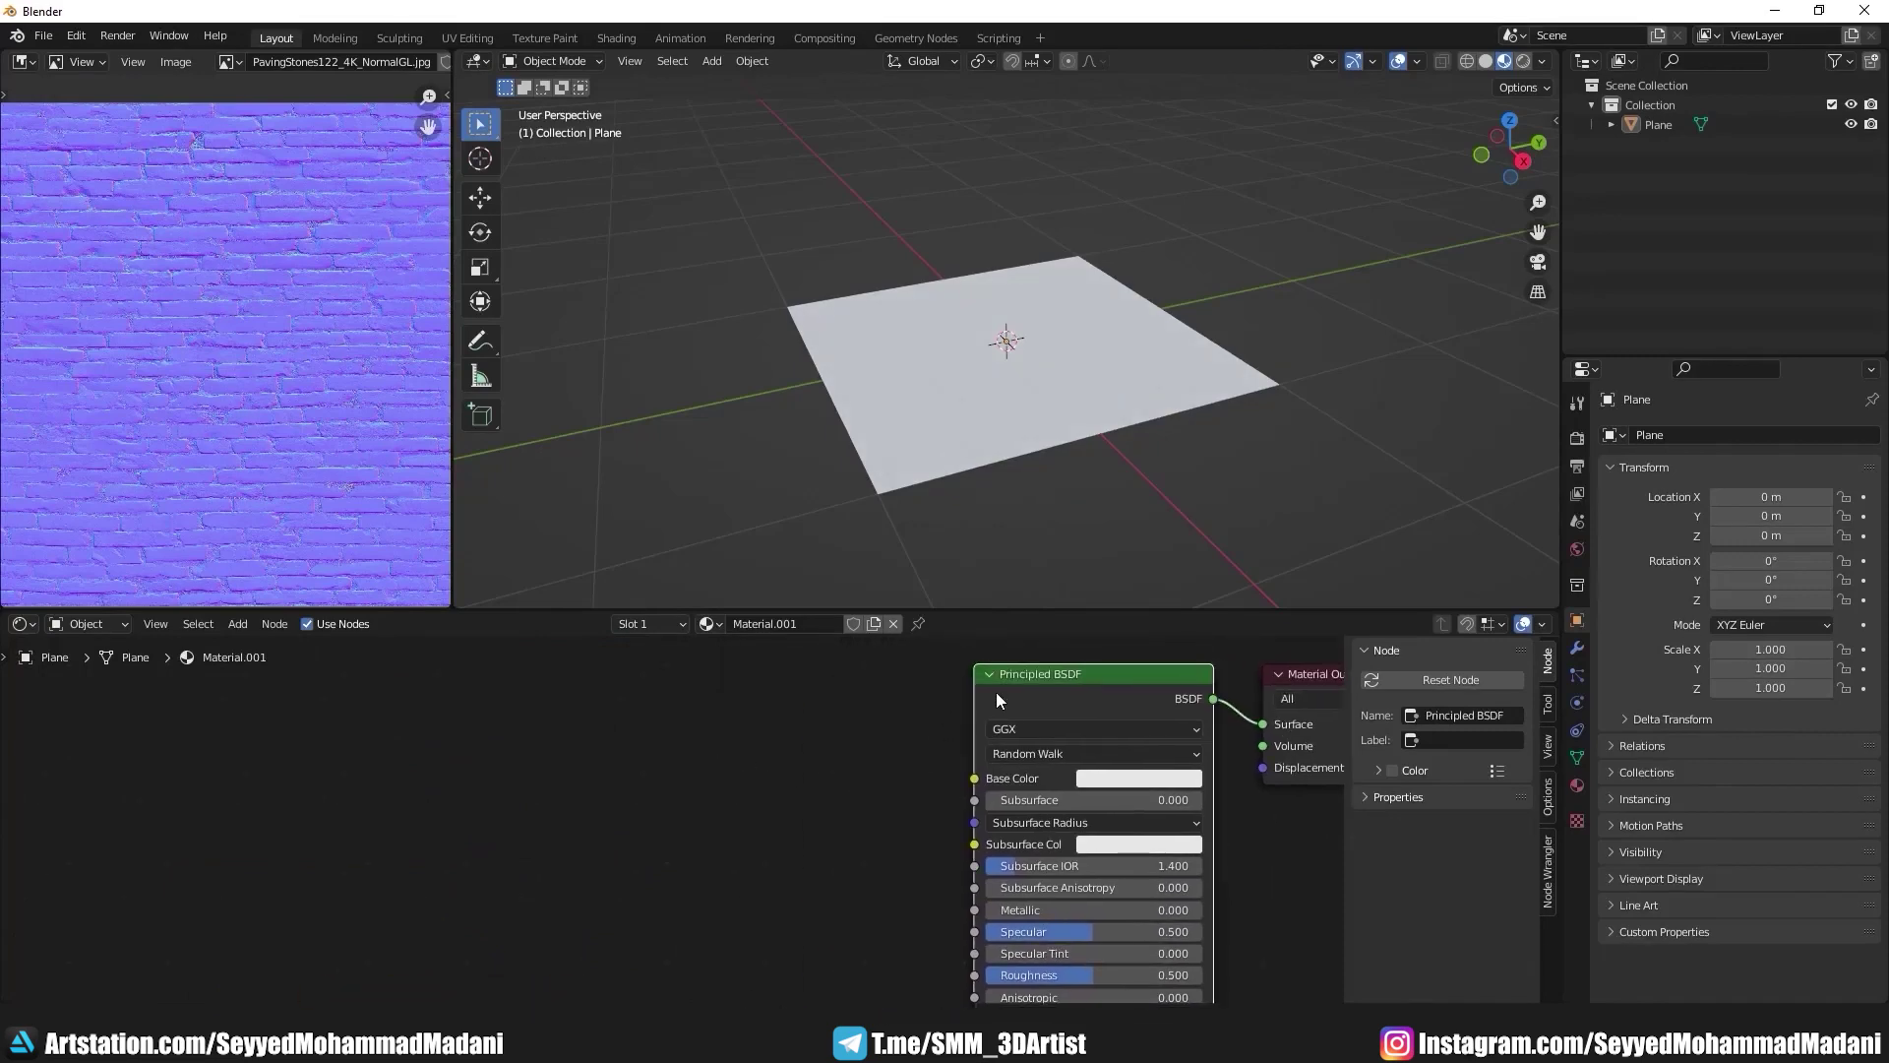
{"action": "key", "text": "ctrl+t"}
{"action": "mouse_move", "coordinate": [941, 834]}
{"action": "left_mouse_down"}
{"action": "mouse_move", "coordinate": [661, 692]}
{"action": "mouse_move", "coordinate": [673, 715]}
{"action": "left_mouse_up"}
Step: Load PavingStones122_4K_Color.jpg from Pictures > PavingStones122_4K-JPG into the new Image Texture node and inspect the plane
{"action": "left_click", "coordinate": [838, 788]}
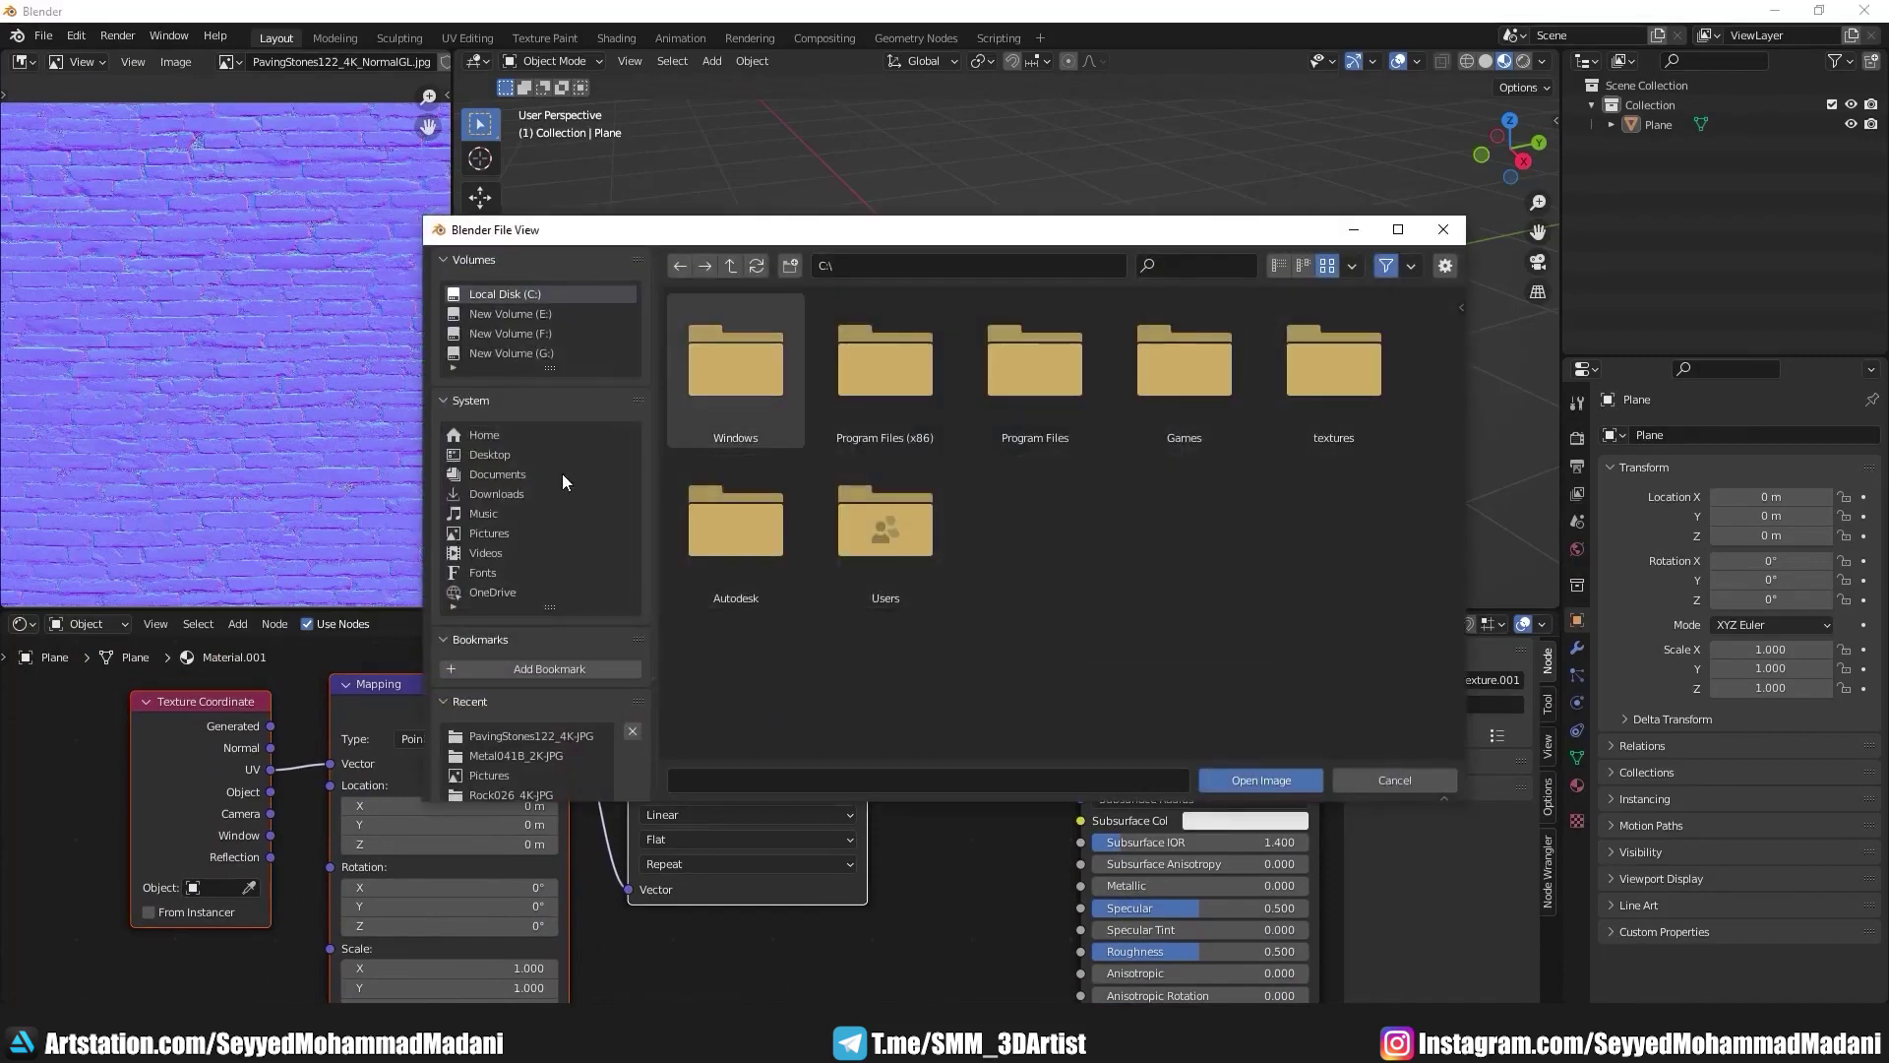
{"action": "left_click", "coordinate": [494, 525]}
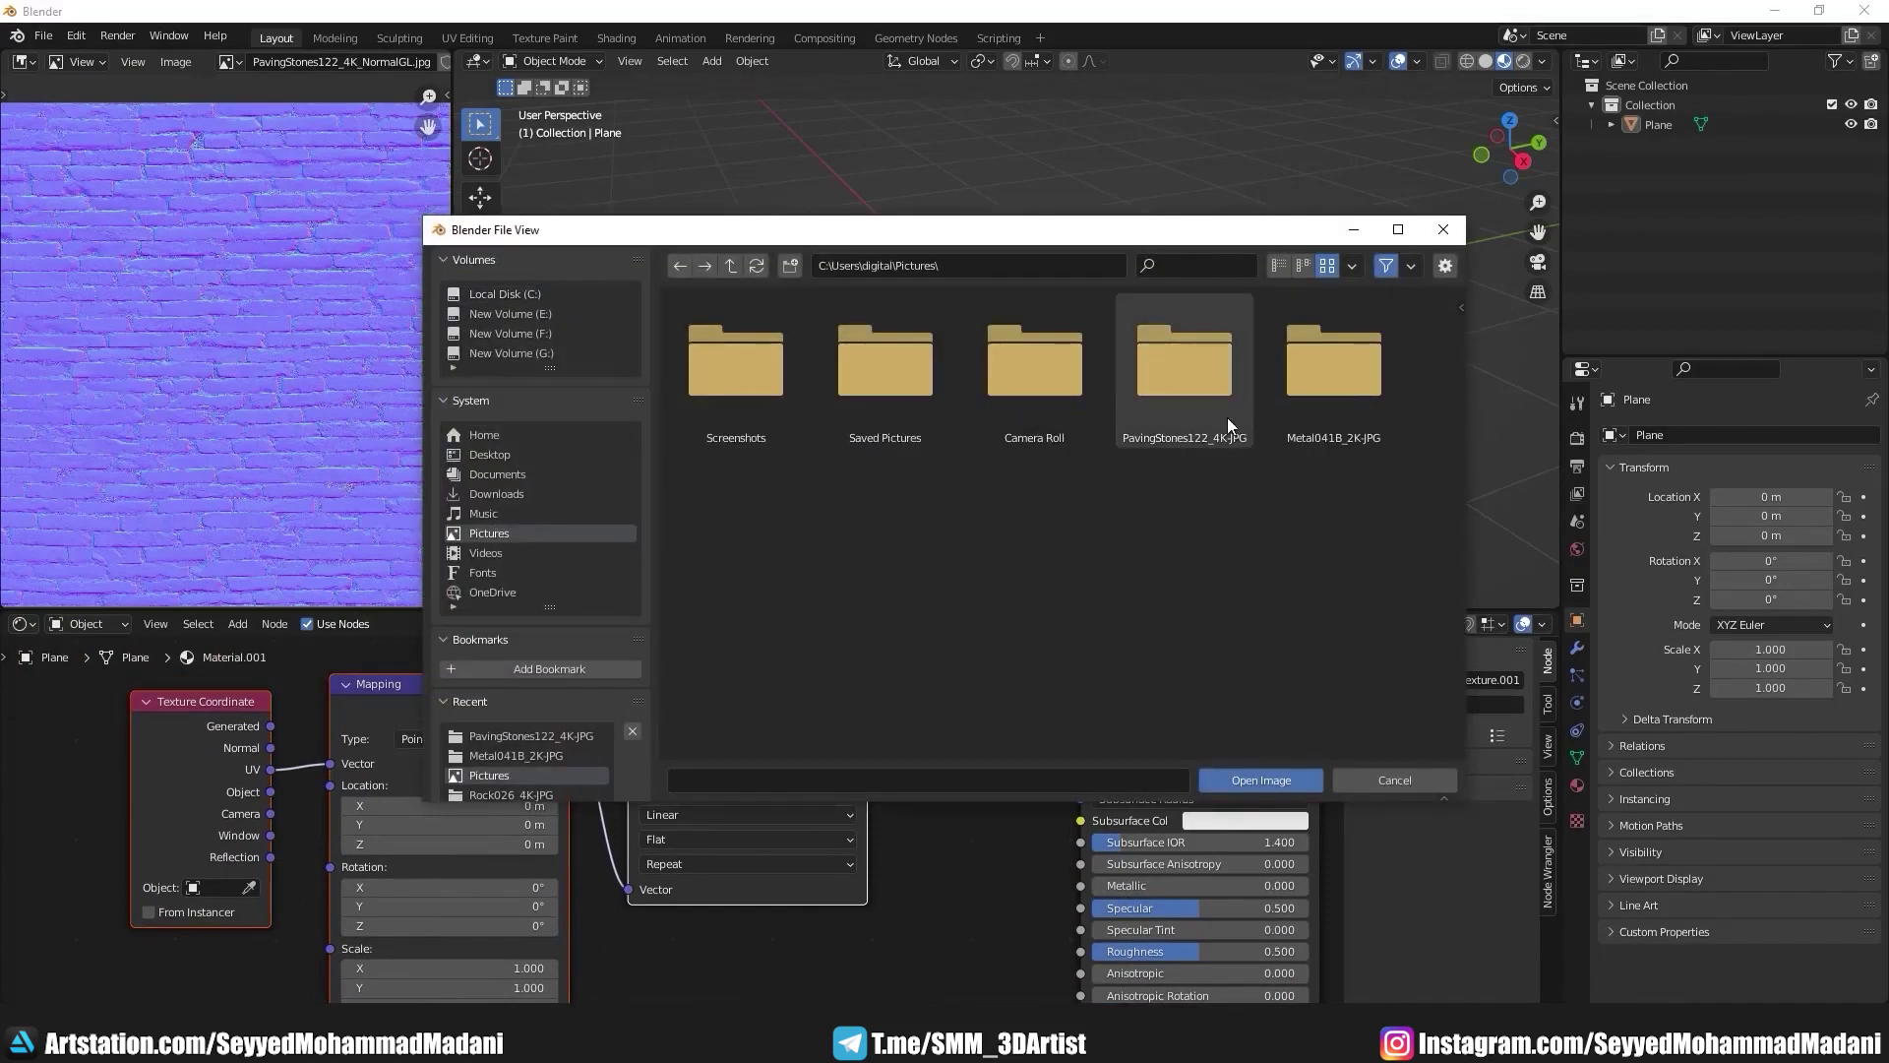
{"action": "double_click", "coordinate": [1198, 404]}
{"action": "double_click", "coordinate": [945, 374]}
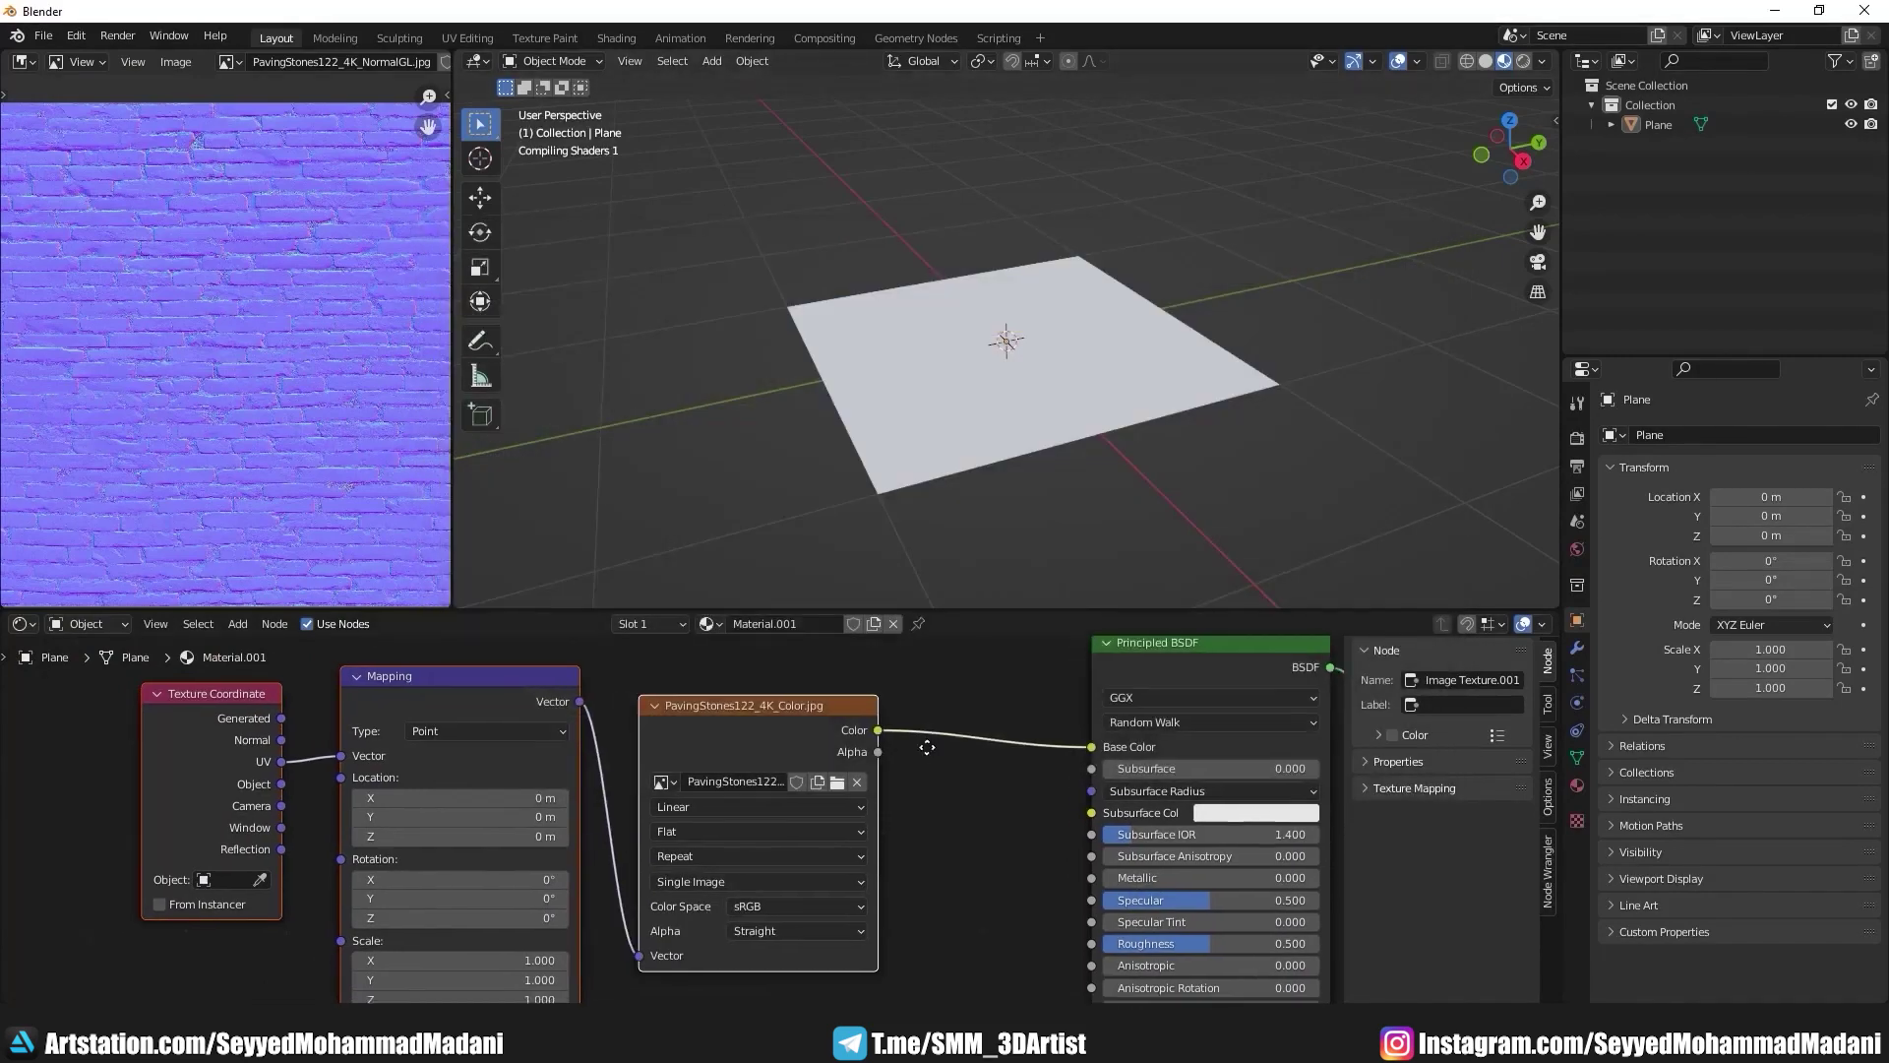
{"action": "middle_click_drag", "start_coordinate": [964, 364], "coordinate": [1019, 370]}
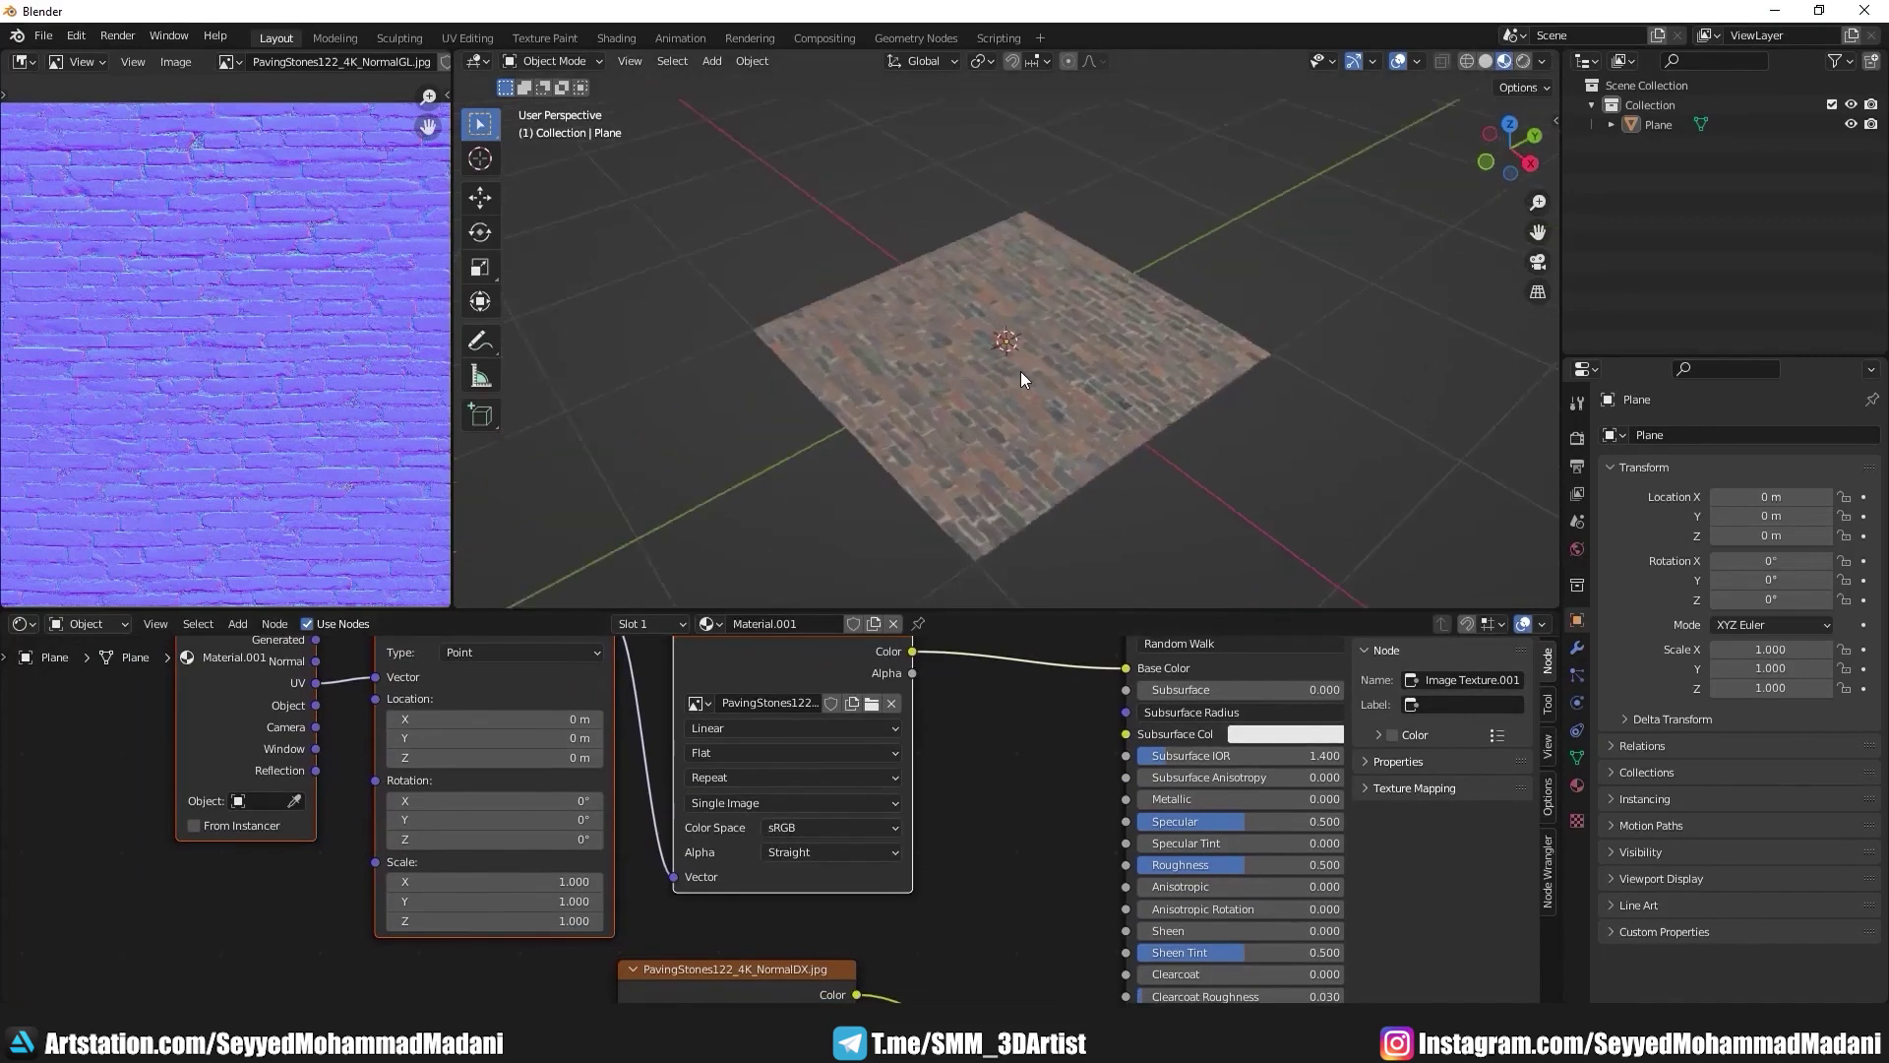
{"action": "scroll", "coordinate": [1019, 369], "scroll_direction": "up", "scroll_amount": 3}
{"action": "scroll", "coordinate": [1039, 397], "scroll_direction": "up", "scroll_amount": 3}
{"action": "scroll", "coordinate": [1022, 448], "scroll_direction": "up", "scroll_amount": 3}
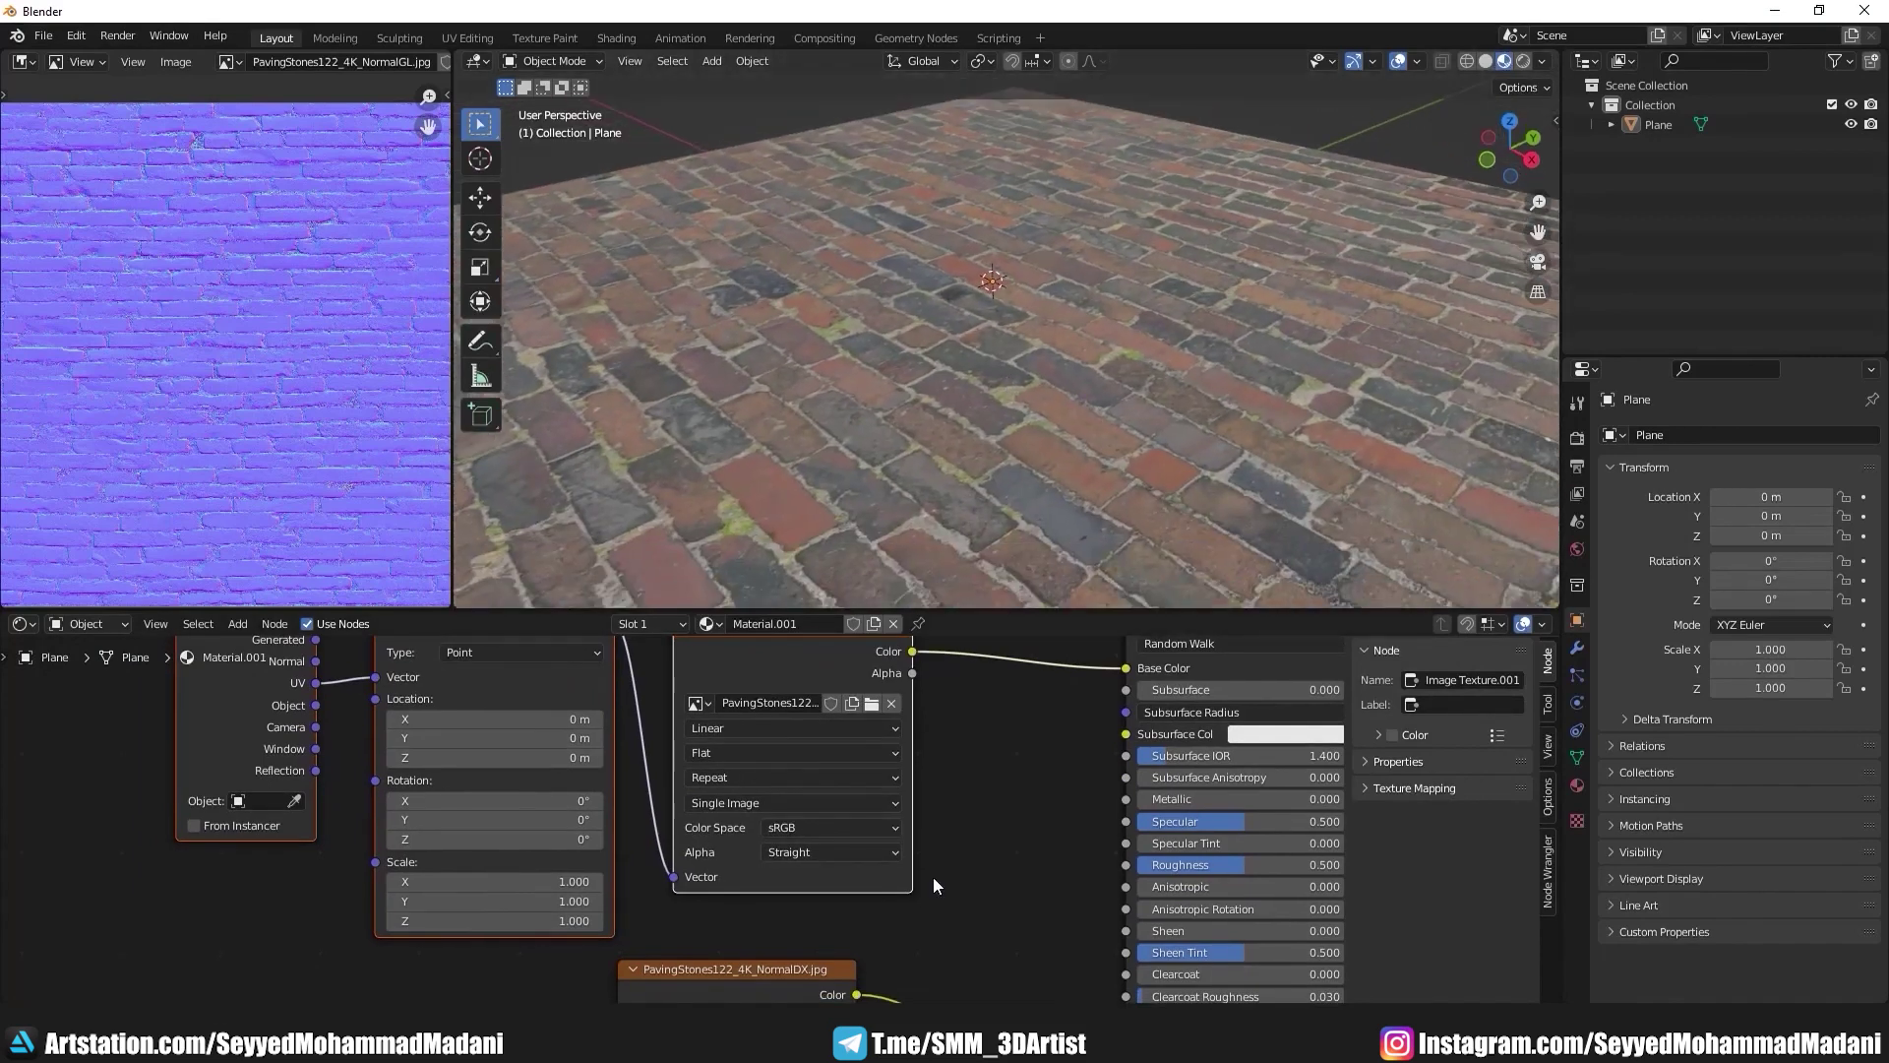
{"action": "scroll", "coordinate": [933, 877], "scroll_direction": "down", "scroll_amount": 2}
Step: Center the NormalDX image texture node in the editor, select it and nudge it slightly up-left
{"action": "mouse_move", "coordinate": [933, 876]}
{"action": "middle_mouse_down"}
{"action": "mouse_move", "coordinate": [811, 988]}
{"action": "mouse_move", "coordinate": [787, 718]}
{"action": "middle_mouse_up"}
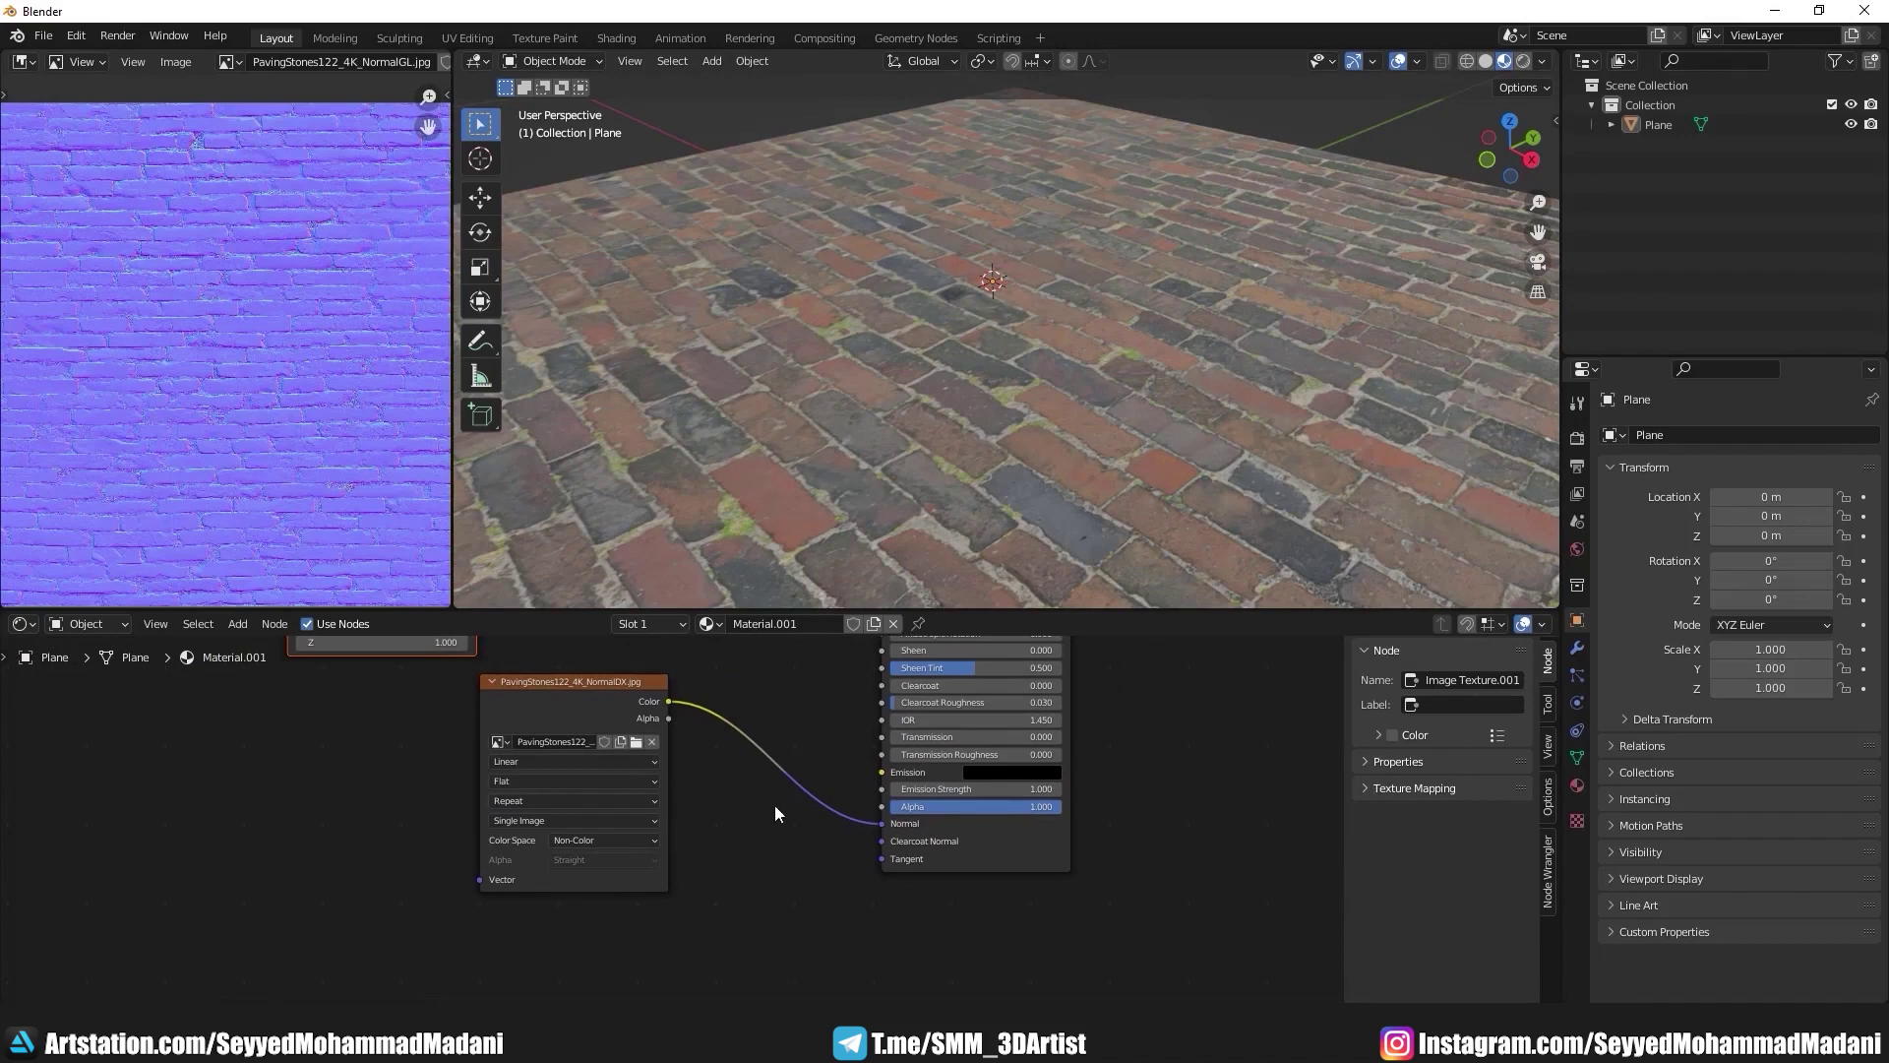
{"action": "scroll", "coordinate": [776, 788], "scroll_direction": "up", "scroll_amount": 1}
{"action": "scroll", "coordinate": [776, 788], "scroll_direction": "up", "scroll_amount": 2}
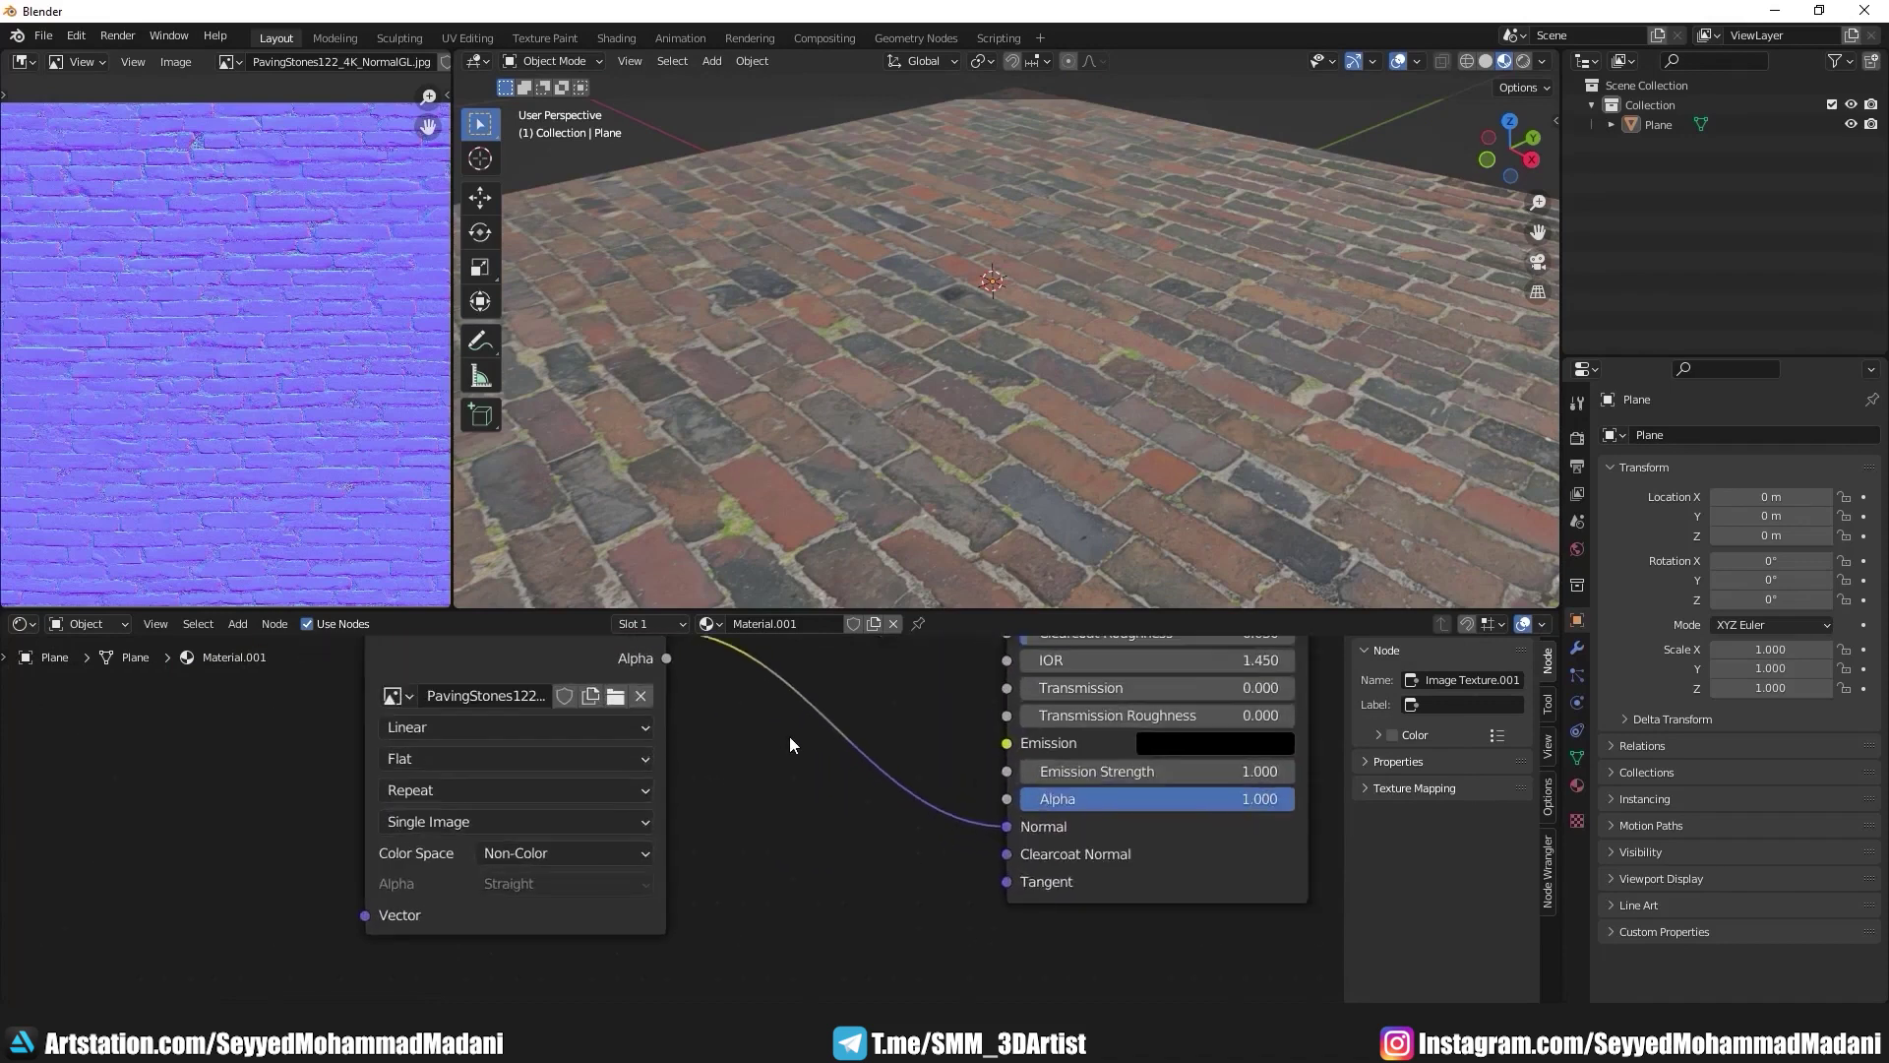
{"action": "middle_click_drag", "start_coordinate": [789, 736], "coordinate": [673, 815]}
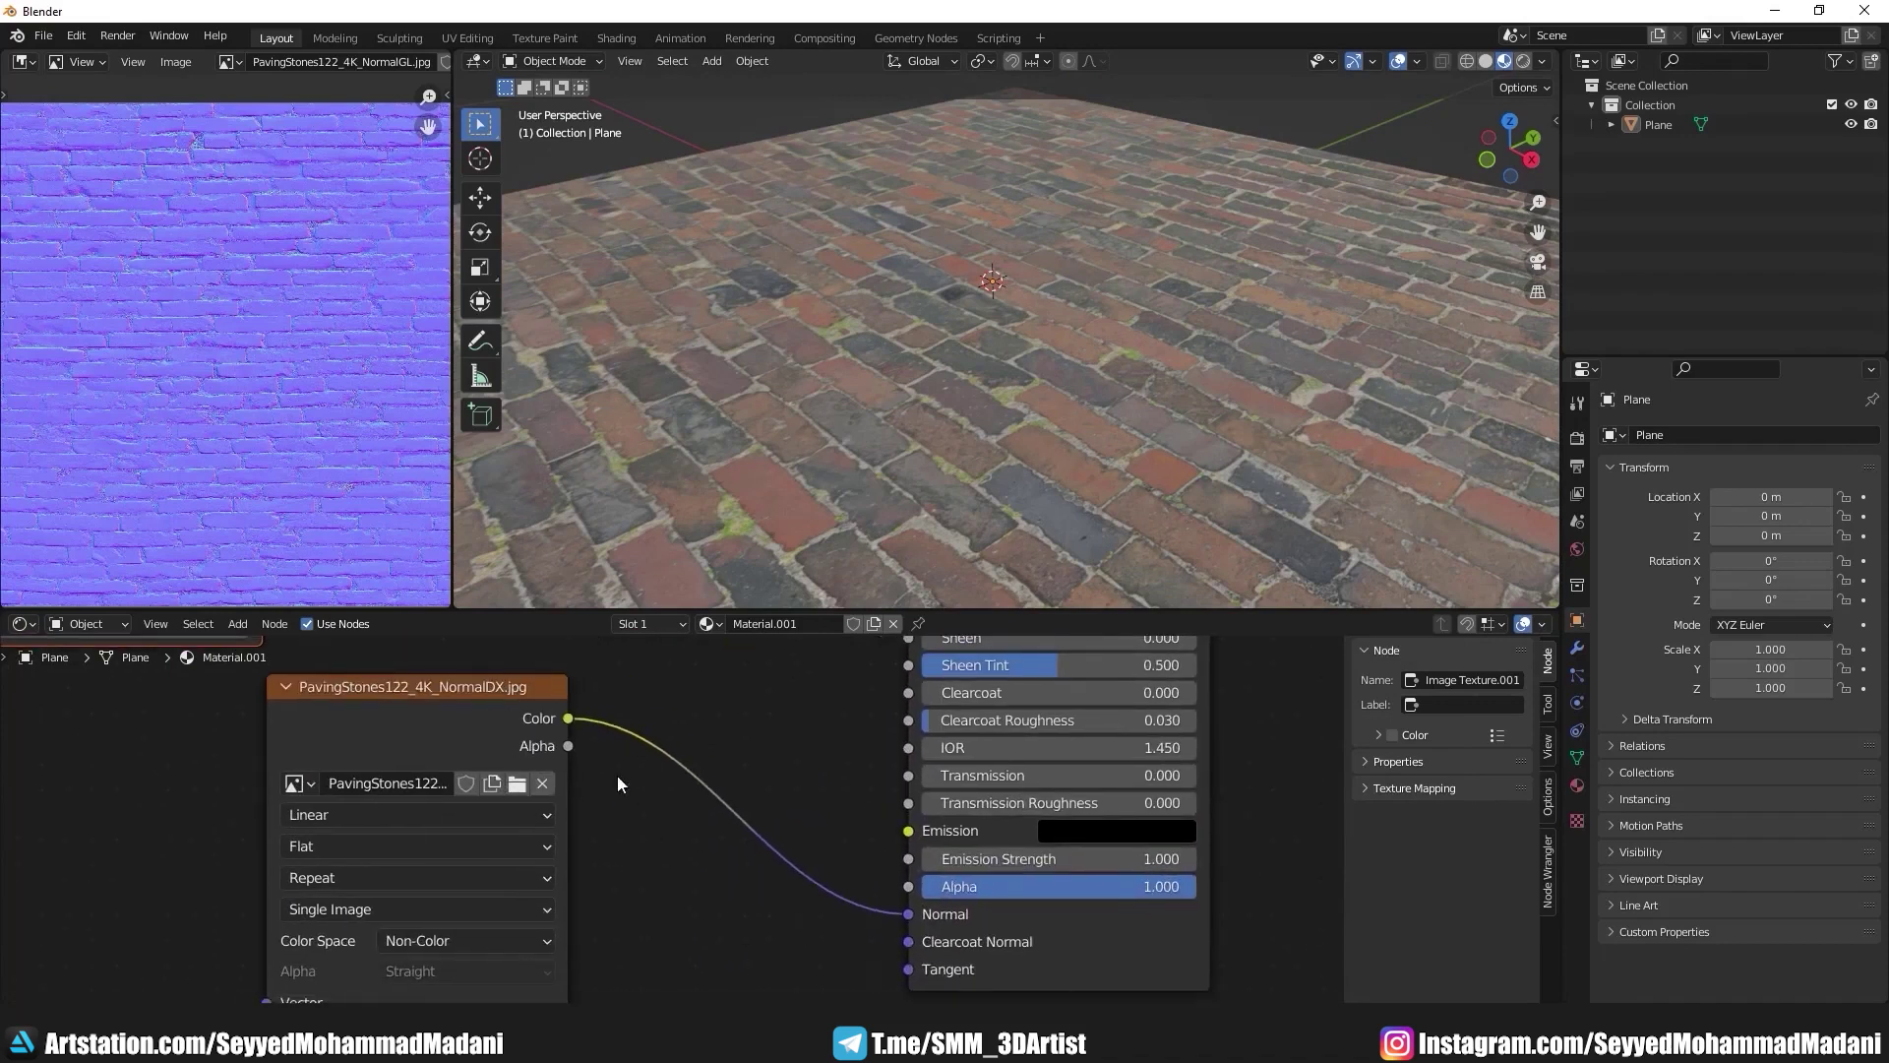
{"action": "left_click", "coordinate": [437, 729]}
{"action": "left_click_drag", "start_coordinate": [524, 730], "coordinate": [494, 717]}
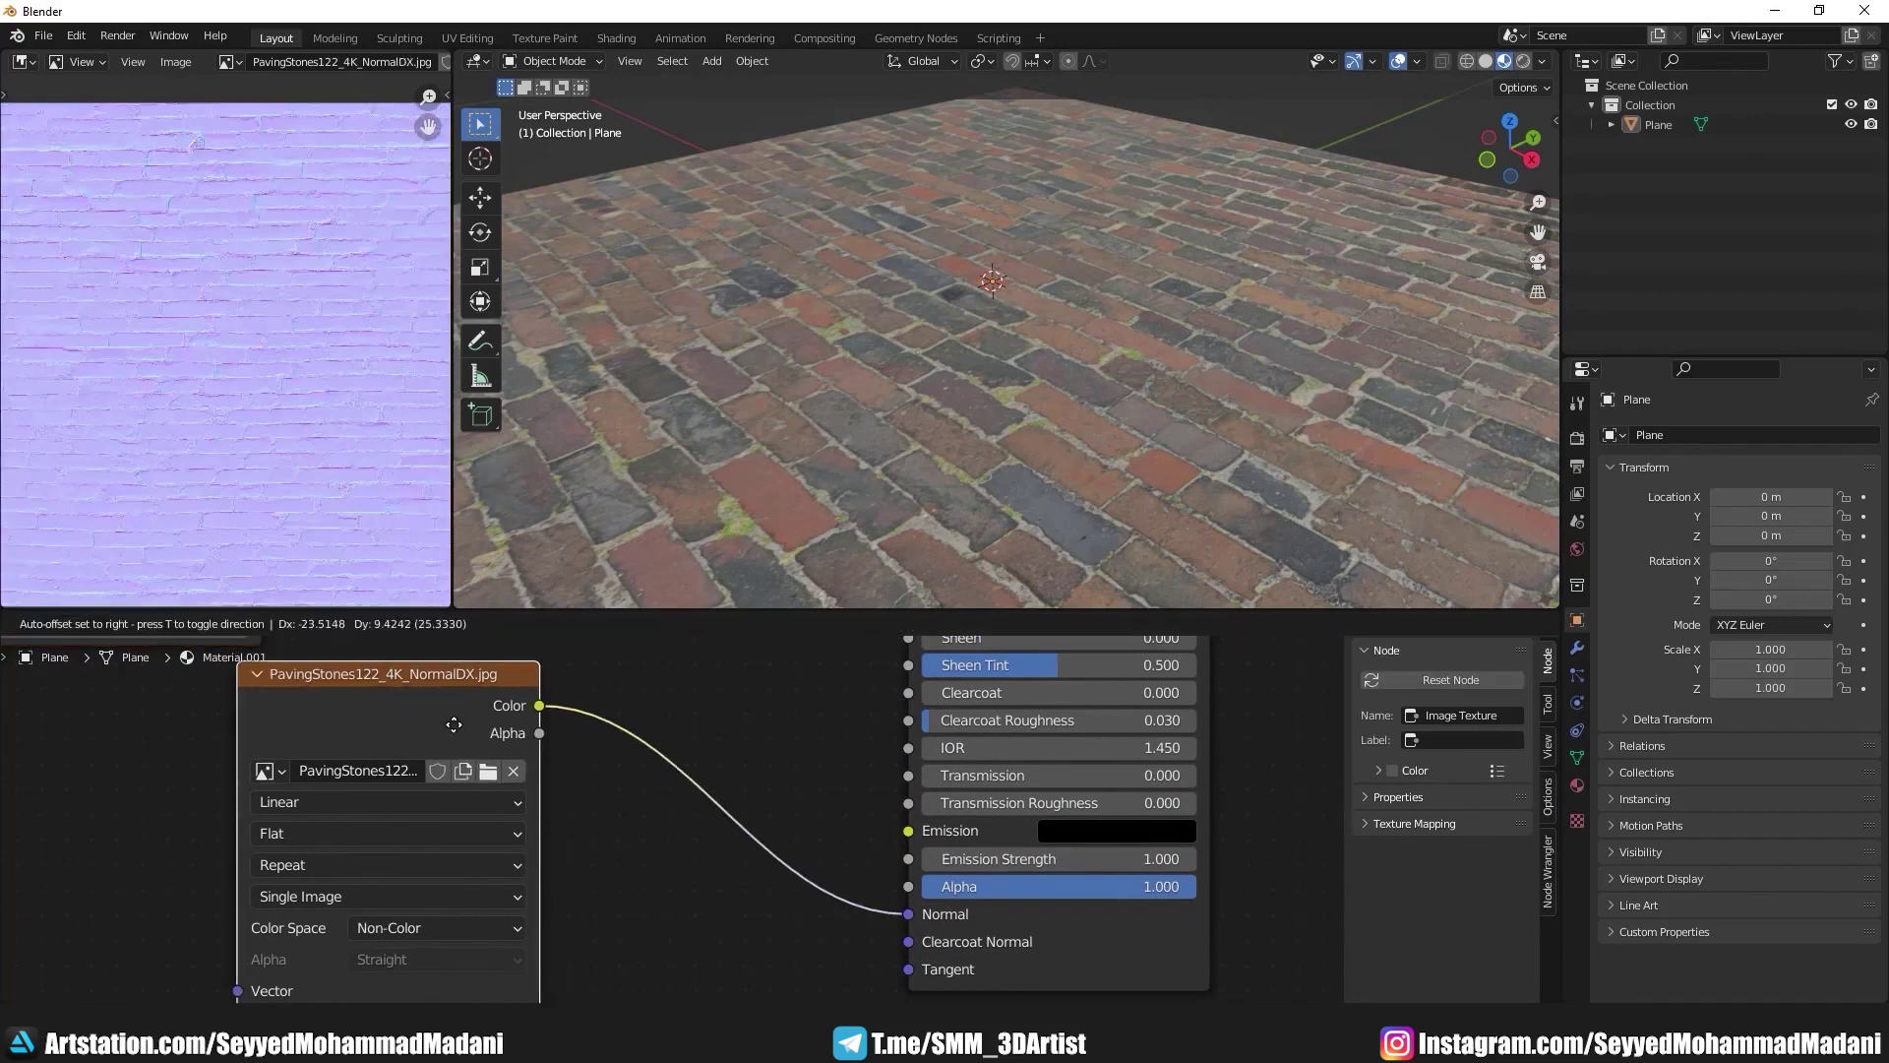
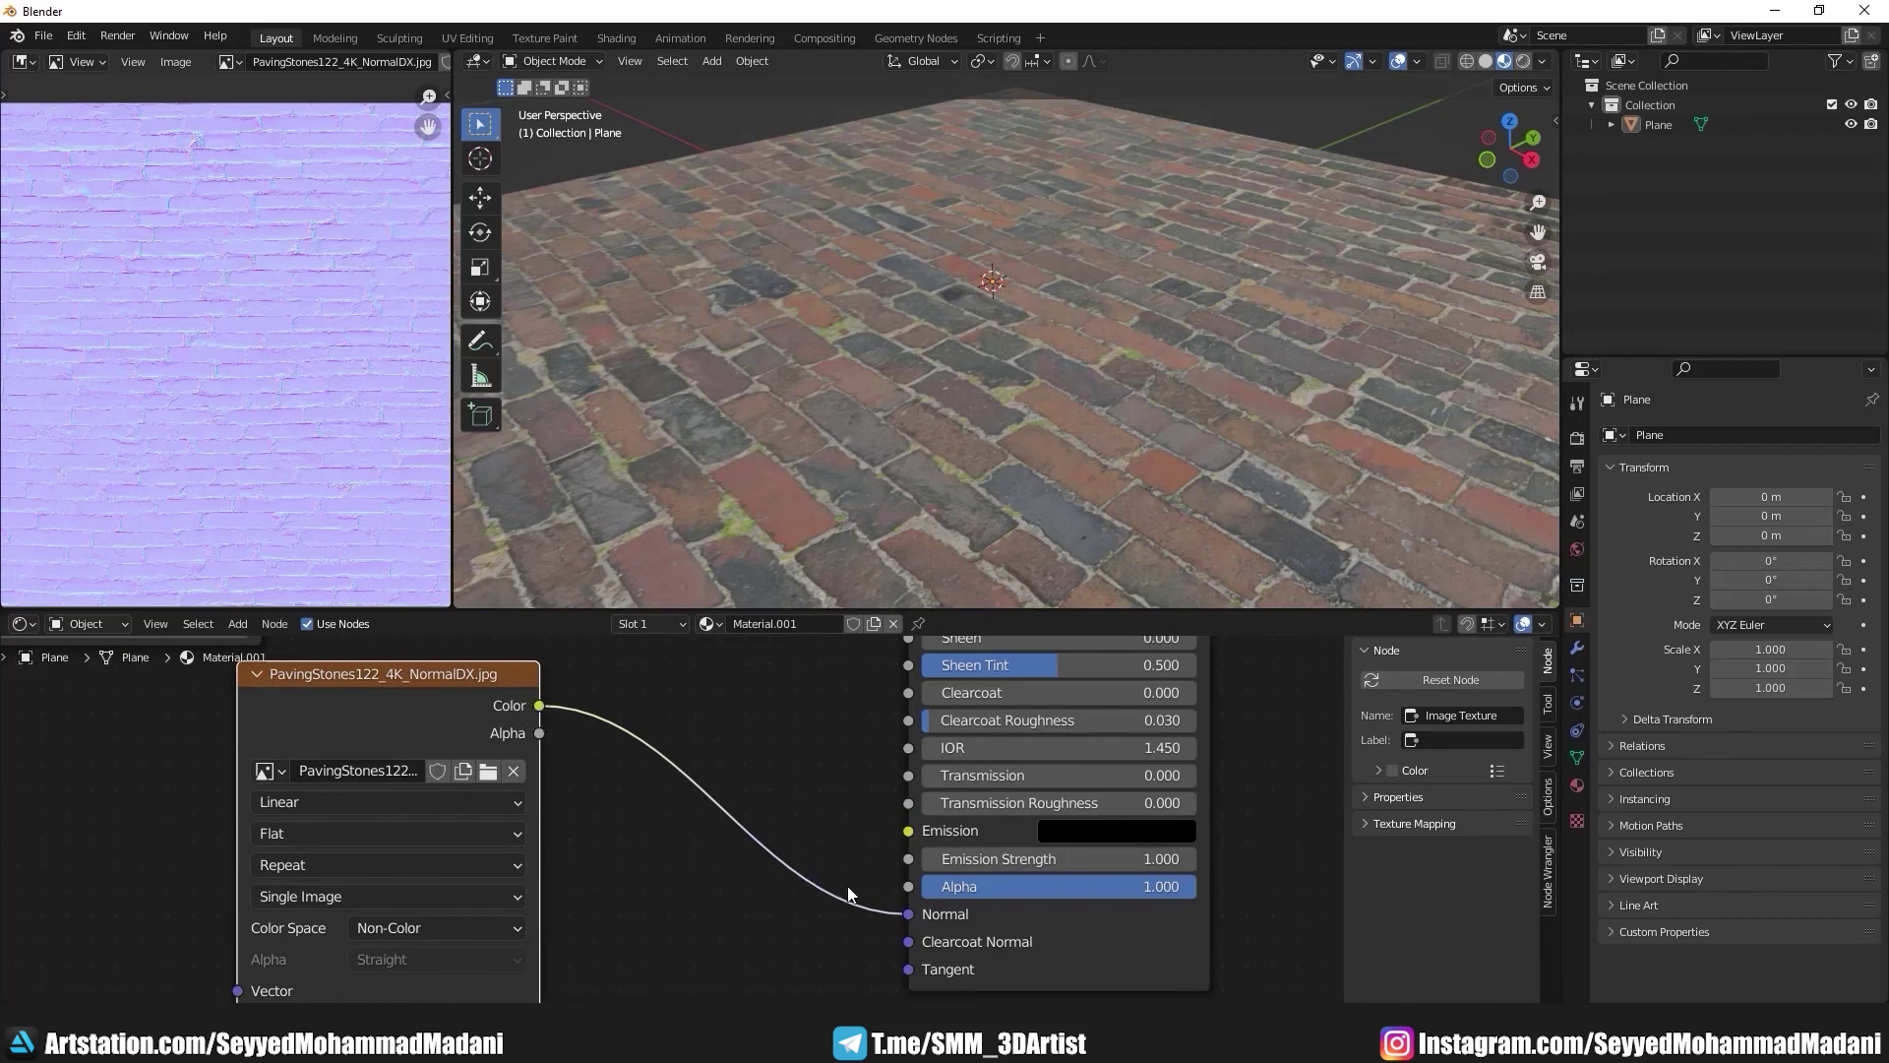
Step: Insert a Normal Map node on the link from the PavingStones122 normal image to the shader Normal
{"action": "left_click", "coordinate": [238, 625]}
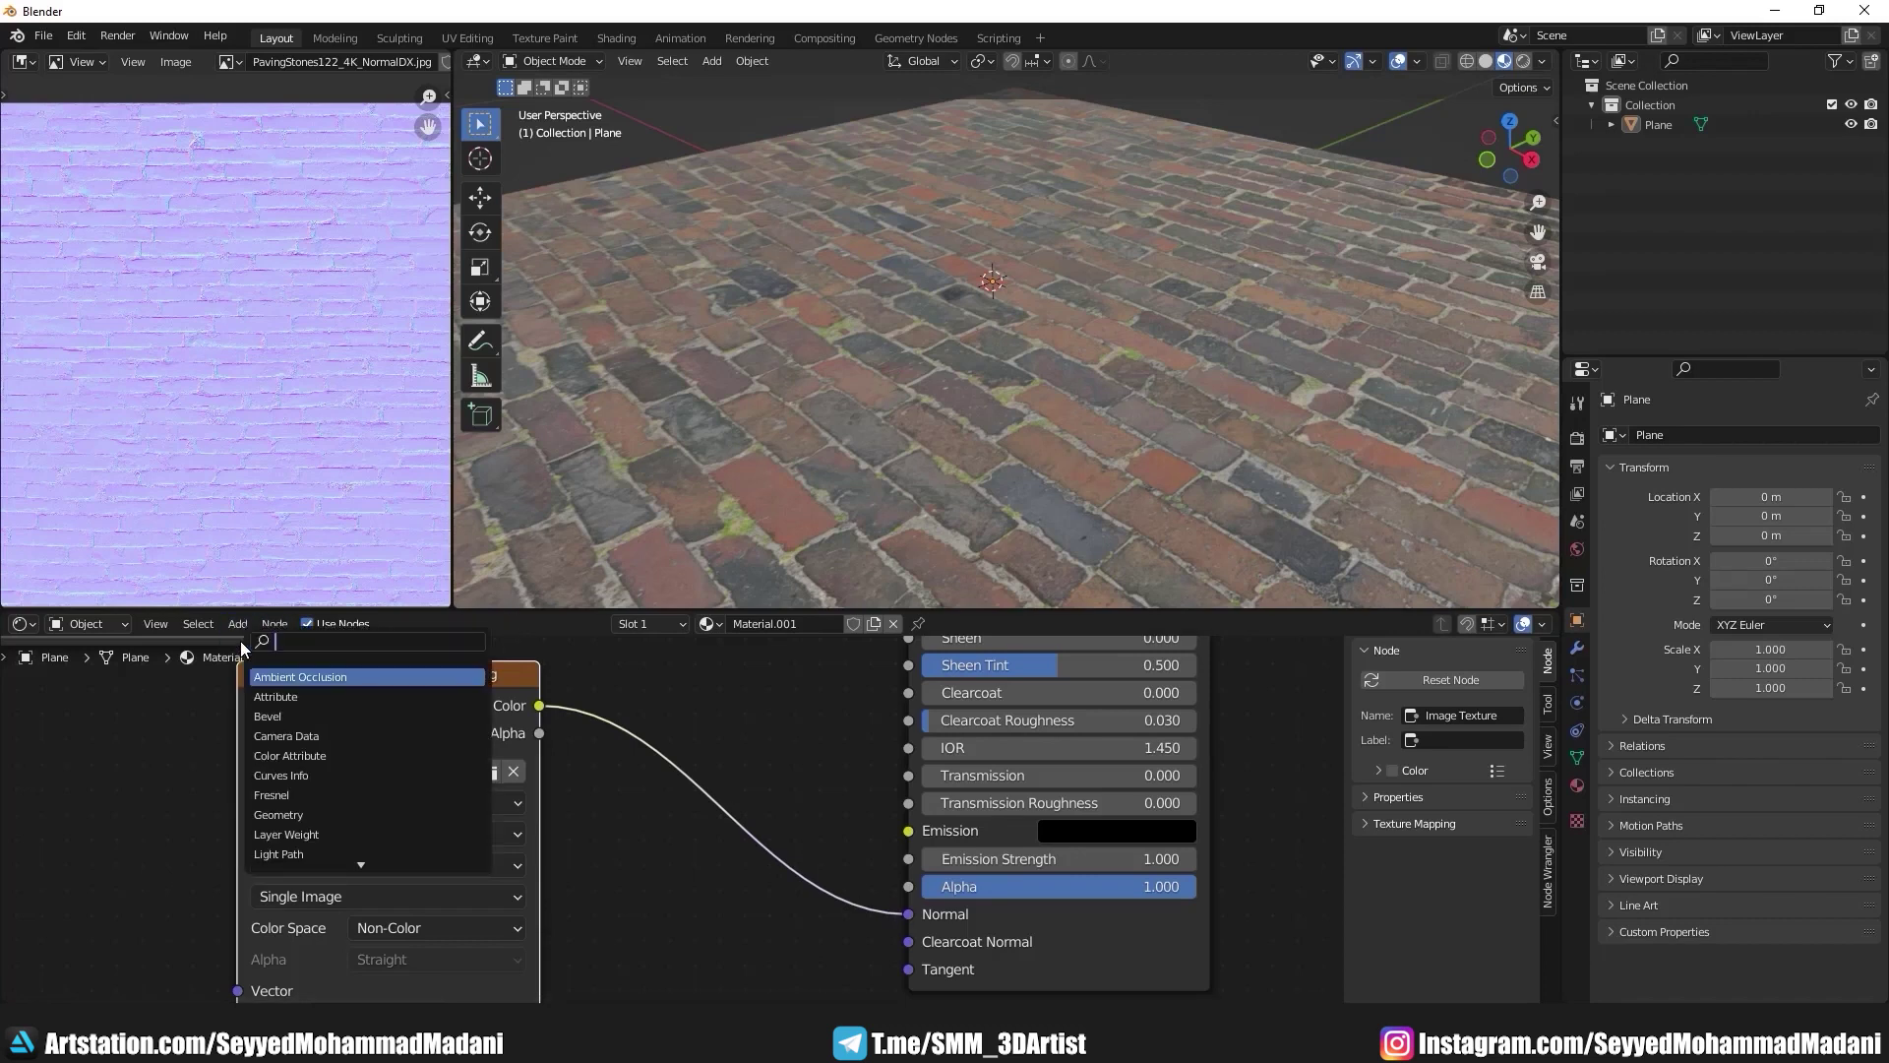
{"action": "type", "text": "nor"}
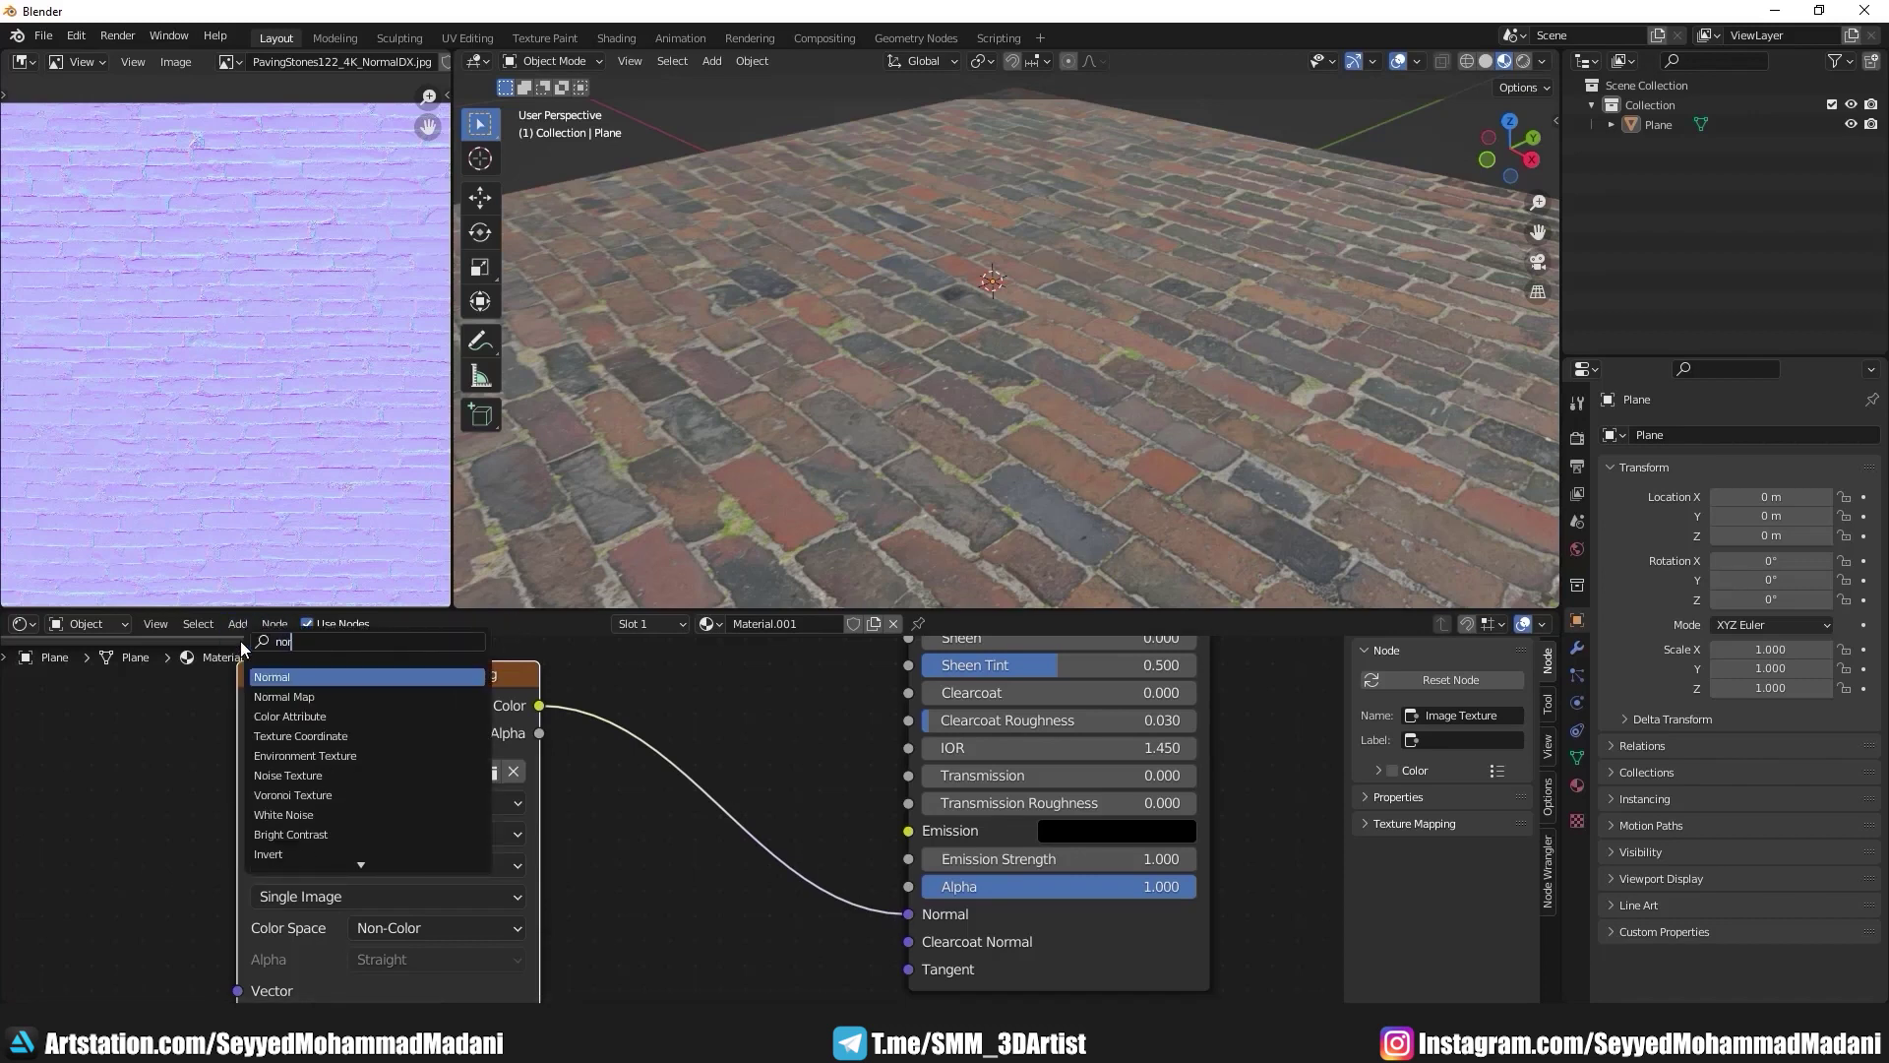
{"action": "left_click", "coordinate": [286, 697]}
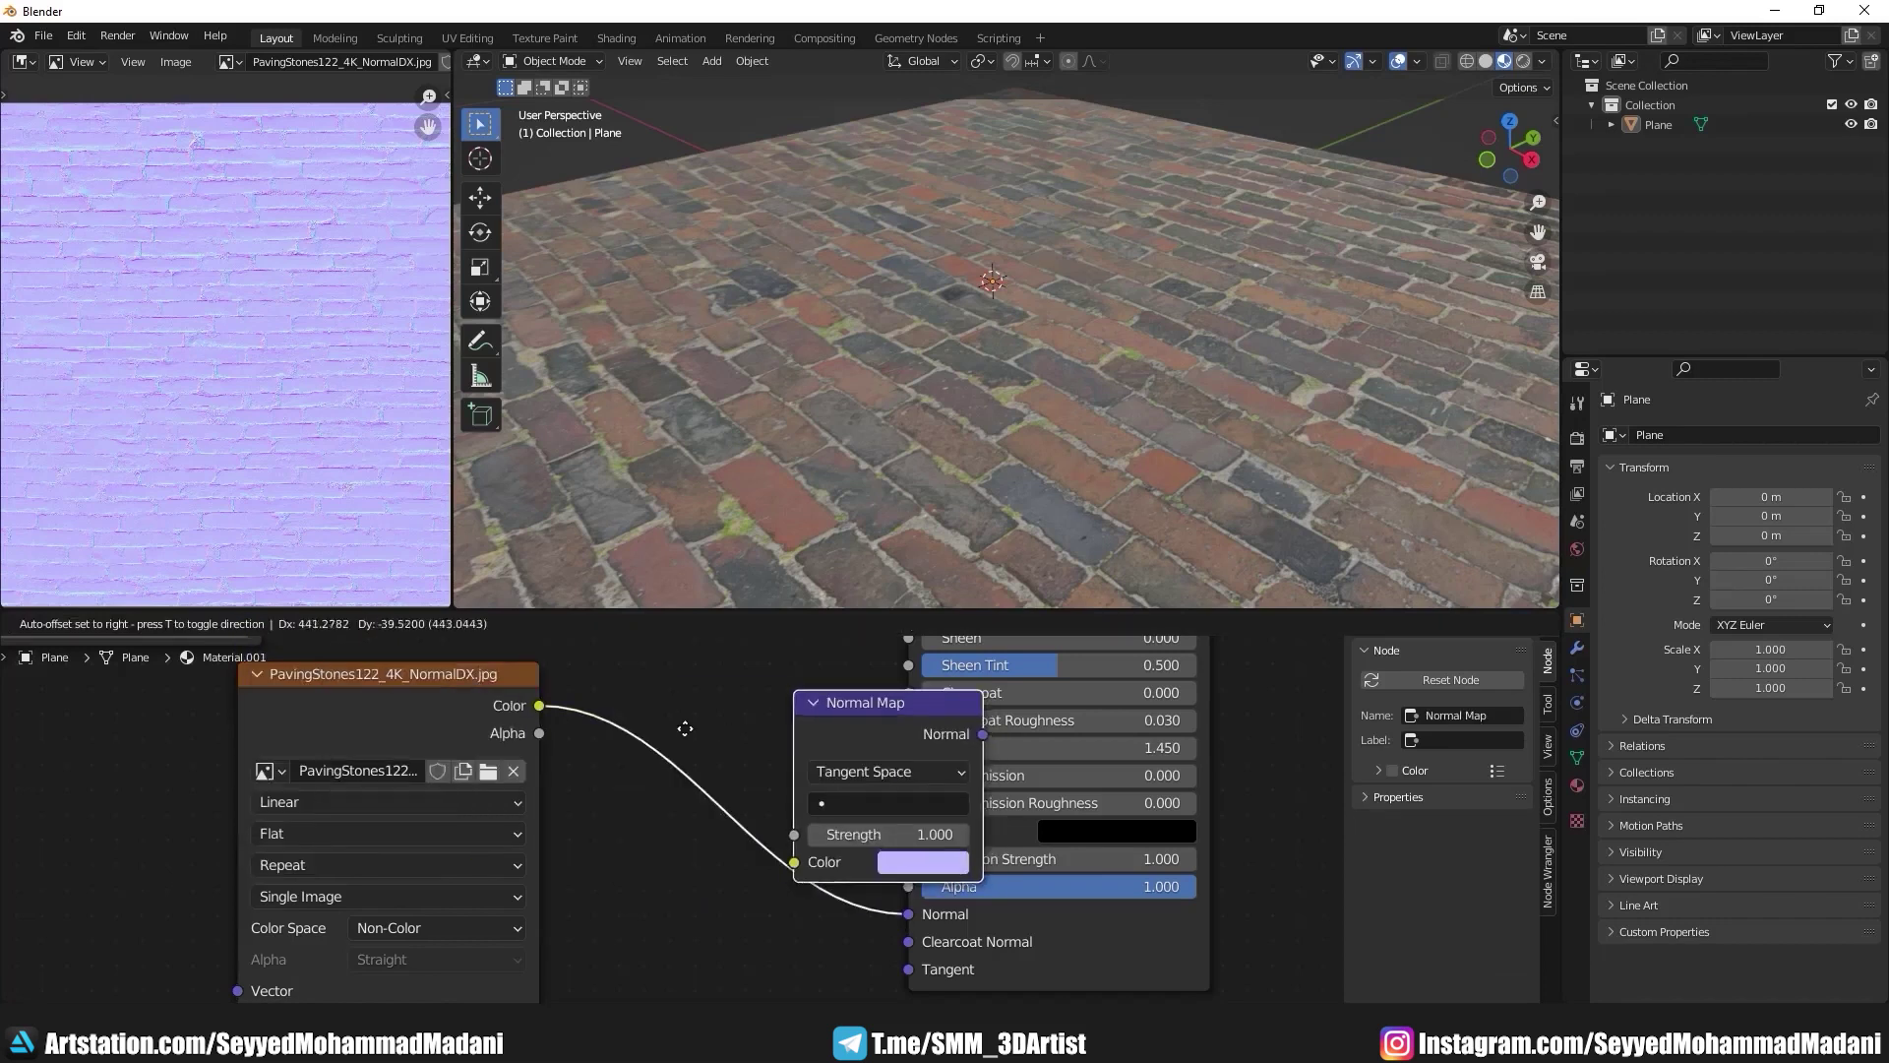
{"action": "left_click", "coordinate": [559, 727]}
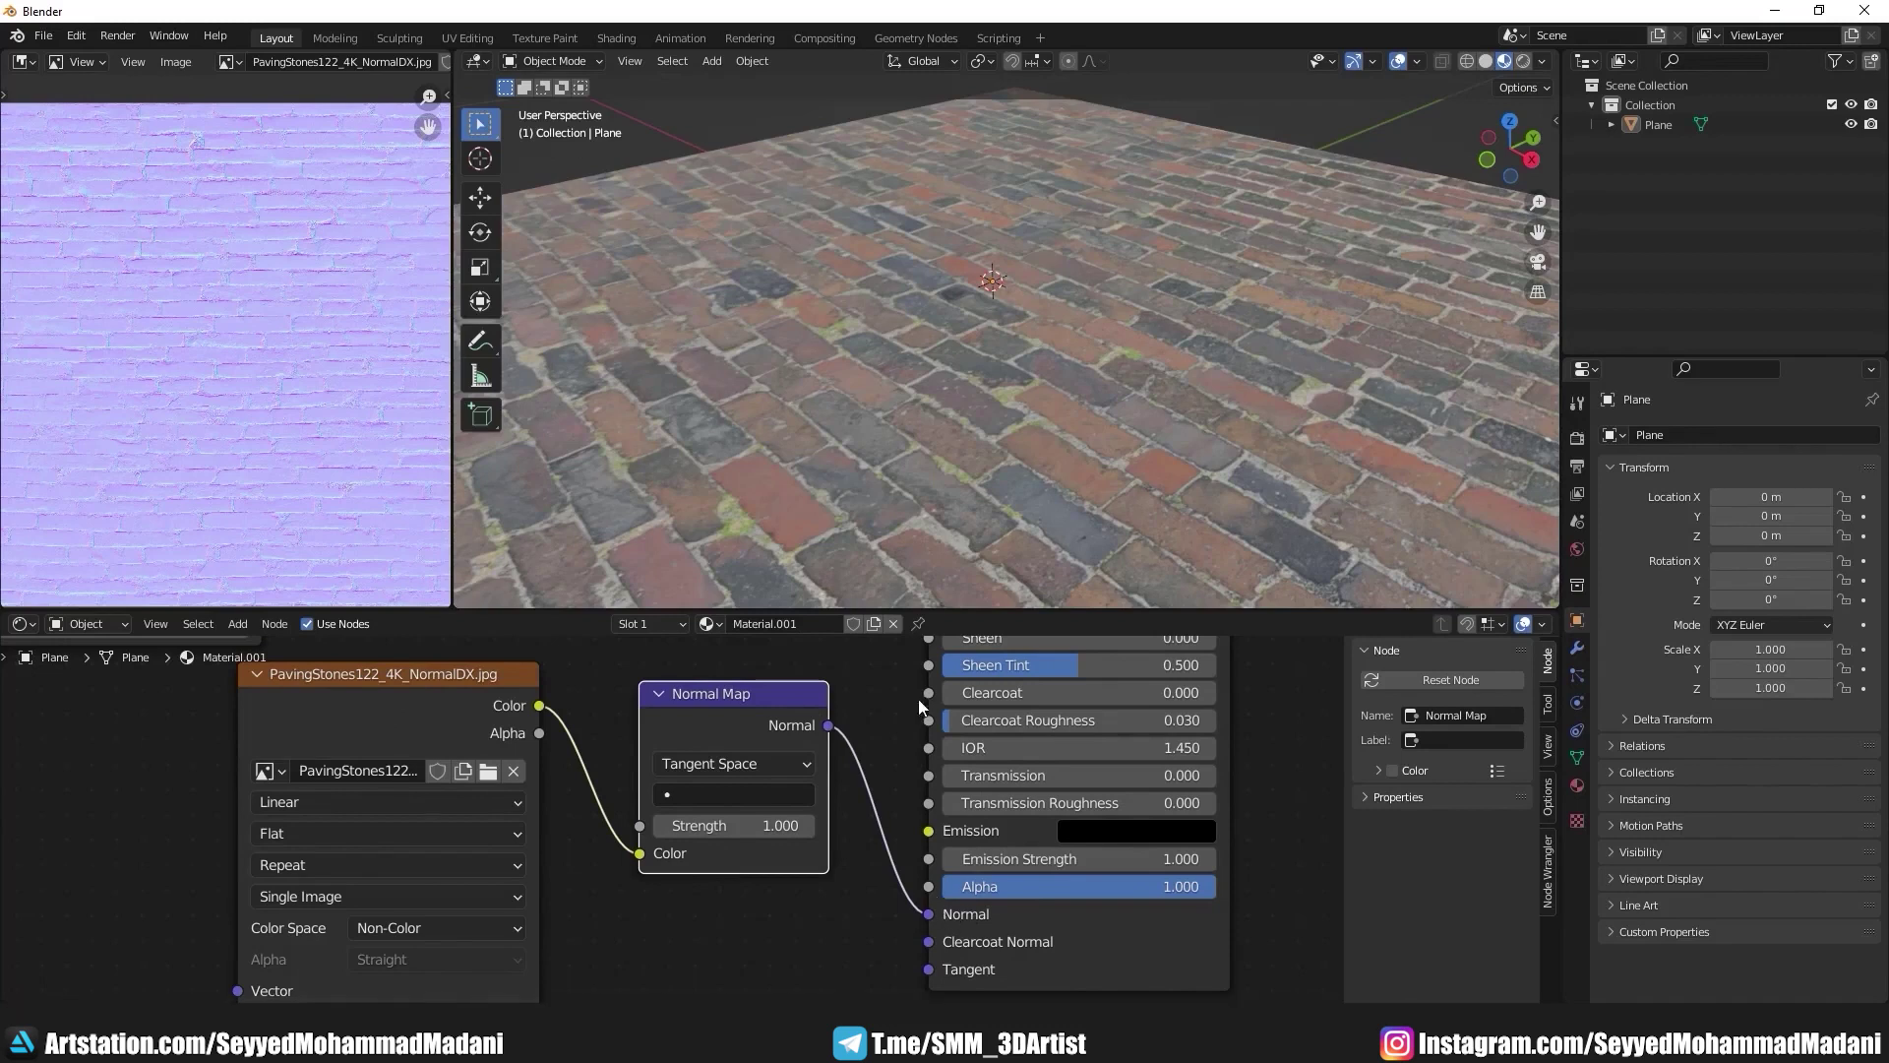
{"action": "scroll", "coordinate": [1004, 328], "scroll_direction": "up", "scroll_amount": 2}
Step: Orbit low over the bricks and push the Normal Map strength up to about 9.9
{"action": "scroll", "coordinate": [986, 442], "scroll_direction": "up", "scroll_amount": 2}
{"action": "middle_click_drag", "start_coordinate": [986, 441], "coordinate": [999, 437]}
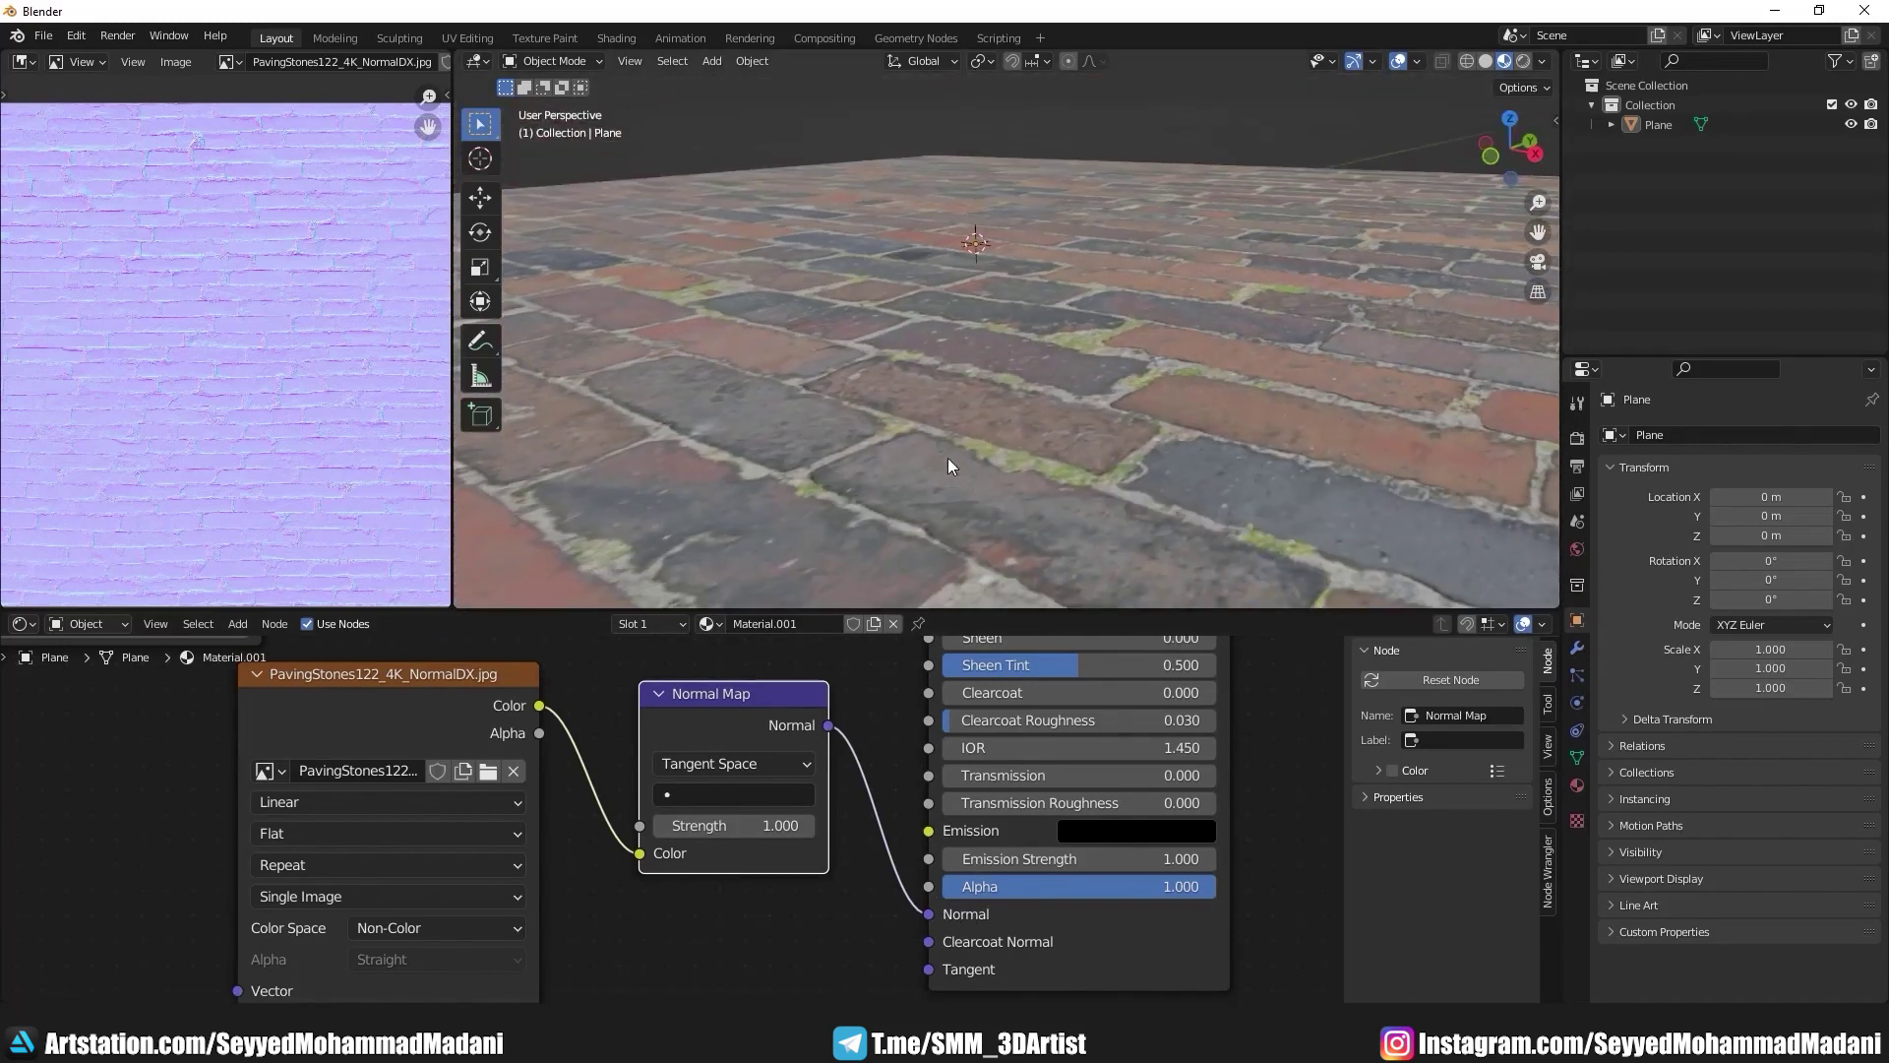
{"action": "middle_click_drag", "start_coordinate": [734, 826], "coordinate": [751, 849]}
{"action": "left_click_drag", "start_coordinate": [754, 845], "coordinate": [885, 846]}
{"action": "middle_click_drag", "start_coordinate": [1011, 260], "coordinate": [1005, 416]}
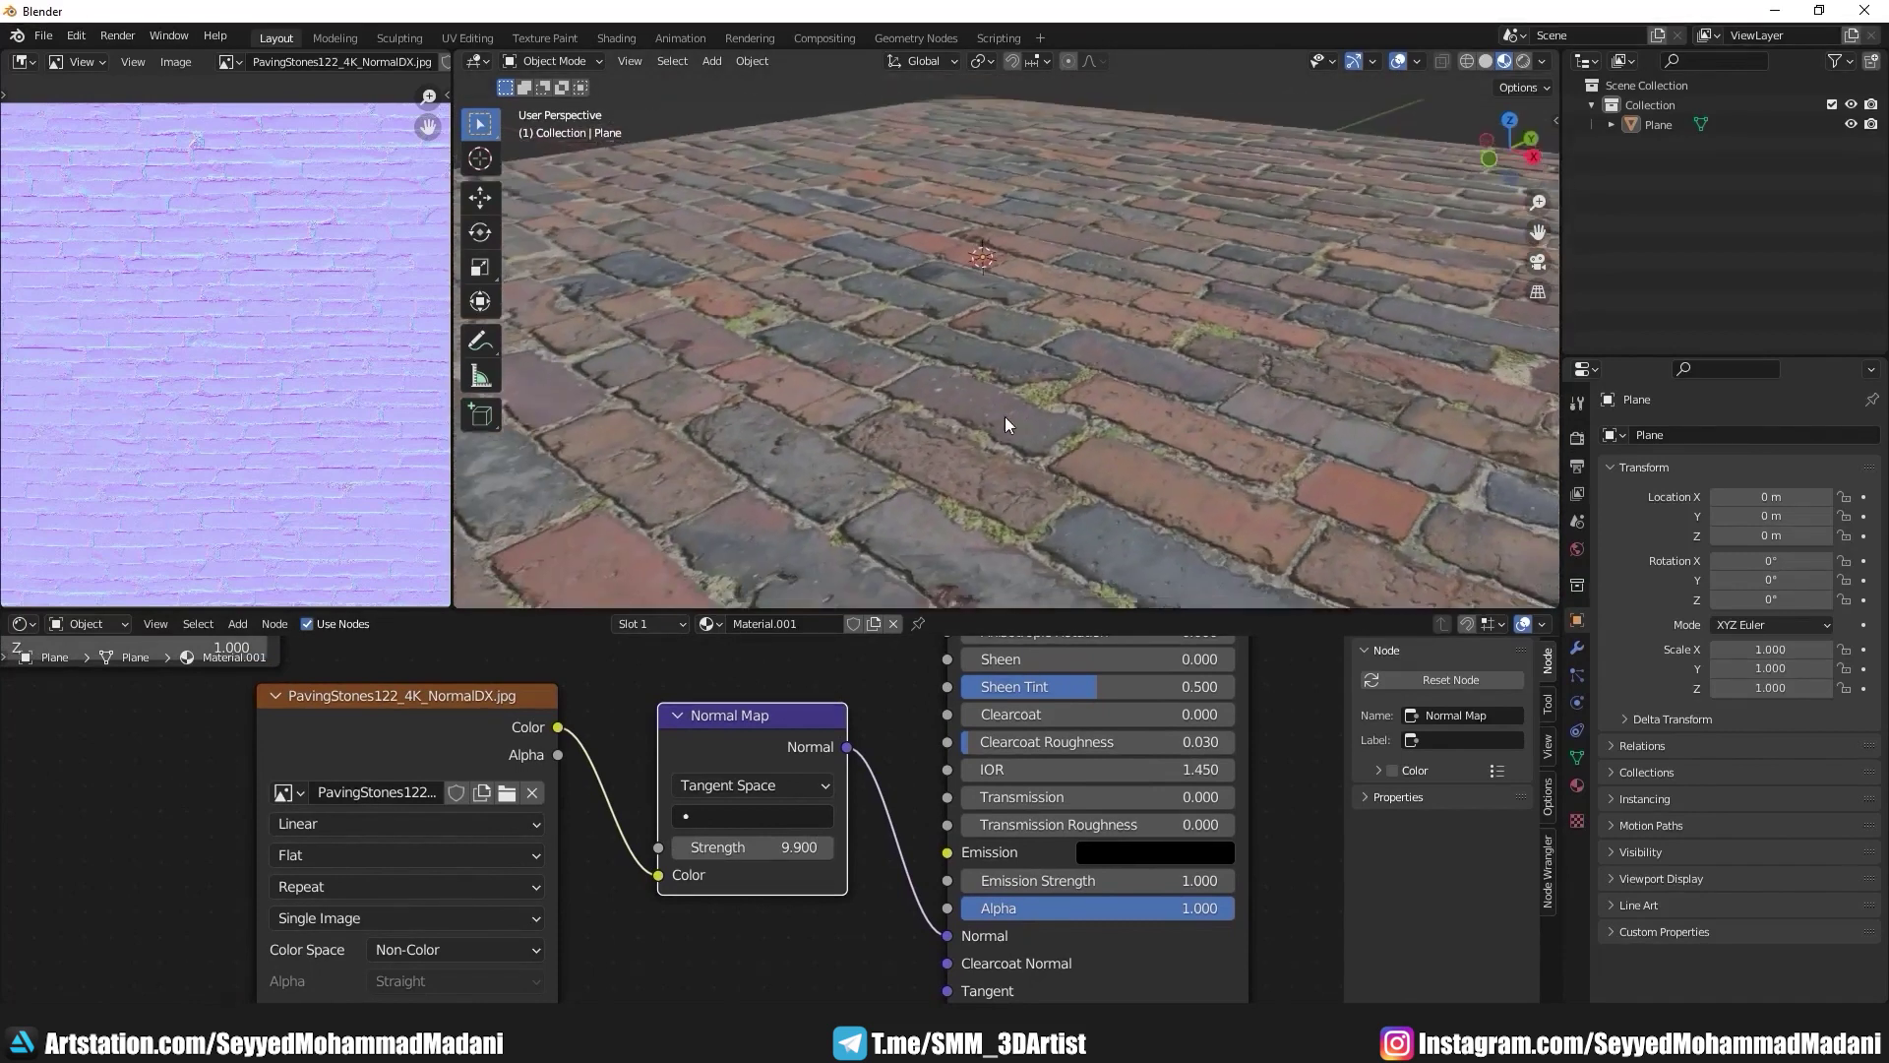
{"action": "scroll", "coordinate": [1010, 447], "scroll_direction": "up", "scroll_amount": 2}
{"action": "scroll", "coordinate": [1013, 446], "scroll_direction": "up", "scroll_amount": 2}
{"action": "scroll", "coordinate": [1027, 376], "scroll_direction": "up", "scroll_amount": 2}
{"action": "scroll", "coordinate": [1024, 271], "scroll_direction": "up", "scroll_amount": 2}
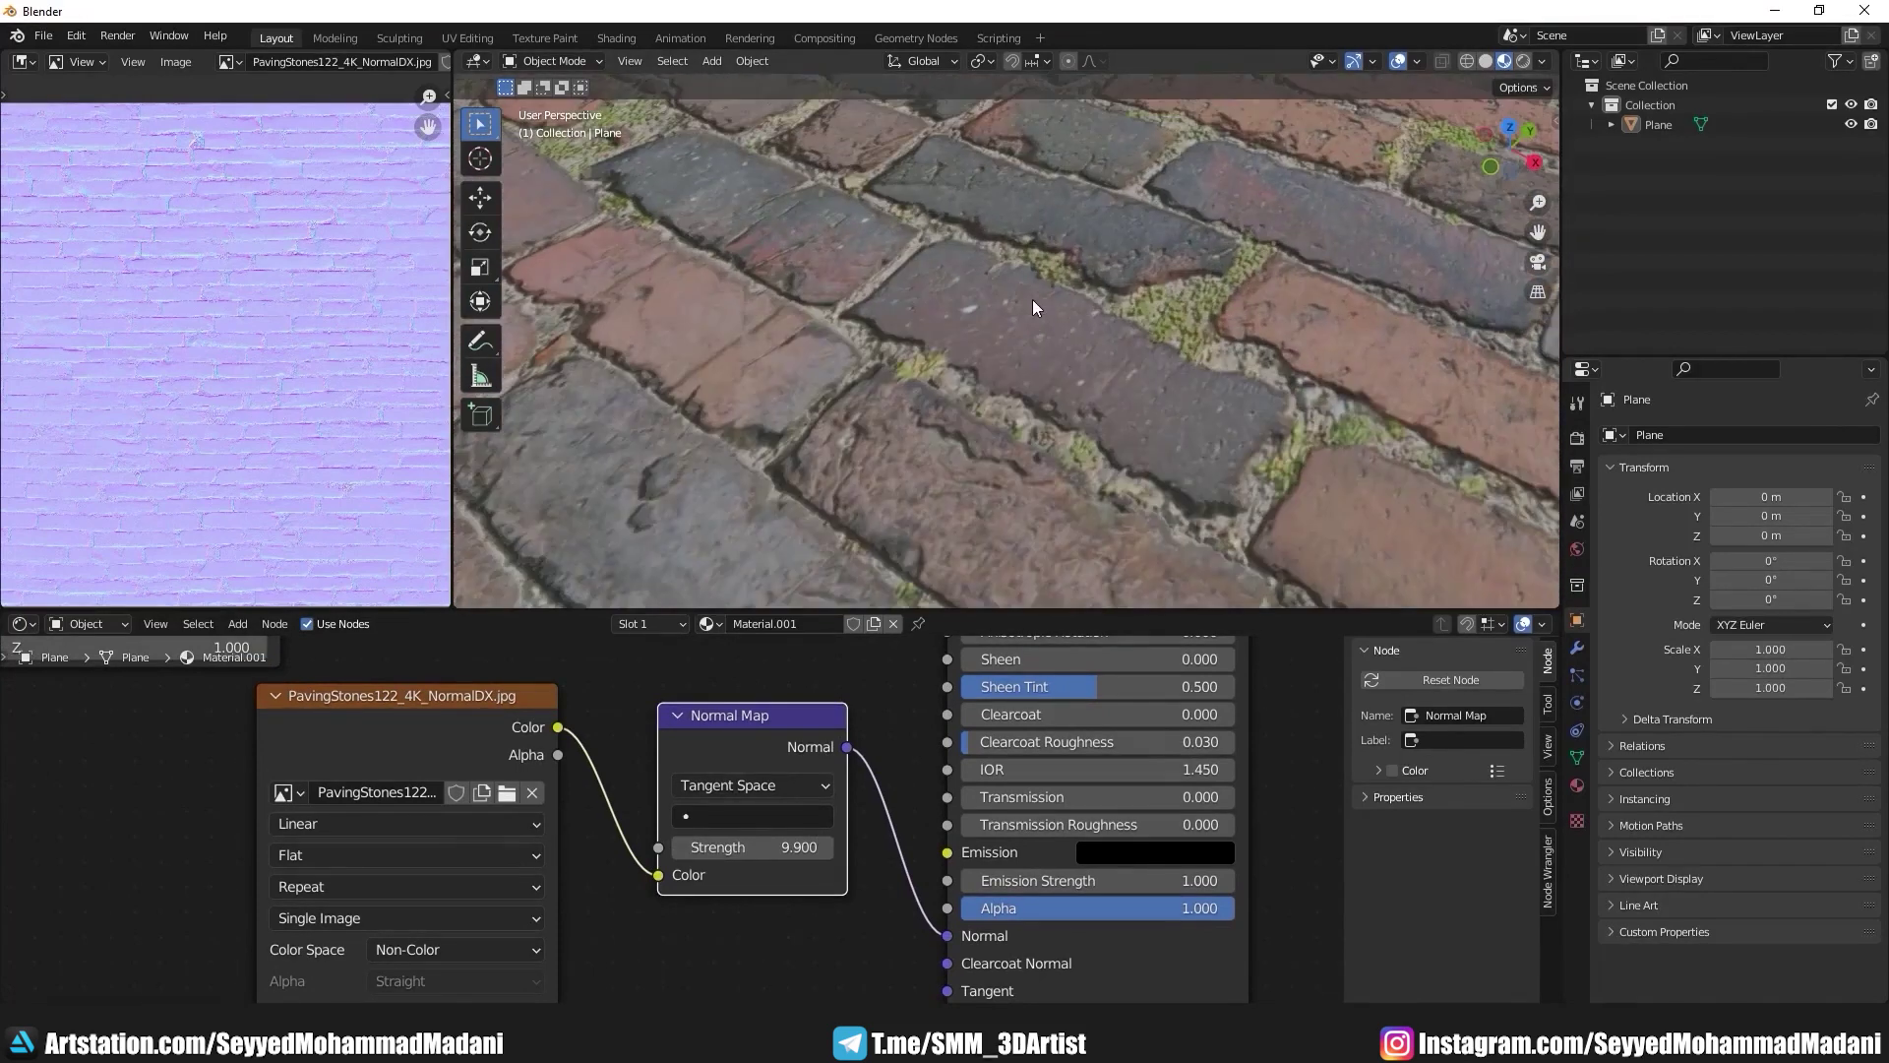
{"action": "scroll", "coordinate": [1033, 300], "scroll_direction": "up", "scroll_amount": 2}
{"action": "scroll", "coordinate": [957, 338], "scroll_direction": "up", "scroll_amount": 2}
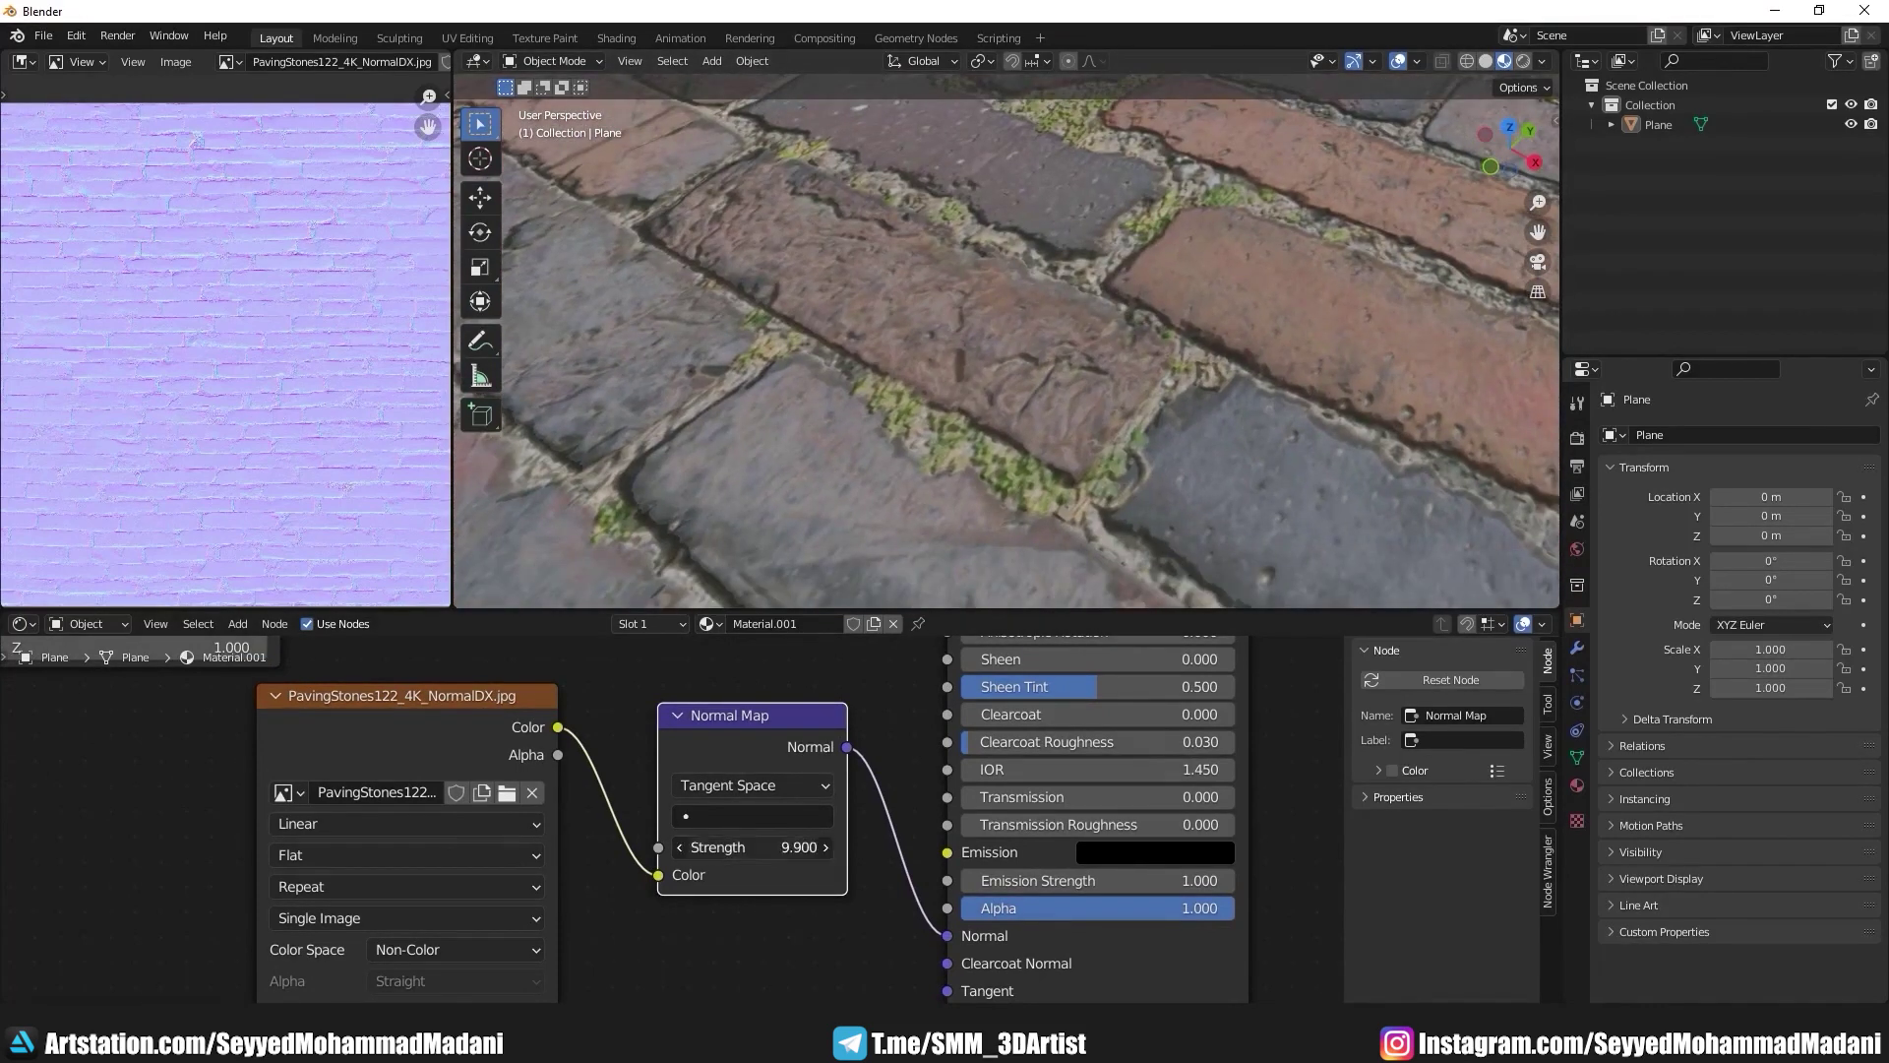
Step: Compare normal strength 0 against 10, keep 10, and check the bumps edge-on and from above
{"action": "left_click_drag", "start_coordinate": [770, 852], "coordinate": [672, 852]}
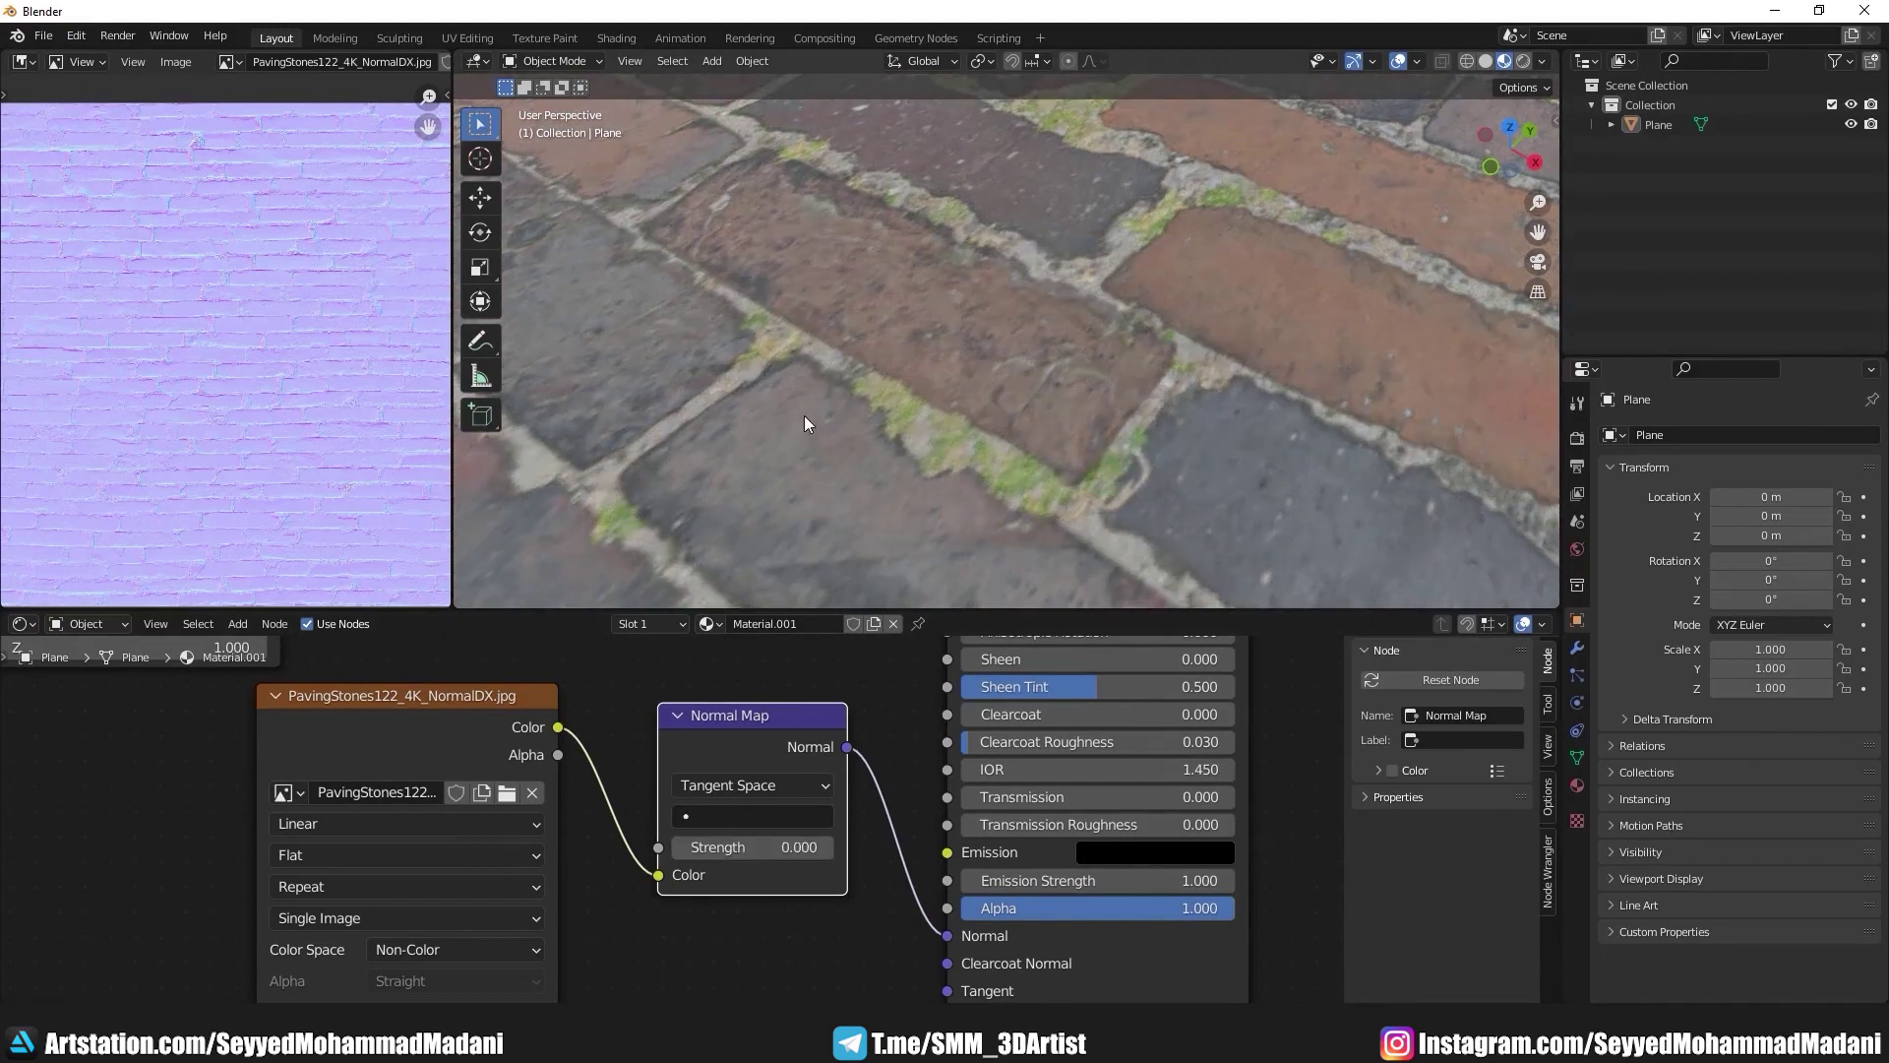
{"action": "left_click_drag", "start_coordinate": [787, 848], "coordinate": [885, 848]}
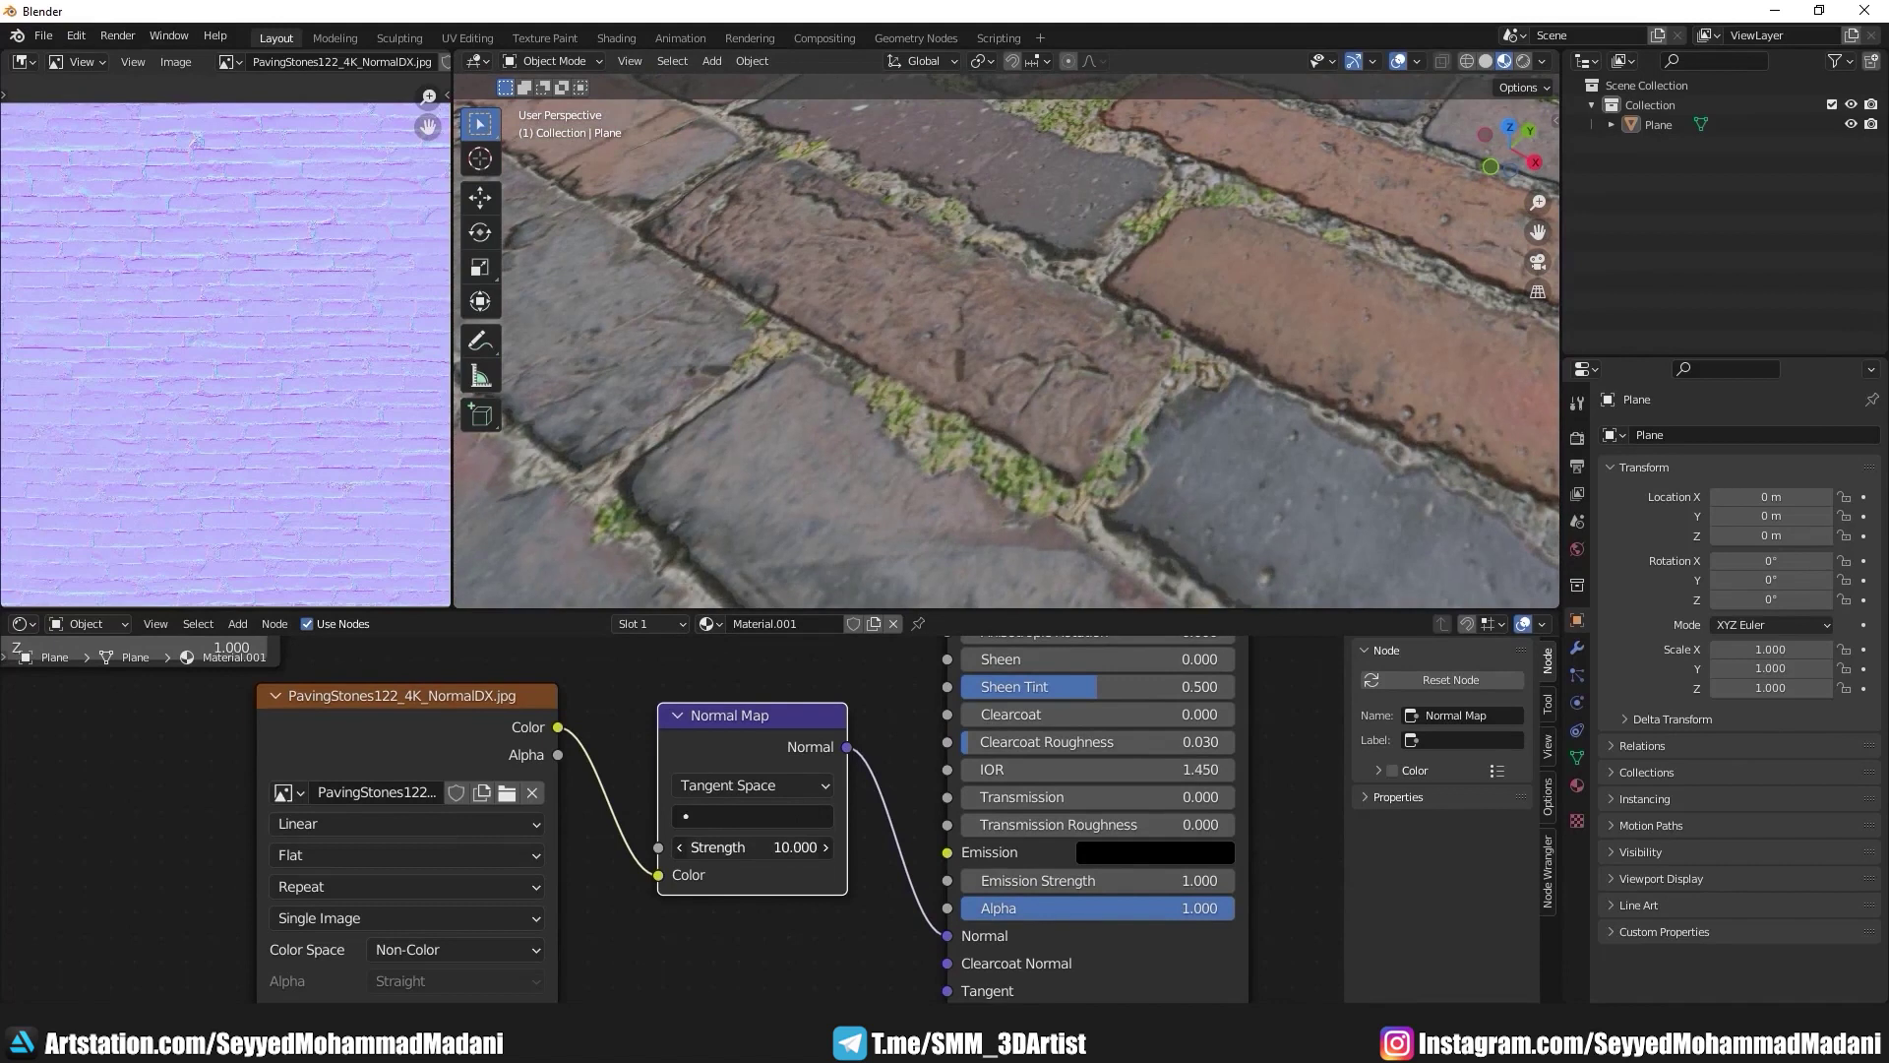
{"action": "scroll", "coordinate": [997, 316], "scroll_direction": "down", "scroll_amount": 3}
{"action": "scroll", "coordinate": [967, 356], "scroll_direction": "down", "scroll_amount": 2}
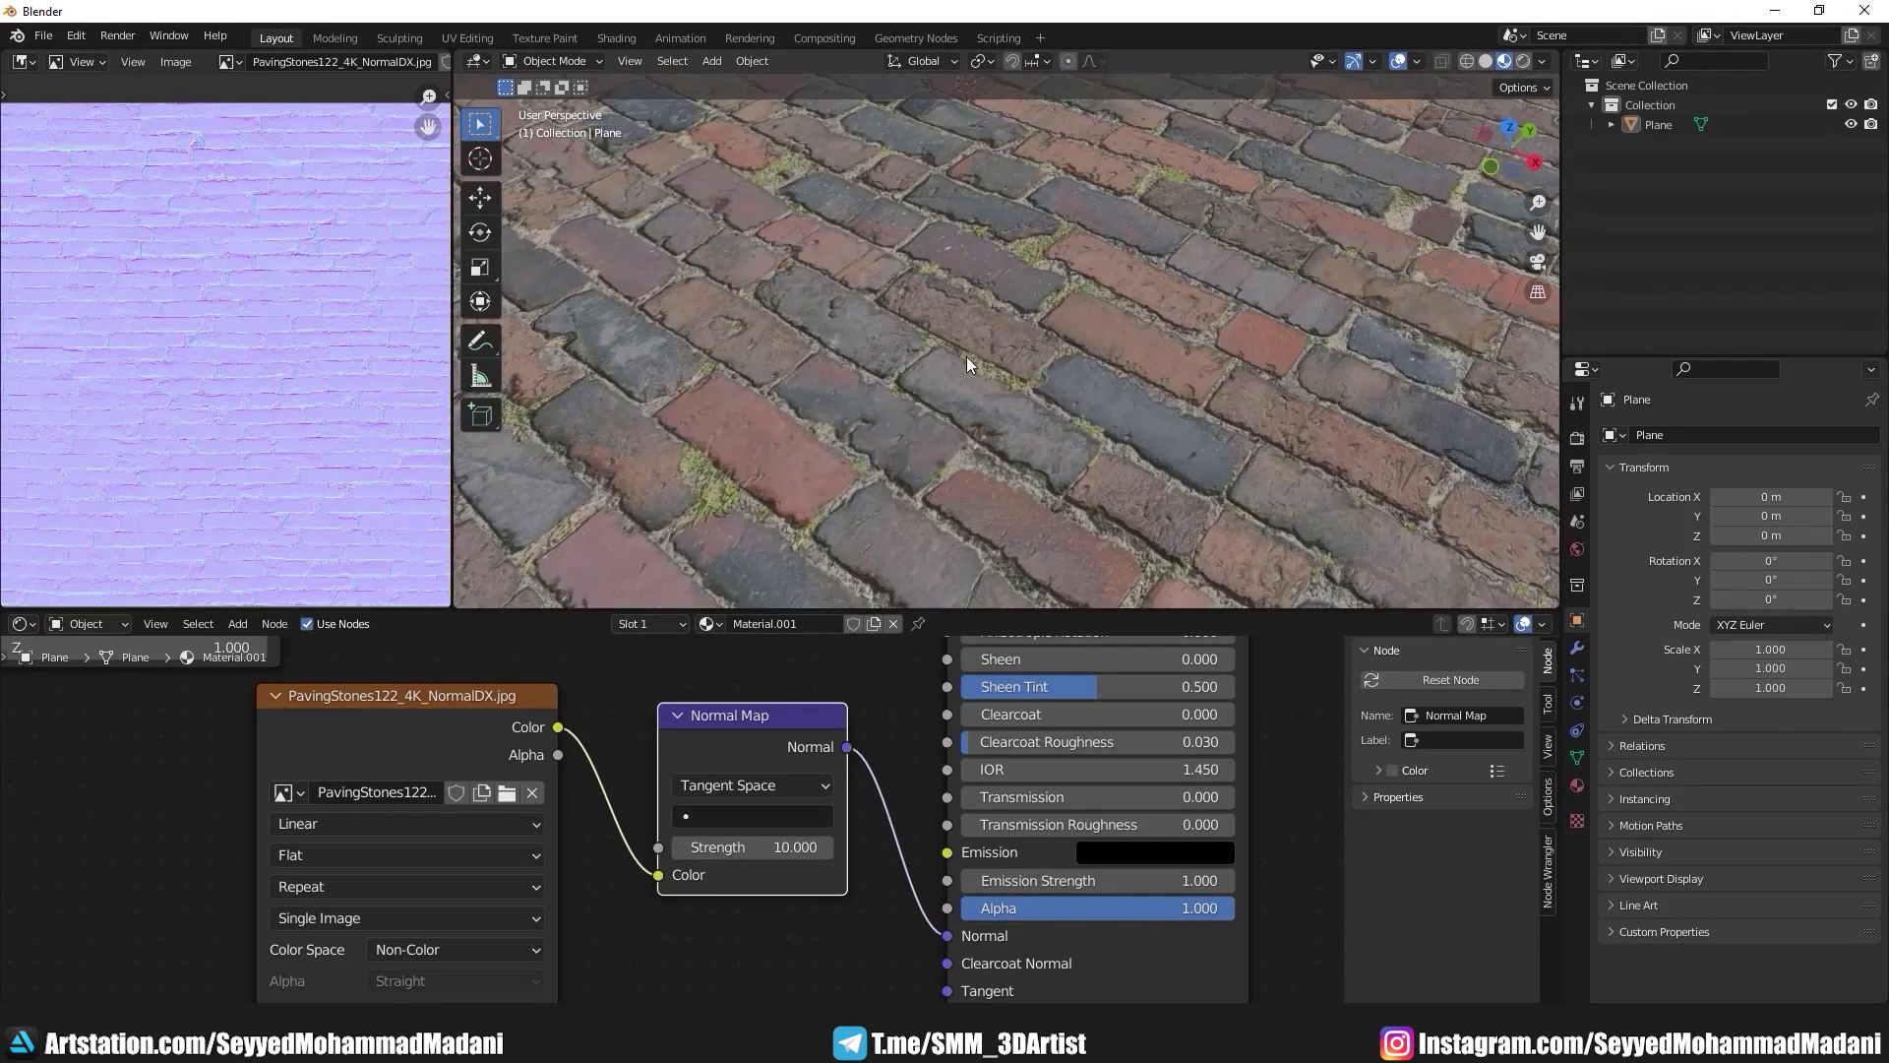
{"action": "mouse_move", "coordinate": [966, 355]}
{"action": "middle_mouse_down"}
{"action": "mouse_move", "coordinate": [1032, 304]}
{"action": "mouse_move", "coordinate": [1044, 234]}
{"action": "mouse_move", "coordinate": [1004, 312]}
{"action": "mouse_move", "coordinate": [1036, 317]}
{"action": "middle_mouse_up"}
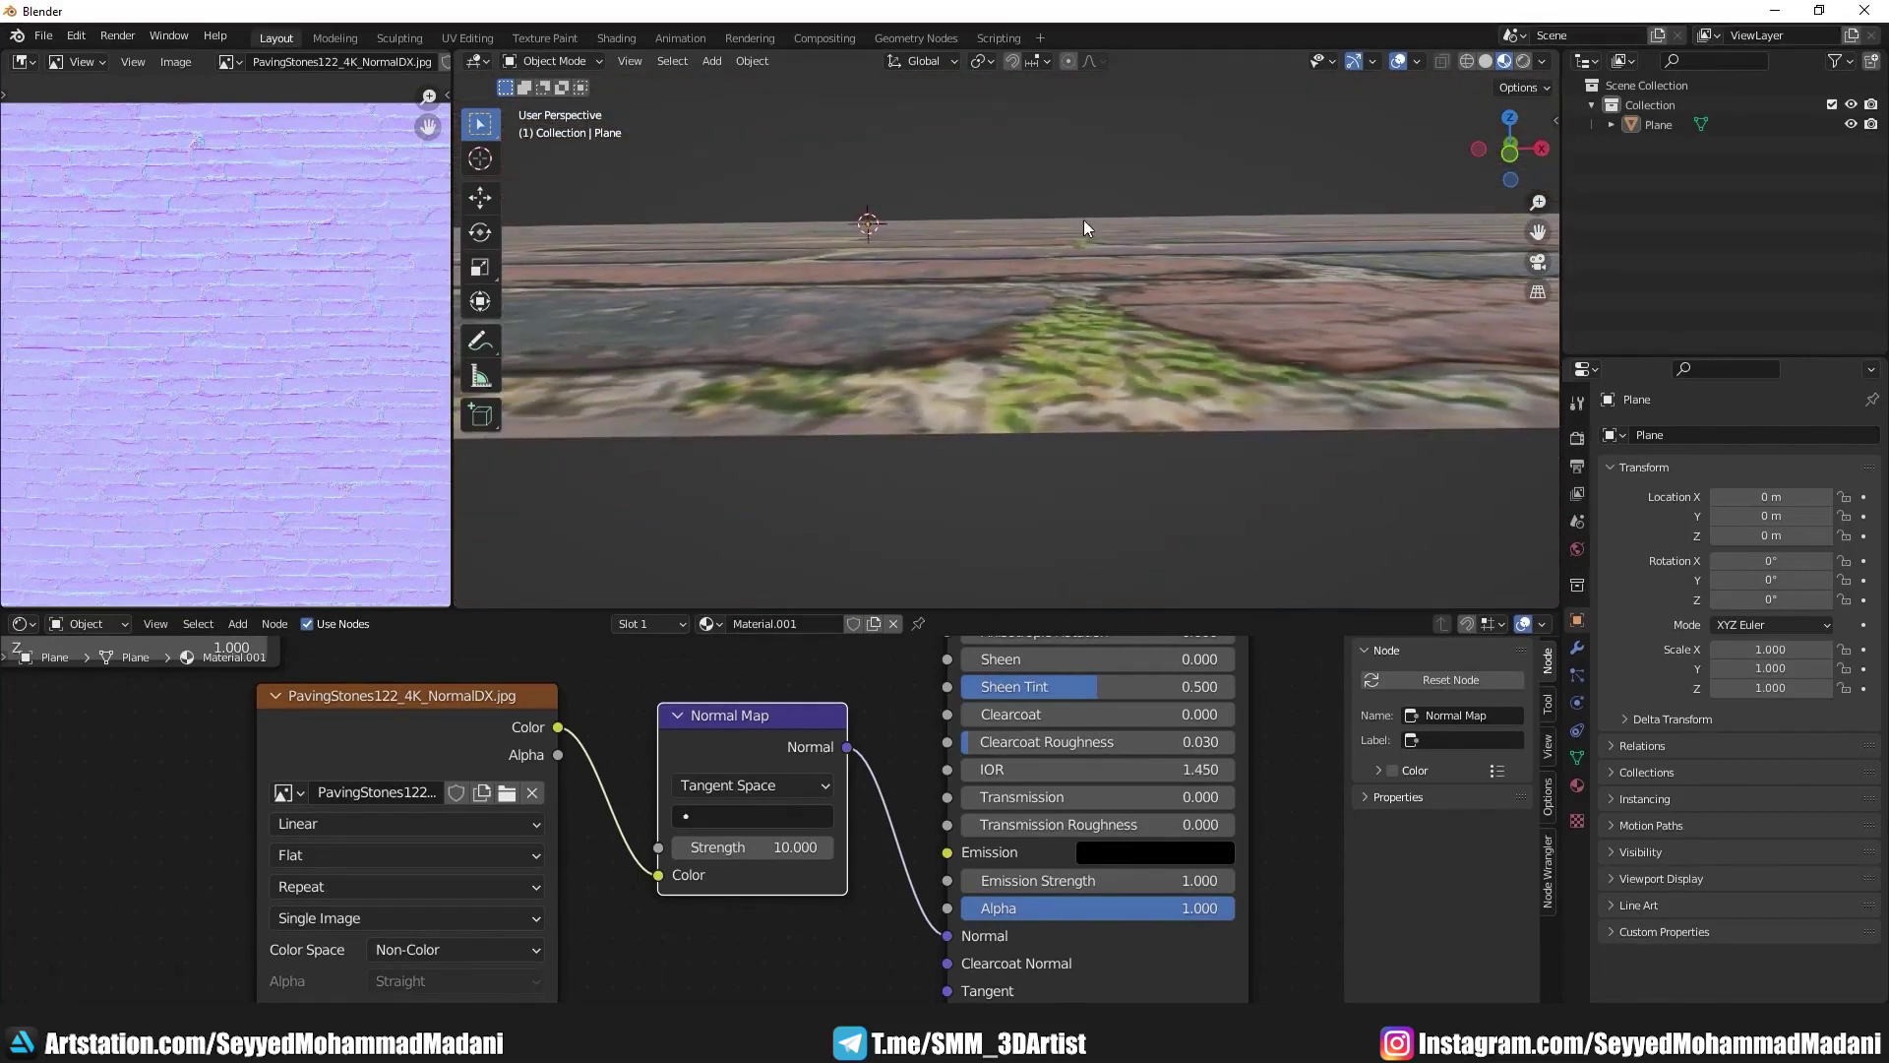
{"action": "mouse_move", "coordinate": [1083, 221]}
{"action": "middle_mouse_down"}
{"action": "mouse_move", "coordinate": [998, 362]}
{"action": "mouse_move", "coordinate": [947, 337]}
{"action": "middle_mouse_up"}
{"action": "middle_click_drag", "start_coordinate": [827, 860], "coordinate": [935, 855]}
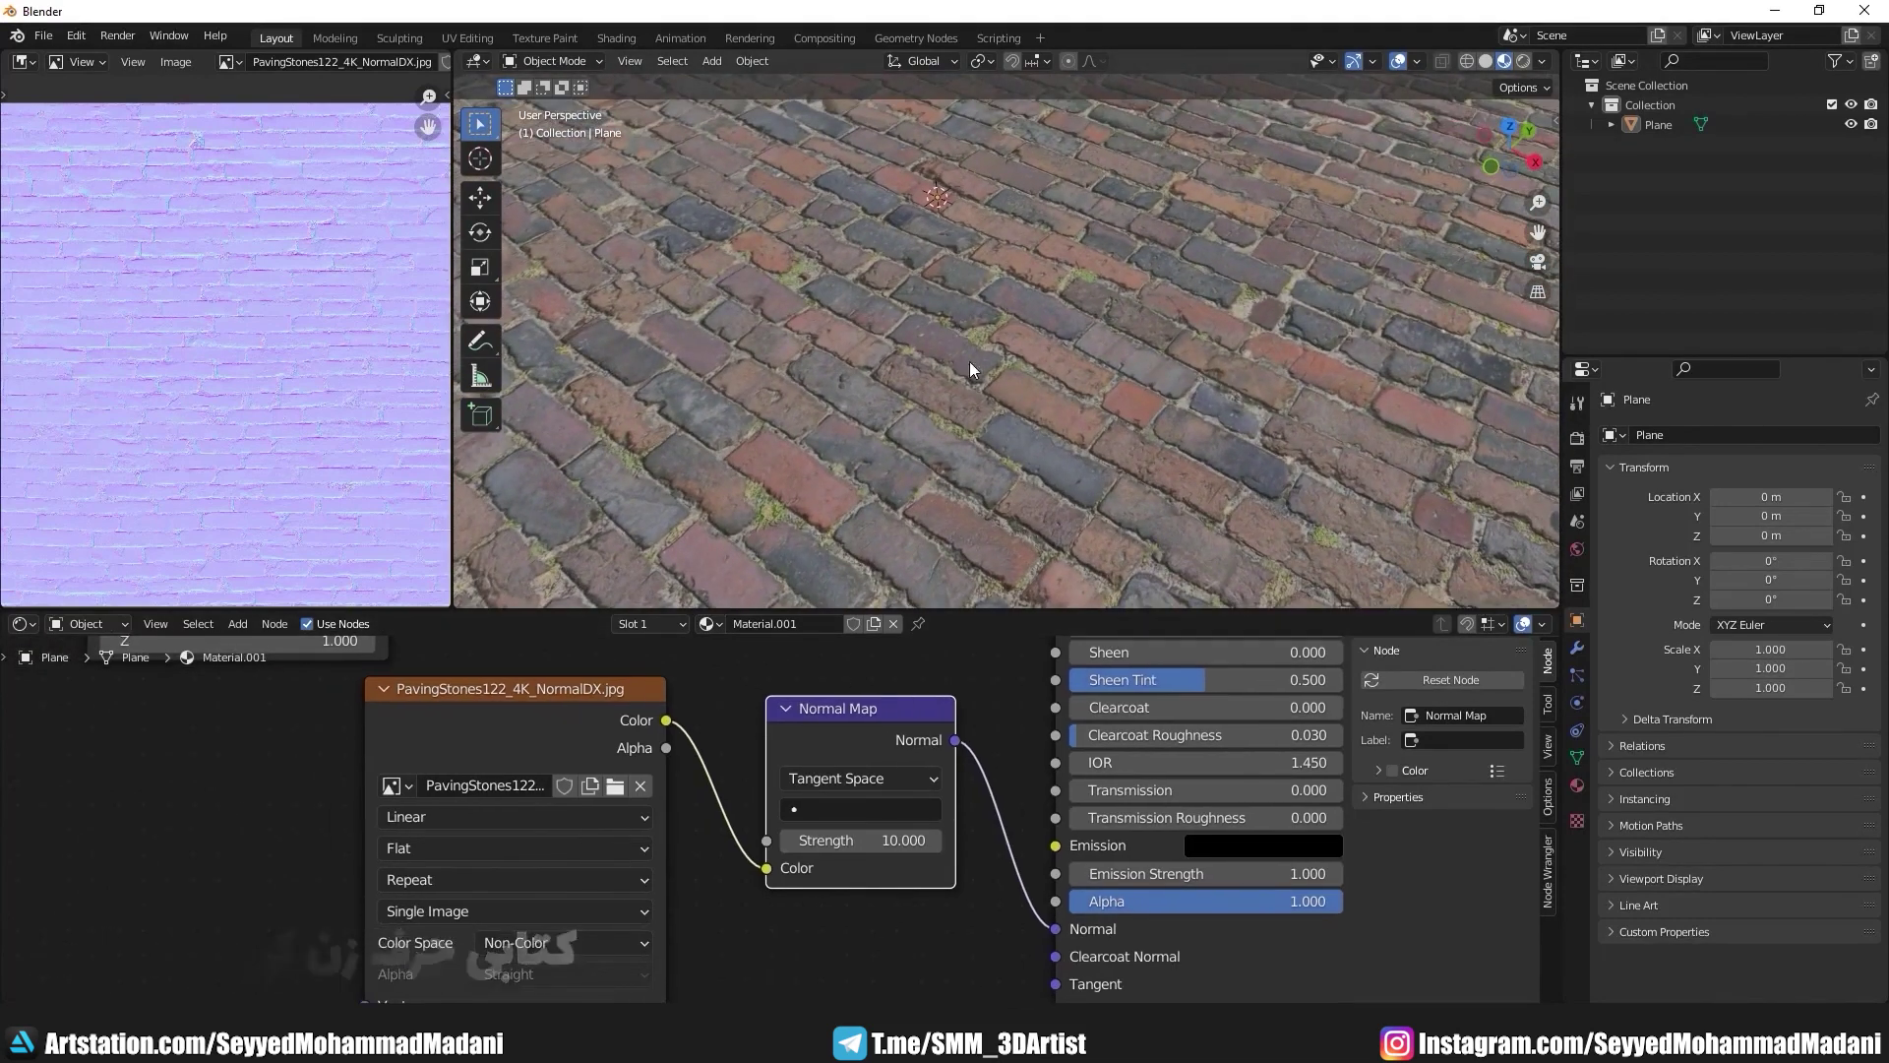
Step: Show the Normal Map's UV map choices and zoom the view back out
{"action": "left_click", "coordinate": [807, 816]}
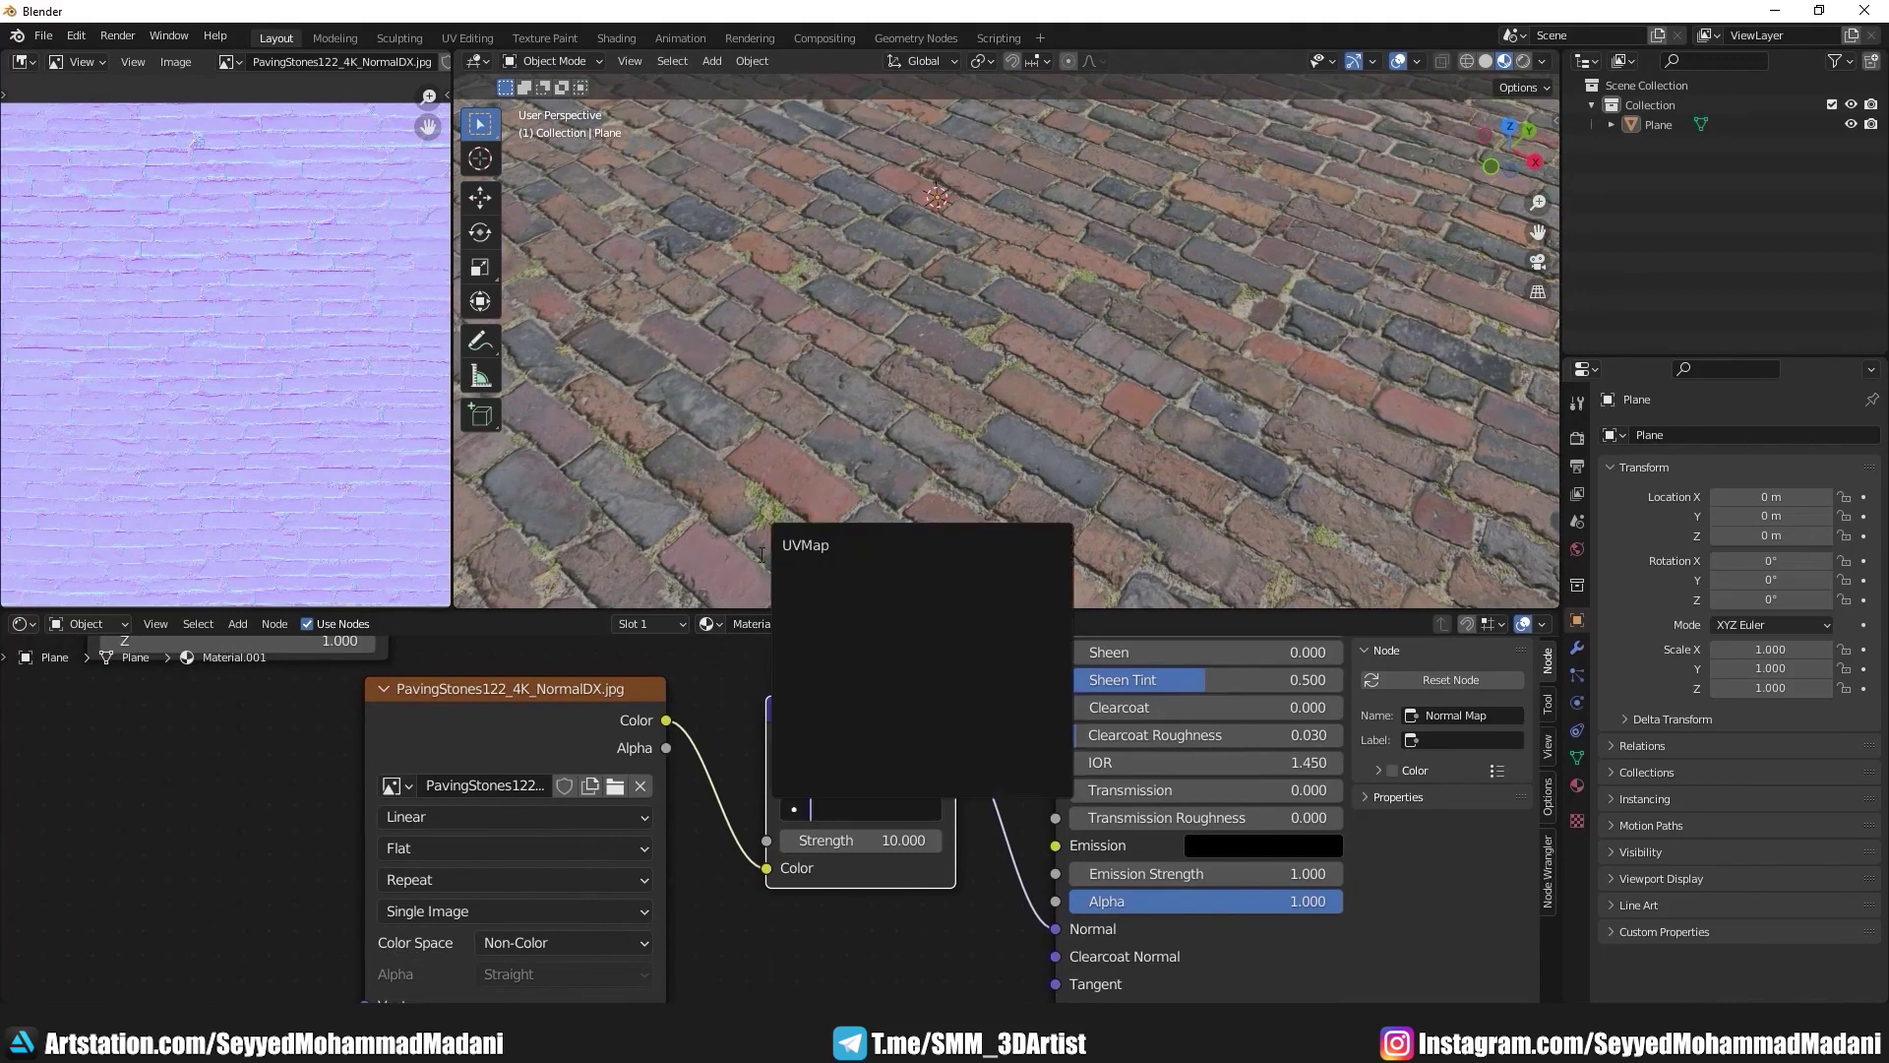
{"action": "scroll", "coordinate": [952, 318], "scroll_direction": "down", "scroll_amount": 3}
{"action": "scroll", "coordinate": [938, 321], "scroll_direction": "down", "scroll_amount": 2}
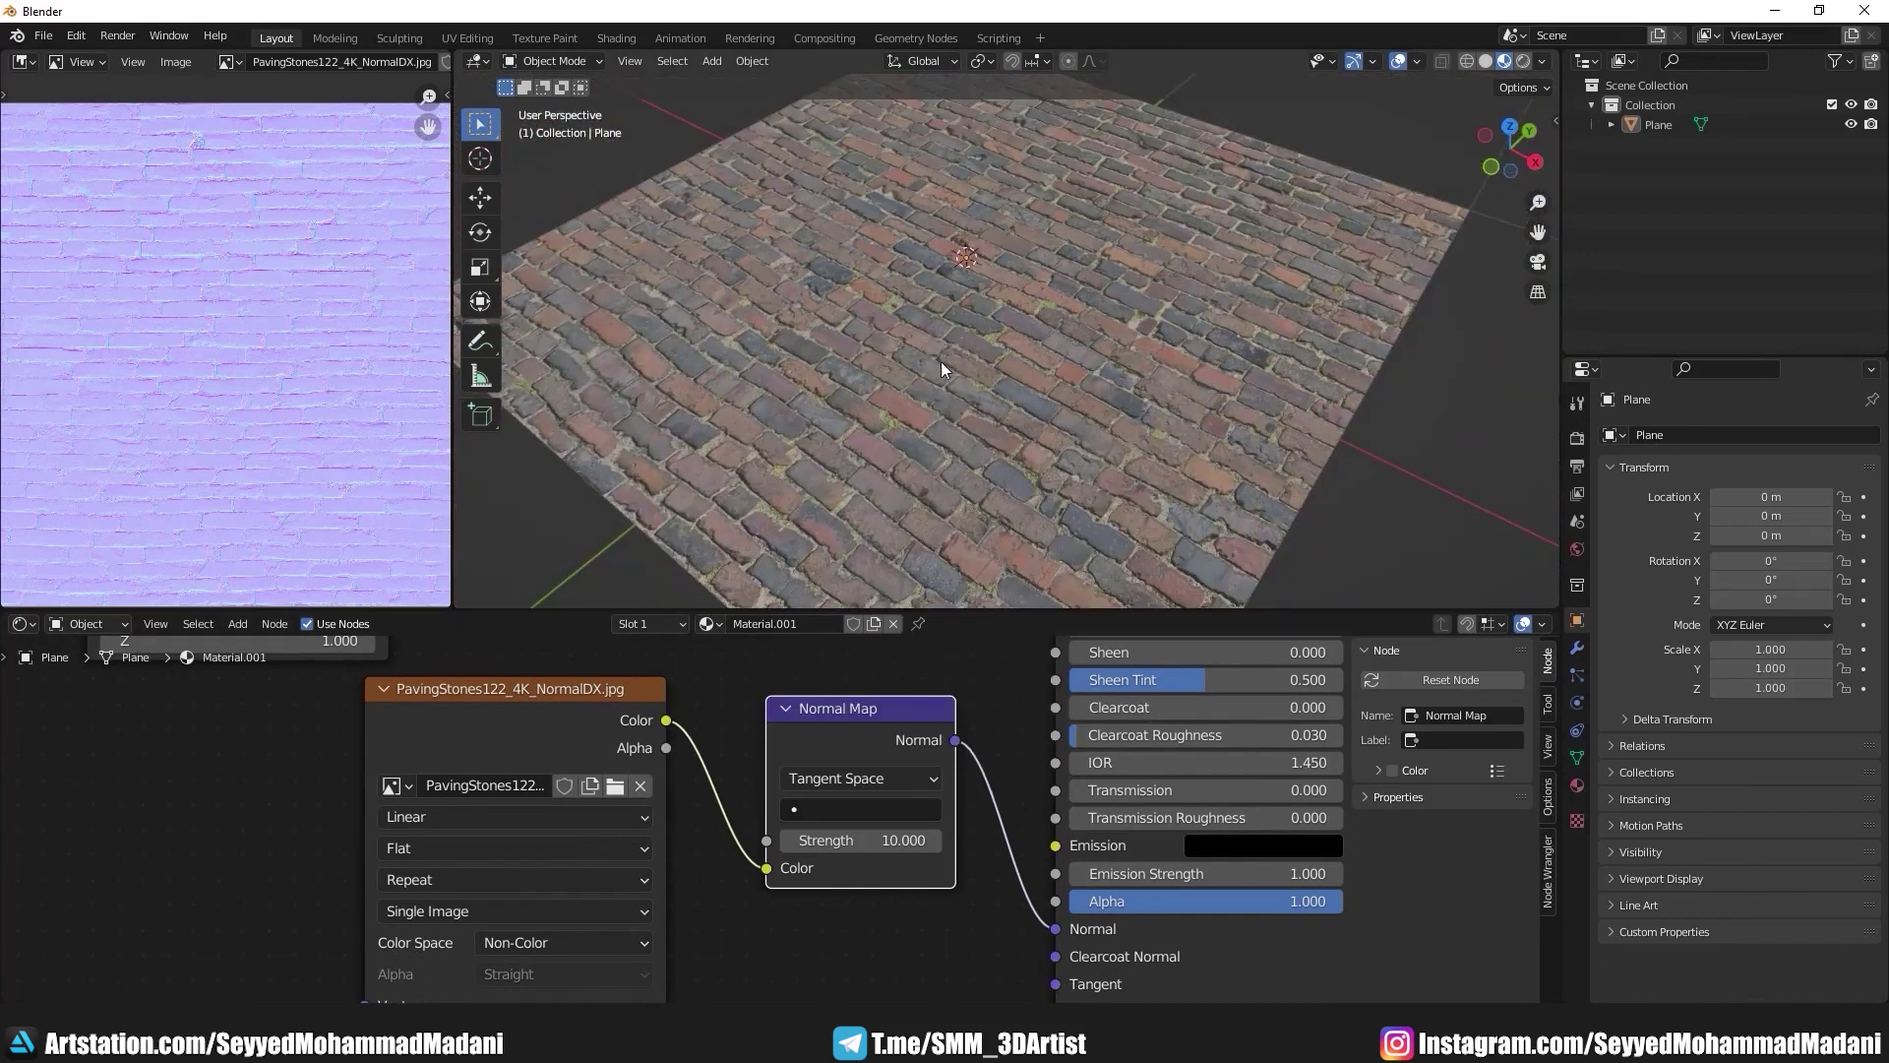
{"action": "scroll", "coordinate": [958, 416], "scroll_direction": "down", "scroll_amount": 2}
{"action": "scroll", "coordinate": [957, 418], "scroll_direction": "down", "scroll_amount": 2}
{"action": "scroll", "coordinate": [958, 418], "scroll_direction": "down", "scroll_amount": 2}
Step: Add Texture Coordinate, Mapping and a Paper.png Image Texture to the Principled BSDF
{"action": "mouse_move", "coordinate": [985, 426]}
{"action": "middle_mouse_down"}
{"action": "mouse_move", "coordinate": [1126, 443]}
{"action": "mouse_move", "coordinate": [970, 401]}
{"action": "mouse_move", "coordinate": [1006, 391]}
{"action": "middle_mouse_up"}
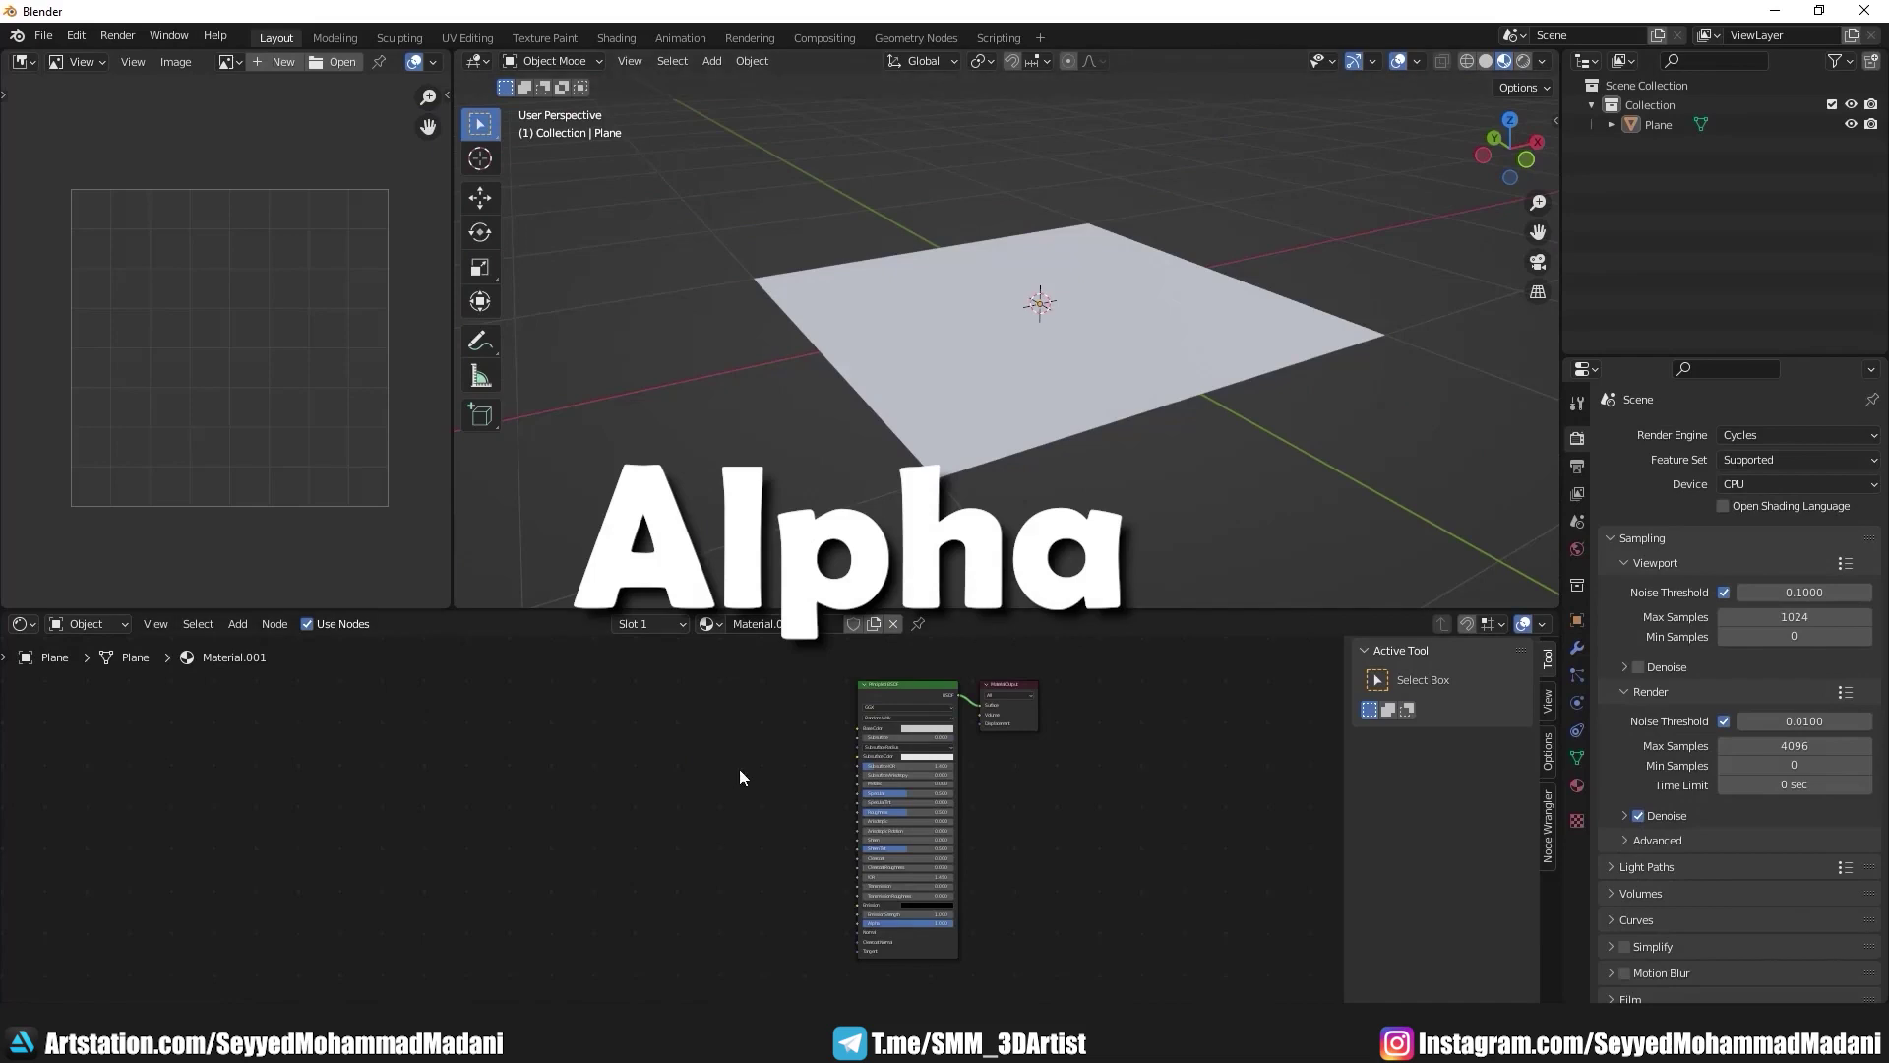
{"action": "middle_click_drag", "start_coordinate": [739, 769], "coordinate": [915, 794]}
{"action": "scroll", "coordinate": [956, 769], "scroll_direction": "up", "scroll_amount": 2}
{"action": "left_click", "coordinate": [1079, 724]}
{"action": "key", "text": "ctrl+t"}
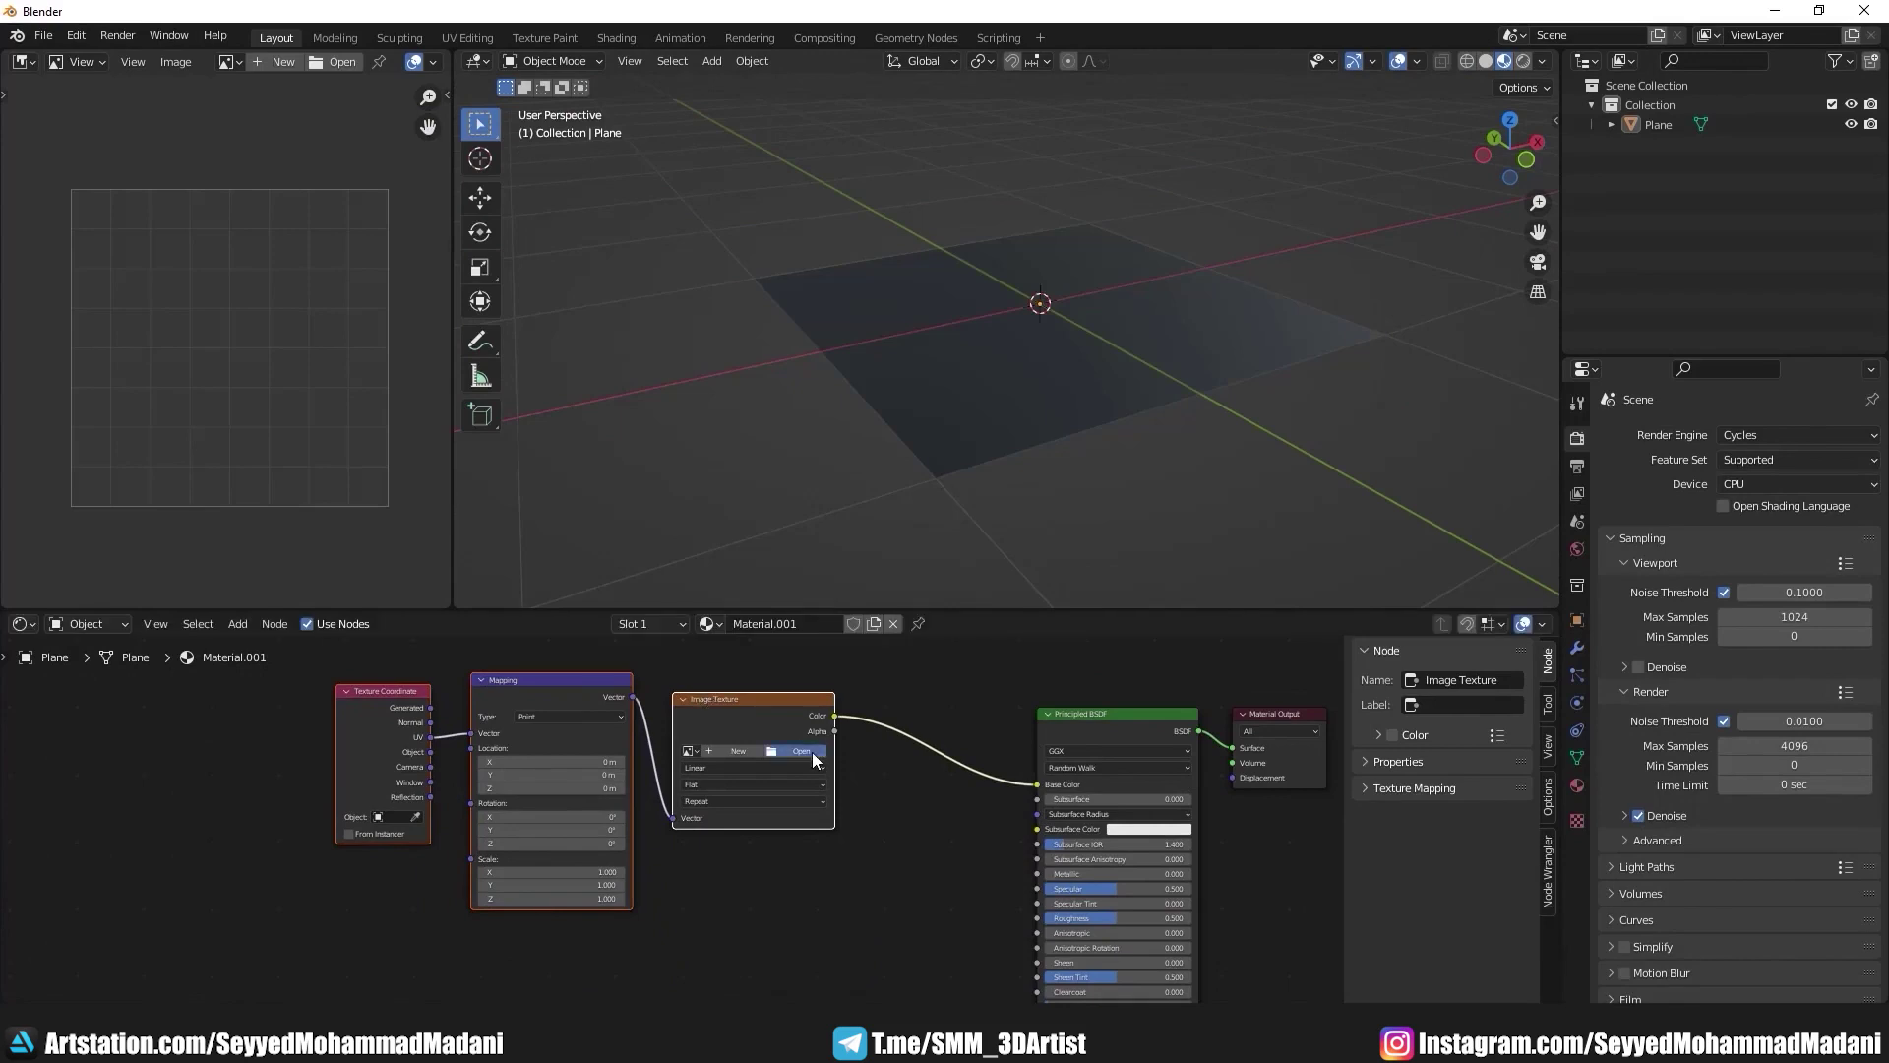
{"action": "left_click", "coordinate": [814, 754]}
{"action": "left_click", "coordinate": [488, 533]}
{"action": "double_click", "coordinate": [695, 392]}
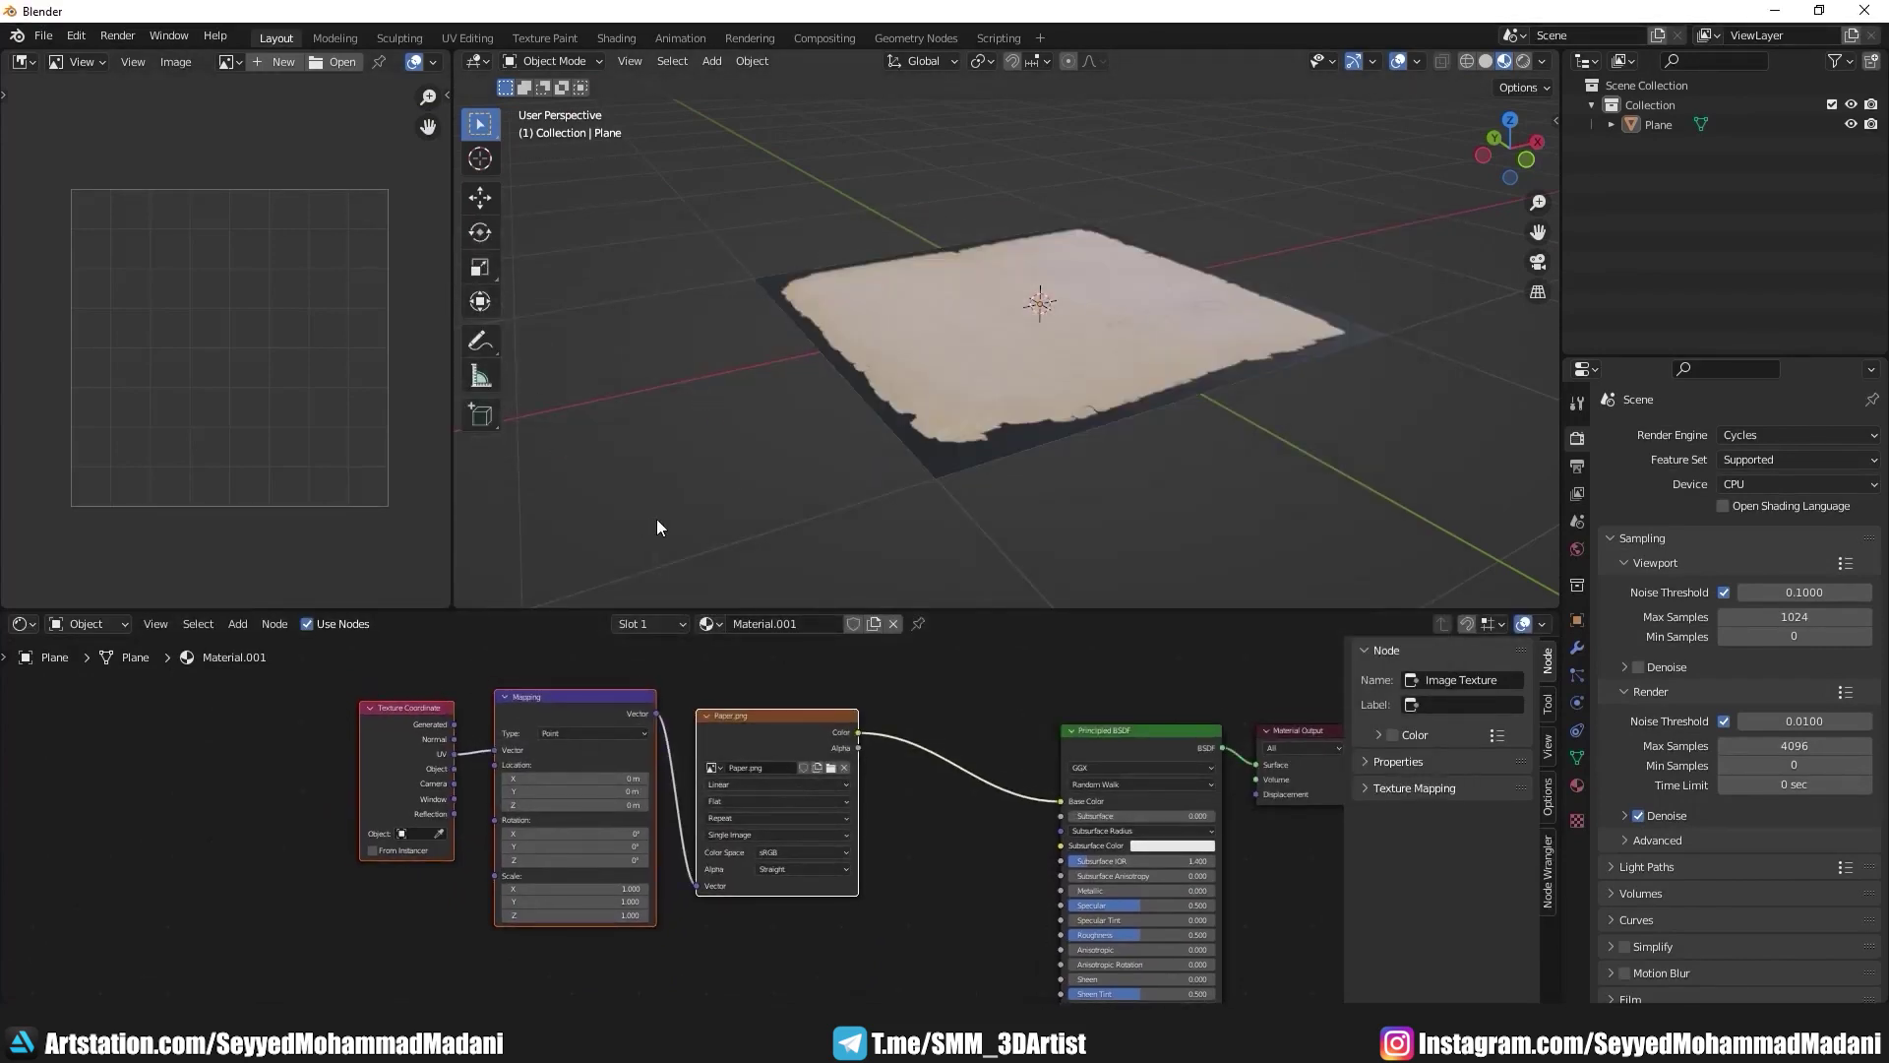
Step: Disconnect Paper.png Color from Base Color and show Paper.png in the Image Editor
{"action": "left_click_drag", "start_coordinate": [1055, 801], "coordinate": [719, 578]}
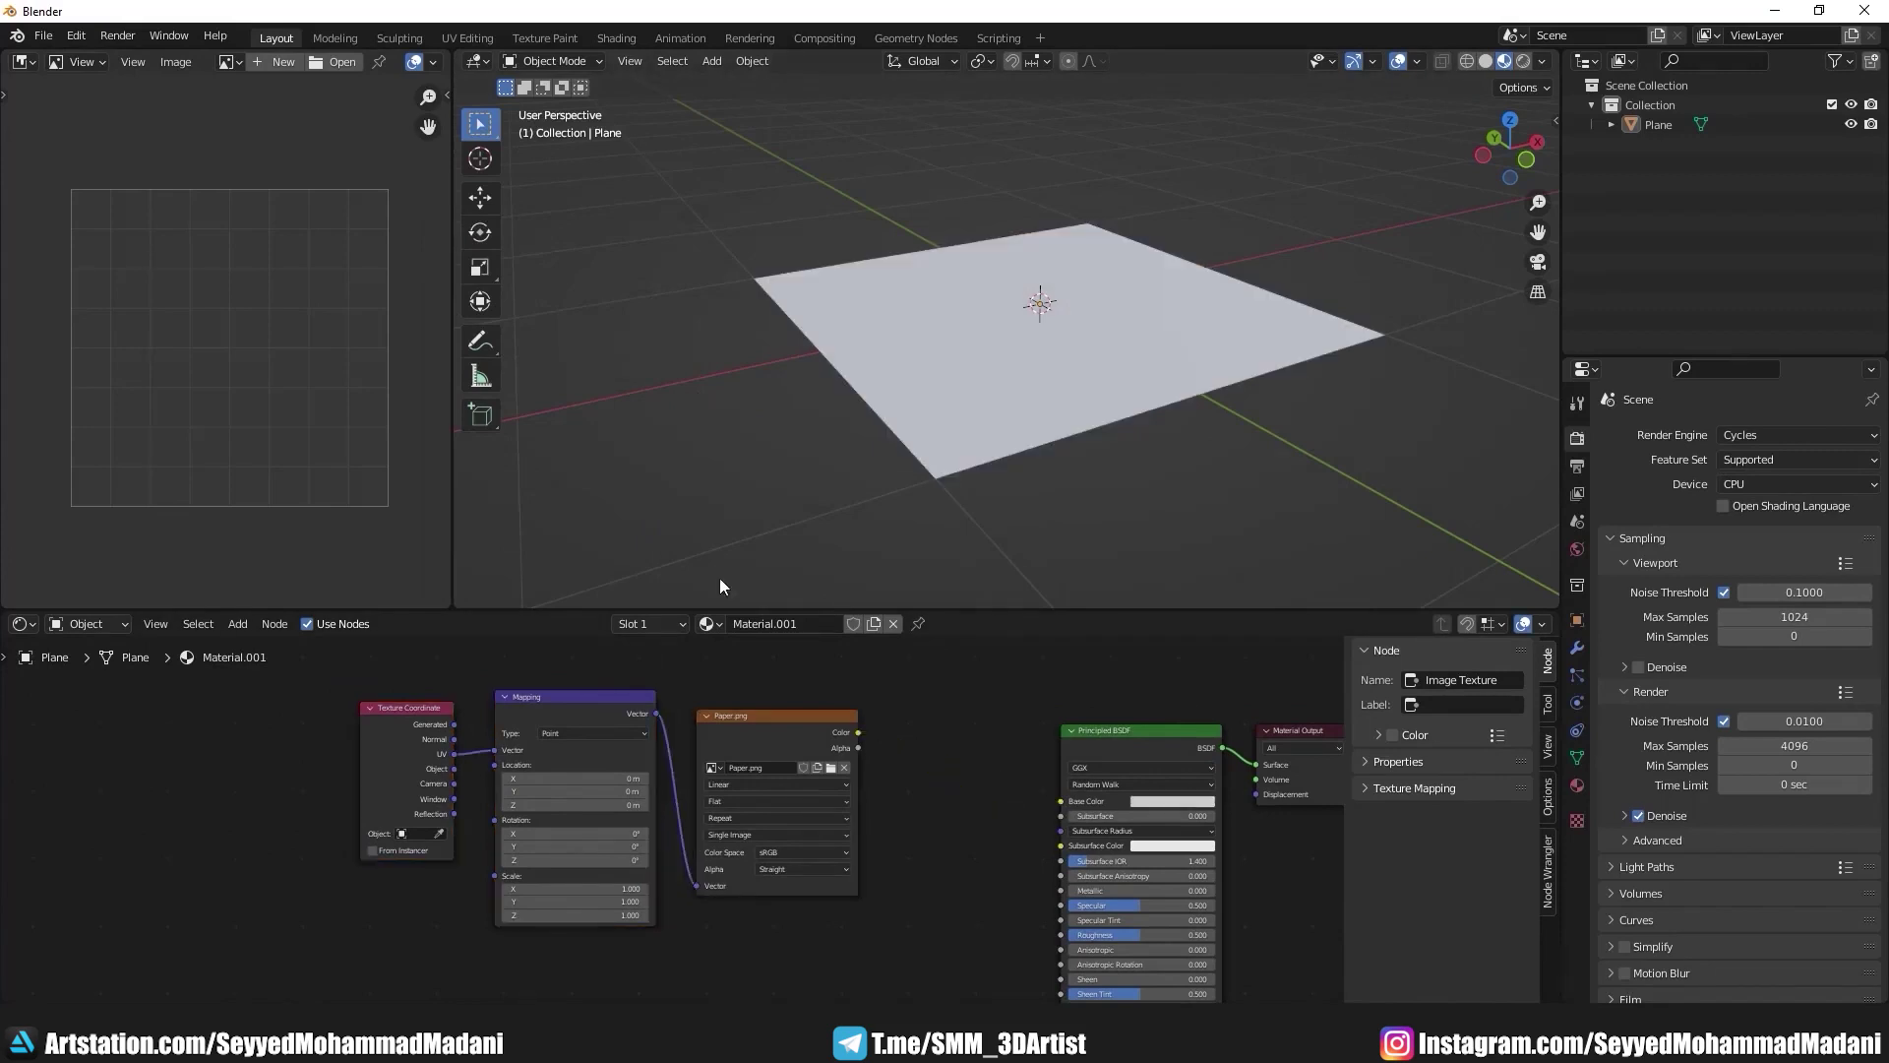
{"action": "left_click", "coordinate": [241, 61]}
{"action": "left_click", "coordinate": [284, 92]}
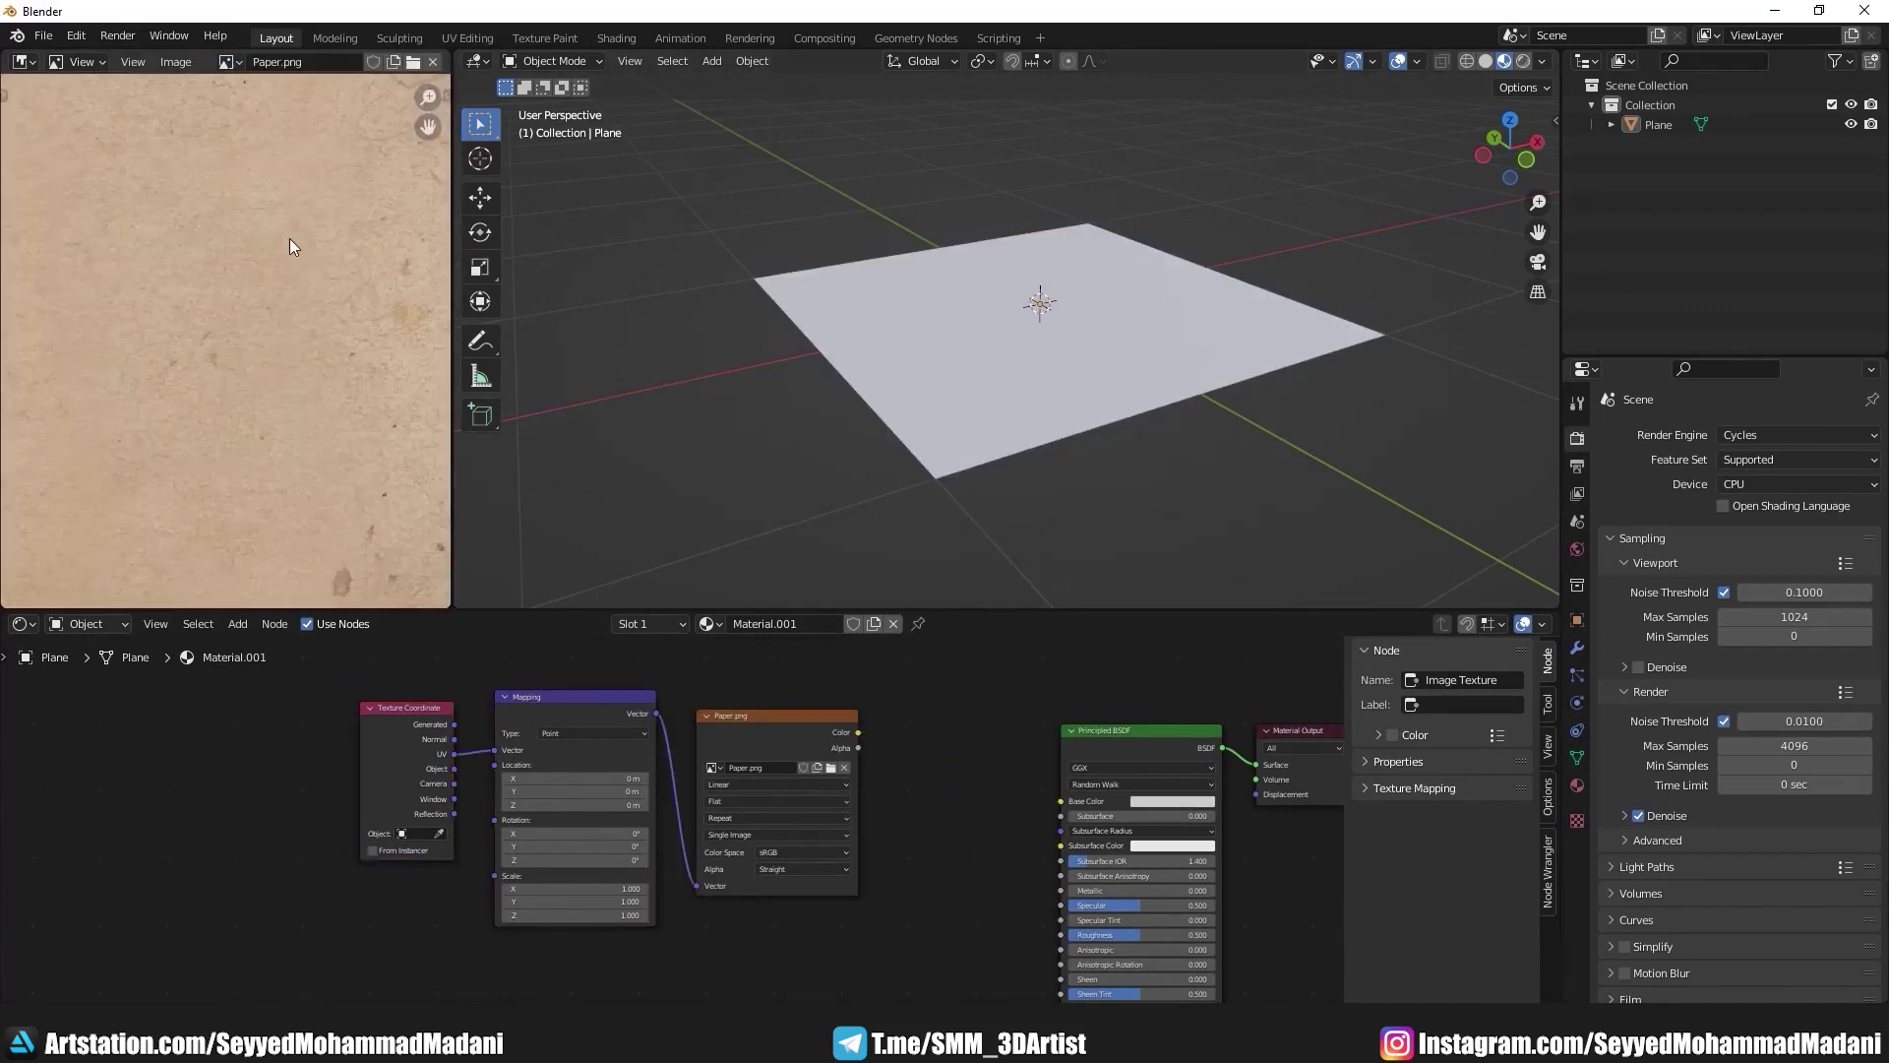
{"action": "key", "text": "ctrl+space"}
{"action": "scroll", "coordinate": [787, 415], "scroll_direction": "down", "scroll_amount": 5}
{"action": "scroll", "coordinate": [857, 463], "scroll_direction": "up", "scroll_amount": 1}
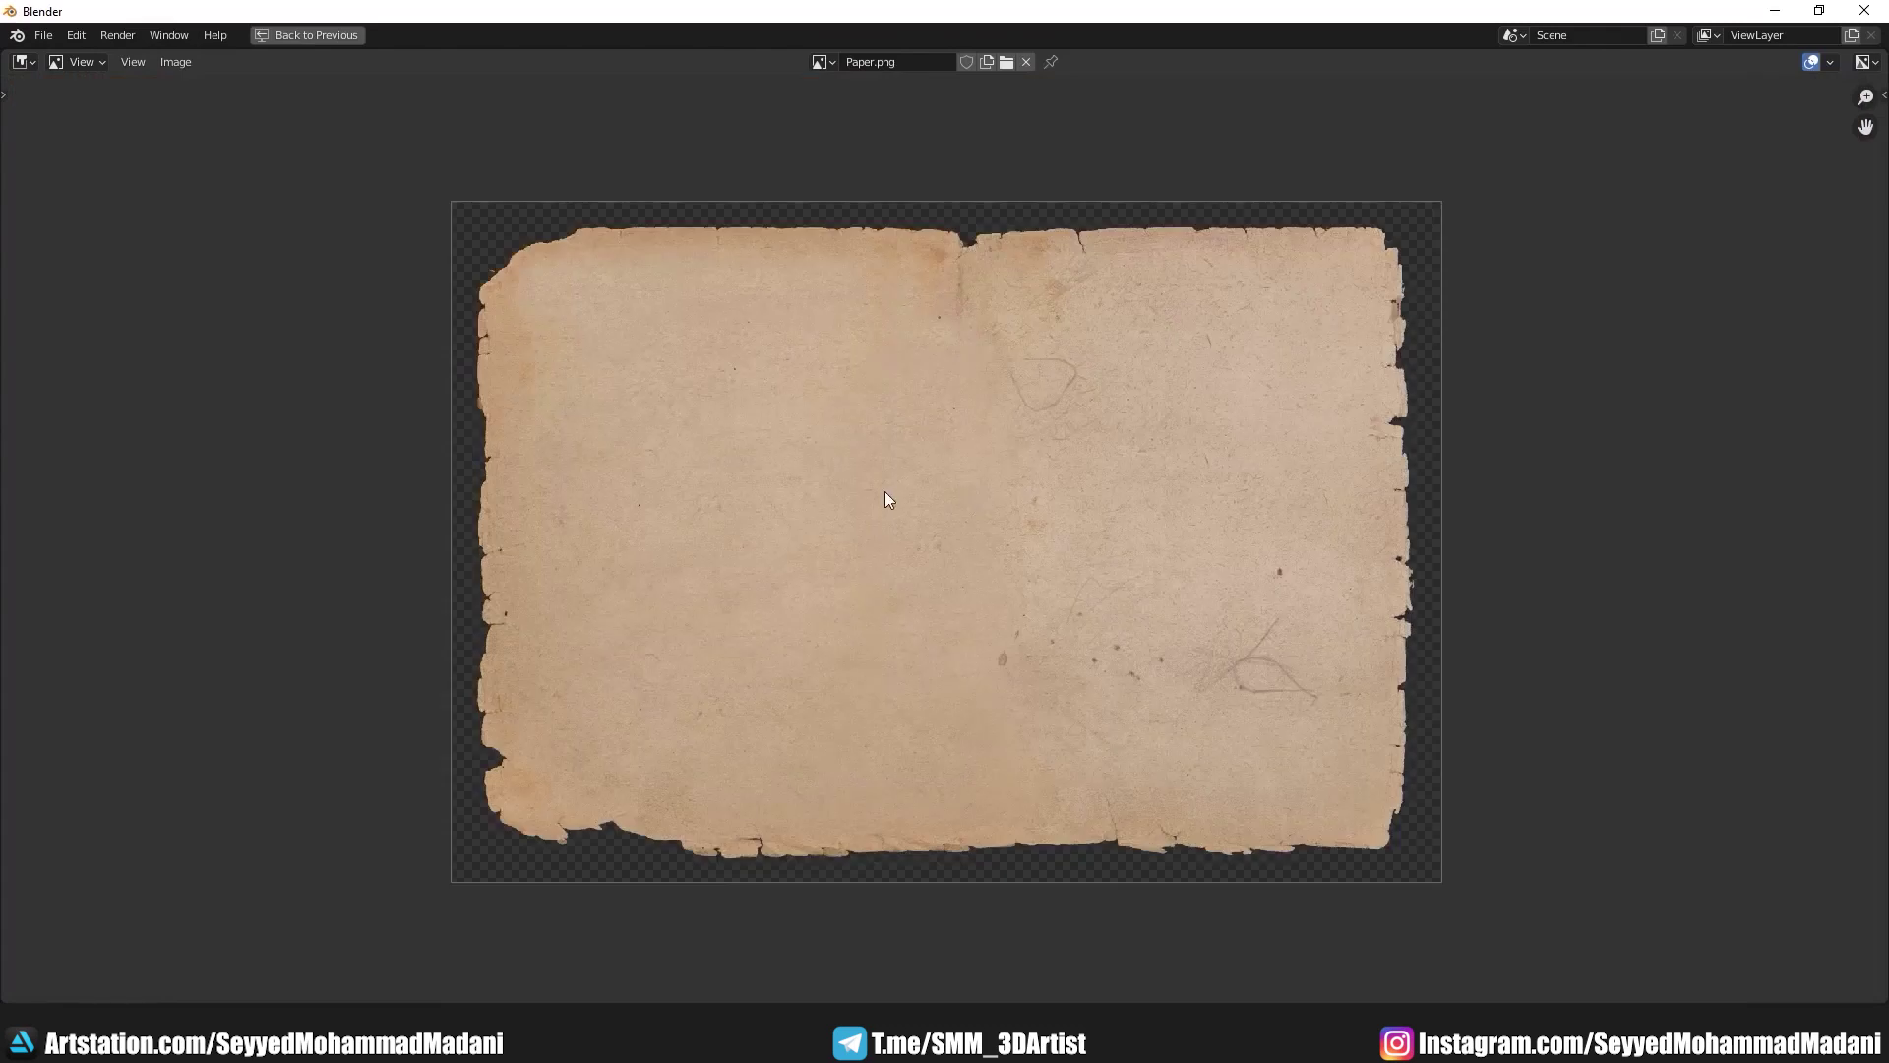
{"action": "middle_click_drag", "start_coordinate": [901, 495], "coordinate": [849, 499]}
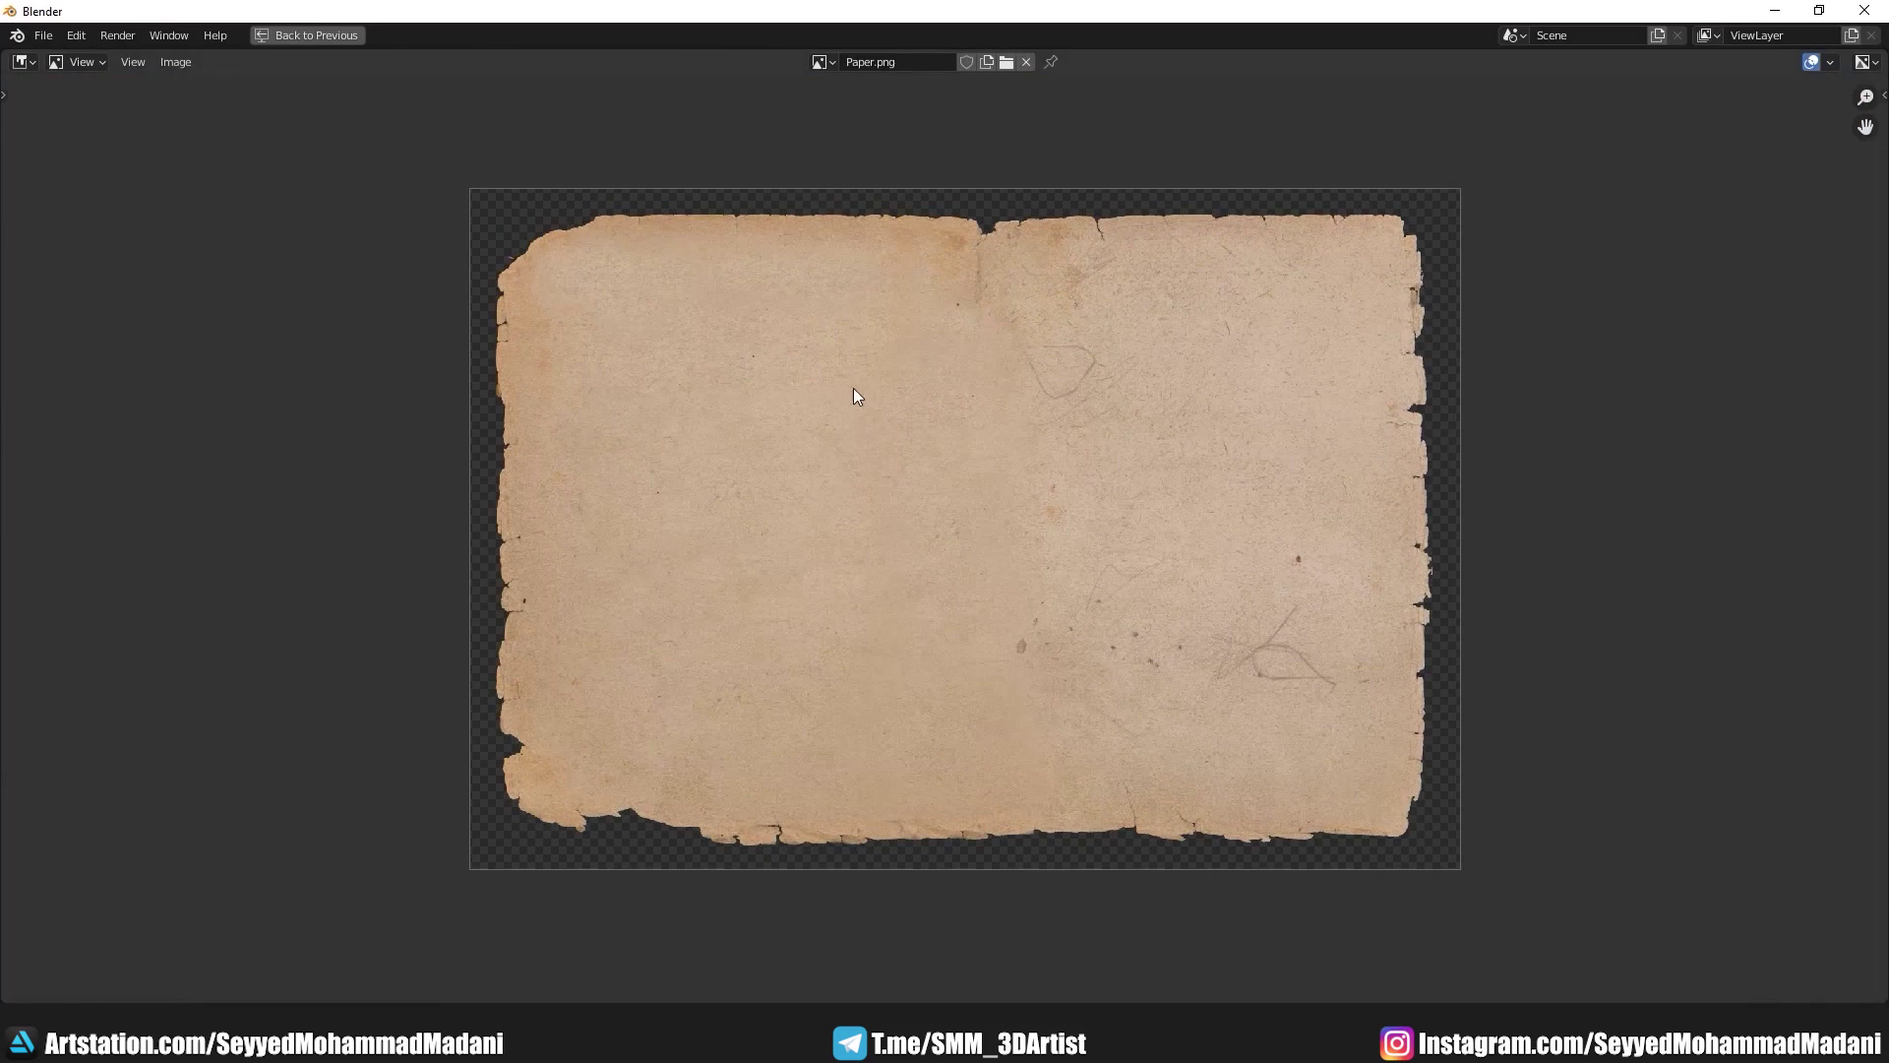
{"action": "scroll", "coordinate": [505, 366], "scroll_direction": "up", "scroll_amount": 1}
{"action": "middle_click_drag", "start_coordinate": [377, 87], "coordinate": [629, 285]}
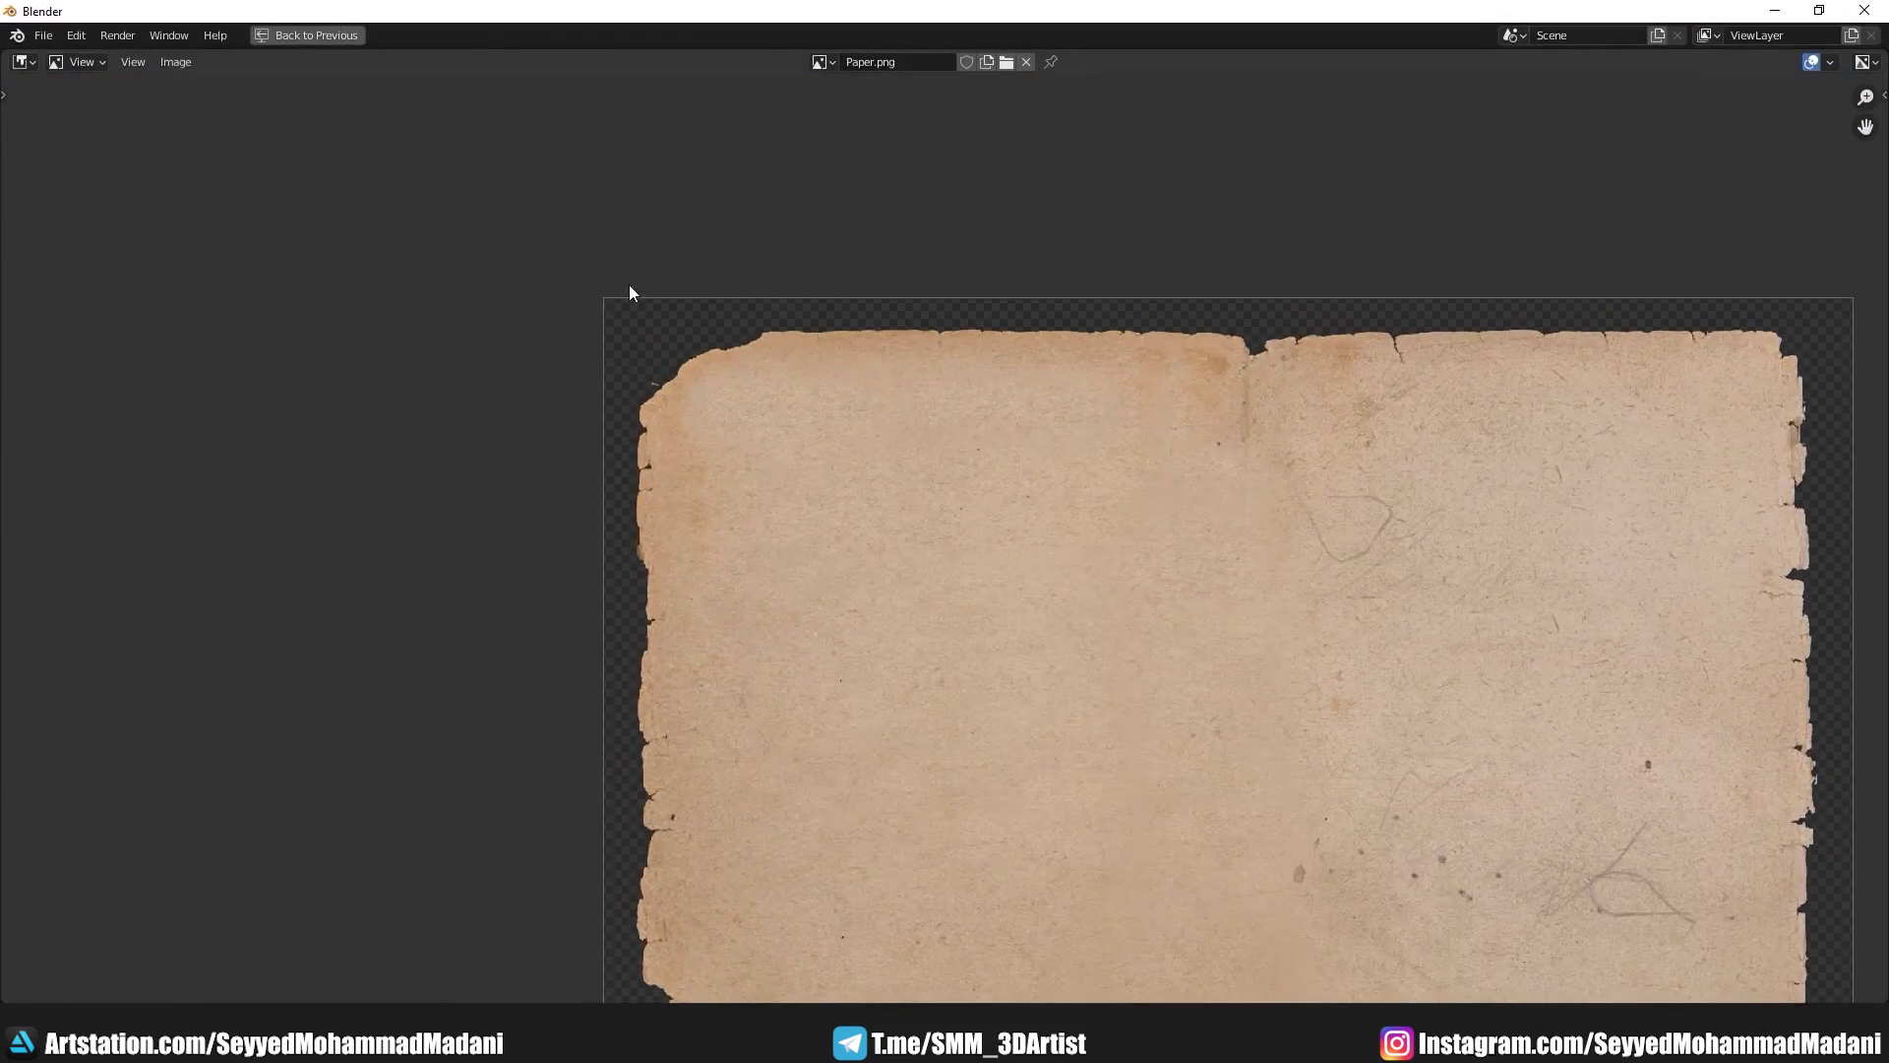
{"action": "middle_click_drag", "start_coordinate": [645, 527], "coordinate": [705, 306]}
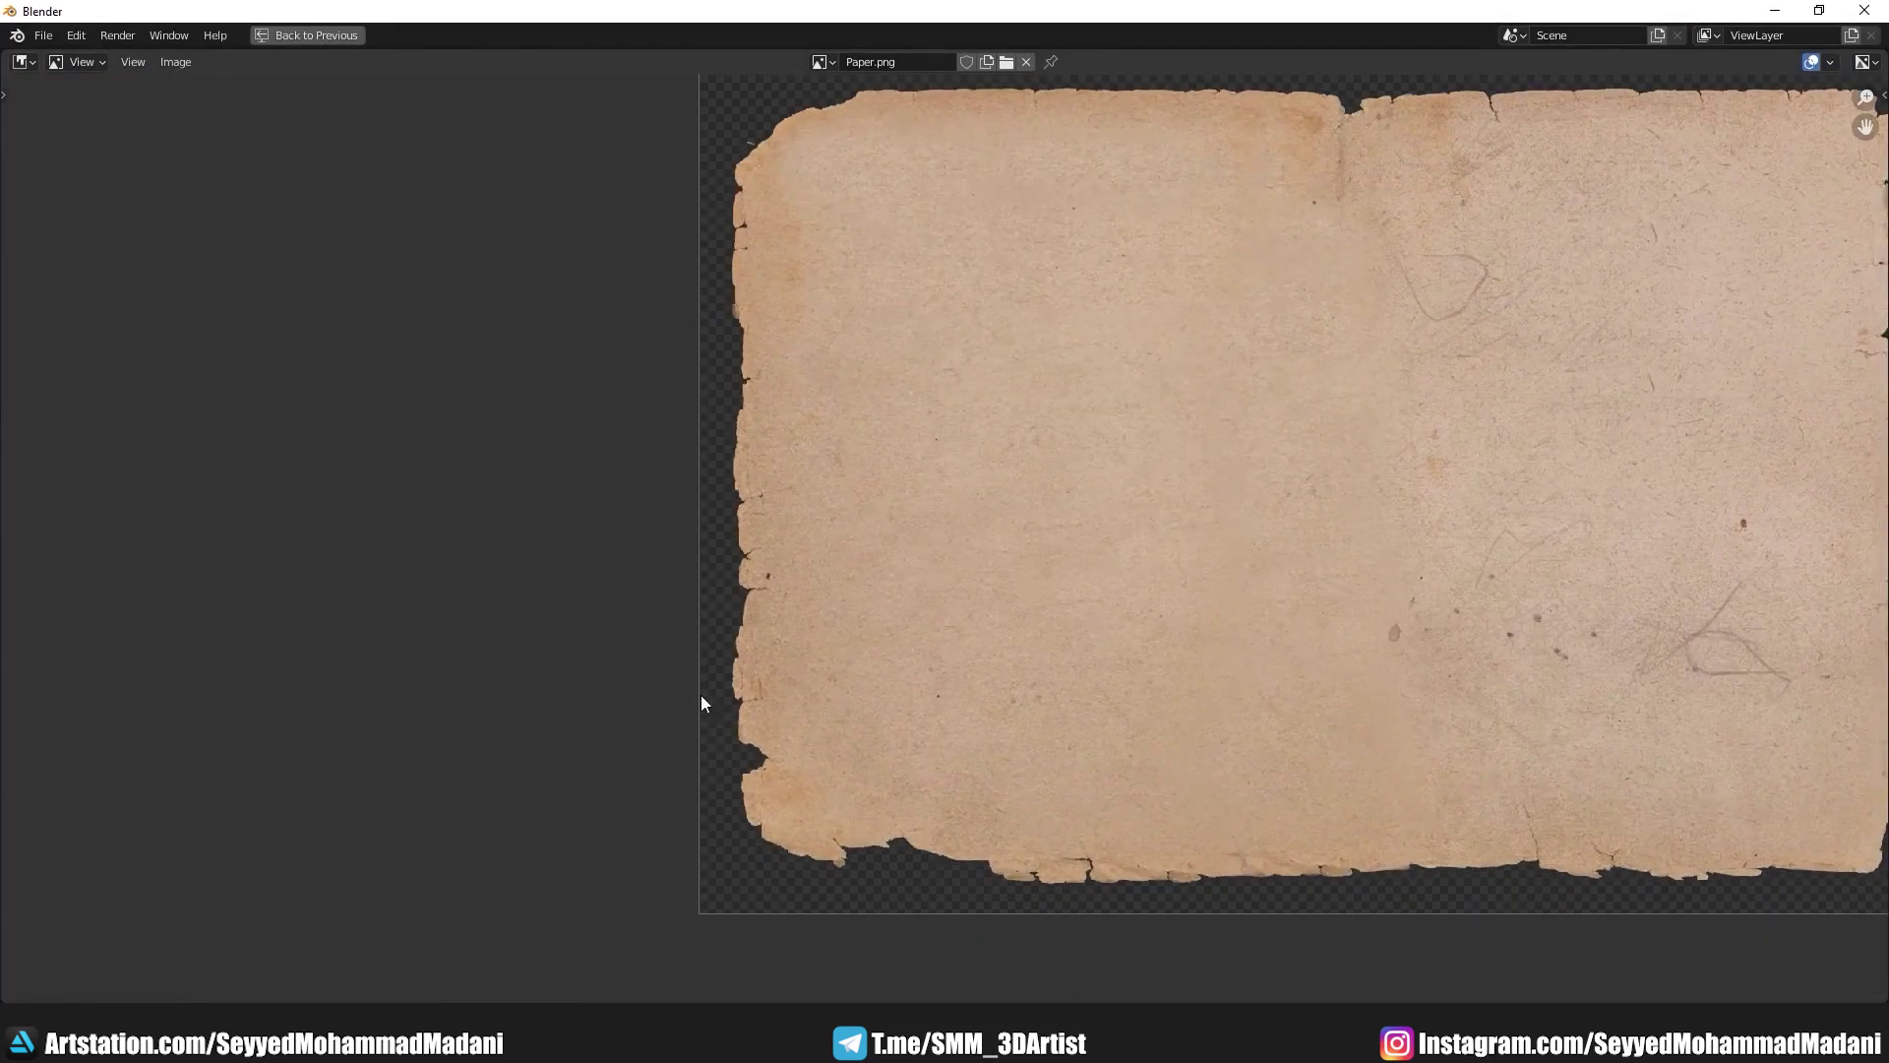
{"action": "middle_click_drag", "start_coordinate": [625, 866], "coordinate": [148, 854]}
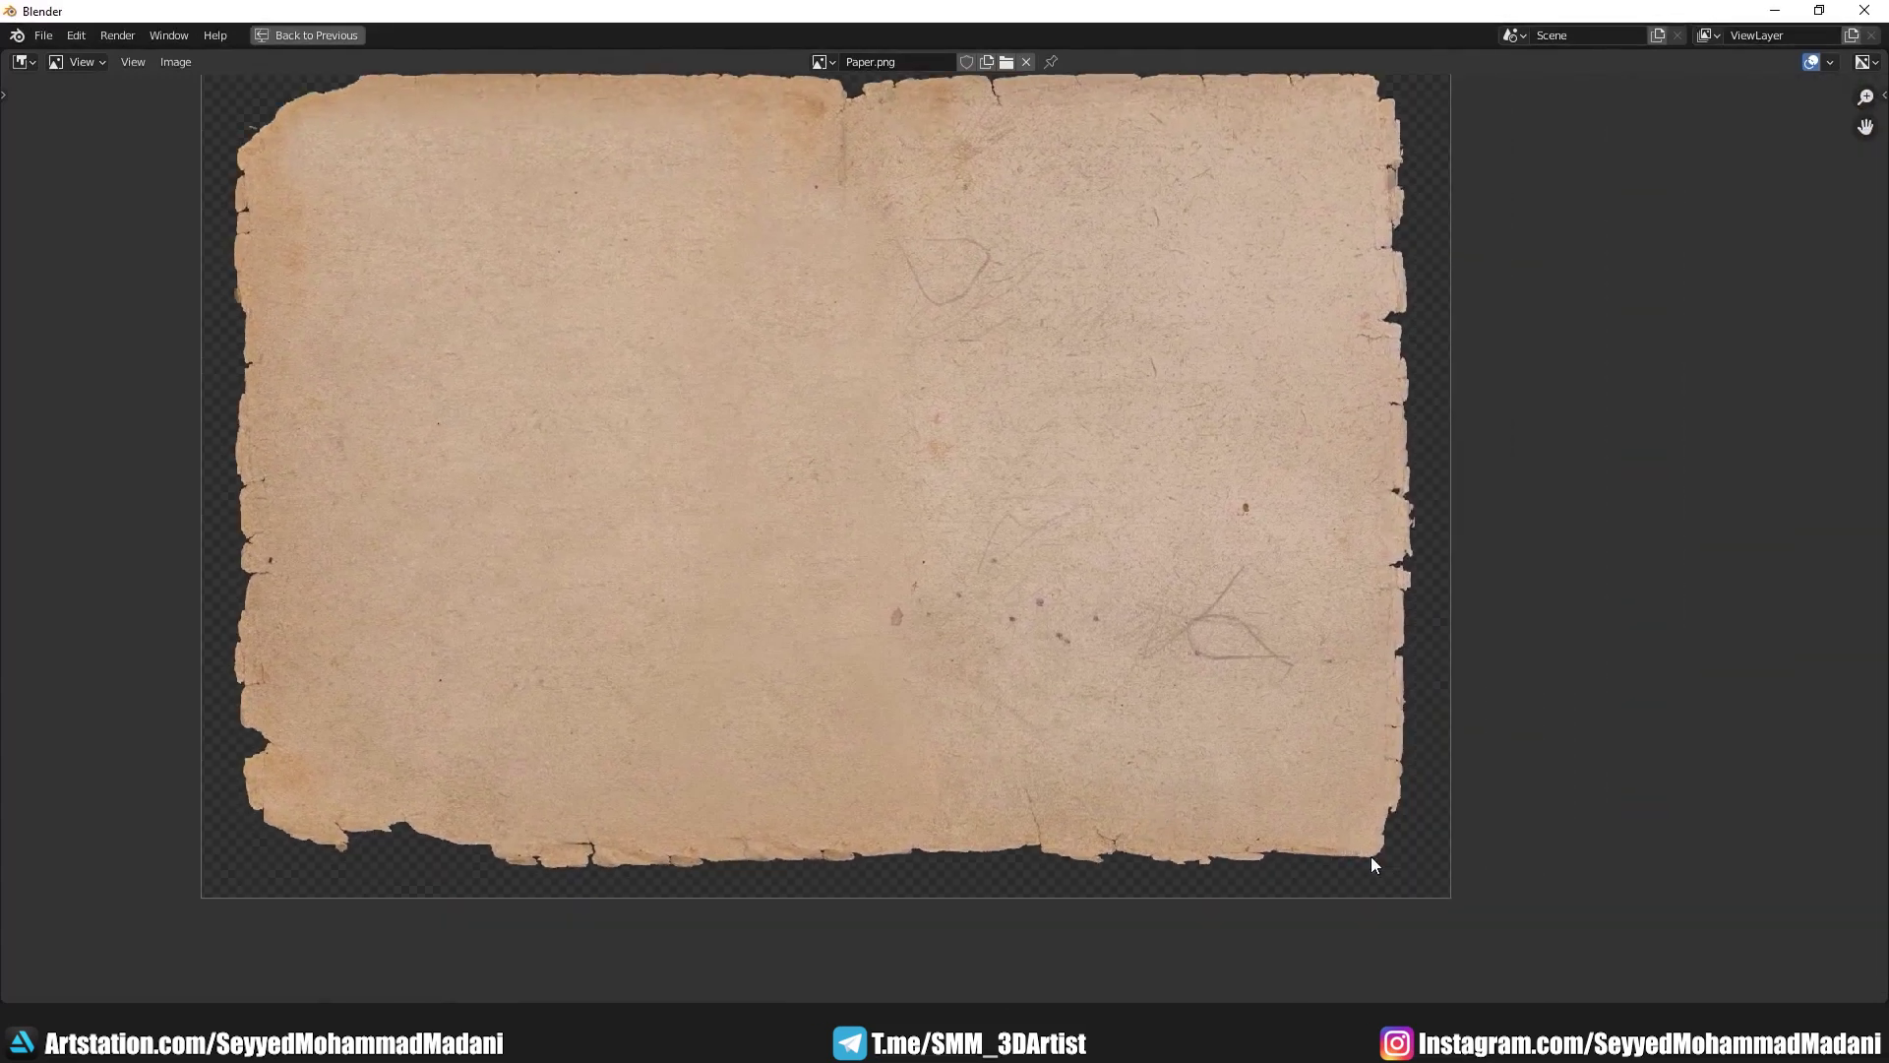
{"action": "scroll", "coordinate": [1372, 862], "scroll_direction": "up", "scroll_amount": 2}
{"action": "scroll", "coordinate": [892, 922], "scroll_direction": "down", "scroll_amount": 3}
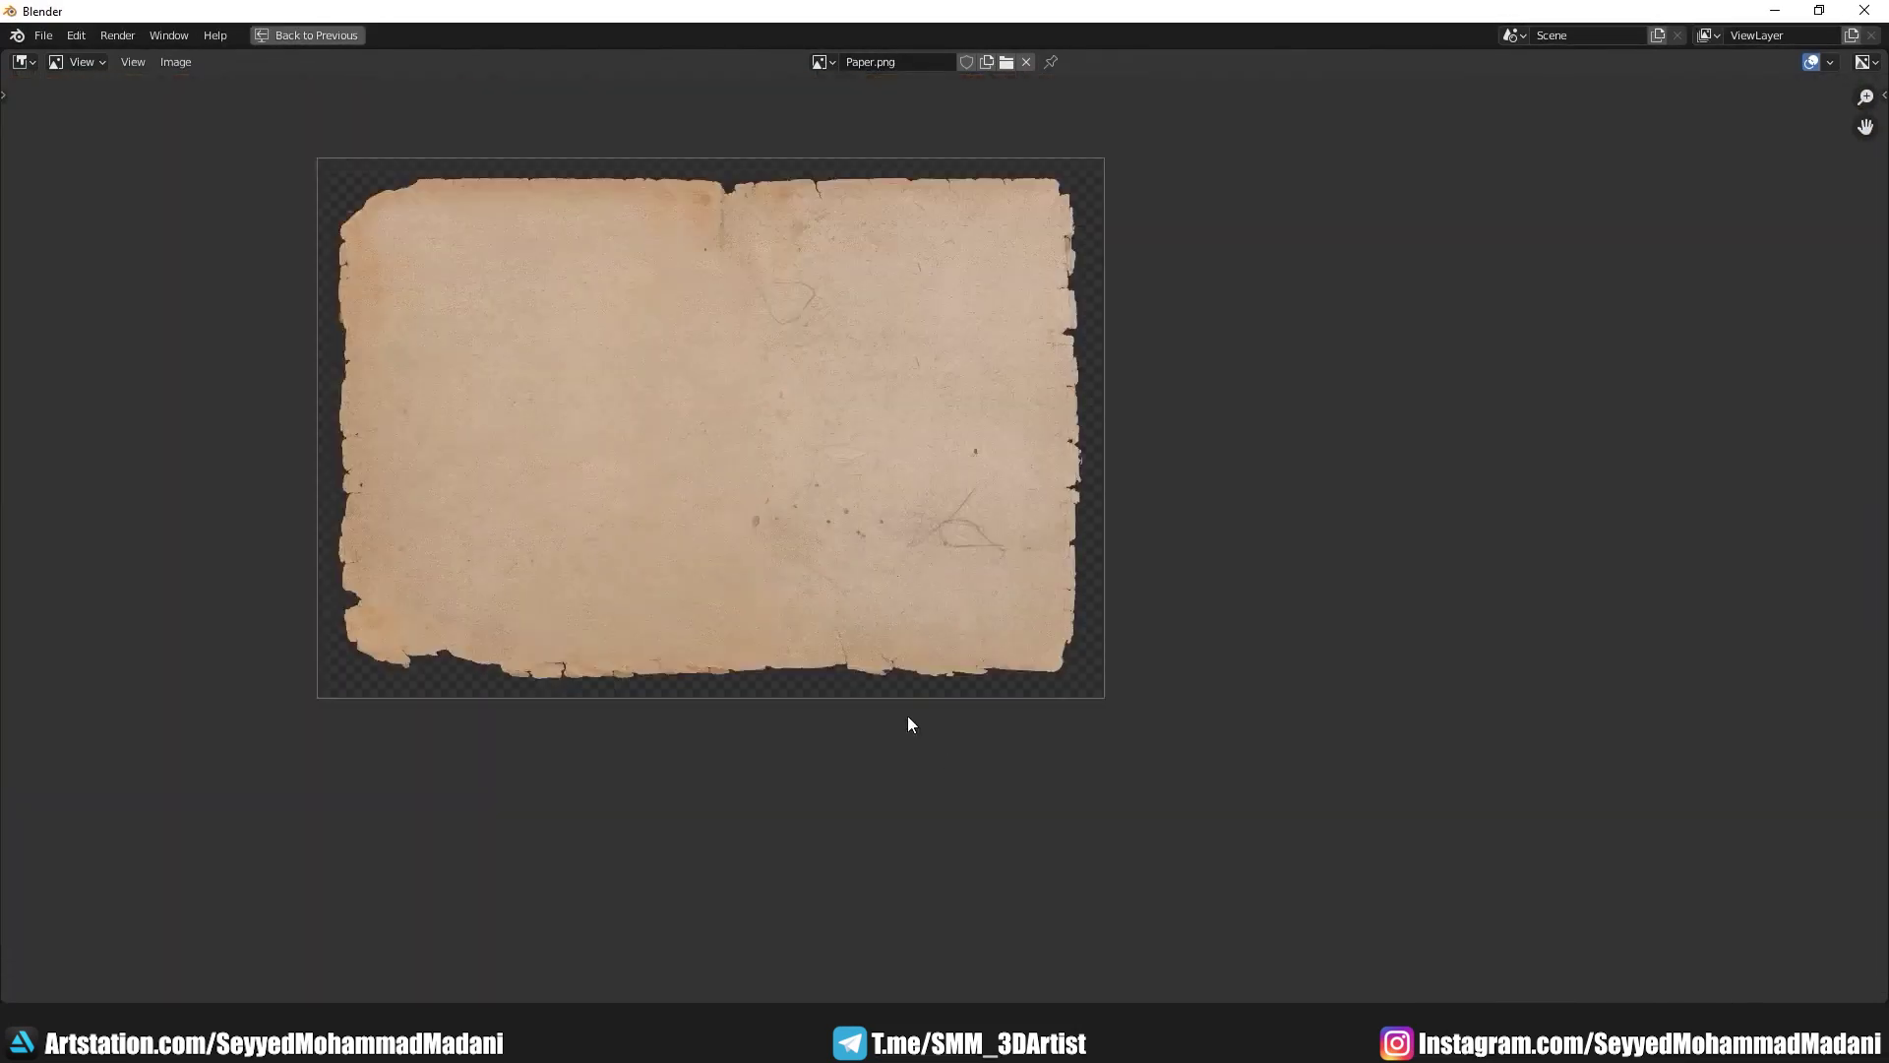
Step: In the maximized node editor, drag a connection from the Paper.png Alpha output
{"action": "key", "text": "ctrl+space"}
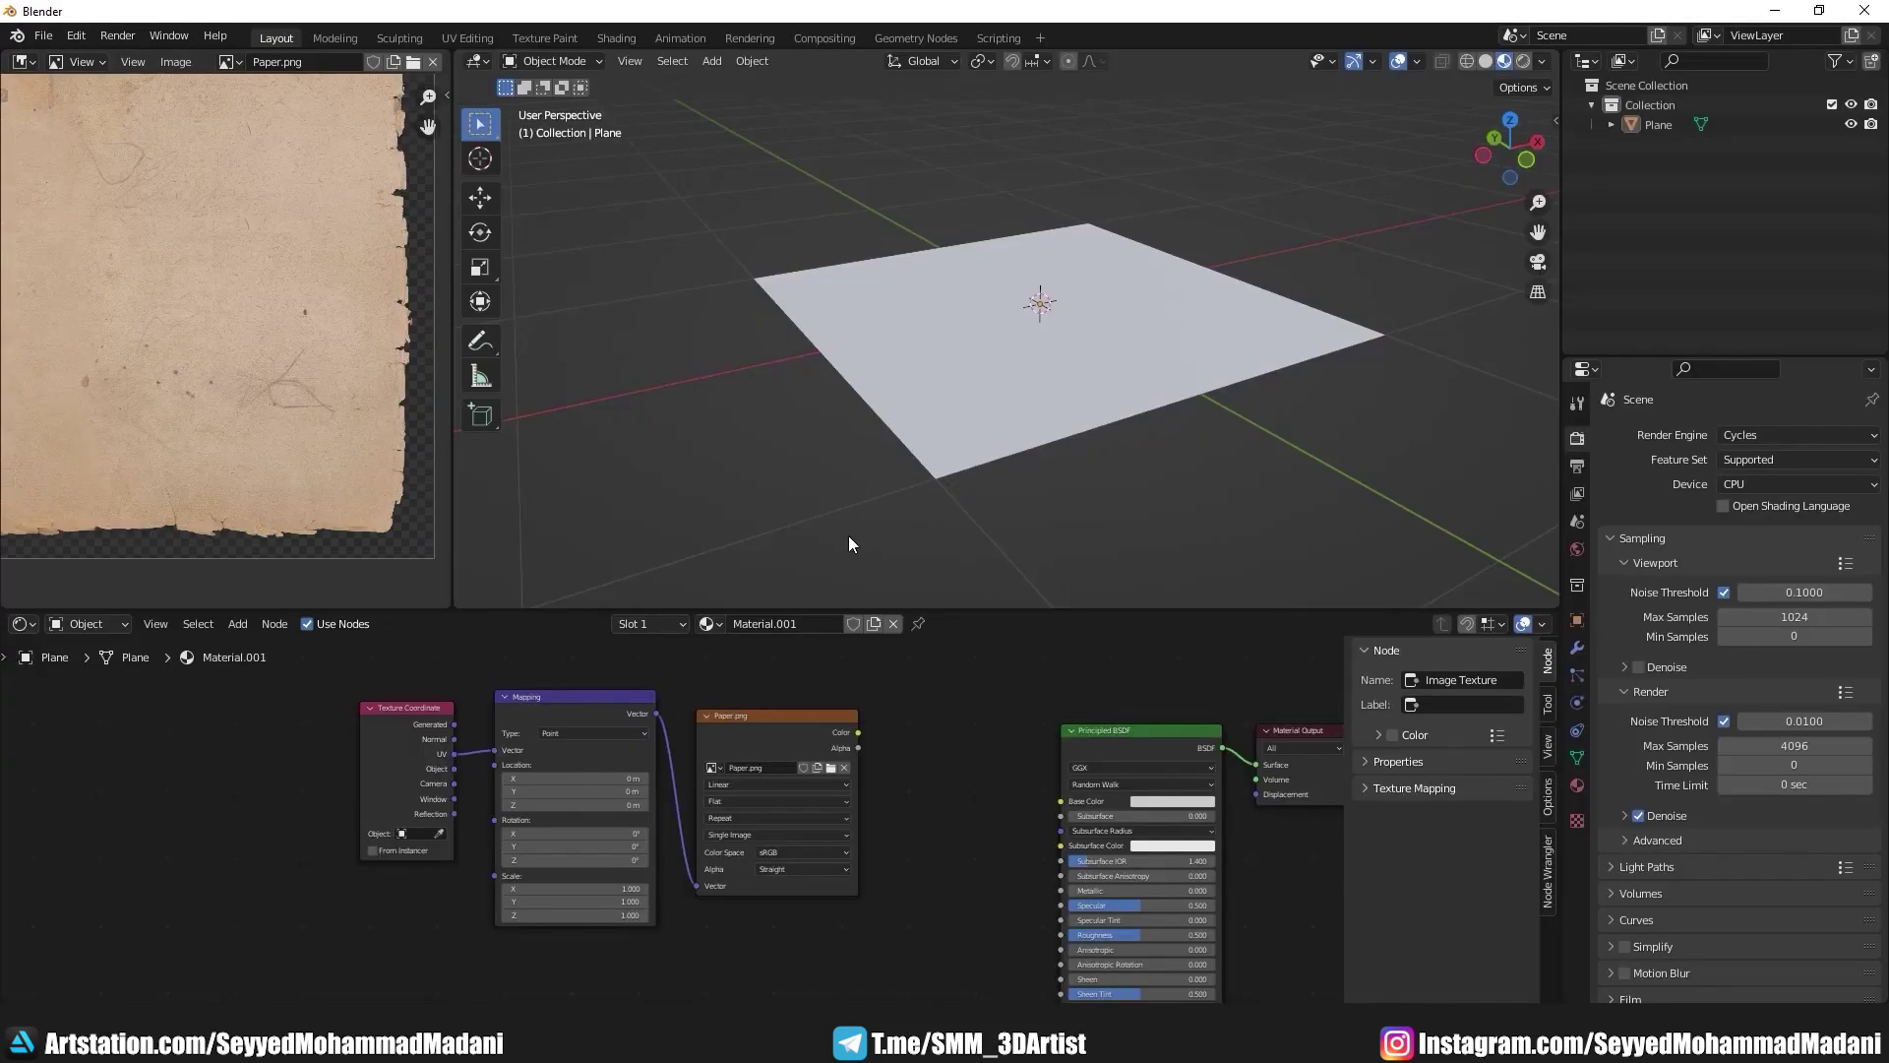
{"action": "middle_click_drag", "start_coordinate": [808, 754], "coordinate": [741, 699]}
{"action": "key", "text": "ctrl+space"}
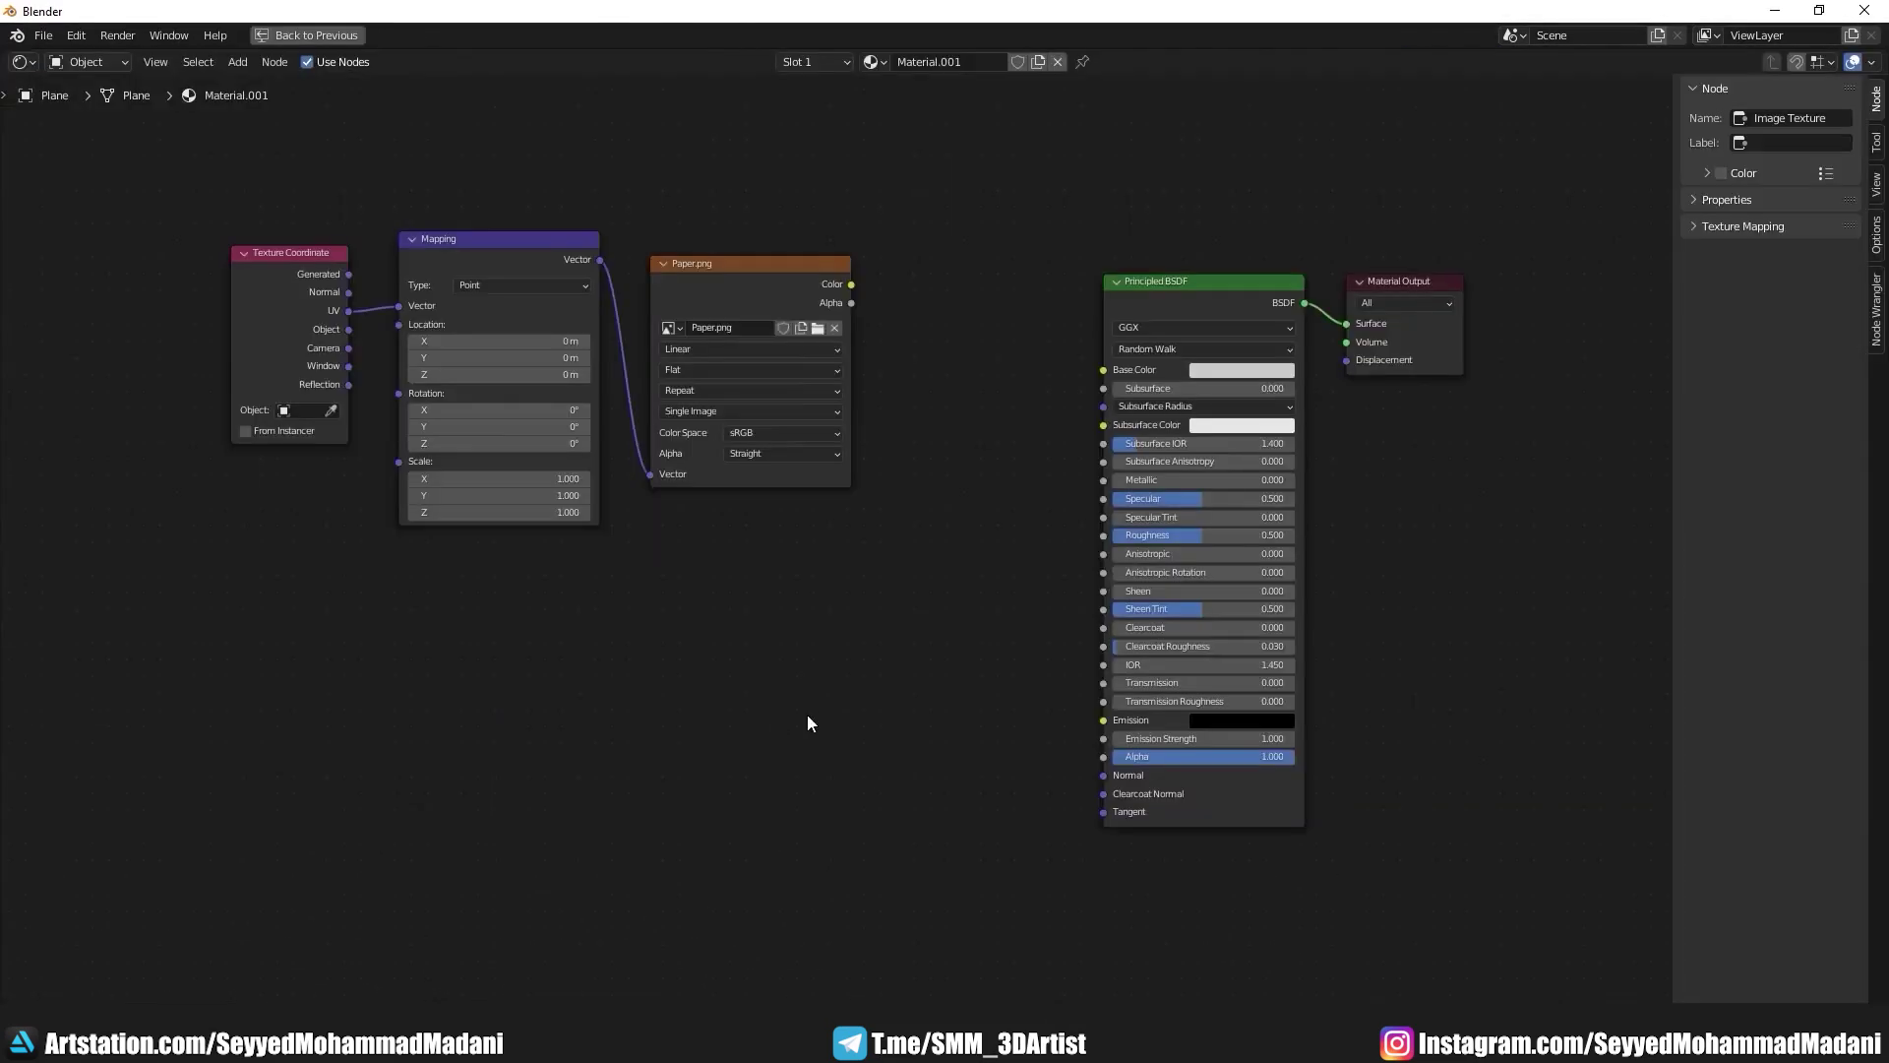
{"action": "scroll", "coordinate": [915, 592], "scroll_direction": "up", "scroll_amount": 2}
{"action": "scroll", "coordinate": [843, 473], "scroll_direction": "up", "scroll_amount": 1}
{"action": "scroll", "coordinate": [811, 464], "scroll_direction": "up", "scroll_amount": 1}
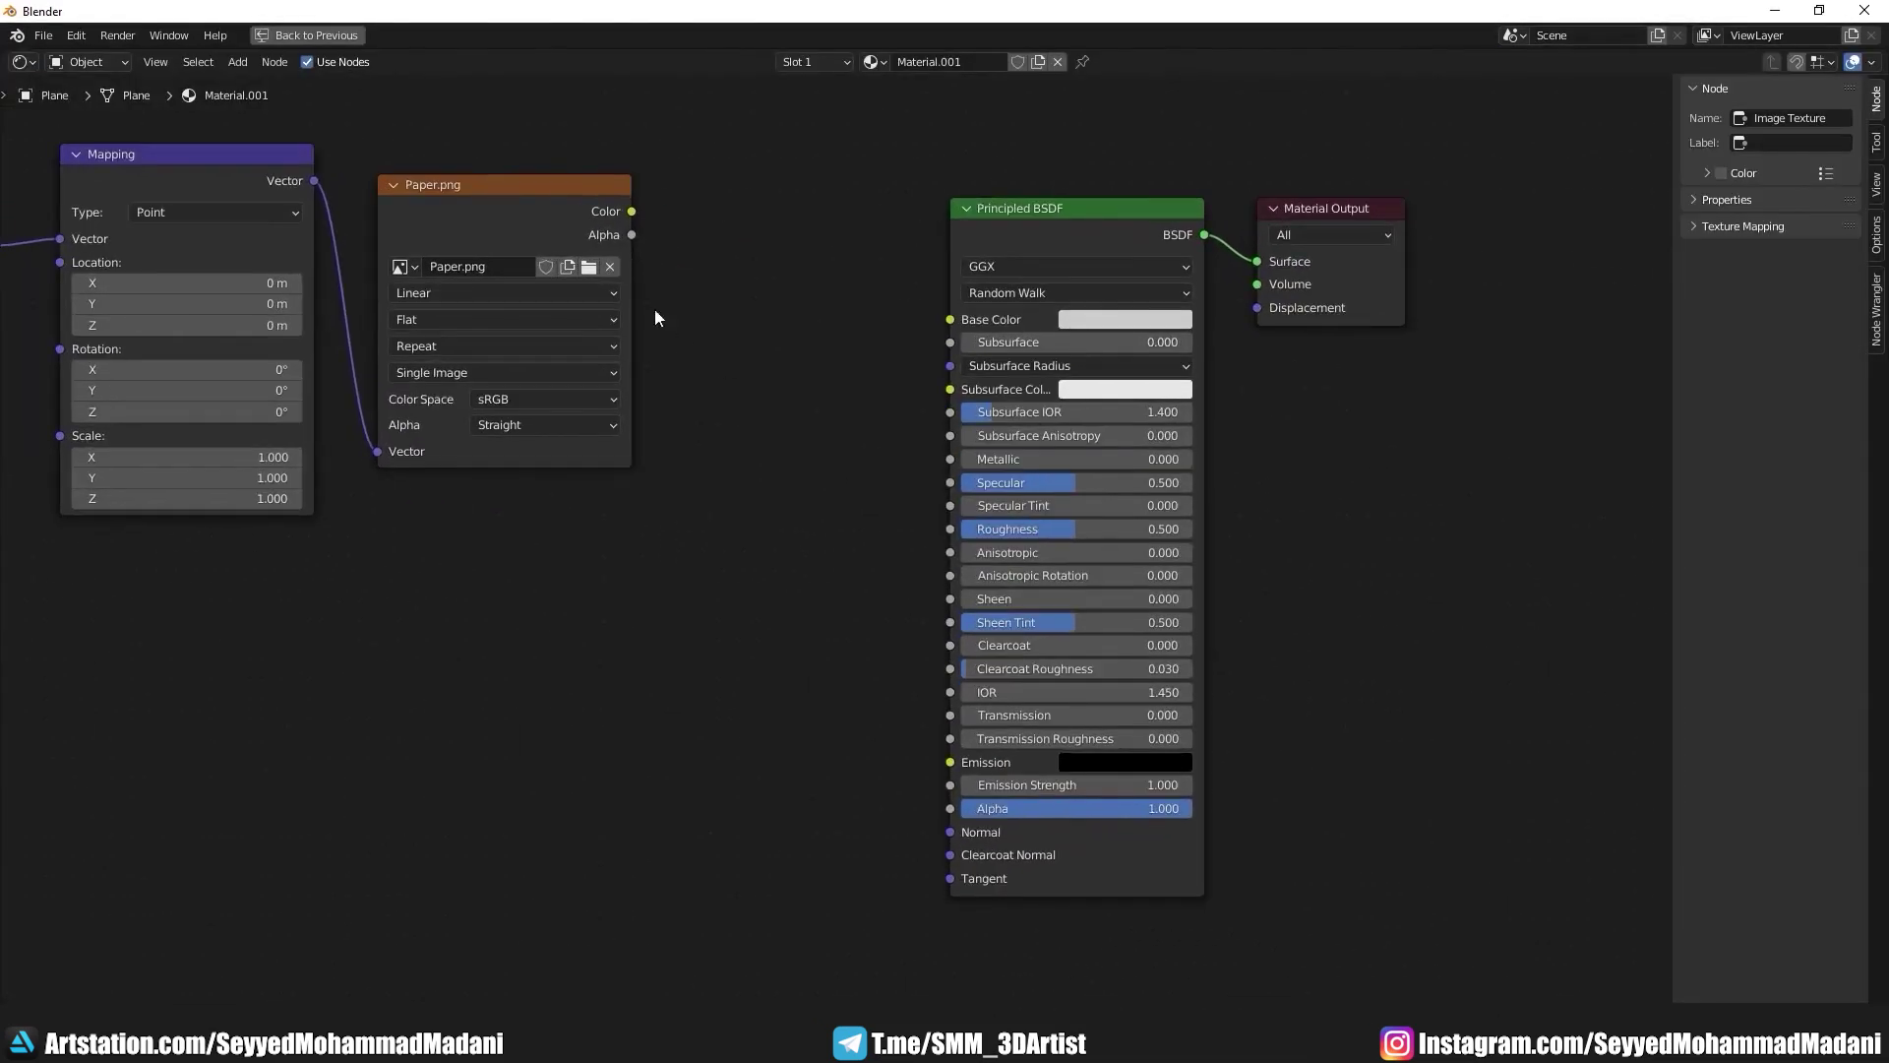
{"action": "mouse_move", "coordinate": [630, 235]}
{"action": "left_mouse_down"}
{"action": "mouse_move", "coordinate": [744, 293]}
{"action": "mouse_move", "coordinate": [957, 803]}
{"action": "left_mouse_up"}
Step: Restore the full layout and view the orbited paper plane in Rendered shading
{"action": "key", "text": "ctrl+space"}
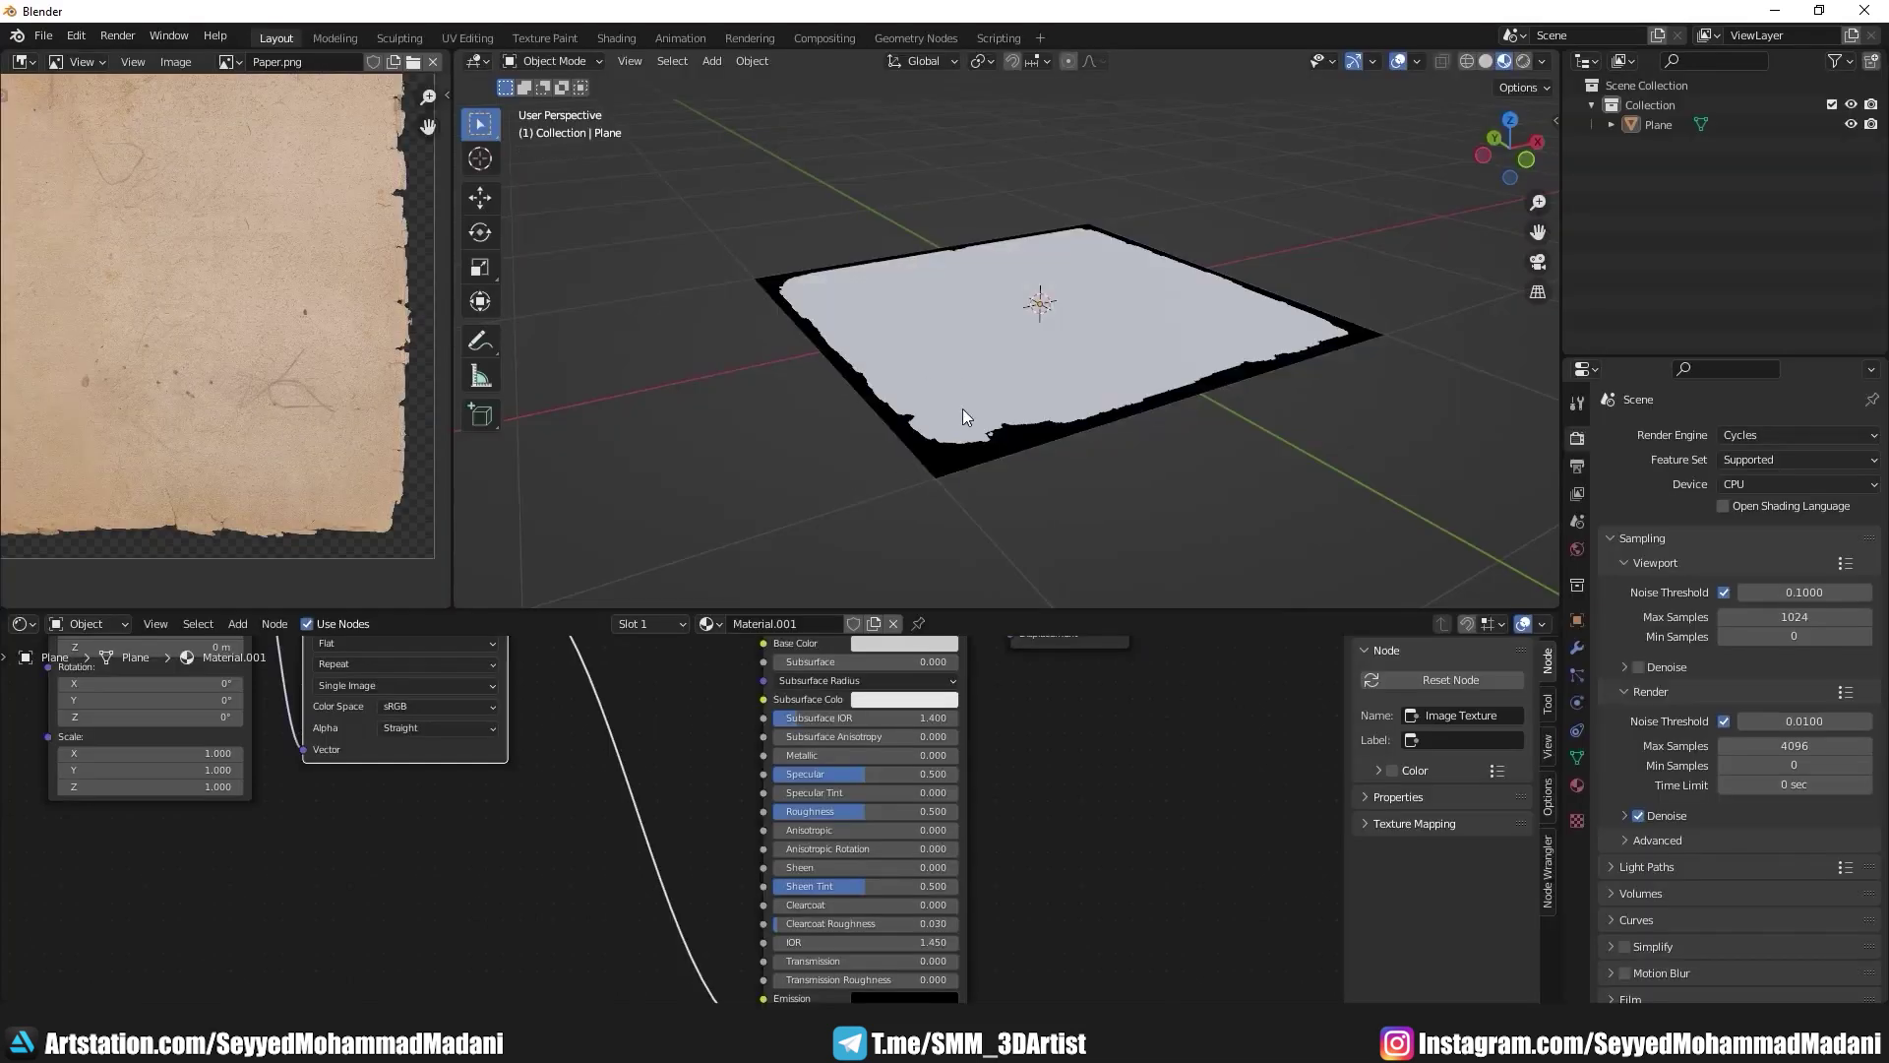
{"action": "scroll", "coordinate": [962, 410], "scroll_direction": "up", "scroll_amount": 1}
{"action": "scroll", "coordinate": [978, 457], "scroll_direction": "up", "scroll_amount": 1}
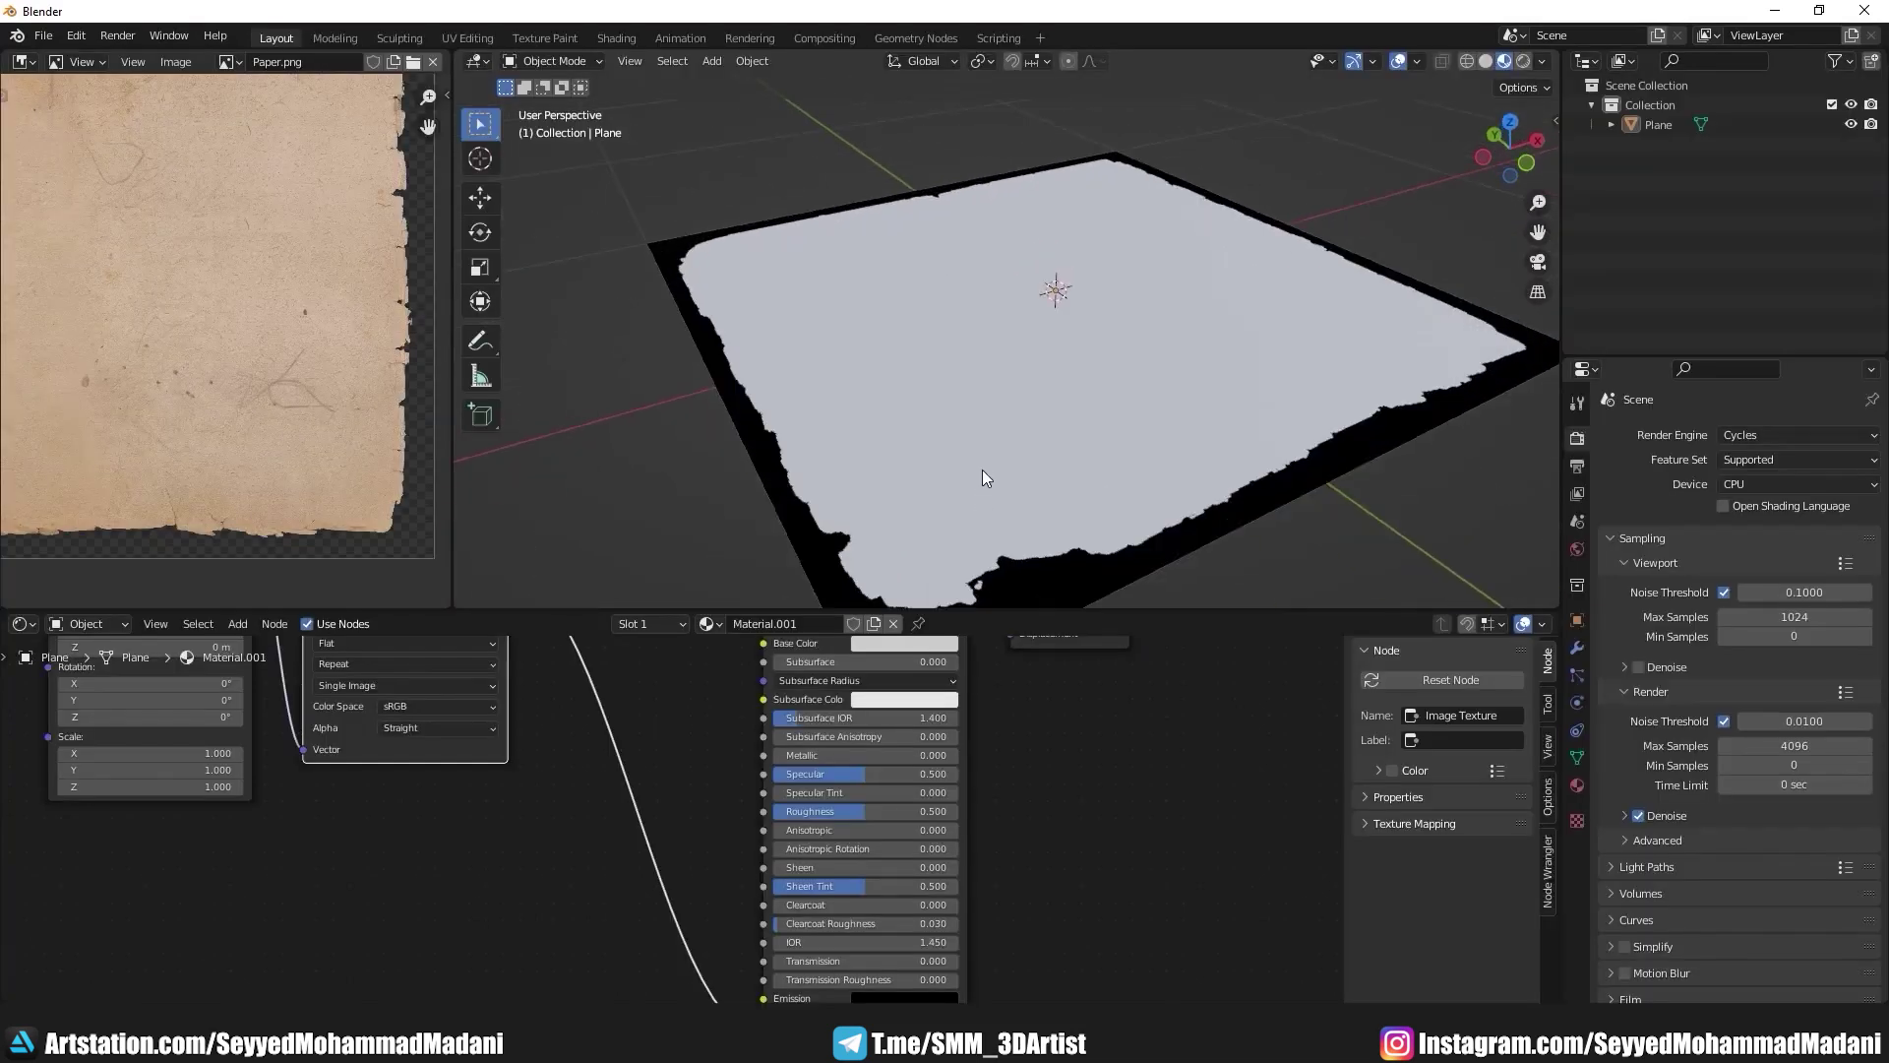
{"action": "mouse_move", "coordinate": [982, 470]}
{"action": "middle_mouse_down"}
{"action": "mouse_move", "coordinate": [934, 402]}
{"action": "mouse_move", "coordinate": [973, 451]}
{"action": "middle_mouse_up"}
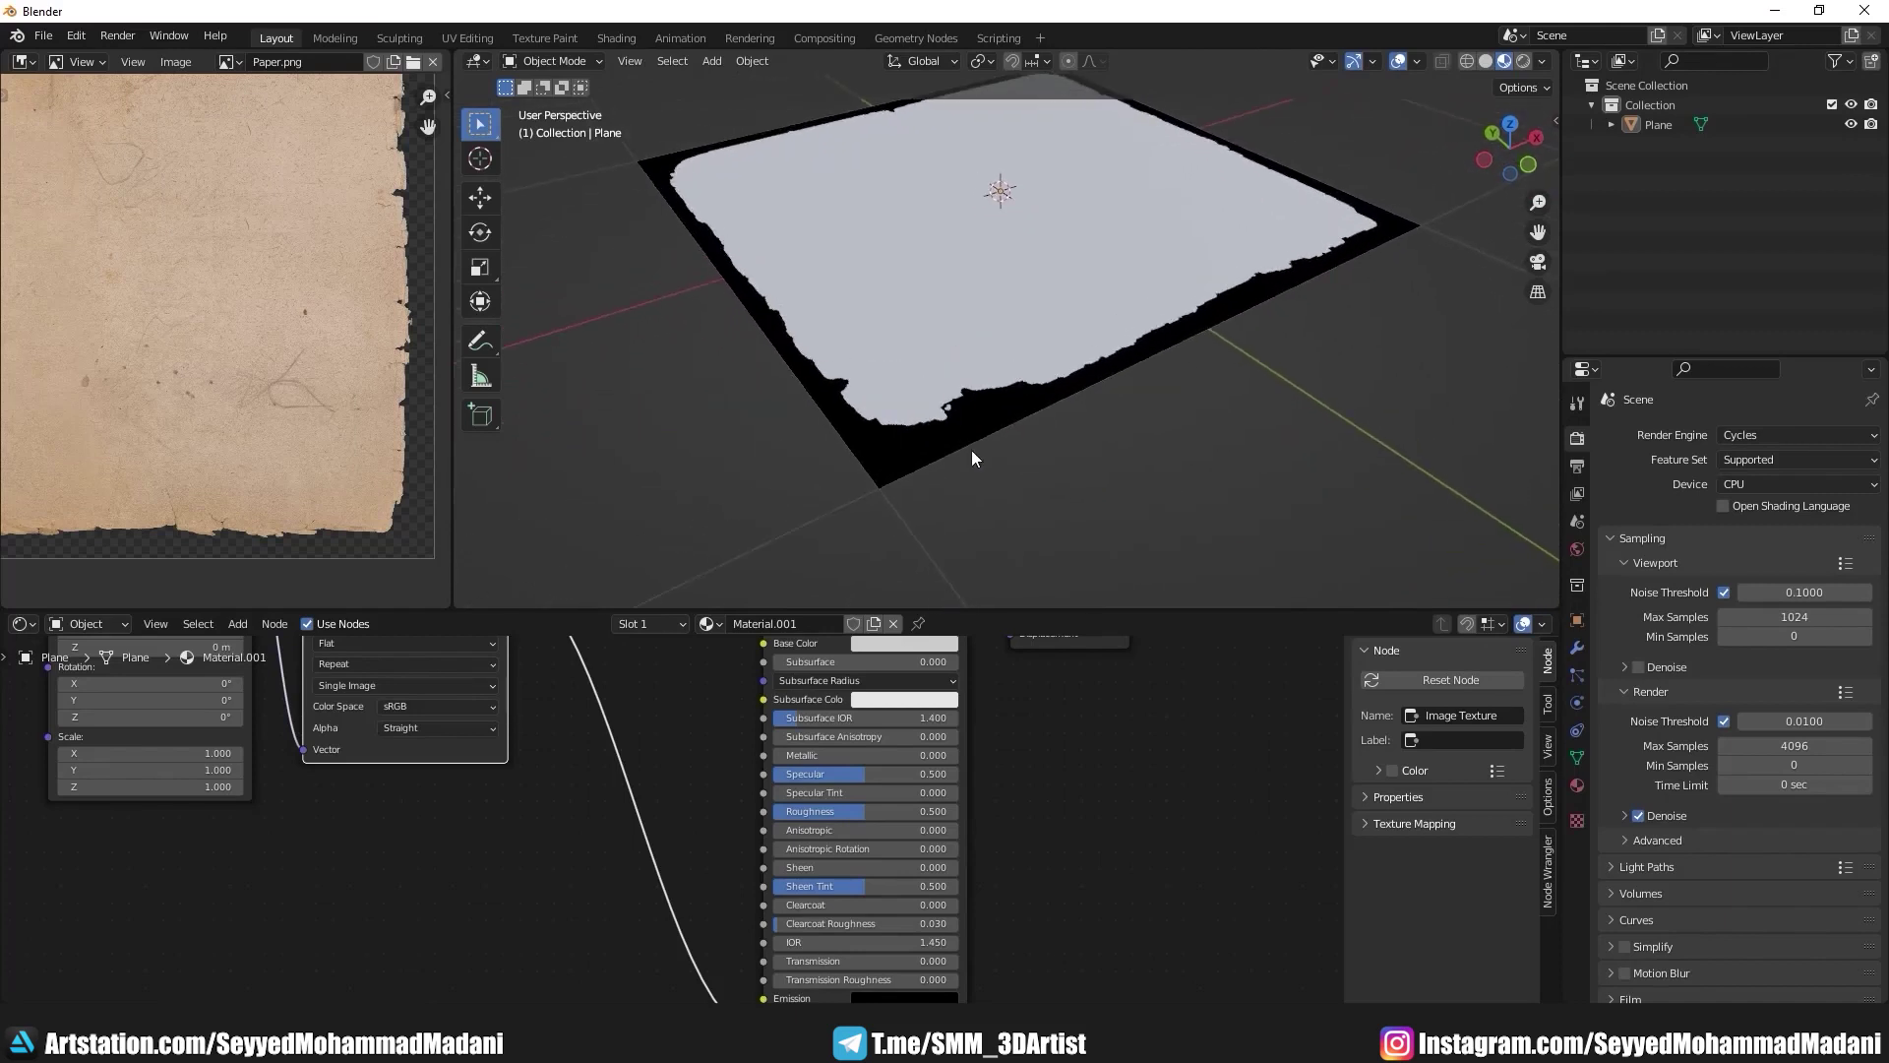
{"action": "middle_click_drag", "start_coordinate": [1001, 356], "coordinate": [1055, 332]}
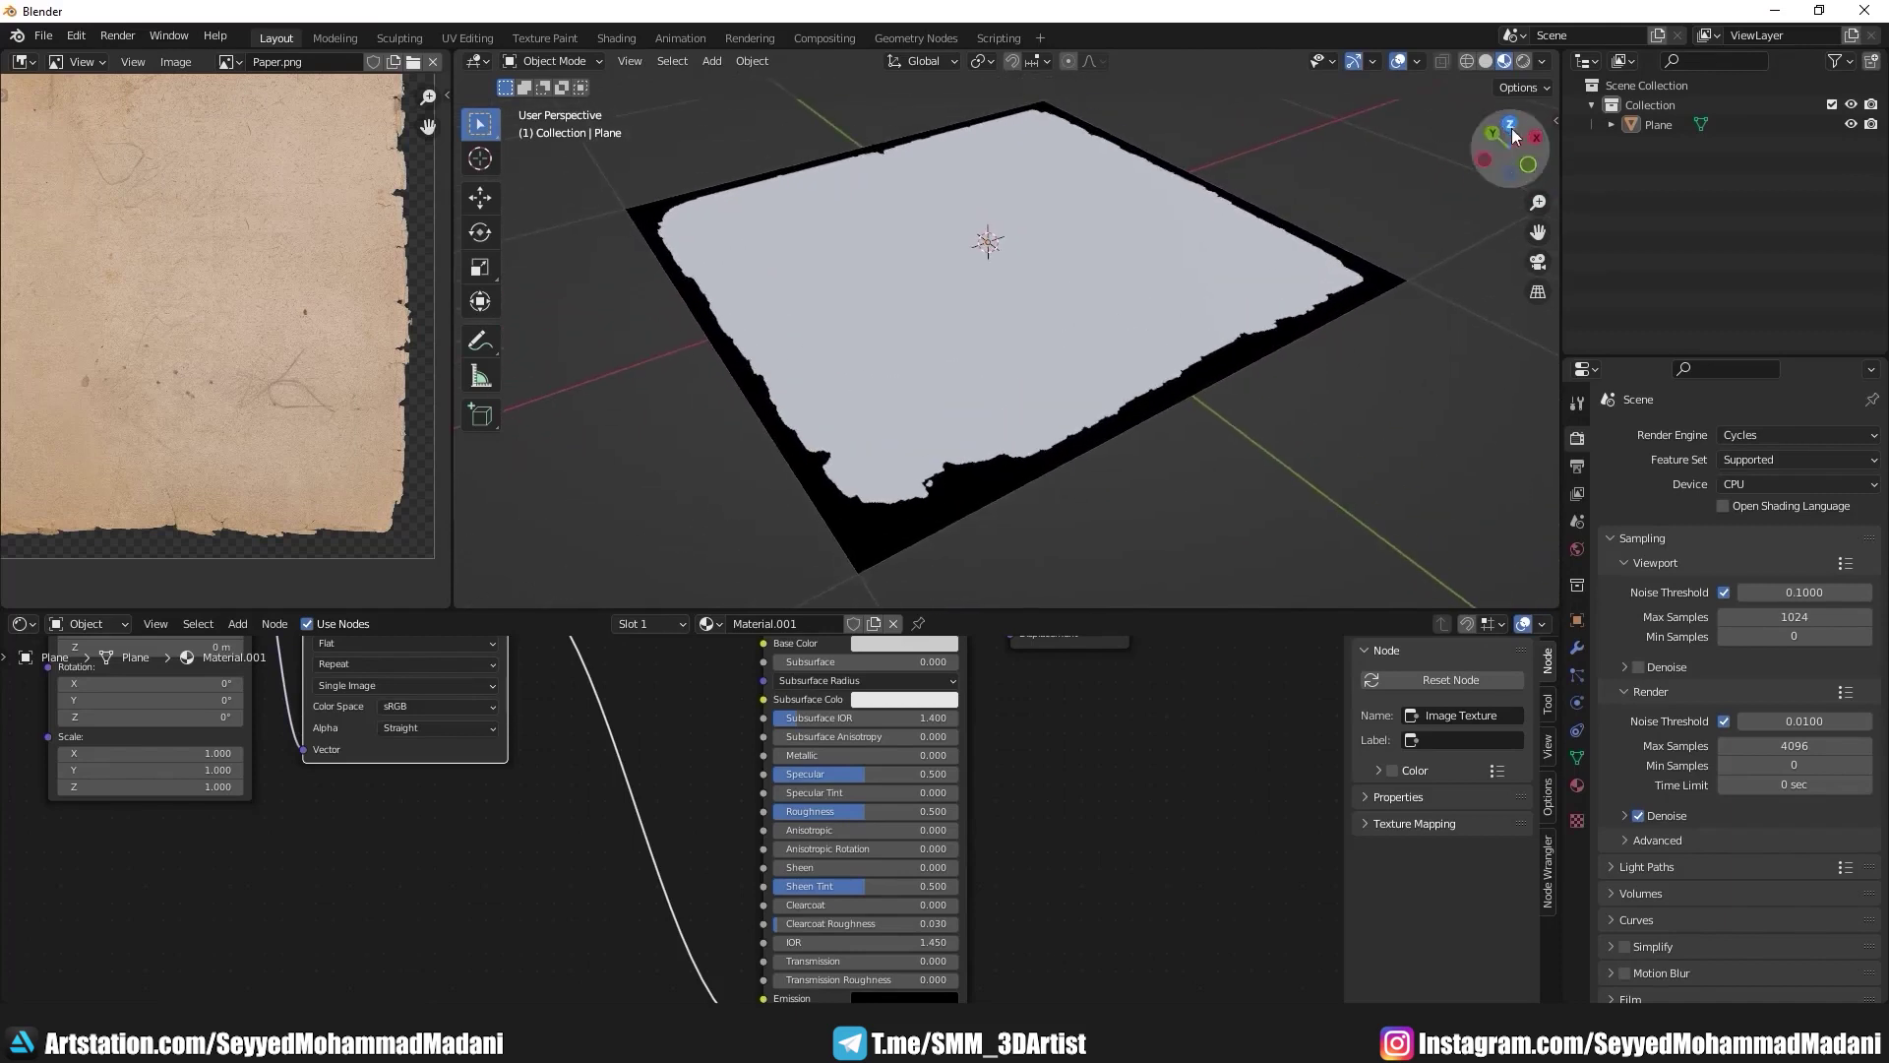
{"action": "left_click", "coordinate": [1523, 61]}
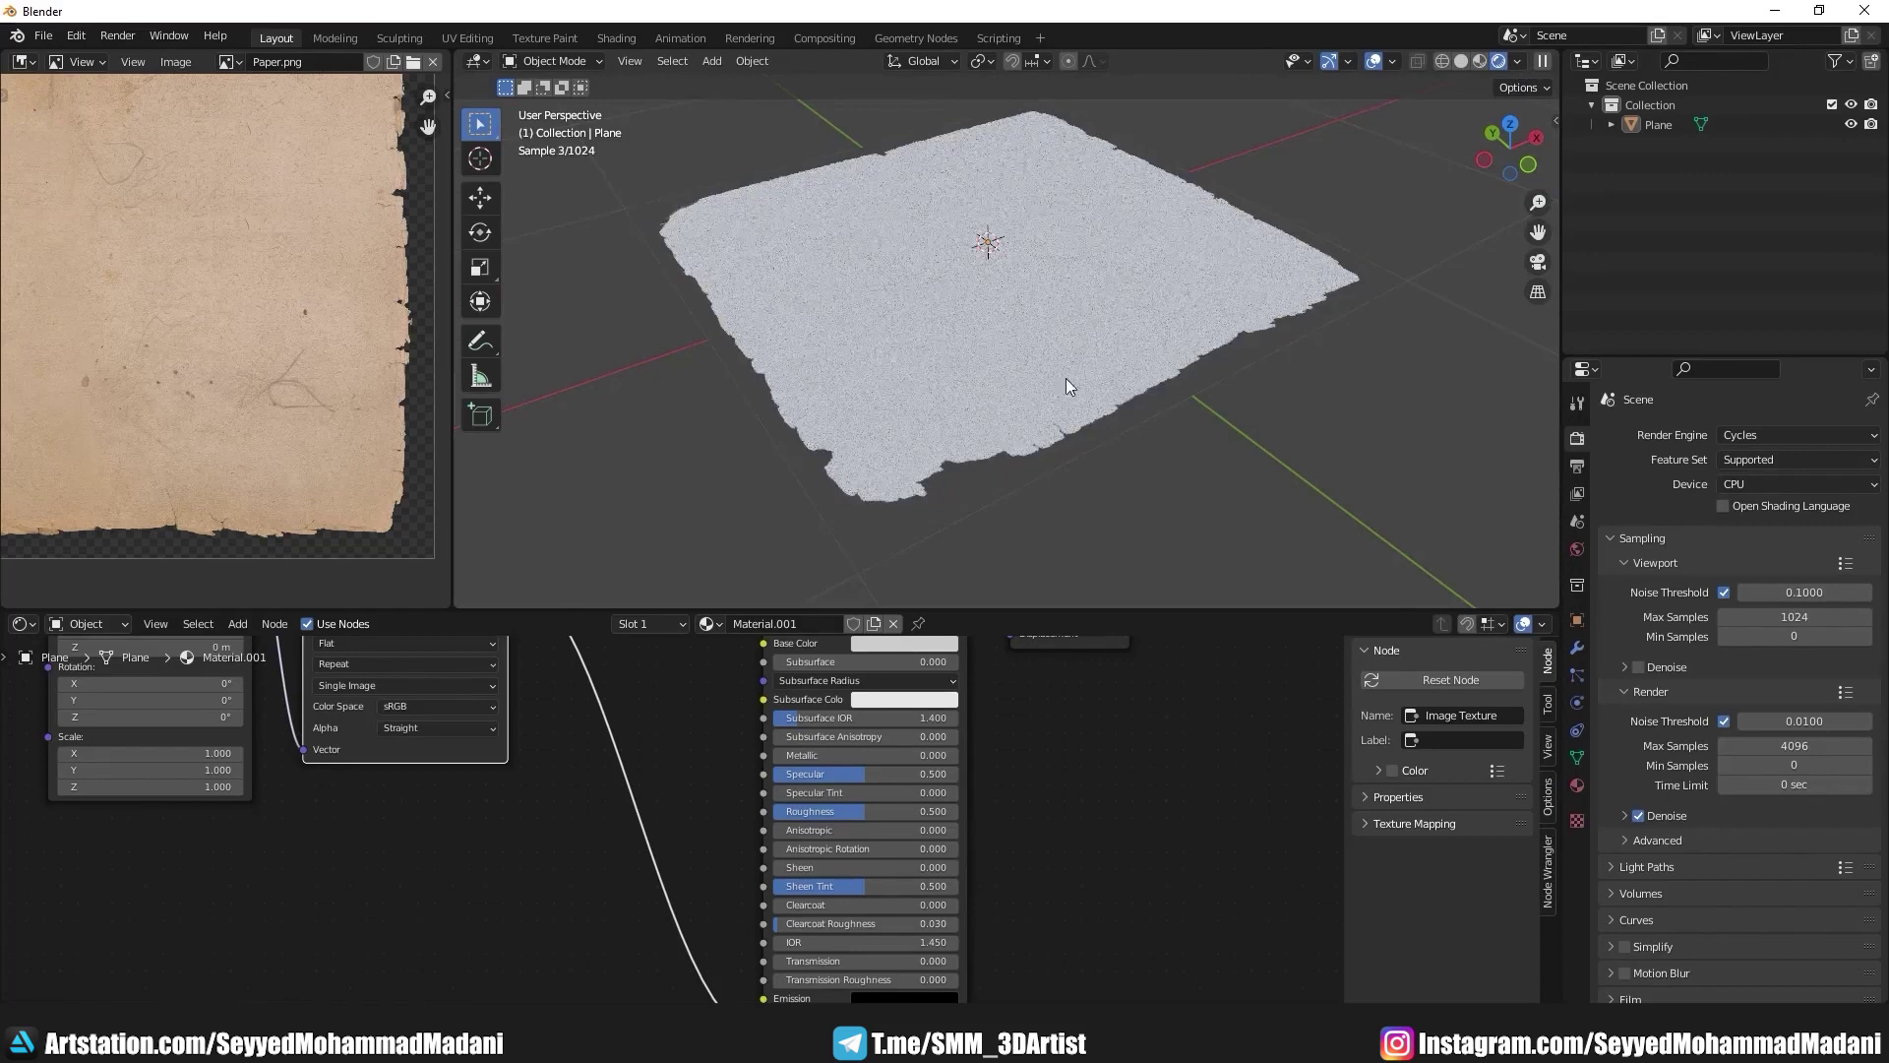
Step: Select the paper plane, toggle Edit Mode, and return the viewport to Material Preview
{"action": "left_click", "coordinate": [930, 332]}
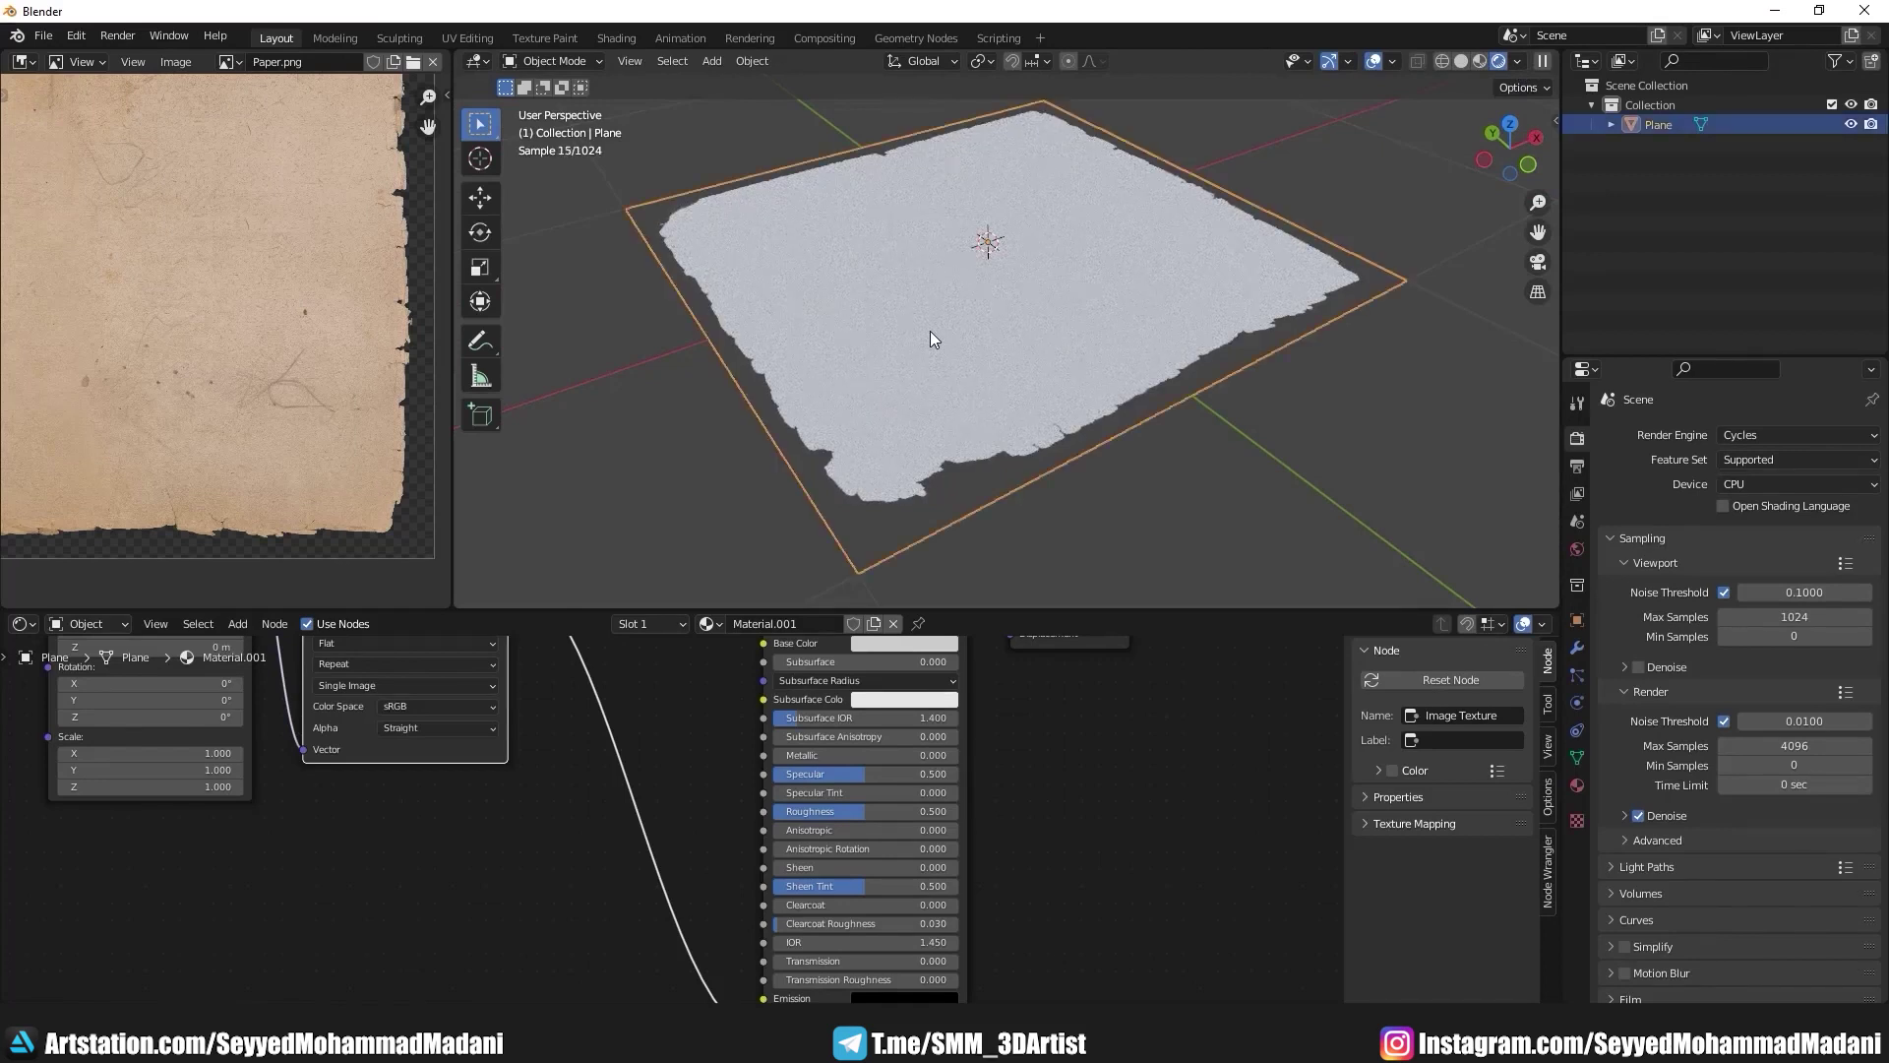
{"action": "key", "text": "Tab"}
{"action": "key", "text": "Tab"}
{"action": "left_click", "coordinate": [1093, 470]}
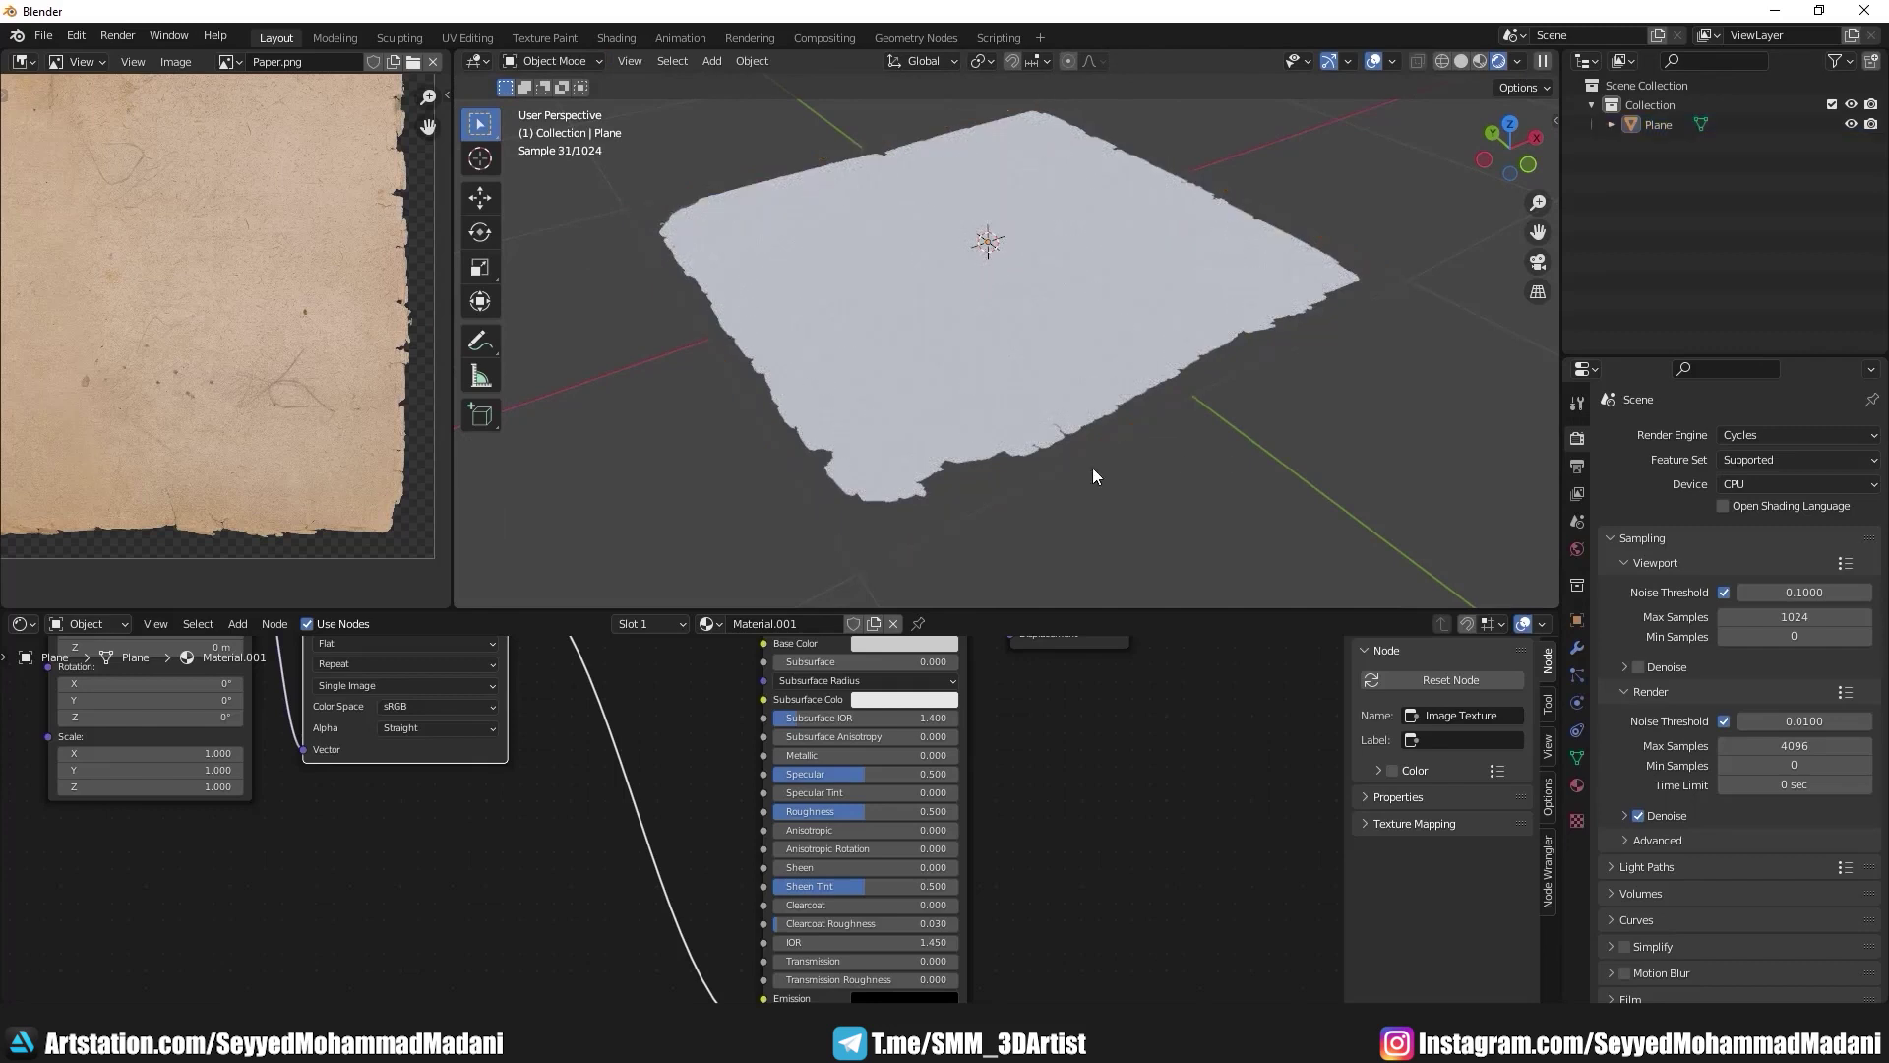
{"action": "left_click", "coordinate": [935, 507]}
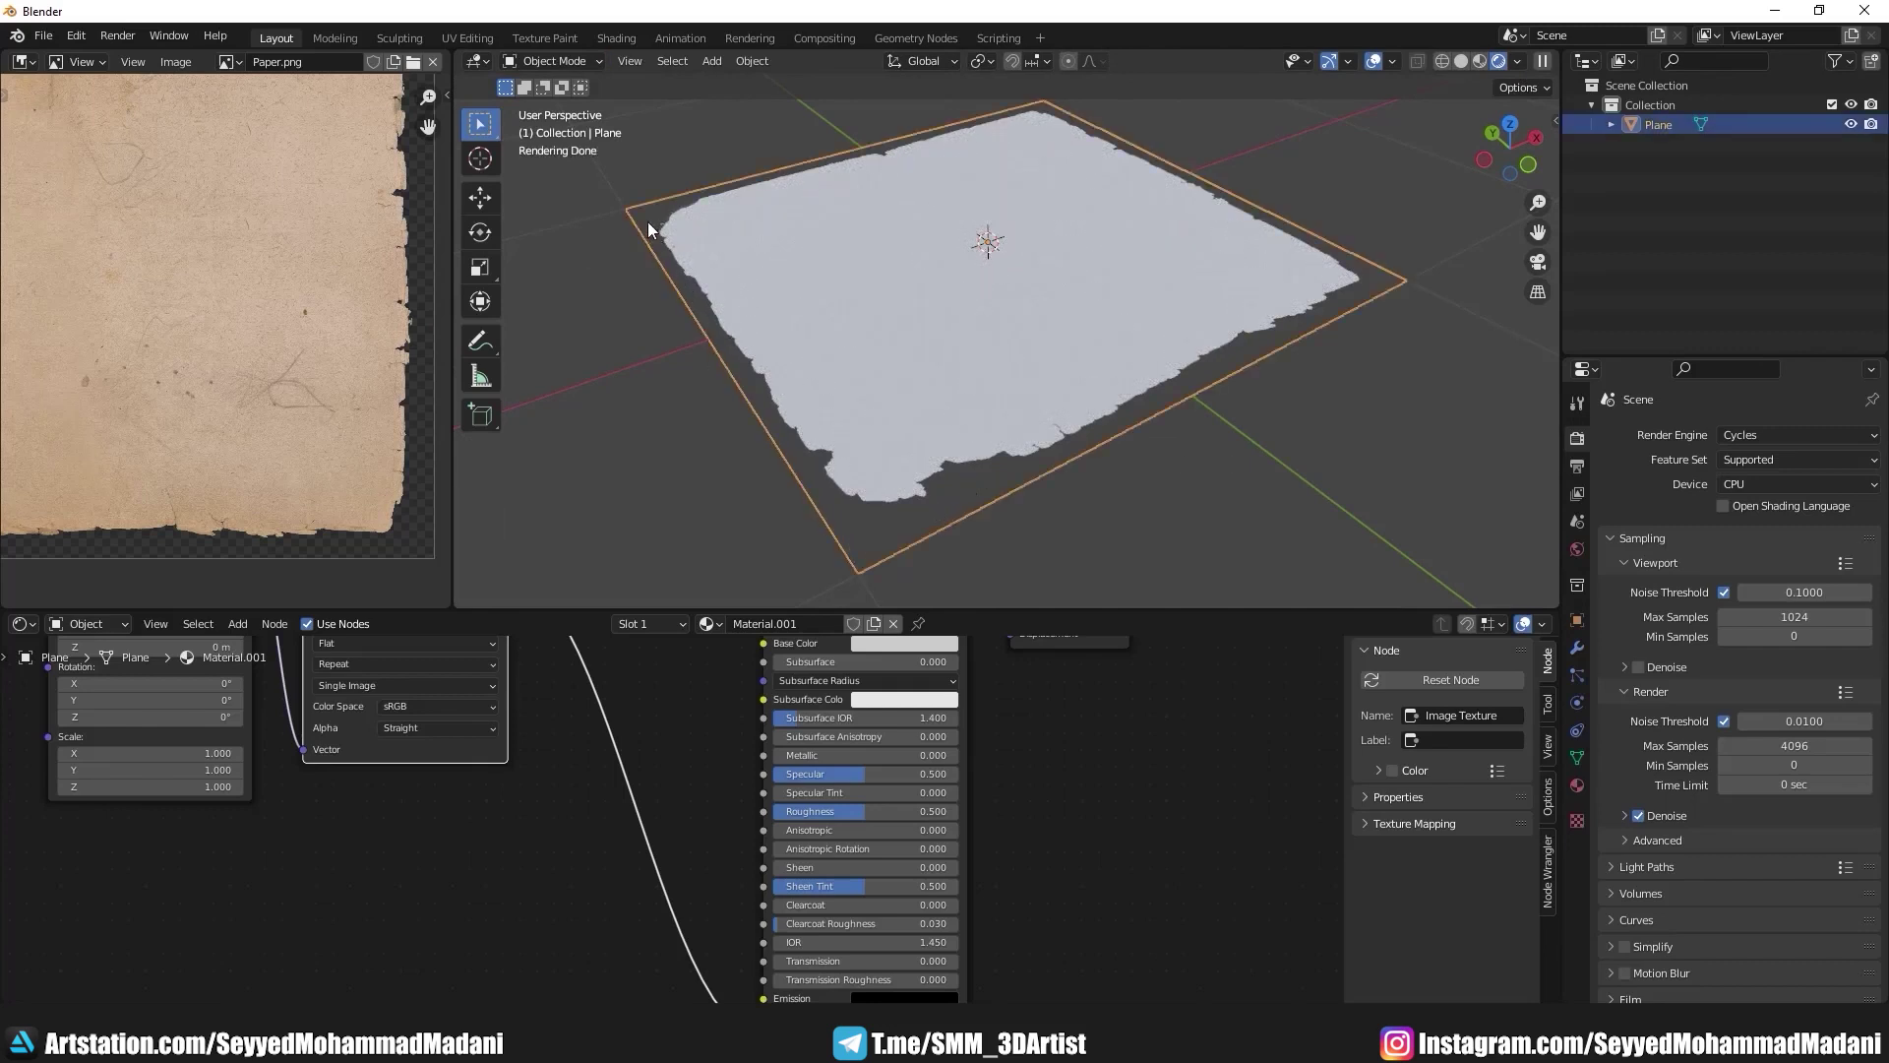
{"action": "left_click", "coordinate": [1478, 63]}
{"action": "left_click", "coordinate": [1331, 176]}
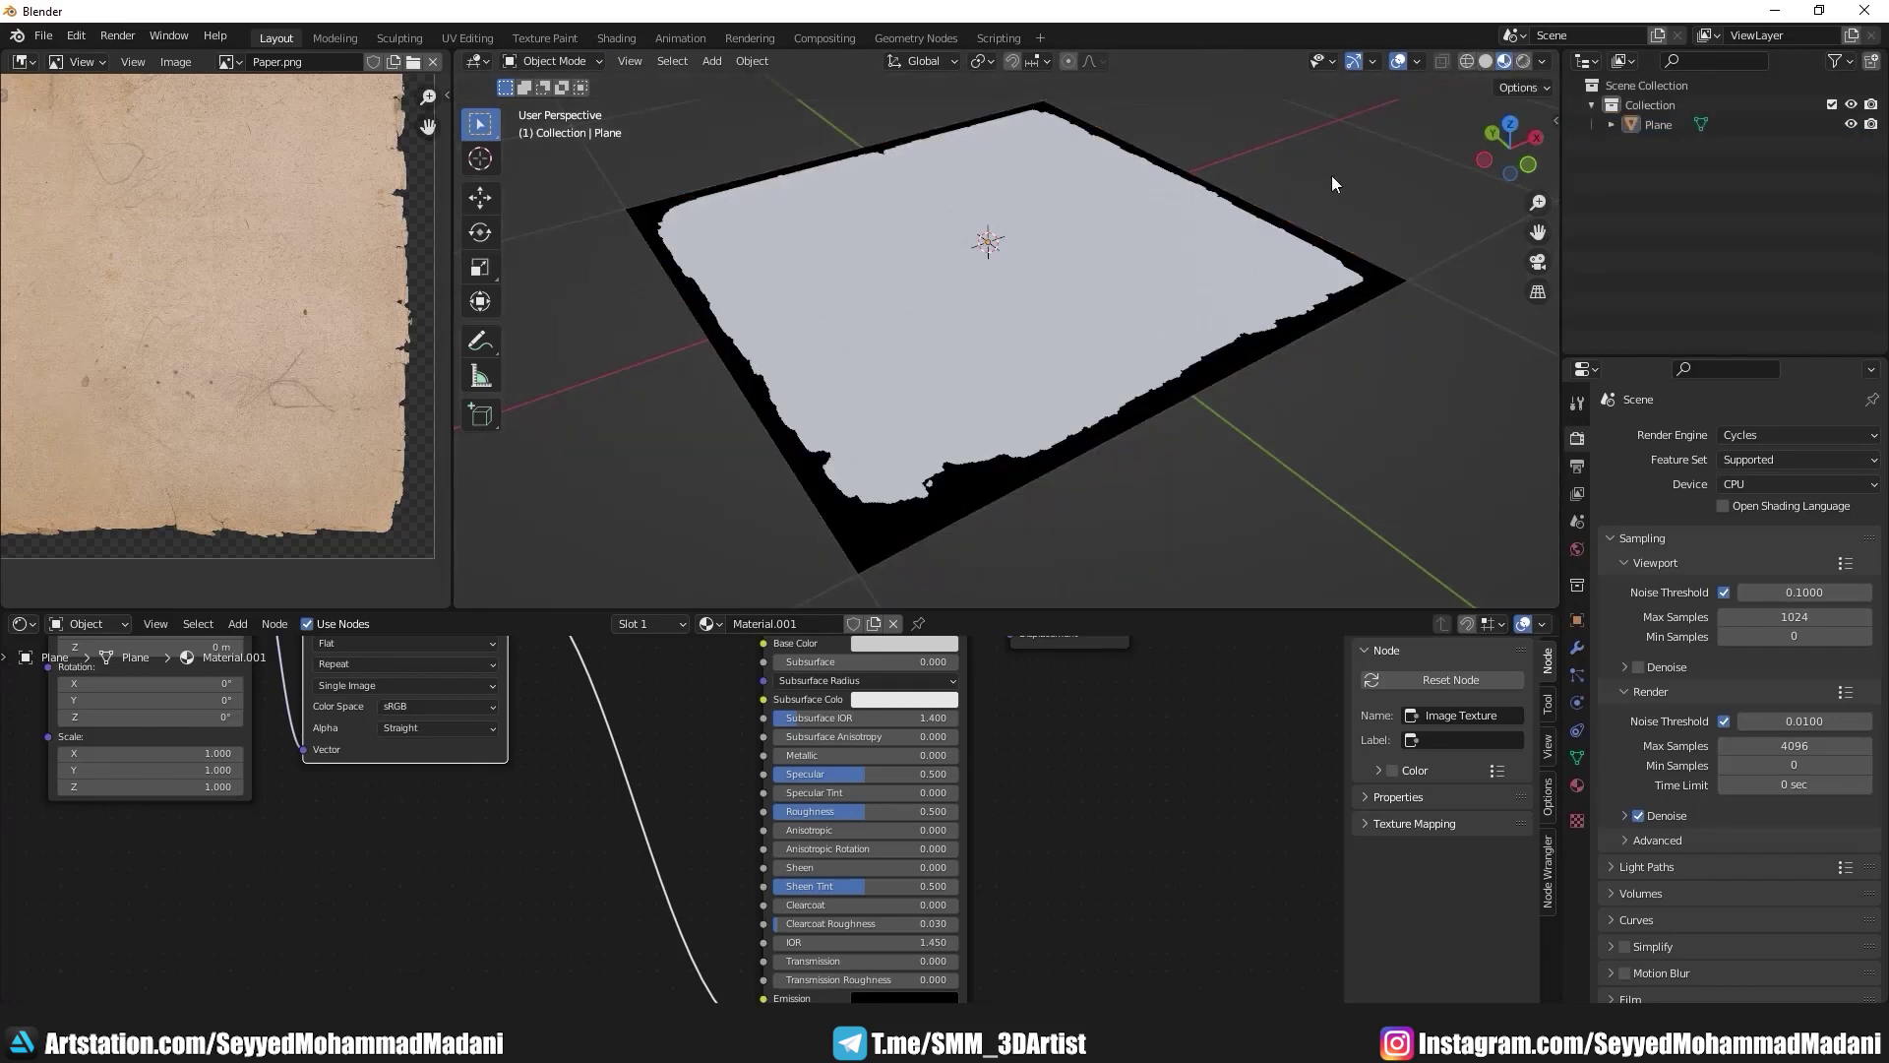
Step: Switch the render engine to Eevee and set the material Blend Mode to Alpha Blend
{"action": "left_click", "coordinate": [1761, 439]}
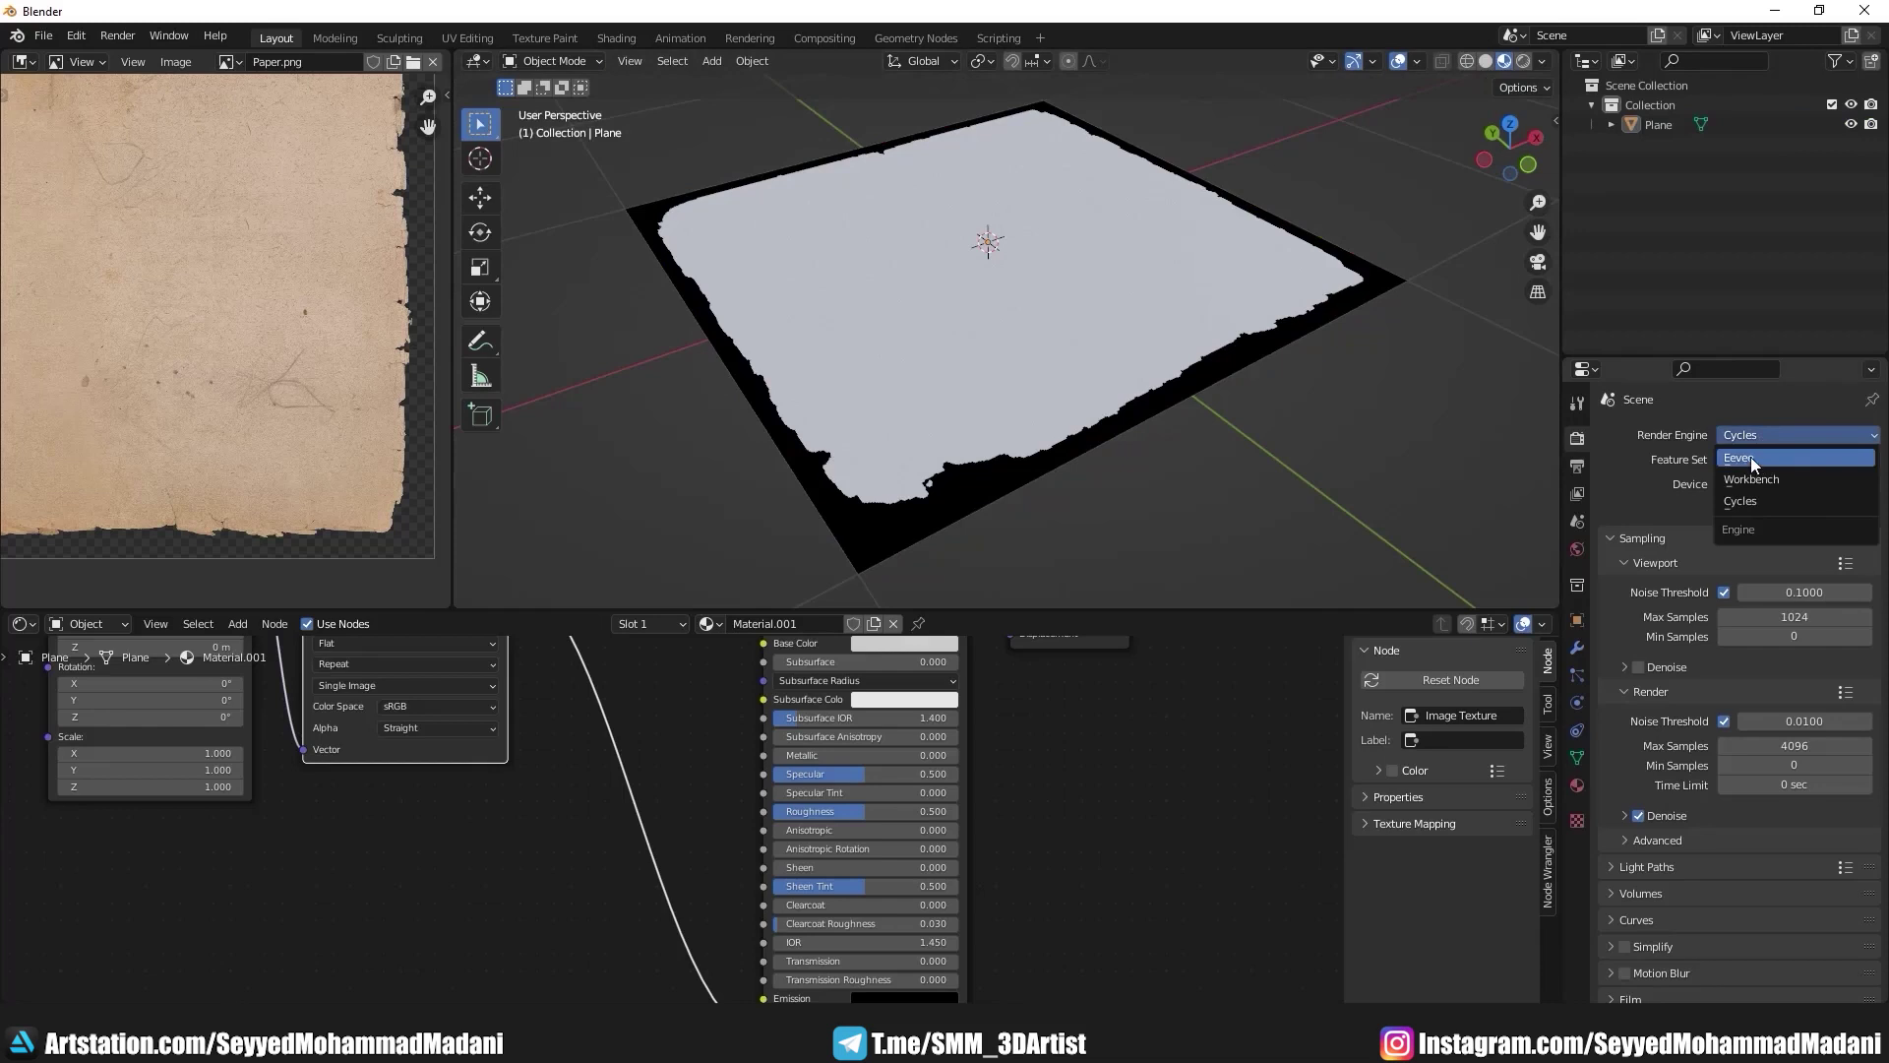
{"action": "left_click", "coordinate": [1751, 455]}
{"action": "left_click", "coordinate": [1578, 784]}
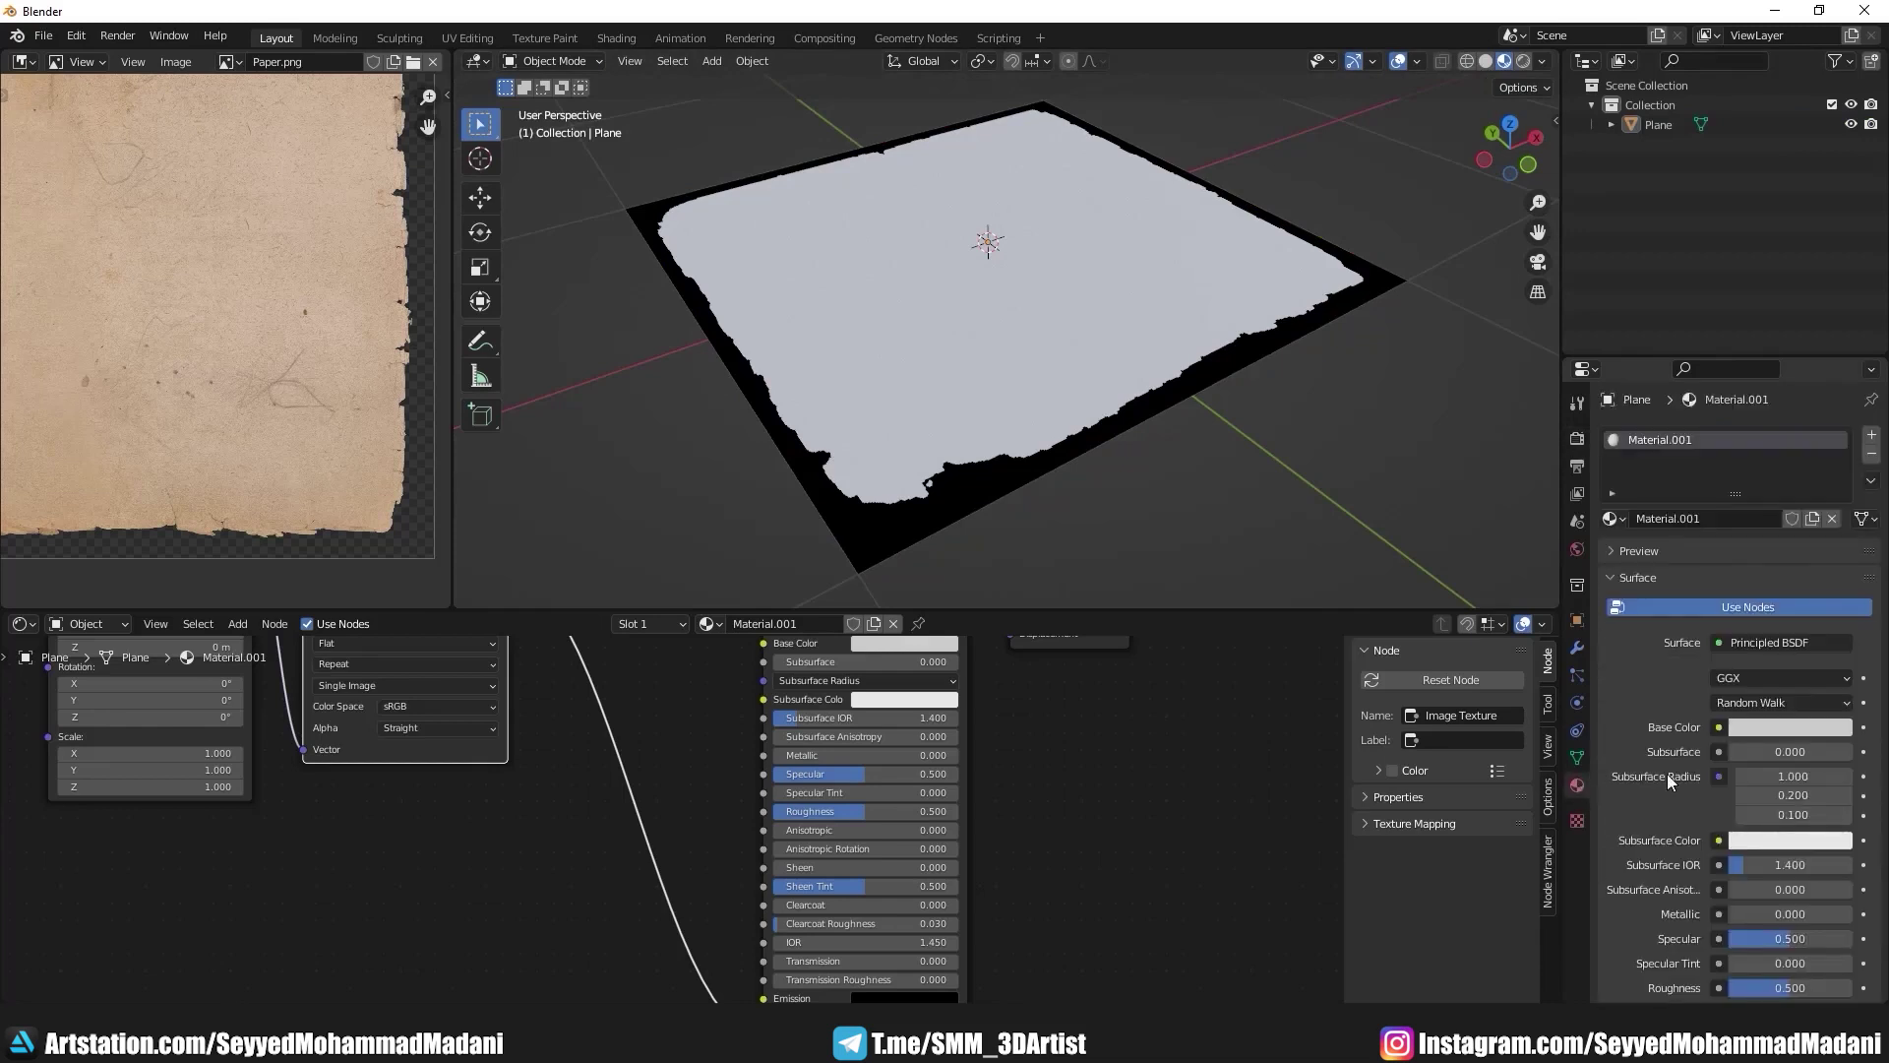
{"action": "scroll", "coordinate": [1666, 774], "scroll_direction": "down", "scroll_amount": 8}
{"action": "scroll", "coordinate": [1661, 775], "scroll_direction": "down", "scroll_amount": 8}
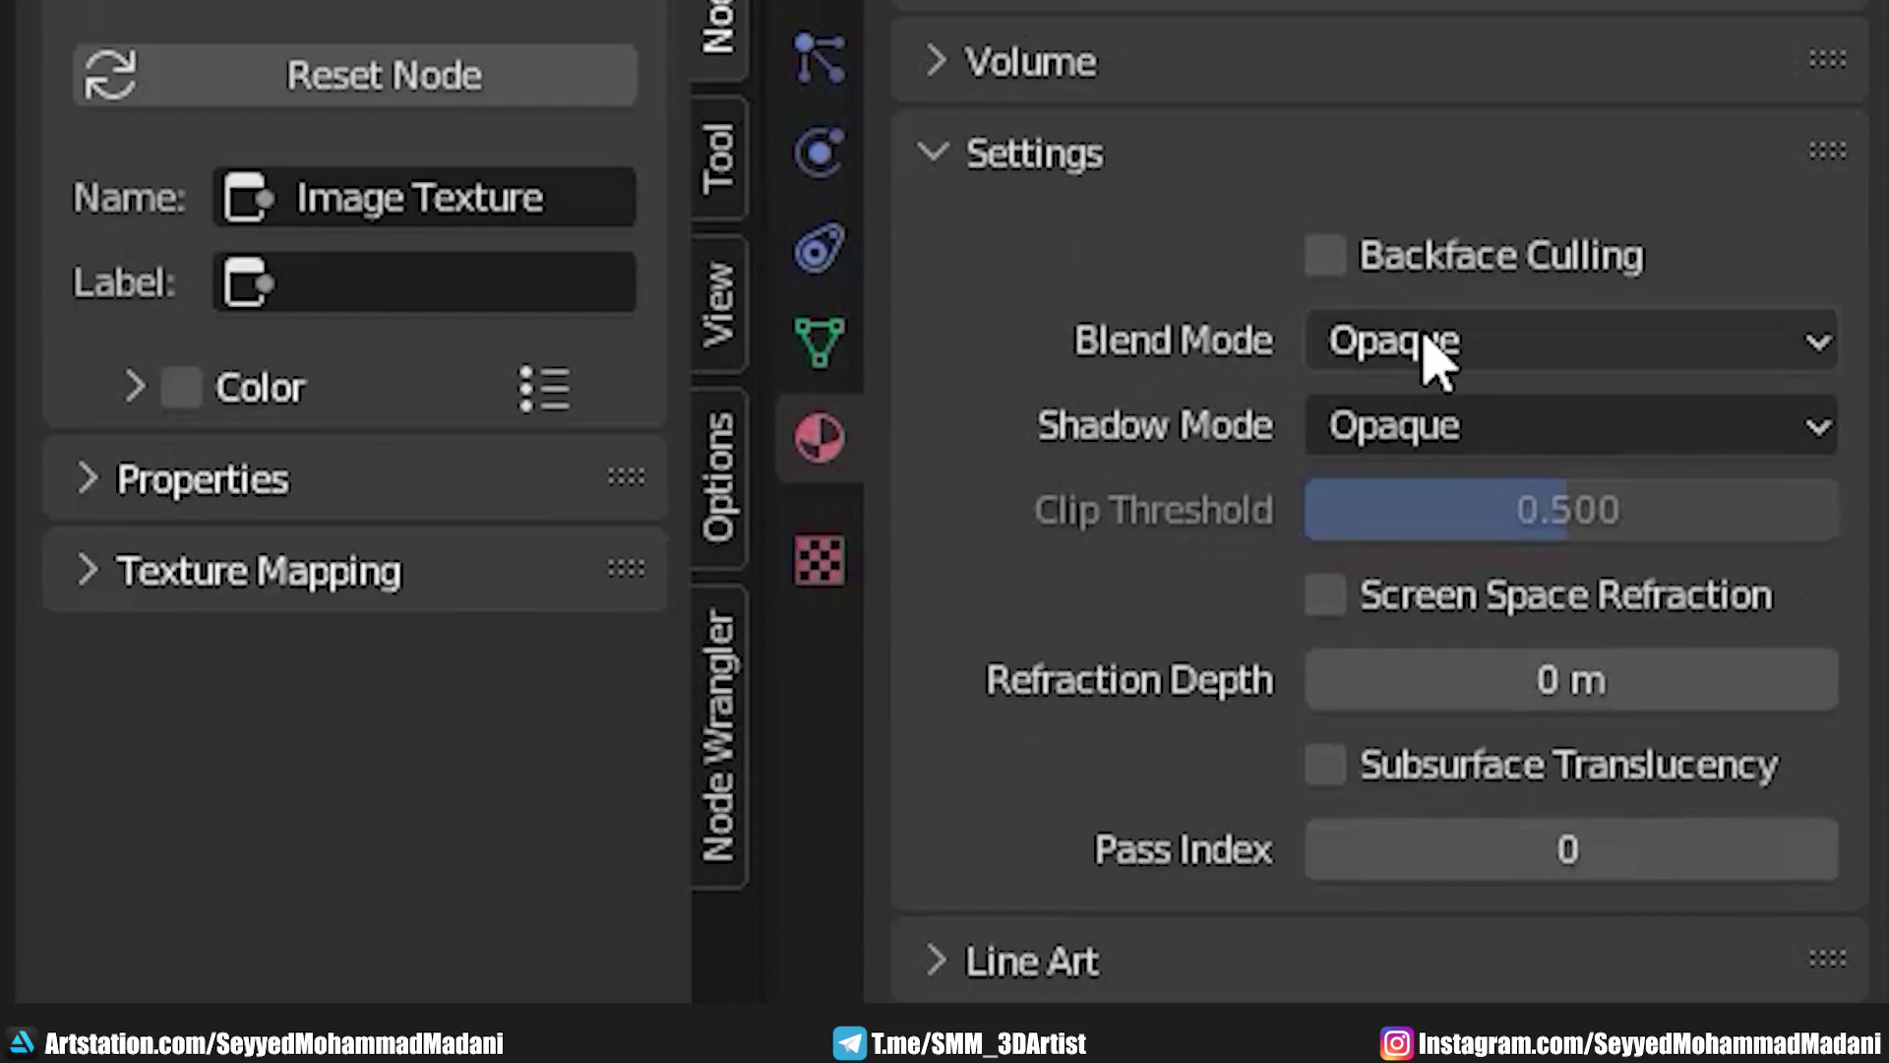
{"action": "left_click", "coordinate": [1432, 359]}
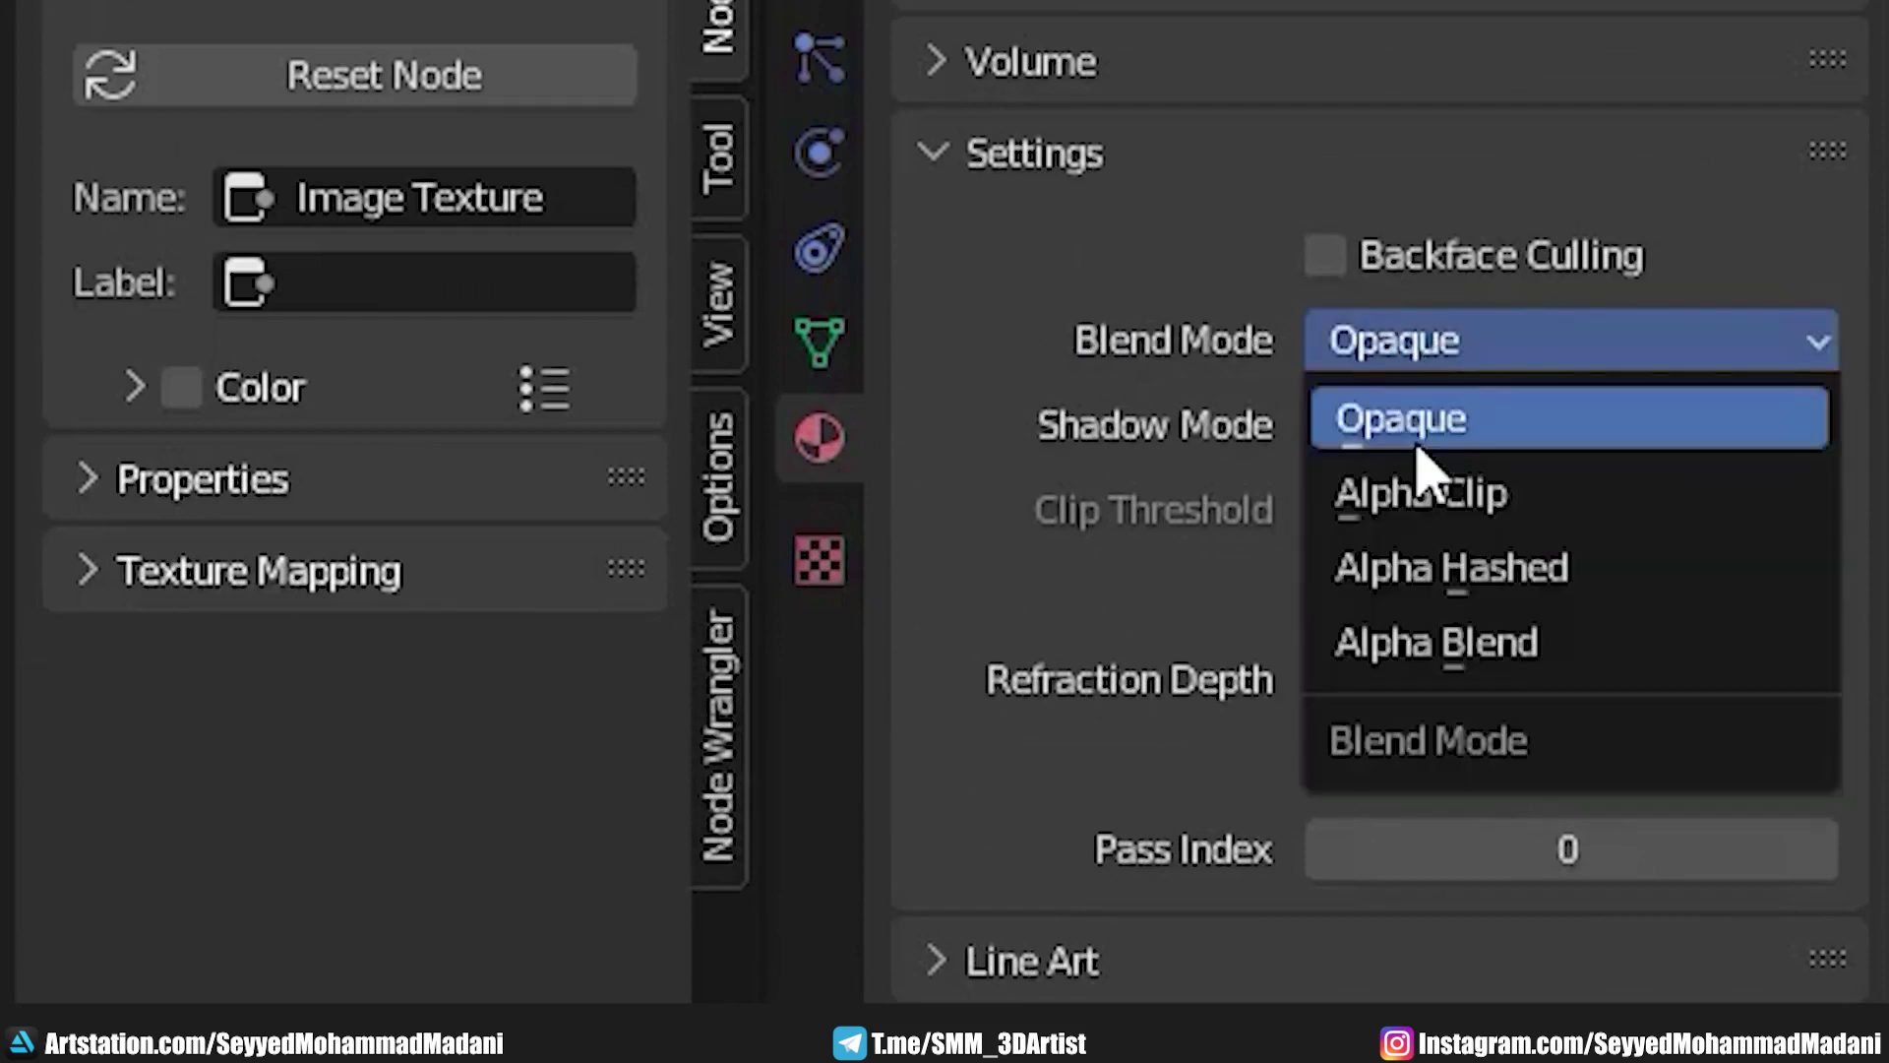
{"action": "left_click", "coordinate": [1438, 641]}
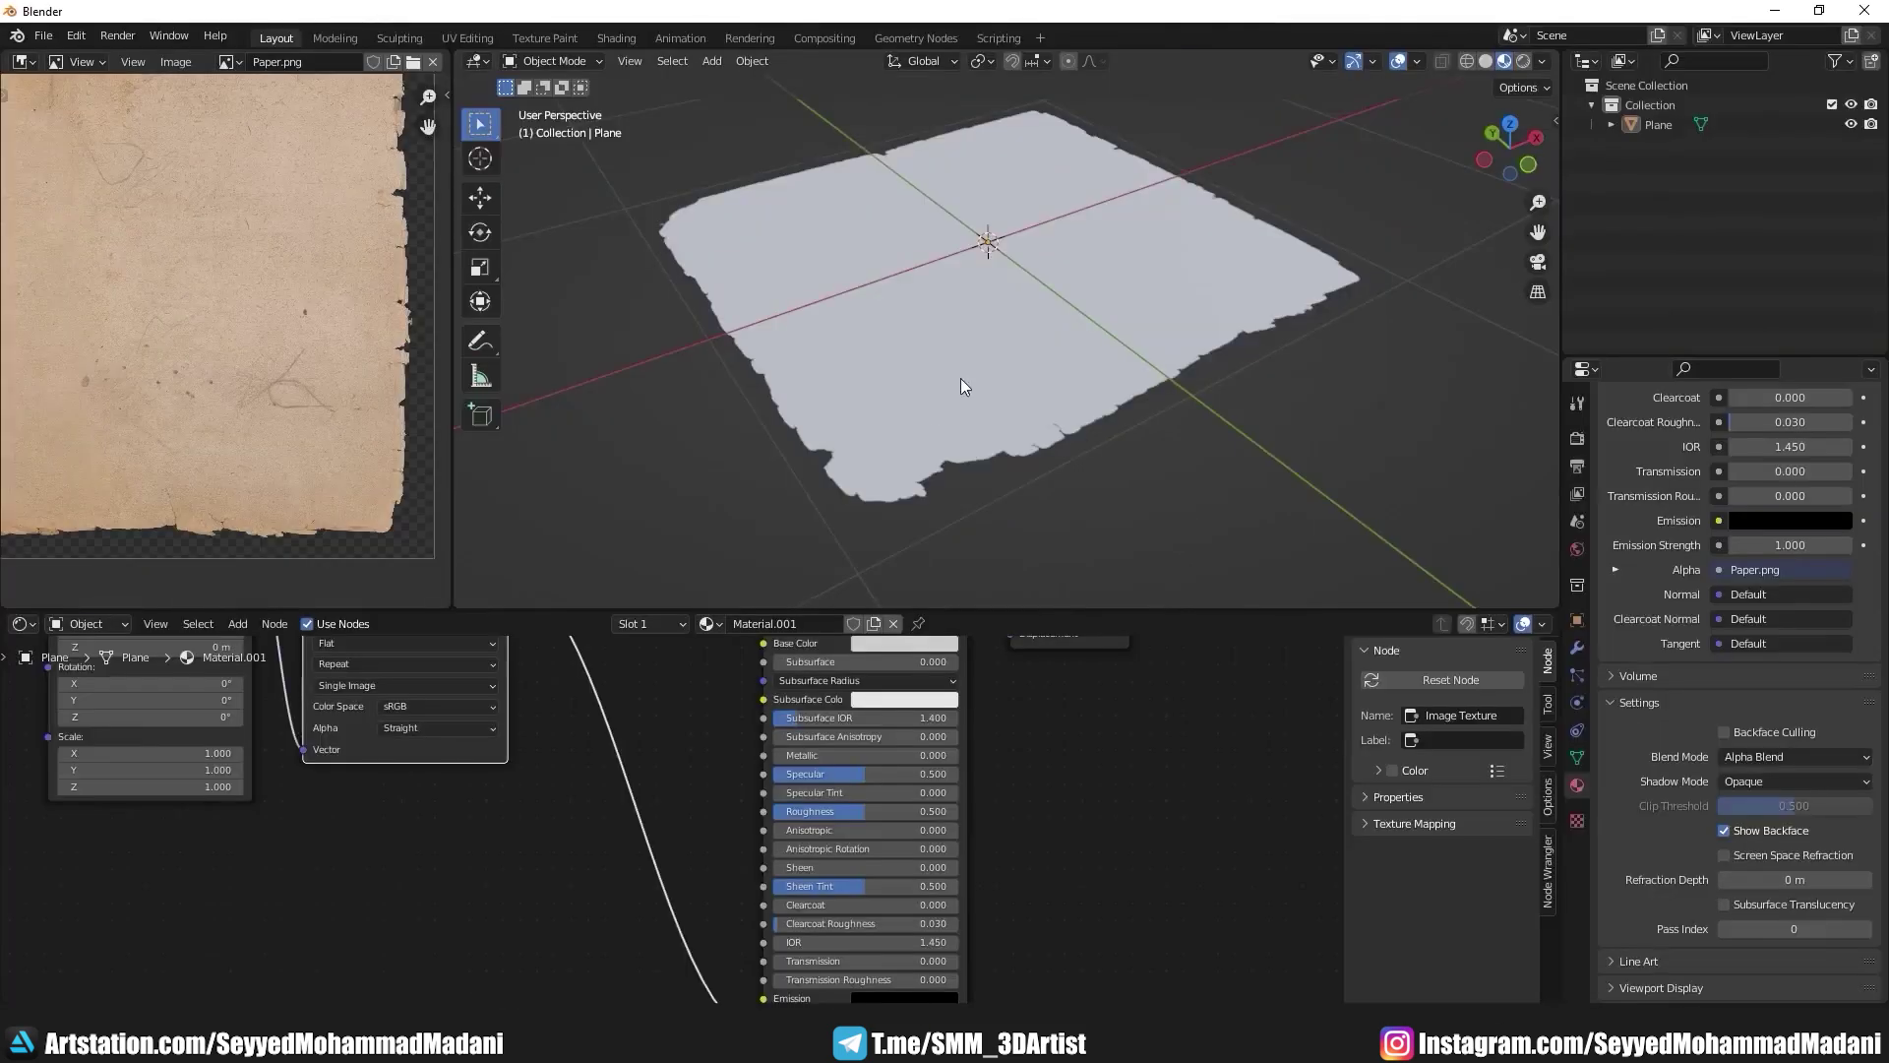
Step: Inspect the paper plane in Rendered shading from new orbit angles
{"action": "left_click", "coordinate": [967, 487]}
{"action": "left_click", "coordinate": [1020, 459]}
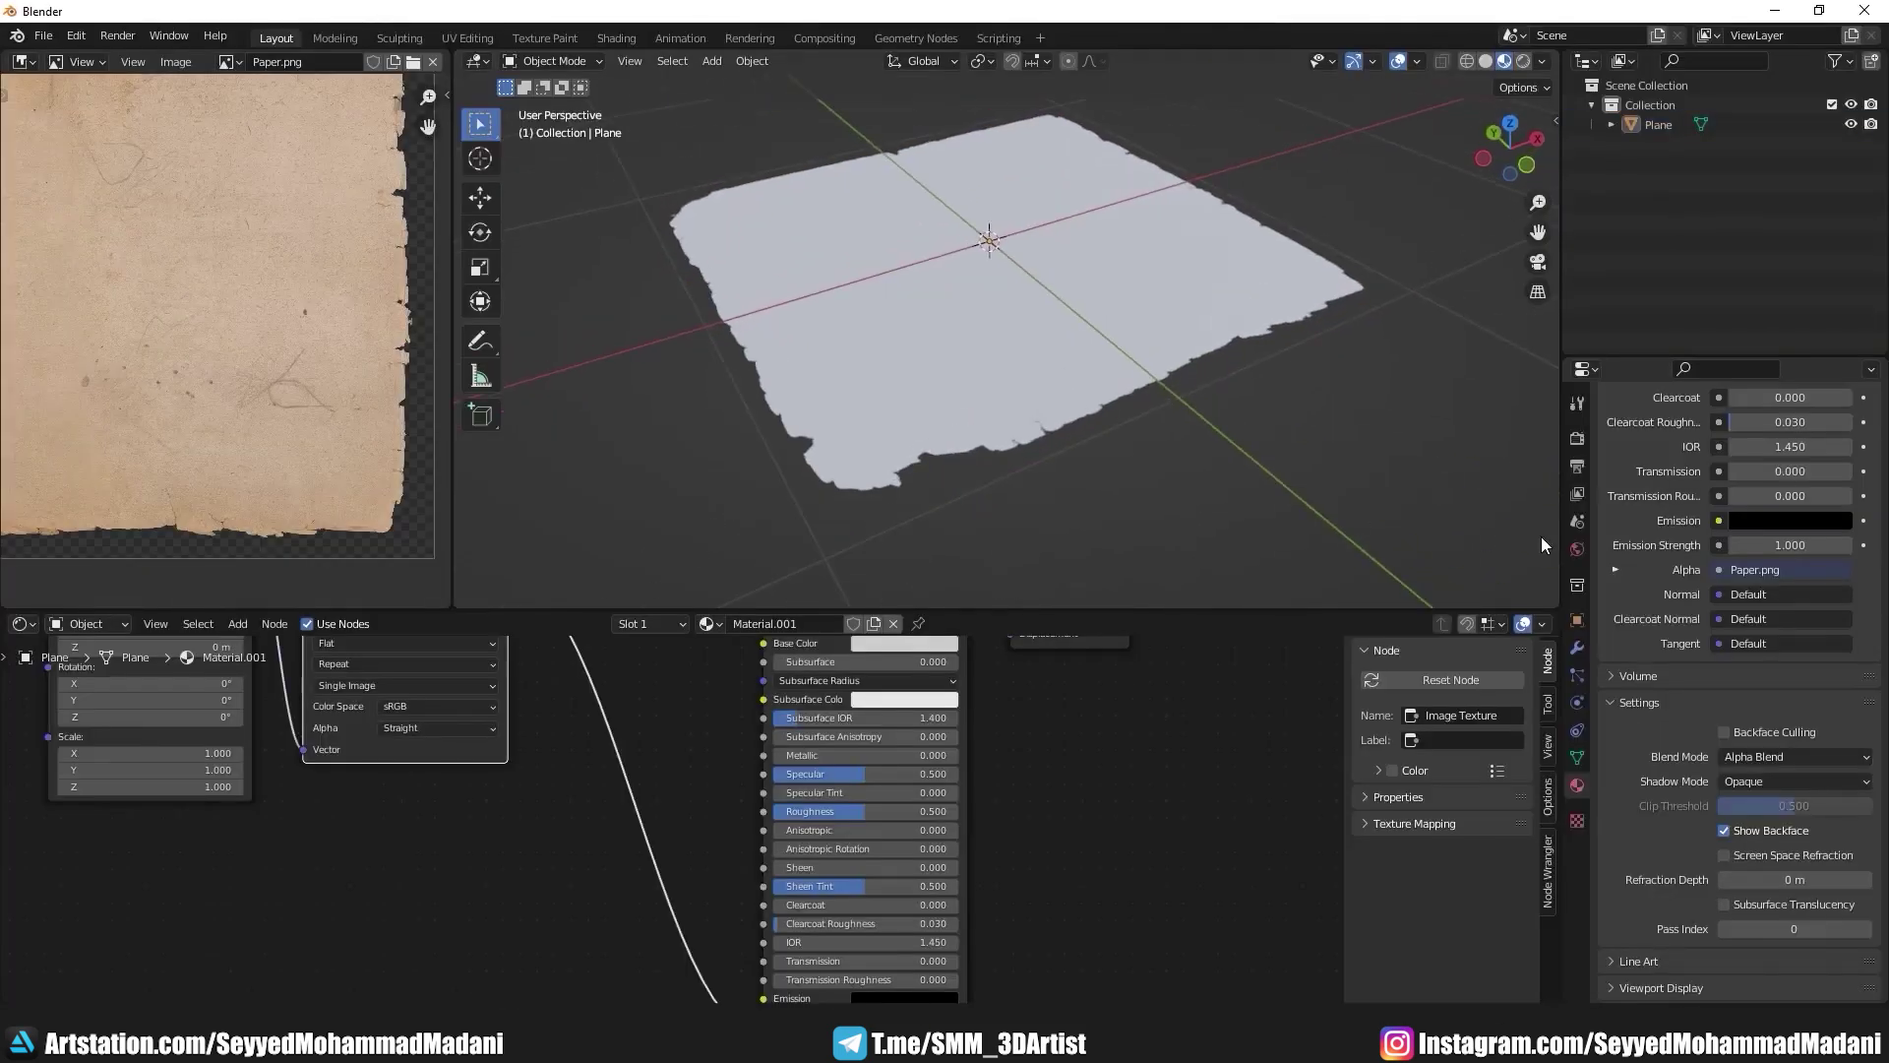
{"action": "left_click", "coordinate": [1578, 435]}
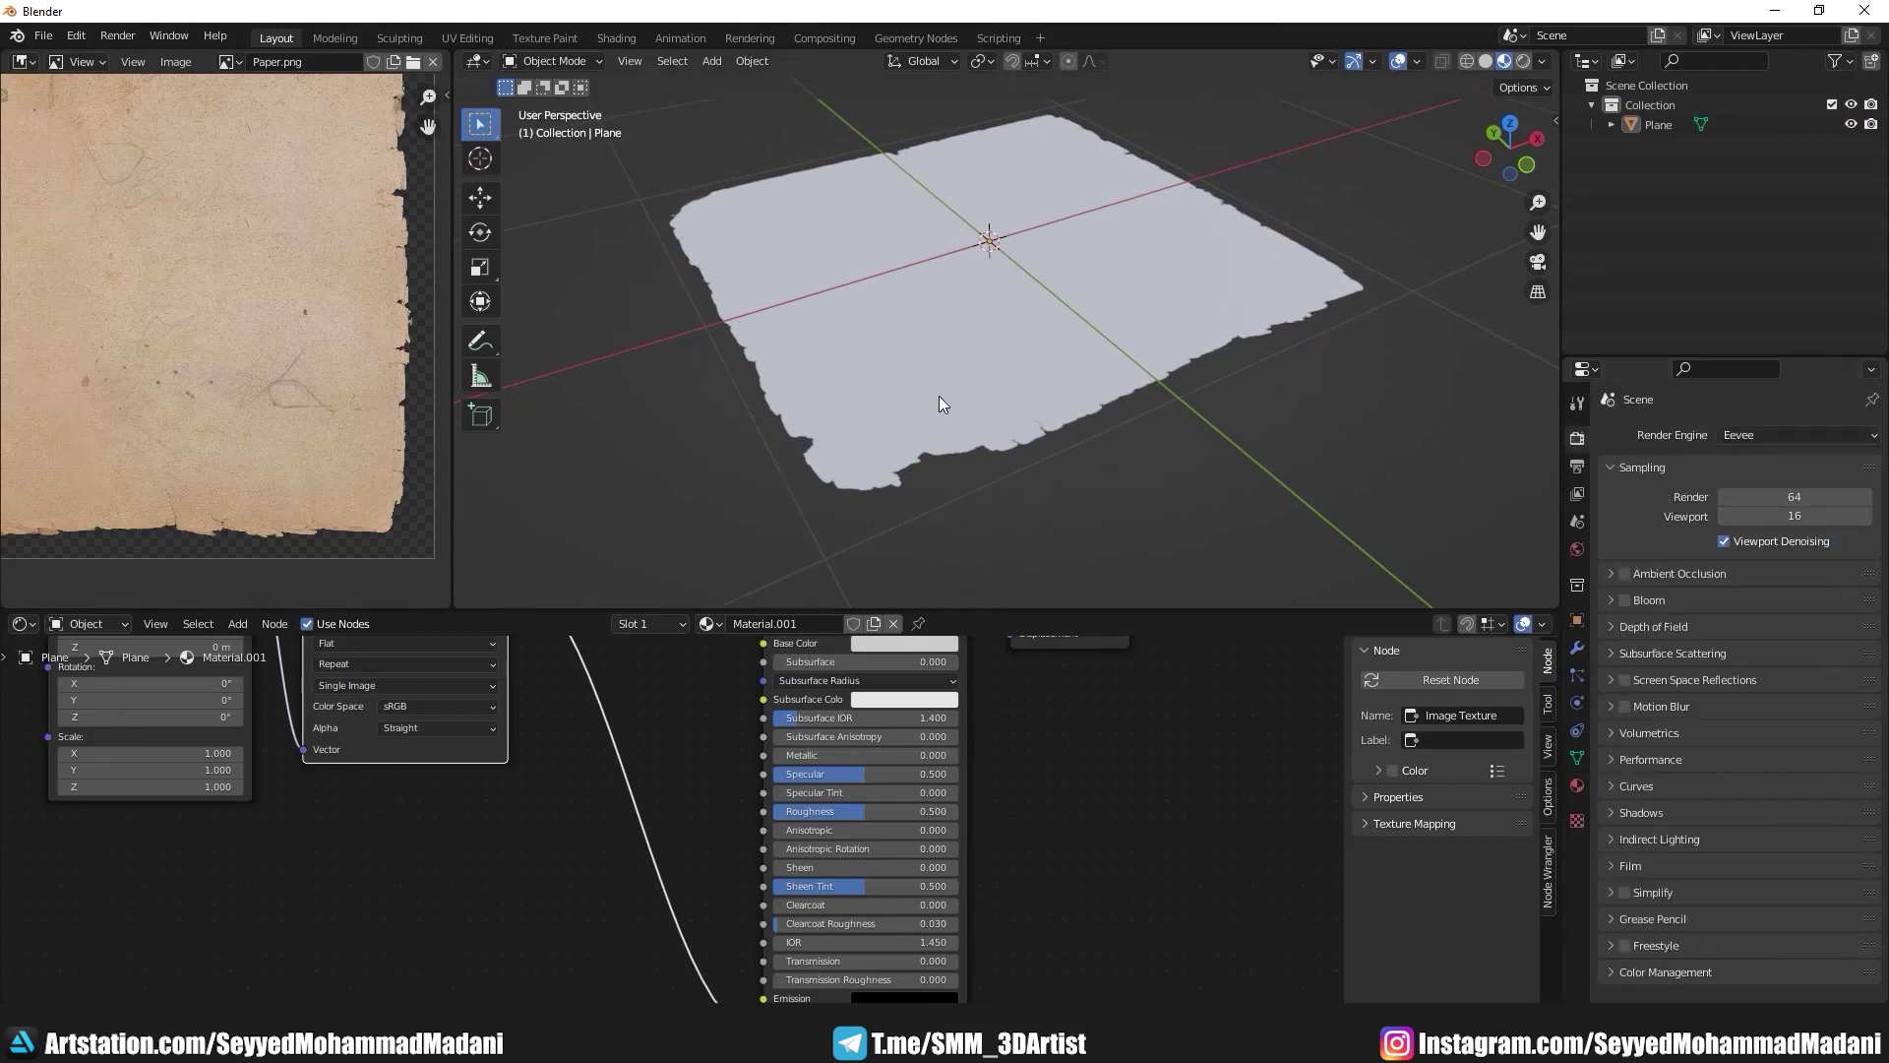
{"action": "mouse_move", "coordinate": [938, 396]}
{"action": "middle_mouse_down"}
{"action": "mouse_move", "coordinate": [1138, 345]}
{"action": "mouse_move", "coordinate": [902, 389]}
{"action": "middle_mouse_up"}
{"action": "left_click", "coordinate": [1525, 63]}
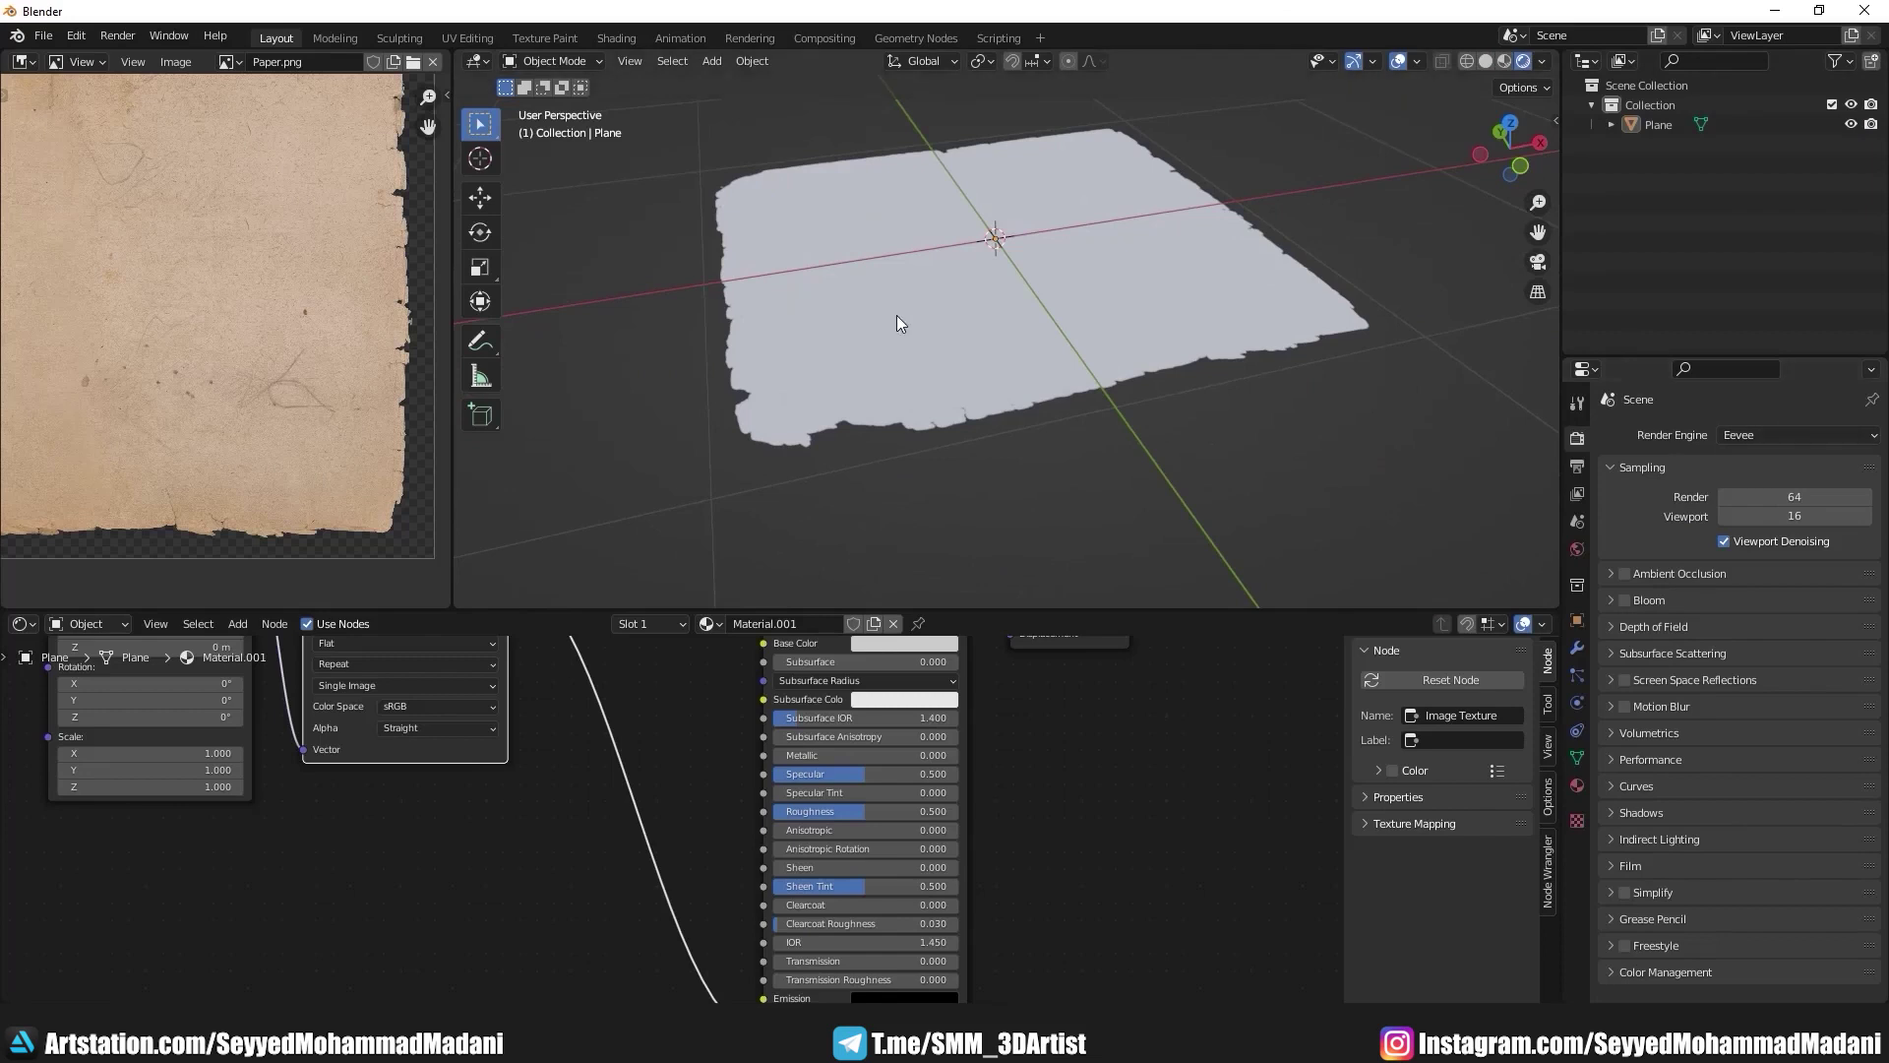
{"action": "mouse_move", "coordinate": [896, 313]}
{"action": "middle_mouse_down"}
{"action": "mouse_move", "coordinate": [1028, 487]}
{"action": "mouse_move", "coordinate": [1210, 494]}
{"action": "mouse_move", "coordinate": [1306, 468]}
{"action": "mouse_move", "coordinate": [981, 465]}
{"action": "mouse_move", "coordinate": [988, 491]}
{"action": "middle_mouse_up"}
{"action": "left_click", "coordinate": [984, 405]}
{"action": "left_click", "coordinate": [988, 484]}
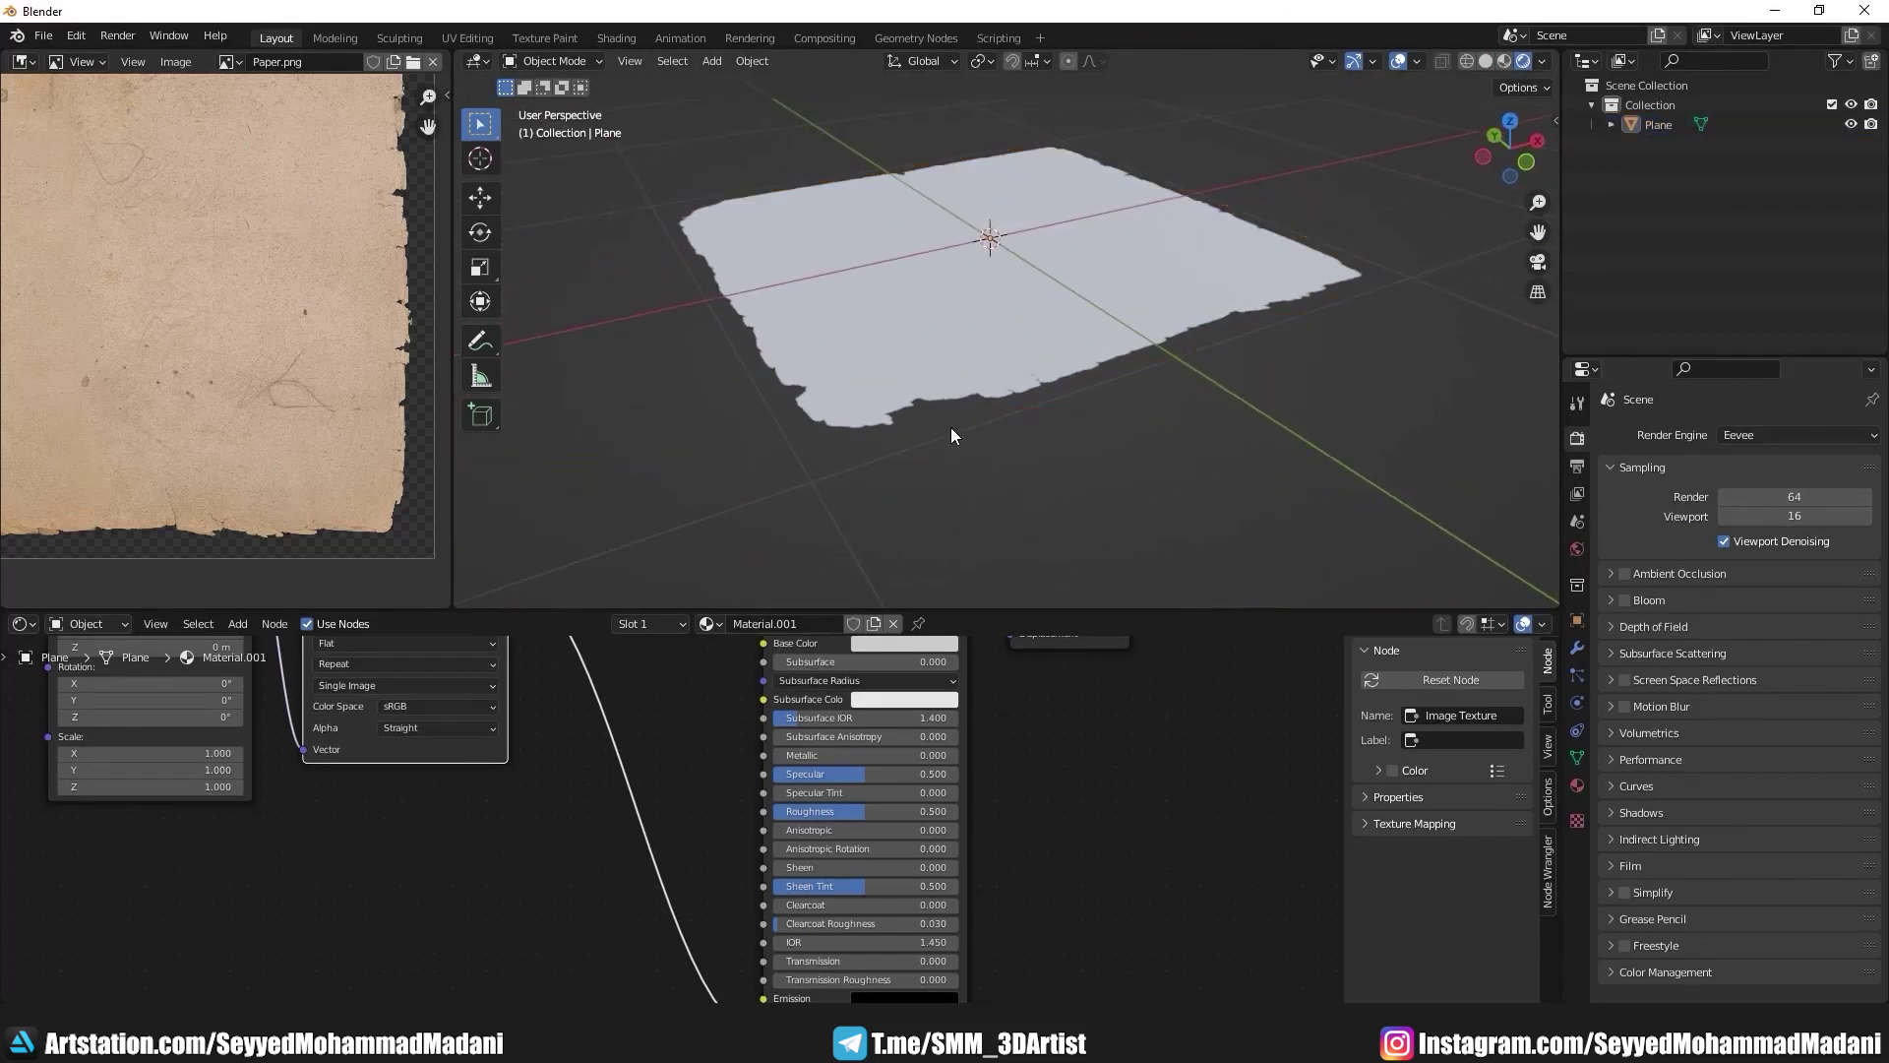
Step: Link Paper.png Color to the Principled BSDF Base Color and orbit the textured plane
{"action": "middle_click_drag", "start_coordinate": [489, 645], "coordinate": [548, 701]}
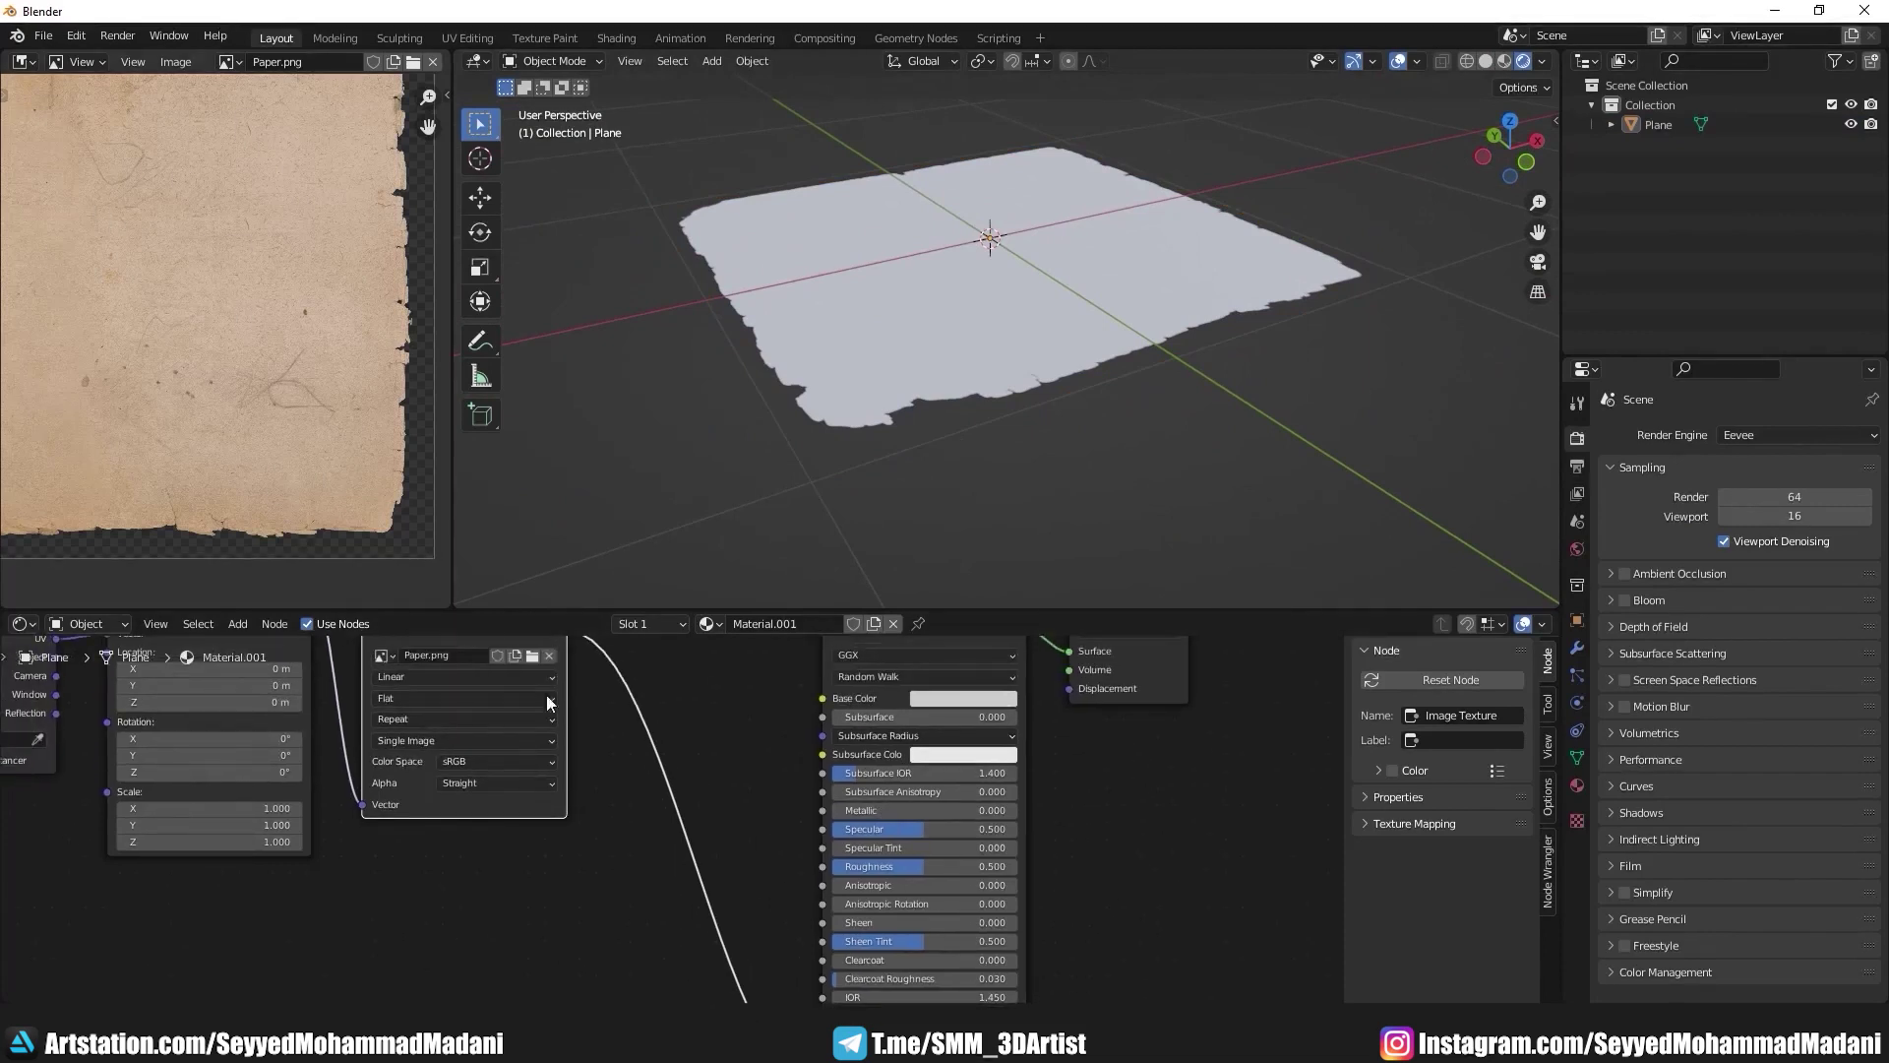
{"action": "scroll", "coordinate": [631, 722], "scroll_direction": "down", "scroll_amount": 2}
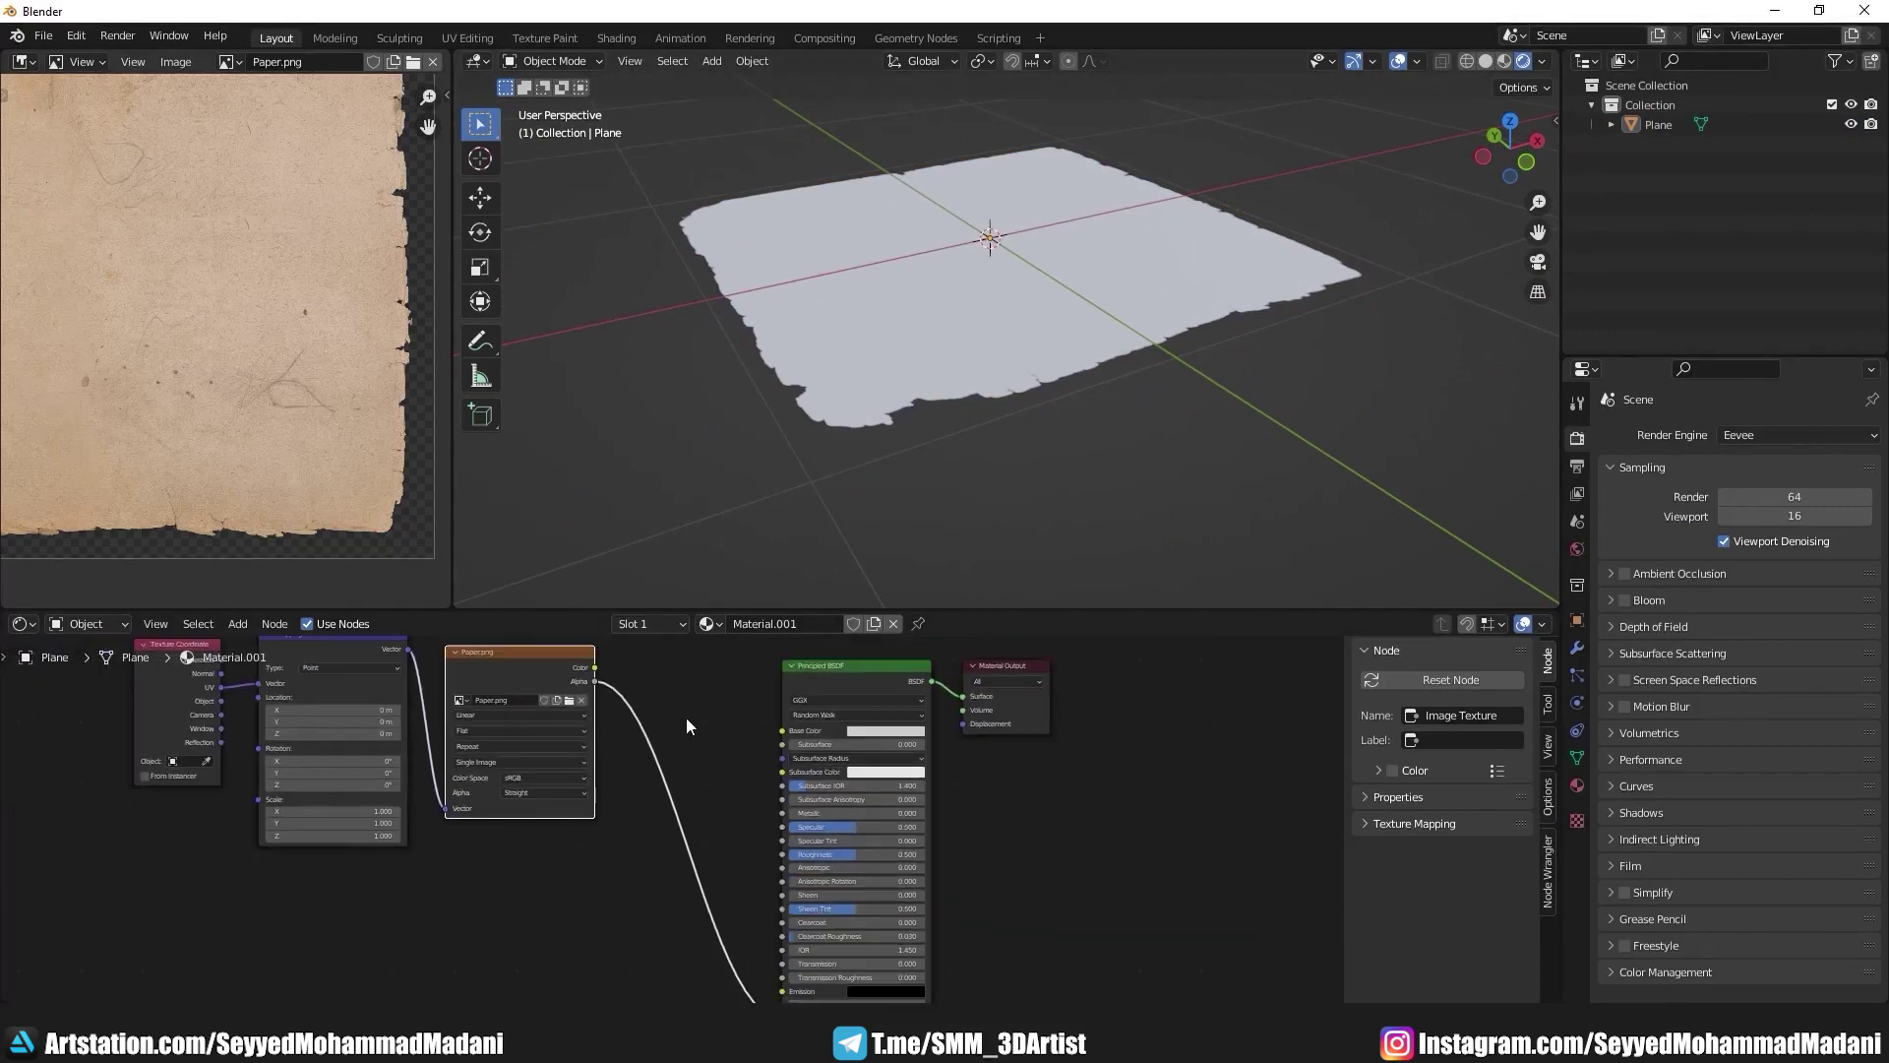
{"action": "key", "text": "ctrl+space"}
{"action": "scroll", "coordinate": [729, 433], "scroll_direction": "up", "scroll_amount": 2}
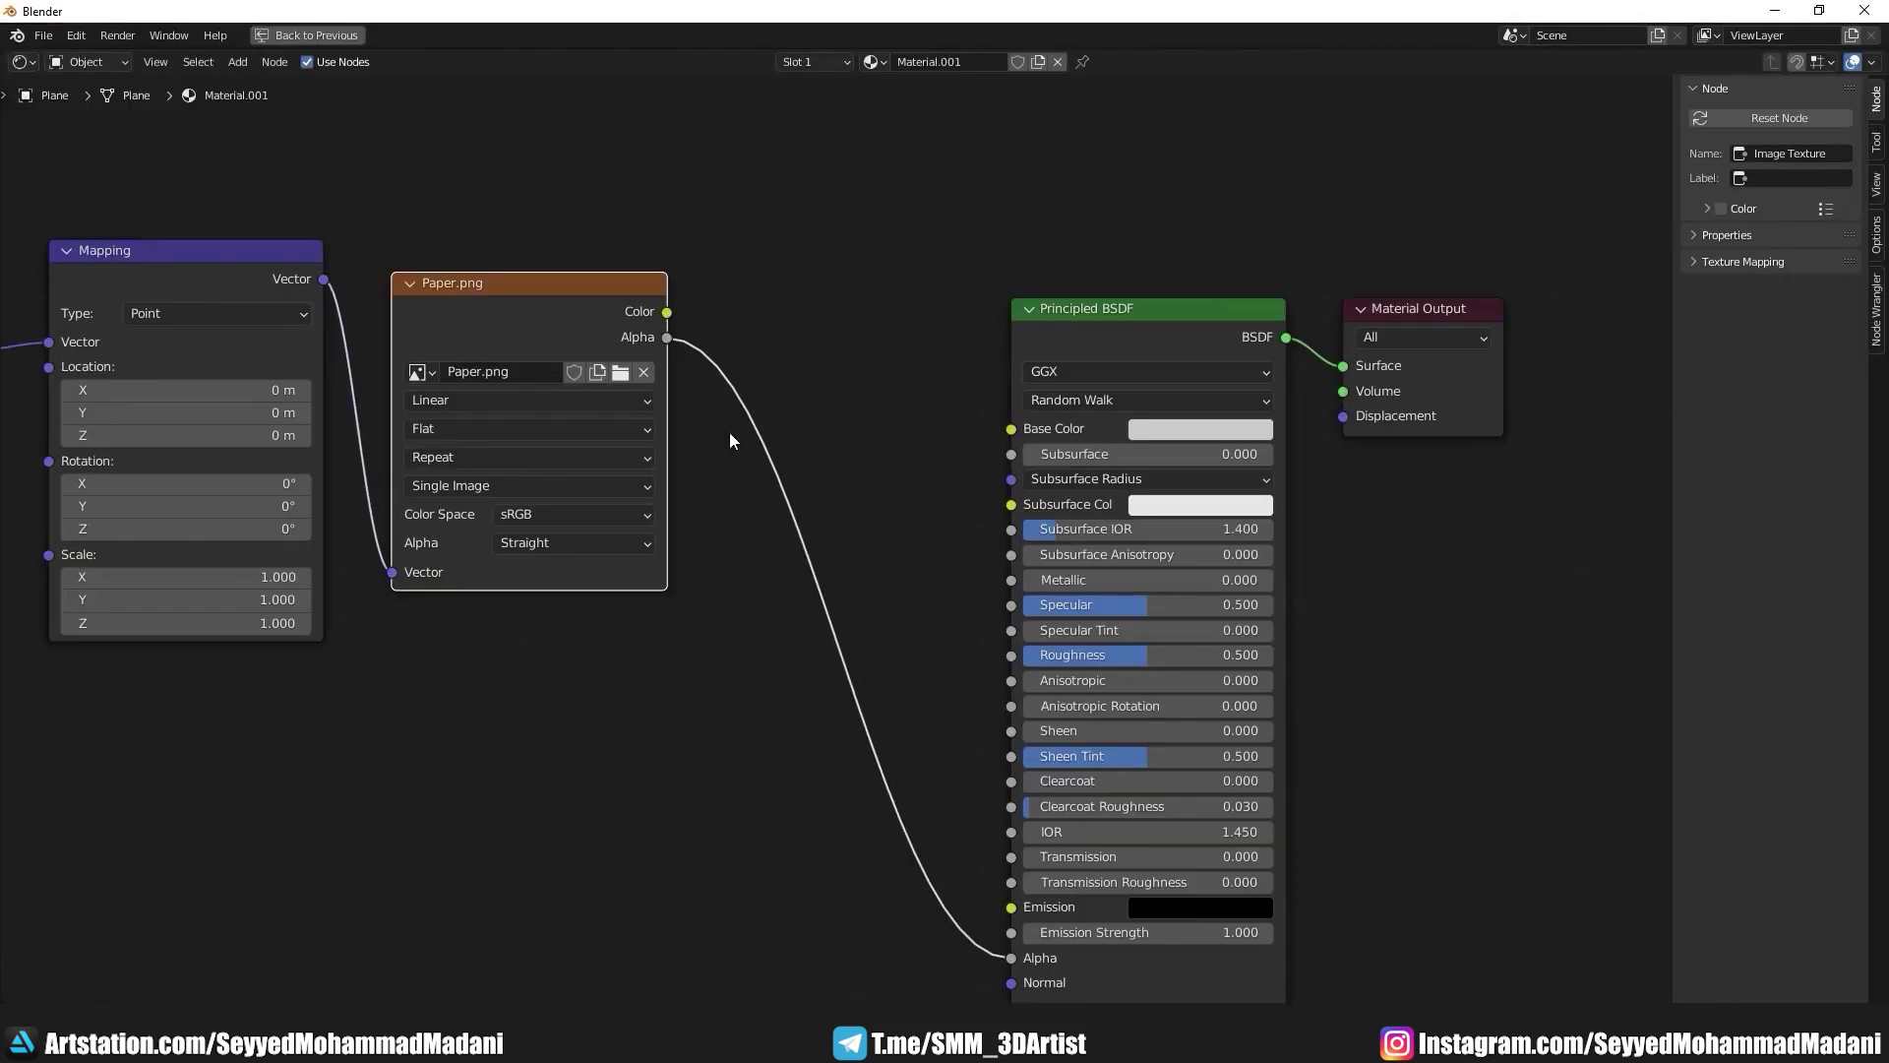
{"action": "mouse_move", "coordinate": [666, 312]}
{"action": "left_mouse_down"}
{"action": "mouse_move", "coordinate": [885, 227]}
{"action": "mouse_move", "coordinate": [1016, 432]}
{"action": "left_mouse_up"}
{"action": "key", "text": "ctrl+space"}
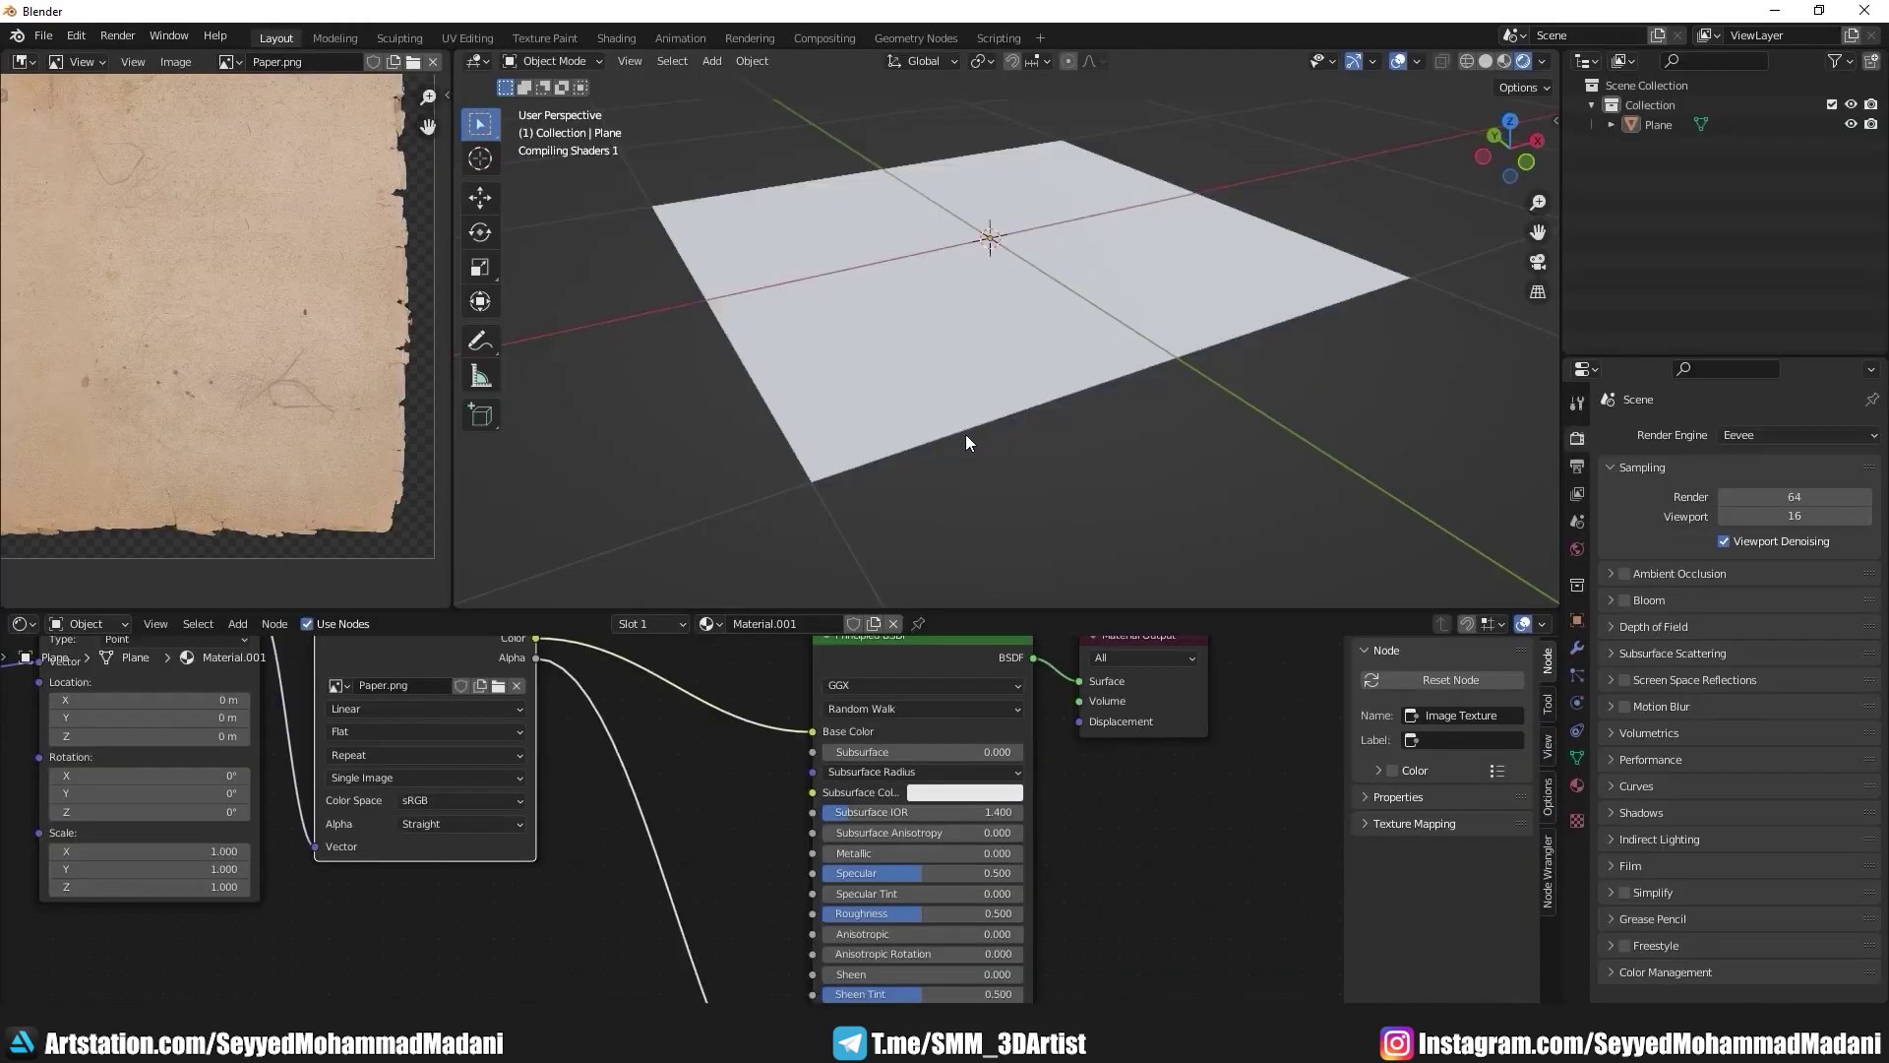
{"action": "mouse_move", "coordinate": [967, 443]}
{"action": "middle_mouse_down"}
{"action": "mouse_move", "coordinate": [987, 326]}
{"action": "mouse_move", "coordinate": [1078, 436]}
{"action": "mouse_move", "coordinate": [1176, 313]}
{"action": "mouse_move", "coordinate": [860, 320]}
{"action": "mouse_move", "coordinate": [1044, 312]}
{"action": "mouse_move", "coordinate": [1029, 311]}
{"action": "middle_mouse_up"}
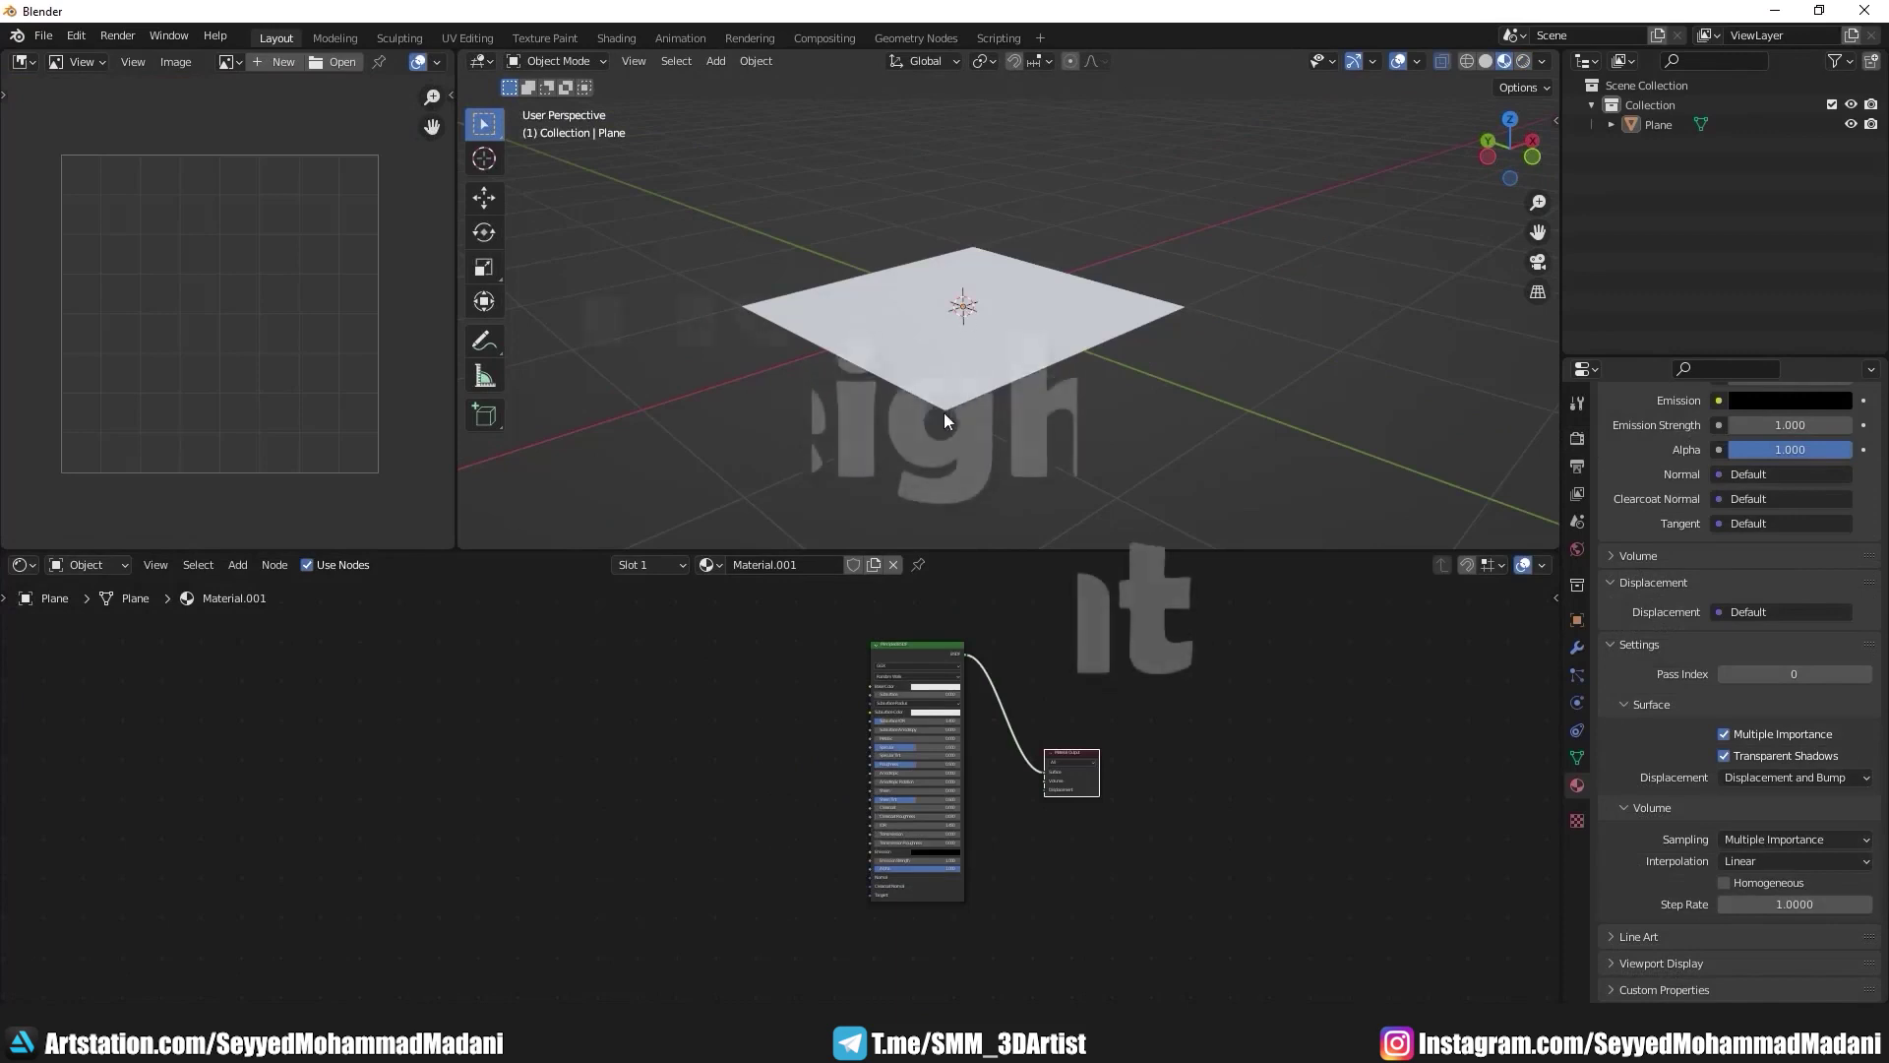
Step: Build a Bark02 material from all its texture maps with Principled Texture Setup
{"action": "middle_click_drag", "start_coordinate": [840, 781], "coordinate": [947, 802]}
{"action": "scroll", "coordinate": [962, 725], "scroll_direction": "up", "scroll_amount": 3}
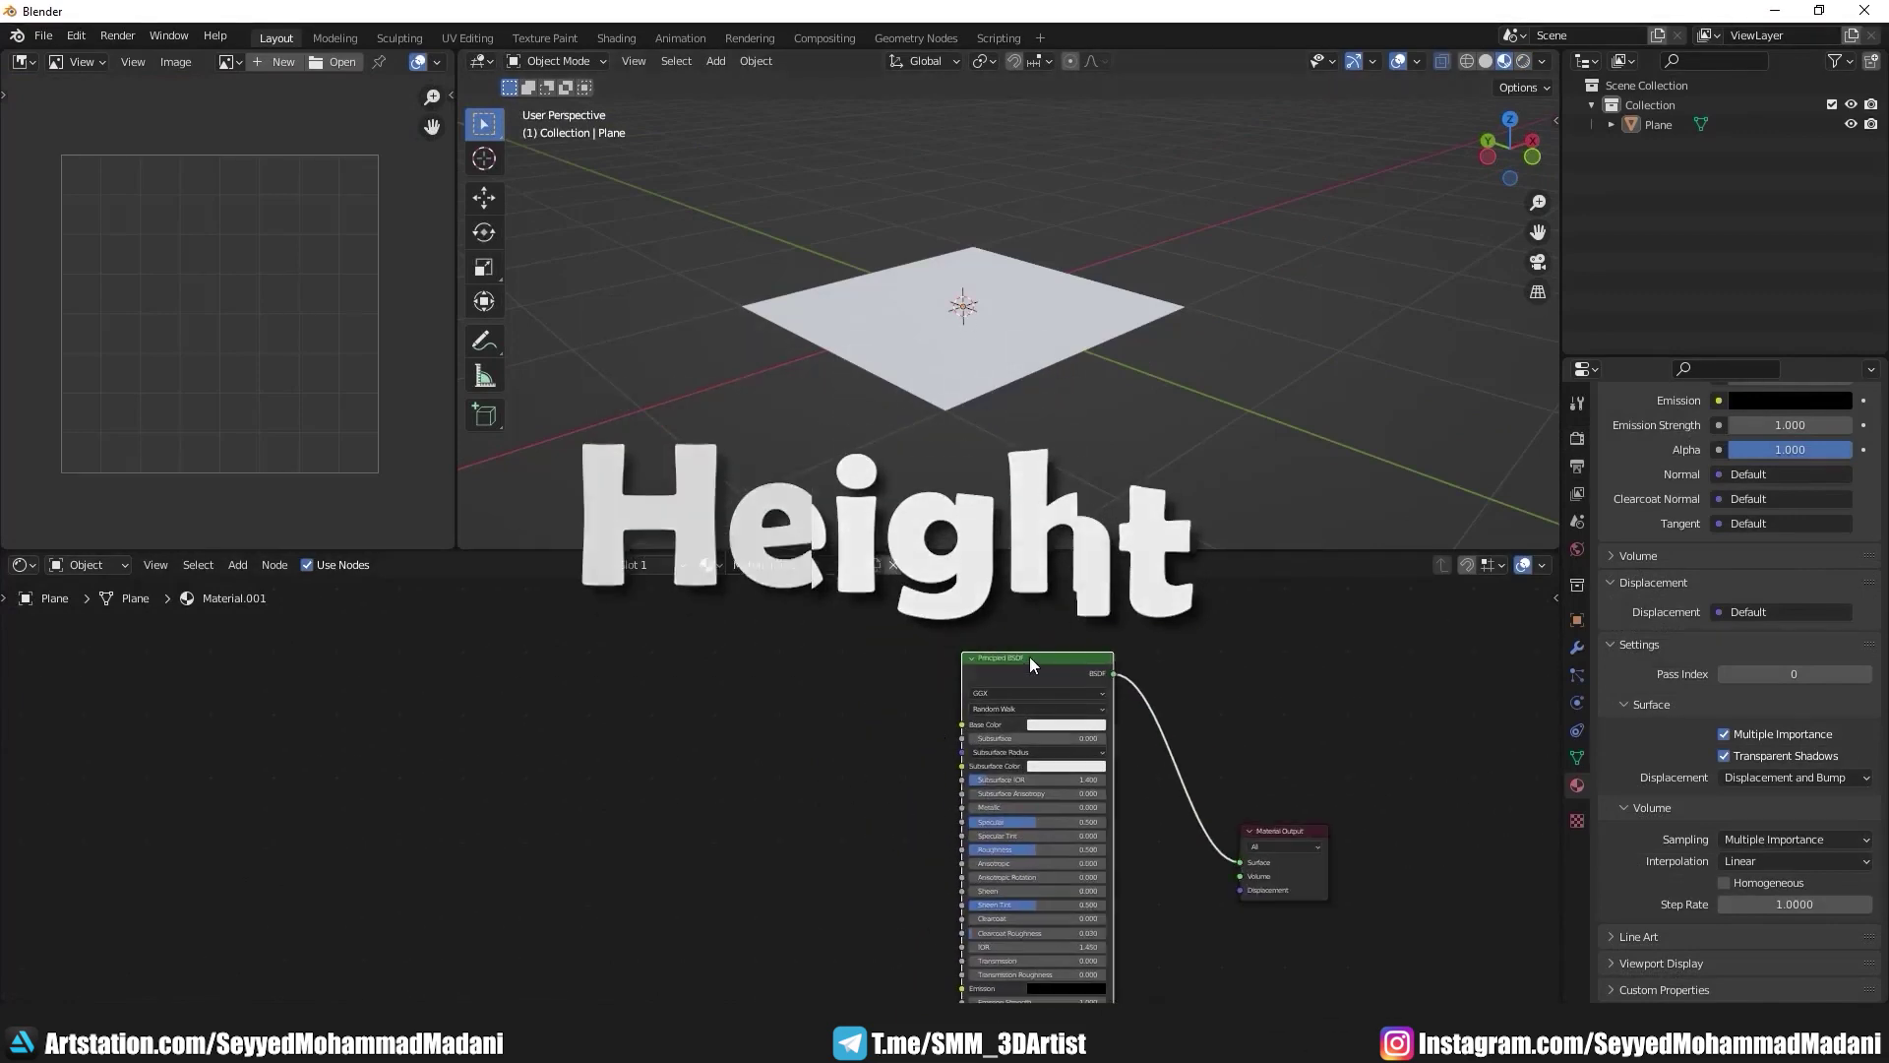
{"action": "key", "text": "ctrl+shift+t"}
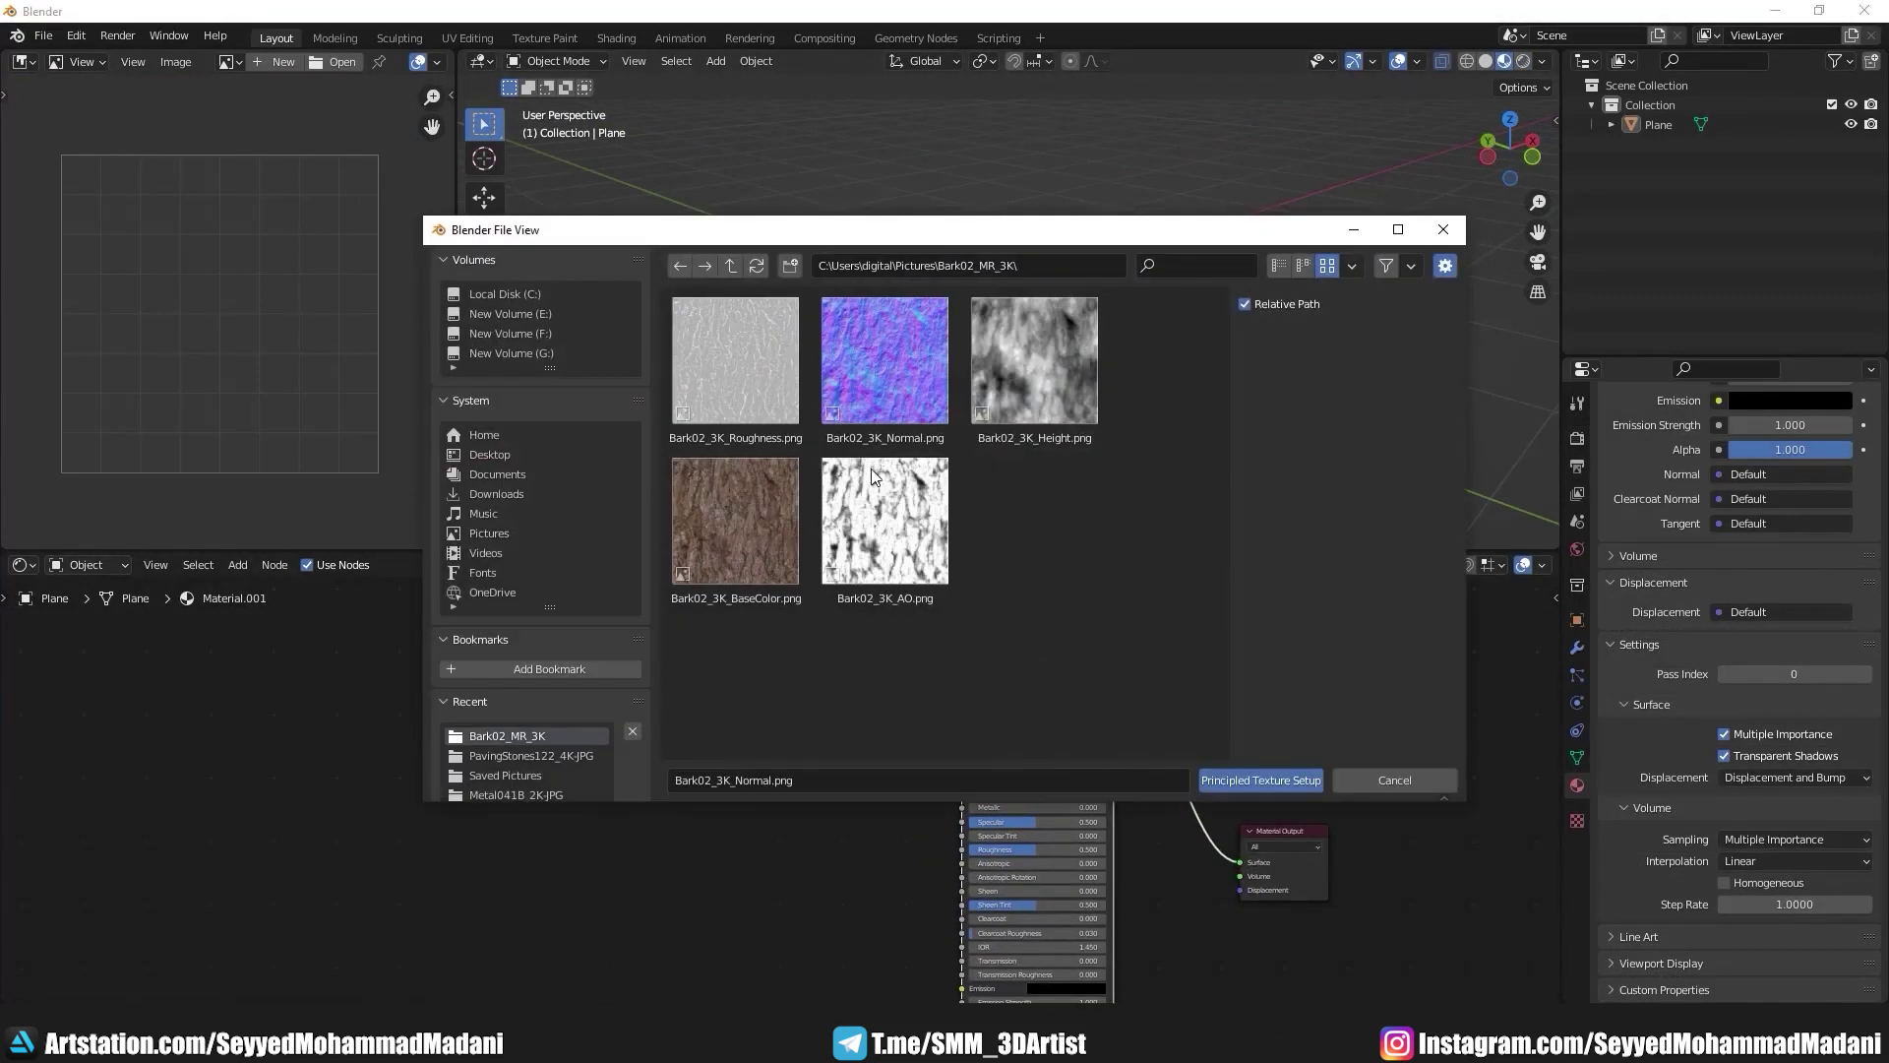
{"action": "left_click", "coordinate": [778, 519]}
{"action": "left_click_drag", "start_coordinate": [1126, 615], "coordinate": [750, 300]}
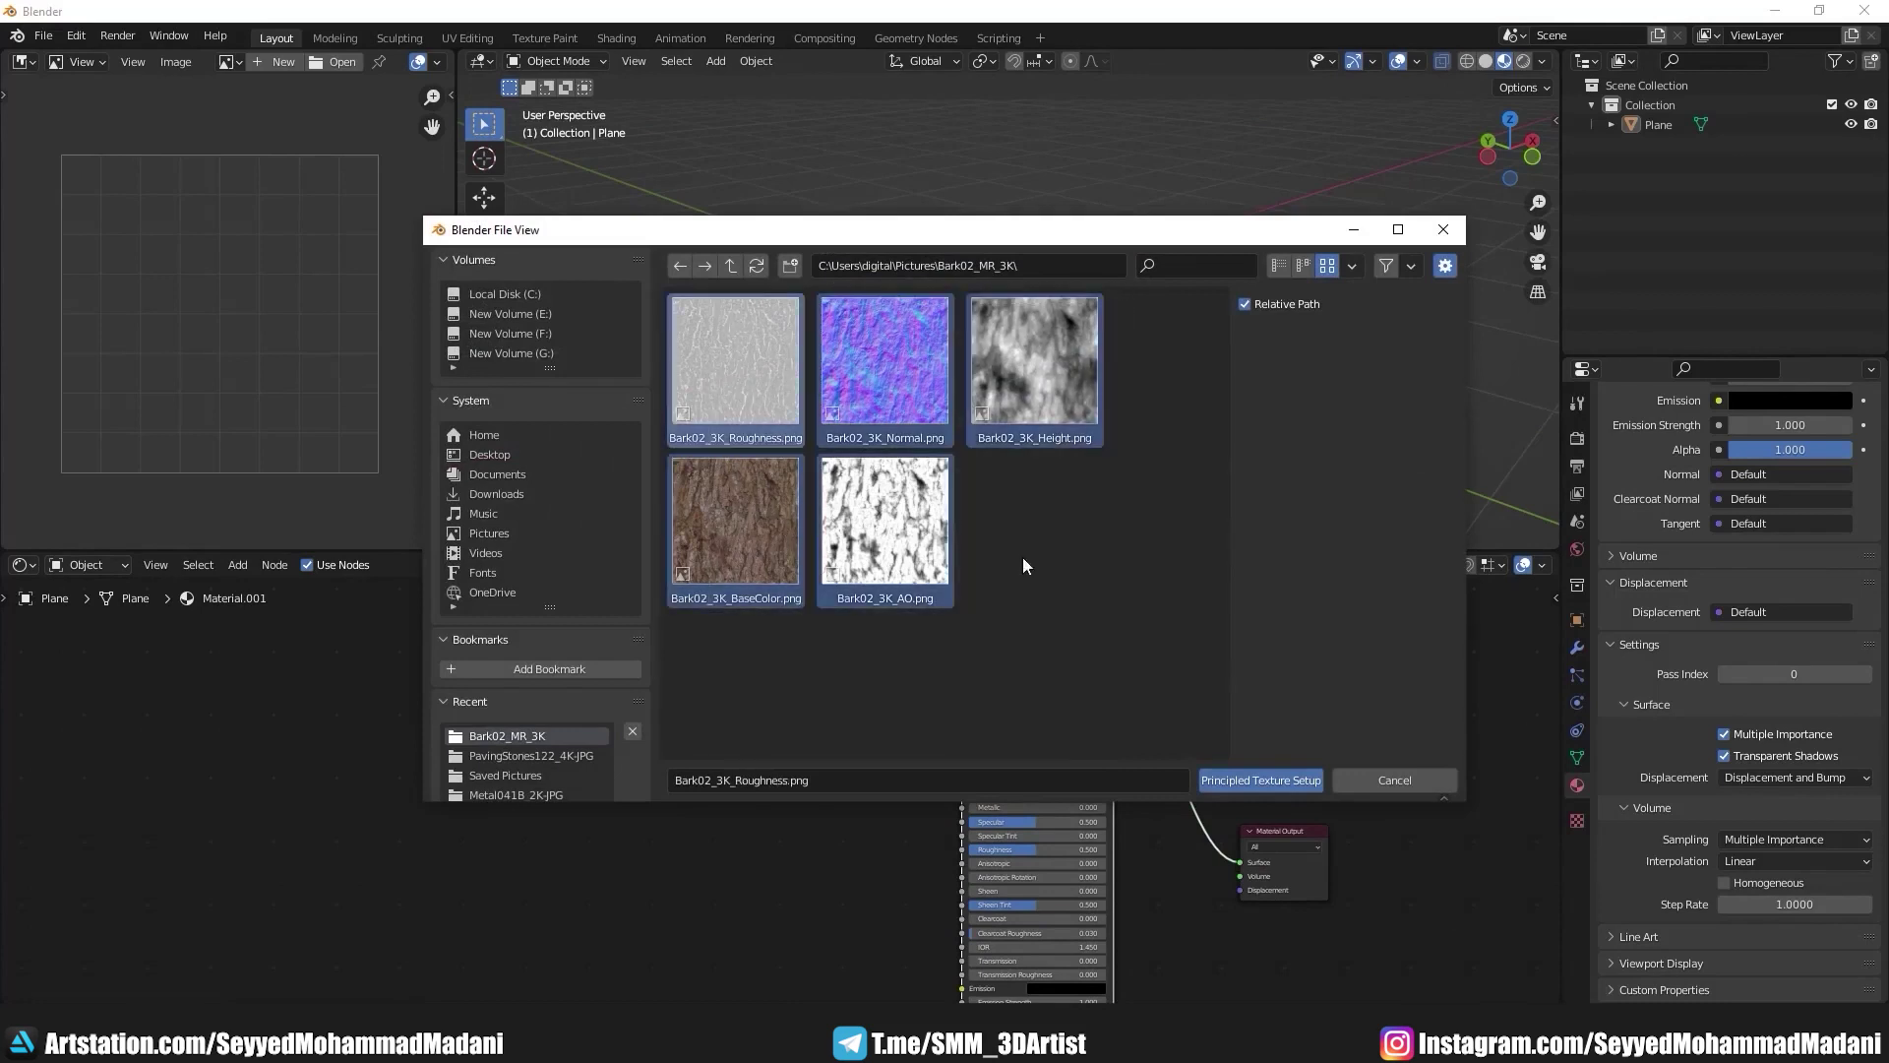
{"action": "left_click", "coordinate": [1266, 776]}
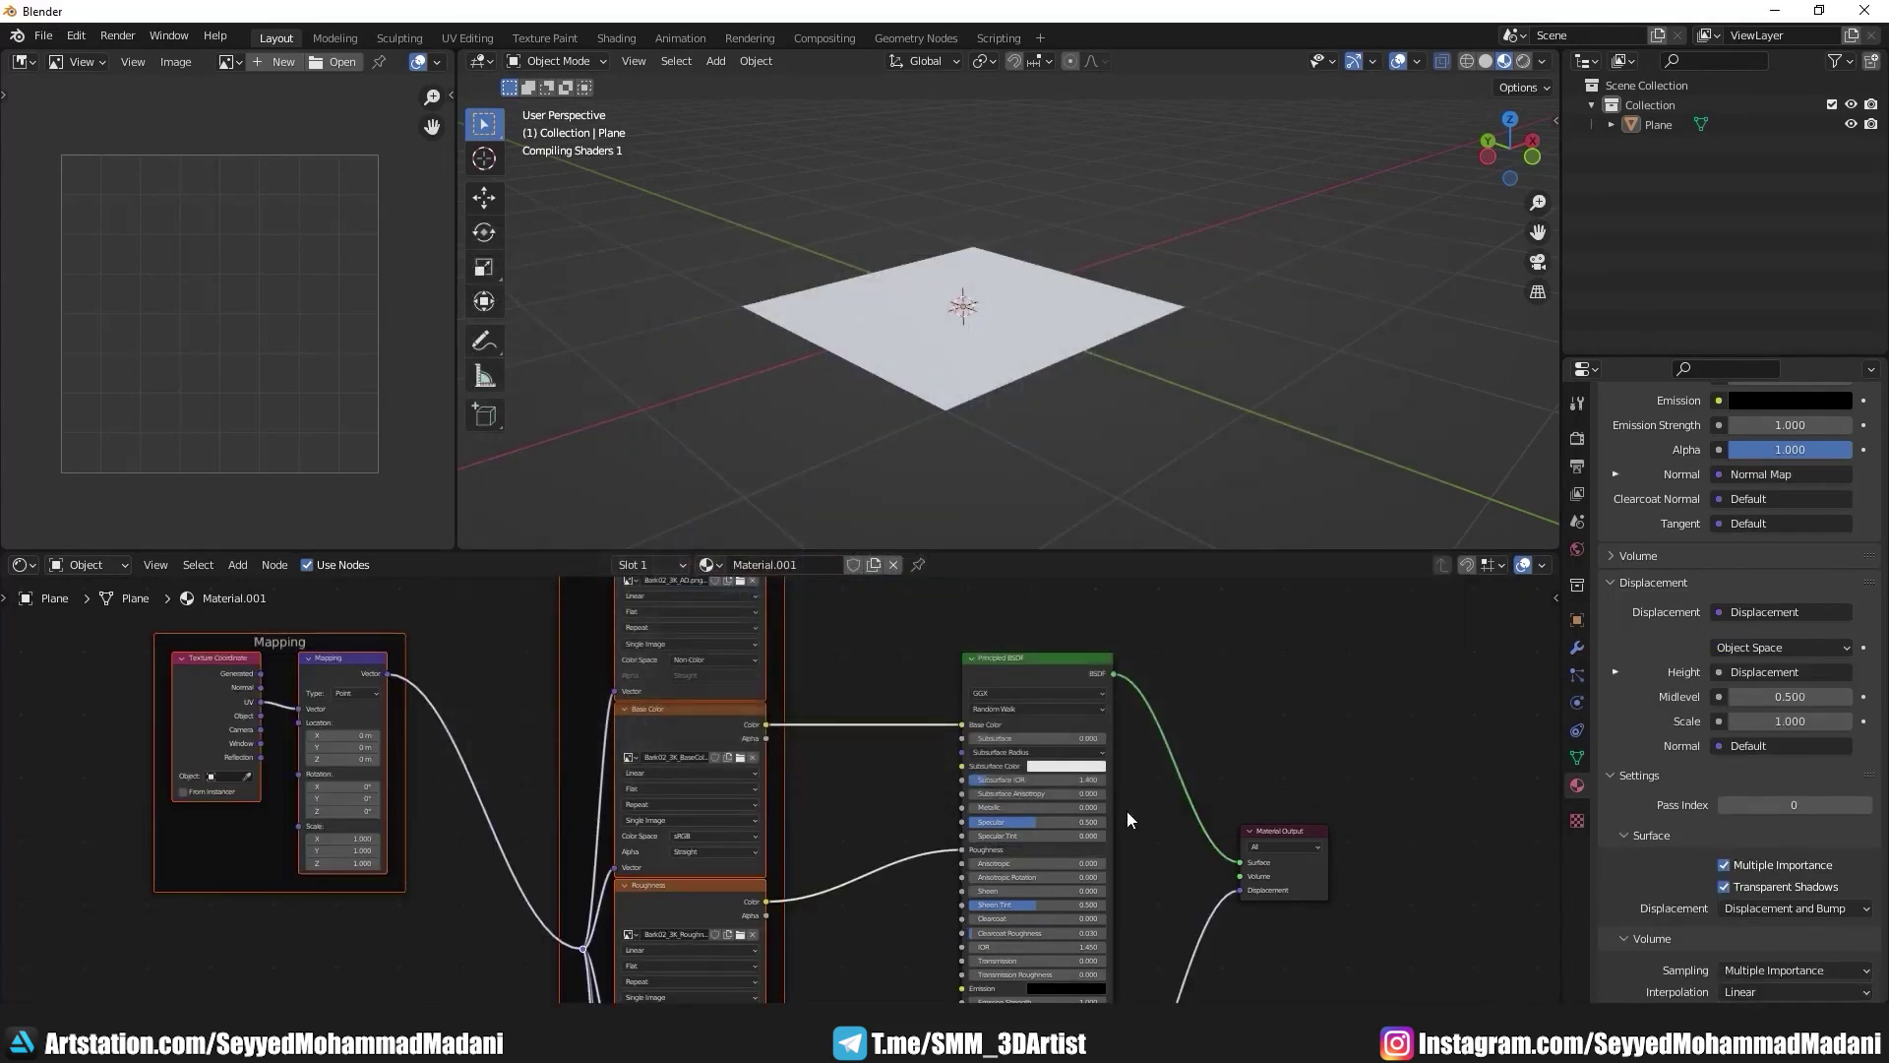
Step: Frame all nodes and delete the Normal Map and Displacement nodes
{"action": "key", "text": "Home"}
{"action": "scroll", "coordinate": [1114, 707], "scroll_direction": "up", "scroll_amount": 2}
{"action": "scroll", "coordinate": [740, 863], "scroll_direction": "up", "scroll_amount": 1}
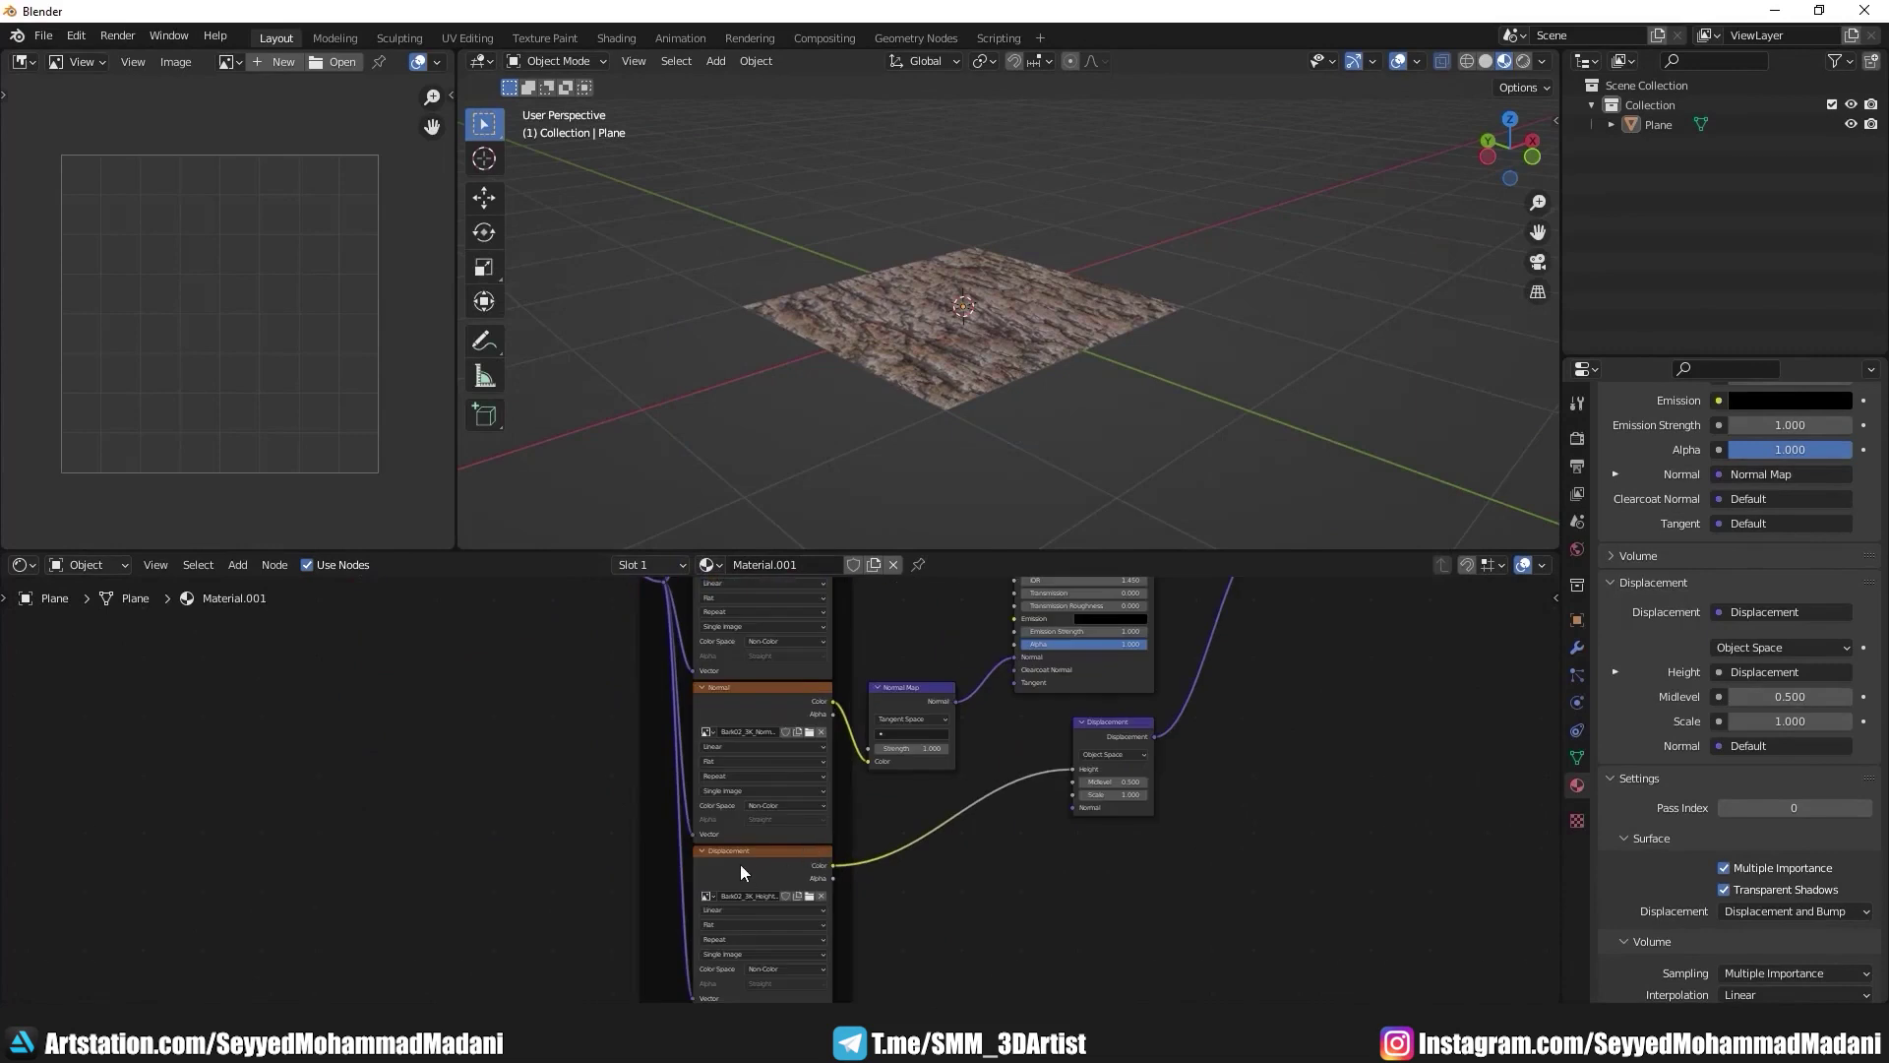
{"action": "left_click", "coordinate": [801, 866]}
{"action": "left_click", "coordinate": [912, 710]}
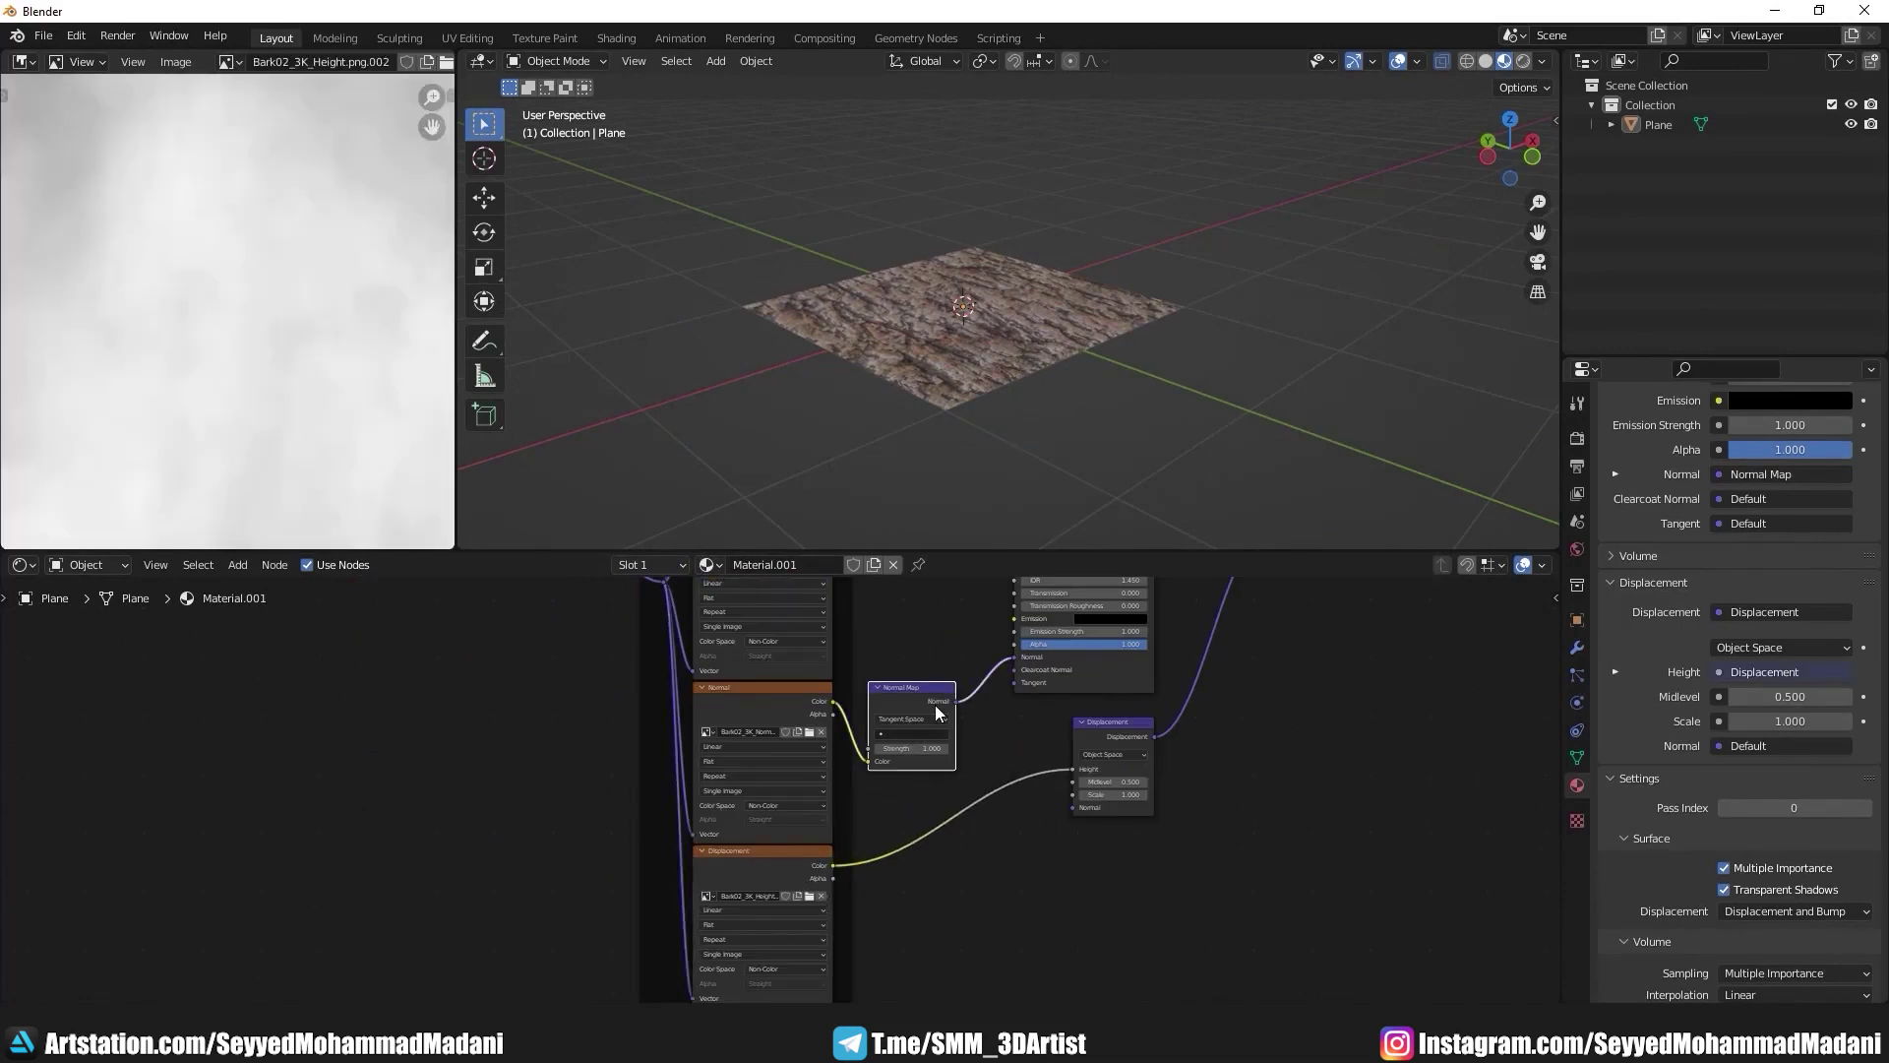
{"action": "key", "text": "x"}
{"action": "left_click", "coordinate": [1087, 725]}
{"action": "key", "text": "x"}
Step: Zoom out to frame the whole bark height map image
{"action": "scroll", "coordinate": [929, 753], "scroll_direction": "up", "scroll_amount": 1}
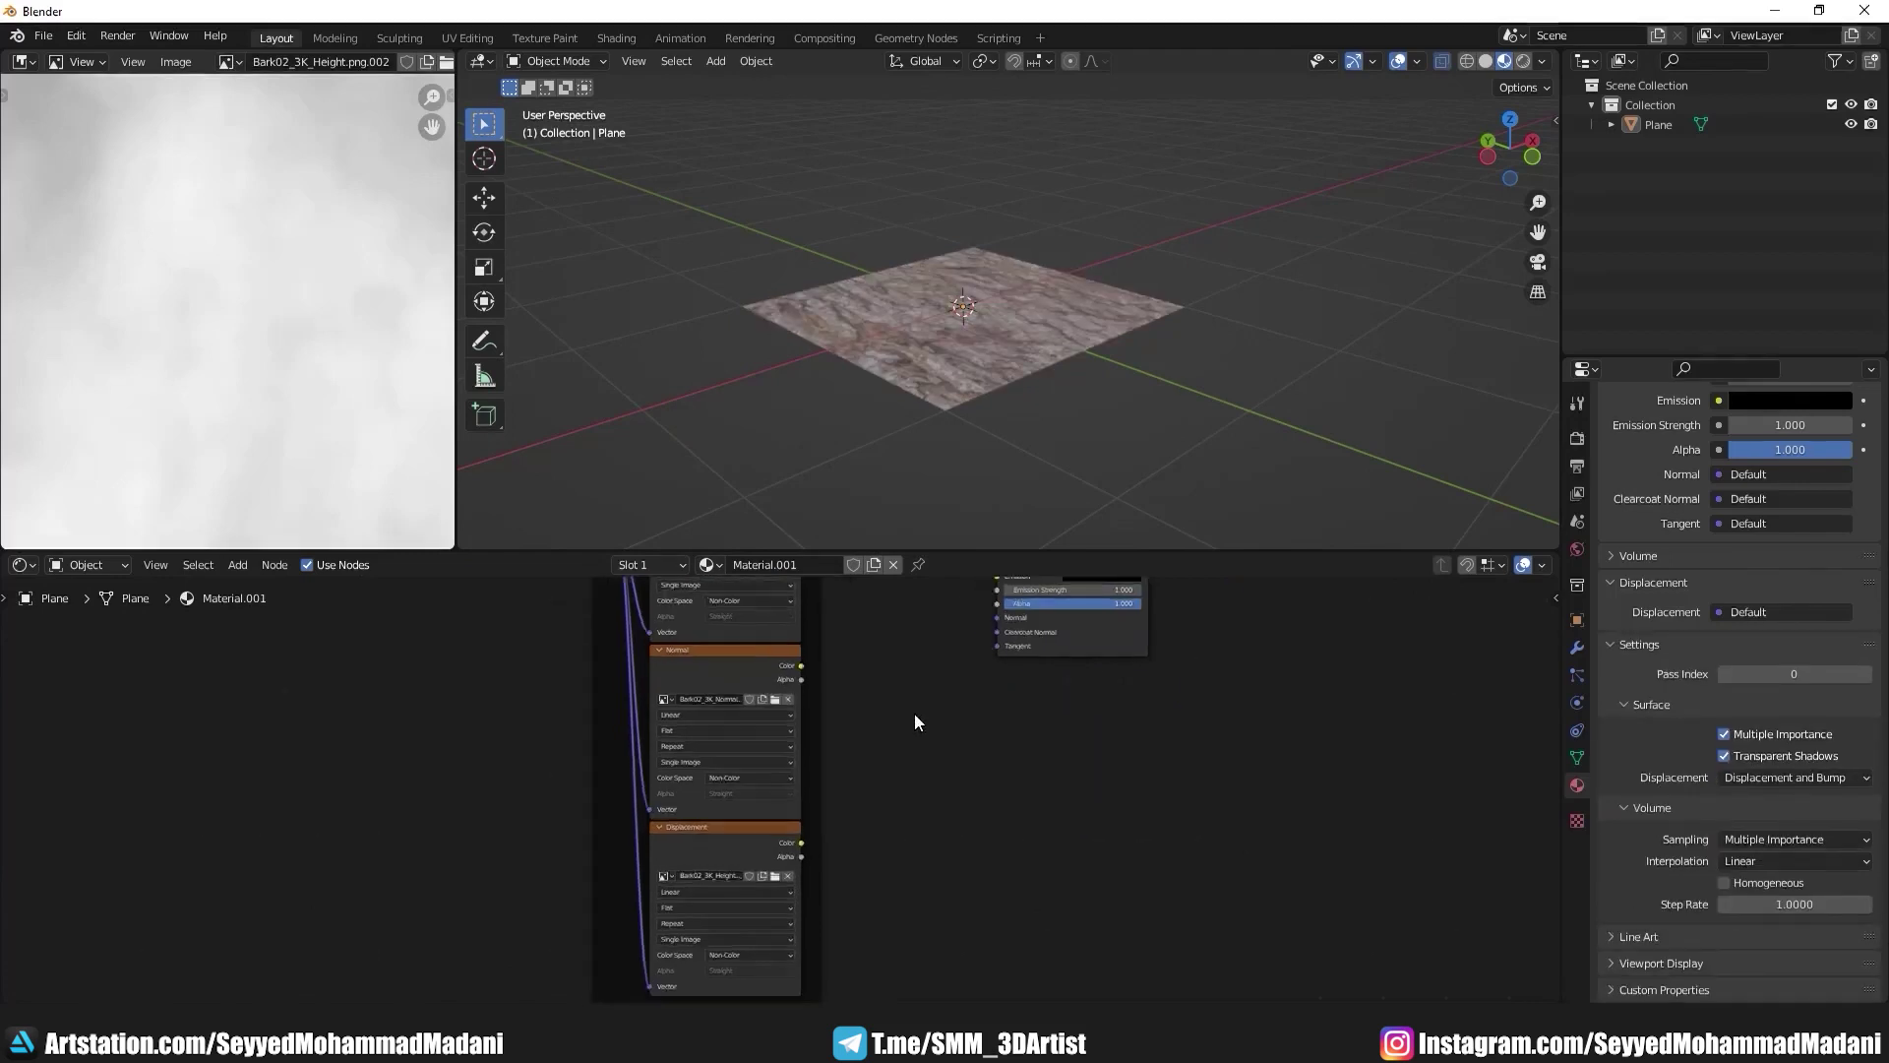
{"action": "scroll", "coordinate": [914, 713], "scroll_direction": "up", "scroll_amount": 1}
{"action": "scroll", "coordinate": [277, 335], "scroll_direction": "down", "scroll_amount": 1}
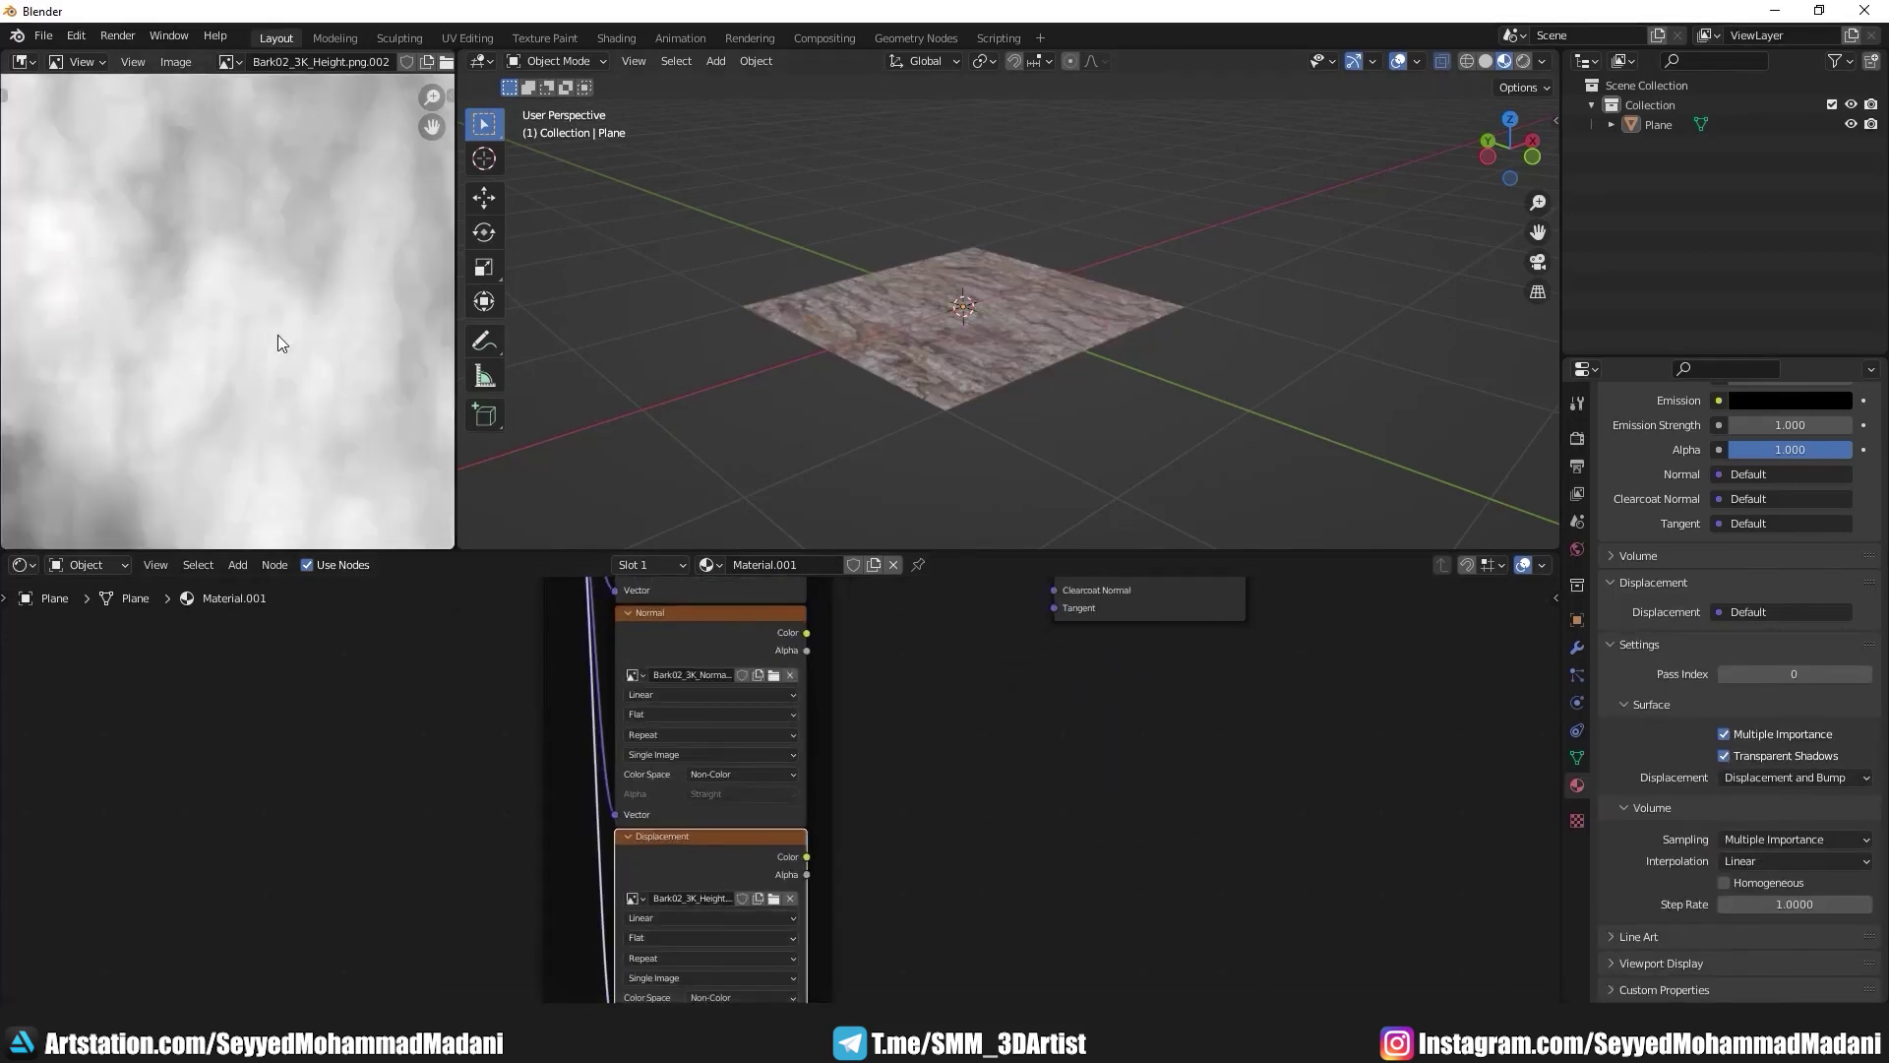
{"action": "scroll", "coordinate": [284, 334], "scroll_direction": "down", "scroll_amount": 2}
{"action": "scroll", "coordinate": [285, 334], "scroll_direction": "down", "scroll_amount": 2}
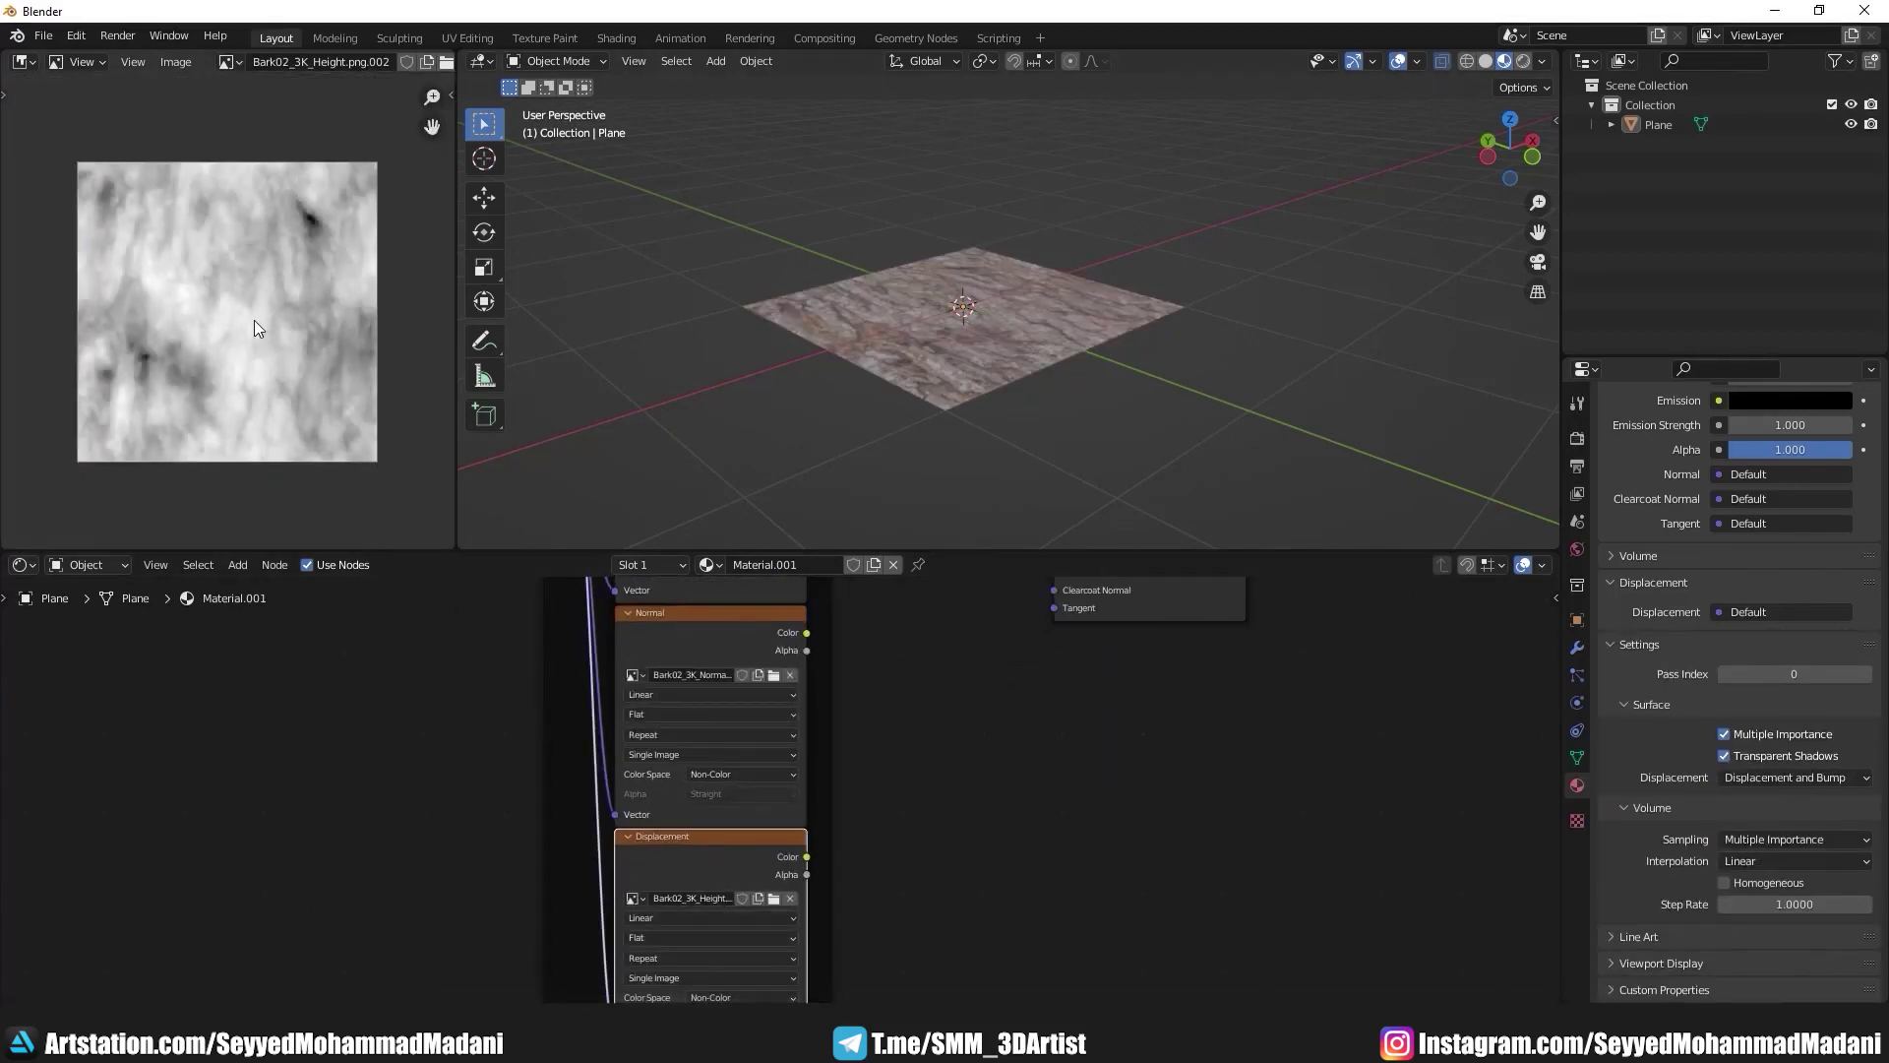
{"action": "scroll", "coordinate": [1079, 823], "scroll_direction": "down", "scroll_amount": 1}
{"action": "scroll", "coordinate": [912, 810], "scroll_direction": "down", "scroll_amount": 1}
{"action": "scroll", "coordinate": [816, 816], "scroll_direction": "down", "scroll_amount": 1}
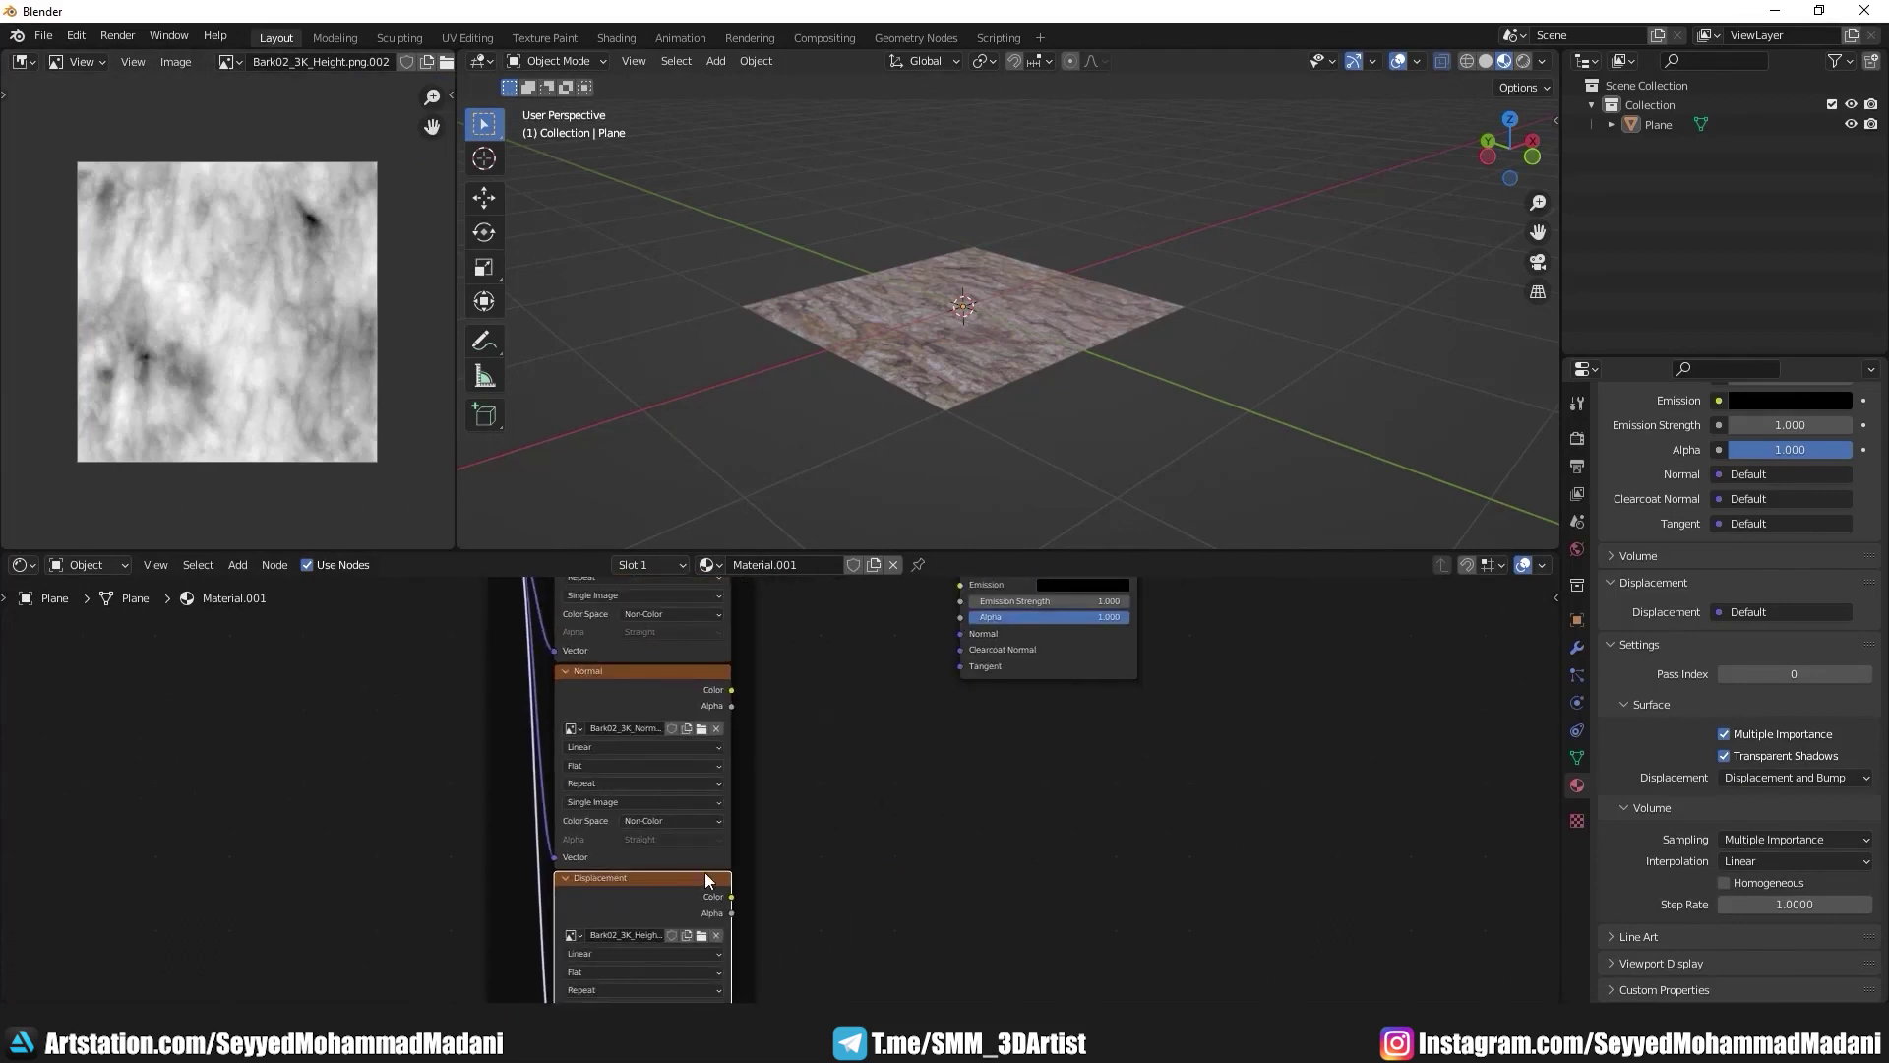
Step: Insert a Bump node feeding the bark height map into Height and out to the BSDF Normal
{"action": "mouse_move", "coordinate": [731, 896]}
{"action": "left_mouse_down"}
{"action": "mouse_move", "coordinate": [964, 679]}
{"action": "mouse_move", "coordinate": [976, 637]}
{"action": "left_mouse_up"}
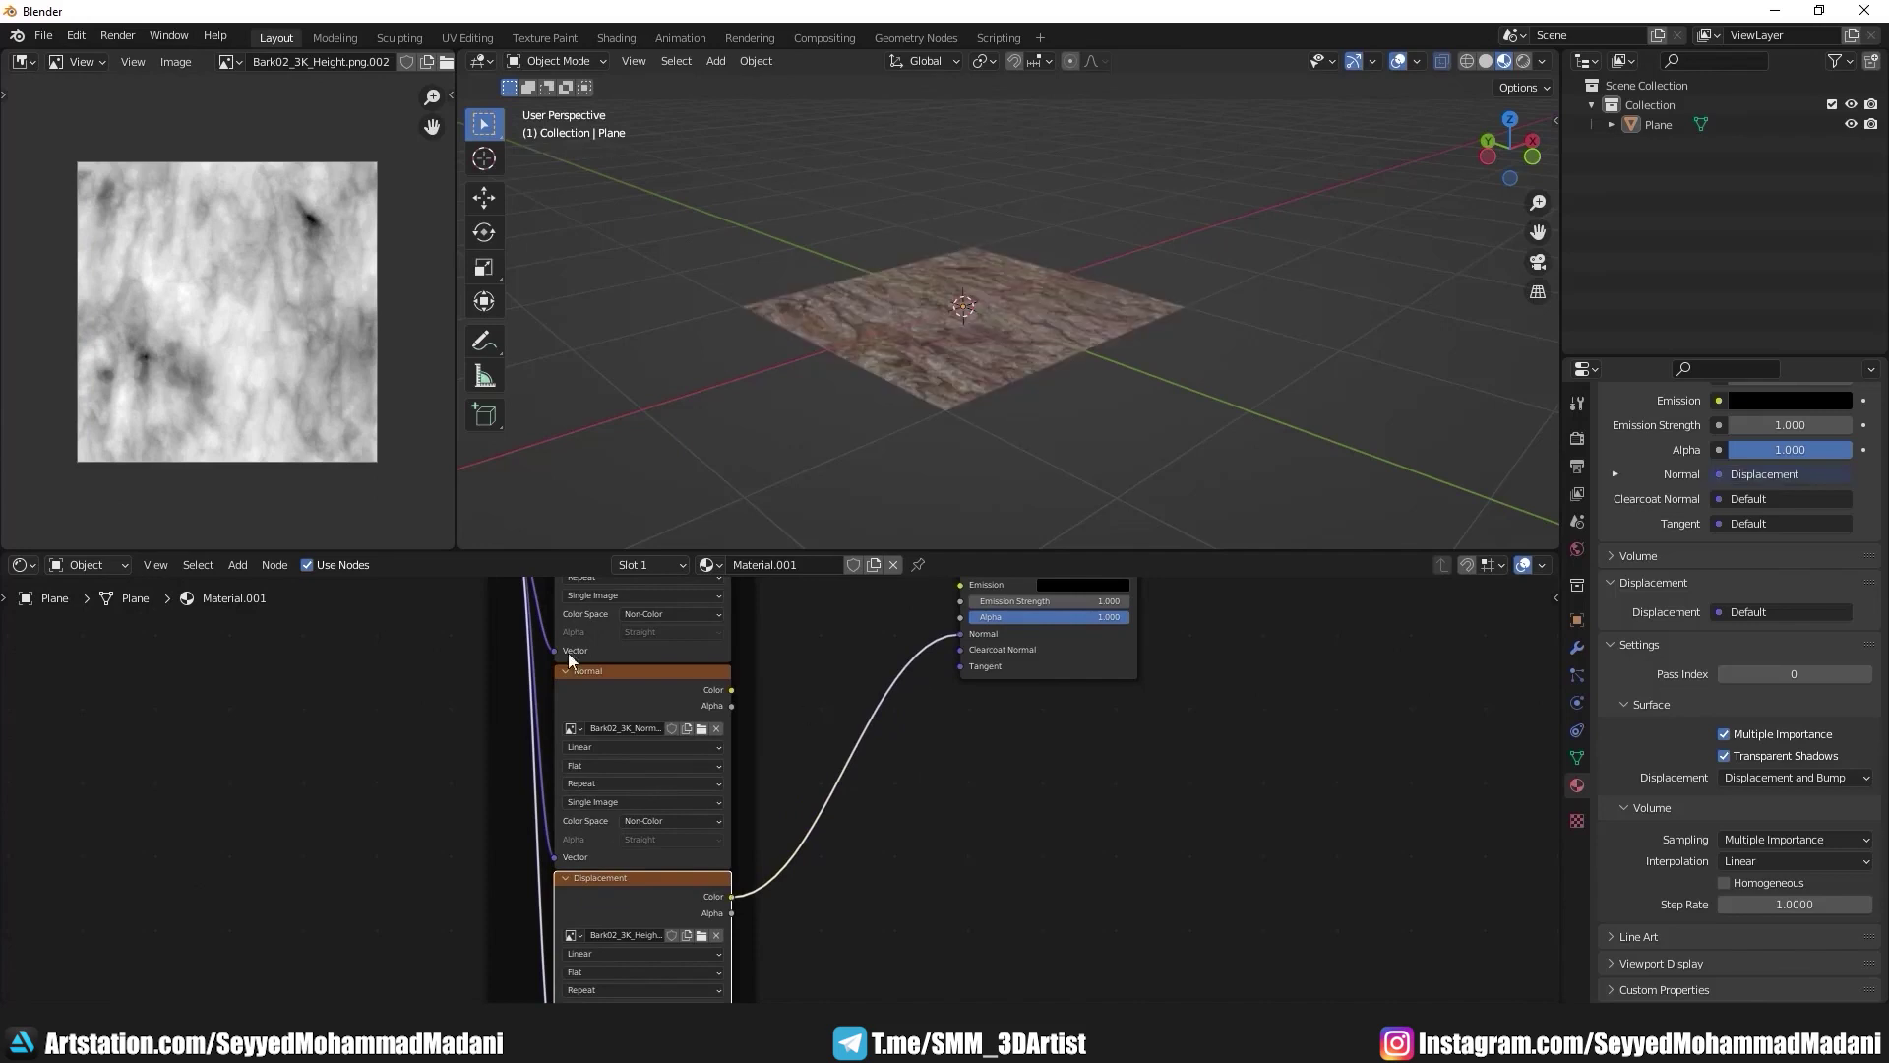
{"action": "left_click", "coordinate": [241, 565]}
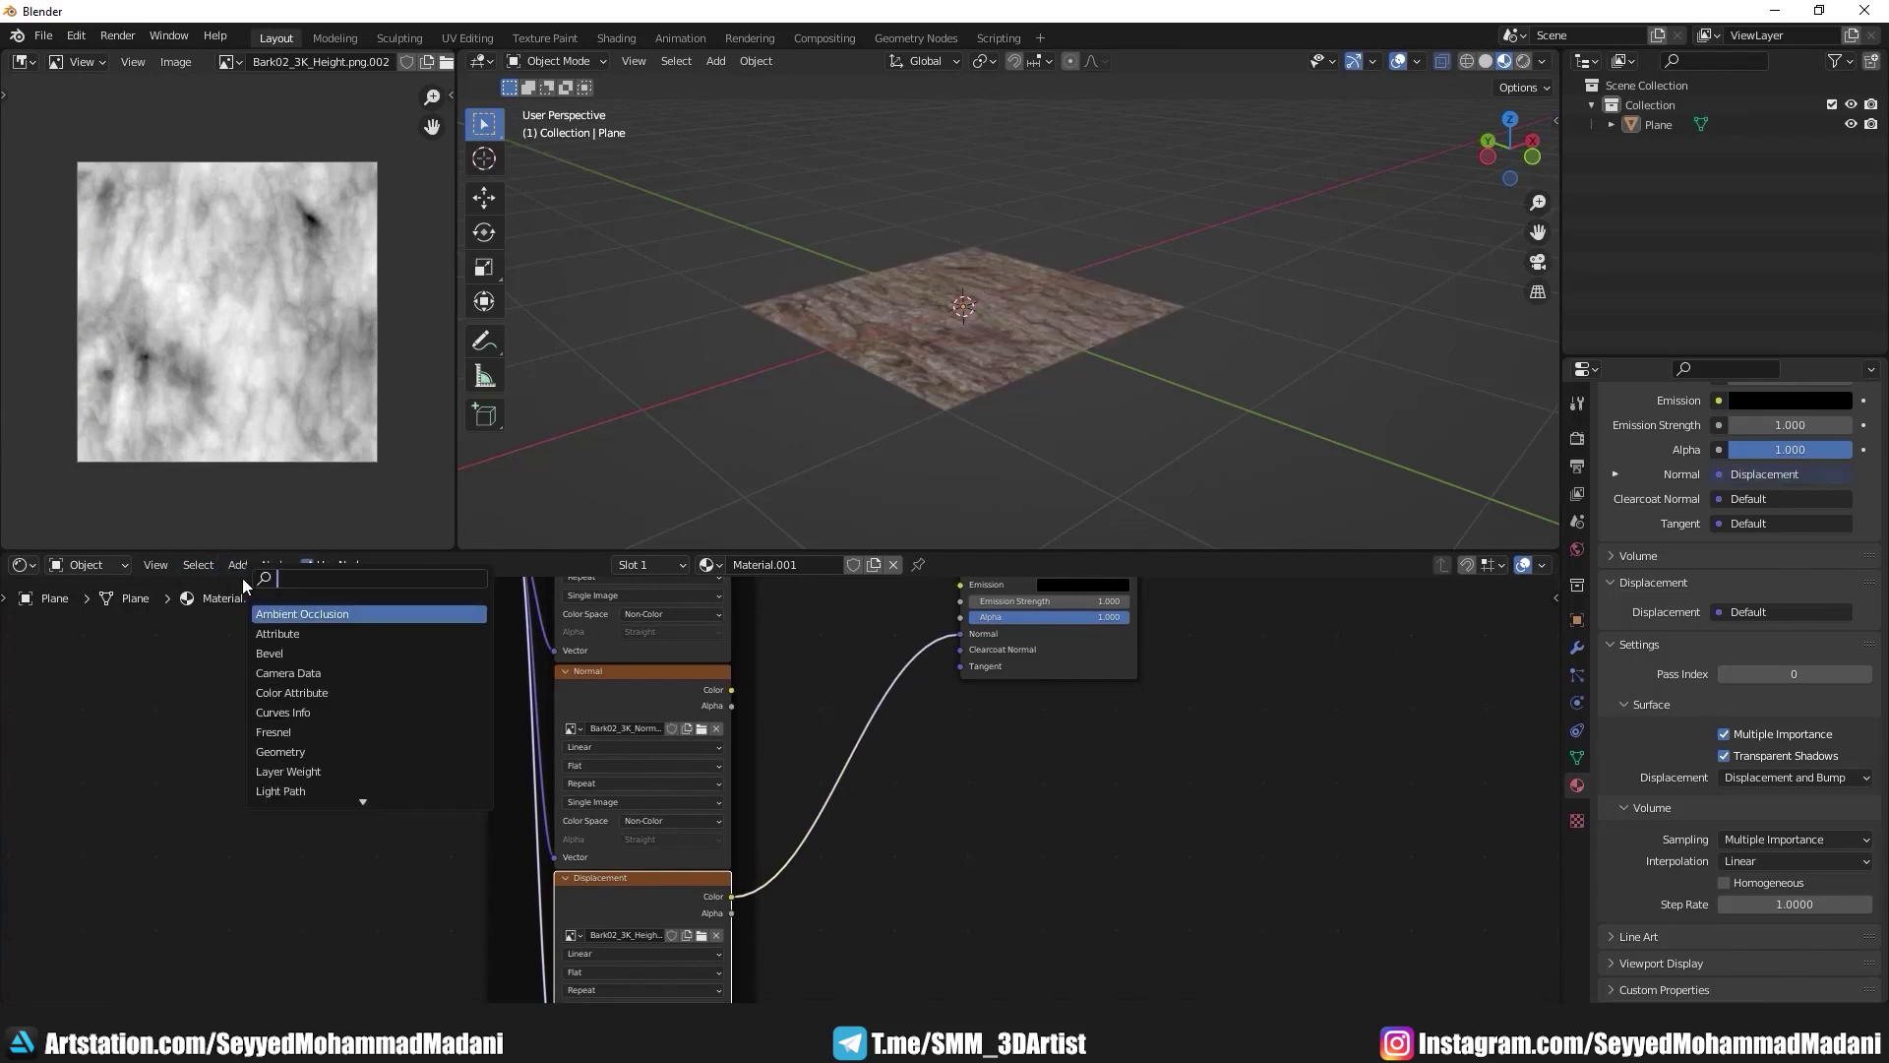
{"action": "type", "text": "BUM"}
{"action": "left_click", "coordinate": [287, 610]}
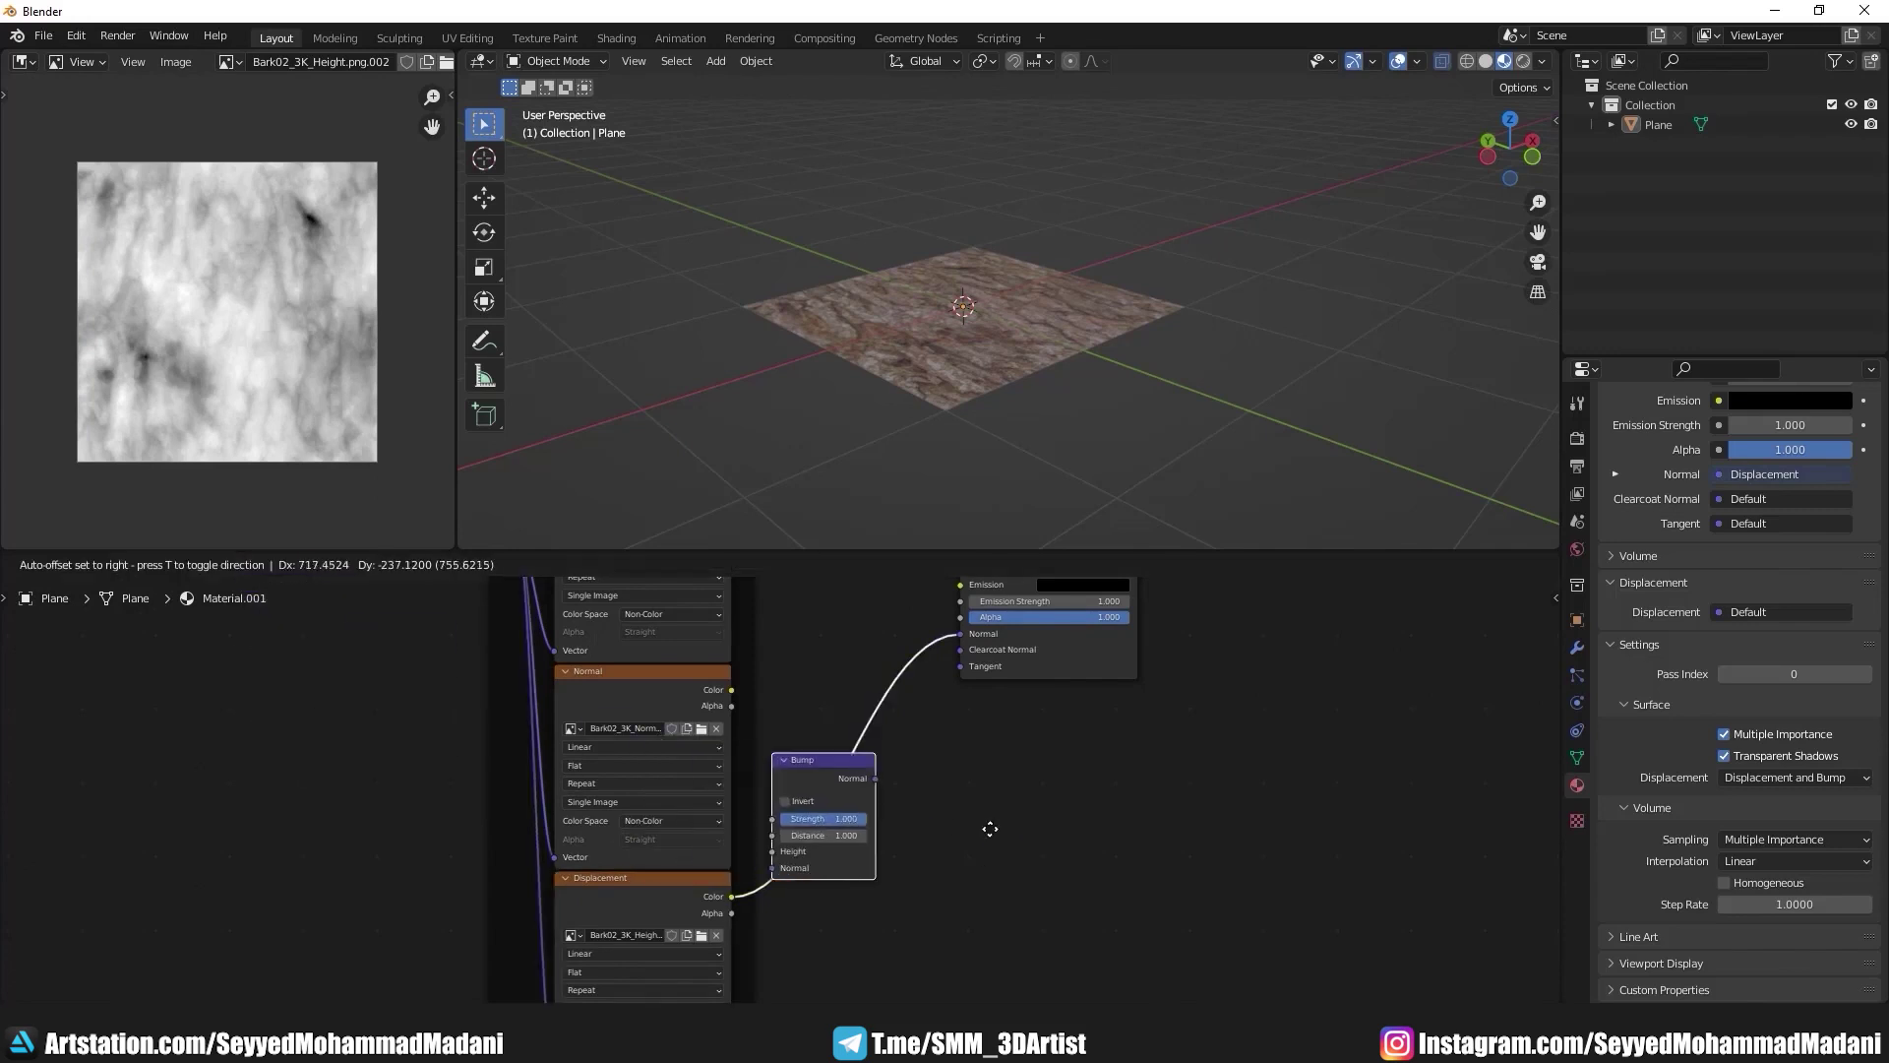
{"action": "left_click", "coordinate": [847, 709]}
{"action": "scroll", "coordinate": [749, 779], "scroll_direction": "up", "scroll_amount": 3}
{"action": "scroll", "coordinate": [739, 775], "scroll_direction": "up", "scroll_amount": 2}
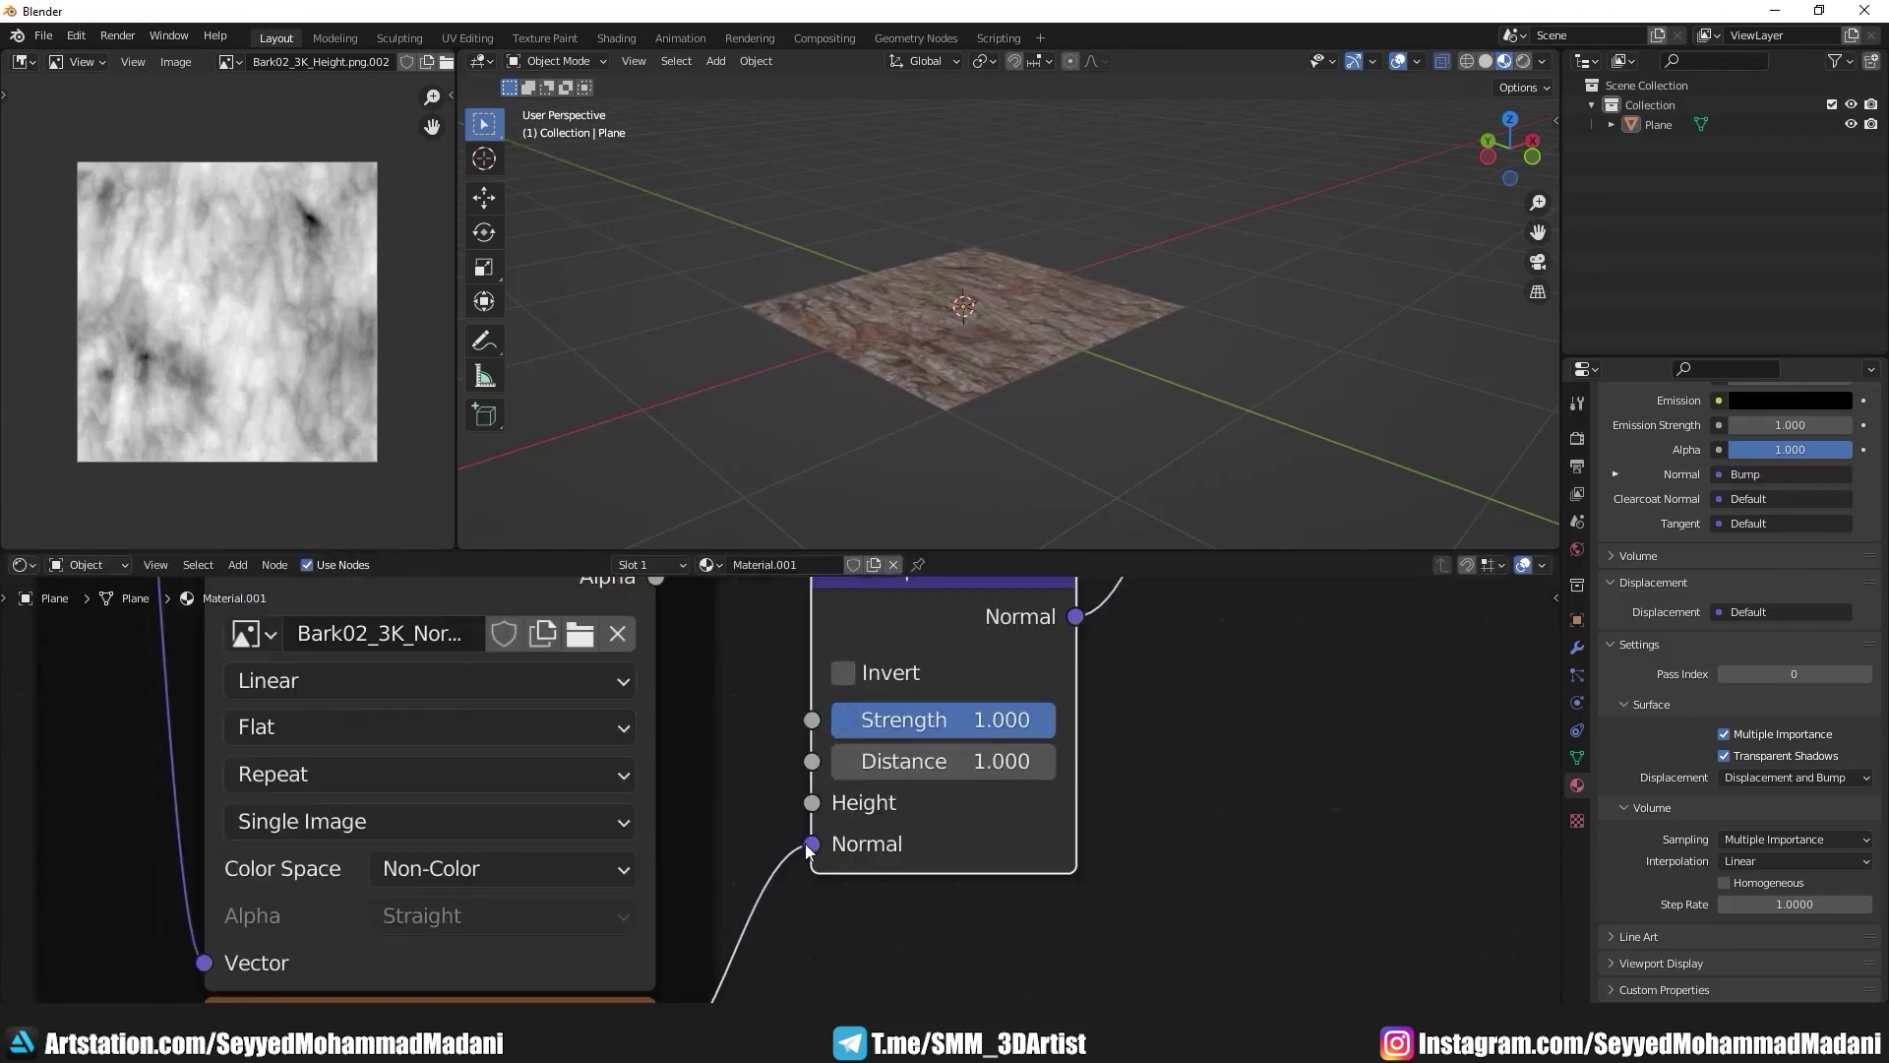
{"action": "left_click_drag", "start_coordinate": [813, 843], "coordinate": [813, 802]}
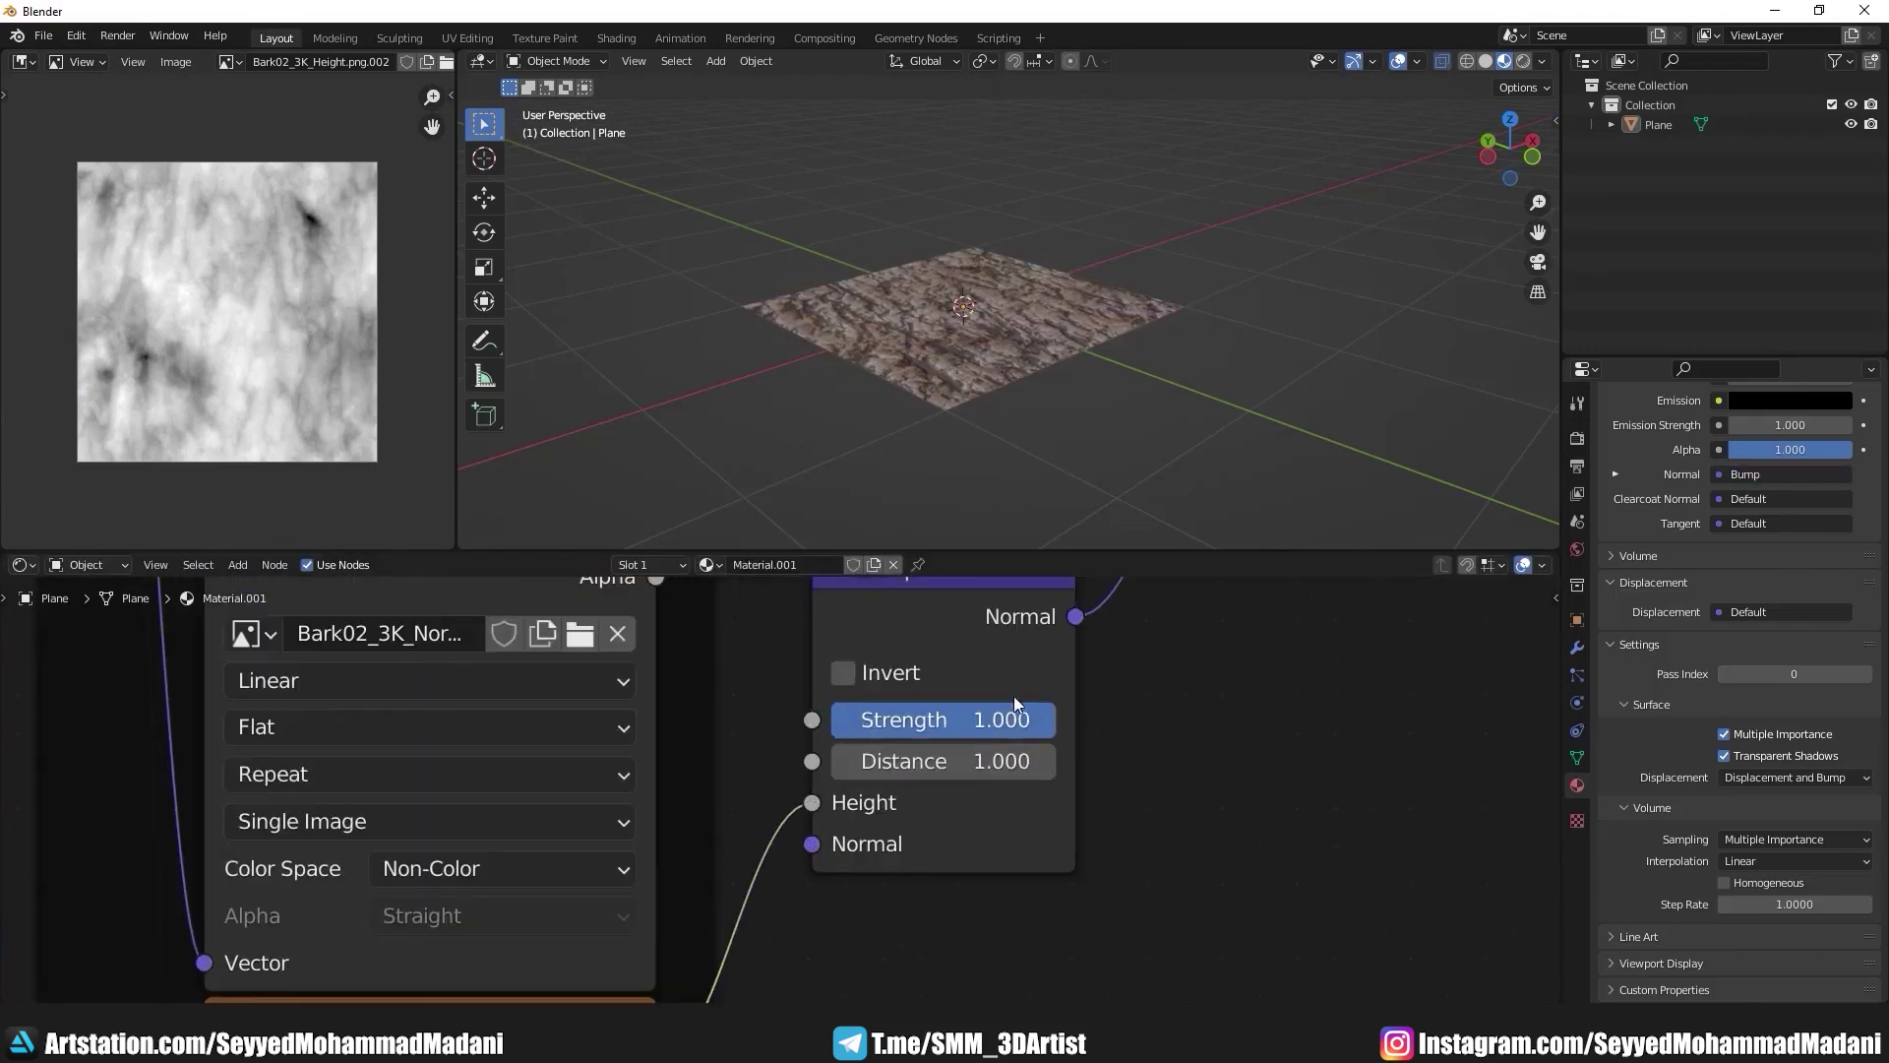
Step: Compare Bump Strength and Invert settings while orbiting, leaving Invert off
{"action": "scroll", "coordinate": [965, 312], "scroll_direction": "up", "scroll_amount": 2}
{"action": "scroll", "coordinate": [945, 382], "scroll_direction": "up", "scroll_amount": 4}
{"action": "mouse_move", "coordinate": [920, 415]}
{"action": "middle_mouse_down"}
{"action": "mouse_move", "coordinate": [1131, 390]}
{"action": "mouse_move", "coordinate": [1040, 401]}
{"action": "mouse_move", "coordinate": [1084, 373]}
{"action": "mouse_move", "coordinate": [1001, 399]}
{"action": "mouse_move", "coordinate": [1072, 419]}
{"action": "mouse_move", "coordinate": [1327, 411]}
{"action": "mouse_move", "coordinate": [1070, 415]}
{"action": "middle_mouse_up"}
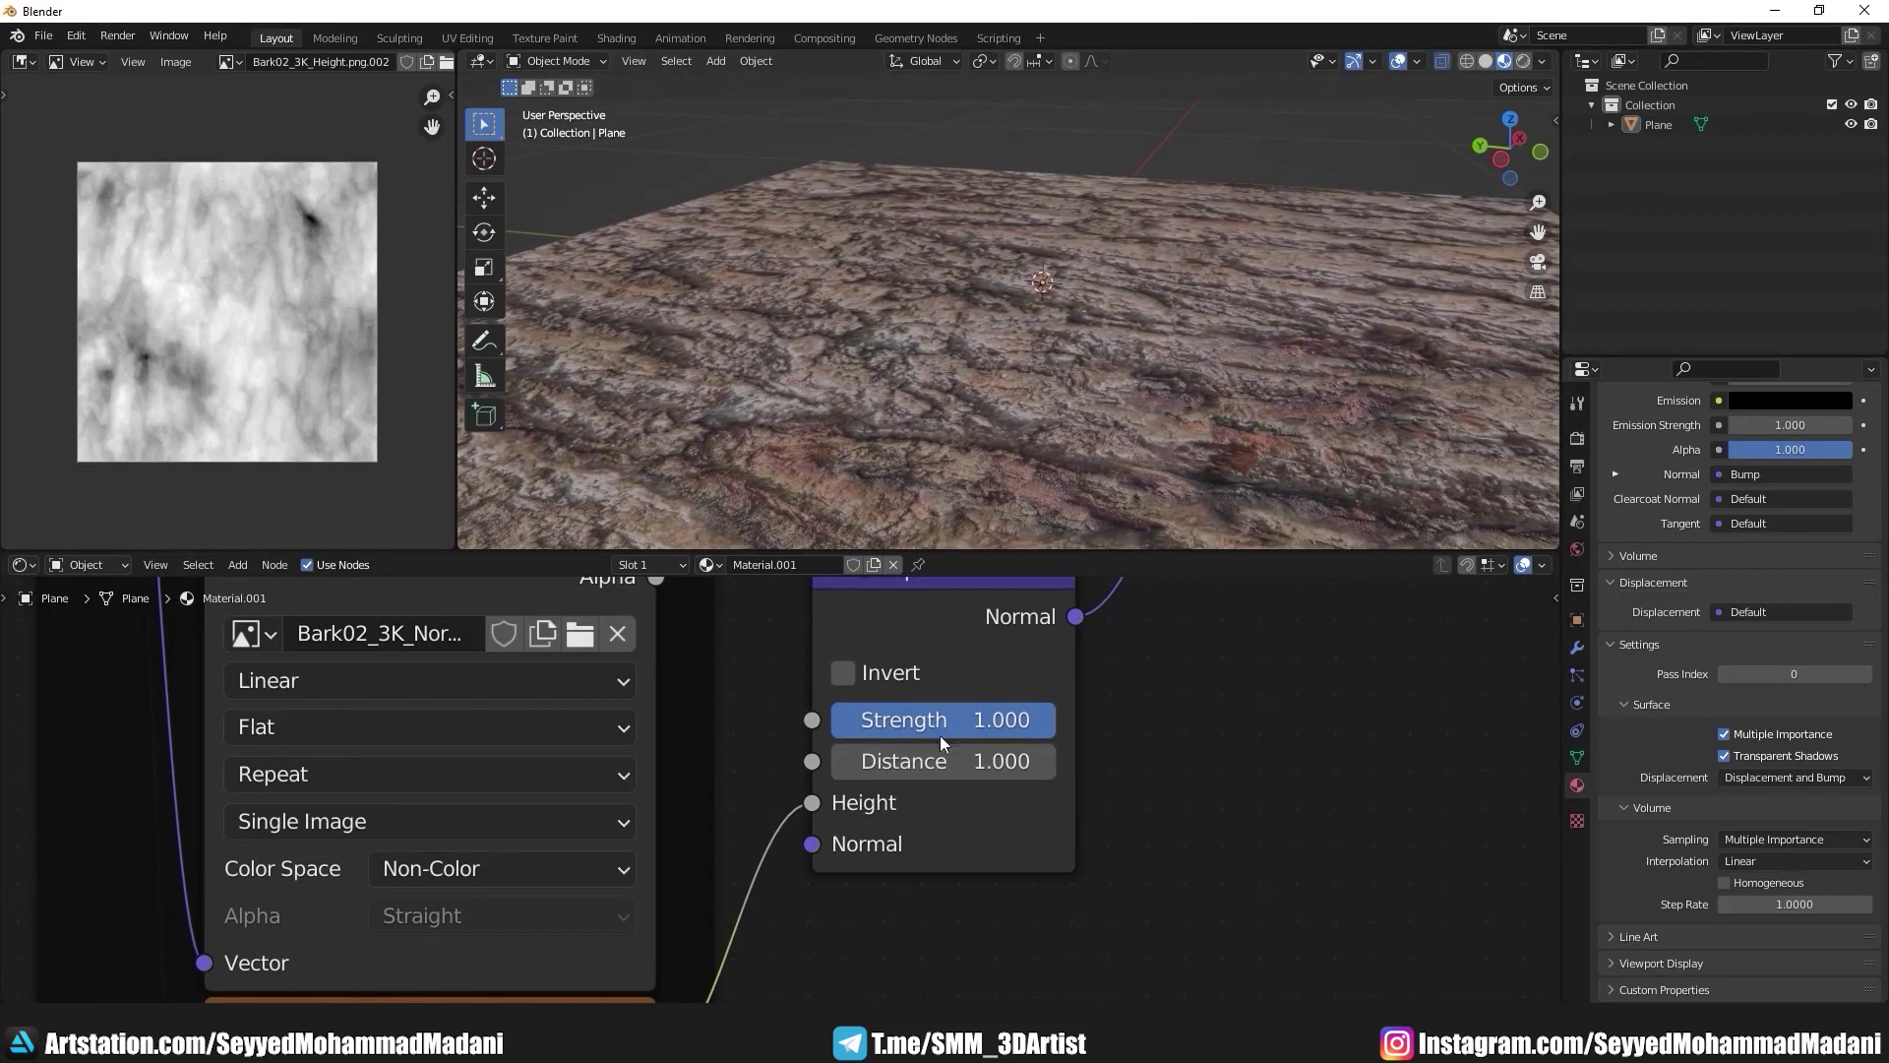
{"action": "mouse_move", "coordinate": [942, 718]}
{"action": "left_mouse_down"}
{"action": "mouse_move", "coordinate": [866, 718]}
{"action": "mouse_move", "coordinate": [1053, 719]}
{"action": "left_mouse_up"}
{"action": "left_click", "coordinate": [890, 675]}
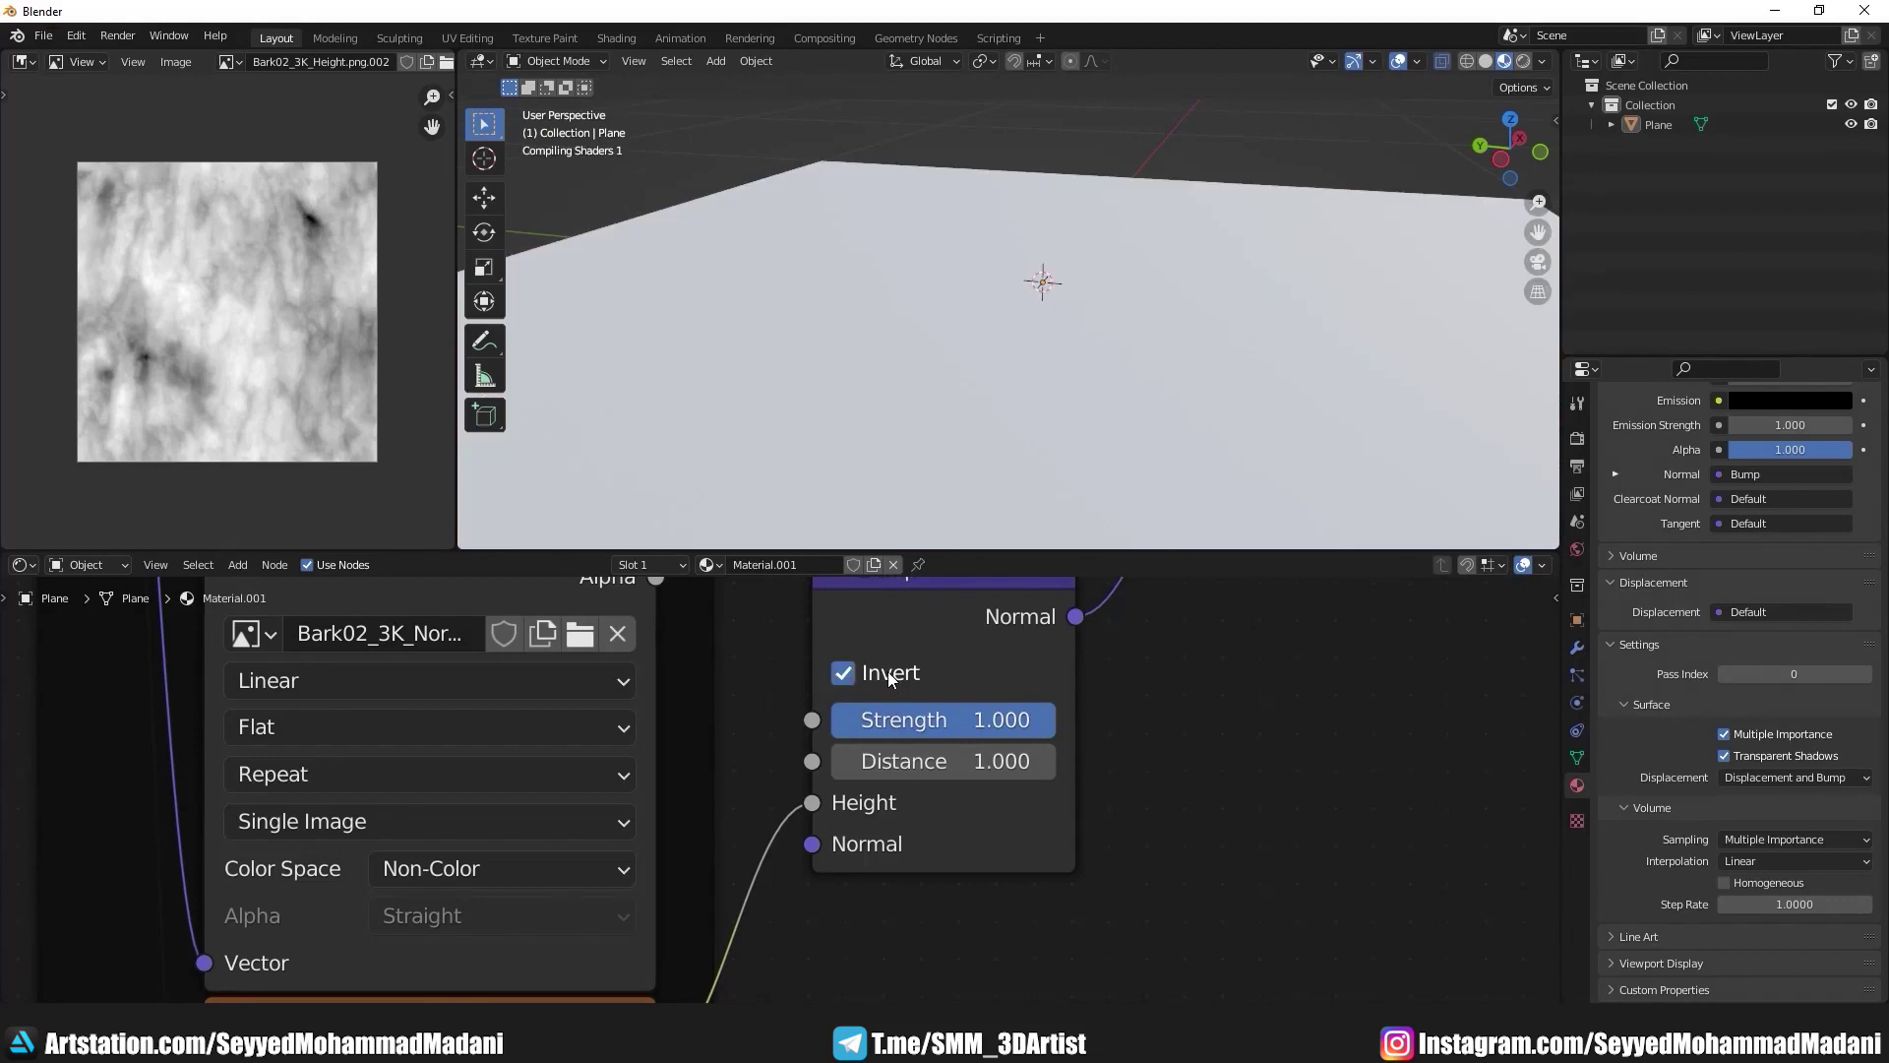
{"action": "mouse_move", "coordinate": [966, 718]}
{"action": "left_mouse_down"}
{"action": "mouse_move", "coordinate": [902, 719]}
{"action": "mouse_move", "coordinate": [1051, 719]}
{"action": "left_mouse_up"}
{"action": "left_click", "coordinate": [842, 671]}
Step: Orbit and zoom out to view the whole bumpy bark plane
{"action": "scroll", "coordinate": [931, 364], "scroll_direction": "down", "scroll_amount": 3}
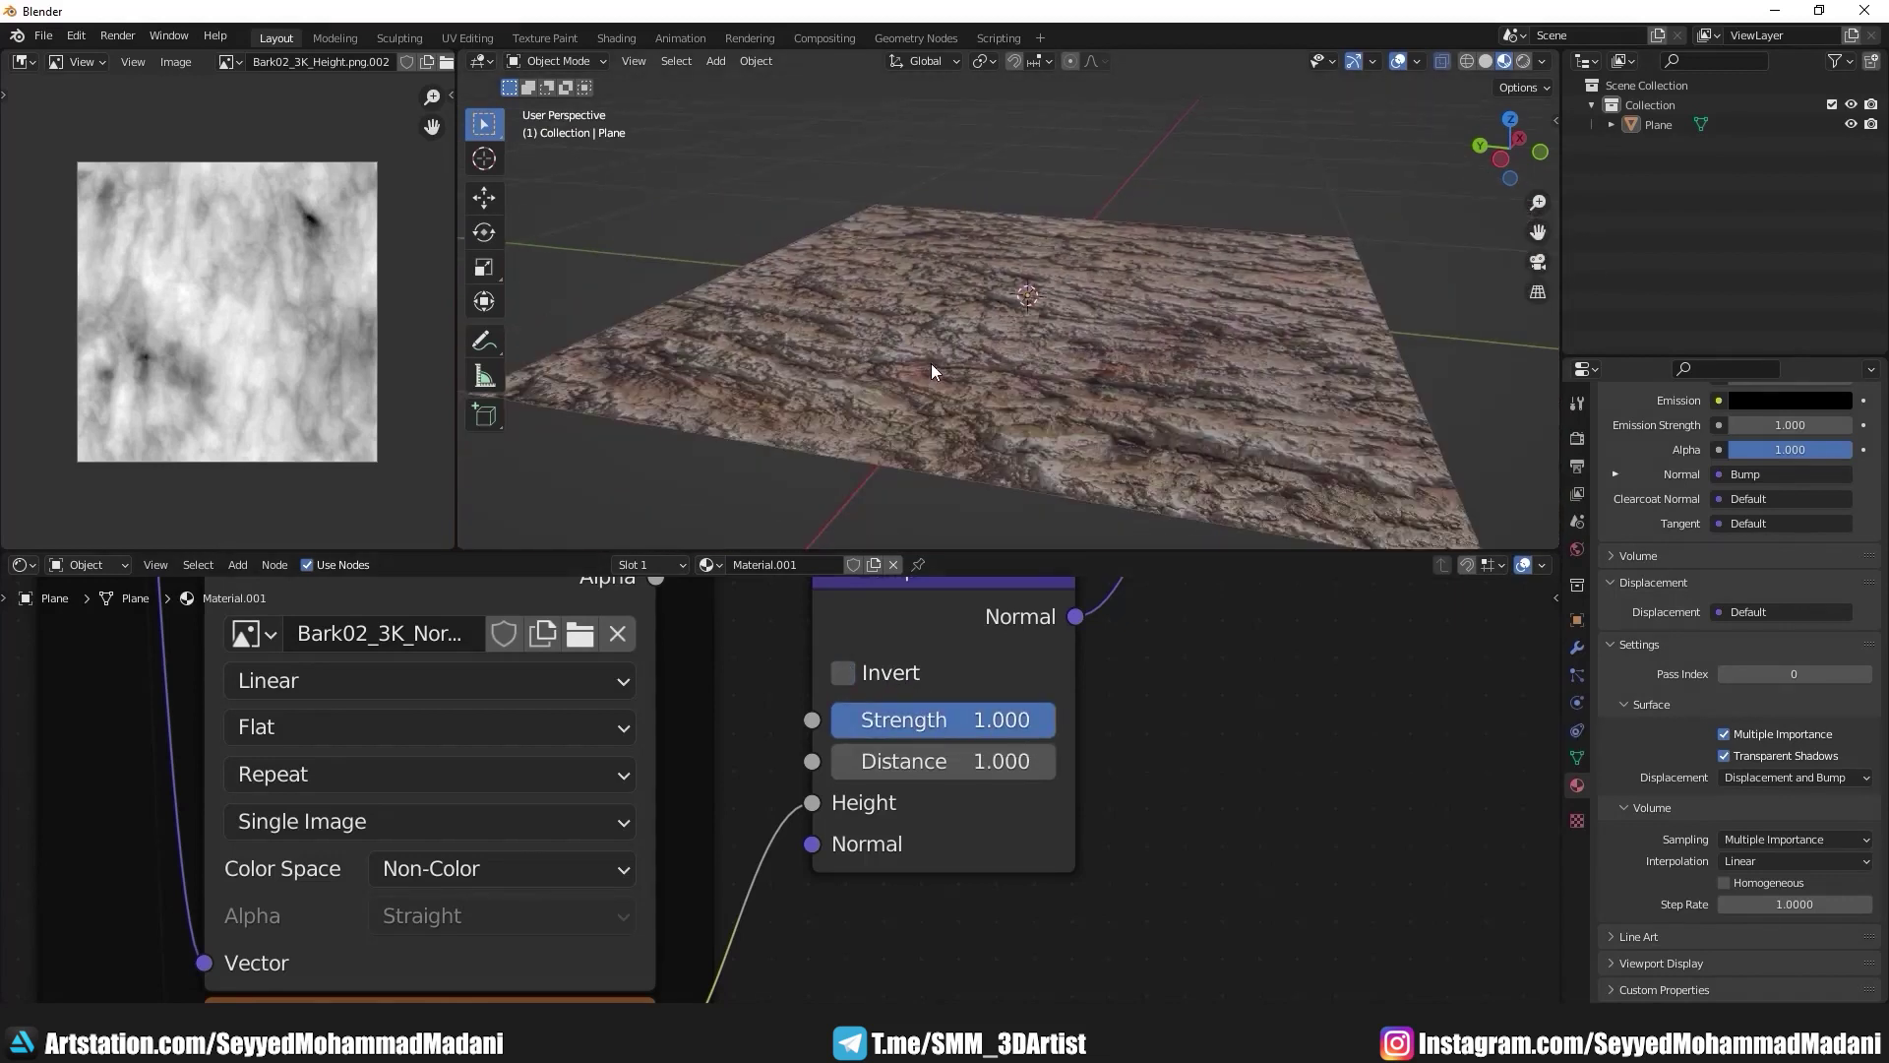
{"action": "mouse_move", "coordinate": [931, 363]}
{"action": "middle_mouse_down"}
{"action": "mouse_move", "coordinate": [993, 356]}
{"action": "mouse_move", "coordinate": [906, 381]}
{"action": "middle_mouse_up"}
{"action": "scroll", "coordinate": [906, 382], "scroll_direction": "down", "scroll_amount": 2}
{"action": "scroll", "coordinate": [964, 657], "scroll_direction": "down", "scroll_amount": 2}
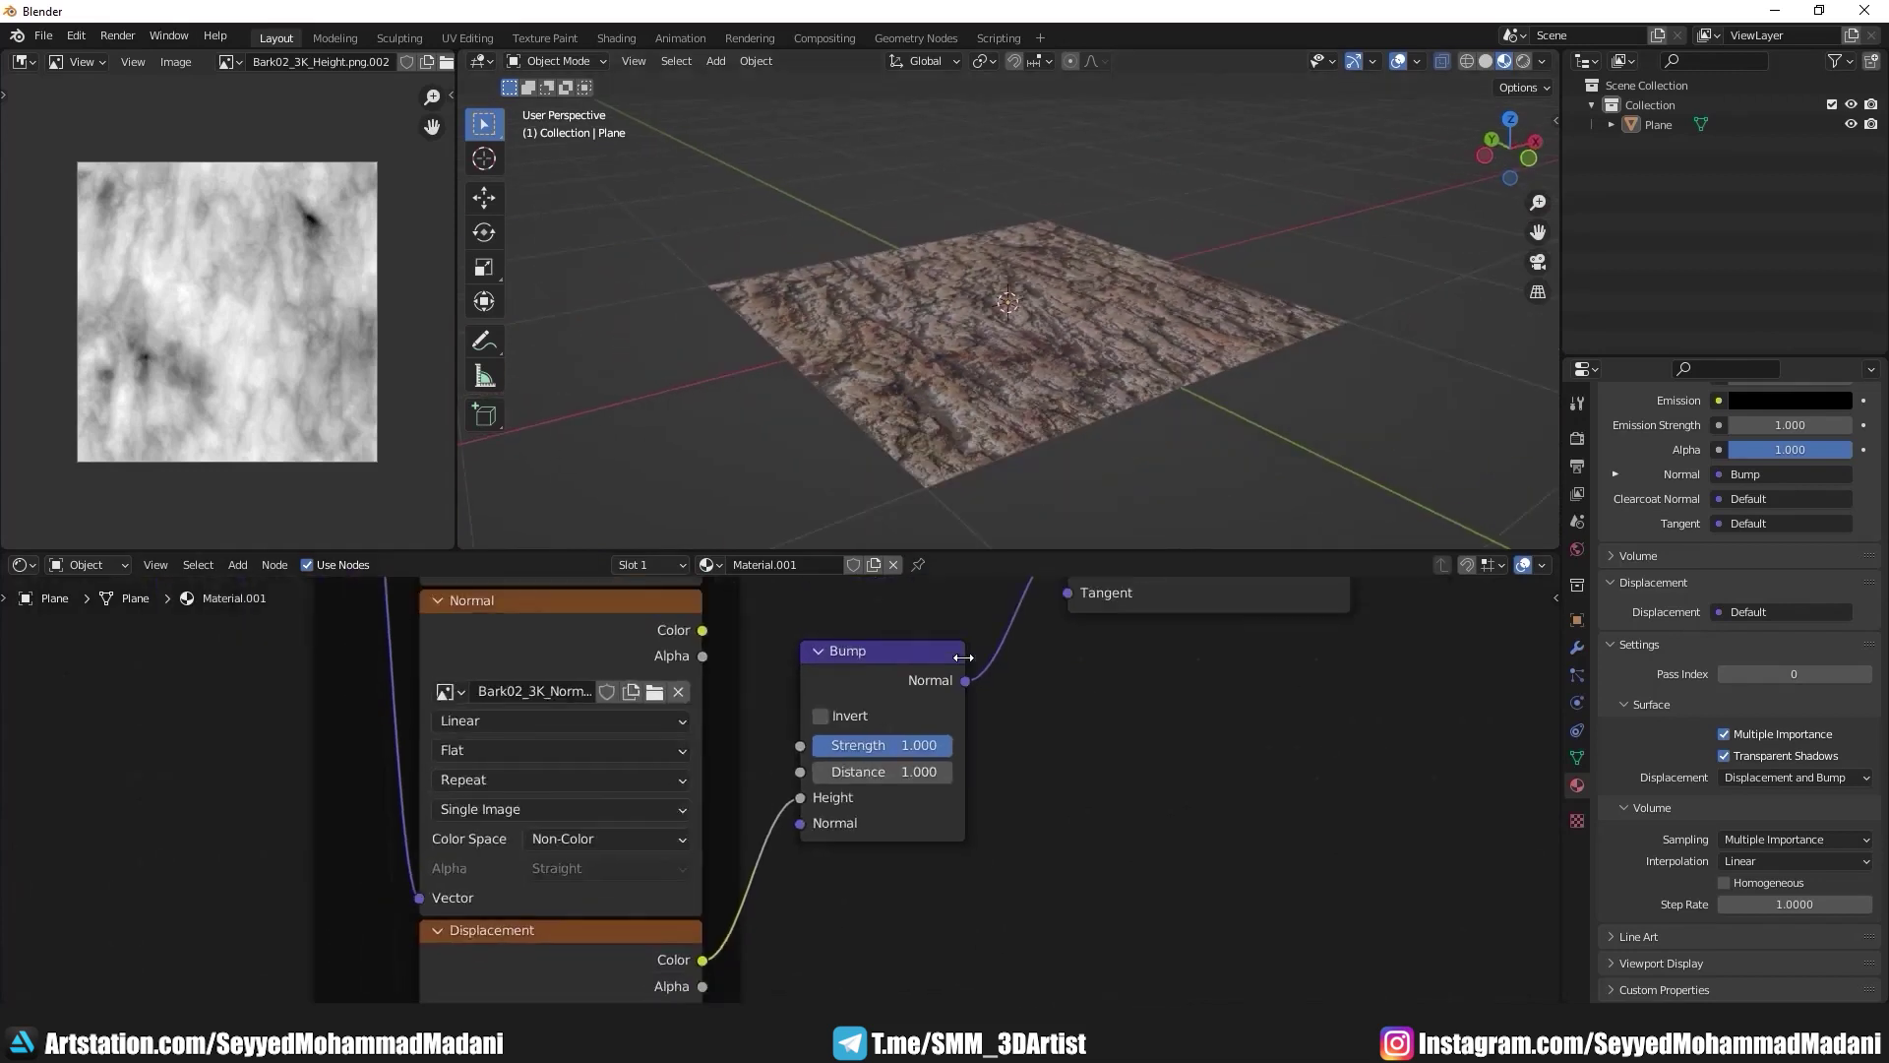
{"action": "scroll", "coordinate": [965, 656], "scroll_direction": "down", "scroll_amount": 4}
{"action": "scroll", "coordinate": [925, 725], "scroll_direction": "up", "scroll_amount": 2}
{"action": "middle_click_drag", "start_coordinate": [926, 725], "coordinate": [888, 746]}
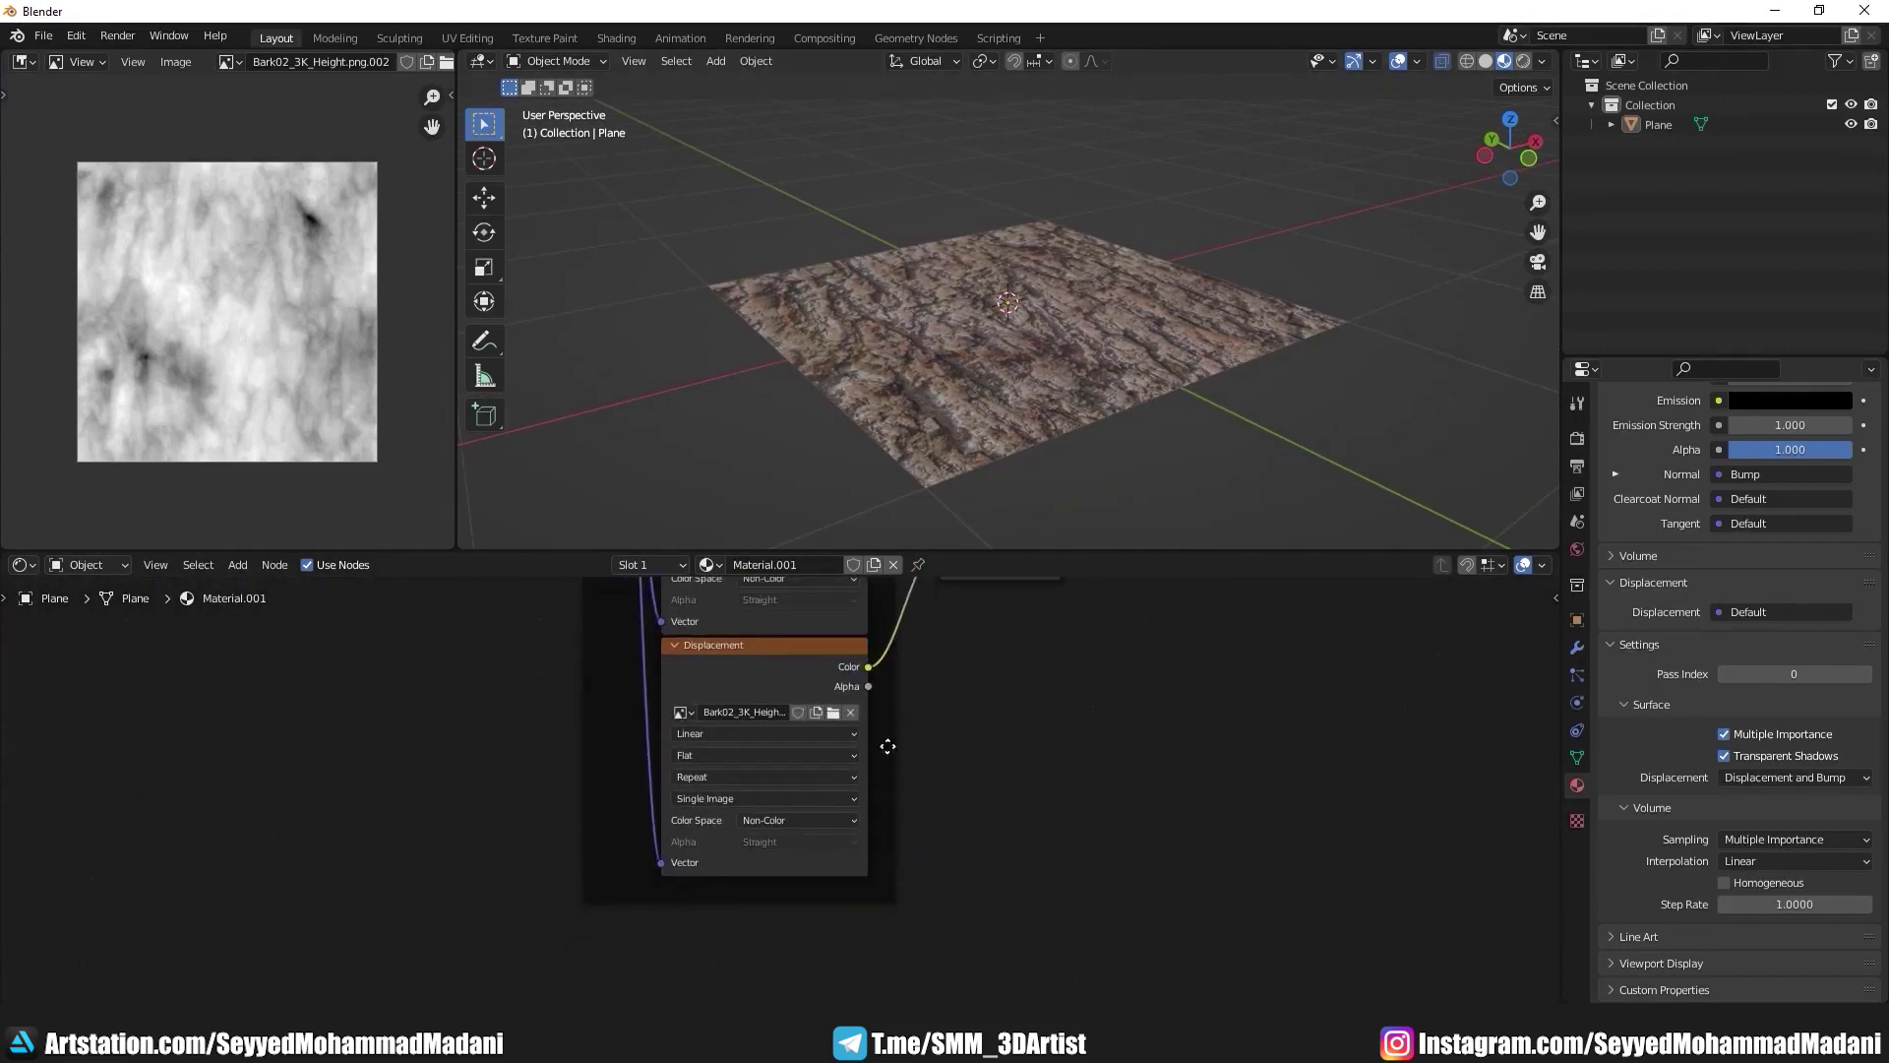
{"action": "scroll", "coordinate": [779, 777], "scroll_direction": "up", "scroll_amount": 2}
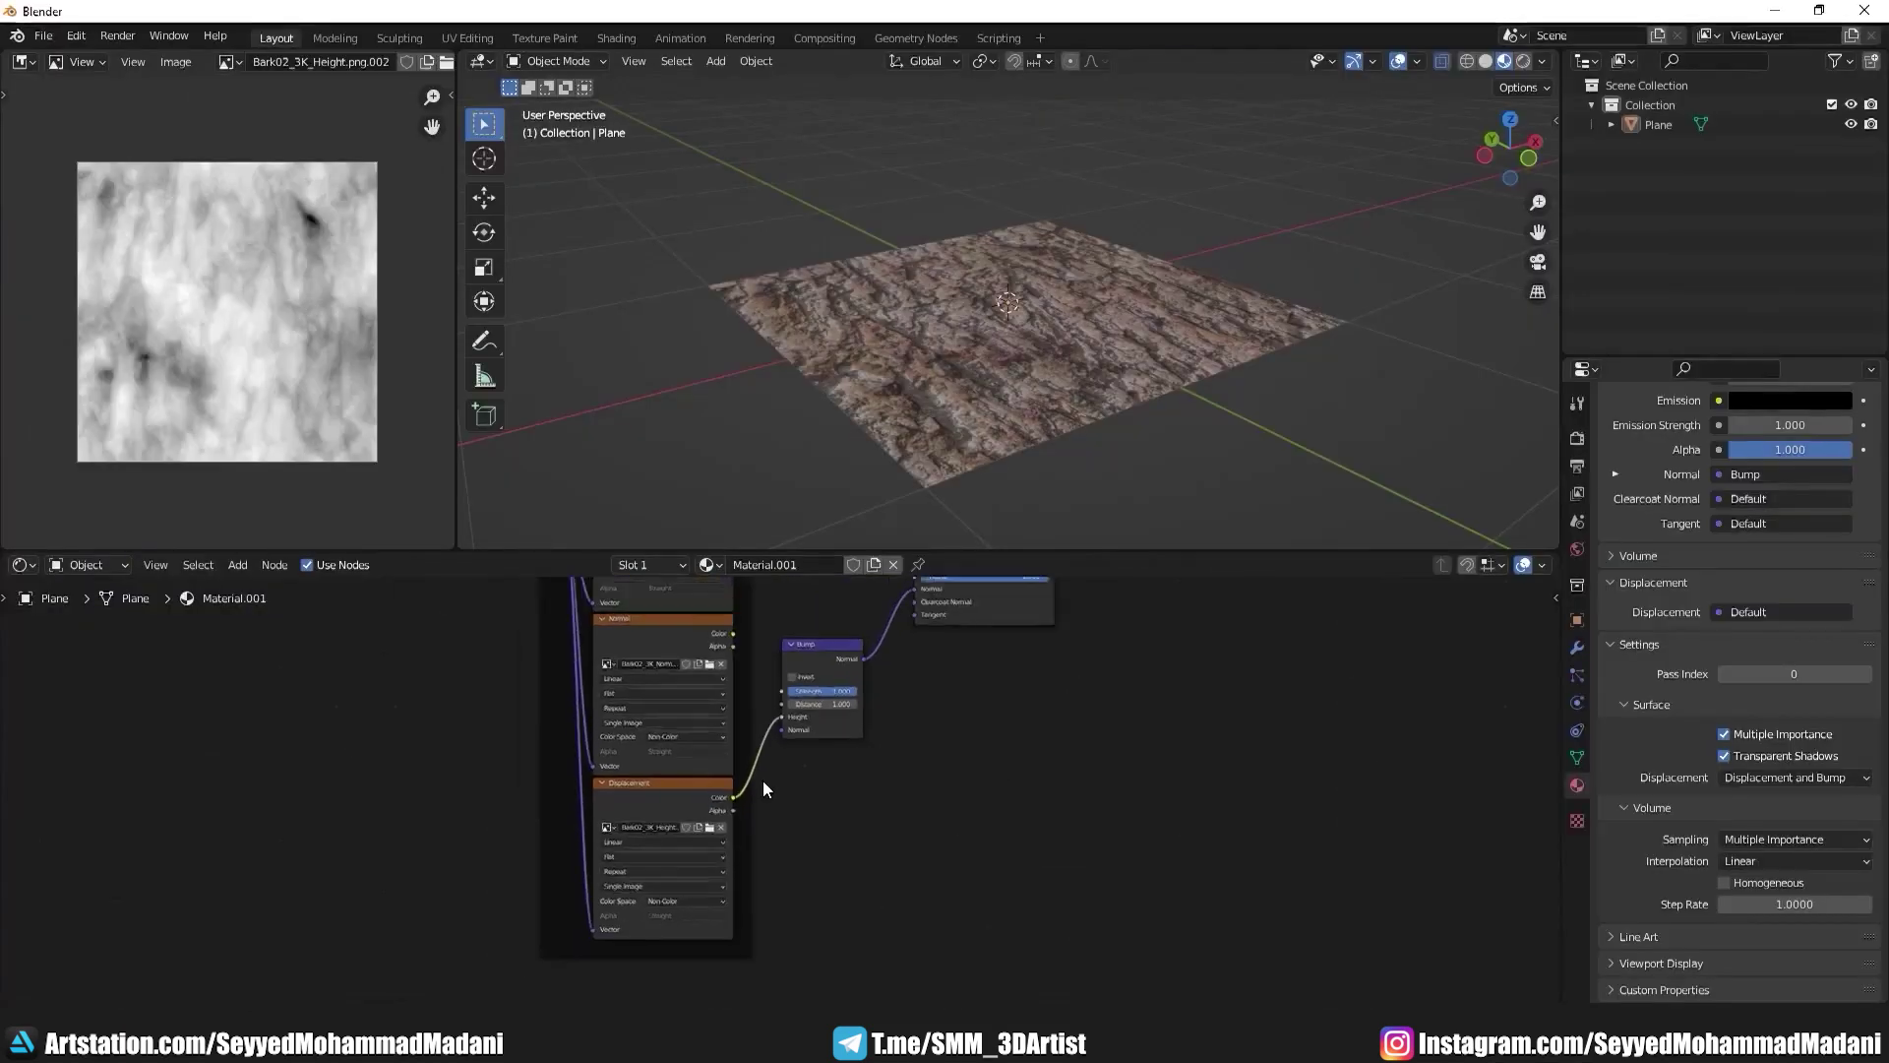
{"action": "middle_click_drag", "start_coordinate": [763, 780], "coordinate": [924, 761]}
{"action": "left_click_drag", "start_coordinate": [842, 690], "coordinate": [768, 699]}
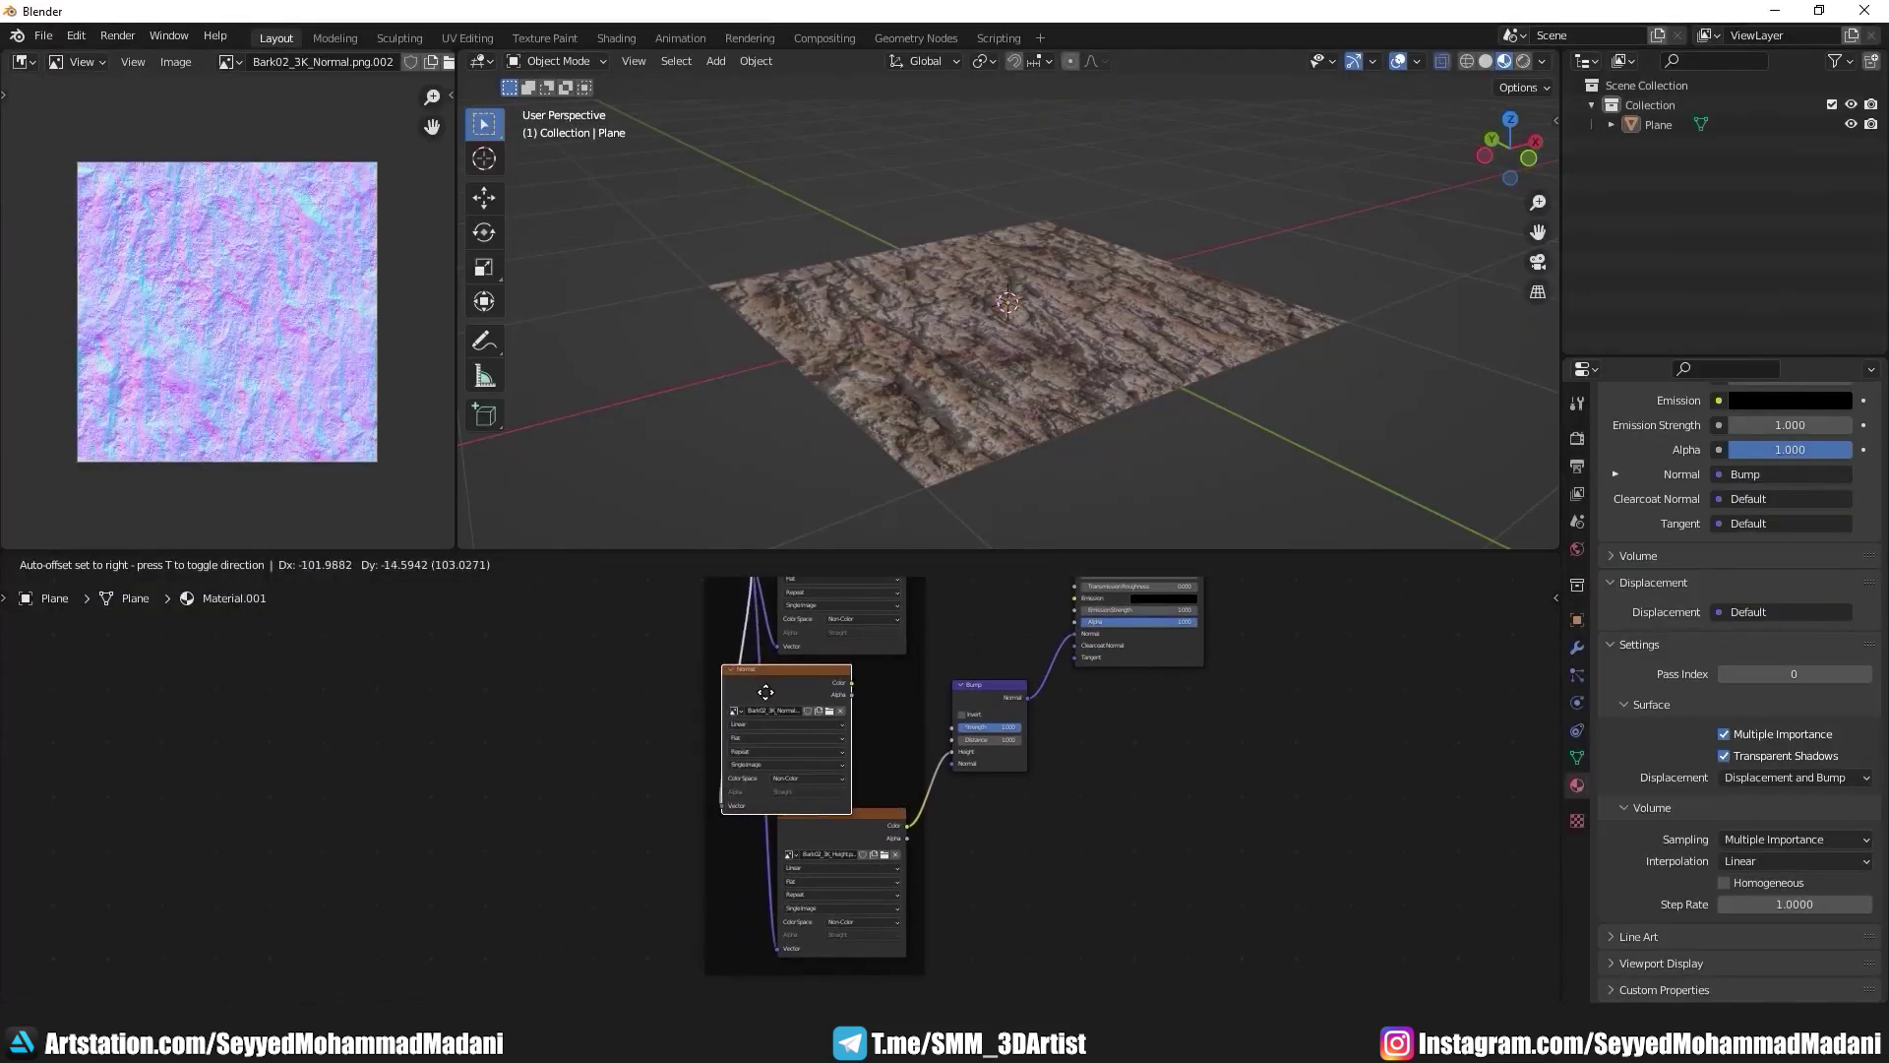
{"action": "left_click_drag", "start_coordinate": [851, 810], "coordinate": [745, 854]}
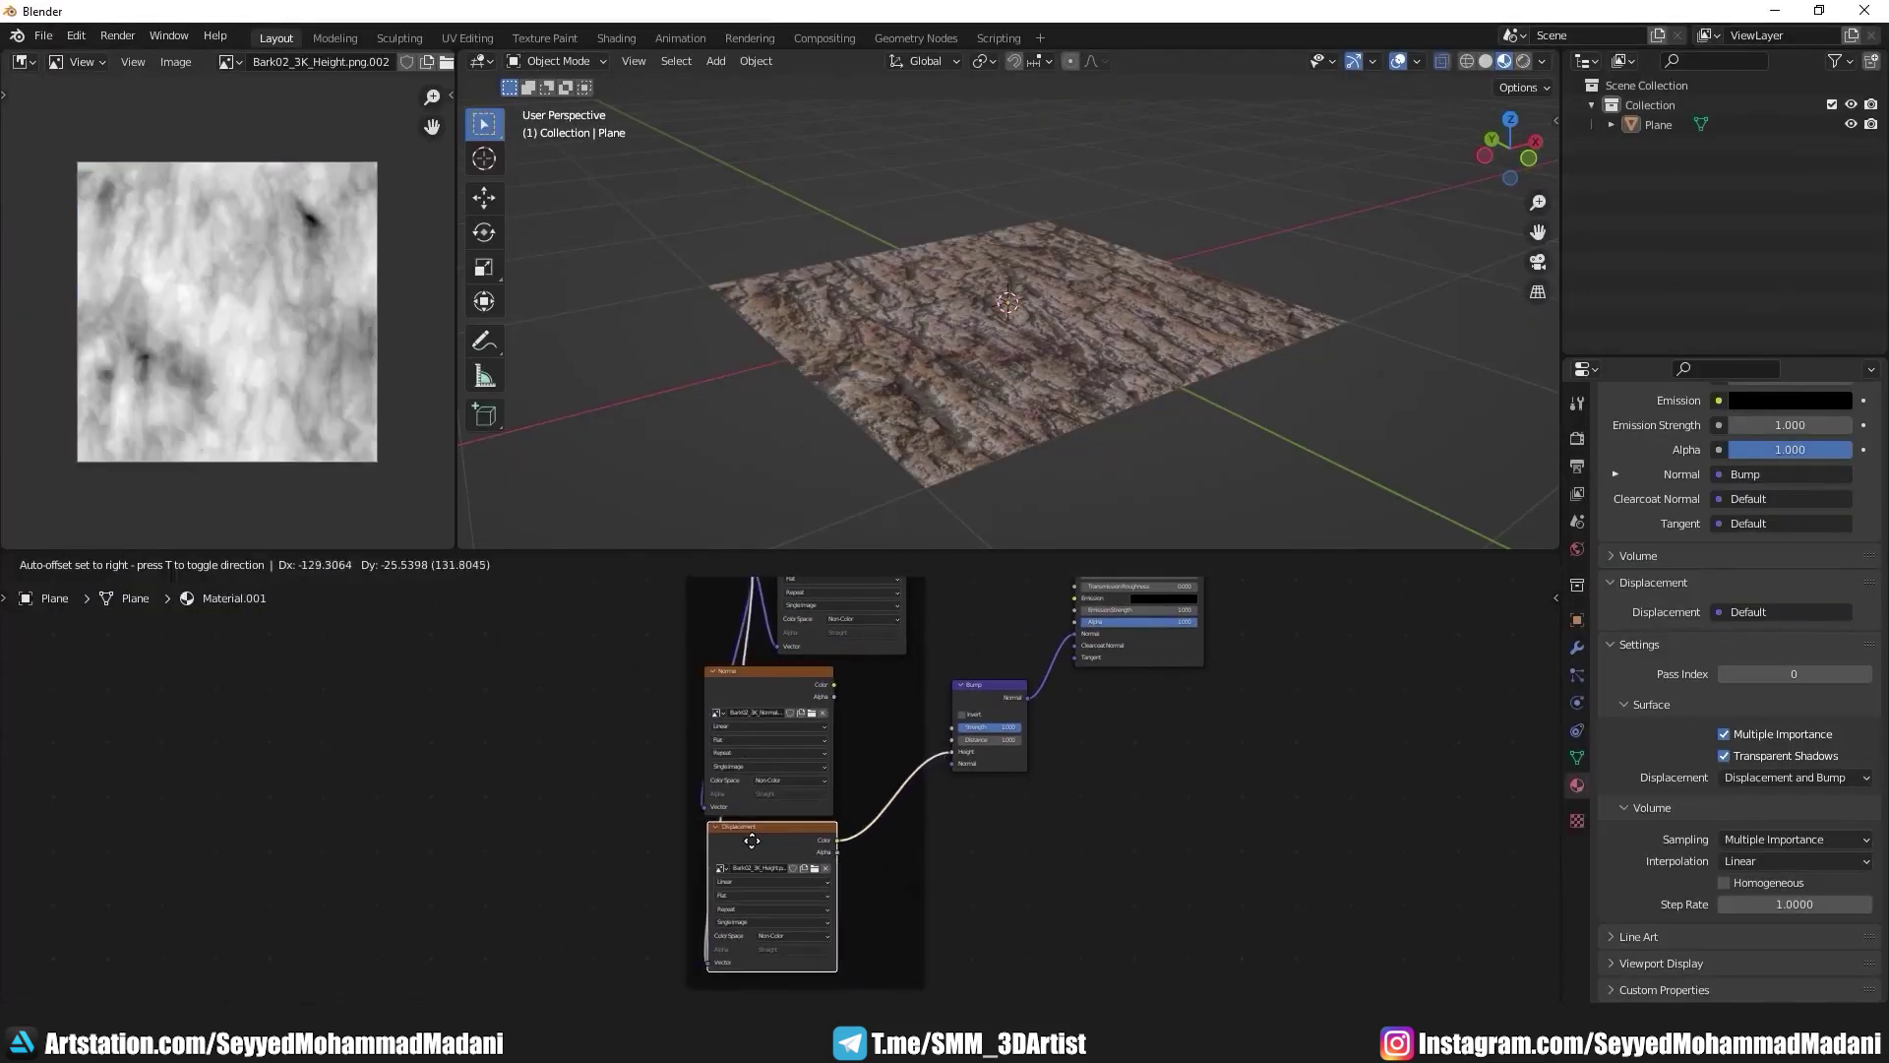
{"action": "scroll", "coordinate": [744, 855], "scroll_direction": "up", "scroll_amount": 1}
{"action": "scroll", "coordinate": [782, 804], "scroll_direction": "up", "scroll_amount": 1}
{"action": "scroll", "coordinate": [787, 778], "scroll_direction": "up", "scroll_amount": 1}
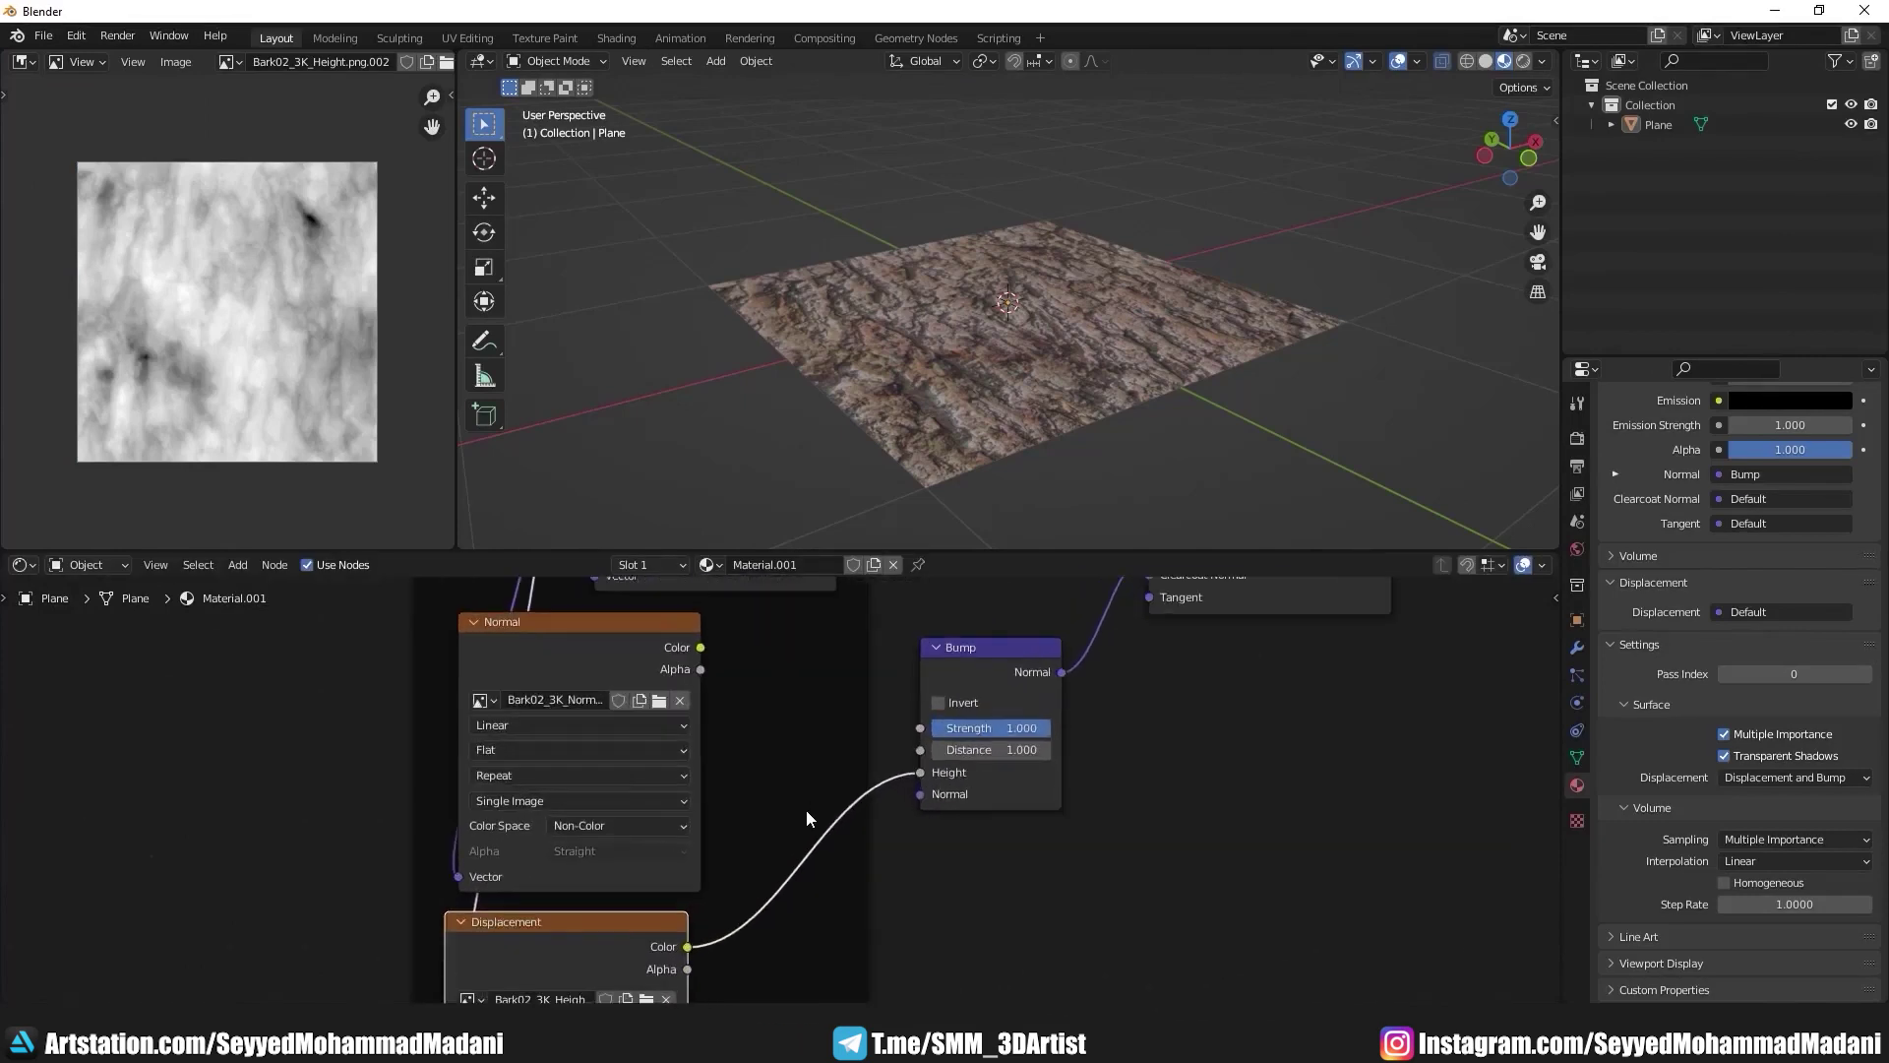
{"action": "scroll", "coordinate": [807, 728], "scroll_direction": "up", "scroll_amount": 1}
{"action": "left_click", "coordinate": [748, 637]}
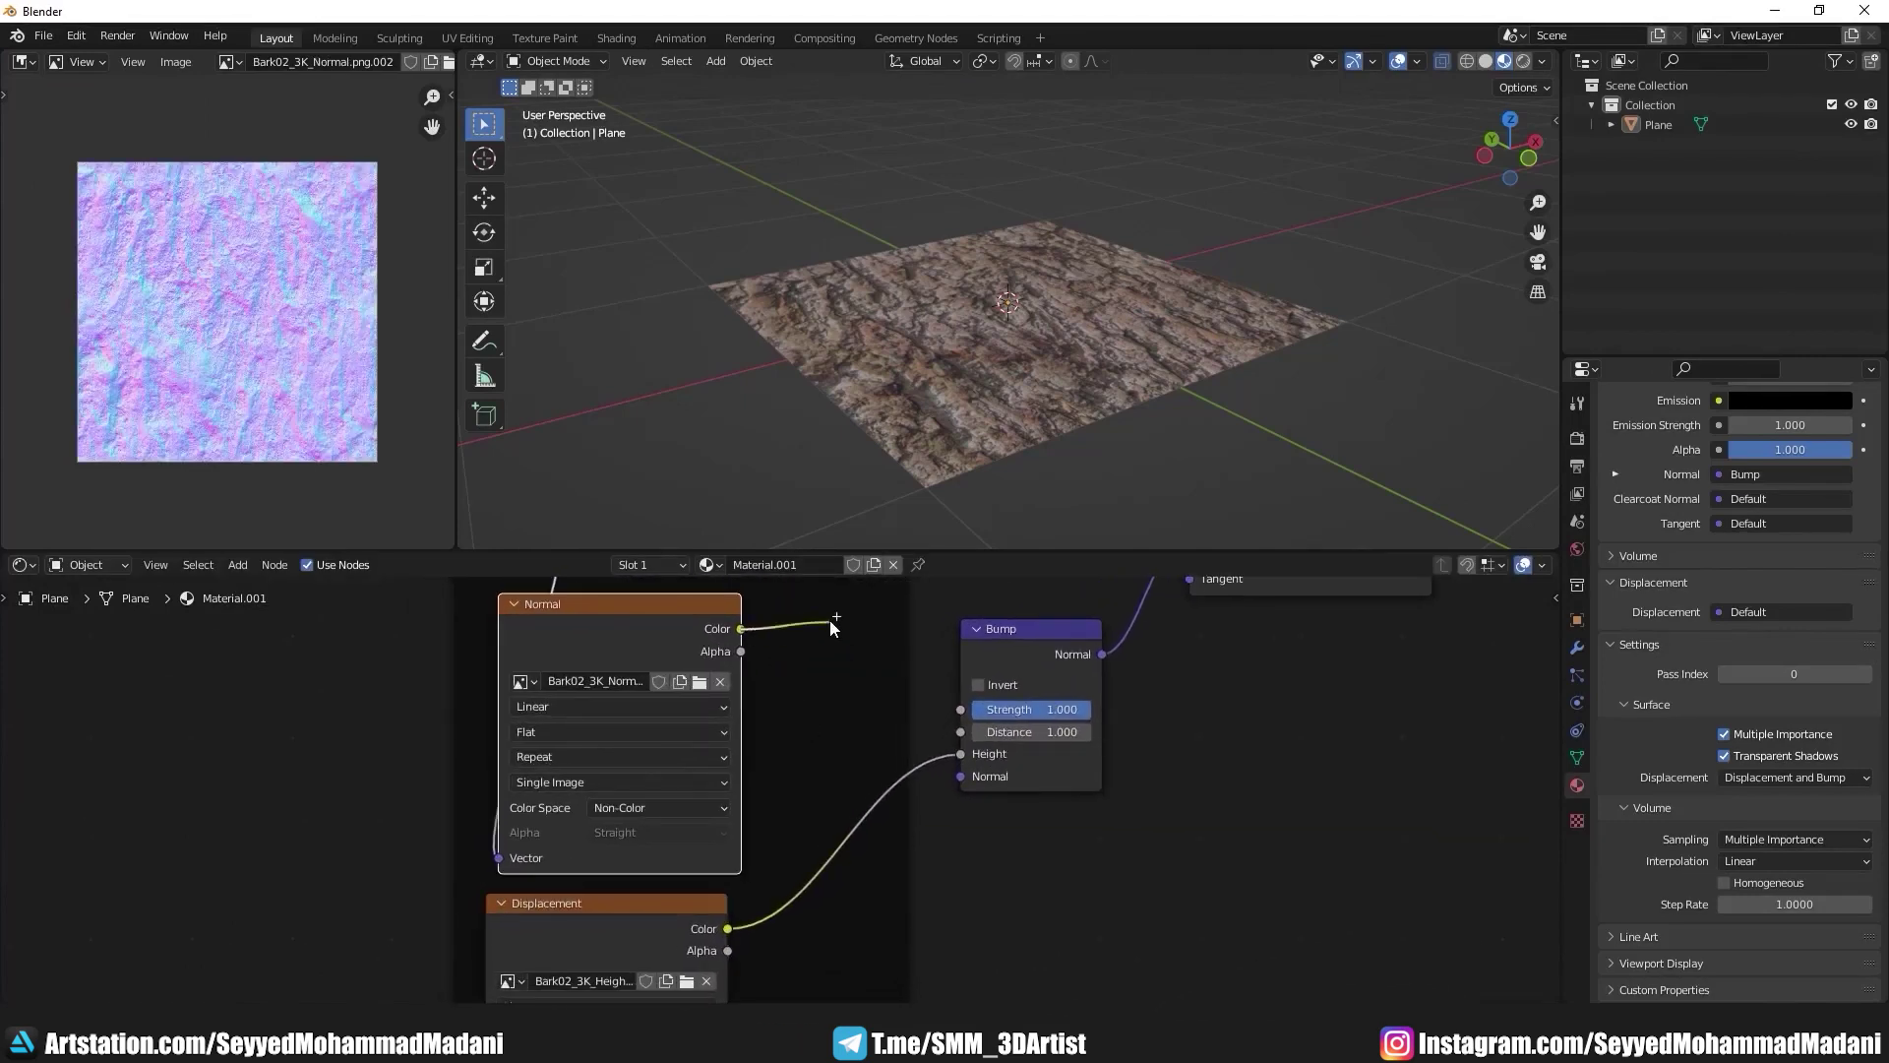
{"action": "left_click_drag", "start_coordinate": [741, 629], "coordinate": [961, 775]}
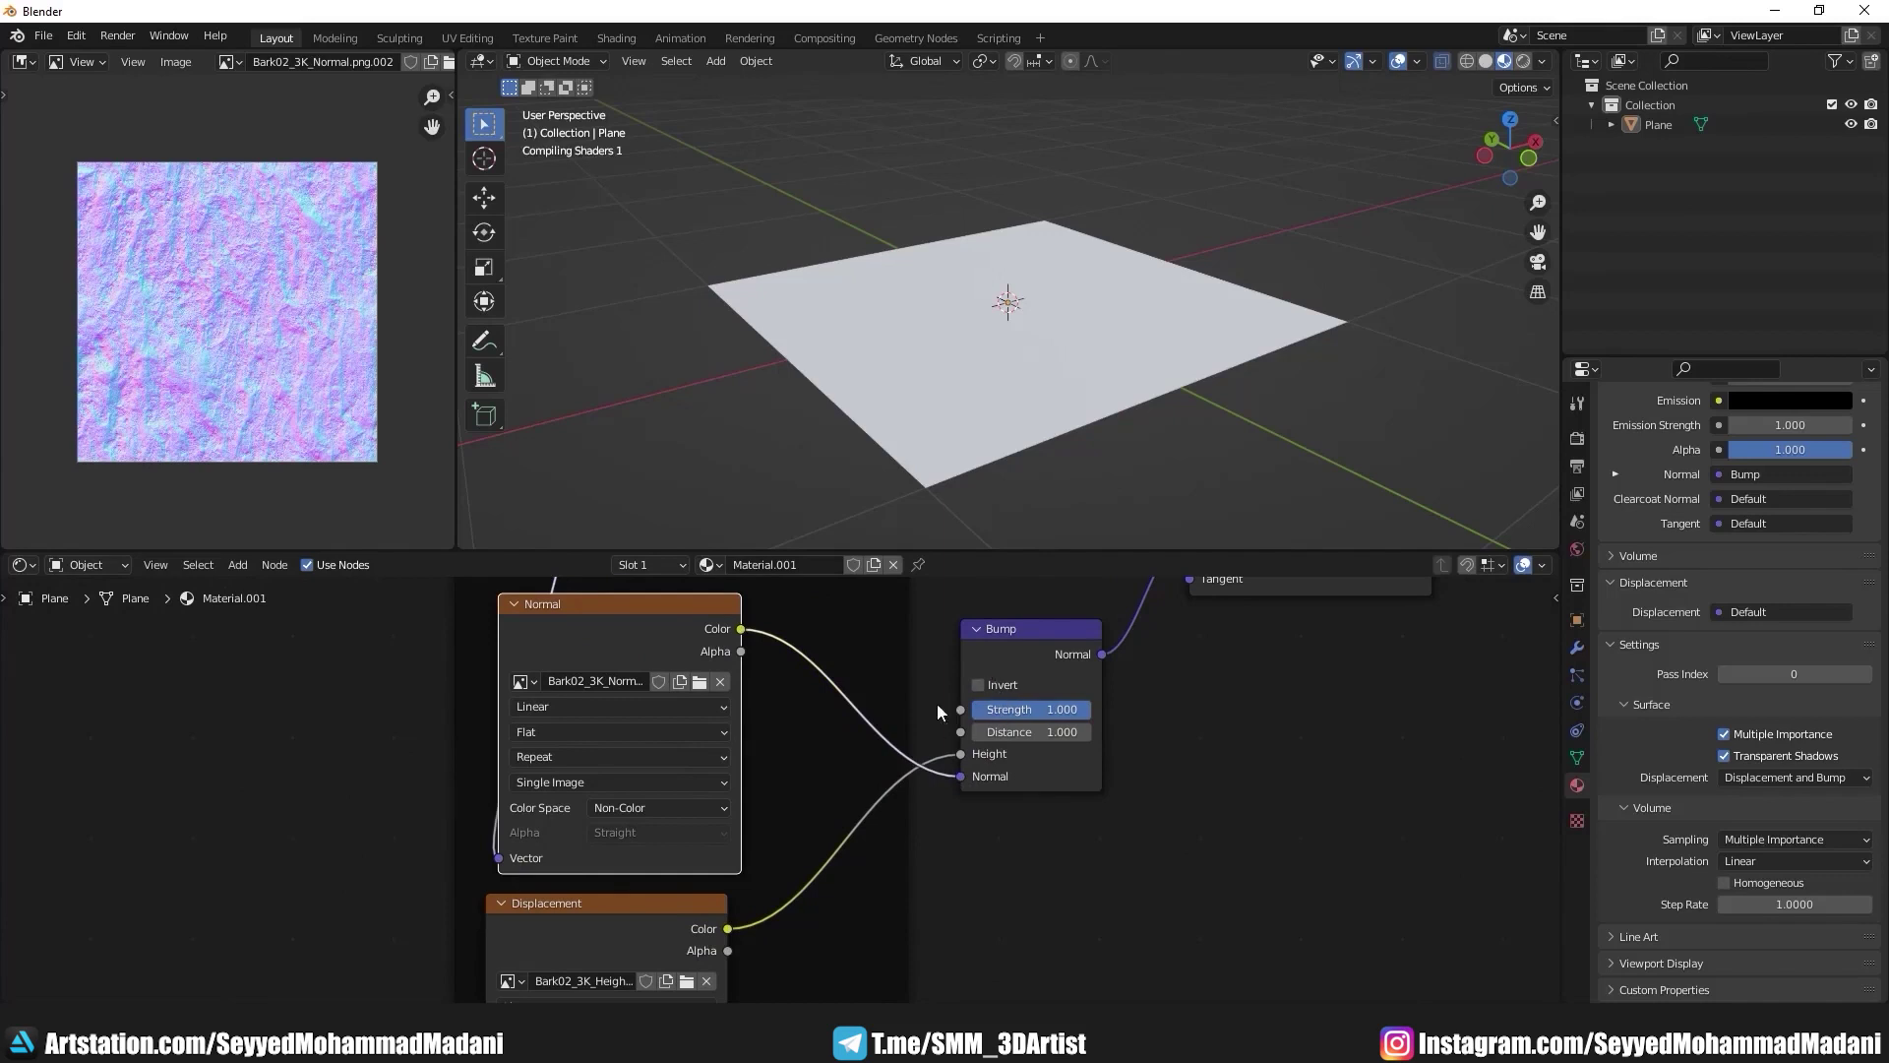
{"action": "scroll", "coordinate": [973, 384], "scroll_direction": "up", "scroll_amount": 3}
{"action": "left_click", "coordinate": [1015, 650]}
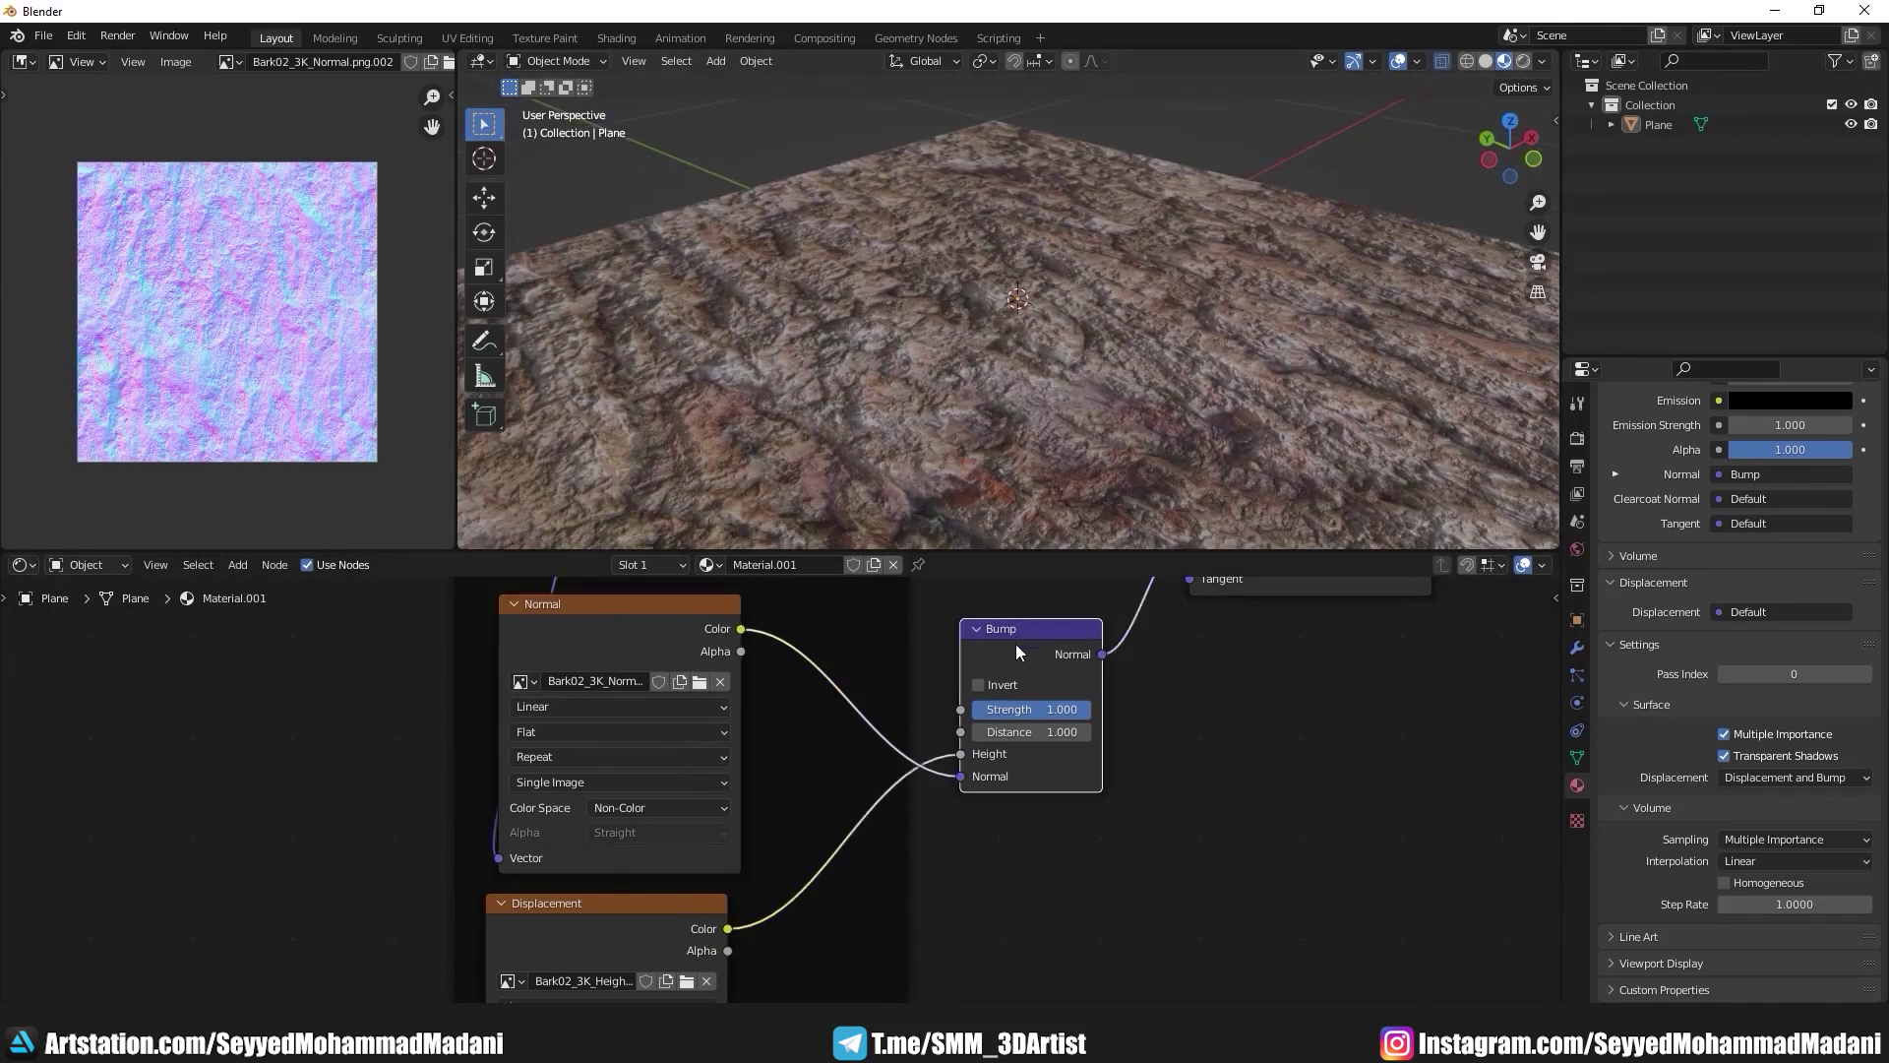
{"action": "mouse_move", "coordinate": [1081, 708]}
{"action": "left_mouse_down"}
{"action": "mouse_move", "coordinate": [974, 709]}
{"action": "mouse_move", "coordinate": [1092, 709]}
{"action": "left_mouse_up"}
{"action": "scroll", "coordinate": [830, 819], "scroll_direction": "down", "scroll_amount": 1}
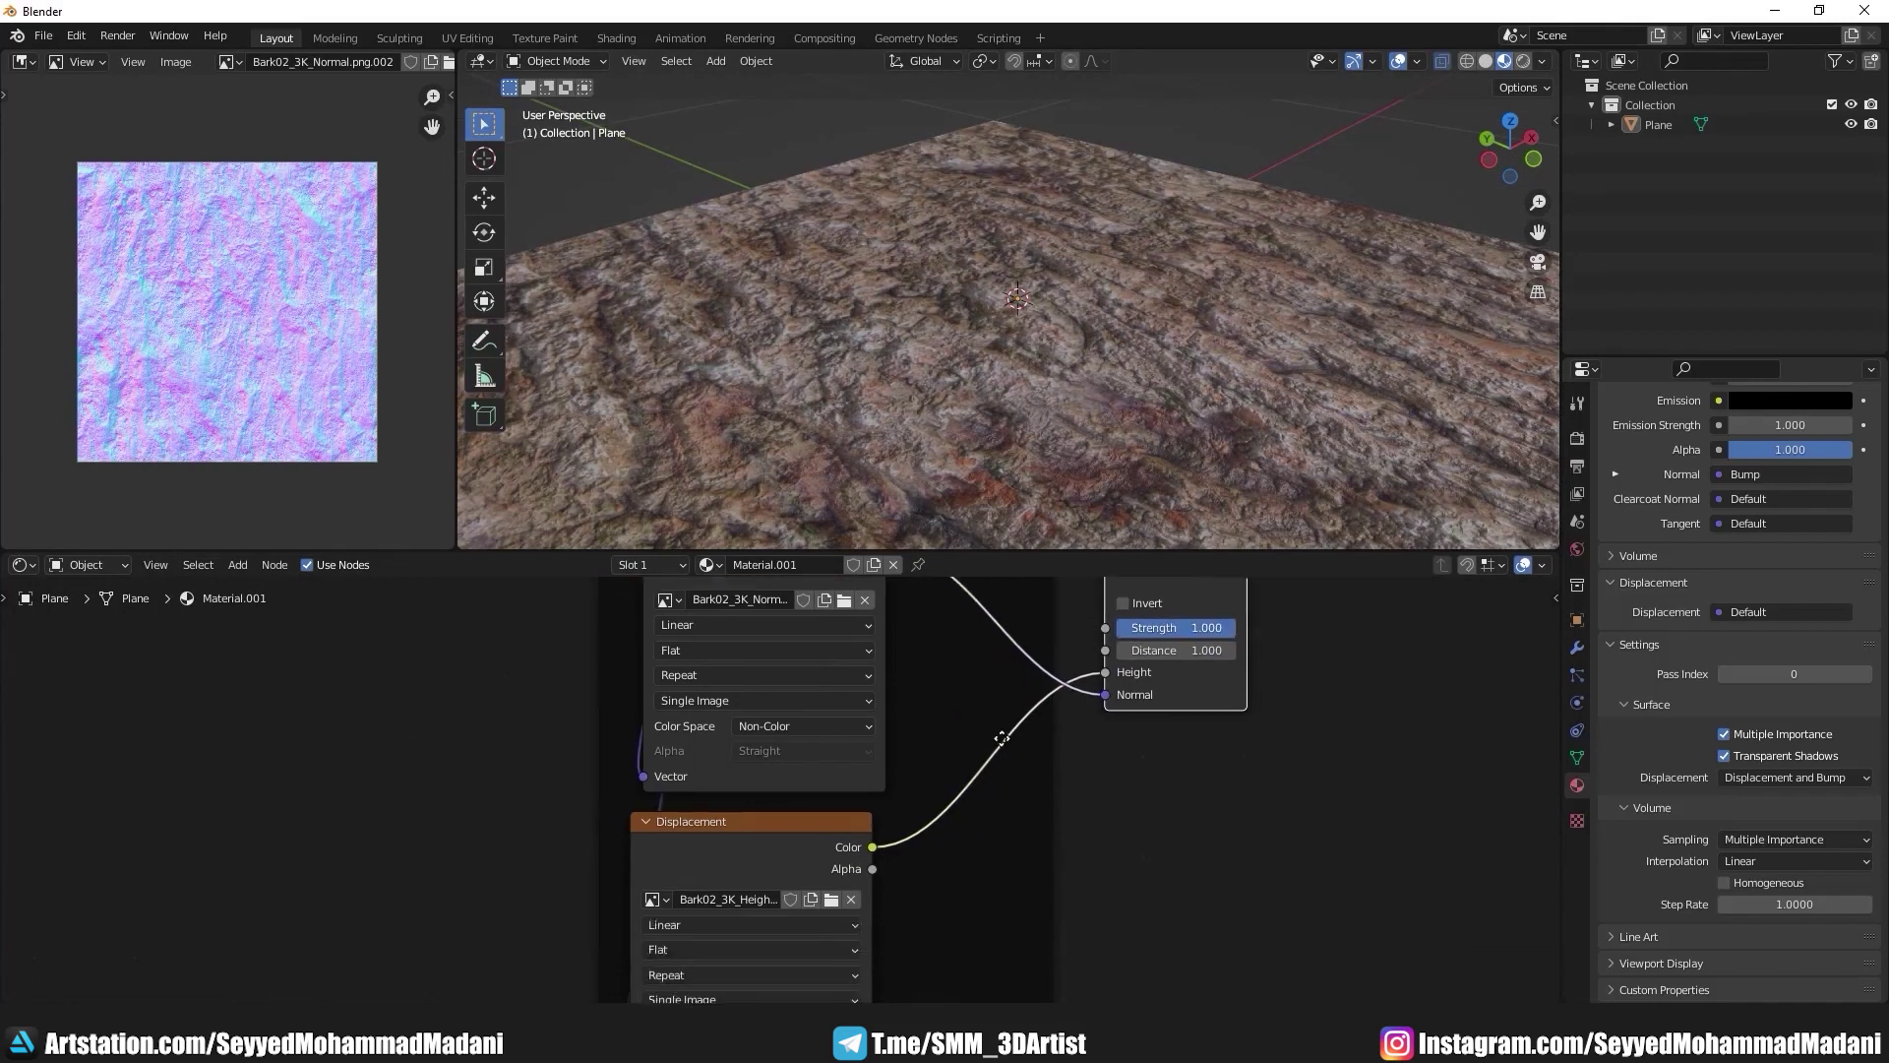
{"action": "scroll", "coordinate": [829, 820], "scroll_direction": "down", "scroll_amount": 1}
{"action": "left_click", "coordinate": [798, 821]}
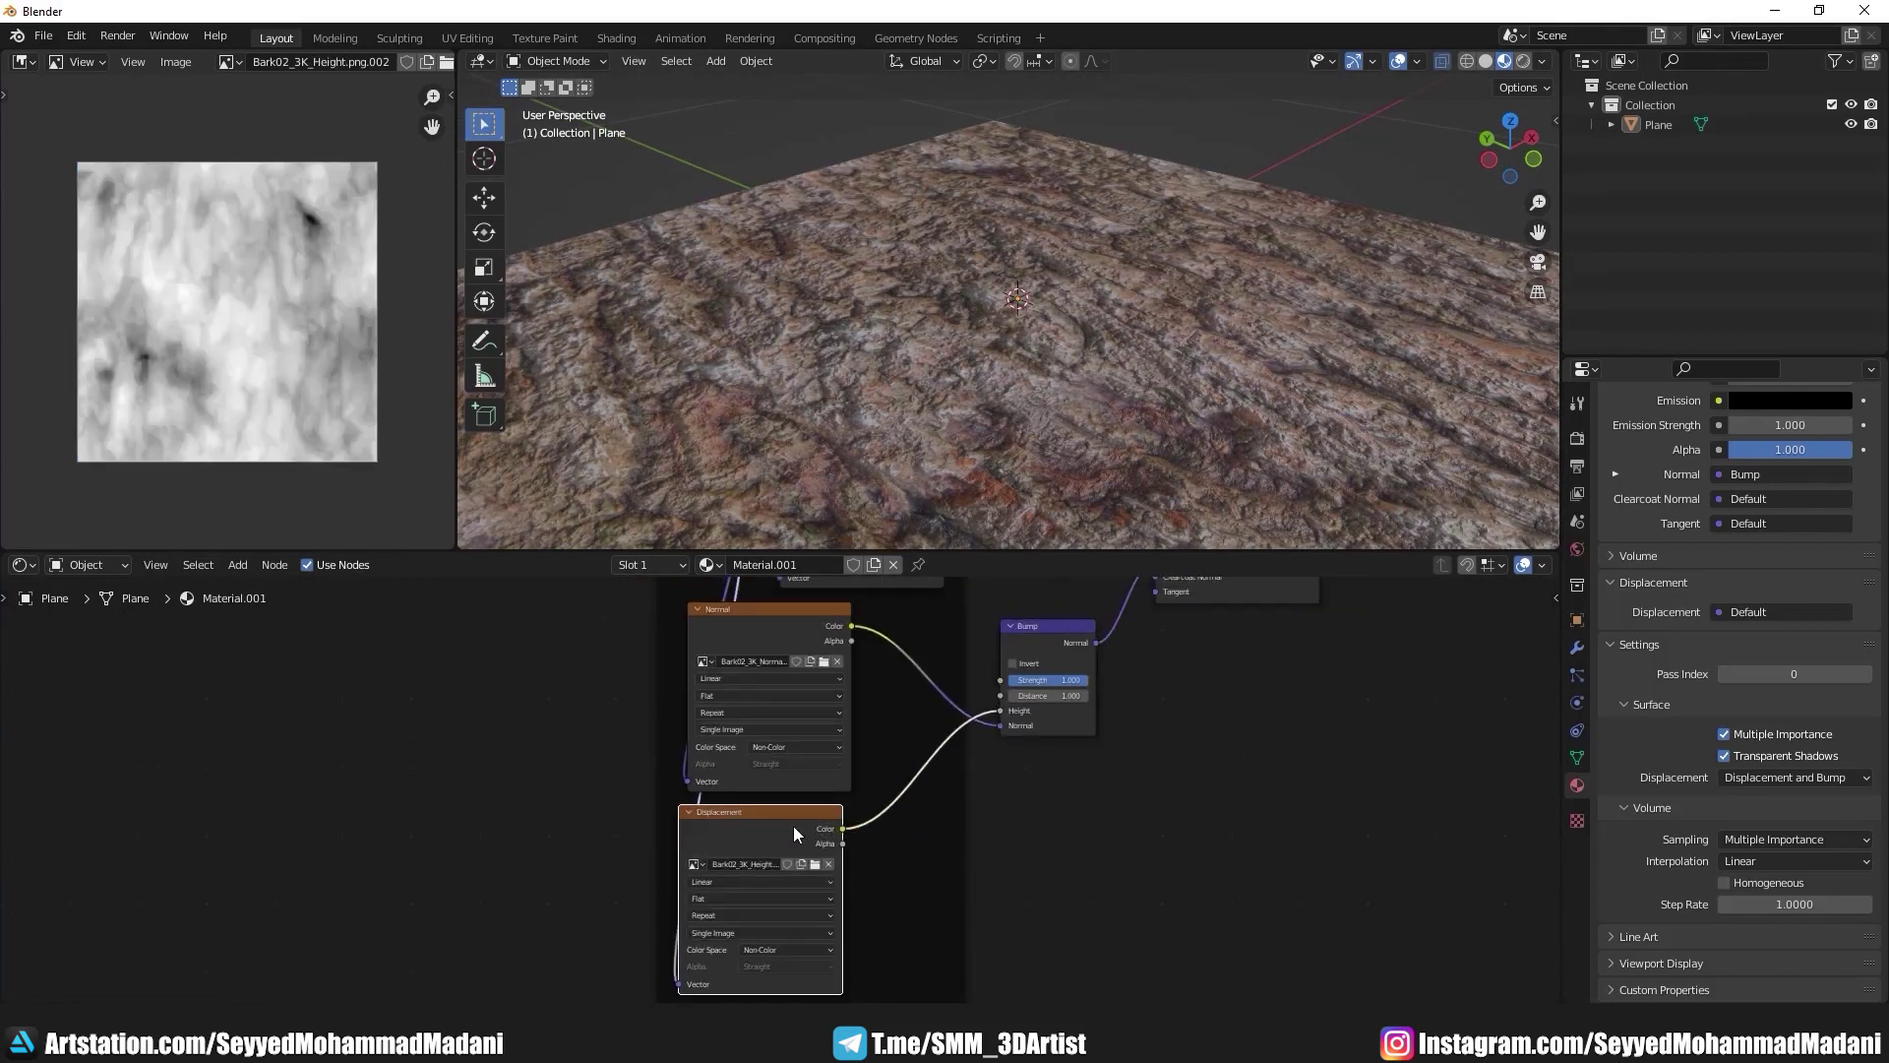
{"action": "key", "text": "m"}
{"action": "mouse_move", "coordinate": [1201, 407]}
{"action": "middle_mouse_down"}
{"action": "mouse_move", "coordinate": [1161, 429]}
{"action": "mouse_move", "coordinate": [883, 460]}
{"action": "middle_mouse_up"}
{"action": "scroll", "coordinate": [1156, 442], "scroll_direction": "up", "scroll_amount": 3}
{"action": "key", "text": "m"}
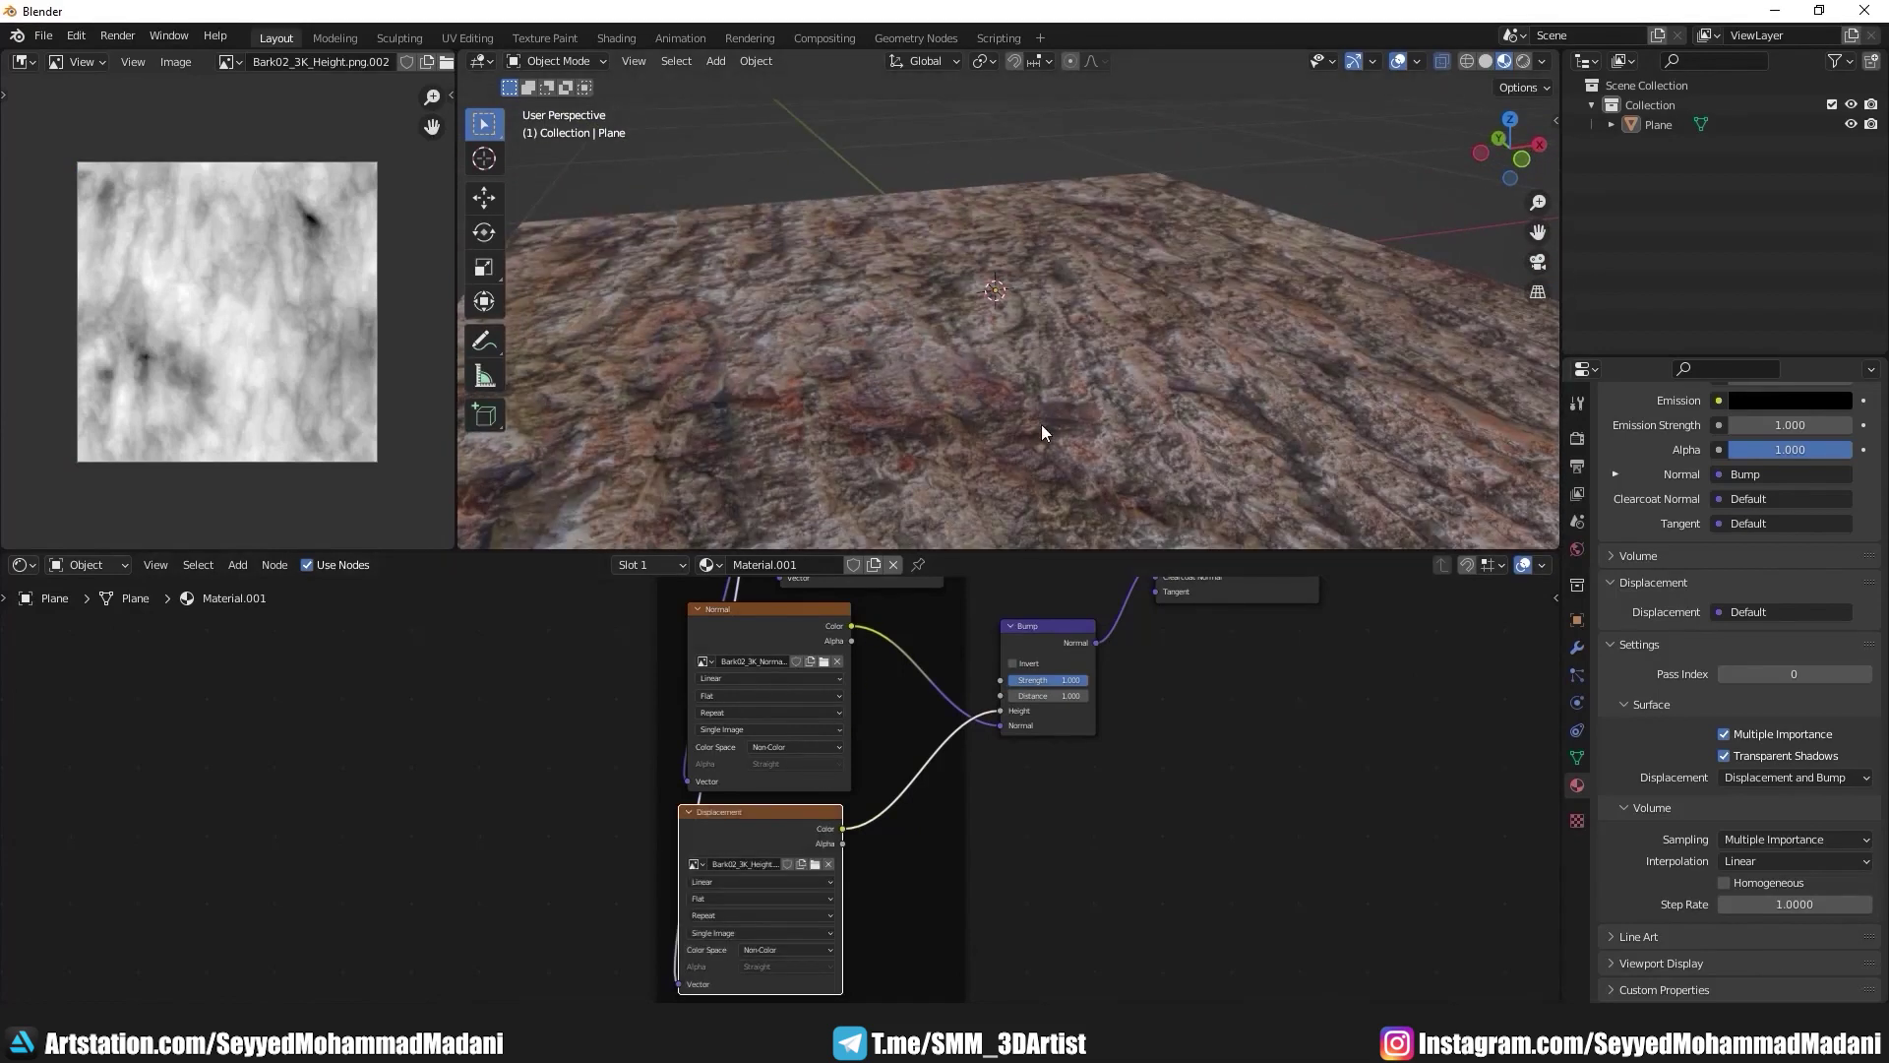
{"action": "mouse_move", "coordinate": [1041, 424]}
{"action": "middle_mouse_down"}
{"action": "mouse_move", "coordinate": [1173, 327]}
{"action": "mouse_move", "coordinate": [1162, 467]}
{"action": "middle_mouse_up"}
{"action": "mouse_move", "coordinate": [1070, 681]}
{"action": "left_mouse_down"}
{"action": "mouse_move", "coordinate": [1023, 681]}
{"action": "mouse_move", "coordinate": [1089, 689]}
{"action": "left_mouse_up"}
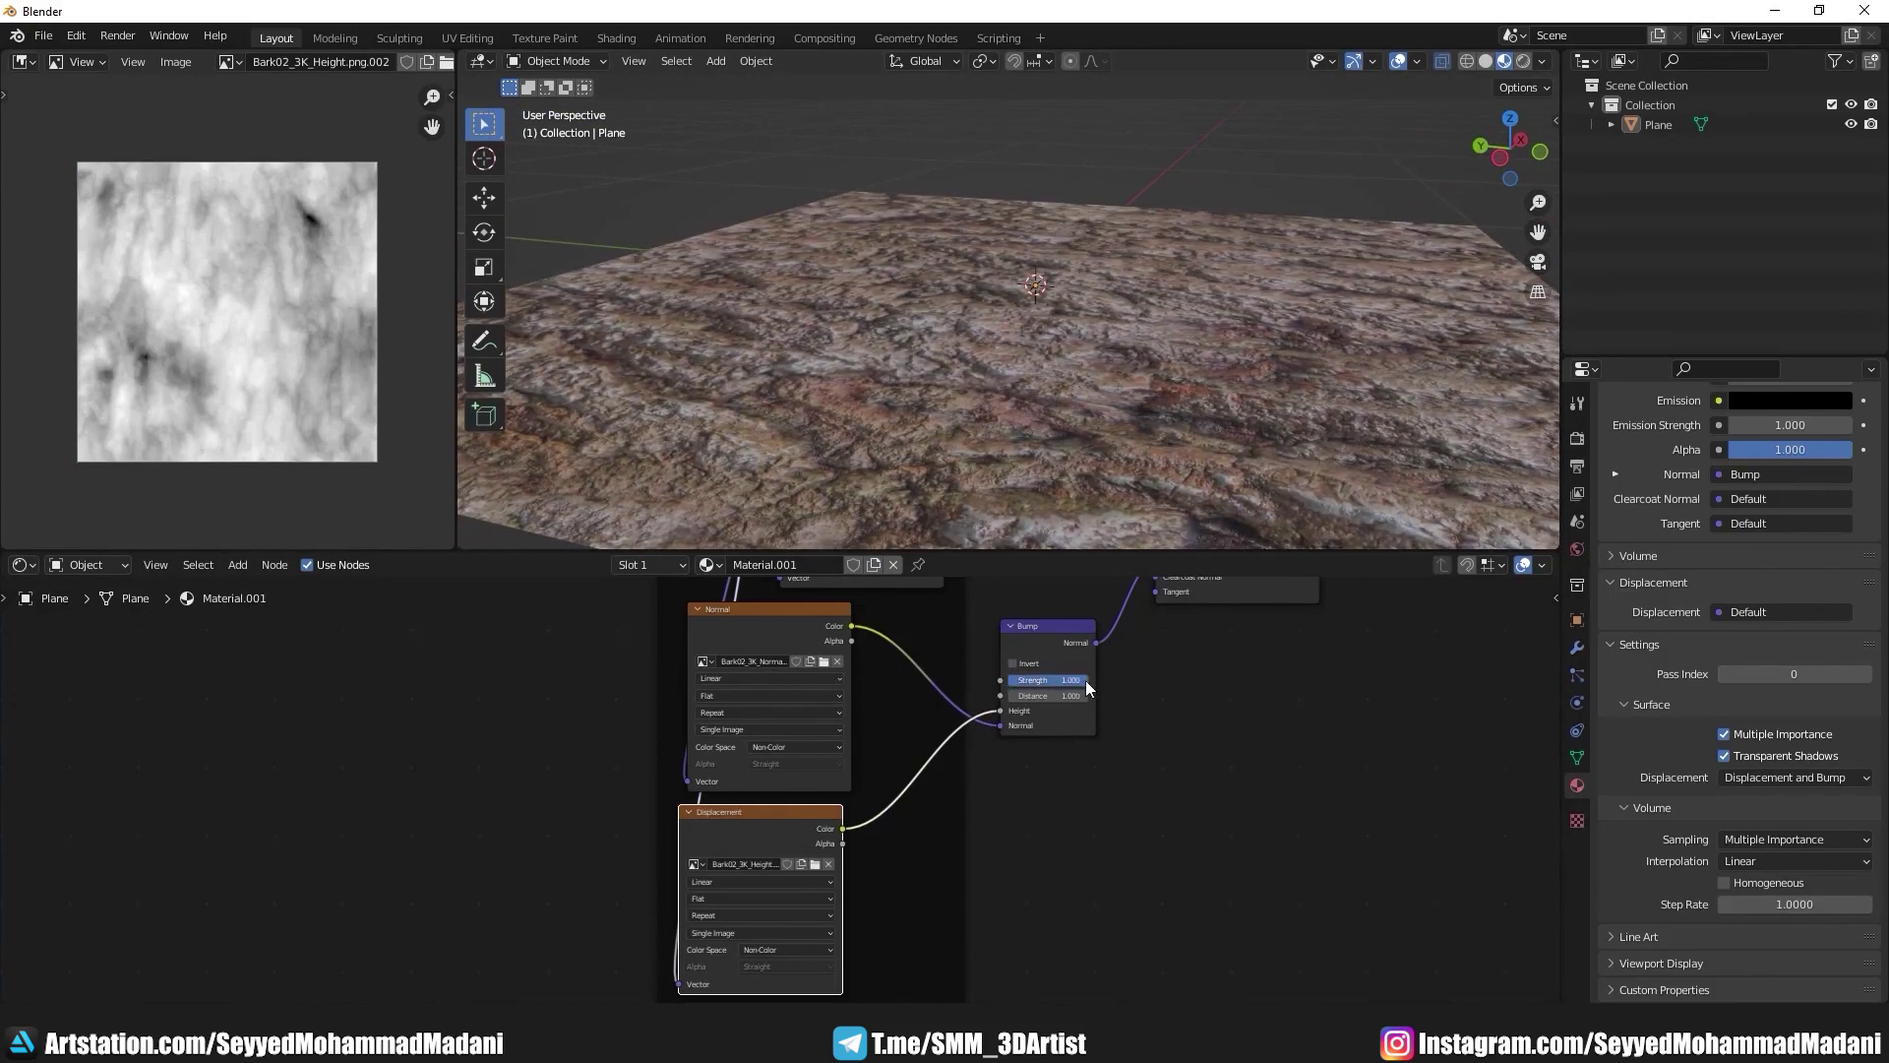
{"action": "scroll", "coordinate": [1053, 696], "scroll_direction": "down", "scroll_amount": 1}
{"action": "scroll", "coordinate": [1053, 696], "scroll_direction": "down", "scroll_amount": 1}
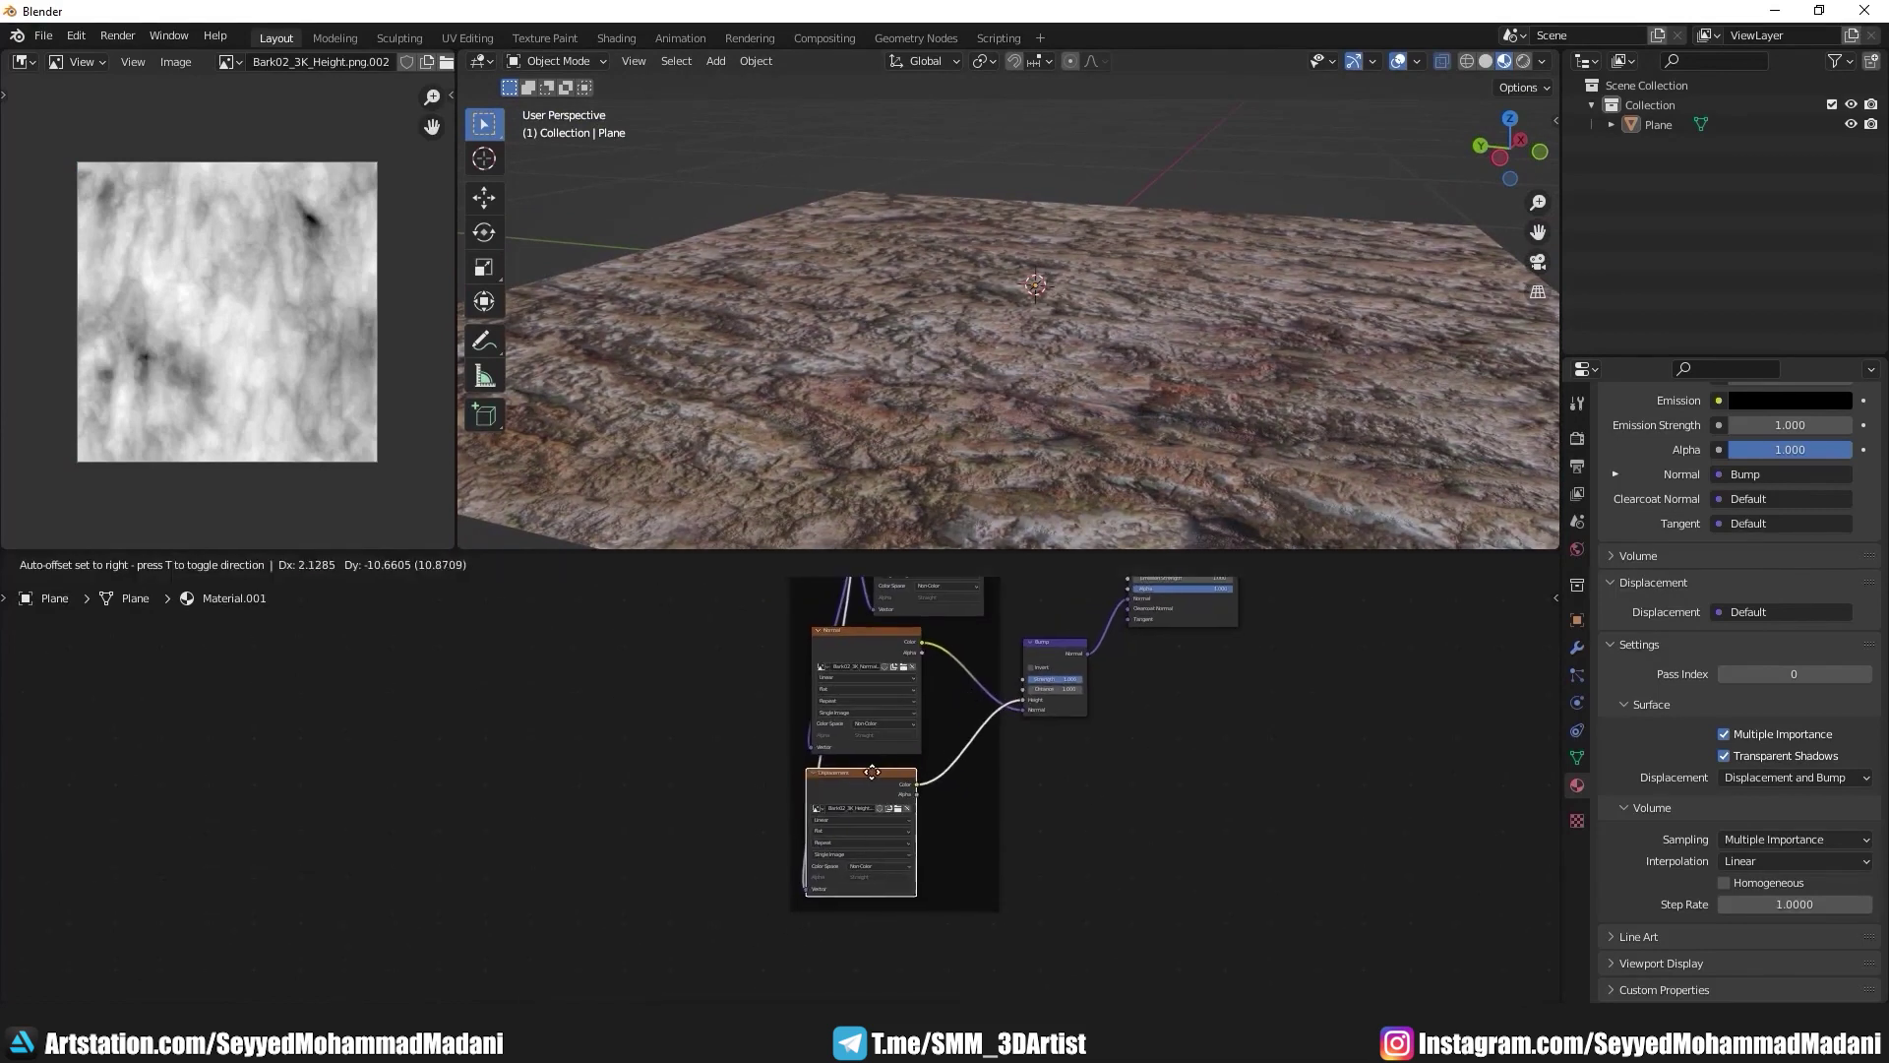
{"action": "mouse_move", "coordinate": [875, 771]}
{"action": "left_mouse_down"}
{"action": "mouse_move", "coordinate": [902, 769]}
{"action": "mouse_move", "coordinate": [879, 772]}
{"action": "left_mouse_up"}
{"action": "mouse_move", "coordinate": [915, 406]}
{"action": "middle_mouse_down"}
{"action": "mouse_move", "coordinate": [923, 316]}
{"action": "mouse_move", "coordinate": [936, 436]}
{"action": "middle_mouse_up"}
{"action": "middle_click_drag", "start_coordinate": [1052, 331], "coordinate": [1010, 326]}
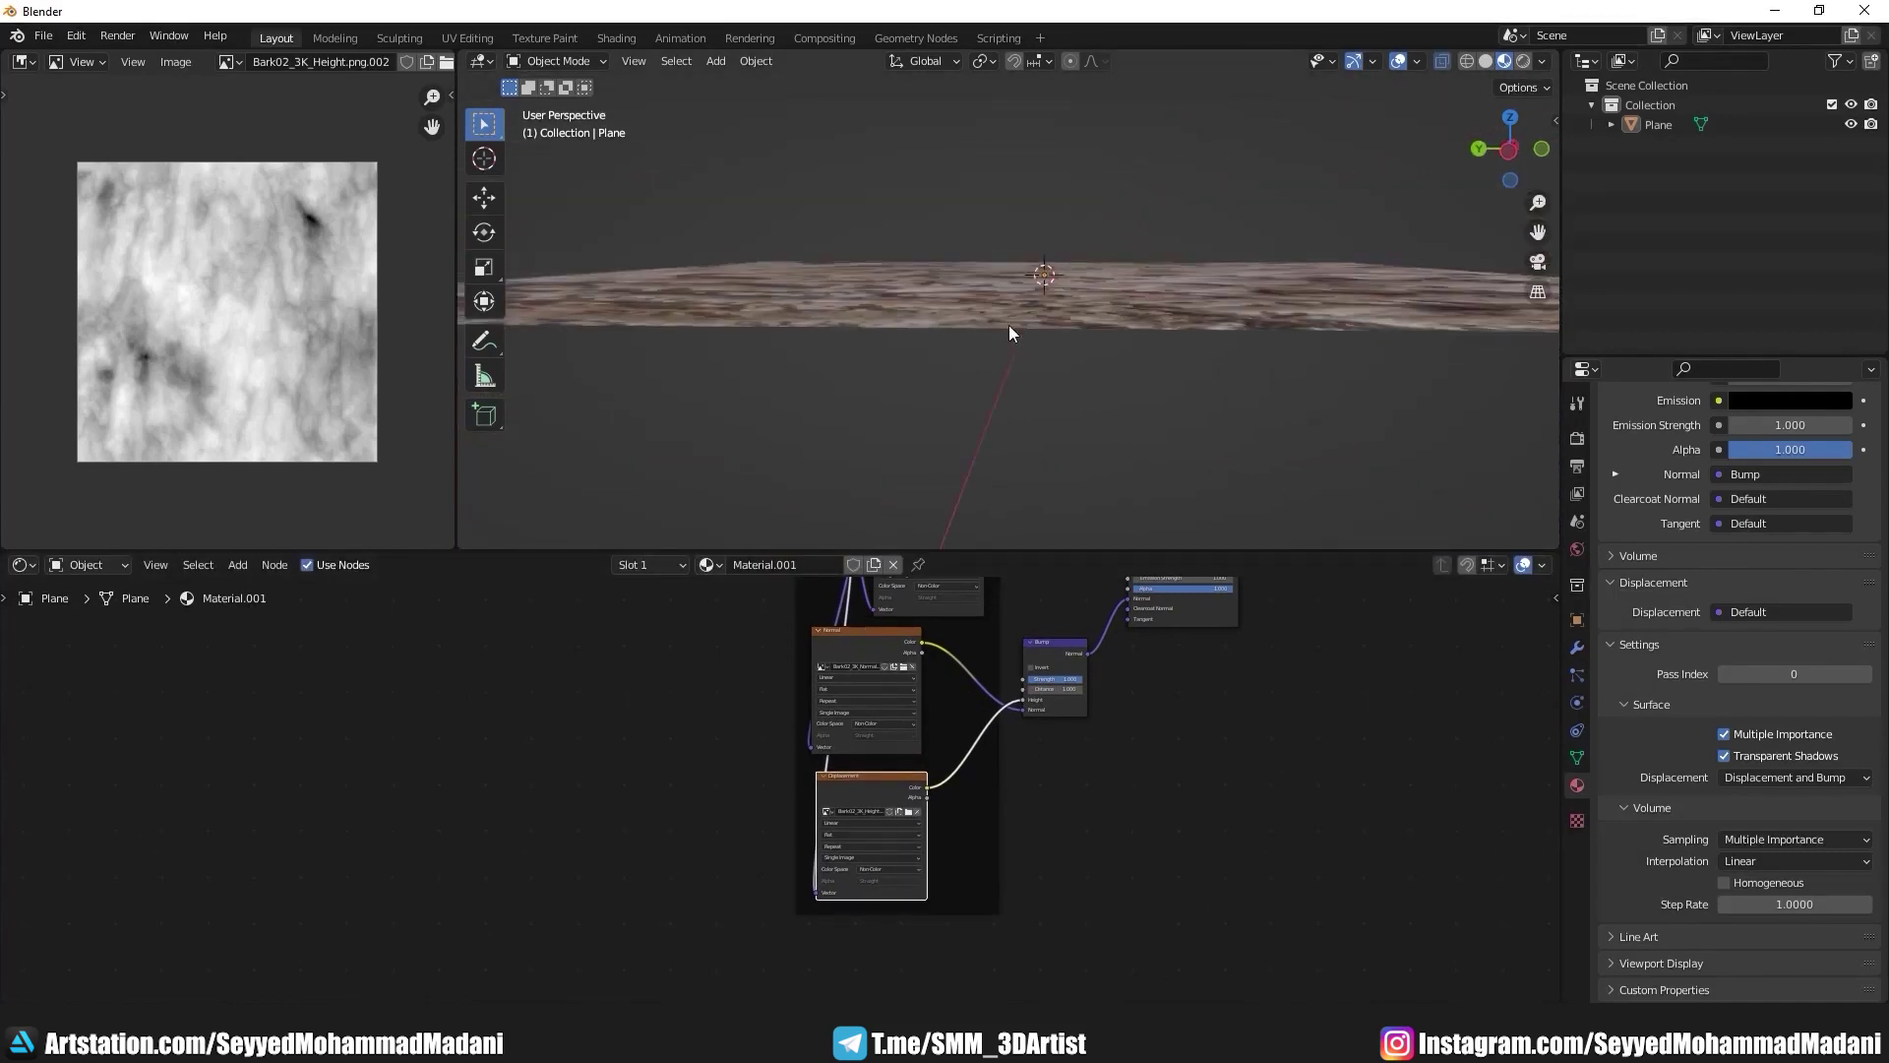
{"action": "middle_click_drag", "start_coordinate": [1256, 291], "coordinate": [923, 415]}
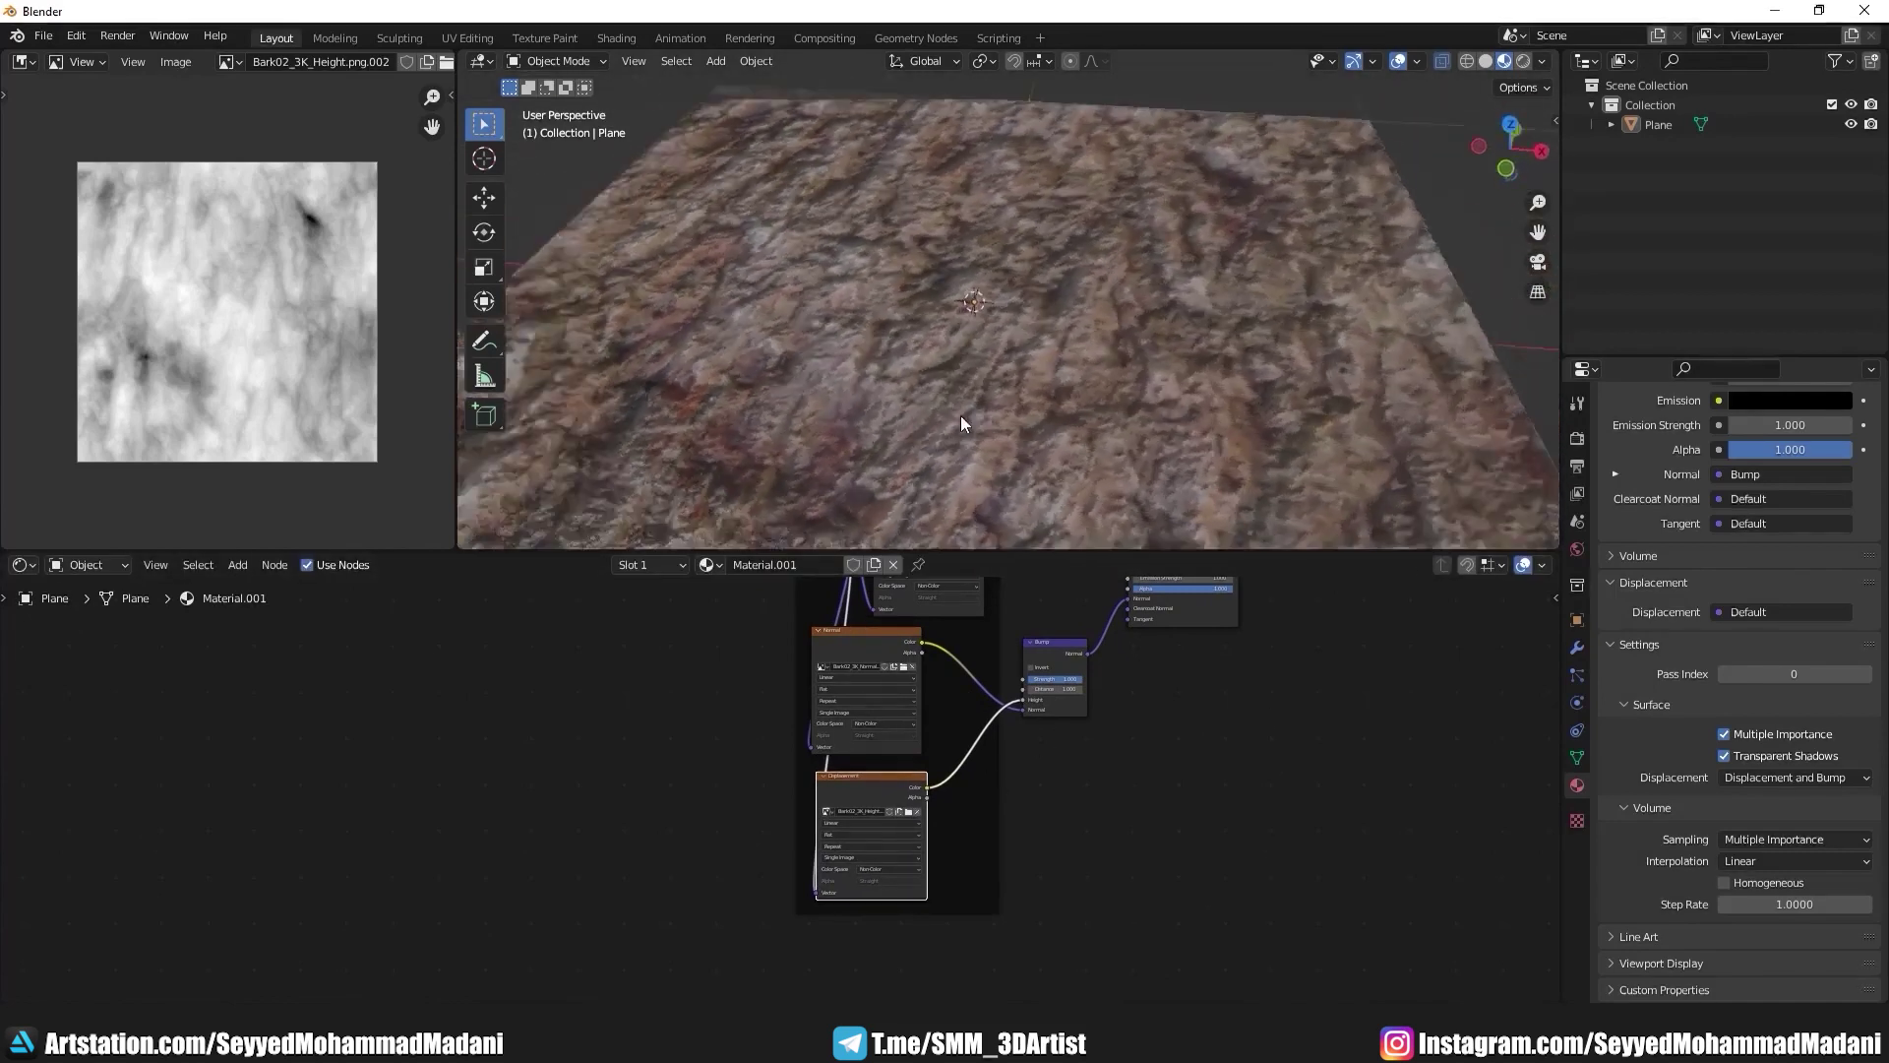
{"action": "scroll", "coordinate": [905, 714], "scroll_direction": "up", "scroll_amount": 1}
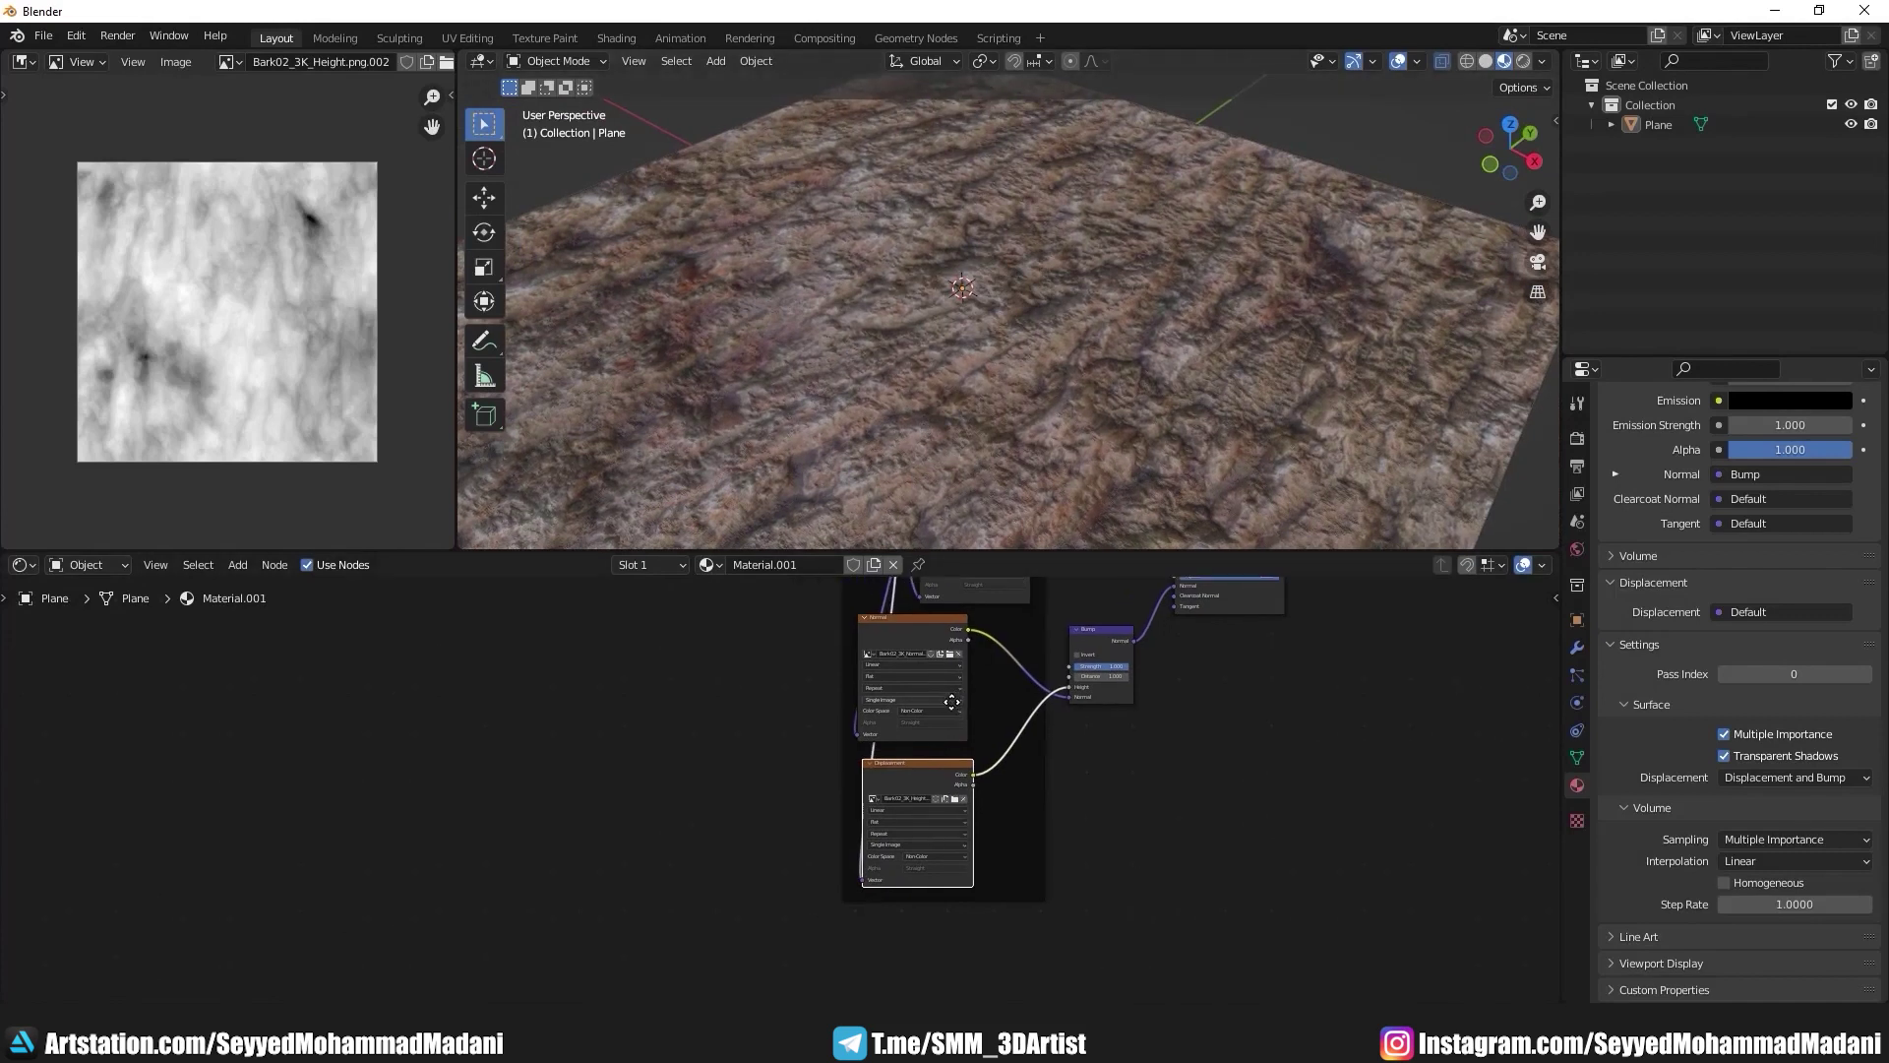
{"action": "scroll", "coordinate": [846, 698], "scroll_direction": "up", "scroll_amount": 2}
{"action": "scroll", "coordinate": [844, 699], "scroll_direction": "up", "scroll_amount": 1}
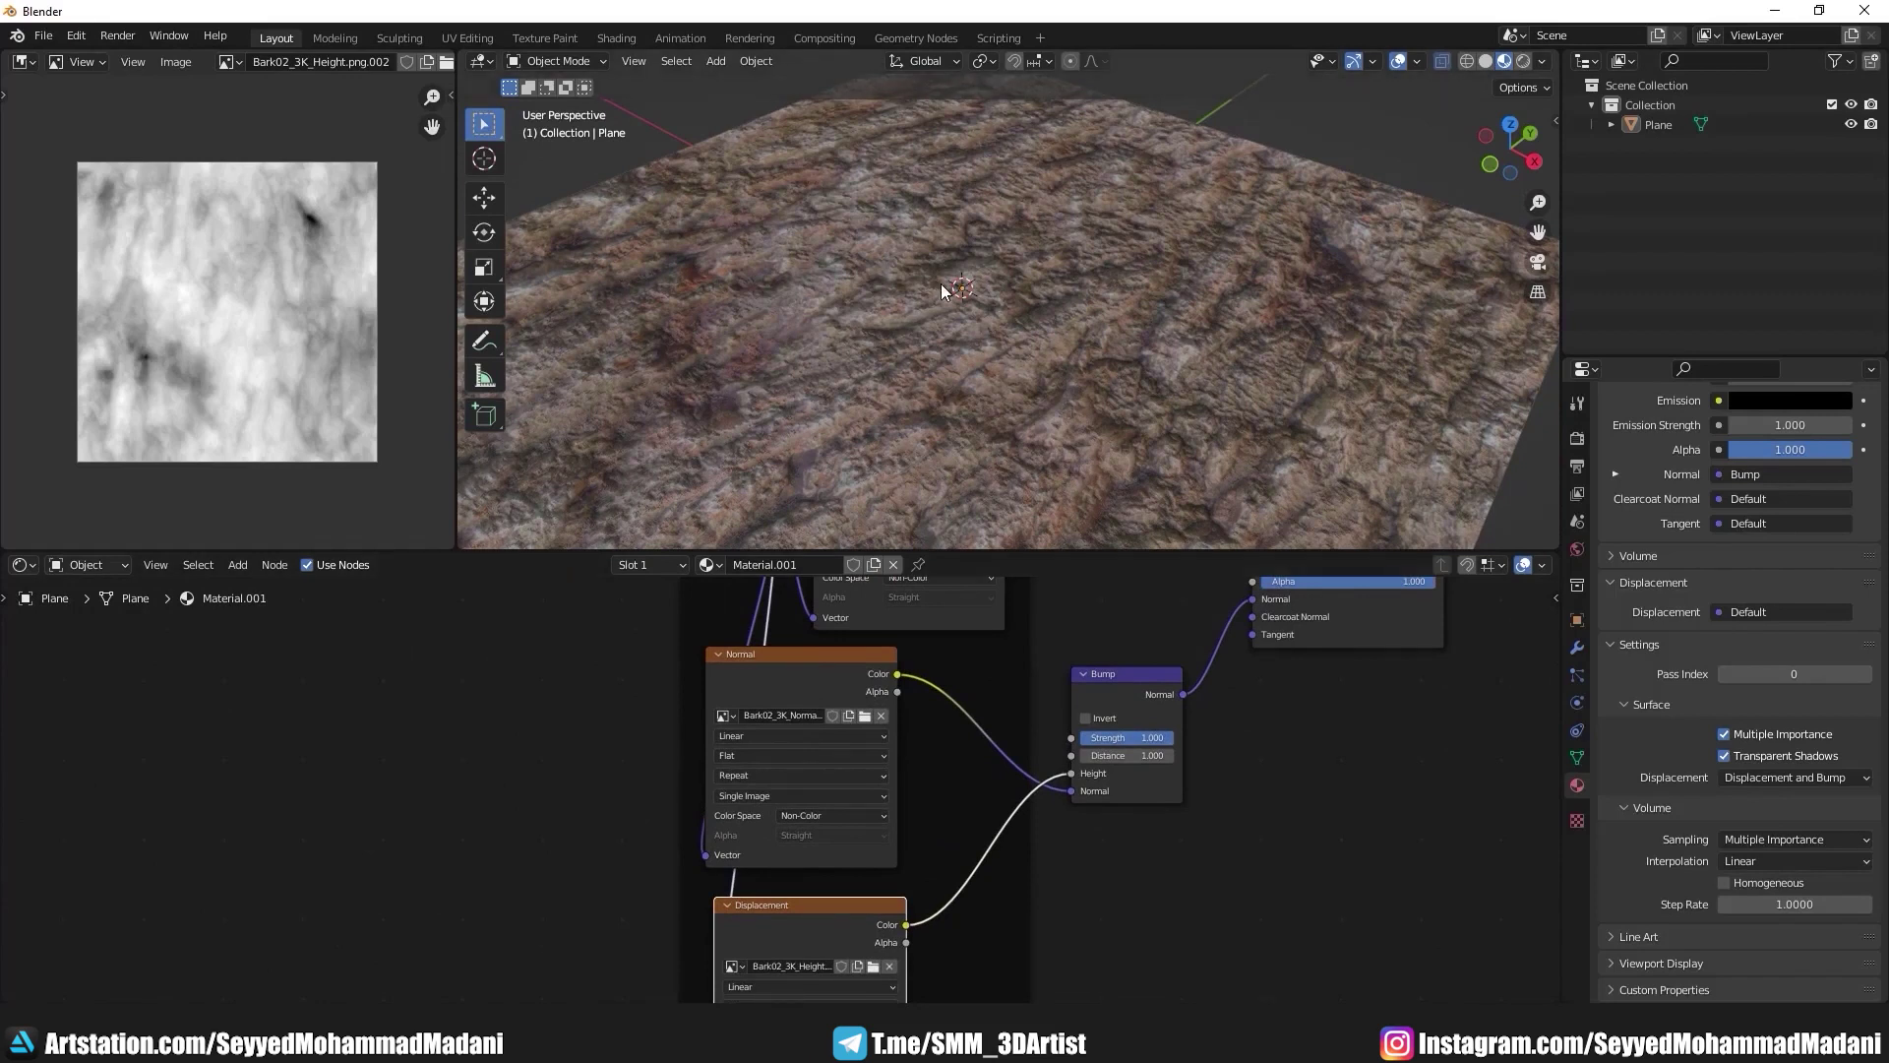
{"action": "scroll", "coordinate": [942, 291], "scroll_direction": "down", "scroll_amount": 4}
{"action": "mouse_move", "coordinate": [938, 351]}
{"action": "middle_mouse_down"}
{"action": "mouse_move", "coordinate": [1112, 285]}
{"action": "mouse_move", "coordinate": [984, 288]}
{"action": "middle_mouse_up"}
{"action": "scroll", "coordinate": [854, 653], "scroll_direction": "down", "scroll_amount": 1}
{"action": "scroll", "coordinate": [856, 653], "scroll_direction": "down", "scroll_amount": 2}
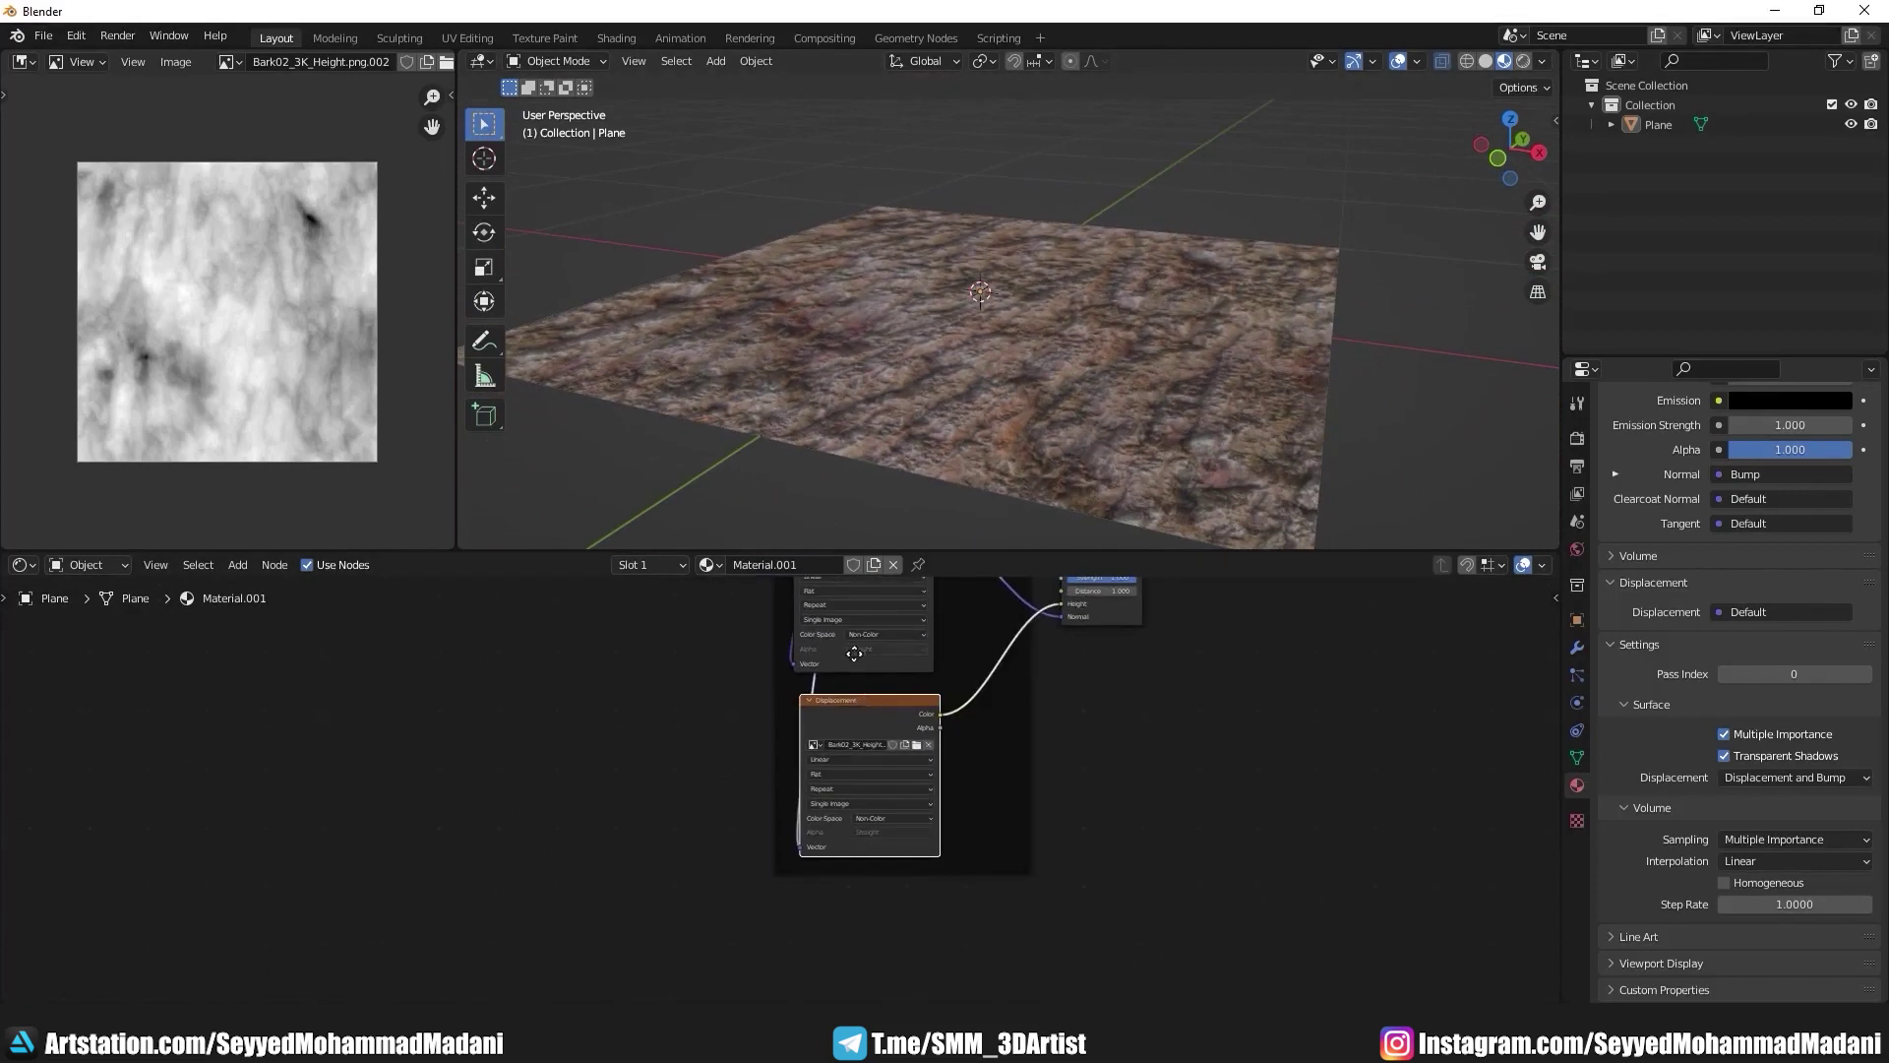
{"action": "left_click_drag", "start_coordinate": [848, 700], "coordinate": [838, 696]}
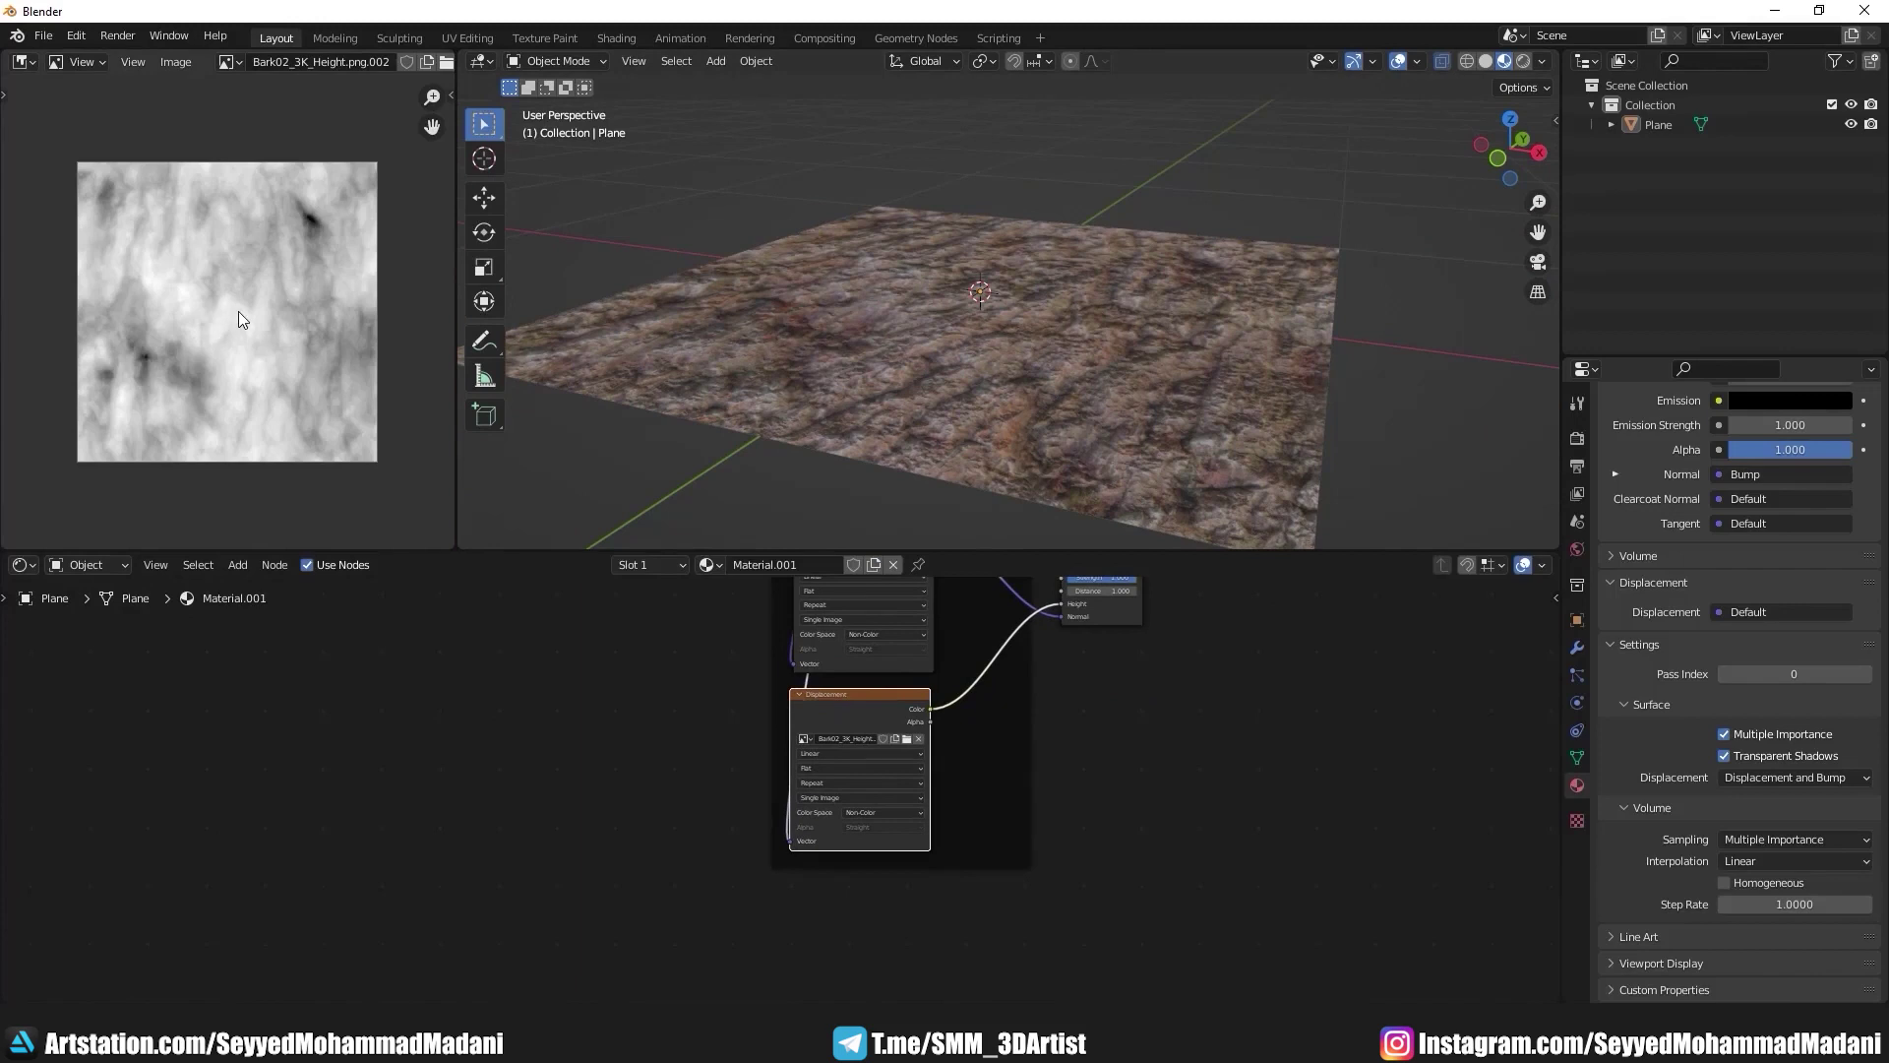
{"action": "middle_click_drag", "start_coordinate": [808, 580], "coordinate": [754, 633]}
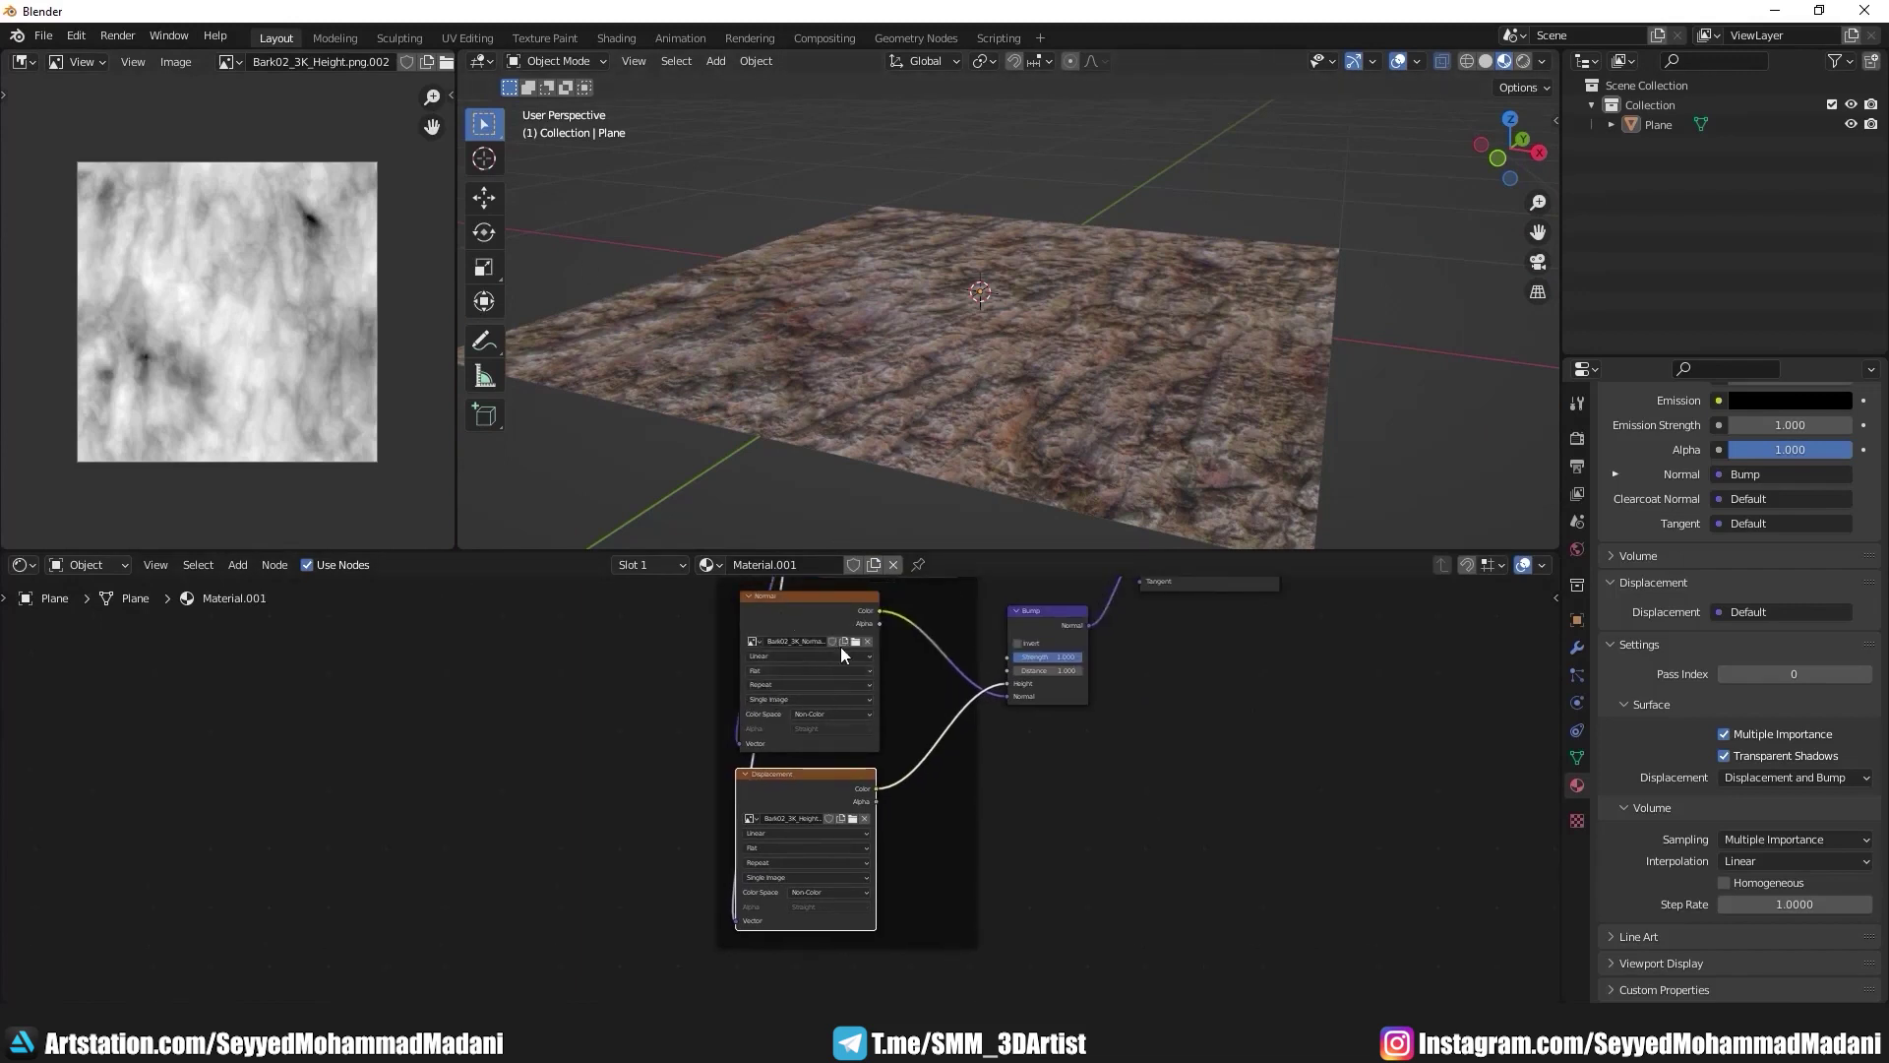
{"action": "scroll", "coordinate": [835, 758], "scroll_direction": "down", "scroll_amount": 2}
{"action": "scroll", "coordinate": [875, 736], "scroll_direction": "down", "scroll_amount": 1}
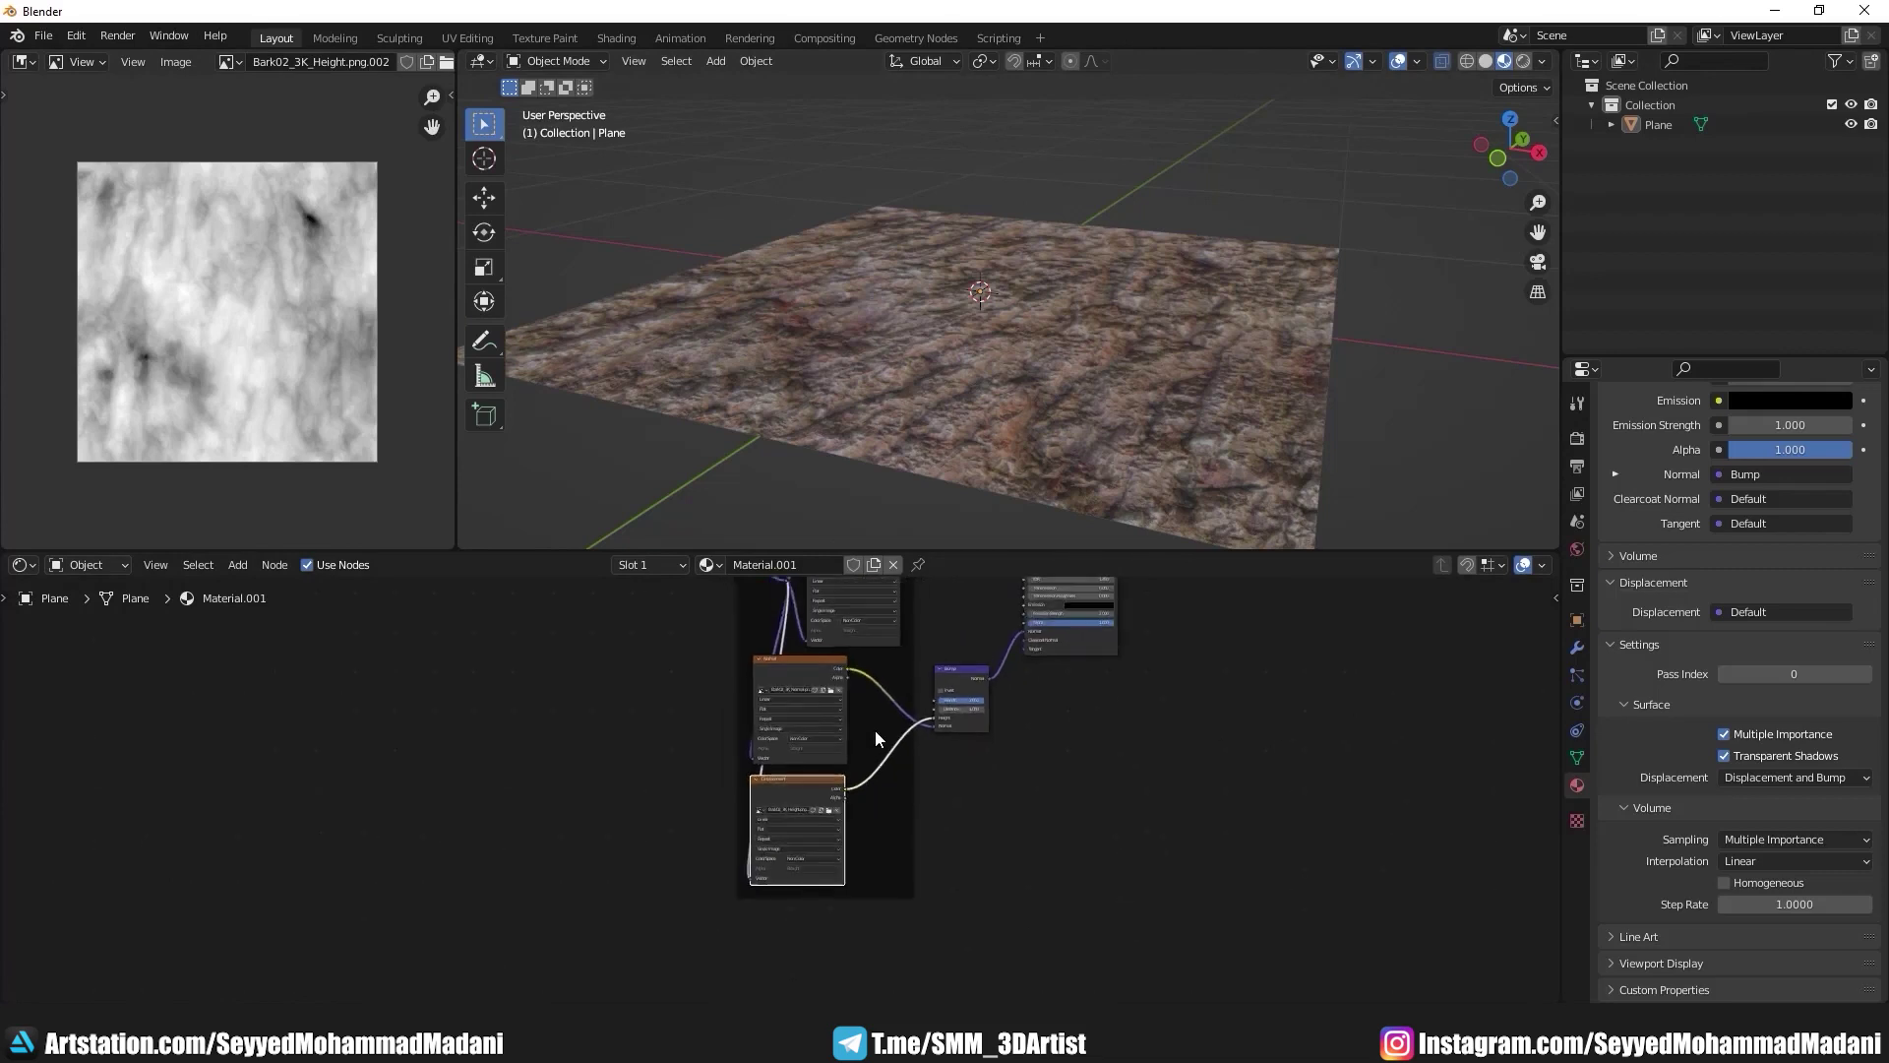
{"action": "scroll", "coordinate": [876, 729], "scroll_direction": "down", "scroll_amount": 1}
{"action": "middle_click_drag", "start_coordinate": [928, 691], "coordinate": [835, 795]}
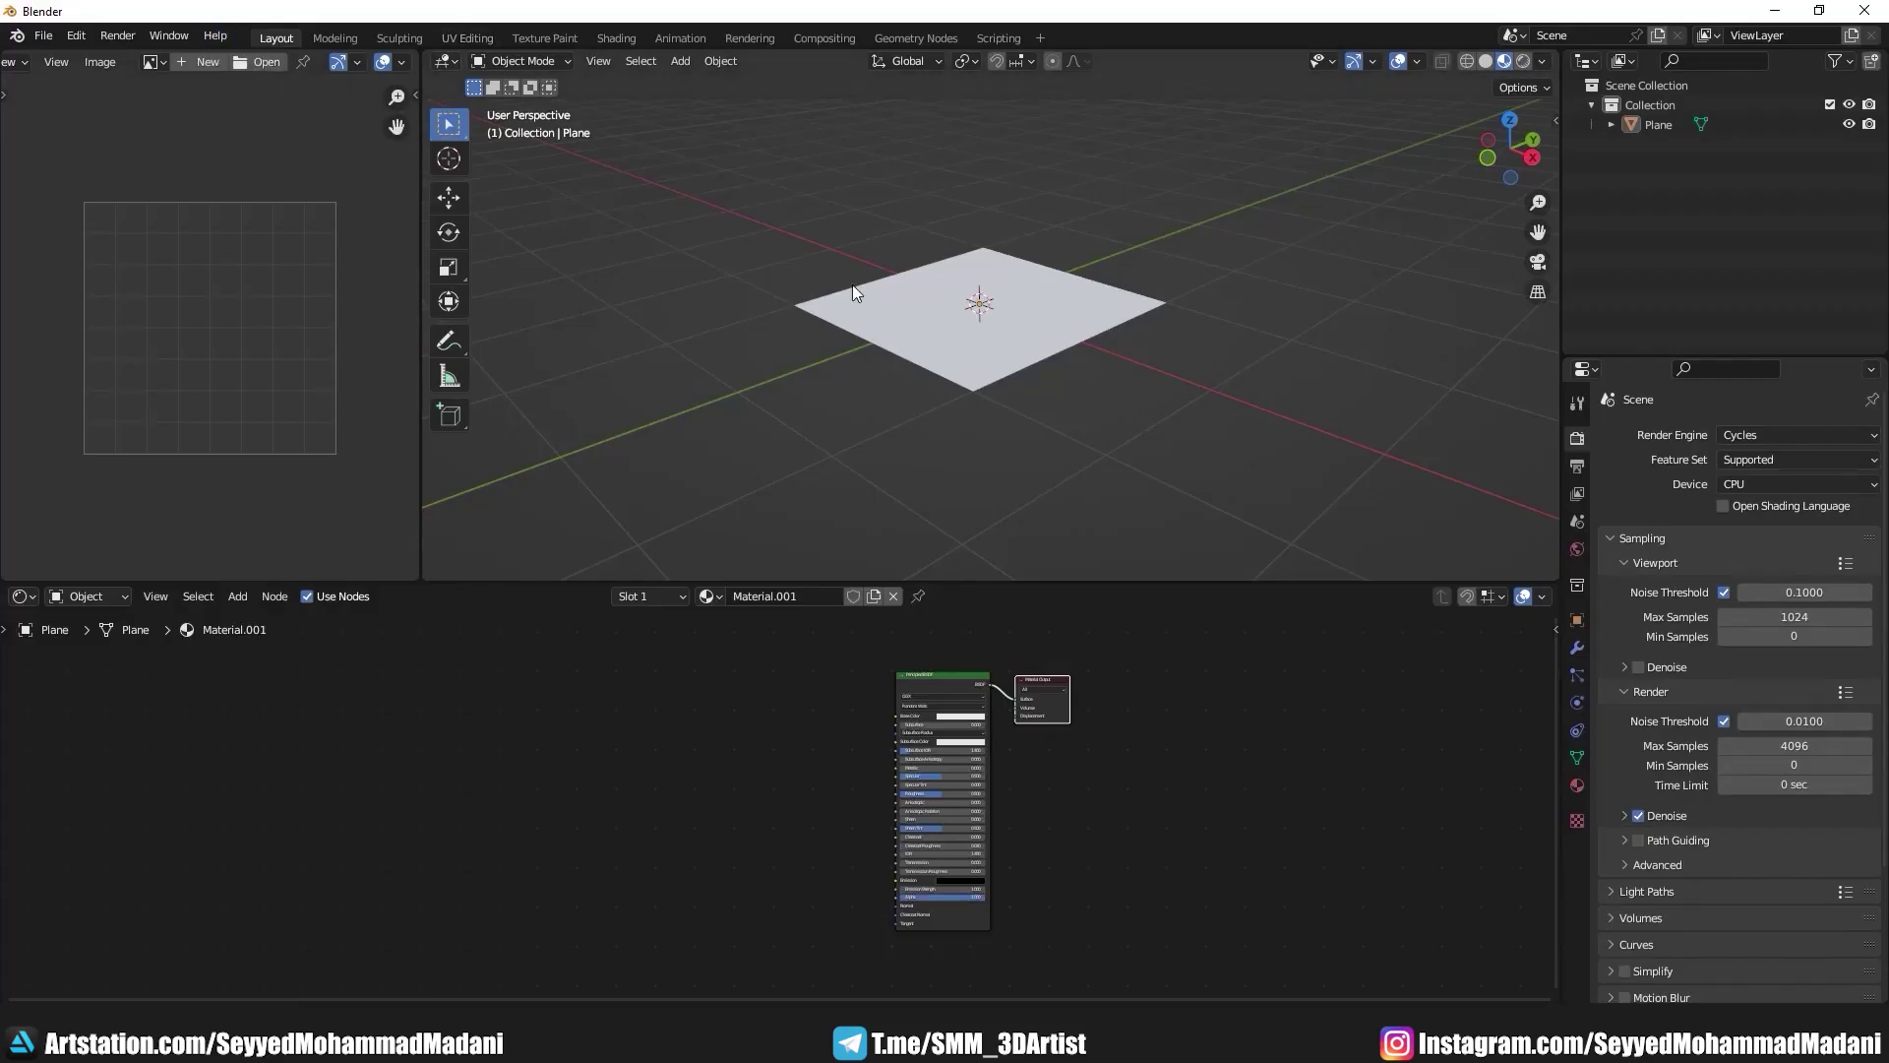
Step: Apply PavingStones122 Color, roughness, NormalGL, occlusion and displacement maps via Principled Texture Setup
{"action": "middle_click_drag", "start_coordinate": [851, 285], "coordinate": [819, 285]}
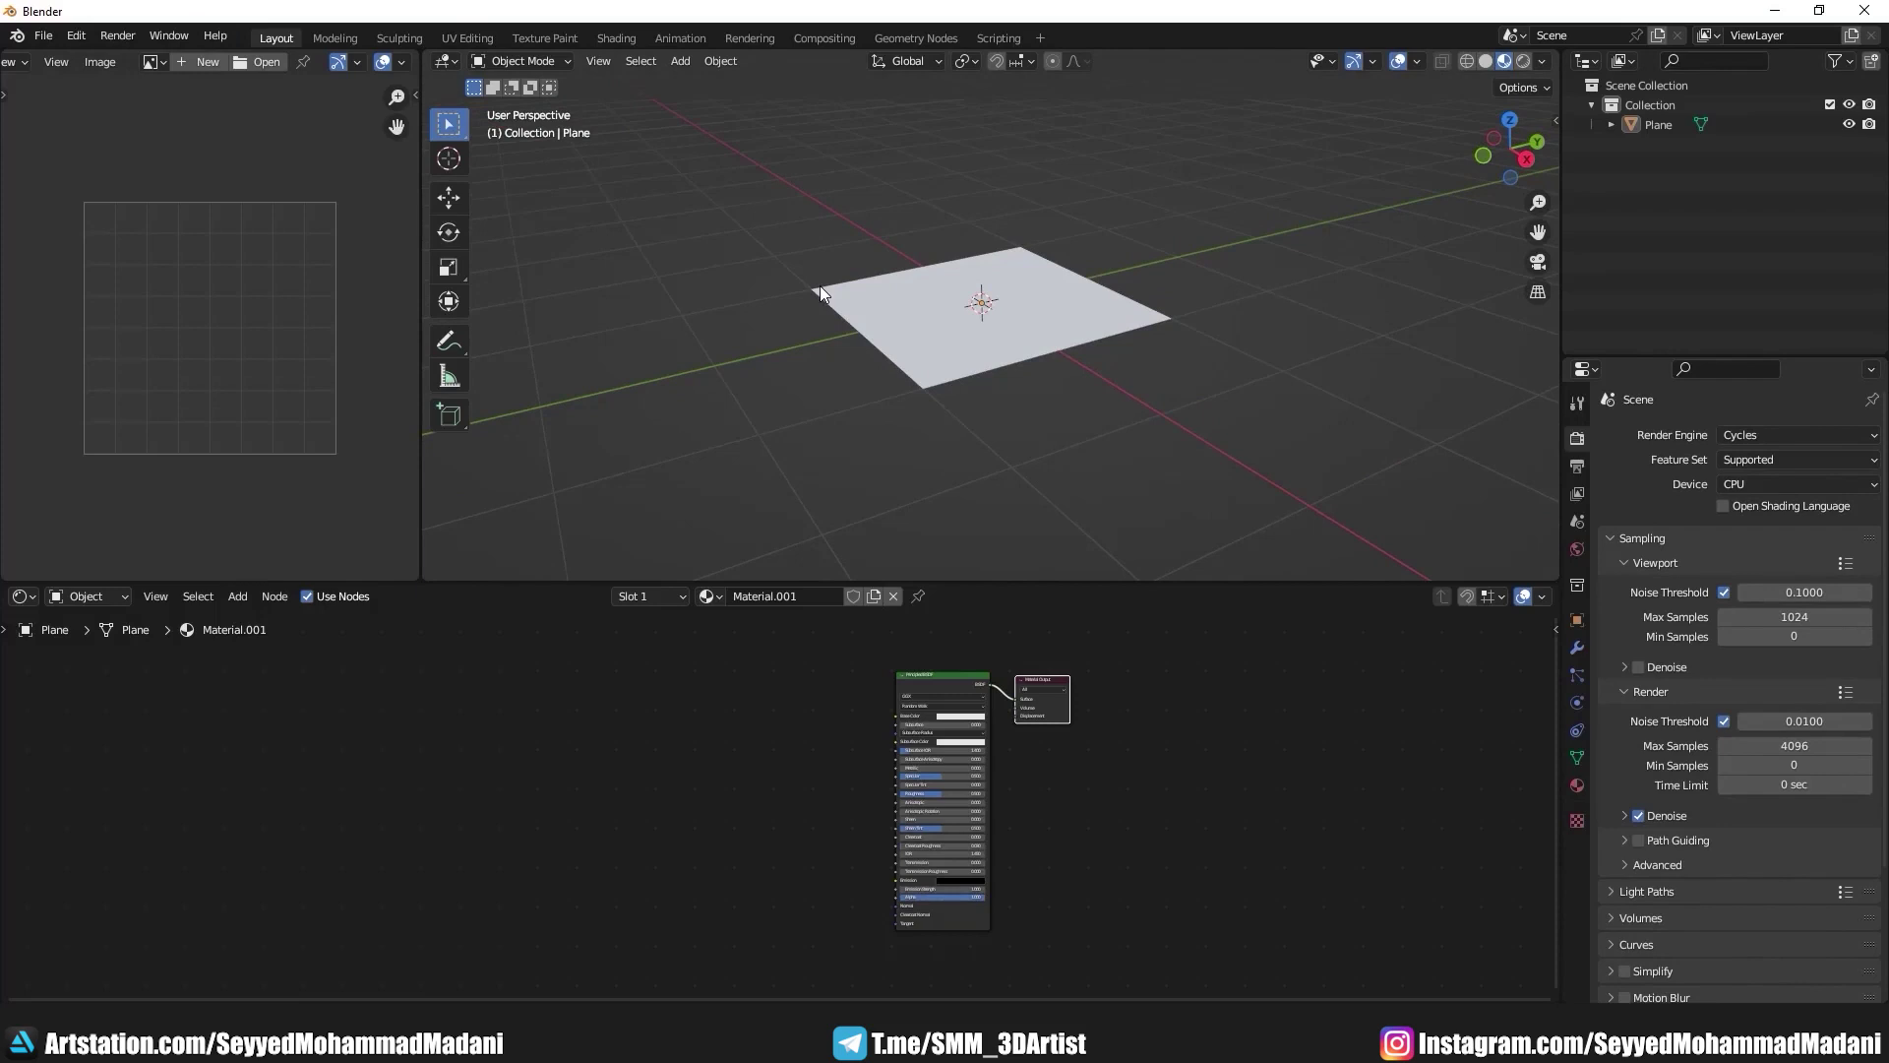
{"action": "middle_click_drag", "start_coordinate": [820, 286], "coordinate": [827, 288]}
{"action": "scroll", "coordinate": [1021, 685], "scroll_direction": "up", "scroll_amount": 3}
{"action": "left_click", "coordinate": [1034, 698]}
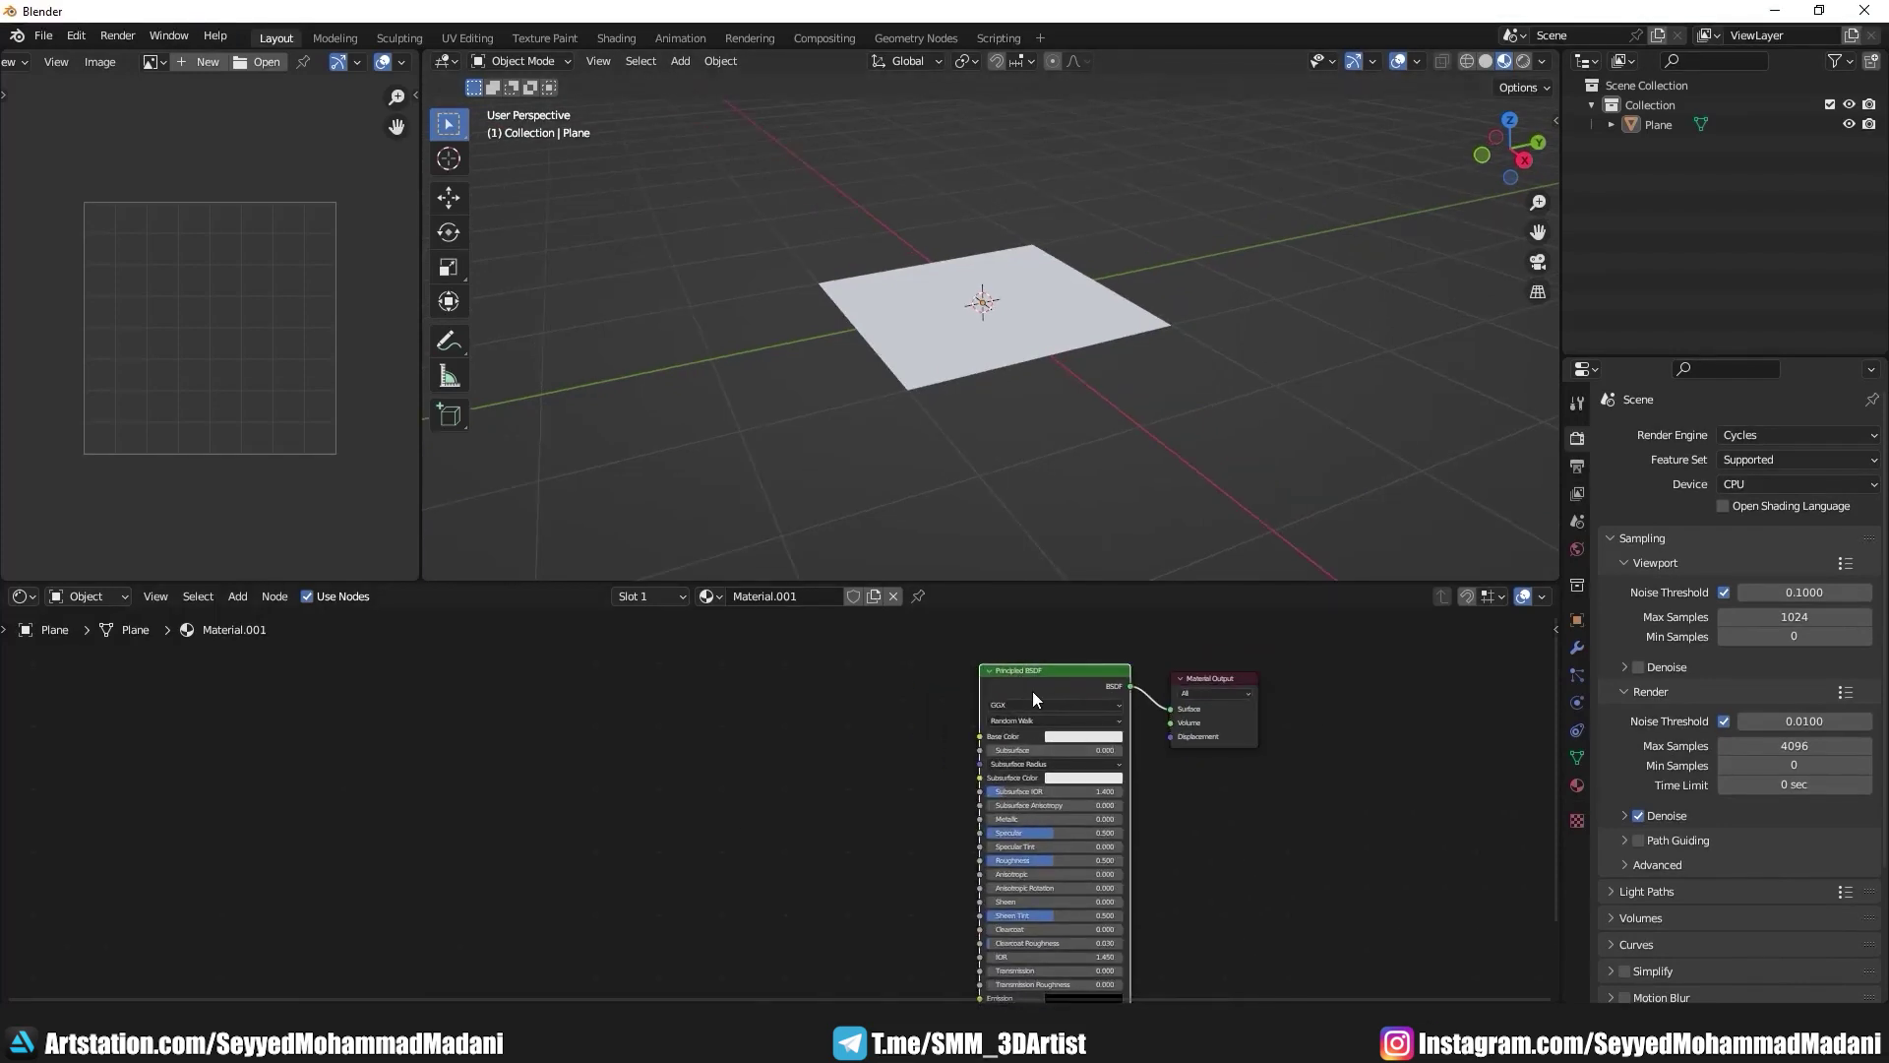
{"action": "key", "text": "ctrl+shift+t"}
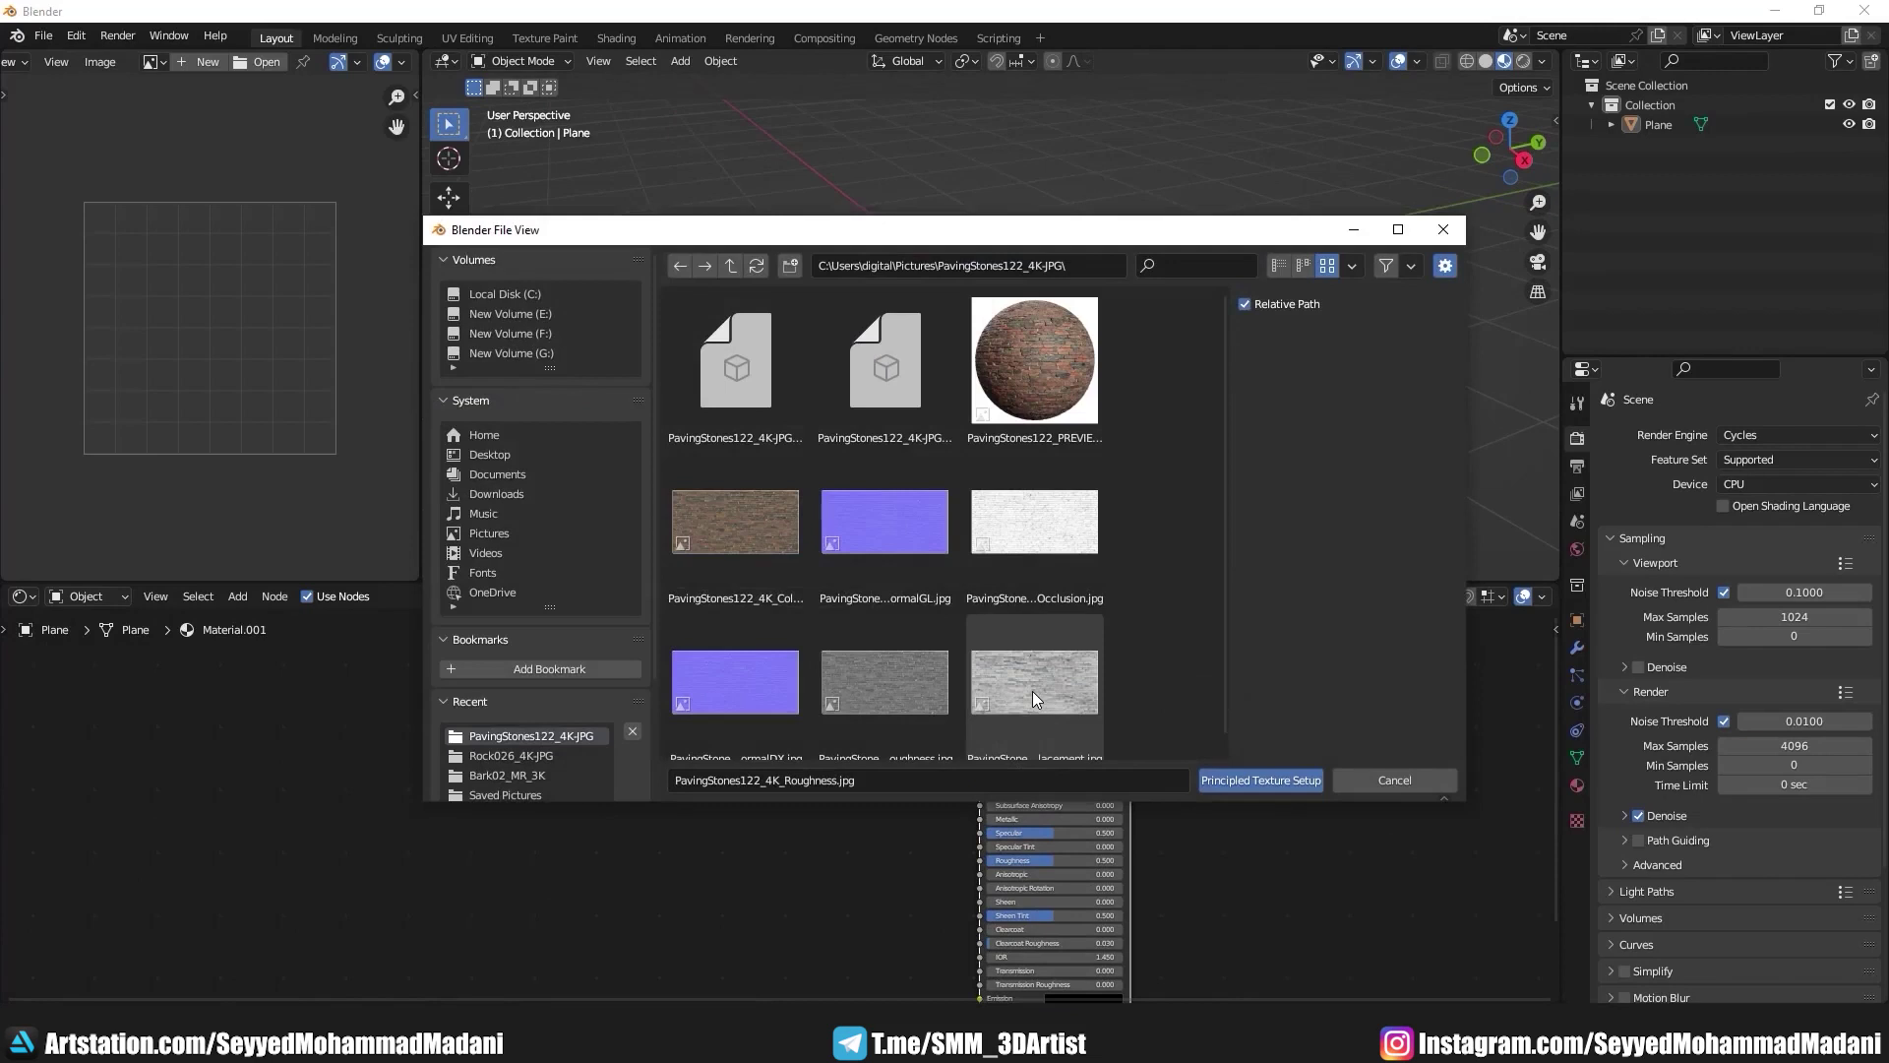
{"action": "left_click", "coordinate": [1071, 535]}
{"action": "left_click", "coordinate": [1065, 636], "text": "ctrl"}
{"action": "left_click", "coordinate": [946, 651], "text": "ctrl"}
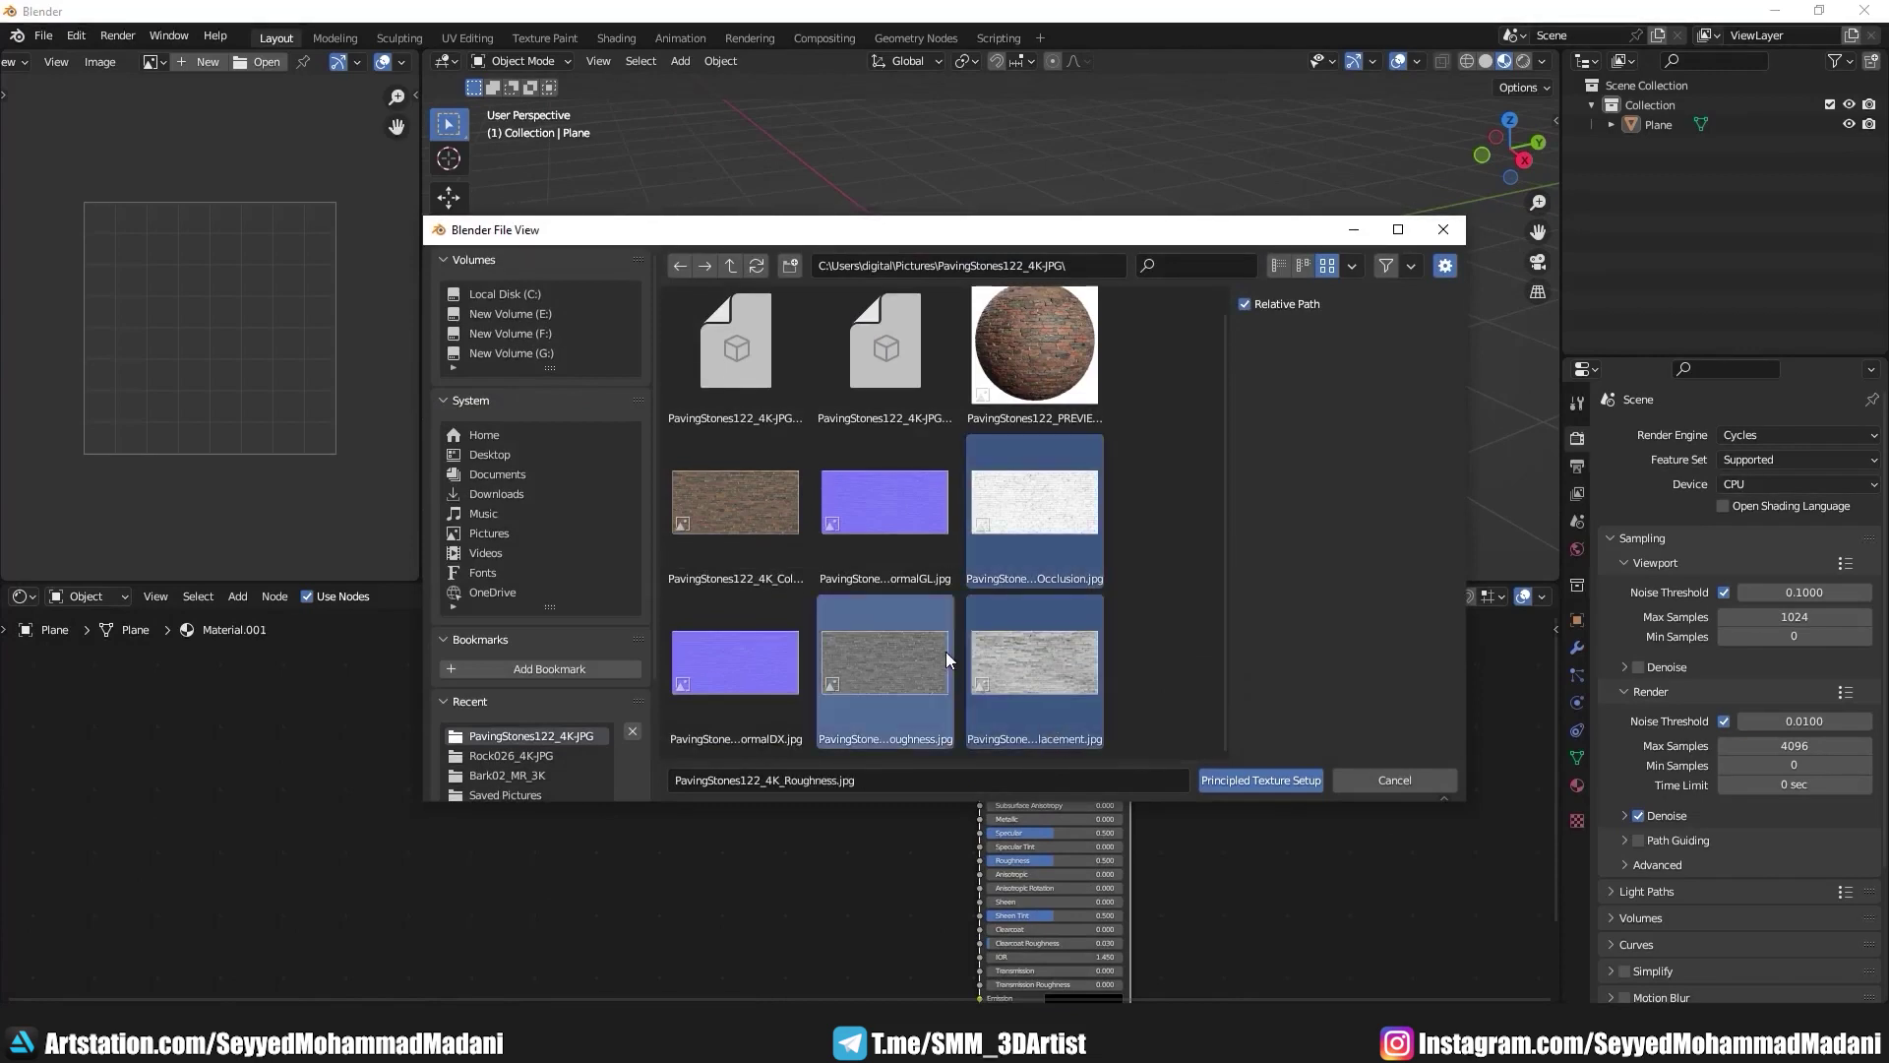
{"action": "left_click", "coordinate": [828, 530], "text": "ctrl"}
{"action": "left_click", "coordinate": [777, 515], "text": "ctrl"}
{"action": "left_click", "coordinate": [1259, 781]}
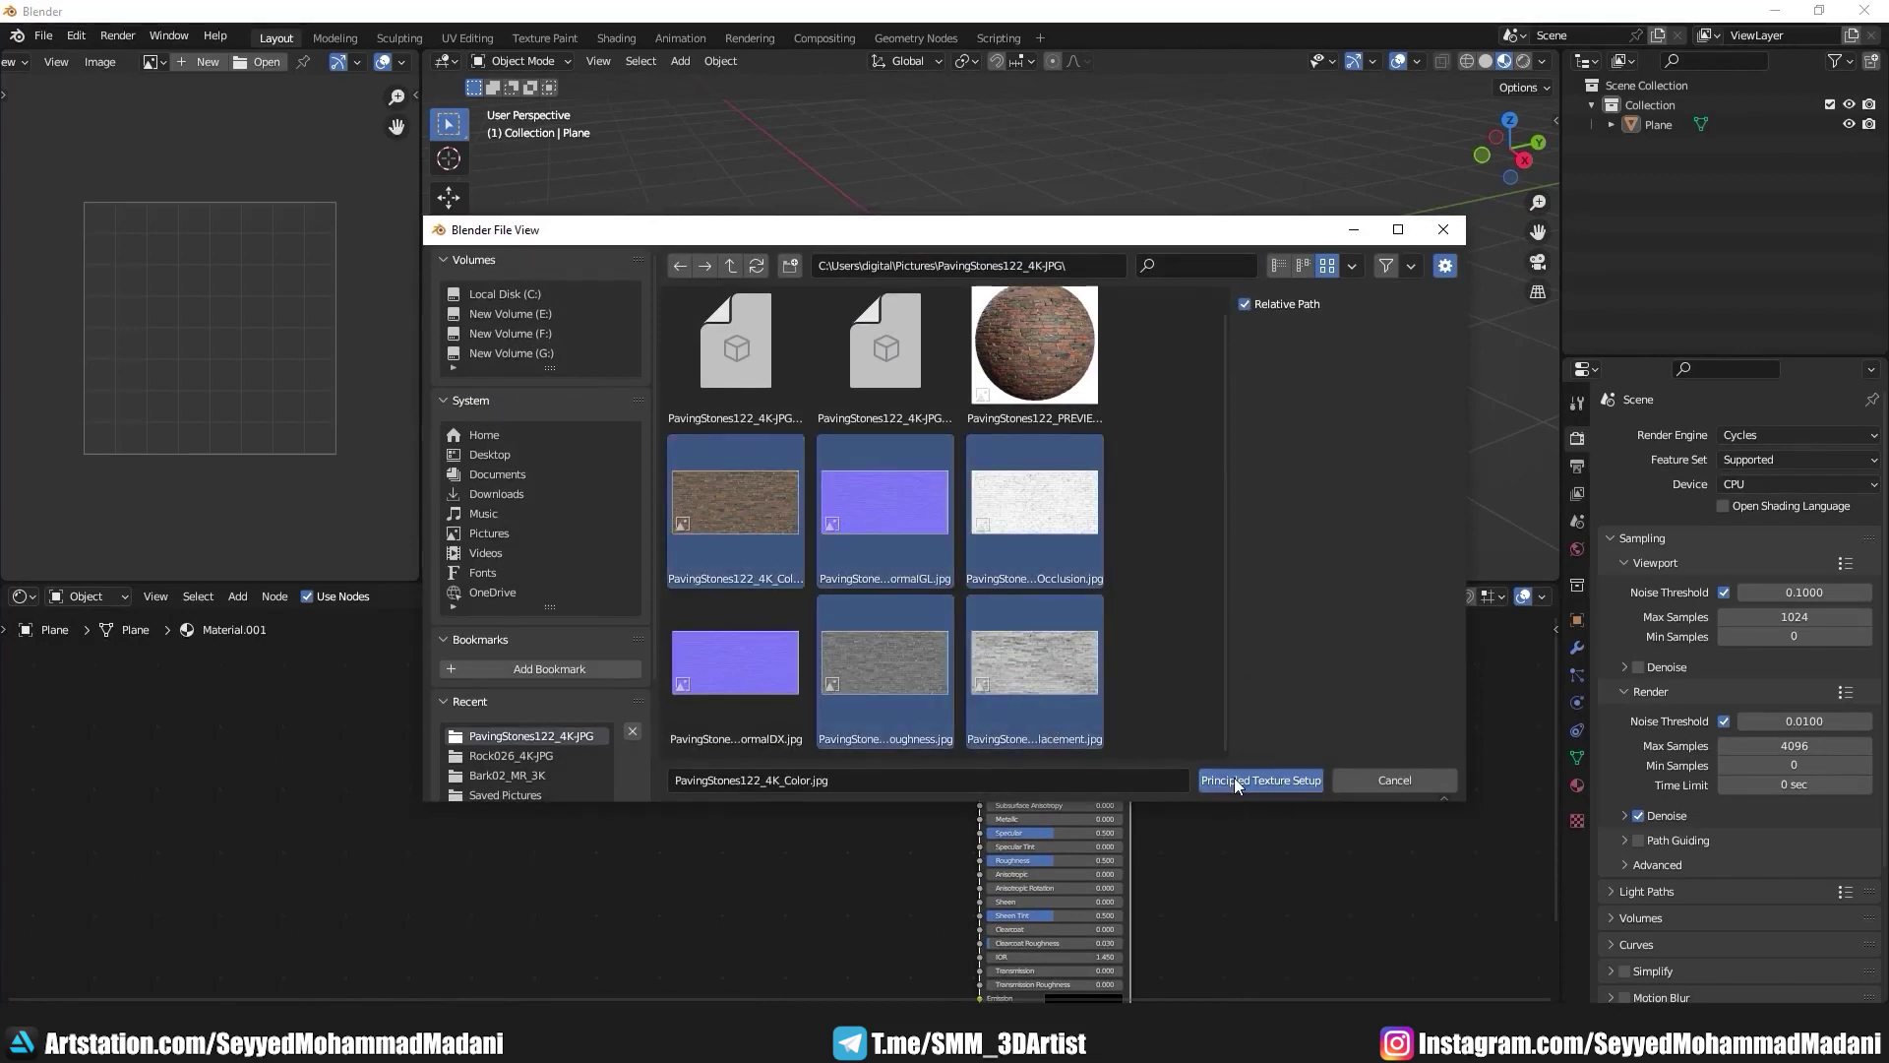
{"action": "key", "text": "ctrl+space"}
{"action": "middle_click_drag", "start_coordinate": [944, 507], "coordinate": [716, 604]}
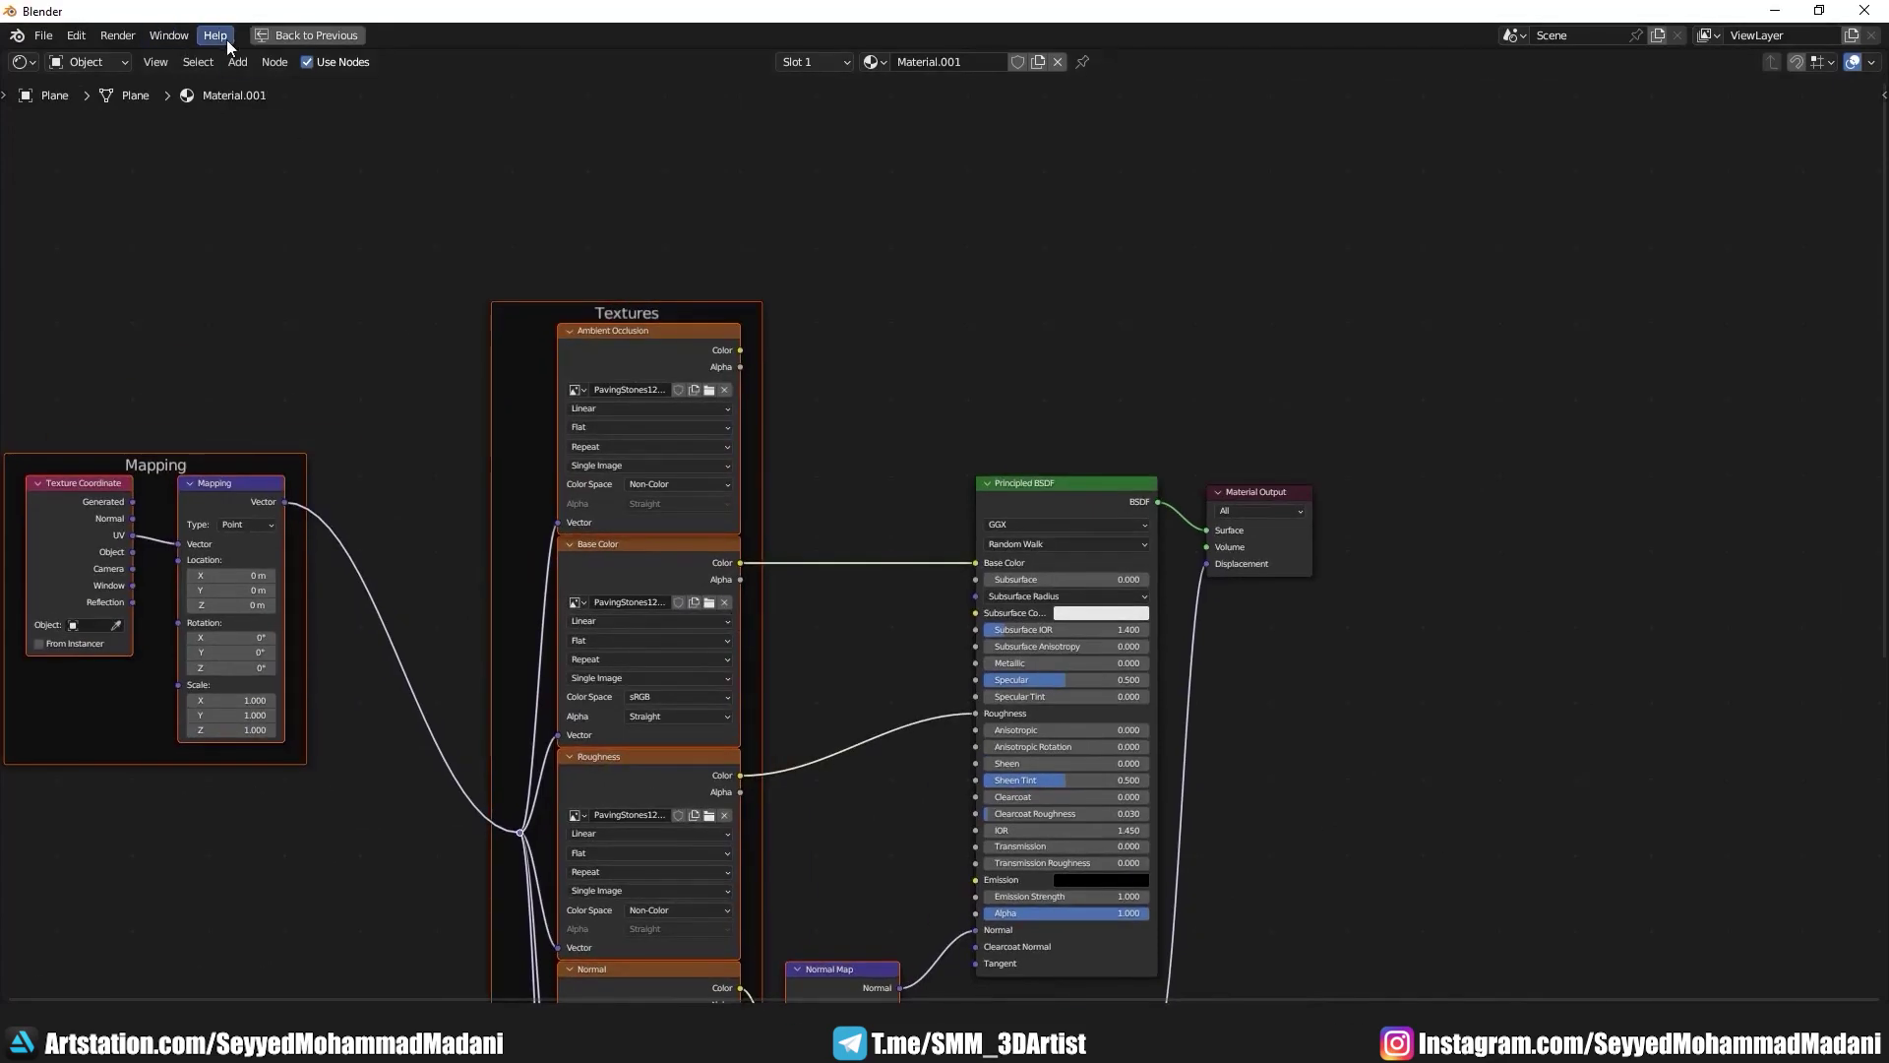
Step: Add a Mix node beside the texture nodes and set its data type to Color
{"action": "key", "text": "shift+a"}
{"action": "type", "text": "m"}
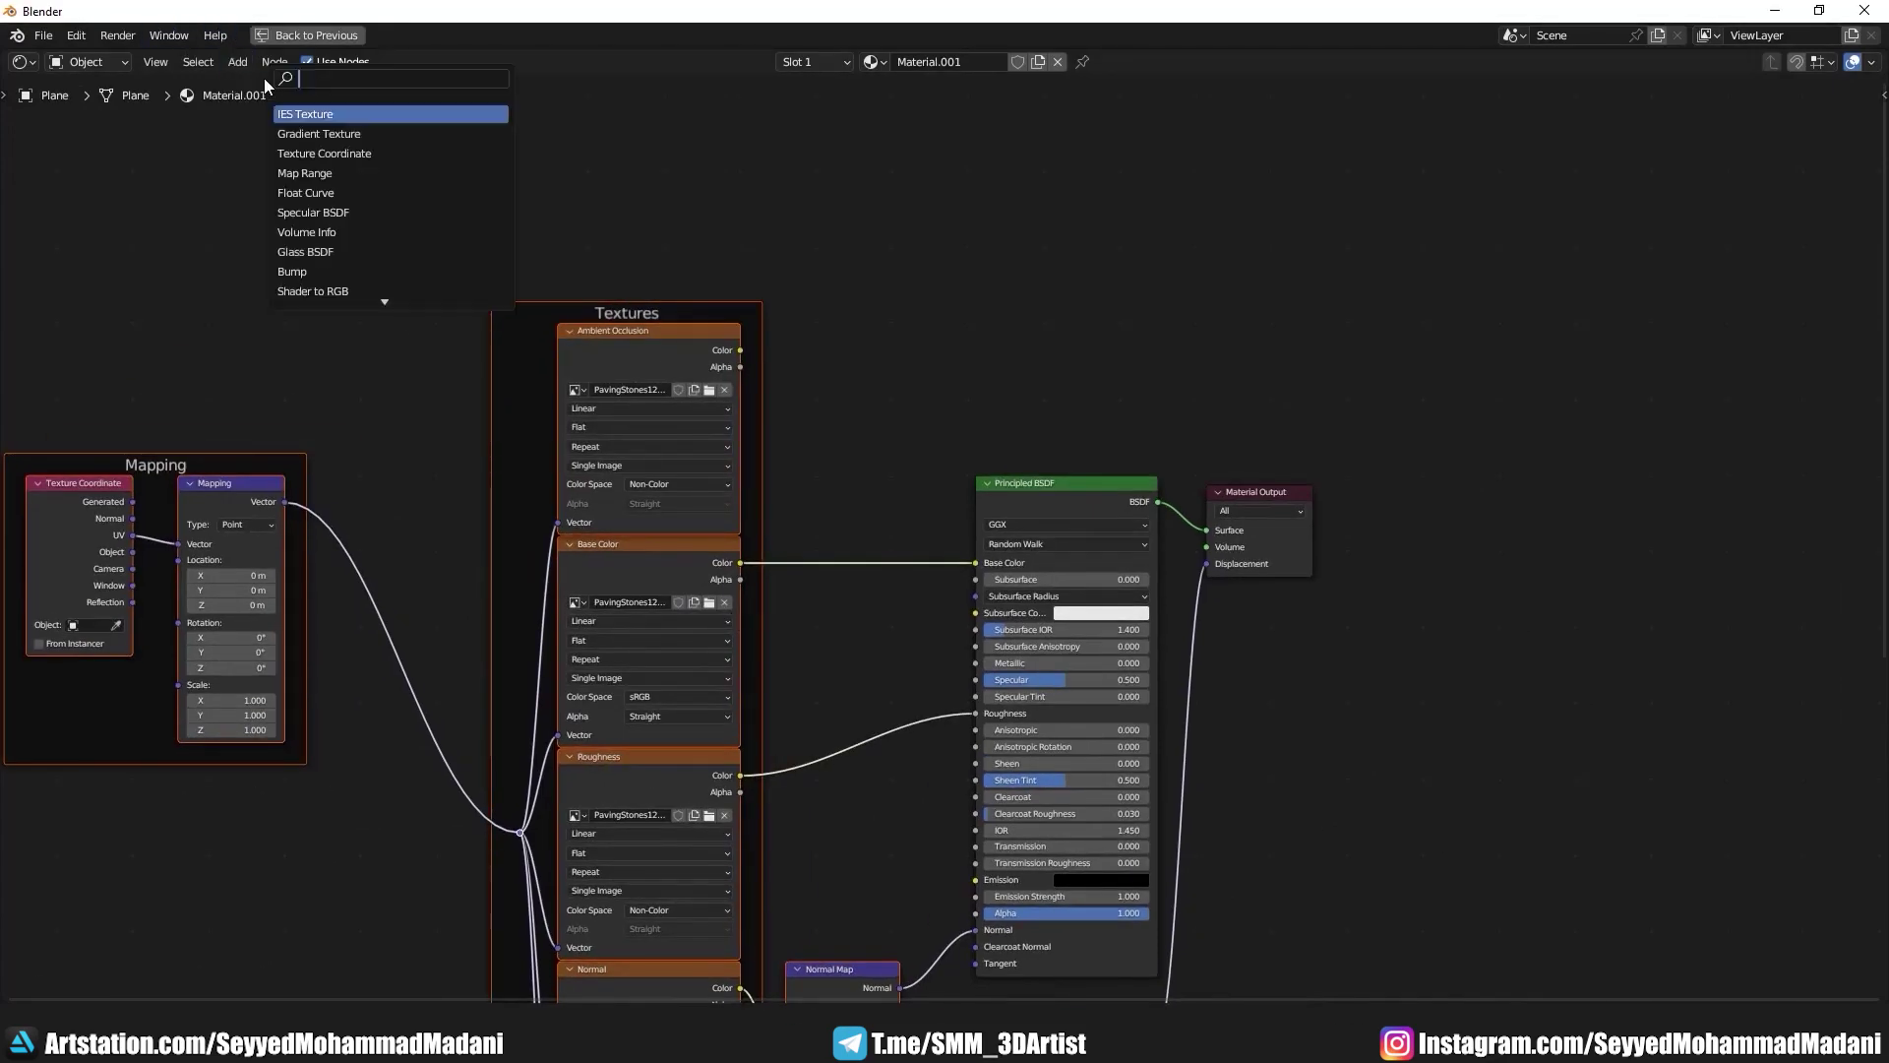
{"action": "type", "text": "ix"}
{"action": "key", "text": "Return"}
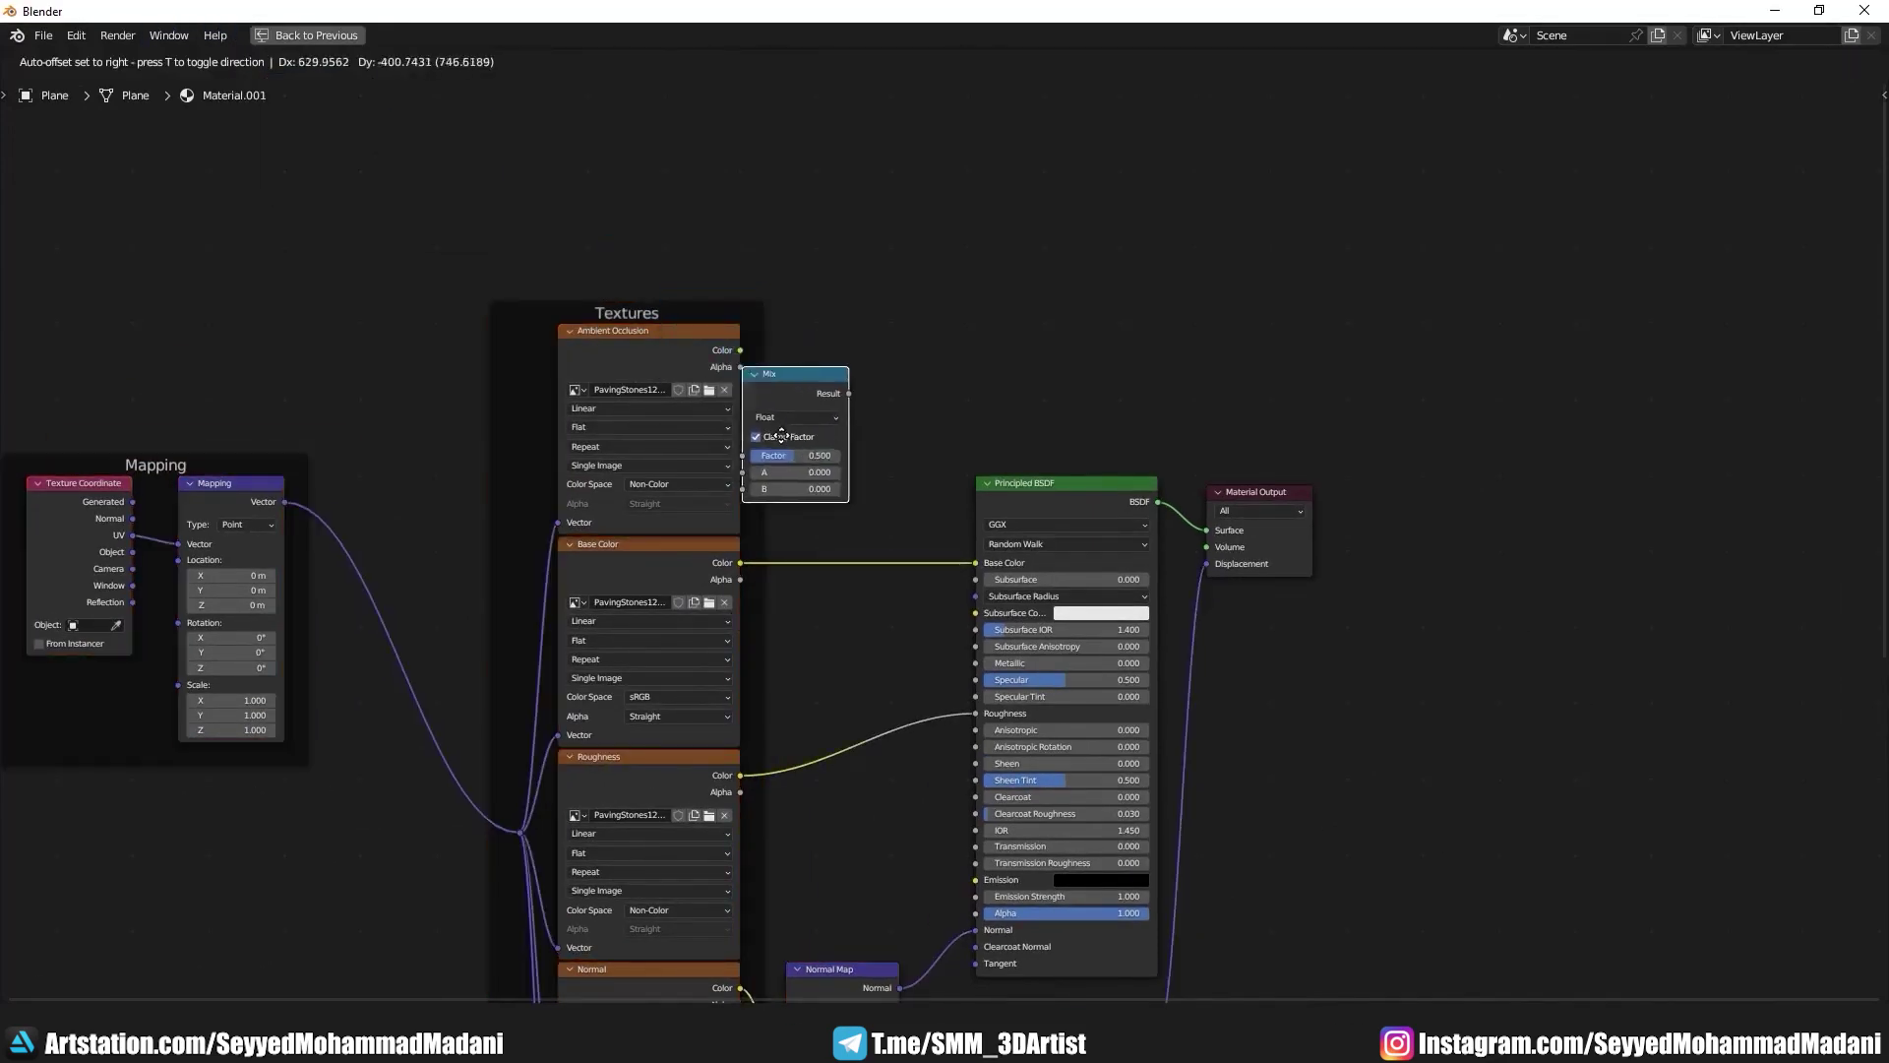
{"action": "left_click", "coordinate": [808, 507]}
{"action": "scroll", "coordinate": [883, 542], "scroll_direction": "up", "scroll_amount": 2}
{"action": "middle_click_drag", "start_coordinate": [925, 476], "coordinate": [999, 488]}
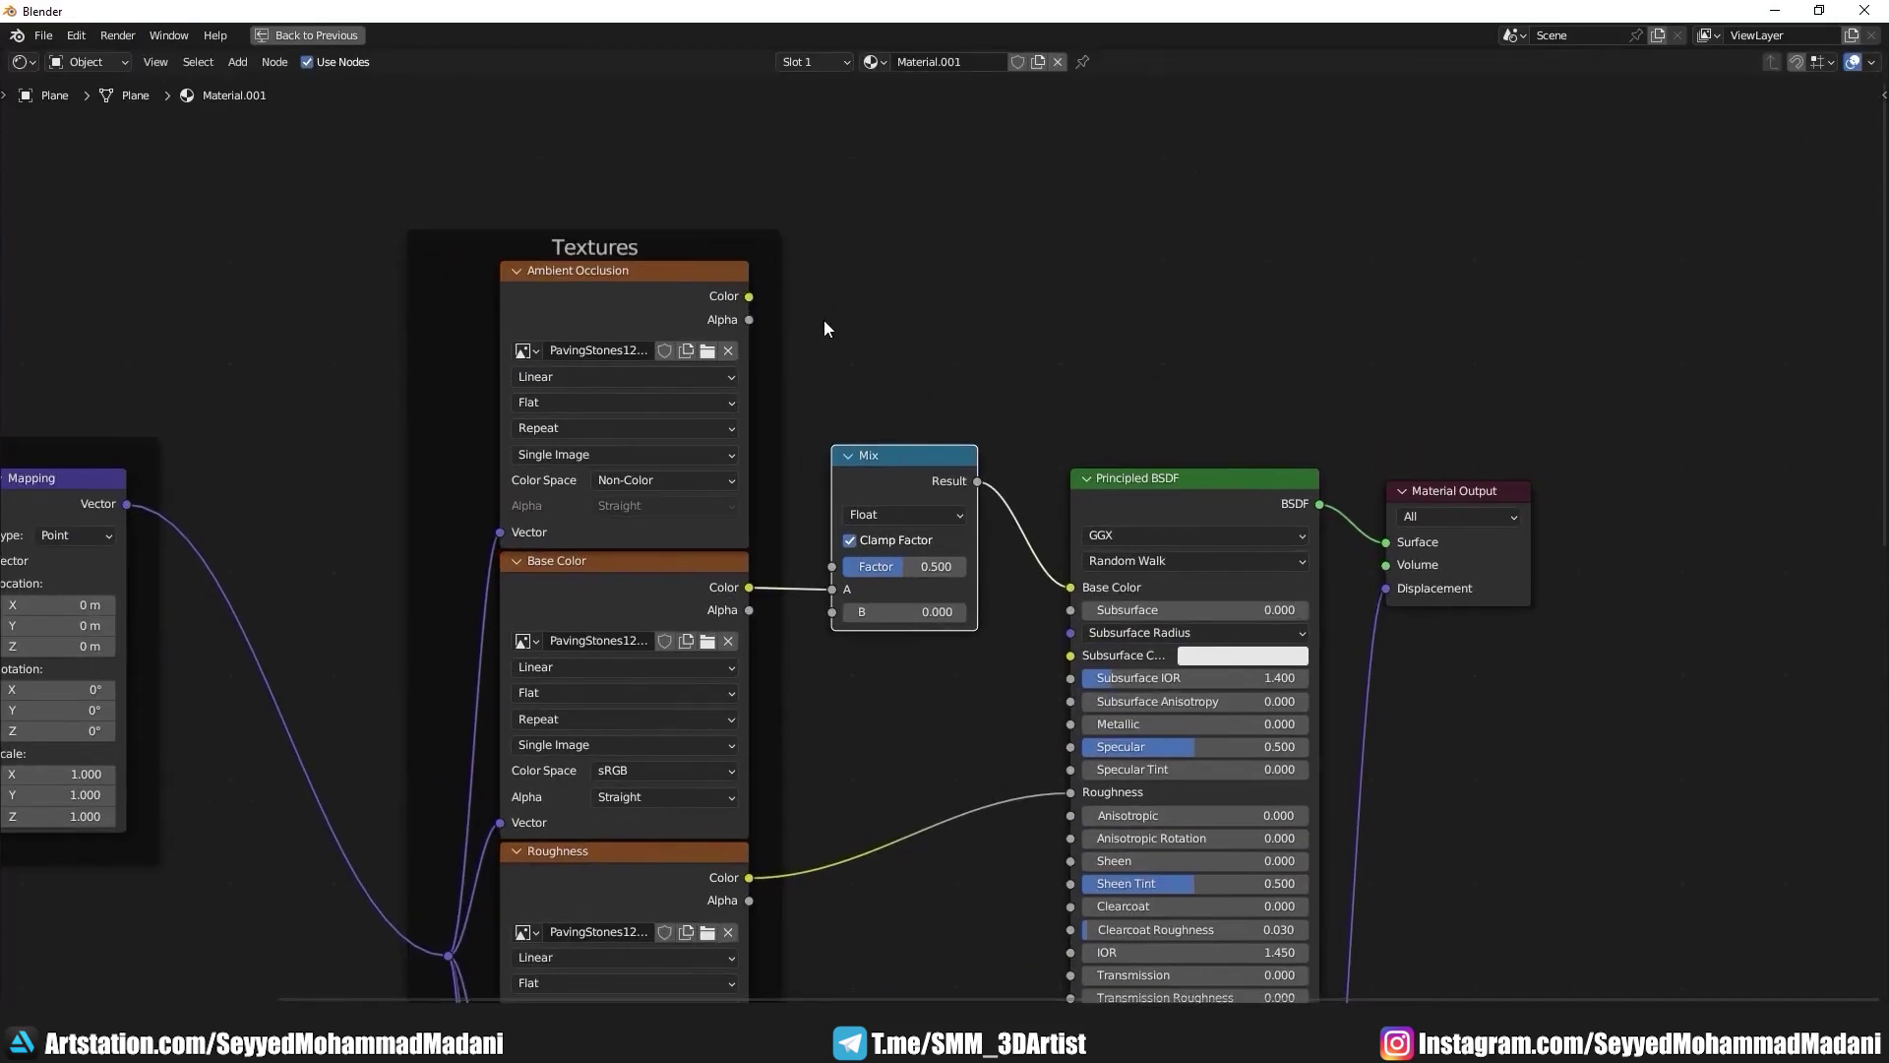
{"action": "middle_click_drag", "start_coordinate": [811, 417], "coordinate": [860, 433]}
{"action": "scroll", "coordinate": [945, 393], "scroll_direction": "up", "scroll_amount": 2}
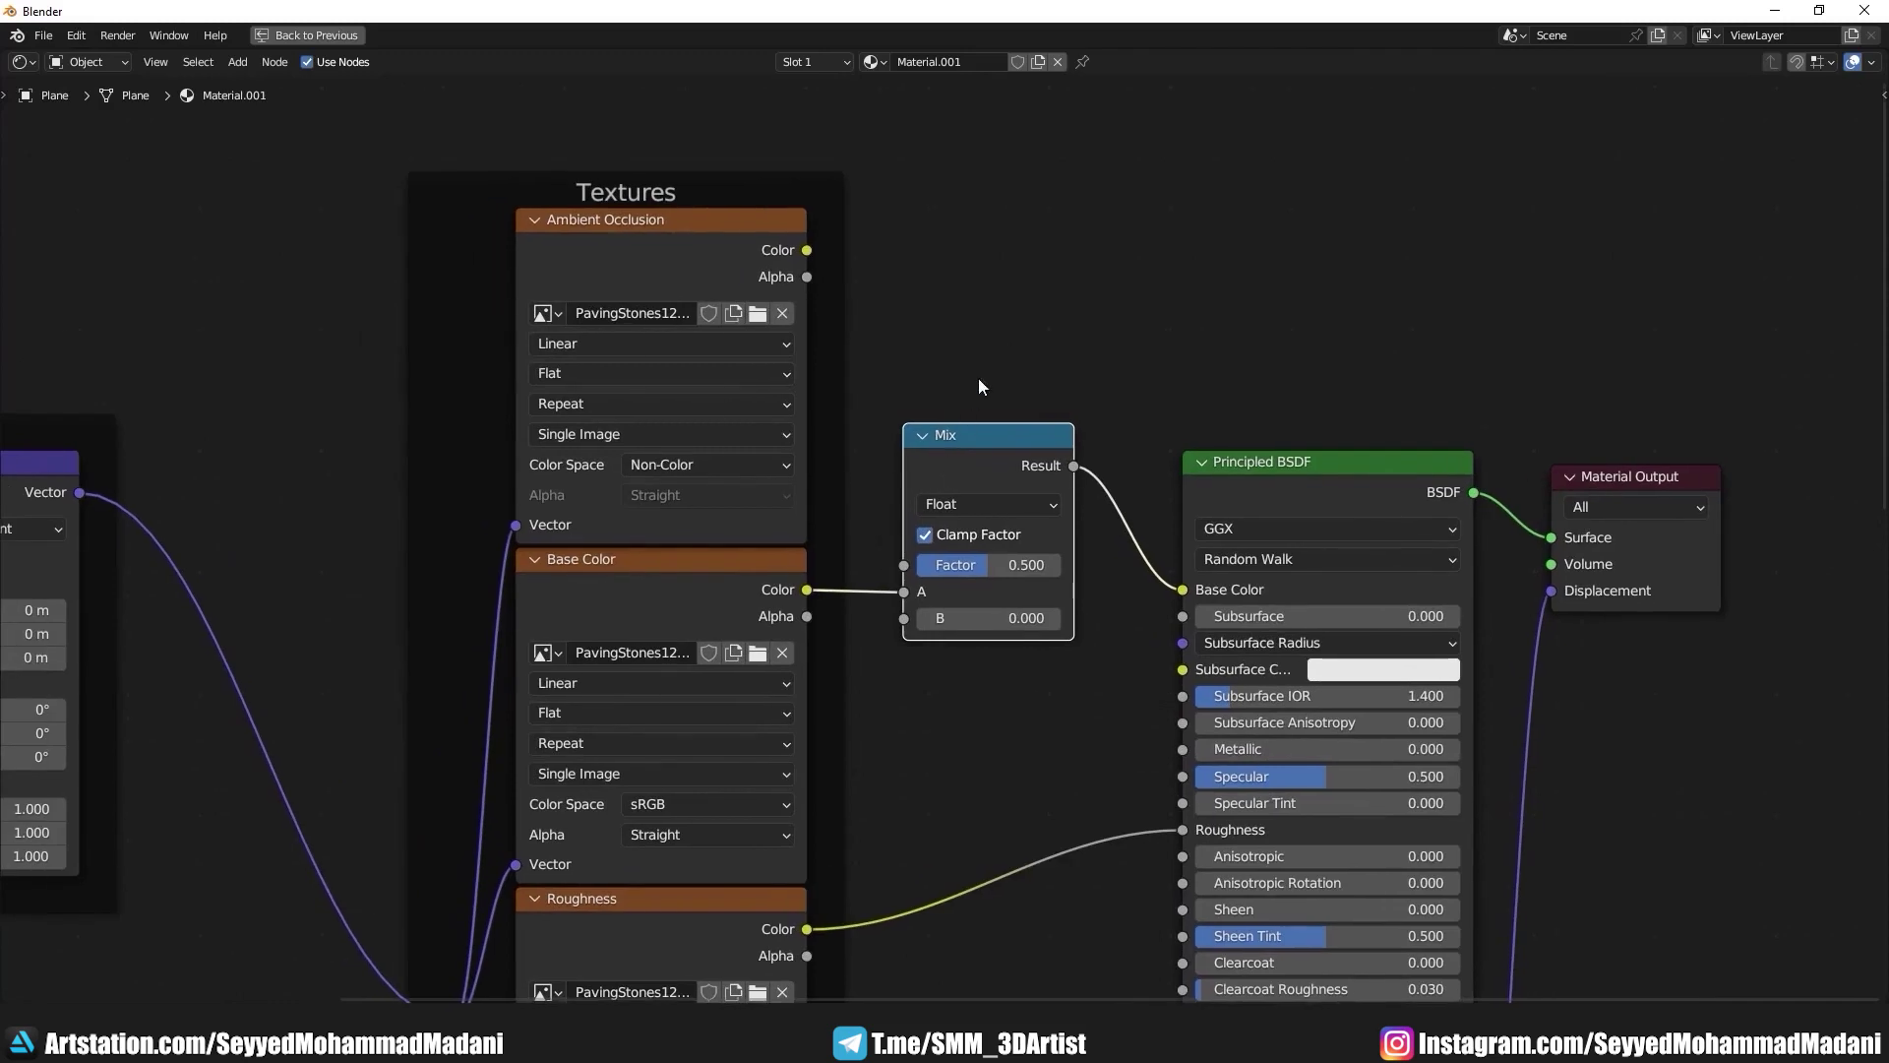
{"action": "left_click", "coordinate": [979, 380]}
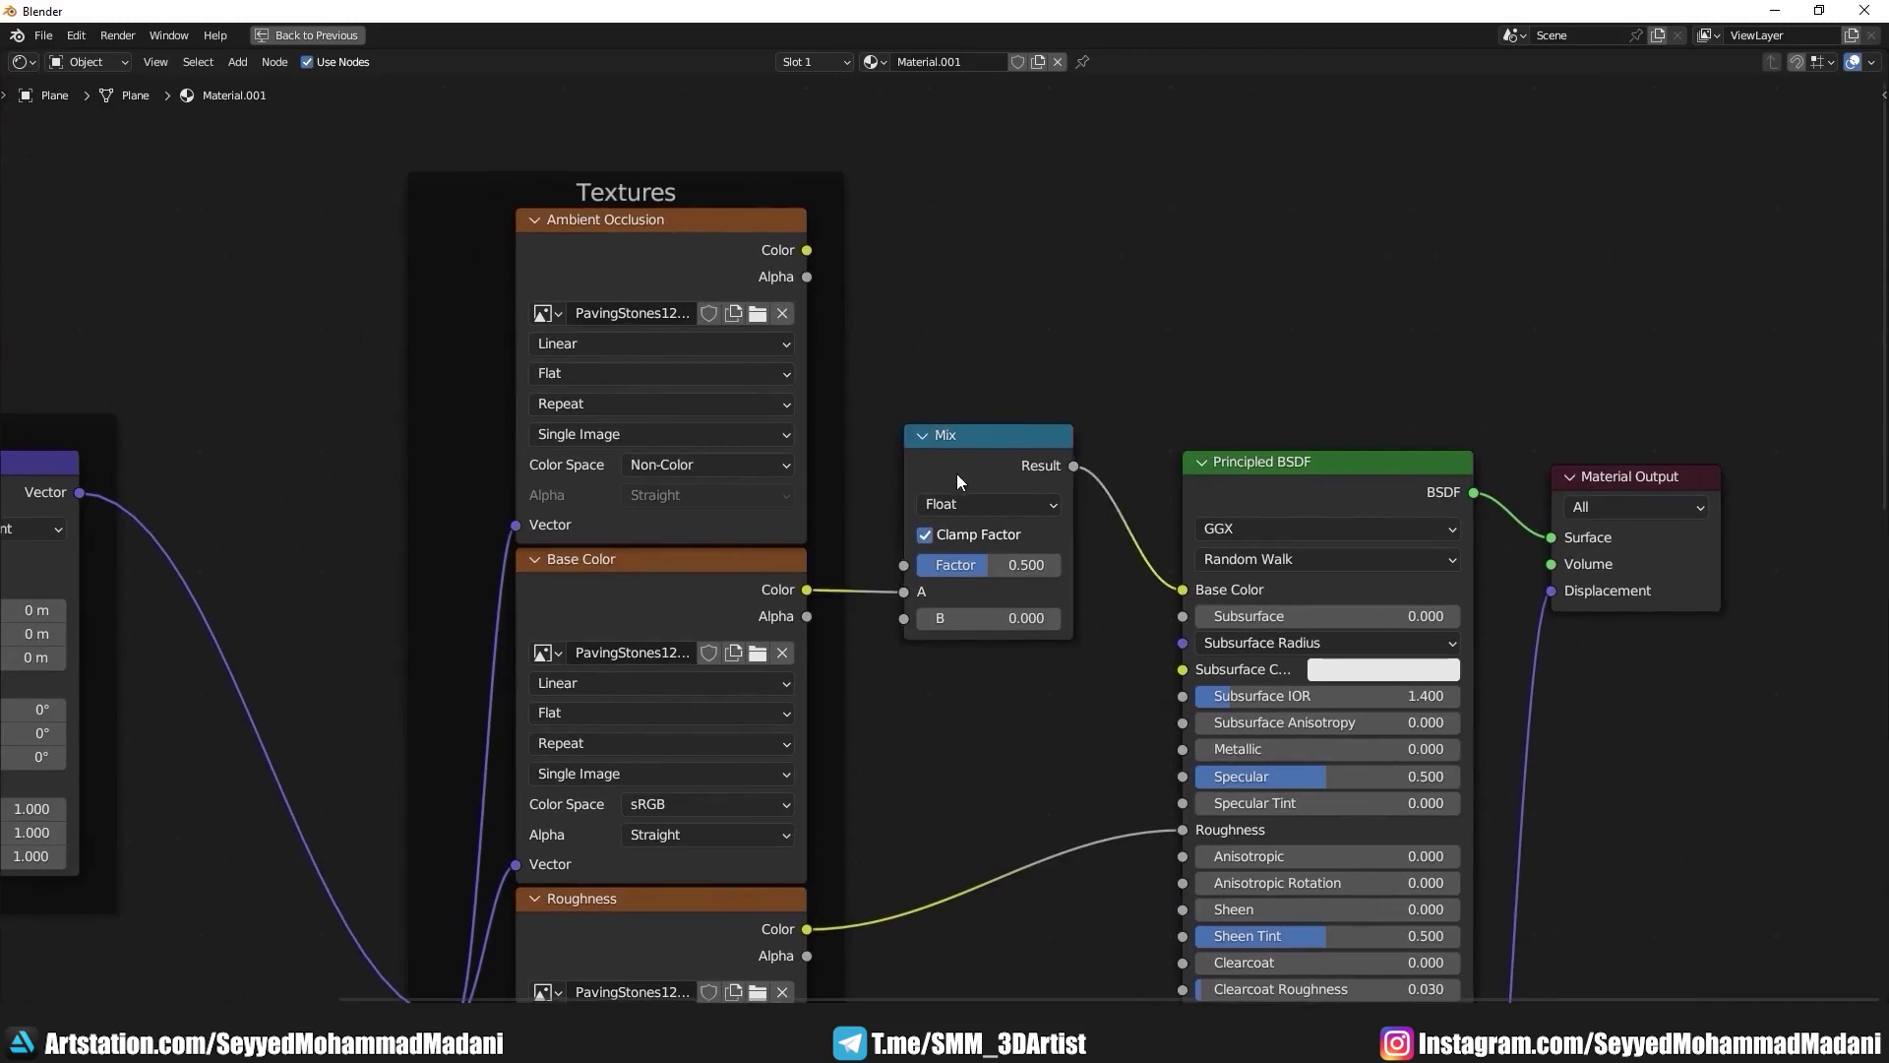
{"action": "left_click", "coordinate": [987, 504]}
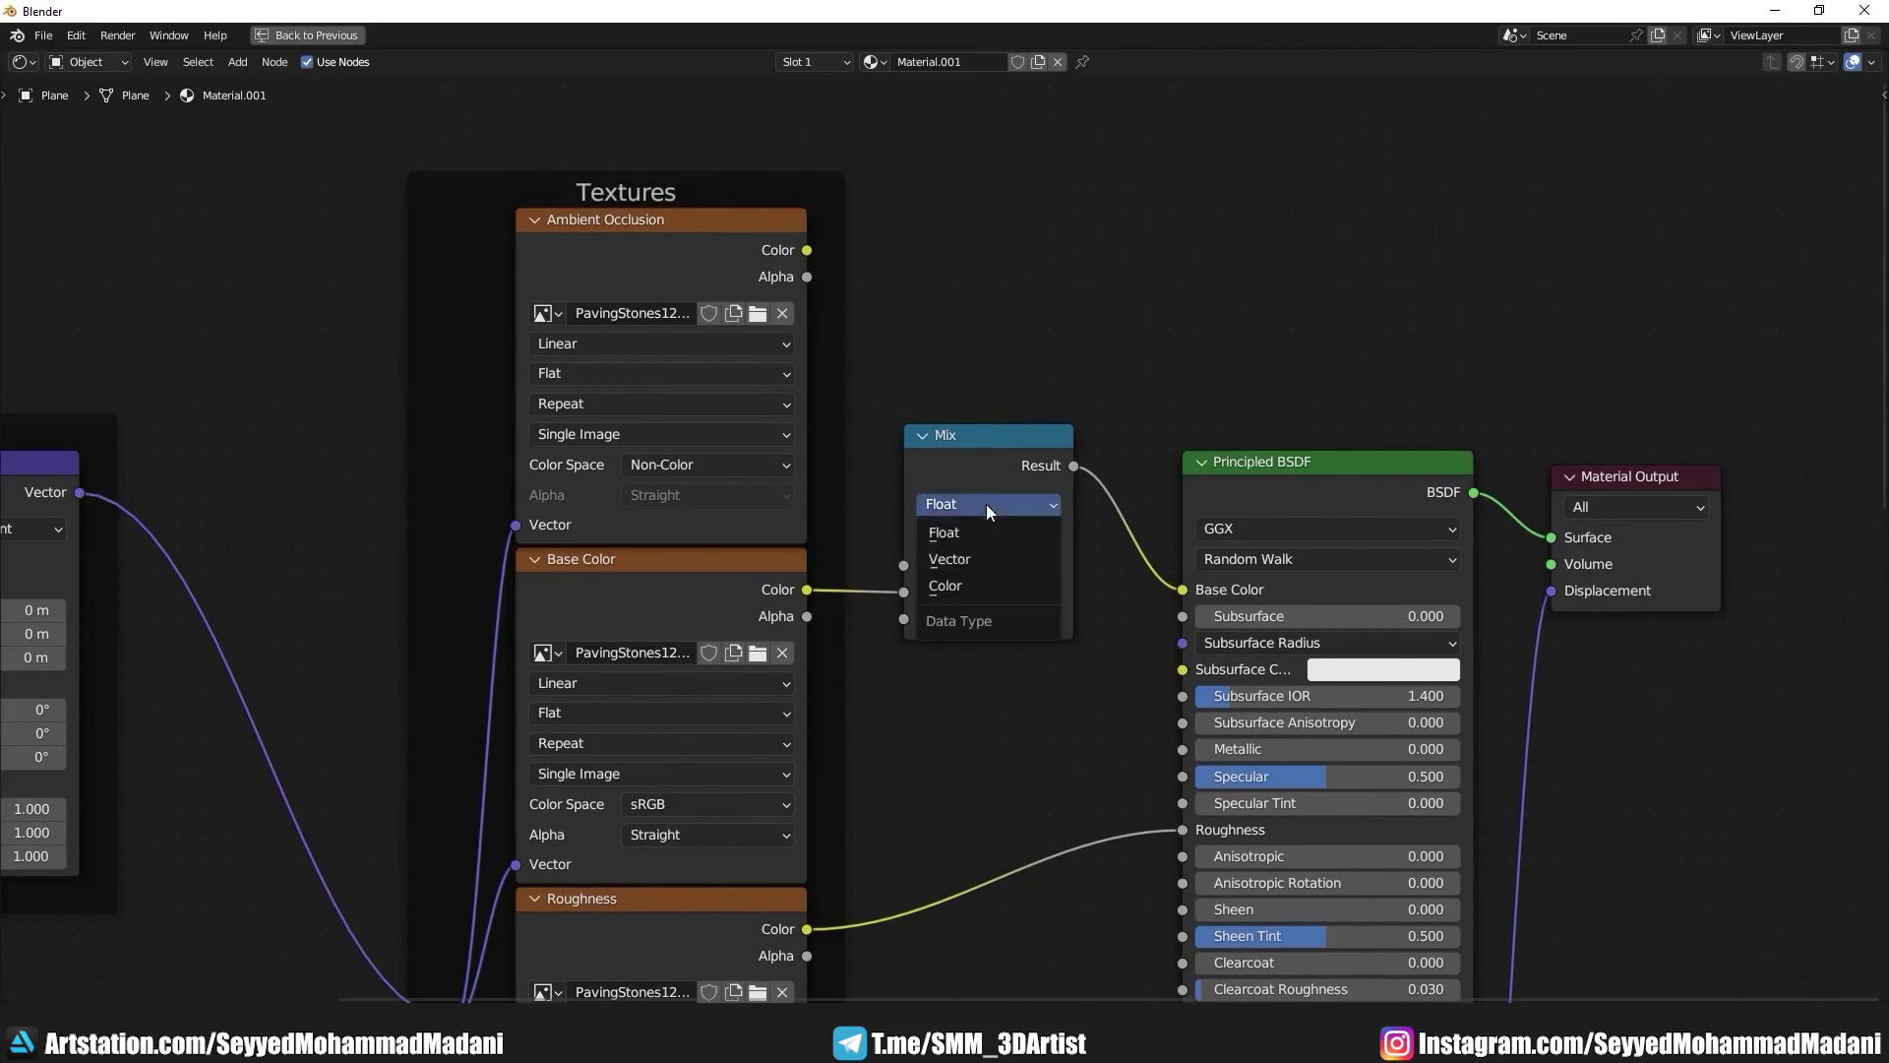
{"action": "left_click", "coordinate": [978, 588]}
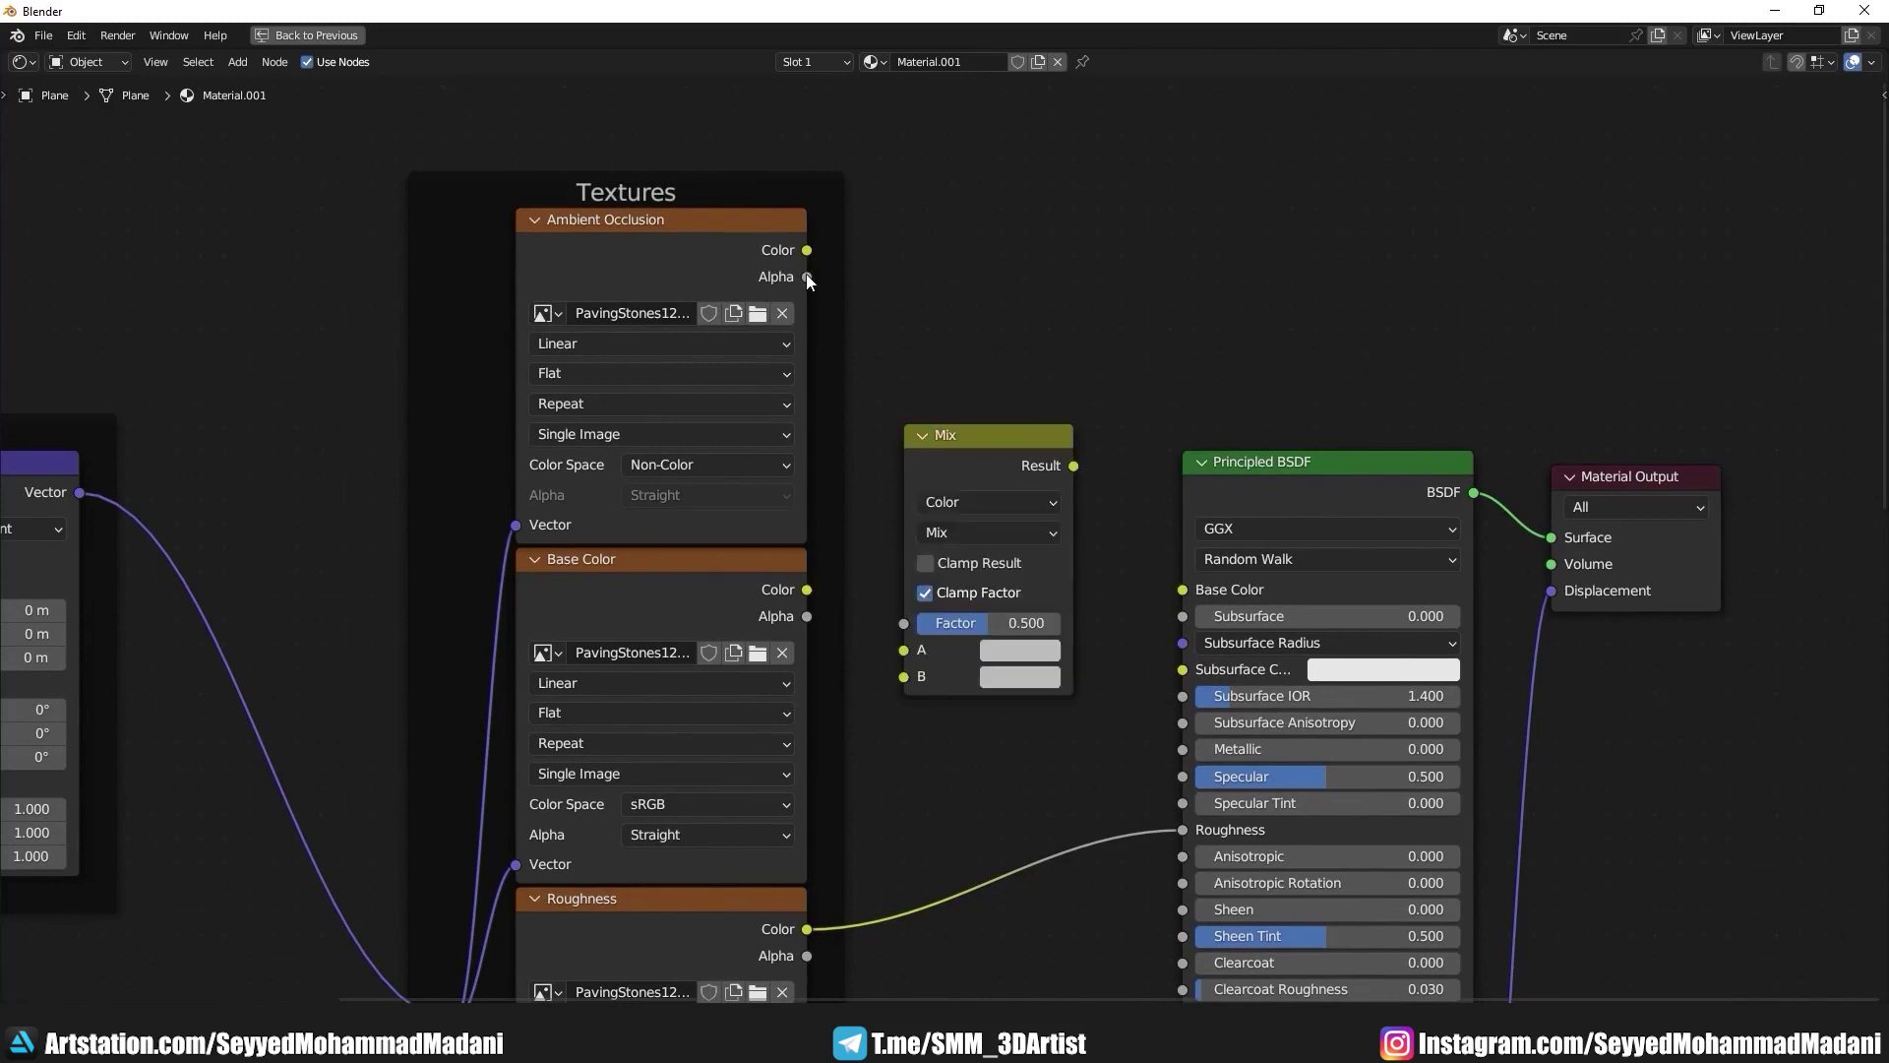
Step: Multiply the ambient occlusion and base colour maps at factor 1 into the Principled Base Color
{"action": "mouse_move", "coordinate": [808, 250]}
{"action": "left_mouse_down"}
{"action": "mouse_move", "coordinate": [857, 578]}
{"action": "mouse_move", "coordinate": [899, 677]}
{"action": "left_mouse_up"}
{"action": "mouse_move", "coordinate": [807, 589]}
{"action": "left_mouse_down"}
{"action": "mouse_move", "coordinate": [904, 651]}
{"action": "mouse_move", "coordinate": [1059, 623]}
{"action": "left_mouse_up"}
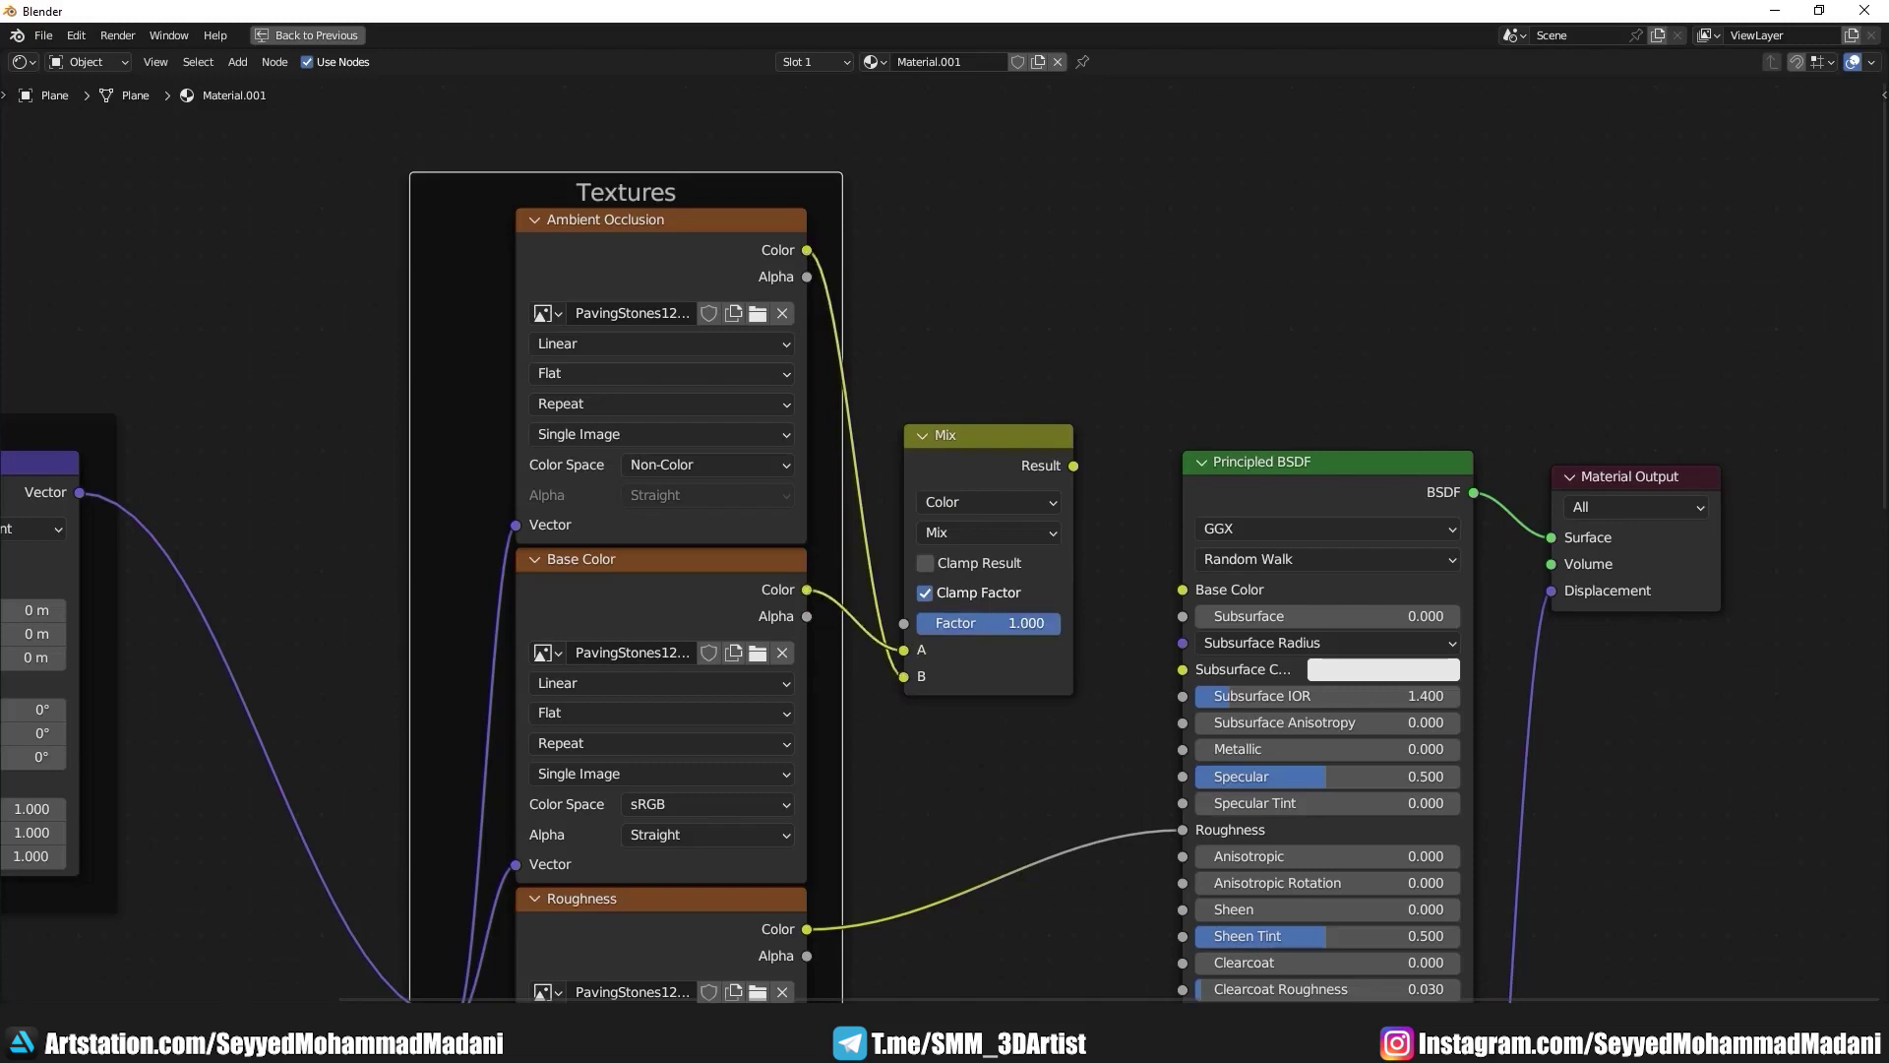
{"action": "left_click", "coordinate": [1020, 532]}
{"action": "left_click", "coordinate": [963, 434]}
{"action": "left_click_drag", "start_coordinate": [1073, 466], "coordinate": [1183, 589]}
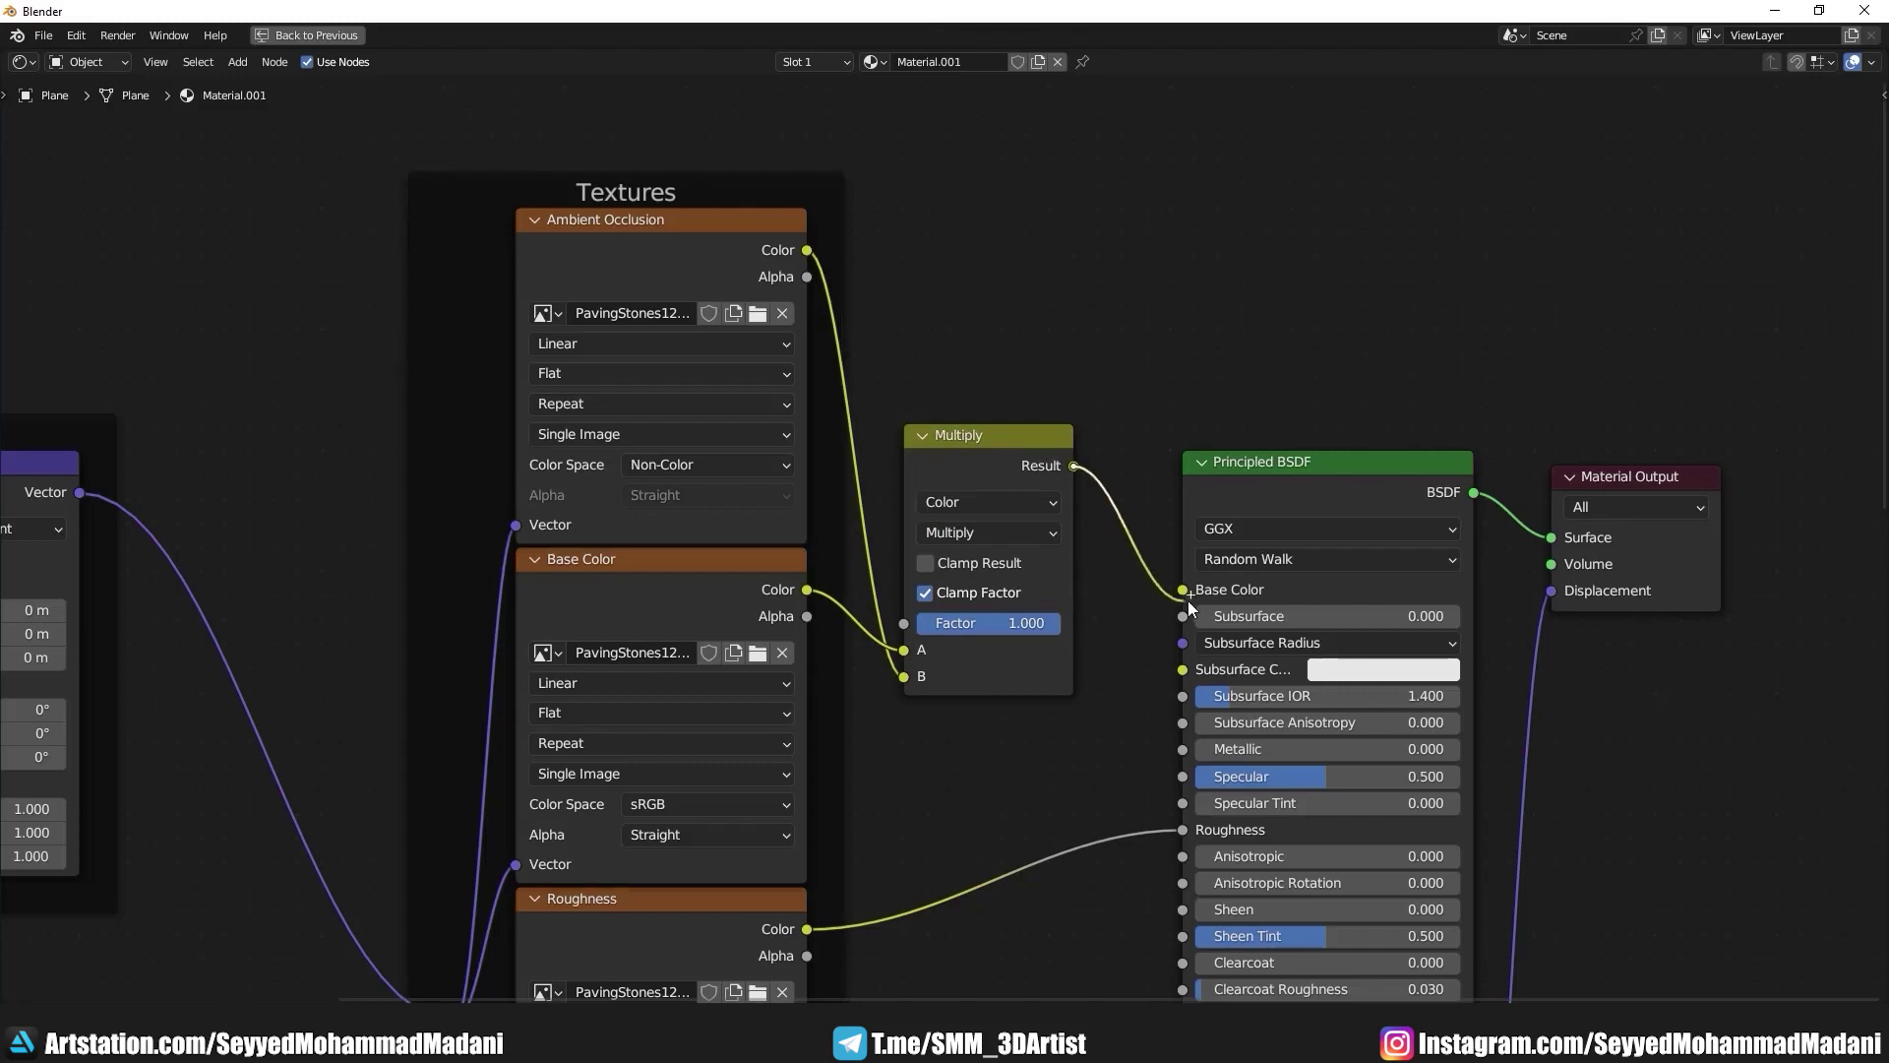
{"action": "scroll", "coordinate": [1040, 459], "scroll_direction": "down", "scroll_amount": 4}
{"action": "scroll", "coordinate": [904, 436], "scroll_direction": "down", "scroll_amount": 3}
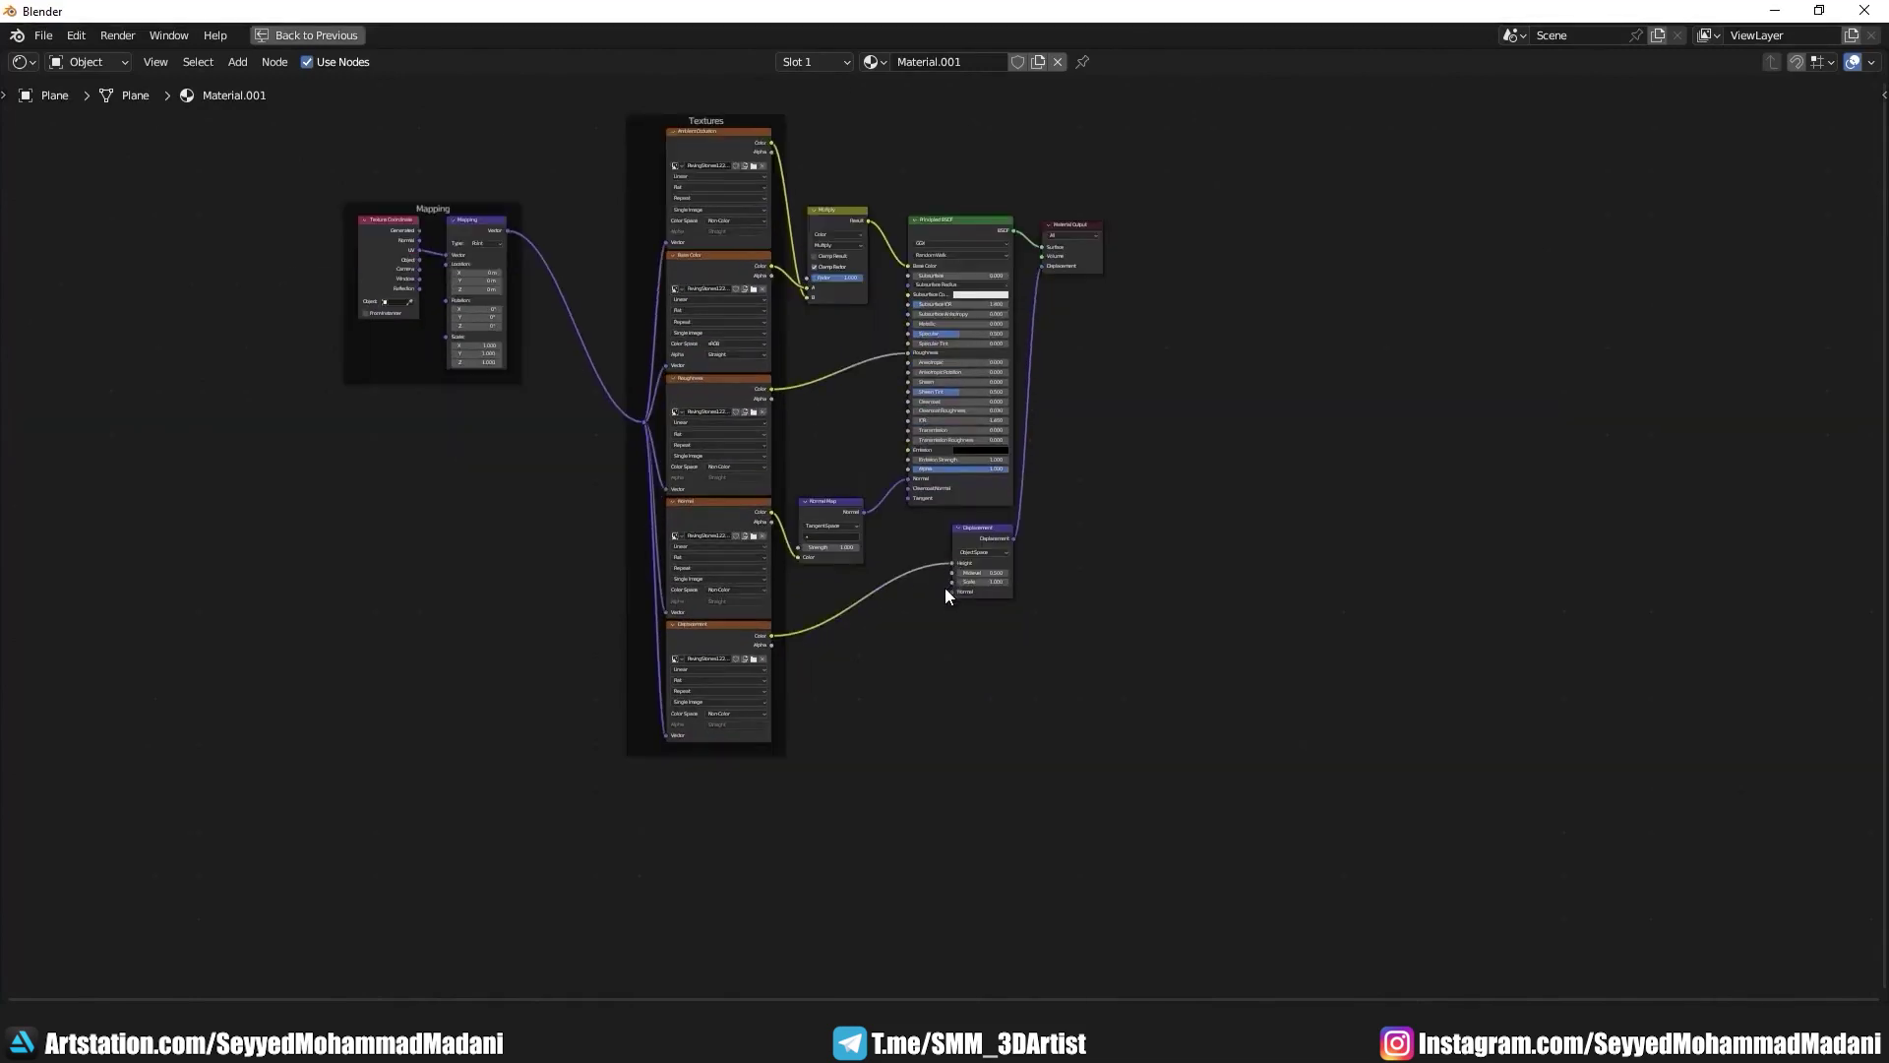
Step: Restore the normal layout and select the Displacement image node
{"action": "key", "text": "ctrl+space"}
{"action": "scroll", "coordinate": [913, 778], "scroll_direction": "up", "scroll_amount": 1}
{"action": "scroll", "coordinate": [888, 767], "scroll_direction": "up", "scroll_amount": 1}
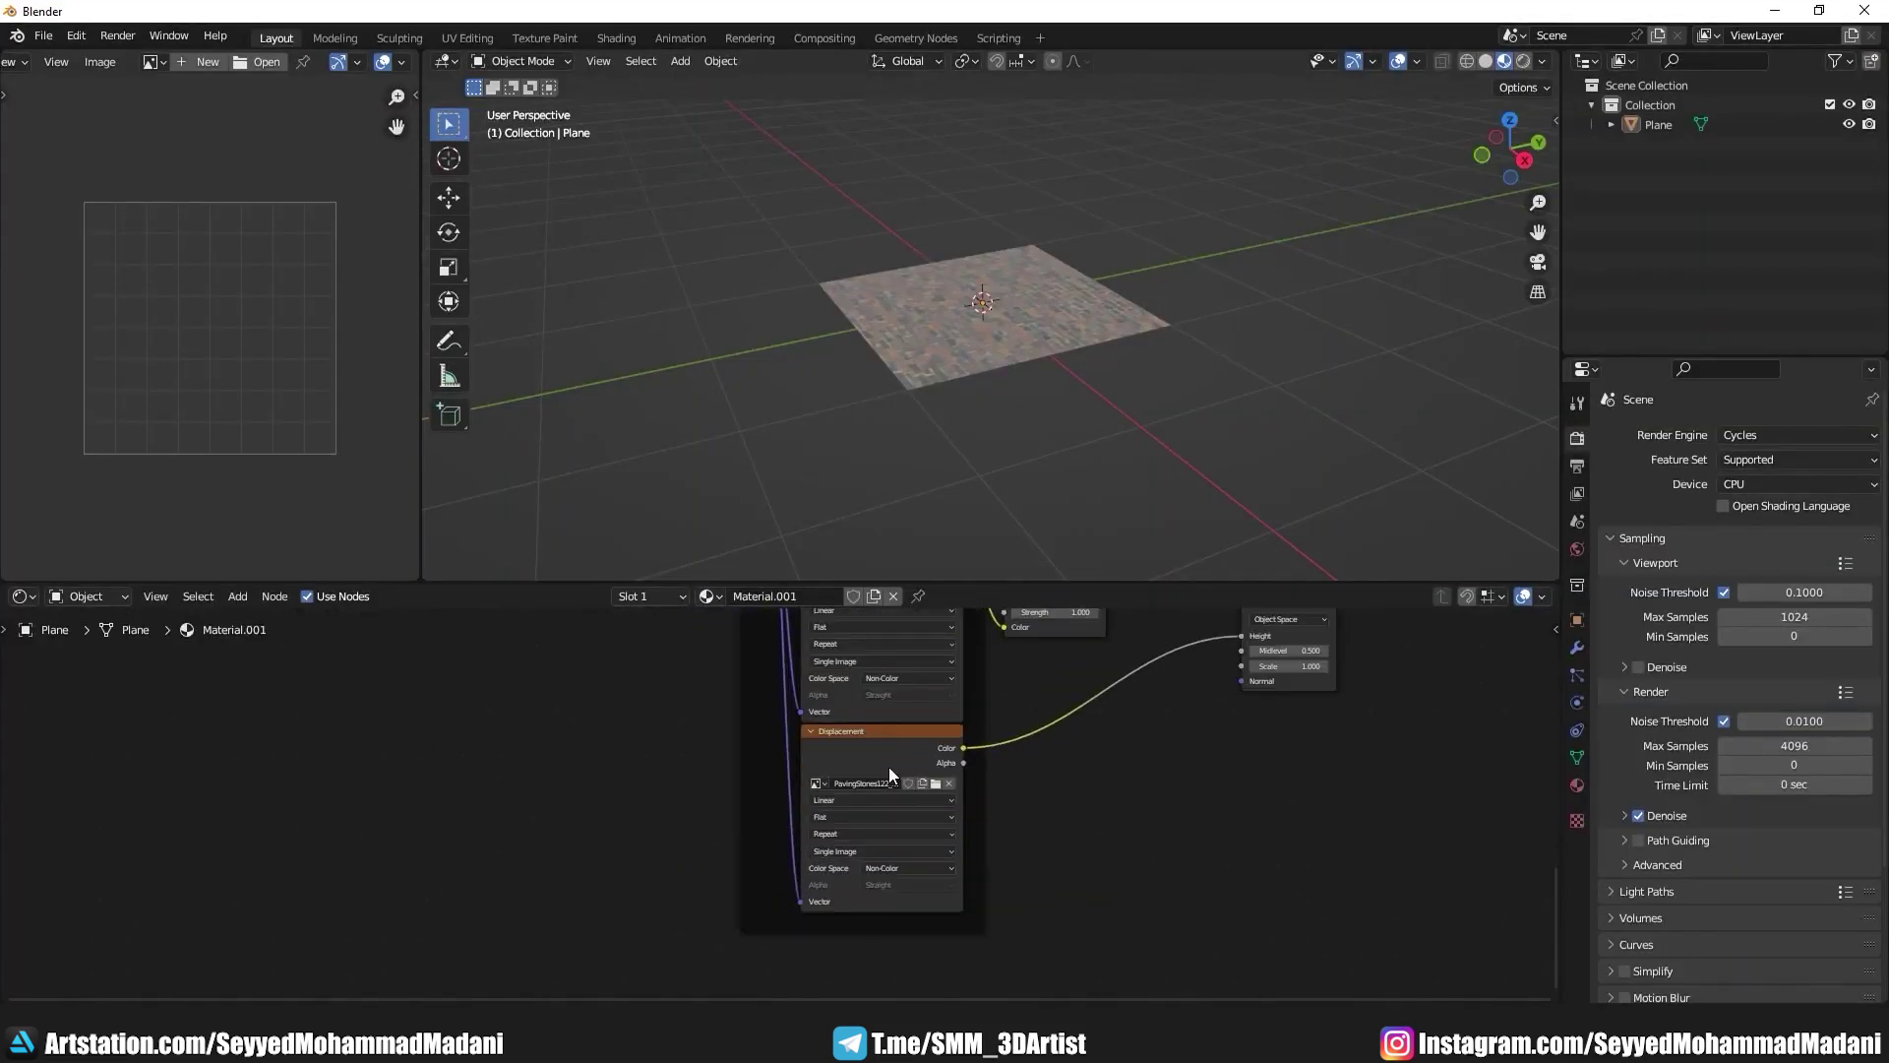
{"action": "left_click", "coordinate": [888, 766]}
{"action": "scroll", "coordinate": [234, 264], "scroll_direction": "down", "scroll_amount": 5}
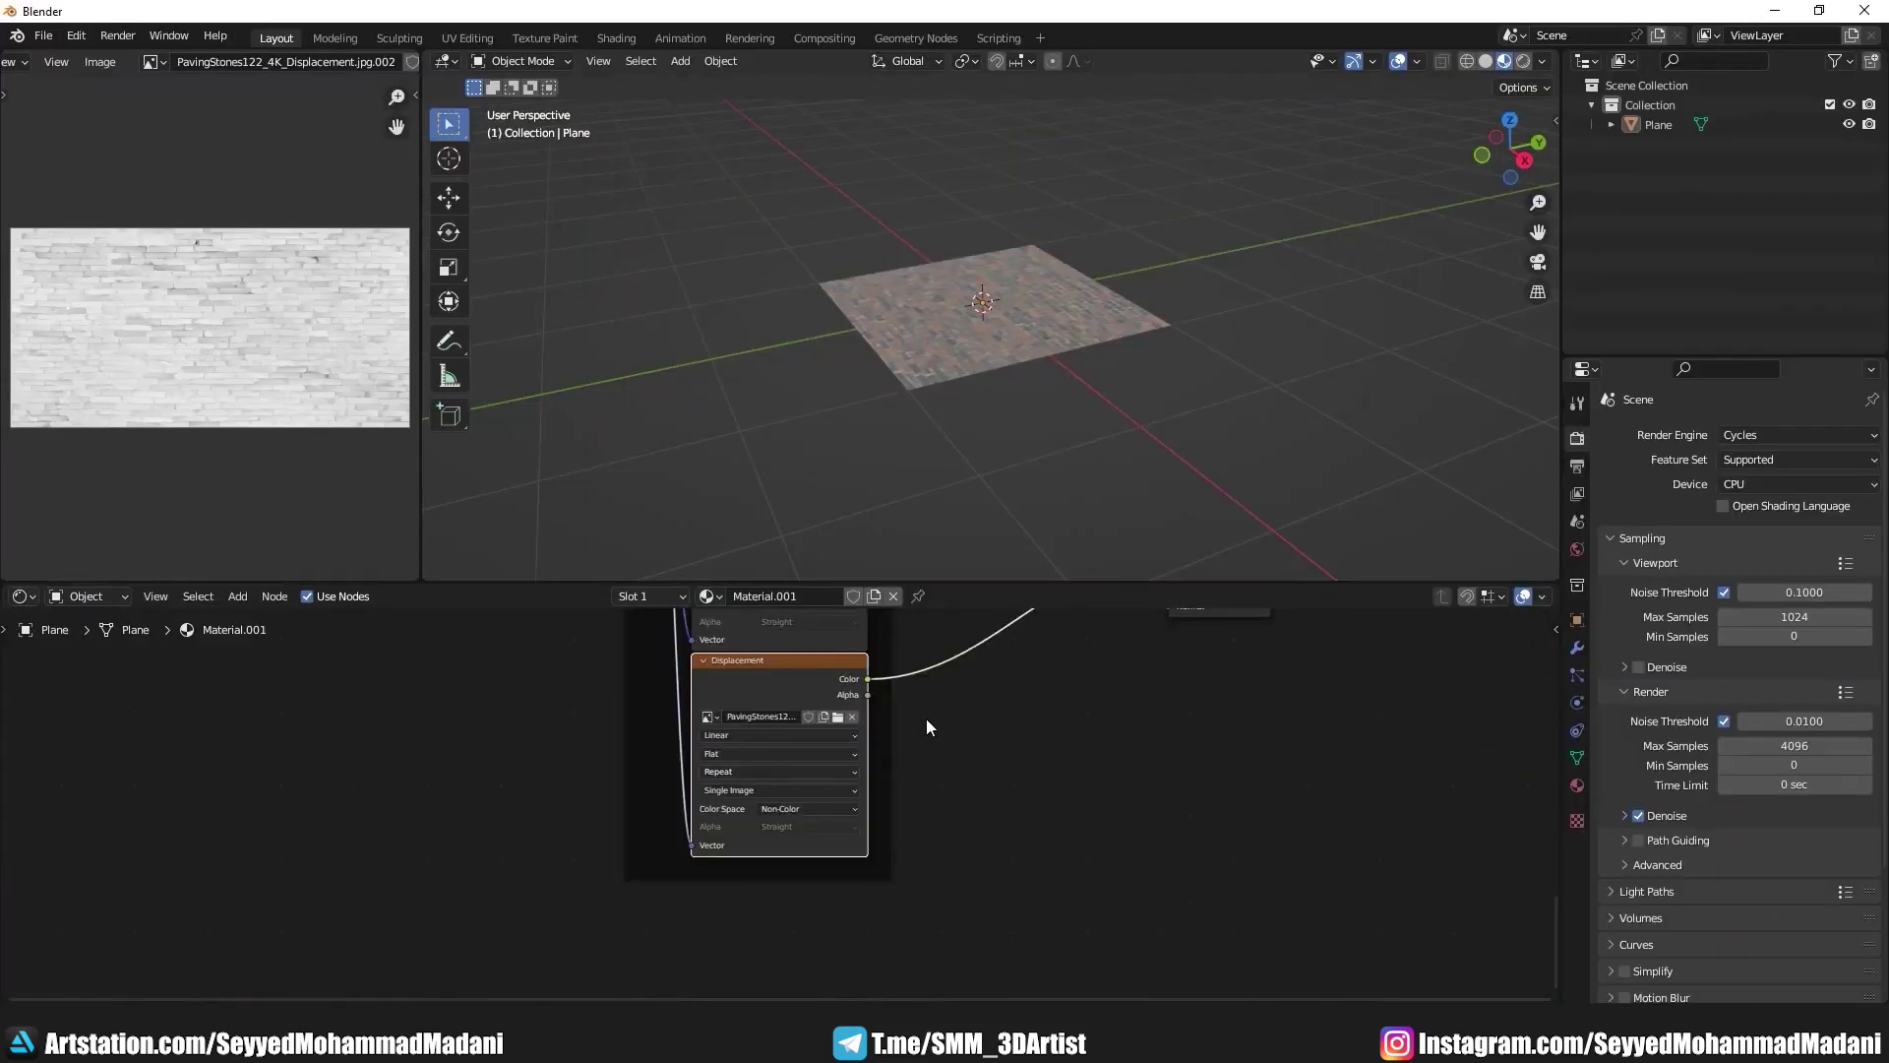
{"action": "scroll", "coordinate": [927, 728], "scroll_direction": "down", "scroll_amount": 4}
Step: Move the Material Output right and reconnect the displacement image to the Height input
{"action": "mouse_move", "coordinate": [634, 823]}
{"action": "middle_mouse_down"}
{"action": "mouse_move", "coordinate": [663, 896]}
{"action": "mouse_move", "coordinate": [807, 728]}
{"action": "mouse_move", "coordinate": [774, 843]}
{"action": "middle_mouse_up"}
{"action": "left_click_drag", "start_coordinate": [763, 679], "coordinate": [1045, 671]}
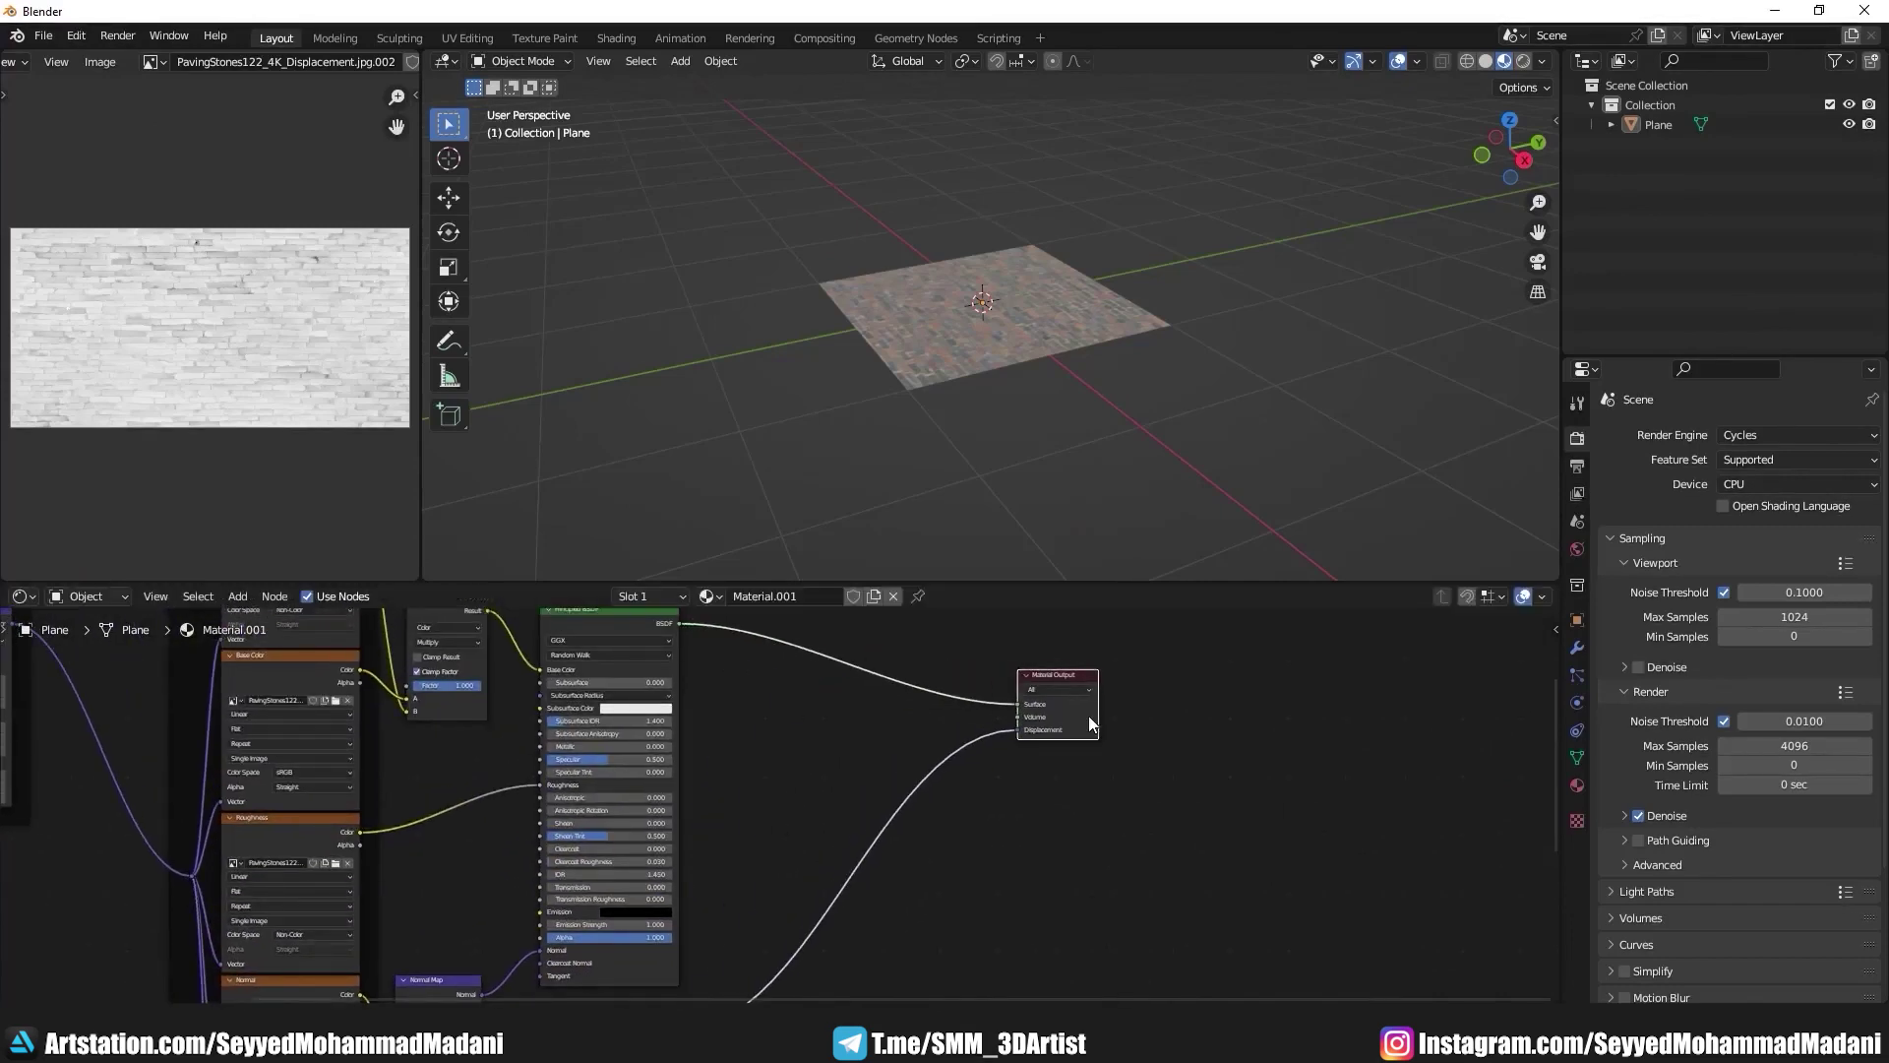
{"action": "middle_click_drag", "start_coordinate": [913, 859], "coordinate": [841, 772]}
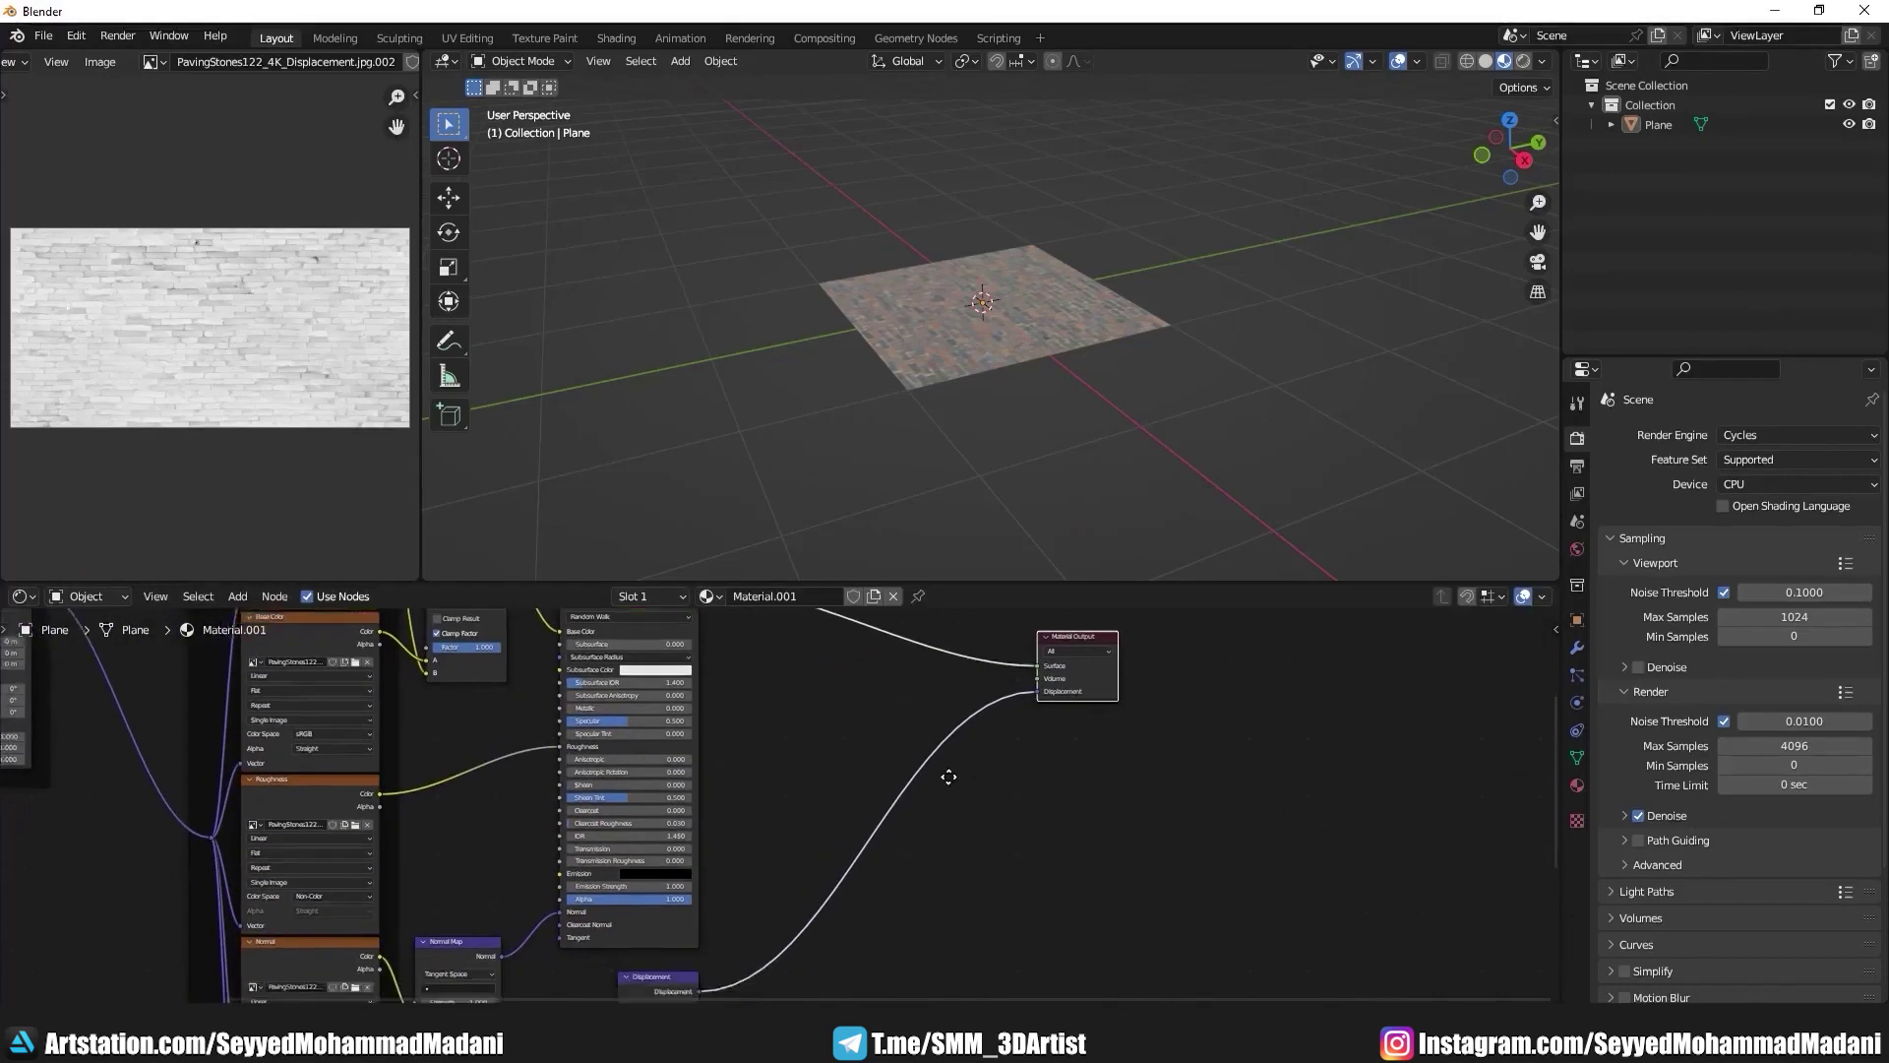
{"action": "scroll", "coordinate": [841, 771], "scroll_direction": "up", "scroll_amount": 1}
{"action": "scroll", "coordinate": [856, 787], "scroll_direction": "up", "scroll_amount": 1}
{"action": "scroll", "coordinate": [876, 808], "scroll_direction": "up", "scroll_amount": 2}
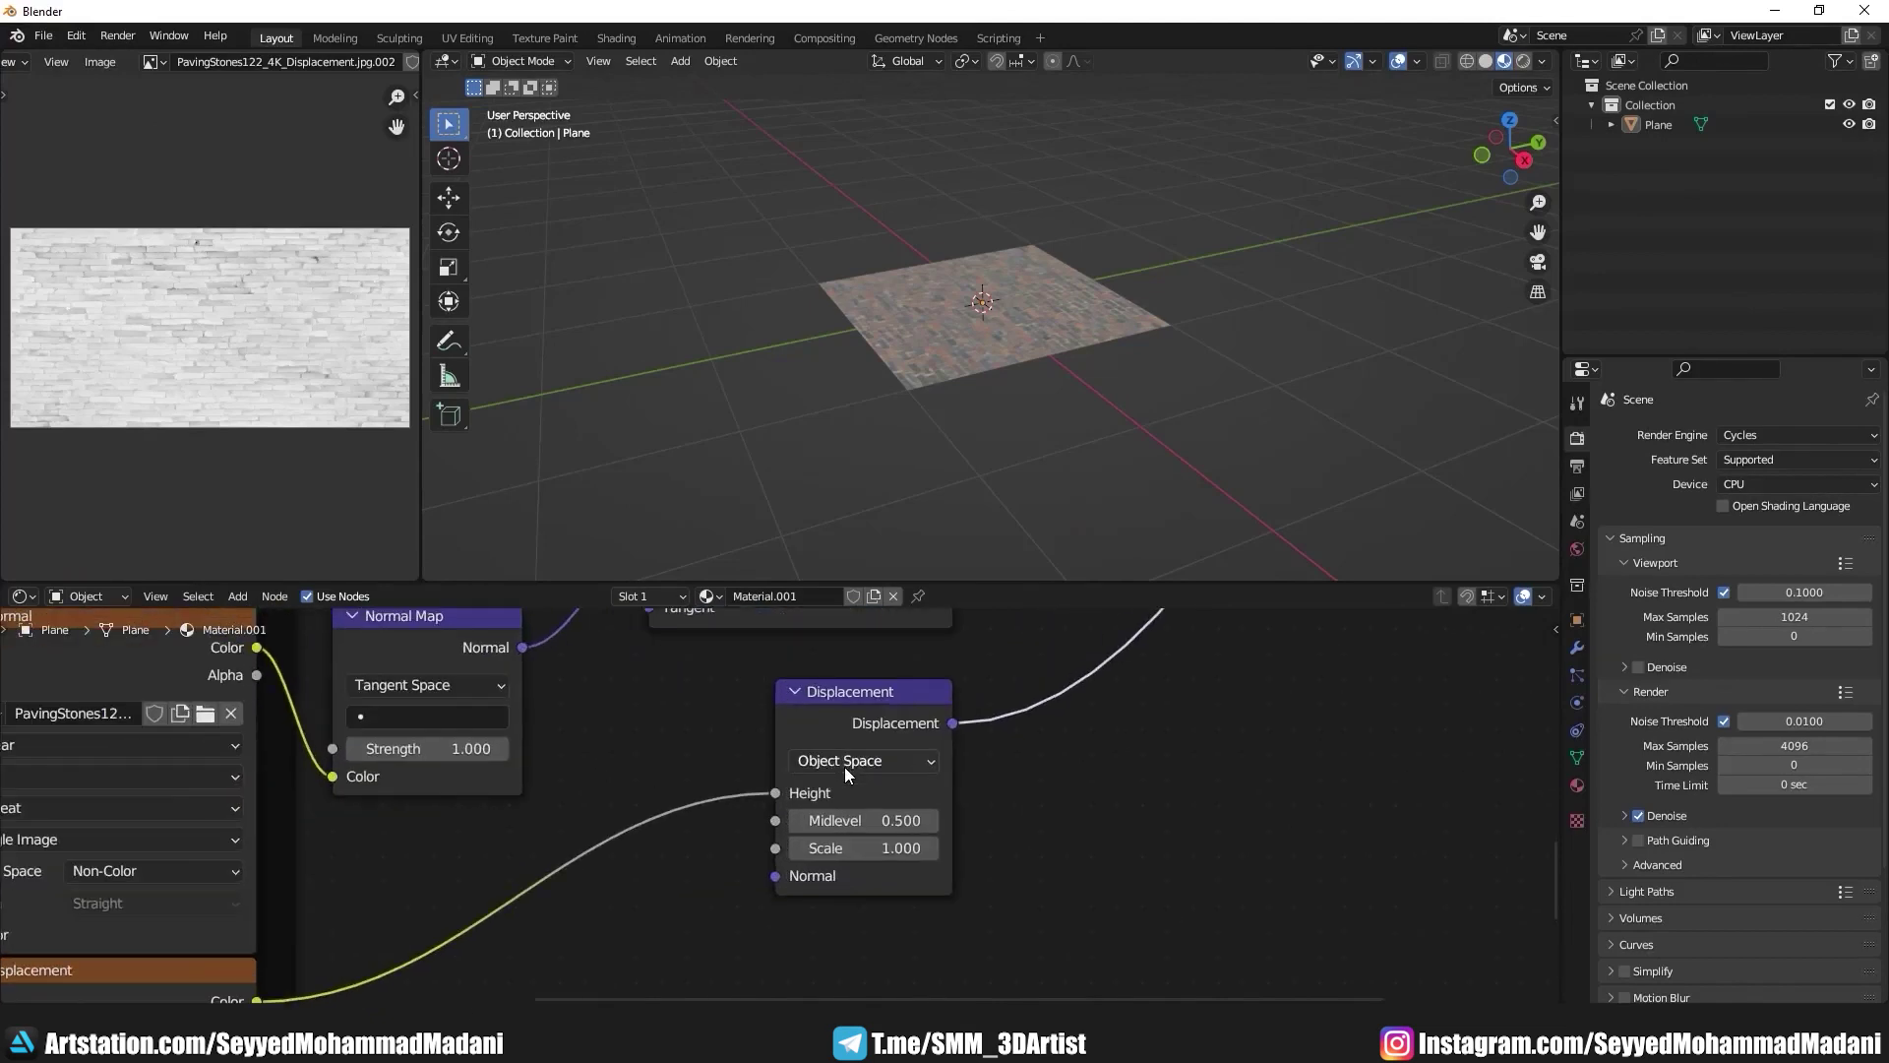
{"action": "middle_click_drag", "start_coordinate": [817, 795], "coordinate": [934, 739]}
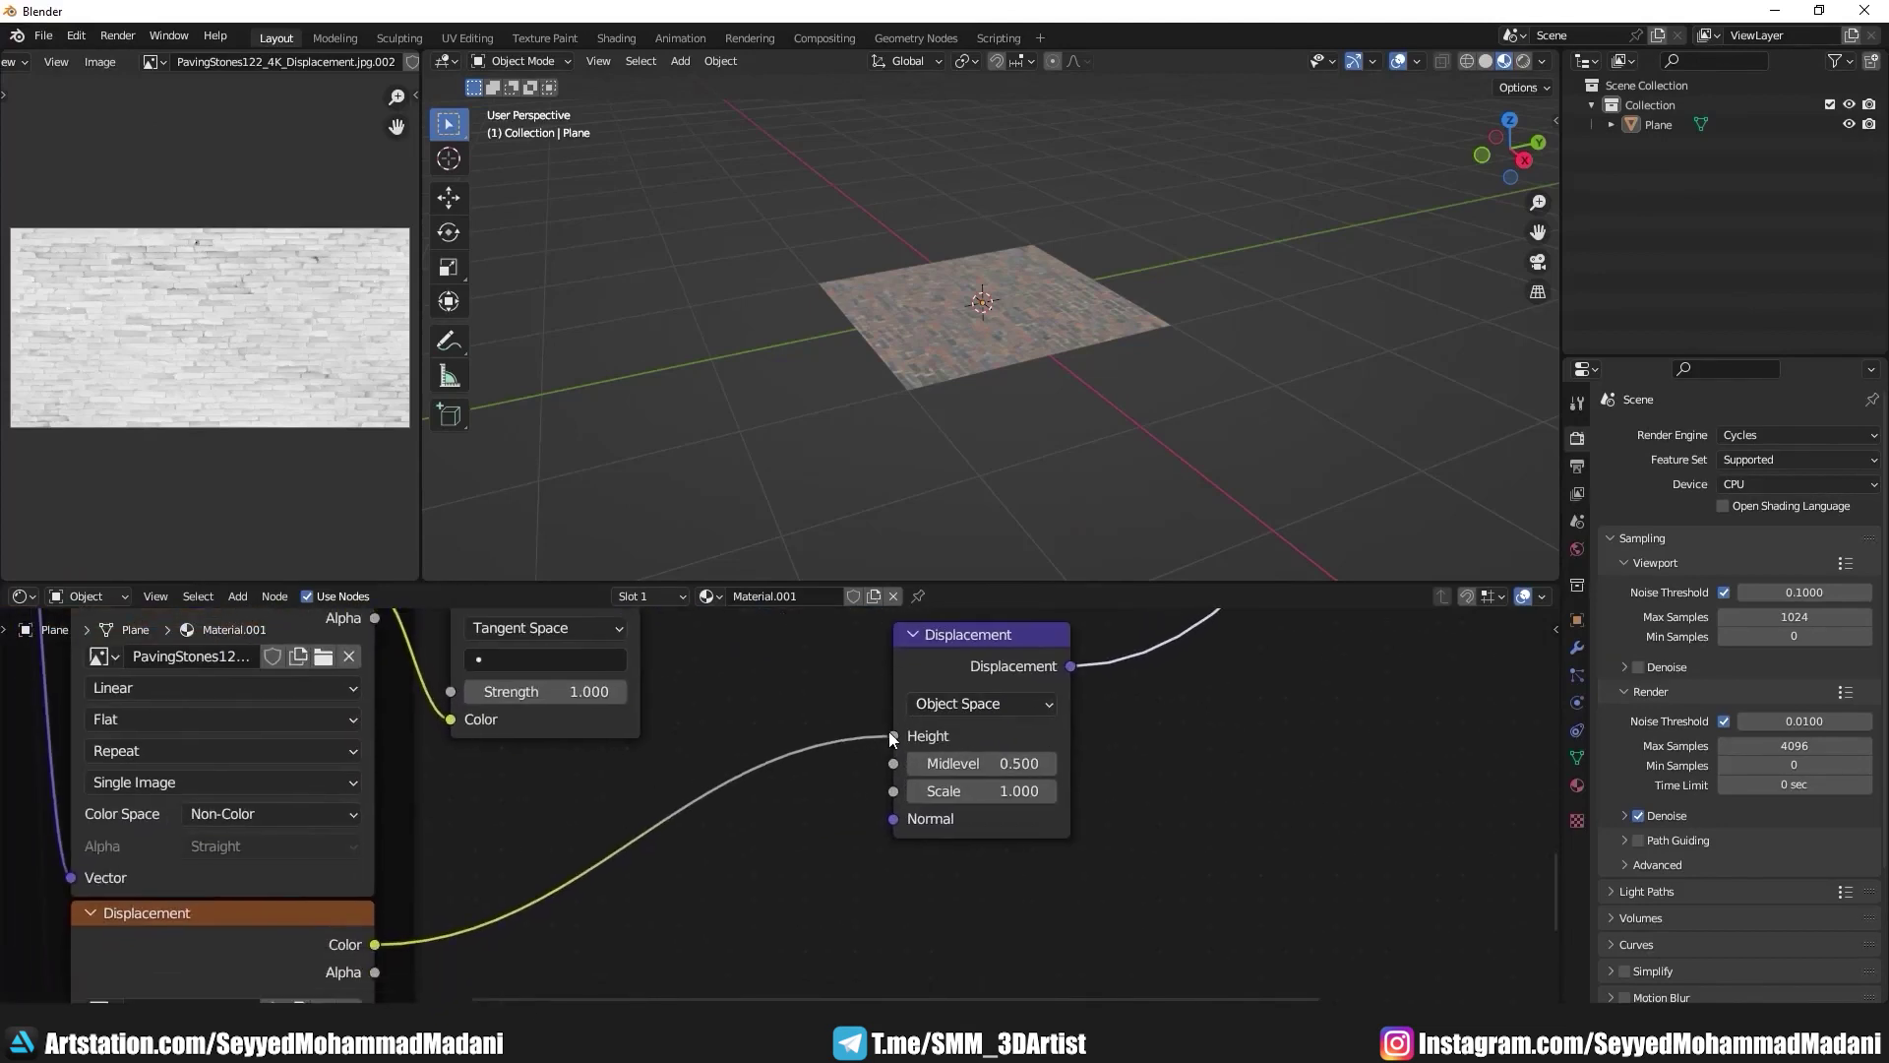
{"action": "mouse_move", "coordinate": [892, 735]}
{"action": "left_mouse_down"}
{"action": "mouse_move", "coordinate": [763, 742]}
{"action": "mouse_move", "coordinate": [892, 736]}
{"action": "left_mouse_up"}
Step: Move closer to the plane and switch the viewport to Rendered shading
{"action": "middle_click_drag", "start_coordinate": [952, 225], "coordinate": [997, 286]}
{"action": "scroll", "coordinate": [1036, 296], "scroll_direction": "up", "scroll_amount": 3}
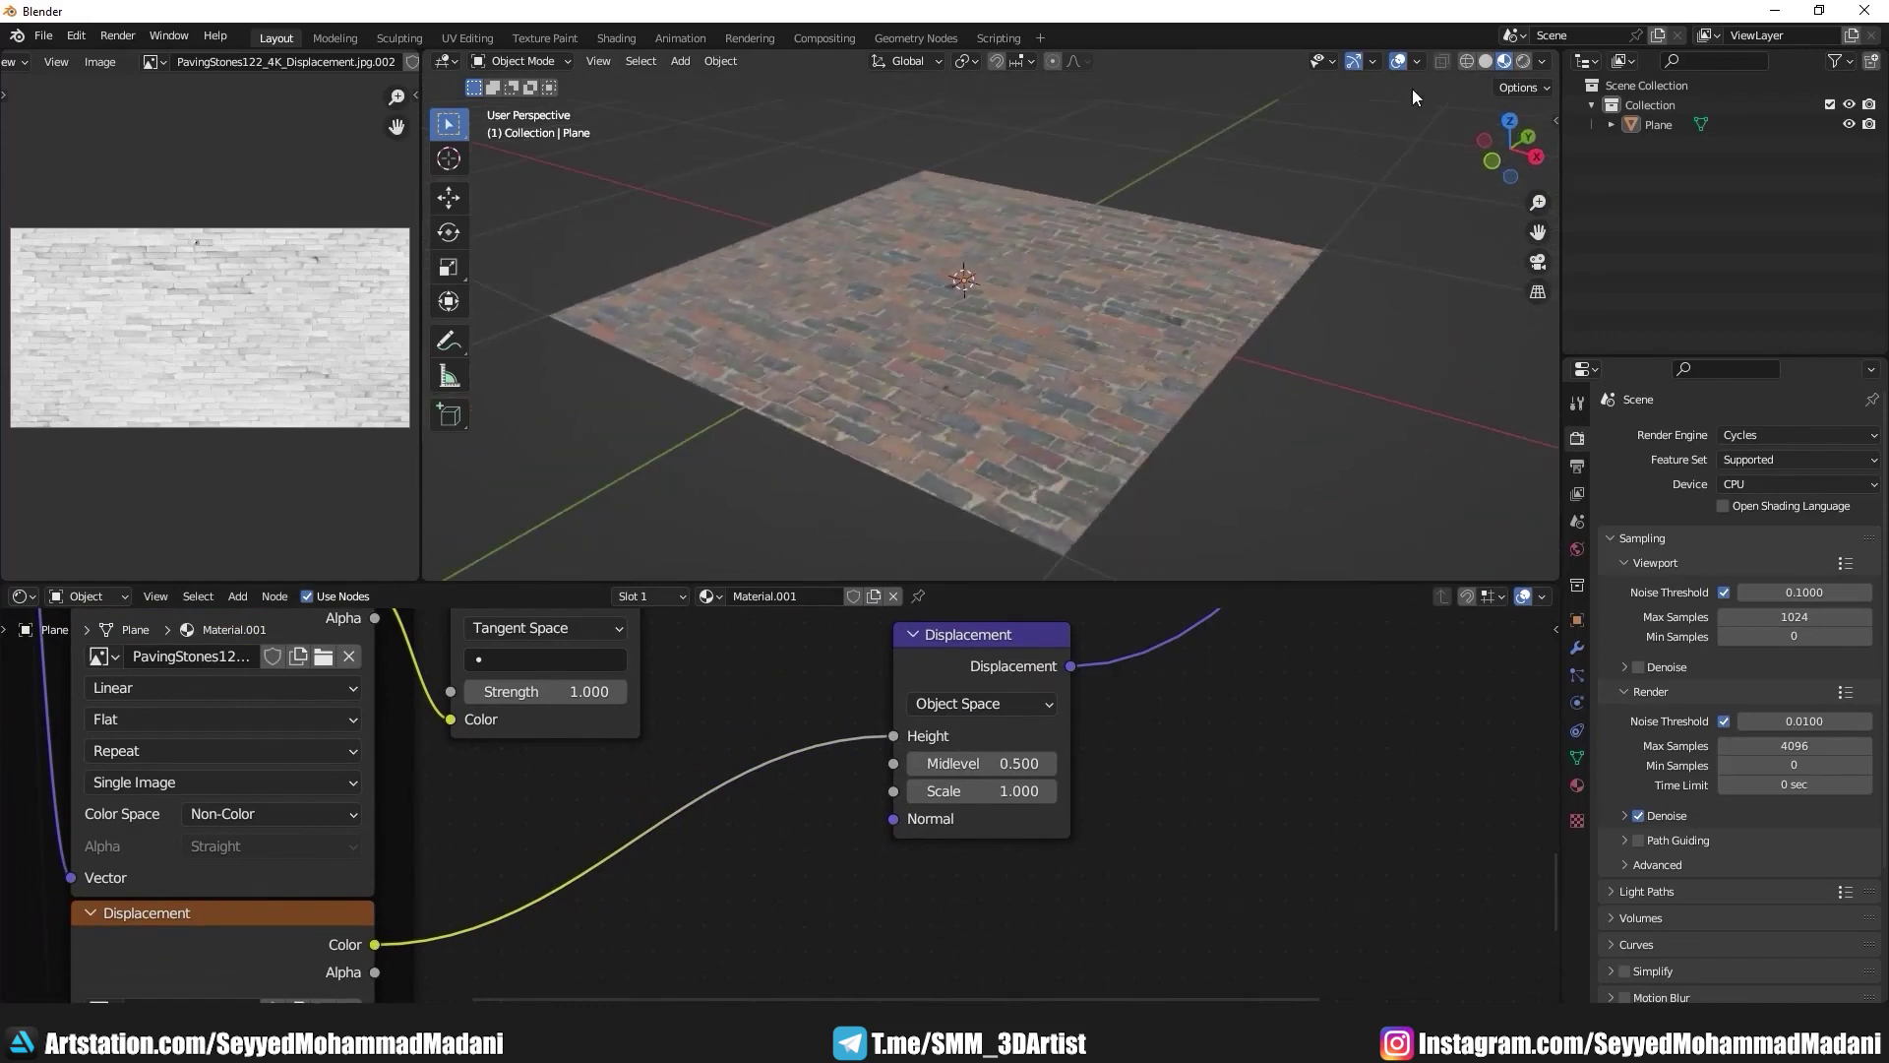
{"action": "left_click", "coordinate": [1524, 60]}
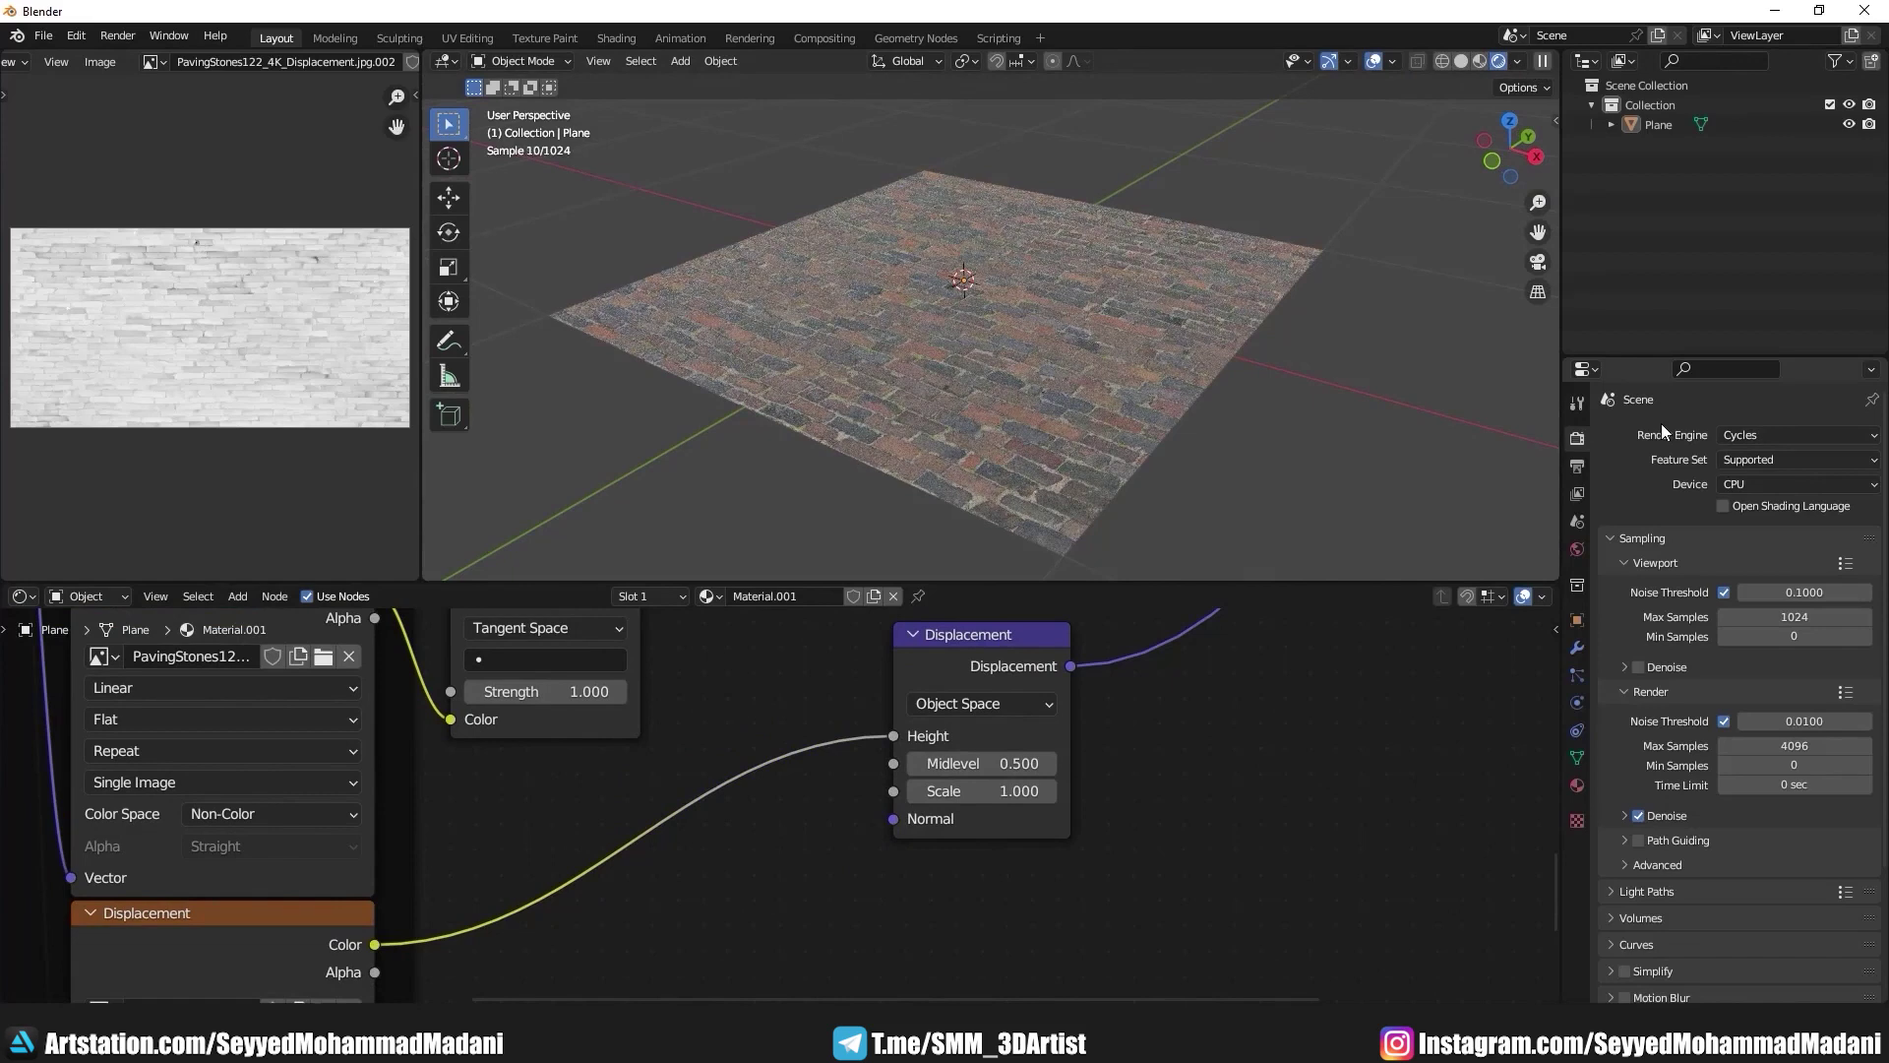
Step: Set Material.001's surface displacement method to Displacement and Bump
{"action": "middle_click_drag", "start_coordinate": [1131, 399], "coordinate": [1307, 488]}
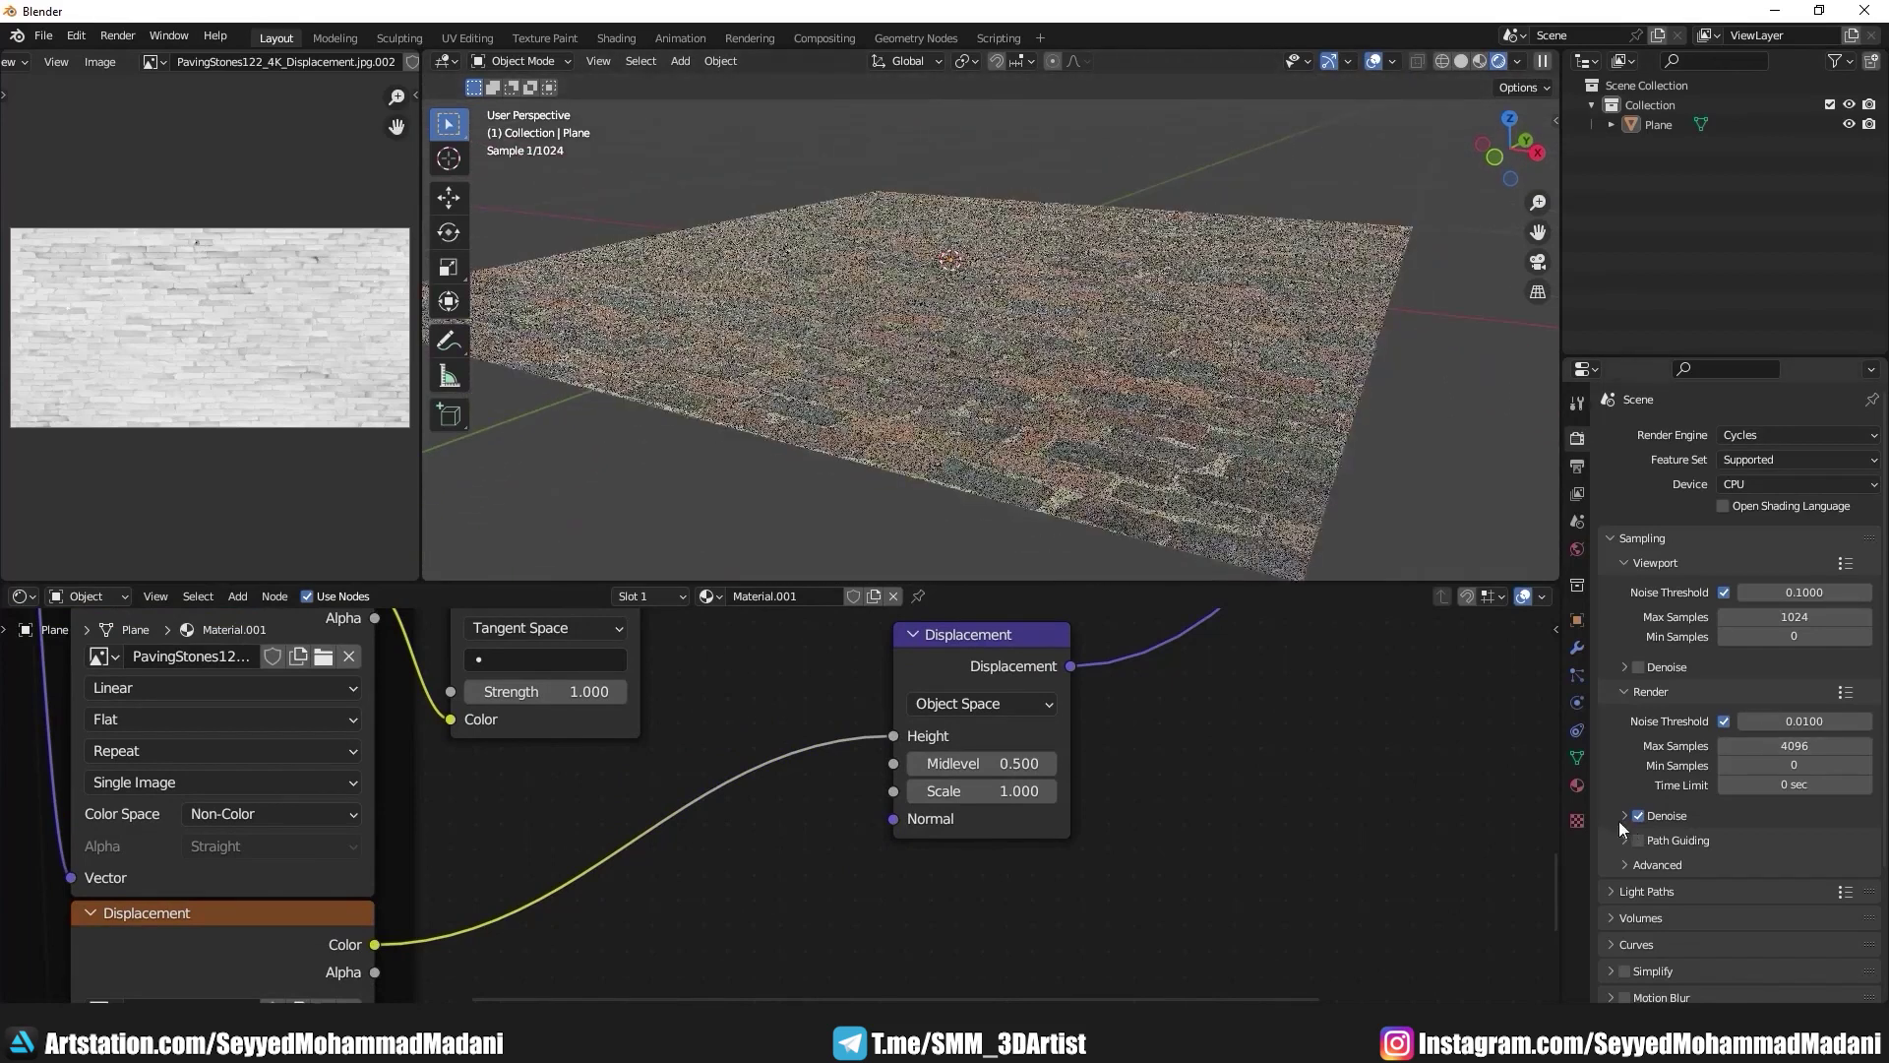
{"action": "left_click", "coordinate": [1578, 786]}
{"action": "scroll", "coordinate": [1699, 731], "scroll_direction": "down", "scroll_amount": 5}
{"action": "scroll", "coordinate": [1682, 768], "scroll_direction": "down", "scroll_amount": 5}
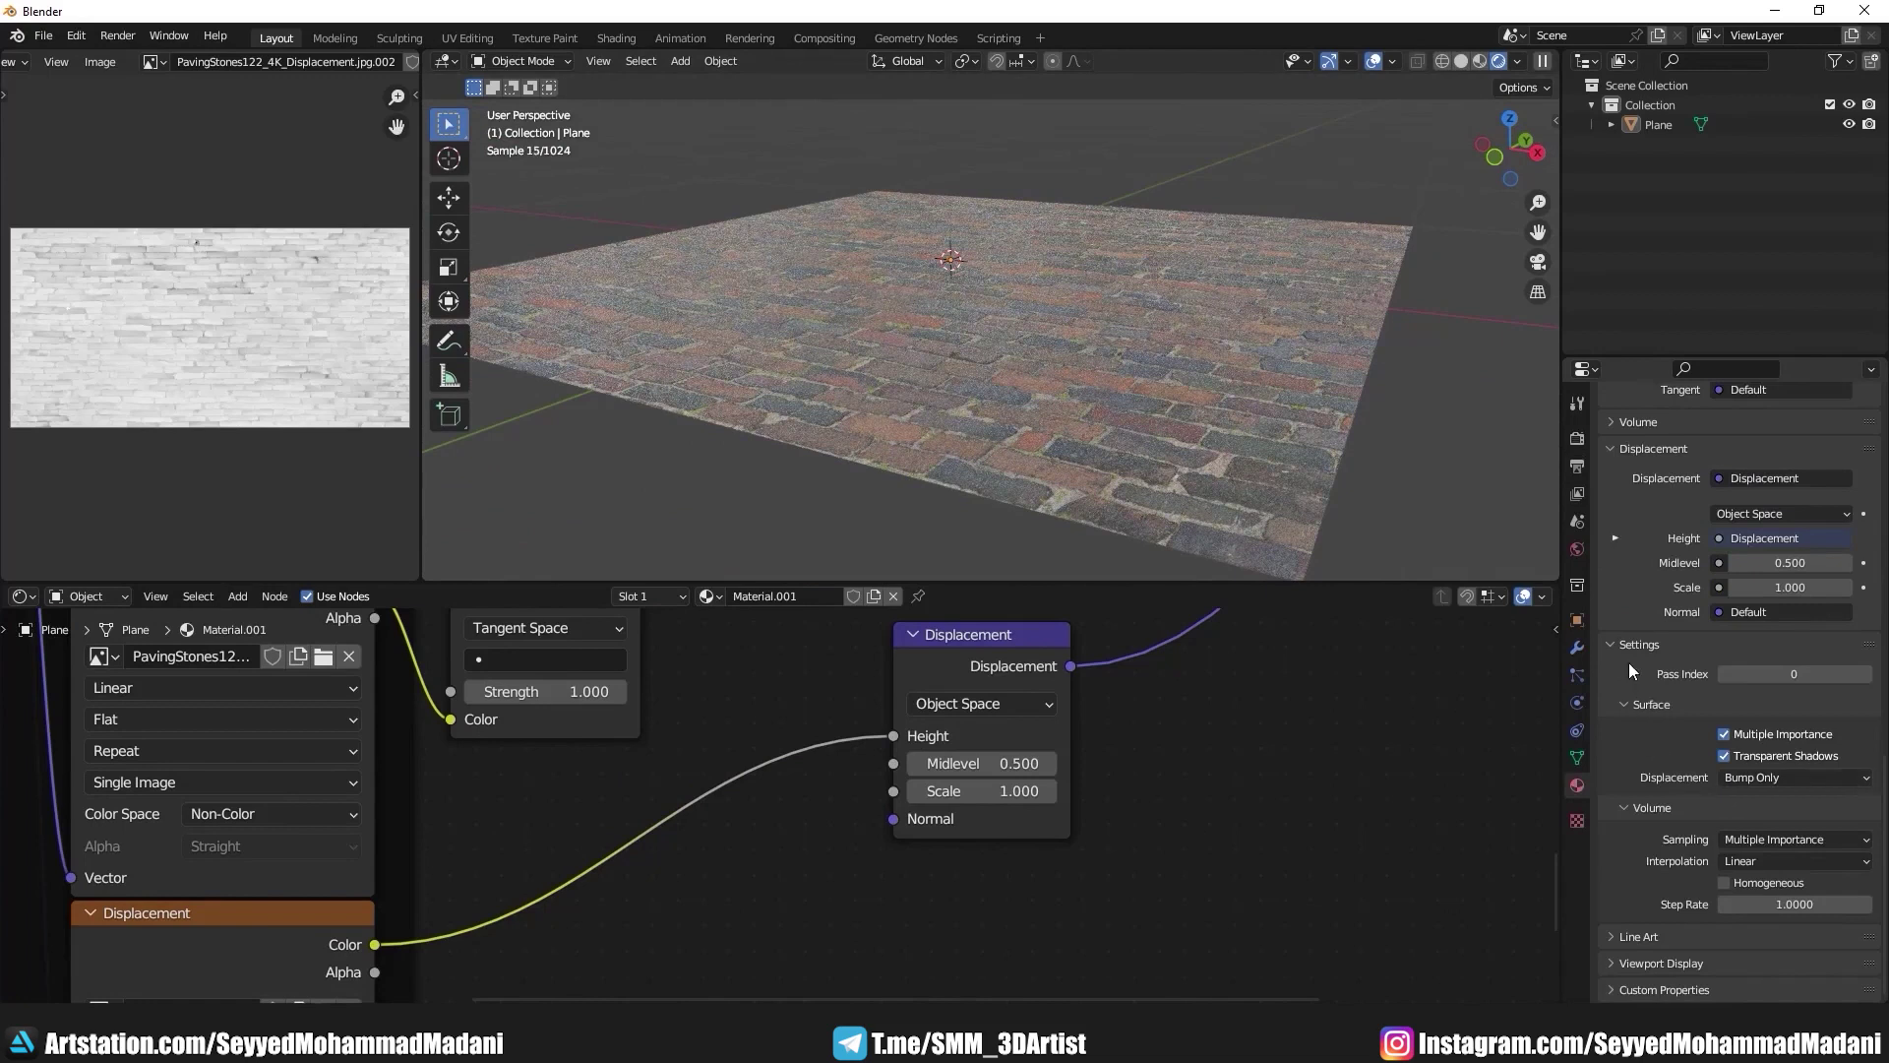
{"action": "scroll", "coordinate": [1634, 643], "scroll_direction": "up", "scroll_amount": 5}
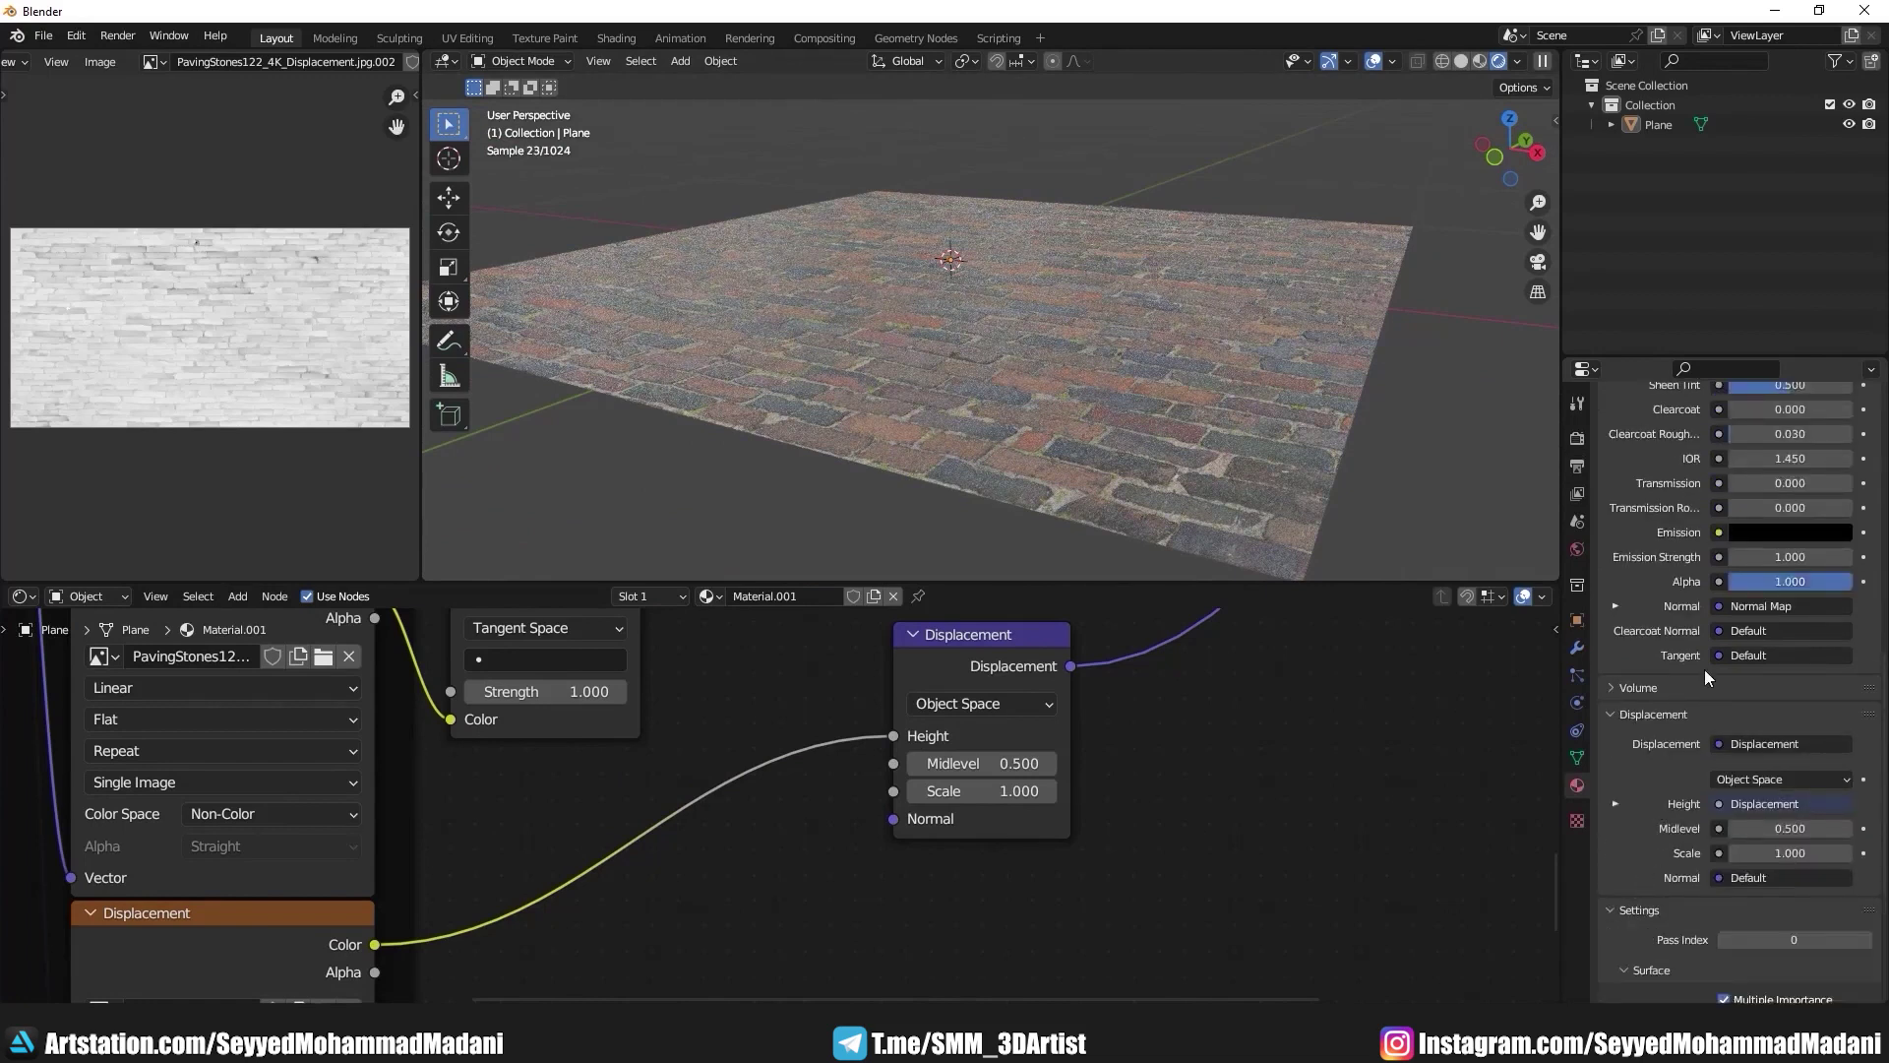
{"action": "scroll", "coordinate": [1705, 669], "scroll_direction": "down", "scroll_amount": 5}
{"action": "left_click", "coordinate": [1776, 839]}
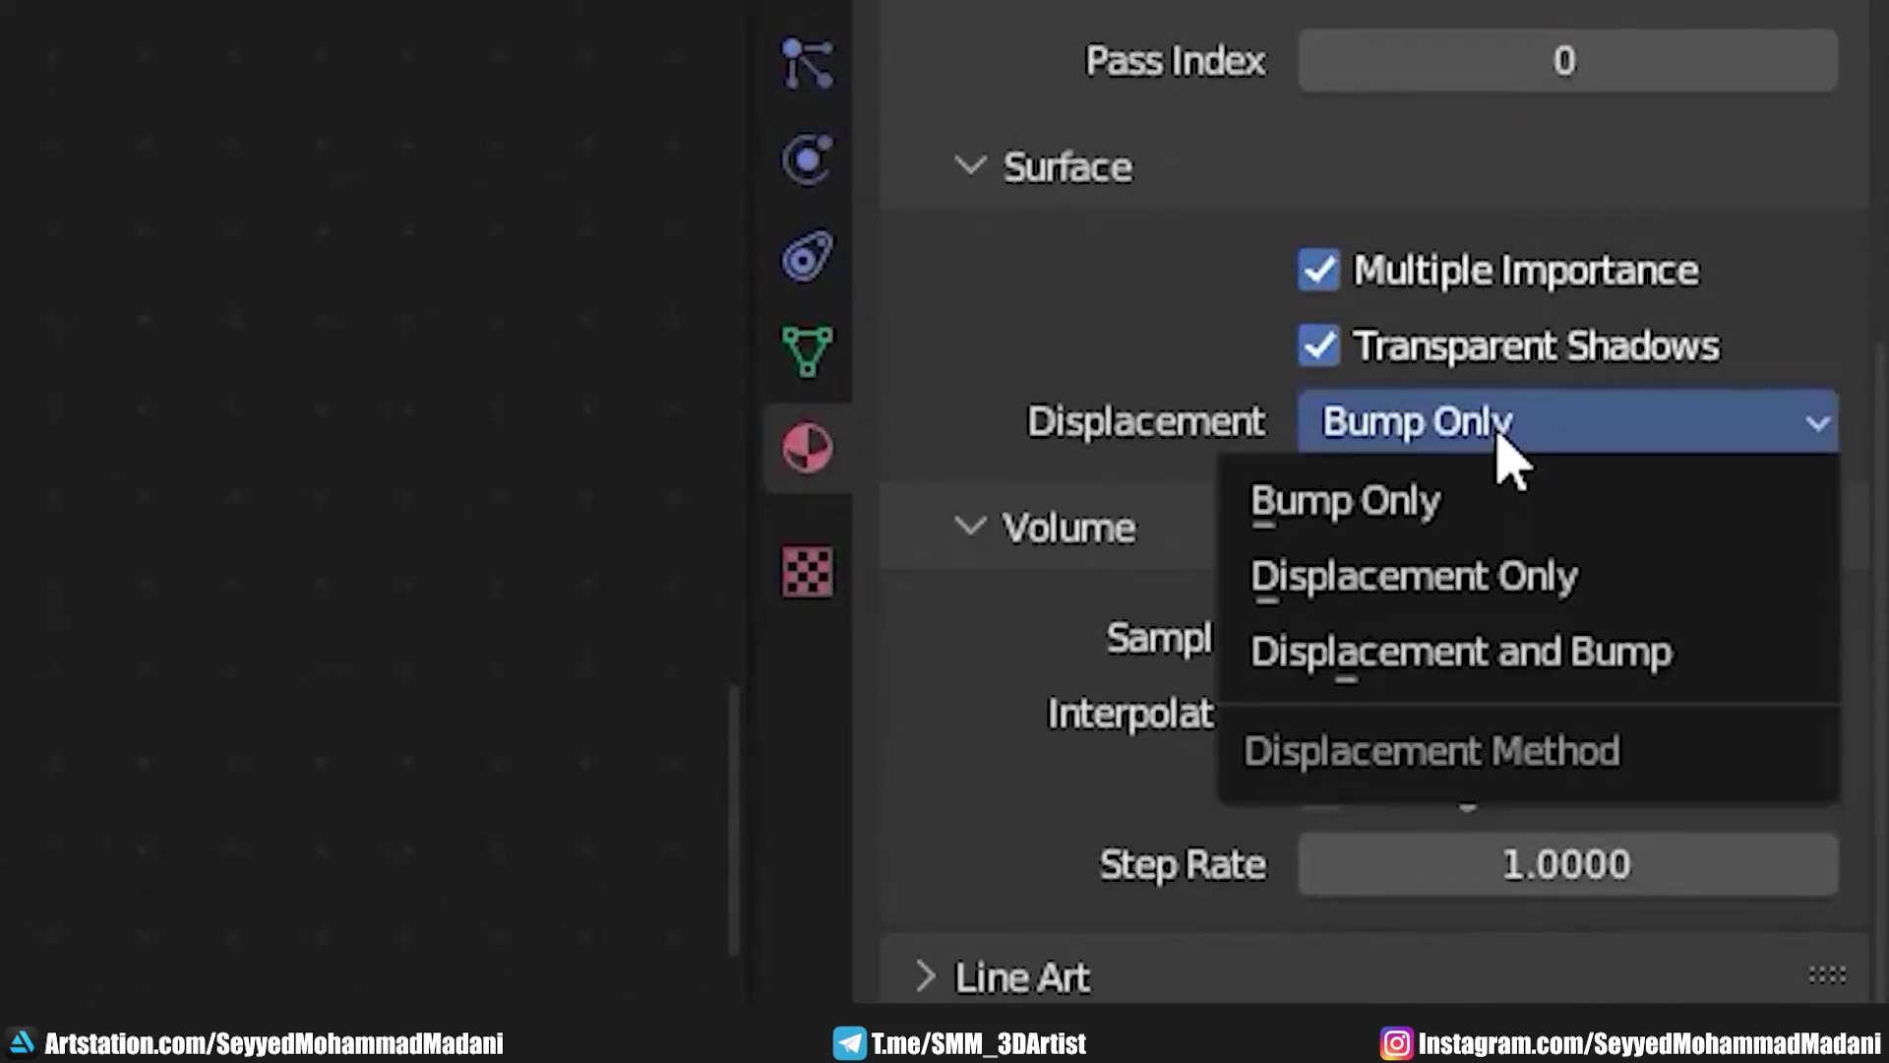
{"action": "left_click", "coordinate": [1466, 651]}
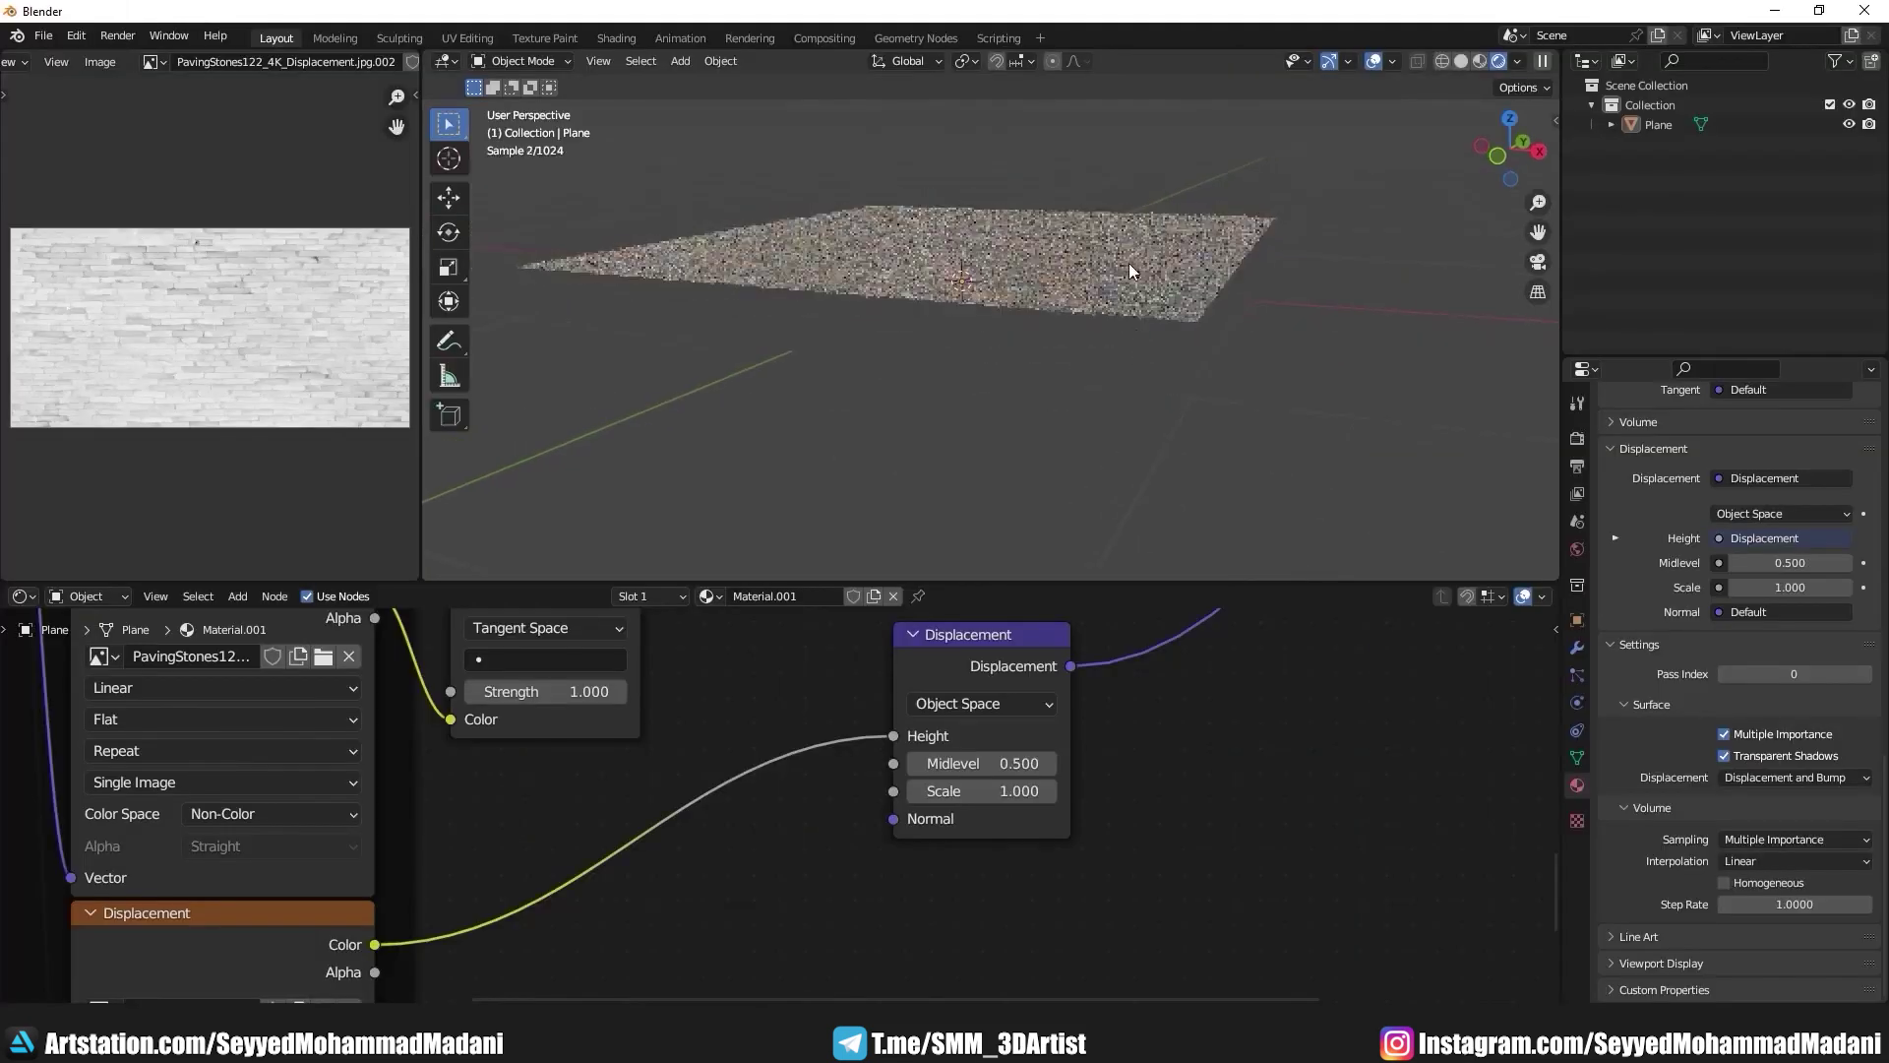
Step: Select the paving plane and orbit around it to inspect the displaced surface
{"action": "left_click", "coordinate": [1114, 314]}
{"action": "mouse_move", "coordinate": [1147, 390]}
{"action": "middle_mouse_down"}
{"action": "mouse_move", "coordinate": [1164, 249]}
{"action": "mouse_move", "coordinate": [1085, 301]}
{"action": "middle_mouse_up"}
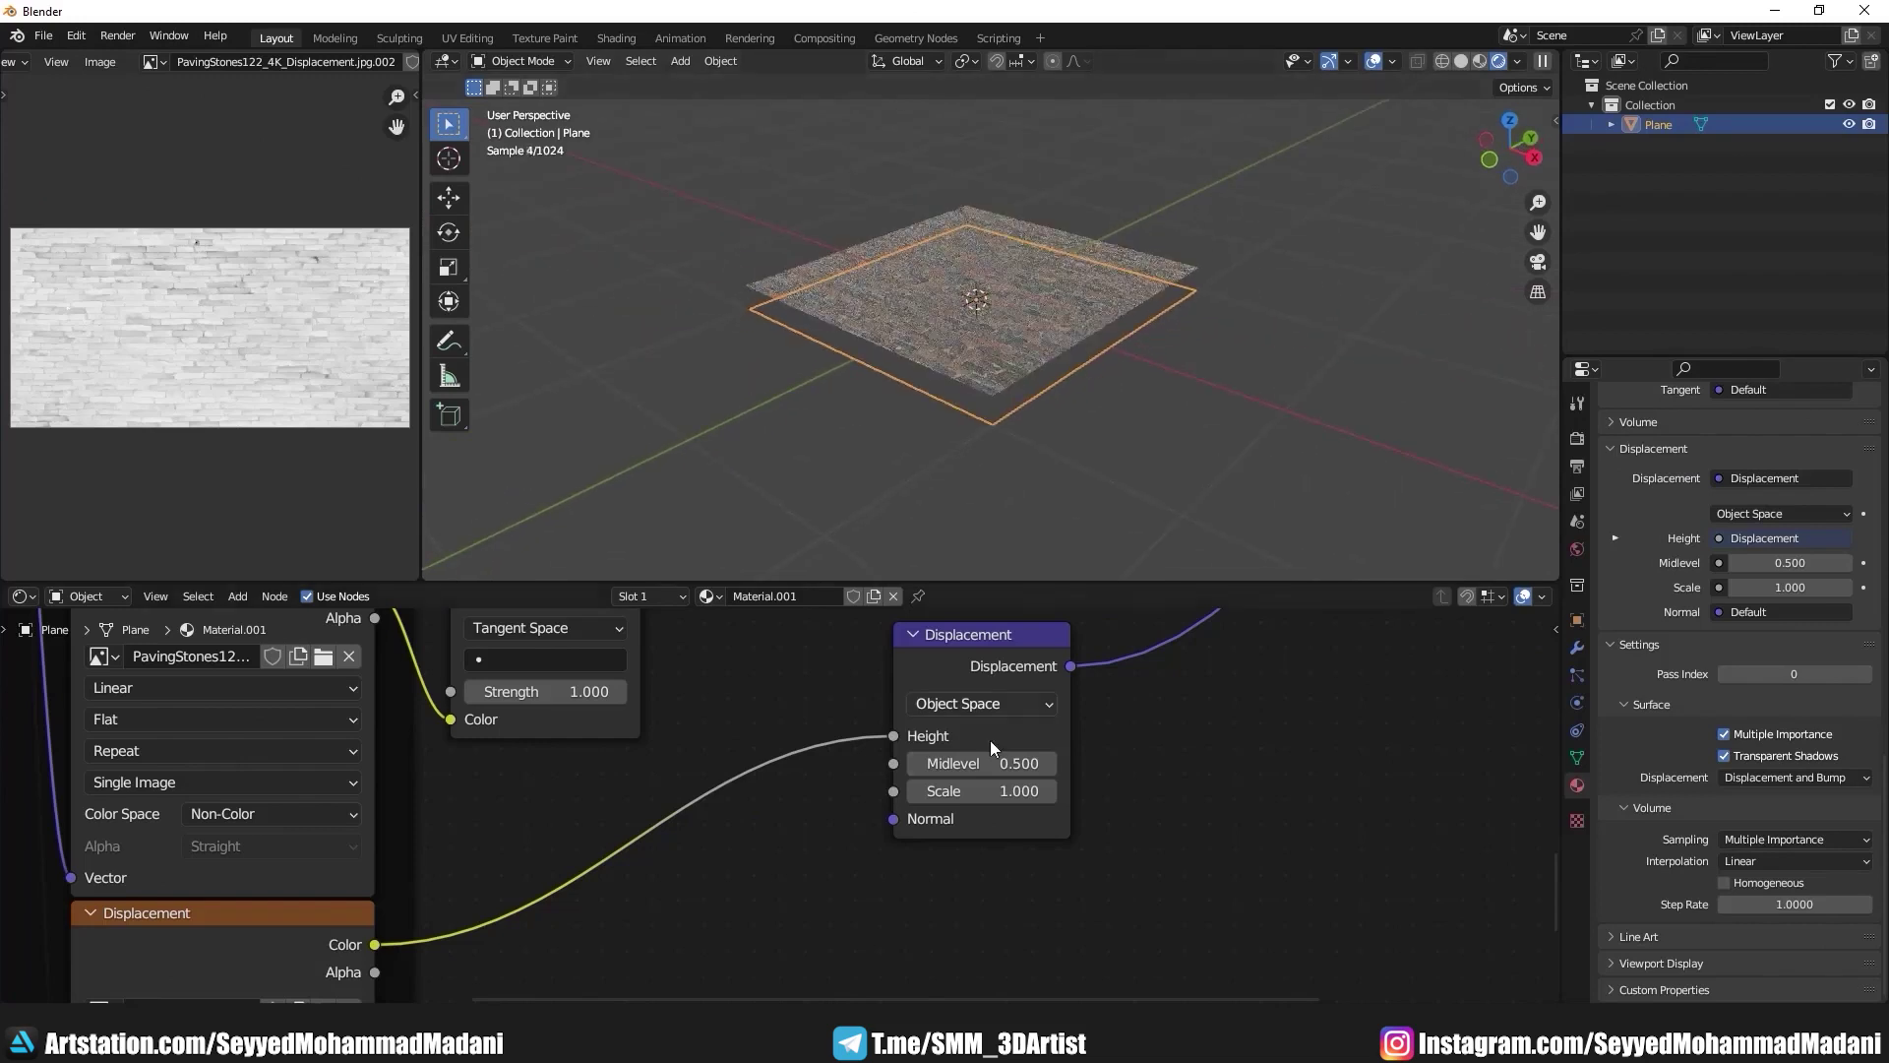
{"action": "middle_click_drag", "start_coordinate": [990, 740], "coordinate": [948, 788], "text": "ctrl"}
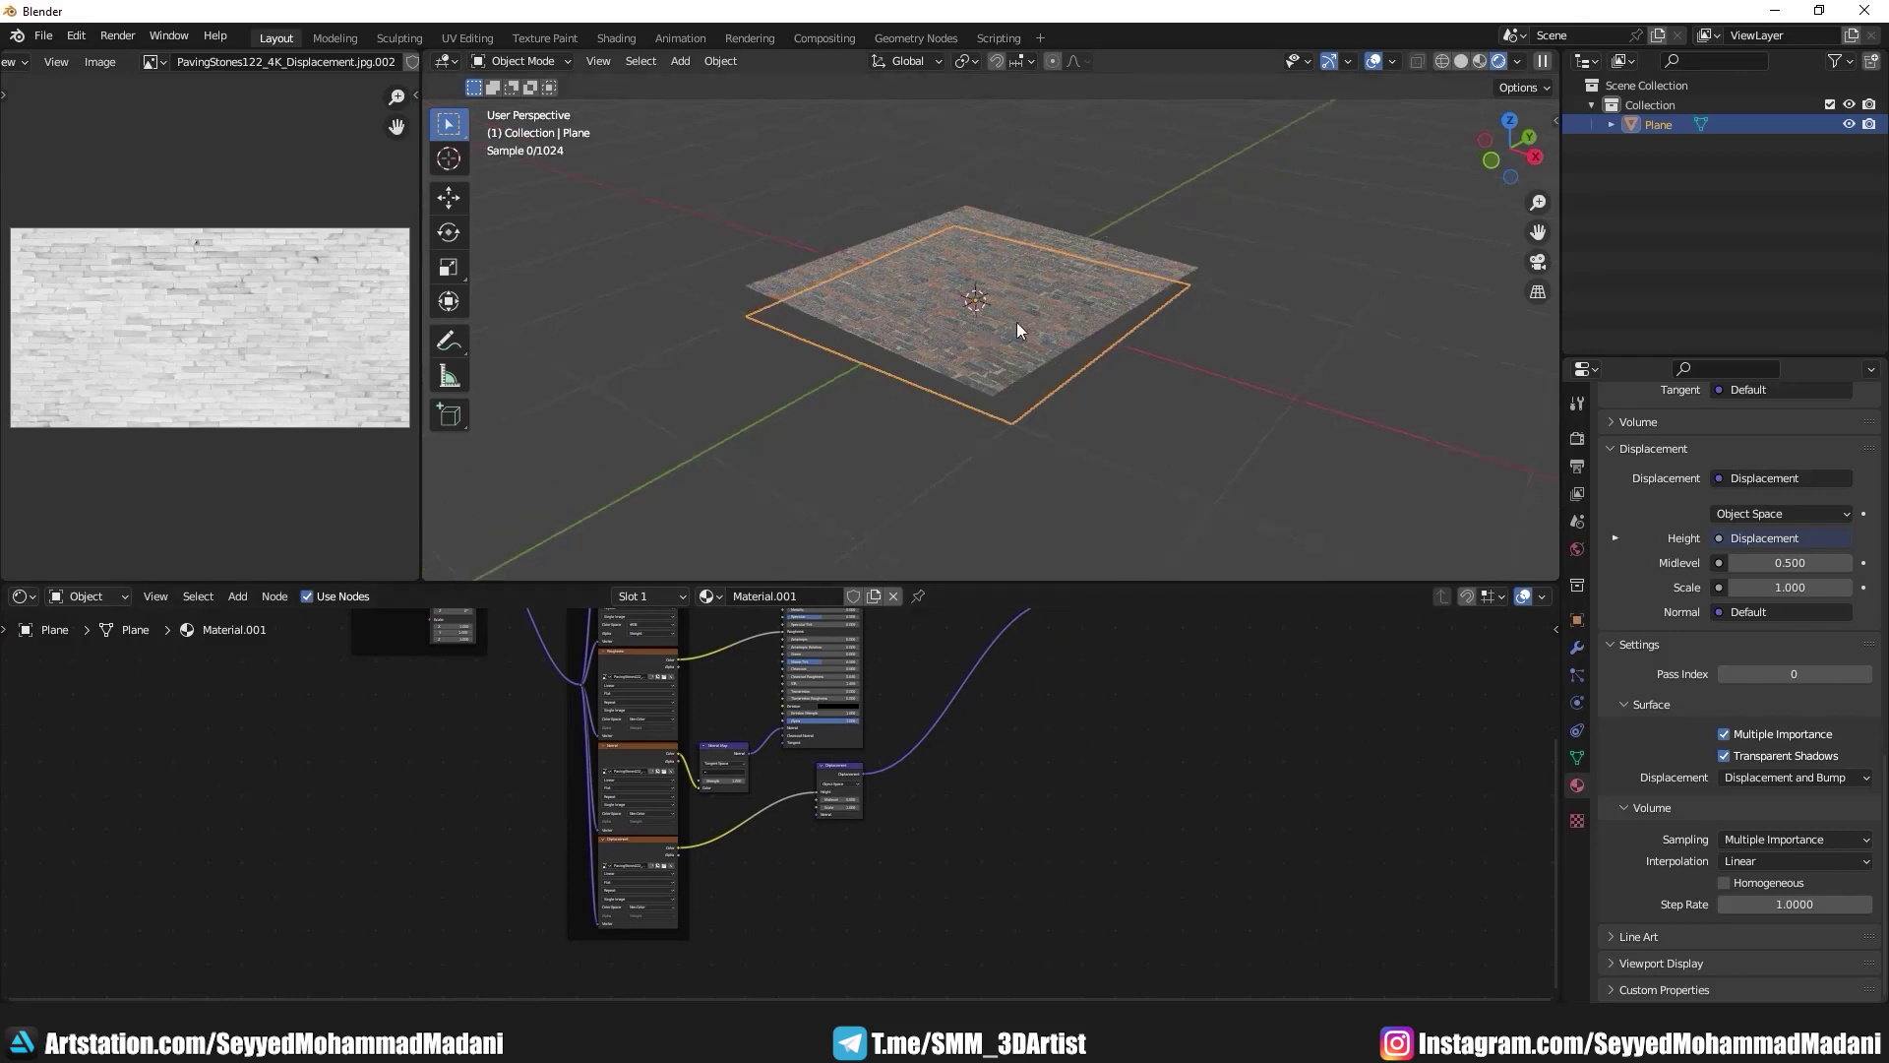
{"action": "mouse_move", "coordinate": [1017, 322]}
{"action": "middle_mouse_down"}
{"action": "mouse_move", "coordinate": [1073, 357]}
{"action": "mouse_move", "coordinate": [1052, 474]}
{"action": "mouse_move", "coordinate": [1051, 409]}
{"action": "mouse_move", "coordinate": [1021, 439]}
{"action": "middle_mouse_up"}
{"action": "scroll", "coordinate": [1064, 380], "scroll_direction": "up", "scroll_amount": 3}
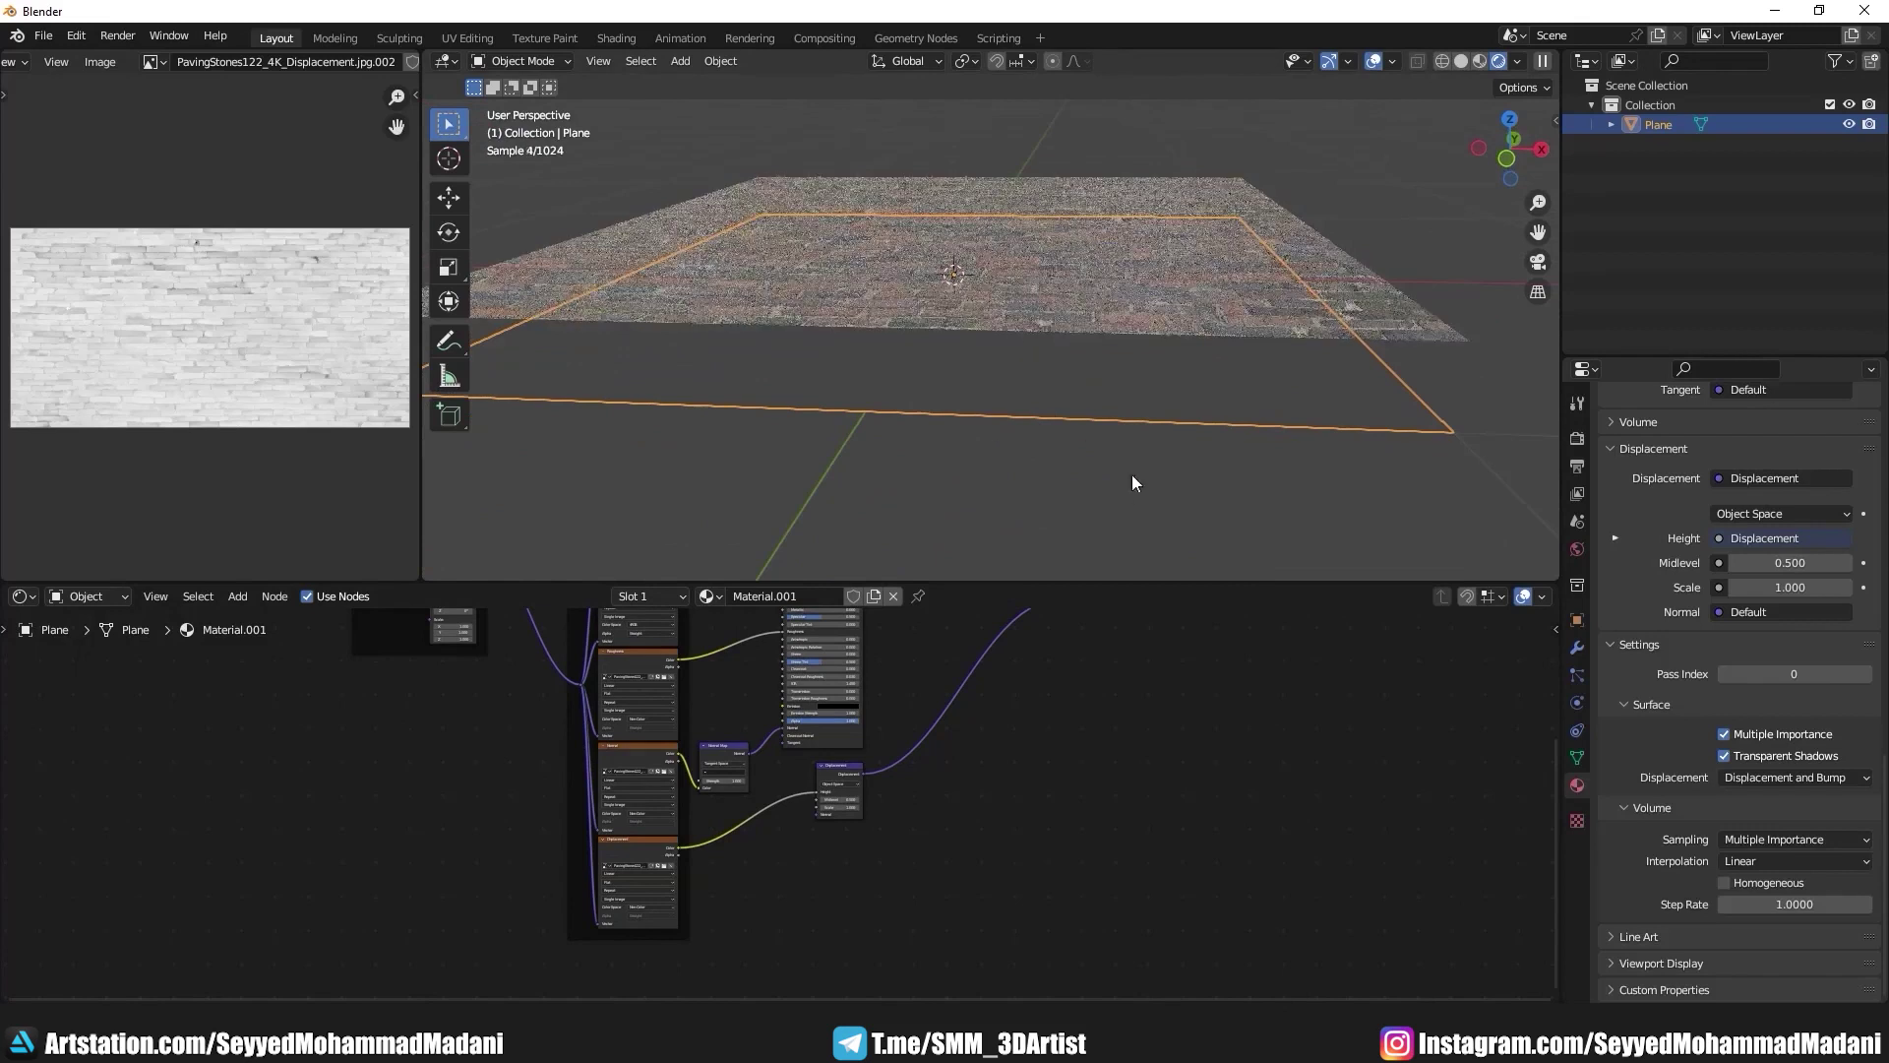
{"action": "scroll", "coordinate": [1195, 402], "scroll_direction": "down", "scroll_amount": 3}
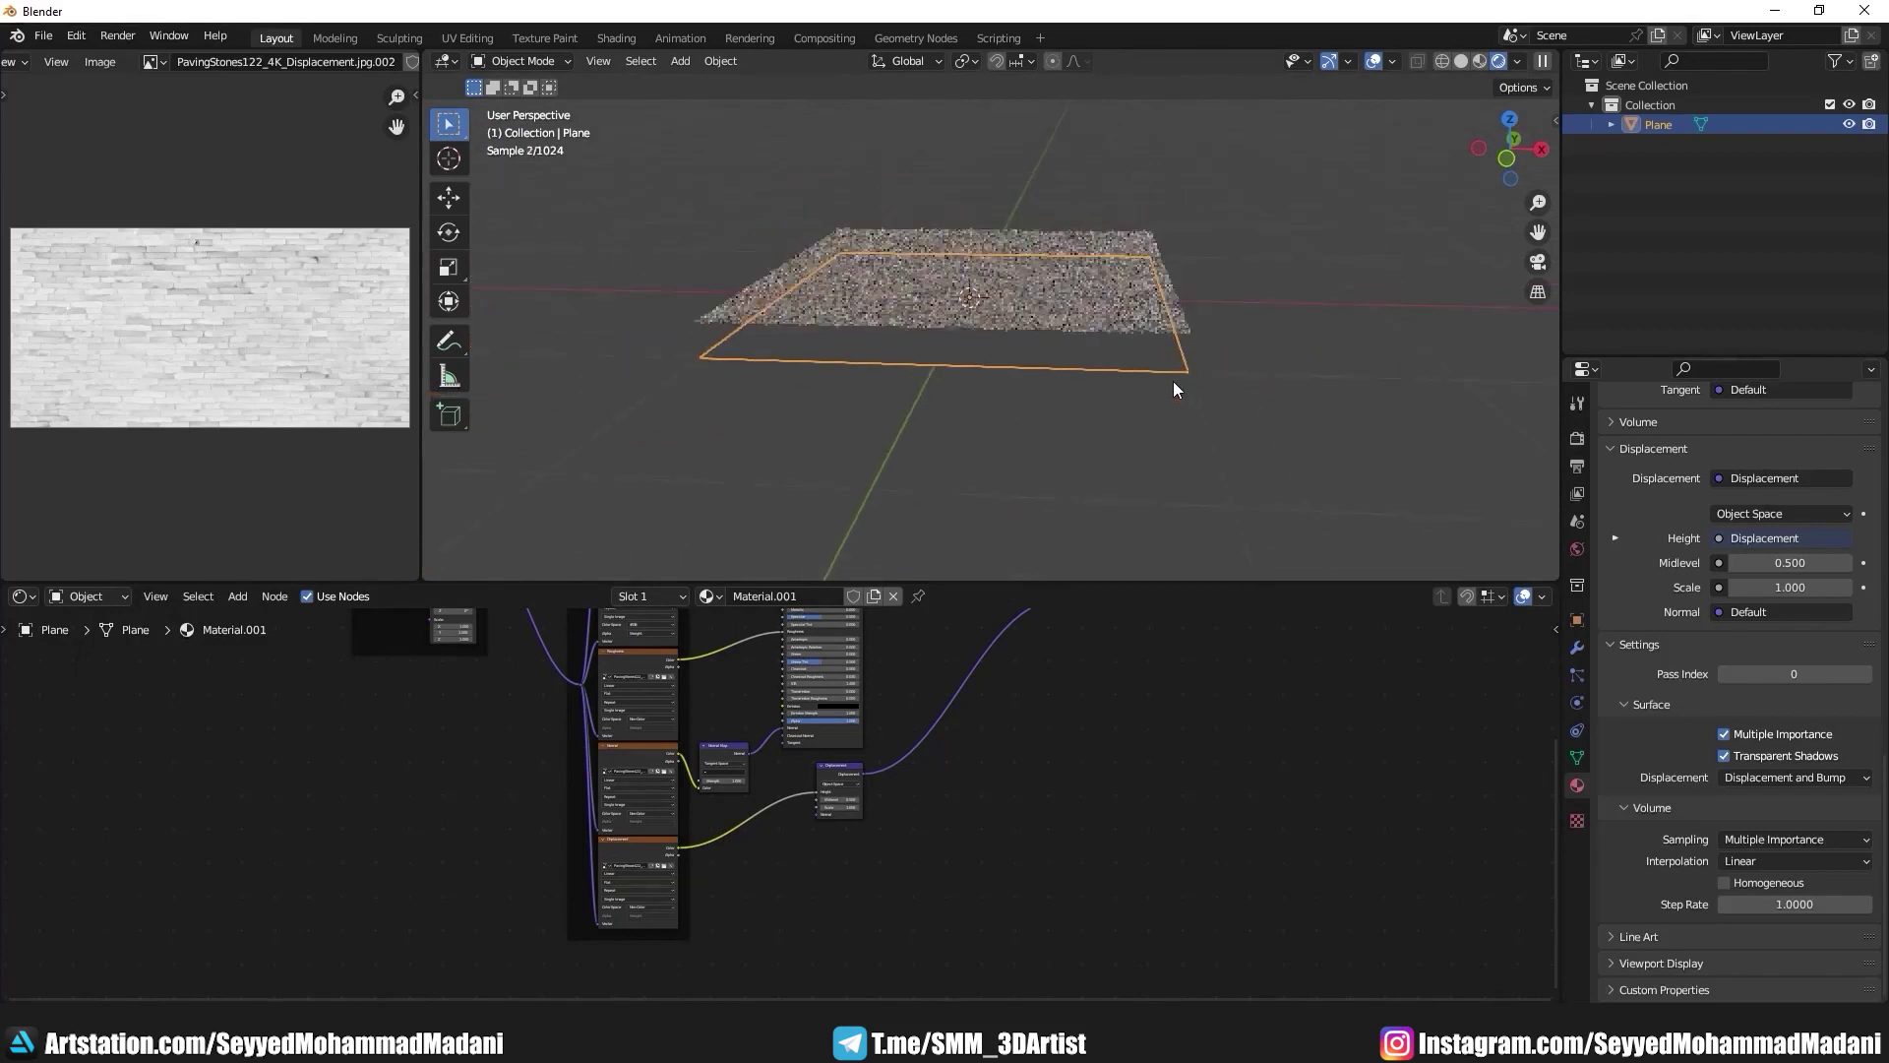
{"action": "mouse_move", "coordinate": [1174, 381]}
{"action": "middle_mouse_down"}
{"action": "mouse_move", "coordinate": [1085, 386]}
{"action": "mouse_move", "coordinate": [1106, 234]}
{"action": "middle_mouse_up"}
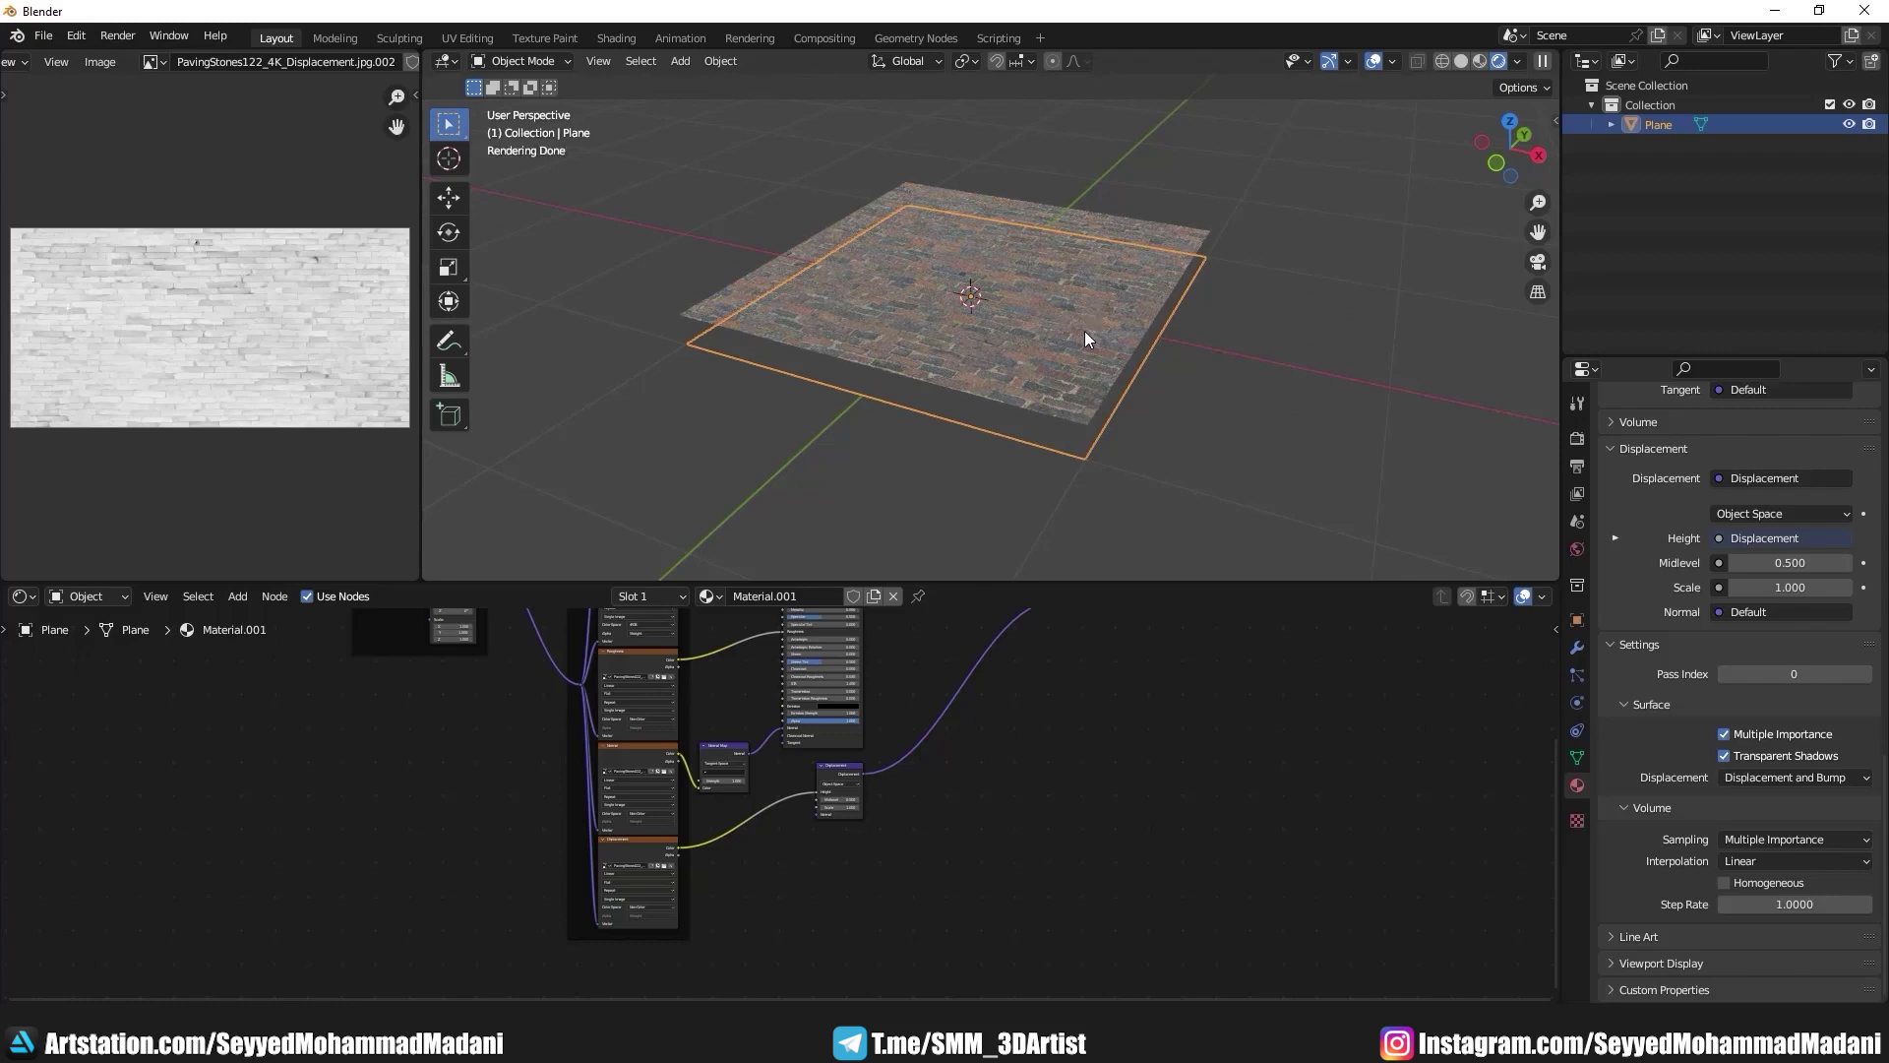
{"action": "left_click", "coordinate": [1196, 412]}
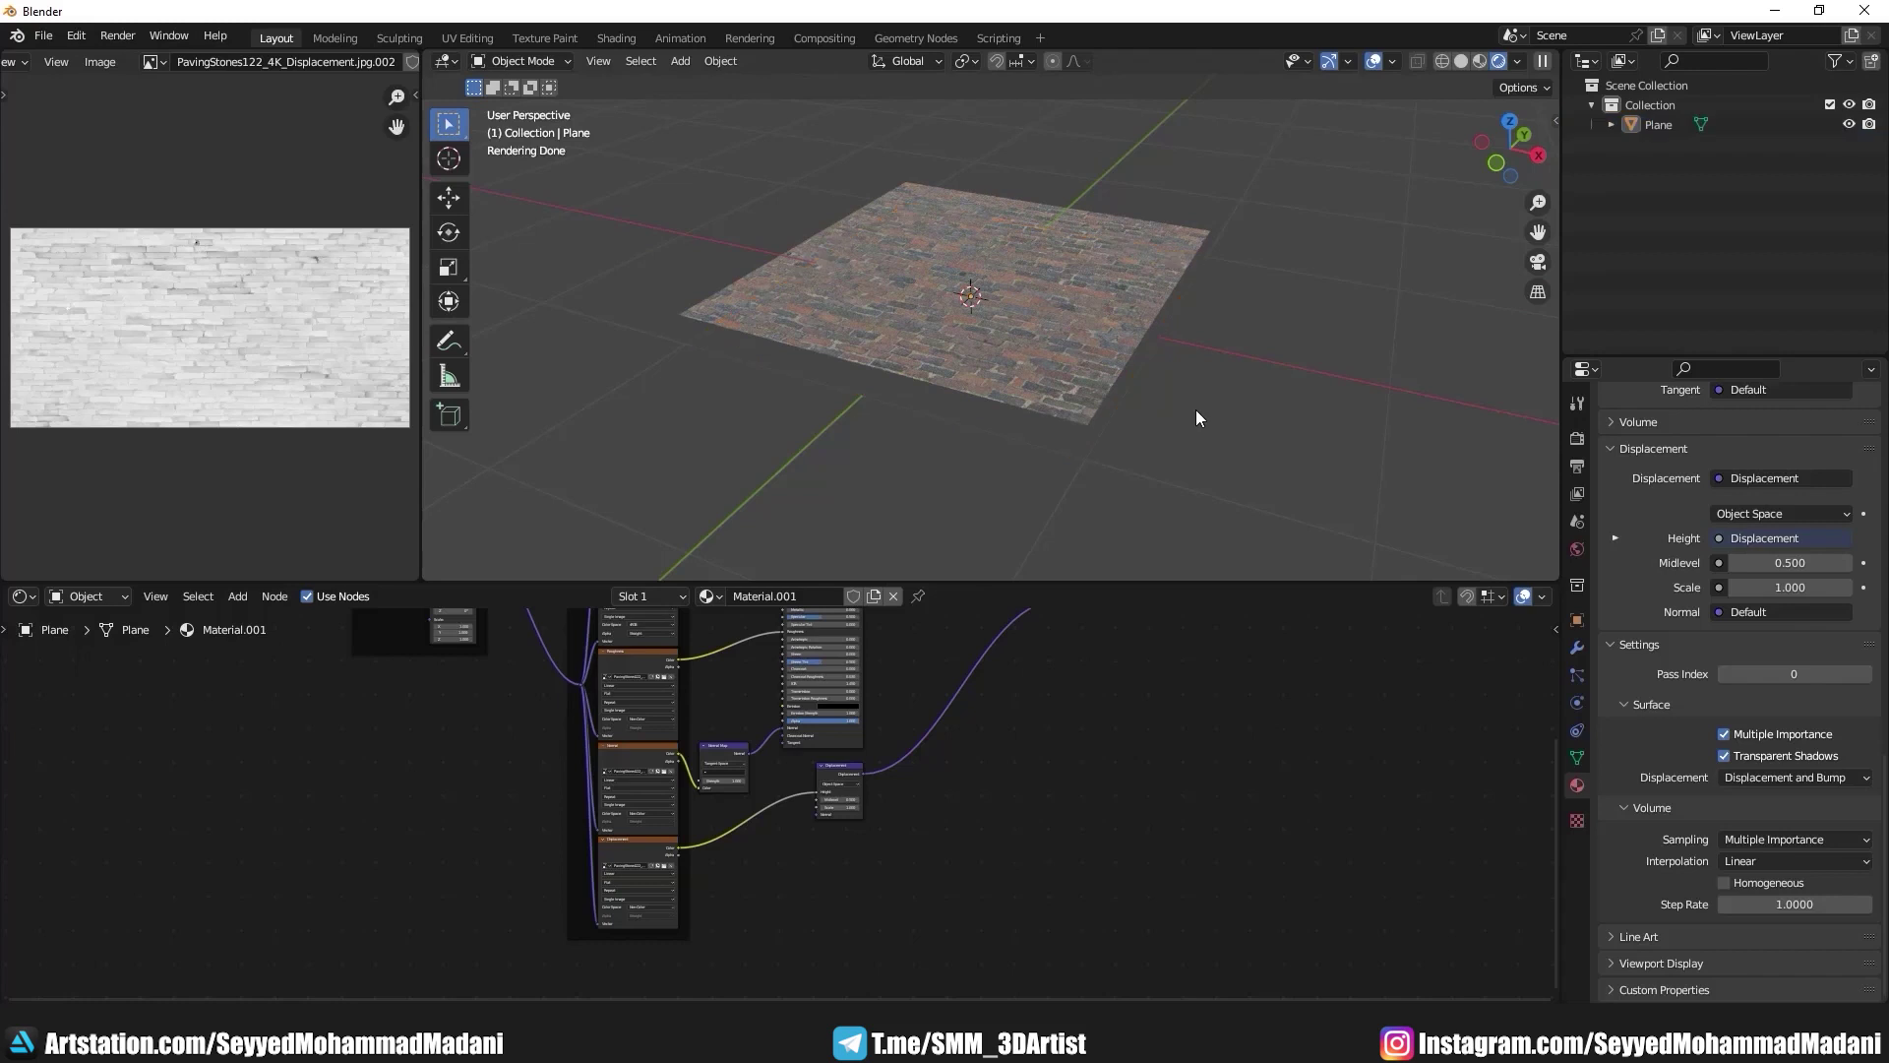
Step: Select the paving plane and subdivide its mesh once in Edit Mode
{"action": "scroll", "coordinate": [1229, 453], "scroll_direction": "up", "scroll_amount": 2}
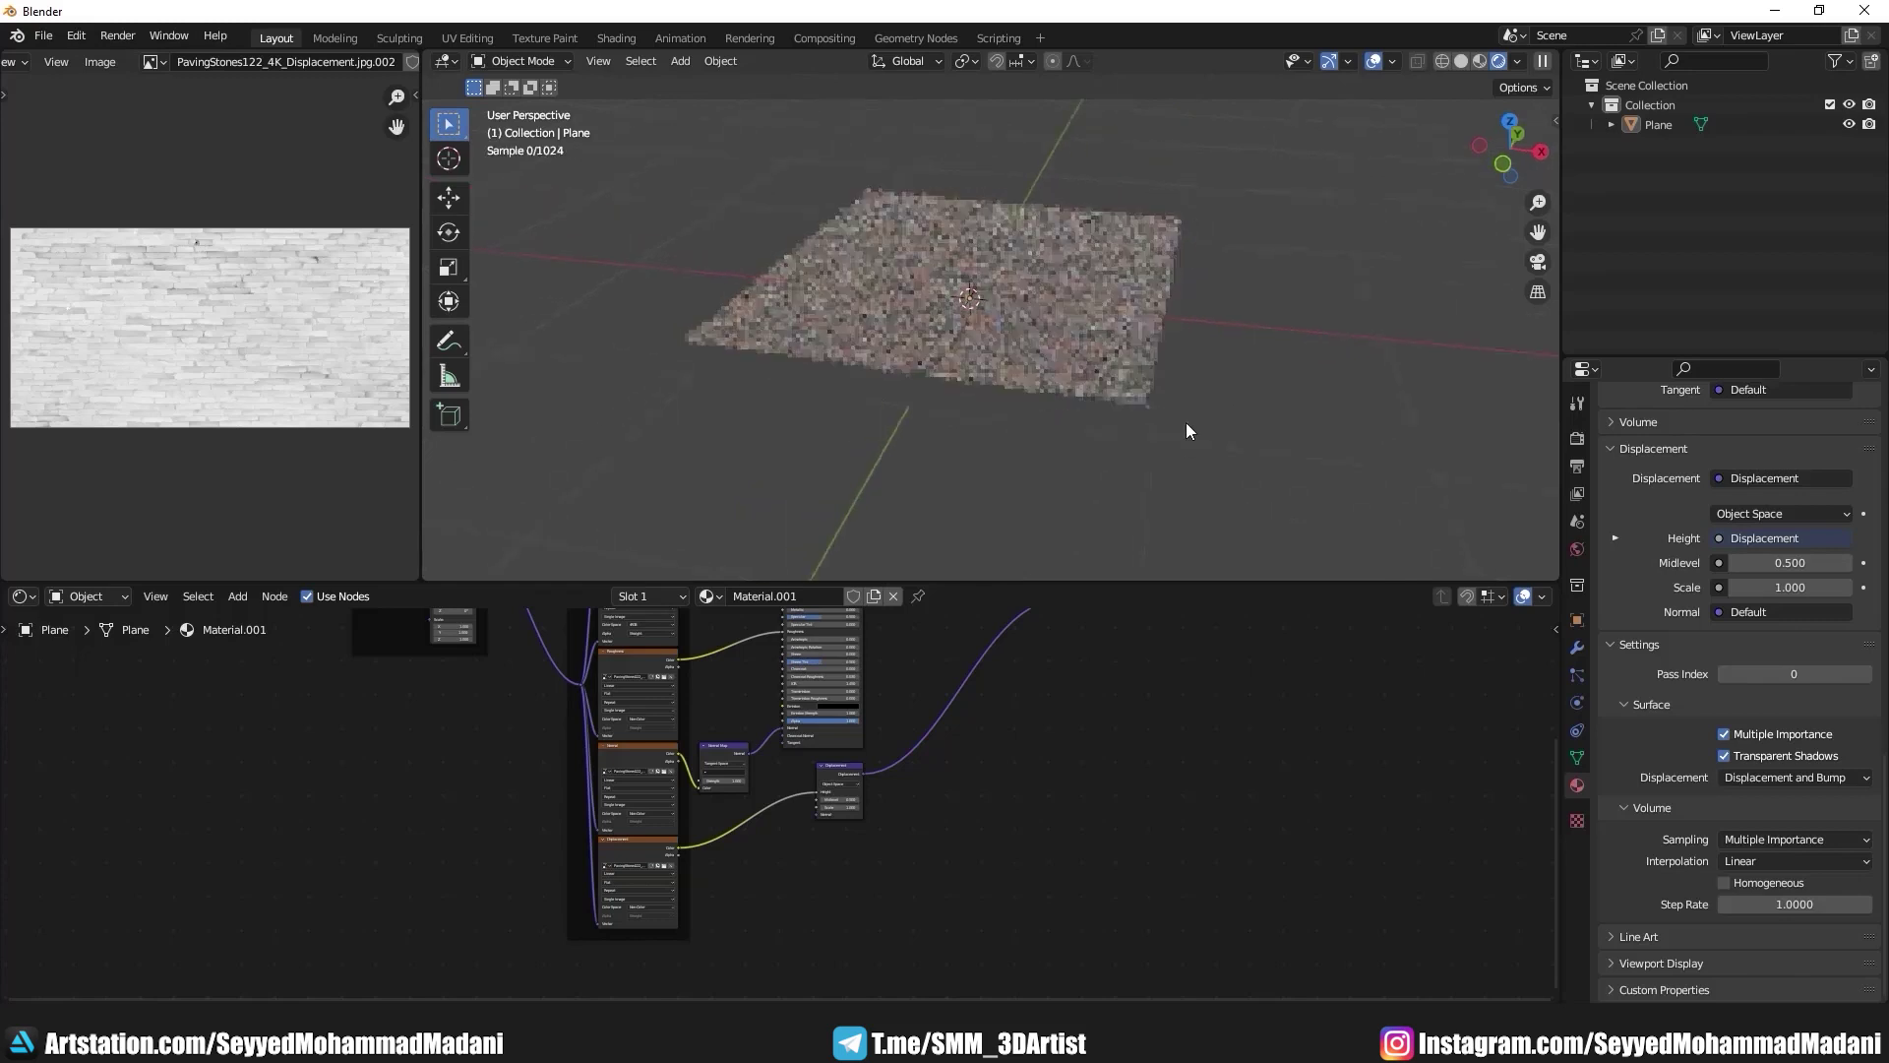
{"action": "scroll", "coordinate": [1141, 394], "scroll_direction": "up", "scroll_amount": 2}
{"action": "scroll", "coordinate": [1138, 380], "scroll_direction": "up", "scroll_amount": 2}
{"action": "scroll", "coordinate": [1152, 359], "scroll_direction": "up", "scroll_amount": 2}
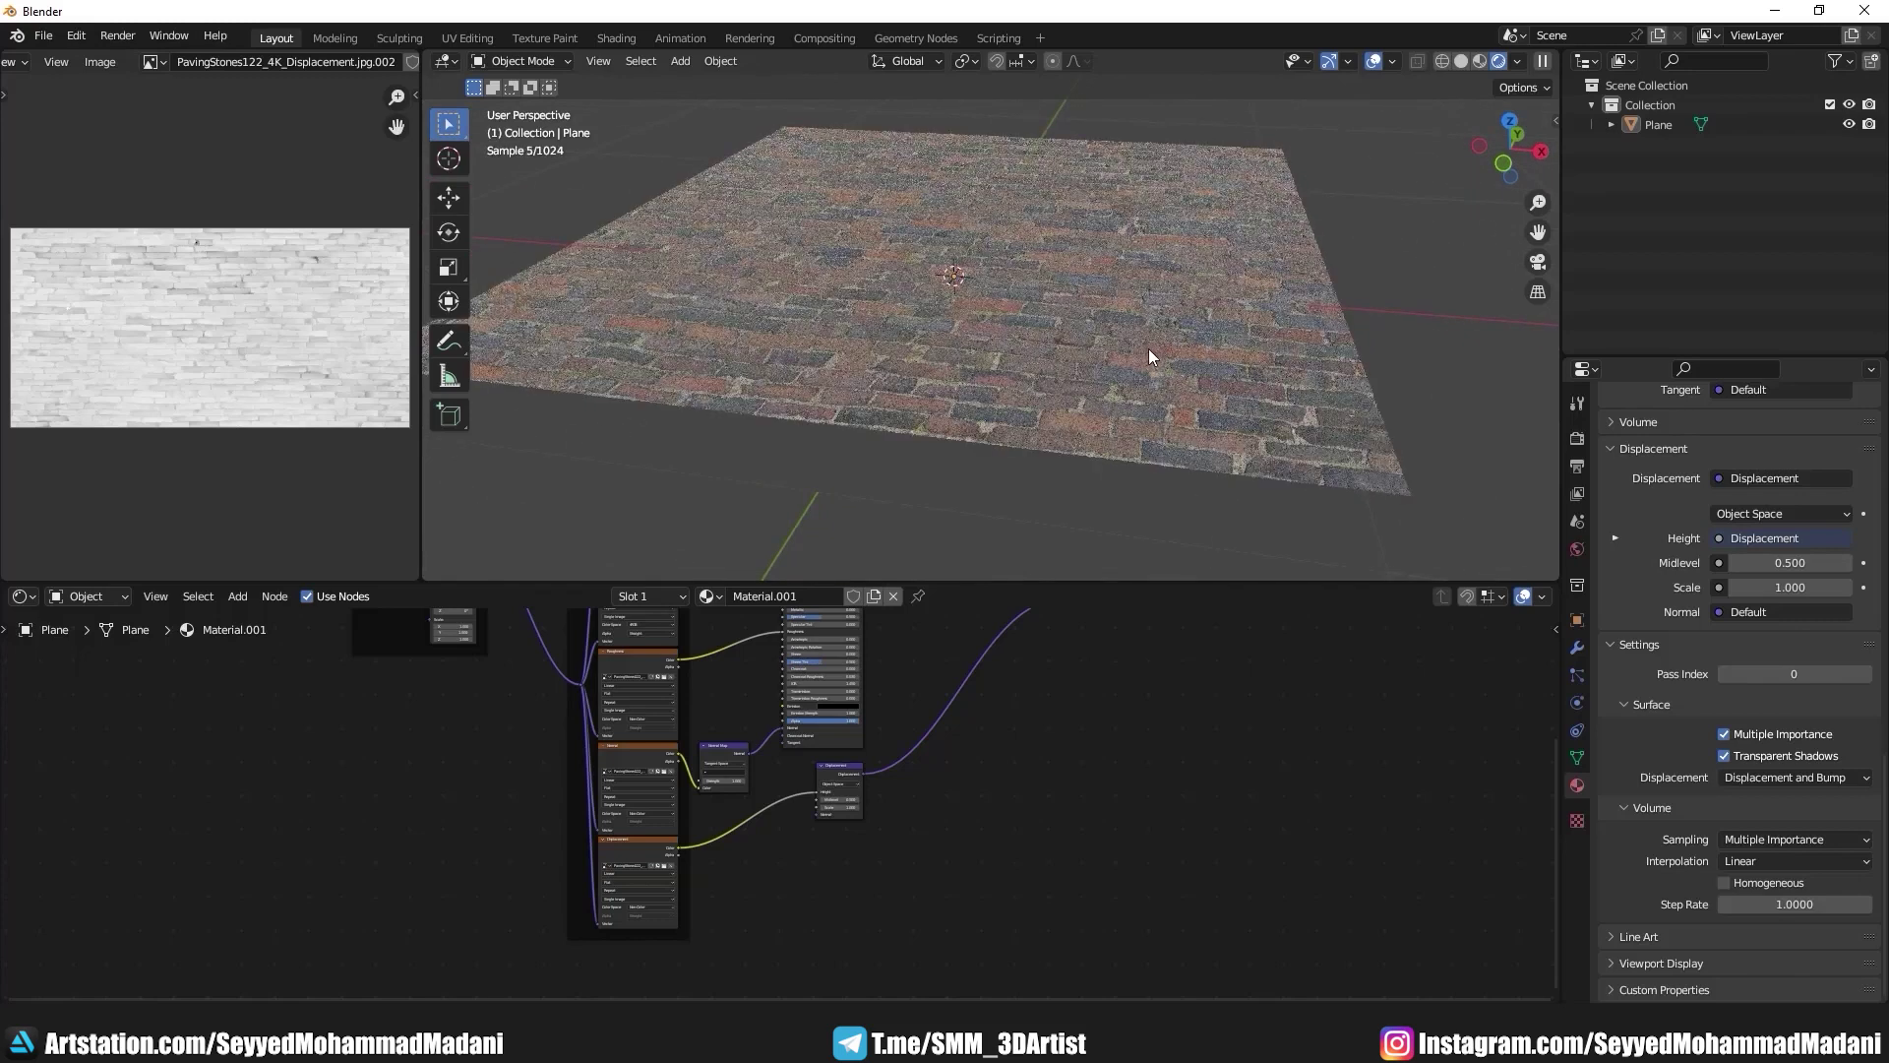
{"action": "left_click", "coordinate": [991, 337]}
{"action": "key", "text": "Tab"}
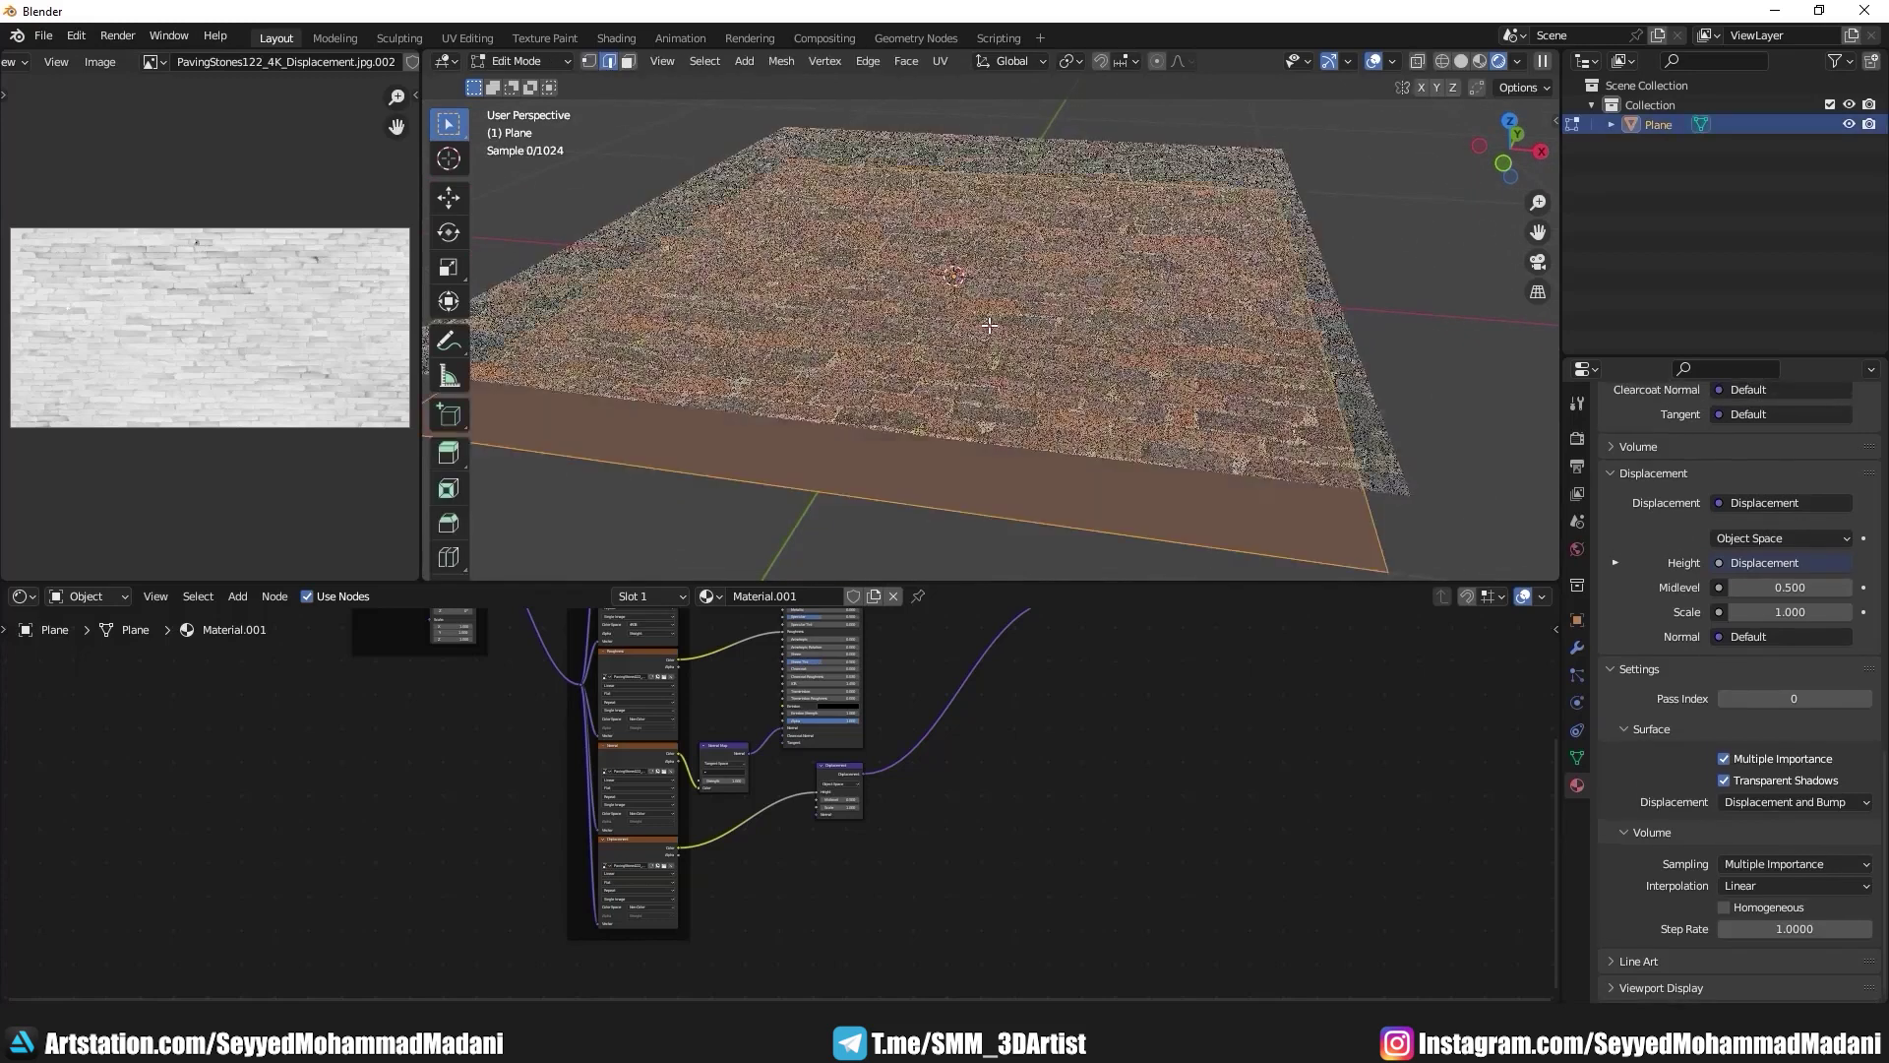
{"action": "right_click", "coordinate": [989, 326]}
{"action": "left_click", "coordinate": [967, 353]}
{"action": "key", "text": "Tab"}
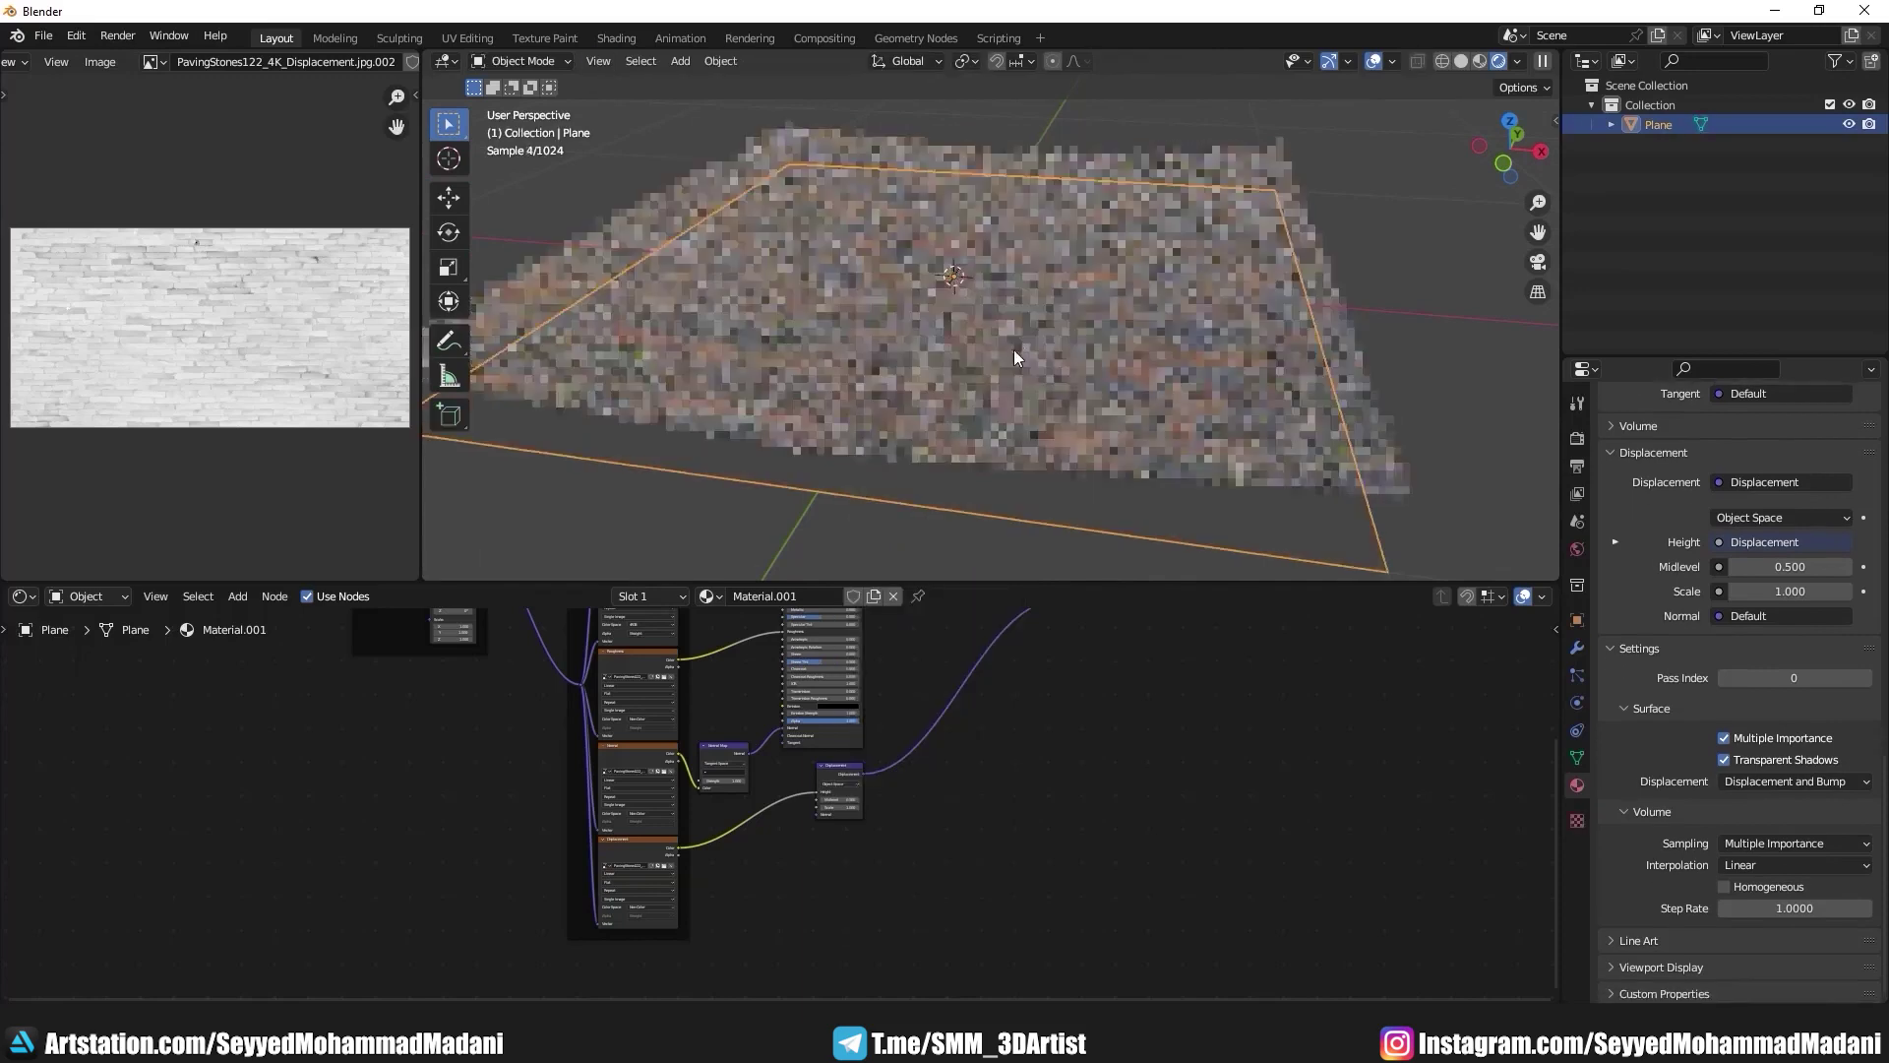
Step: Toggle Edit Mode again, orbit around the plane and reselect it
{"action": "key", "text": "Tab"}
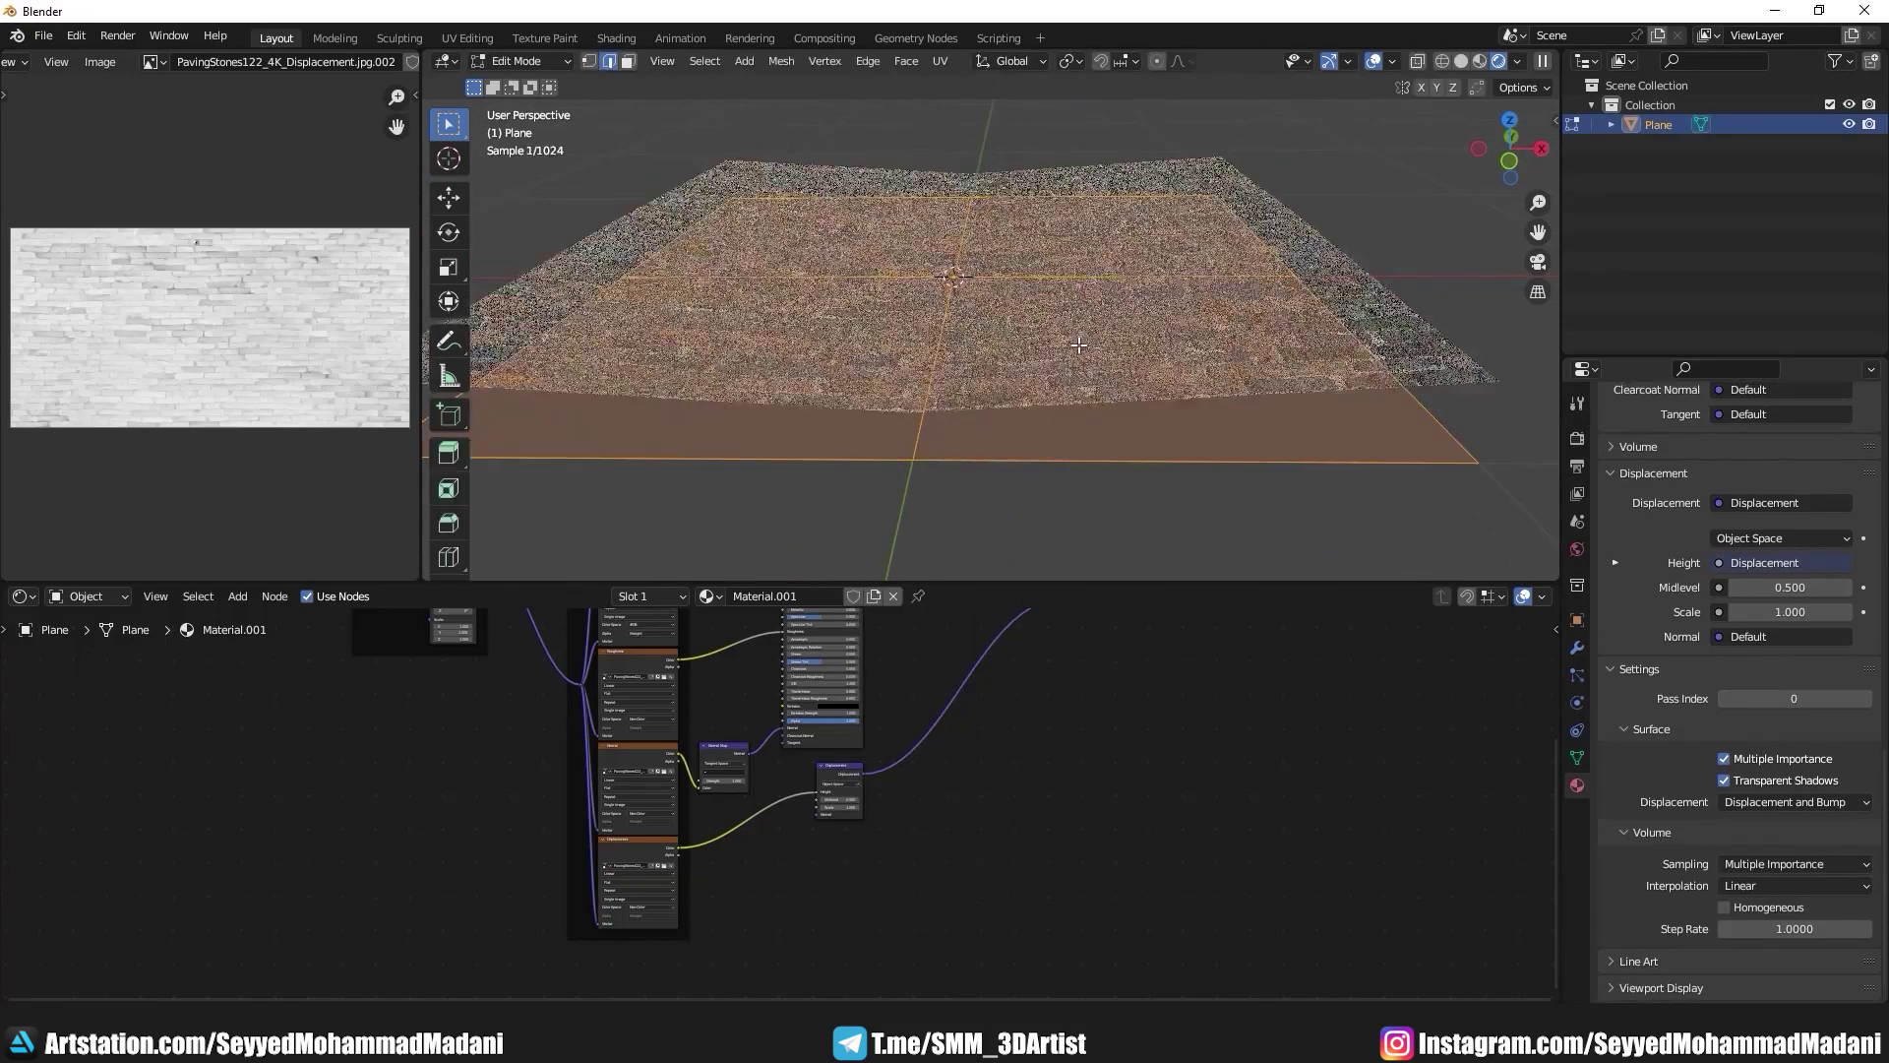
{"action": "scroll", "coordinate": [1091, 377], "scroll_direction": "down", "scroll_amount": 4}
{"action": "middle_click_drag", "start_coordinate": [1042, 375], "coordinate": [1055, 385]}
{"action": "key", "text": "Tab"}
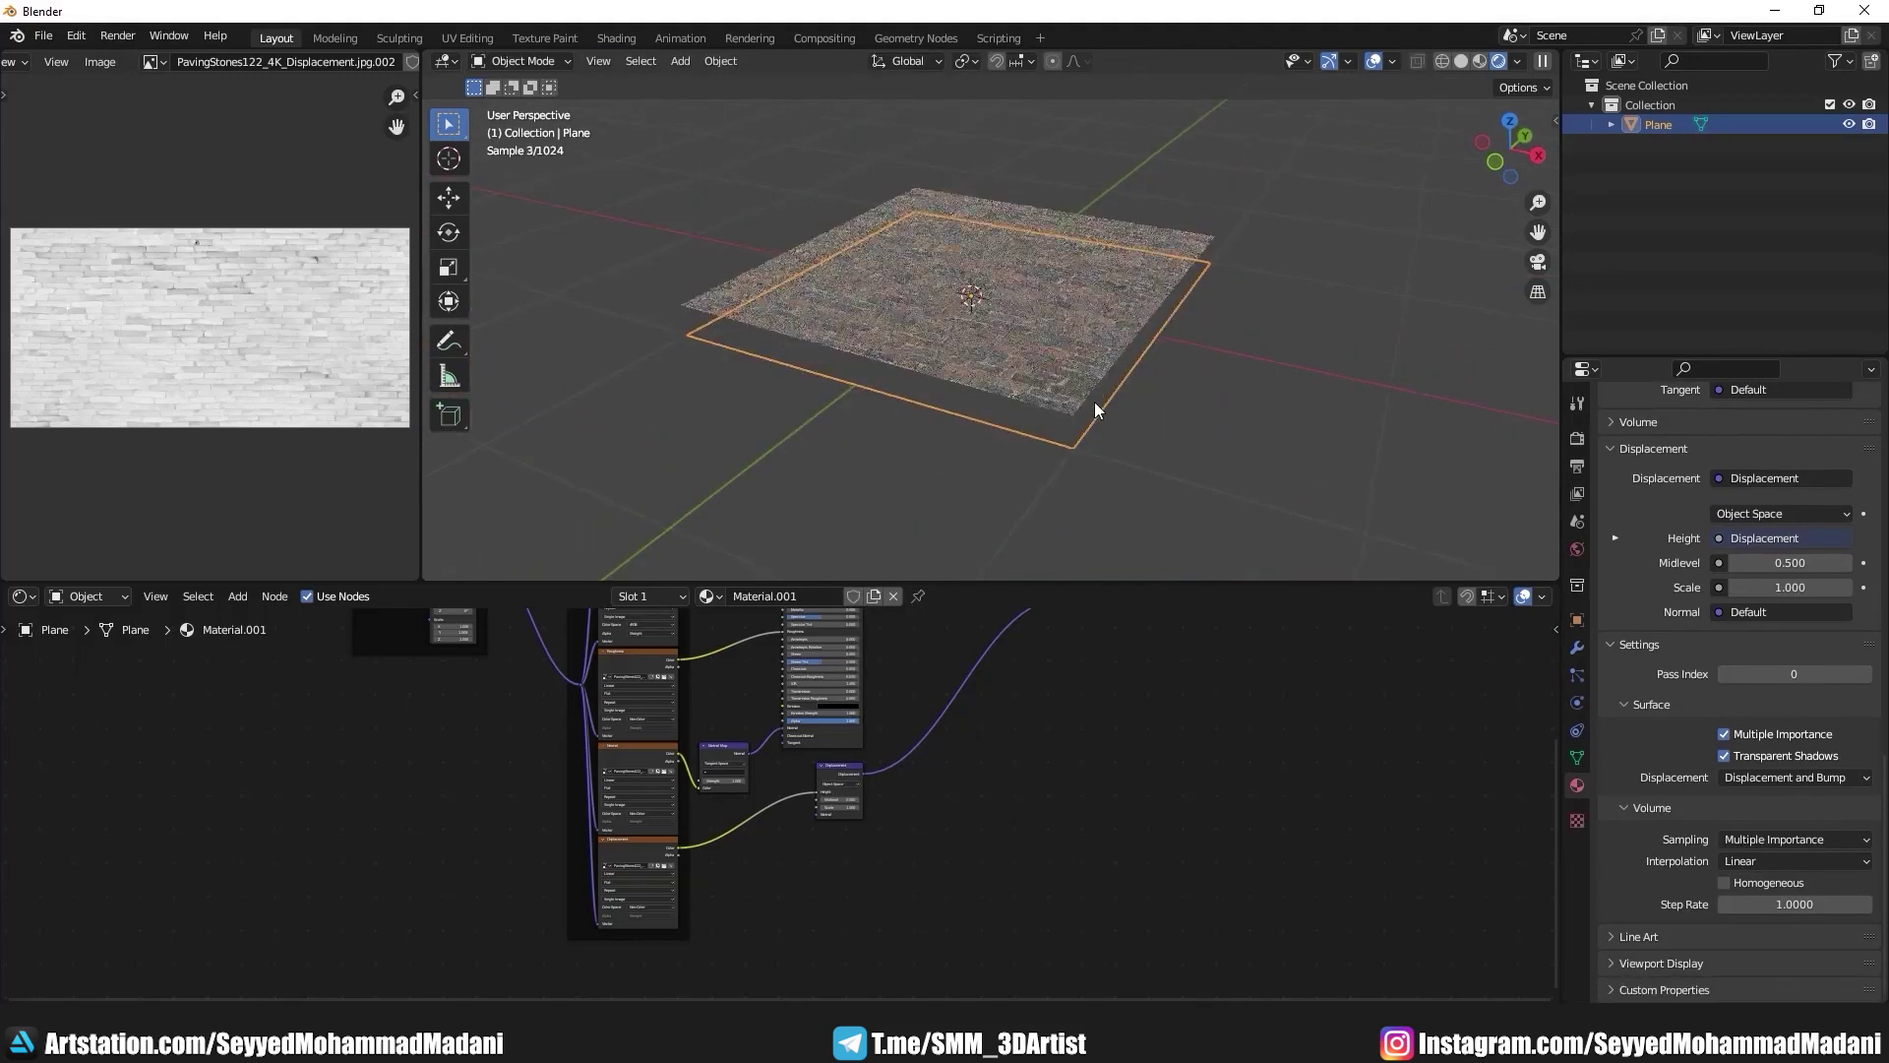
{"action": "left_click", "coordinate": [1129, 379]}
{"action": "scroll", "coordinate": [1142, 358], "scroll_direction": "up", "scroll_amount": 3}
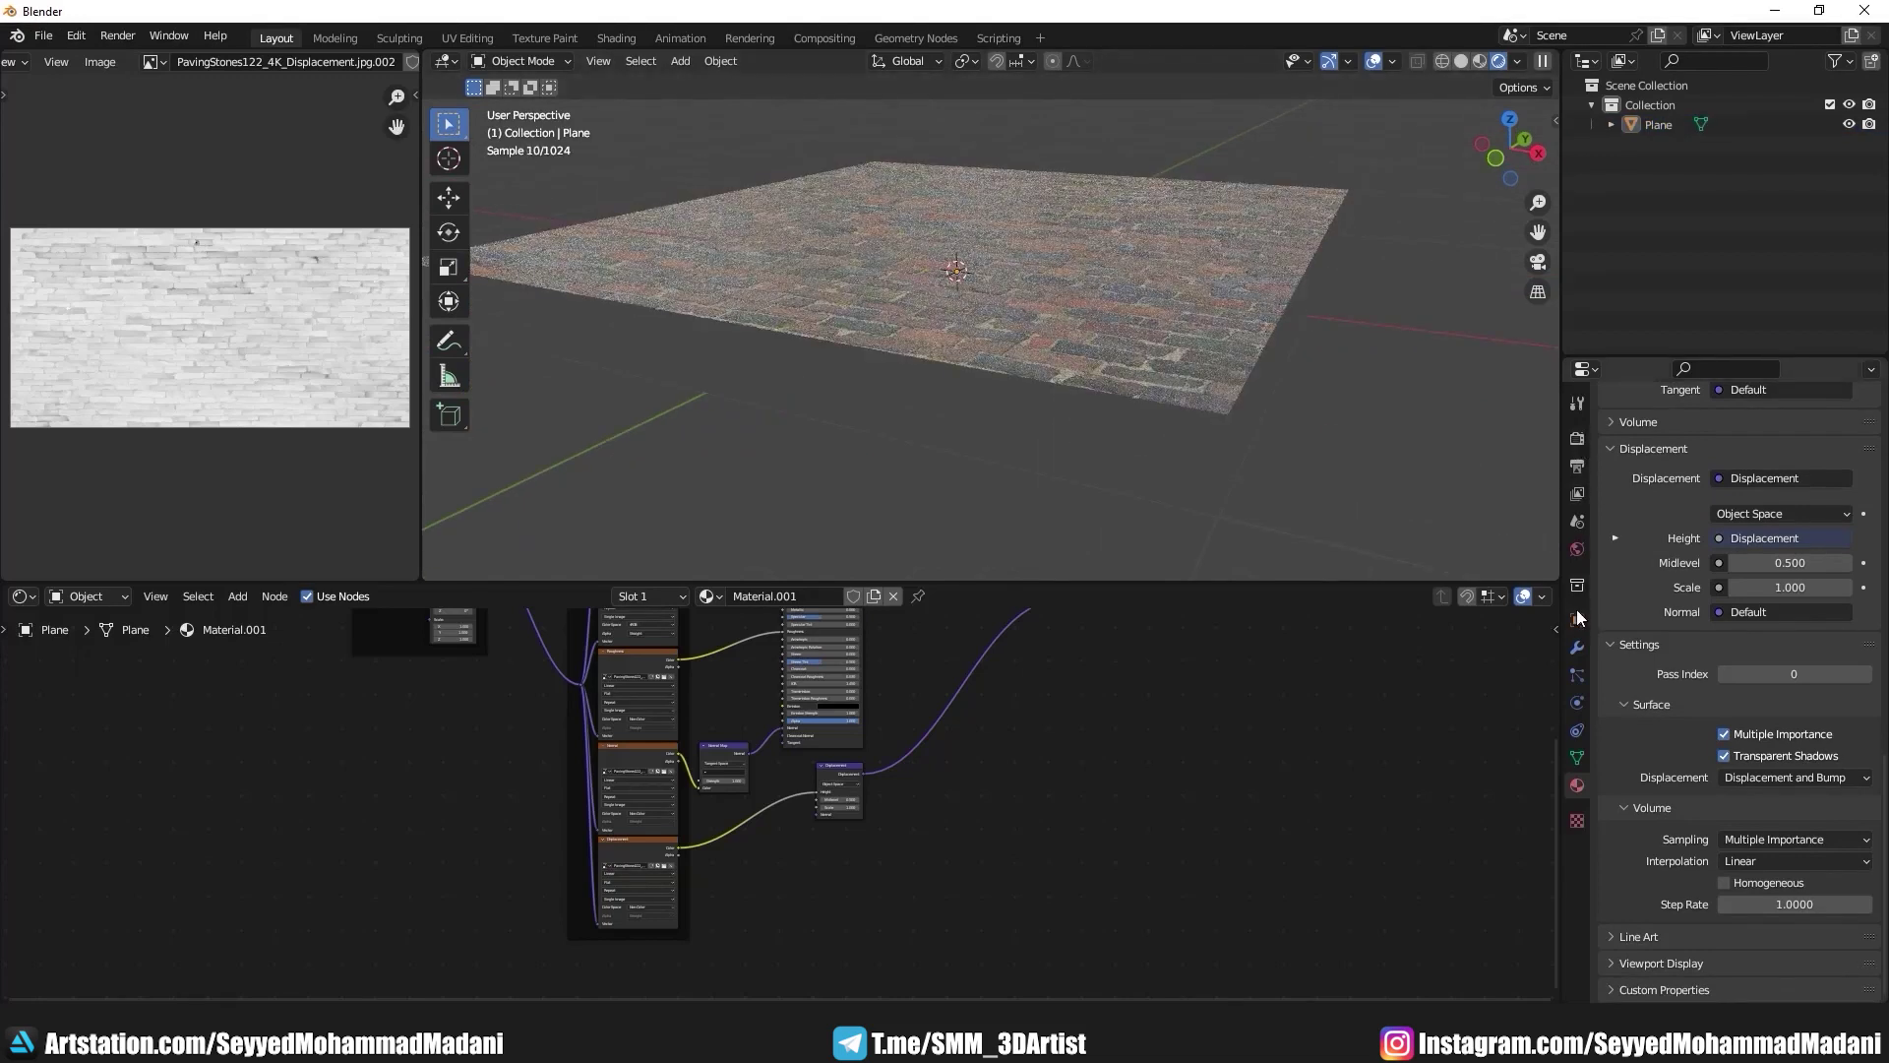
{"action": "left_click", "coordinate": [1082, 328]}
{"action": "scroll", "coordinate": [1082, 329], "scroll_direction": "up", "scroll_amount": 1}
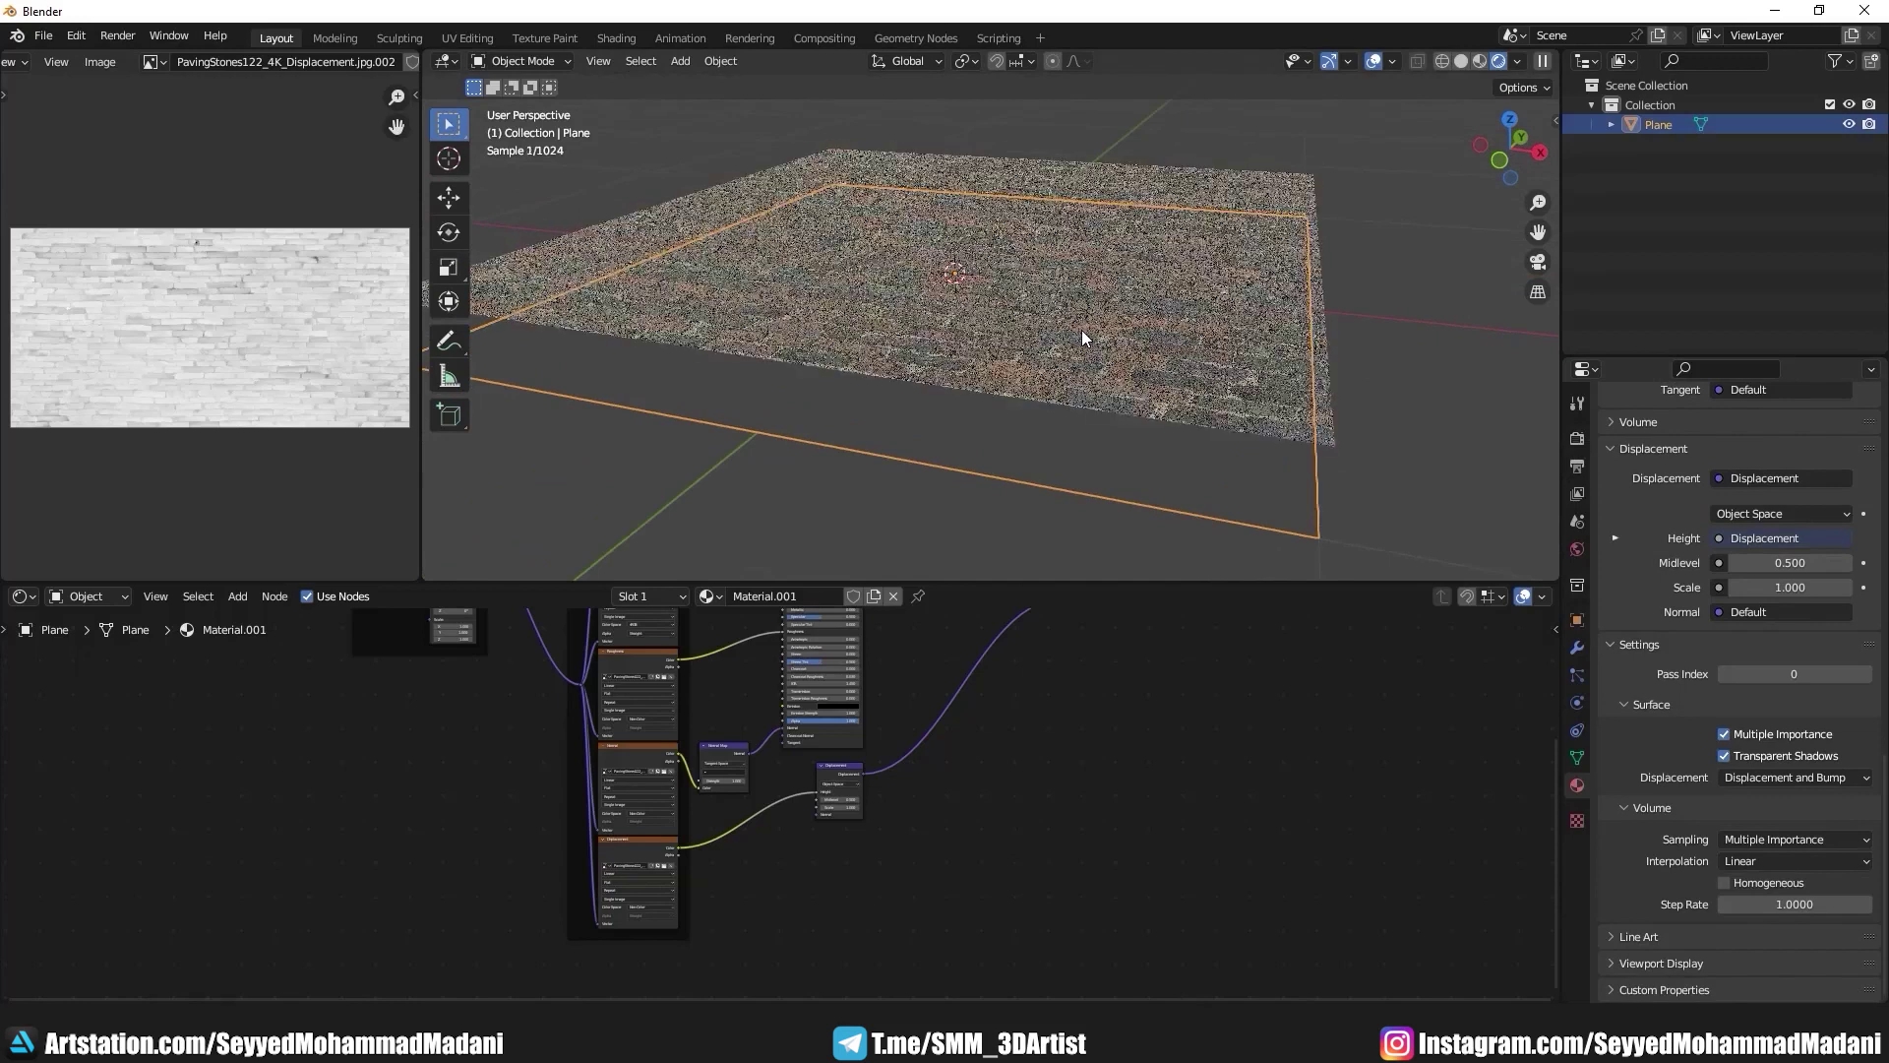
Step: Add a Subdivision modifier with Ctrl+5 and switch it from Catmull-Clark to Simple
{"action": "key", "text": "ctrl+5"}
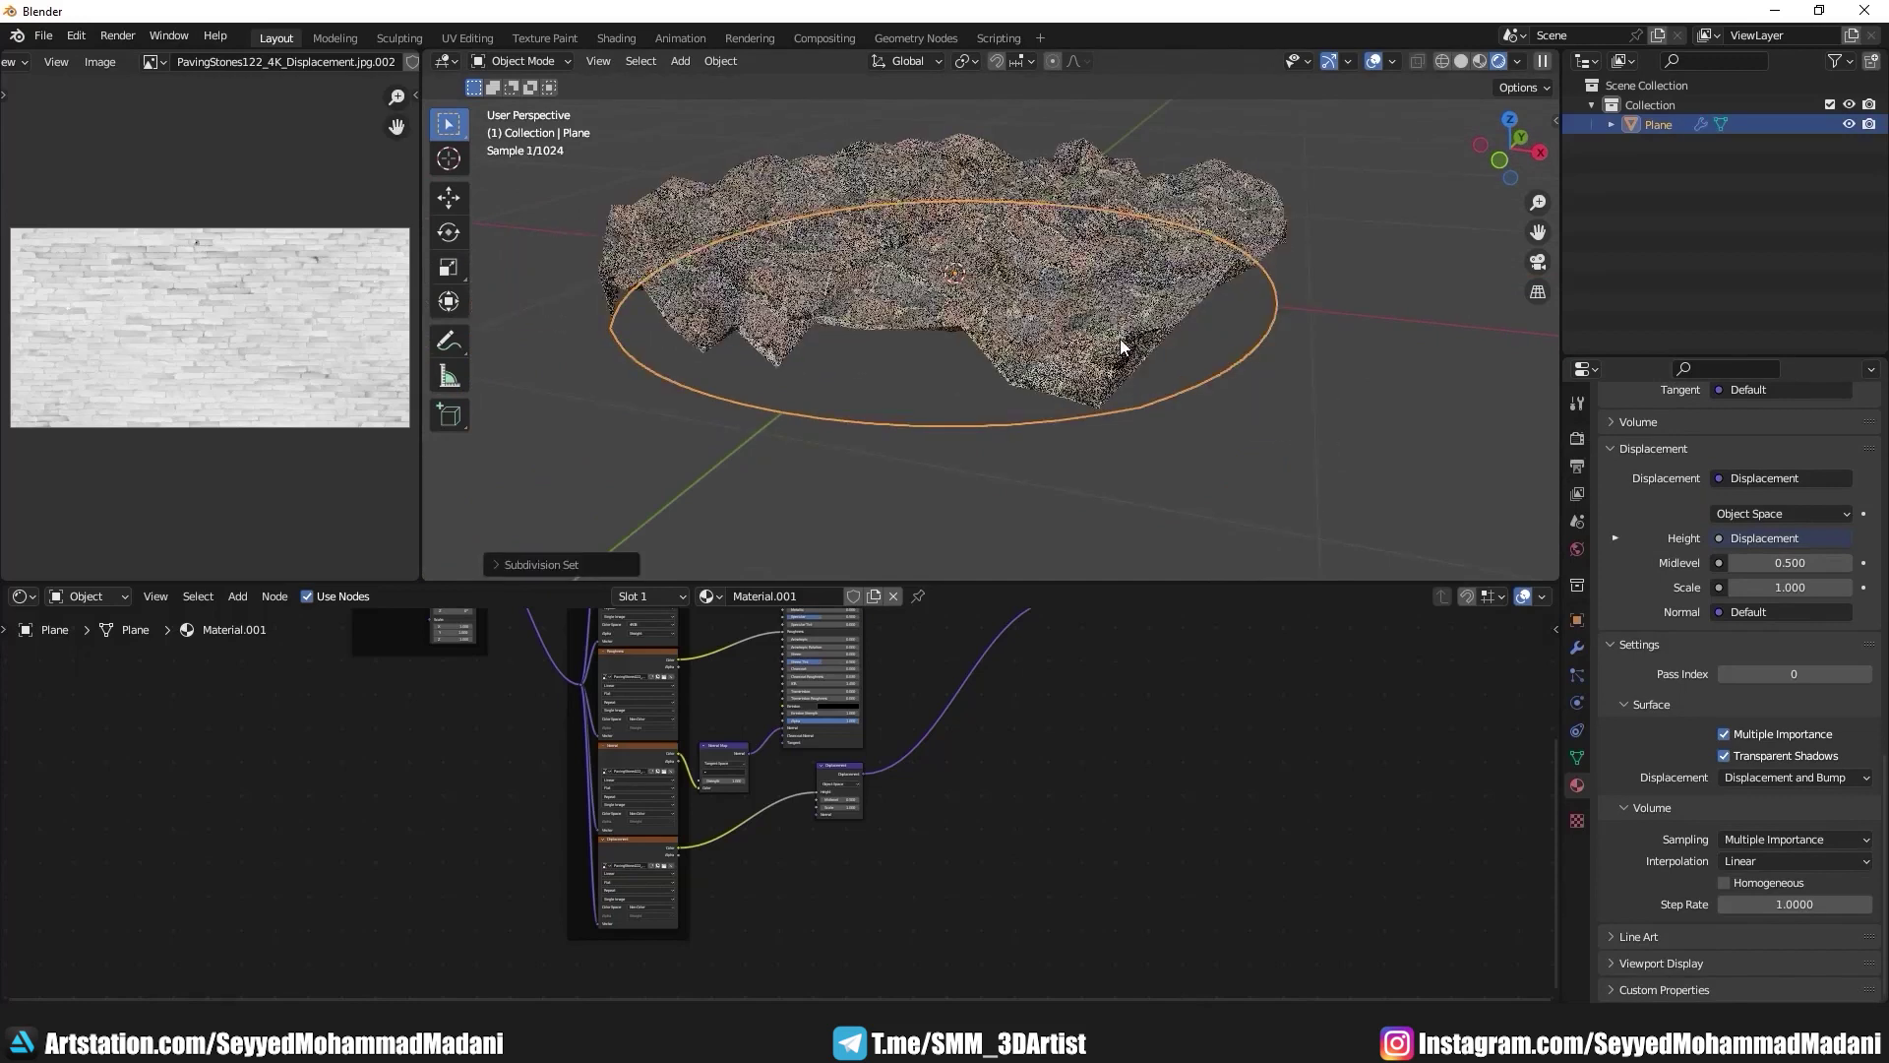
{"action": "mouse_move", "coordinate": [993, 283]}
{"action": "middle_mouse_down"}
{"action": "mouse_move", "coordinate": [1034, 250]}
{"action": "mouse_move", "coordinate": [1037, 313]}
{"action": "mouse_move", "coordinate": [976, 312]}
{"action": "middle_mouse_up"}
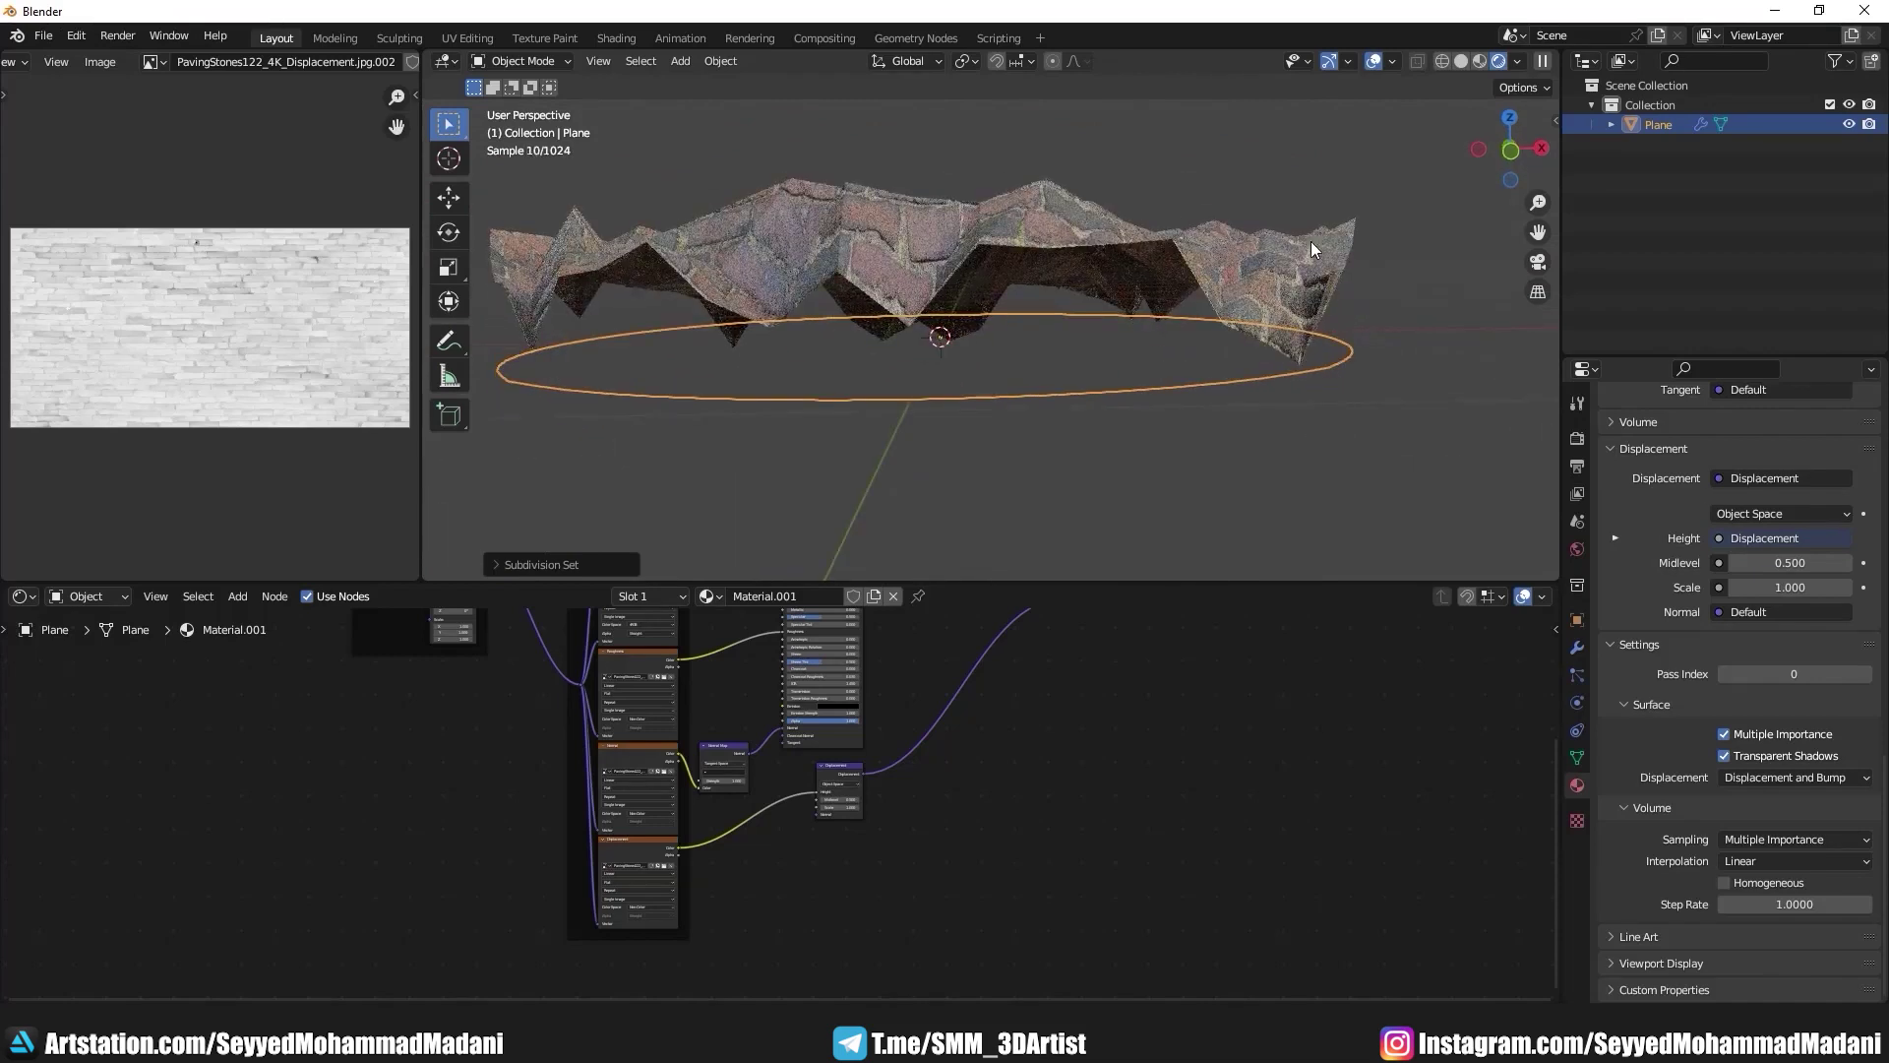
{"action": "mouse_move", "coordinate": [1311, 240]}
{"action": "middle_mouse_down"}
{"action": "mouse_move", "coordinate": [1195, 338]}
{"action": "mouse_move", "coordinate": [1181, 414]}
{"action": "middle_mouse_up"}
{"action": "left_click", "coordinate": [1577, 648]}
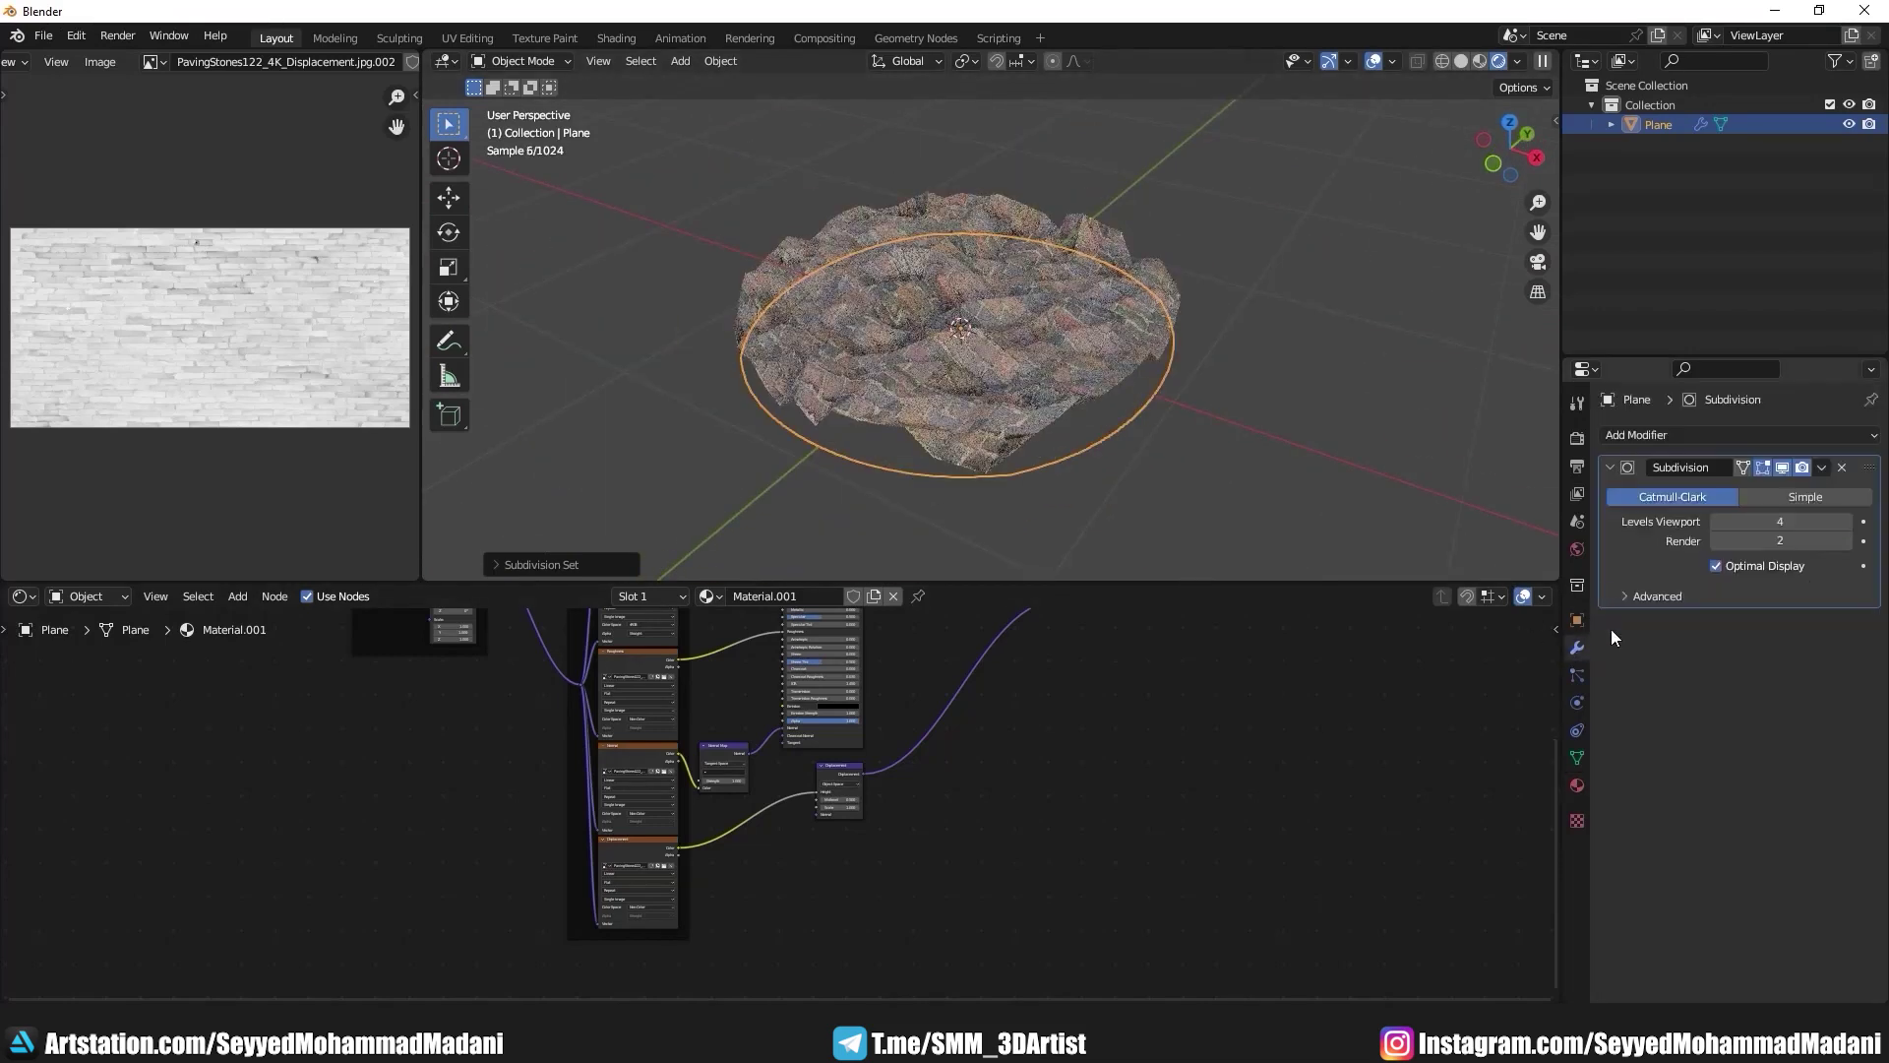
{"action": "left_click", "coordinate": [1776, 491]}
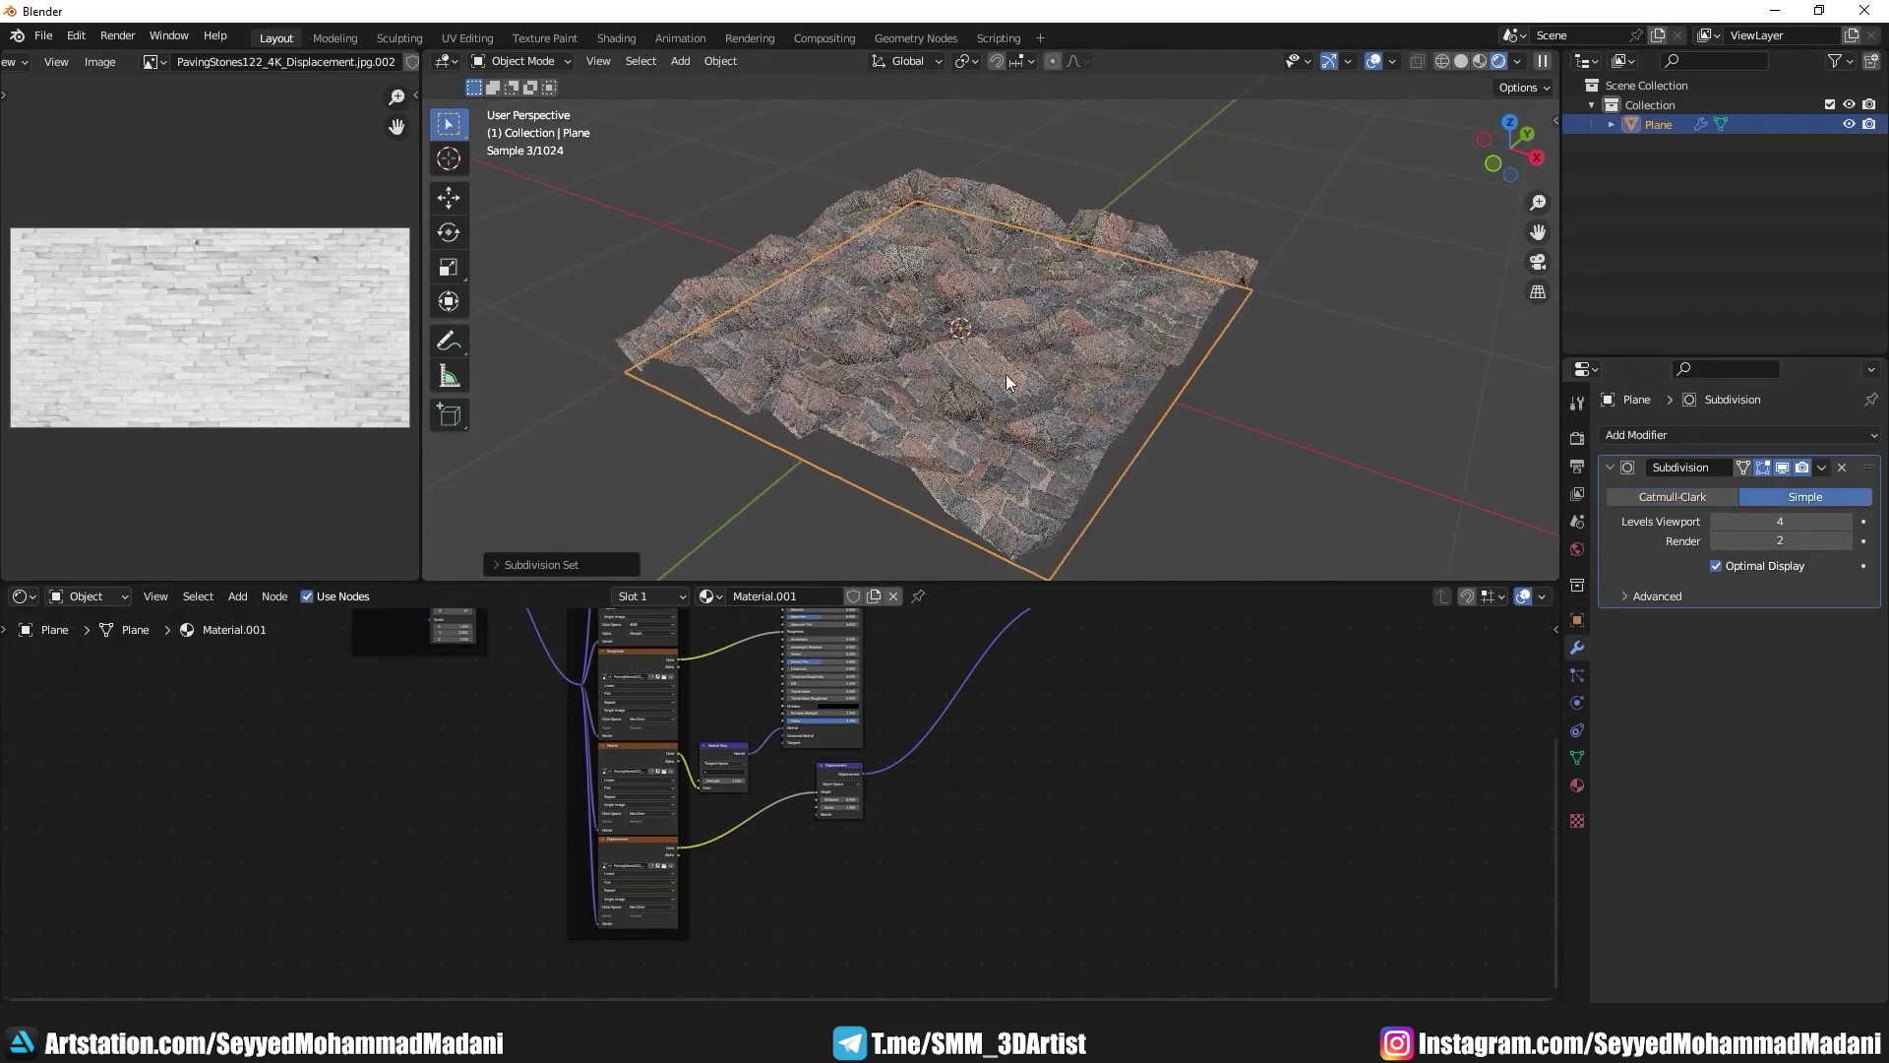
Step: Set Cycles to the Experimental feature set rendering on GPU Compute
{"action": "left_click", "coordinate": [1578, 439]}
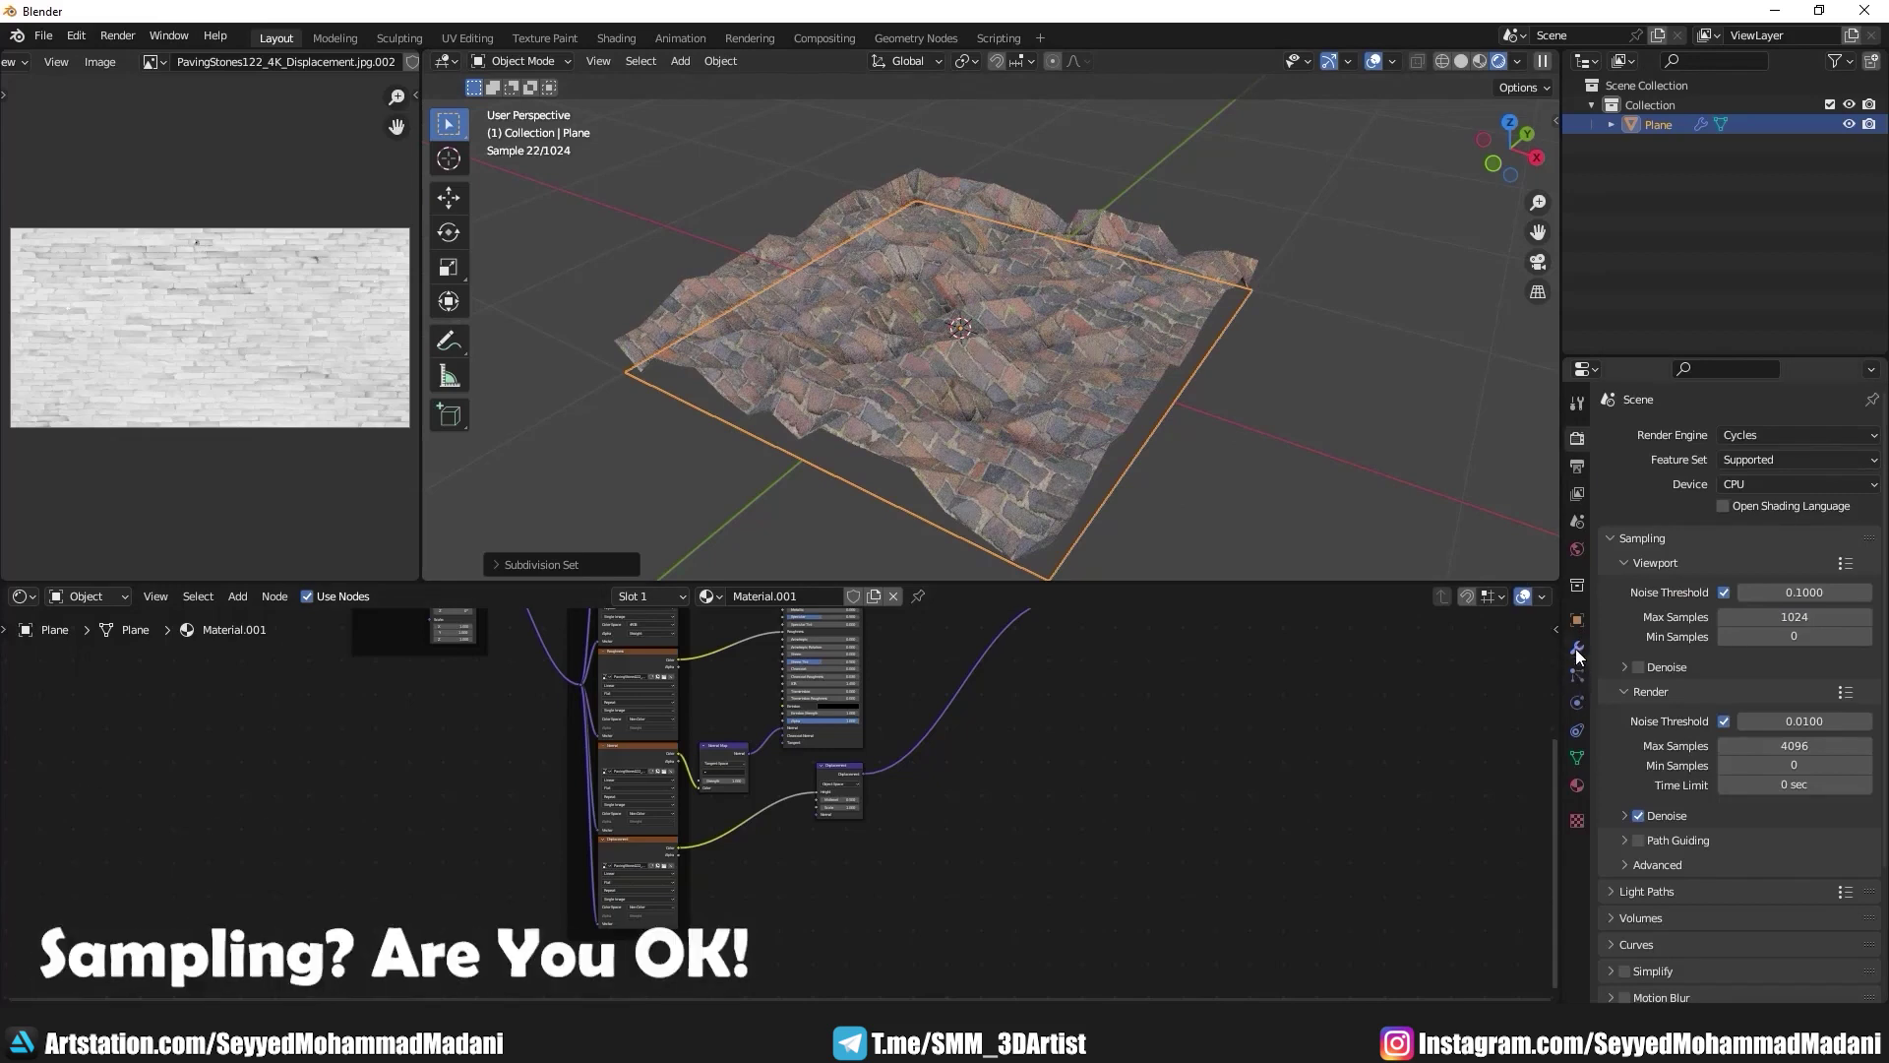
{"action": "left_click", "coordinate": [1574, 648]}
{"action": "left_click", "coordinate": [1647, 597]}
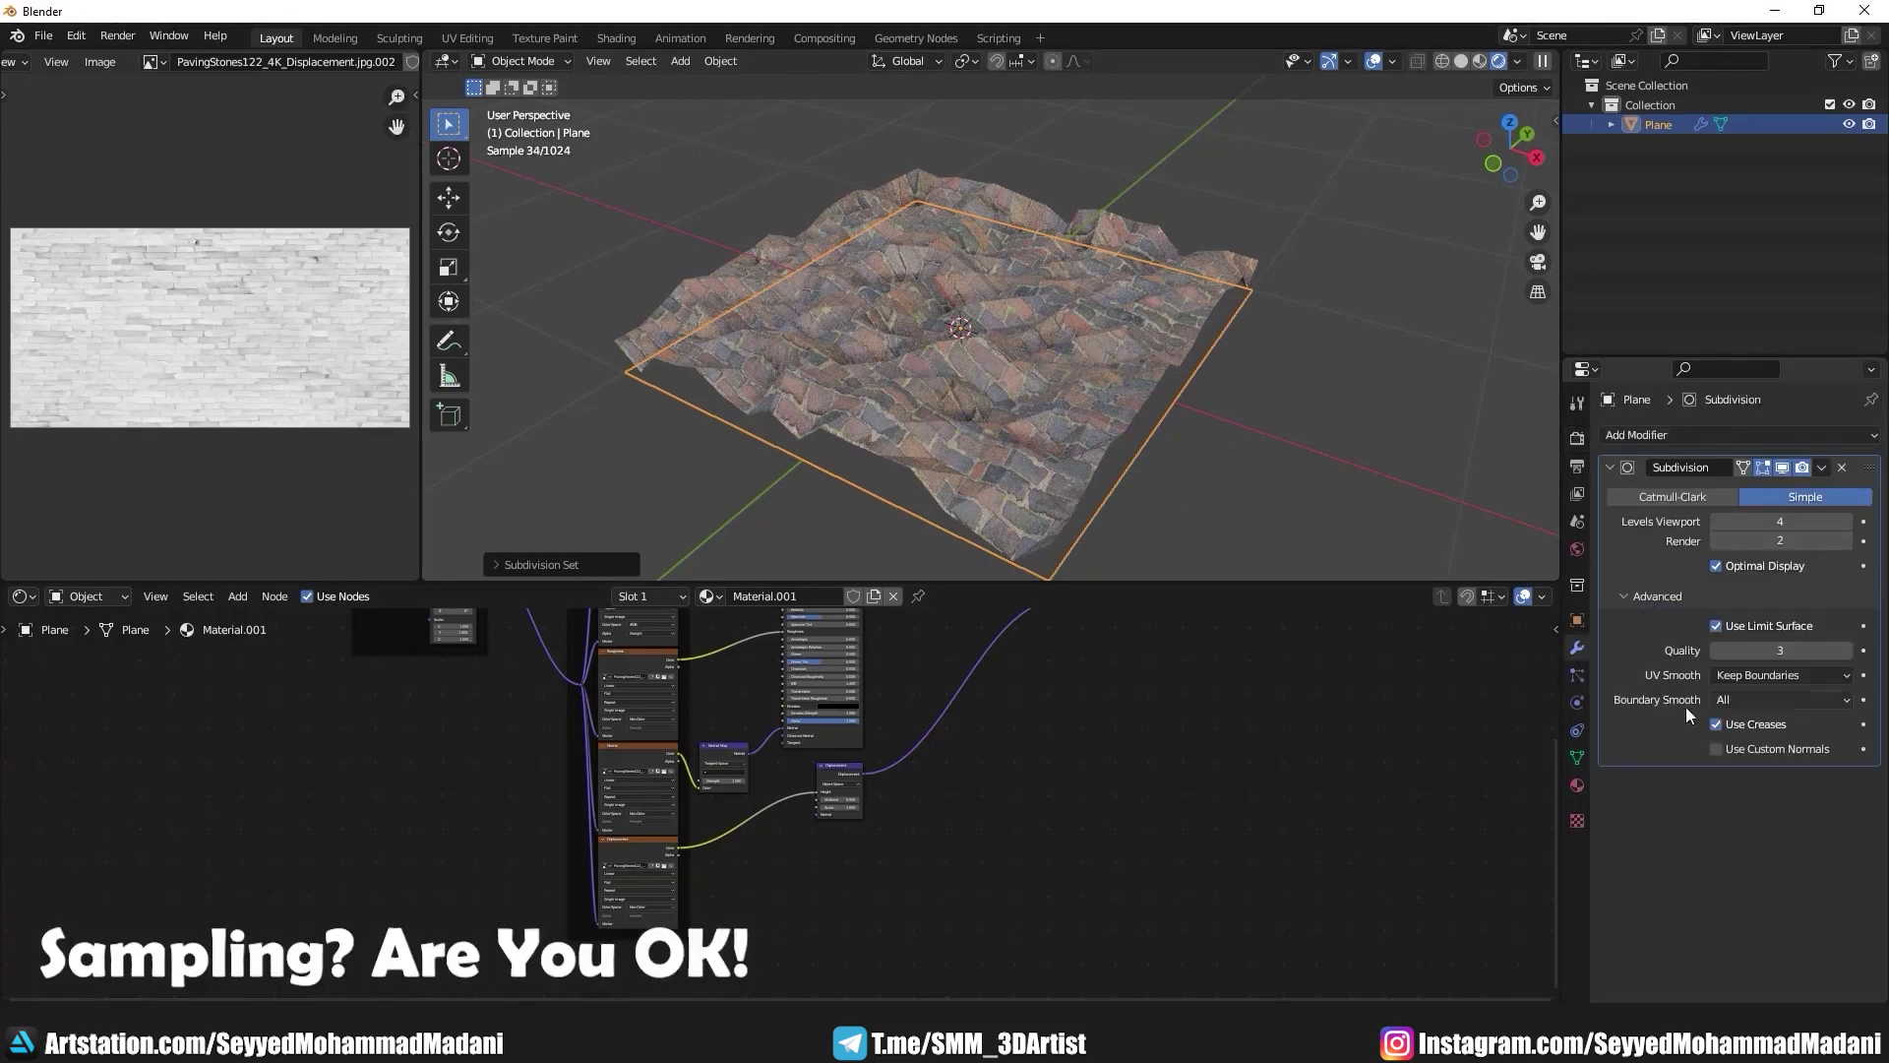
{"action": "left_click", "coordinate": [1651, 593]}
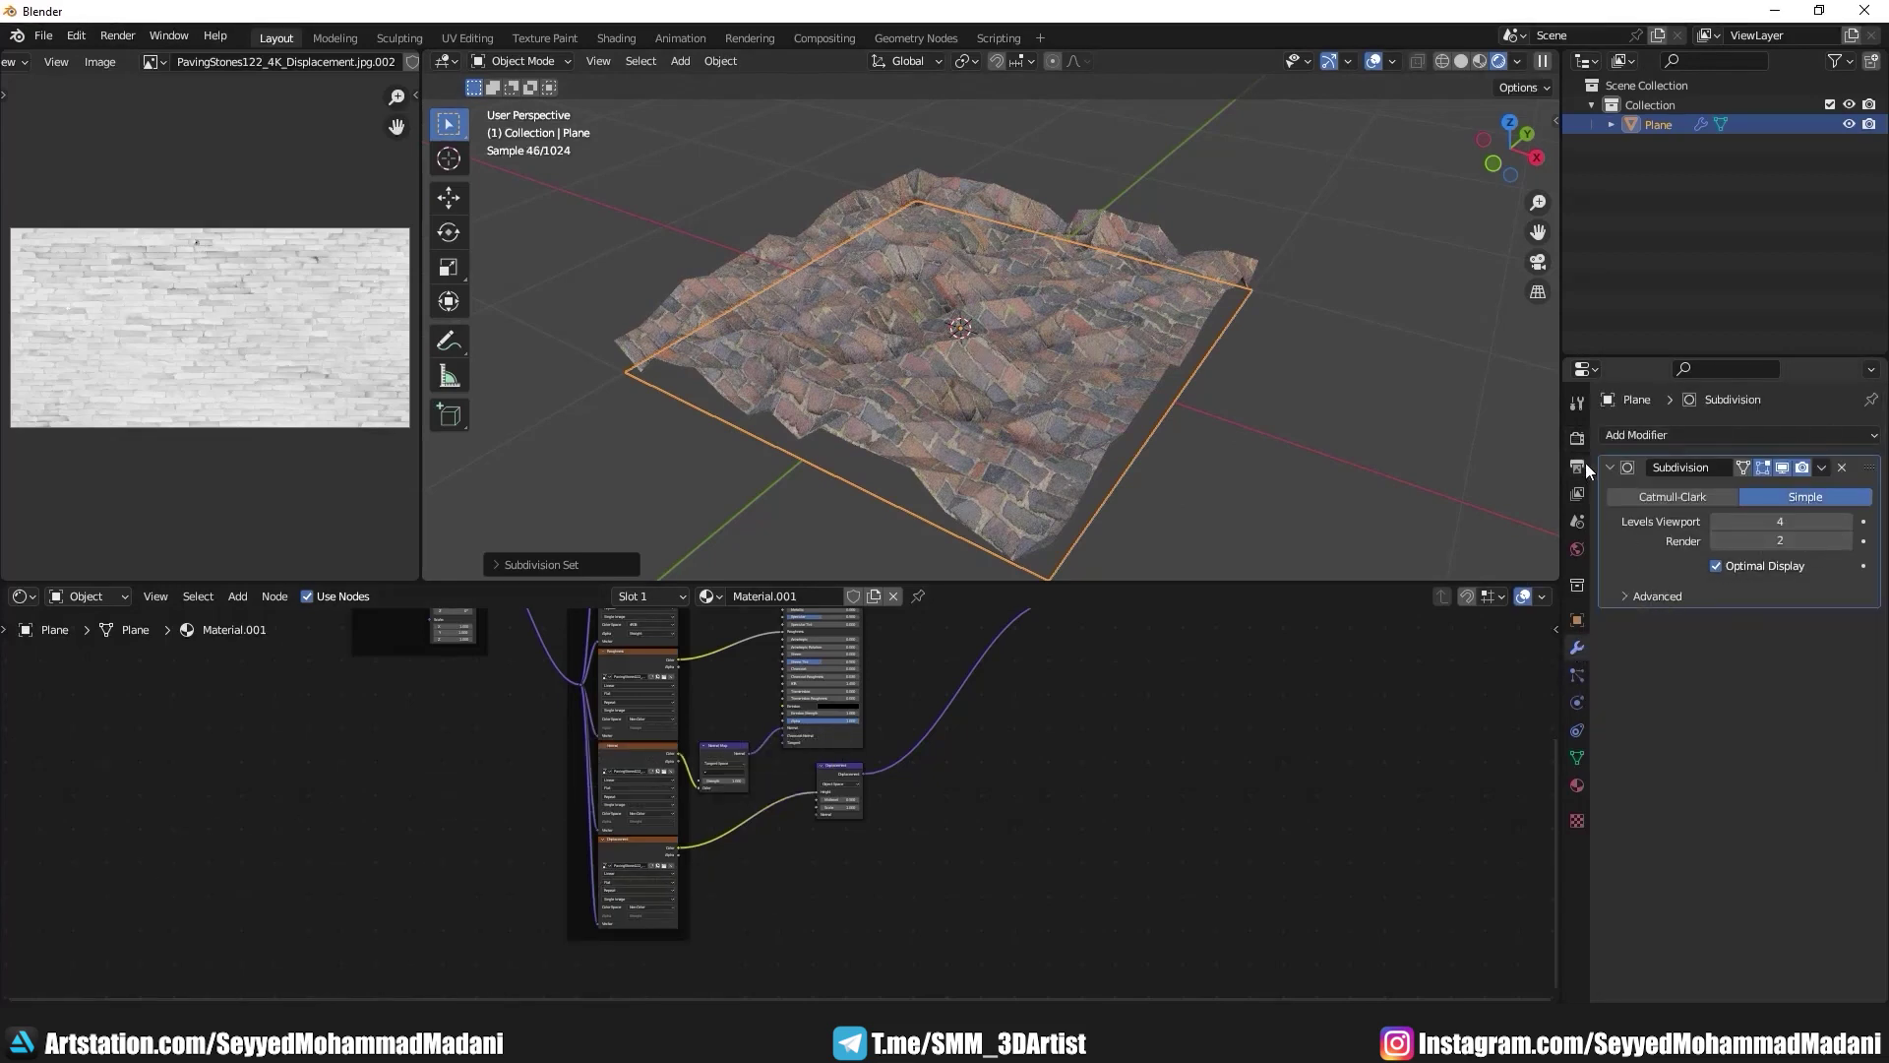
{"action": "left_click", "coordinate": [1577, 435]}
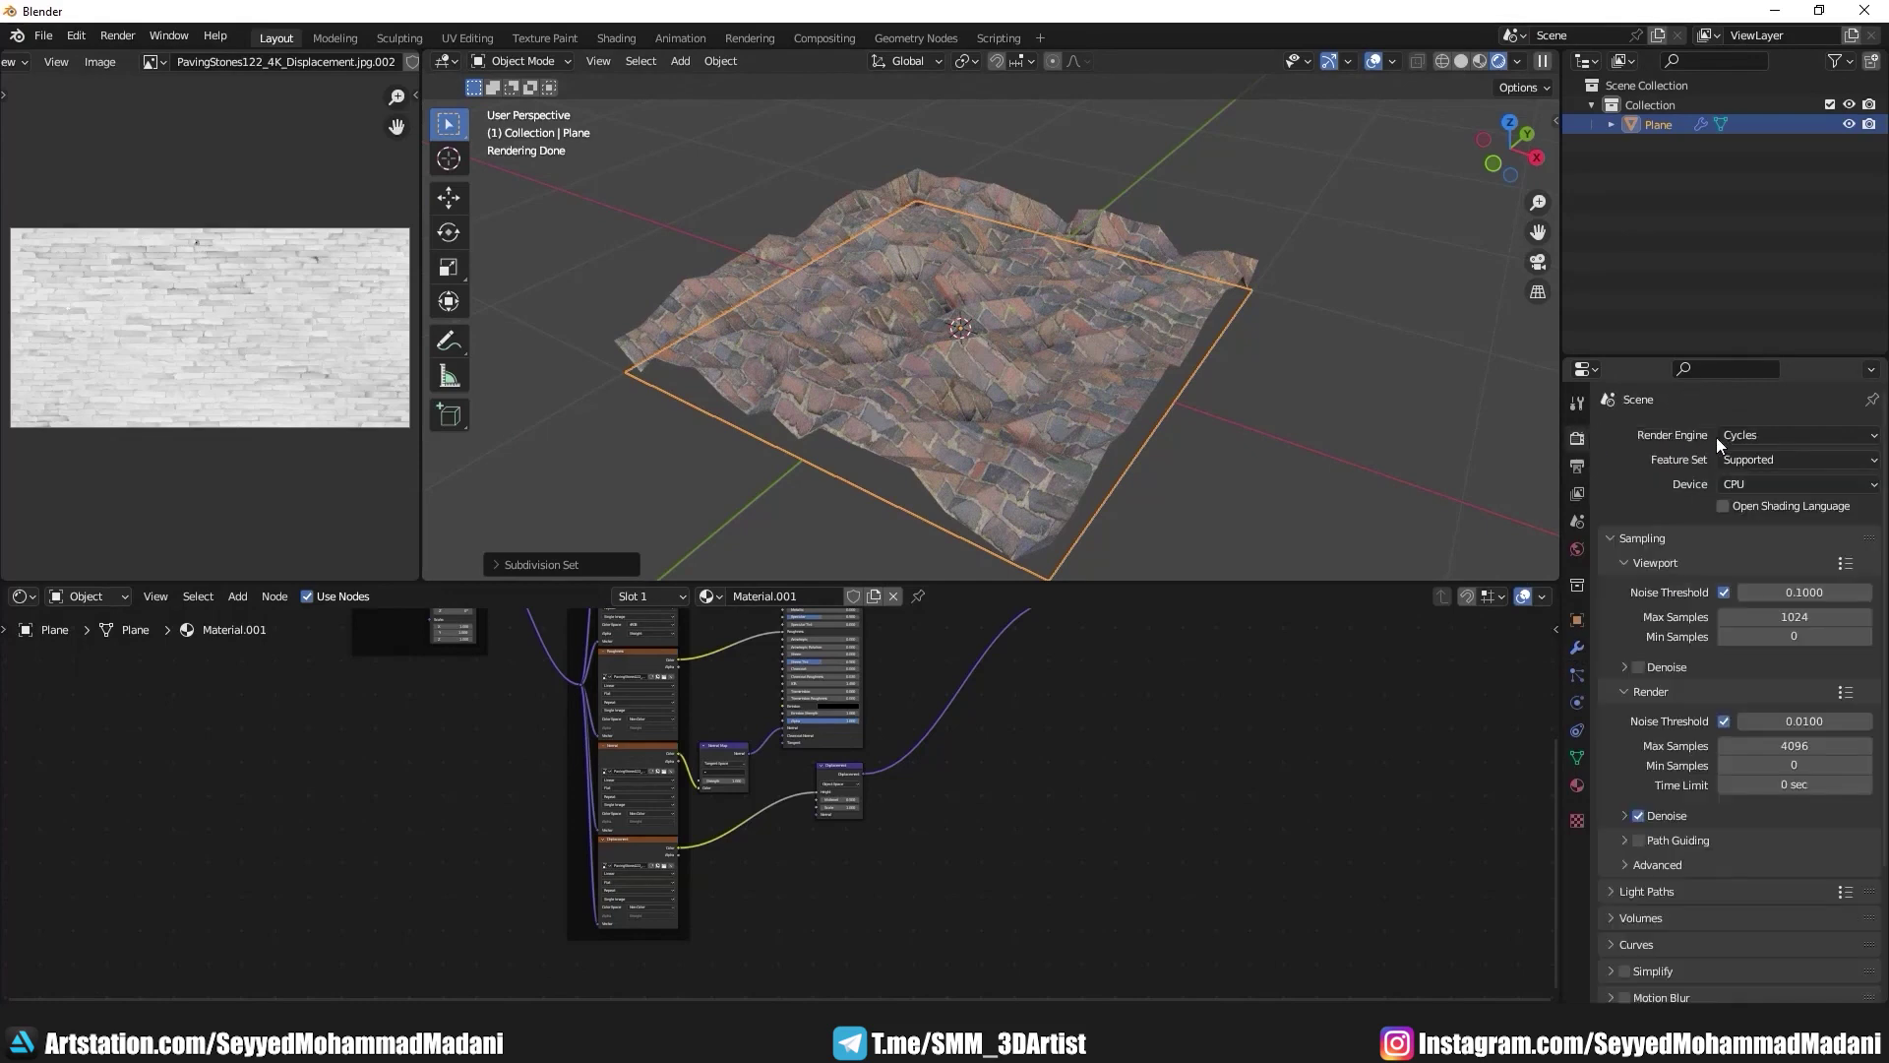
{"action": "left_click", "coordinate": [1750, 463]}
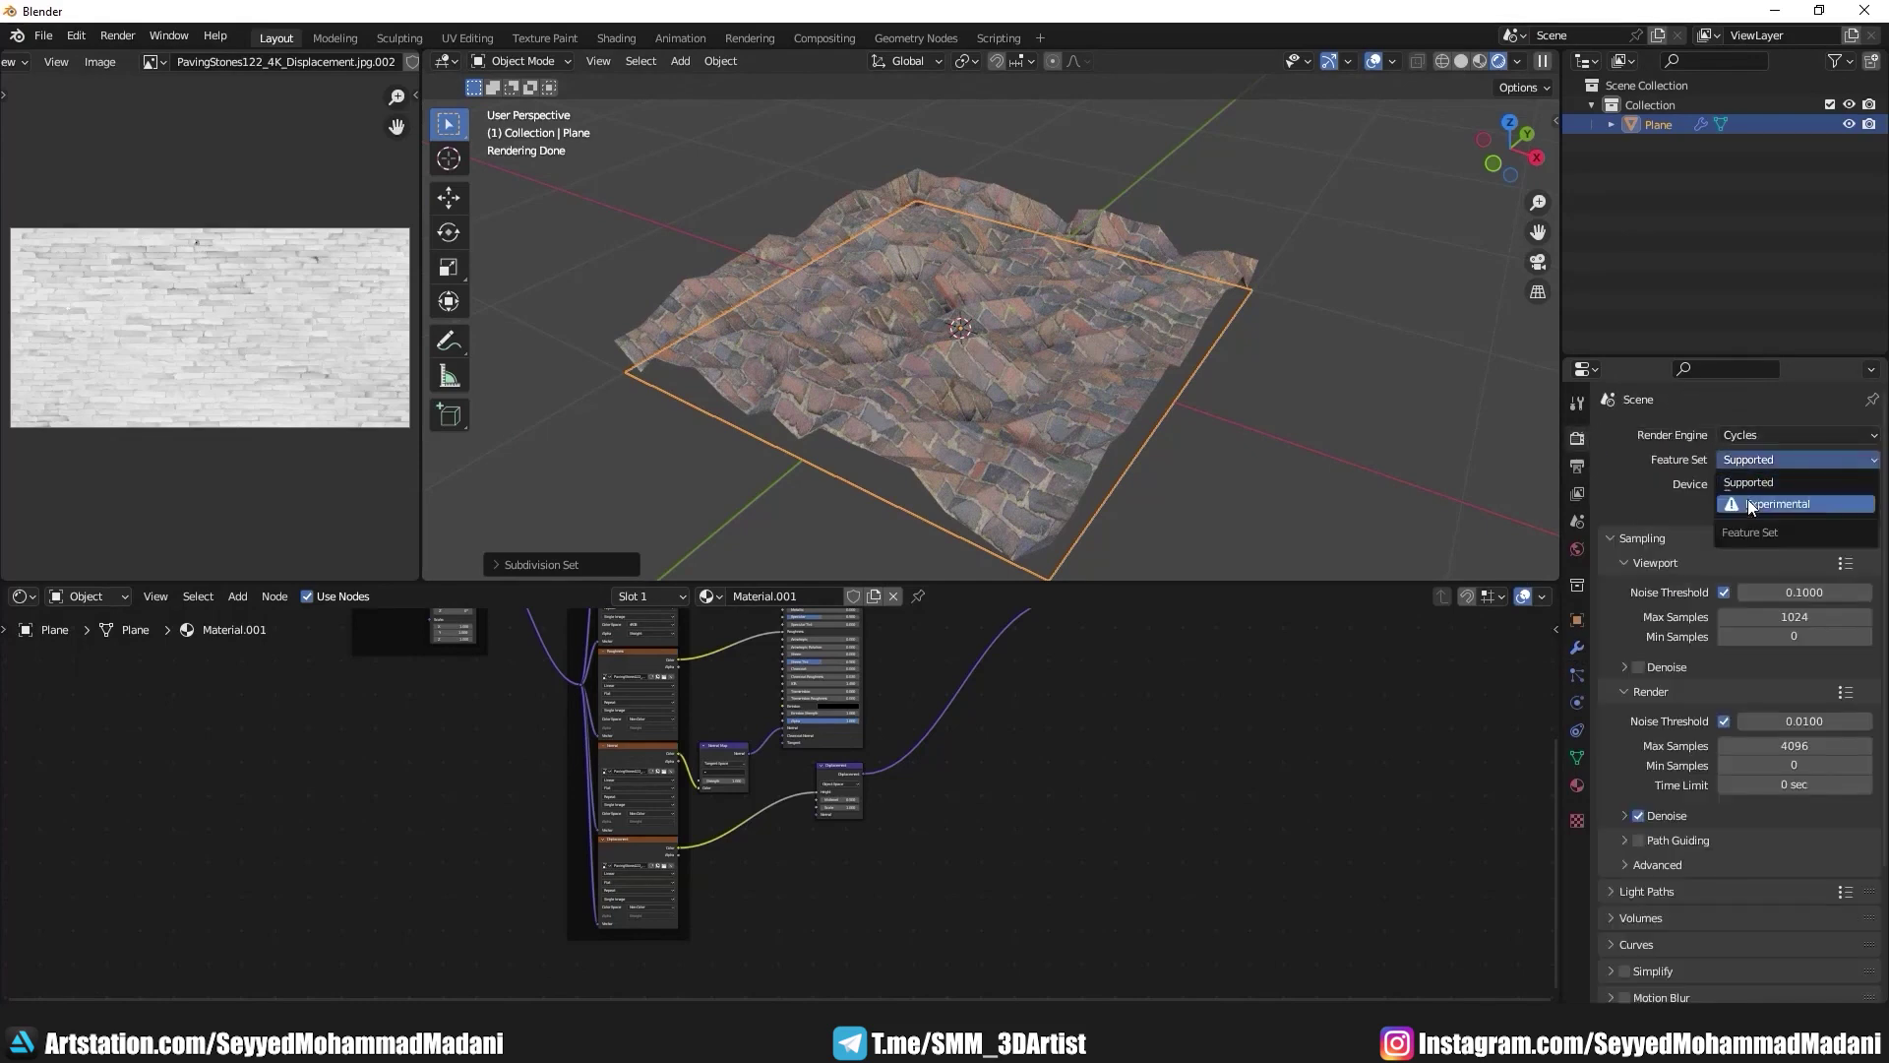
{"action": "left_click", "coordinate": [1748, 499]}
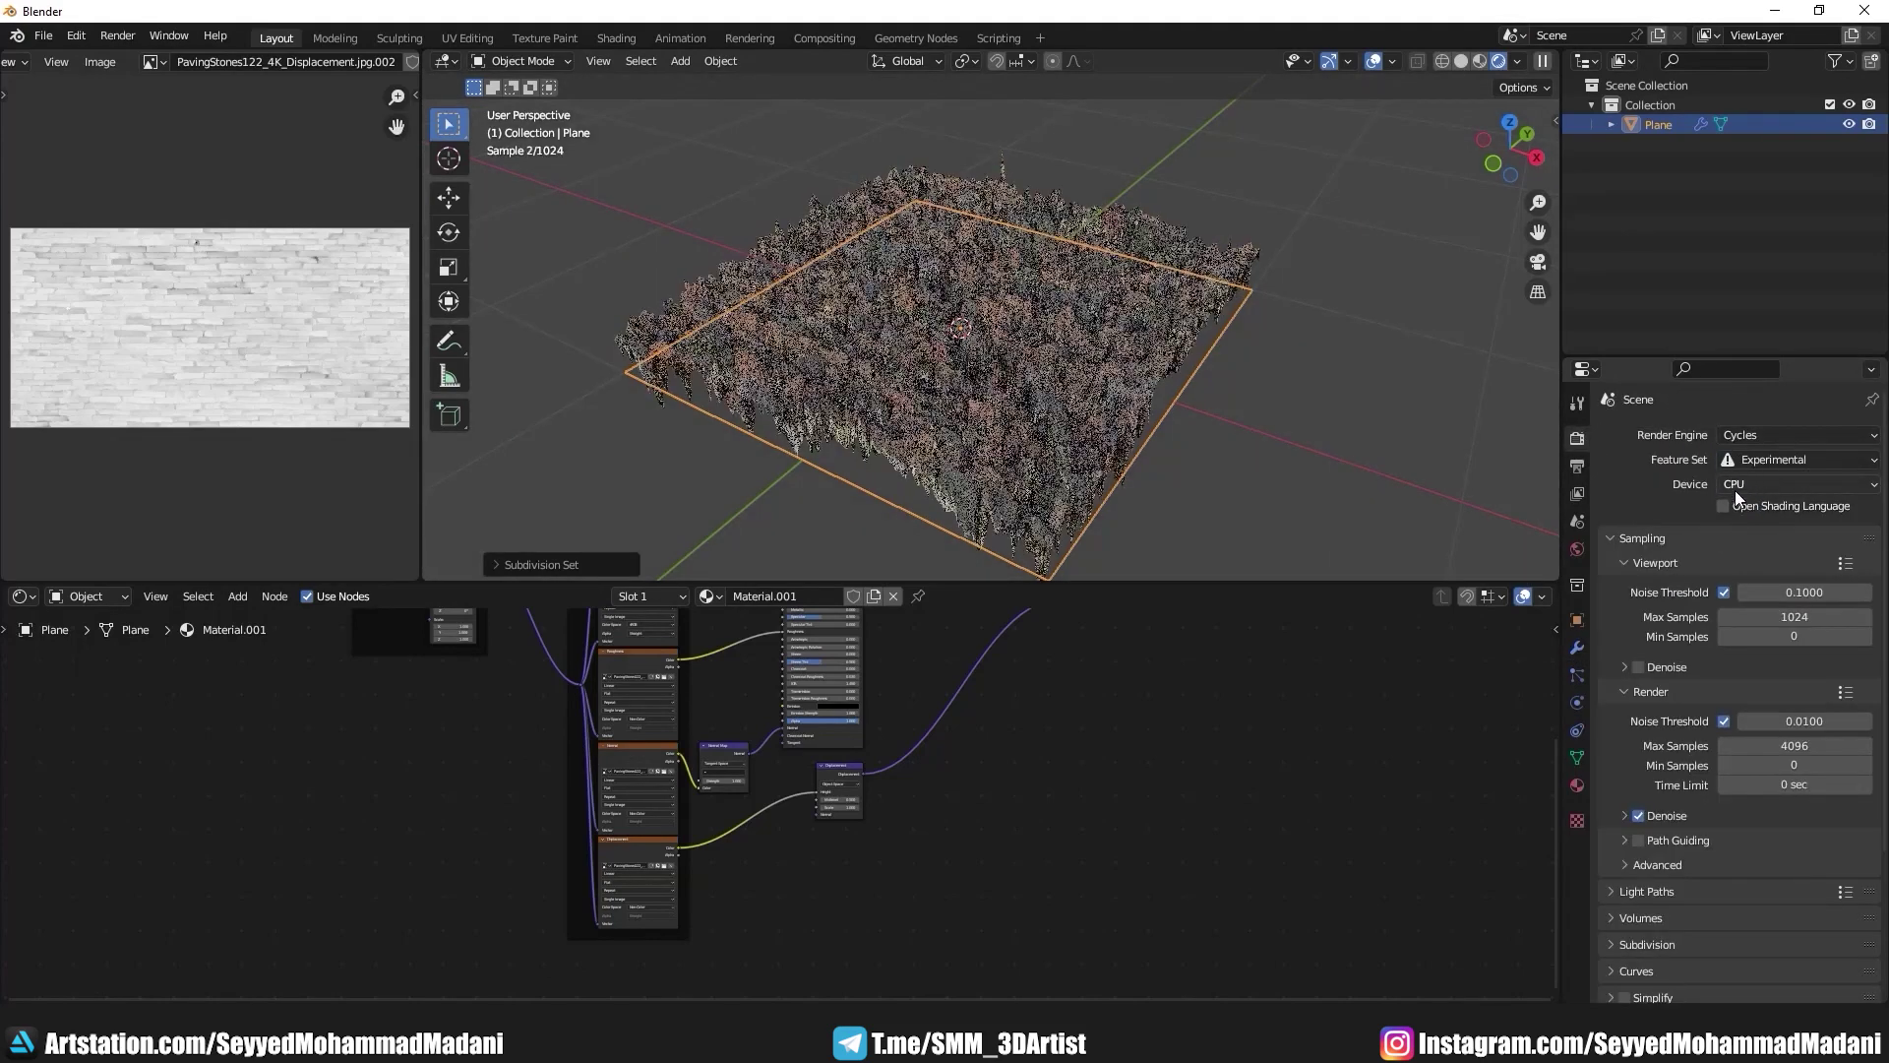
{"action": "left_click", "coordinate": [1736, 486]}
{"action": "left_click", "coordinate": [1739, 531]}
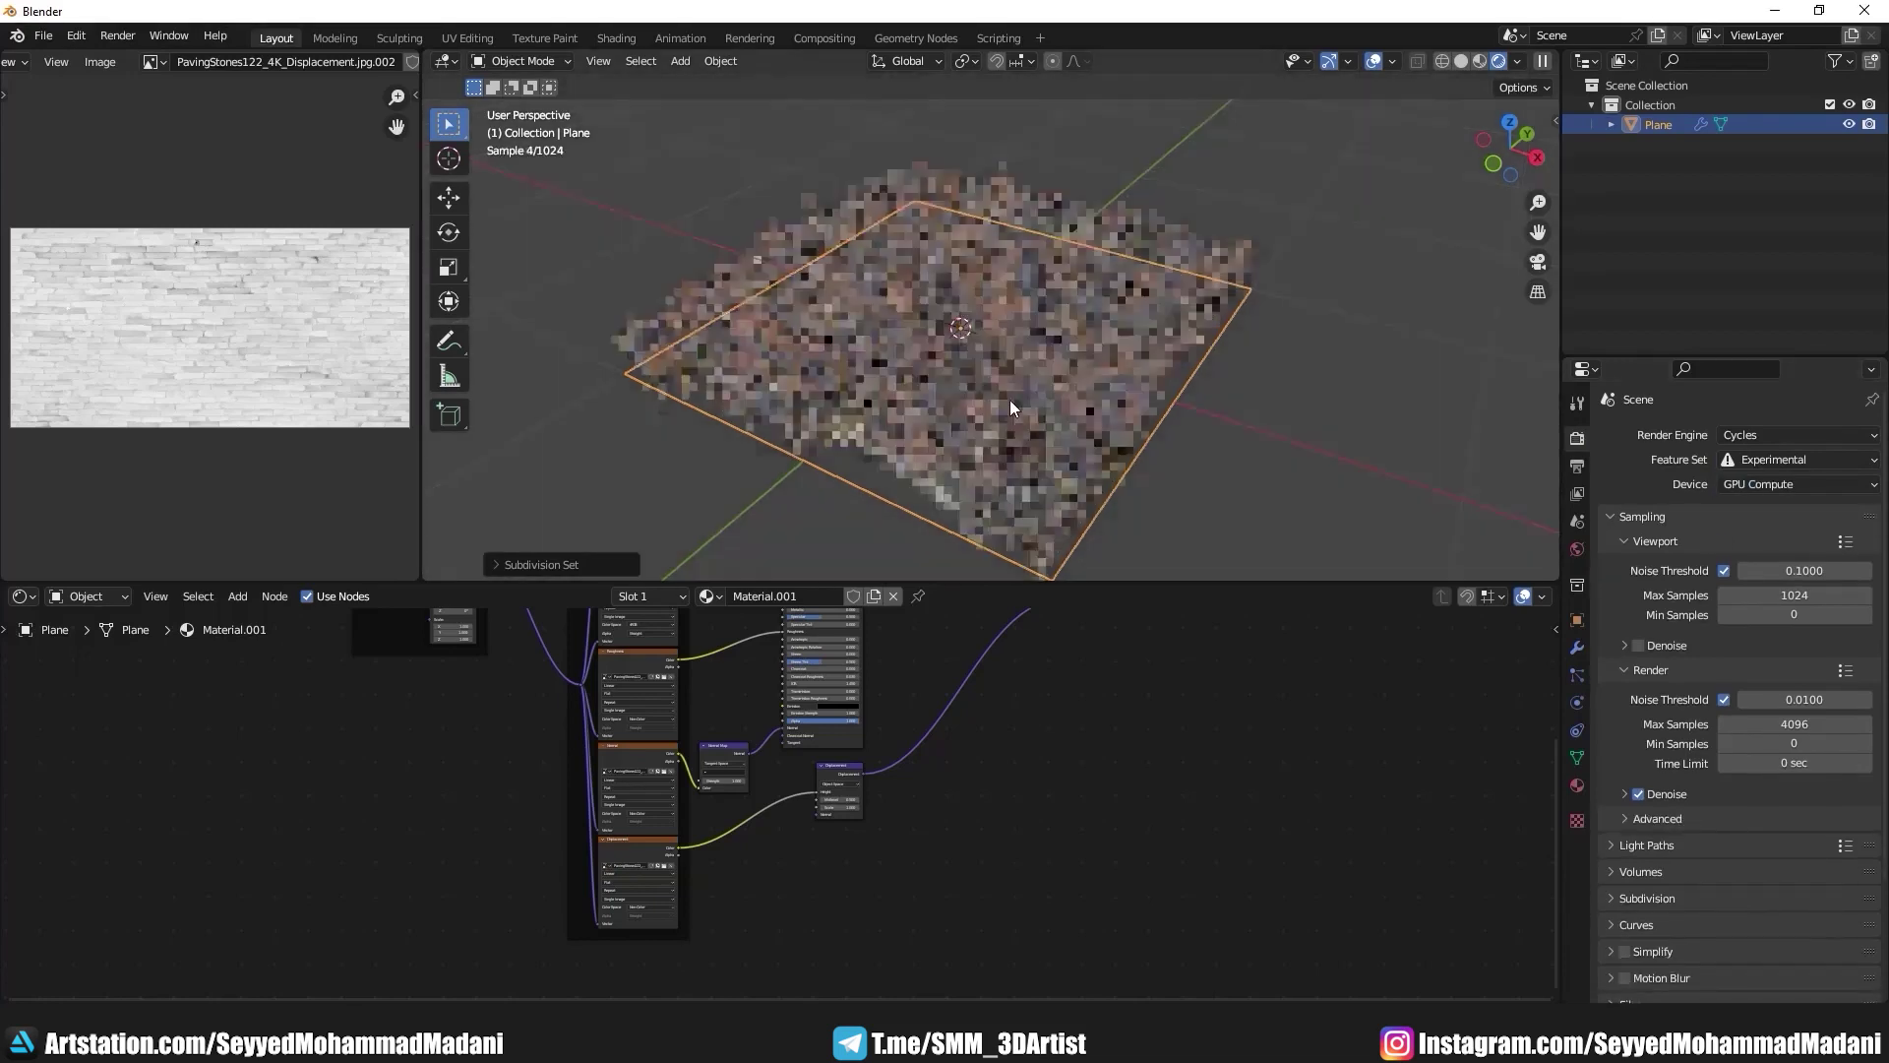
Step: Enable Adaptive Subdivision on the plane's Subdivision modifier
{"action": "middle_click_drag", "start_coordinate": [1011, 399], "coordinate": [1024, 382]}
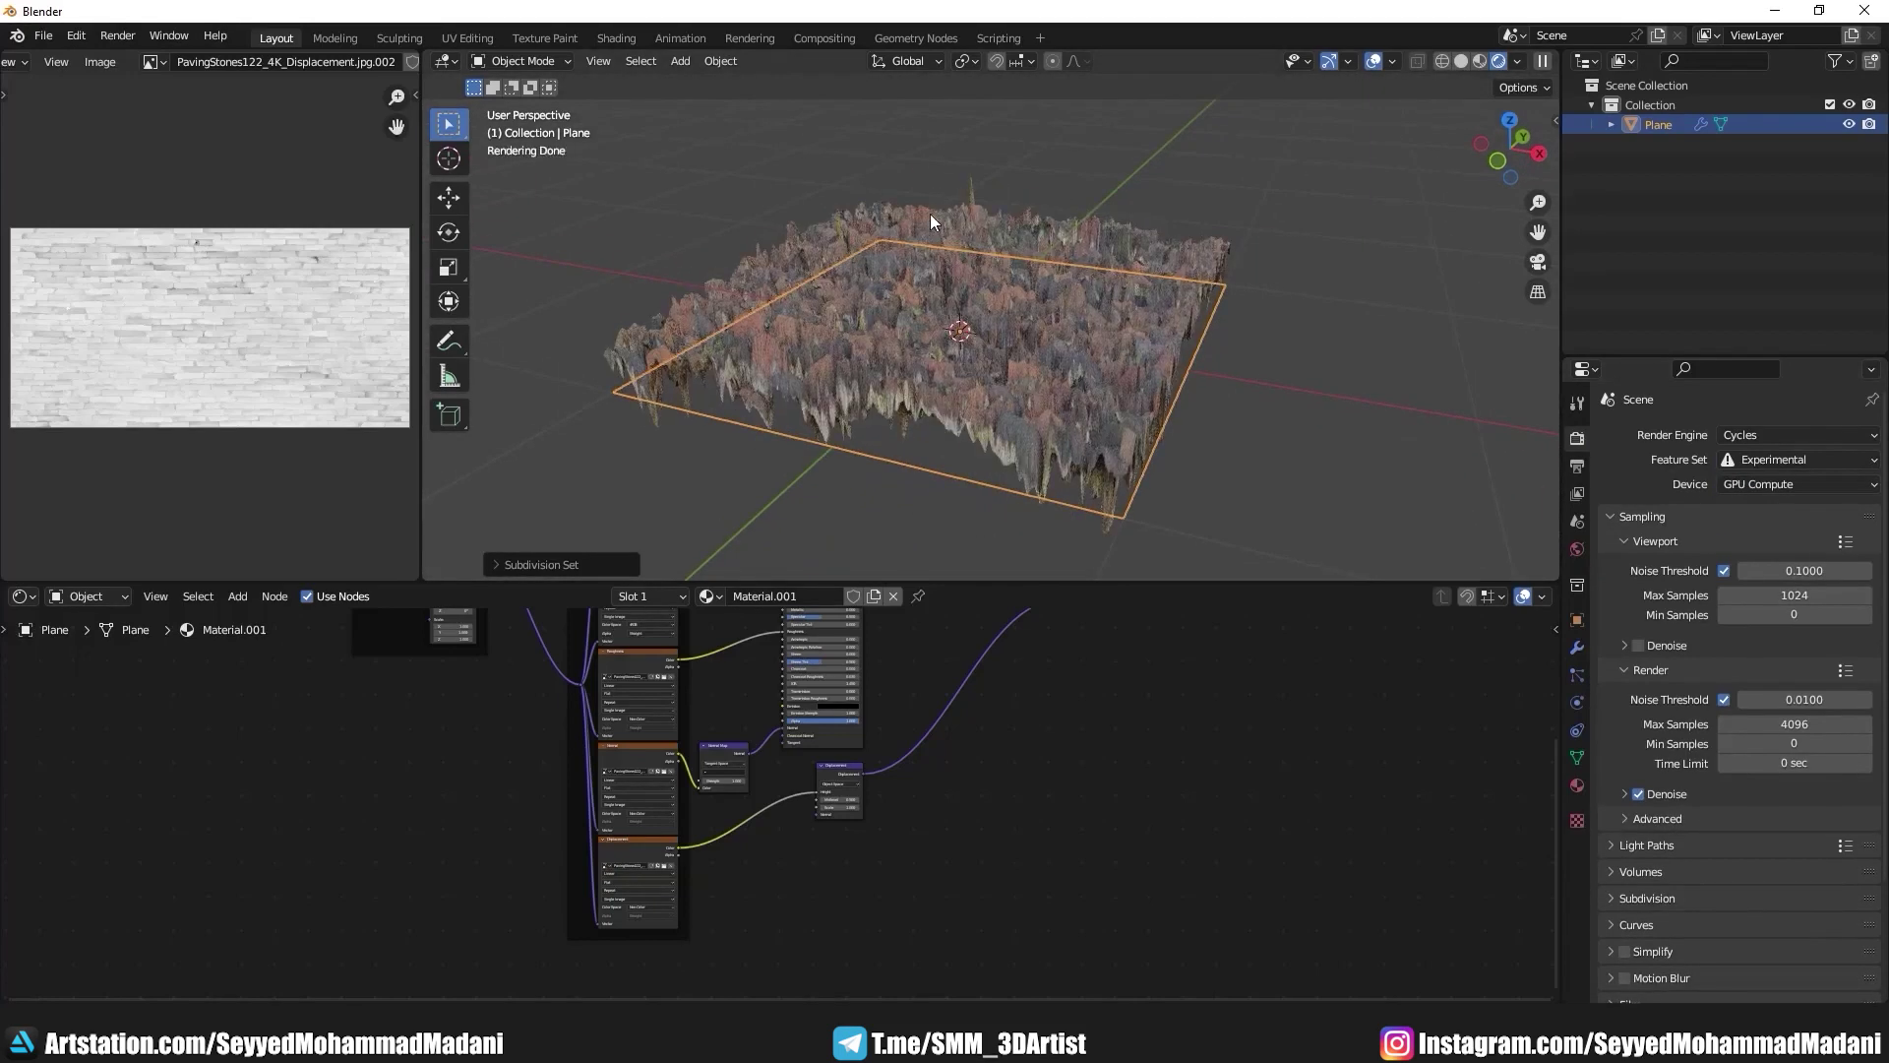
{"action": "left_click", "coordinate": [1578, 646]}
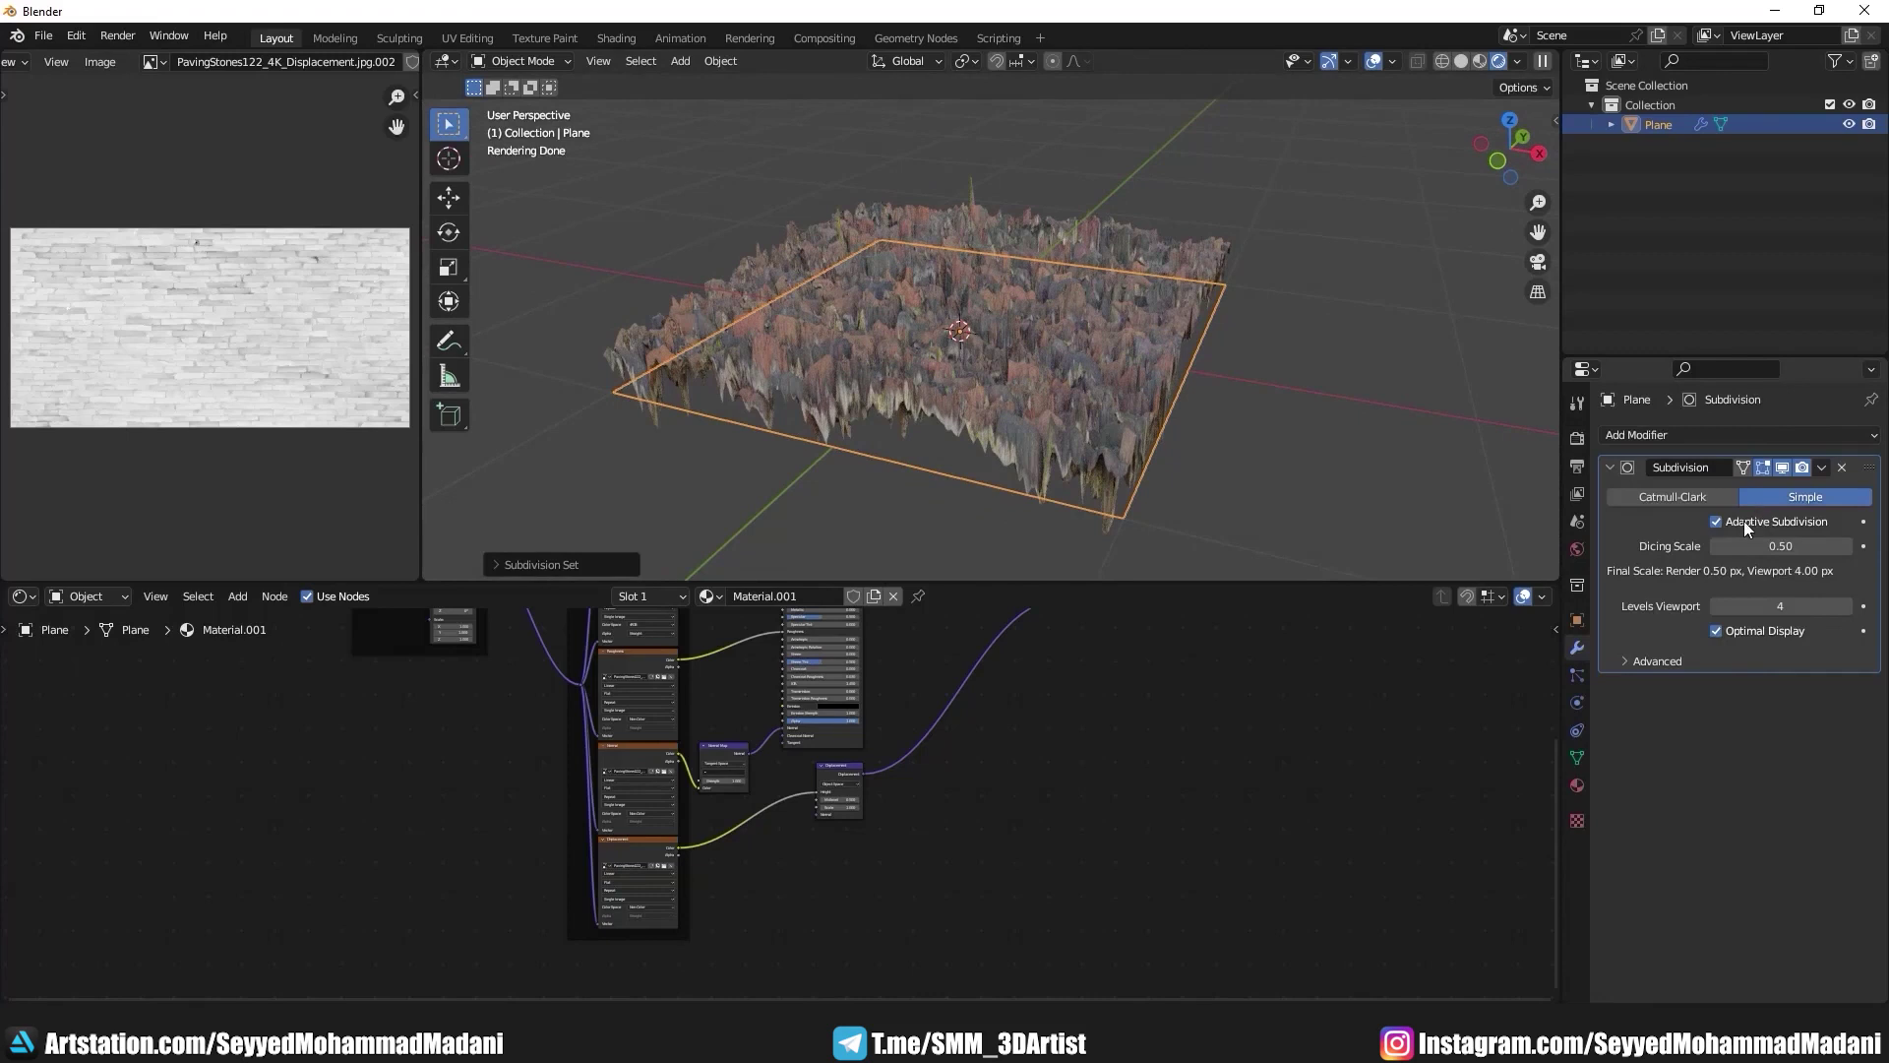
{"action": "left_click", "coordinate": [1743, 521]}
{"action": "left_click", "coordinate": [1743, 521]}
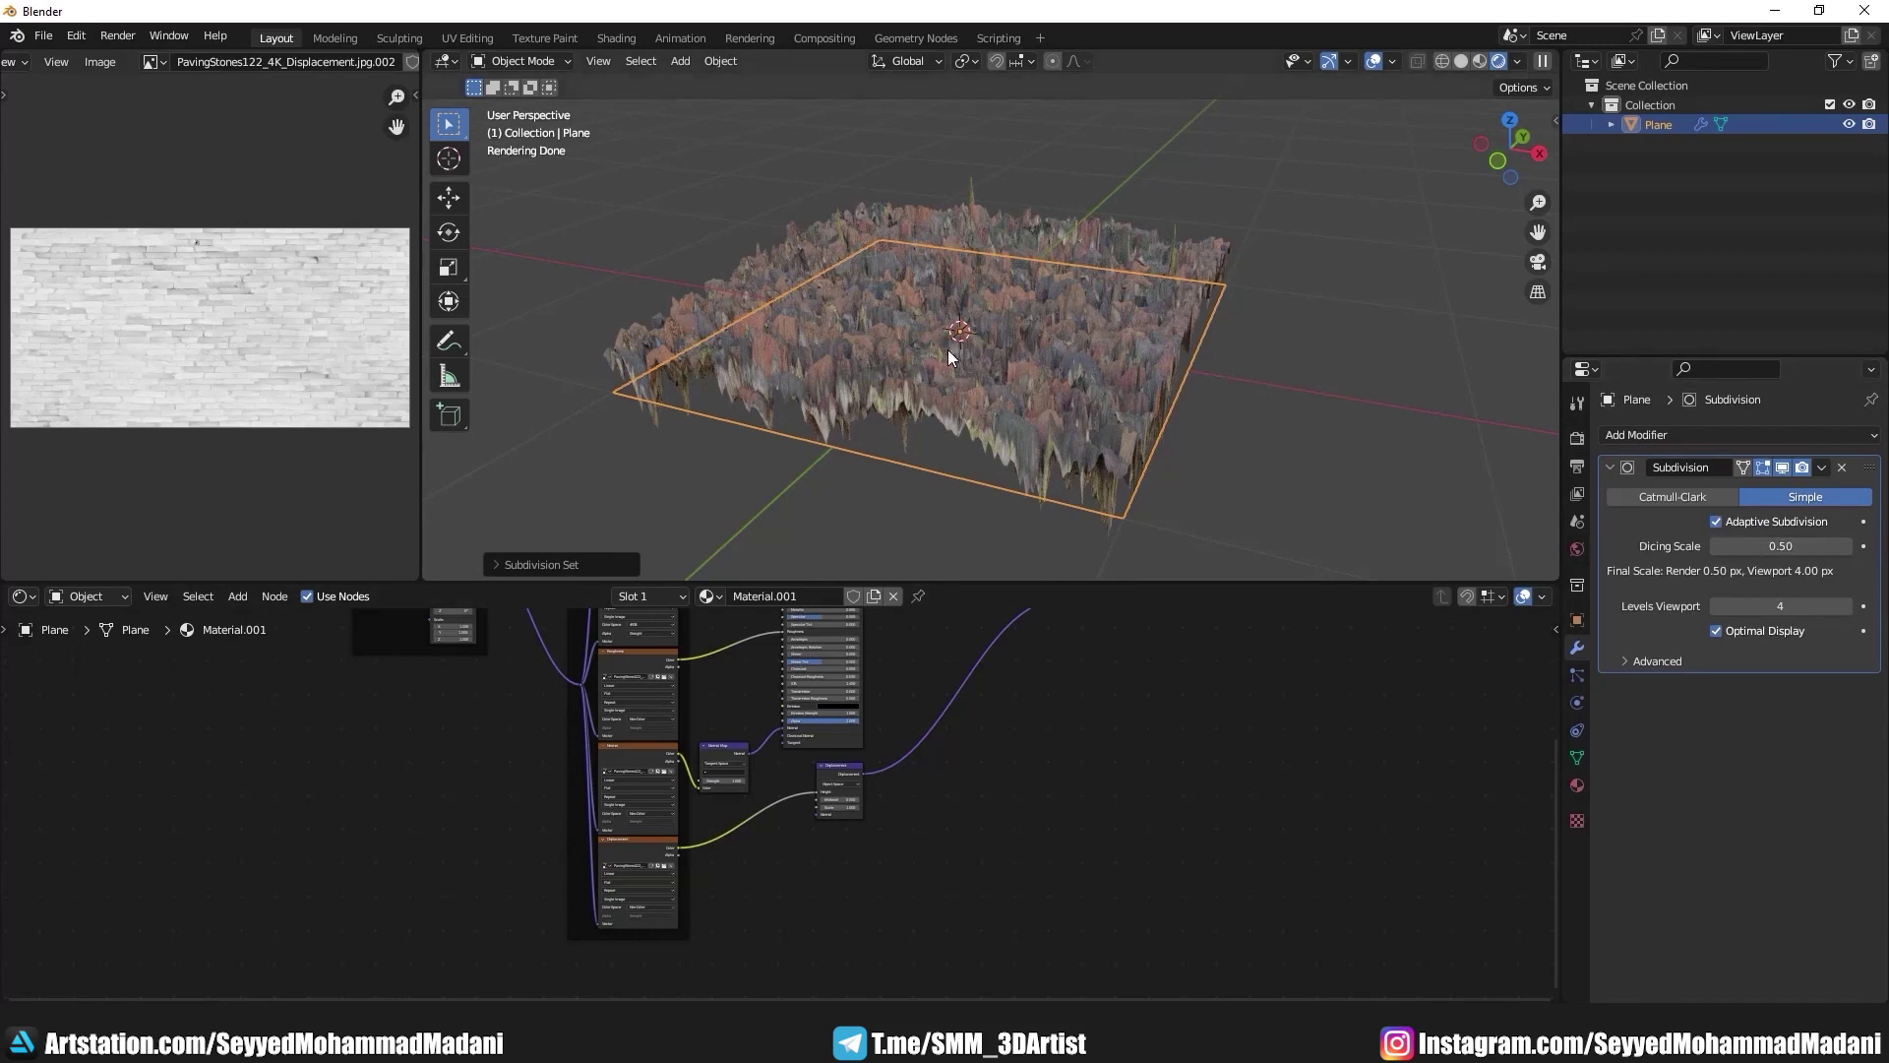
Step: Try Displacement node scales 0.000 and 0.100, then settle on 0.050
{"action": "middle_click_drag", "start_coordinate": [947, 350], "coordinate": [932, 348]}
{"action": "scroll", "coordinate": [1023, 809], "scroll_direction": "up", "scroll_amount": 3}
{"action": "scroll", "coordinate": [999, 817], "scroll_direction": "up", "scroll_amount": 2}
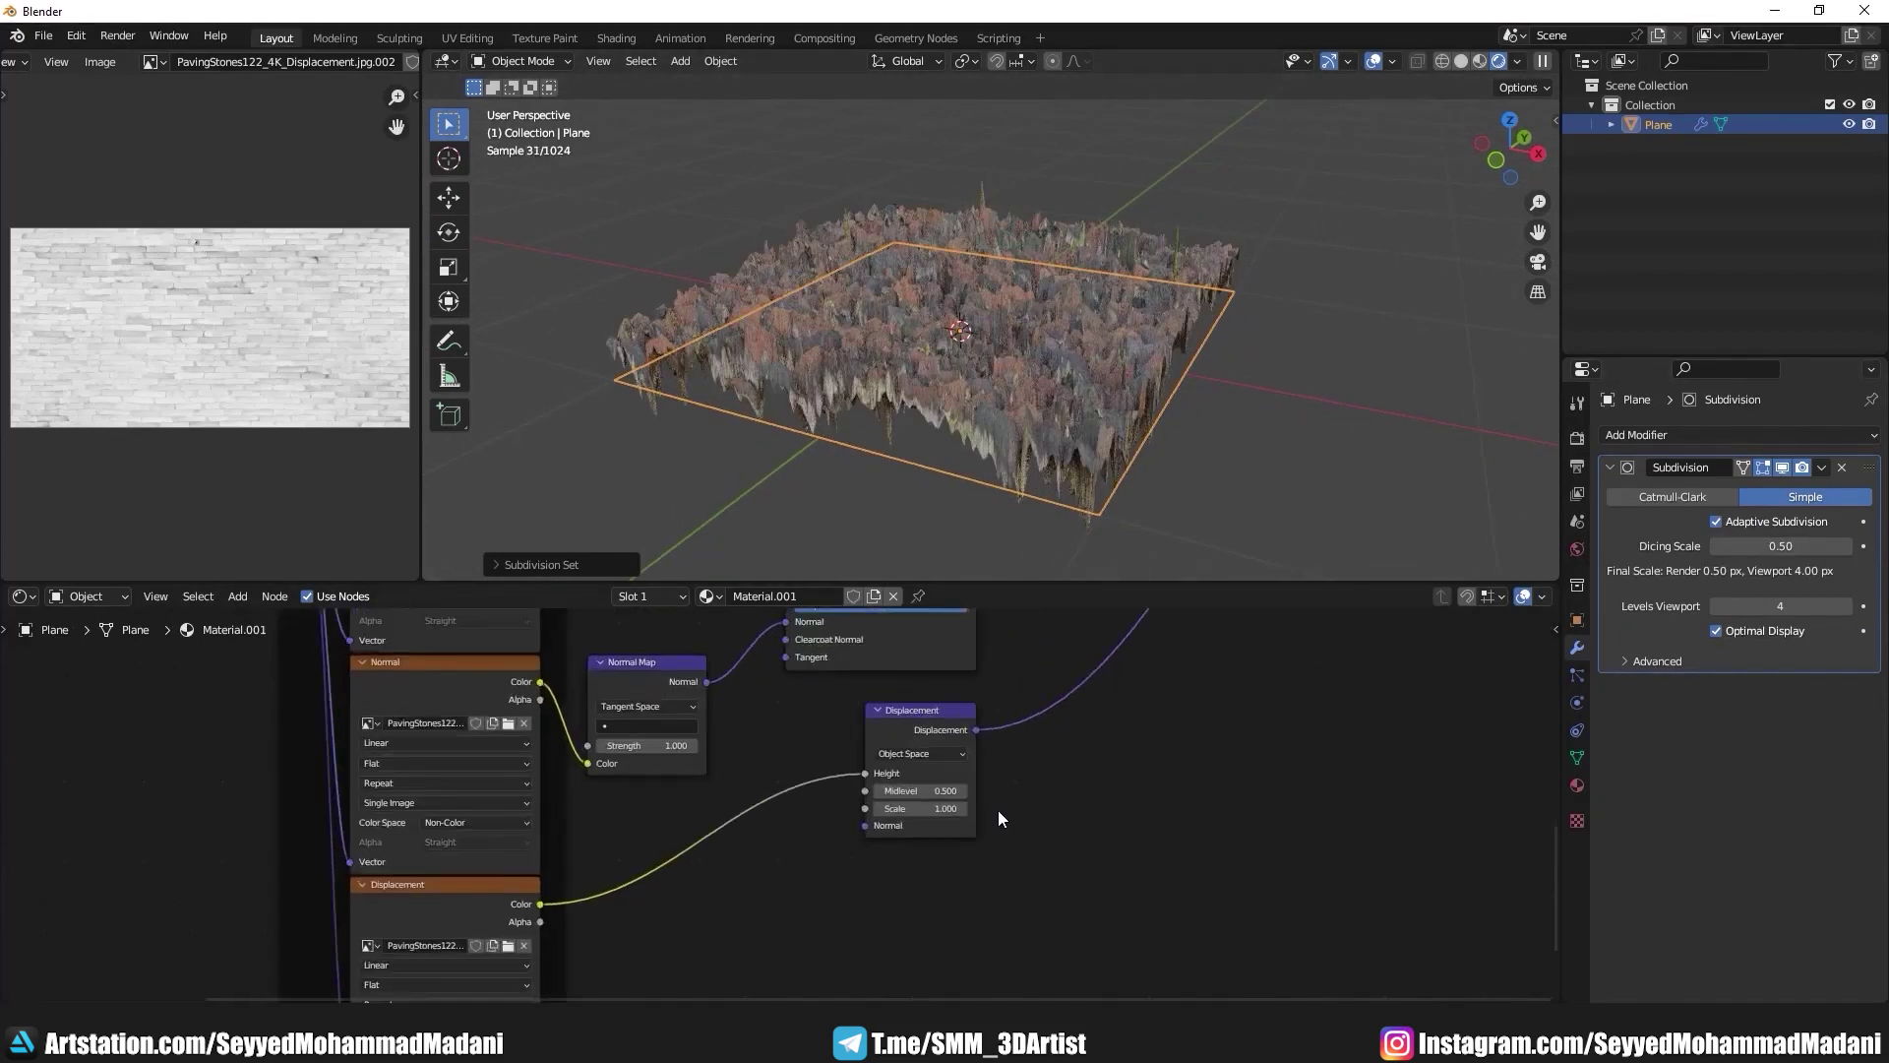
{"action": "scroll", "coordinate": [998, 819], "scroll_direction": "up", "scroll_amount": 2}
{"action": "scroll", "coordinate": [985, 787], "scroll_direction": "up", "scroll_amount": 1}
{"action": "scroll", "coordinate": [968, 754], "scroll_direction": "up", "scroll_amount": 1}
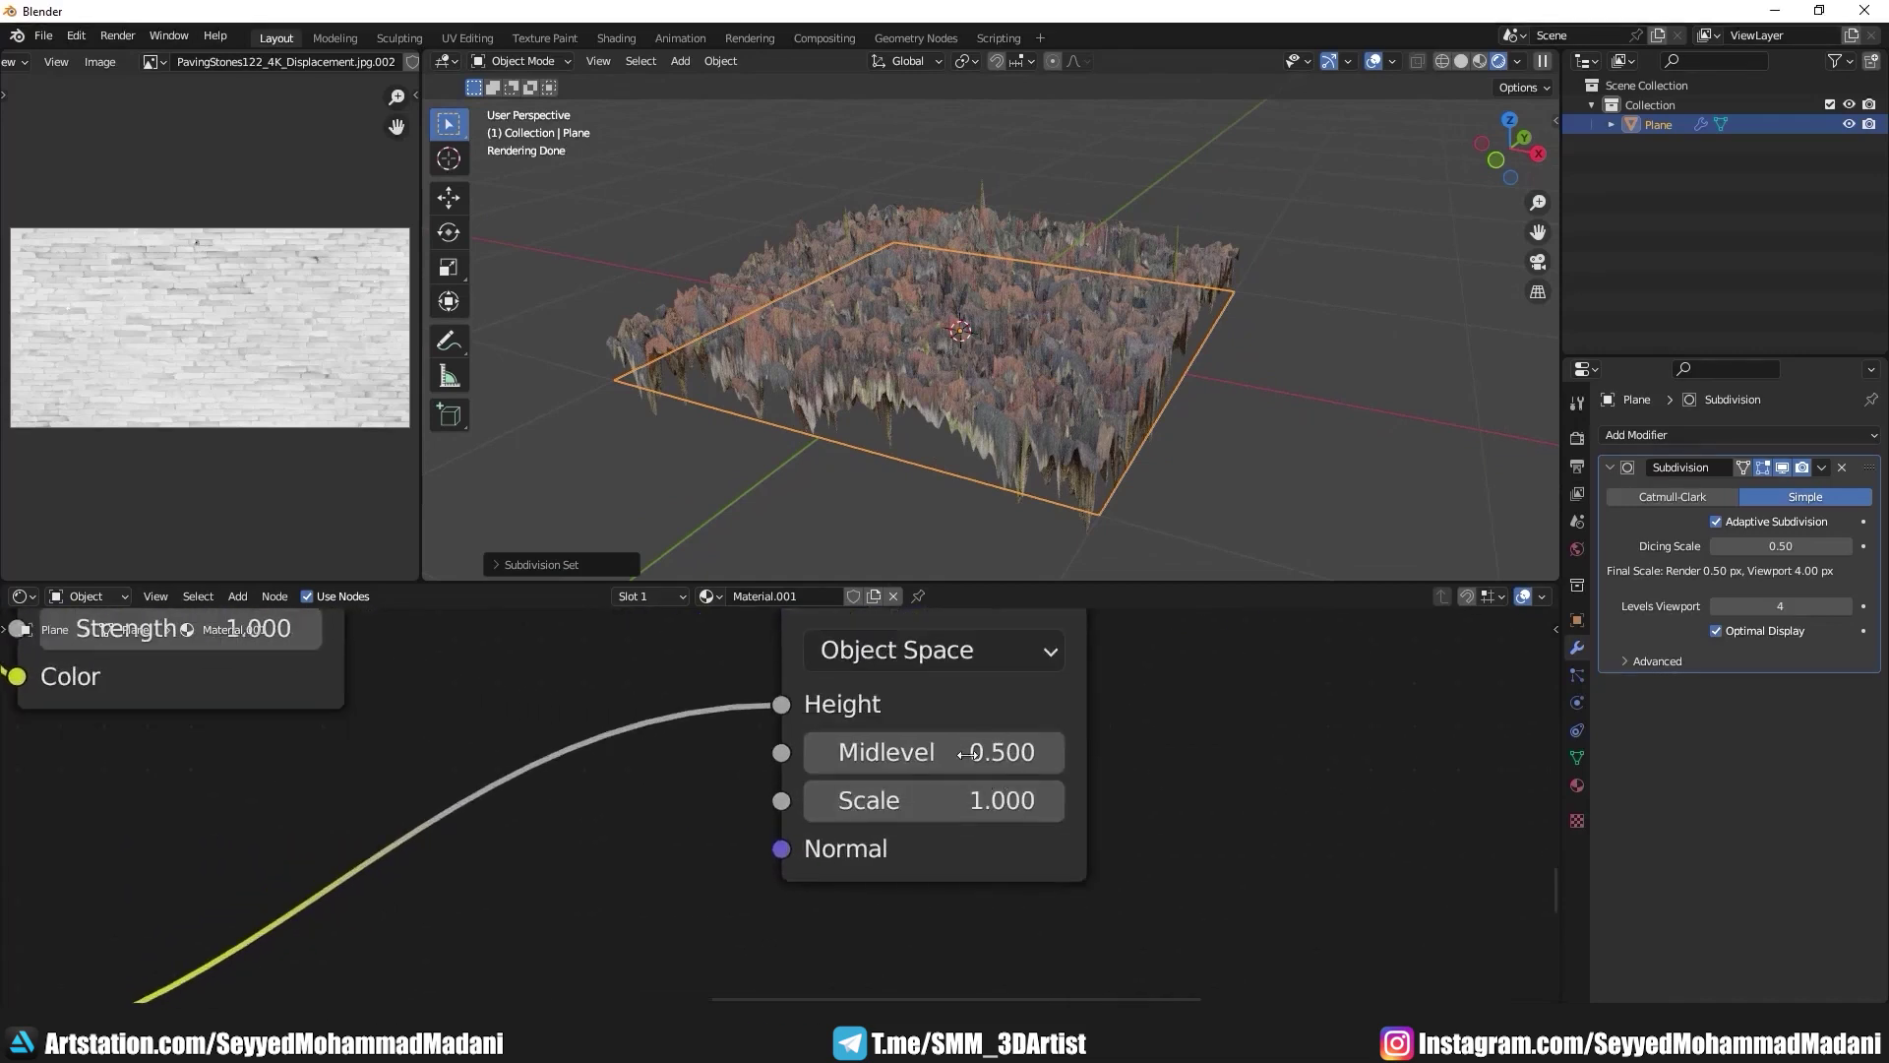
{"action": "left_click_drag", "start_coordinate": [974, 799], "coordinate": [885, 800]}
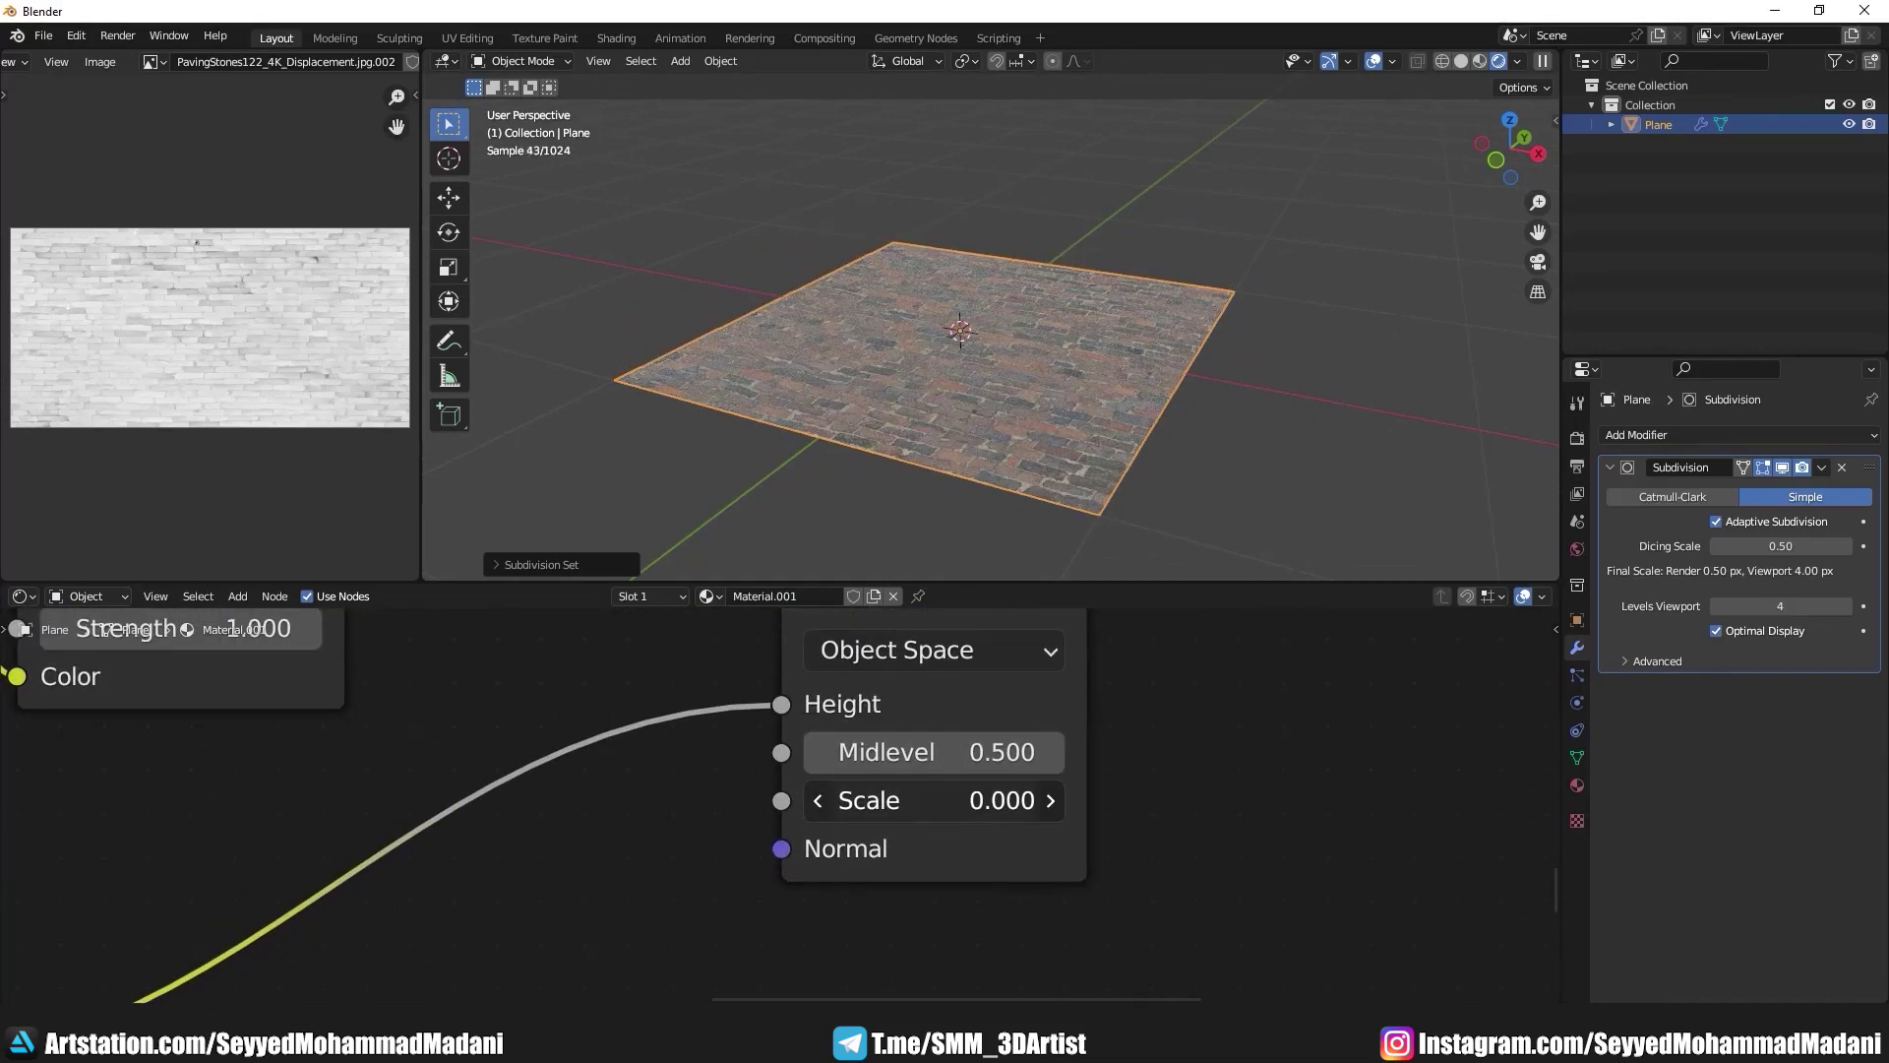
{"action": "left_click", "coordinate": [1048, 800]}
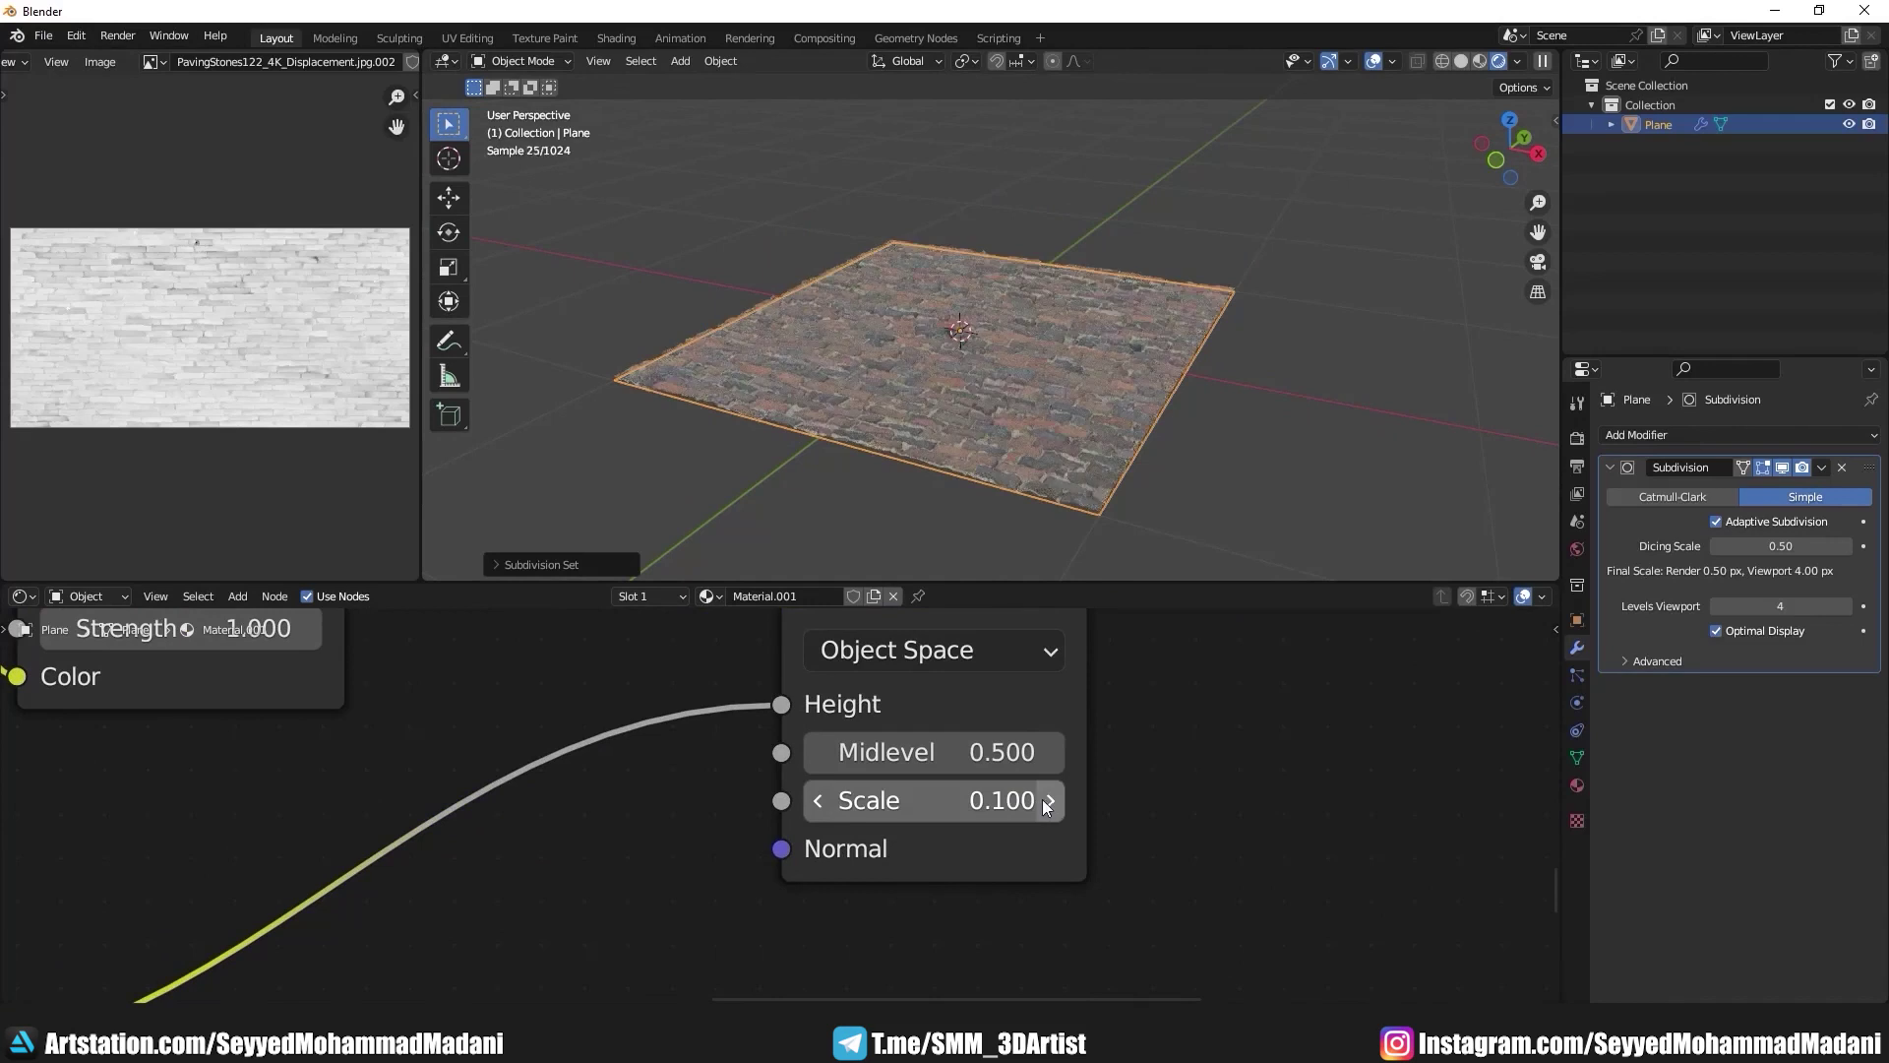
{"action": "scroll", "coordinate": [1062, 388], "scroll_direction": "up", "scroll_amount": 4}
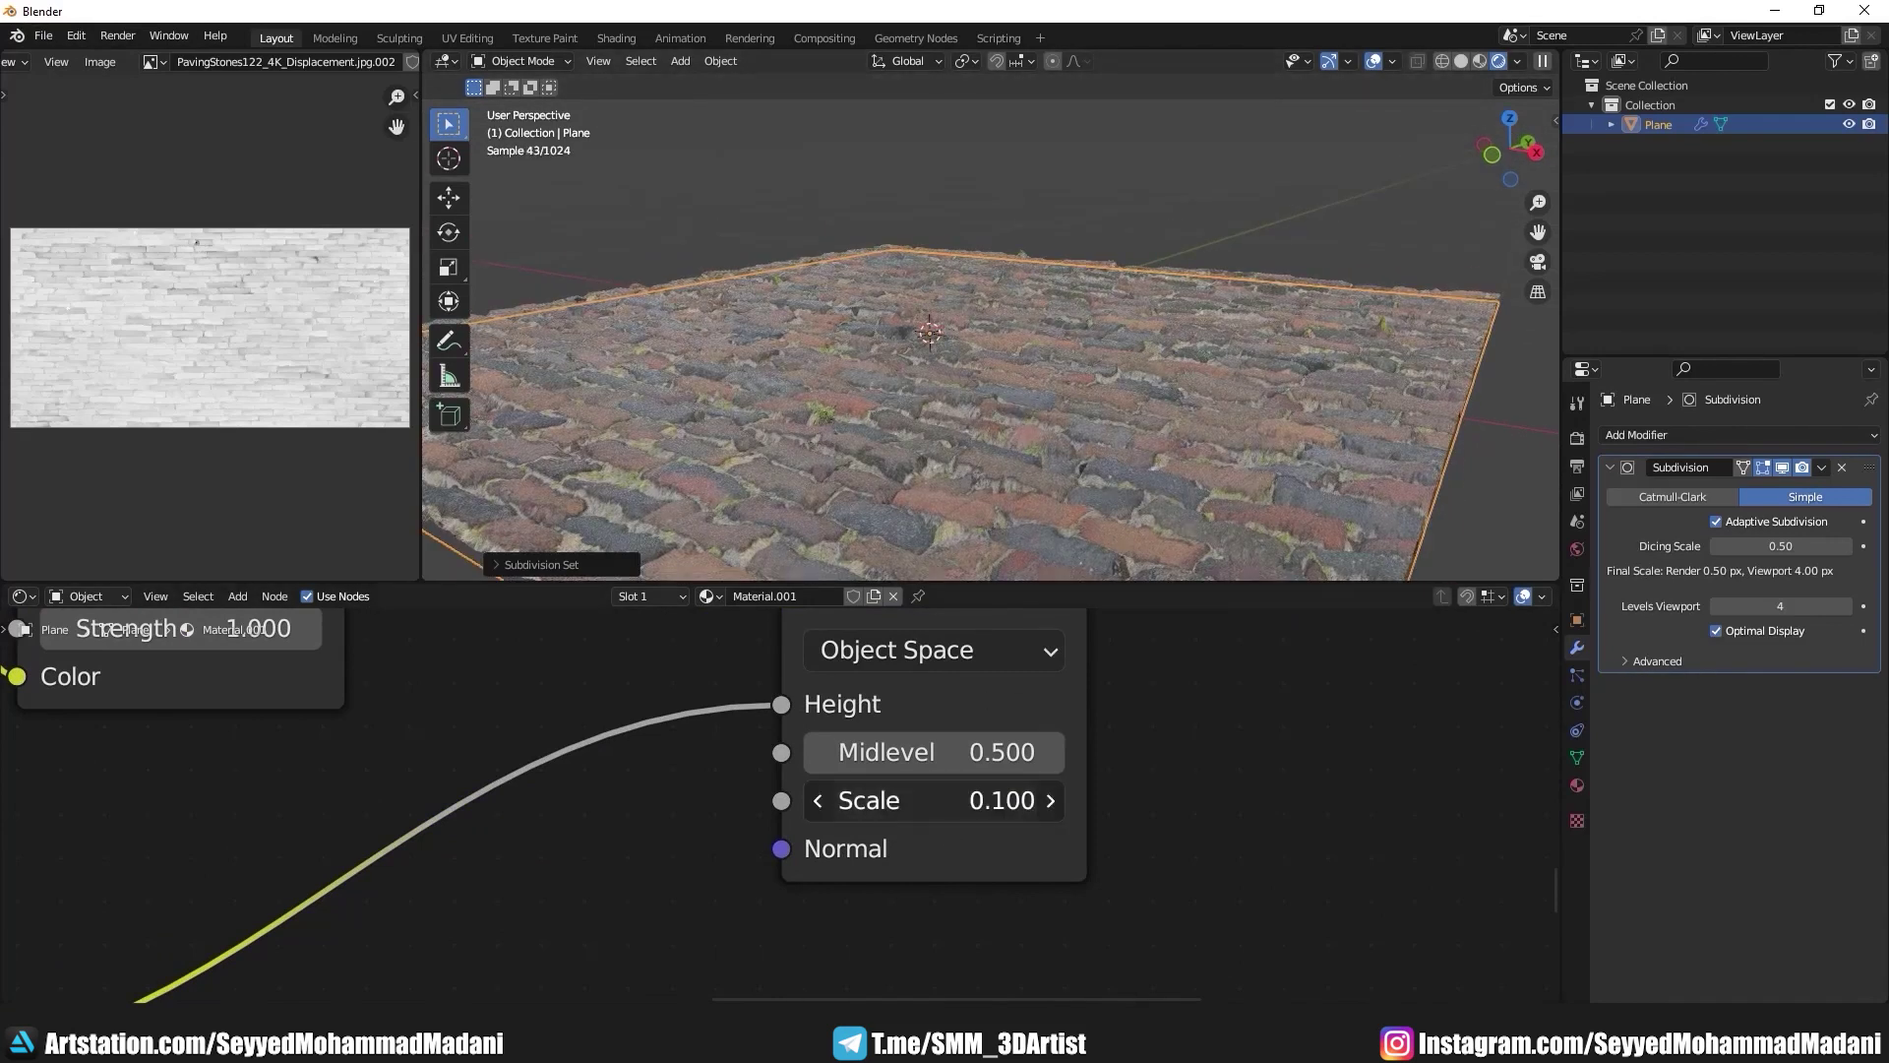
{"action": "mouse_move", "coordinate": [935, 800]}
{"action": "left_mouse_down"}
{"action": "mouse_move", "coordinate": [865, 800]}
{"action": "mouse_move", "coordinate": [963, 800]}
{"action": "left_mouse_up"}
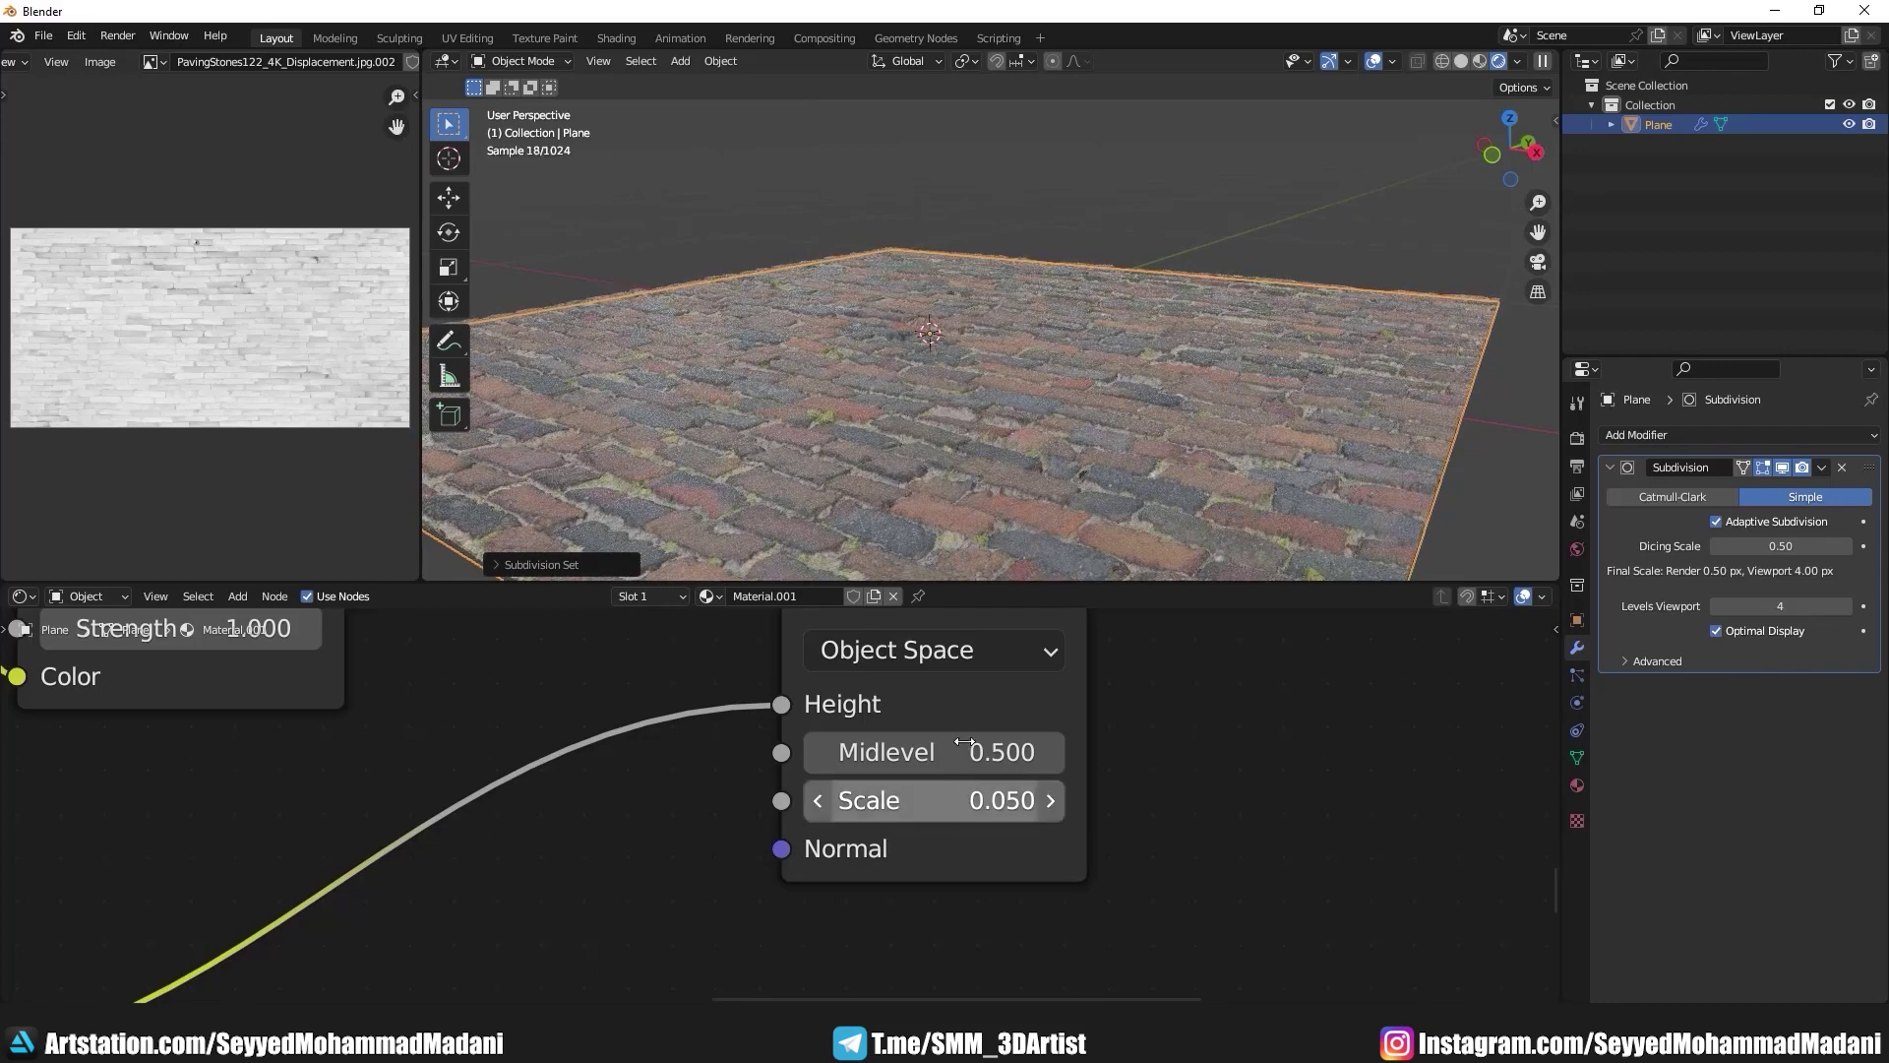
Step: Orbit to a low grazing angle to inspect the paving stone relief
{"action": "middle_click_drag", "start_coordinate": [946, 375], "coordinate": [1239, 398]}
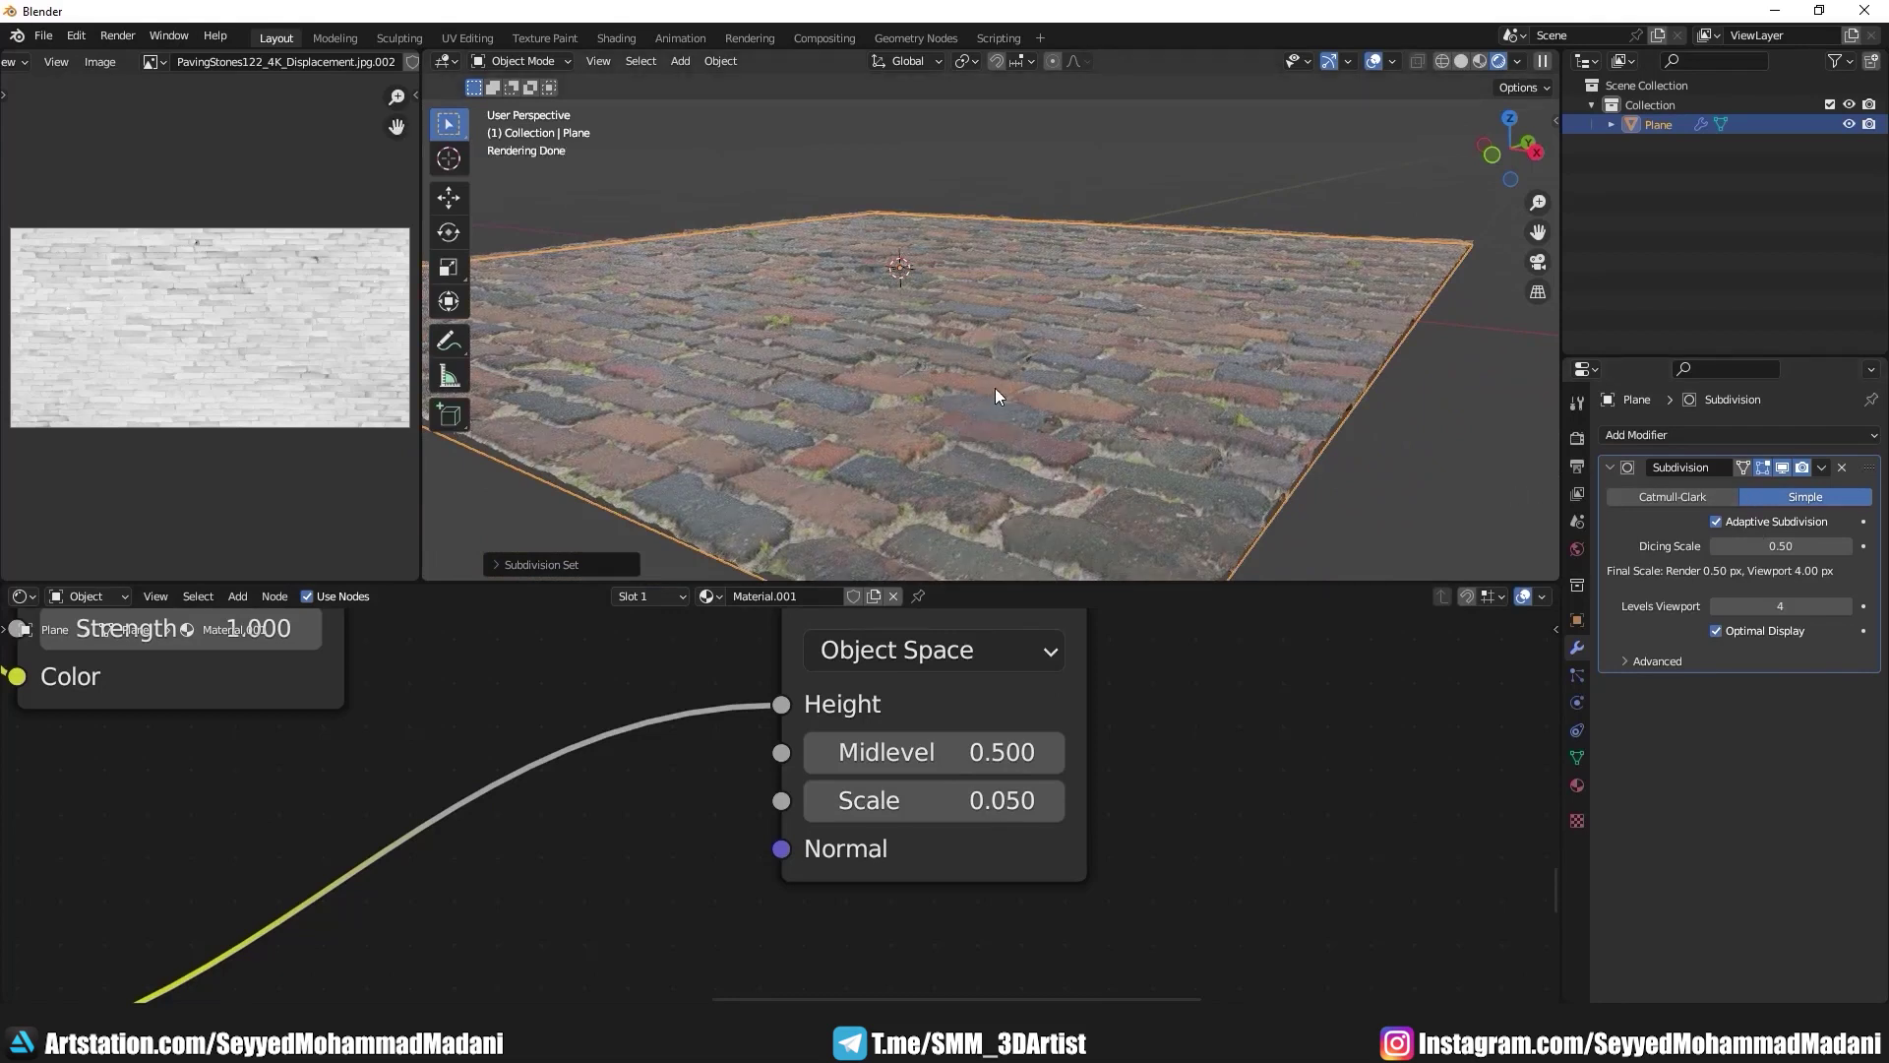
{"action": "scroll", "coordinate": [997, 393], "scroll_direction": "up", "scroll_amount": 6}
{"action": "mouse_move", "coordinate": [963, 362]}
{"action": "middle_mouse_down"}
{"action": "mouse_move", "coordinate": [984, 370]}
{"action": "mouse_move", "coordinate": [915, 319]}
{"action": "mouse_move", "coordinate": [940, 343]}
{"action": "mouse_move", "coordinate": [943, 318]}
{"action": "mouse_move", "coordinate": [1023, 317]}
{"action": "middle_mouse_up"}
{"action": "scroll", "coordinate": [941, 344], "scroll_direction": "down", "scroll_amount": 4}
{"action": "scroll", "coordinate": [921, 377], "scroll_direction": "up", "scroll_amount": 4}
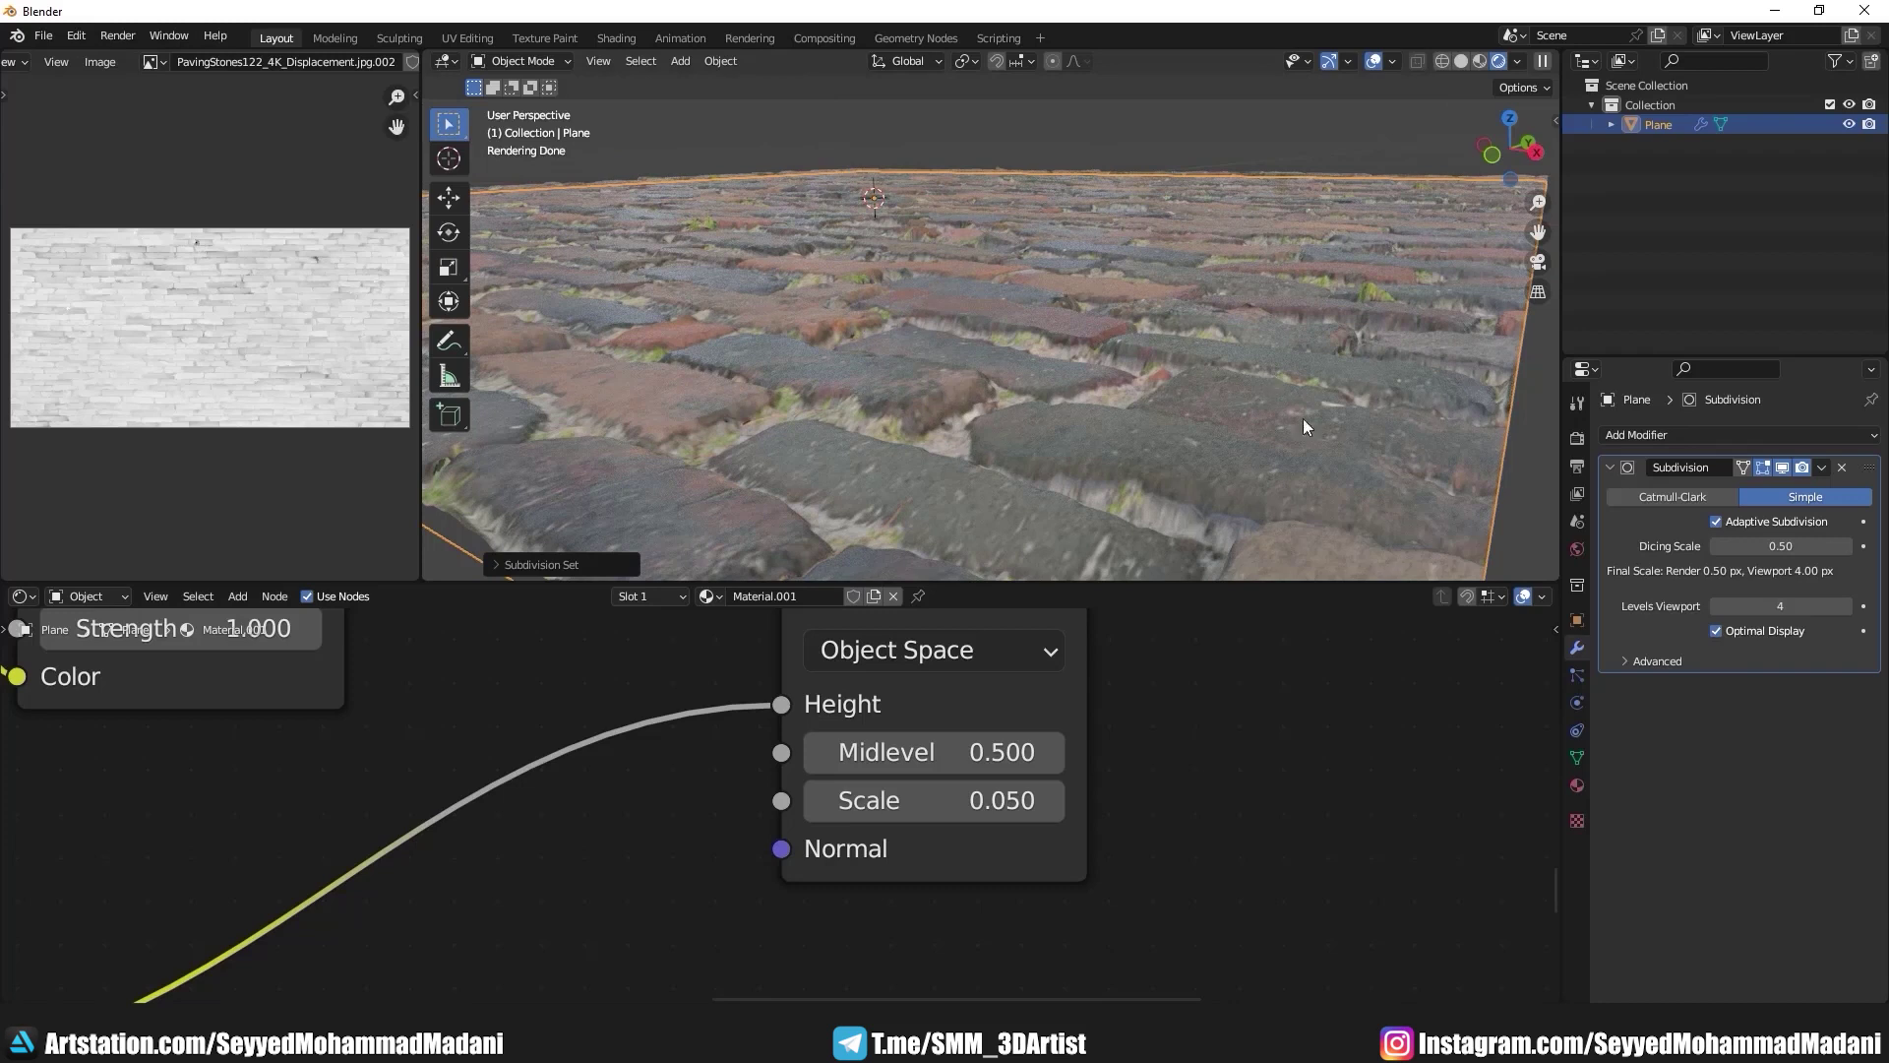
{"action": "left_click", "coordinate": [1004, 149]}
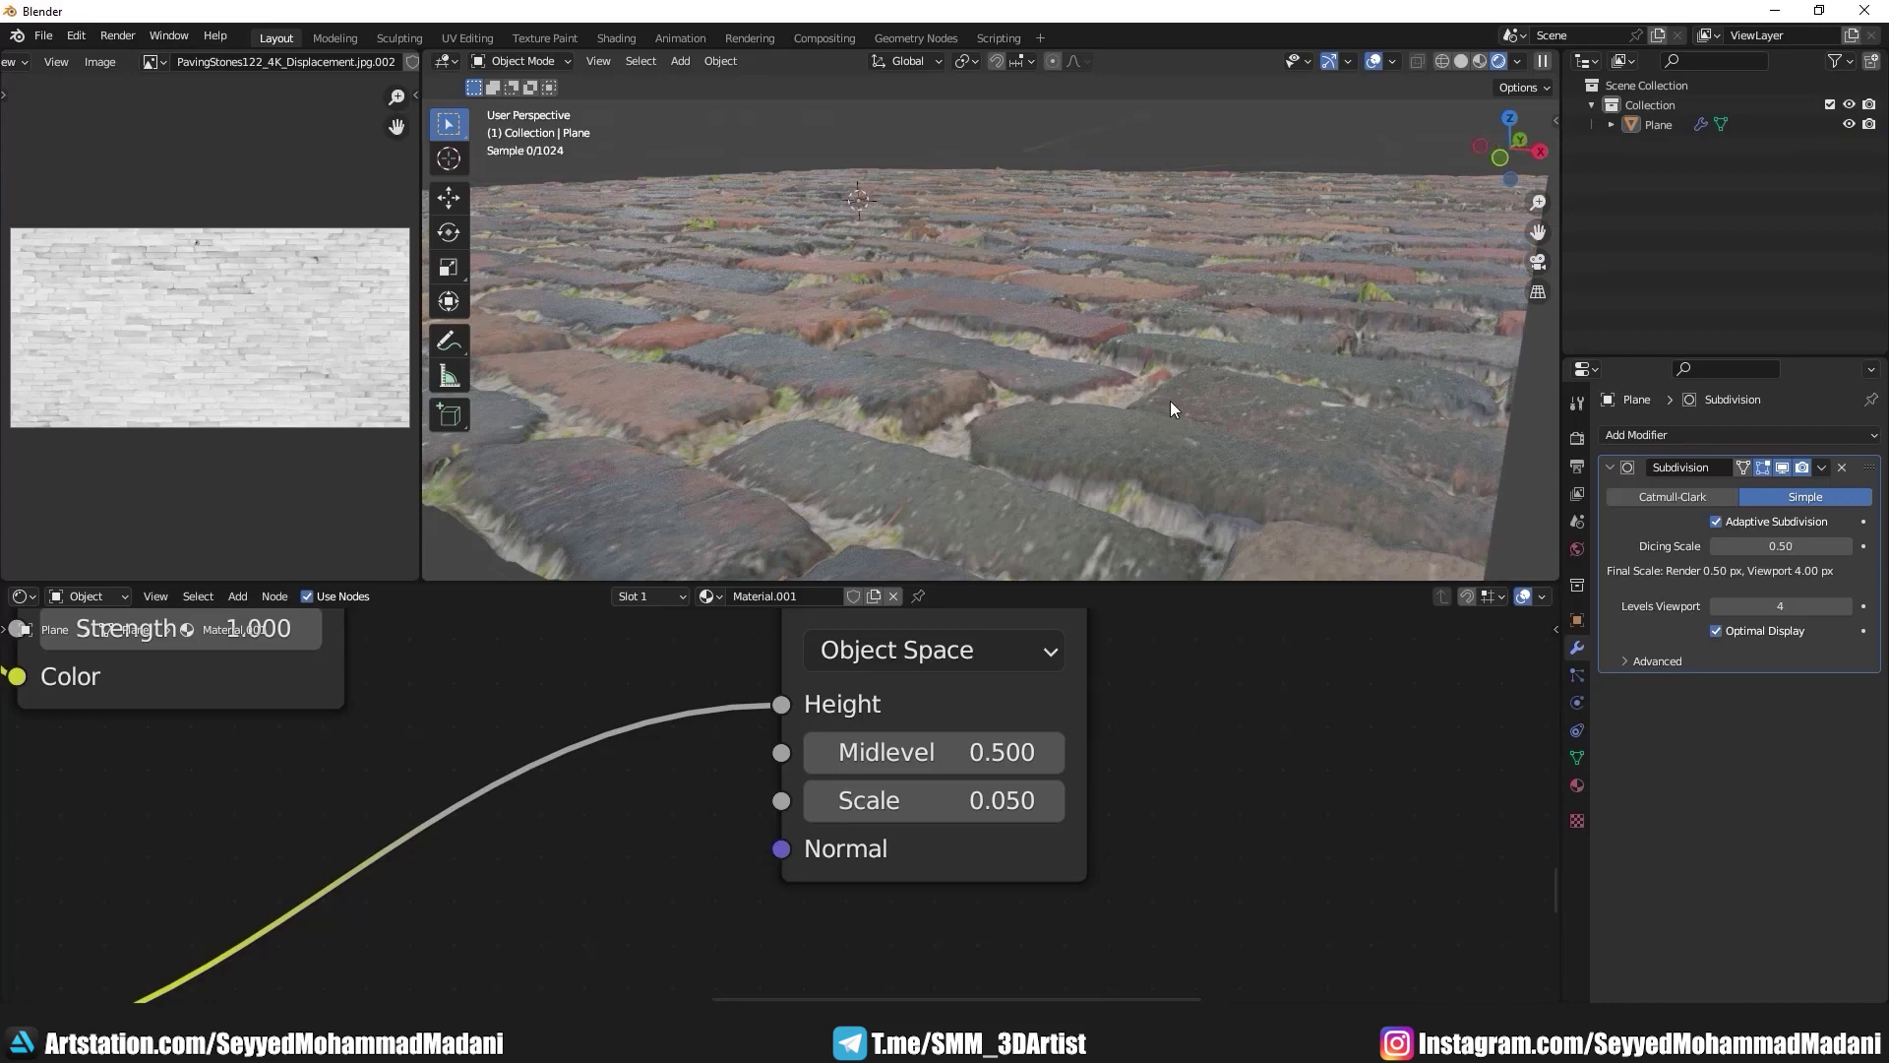
{"action": "mouse_move", "coordinate": [1170, 399]}
{"action": "middle_mouse_down"}
{"action": "mouse_move", "coordinate": [1327, 407]}
{"action": "mouse_move", "coordinate": [1261, 423]}
{"action": "mouse_move", "coordinate": [1462, 449]}
{"action": "middle_mouse_up"}
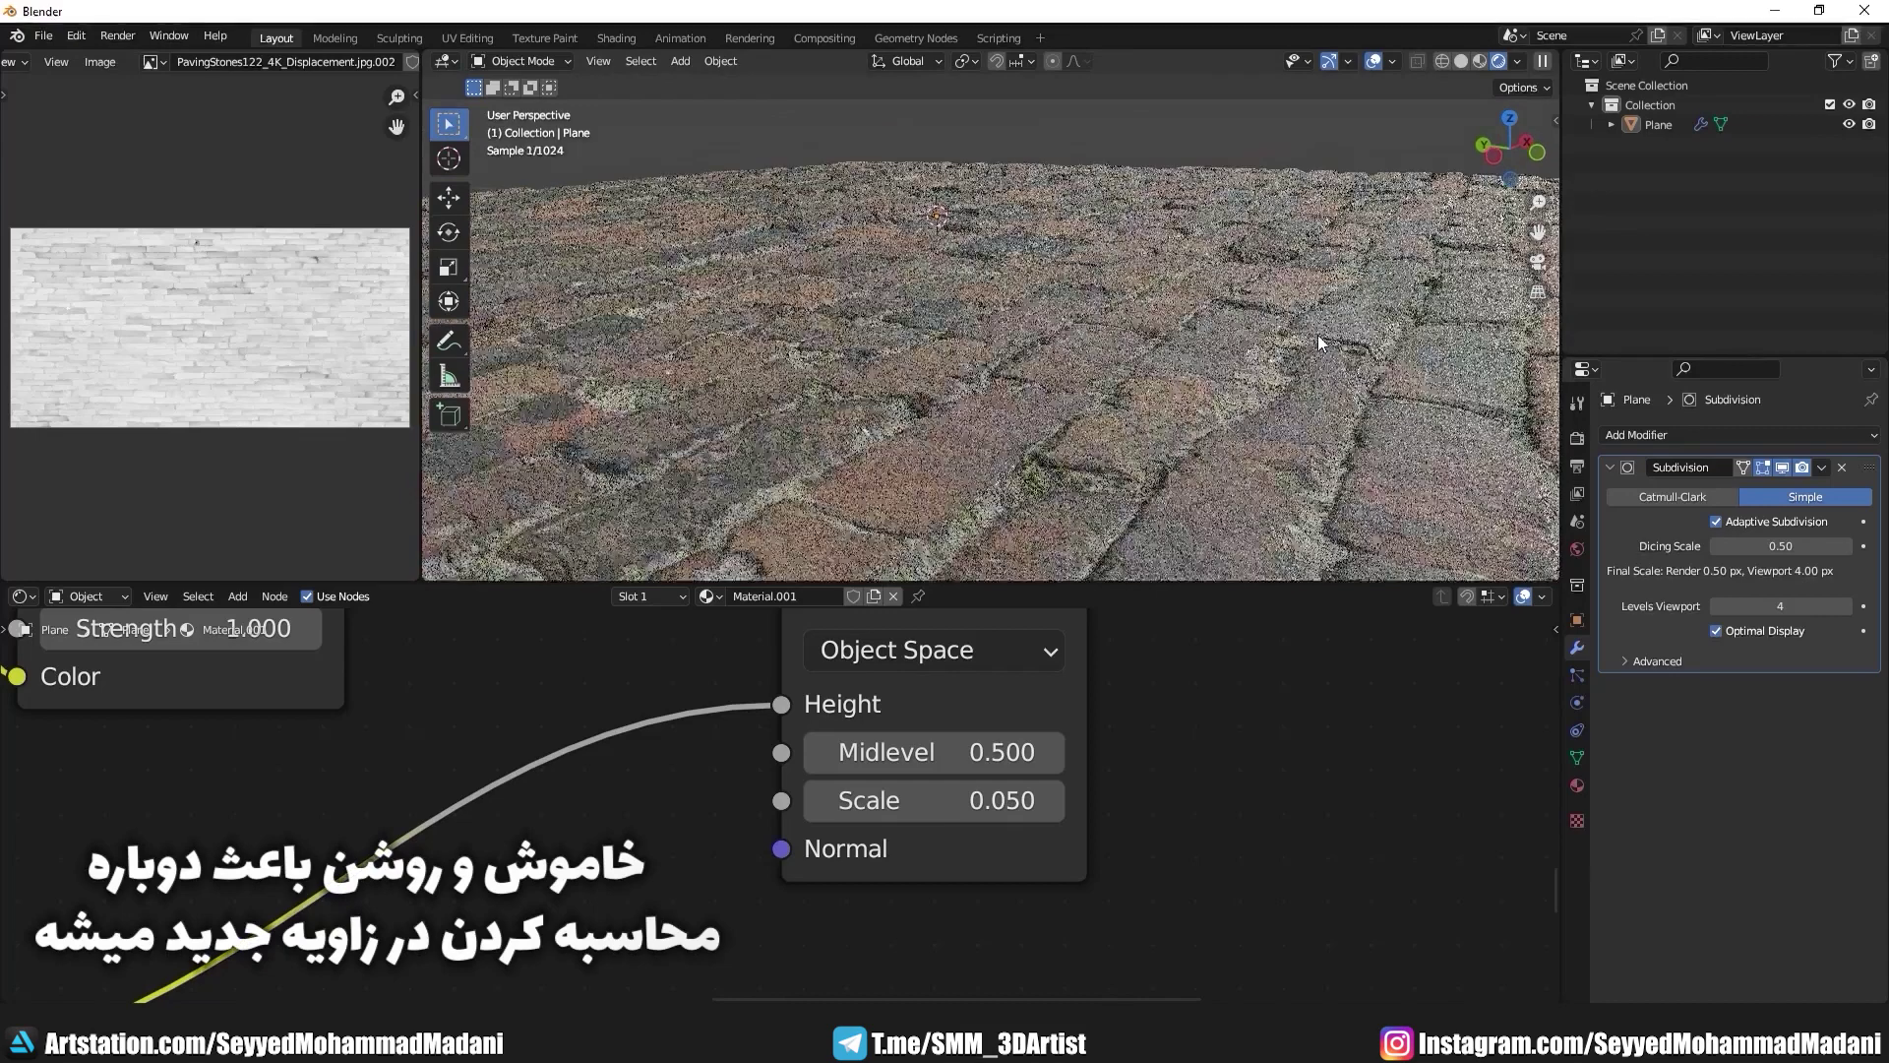
{"action": "left_click", "coordinate": [1716, 522]}
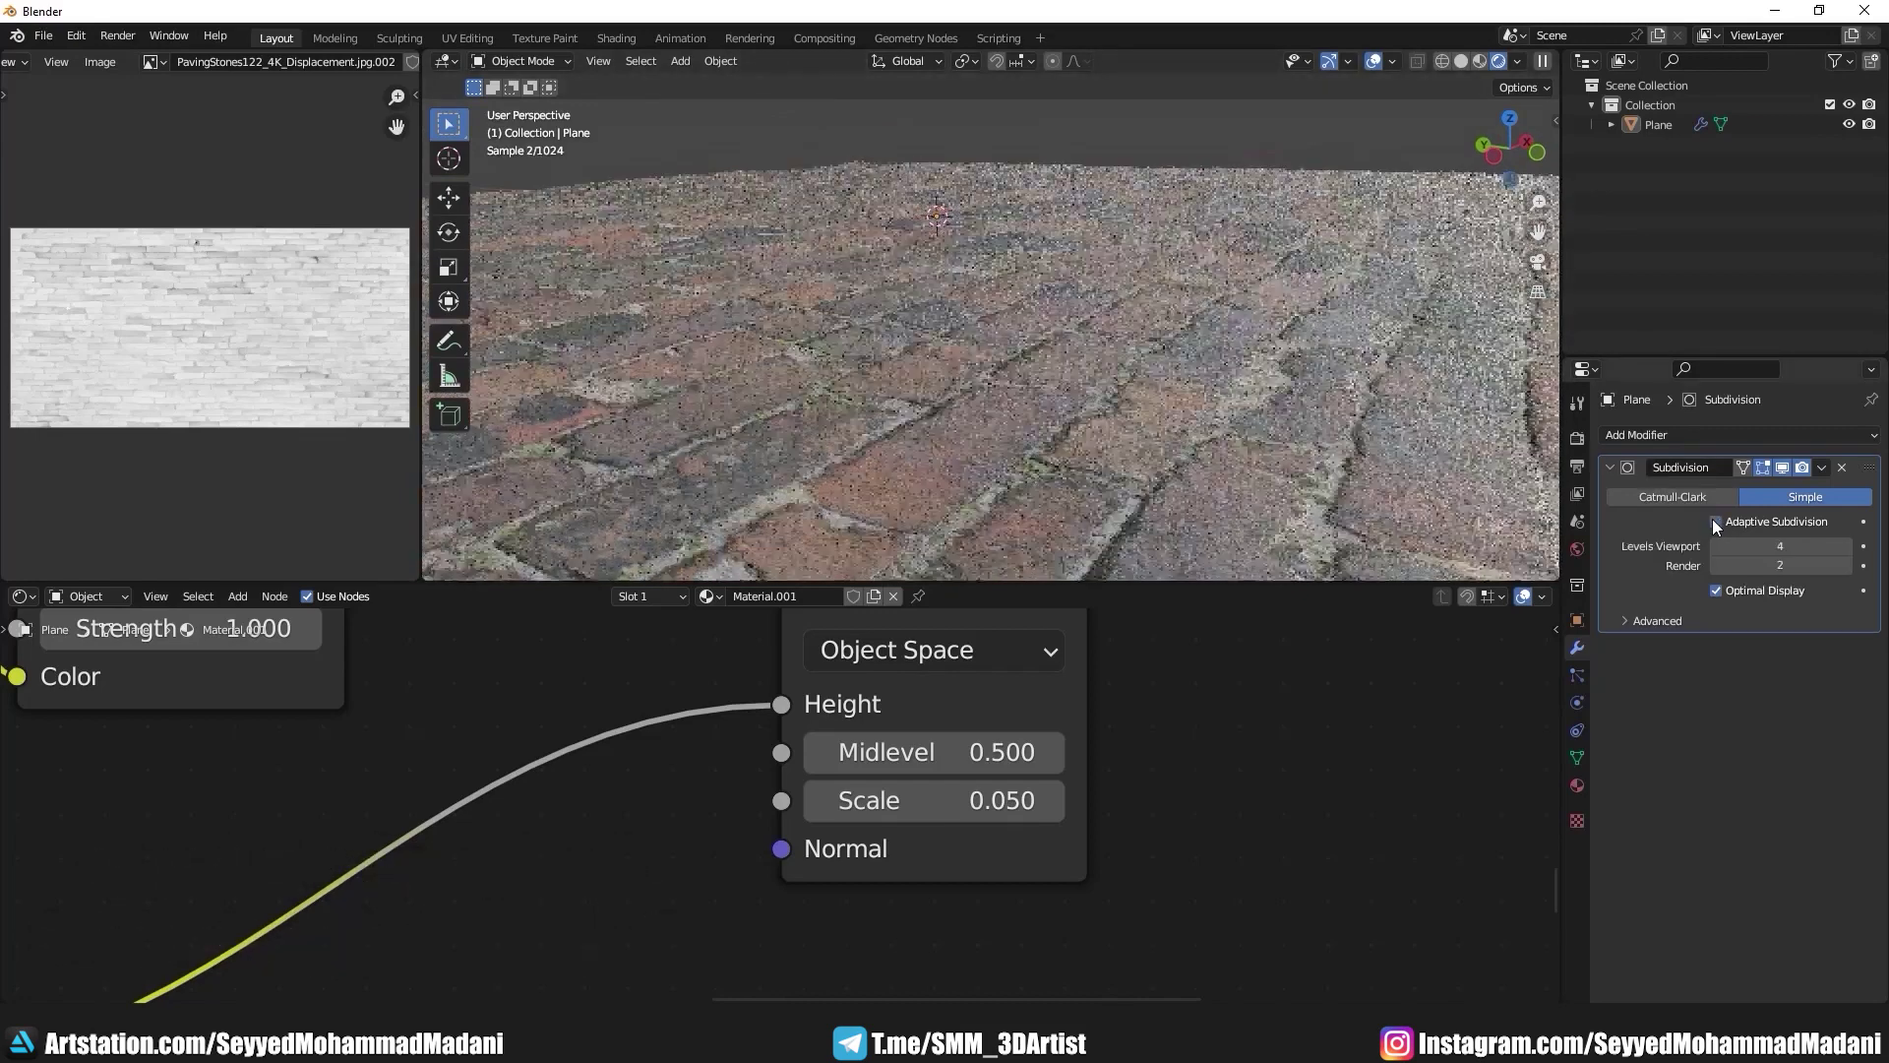
{"action": "left_click", "coordinate": [1715, 522]}
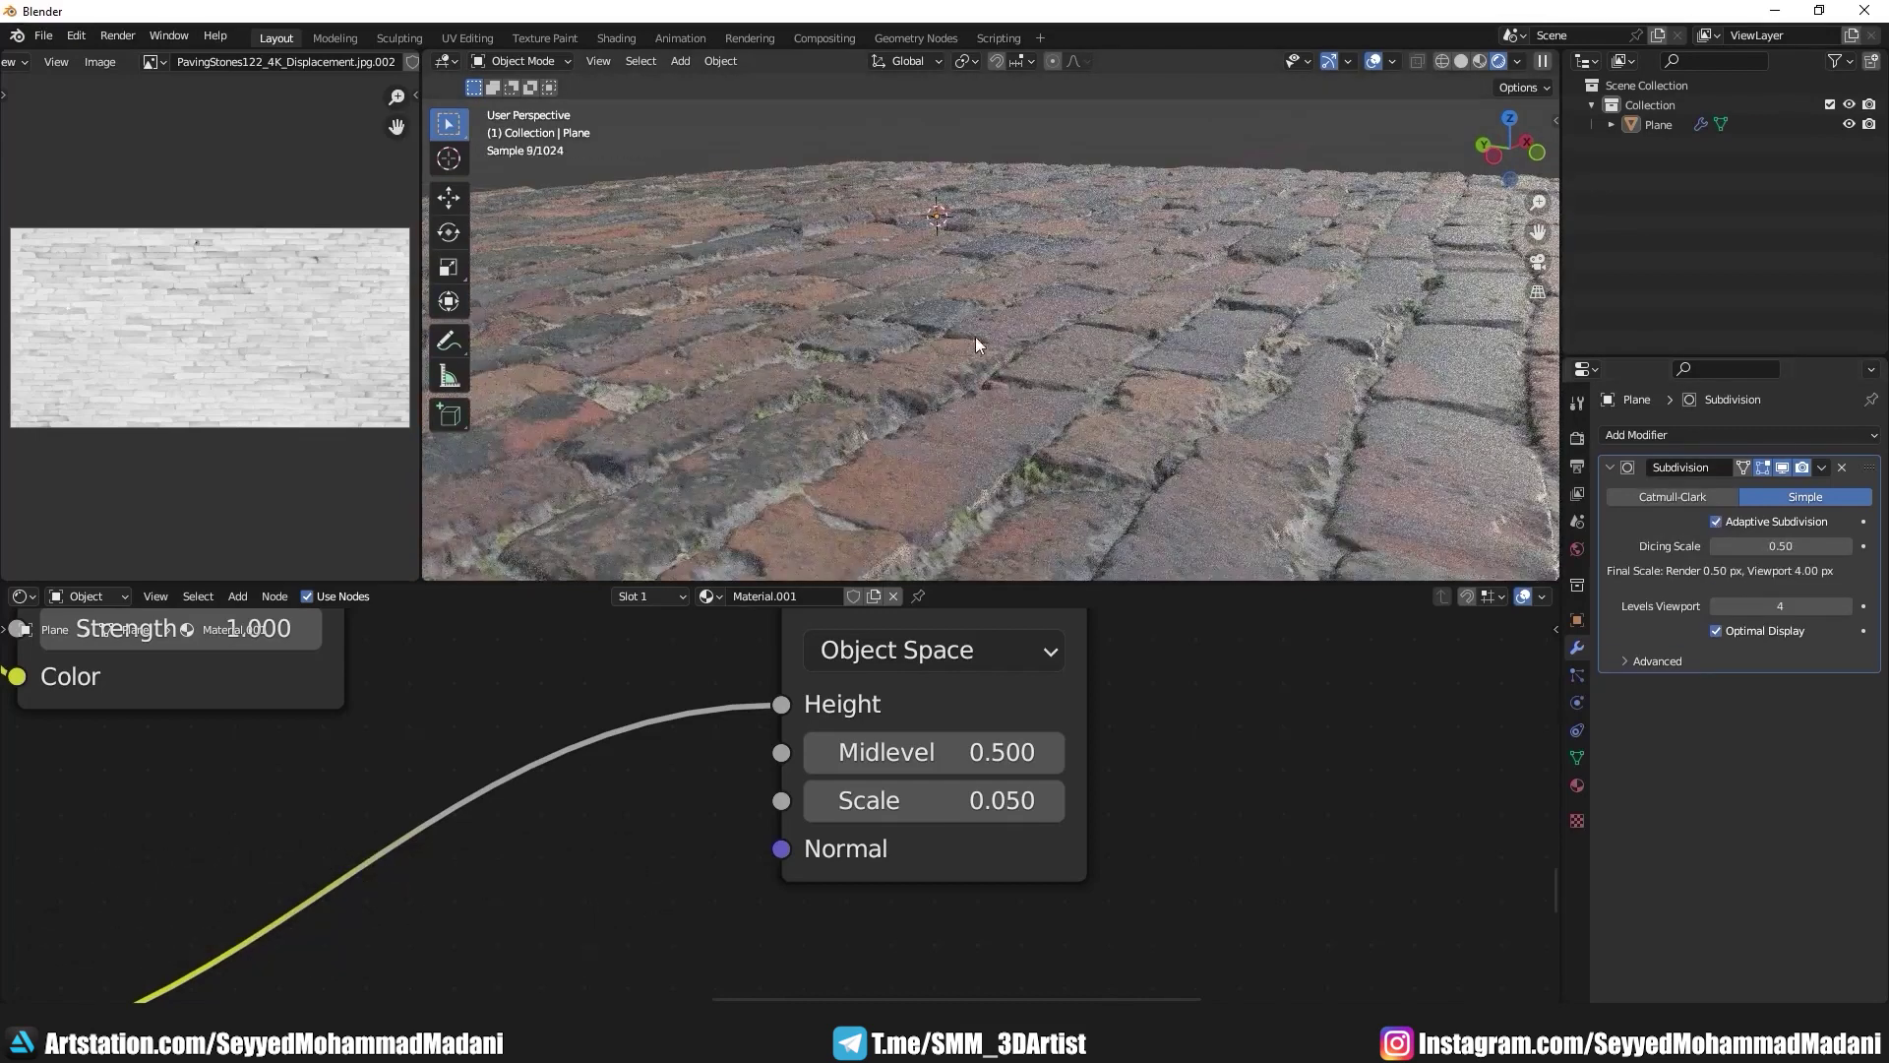
{"action": "scroll", "coordinate": [1065, 378], "scroll_direction": "down", "scroll_amount": 6}
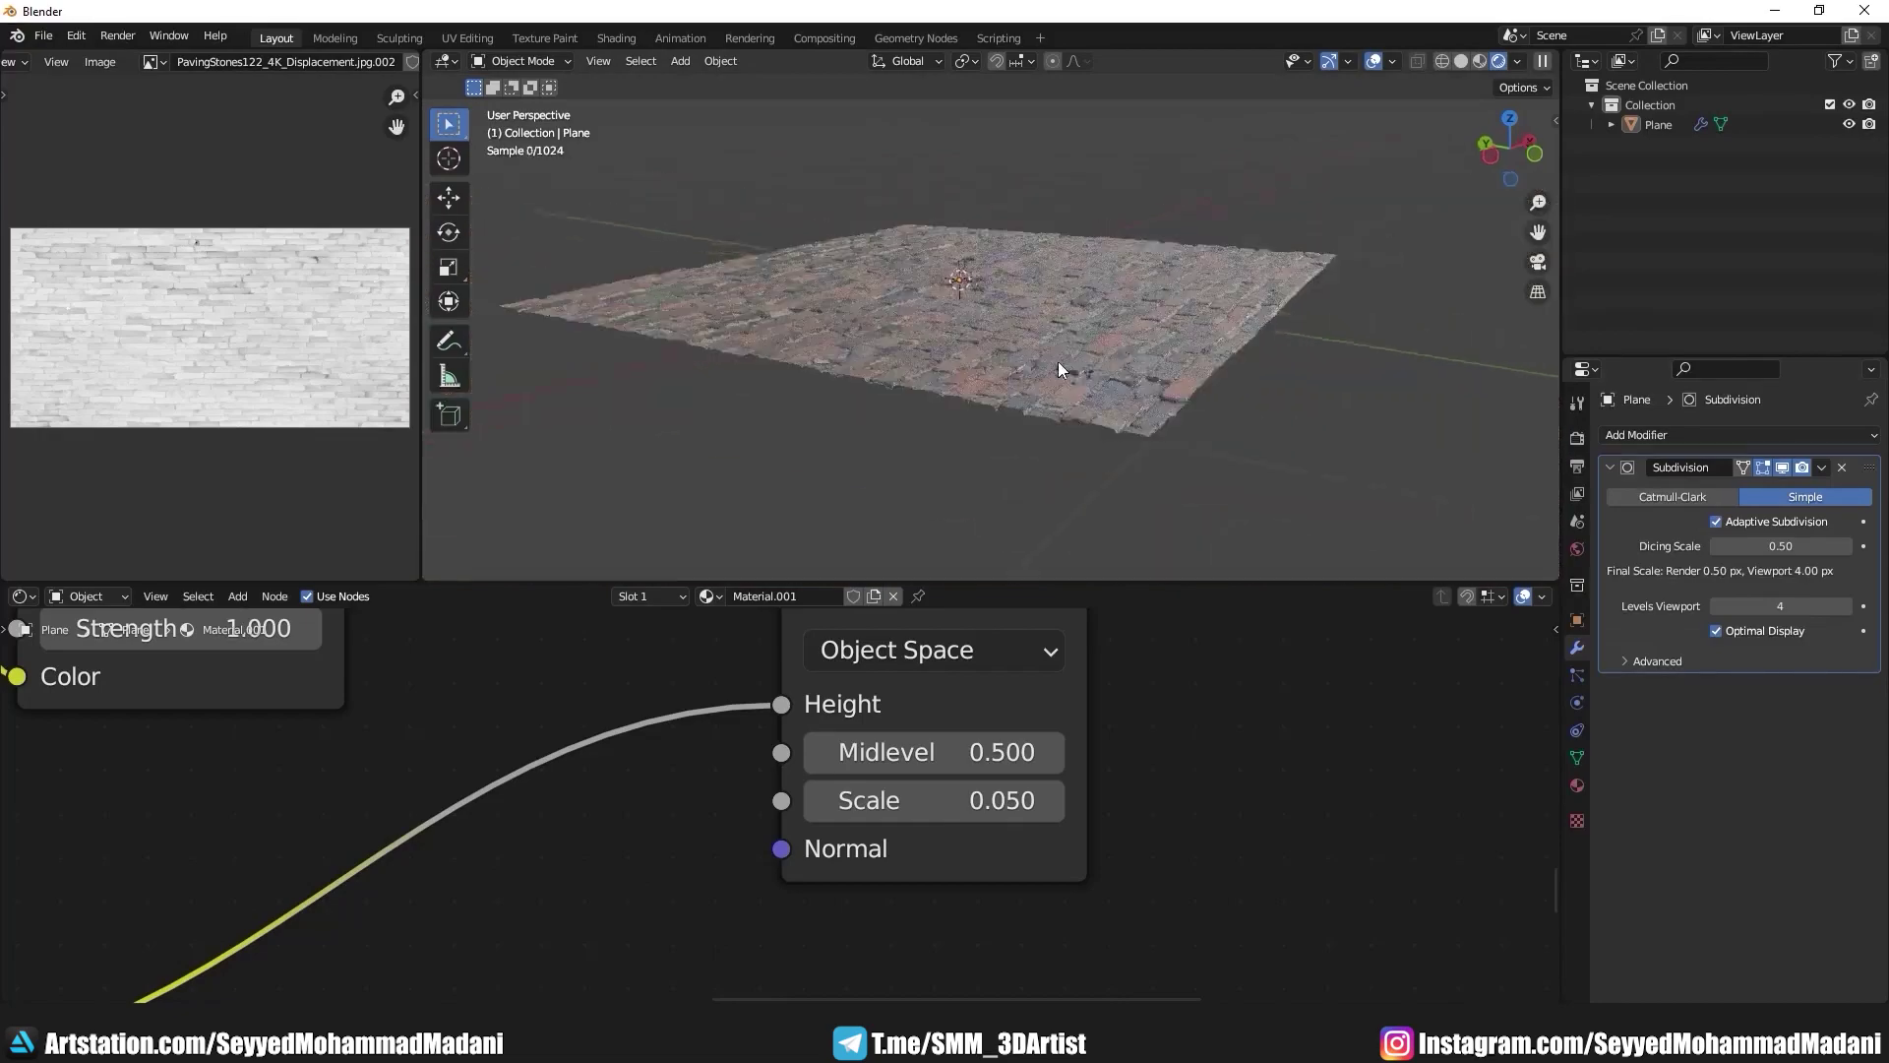
{"action": "mouse_move", "coordinate": [1057, 362]}
{"action": "middle_mouse_down"}
{"action": "mouse_move", "coordinate": [832, 380]}
{"action": "mouse_move", "coordinate": [1235, 359]}
{"action": "mouse_move", "coordinate": [1088, 339]}
{"action": "mouse_move", "coordinate": [1056, 380]}
{"action": "mouse_move", "coordinate": [967, 409]}
{"action": "mouse_move", "coordinate": [990, 394]}
{"action": "middle_mouse_up"}
{"action": "scroll", "coordinate": [960, 367], "scroll_direction": "up", "scroll_amount": 4}
{"action": "scroll", "coordinate": [1236, 360], "scroll_direction": "up", "scroll_amount": 2}
{"action": "scroll", "coordinate": [990, 408], "scroll_direction": "down", "scroll_amount": 5}
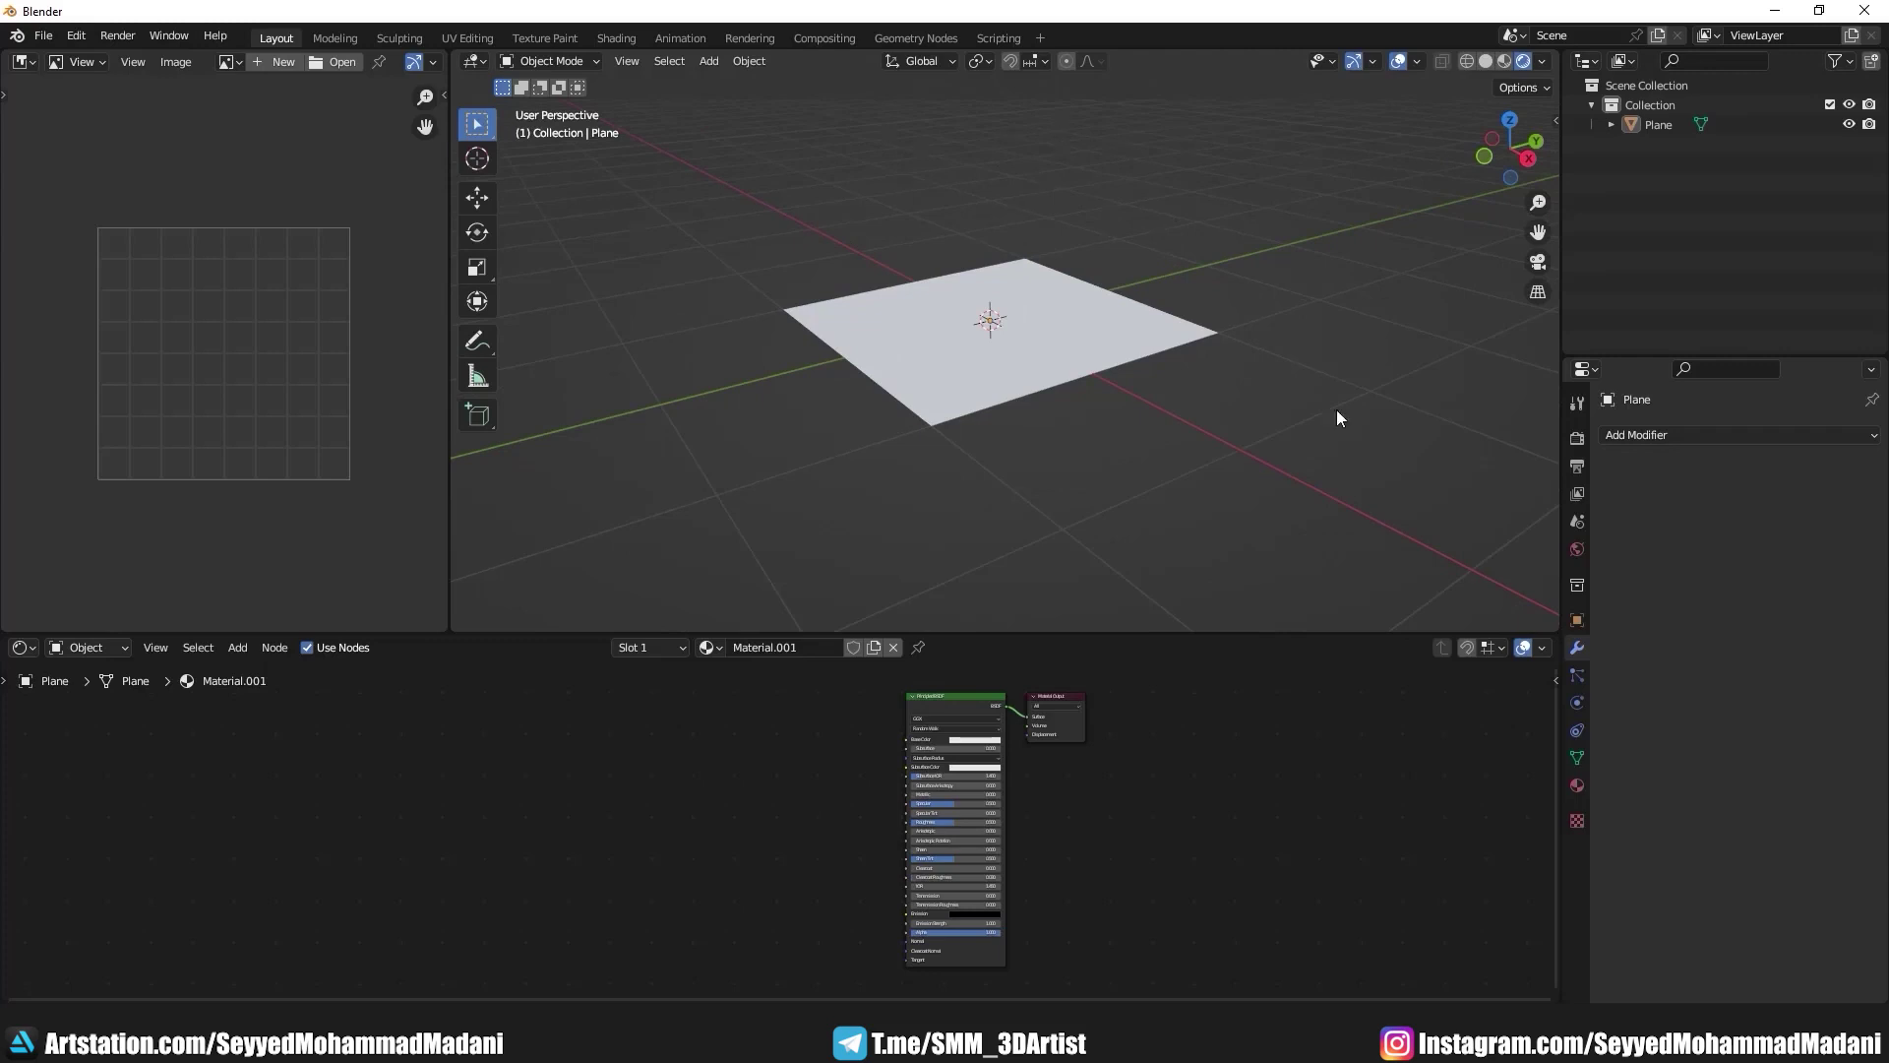
Step: Select the plane and its Principled BSDF node in the shader graph
{"action": "left_click", "coordinate": [1583, 444]}
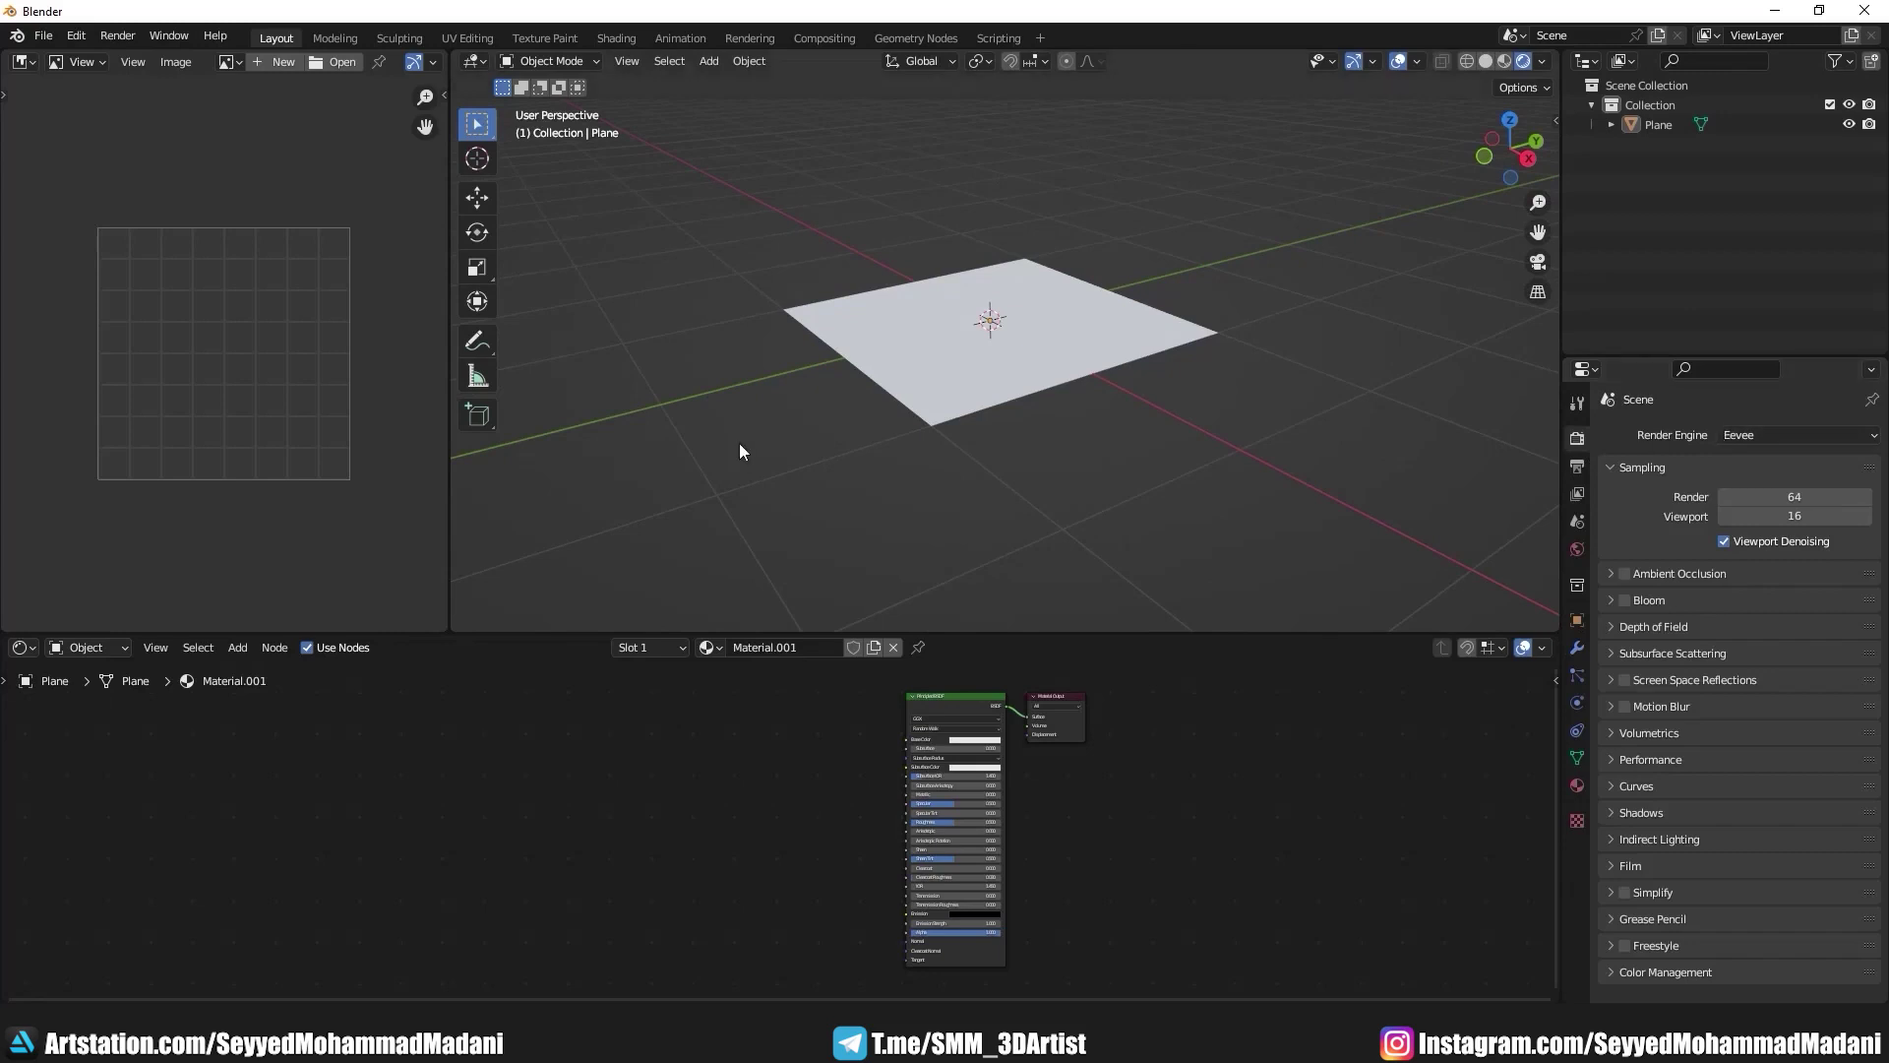
{"action": "left_click", "coordinate": [933, 332]}
{"action": "scroll", "coordinate": [944, 772], "scroll_direction": "up", "scroll_amount": 3}
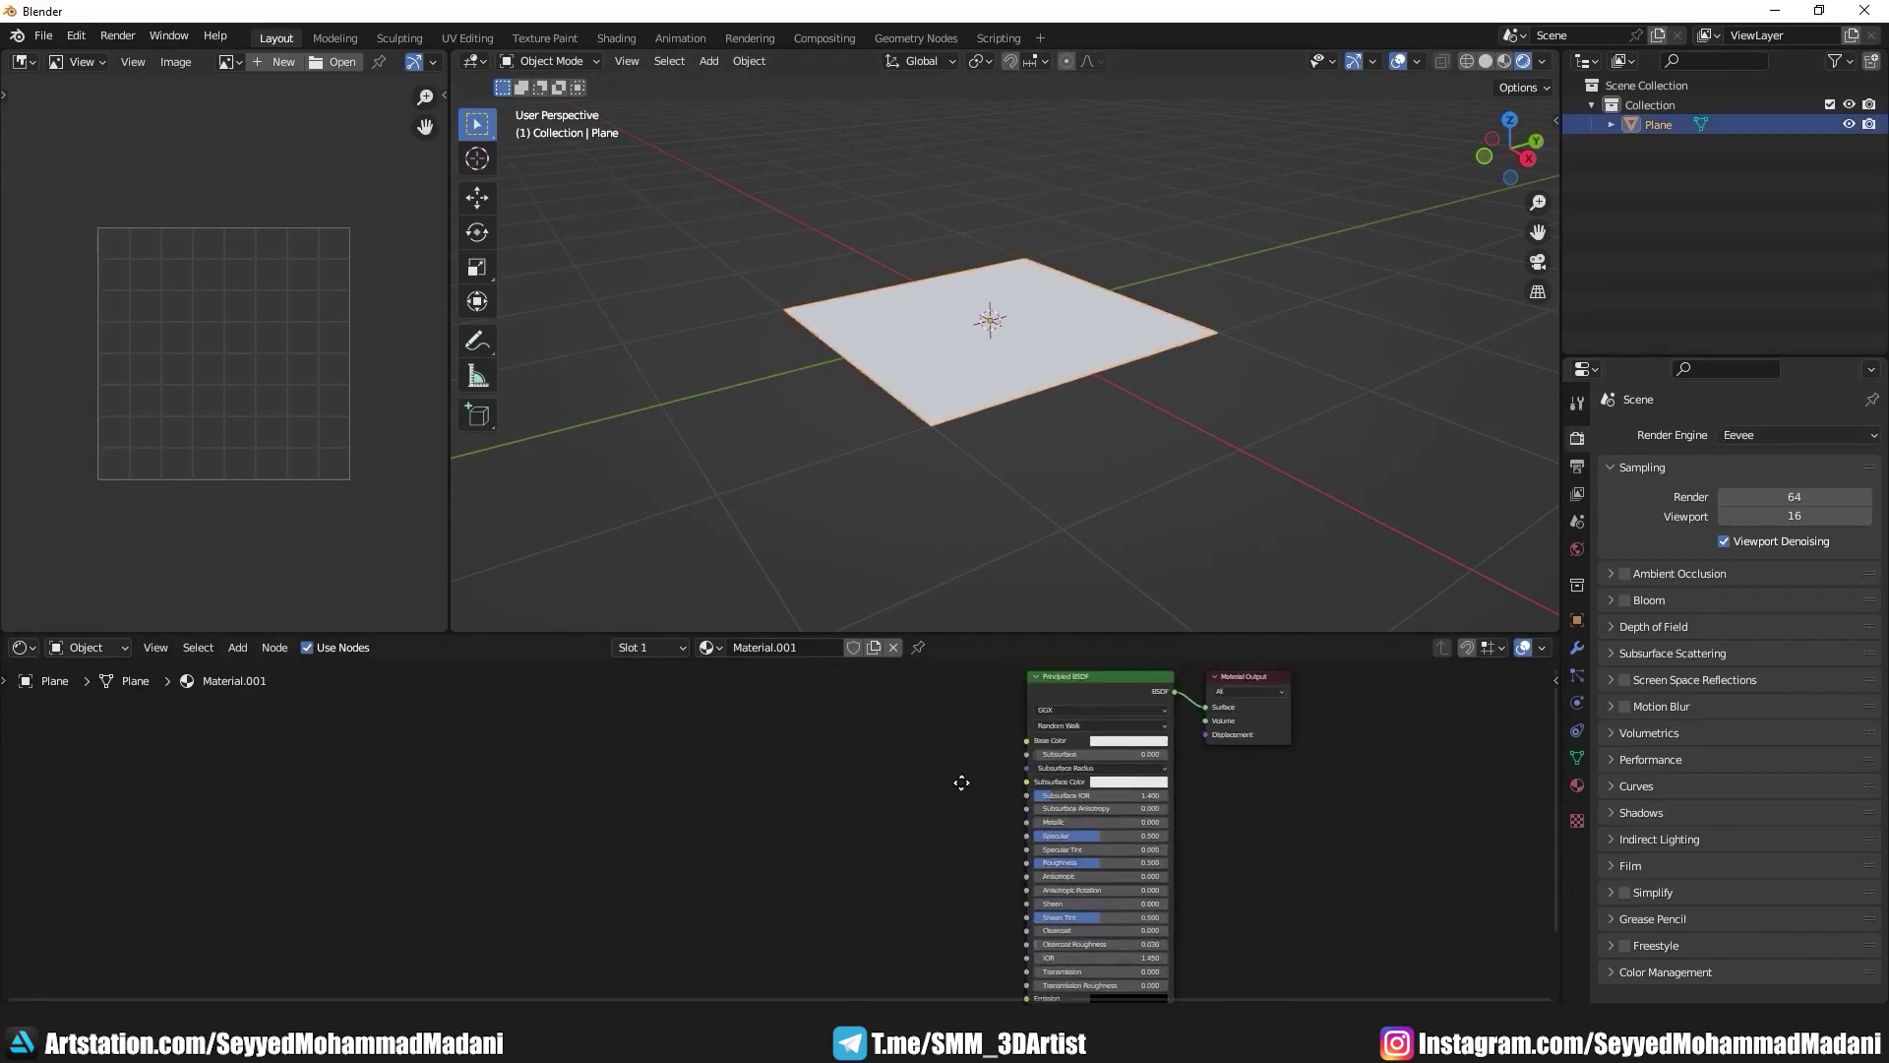
{"action": "middle_click_drag", "start_coordinate": [1016, 739], "coordinate": [964, 878]}
{"action": "left_click", "coordinate": [1018, 776]}
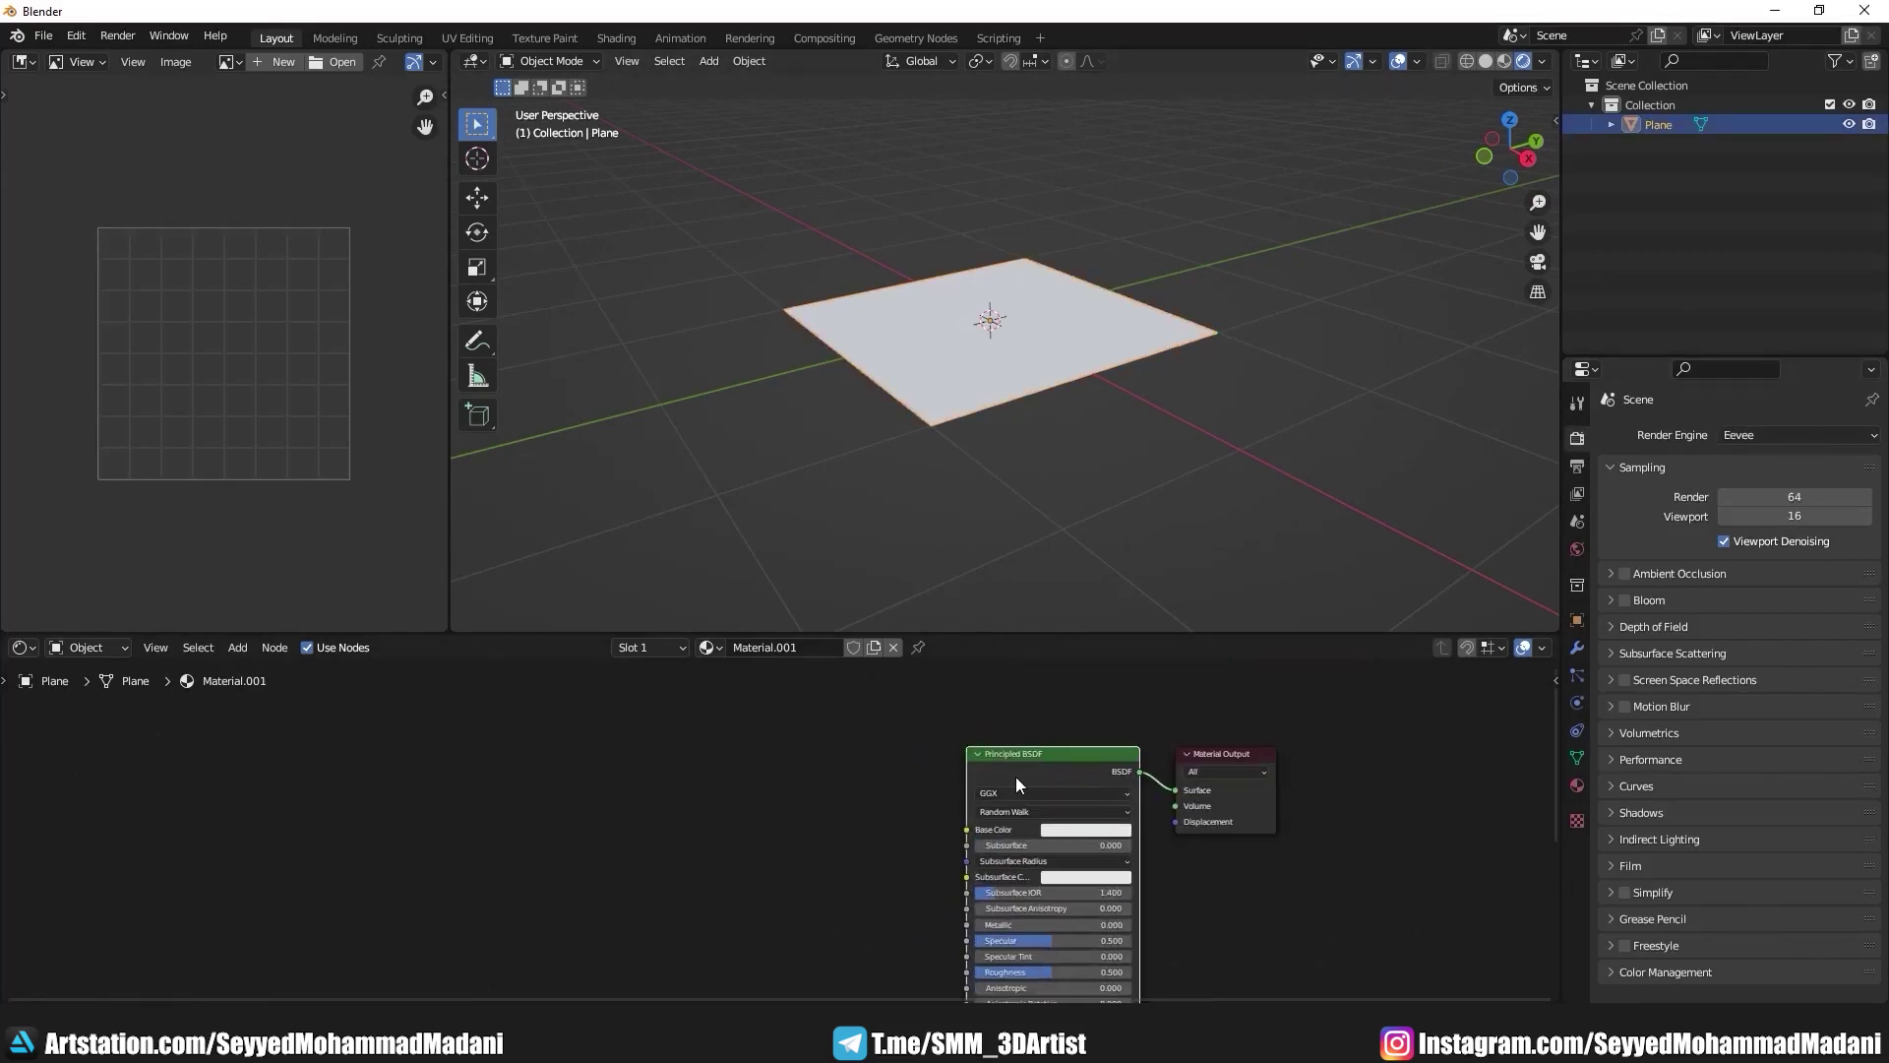
Step: Load the PavingStones maps, excluding Displacement and NormalDX, via Principled Texture Setup
{"action": "key", "text": "ctrl+shift+t"}
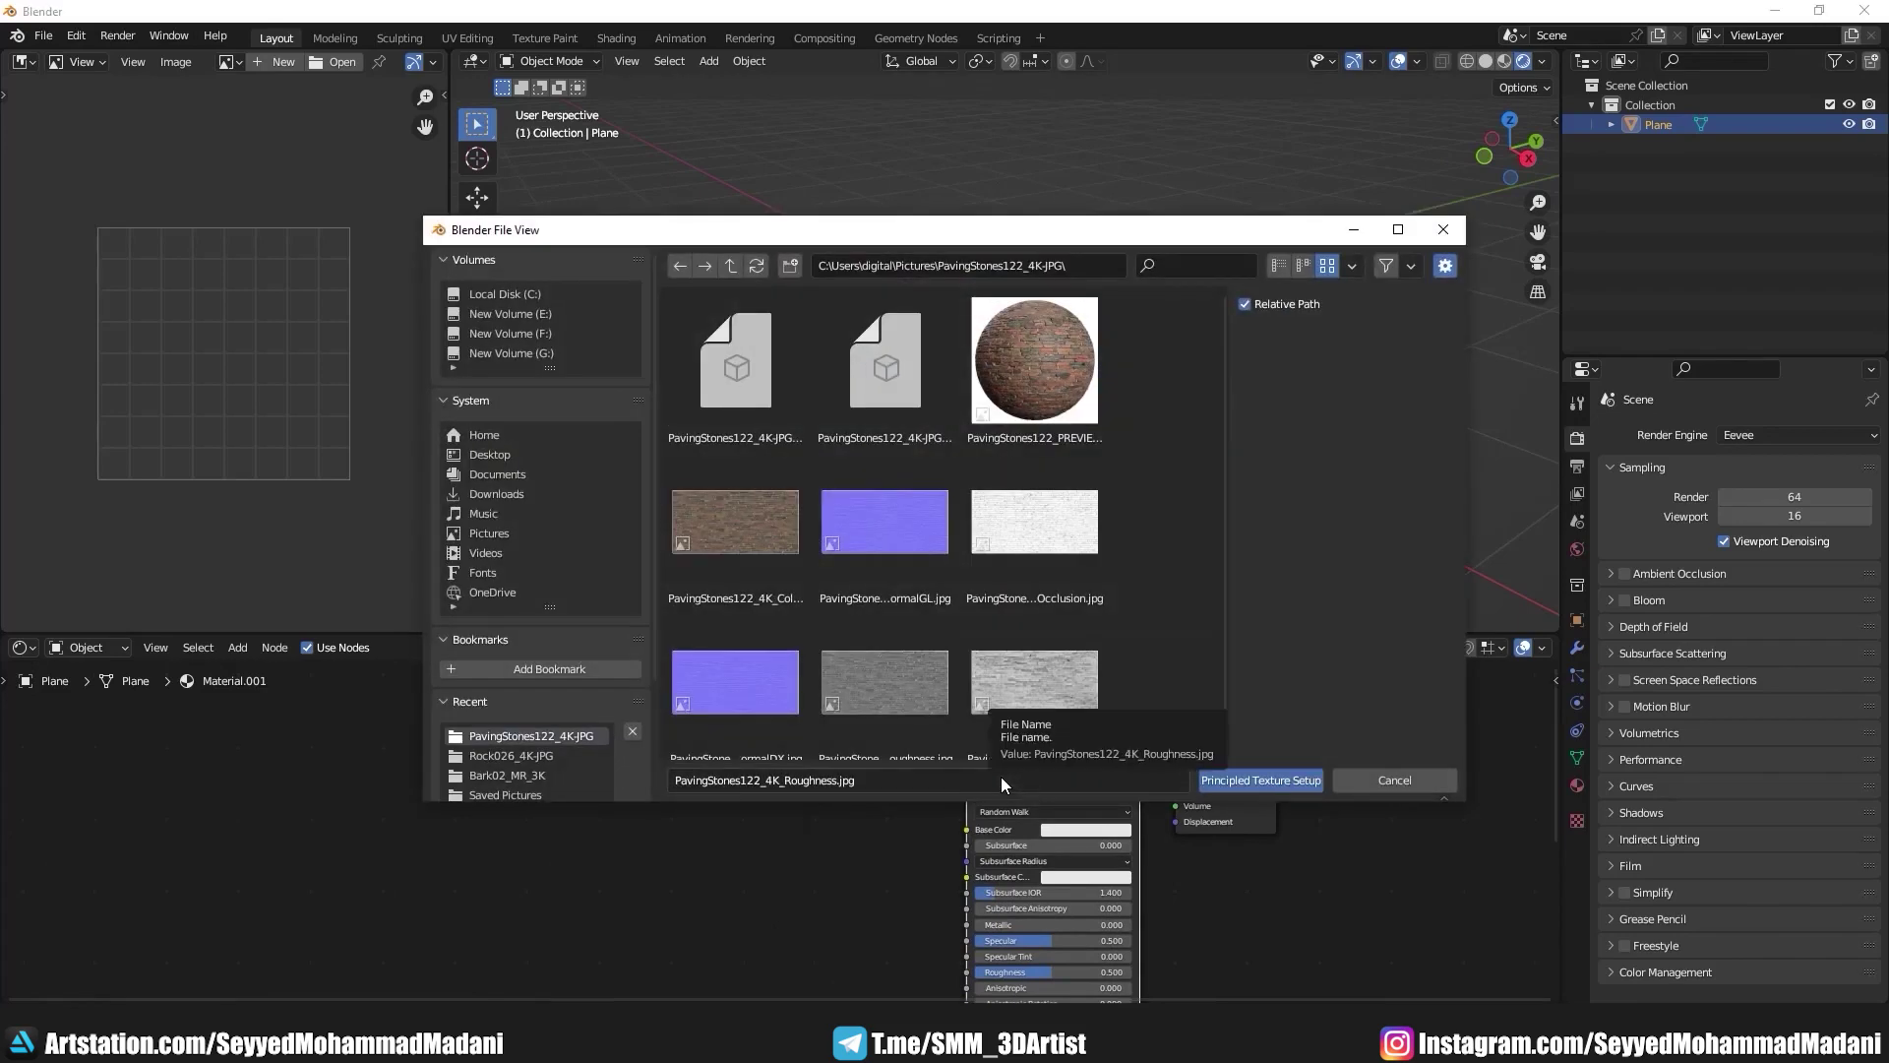
{"action": "left_click_drag", "start_coordinate": [1135, 504], "coordinate": [672, 734]}
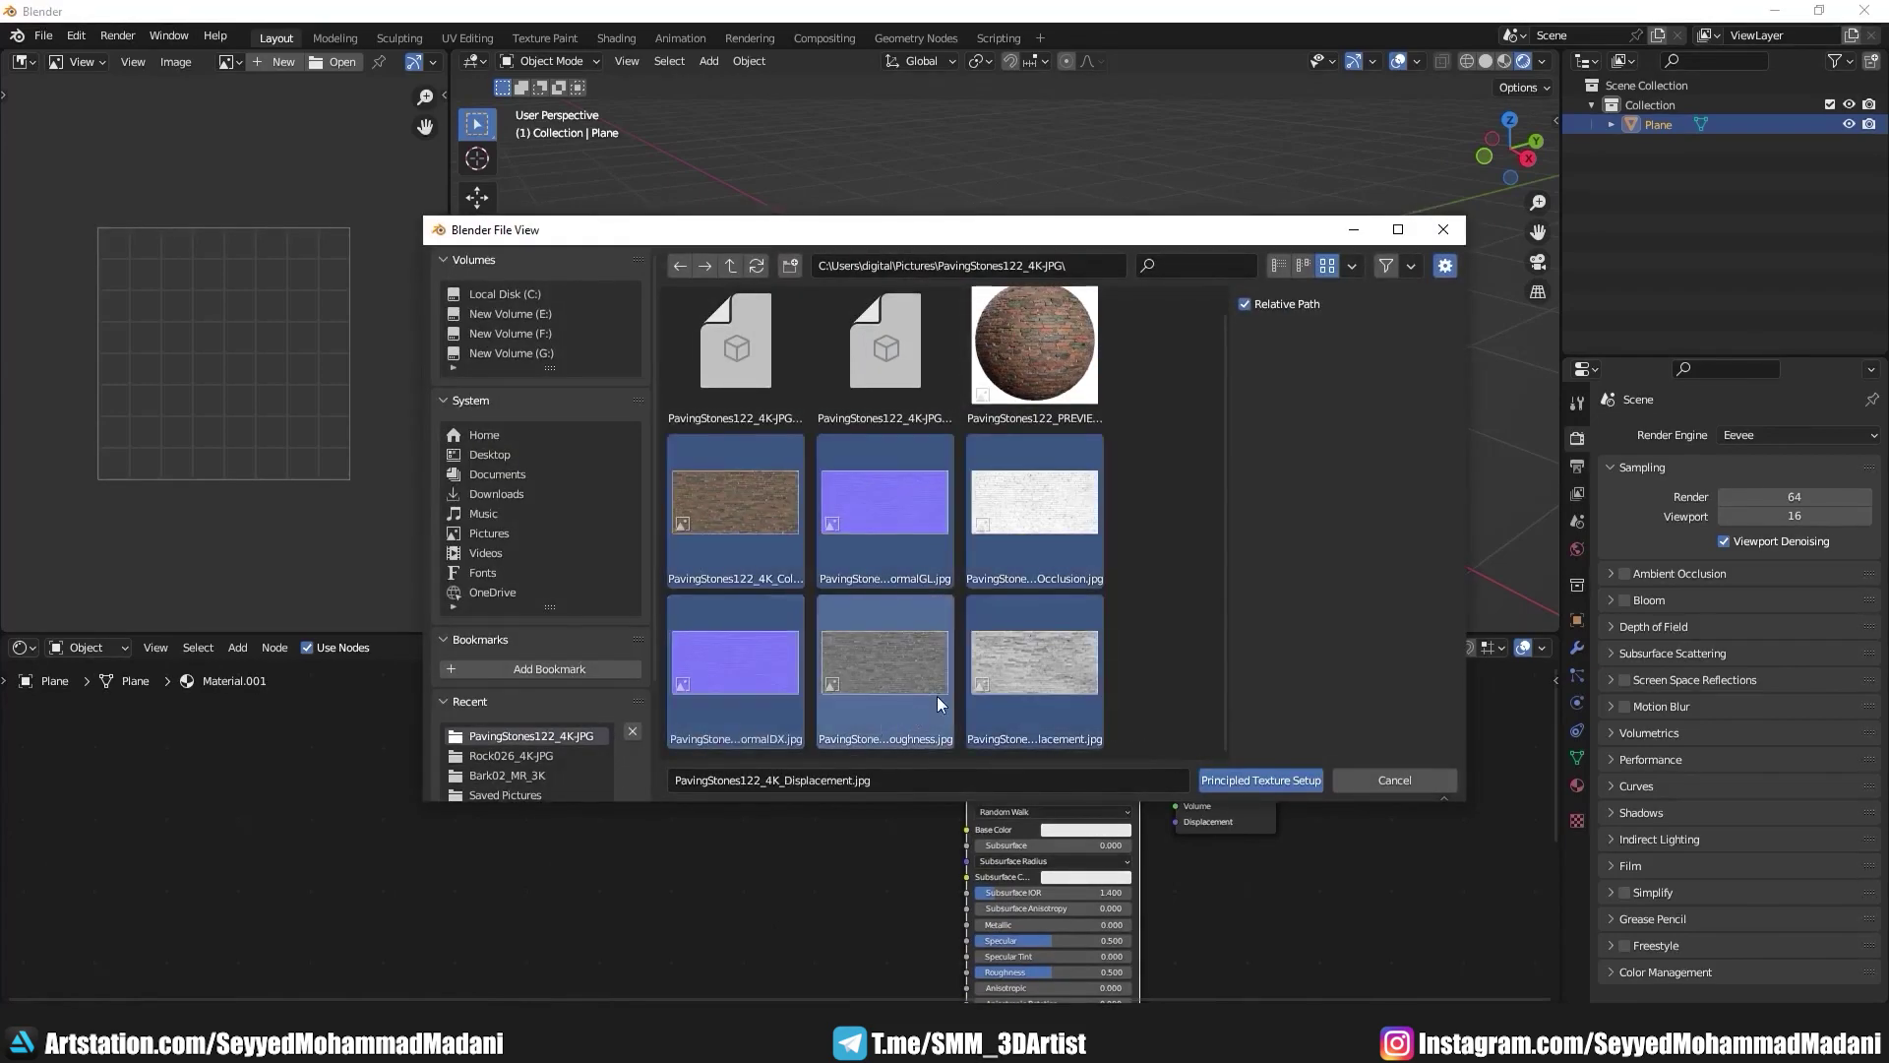
{"action": "left_click", "coordinate": [1011, 667], "text": "ctrl"}
{"action": "left_click", "coordinate": [718, 687], "text": "ctrl"}
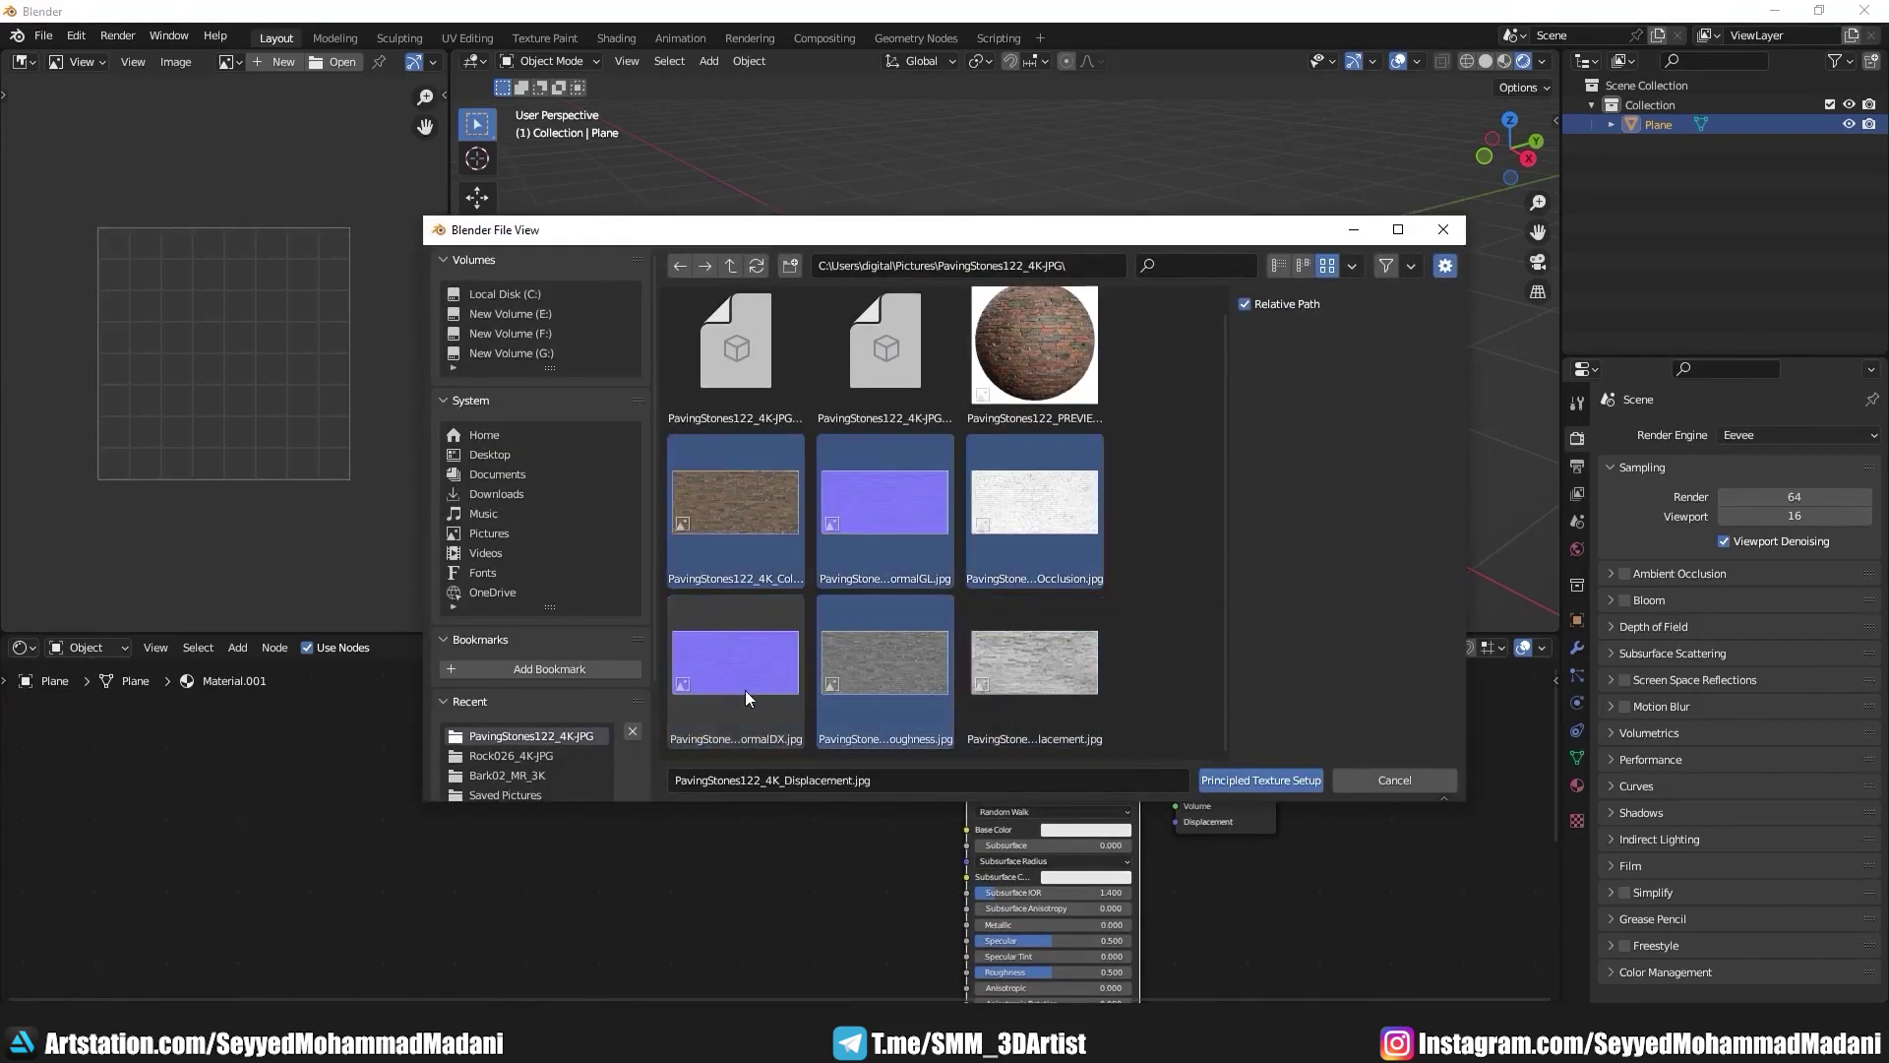
{"action": "left_click", "coordinate": [1260, 779]}
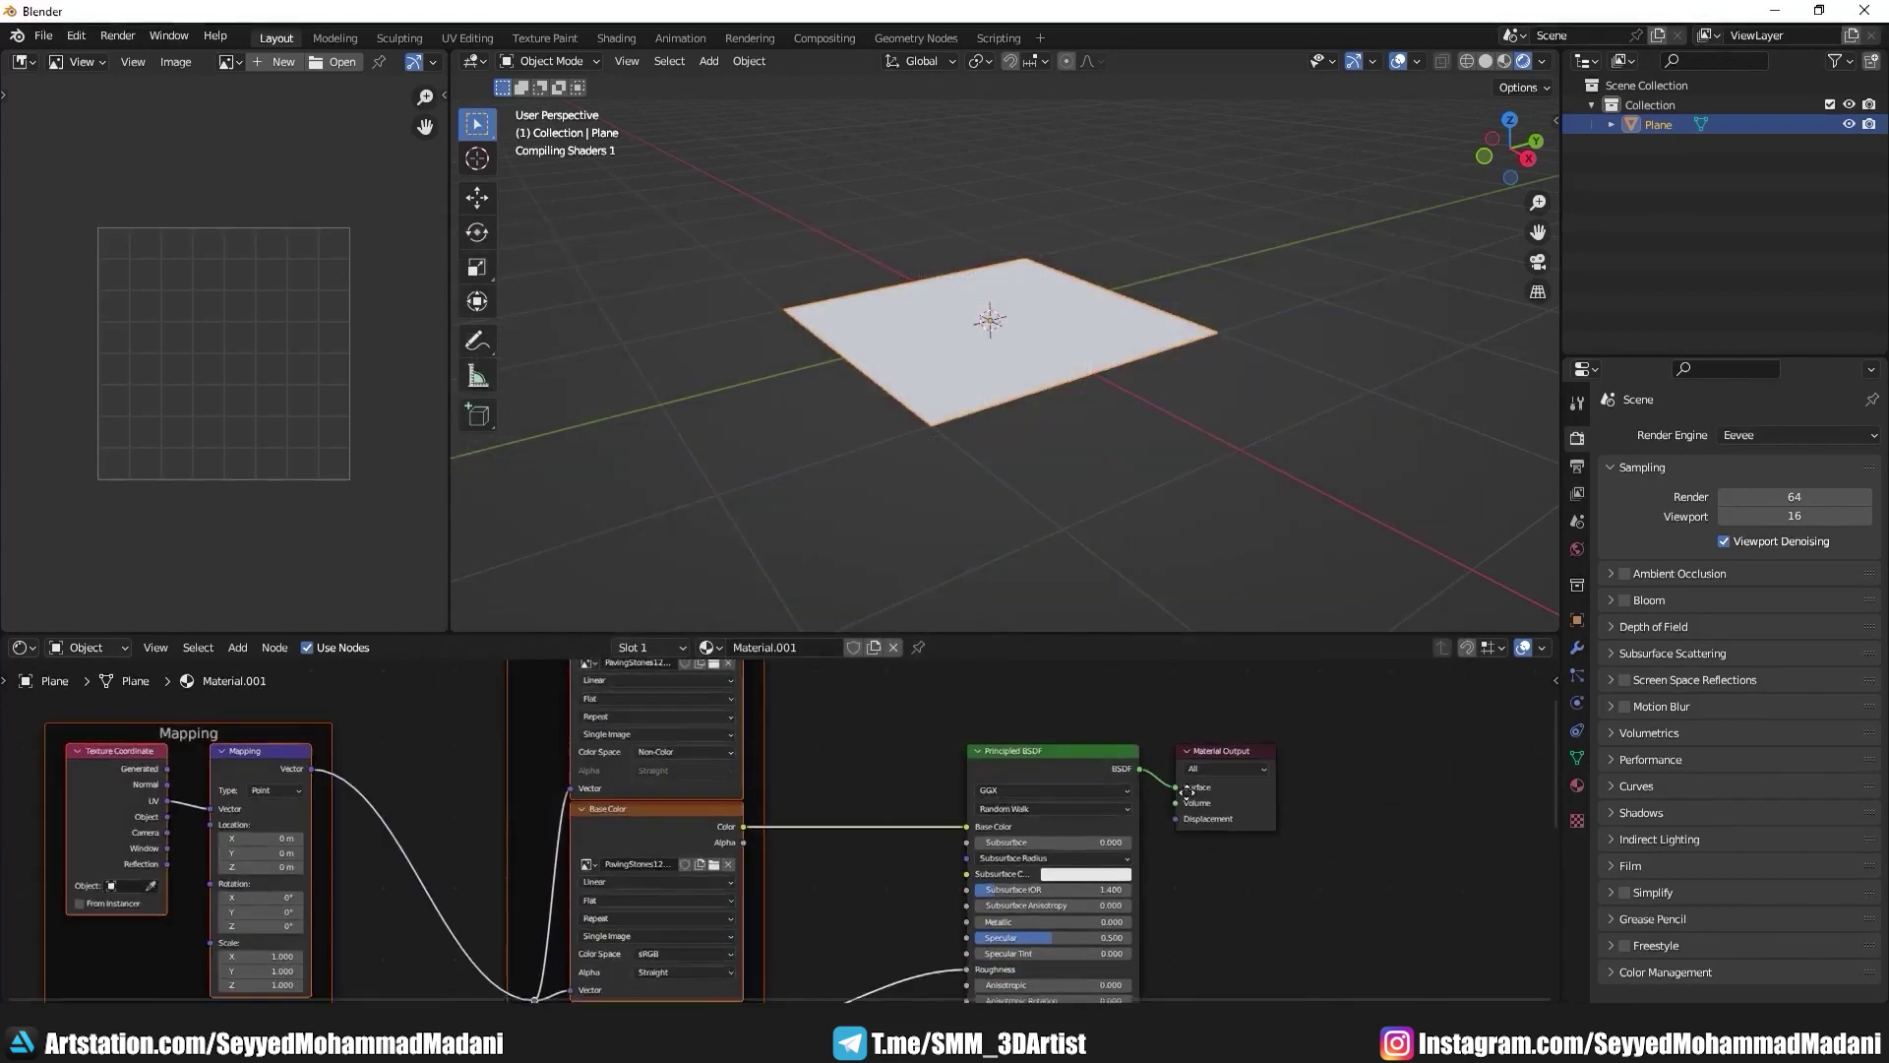
{"action": "scroll", "coordinate": [1023, 810], "scroll_direction": "down", "scroll_amount": 3}
{"action": "key", "text": "ctrl+space"}
Step: Insert a Mix node into the Base Color link and set it to Color
{"action": "middle_click_drag", "start_coordinate": [932, 495], "coordinate": [320, 254]}
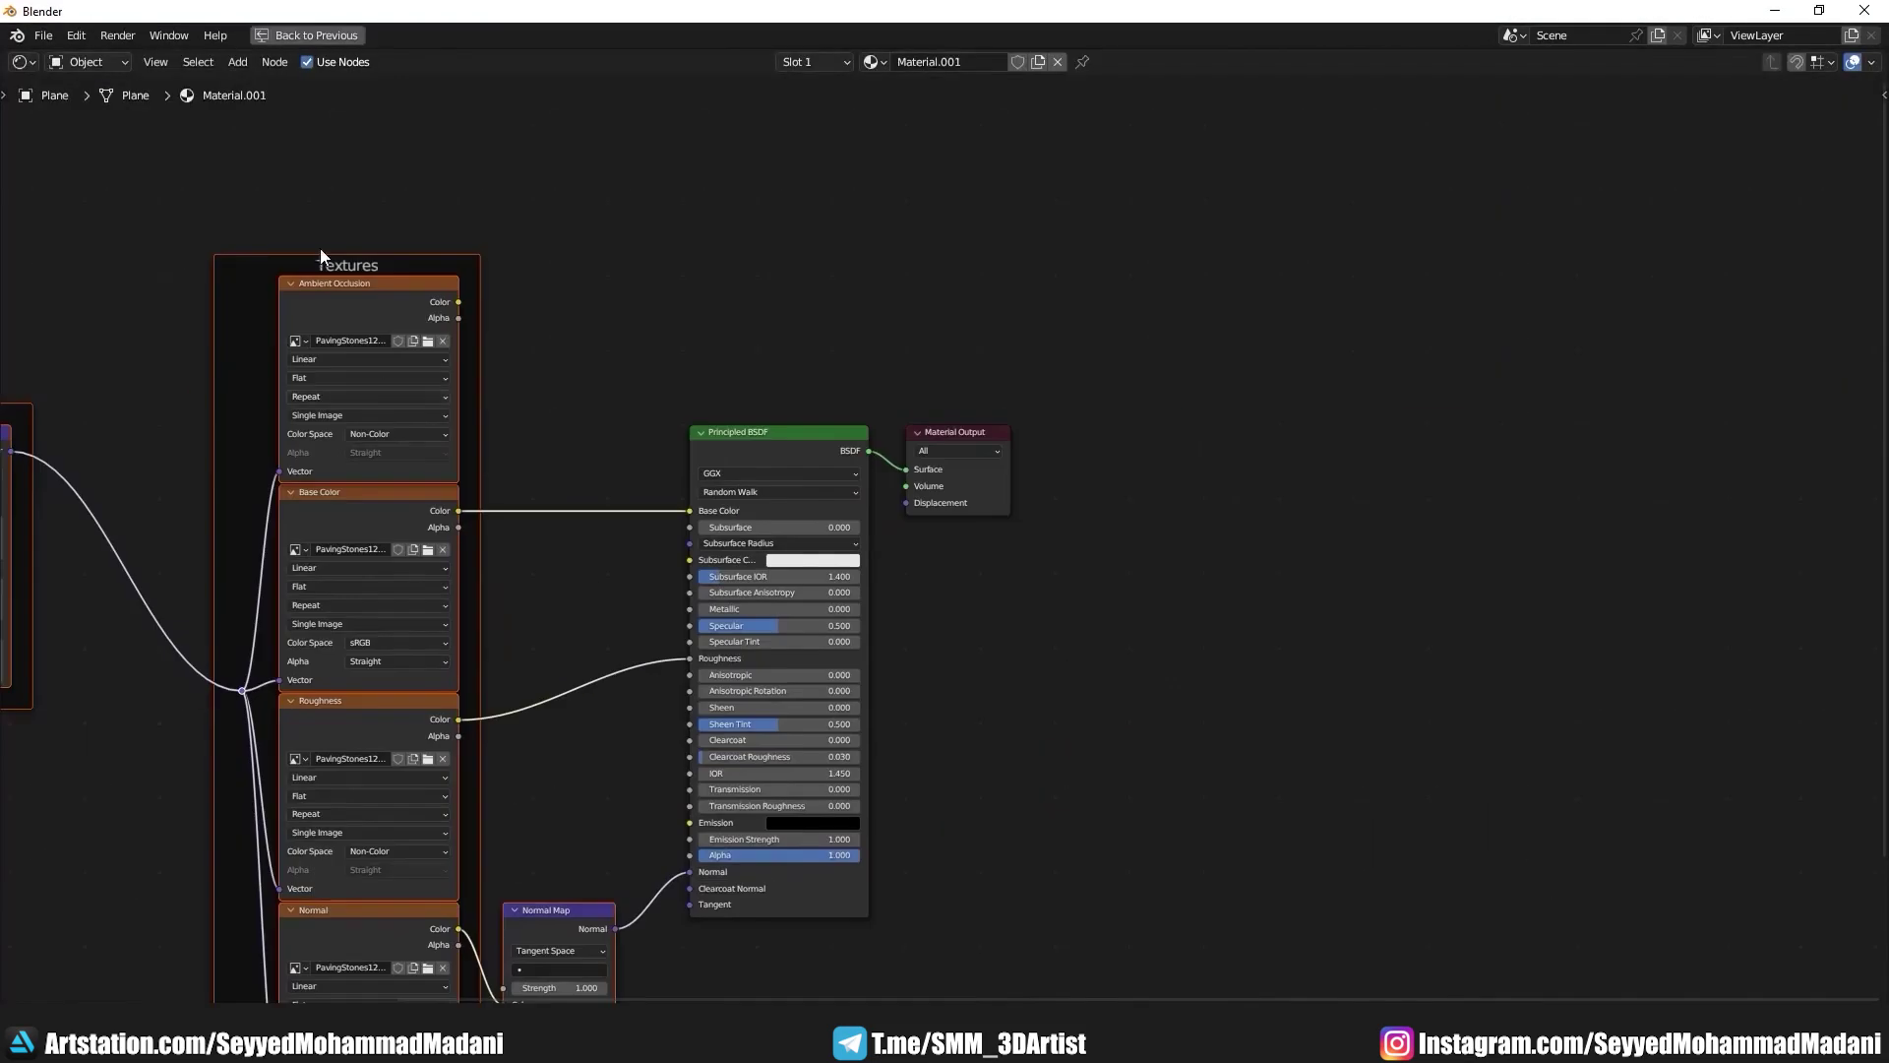
{"action": "left_click", "coordinate": [243, 76]}
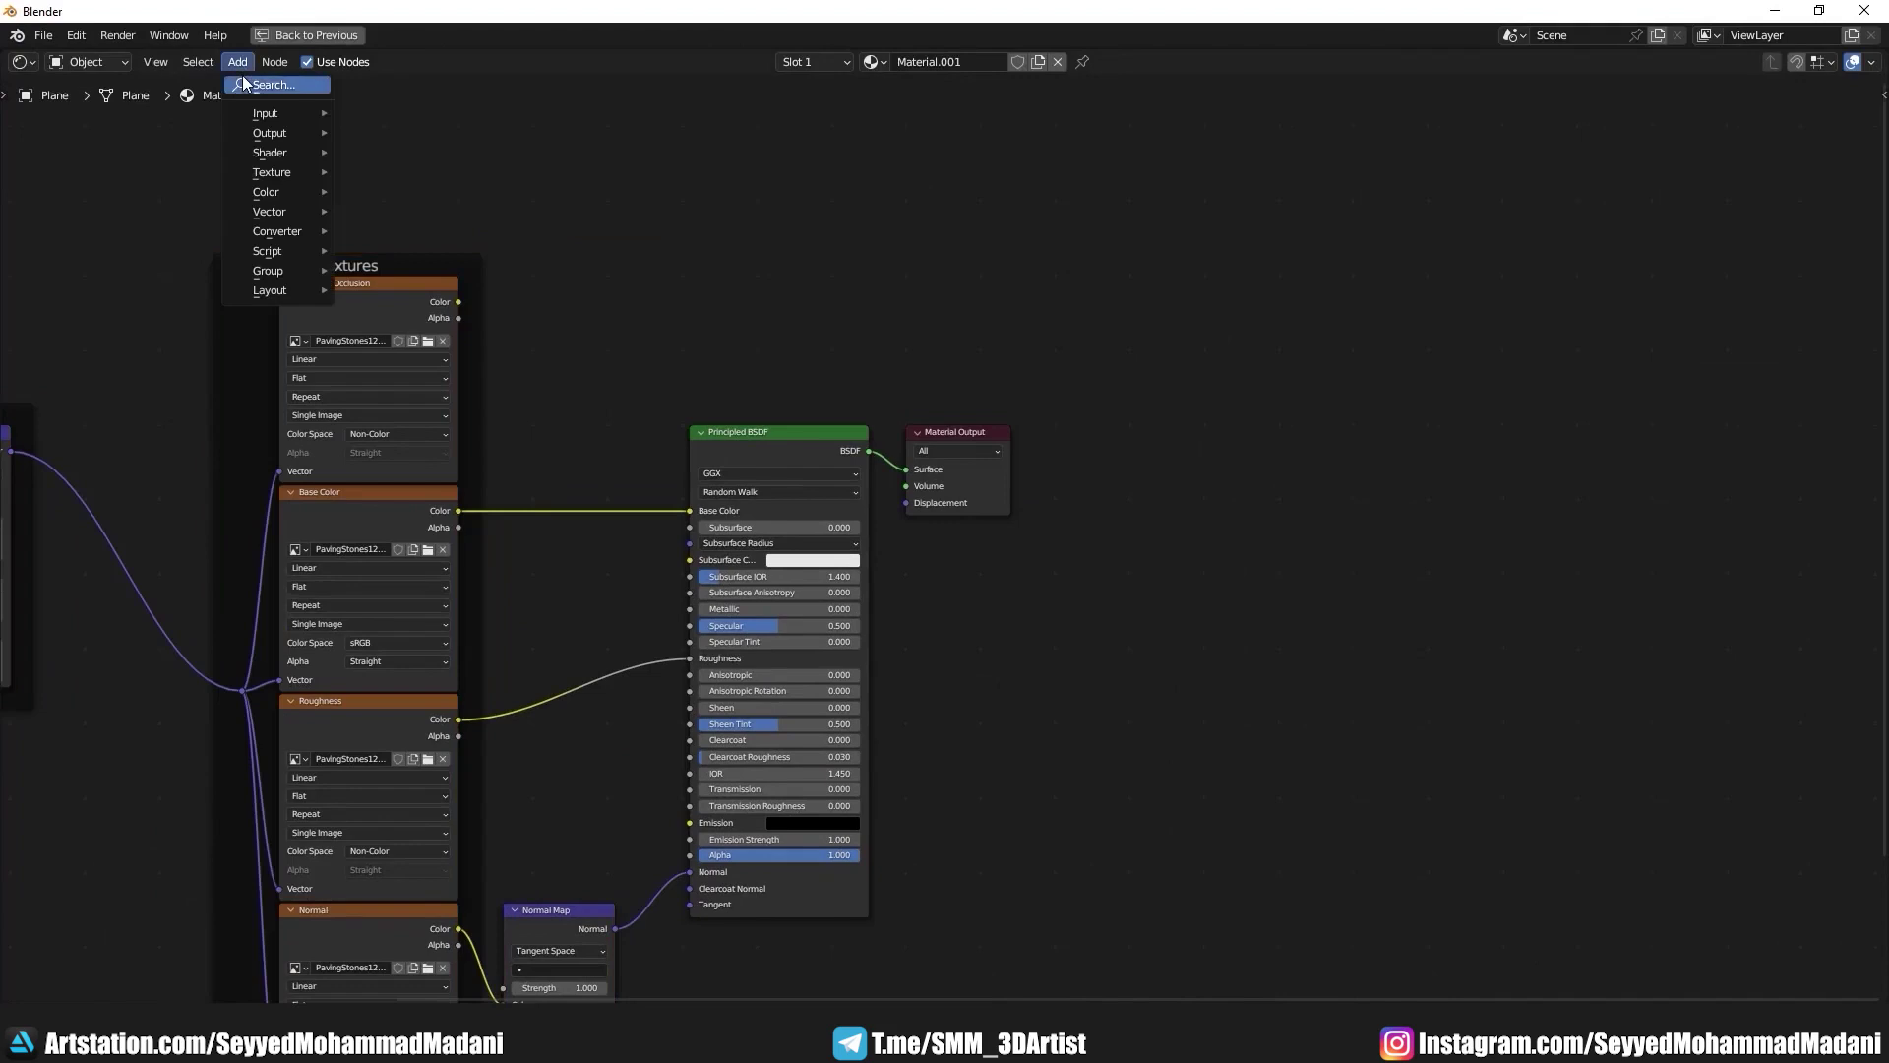
{"action": "type", "text": "mix"}
{"action": "key", "text": "Return"}
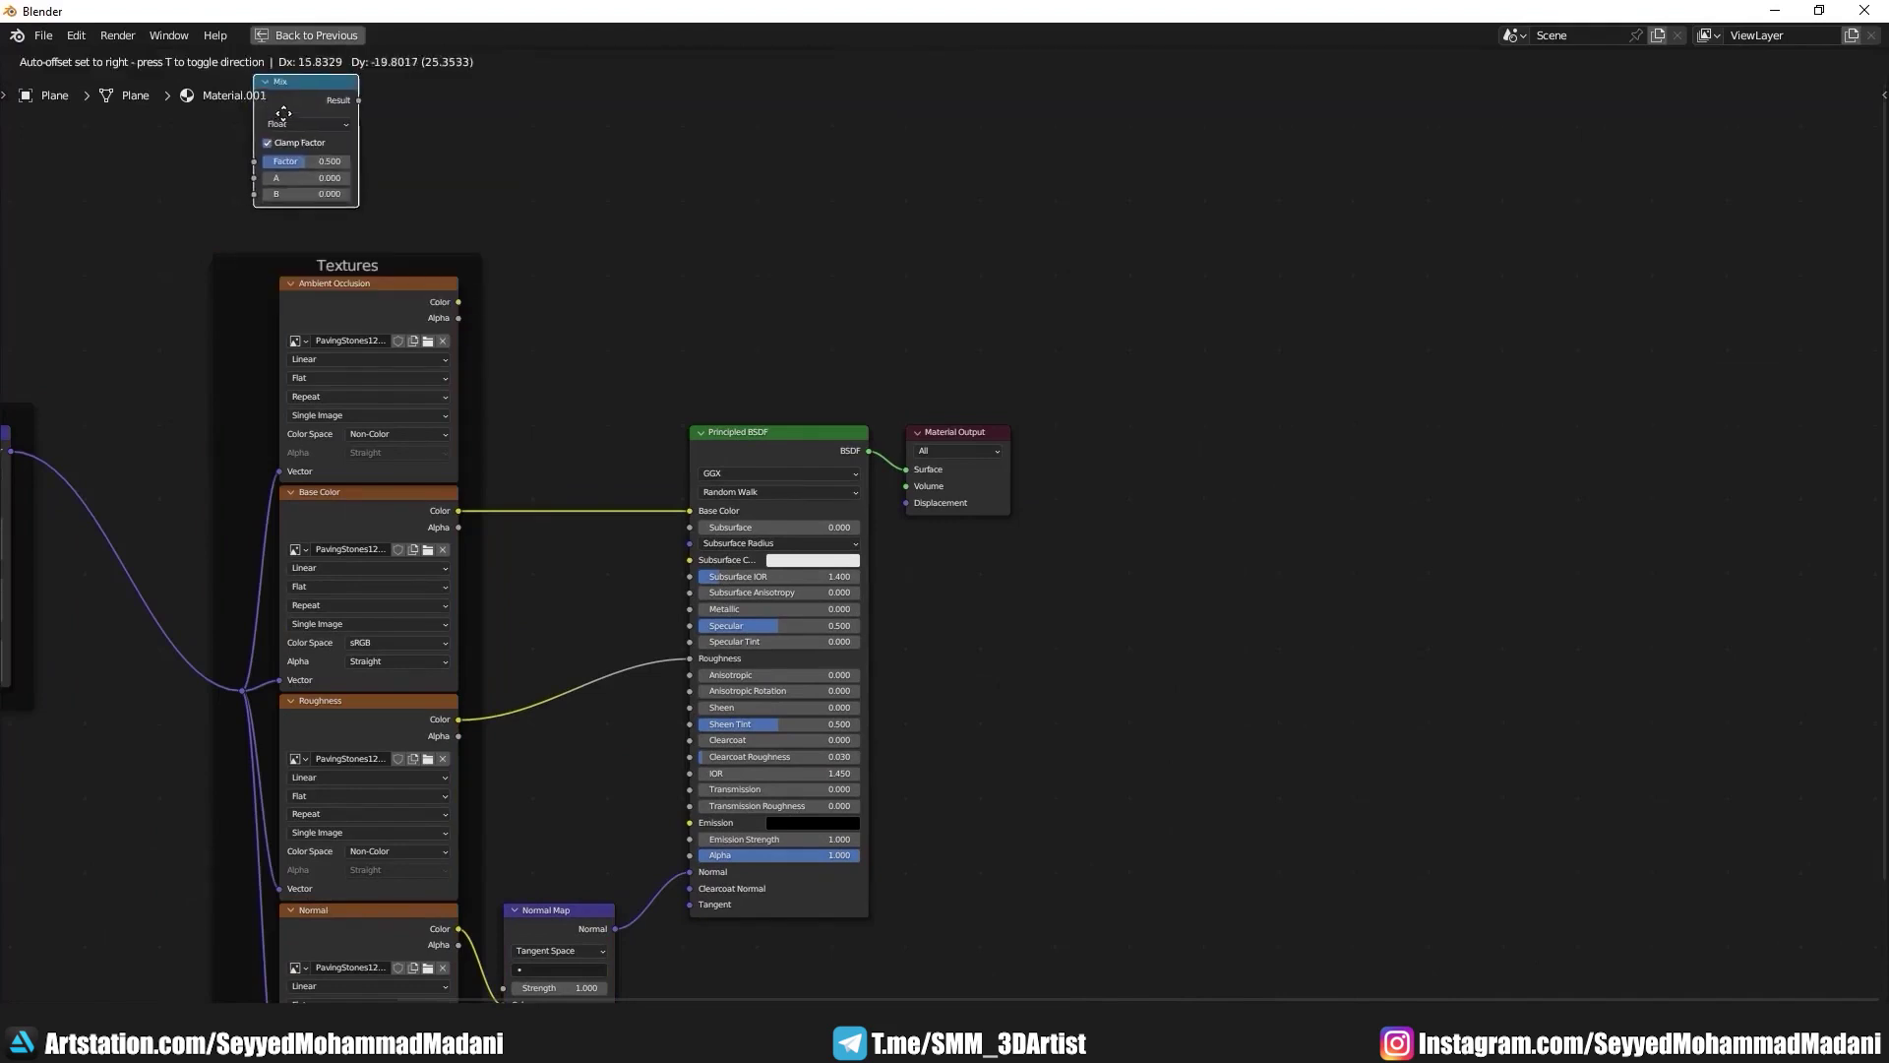
{"action": "left_click", "coordinate": [547, 445]}
{"action": "scroll", "coordinate": [902, 509], "scroll_direction": "up", "scroll_amount": 3}
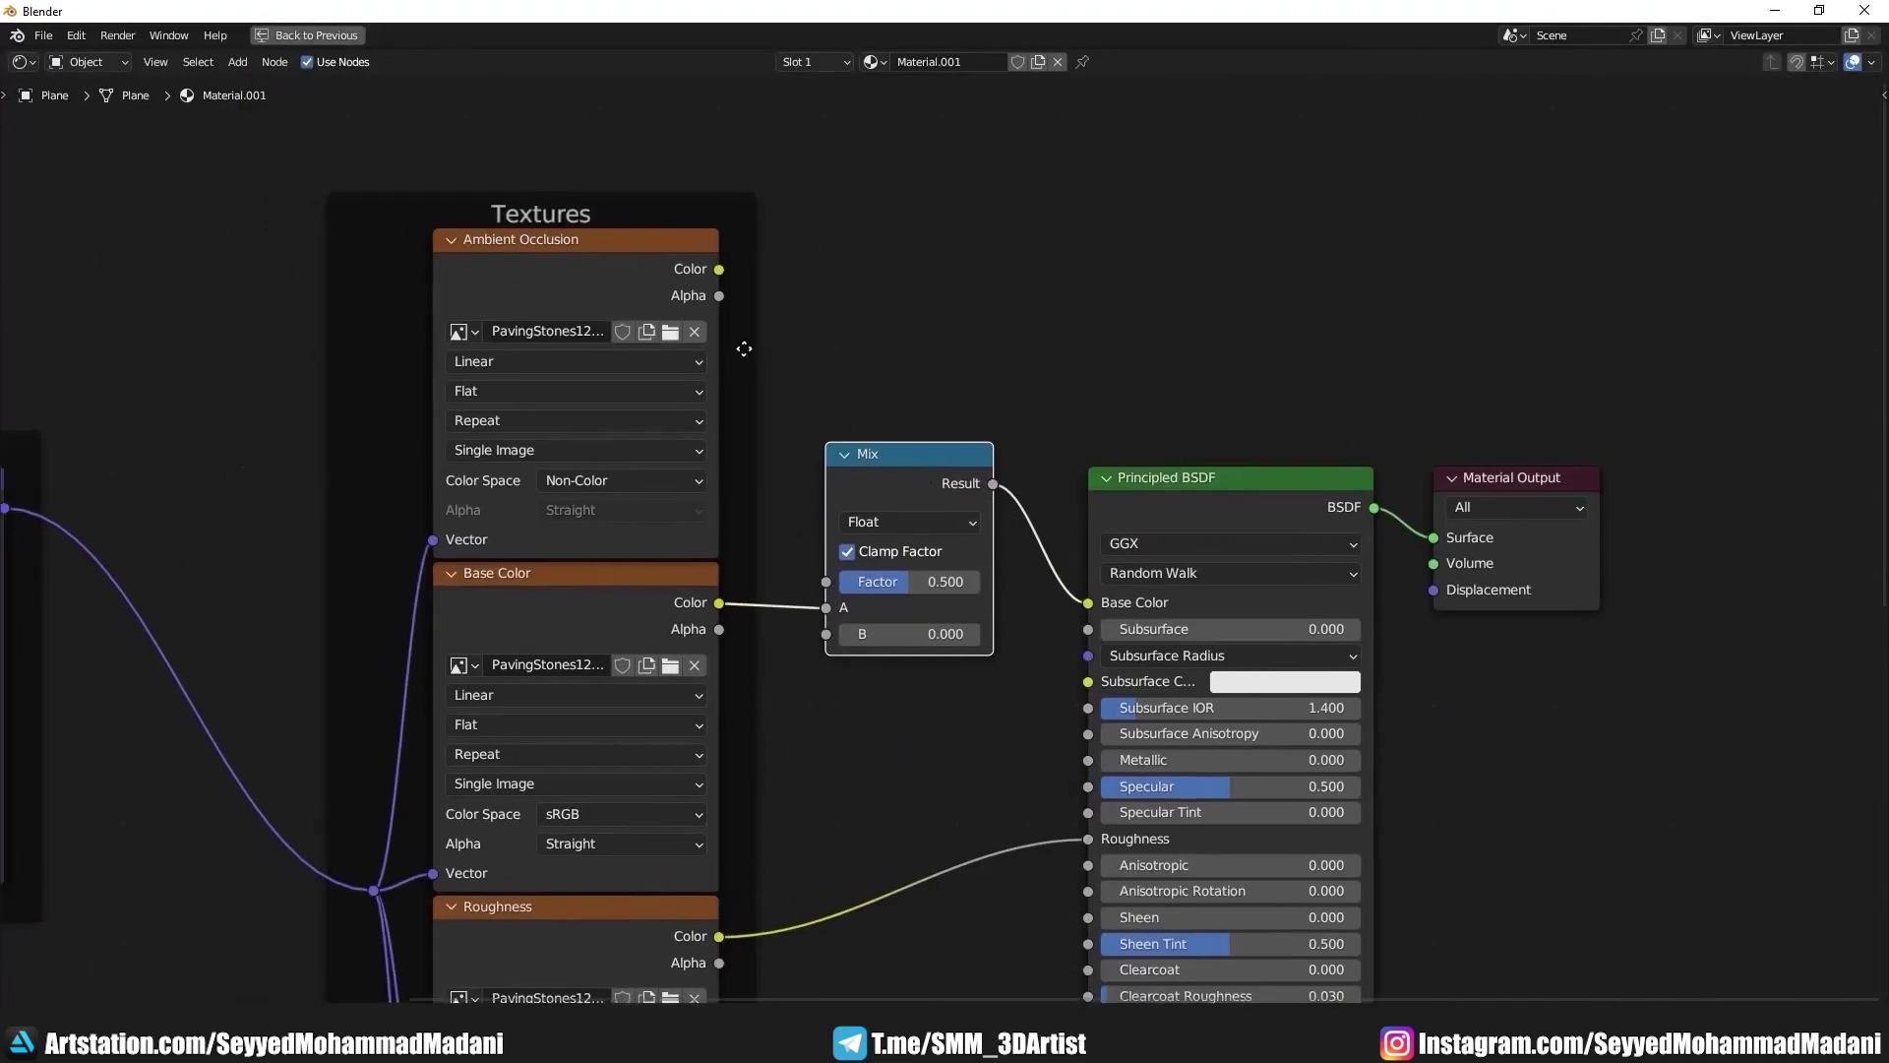
{"action": "left_click", "coordinate": [852, 530]}
{"action": "left_click", "coordinate": [878, 610]}
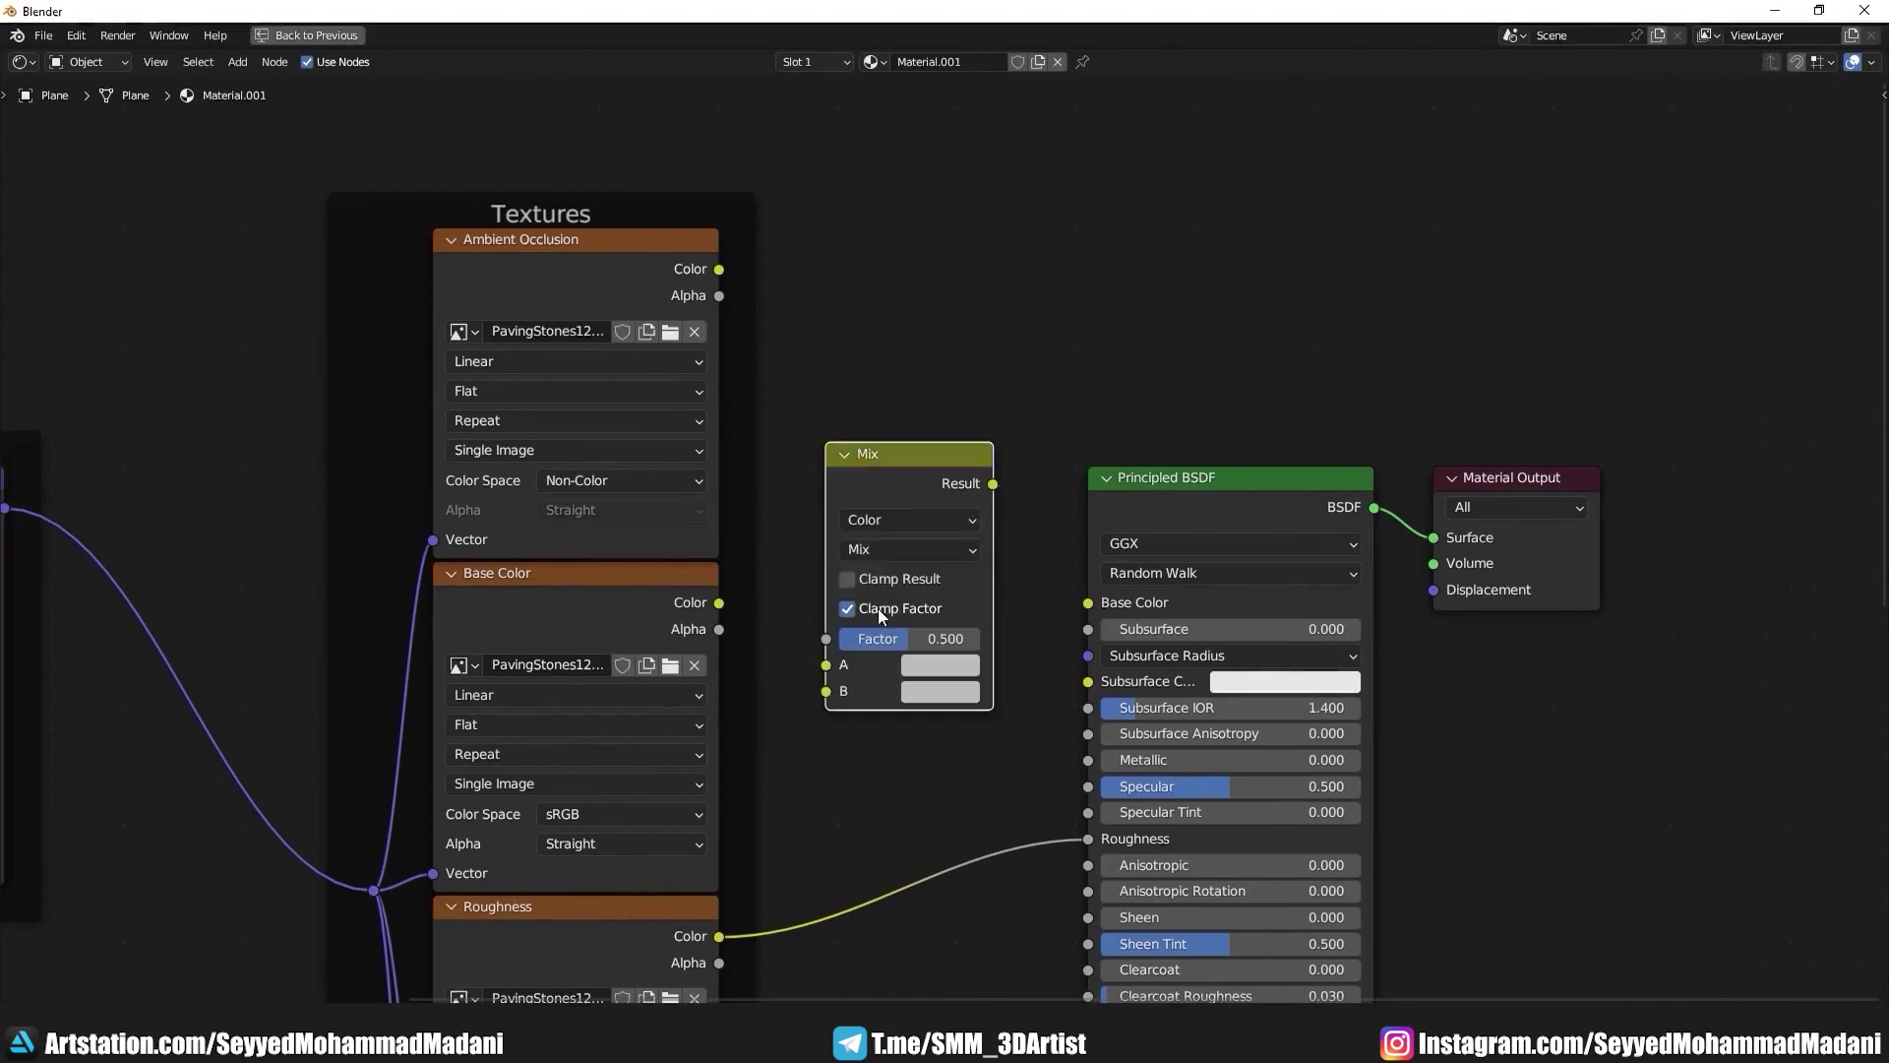
Step: Multiply the ambient occlusion map with the base colour map and return to the normal layout
{"action": "left_click_drag", "start_coordinate": [718, 269], "coordinate": [825, 691]}
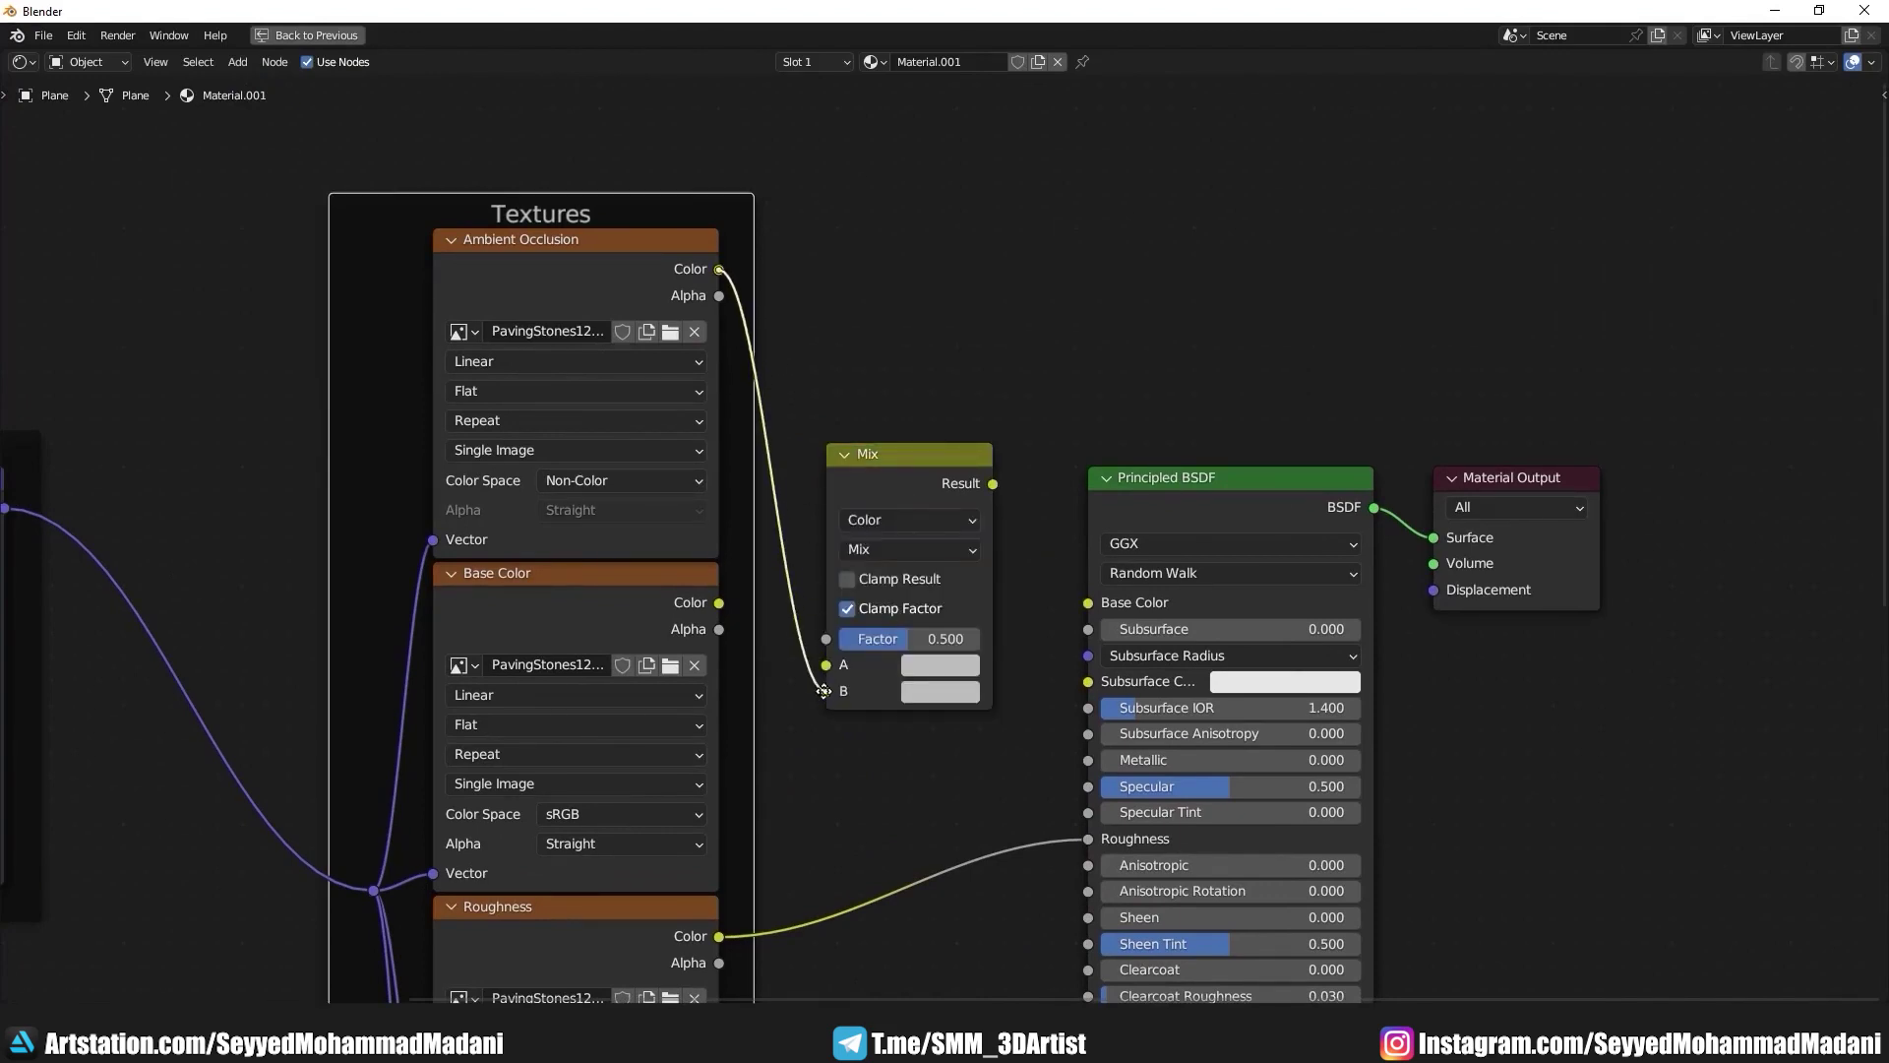
{"action": "mouse_move", "coordinate": [720, 602]}
{"action": "left_mouse_down"}
{"action": "mouse_move", "coordinate": [826, 665]}
{"action": "mouse_move", "coordinate": [974, 639]}
{"action": "left_mouse_up"}
{"action": "left_click", "coordinate": [948, 548]}
{"action": "left_click", "coordinate": [891, 477]}
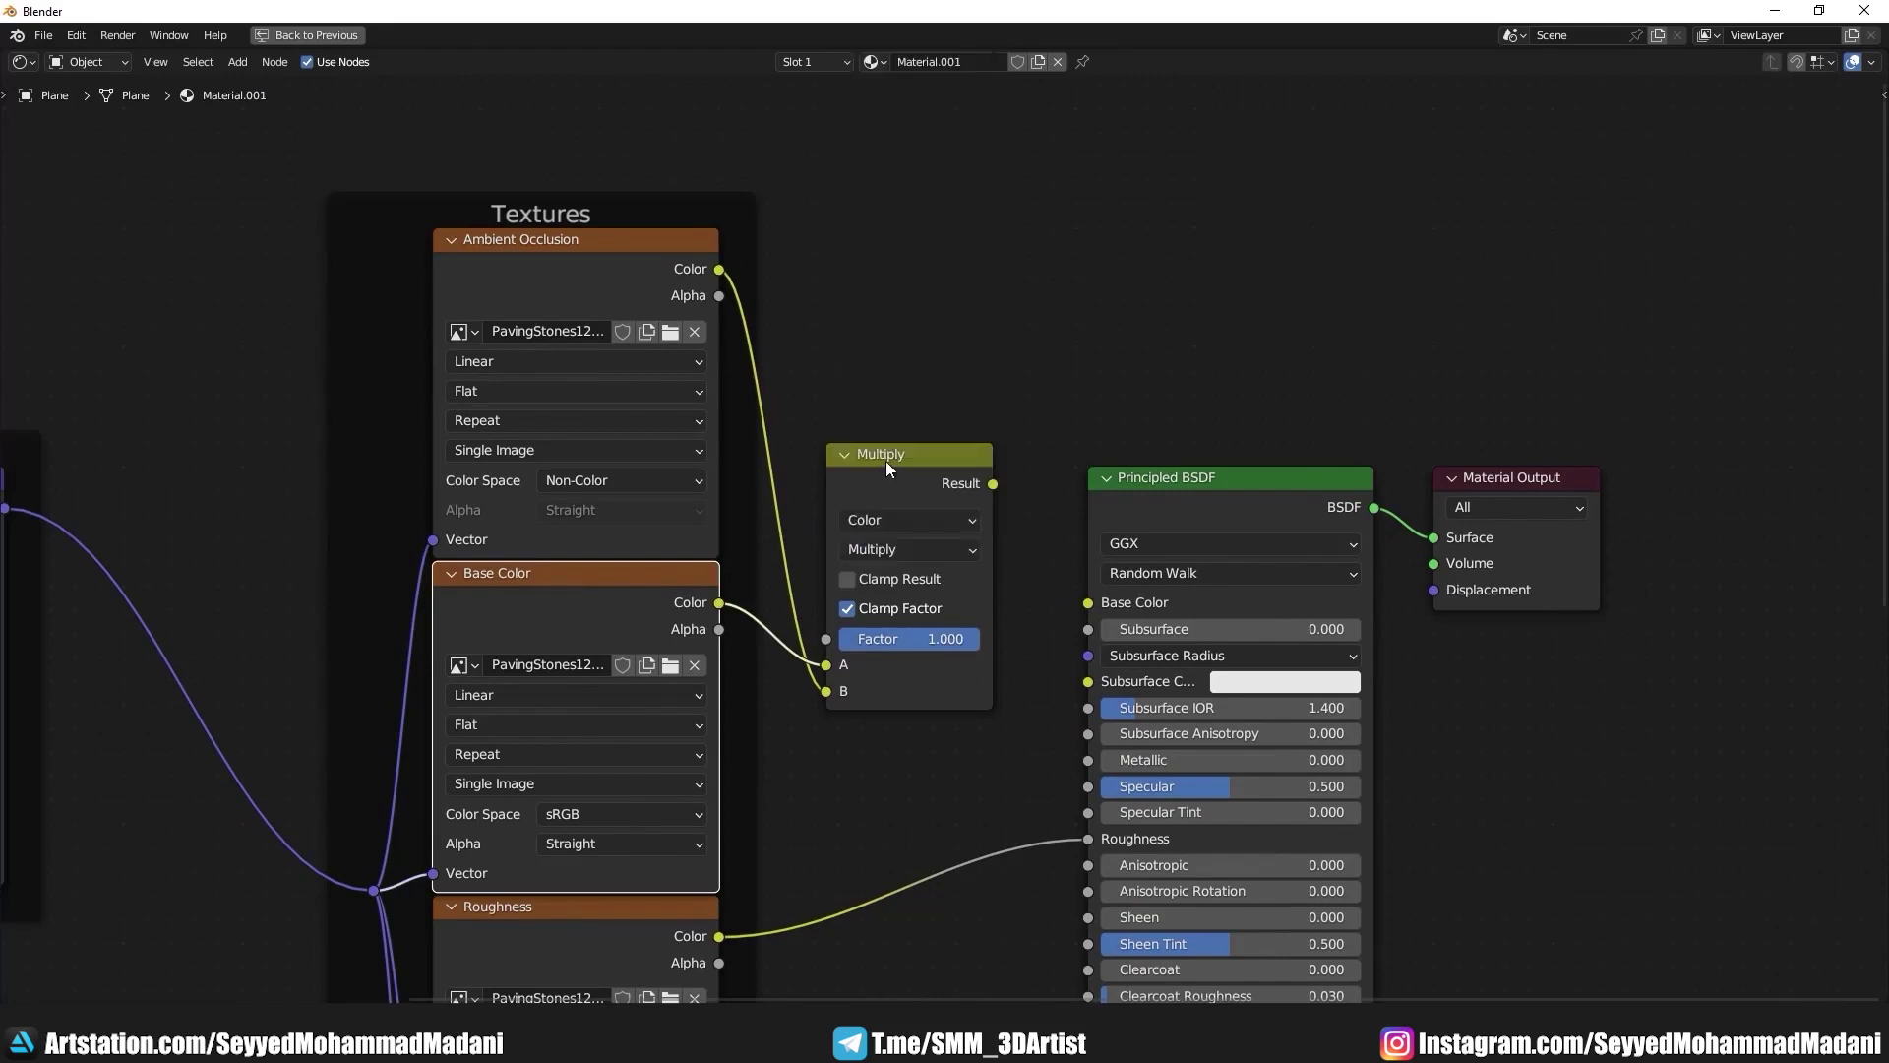
{"action": "scroll", "coordinate": [934, 567], "scroll_direction": "down", "scroll_amount": 2}
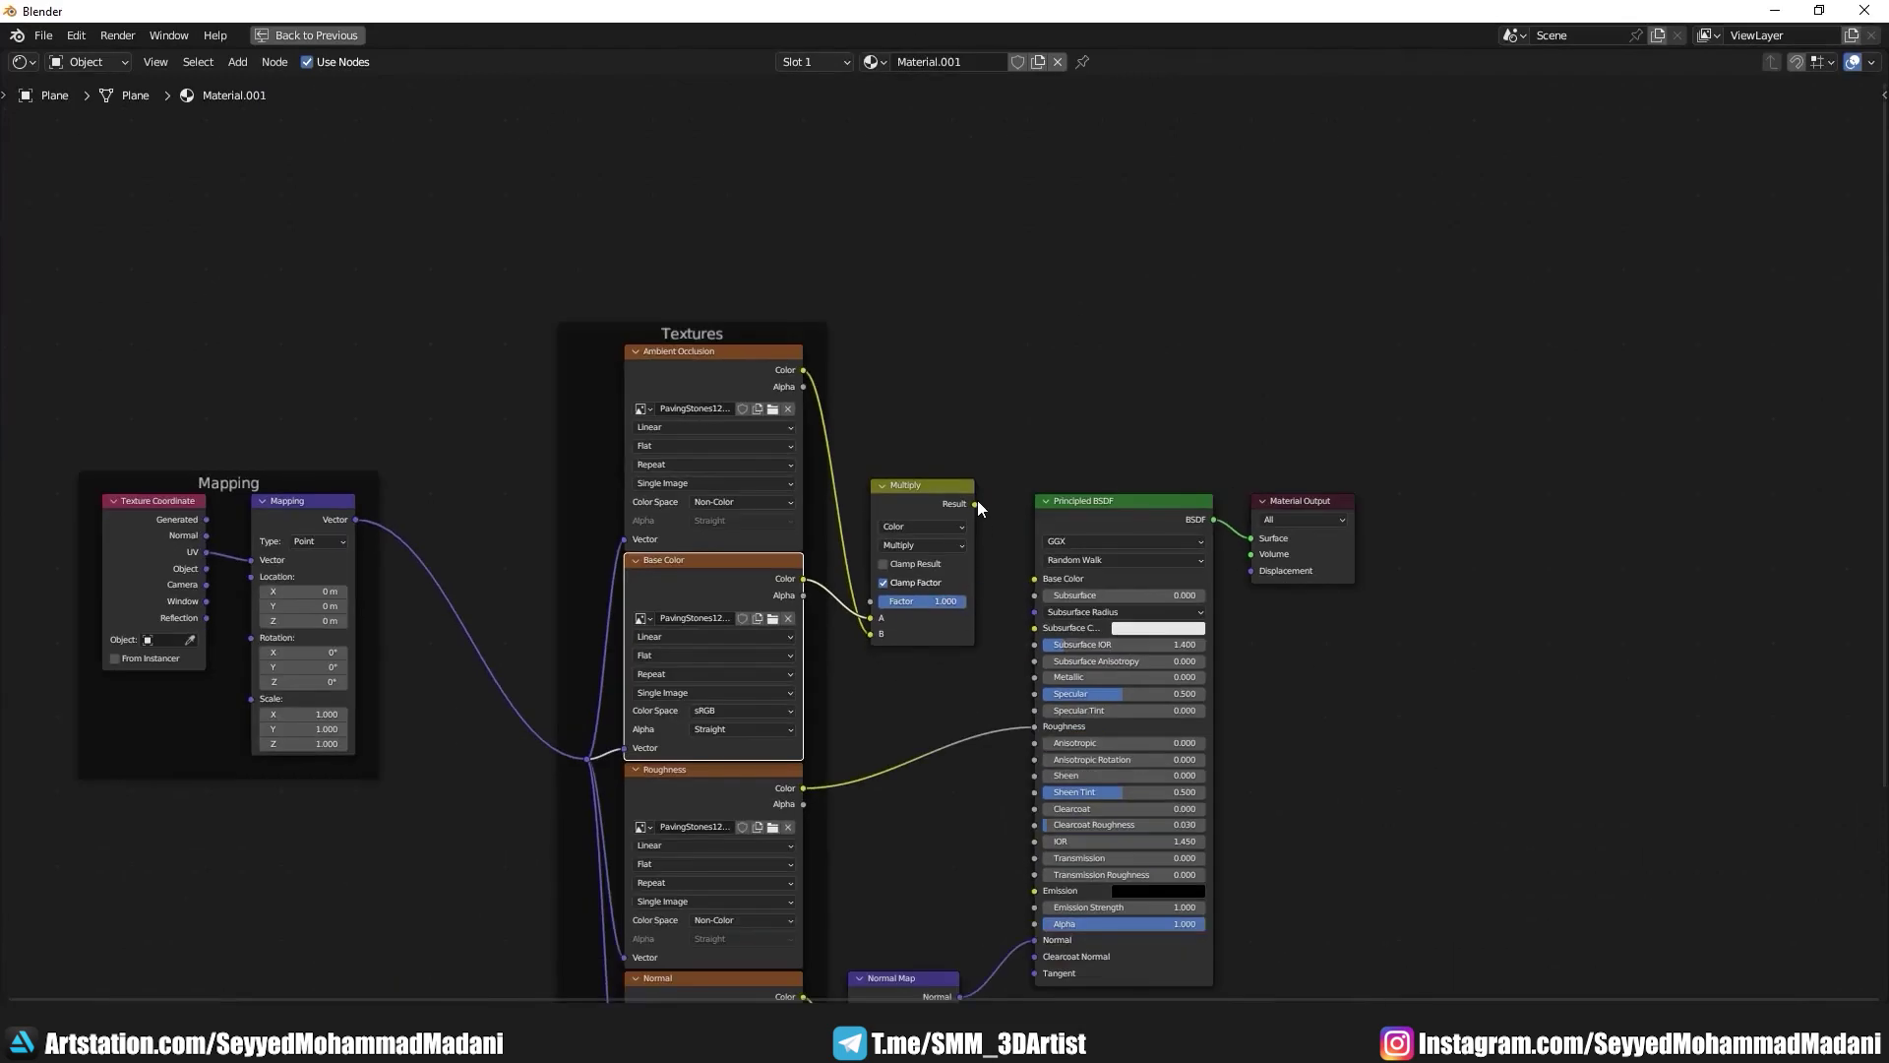
{"action": "left_click", "coordinate": [977, 499]}
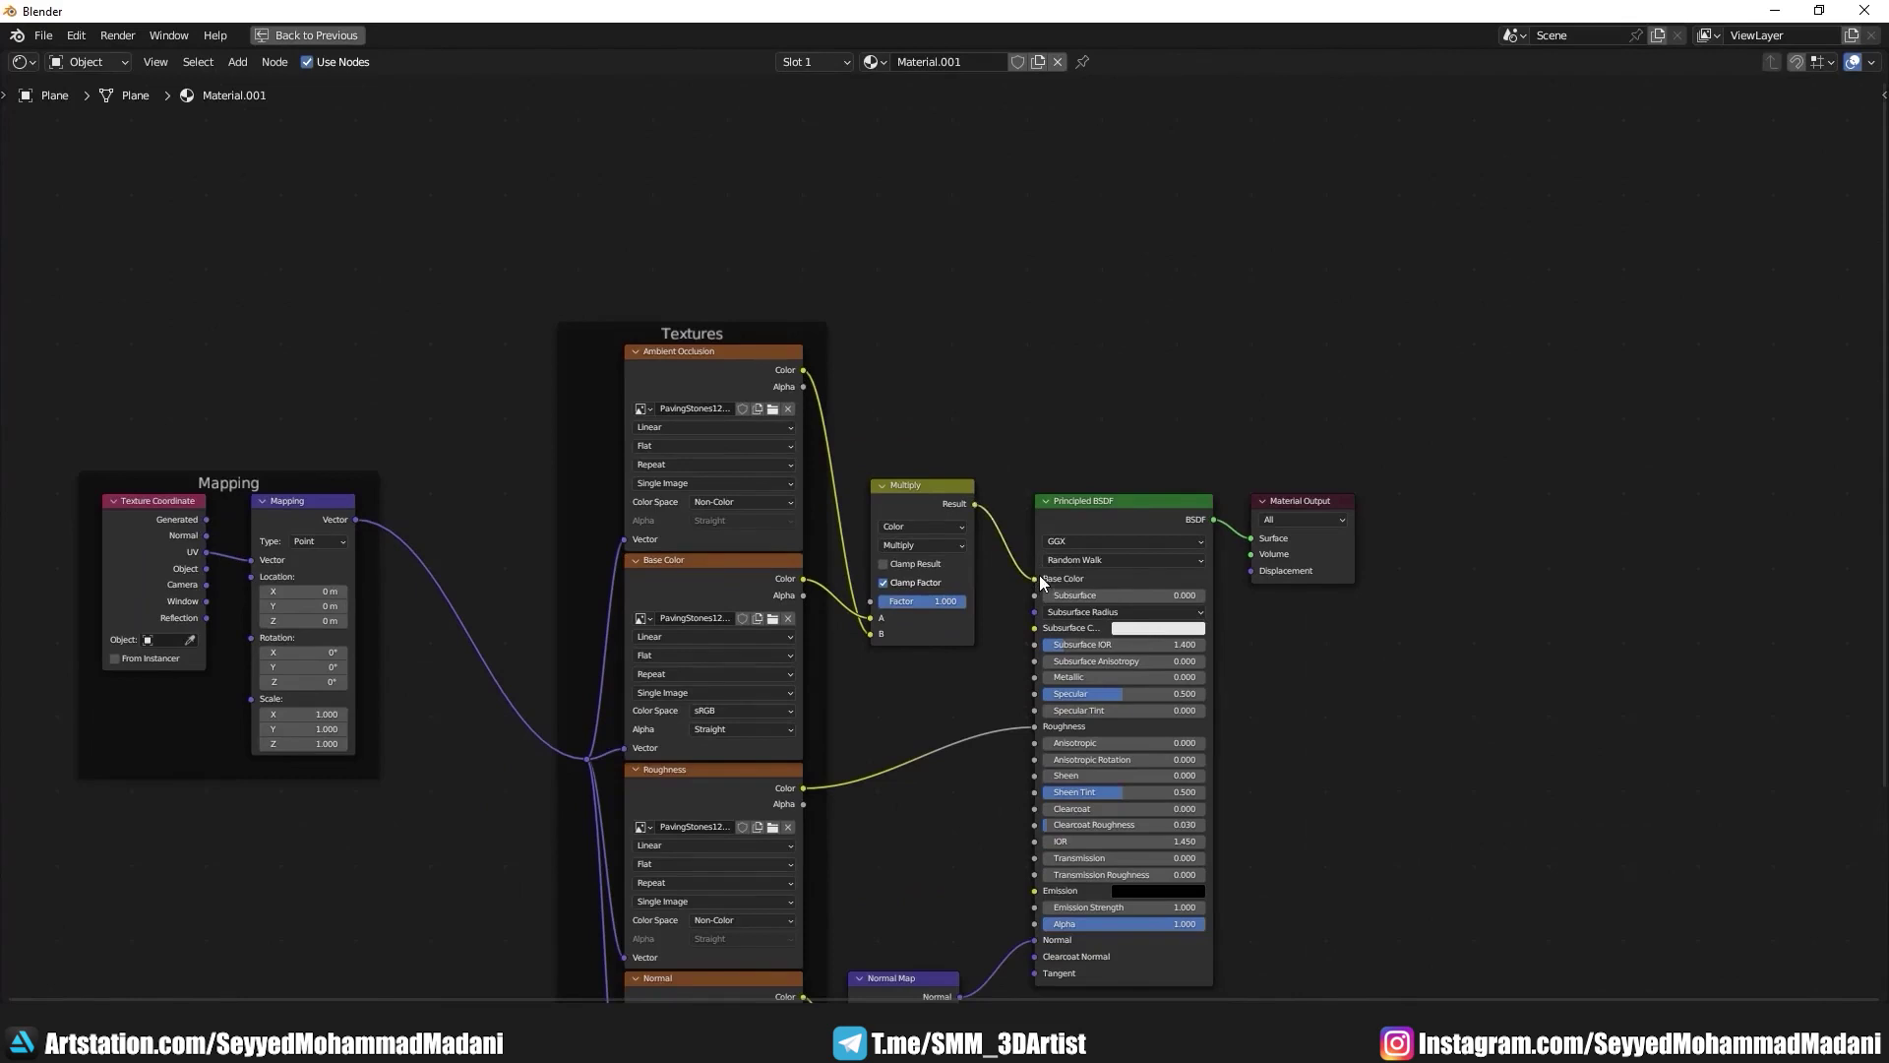
{"action": "key", "text": "ctrl+space"}
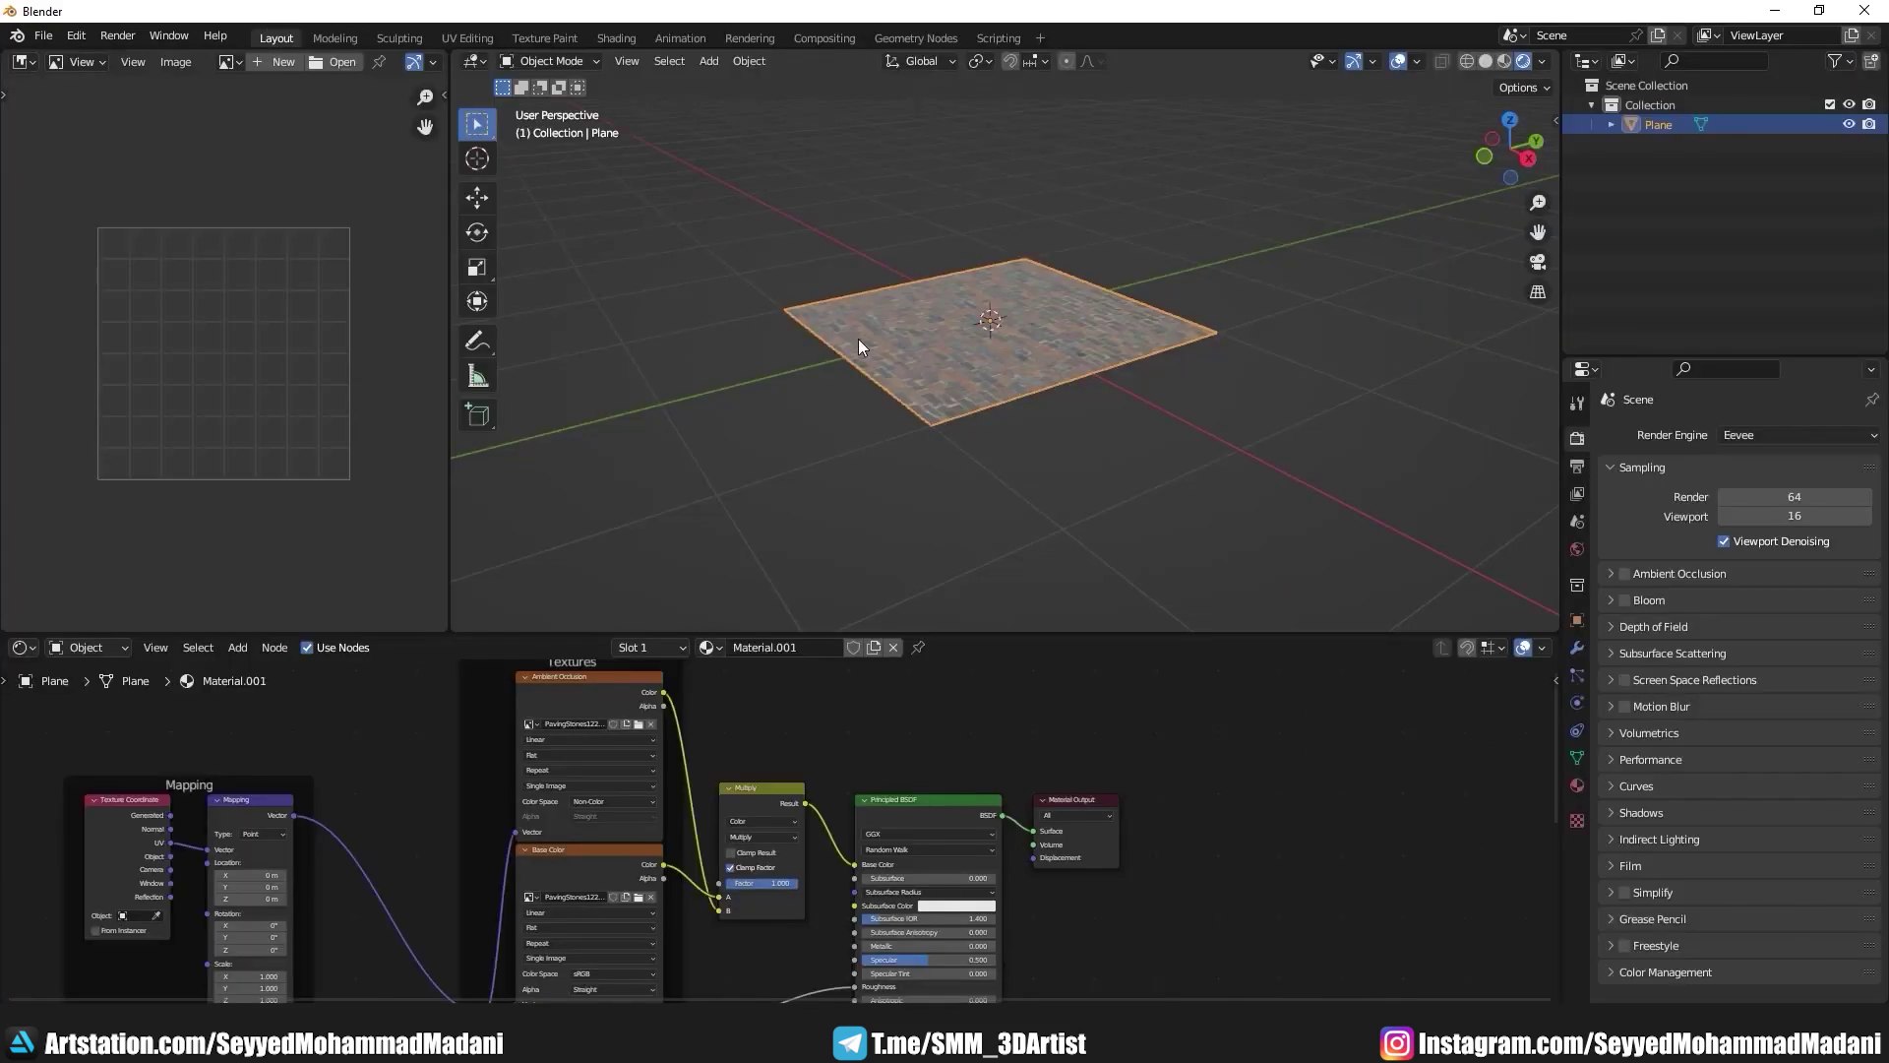
{"action": "scroll", "coordinate": [857, 338], "scroll_direction": "up", "scroll_amount": 4}
{"action": "mouse_move", "coordinate": [888, 376]}
{"action": "middle_mouse_down"}
{"action": "mouse_move", "coordinate": [1142, 386]}
{"action": "mouse_move", "coordinate": [1148, 368]}
{"action": "middle_mouse_up"}
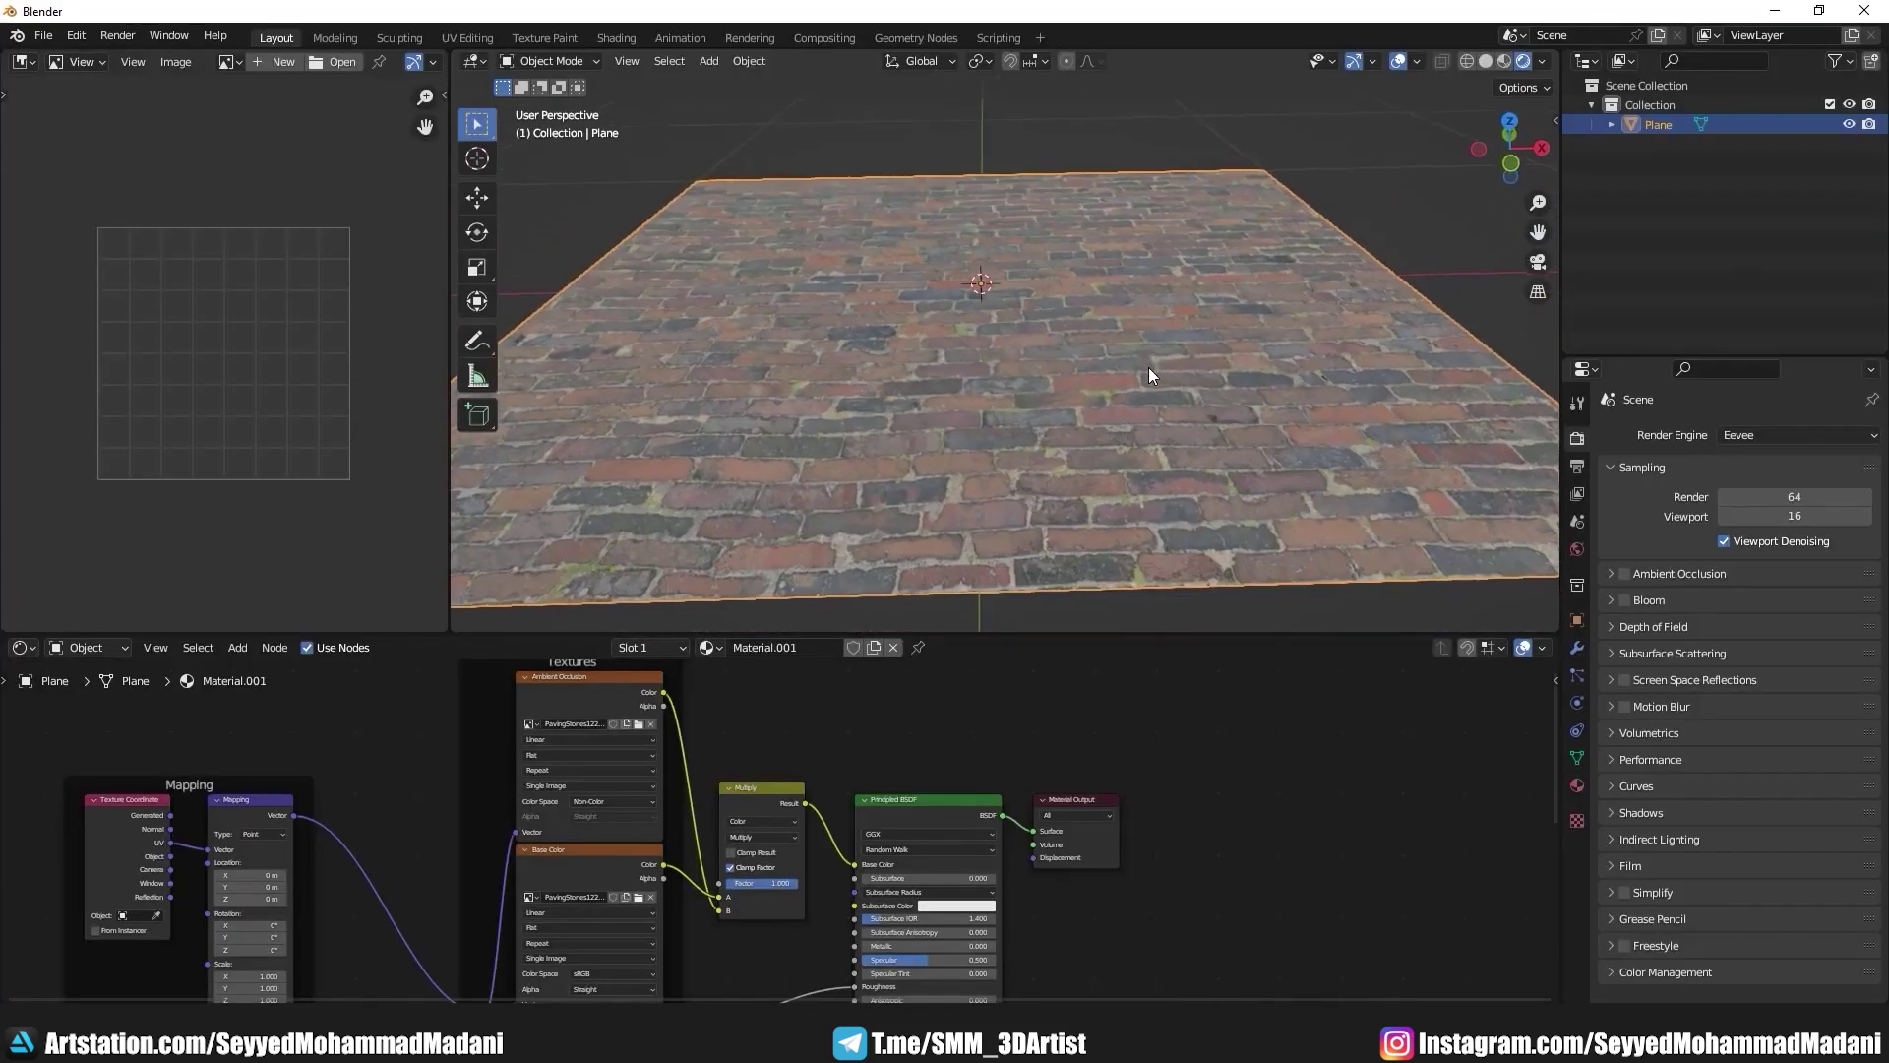
{"action": "scroll", "coordinate": [1148, 367], "scroll_direction": "up", "scroll_amount": 2}
{"action": "scroll", "coordinate": [1056, 421], "scroll_direction": "up", "scroll_amount": 3}
{"action": "scroll", "coordinate": [1064, 461], "scroll_direction": "up", "scroll_amount": 2}
{"action": "scroll", "coordinate": [1115, 427], "scroll_direction": "up", "scroll_amount": 1}
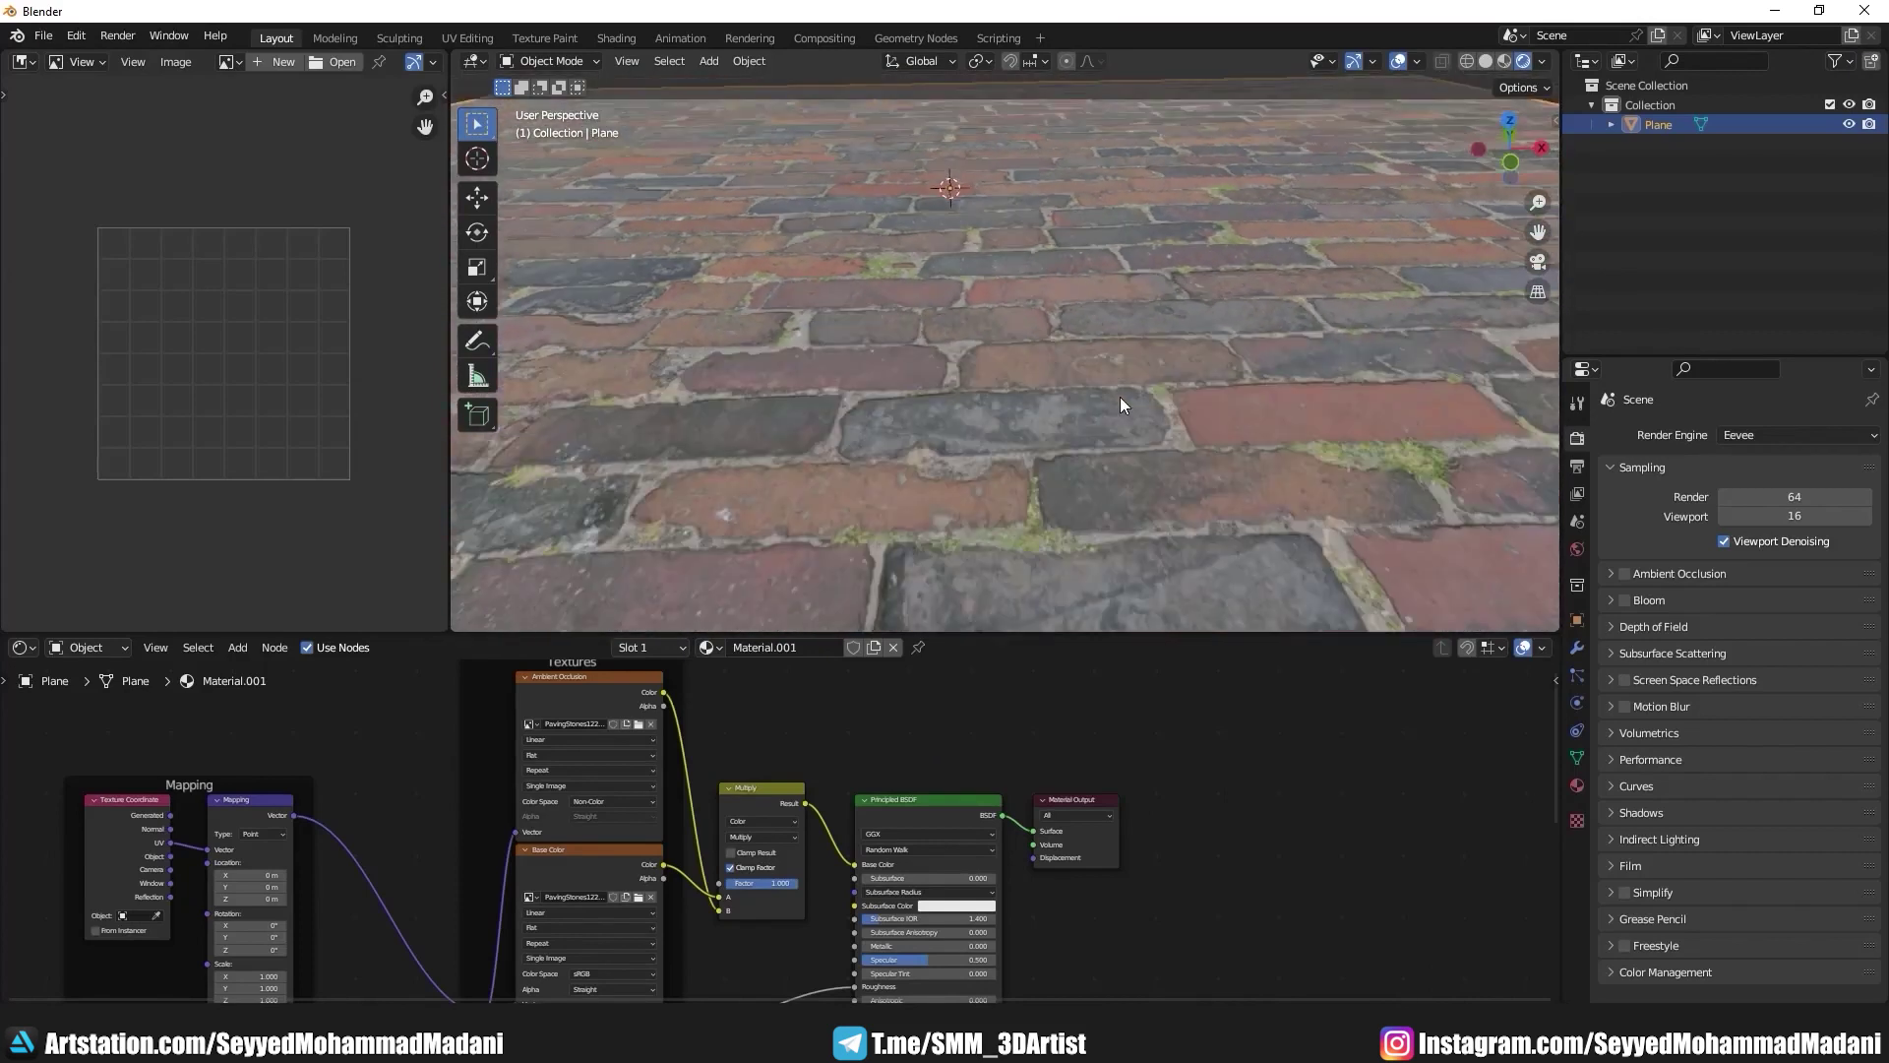
{"action": "scroll", "coordinate": [1120, 398], "scroll_direction": "down", "scroll_amount": 6}
{"action": "mouse_move", "coordinate": [1094, 368]}
{"action": "middle_mouse_down"}
{"action": "mouse_move", "coordinate": [1094, 353]}
{"action": "mouse_move", "coordinate": [1075, 386]}
{"action": "mouse_move", "coordinate": [1017, 392]}
{"action": "middle_mouse_up"}
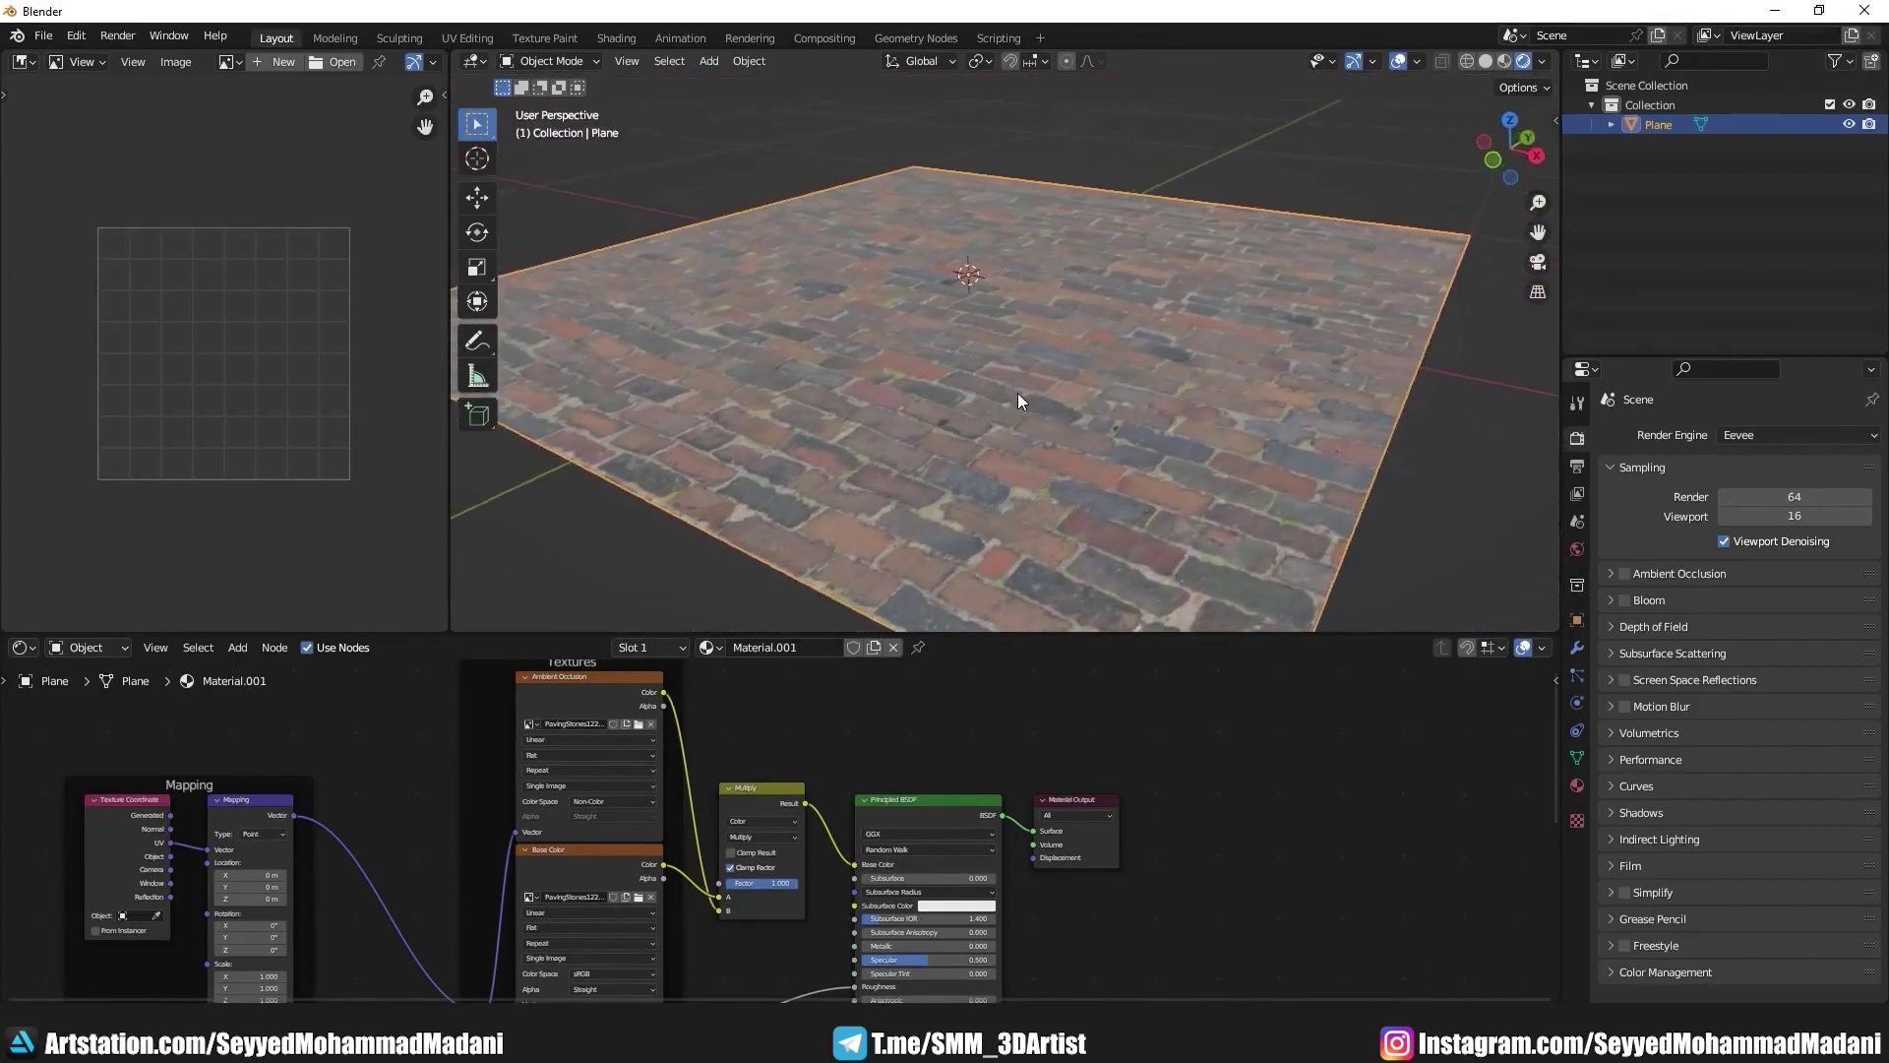
{"action": "scroll", "coordinate": [1157, 370], "scroll_direction": "down", "scroll_amount": 3}
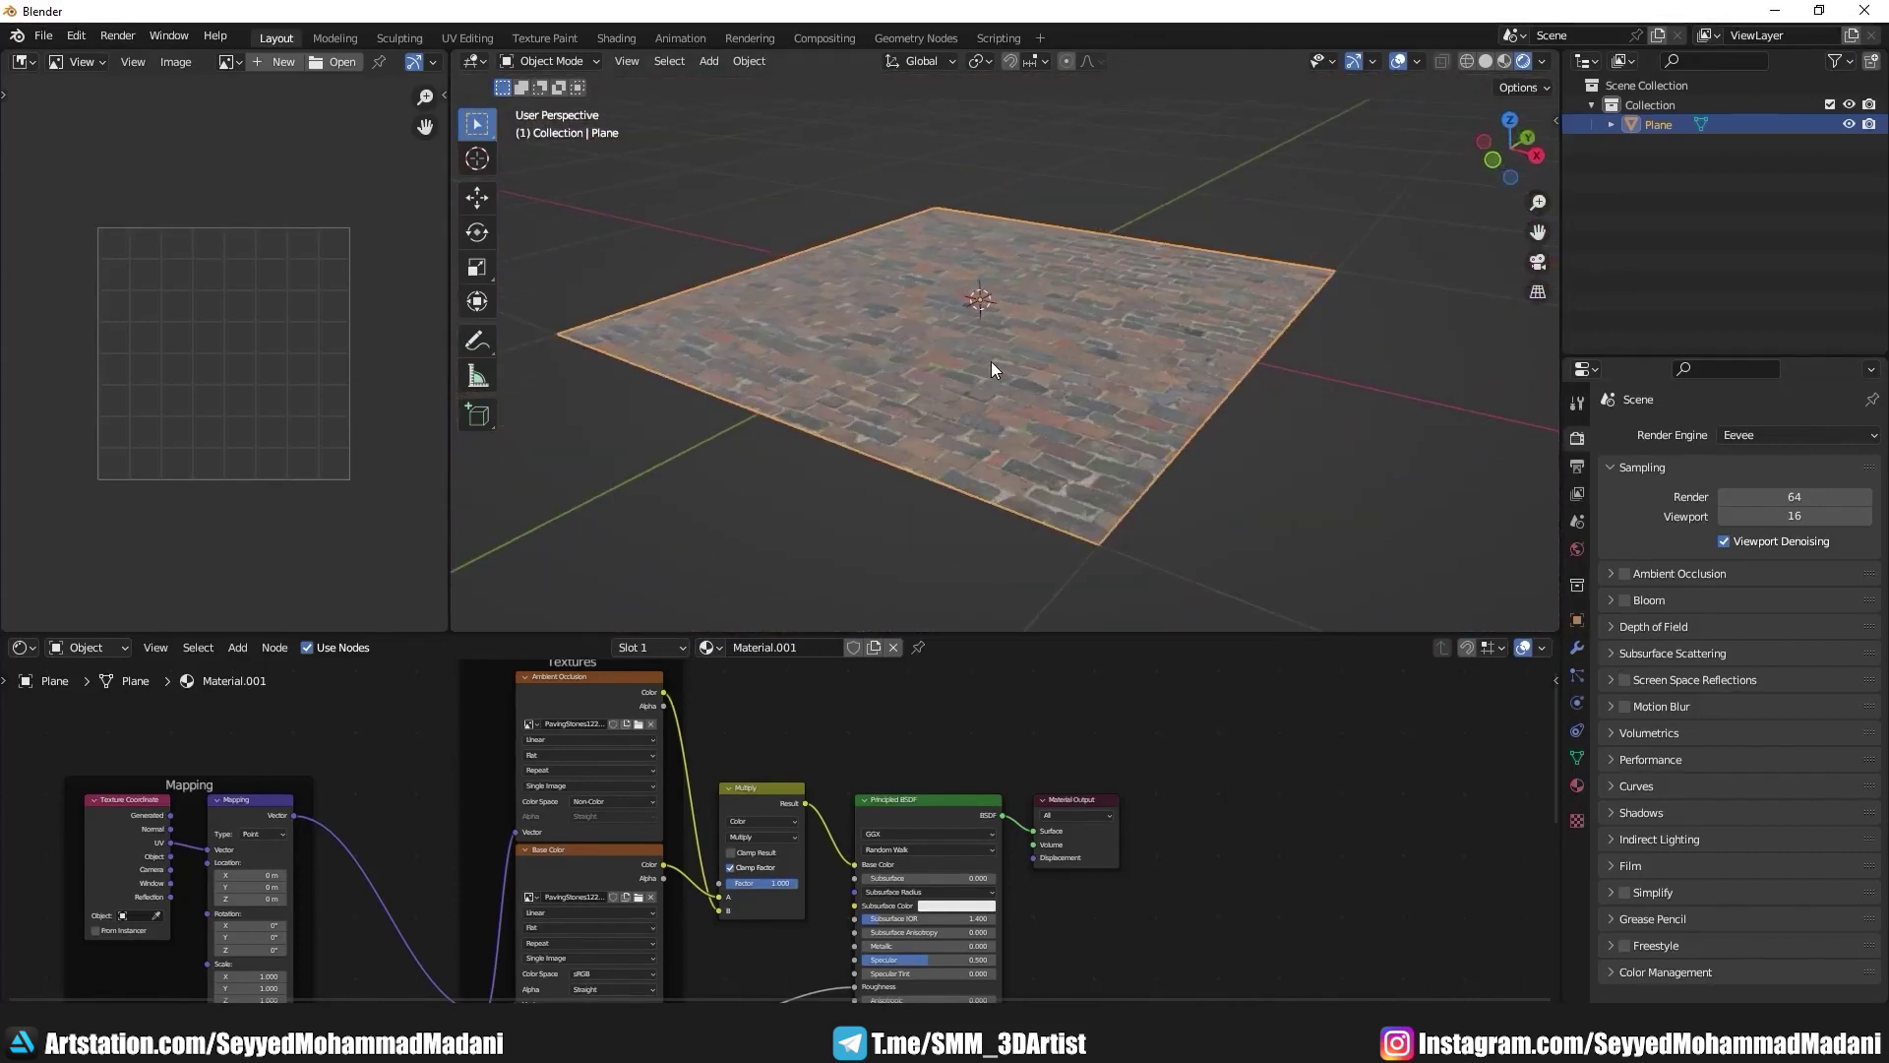
{"action": "scroll", "coordinate": [879, 764], "scroll_direction": "down", "scroll_amount": 3}
{"action": "scroll", "coordinate": [877, 781], "scroll_direction": "down", "scroll_amount": 2}
{"action": "mouse_move", "coordinate": [877, 781]}
{"action": "middle_mouse_down"}
{"action": "mouse_move", "coordinate": [911, 981]}
{"action": "mouse_move", "coordinate": [877, 751]}
{"action": "middle_mouse_up"}
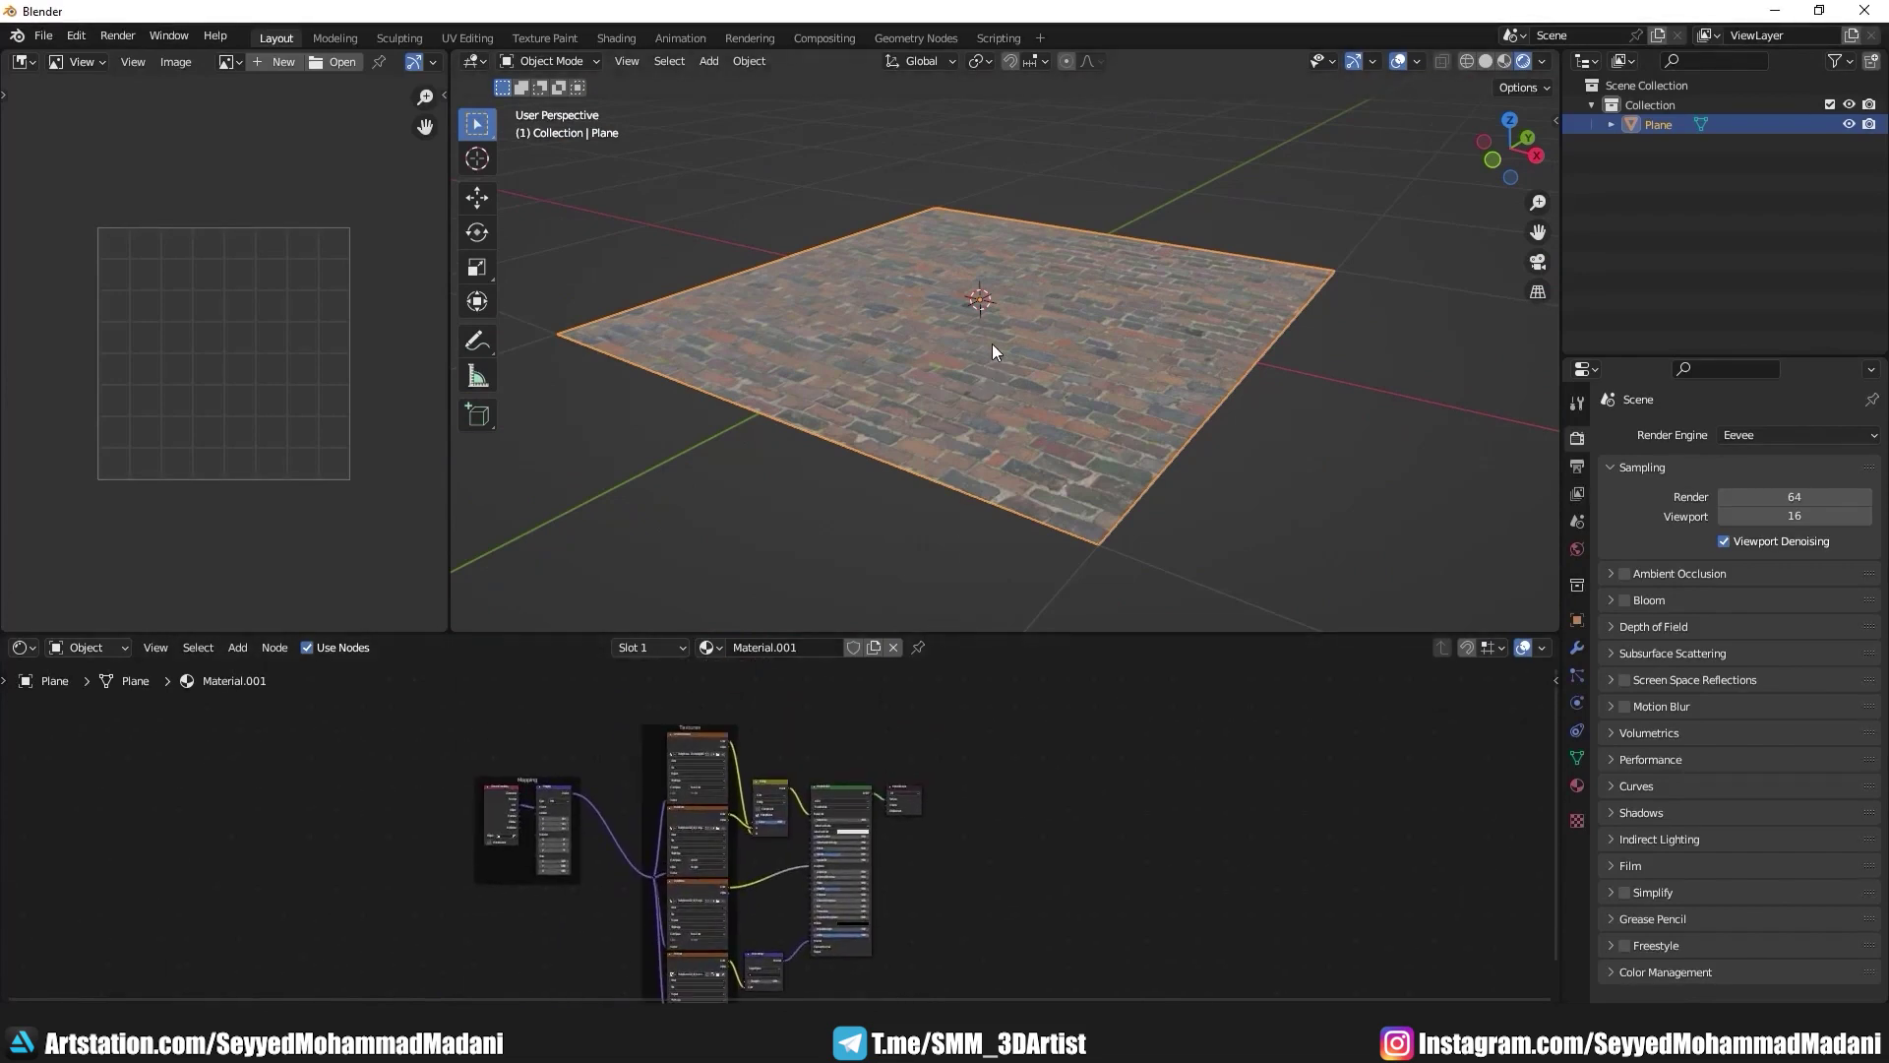
{"action": "scroll", "coordinate": [992, 345], "scroll_direction": "up", "scroll_amount": 3}
{"action": "scroll", "coordinate": [999, 396], "scroll_direction": "up", "scroll_amount": 2}
{"action": "middle_click_drag", "start_coordinate": [1070, 407], "coordinate": [970, 234]}
{"action": "scroll", "coordinate": [969, 235], "scroll_direction": "down", "scroll_amount": 5}
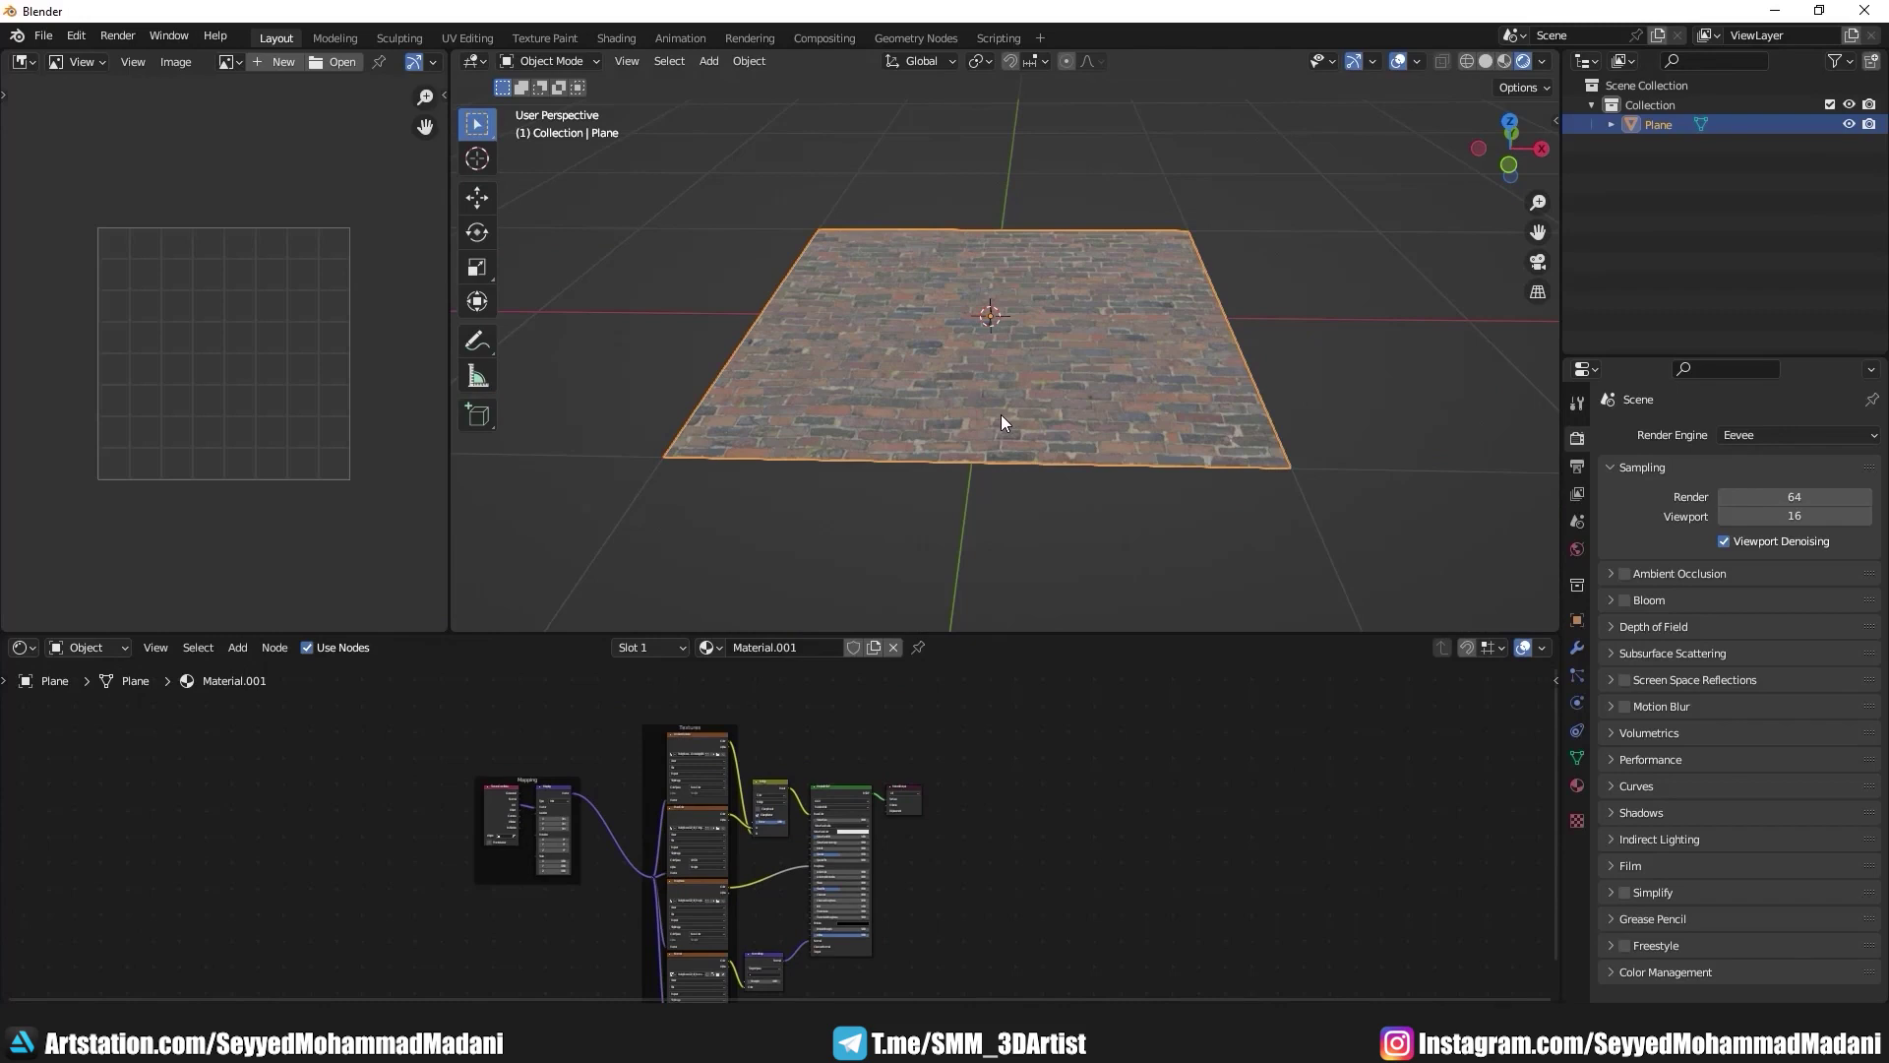
Step: Add a Subdivision modifier to the plane and set it to Simple
{"action": "key", "text": "ctrl+2"}
{"action": "mouse_move", "coordinate": [1001, 414]}
{"action": "middle_mouse_down"}
{"action": "mouse_move", "coordinate": [964, 366]}
{"action": "mouse_move", "coordinate": [1529, 527]}
{"action": "middle_mouse_up"}
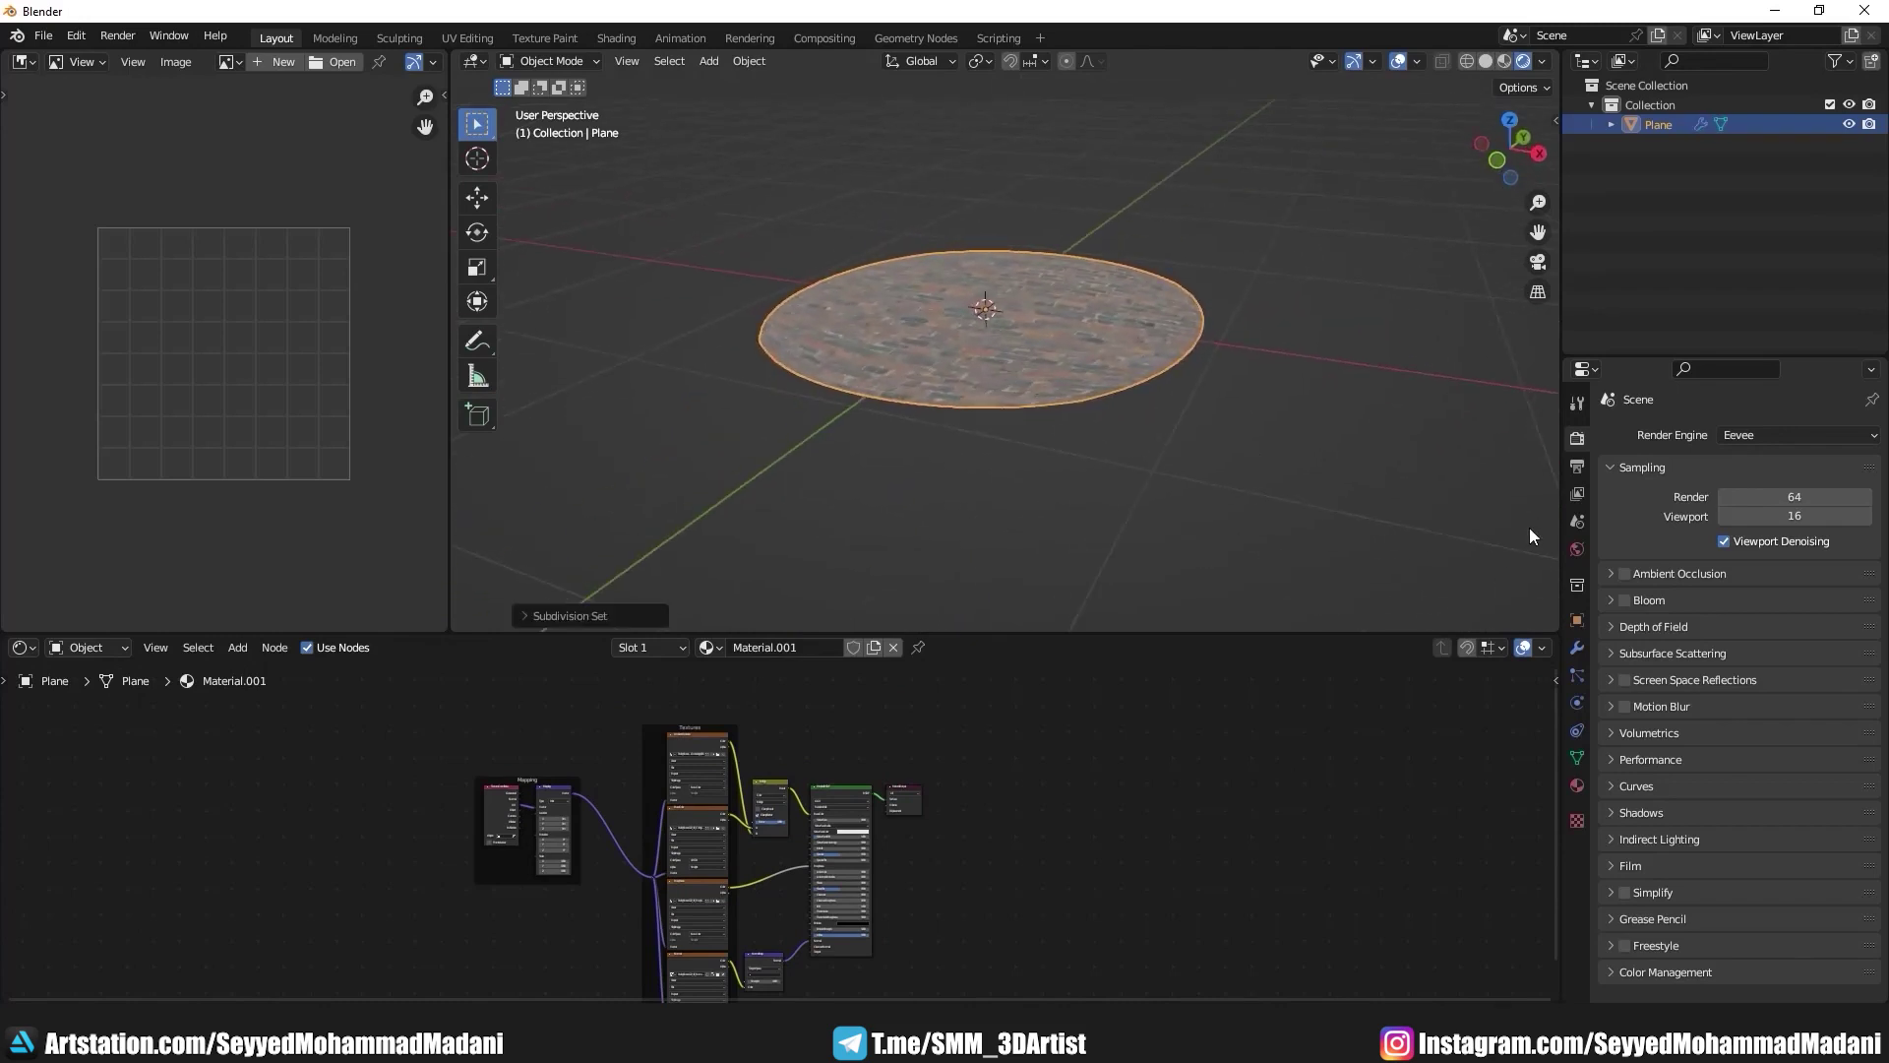
{"action": "left_click", "coordinate": [1578, 648]}
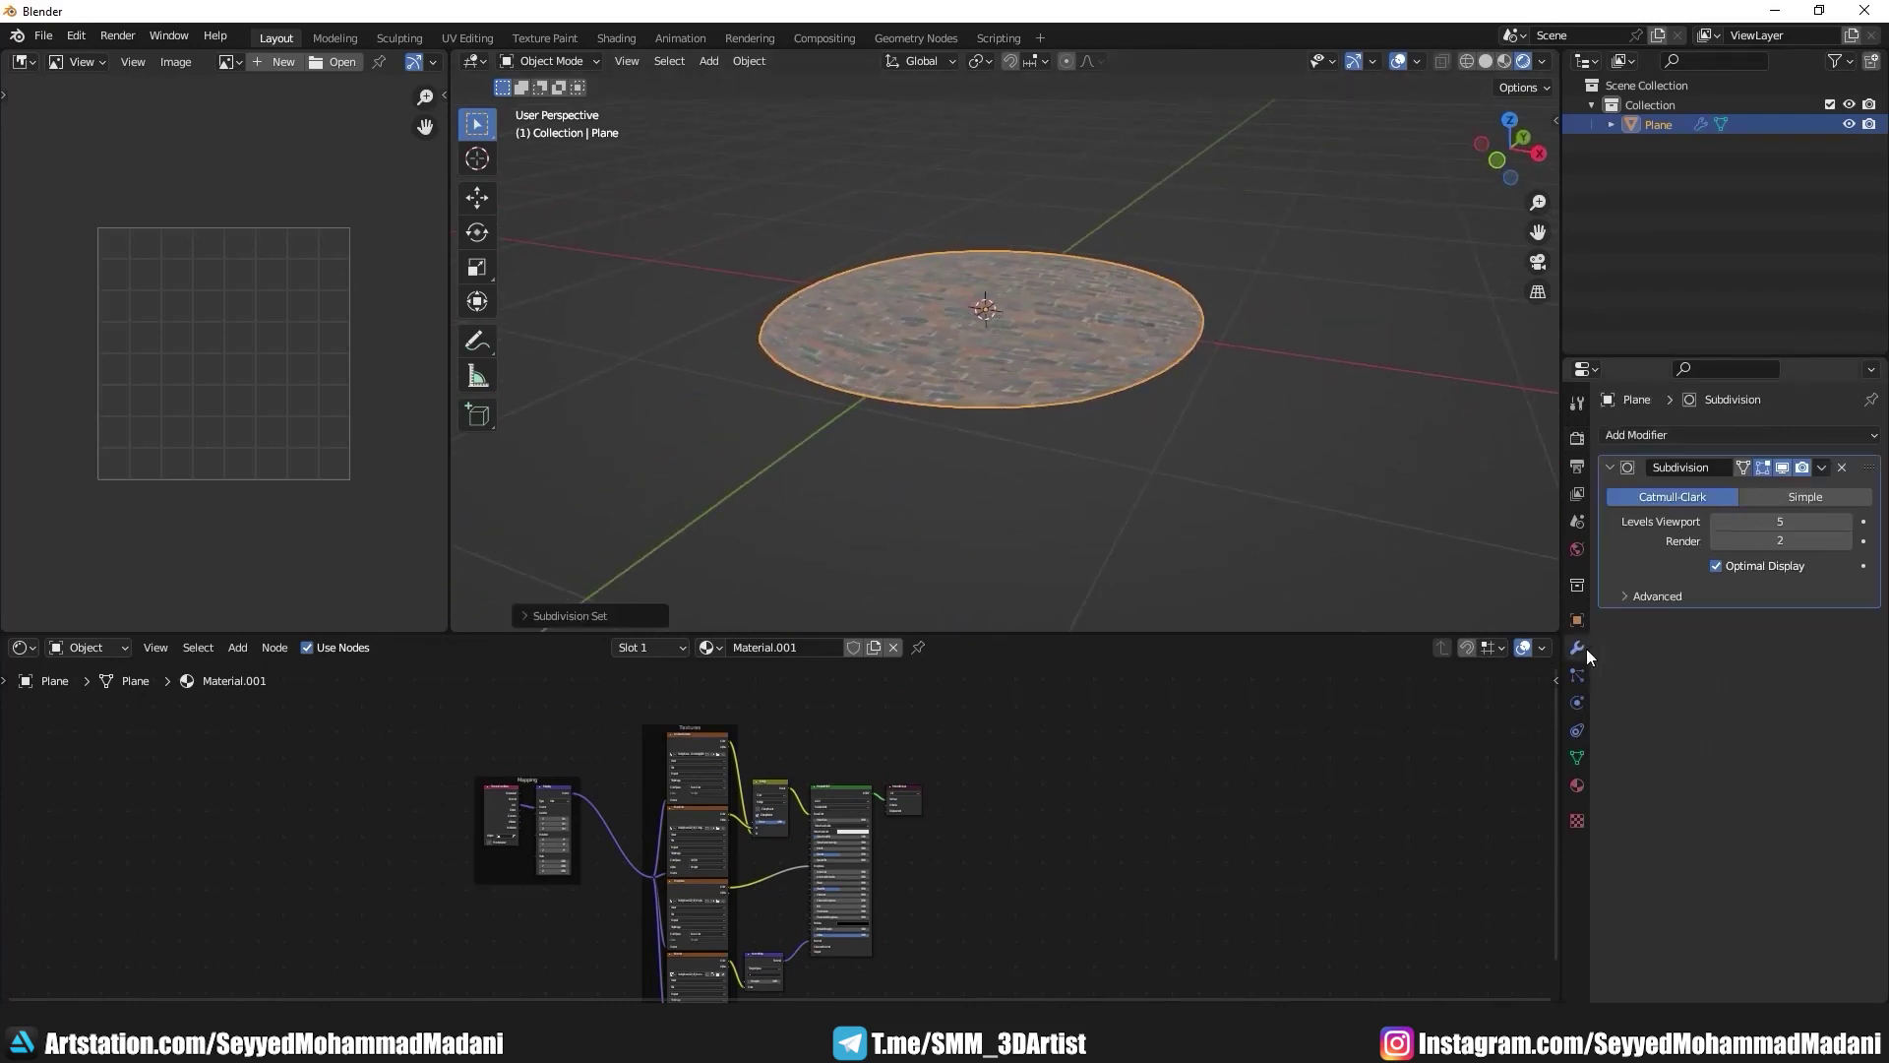
{"action": "left_click", "coordinate": [1816, 498]}
{"action": "mouse_move", "coordinate": [1070, 219]}
{"action": "middle_mouse_down"}
{"action": "mouse_move", "coordinate": [1105, 256]}
{"action": "mouse_move", "coordinate": [1103, 206]}
{"action": "mouse_move", "coordinate": [1072, 198]}
{"action": "middle_mouse_up"}
Step: Add a Displace modifier with a new texture using the PavingStones122 displacement image
{"action": "left_click", "coordinate": [1637, 435]}
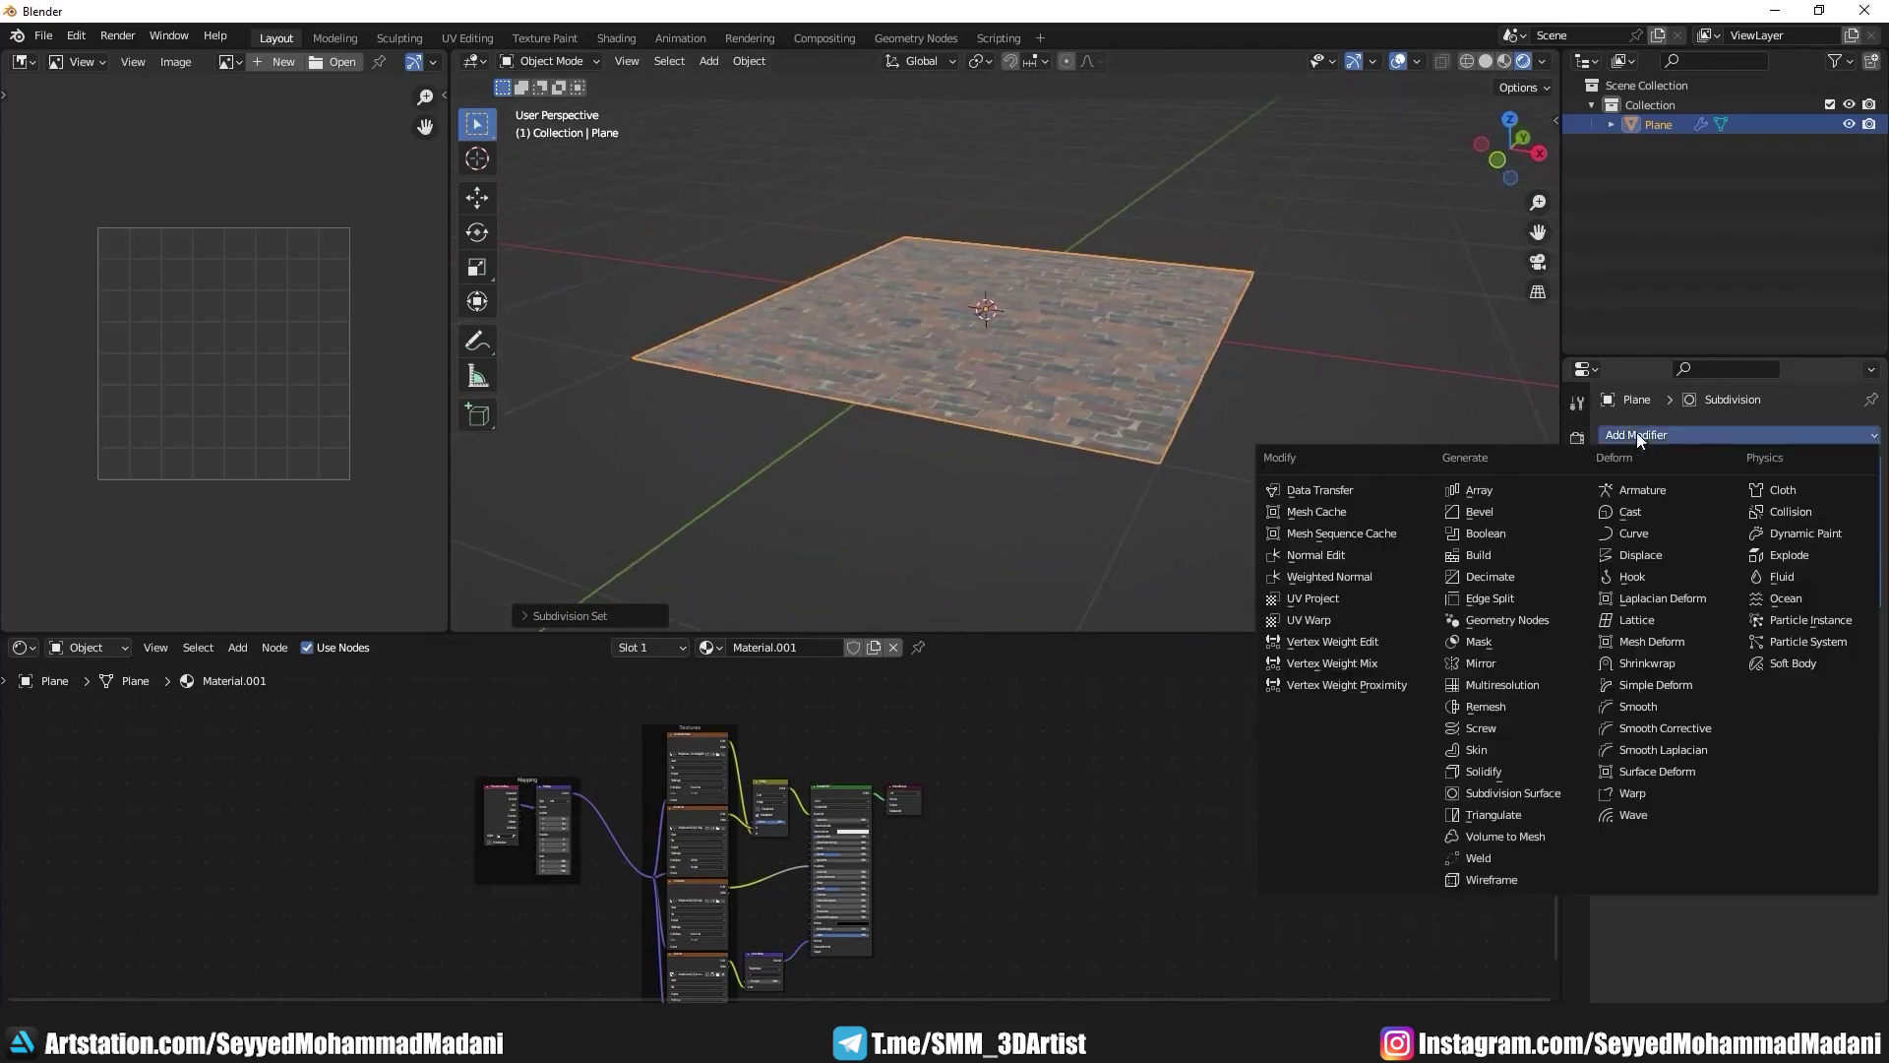
{"action": "left_click", "coordinate": [1640, 553]}
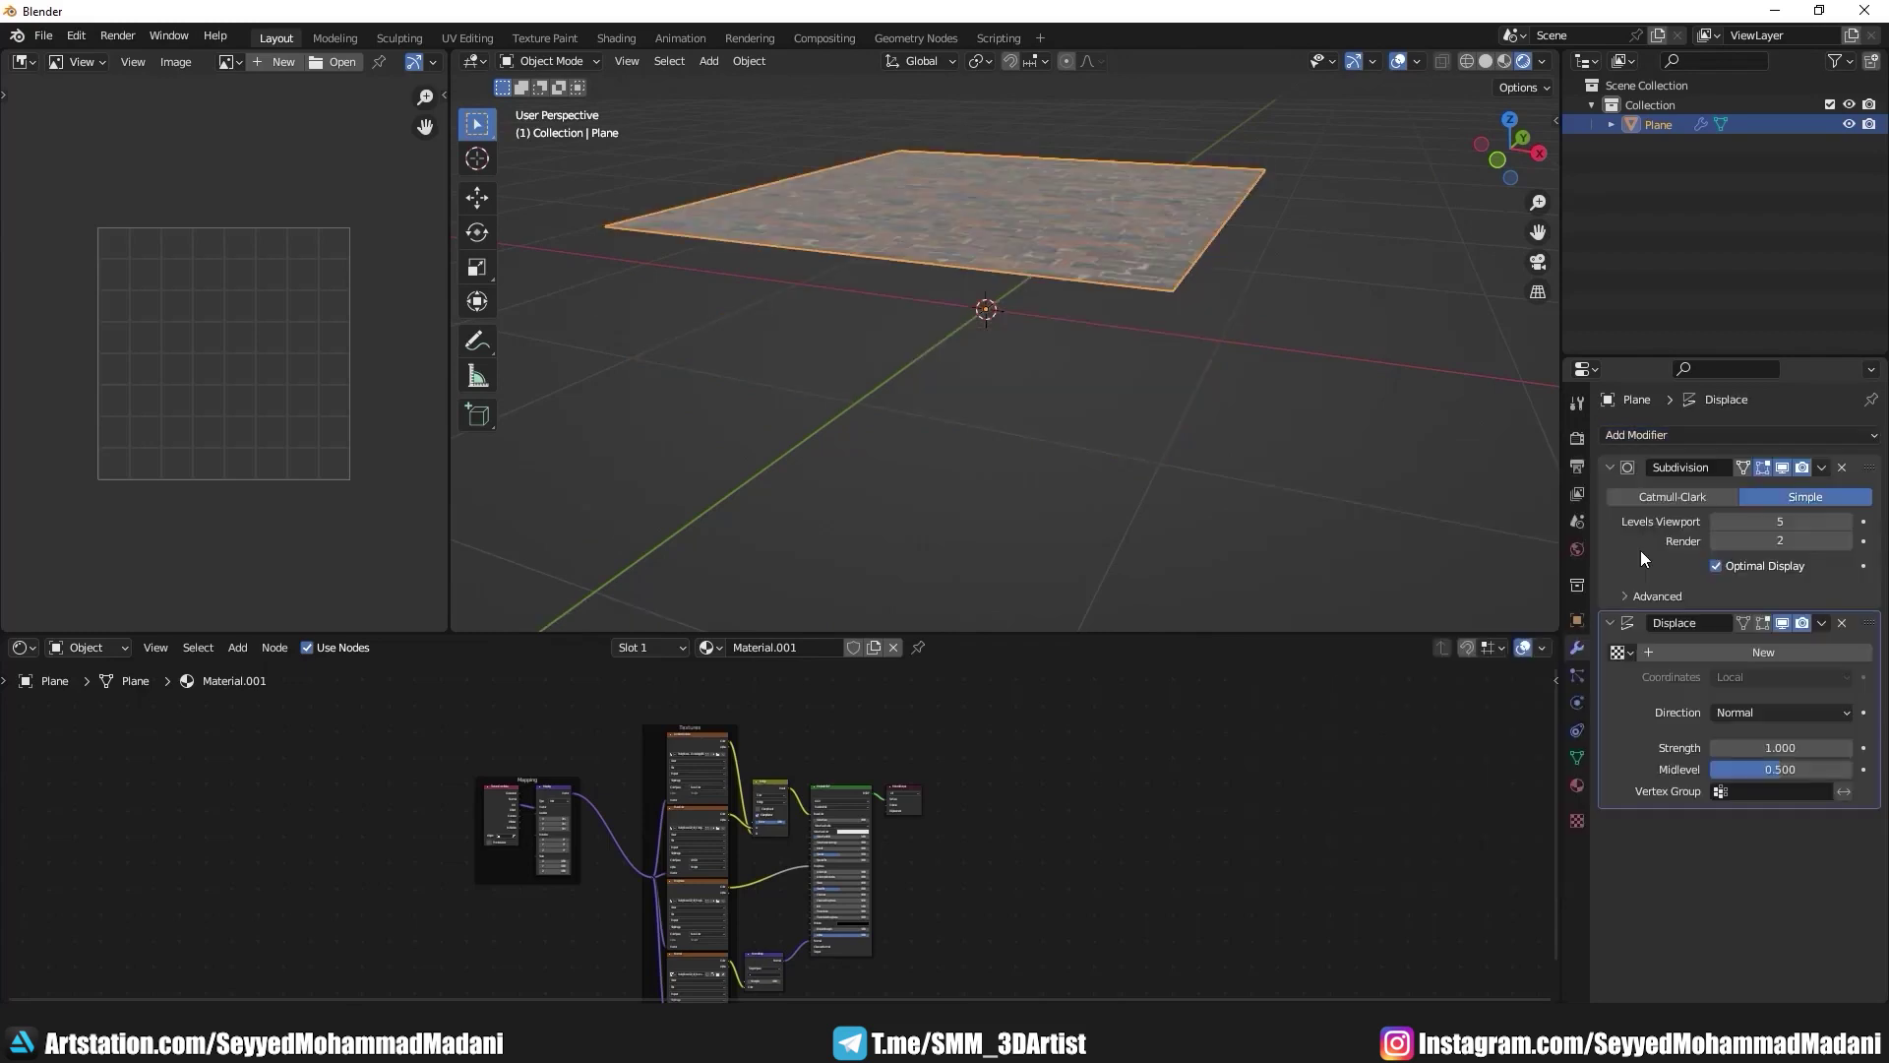
{"action": "left_click", "coordinate": [1702, 655]}
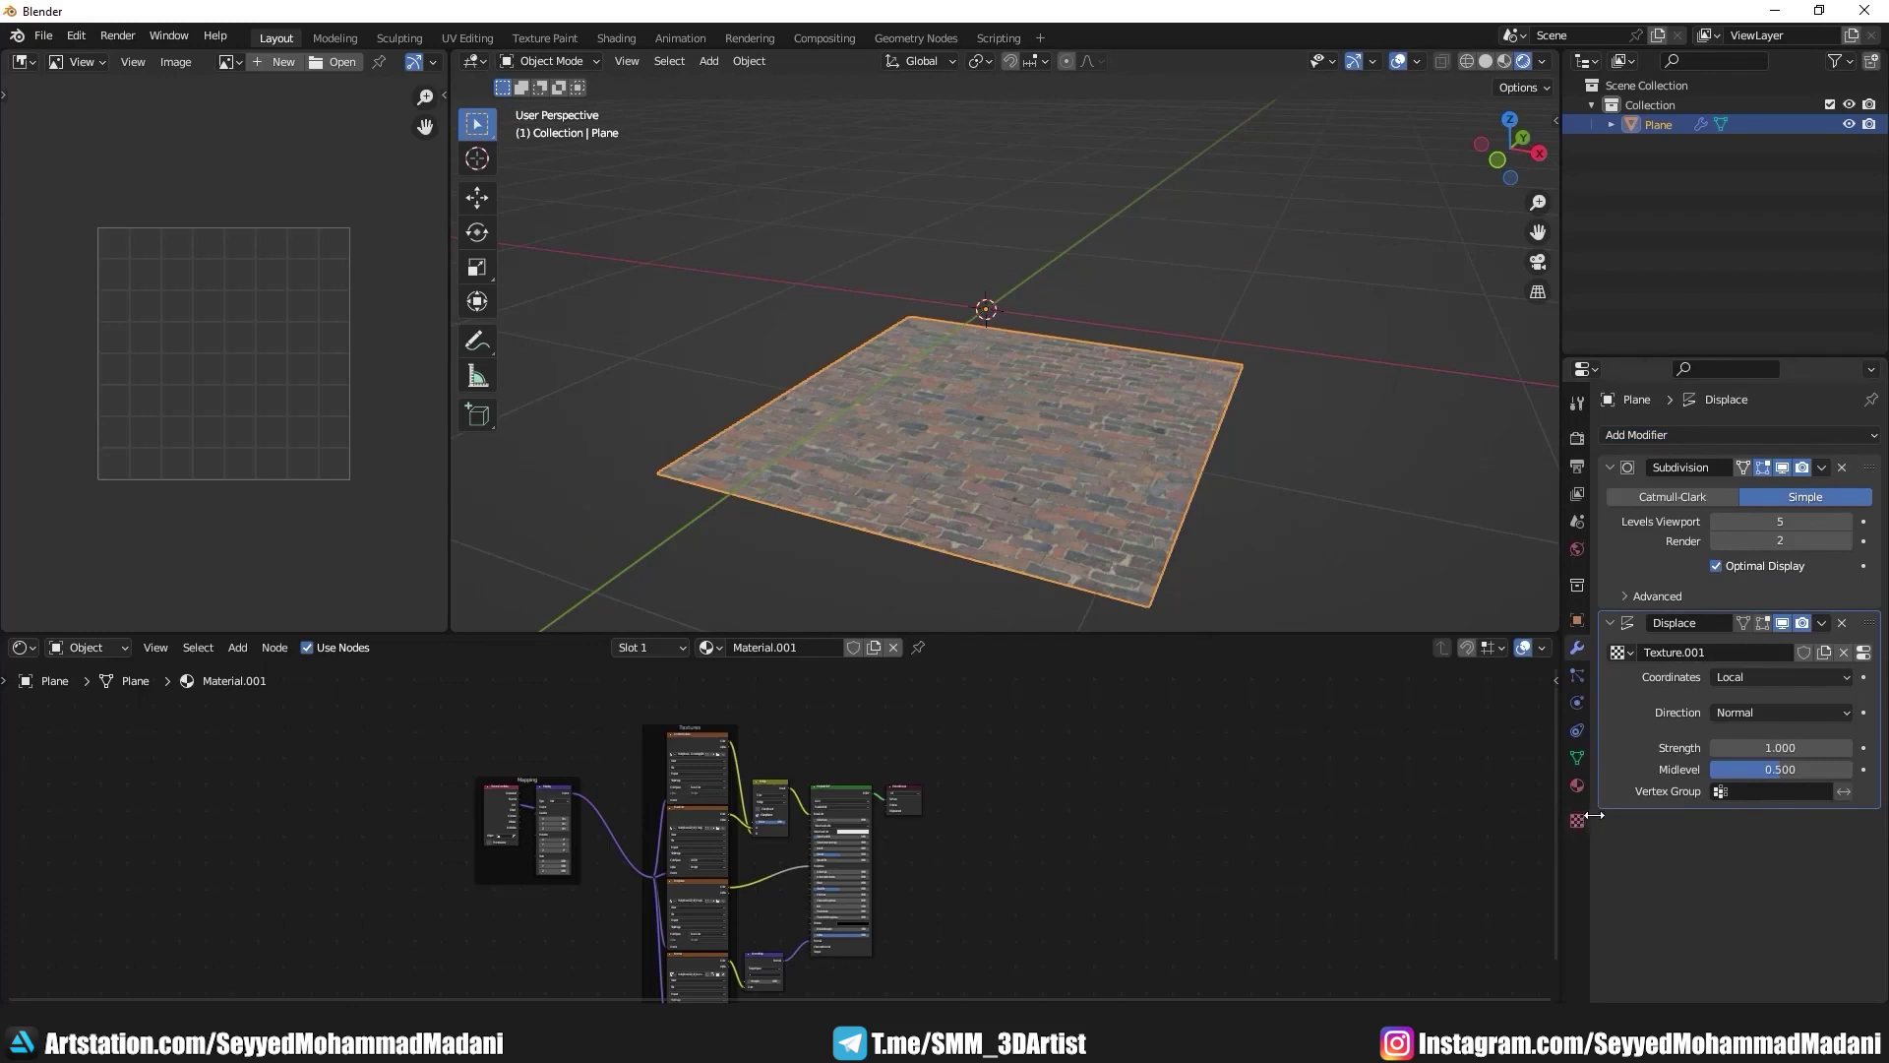
{"action": "left_click", "coordinate": [1863, 653]}
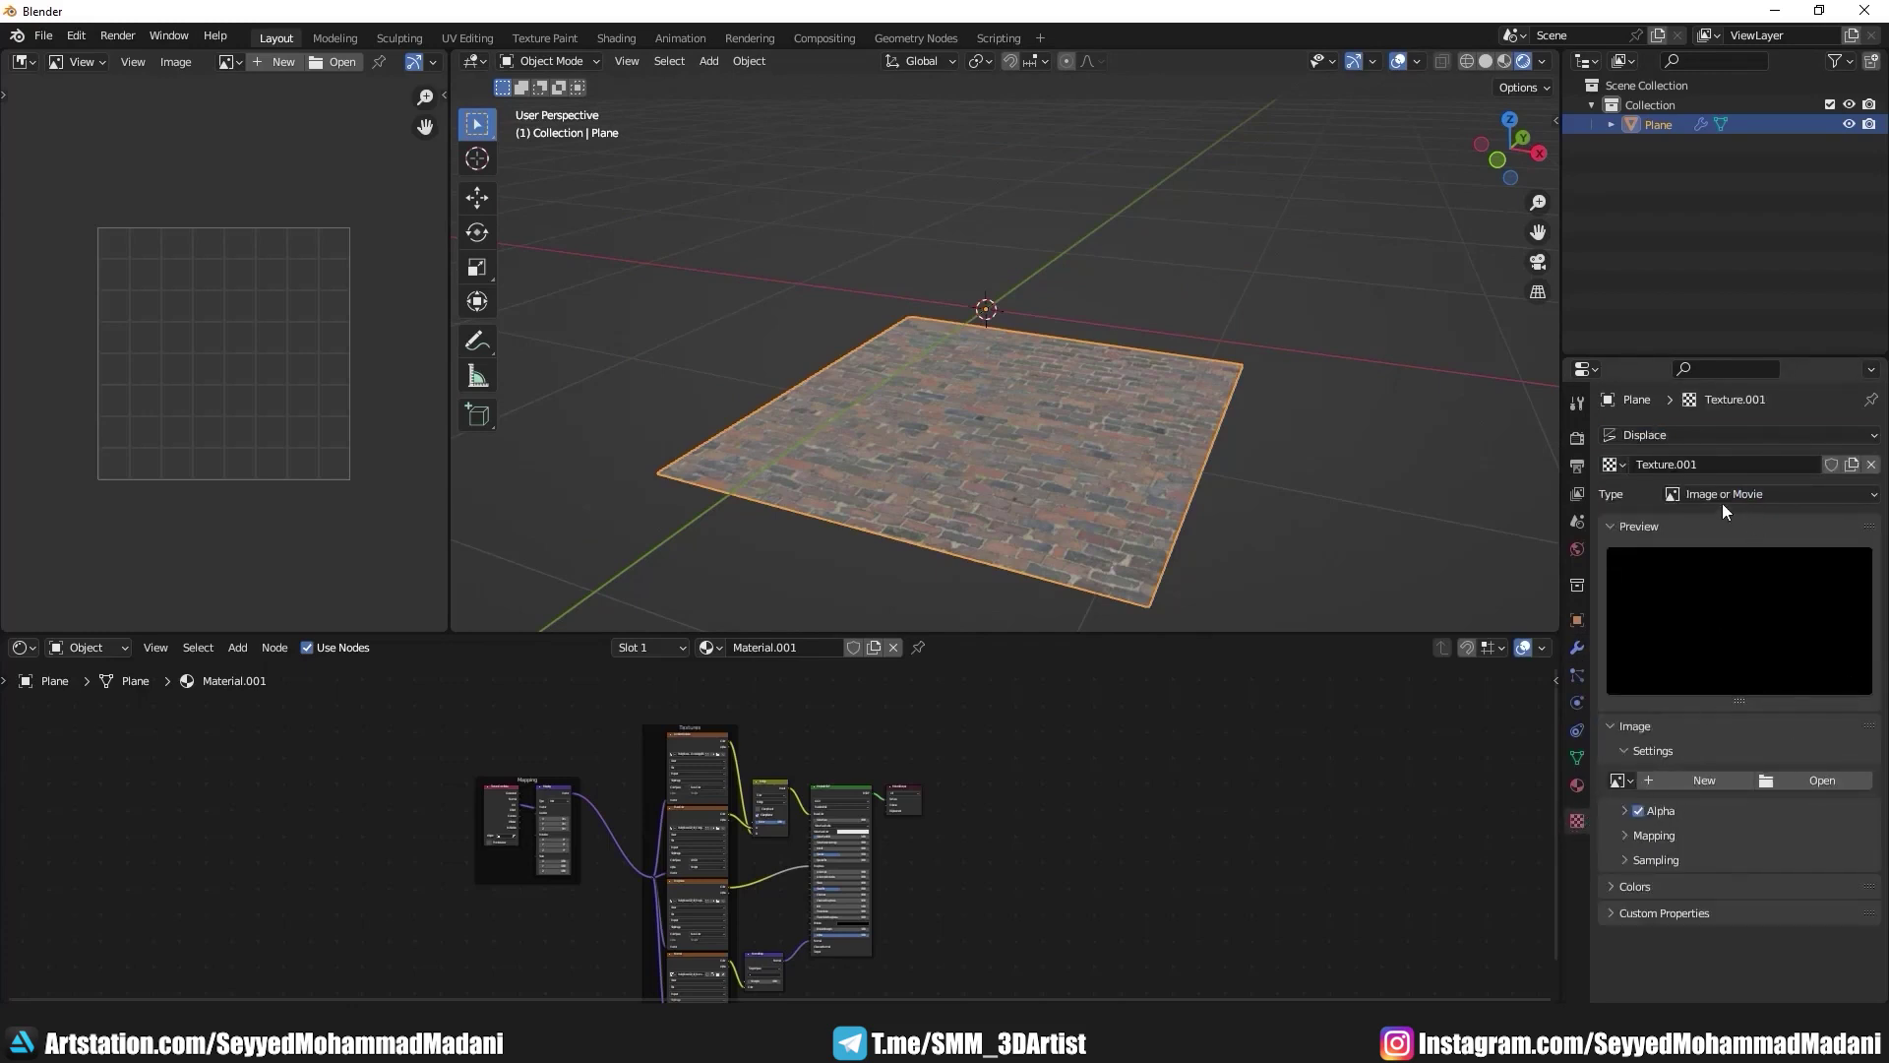
{"action": "left_click", "coordinate": [1778, 779]}
{"action": "left_click", "coordinate": [561, 737]}
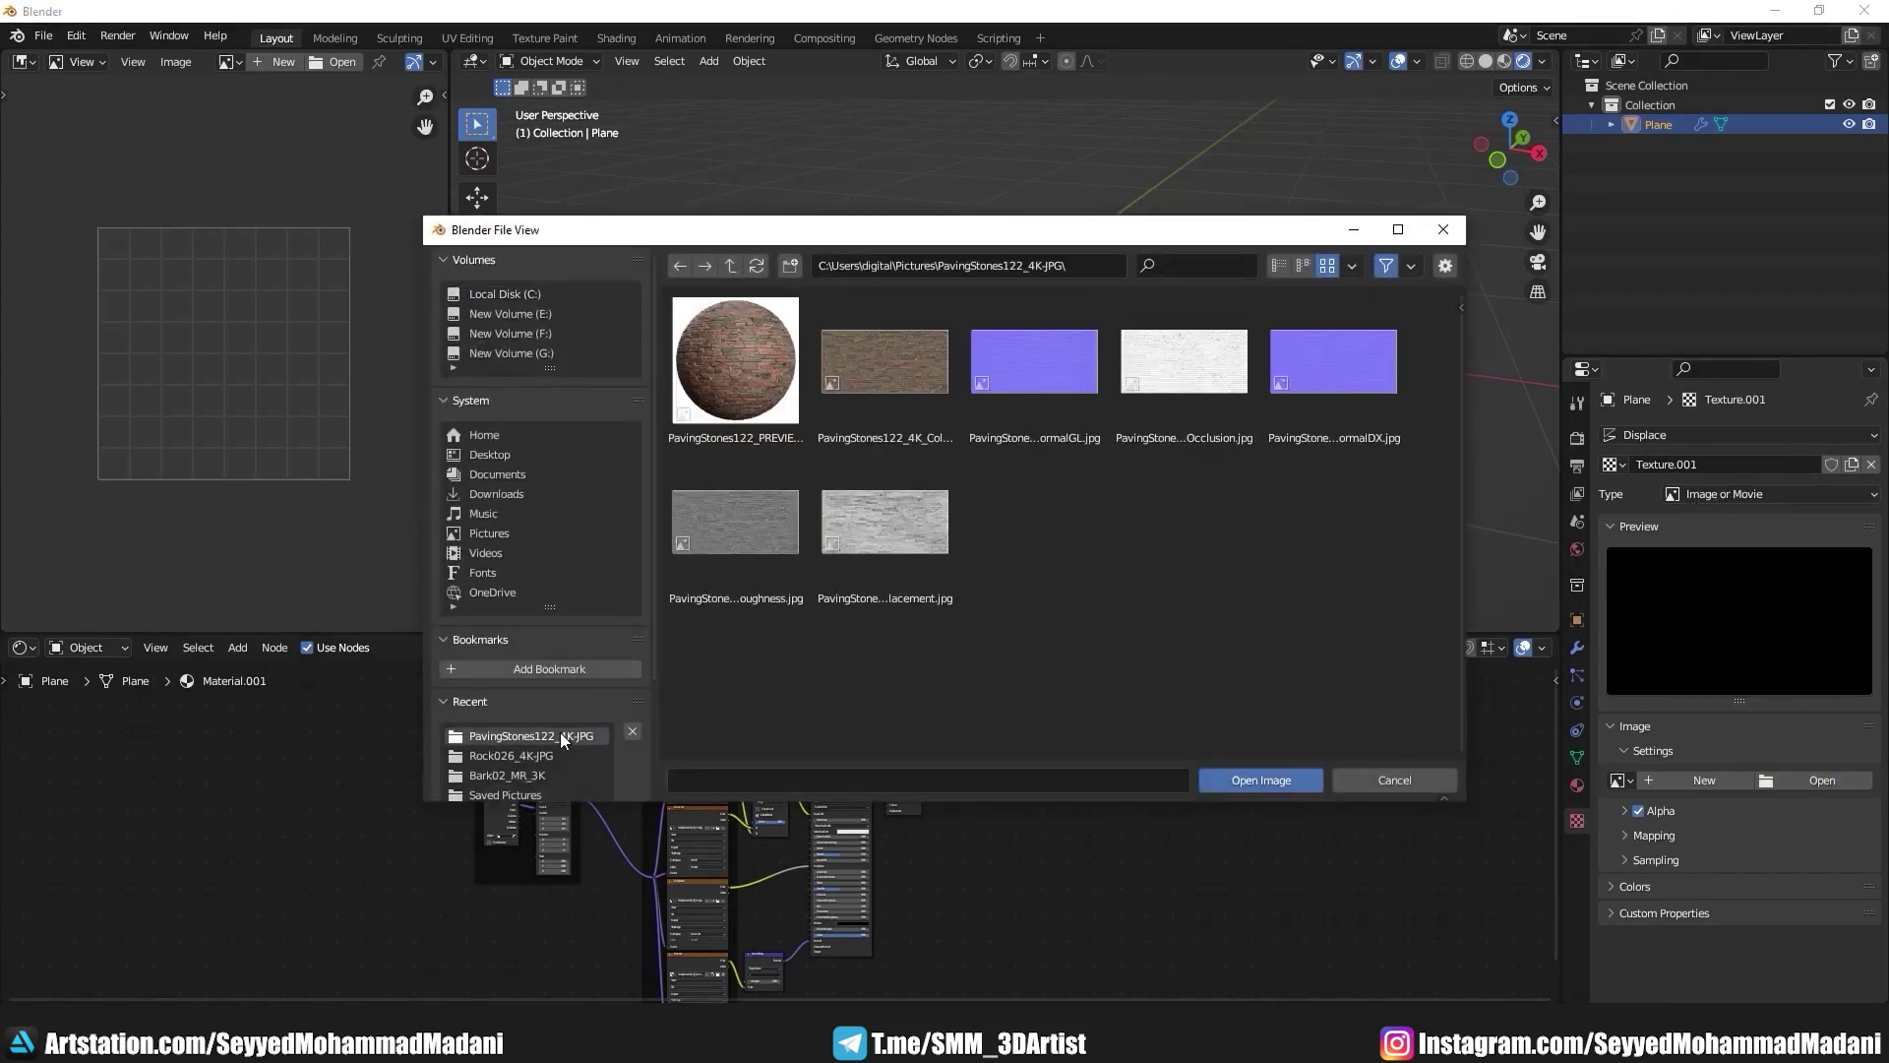
{"action": "double_click", "coordinate": [919, 519]}
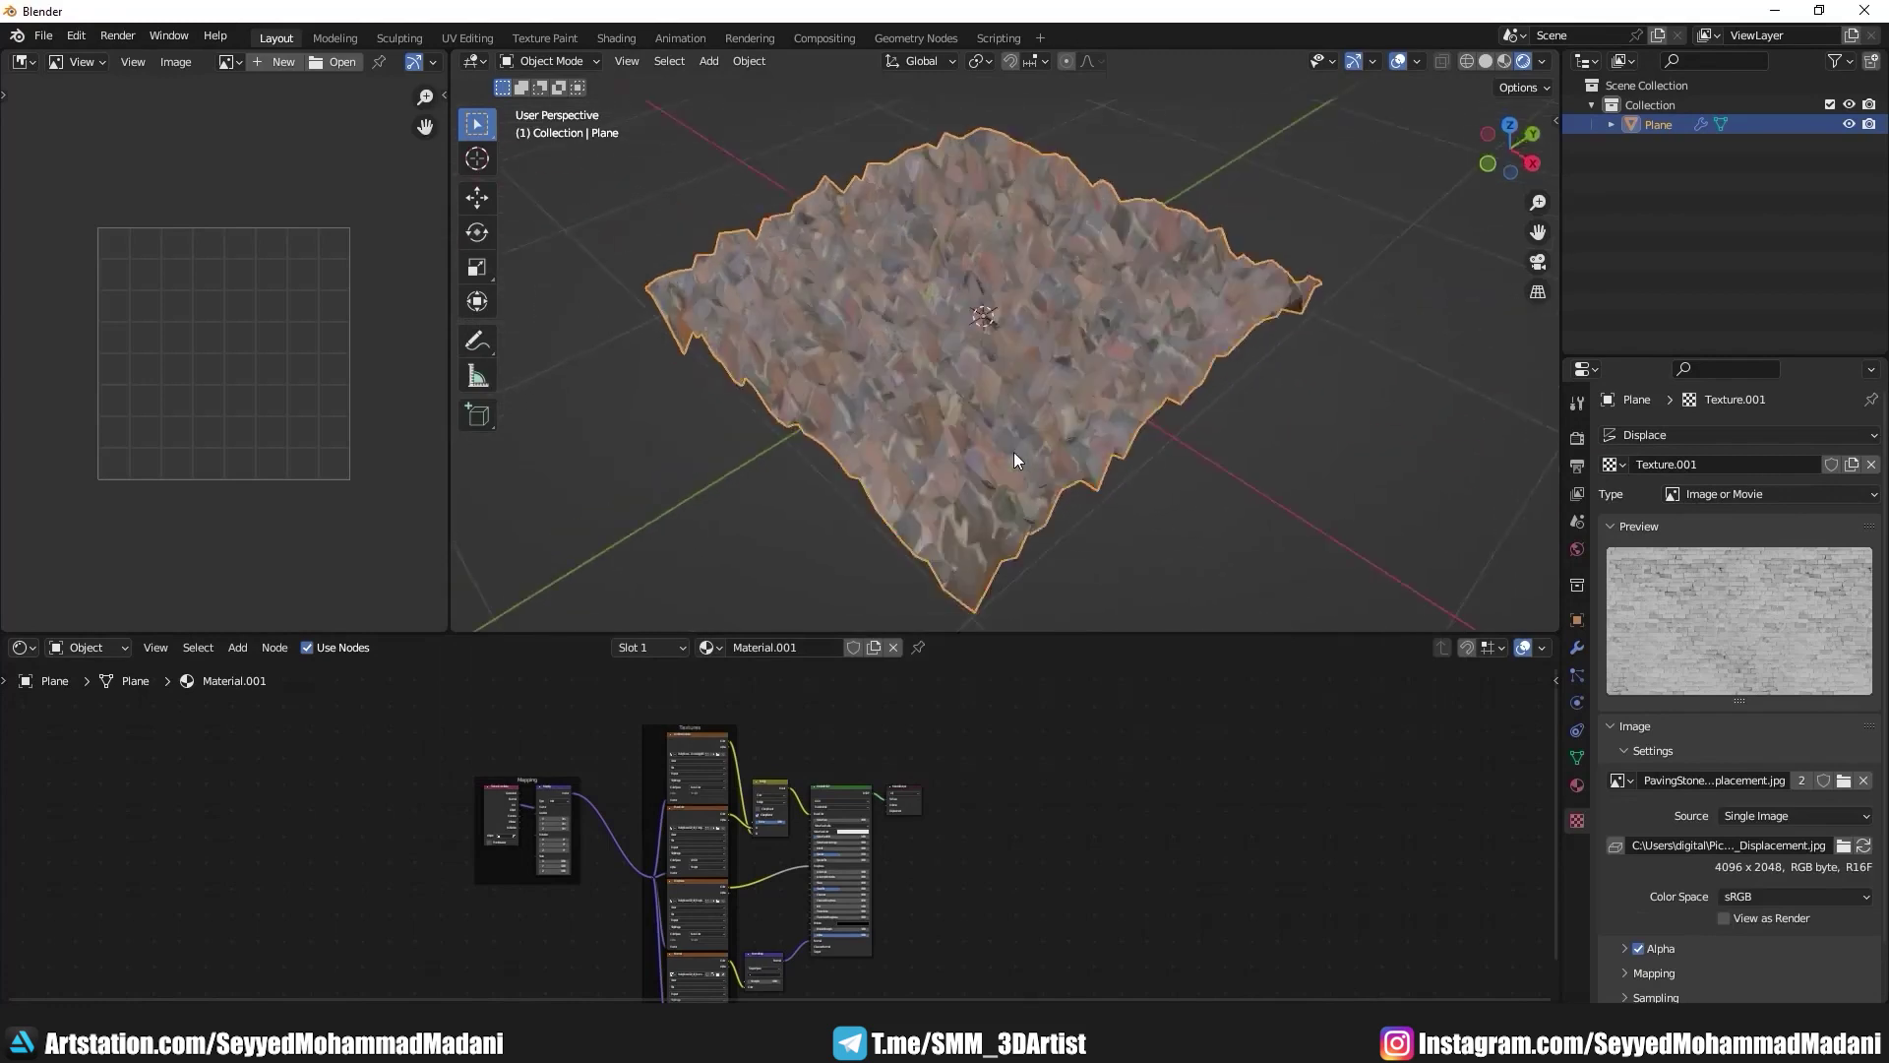
Step: Shade the displaced plane smooth
{"action": "mouse_move", "coordinate": [1015, 453]}
{"action": "middle_mouse_down"}
{"action": "mouse_move", "coordinate": [1076, 487]}
{"action": "mouse_move", "coordinate": [1138, 373]}
{"action": "mouse_move", "coordinate": [1068, 395]}
{"action": "mouse_move", "coordinate": [1059, 290]}
{"action": "mouse_move", "coordinate": [1118, 406]}
{"action": "mouse_move", "coordinate": [1034, 440]}
{"action": "mouse_move", "coordinate": [946, 370]}
{"action": "mouse_move", "coordinate": [1055, 314]}
{"action": "middle_mouse_up"}
{"action": "right_click", "coordinate": [1057, 289]}
{"action": "left_click", "coordinate": [1062, 294]}
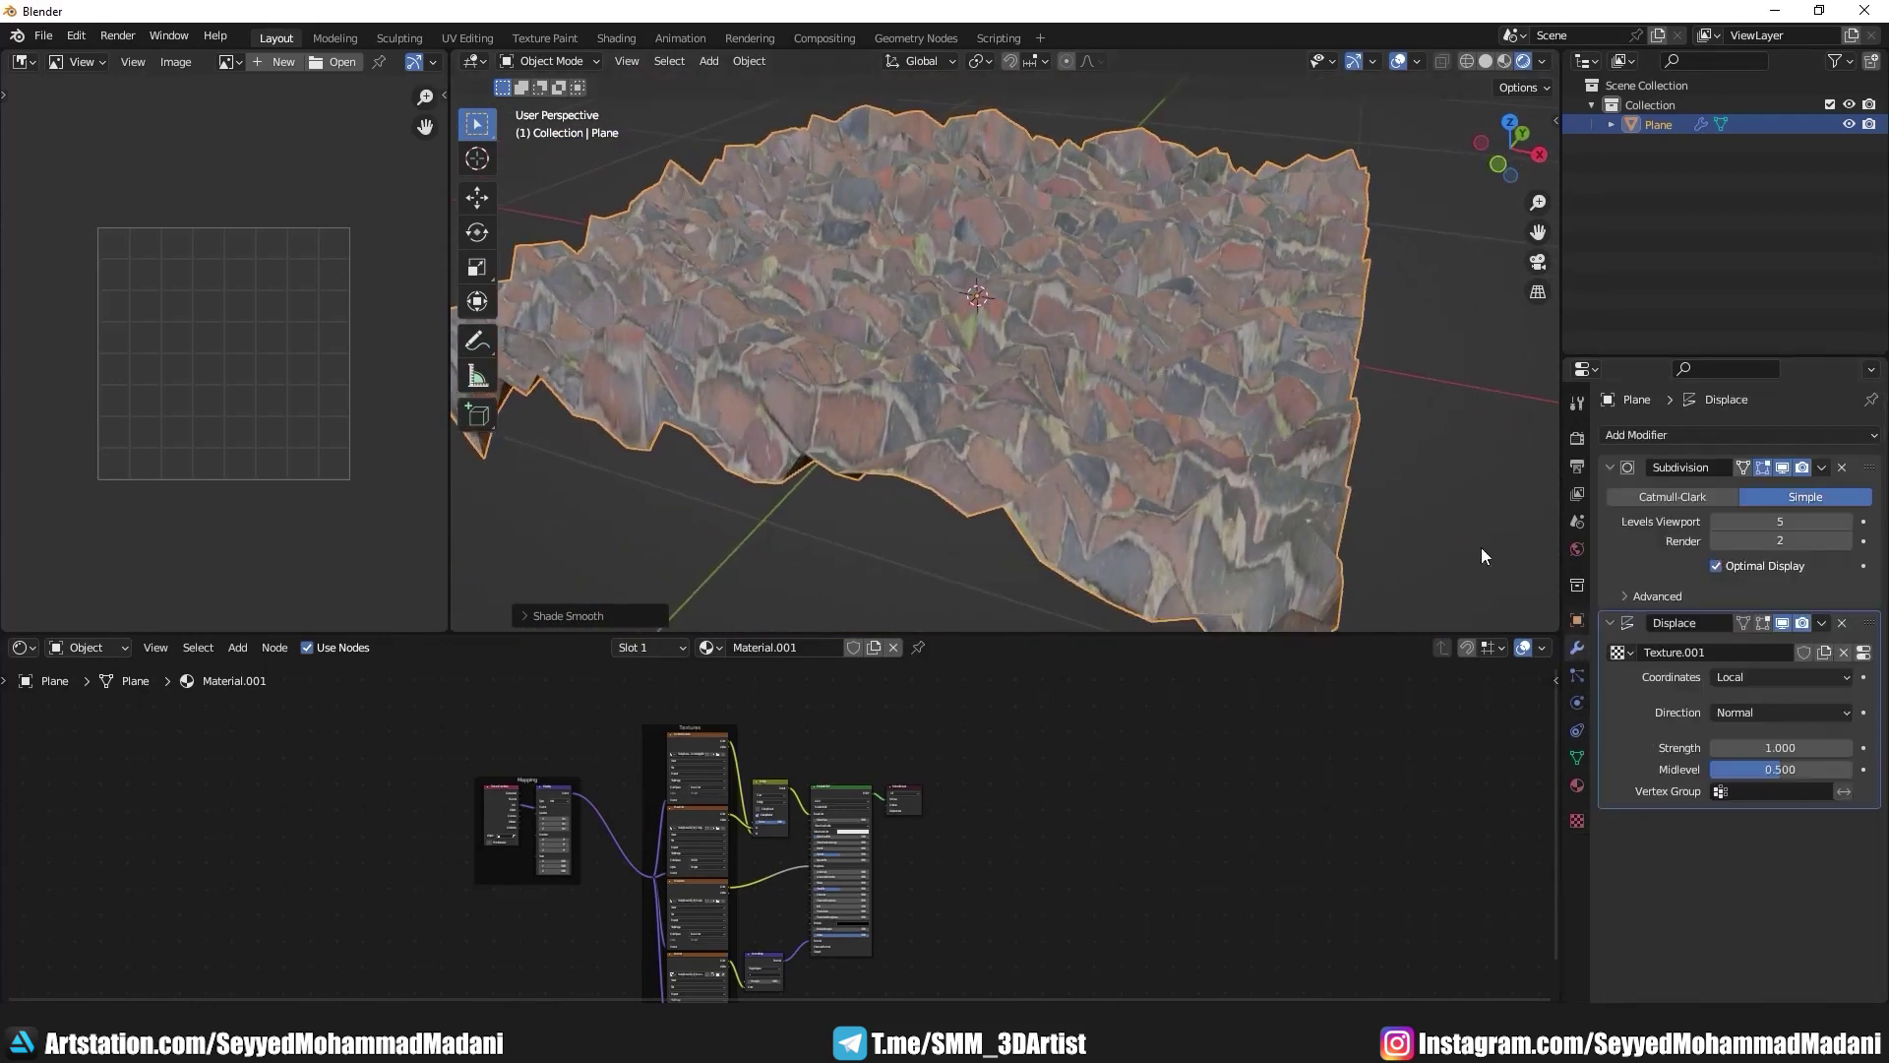
{"action": "scroll", "coordinate": [1101, 371], "scroll_direction": "down", "scroll_amount": 5}
{"action": "mouse_move", "coordinate": [1102, 370]}
{"action": "middle_mouse_down"}
{"action": "mouse_move", "coordinate": [1124, 329]}
{"action": "mouse_move", "coordinate": [1127, 386]}
{"action": "middle_mouse_up"}
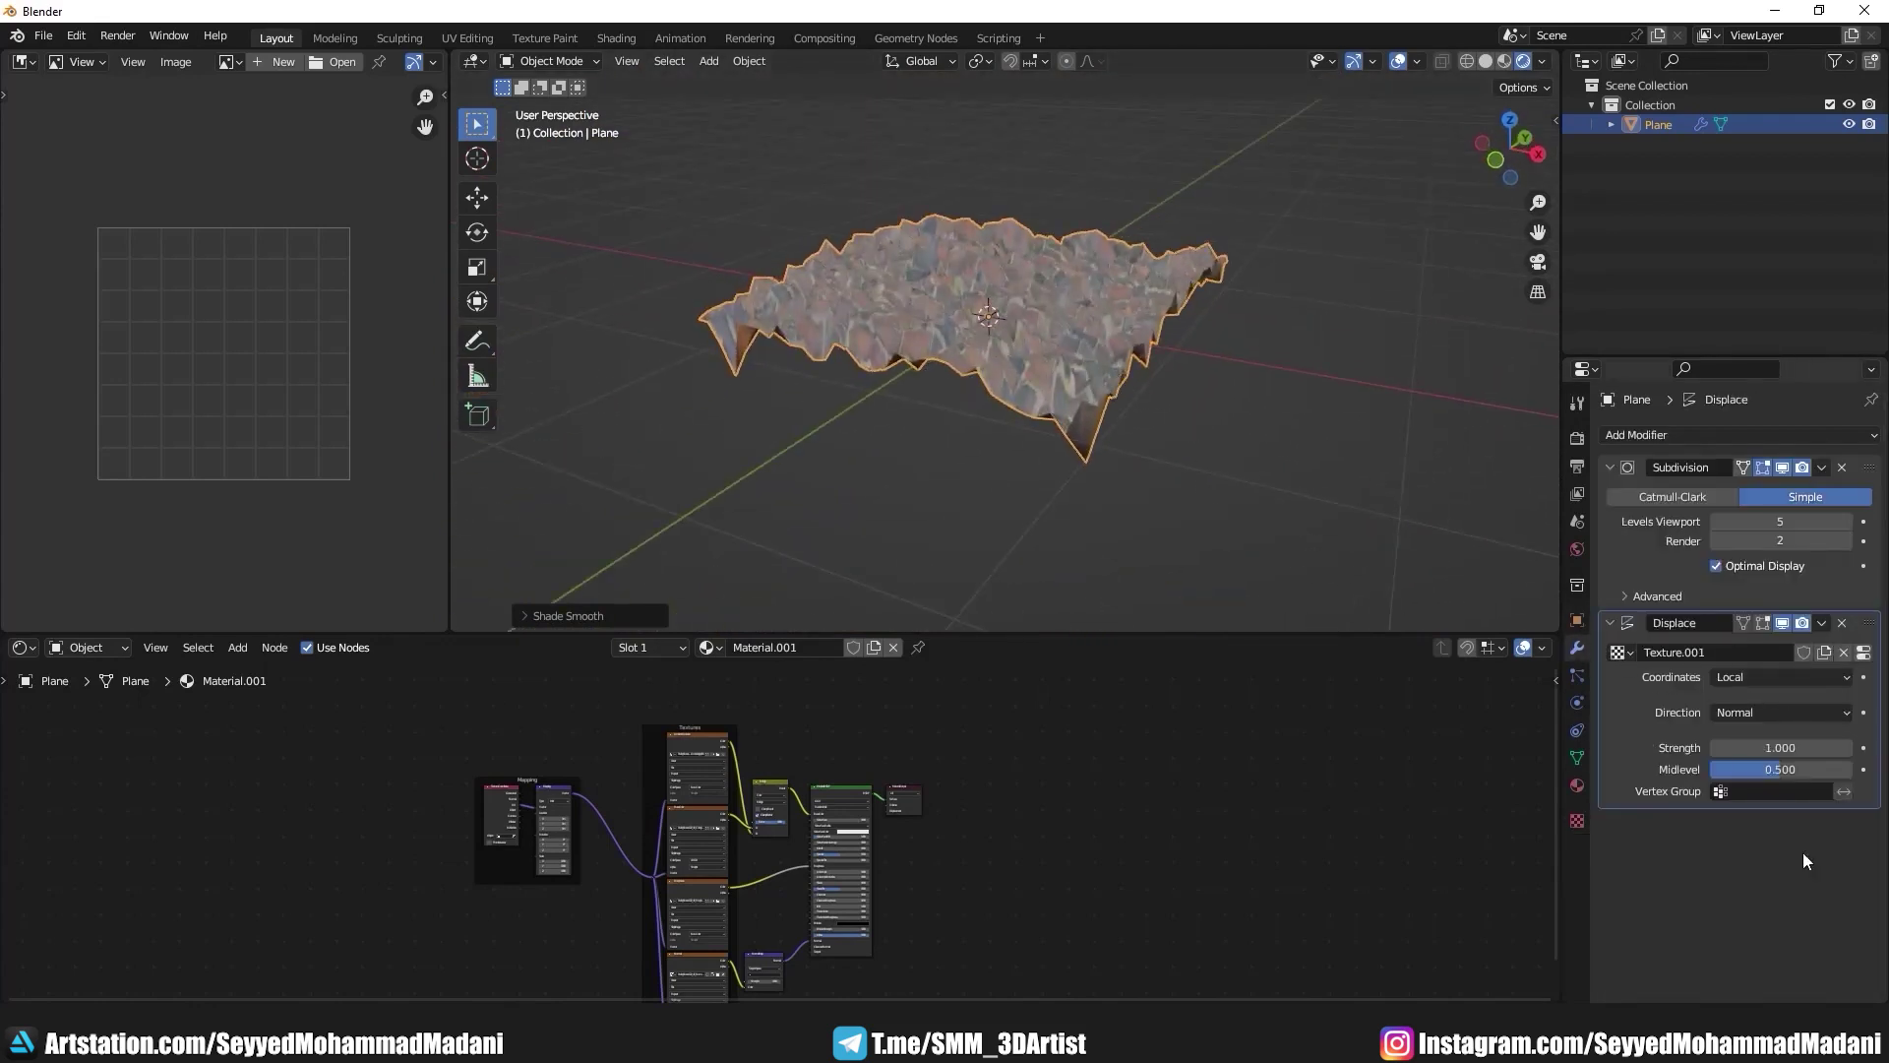
Step: Set Displace strength to 0.1 and raise the Subdivision viewport level from 5 to 6
{"action": "double_click", "coordinate": [1808, 748]}
{"action": "type", "text": "0.1"}
{"action": "key", "text": "Return"}
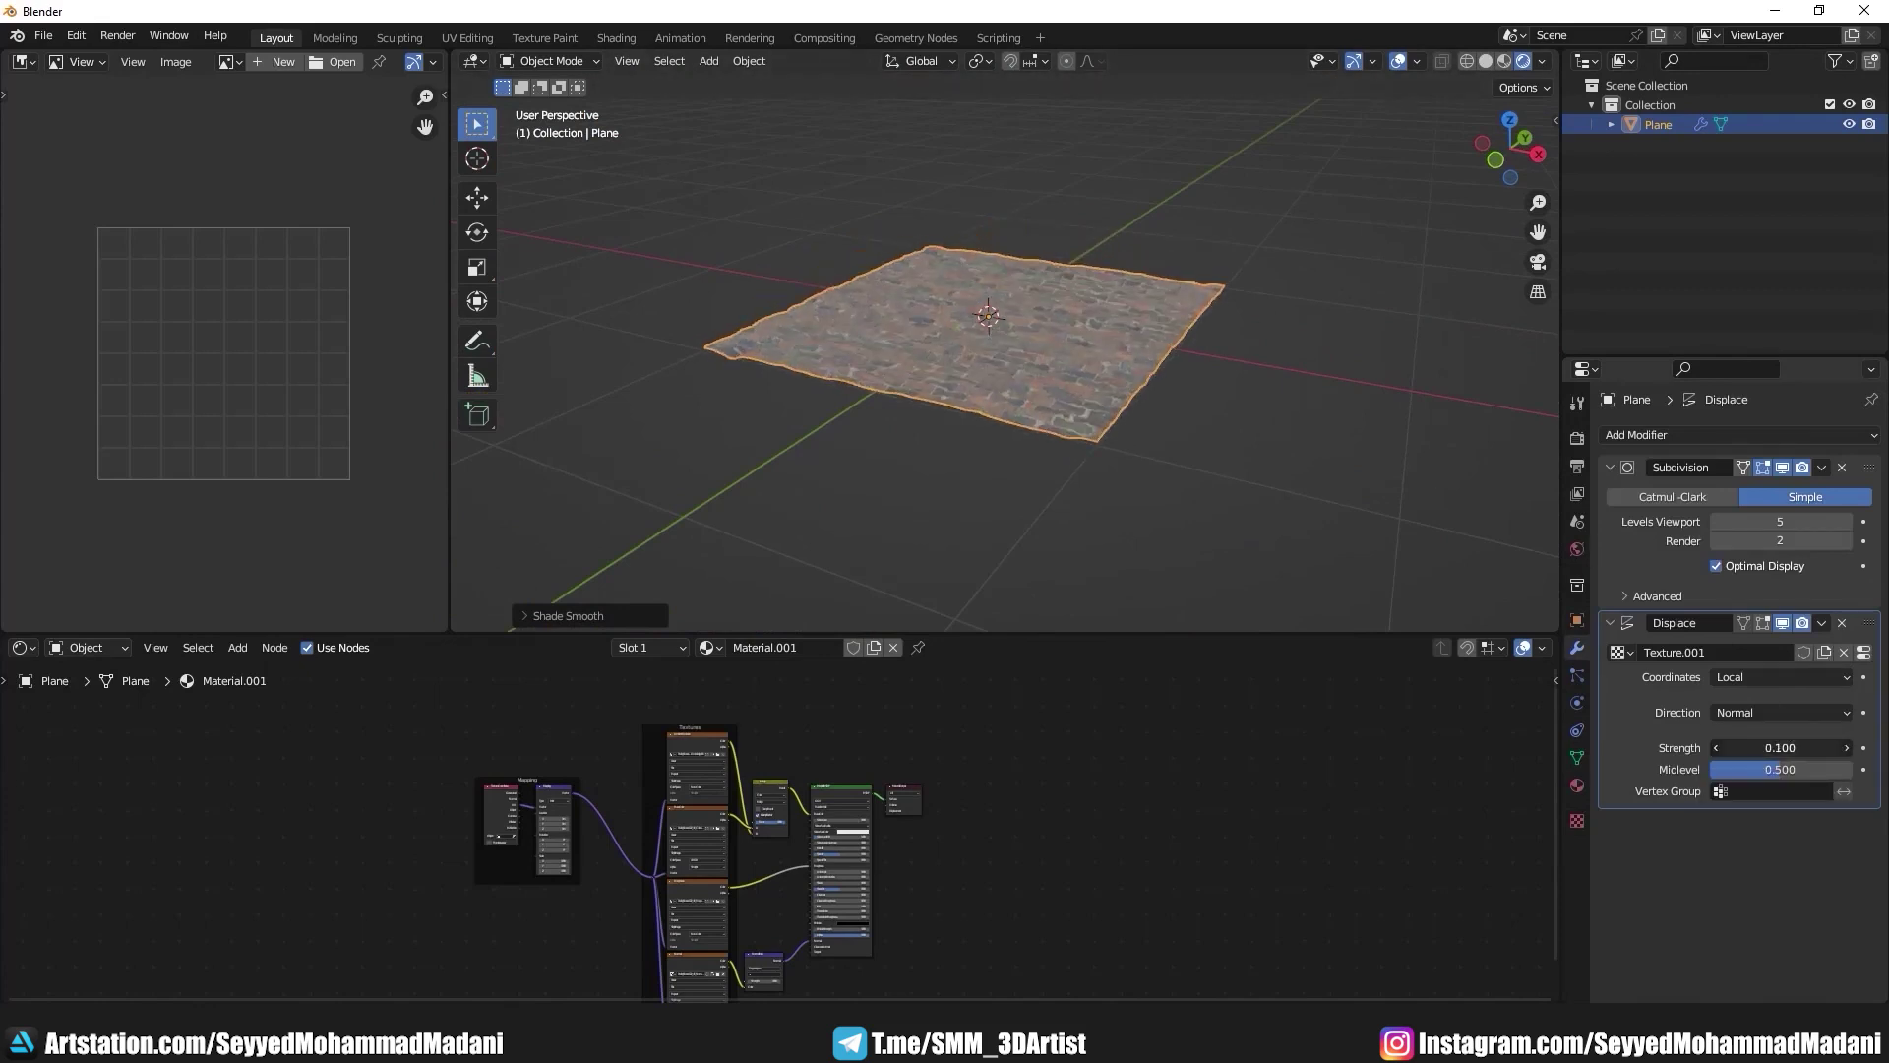
{"action": "scroll", "coordinate": [1293, 411], "scroll_direction": "up", "scroll_amount": 4}
{"action": "scroll", "coordinate": [1215, 367], "scroll_direction": "up", "scroll_amount": 2}
{"action": "scroll", "coordinate": [1218, 391], "scroll_direction": "up", "scroll_amount": 2}
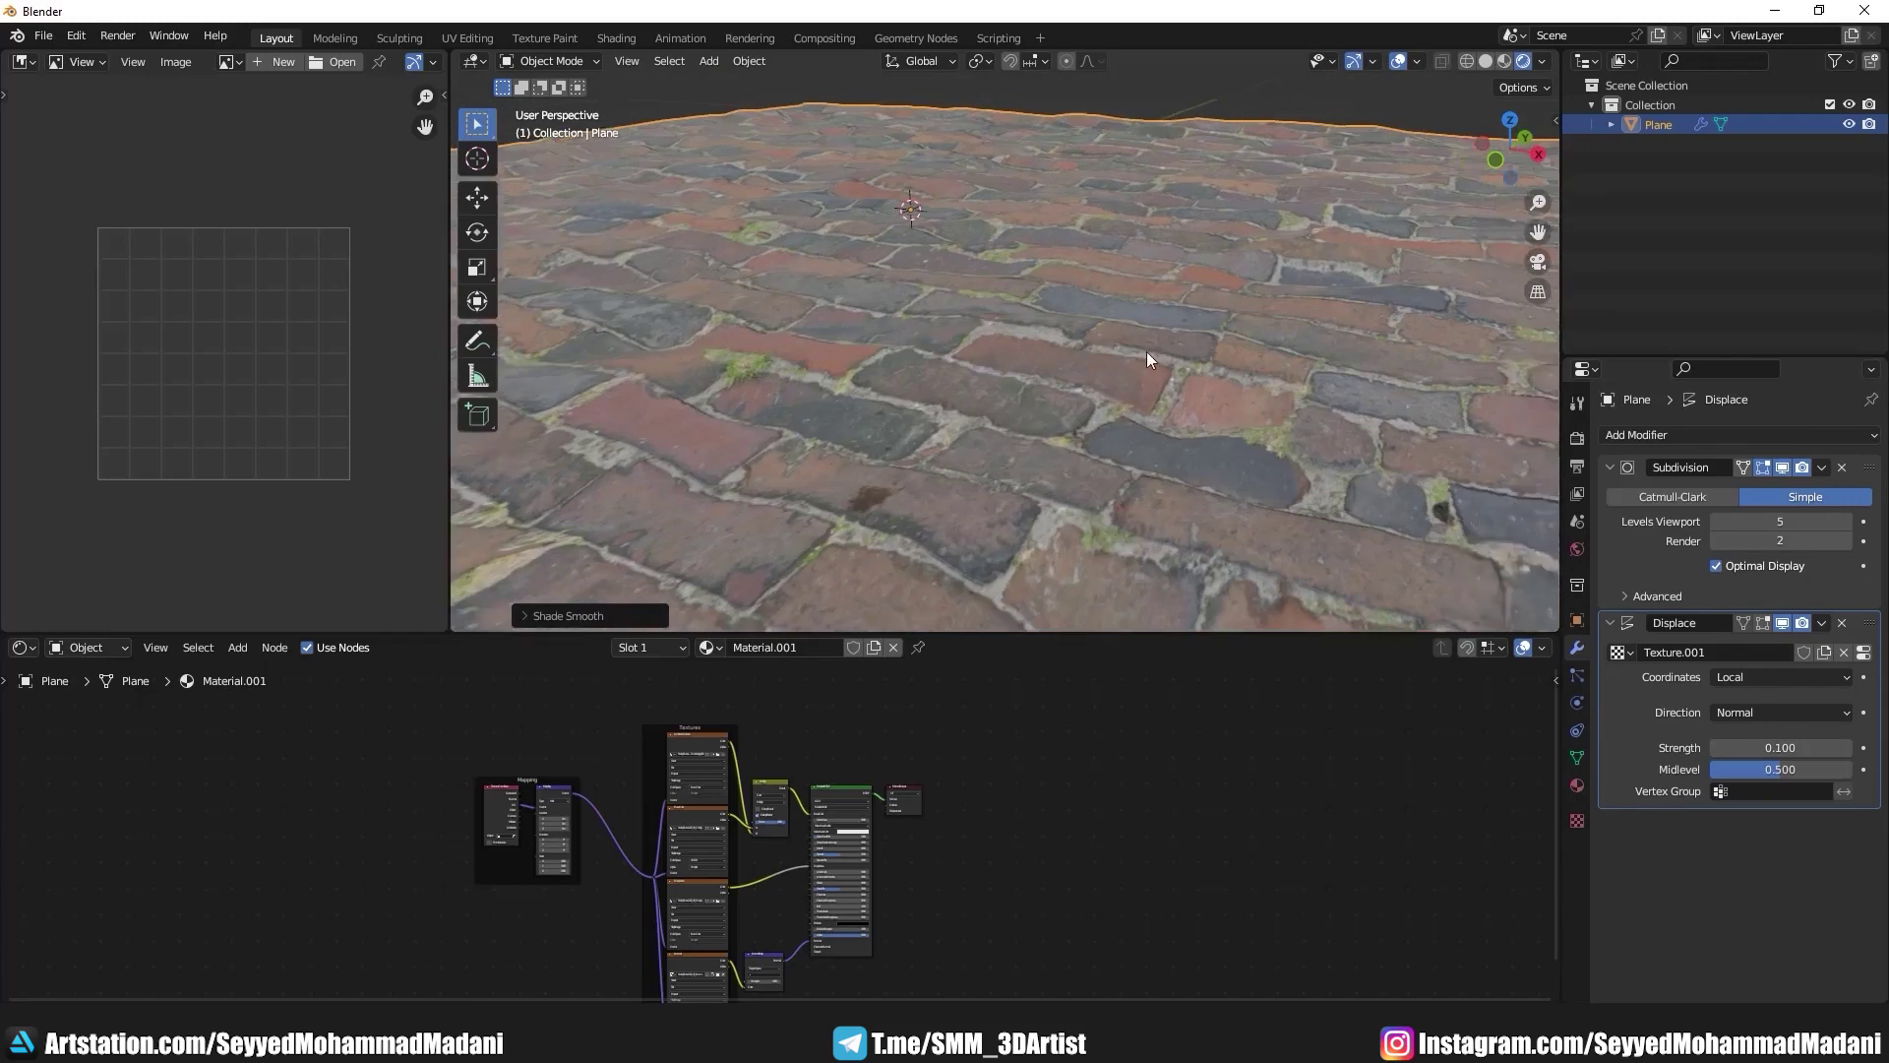
{"action": "scroll", "coordinate": [1161, 358], "scroll_direction": "up", "scroll_amount": 2}
{"action": "left_click", "coordinate": [1852, 521]}
{"action": "scroll", "coordinate": [1097, 337], "scroll_direction": "down", "scroll_amount": 2}
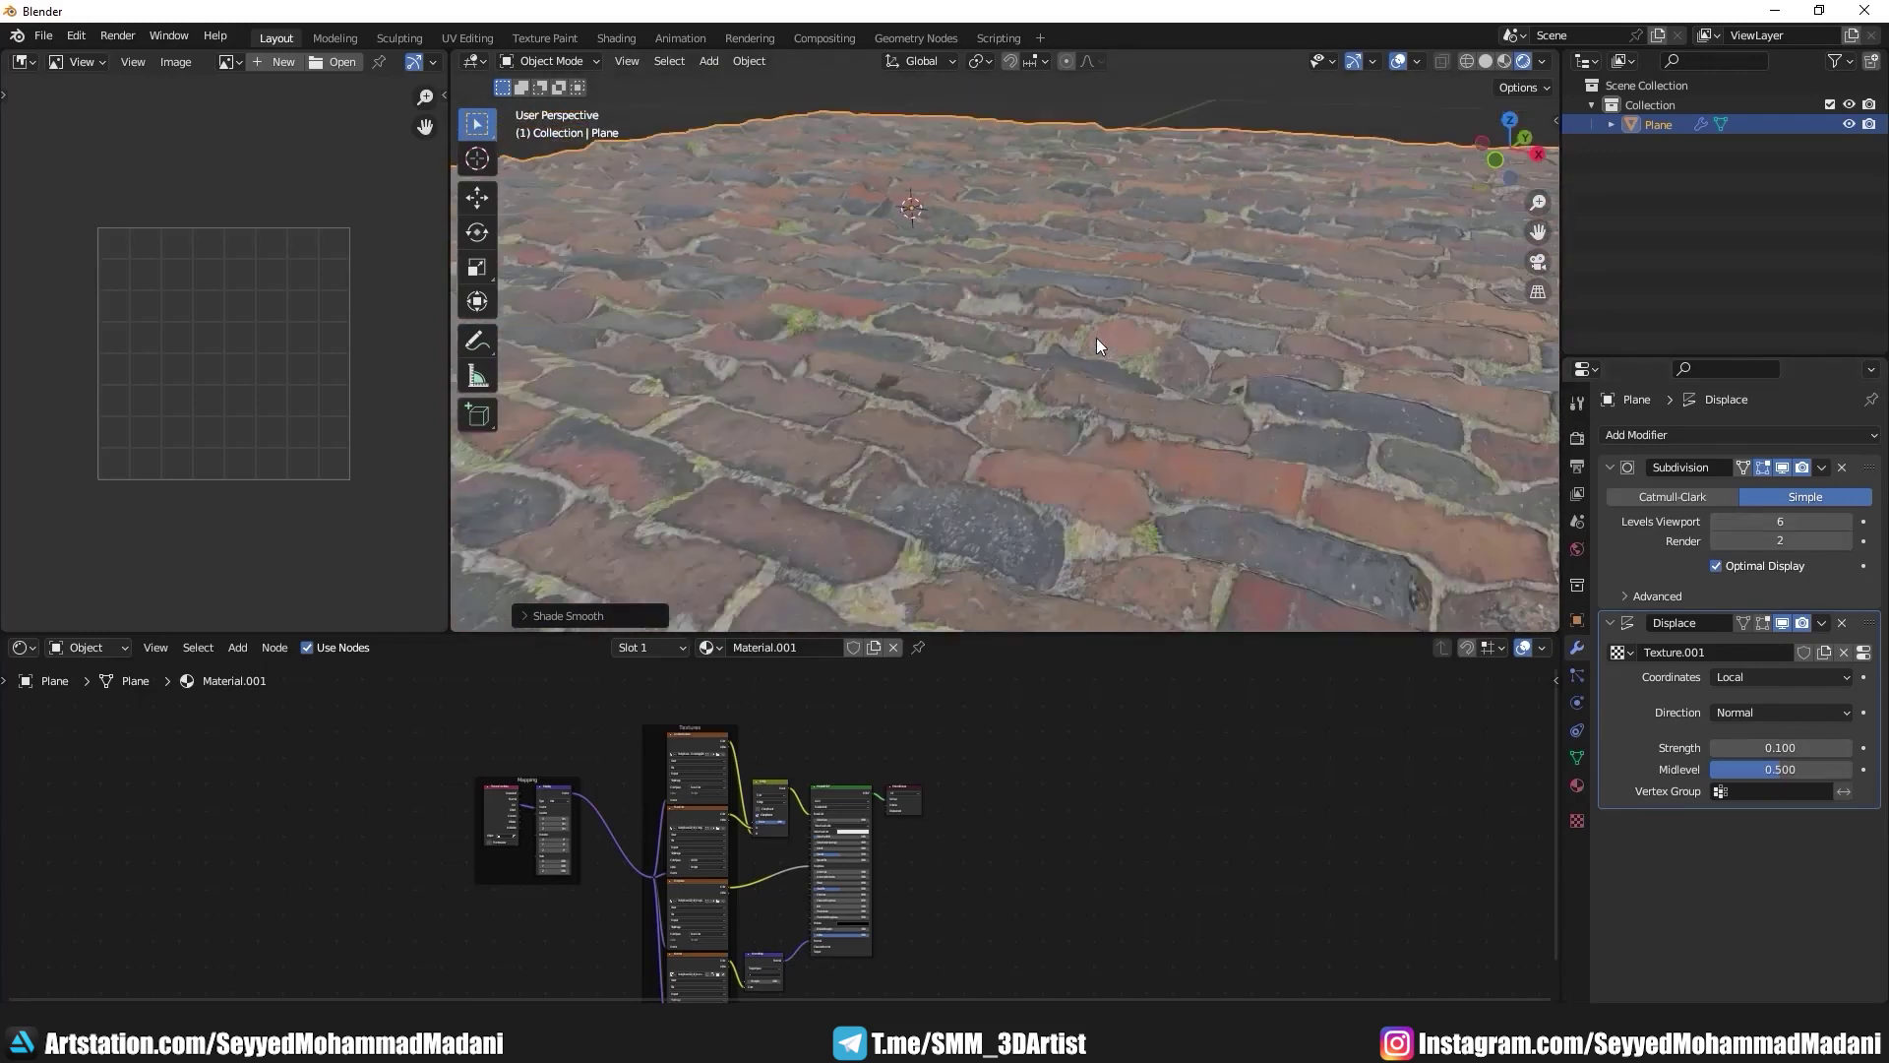
{"action": "scroll", "coordinate": [1098, 344], "scroll_direction": "down", "scroll_amount": 2}
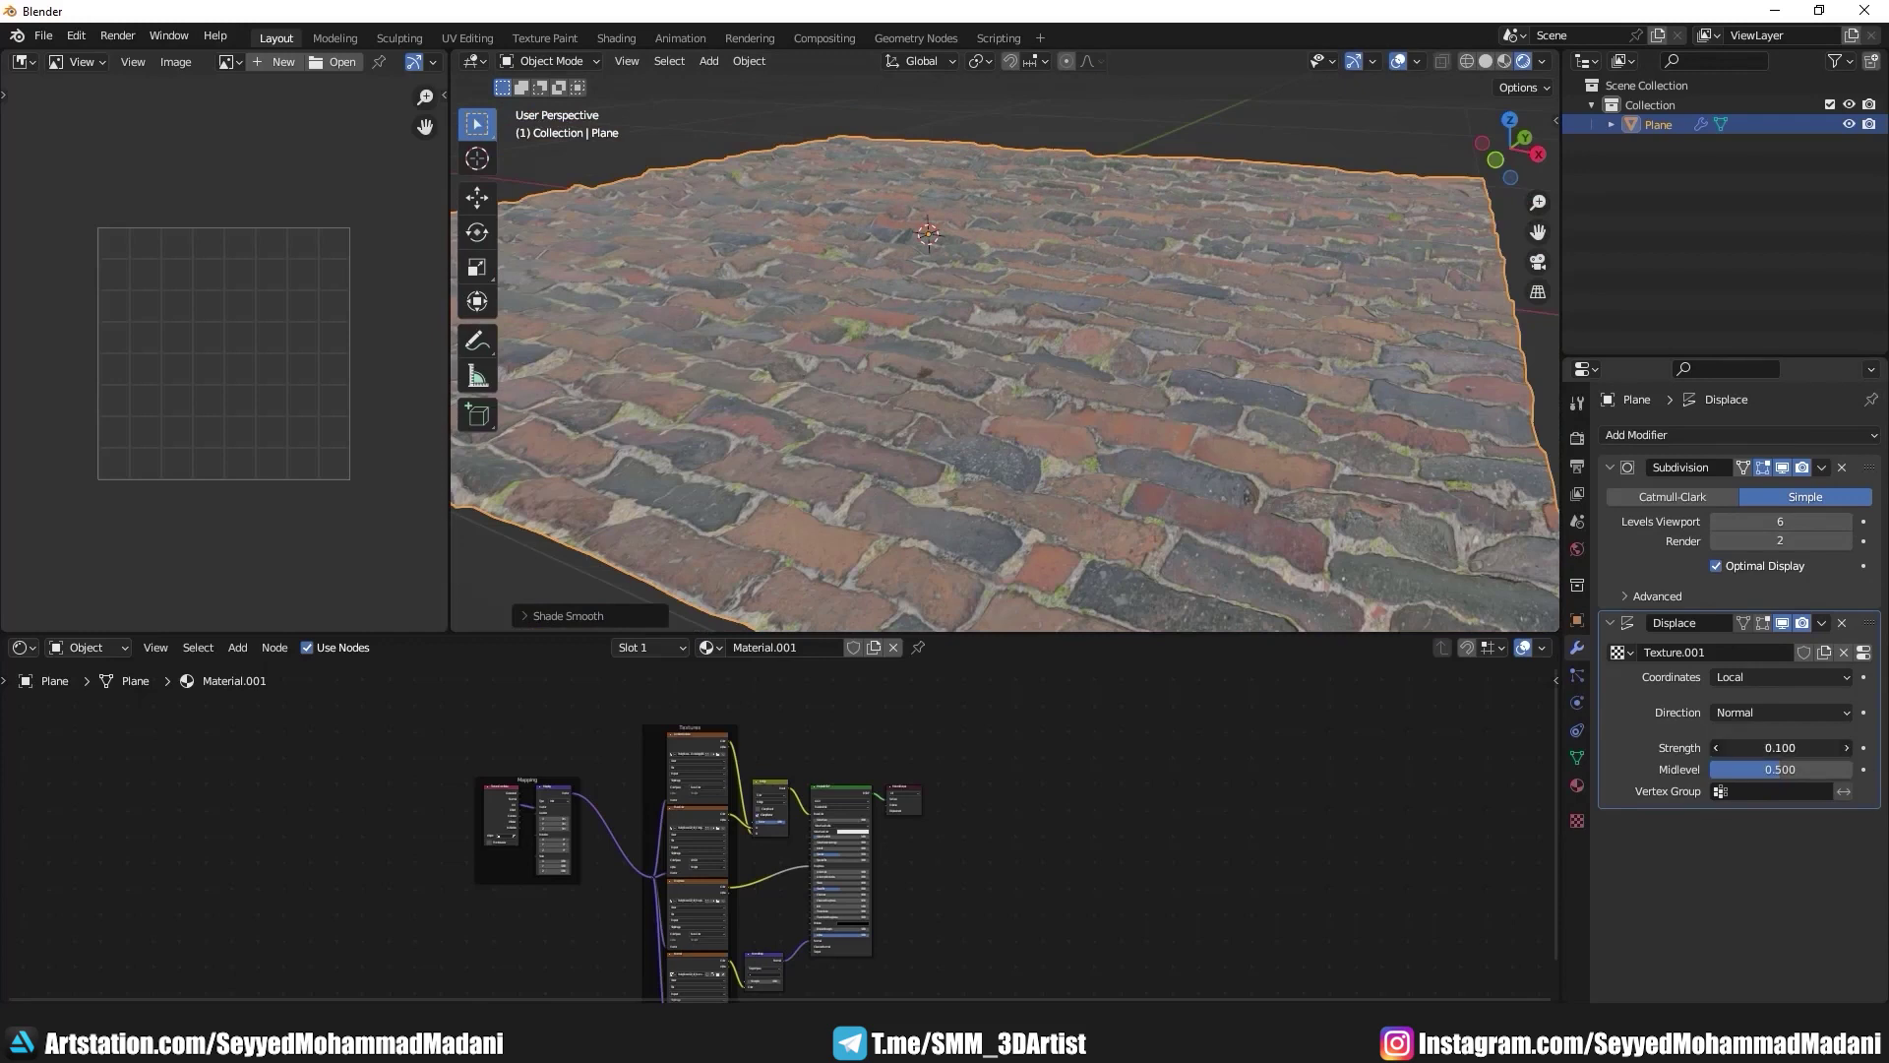
Step: Lower the Displace strength to 0.050
{"action": "left_click_drag", "start_coordinate": [1781, 749], "coordinate": [1751, 748]}
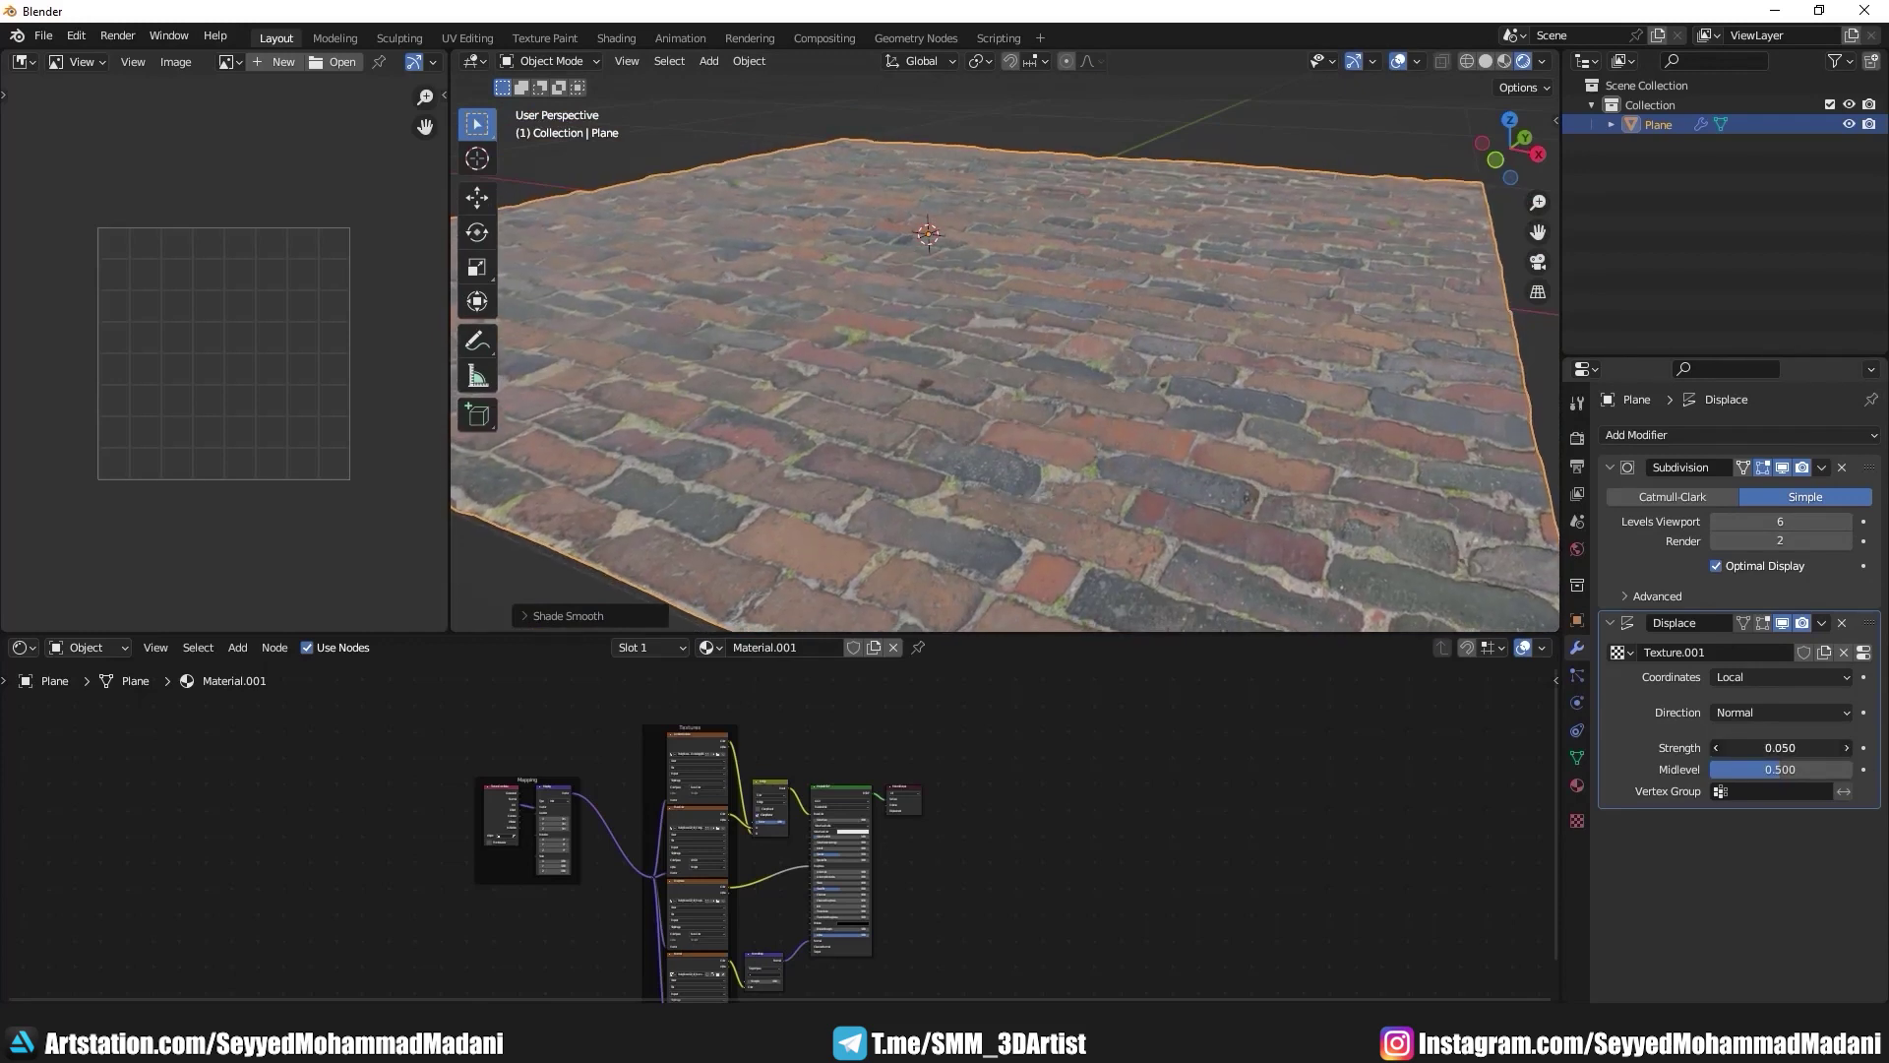
{"action": "scroll", "coordinate": [1043, 400], "scroll_direction": "down", "scroll_amount": 3}
{"action": "scroll", "coordinate": [1064, 402], "scroll_direction": "up", "scroll_amount": 3}
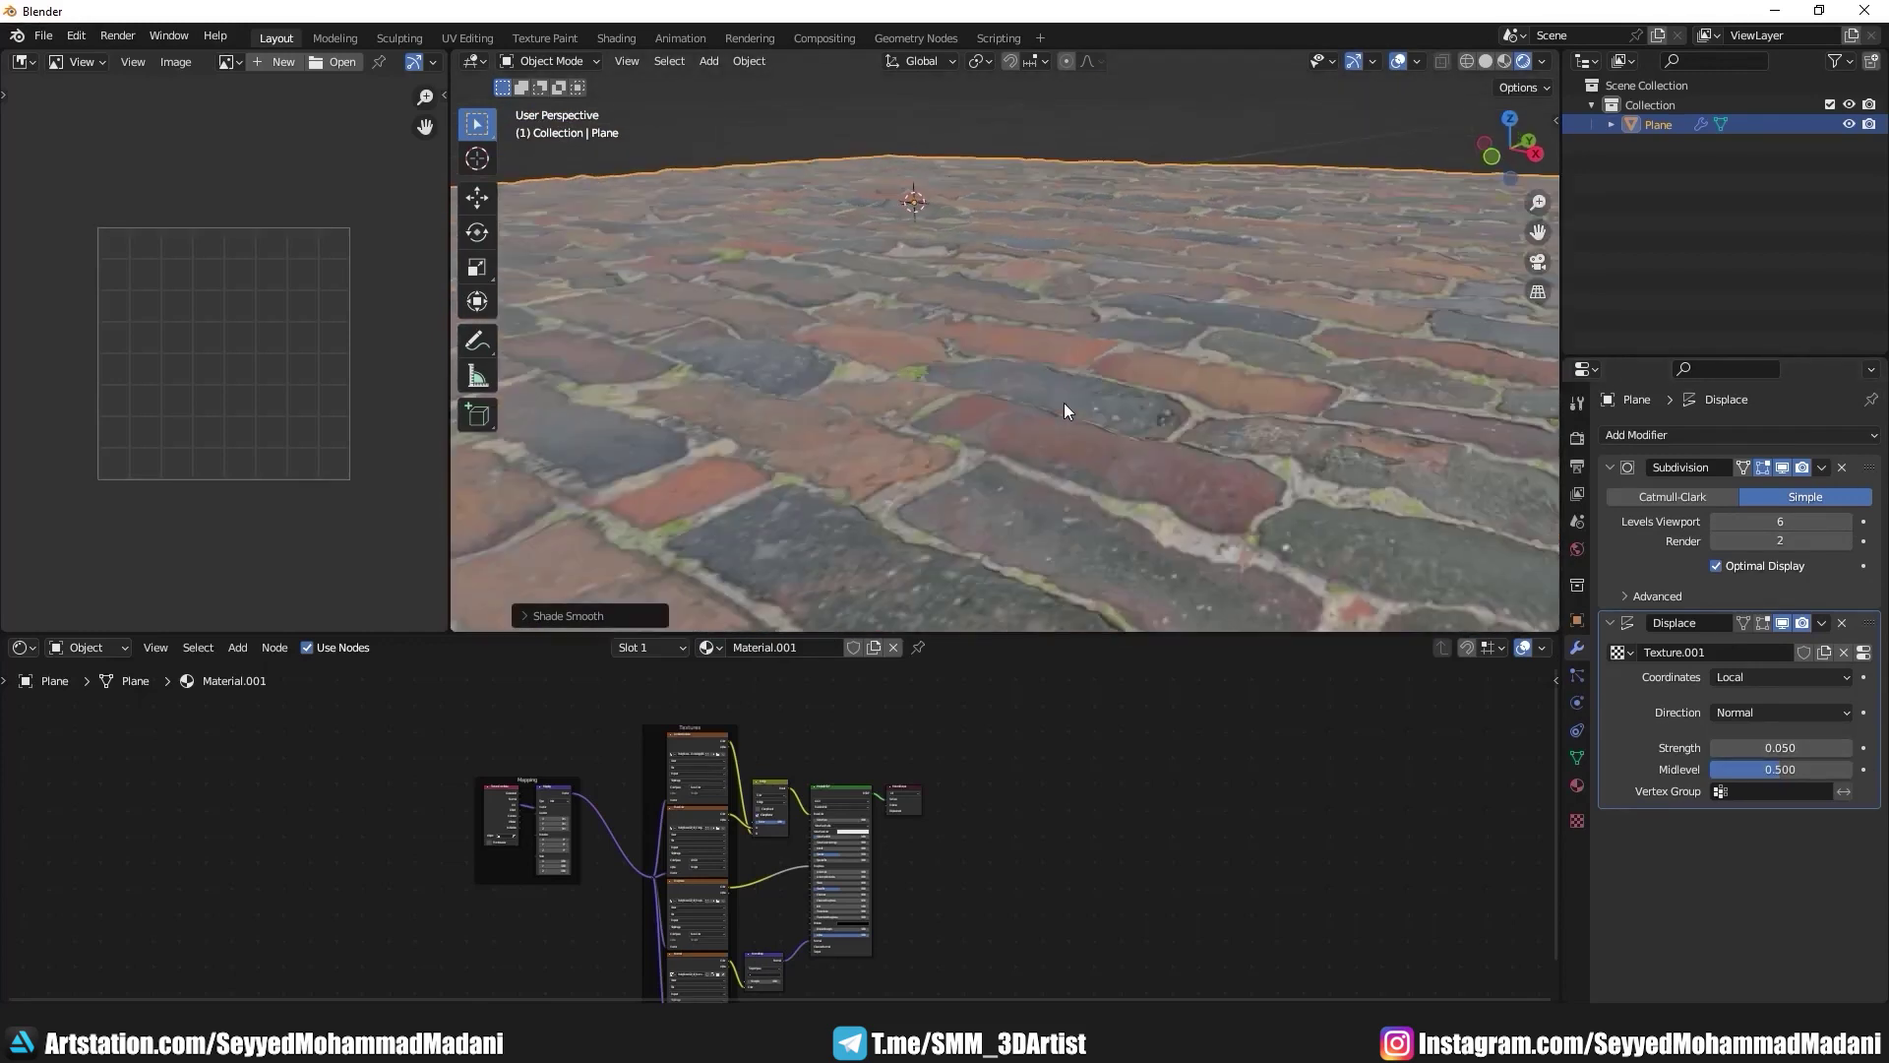
{"action": "scroll", "coordinate": [1072, 425], "scroll_direction": "down", "scroll_amount": 4}
Step: Deselect the plane, orbit to inspect the brick relief, then reselect it
{"action": "left_click", "coordinate": [1193, 206]}
{"action": "mouse_move", "coordinate": [973, 398]}
{"action": "middle_mouse_down"}
{"action": "mouse_move", "coordinate": [1187, 464]}
{"action": "mouse_move", "coordinate": [1058, 422]}
{"action": "mouse_move", "coordinate": [1082, 460]}
{"action": "middle_mouse_up"}
{"action": "scroll", "coordinate": [1074, 416], "scroll_direction": "up", "scroll_amount": 3}
{"action": "scroll", "coordinate": [1072, 436], "scroll_direction": "up", "scroll_amount": 3}
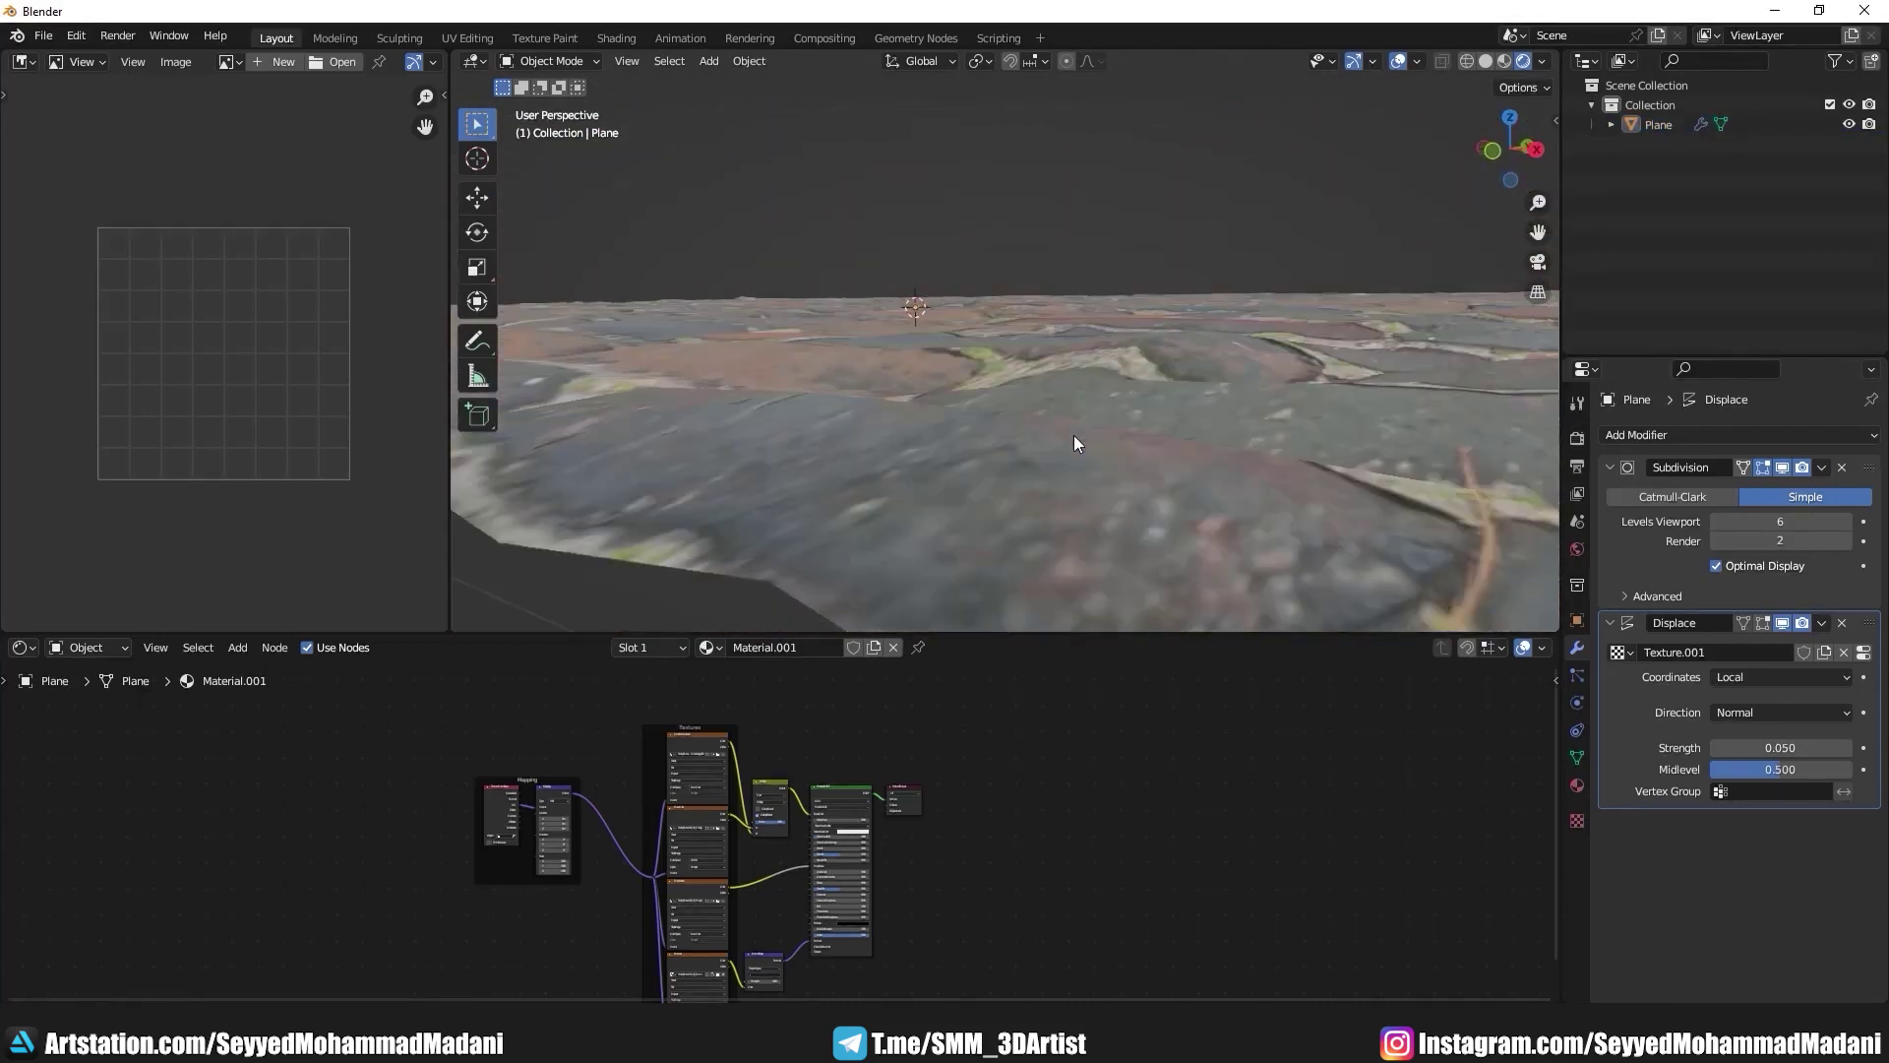
{"action": "mouse_move", "coordinate": [864, 407]}
{"action": "middle_mouse_down"}
{"action": "mouse_move", "coordinate": [1003, 473]}
{"action": "mouse_move", "coordinate": [1013, 395]}
{"action": "middle_mouse_up"}
{"action": "middle_click_drag", "start_coordinate": [1164, 503], "coordinate": [1033, 475]}
{"action": "scroll", "coordinate": [1034, 476], "scroll_direction": "down", "scroll_amount": 5}
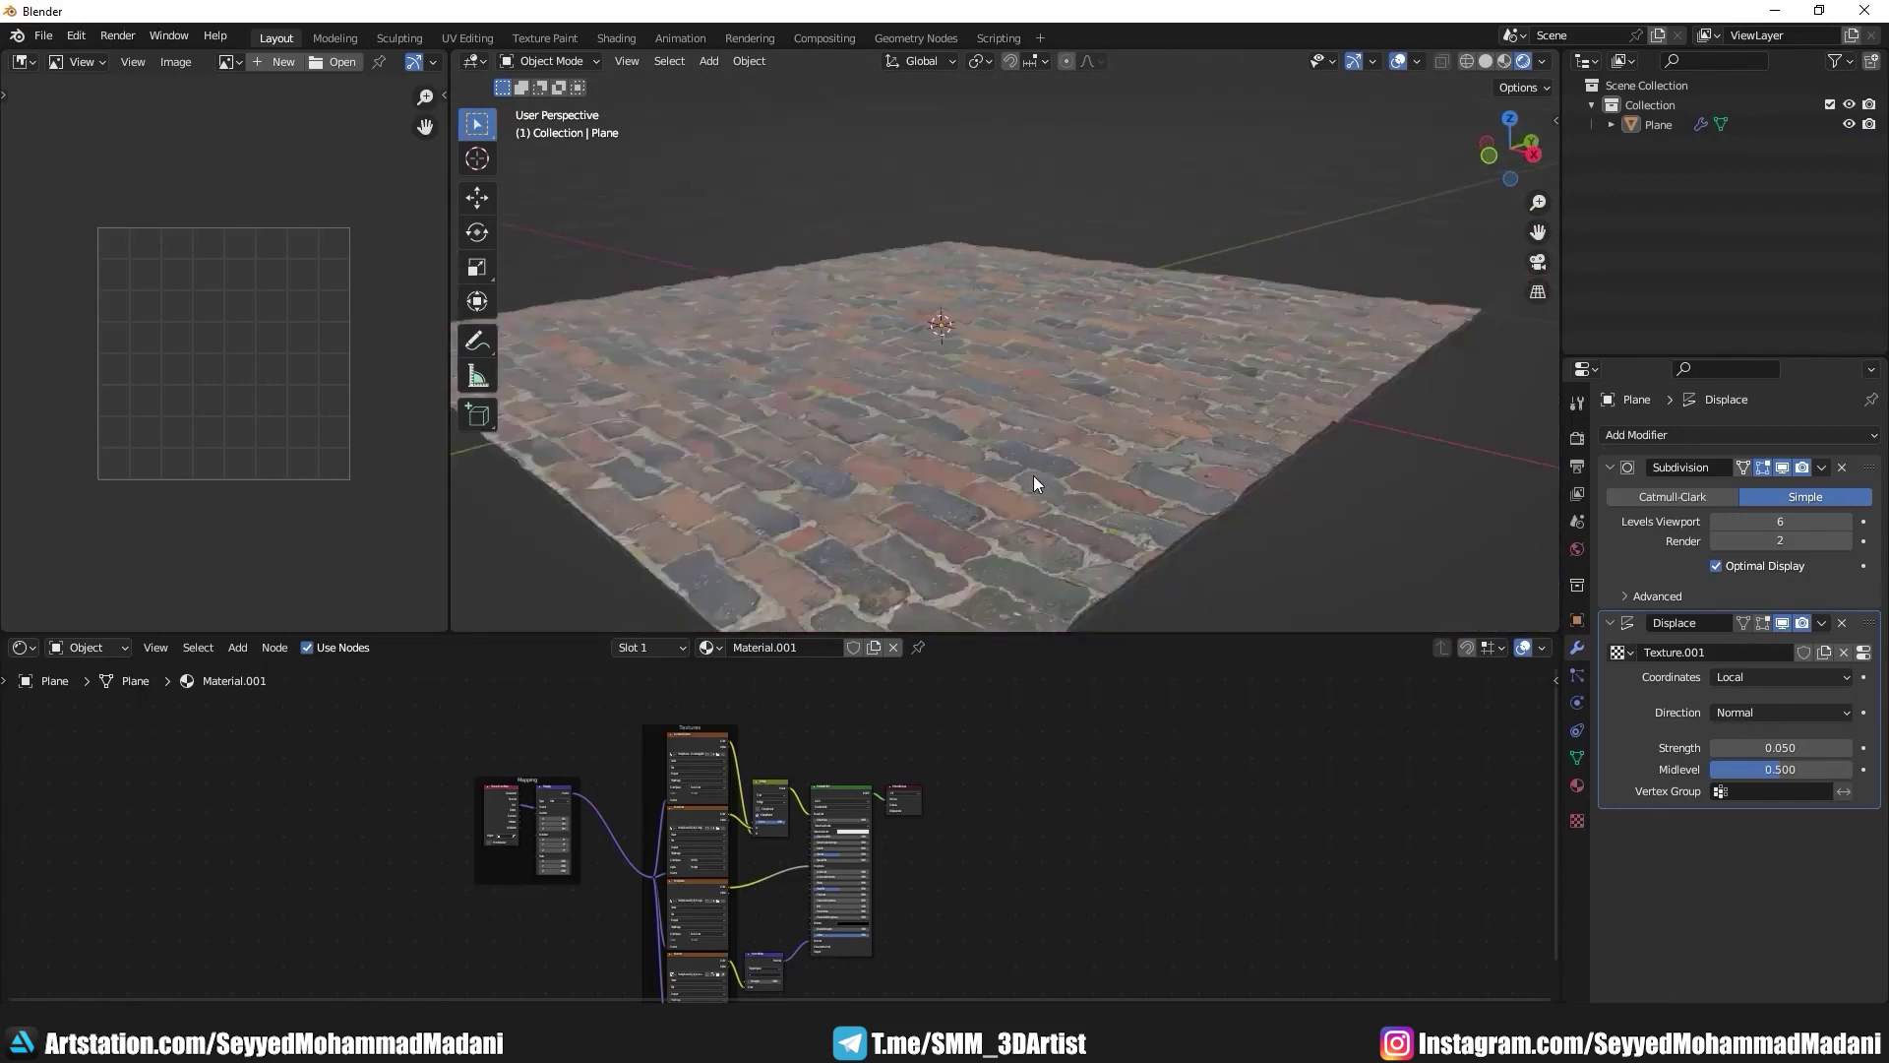
{"action": "left_click", "coordinate": [999, 419]}
Step: Subdivide the plane's mesh four times in Edit Mode, then return to Object Mode
{"action": "key", "text": "Tab"}
{"action": "right_click", "coordinate": [1000, 419]}
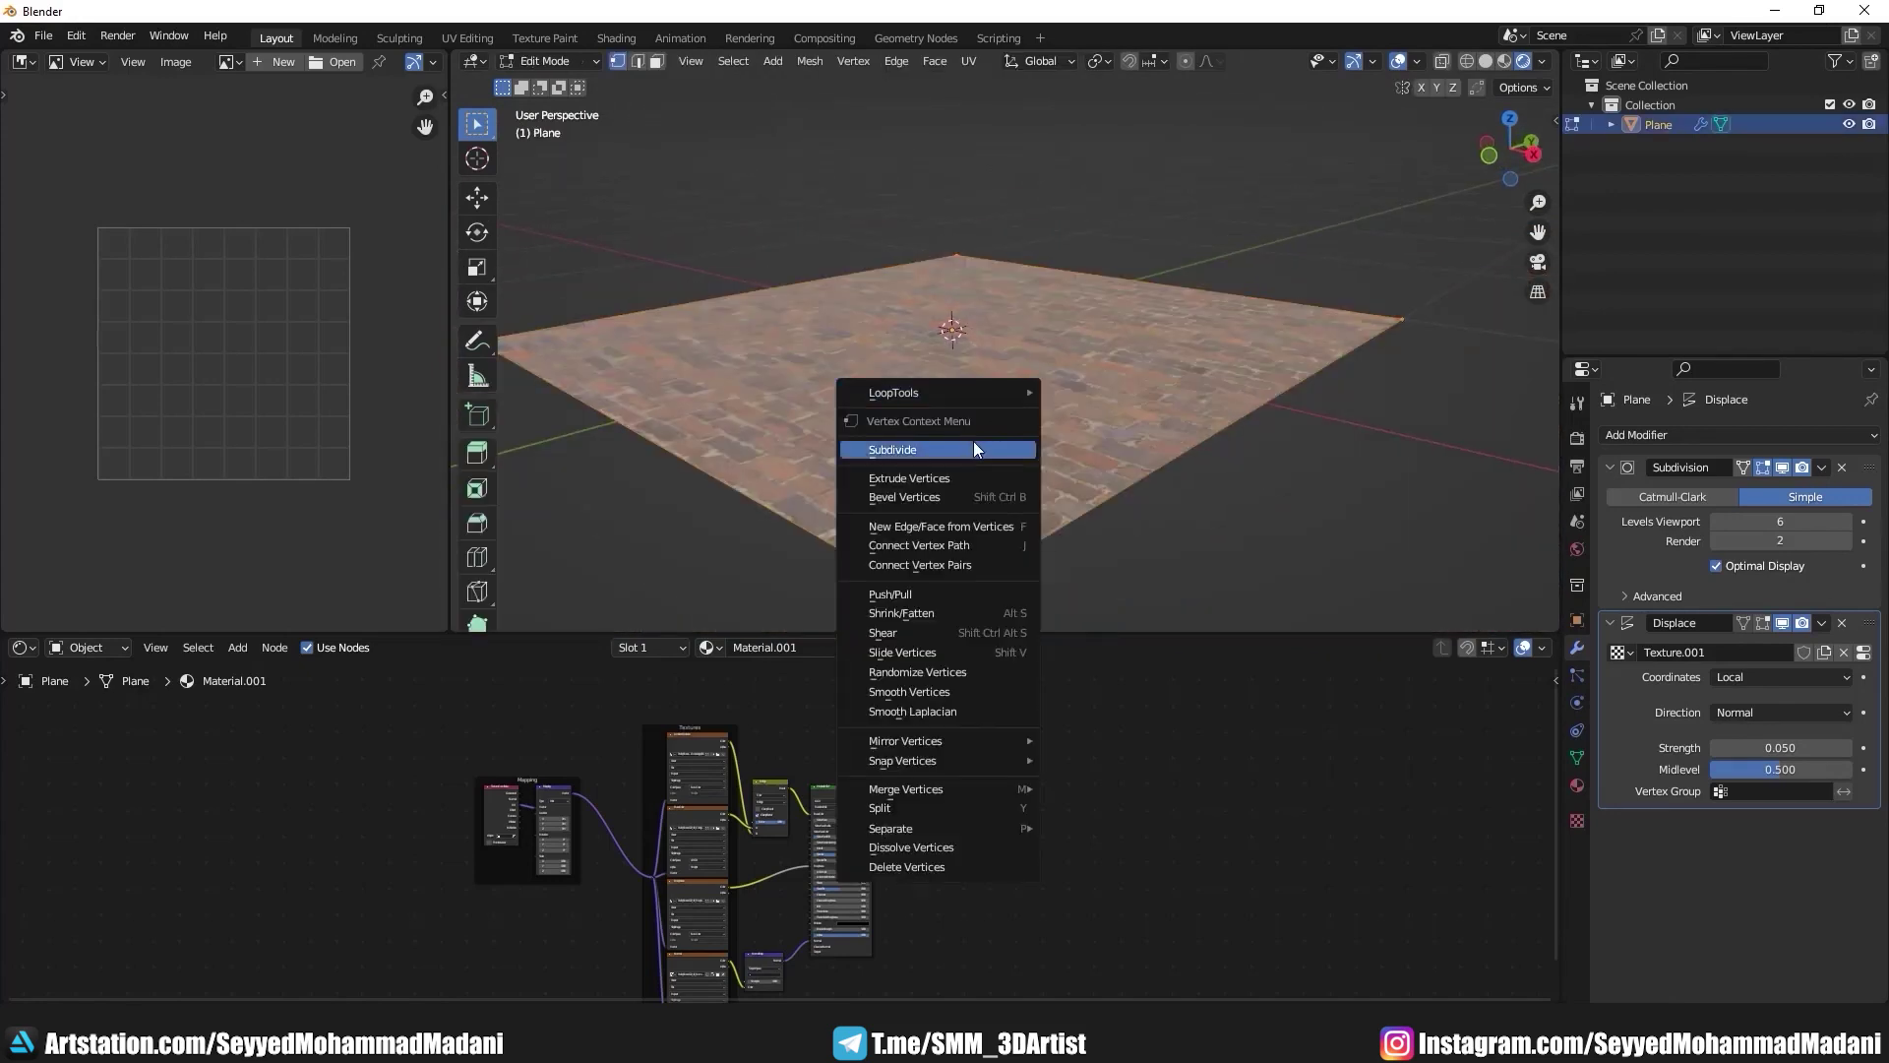
{"action": "left_click", "coordinate": [973, 444]}
{"action": "right_click", "coordinate": [964, 402]}
{"action": "left_click", "coordinate": [963, 407]}
{"action": "right_click", "coordinate": [967, 400]}
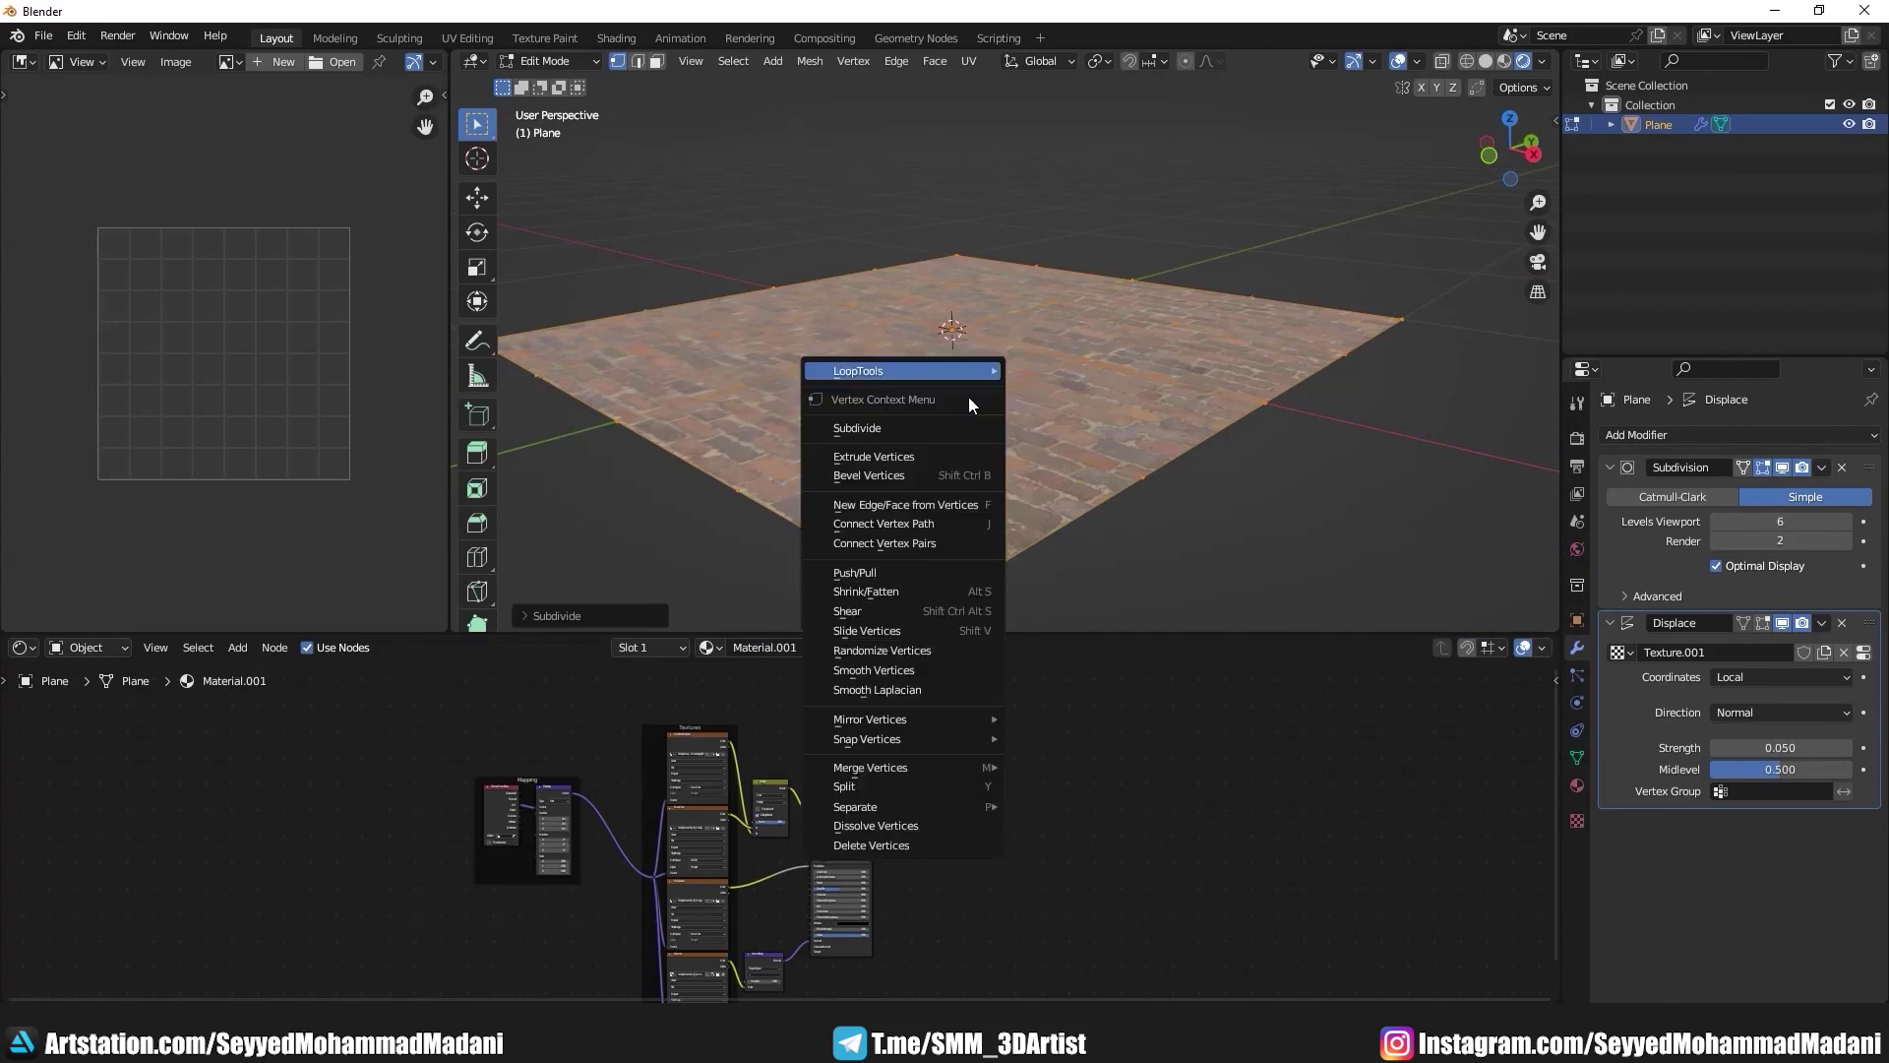
{"action": "left_click", "coordinate": [926, 423]}
{"action": "right_click", "coordinate": [915, 443]}
{"action": "left_click", "coordinate": [912, 453]}
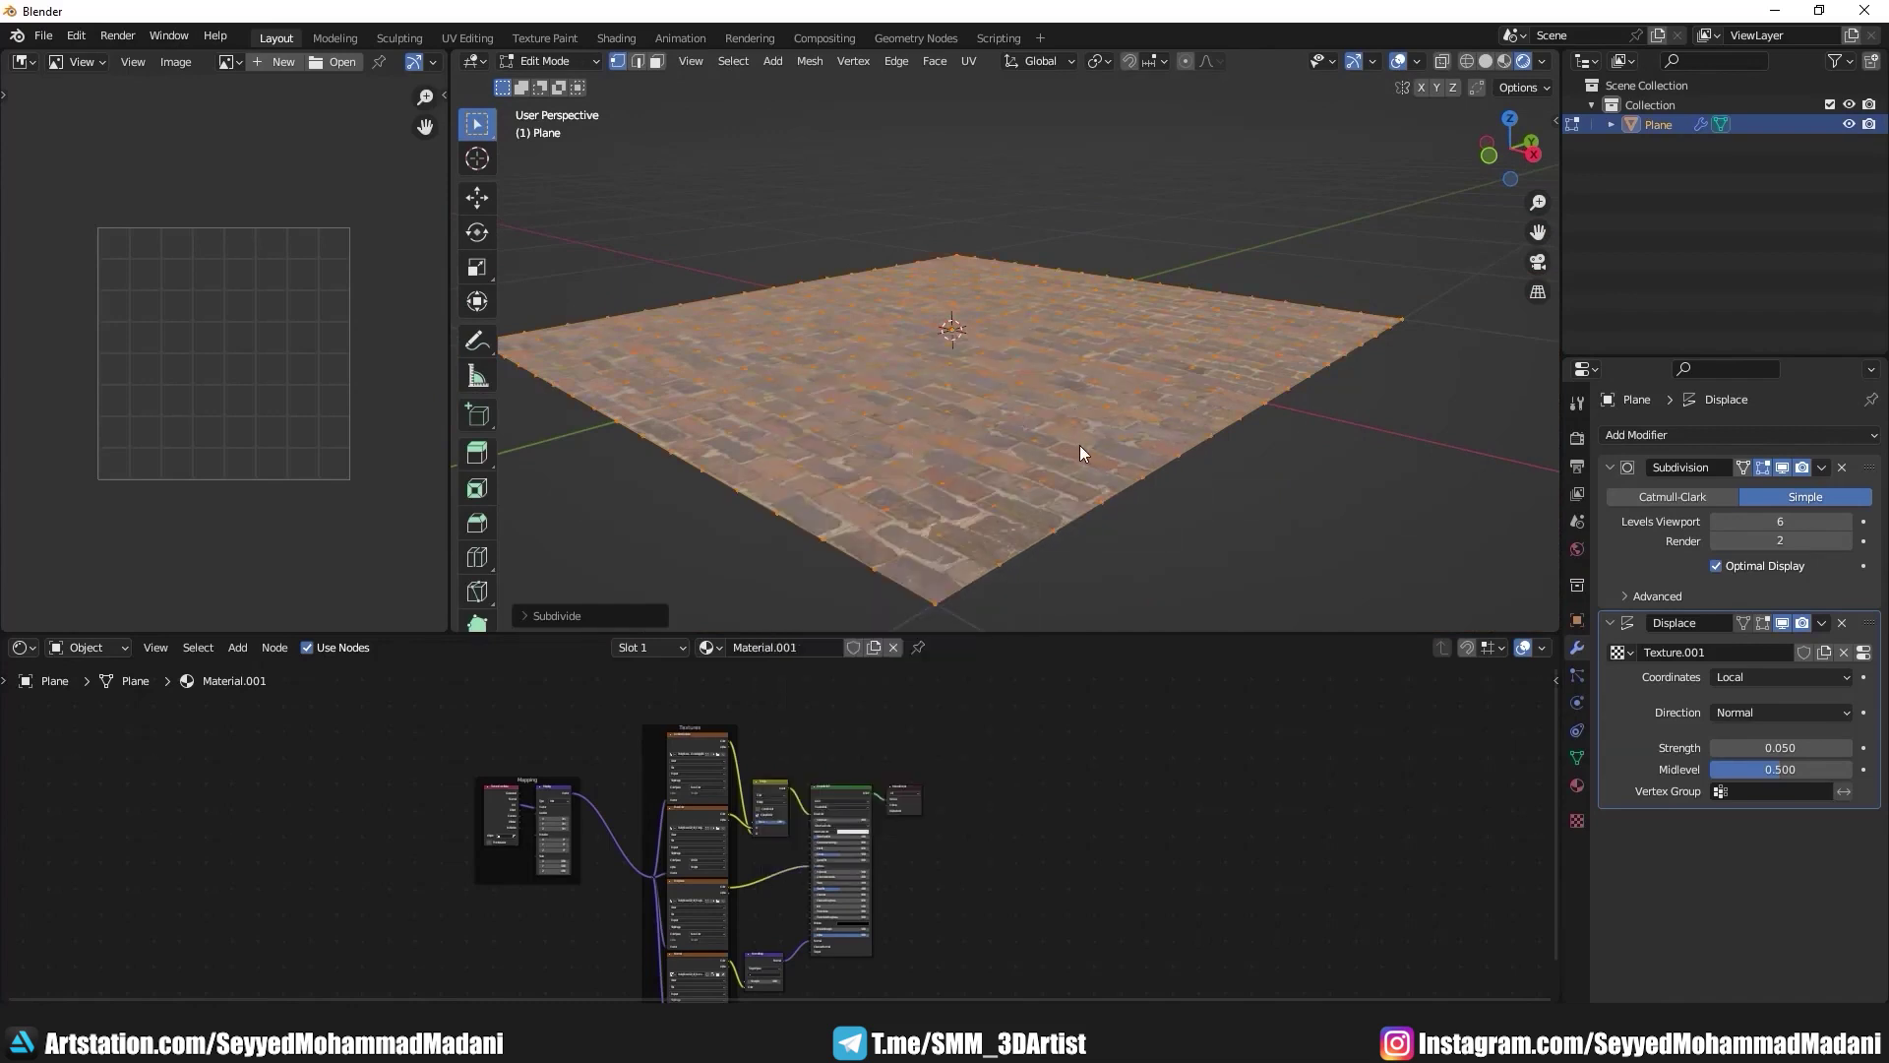
{"action": "key", "text": "Tab"}
Step: Shade the brick plane smooth and orbit to look down on it
{"action": "scroll", "coordinate": [1078, 445], "scroll_direction": "up", "scroll_amount": 3}
{"action": "scroll", "coordinate": [1123, 489], "scroll_direction": "up", "scroll_amount": 3}
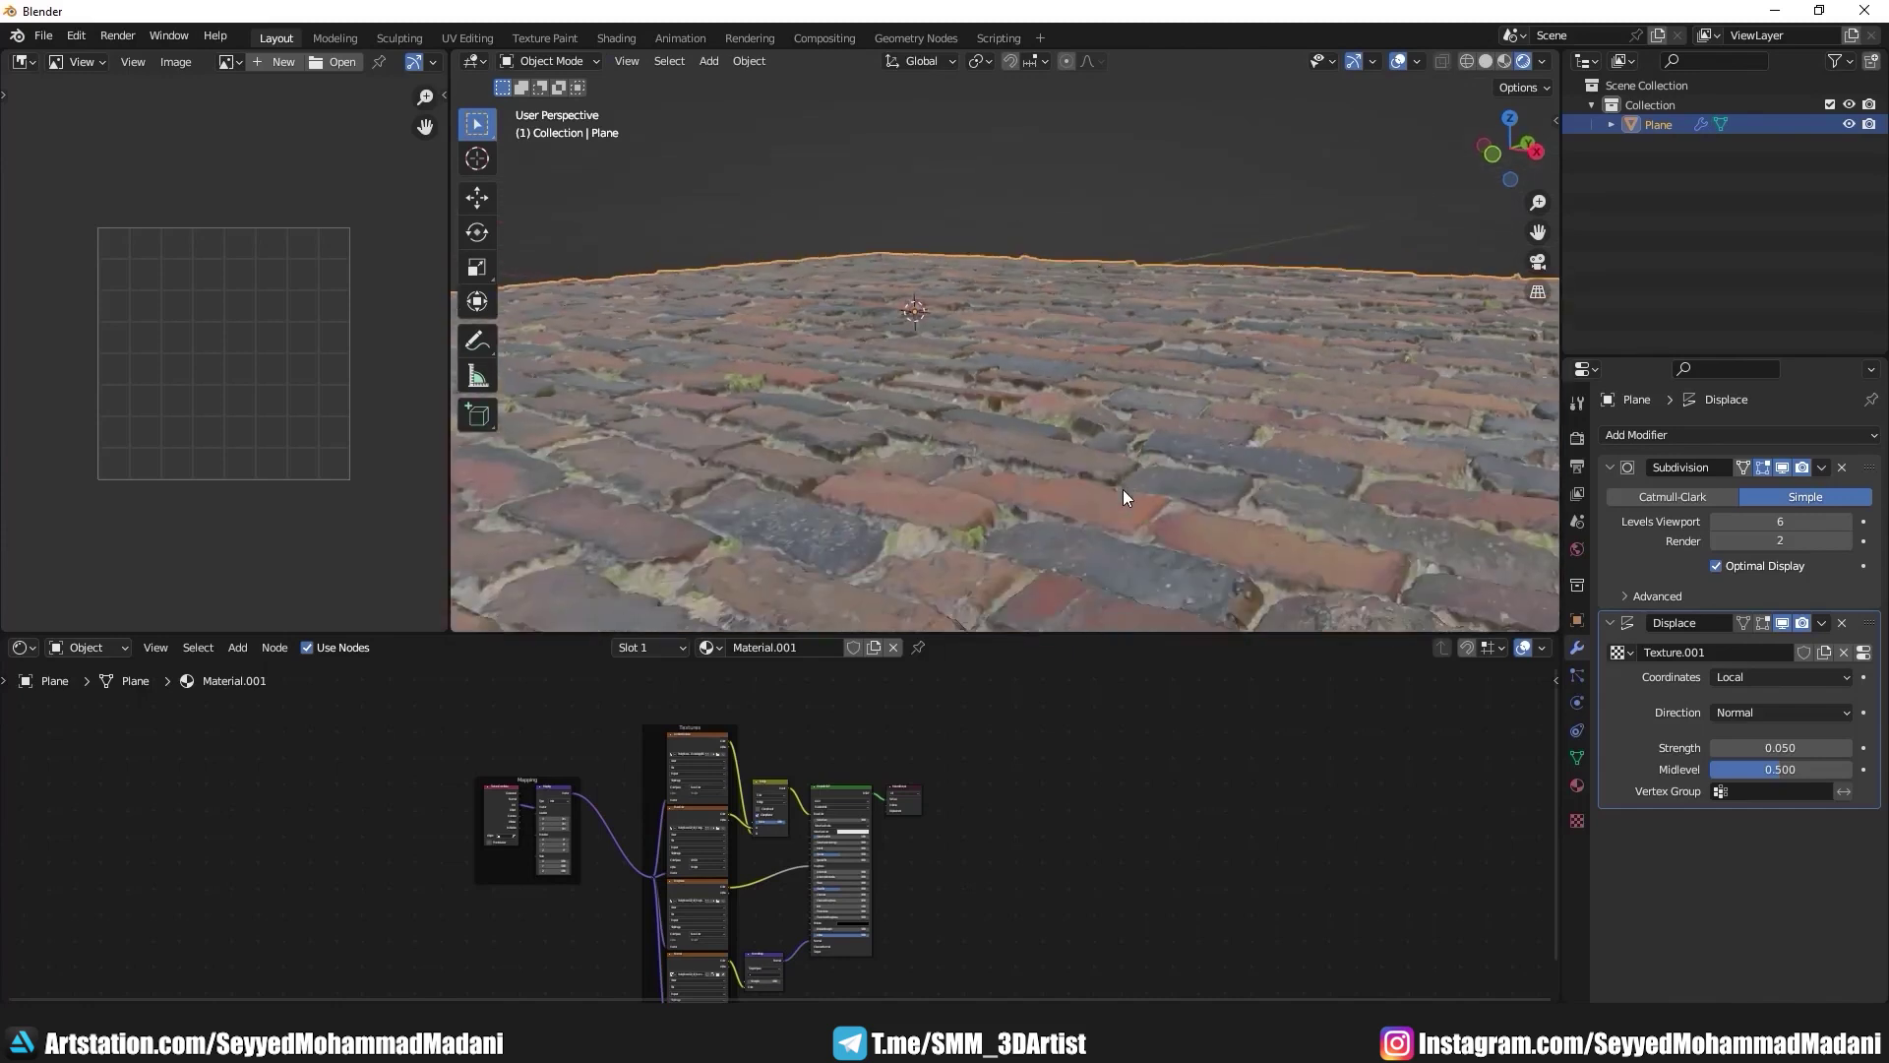
{"action": "scroll", "coordinate": [1122, 481], "scroll_direction": "up", "scroll_amount": 2}
{"action": "right_click", "coordinate": [1056, 409]}
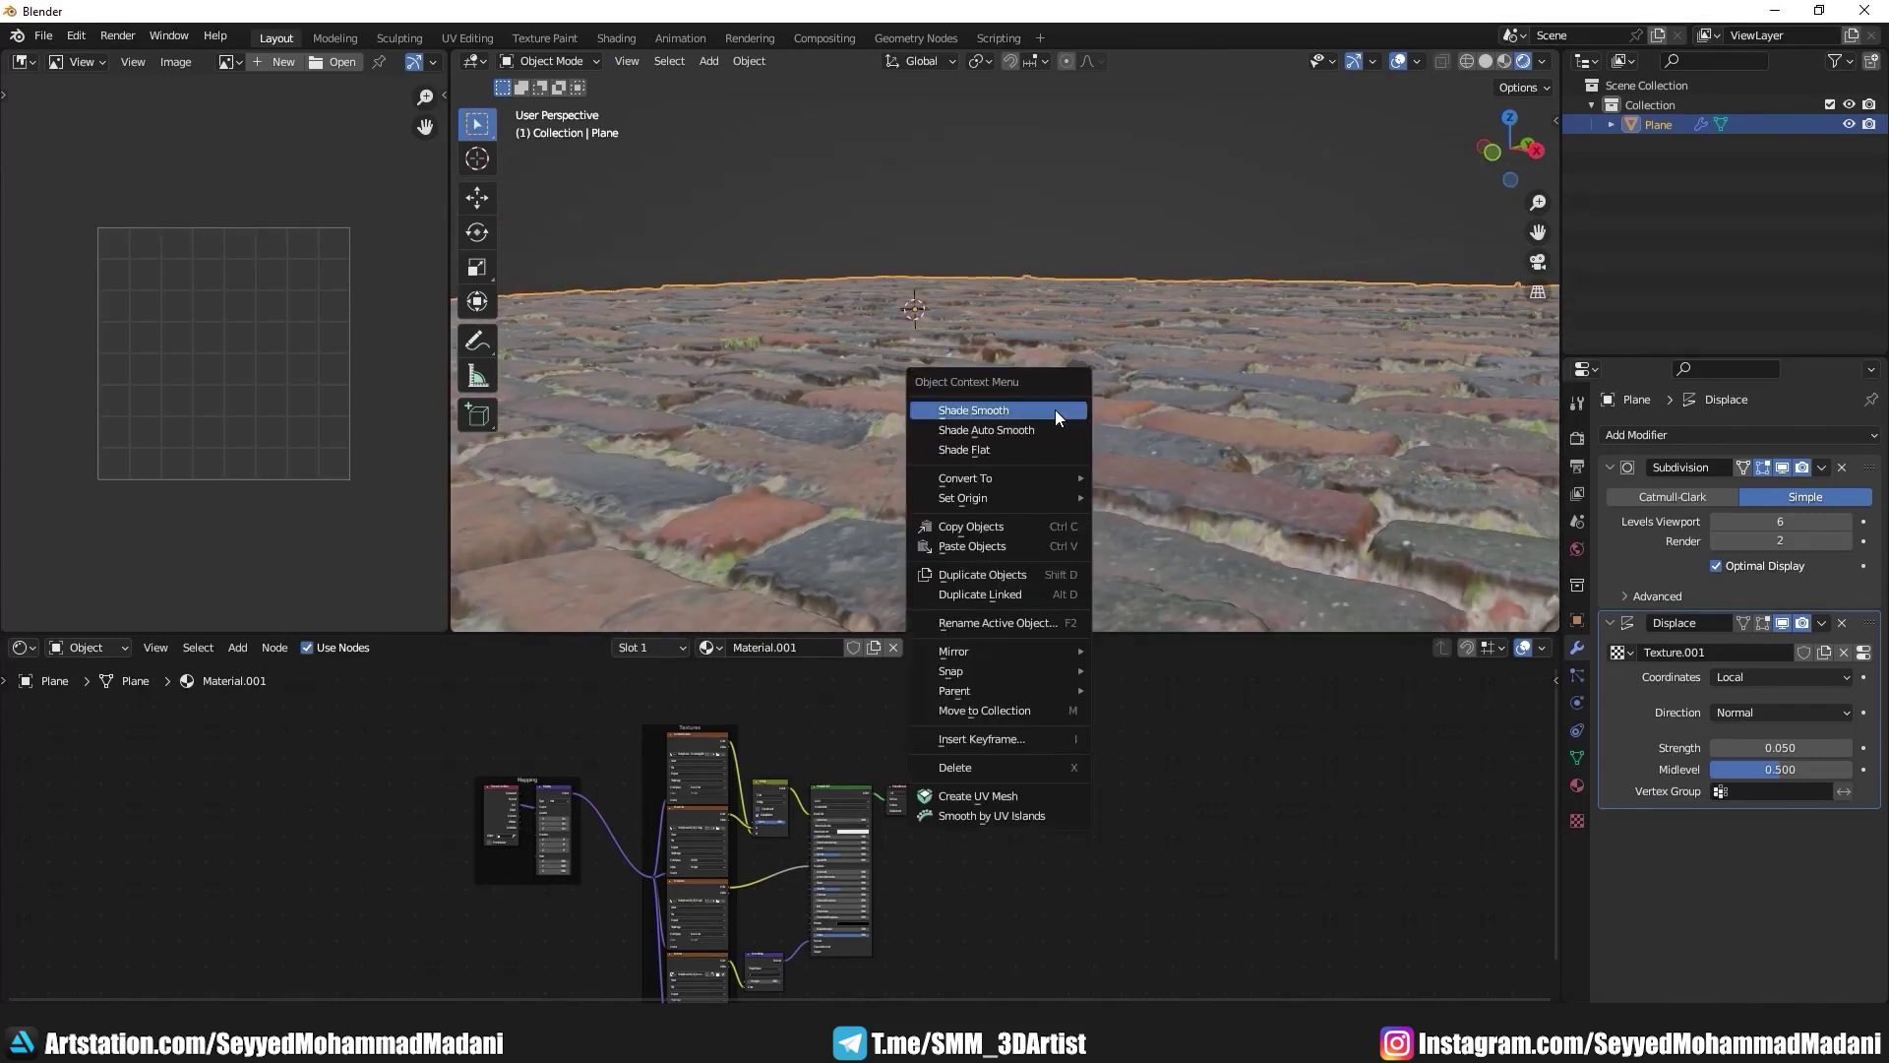
{"action": "left_click", "coordinate": [1002, 411]}
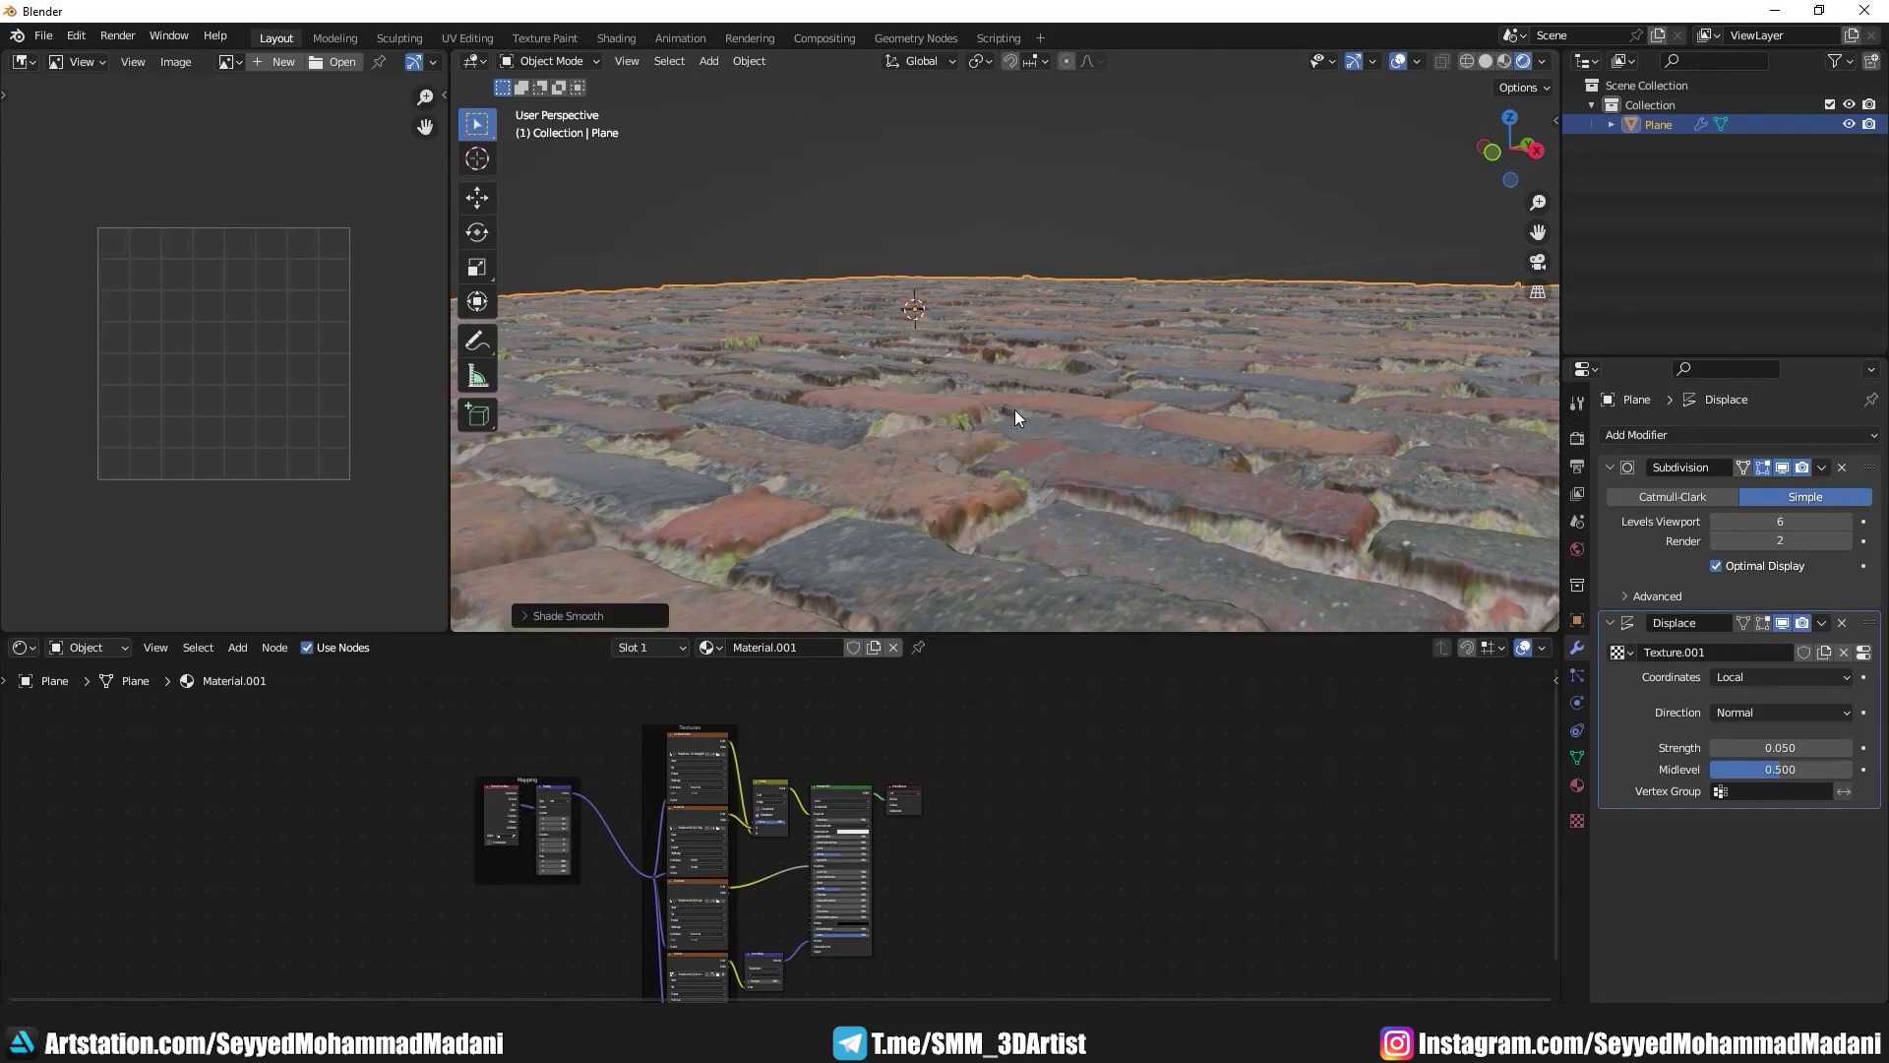
{"action": "scroll", "coordinate": [1014, 408], "scroll_direction": "down", "scroll_amount": 4}
{"action": "mouse_move", "coordinate": [1014, 395]}
{"action": "middle_mouse_down"}
{"action": "mouse_move", "coordinate": [1048, 493]}
{"action": "mouse_move", "coordinate": [1042, 439]}
{"action": "mouse_move", "coordinate": [920, 422]}
{"action": "mouse_move", "coordinate": [1105, 496]}
{"action": "mouse_move", "coordinate": [983, 496]}
{"action": "mouse_move", "coordinate": [1100, 504]}
{"action": "mouse_move", "coordinate": [1086, 488]}
{"action": "middle_mouse_up"}
{"action": "scroll", "coordinate": [1100, 503], "scroll_direction": "down", "scroll_amount": 3}
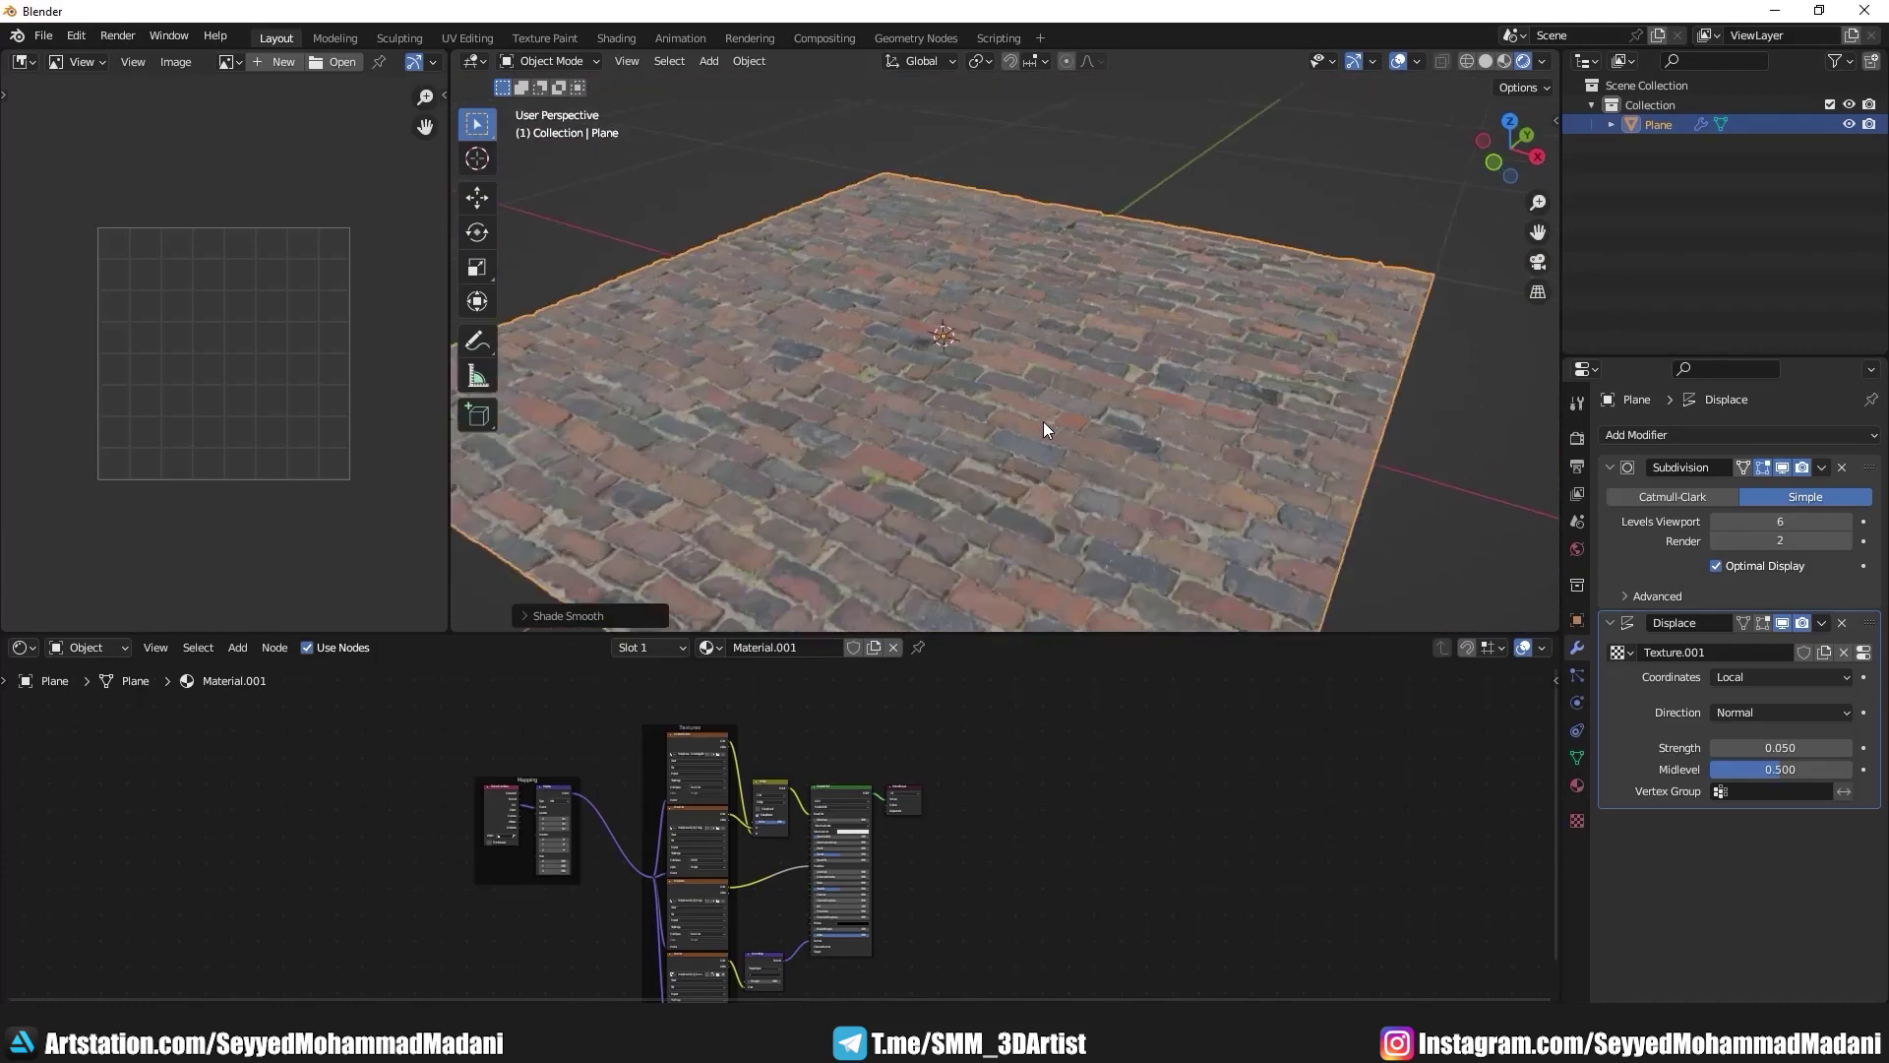
Step: Subdivide the plane once more and view the displaced bricks from a low angle
{"action": "key", "text": "Tab"}
{"action": "right_click", "coordinate": [1044, 421]}
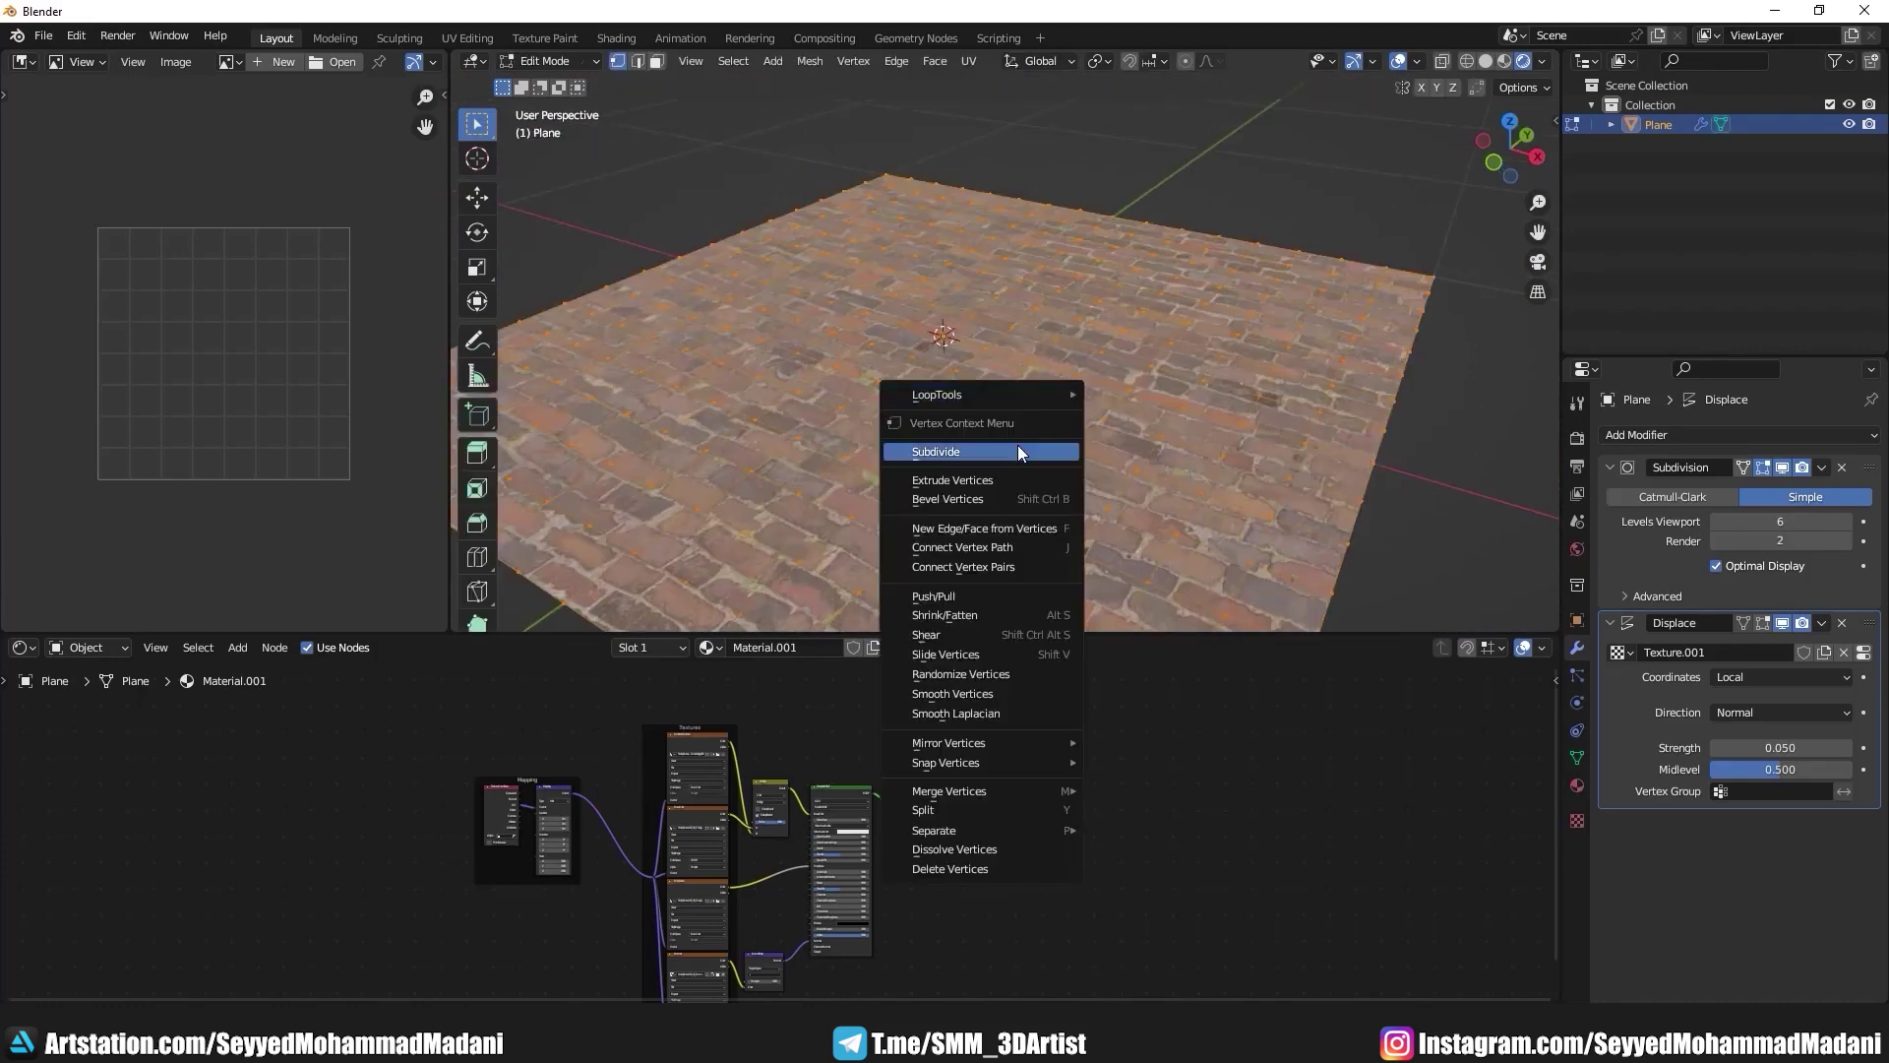
{"action": "left_click", "coordinate": [1018, 450]}
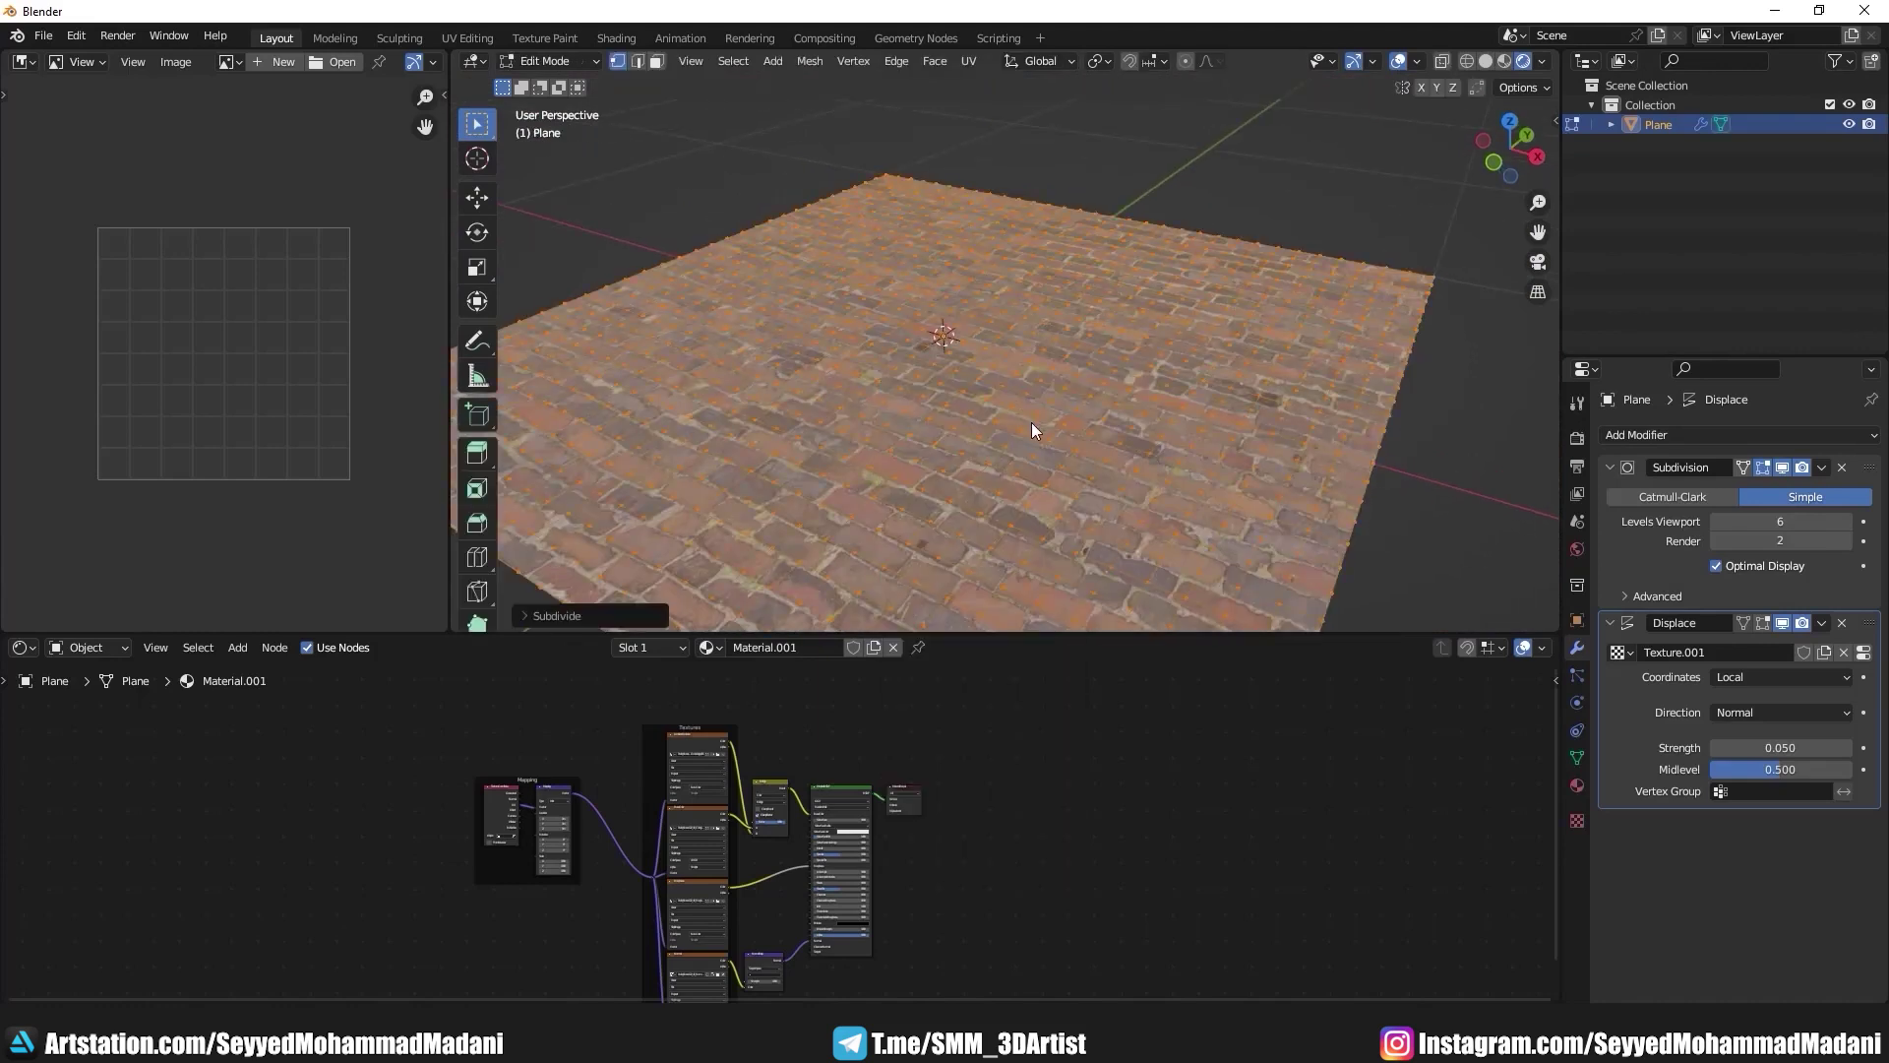
{"action": "key", "text": "Tab"}
{"action": "scroll", "coordinate": [887, 425], "scroll_direction": "up", "scroll_amount": 3}
{"action": "mouse_move", "coordinate": [1061, 414]}
{"action": "middle_mouse_down"}
{"action": "mouse_move", "coordinate": [1112, 432]}
{"action": "mouse_move", "coordinate": [975, 440]}
{"action": "mouse_move", "coordinate": [1152, 450]}
{"action": "mouse_move", "coordinate": [982, 481]}
{"action": "mouse_move", "coordinate": [1174, 478]}
{"action": "mouse_move", "coordinate": [801, 374]}
{"action": "mouse_move", "coordinate": [873, 393]}
{"action": "mouse_move", "coordinate": [617, 380]}
{"action": "mouse_move", "coordinate": [976, 353]}
{"action": "mouse_move", "coordinate": [799, 362]}
{"action": "mouse_move", "coordinate": [1090, 366]}
{"action": "mouse_move", "coordinate": [914, 358]}
{"action": "mouse_move", "coordinate": [1122, 403]}
{"action": "mouse_move", "coordinate": [928, 393]}
{"action": "middle_mouse_up"}
{"action": "scroll", "coordinate": [914, 359], "scroll_direction": "down", "scroll_amount": 5}
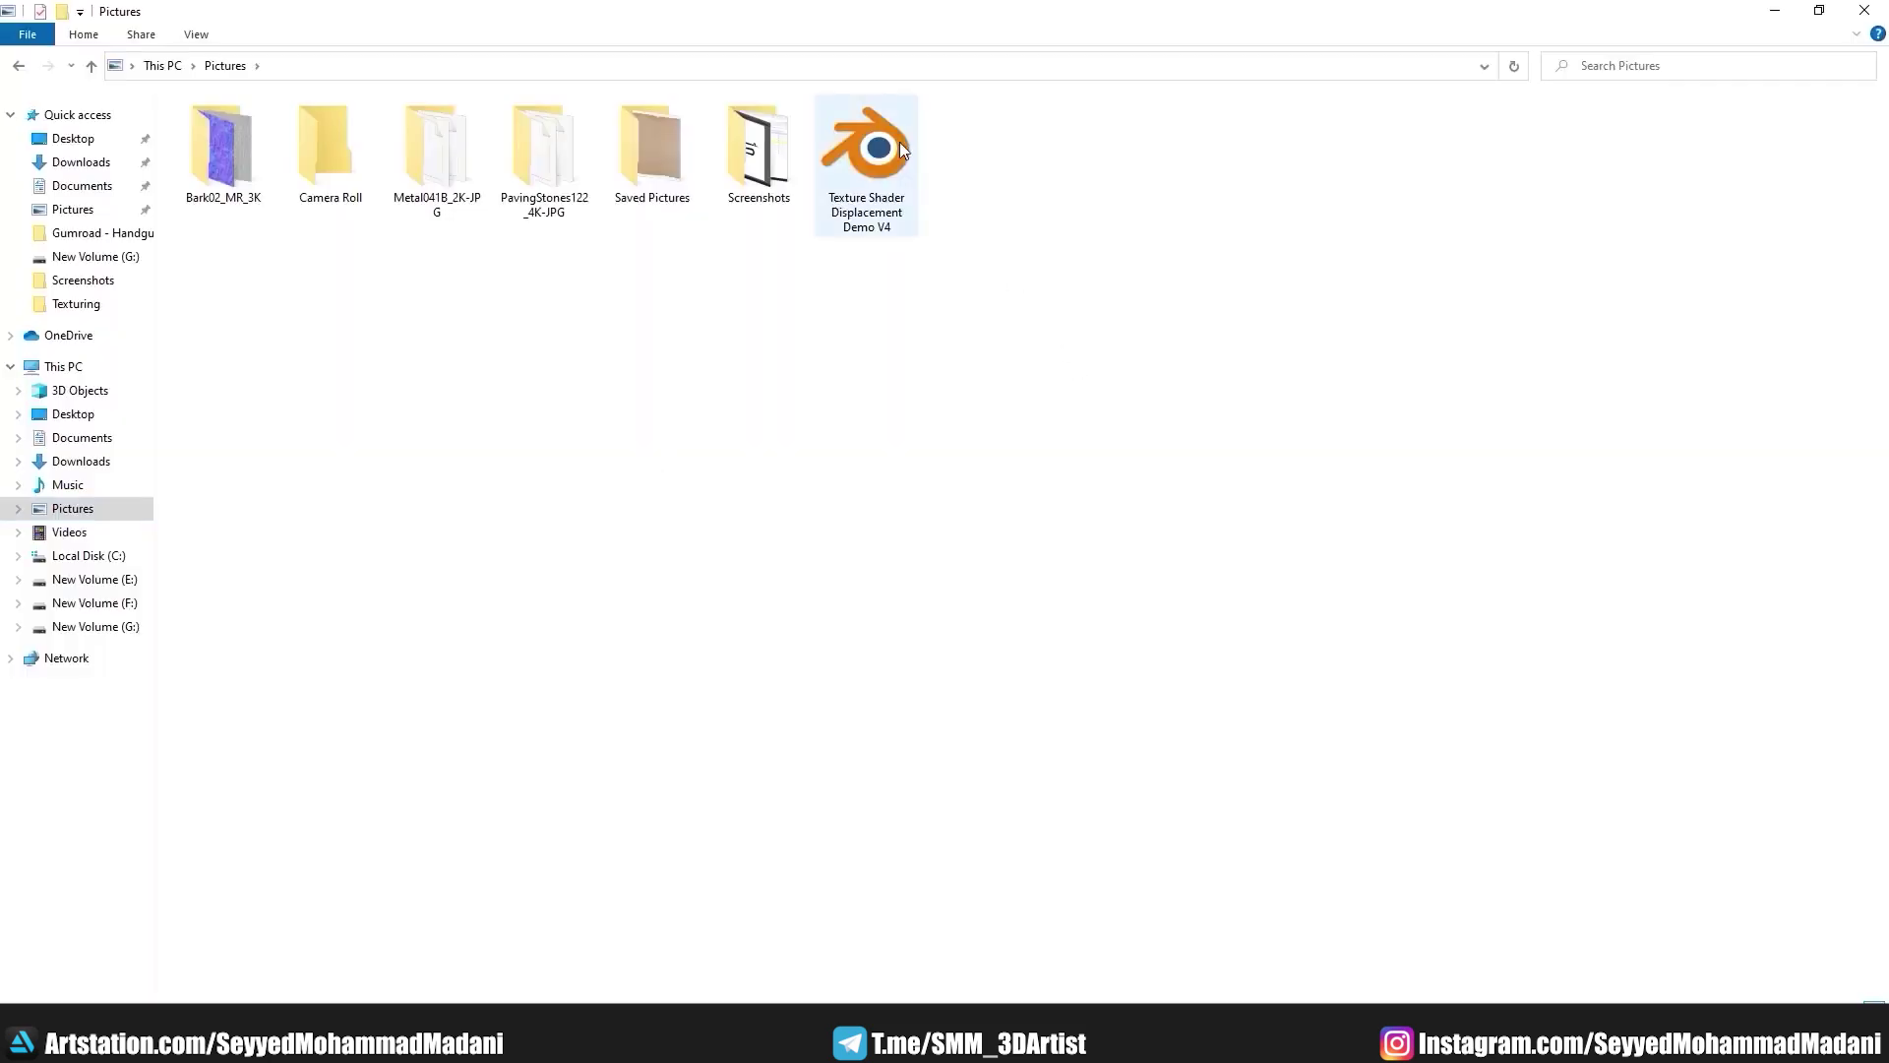
Step: Drag Texture Shader Displacement Demo V4.blend from Pictures onto the Blender viewport
{"action": "mouse_move", "coordinate": [867, 163]}
{"action": "left_mouse_down"}
{"action": "mouse_move", "coordinate": [609, 969]}
{"action": "mouse_move", "coordinate": [507, 997]}
{"action": "mouse_move", "coordinate": [984, 262]}
{"action": "left_mouse_up"}
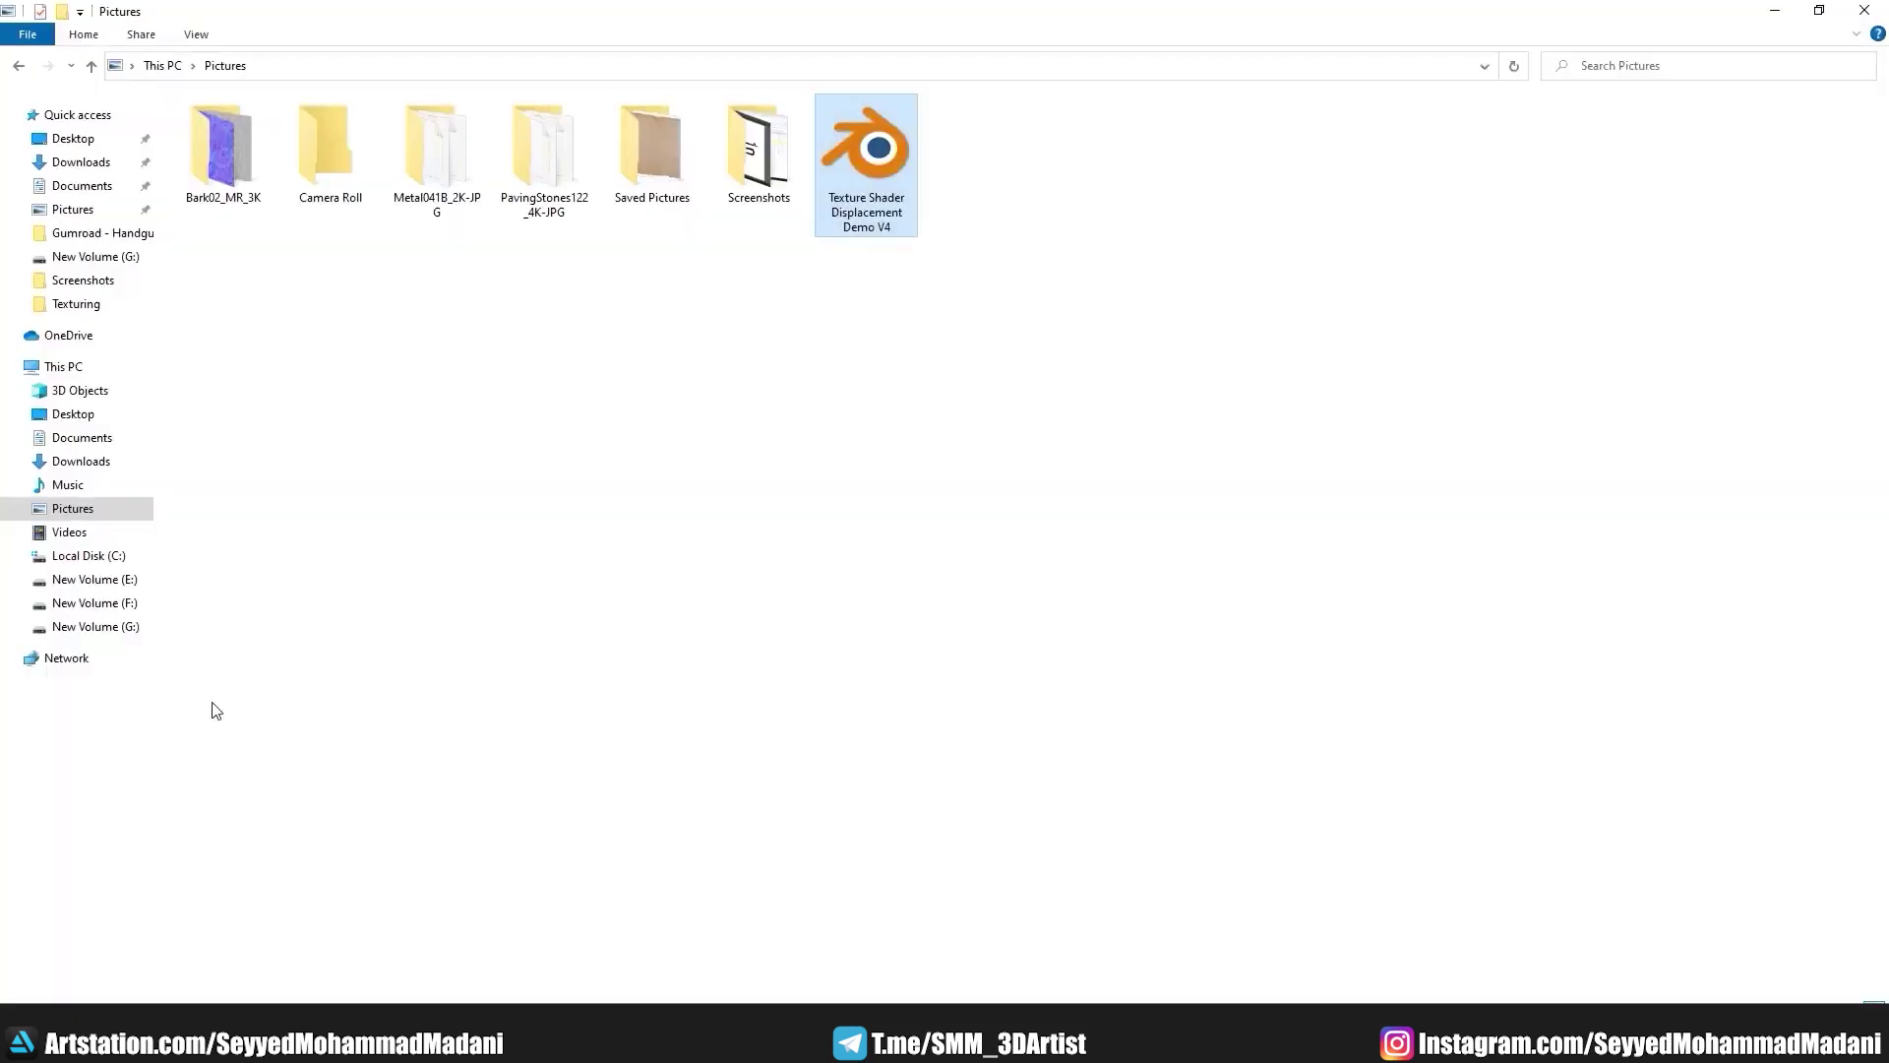
{"action": "mouse_move", "coordinate": [861, 229]}
{"action": "left_mouse_down"}
{"action": "mouse_move", "coordinate": [798, 505]}
{"action": "mouse_move", "coordinate": [868, 399]}
{"action": "left_mouse_up"}
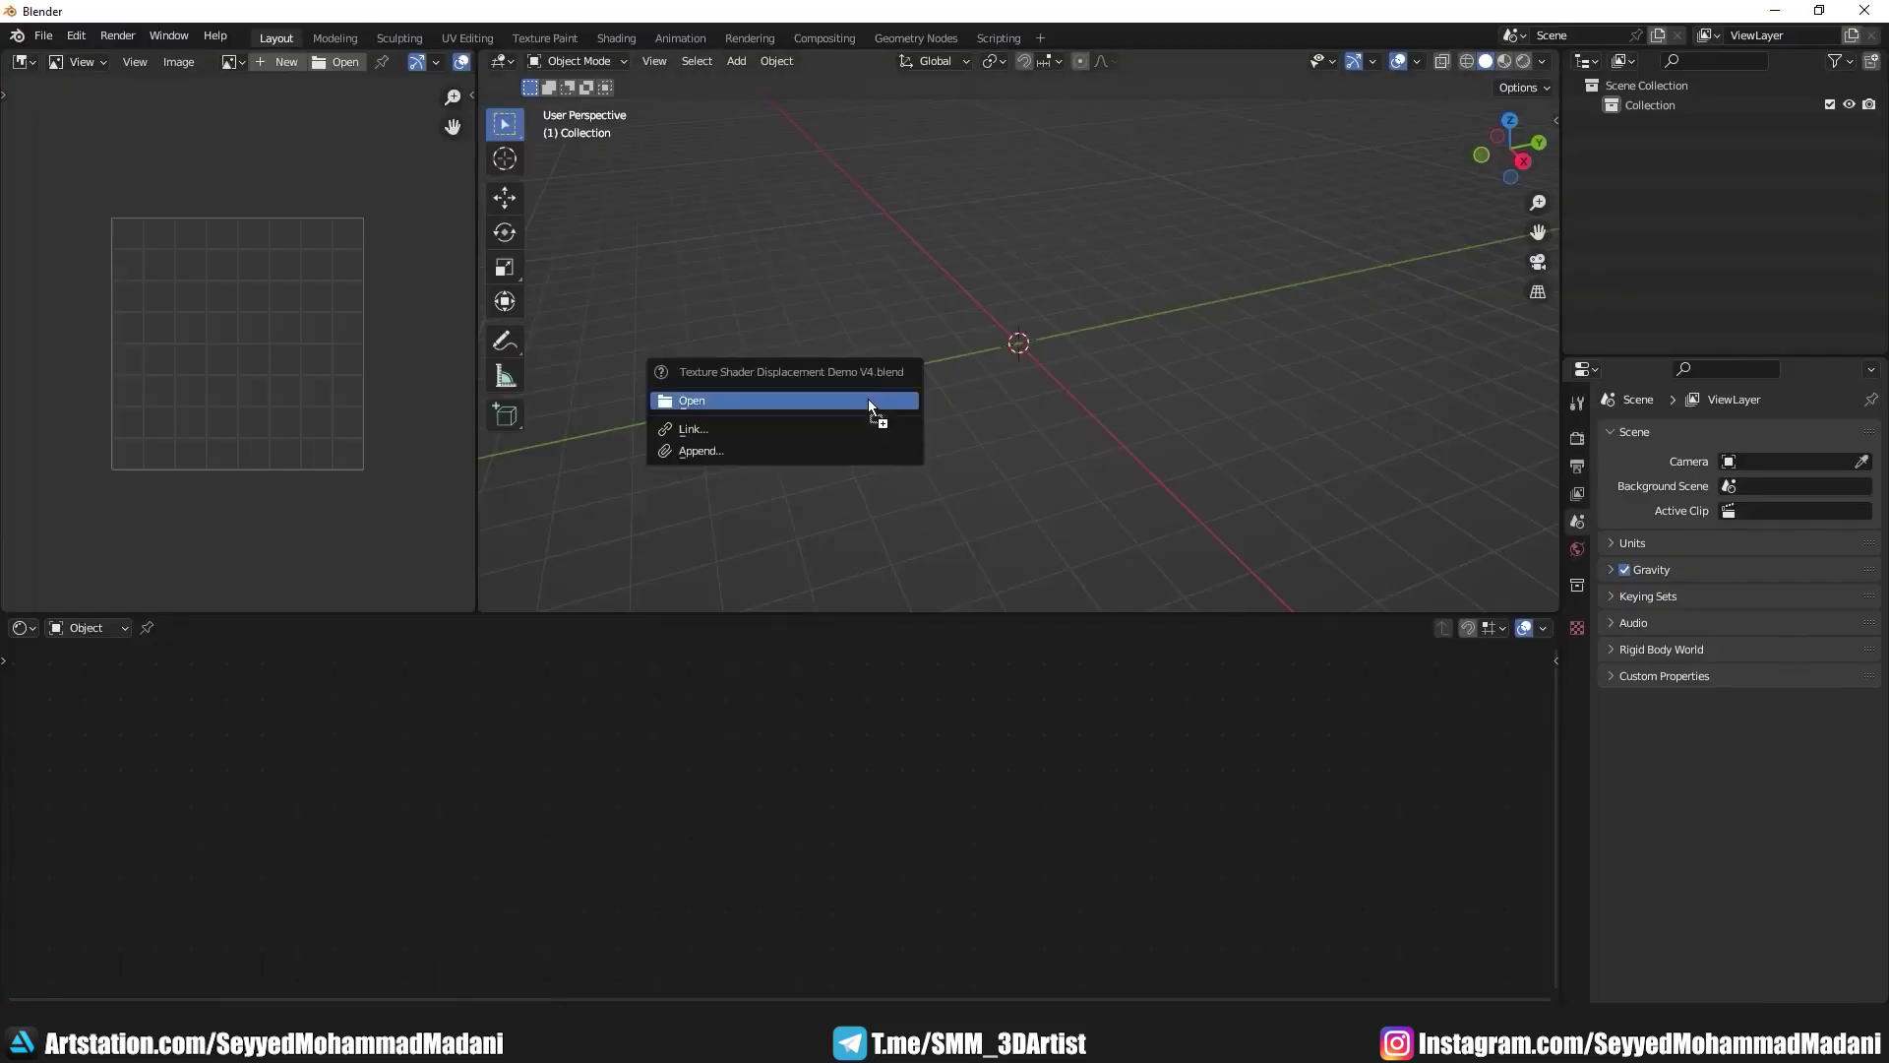
Step: Append the Objects and Set collections from the demo file
{"action": "left_click", "coordinate": [807, 445]}
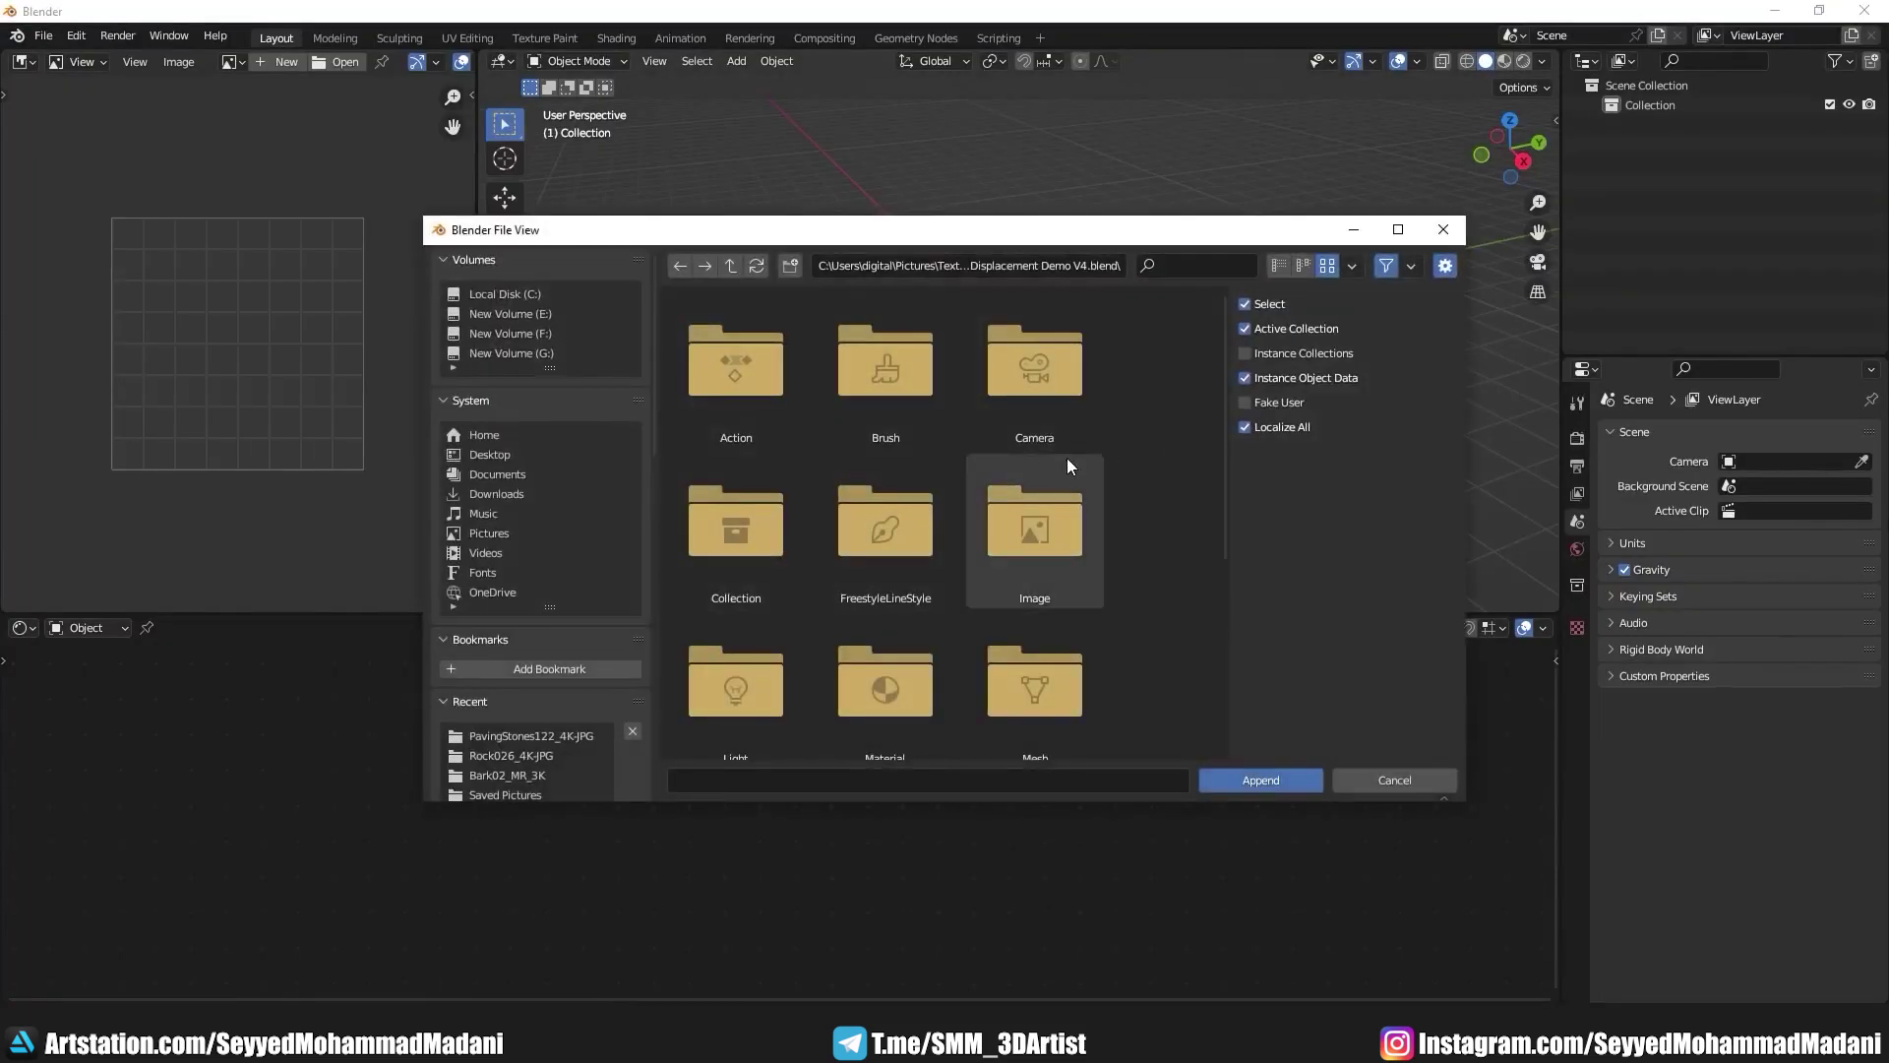
{"action": "scroll", "coordinate": [979, 471], "scroll_direction": "down", "scroll_amount": 3}
{"action": "scroll", "coordinate": [955, 478], "scroll_direction": "down", "scroll_amount": 1}
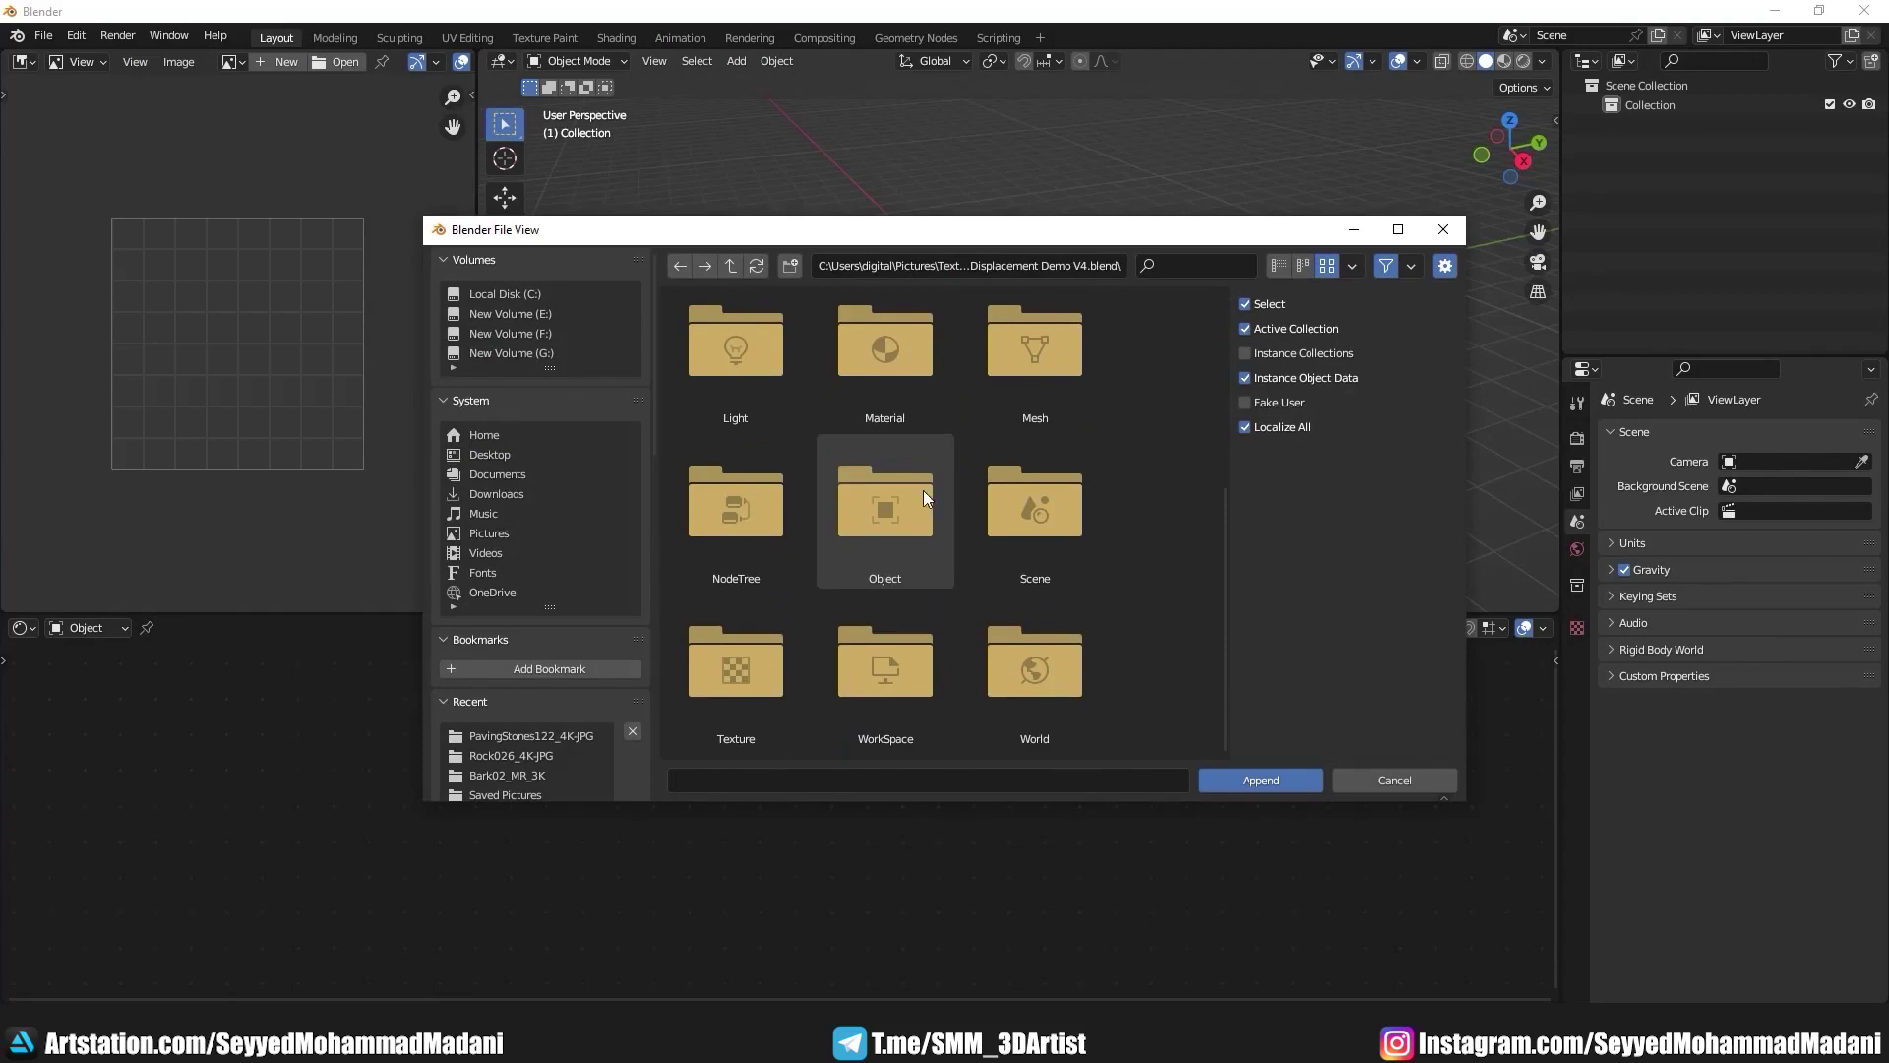
{"action": "scroll", "coordinate": [790, 473], "scroll_direction": "up", "scroll_amount": 3}
{"action": "left_click", "coordinate": [775, 529]}
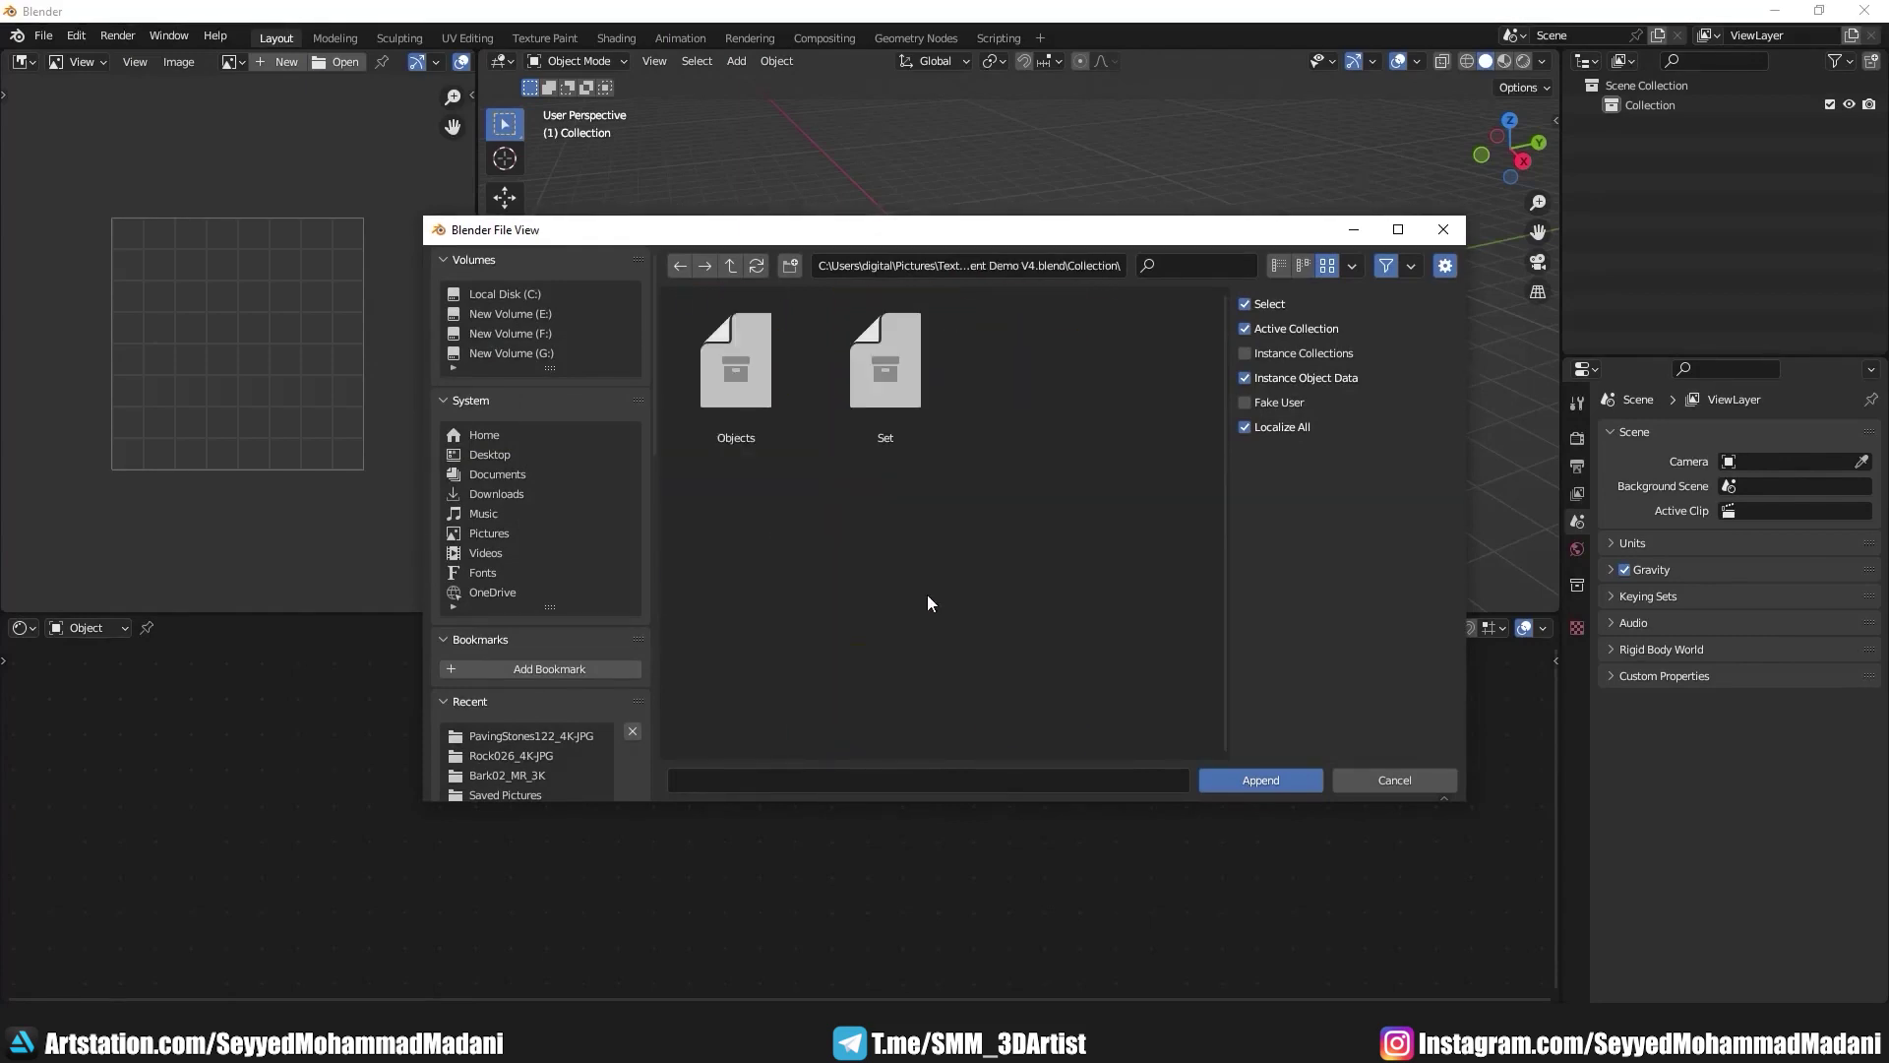
{"action": "left_click_drag", "start_coordinate": [1014, 738], "coordinate": [658, 385]}
{"action": "left_click", "coordinate": [1243, 779]}
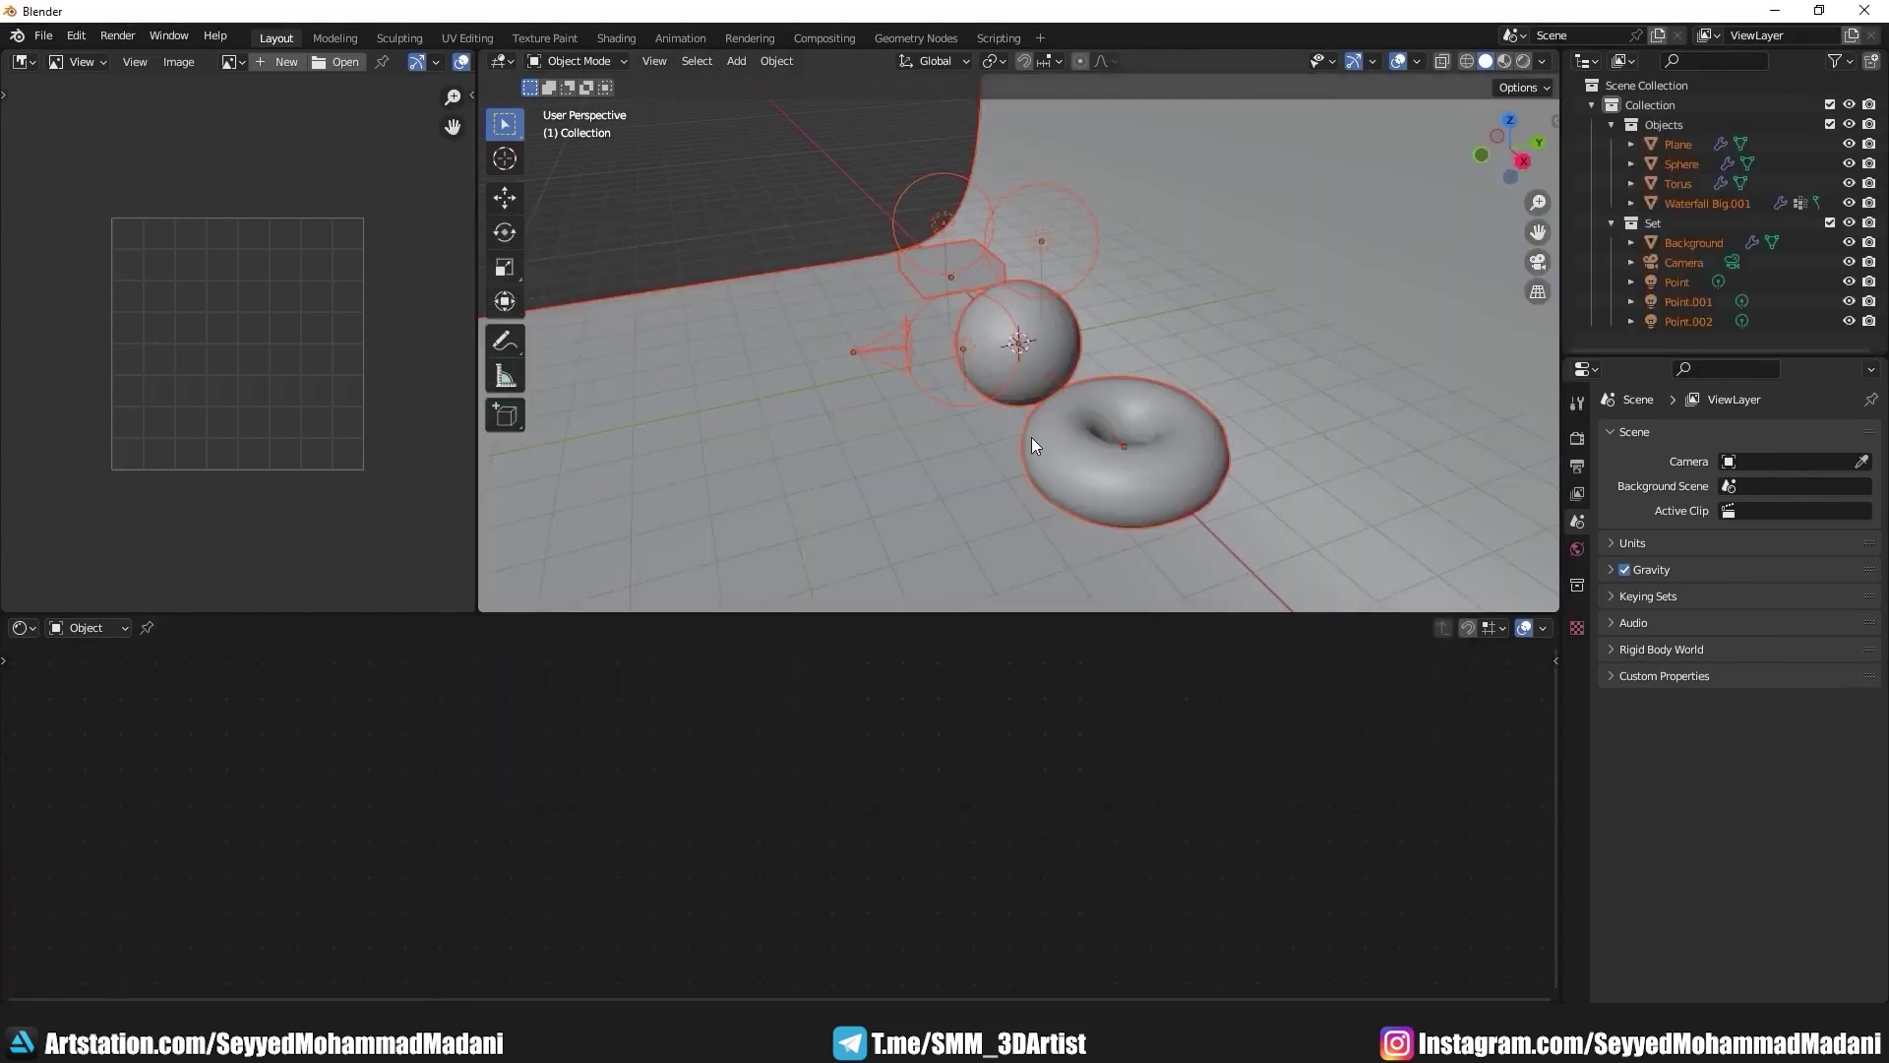
Step: Delete the curved backdrop and the three point lights, including Point.001
{"action": "scroll", "coordinate": [1031, 437], "scroll_direction": "down", "scroll_amount": 3}
{"action": "scroll", "coordinate": [995, 374], "scroll_direction": "down", "scroll_amount": 3}
{"action": "left_click", "coordinate": [1148, 400]}
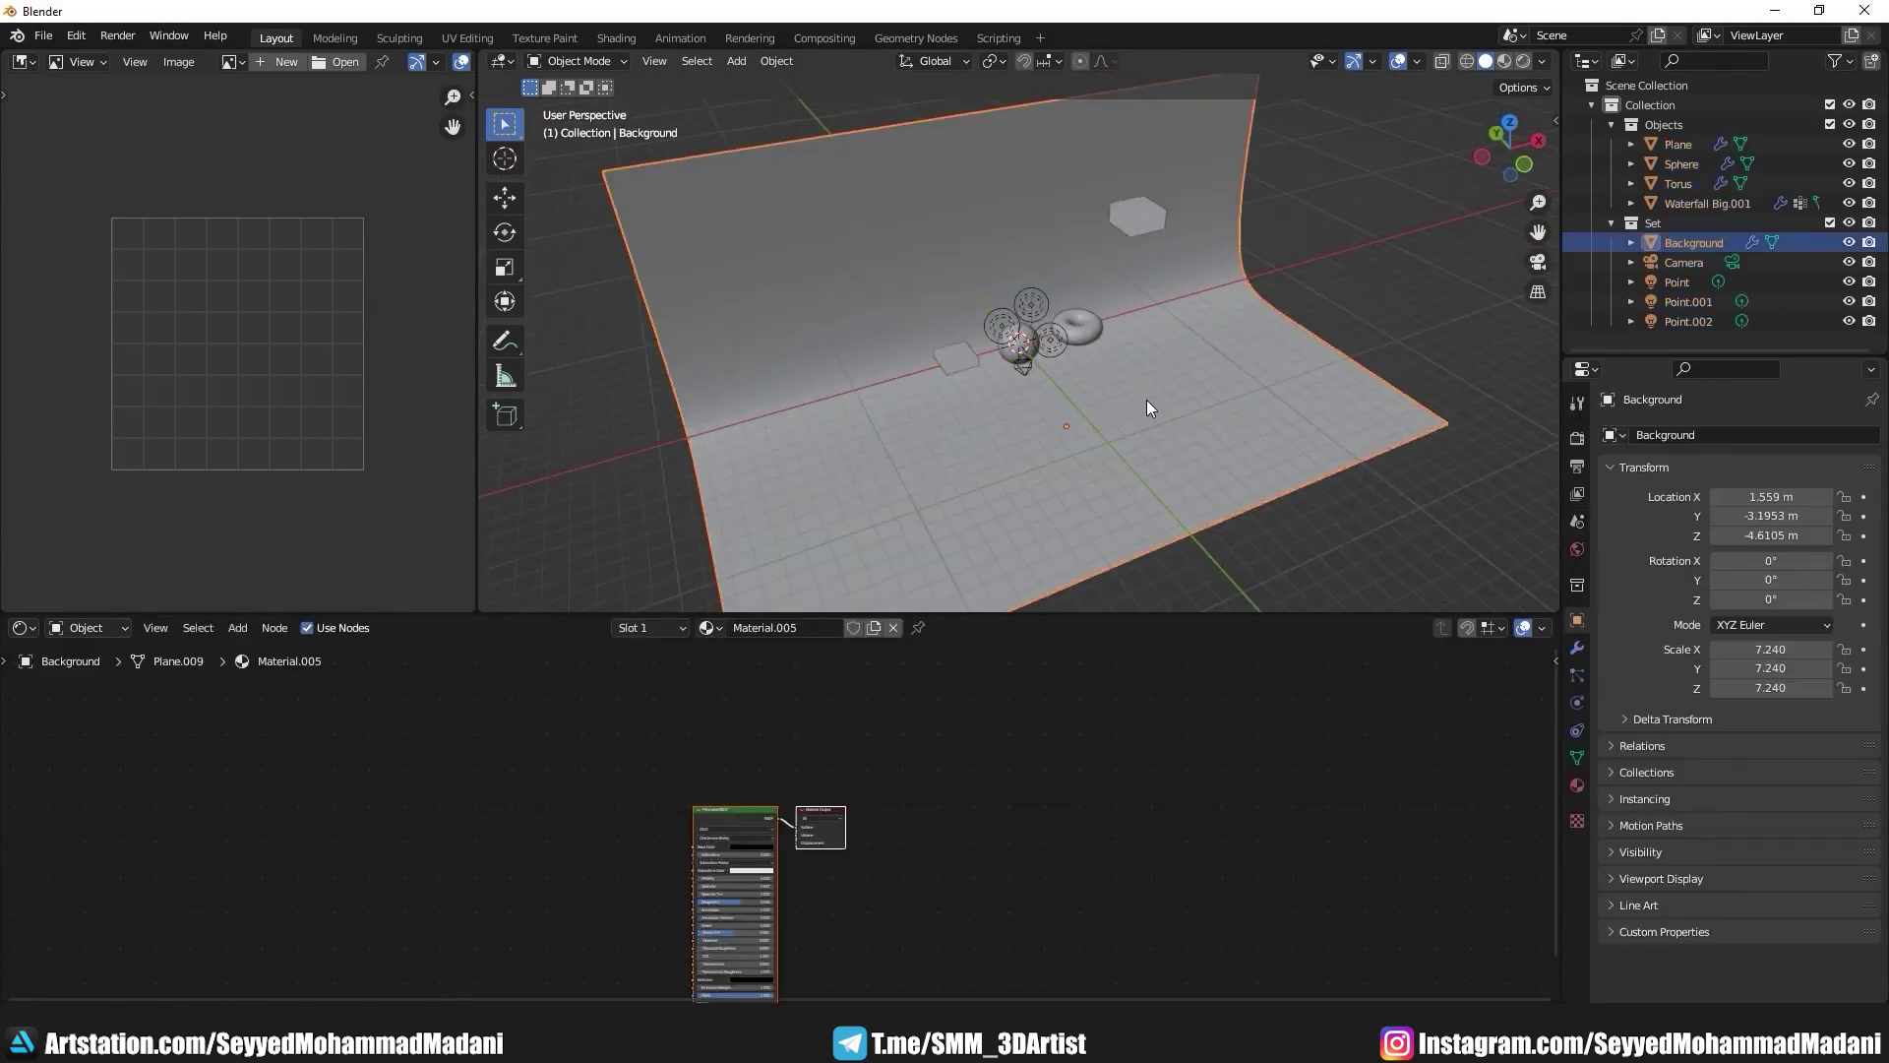
{"action": "key", "text": "x"}
{"action": "left_click", "coordinate": [1148, 401]}
{"action": "left_click", "coordinate": [1091, 340]}
{"action": "key", "text": "Delete"}
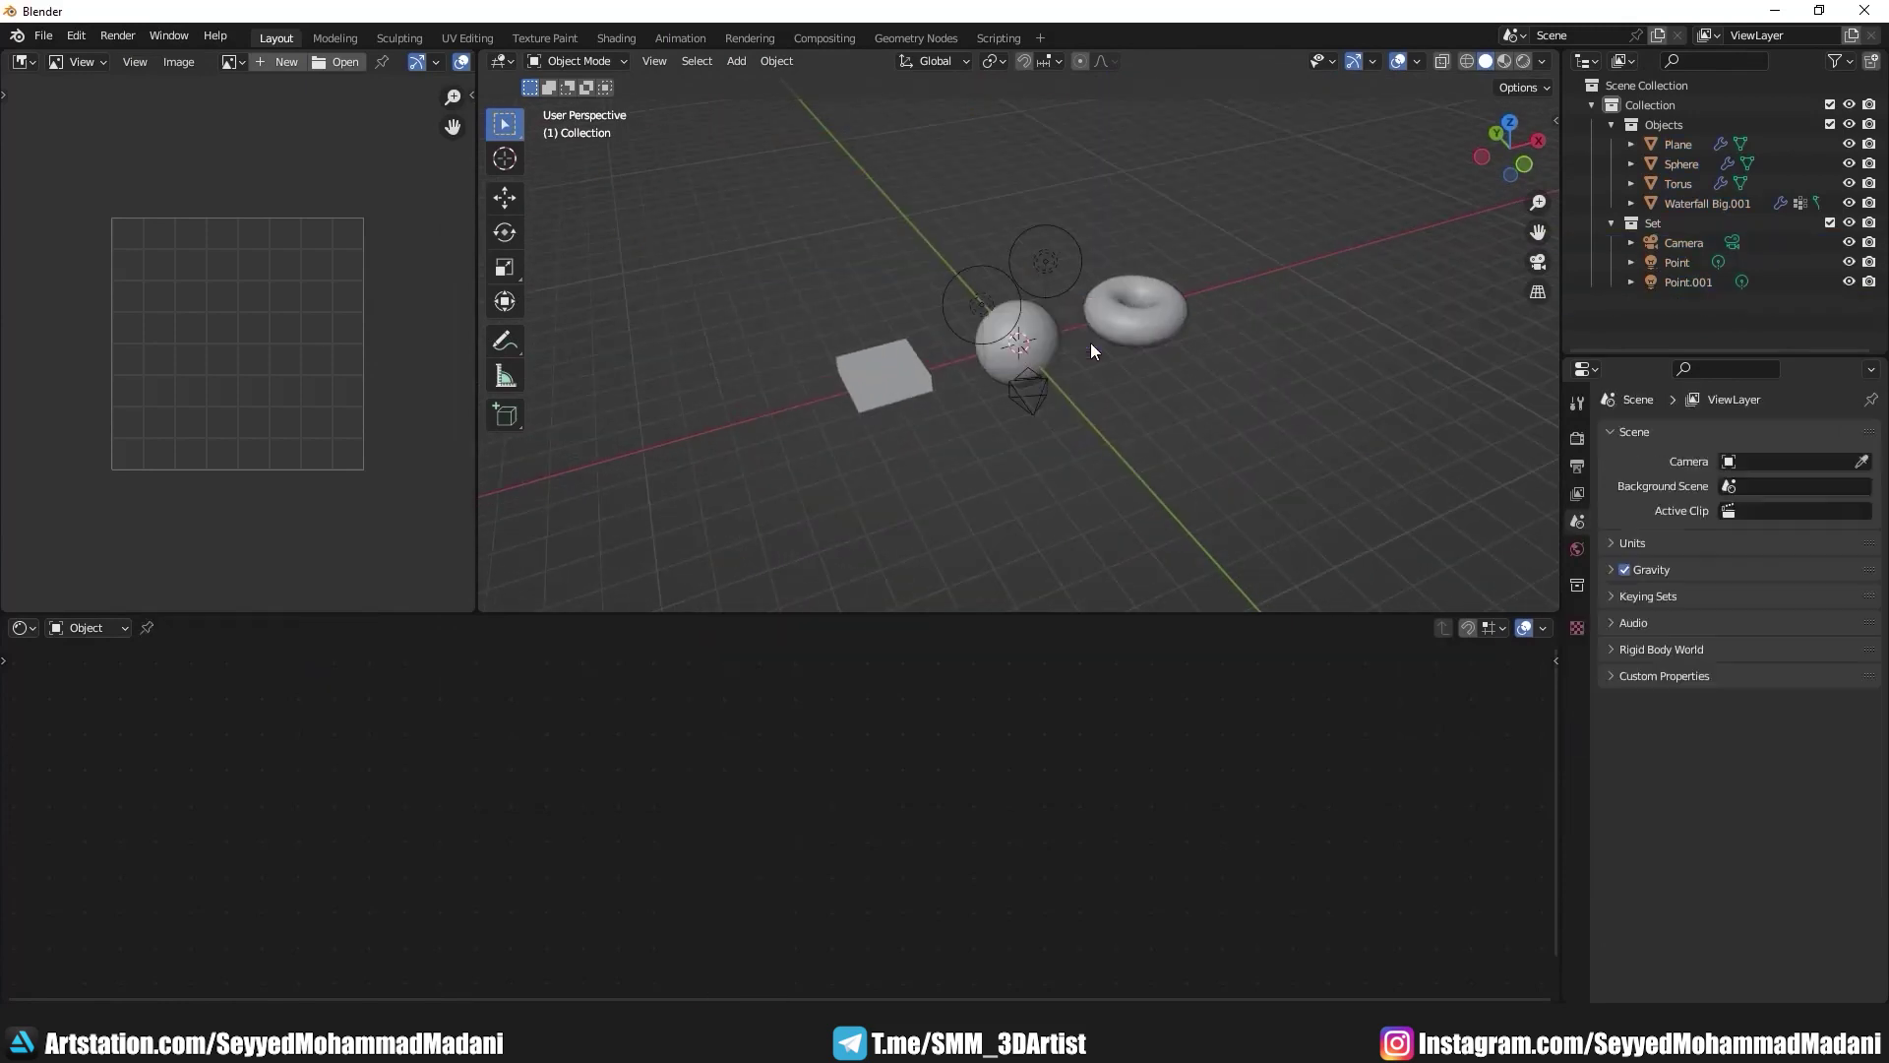
{"action": "left_click", "coordinate": [1042, 265]}
{"action": "key", "text": "Delete"}
{"action": "left_click", "coordinate": [995, 285]}
{"action": "key", "text": "Delete"}
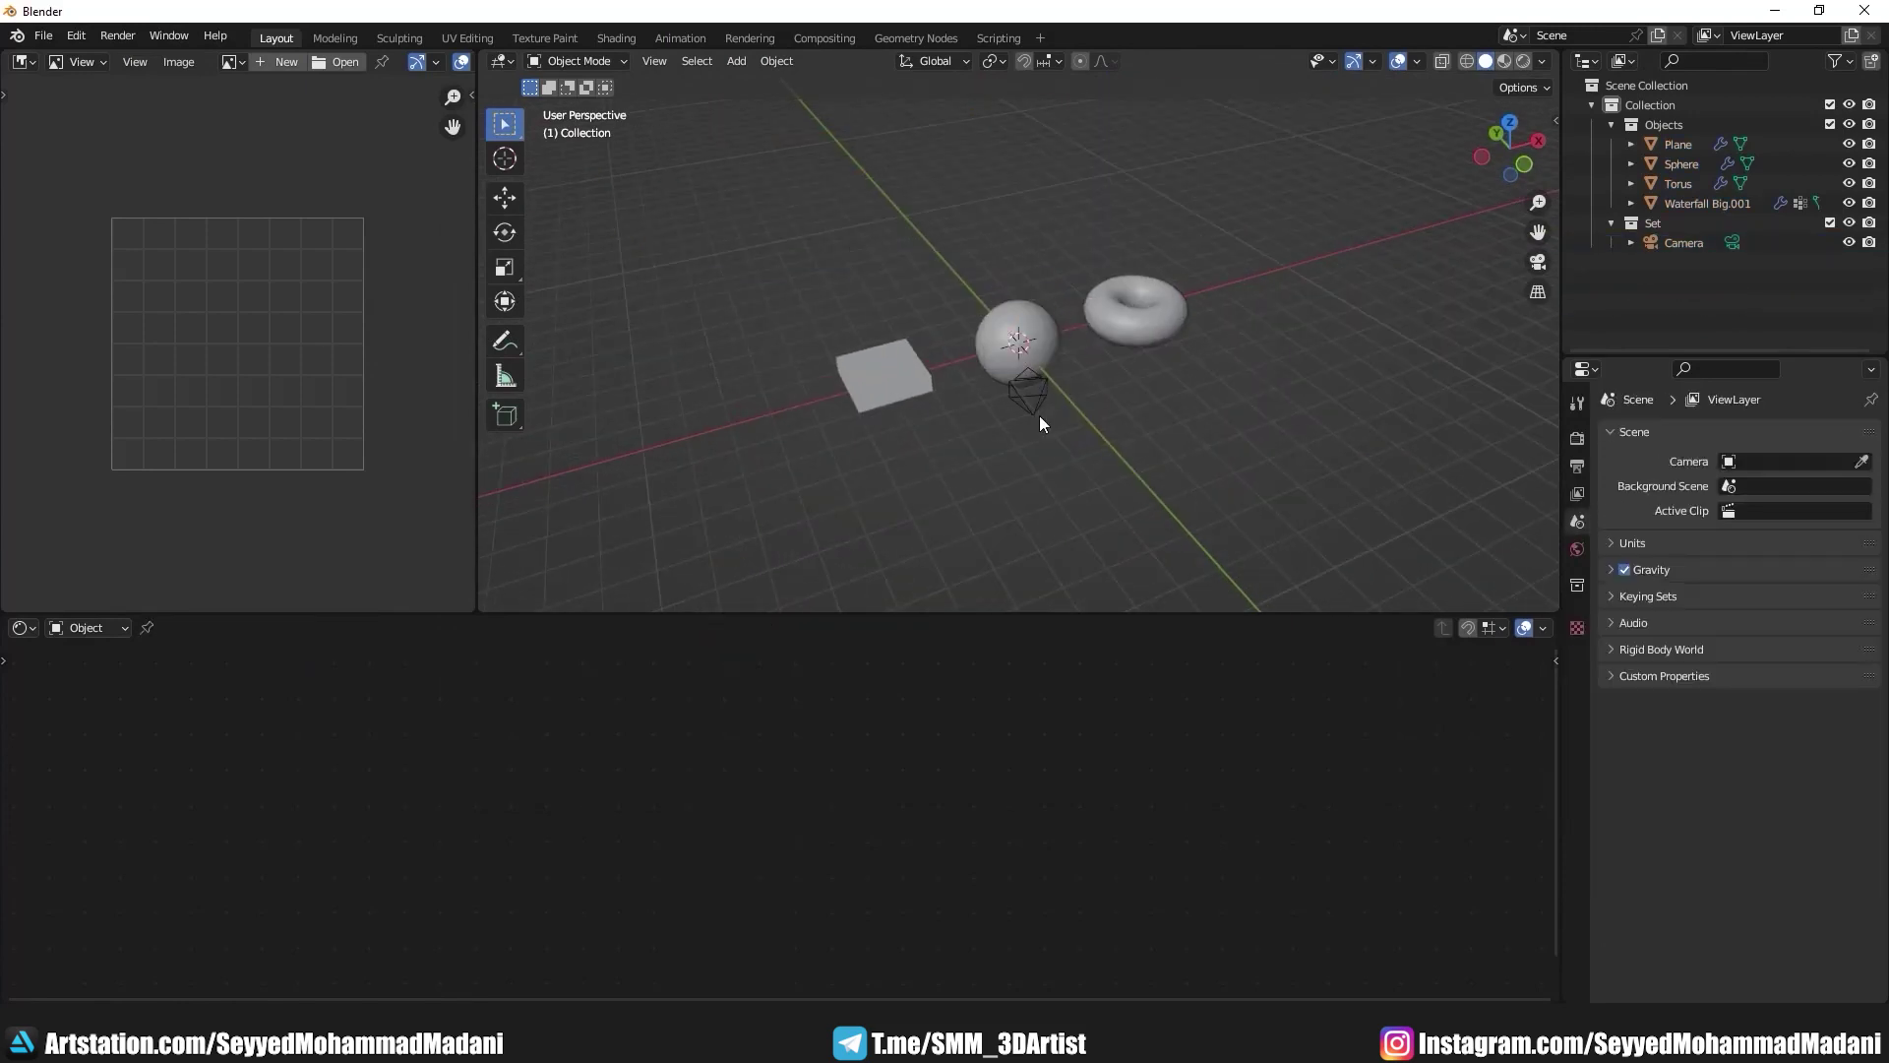
Step: Delete Waterfall Big.001 and the Torus
{"action": "scroll", "coordinate": [1083, 336], "scroll_direction": "down", "scroll_amount": 3}
{"action": "left_click", "coordinate": [1116, 262]}
{"action": "key", "text": "Delete"}
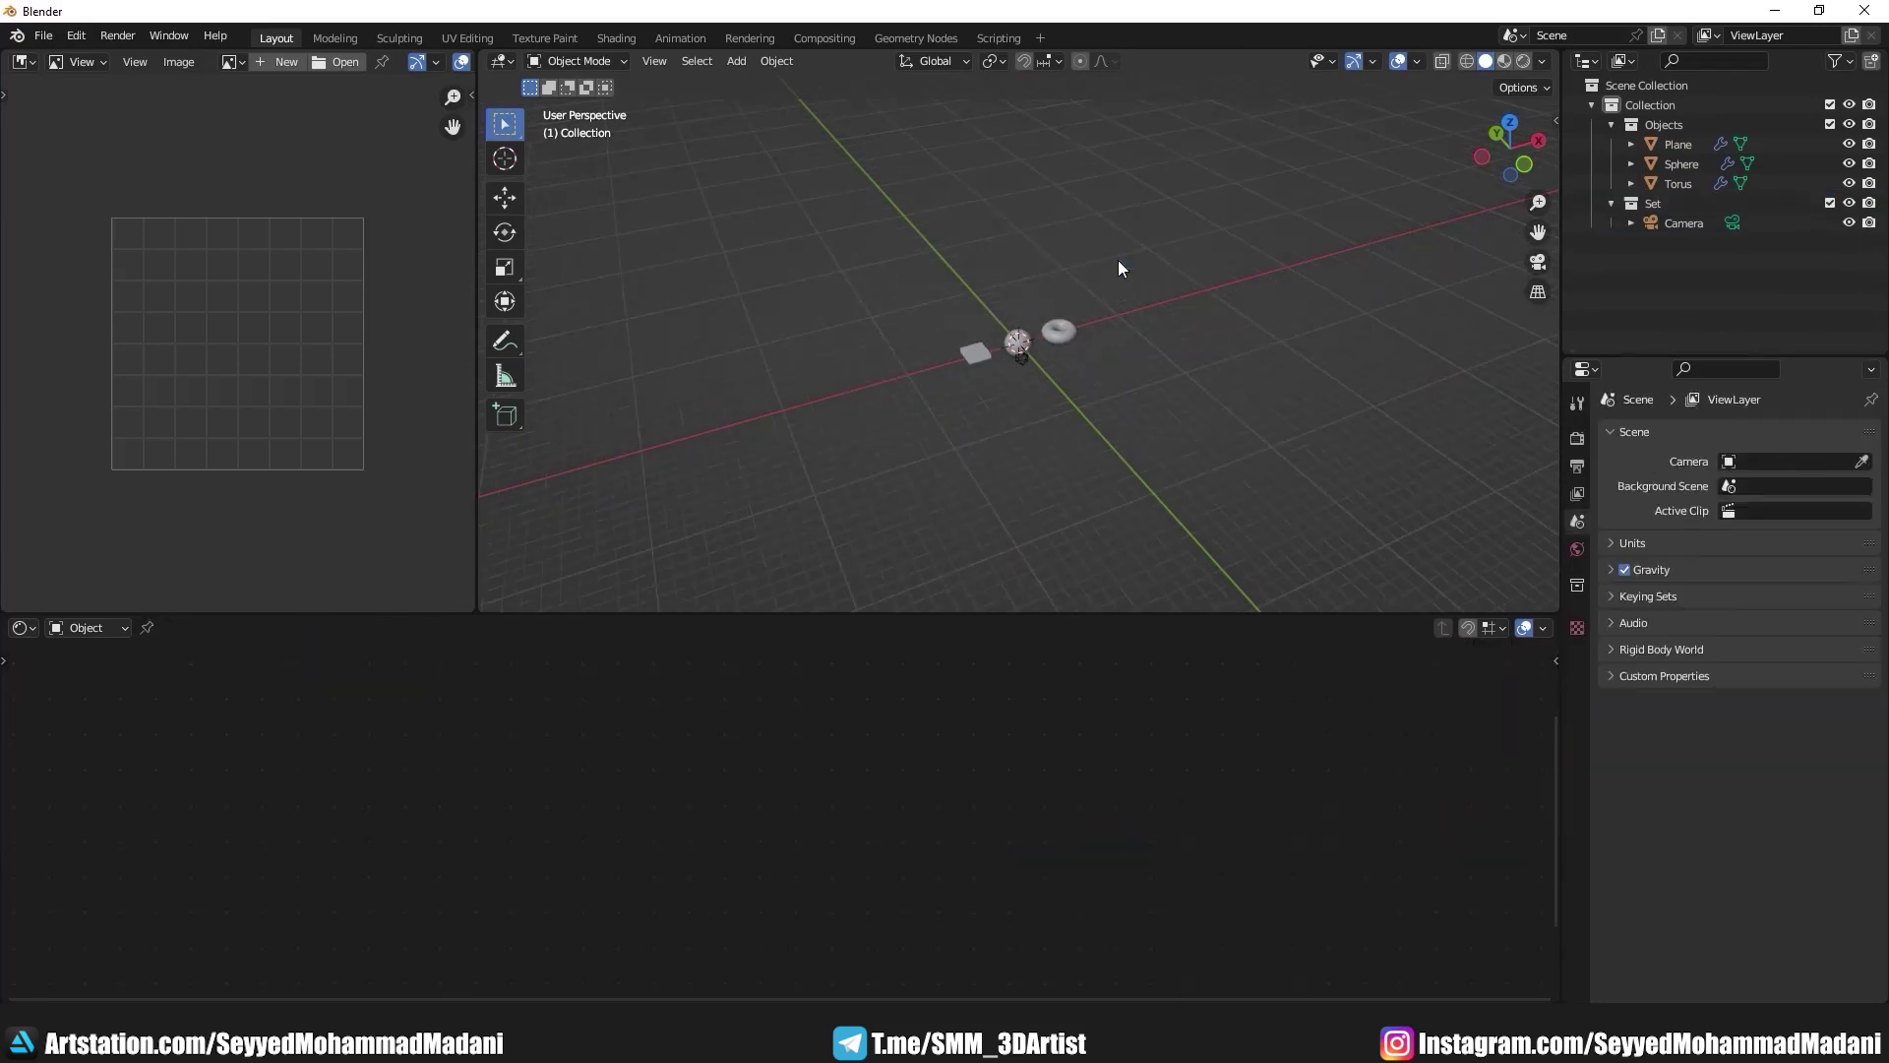
{"action": "scroll", "coordinate": [1119, 295], "scroll_direction": "up", "scroll_amount": 3}
{"action": "left_click", "coordinate": [1120, 333]}
{"action": "key", "text": "x"}
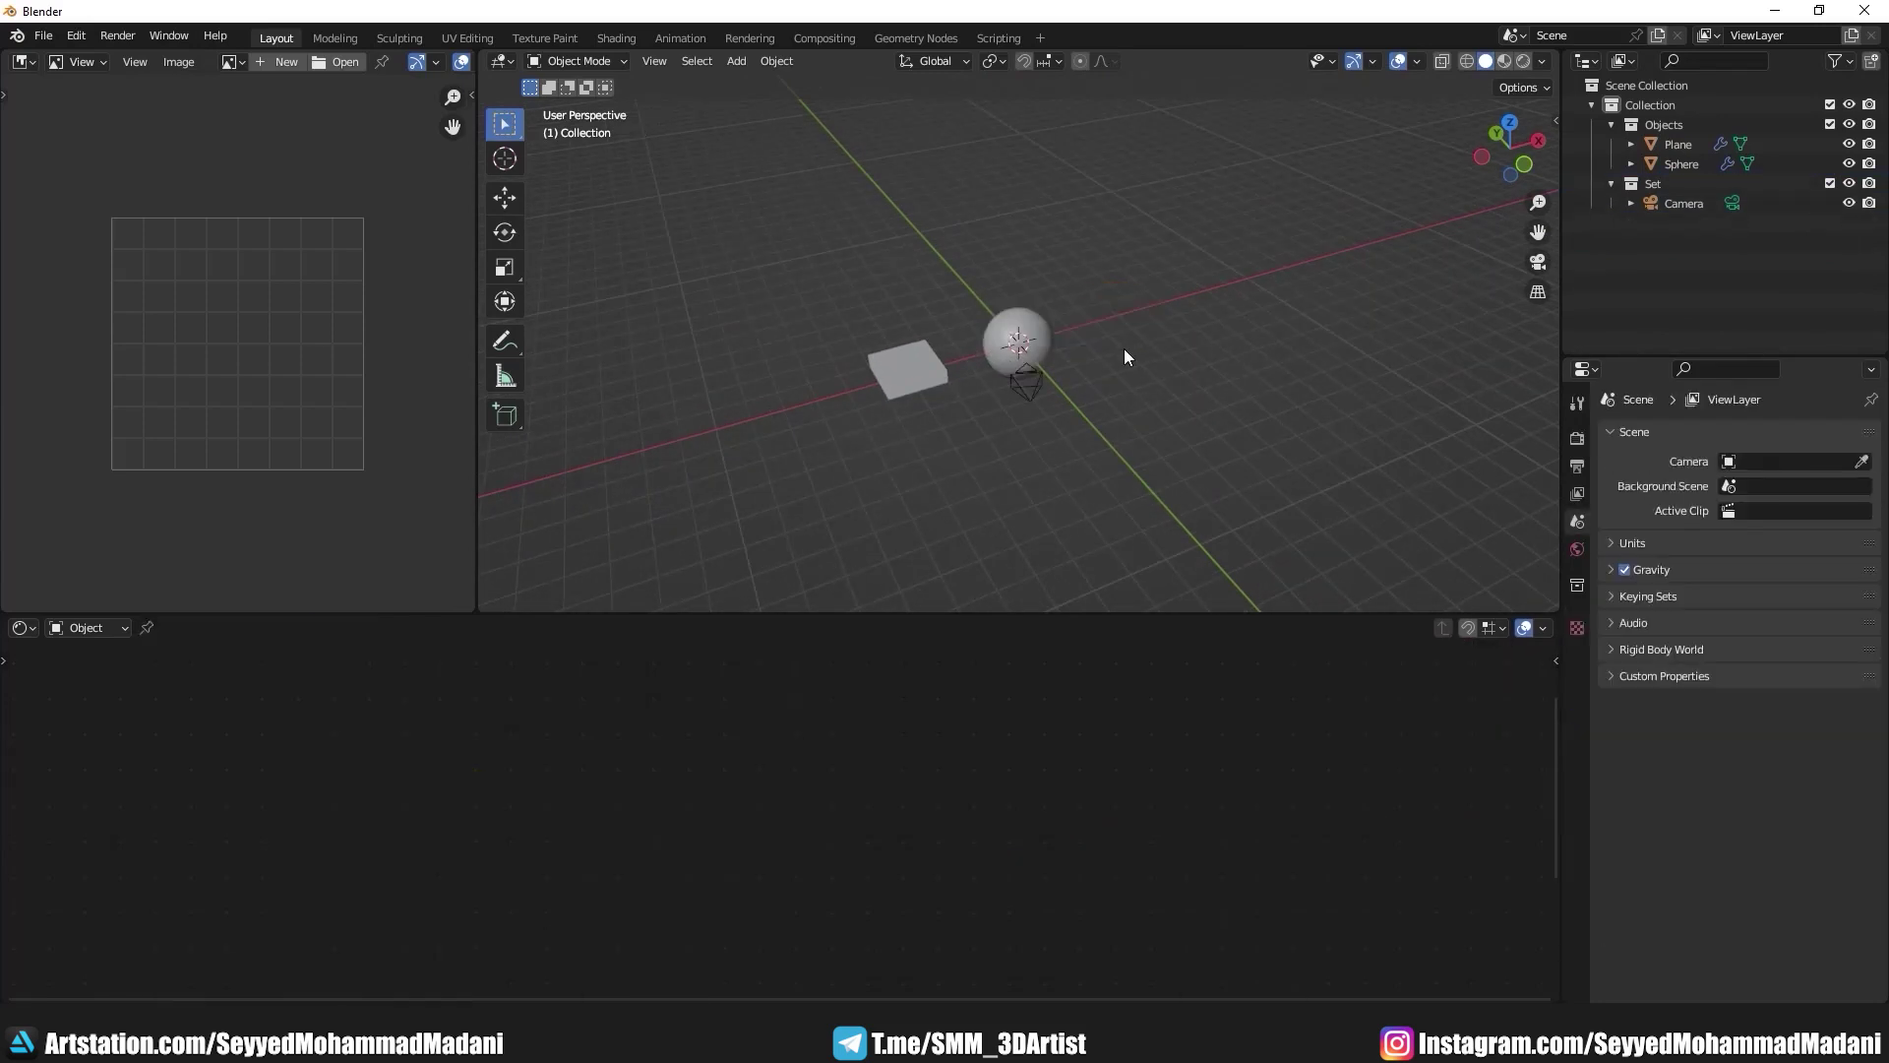
{"action": "key", "text": "KP_0"}
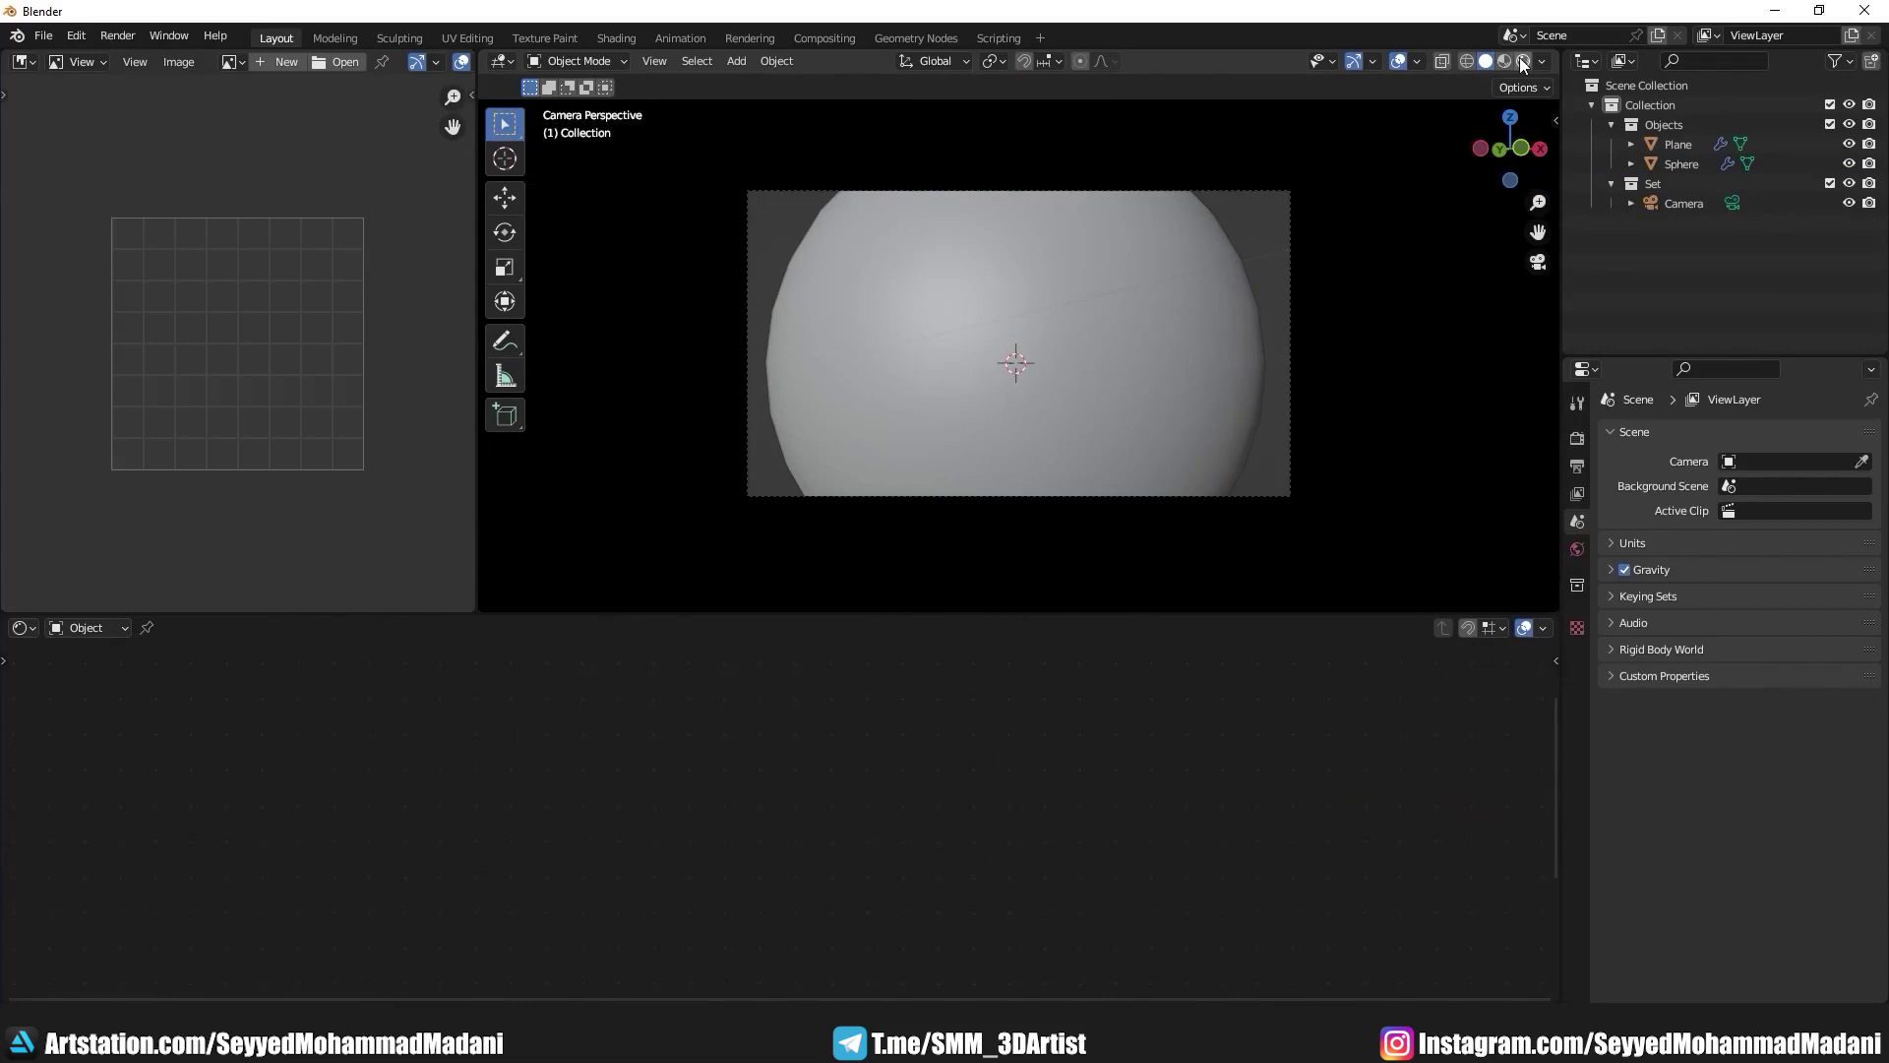
Step: Preview in Rendered shading with Scene Lights off and studio HDRI lighting
{"action": "key", "text": "z"}
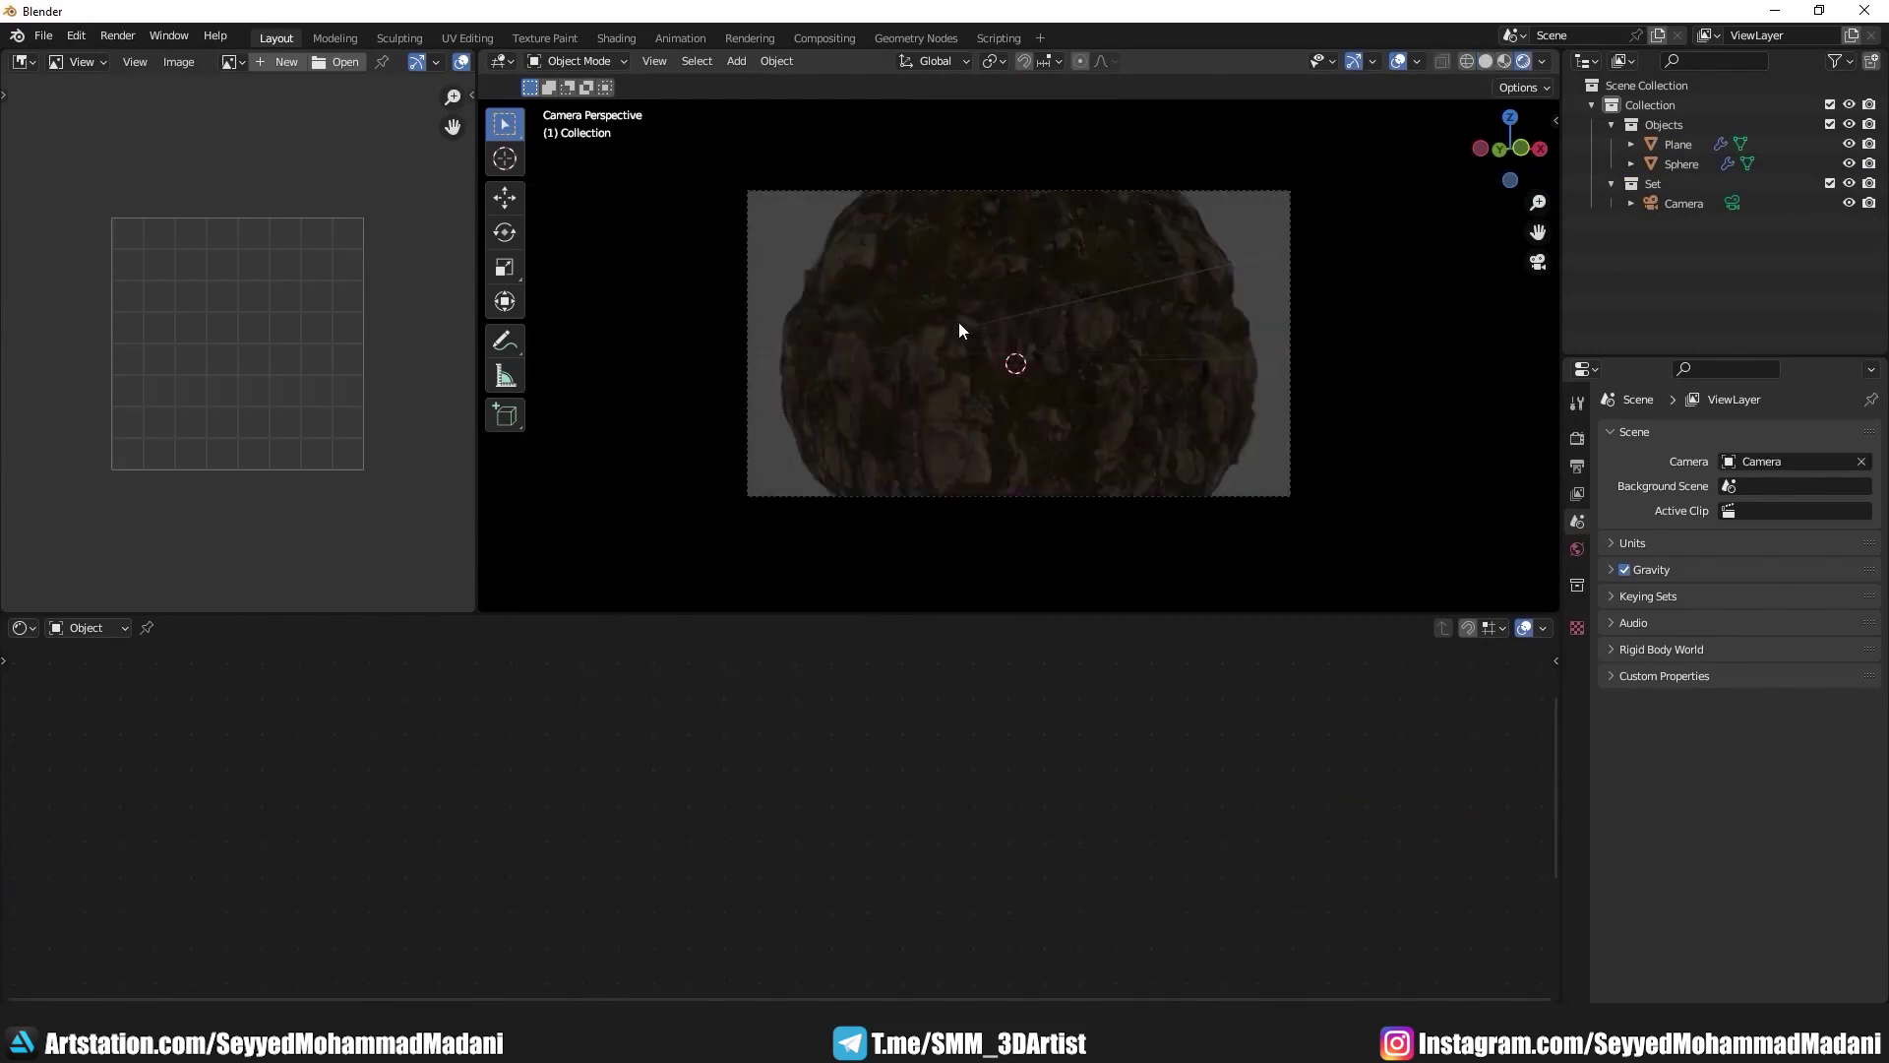
{"action": "left_click", "coordinate": [1545, 63]}
{"action": "left_click", "coordinate": [1431, 161]}
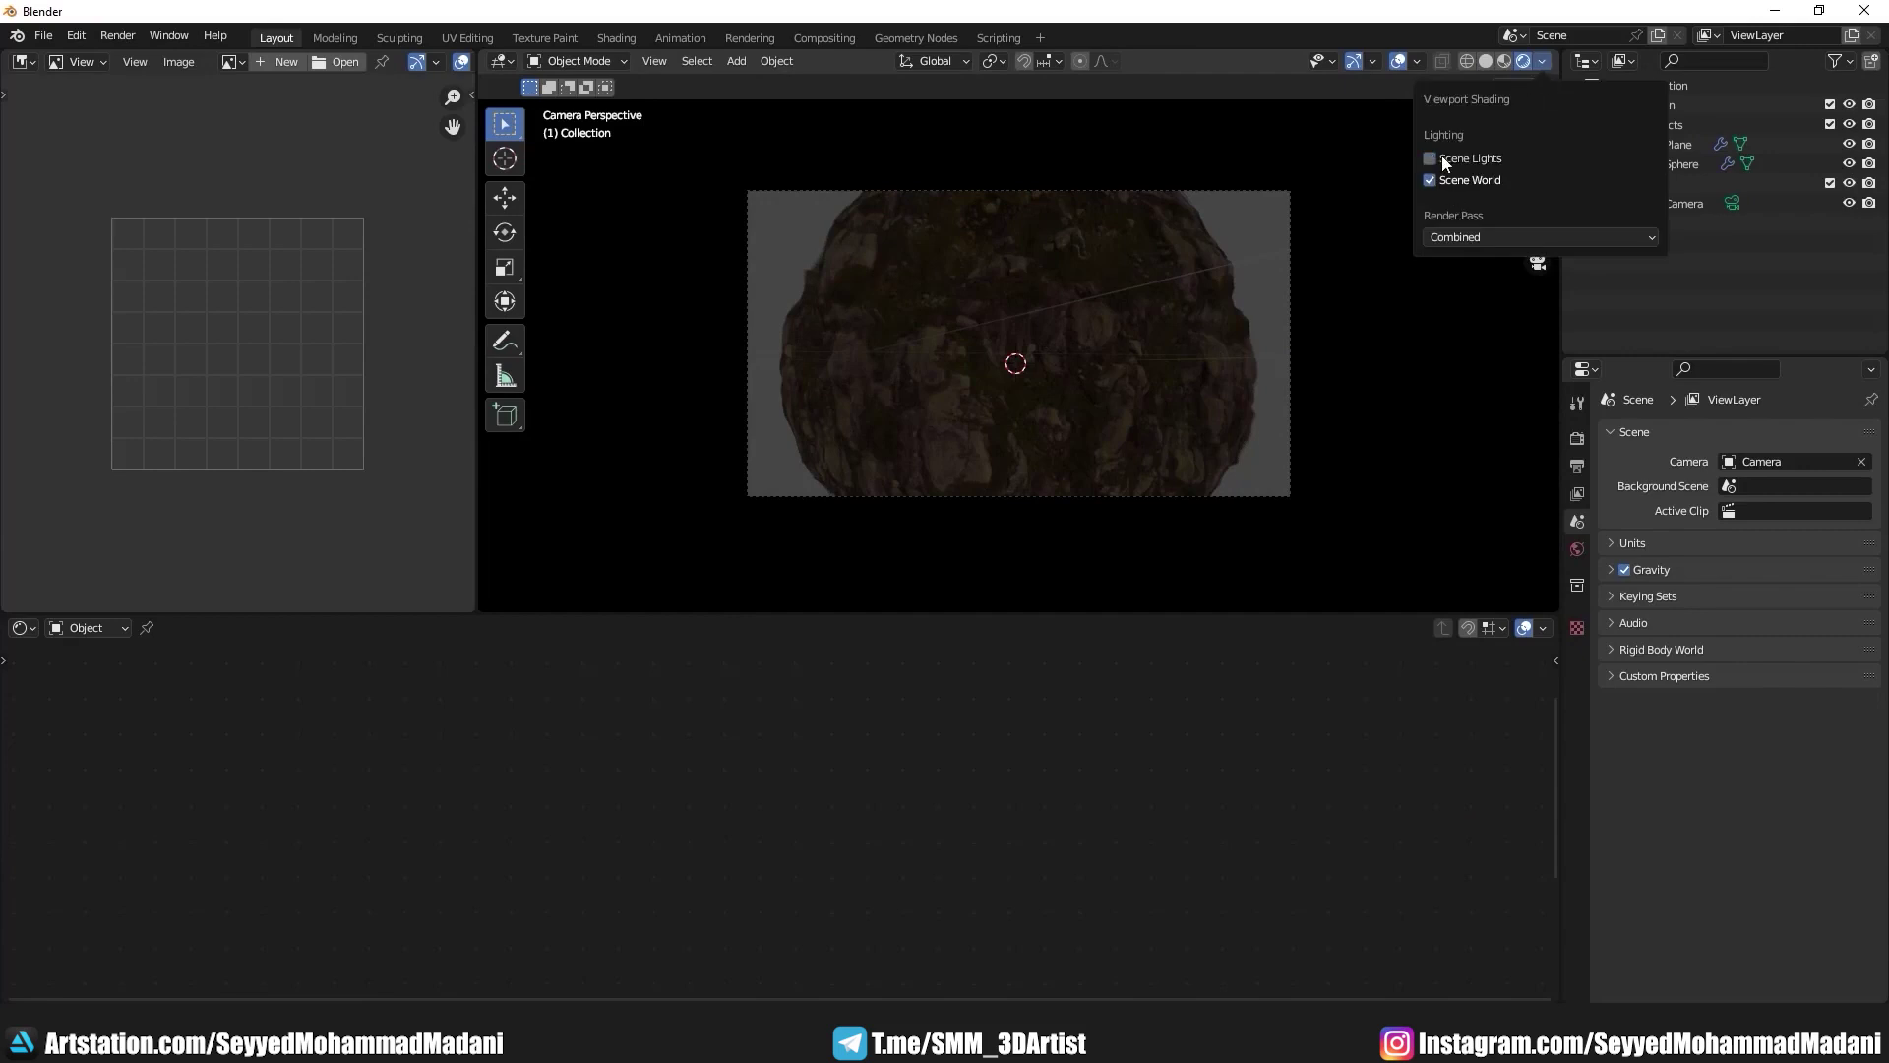
{"action": "left_click", "coordinate": [1449, 180]}
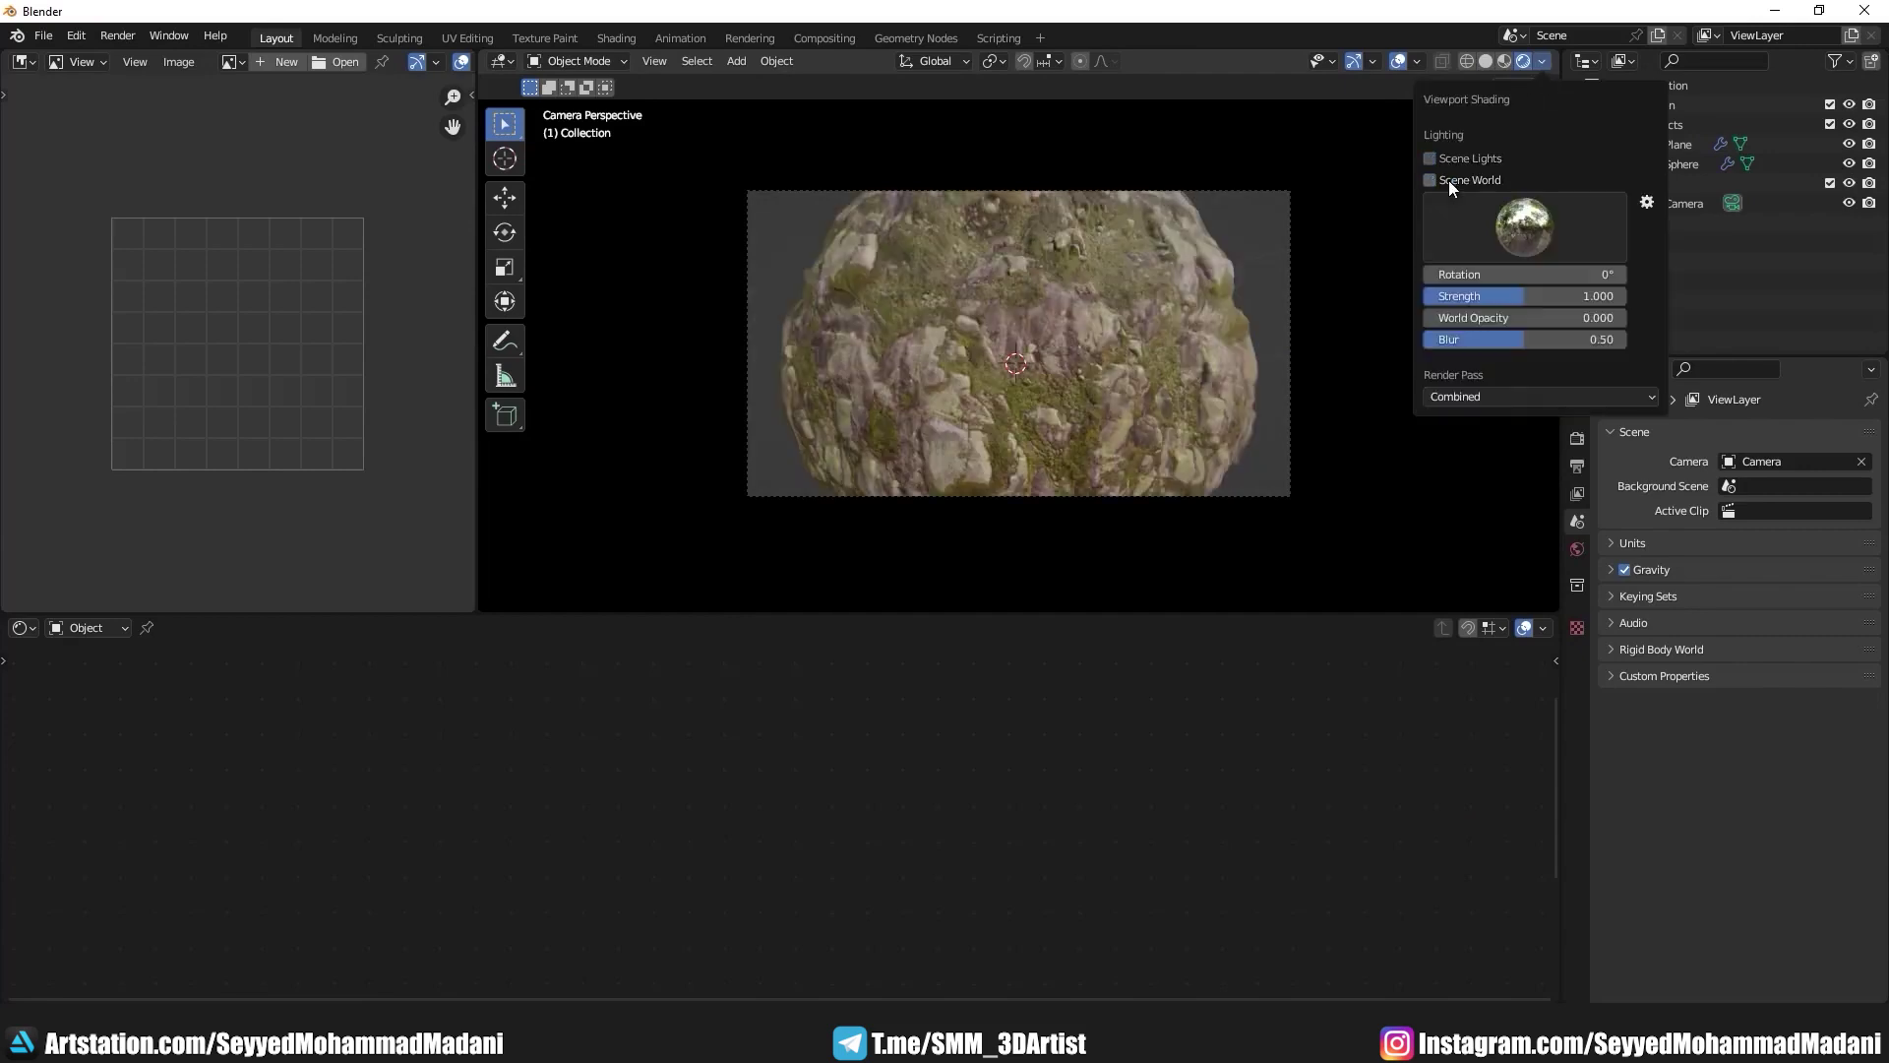
Step: Scale the sphere to 0.840, check the render settings and orbit around it
{"action": "left_click", "coordinate": [1062, 408]}
{"action": "key", "text": "s"}
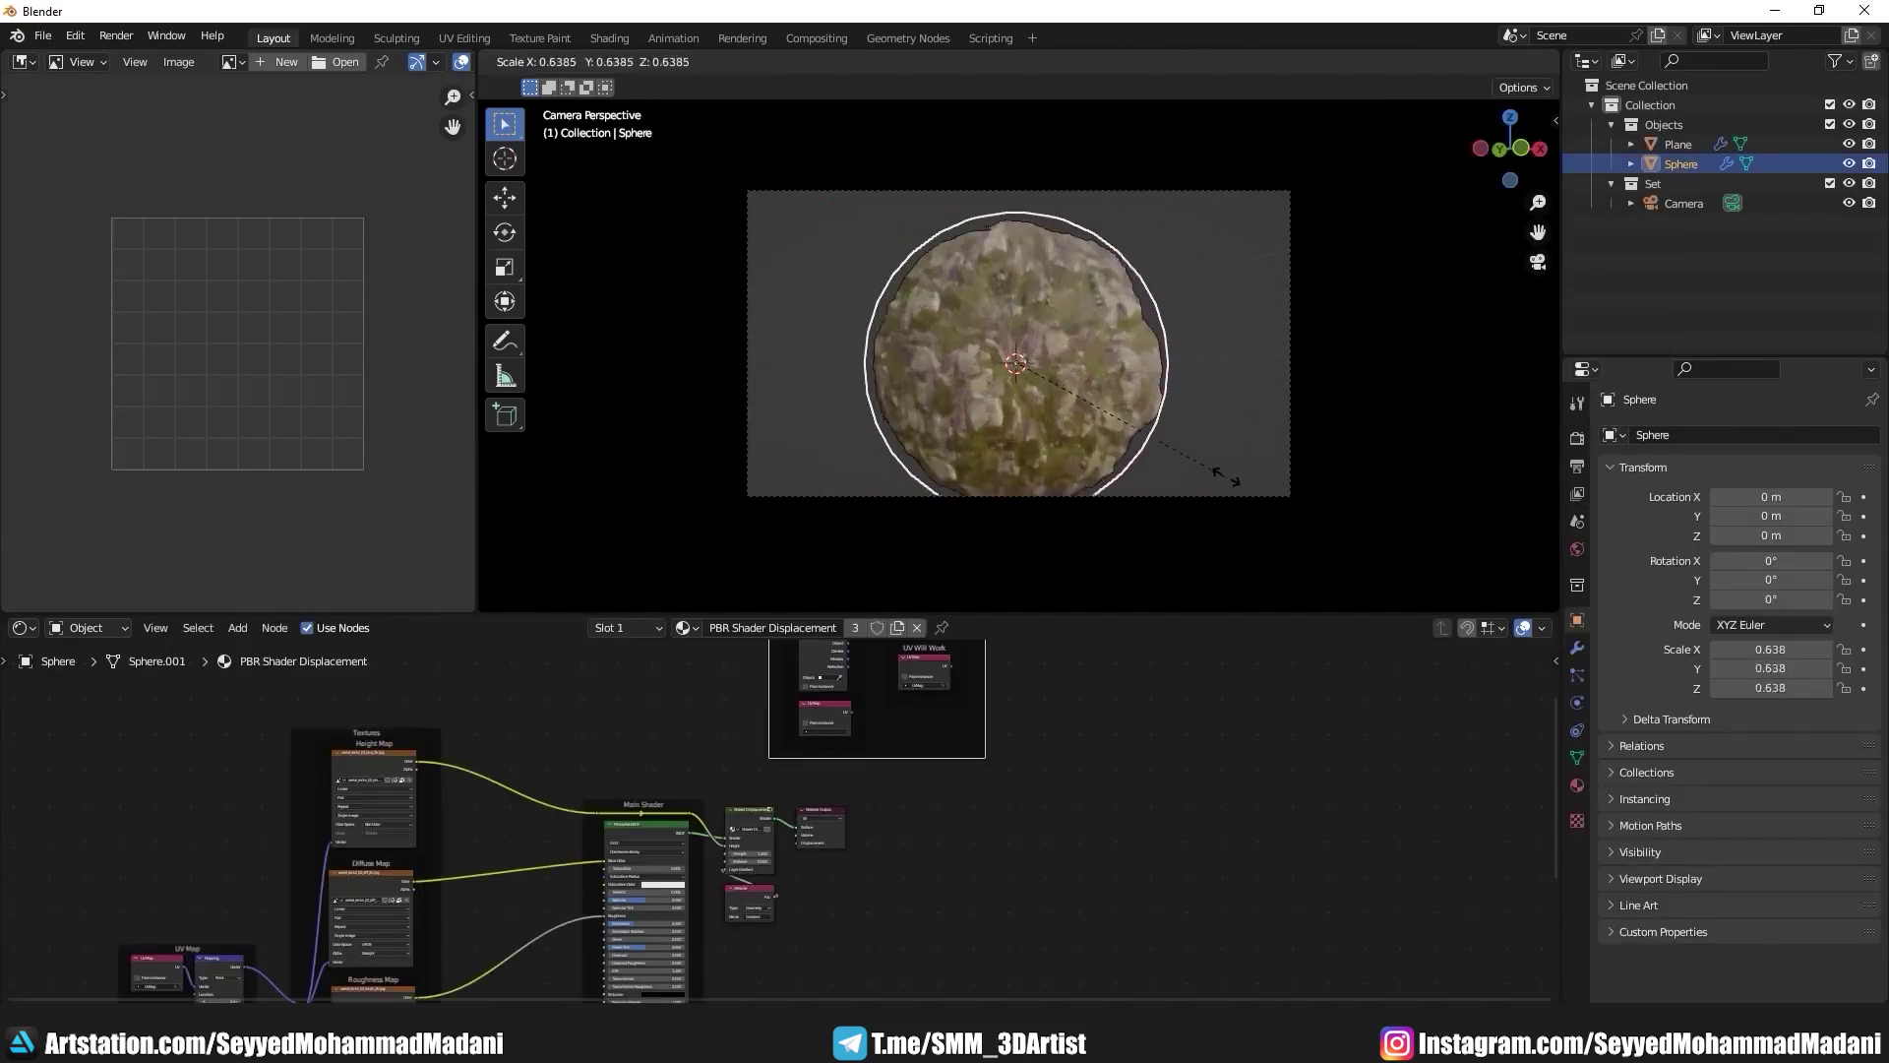
{"action": "left_click", "coordinate": [1376, 388]}
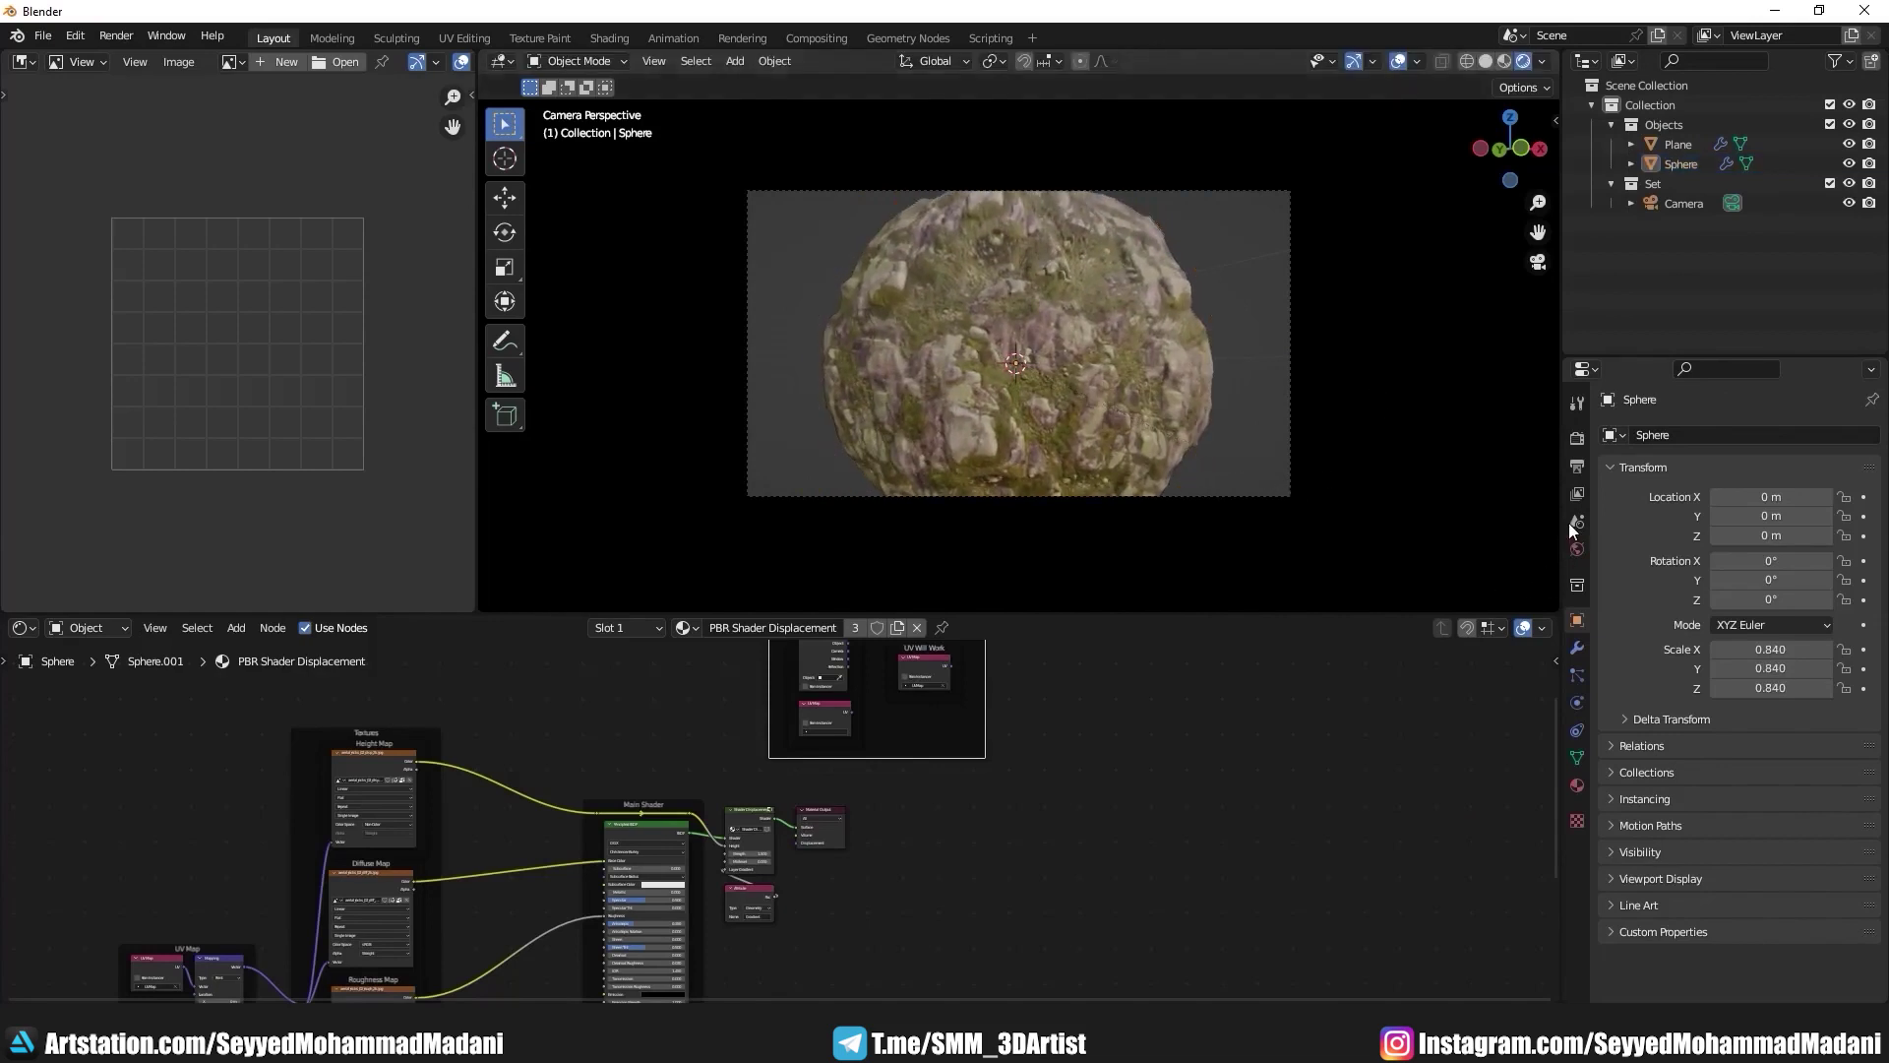
{"action": "left_click", "coordinate": [1578, 439]}
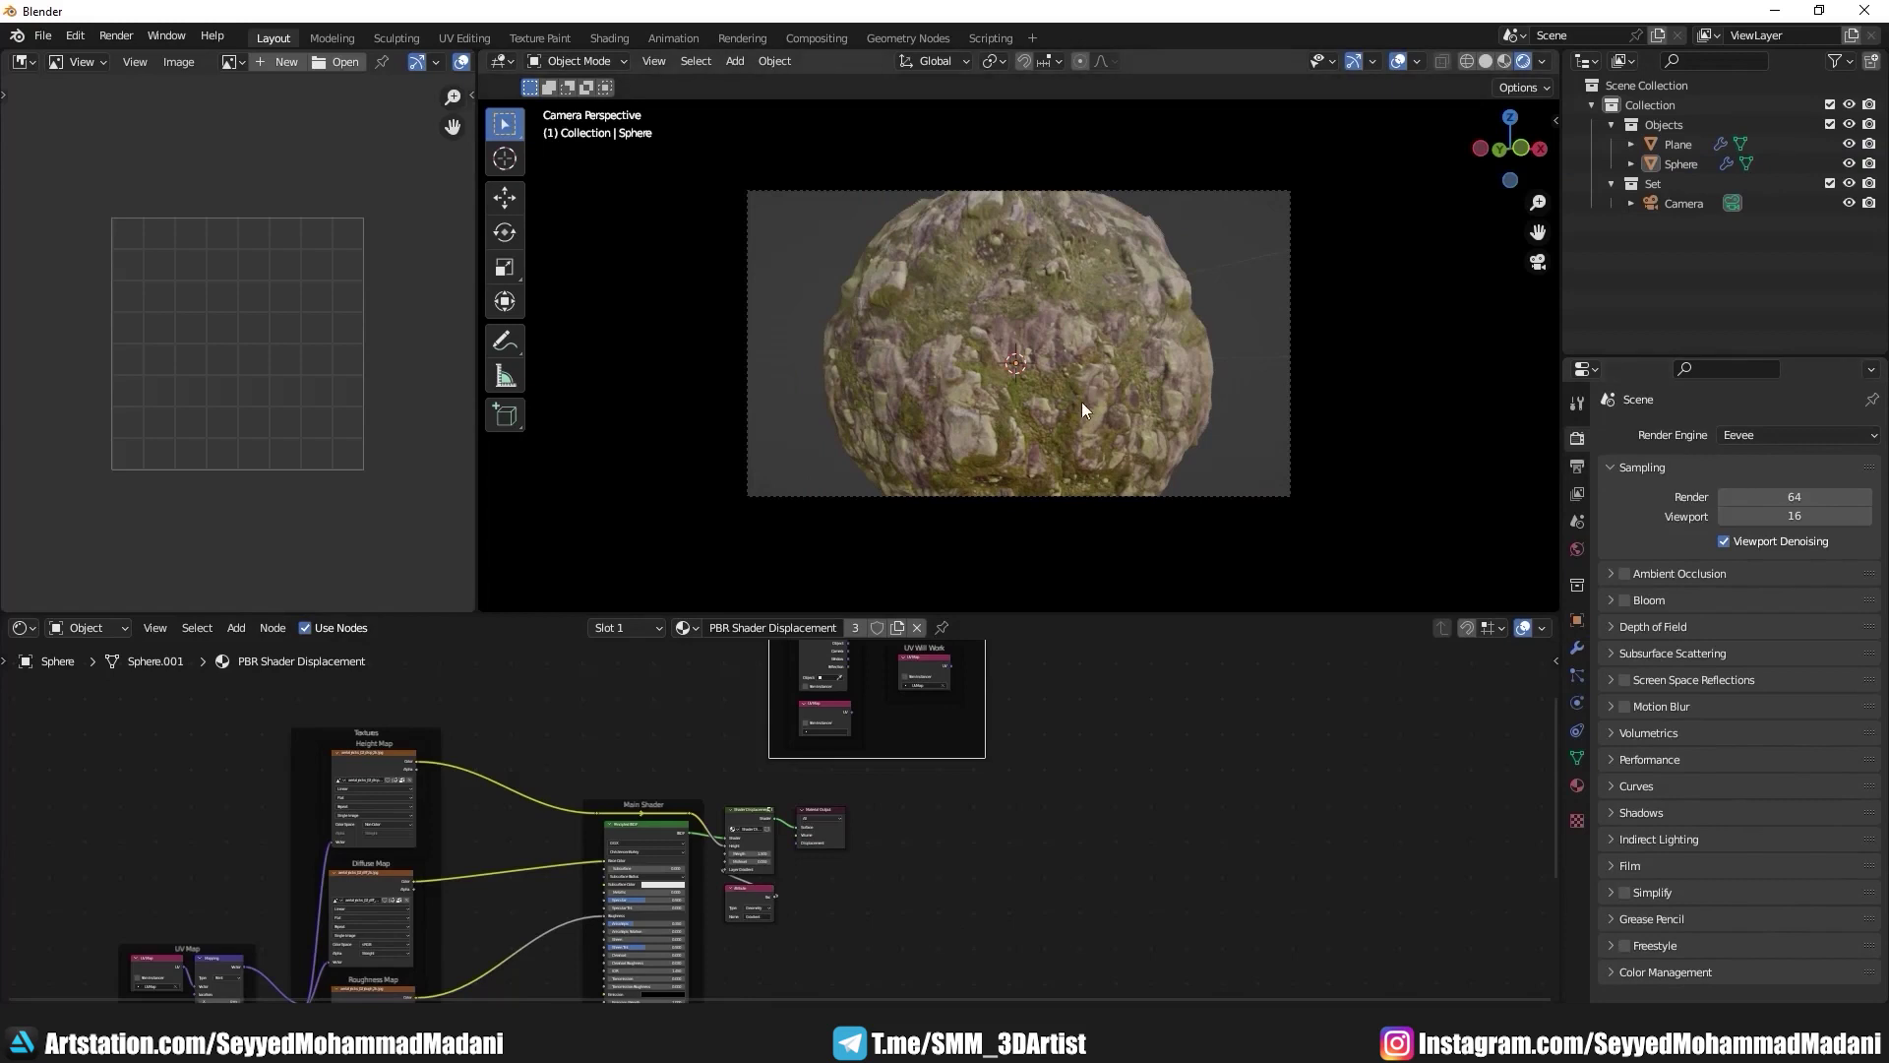
{"action": "scroll", "coordinate": [862, 526], "scroll_direction": "up", "scroll_amount": 2}
{"action": "scroll", "coordinate": [802, 533], "scroll_direction": "up", "scroll_amount": 3}
{"action": "scroll", "coordinate": [820, 389], "scroll_direction": "down", "scroll_amount": 2}
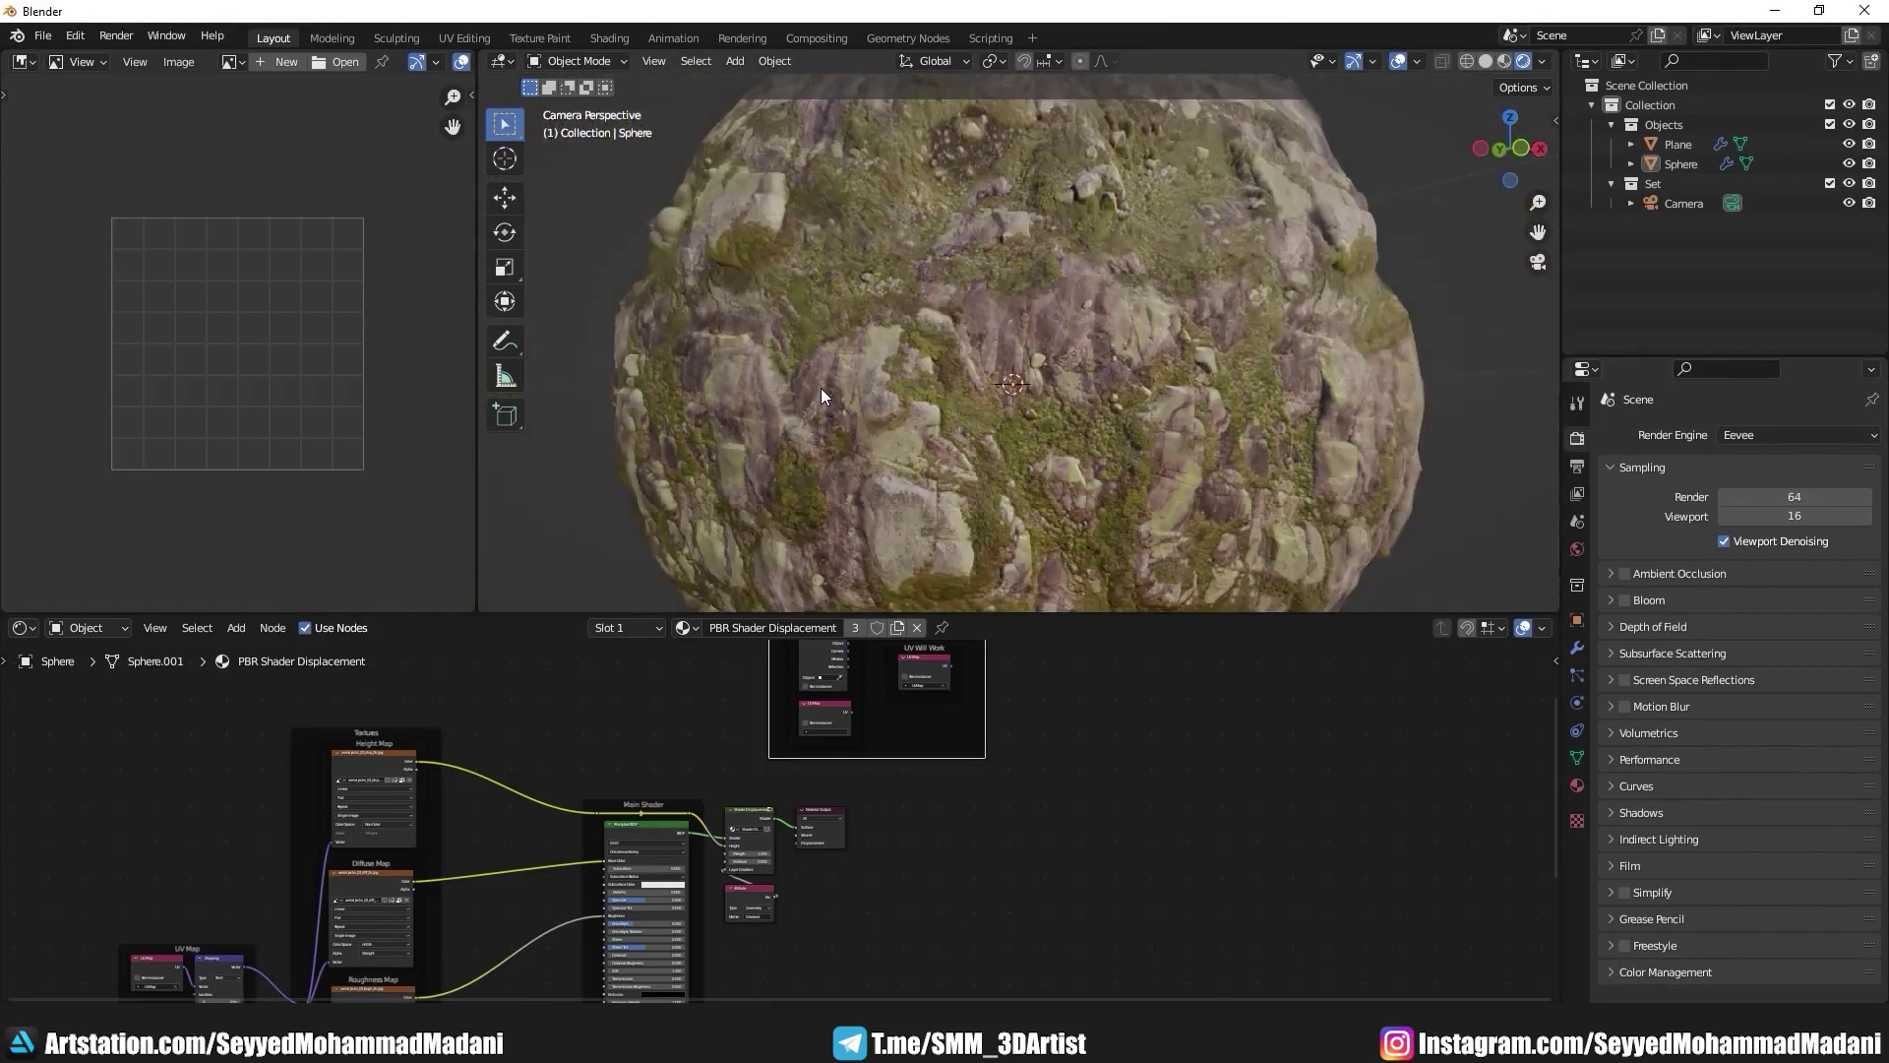
{"action": "scroll", "coordinate": [678, 341], "scroll_direction": "down", "scroll_amount": 2}
{"action": "scroll", "coordinate": [904, 417], "scroll_direction": "down", "scroll_amount": 2}
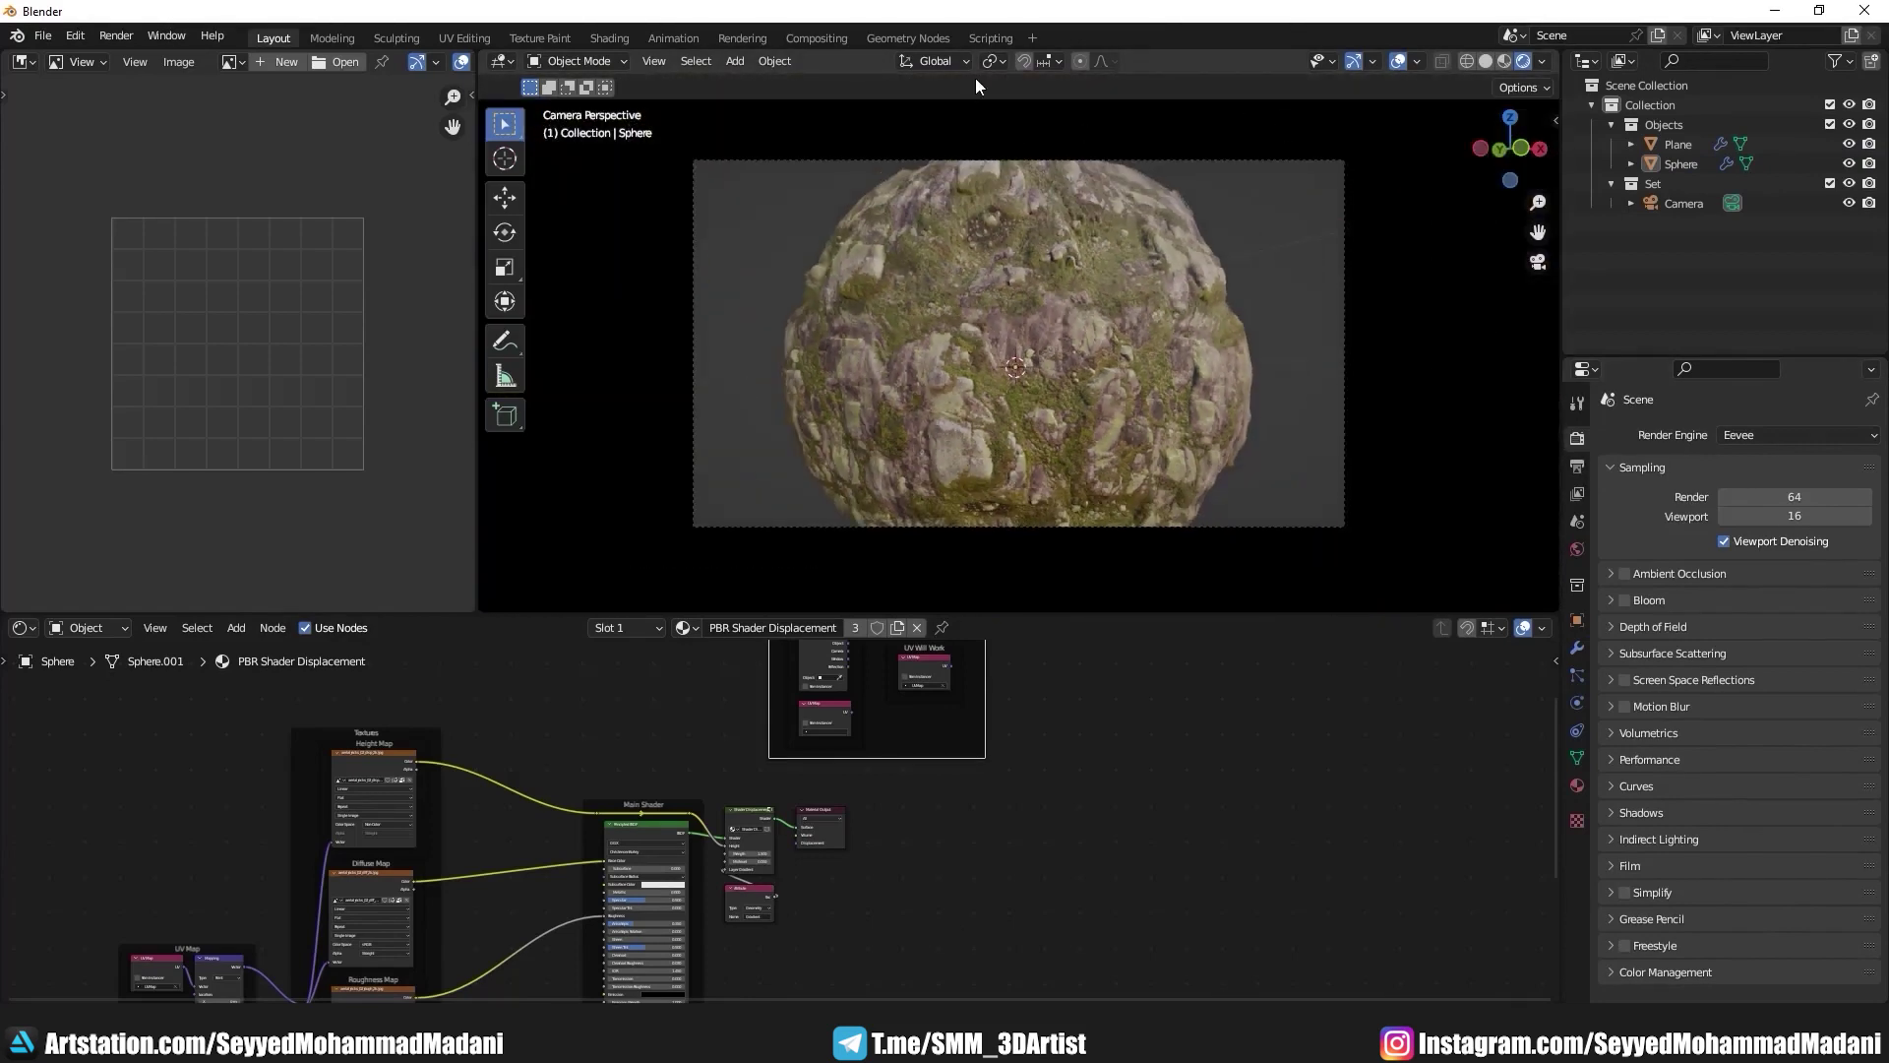
{"action": "mouse_move", "coordinate": [952, 283]}
{"action": "middle_mouse_down"}
{"action": "mouse_move", "coordinate": [1035, 333]}
{"action": "mouse_move", "coordinate": [1048, 393]}
{"action": "mouse_move", "coordinate": [1230, 445]}
{"action": "mouse_move", "coordinate": [1230, 401]}
{"action": "mouse_move", "coordinate": [1246, 406]}
{"action": "mouse_move", "coordinate": [1137, 414]}
{"action": "mouse_move", "coordinate": [1203, 395]}
{"action": "middle_mouse_up"}
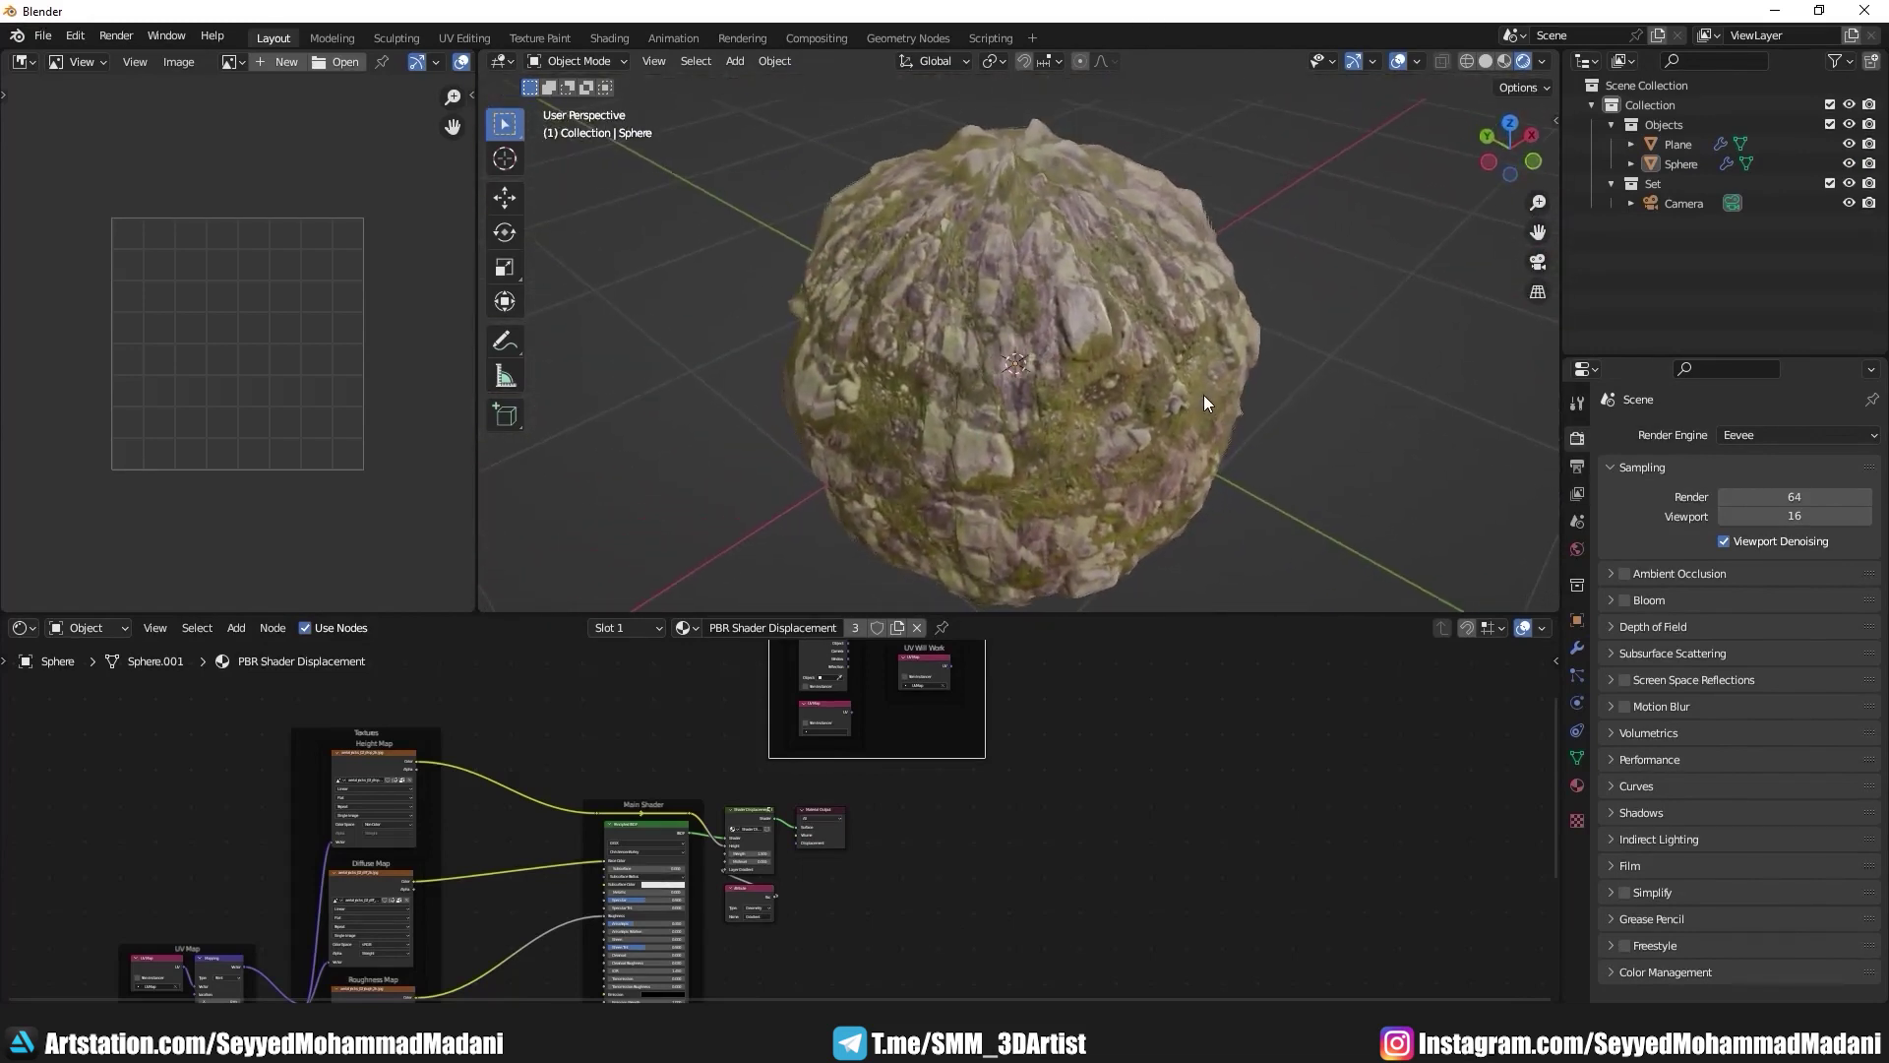
Step: Orbit and zoom in toward the displaced rock plane
{"action": "scroll", "coordinate": [1194, 469], "scroll_direction": "down", "scroll_amount": 4}
{"action": "scroll", "coordinate": [1168, 408], "scroll_direction": "down", "scroll_amount": 2}
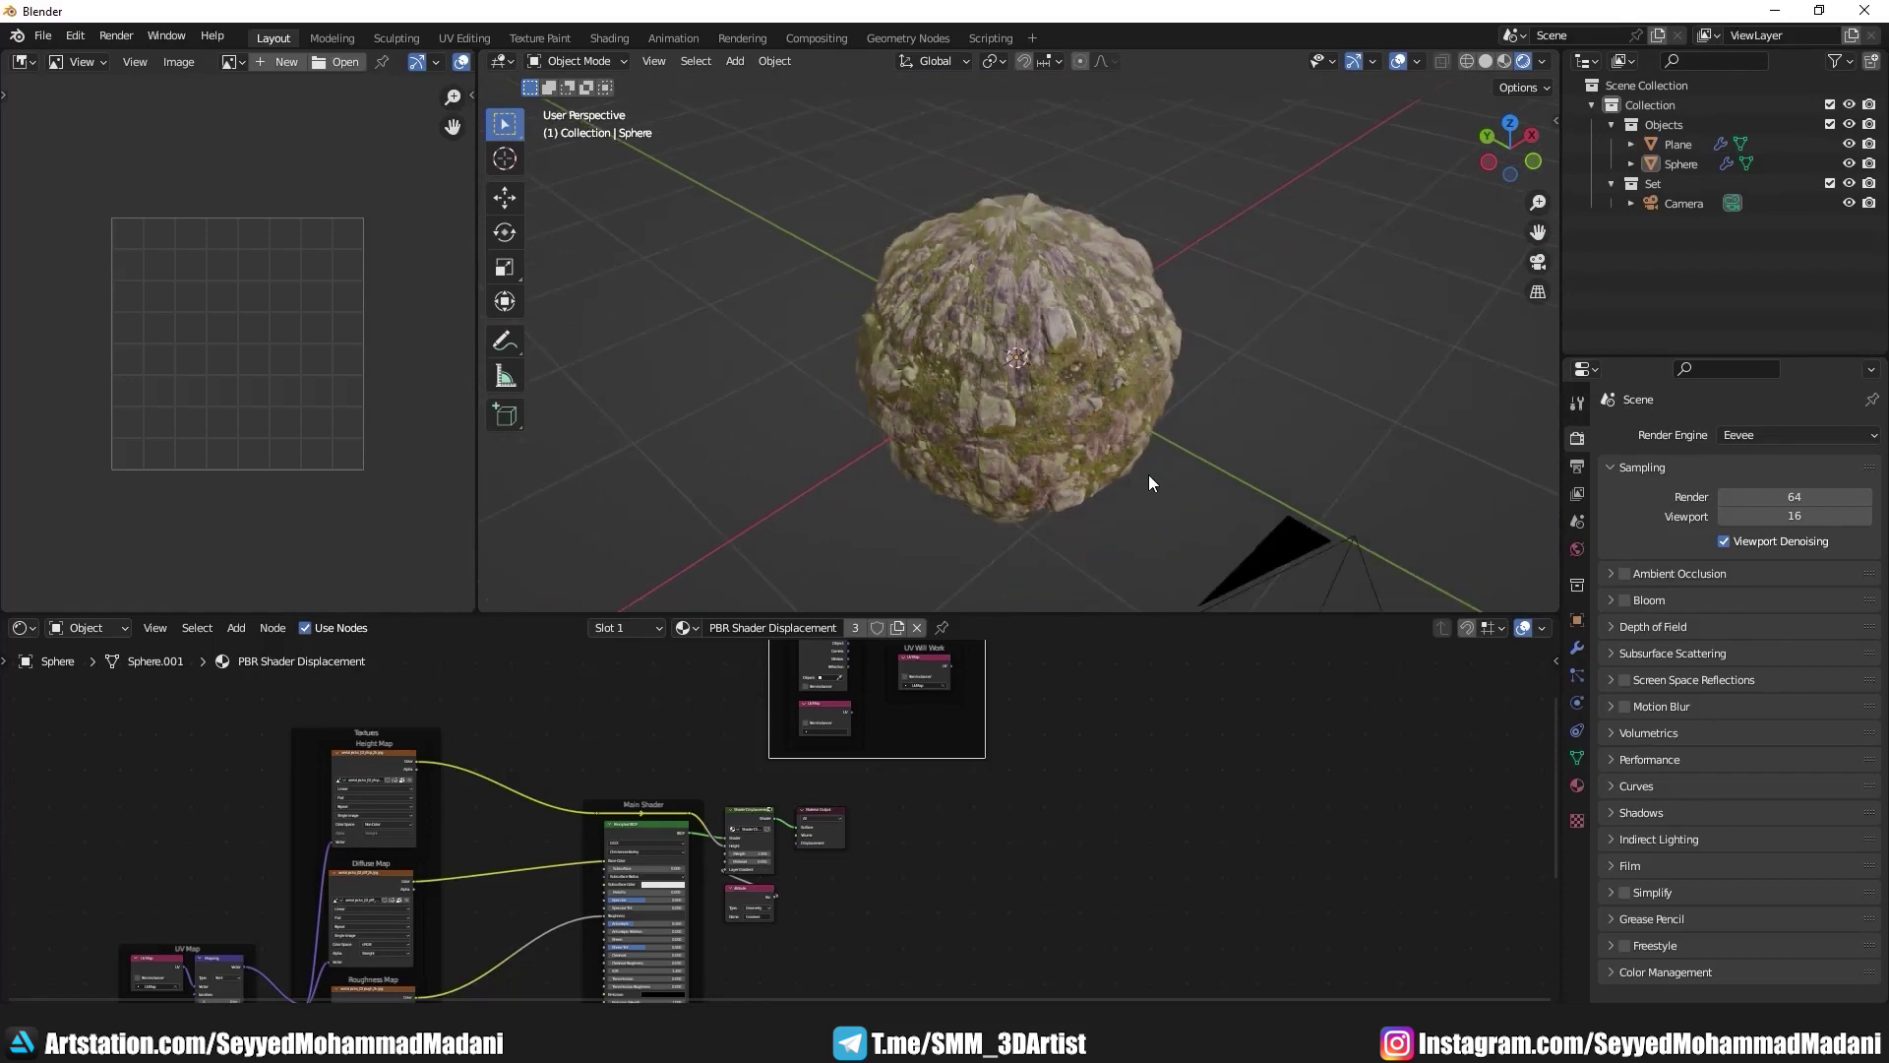
{"action": "scroll", "coordinate": [1148, 475], "scroll_direction": "down", "scroll_amount": 1}
{"action": "mouse_move", "coordinate": [1080, 471]}
{"action": "middle_mouse_down"}
{"action": "mouse_move", "coordinate": [1011, 483]}
{"action": "mouse_move", "coordinate": [1152, 424]}
{"action": "mouse_move", "coordinate": [1242, 354]}
{"action": "mouse_move", "coordinate": [1027, 364]}
{"action": "middle_mouse_up"}
{"action": "scroll", "coordinate": [1026, 364], "scroll_direction": "up", "scroll_amount": 3}
{"action": "middle_click_drag", "start_coordinate": [905, 362], "coordinate": [1121, 426]}
{"action": "scroll", "coordinate": [1130, 326], "scroll_direction": "up", "scroll_amount": 3}
{"action": "middle_click_drag", "start_coordinate": [1128, 327], "coordinate": [1110, 389]}
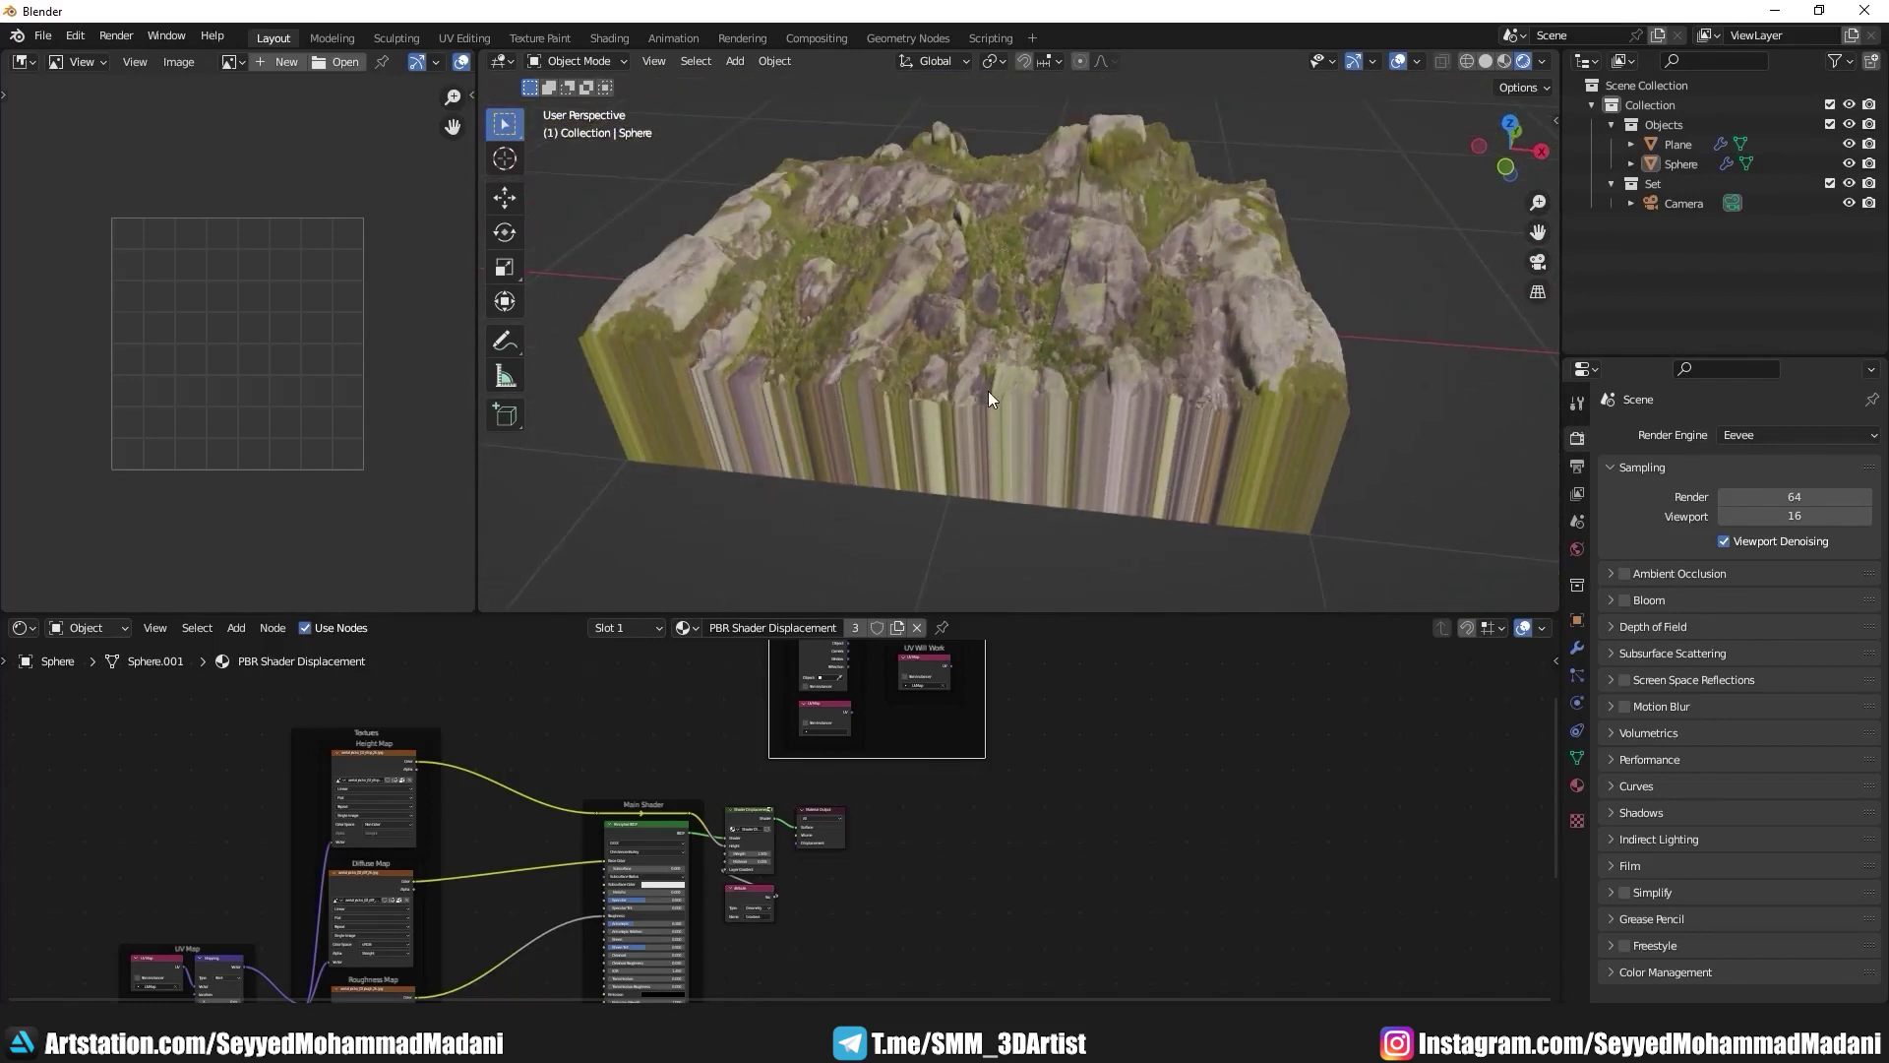
Step: Orbit around the close-up rock surface and the displaced block
{"action": "scroll", "coordinate": [984, 405], "scroll_direction": "up", "scroll_amount": 3}
{"action": "scroll", "coordinate": [975, 397], "scroll_direction": "up", "scroll_amount": 2}
{"action": "scroll", "coordinate": [1011, 385], "scroll_direction": "up", "scroll_amount": 3}
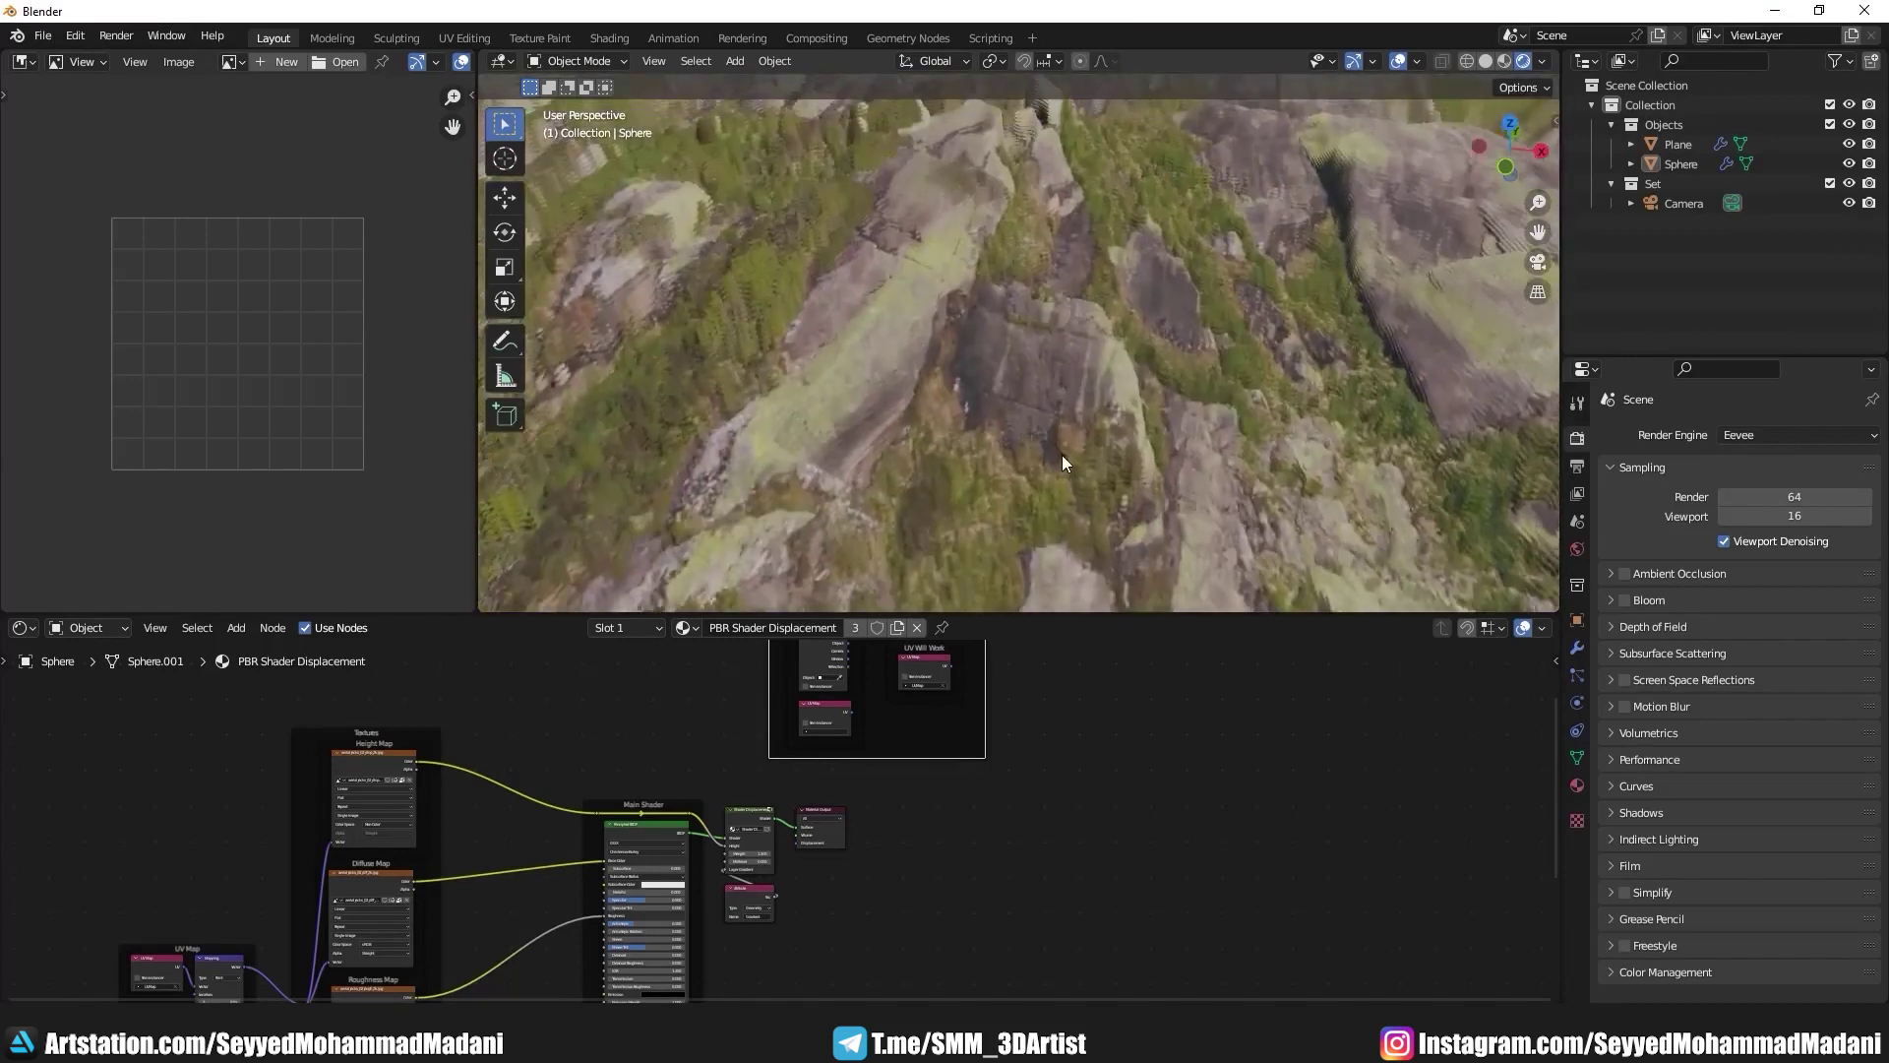
{"action": "mouse_move", "coordinate": [1062, 455]}
{"action": "middle_mouse_down"}
{"action": "mouse_move", "coordinate": [1035, 463]}
{"action": "mouse_move", "coordinate": [937, 365]}
{"action": "mouse_move", "coordinate": [986, 374]}
{"action": "mouse_move", "coordinate": [962, 268]}
{"action": "middle_mouse_up"}
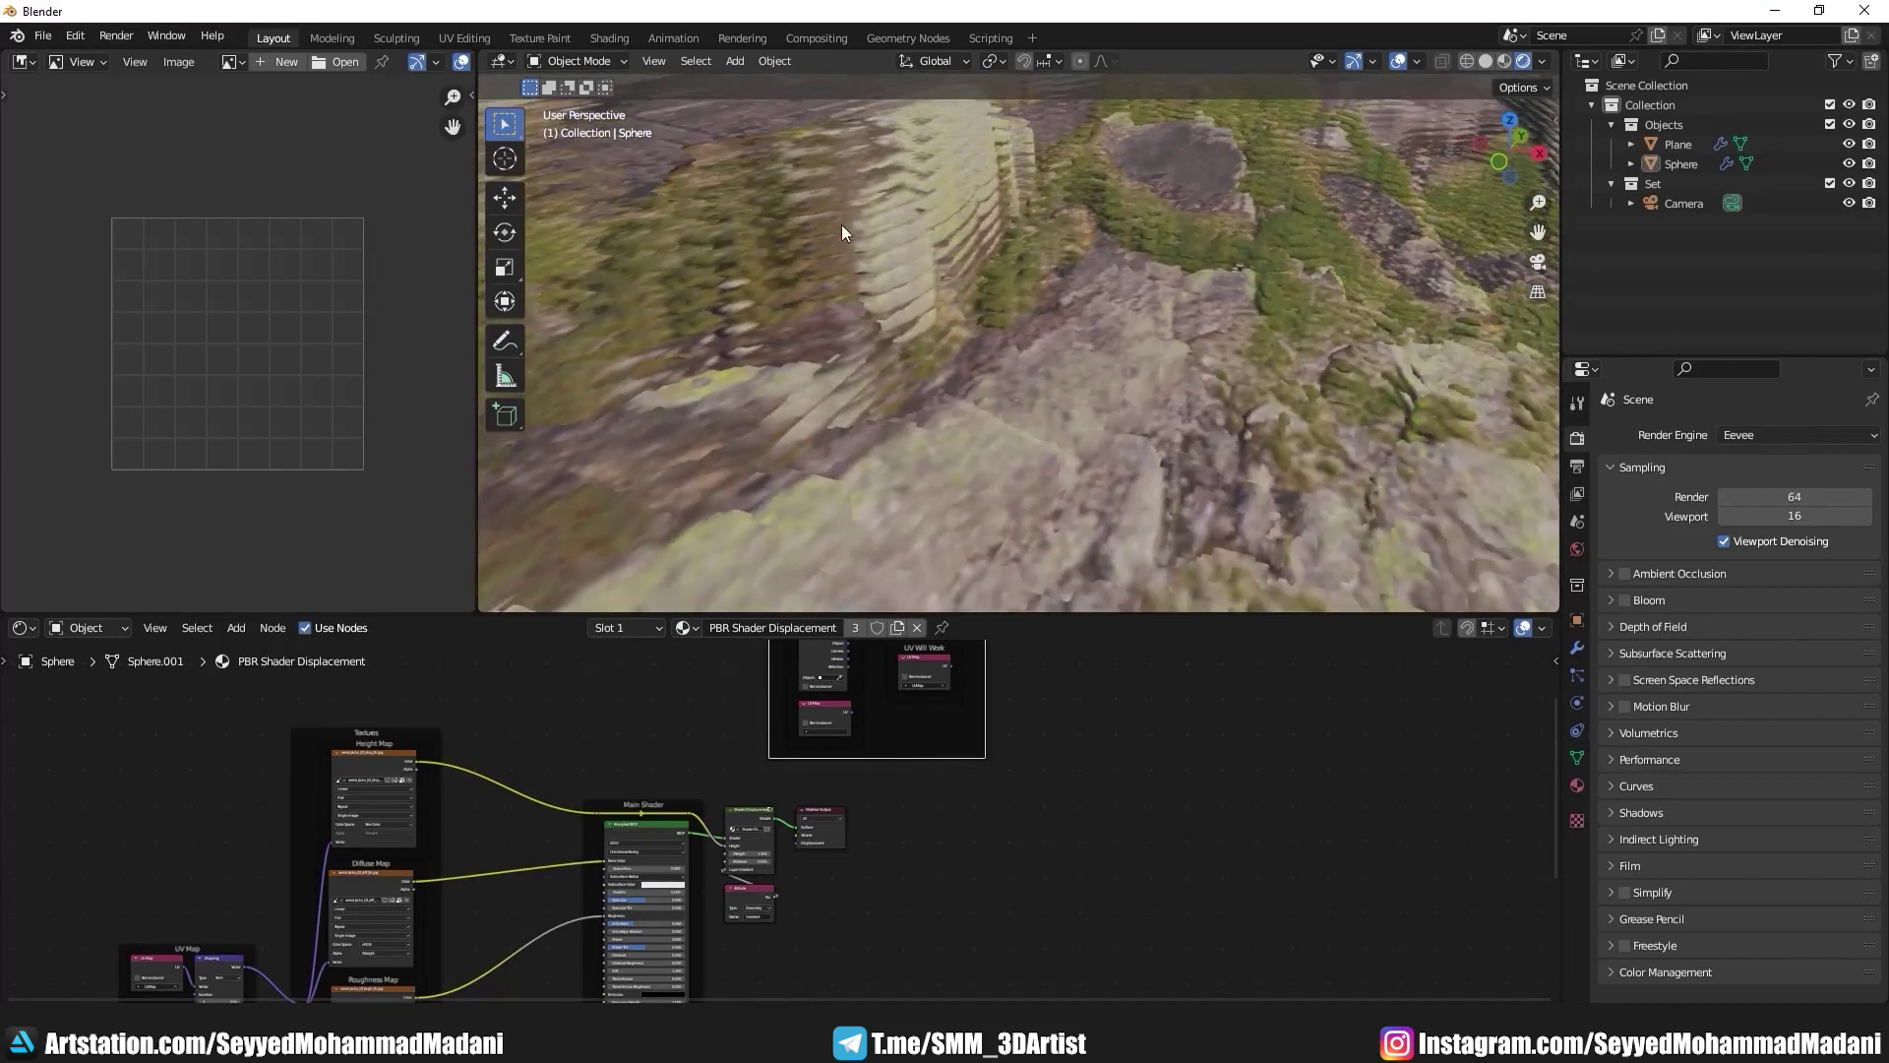
{"action": "scroll", "coordinate": [930, 332], "scroll_direction": "down", "scroll_amount": 5}
{"action": "scroll", "coordinate": [925, 345], "scroll_direction": "down", "scroll_amount": 2}
{"action": "scroll", "coordinate": [961, 379], "scroll_direction": "up", "scroll_amount": 3}
{"action": "scroll", "coordinate": [977, 388], "scroll_direction": "up", "scroll_amount": 2}
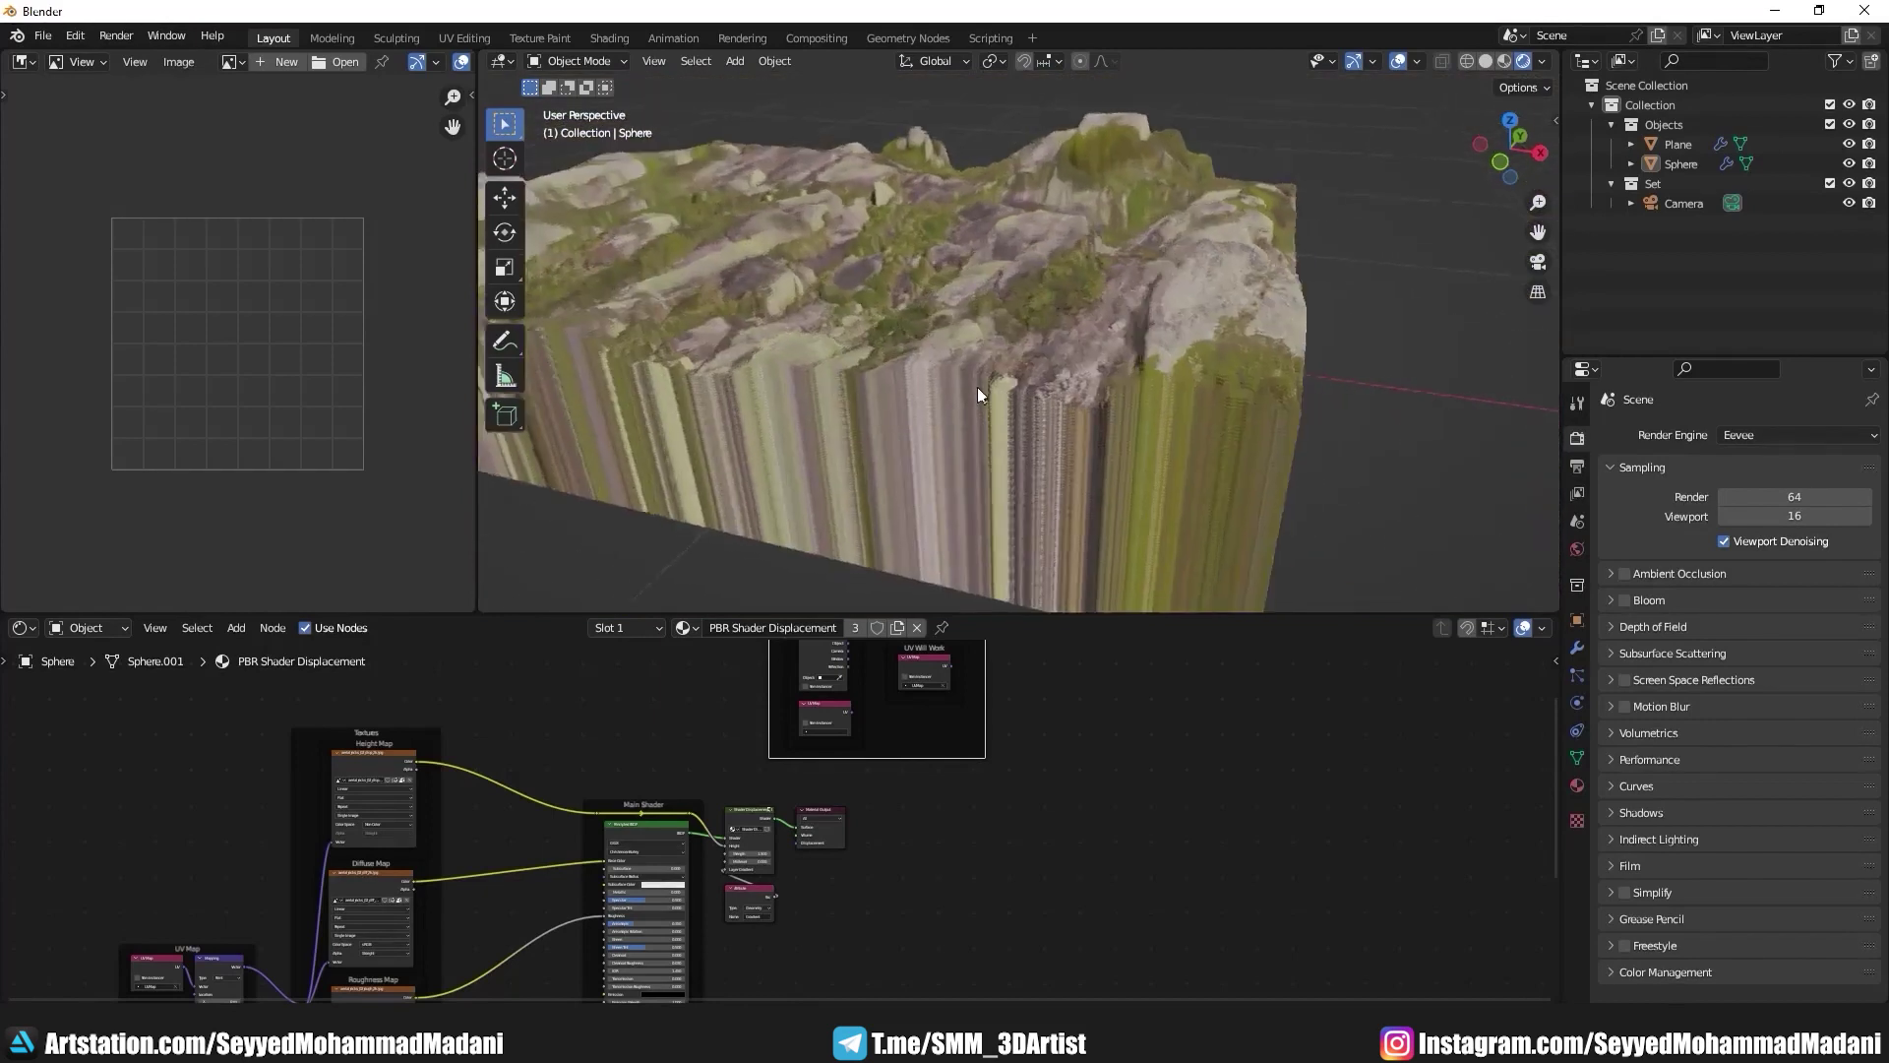
{"action": "middle_click_drag", "start_coordinate": [977, 388], "coordinate": [1070, 395]}
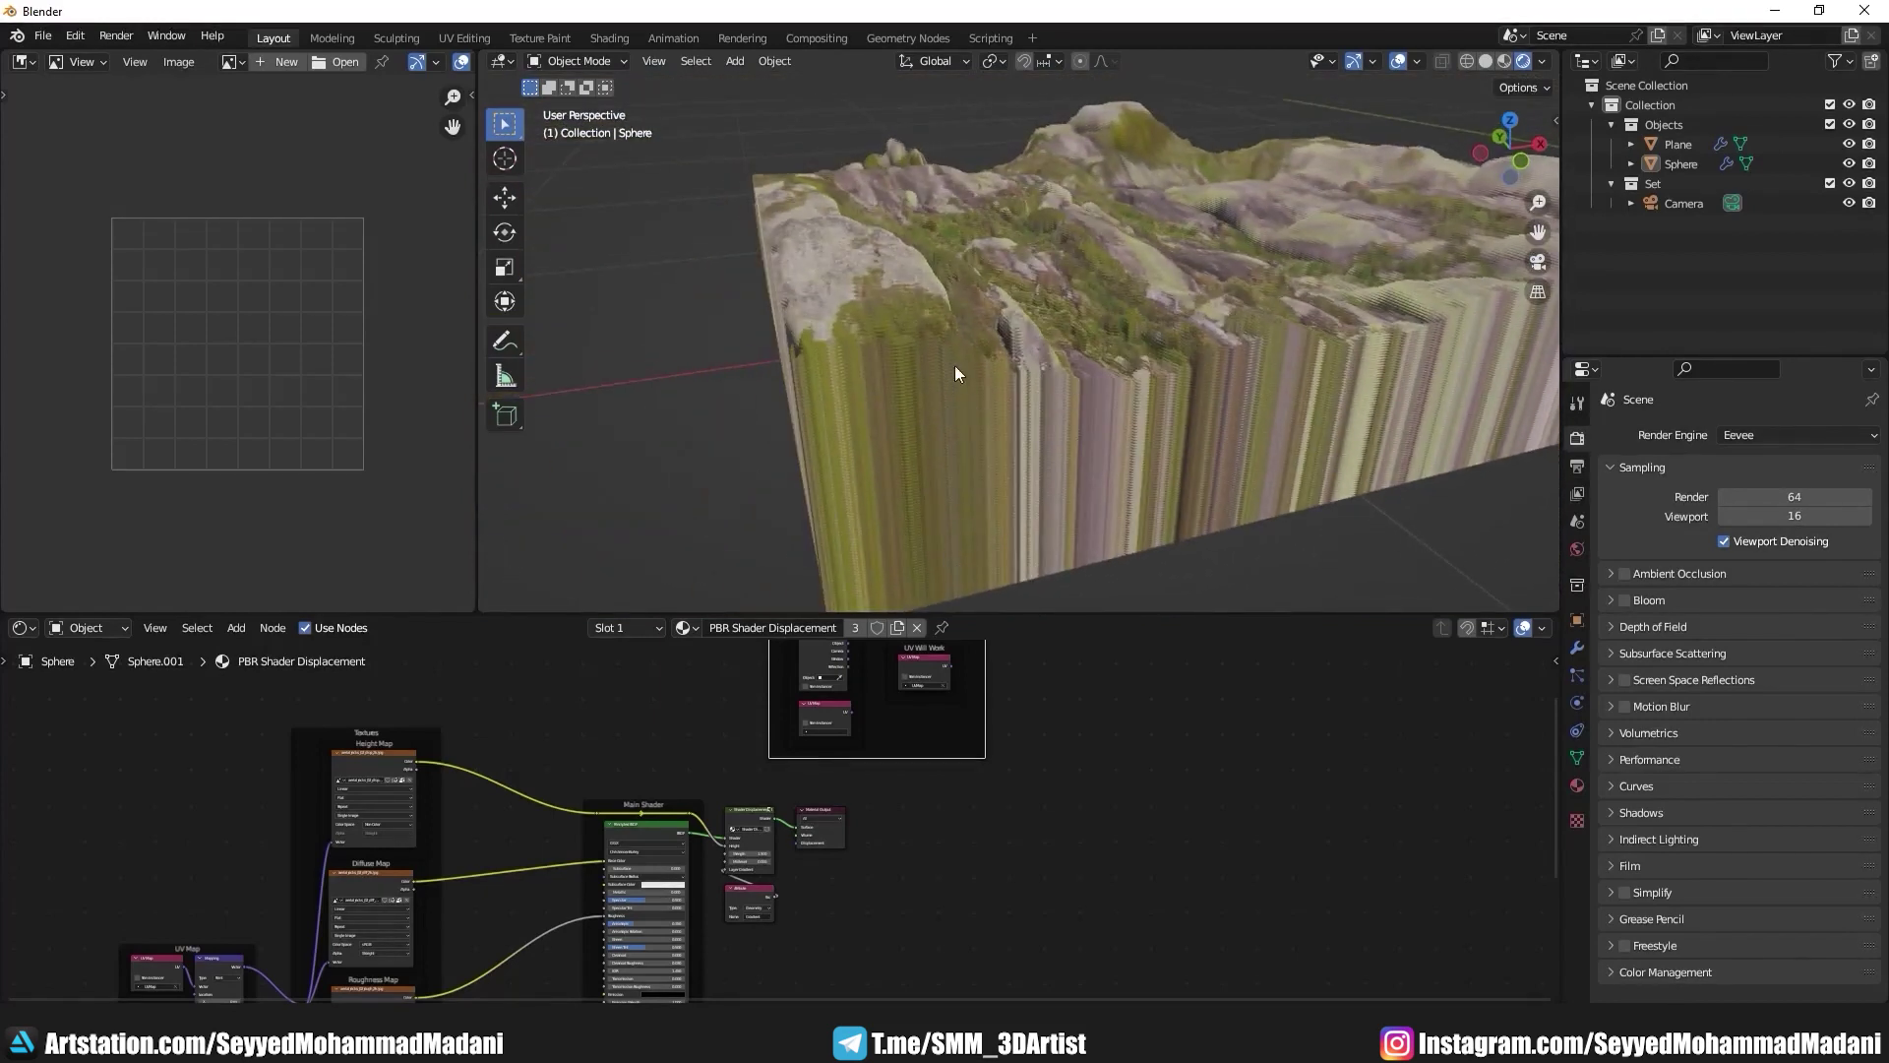
Step: Select the Plane block, inspect its sides in Edit Mode, then return to Object Mode
{"action": "left_click", "coordinate": [945, 454]}
{"action": "scroll", "coordinate": [949, 462], "scroll_direction": "down", "scroll_amount": 2}
{"action": "key", "text": "Tab"}
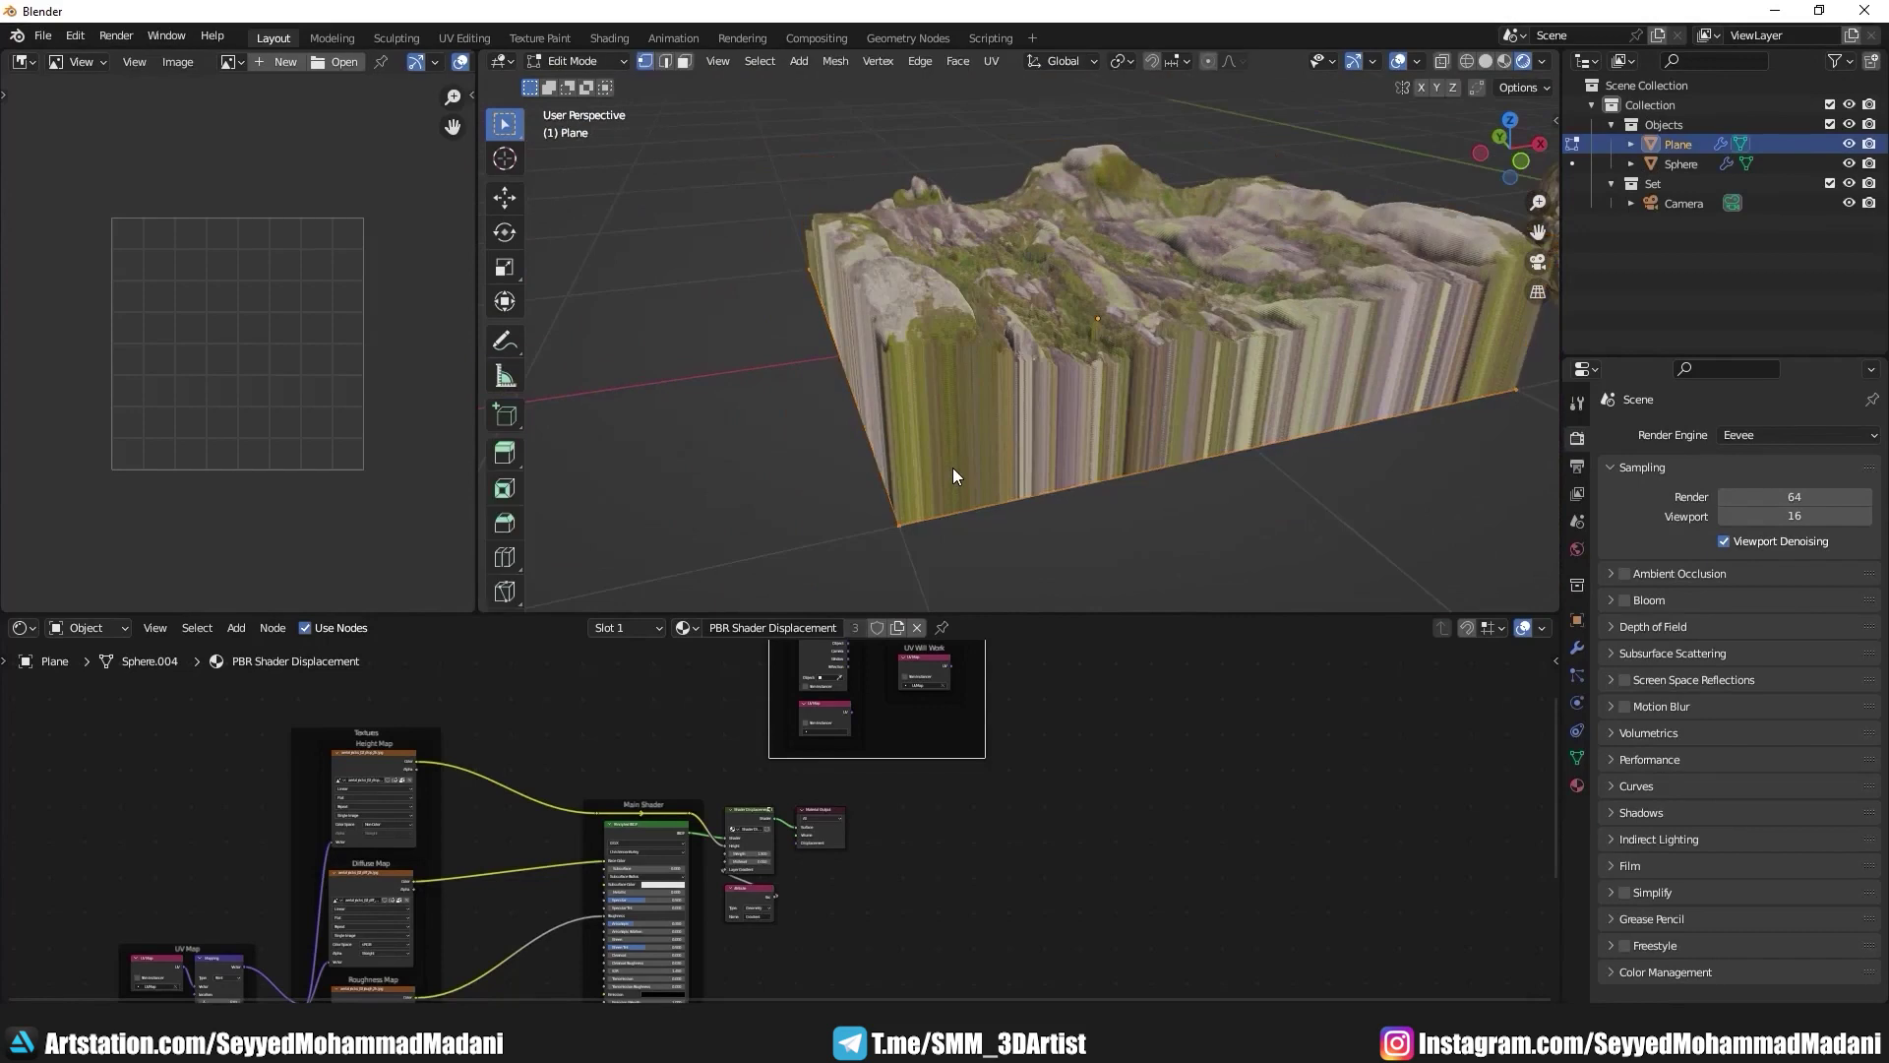
{"action": "scroll", "coordinate": [1053, 487], "scroll_direction": "up", "scroll_amount": 3}
{"action": "mouse_move", "coordinate": [952, 468]}
{"action": "middle_mouse_down"}
{"action": "mouse_move", "coordinate": [1052, 487]}
{"action": "mouse_move", "coordinate": [852, 387]}
{"action": "mouse_move", "coordinate": [952, 437]}
{"action": "mouse_move", "coordinate": [841, 456]}
{"action": "middle_mouse_up"}
{"action": "scroll", "coordinate": [1130, 477], "scroll_direction": "down", "scroll_amount": 2}
{"action": "scroll", "coordinate": [1130, 477], "scroll_direction": "up", "scroll_amount": 2}
{"action": "key", "text": "Tab"}
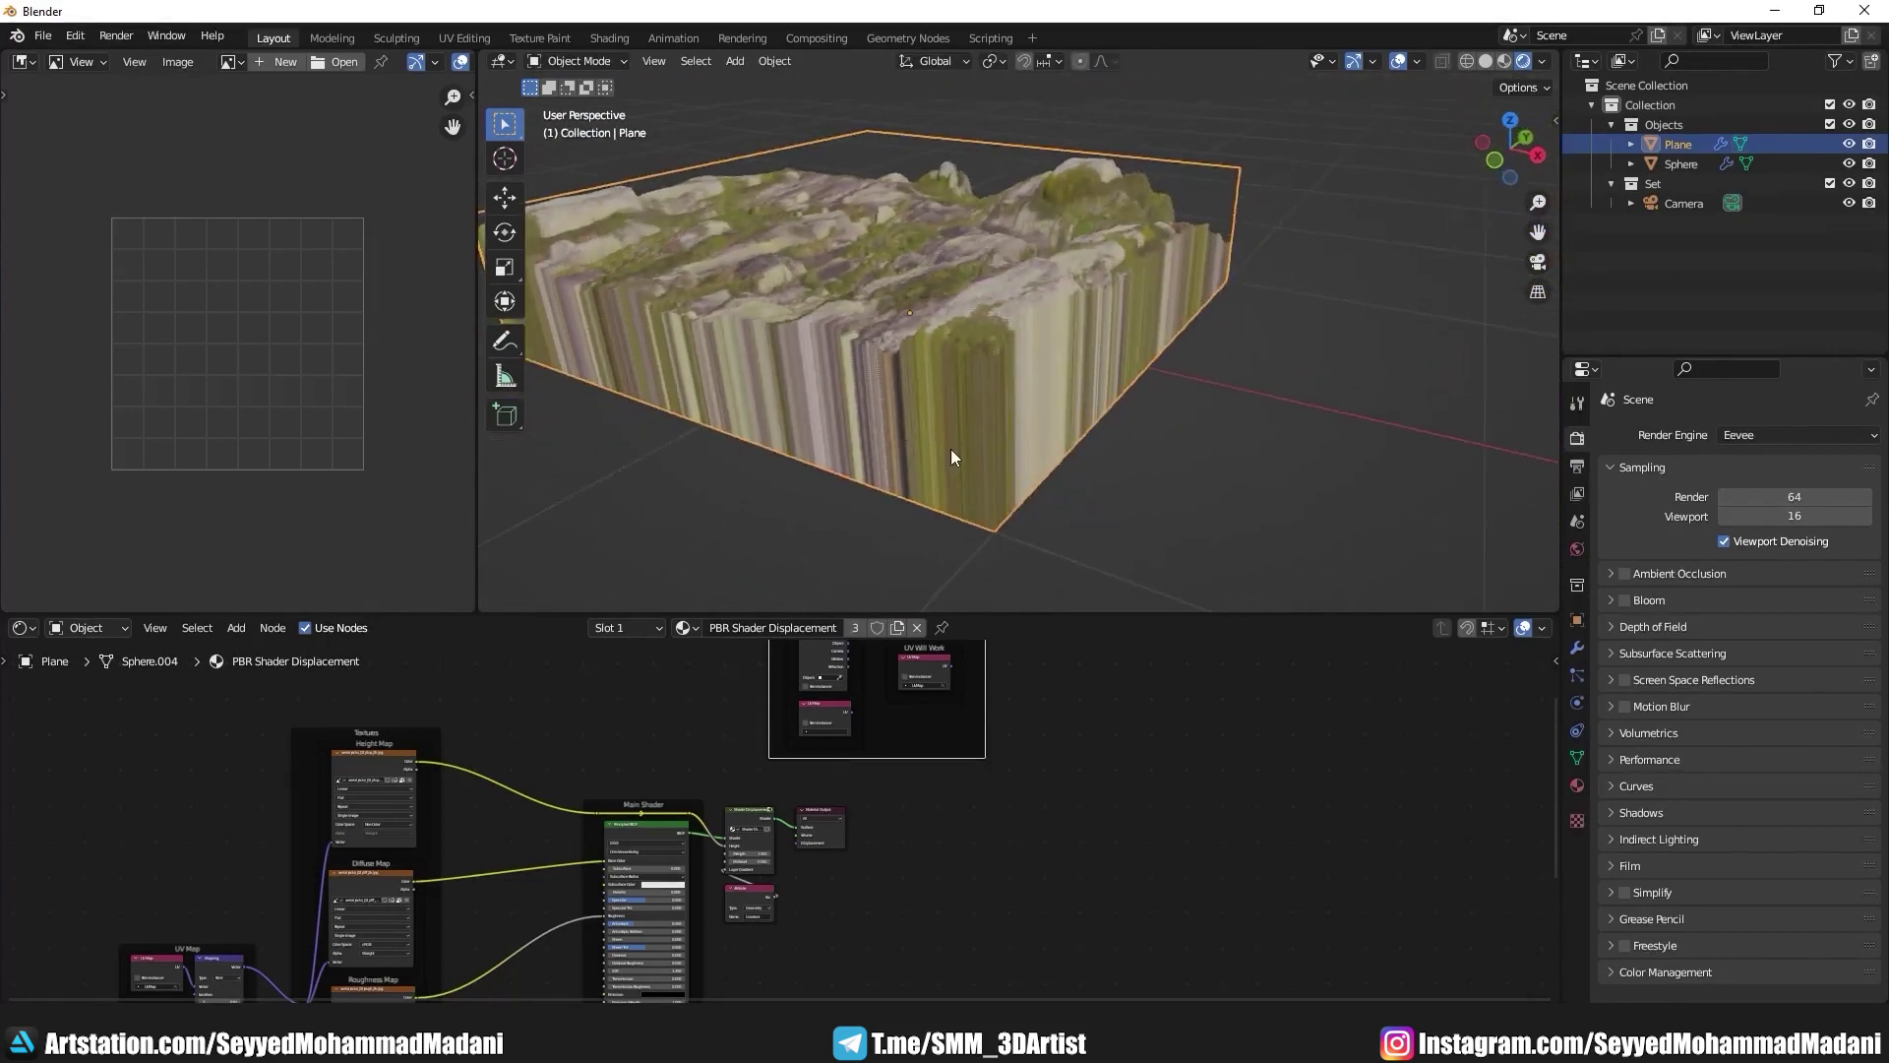
Step: Orbit to a more frontal view of the rock block
{"action": "middle_click_drag", "start_coordinate": [858, 274], "coordinate": [947, 309]}
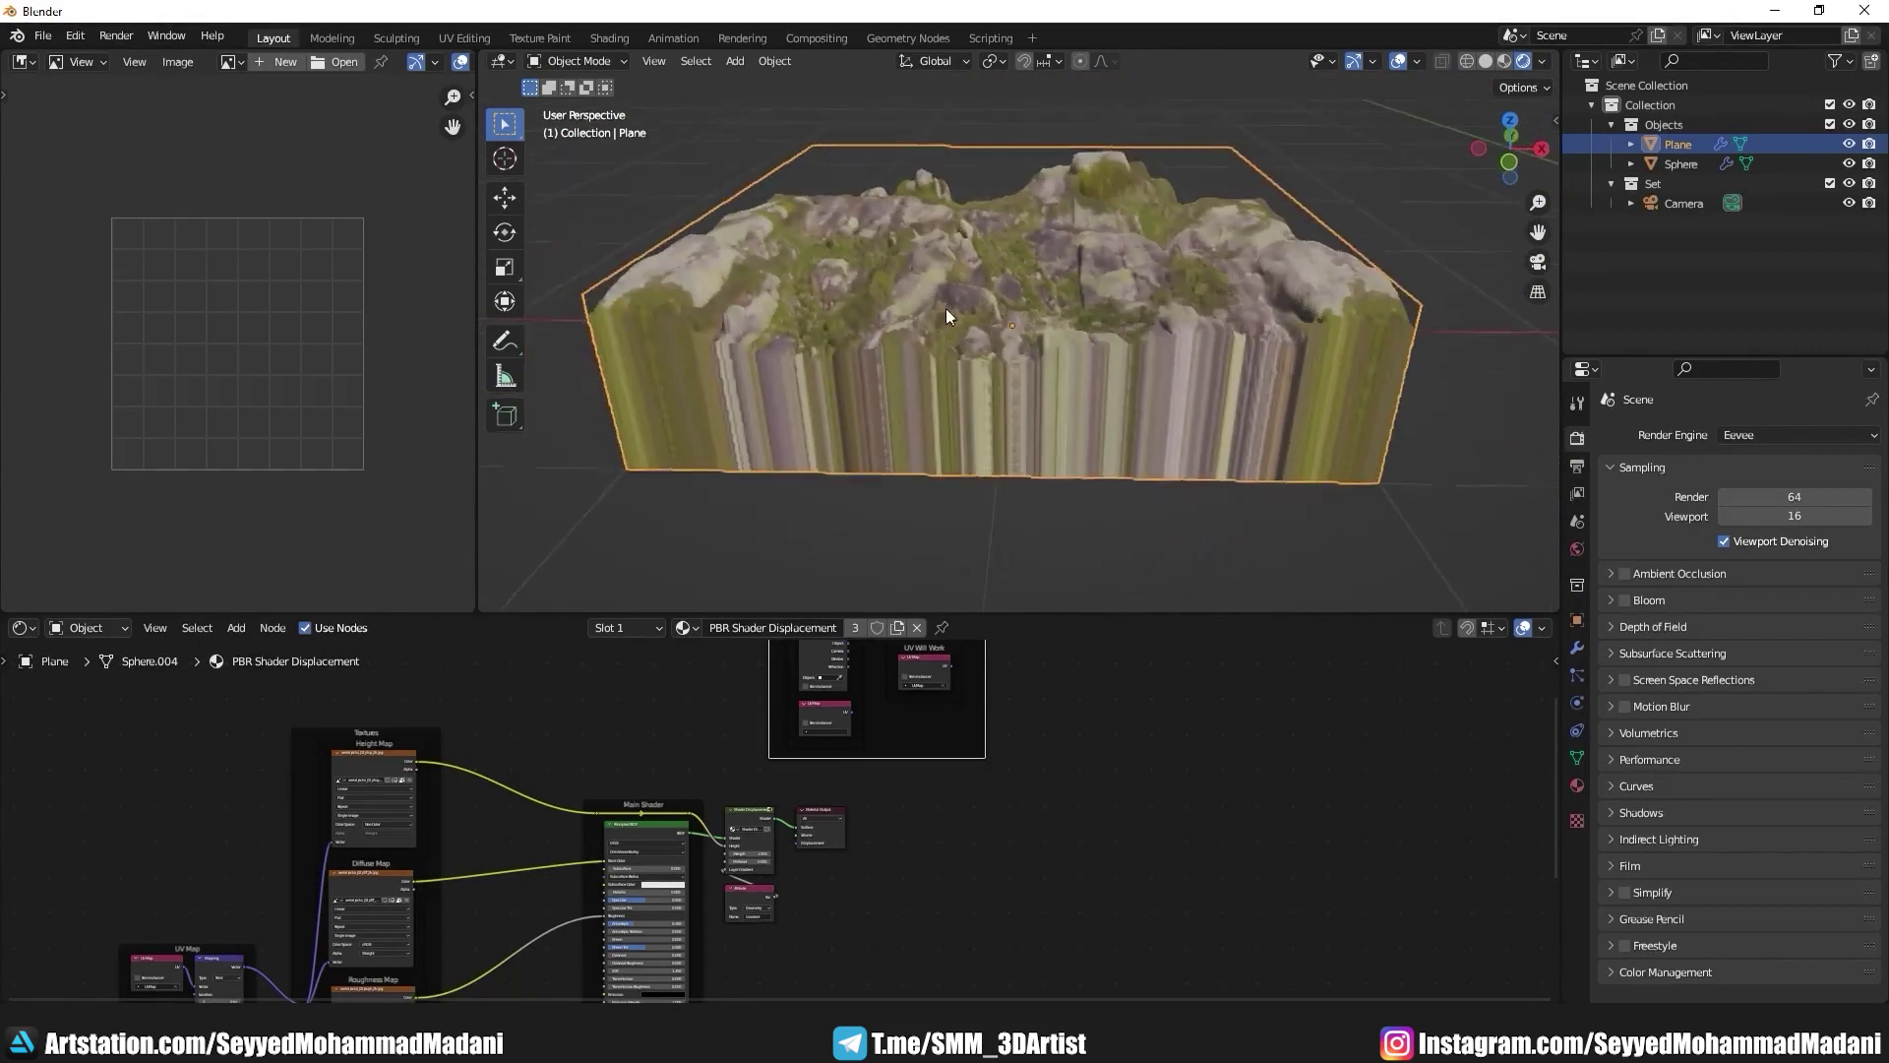
{"action": "scroll", "coordinate": [939, 327], "scroll_direction": "up", "scroll_amount": 4}
{"action": "scroll", "coordinate": [940, 331], "scroll_direction": "up", "scroll_amount": 2}
{"action": "scroll", "coordinate": [941, 331], "scroll_direction": "down", "scroll_amount": 6}
{"action": "scroll", "coordinate": [944, 358], "scroll_direction": "down", "scroll_amount": 2}
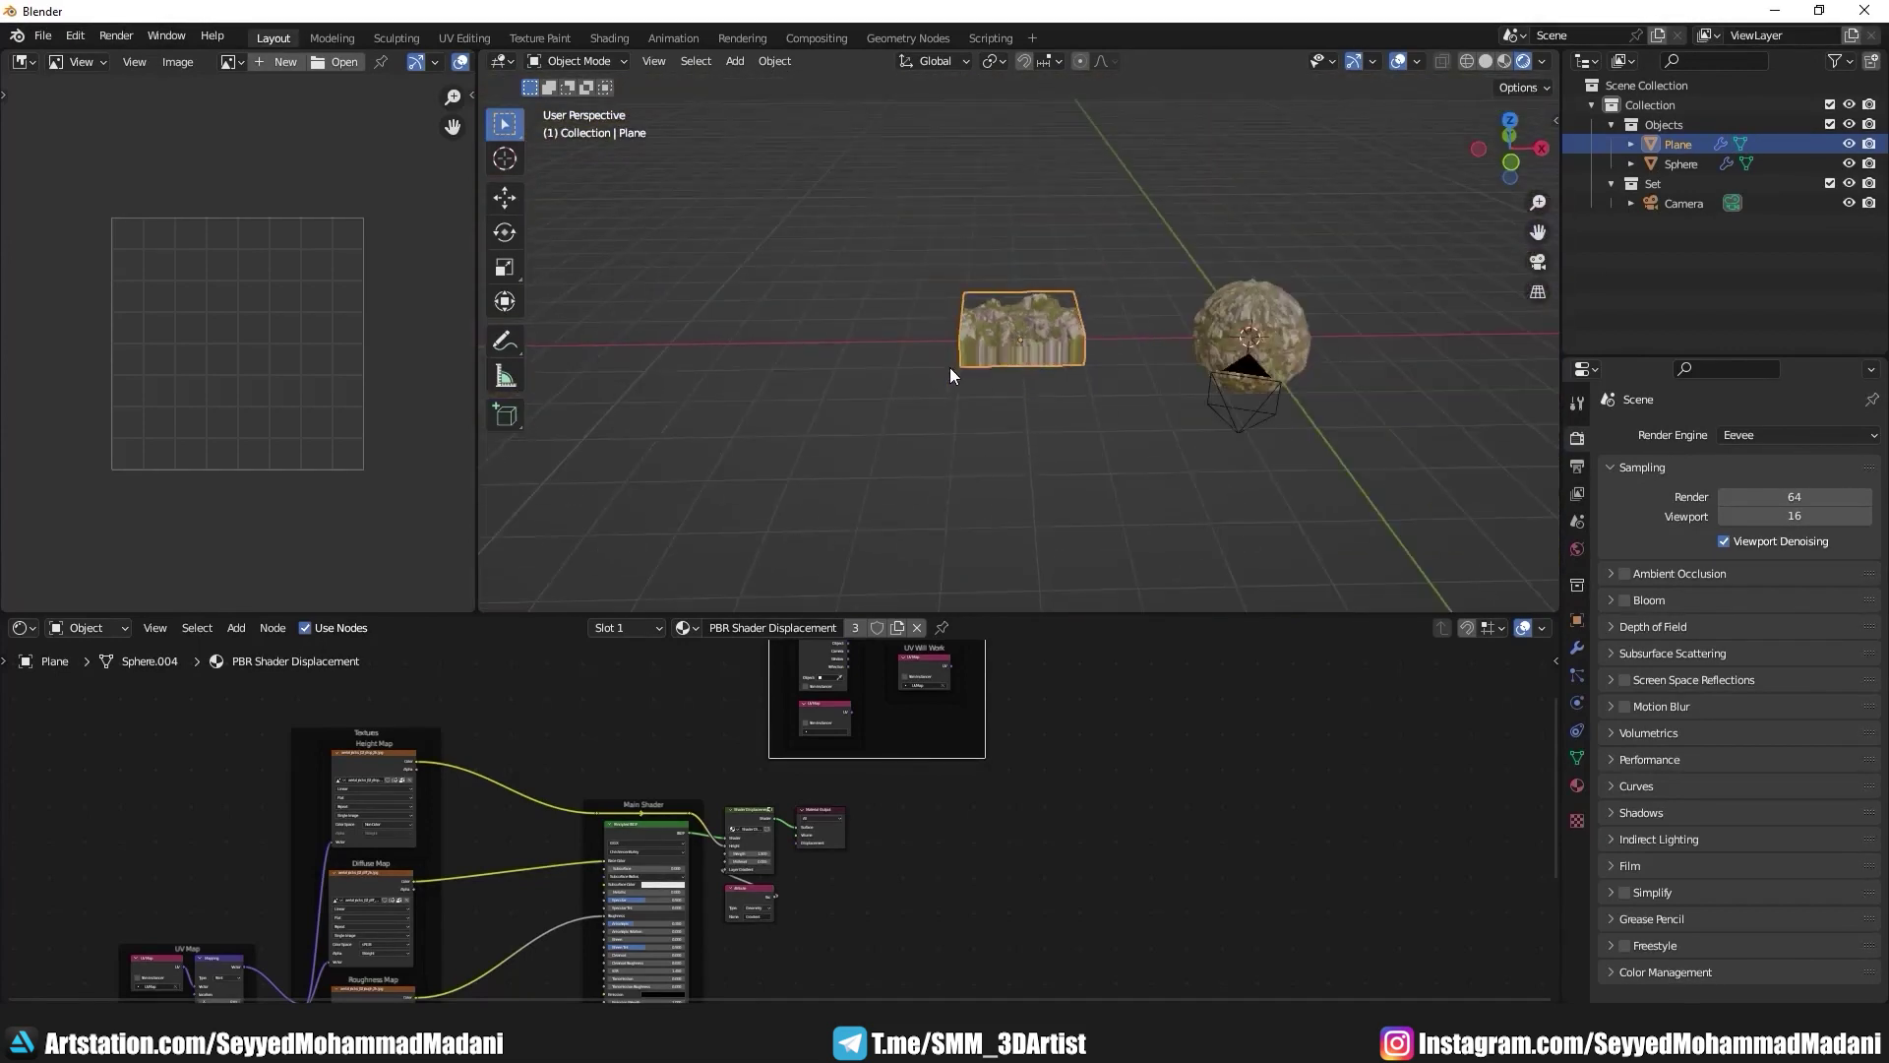
Step: Shift toward the textured sphere and frame the plane, camera and sphere
{"action": "mouse_move", "coordinate": [1208, 361]}
{"action": "middle_mouse_down", "text": "shift"}
{"action": "mouse_move", "coordinate": [959, 396]}
{"action": "mouse_move", "coordinate": [949, 380]}
{"action": "mouse_move", "coordinate": [1041, 353]}
{"action": "mouse_move", "coordinate": [991, 407]}
{"action": "mouse_move", "coordinate": [1215, 425]}
{"action": "mouse_move", "coordinate": [817, 327]}
{"action": "mouse_move", "coordinate": [996, 358]}
{"action": "mouse_move", "coordinate": [937, 361]}
{"action": "mouse_move", "coordinate": [1011, 429]}
{"action": "mouse_move", "coordinate": [785, 362]}
{"action": "middle_mouse_up", "text": "shift"}
{"action": "scroll", "coordinate": [959, 396], "scroll_direction": "up", "scroll_amount": 3}
{"action": "scroll", "coordinate": [946, 389], "scroll_direction": "up", "scroll_amount": 3}
{"action": "scroll", "coordinate": [1005, 366], "scroll_direction": "up", "scroll_amount": 3}
{"action": "scroll", "coordinate": [1011, 379], "scroll_direction": "up", "scroll_amount": 3}
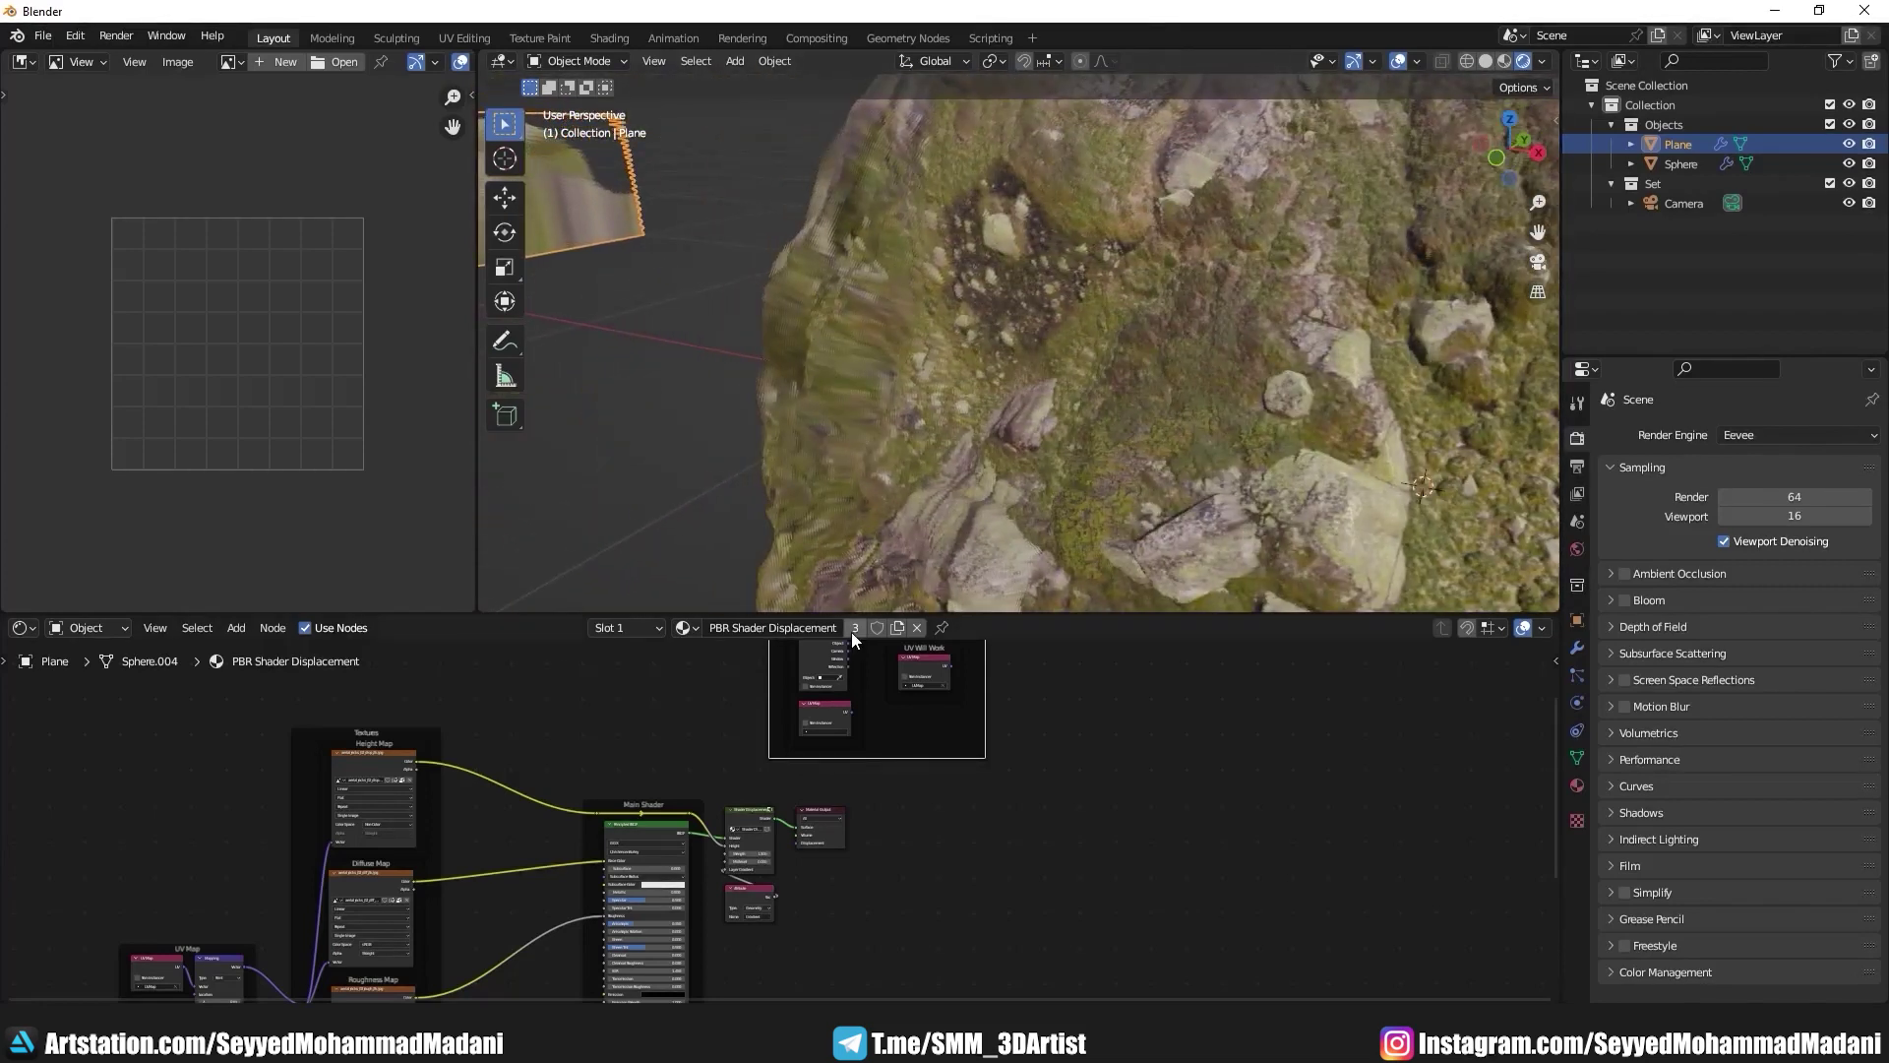
{"action": "scroll", "coordinate": [1027, 358], "scroll_direction": "down", "scroll_amount": 6}
{"action": "scroll", "coordinate": [1002, 387], "scroll_direction": "down", "scroll_amount": 3}
{"action": "middle_click_drag", "start_coordinate": [1004, 395], "coordinate": [1014, 398]}
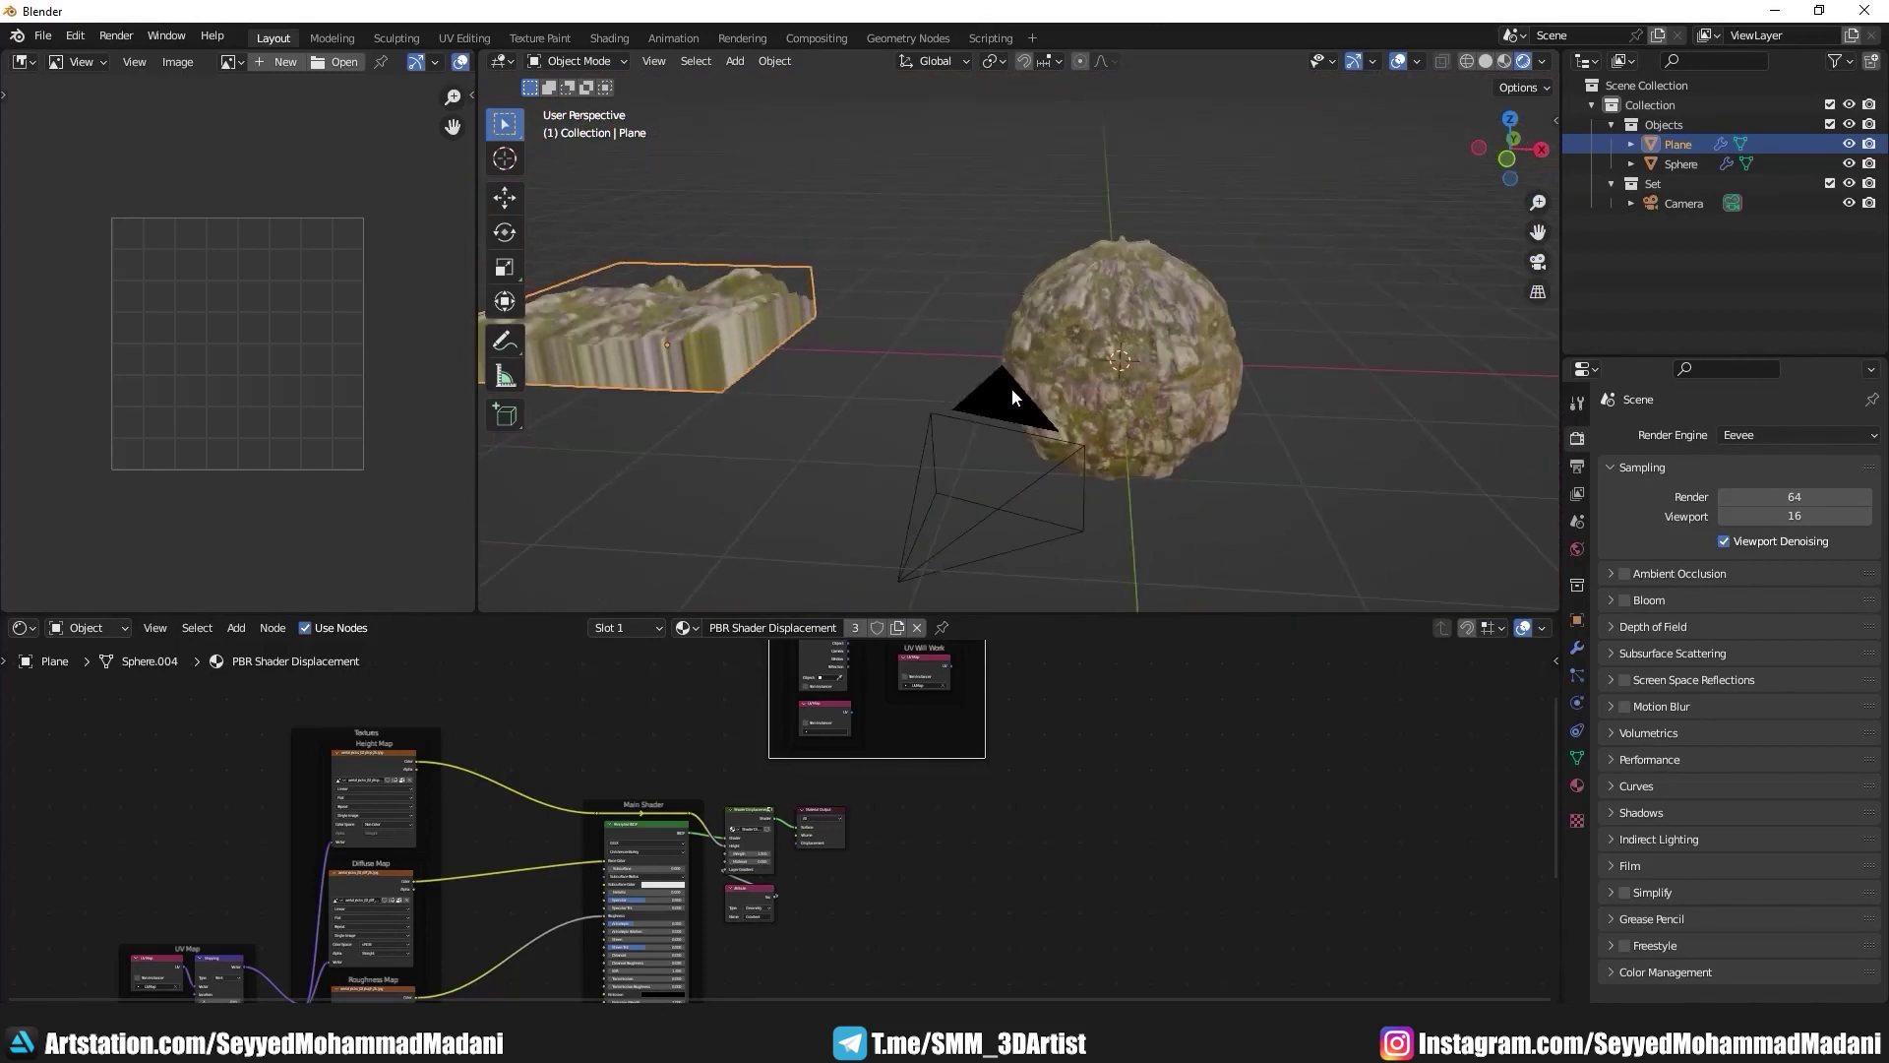
Step: View through the camera and inspect the Add node inside the Shader Displacement group
{"action": "key", "text": "KP_0"}
{"action": "scroll", "coordinate": [847, 845], "scroll_direction": "up", "scroll_amount": 2}
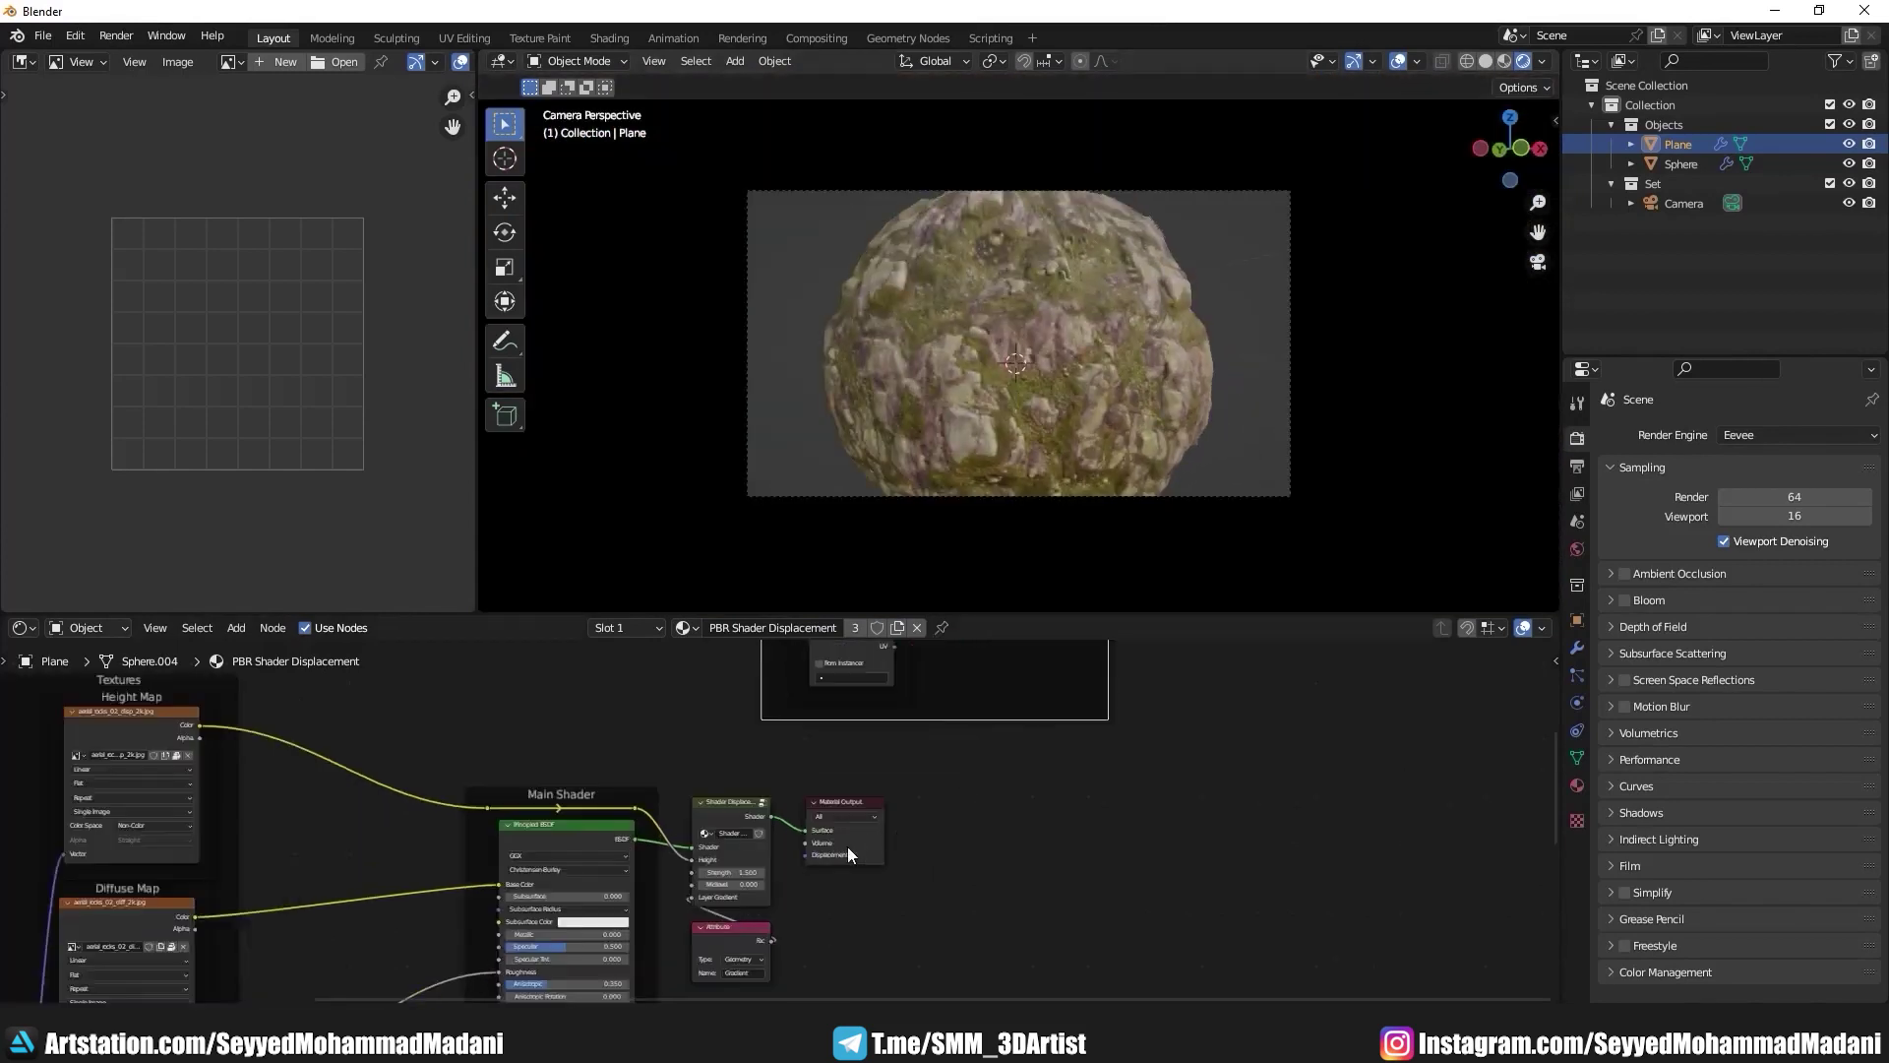
{"action": "scroll", "coordinate": [792, 854], "scroll_direction": "up", "scroll_amount": 2}
{"action": "left_click", "coordinate": [915, 702]}
{"action": "key", "text": "Tab"}
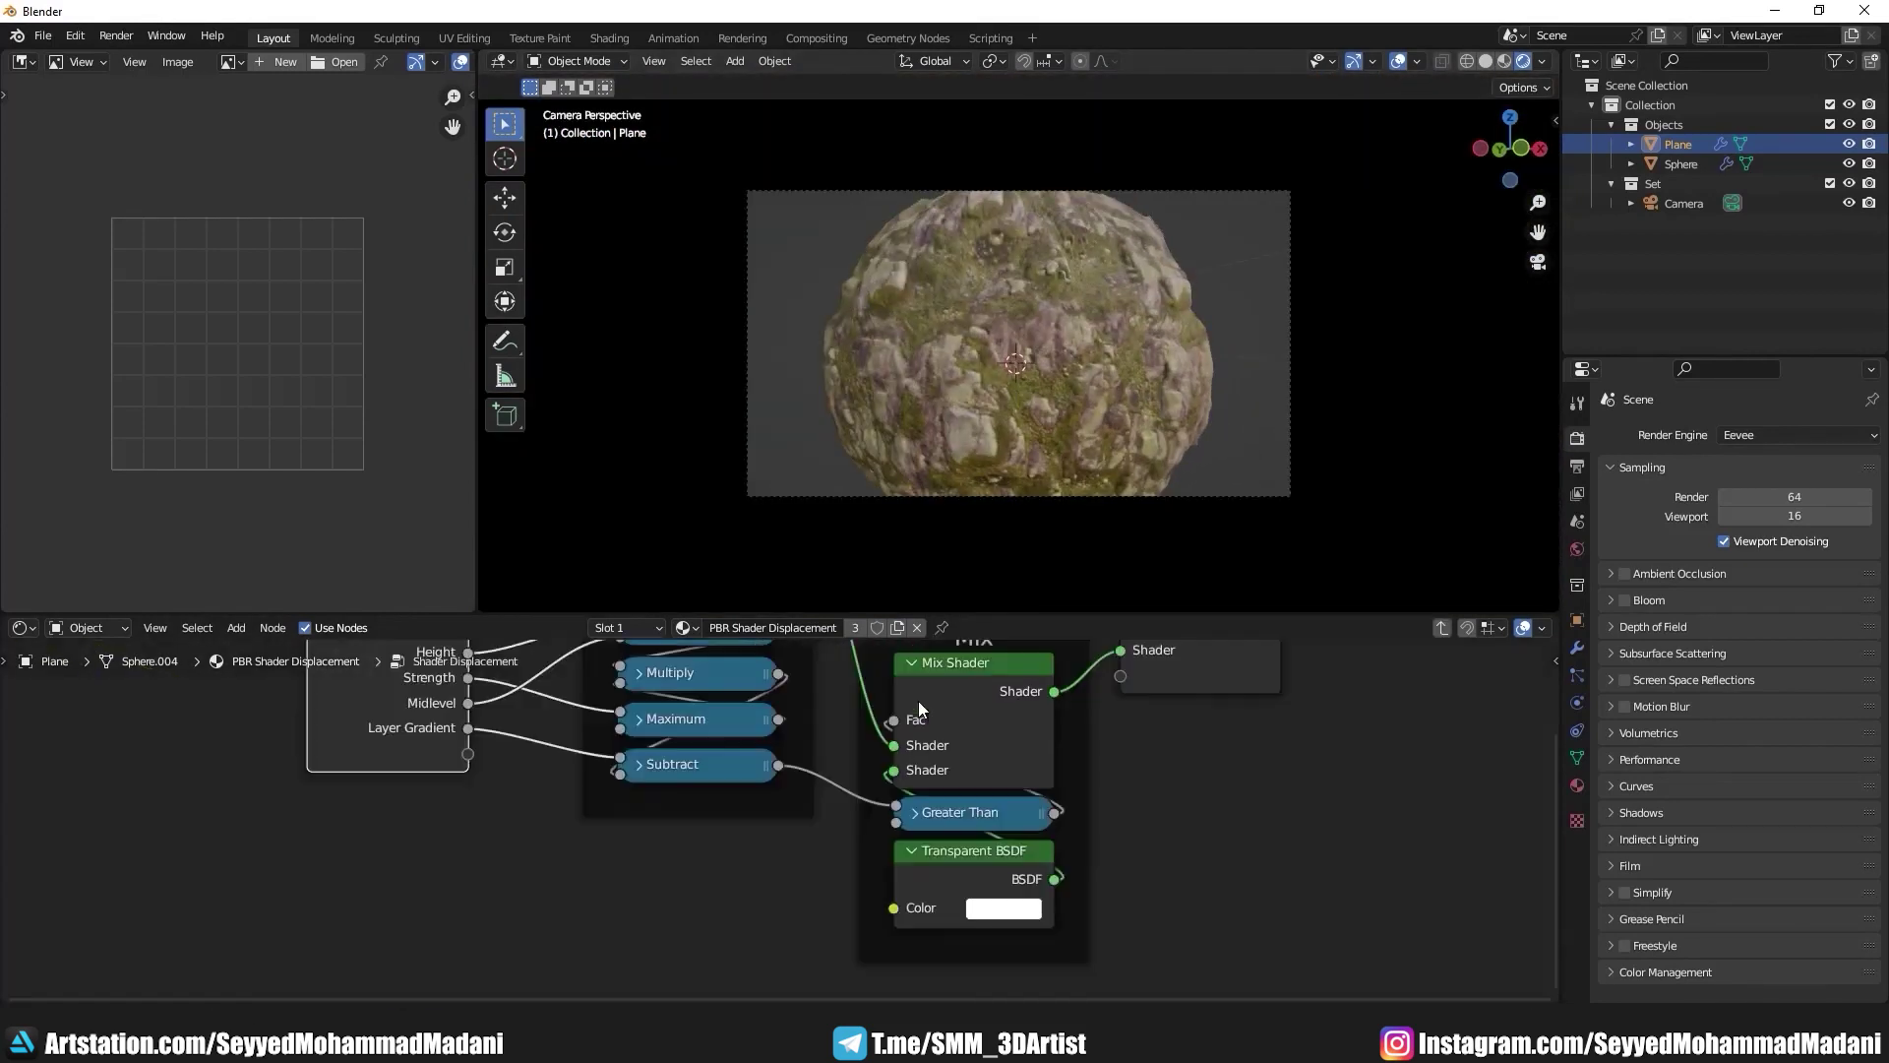
{"action": "scroll", "coordinate": [861, 802], "scroll_direction": "up", "scroll_amount": 2}
{"action": "scroll", "coordinate": [834, 767], "scroll_direction": "up", "scroll_amount": 1}
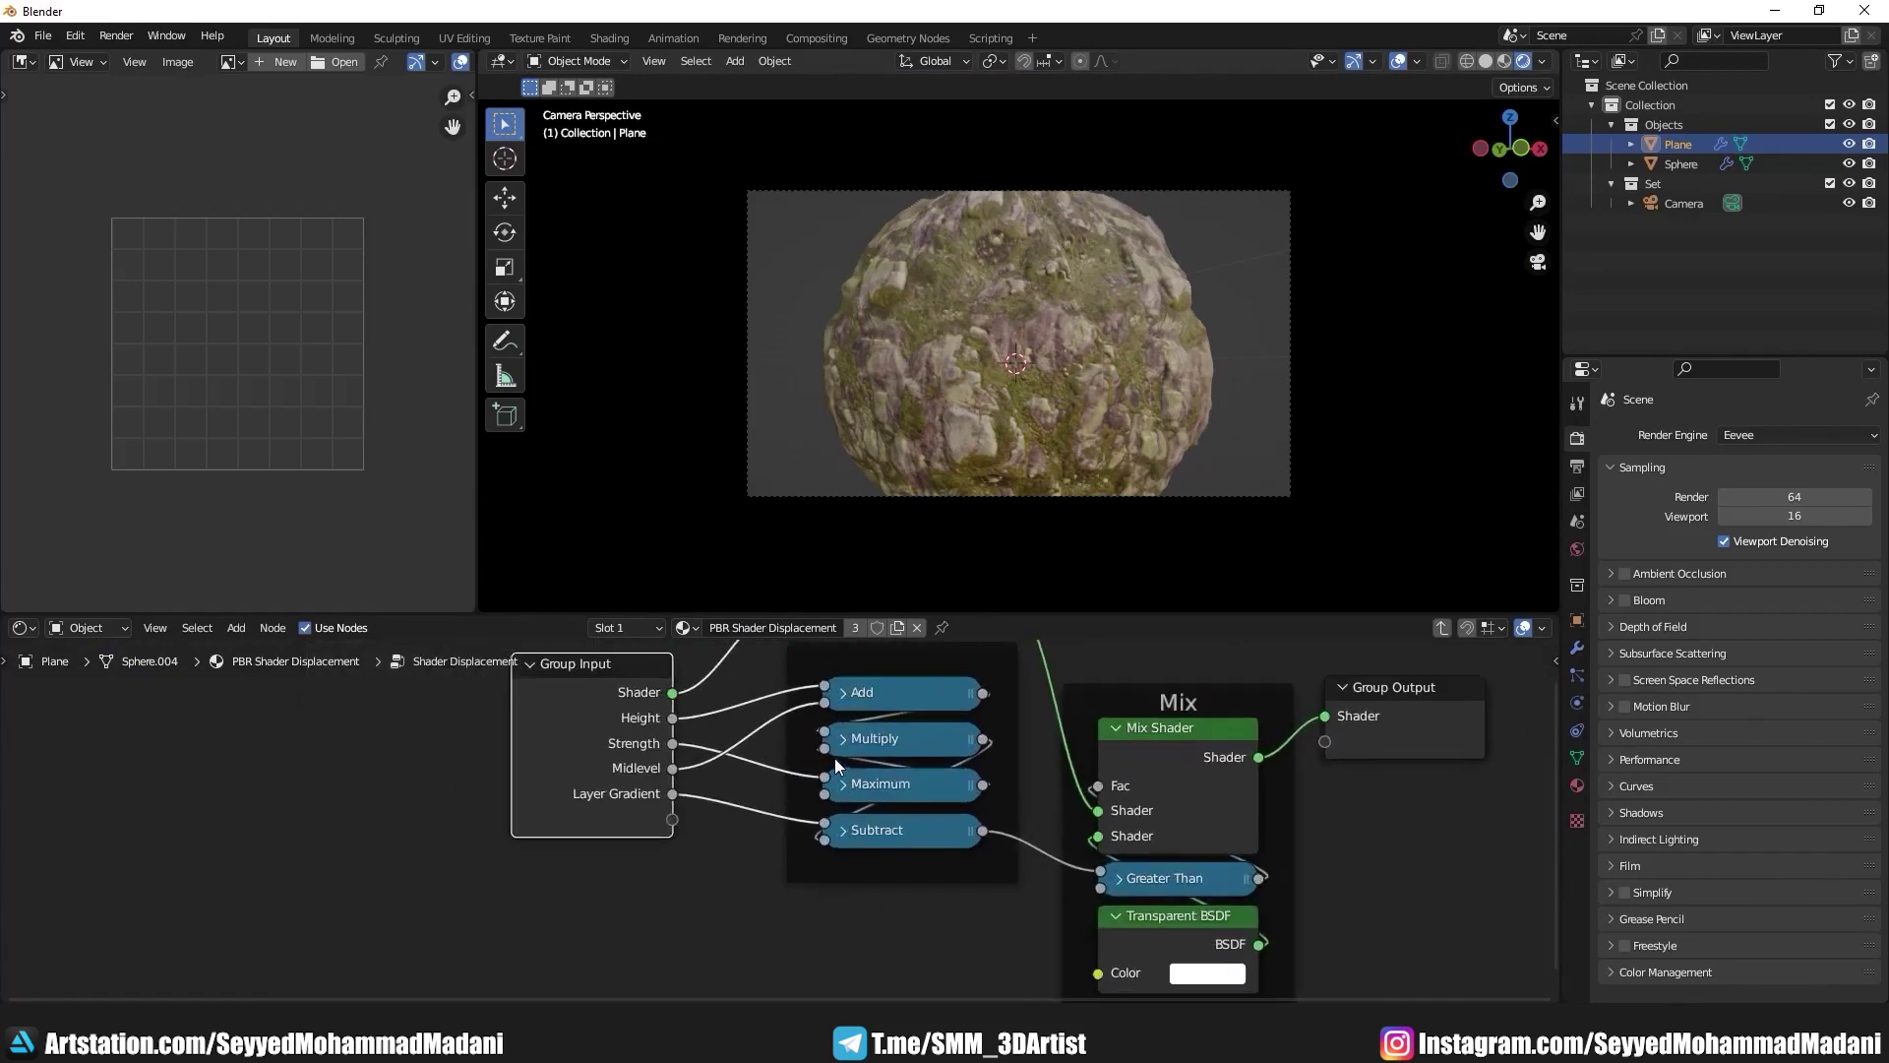
{"action": "left_click", "coordinate": [840, 691]}
{"action": "scroll", "coordinate": [867, 720], "scroll_direction": "down", "scroll_amount": 1}
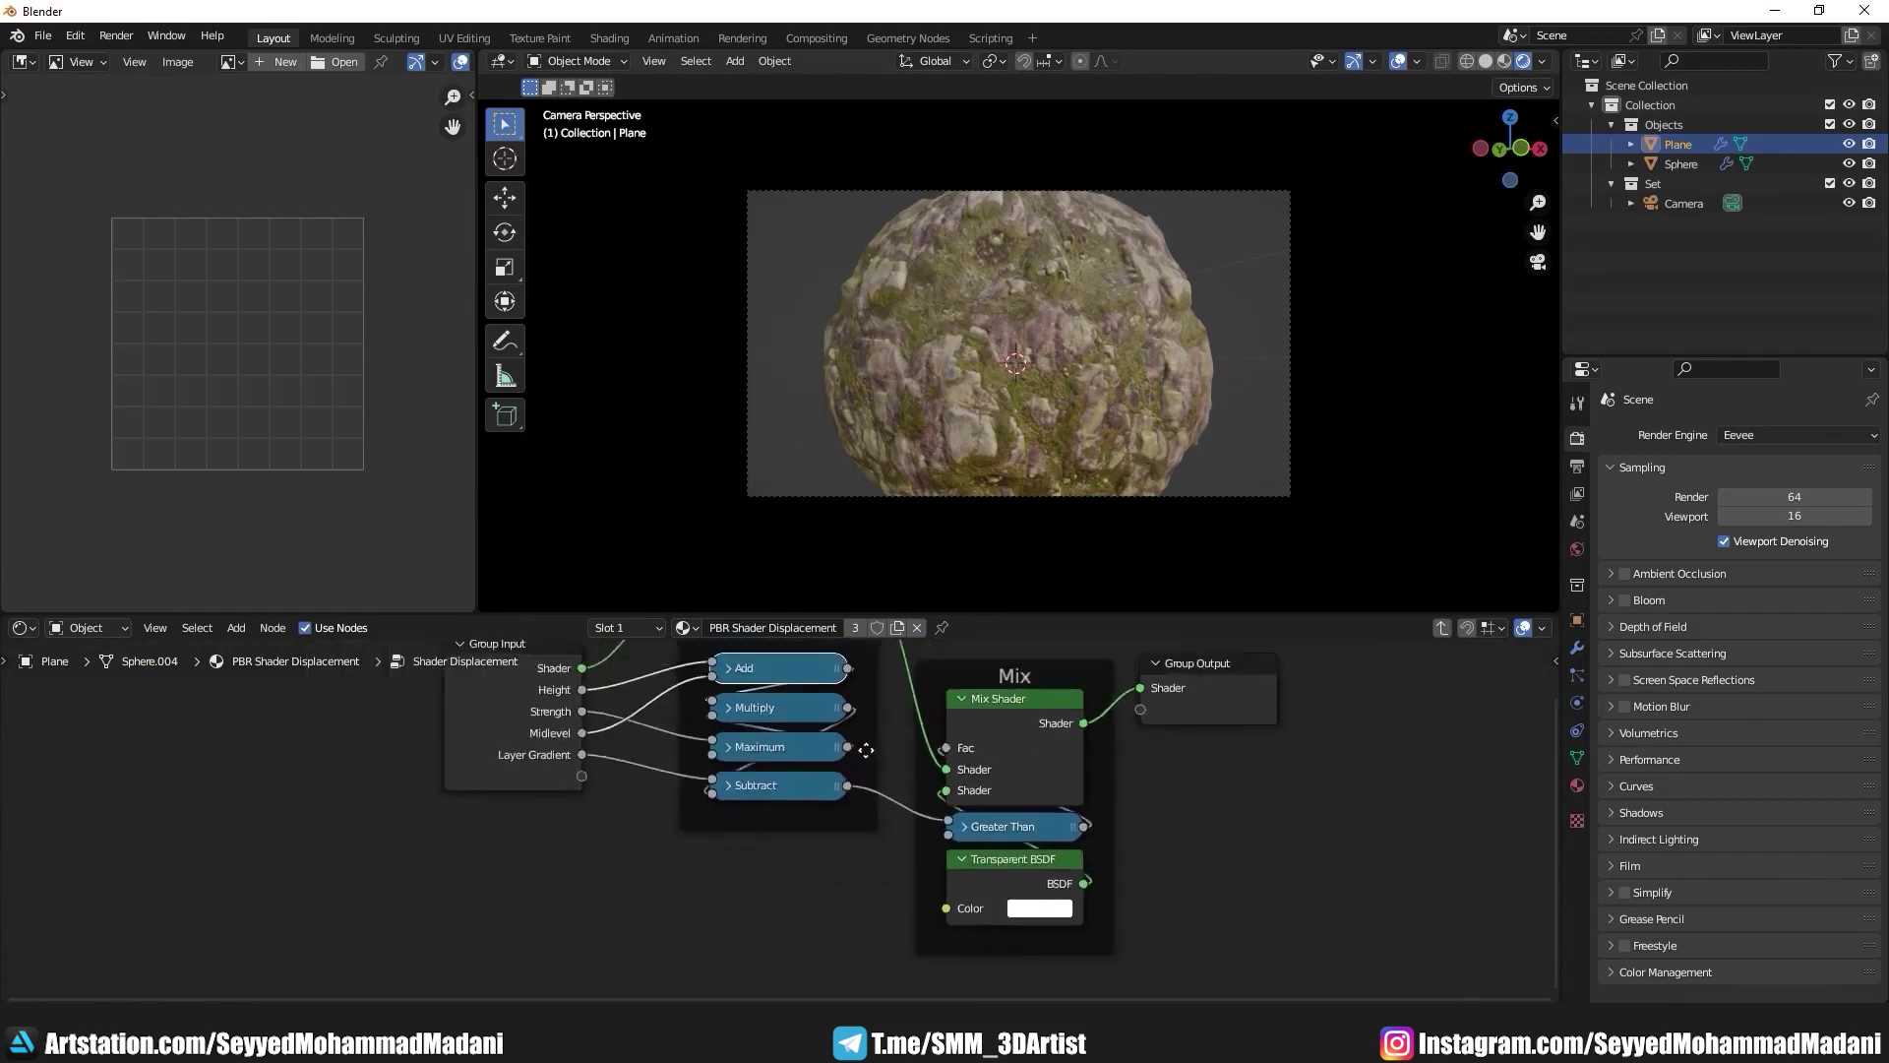
{"action": "scroll", "coordinate": [900, 743], "scroll_direction": "down", "scroll_amount": 2}
{"action": "middle_click_drag", "start_coordinate": [901, 748], "coordinate": [855, 769]}
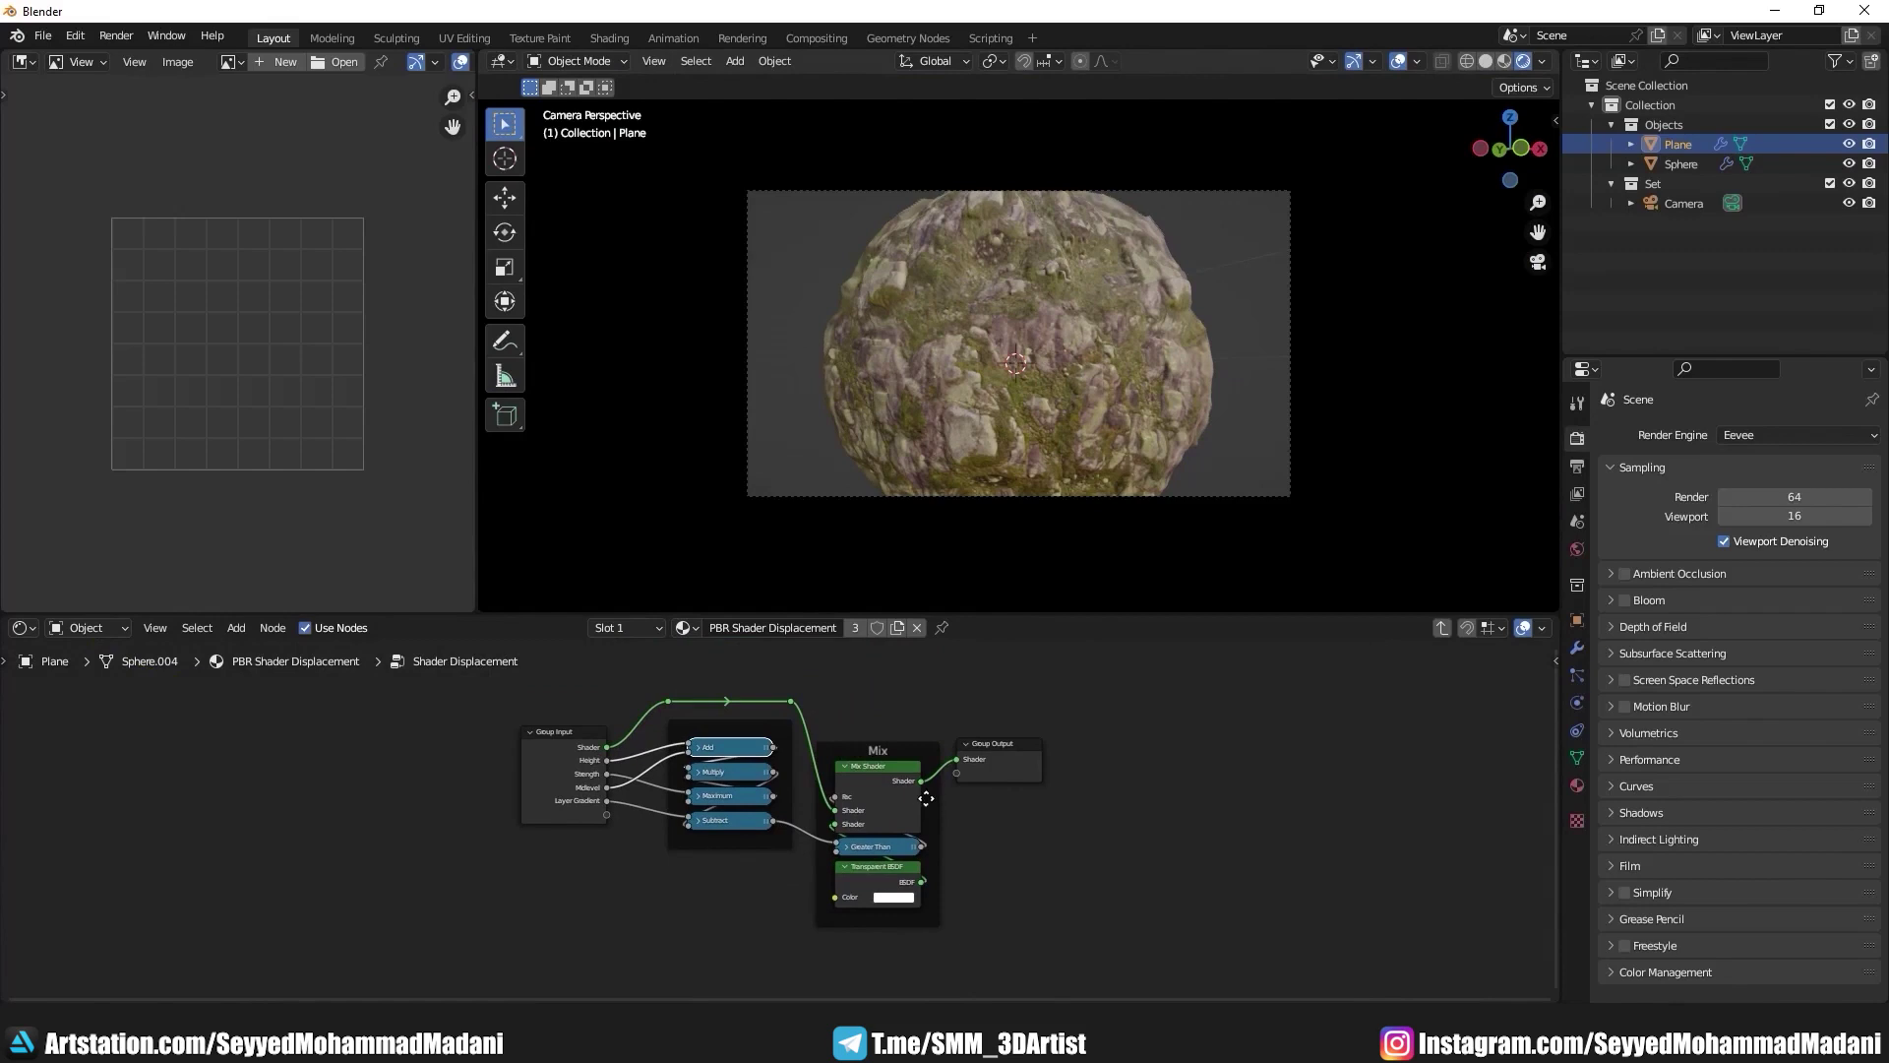
{"action": "key", "text": "Tab"}
Step: Reposition the displacement, output and Attribute nodes, placing Attribute beside Shader Displacement
{"action": "middle_click_drag", "start_coordinate": [846, 840], "coordinate": [1044, 810]}
{"action": "scroll", "coordinate": [985, 807], "scroll_direction": "down", "scroll_amount": 2}
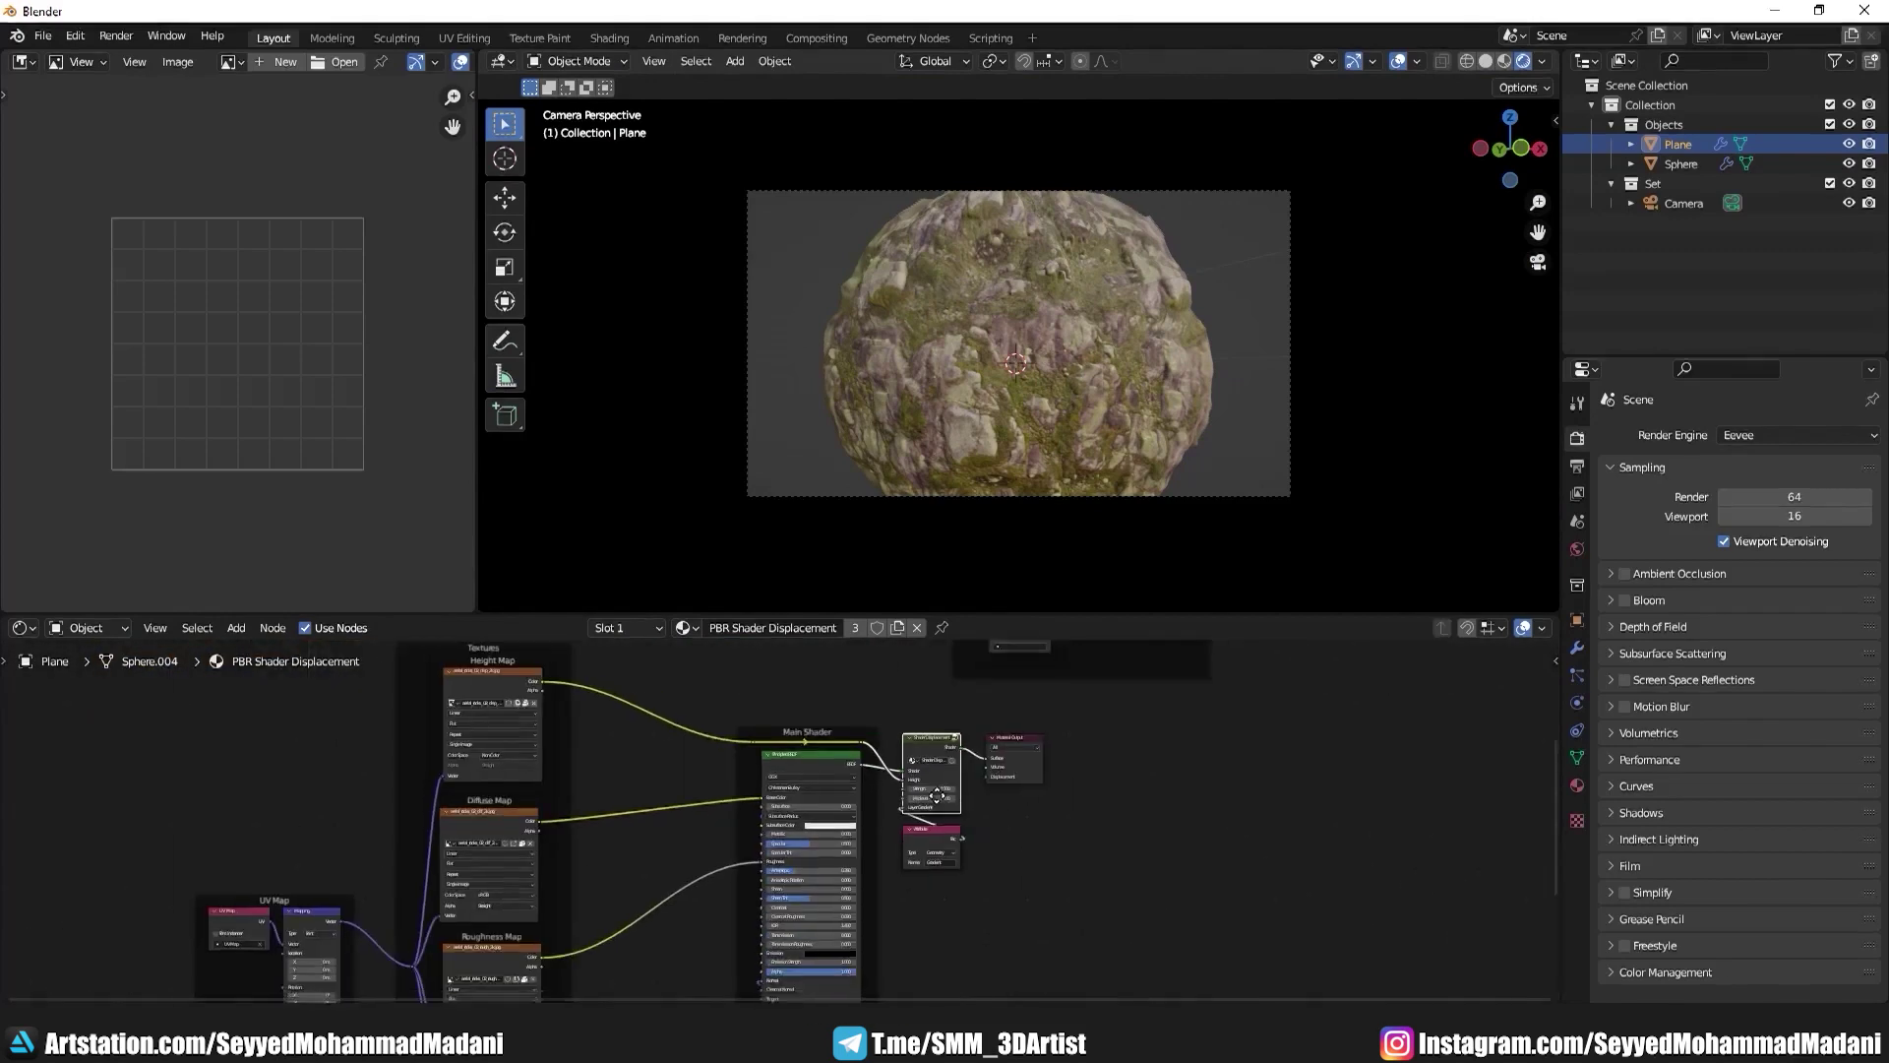
{"action": "scroll", "coordinate": [861, 783], "scroll_direction": "up", "scroll_amount": 3}
{"action": "left_click_drag", "start_coordinate": [861, 783], "coordinate": [718, 638]}
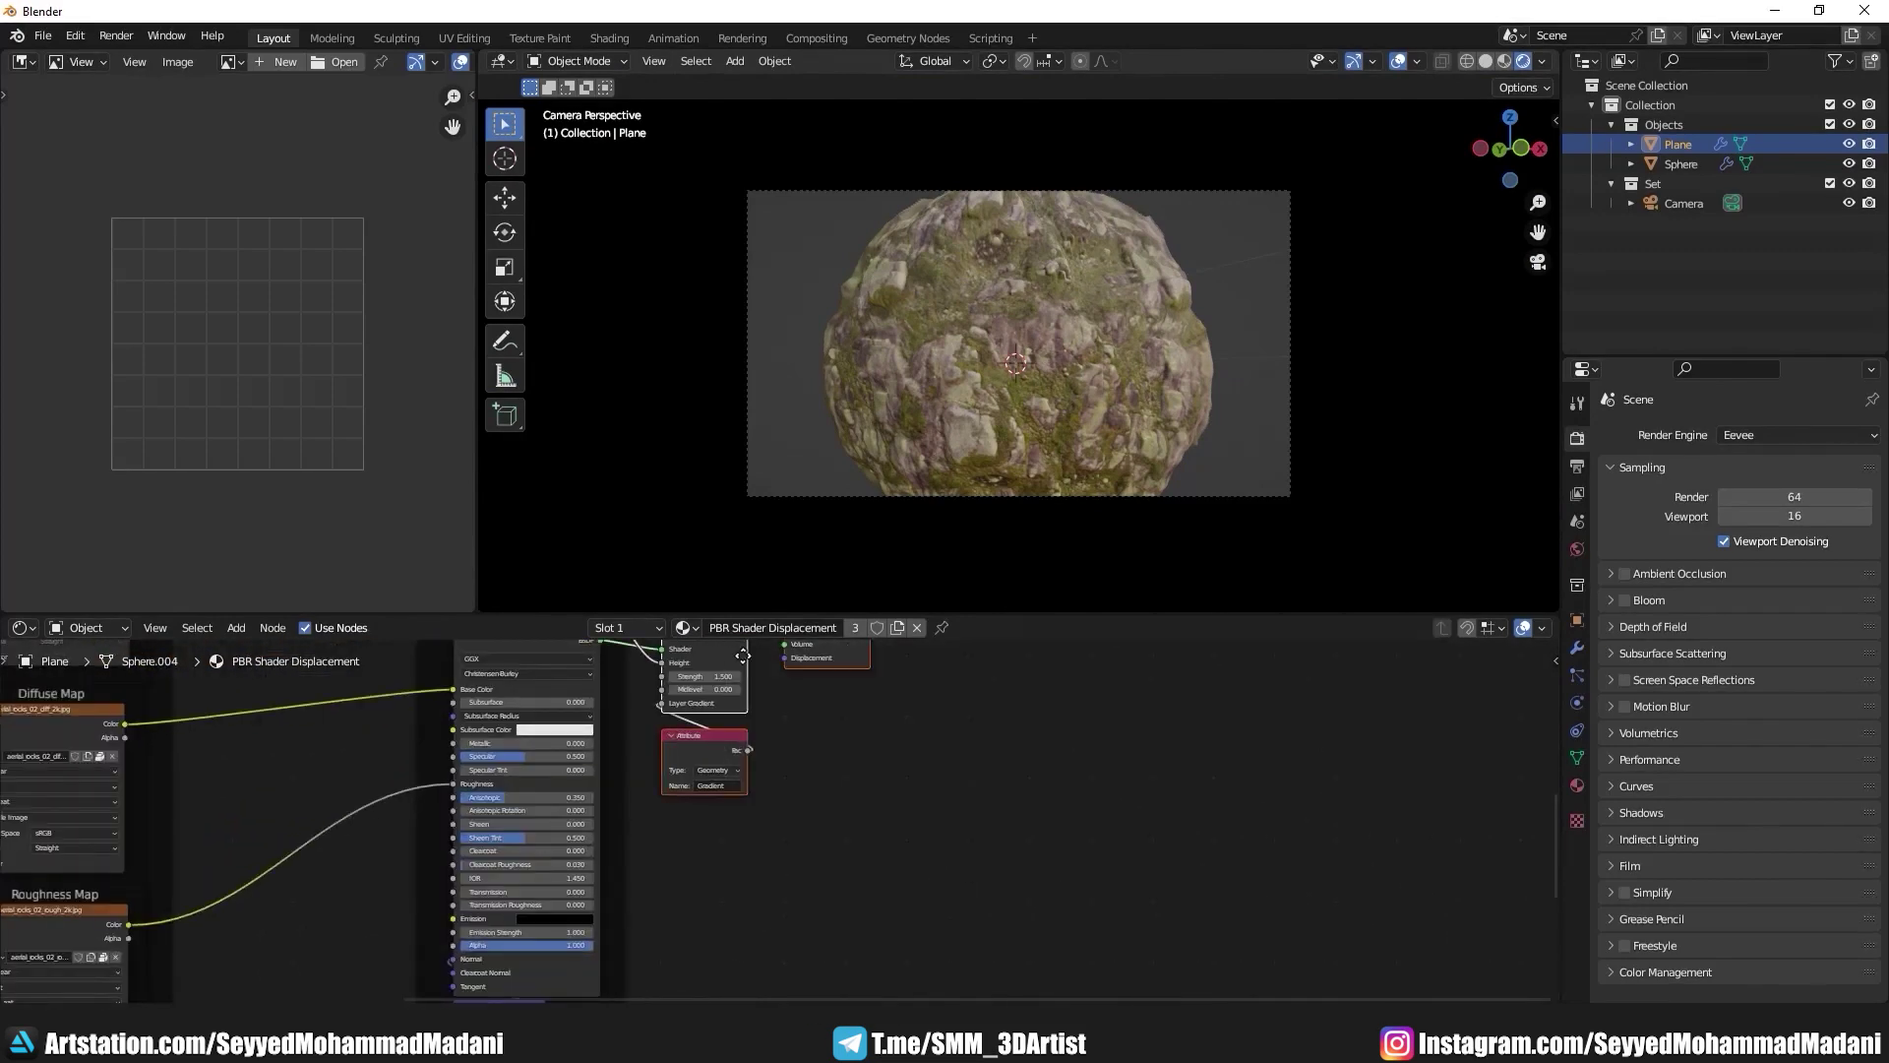
{"action": "key", "text": "g"}
{"action": "left_click", "coordinate": [984, 715]}
{"action": "left_click", "coordinate": [1374, 808]}
{"action": "left_click_drag", "start_coordinate": [996, 808], "coordinate": [834, 767]}
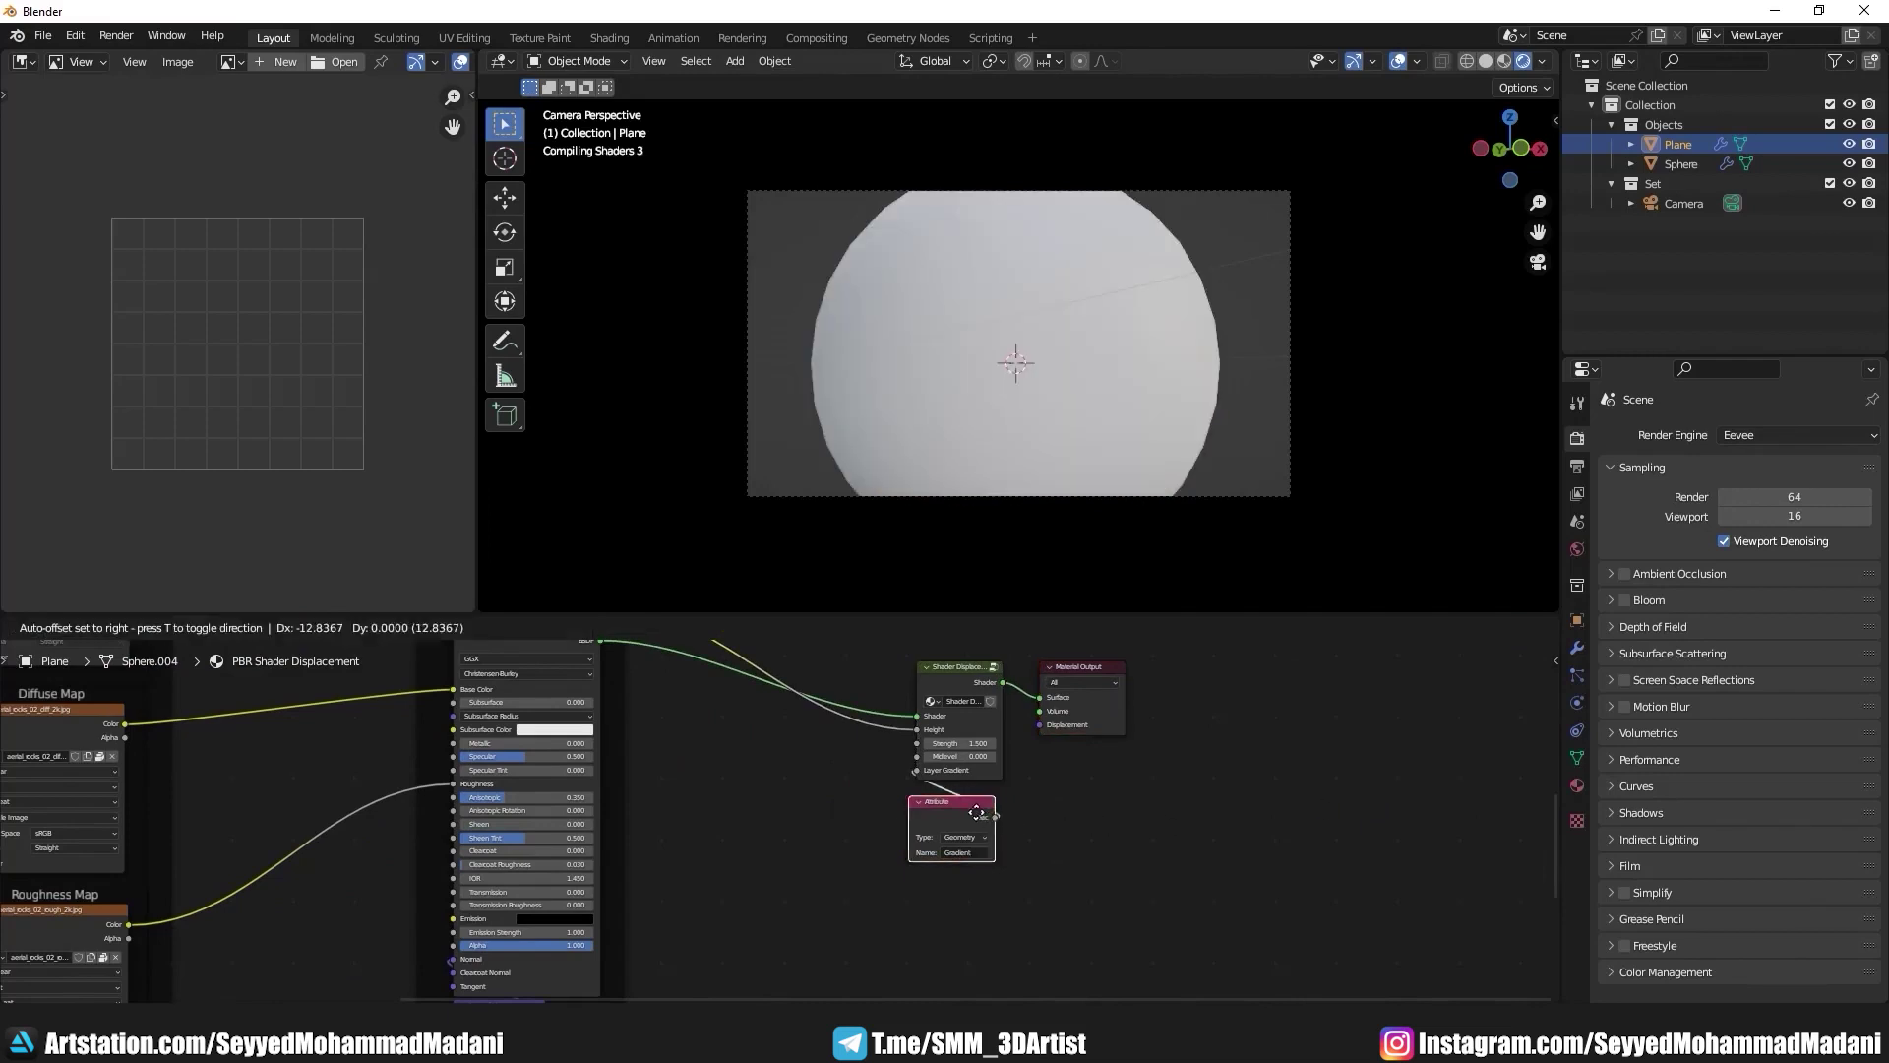
{"action": "scroll", "coordinate": [1069, 816], "scroll_direction": "up", "scroll_amount": 3}
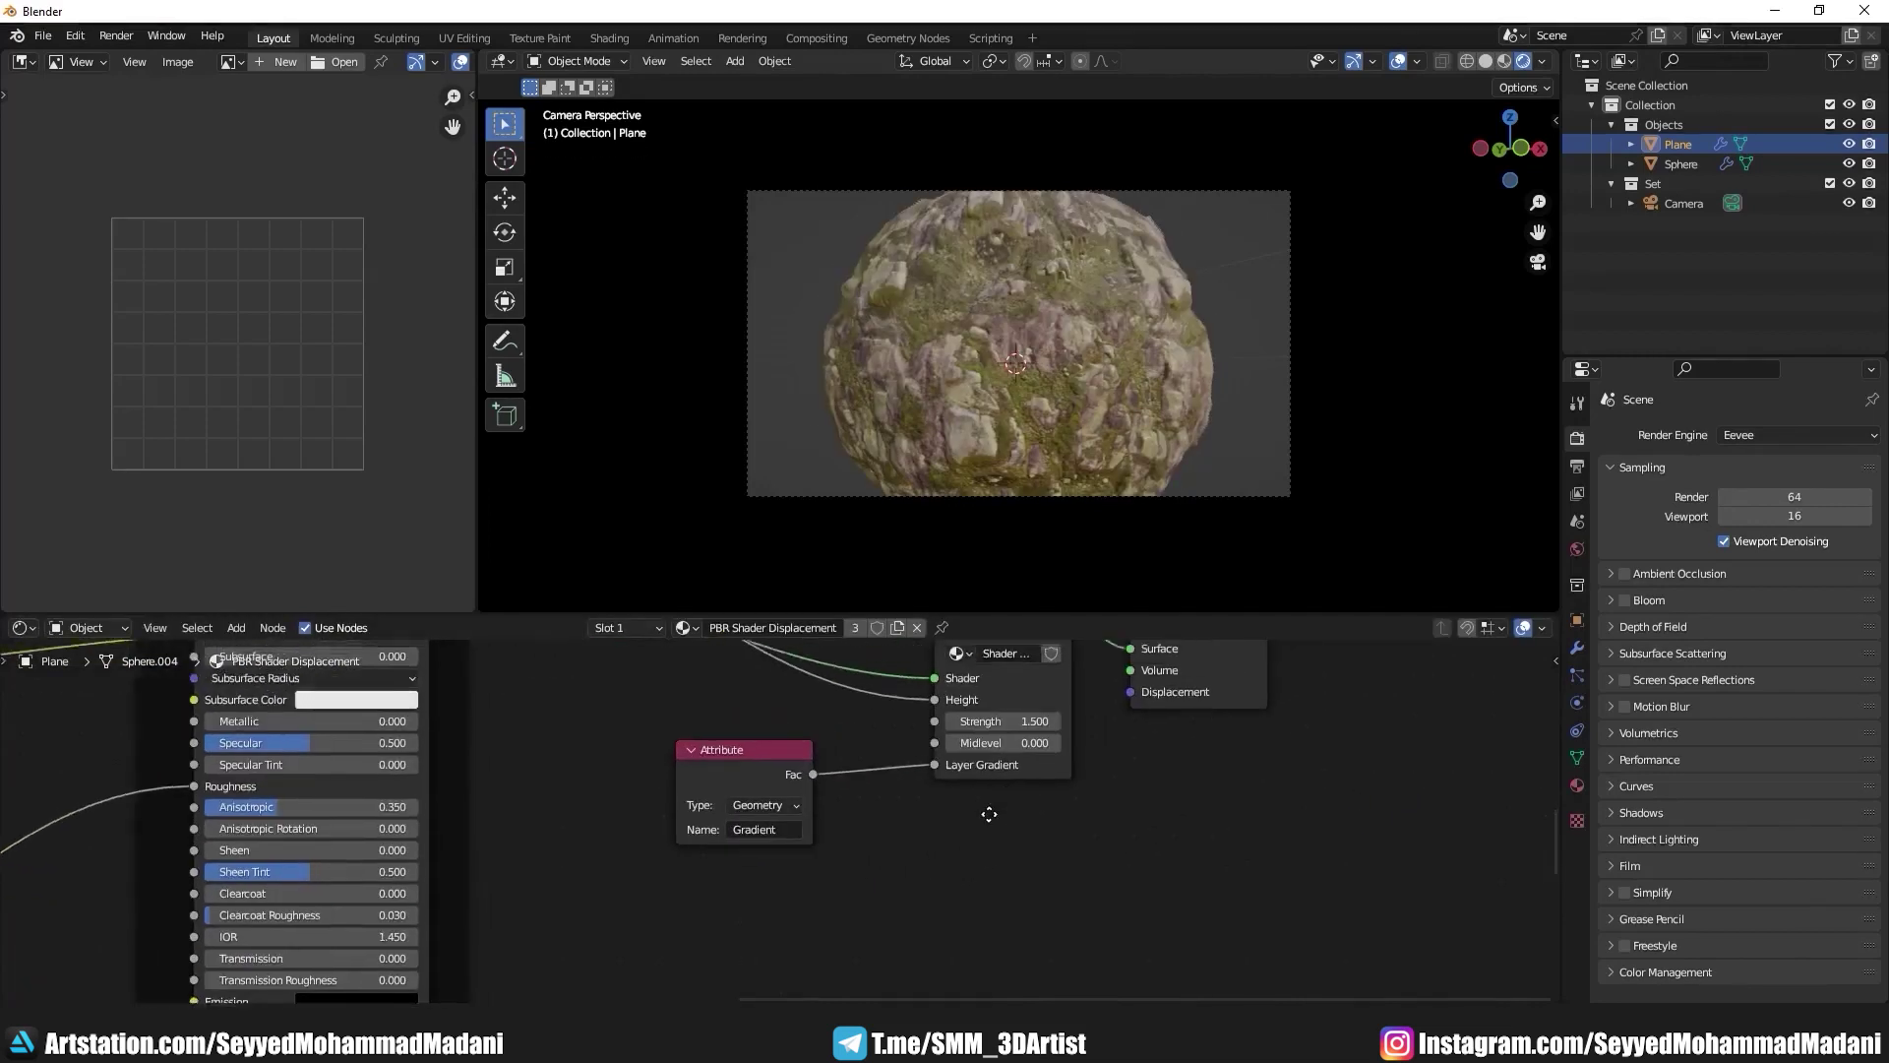
{"action": "scroll", "coordinate": [987, 813], "scroll_direction": "up", "scroll_amount": 1}
Step: Try several Strength and Midlevel values, settling on Strength 1.5 and Midlevel -0.1
{"action": "mouse_move", "coordinate": [959, 856]}
{"action": "left_mouse_down"}
{"action": "mouse_move", "coordinate": [910, 856]}
{"action": "mouse_move", "coordinate": [941, 856]}
{"action": "left_mouse_up"}
{"action": "left_click", "coordinate": [979, 474]}
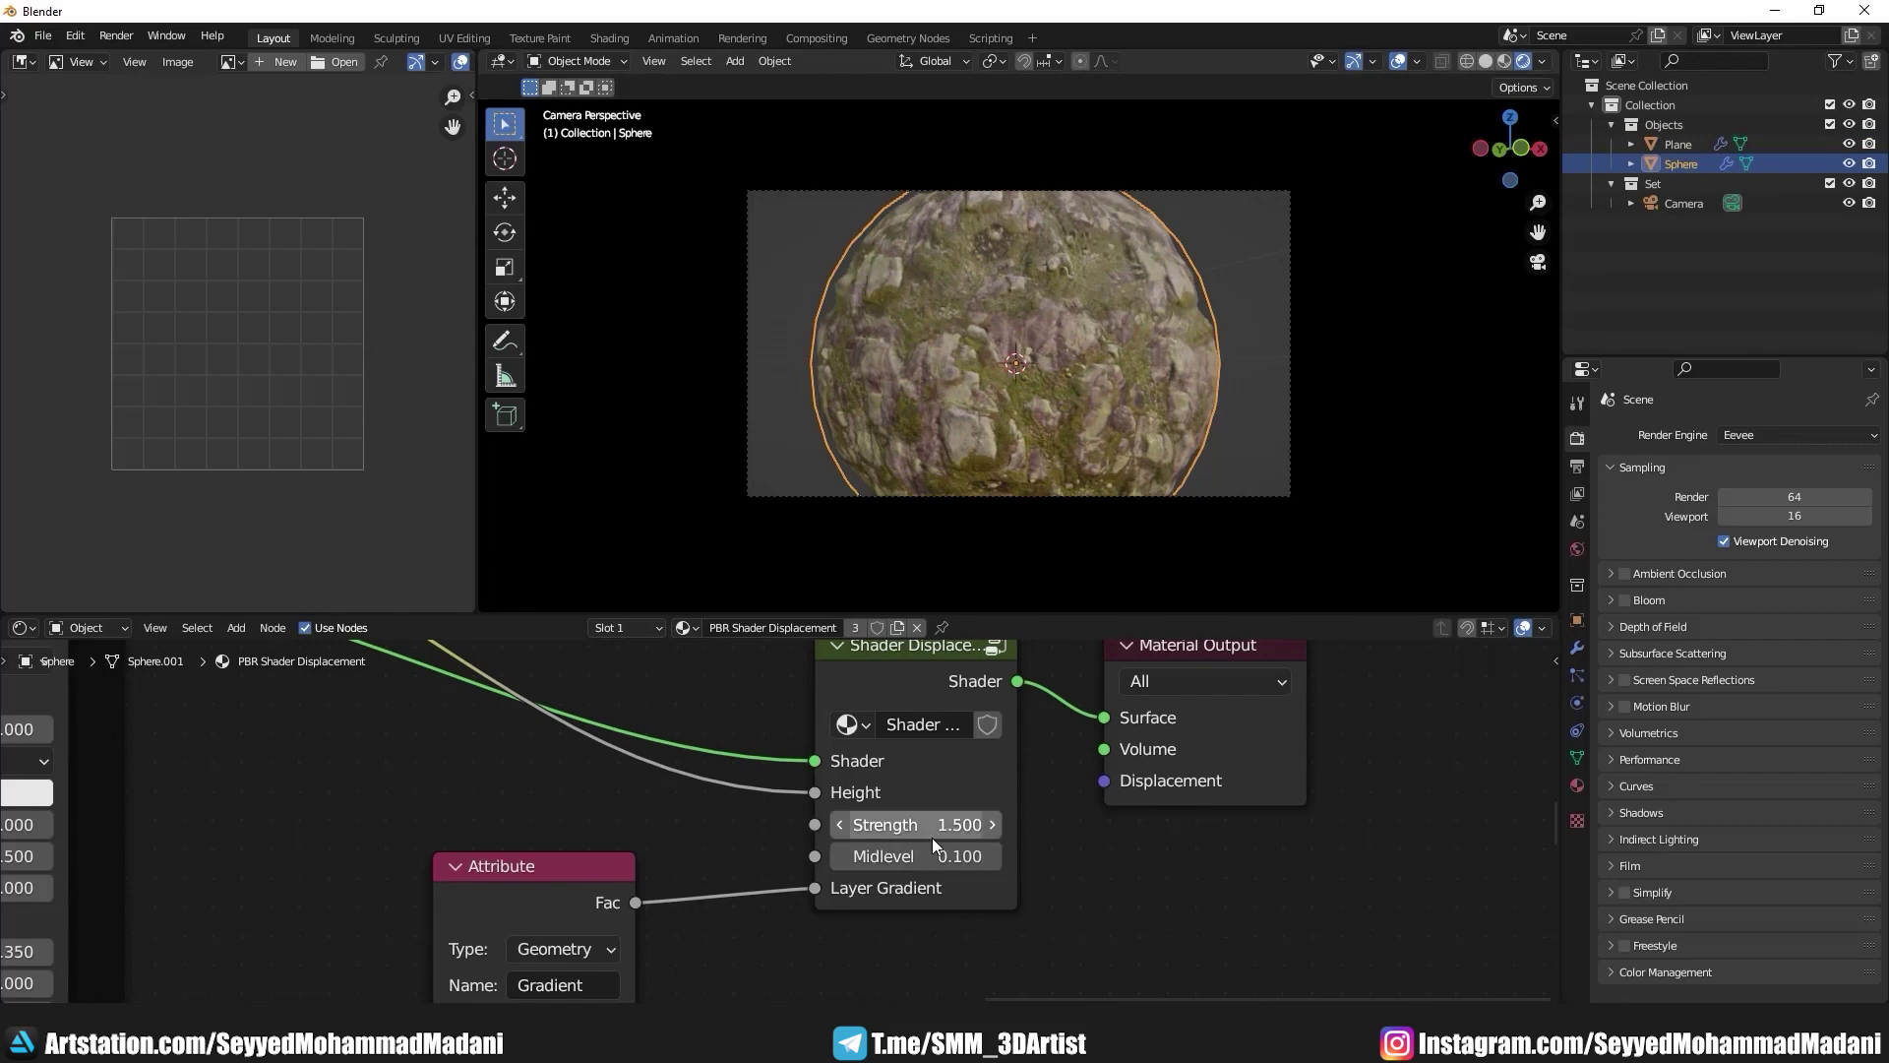
{"action": "double_click", "coordinate": [915, 856]}
{"action": "type", "text": "0.10"}
{"action": "key", "text": "Return"}
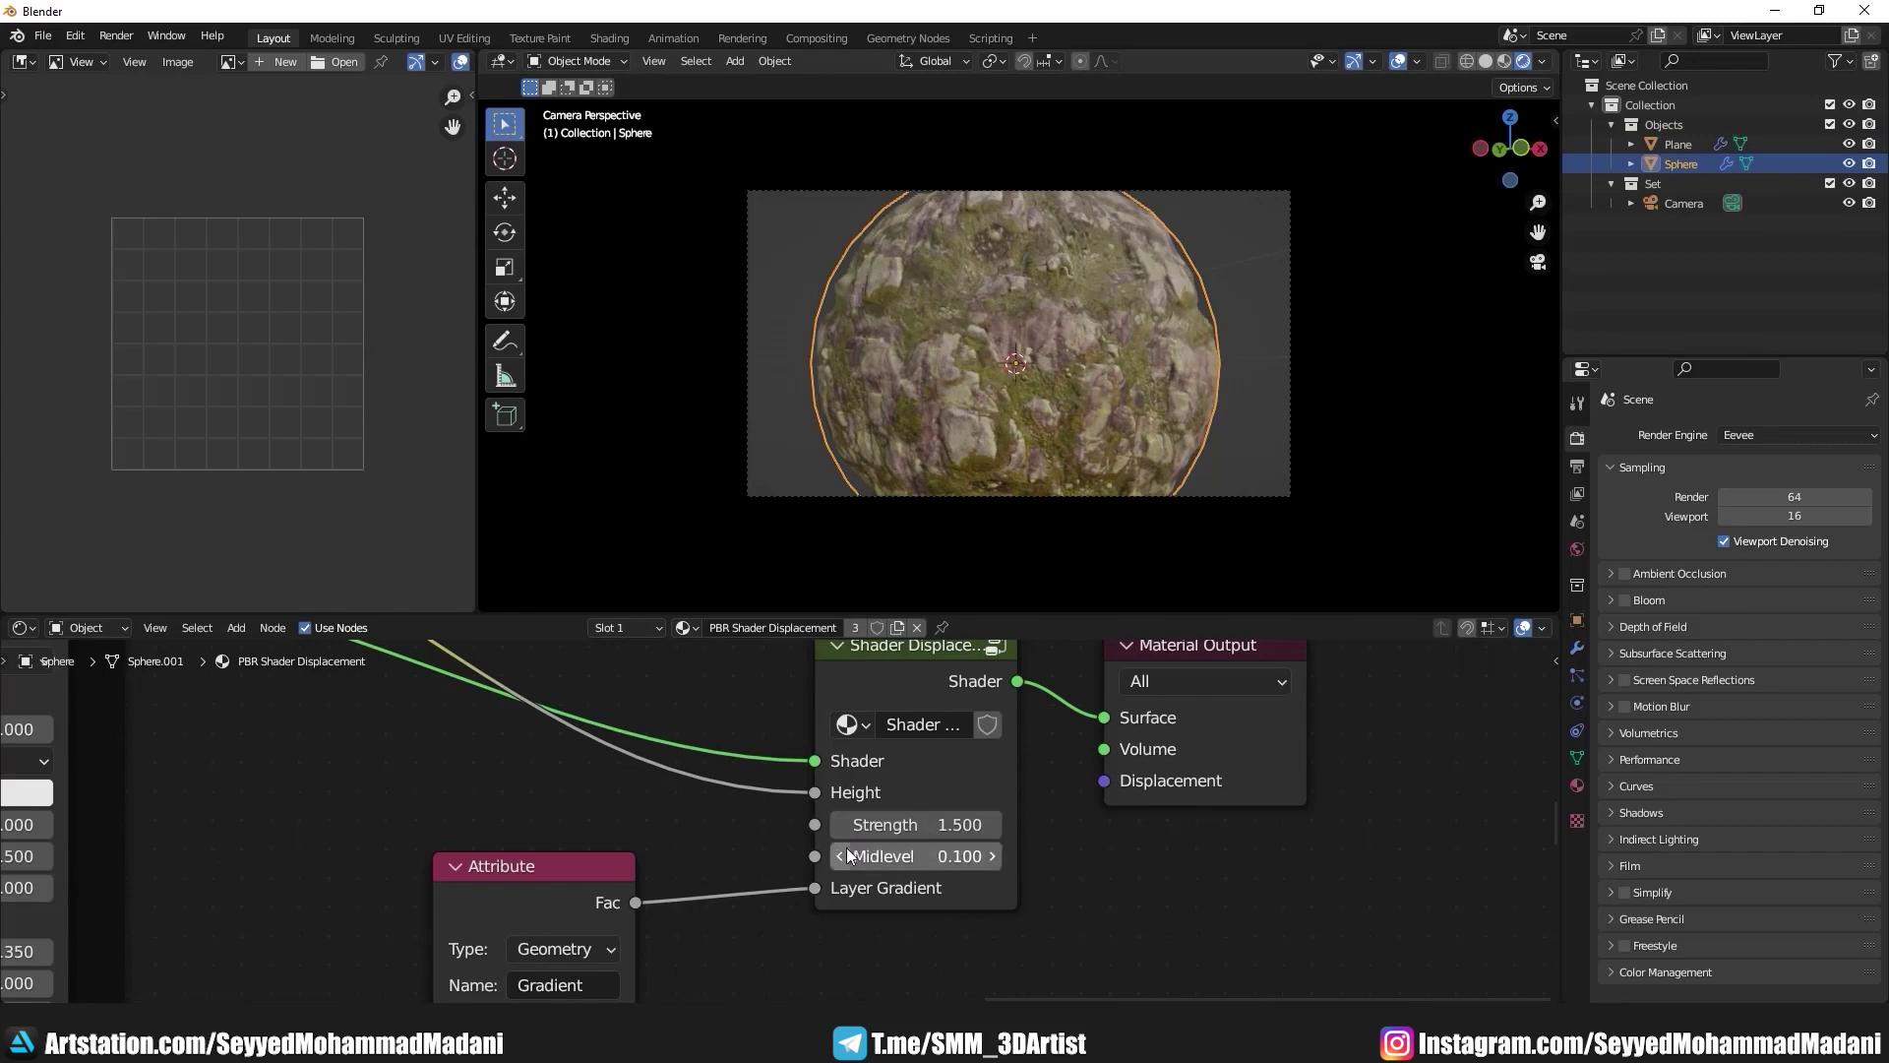
{"action": "left_click_drag", "start_coordinate": [879, 826], "coordinate": [945, 825]}
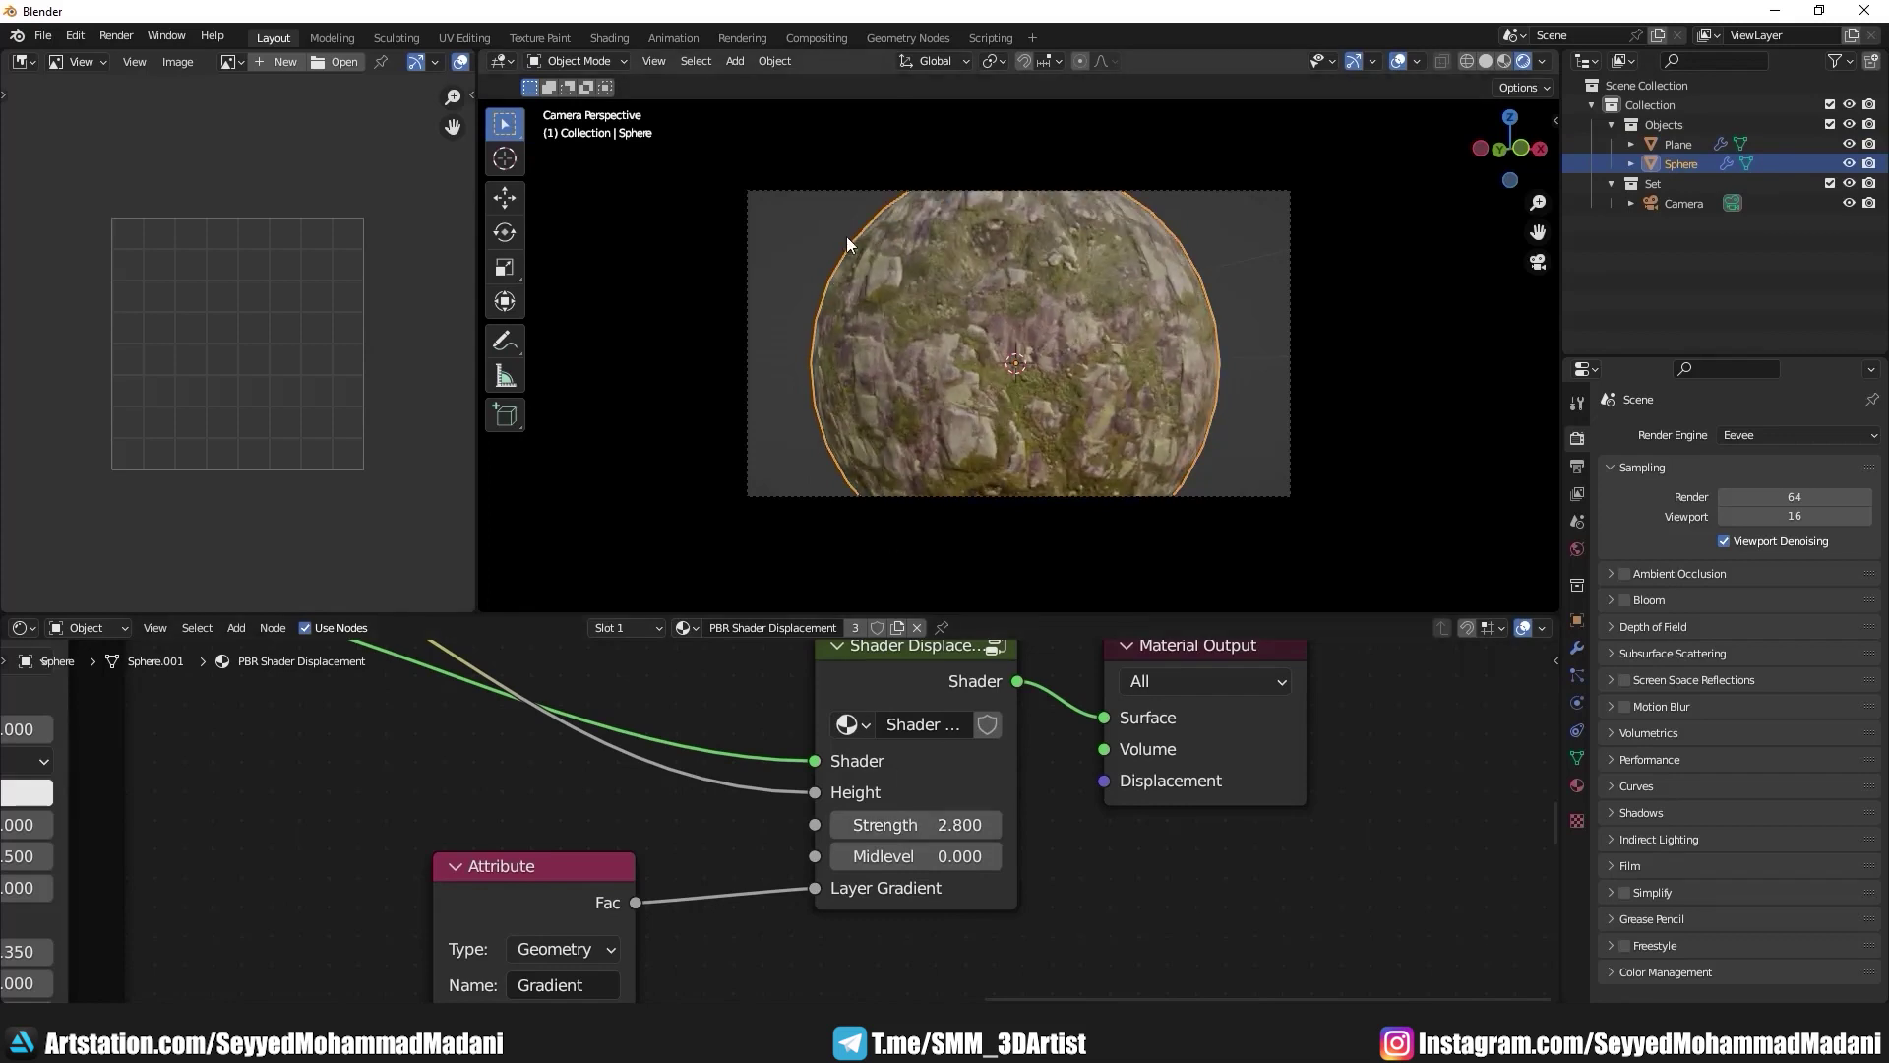
{"action": "left_click", "coordinate": [843, 856]}
{"action": "left_click", "coordinate": [843, 856]}
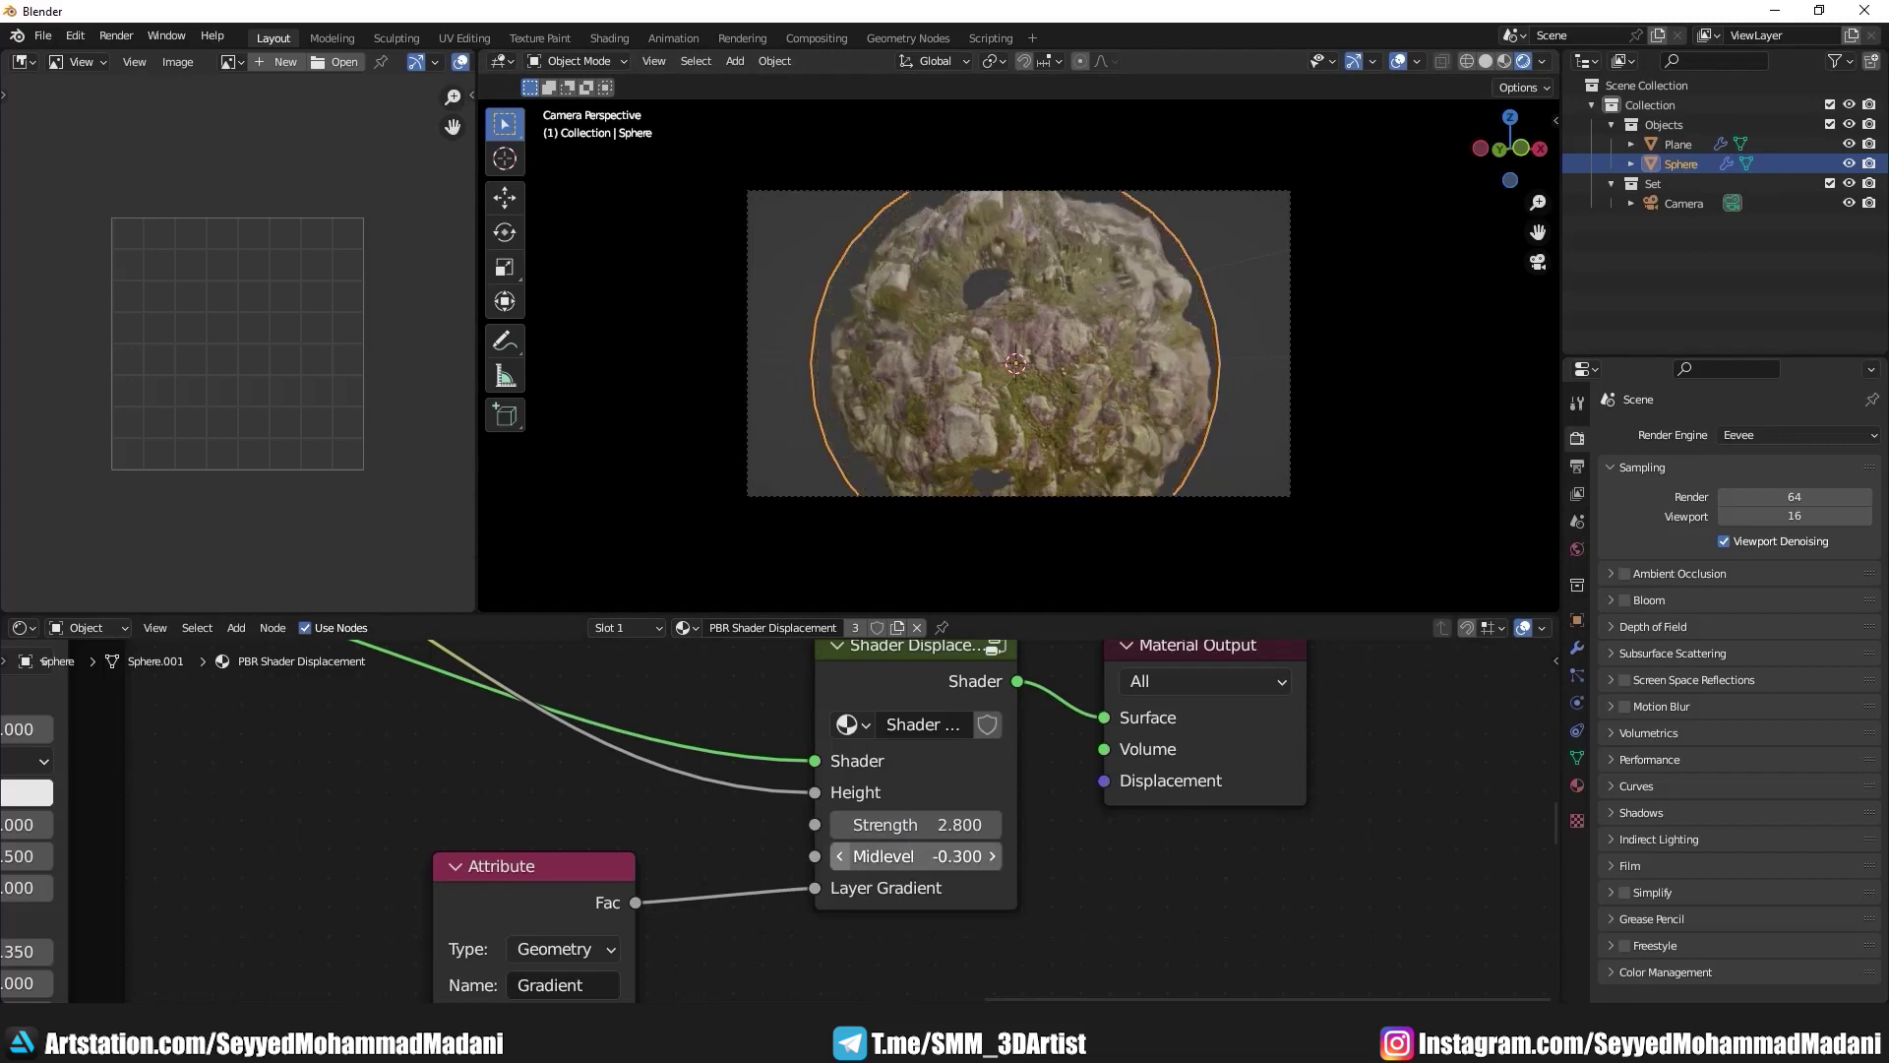
{"action": "left_click", "coordinate": [992, 857]}
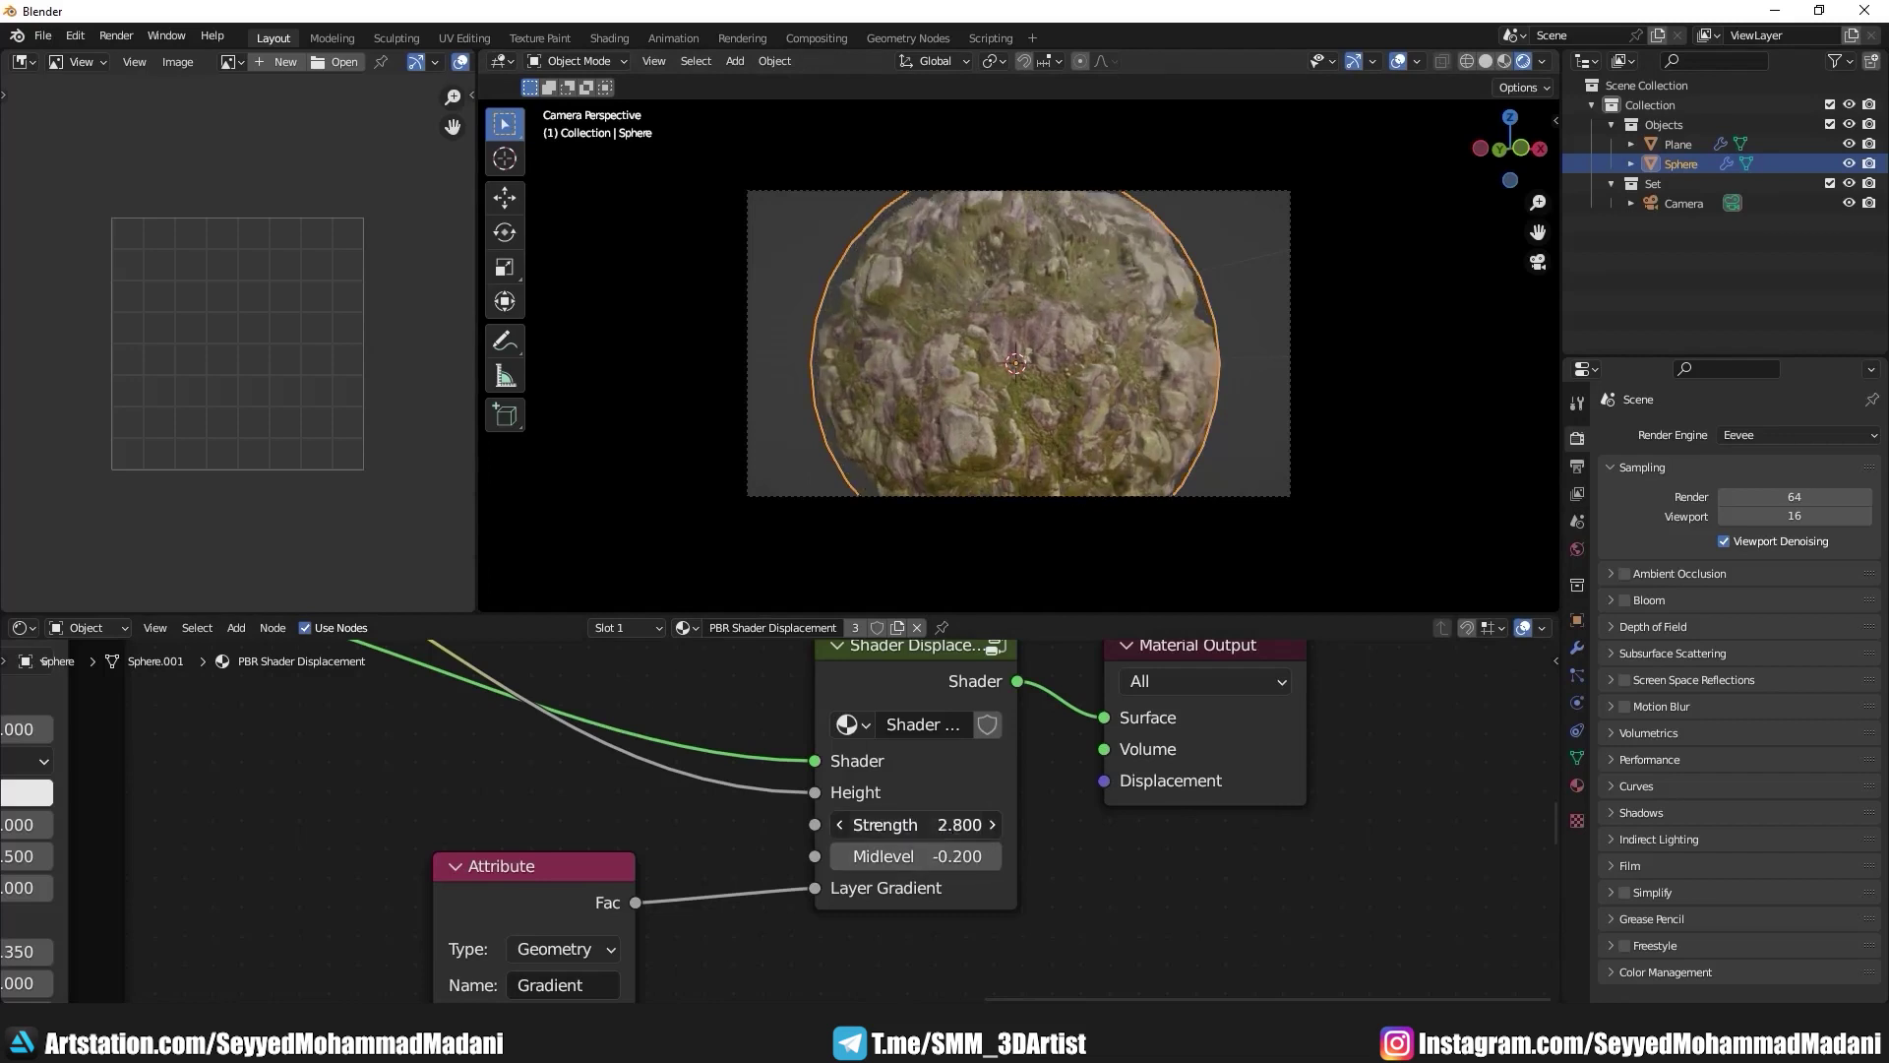
{"action": "mouse_move", "coordinate": [915, 825]}
{"action": "left_mouse_down"}
{"action": "mouse_move", "coordinate": [872, 824]}
{"action": "mouse_move", "coordinate": [1005, 840]}
{"action": "left_mouse_up"}
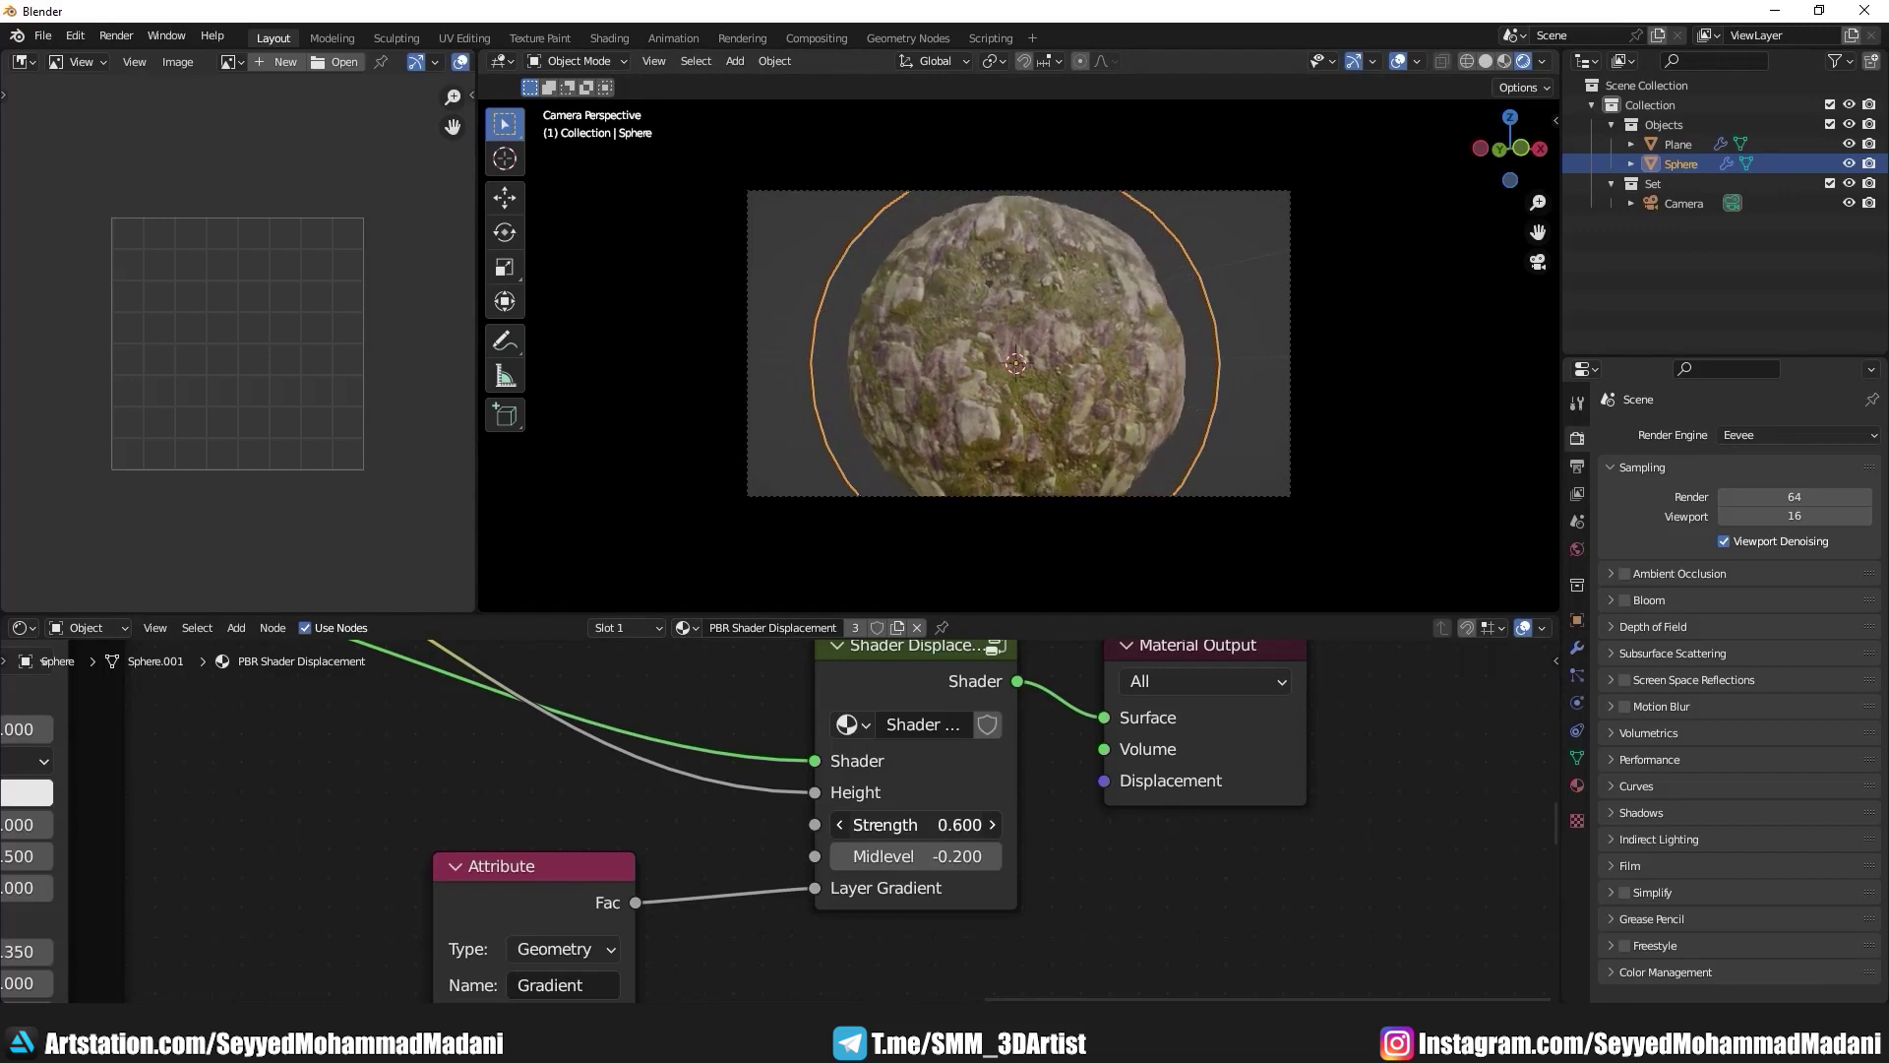
{"action": "left_click", "coordinate": [993, 857]}
{"action": "scroll", "coordinate": [1057, 362], "scroll_direction": "down", "scroll_amount": 3}
Step: Reselect the sphere and survey its node tree from Principled BSDF to the output
{"action": "left_click", "coordinate": [1182, 380]}
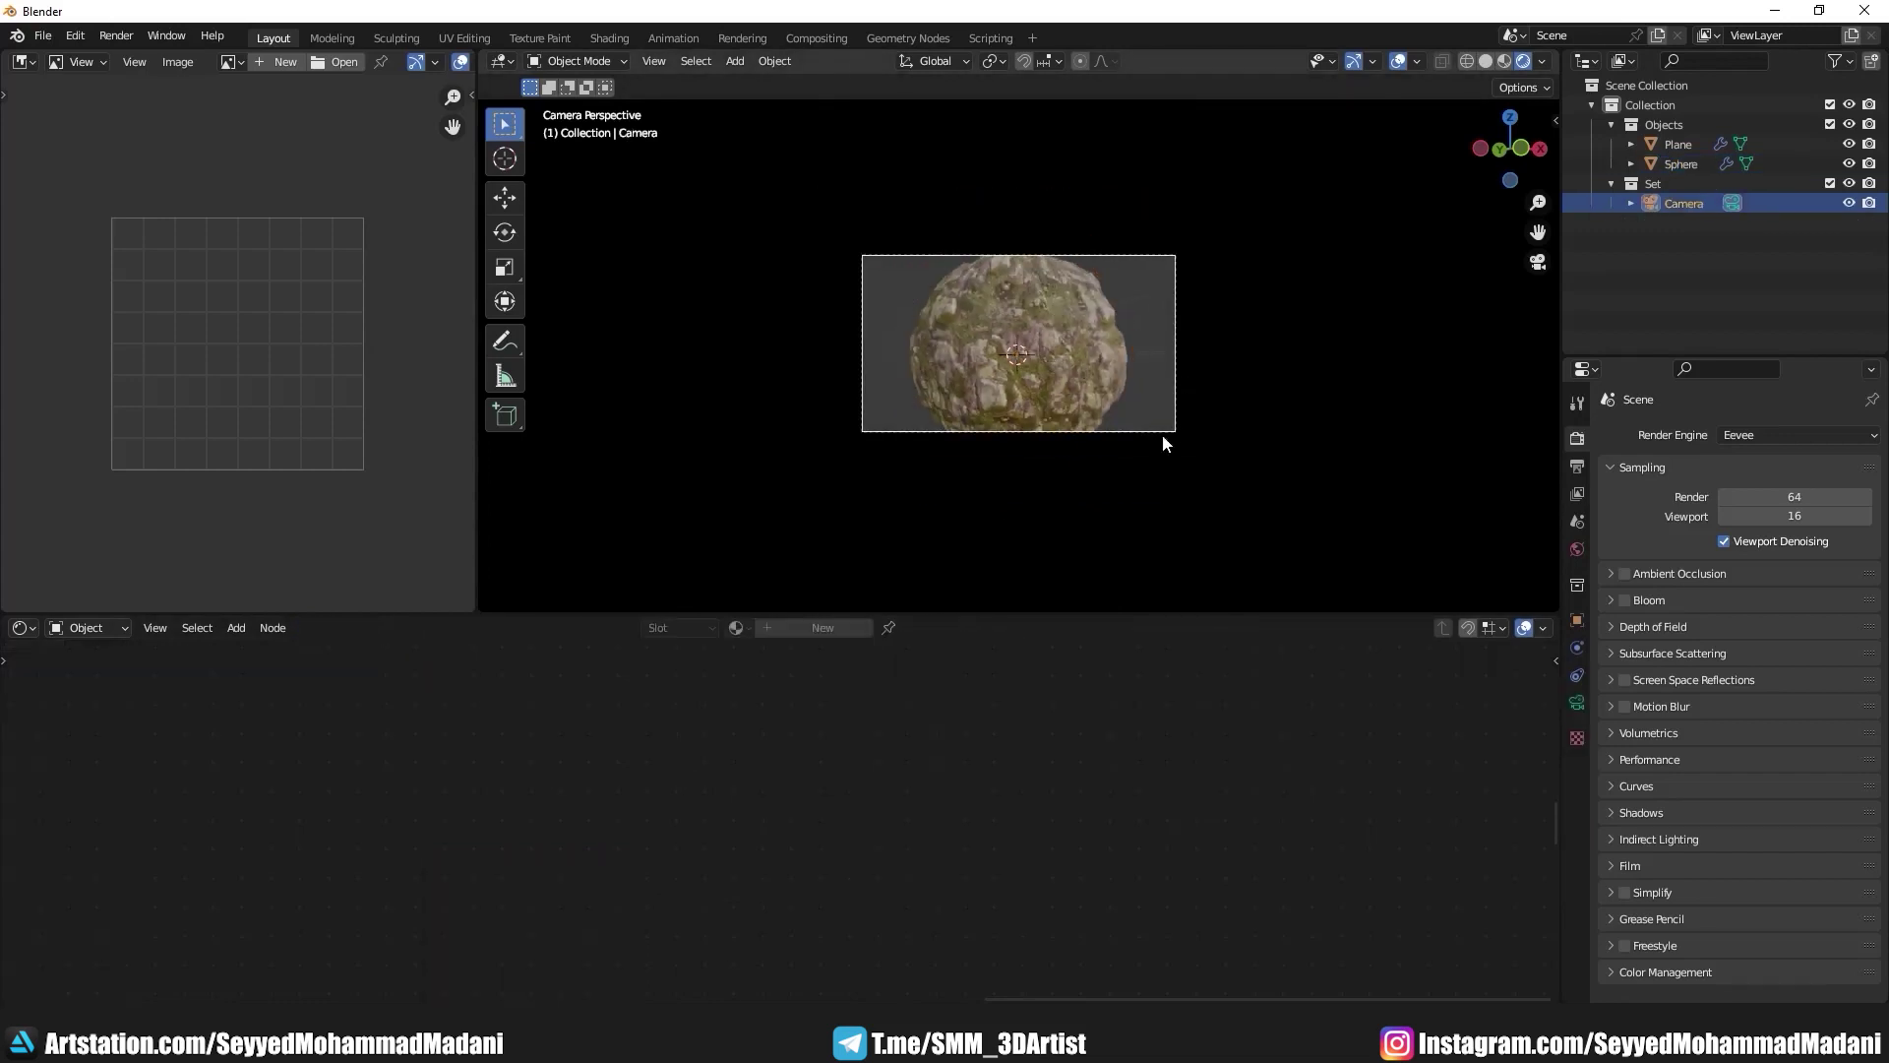
{"action": "left_click", "coordinate": [1091, 376]}
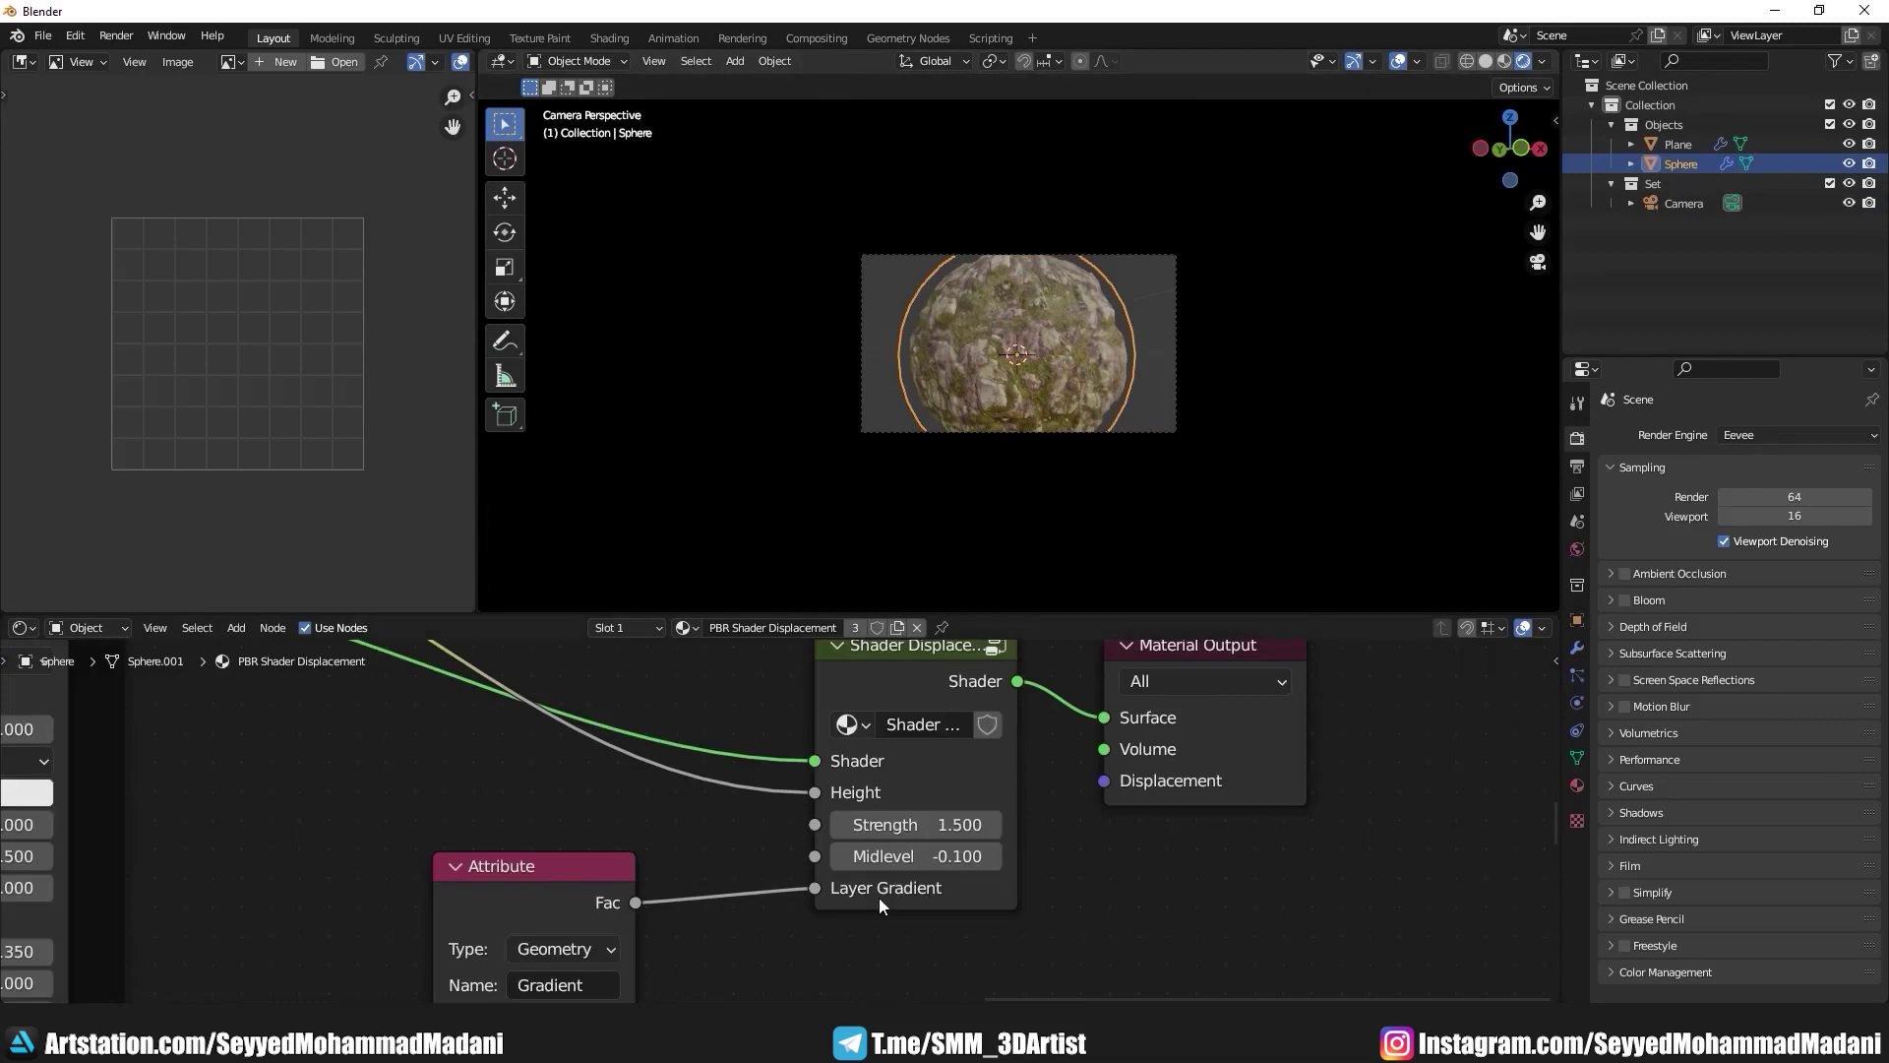
{"action": "scroll", "coordinate": [879, 902], "scroll_direction": "down", "scroll_amount": 2}
{"action": "scroll", "coordinate": [679, 852], "scroll_direction": "down", "scroll_amount": 2}
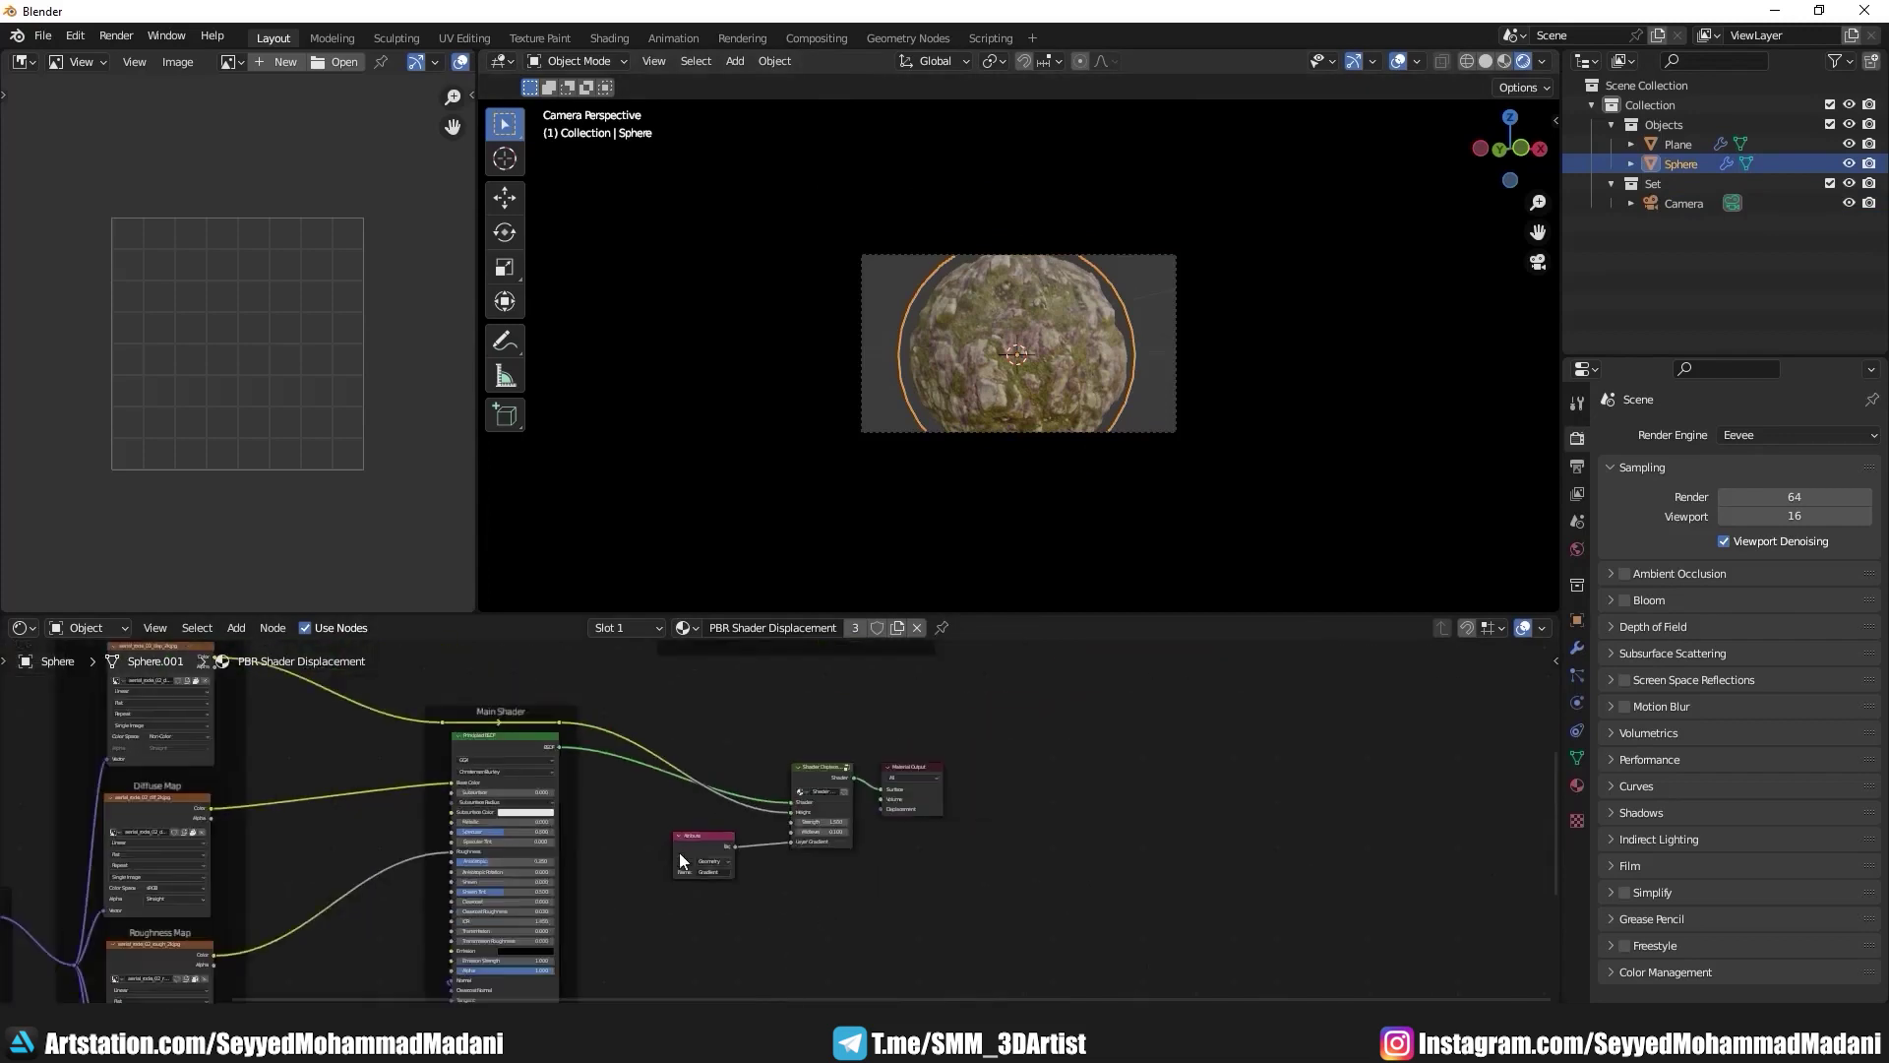
{"action": "mouse_move", "coordinate": [680, 852]}
{"action": "middle_mouse_down"}
{"action": "mouse_move", "coordinate": [918, 867]}
{"action": "mouse_move", "coordinate": [845, 669]}
{"action": "mouse_move", "coordinate": [706, 879]}
{"action": "middle_mouse_up"}
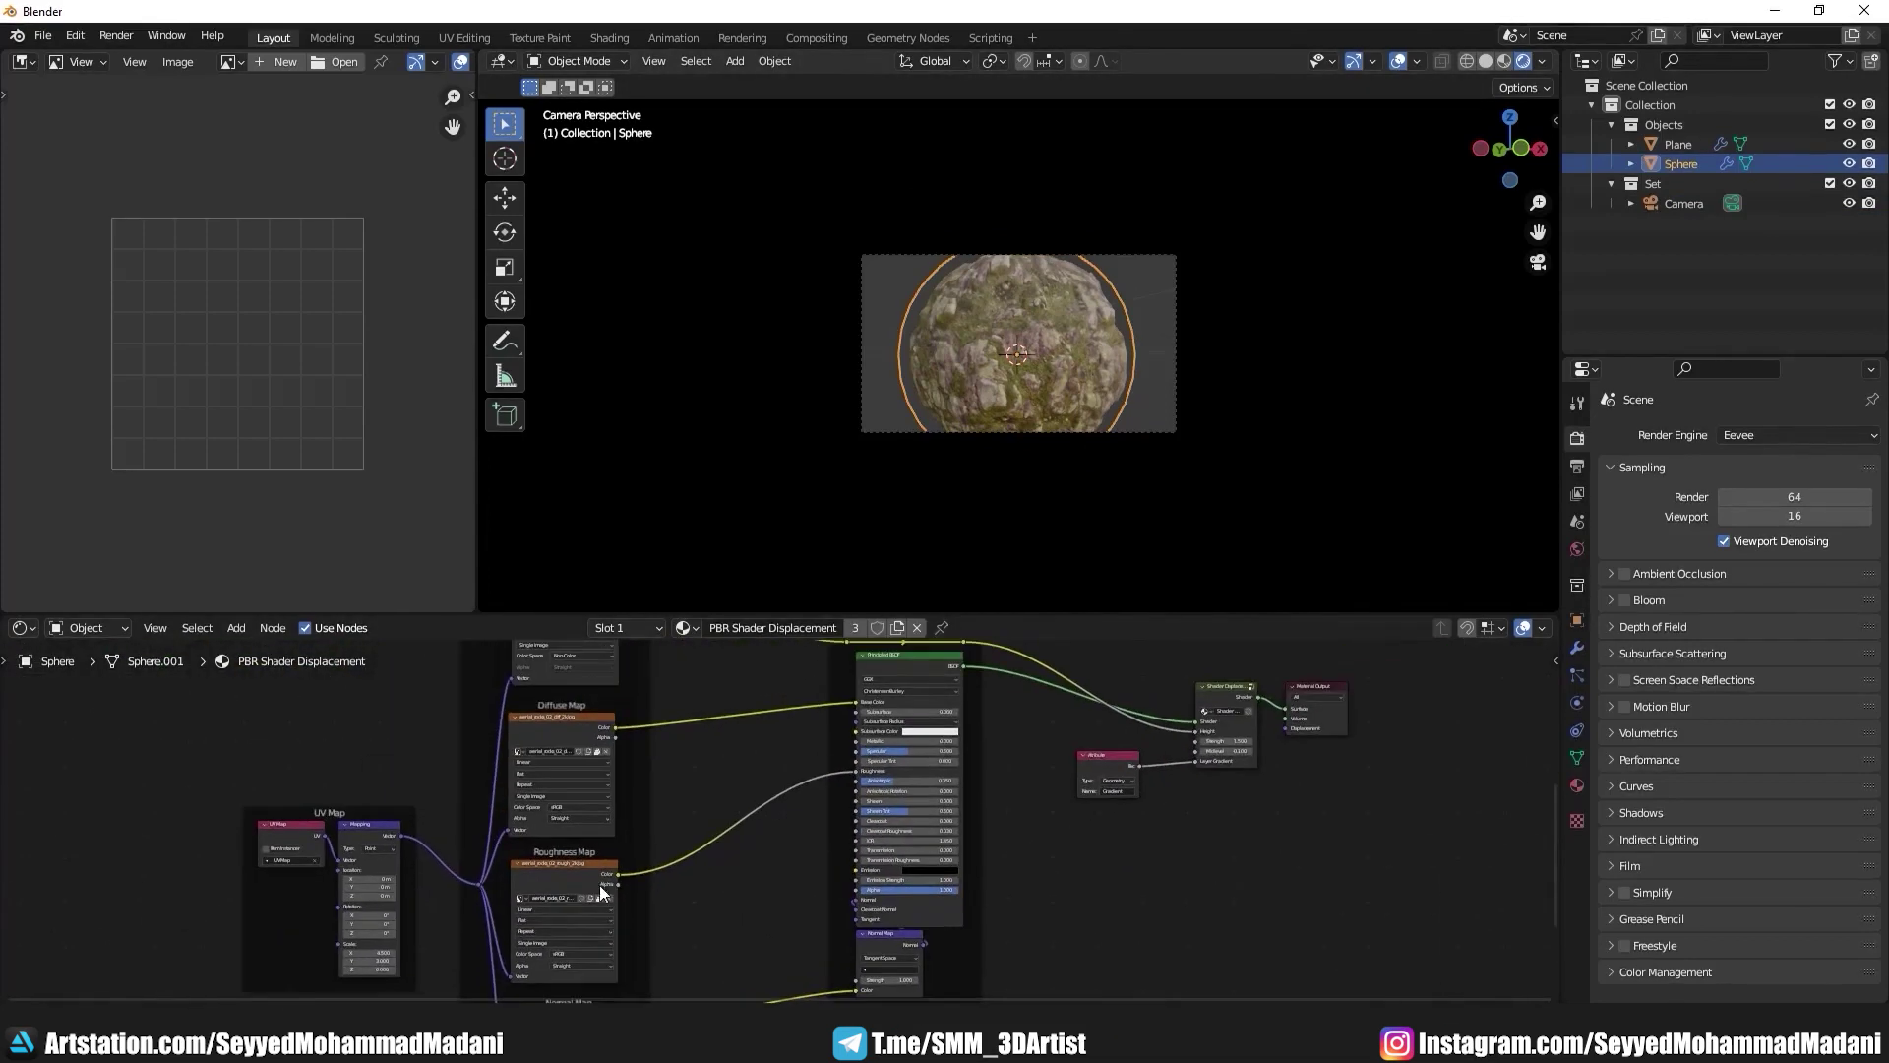
{"action": "scroll", "coordinate": [816, 814], "scroll_direction": "up", "scroll_amount": 3}
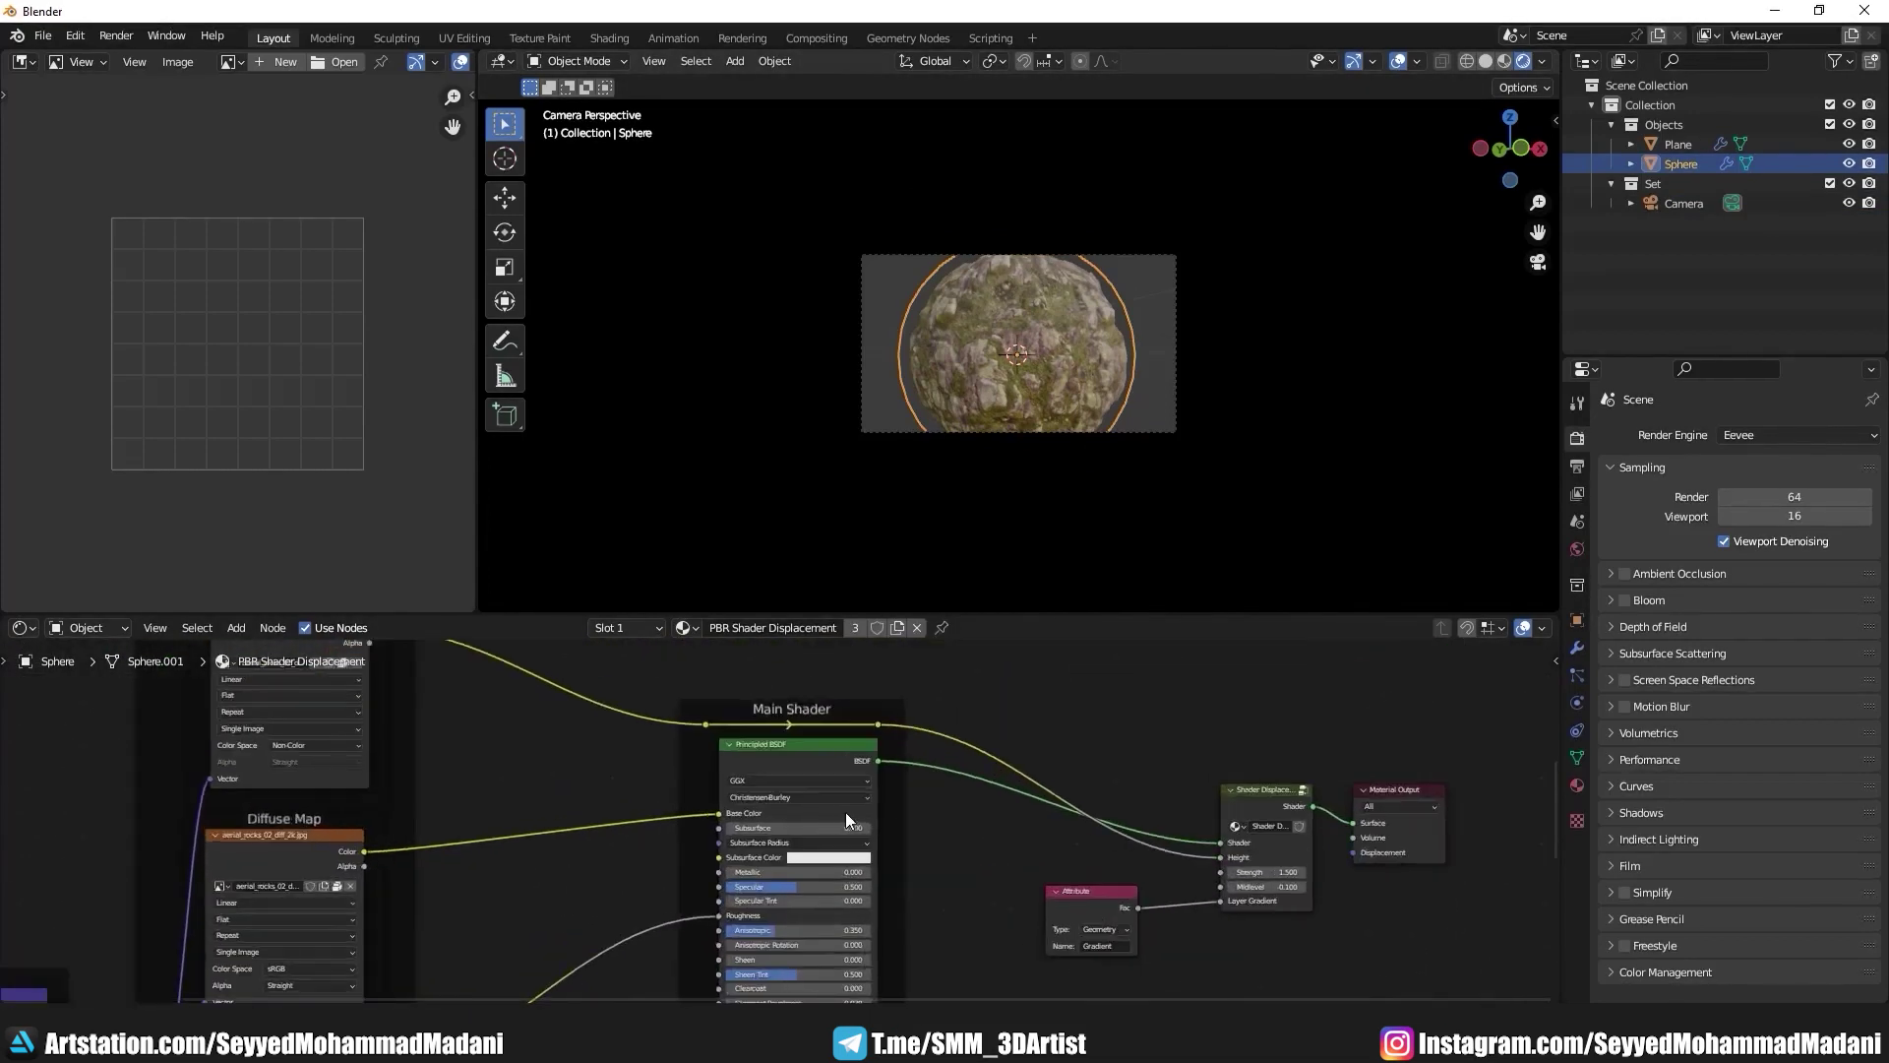
{"action": "middle_click_drag", "start_coordinate": [910, 778], "coordinate": [548, 734]}
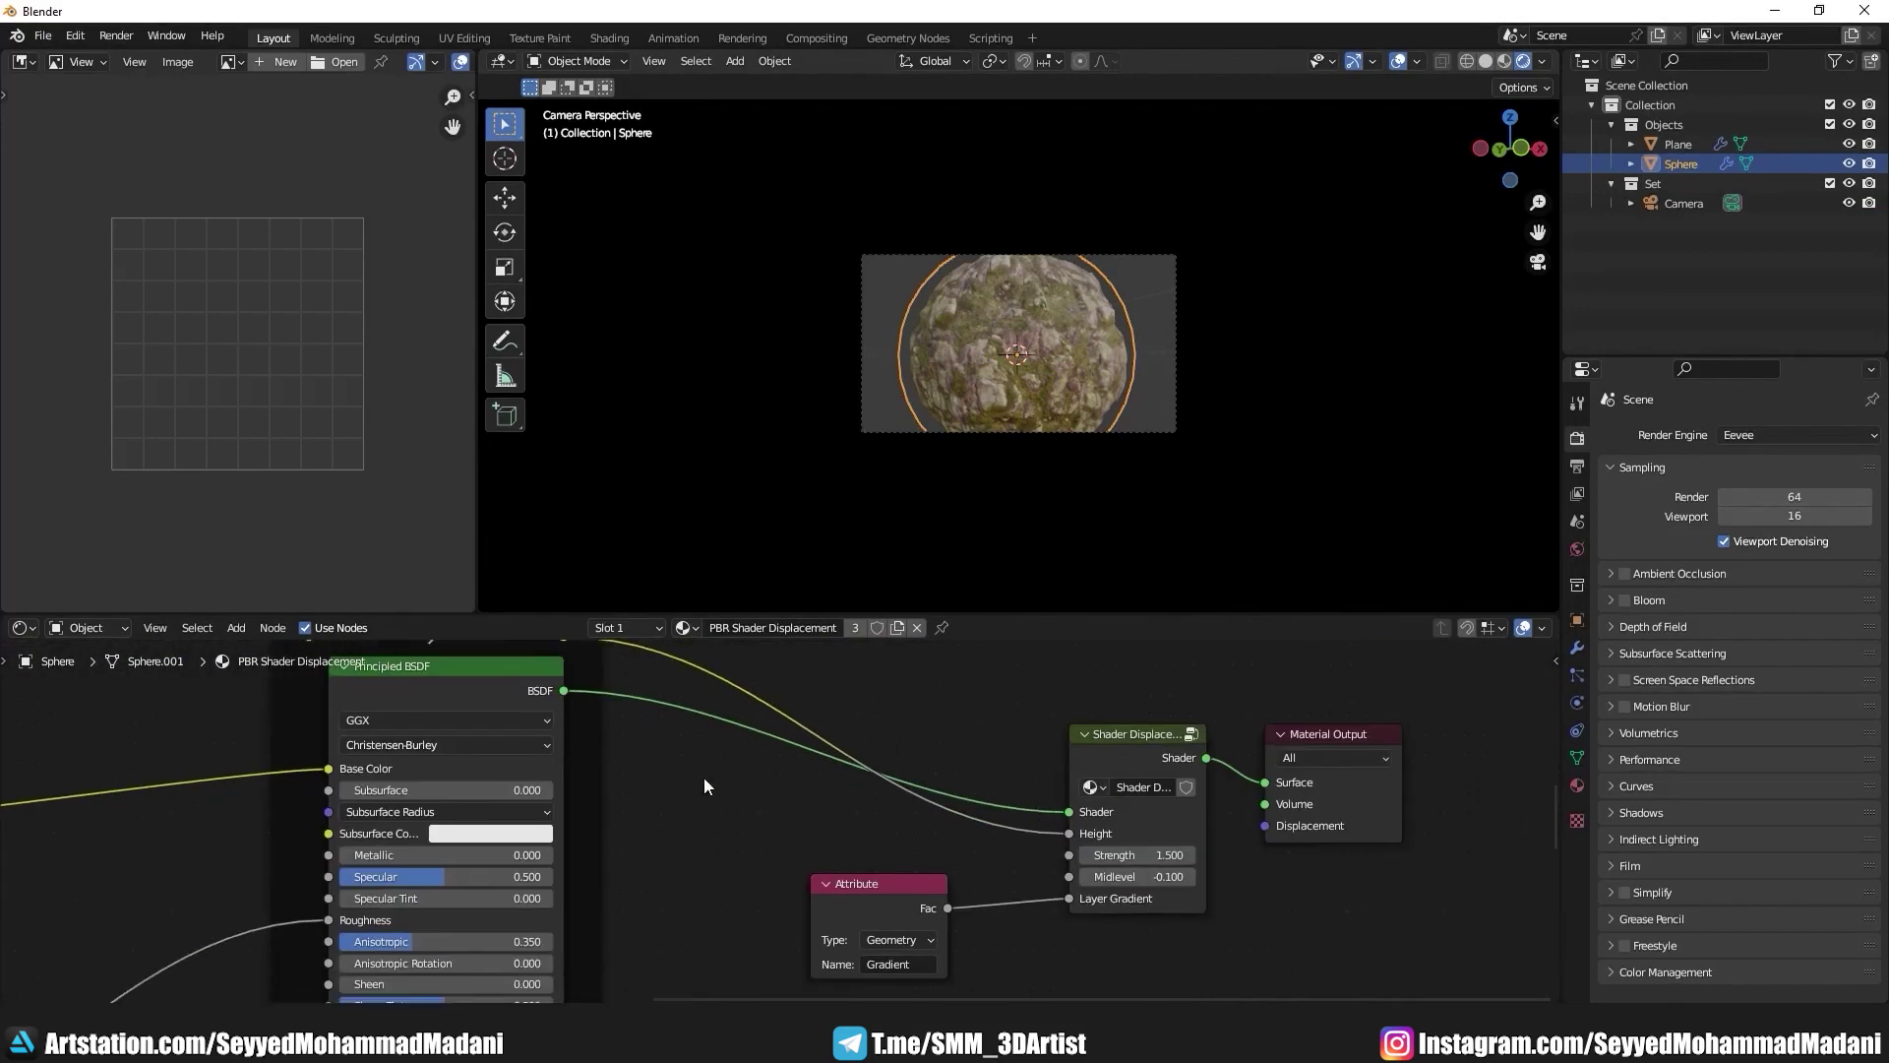
{"action": "scroll", "coordinate": [704, 778], "scroll_direction": "down", "scroll_amount": 3}
{"action": "middle_click_drag", "start_coordinate": [432, 708], "coordinate": [779, 800], "text": "shift"}
{"action": "middle_click_drag", "start_coordinate": [967, 835], "coordinate": [845, 740]}
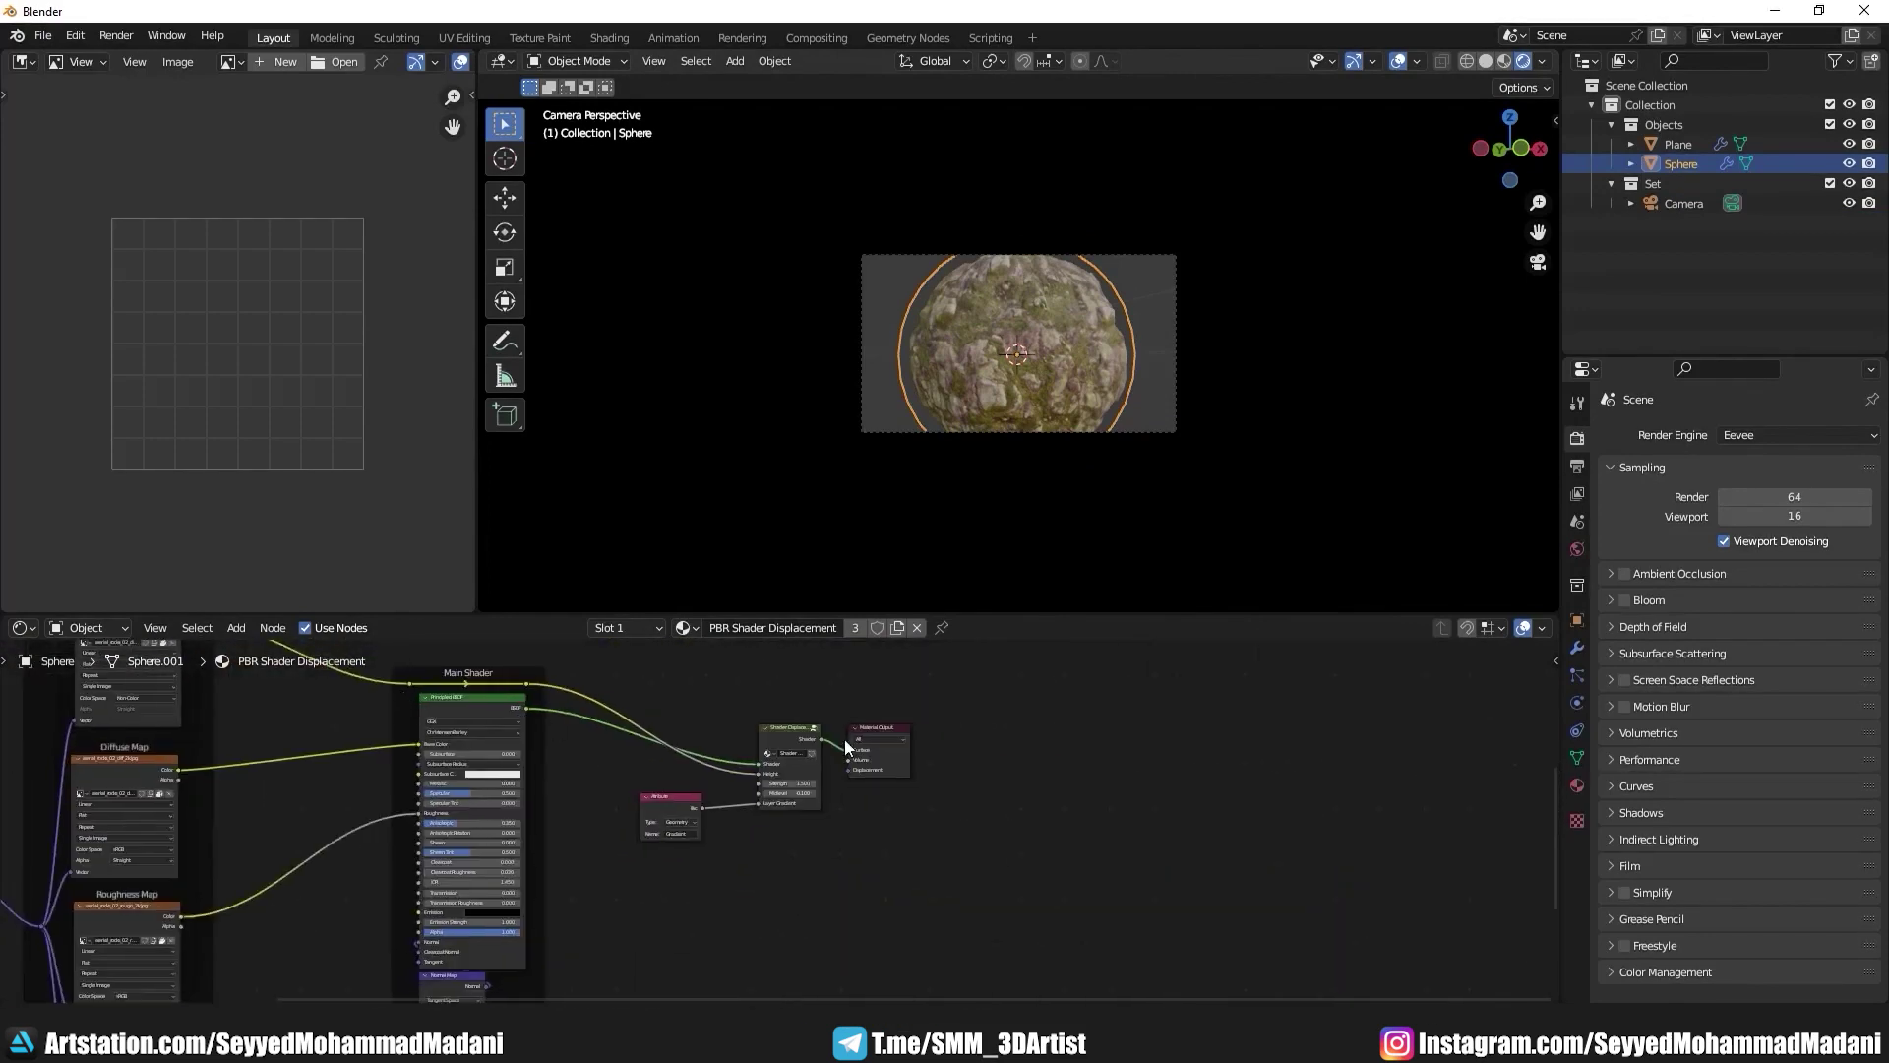
Step: Pan to the texture frames and maximize the node editor with Ctrl+Space
{"action": "scroll", "coordinate": [785, 723], "scroll_direction": "up", "scroll_amount": 5}
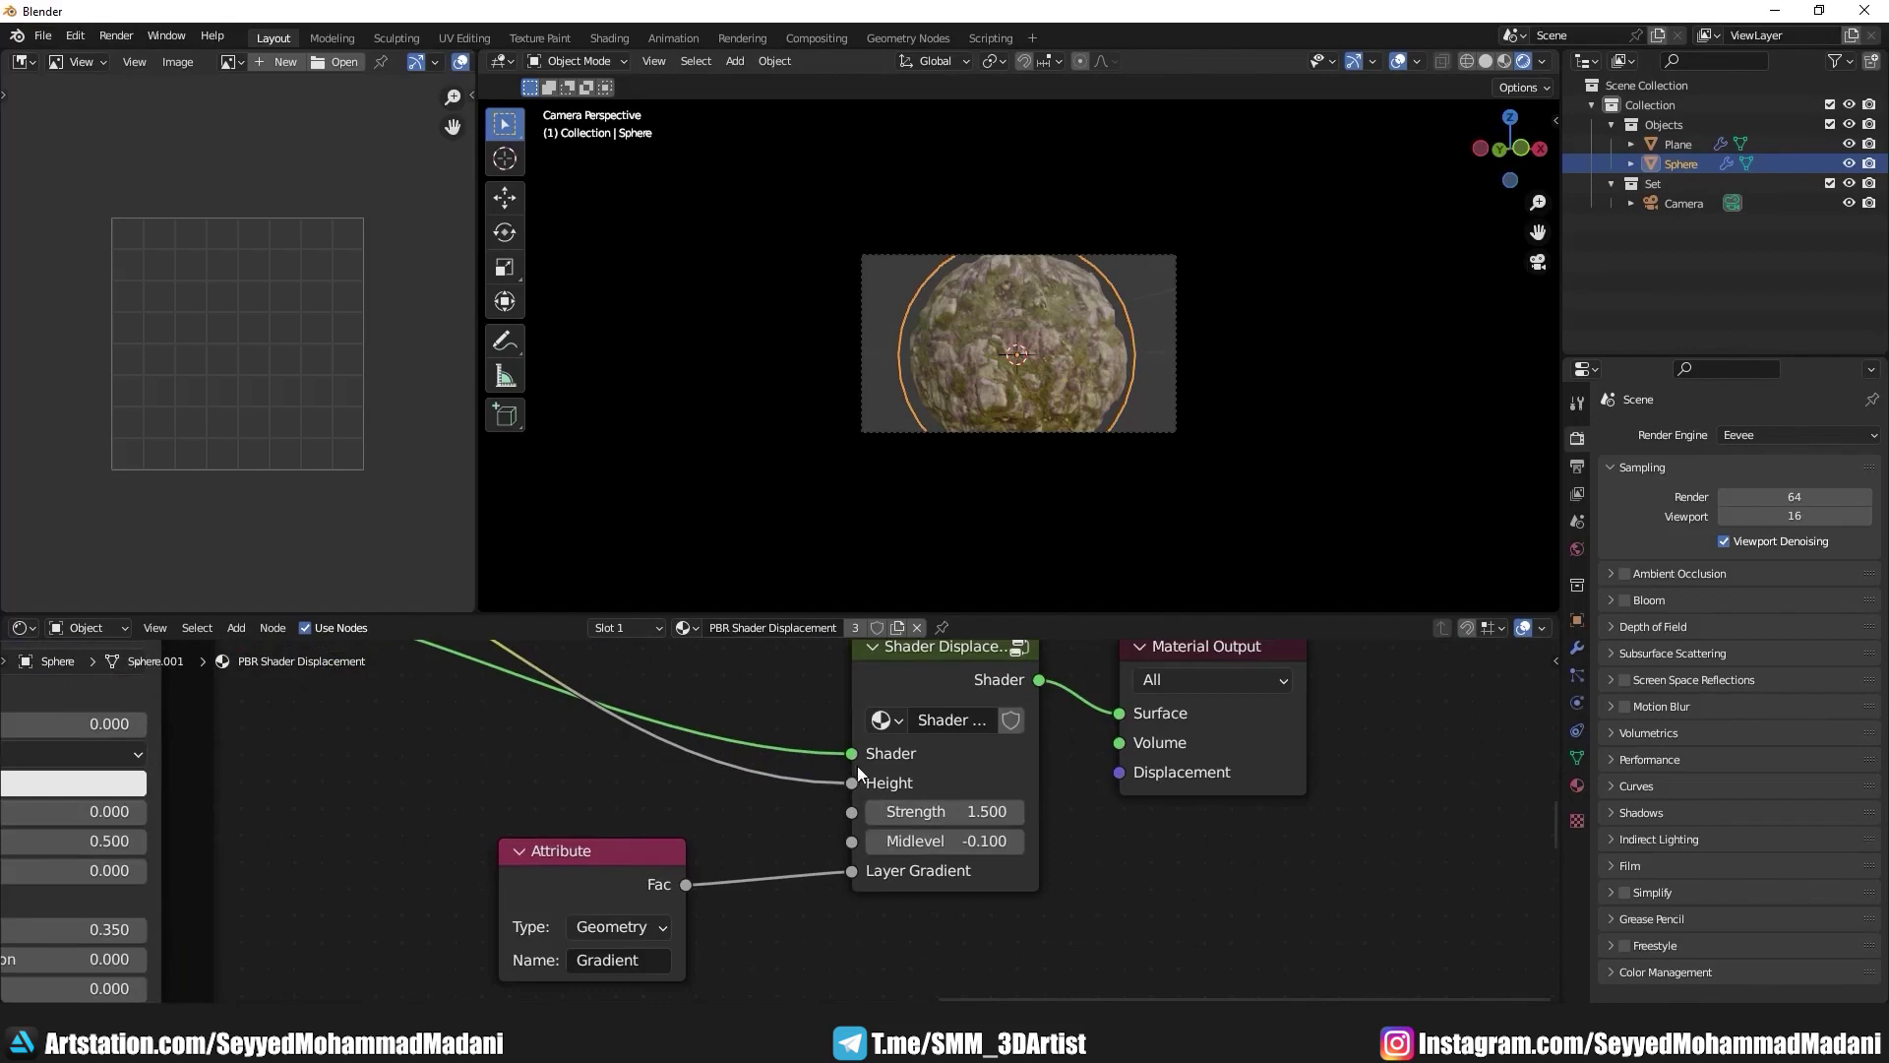
{"action": "scroll", "coordinate": [780, 802], "scroll_direction": "down", "scroll_amount": 3}
{"action": "middle_click_drag", "start_coordinate": [324, 830], "coordinate": [563, 838]}
{"action": "scroll", "coordinate": [563, 836], "scroll_direction": "down", "scroll_amount": 3}
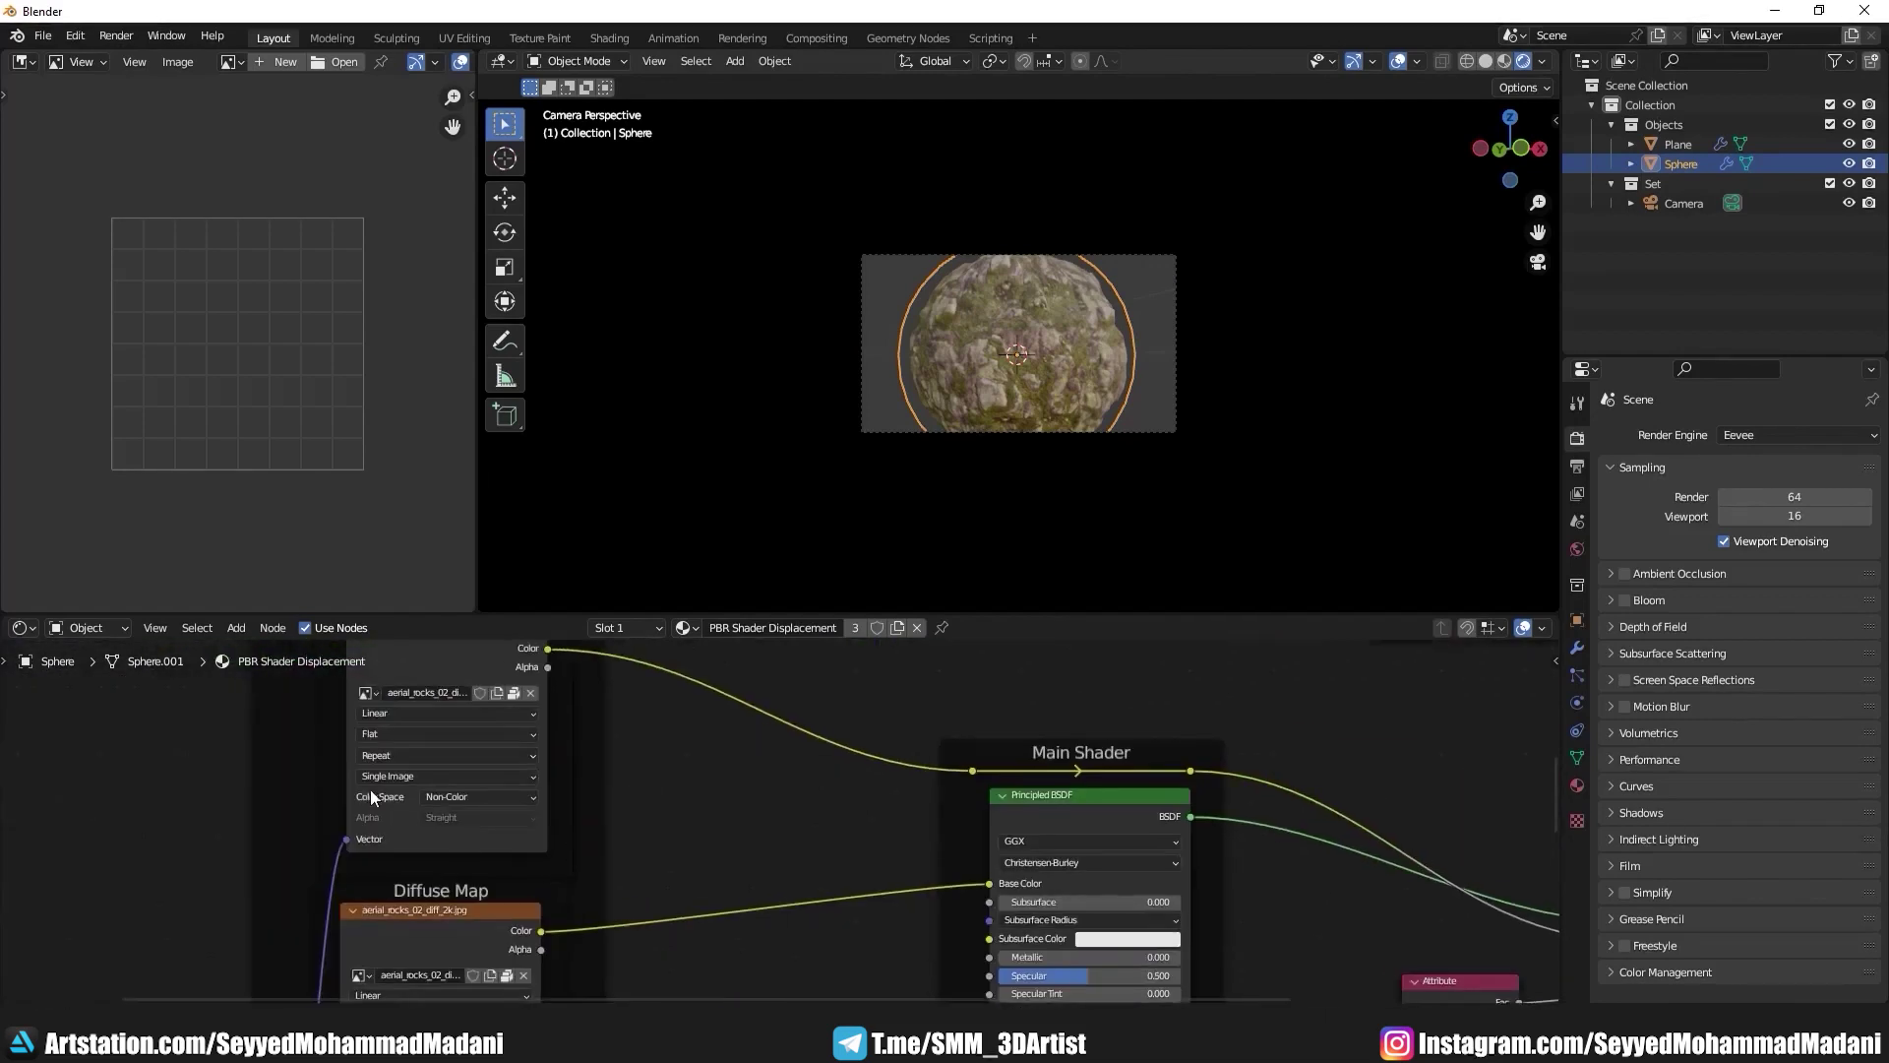
{"action": "middle_click_drag", "start_coordinate": [371, 790], "coordinate": [838, 782]}
{"action": "key", "text": "ctrl+space"}
{"action": "scroll", "coordinate": [968, 727], "scroll_direction": "up", "scroll_amount": 3}
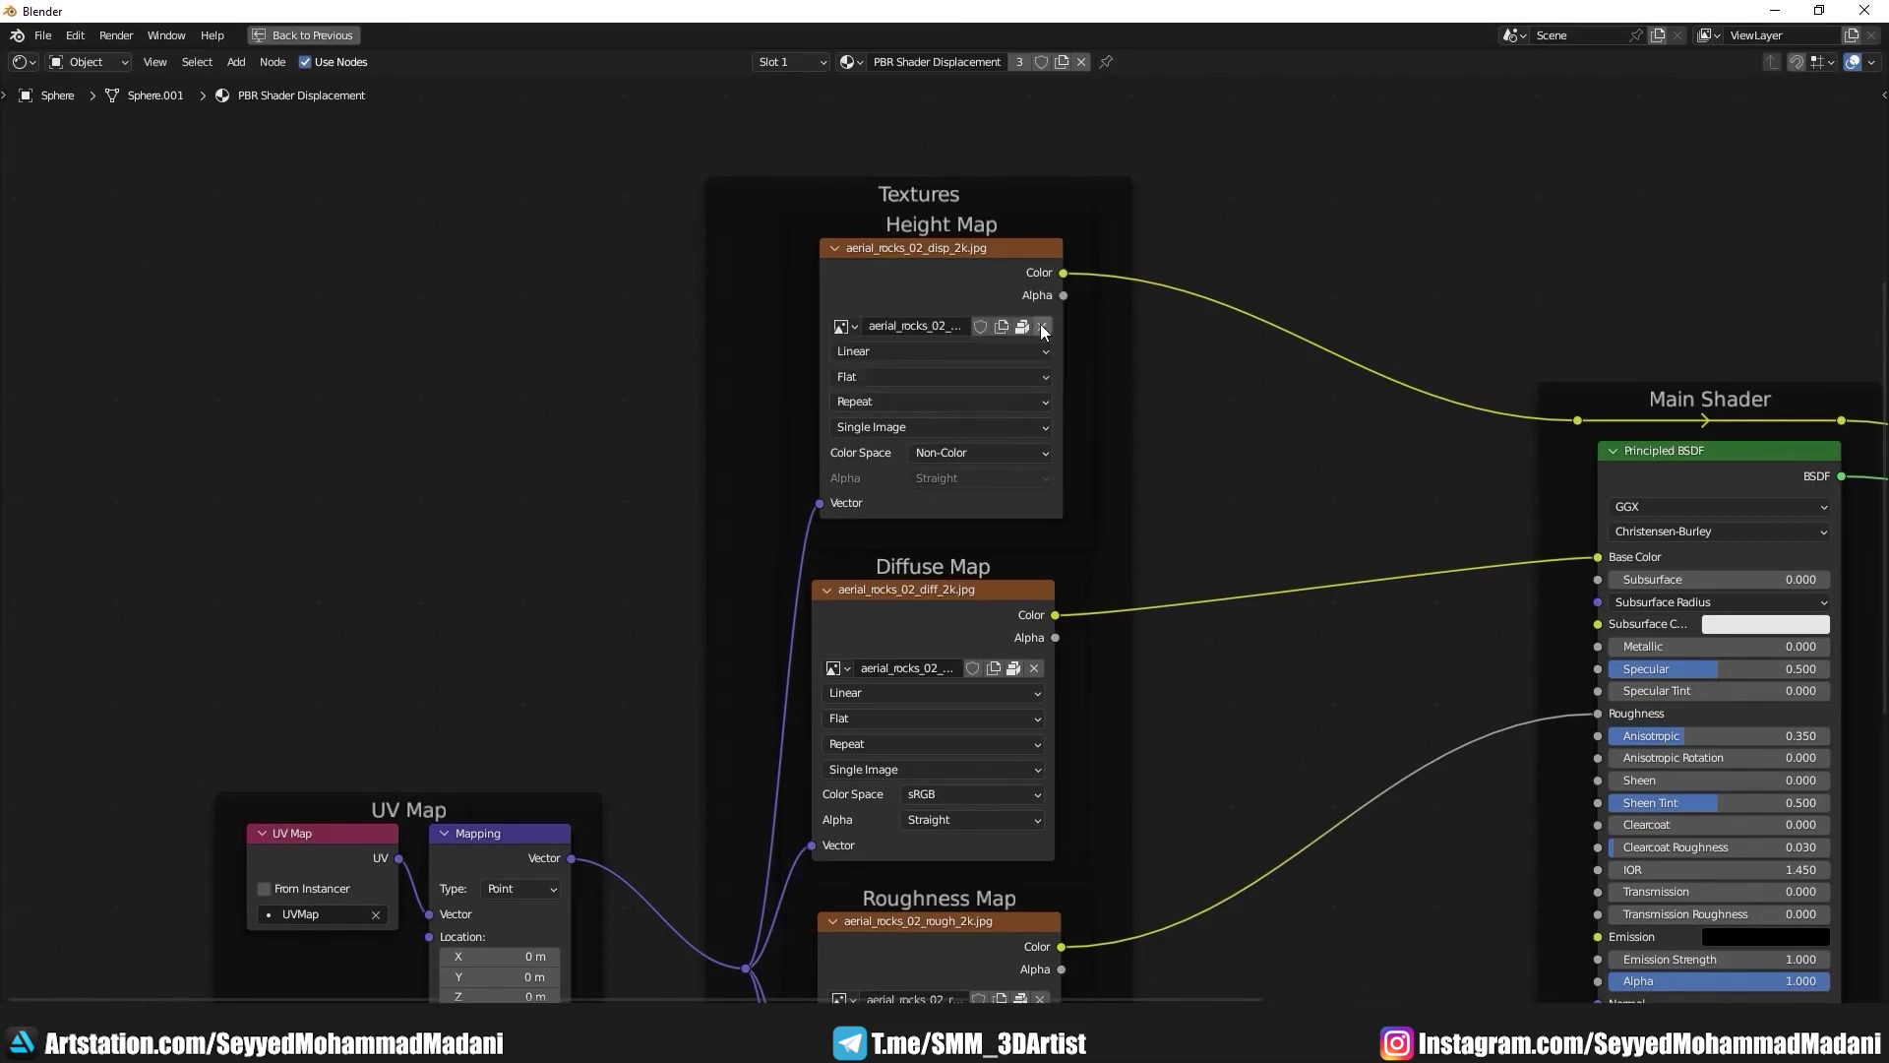
Step: Replace the Height Map image with the PavingStones displacement map set to Non-Color
{"action": "left_click", "coordinate": [1022, 331]}
{"action": "double_click", "coordinate": [911, 512]}
{"action": "scroll", "coordinate": [951, 432], "scroll_direction": "up", "scroll_amount": 3}
{"action": "left_click", "coordinate": [952, 438]}
{"action": "left_click", "coordinate": [953, 401]}
Step: Load the PavingStones colour and roughness images, with roughness set to Non-Color
{"action": "left_click", "coordinate": [920, 601]}
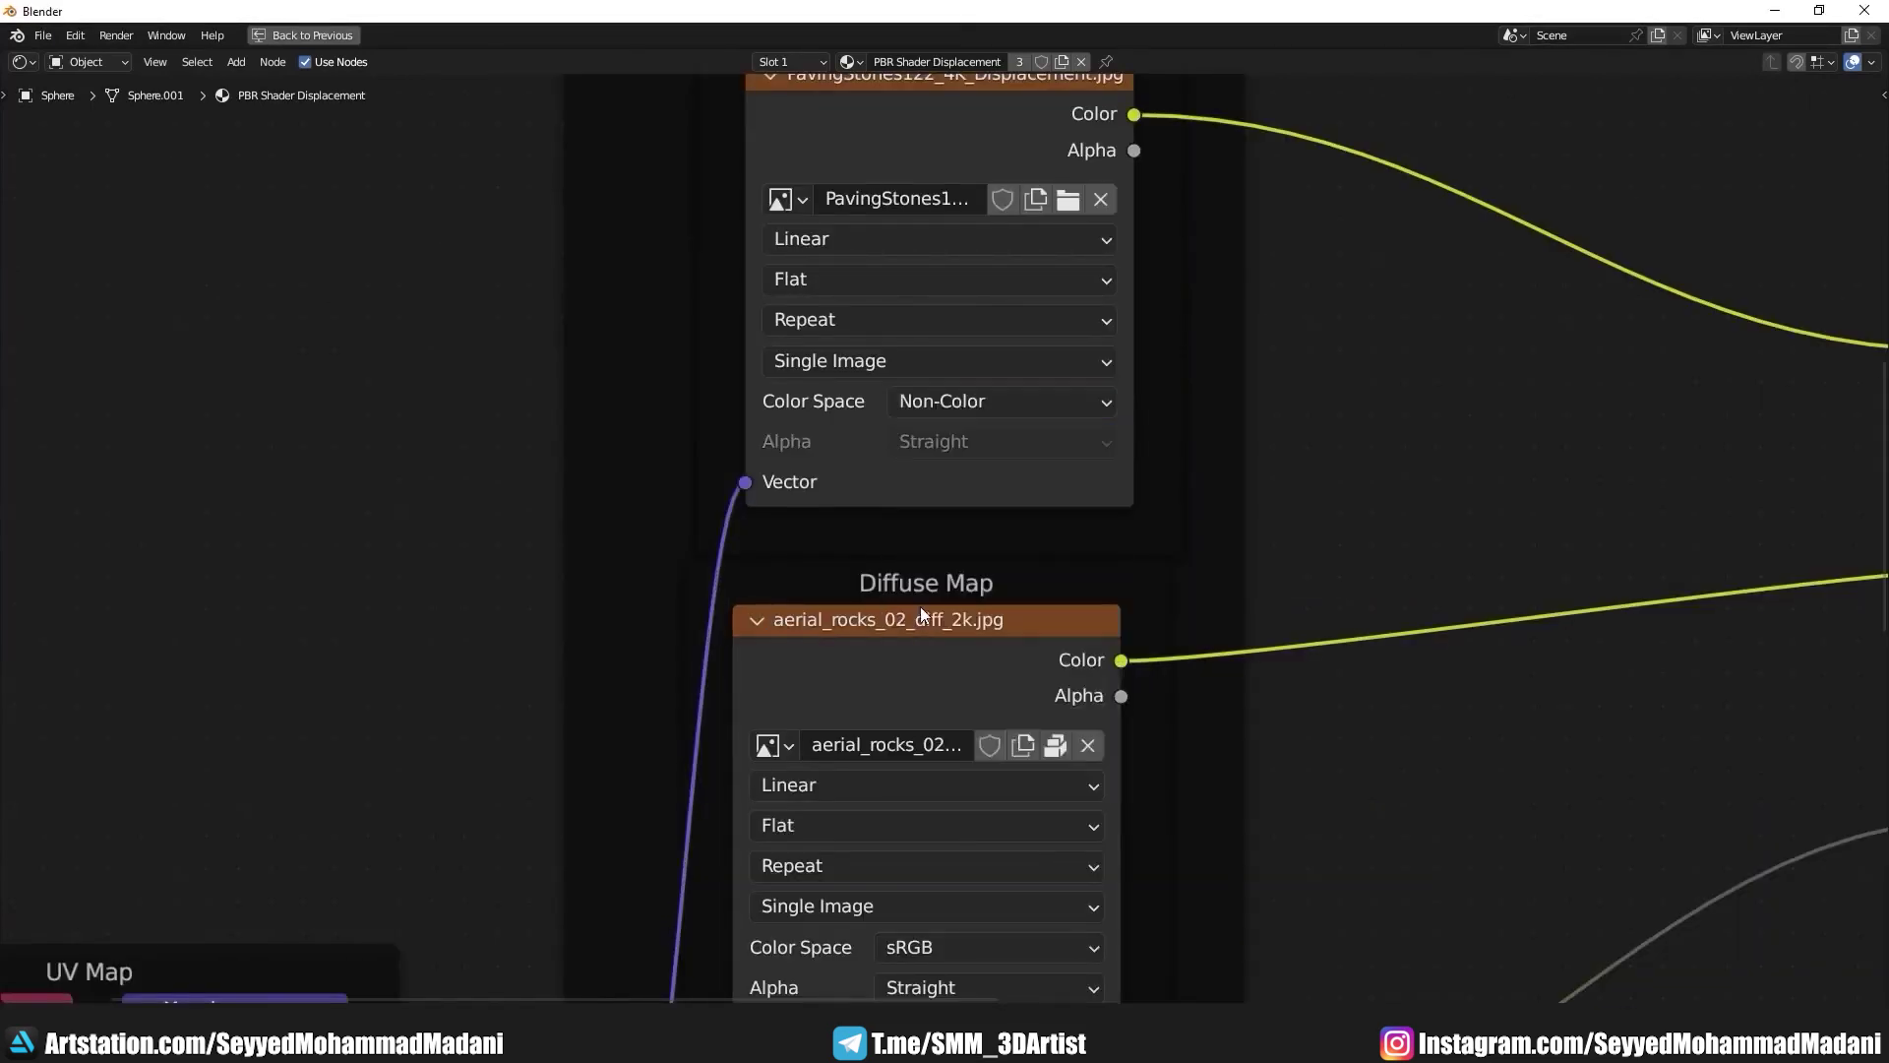
{"action": "scroll", "coordinate": [985, 443], "scroll_direction": "down", "scroll_amount": 5, "text": "shift"}
{"action": "left_click", "coordinate": [1058, 293]}
{"action": "double_click", "coordinate": [884, 362]}
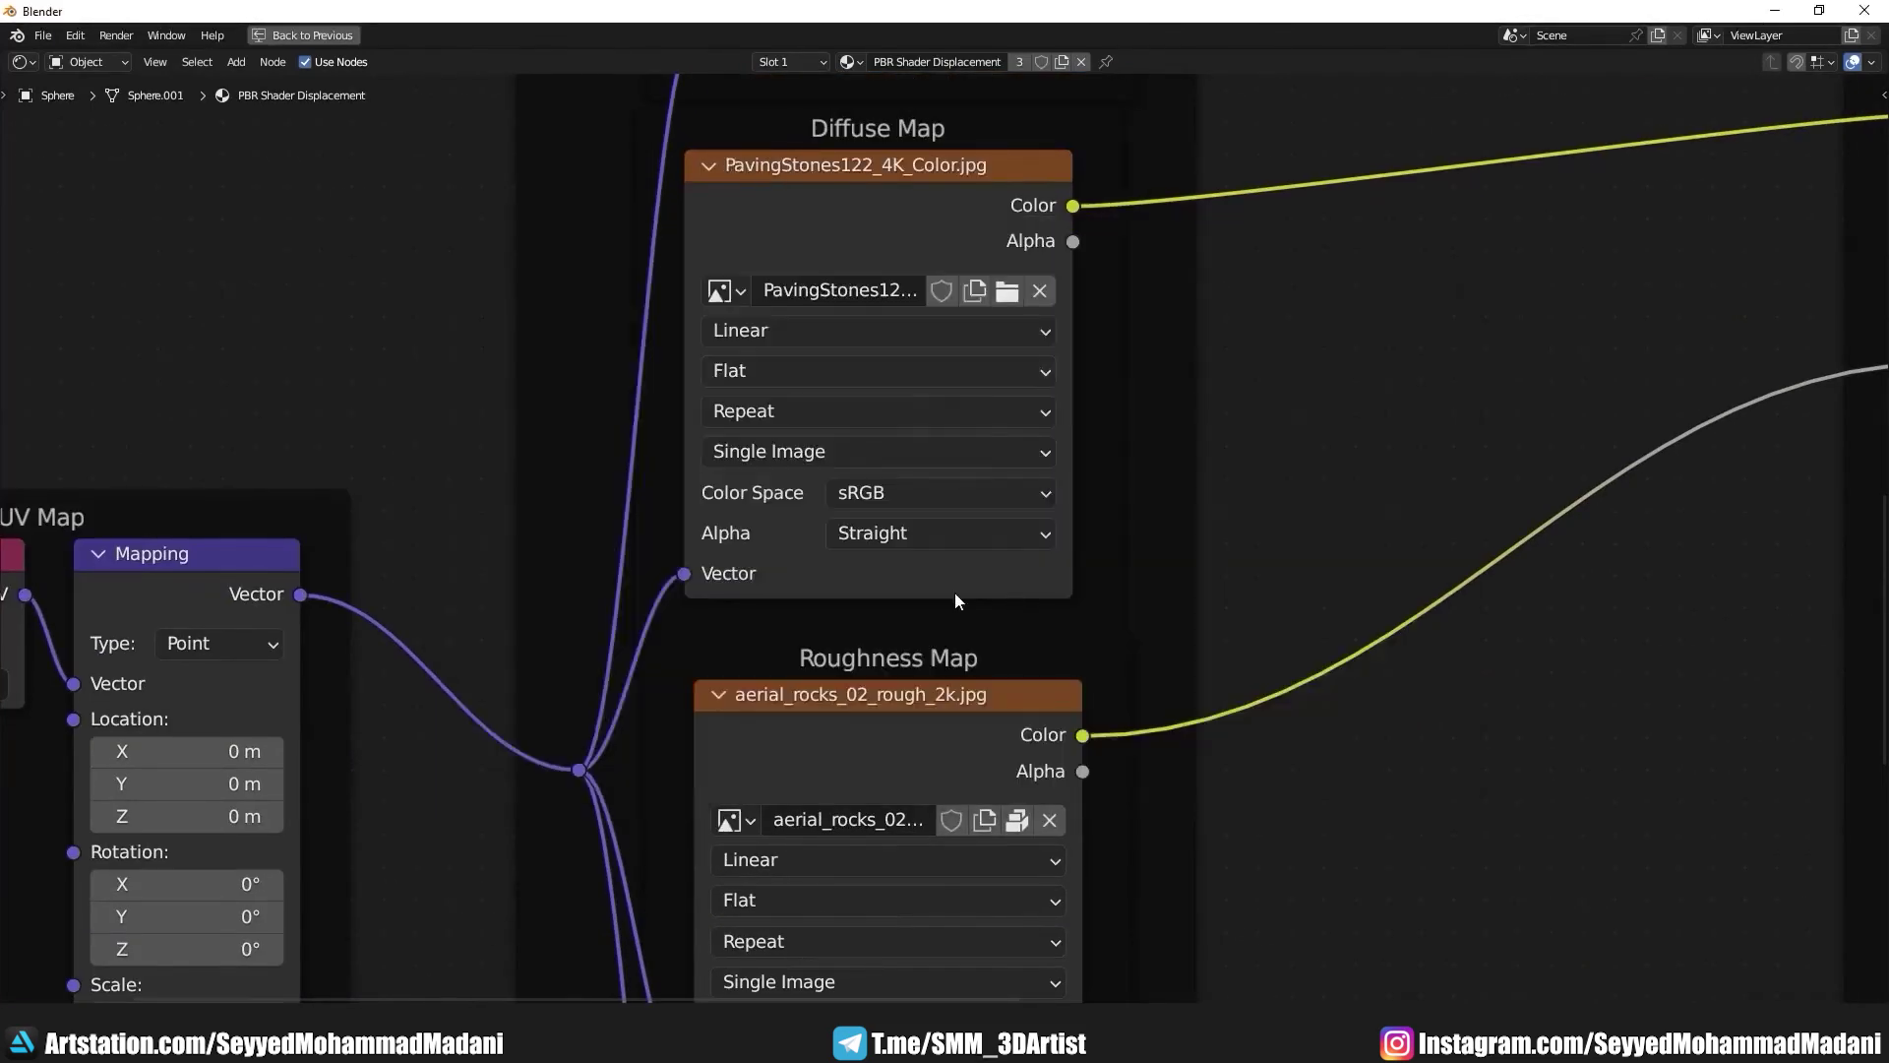
{"action": "double_click", "coordinate": [717, 502]}
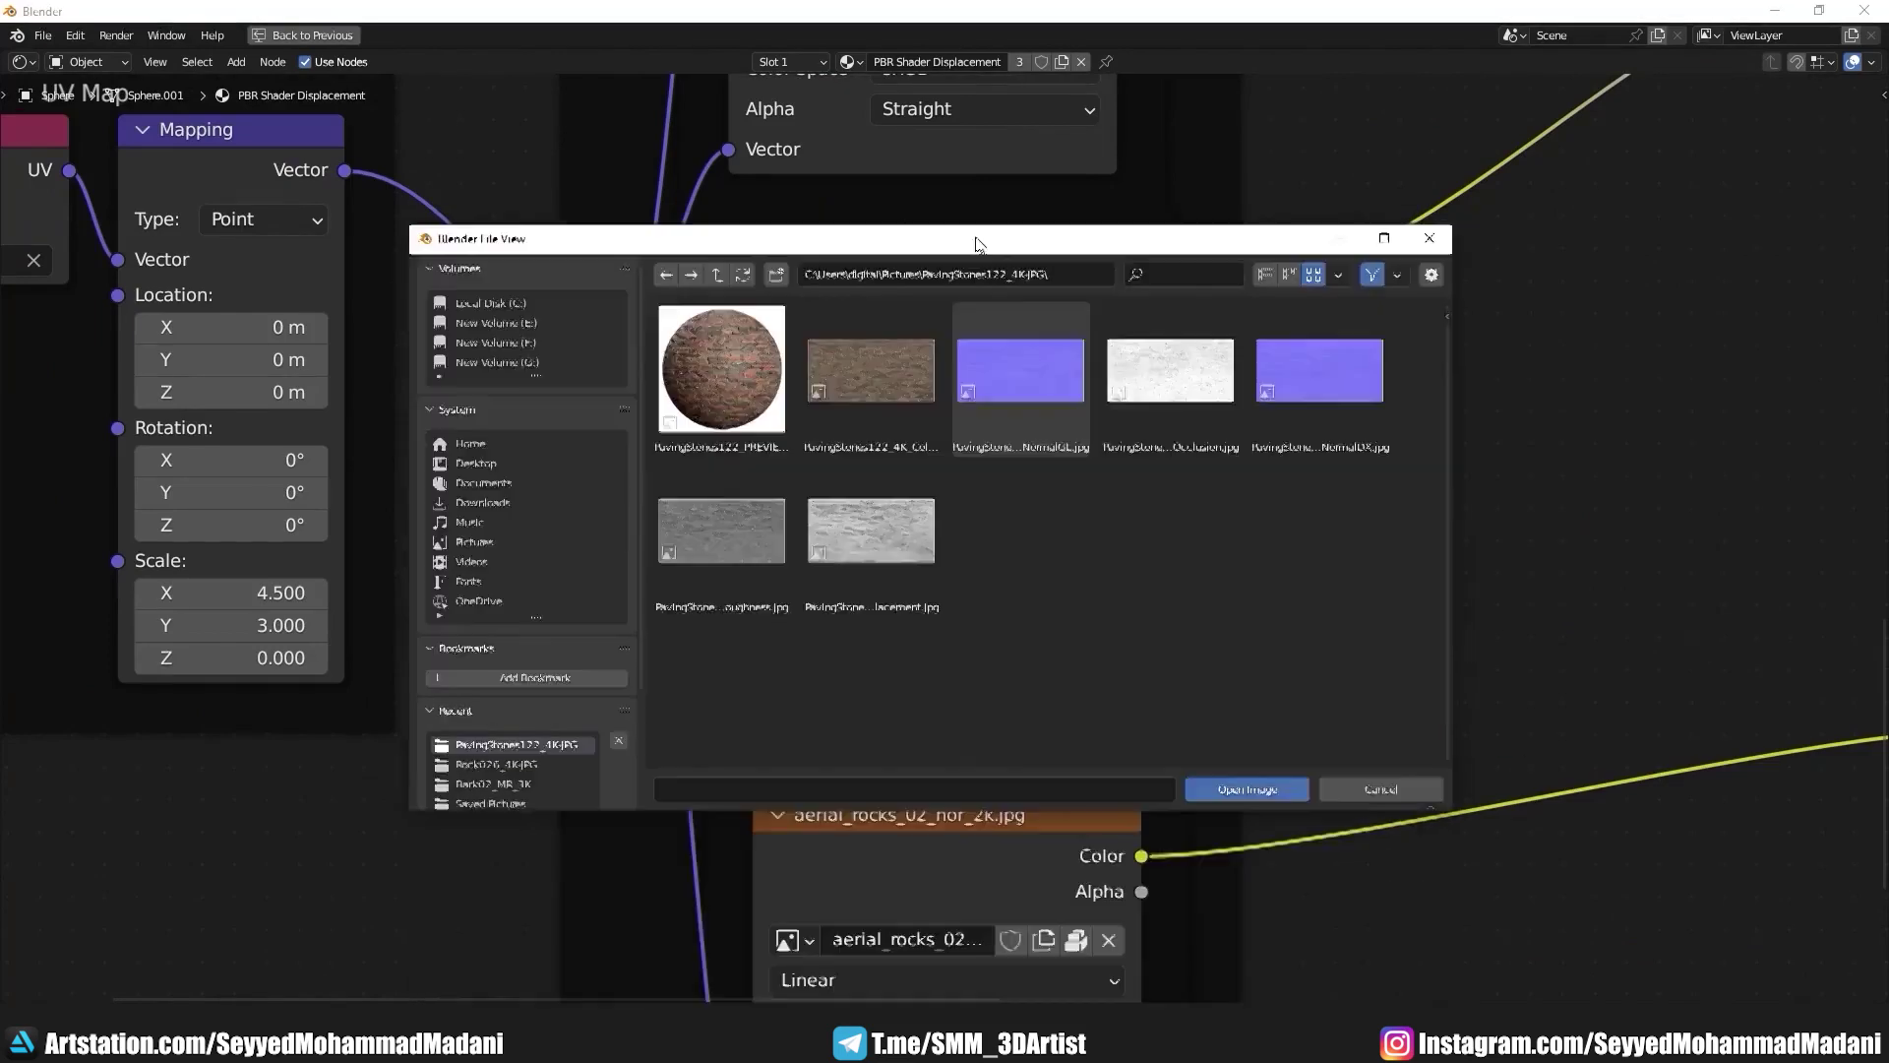
{"action": "double_click", "coordinate": [722, 532]}
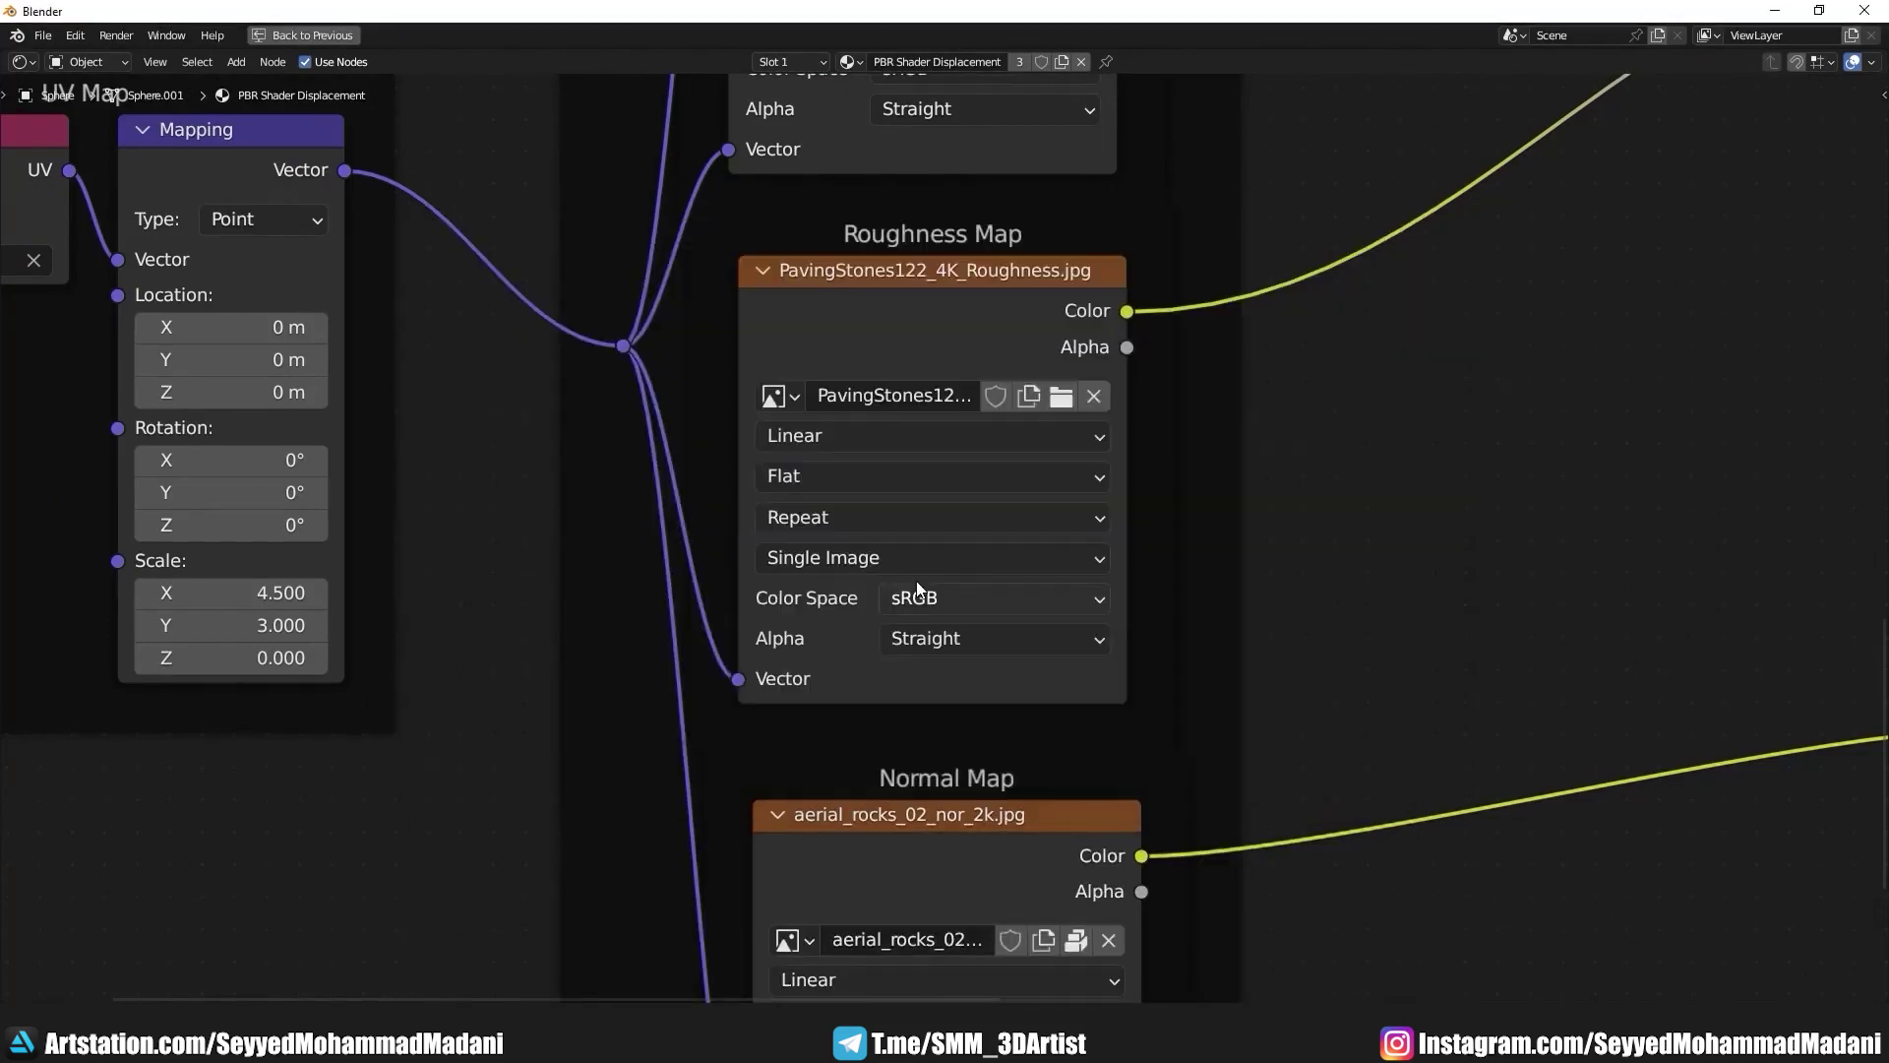
{"action": "left_click", "coordinate": [911, 594]}
{"action": "left_click", "coordinate": [1058, 459]}
Step: Load PavingStones122_4K_NormalGL as the Normal Map with Non-Color colour space
{"action": "left_click", "coordinate": [1010, 459]}
{"action": "left_click", "coordinate": [506, 784]}
{"action": "left_click_drag", "start_coordinate": [843, 226], "coordinate": [843, 589]}
{"action": "double_click", "coordinate": [1037, 709]}
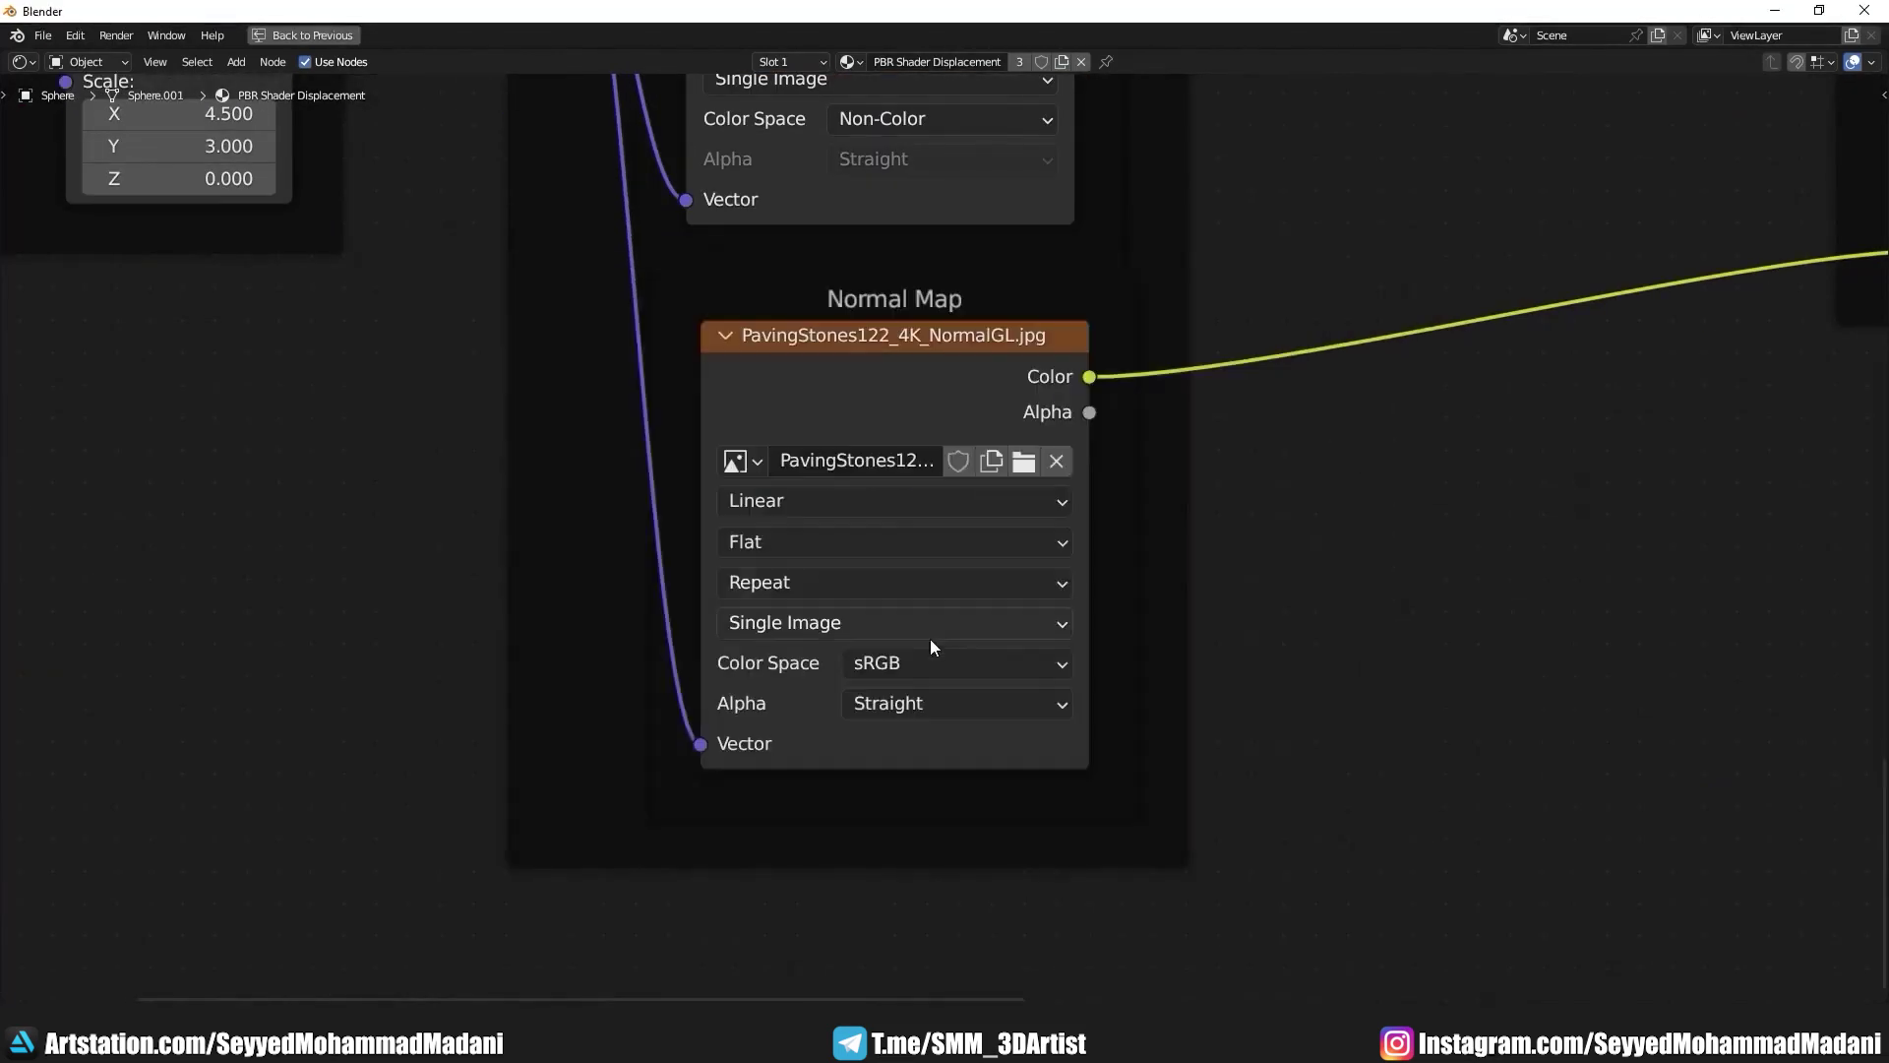
{"action": "left_click", "coordinate": [927, 657]}
{"action": "left_click", "coordinate": [931, 567]}
{"action": "scroll", "coordinate": [946, 443], "scroll_direction": "down", "scroll_amount": 2}
{"action": "mouse_move", "coordinate": [947, 473]}
{"action": "middle_mouse_down"}
{"action": "mouse_move", "coordinate": [947, 408]}
{"action": "mouse_move", "coordinate": [792, 338]}
{"action": "middle_mouse_up"}
Step: Duplicate an image texture node and load the PavingStones ambient occlusion map as Non-Color
{"action": "key", "text": "shift+d"}
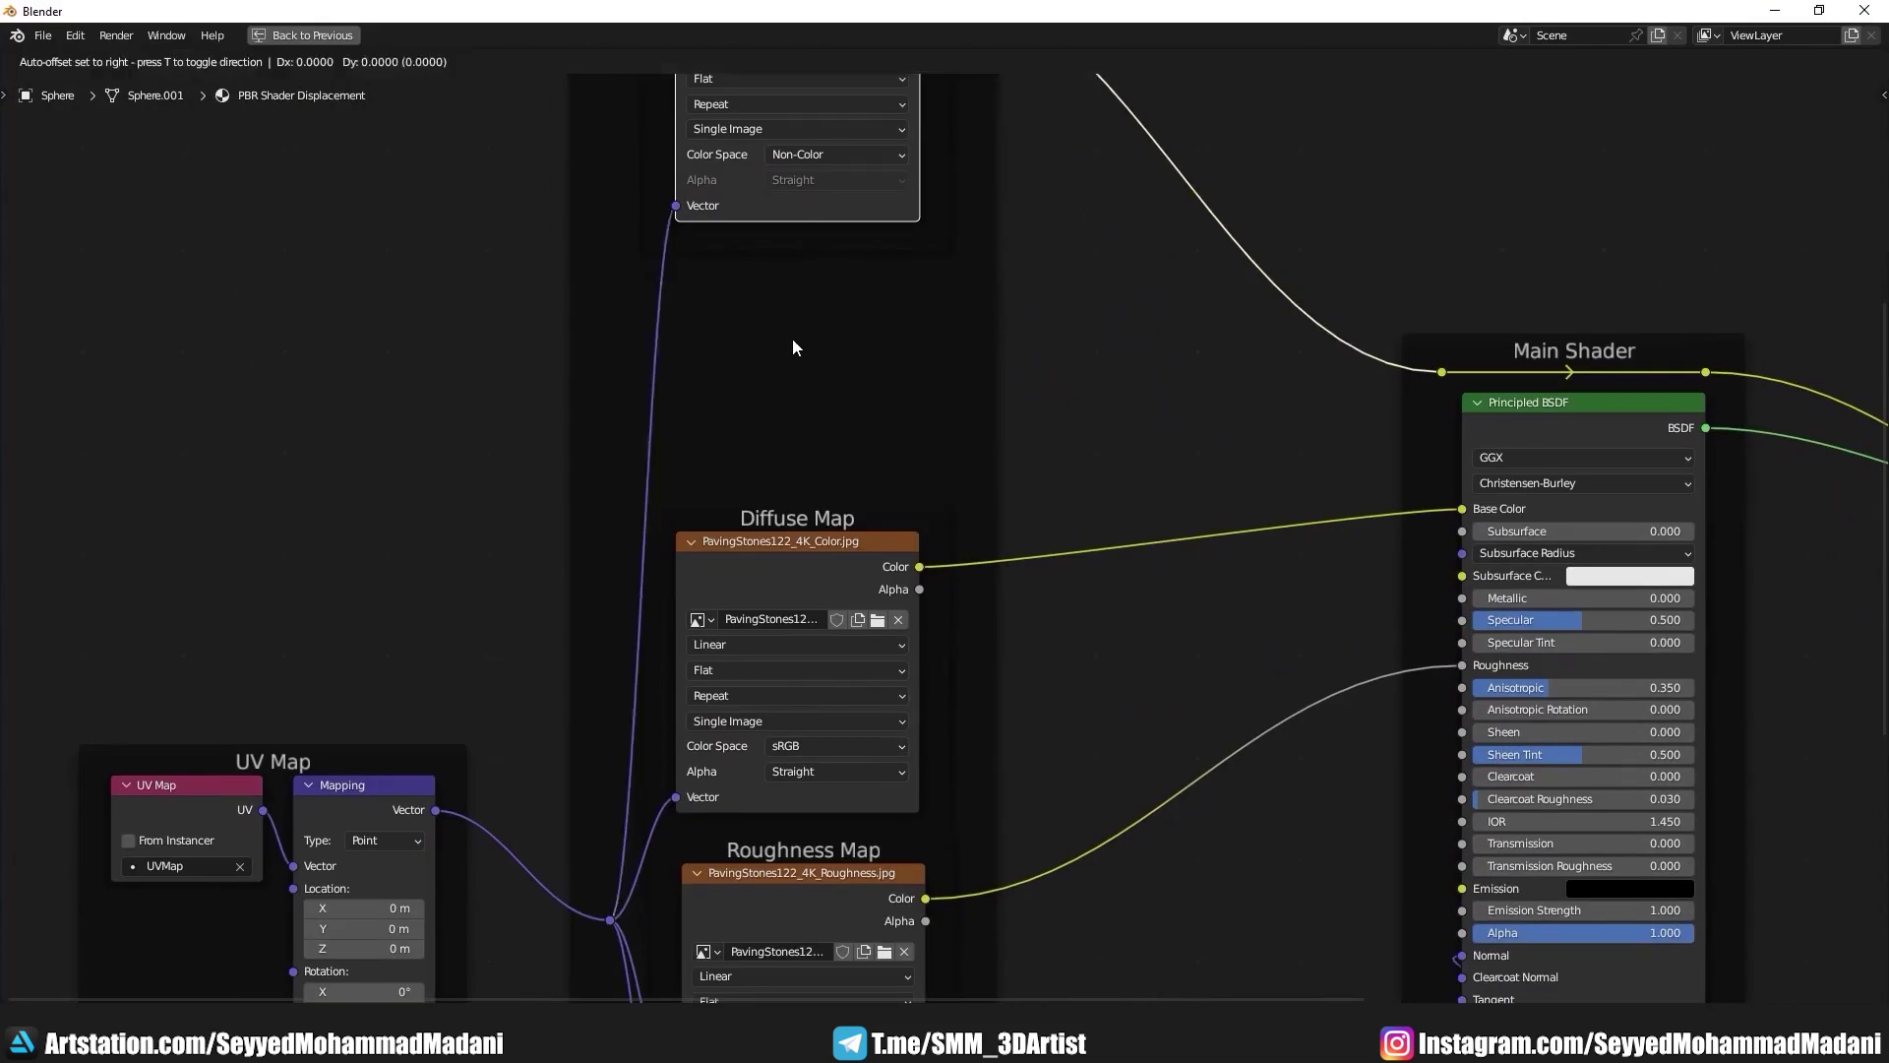
{"action": "left_click", "coordinate": [896, 328]}
{"action": "double_click", "coordinate": [1198, 390]}
{"action": "left_click", "coordinate": [822, 465]}
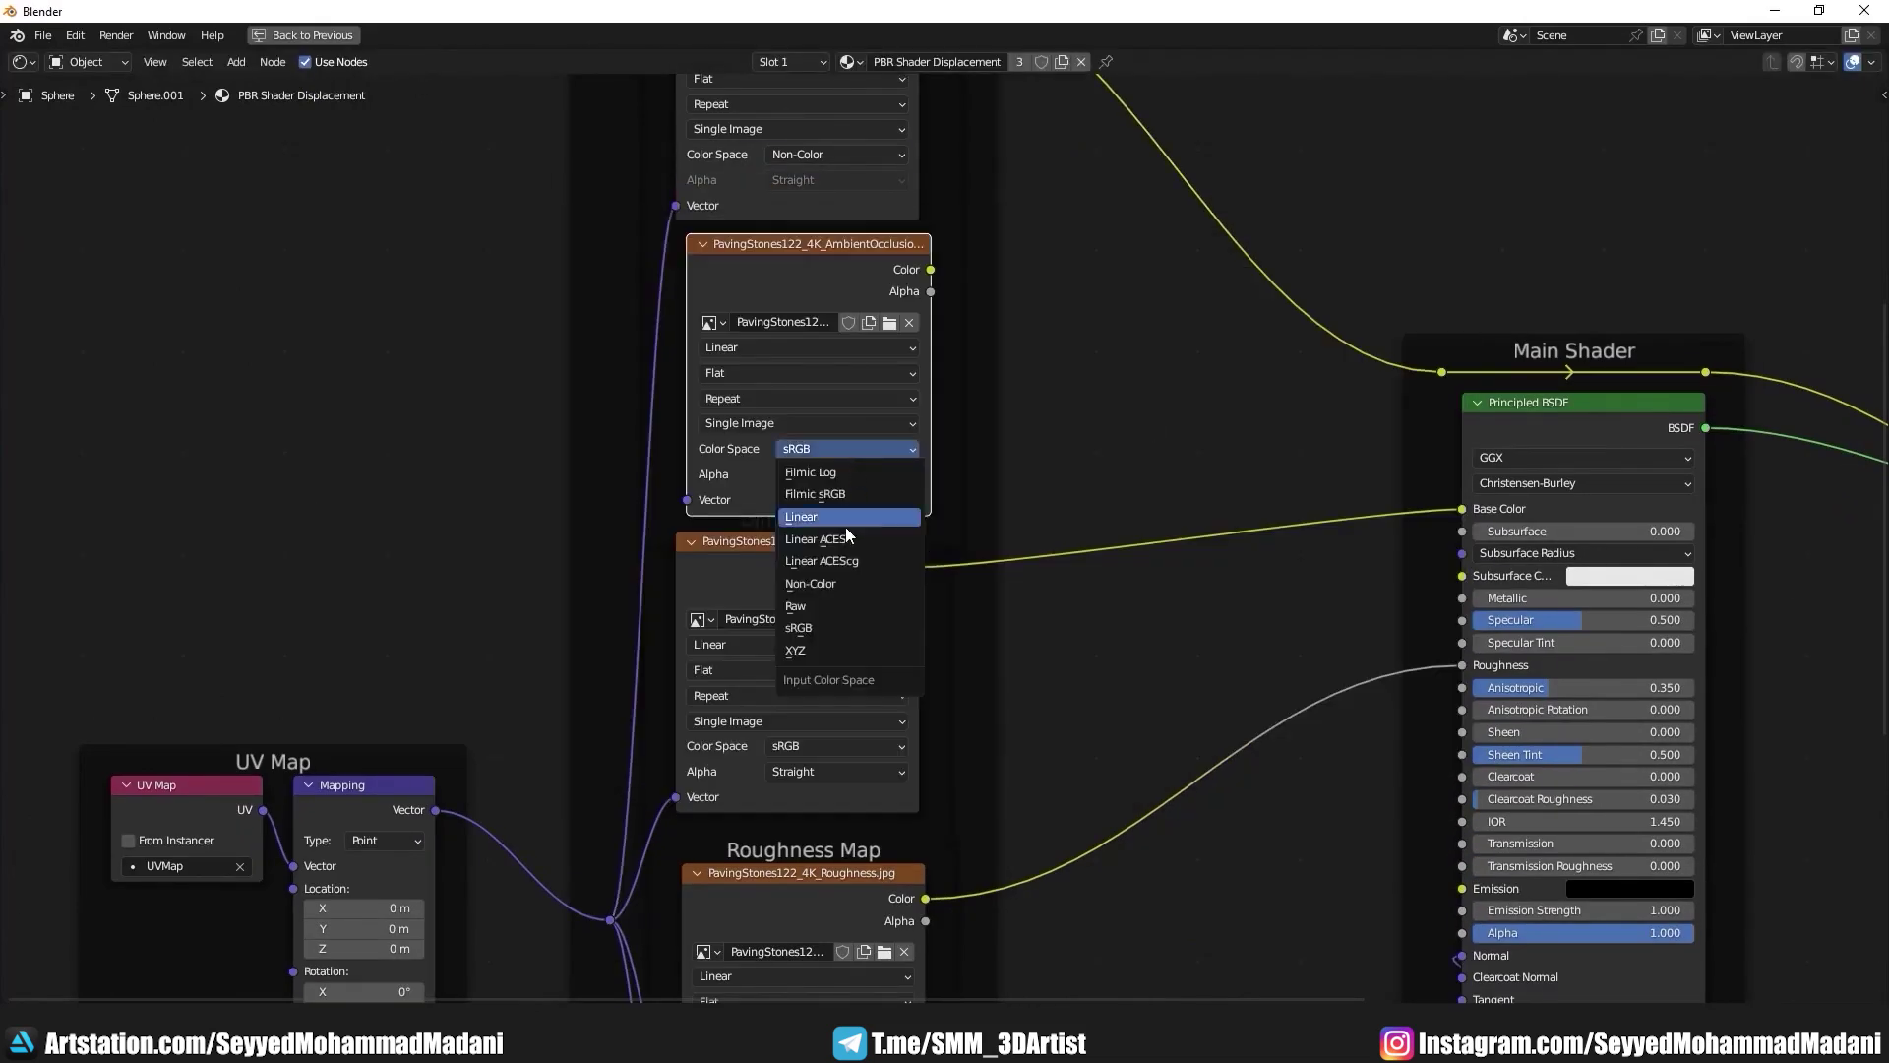
{"action": "left_click", "coordinate": [846, 526]}
Step: Add a Mix node multiplying the AO map into the colour map
{"action": "key", "text": "shift+a"}
{"action": "type", "text": "mix"}
{"action": "key", "text": "Return"}
{"action": "left_click", "coordinate": [954, 581]}
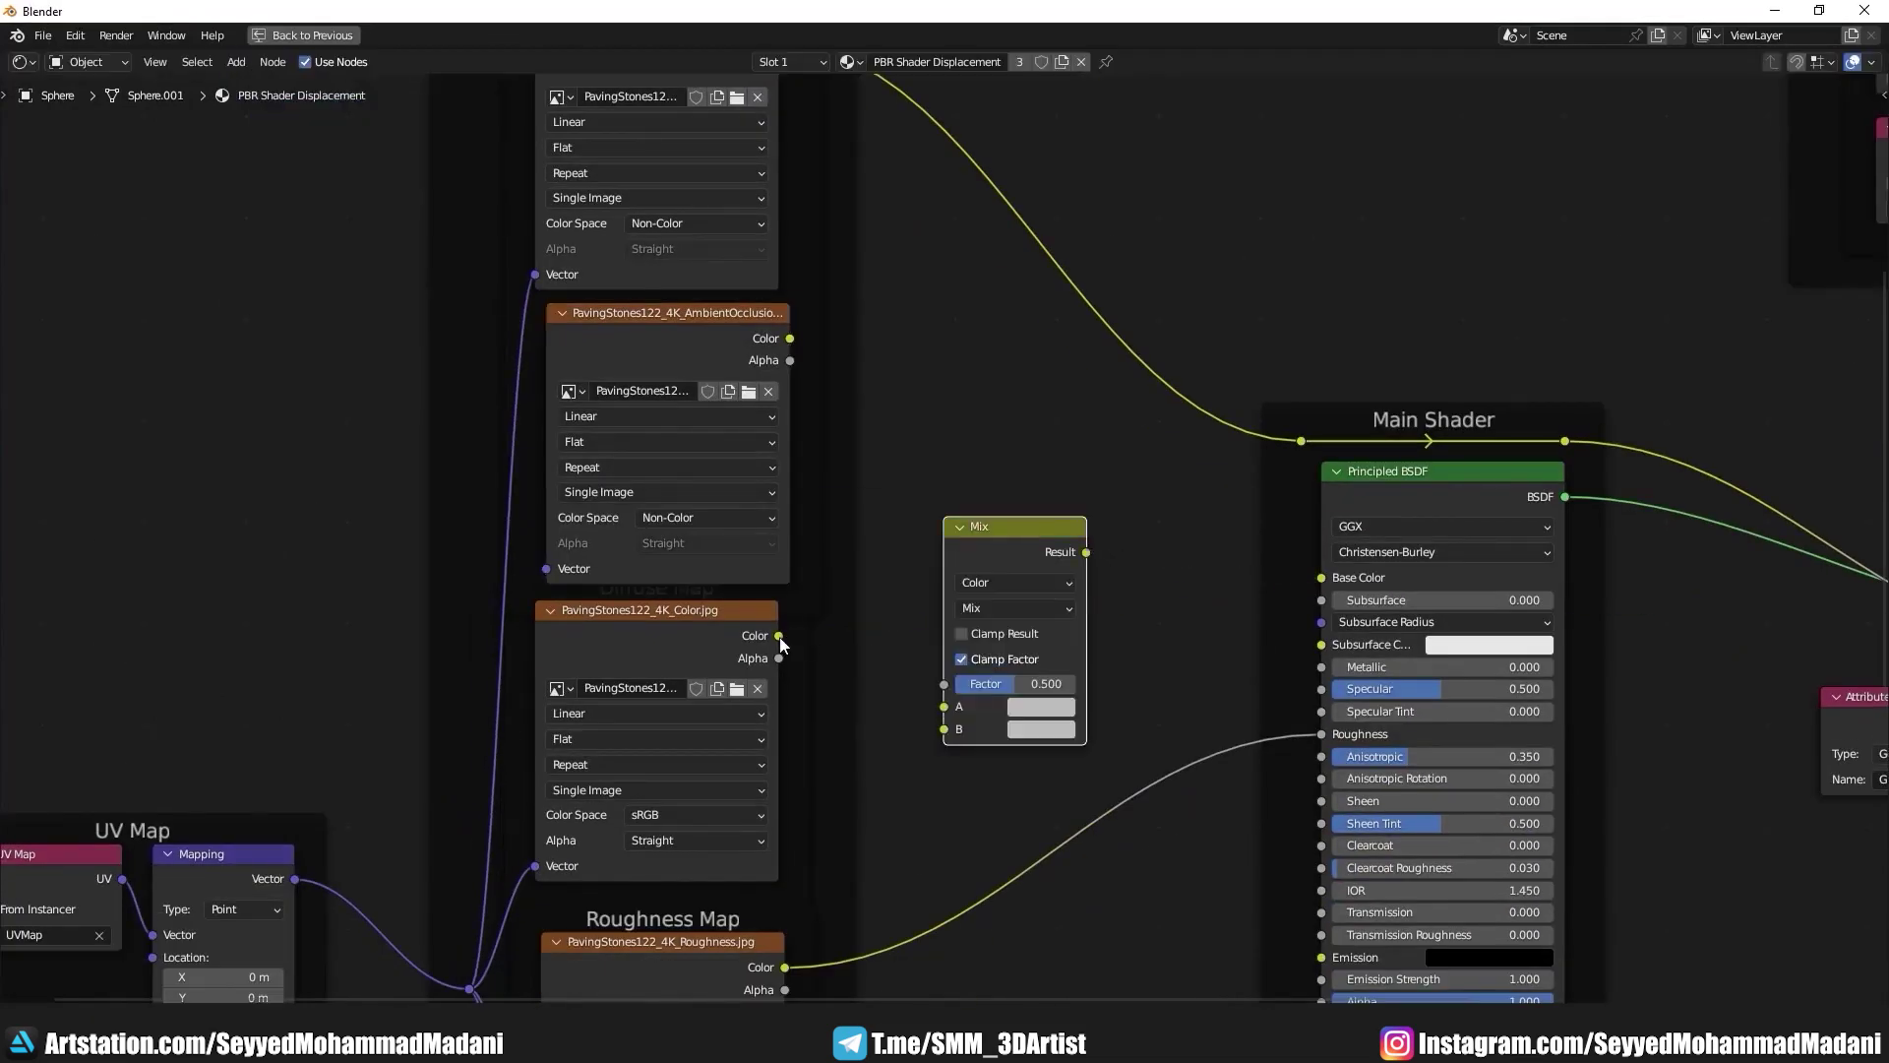
{"action": "mouse_move", "coordinate": [789, 339]}
{"action": "left_mouse_down"}
{"action": "mouse_move", "coordinate": [944, 673]}
{"action": "mouse_move", "coordinate": [796, 662]}
{"action": "left_mouse_up"}
{"action": "scroll", "coordinate": [1054, 618], "scroll_direction": "down", "scroll_amount": 3}
{"action": "scroll", "coordinate": [926, 516], "scroll_direction": "down", "scroll_amount": 2}
Step: Restore the normal layout, deselect the sphere and pan to the displacement node
{"action": "key", "text": "ctrl+space"}
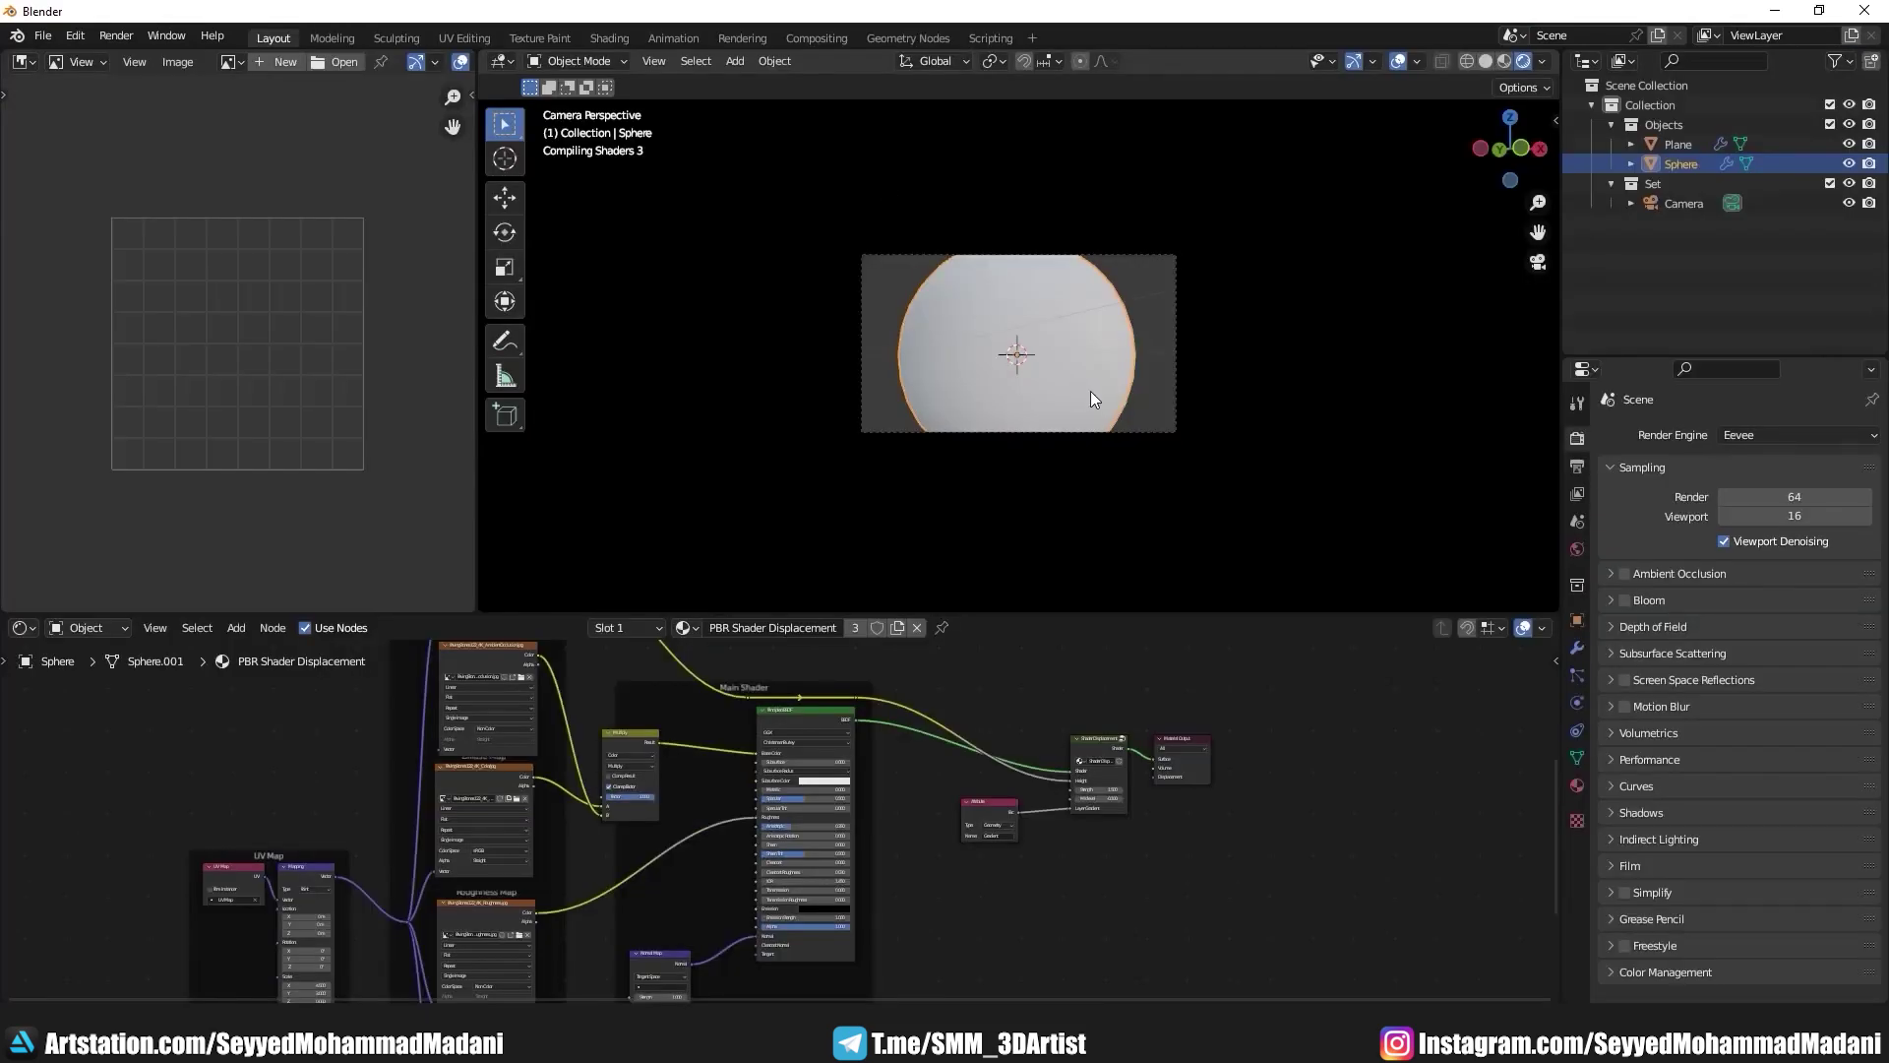
{"action": "scroll", "coordinate": [1090, 391], "scroll_direction": "up", "scroll_amount": 5}
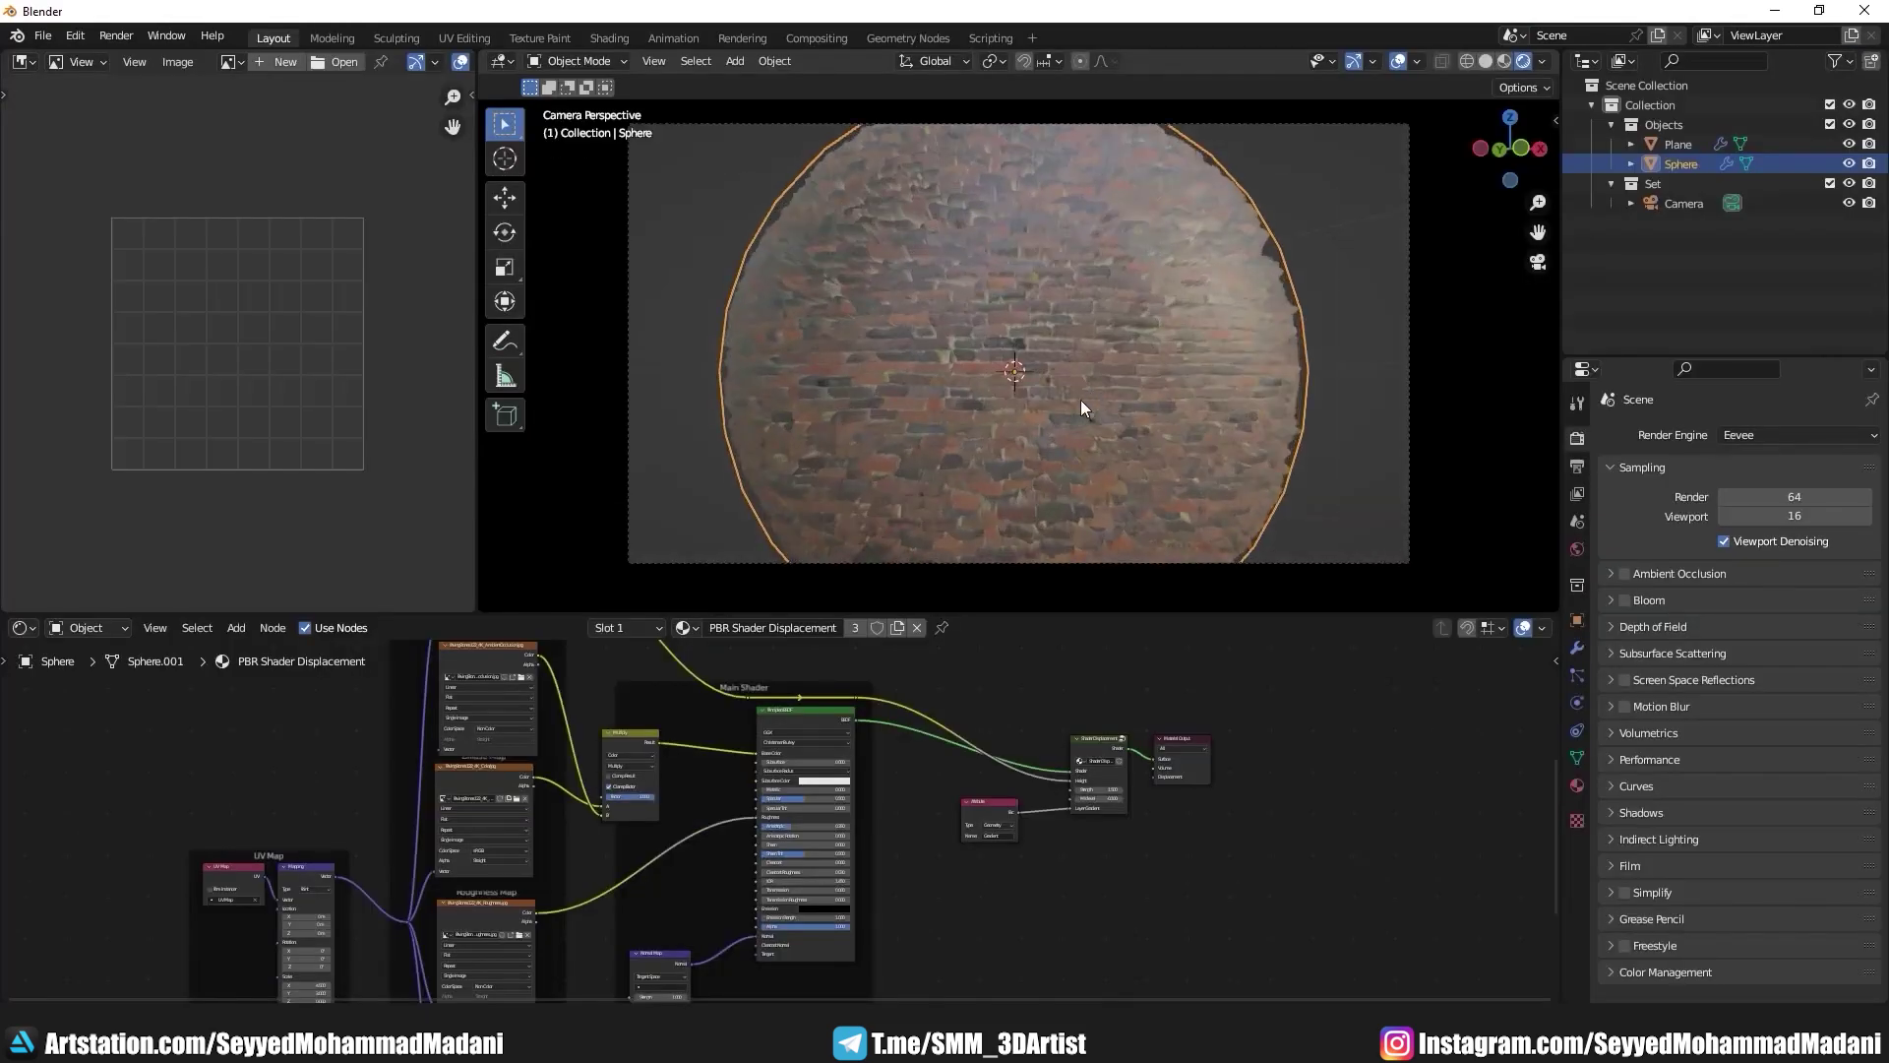
{"action": "key", "text": "alt+a"}
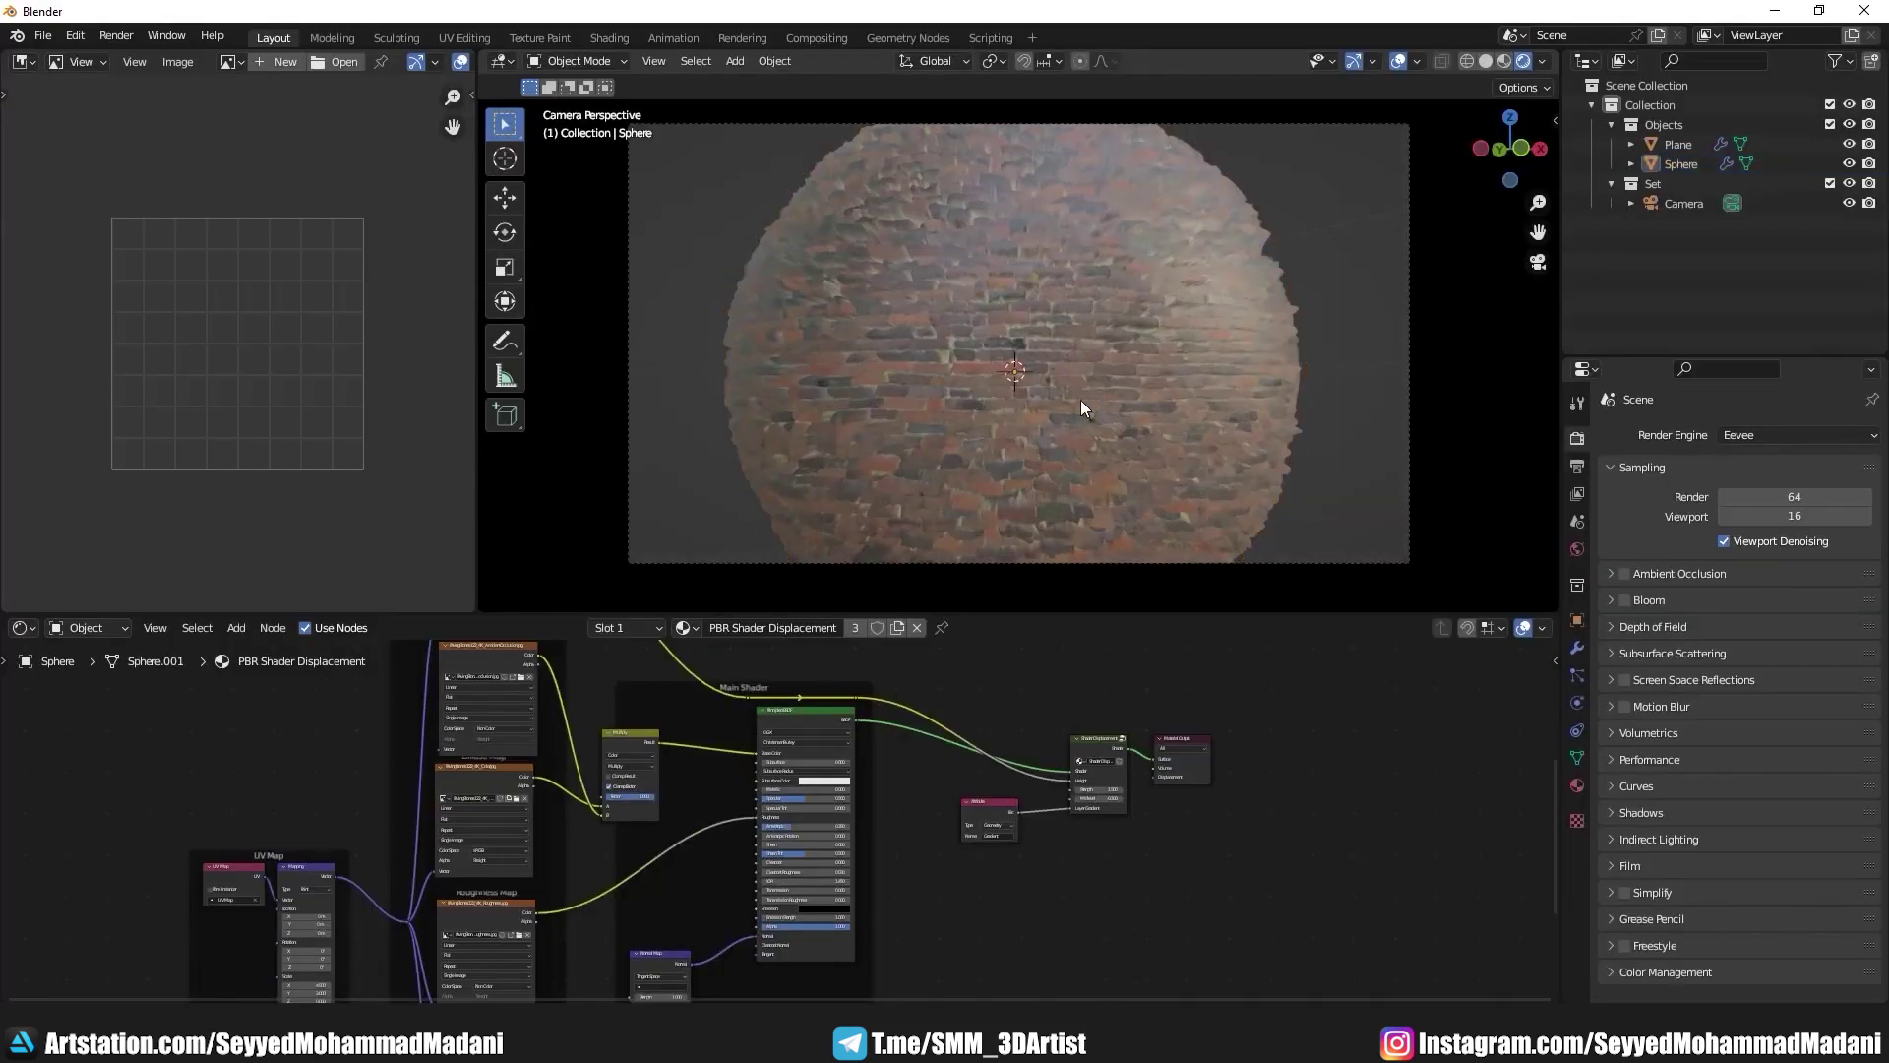
{"action": "scroll", "coordinate": [1066, 386], "scroll_direction": "up", "scroll_amount": 3}
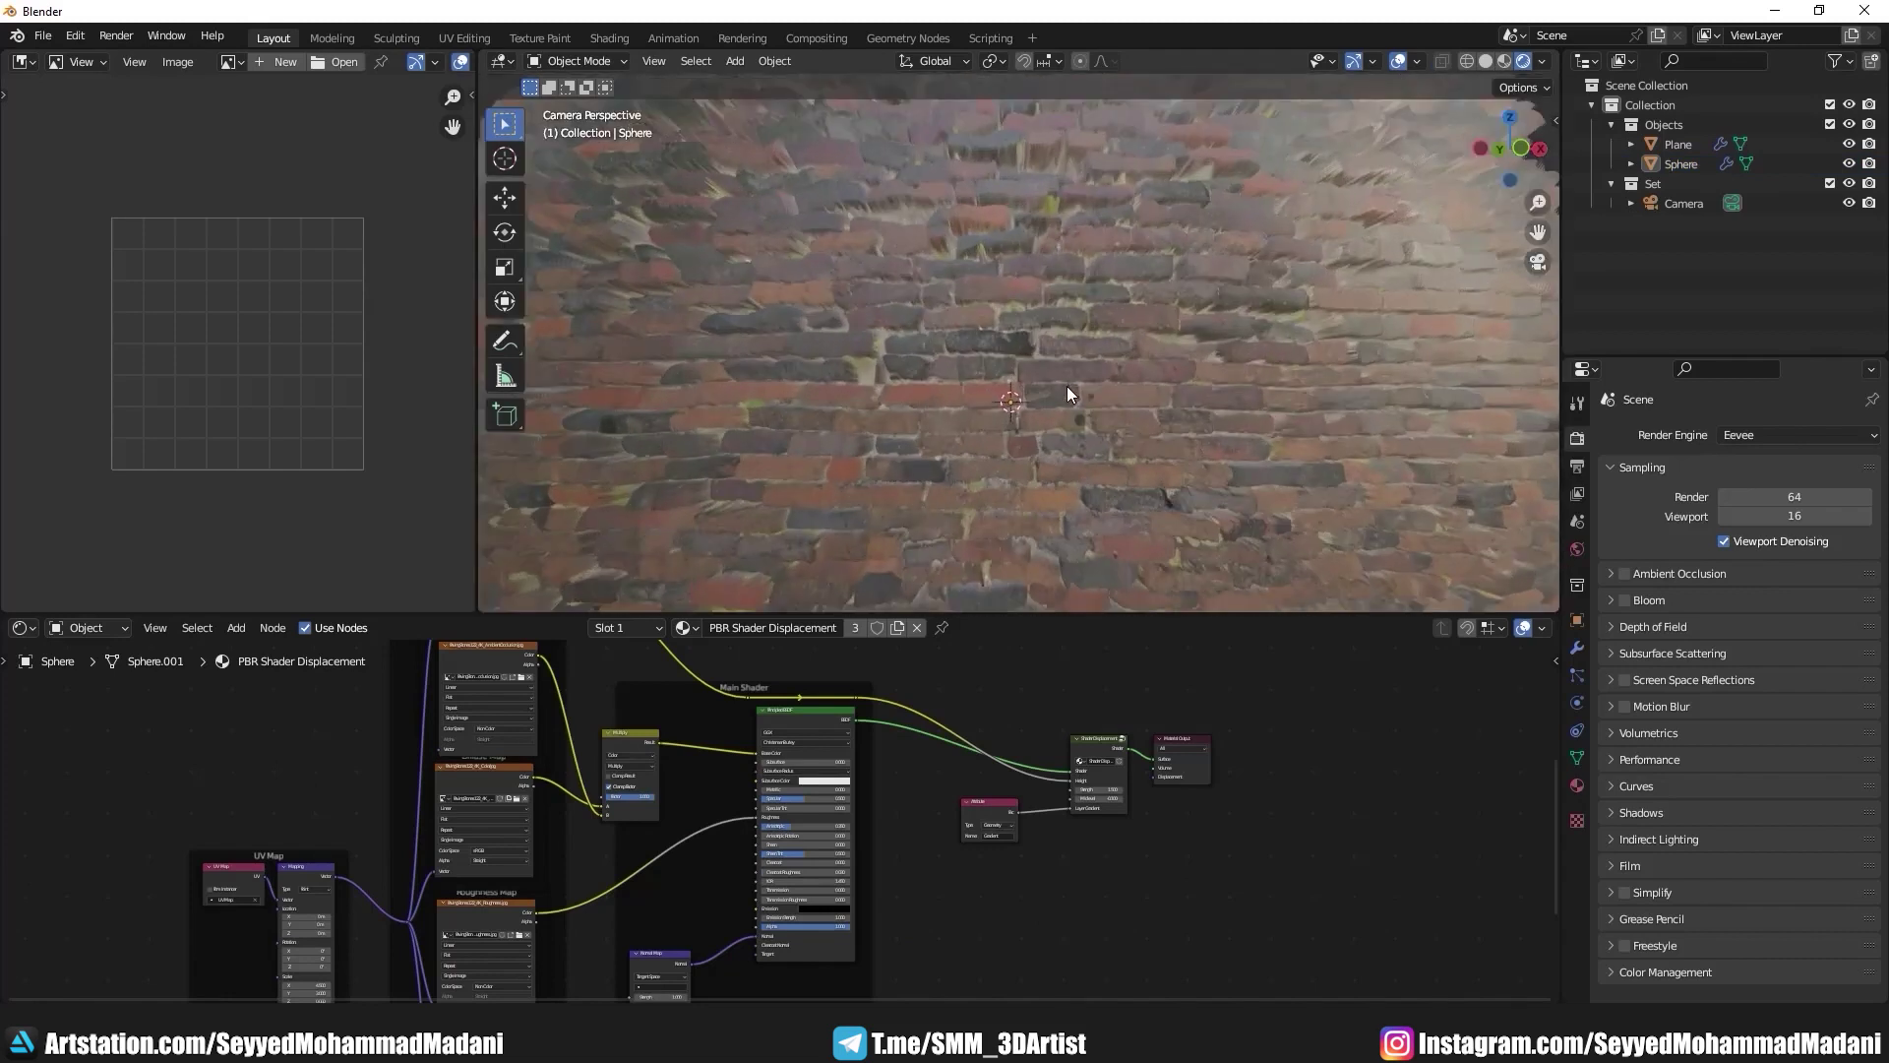
{"action": "scroll", "coordinate": [1021, 372], "scroll_direction": "down", "scroll_amount": 1}
{"action": "scroll", "coordinate": [1040, 396], "scroll_direction": "up", "scroll_amount": 1}
{"action": "scroll", "coordinate": [1053, 368], "scroll_direction": "down", "scroll_amount": 2}
{"action": "scroll", "coordinate": [1061, 342], "scroll_direction": "up", "scroll_amount": 2}
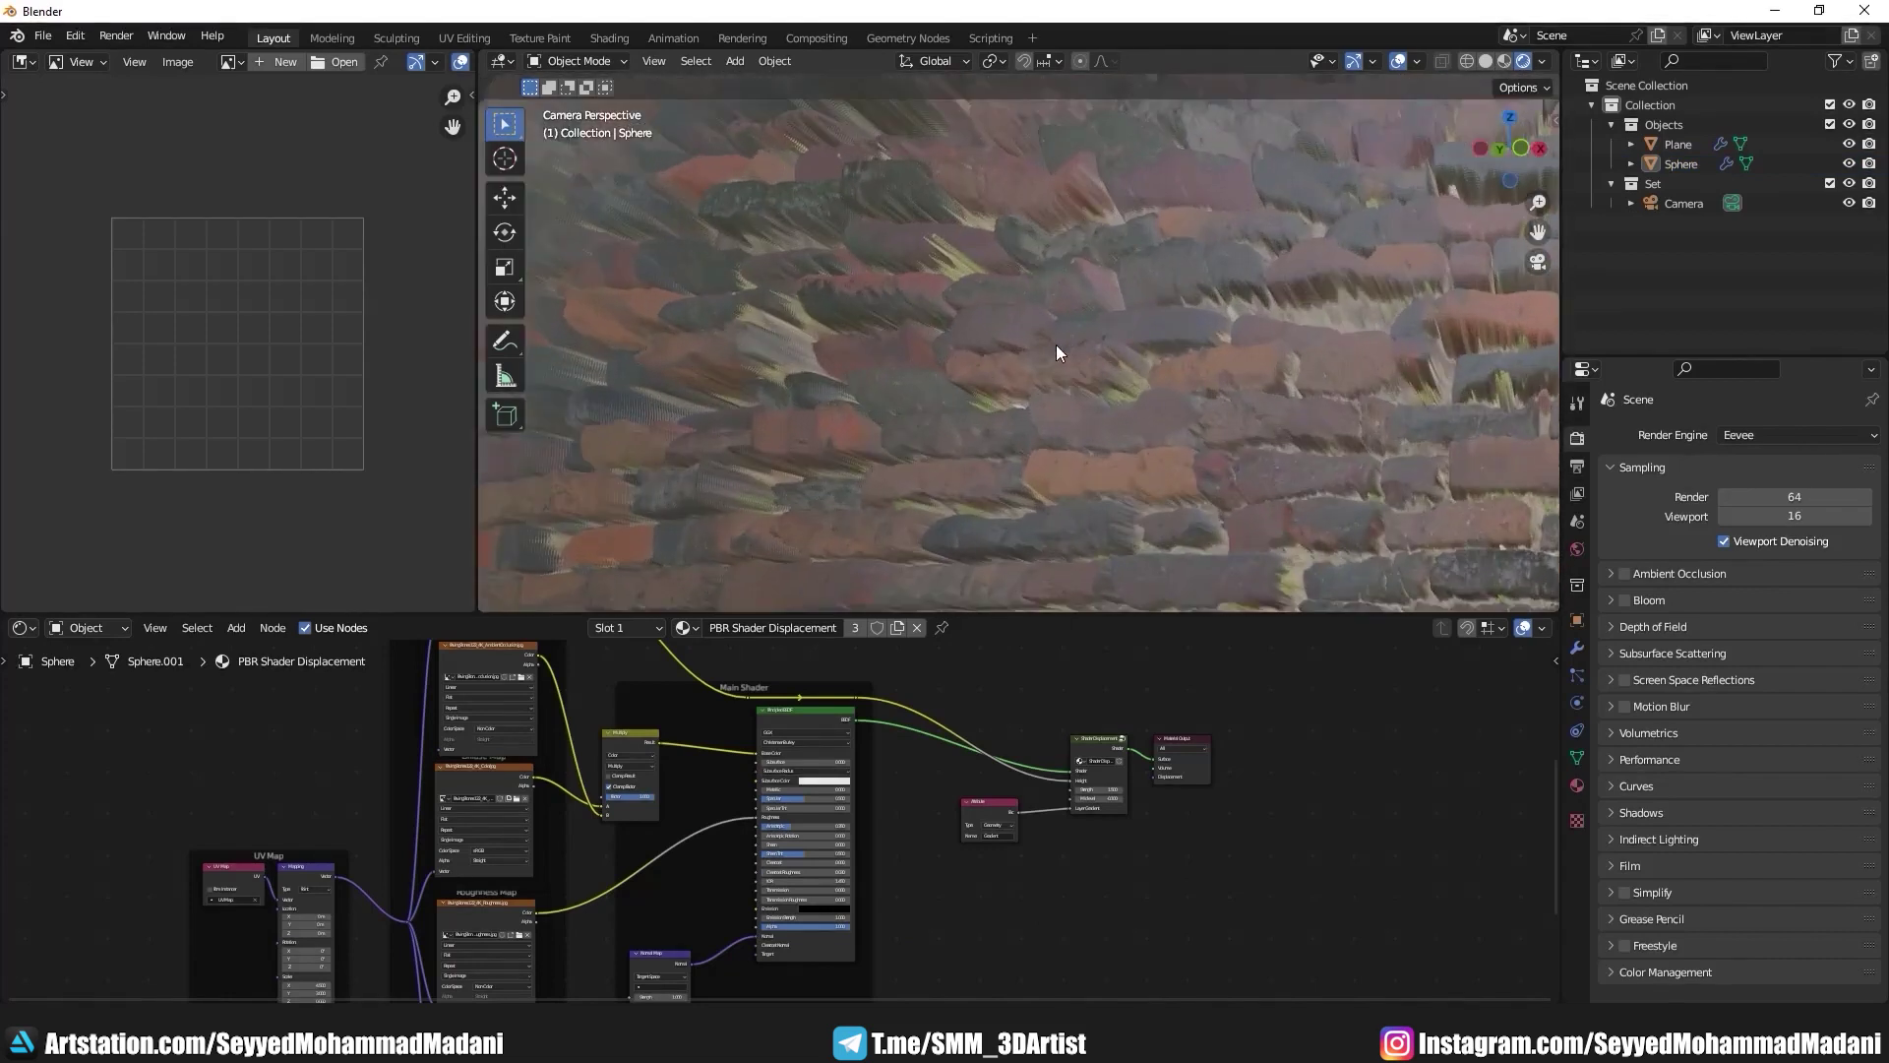
{"action": "scroll", "coordinate": [1073, 383], "scroll_direction": "down", "scroll_amount": 1}
{"action": "scroll", "coordinate": [1186, 858], "scroll_direction": "up", "scroll_amount": 2}
{"action": "middle_click_drag", "start_coordinate": [1186, 858], "coordinate": [817, 847]}
{"action": "scroll", "coordinate": [975, 733], "scroll_direction": "up", "scroll_amount": 1}
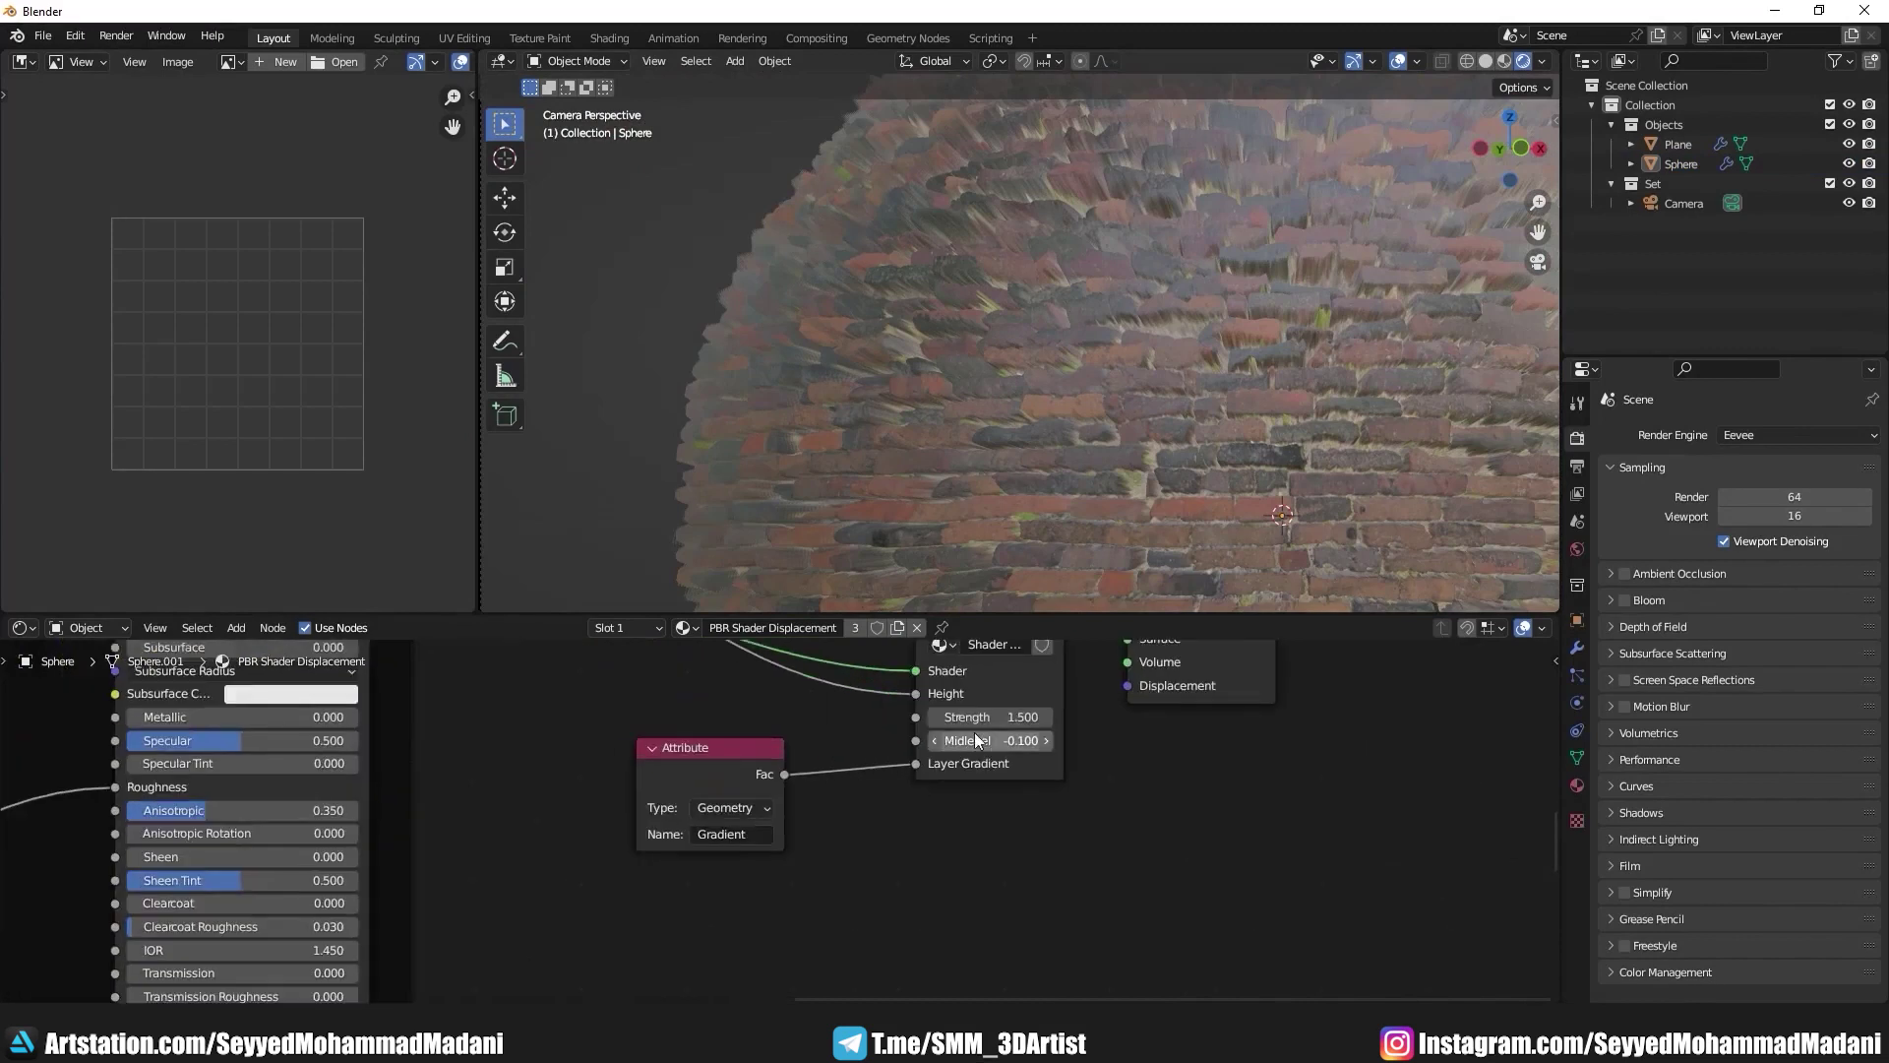
{"action": "scroll", "coordinate": [902, 844], "scroll_direction": "up", "scroll_amount": 3}
Step: Set the Shader Displacement Strength to 0.5 and Midlevel to 1.1
{"action": "left_click_drag", "start_coordinate": [891, 820], "coordinate": [793, 809]}
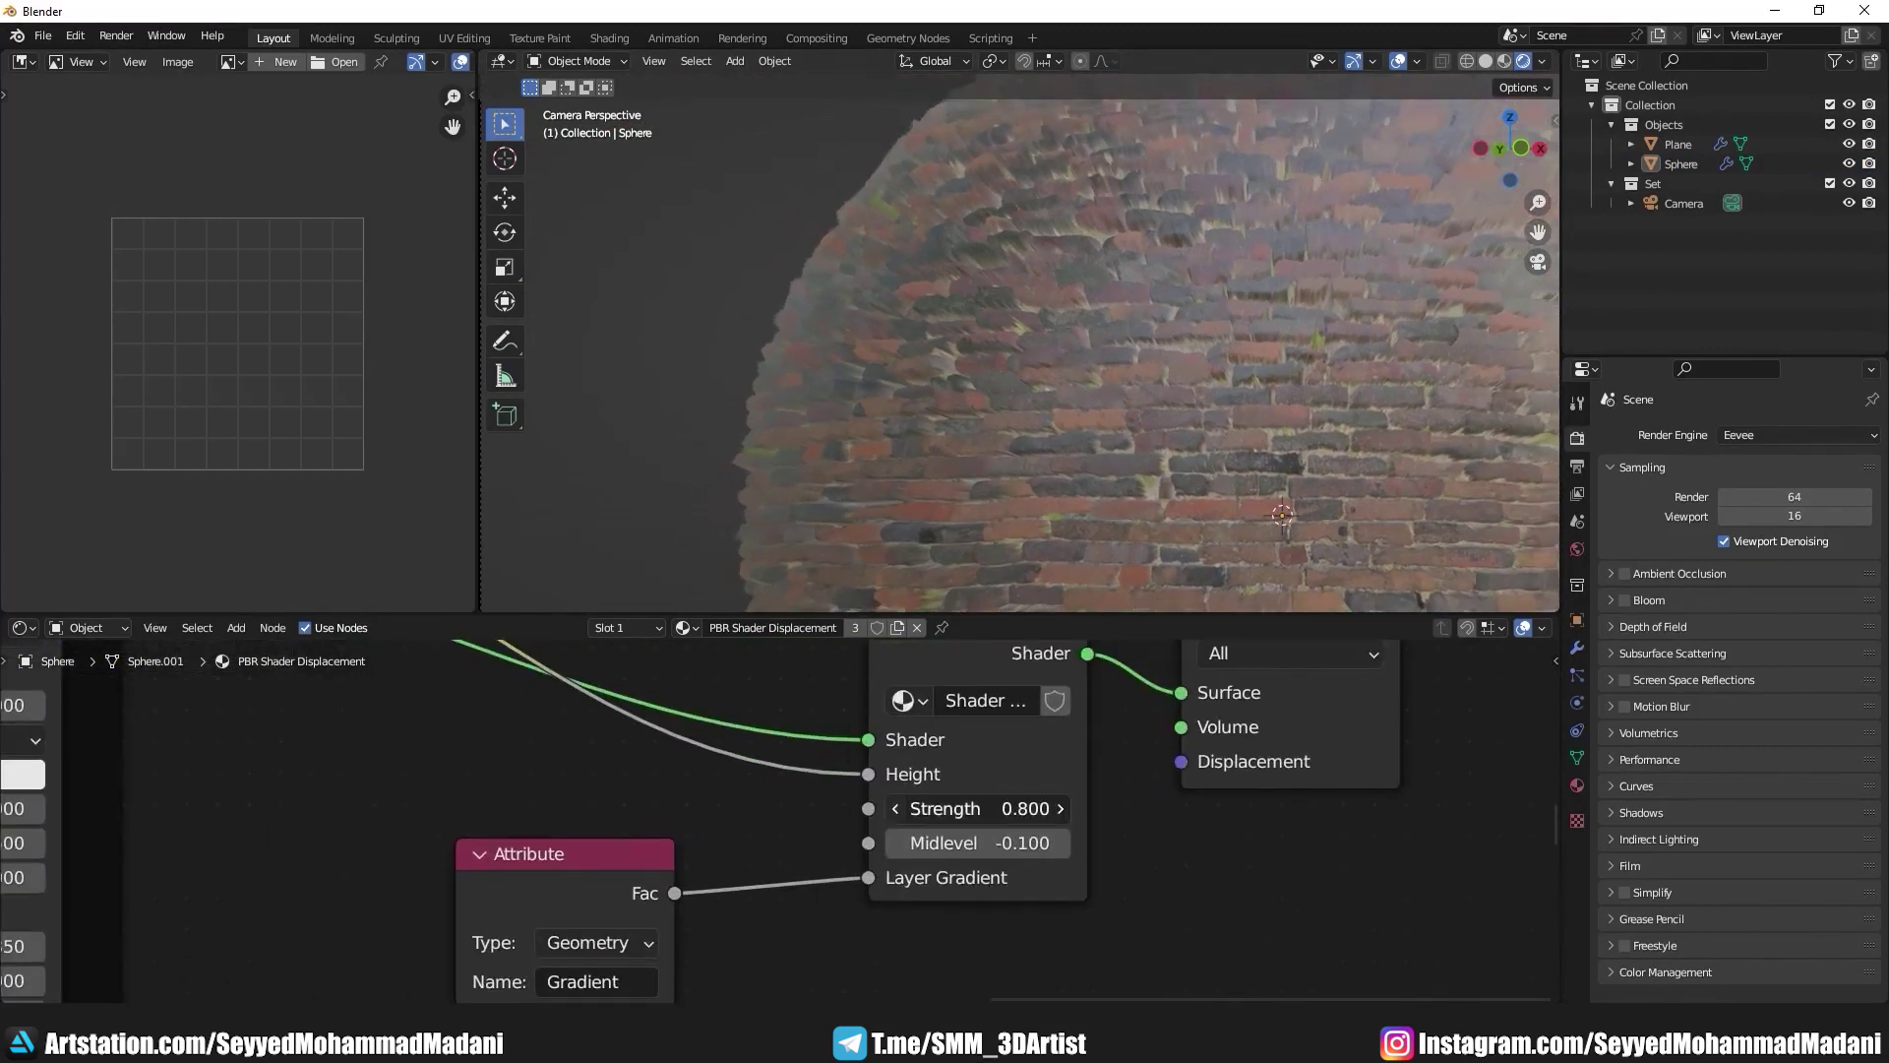
{"action": "left_click_drag", "start_coordinate": [1065, 848], "coordinate": [1144, 849]}
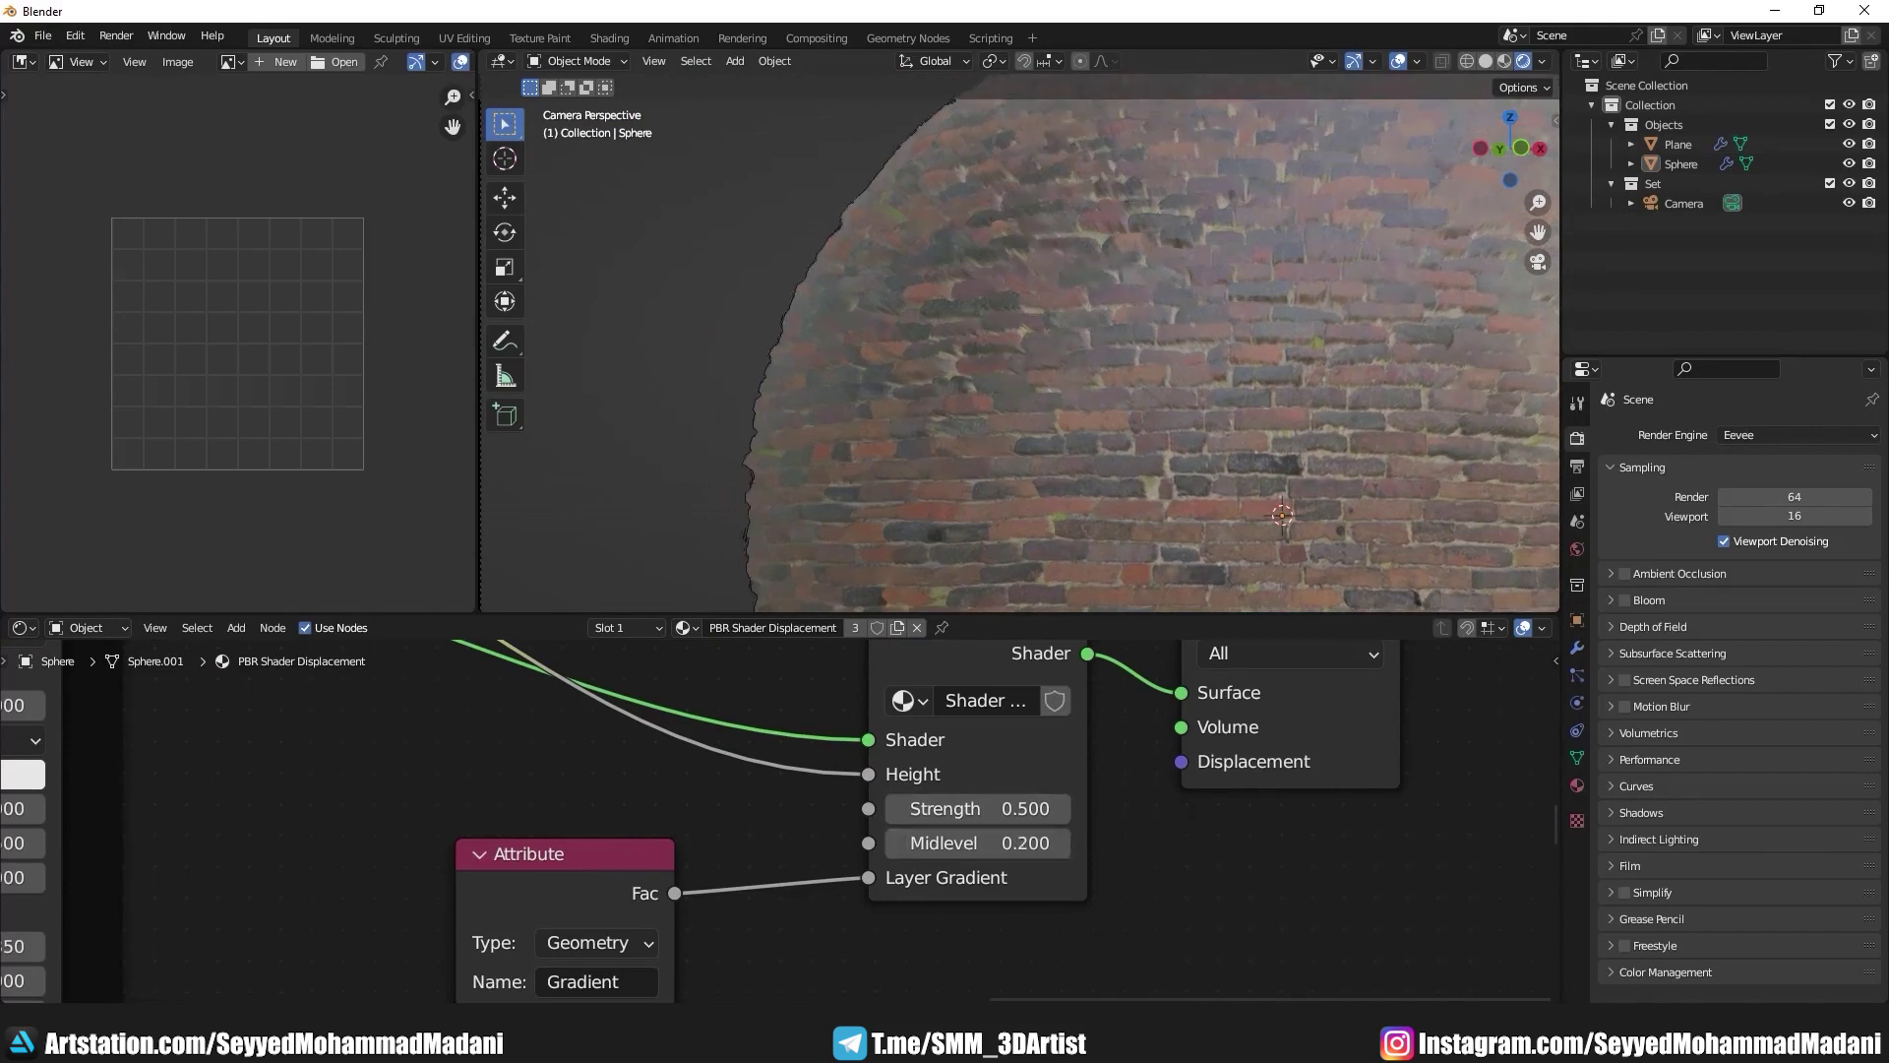
{"action": "left_click_drag", "start_coordinate": [1026, 842], "coordinate": [1083, 842]}
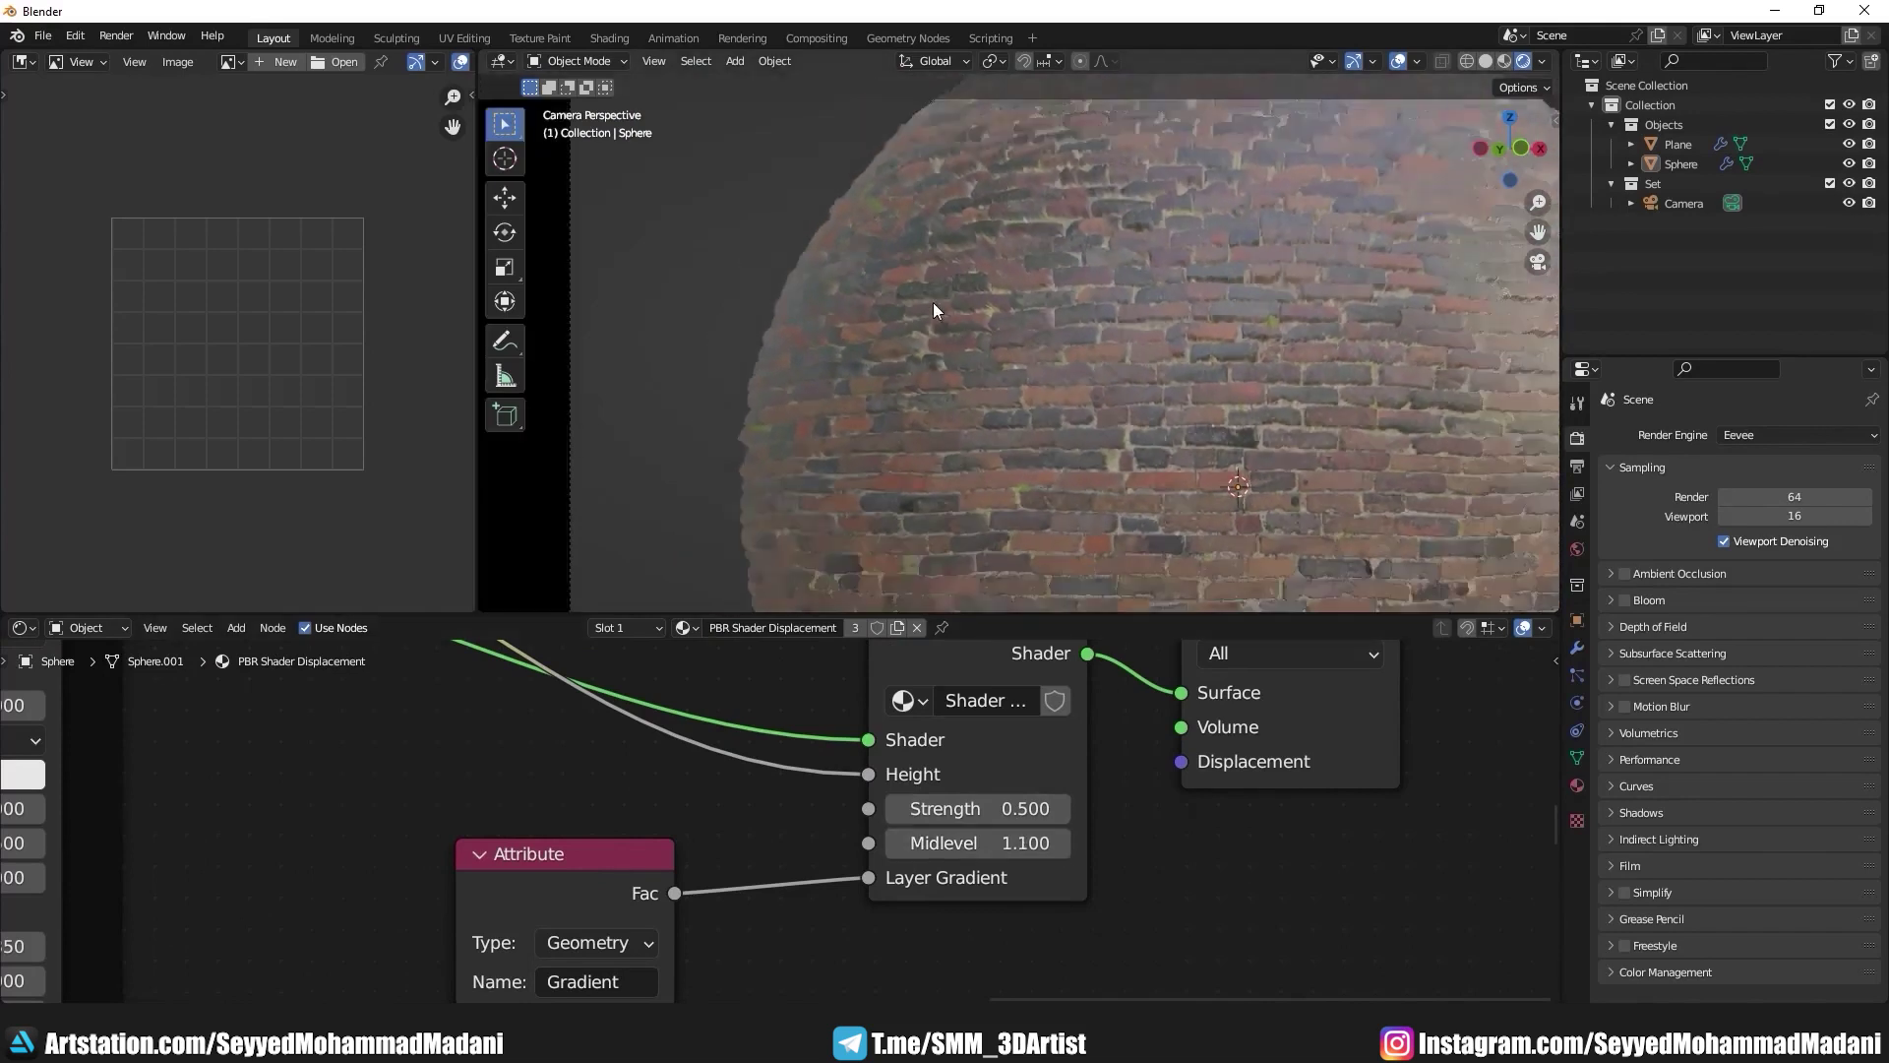
{"action": "scroll", "coordinate": [982, 377], "scroll_direction": "down", "scroll_amount": 3}
{"action": "middle_click_drag", "start_coordinate": [990, 410], "coordinate": [1011, 468]}
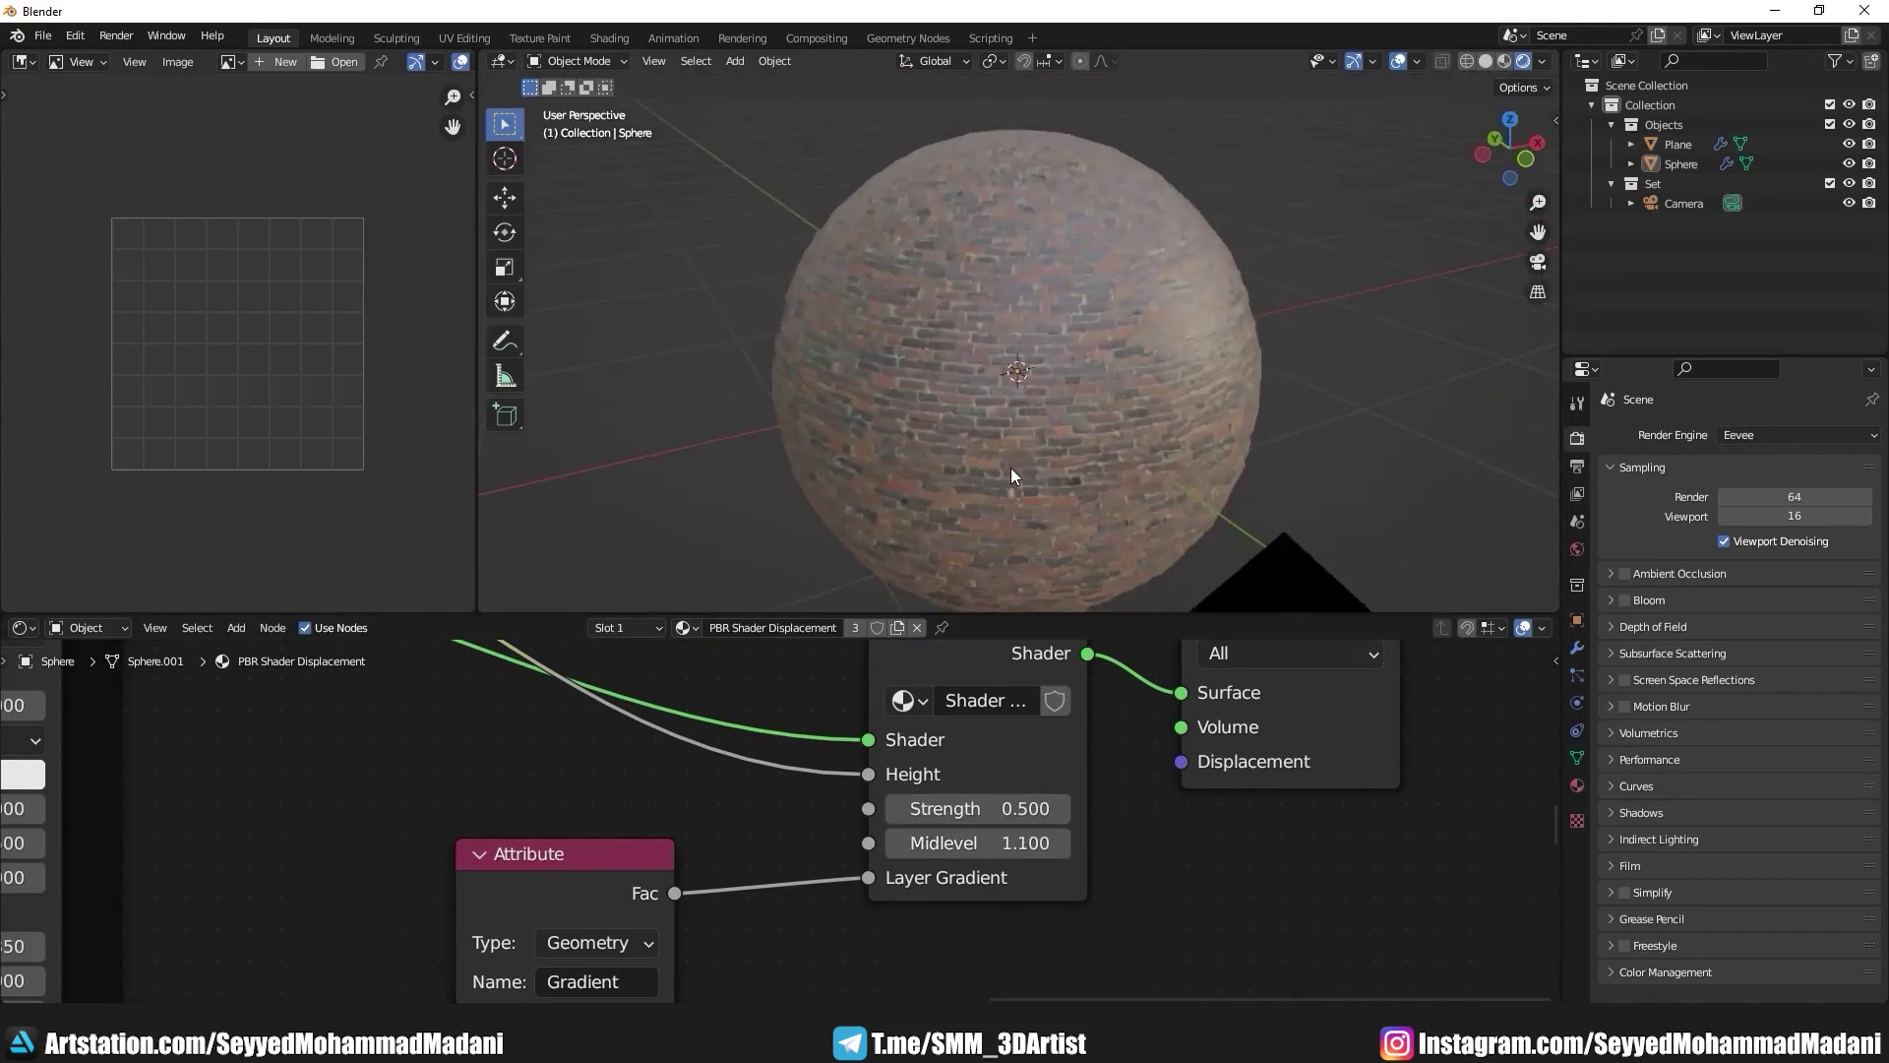
{"action": "scroll", "coordinate": [1010, 468], "scroll_direction": "up", "scroll_amount": 3}
{"action": "middle_click_drag", "start_coordinate": [1140, 453], "coordinate": [1236, 426]}
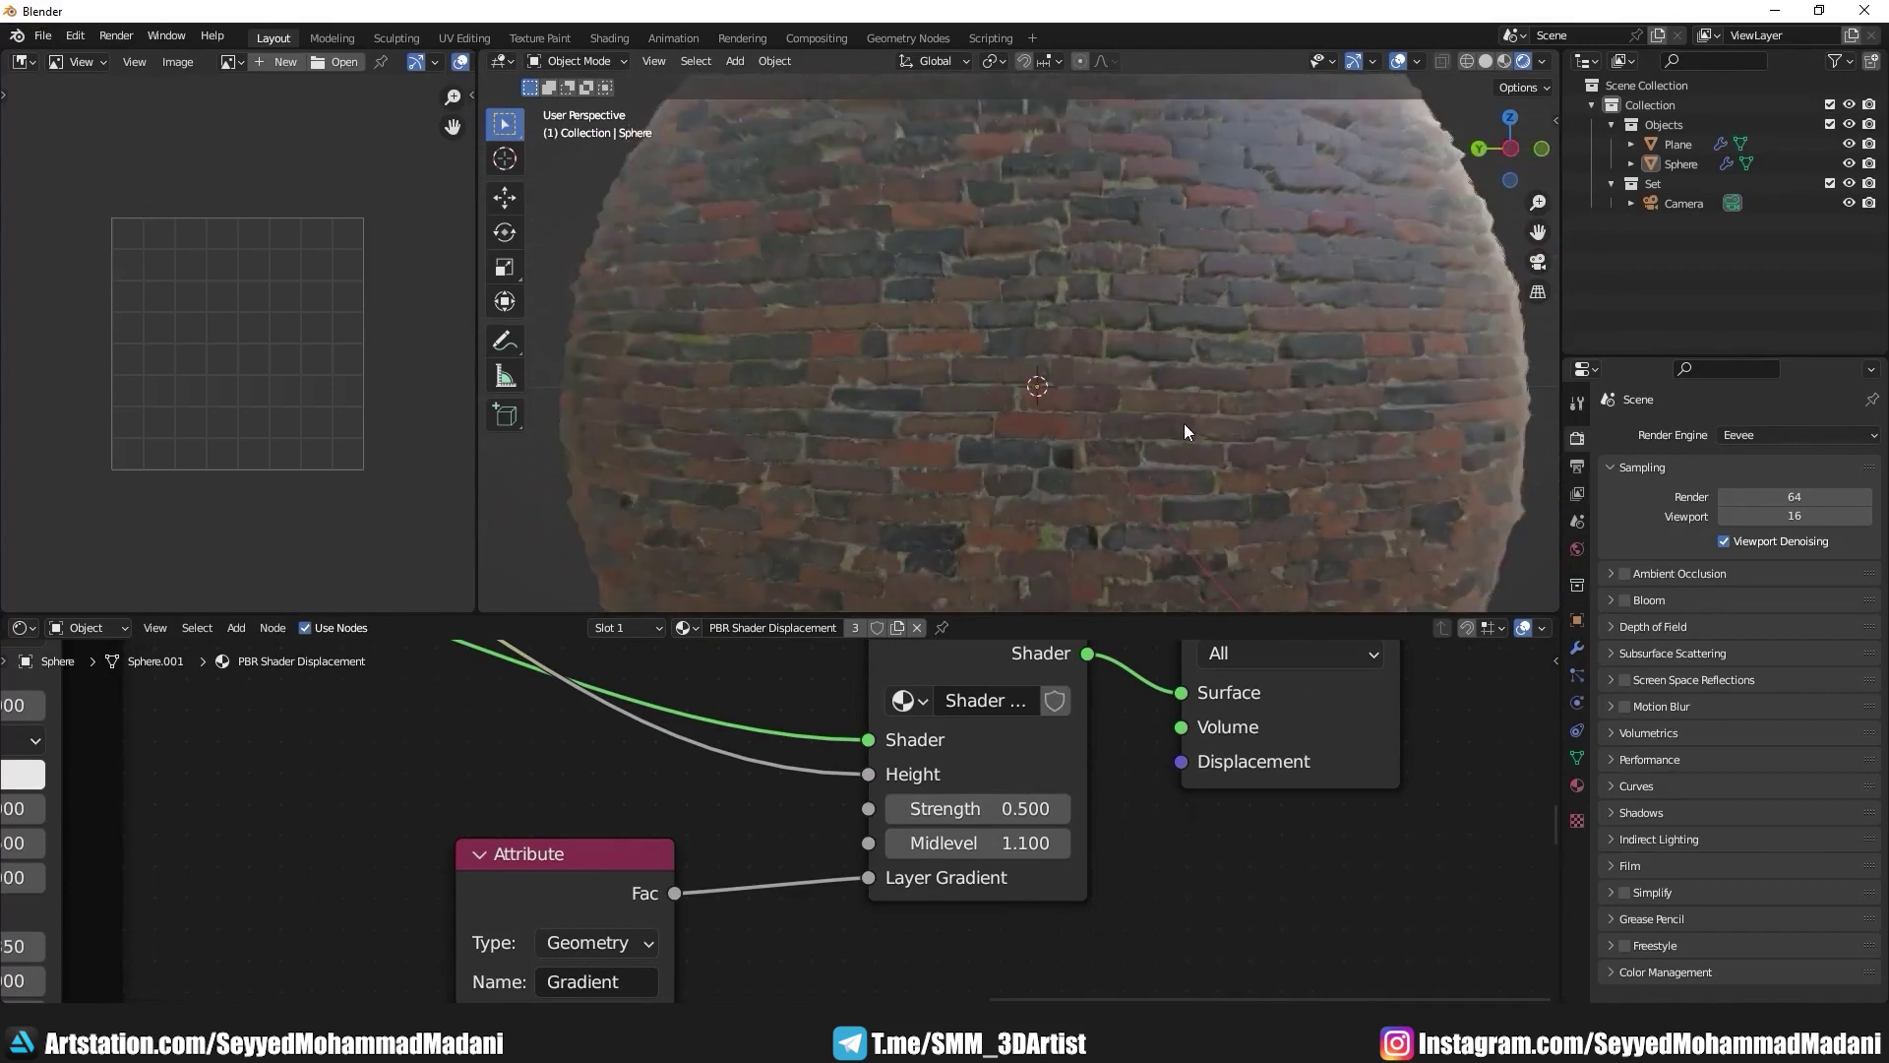
{"action": "scroll", "coordinate": [1143, 398], "scroll_direction": "up", "scroll_amount": 3}
{"action": "scroll", "coordinate": [1153, 399], "scroll_direction": "up", "scroll_amount": 2}
{"action": "scroll", "coordinate": [1083, 422], "scroll_direction": "up", "scroll_amount": 4}
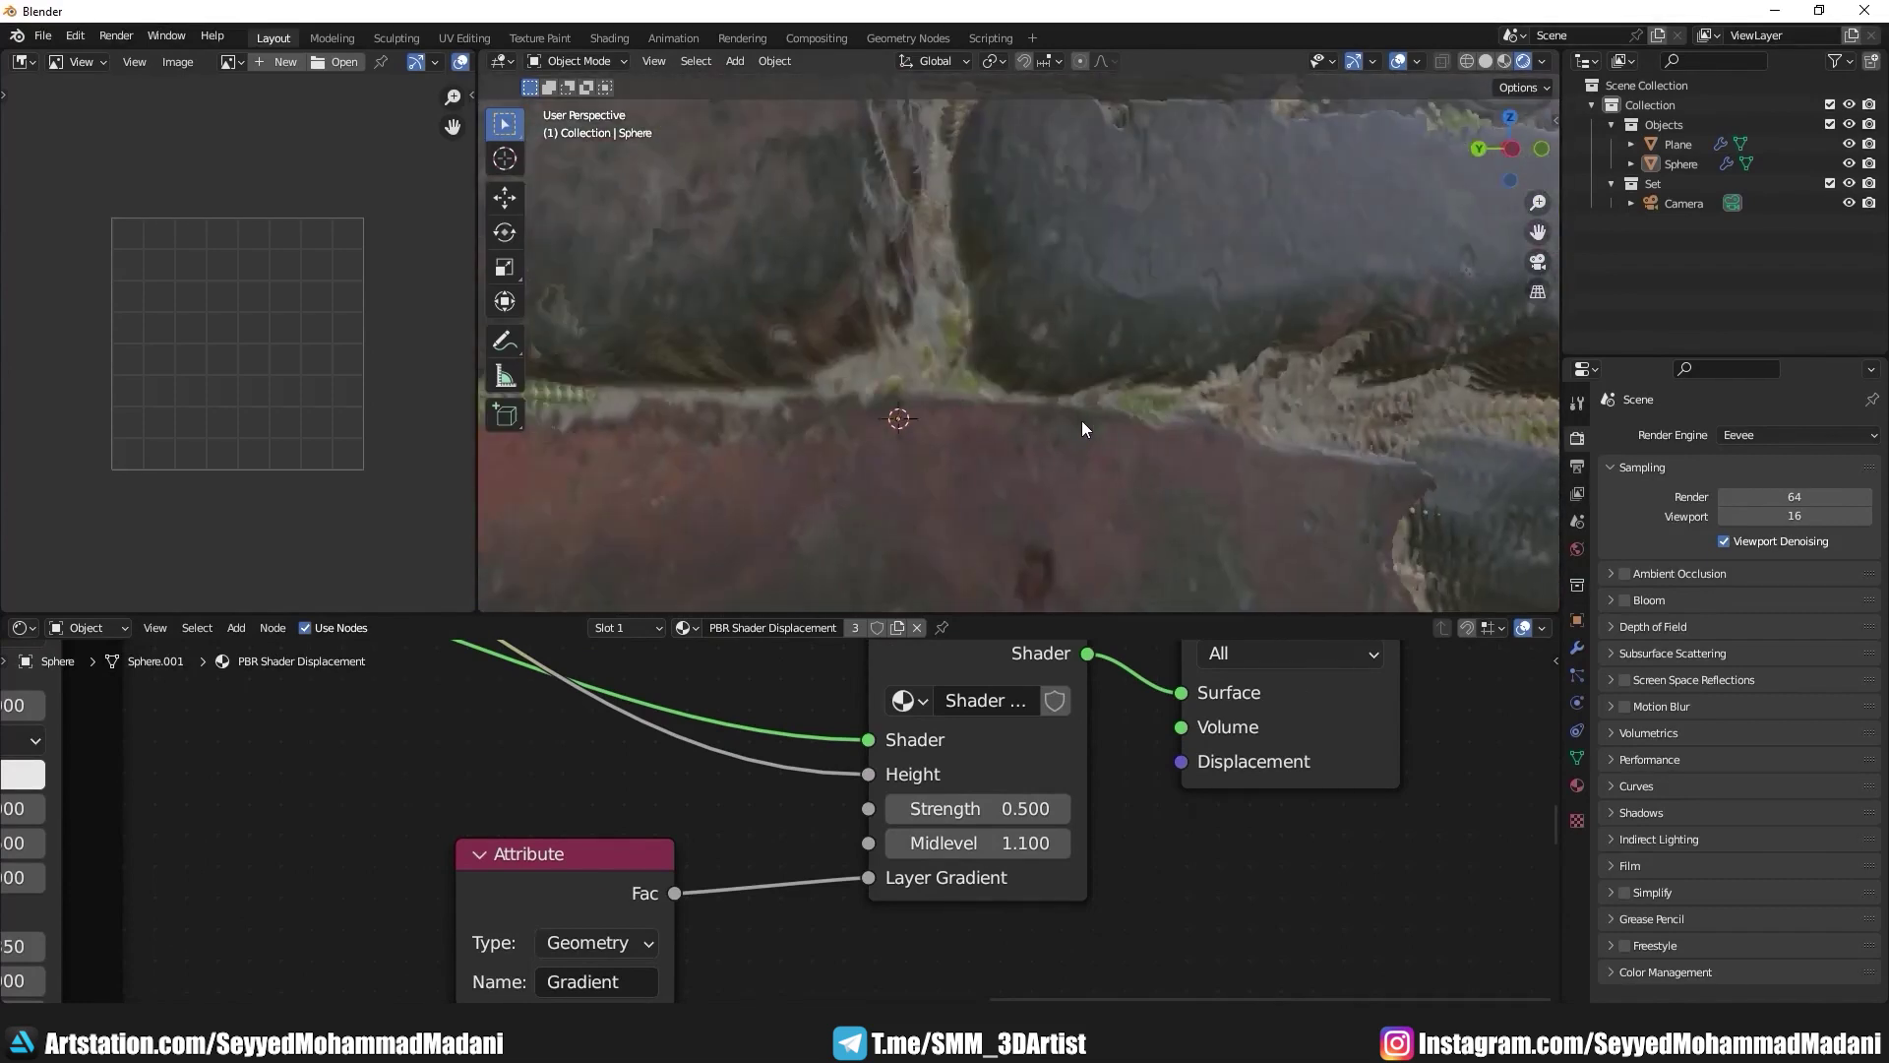
{"action": "scroll", "coordinate": [1339, 413], "scroll_direction": "down", "scroll_amount": 3}
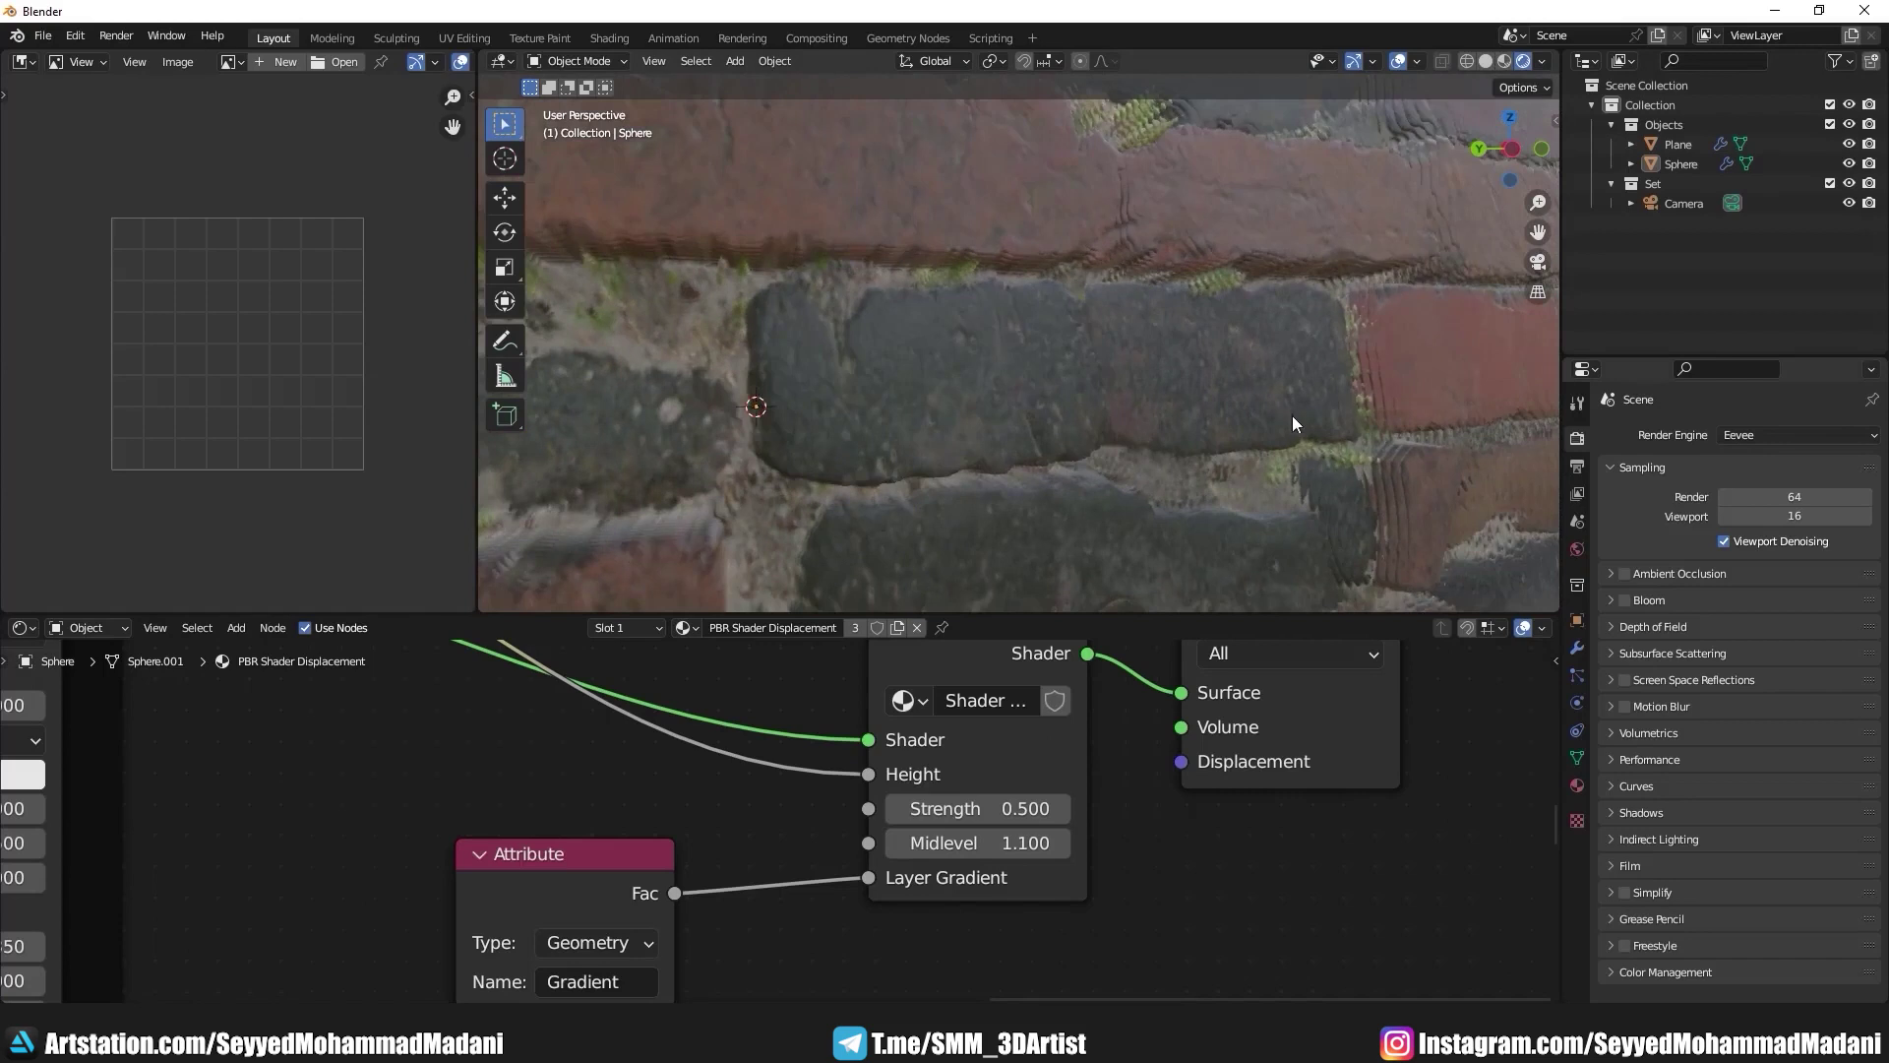
{"action": "scroll", "coordinate": [1260, 415], "scroll_direction": "down", "scroll_amount": 5}
{"action": "scroll", "coordinate": [1135, 462], "scroll_direction": "up", "scroll_amount": 2}
{"action": "scroll", "coordinate": [1182, 379], "scroll_direction": "up", "scroll_amount": 1}
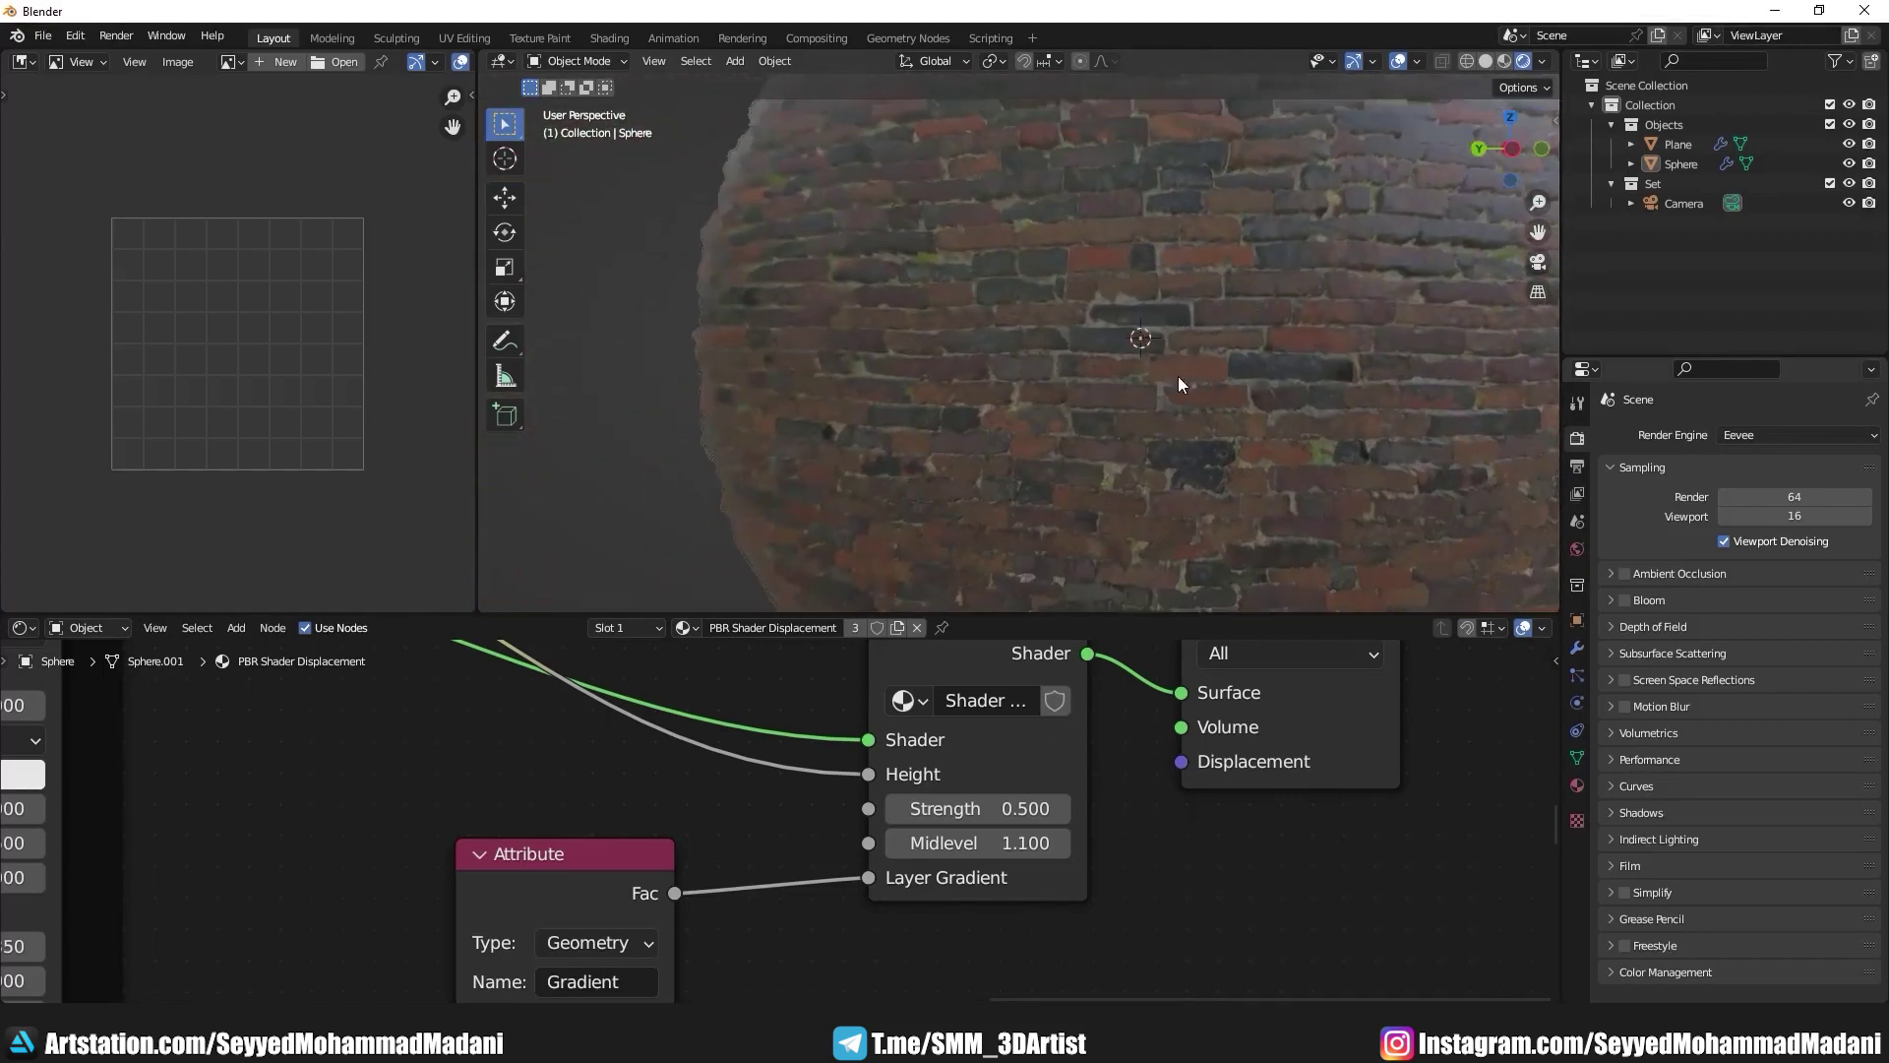
{"action": "scroll", "coordinate": [1179, 383], "scroll_direction": "down", "scroll_amount": 4}
{"action": "mouse_move", "coordinate": [1189, 352]}
{"action": "middle_mouse_down"}
{"action": "mouse_move", "coordinate": [1041, 585]}
{"action": "mouse_move", "coordinate": [1054, 401]}
{"action": "mouse_move", "coordinate": [1039, 399]}
{"action": "middle_mouse_up"}
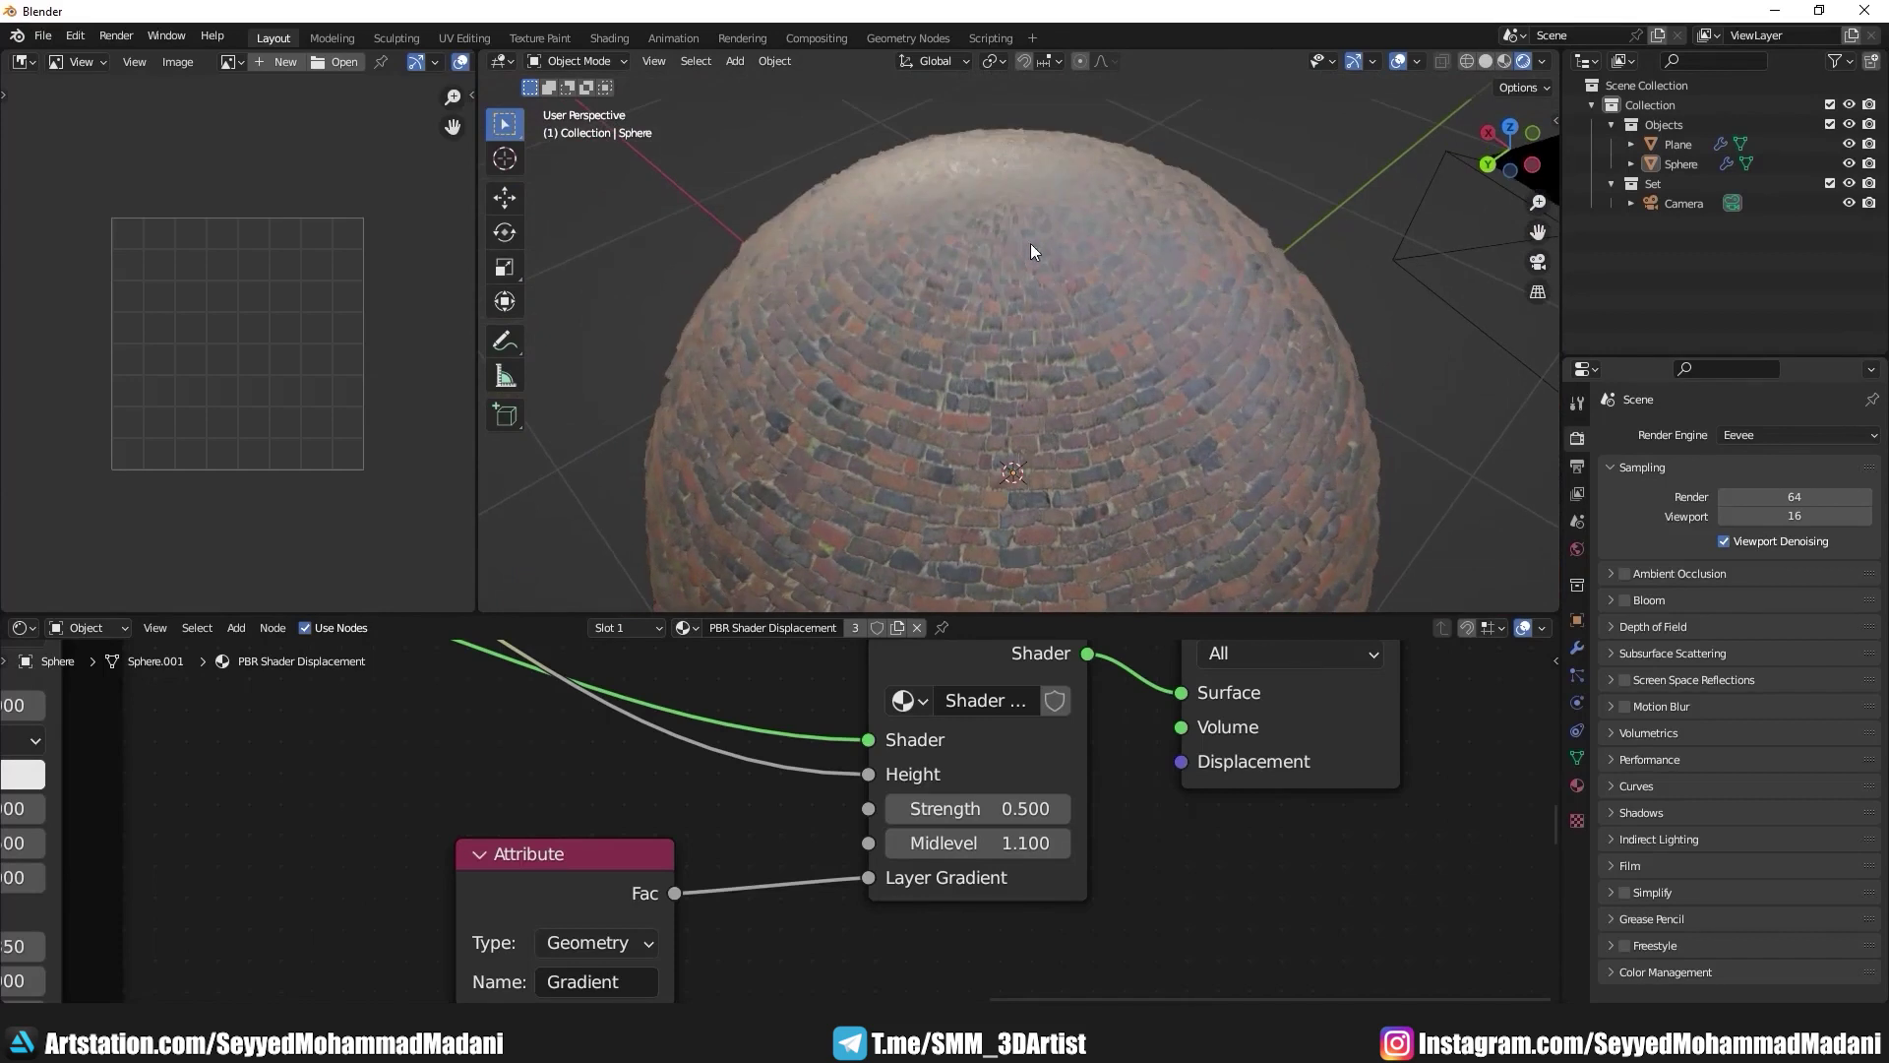
{"action": "mouse_move", "coordinate": [1031, 244]}
{"action": "middle_mouse_down"}
{"action": "mouse_move", "coordinate": [1066, 362]}
{"action": "mouse_move", "coordinate": [982, 464]}
{"action": "mouse_move", "coordinate": [934, 376]}
{"action": "mouse_move", "coordinate": [989, 311]}
{"action": "mouse_move", "coordinate": [1085, 303]}
{"action": "middle_mouse_up"}
{"action": "scroll", "coordinate": [1013, 323], "scroll_direction": "down", "scroll_amount": 2}
{"action": "scroll", "coordinate": [999, 341], "scroll_direction": "down", "scroll_amount": 2}
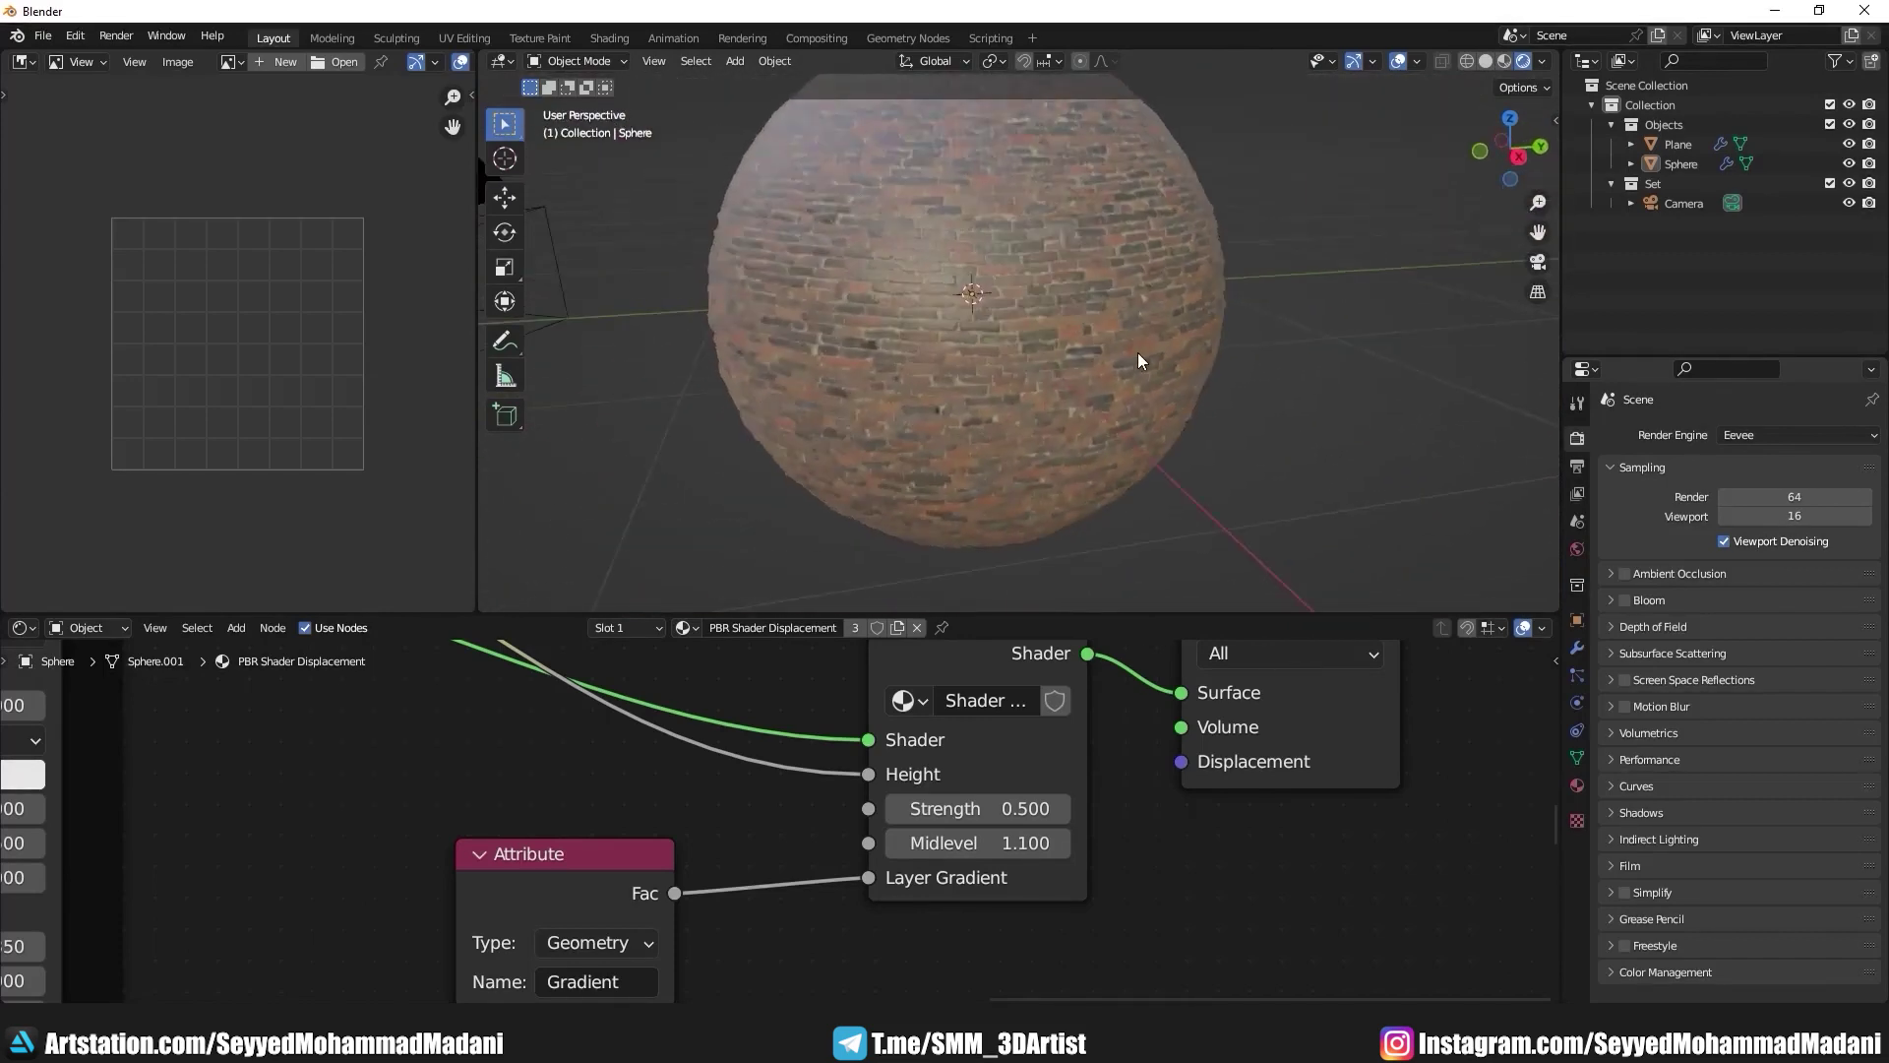
{"action": "mouse_move", "coordinate": [1139, 361]}
{"action": "middle_mouse_down"}
{"action": "mouse_move", "coordinate": [1031, 288]}
{"action": "mouse_move", "coordinate": [1086, 315]}
{"action": "mouse_move", "coordinate": [910, 396]}
{"action": "mouse_move", "coordinate": [1078, 341]}
{"action": "mouse_move", "coordinate": [1055, 332]}
{"action": "mouse_move", "coordinate": [1032, 361]}
{"action": "middle_mouse_up"}
{"action": "scroll", "coordinate": [1127, 321], "scroll_direction": "up", "scroll_amount": 3}
{"action": "scroll", "coordinate": [908, 388], "scroll_direction": "down", "scroll_amount": 3}
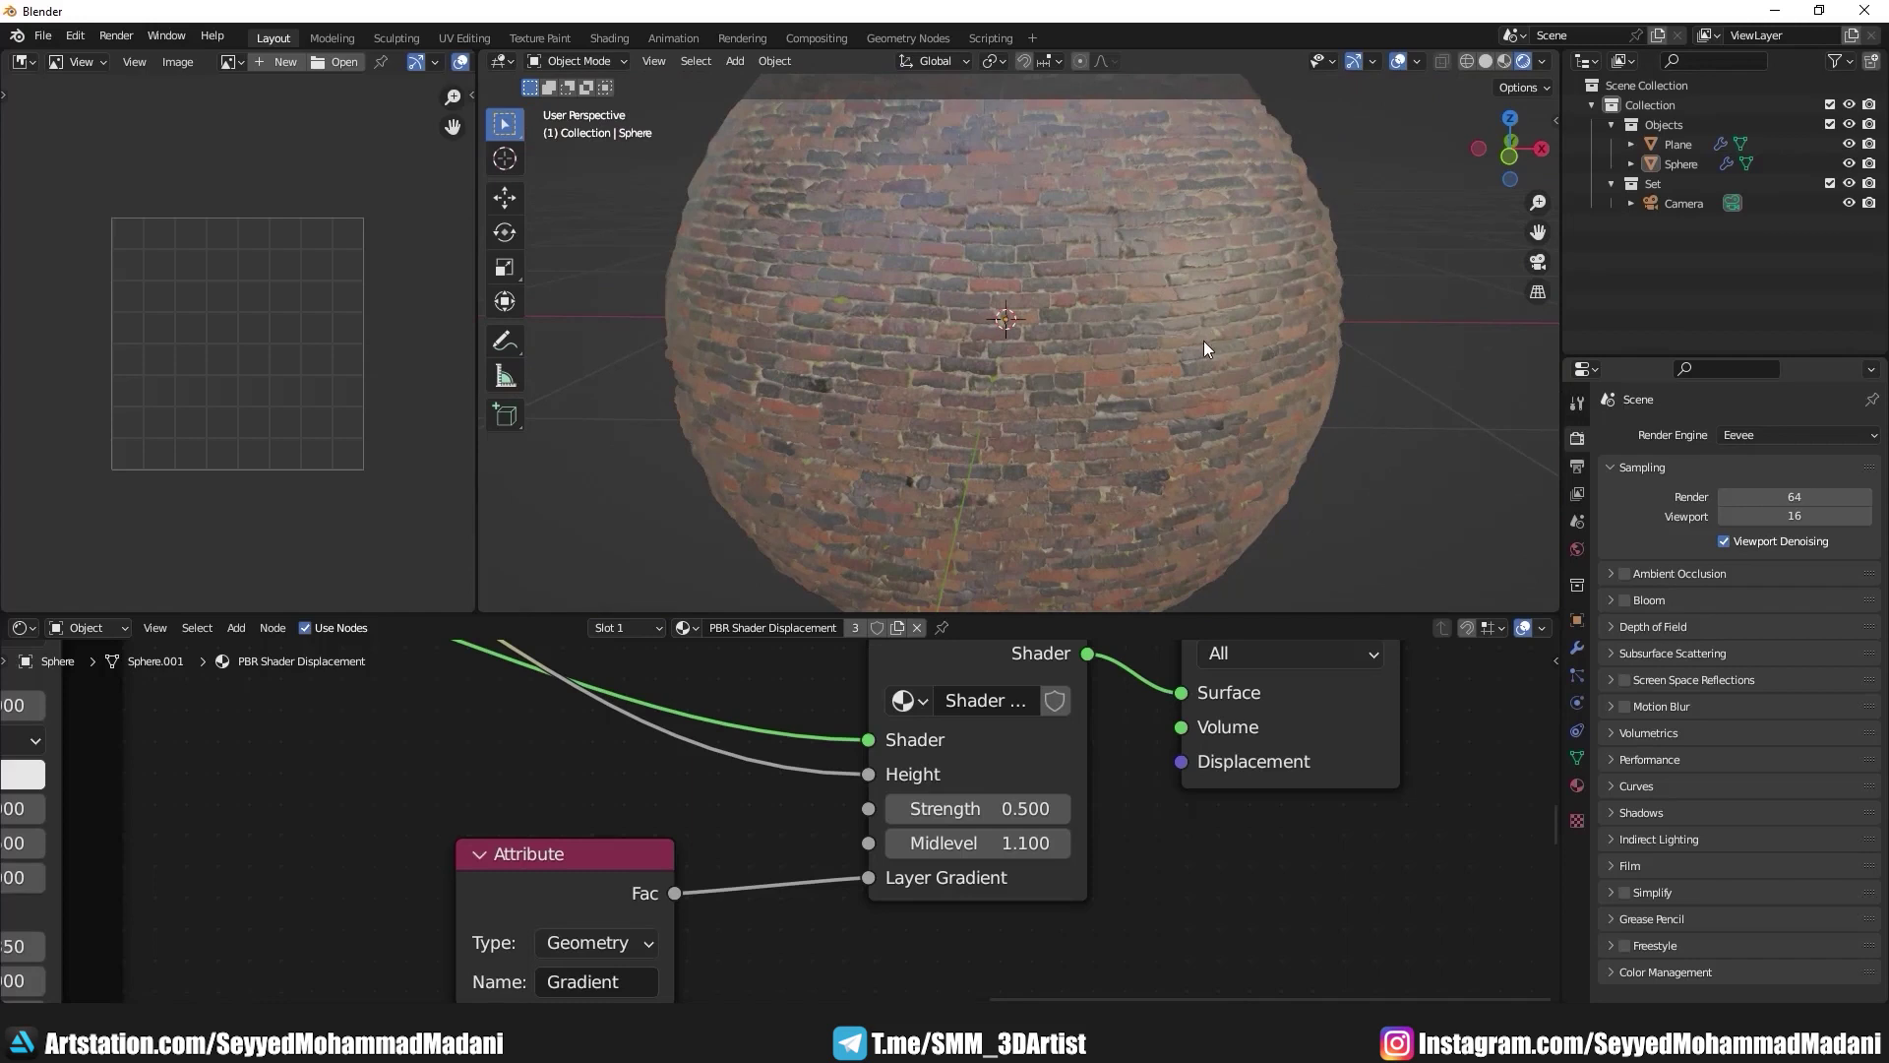
Step: Inspect the brick sphere's node tree, including the texture nodes beside the UV Map
{"action": "scroll", "coordinate": [978, 361], "scroll_direction": "down", "scroll_amount": 3}
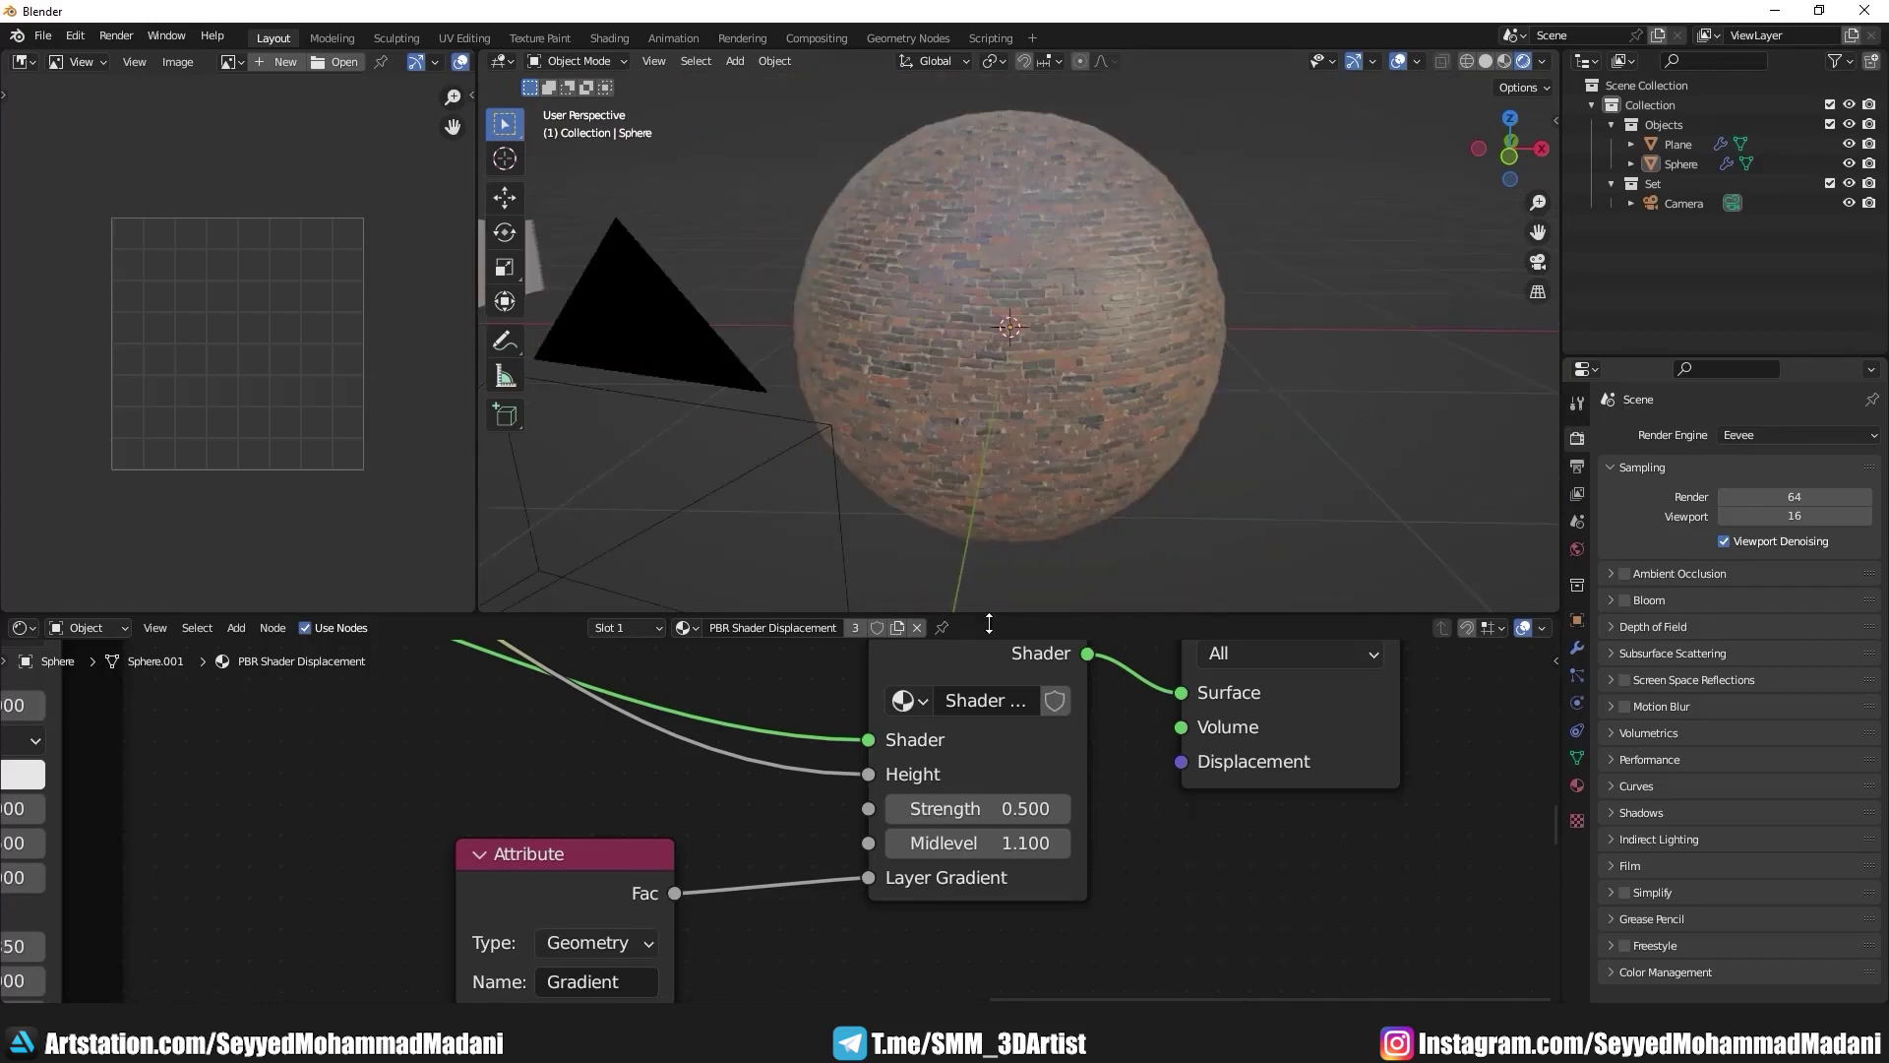
{"action": "scroll", "coordinate": [1017, 720], "scroll_direction": "down", "scroll_amount": 3}
{"action": "scroll", "coordinate": [1018, 720], "scroll_direction": "down", "scroll_amount": 3}
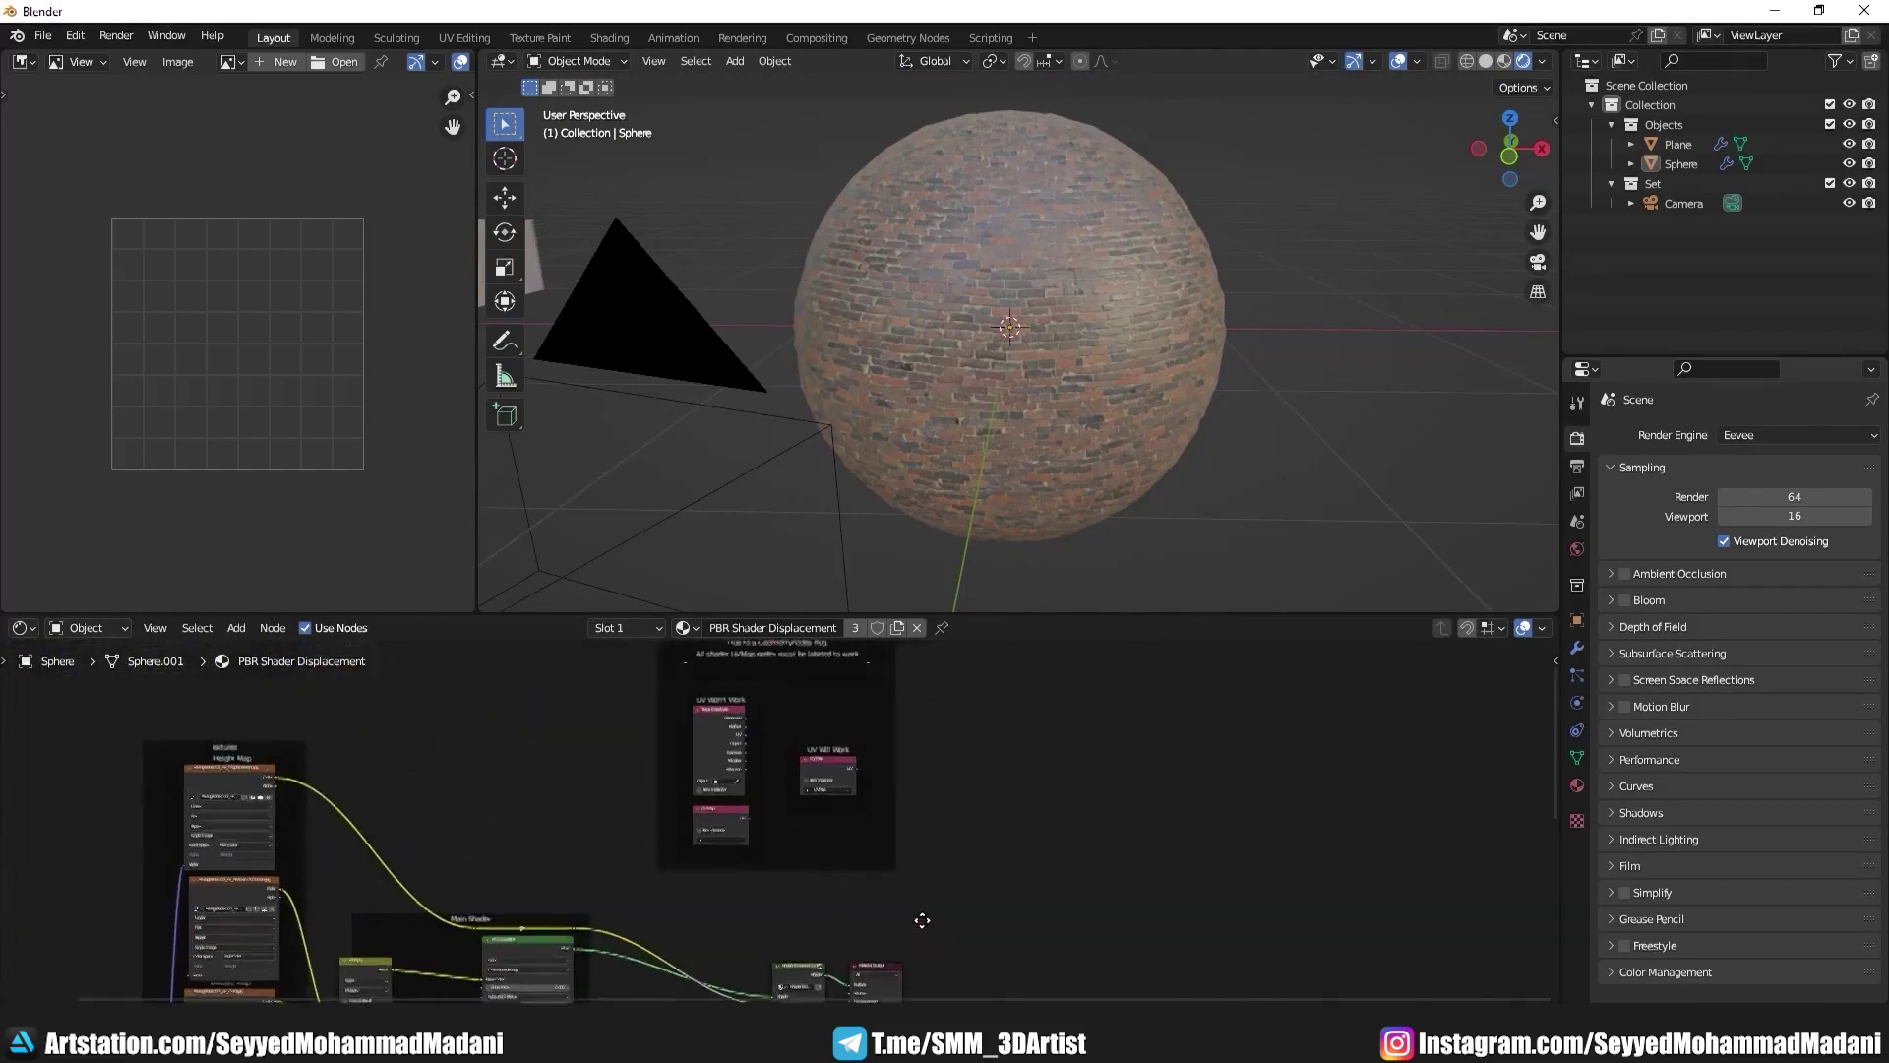
{"action": "mouse_move", "coordinate": [1017, 720]}
{"action": "middle_mouse_down"}
{"action": "mouse_move", "coordinate": [1006, 817]}
{"action": "mouse_move", "coordinate": [901, 870]}
{"action": "middle_mouse_up"}
{"action": "scroll", "coordinate": [1025, 829], "scroll_direction": "up", "scroll_amount": 2}
{"action": "key", "text": "ctrl+space"}
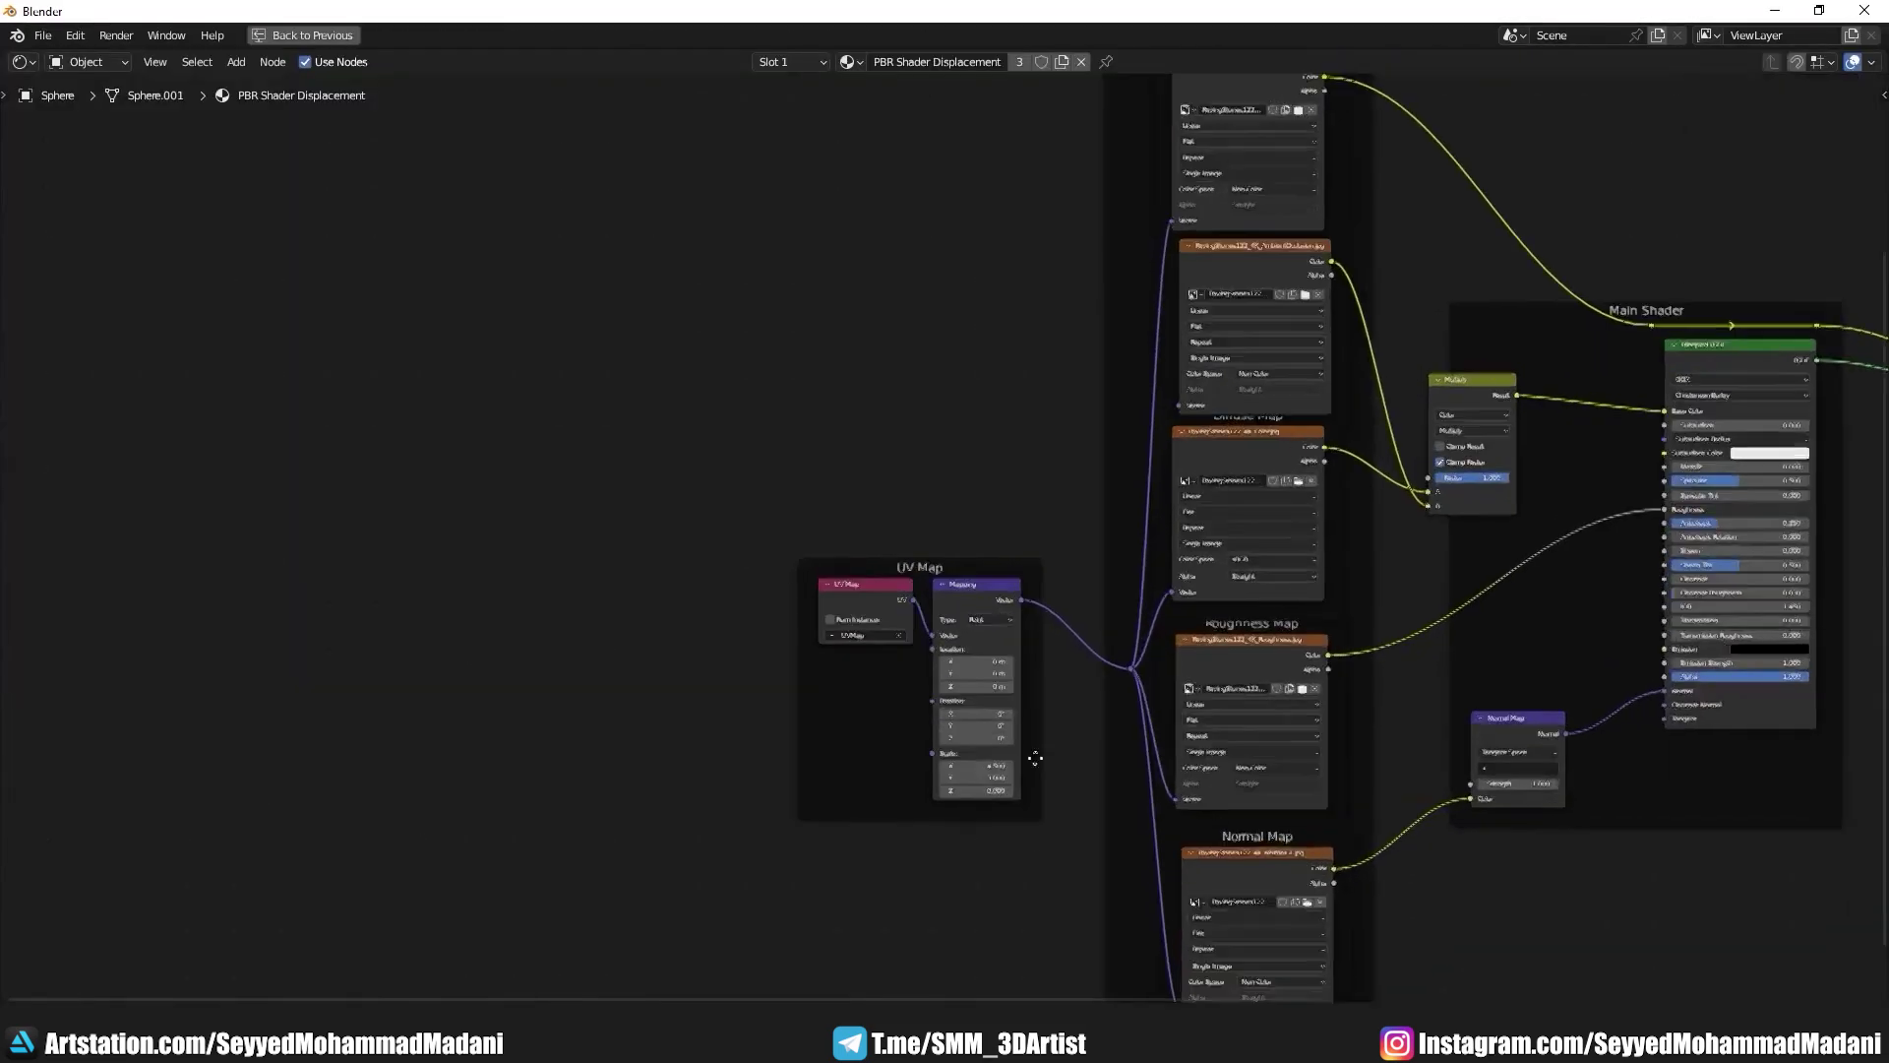
{"action": "scroll", "coordinate": [978, 758], "scroll_direction": "up", "scroll_amount": 3}
{"action": "scroll", "coordinate": [978, 757], "scroll_direction": "up", "scroll_amount": 3}
{"action": "scroll", "coordinate": [888, 417], "scroll_direction": "up", "scroll_amount": 1}
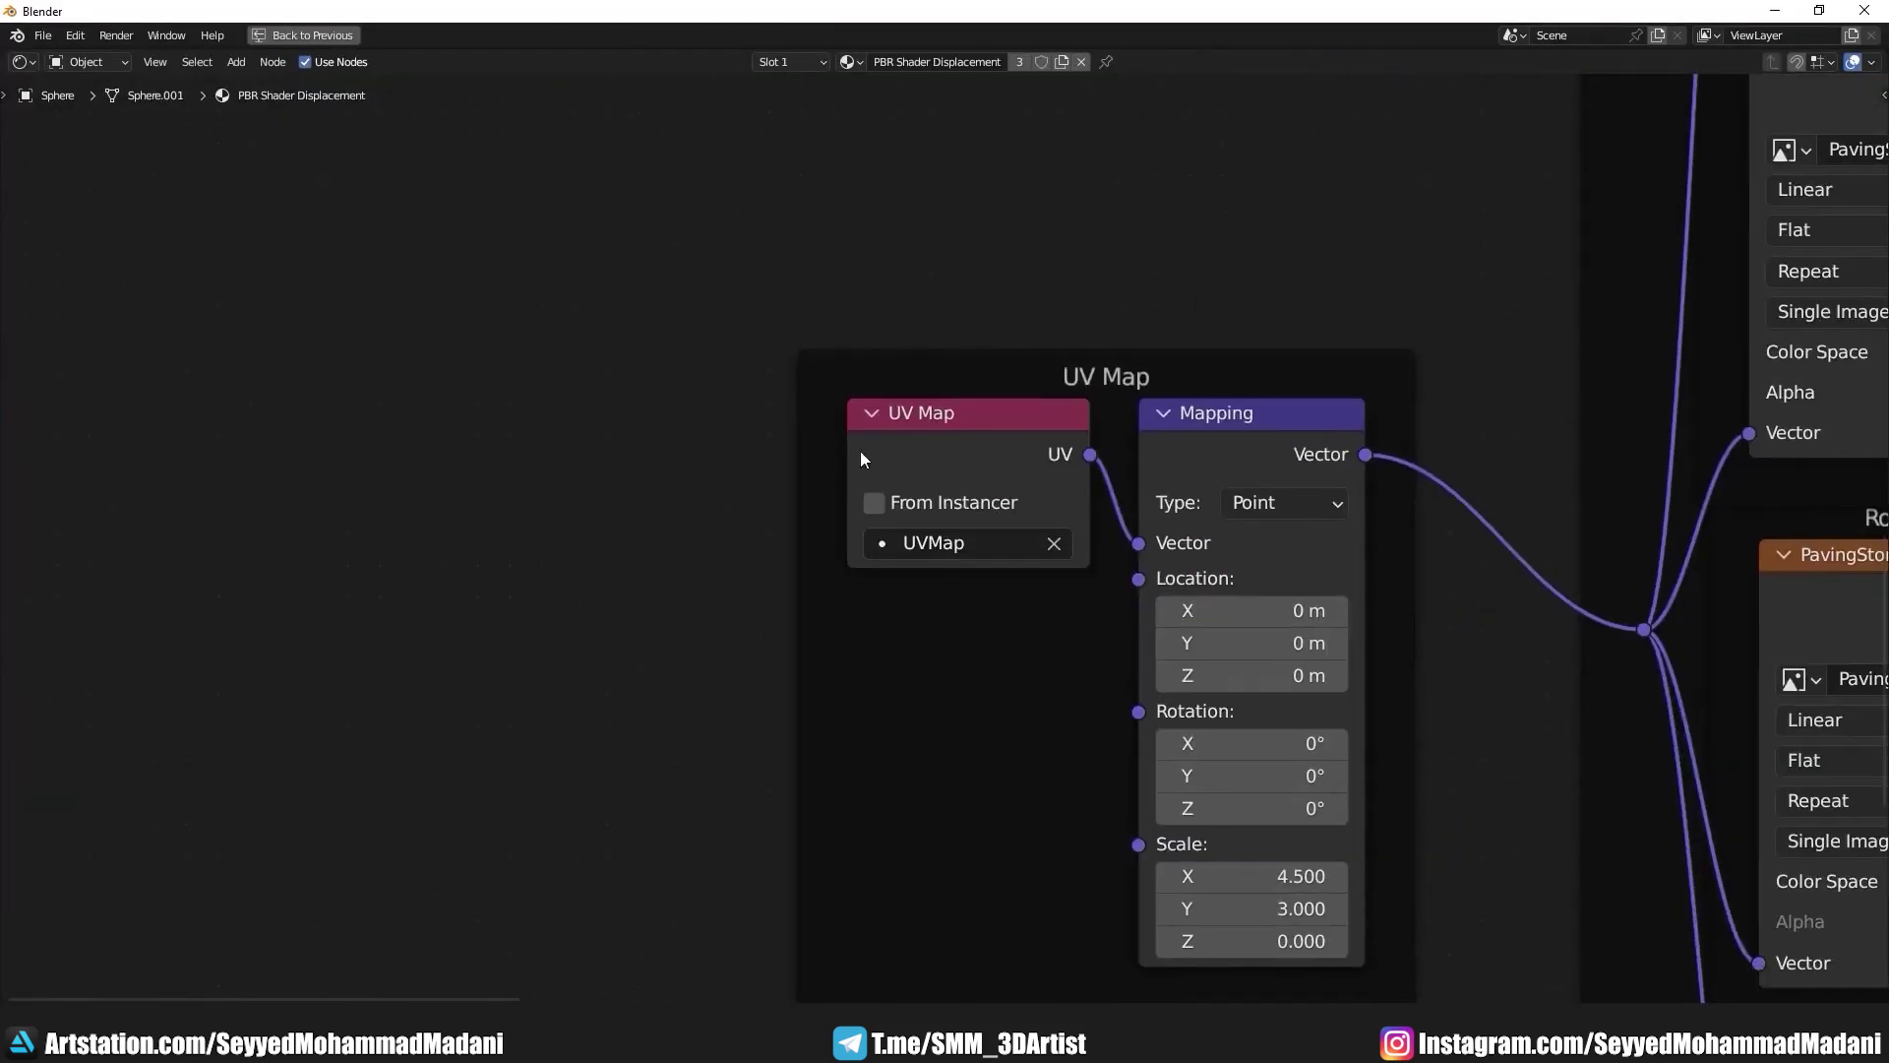
{"action": "mouse_move", "coordinate": [858, 426]}
{"action": "middle_mouse_down"}
{"action": "mouse_move", "coordinate": [772, 433]}
{"action": "mouse_move", "coordinate": [876, 536]}
{"action": "middle_mouse_up"}
{"action": "scroll", "coordinate": [778, 482], "scroll_direction": "down", "scroll_amount": 5}
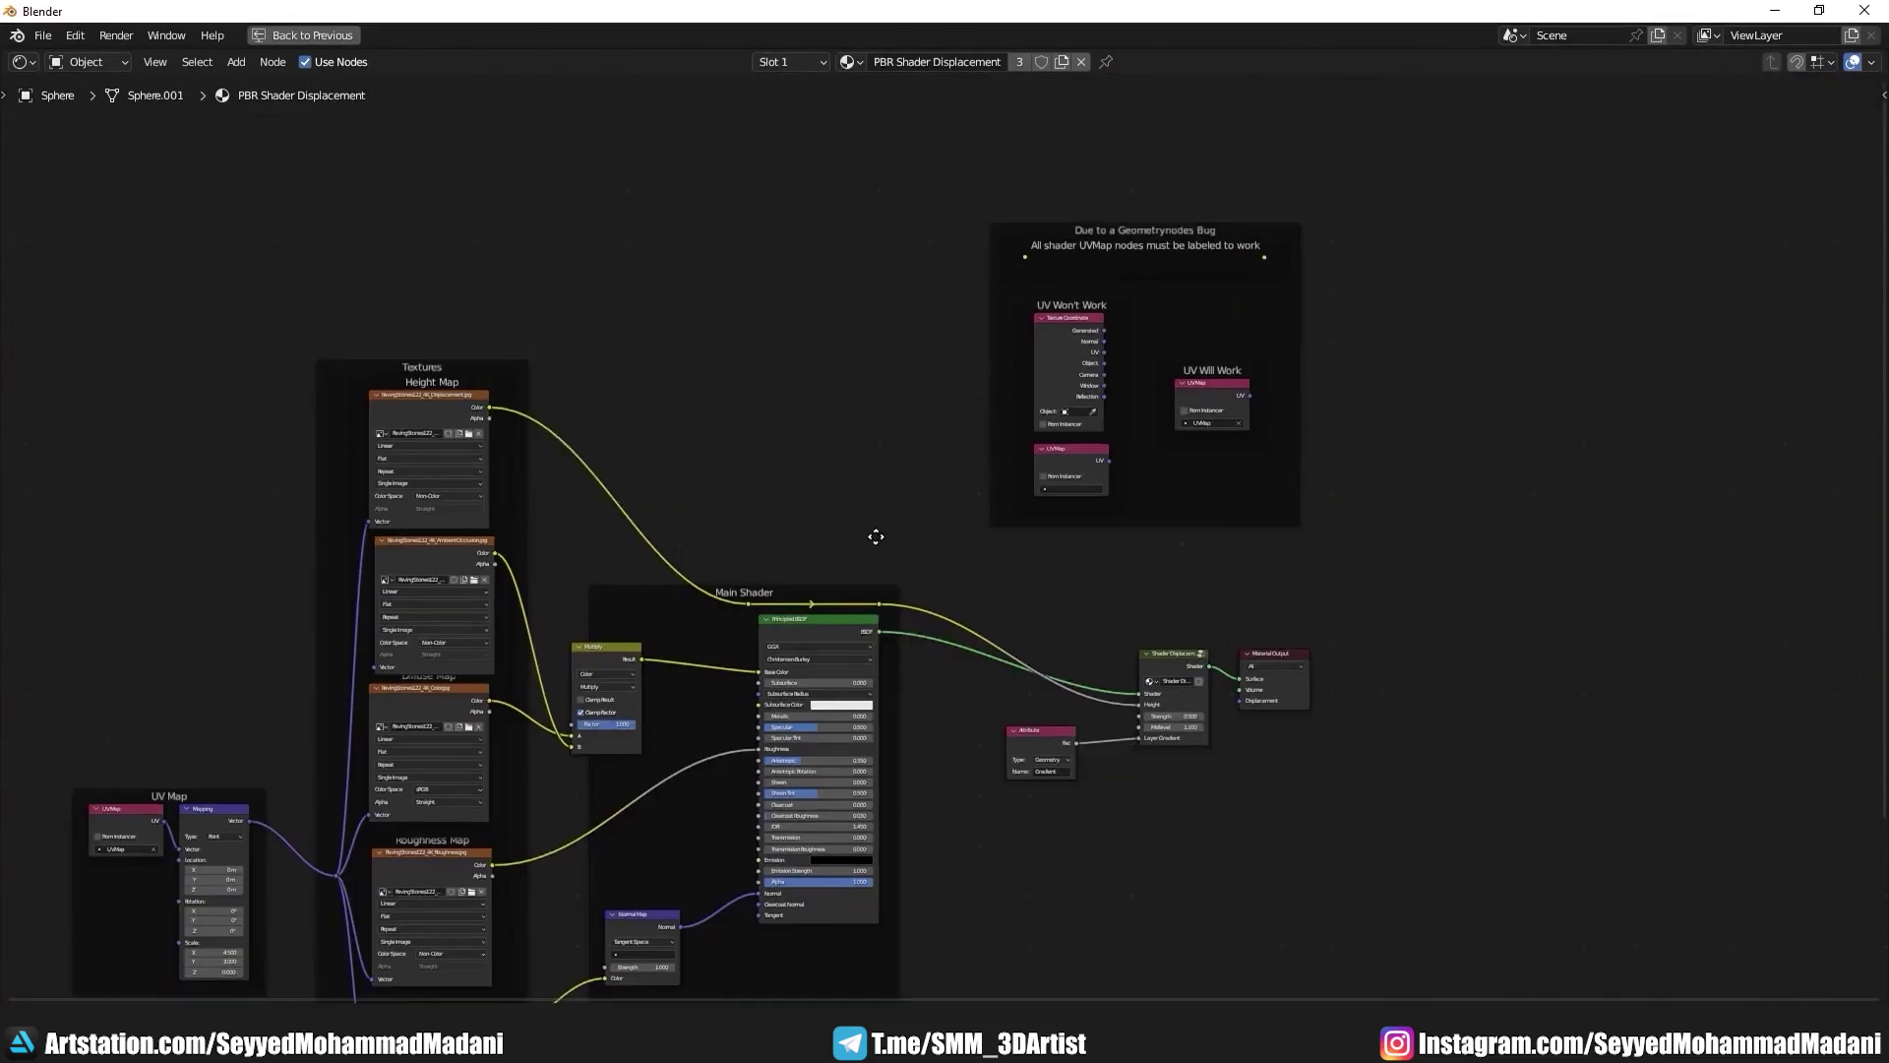
{"action": "key", "text": "ctrl+space"}
Step: Raise the Shell Displacement modifier's Layers from 100 to 208, keeping the 0.250 distance
{"action": "left_click", "coordinate": [1579, 658]}
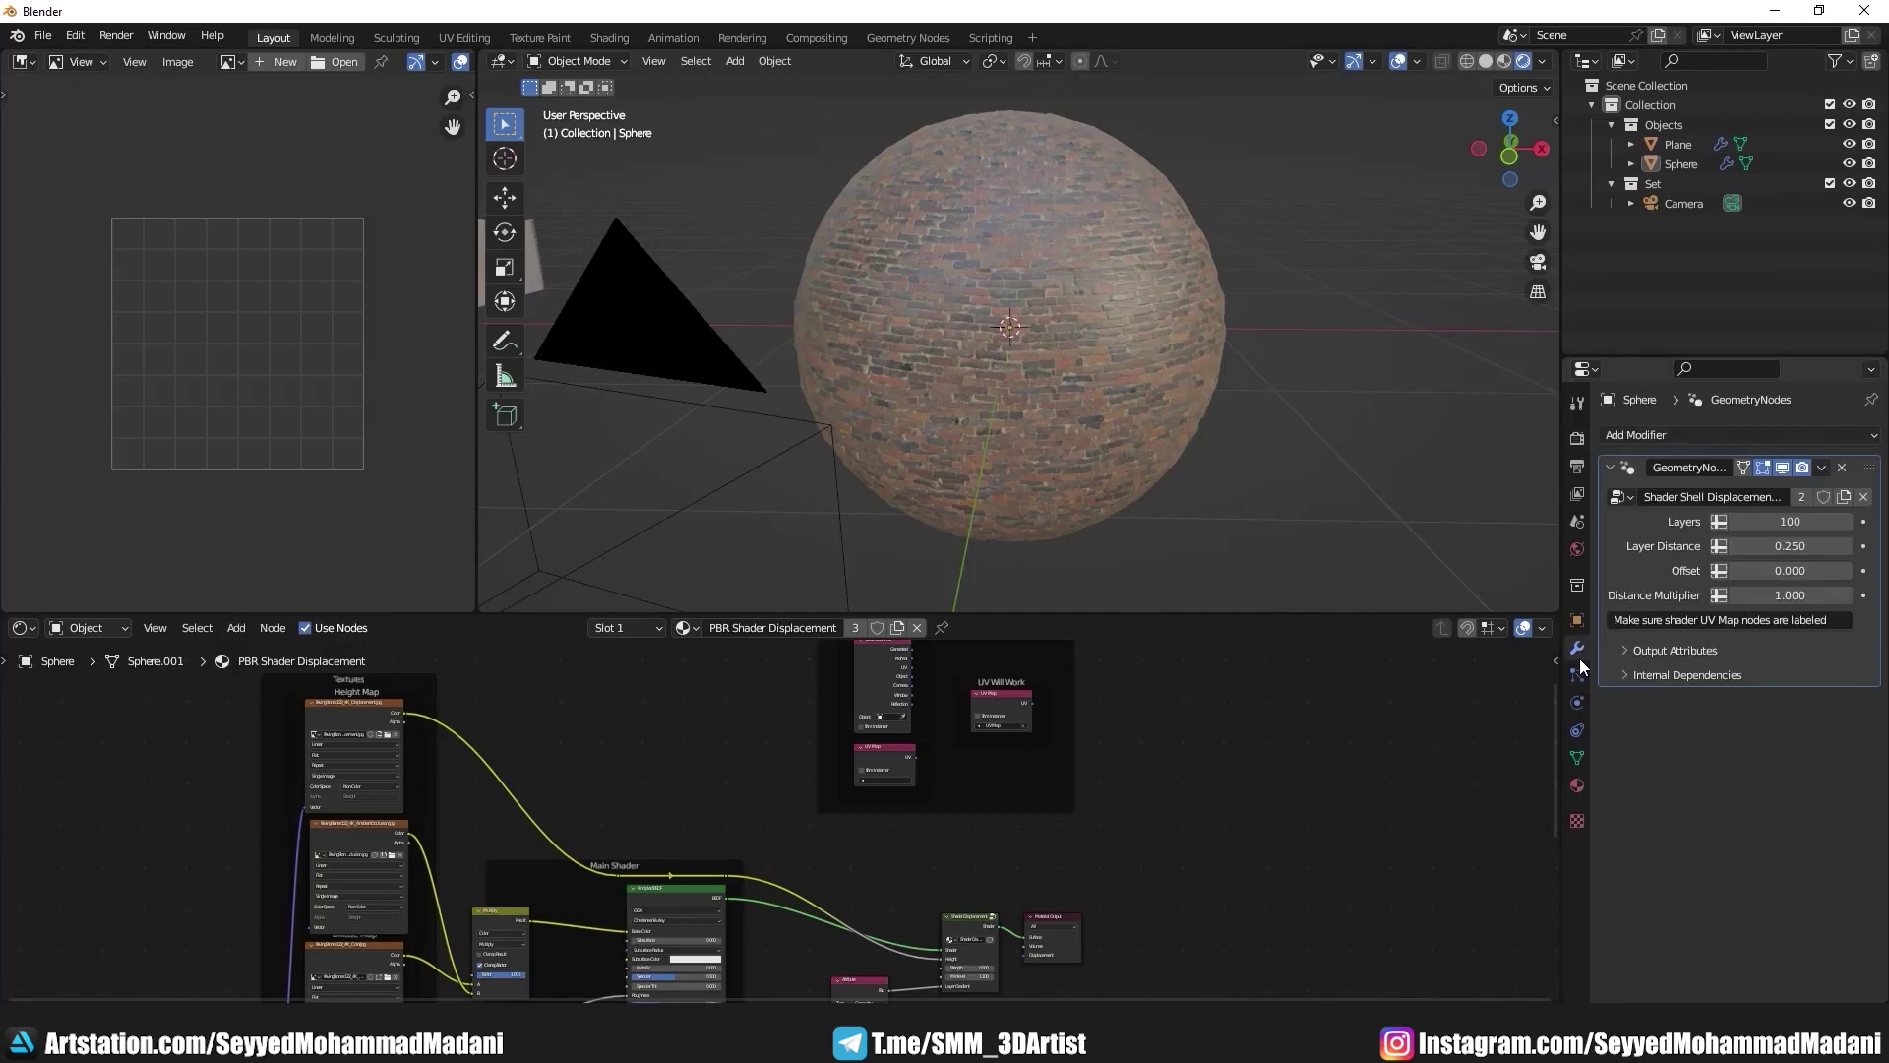
{"action": "scroll", "coordinate": [1112, 345], "scroll_direction": "up", "scroll_amount": 6}
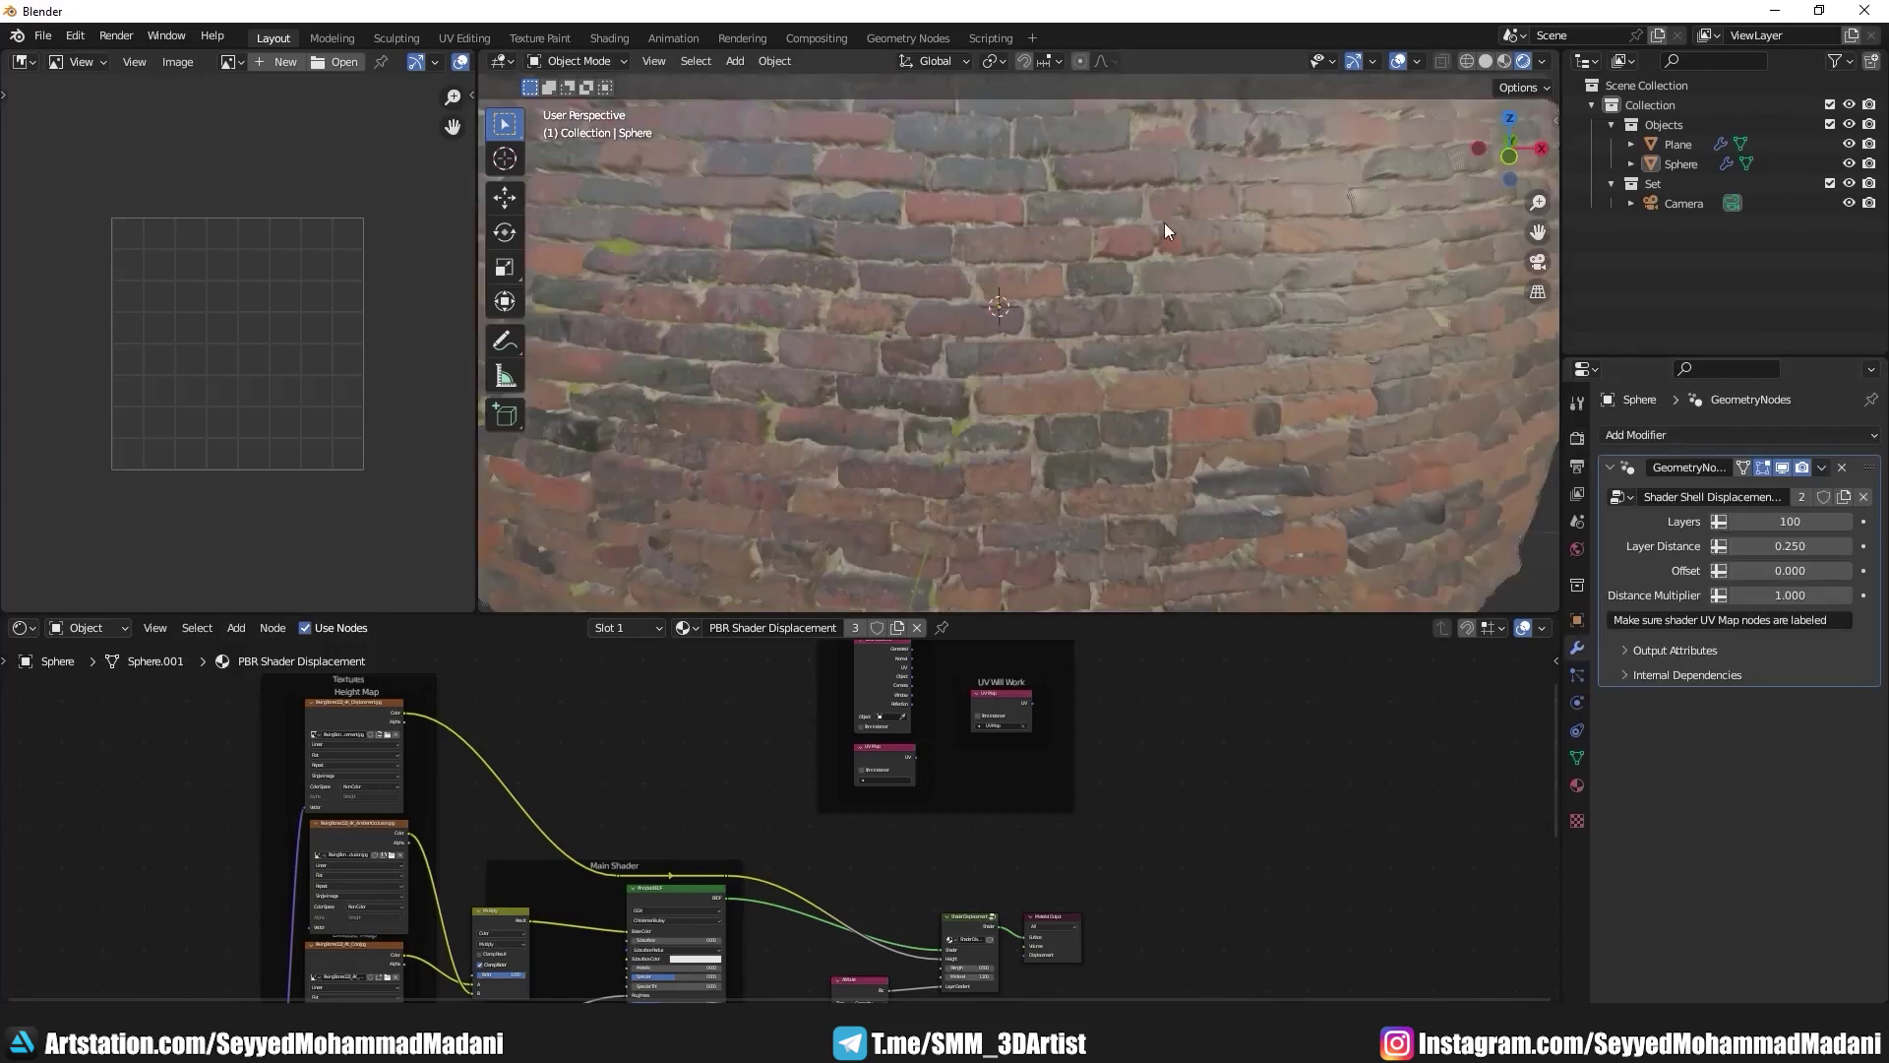
{"action": "mouse_move", "coordinate": [1165, 222]}
{"action": "middle_mouse_down"}
{"action": "mouse_move", "coordinate": [1125, 362]}
{"action": "mouse_move", "coordinate": [1184, 467]}
{"action": "mouse_move", "coordinate": [1255, 479]}
{"action": "mouse_move", "coordinate": [1321, 403]}
{"action": "middle_mouse_up"}
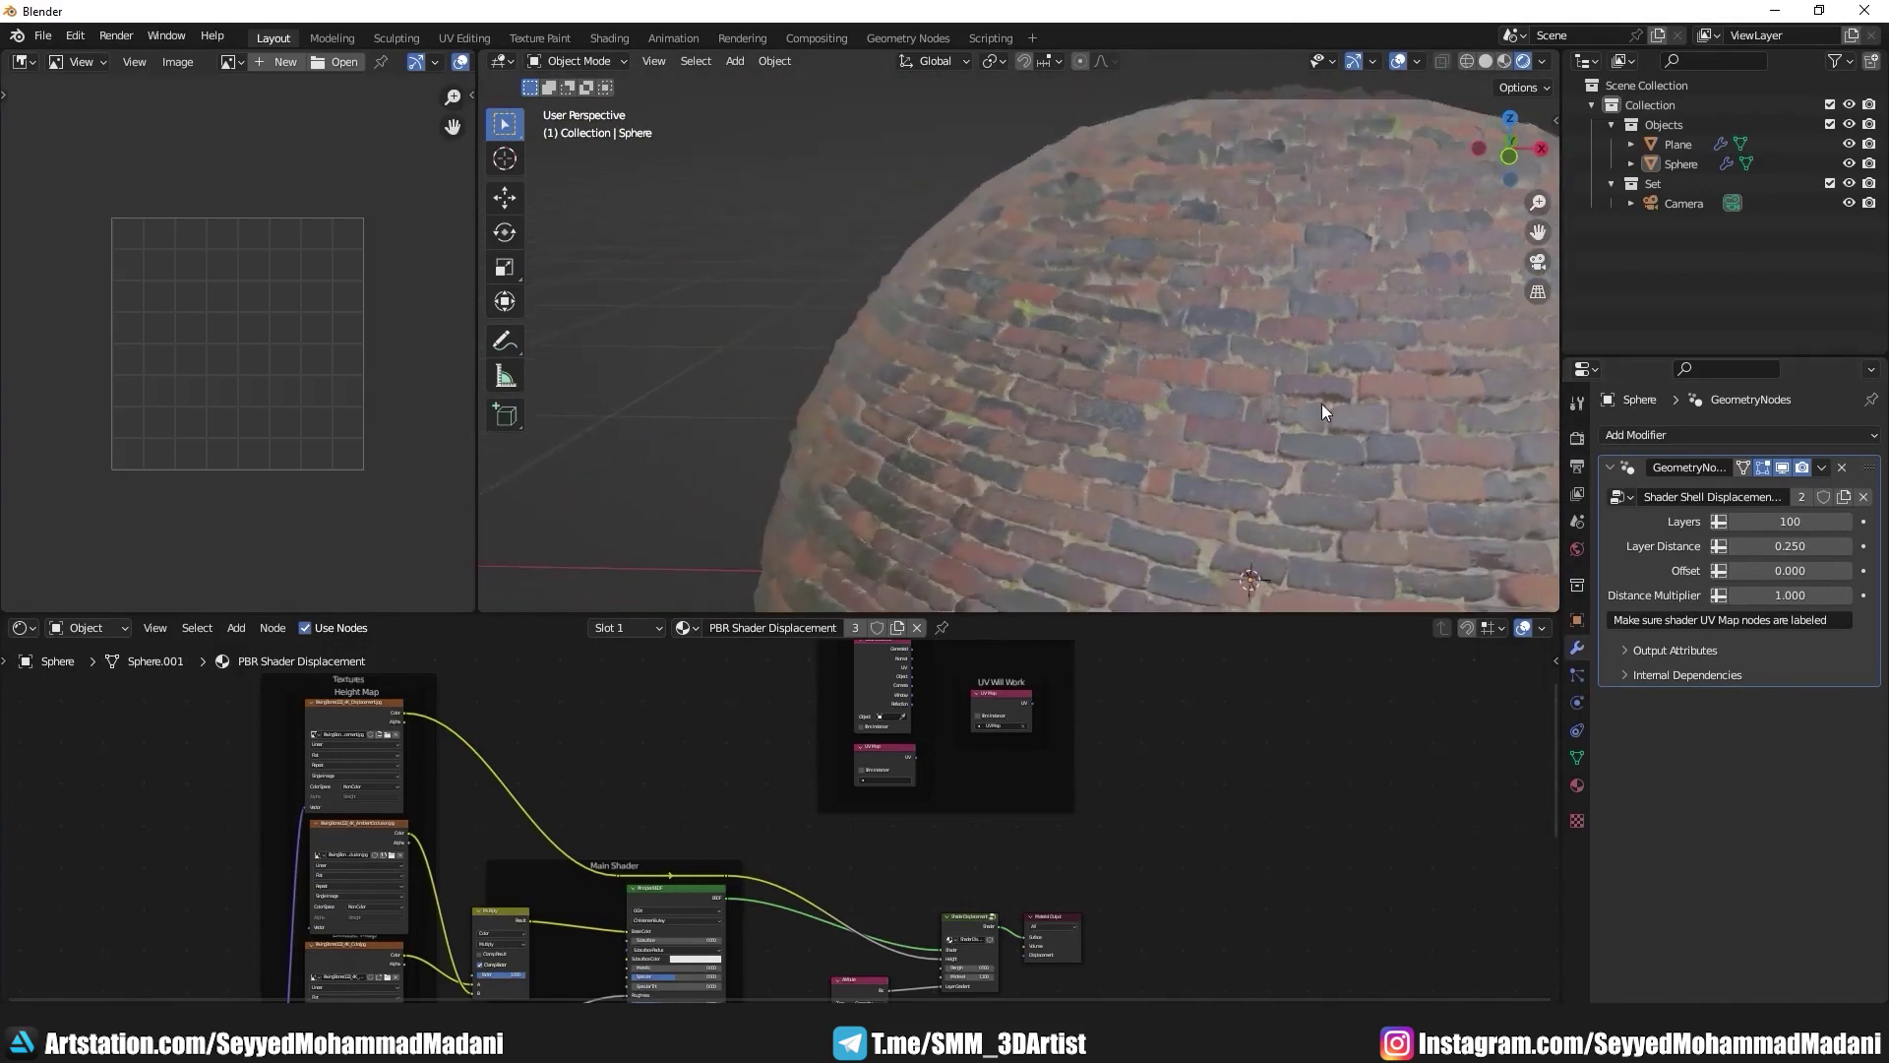
{"action": "scroll", "coordinate": [1135, 463], "scroll_direction": "up", "scroll_amount": 4}
{"action": "middle_click_drag", "start_coordinate": [1135, 464], "coordinate": [1083, 460]}
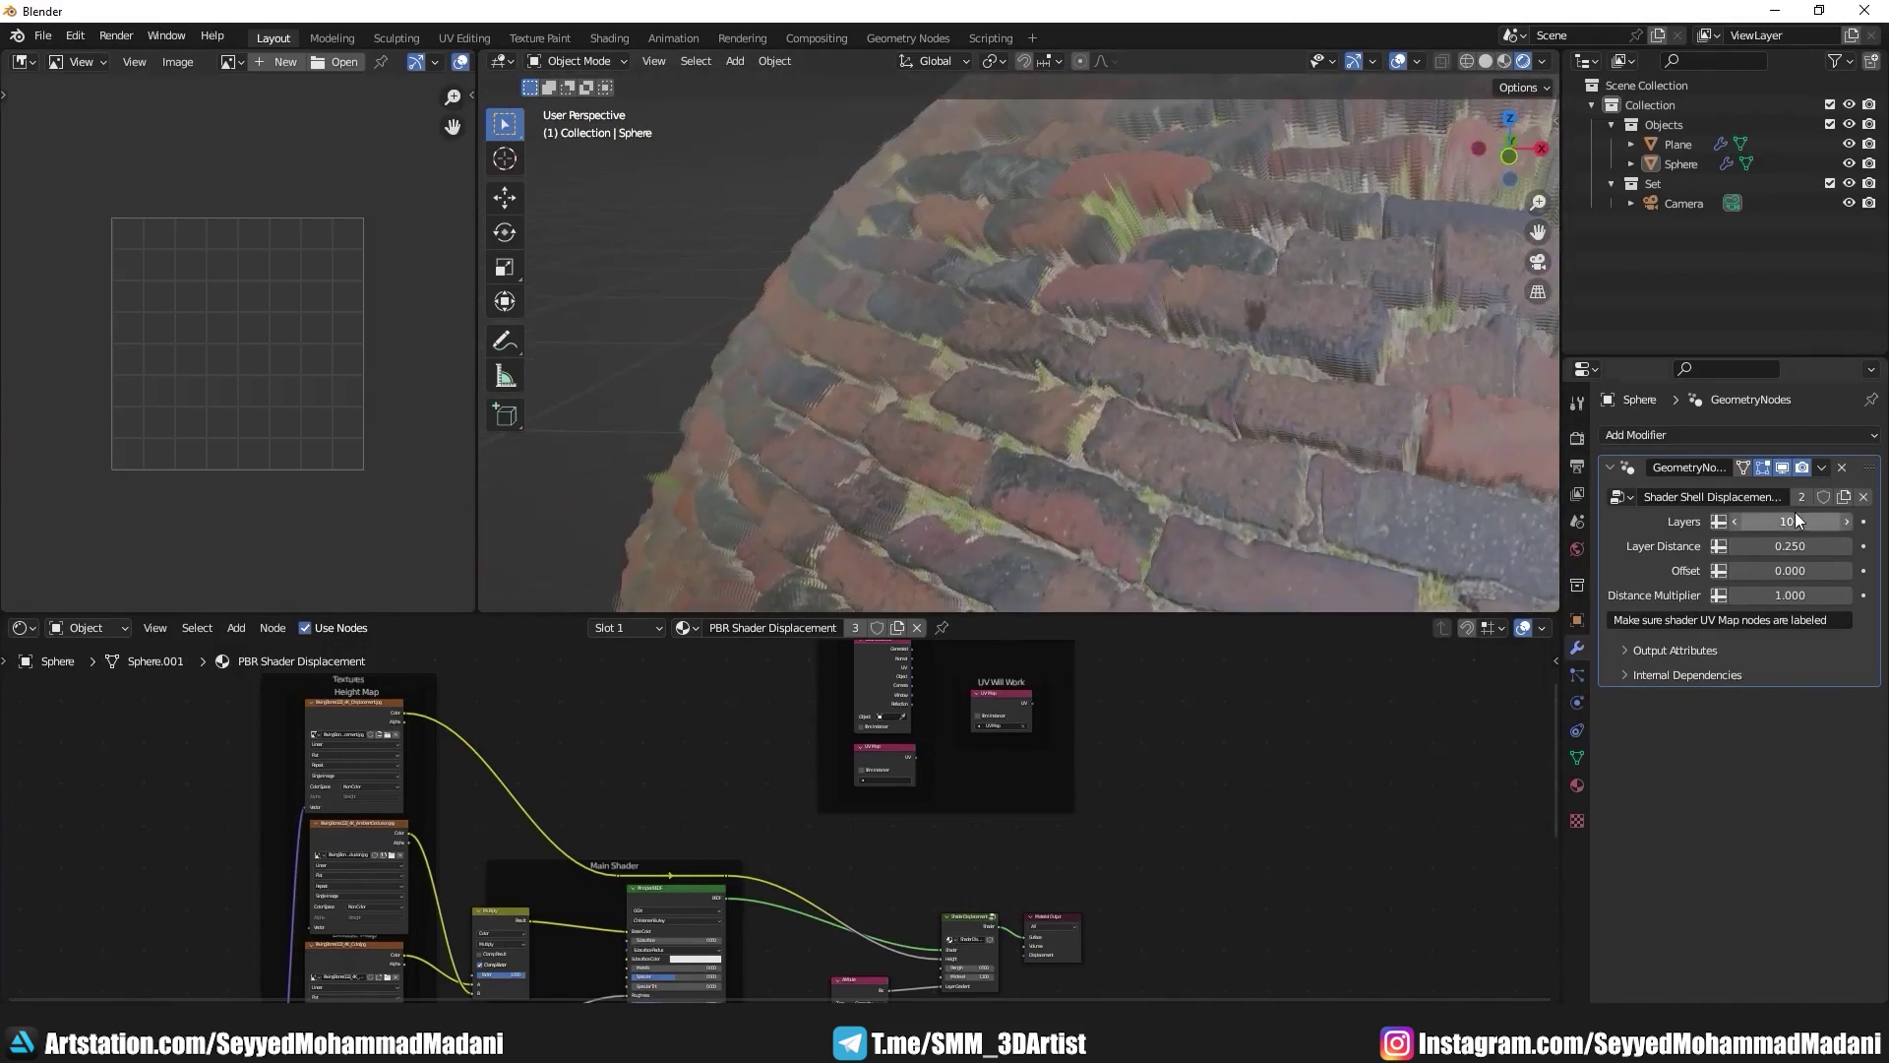
{"action": "mouse_move", "coordinate": [1794, 511]}
{"action": "left_mouse_down"}
{"action": "mouse_move", "coordinate": [1832, 512]}
{"action": "mouse_move", "coordinate": [1768, 521]}
{"action": "mouse_move", "coordinate": [1840, 521]}
{"action": "left_mouse_up"}
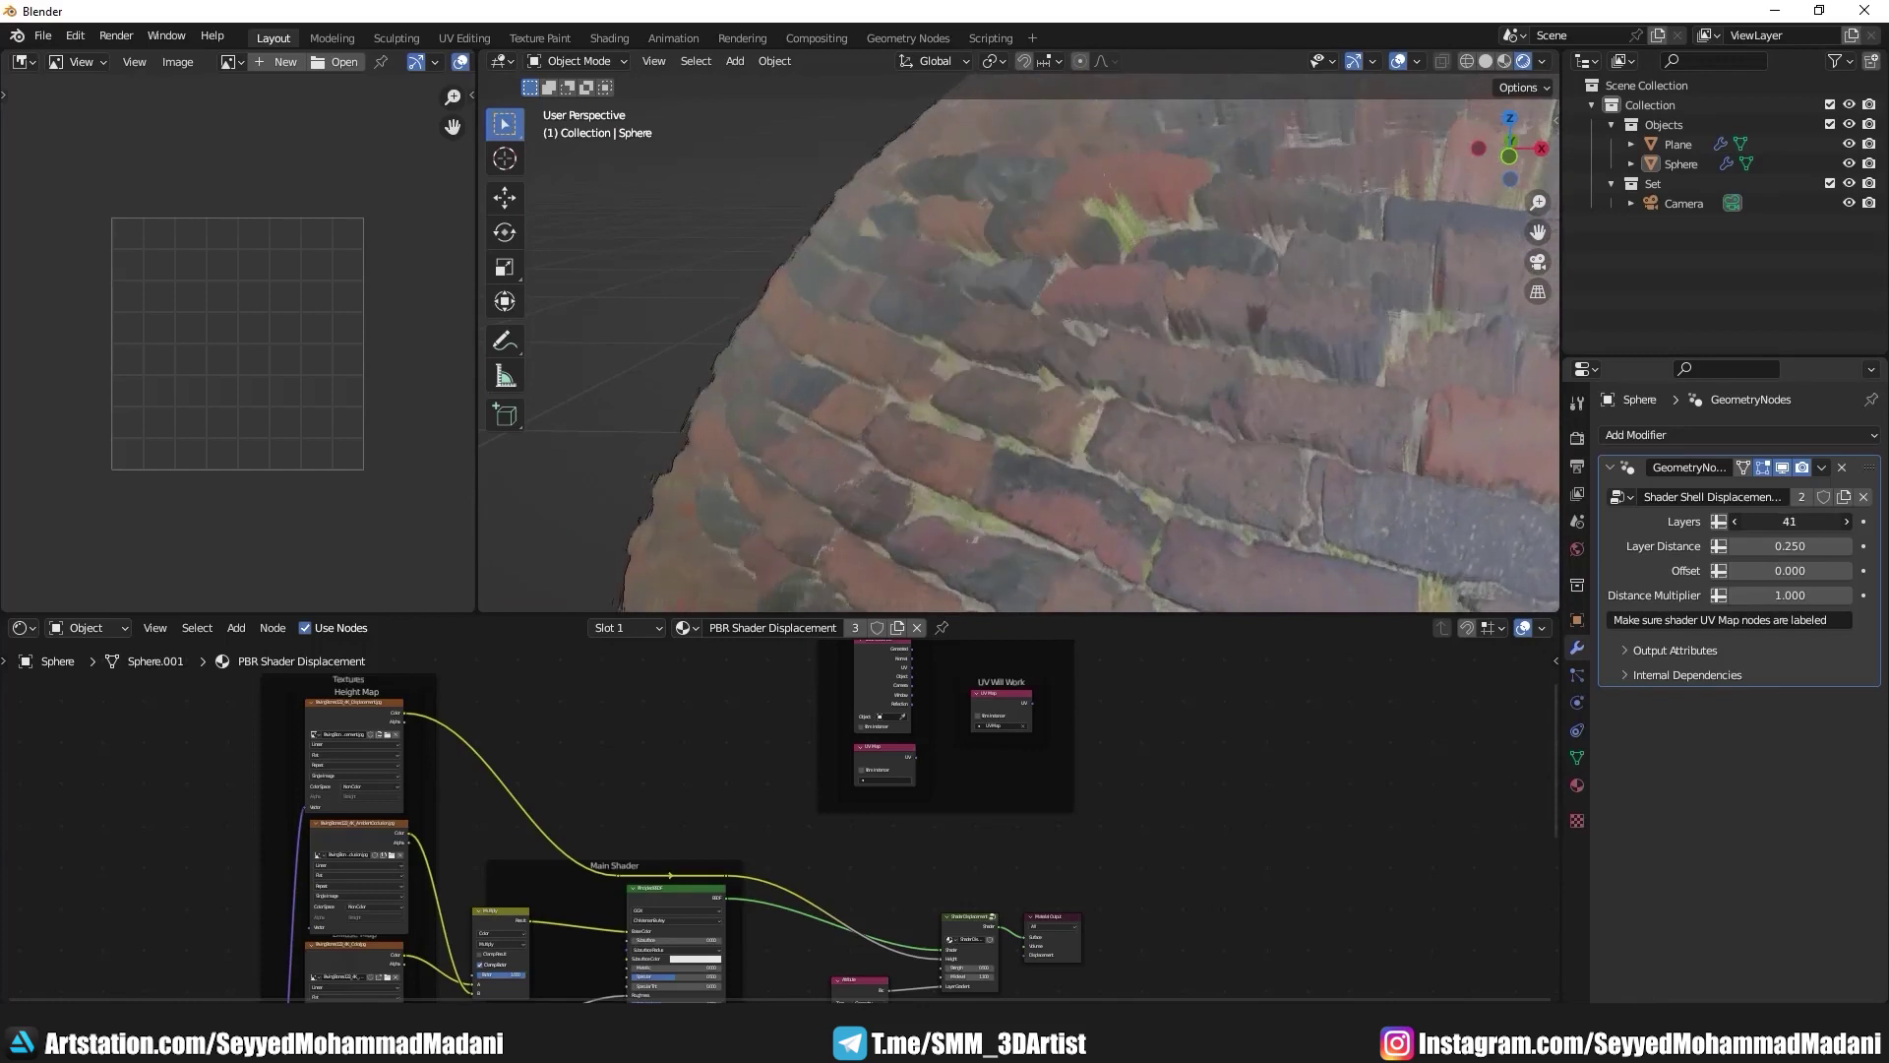
{"action": "left_click_drag", "start_coordinate": [1789, 521], "coordinate": [1830, 521]}
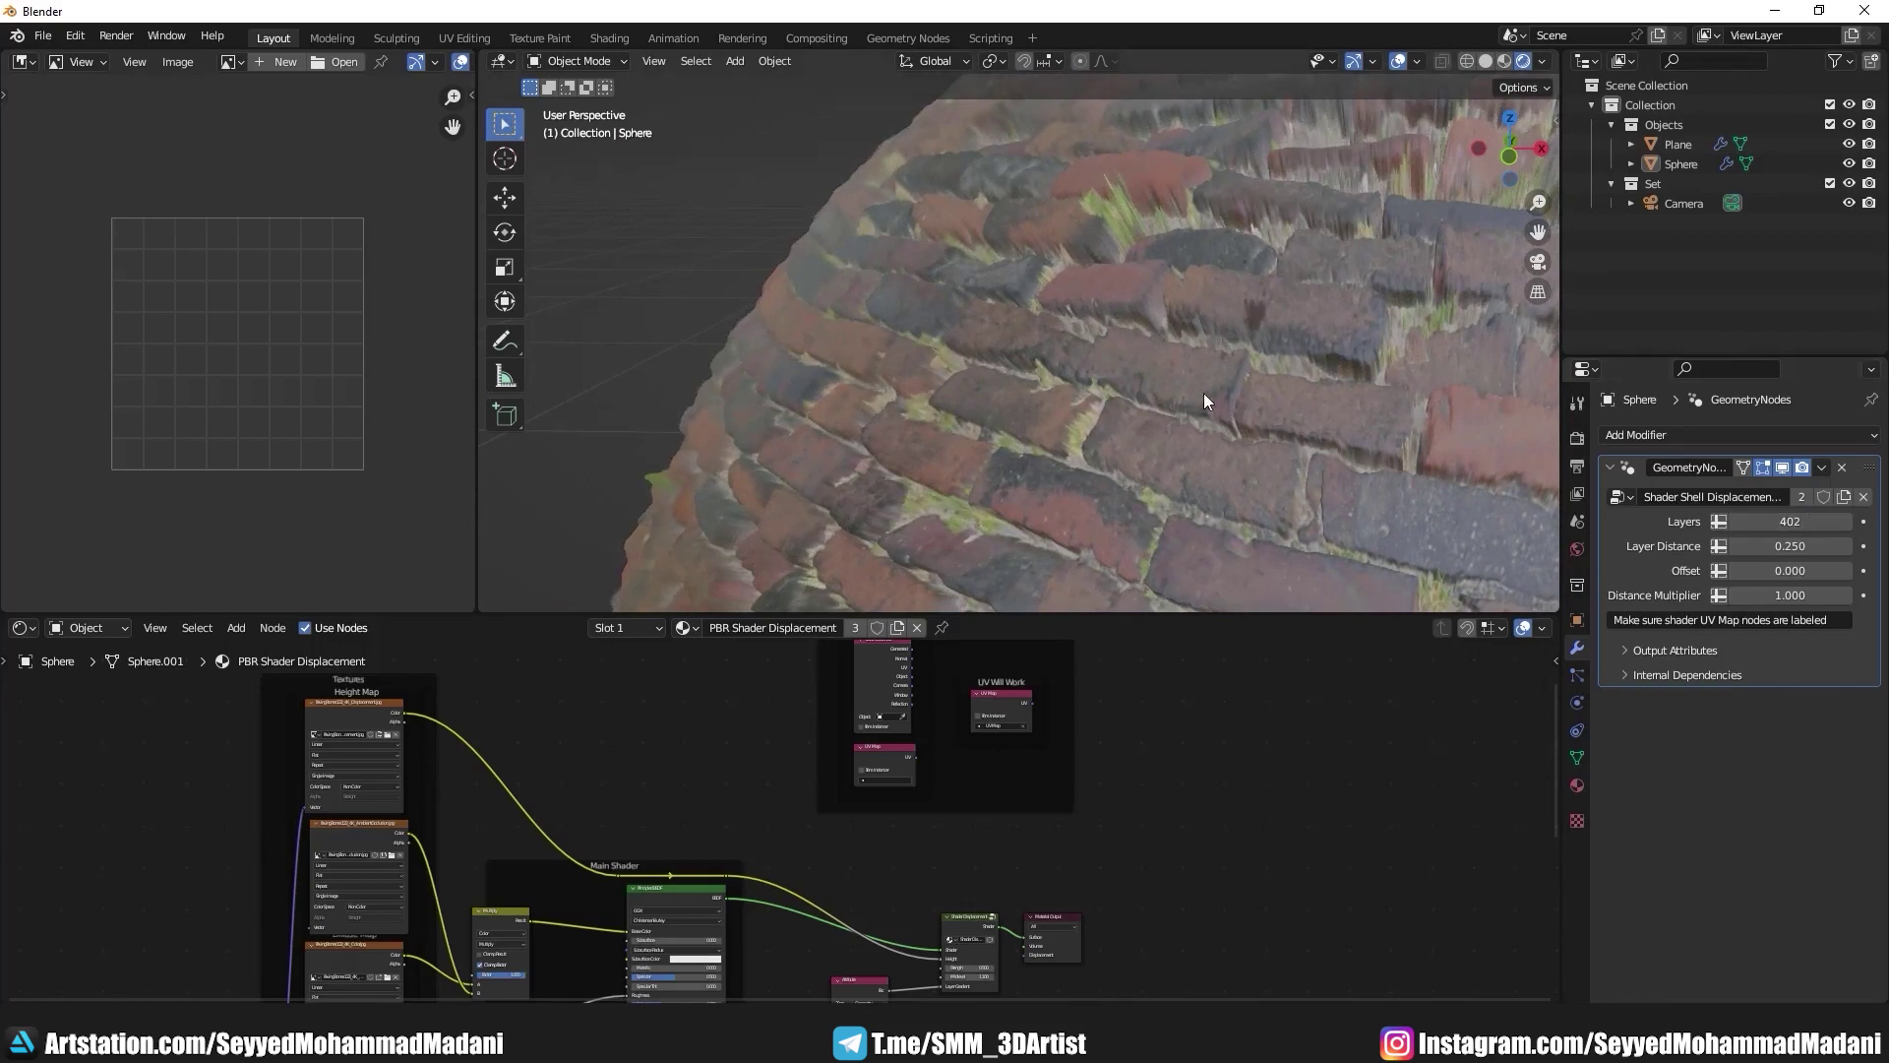
Step: Orbit and zoom around the sphere to inspect the deeper brick relief
{"action": "scroll", "coordinate": [1048, 397], "scroll_direction": "down", "scroll_amount": 3}
{"action": "scroll", "coordinate": [1049, 384], "scroll_direction": "down", "scroll_amount": 4}
{"action": "mouse_move", "coordinate": [1137, 457]}
{"action": "middle_mouse_down"}
{"action": "mouse_move", "coordinate": [1001, 380]}
{"action": "mouse_move", "coordinate": [1078, 310]}
{"action": "mouse_move", "coordinate": [1139, 330]}
{"action": "middle_mouse_up"}
{"action": "scroll", "coordinate": [1139, 338], "scroll_direction": "up", "scroll_amount": 5}
{"action": "middle_click_drag", "start_coordinate": [1033, 375], "coordinate": [968, 402]}
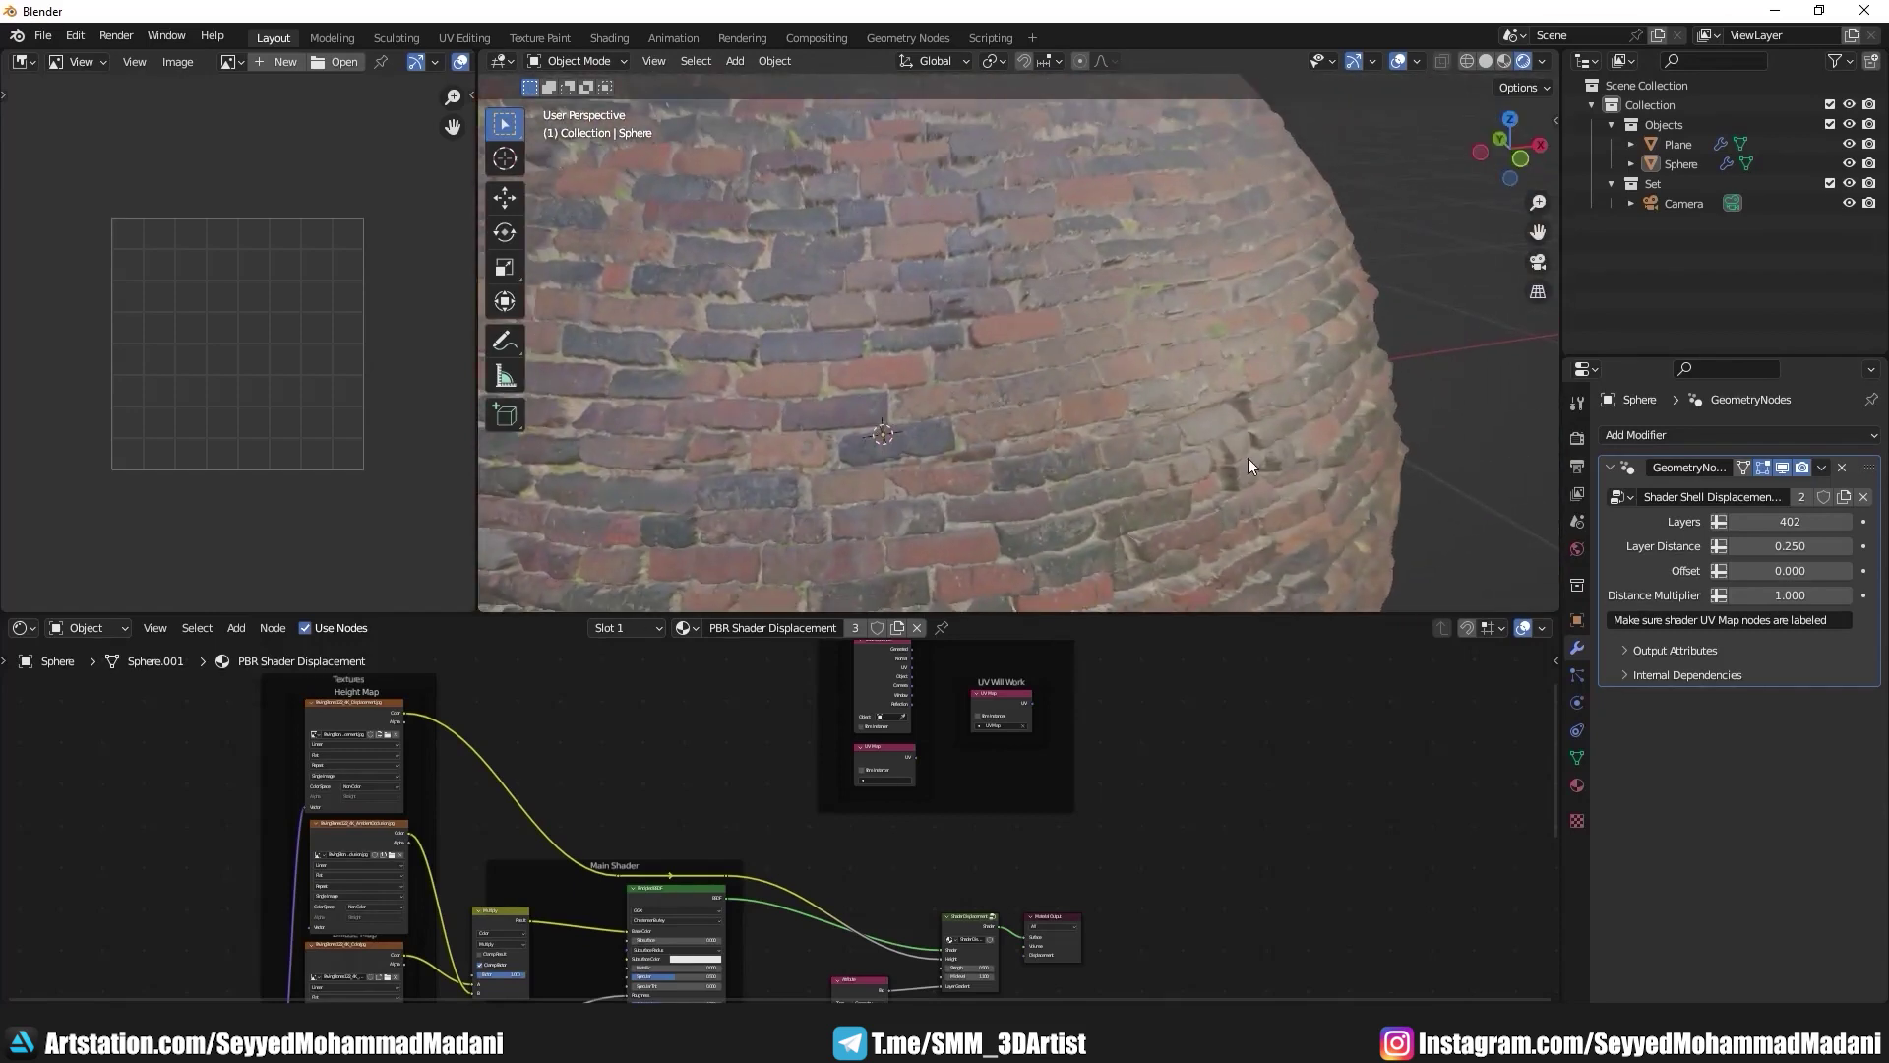
{"action": "middle_click_drag", "start_coordinate": [1247, 457], "coordinate": [1177, 423]}
{"action": "scroll", "coordinate": [1142, 427], "scroll_direction": "up", "scroll_amount": 2}
{"action": "scroll", "coordinate": [1143, 427], "scroll_direction": "up", "scroll_amount": 3}
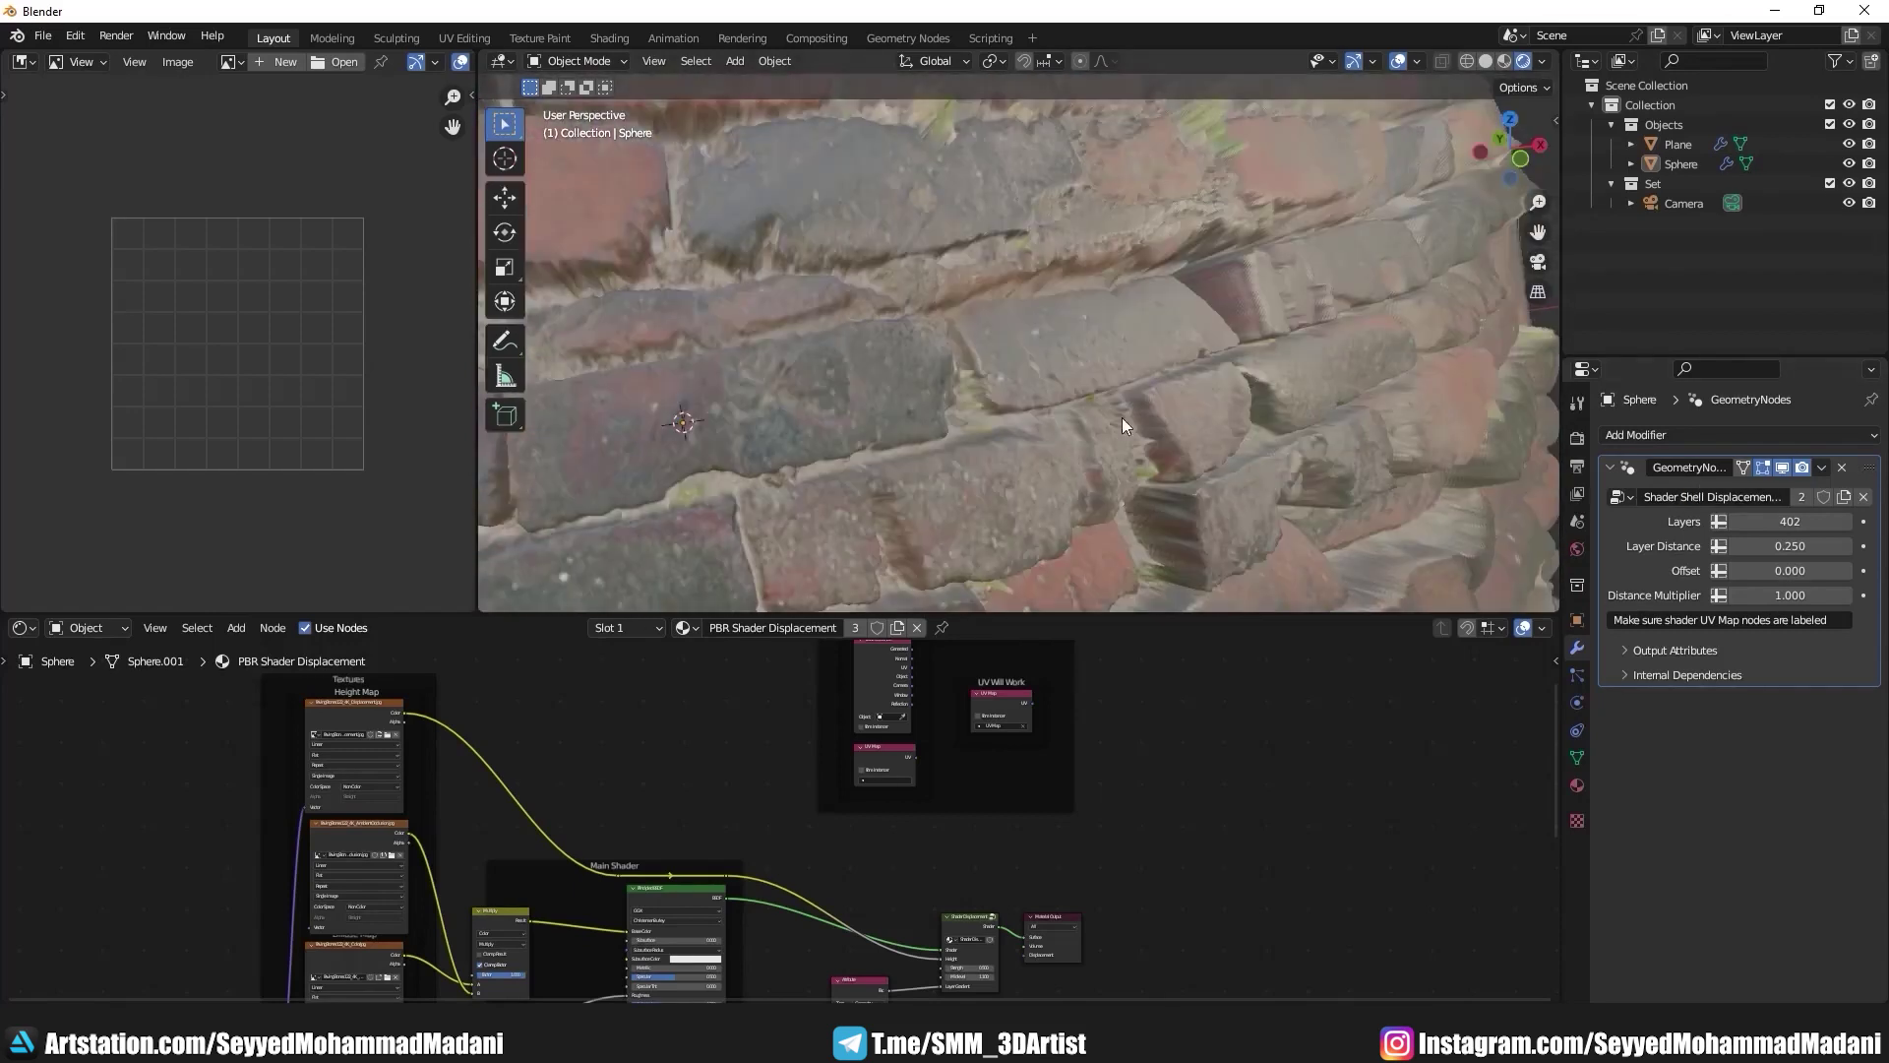
{"action": "scroll", "coordinate": [1122, 425], "scroll_direction": "down", "scroll_amount": 4}
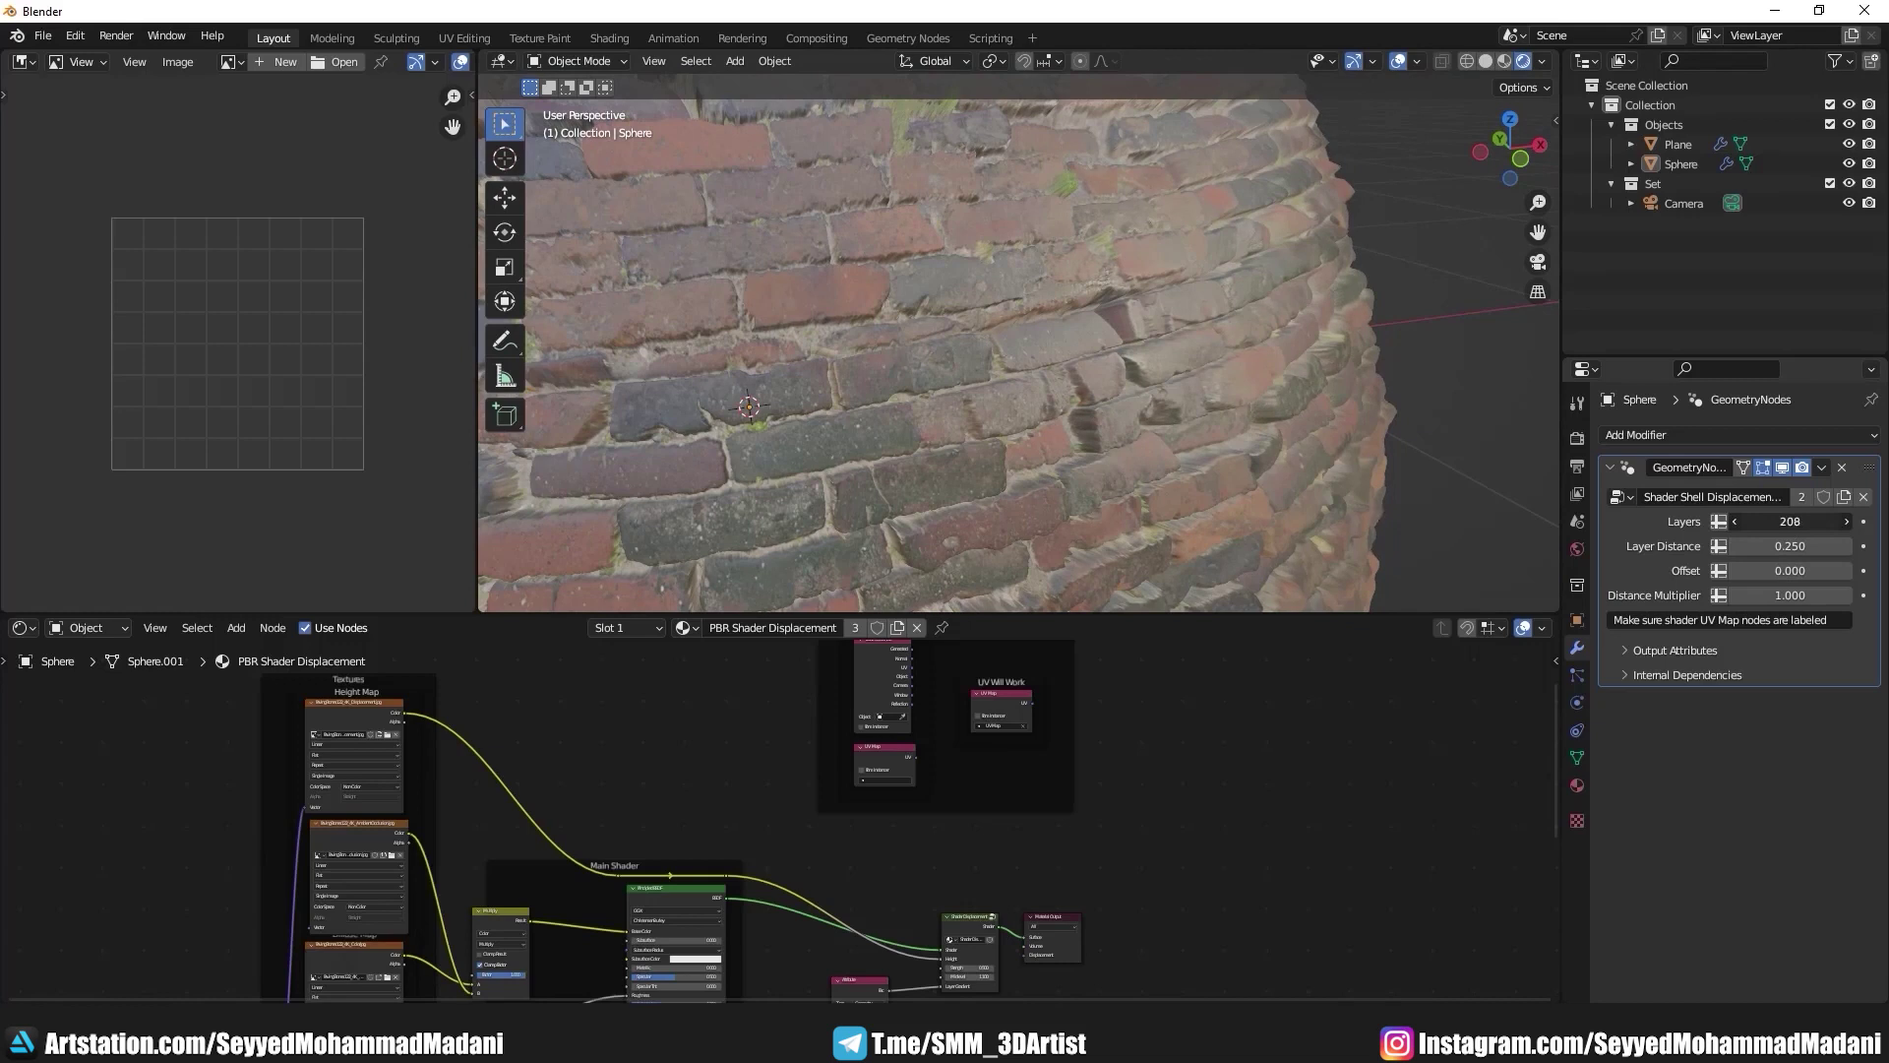
{"action": "scroll", "coordinate": [1077, 358], "scroll_direction": "down", "scroll_amount": 5}
Step: View the brick sphere through the scene camera and zoom in on it
{"action": "key", "text": "KP_0"}
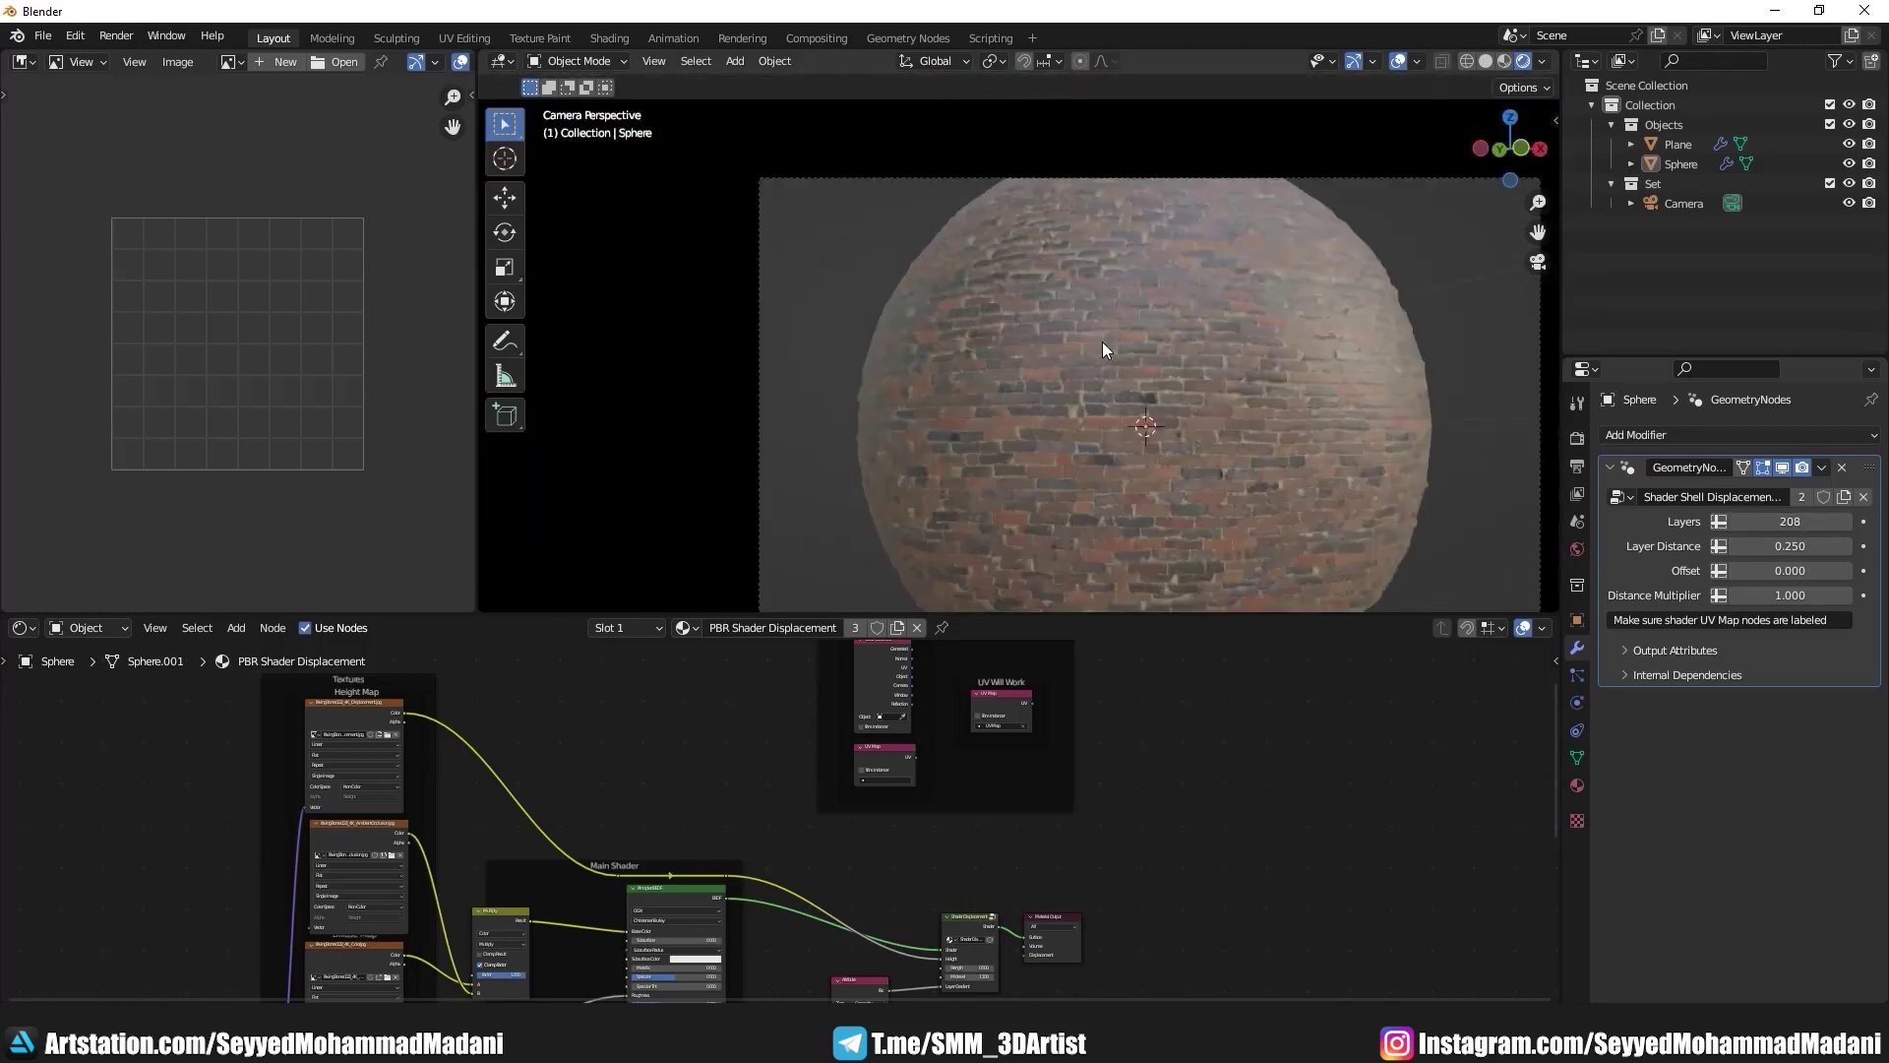
{"action": "scroll", "coordinate": [1108, 374], "scroll_direction": "up", "scroll_amount": 2}
{"action": "scroll", "coordinate": [1004, 322], "scroll_direction": "up", "scroll_amount": 2}
{"action": "scroll", "coordinate": [941, 282], "scroll_direction": "up", "scroll_amount": 2}
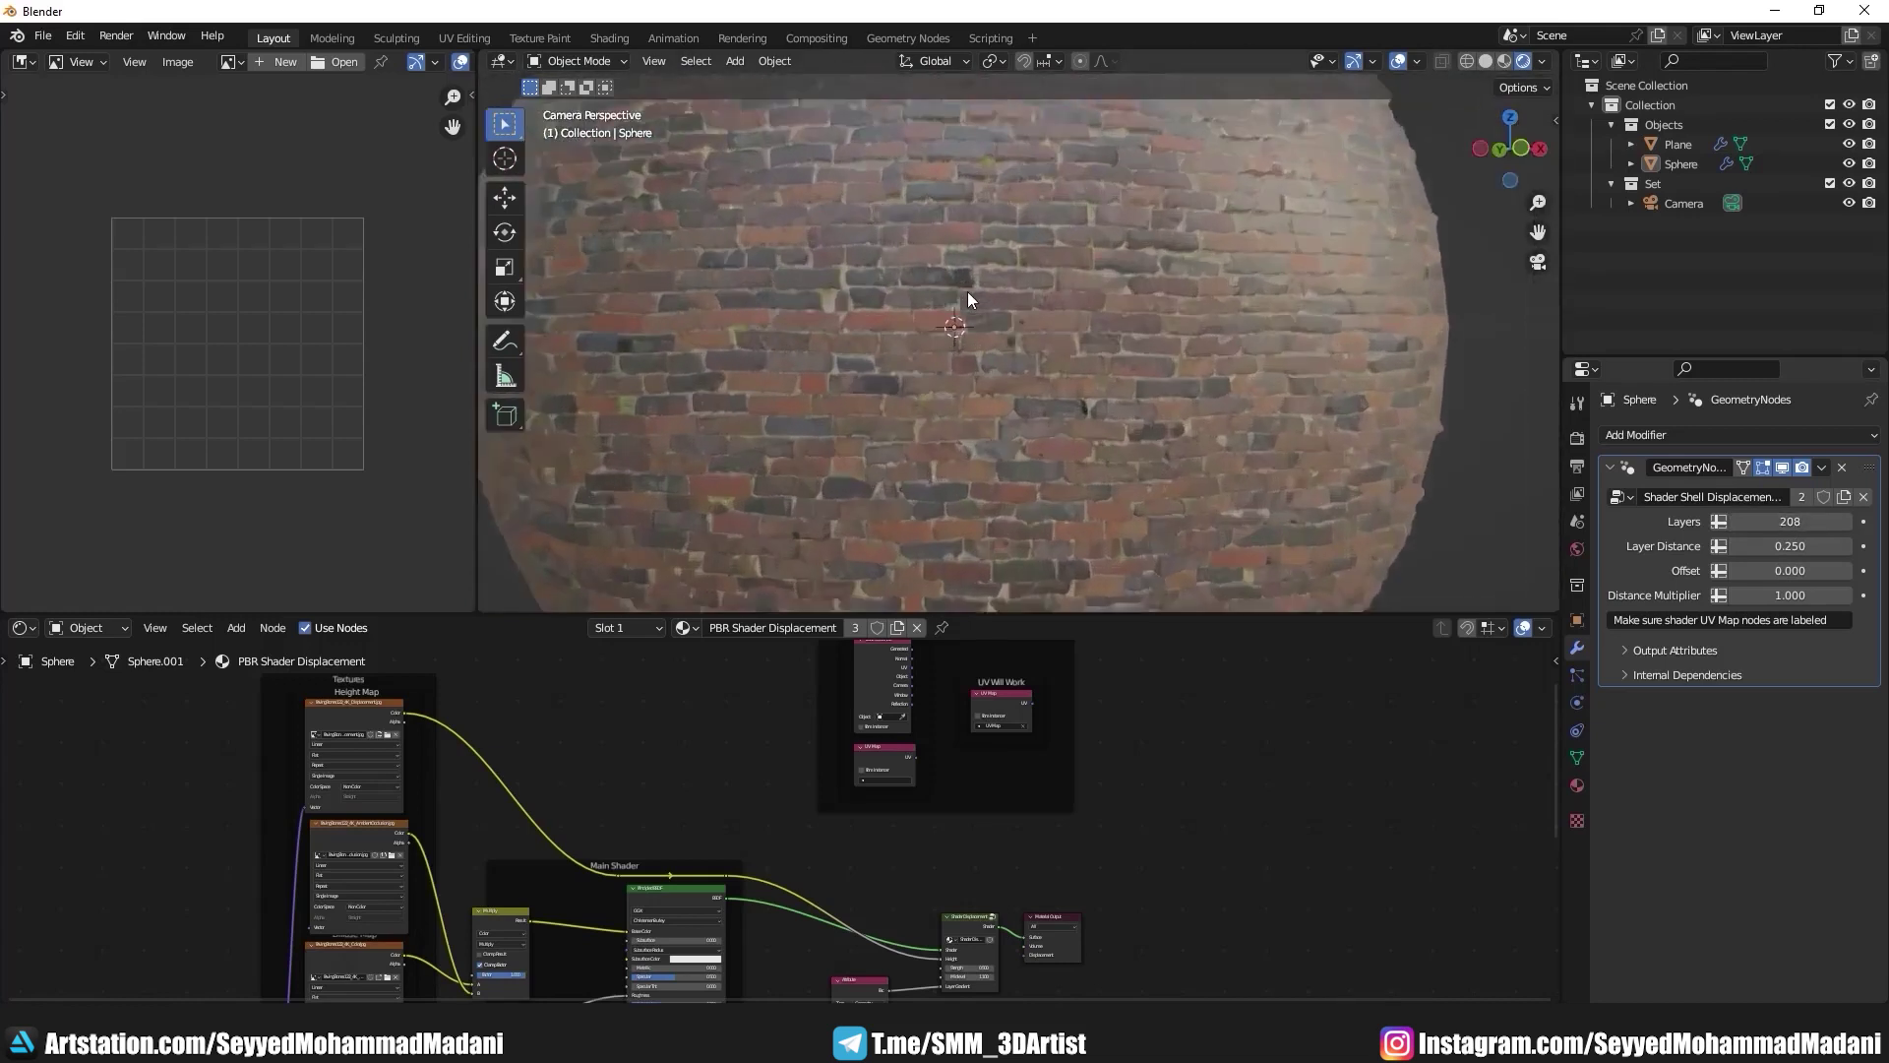
{"action": "scroll", "coordinate": [966, 291], "scroll_direction": "up", "scroll_amount": 2}
{"action": "scroll", "coordinate": [1081, 387], "scroll_direction": "up", "scroll_amount": 2}
{"action": "scroll", "coordinate": [1010, 915], "scroll_direction": "up", "scroll_amount": 2}
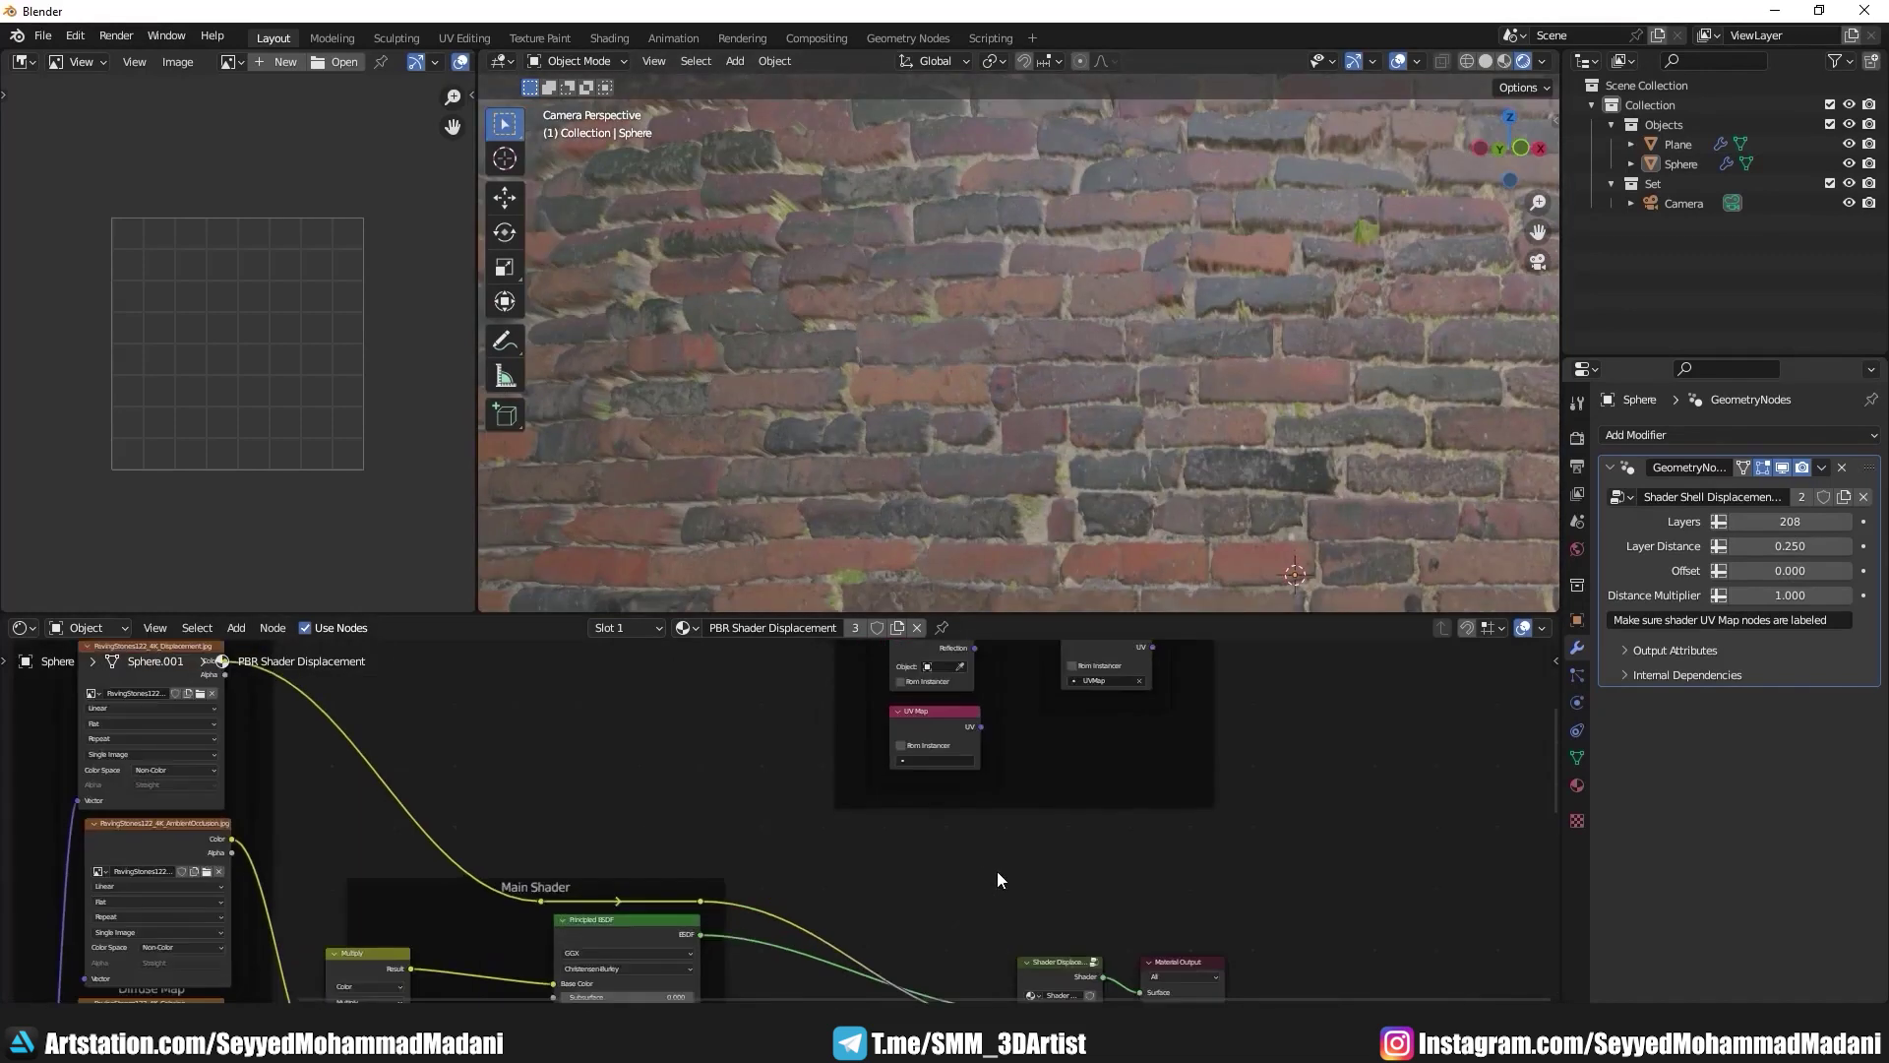
{"action": "scroll", "coordinate": [995, 871], "scroll_direction": "down", "scroll_amount": 3}
Step: Pan and zoom the node editor to inspect the shader nodes
{"action": "middle_click_drag", "start_coordinate": [1047, 779], "coordinate": [926, 862]}
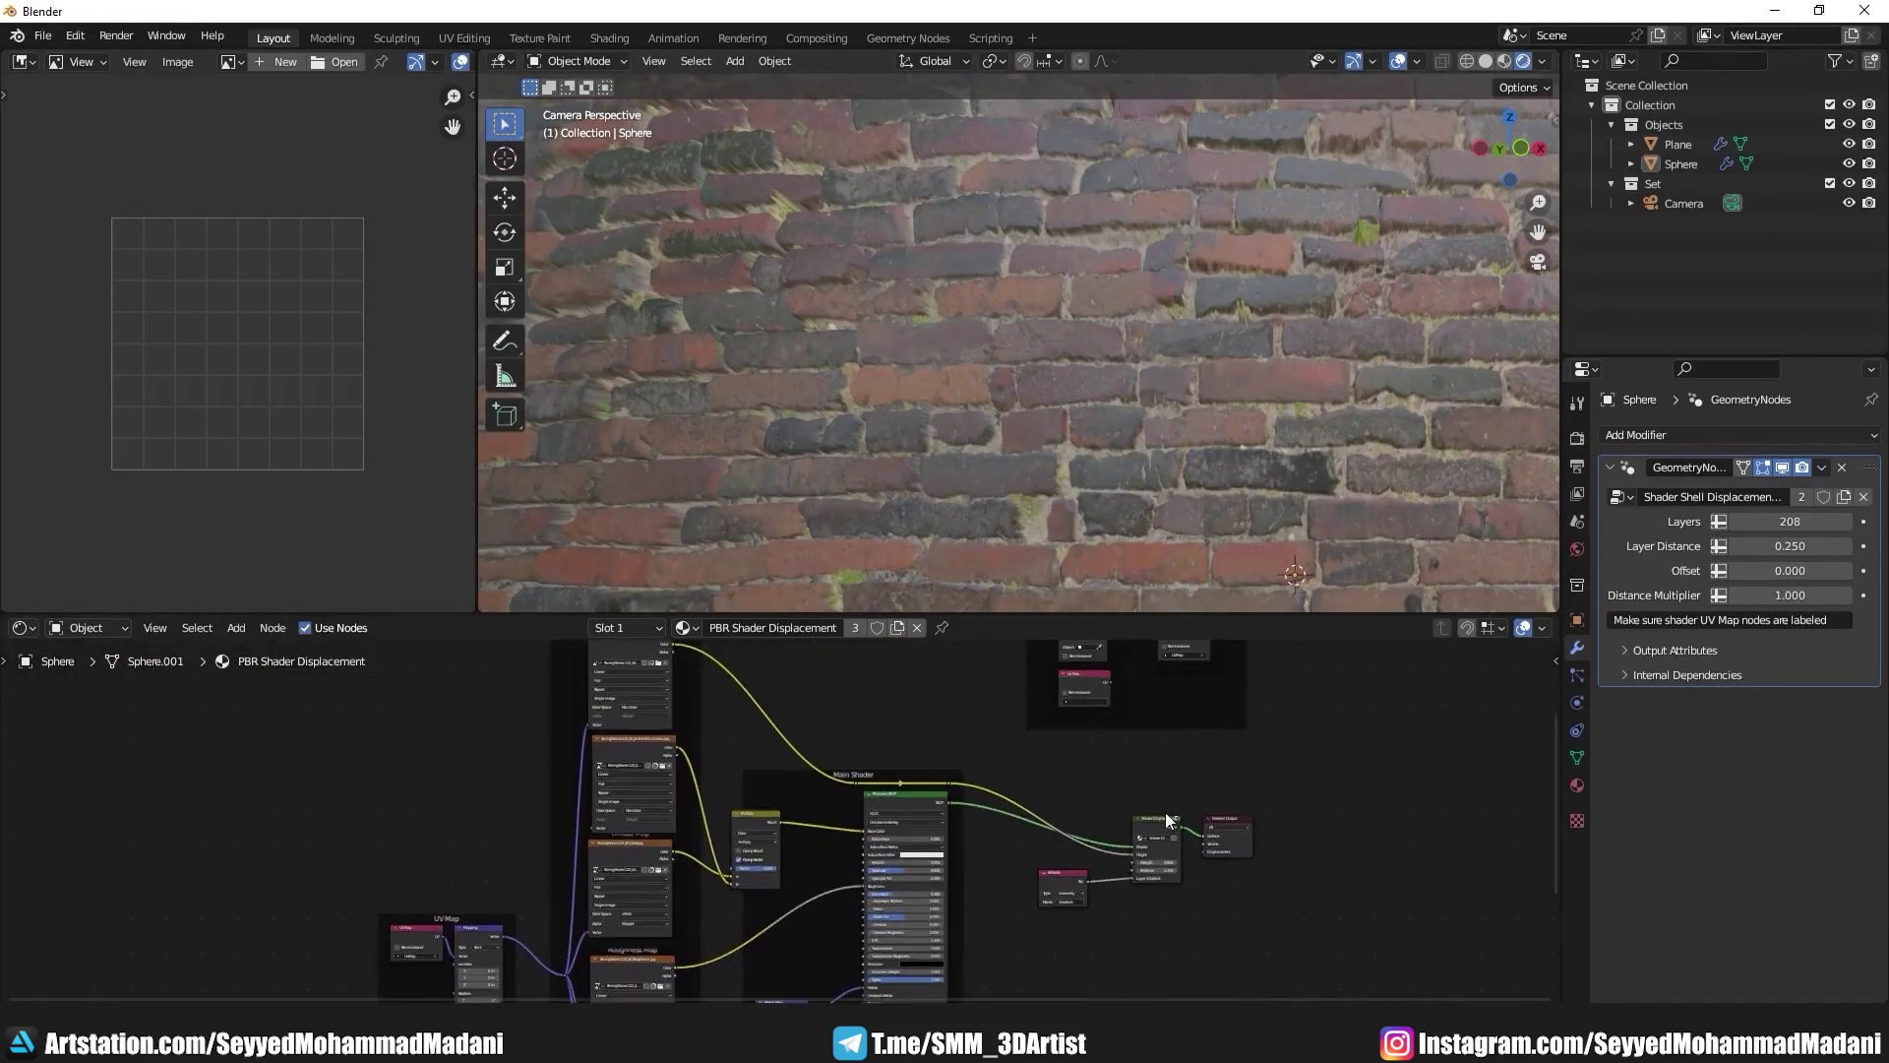
{"action": "scroll", "coordinate": [1137, 352], "scroll_direction": "down", "scroll_amount": 3}
{"action": "scroll", "coordinate": [1167, 360], "scroll_direction": "down", "scroll_amount": 2}
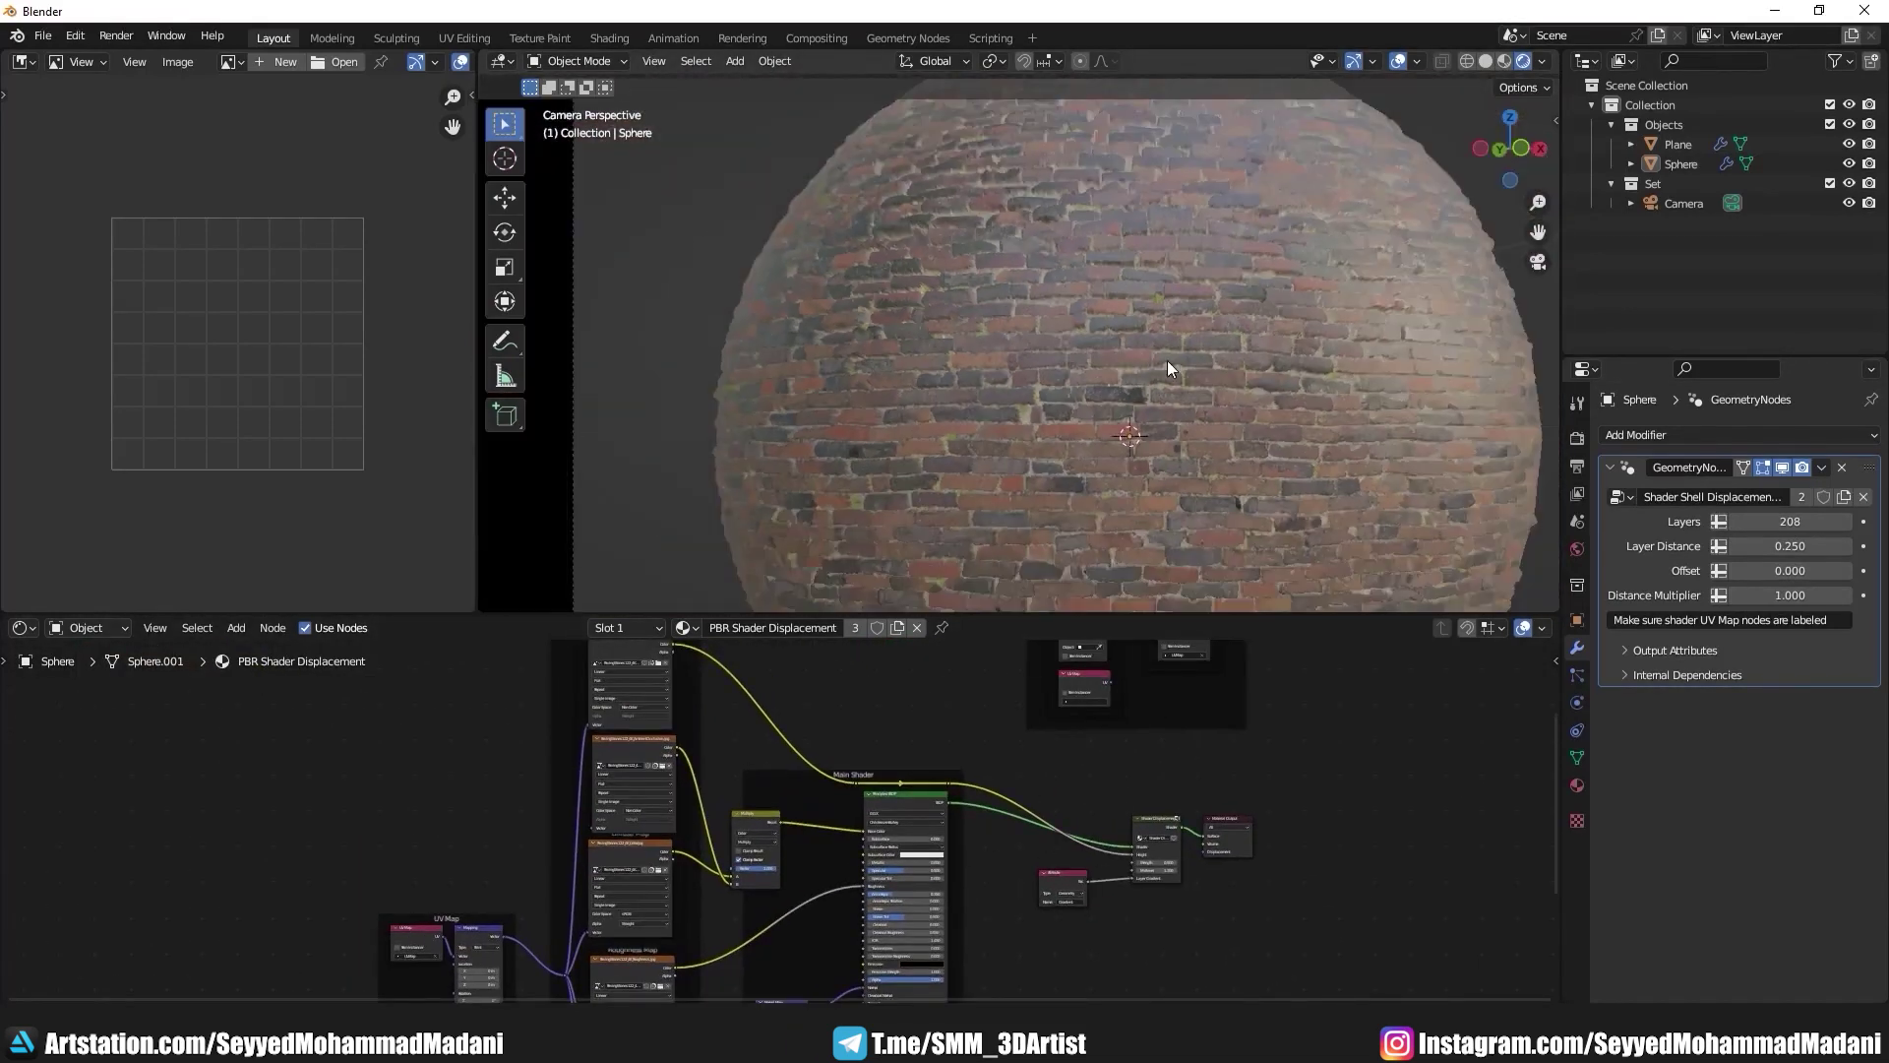
{"action": "scroll", "coordinate": [1132, 386], "scroll_direction": "down", "scroll_amount": 1}
{"action": "scroll", "coordinate": [1132, 386], "scroll_direction": "down", "scroll_amount": 2}
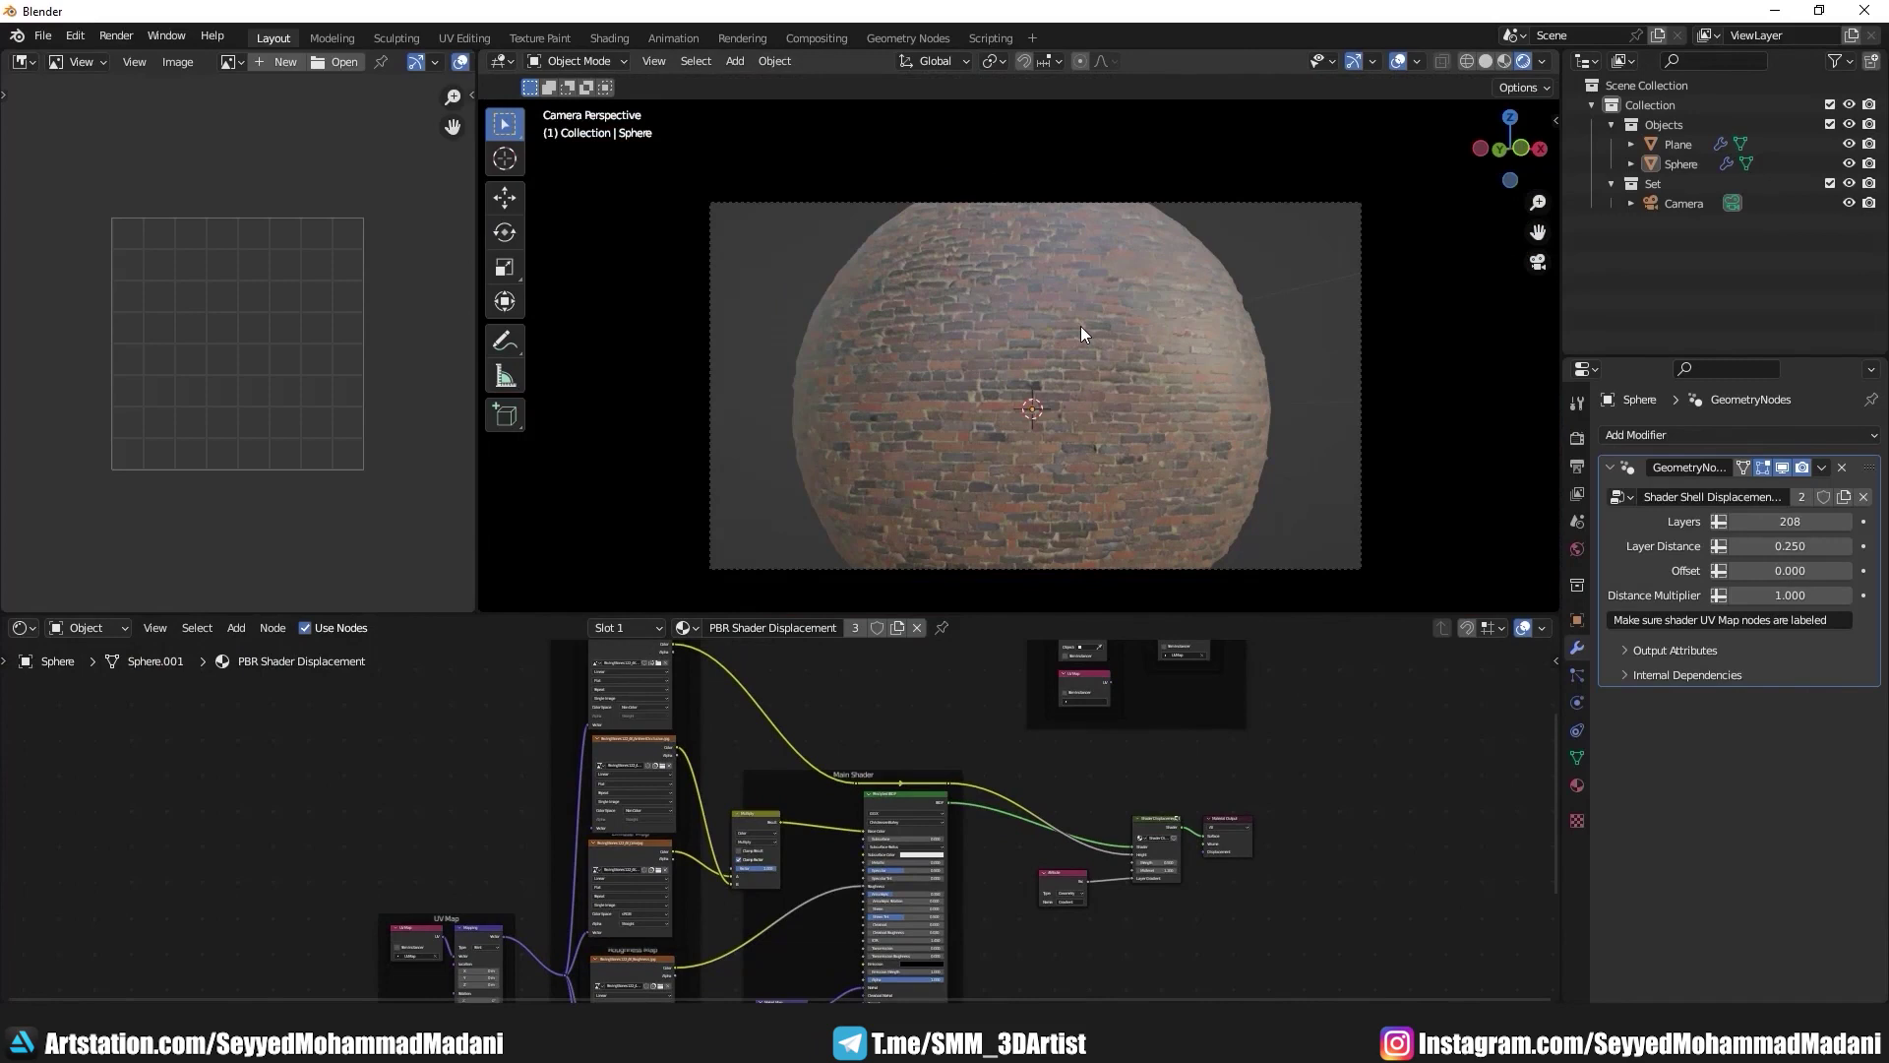
{"action": "scroll", "coordinate": [881, 784], "scroll_direction": "down", "scroll_amount": 2}
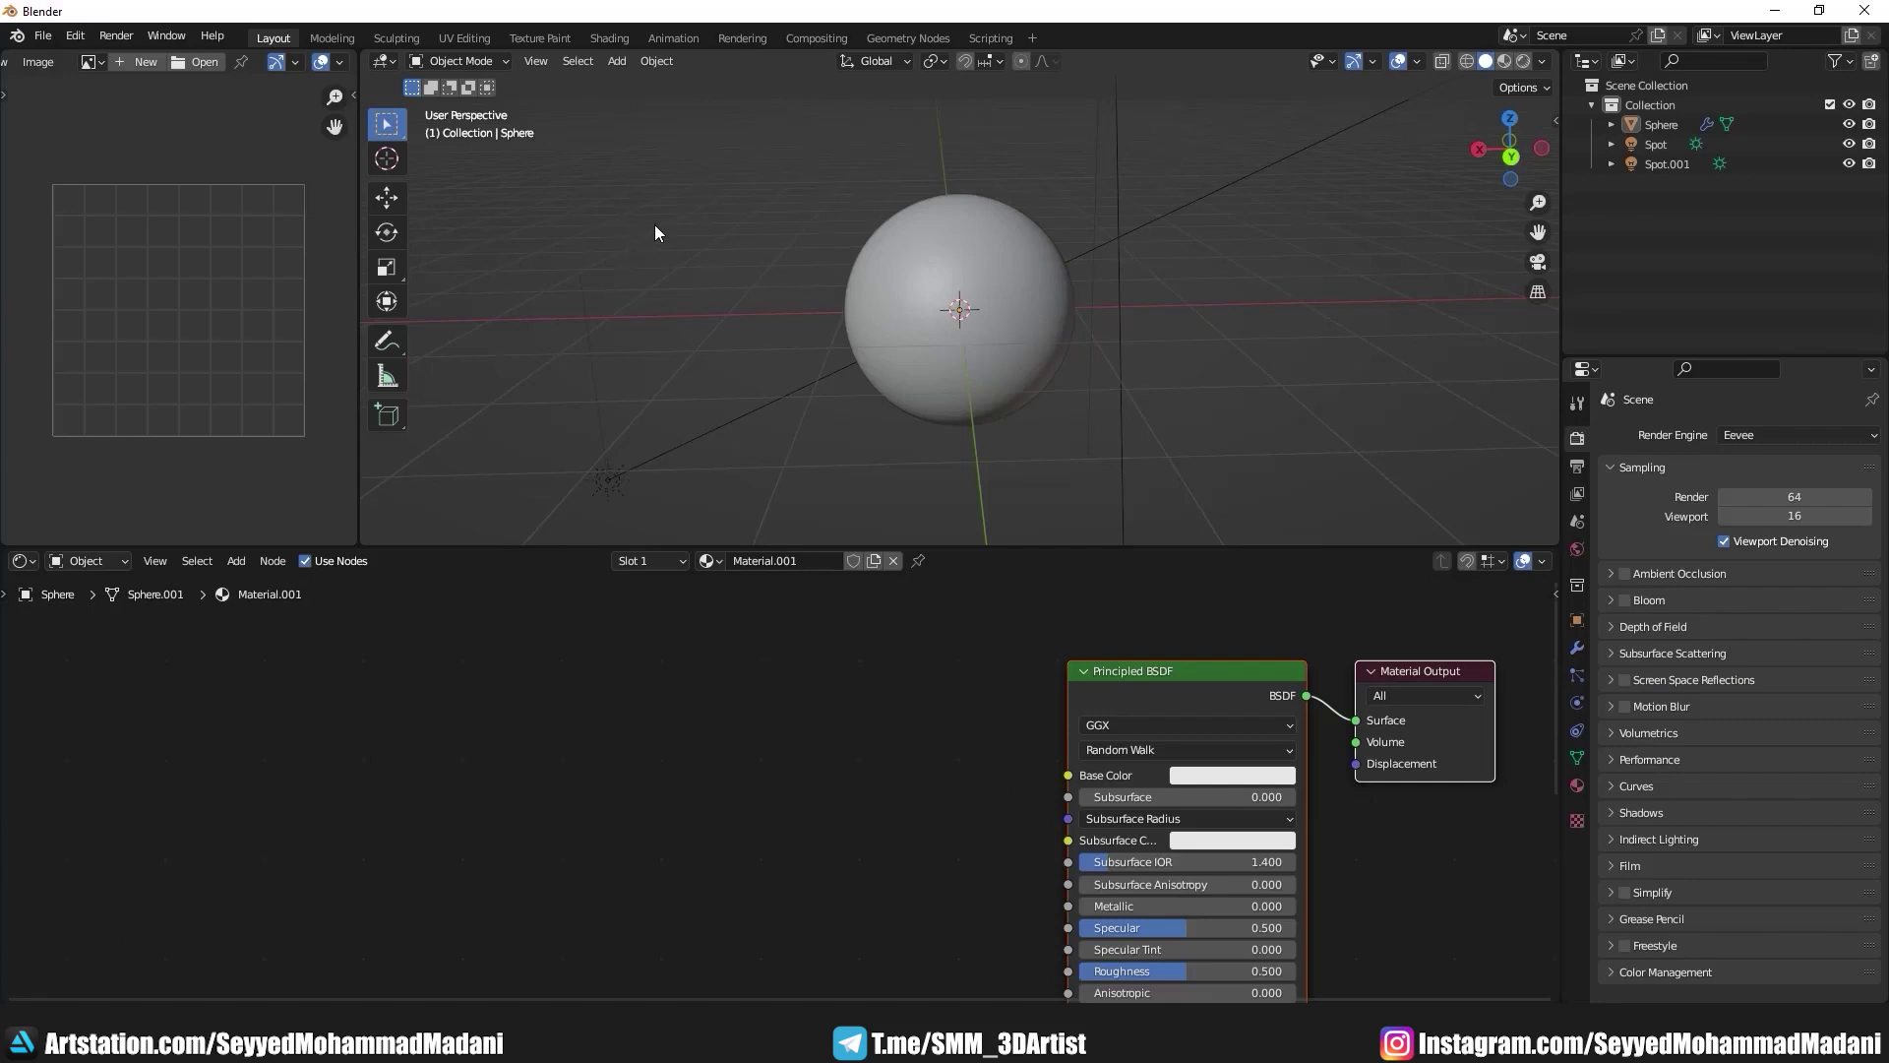
Step: Enable Developer Extras and show Experimental settings in the Interface preferences
{"action": "left_click", "coordinate": [78, 39]}
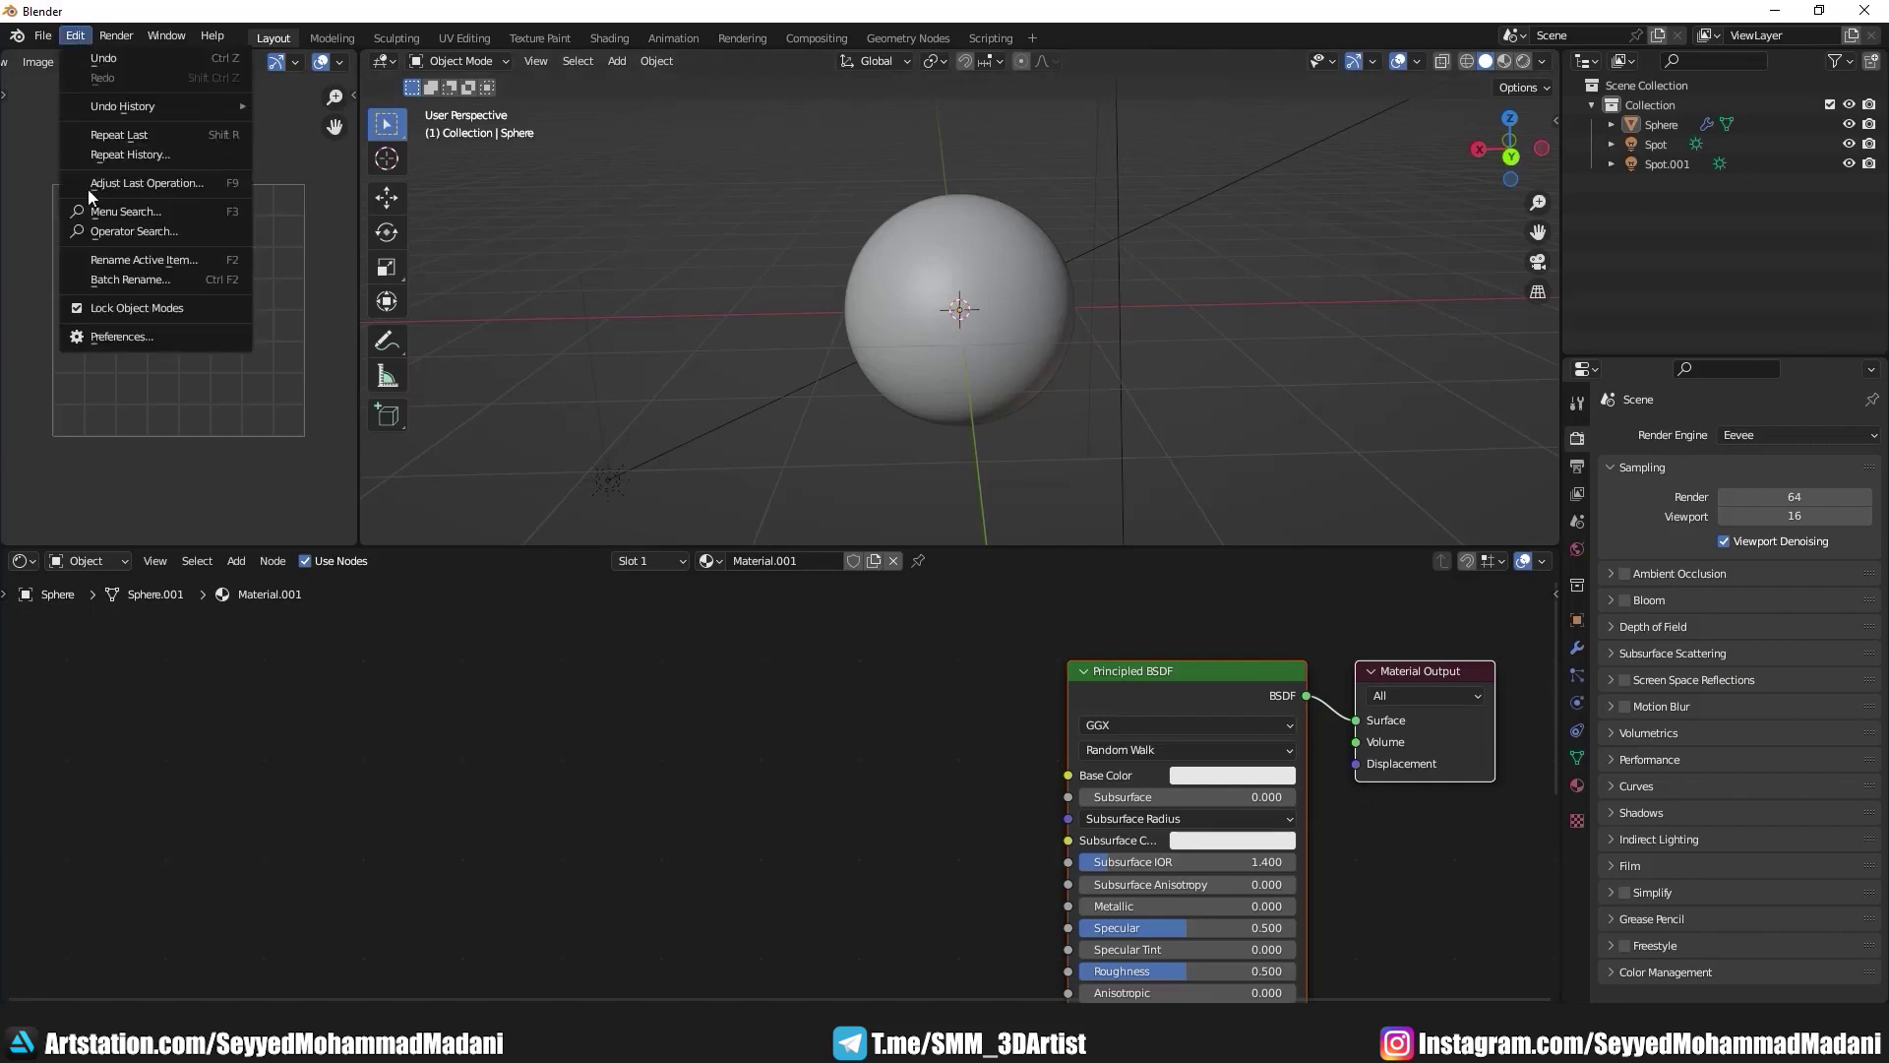
{"action": "left_click", "coordinate": [126, 339]}
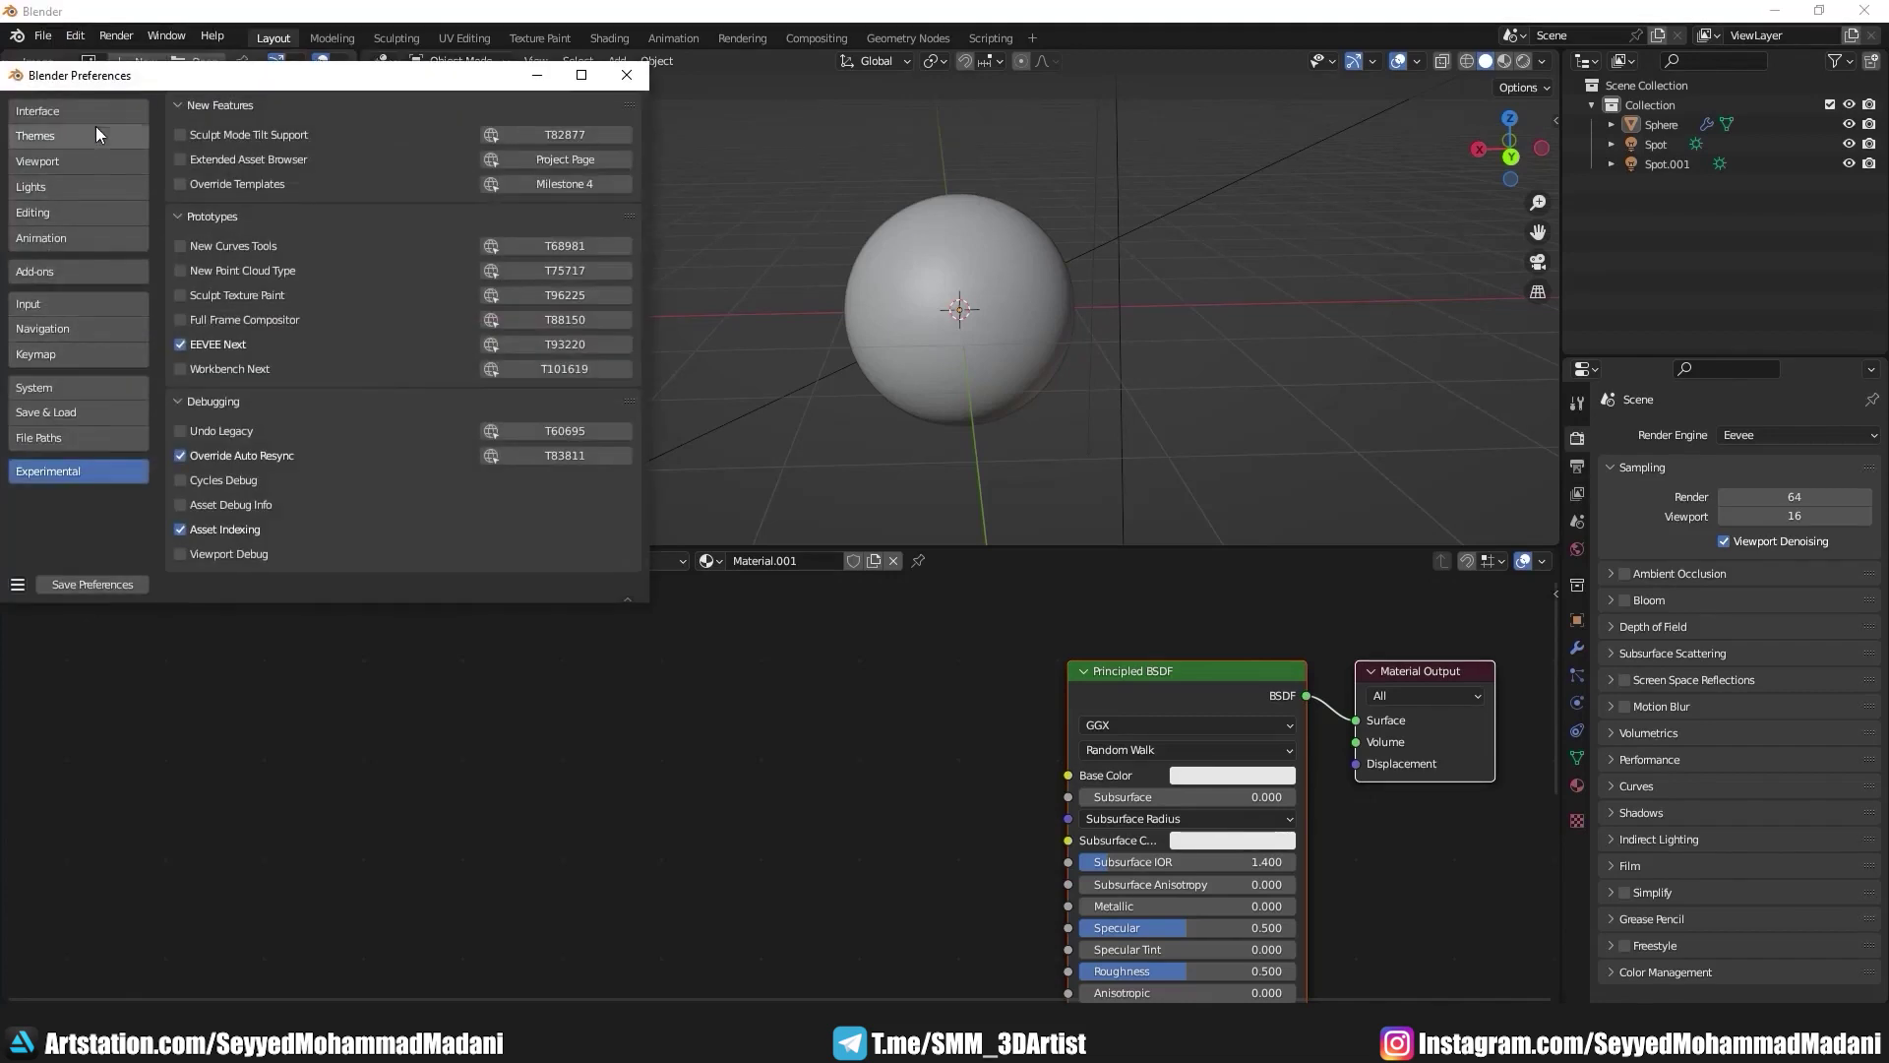
{"action": "left_click", "coordinate": [100, 122]}
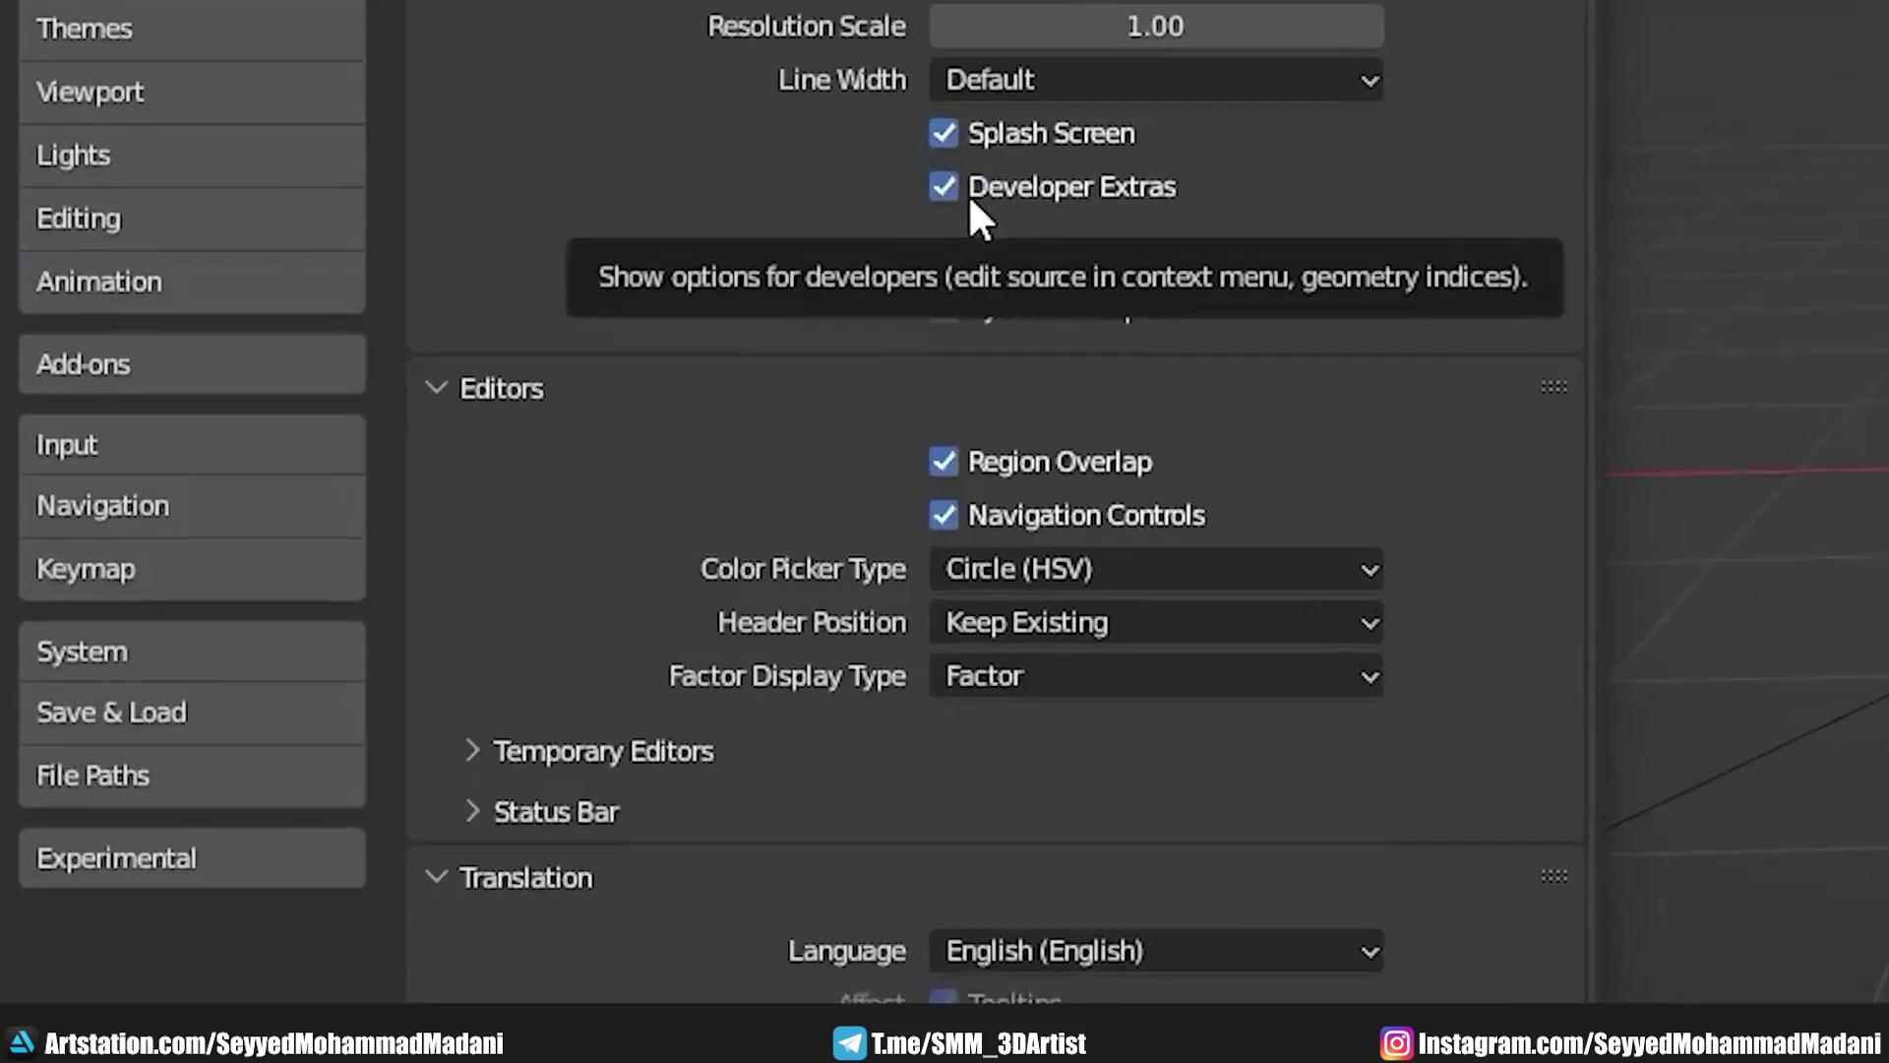
{"action": "left_click", "coordinate": [393, 200]}
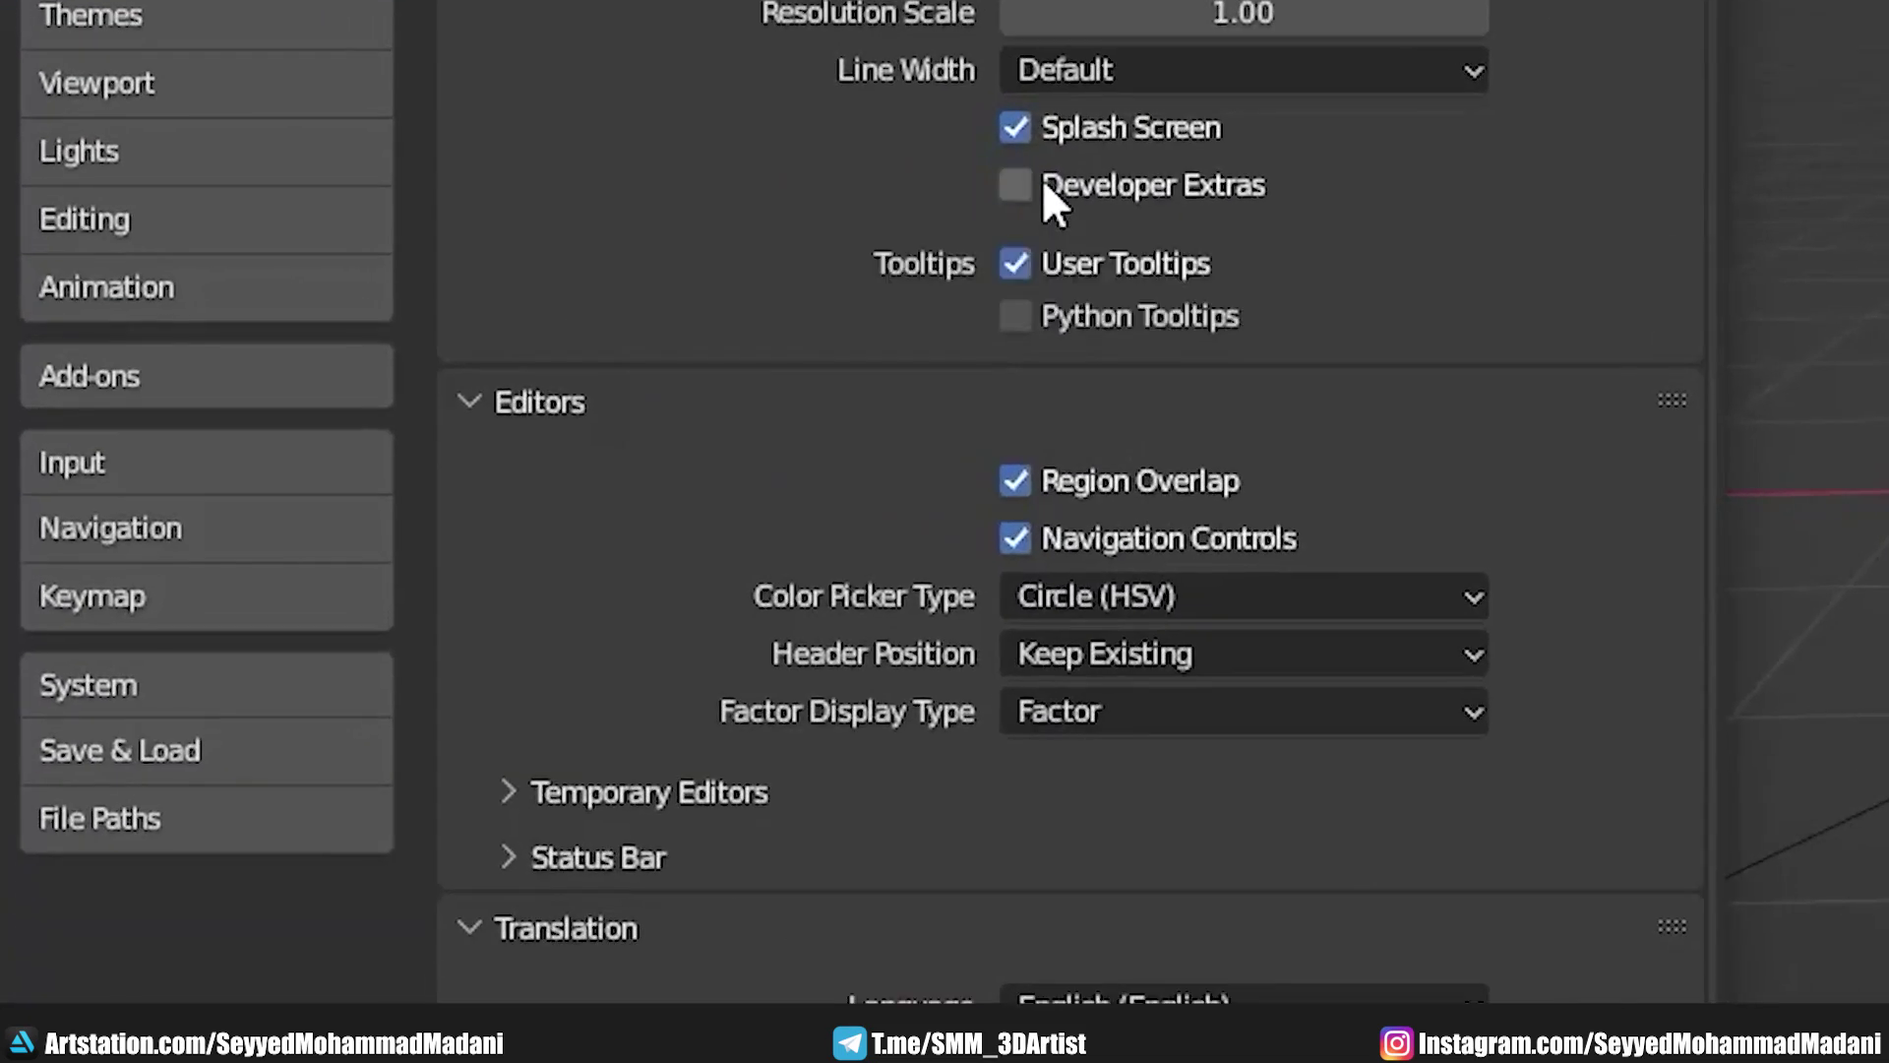
{"action": "left_click", "coordinate": [1043, 187]}
{"action": "left_click", "coordinate": [186, 902]}
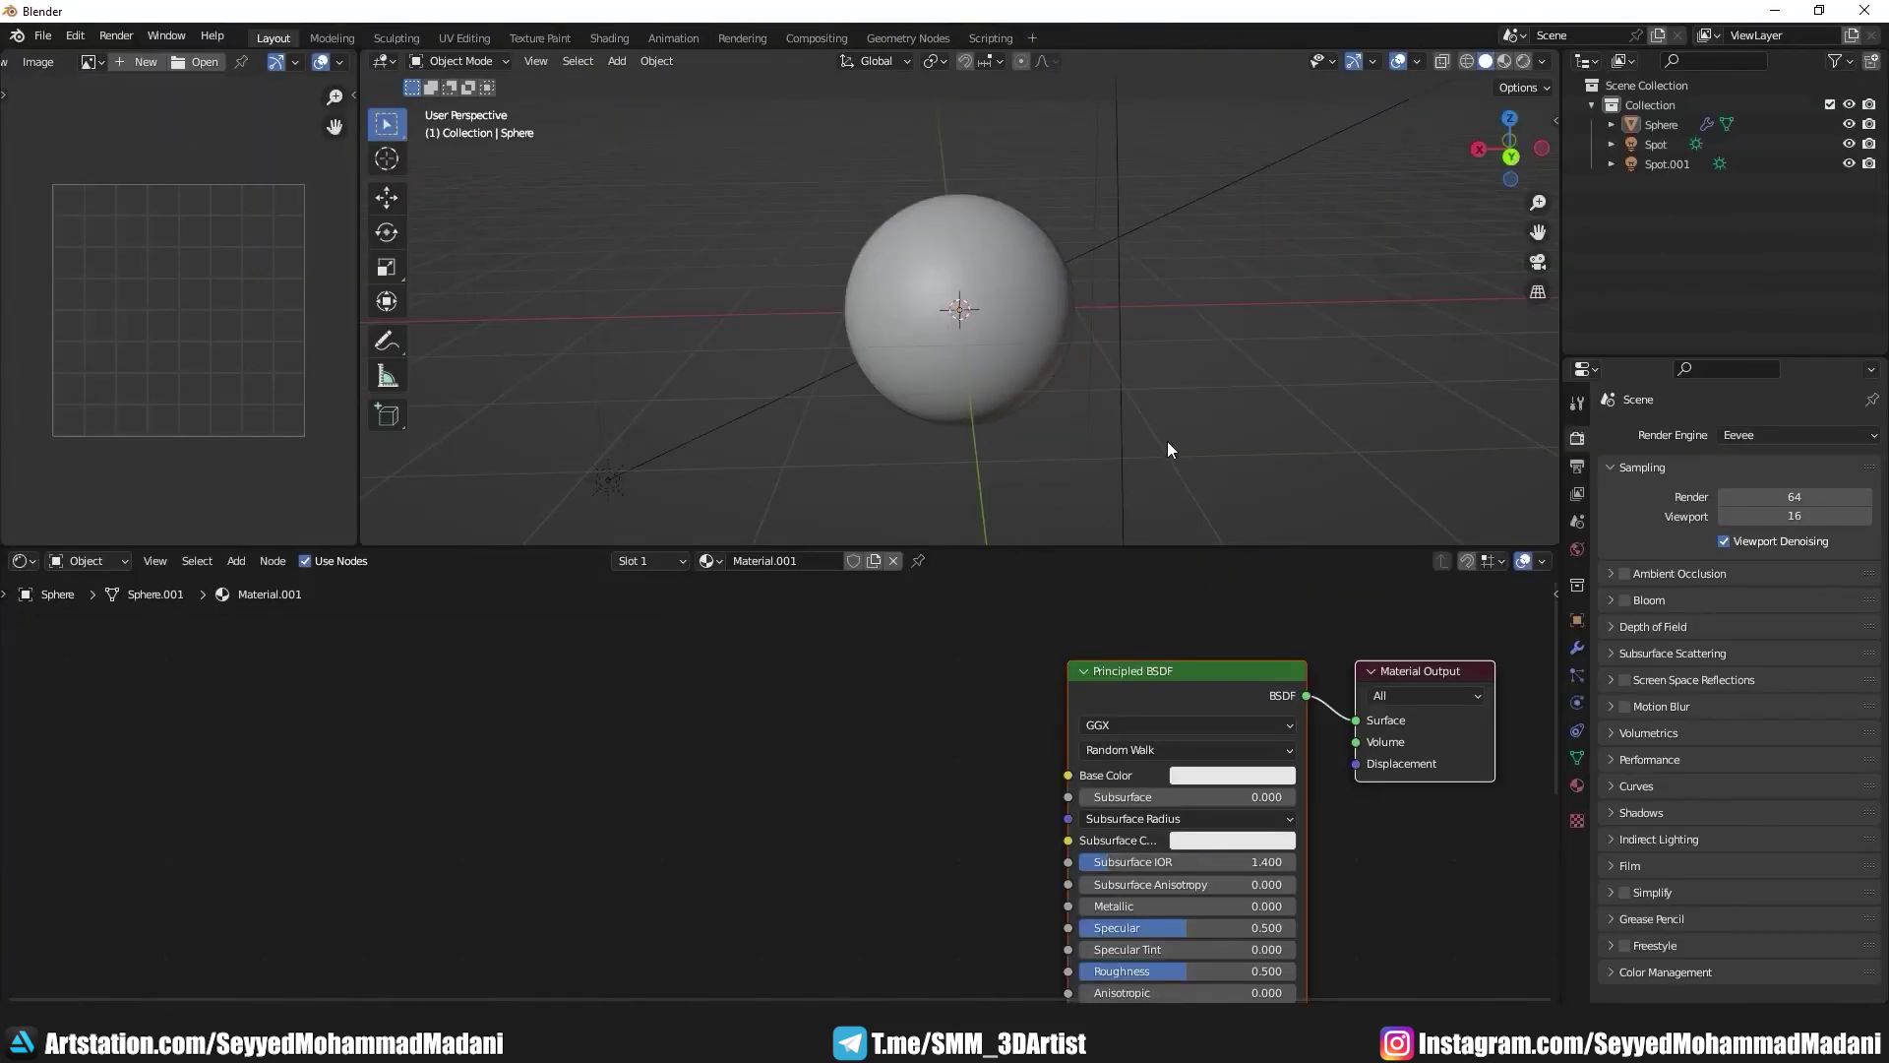
Step: Set the render engine to Eevee Next
{"action": "left_click", "coordinate": [1722, 440]}
{"action": "left_click", "coordinate": [1755, 441]}
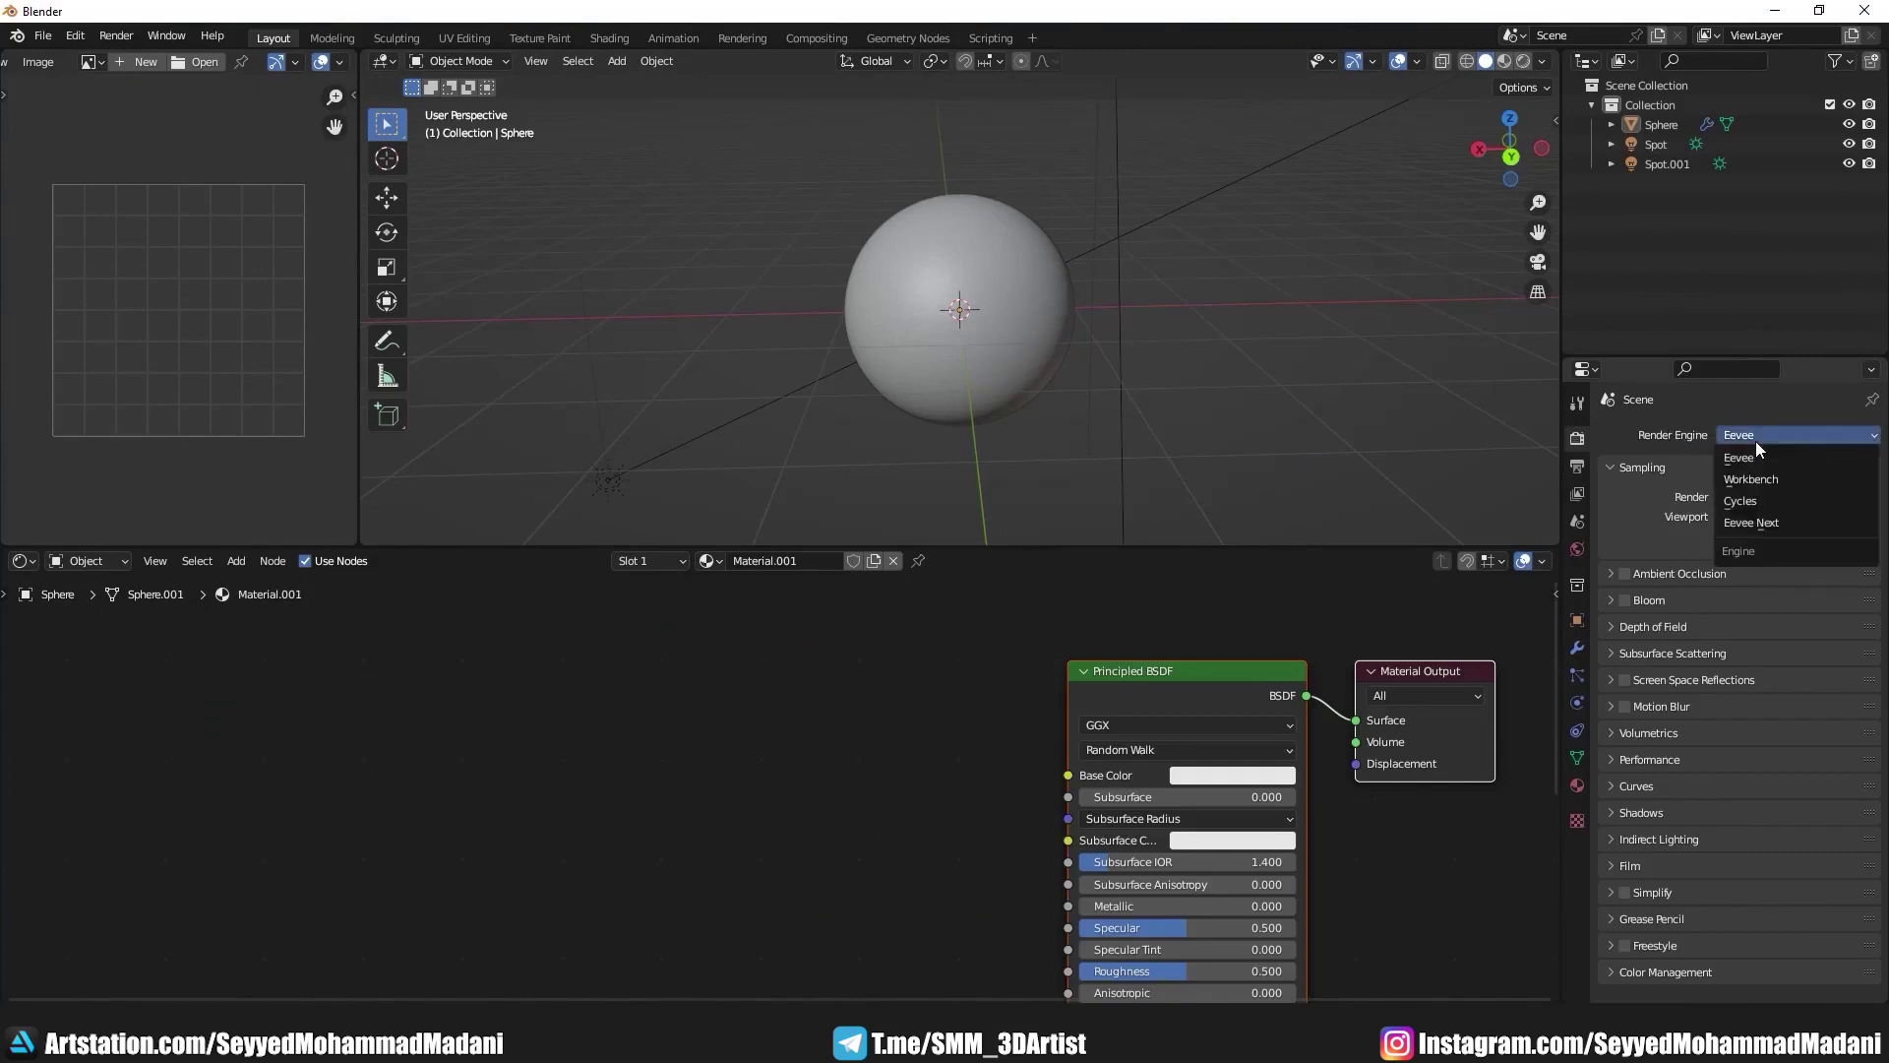
{"action": "left_click", "coordinate": [1749, 522]}
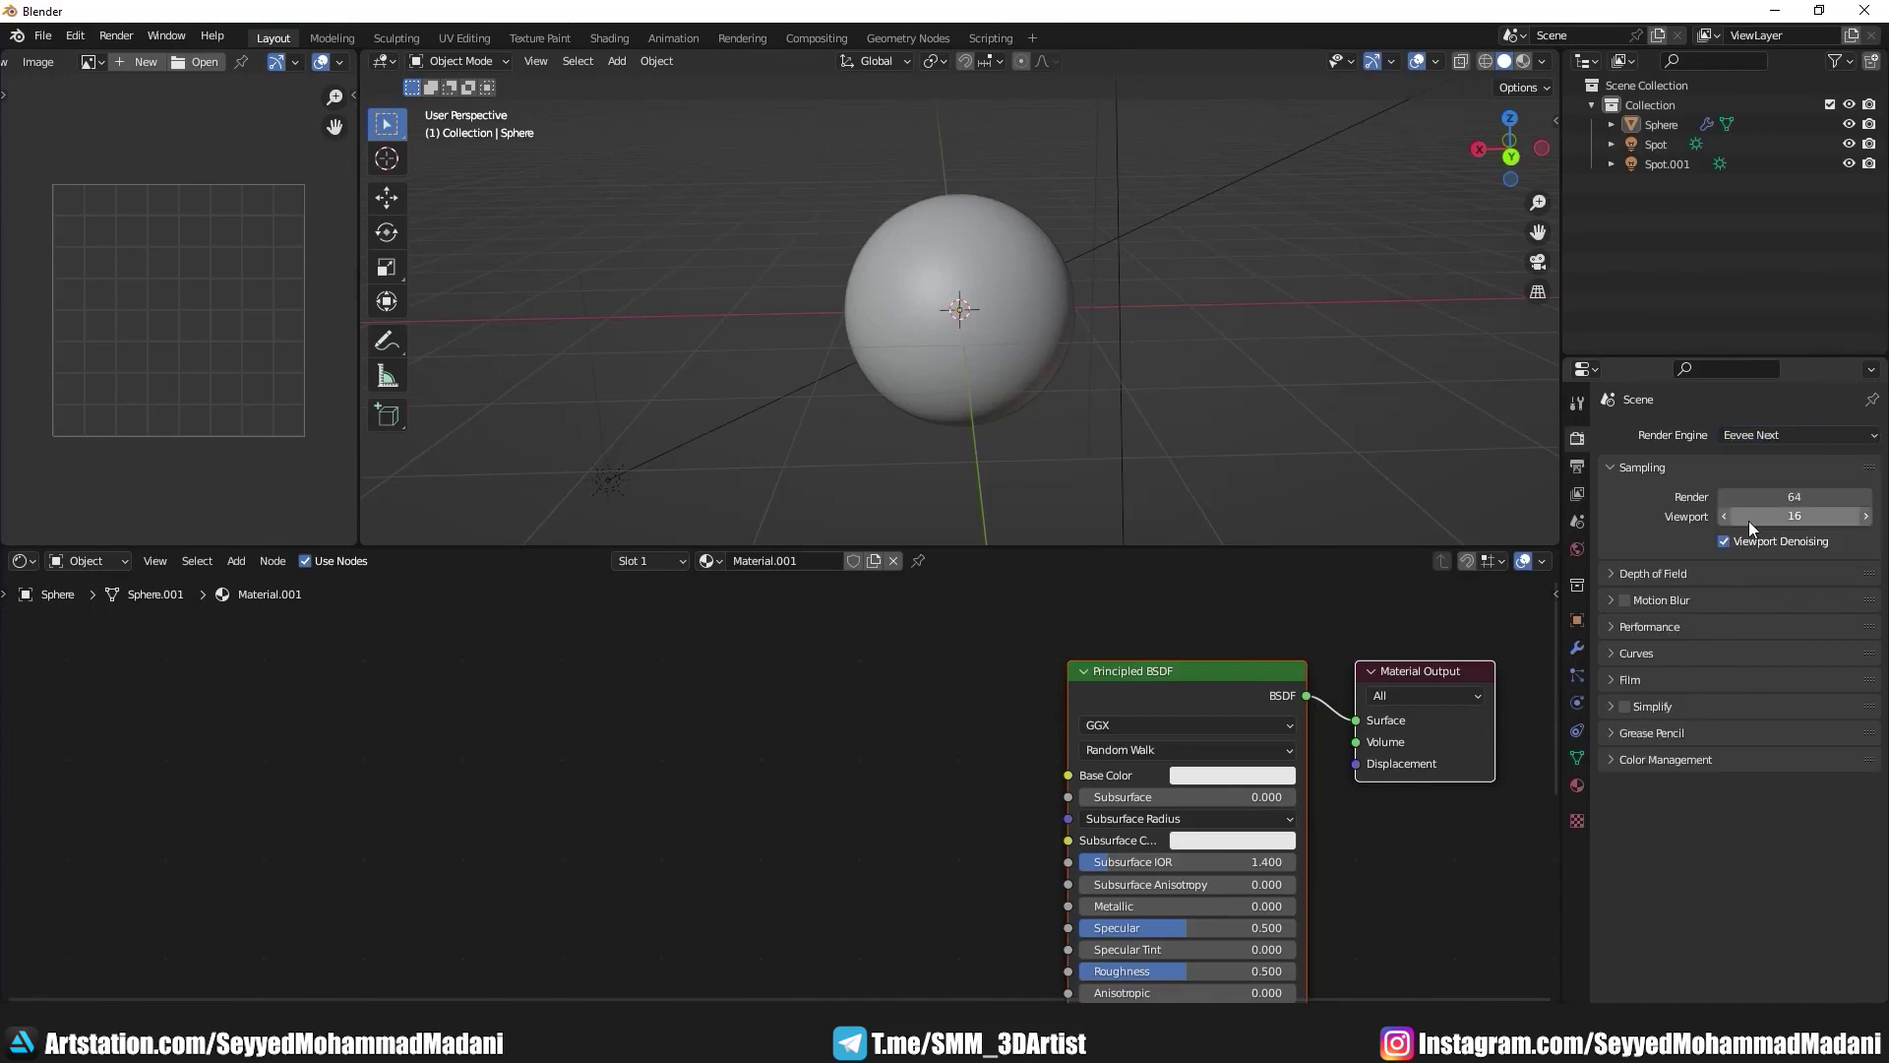
{"action": "scroll", "coordinate": [1110, 690], "scroll_direction": "down", "scroll_amount": 2}
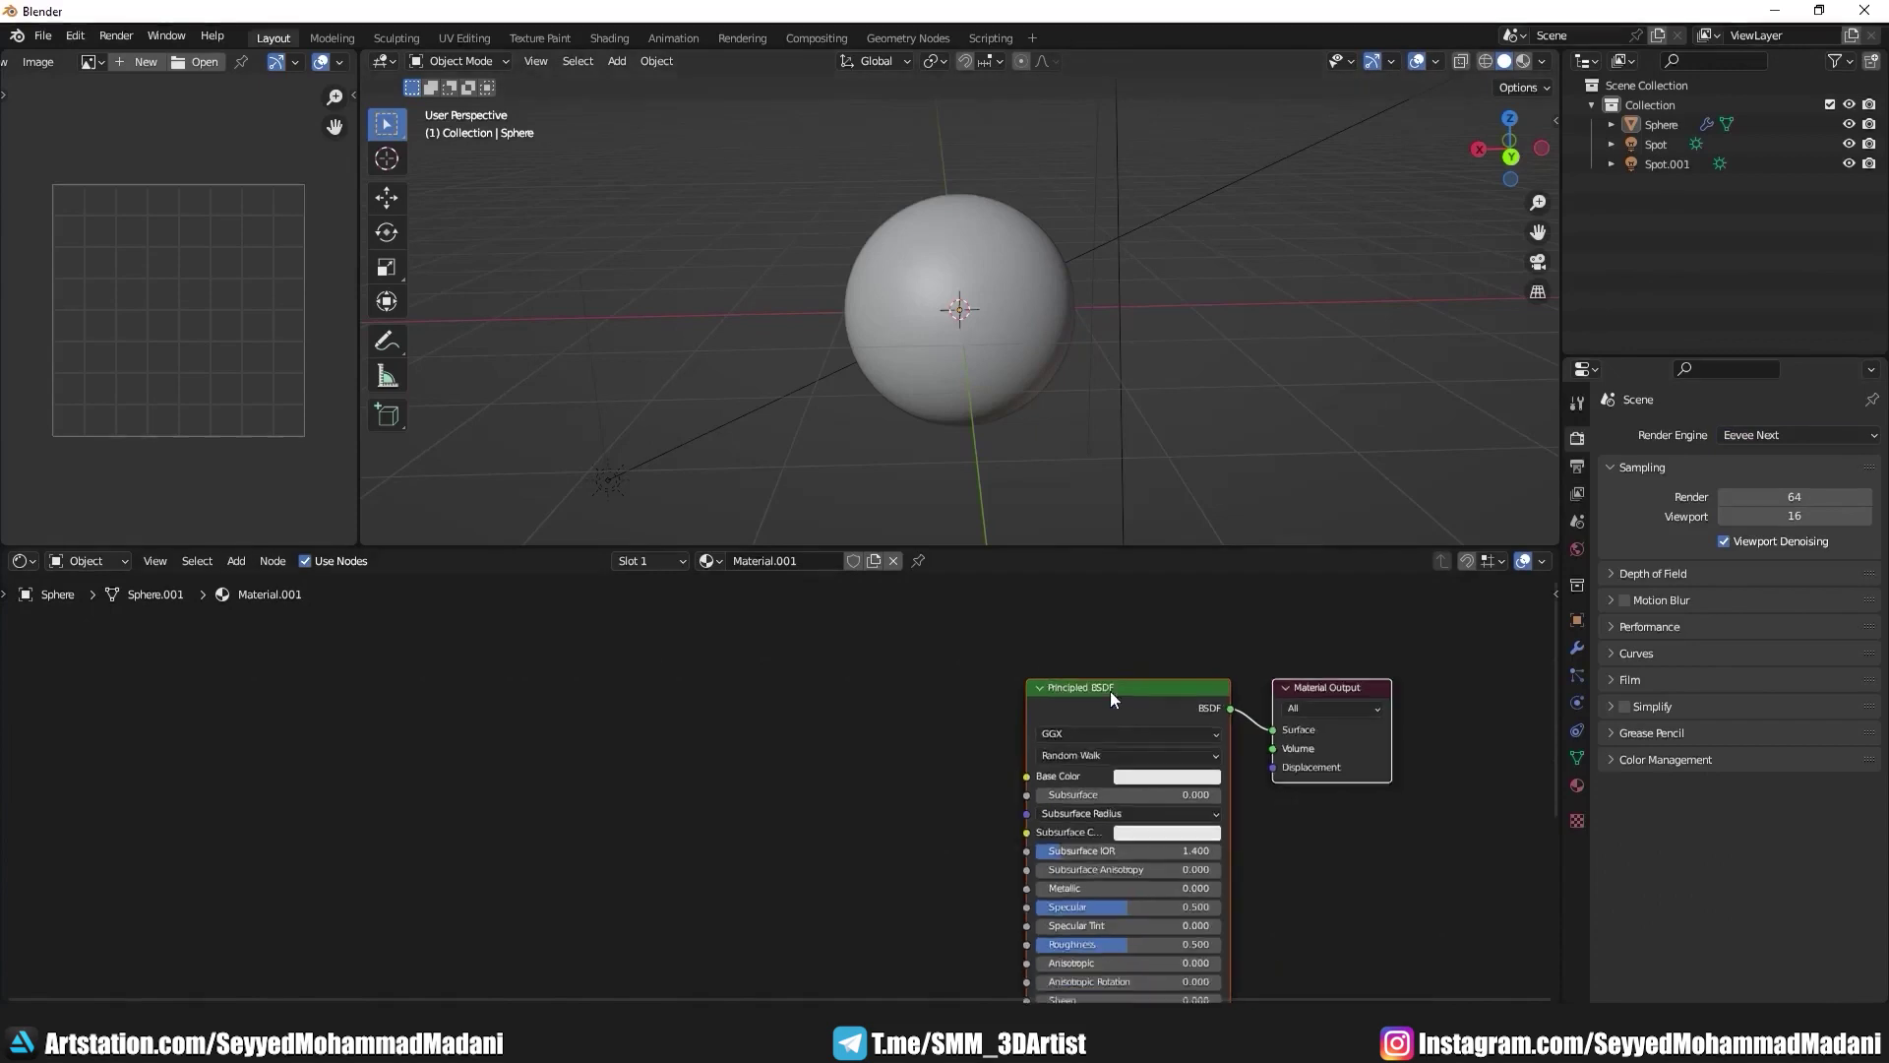
{"action": "scroll", "coordinate": [1153, 718], "scroll_direction": "down", "scroll_amount": 1}
{"action": "scroll", "coordinate": [1078, 176], "scroll_direction": "down", "scroll_amount": 2}
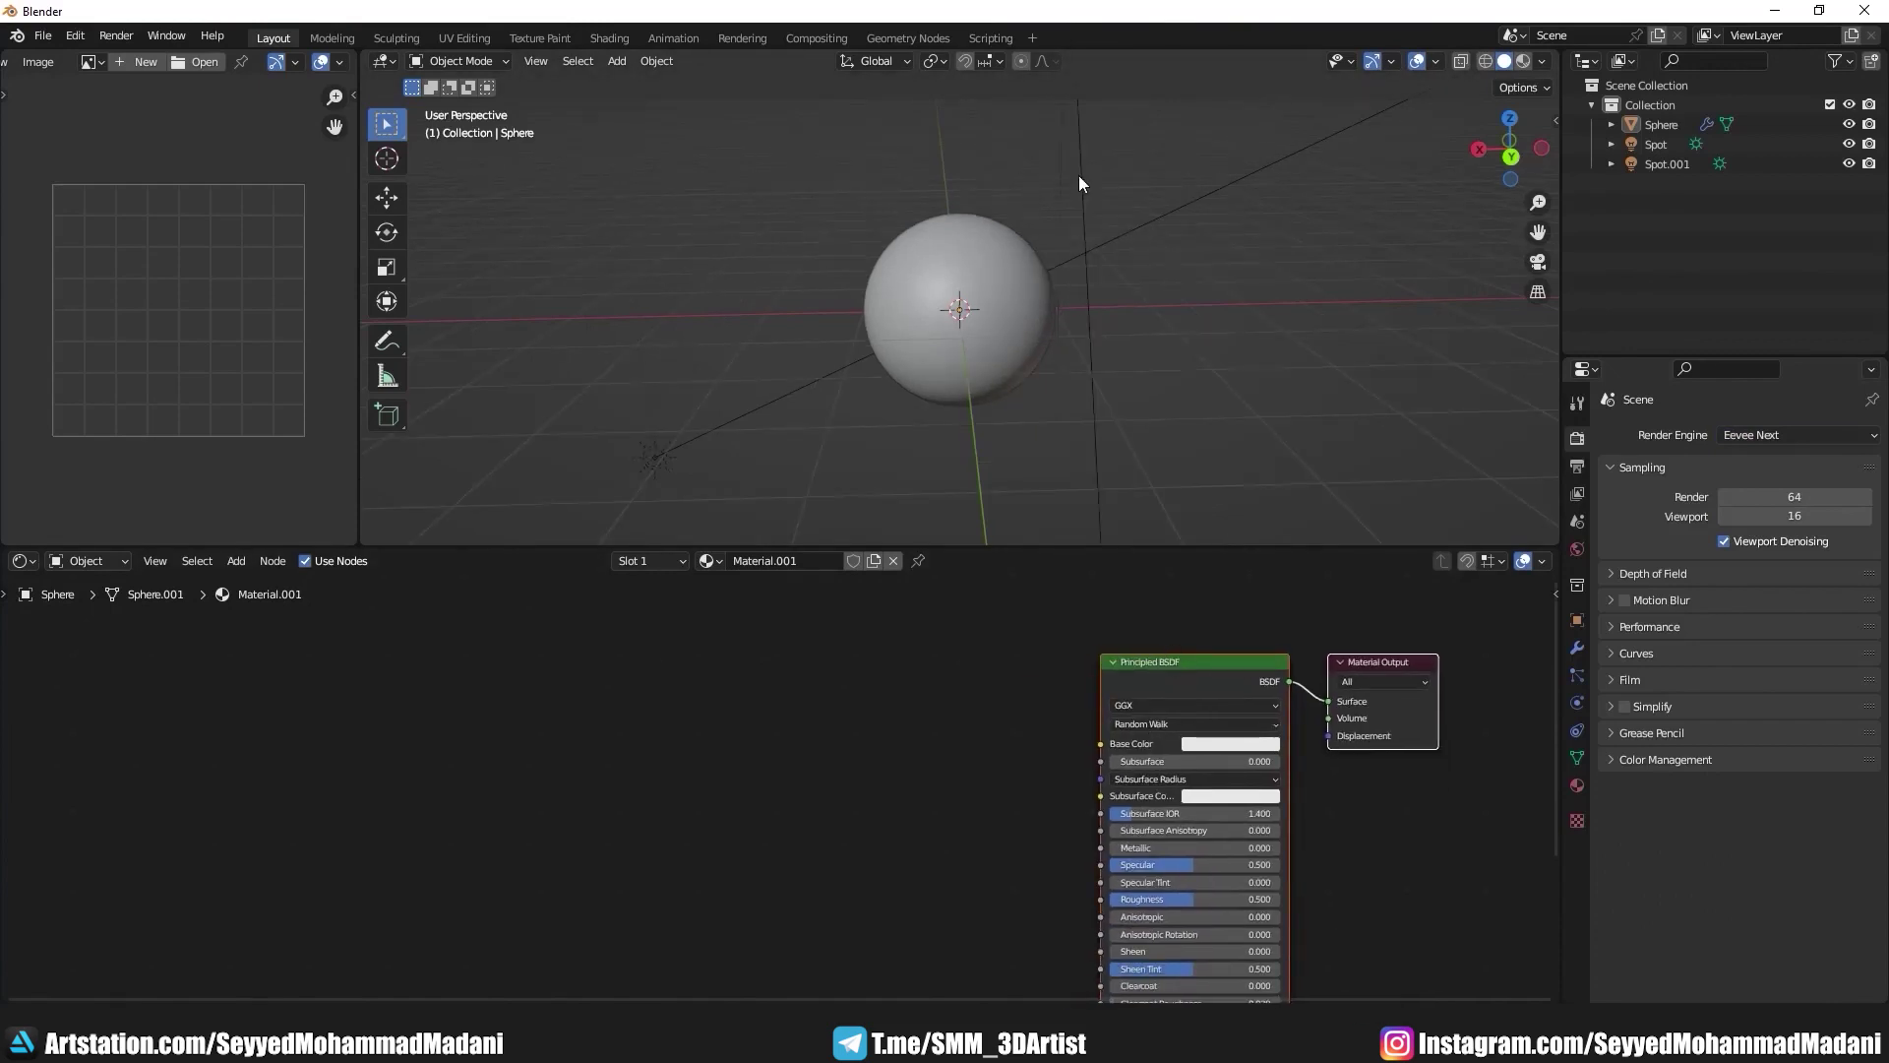
Step: Load the PavingStones maps, including displacement and roughness, via Principled Texture Setup
{"action": "left_click", "coordinate": [1159, 677]}
{"action": "key", "text": "ctrl+shift+t"}
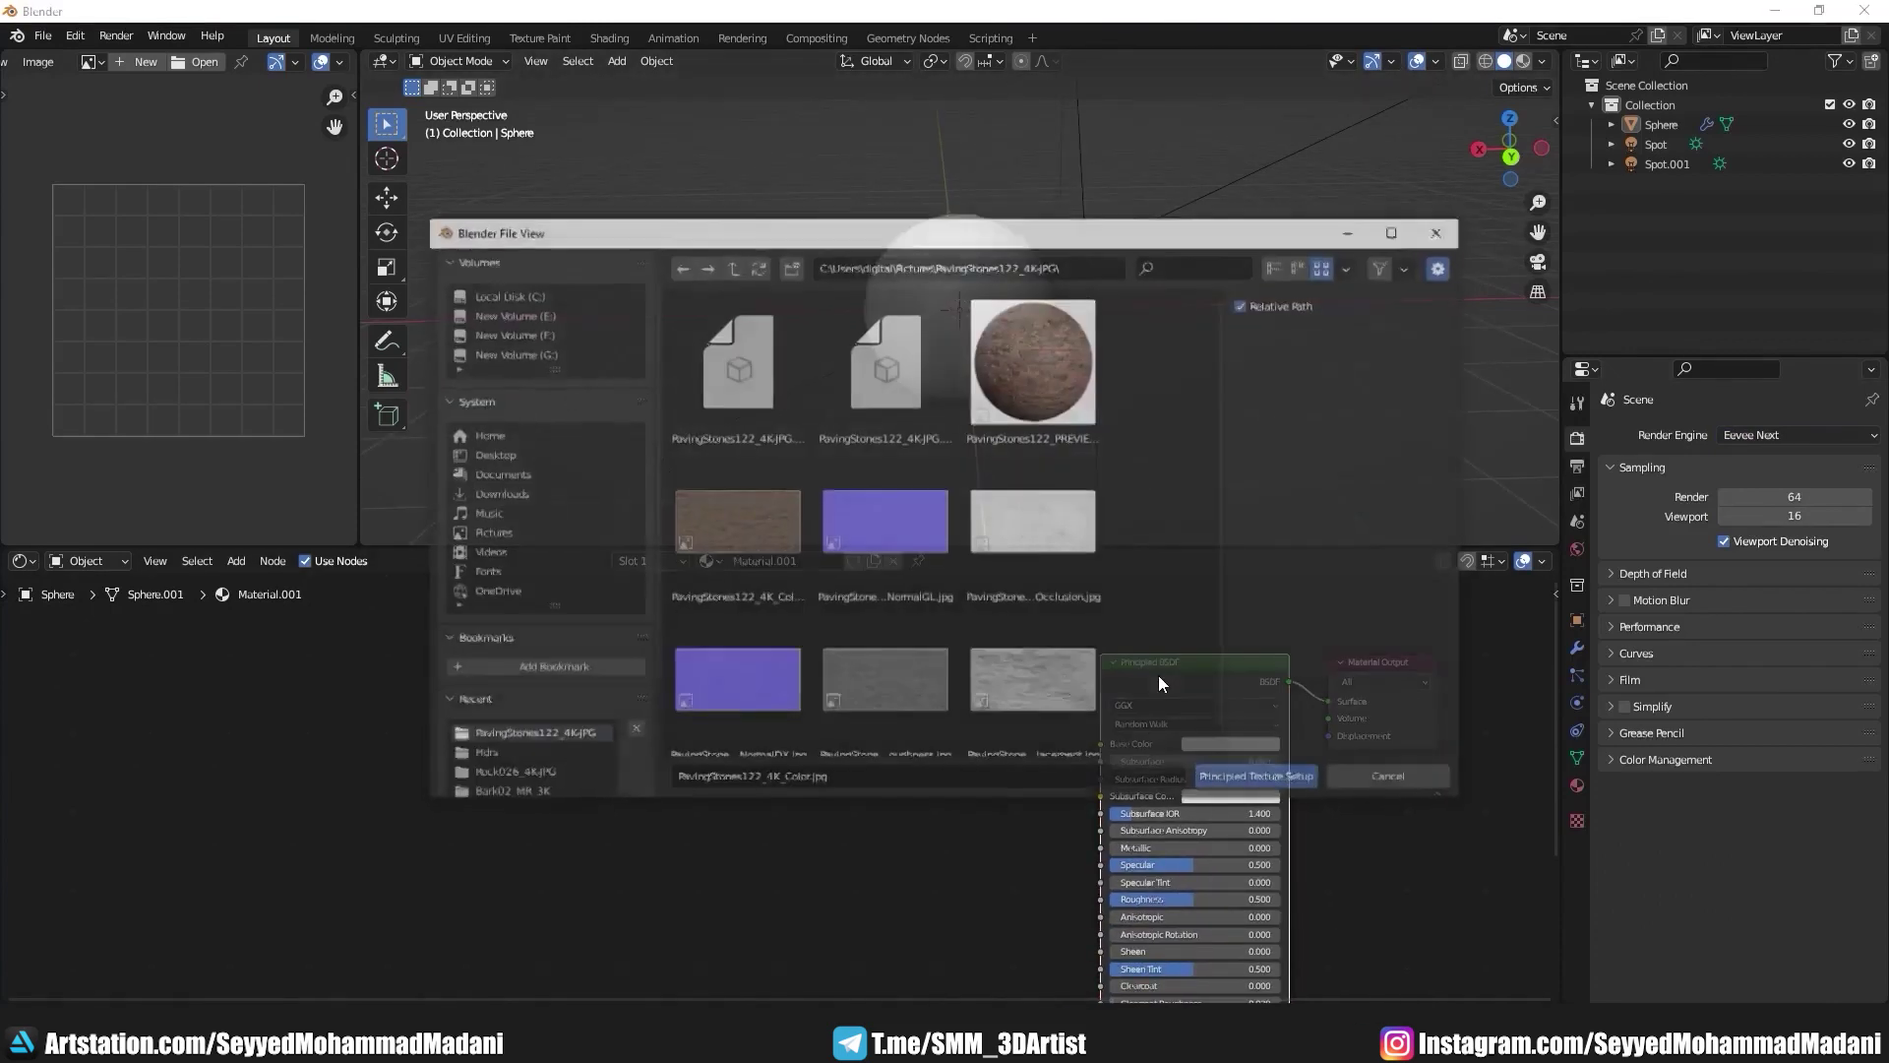
{"action": "left_click_drag", "start_coordinate": [711, 528], "coordinate": [1064, 606]}
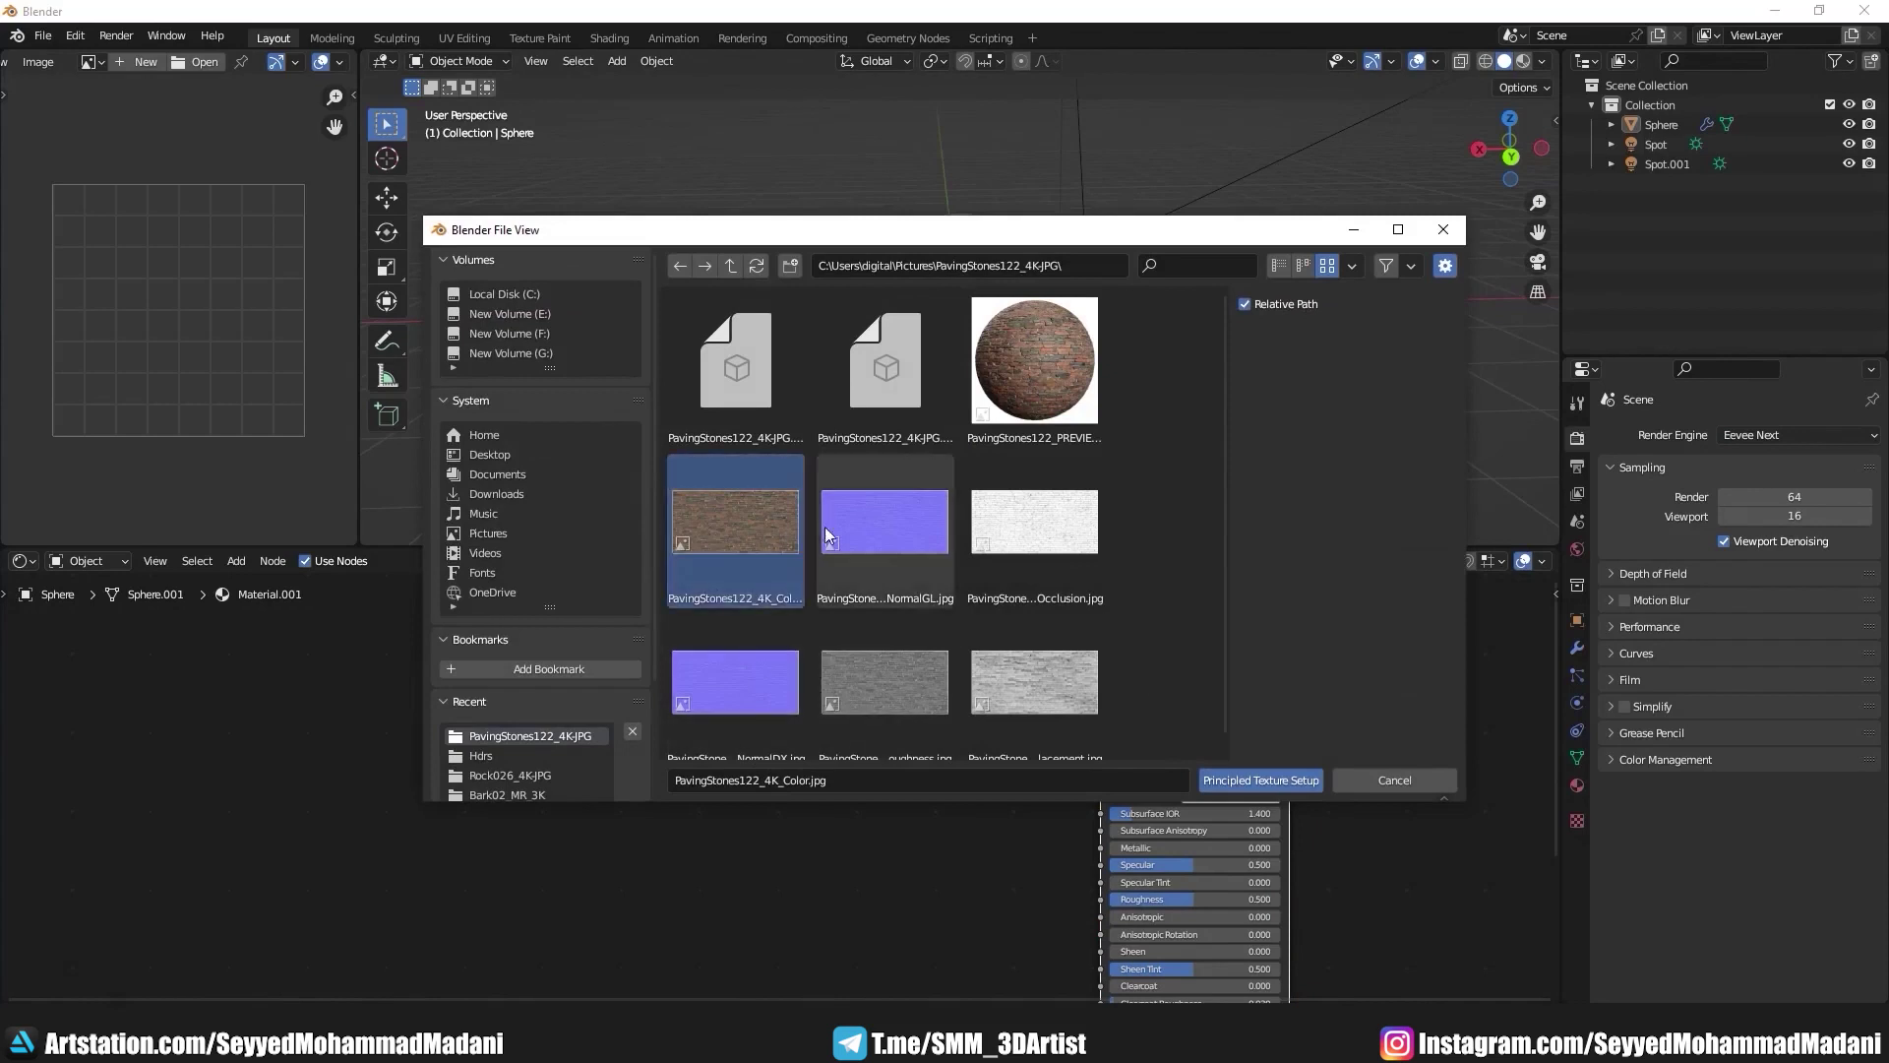
{"action": "left_click", "coordinate": [1035, 683], "text": "ctrl"}
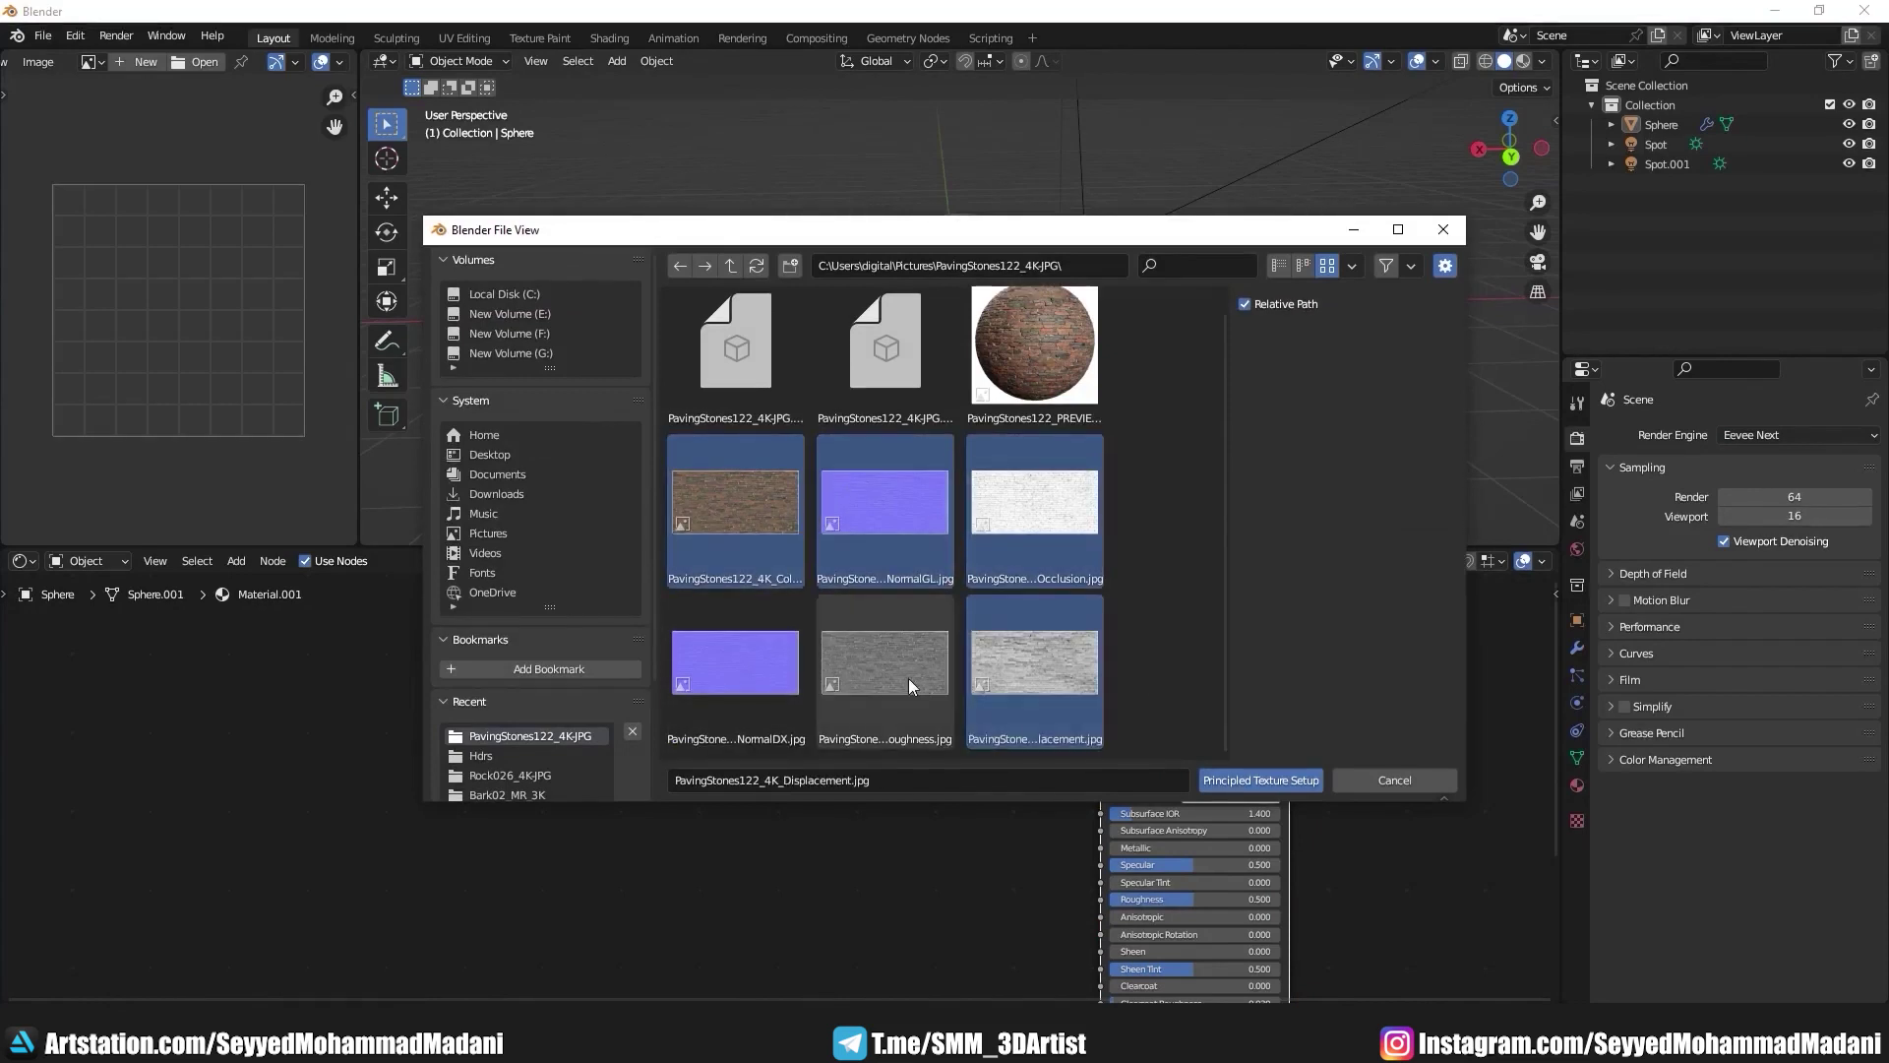
{"action": "left_click", "coordinate": [907, 677], "text": "ctrl"}
{"action": "left_click", "coordinate": [1238, 777]}
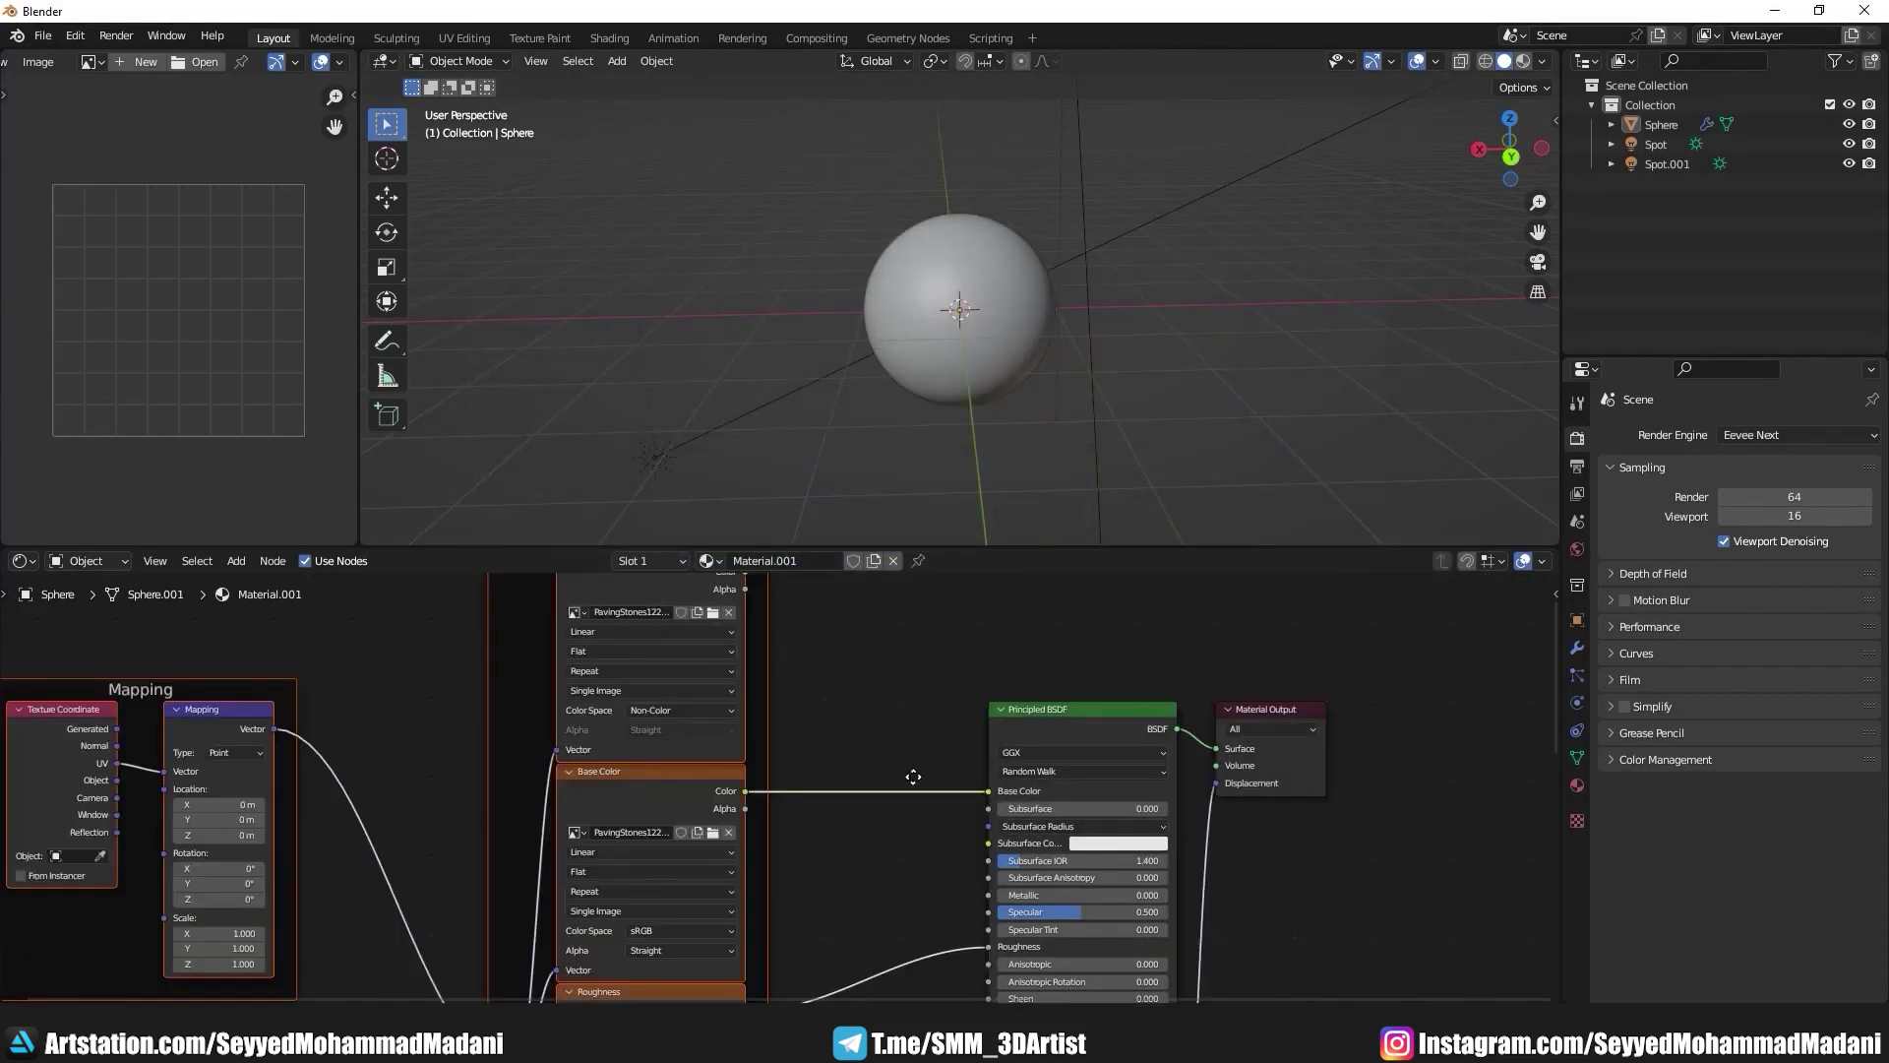
Step: Add a Mix node beside the textures, set to mix colours
{"action": "key", "text": "ctrl+space"}
{"action": "left_click", "coordinate": [236, 61]}
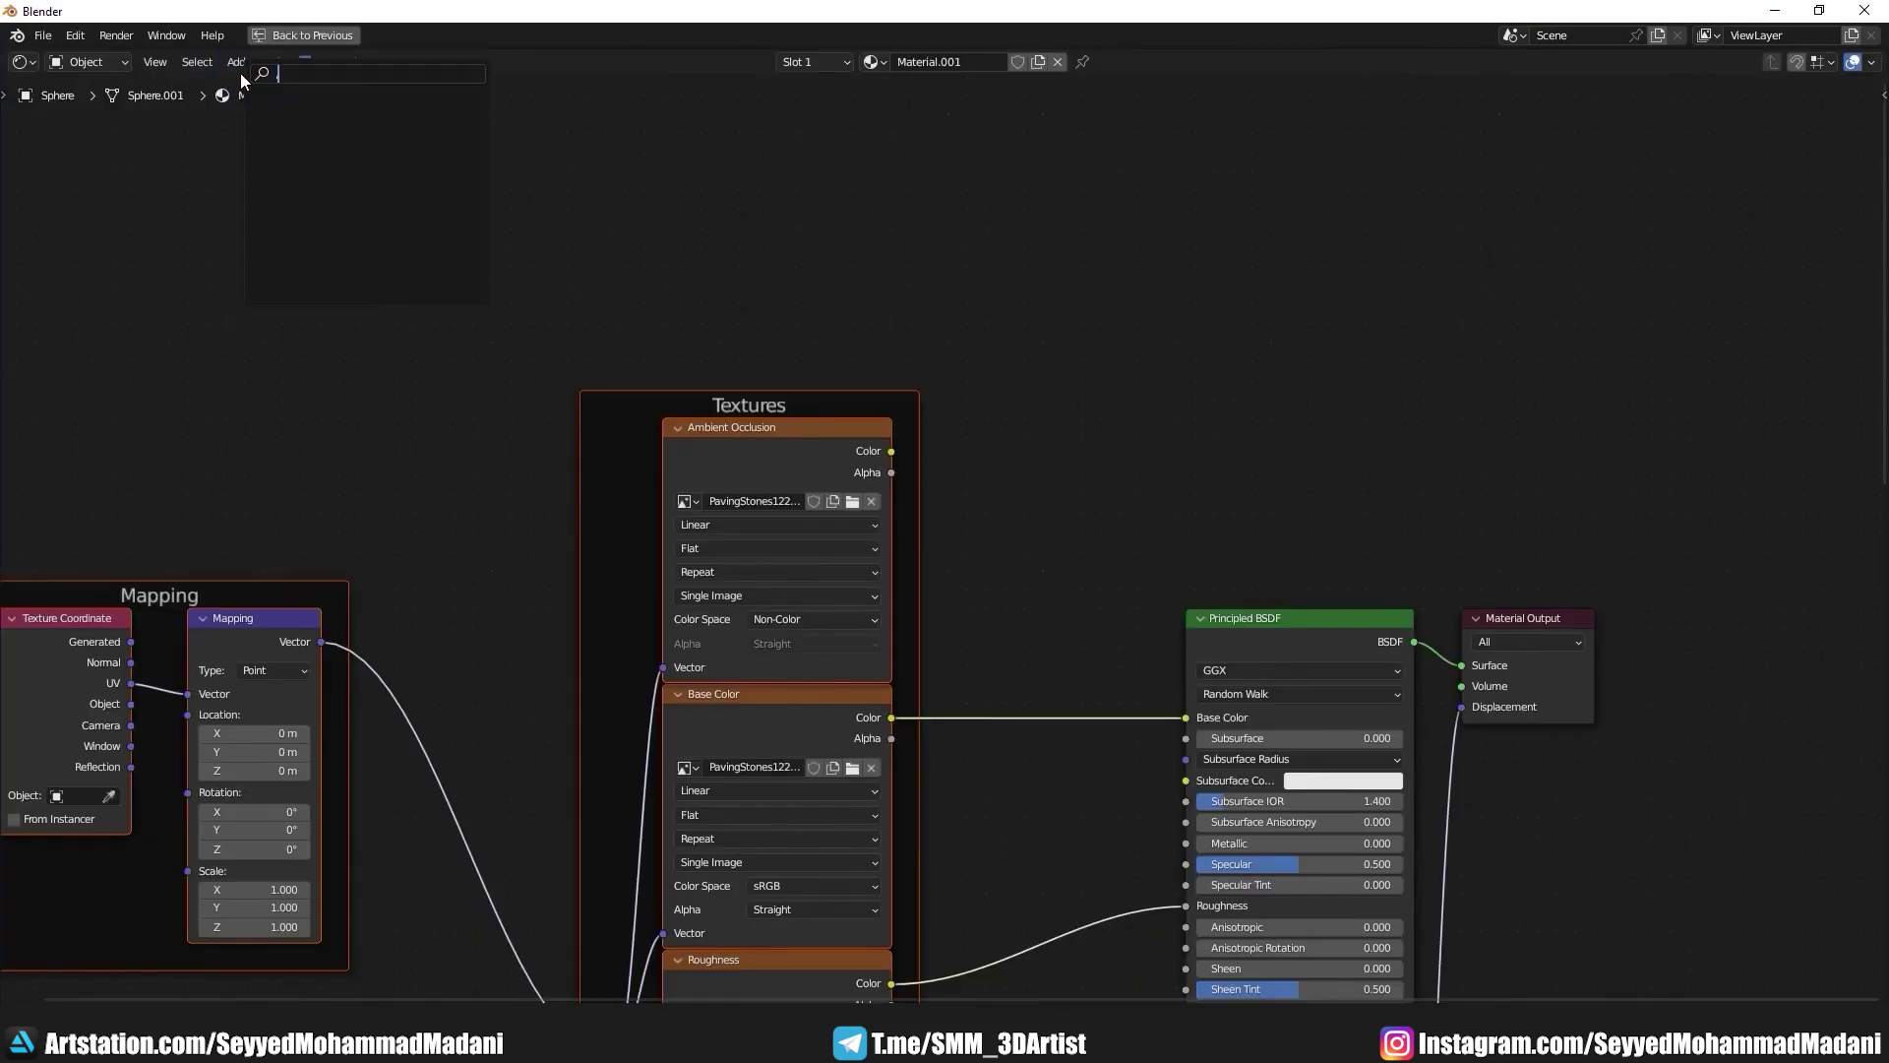
{"action": "type", "text": "mix"}
{"action": "key", "text": "Return"}
{"action": "left_click", "coordinate": [1009, 641]}
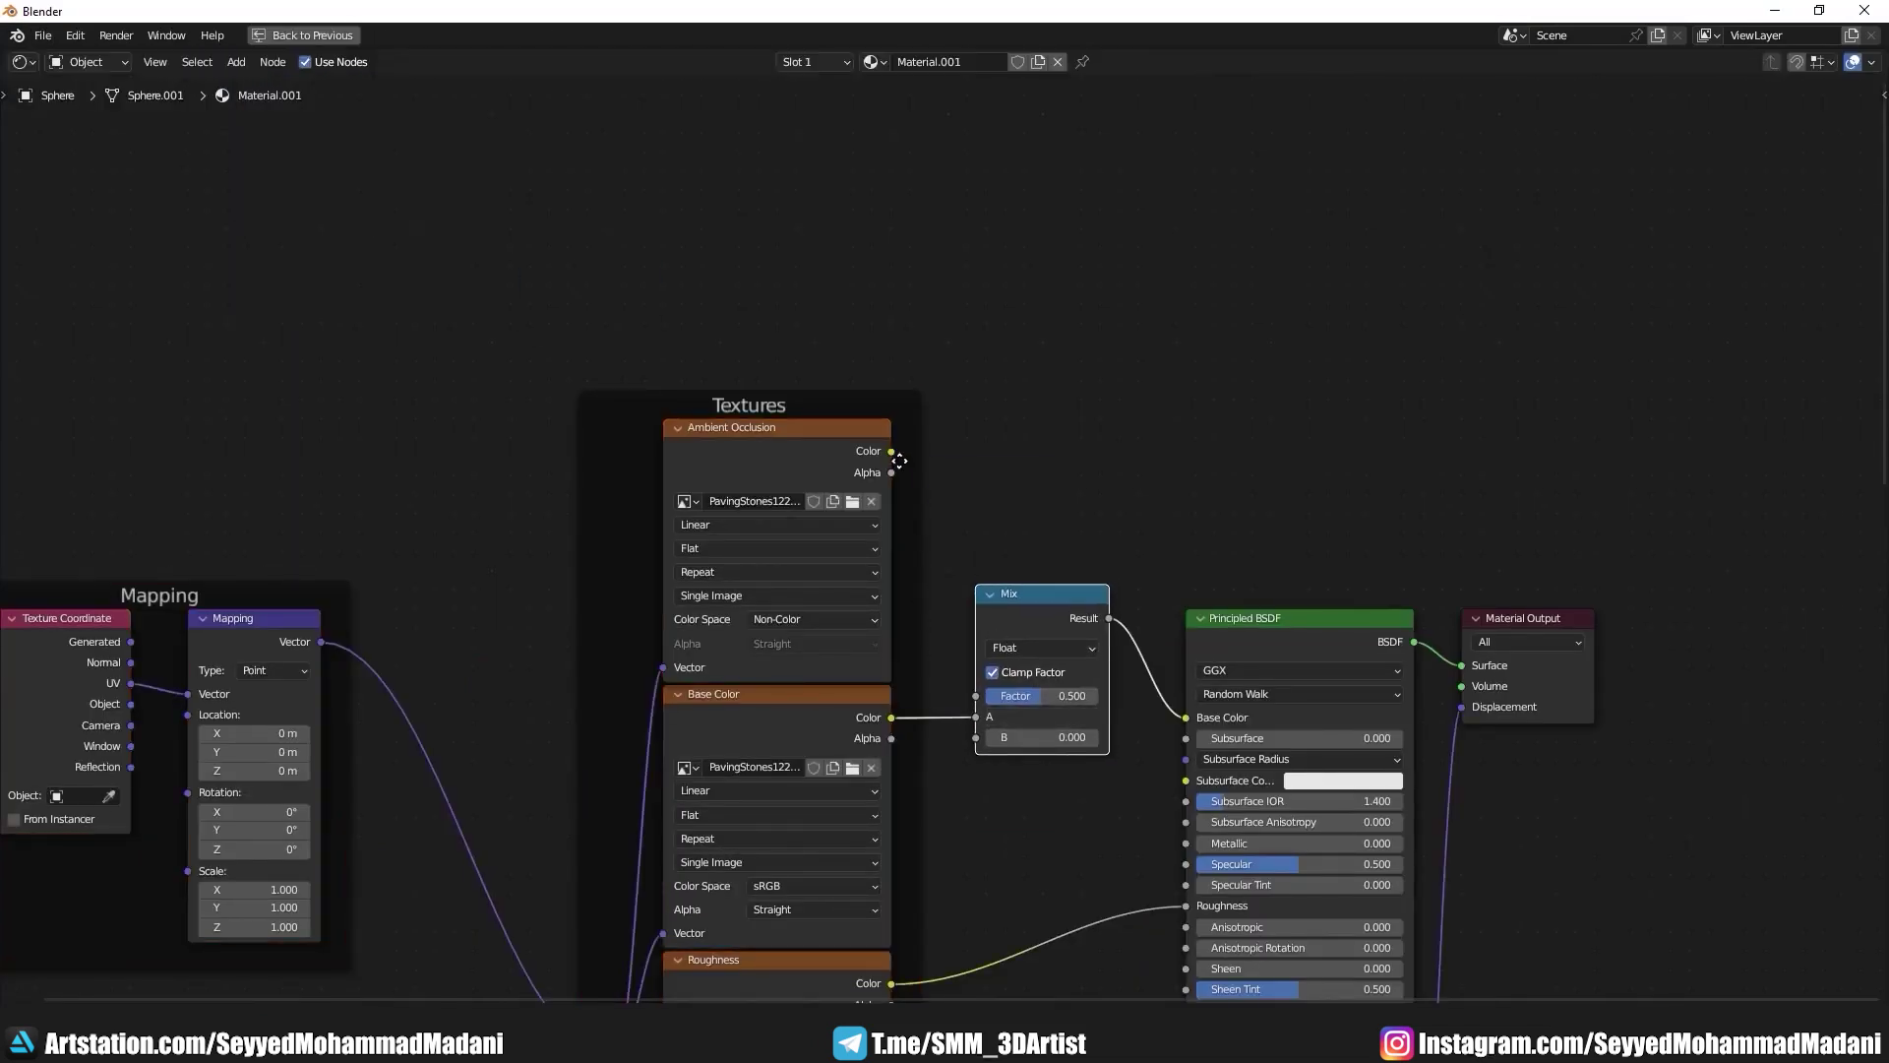
{"action": "left_click", "coordinate": [1027, 689]}
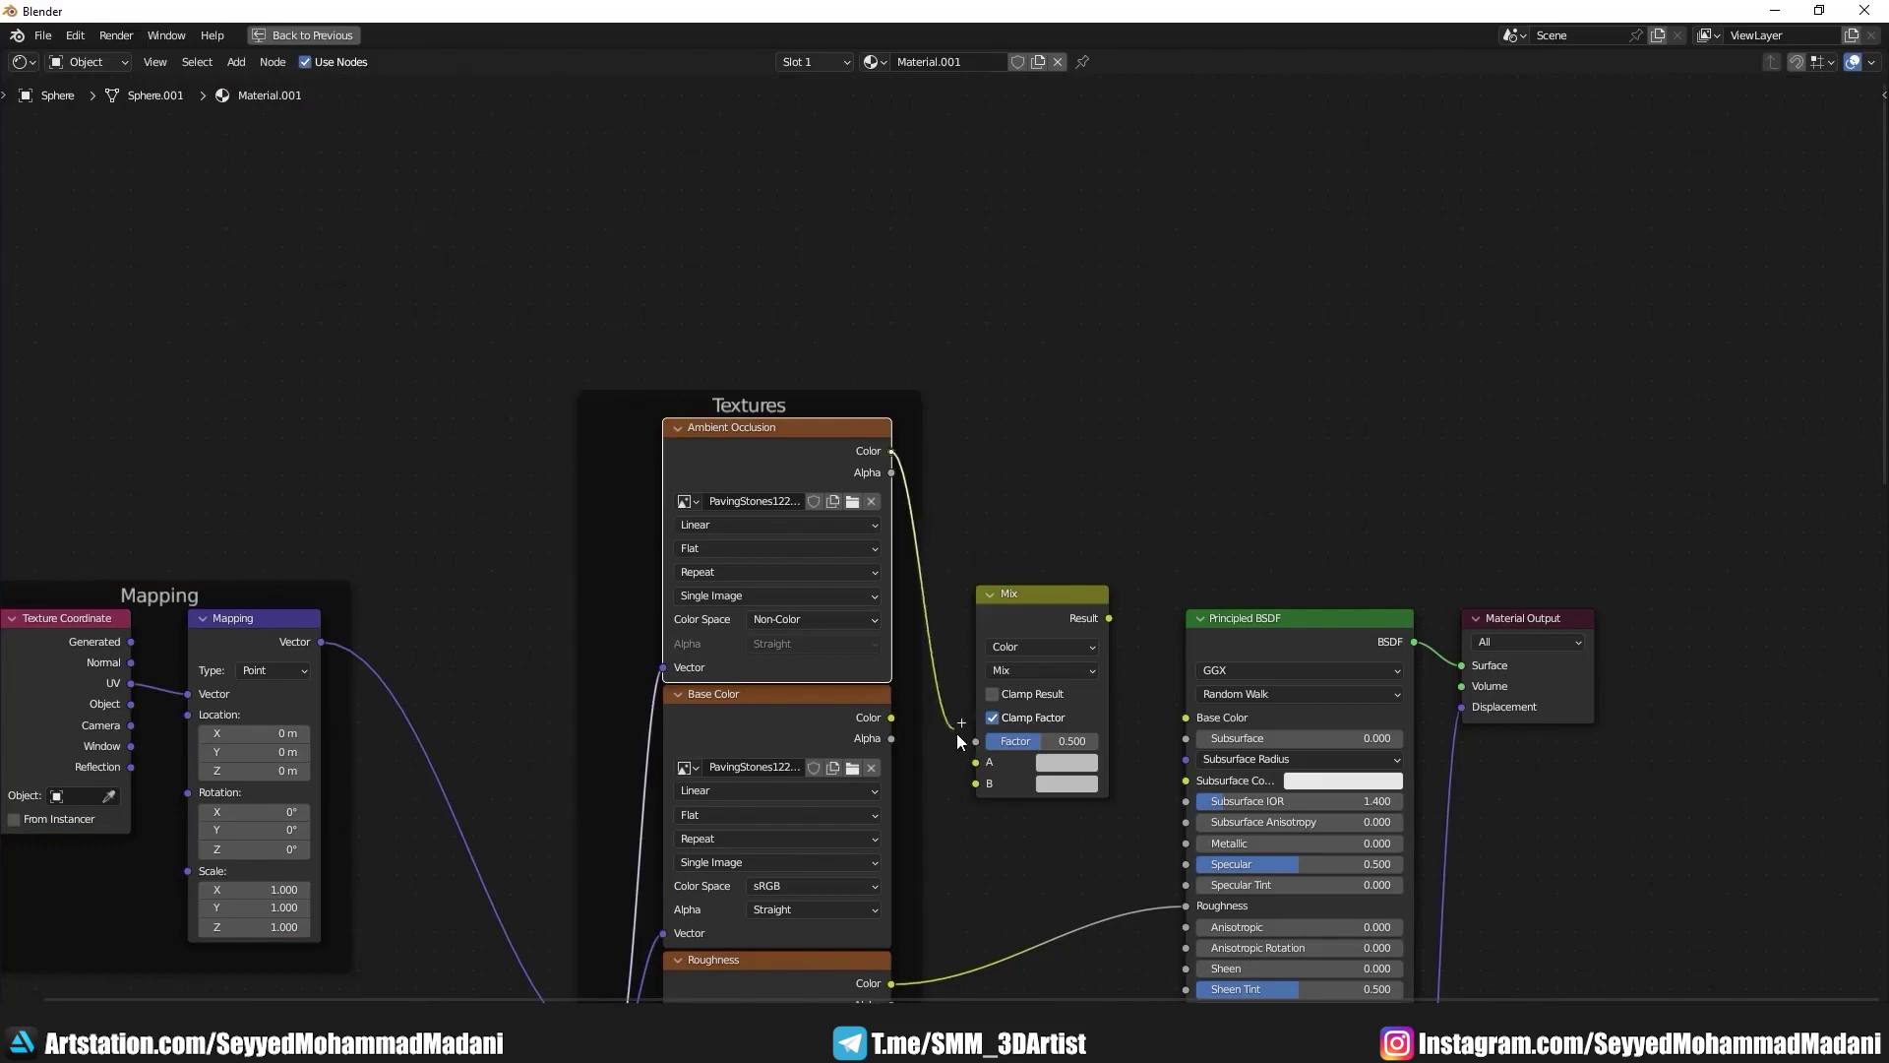
Step: Multiply ambient occlusion over the base colour at factor 1.000 and feed it into Base Color
{"action": "left_click_drag", "start_coordinate": [892, 452], "coordinate": [976, 783]}
{"action": "mouse_move", "coordinate": [892, 717]}
{"action": "left_mouse_down"}
{"action": "mouse_move", "coordinate": [872, 718]}
{"action": "mouse_move", "coordinate": [976, 761]}
{"action": "left_mouse_up"}
{"action": "left_click_drag", "start_coordinate": [1043, 741], "coordinate": [1094, 741]}
{"action": "left_click", "coordinate": [1061, 670]}
{"action": "left_click", "coordinate": [1062, 614]}
{"action": "left_click_drag", "start_coordinate": [1109, 618], "coordinate": [1186, 717]}
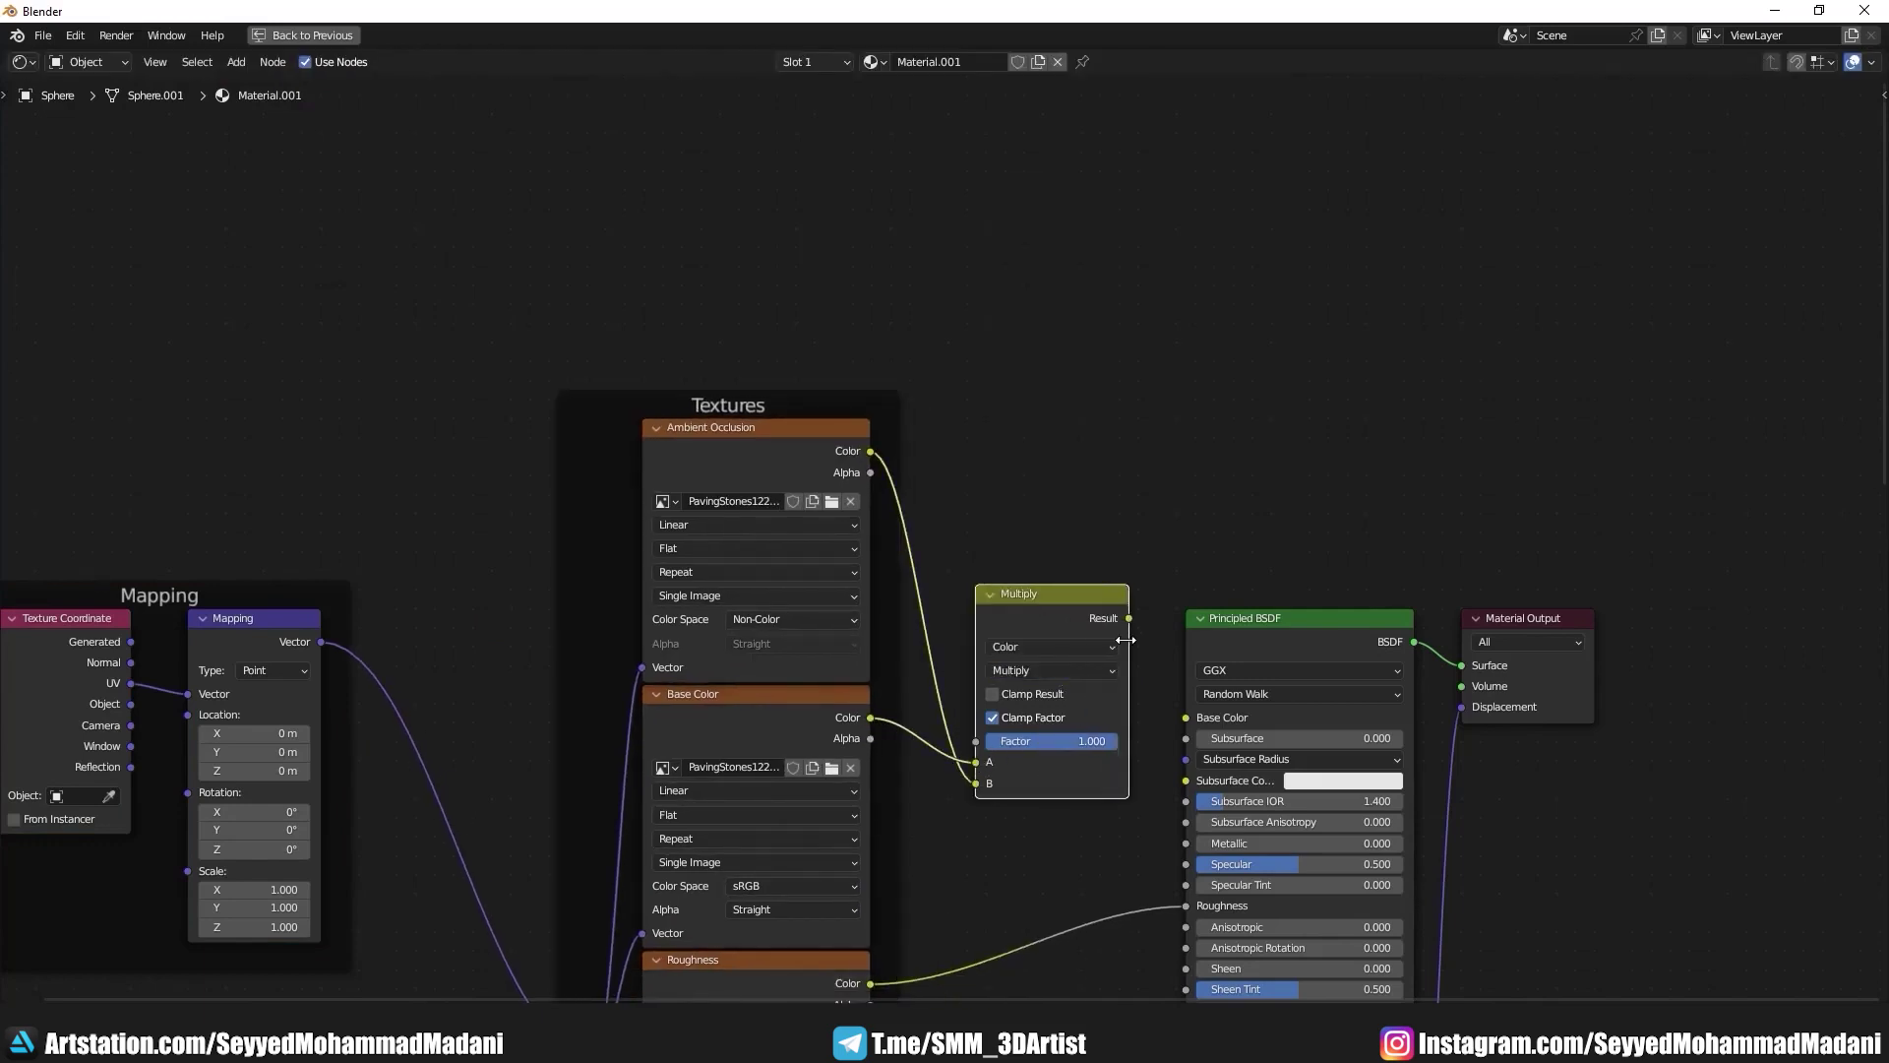
Step: Move the Material Output node further right to tidy the node tree
{"action": "scroll", "coordinate": [1184, 750], "scroll_direction": "down", "scroll_amount": 2}
{"action": "scroll", "coordinate": [1185, 749], "scroll_direction": "down", "scroll_amount": 2}
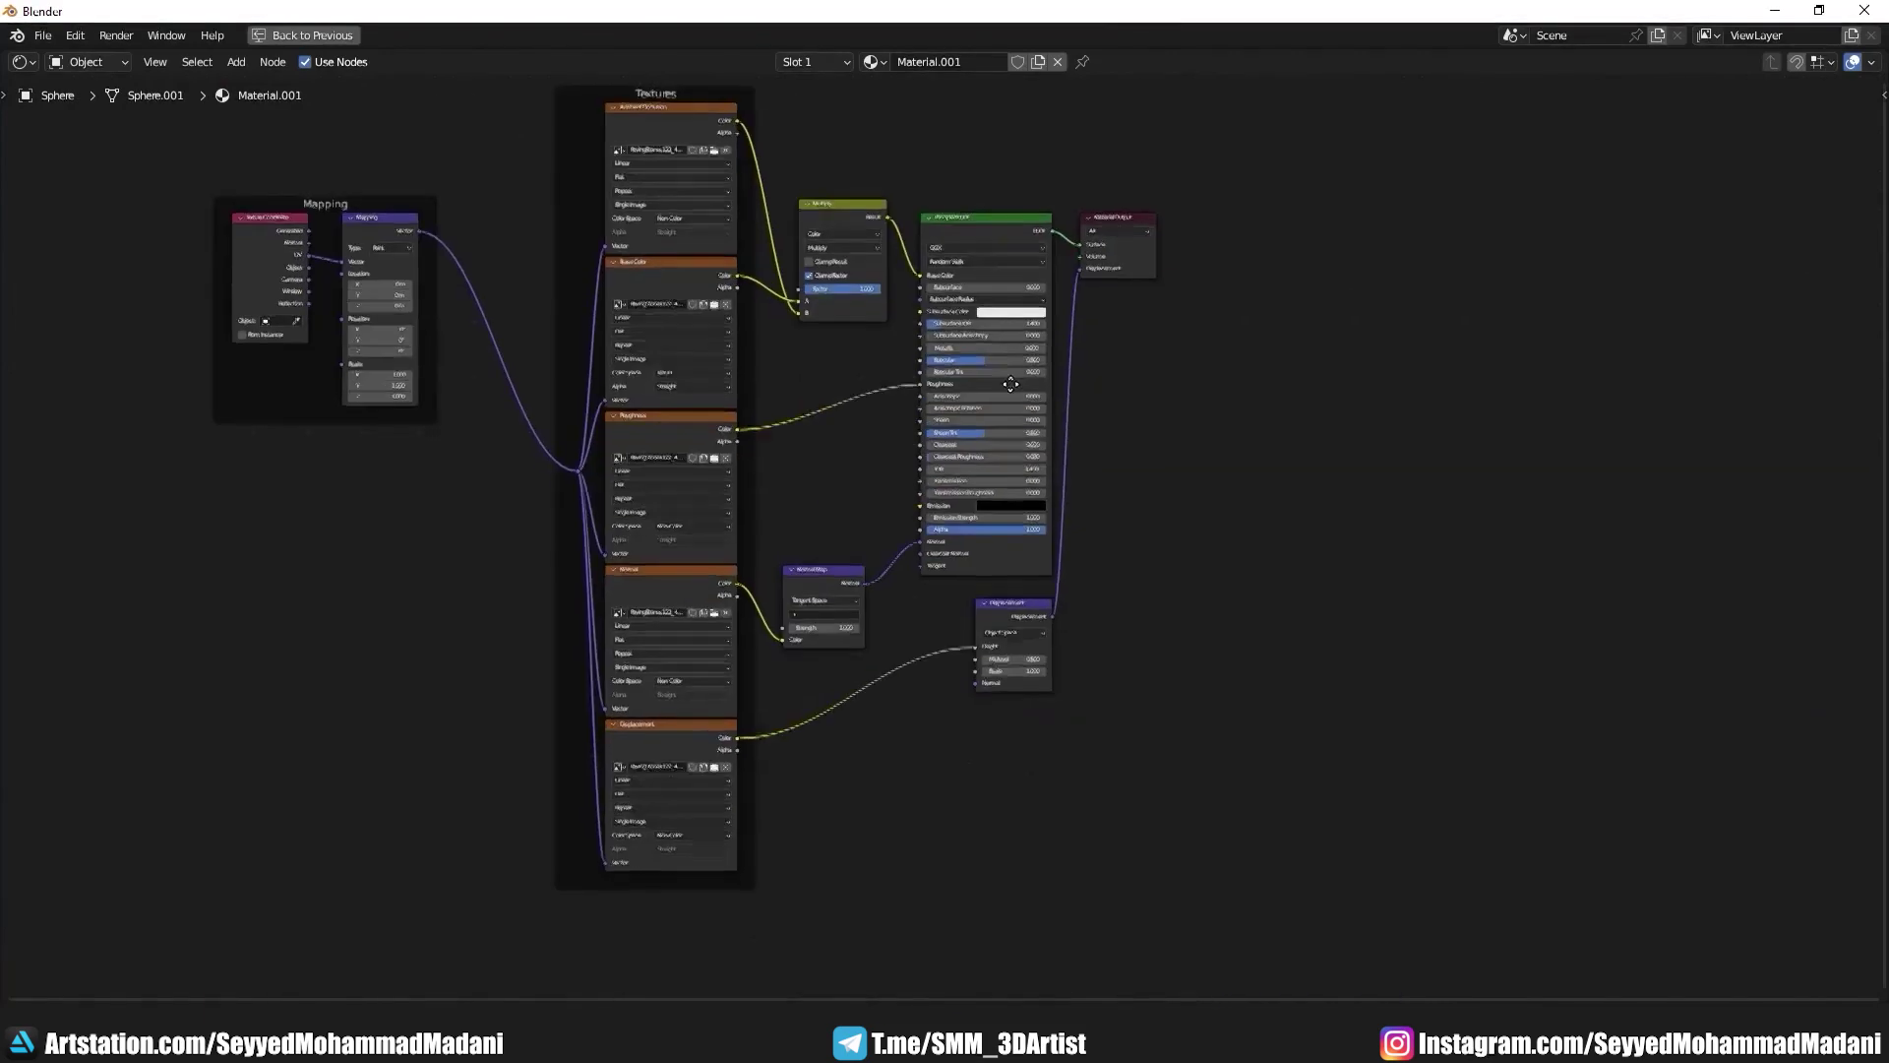
{"action": "scroll", "coordinate": [941, 782], "scroll_direction": "up", "scroll_amount": 3}
{"action": "scroll", "coordinate": [573, 754], "scroll_direction": "up", "scroll_amount": 1}
{"action": "middle_click_drag", "start_coordinate": [735, 544], "coordinate": [463, 786]}
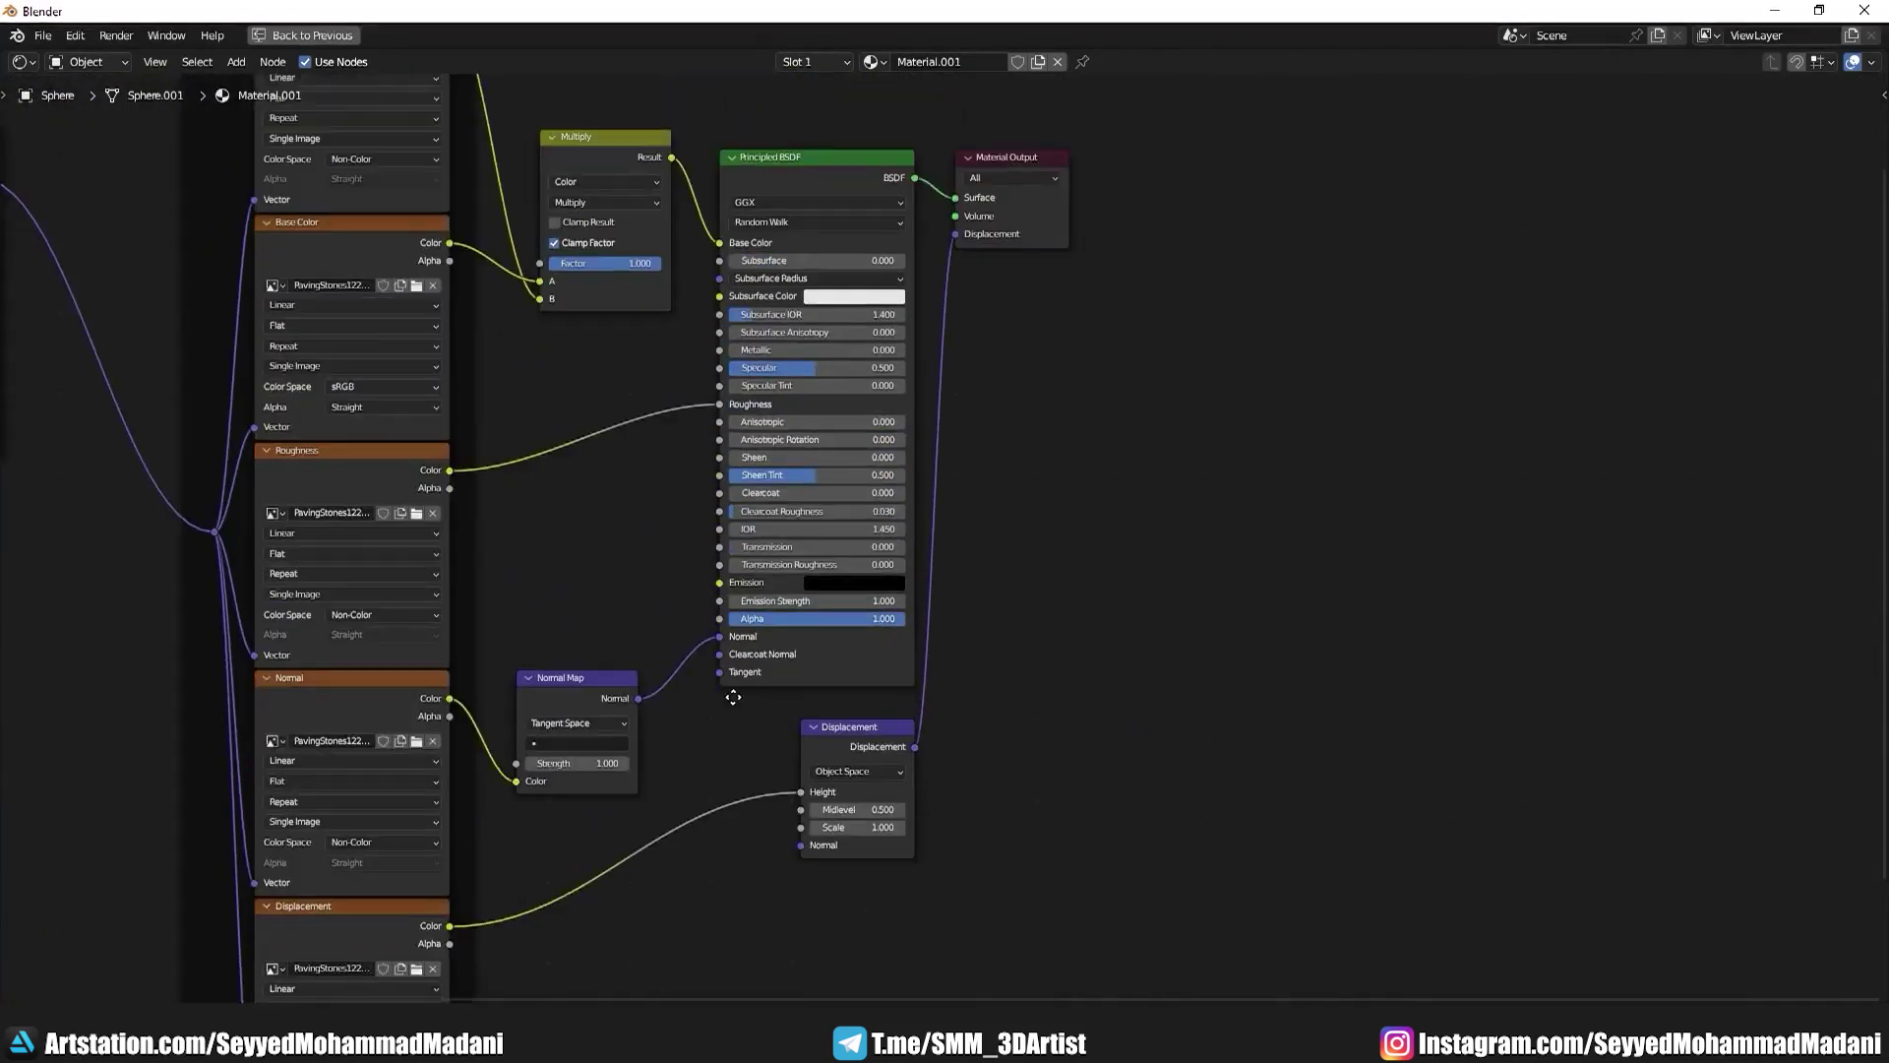
{"action": "left_click", "coordinate": [1023, 254]}
{"action": "key", "text": "g"}
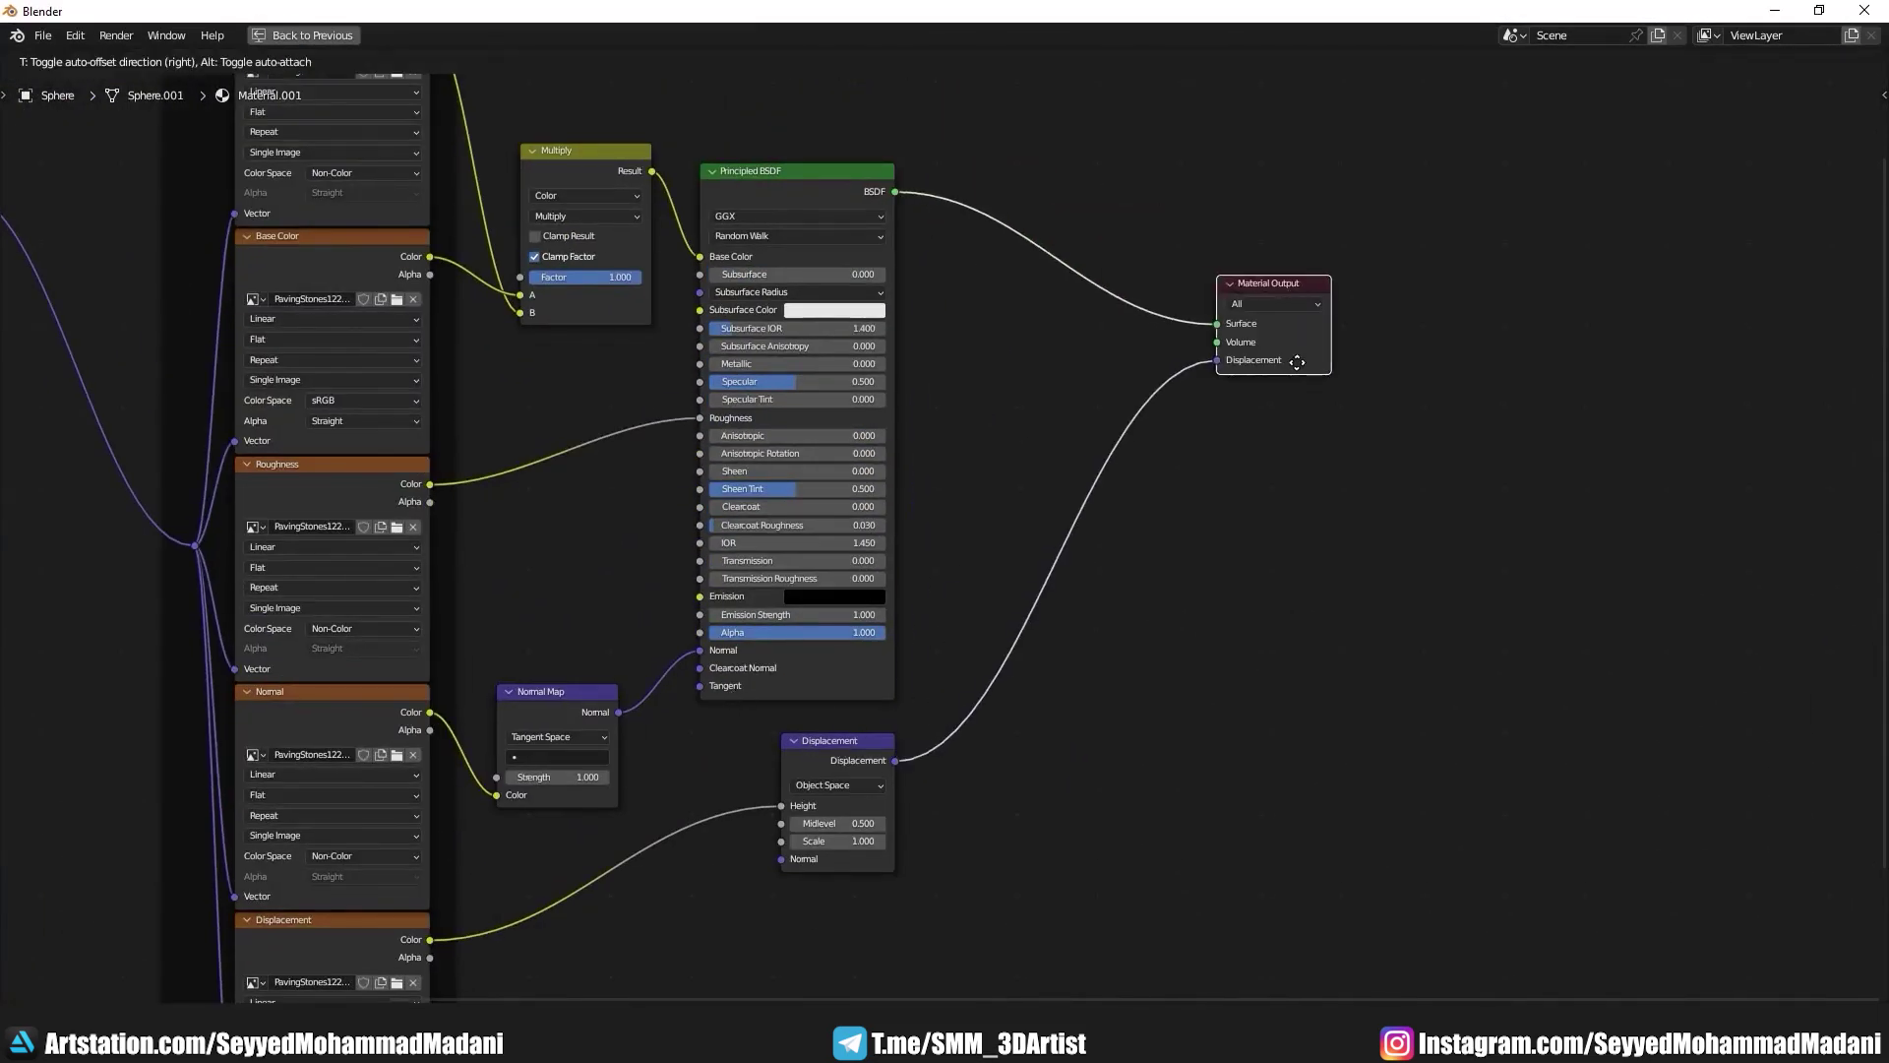
{"action": "left_click", "coordinate": [1284, 334]}
{"action": "scroll", "coordinate": [1082, 512], "scroll_direction": "down", "scroll_amount": 1}
{"action": "middle_click_drag", "start_coordinate": [896, 541], "coordinate": [968, 539]}
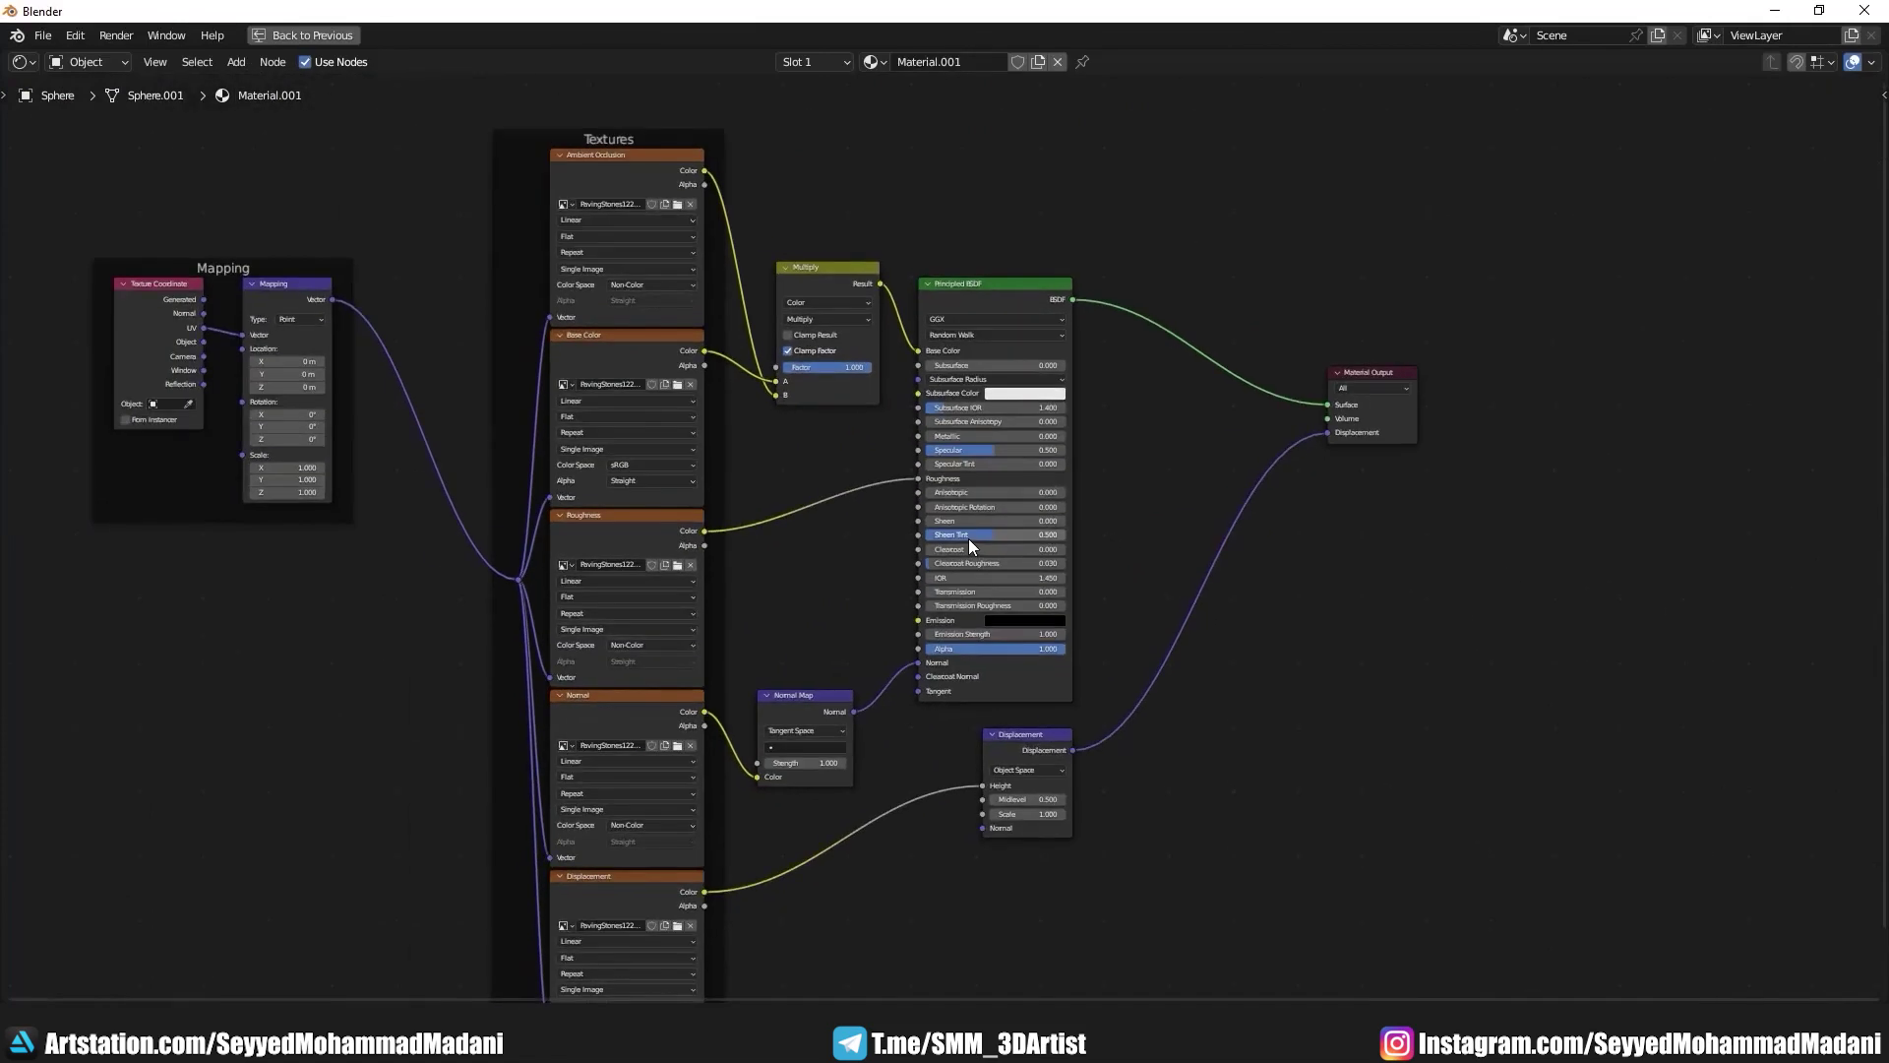
Step: Preview the sphere's brick material in Material Preview shading
{"action": "key", "text": "ctrl+space"}
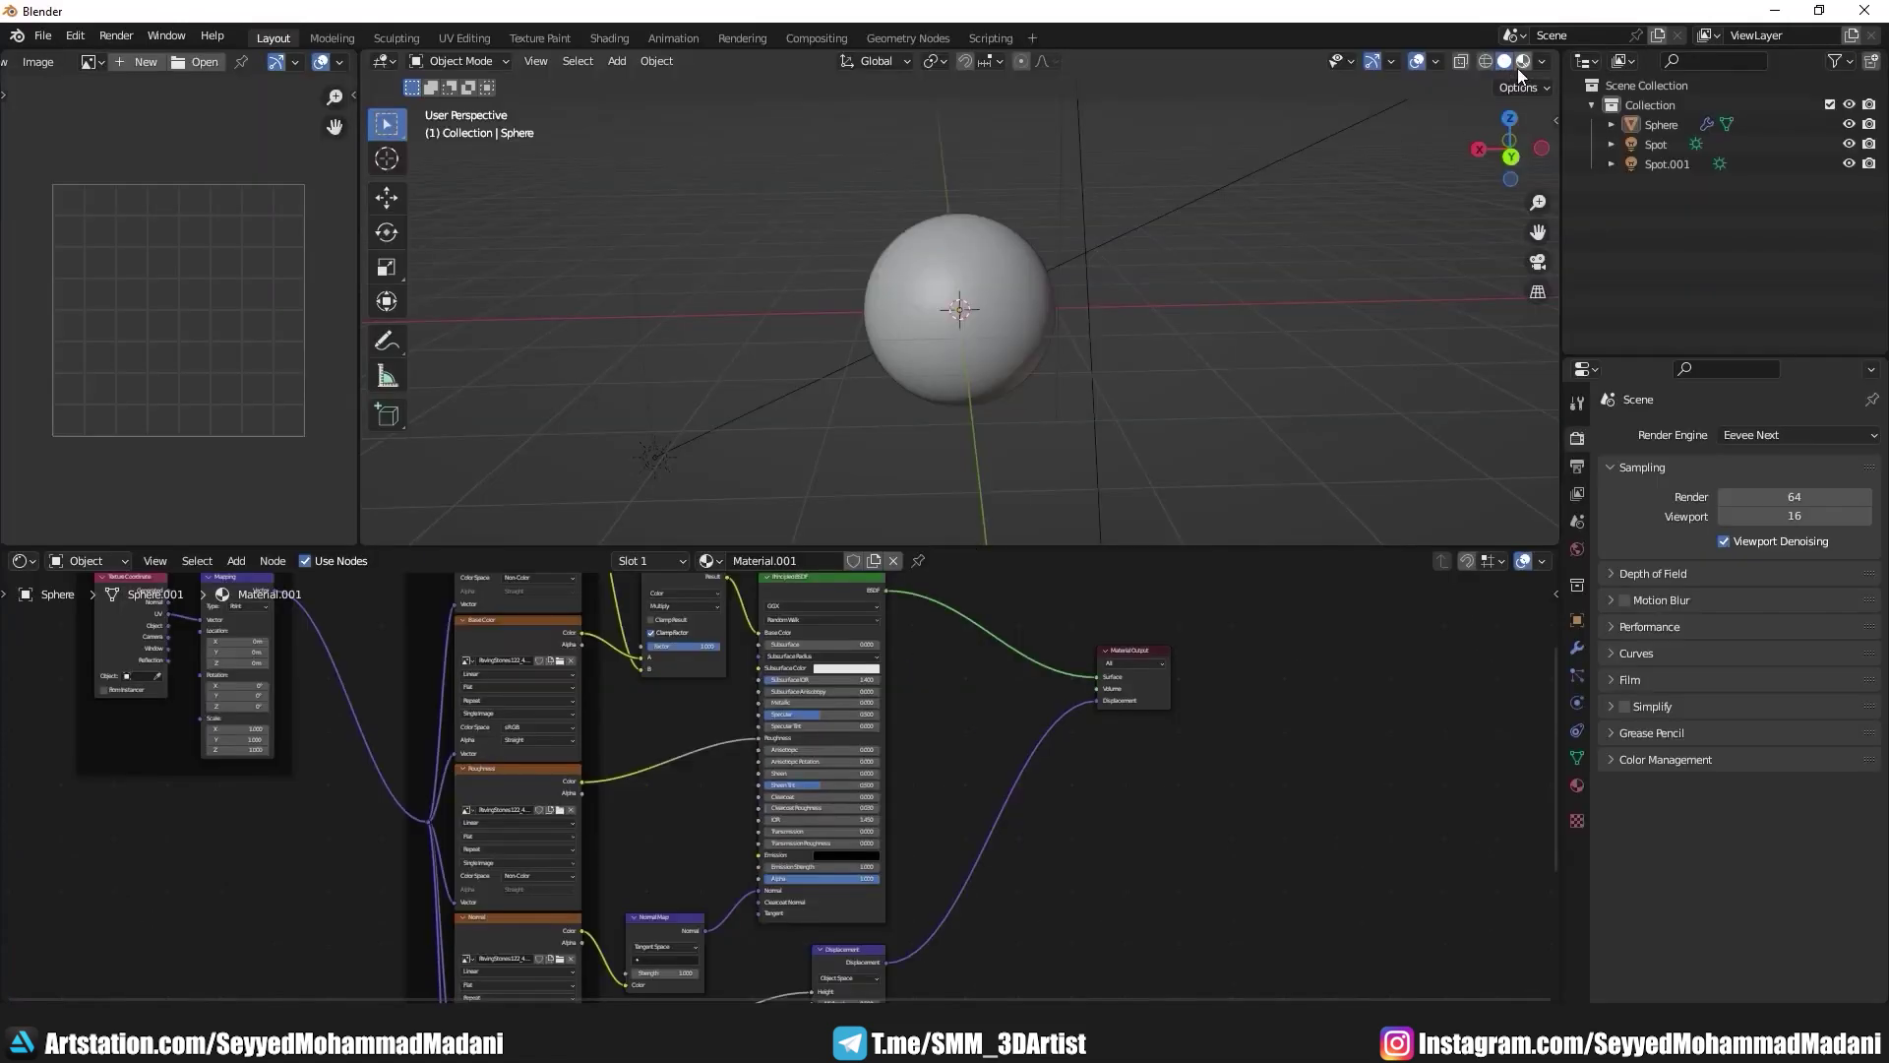
{"action": "left_click", "coordinate": [1521, 63]}
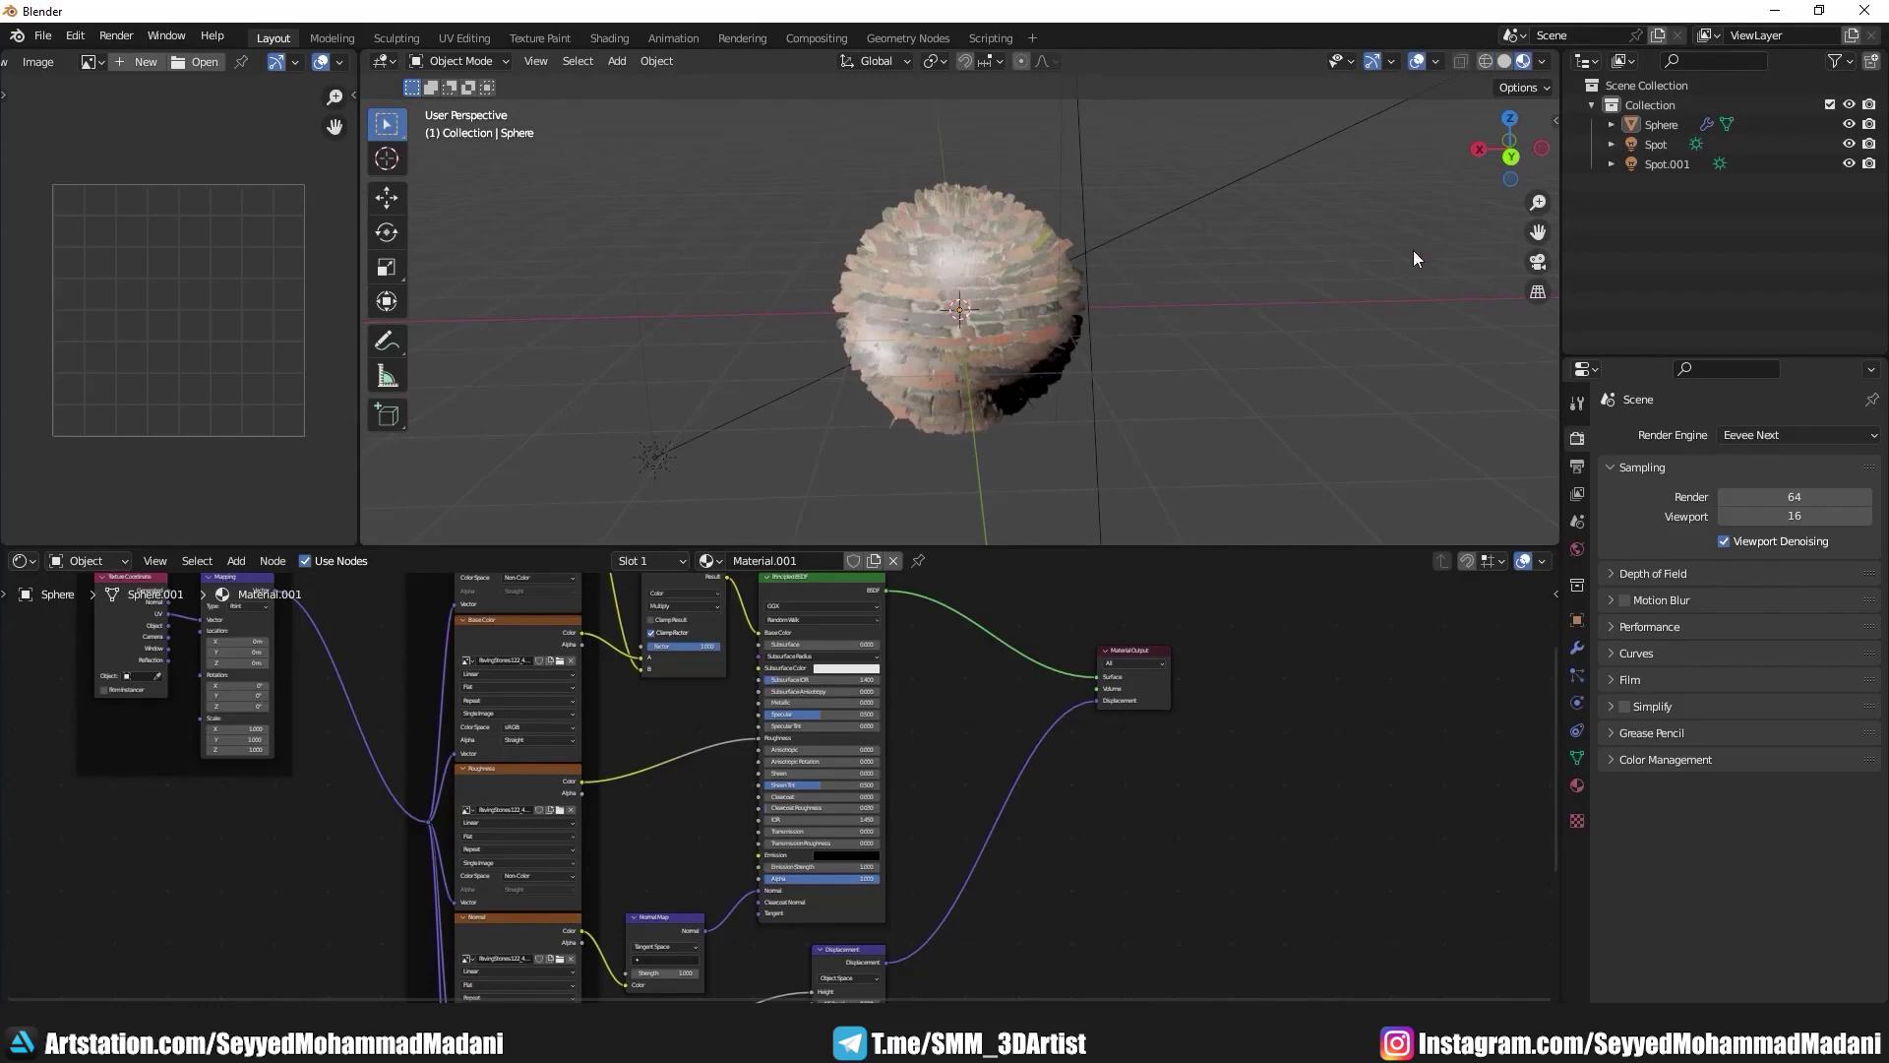
{"action": "scroll", "coordinate": [988, 301], "scroll_direction": "up", "scroll_amount": 3}
{"action": "scroll", "coordinate": [935, 382], "scroll_direction": "up", "scroll_amount": 1}
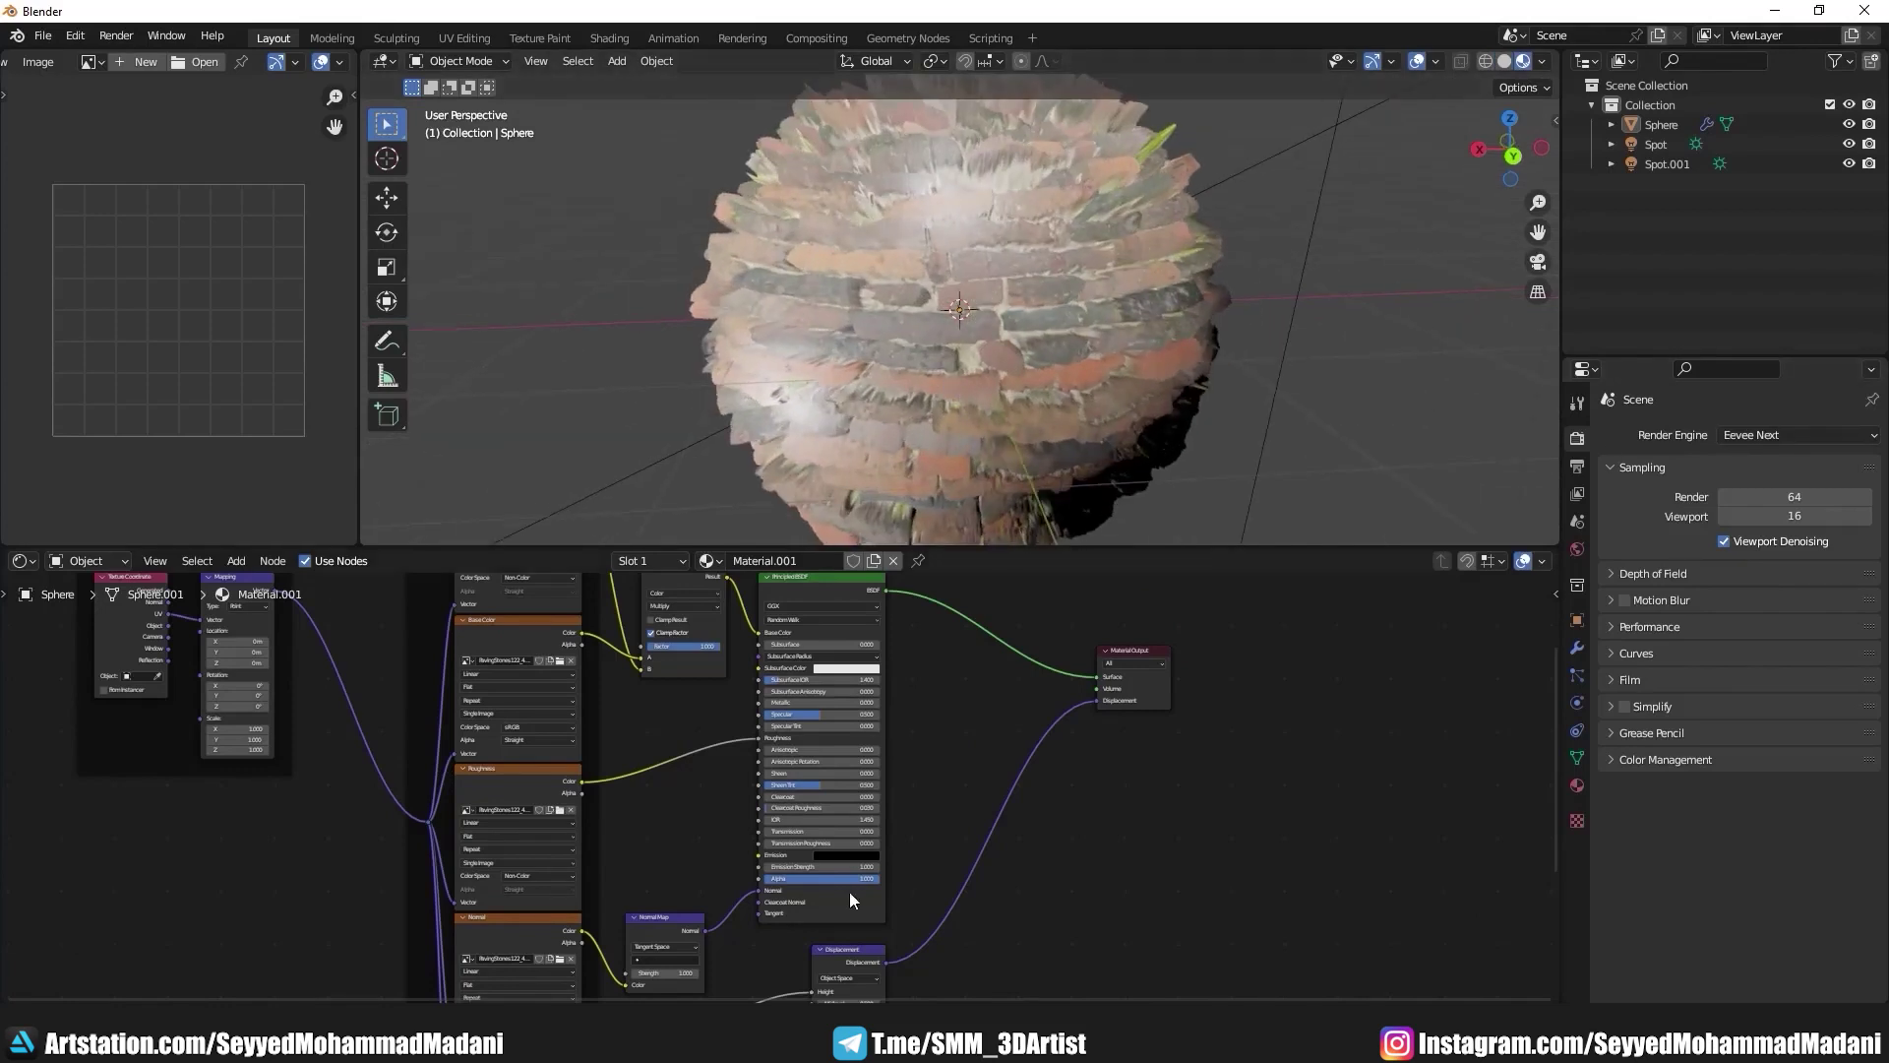
Step: Lower the Displacement node's Scale to 0.300
{"action": "middle_click_drag", "start_coordinate": [872, 969], "coordinate": [919, 771]}
{"action": "scroll", "coordinate": [919, 770], "scroll_direction": "up", "scroll_amount": 2}
{"action": "scroll", "coordinate": [787, 767], "scroll_direction": "up", "scroll_amount": 2}
{"action": "scroll", "coordinate": [689, 766], "scroll_direction": "up", "scroll_amount": 1}
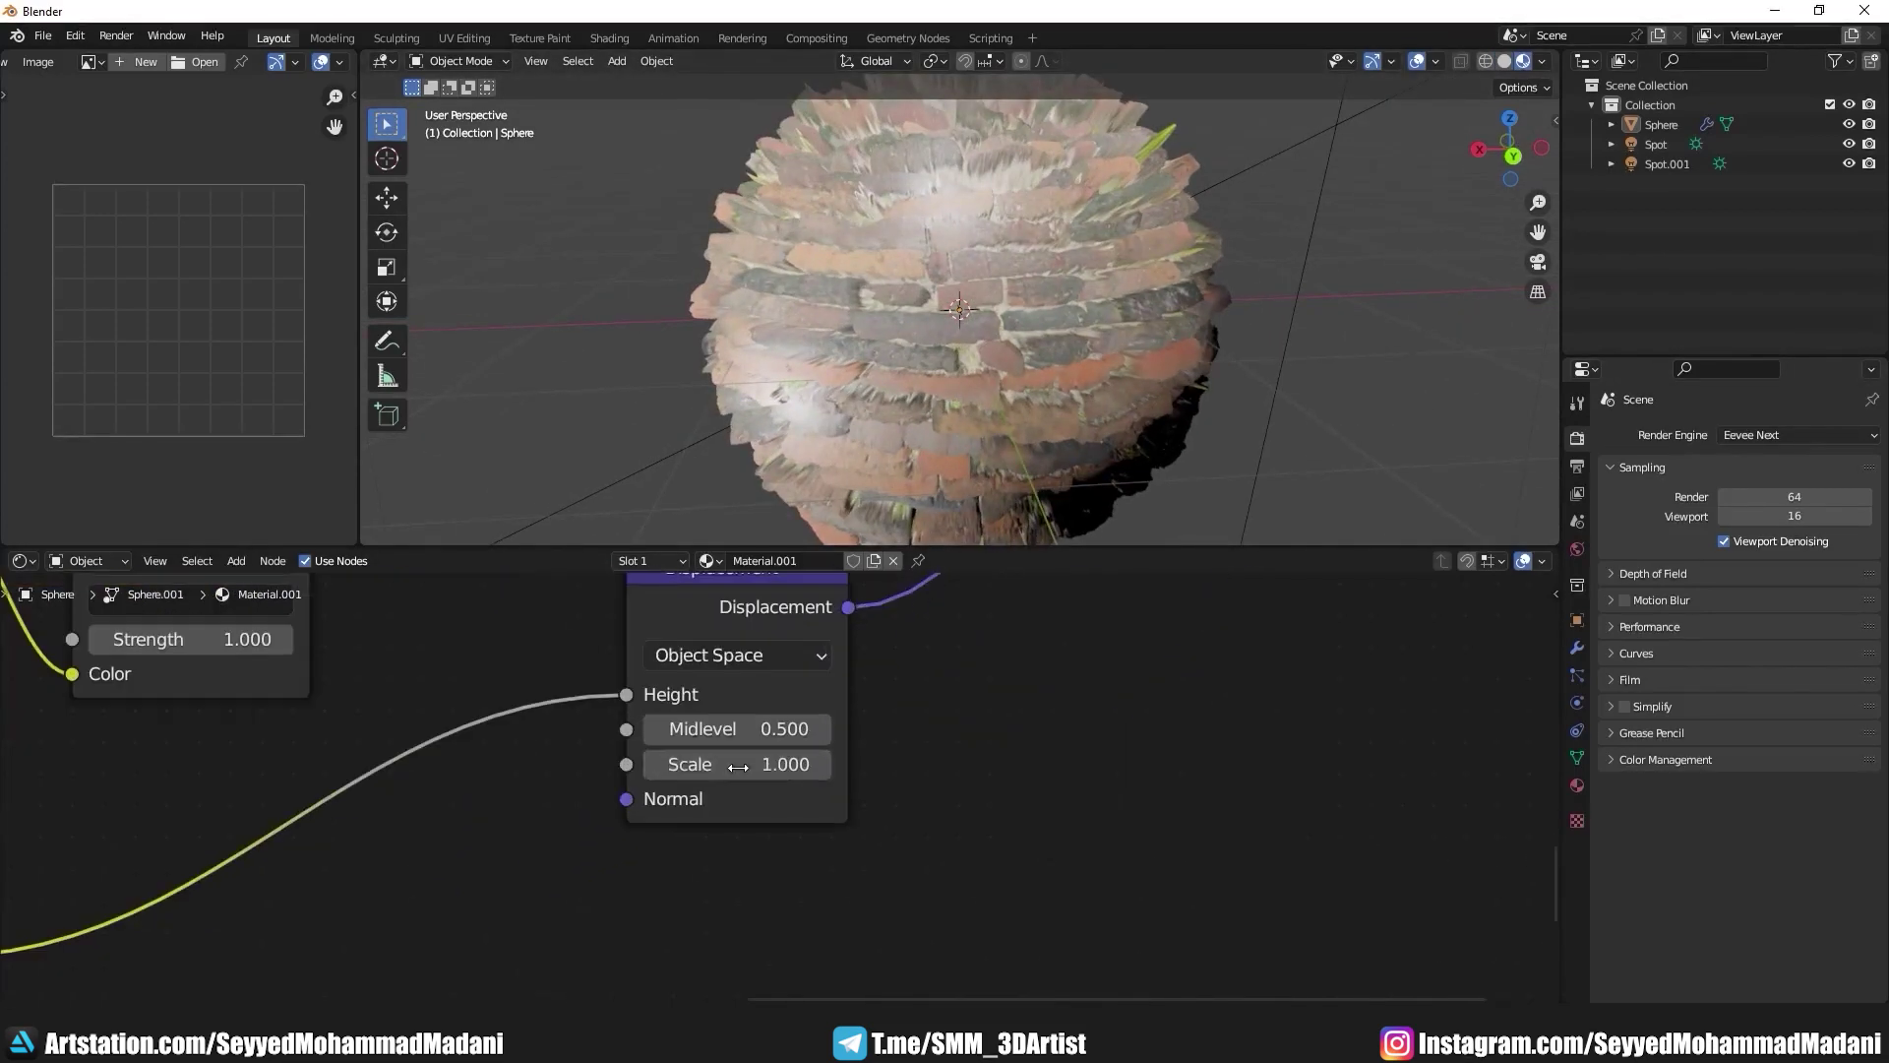
{"action": "left_click", "coordinate": [652, 763]}
{"action": "left_click", "coordinate": [651, 763]}
{"action": "left_click", "coordinate": [652, 764]}
{"action": "left_click", "coordinate": [651, 764]}
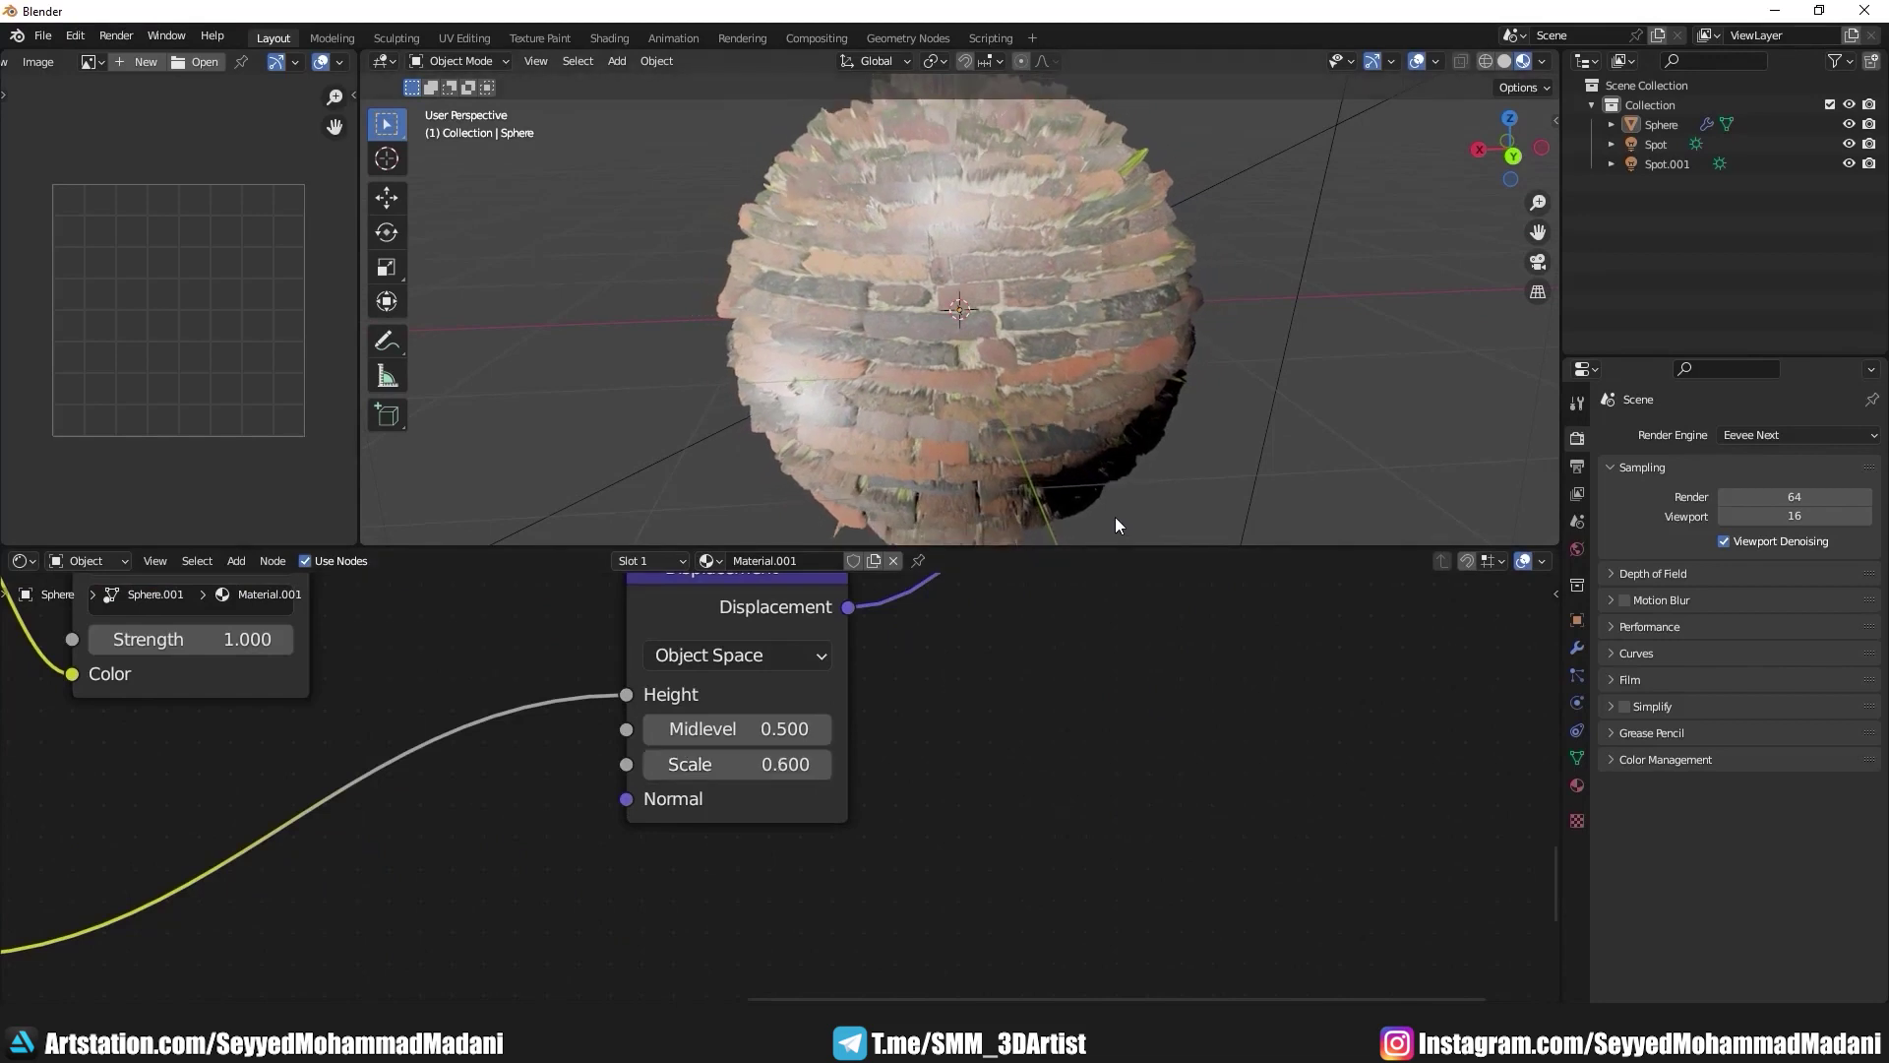
{"action": "left_click_drag", "start_coordinate": [747, 764], "coordinate": [689, 763]}
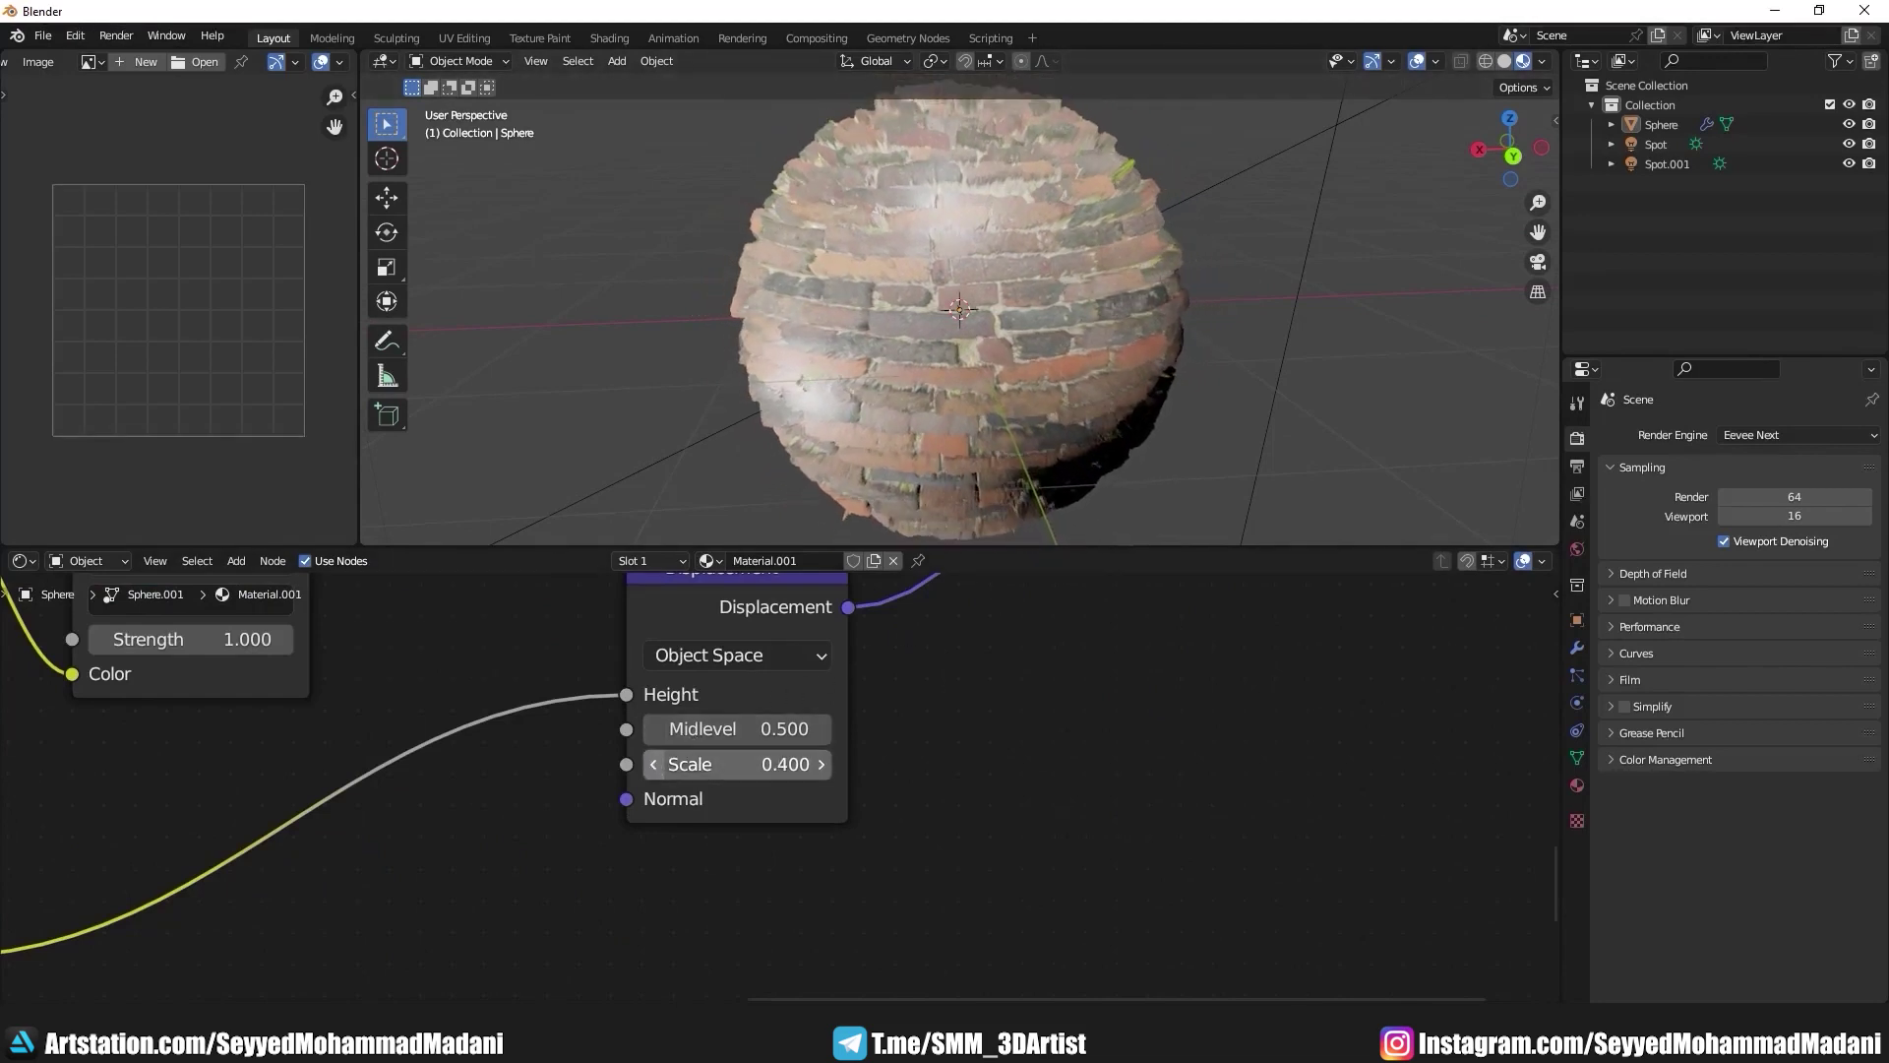
{"action": "middle_click_drag", "start_coordinate": [694, 698], "coordinate": [712, 686]}
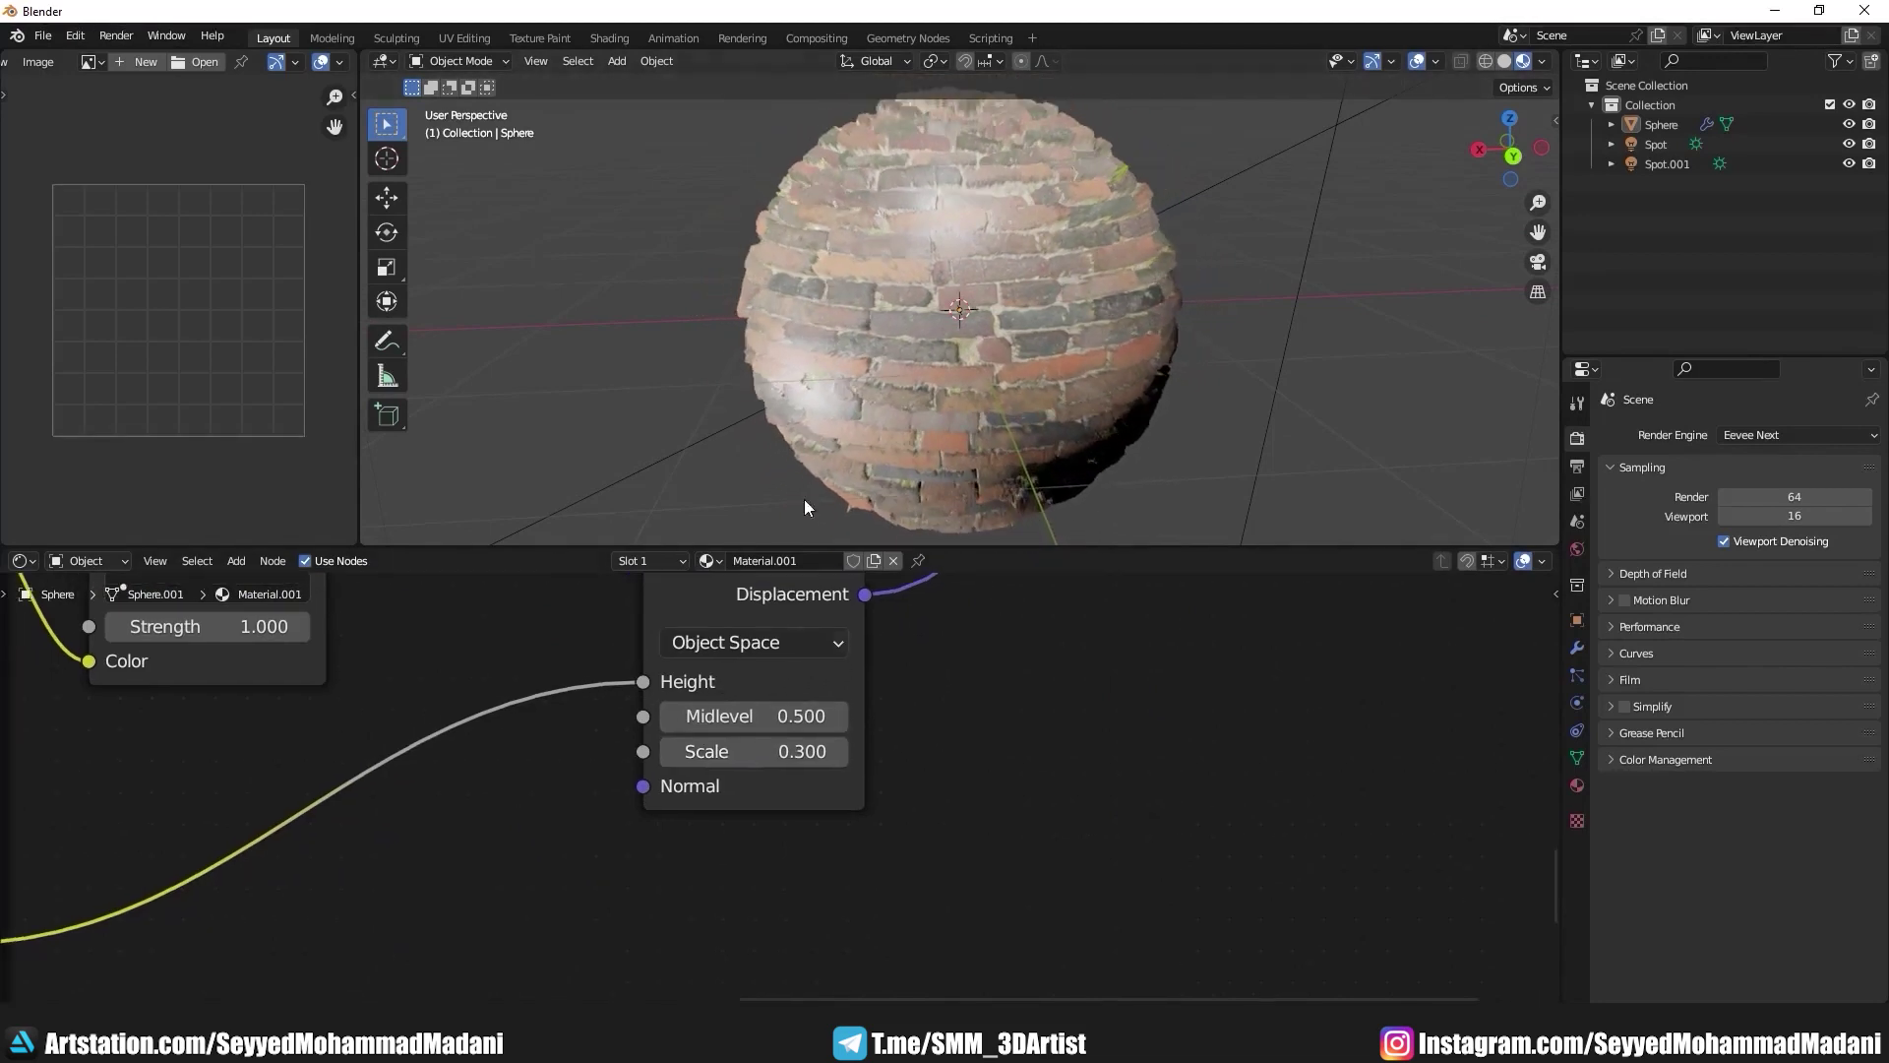
Step: Inspect the sphere's mesh in Edit Mode with solid shading
{"action": "left_click", "coordinate": [996, 286]}
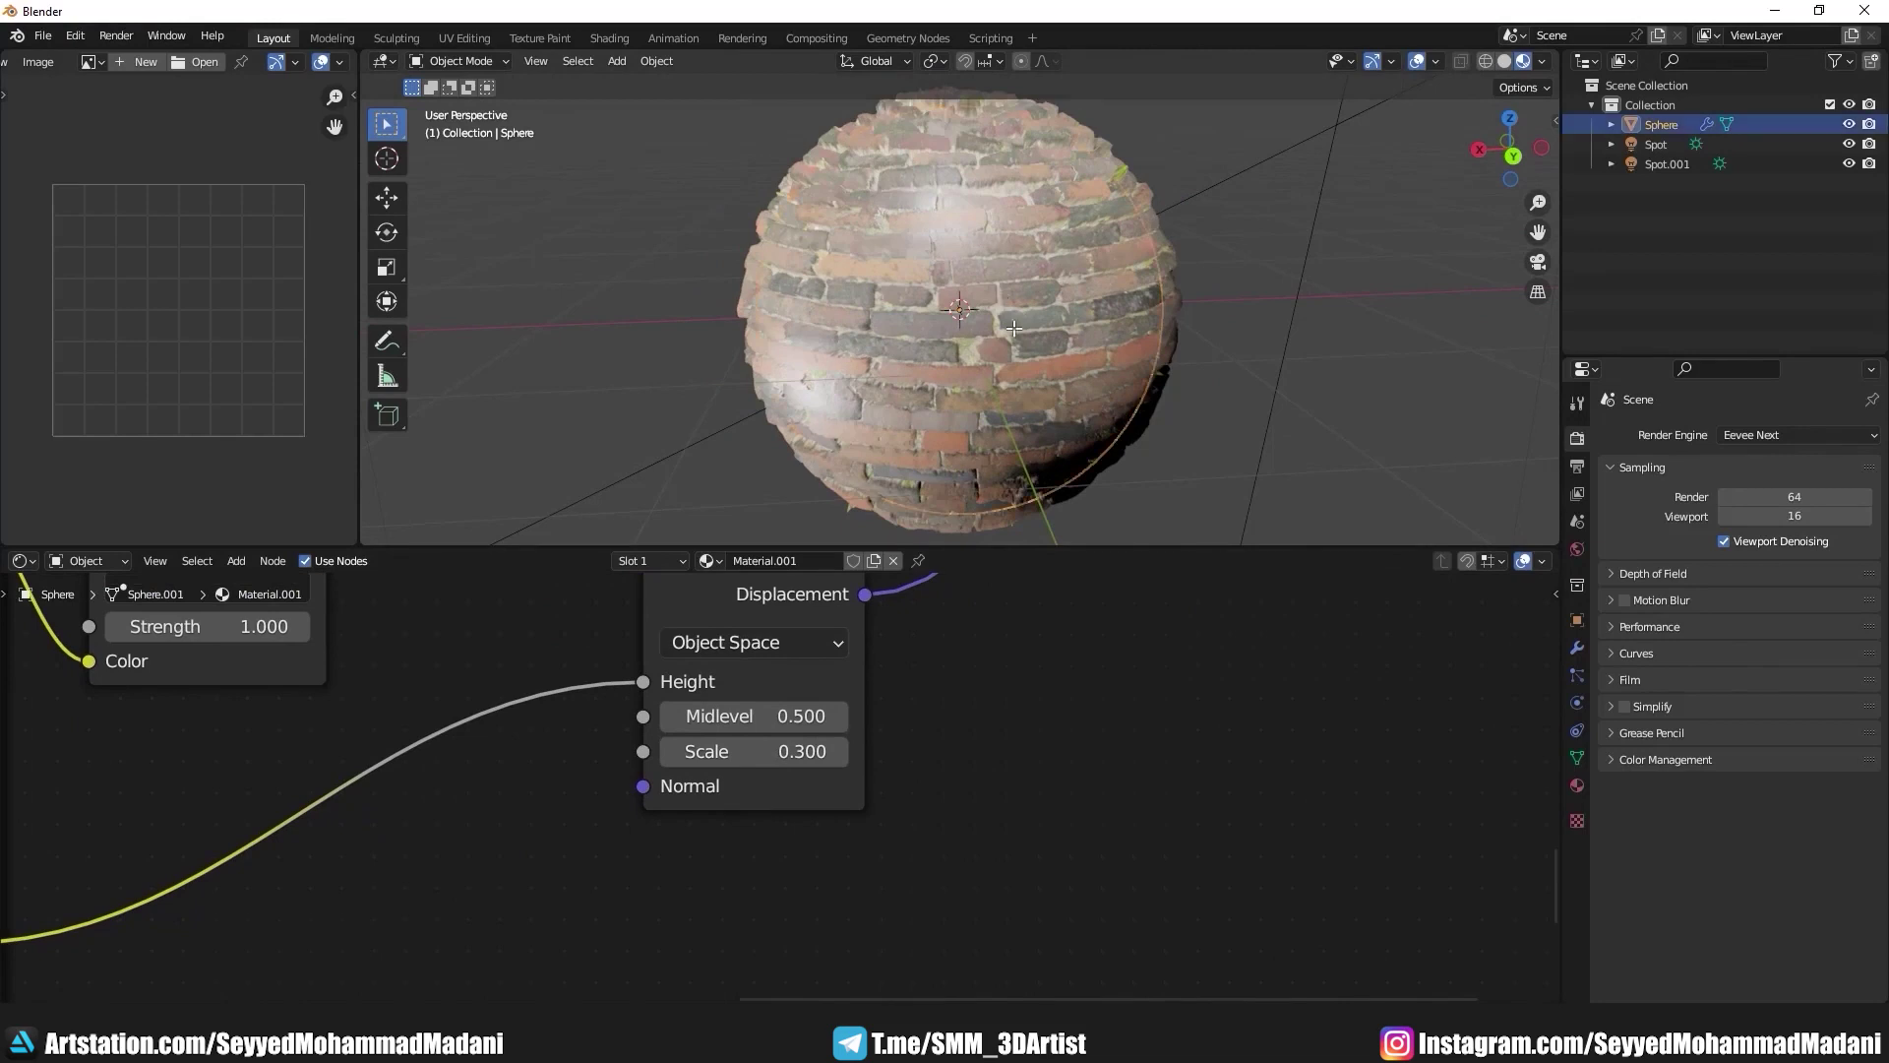
{"action": "key", "text": "Tab"}
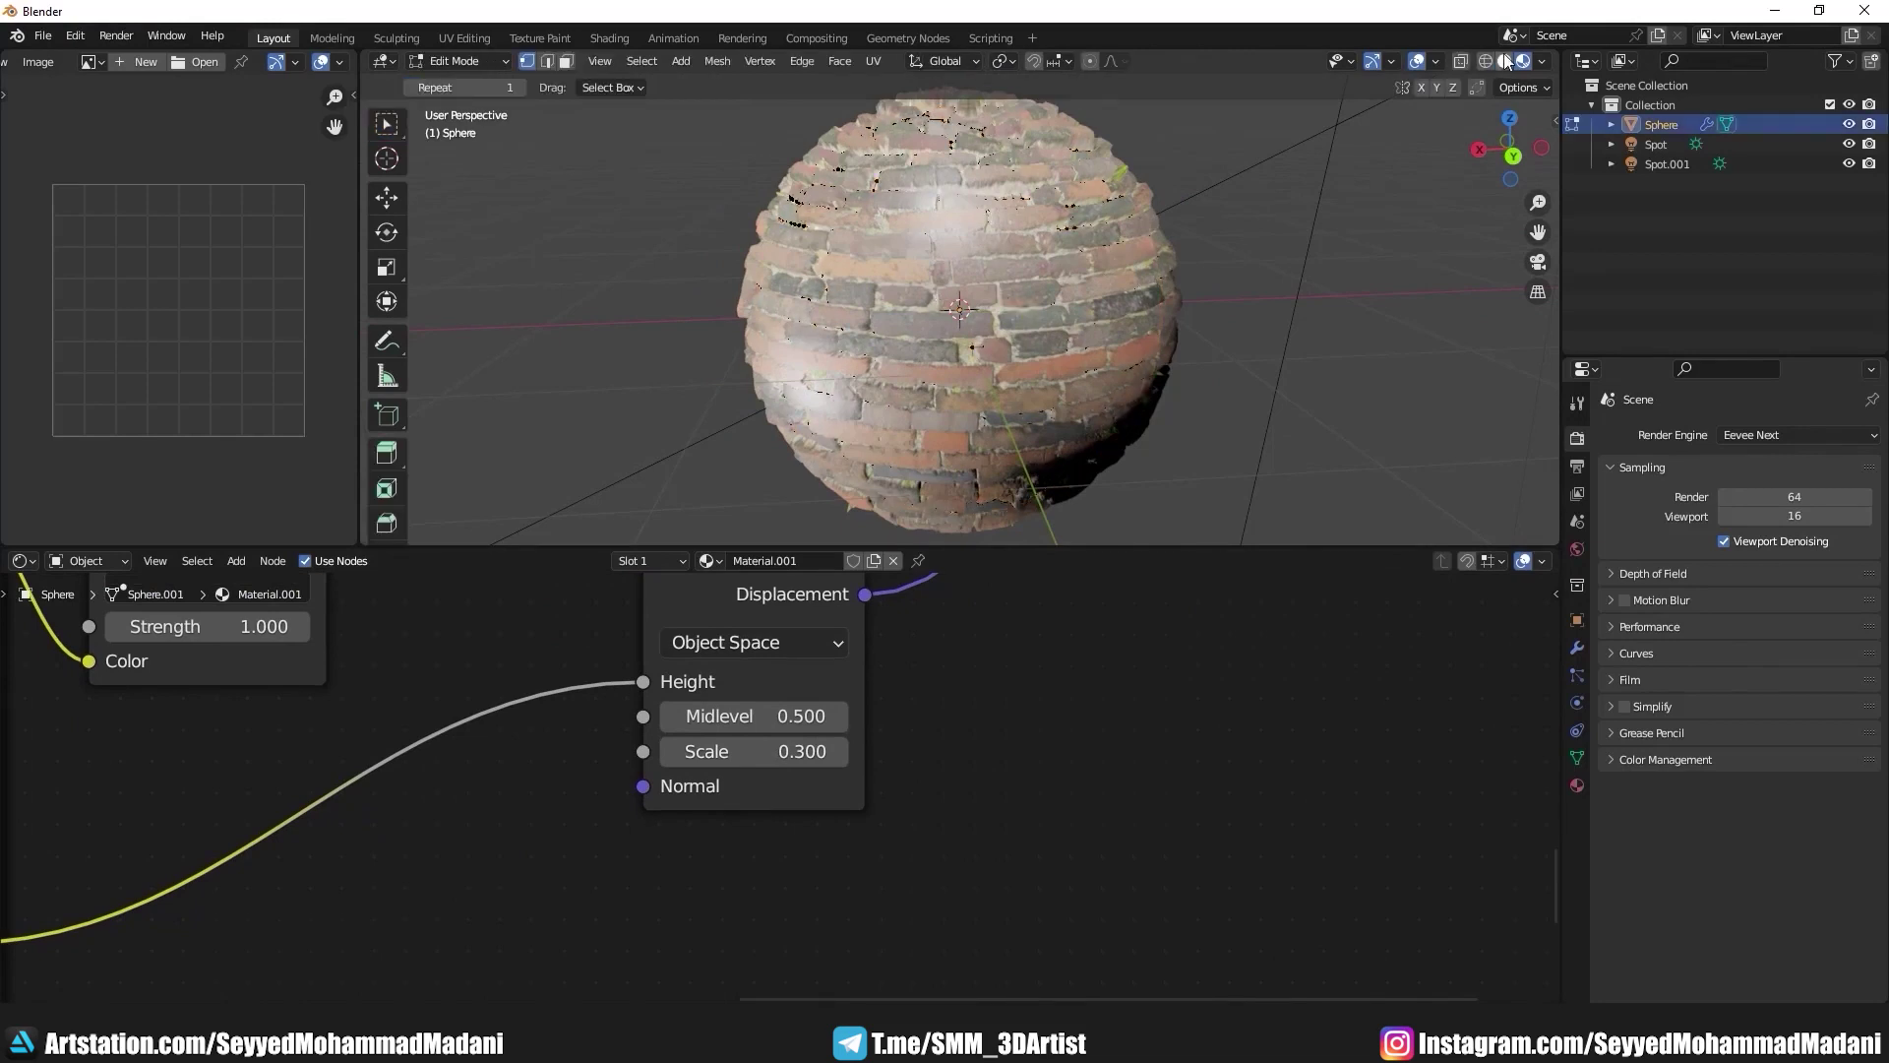
{"action": "left_click", "coordinate": [1505, 61]}
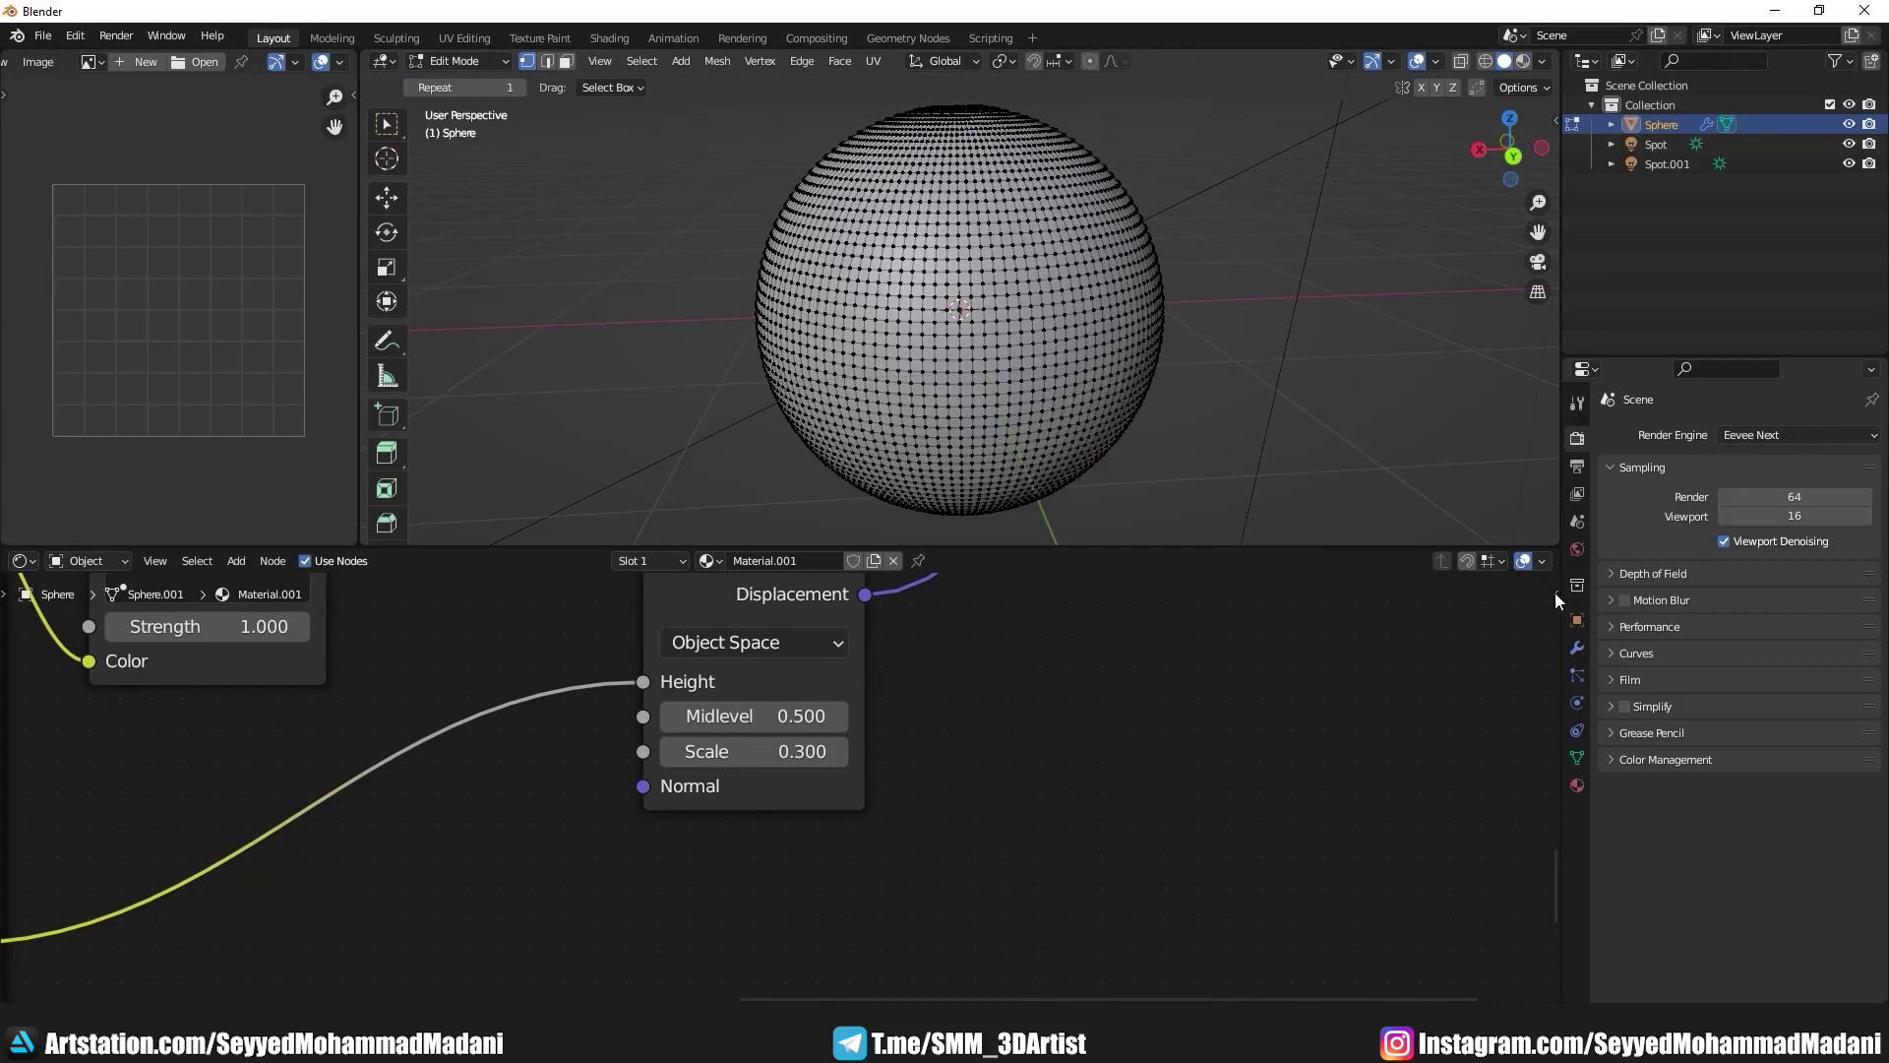
{"action": "key", "text": "Tab"}
Step: Show the Subdivision modifier settings and orbit the sphere in Material Preview
{"action": "left_click", "coordinate": [1576, 645]}
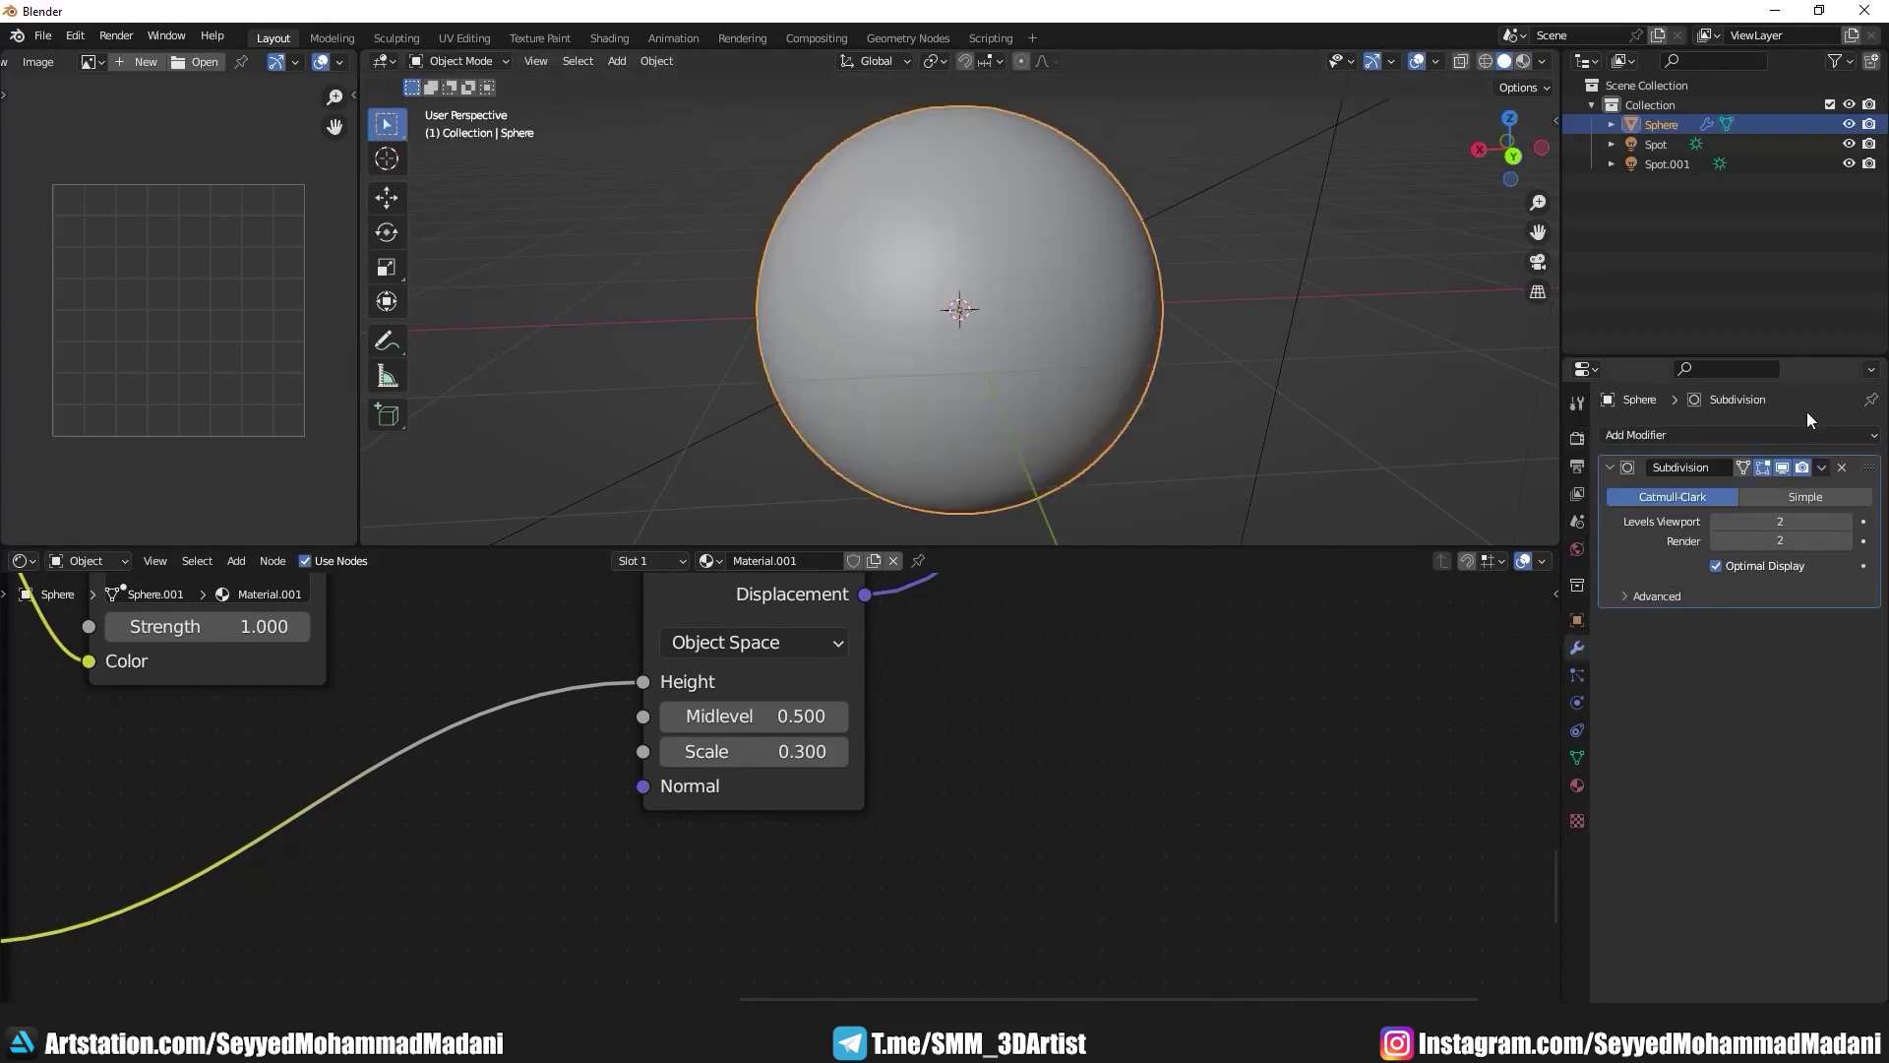
{"action": "left_click", "coordinate": [1521, 61]}
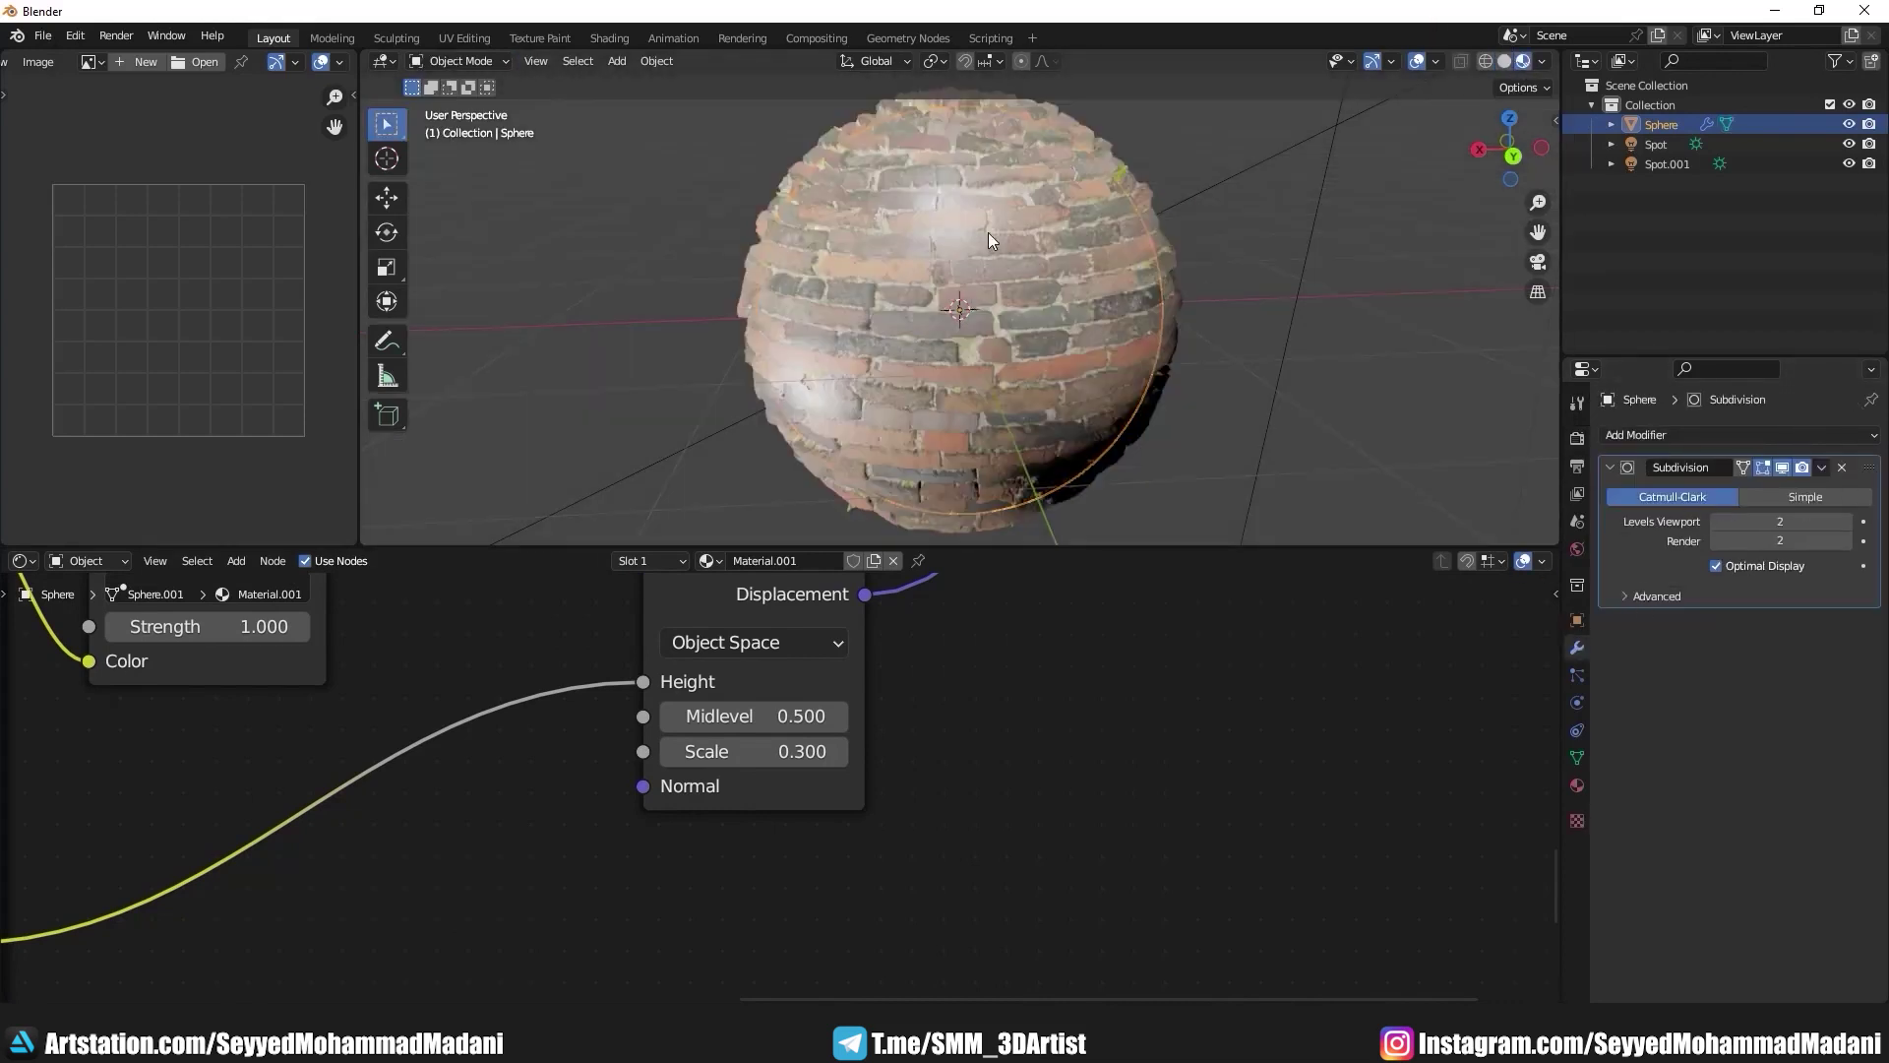
{"action": "mouse_move", "coordinate": [988, 233]}
{"action": "middle_mouse_down"}
{"action": "mouse_move", "coordinate": [1078, 288]}
{"action": "mouse_move", "coordinate": [1118, 280]}
{"action": "mouse_move", "coordinate": [1019, 322]}
{"action": "mouse_move", "coordinate": [618, 398]}
{"action": "middle_mouse_up"}
{"action": "scroll", "coordinate": [1024, 320], "scroll_direction": "up", "scroll_amount": 3}
{"action": "scroll", "coordinate": [984, 325], "scroll_direction": "up", "scroll_amount": 3}
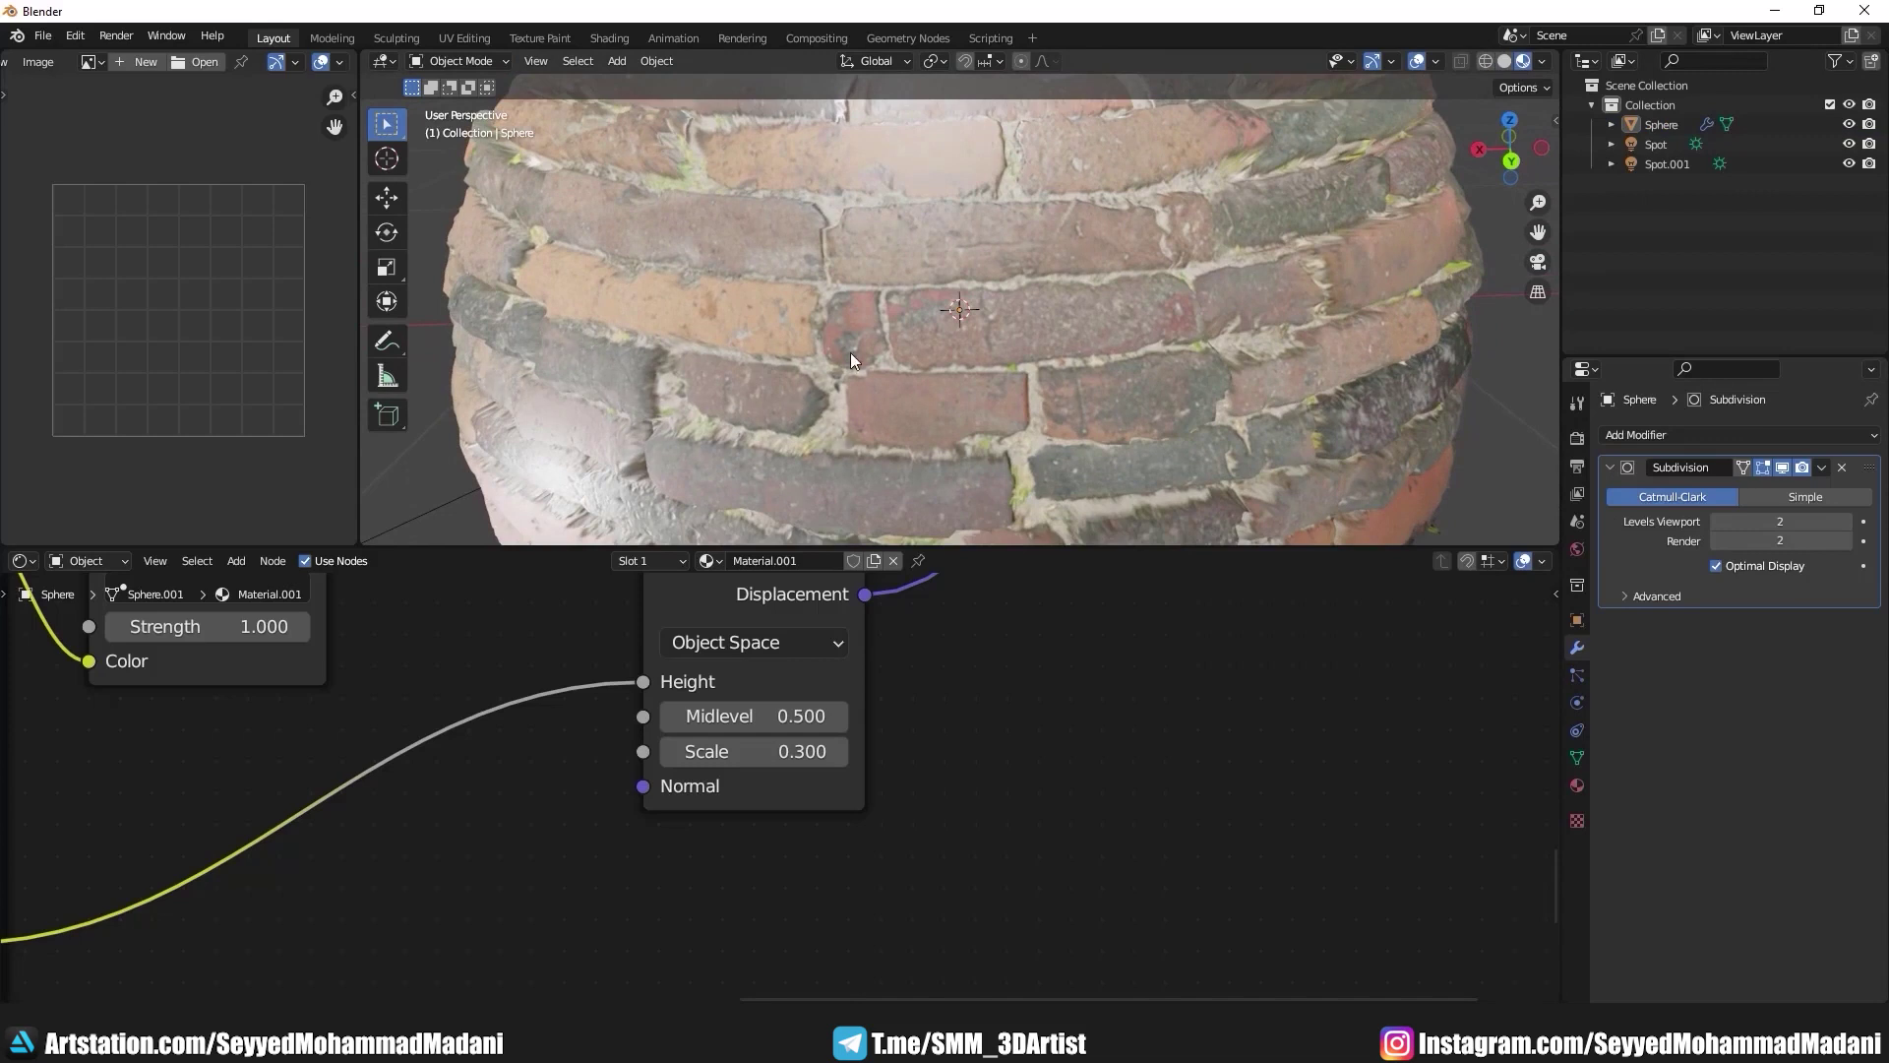
{"action": "scroll", "coordinate": [915, 287], "scroll_direction": "down", "scroll_amount": 5}
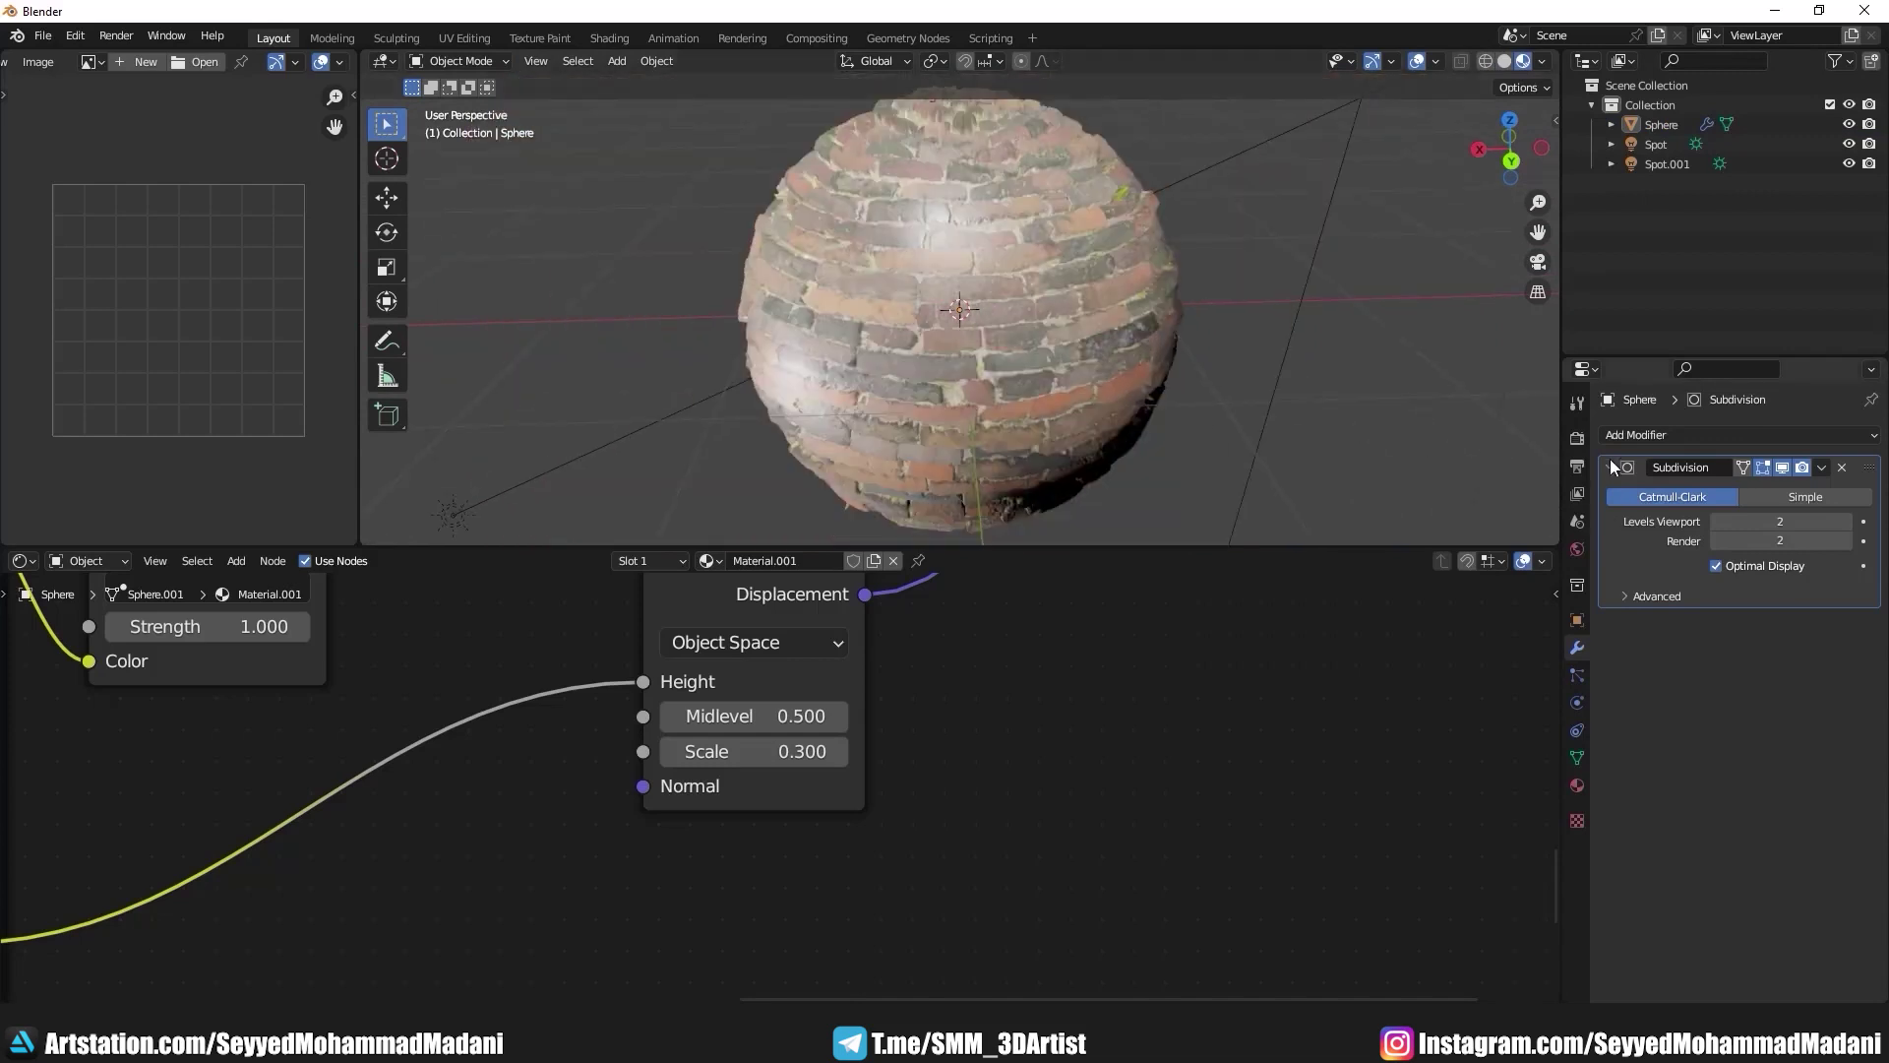
{"action": "left_click", "coordinate": [1577, 437]}
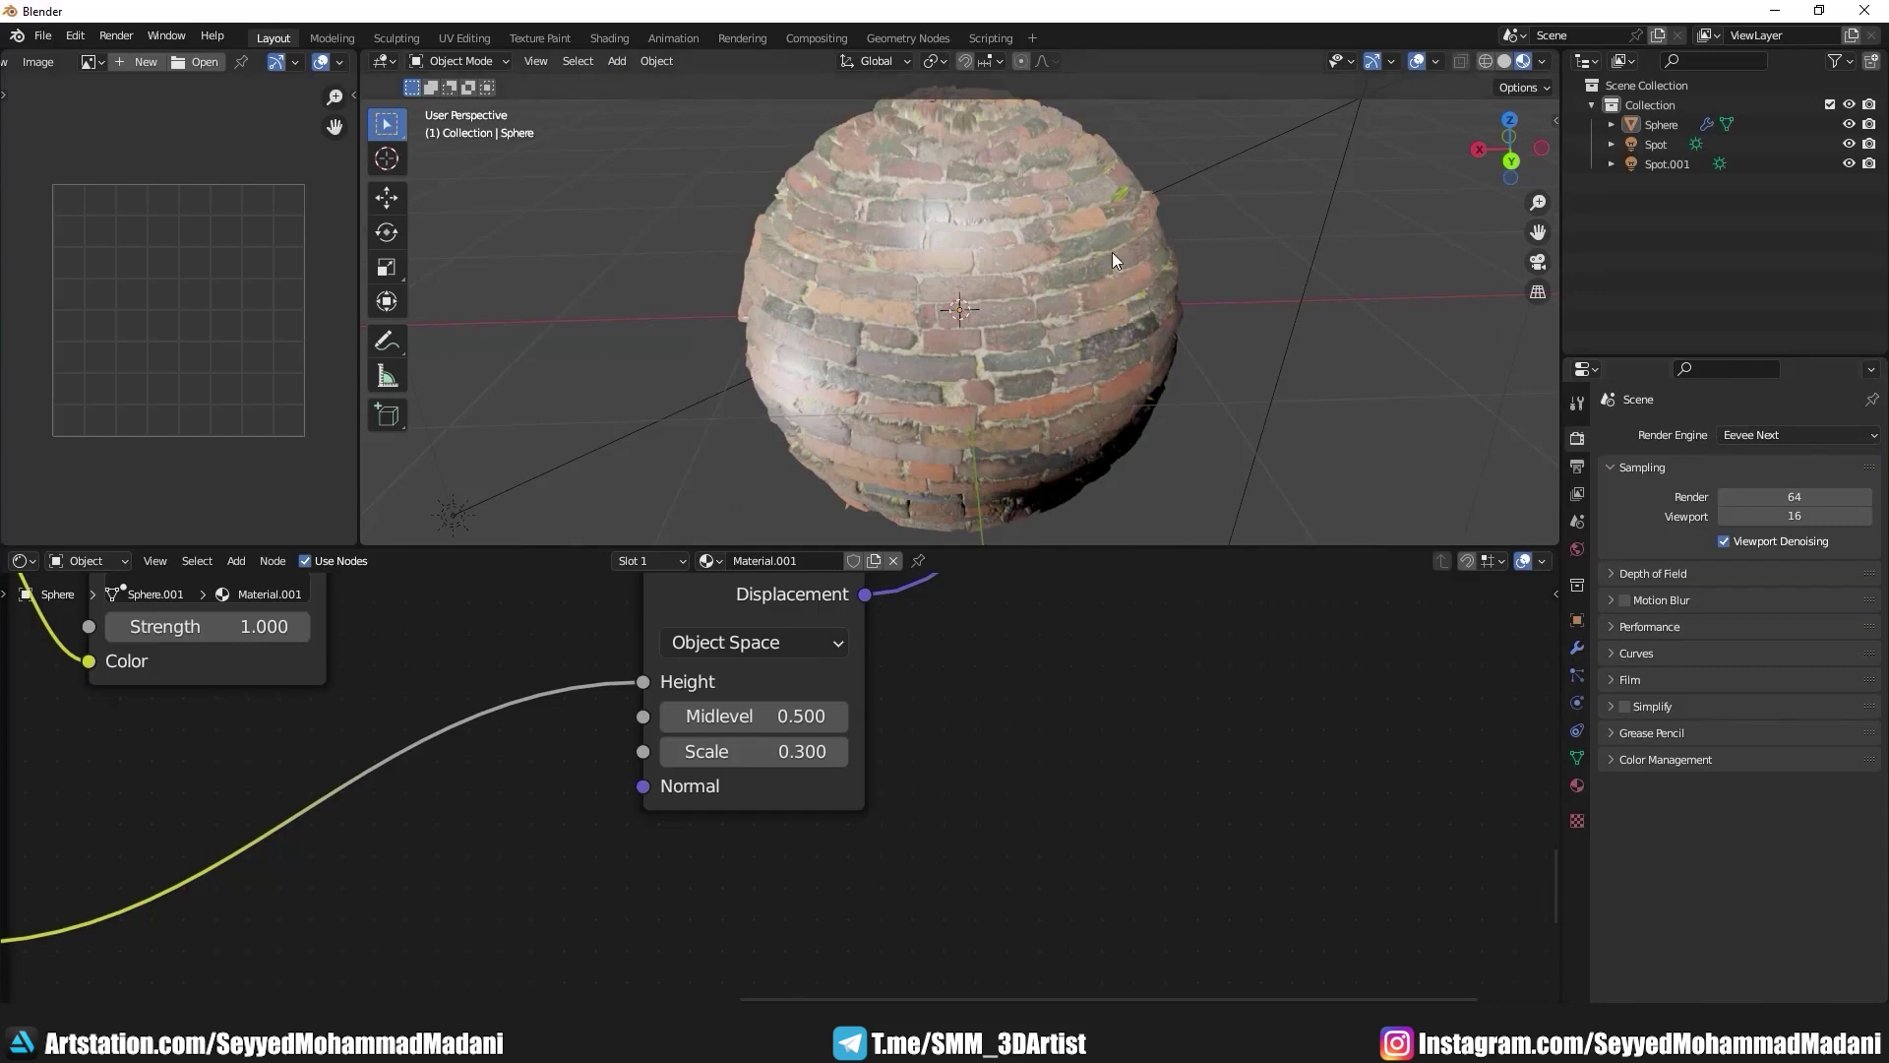
{"action": "scroll", "coordinate": [1112, 260], "scroll_direction": "down", "scroll_amount": 4}
{"action": "mouse_move", "coordinate": [892, 293]}
{"action": "middle_mouse_down"}
{"action": "mouse_move", "coordinate": [1079, 301]}
{"action": "mouse_move", "coordinate": [1208, 281]}
{"action": "mouse_move", "coordinate": [1081, 286]}
{"action": "middle_mouse_up"}
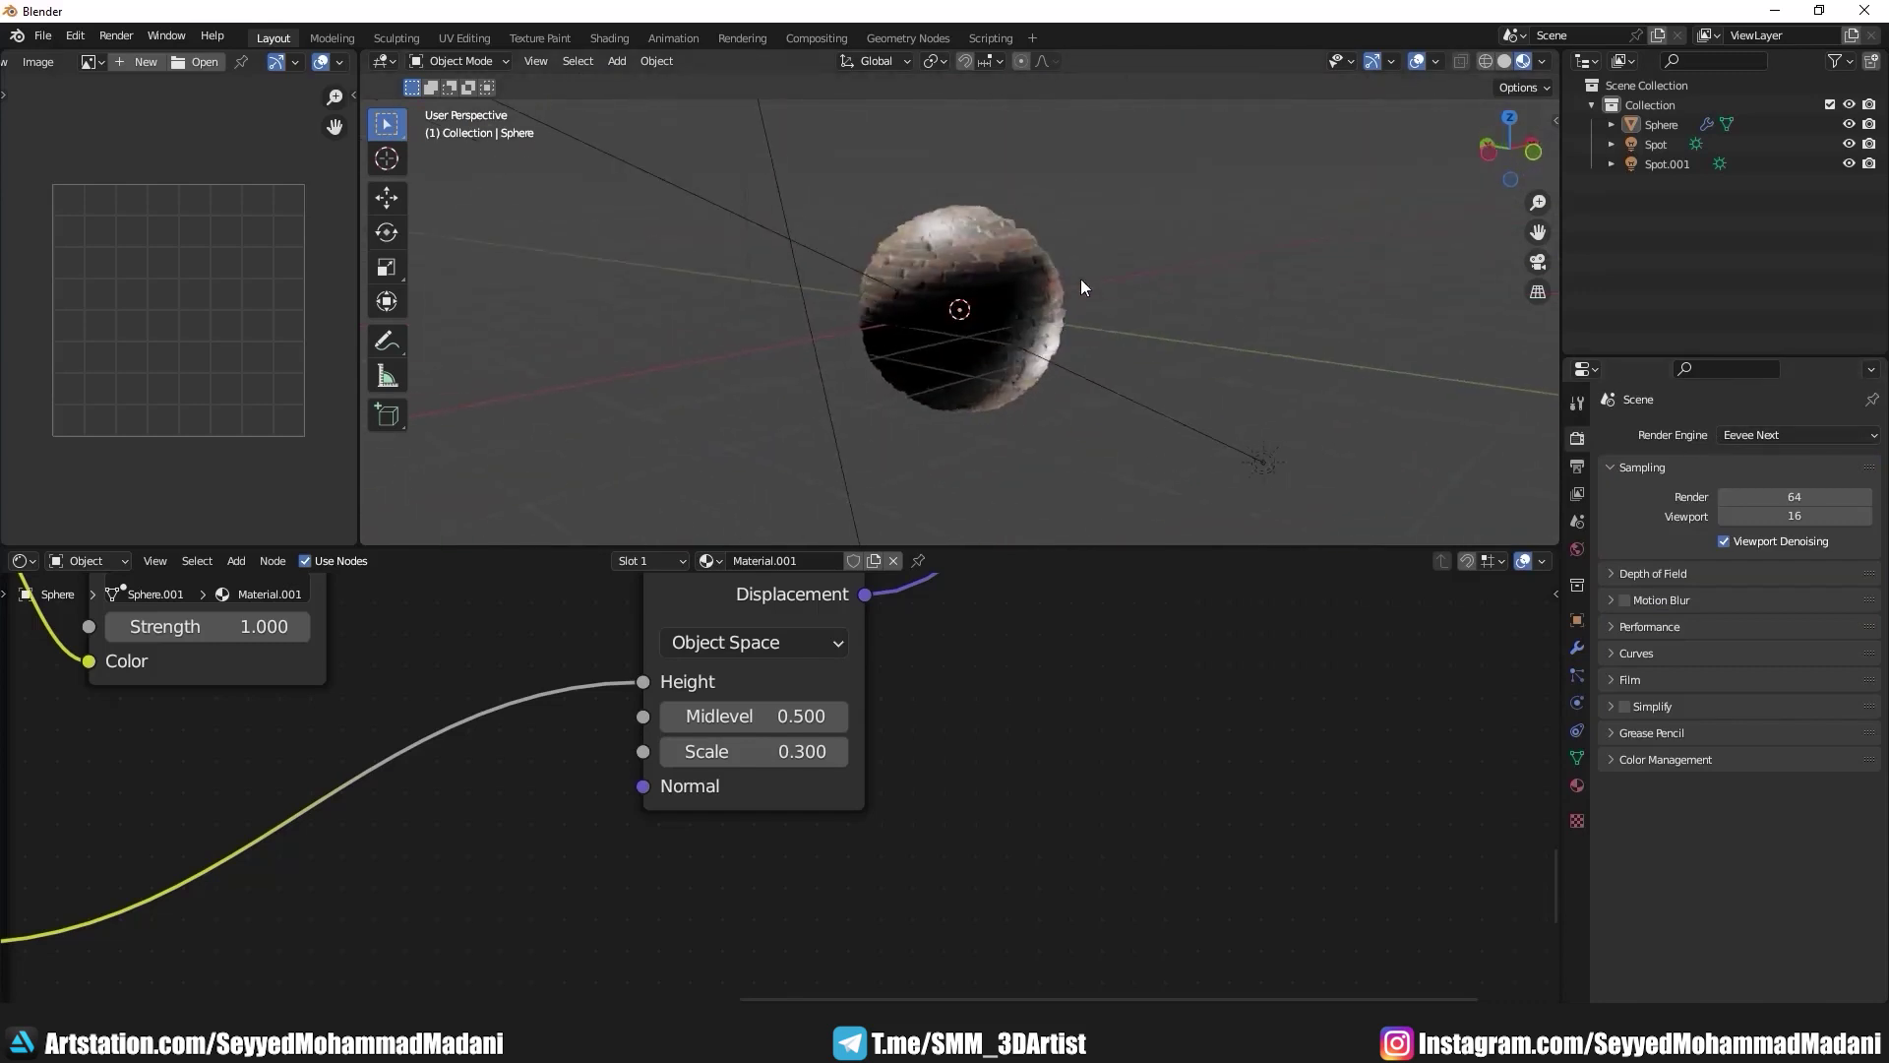
{"action": "mouse_move", "coordinate": [925, 281]}
{"action": "middle_mouse_down"}
{"action": "mouse_move", "coordinate": [1184, 292]}
{"action": "mouse_move", "coordinate": [1137, 343]}
{"action": "mouse_move", "coordinate": [1474, 99]}
{"action": "middle_mouse_up"}
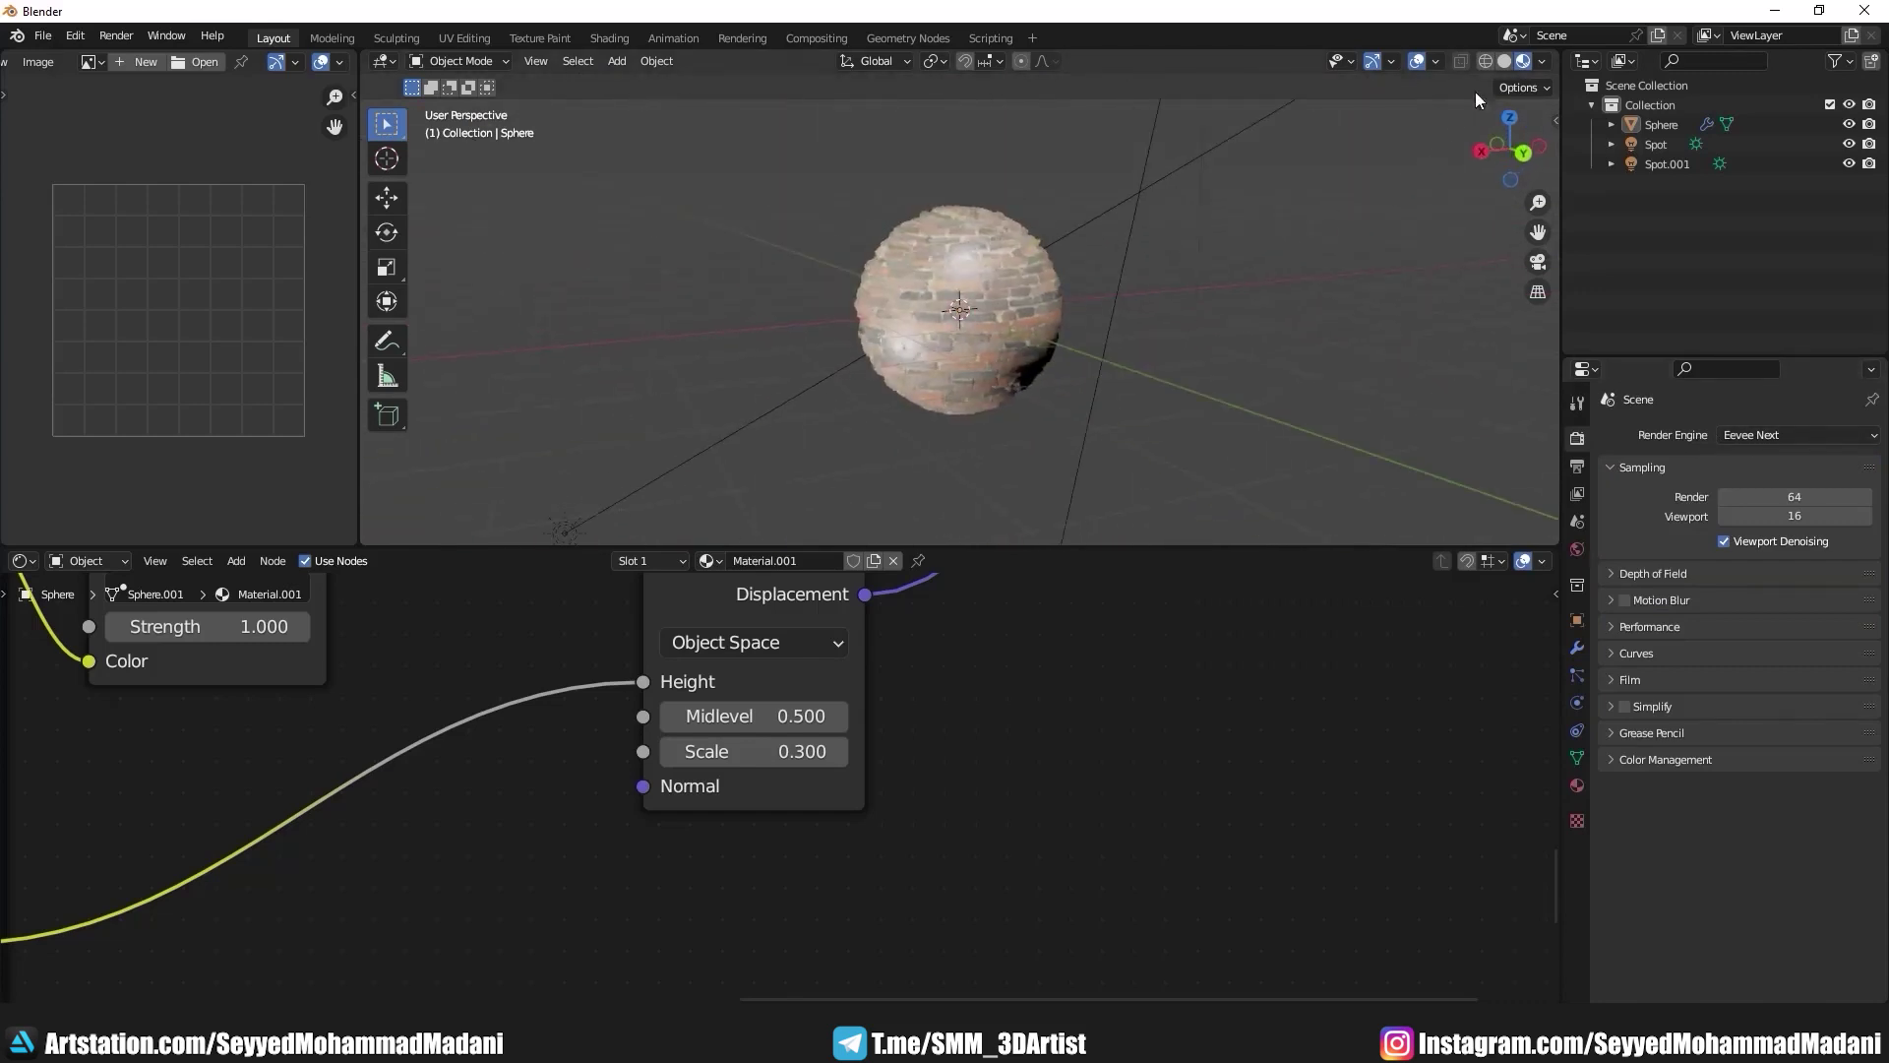
{"action": "scroll", "coordinate": [1087, 361], "scroll_direction": "down", "scroll_amount": 1}
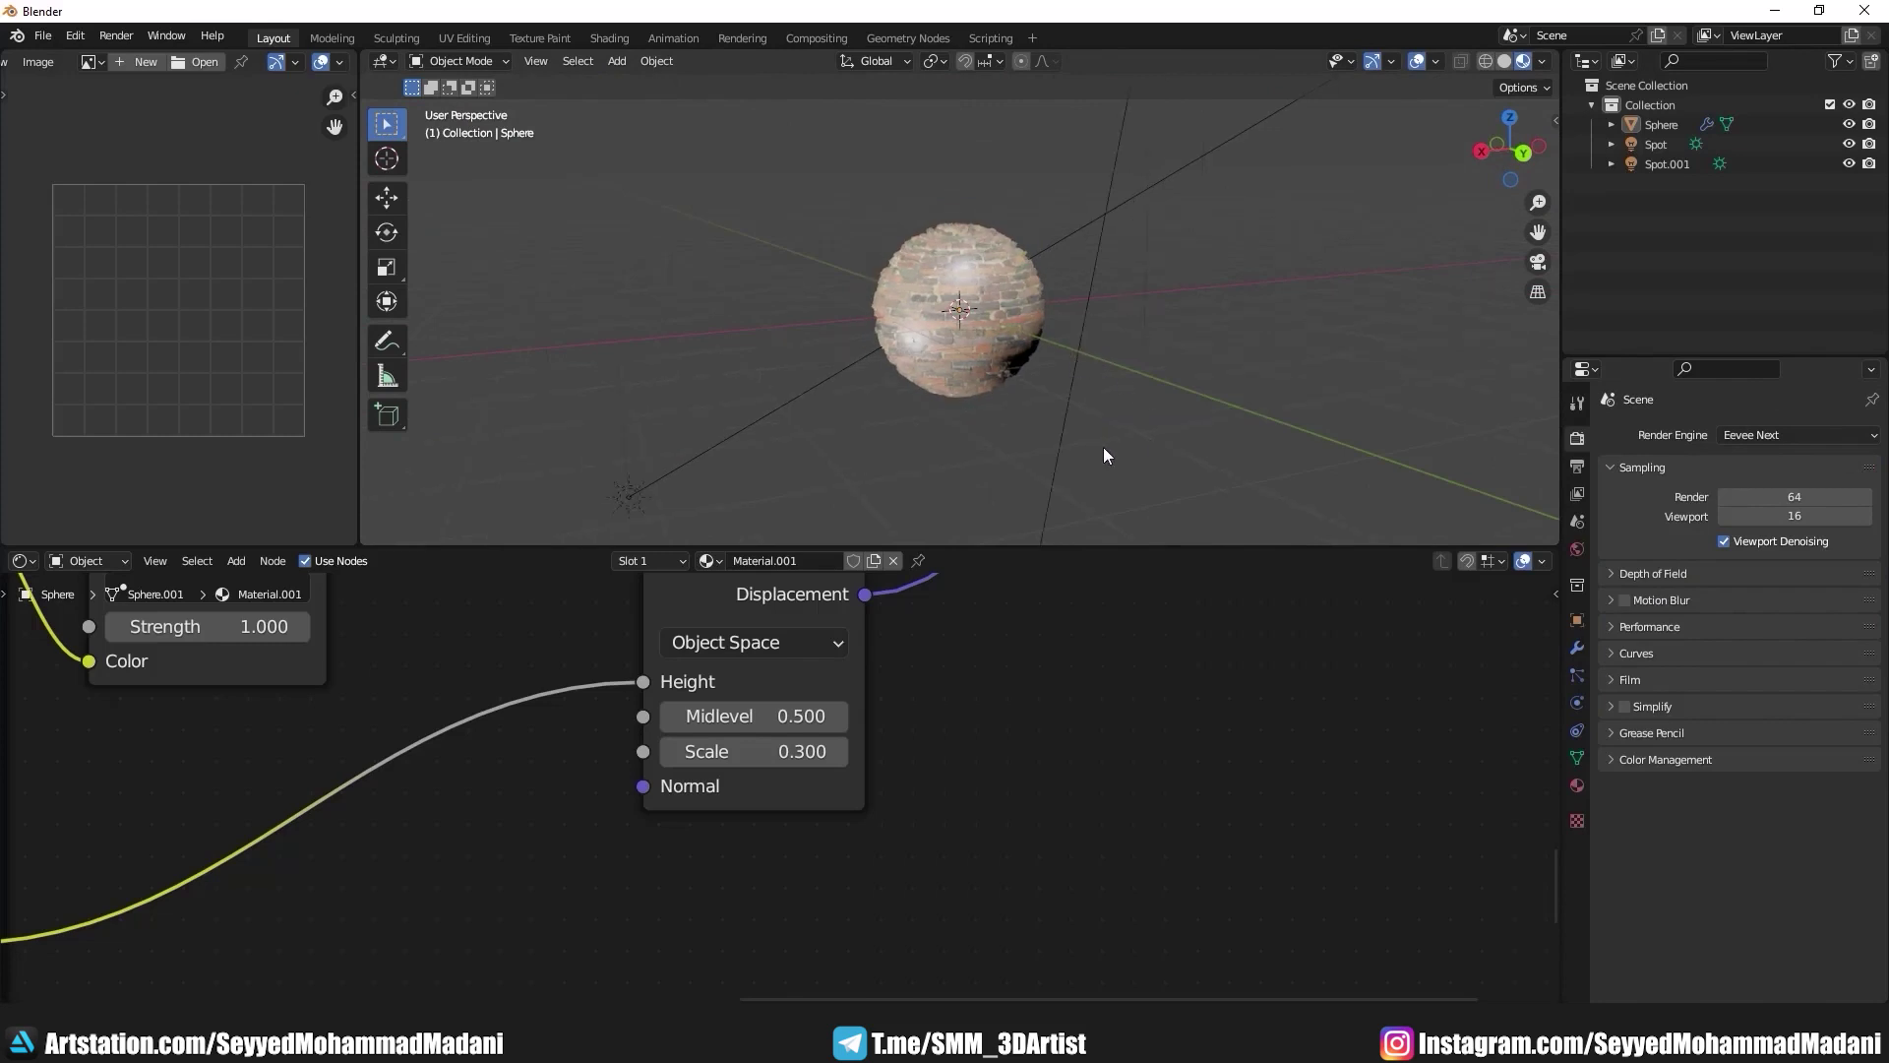
{"action": "middle_click_drag", "start_coordinate": [1123, 363], "coordinate": [1039, 389]}
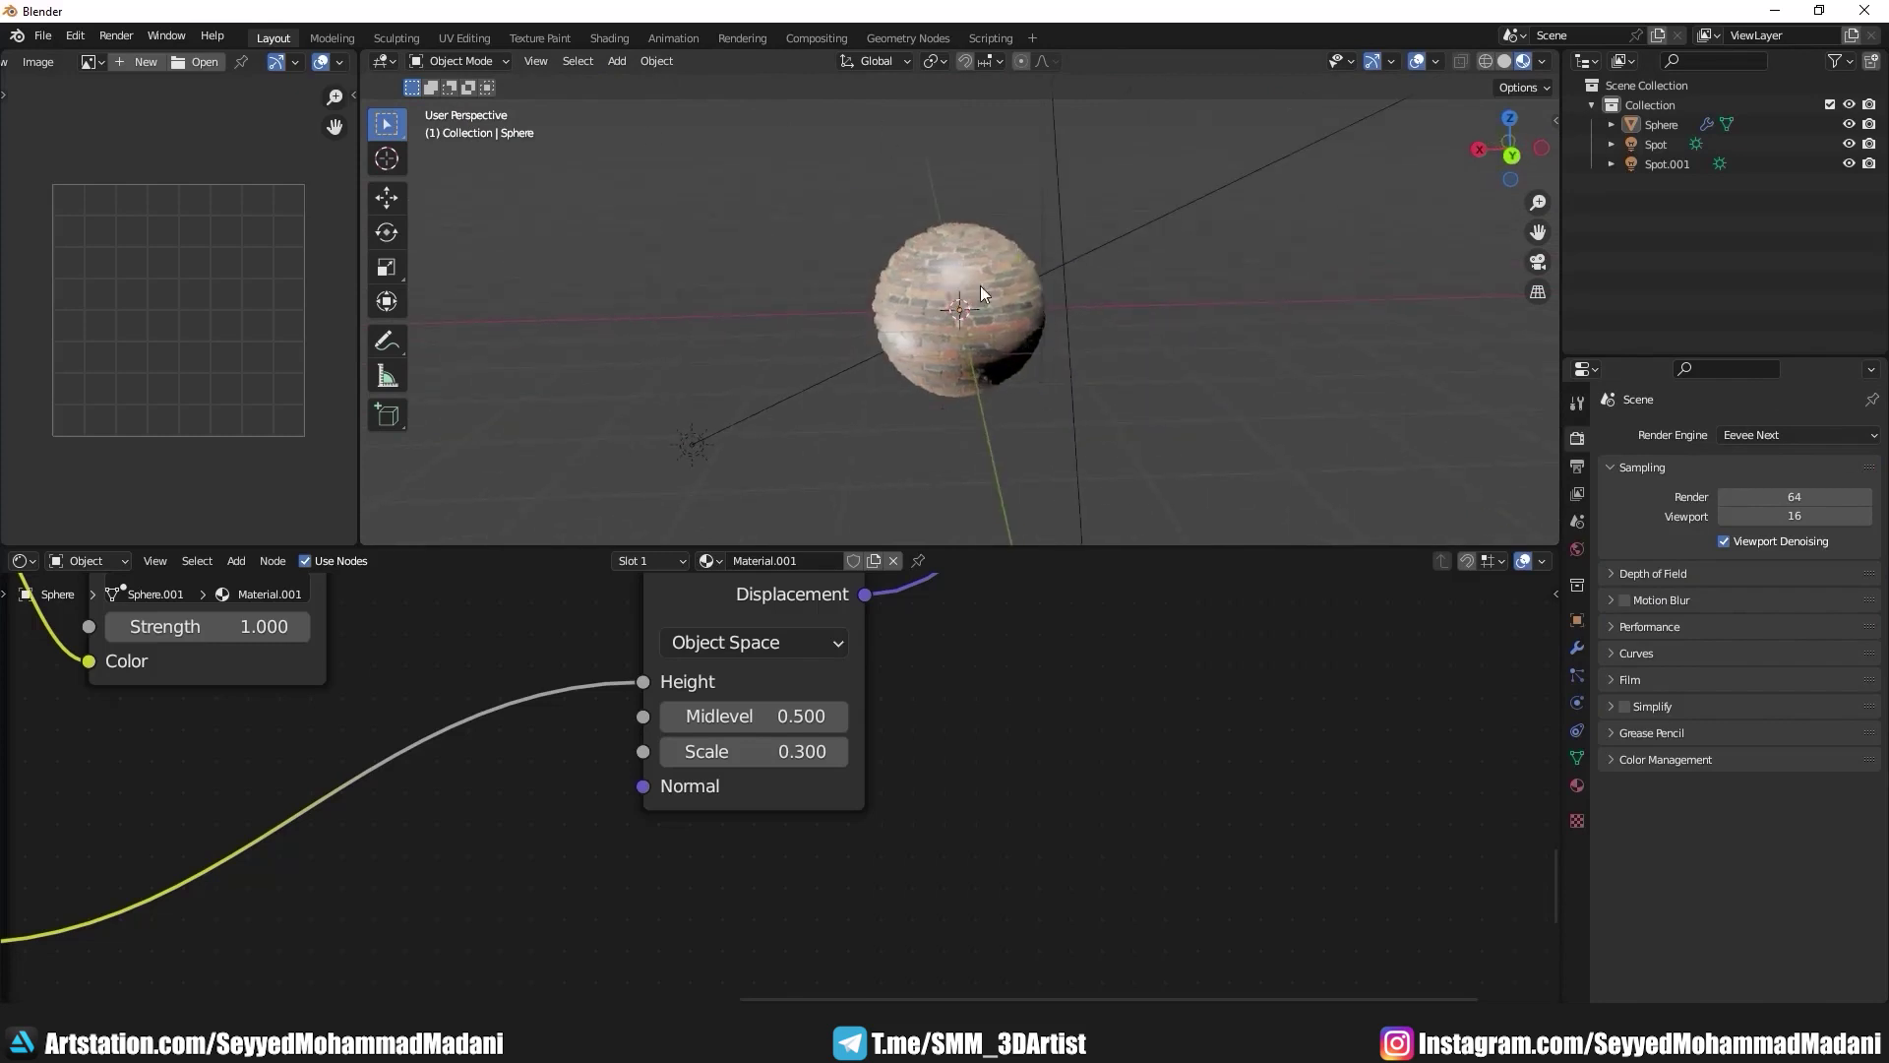
{"action": "middle_click_drag", "start_coordinate": [786, 332], "coordinate": [901, 340]}
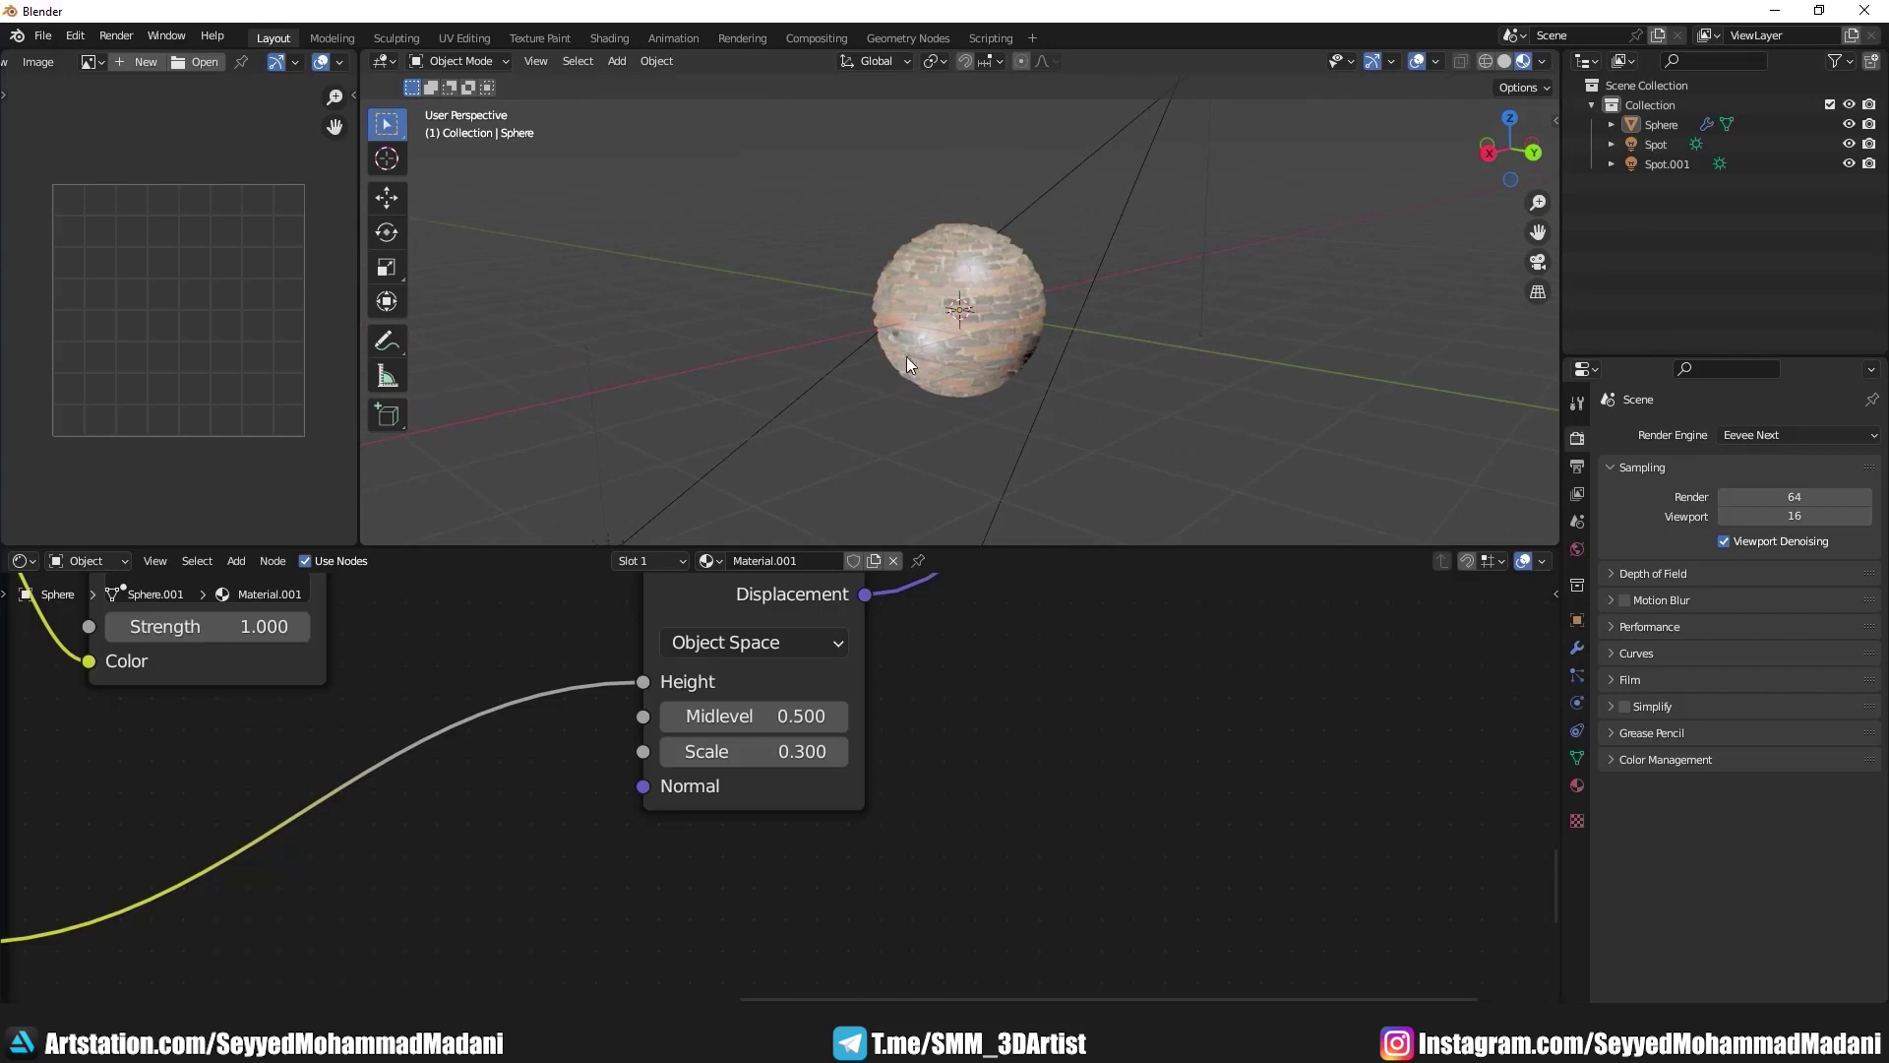
{"action": "mouse_move", "coordinate": [1054, 323]}
{"action": "middle_mouse_down"}
{"action": "mouse_move", "coordinate": [929, 313]}
{"action": "mouse_move", "coordinate": [1214, 309]}
{"action": "mouse_move", "coordinate": [1126, 377]}
{"action": "mouse_move", "coordinate": [1055, 335]}
{"action": "mouse_move", "coordinate": [1043, 293]}
{"action": "mouse_move", "coordinate": [876, 390]}
{"action": "middle_mouse_up"}
{"action": "scroll", "coordinate": [918, 312], "scroll_direction": "up", "scroll_amount": 3}
{"action": "scroll", "coordinate": [888, 335], "scroll_direction": "up", "scroll_amount": 1}
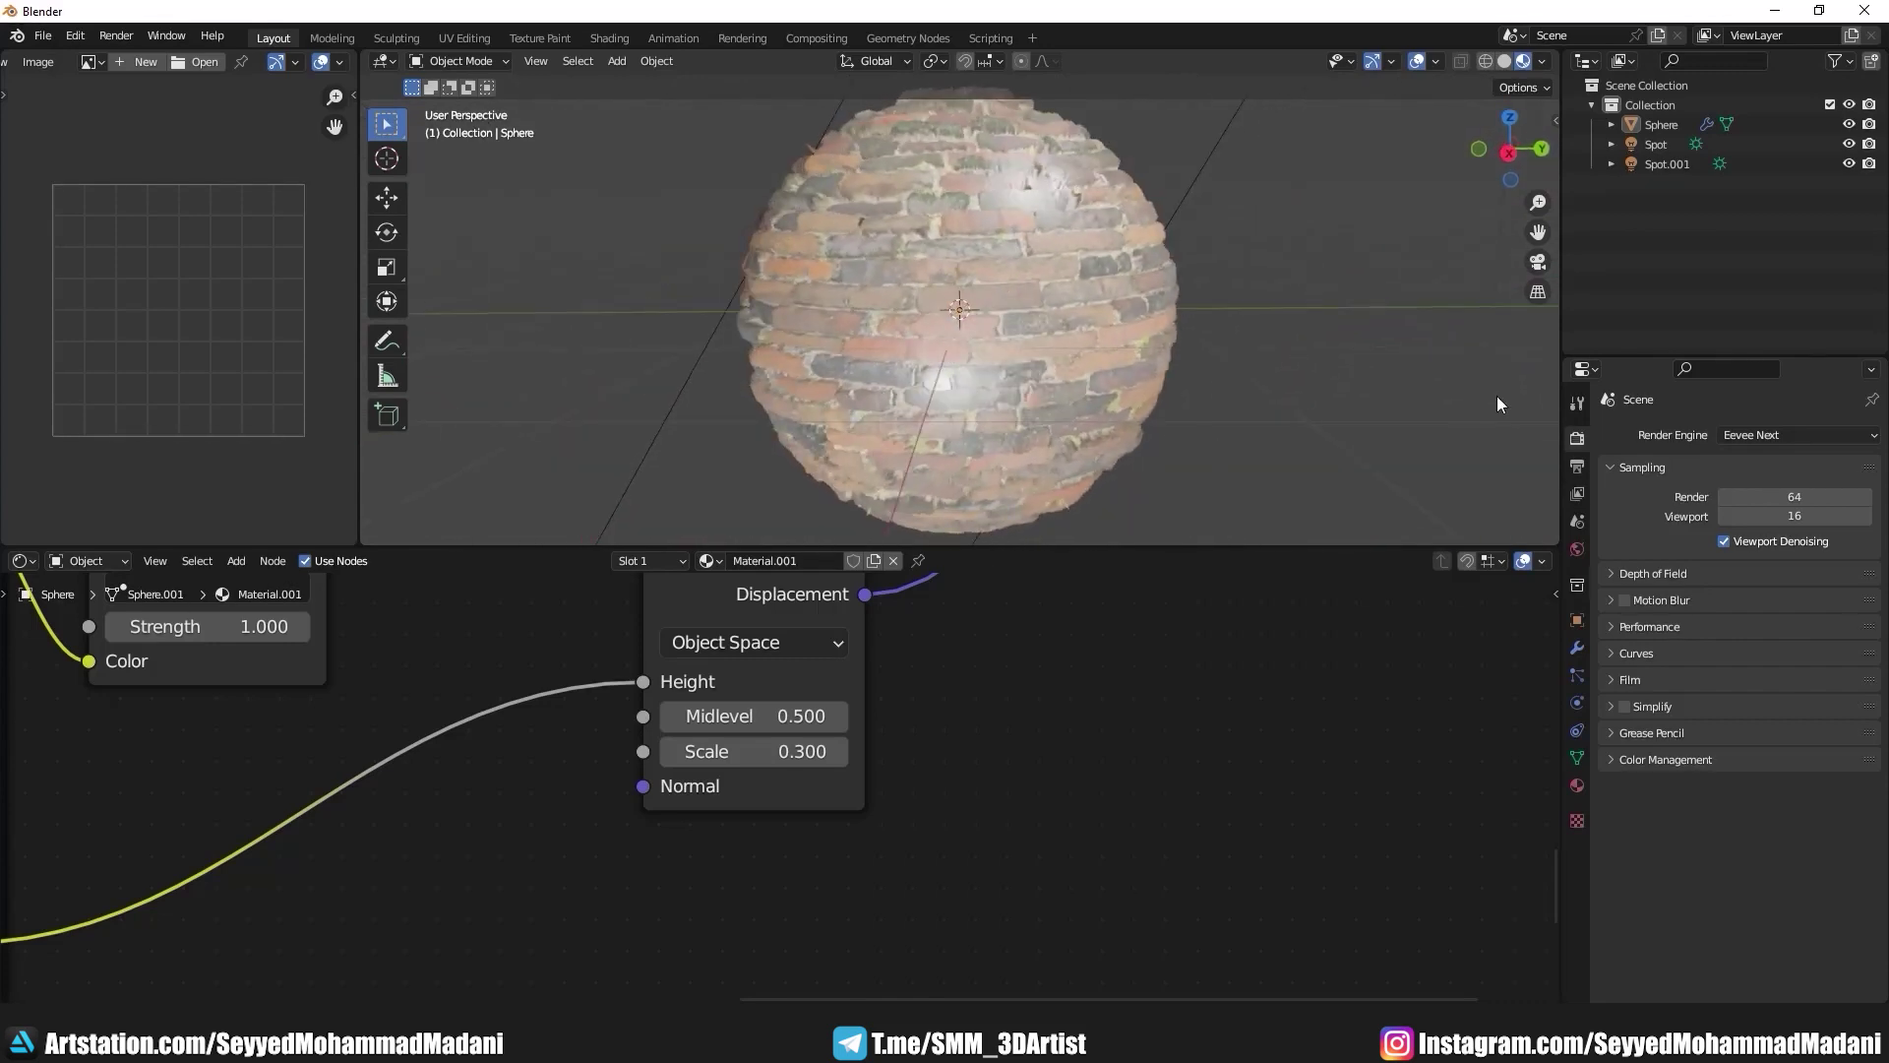
{"action": "middle_click_drag", "start_coordinate": [1020, 368], "coordinate": [964, 369]}
{"action": "scroll", "coordinate": [964, 370], "scroll_direction": "up", "scroll_amount": 3}
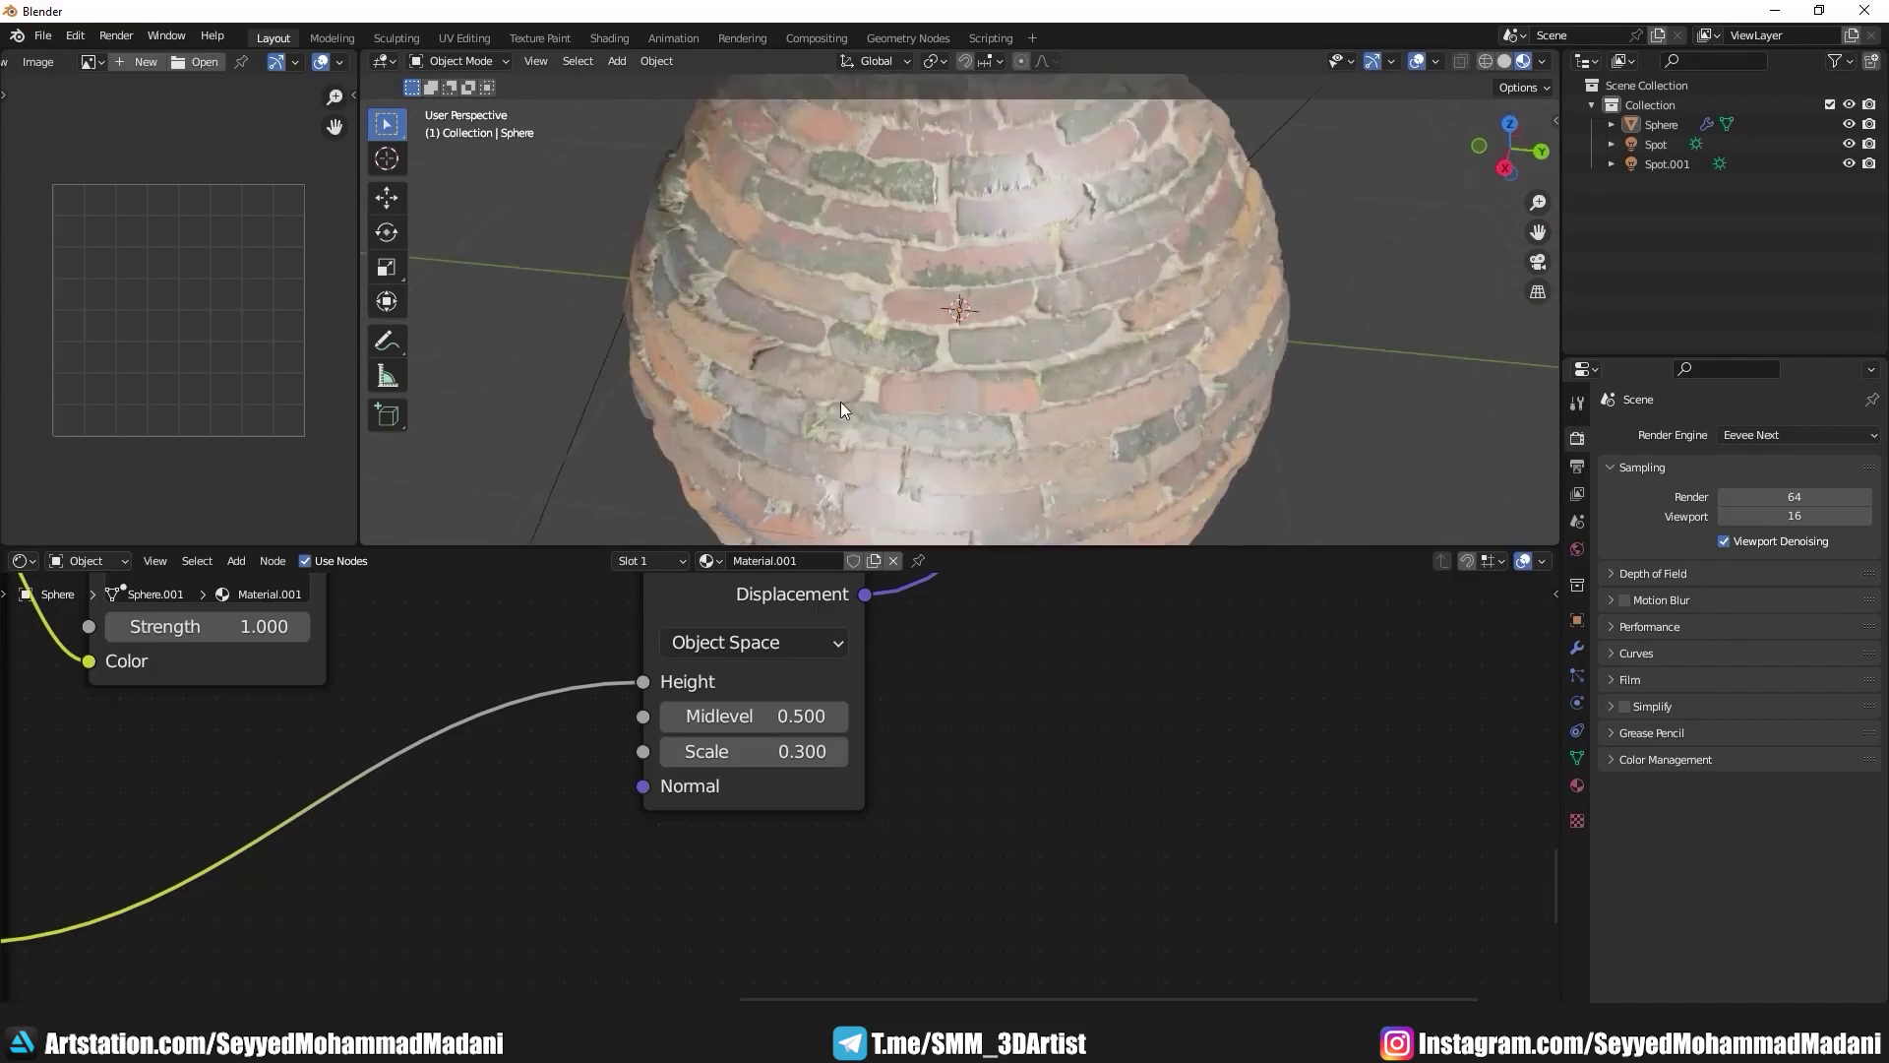
{"action": "middle_click_drag", "start_coordinate": [840, 401], "coordinate": [834, 374]}
{"action": "scroll", "coordinate": [757, 435], "scroll_direction": "up", "scroll_amount": 2}
{"action": "middle_click_drag", "start_coordinate": [758, 436], "coordinate": [796, 418]}
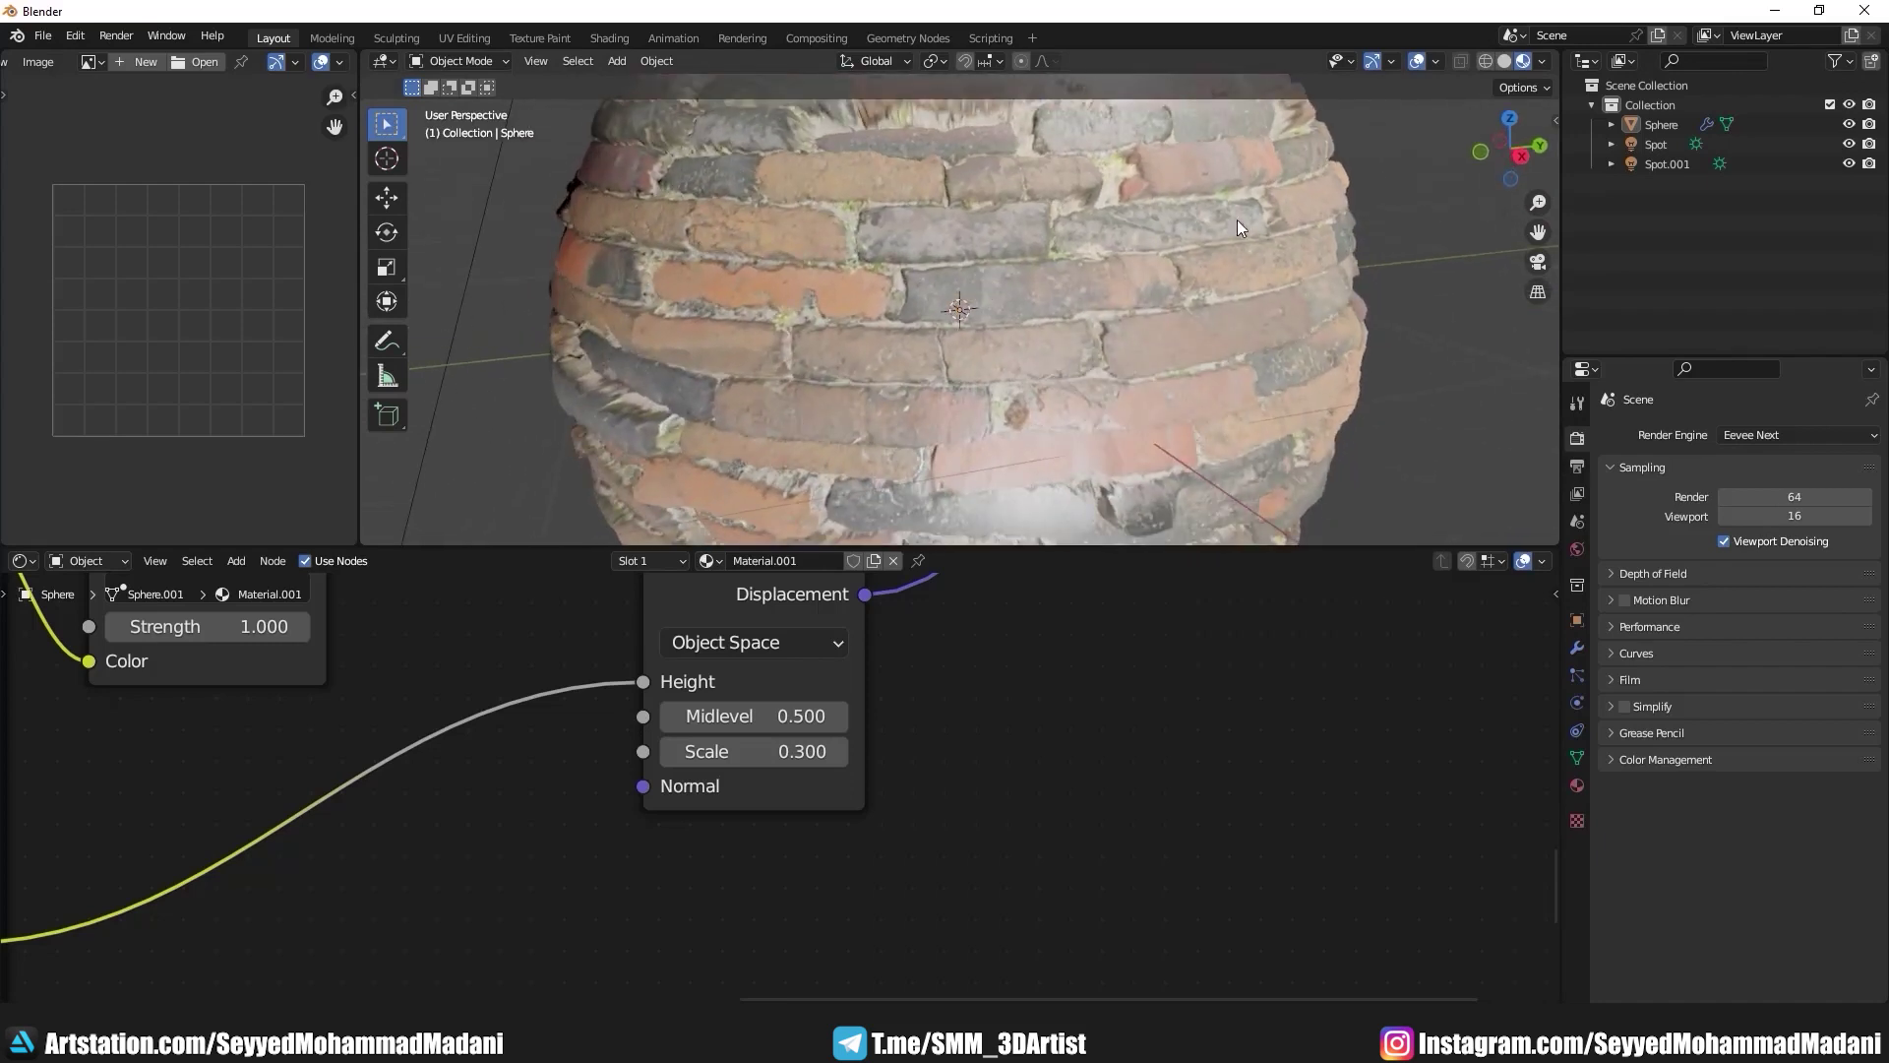
Step: Switch the render engine to Cycles and the viewport to Rendered shading
{"action": "left_click", "coordinate": [1765, 441]}
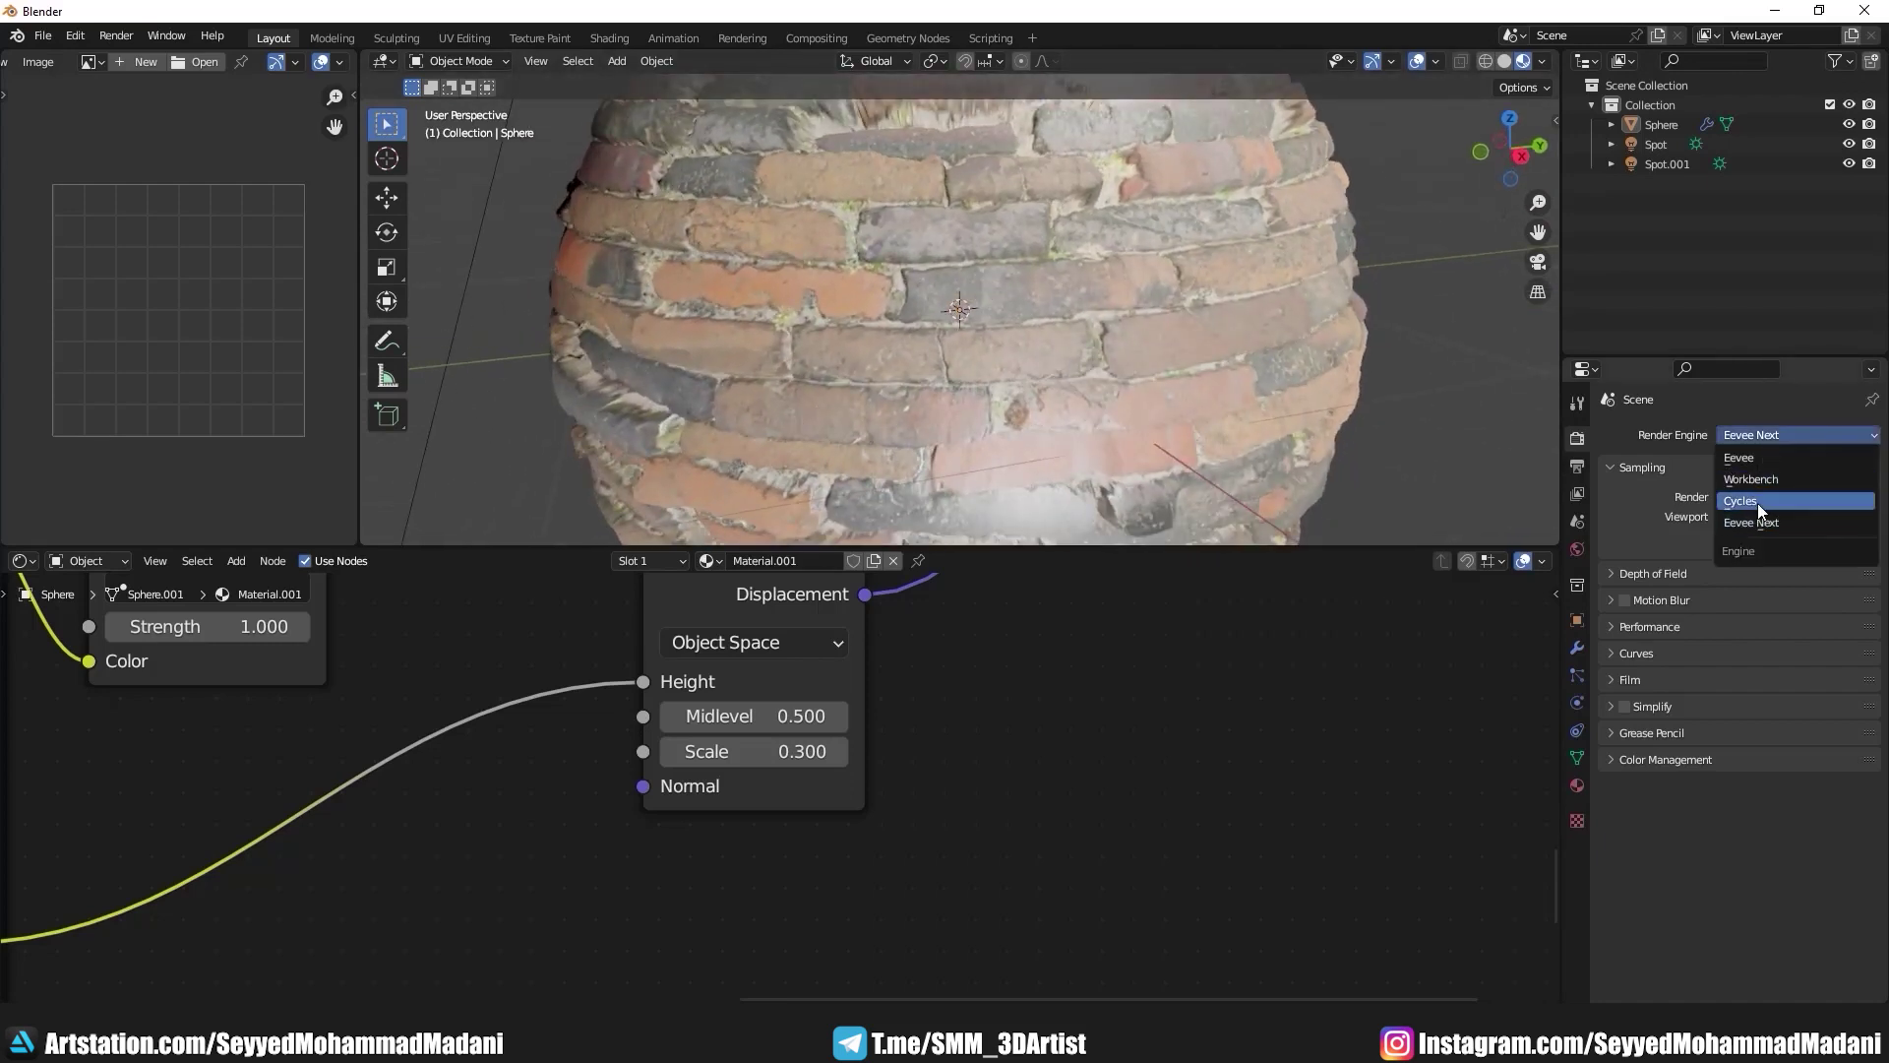
{"action": "left_click", "coordinate": [1758, 501]}
{"action": "scroll", "coordinate": [1161, 244], "scroll_direction": "down", "scroll_amount": 2}
{"action": "scroll", "coordinate": [1161, 244], "scroll_direction": "down", "scroll_amount": 2}
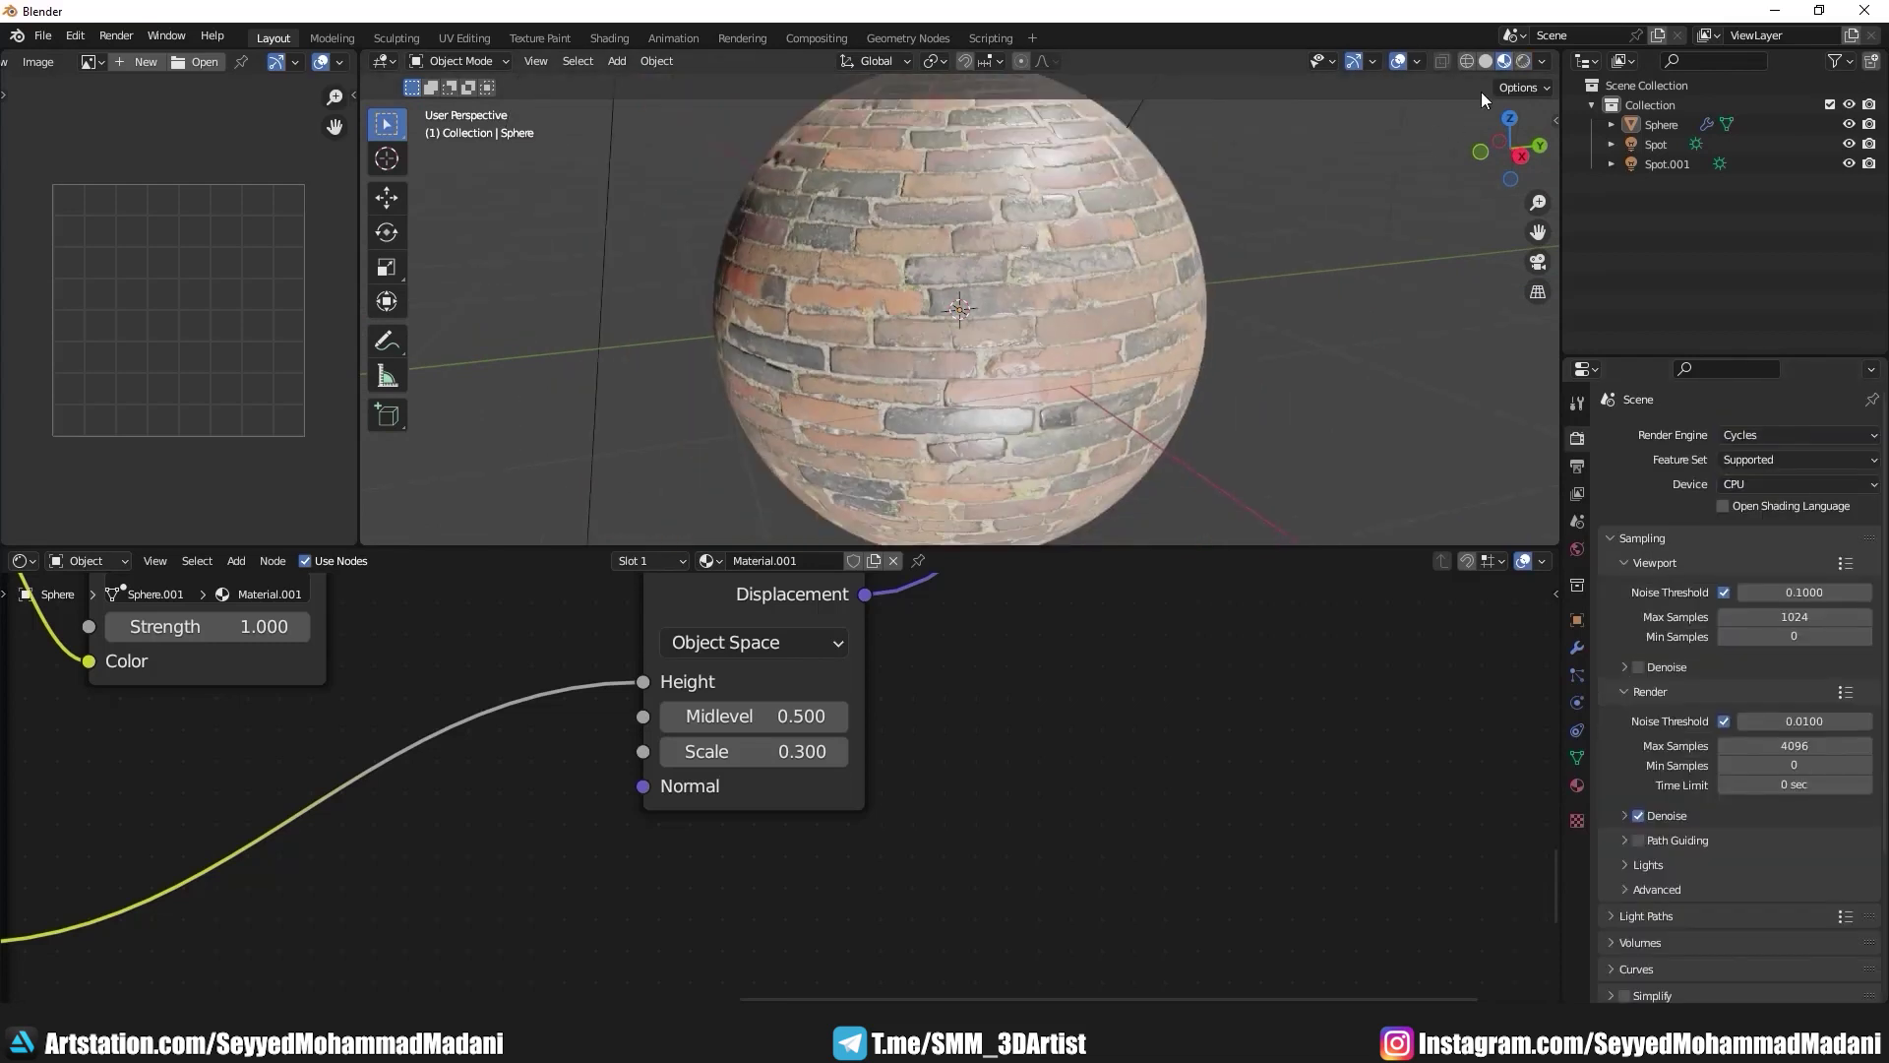
{"action": "left_click", "coordinate": [1523, 62]}
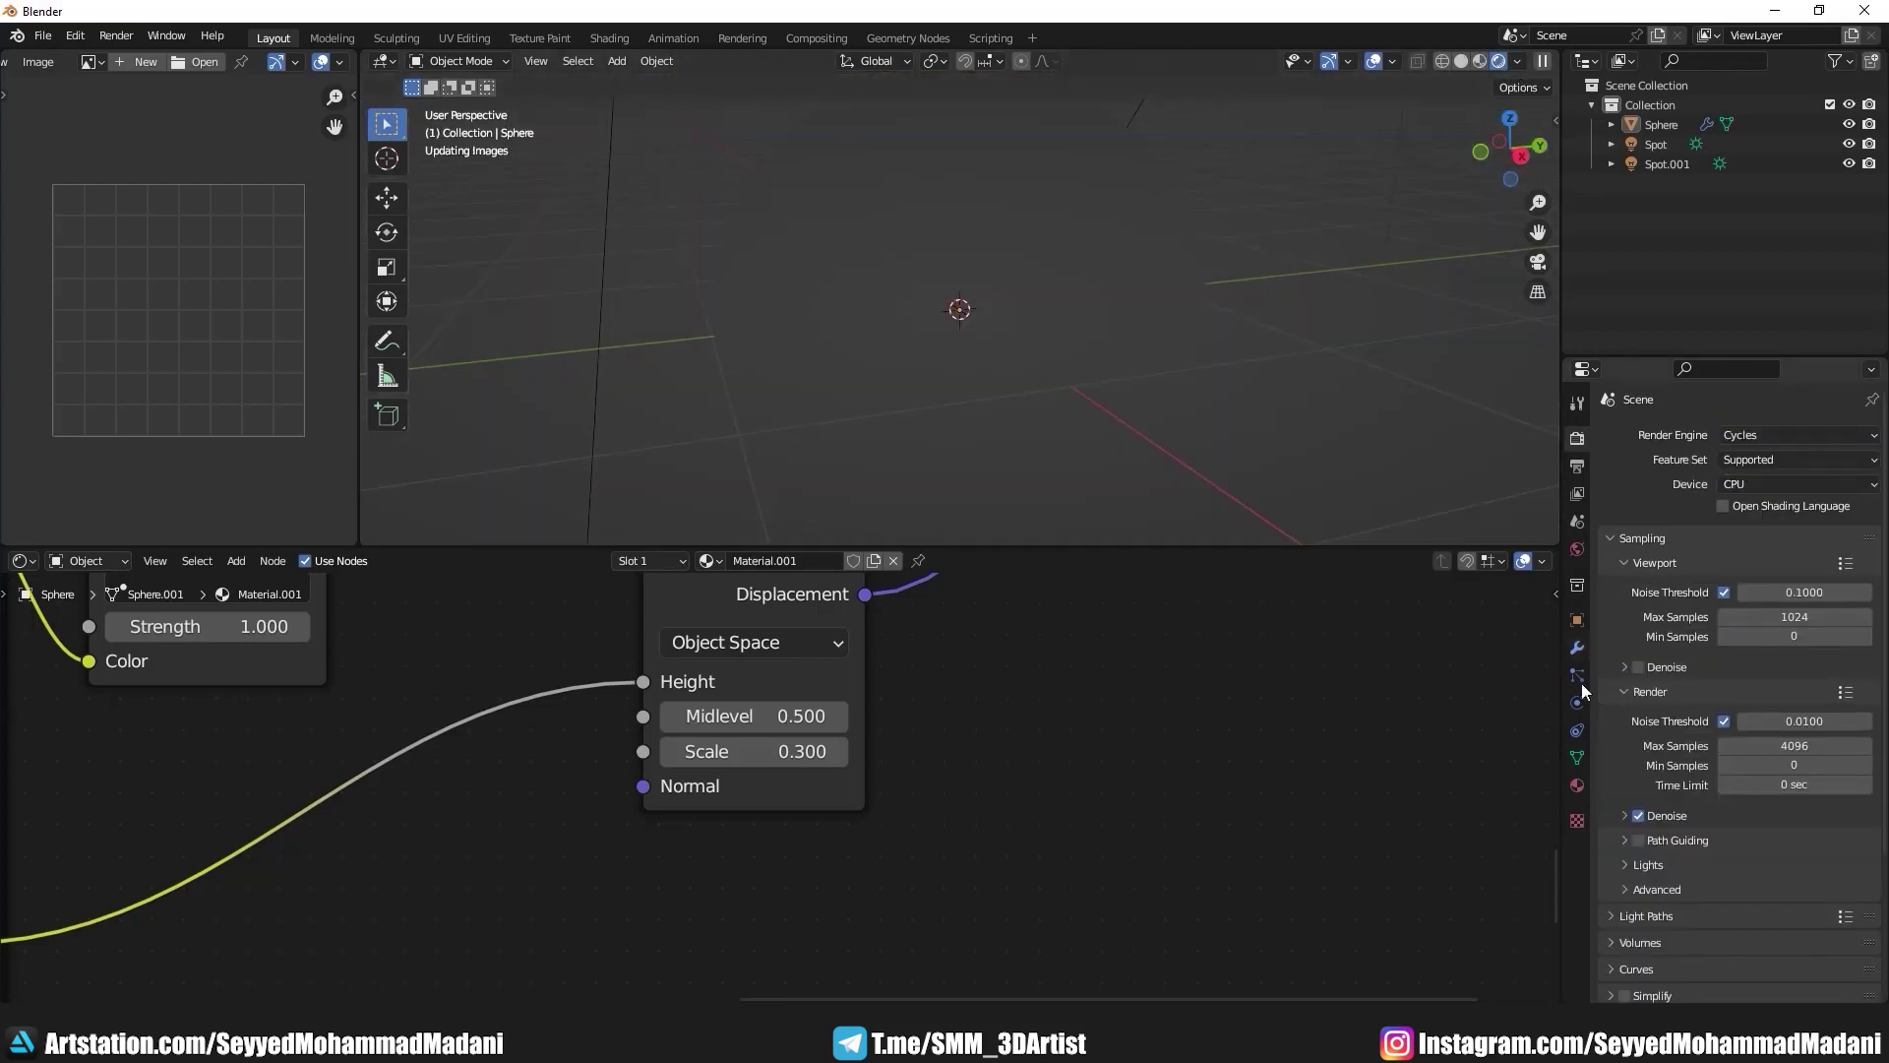
Step: Set the material's surface Displacement method to Displacement and Bump
{"action": "left_click", "coordinate": [1576, 785]}
{"action": "scroll", "coordinate": [1661, 802], "scroll_direction": "down", "scroll_amount": 5}
{"action": "scroll", "coordinate": [1668, 811], "scroll_direction": "down", "scroll_amount": 6}
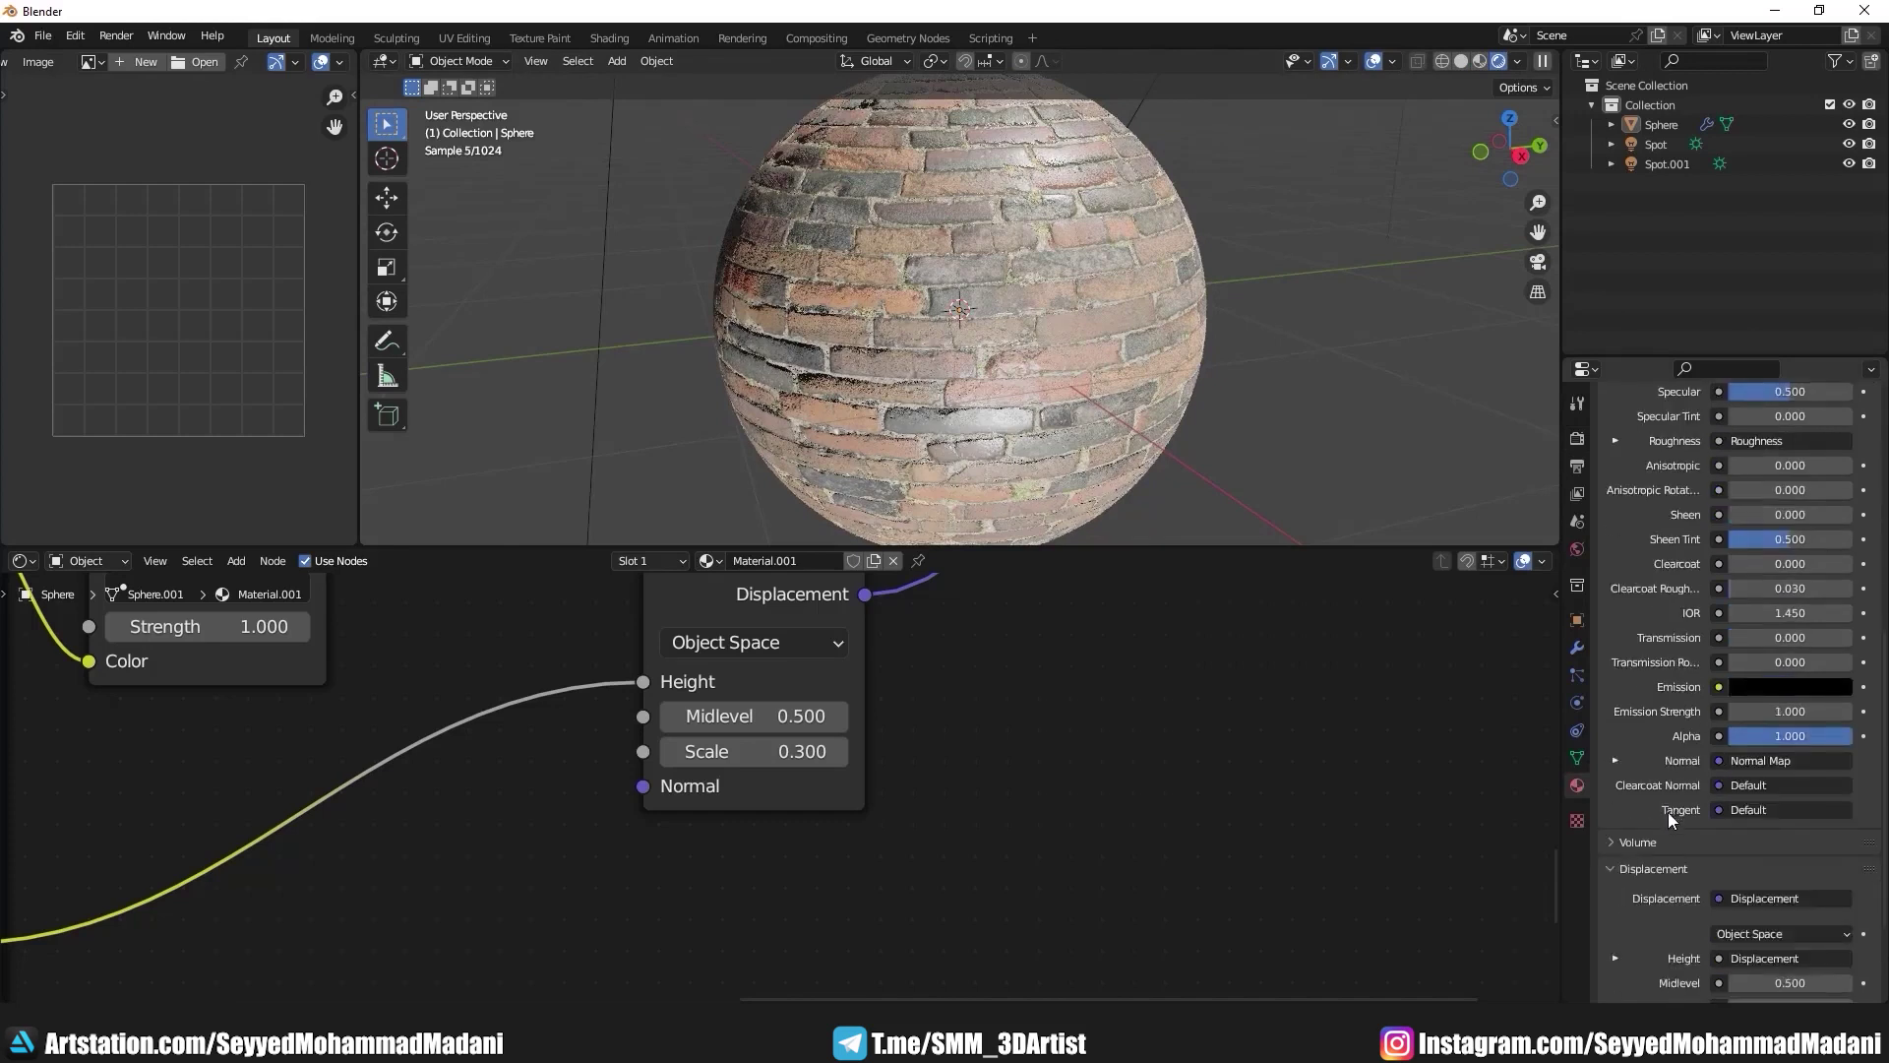
{"action": "scroll", "coordinate": [1667, 847], "scroll_direction": "down", "scroll_amount": 6}
{"action": "left_click", "coordinate": [1639, 910]}
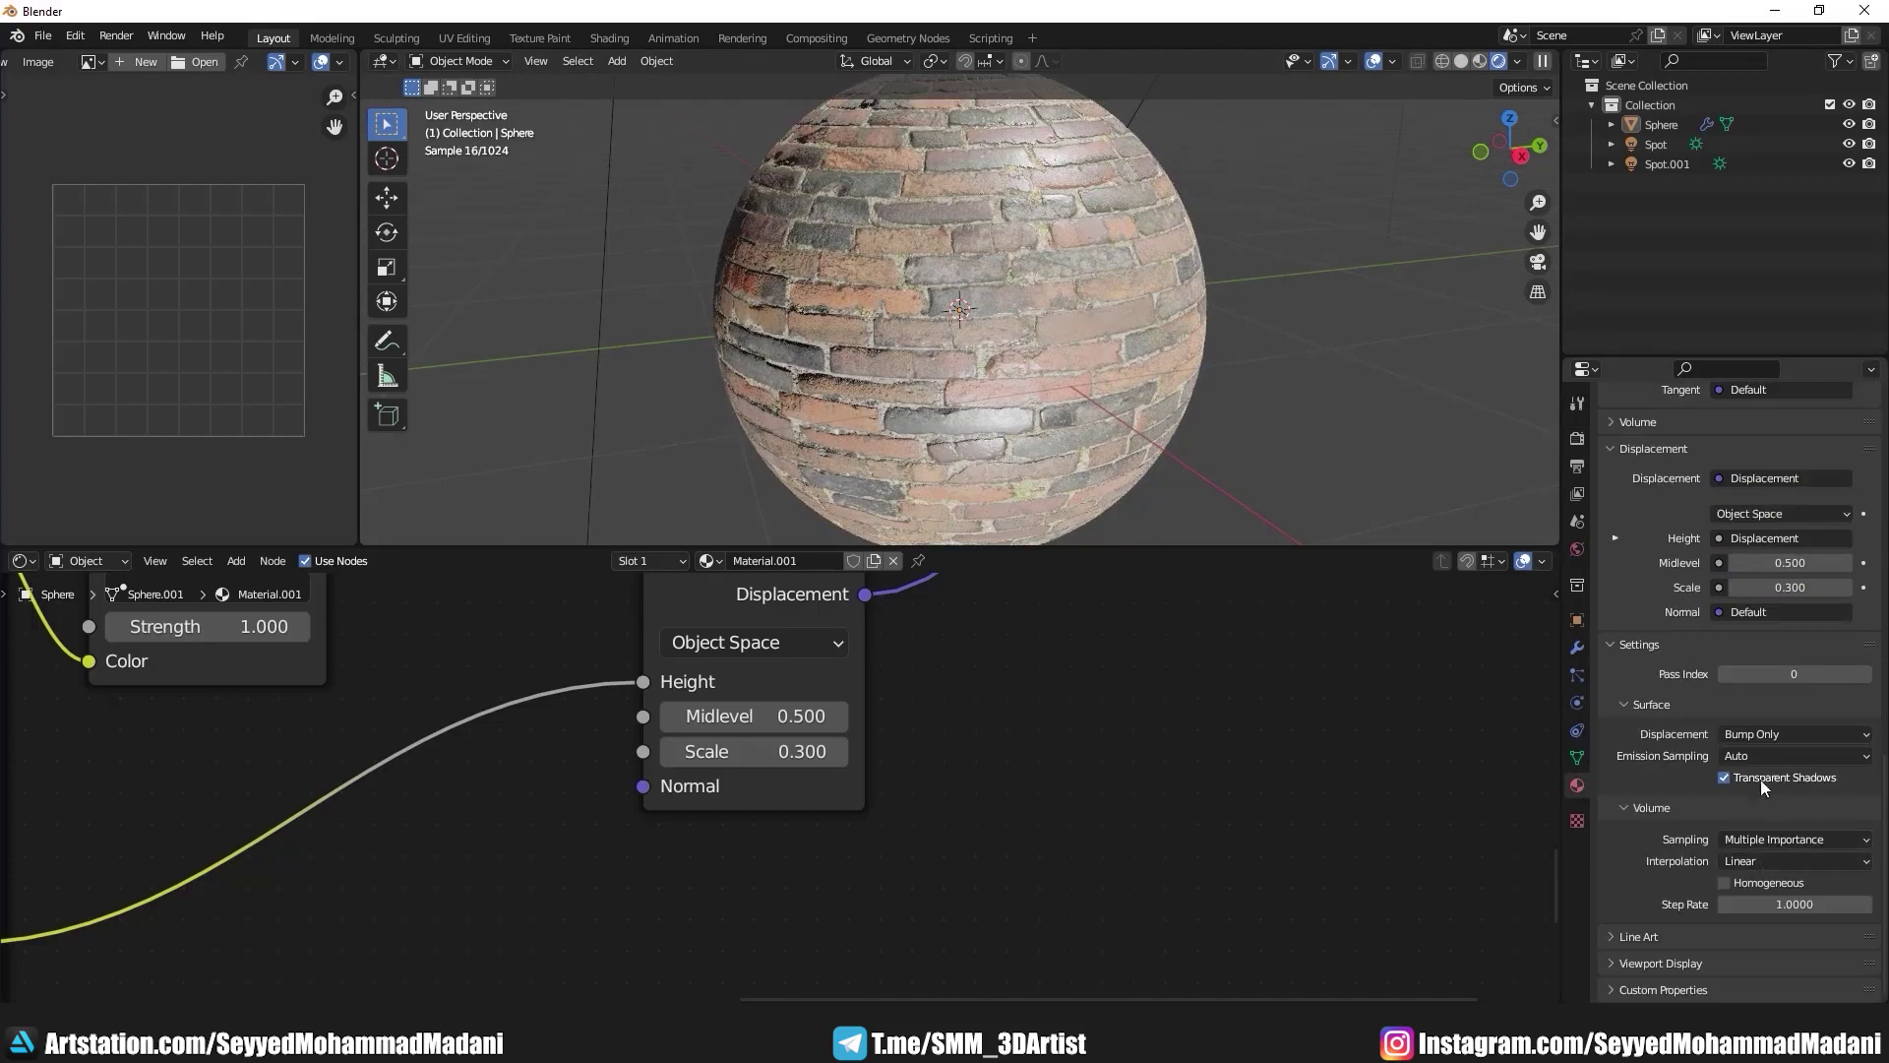
{"action": "left_click", "coordinate": [1769, 733]}
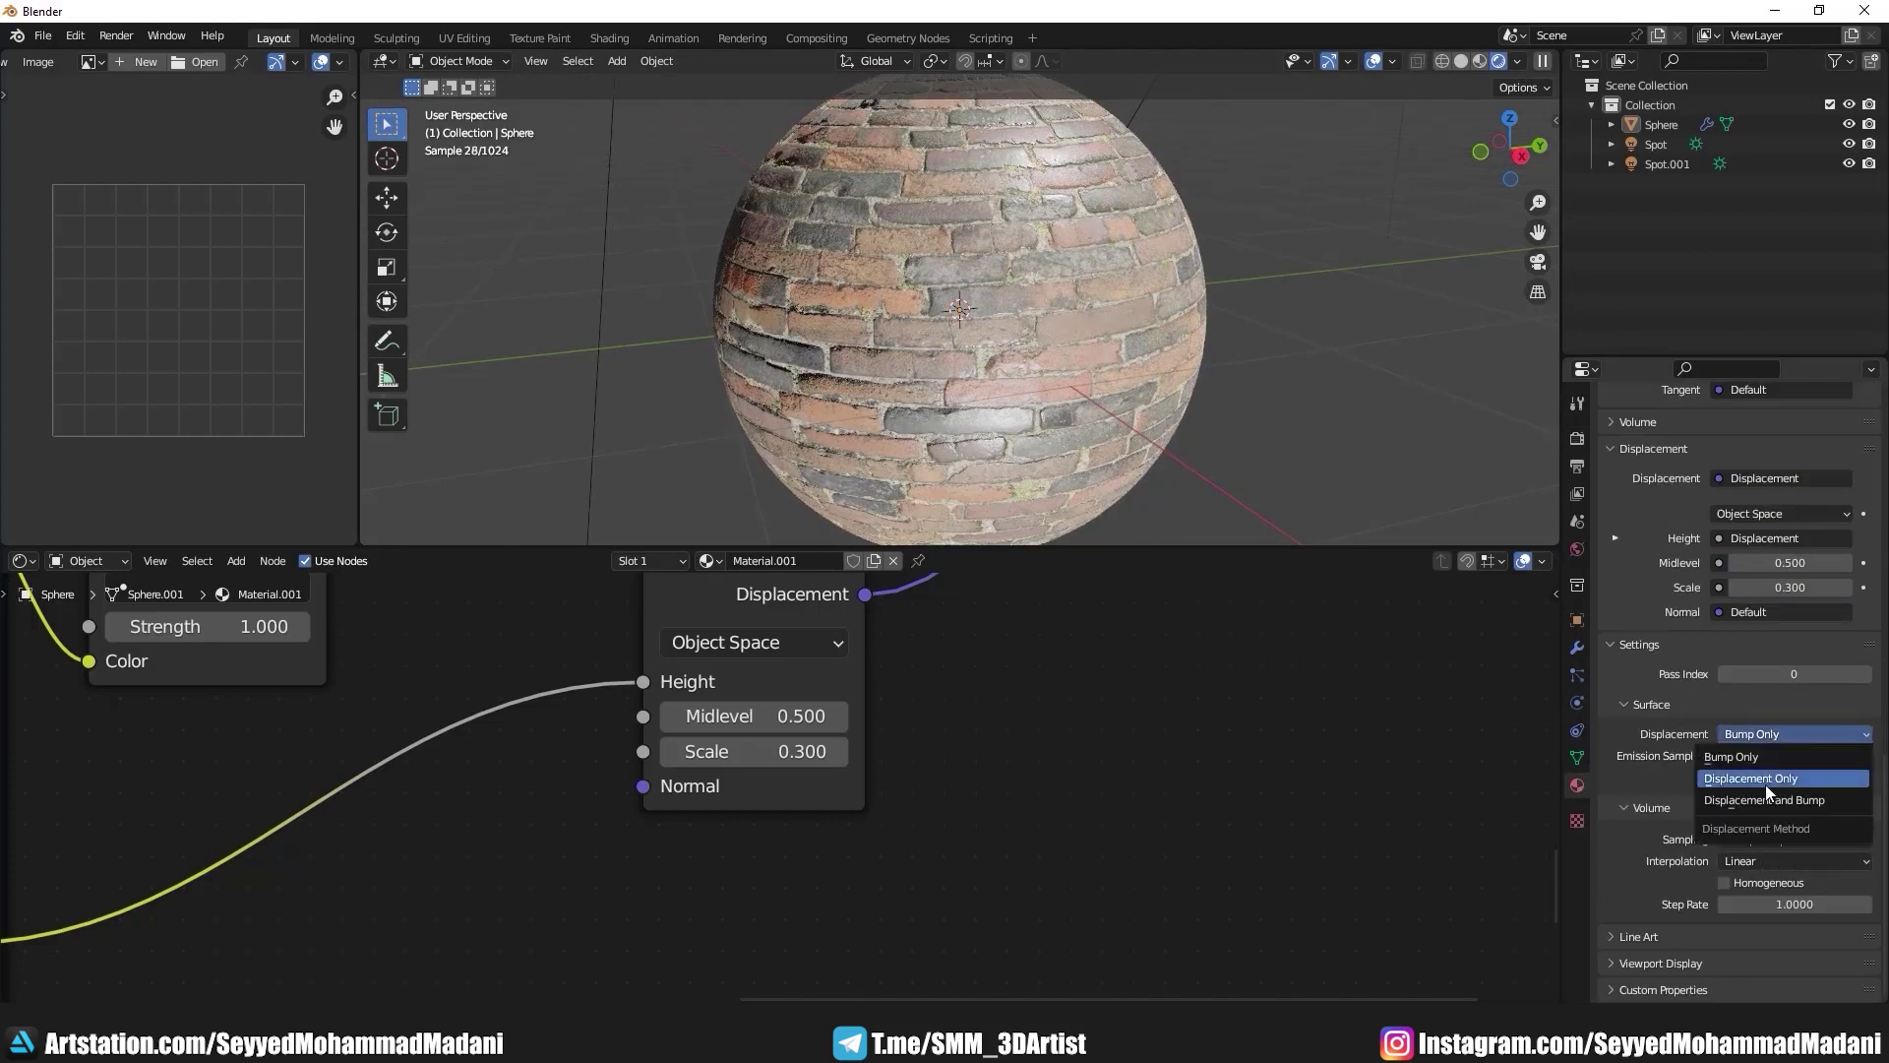
{"action": "left_click", "coordinate": [1765, 799]}
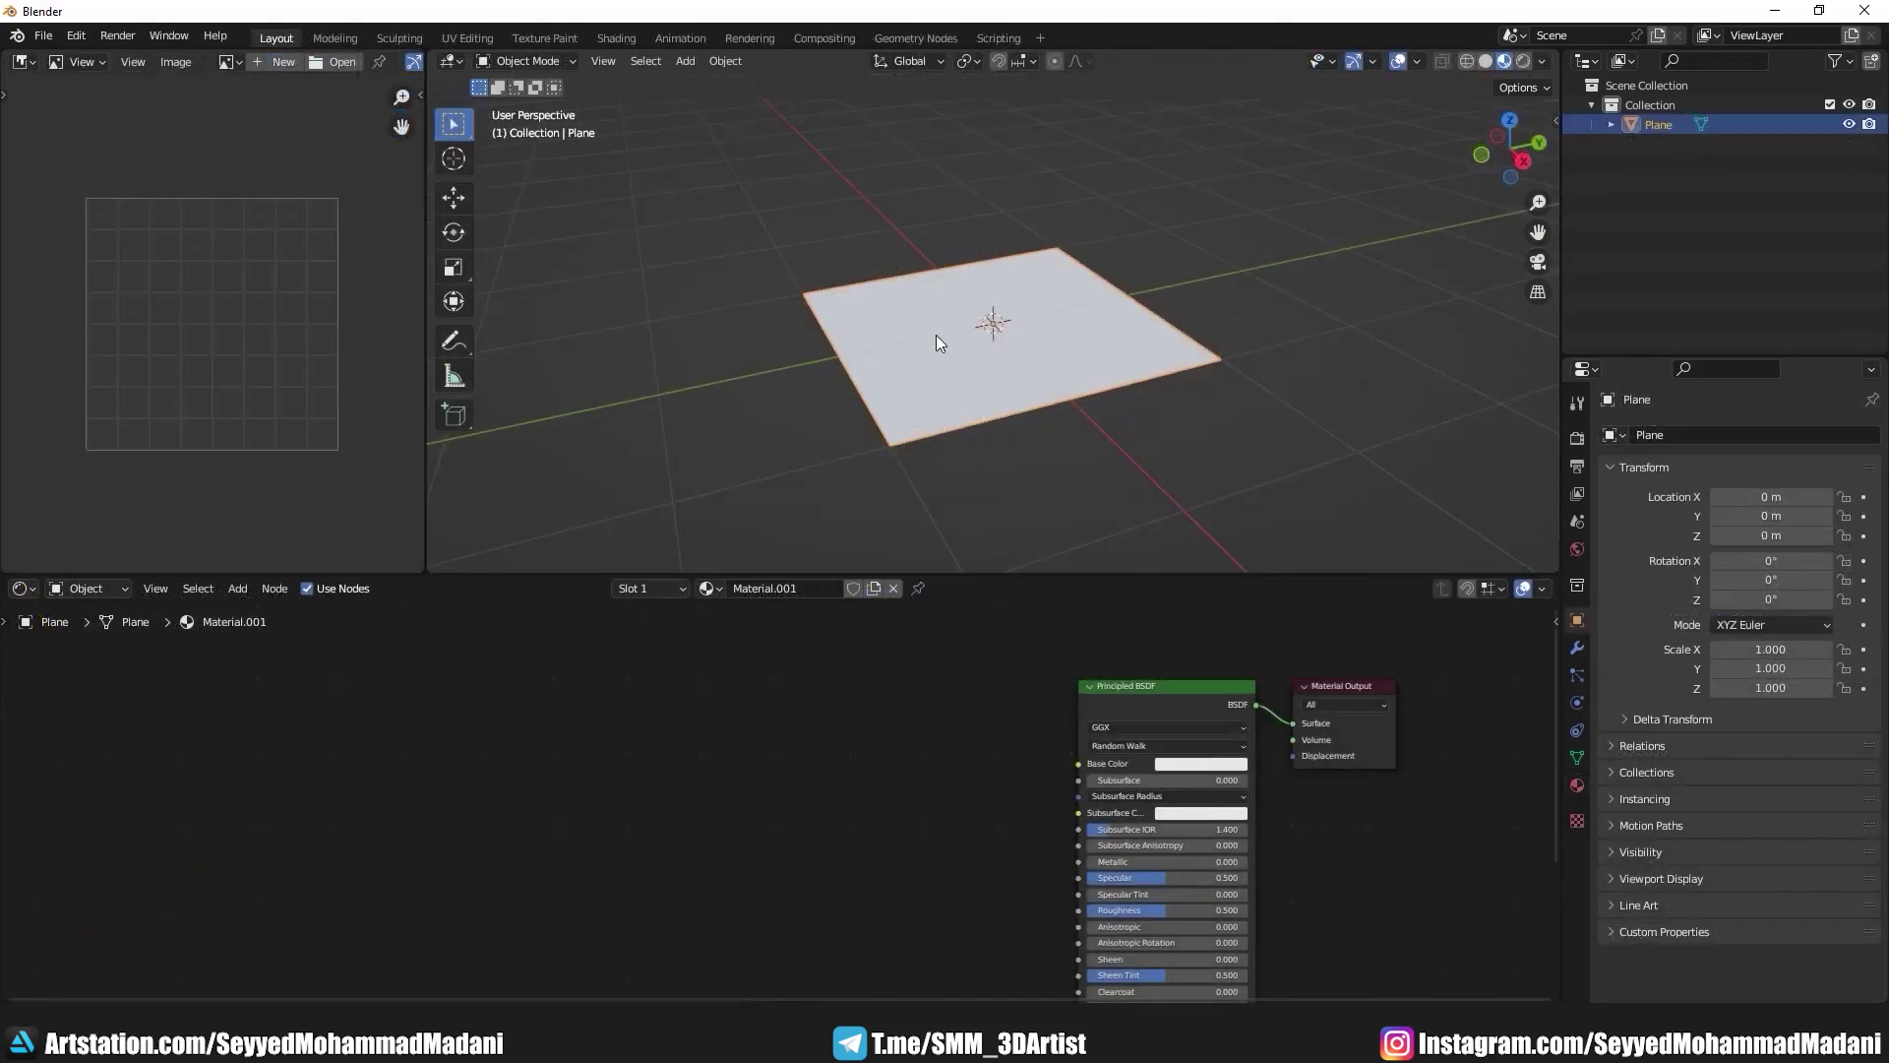
Step: Deselect the plane and switch to the StoneTilesFloor01_MR_4K folder in File Explorer
{"action": "left_click", "coordinate": [907, 192]}
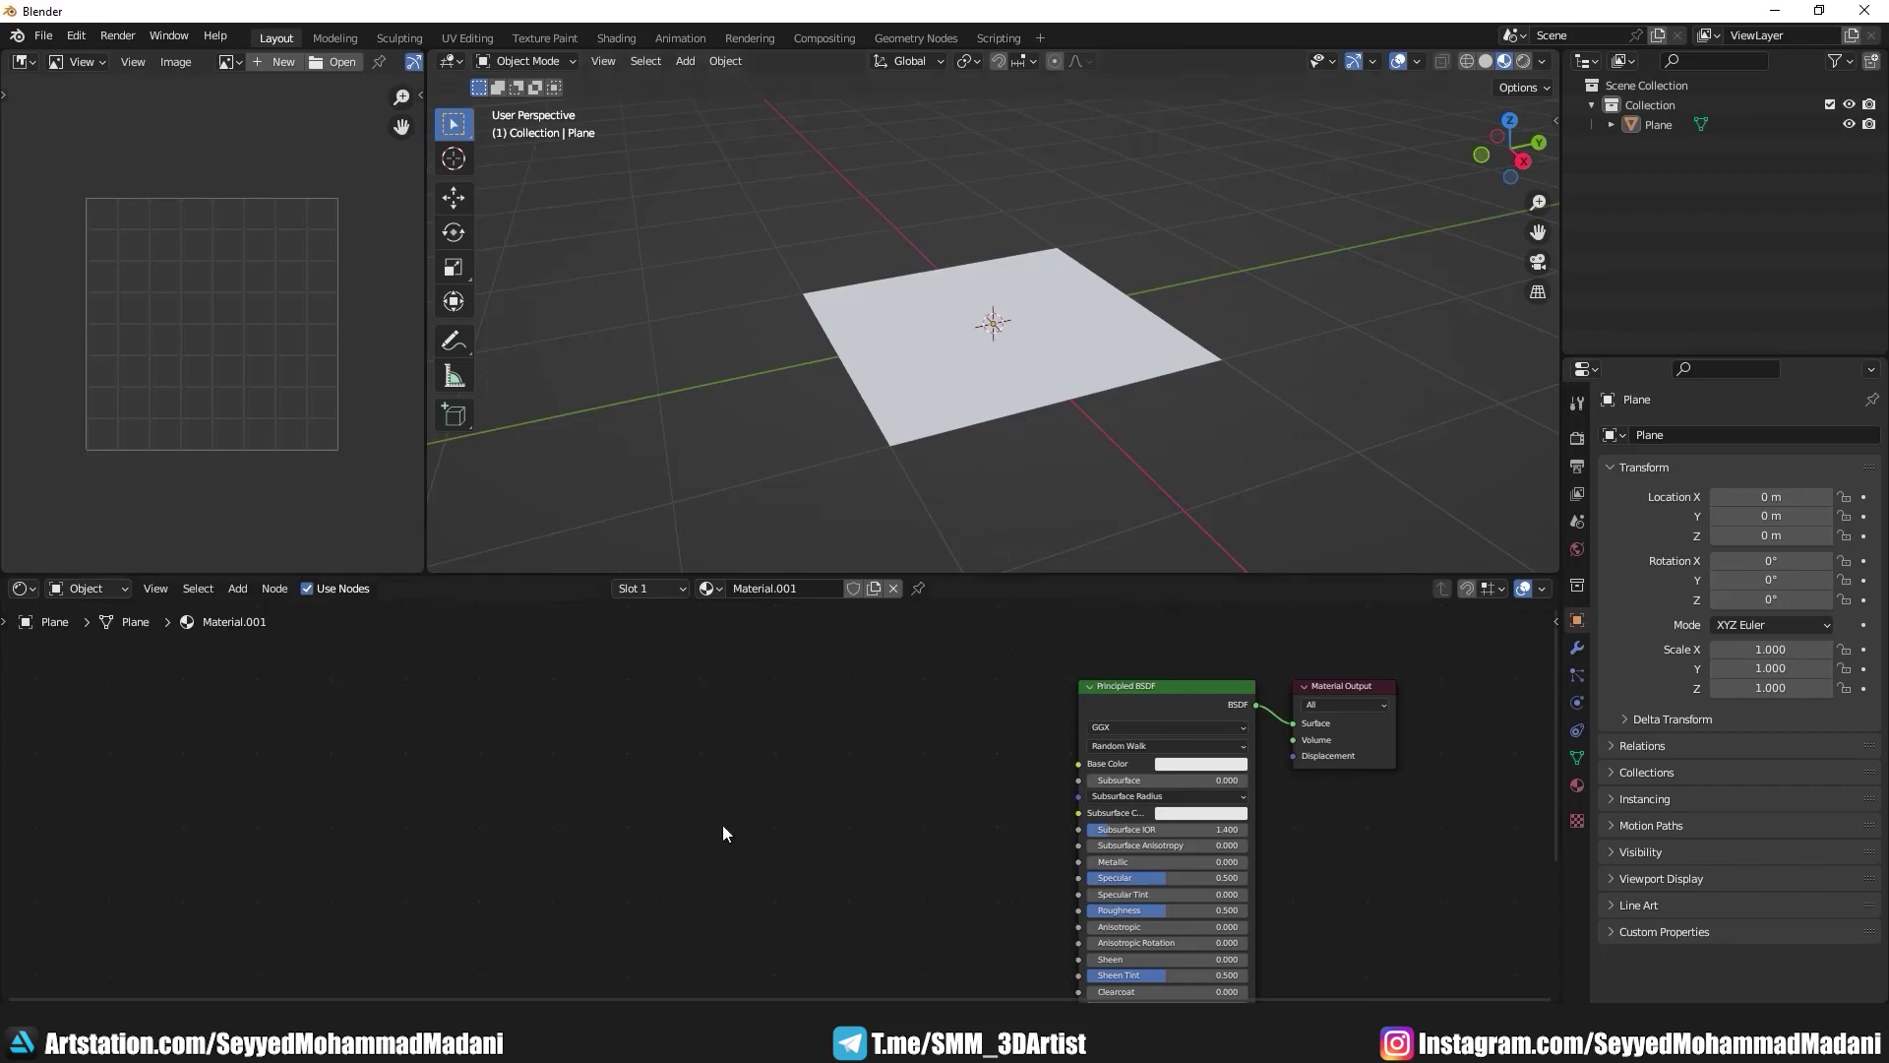
{"action": "key", "text": "alt+Tab"}
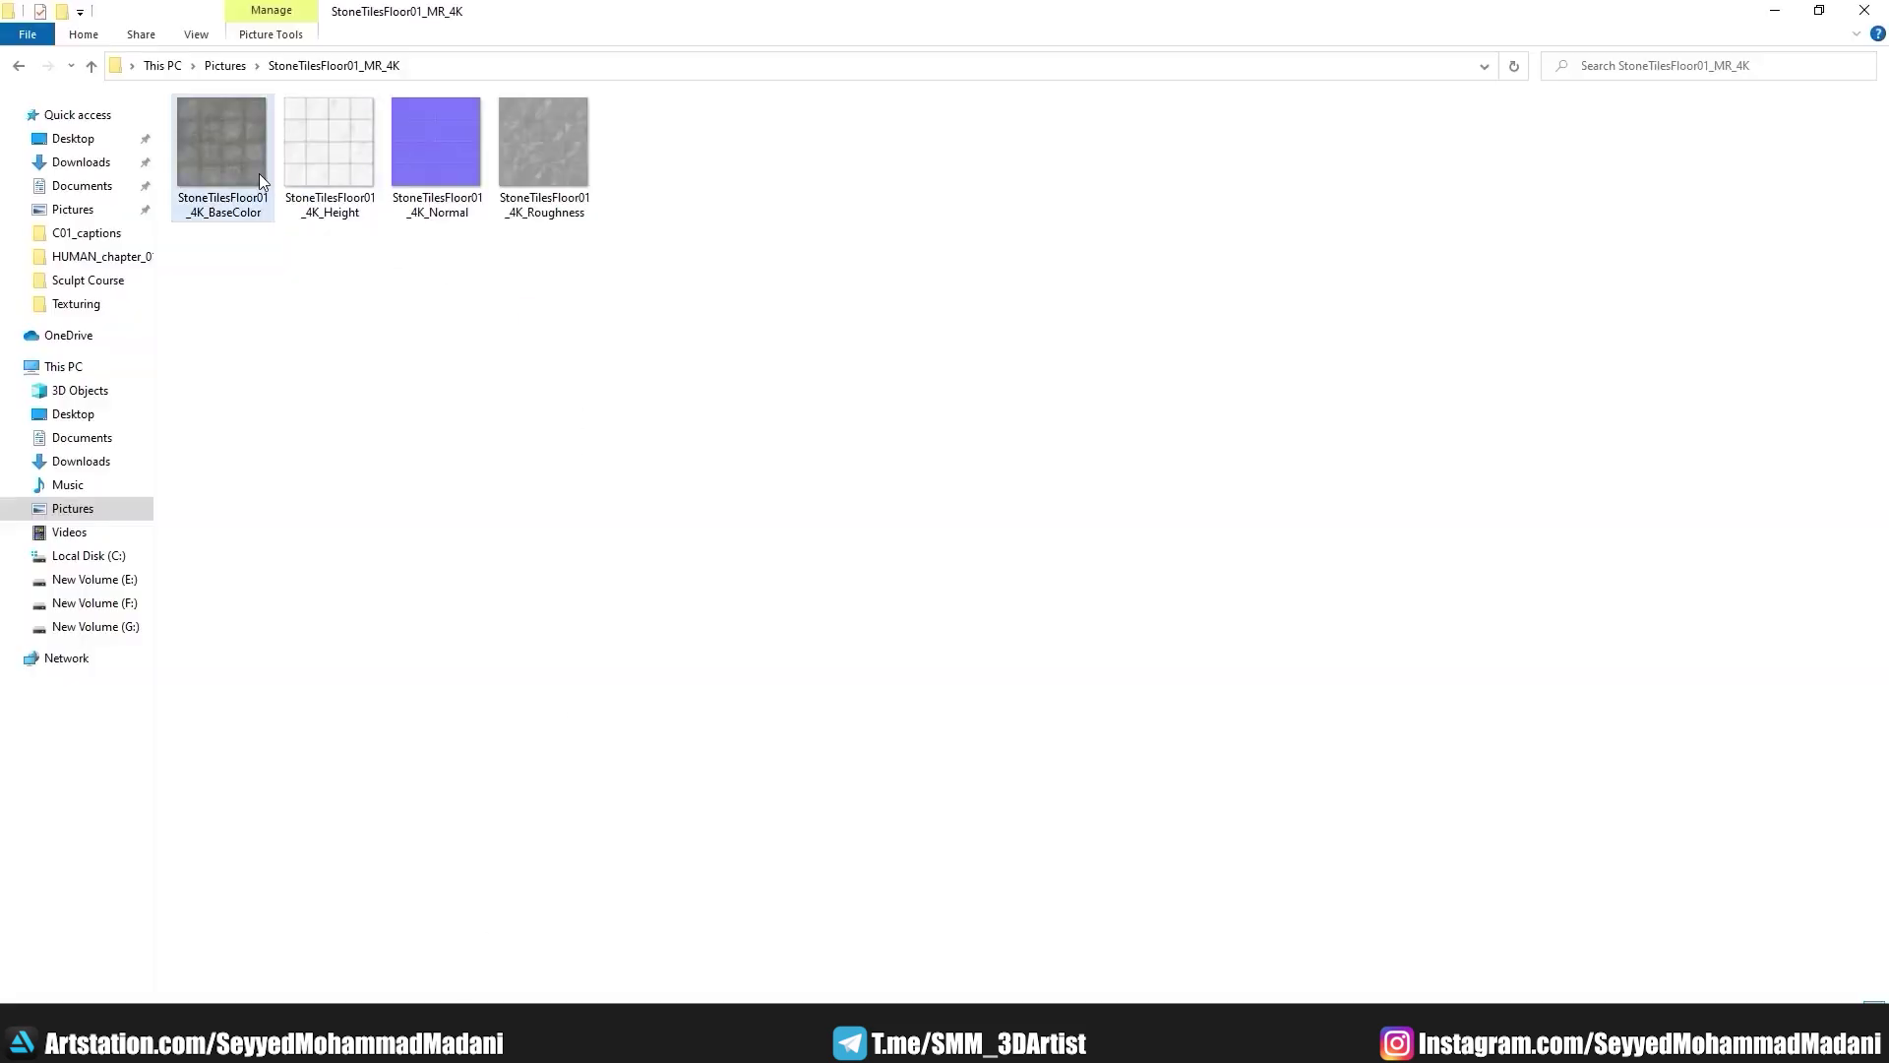
Step: Preview StoneTilesFloor01_4K_BaseColor.png, then drag it into the Shader Editor as an image texture node
{"action": "double_click", "coordinate": [258, 173]}
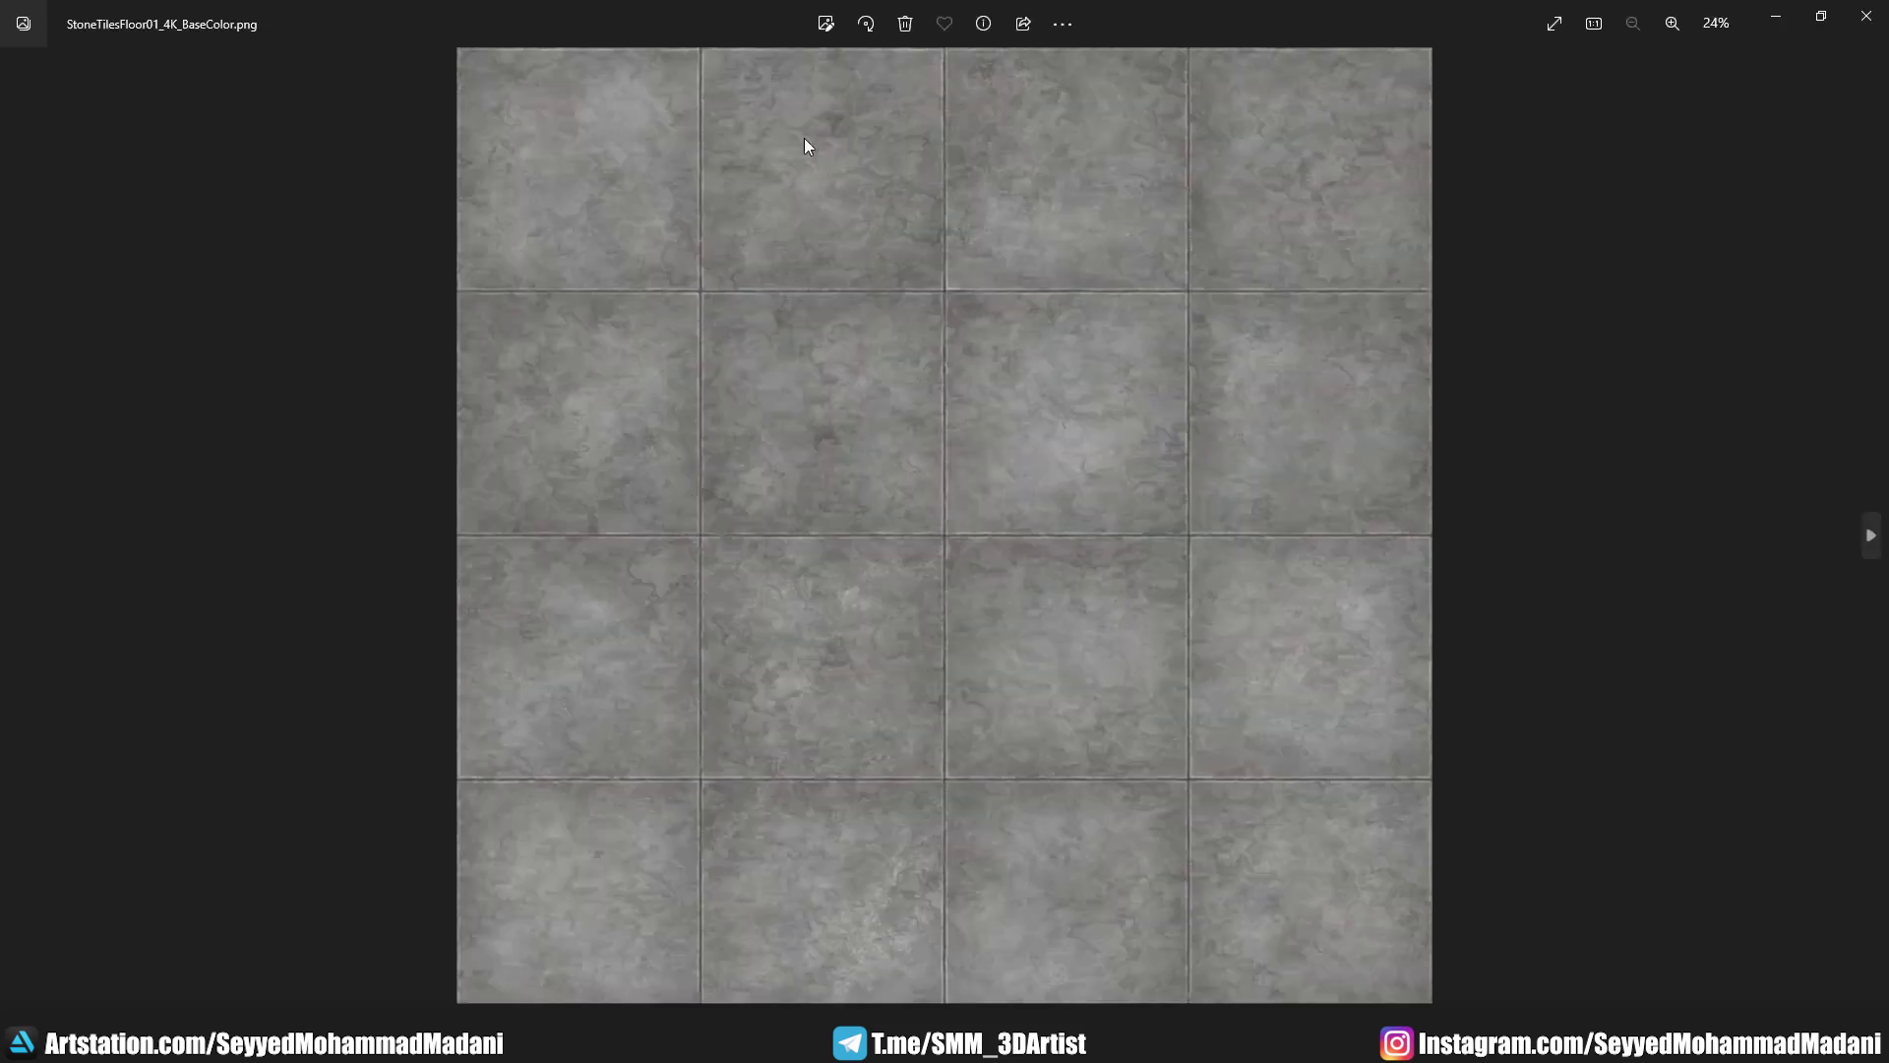
{"action": "left_click", "coordinate": [1866, 15]}
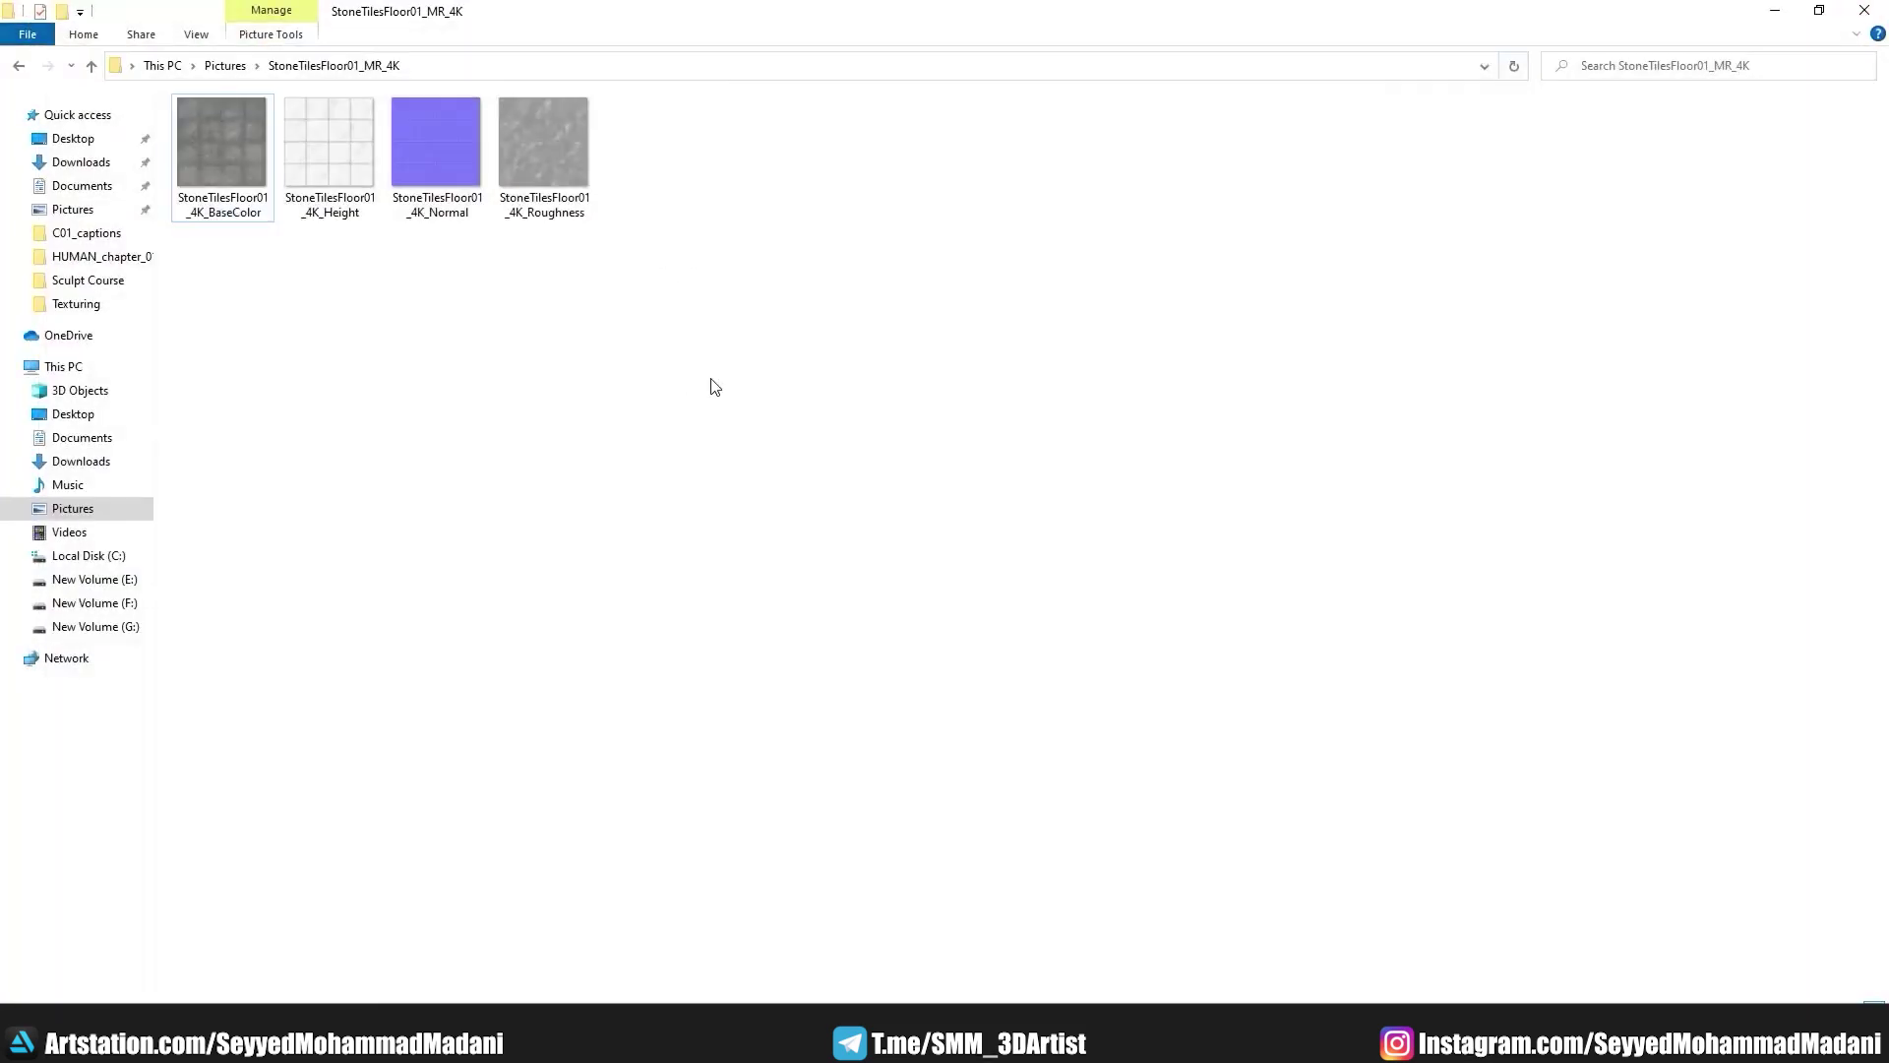
{"action": "left_click_drag", "start_coordinate": [710, 378], "coordinate": [342, 149]}
{"action": "left_click", "coordinate": [203, 163]}
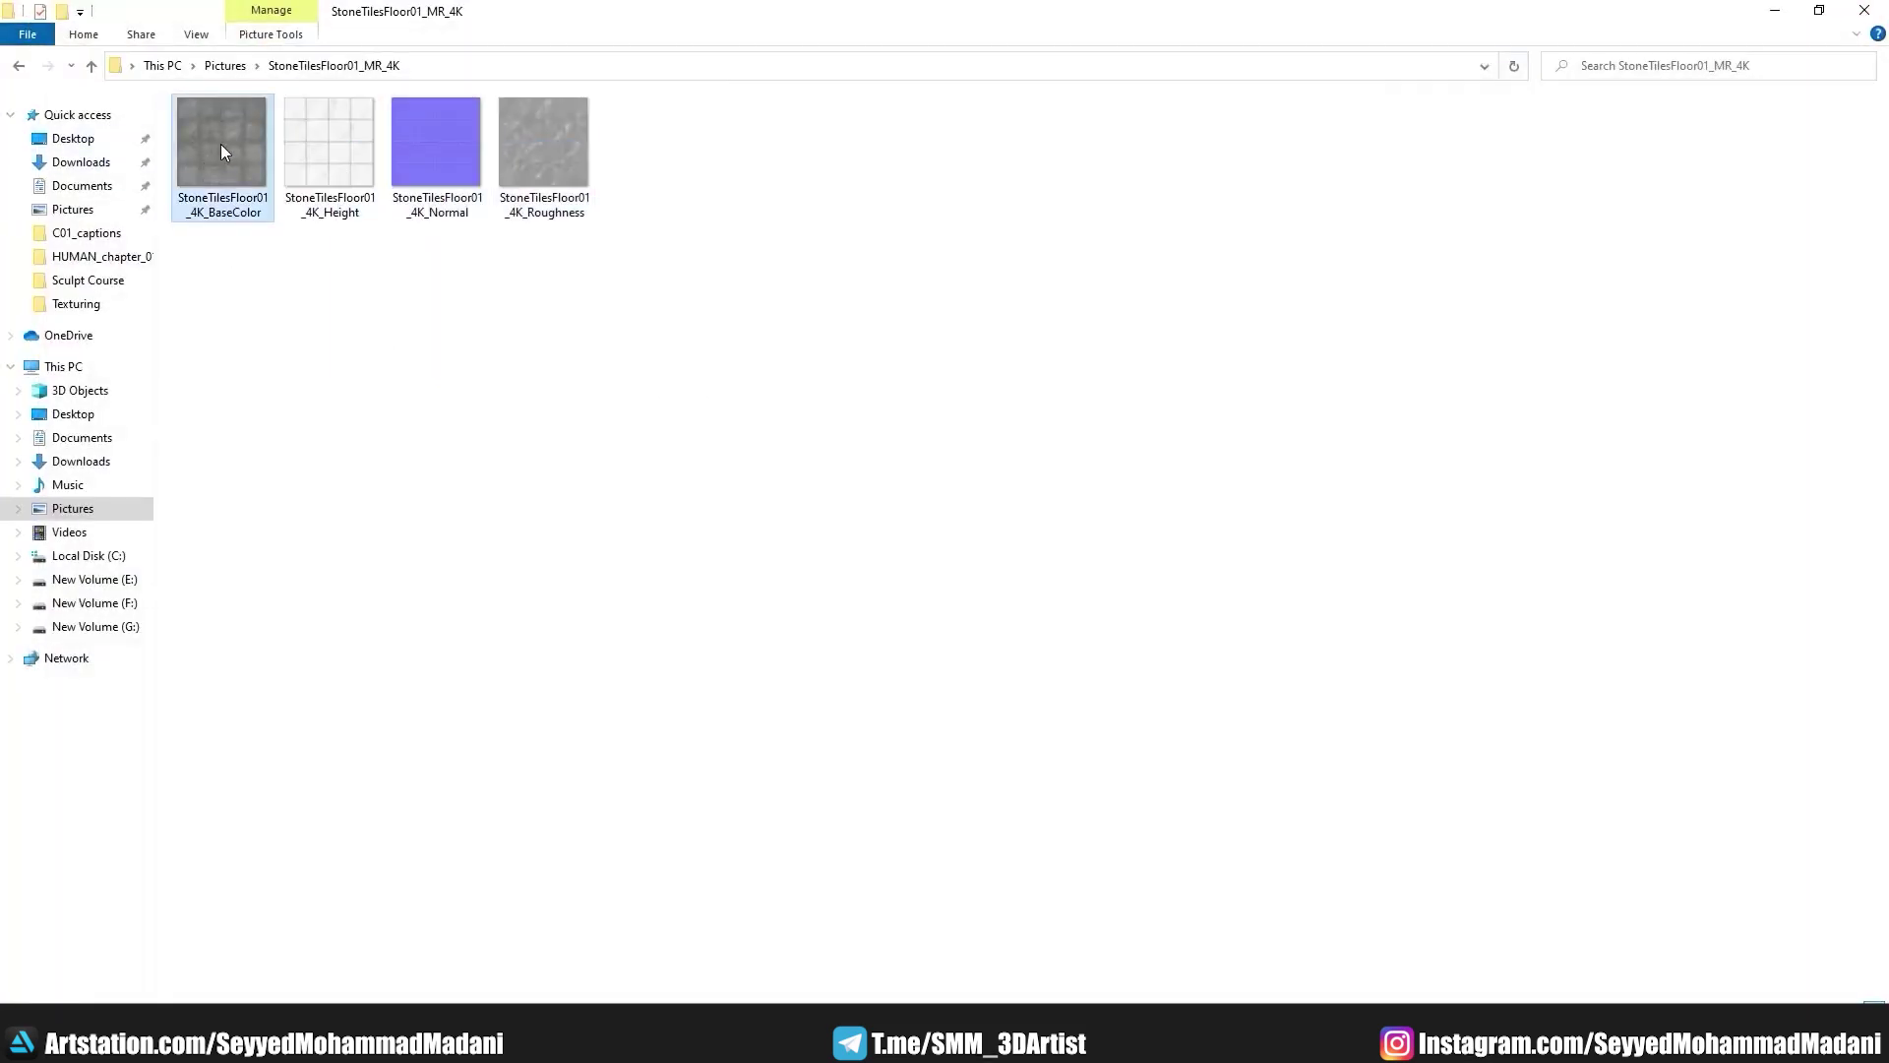
{"action": "mouse_move", "coordinate": [221, 143]}
{"action": "left_mouse_down"}
{"action": "mouse_move", "coordinate": [533, 738]}
{"action": "mouse_move", "coordinate": [696, 786]}
{"action": "left_mouse_up"}
{"action": "left_click", "coordinate": [709, 712]}
Step: Maximize the node editor, frame all nodes, and shift the image texture node left
{"action": "key", "text": "ctrl+space"}
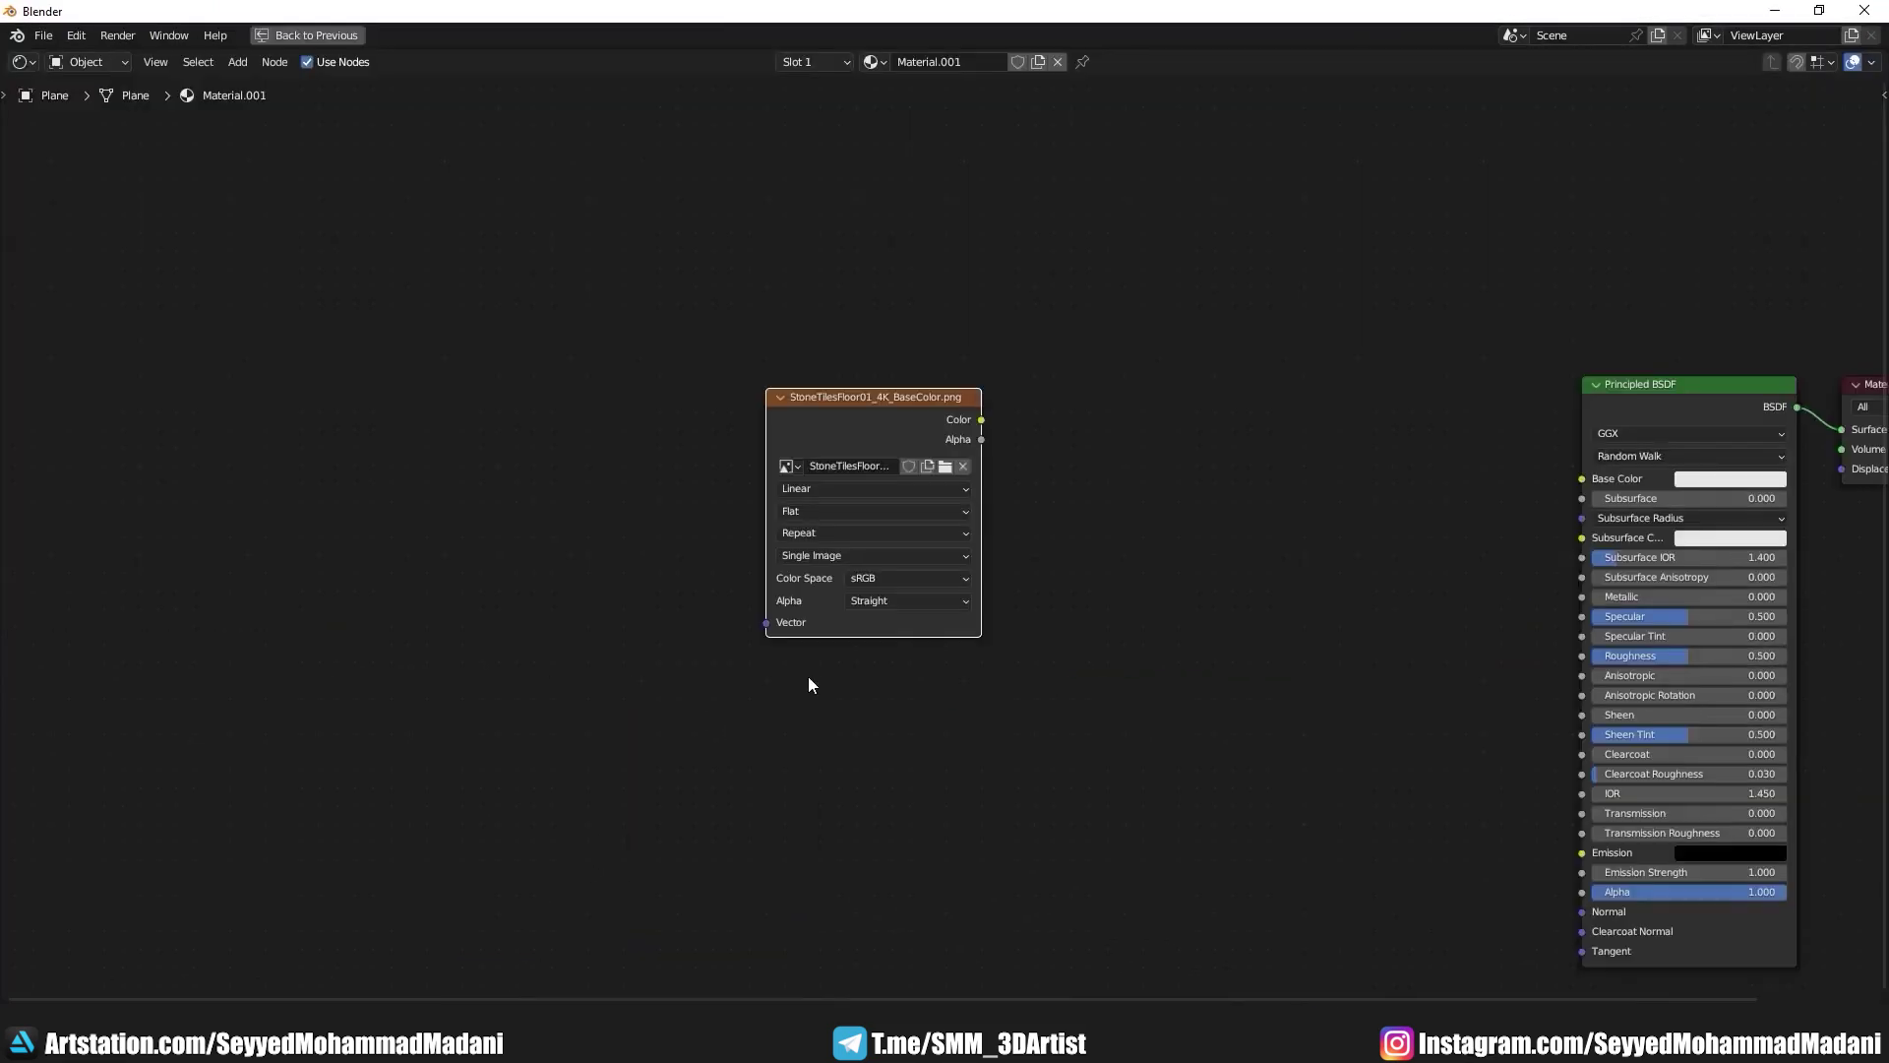
{"action": "key", "text": "Home"}
{"action": "left_click_drag", "start_coordinate": [657, 491], "coordinate": [572, 492]}
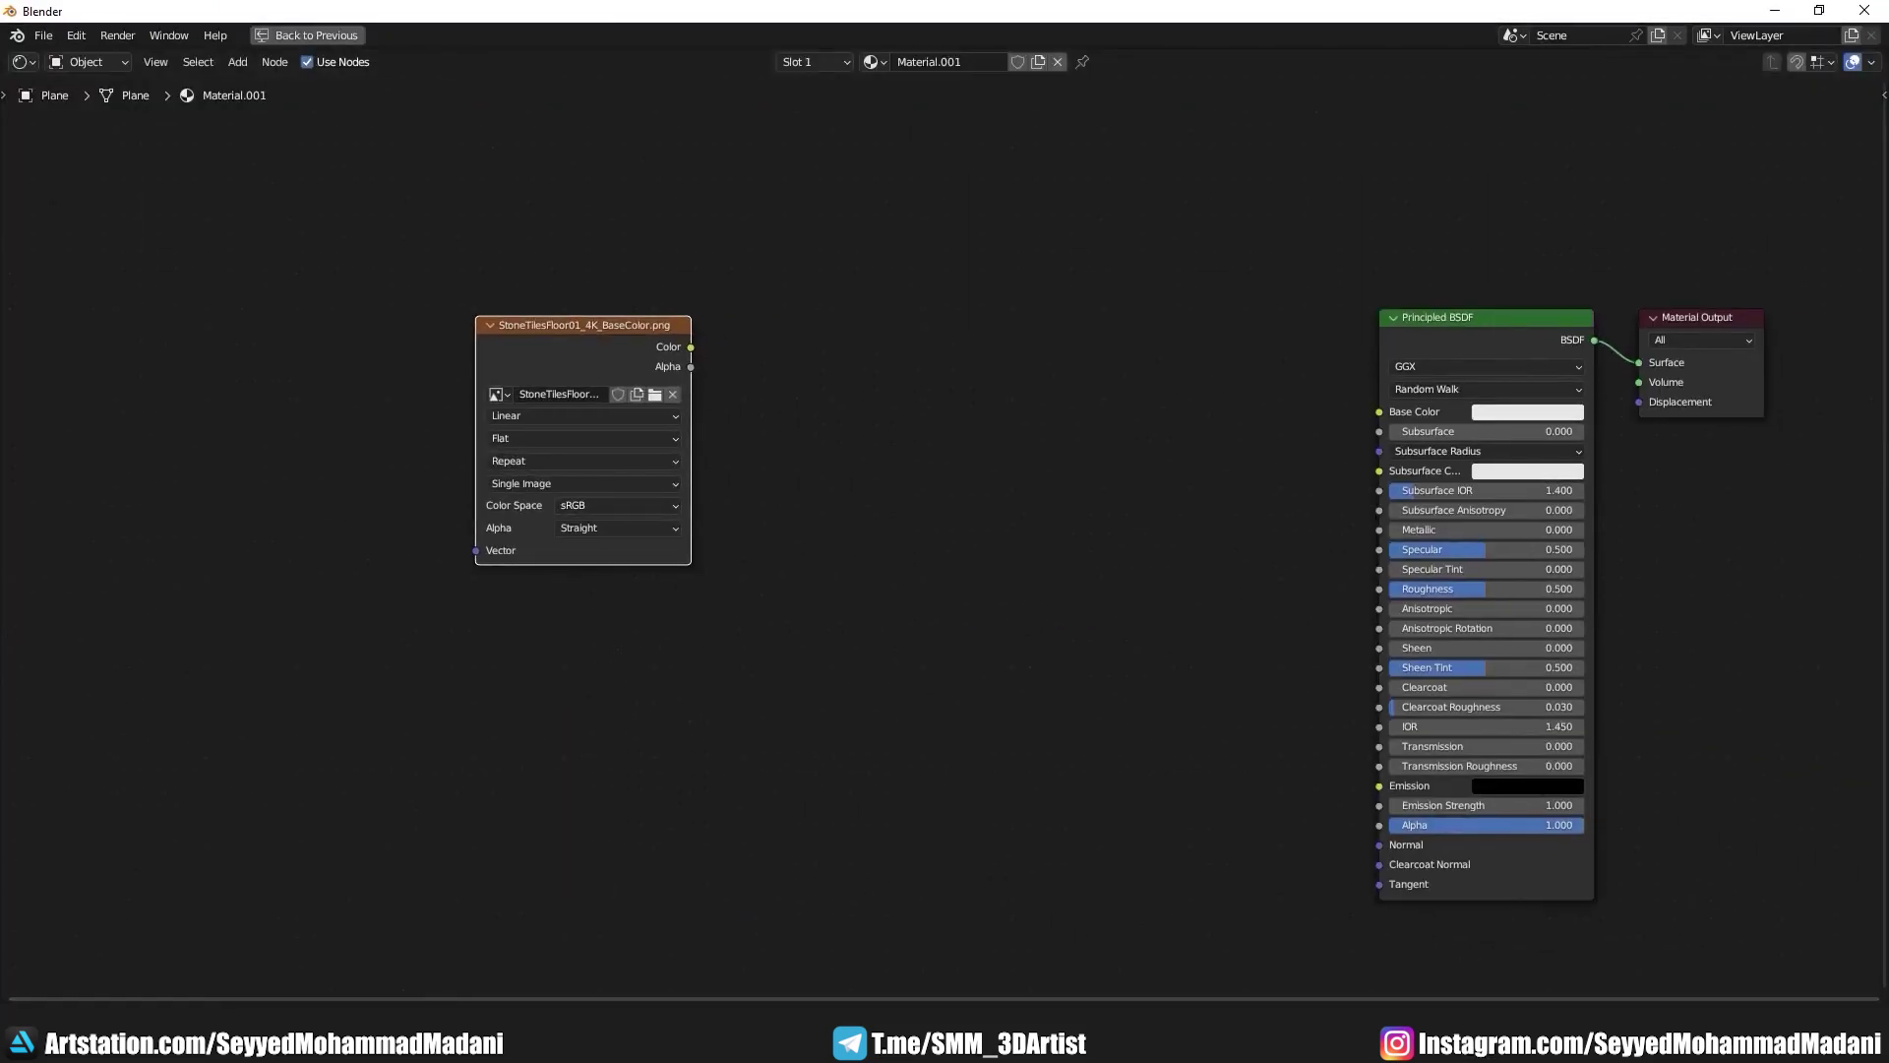
{"action": "key", "text": "alt+Tab"}
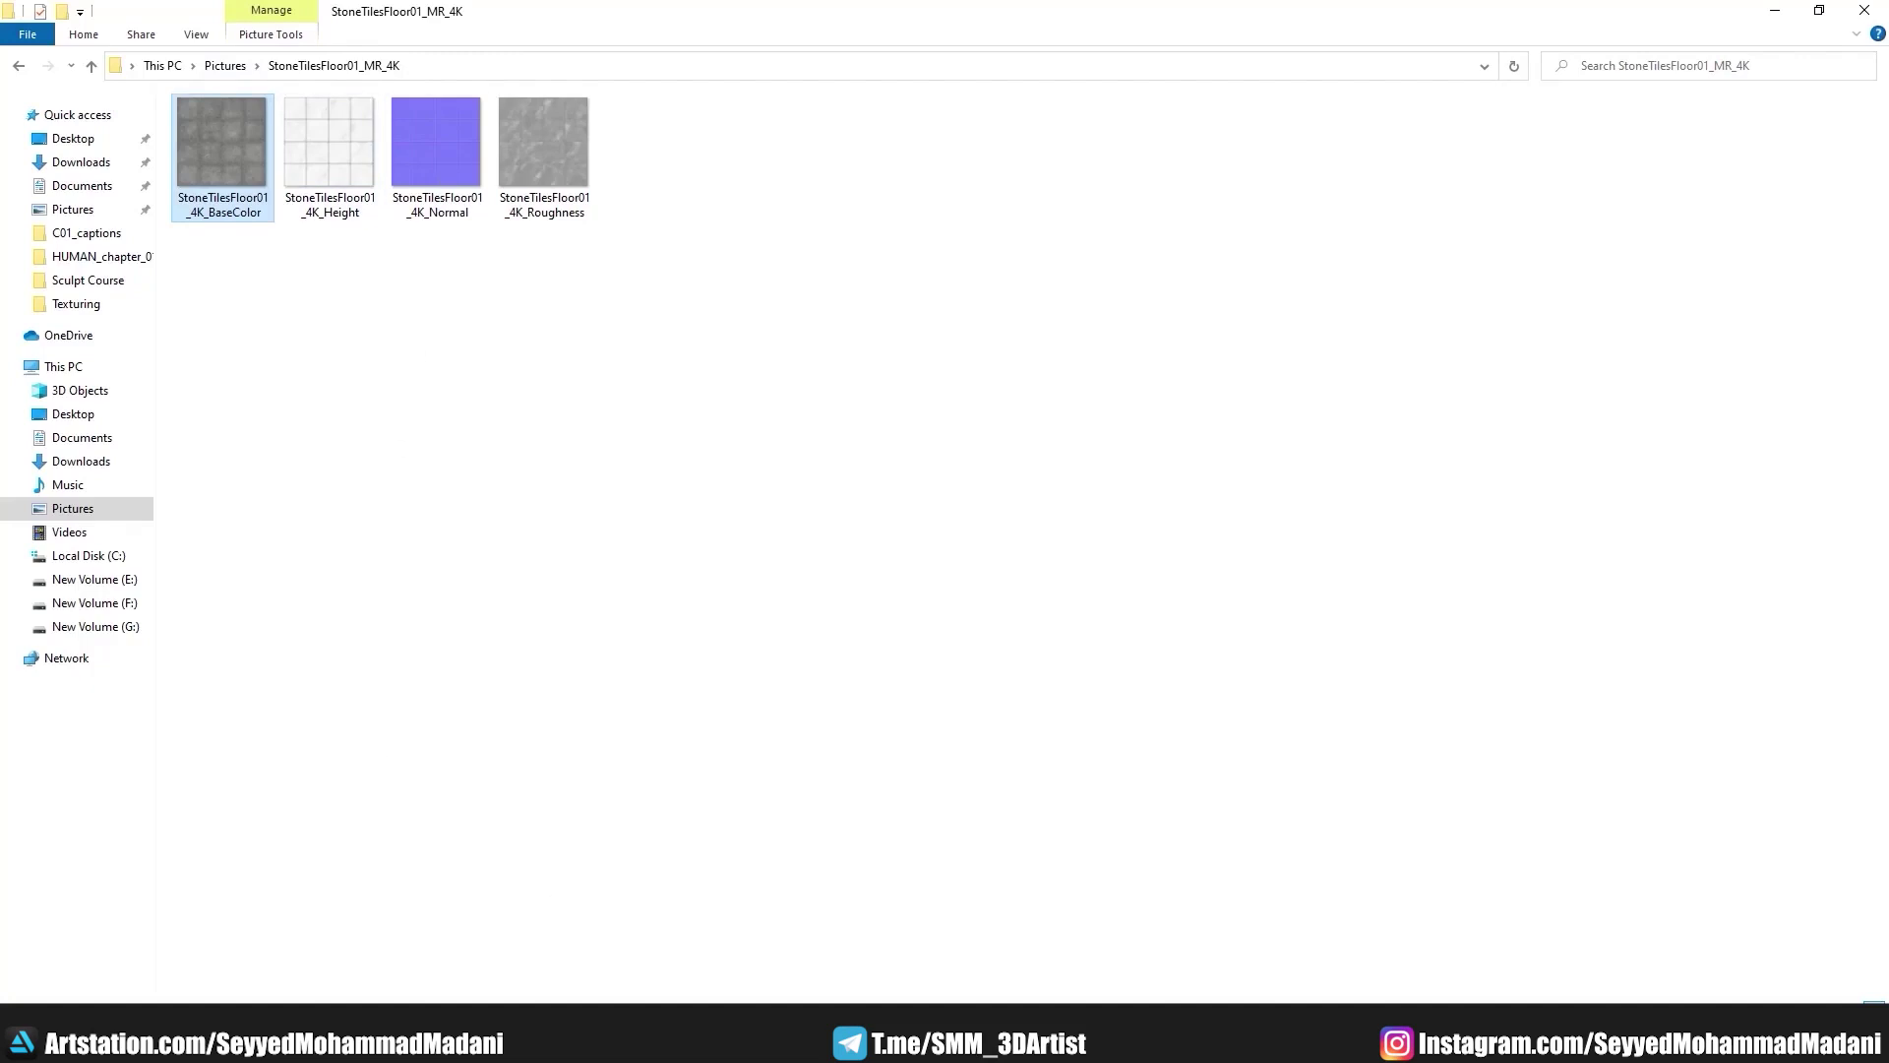
{"action": "key", "text": "alt+Tab"}
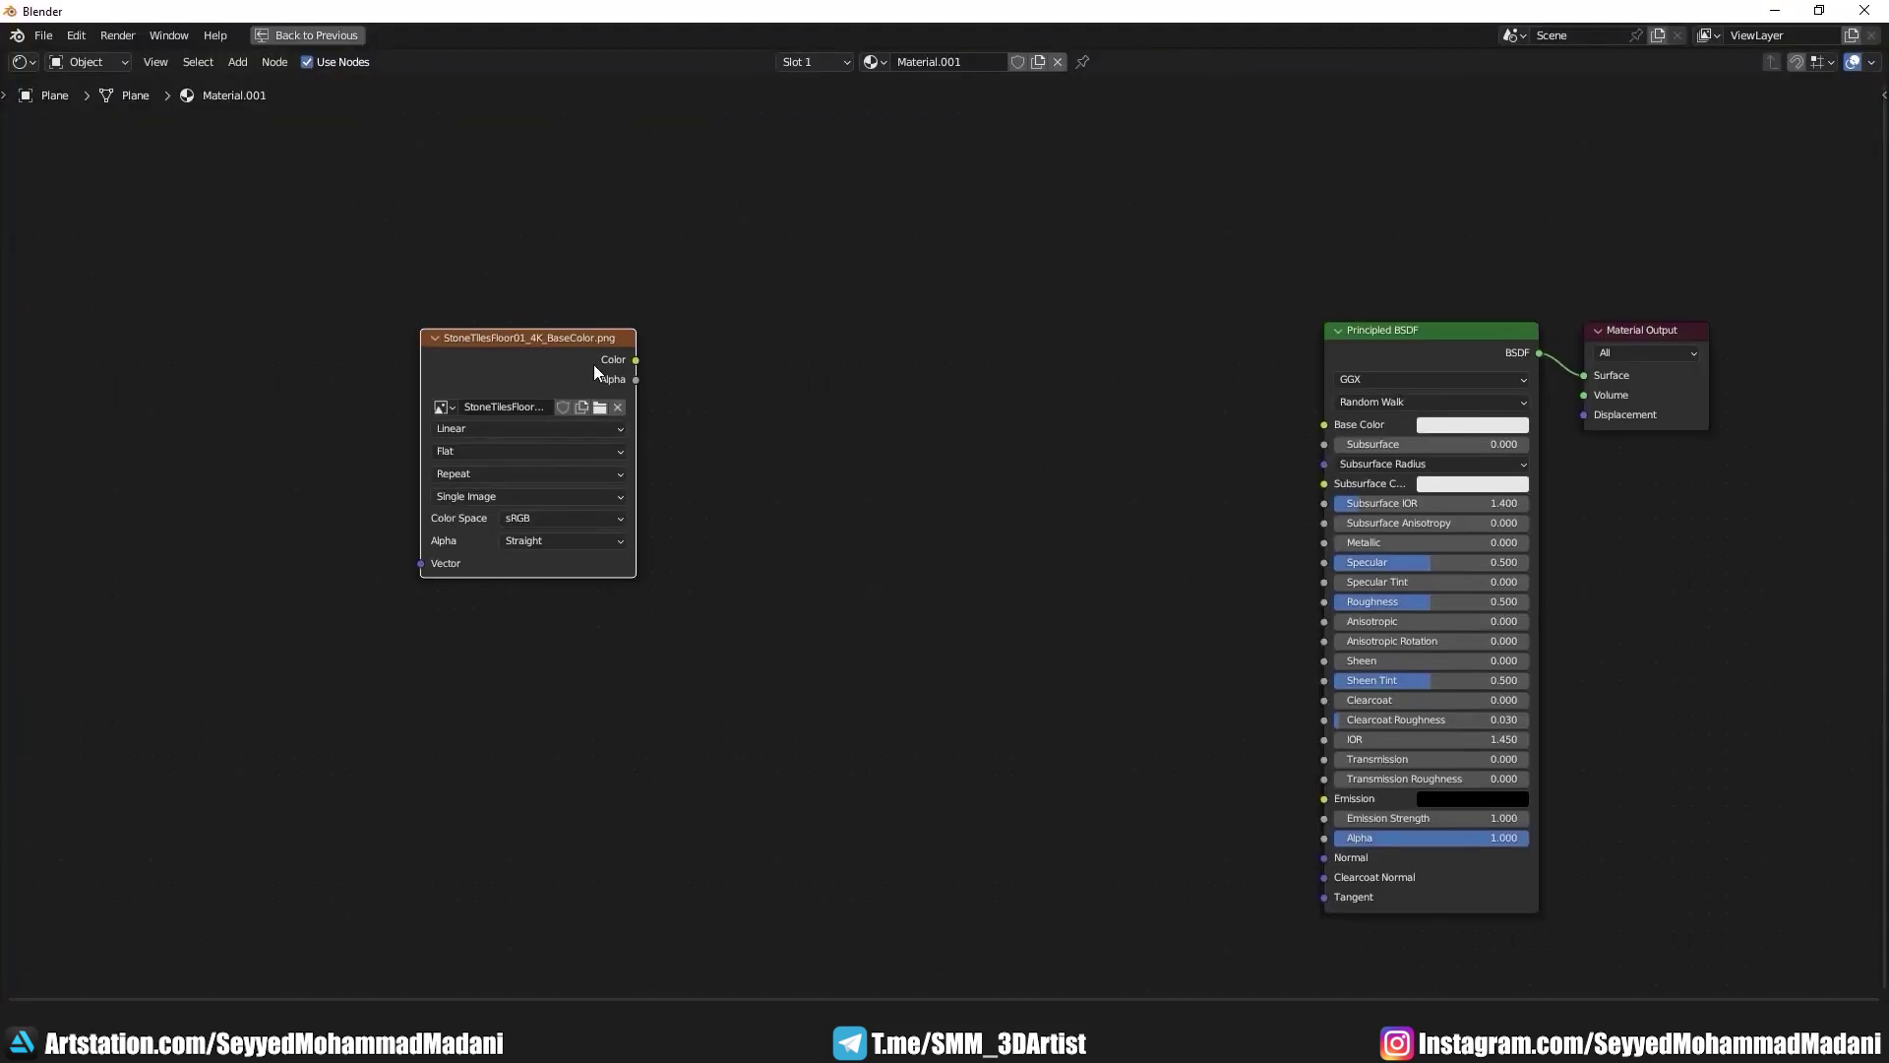
Step: Duplicate the image texture node as a single-user copy with Non-Color colour space
{"action": "key", "text": "shift+d"}
{"action": "left_click", "coordinate": [591, 141]}
{"action": "middle_click_drag", "start_coordinate": [590, 141], "coordinate": [602, 333]}
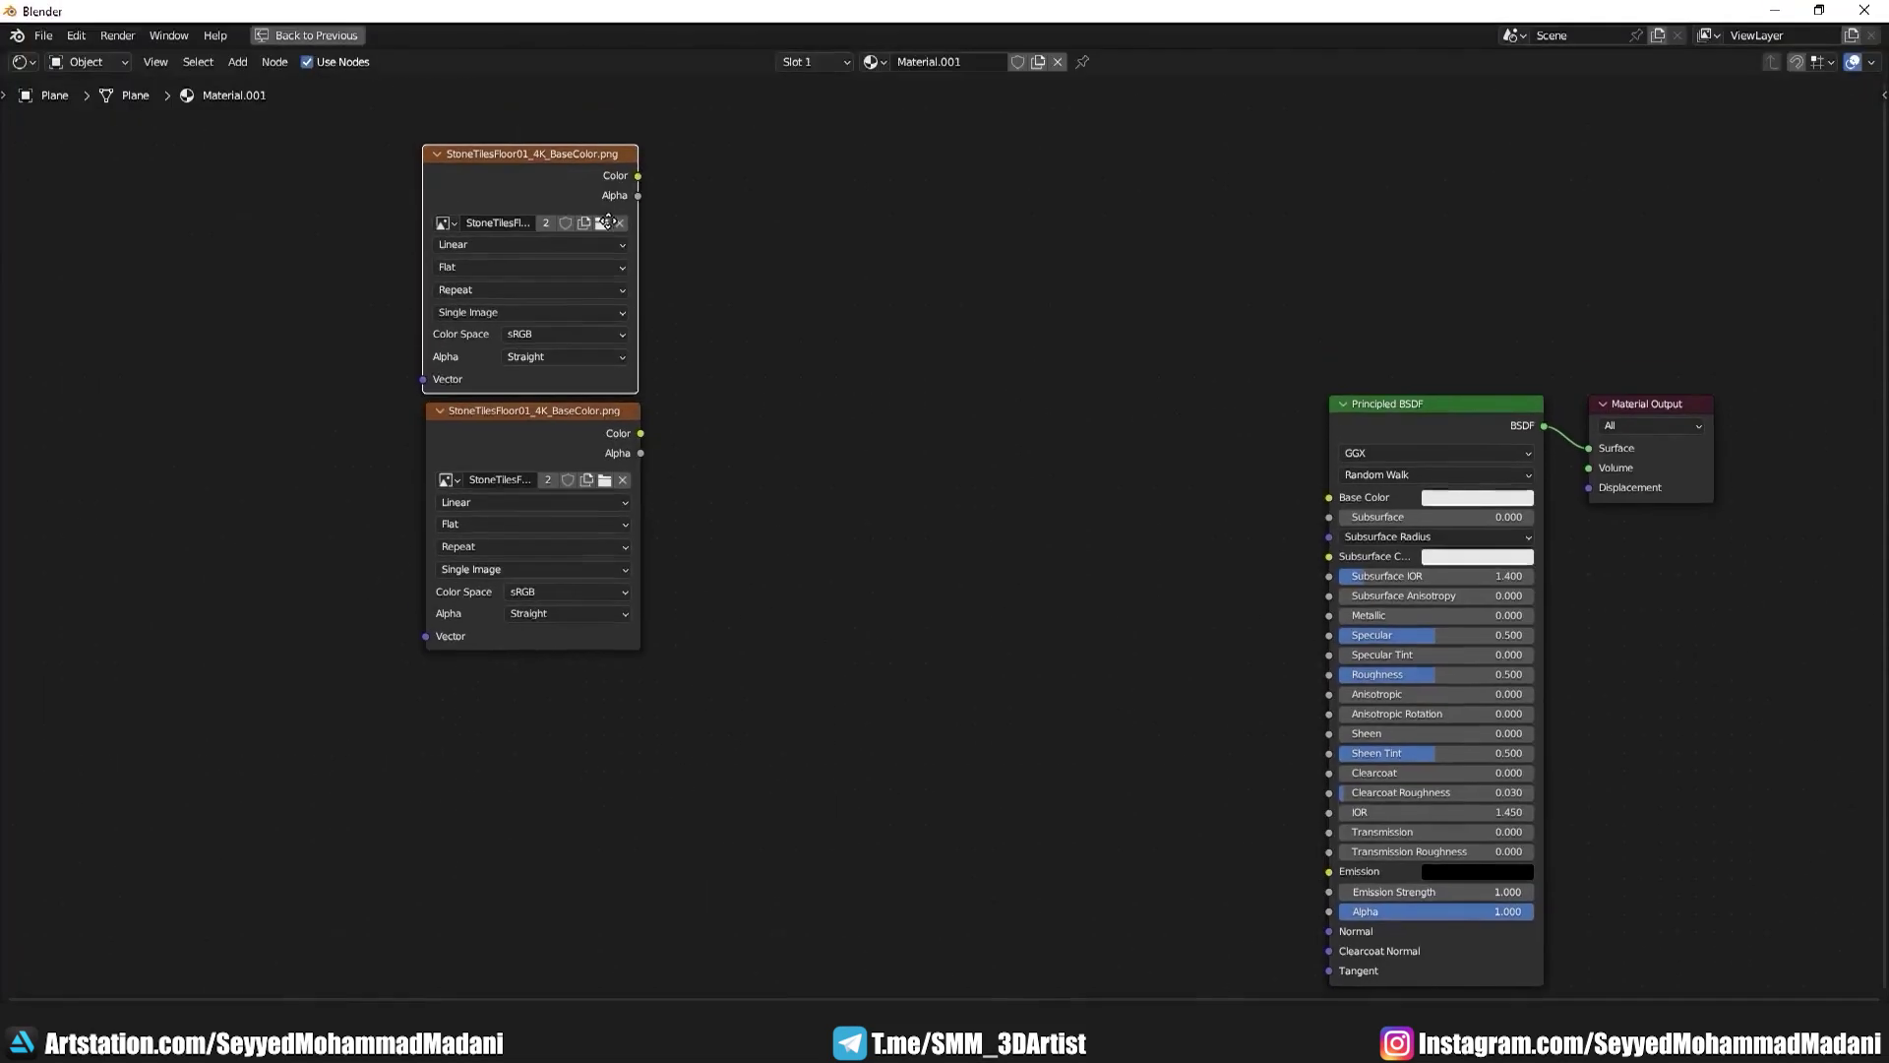
{"action": "scroll", "coordinate": [602, 334], "scroll_direction": "up", "scroll_amount": 2}
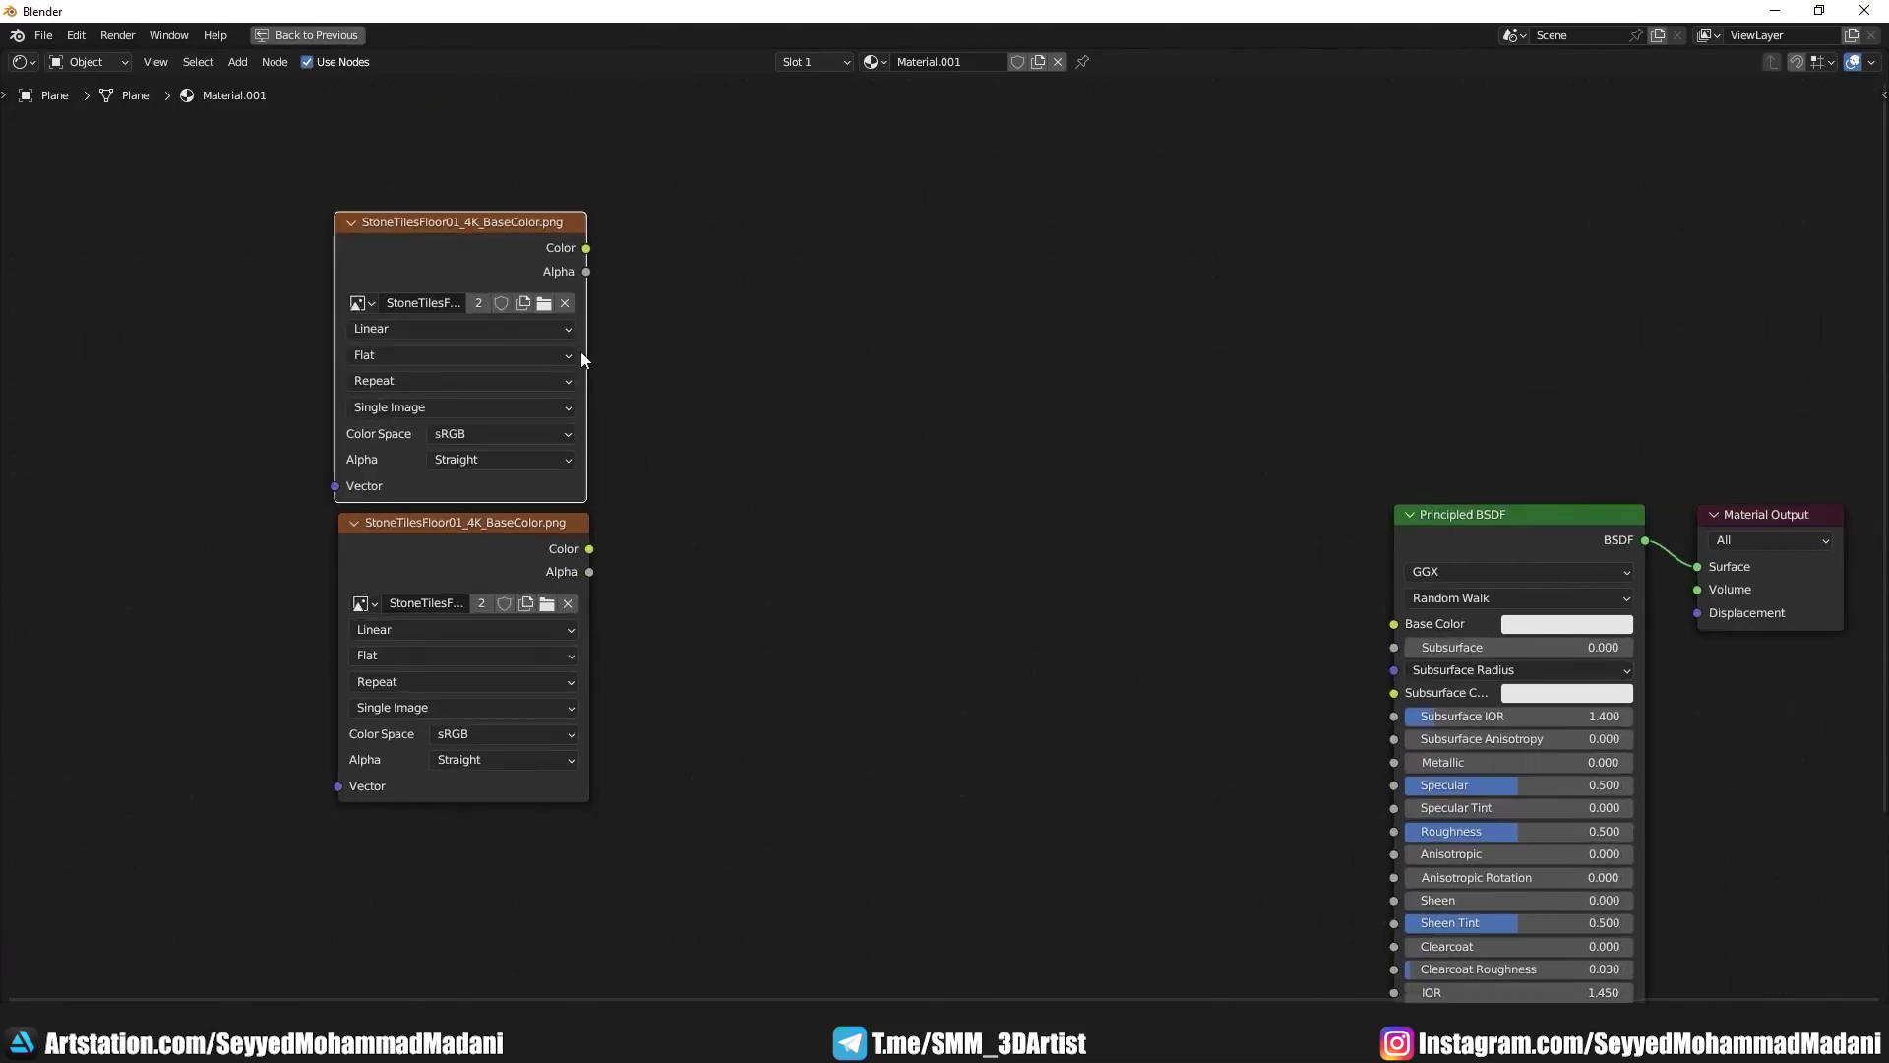
{"action": "left_click", "coordinate": [478, 303]}
{"action": "left_click", "coordinate": [479, 433]}
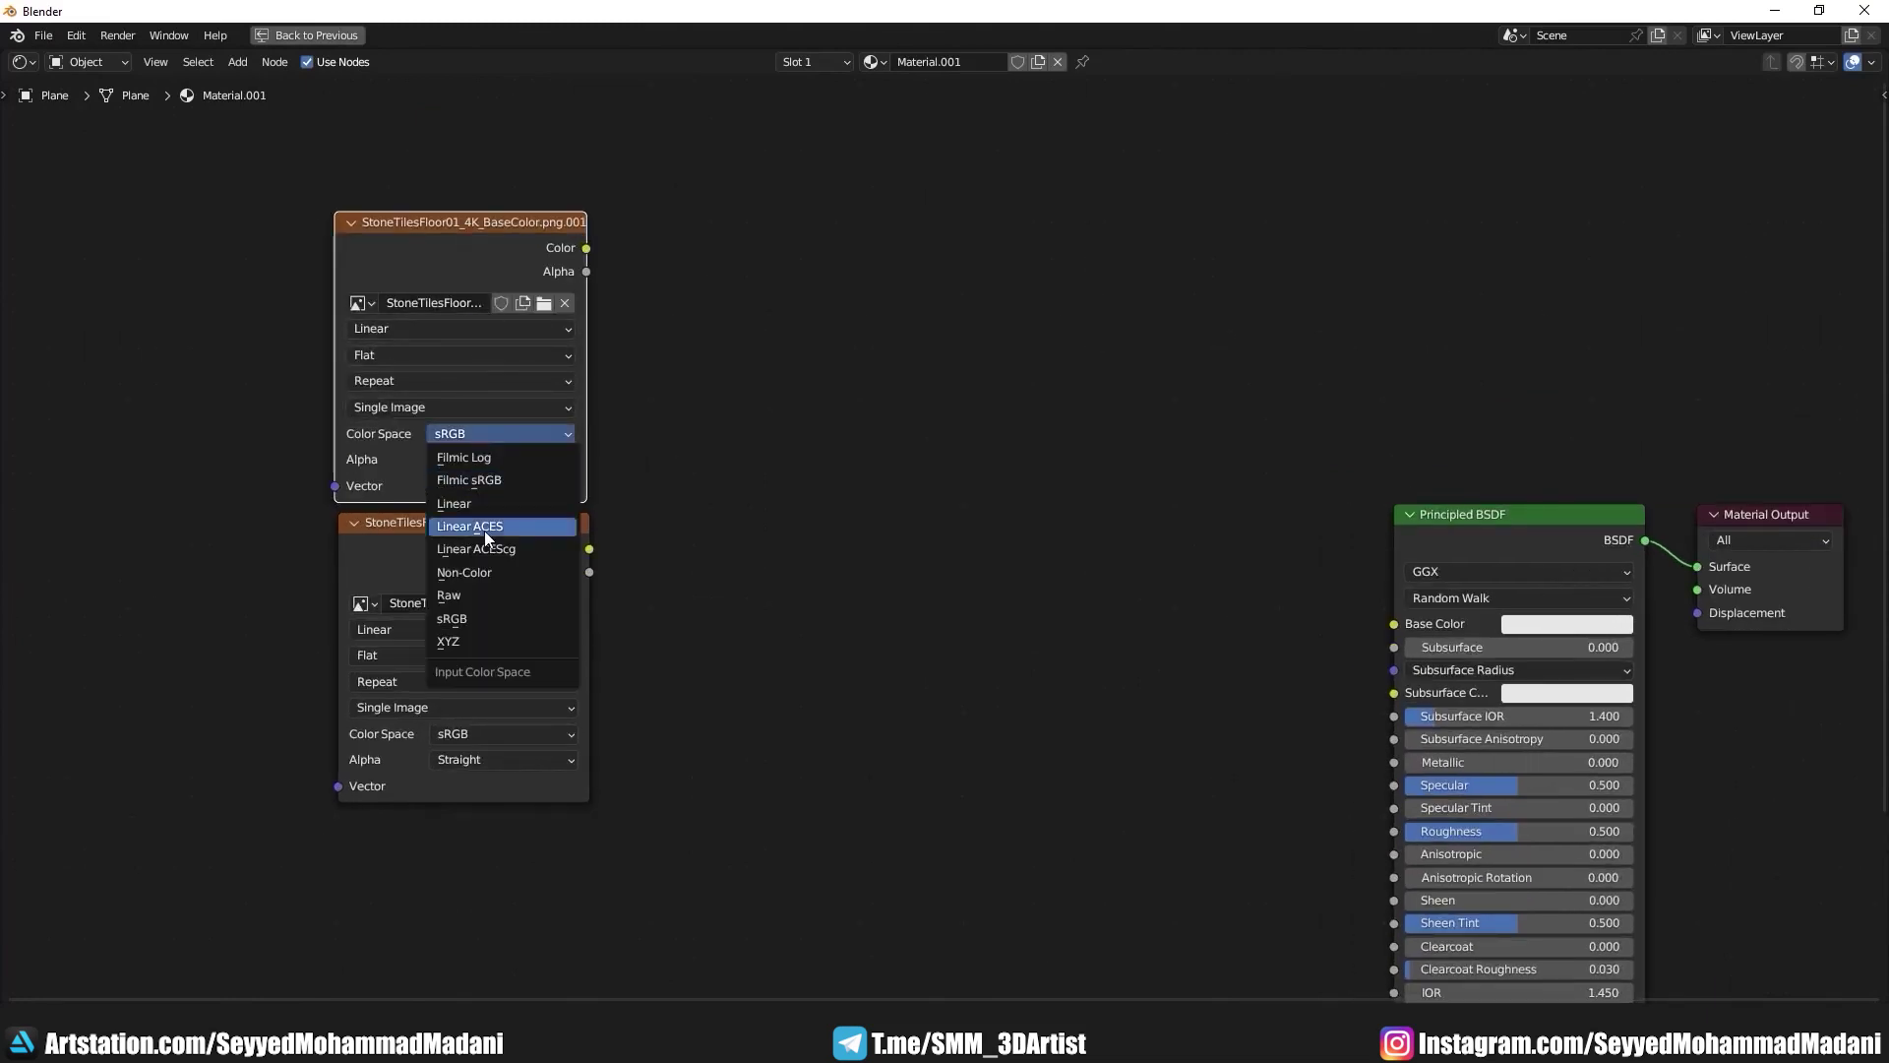
{"action": "left_click", "coordinate": [484, 574]}
Step: Link the Non-Color copy's Color to Base Color and inspect the tiled plane
{"action": "middle_click_drag", "start_coordinate": [724, 548], "coordinate": [659, 542]}
{"action": "left_click_drag", "start_coordinate": [522, 243], "coordinate": [1328, 618]}
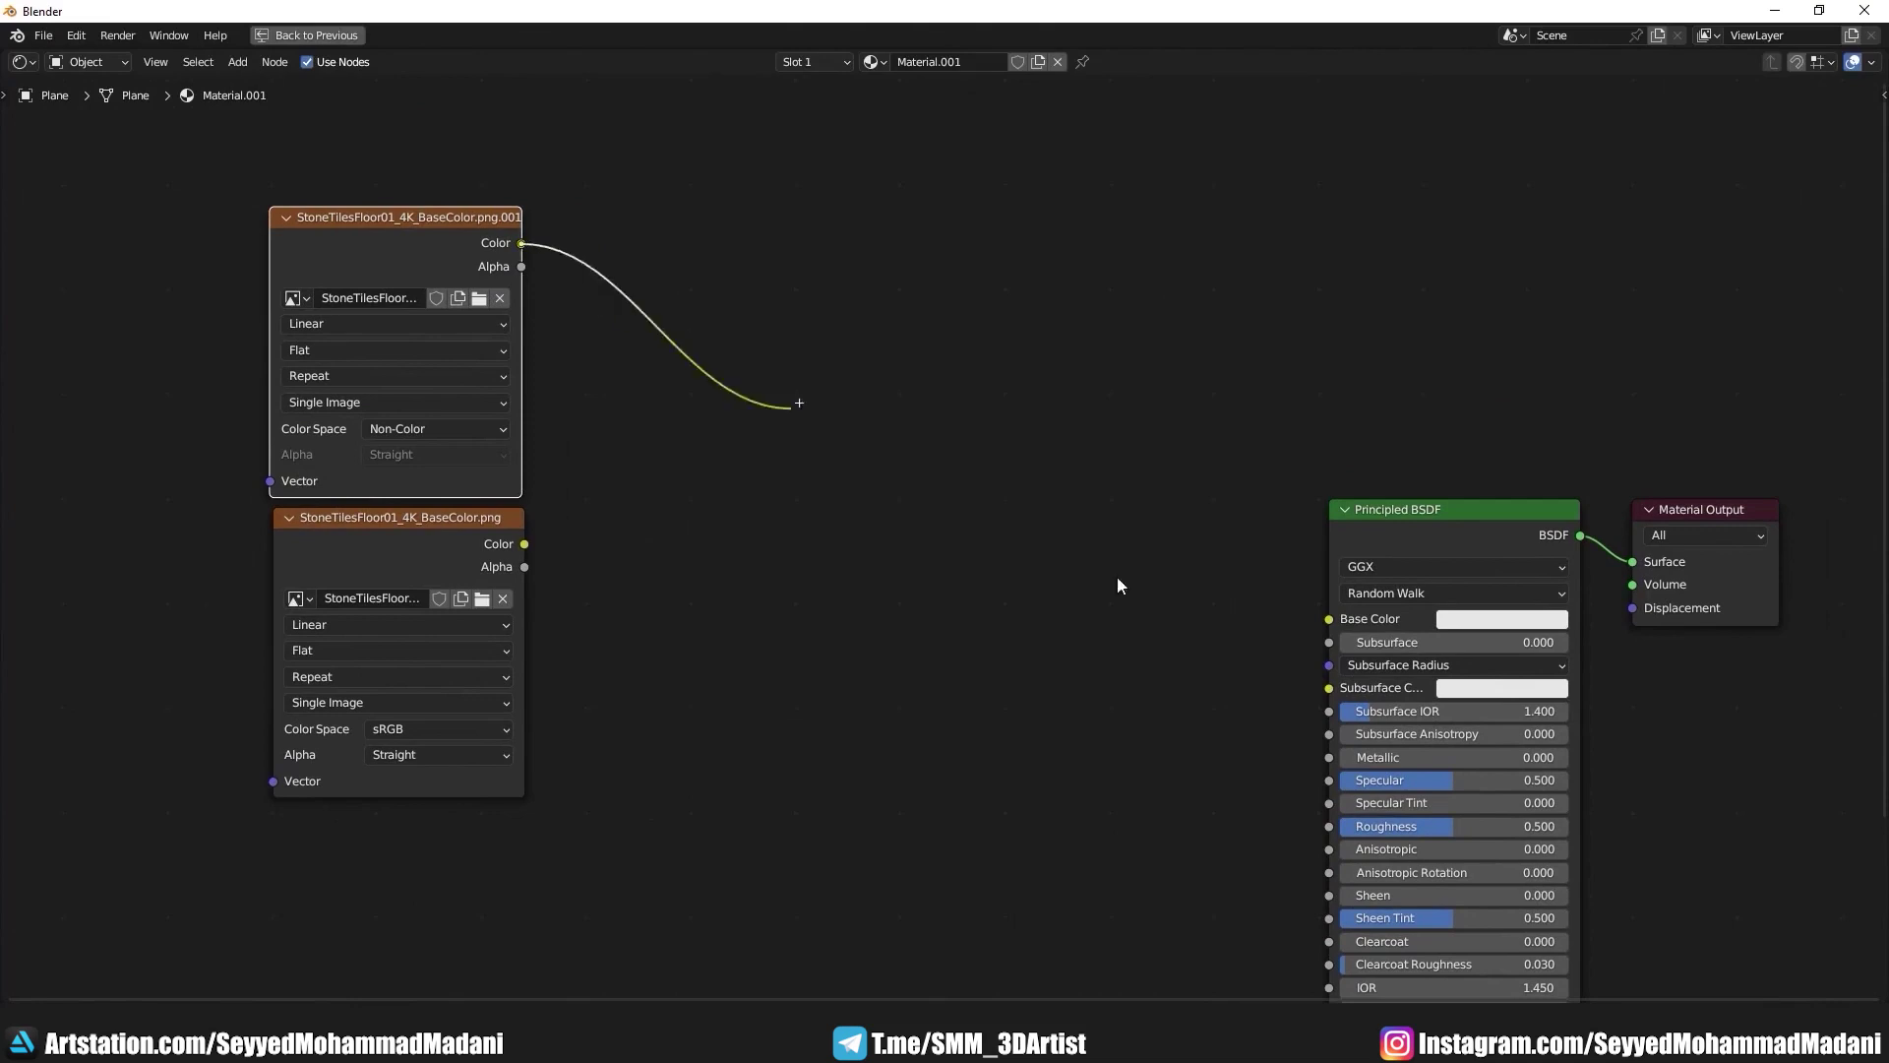
{"action": "key", "text": "ctrl+space"}
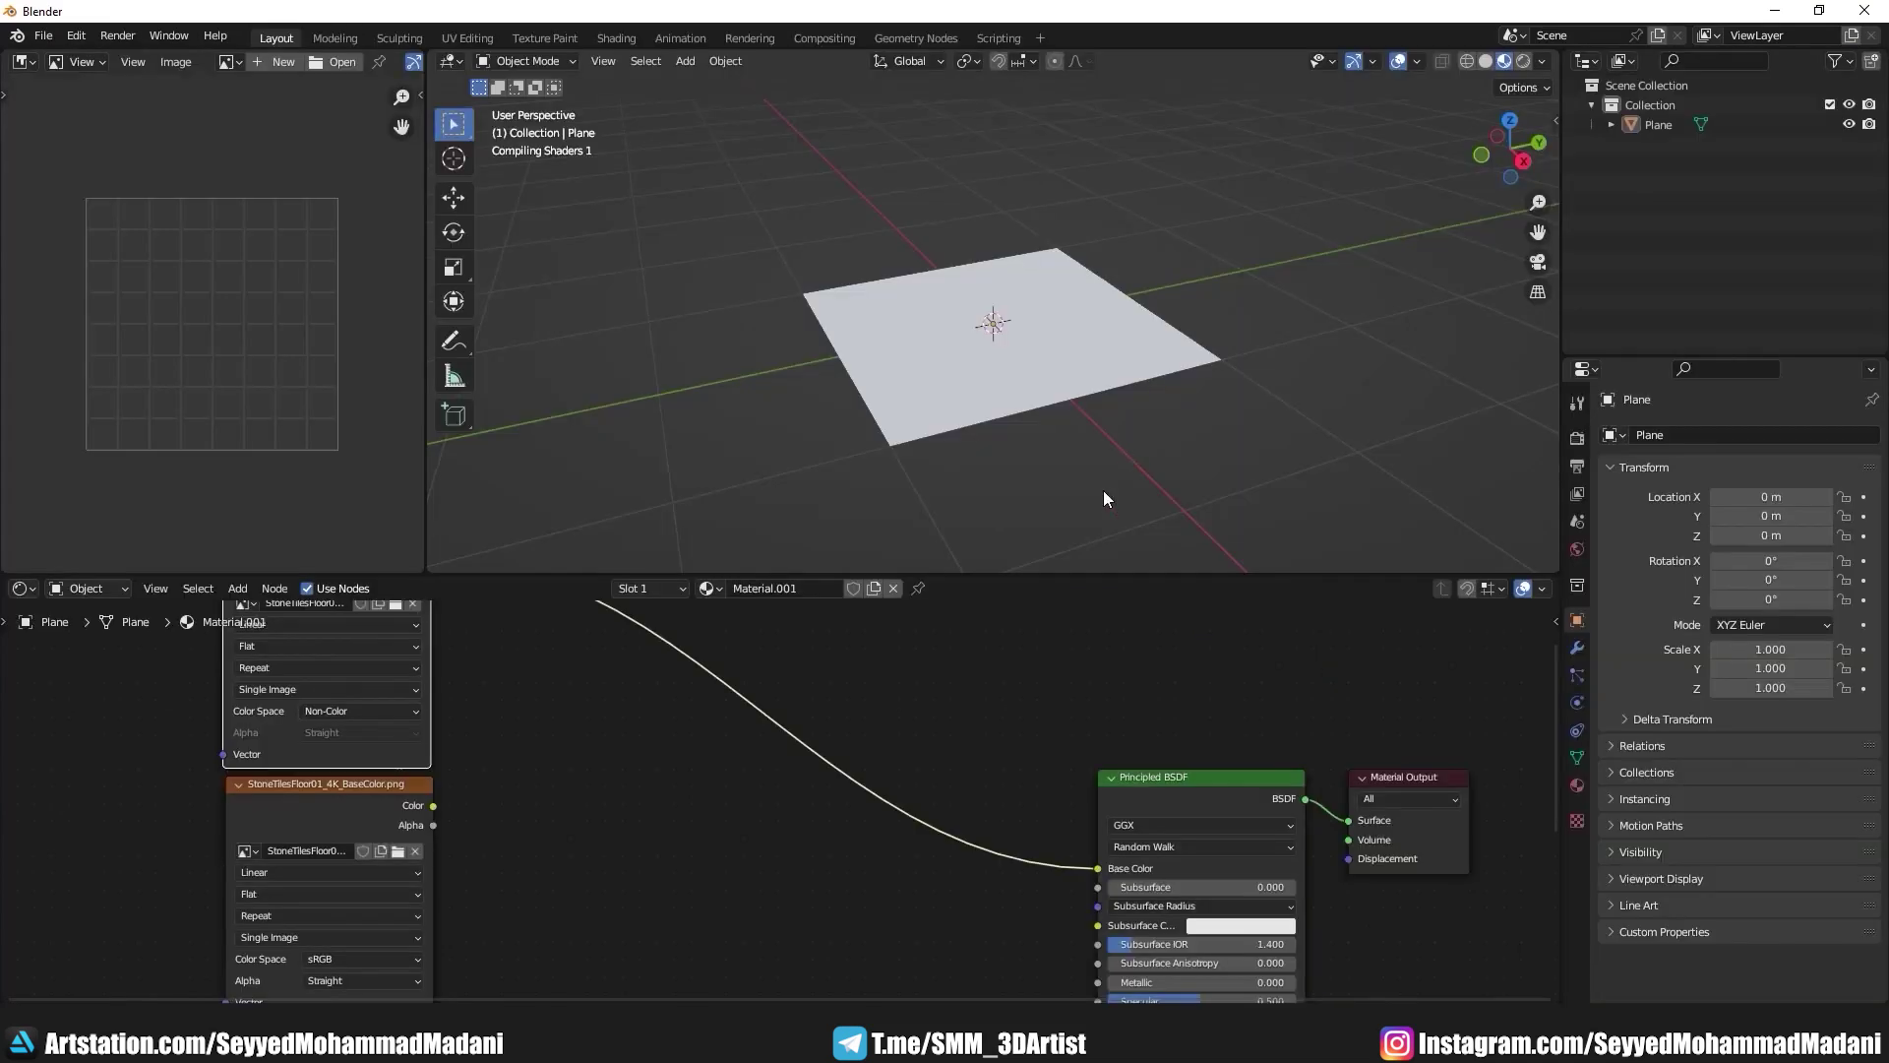
{"action": "scroll", "coordinate": [1061, 357], "scroll_direction": "up", "scroll_amount": 3}
{"action": "middle_click_drag", "start_coordinate": [1060, 357], "coordinate": [1122, 436]}
{"action": "scroll", "coordinate": [1083, 458], "scroll_direction": "up", "scroll_amount": 2}
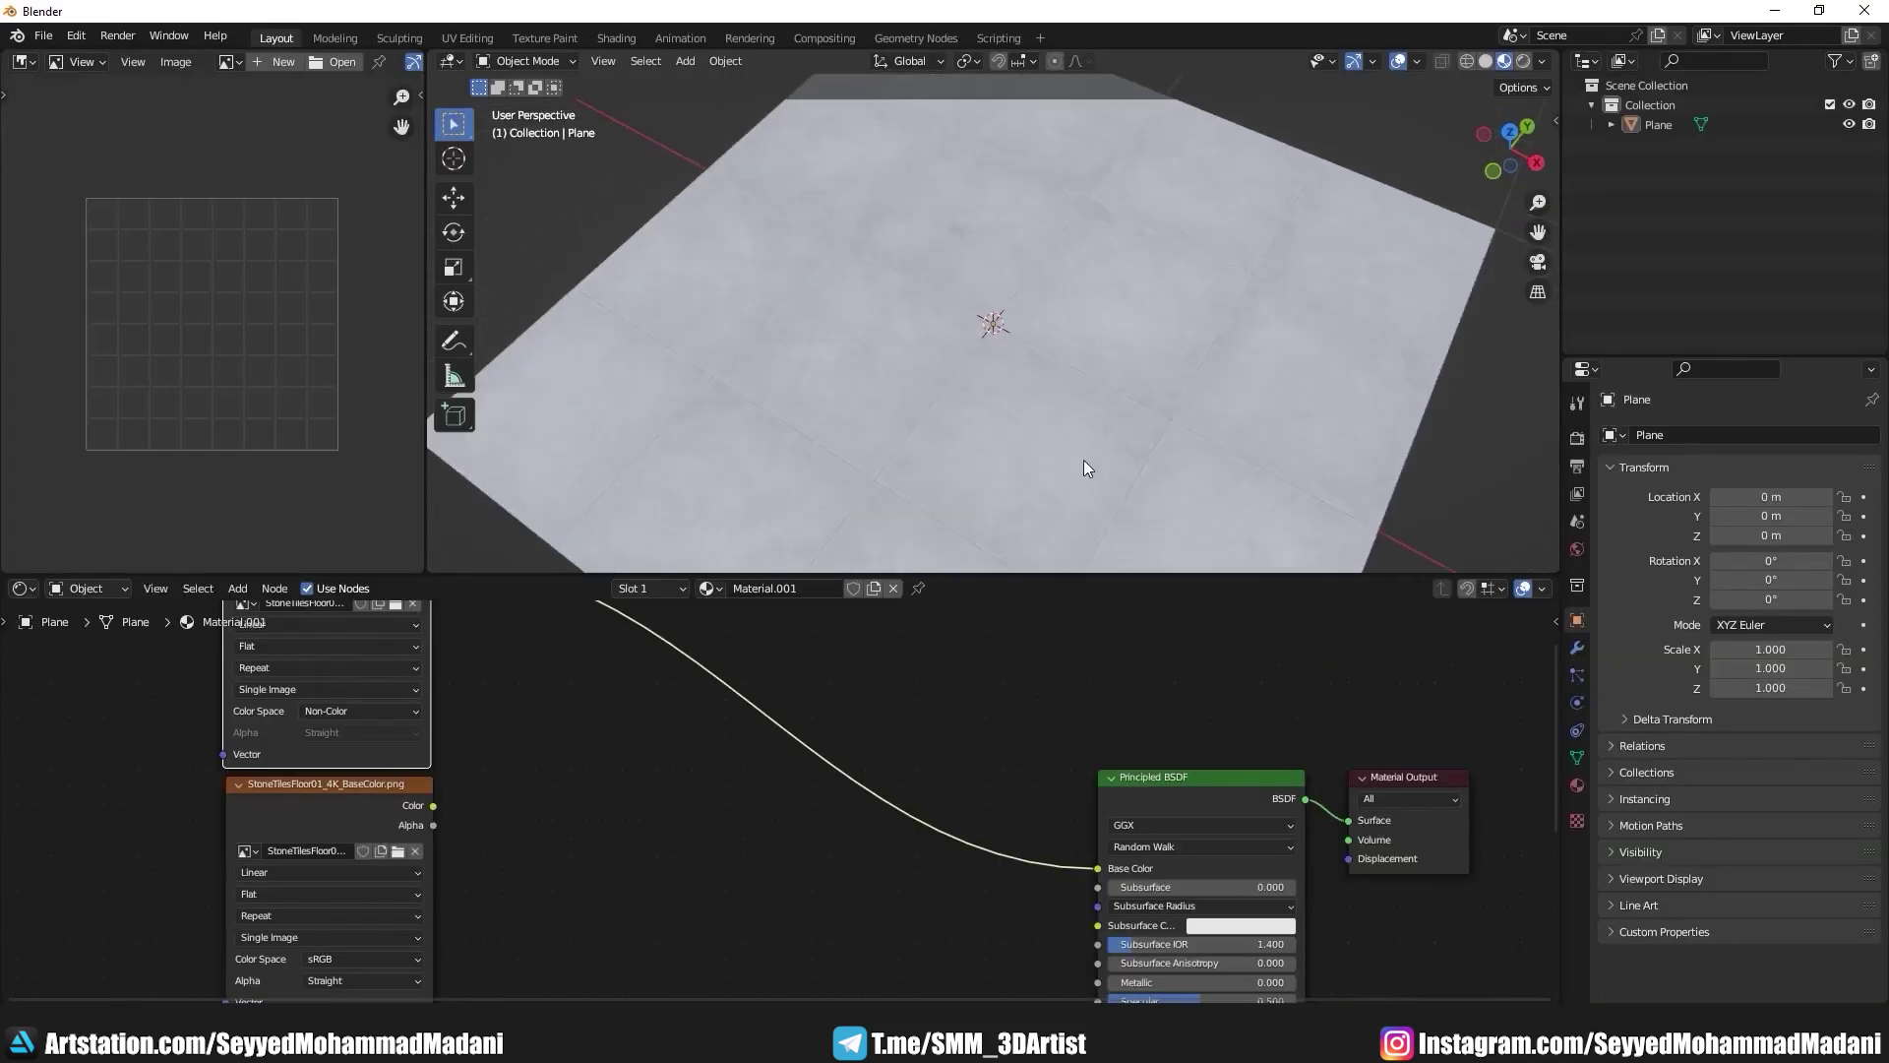
{"action": "scroll", "coordinate": [1047, 459], "scroll_direction": "up", "scroll_amount": 2}
{"action": "middle_click_drag", "start_coordinate": [544, 684], "coordinate": [603, 738]}
{"action": "scroll", "coordinate": [603, 738], "scroll_direction": "down", "scroll_amount": 2}
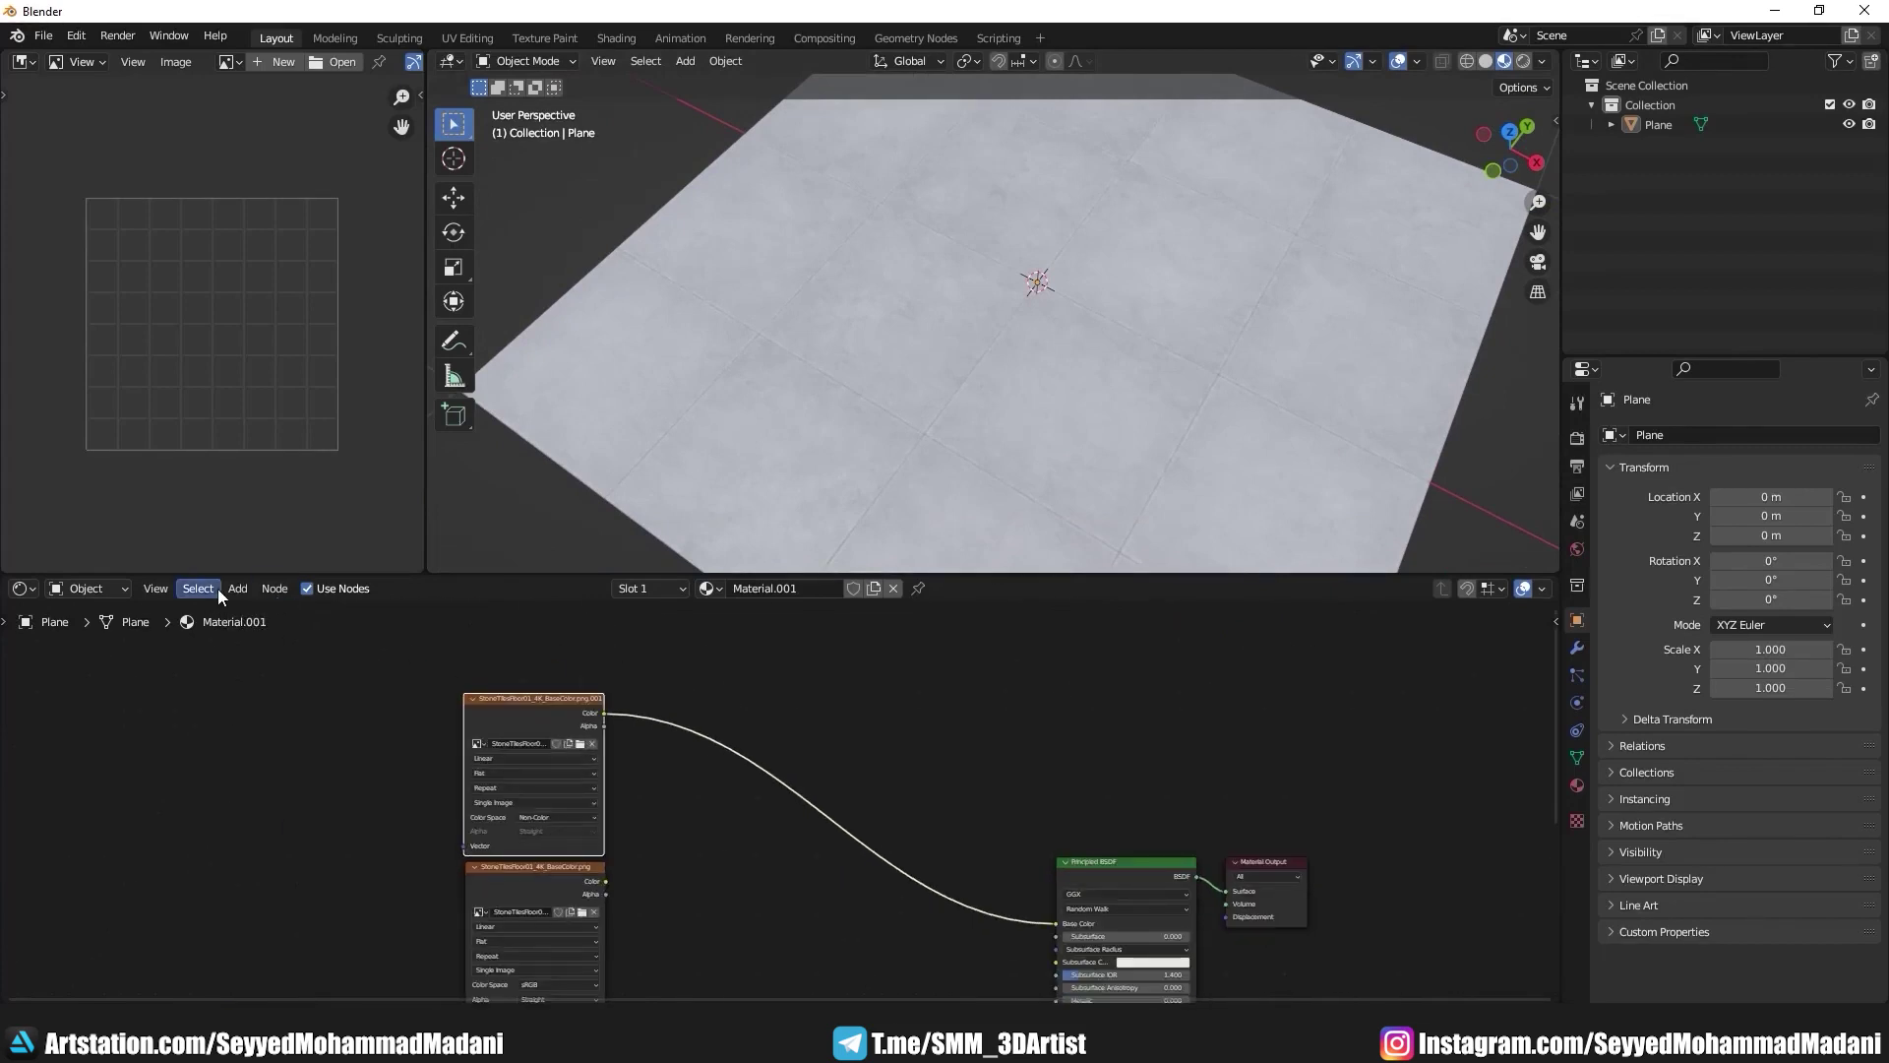
Step: Start an Add-menu search for an RGB node
{"action": "left_click", "coordinate": [246, 588]}
{"action": "left_click", "coordinate": [236, 588]}
{"action": "left_click", "coordinate": [244, 604]}
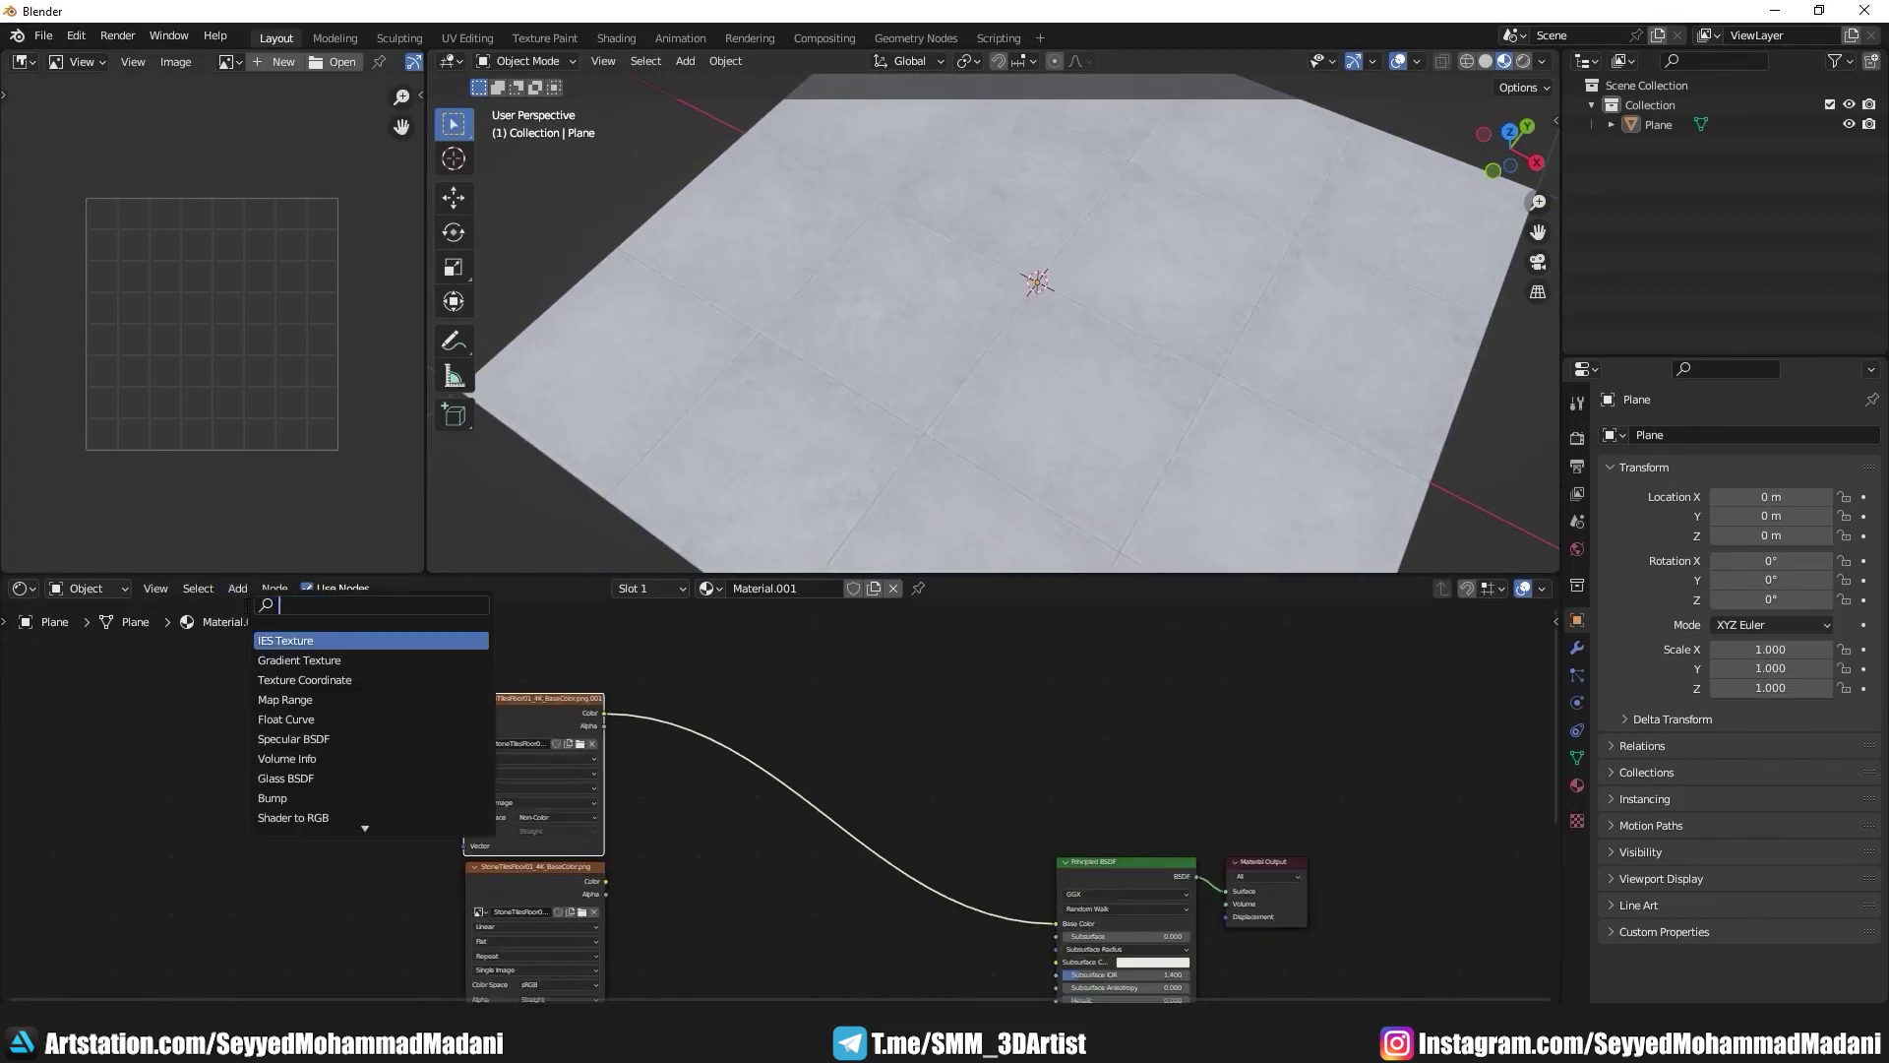
Step: Insert an RGB to BW node on the texture-to-Base Color link
{"action": "type", "text": "rgb"}
{"action": "left_click", "coordinate": [286, 659]}
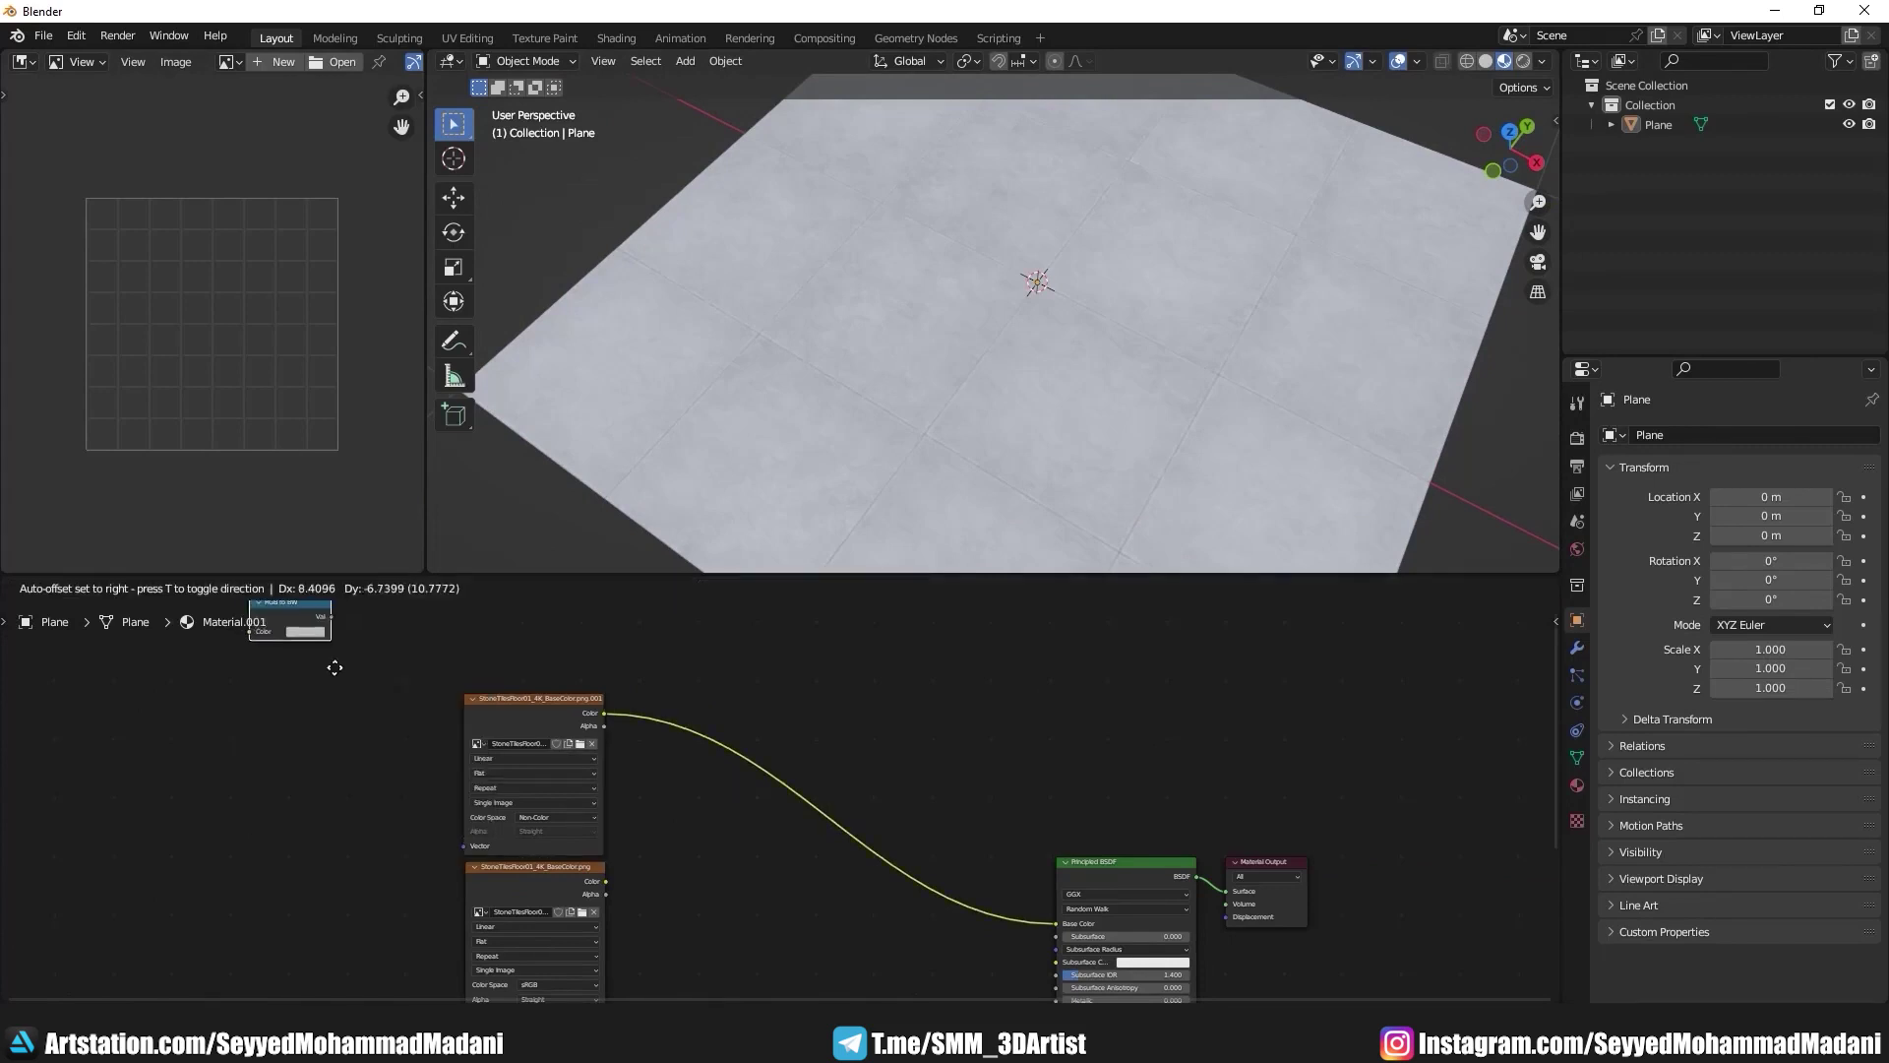
{"action": "left_click", "coordinate": [694, 733]}
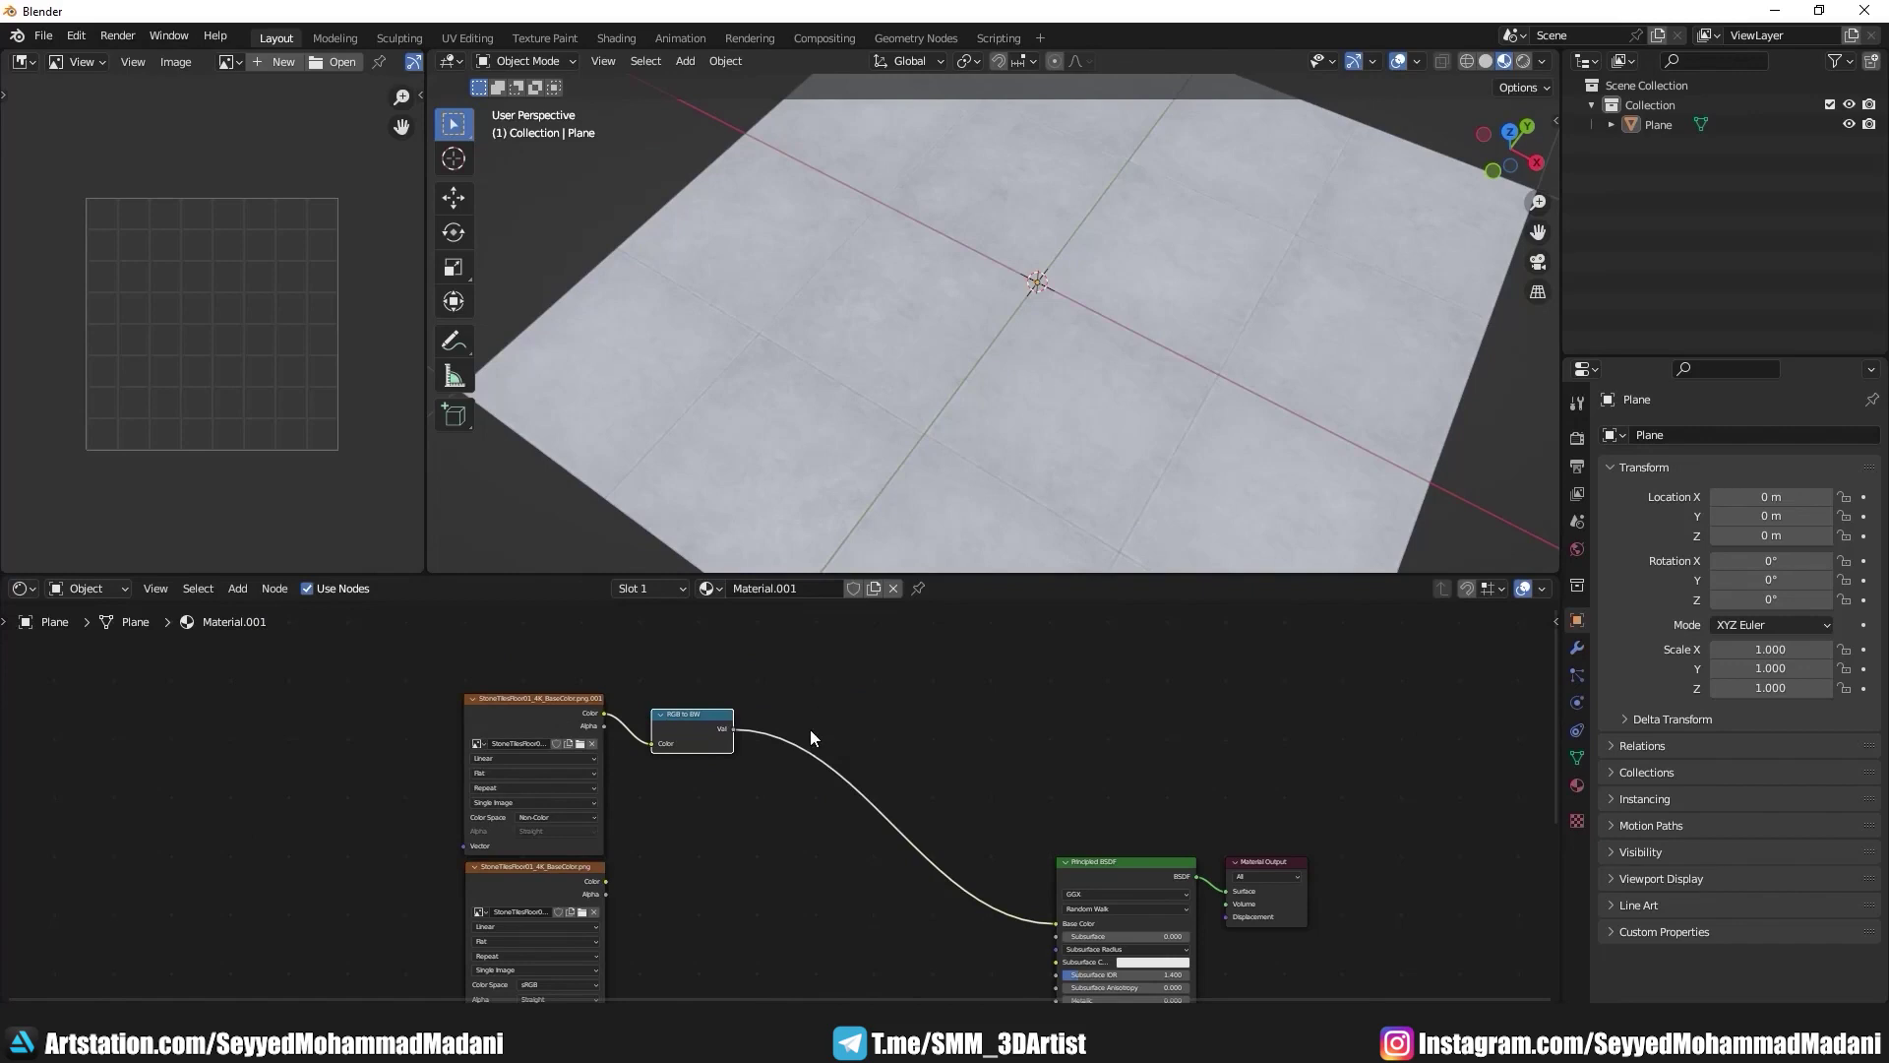
Step: Connect the RGB to BW Val output to the Principled BSDF
{"action": "scroll", "coordinate": [728, 742], "scroll_direction": "up", "scroll_amount": 2}
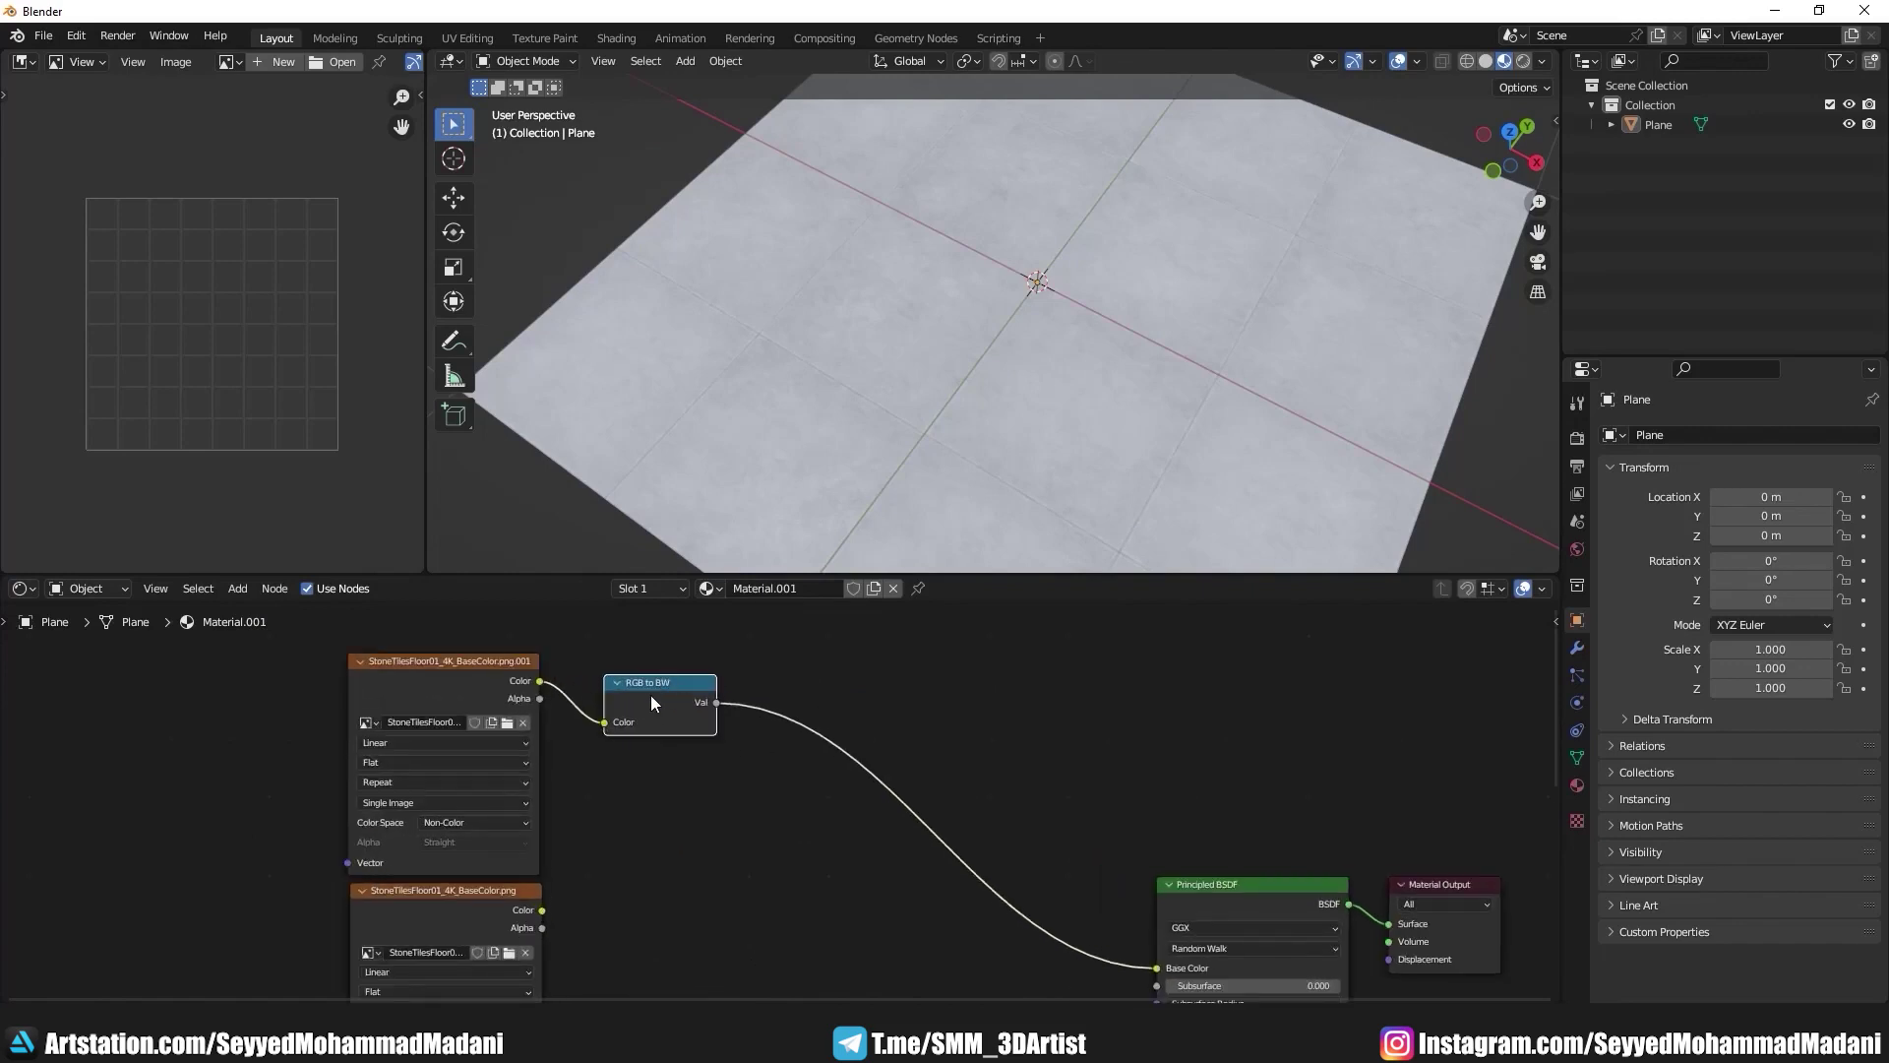
{"action": "left_click_drag", "start_coordinate": [717, 703], "coordinate": [1211, 891]}
{"action": "middle_click_drag", "start_coordinate": [829, 754], "coordinate": [775, 769]}
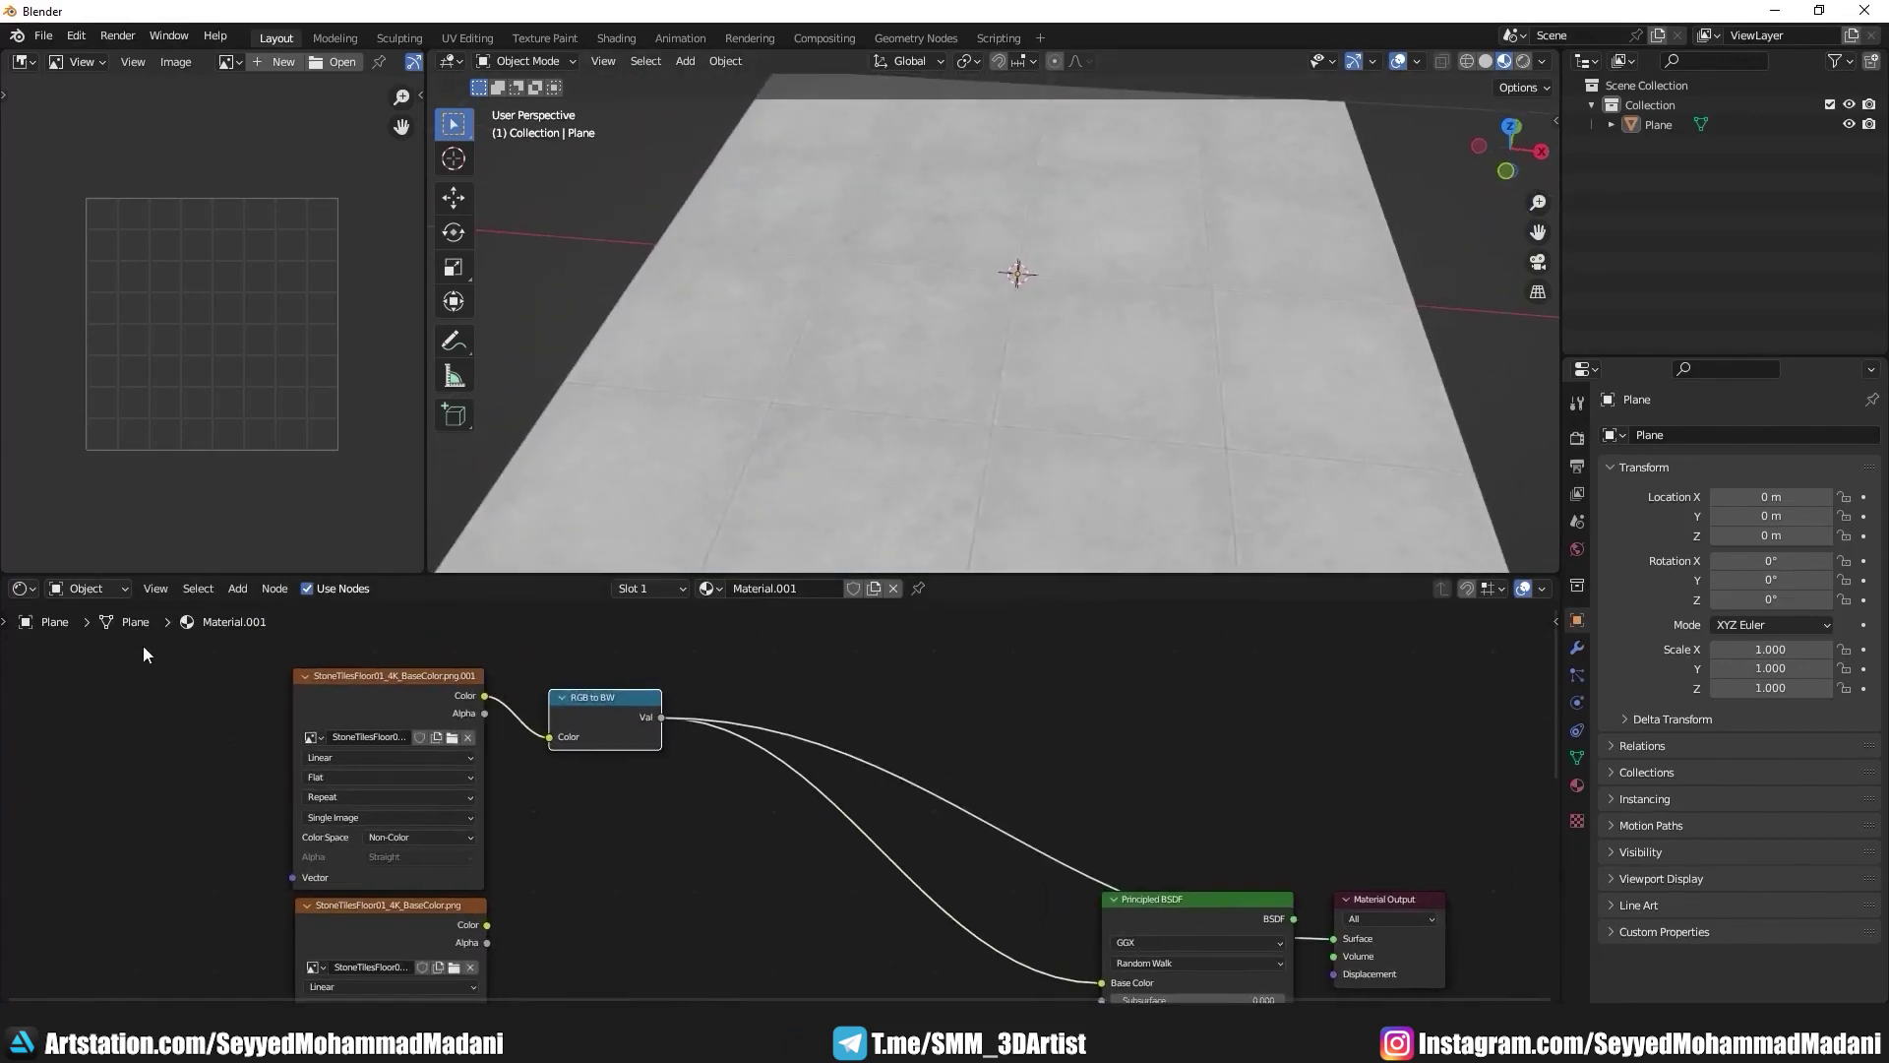
{"action": "left_click", "coordinate": [241, 588]}
{"action": "type", "text": "c"}
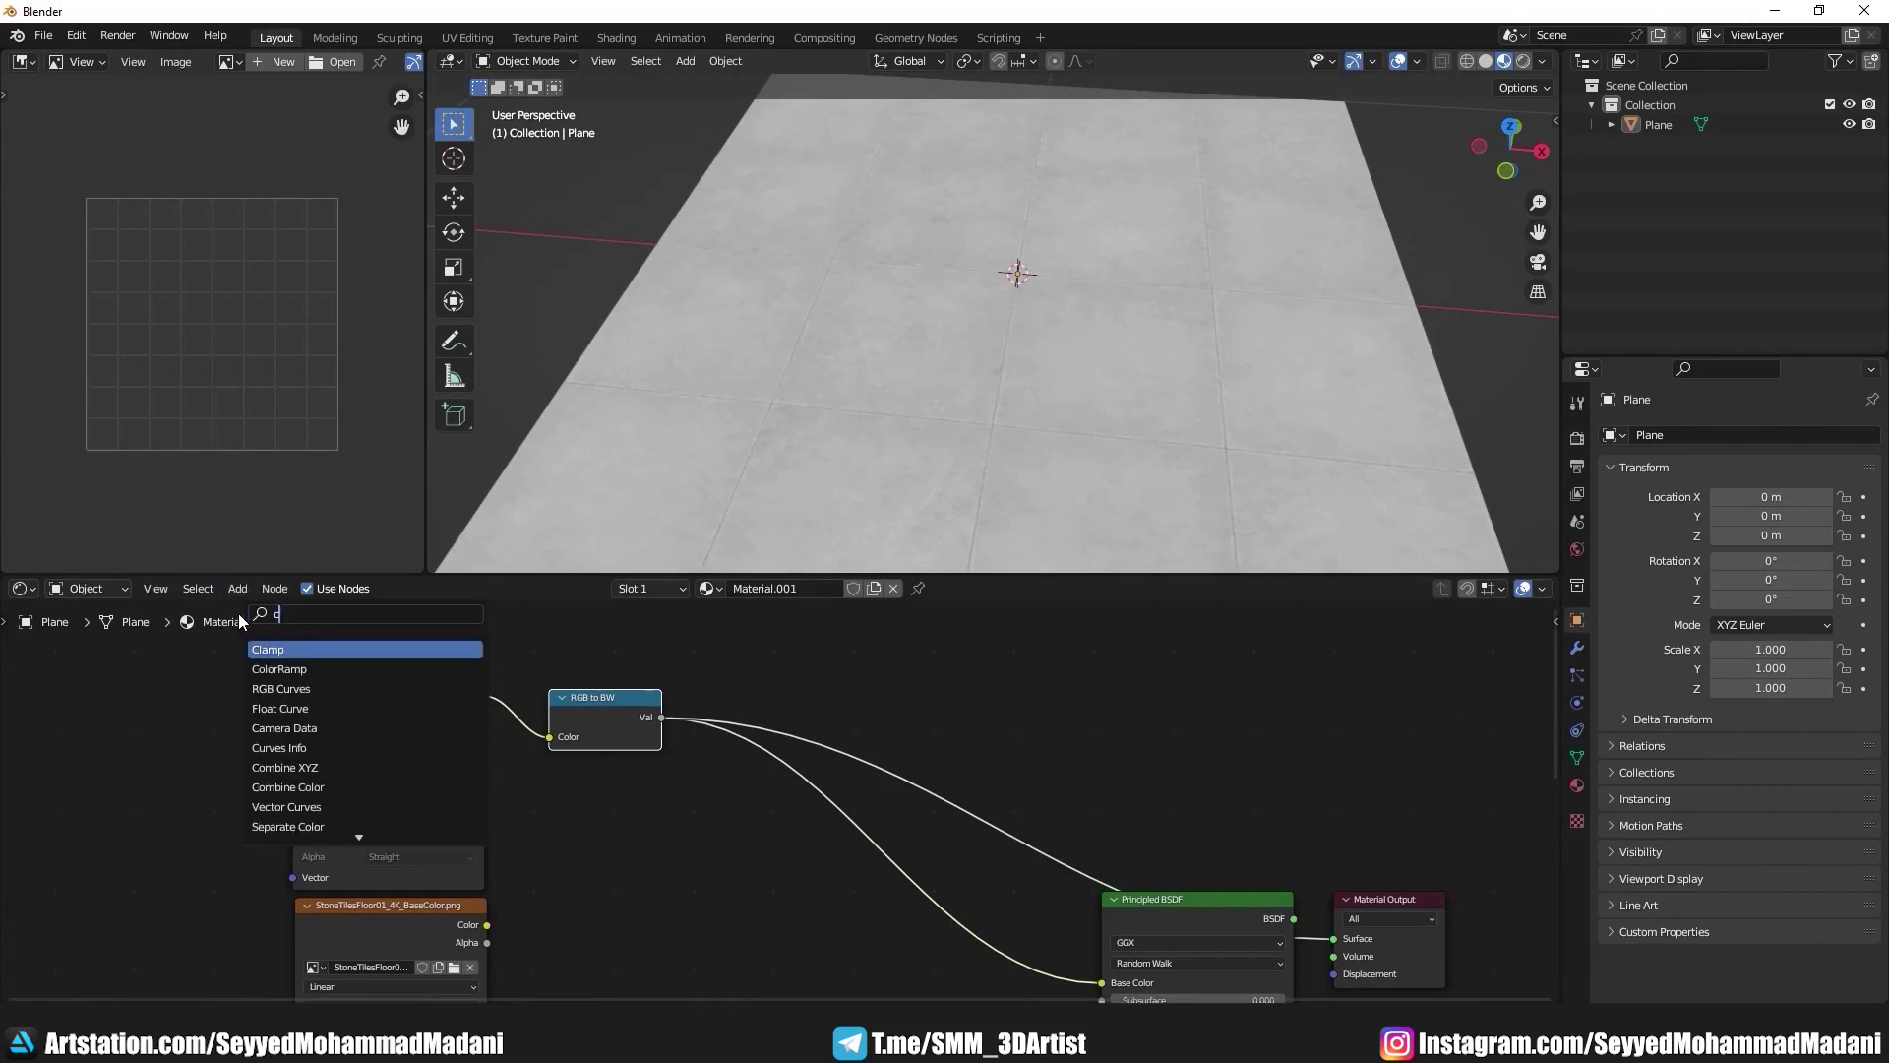
{"action": "type", "text": "olo"}
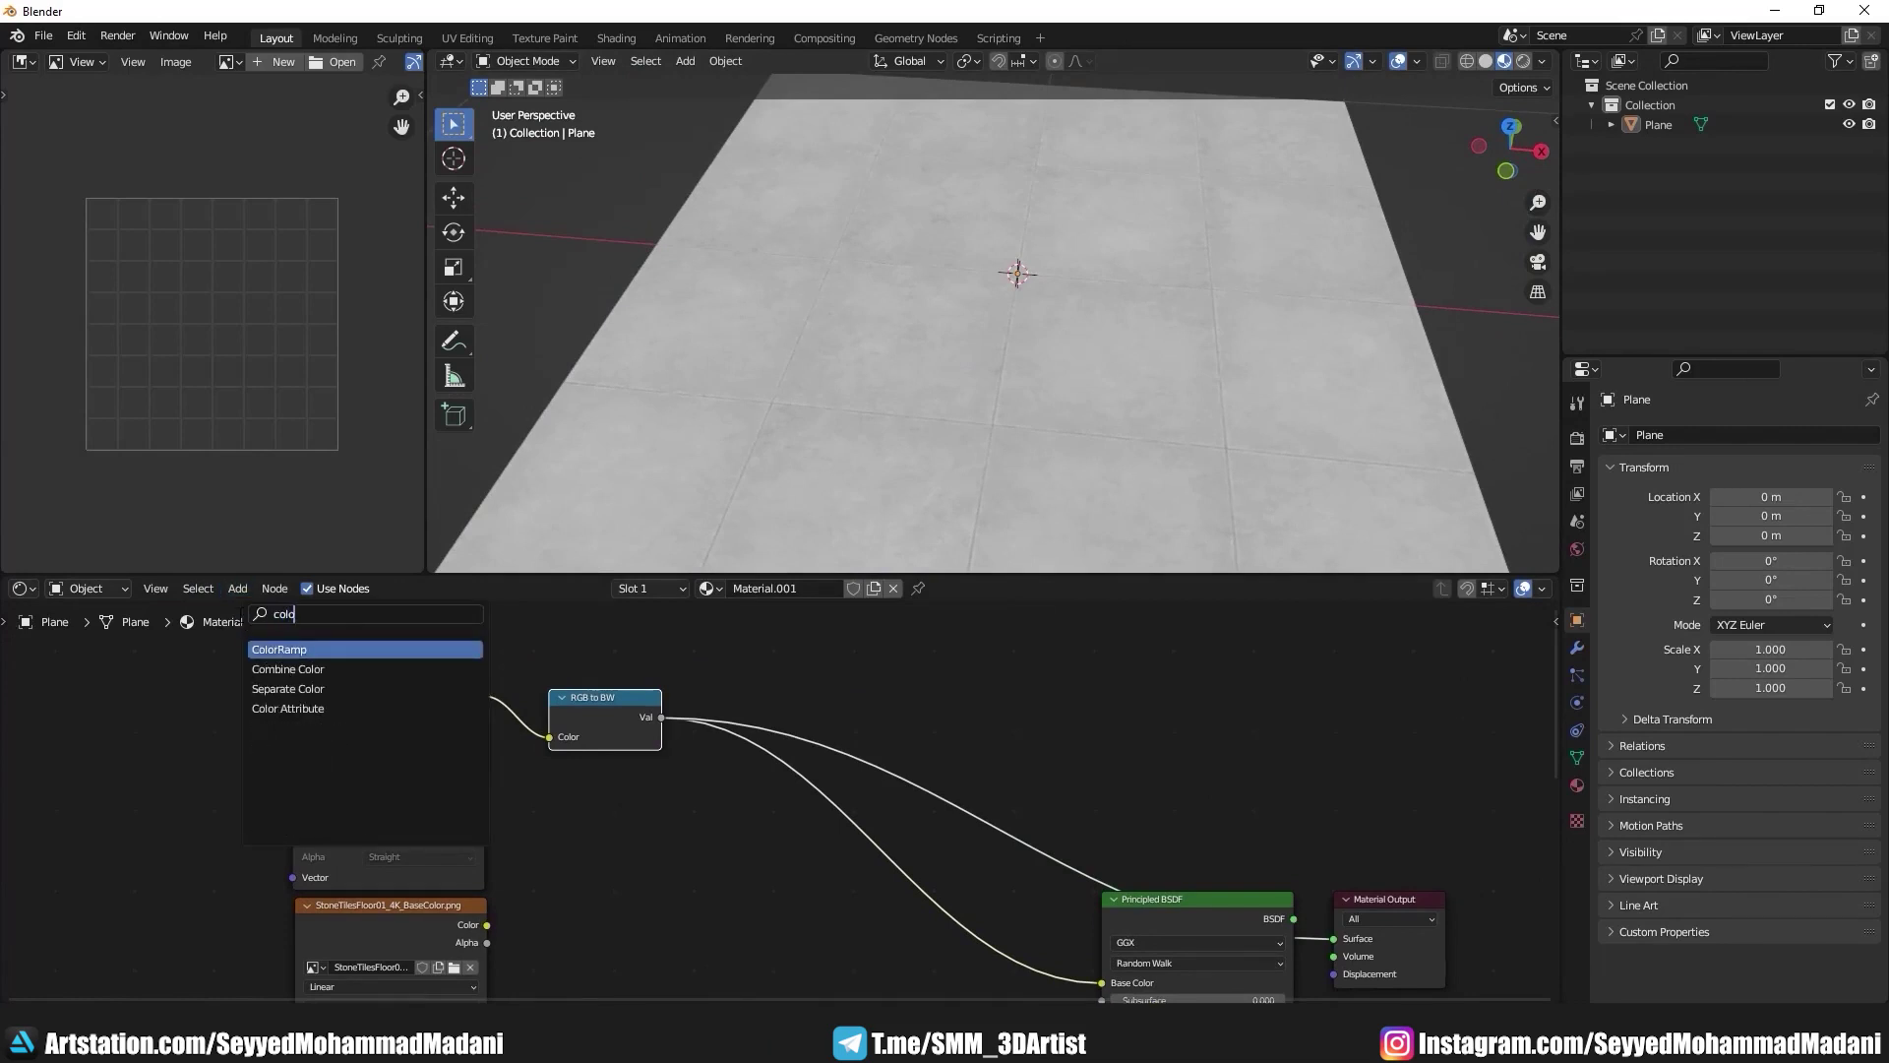
Step: Drop a ColorRamp after RGB to BW and link its Color to Base Color
{"action": "left_click", "coordinate": [282, 645]}
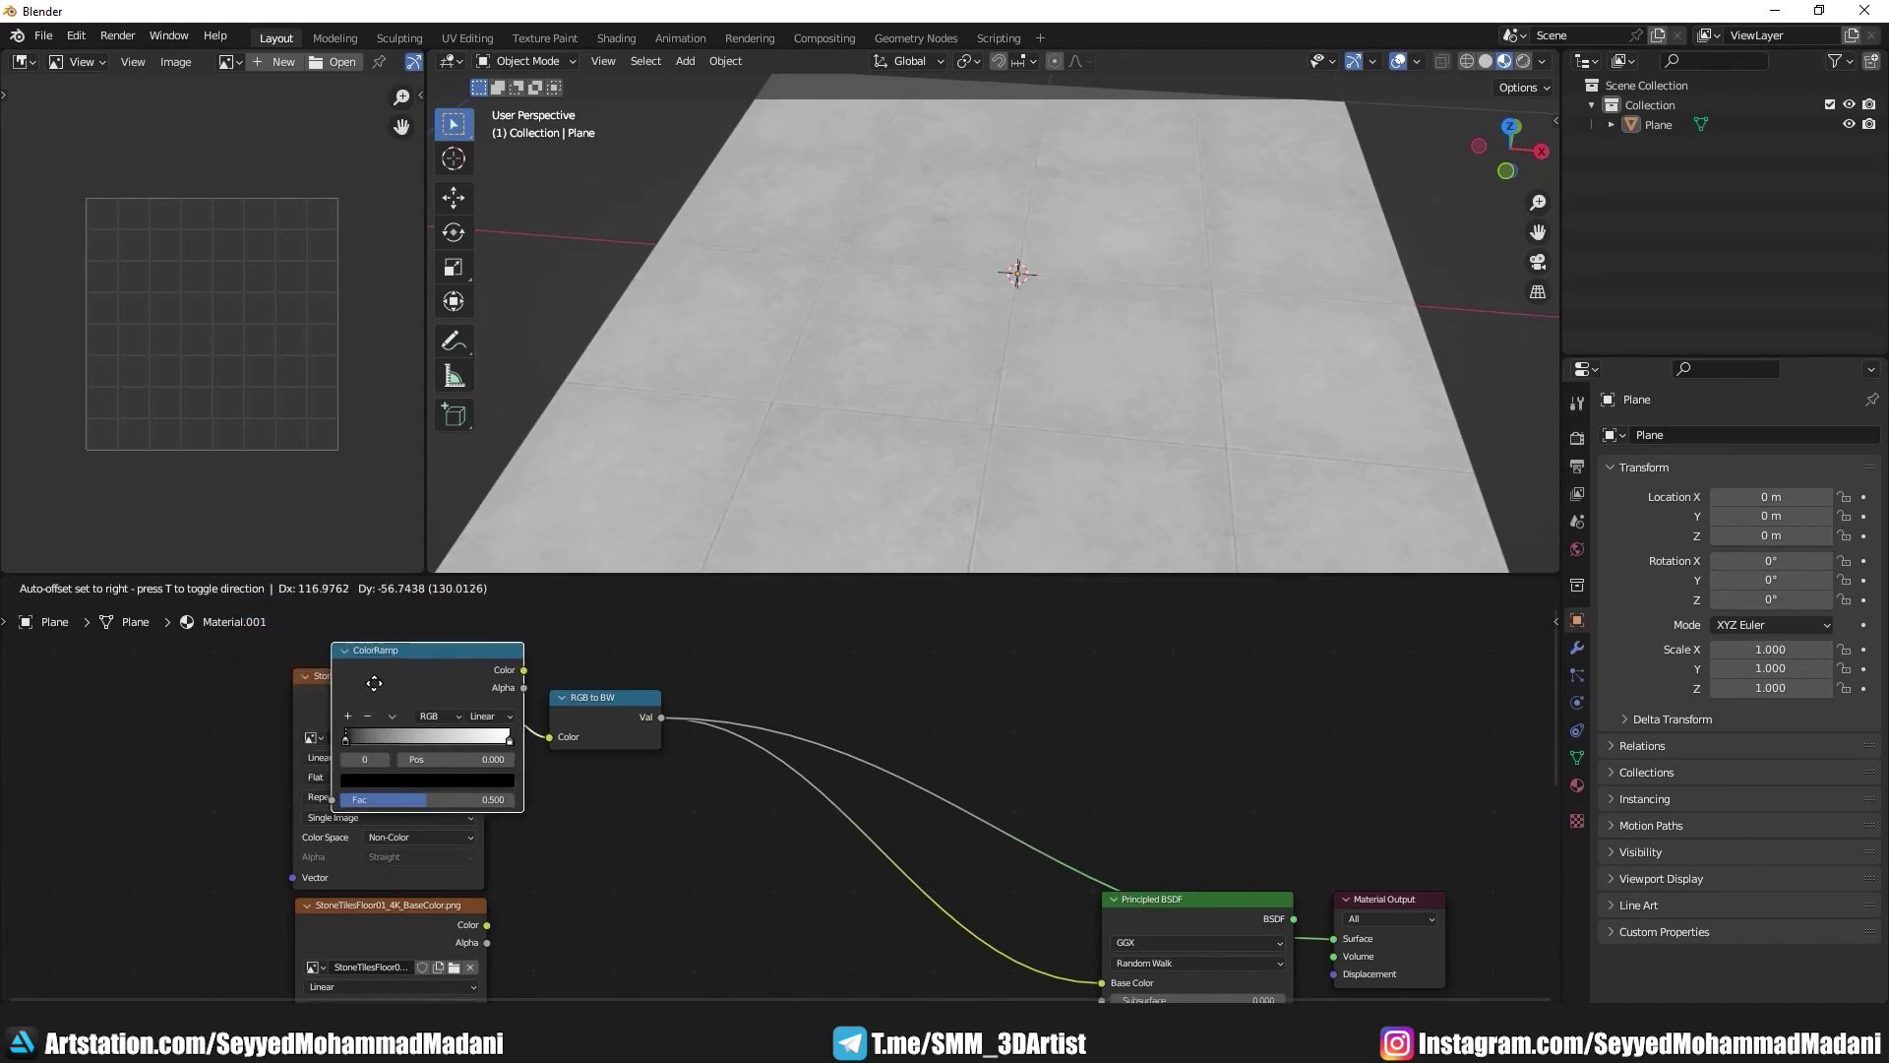
{"action": "left_click", "coordinate": [767, 681]}
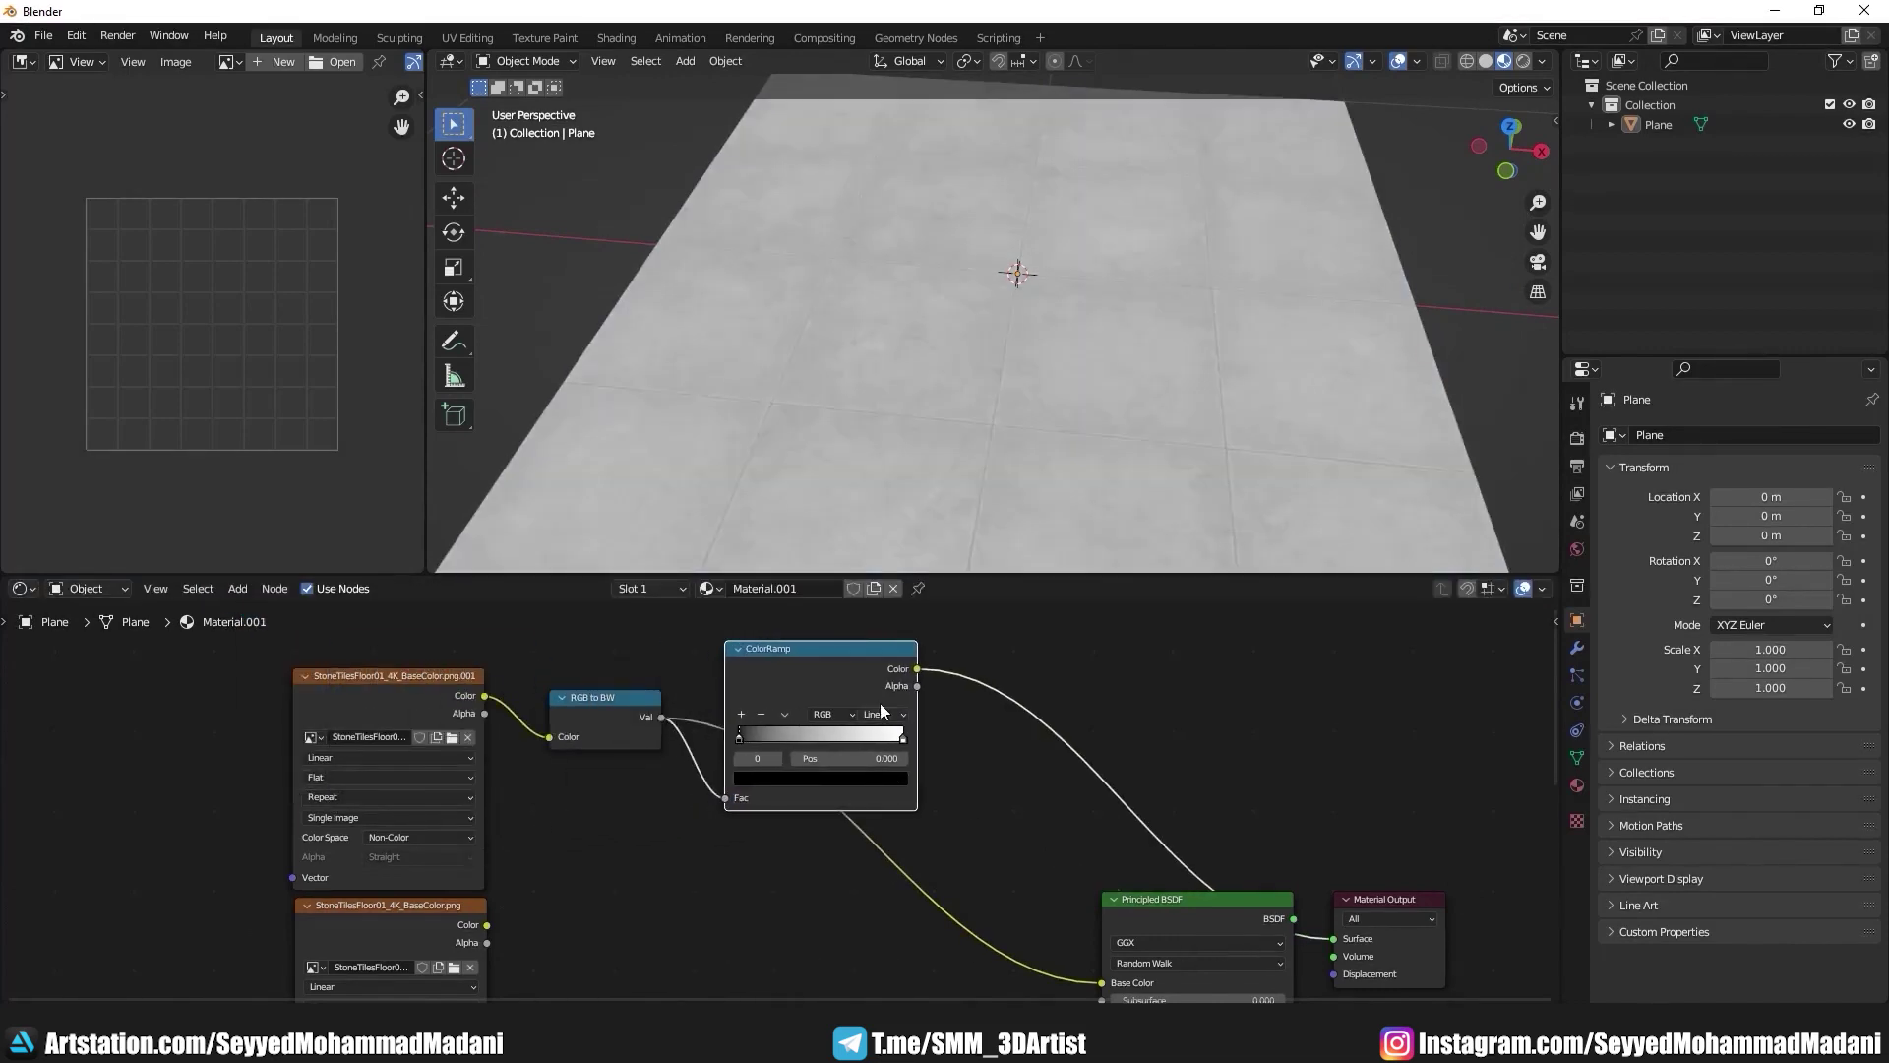
{"action": "mouse_move", "coordinate": [1017, 327]}
{"action": "middle_mouse_down"}
{"action": "mouse_move", "coordinate": [991, 337]}
{"action": "mouse_move", "coordinate": [936, 476]}
{"action": "middle_mouse_up"}
{"action": "left_click_drag", "start_coordinate": [917, 686], "coordinate": [917, 669], "text": "ctrl"}
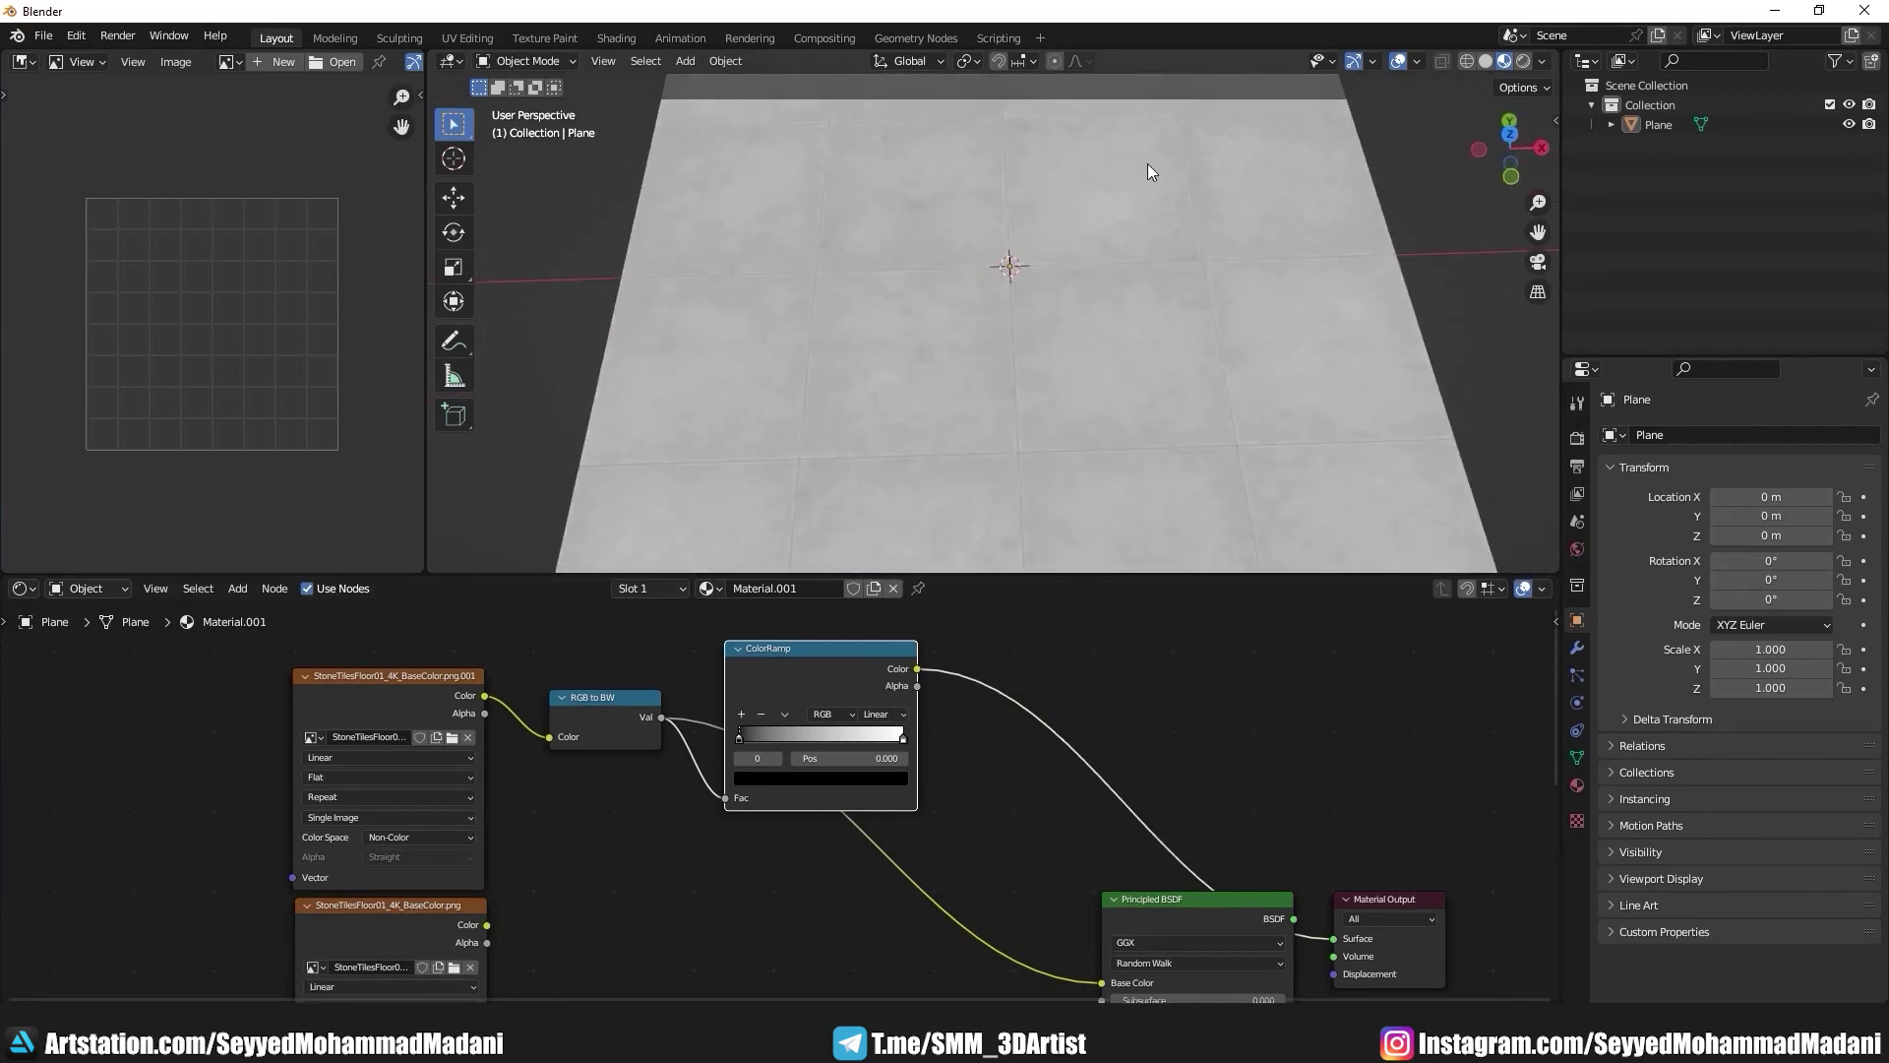
{"action": "middle_click_drag", "start_coordinate": [1045, 309], "coordinate": [1030, 226]}
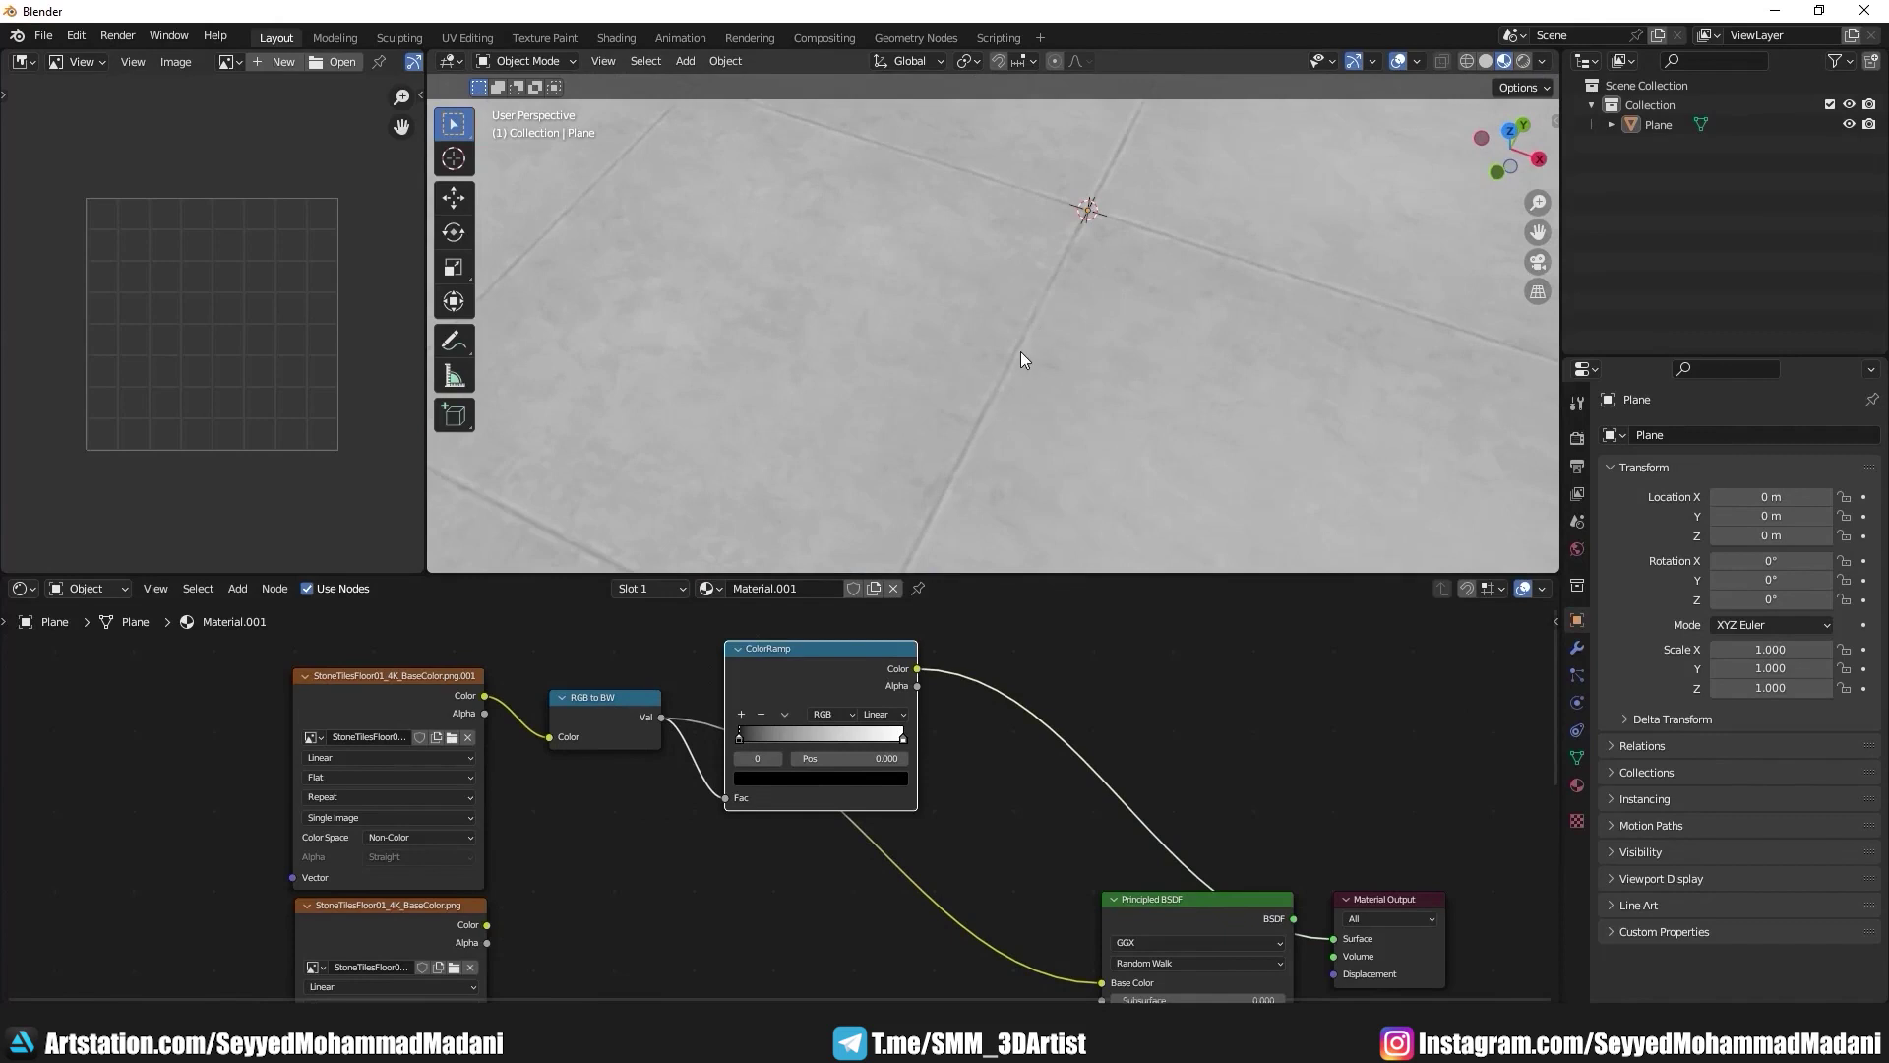
{"action": "middle_click_drag", "start_coordinate": [1020, 350], "coordinate": [1017, 382]}
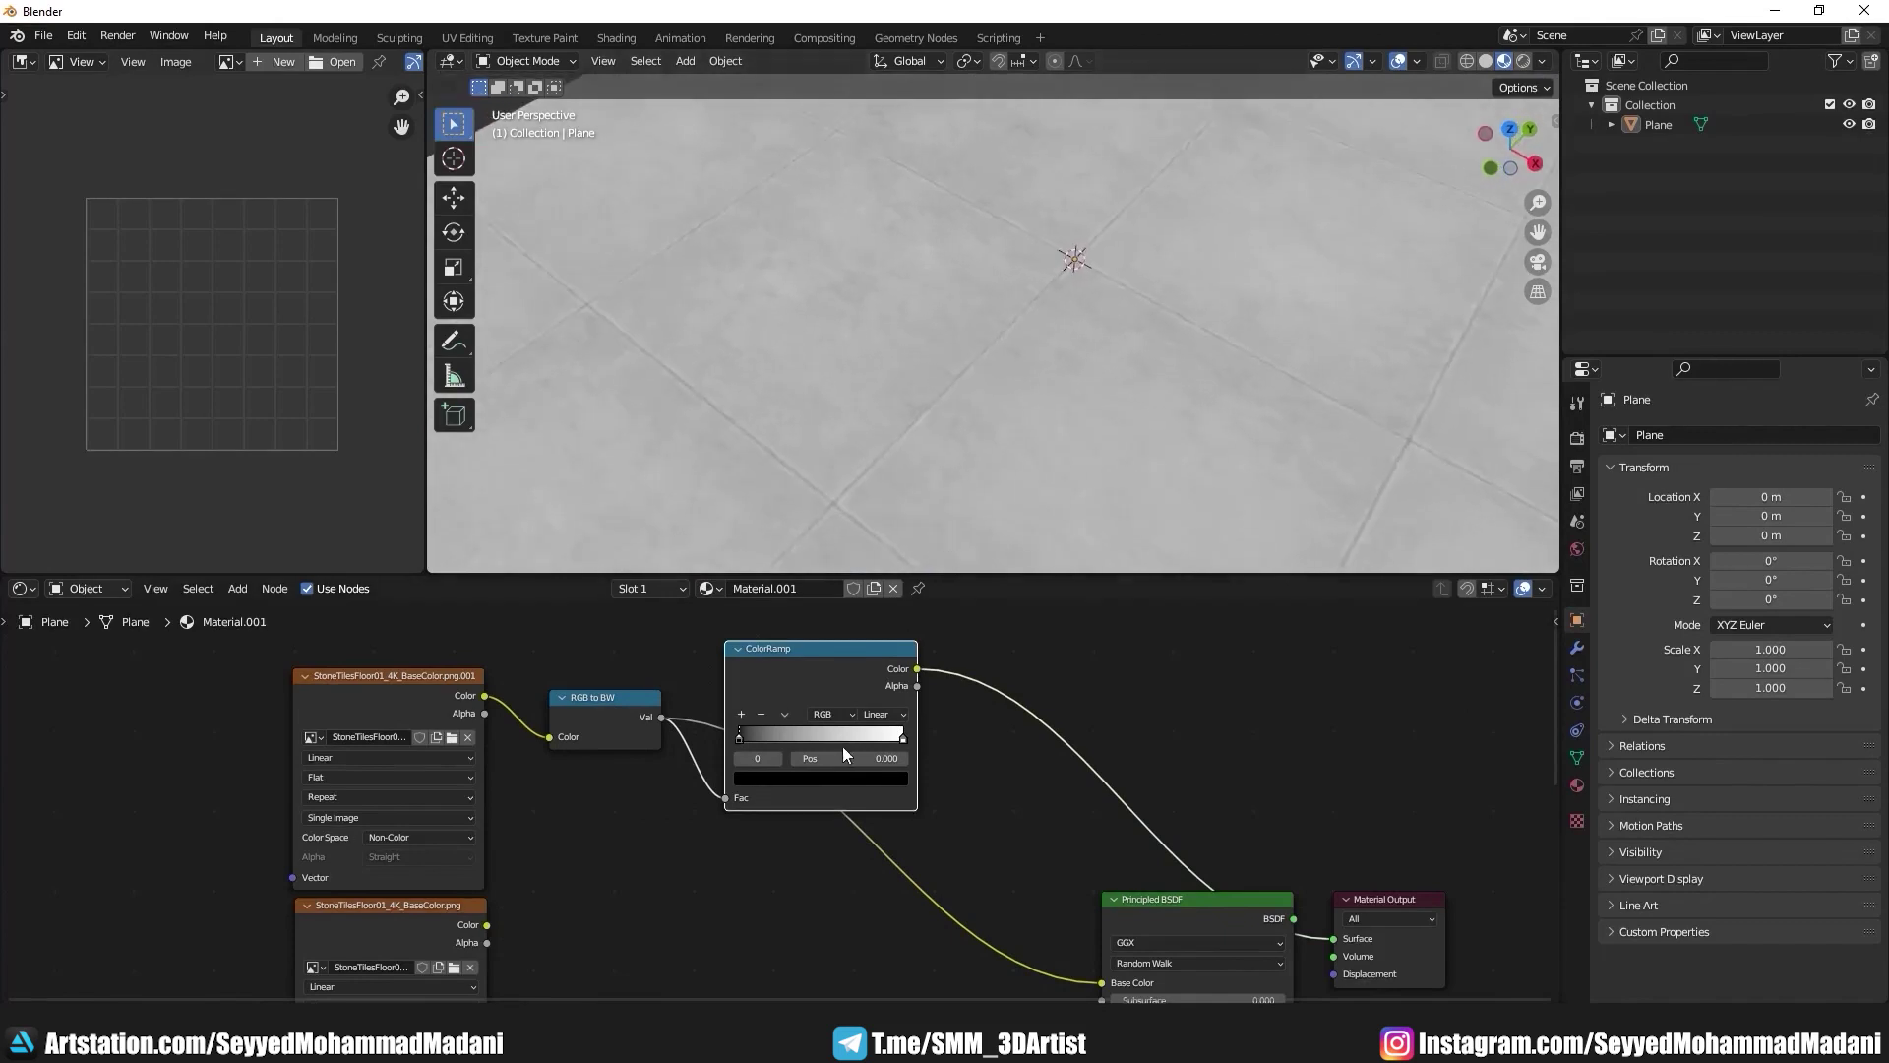
{"action": "scroll", "coordinate": [842, 745], "scroll_direction": "up", "scroll_amount": 2}
Step: Move the ColorRamp black stop to about 0.35 and white stop to about 0.477
{"action": "left_click_drag", "start_coordinate": [716, 712], "coordinate": [818, 697]}
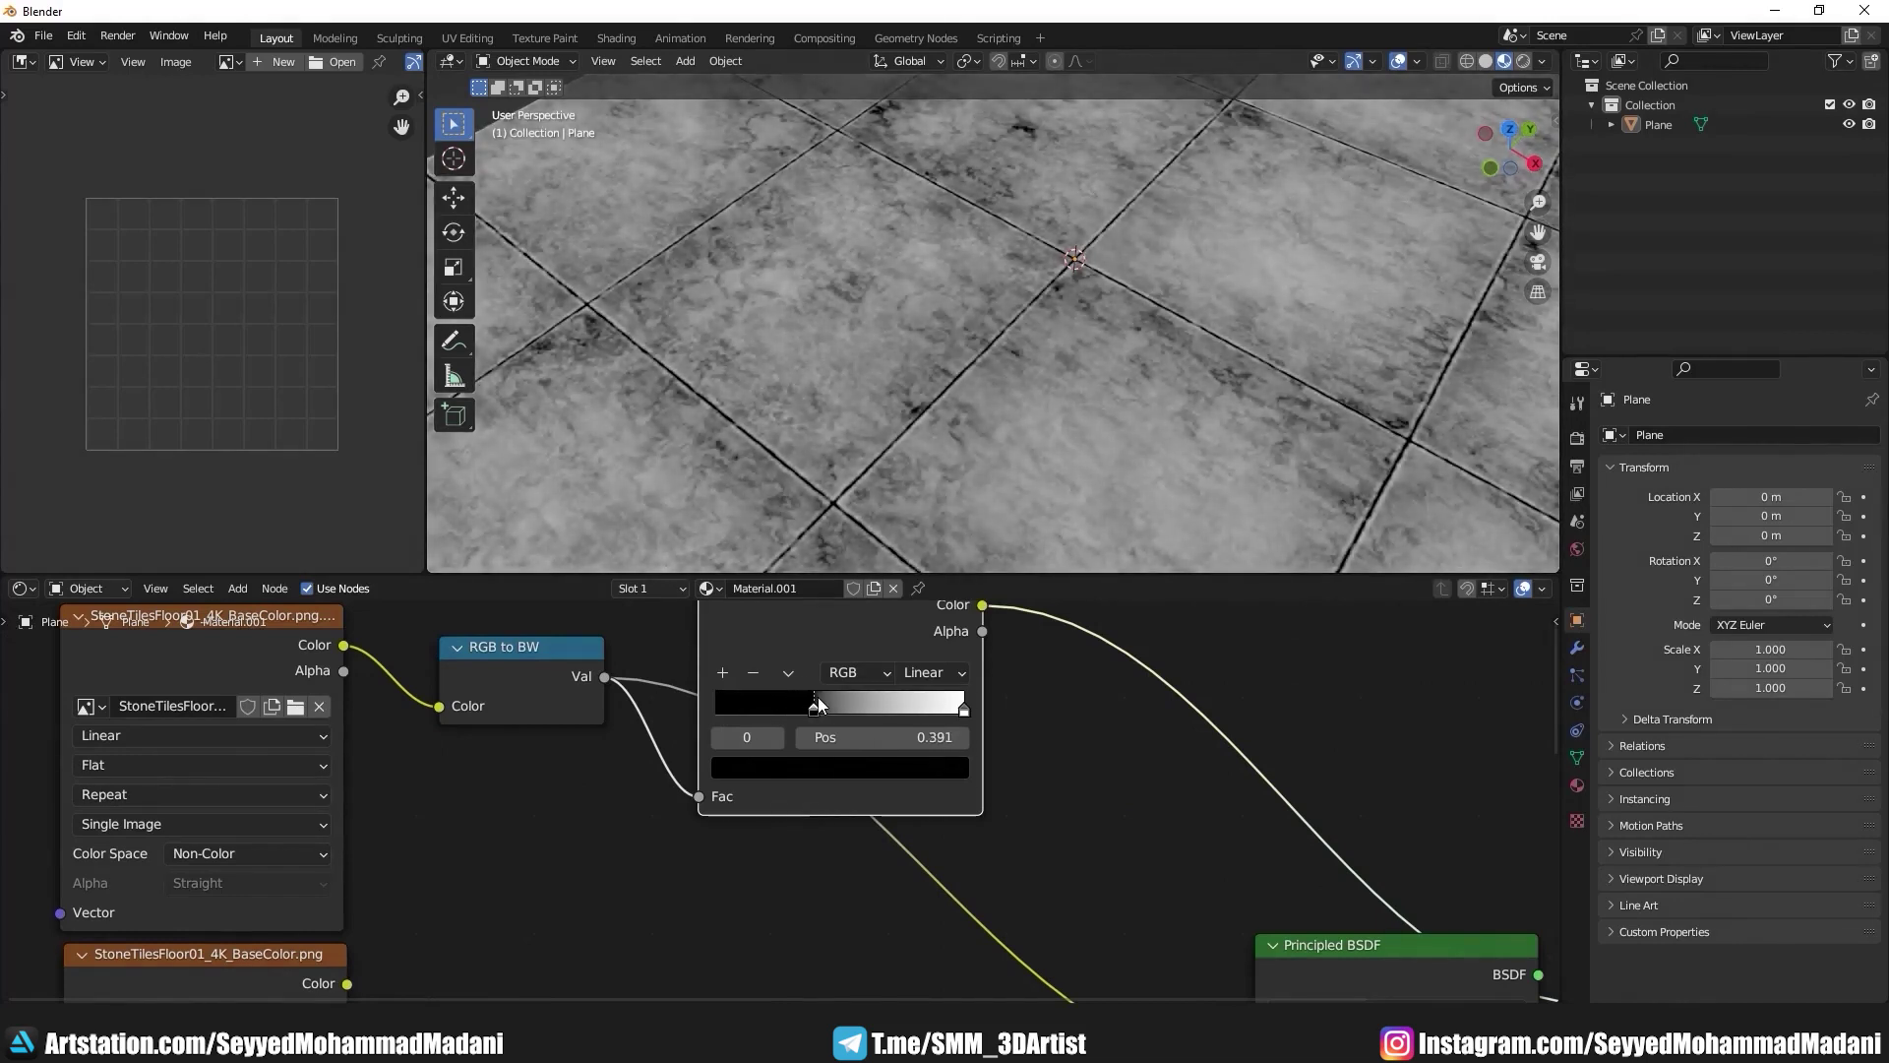
{"action": "scroll", "coordinate": [972, 380], "scroll_direction": "down", "scroll_amount": 2}
{"action": "scroll", "coordinate": [972, 380], "scroll_direction": "up", "scroll_amount": 3}
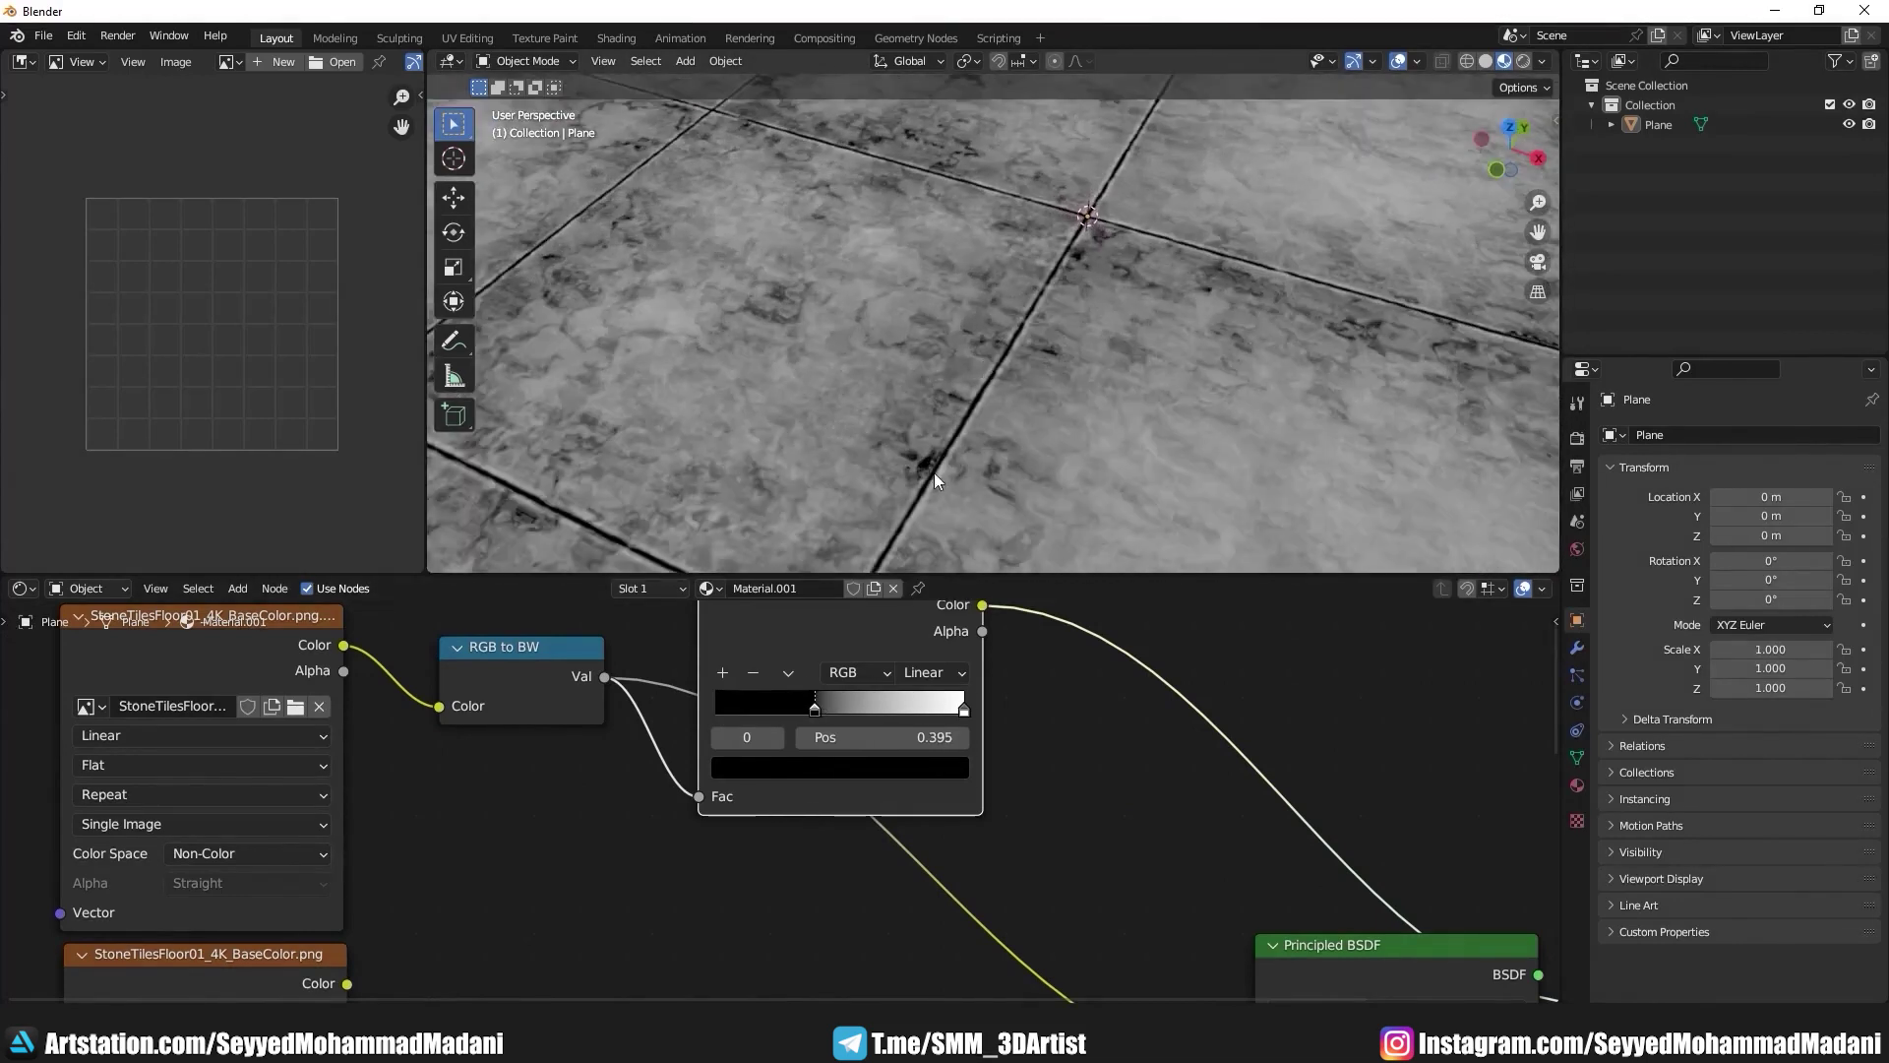
{"action": "middle_click_drag", "start_coordinate": [857, 313], "coordinate": [783, 399]}
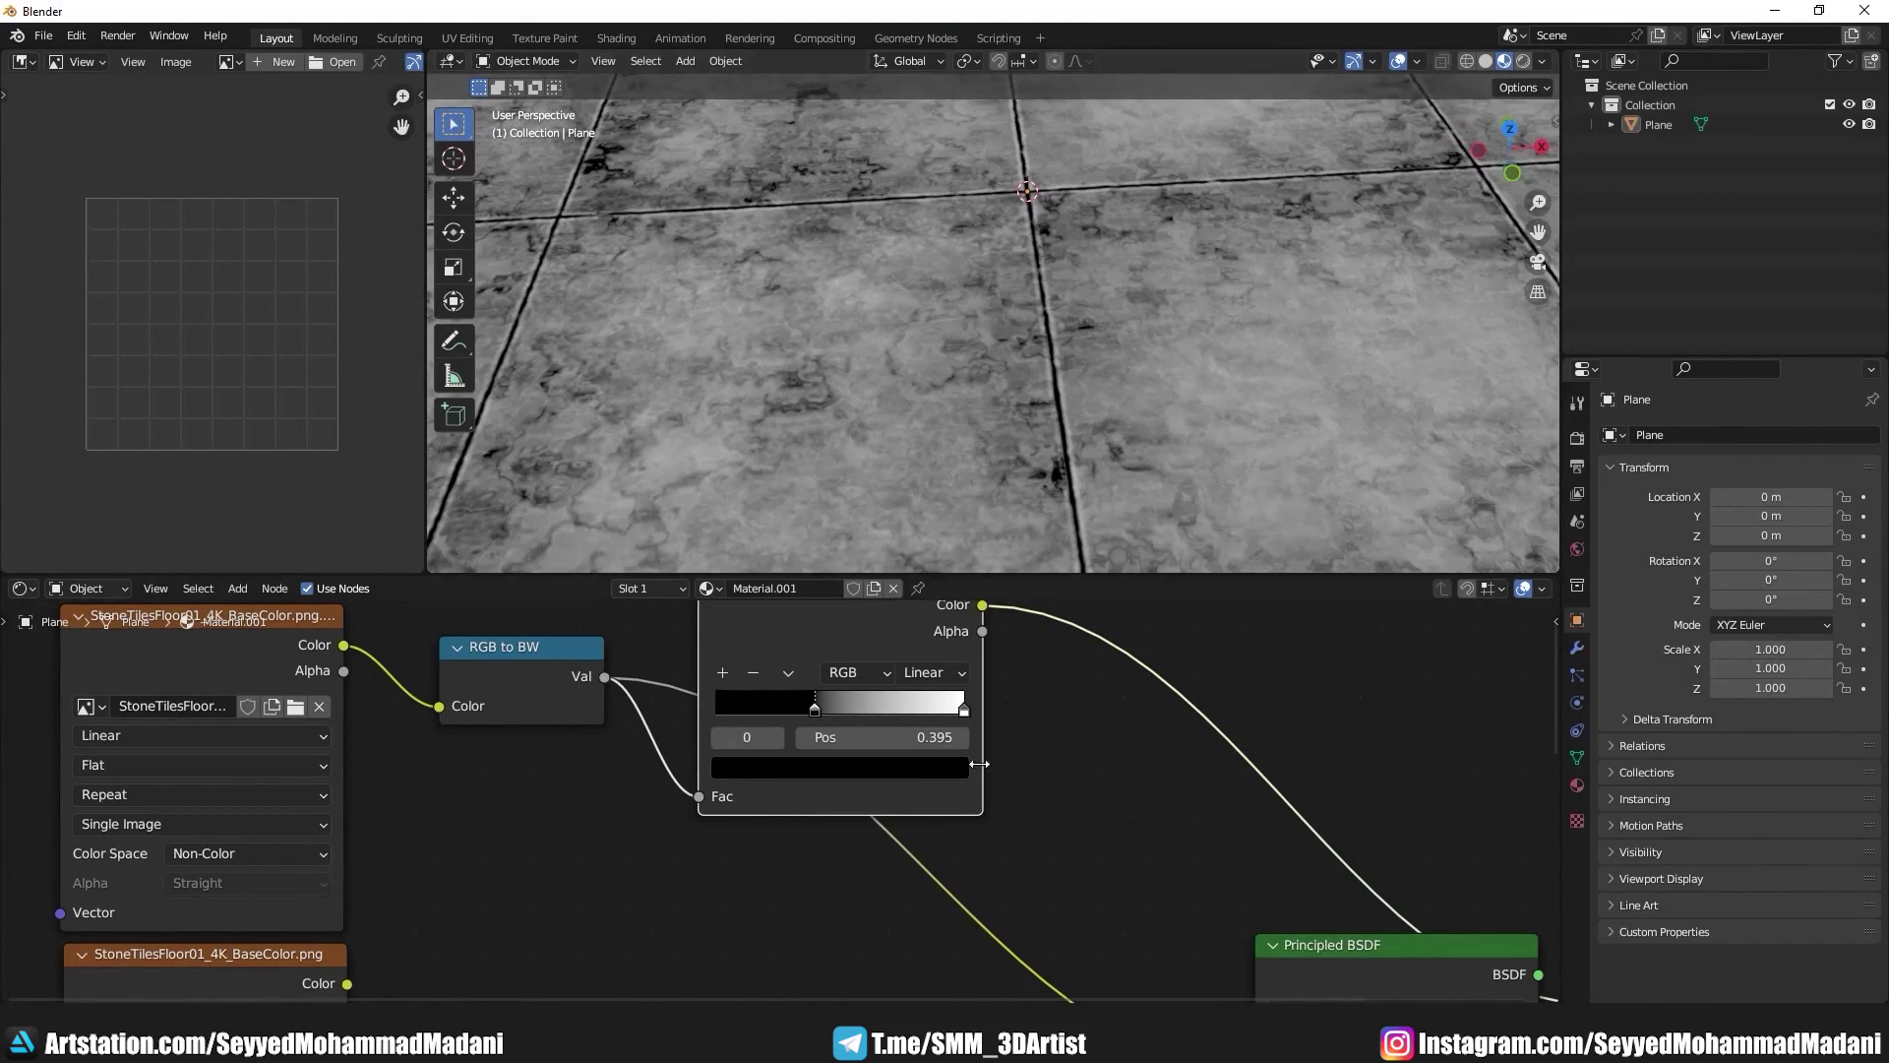
{"action": "scroll", "coordinate": [979, 764], "scroll_direction": "up", "scroll_amount": 2}
{"action": "mouse_move", "coordinate": [1015, 685]}
{"action": "left_mouse_down"}
{"action": "mouse_move", "coordinate": [830, 702]}
{"action": "mouse_move", "coordinate": [858, 695]}
{"action": "left_mouse_up"}
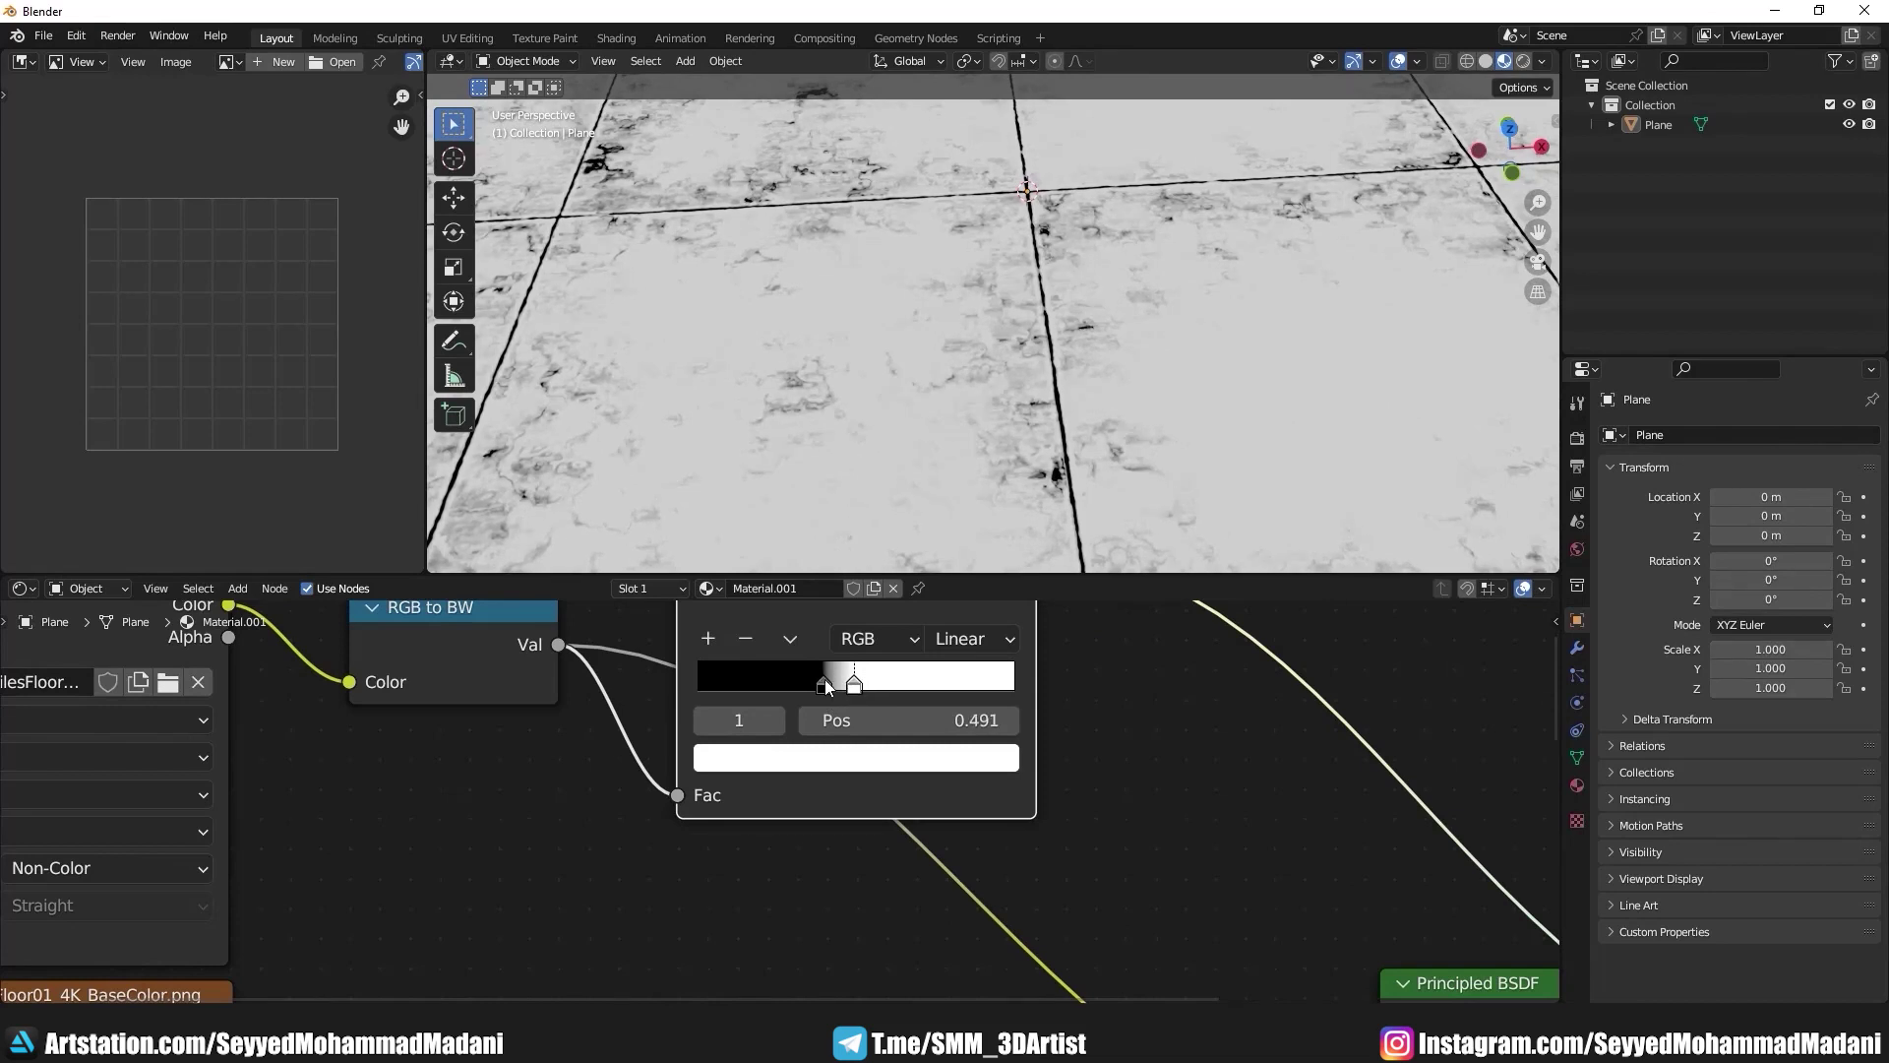
Step: Raise the black stop's Value to a dark grey and review the tiled plane
{"action": "left_click", "coordinate": [824, 686]}
{"action": "left_click", "coordinate": [825, 751]}
{"action": "scroll", "coordinate": [806, 471], "scroll_direction": "up", "scroll_amount": 3}
{"action": "scroll", "coordinate": [807, 470], "scroll_direction": "up", "scroll_amount": 3}
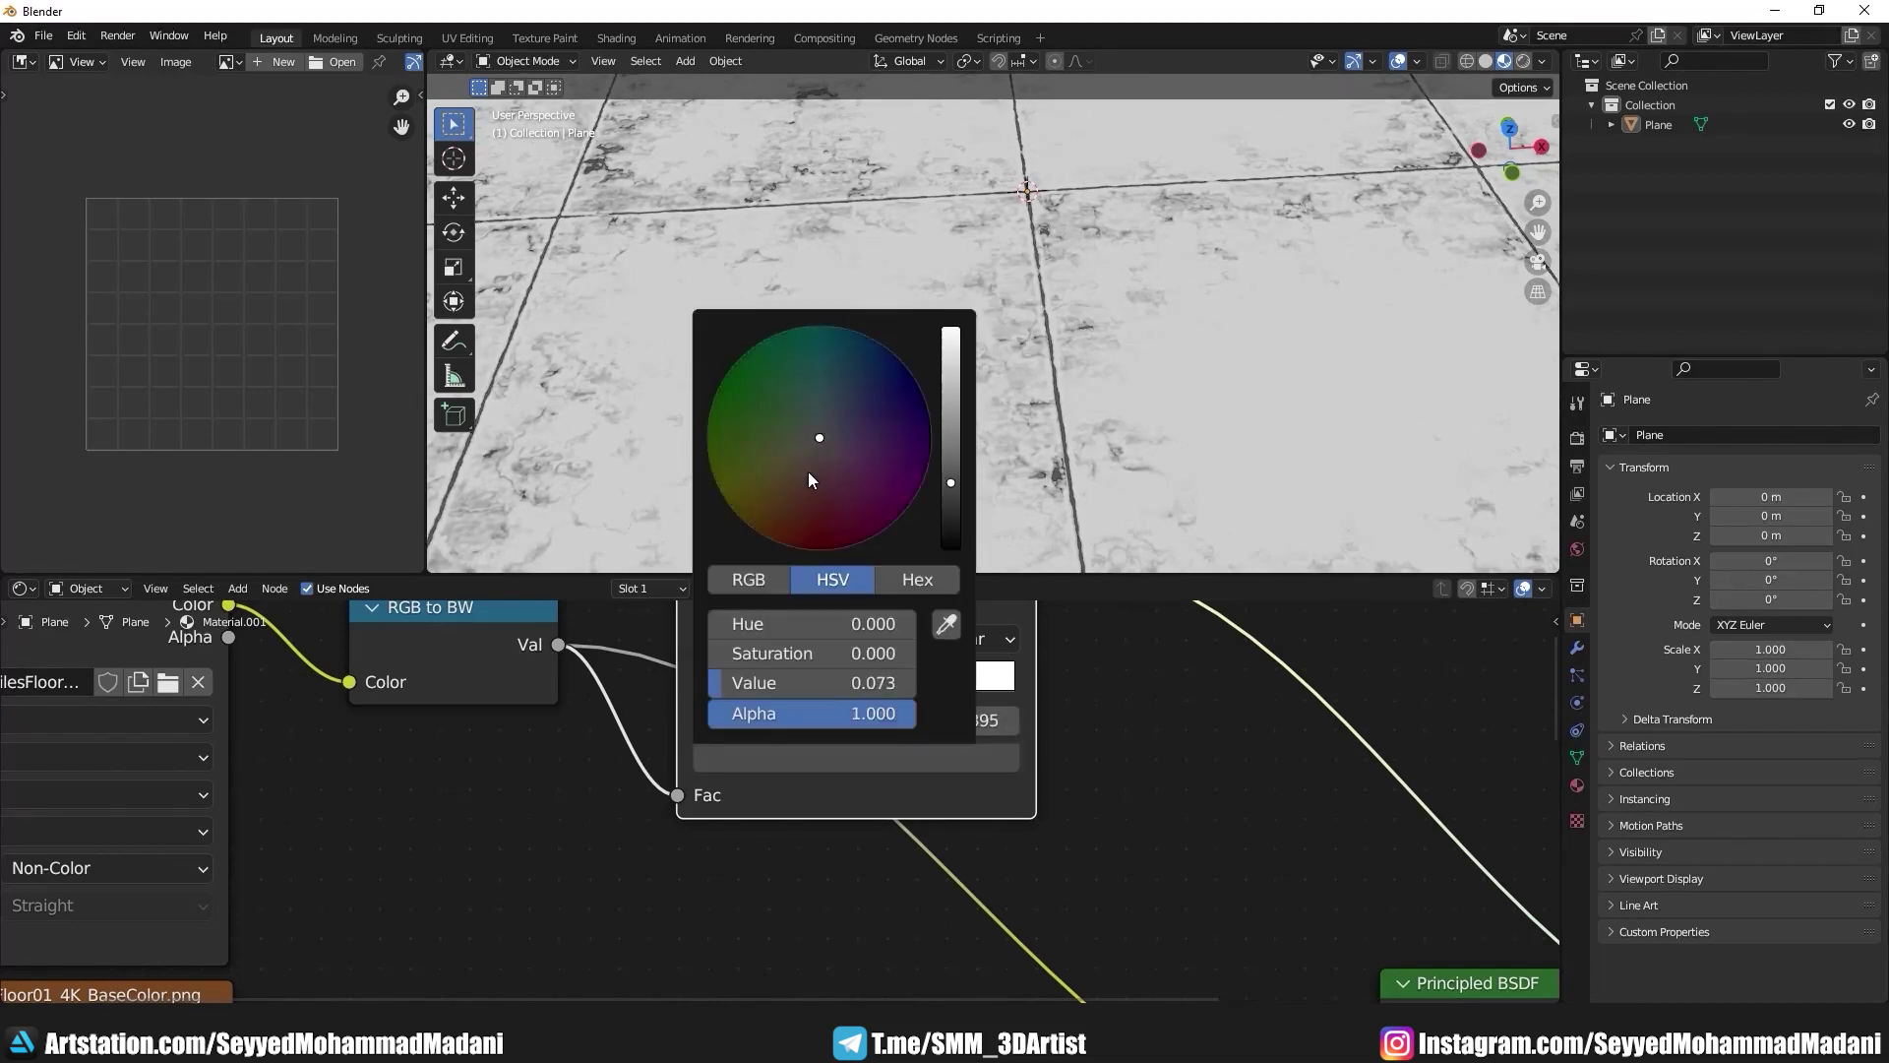
{"action": "scroll", "coordinate": [808, 480], "scroll_direction": "up", "scroll_amount": 2}
{"action": "scroll", "coordinate": [809, 479], "scroll_direction": "up", "scroll_amount": 2}
{"action": "scroll", "coordinate": [809, 479], "scroll_direction": "up", "scroll_amount": 2}
{"action": "scroll", "coordinate": [809, 479], "scroll_direction": "down", "scroll_amount": 1}
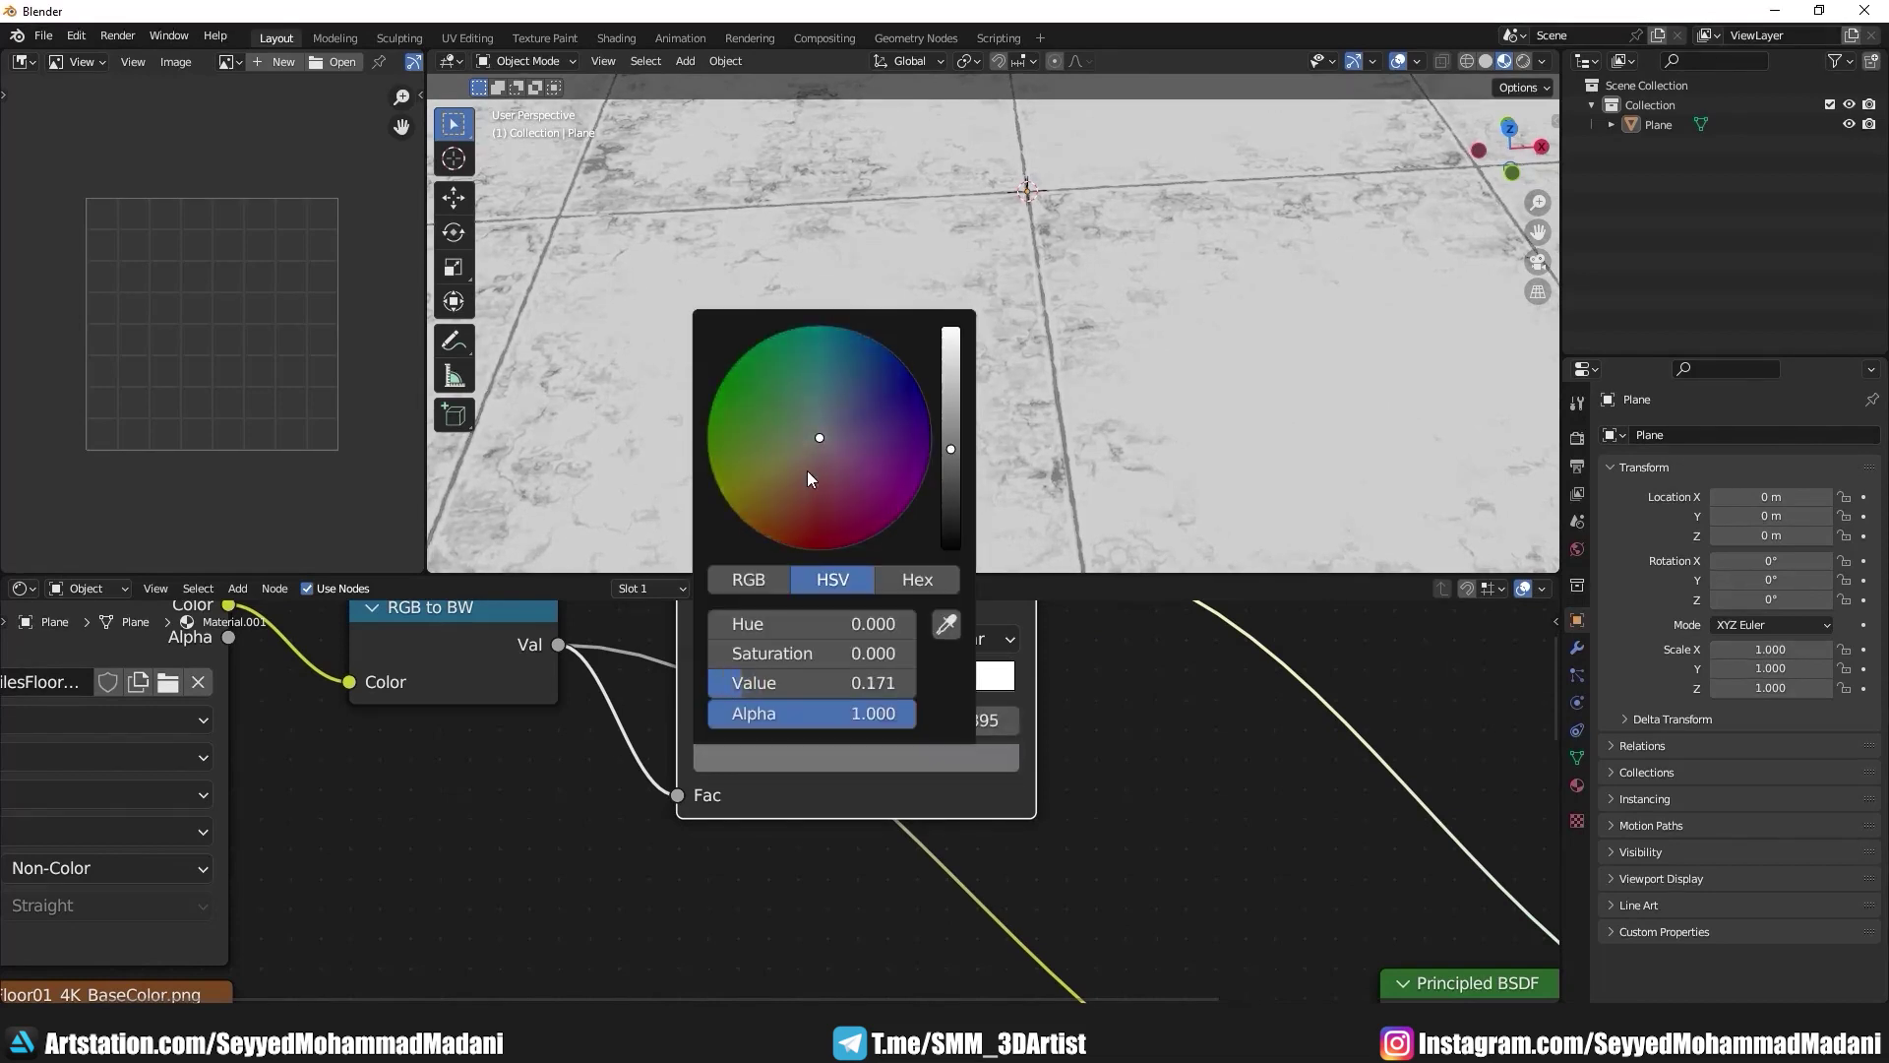
{"action": "scroll", "coordinate": [1088, 363], "scroll_direction": "down", "scroll_amount": 5}
{"action": "middle_click_drag", "start_coordinate": [1114, 329], "coordinate": [1153, 360]}
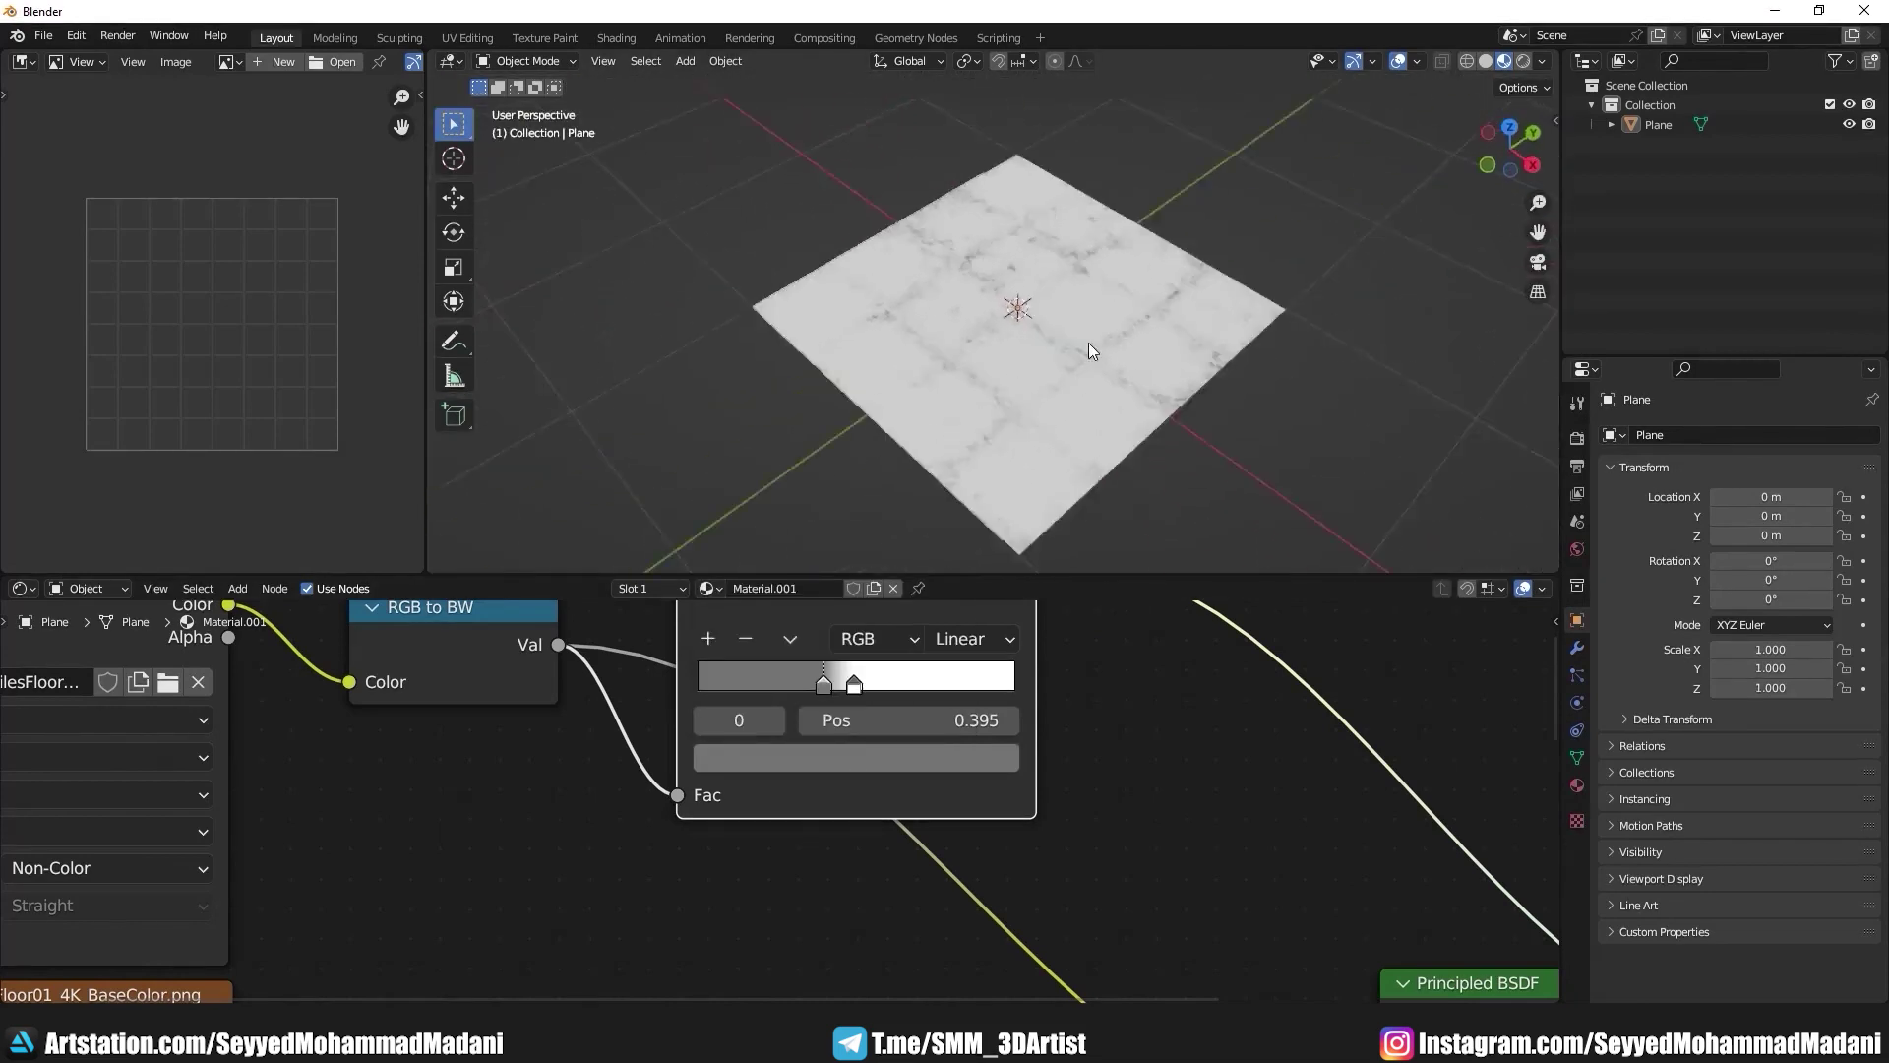
{"action": "scroll", "coordinate": [1088, 351], "scroll_direction": "up", "scroll_amount": 5}
{"action": "scroll", "coordinate": [1071, 669], "scroll_direction": "down", "scroll_amount": 5}
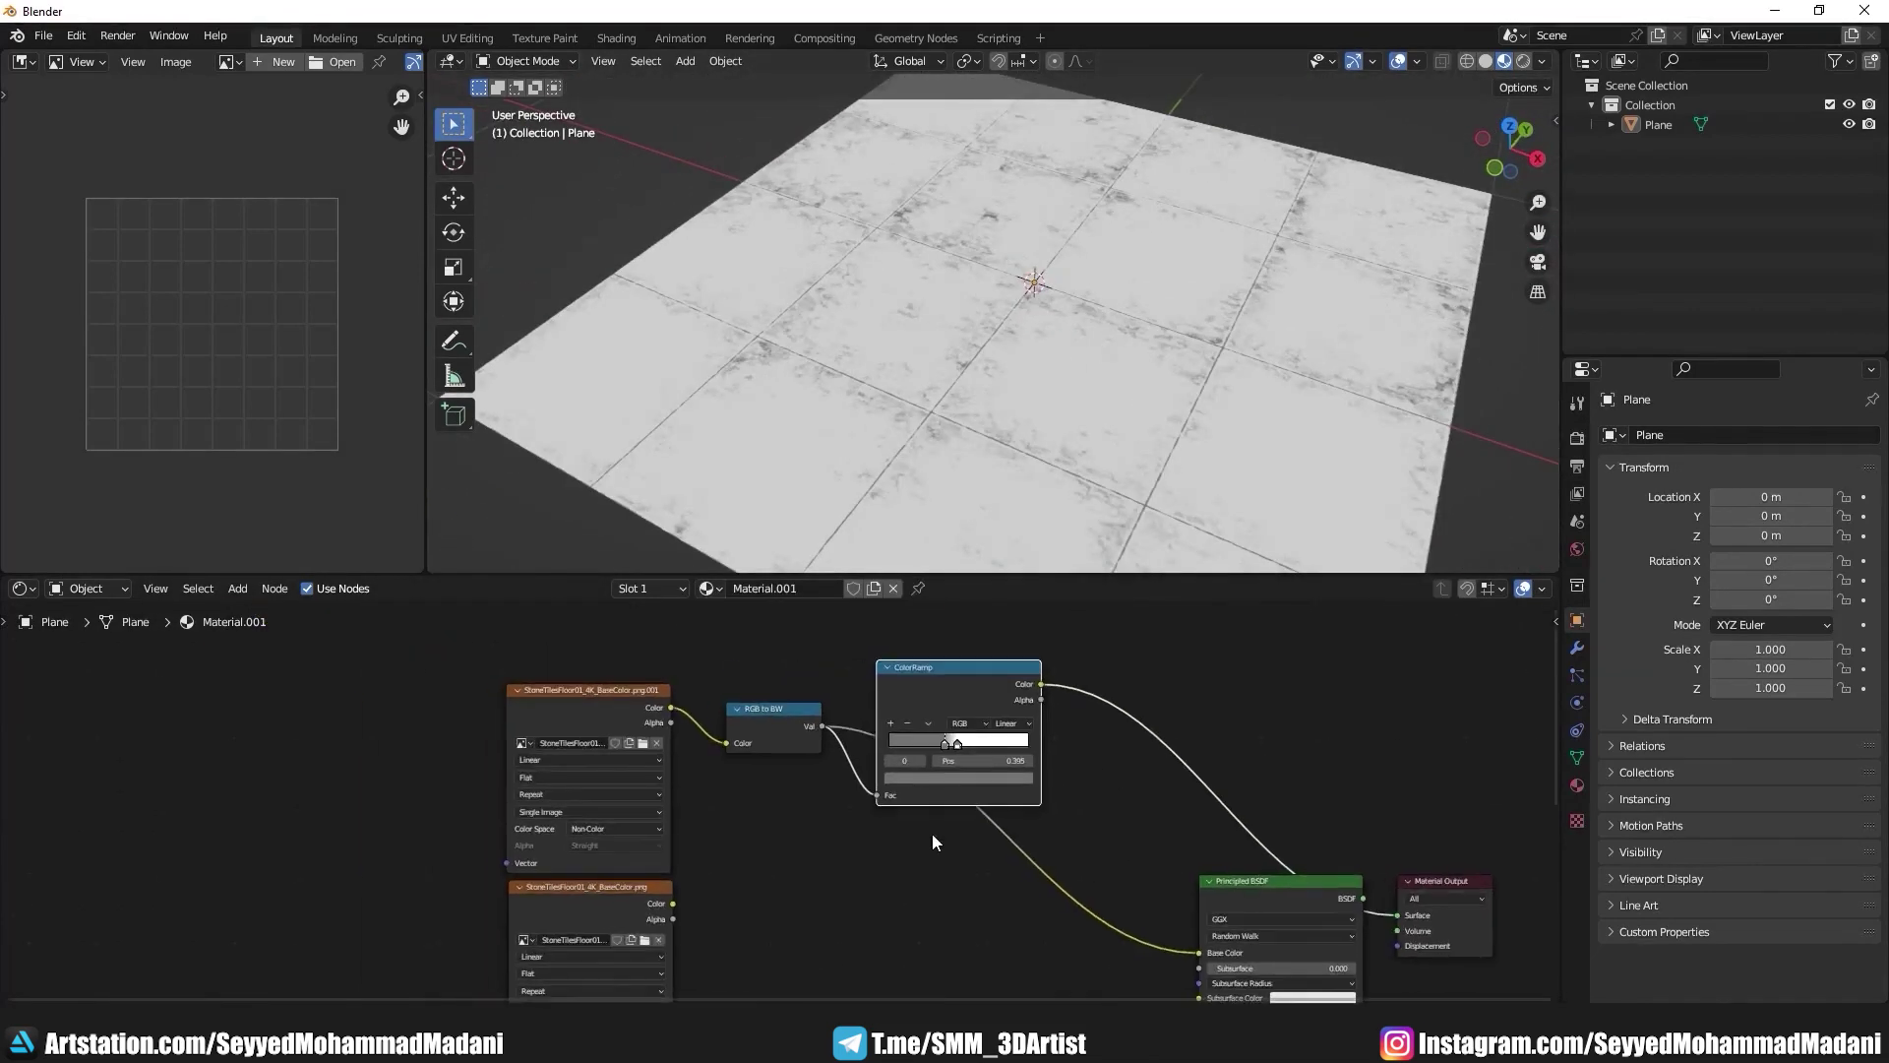
{"action": "scroll", "coordinate": [931, 834], "scroll_direction": "up", "scroll_amount": 2}
{"action": "middle_click_drag", "start_coordinate": [948, 846], "coordinate": [872, 760]}
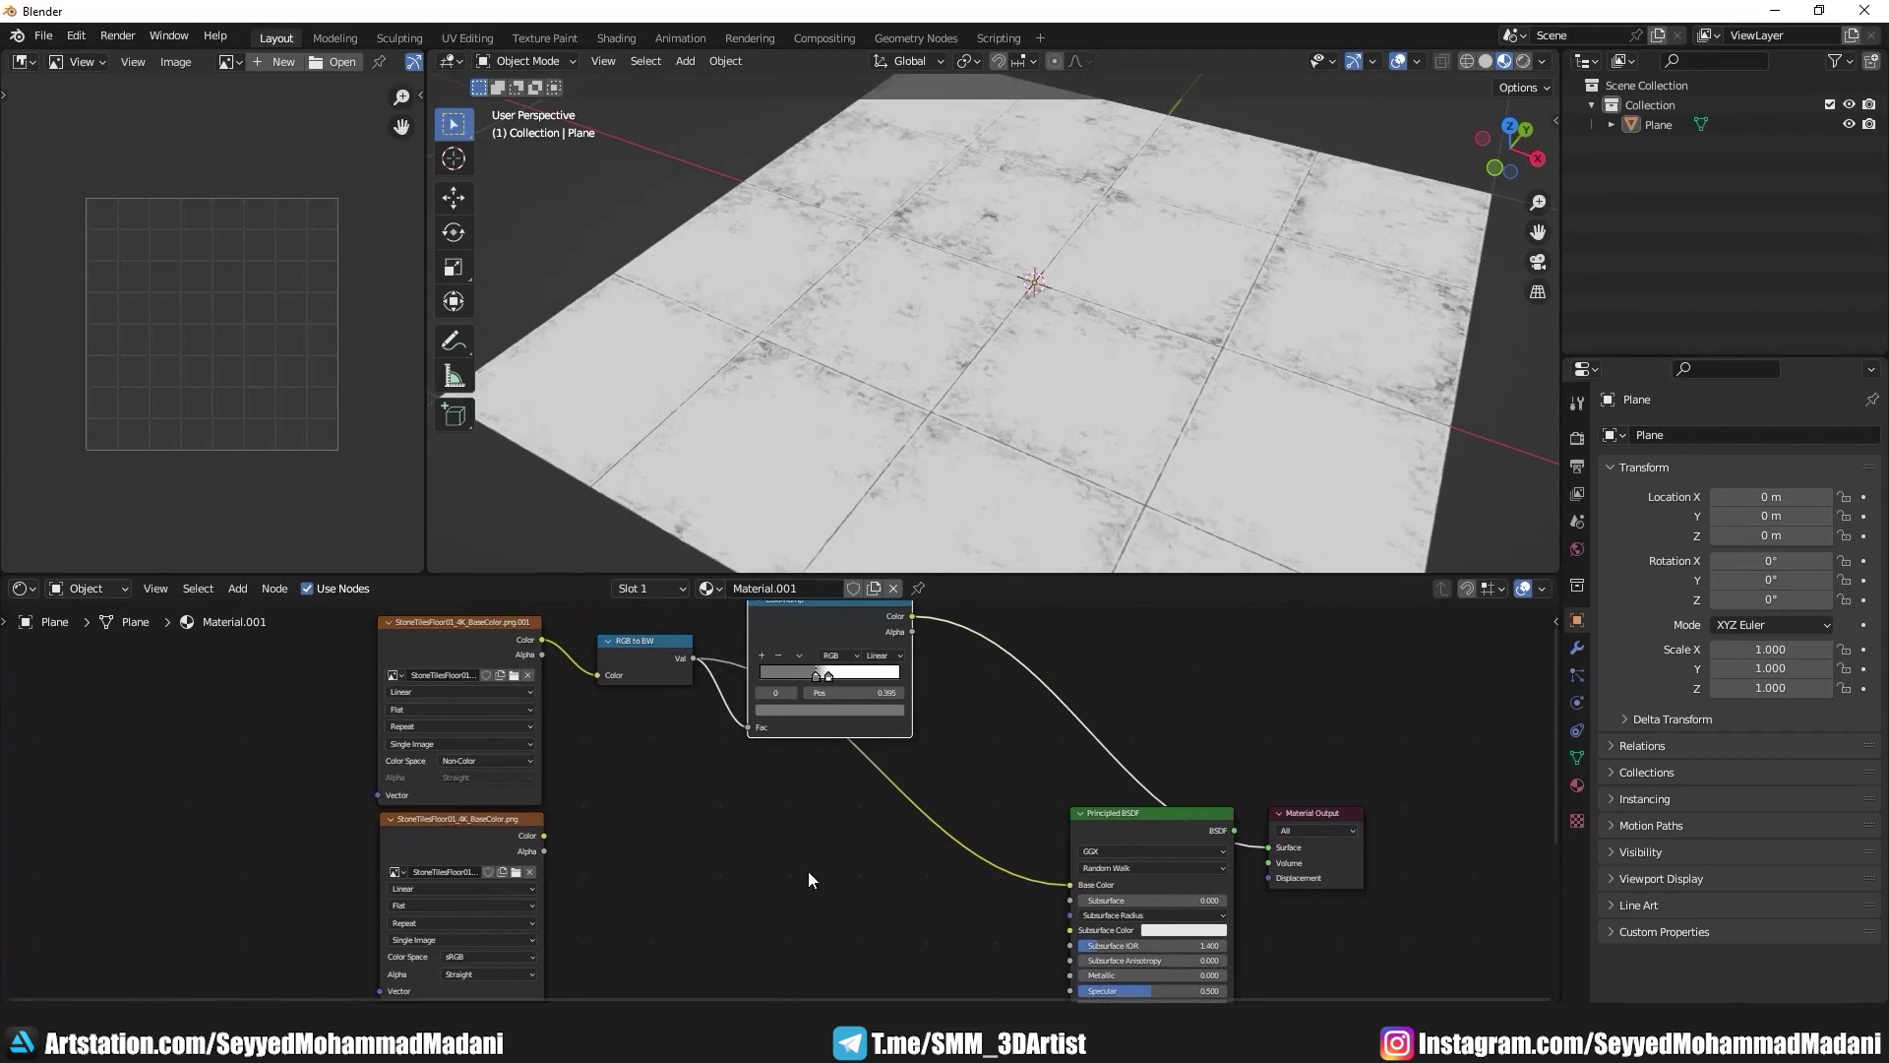
{"action": "middle_click_drag", "start_coordinate": [563, 834], "coordinate": [467, 700]}
Step: Add a Color-type Mix node onto the Base Color link
{"action": "left_click", "coordinate": [250, 592]}
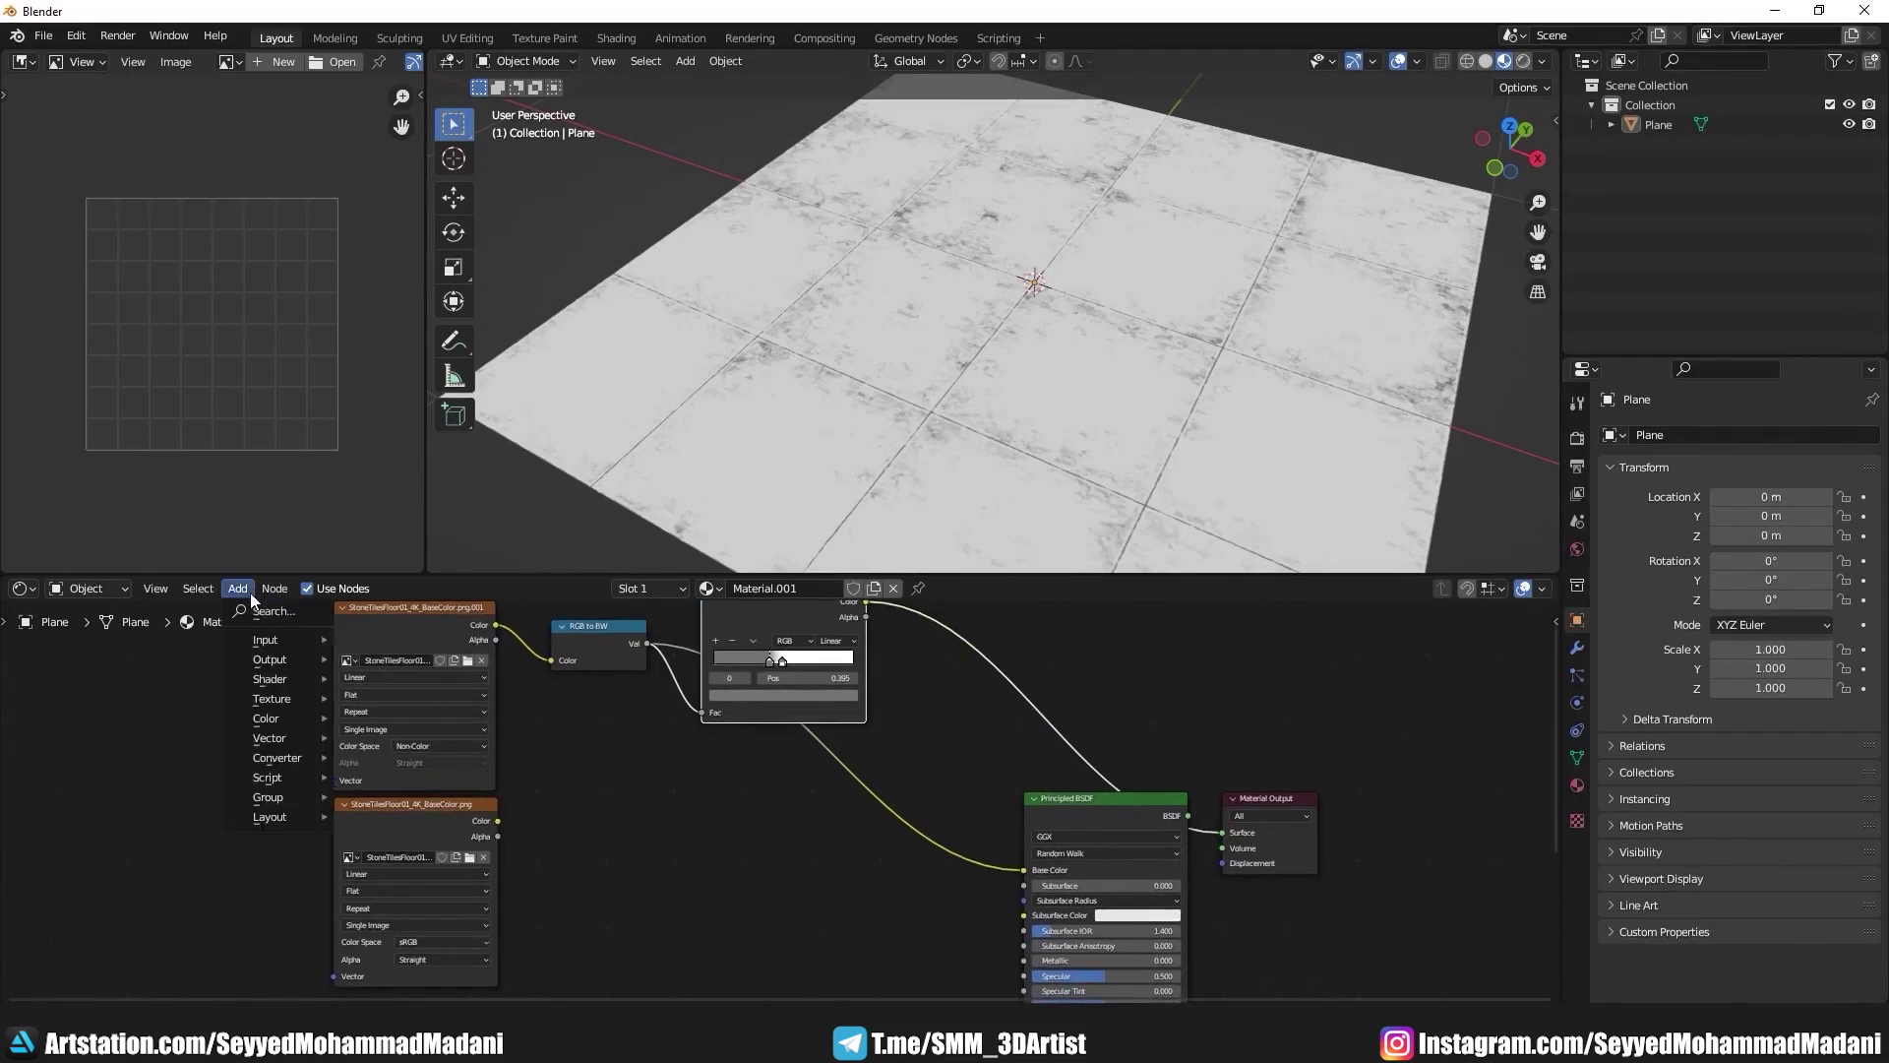
{"action": "left_click", "coordinate": [262, 612]}
{"action": "type", "text": "mix"}
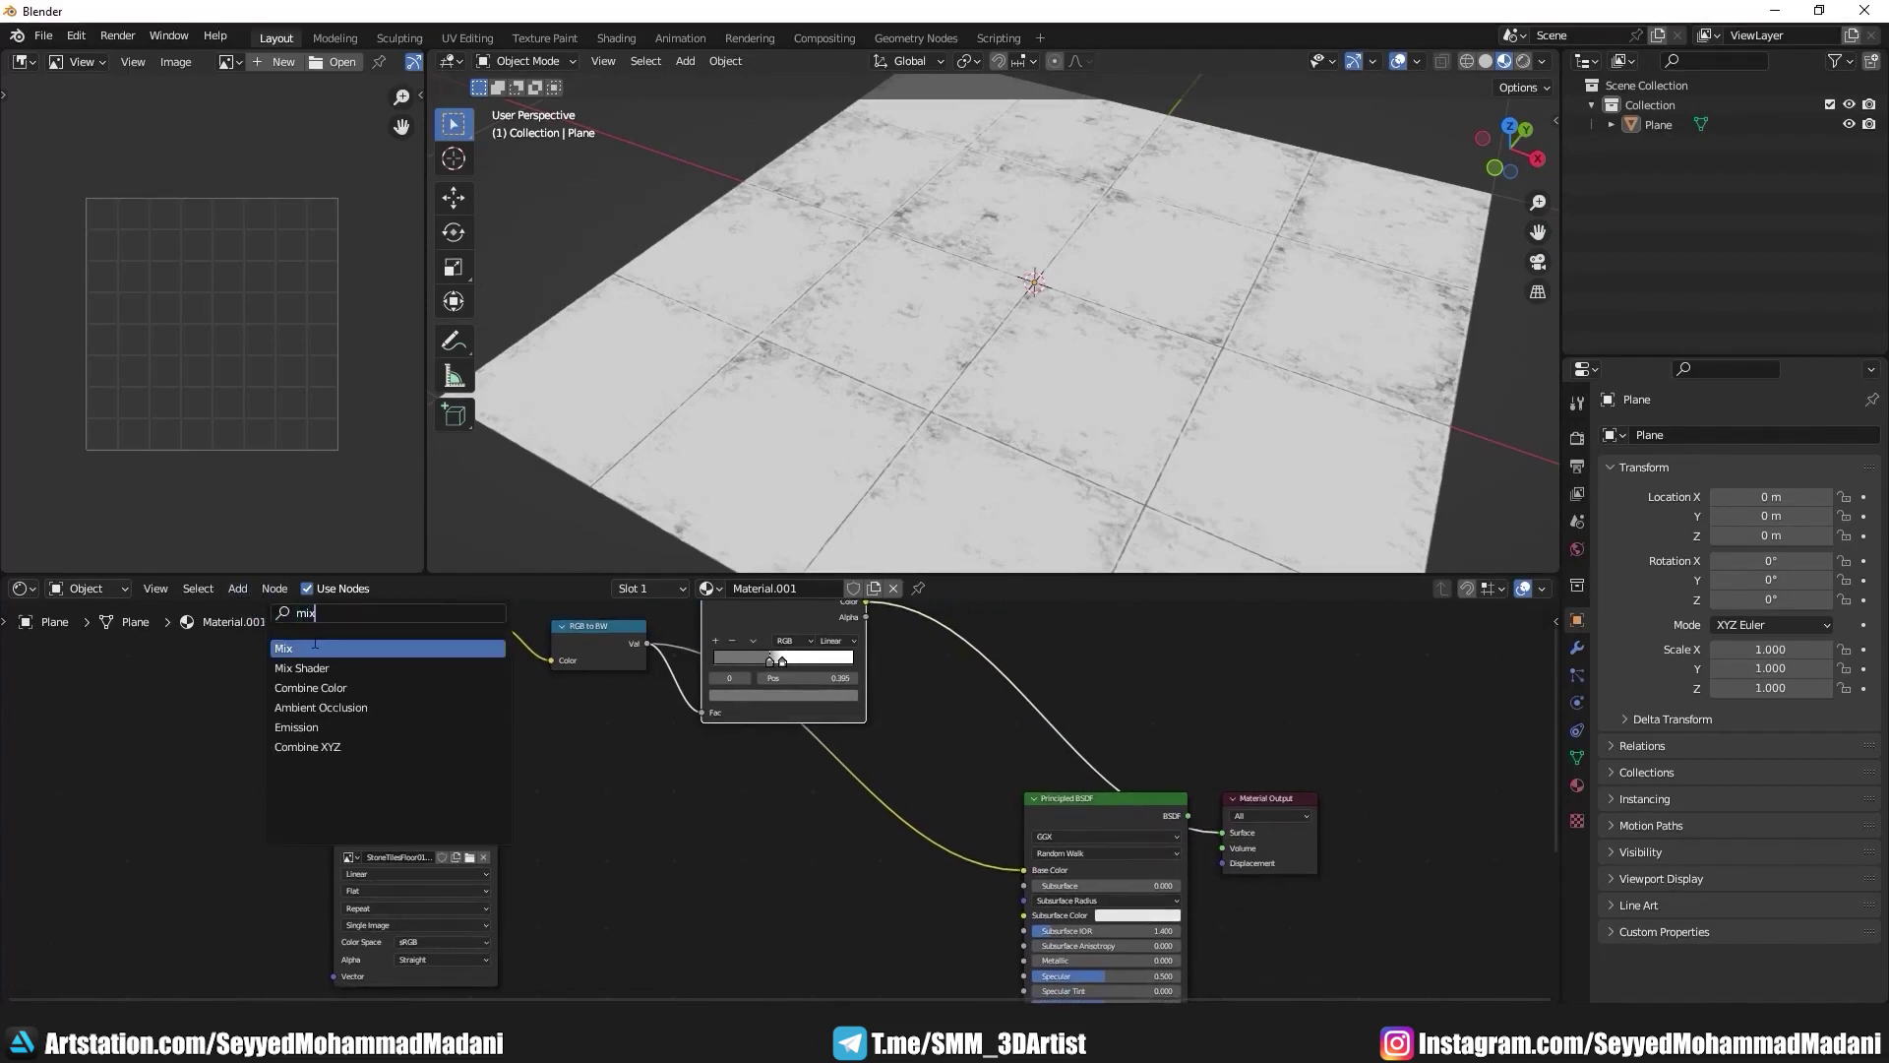
{"action": "key", "text": "Return"}
{"action": "left_click", "coordinate": [939, 813]}
{"action": "scroll", "coordinate": [938, 813], "scroll_direction": "down", "scroll_amount": 2}
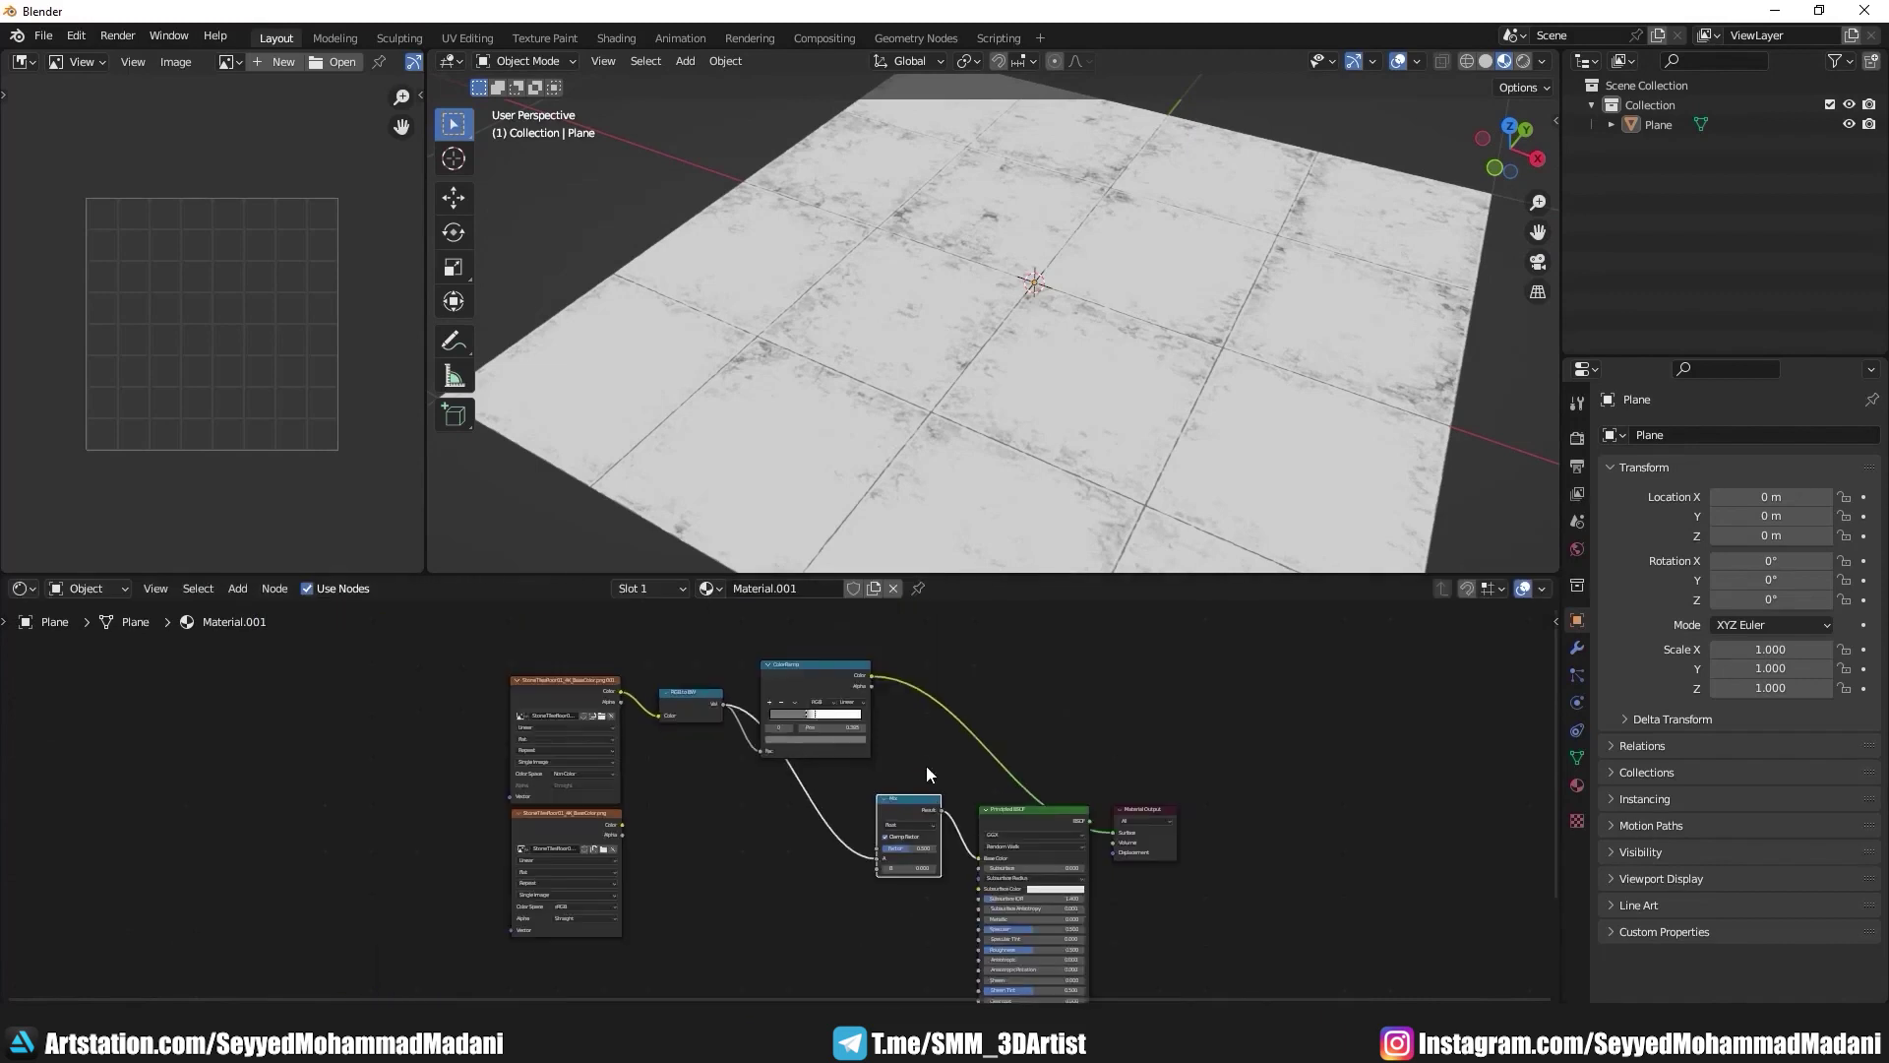
{"action": "scroll", "coordinate": [943, 842], "scroll_direction": "up", "scroll_amount": 1}
{"action": "scroll", "coordinate": [943, 842], "scroll_direction": "up", "scroll_amount": 2}
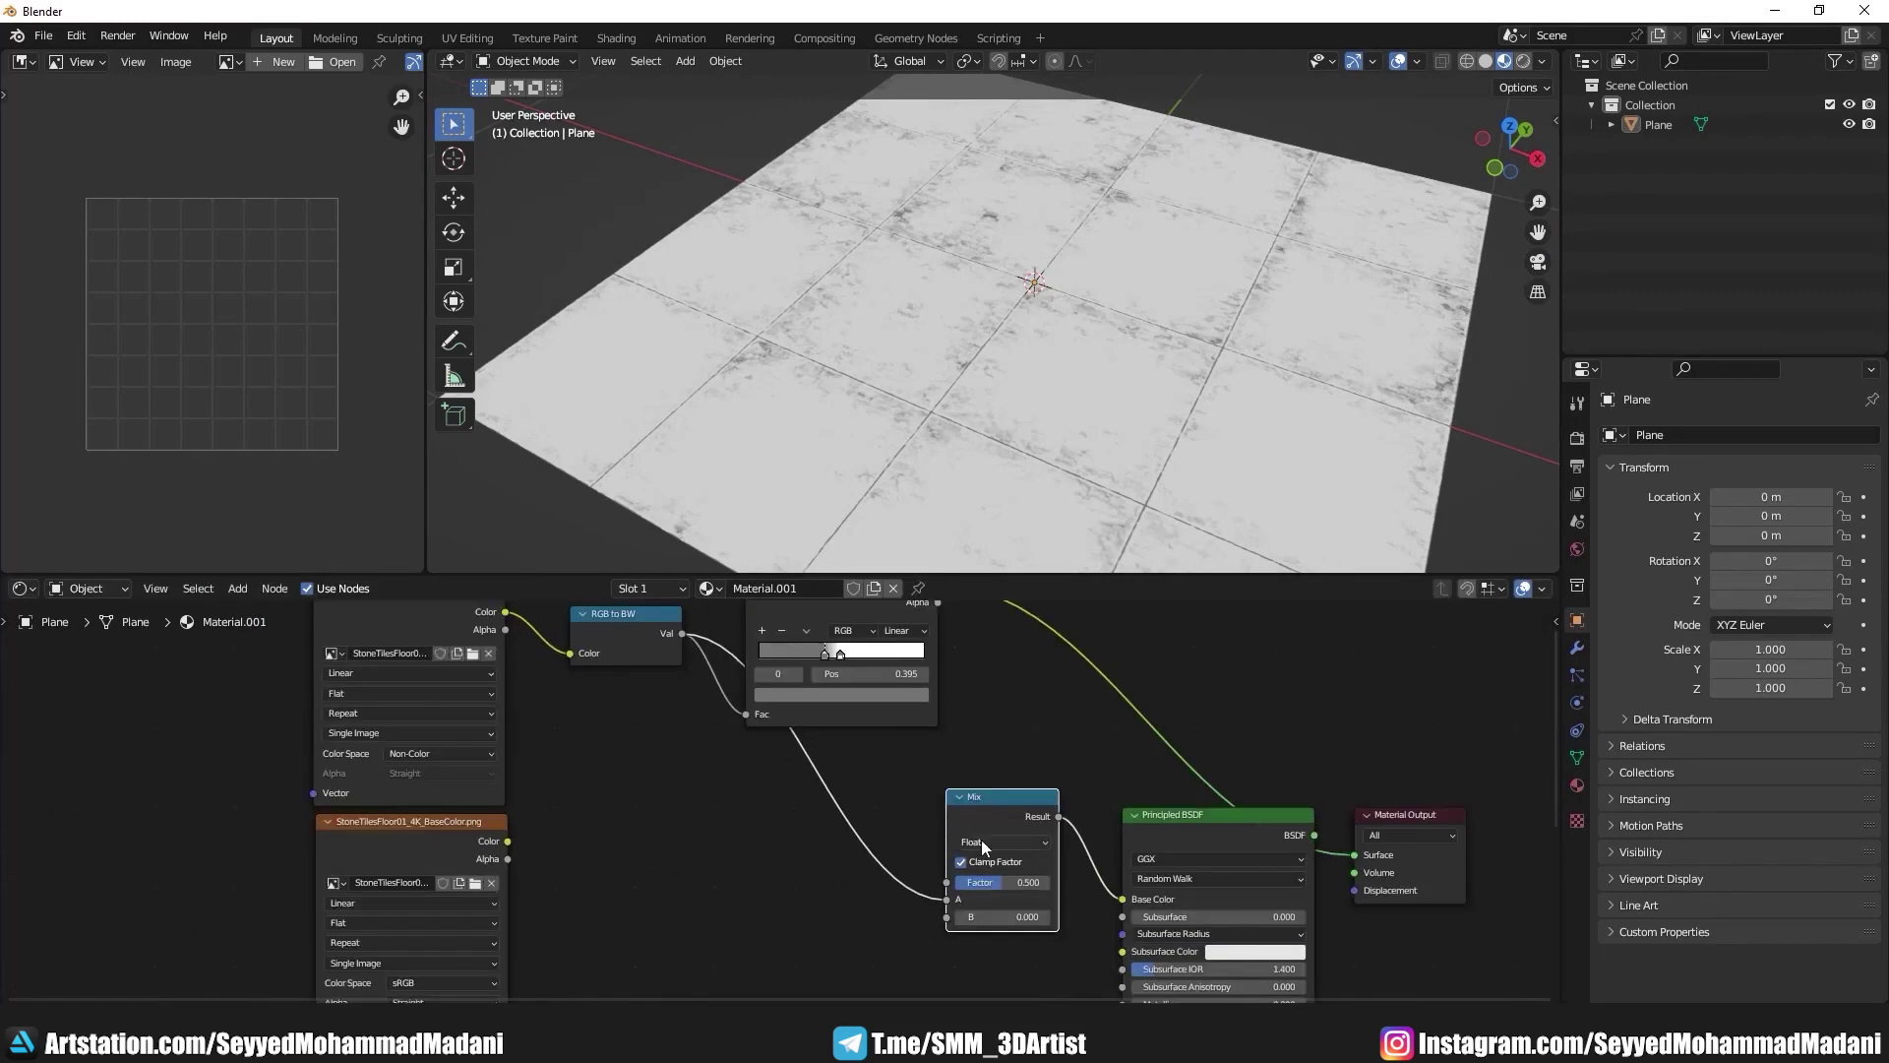
{"action": "left_click", "coordinate": [982, 840]}
{"action": "left_click", "coordinate": [987, 898]}
{"action": "scroll", "coordinate": [718, 829], "scroll_direction": "down", "scroll_amount": 2}
Step: Feed the second image texture's Color into Mix A and set blend mode to Multiply
{"action": "left_click_drag", "start_coordinate": [570, 610], "coordinate": [949, 765]}
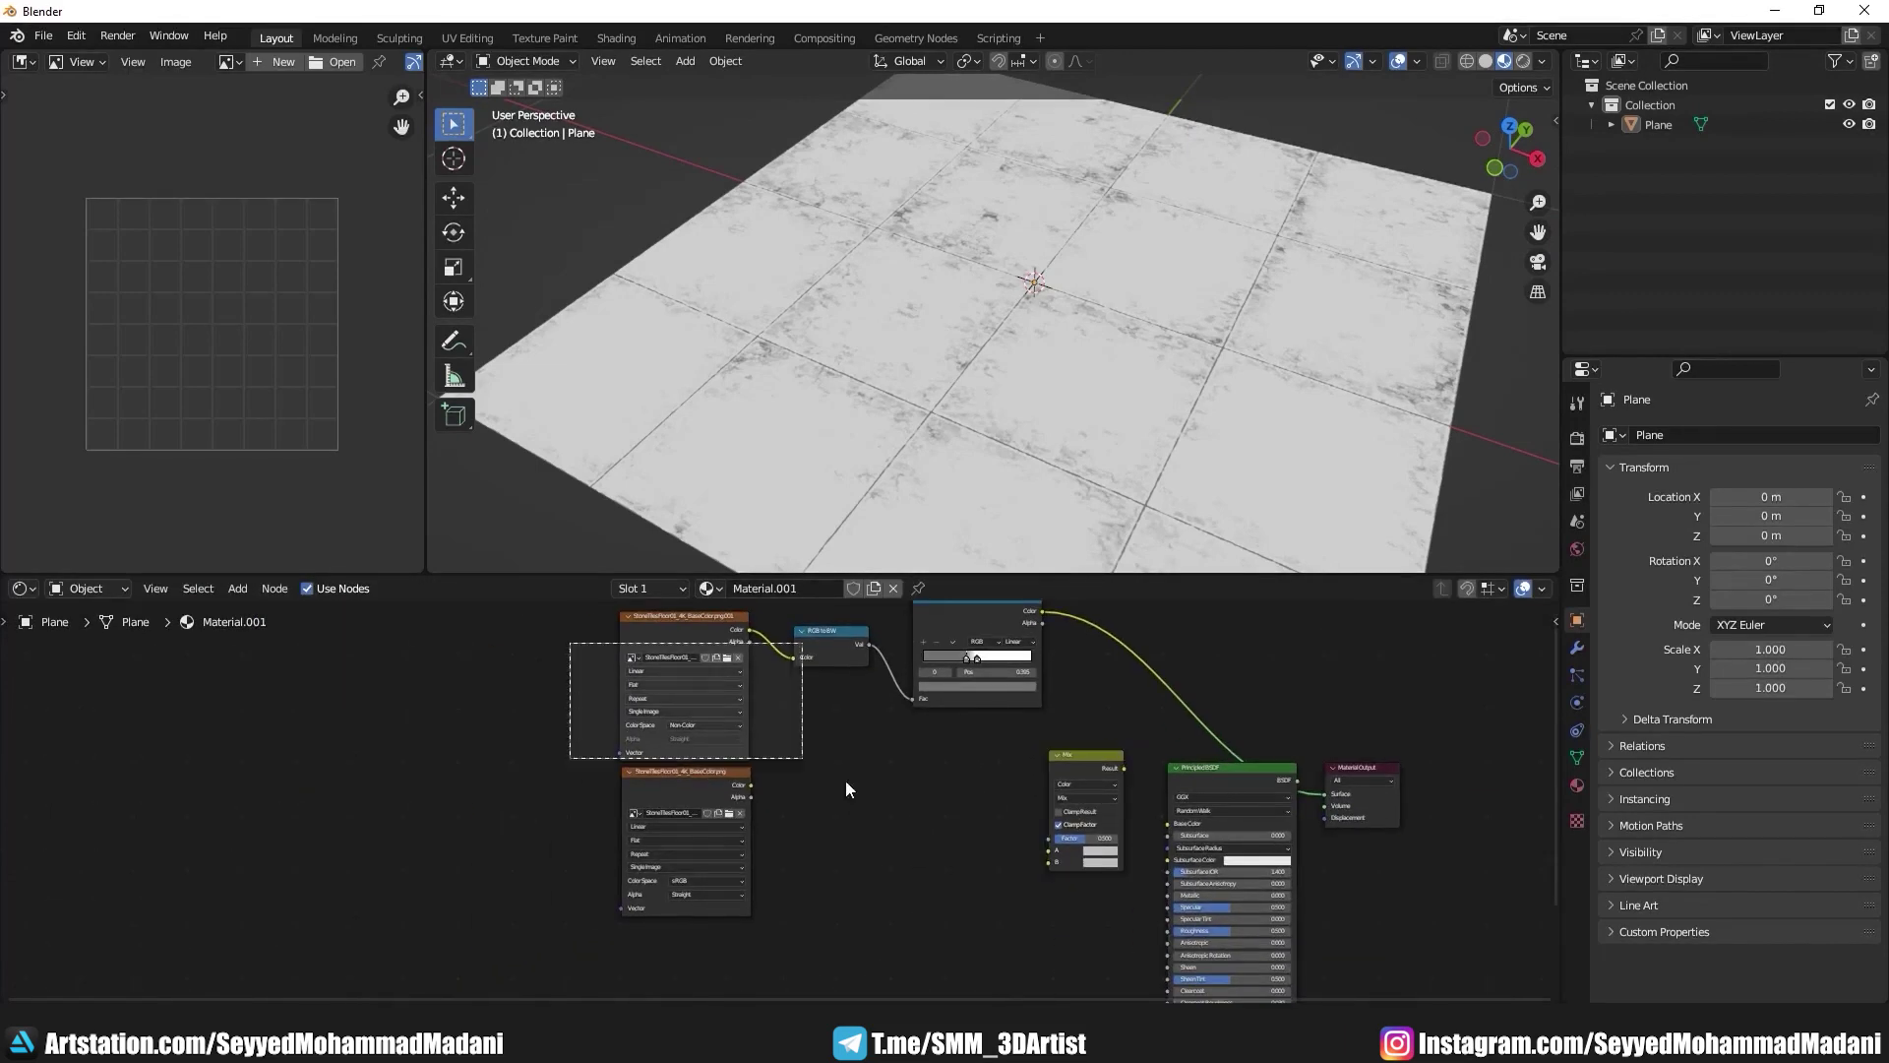
{"action": "mouse_move", "coordinate": [970, 628]}
{"action": "left_mouse_down"}
{"action": "mouse_move", "coordinate": [734, 663]}
{"action": "mouse_move", "coordinate": [1094, 922]}
{"action": "left_mouse_up"}
{"action": "scroll", "coordinate": [858, 694], "scroll_direction": "up", "scroll_amount": 2}
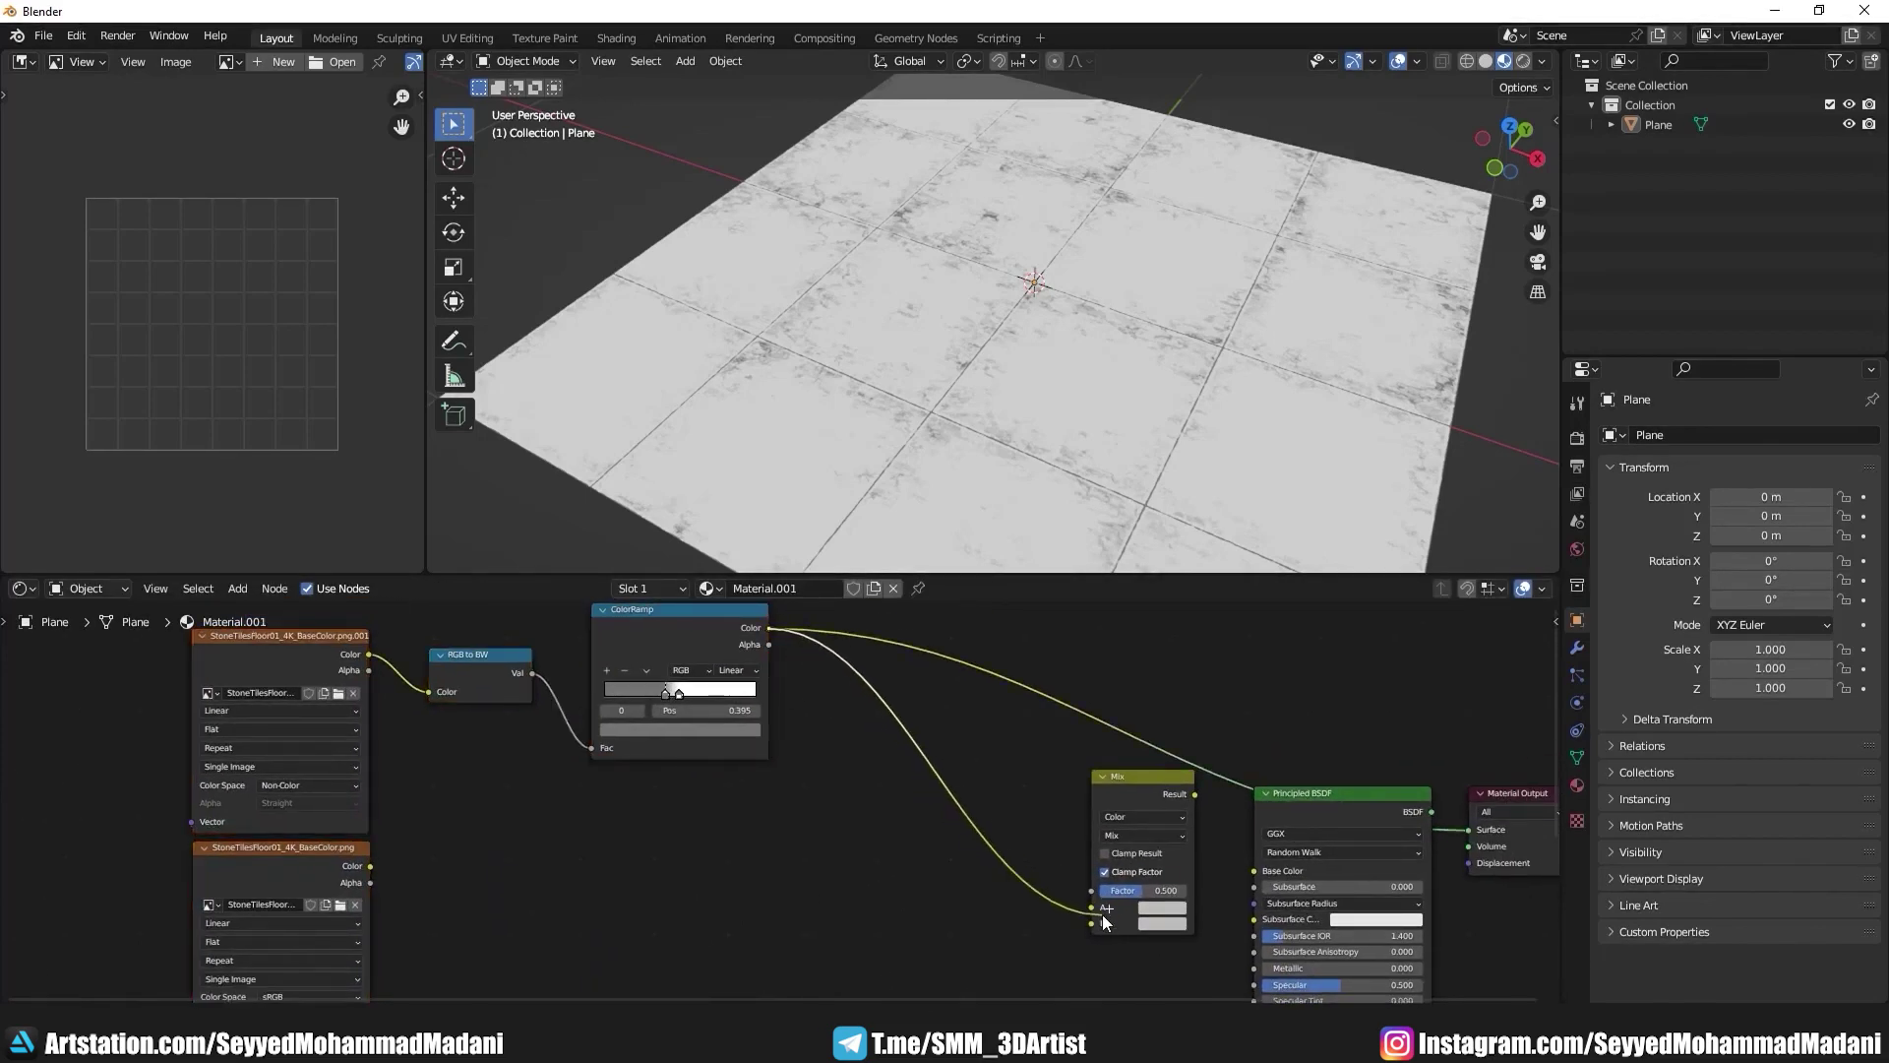
{"action": "mouse_move", "coordinate": [370, 866]}
{"action": "left_mouse_down"}
{"action": "mouse_move", "coordinate": [1092, 906]}
{"action": "mouse_move", "coordinate": [1181, 890]}
{"action": "left_mouse_up"}
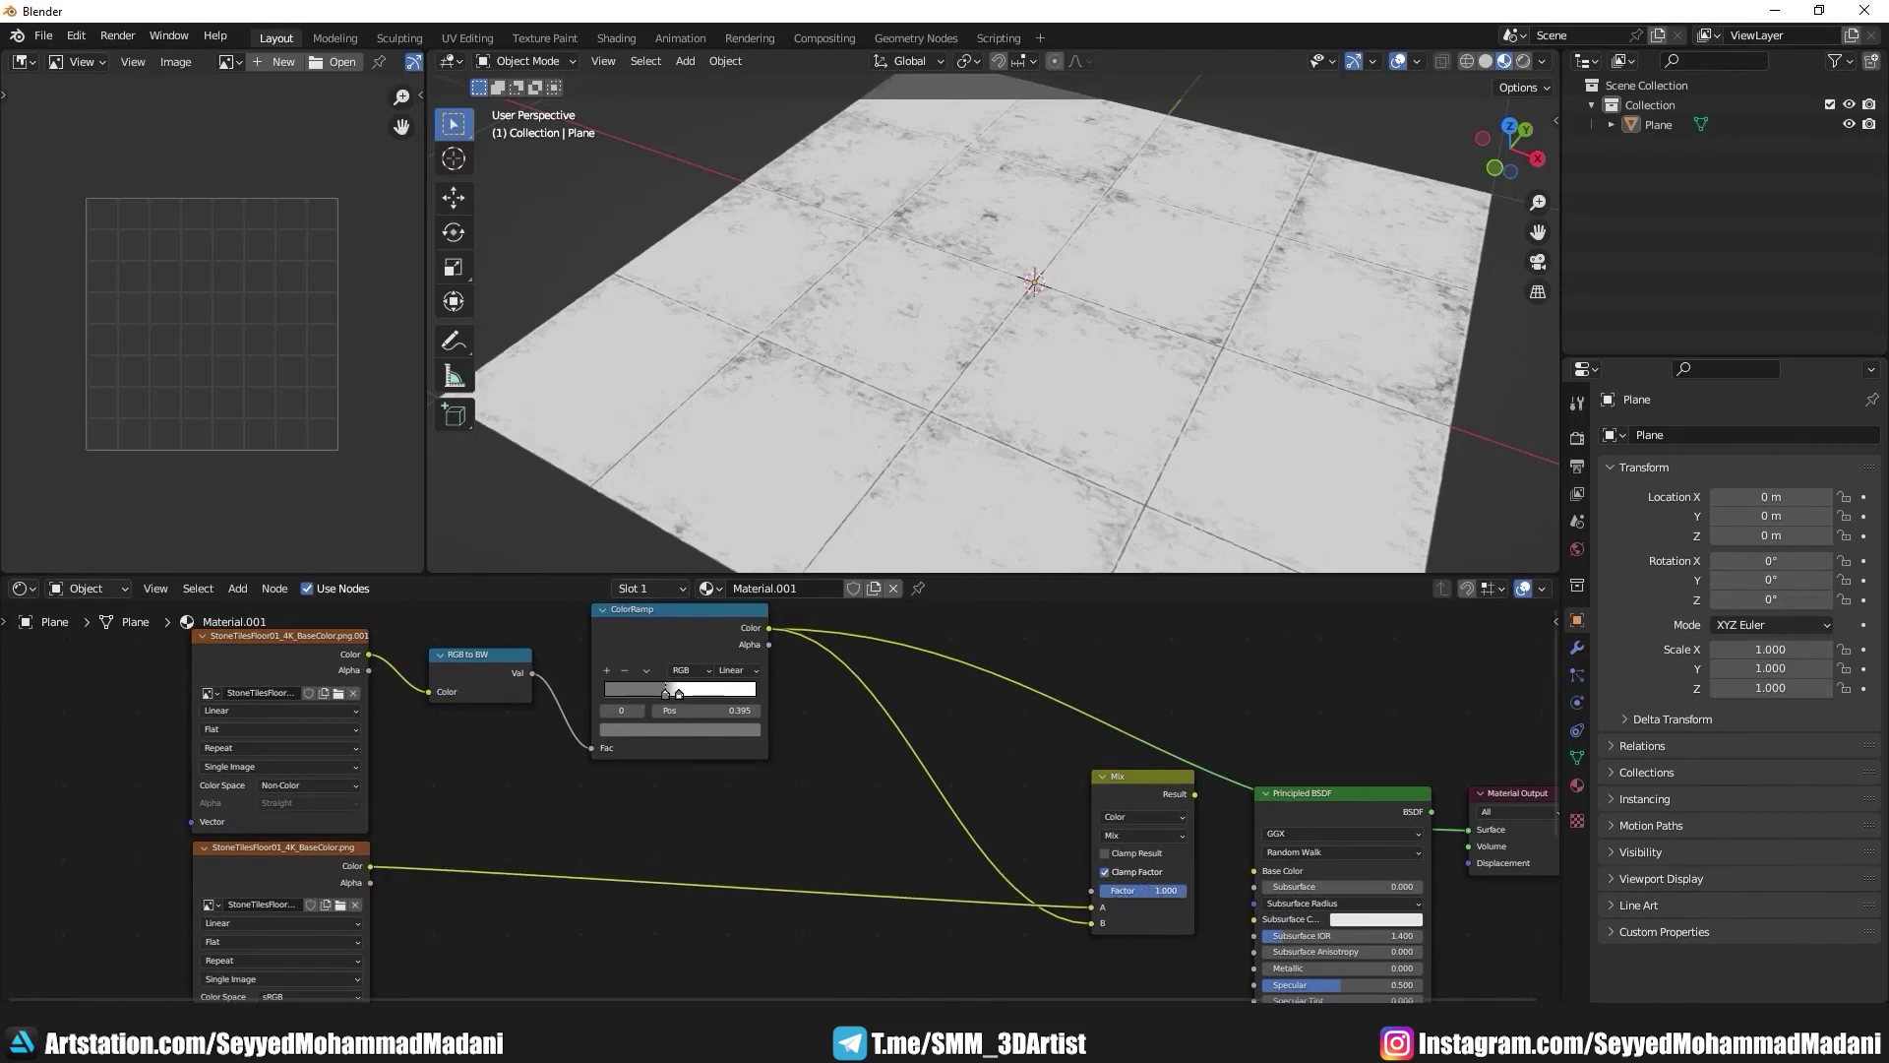
{"action": "left_click", "coordinate": [1153, 835]}
{"action": "left_click", "coordinate": [1147, 795]}
{"action": "left_click", "coordinate": [1317, 811]}
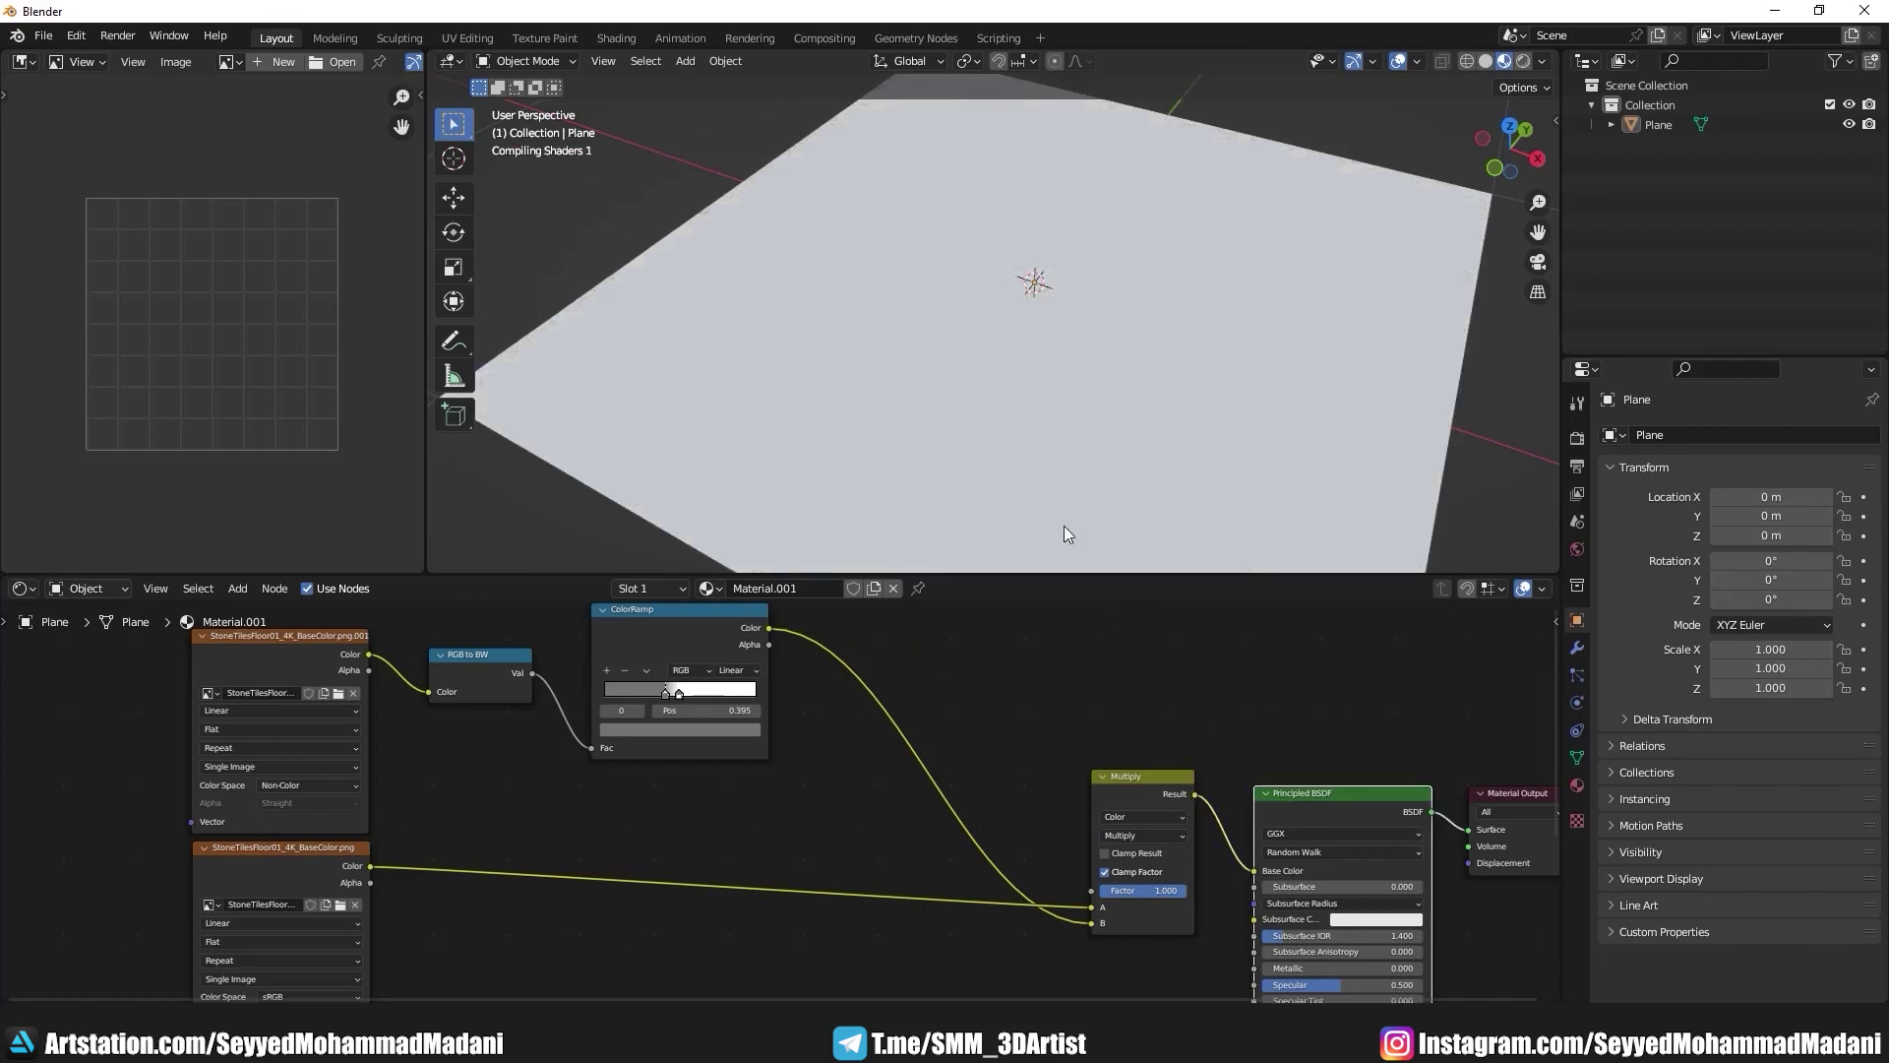
{"action": "mouse_move", "coordinate": [1000, 167]}
{"action": "middle_mouse_down"}
{"action": "mouse_move", "coordinate": [1065, 305]}
{"action": "mouse_move", "coordinate": [943, 276]}
{"action": "mouse_move", "coordinate": [1048, 297]}
{"action": "middle_mouse_up"}
Step: Reconnect the ColorRamp Color into the Multiply node's B input
{"action": "scroll", "coordinate": [1043, 864], "scroll_direction": "up", "scroll_amount": 2}
{"action": "scroll", "coordinate": [1013, 869], "scroll_direction": "up", "scroll_amount": 1}
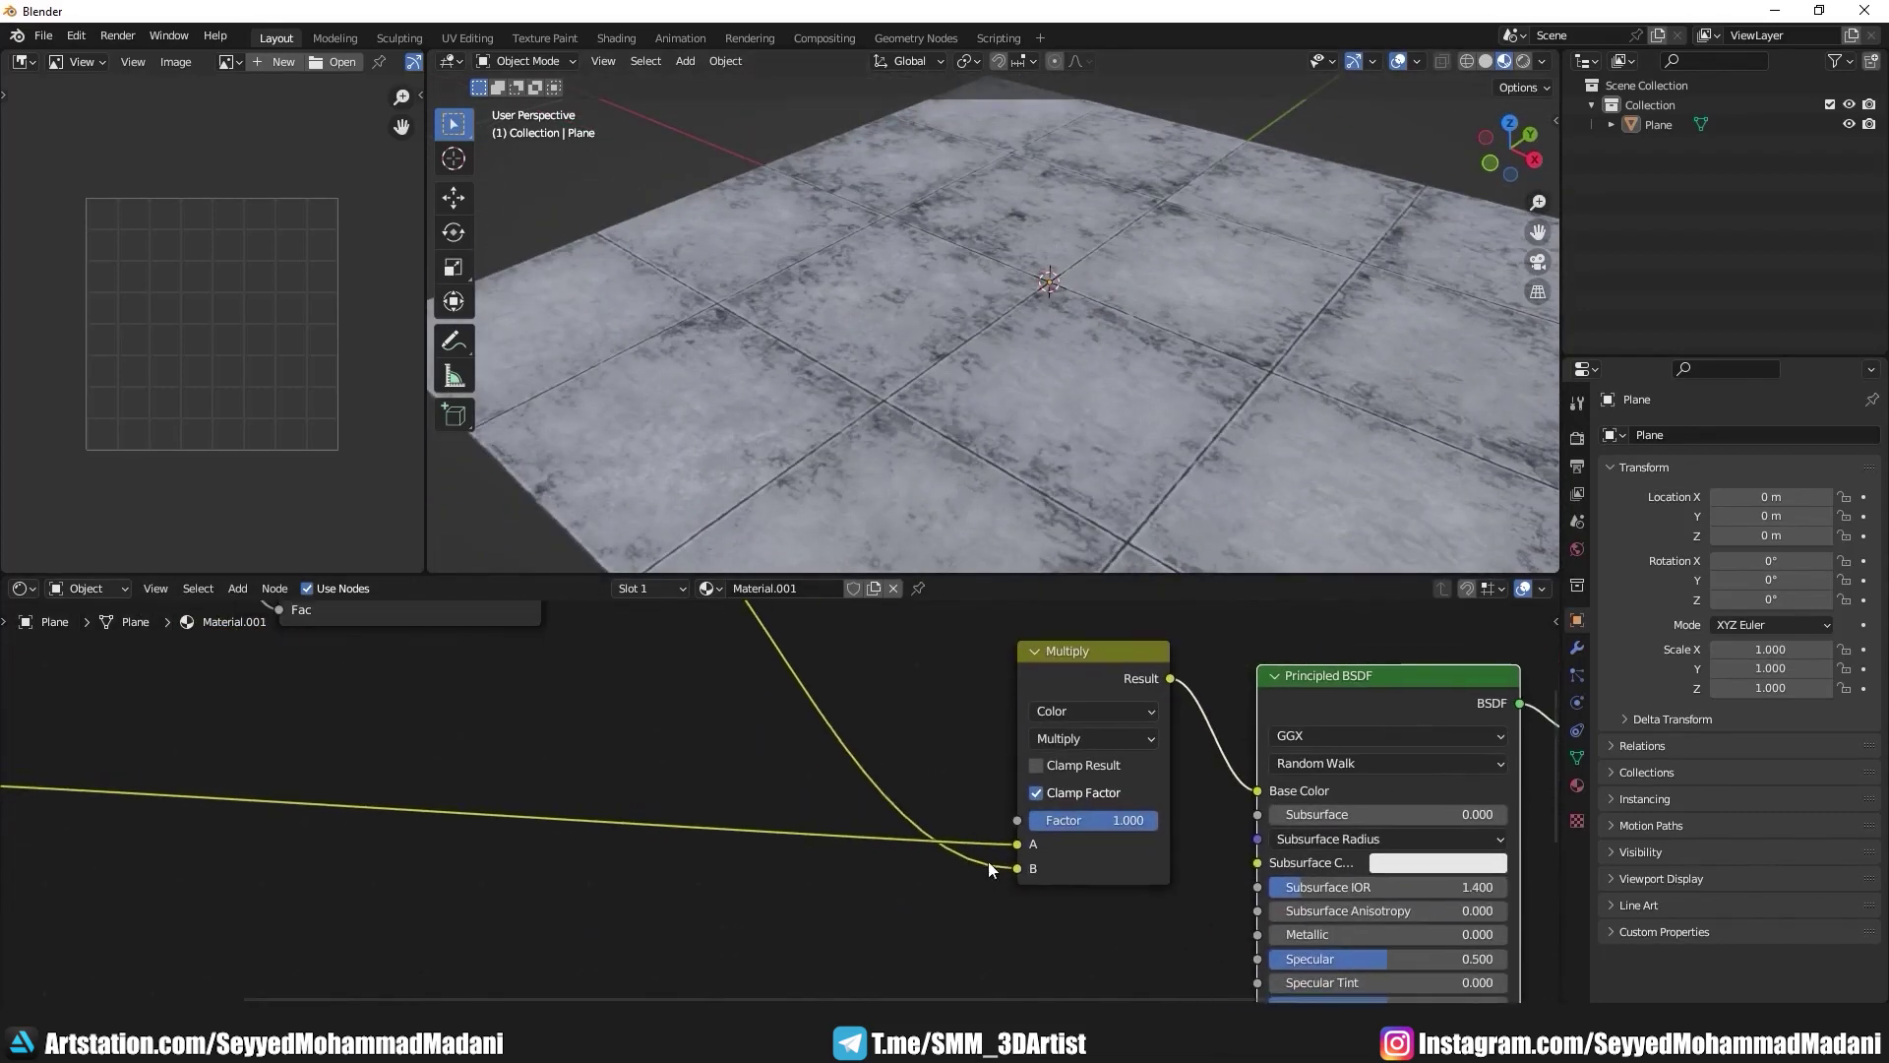
{"action": "left_click_drag", "start_coordinate": [980, 868], "coordinate": [974, 864]}
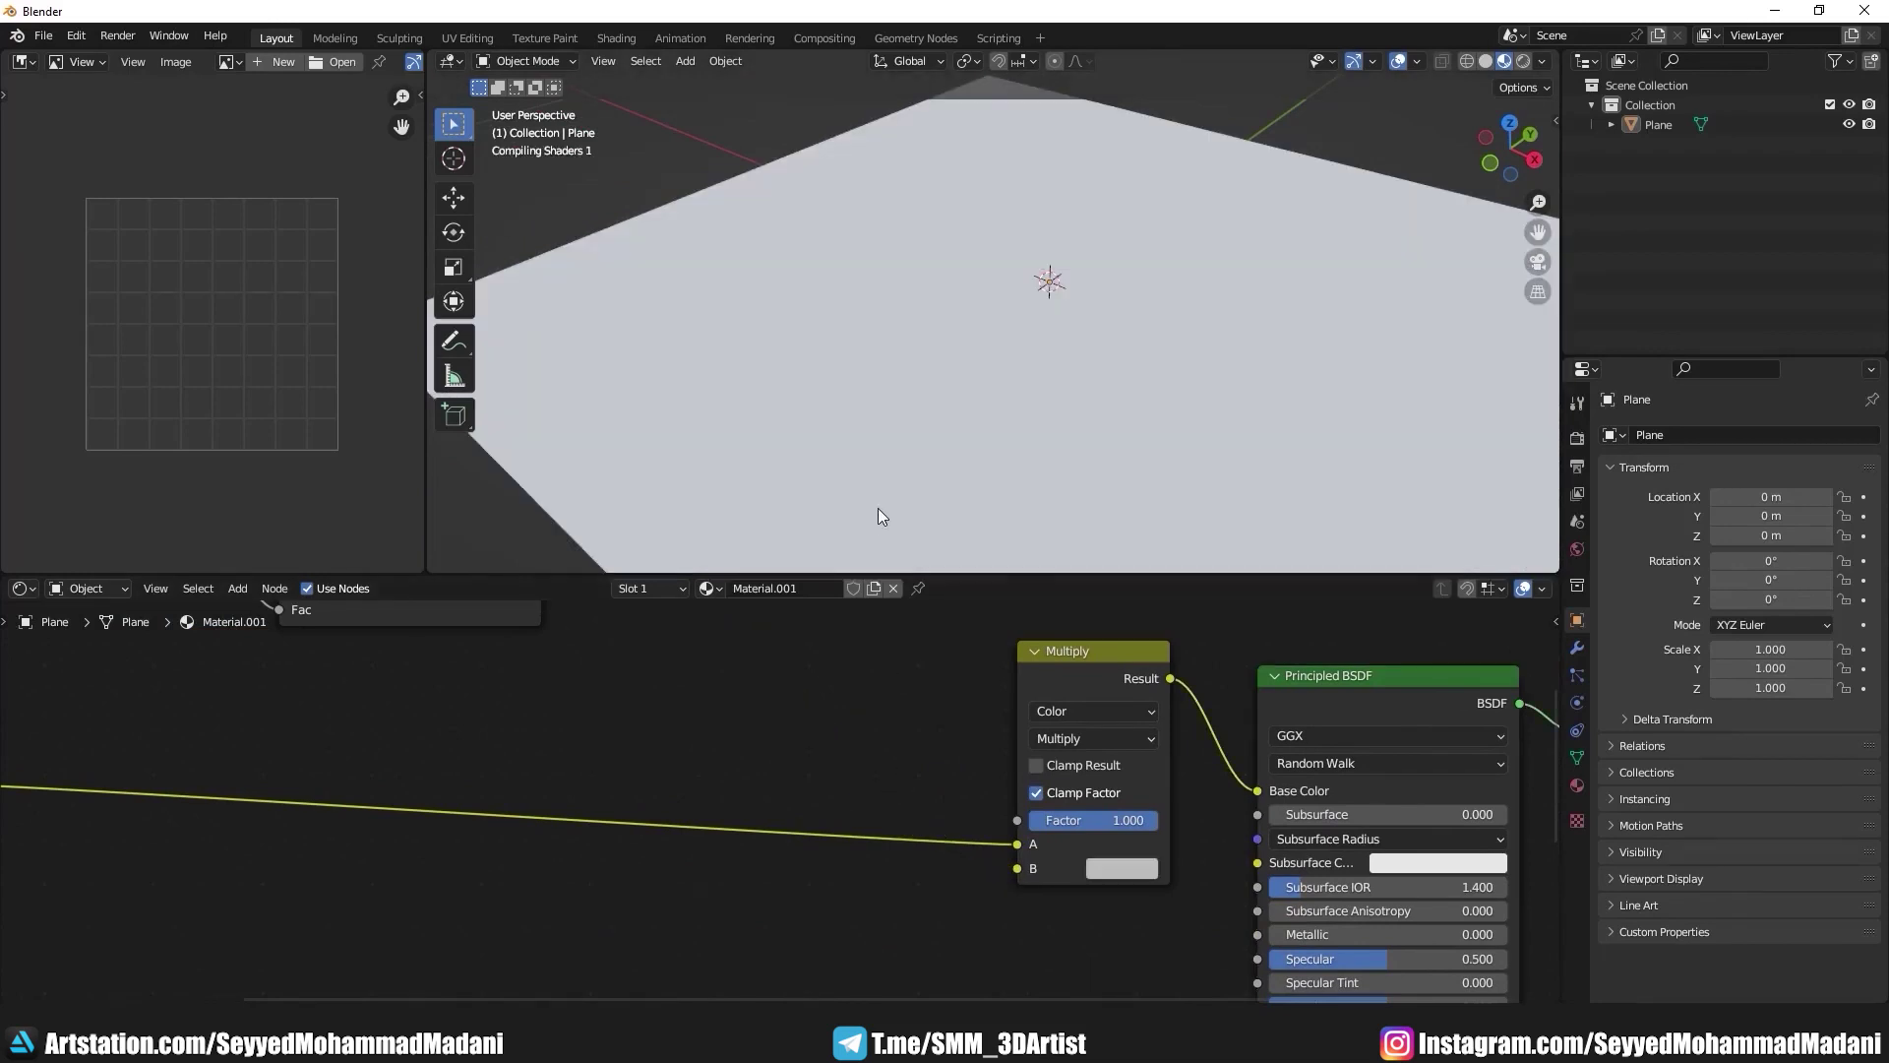
{"action": "middle_click_drag", "start_coordinate": [927, 455], "coordinate": [917, 430]}
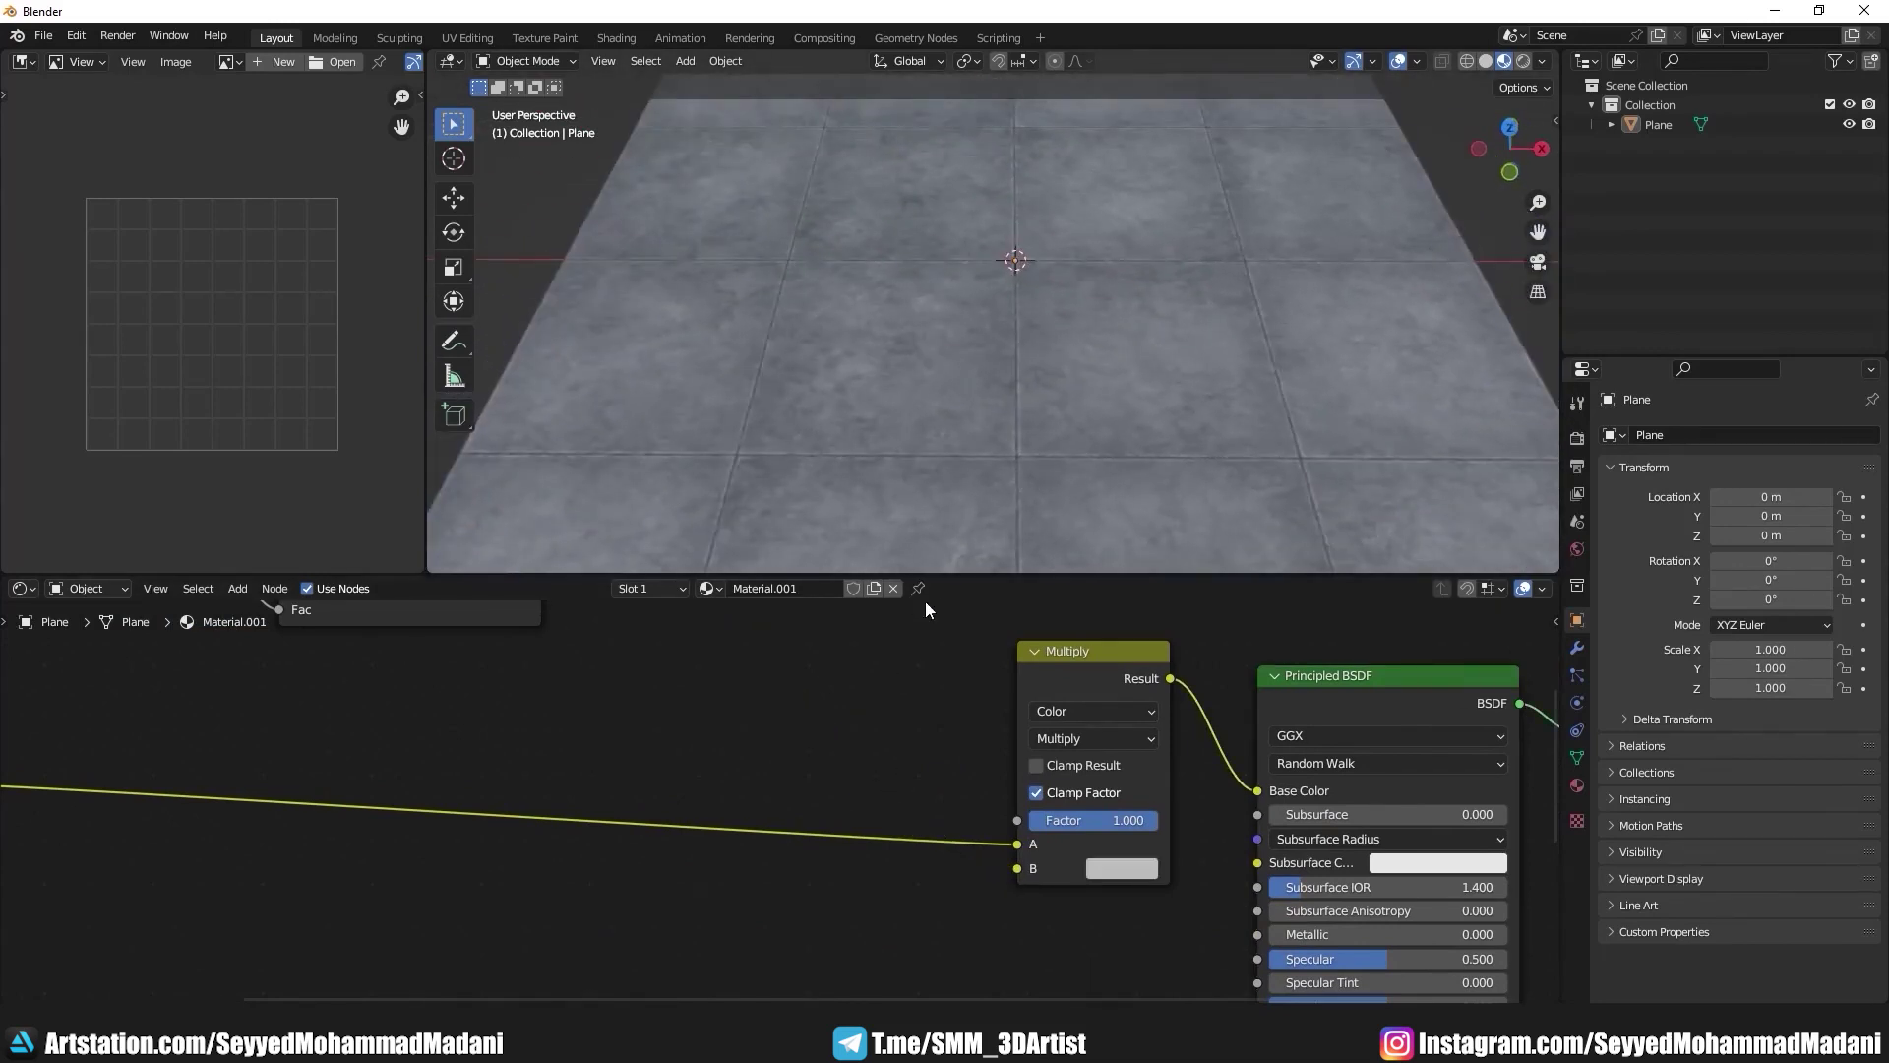
{"action": "scroll", "coordinate": [924, 603], "scroll_direction": "down", "scroll_amount": 2}
{"action": "scroll", "coordinate": [639, 652], "scroll_direction": "up", "scroll_amount": 2, "text": "shift"}
{"action": "left_click_drag", "start_coordinate": [608, 632], "coordinate": [931, 925]}
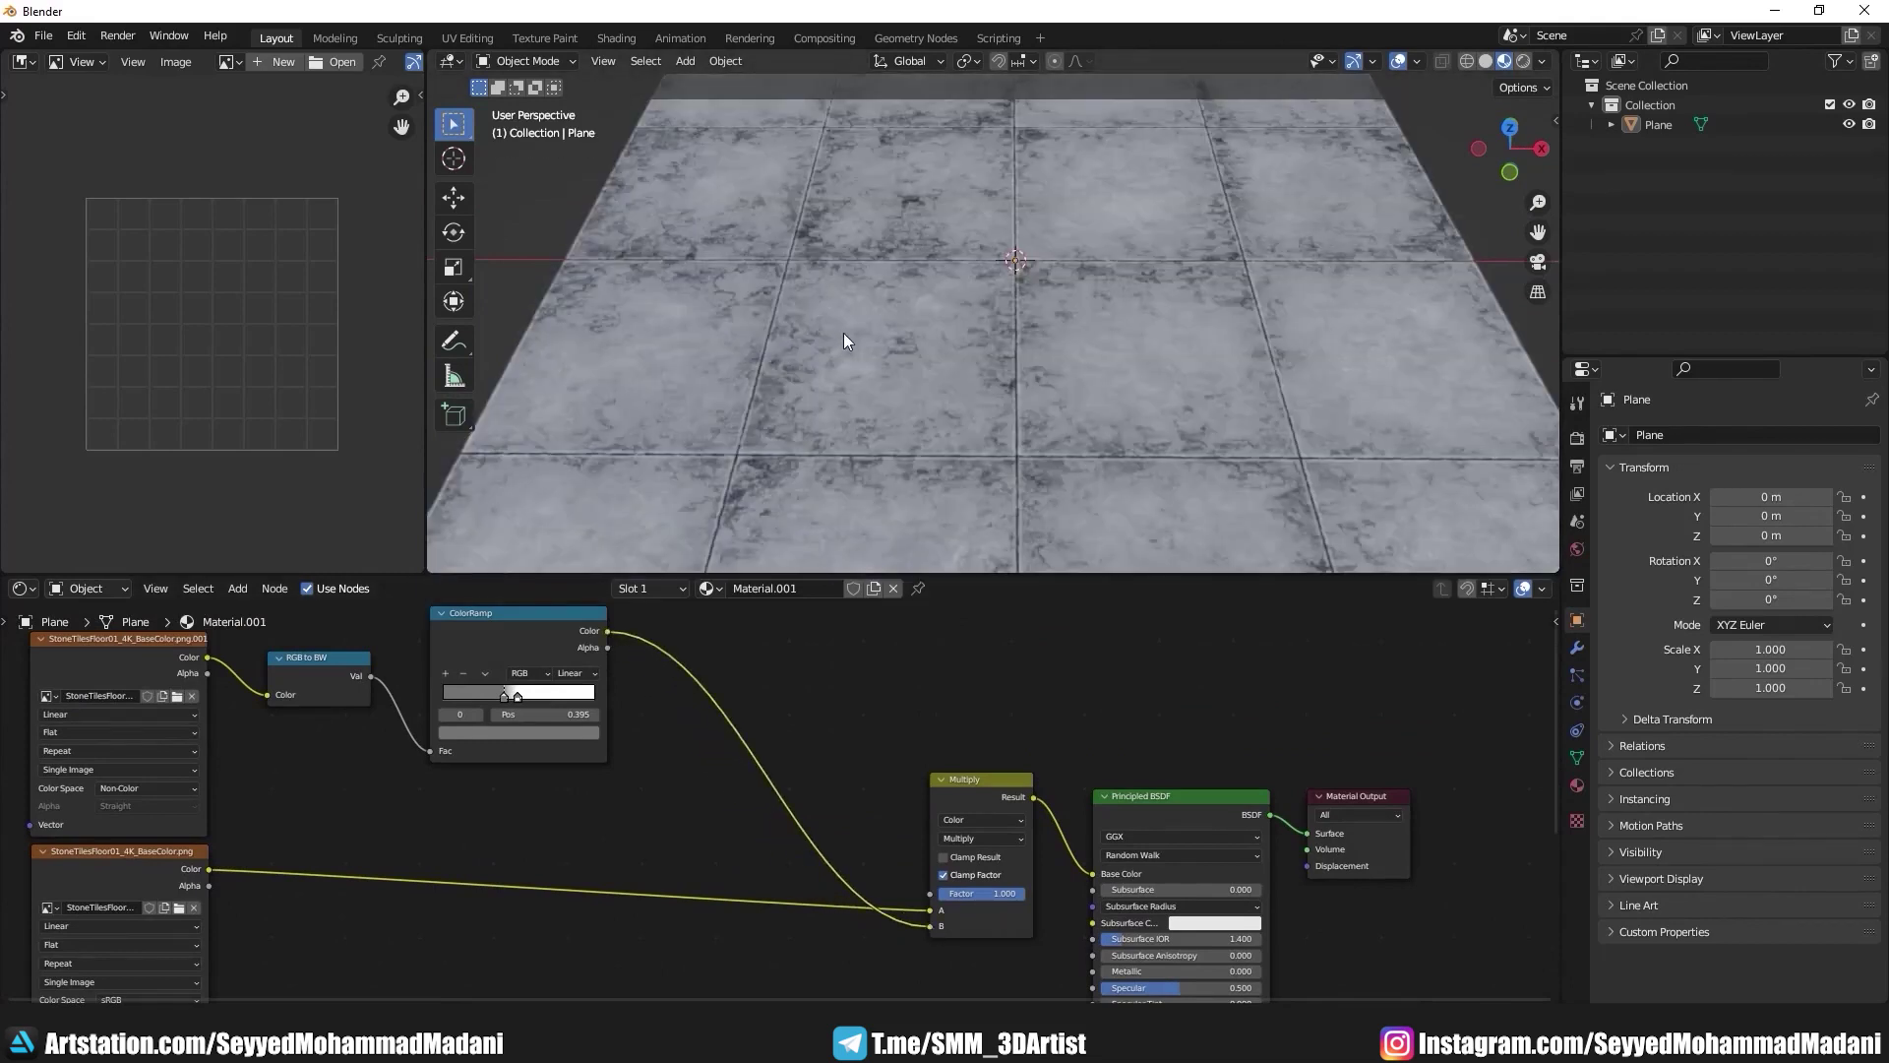
Step: Slide the ColorRamp white stop to about 0.468 and darken the dark stop
{"action": "mouse_move", "coordinate": [842, 333]}
{"action": "middle_mouse_down"}
{"action": "mouse_move", "coordinate": [760, 311]}
{"action": "mouse_move", "coordinate": [1017, 387]}
{"action": "mouse_move", "coordinate": [962, 460]}
{"action": "middle_mouse_up"}
{"action": "scroll", "coordinate": [749, 859], "scroll_direction": "up", "scroll_amount": 1}
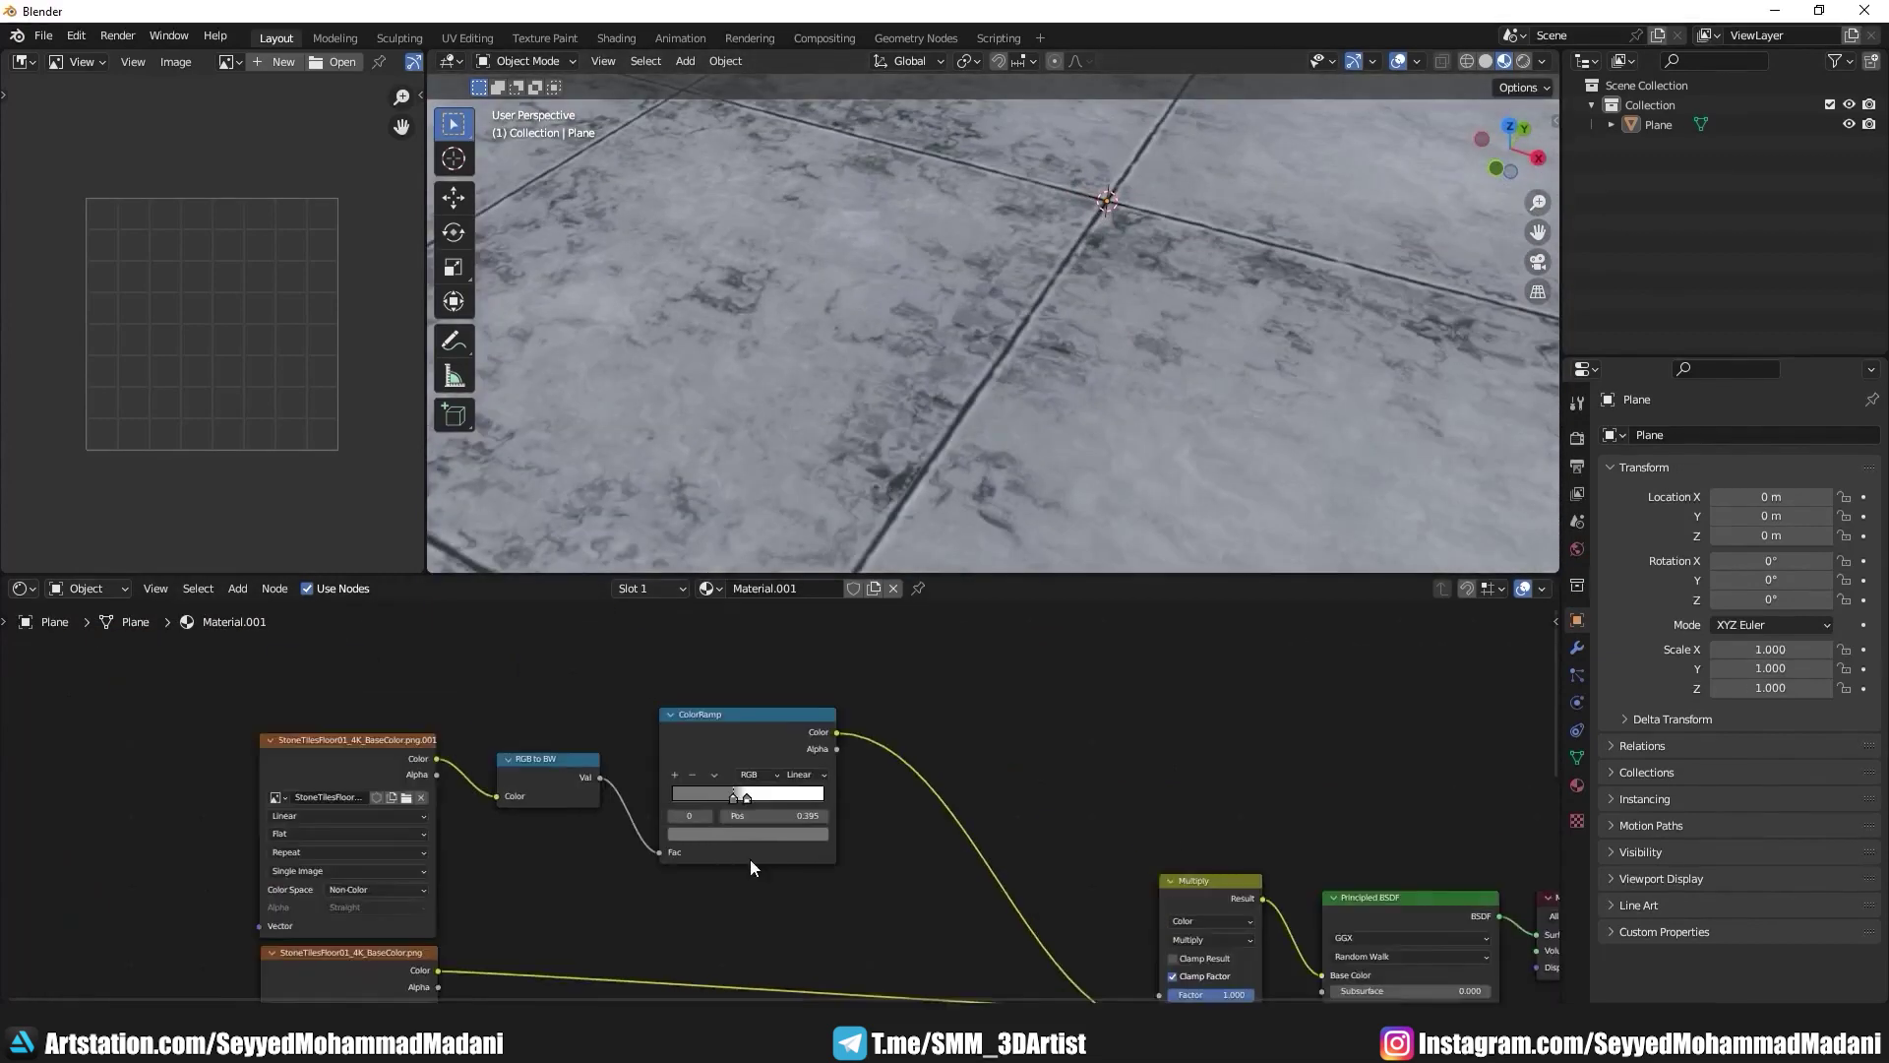
{"action": "scroll", "coordinate": [758, 787], "scroll_direction": "up", "scroll_amount": 2}
{"action": "scroll", "coordinate": [776, 700], "scroll_direction": "up", "scroll_amount": 1}
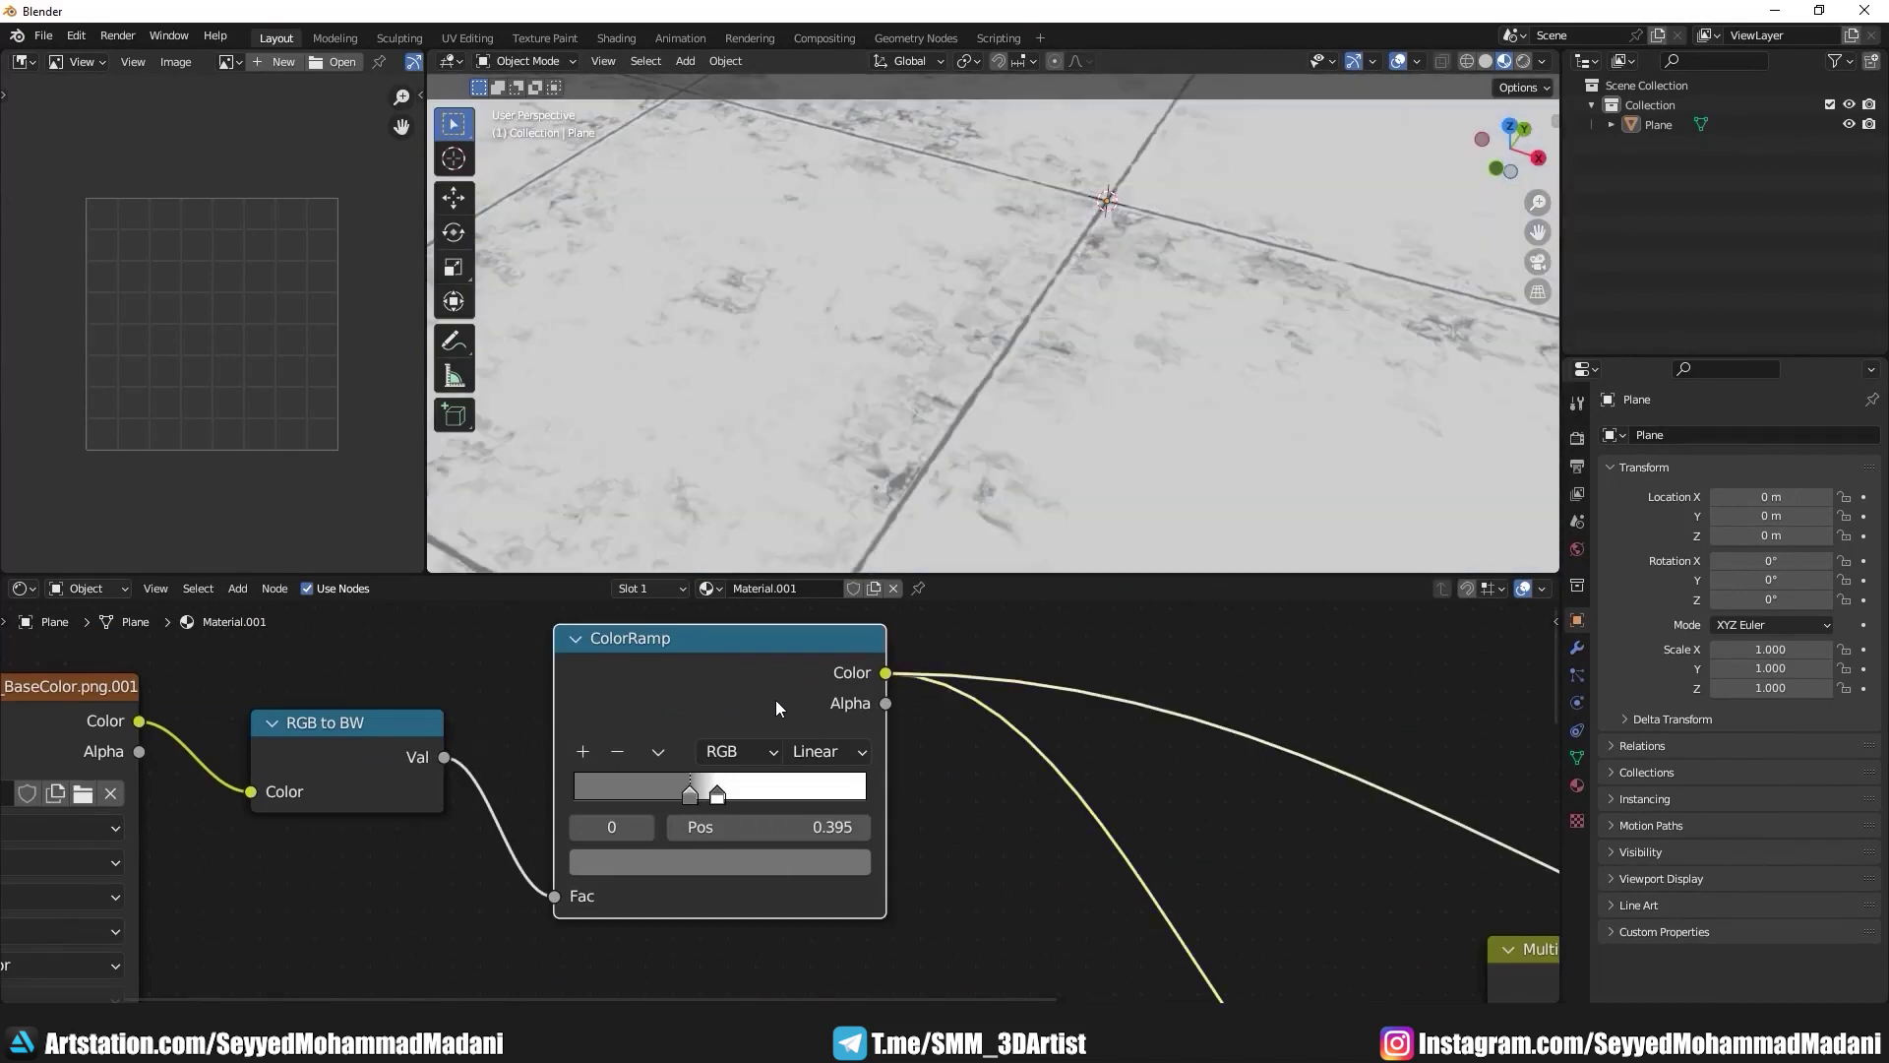
{"action": "scroll", "coordinate": [774, 702], "scroll_direction": "up", "scroll_amount": 1}
{"action": "left_click_drag", "start_coordinate": [766, 800], "coordinate": [704, 795]}
{"action": "left_click", "coordinate": [729, 873]}
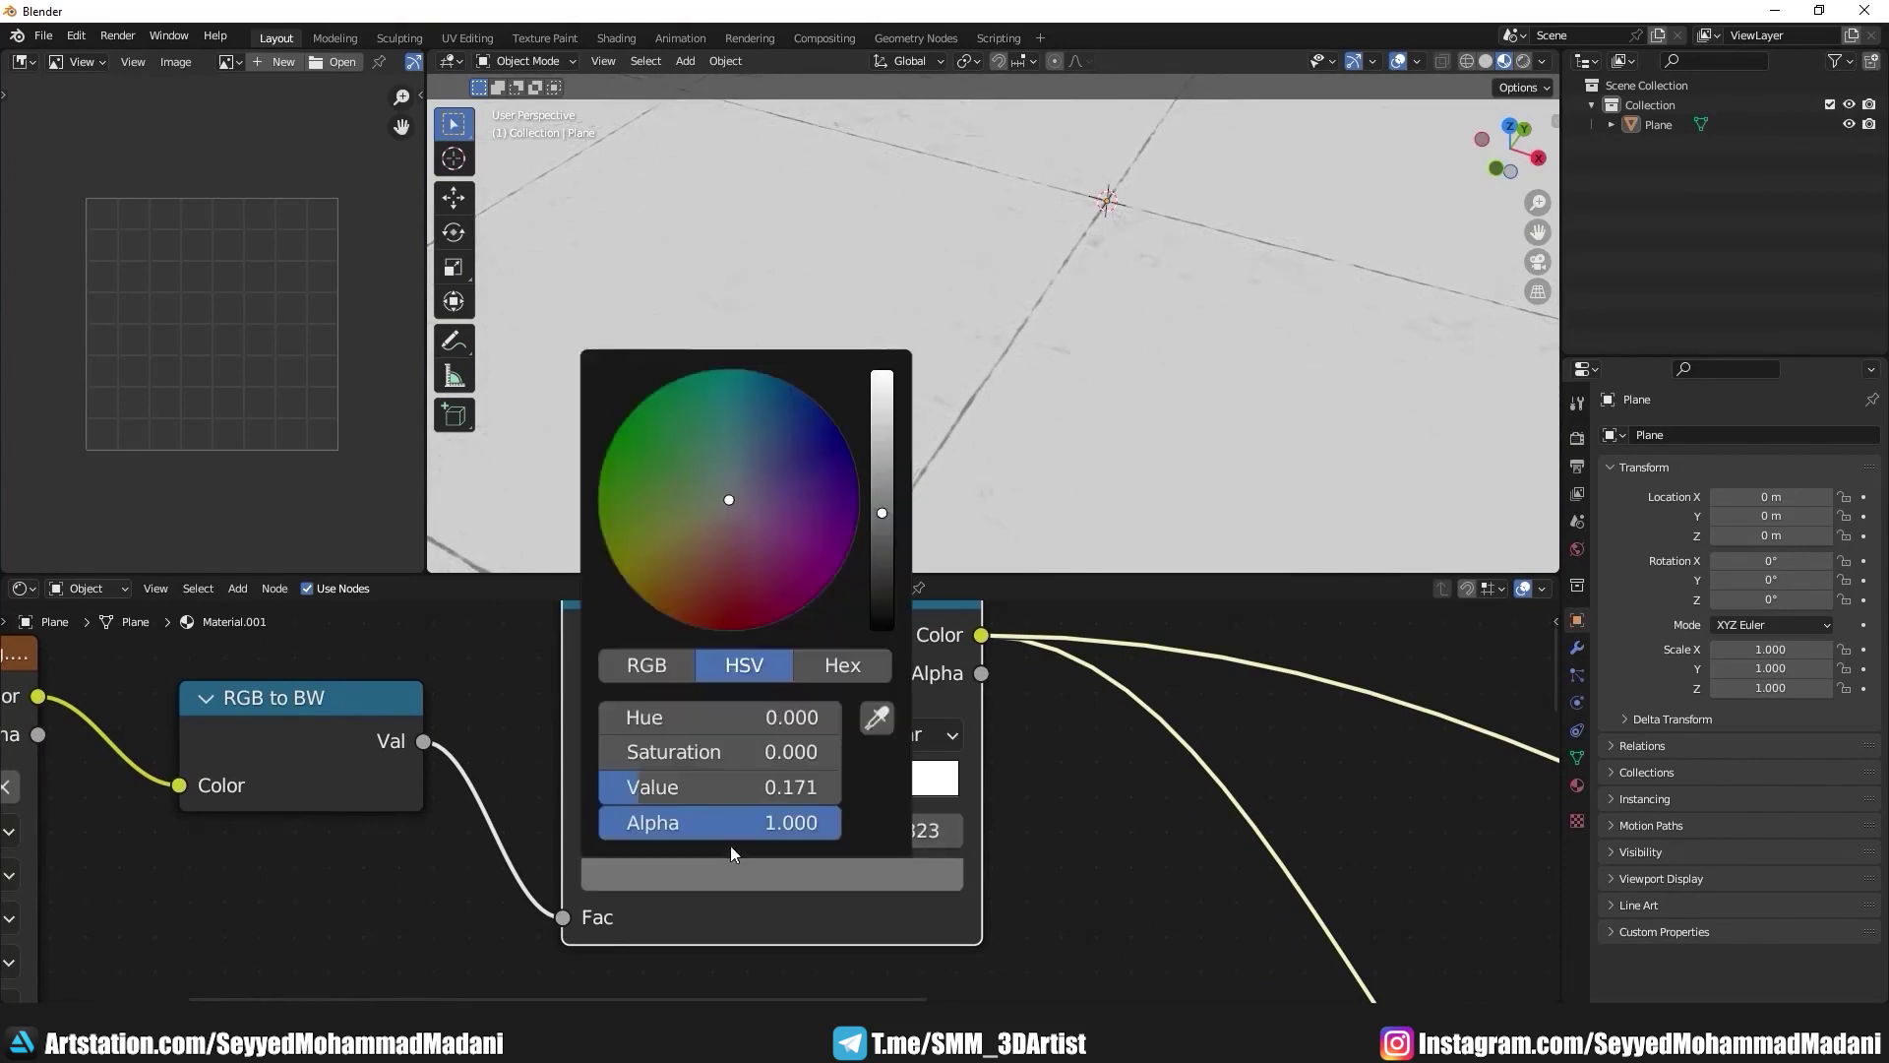
Step: Move the ColorRamp dark stop to about 0.382
{"action": "scroll", "coordinate": [746, 646], "scroll_direction": "down", "scroll_amount": 3}
{"action": "scroll", "coordinate": [1154, 280], "scroll_direction": "down", "scroll_amount": 5}
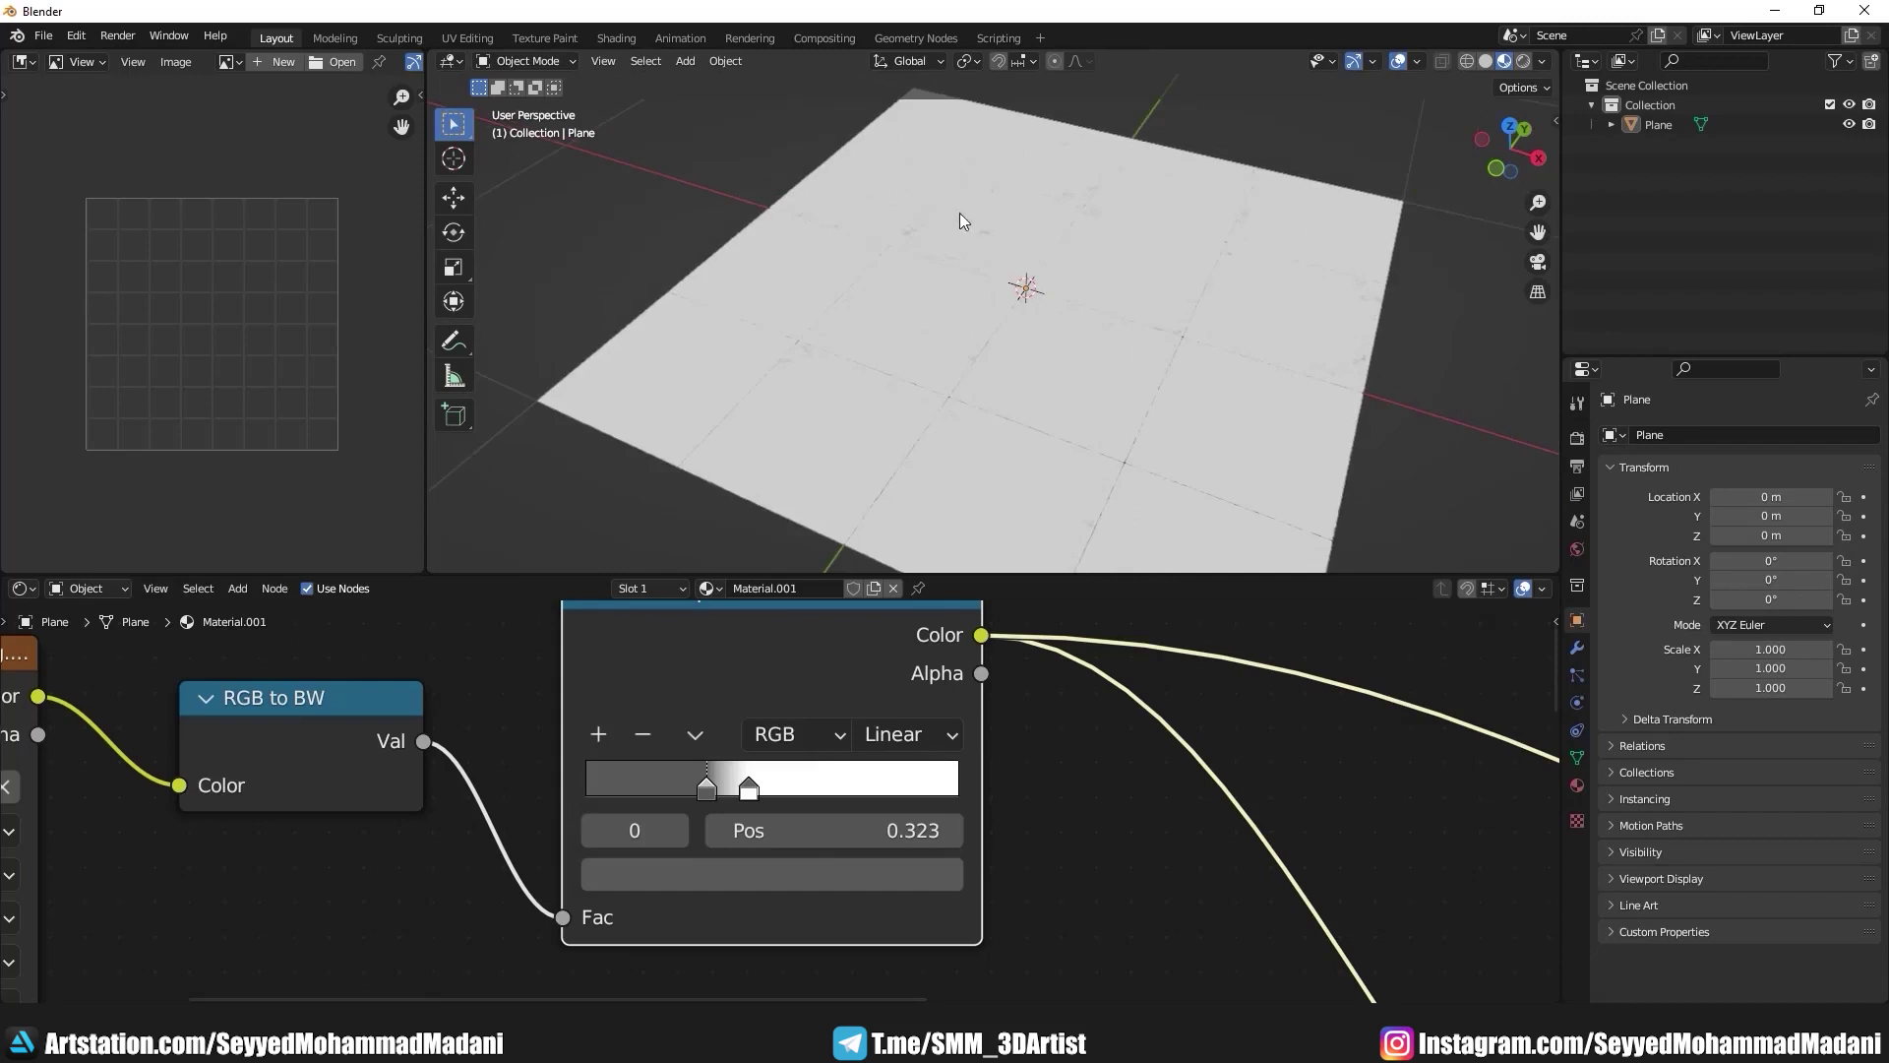
{"action": "scroll", "coordinate": [959, 213], "scroll_direction": "up", "scroll_amount": 3}
{"action": "mouse_move", "coordinate": [919, 234]}
{"action": "middle_mouse_down"}
{"action": "mouse_move", "coordinate": [866, 256]}
{"action": "mouse_move", "coordinate": [905, 381]}
{"action": "middle_mouse_up"}
{"action": "scroll", "coordinate": [802, 776], "scroll_direction": "down", "scroll_amount": 2}
{"action": "scroll", "coordinate": [859, 275], "scroll_direction": "up", "scroll_amount": 4}
{"action": "scroll", "coordinate": [715, 733], "scroll_direction": "up", "scroll_amount": 2}
{"action": "middle_click_drag", "start_coordinate": [499, 730], "coordinate": [704, 733]}
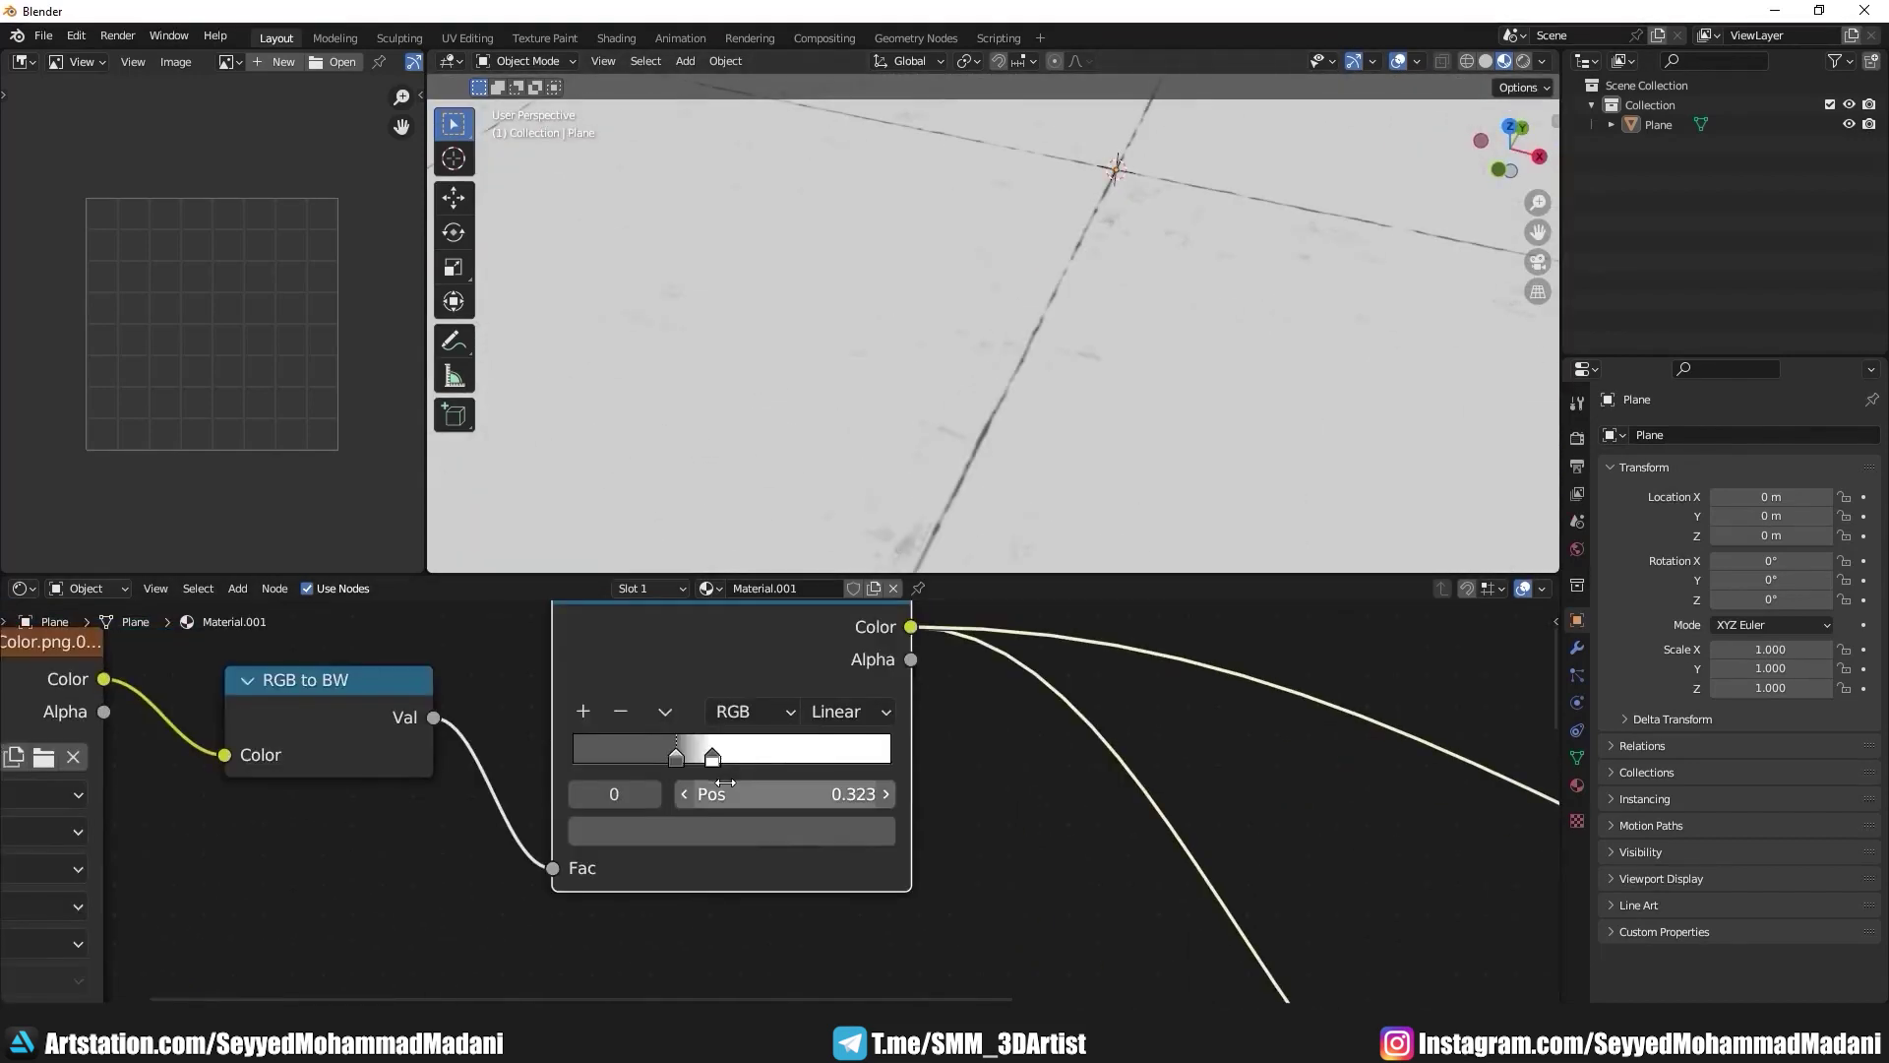
{"action": "scroll", "coordinate": [624, 752], "scroll_direction": "up", "scroll_amount": 2}
{"action": "left_click_drag", "start_coordinate": [621, 740], "coordinate": [642, 735]}
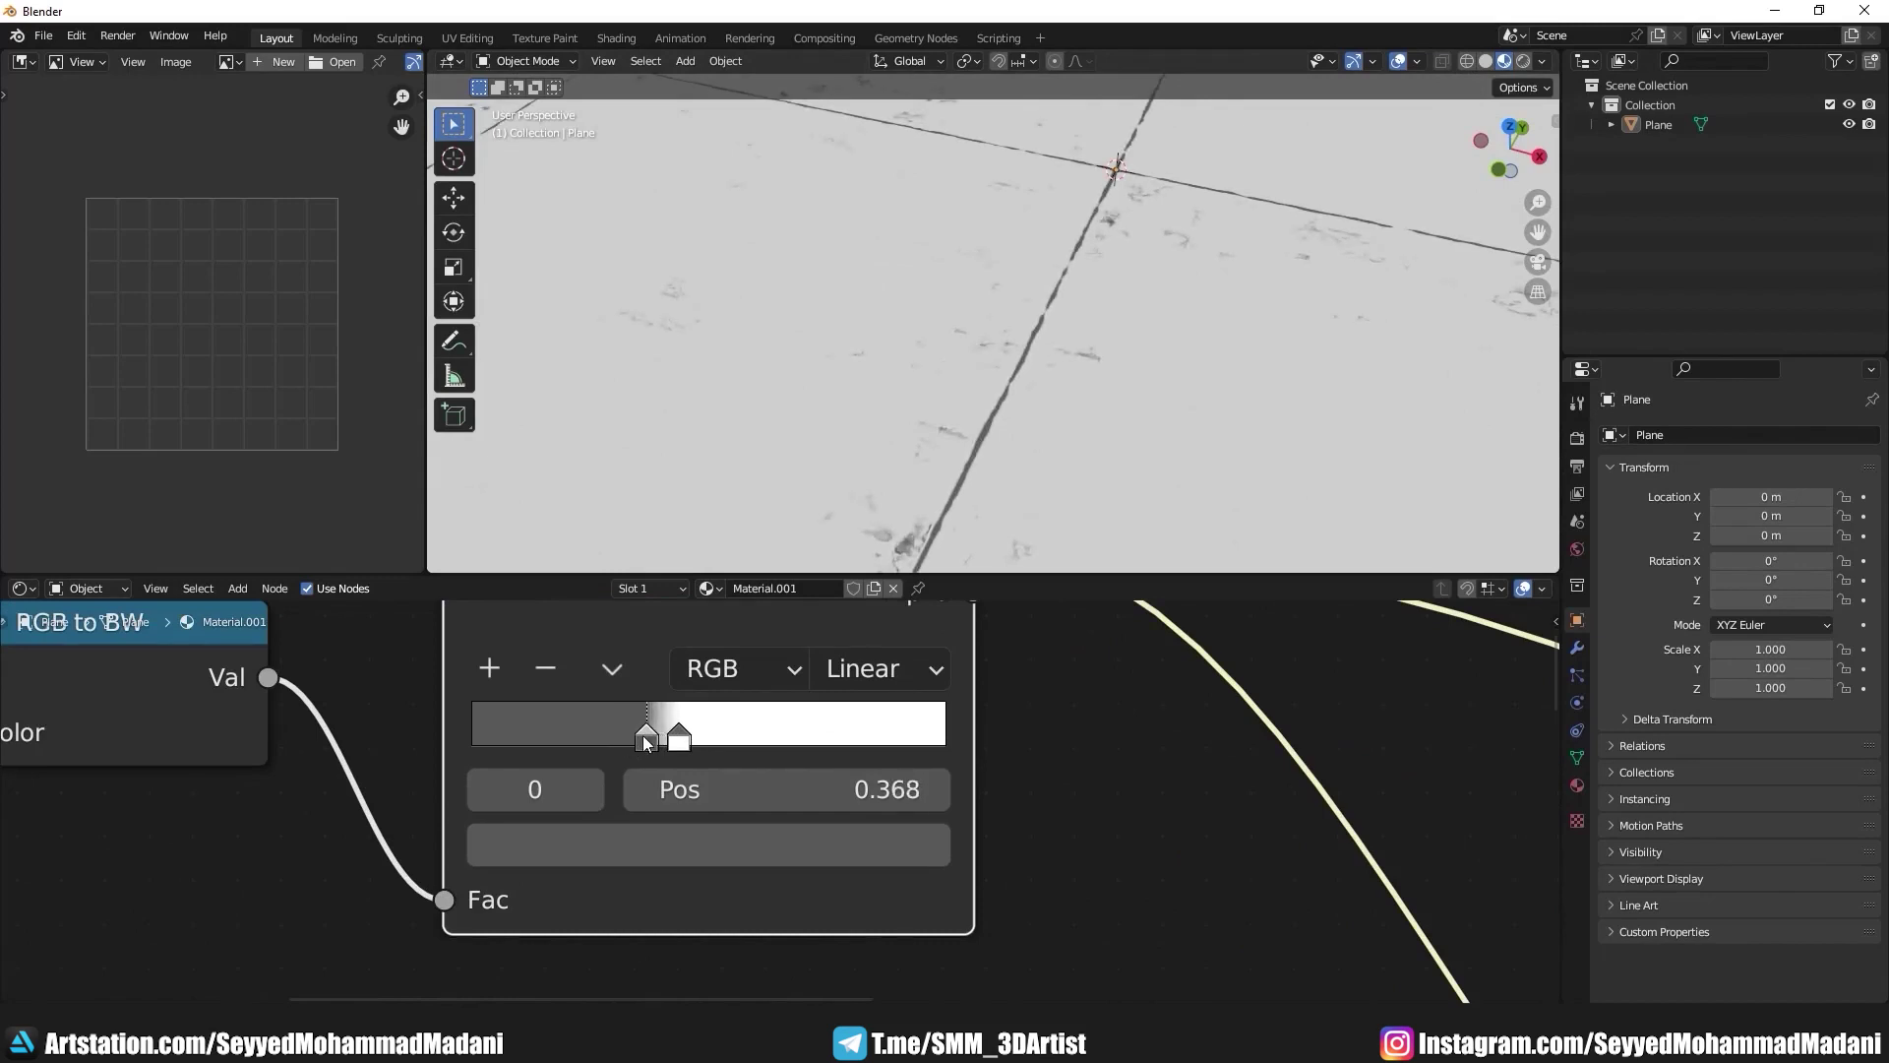
Step: Mute and unmute the image, RGB to BW and ColorRamp nodes to compare results
{"action": "scroll", "coordinate": [984, 295], "scroll_direction": "down", "scroll_amount": 5}
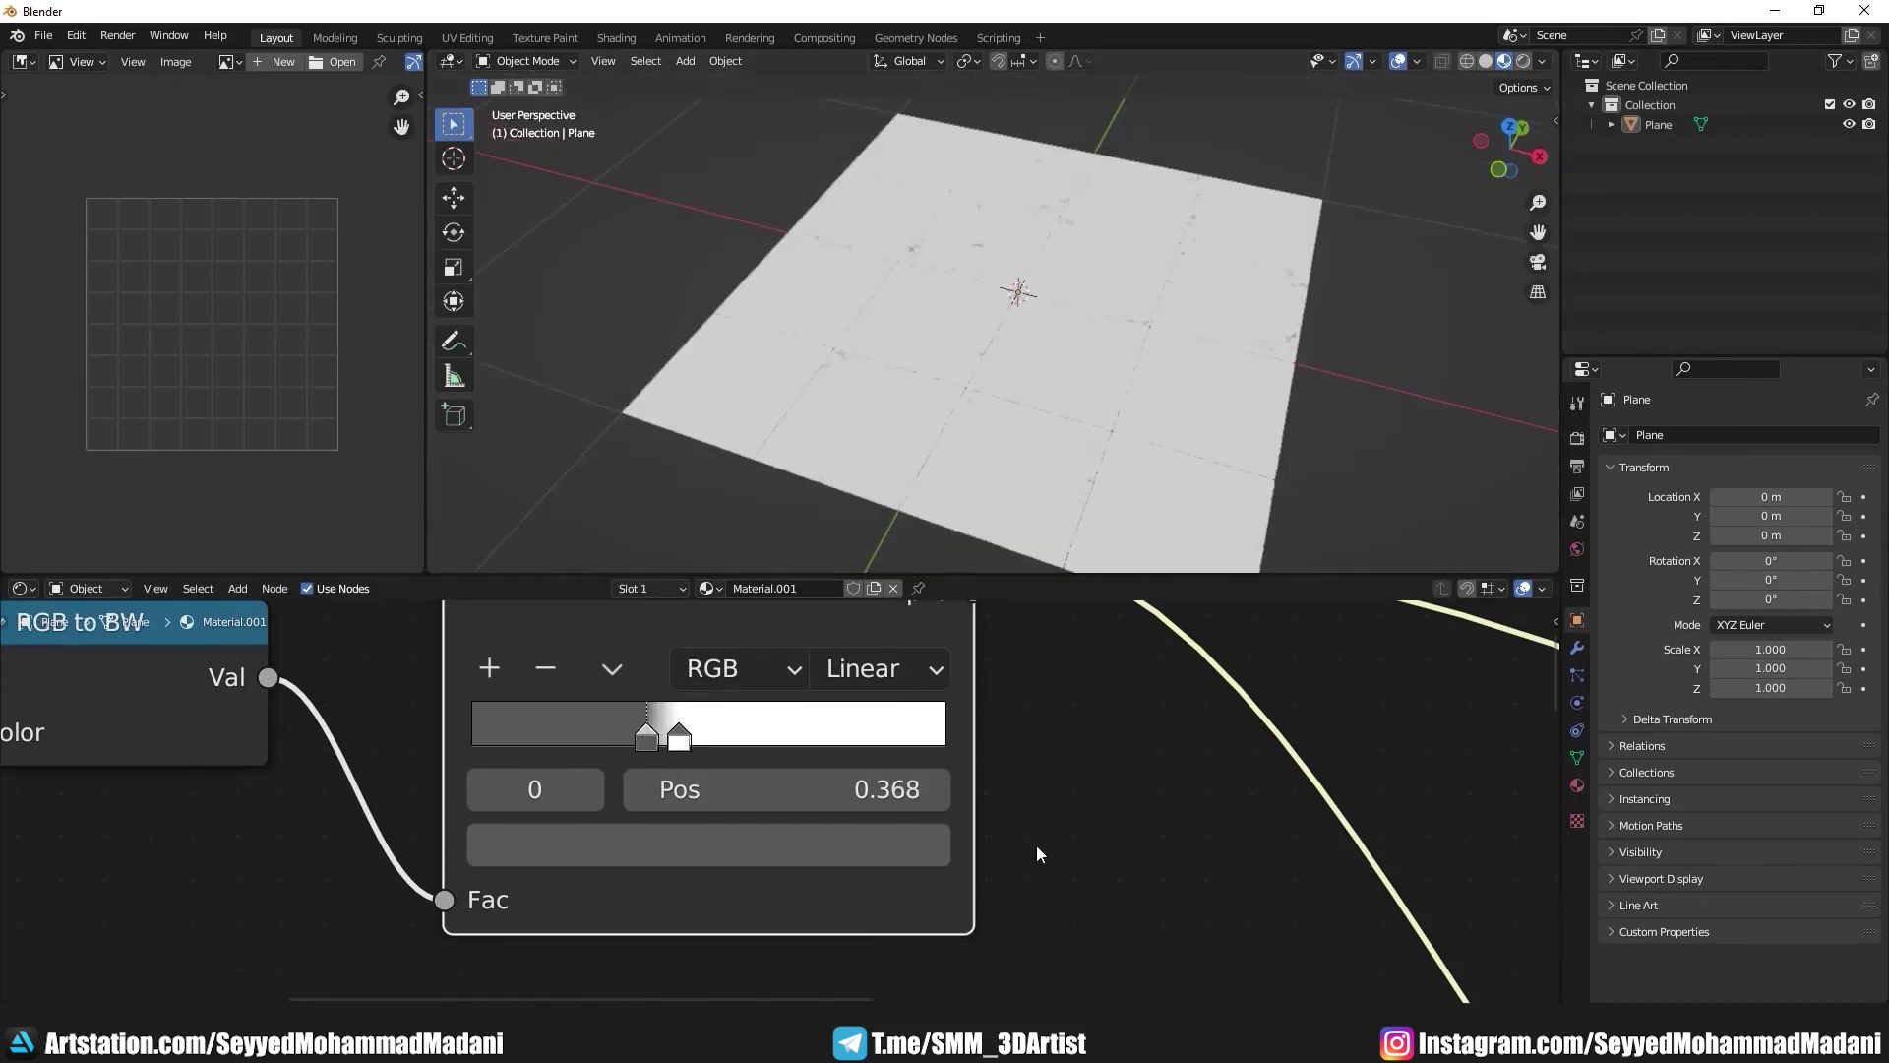
{"action": "scroll", "coordinate": [1037, 846], "scroll_direction": "down", "scroll_amount": 5}
{"action": "mouse_move", "coordinate": [1037, 918]}
{"action": "middle_mouse_down"}
{"action": "mouse_move", "coordinate": [976, 807]}
{"action": "mouse_move", "coordinate": [1149, 730]}
{"action": "middle_mouse_up"}
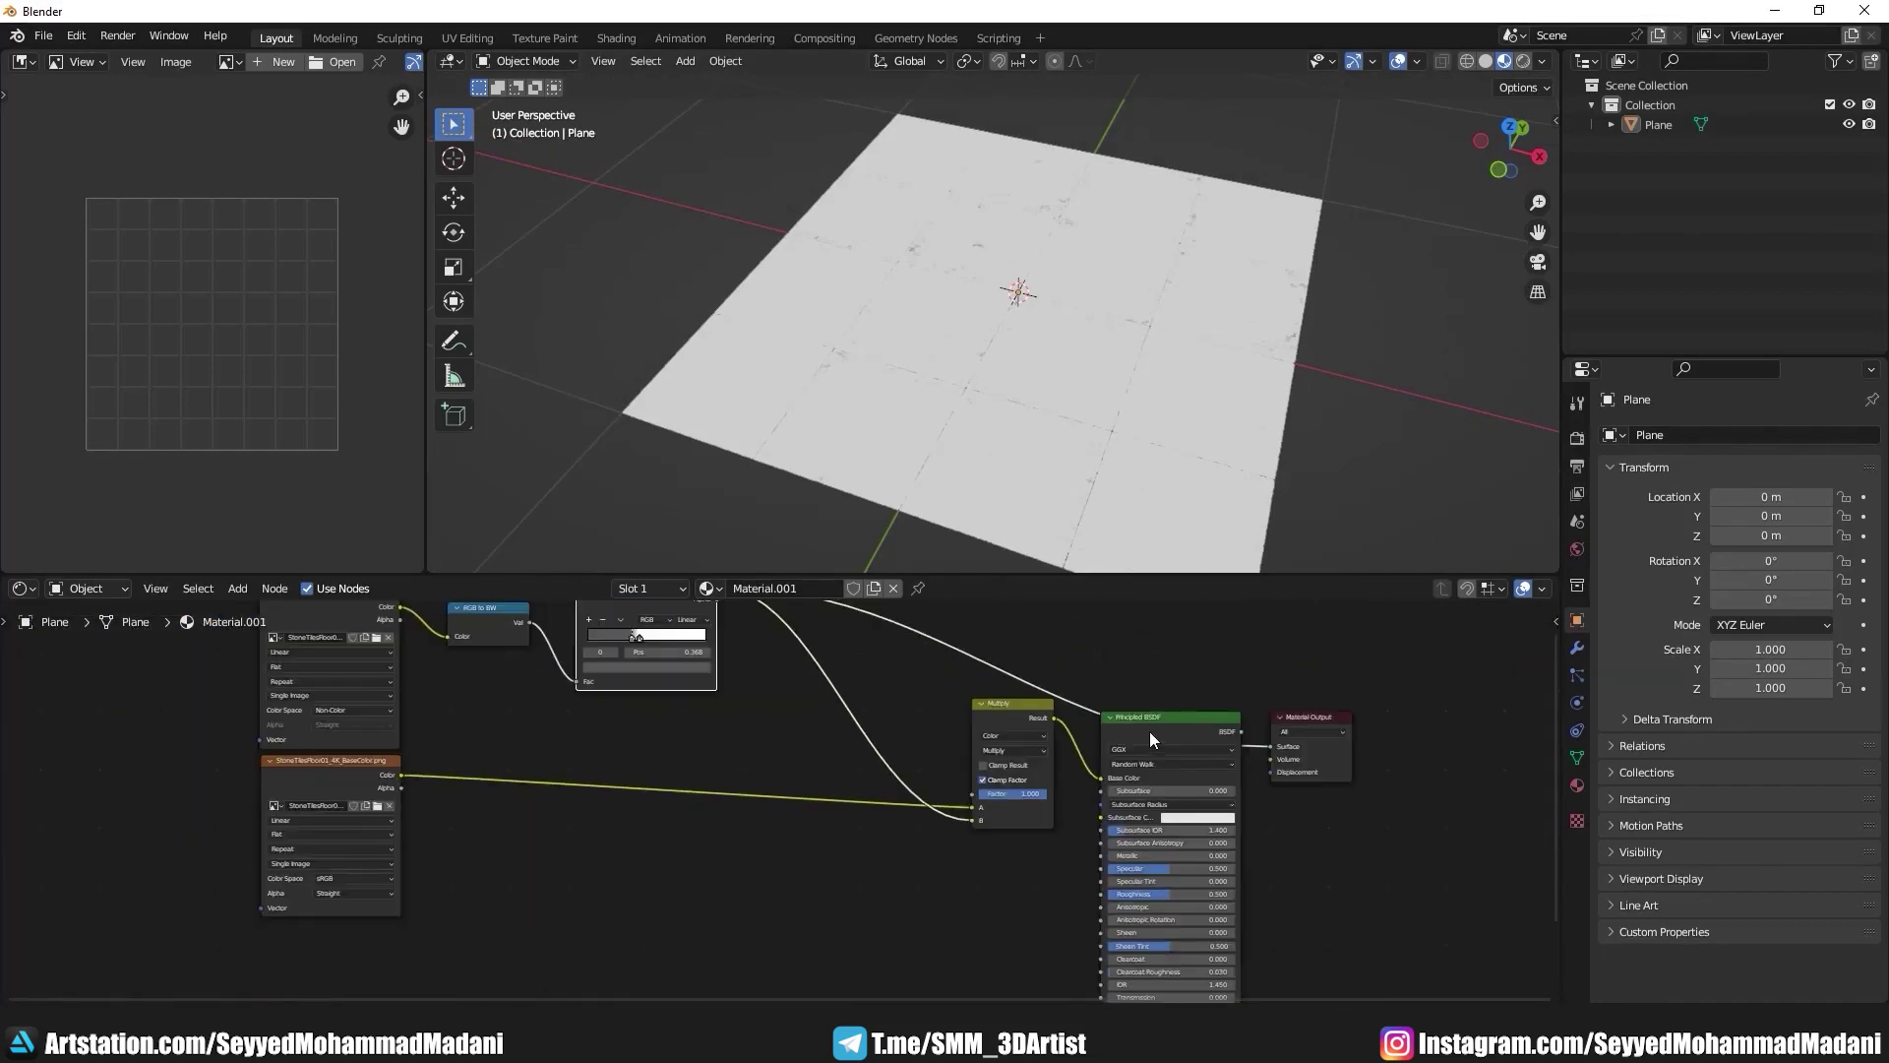
{"action": "scroll", "coordinate": [1077, 316], "scroll_direction": "up", "scroll_amount": 3}
{"action": "scroll", "coordinate": [1063, 414], "scroll_direction": "up", "scroll_amount": 2}
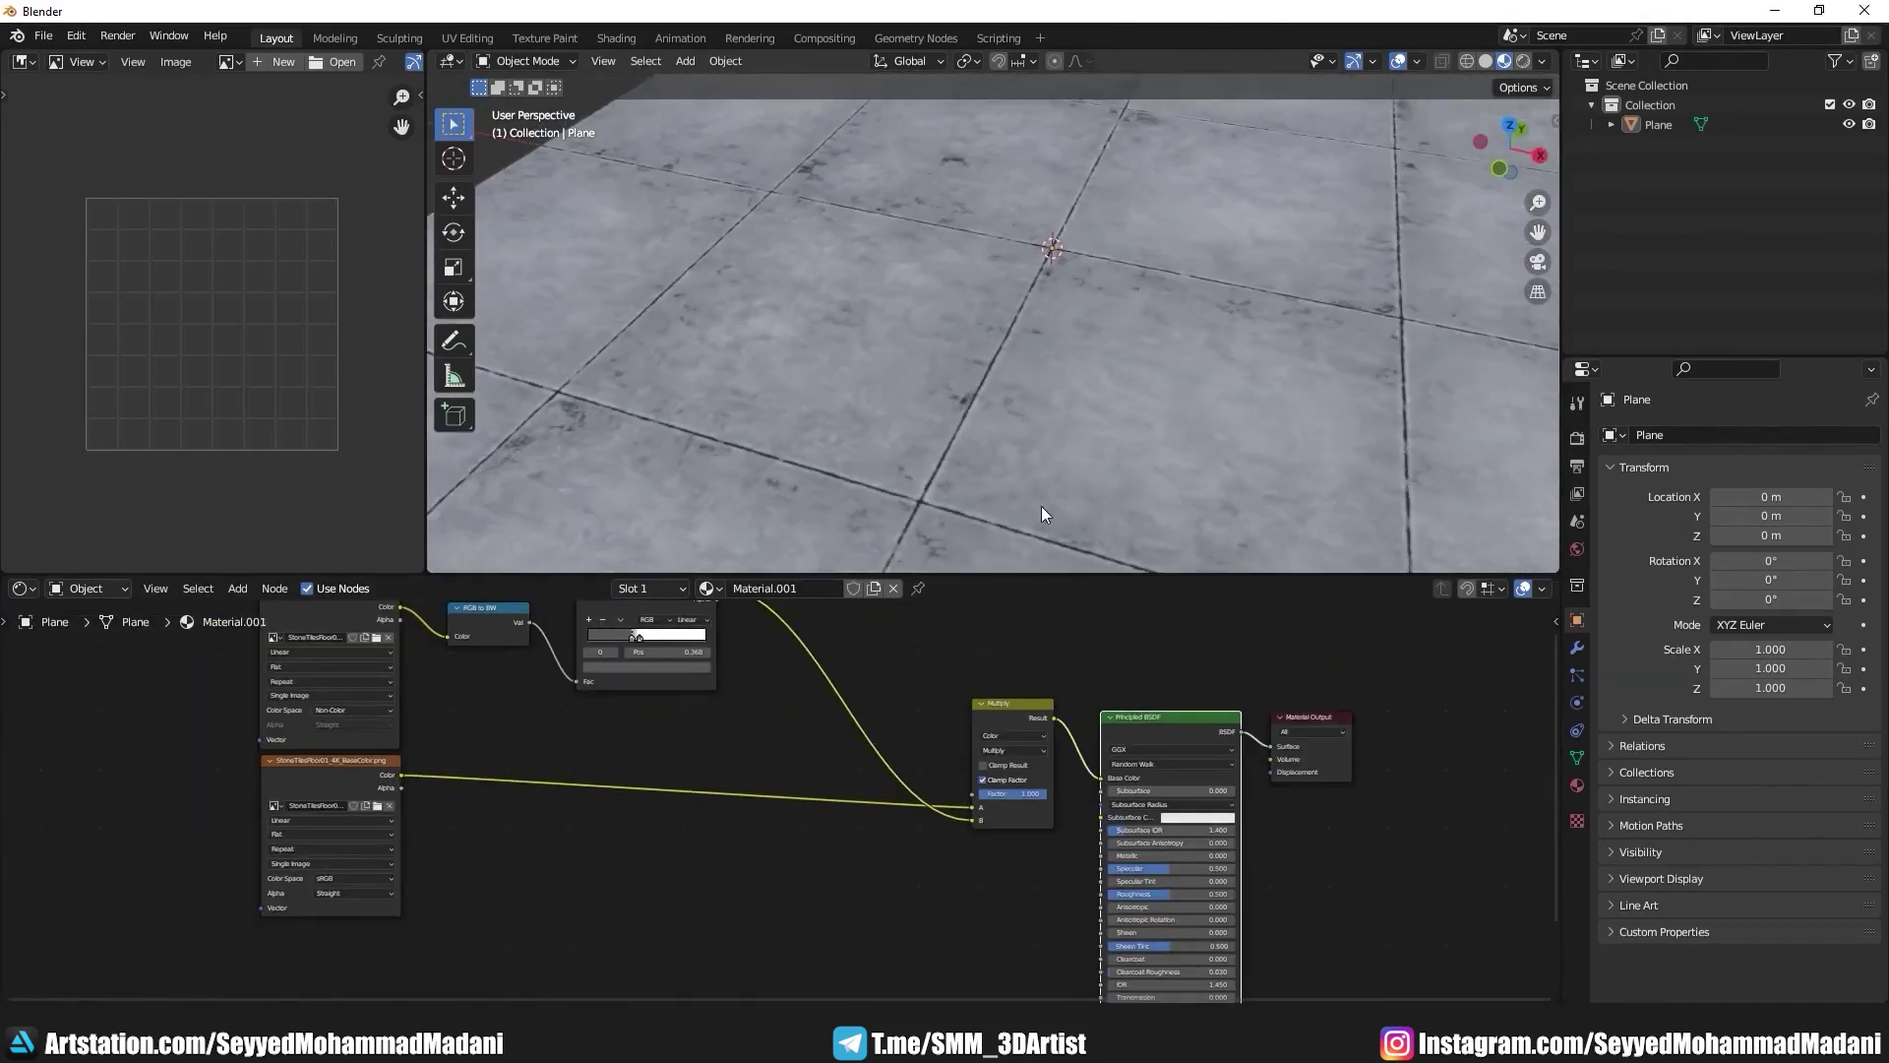
{"action": "middle_click_drag", "start_coordinate": [459, 632], "coordinate": [665, 695]}
{"action": "scroll", "coordinate": [591, 669], "scroll_direction": "down", "scroll_amount": 2}
{"action": "left_click_drag", "start_coordinate": [453, 619], "coordinate": [875, 744]}
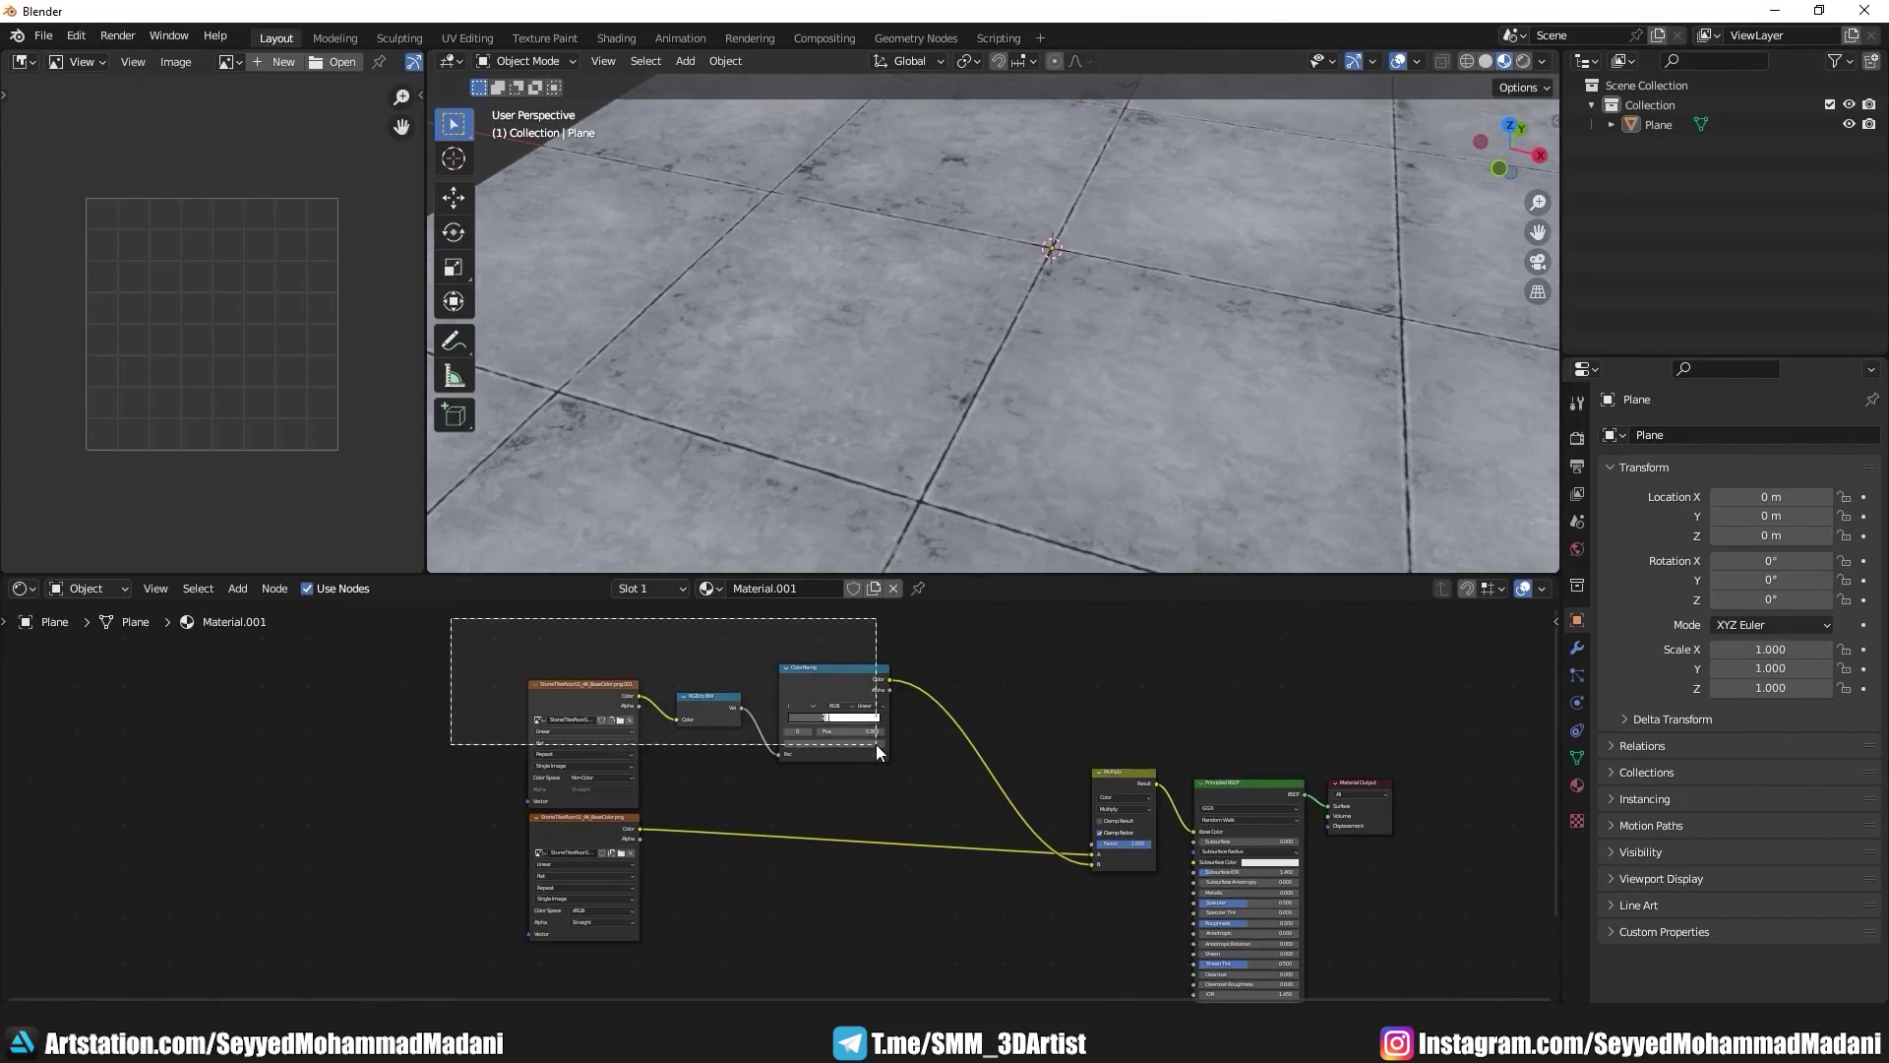
{"action": "key", "text": "m"}
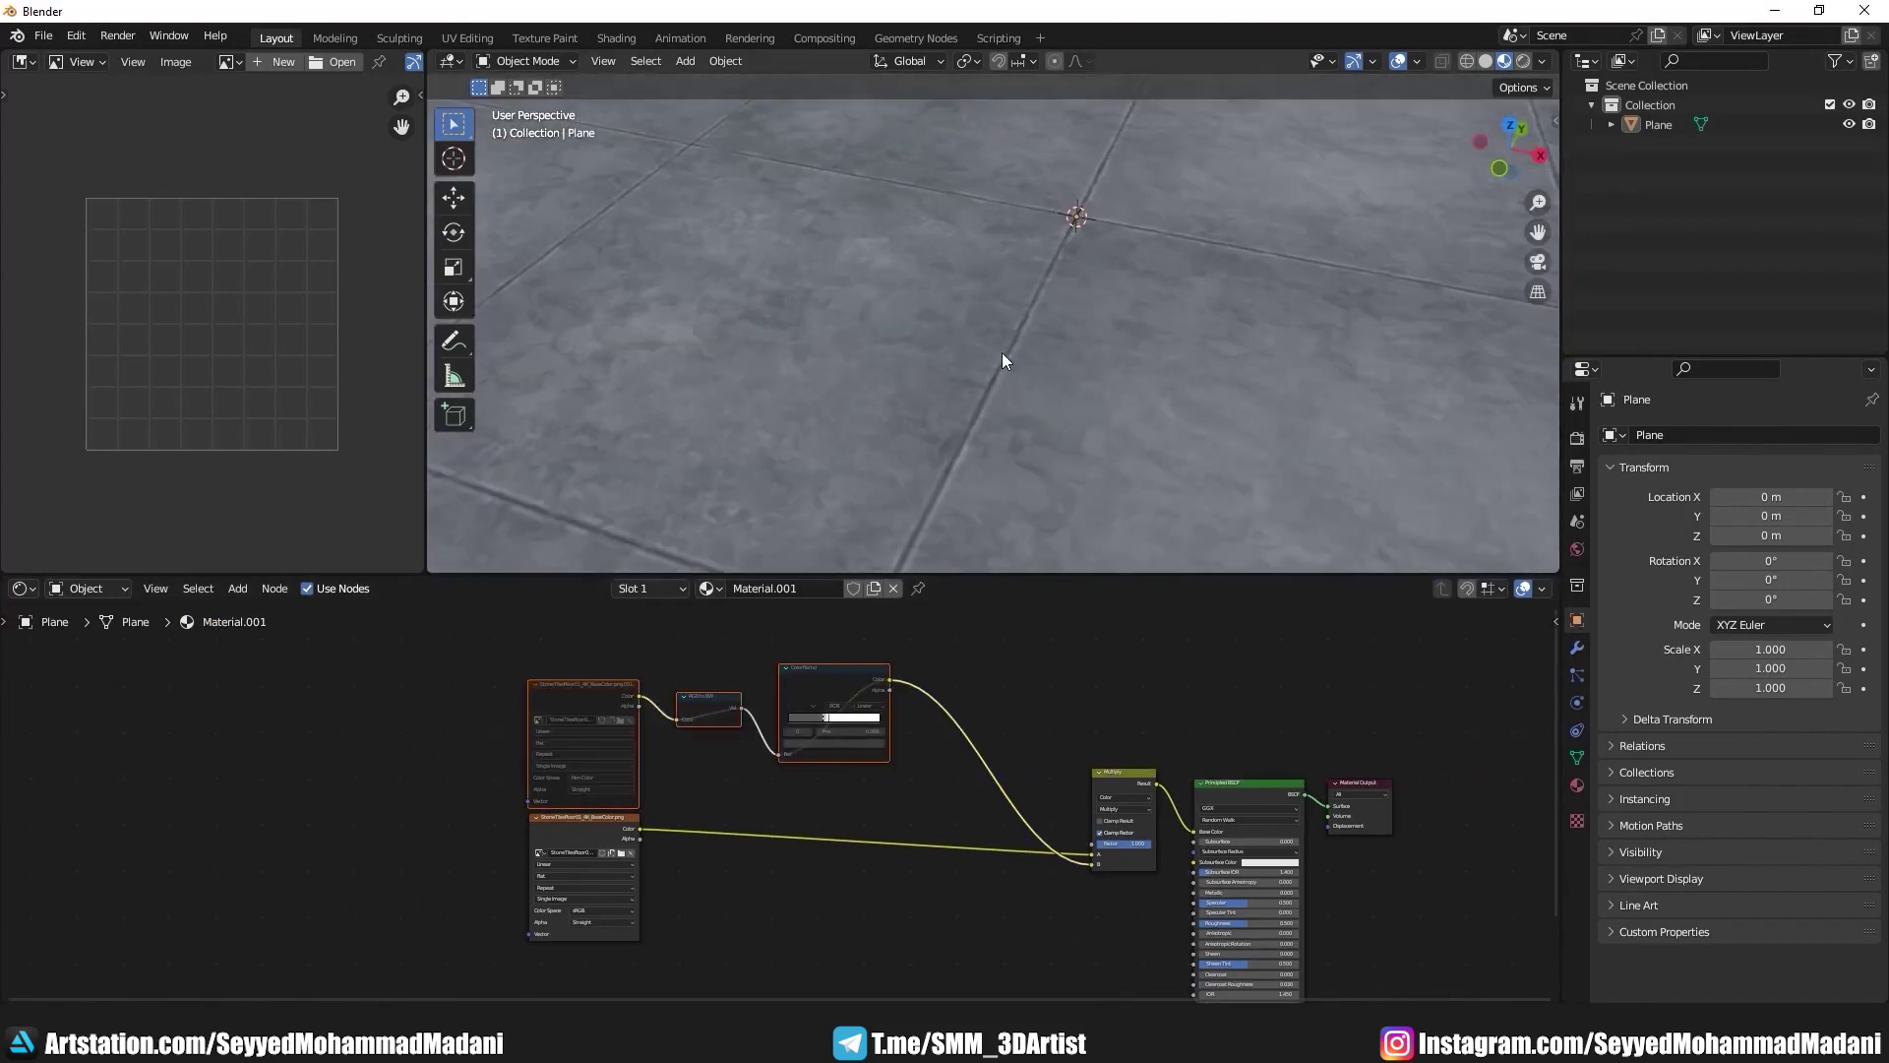
{"action": "key", "text": "m"}
{"action": "key", "text": "m"}
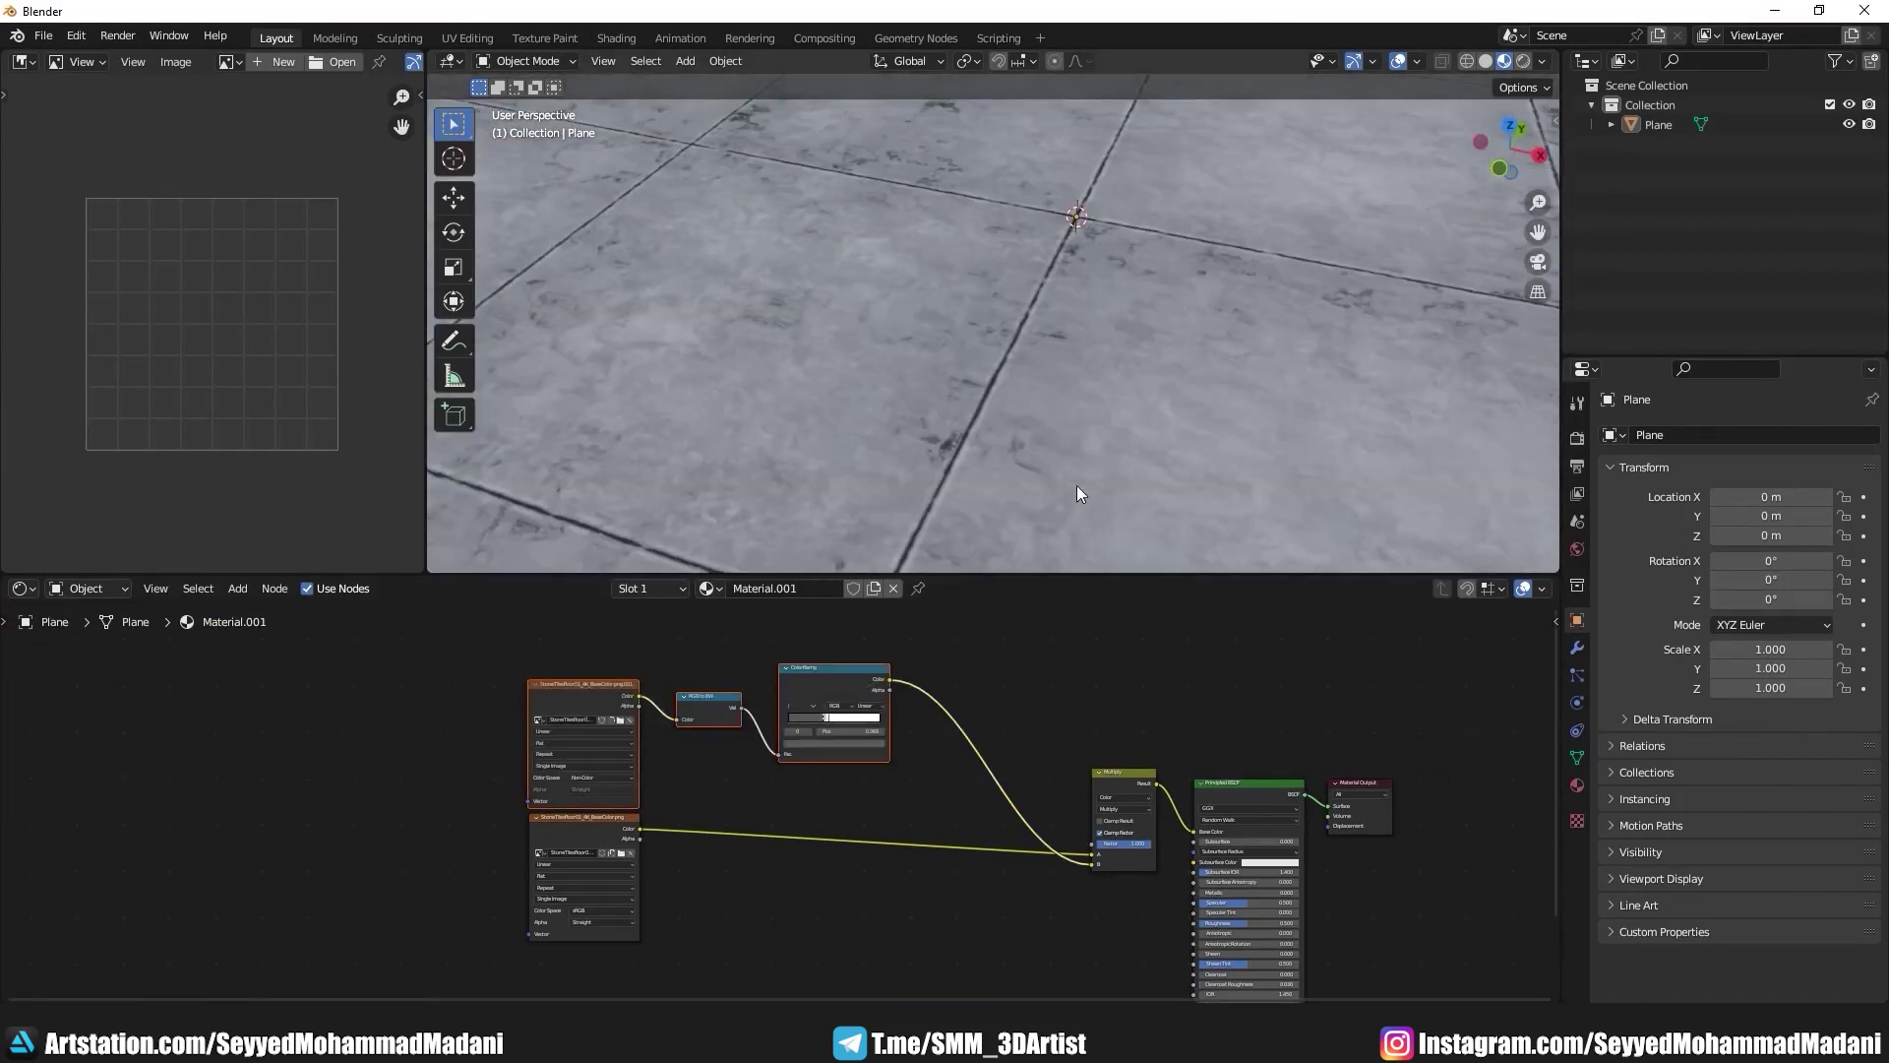
{"action": "key", "text": "m"}
{"action": "key", "text": "m"}
Step: Drag StoneTilesFloor01_4K_Roughness from the texture folder into the Image Editor
{"action": "scroll", "coordinate": [854, 543], "scroll_direction": "down", "scroll_amount": 5}
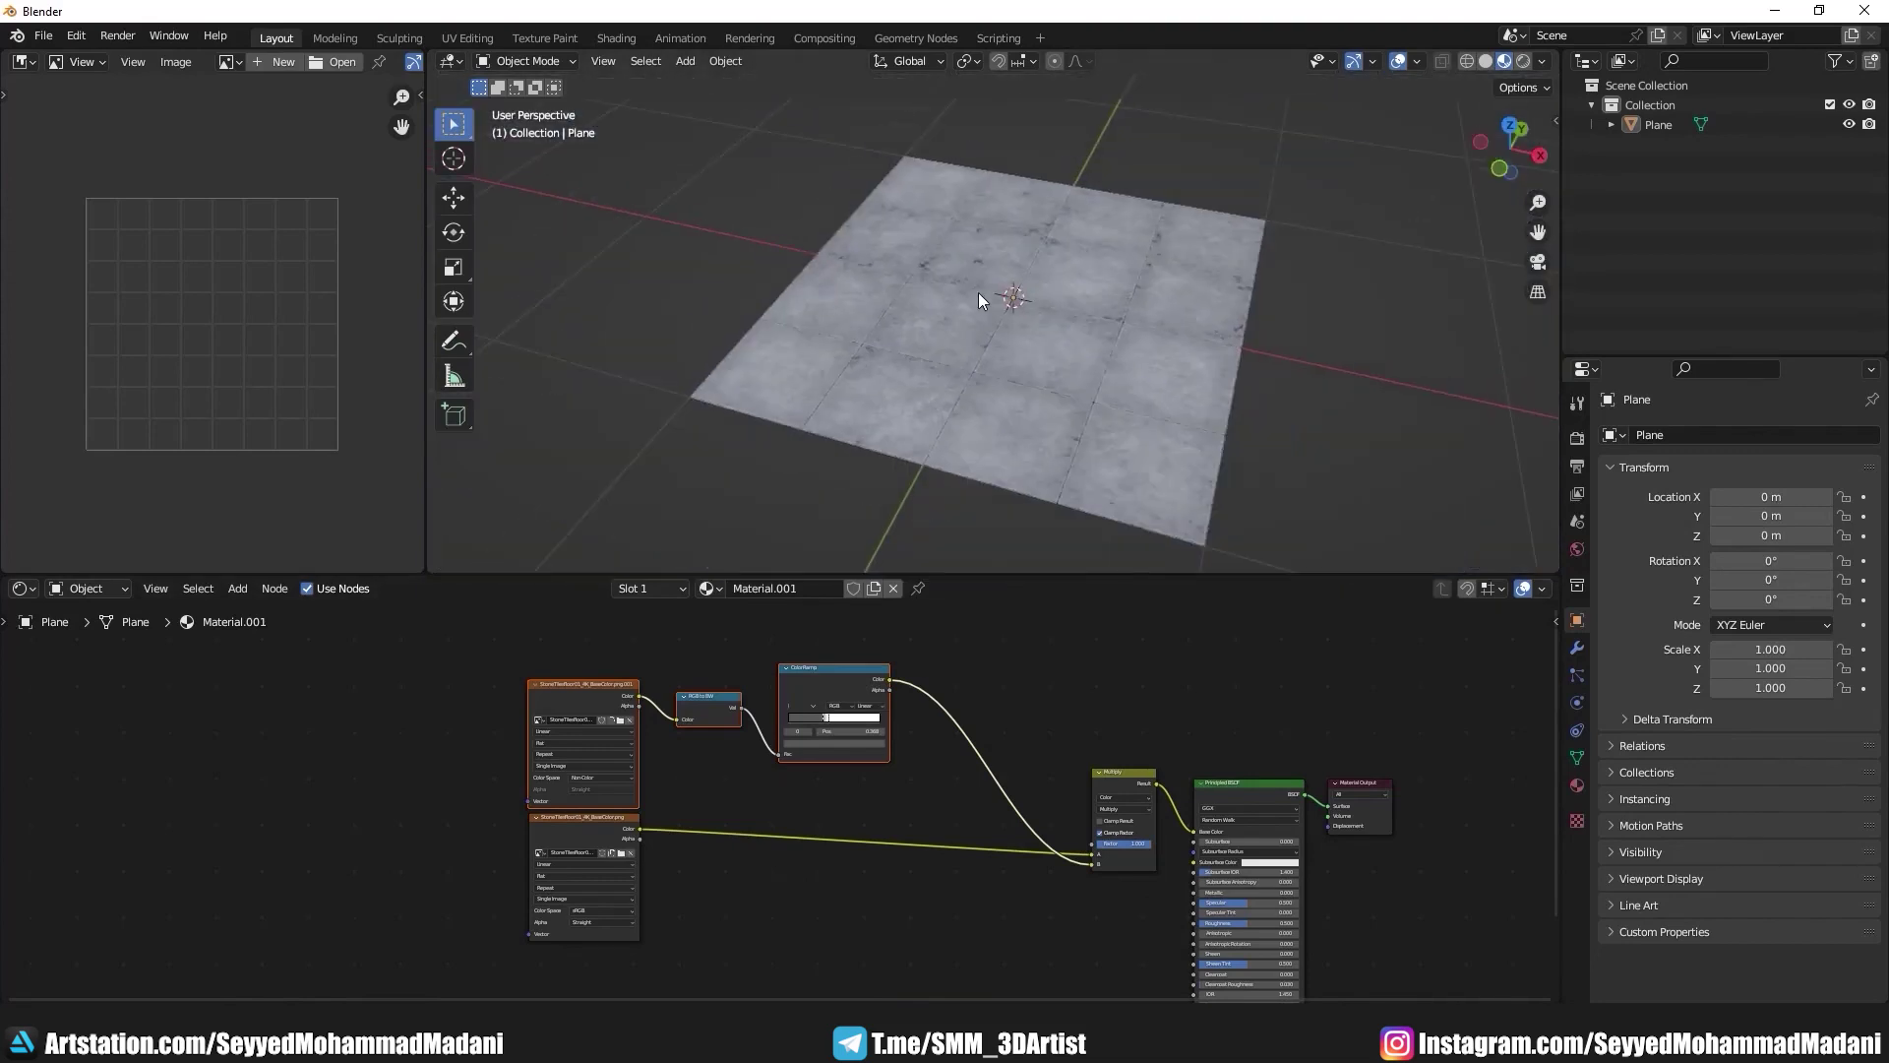
{"action": "scroll", "coordinate": [1106, 755], "scroll_direction": "down", "scroll_amount": 2}
{"action": "scroll", "coordinate": [870, 734], "scroll_direction": "down", "scroll_amount": 2}
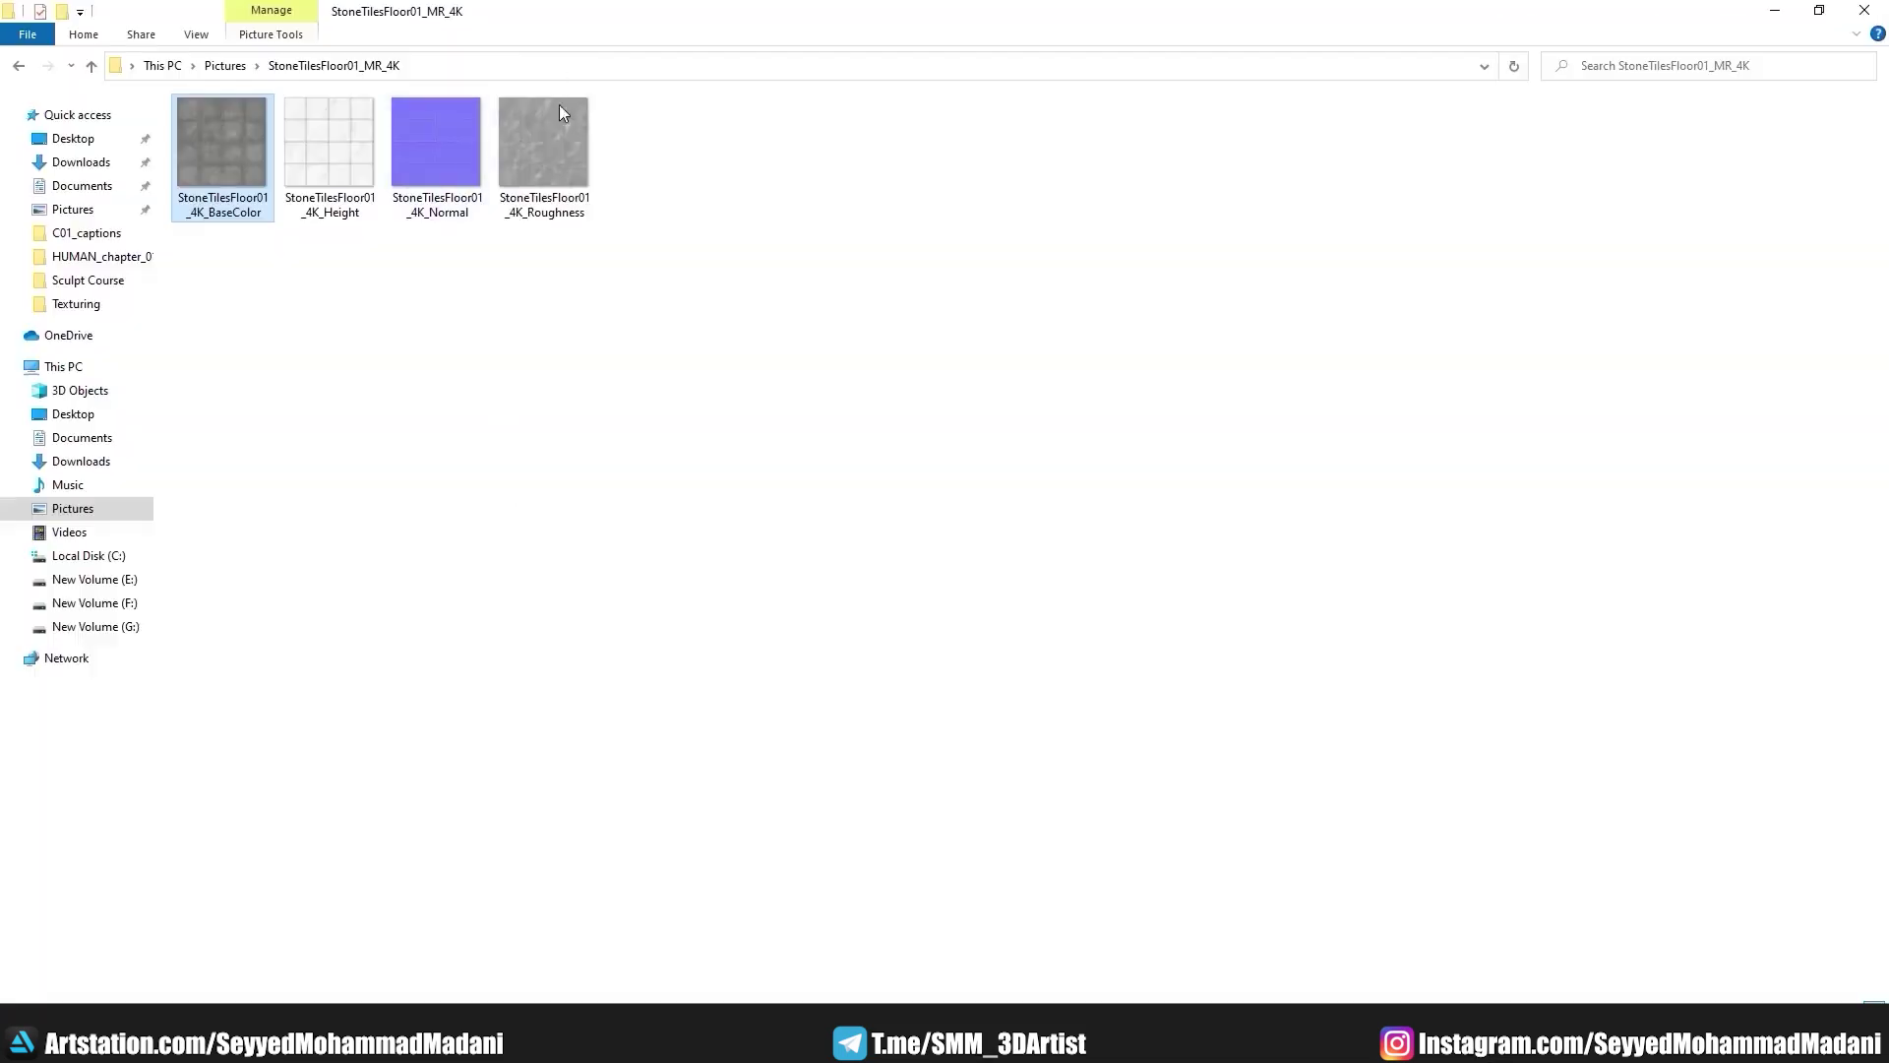
{"action": "left_click_drag", "start_coordinate": [561, 110], "coordinate": [481, 967]}
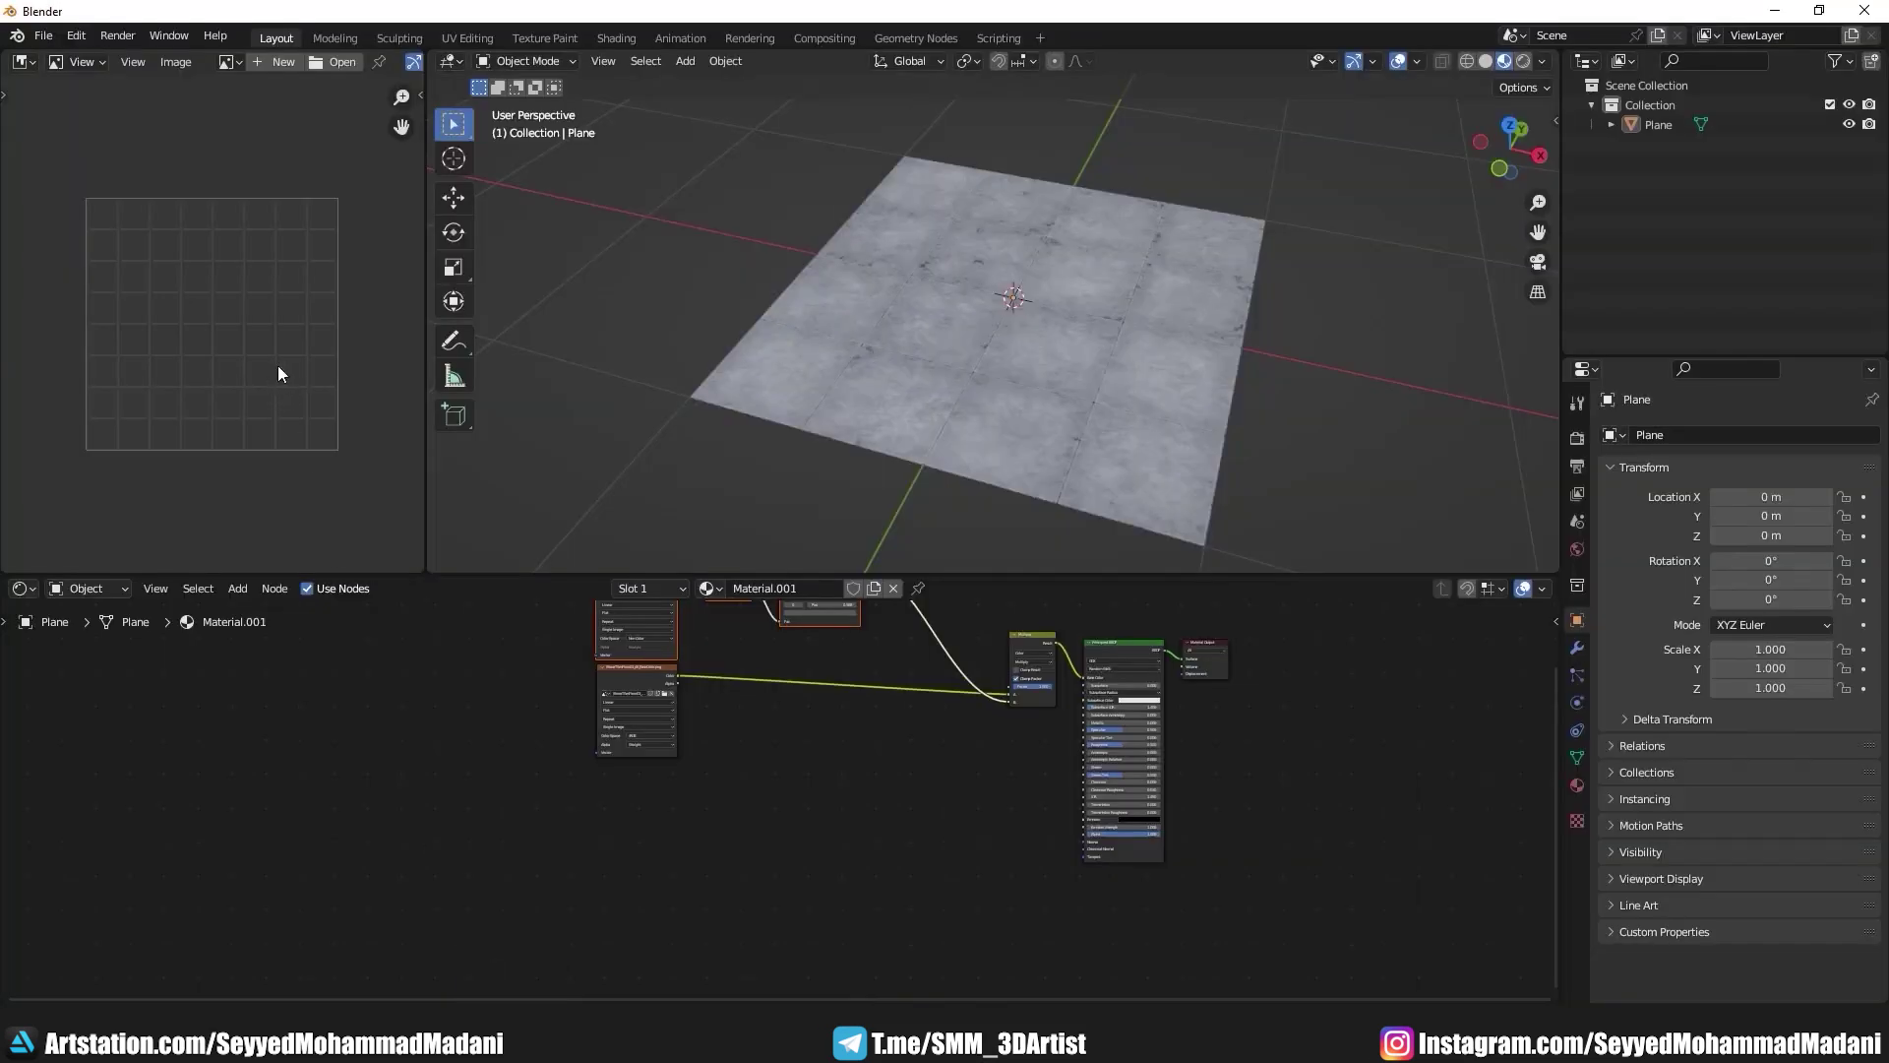
{"action": "left_click_drag", "start_coordinate": [277, 372], "coordinate": [277, 346]}
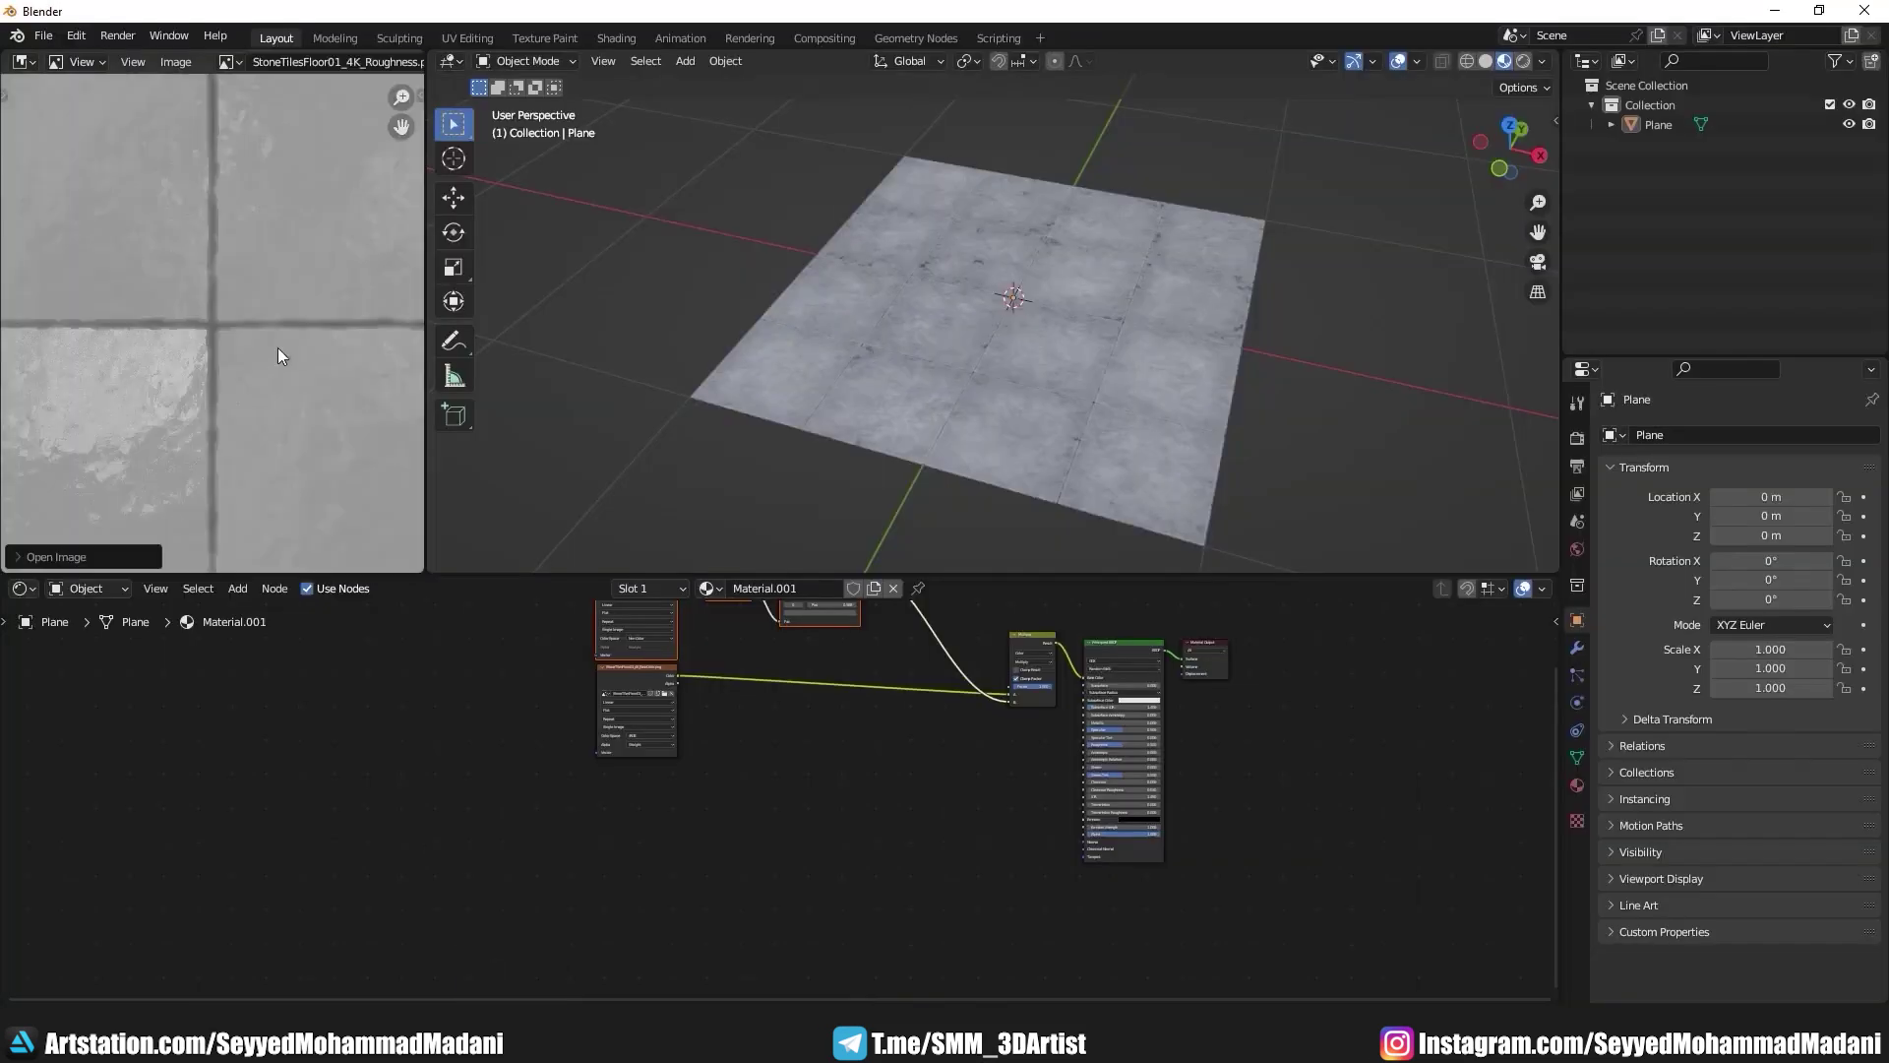
Step: Frame the image texture nodes and select the upper one
{"action": "scroll", "coordinate": [262, 351], "scroll_direction": "up", "scroll_amount": 3}
{"action": "scroll", "coordinate": [253, 358], "scroll_direction": "down", "scroll_amount": 3}
{"action": "scroll", "coordinate": [704, 840], "scroll_direction": "up", "scroll_amount": 3}
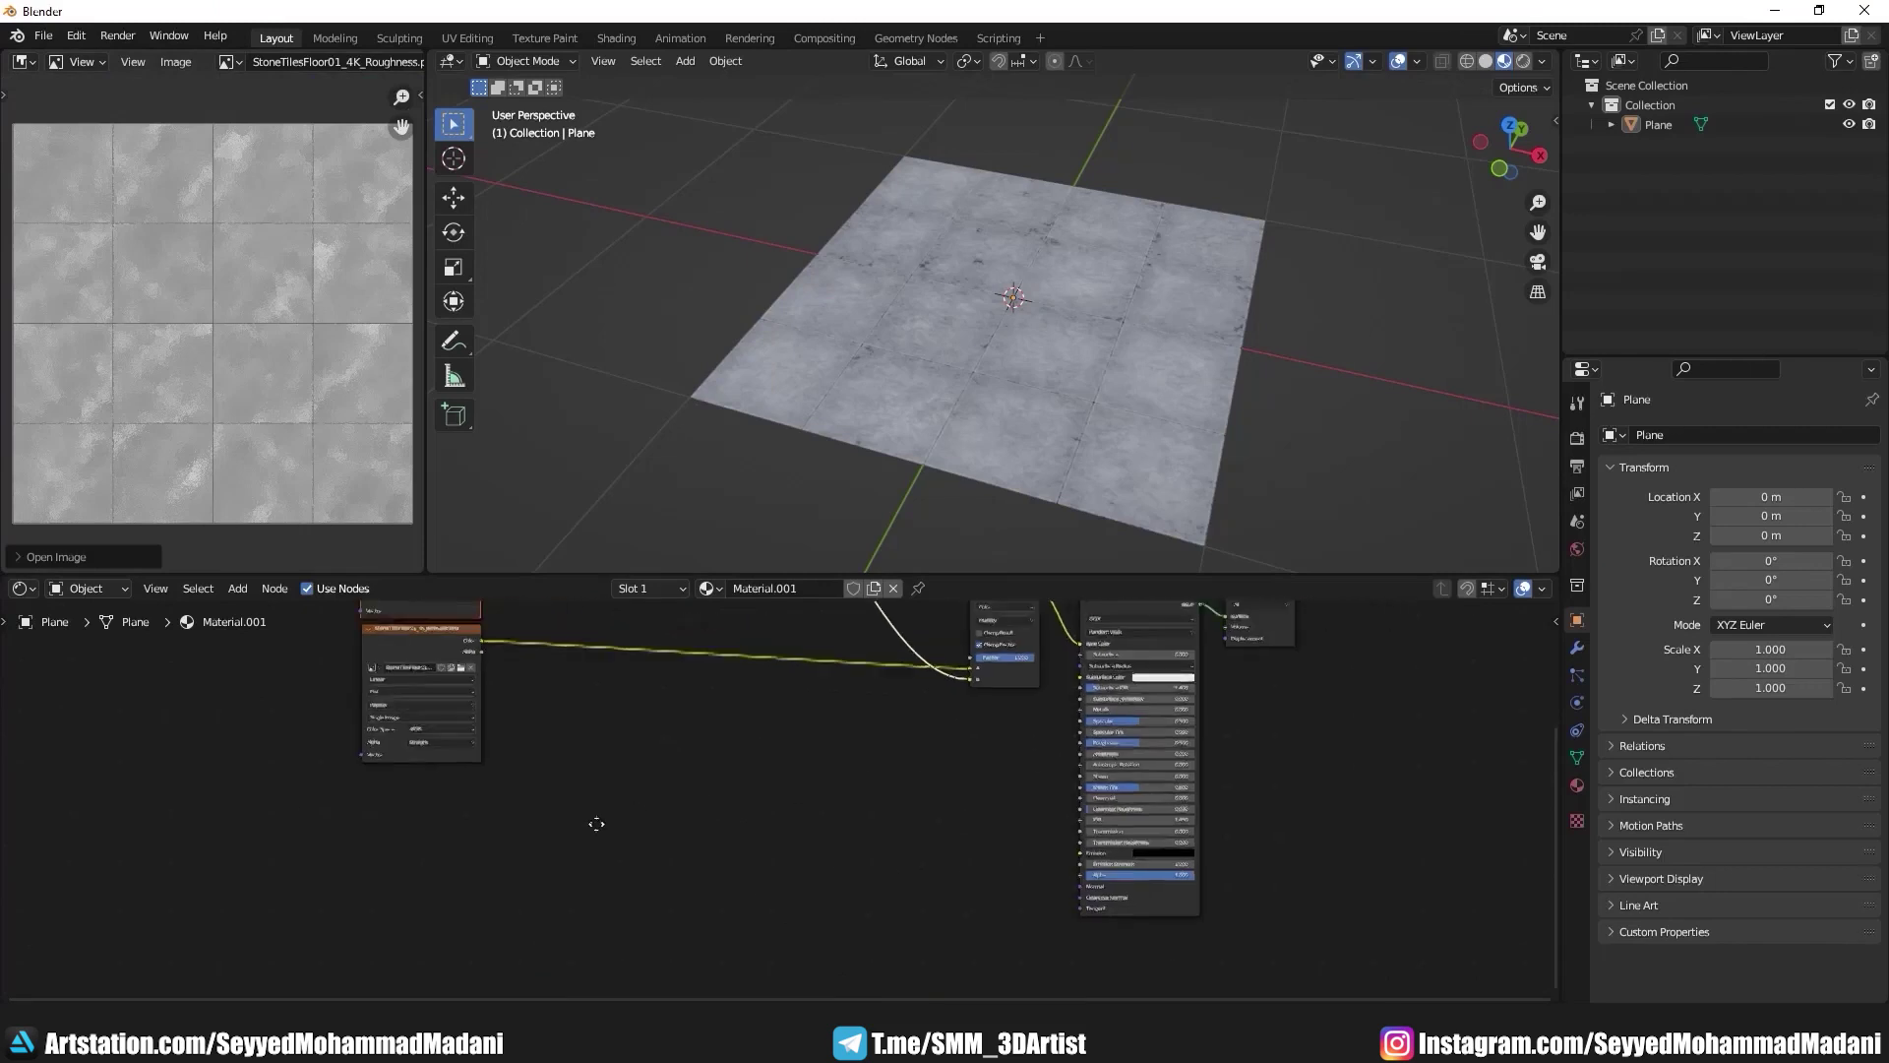
{"action": "middle_click_drag", "start_coordinate": [474, 803], "coordinate": [629, 800]}
{"action": "scroll", "coordinate": [629, 800], "scroll_direction": "down", "scroll_amount": 1}
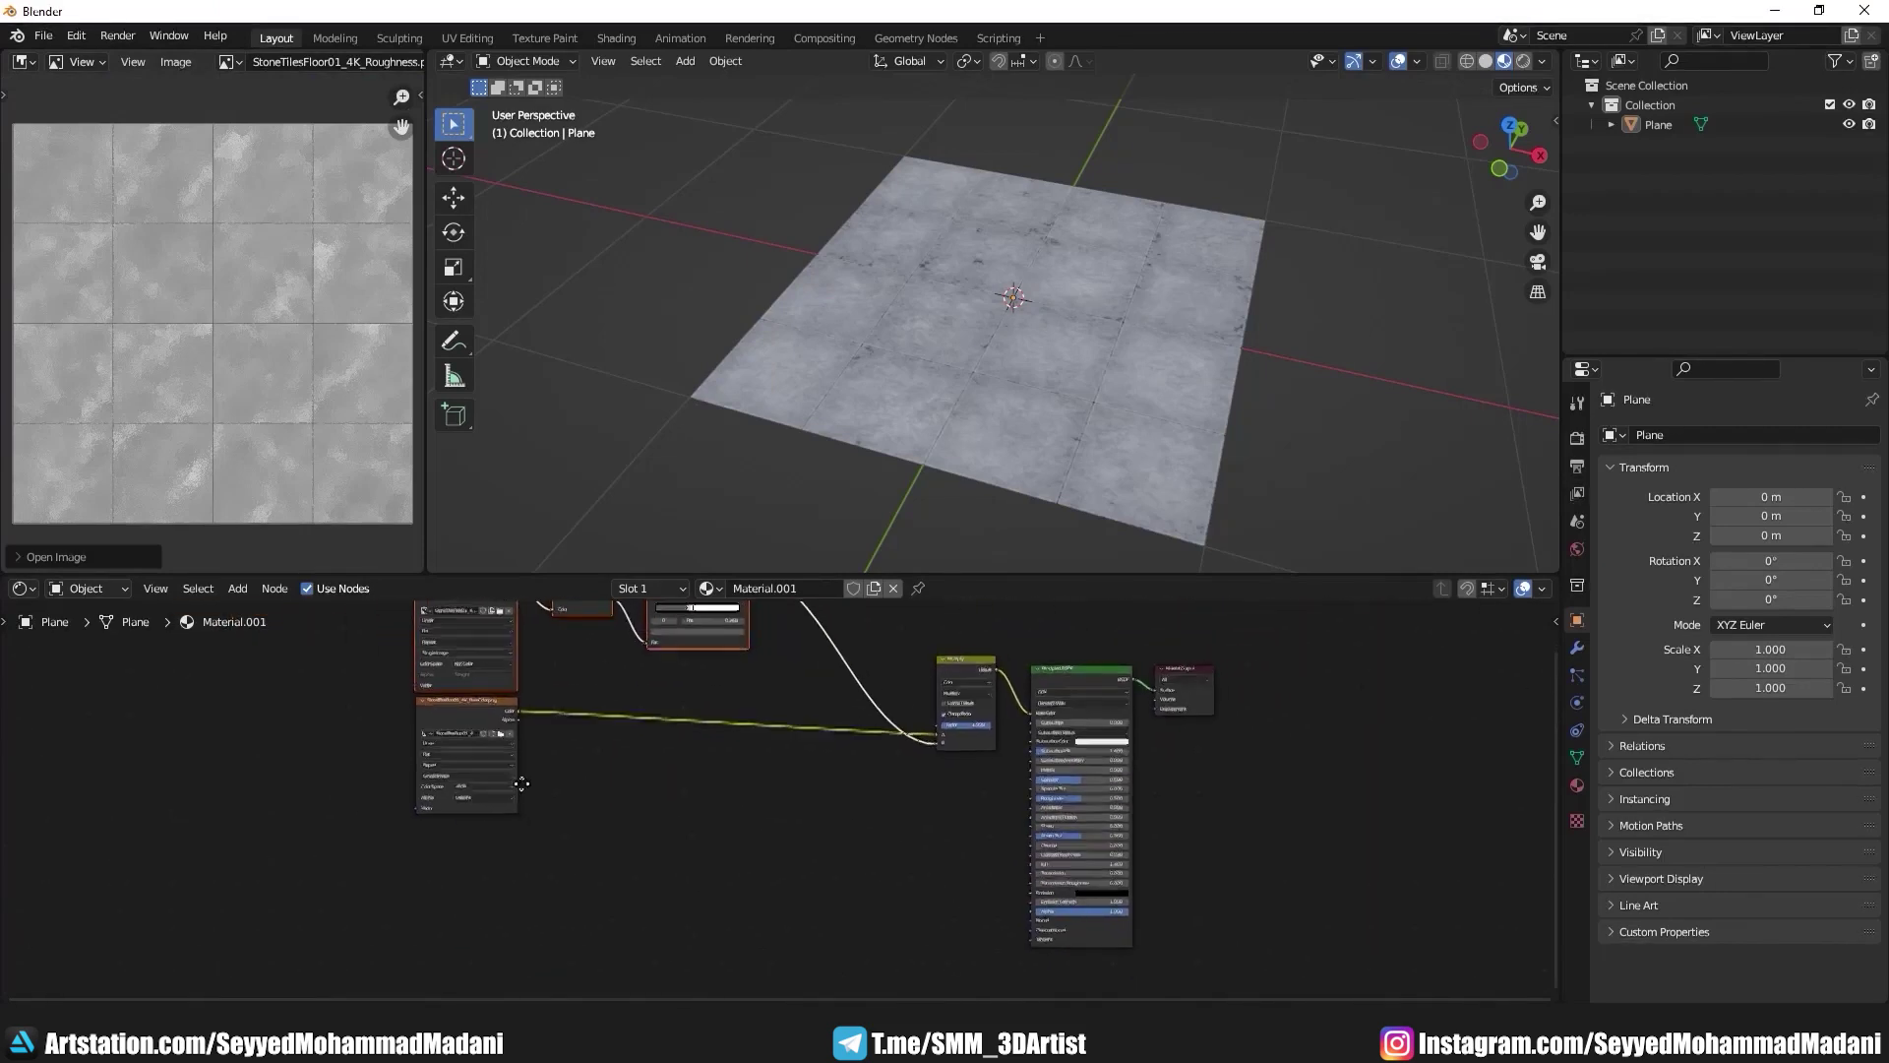
{"action": "middle_click_drag", "start_coordinate": [514, 672], "coordinate": [458, 694]}
{"action": "left_click", "coordinate": [429, 685]}
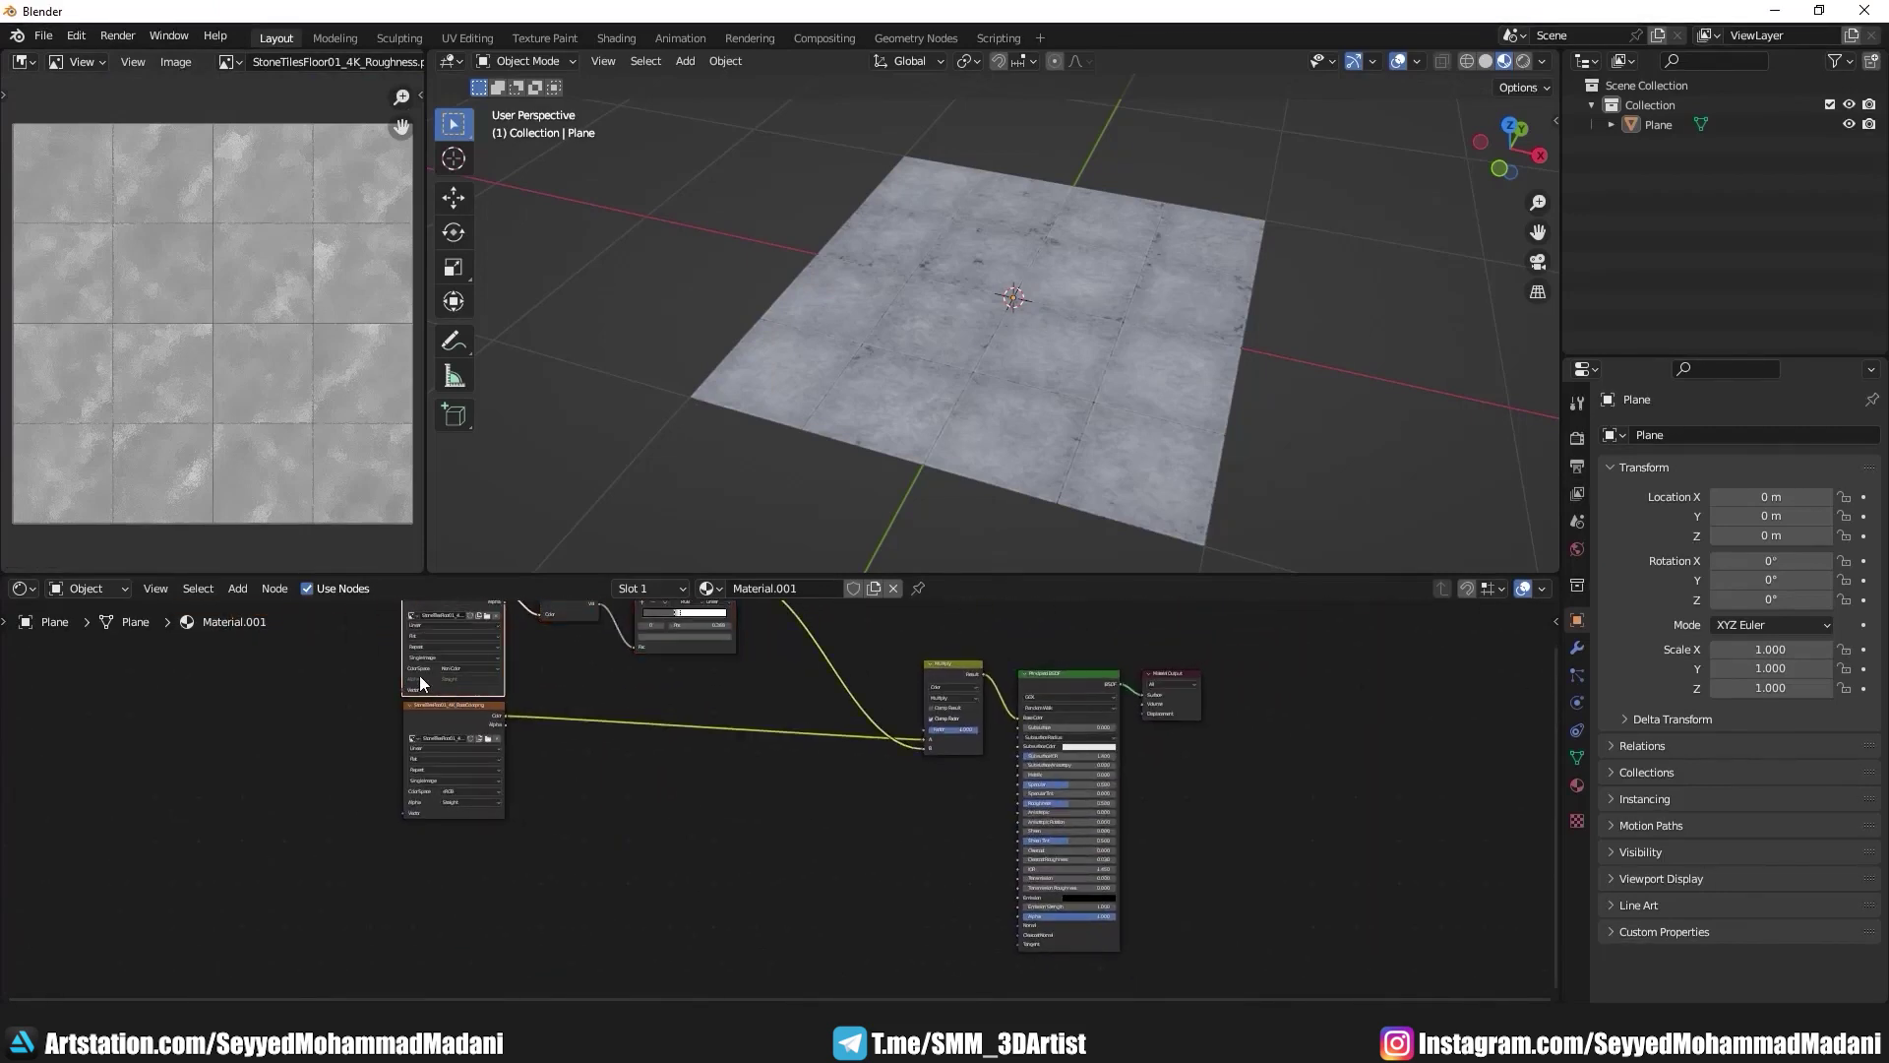
Step: Place a duplicate below and connect its Color to Principled BSDF Roughness
{"action": "key", "text": "shift+d"}
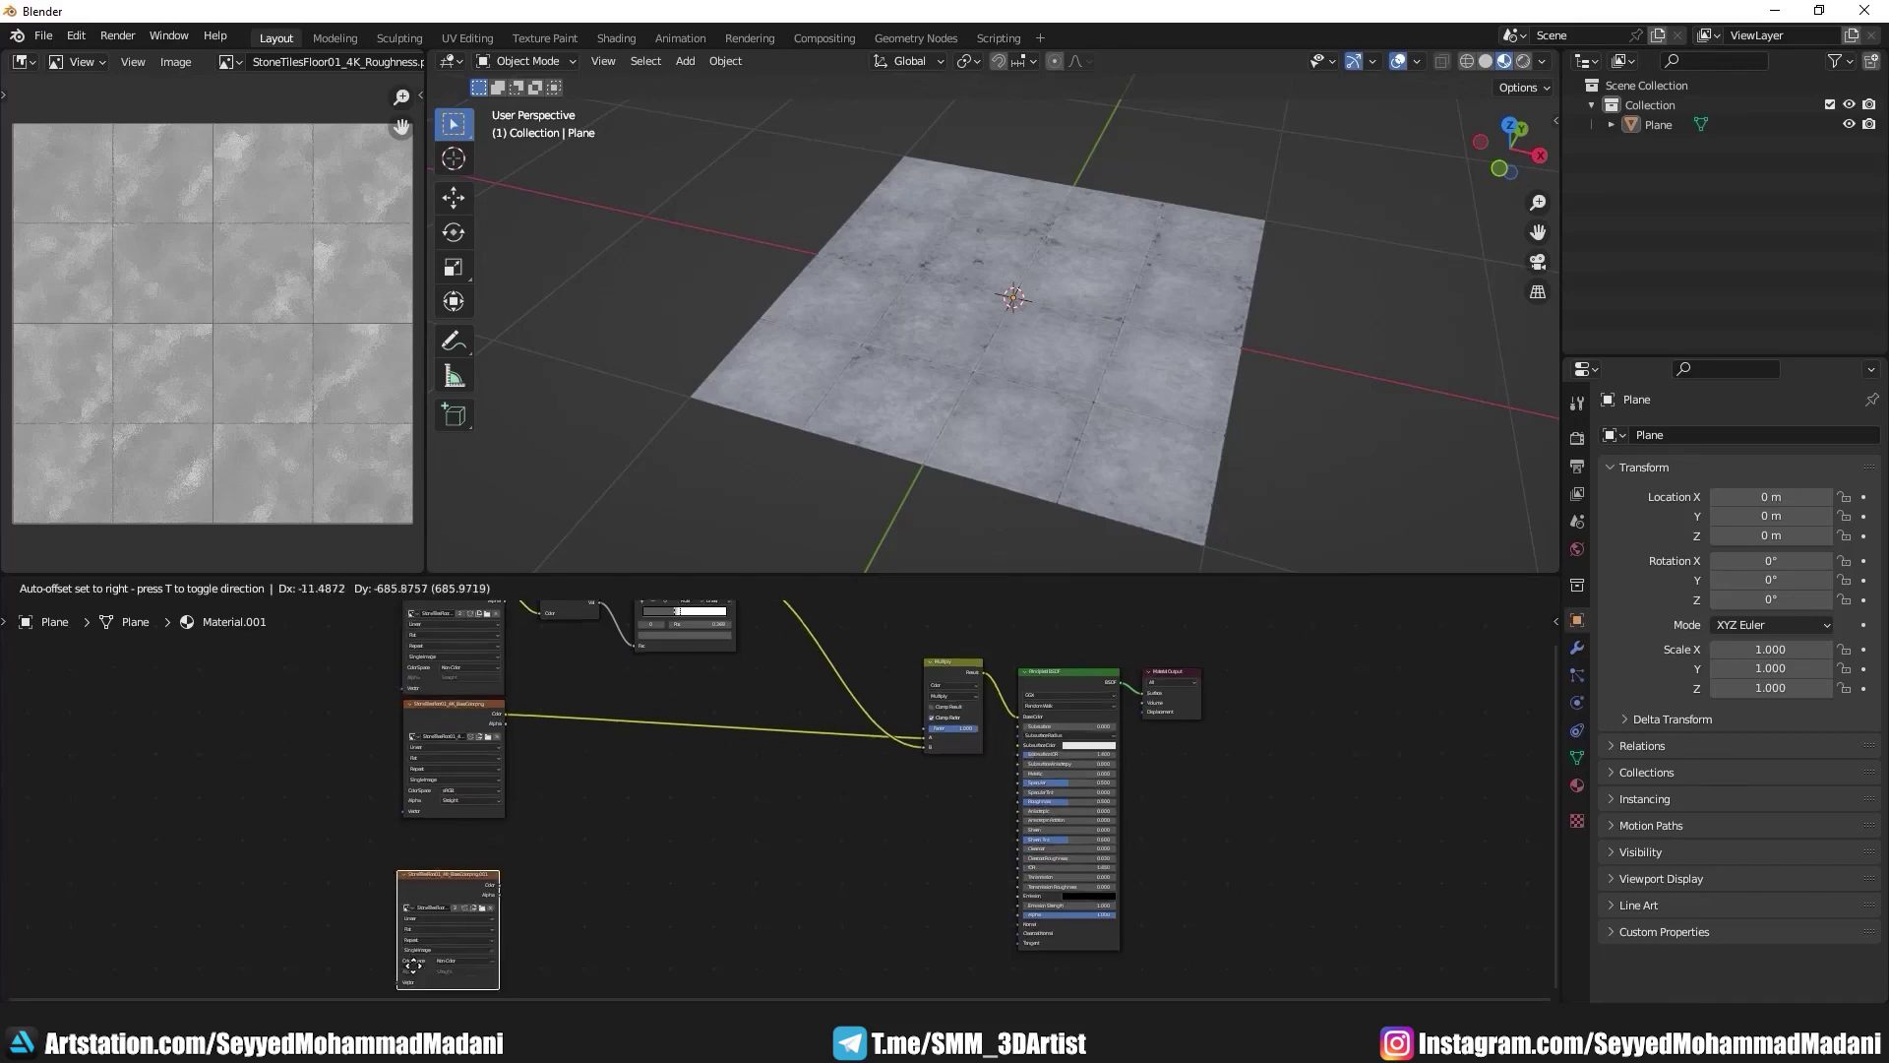
{"action": "left_click", "coordinate": [418, 918]}
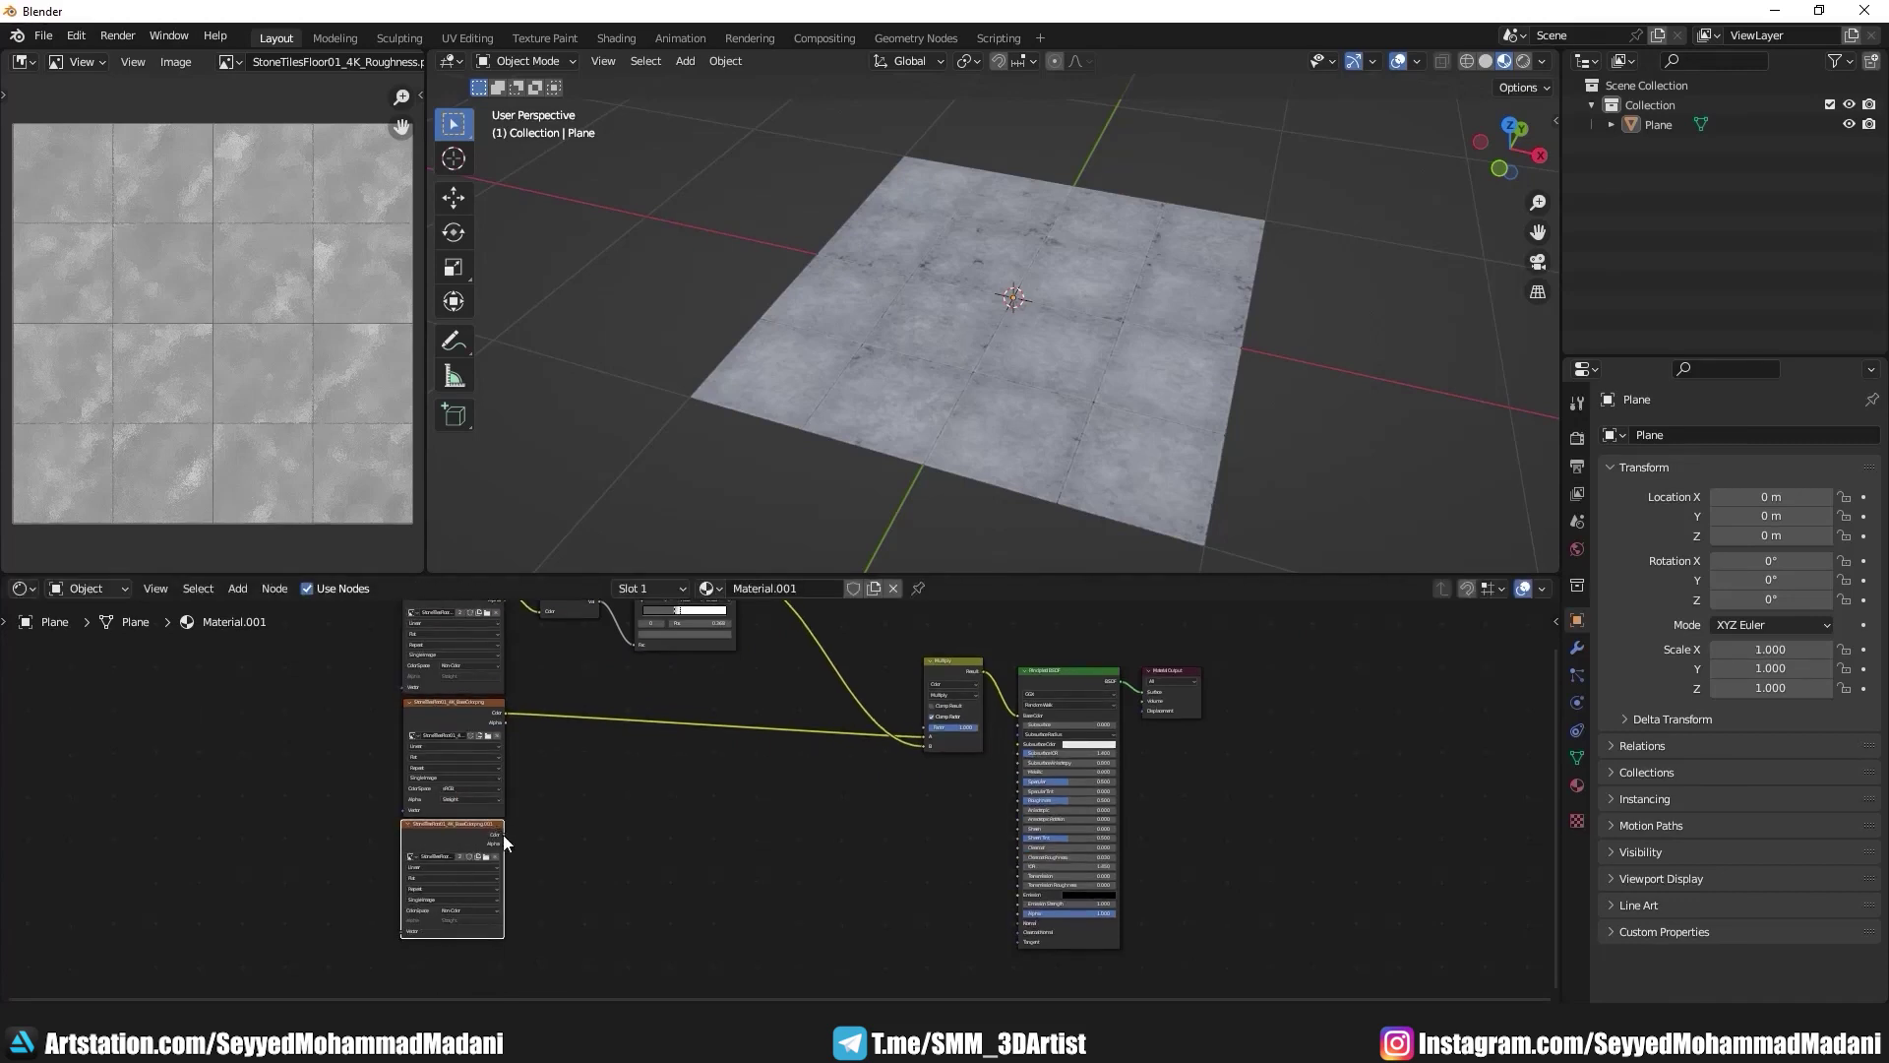
{"action": "left_click_drag", "start_coordinate": [504, 835], "coordinate": [1019, 800]}
{"action": "scroll", "coordinate": [895, 800], "scroll_direction": "up", "scroll_amount": 5}
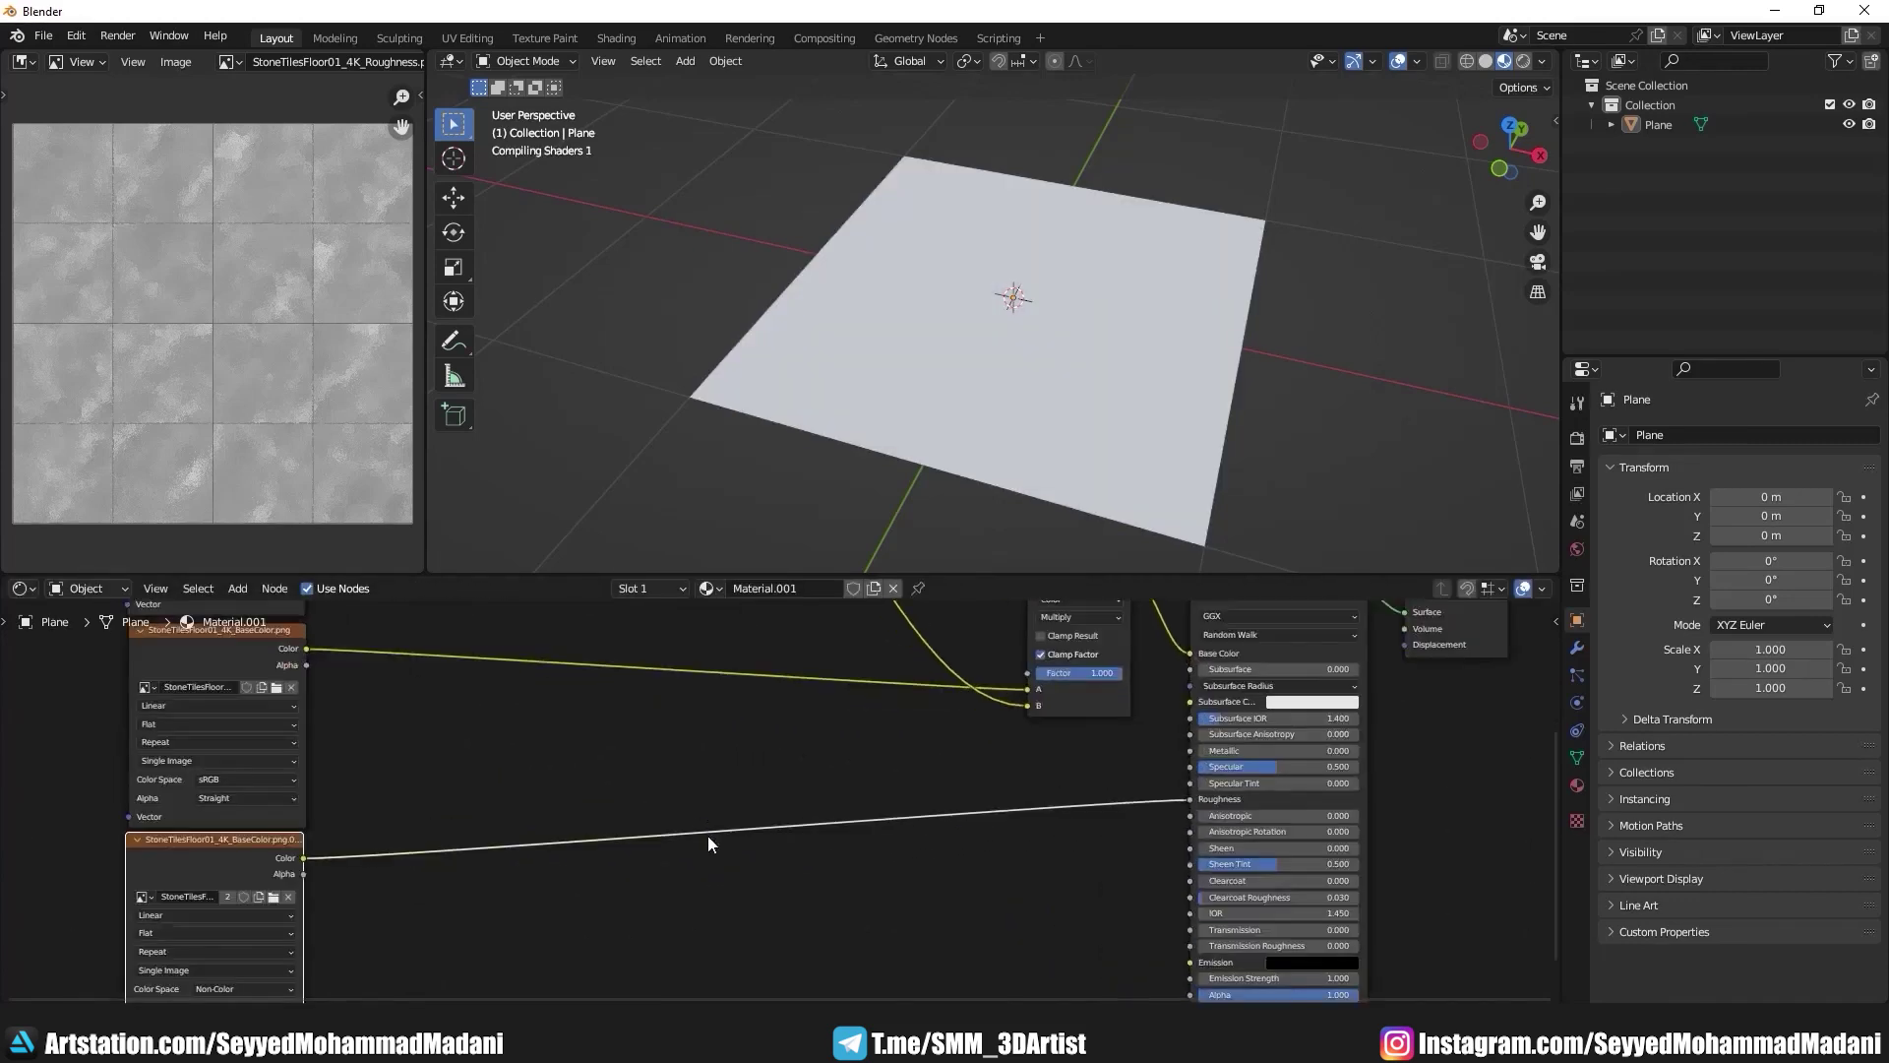
{"action": "scroll", "coordinate": [1021, 456], "scroll_direction": "up", "scroll_amount": 3}
{"action": "middle_click_drag", "start_coordinate": [463, 764], "coordinate": [337, 823]}
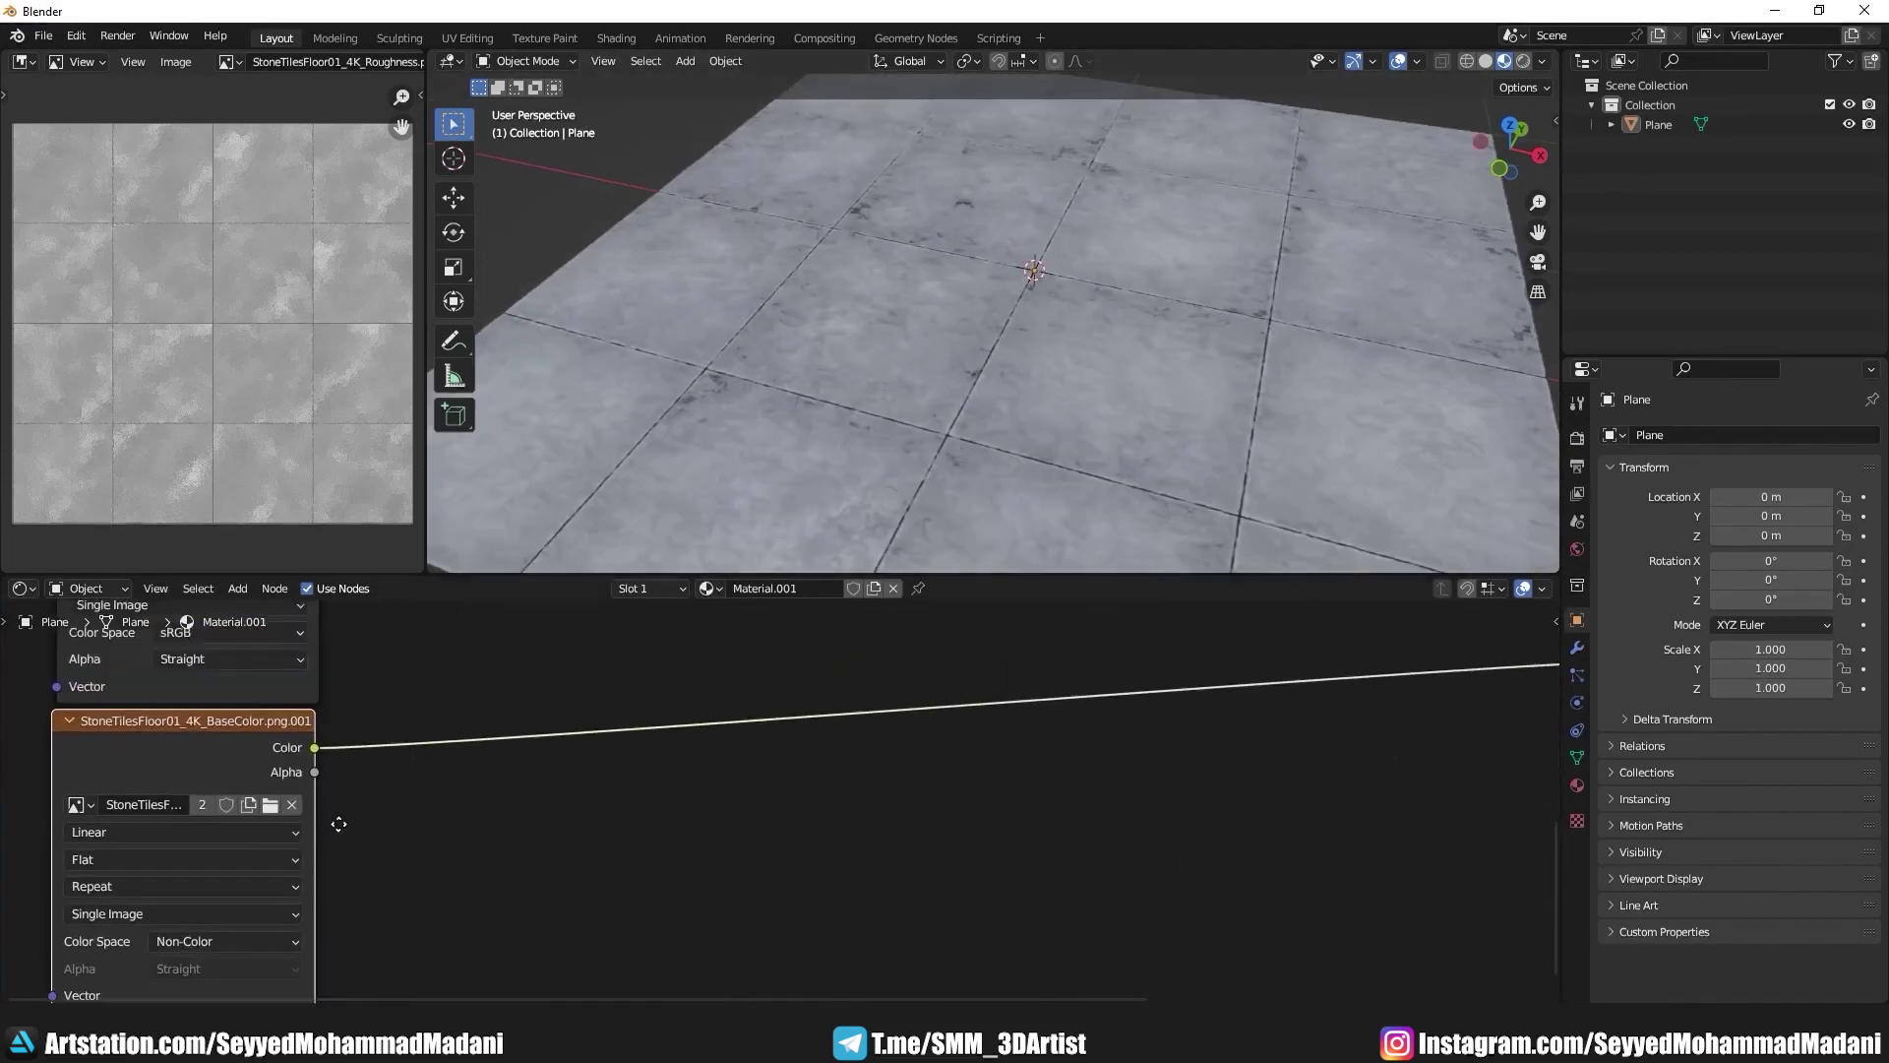
{"action": "scroll", "coordinate": [233, 775], "scroll_direction": "down", "scroll_amount": 1}
Step: Add an RGB to BW node after the copied image texture to make it greyscale
{"action": "left_click", "coordinate": [235, 588]}
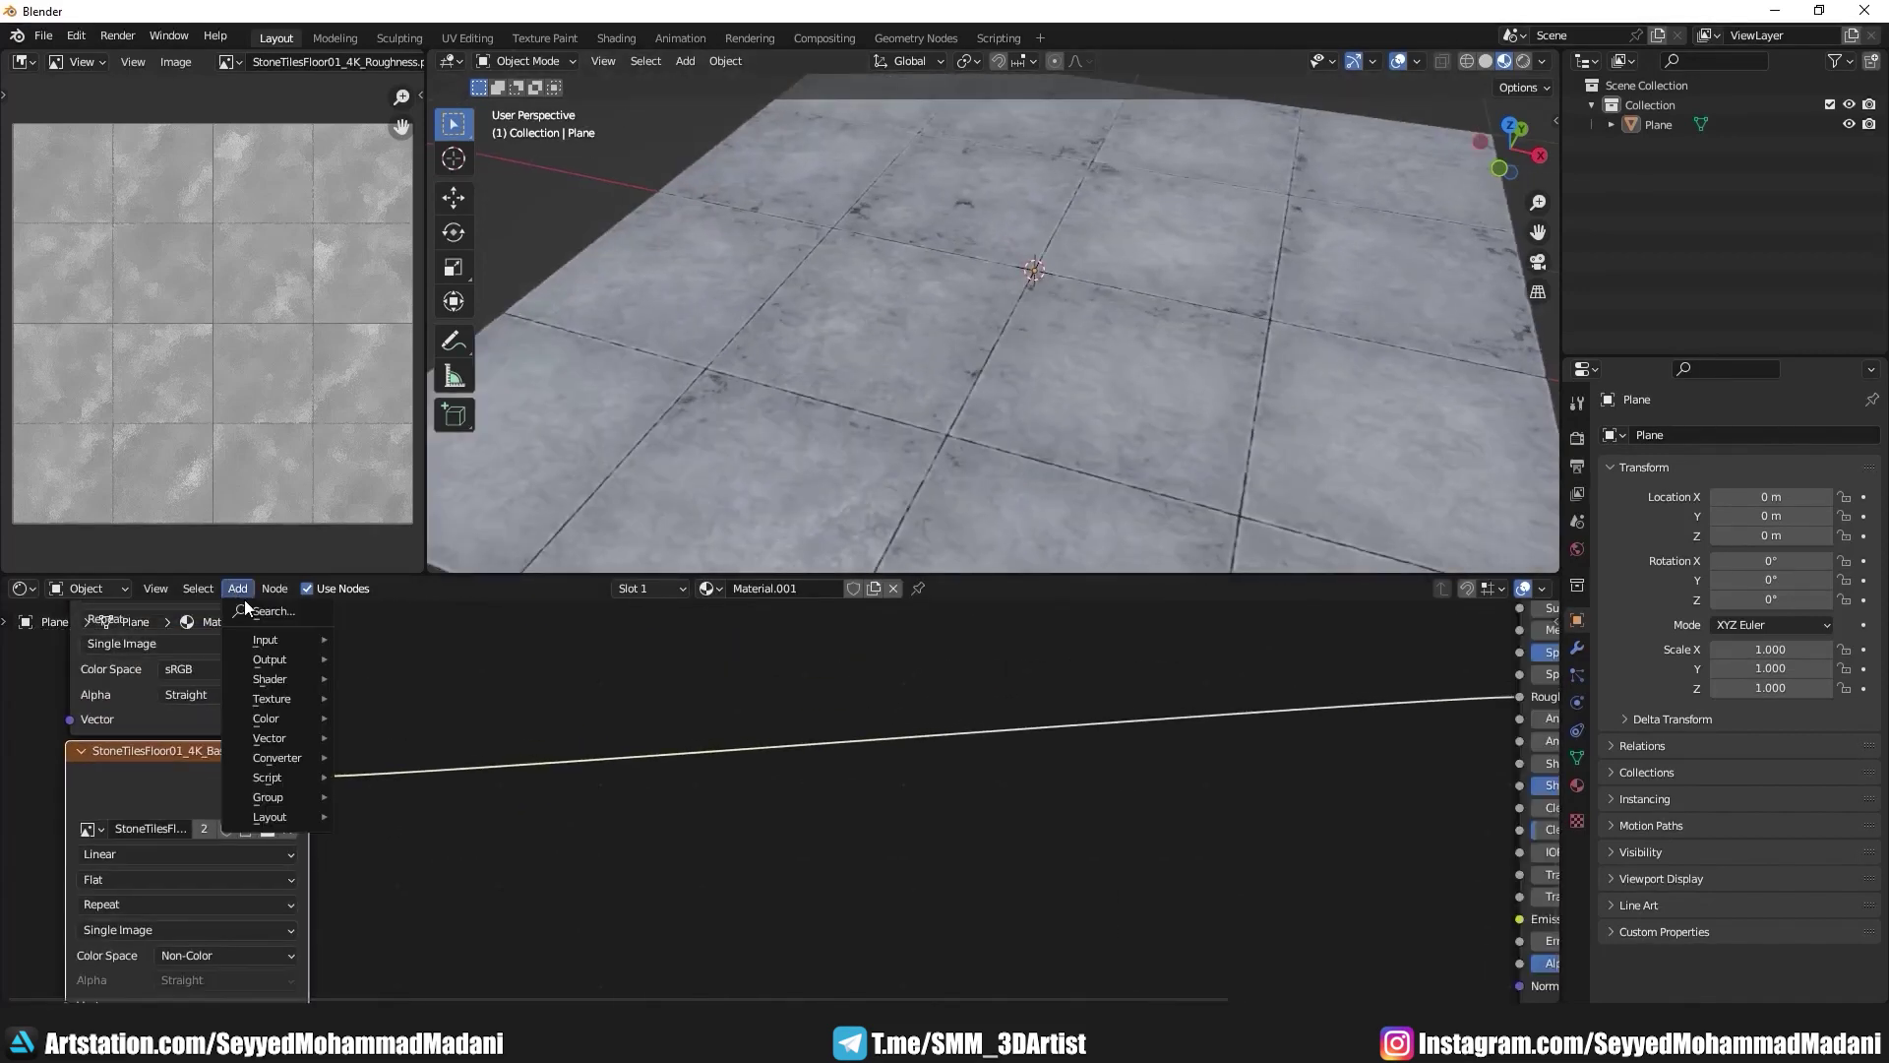
{"action": "left_click", "coordinate": [256, 610]}
{"action": "type", "text": "rgb"}
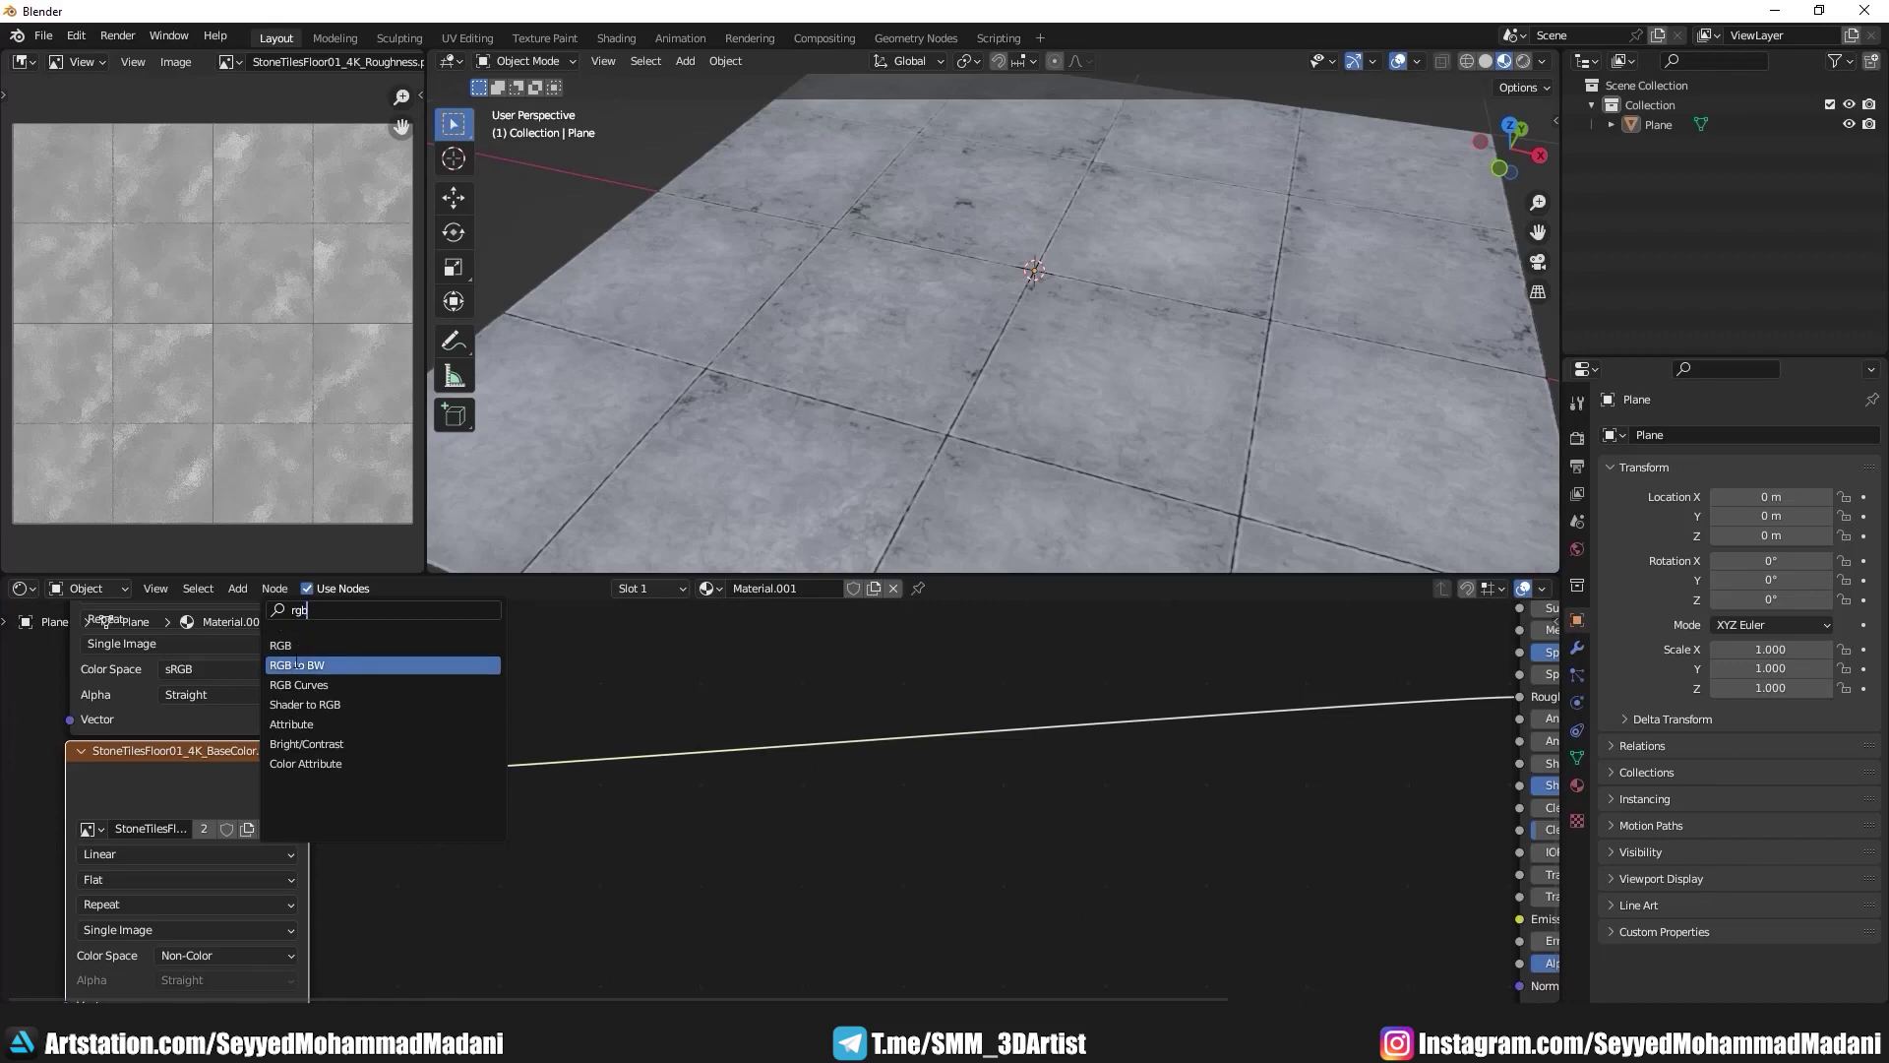
{"action": "key", "text": "Return"}
{"action": "left_click", "coordinate": [657, 805]}
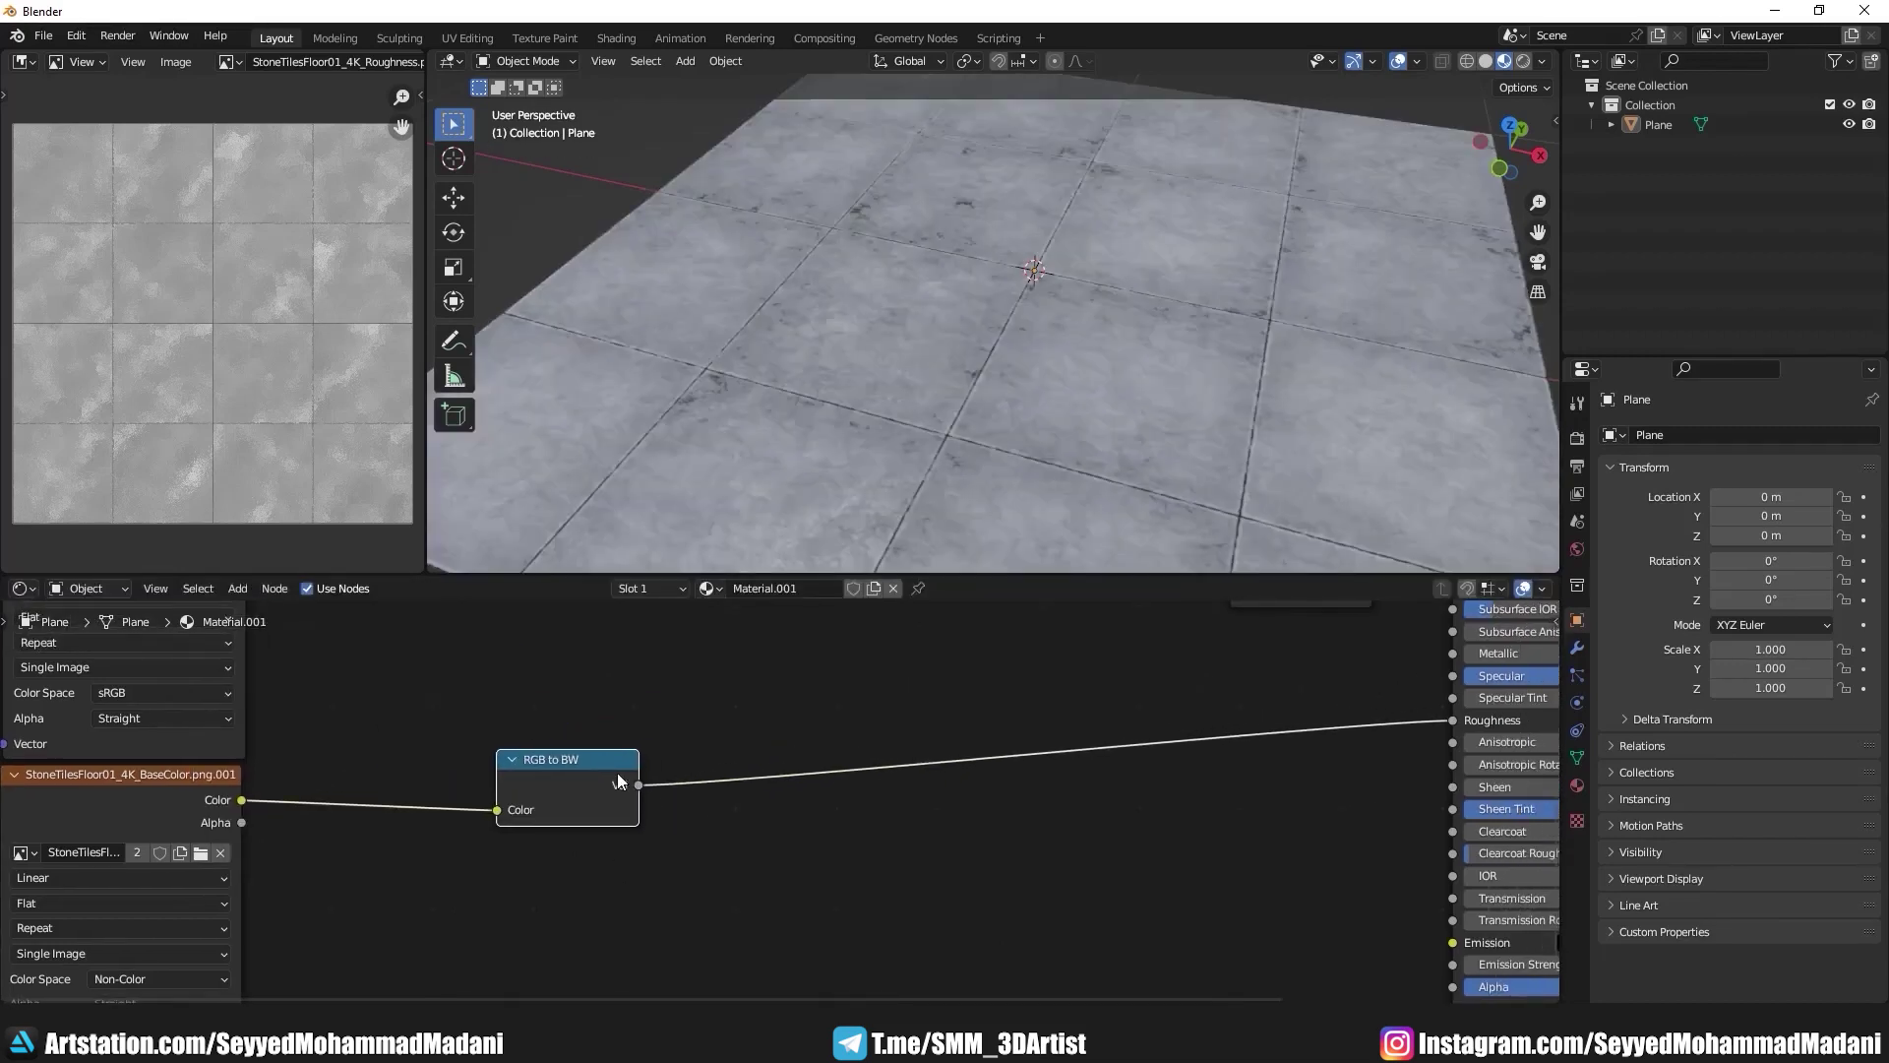
{"action": "left_click_drag", "start_coordinate": [638, 784], "coordinate": [1230, 605]}
{"action": "scroll", "coordinate": [935, 315], "scroll_direction": "down", "scroll_amount": 1}
{"action": "scroll", "coordinate": [995, 372], "scroll_direction": "down", "scroll_amount": 3}
{"action": "scroll", "coordinate": [866, 393], "scroll_direction": "down", "scroll_amount": 1}
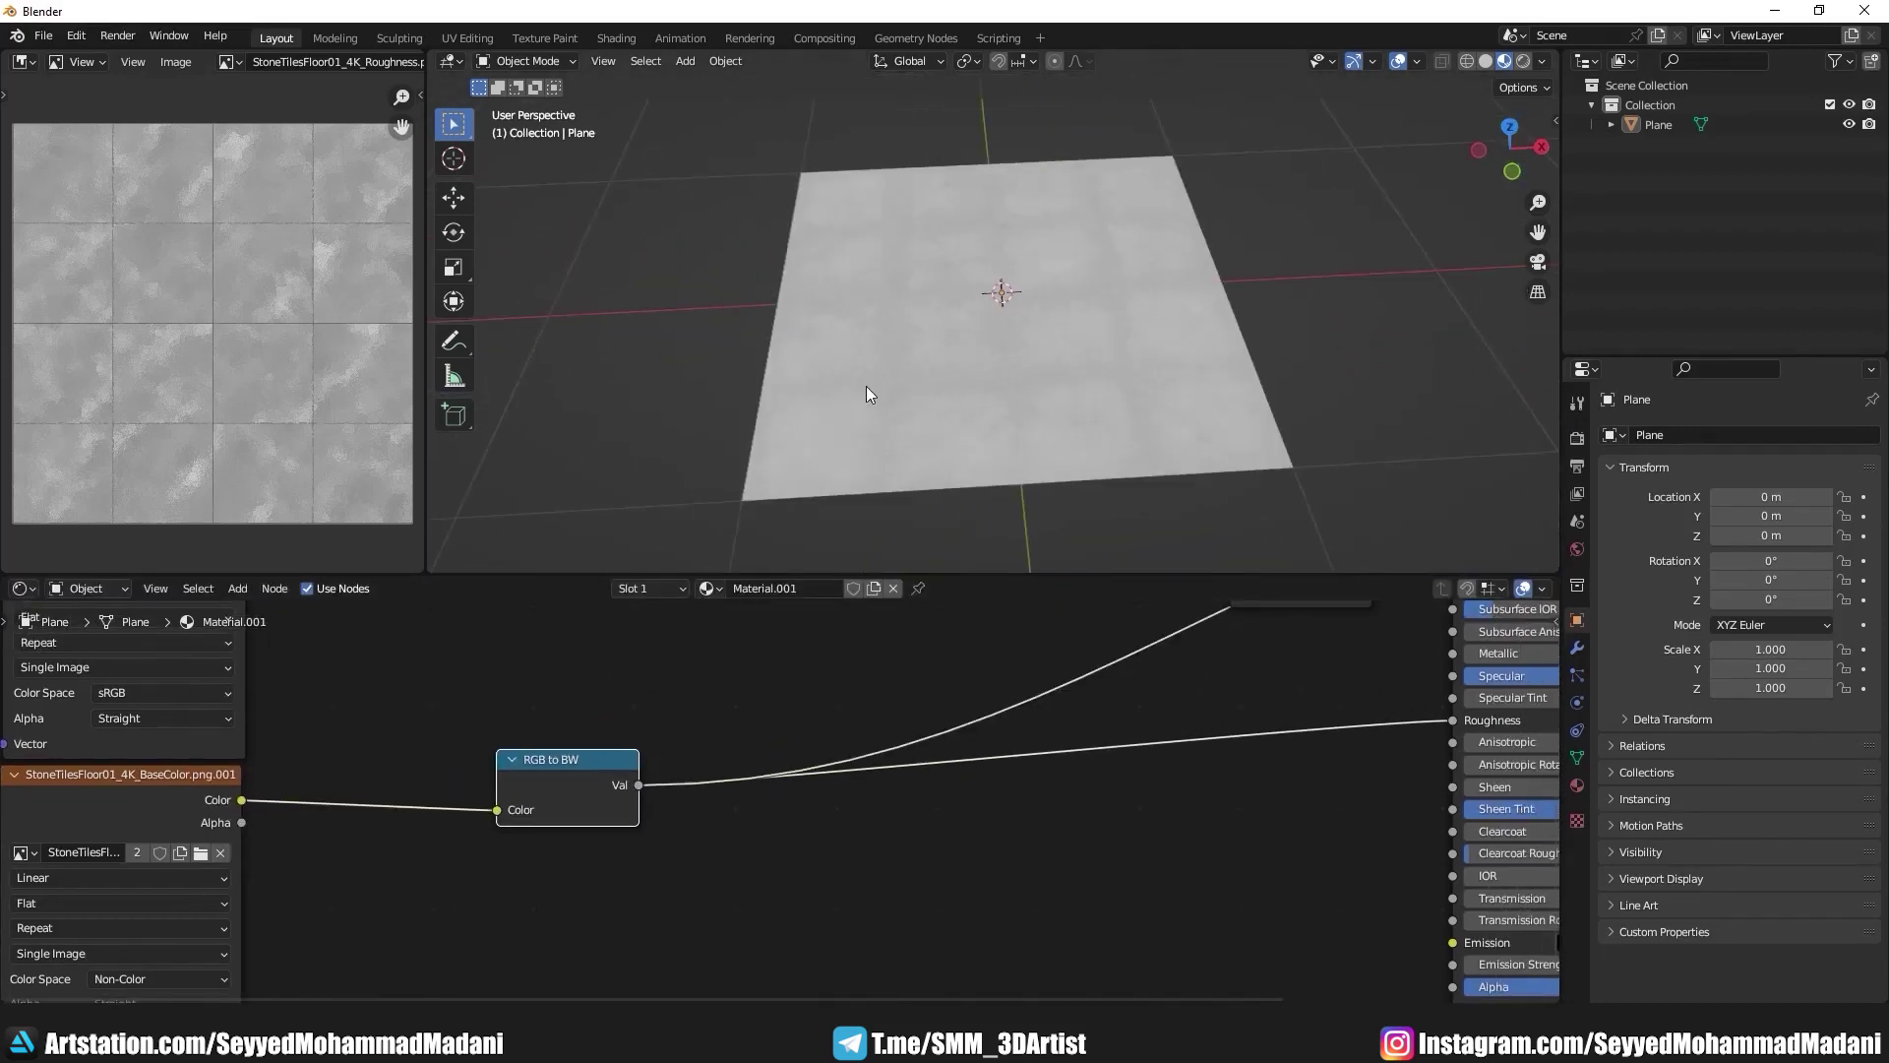
{"action": "scroll", "coordinate": [116, 303], "scroll_direction": "up", "scroll_amount": 2}
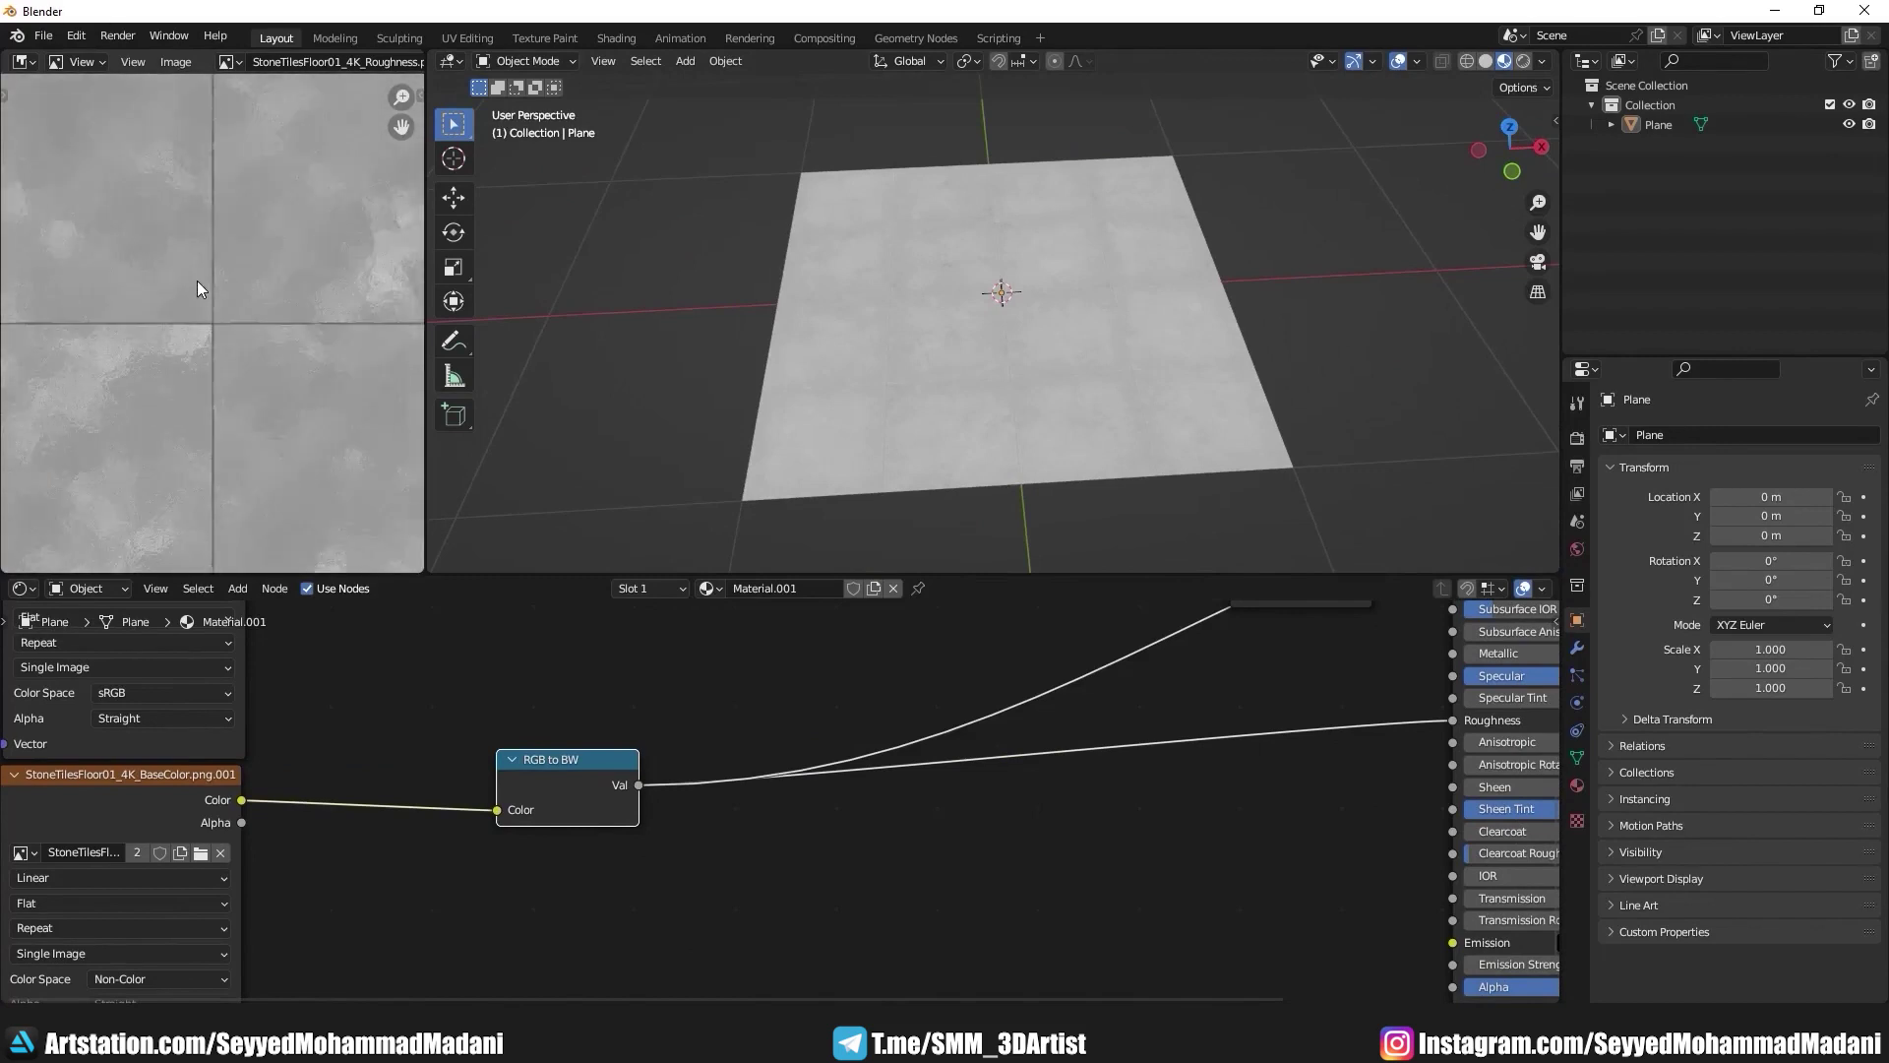
{"action": "scroll", "coordinate": [197, 280], "scroll_direction": "up", "scroll_amount": 1}
{"action": "scroll", "coordinate": [610, 777], "scroll_direction": "down", "scroll_amount": 2}
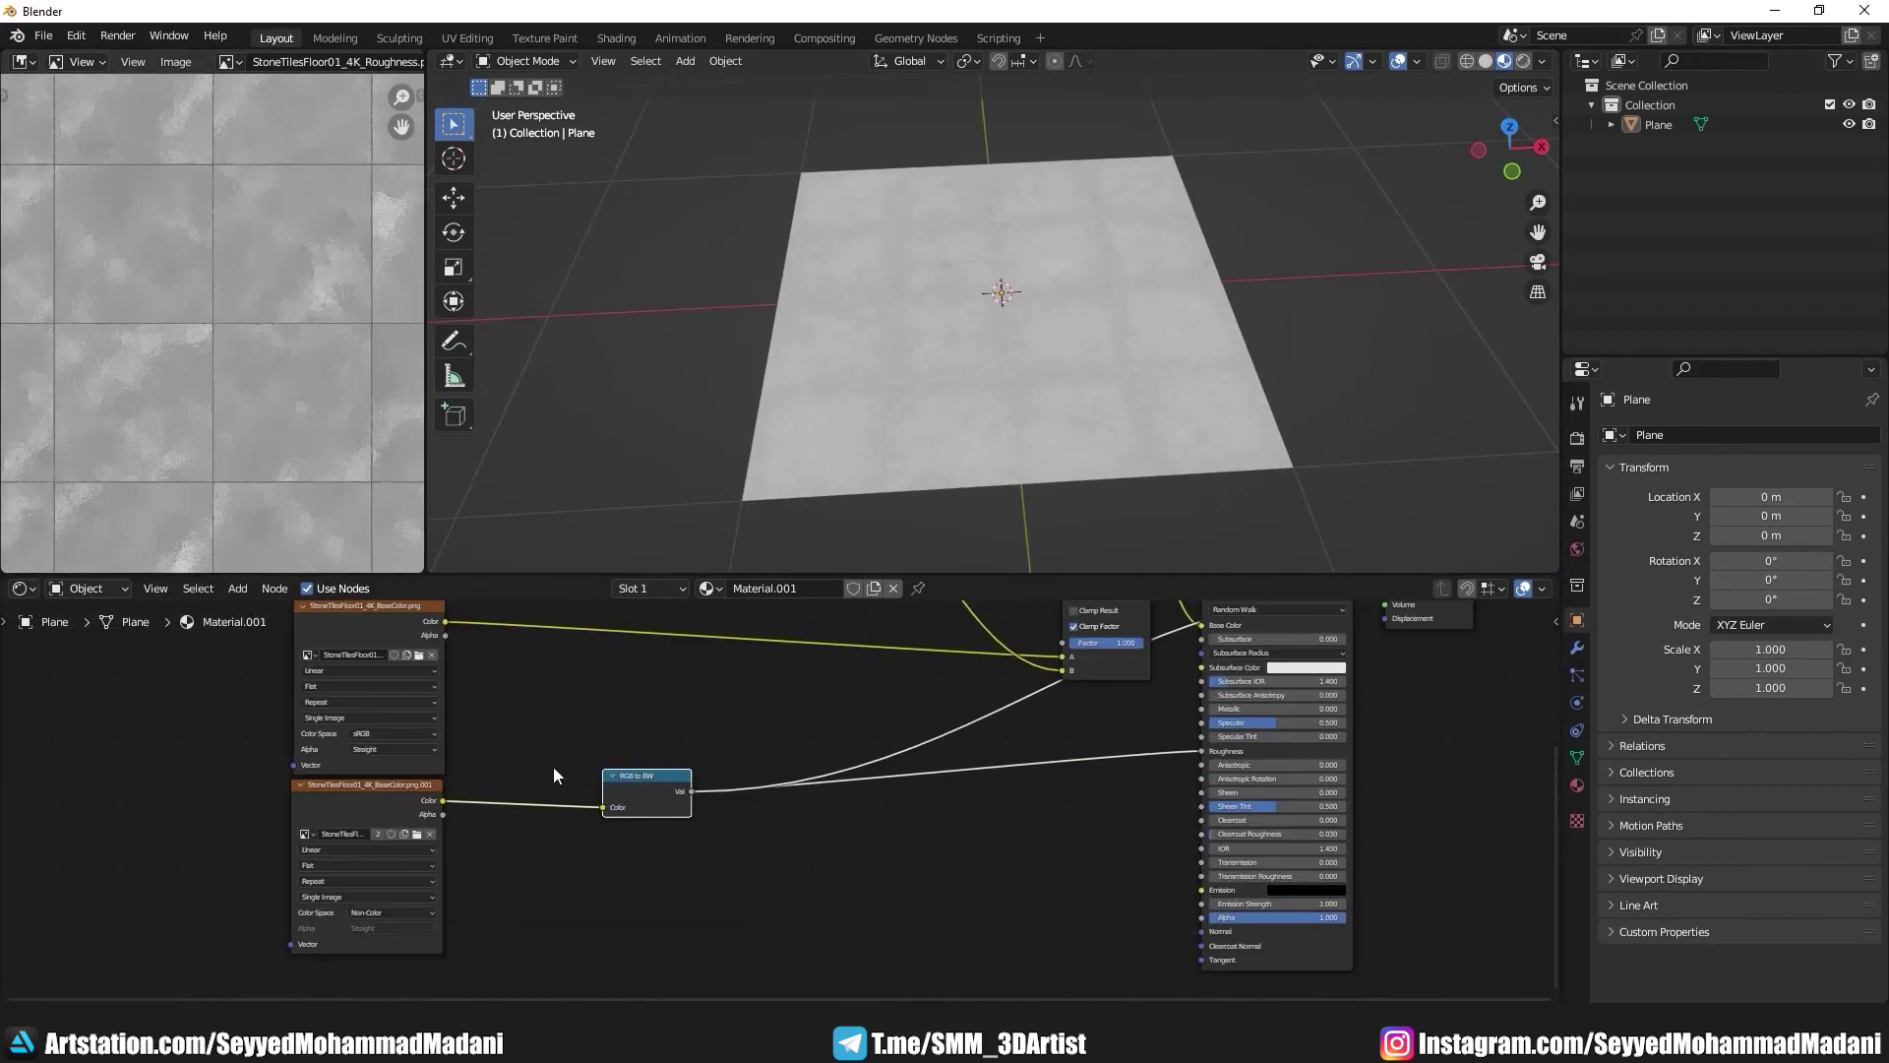
Step: Insert a ColorRamp node after the RGB to BW node
{"action": "left_click", "coordinate": [242, 592]}
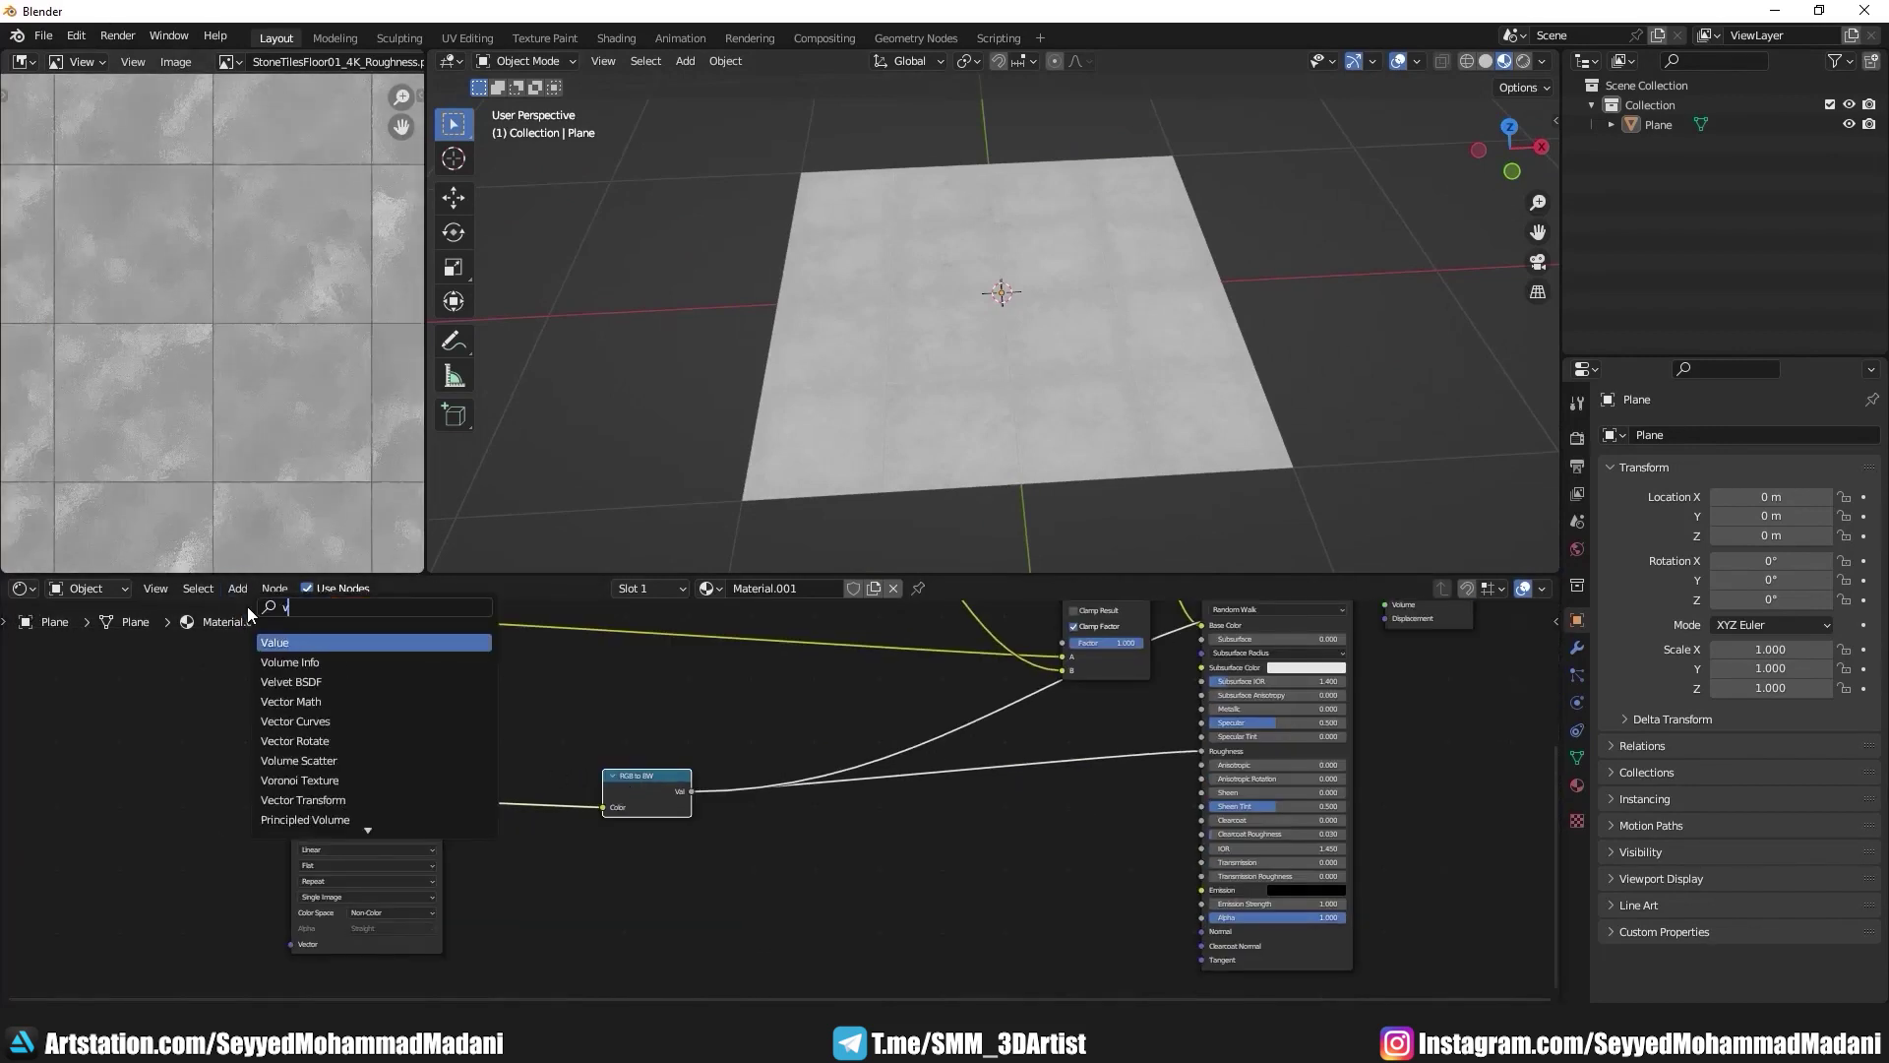
{"action": "type", "text": "col"}
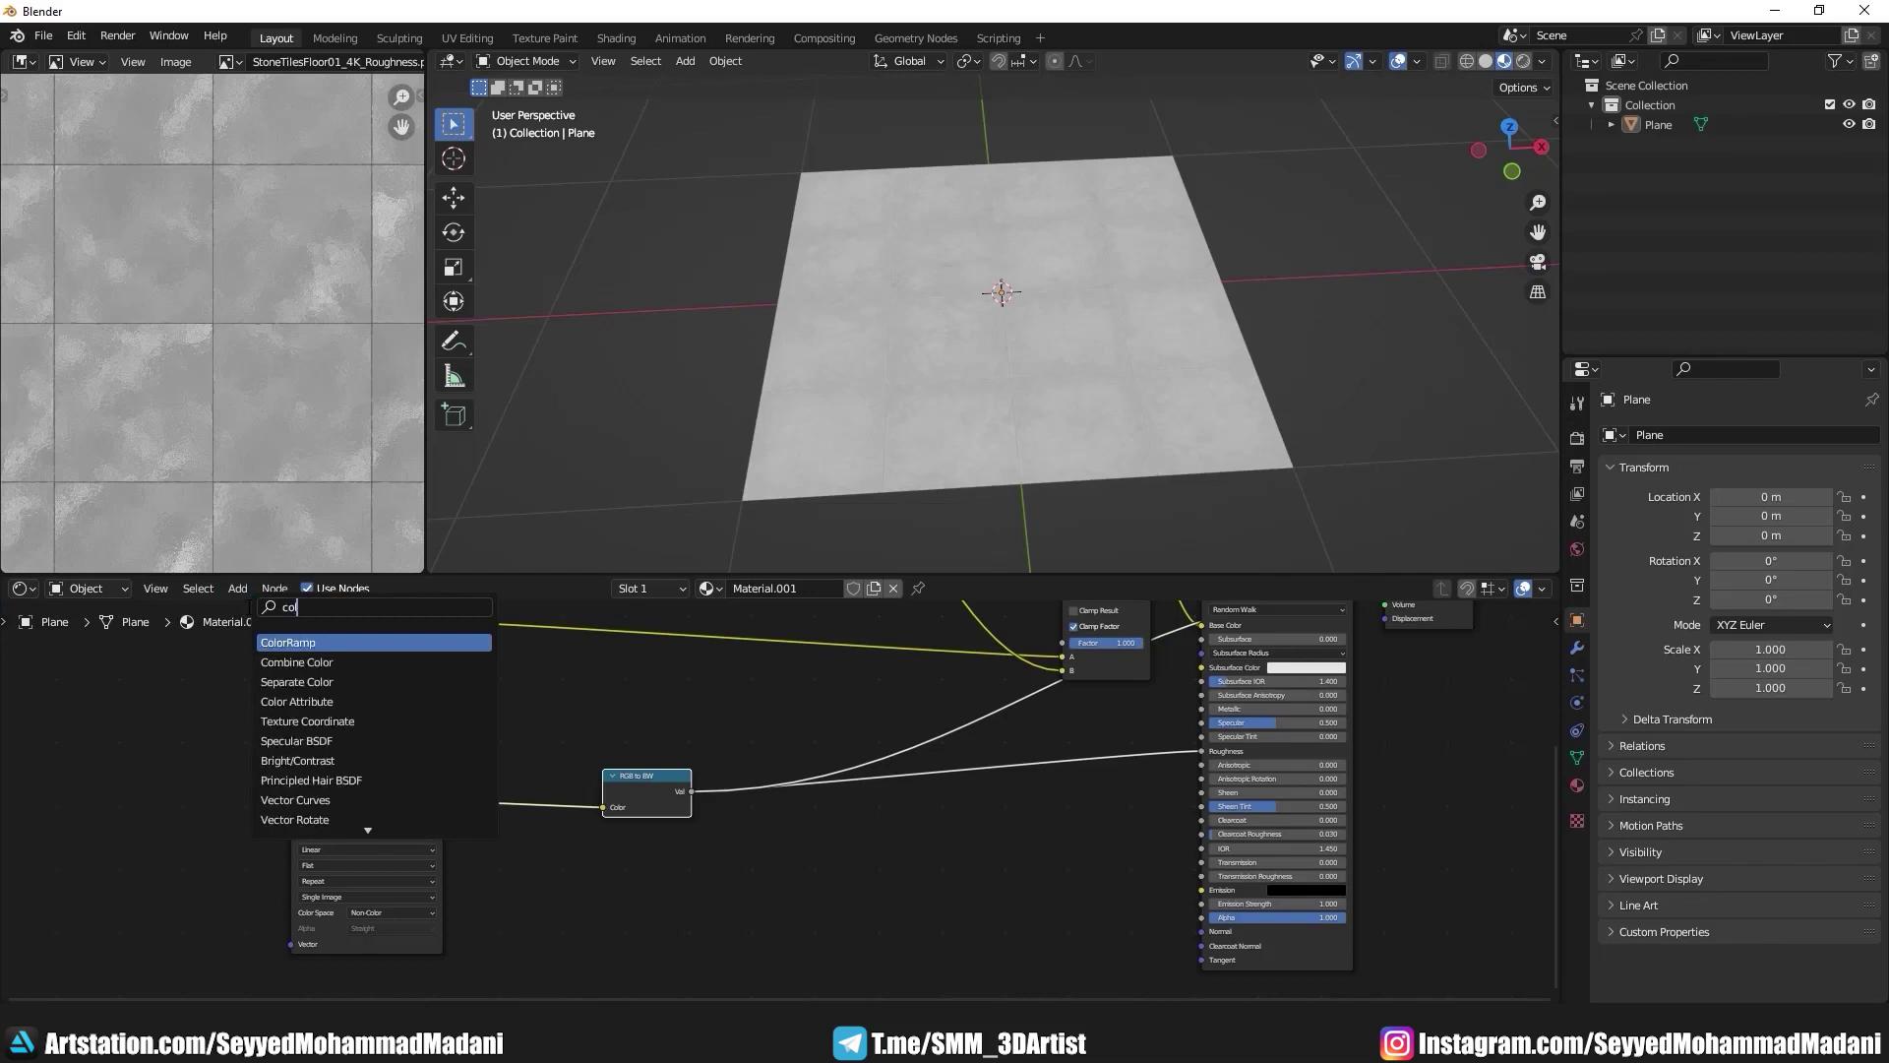
{"action": "type", "text": "or ramp"}
{"action": "key", "text": "Return"}
{"action": "left_click", "coordinate": [761, 817]}
{"action": "scroll", "coordinate": [795, 797], "scroll_direction": "up", "scroll_amount": 1}
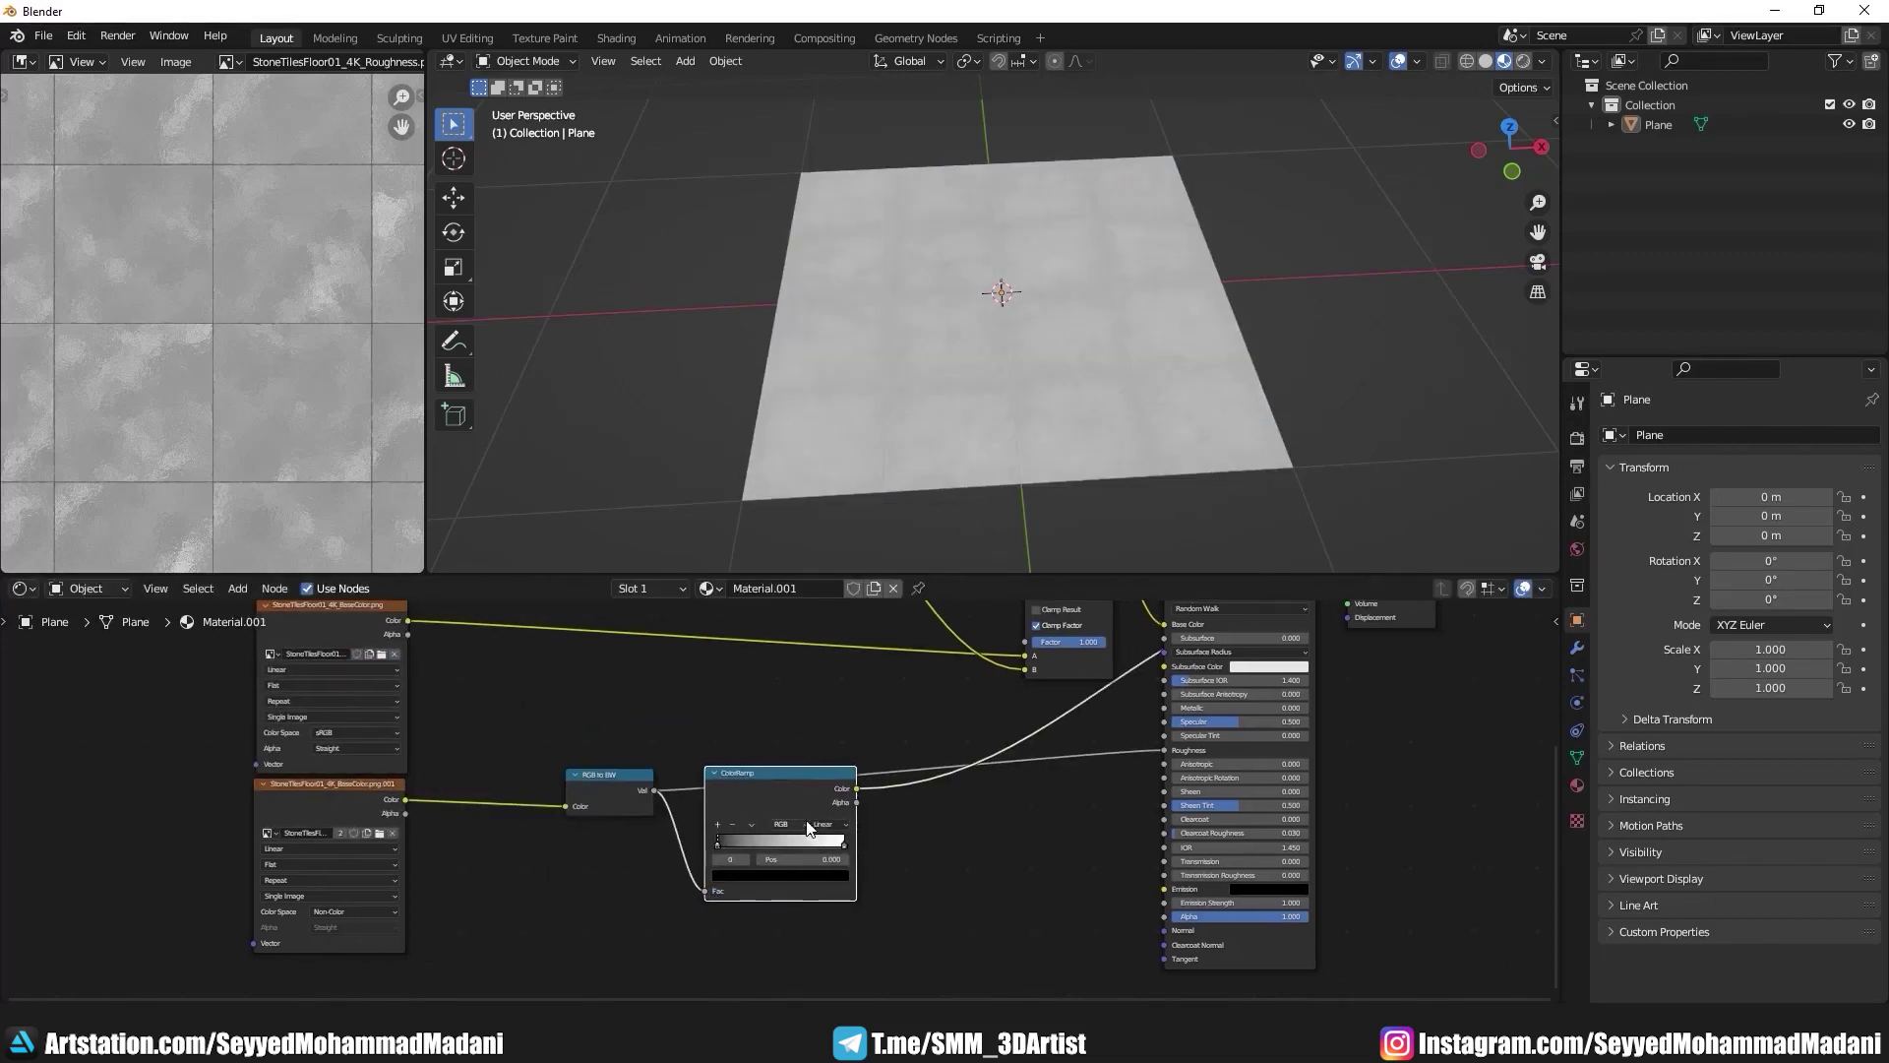
{"action": "scroll", "coordinate": [795, 796], "scroll_direction": "up", "scroll_amount": 1}
{"action": "scroll", "coordinate": [795, 799], "scroll_direction": "up", "scroll_amount": 2}
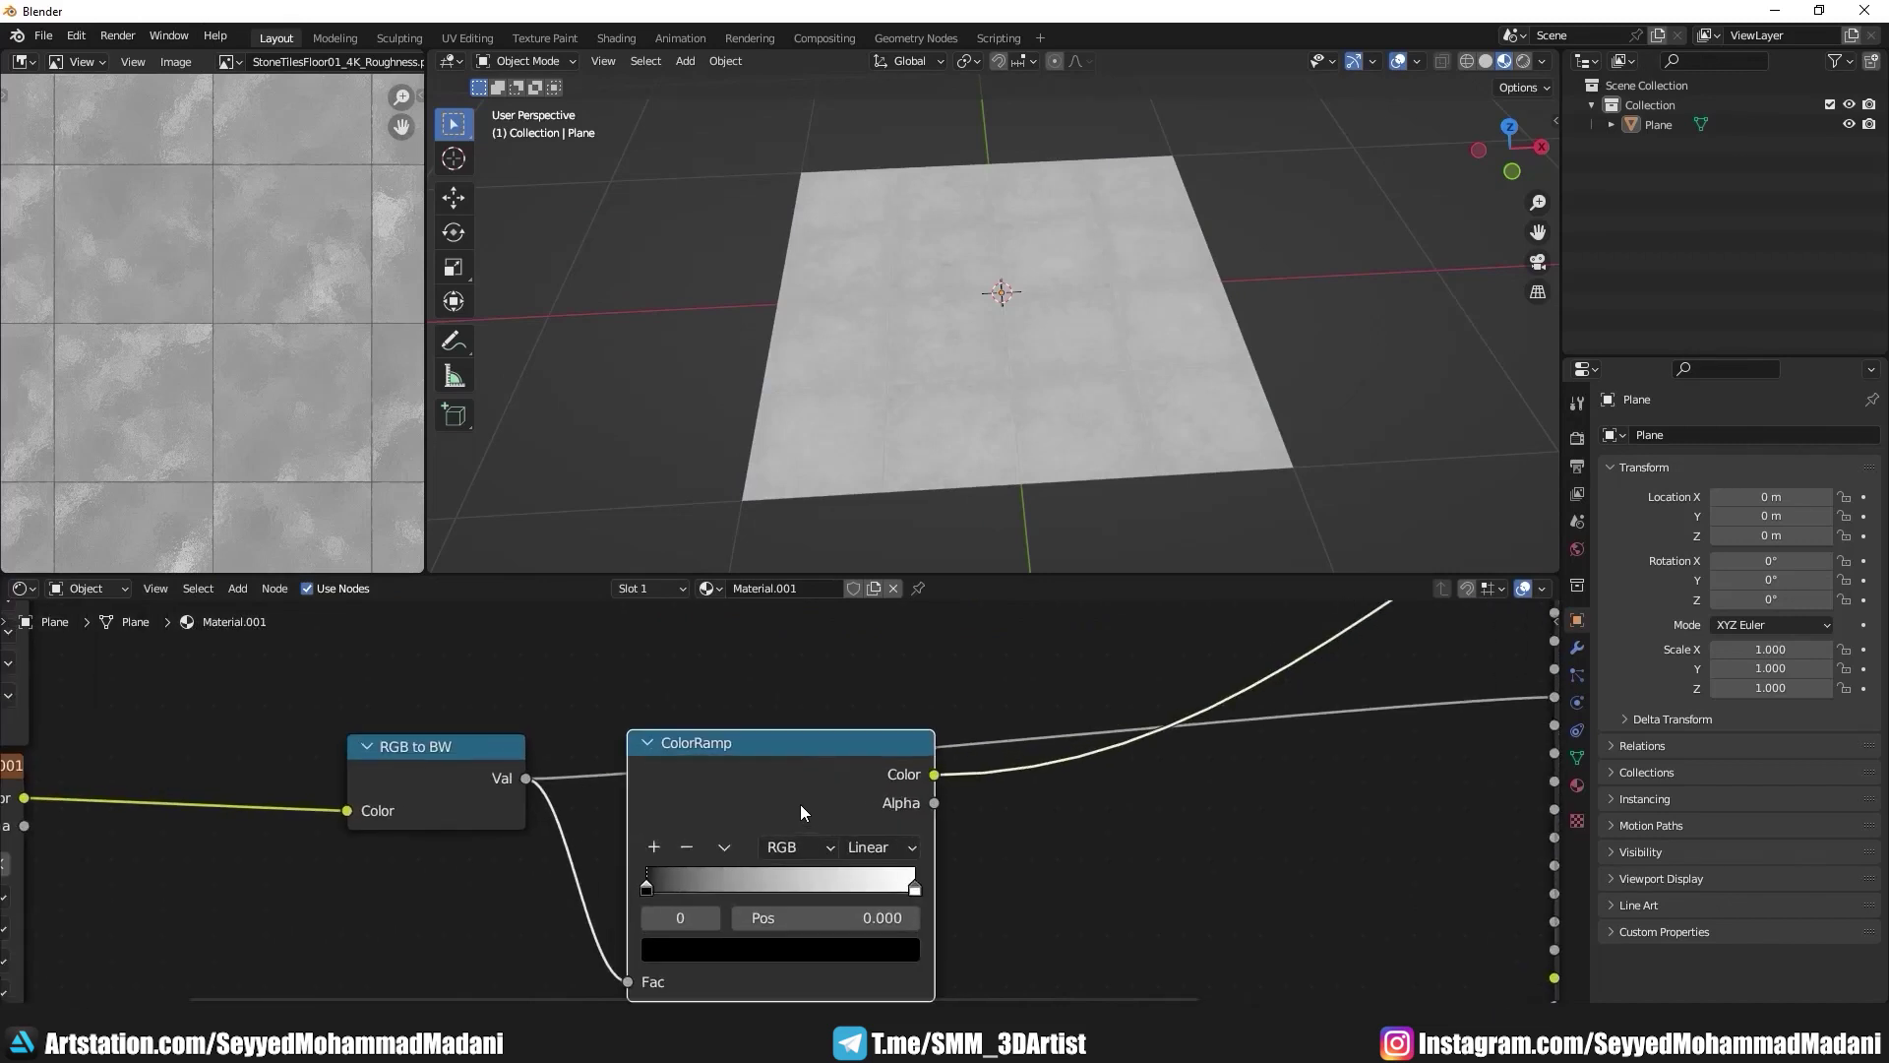
Step: Tighten the ColorRamp: black stop back to about 0.068, white stop pulled down close to it
{"action": "scroll", "coordinate": [1019, 256], "scroll_direction": "up", "scroll_amount": 5}
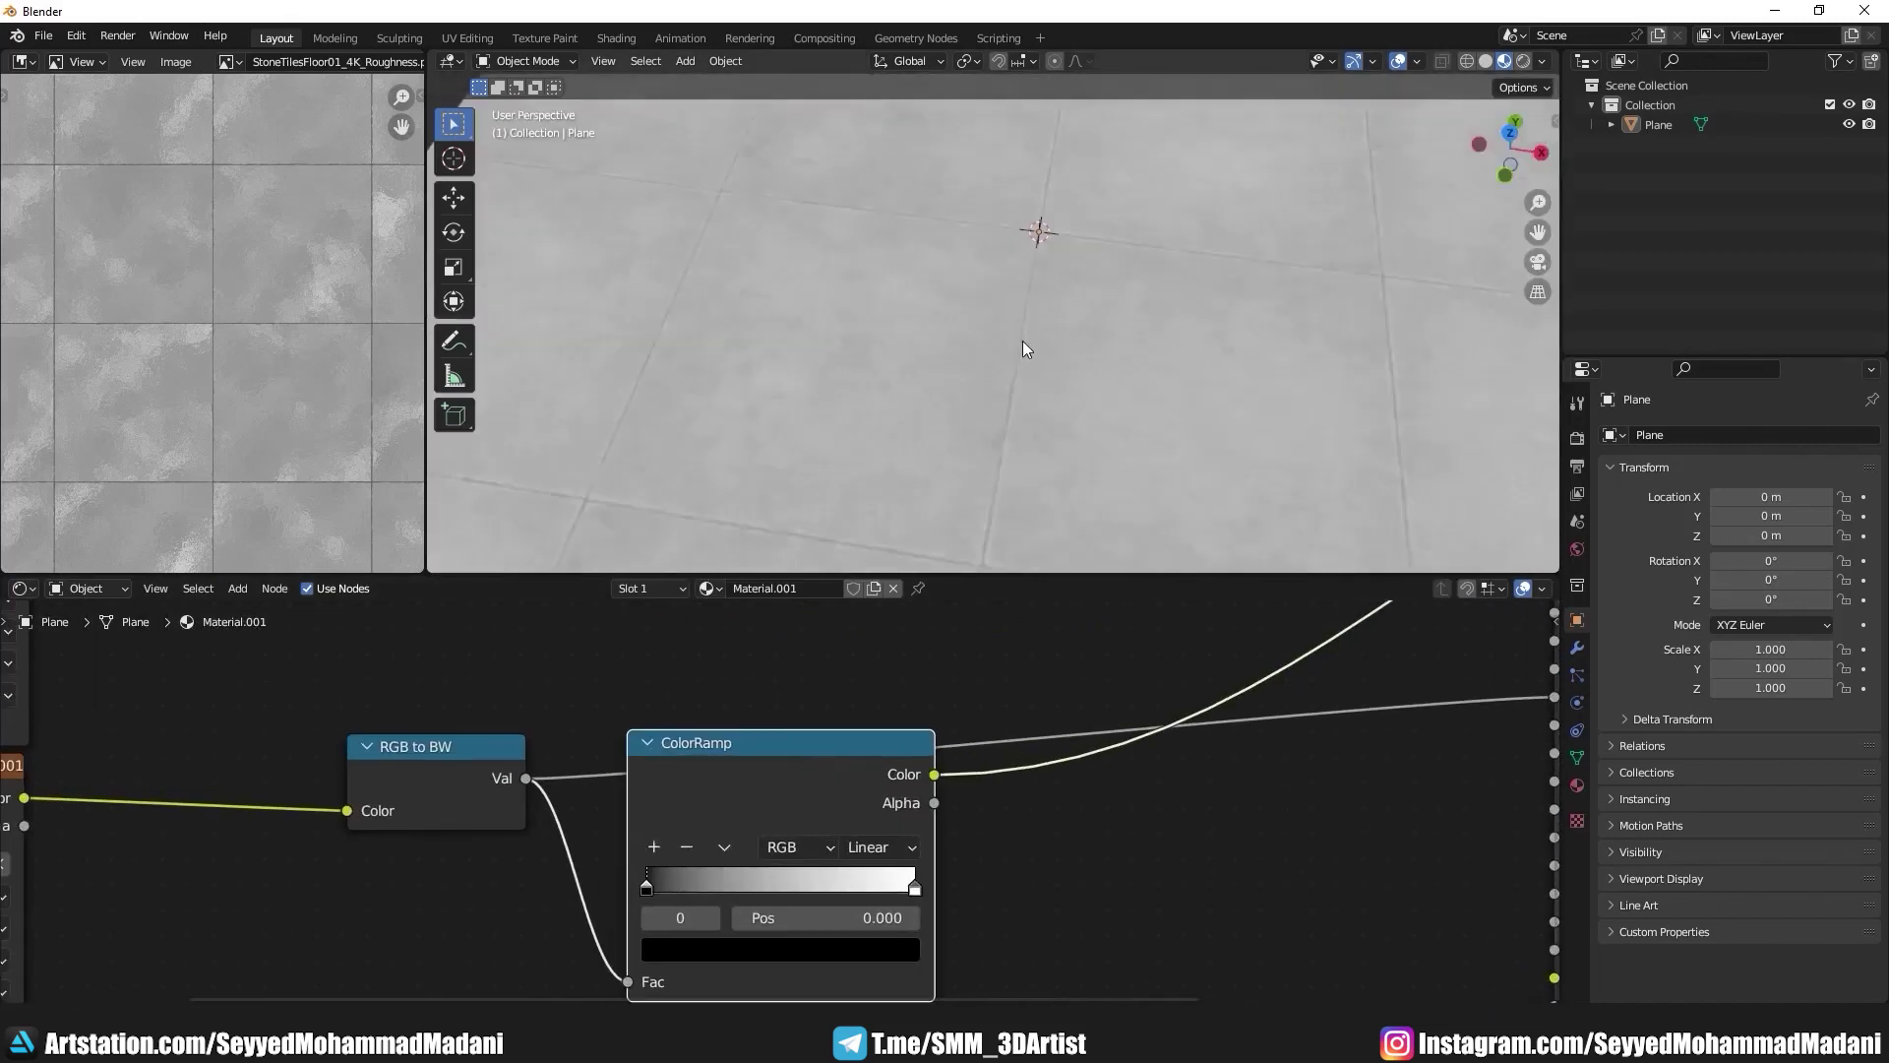
{"action": "scroll", "coordinate": [253, 338], "scroll_direction": "up", "scroll_amount": 1}
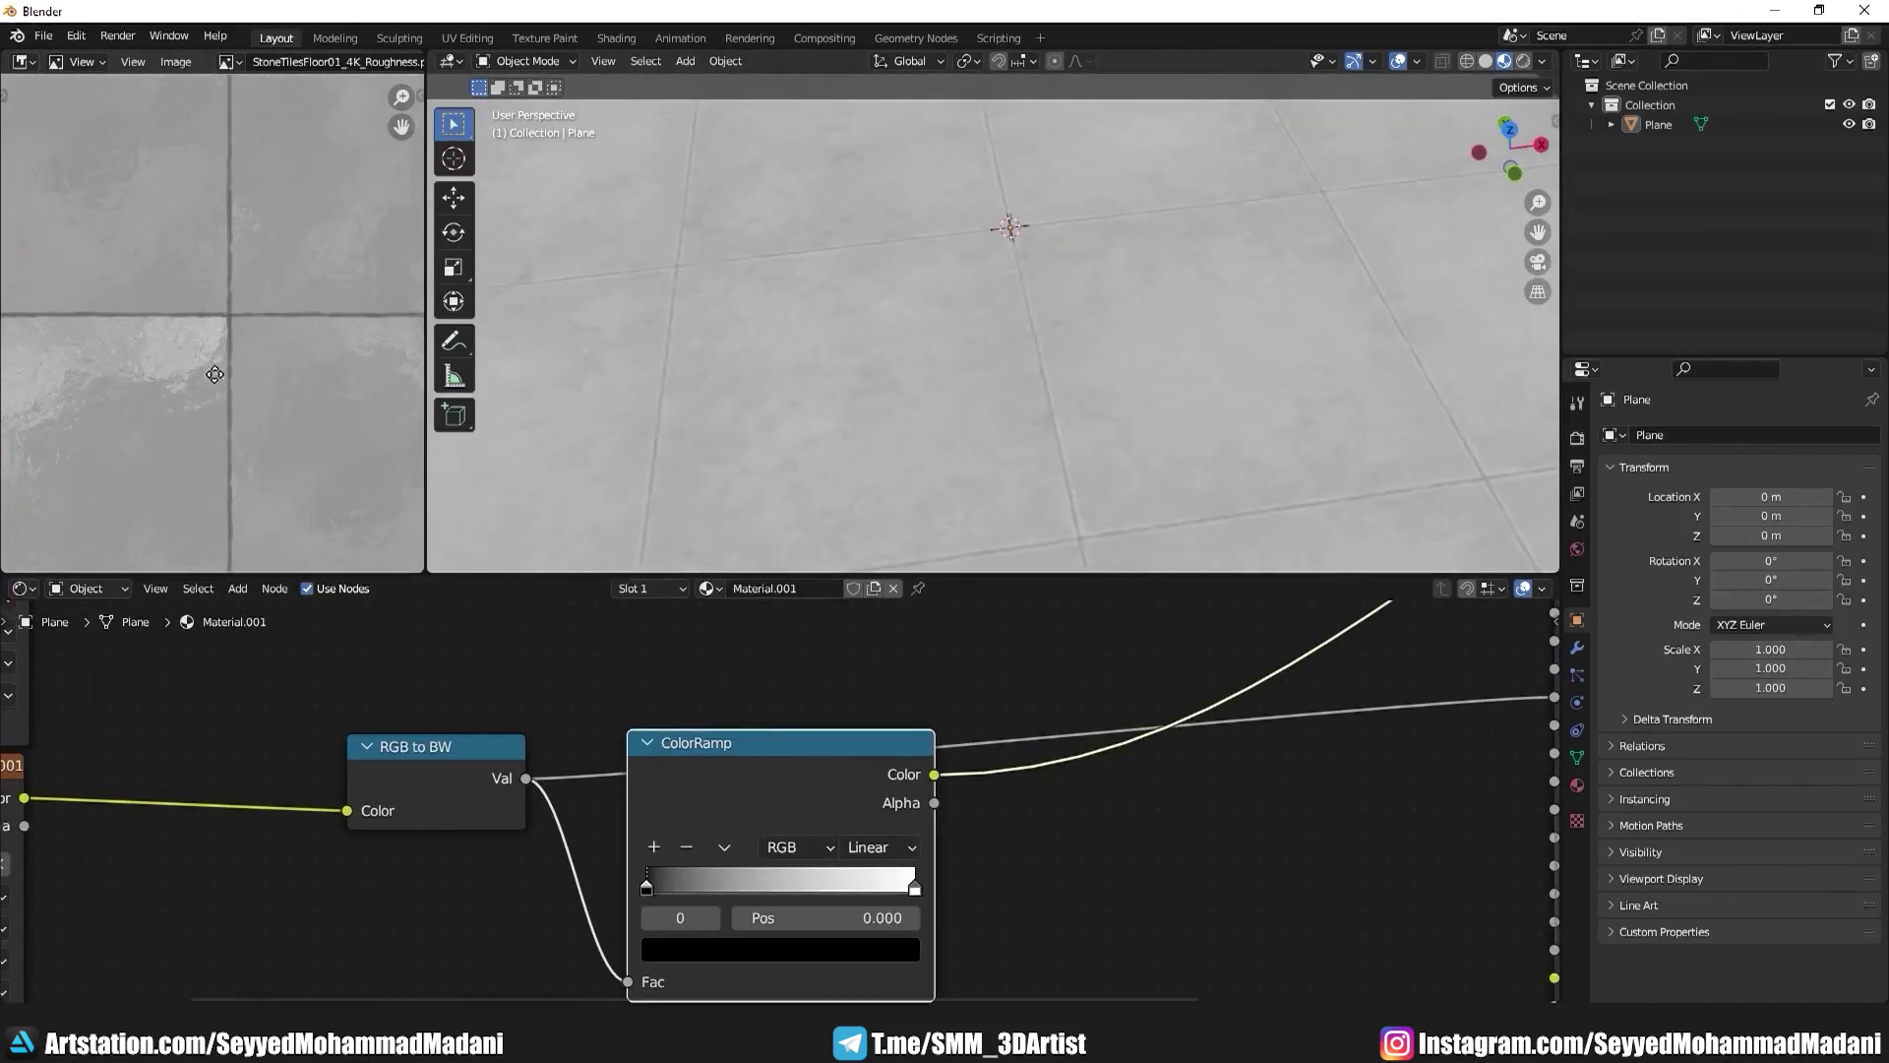
{"action": "scroll", "coordinate": [671, 891], "scroll_direction": "up", "scroll_amount": 1}
{"action": "scroll", "coordinate": [671, 884], "scroll_direction": "down", "scroll_amount": 3}
{"action": "left_click_drag", "start_coordinate": [546, 805], "coordinate": [712, 794]}
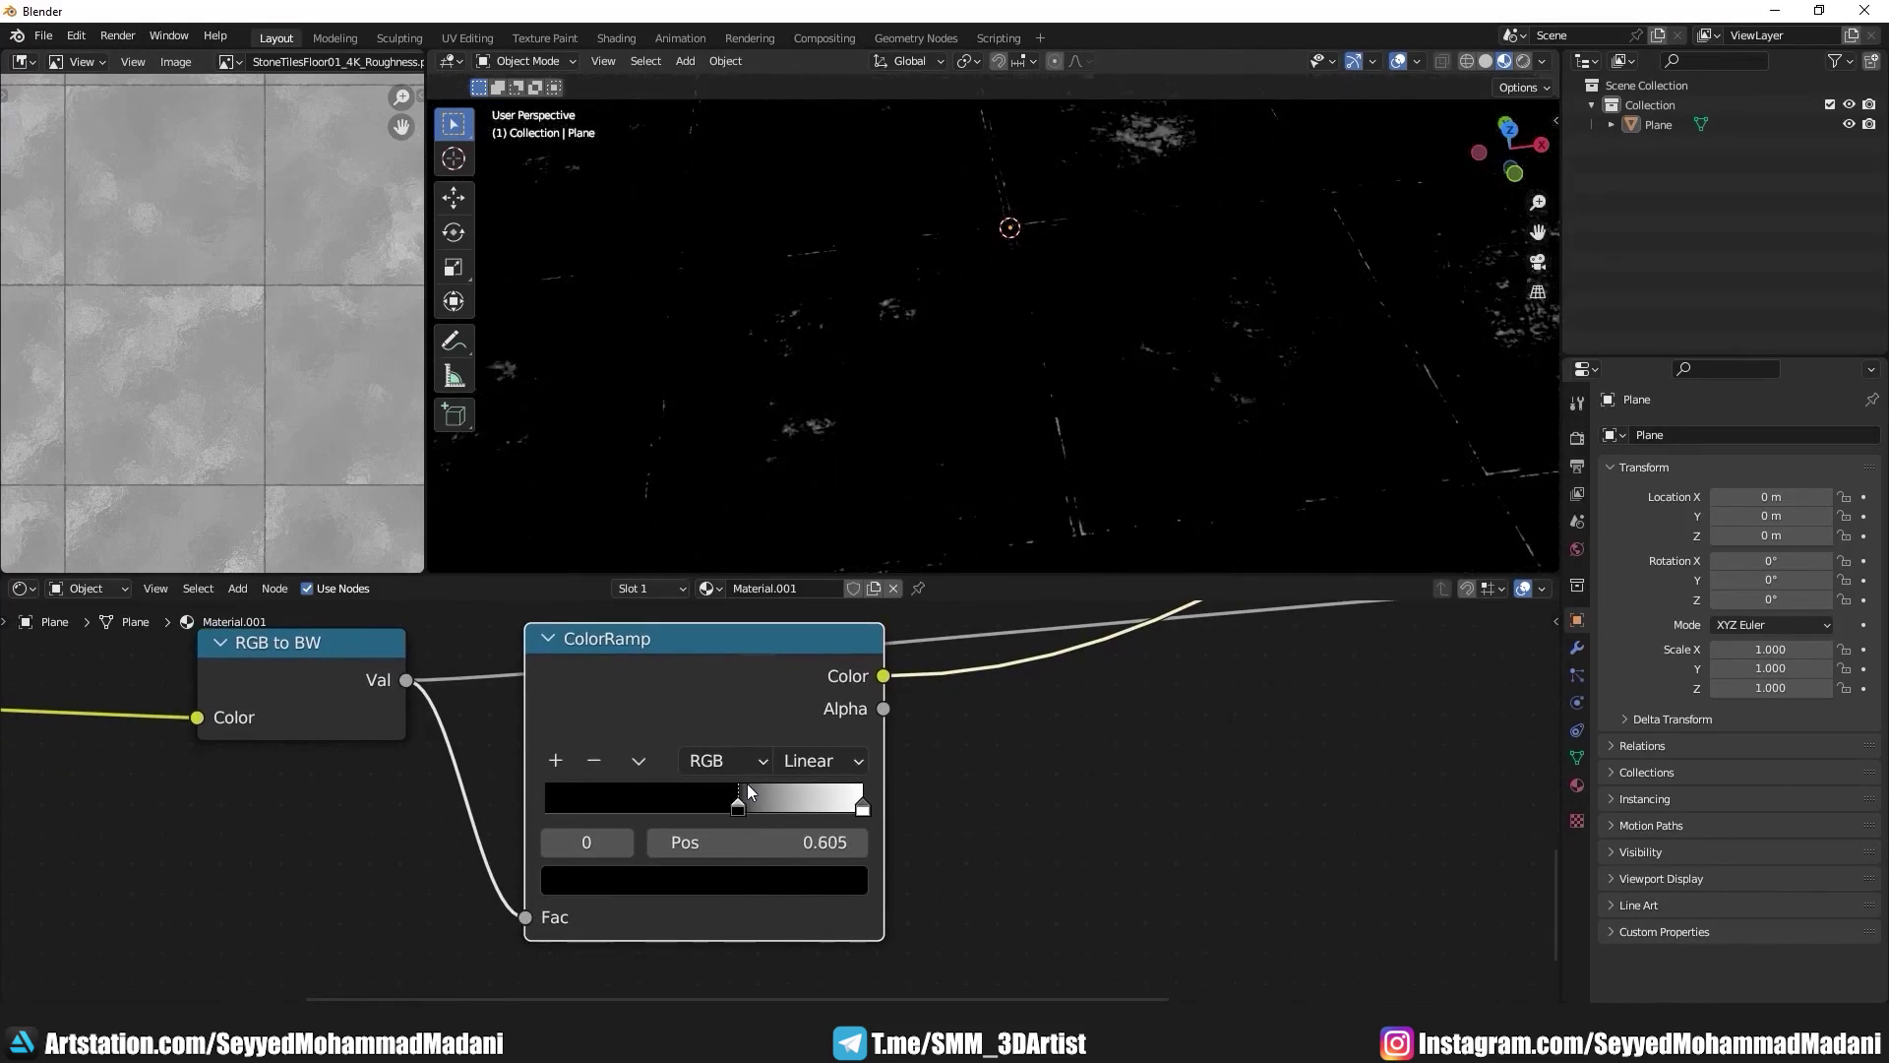
{"action": "mouse_move", "coordinate": [712, 793]}
{"action": "left_mouse_down"}
{"action": "mouse_move", "coordinate": [575, 806]}
{"action": "mouse_move", "coordinate": [665, 798]}
{"action": "left_mouse_up"}
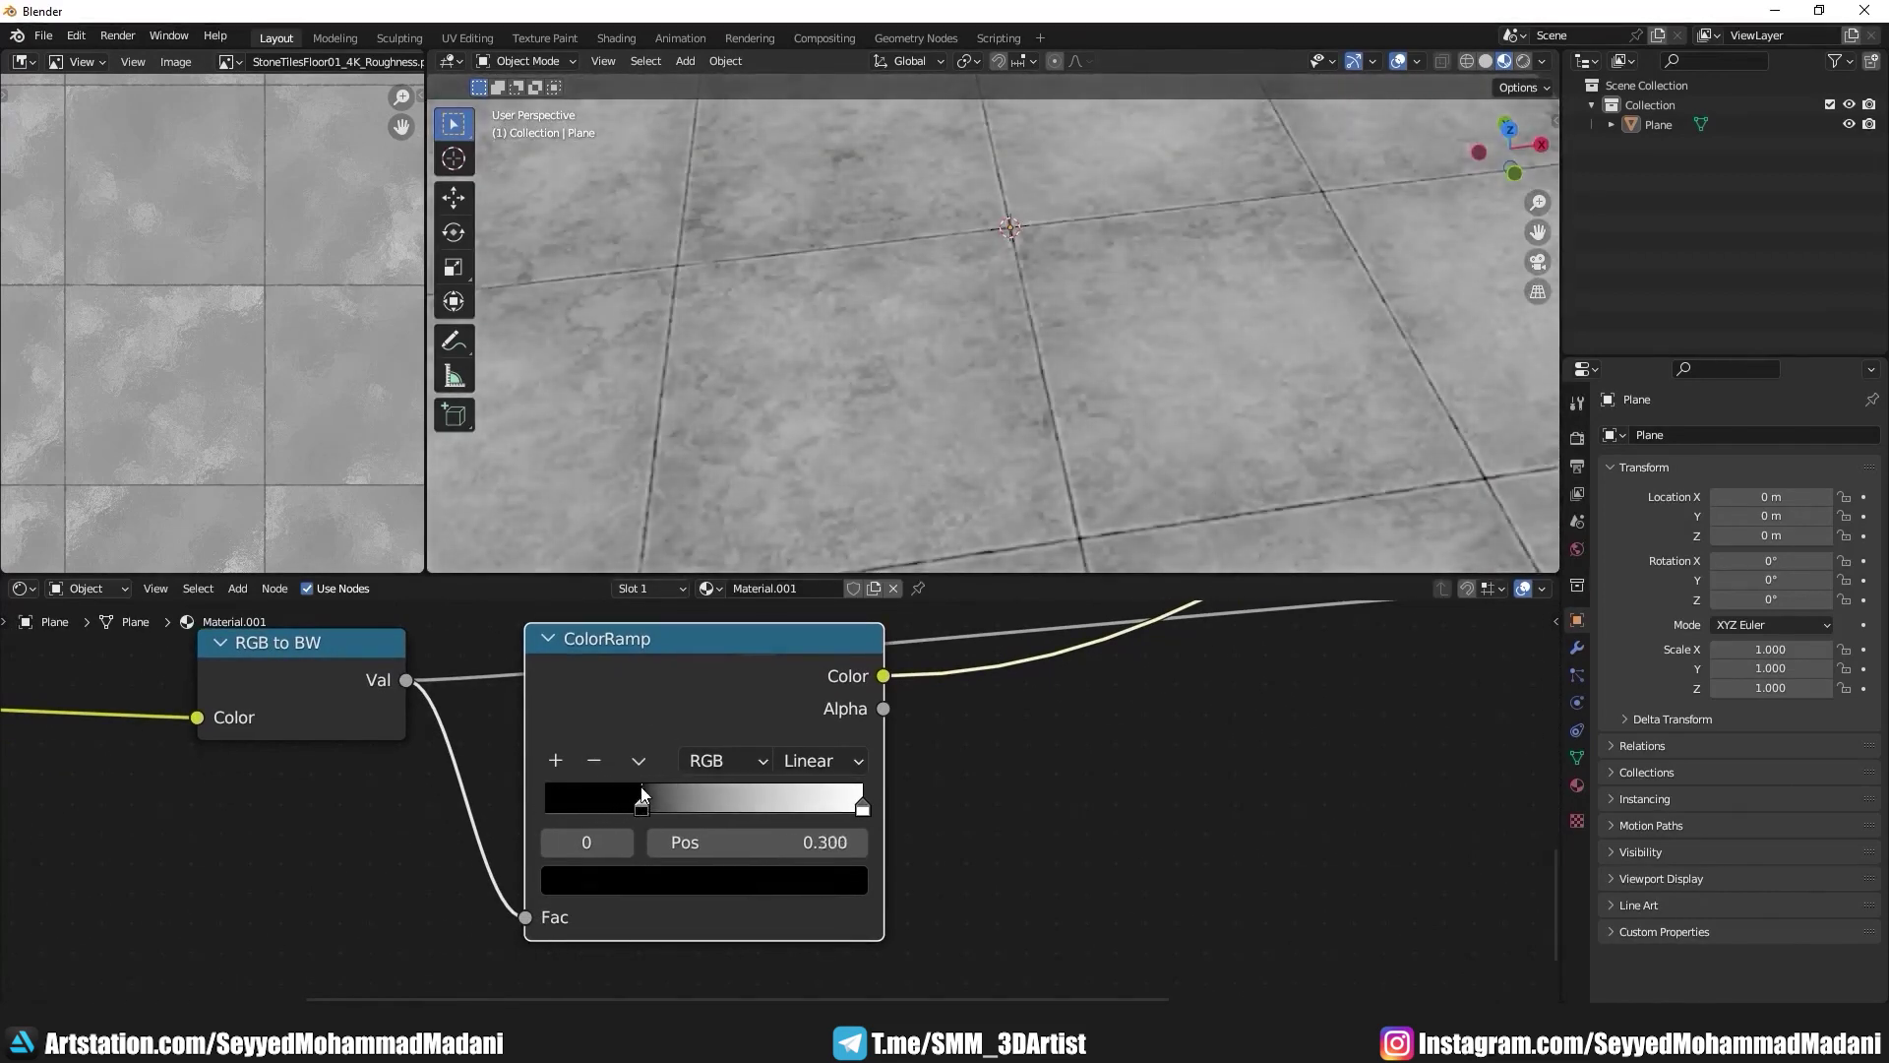
{"action": "left_click_drag", "start_coordinate": [863, 807], "coordinate": [669, 838]}
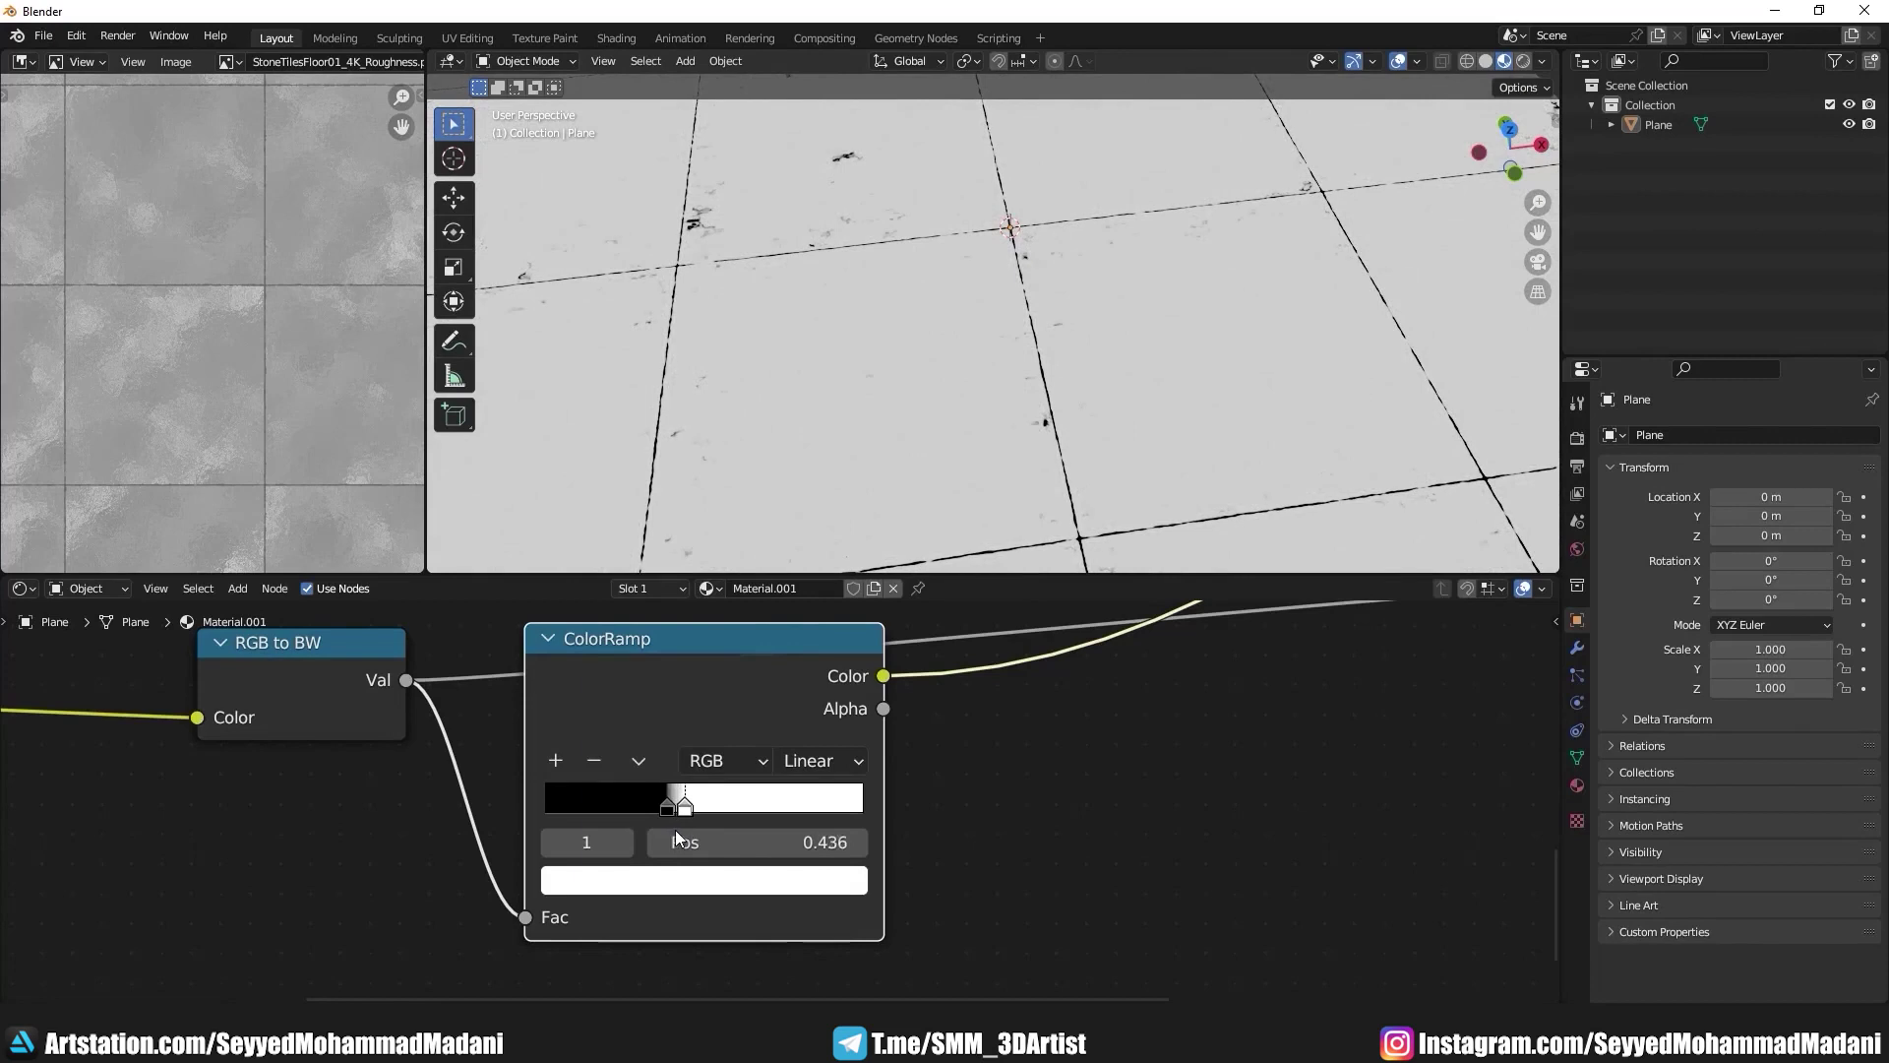
{"action": "scroll", "coordinate": [871, 307], "scroll_direction": "down", "scroll_amount": 5}
{"action": "scroll", "coordinate": [871, 299], "scroll_direction": "up", "scroll_amount": 5}
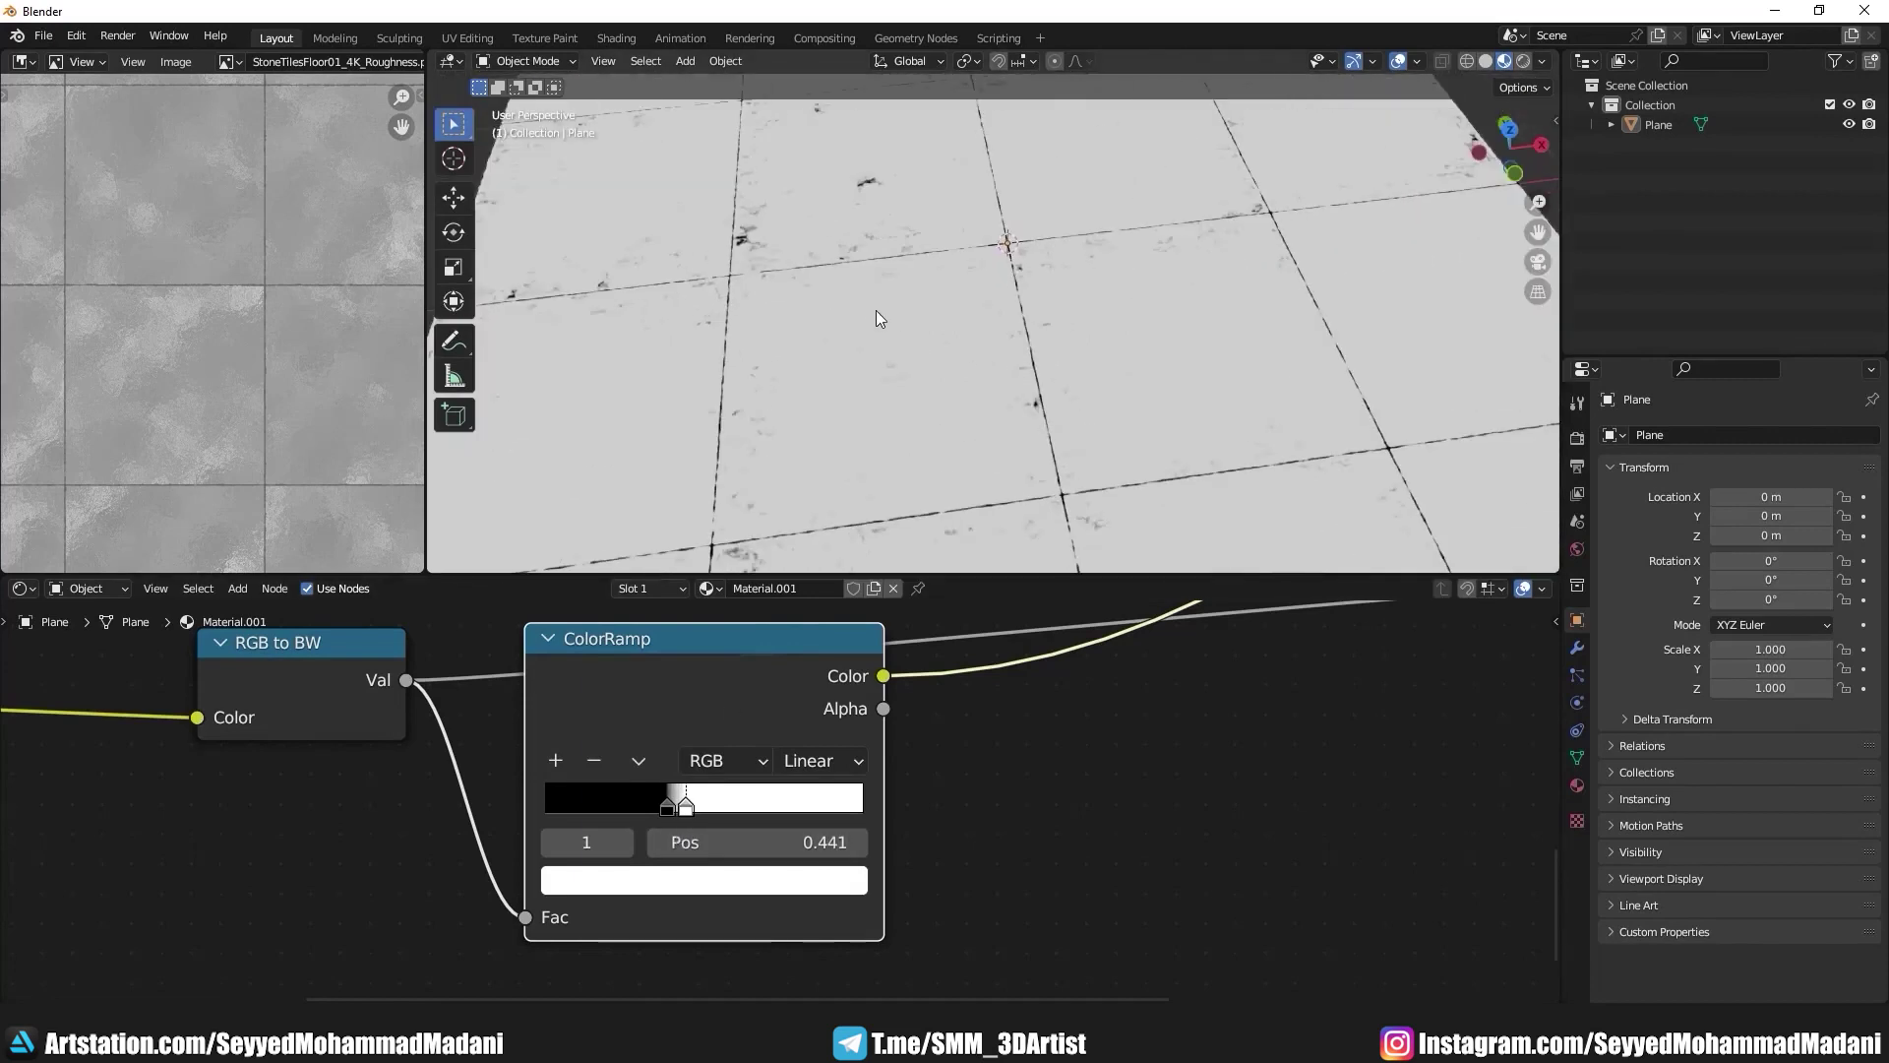
{"action": "scroll", "coordinate": [907, 705], "scroll_direction": "down", "scroll_amount": 4}
{"action": "scroll", "coordinate": [883, 711], "scroll_direction": "down", "scroll_amount": 2}
{"action": "scroll", "coordinate": [883, 711], "scroll_direction": "up", "scroll_amount": 2}
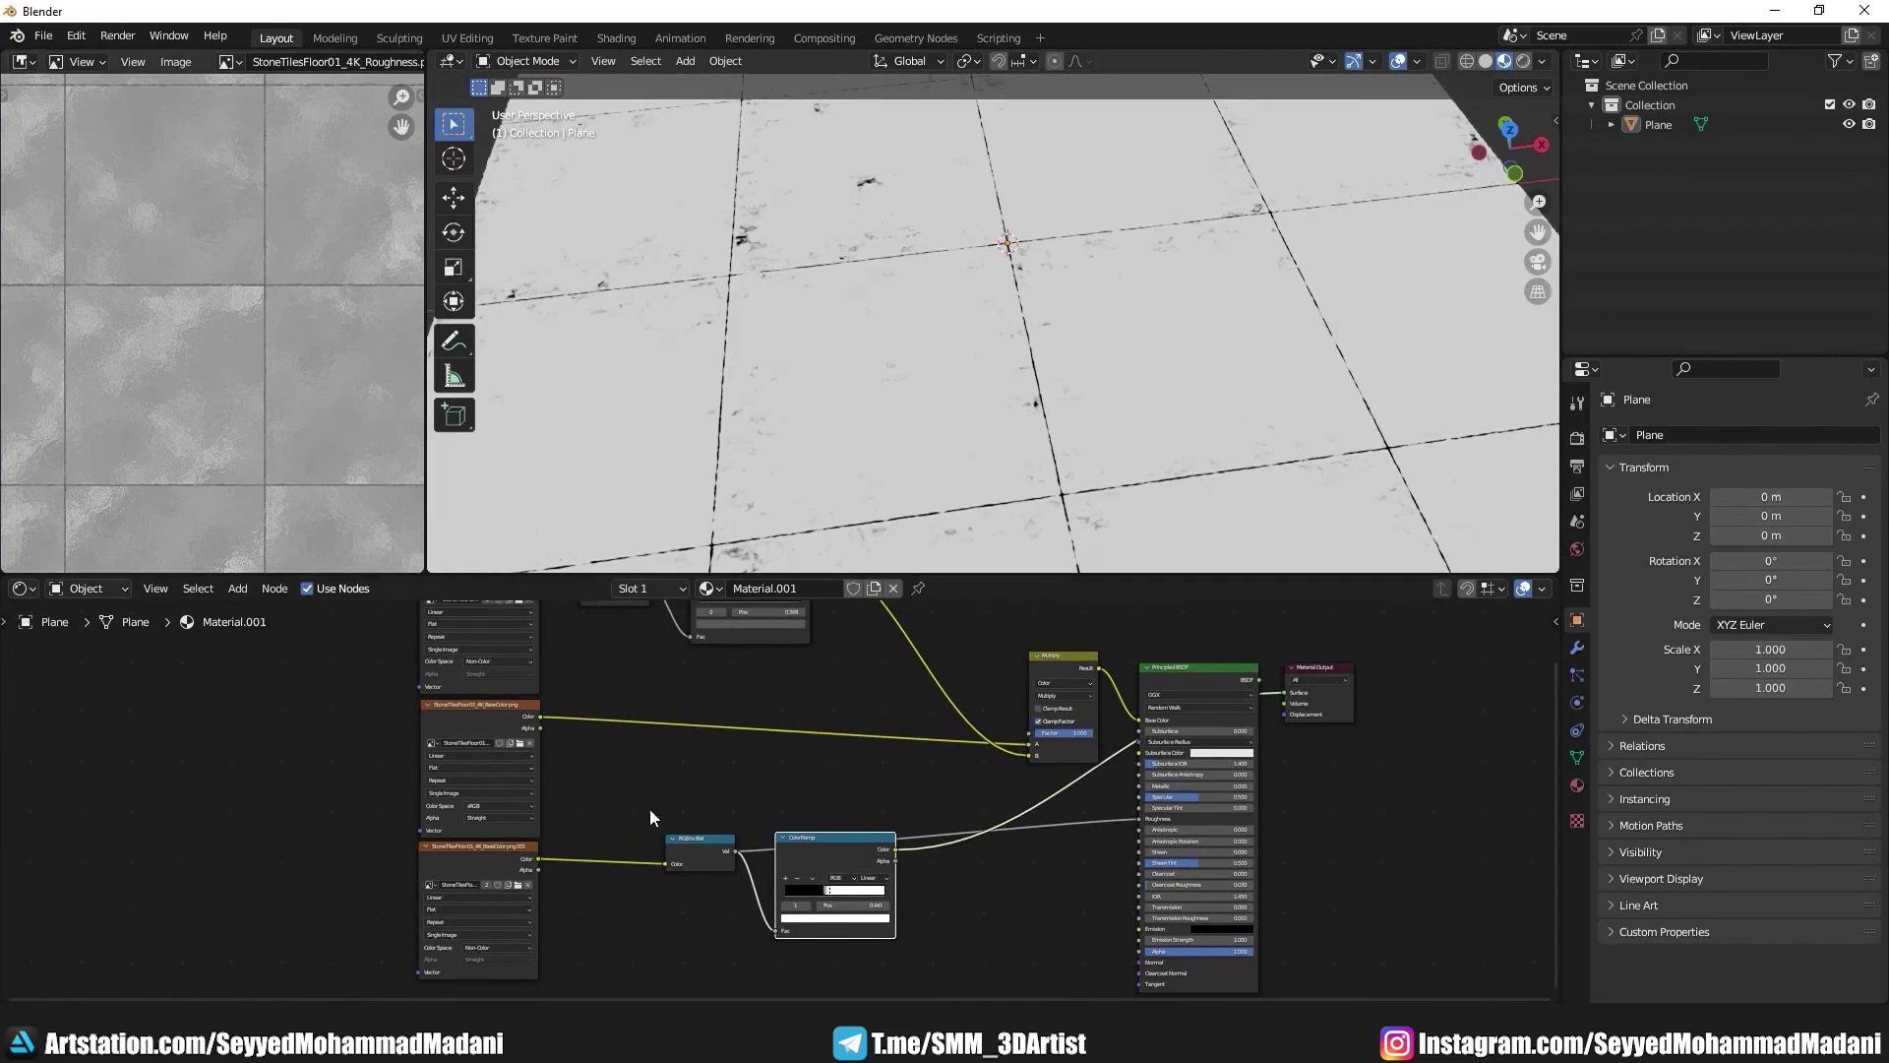
Step: Replace the roughness ColorRamp with a duplicate of the other ramp, its Color feeding Roughness
{"action": "key", "text": "ctrl+x"}
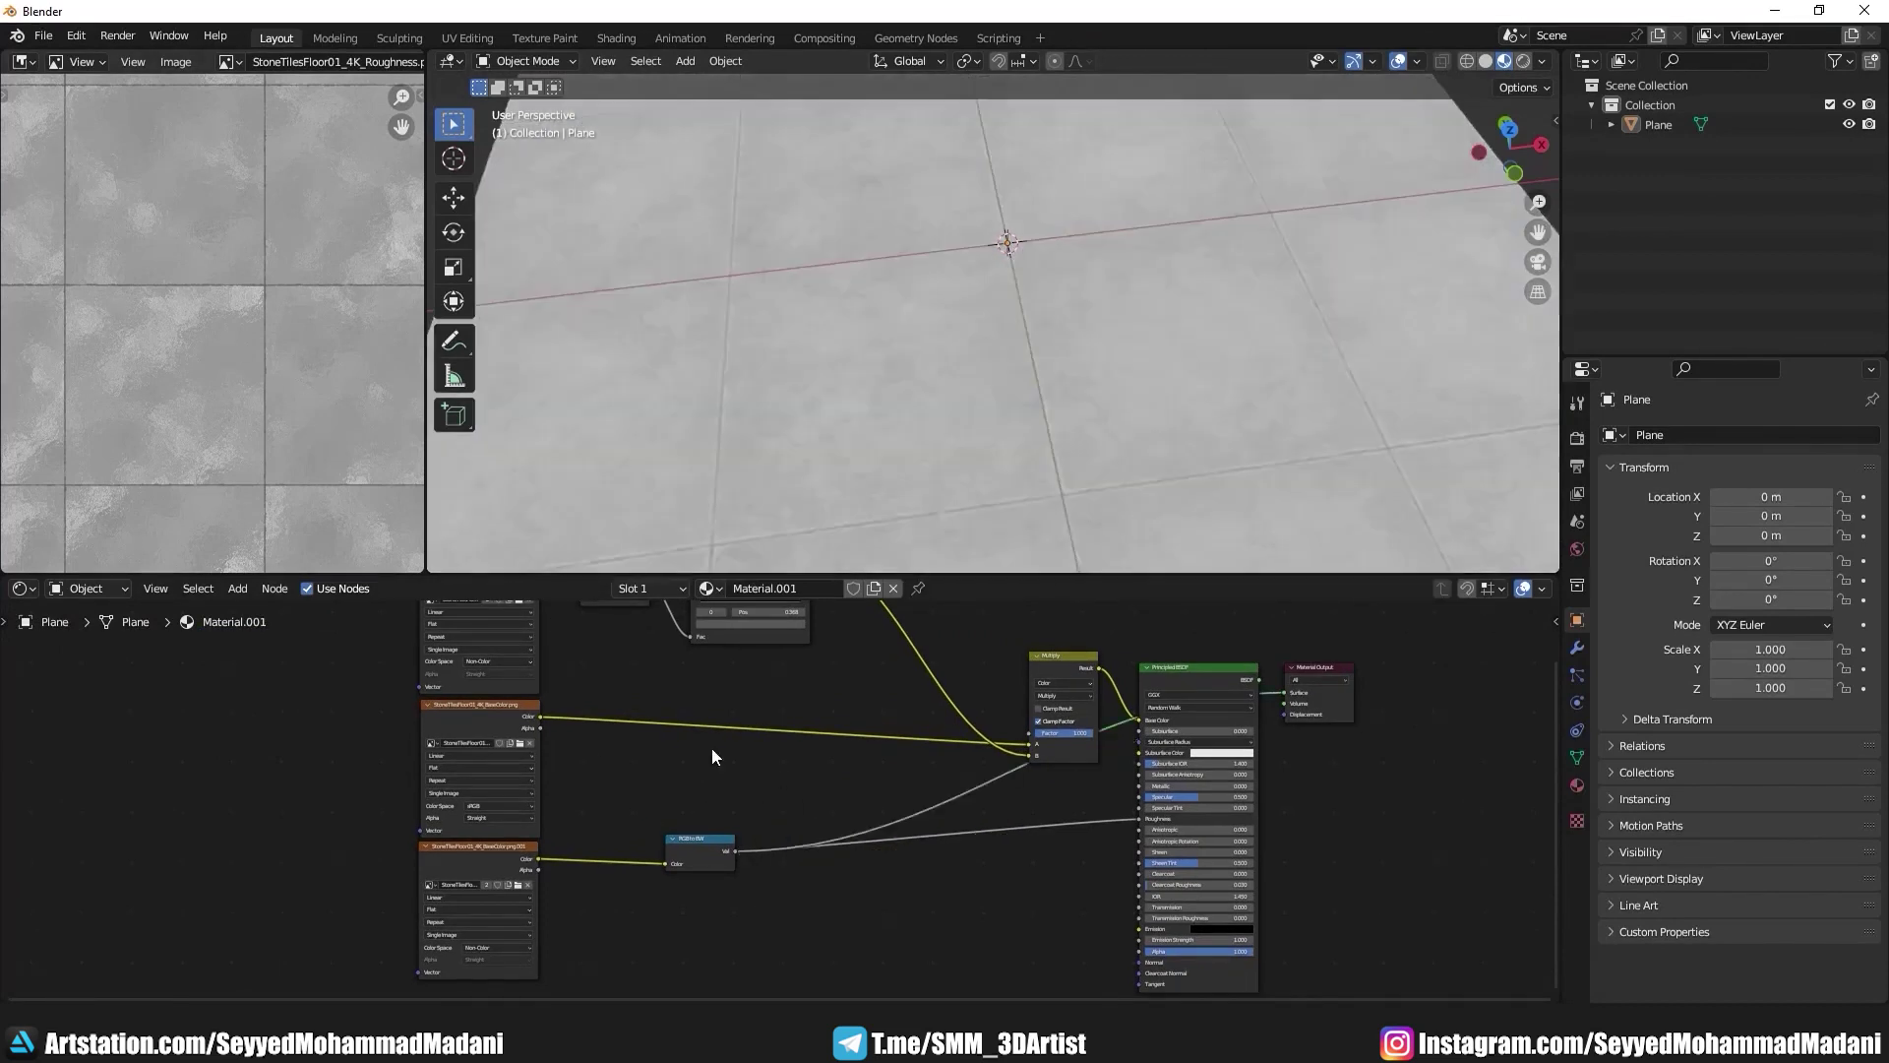
{"action": "middle_click_drag", "start_coordinate": [775, 659], "coordinate": [740, 700]}
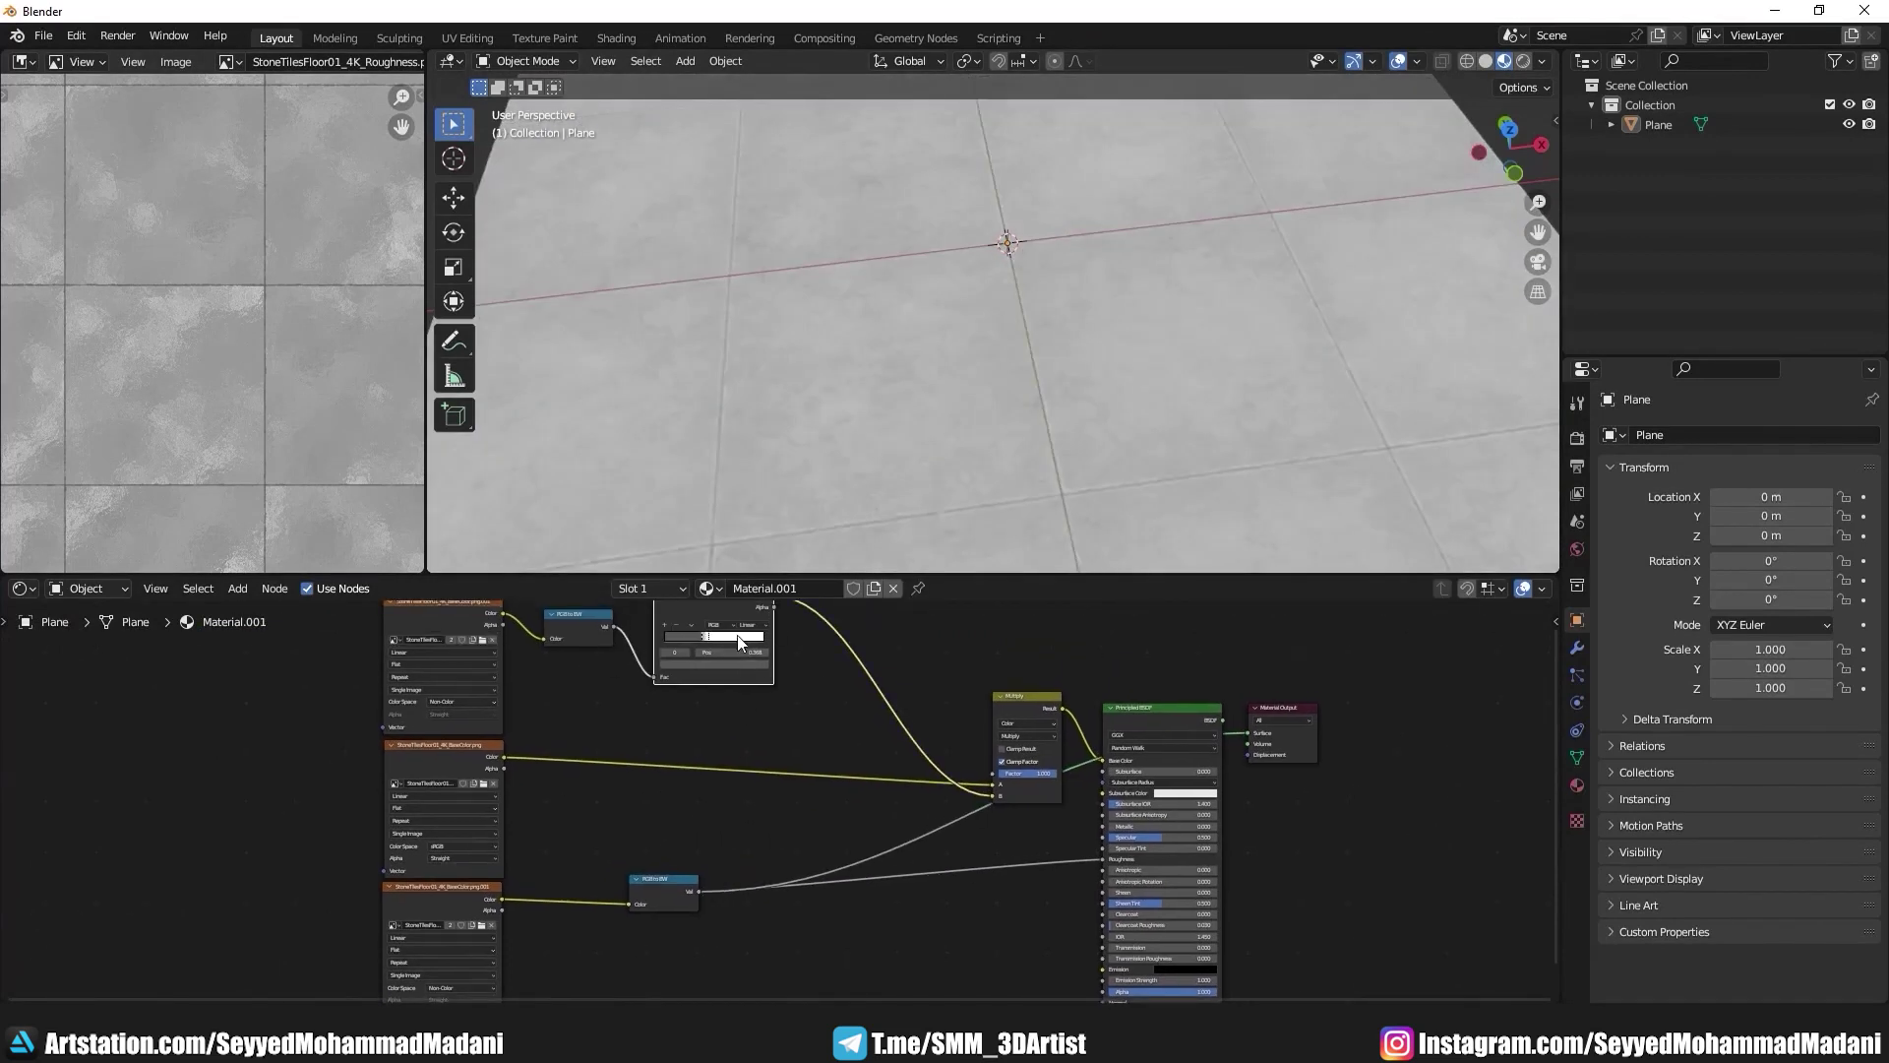
{"action": "key", "text": "shift+d"}
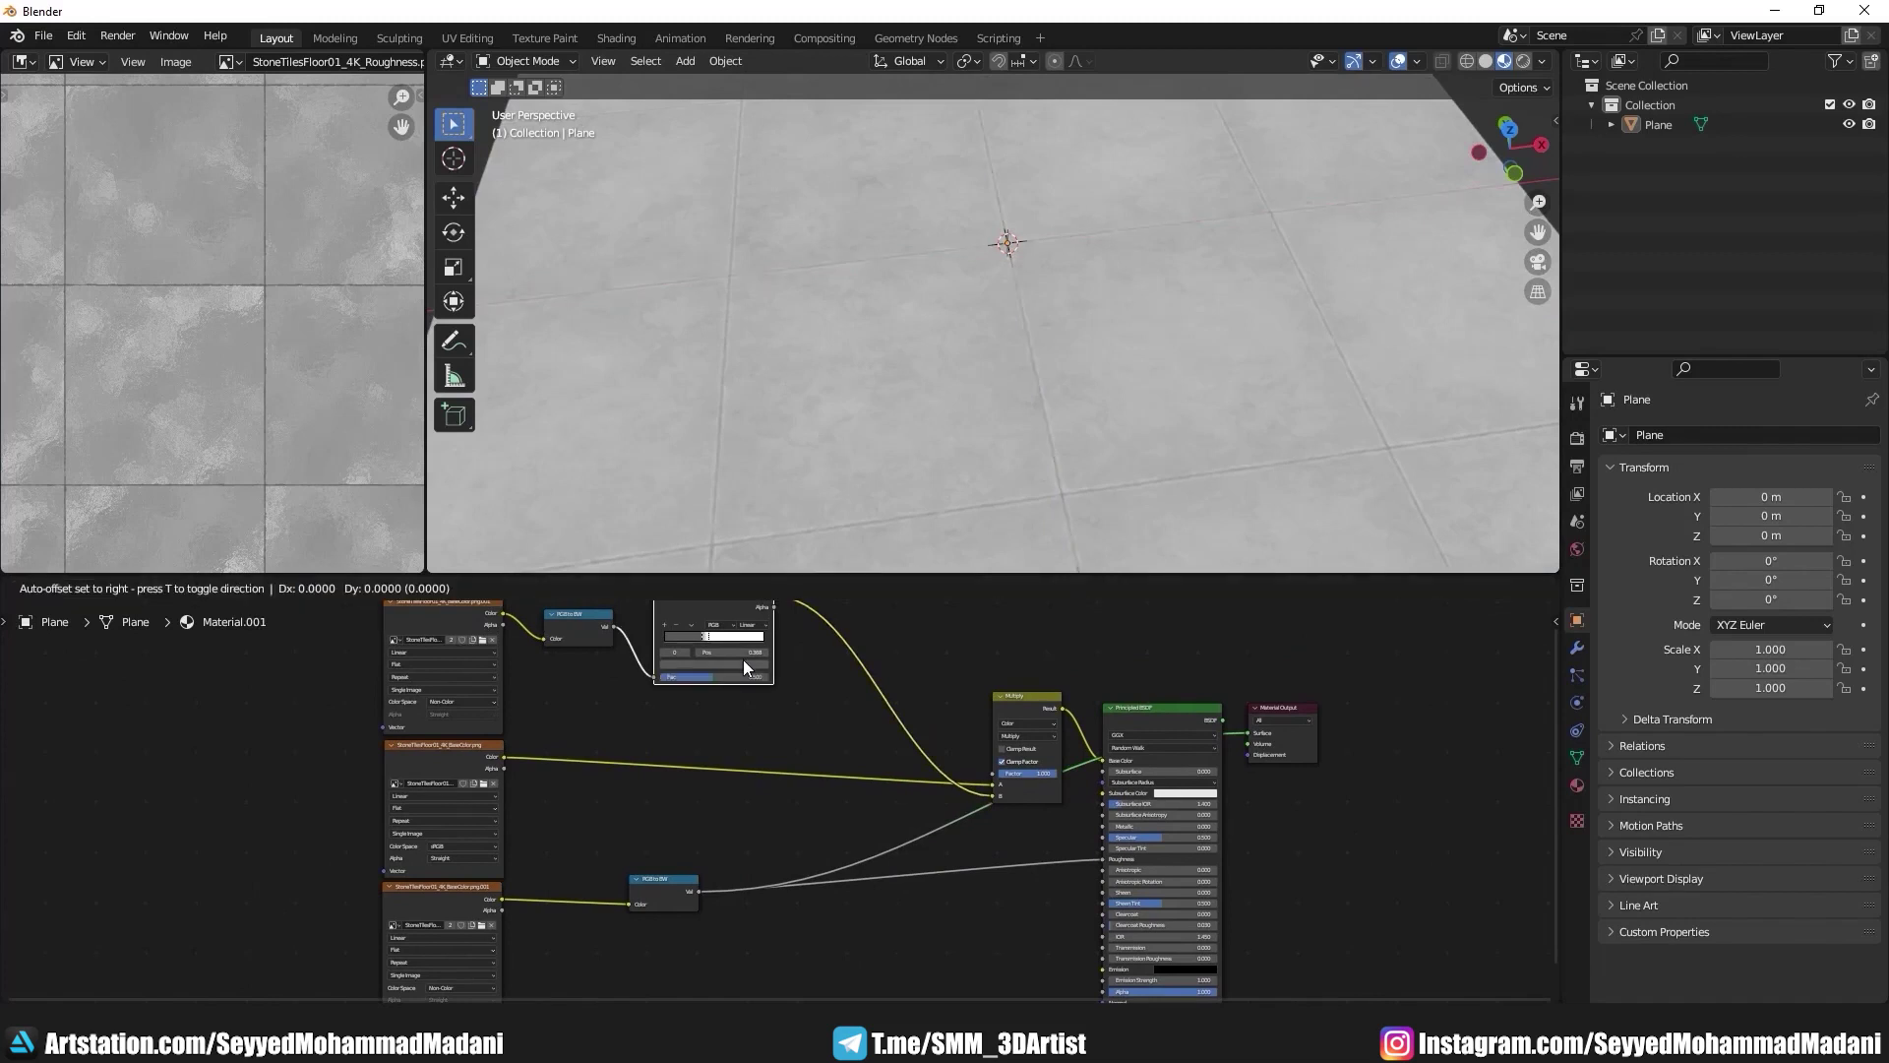
{"action": "left_click", "coordinate": [866, 826]}
{"action": "scroll", "coordinate": [882, 907], "scroll_direction": "up", "scroll_amount": 2}
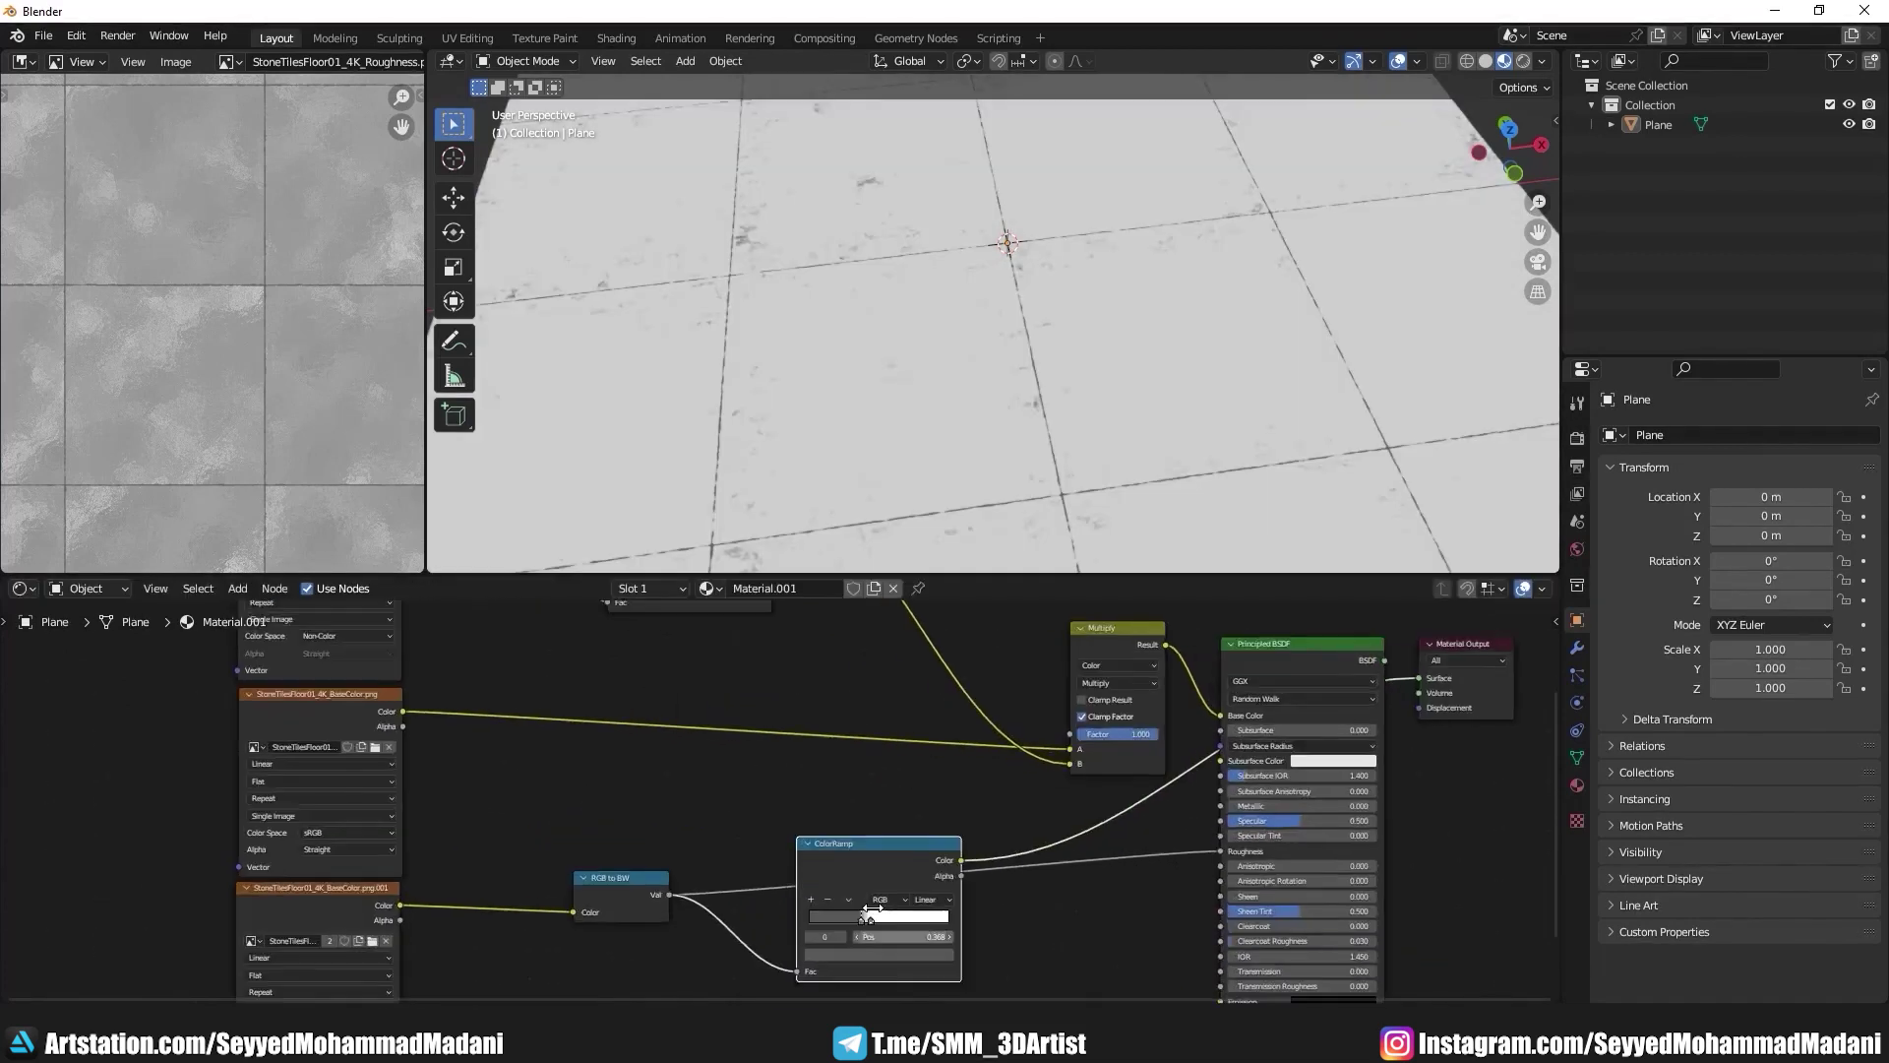
{"action": "scroll", "coordinate": [781, 808], "scroll_direction": "up", "scroll_amount": 2}
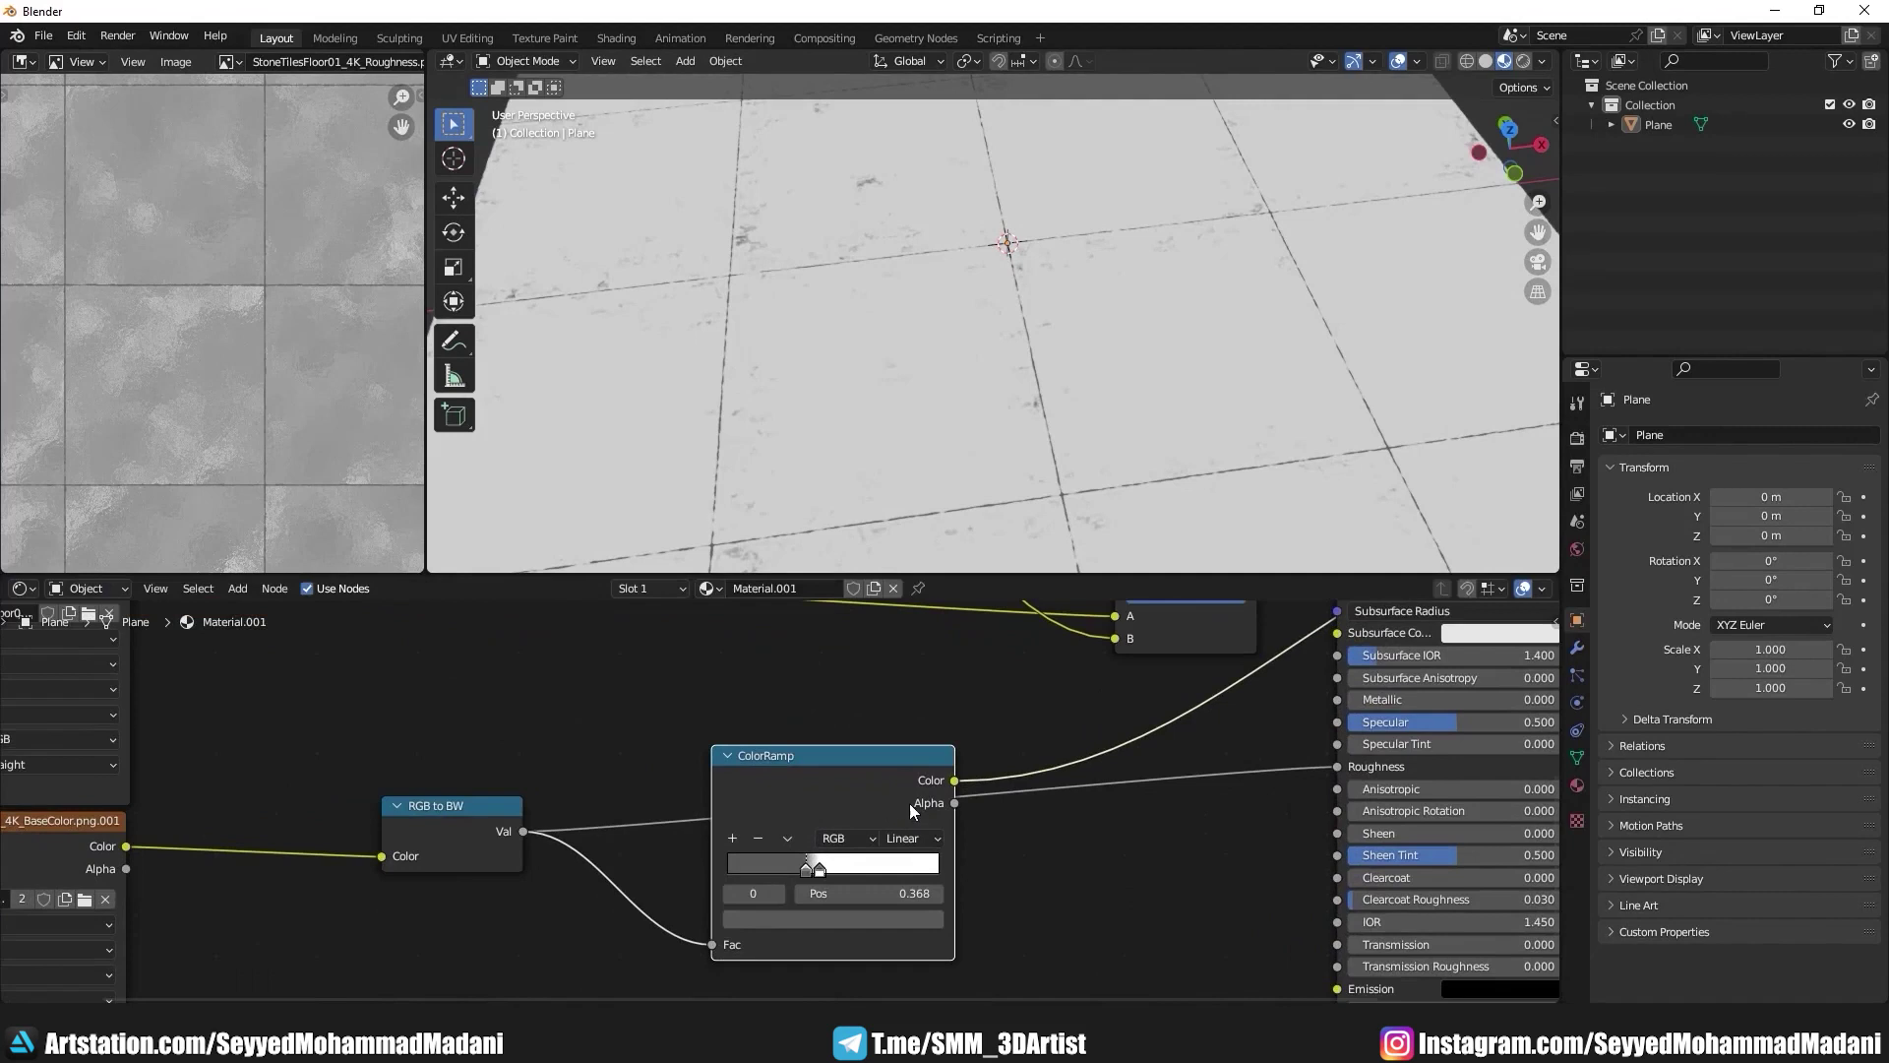
{"action": "scroll", "coordinate": [905, 804], "scroll_direction": "down", "scroll_amount": 3}
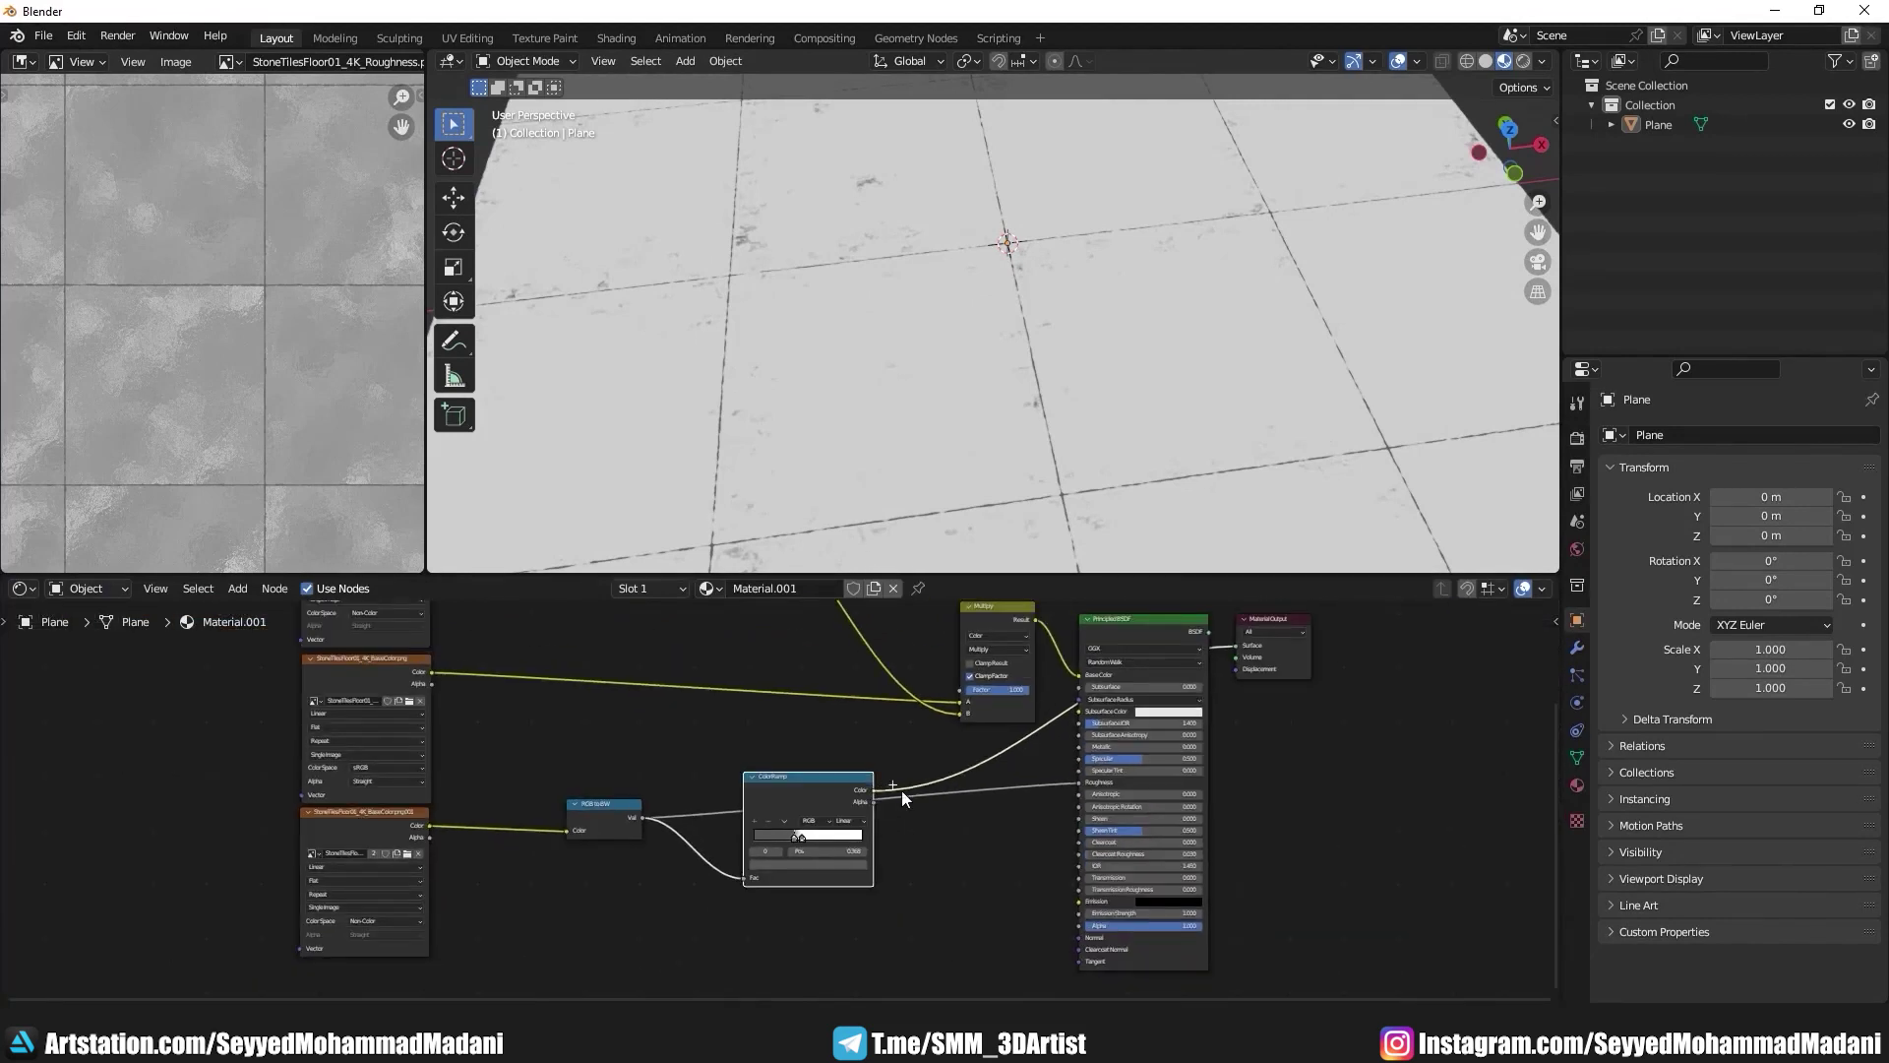
{"action": "left_click_drag", "start_coordinate": [874, 790], "coordinate": [1082, 784]}
Step: Orbit down low over the floor to inspect the tile seams
{"action": "scroll", "coordinate": [1086, 783], "scroll_direction": "right", "scroll_amount": 2, "text": "ctrl"}
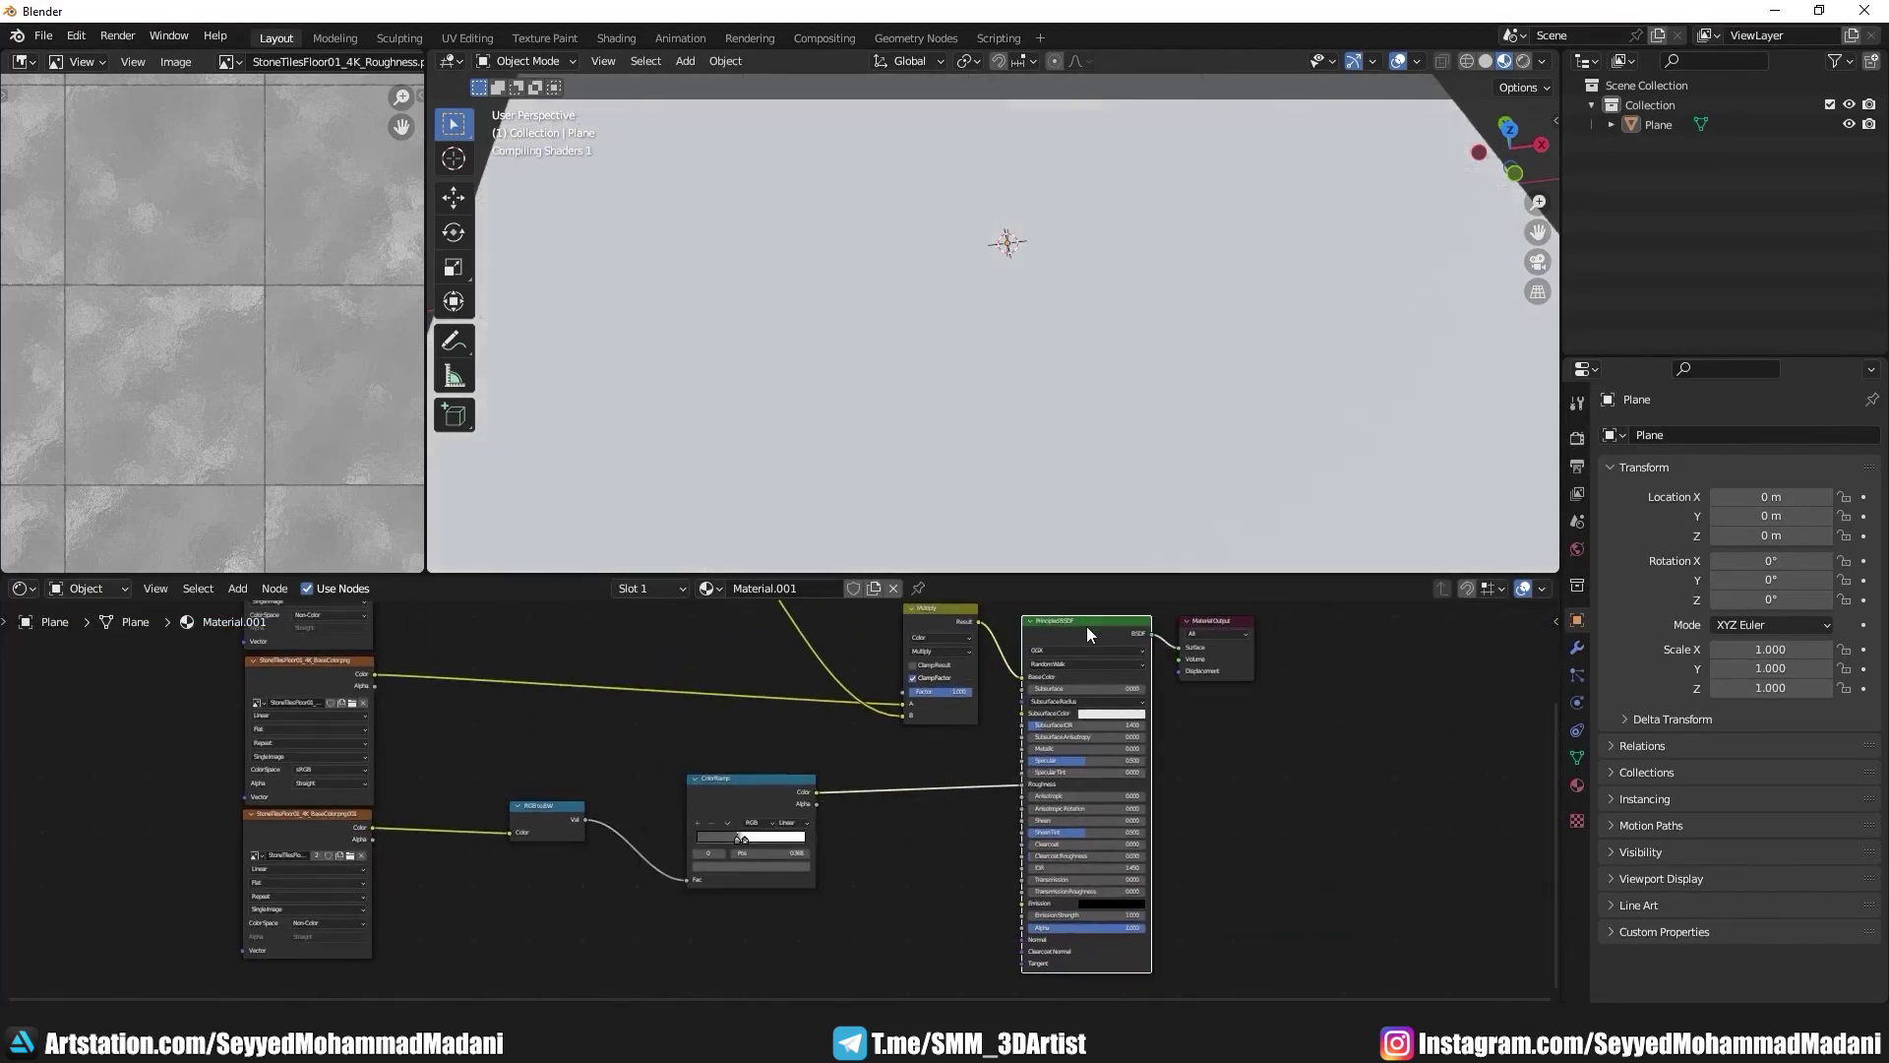
{"action": "mouse_move", "coordinate": [935, 375]}
{"action": "middle_mouse_down"}
{"action": "mouse_move", "coordinate": [1140, 339]}
{"action": "mouse_move", "coordinate": [1042, 405]}
{"action": "mouse_move", "coordinate": [1031, 382]}
{"action": "mouse_move", "coordinate": [877, 390]}
{"action": "mouse_move", "coordinate": [864, 360]}
{"action": "mouse_move", "coordinate": [830, 387]}
{"action": "middle_mouse_up"}
{"action": "scroll", "coordinate": [1063, 325], "scroll_direction": "up", "scroll_amount": 3}
{"action": "middle_click_drag", "start_coordinate": [684, 443], "coordinate": [901, 445]}
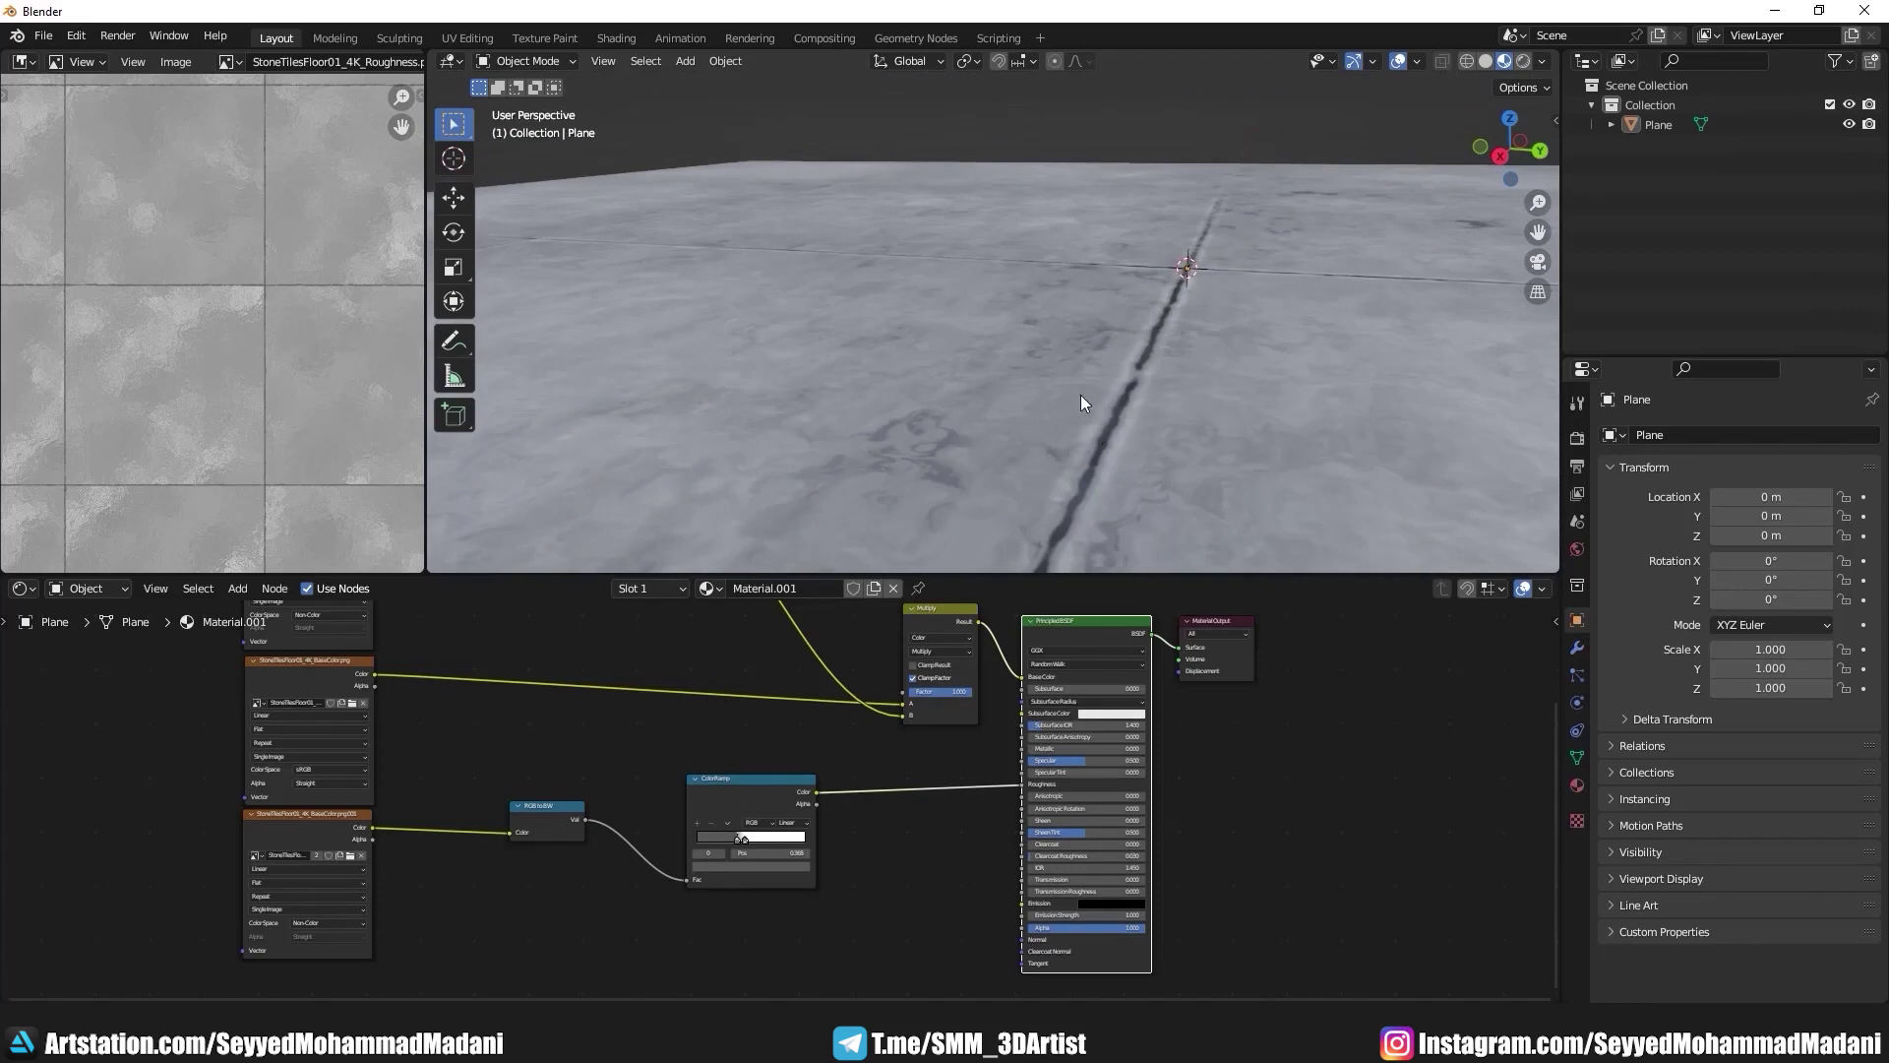
{"action": "middle_click_drag", "start_coordinate": [745, 290], "coordinate": [733, 438]}
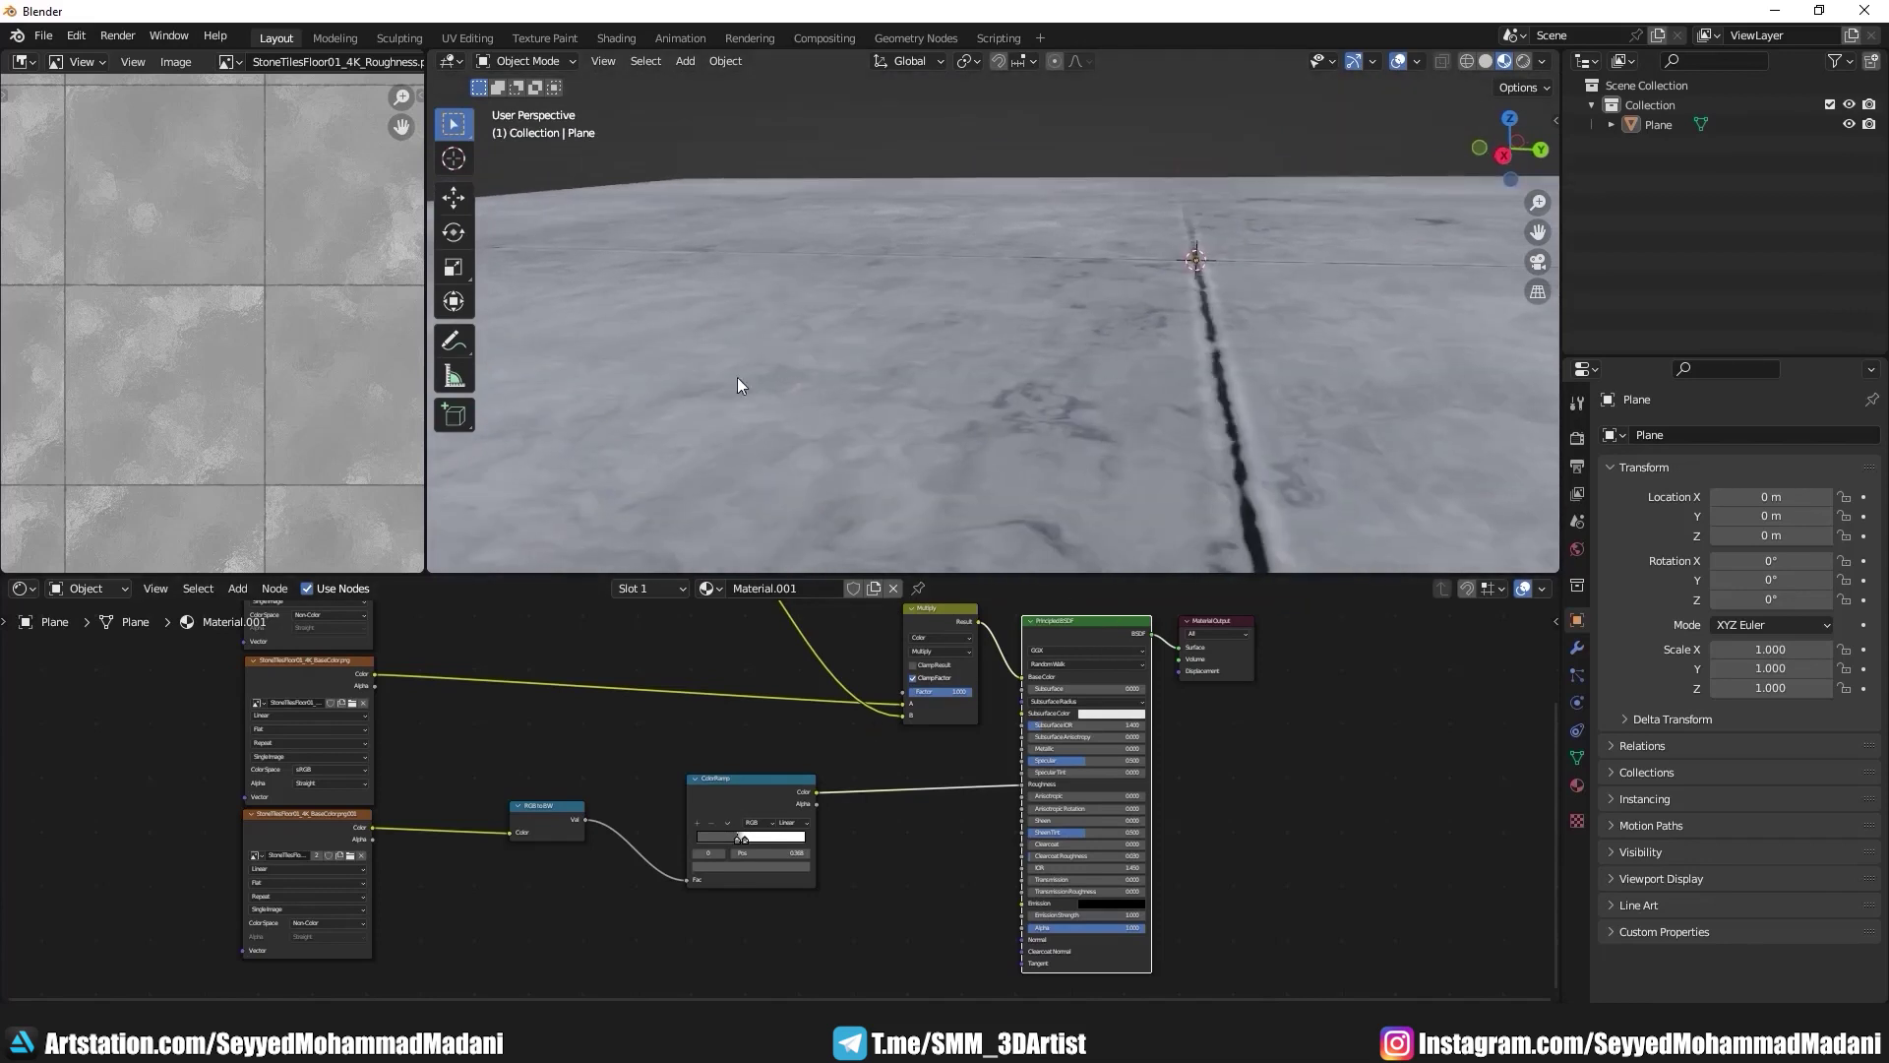
{"action": "scroll", "coordinate": [156, 405], "scroll_direction": "up", "scroll_amount": 2}
{"action": "scroll", "coordinate": [236, 325], "scroll_direction": "up", "scroll_amount": 2}
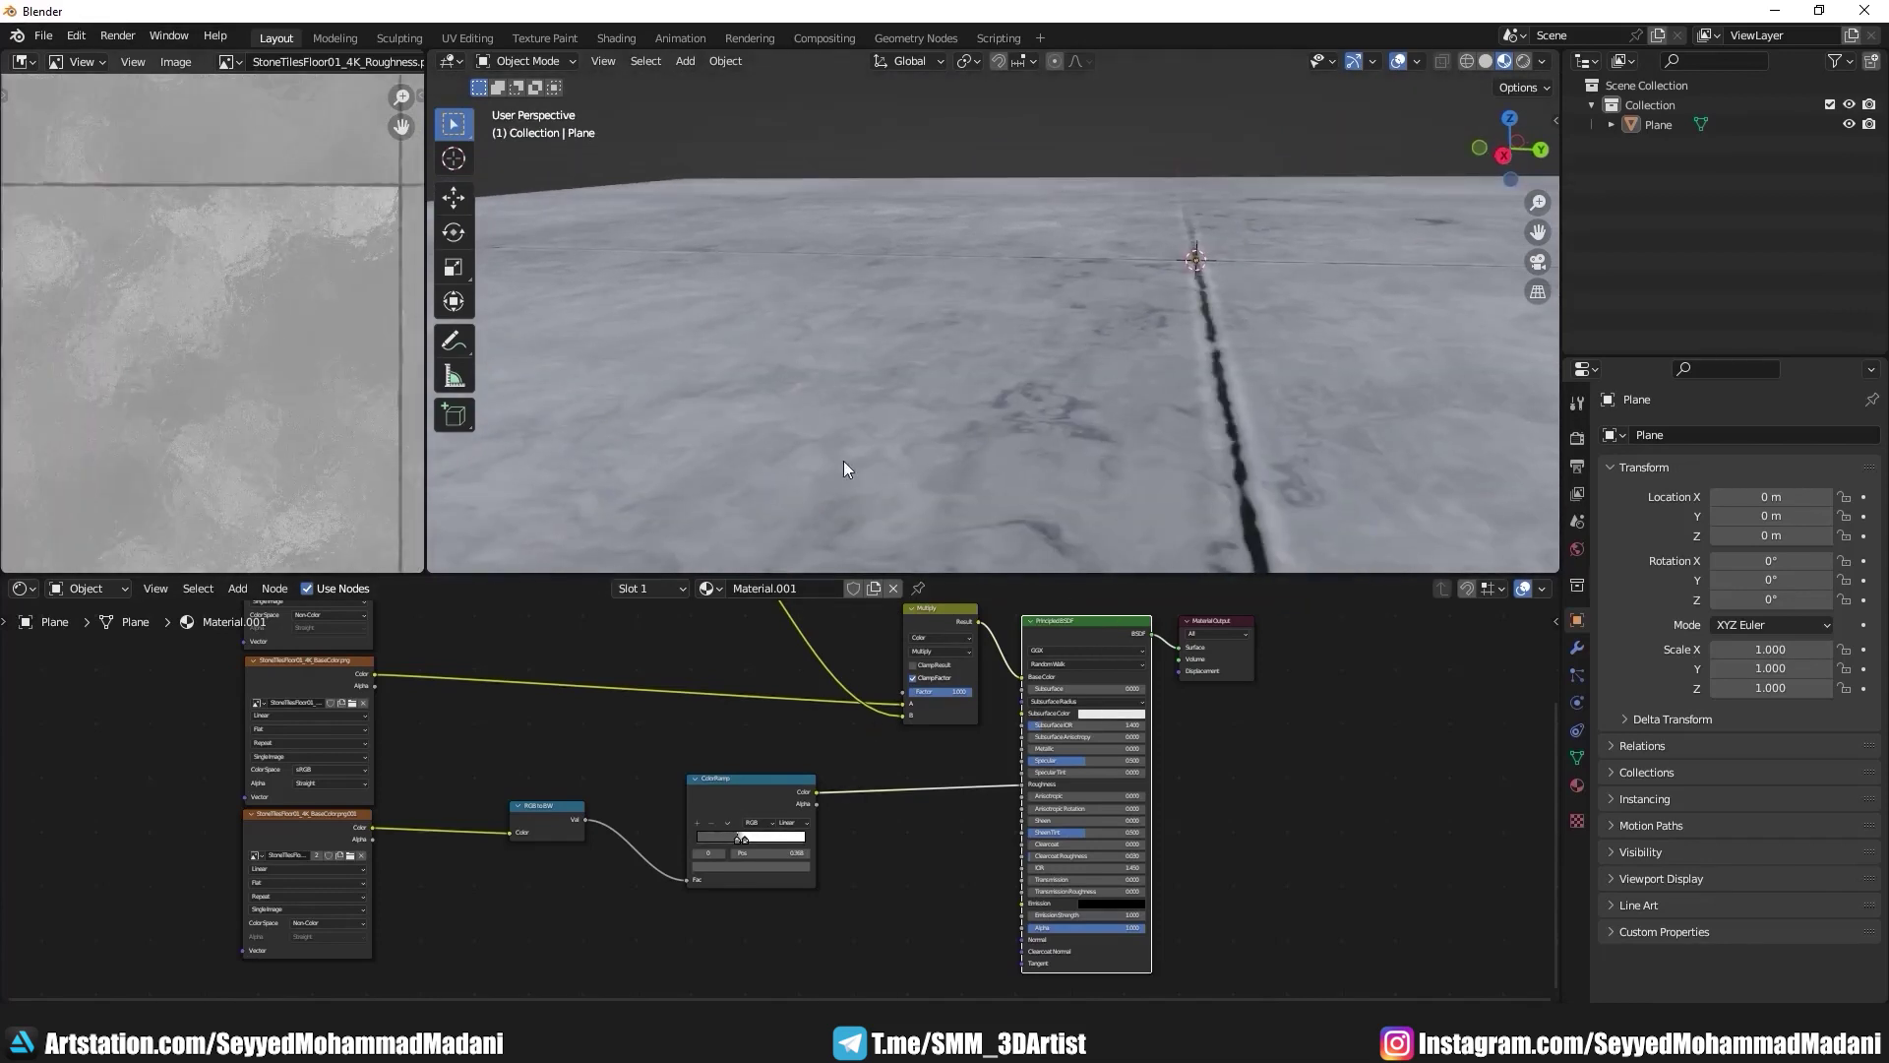
{"action": "scroll", "coordinate": [842, 460], "scroll_direction": "down", "scroll_amount": 3}
Step: Insert an Invert node on the ColorRamp–Roughness link so the tiles turn glossy
{"action": "left_click", "coordinate": [246, 597]}
{"action": "type", "text": "in"}
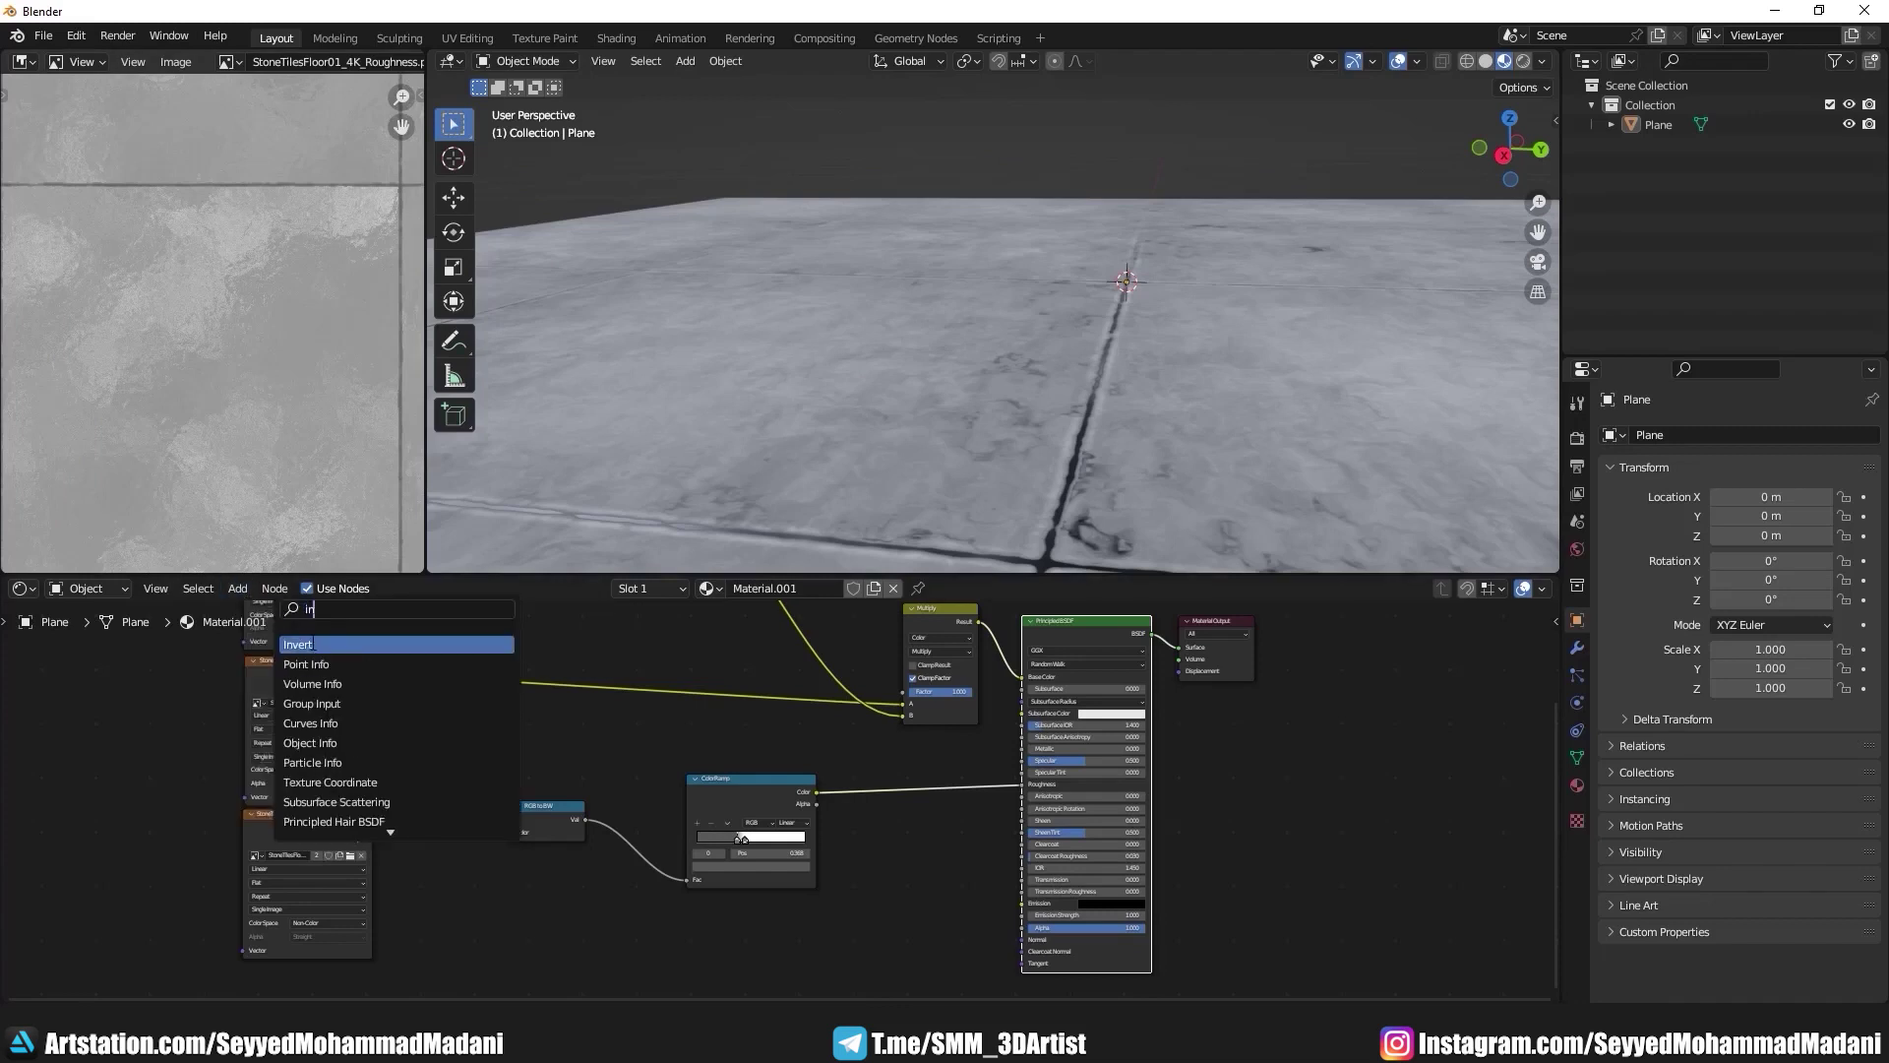
{"action": "key", "text": "Return"}
{"action": "left_click", "coordinate": [943, 805]}
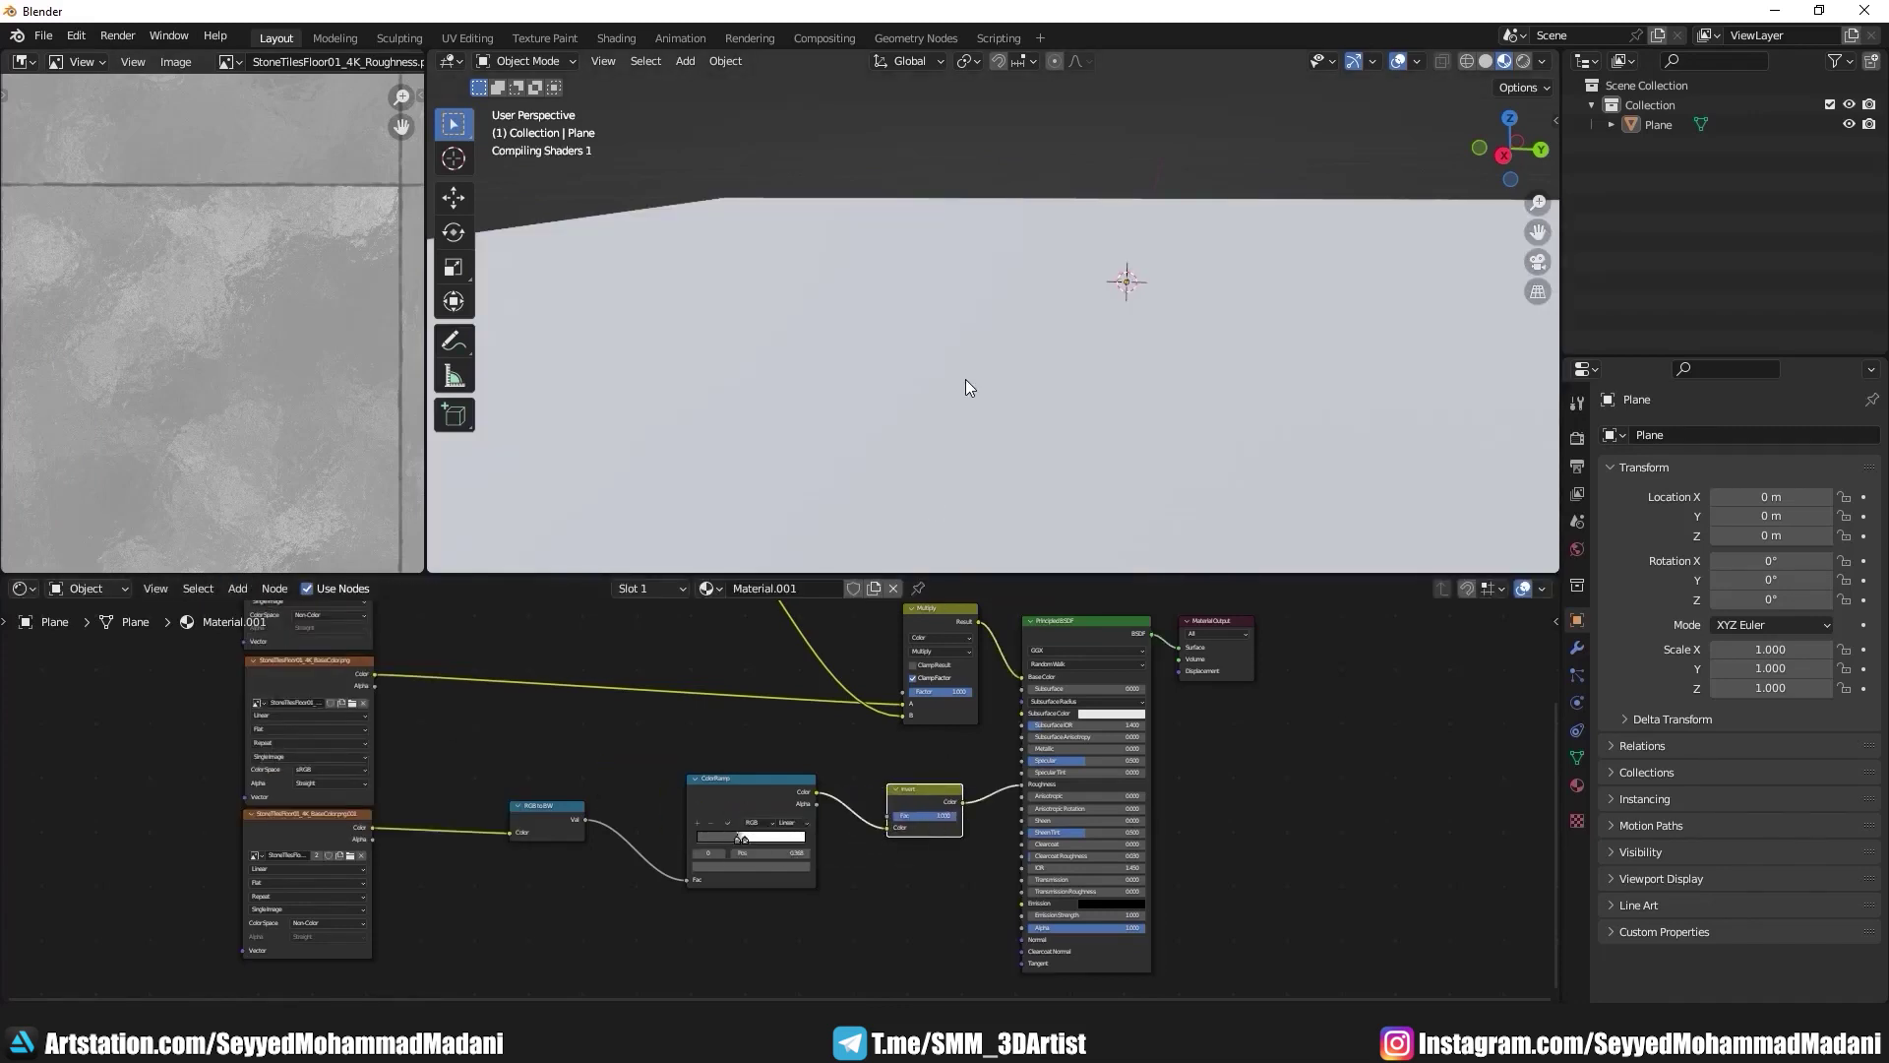
{"action": "mouse_move", "coordinate": [965, 380]}
{"action": "middle_mouse_down"}
{"action": "mouse_move", "coordinate": [940, 381]}
{"action": "mouse_move", "coordinate": [1008, 346]}
{"action": "mouse_move", "coordinate": [756, 337]}
{"action": "middle_mouse_up"}
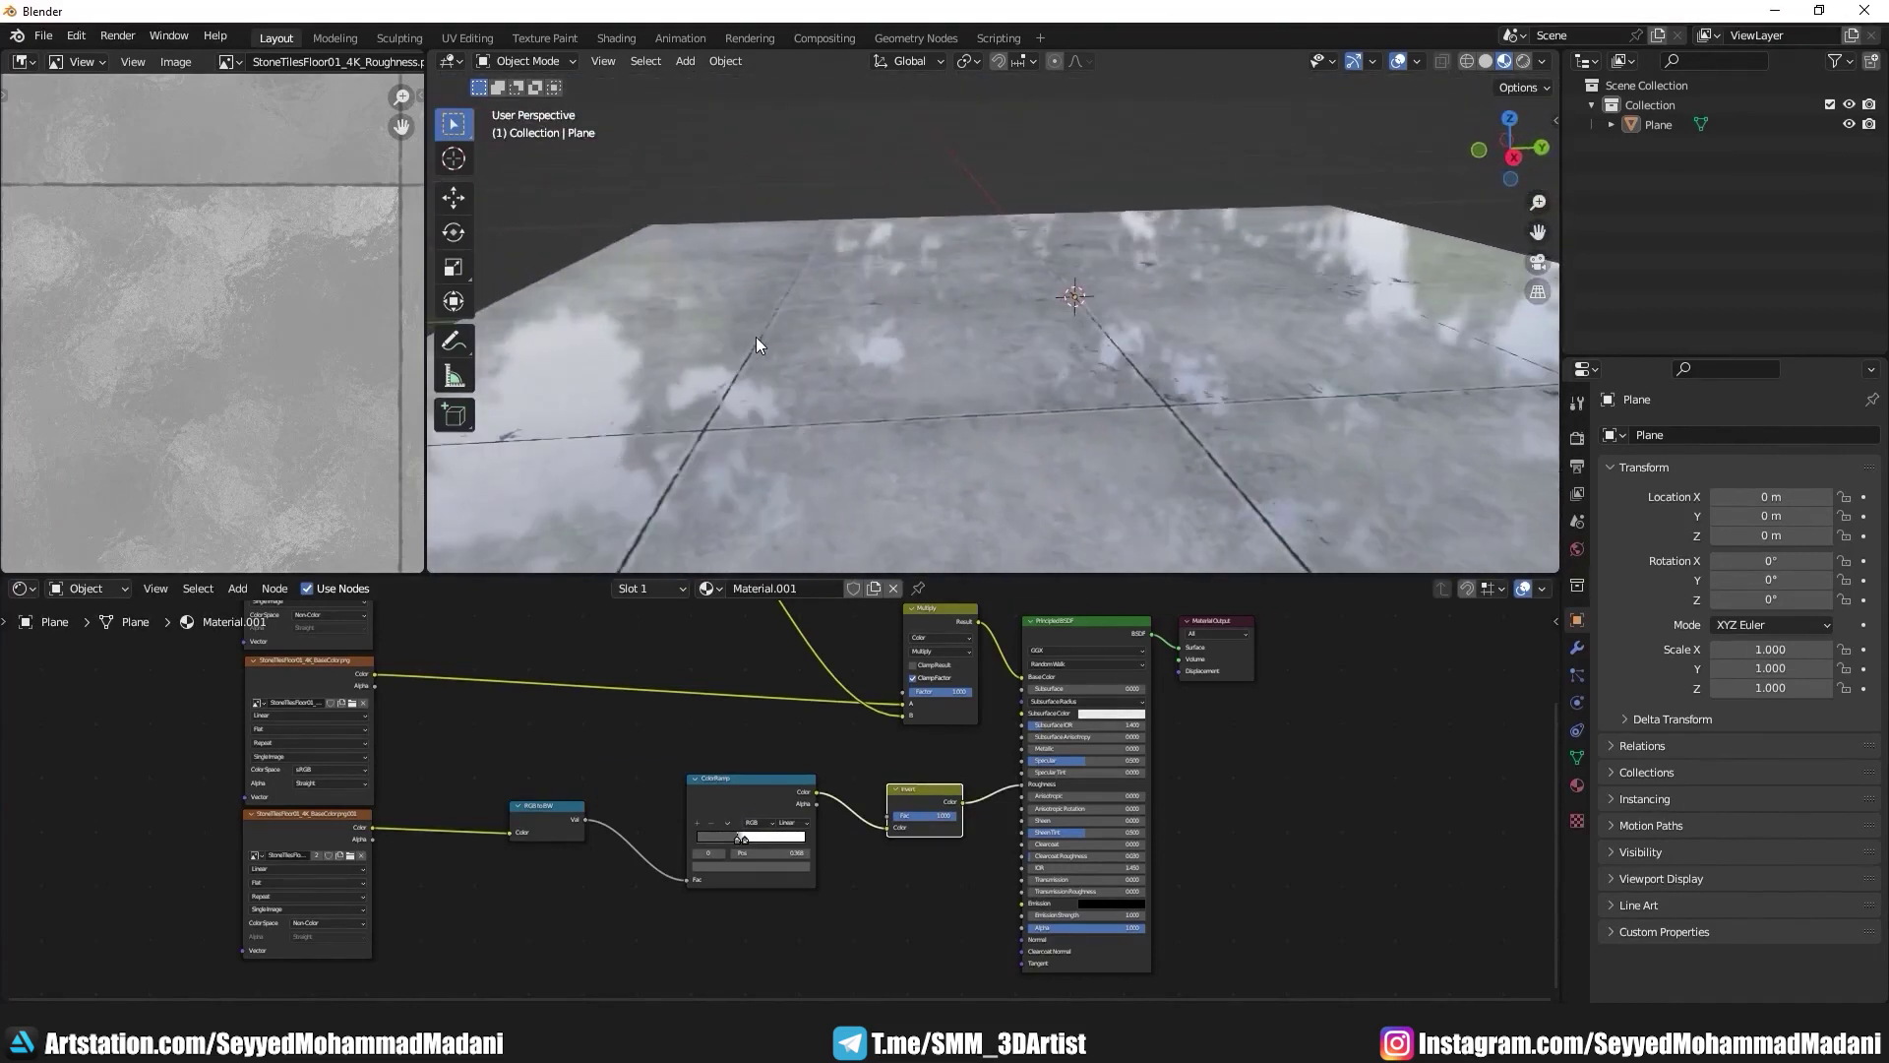
{"action": "scroll", "coordinate": [127, 334], "scroll_direction": "down", "scroll_amount": 4}
{"action": "scroll", "coordinate": [175, 315], "scroll_direction": "up", "scroll_amount": 2}
{"action": "scroll", "coordinate": [240, 267], "scroll_direction": "down", "scroll_amount": 3}
{"action": "mouse_move", "coordinate": [1095, 392]}
{"action": "middle_mouse_down"}
{"action": "mouse_move", "coordinate": [1301, 439]}
{"action": "mouse_move", "coordinate": [1254, 409]}
{"action": "middle_mouse_up"}
{"action": "scroll", "coordinate": [889, 748], "scroll_direction": "down", "scroll_amount": 2}
{"action": "scroll", "coordinate": [780, 648], "scroll_direction": "down", "scroll_amount": 2}
{"action": "middle_click_drag", "start_coordinate": [780, 648], "coordinate": [820, 650]}
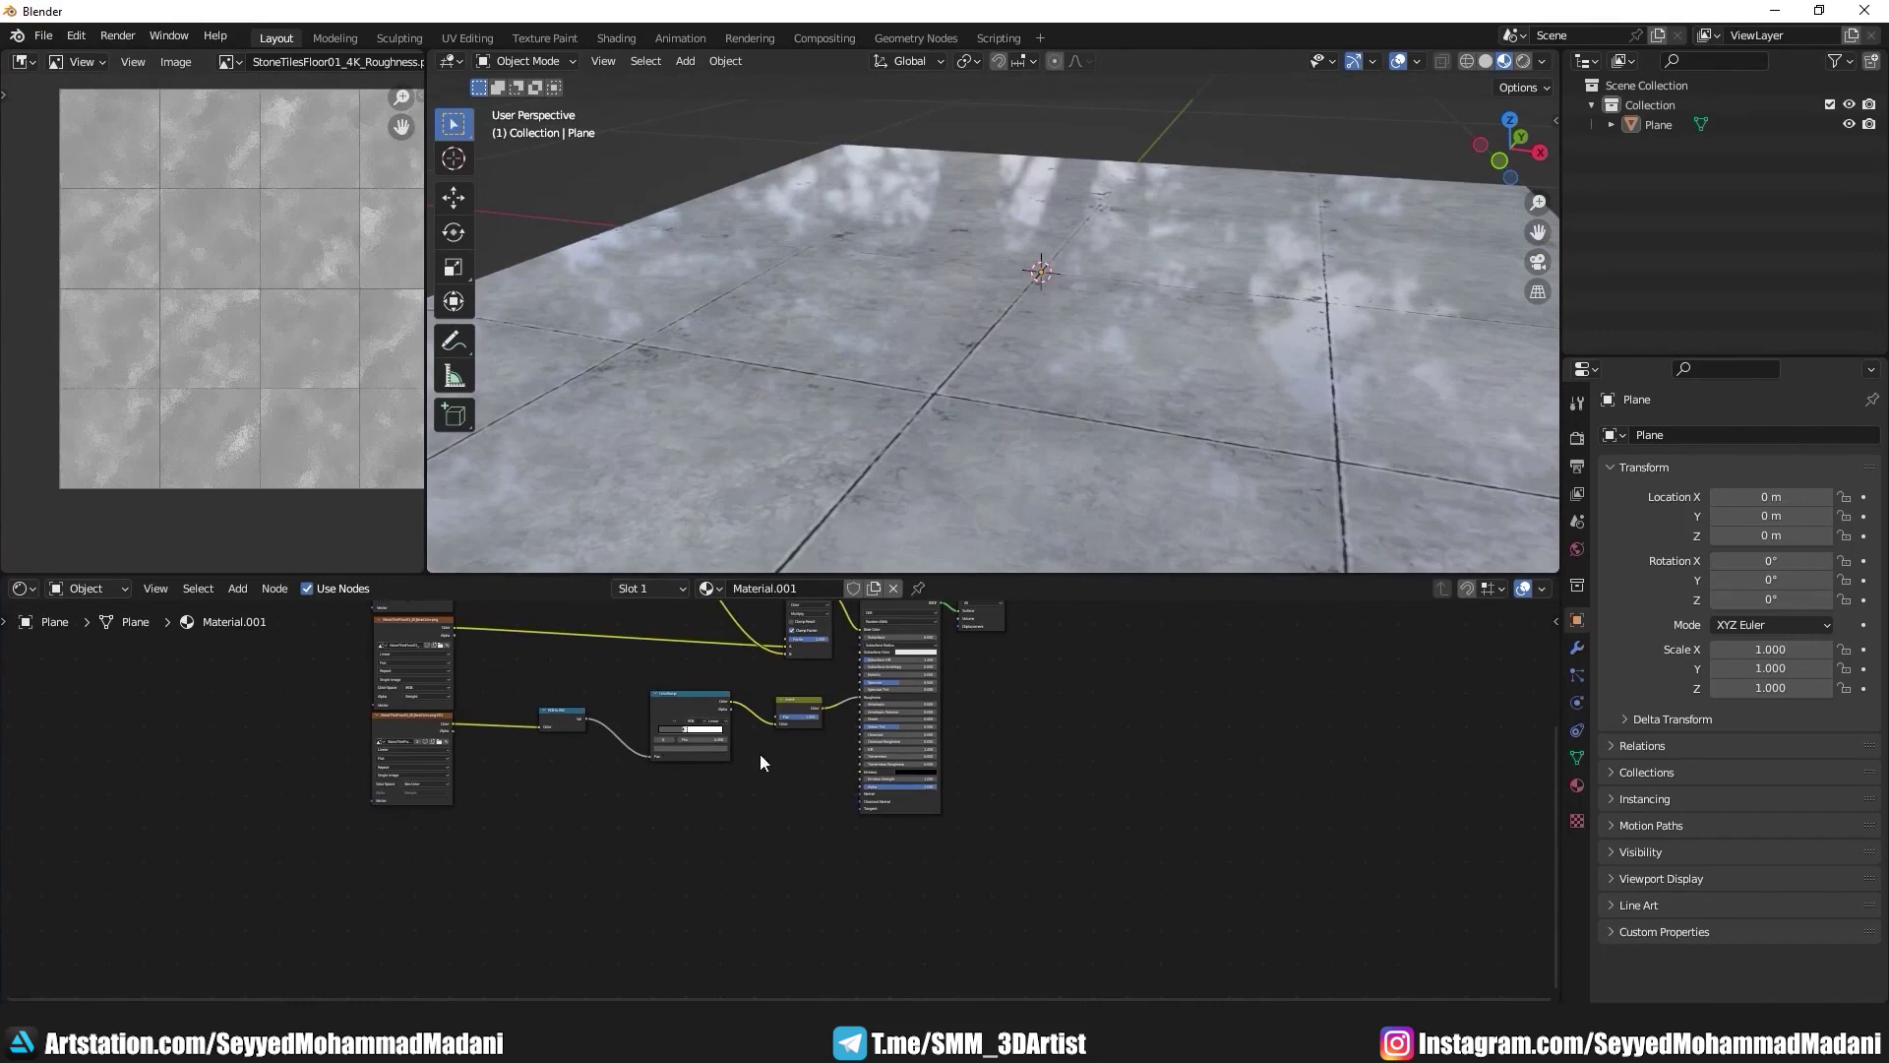
Step: Duplicate the lower Image Texture node below the others and move Material Output aside
{"action": "left_click", "coordinate": [433, 730]}
{"action": "key", "text": "shift+d"}
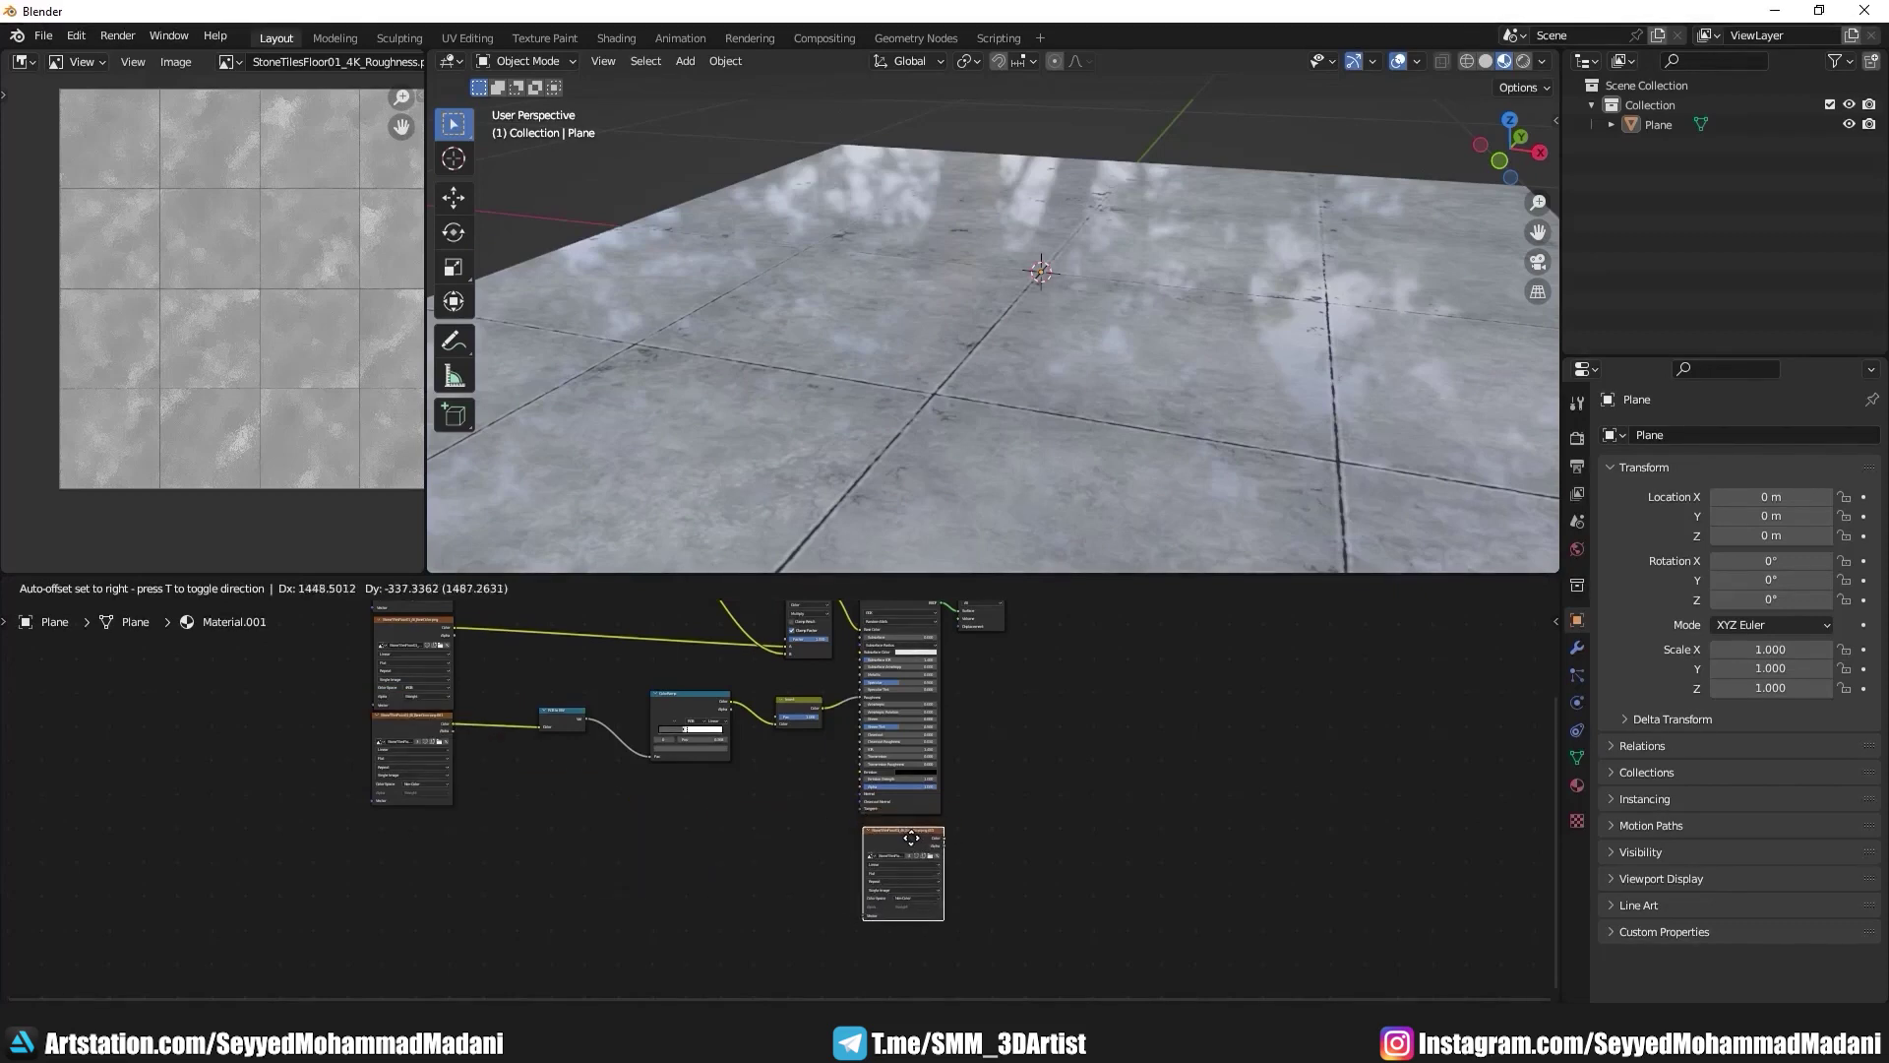
{"action": "left_click", "coordinate": [911, 838]}
{"action": "scroll", "coordinate": [835, 752], "scroll_direction": "up", "scroll_amount": 1}
{"action": "left_click_drag", "start_coordinate": [818, 615], "coordinate": [1128, 751]}
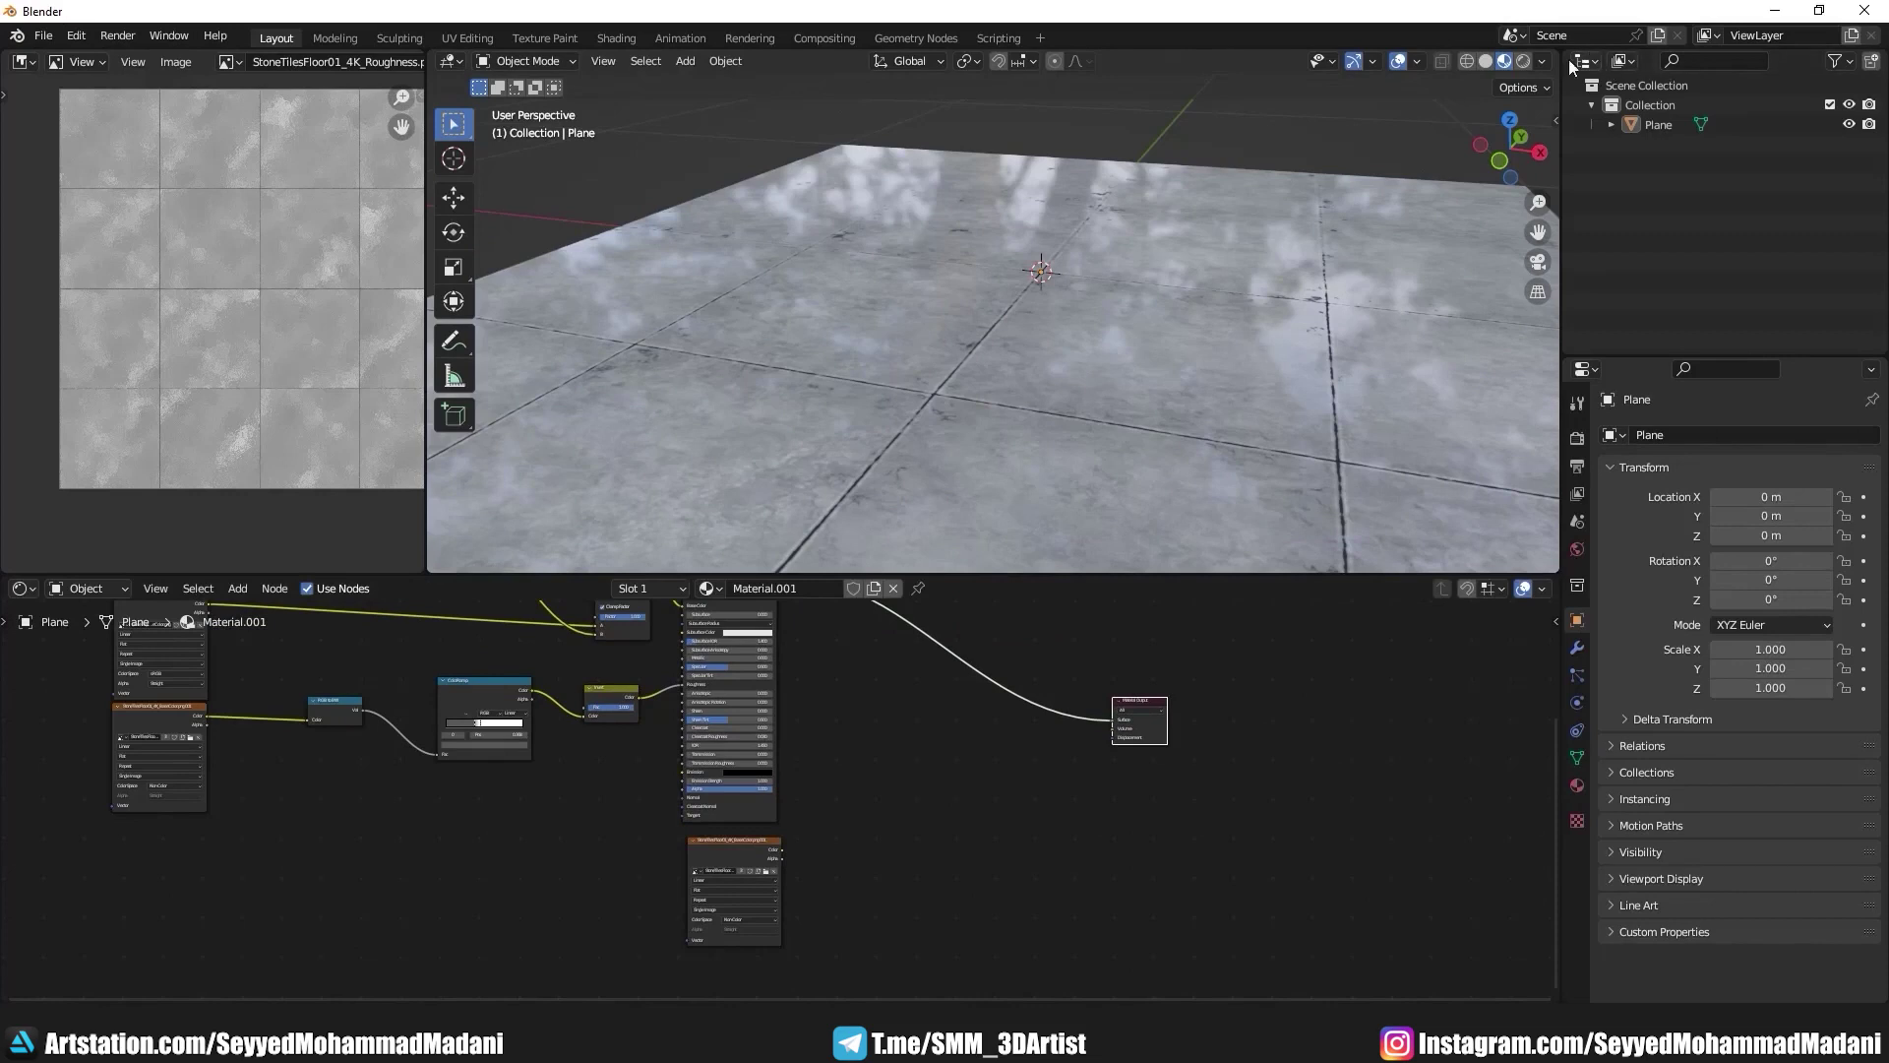
Step: Switch the viewport to Rendered shading and set the render engine to Cycles
{"action": "left_click", "coordinate": [1524, 61]}
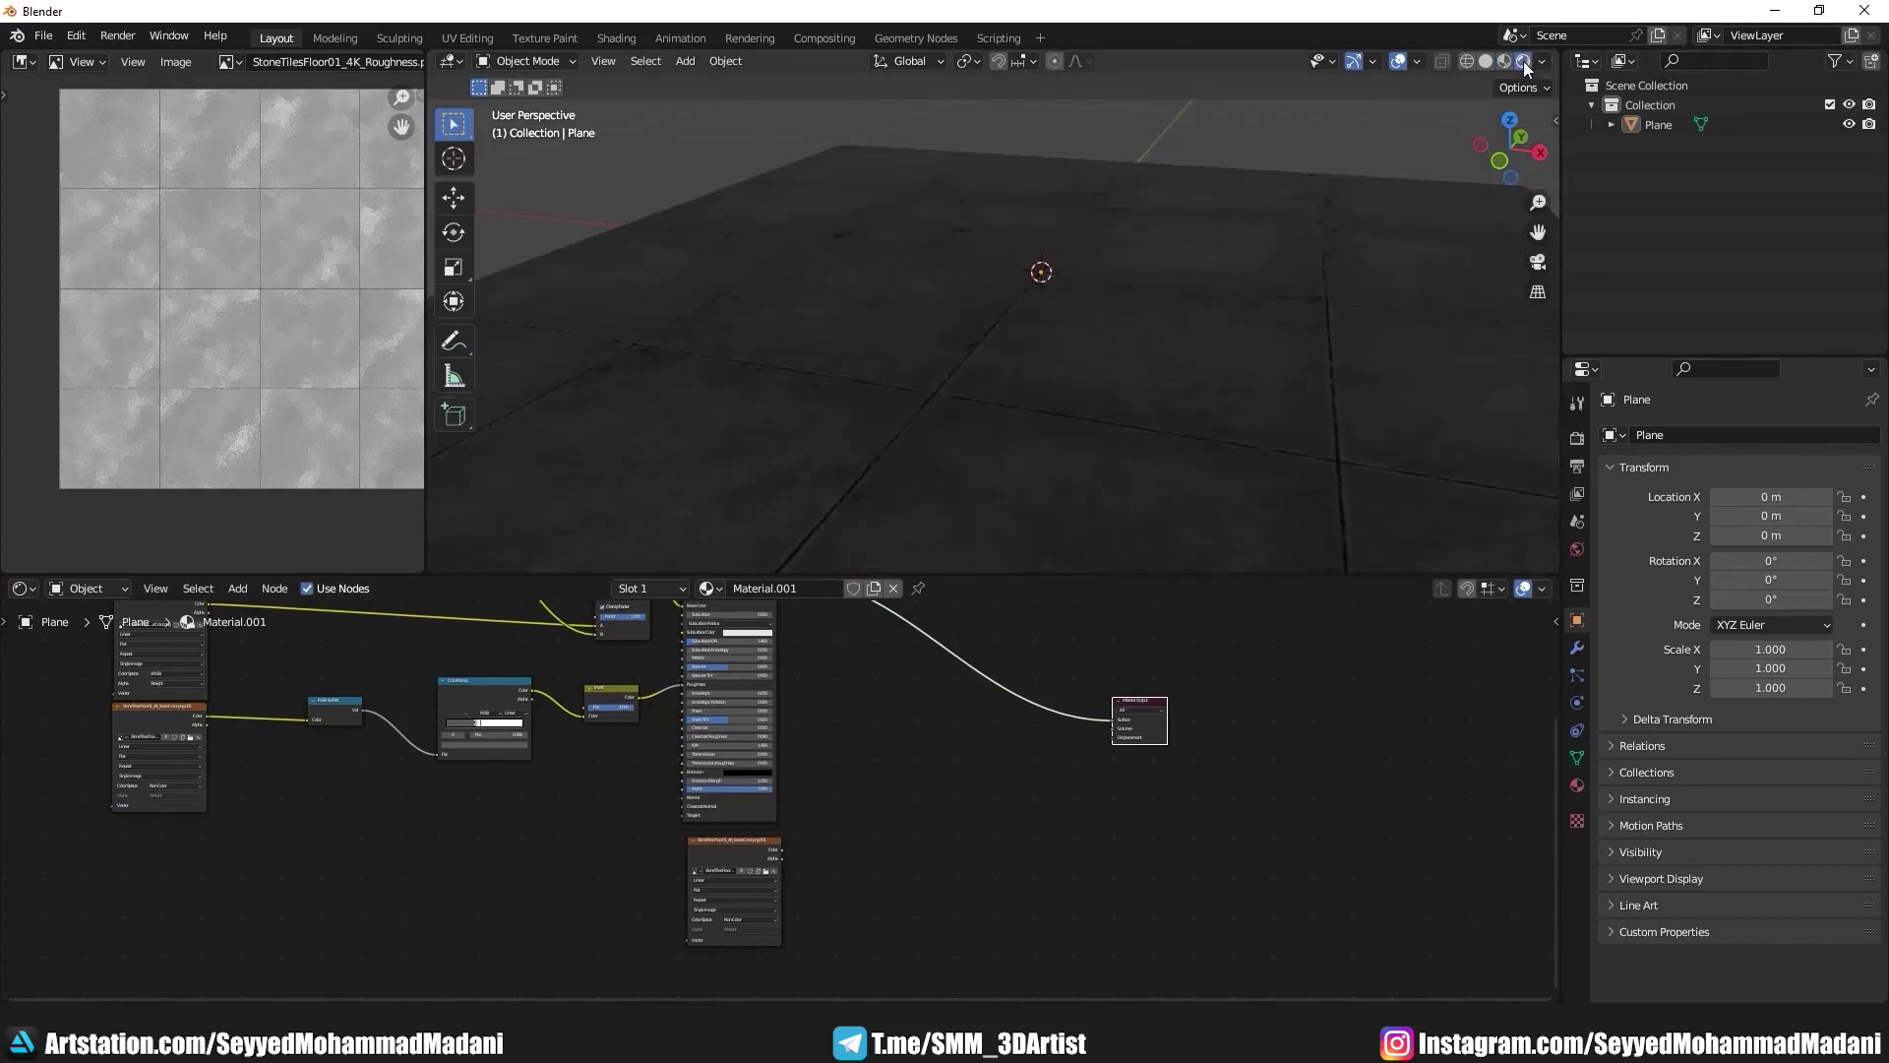
{"action": "left_click", "coordinate": [1577, 437]}
{"action": "left_click", "coordinate": [1762, 434]}
{"action": "left_click", "coordinate": [1757, 504]}
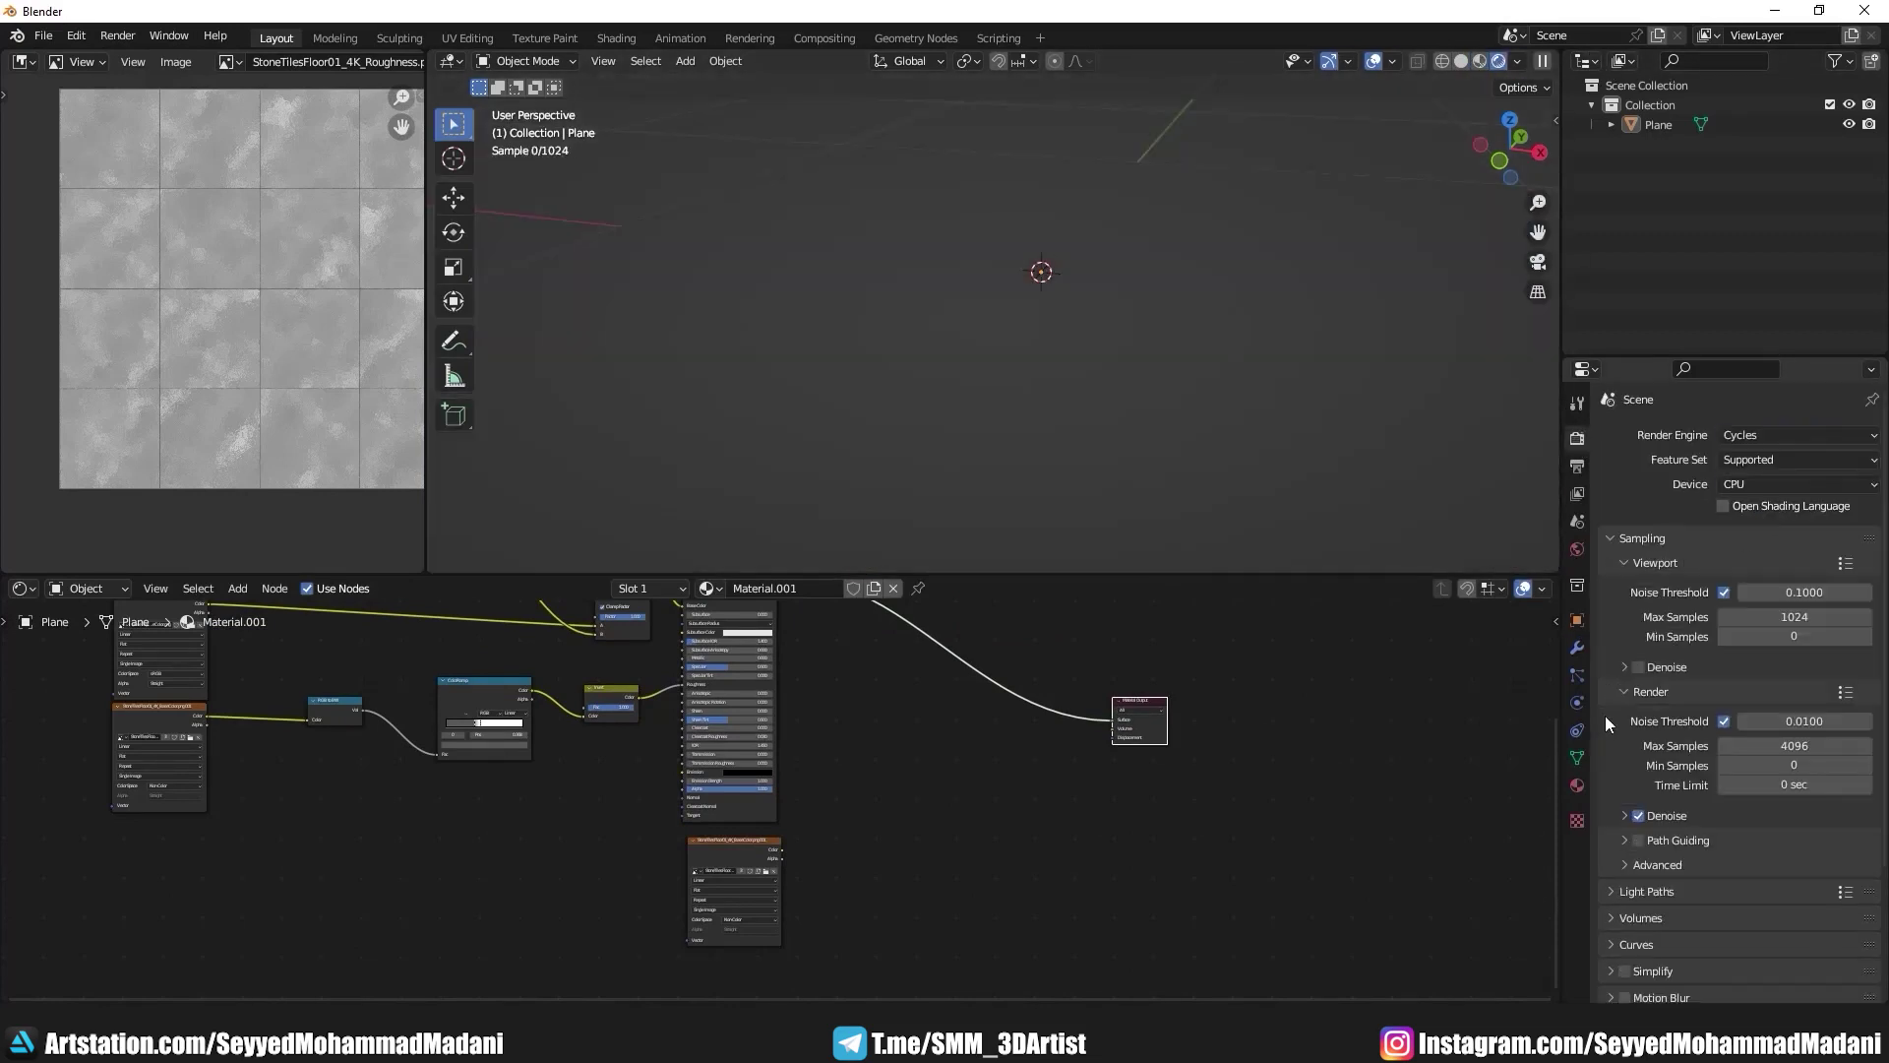
{"action": "left_click", "coordinate": [1577, 785]}
{"action": "scroll", "coordinate": [1644, 751], "scroll_direction": "down", "scroll_amount": 10}
Step: Set the material's displacement method to Displacement and Bump
{"action": "scroll", "coordinate": [1673, 846], "scroll_direction": "down", "scroll_amount": 3}
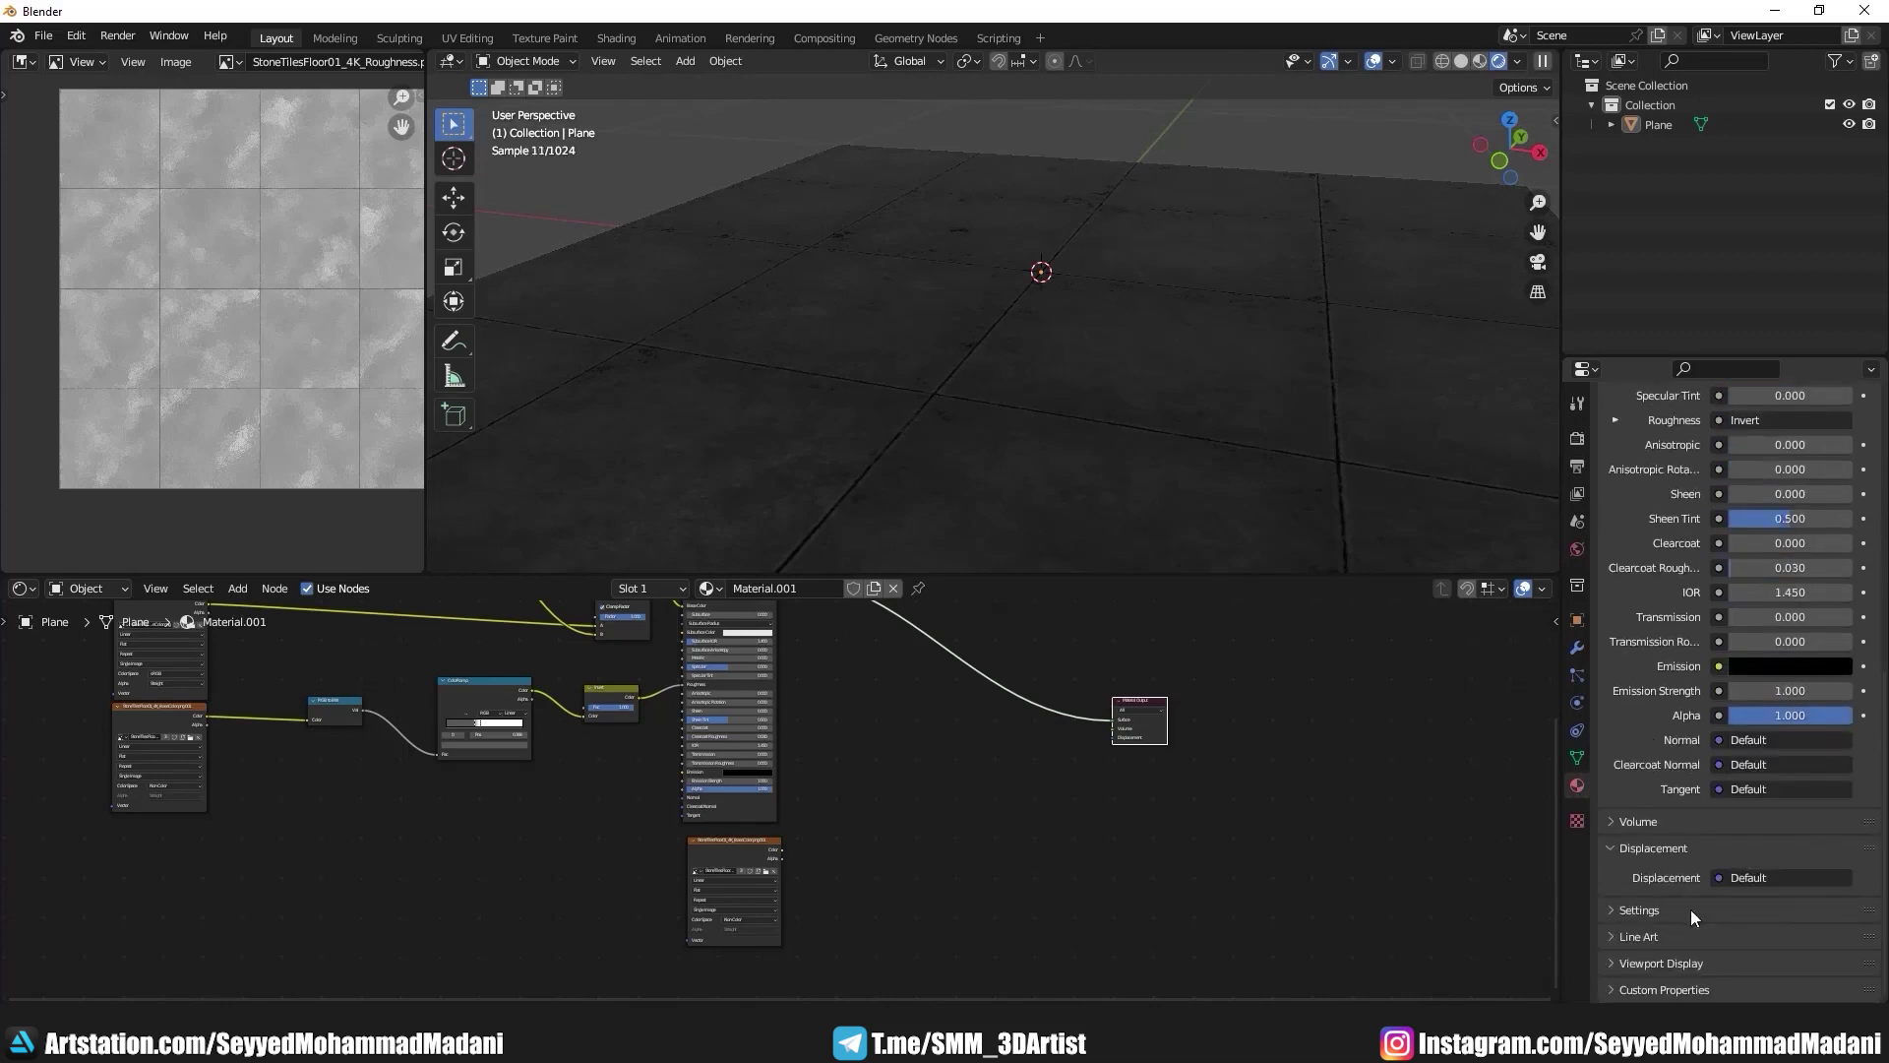
{"action": "left_click", "coordinate": [1644, 908]}
{"action": "scroll", "coordinate": [1673, 826], "scroll_direction": "down", "scroll_amount": 6}
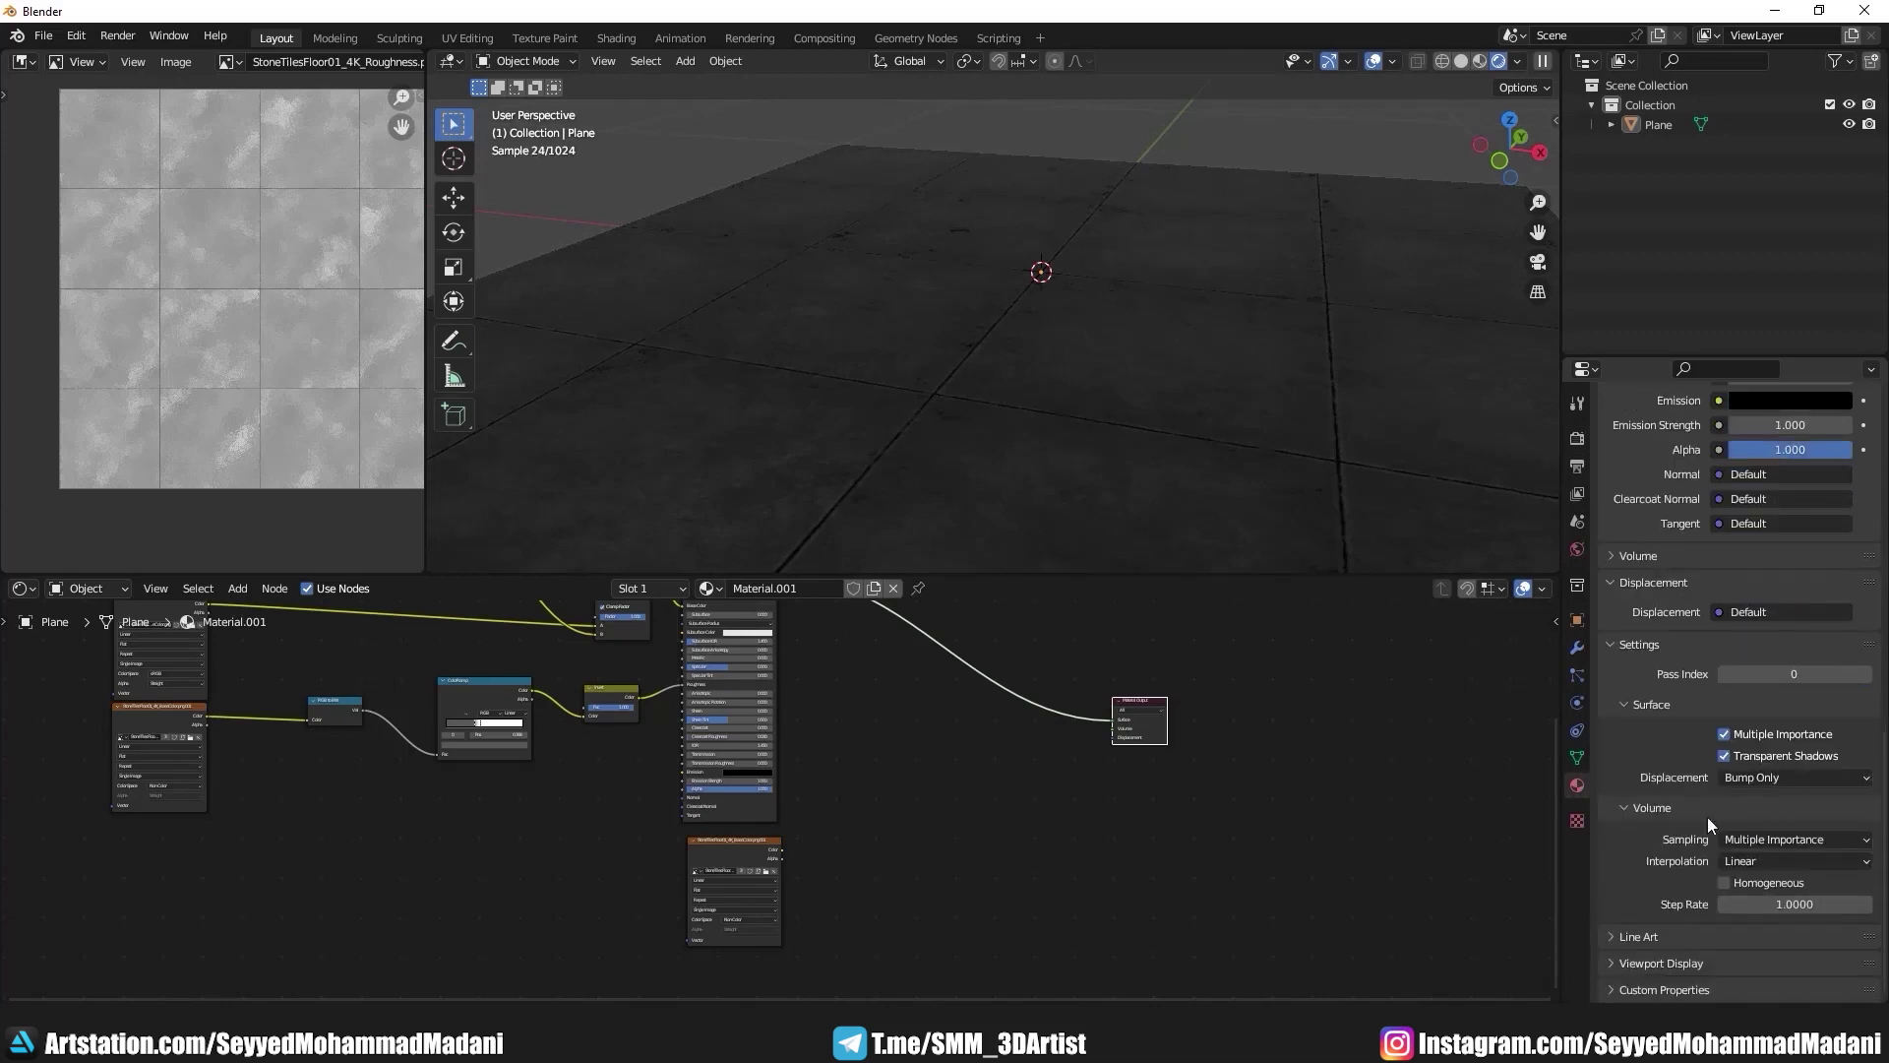
{"action": "left_click", "coordinate": [1743, 778]}
{"action": "left_click", "coordinate": [1744, 844]}
{"action": "scroll", "coordinate": [843, 793], "scroll_direction": "up", "scroll_amount": 1}
{"action": "scroll", "coordinate": [777, 854], "scroll_direction": "up", "scroll_amount": 2}
Step: Link the copied image's Color to the Material Output Displacement input
{"action": "left_click_drag", "start_coordinate": [717, 815], "coordinate": [1238, 646]}
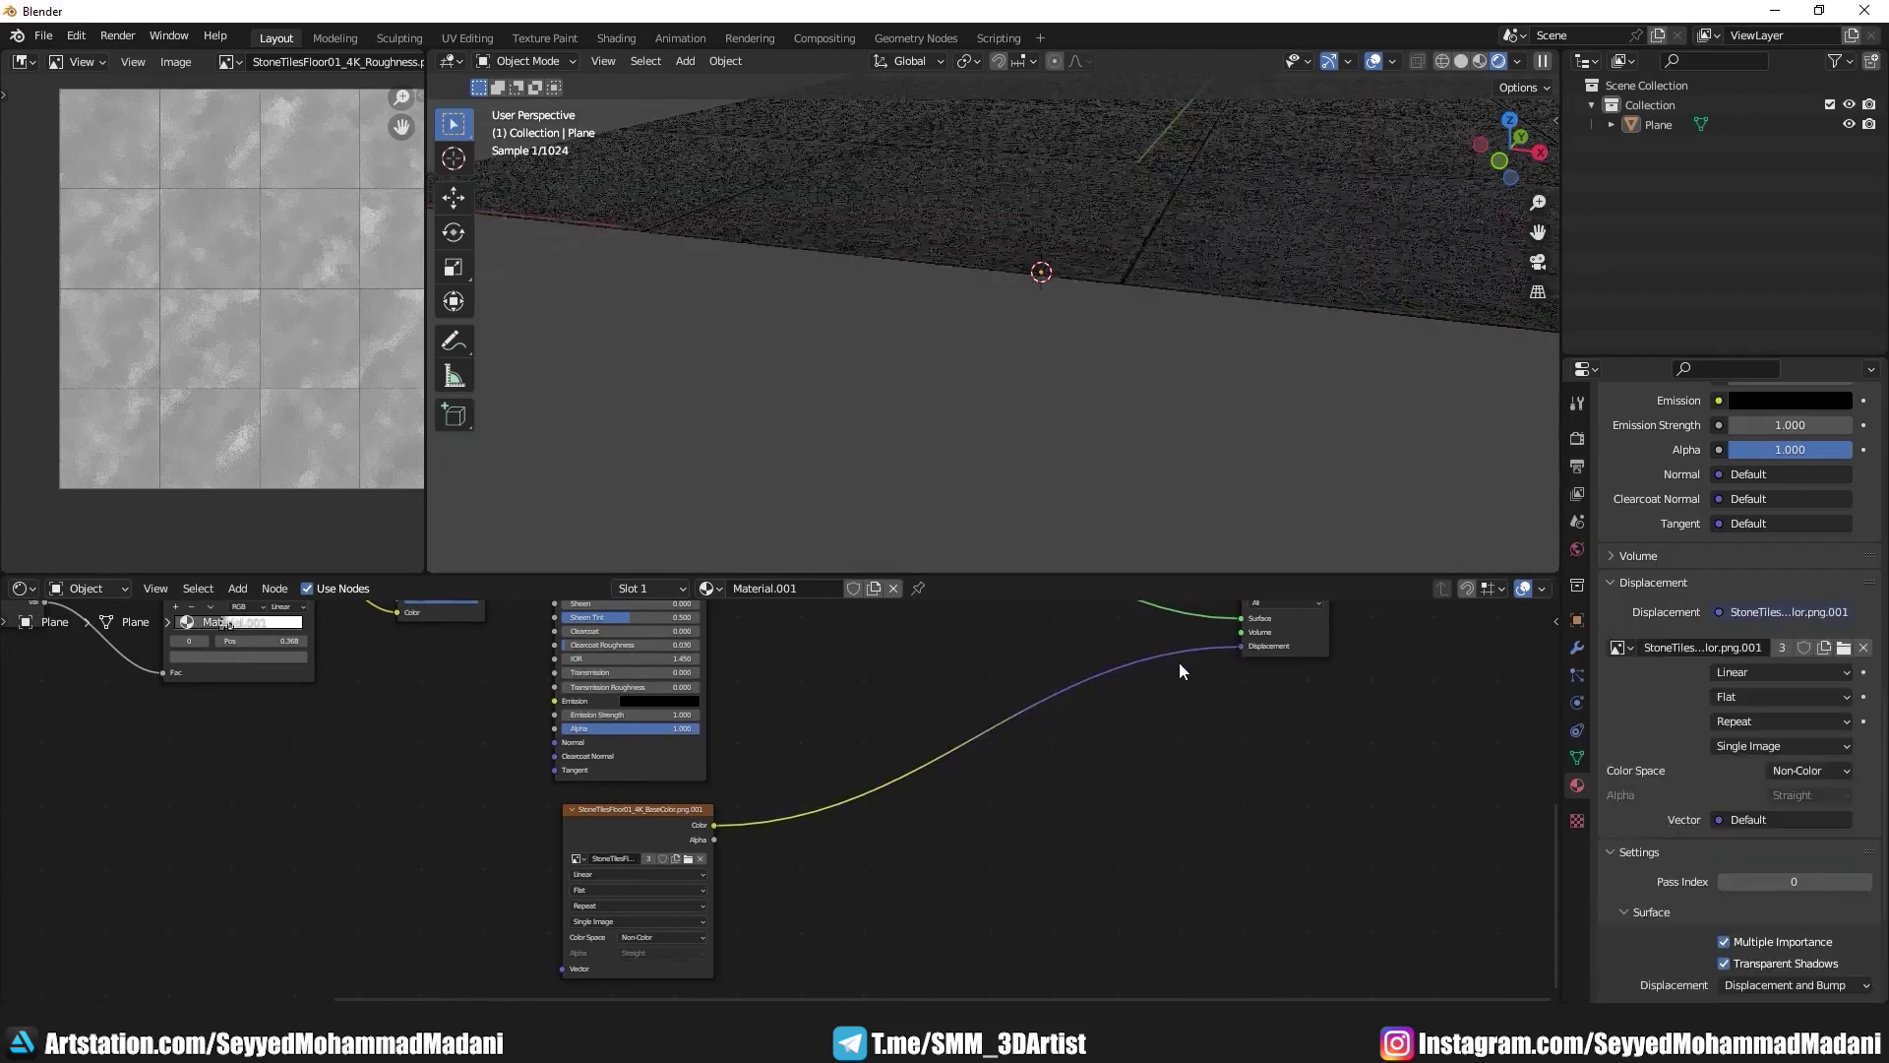
{"action": "scroll", "coordinate": [1107, 347], "scroll_direction": "down", "scroll_amount": 5}
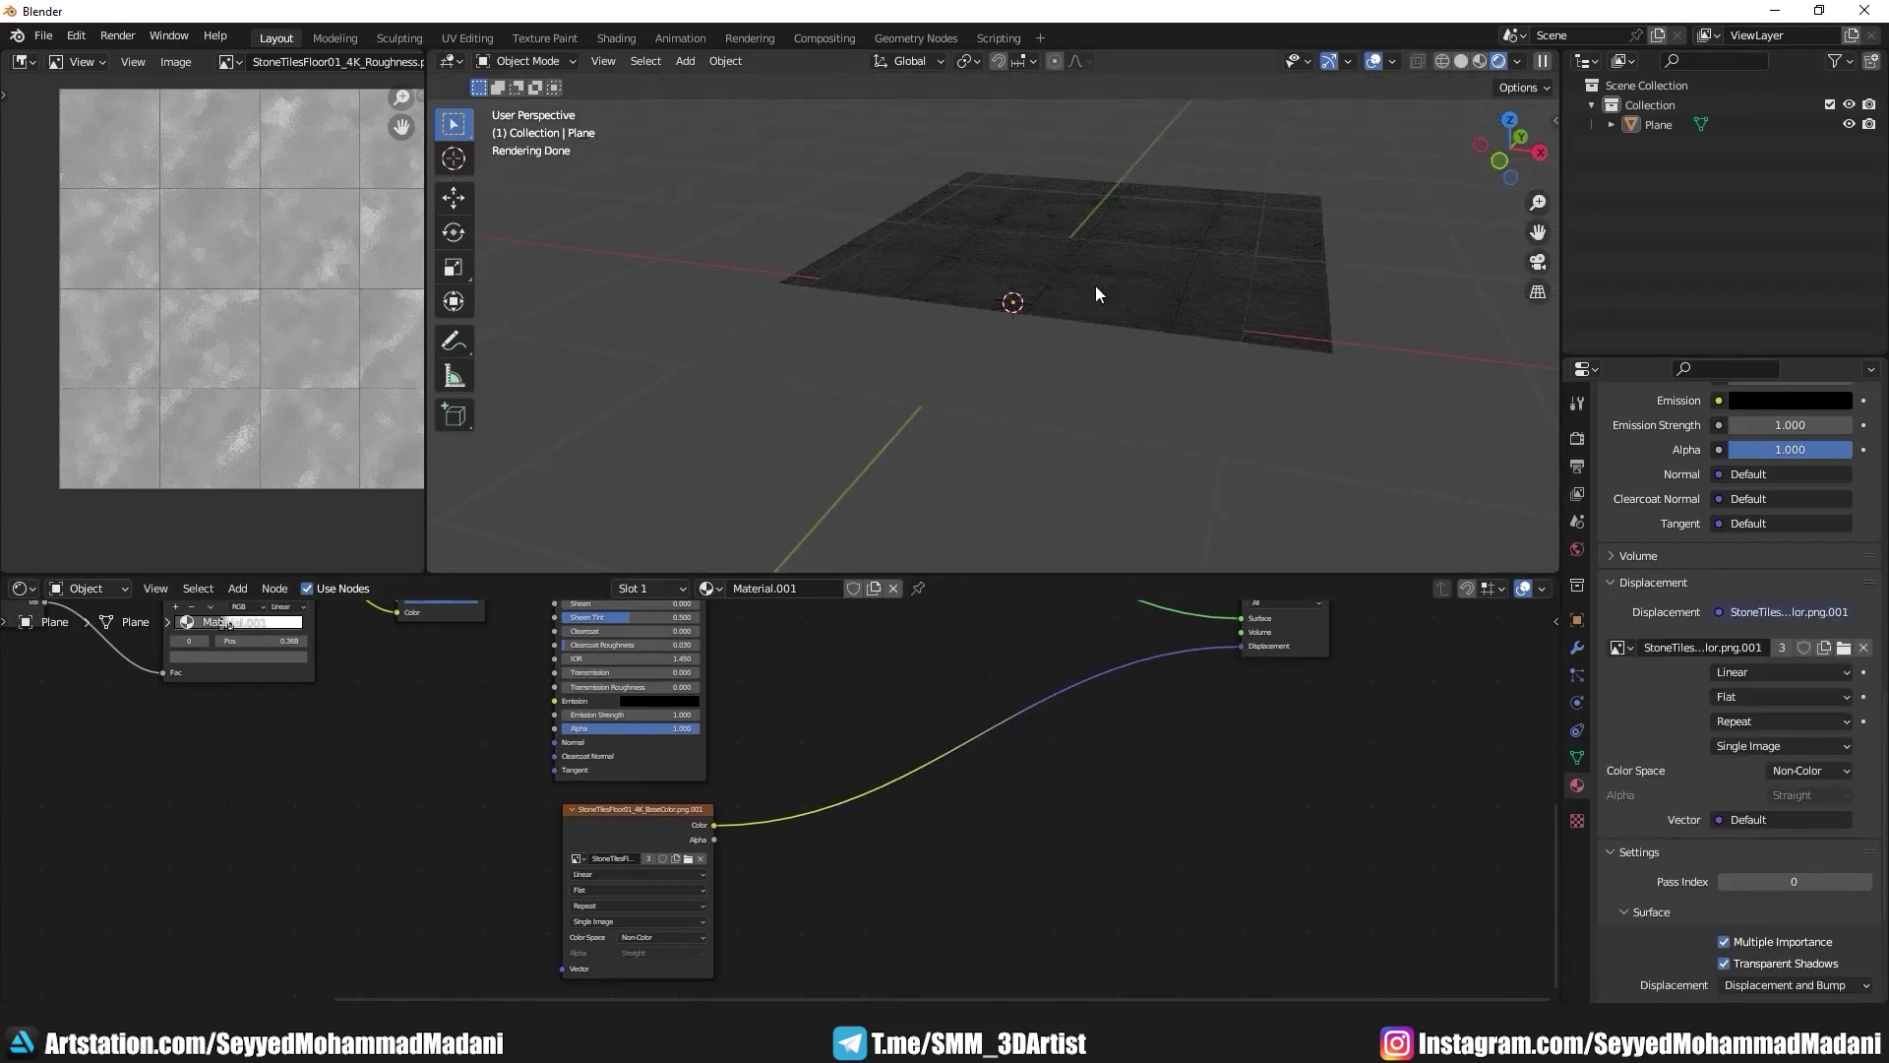
{"action": "mouse_move", "coordinate": [1095, 293]}
{"action": "middle_mouse_down"}
{"action": "mouse_move", "coordinate": [1023, 305]}
{"action": "mouse_move", "coordinate": [1242, 248]}
{"action": "middle_mouse_up"}
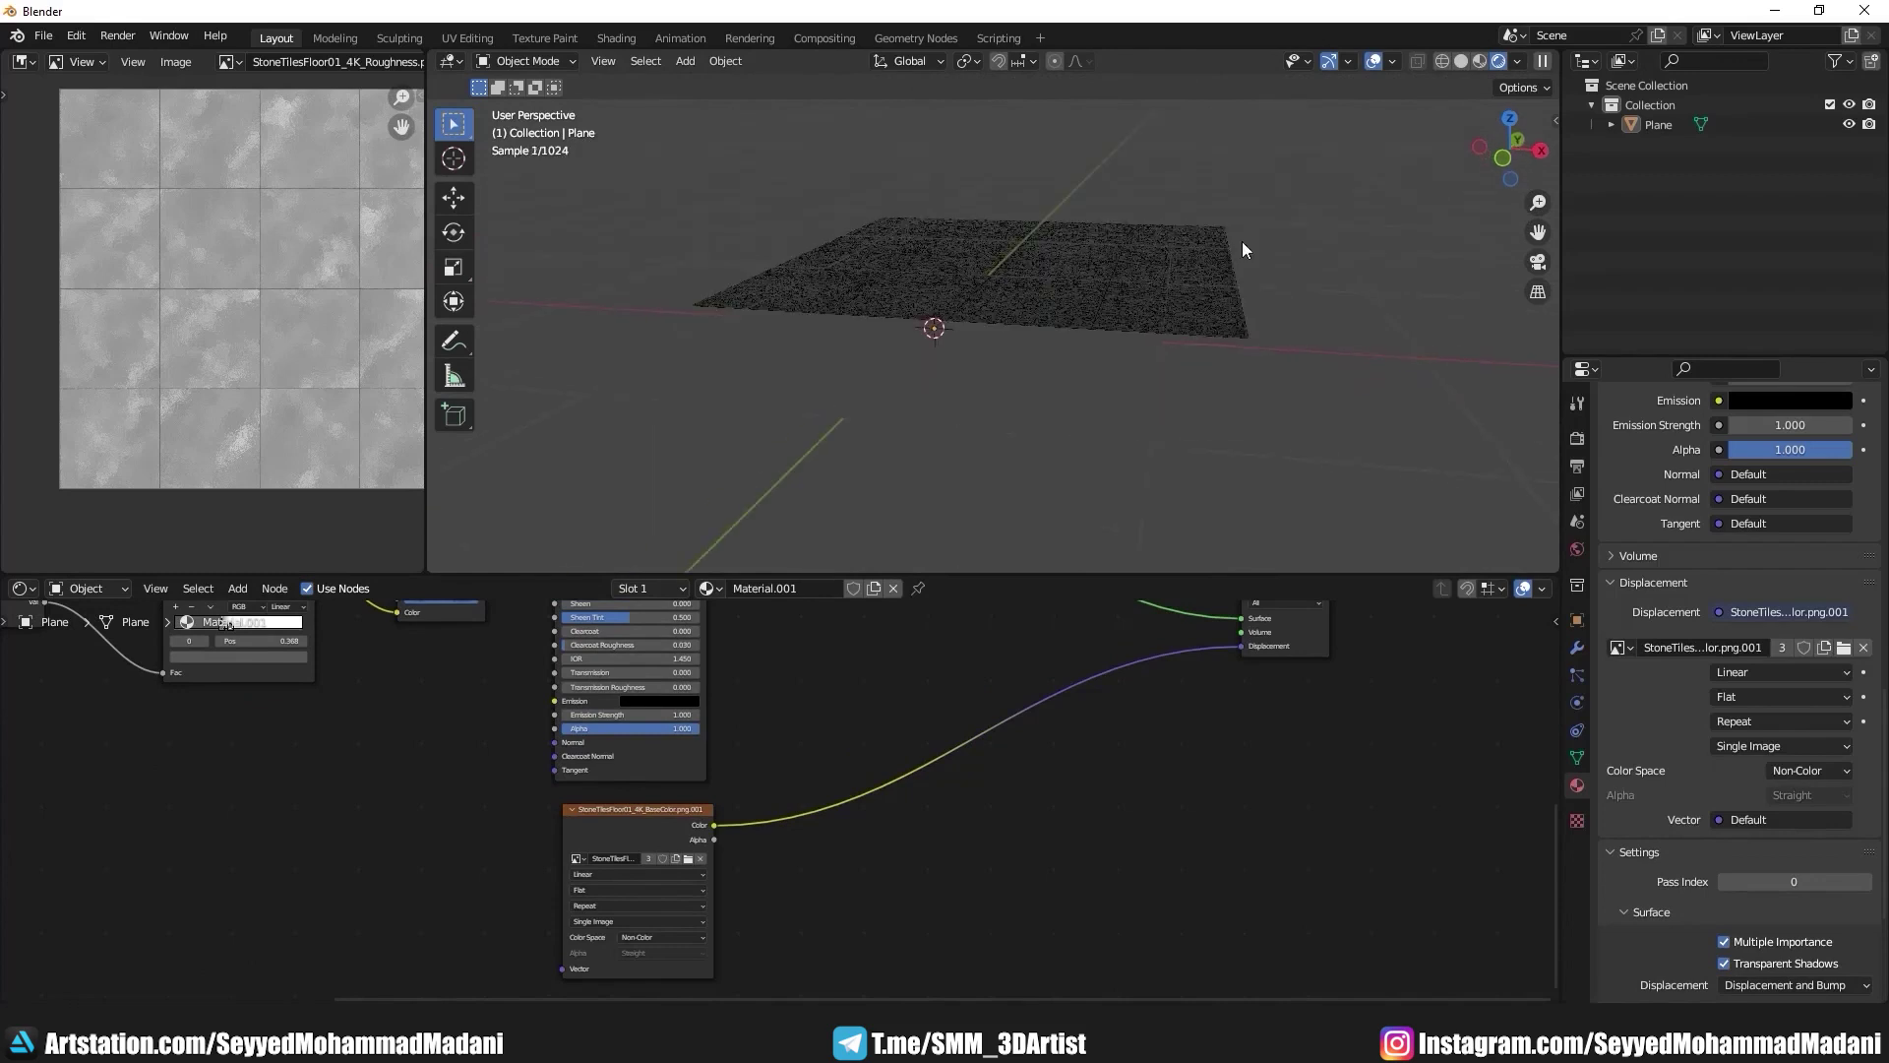
Step: Light the viewport preview with the HDRI and orbit to a low frontal view of the plane
{"action": "left_click", "coordinate": [1516, 62]}
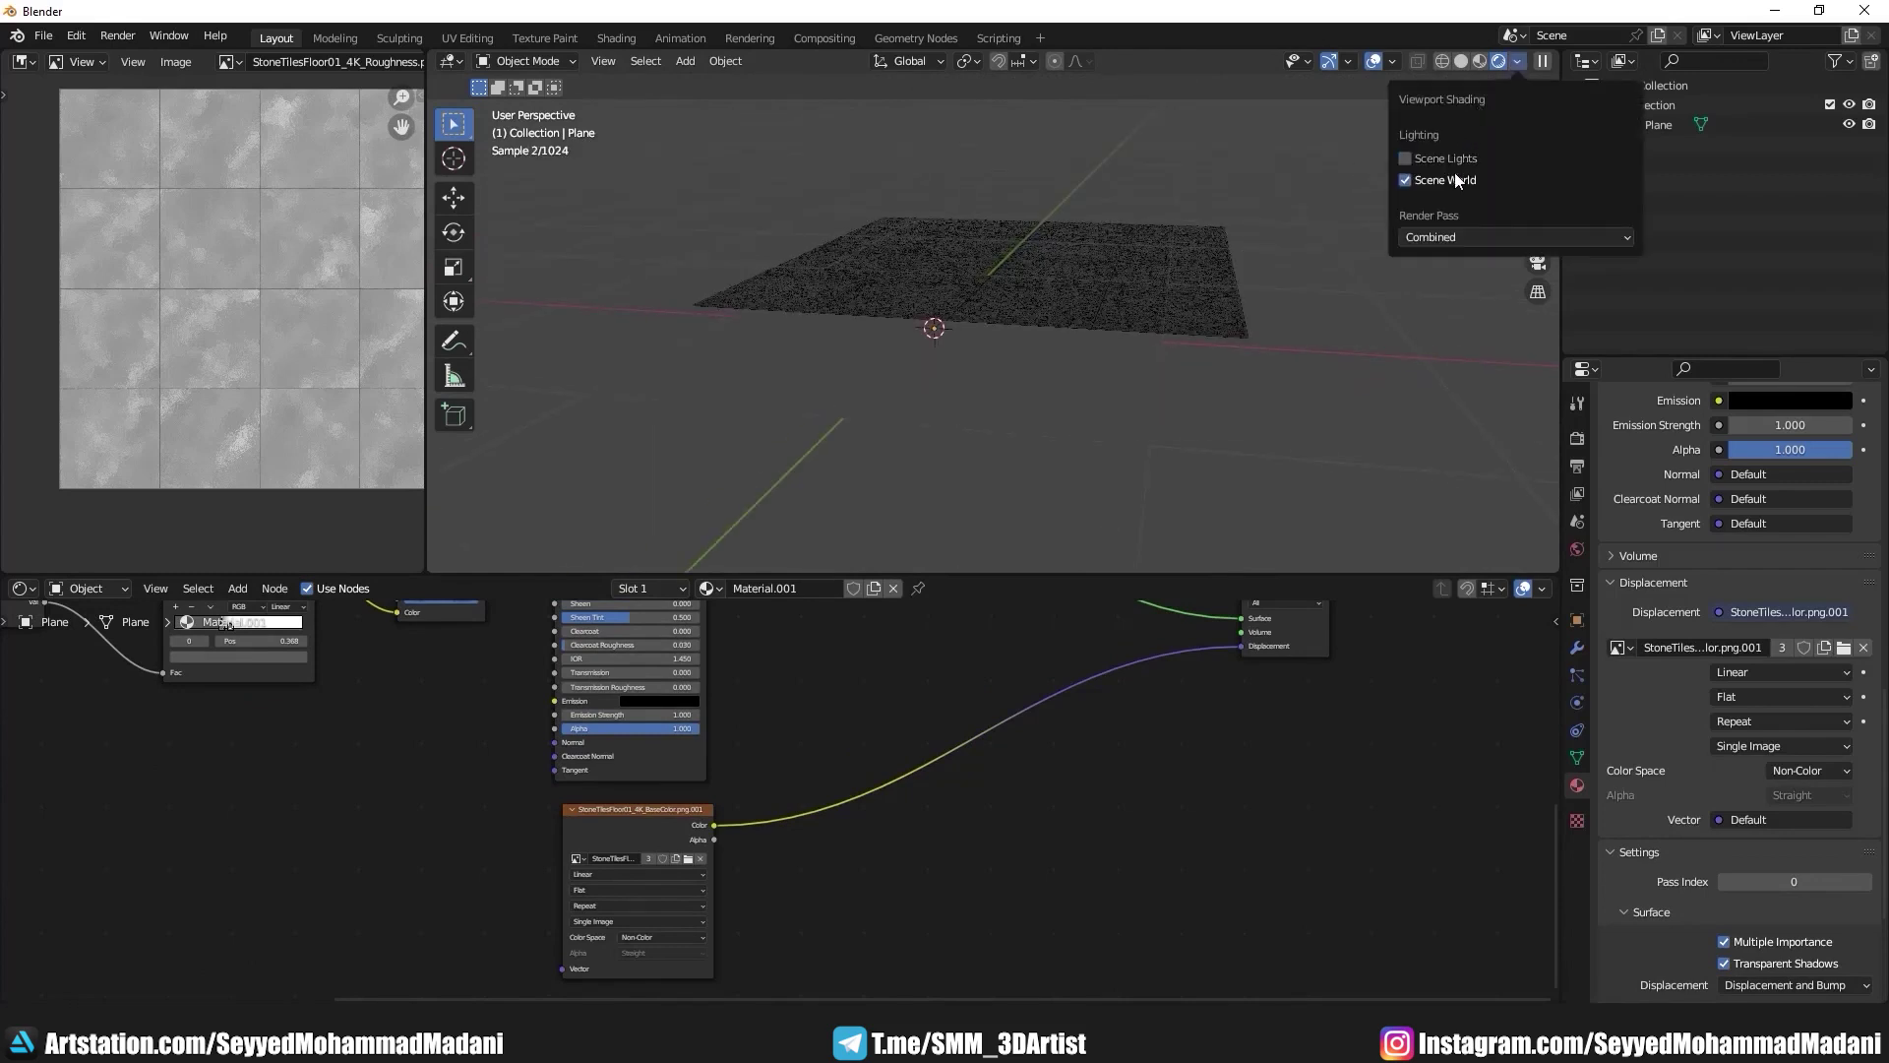
{"action": "left_click", "coordinate": [1455, 181]}
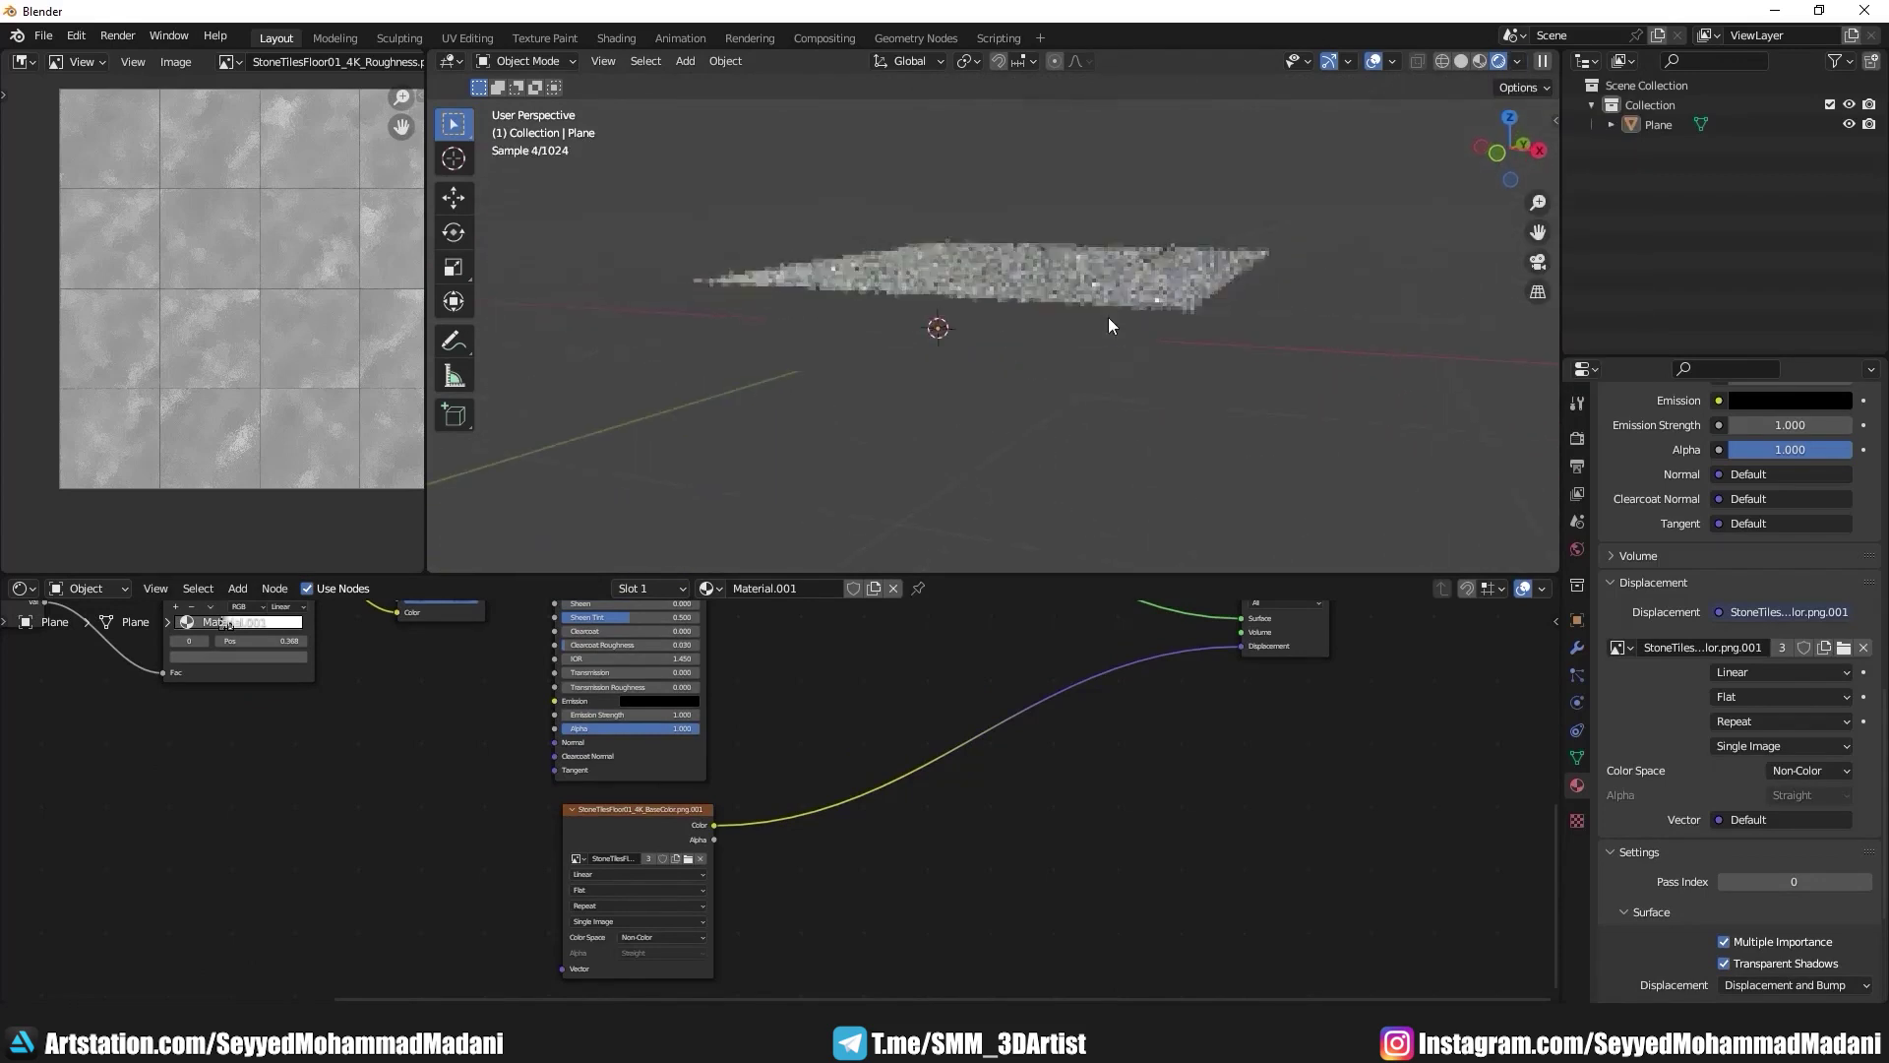
{"action": "left_click", "coordinate": [943, 349]}
{"action": "mouse_move", "coordinate": [943, 348]}
{"action": "middle_mouse_down"}
{"action": "mouse_move", "coordinate": [1006, 332]}
{"action": "mouse_move", "coordinate": [989, 355]}
{"action": "mouse_move", "coordinate": [853, 266]}
{"action": "mouse_move", "coordinate": [909, 287]}
{"action": "middle_mouse_up"}
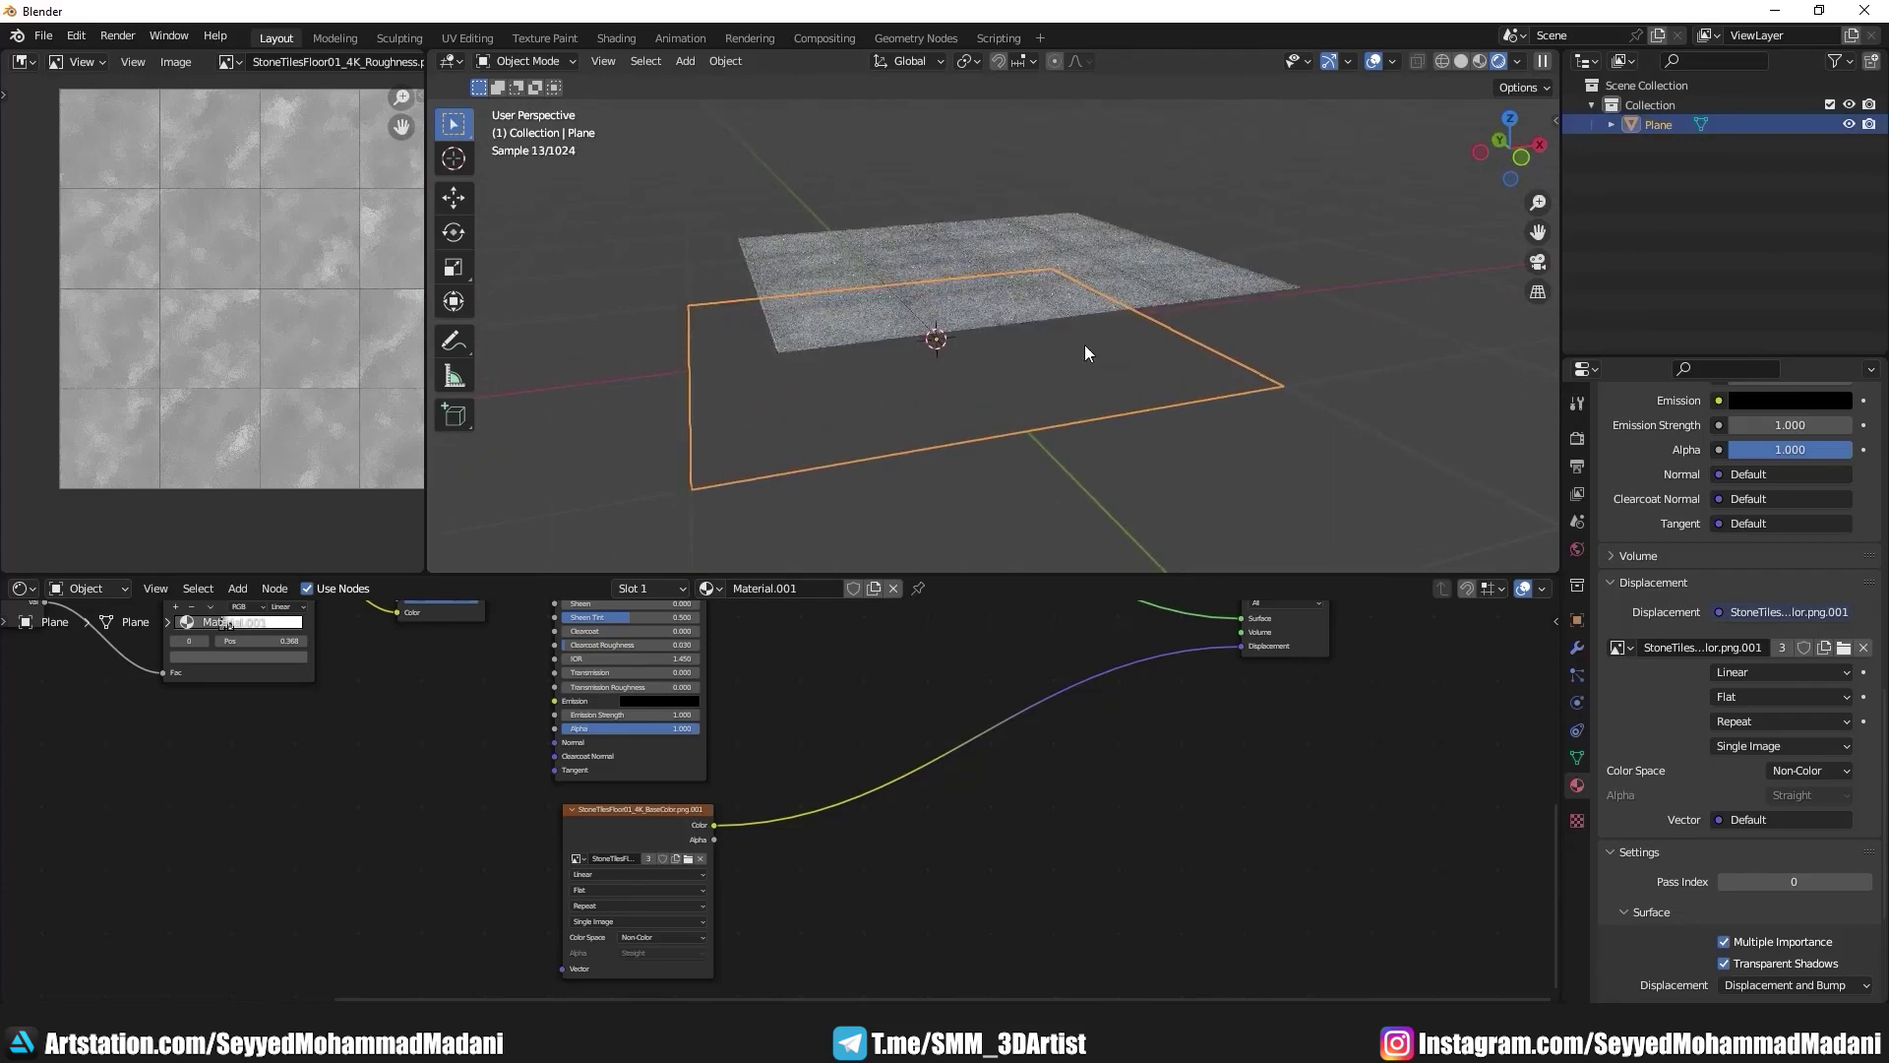
{"action": "middle_click_drag", "start_coordinate": [1086, 352], "coordinate": [1017, 367]}
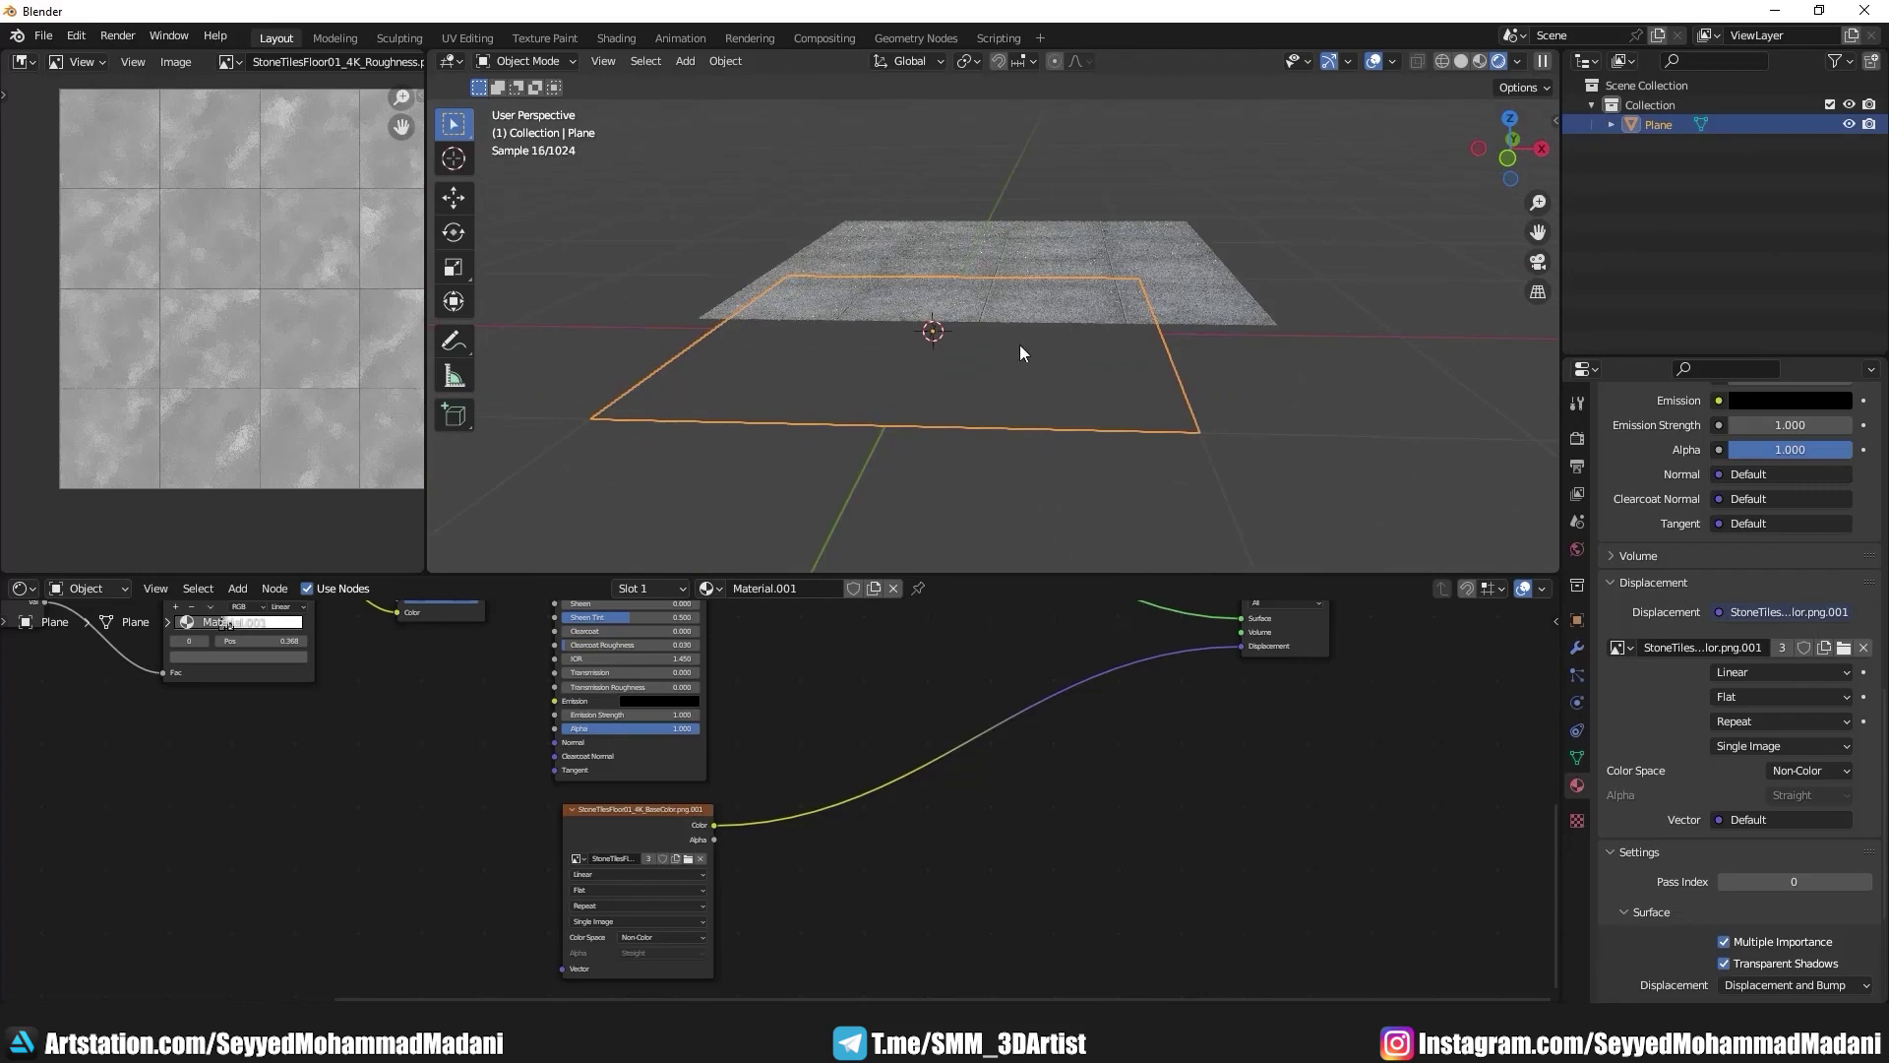
{"action": "key", "text": "Tab"}
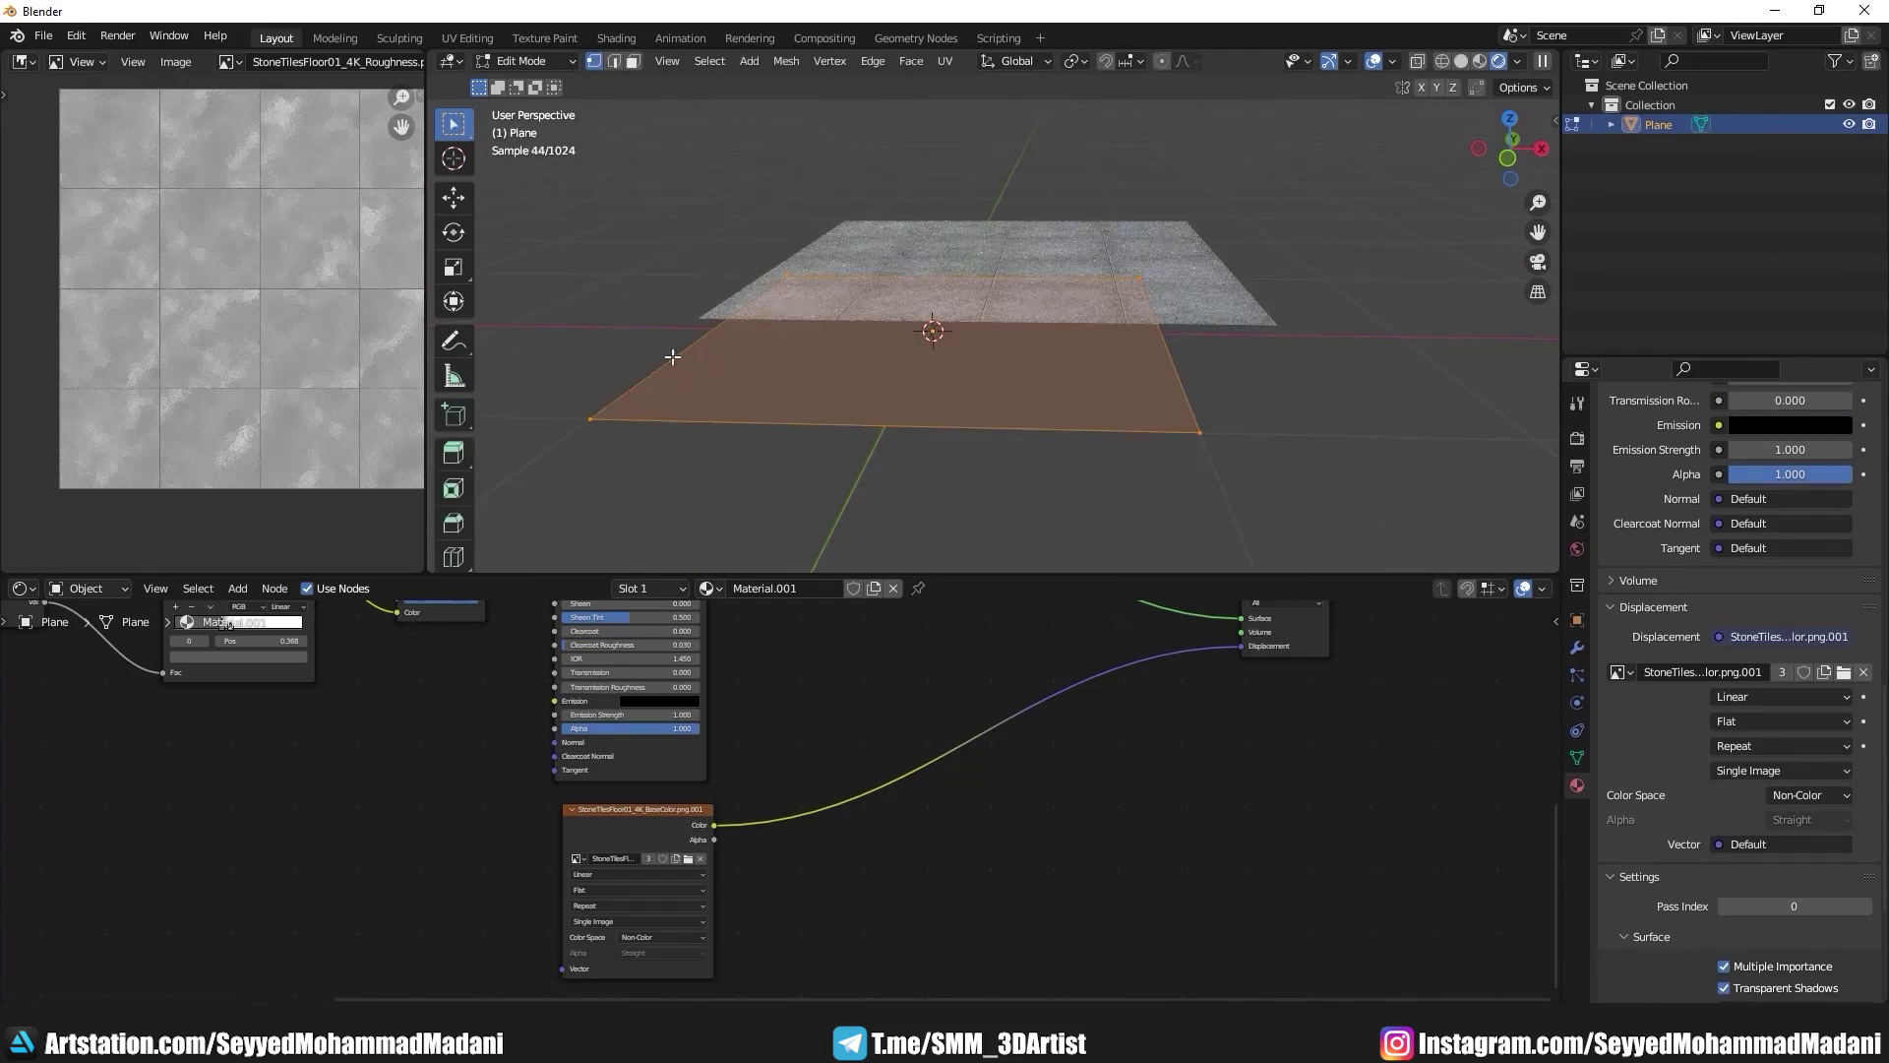
Step: Subdivide the plane mesh seven times into a dense grid, then return to Object Mode
{"action": "right_click", "coordinate": [974, 386]}
{"action": "left_click", "coordinate": [974, 386]}
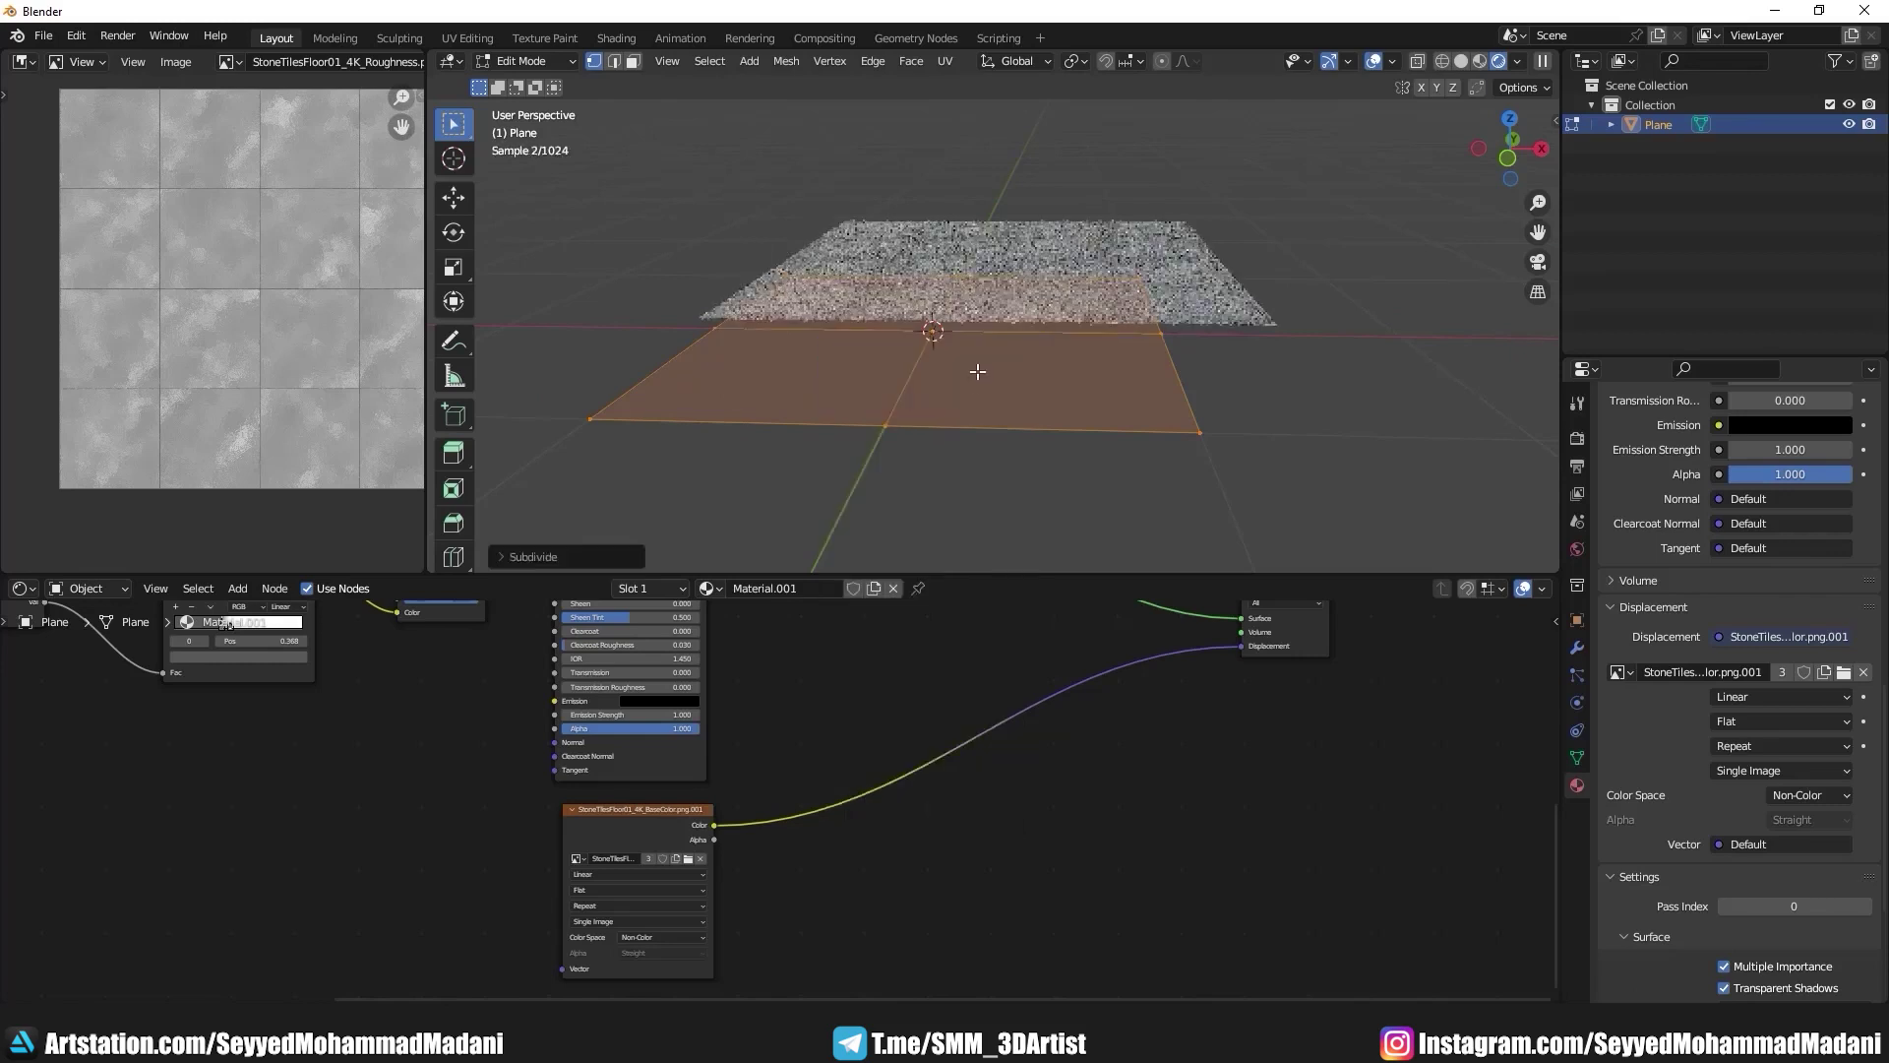
{"action": "right_click", "coordinate": [966, 388]}
{"action": "left_click", "coordinate": [967, 387]}
{"action": "right_click", "coordinate": [966, 394]}
{"action": "left_click", "coordinate": [964, 398]}
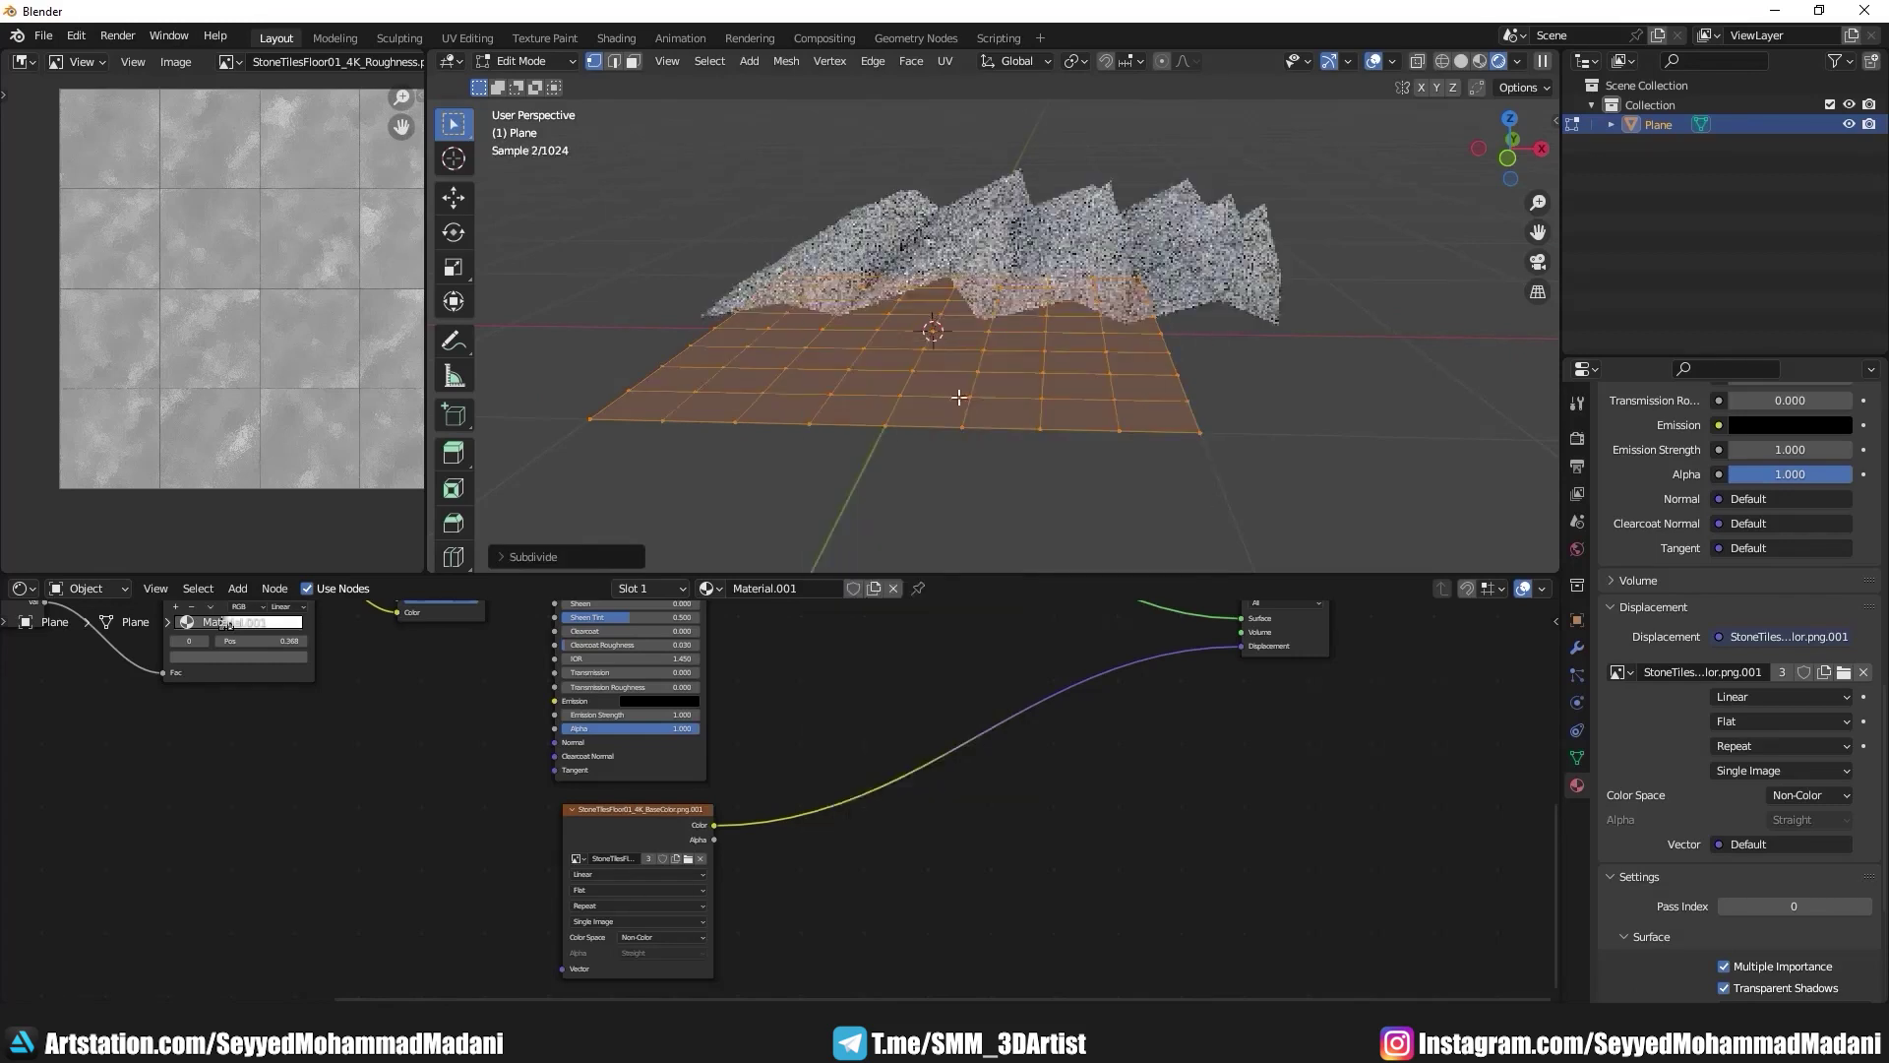
{"action": "right_click", "coordinate": [962, 398]}
{"action": "left_click", "coordinate": [962, 397]}
{"action": "right_click", "coordinate": [963, 368]}
{"action": "left_click", "coordinate": [959, 370]}
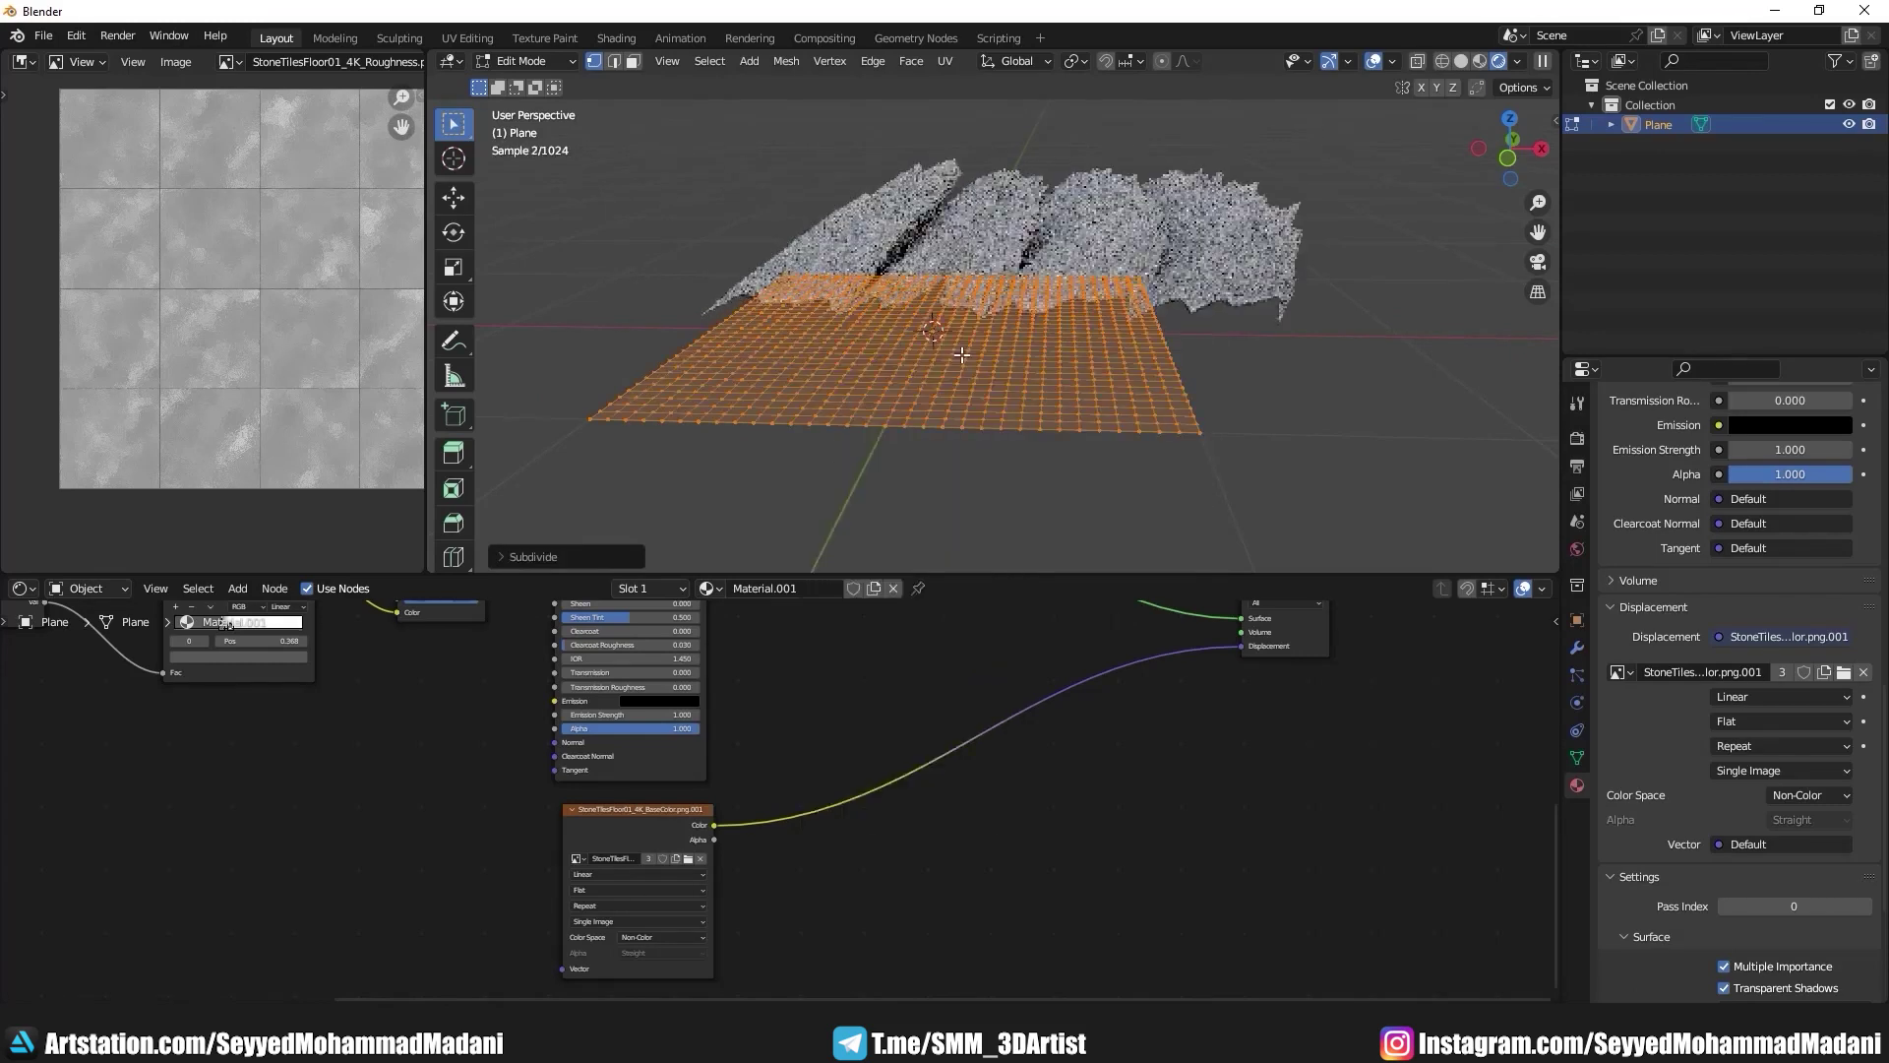
{"action": "right_click", "coordinate": [956, 372]}
{"action": "left_click", "coordinate": [954, 374]}
{"action": "right_click", "coordinate": [943, 387]}
{"action": "left_click", "coordinate": [943, 387]}
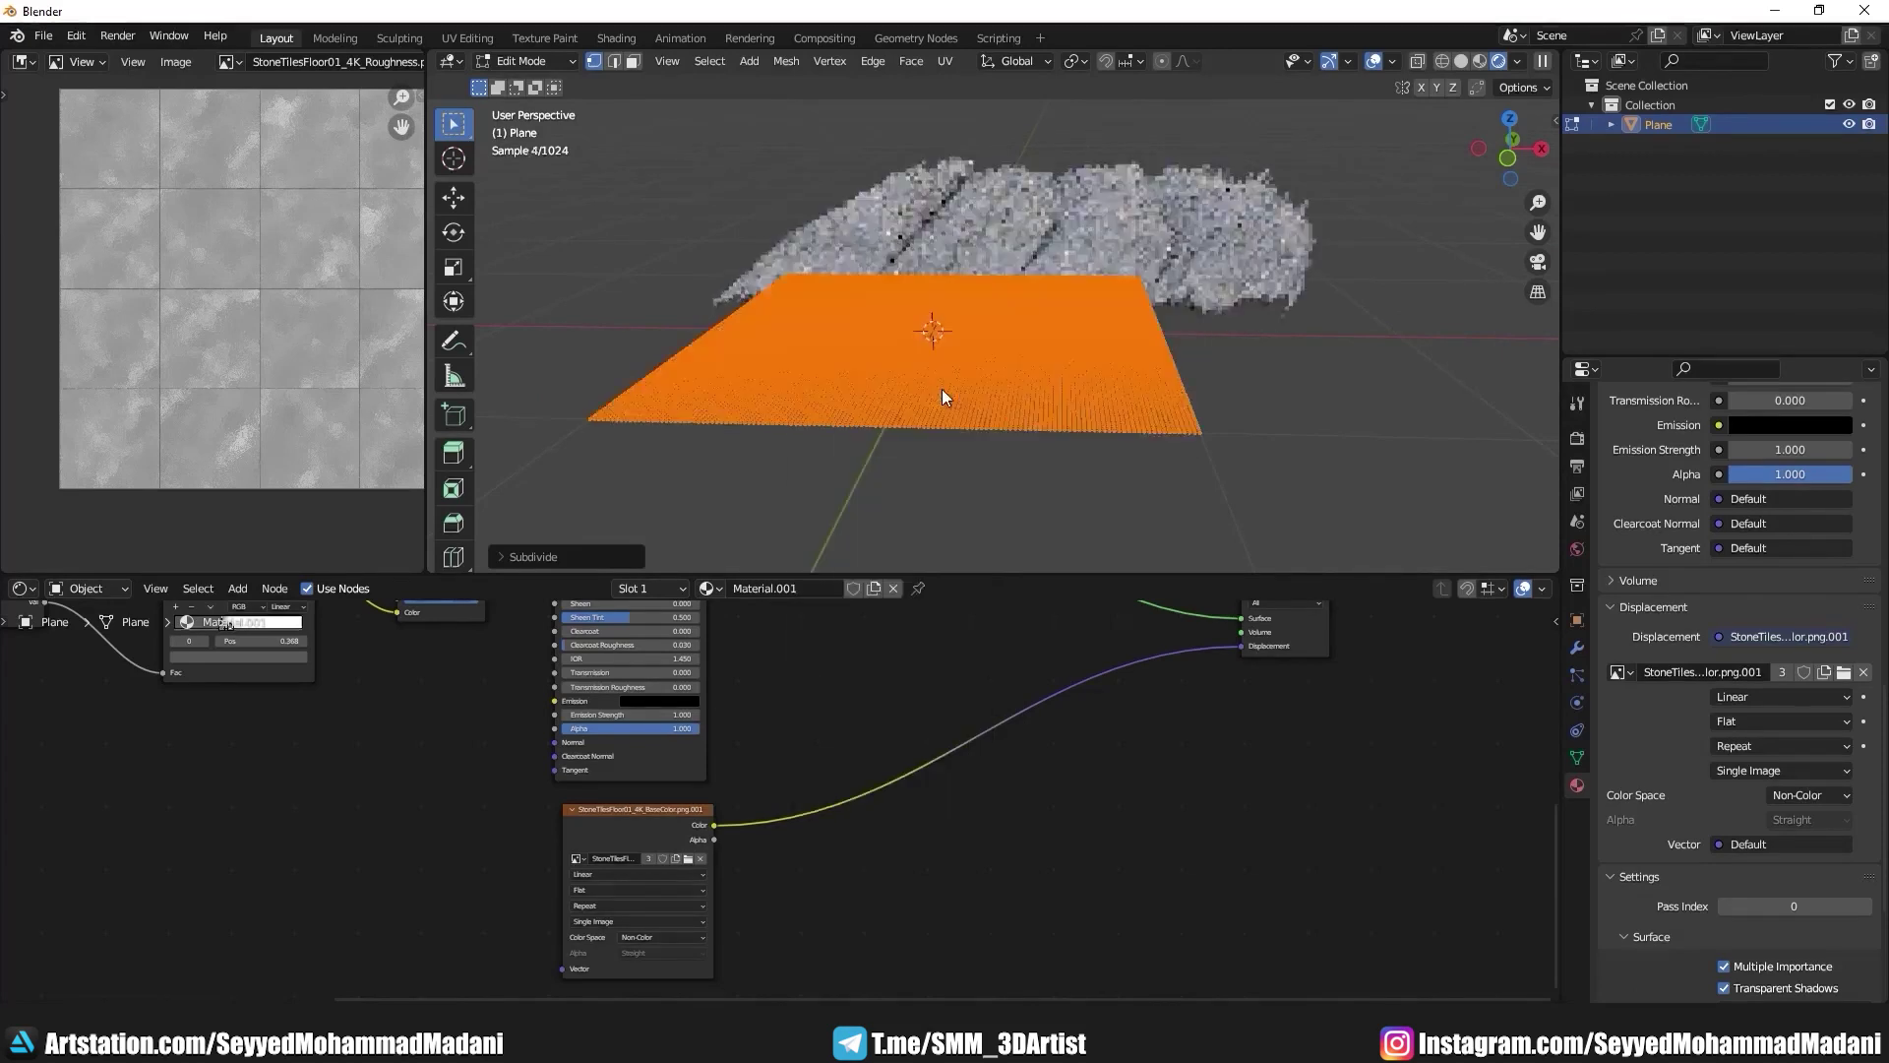
{"action": "mouse_move", "coordinate": [943, 388]}
{"action": "middle_mouse_down"}
{"action": "mouse_move", "coordinate": [1033, 395]}
{"action": "mouse_move", "coordinate": [1030, 443]}
{"action": "middle_mouse_up"}
{"action": "key", "text": "Tab"}
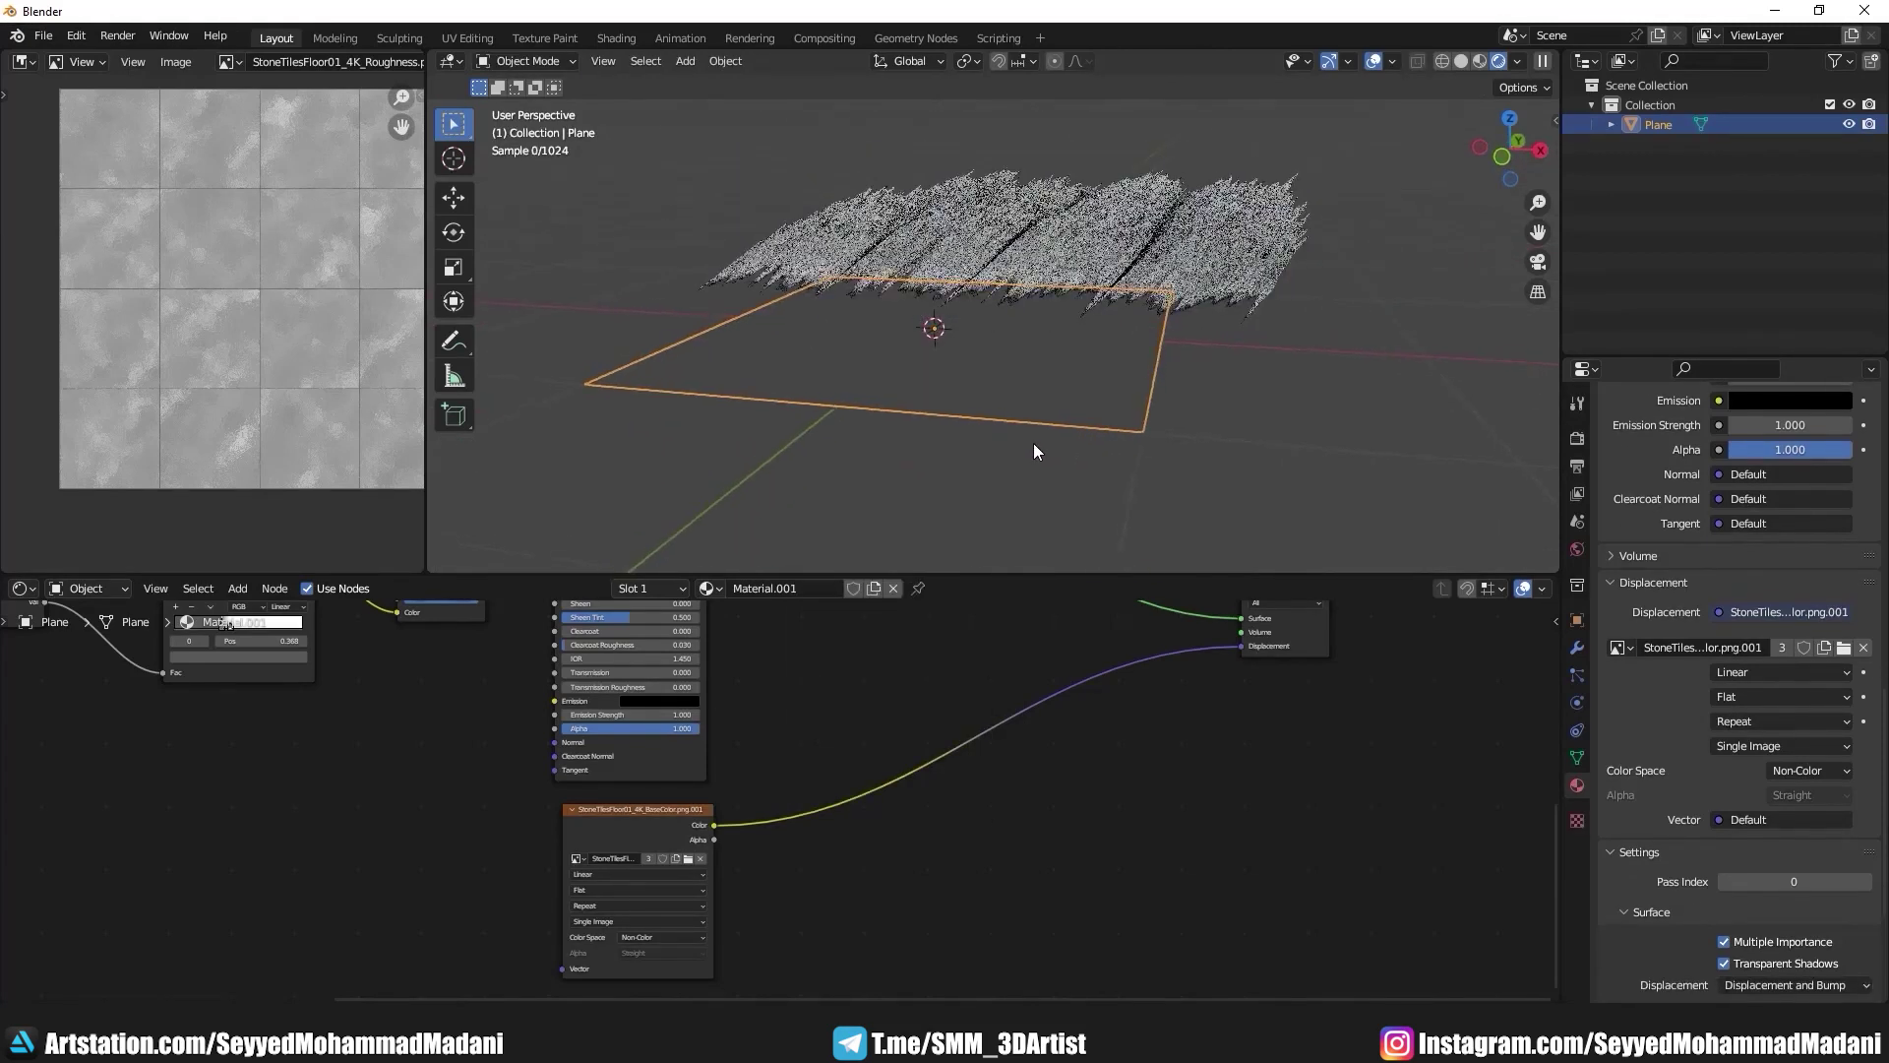
{"action": "middle_click_drag", "start_coordinate": [941, 775], "coordinate": [612, 746]}
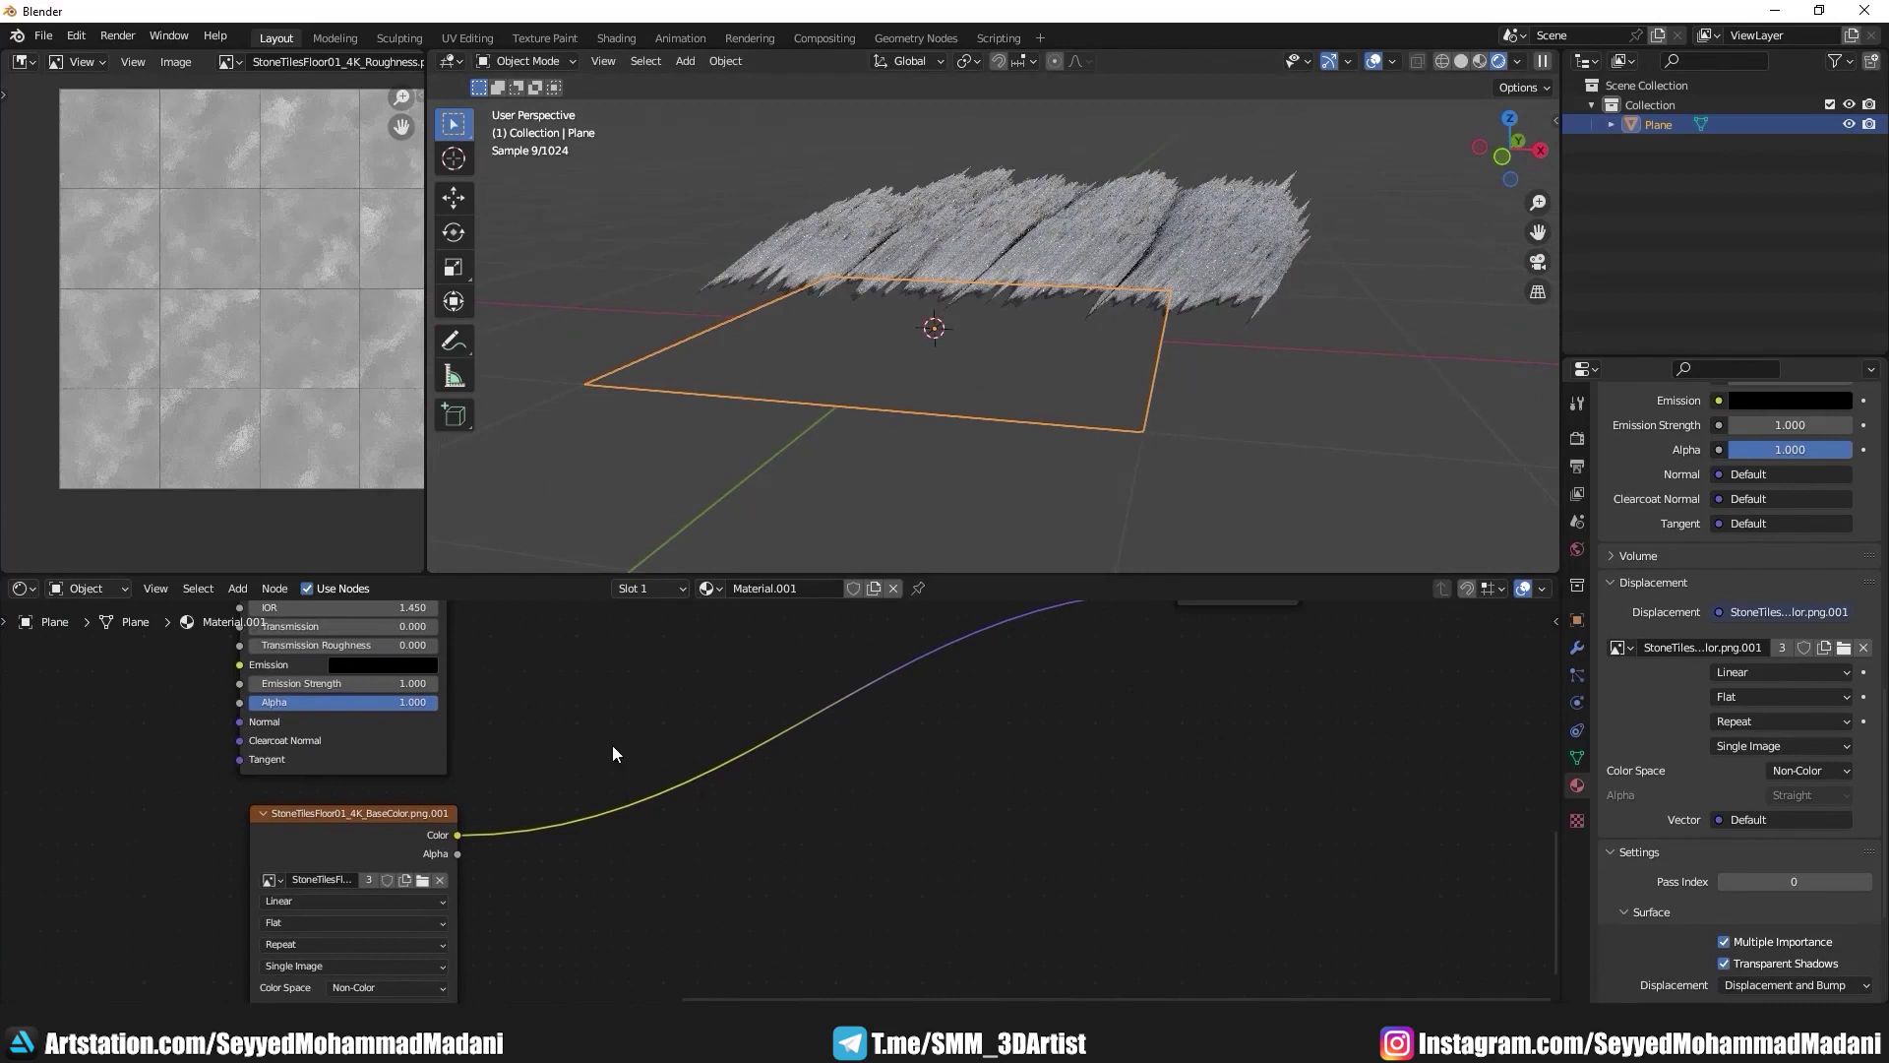
Step: Add a Displacement node on the output link, with the image colour feeding its Height
{"action": "left_click", "coordinate": [236, 593]}
{"action": "type", "text": "di"}
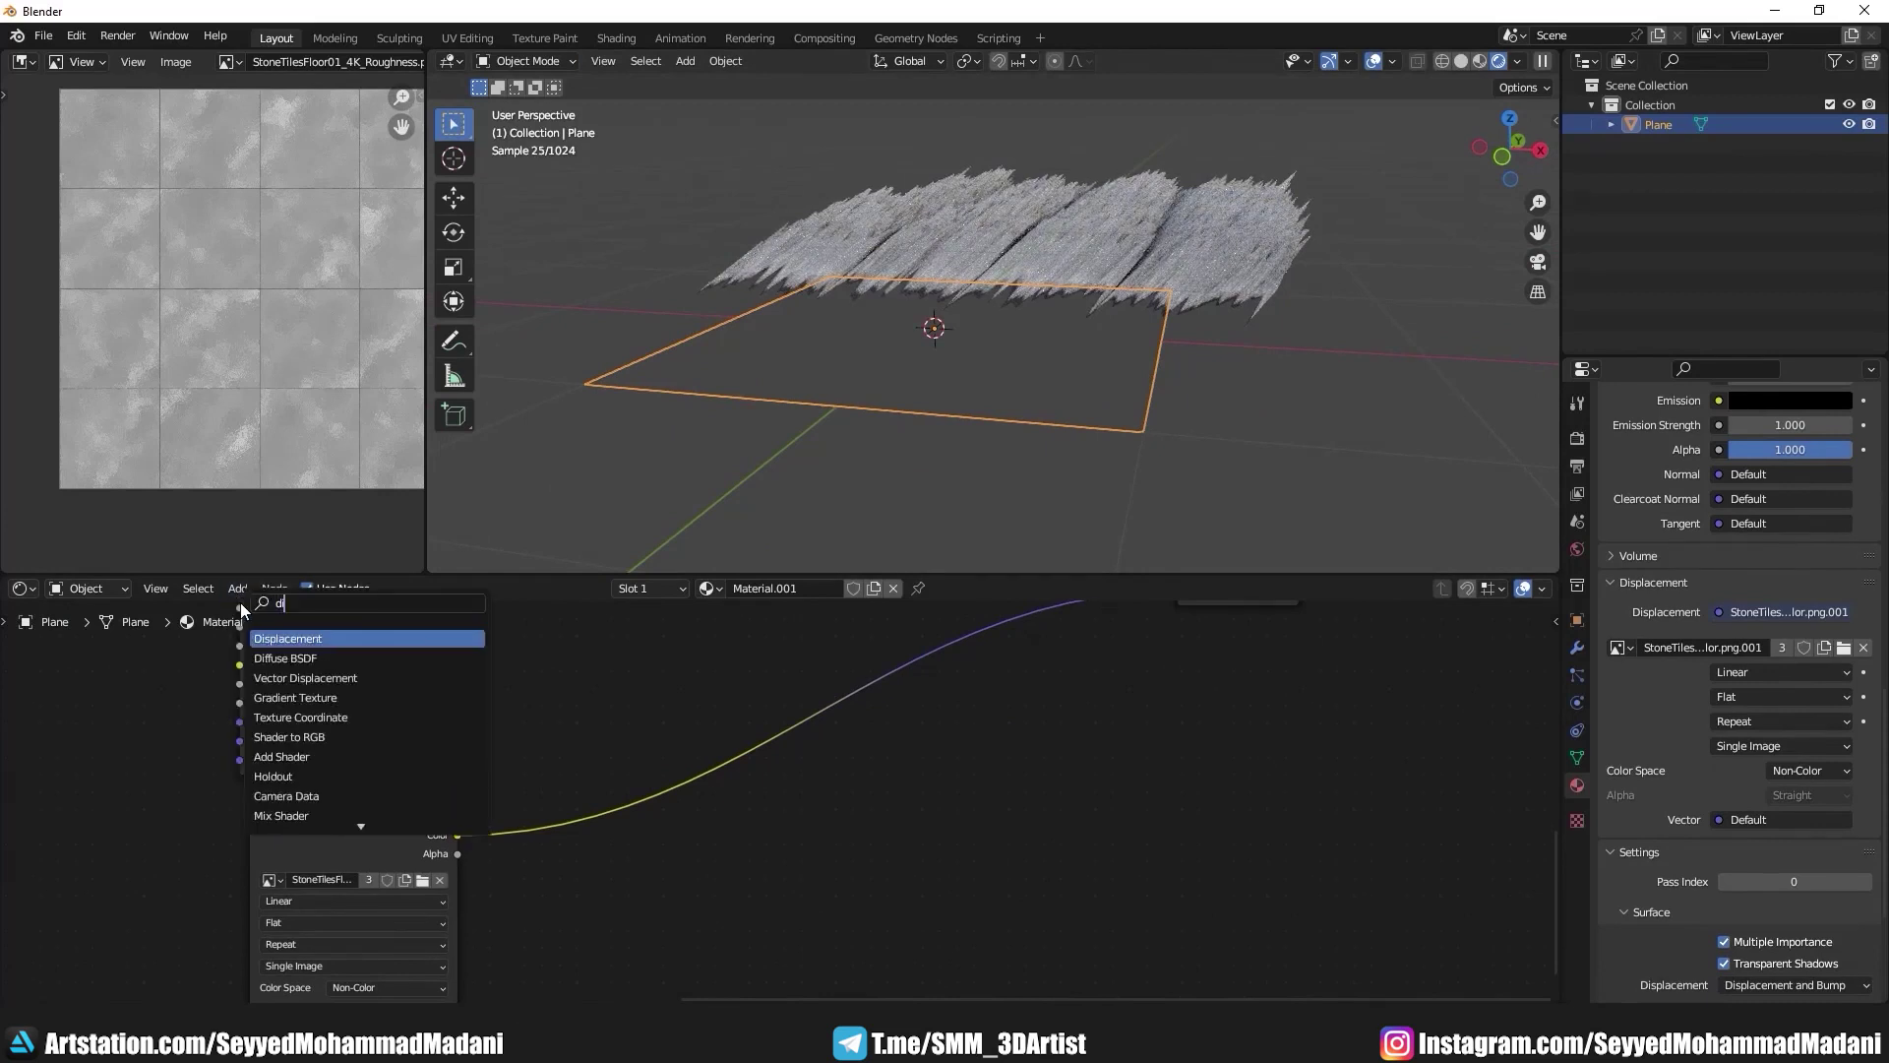
{"action": "type", "text": "s"}
{"action": "key", "text": "Return"}
{"action": "left_click", "coordinate": [969, 716]}
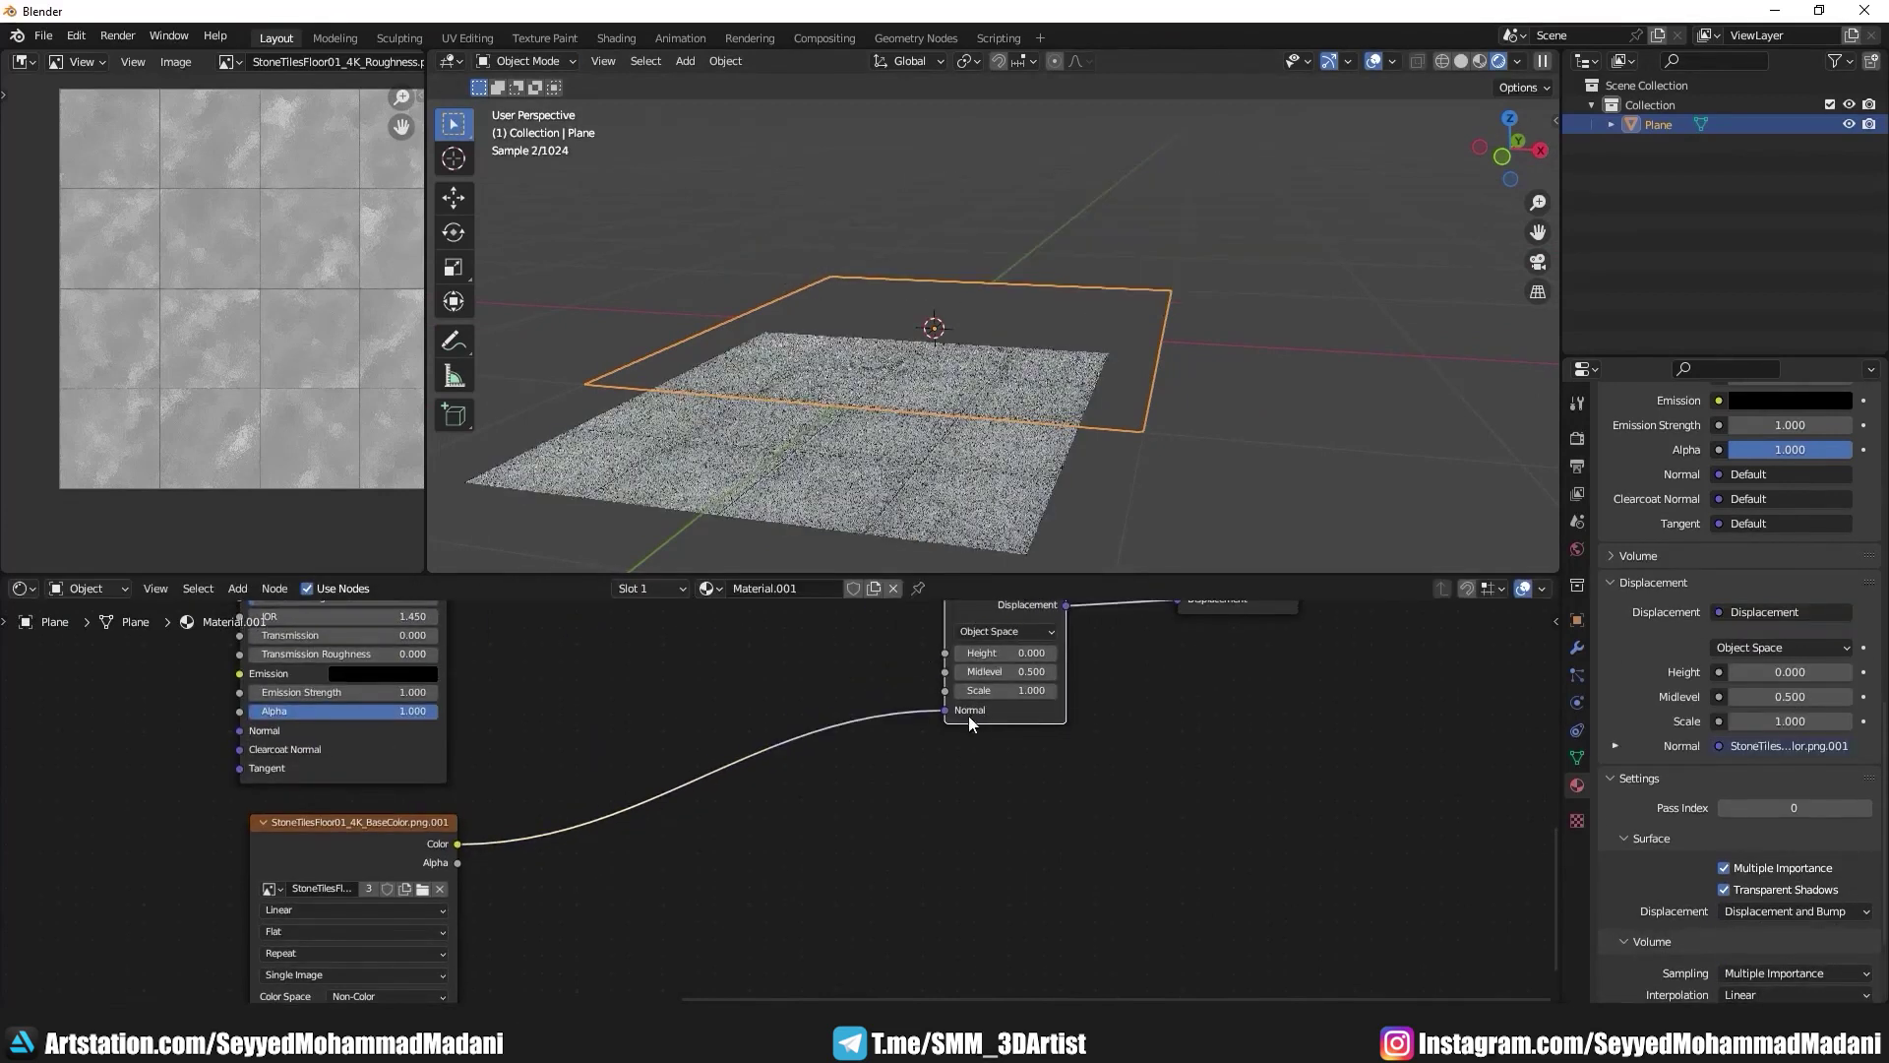
{"action": "scroll", "coordinate": [968, 716], "scroll_direction": "up", "scroll_amount": 3}
{"action": "left_click_drag", "start_coordinate": [968, 755], "coordinate": [970, 649]}
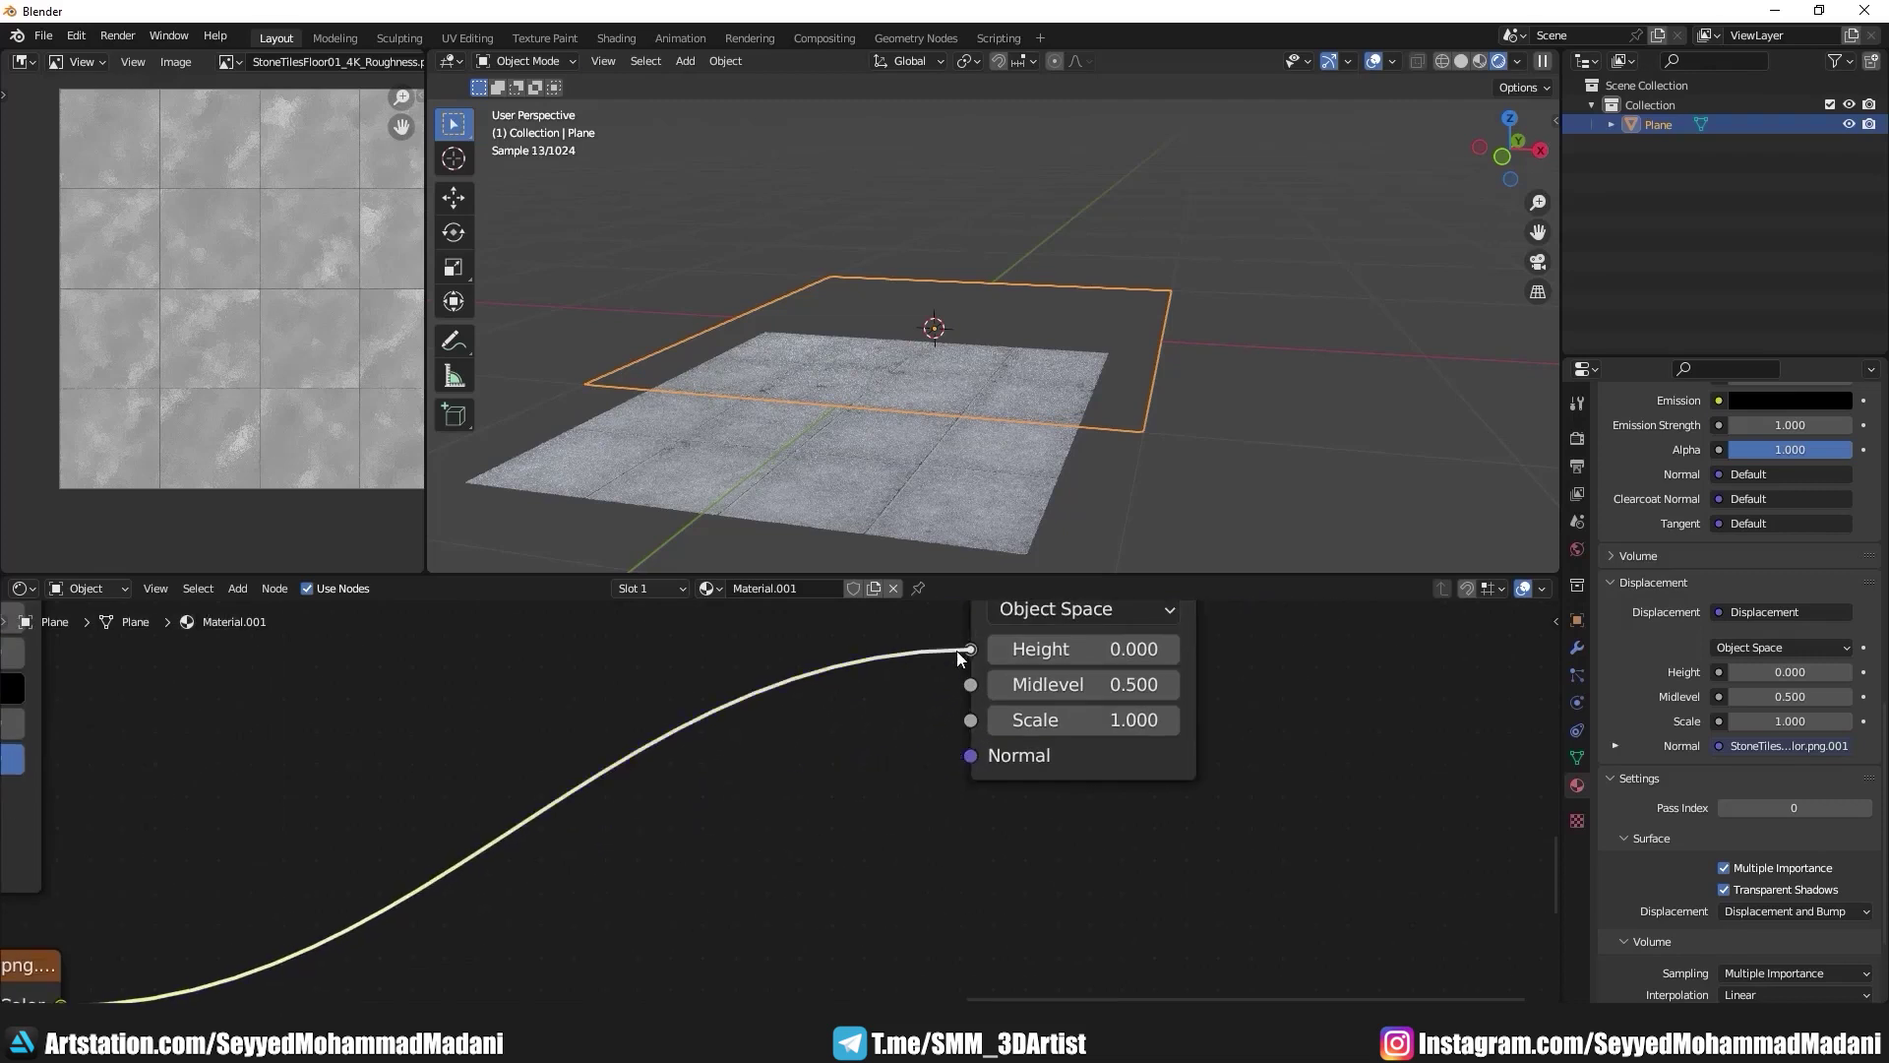
{"action": "middle_click_drag", "start_coordinate": [1056, 712], "coordinate": [852, 791]}
{"action": "mouse_move", "coordinate": [931, 407]}
{"action": "middle_mouse_down"}
{"action": "mouse_move", "coordinate": [954, 540]}
{"action": "mouse_move", "coordinate": [903, 524]}
{"action": "middle_mouse_up"}
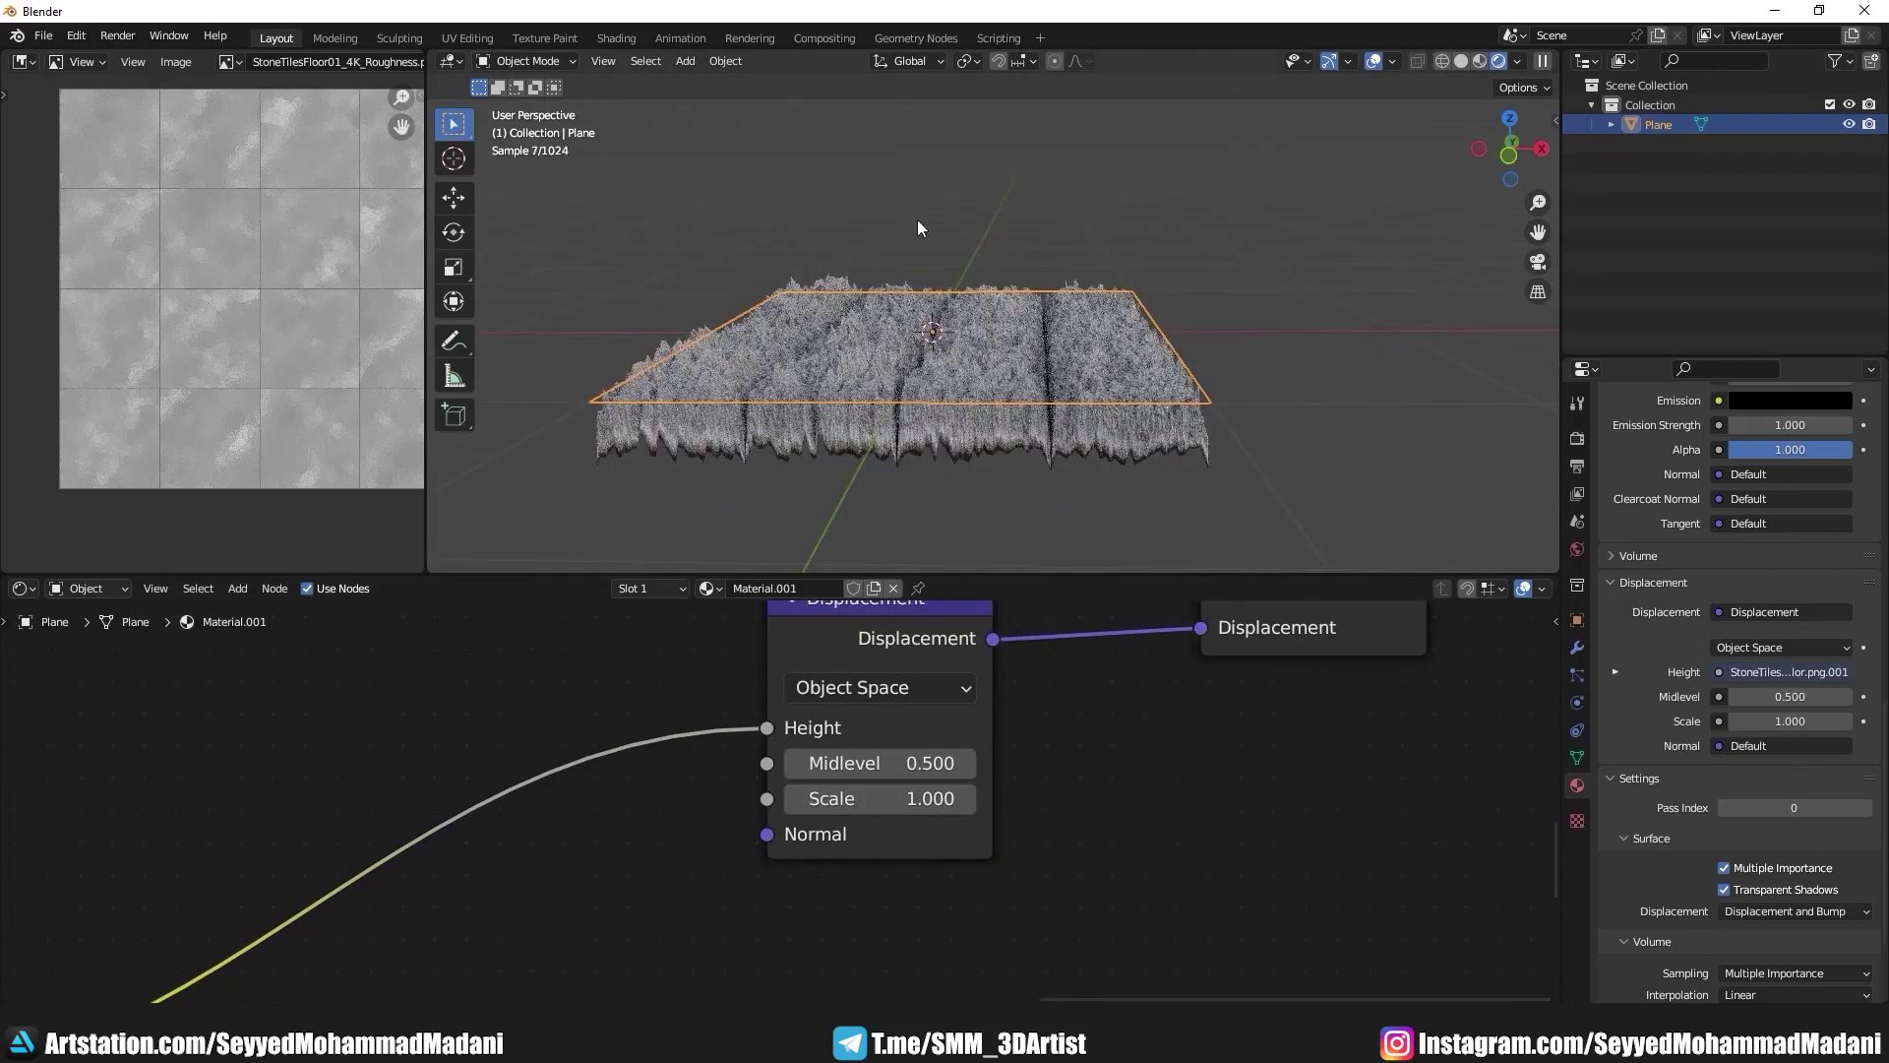
{"action": "middle_click_drag", "start_coordinate": [917, 220], "coordinate": [925, 263]}
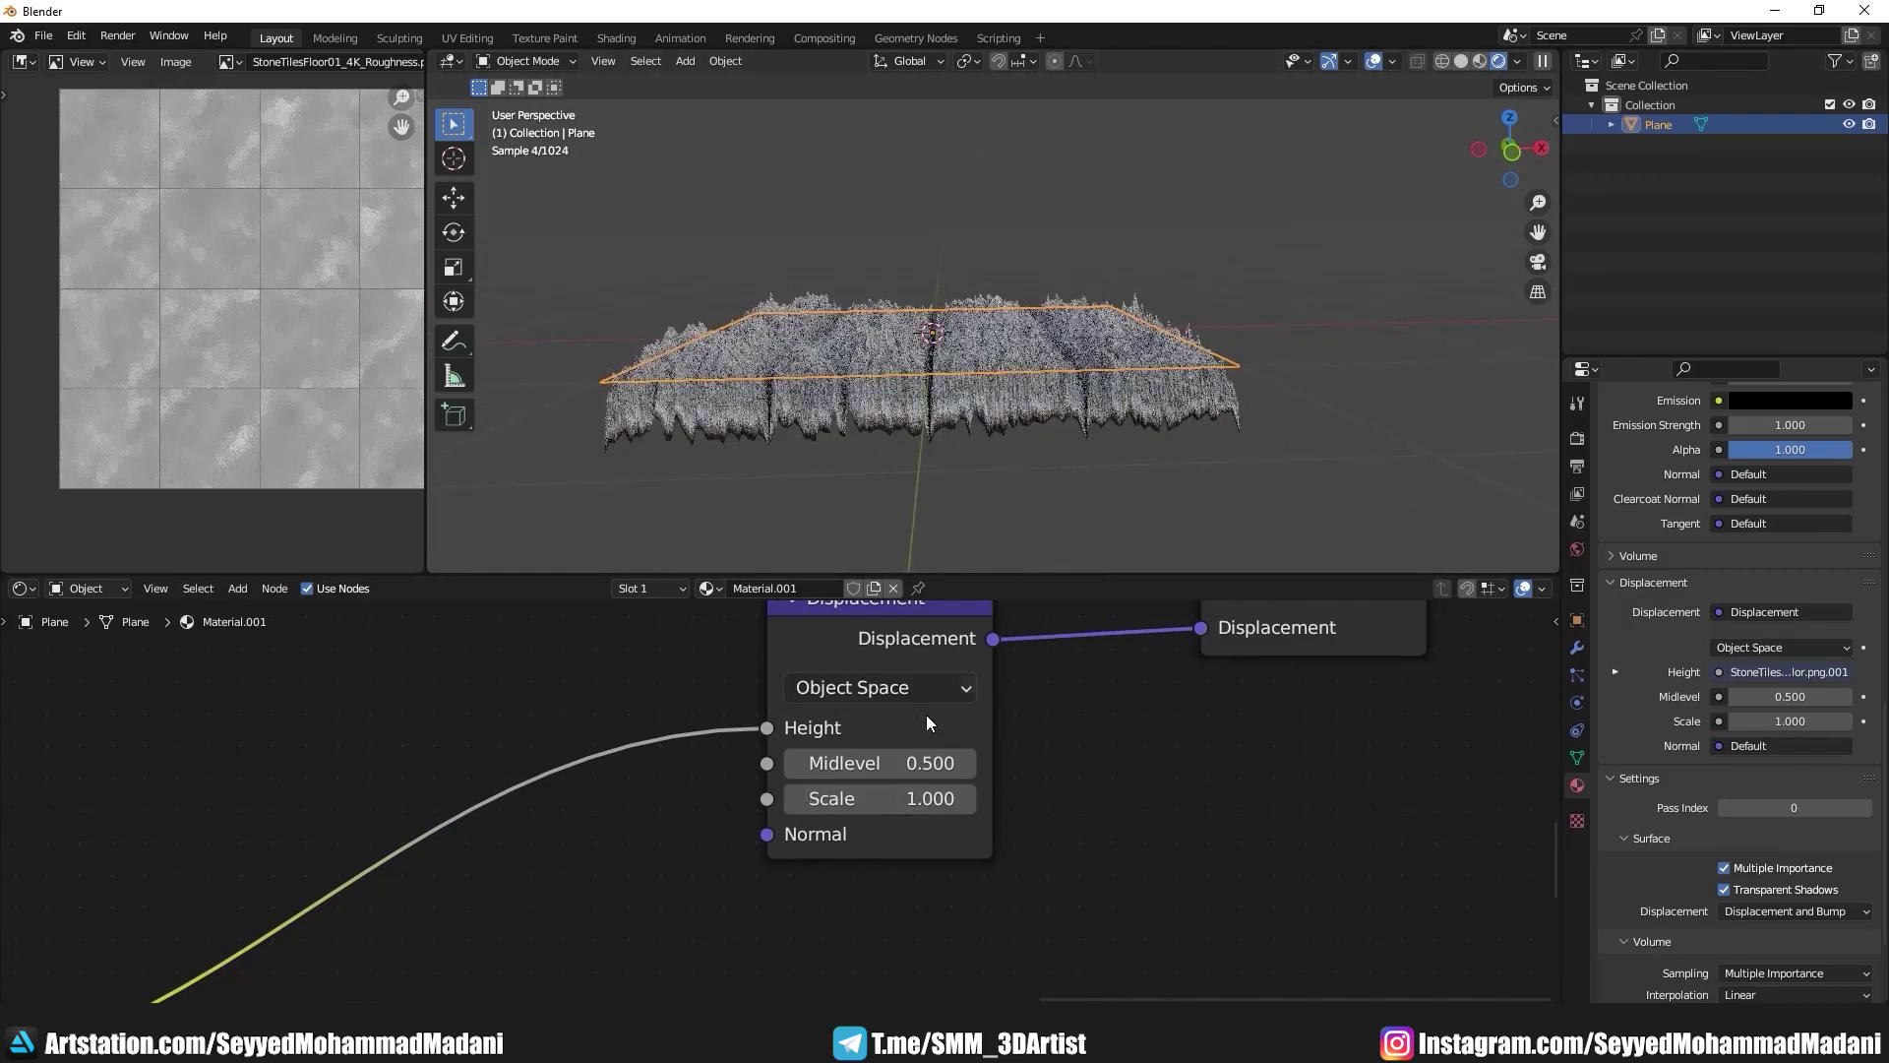
Step: Lower the Displacement node's Scale to 0.100 and review the flatter tile relief
{"action": "left_click", "coordinate": [796, 799]}
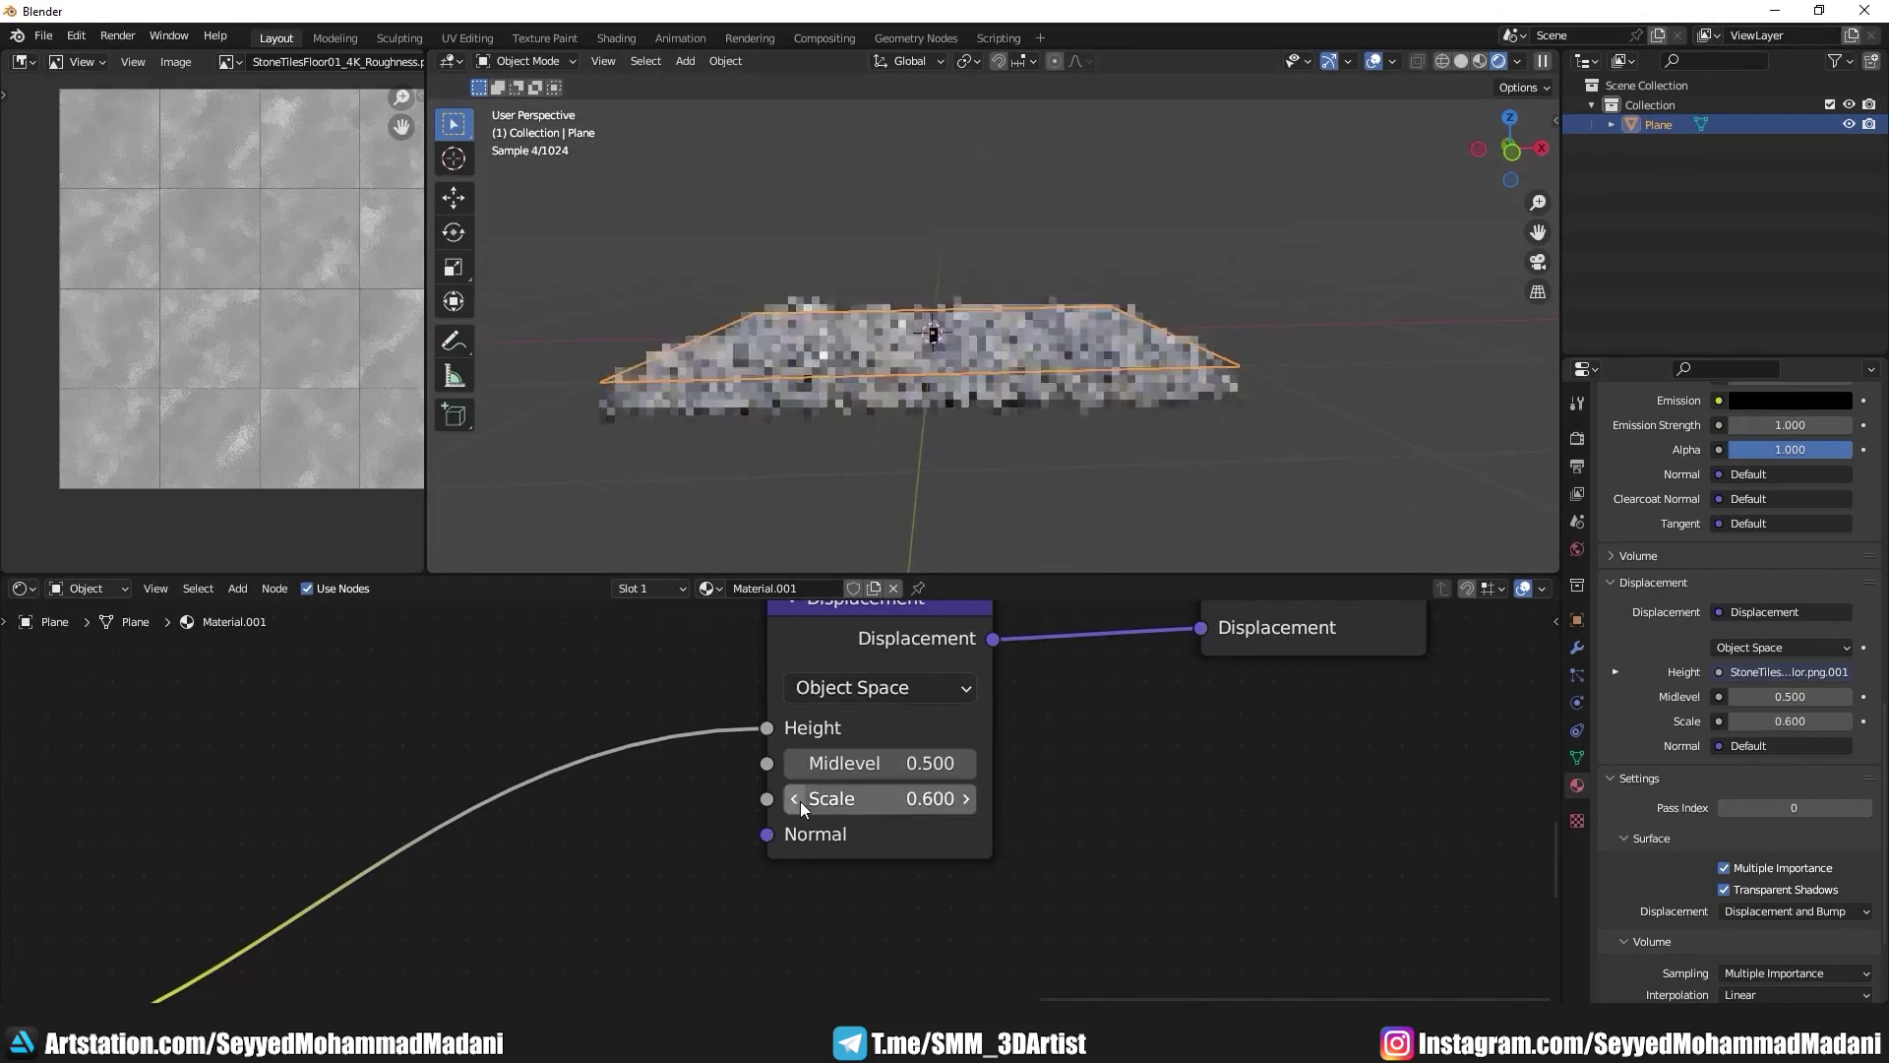
{"action": "left_click", "coordinate": [796, 799]}
{"action": "left_click", "coordinate": [796, 799]}
{"action": "left_click", "coordinate": [796, 799]}
{"action": "middle_click_drag", "start_coordinate": [865, 433], "coordinate": [888, 470]}
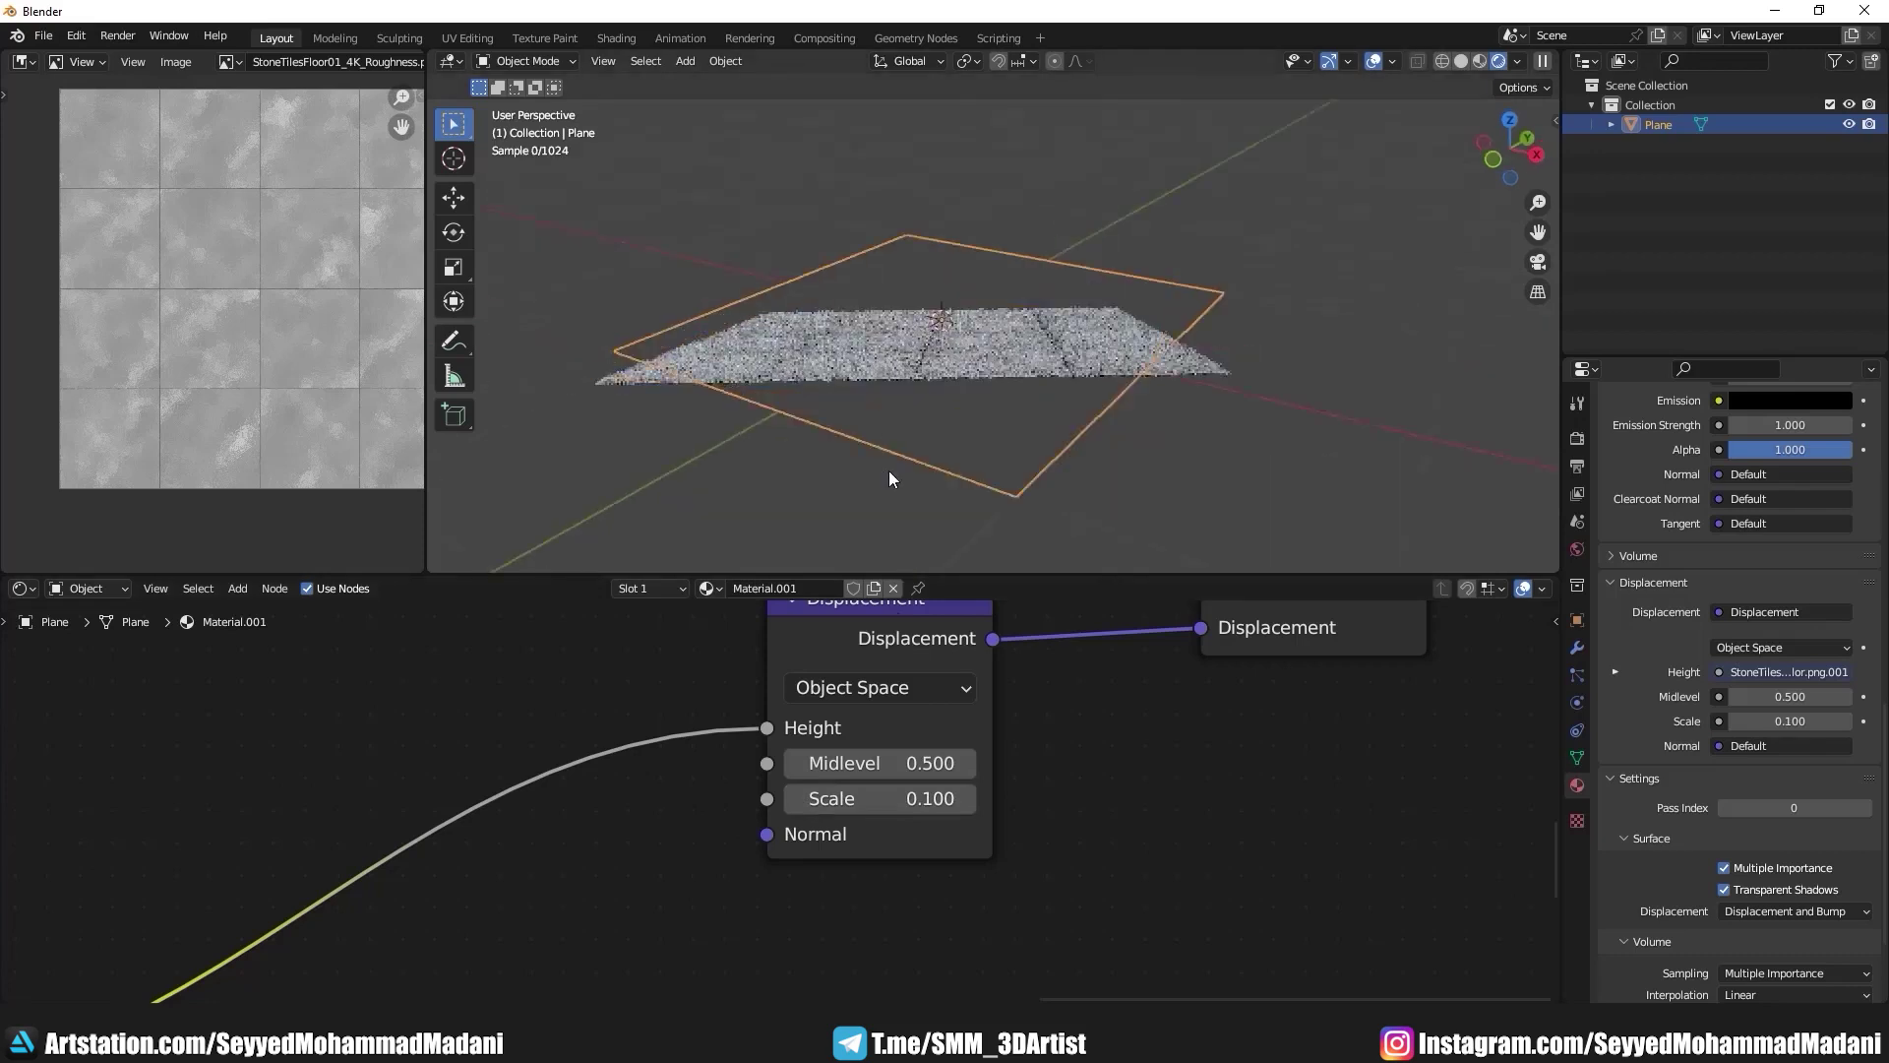
{"action": "scroll", "coordinate": [895, 471], "scroll_direction": "up", "scroll_amount": 3}
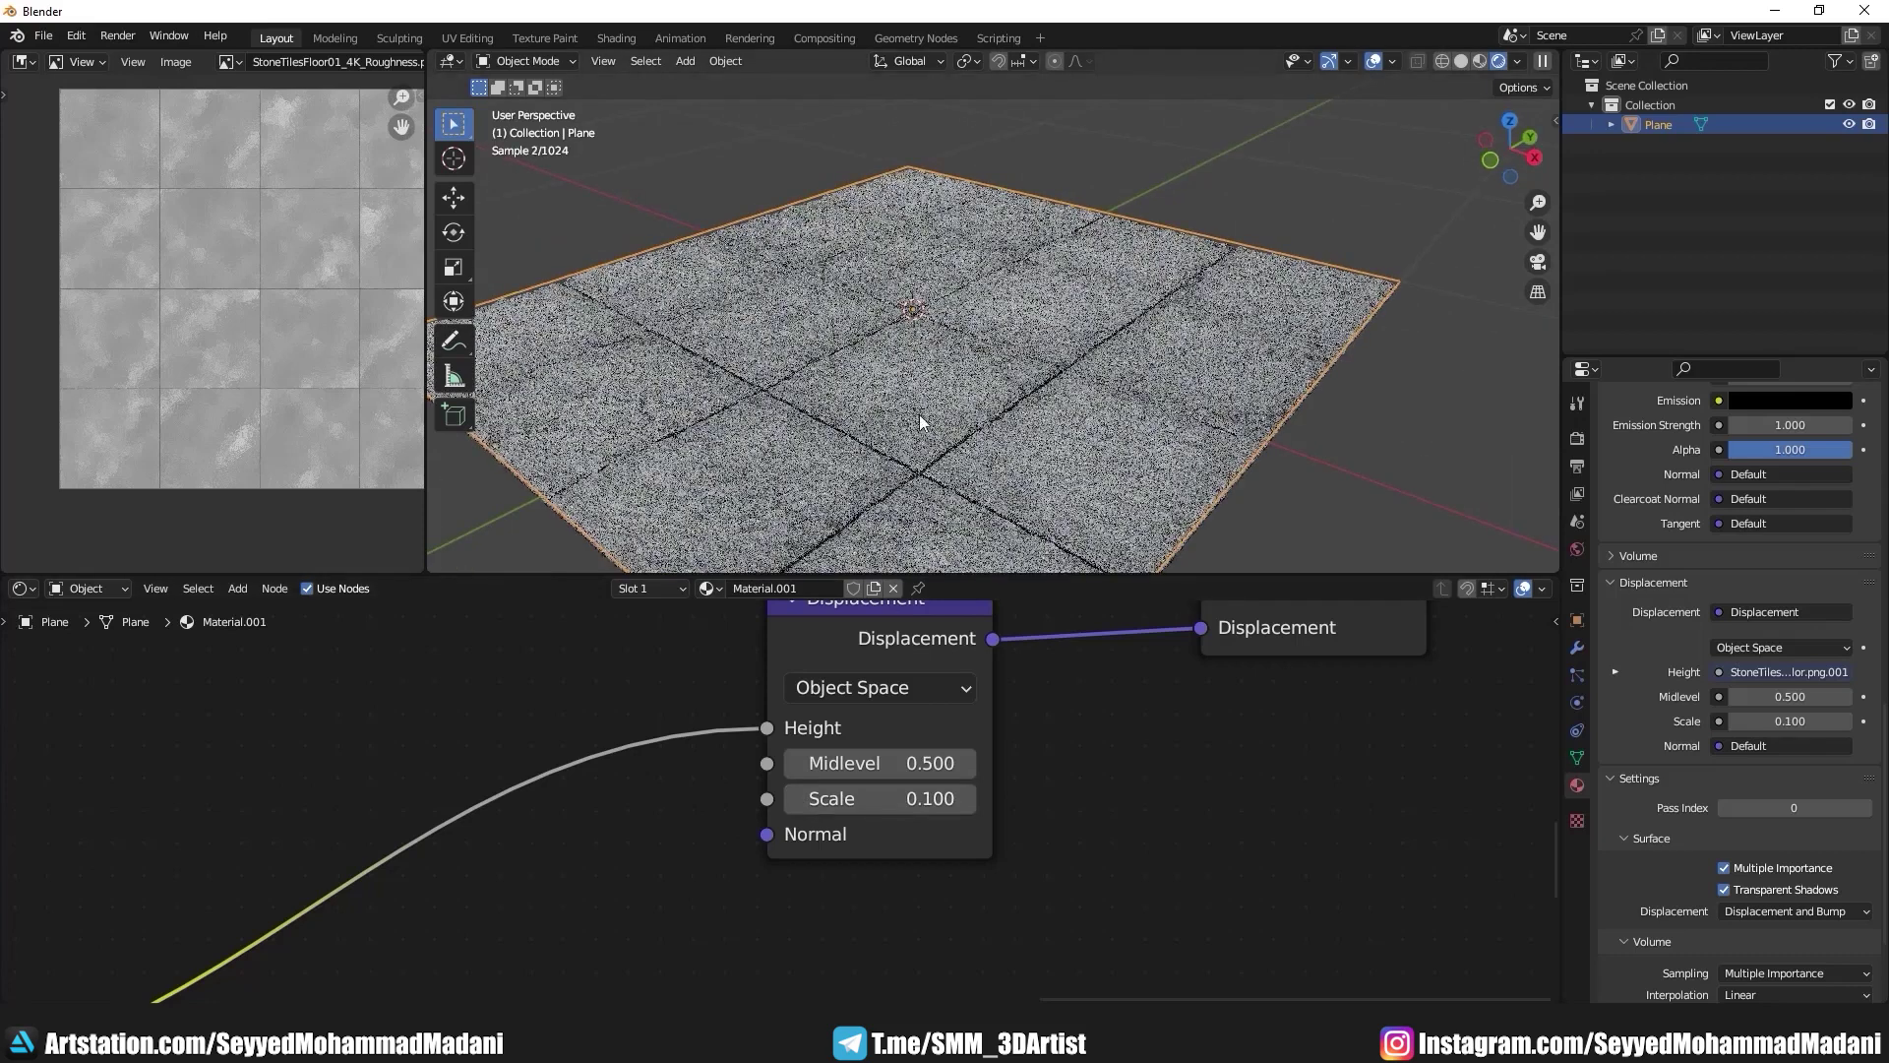
{"action": "scroll", "coordinate": [775, 744], "scroll_direction": "down", "scroll_amount": 4}
{"action": "middle_click_drag", "start_coordinate": [688, 774], "coordinate": [742, 757]}
Step: Insert a Hue Saturation Value node before displacement Height and set its Saturation to 0
{"action": "left_click", "coordinate": [250, 598]}
{"action": "type", "text": "h"}
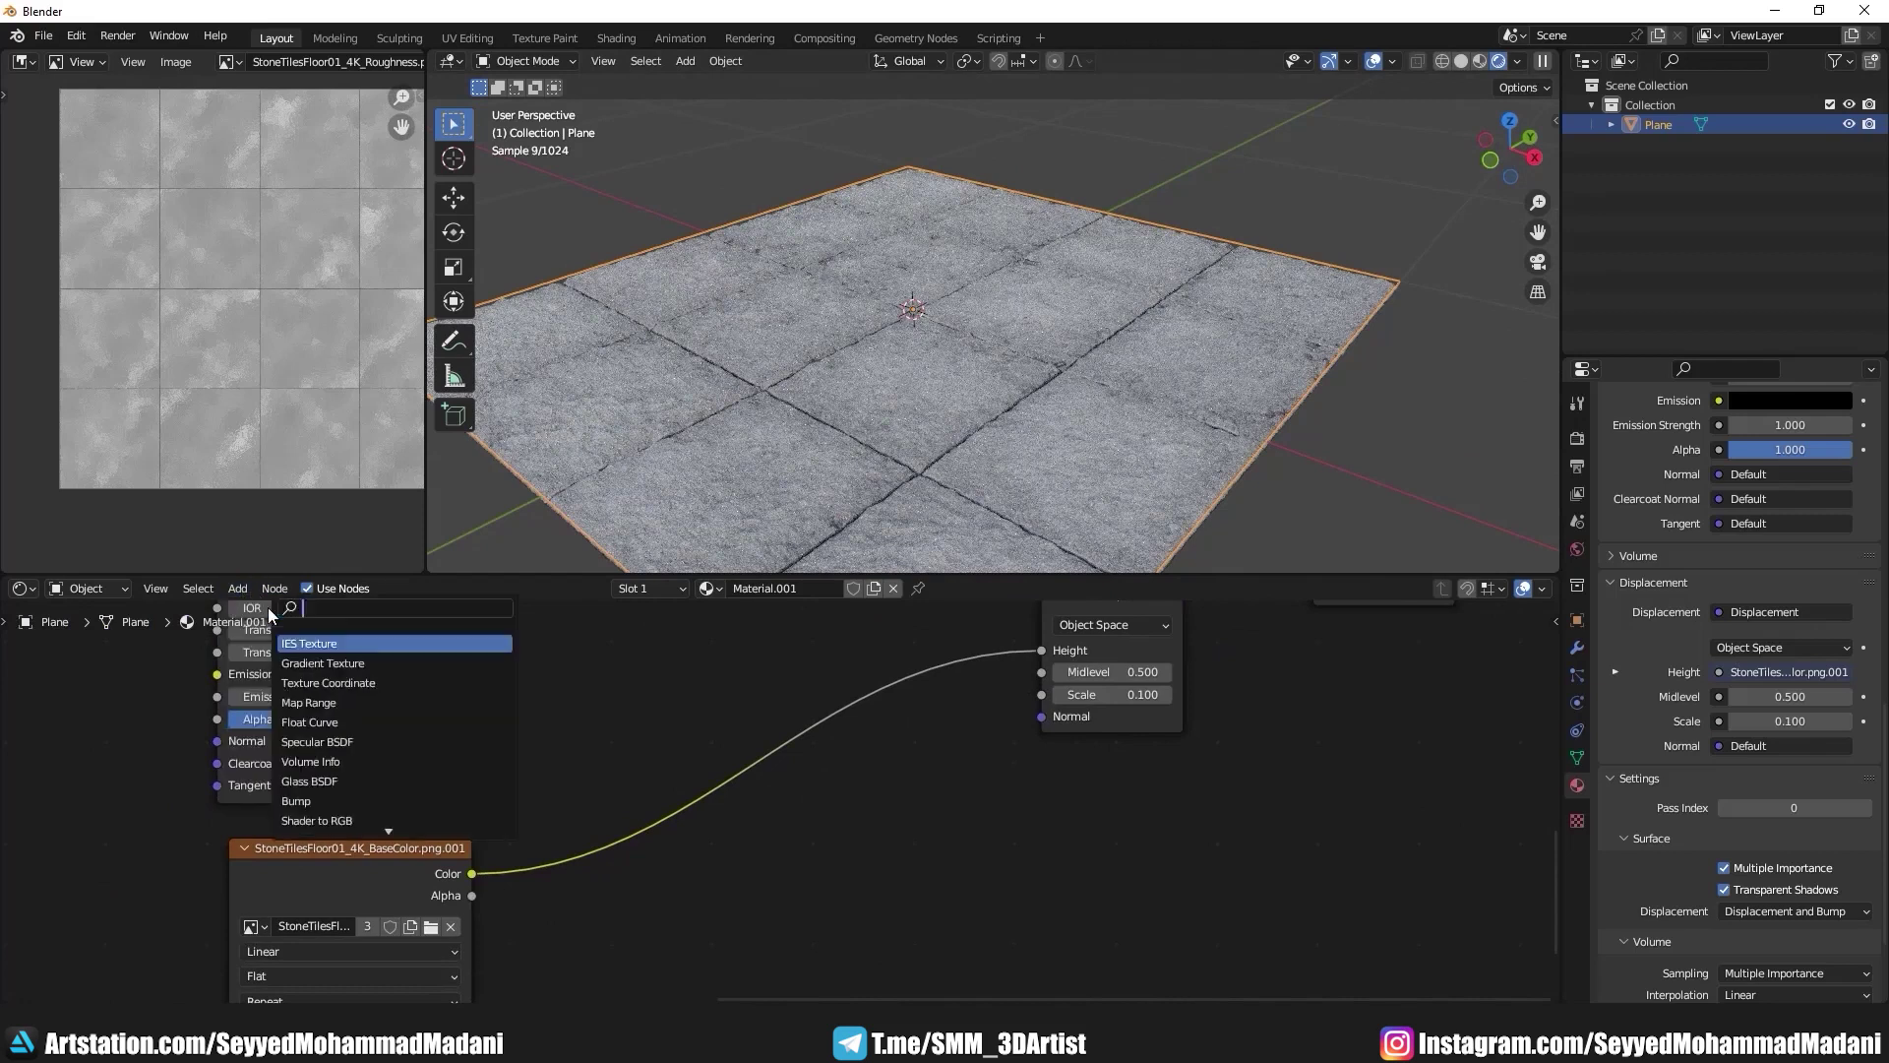
{"action": "type", "text": "u"}
{"action": "key", "text": "Return"}
{"action": "left_click", "coordinate": [649, 817]}
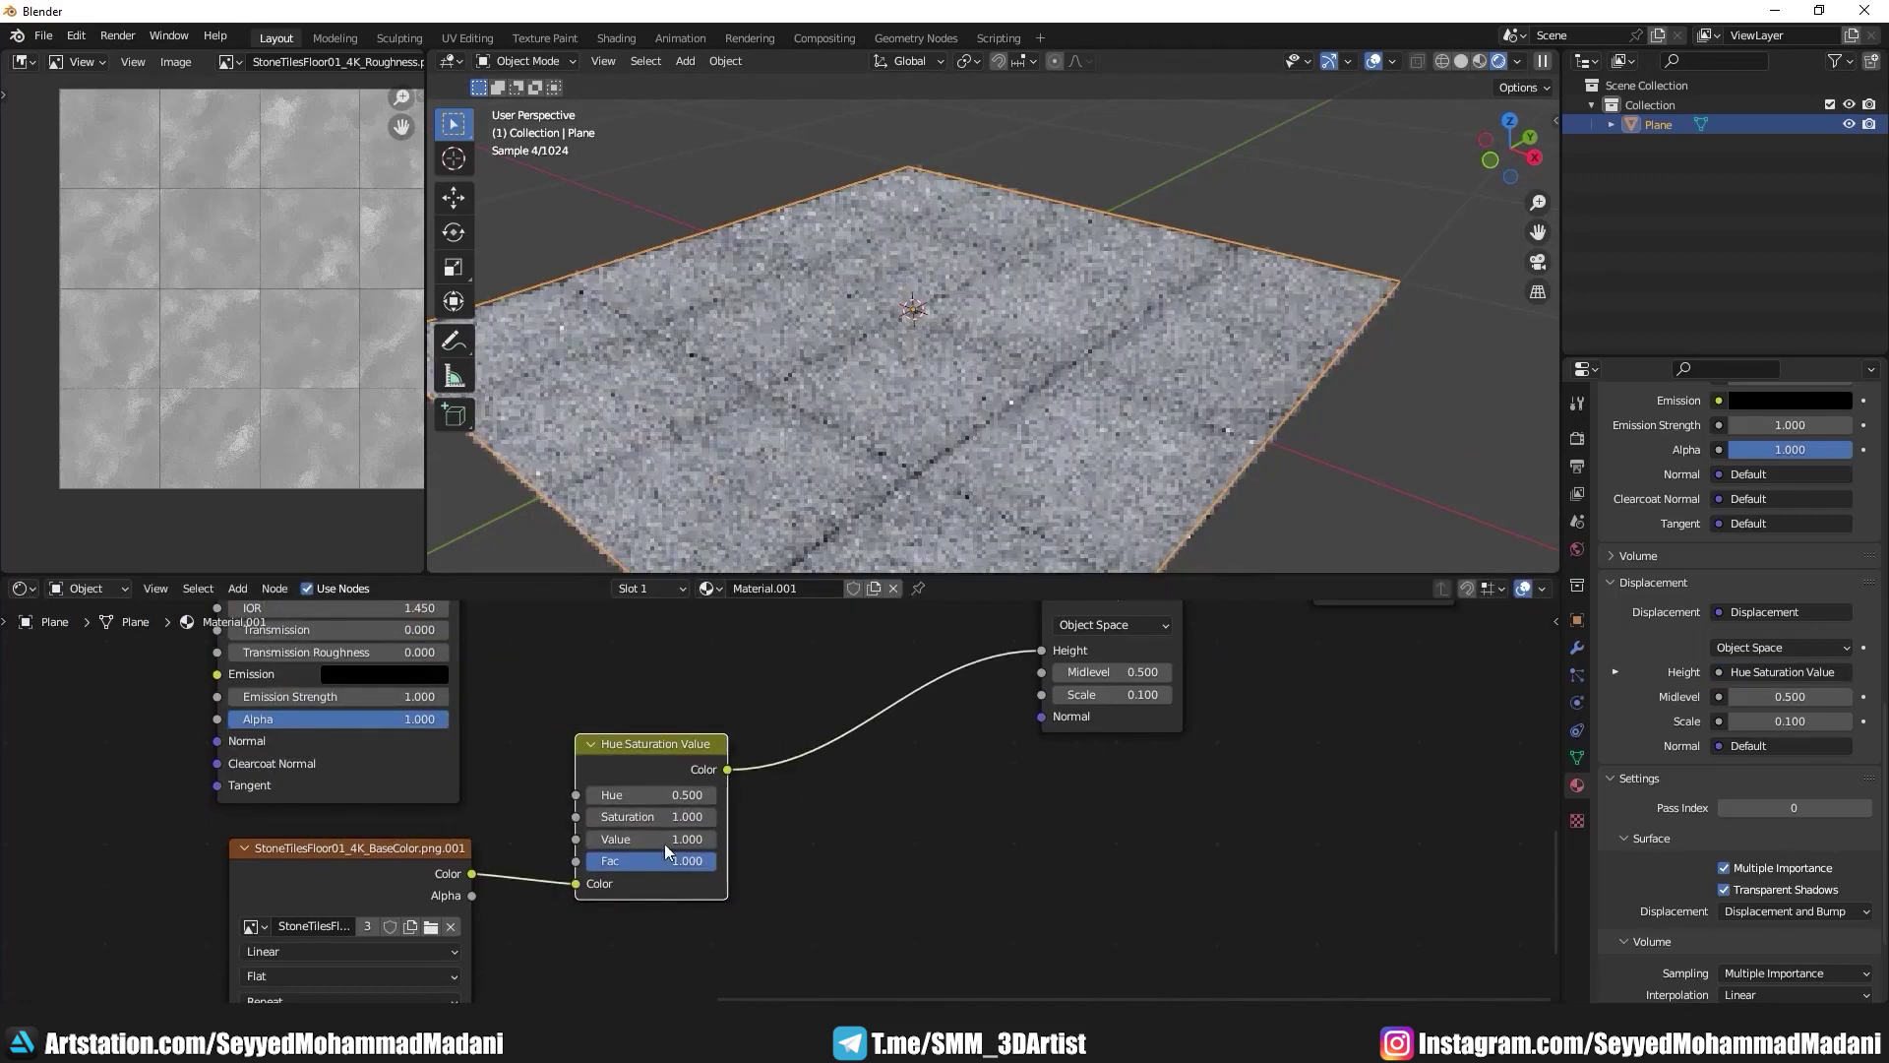
{"action": "scroll", "coordinate": [658, 799], "scroll_direction": "up", "scroll_amount": 2}
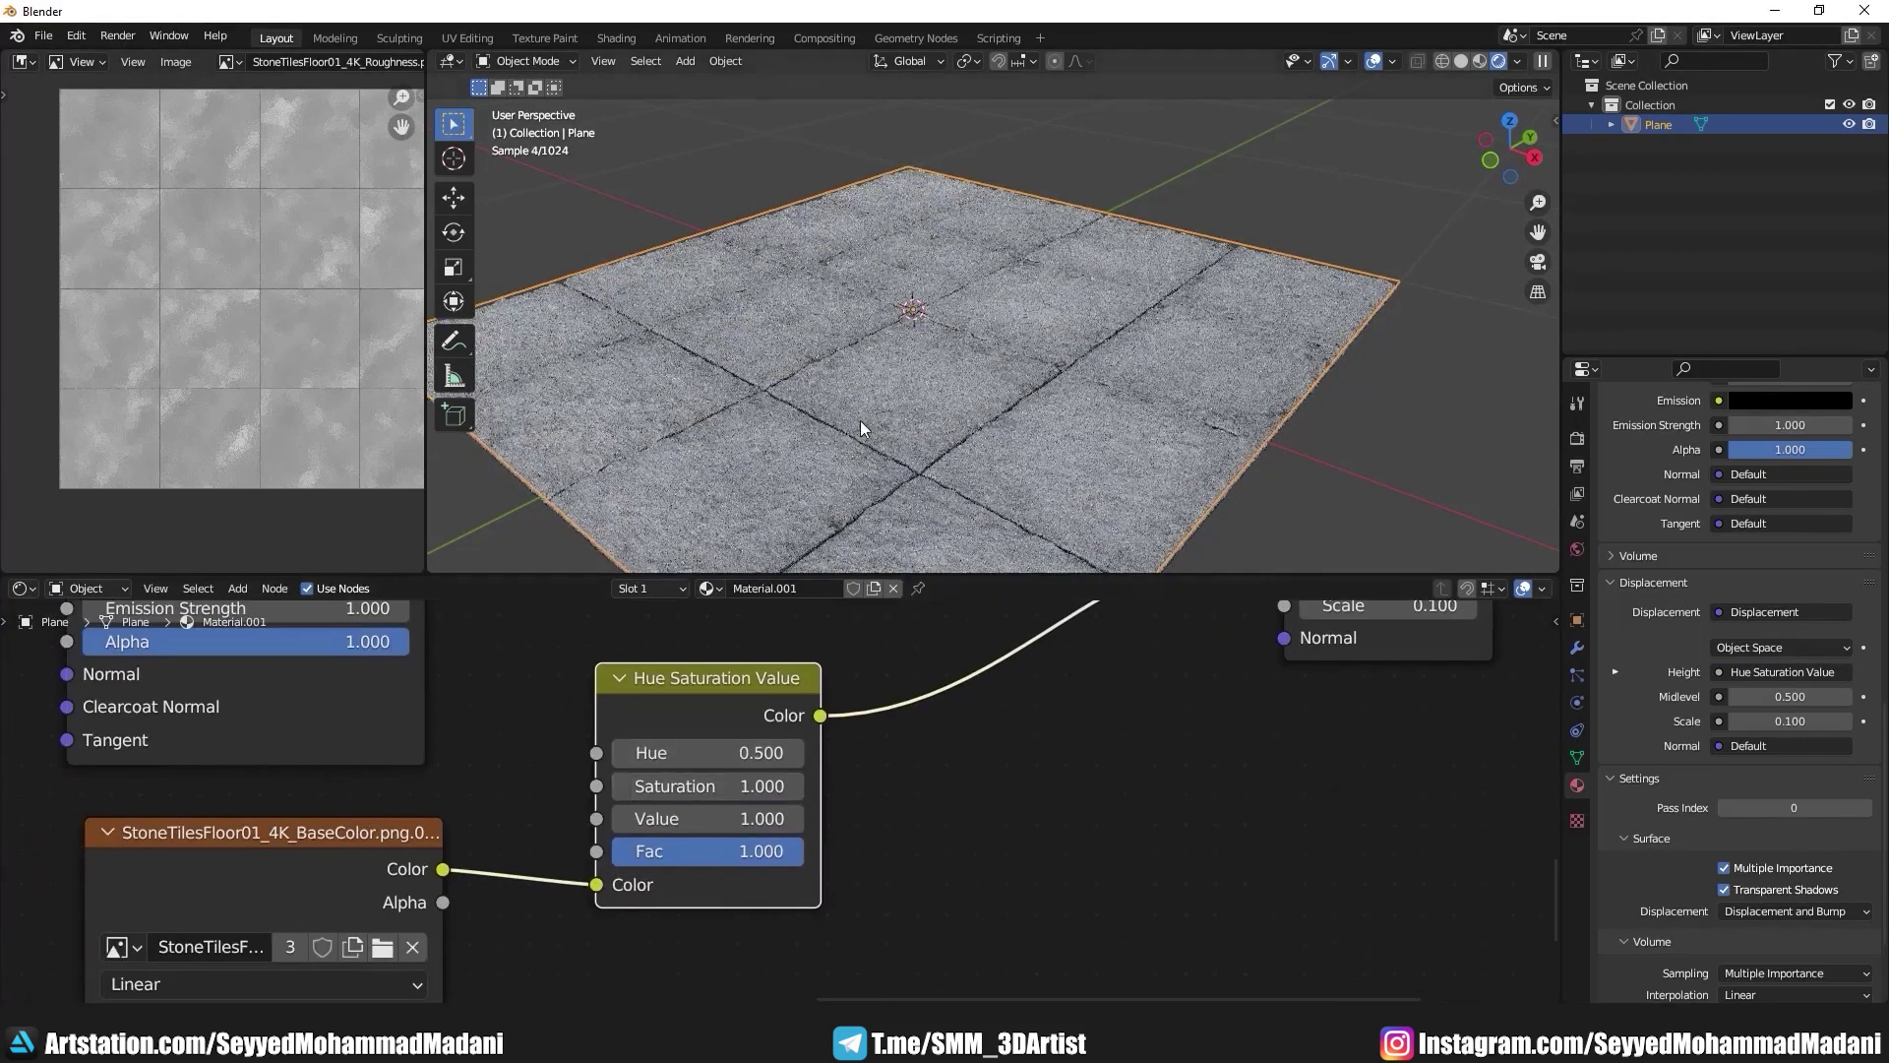
{"action": "left_click", "coordinate": [712, 705], "text": "ctrl+shift"}
{"action": "middle_click_drag", "start_coordinate": [858, 405], "coordinate": [925, 440]}
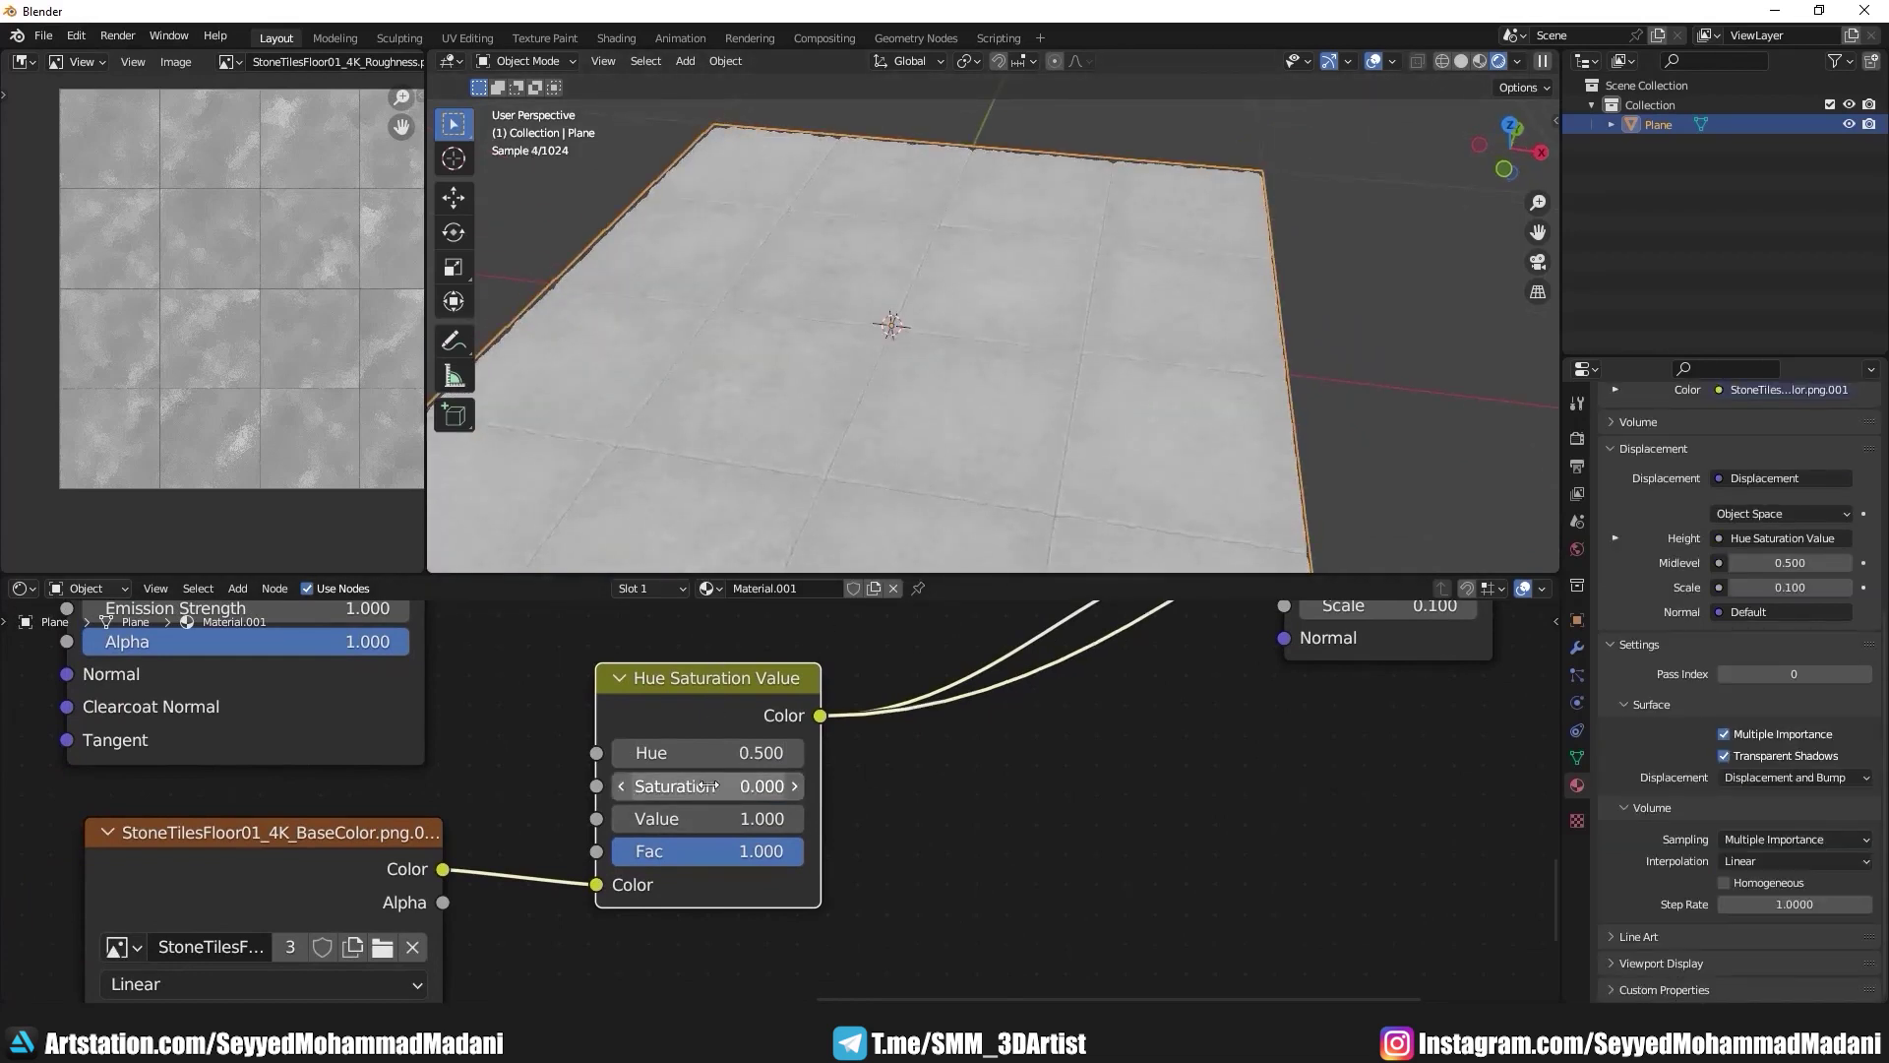
Step: Insert a ColorRamp between the desaturated image and the displacement Height input
{"action": "scroll", "coordinate": [573, 811], "scroll_direction": "down", "scroll_amount": 2}
{"action": "middle_click_drag", "start_coordinate": [592, 823], "coordinate": [530, 822]}
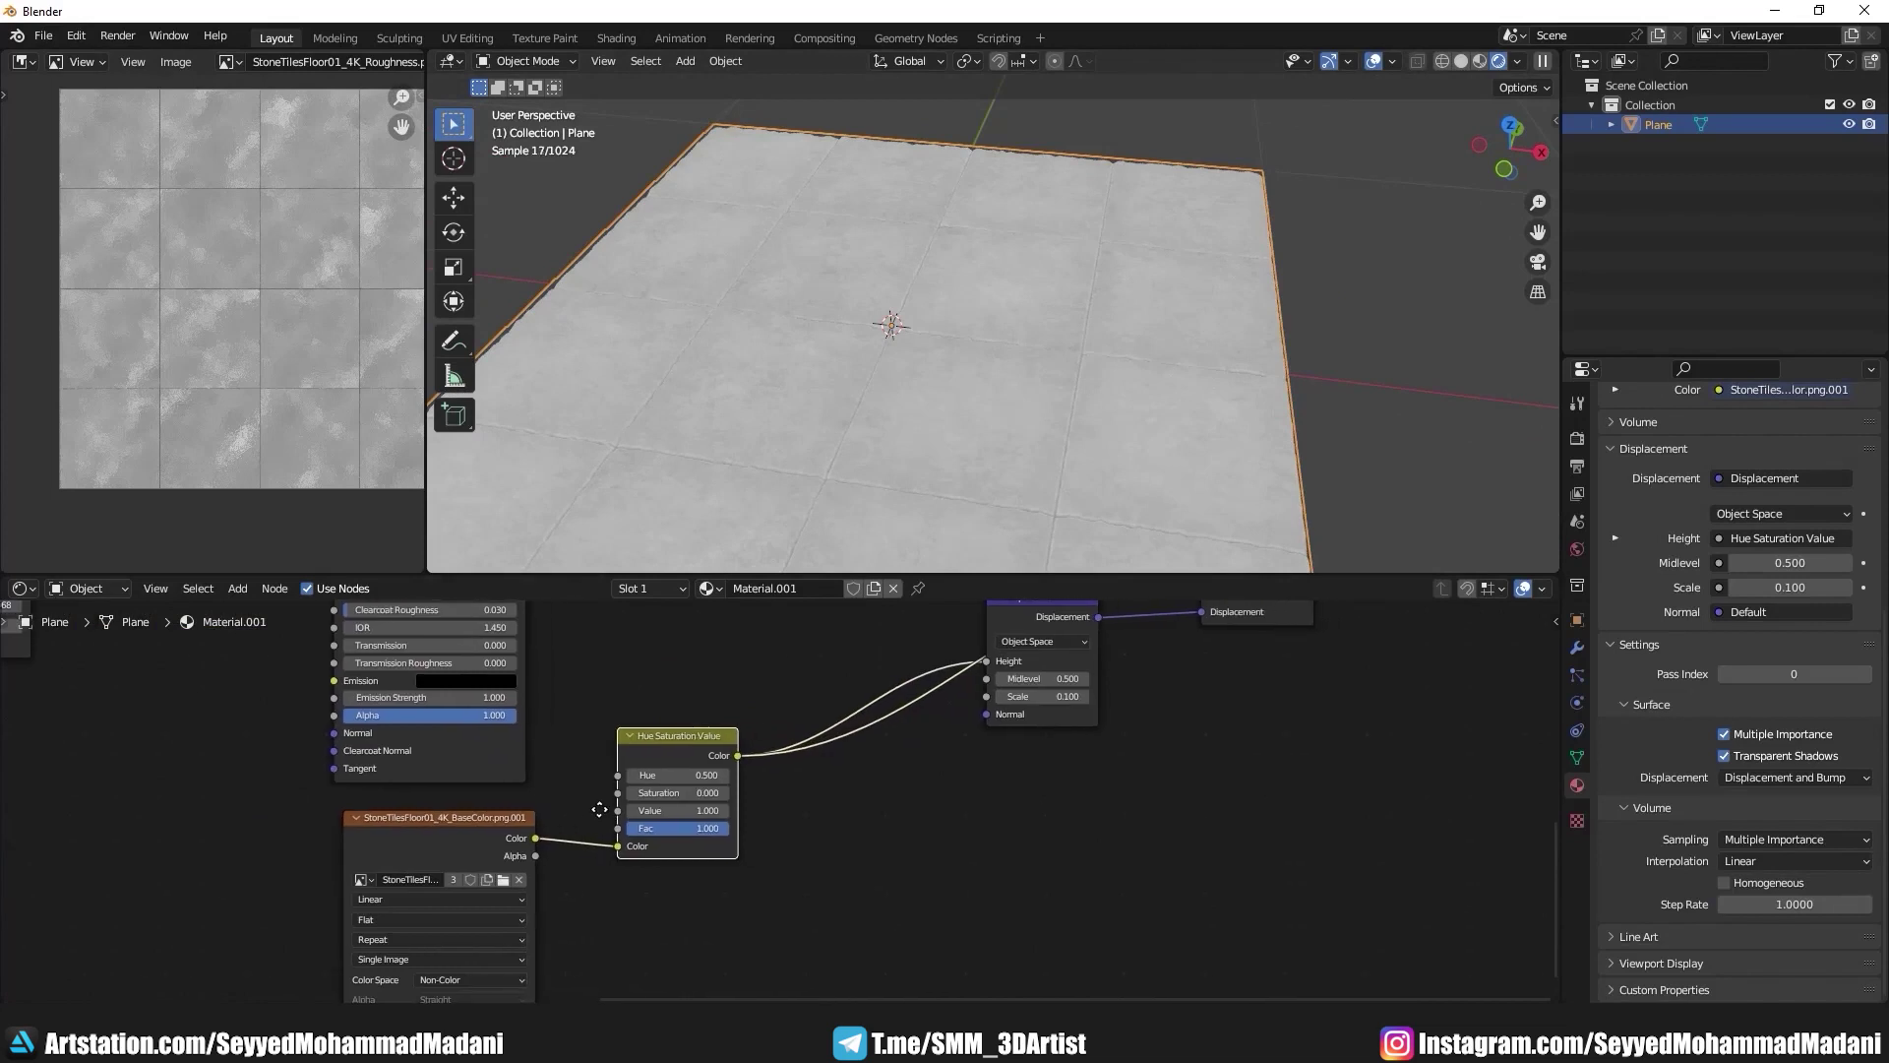
{"action": "mouse_move", "coordinate": [869, 407]}
{"action": "middle_mouse_down"}
{"action": "mouse_move", "coordinate": [812, 378]}
{"action": "mouse_move", "coordinate": [864, 409]}
{"action": "mouse_move", "coordinate": [883, 471]}
{"action": "middle_mouse_up"}
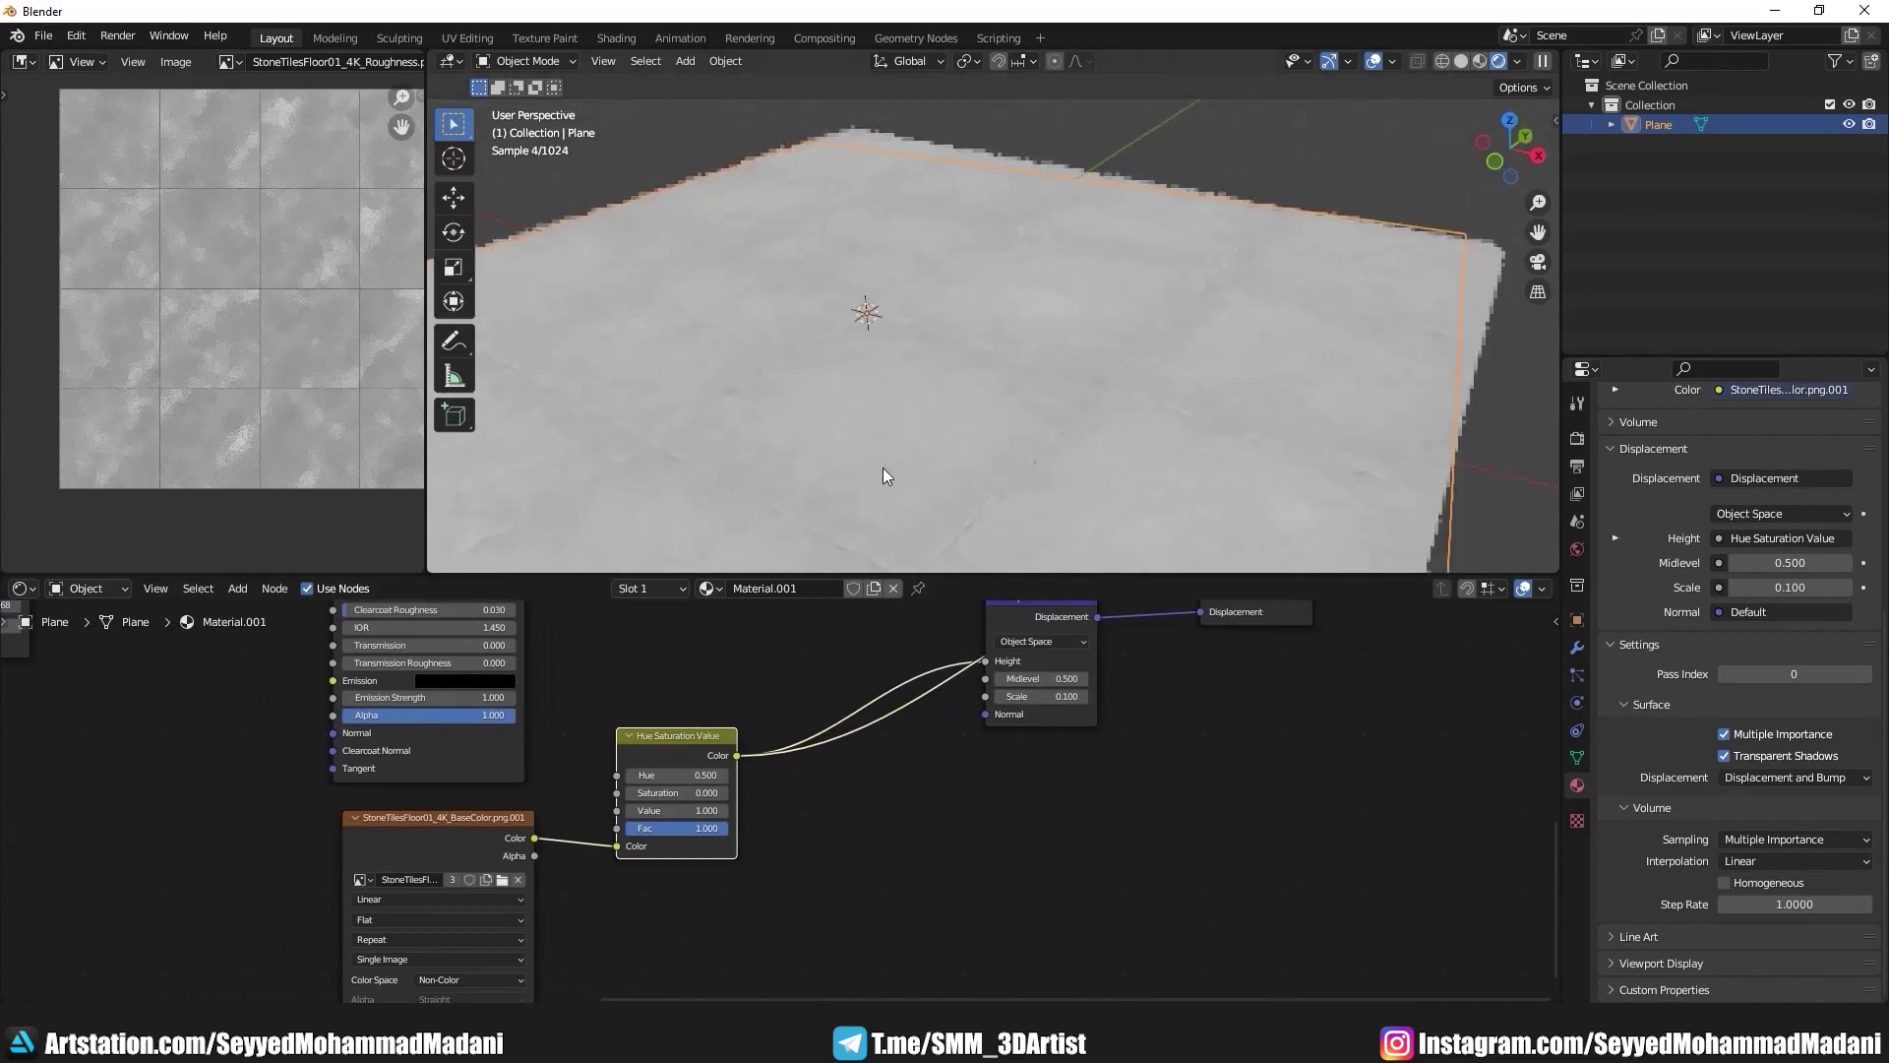
{"action": "middle_click_drag", "start_coordinate": [809, 665], "coordinate": [748, 693]}
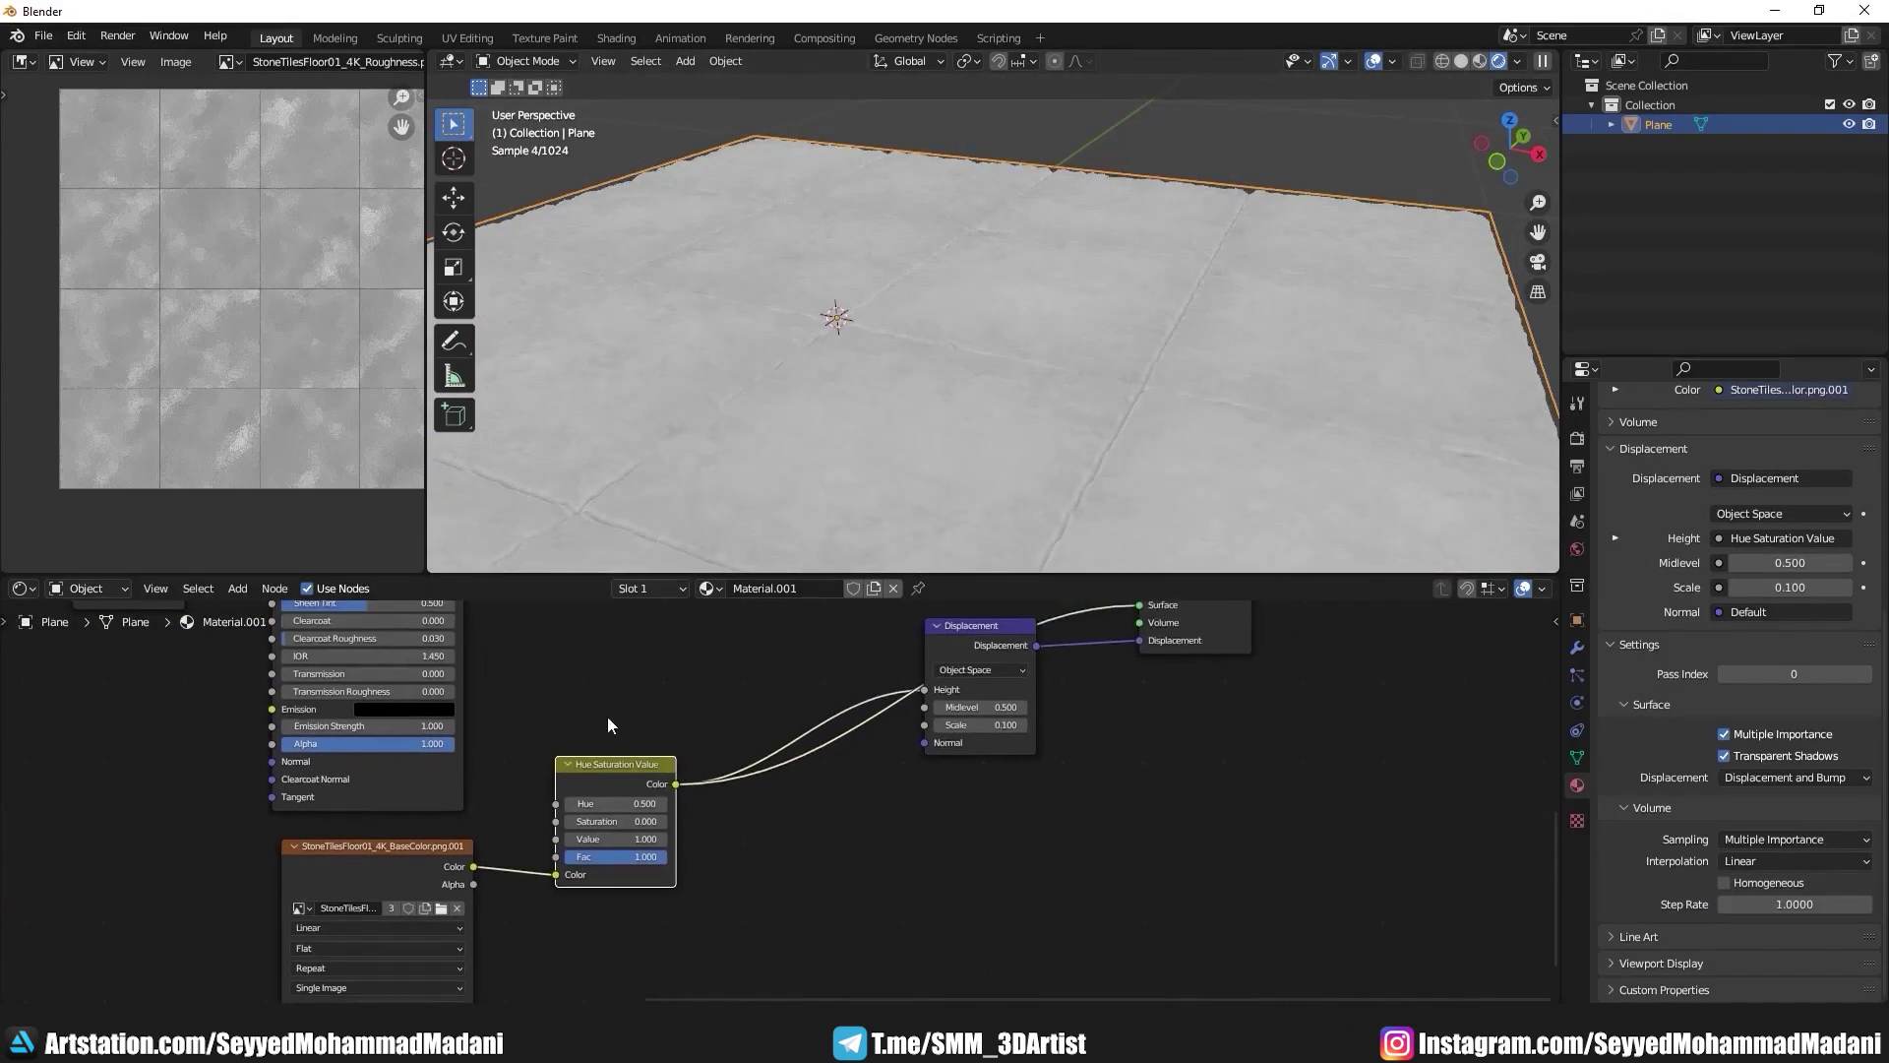
{"action": "left_click", "coordinate": [236, 589]}
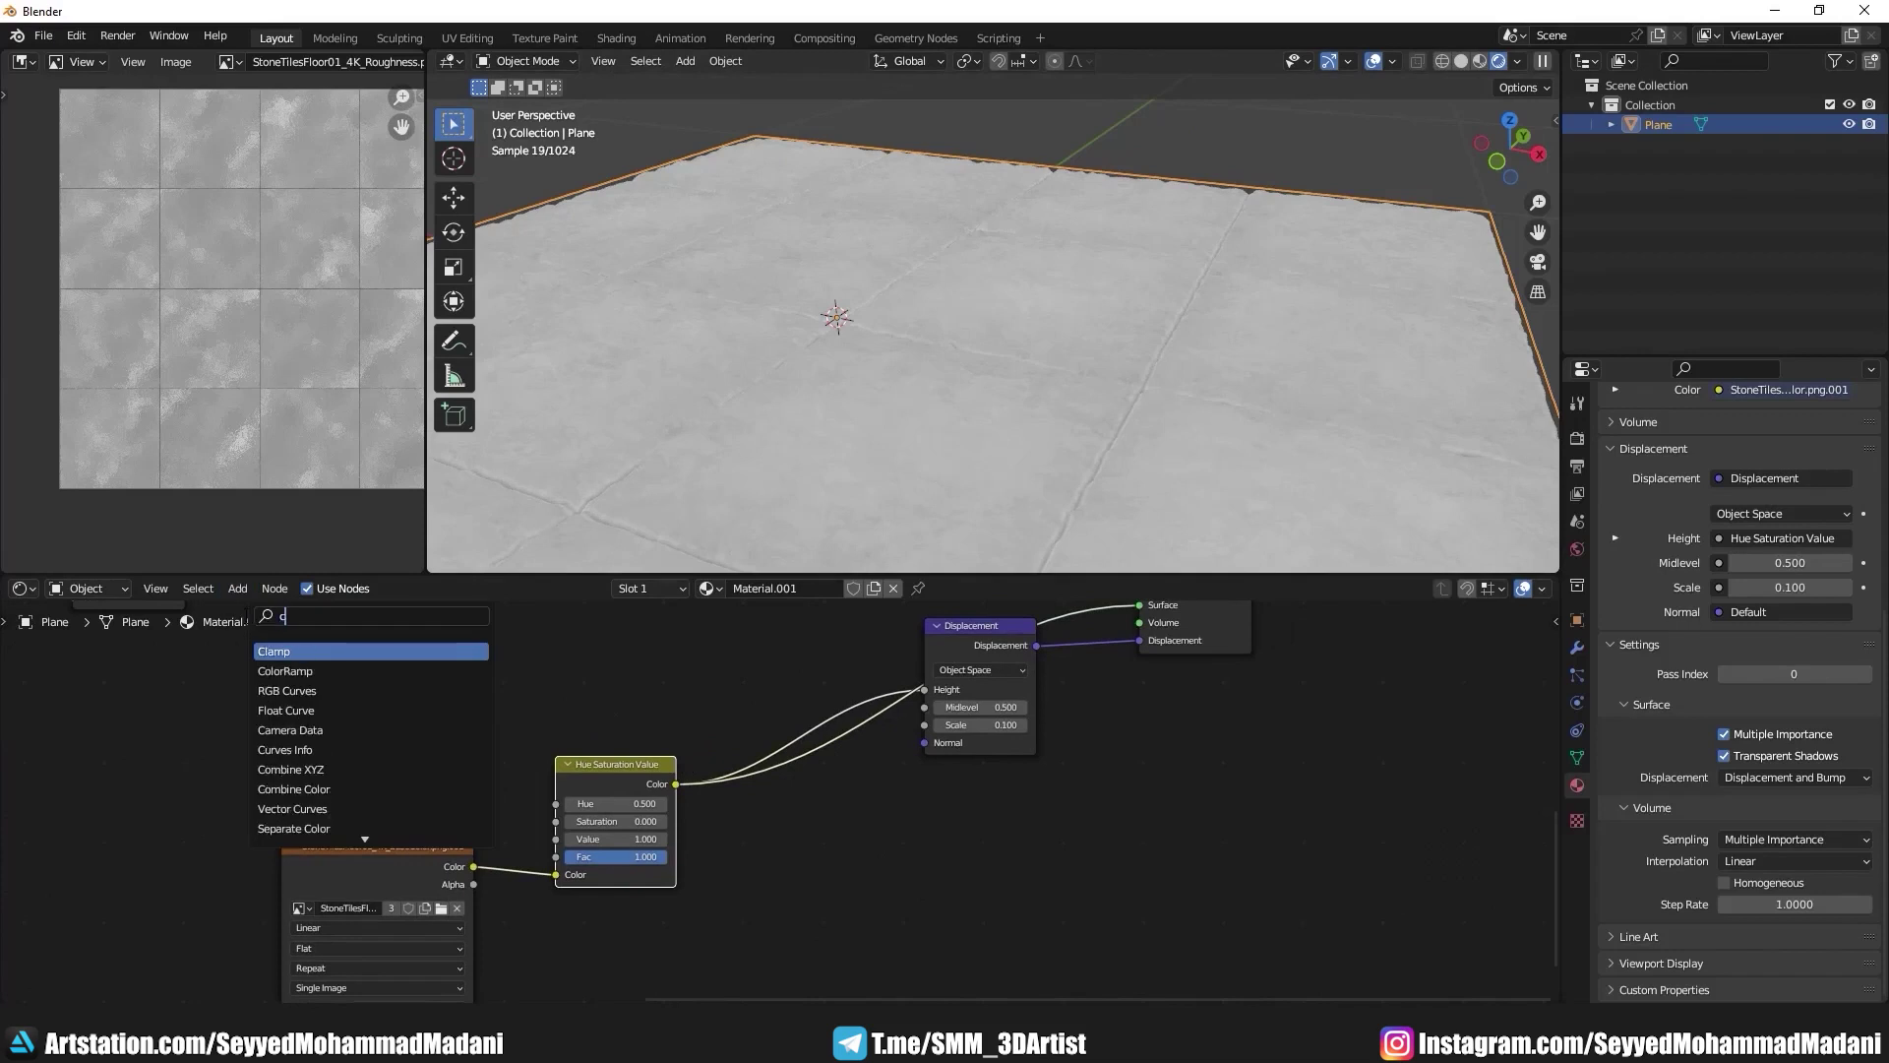
{"action": "key", "text": "Return"}
{"action": "scroll", "coordinate": [592, 712], "scroll_direction": "down", "scroll_amount": 4}
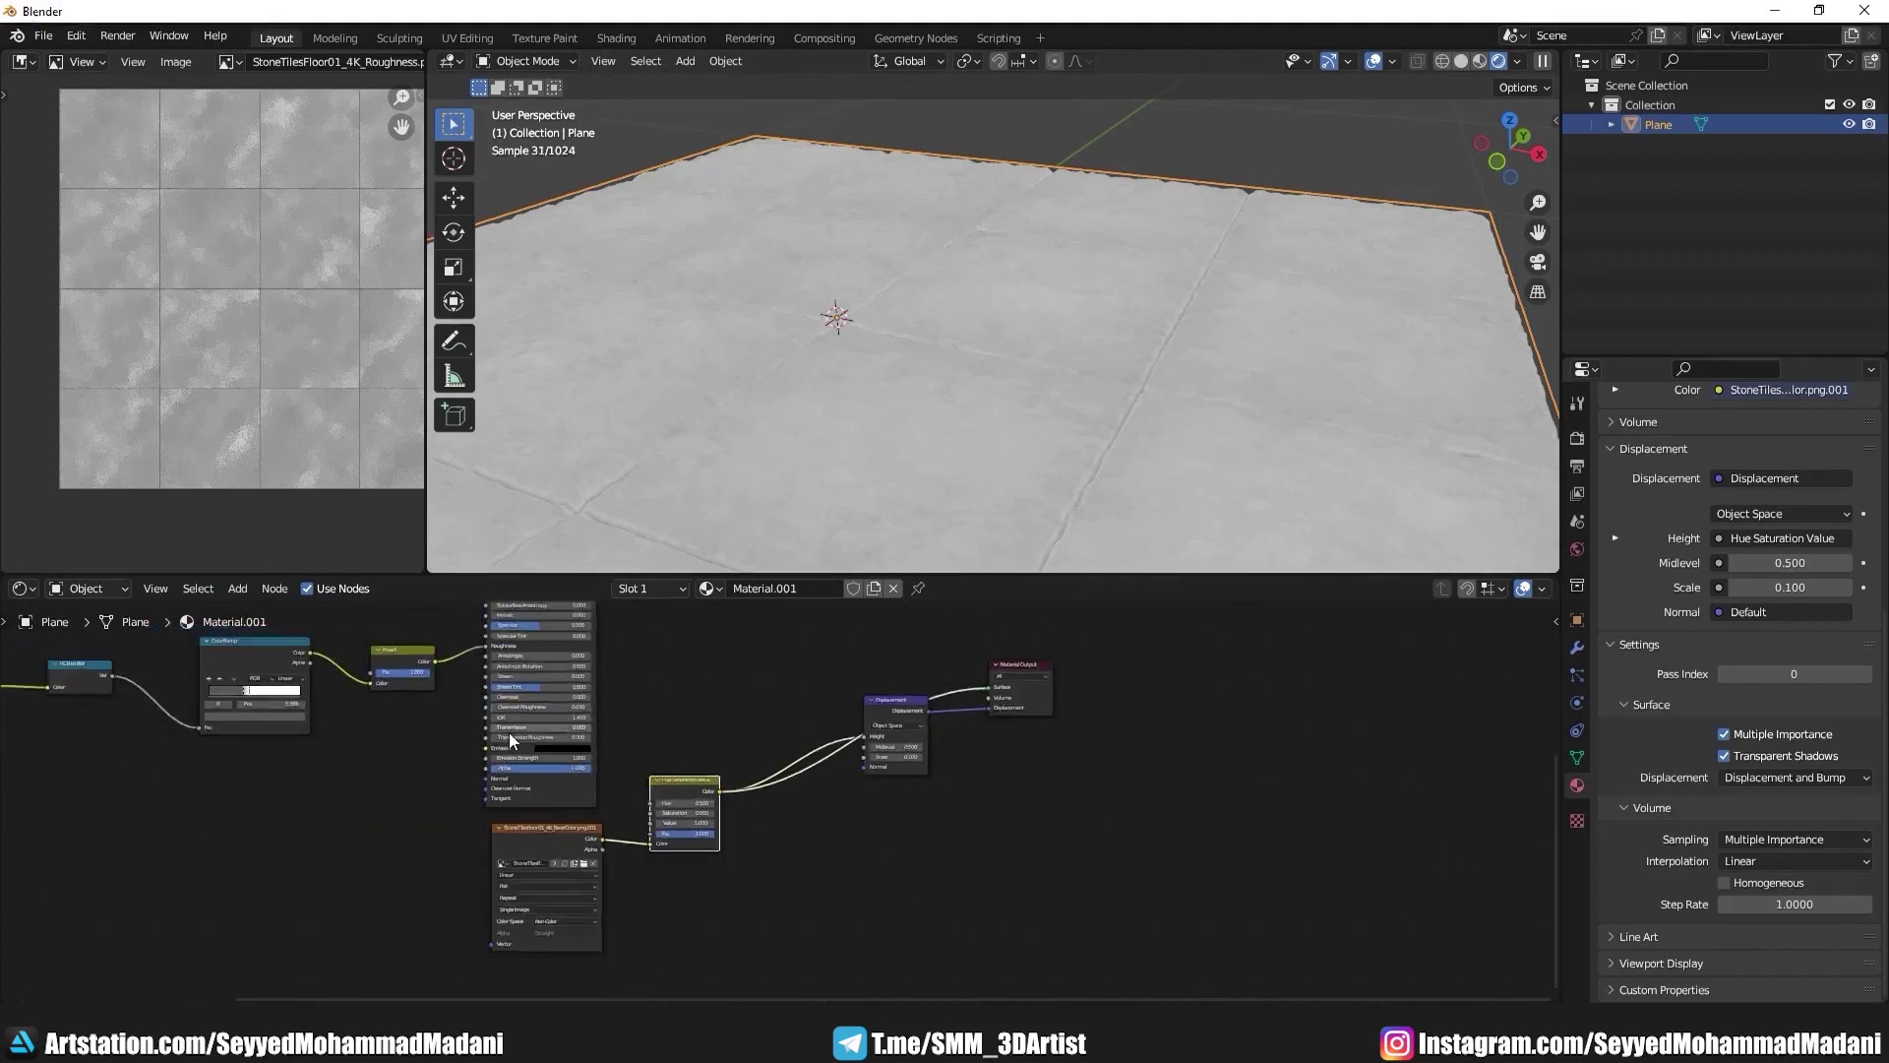
{"action": "left_click", "coordinate": [476, 723]}
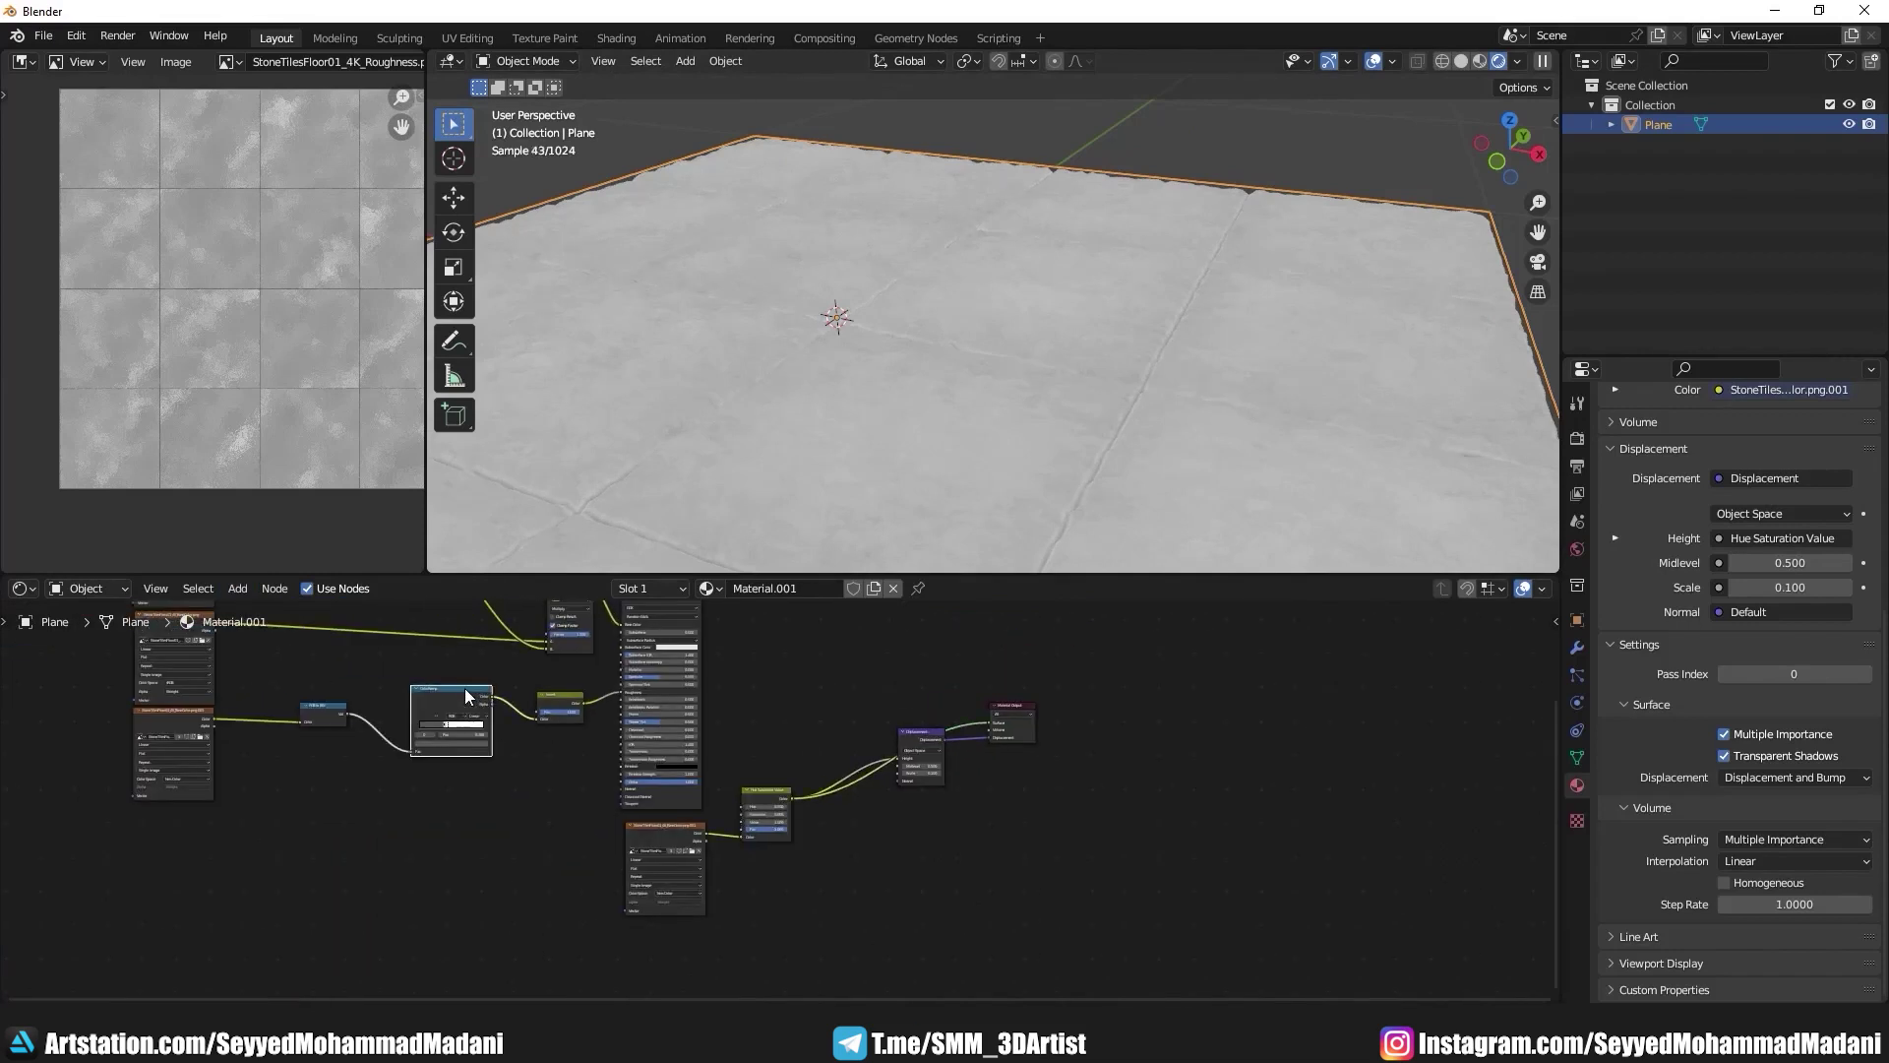
{"action": "key", "text": "g"}
{"action": "left_click", "coordinate": [463, 688]}
{"action": "key", "text": "shift+d"}
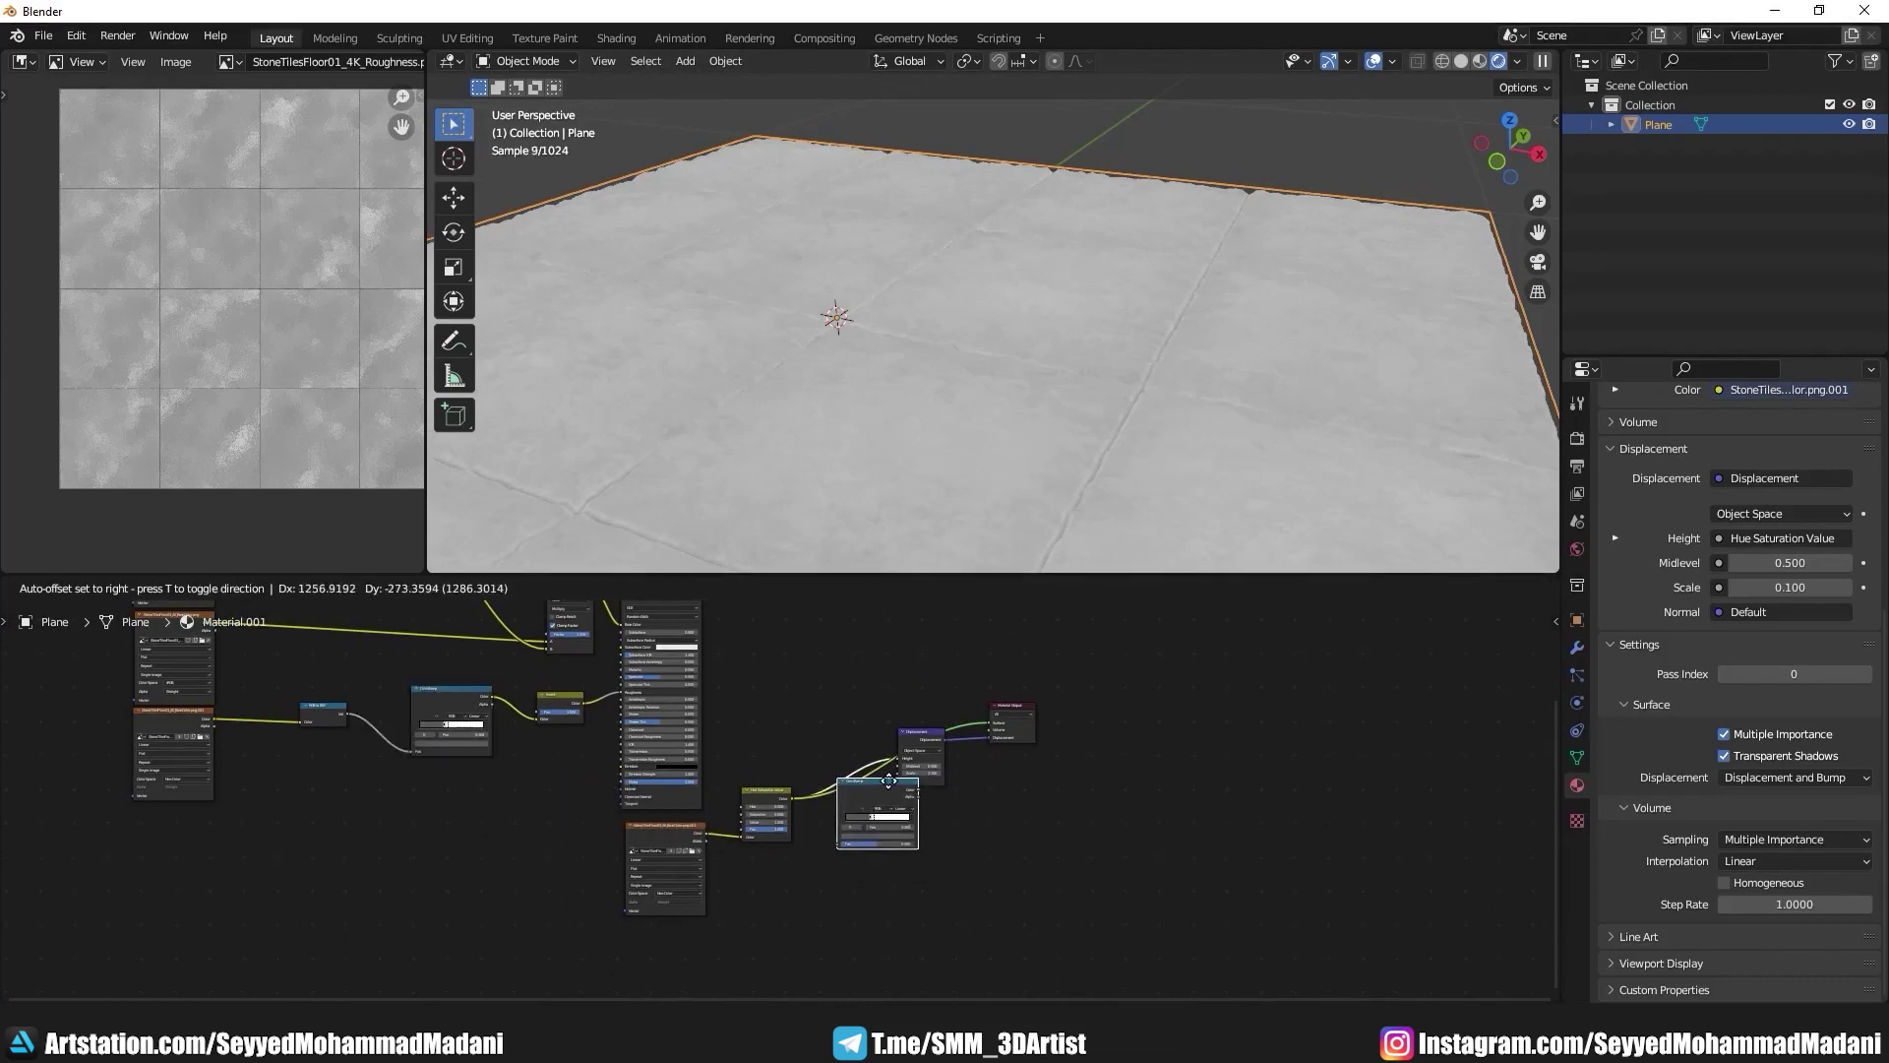
{"action": "left_click", "coordinate": [886, 784]}
Step: Add a Math Add node and connect it to the displacement Scale input
{"action": "scroll", "coordinate": [866, 817], "scroll_direction": "up", "scroll_amount": 2}
{"action": "scroll", "coordinate": [917, 764], "scroll_direction": "up", "scroll_amount": 2}
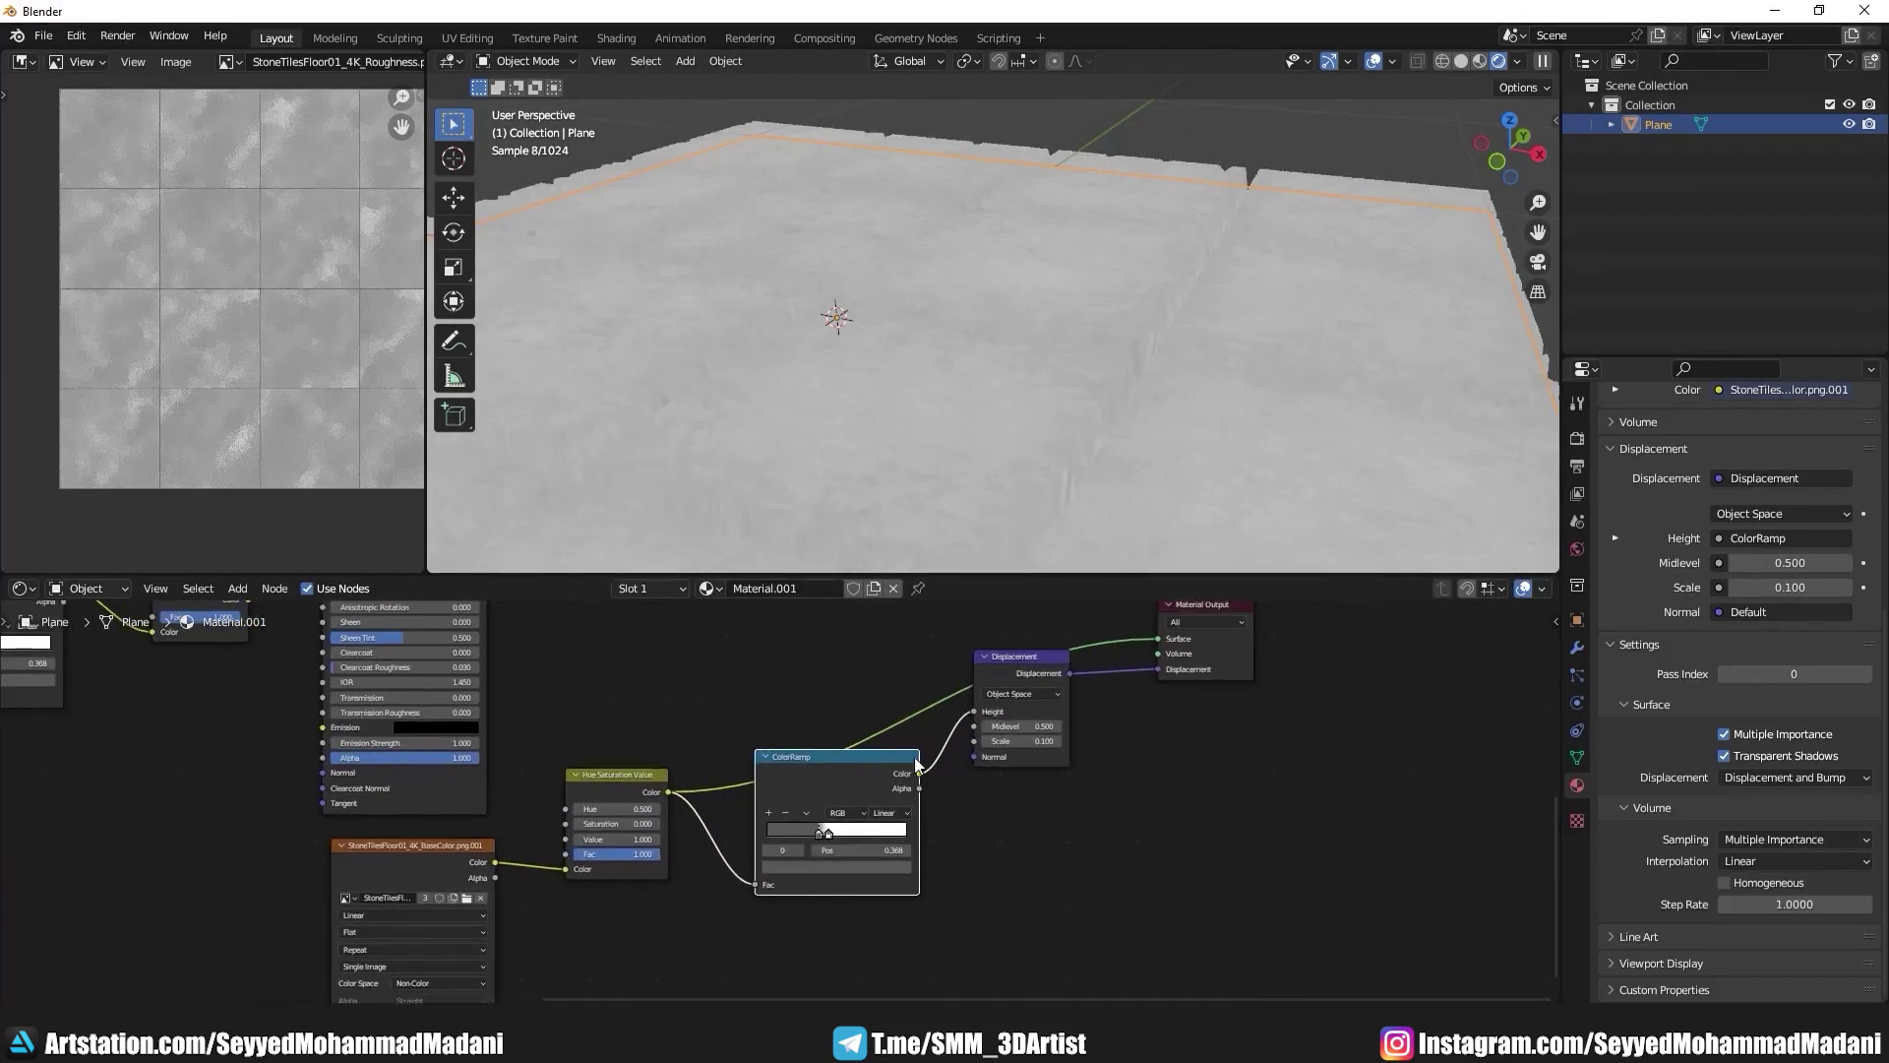
{"action": "scroll", "coordinate": [921, 725], "scroll_direction": "up", "scroll_amount": 3}
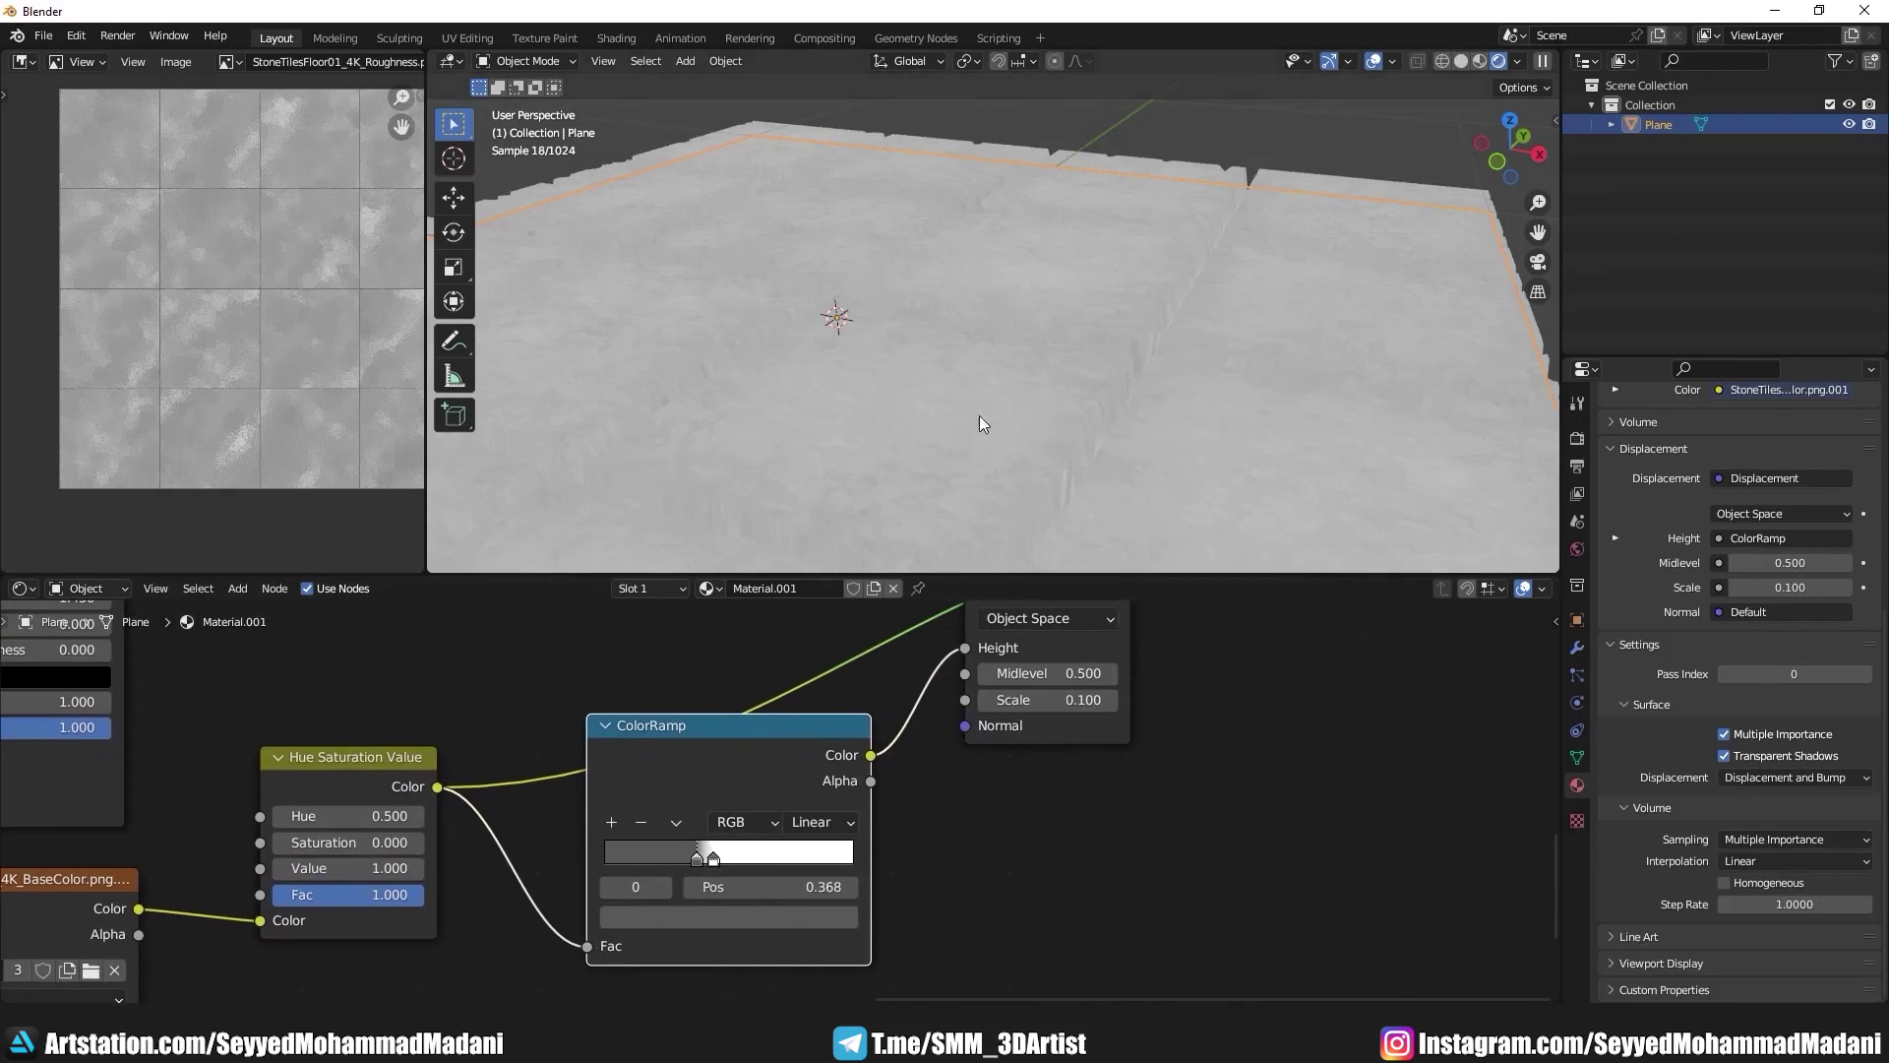
{"action": "scroll", "coordinate": [980, 413], "scroll_direction": "down", "scroll_amount": 3}
{"action": "middle_click_drag", "start_coordinate": [978, 404], "coordinate": [974, 369]}
{"action": "scroll", "coordinate": [977, 378], "scroll_direction": "up", "scroll_amount": 3}
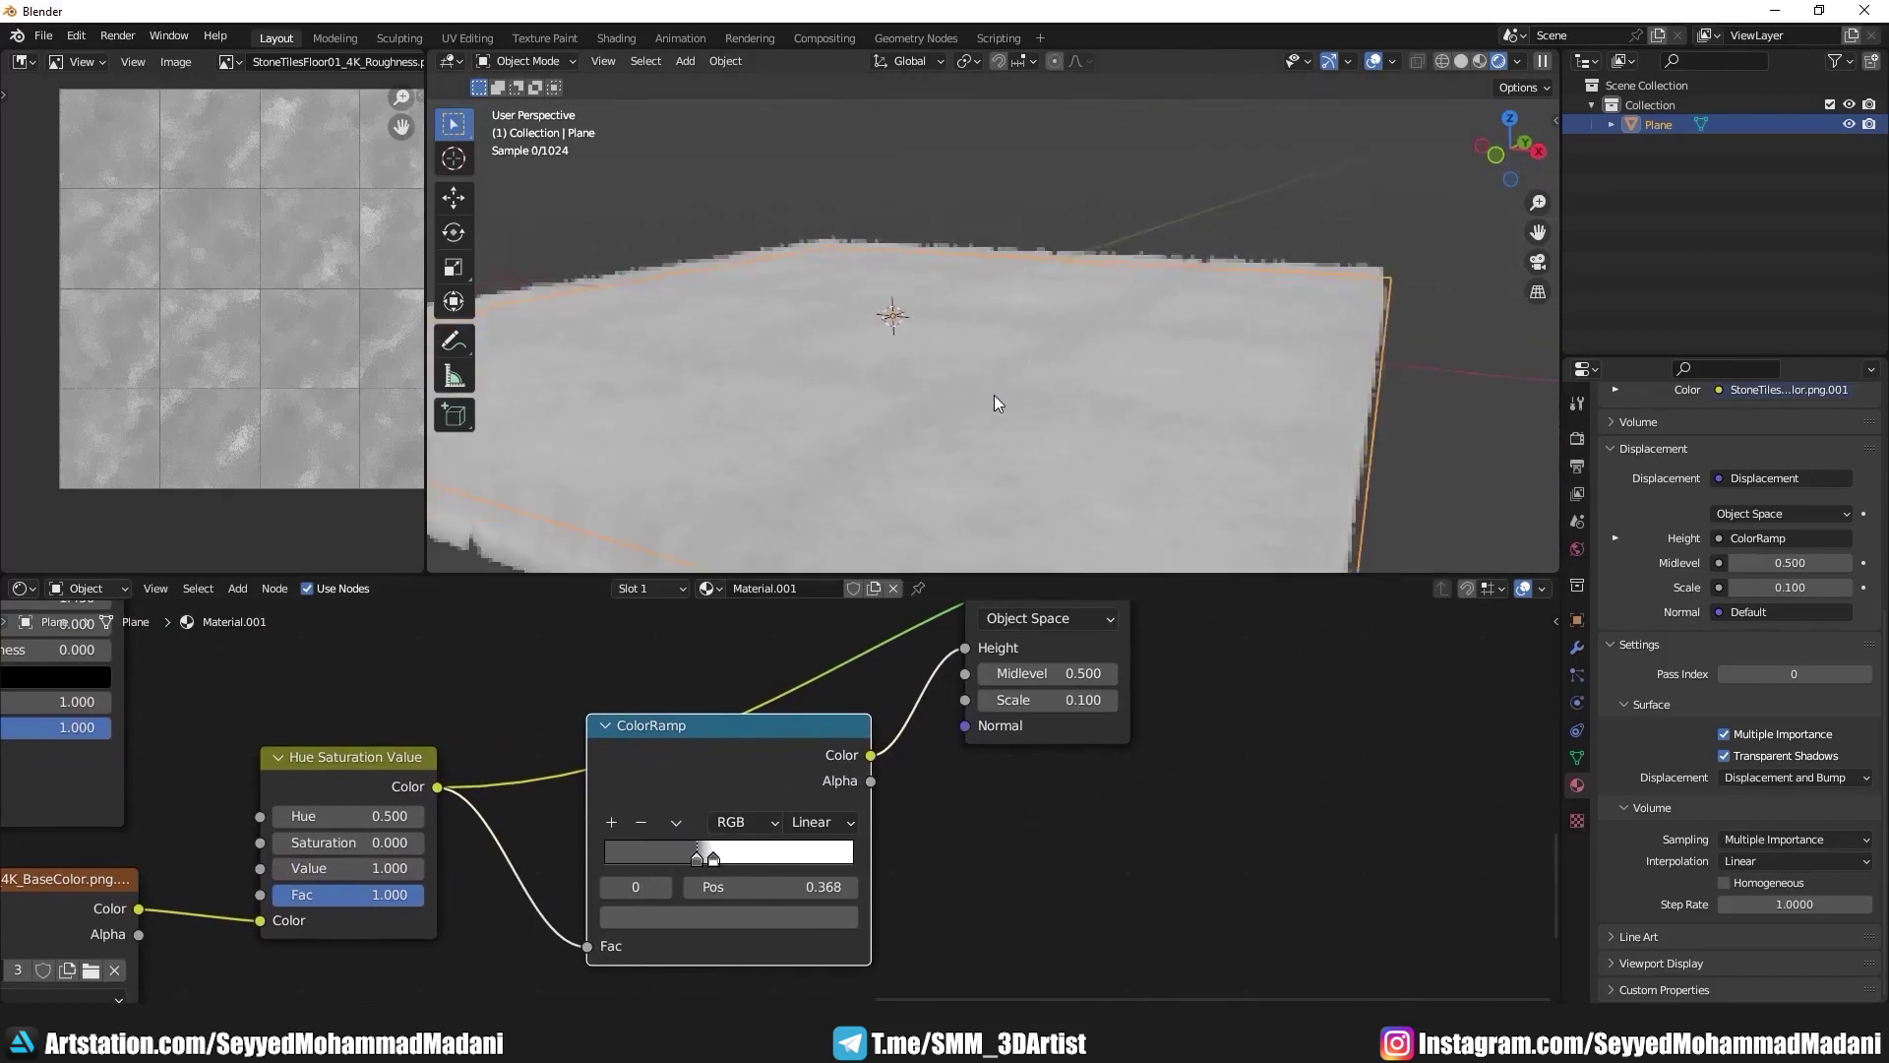
{"action": "middle_click_drag", "start_coordinate": [803, 755], "coordinate": [749, 758]}
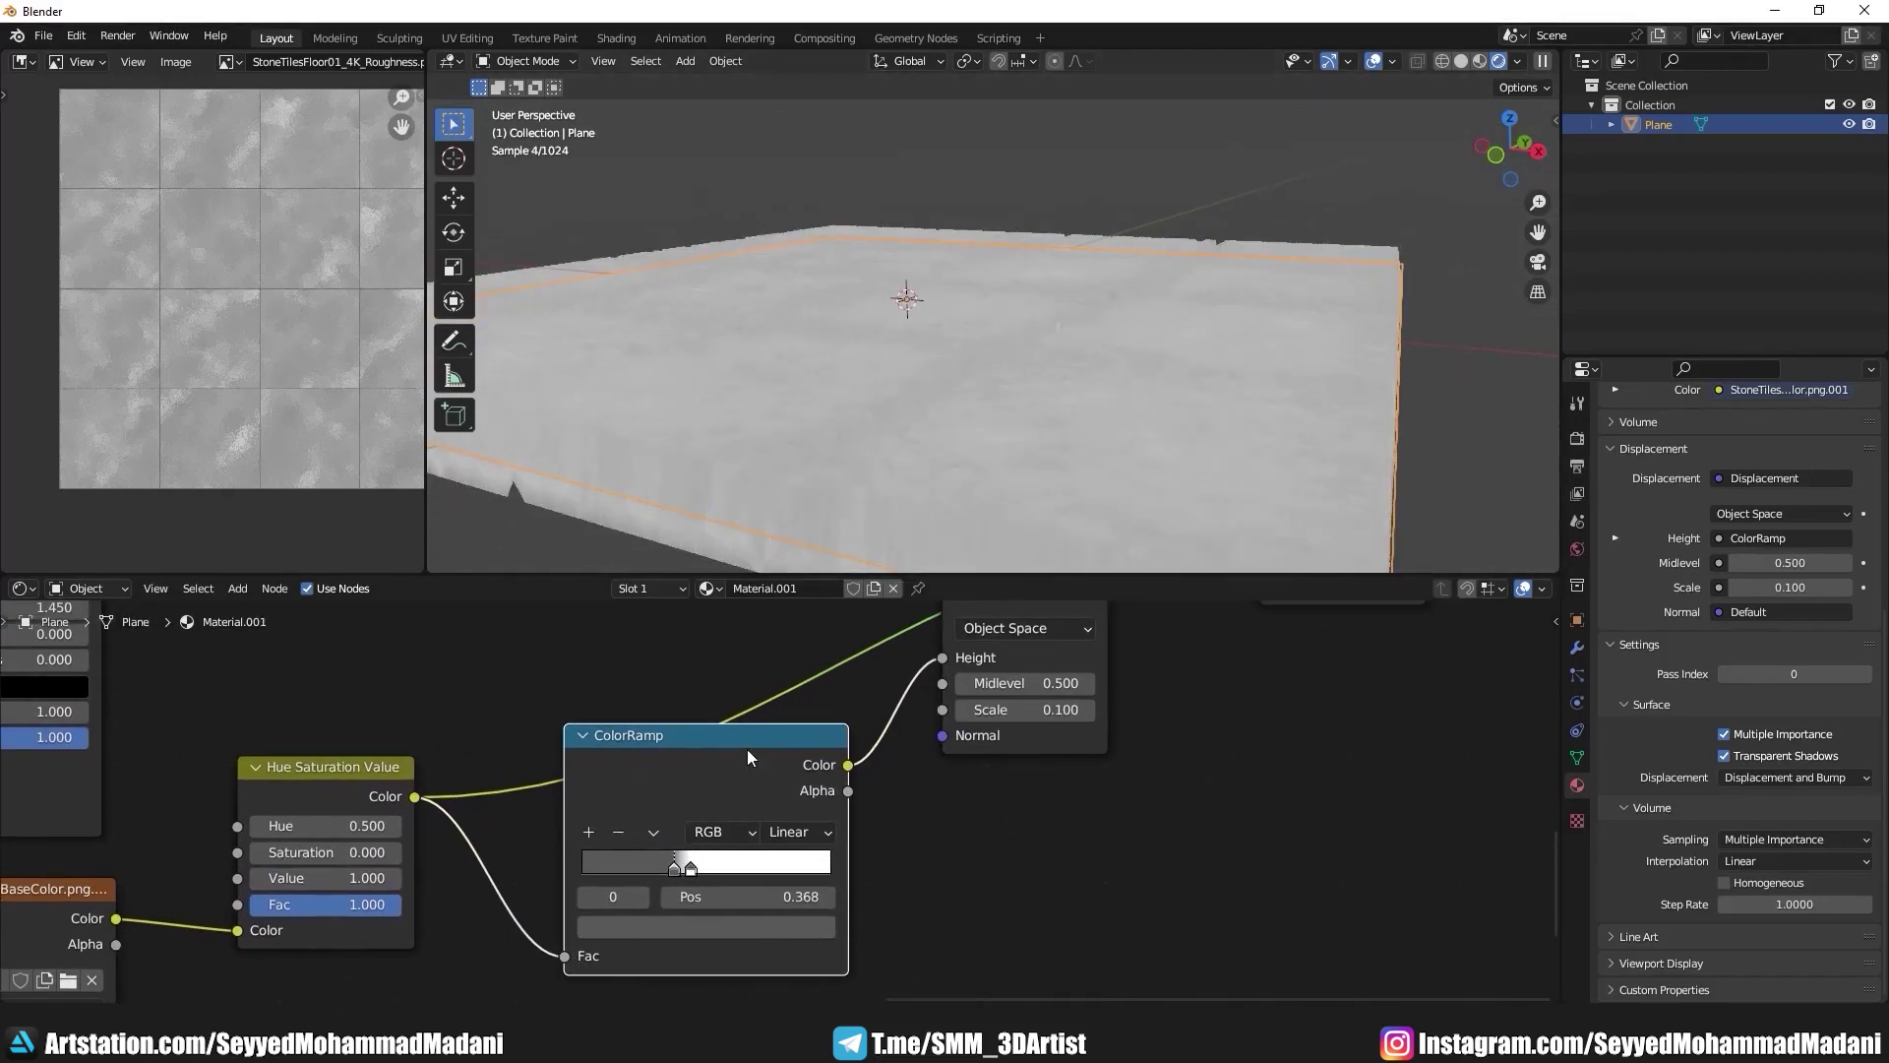
{"action": "left_click", "coordinate": [234, 586]}
{"action": "left_click", "coordinate": [307, 645]}
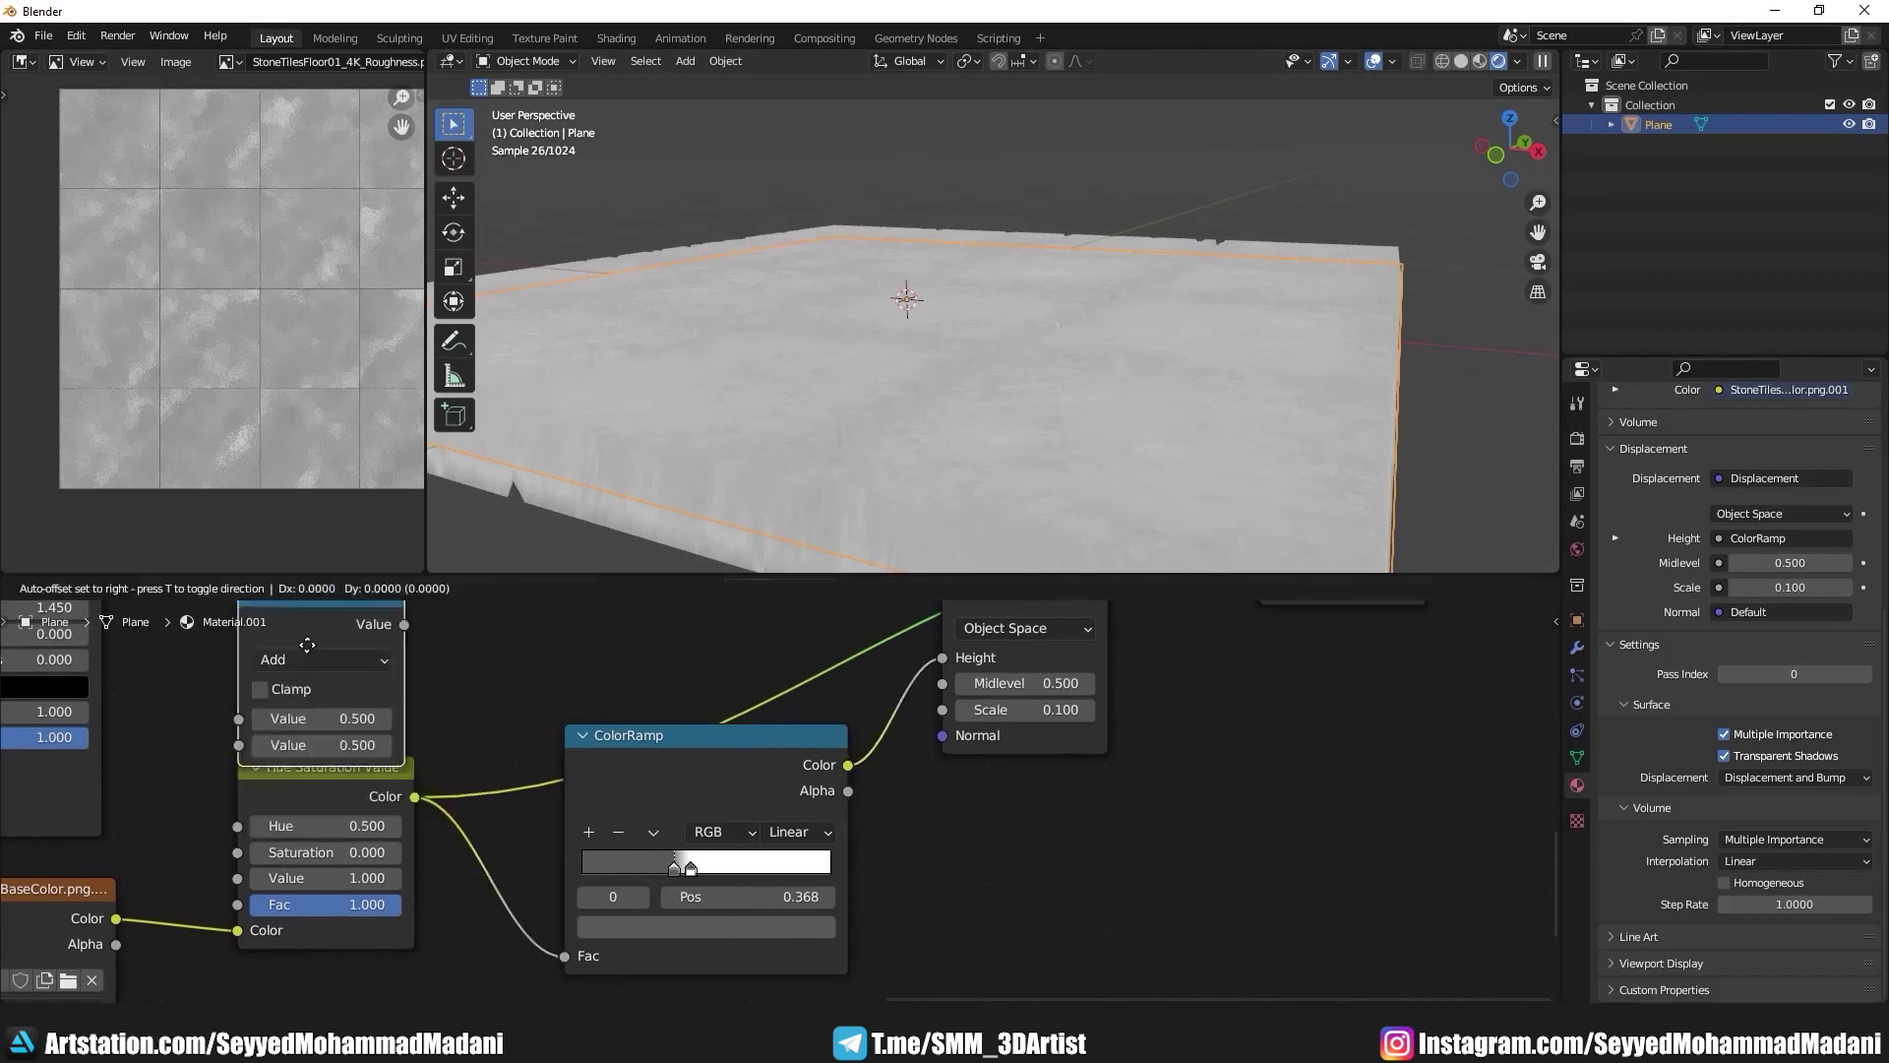
{"action": "left_click", "coordinate": [943, 754]}
{"action": "middle_click_drag", "start_coordinate": [942, 754], "coordinate": [814, 761]}
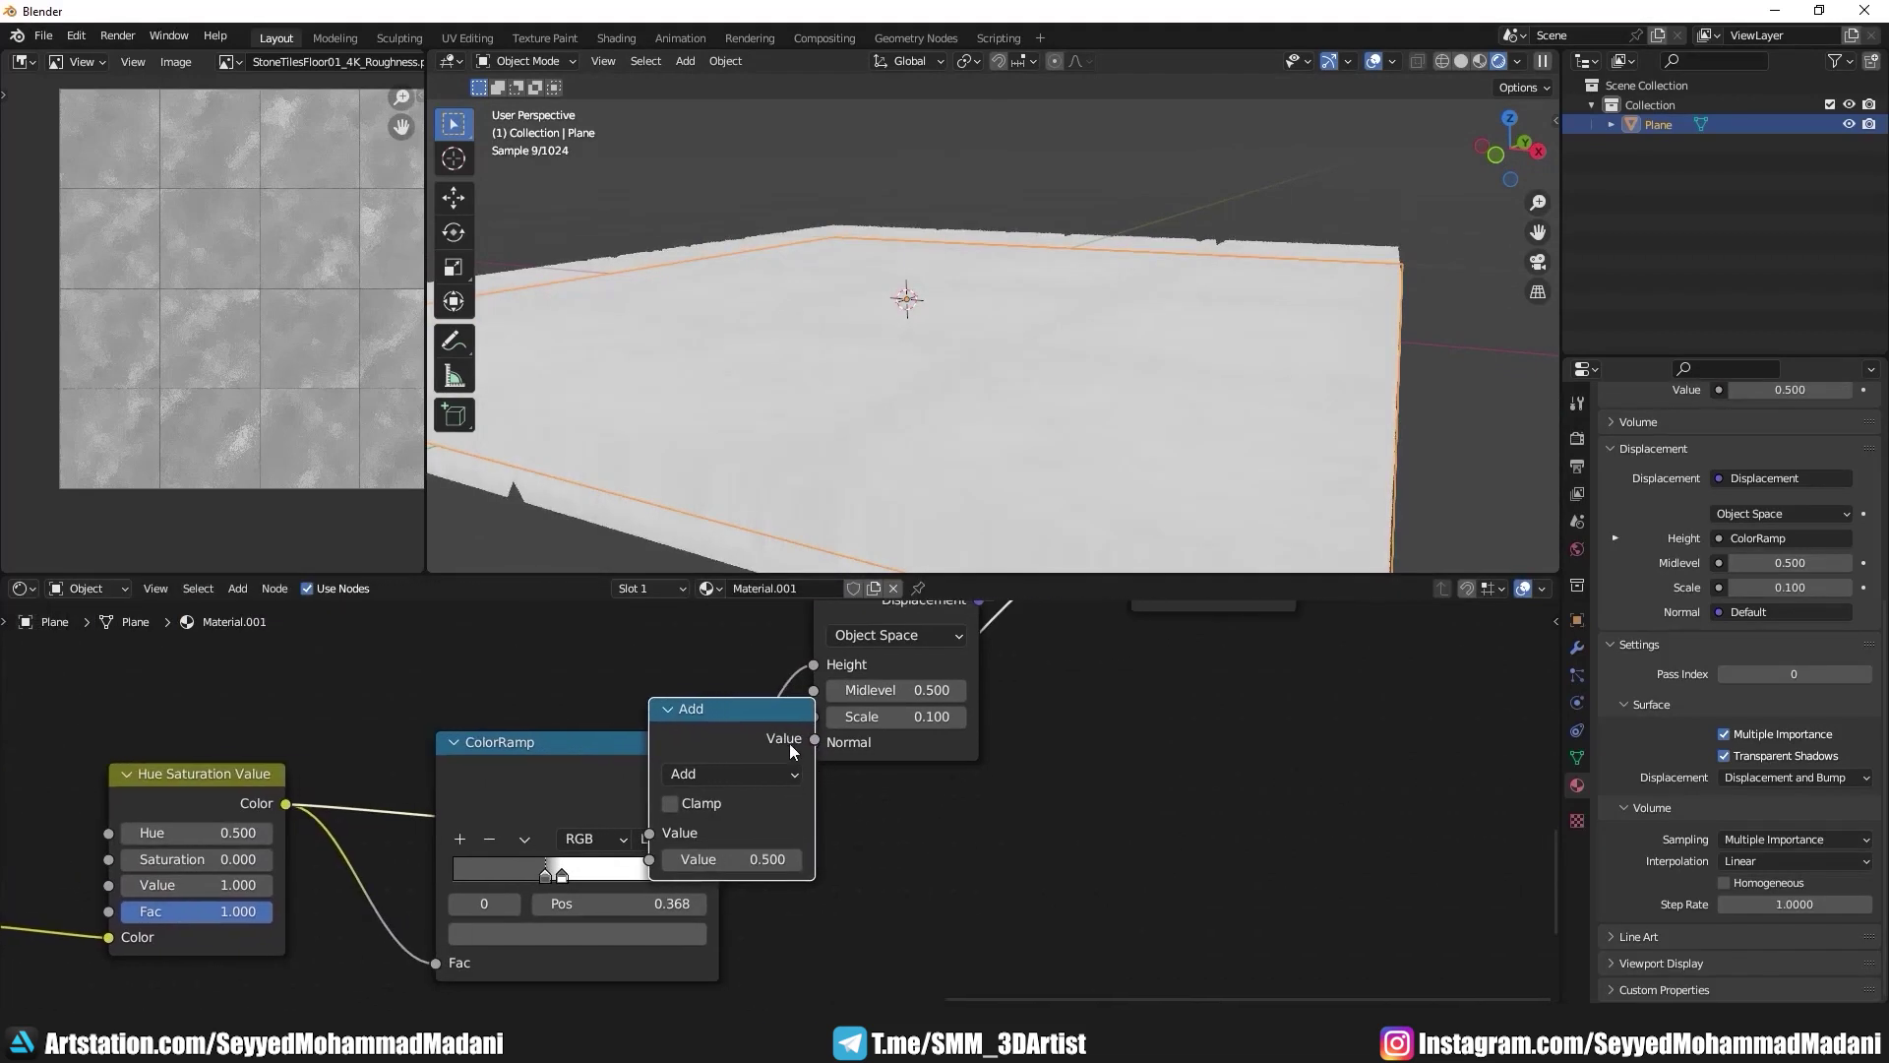
{"action": "left_click_drag", "start_coordinate": [787, 731], "coordinate": [954, 852]}
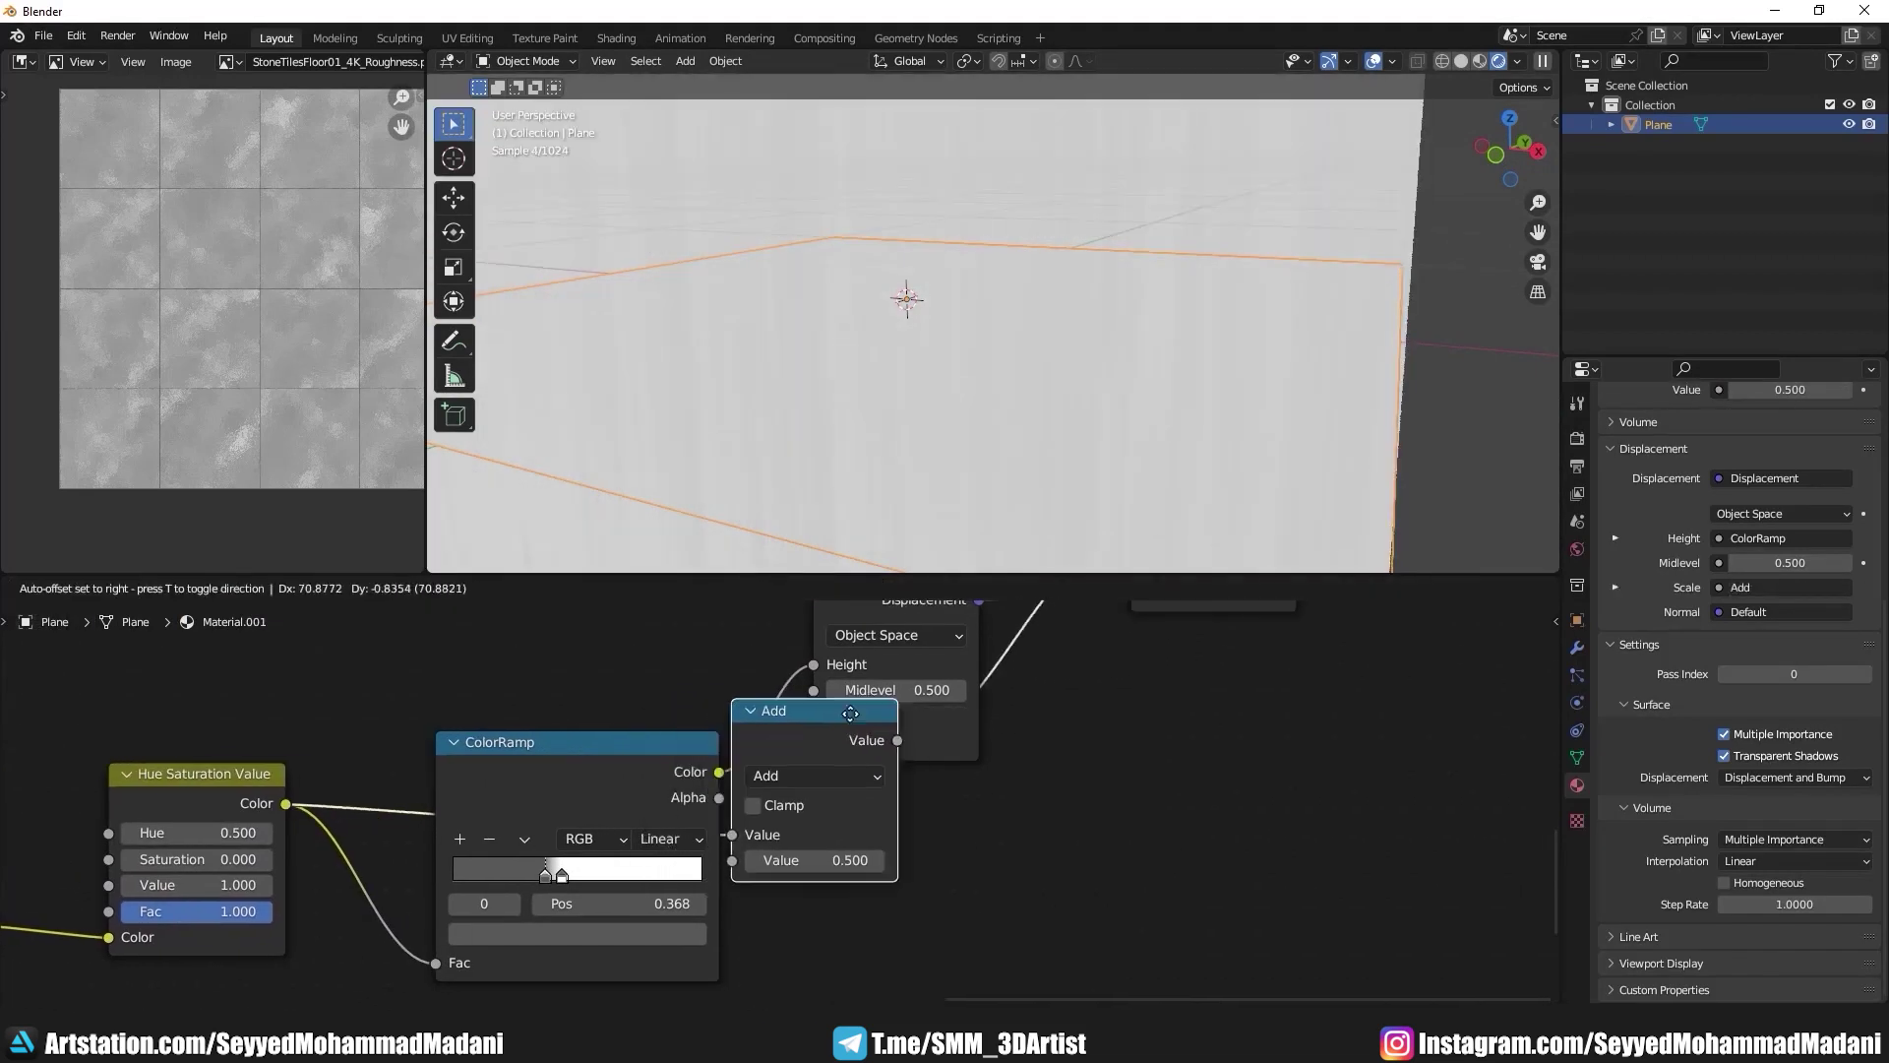
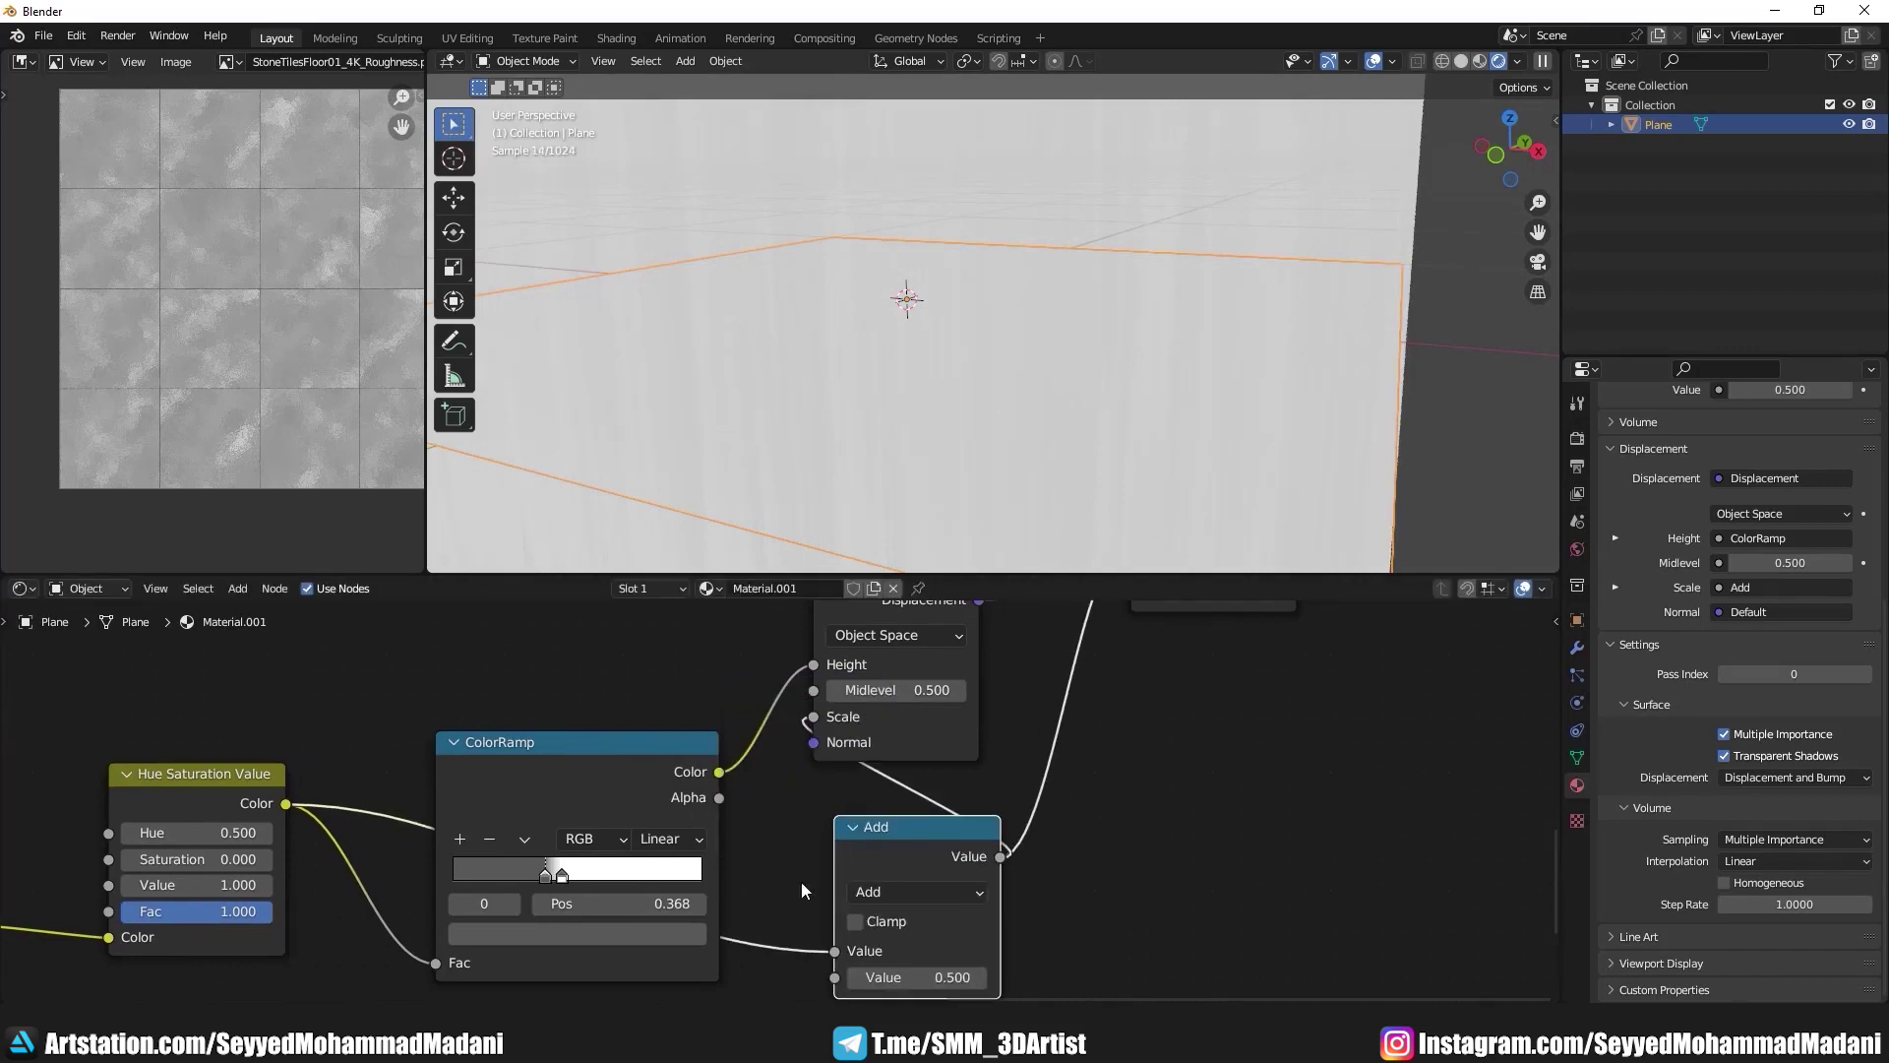
Step: Relink the Add node between the ColorRamp and the Displacement Height input
{"action": "right_click_drag", "start_coordinate": [994, 763], "coordinate": [1043, 738], "text": "ctrl"}
{"action": "mouse_move", "coordinate": [917, 848]}
{"action": "left_mouse_down"}
{"action": "mouse_move", "coordinate": [881, 872]}
{"action": "mouse_move", "coordinate": [897, 719]}
{"action": "left_mouse_up"}
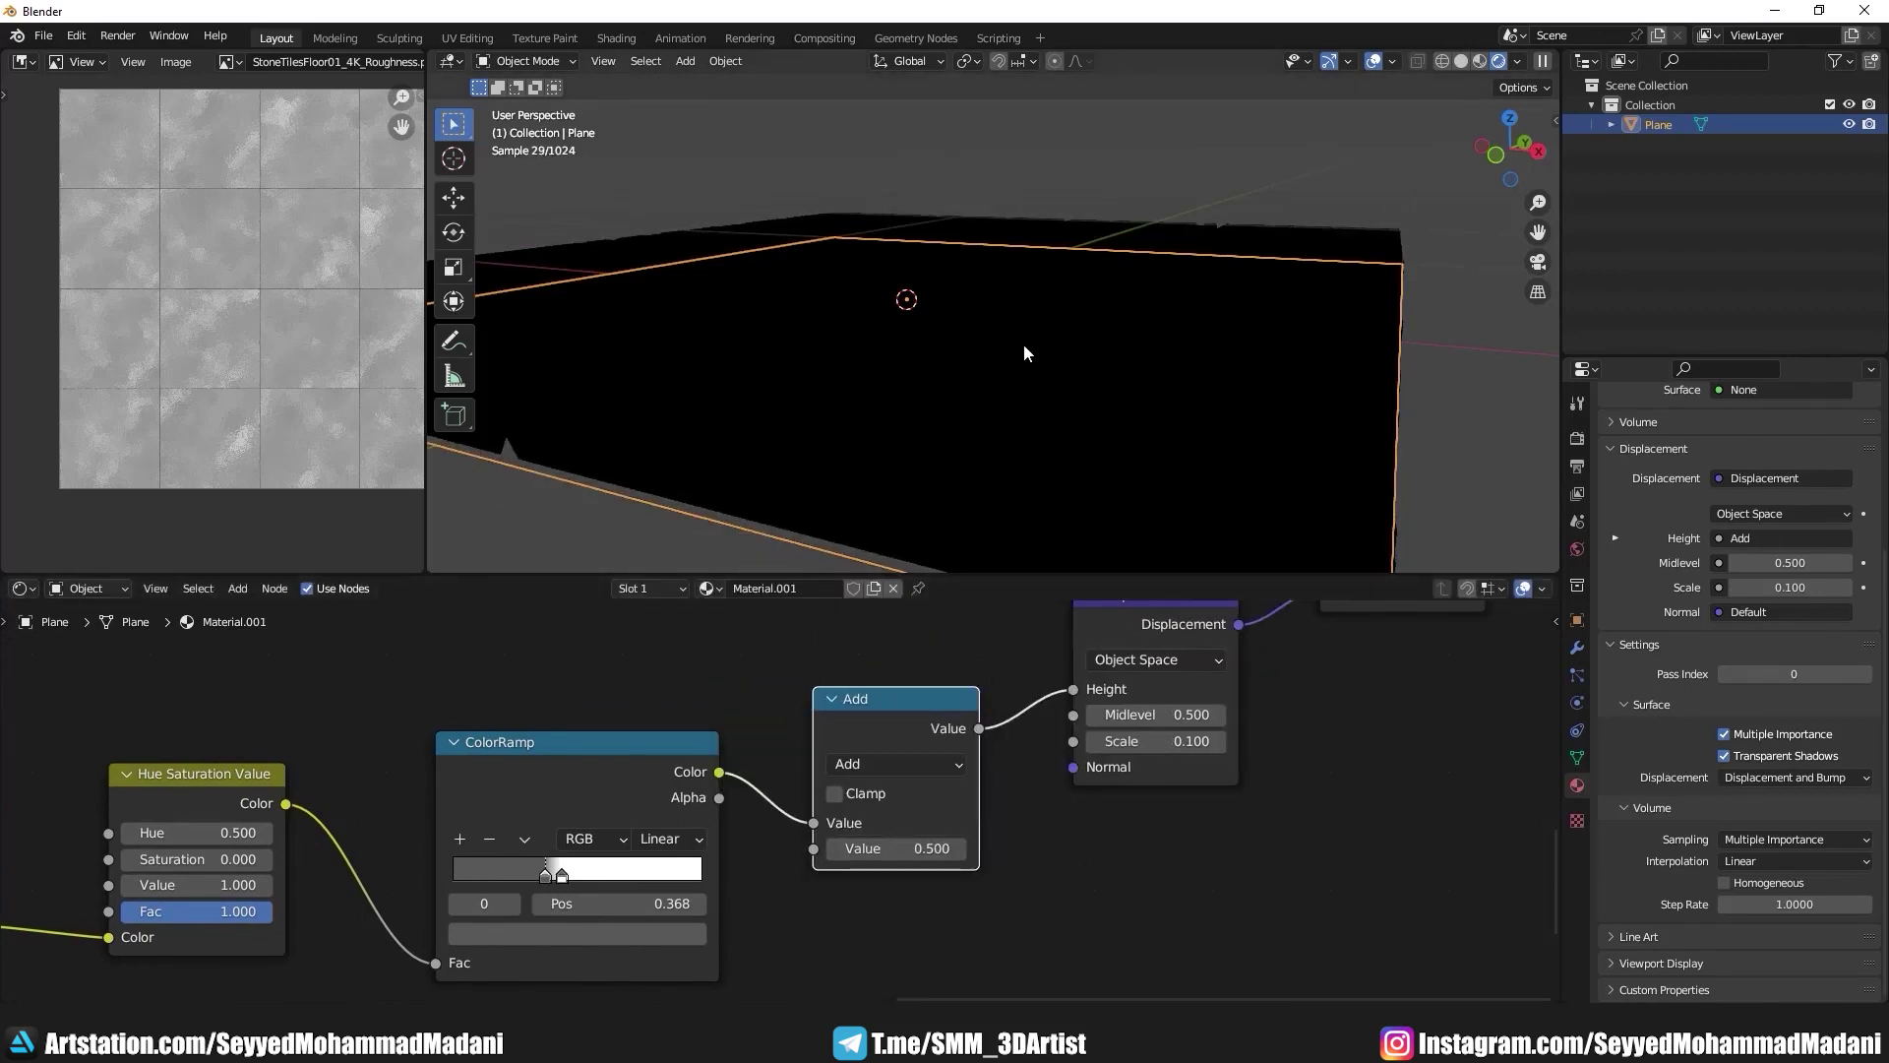
{"action": "left_click", "coordinate": [1120, 120]}
{"action": "middle_click_drag", "start_coordinate": [1092, 252], "coordinate": [1018, 309]}
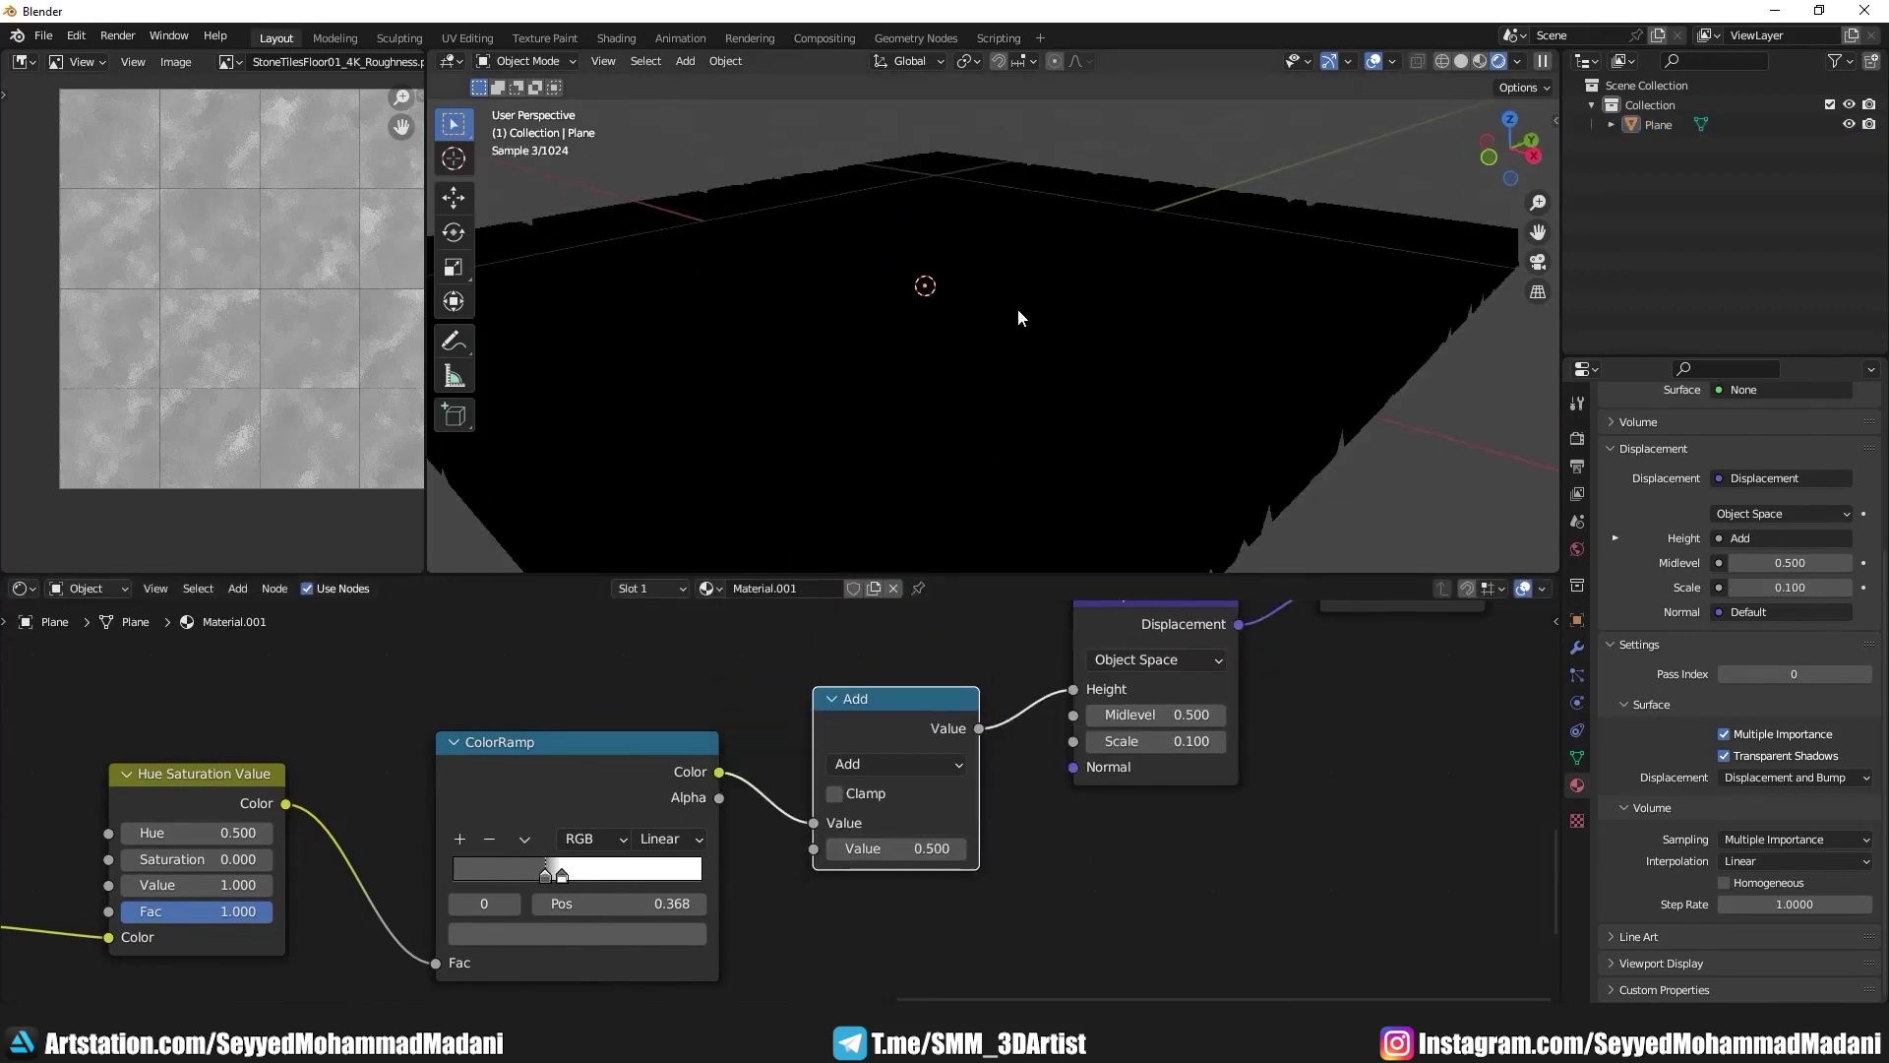
{"action": "scroll", "coordinate": [1018, 311], "scroll_direction": "down", "scroll_amount": 2}
{"action": "scroll", "coordinate": [919, 682], "scroll_direction": "down", "scroll_amount": 3}
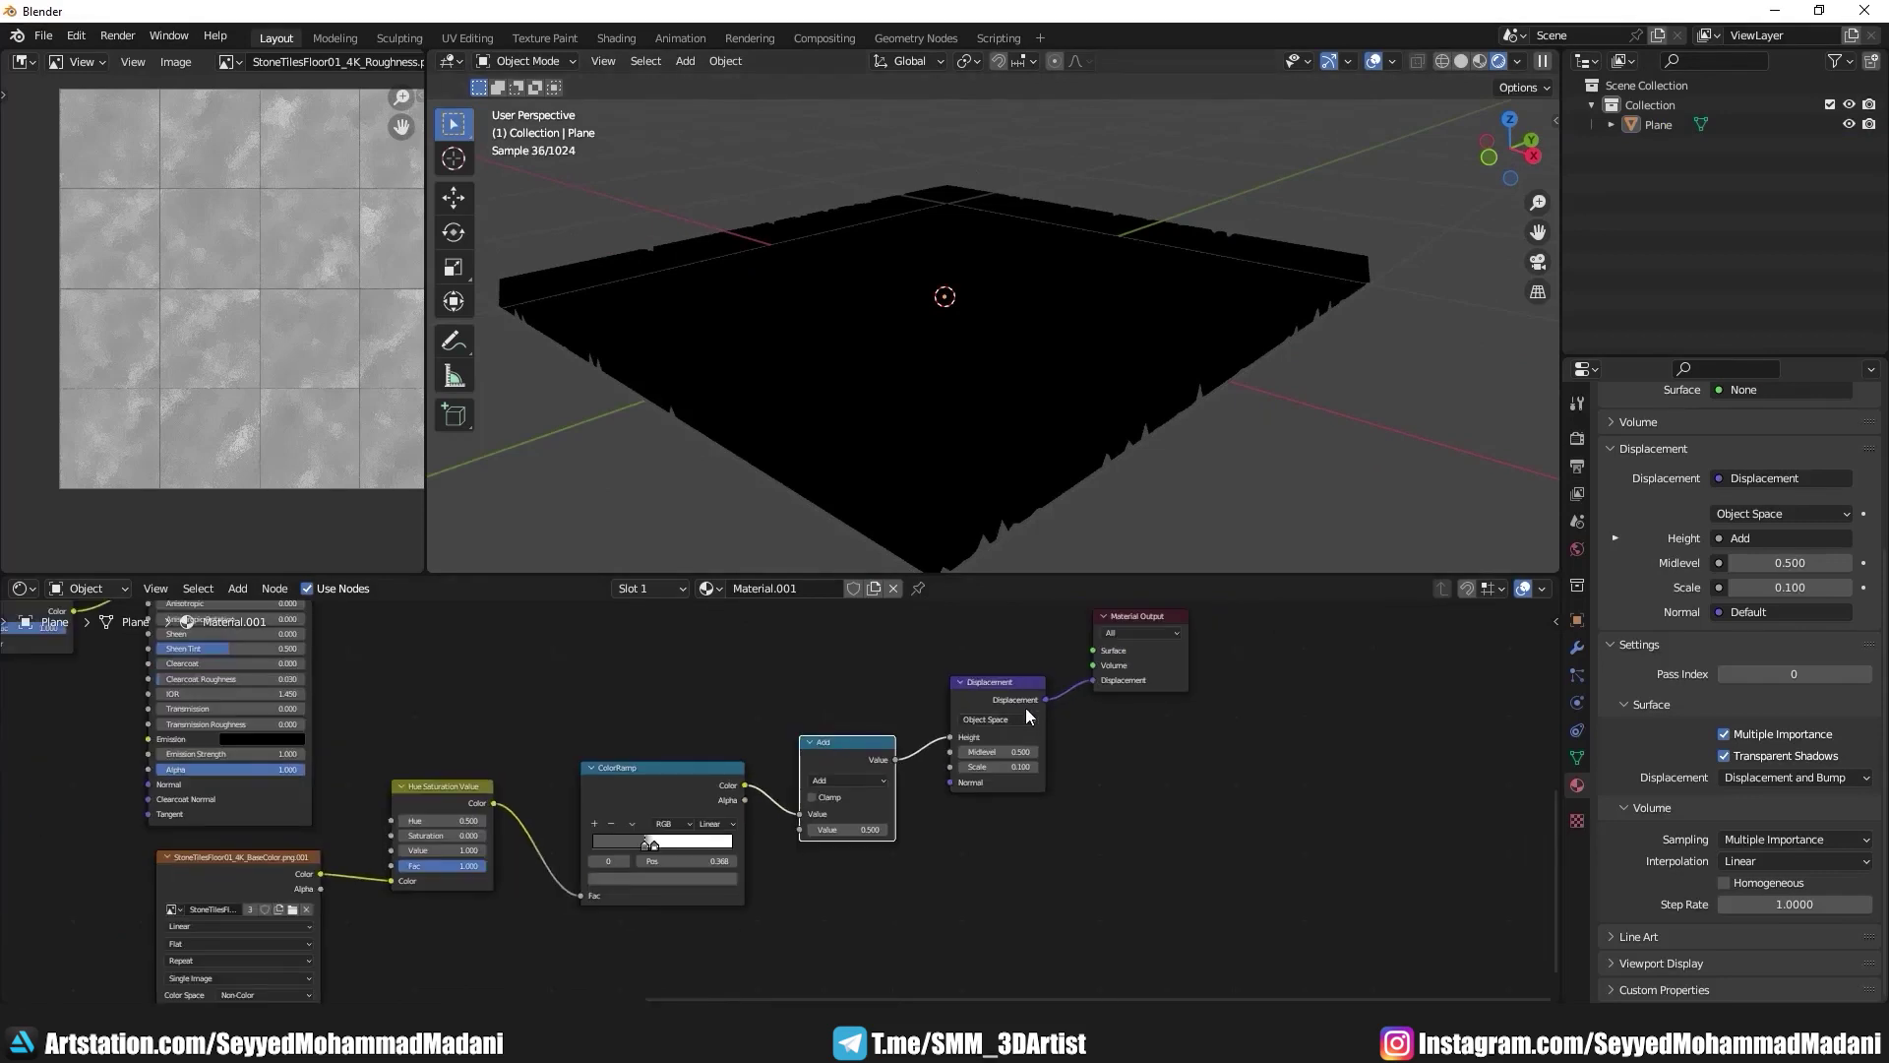
Step: Connect the Principled BSDF output to the Material Output Surface
{"action": "middle_click_drag", "start_coordinate": [1025, 716], "coordinate": [1153, 801]}
{"action": "left_click", "coordinate": [366, 870], "text": "ctrl+shift"}
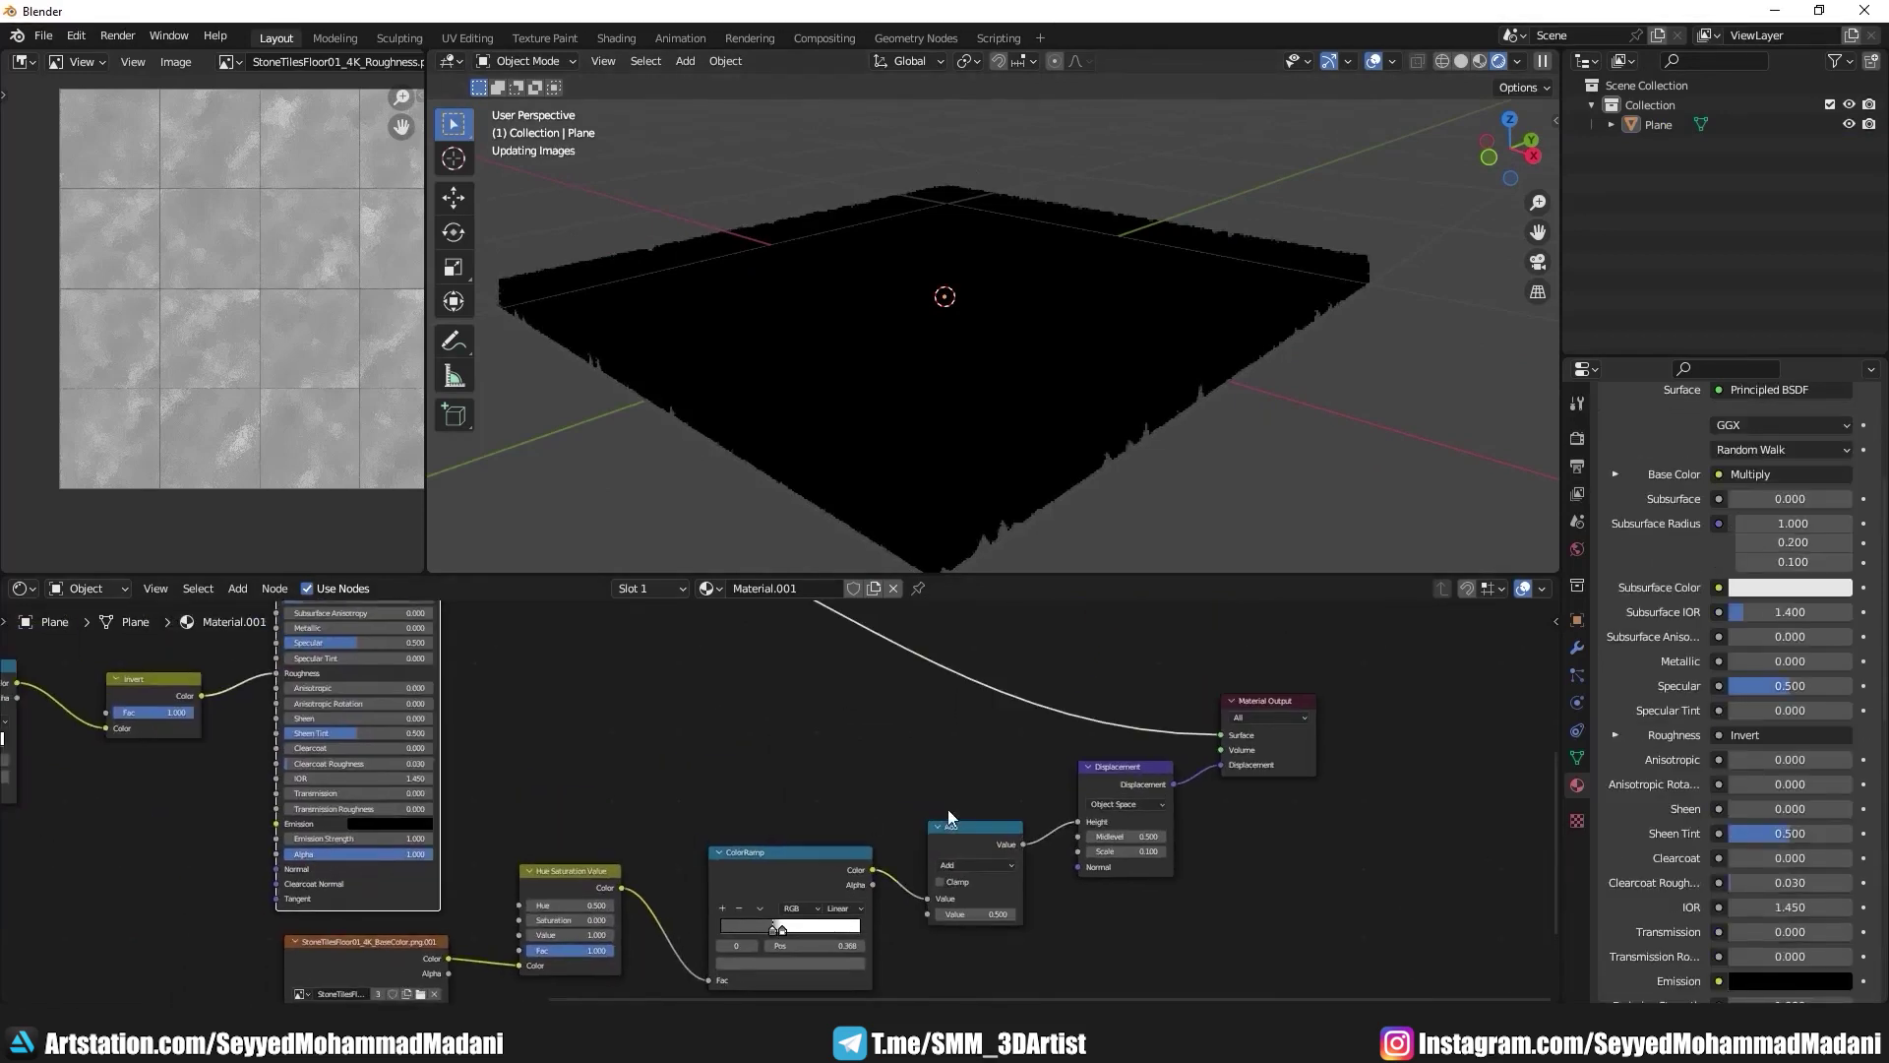
{"action": "middle_click_drag", "start_coordinate": [948, 808], "coordinate": [952, 720]}
{"action": "scroll", "coordinate": [984, 413], "scroll_direction": "up", "scroll_amount": 5}
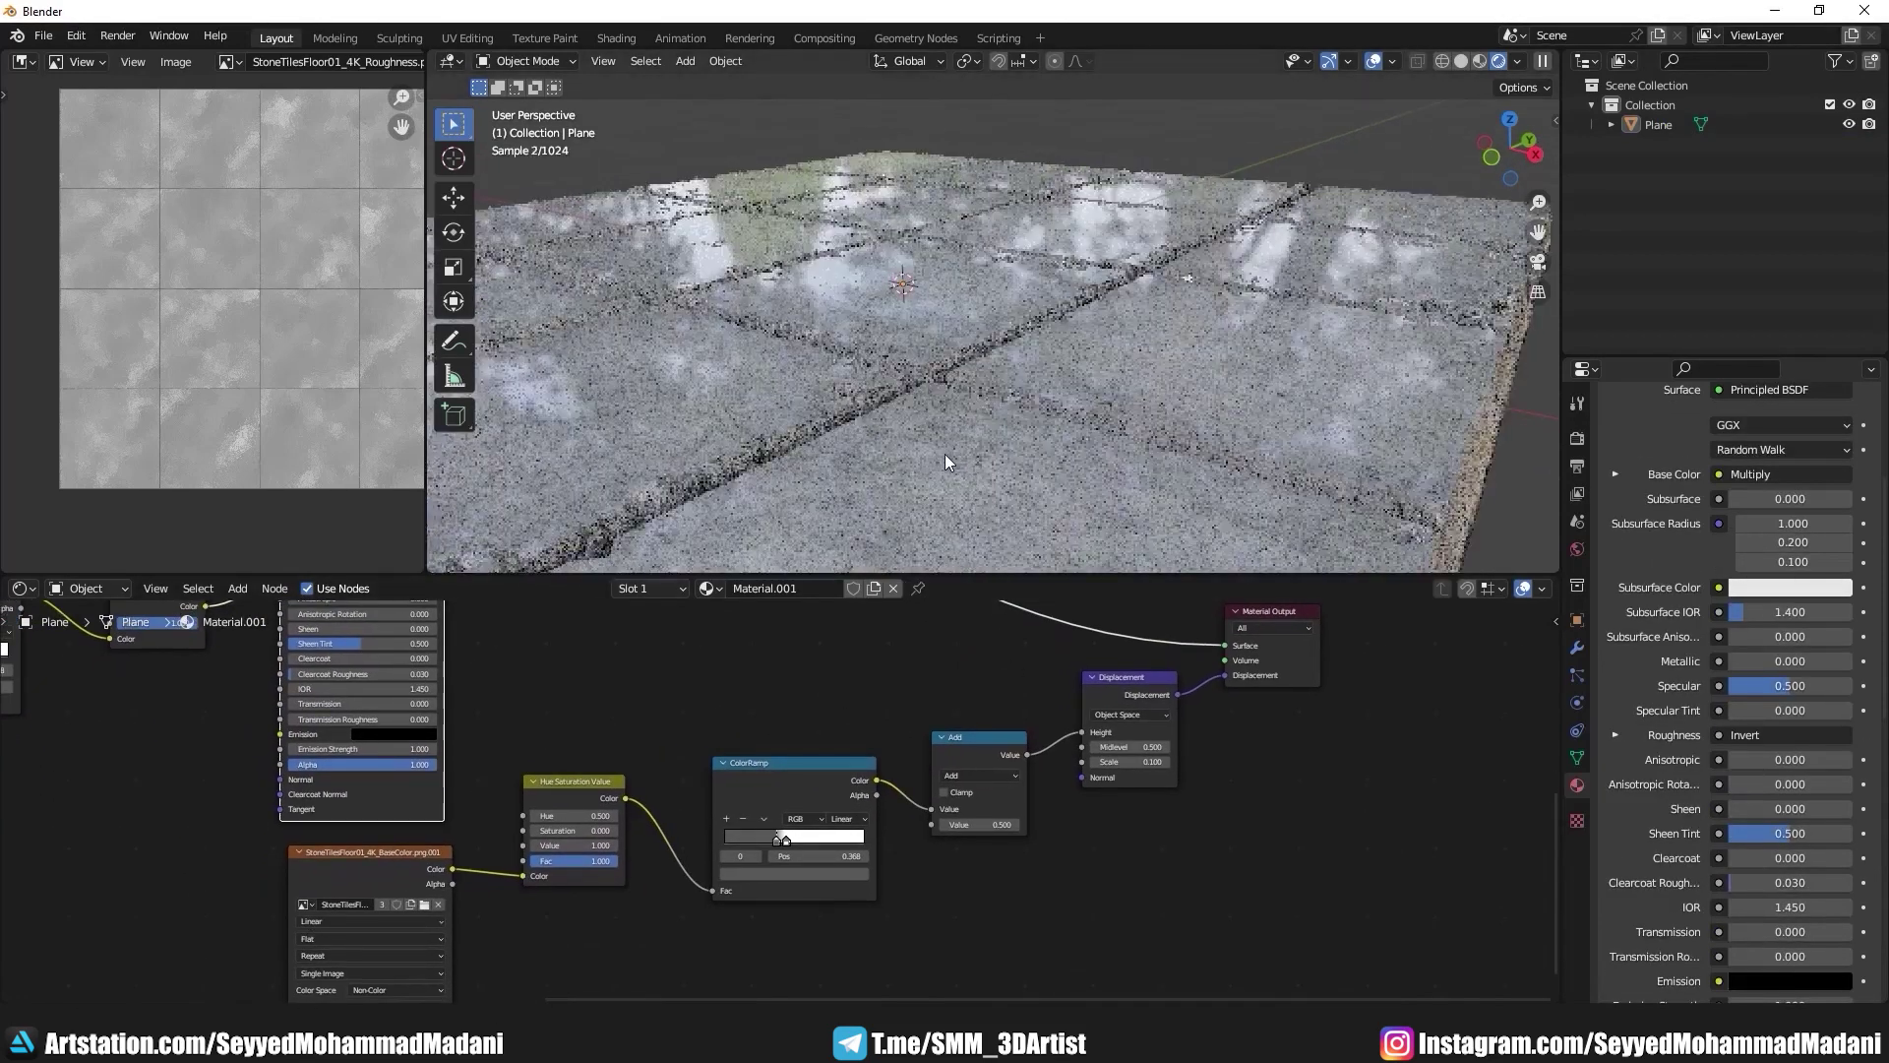
{"action": "scroll", "coordinate": [945, 453], "scroll_direction": "up", "scroll_amount": 3}
Step: Change the Add math node's operation to Multiply
{"action": "scroll", "coordinate": [1084, 799], "scroll_direction": "up", "scroll_amount": 1}
{"action": "scroll", "coordinate": [1084, 799], "scroll_direction": "up", "scroll_amount": 2}
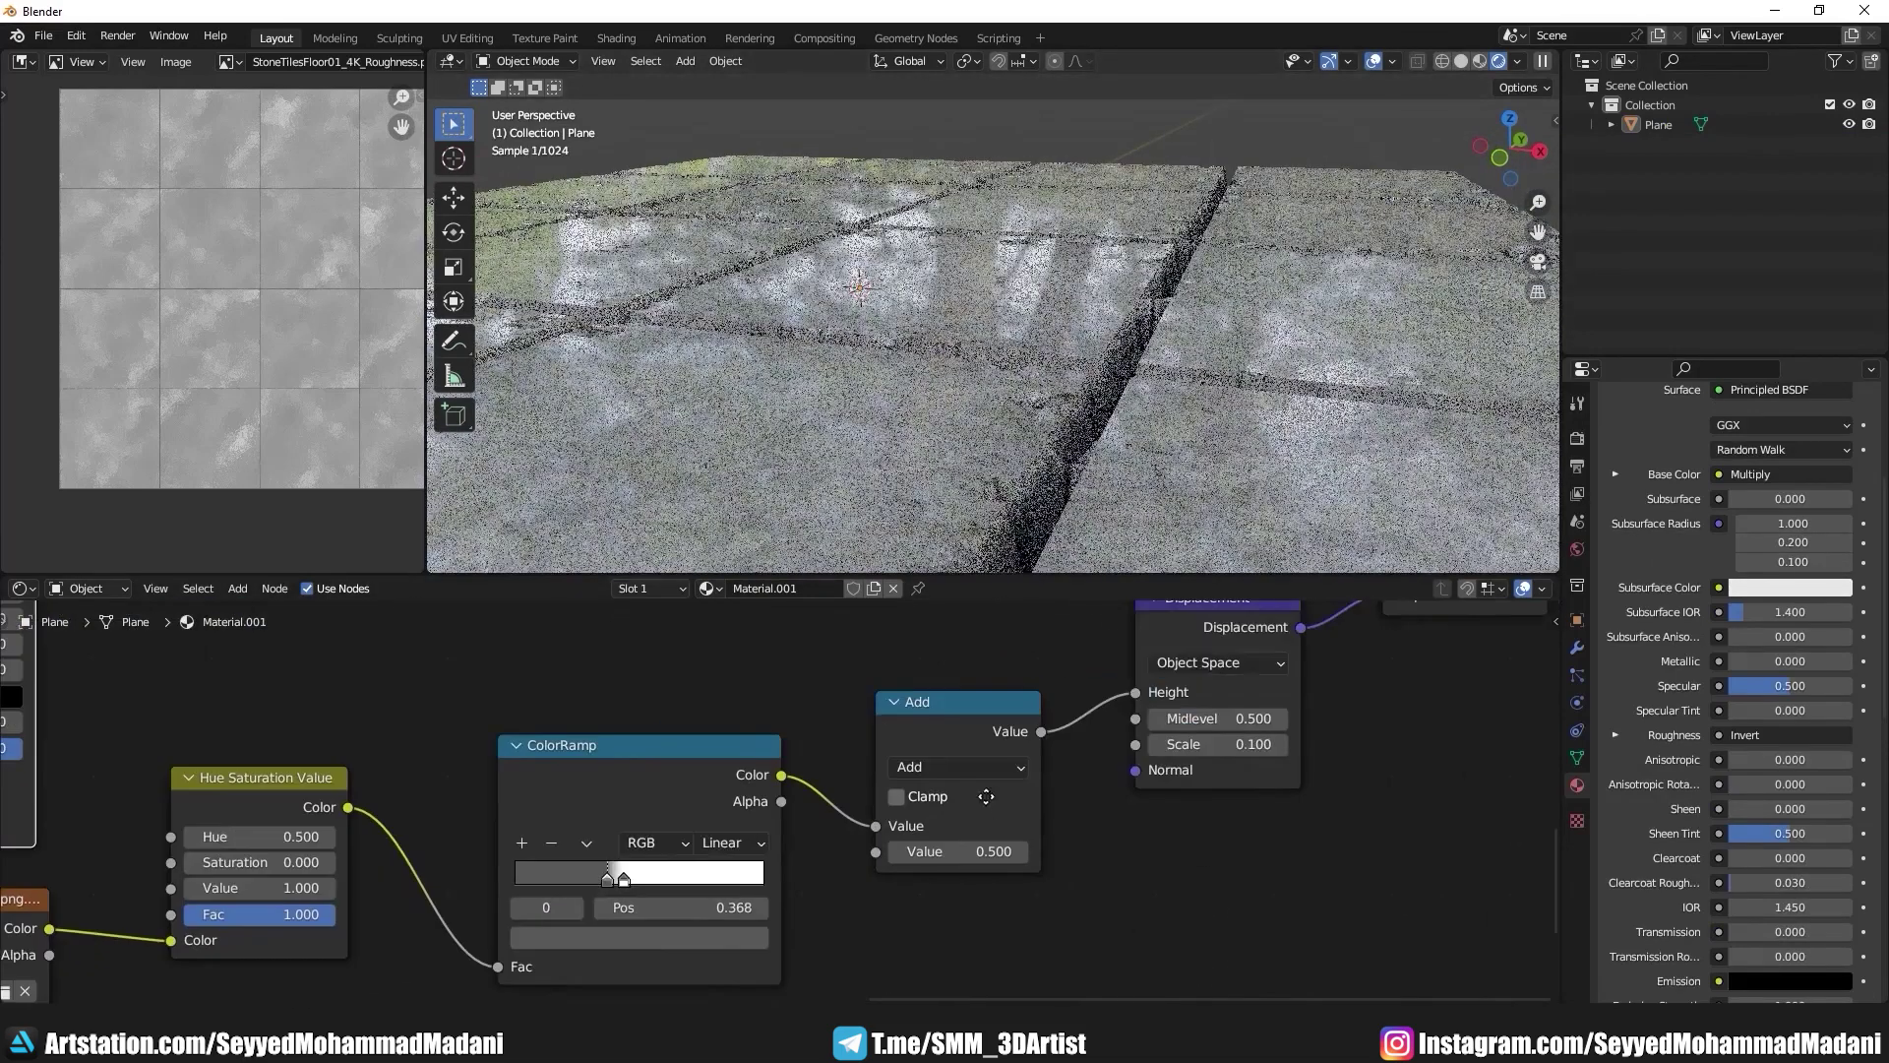
{"action": "left_click", "coordinate": [988, 777]}
{"action": "left_click", "coordinate": [961, 520]}
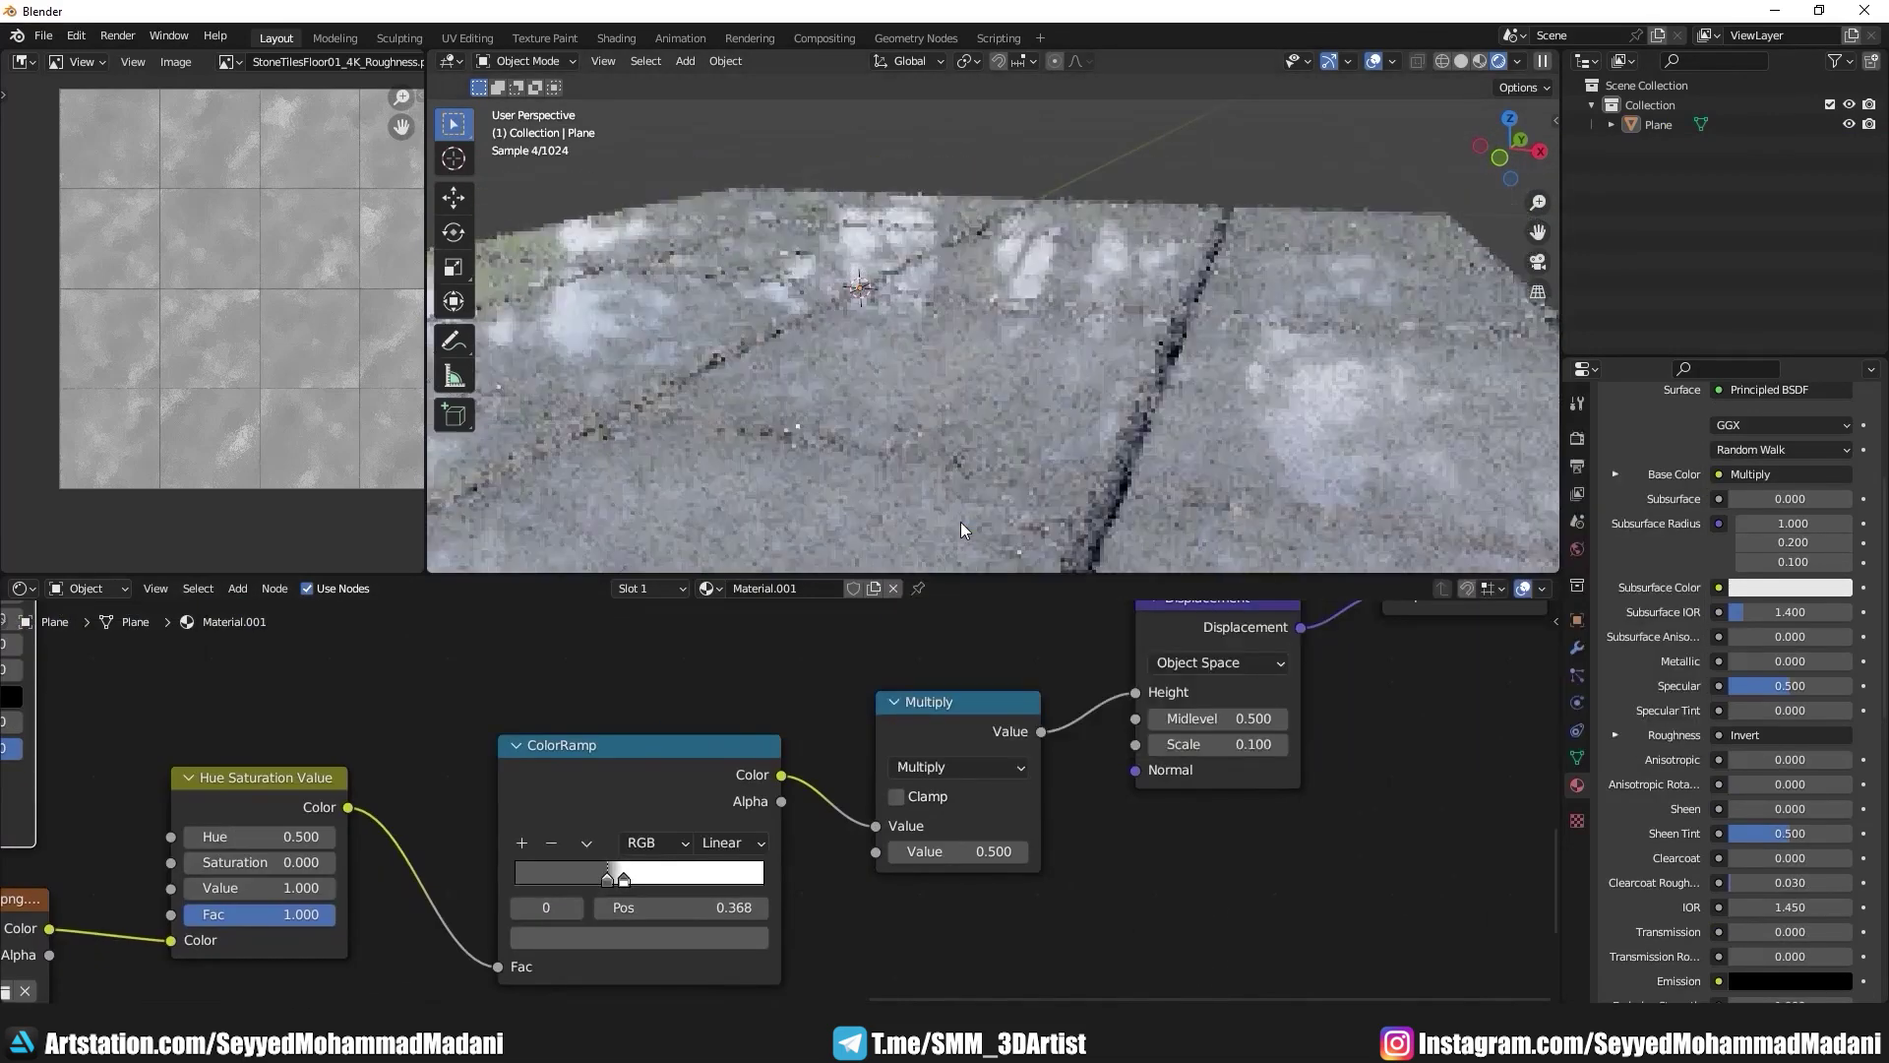
Step: Set the Cycles render Device to GPU Compute and the Feature Set to Experimental
{"action": "mouse_move", "coordinate": [1092, 532]}
{"action": "middle_mouse_down"}
{"action": "mouse_move", "coordinate": [1007, 384]}
{"action": "mouse_move", "coordinate": [1059, 371]}
{"action": "middle_mouse_up"}
{"action": "left_click", "coordinate": [1577, 445]}
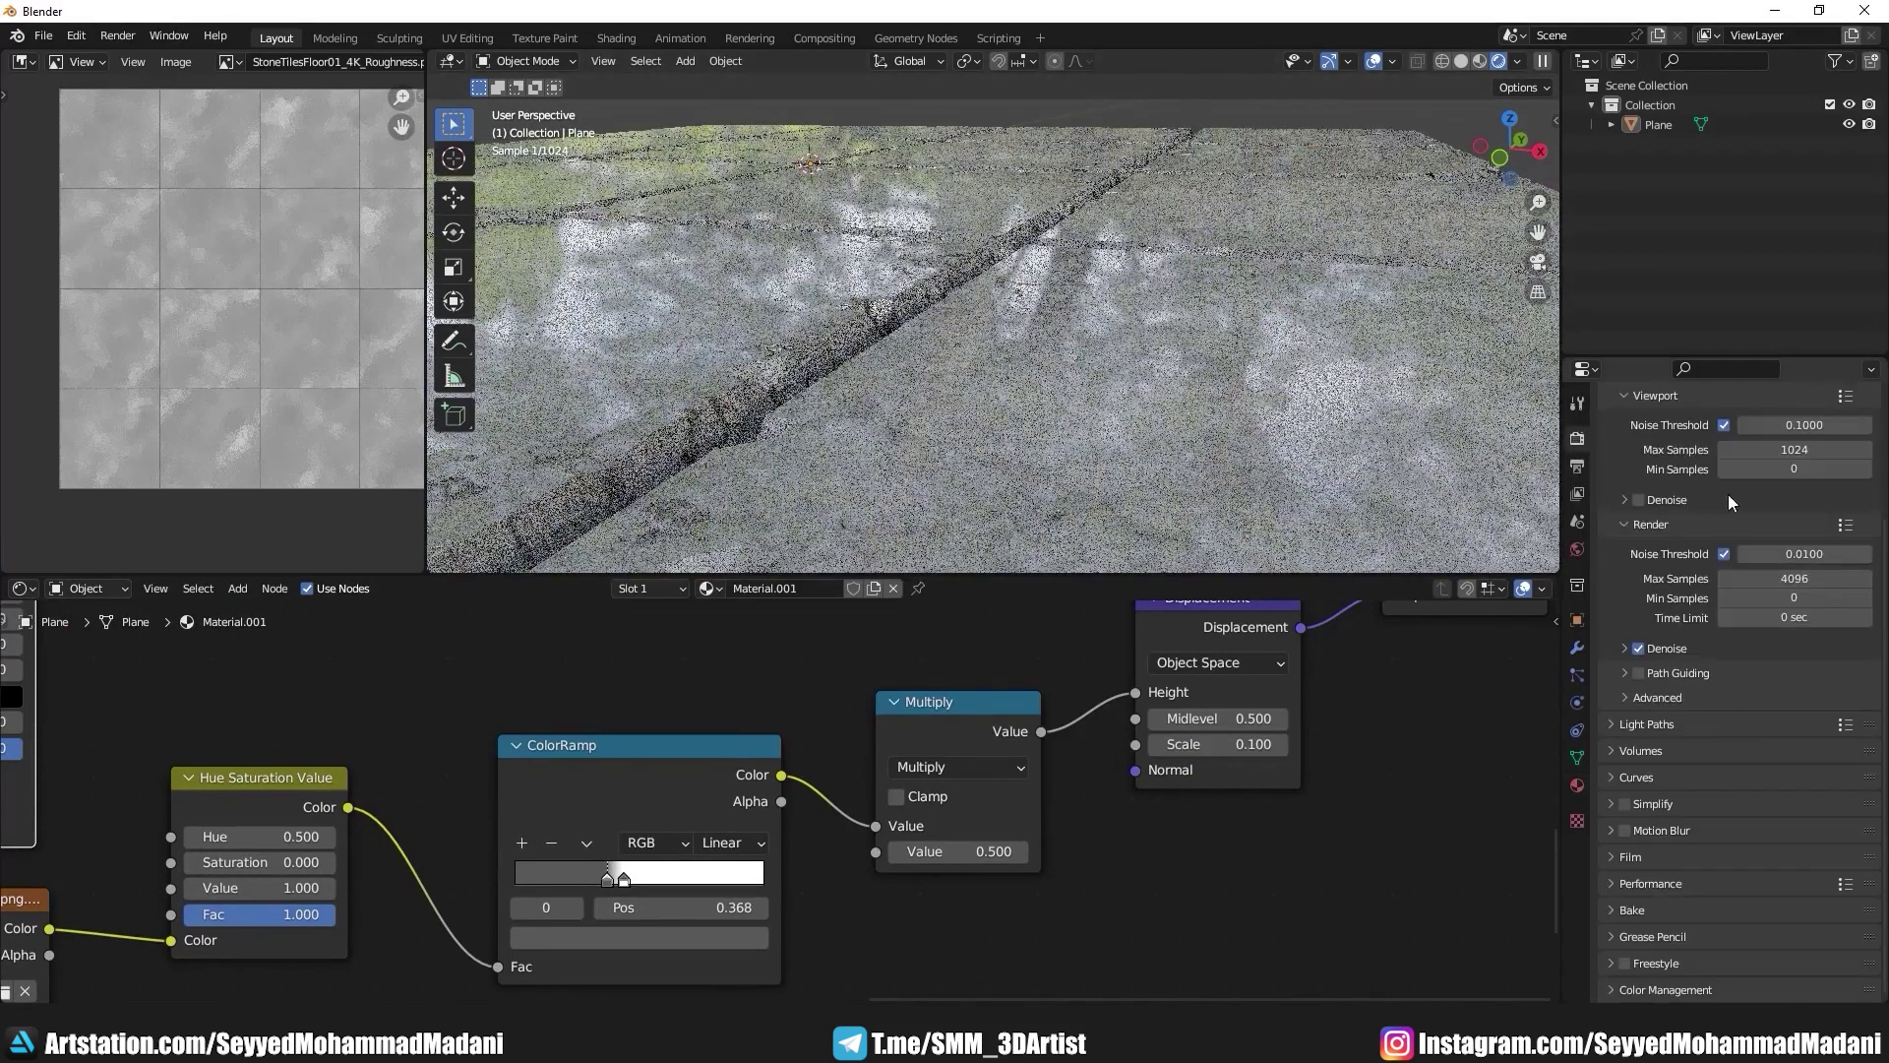
{"action": "scroll", "coordinate": [1703, 529], "scroll_direction": "up", "scroll_amount": 5}
{"action": "left_click", "coordinate": [1739, 475]}
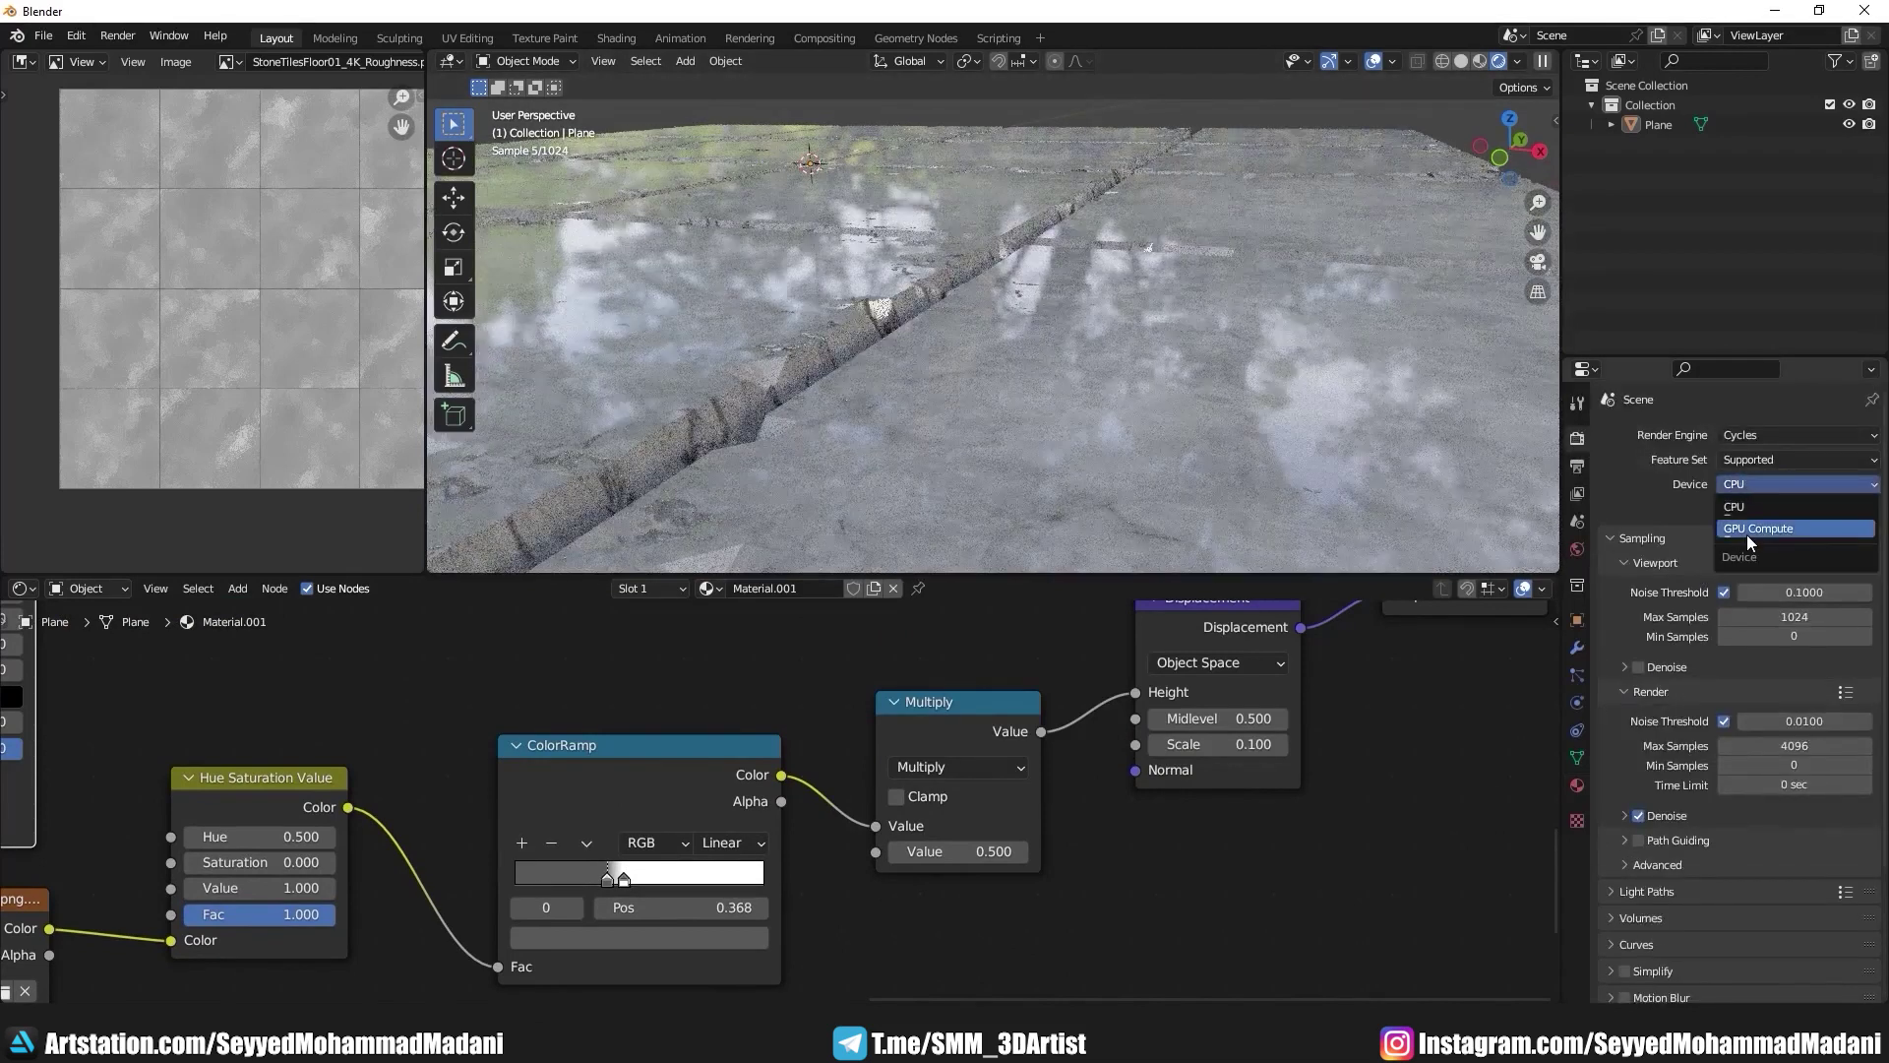
{"action": "left_click", "coordinate": [1746, 534]}
{"action": "left_click", "coordinate": [1761, 461]}
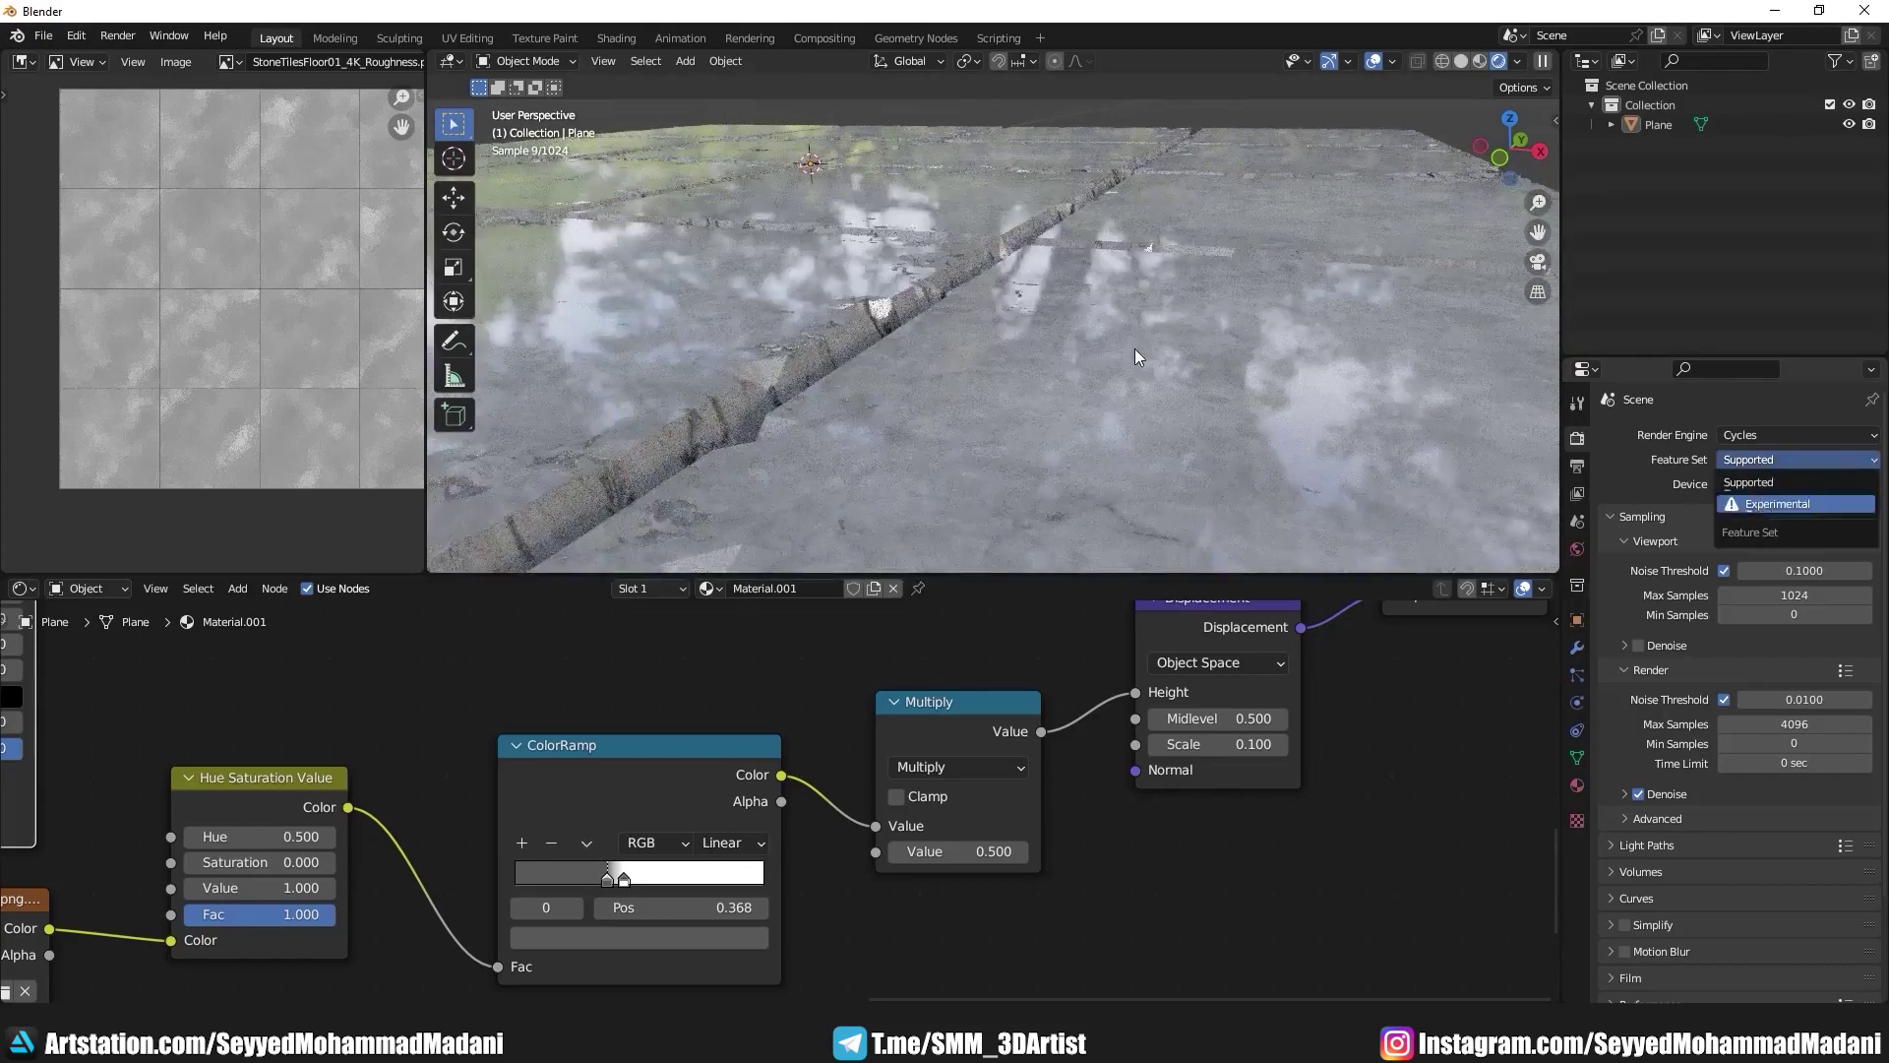
{"action": "left_click", "coordinate": [1766, 511]}
{"action": "middle_click_drag", "start_coordinate": [918, 351], "coordinate": [875, 370]}
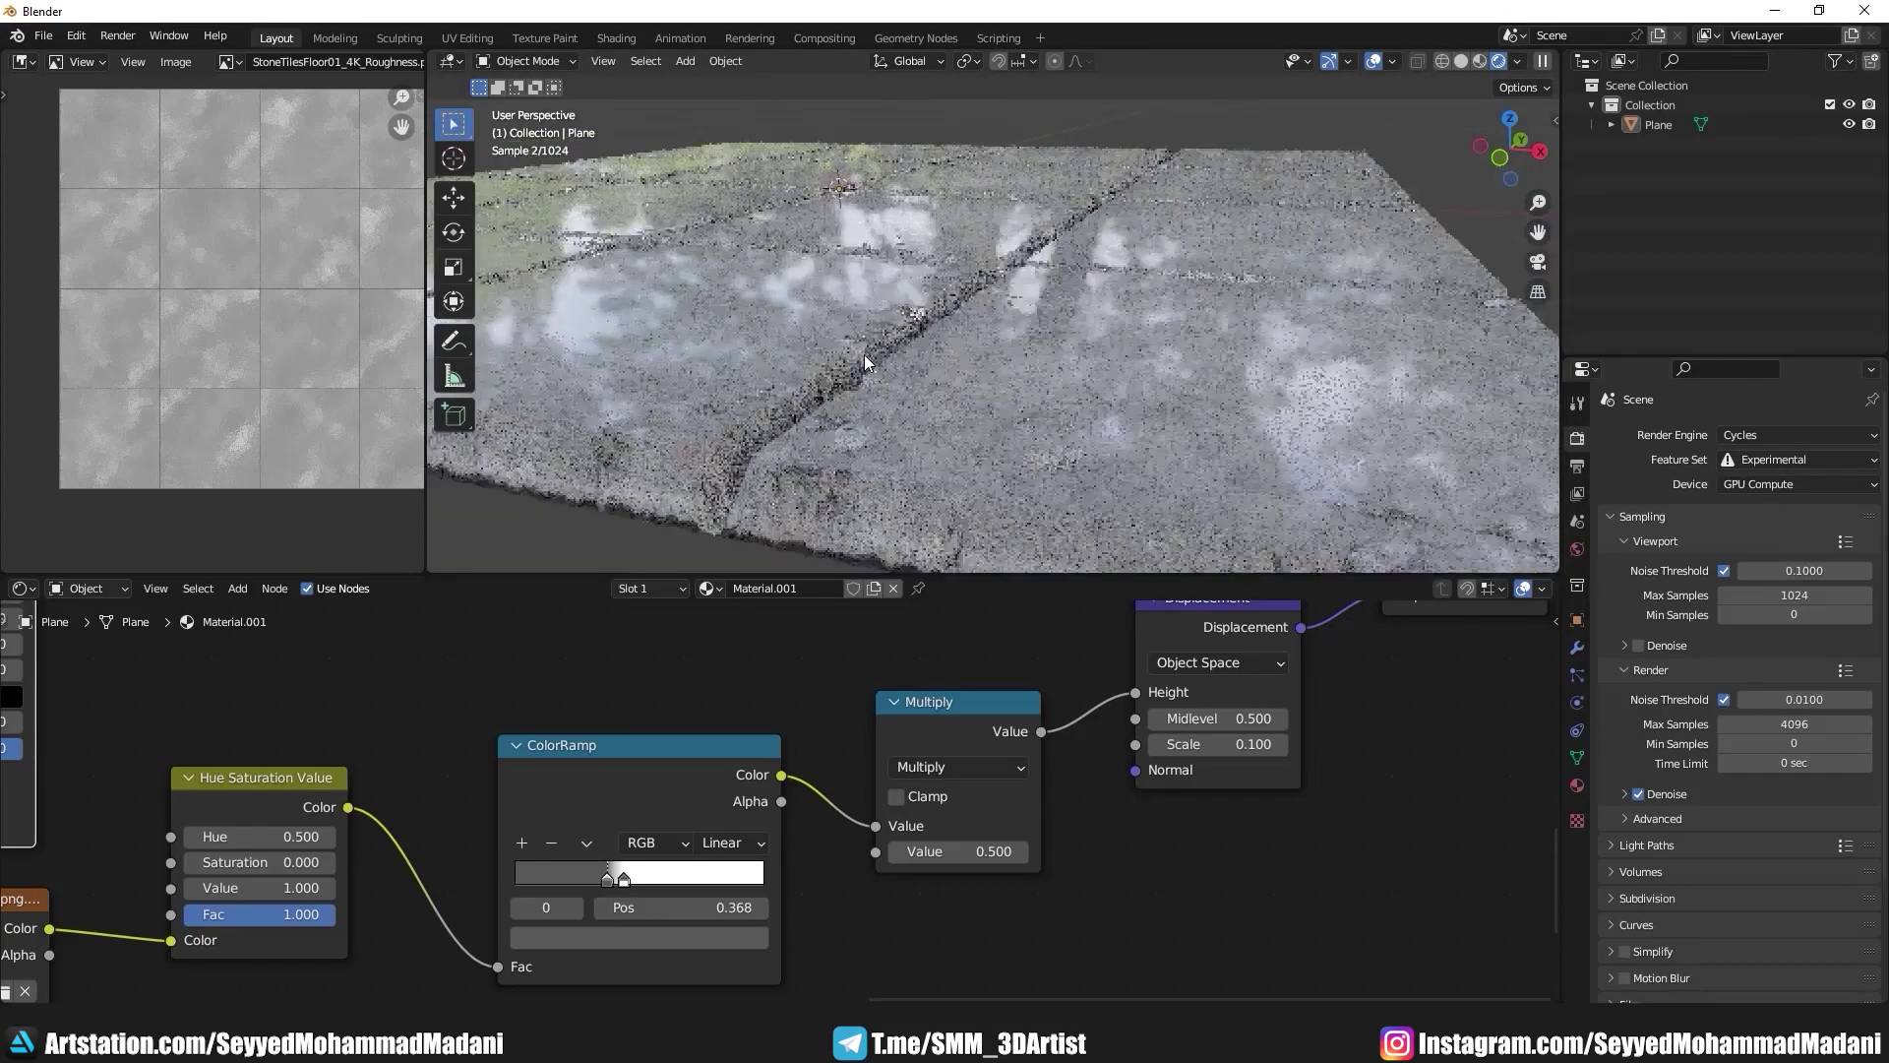
Step: Adjust the first Multiply node's Value, settling on 0.100
{"action": "scroll", "coordinate": [895, 358], "scroll_direction": "up", "scroll_amount": 3}
{"action": "scroll", "coordinate": [911, 366], "scroll_direction": "up", "scroll_amount": 2}
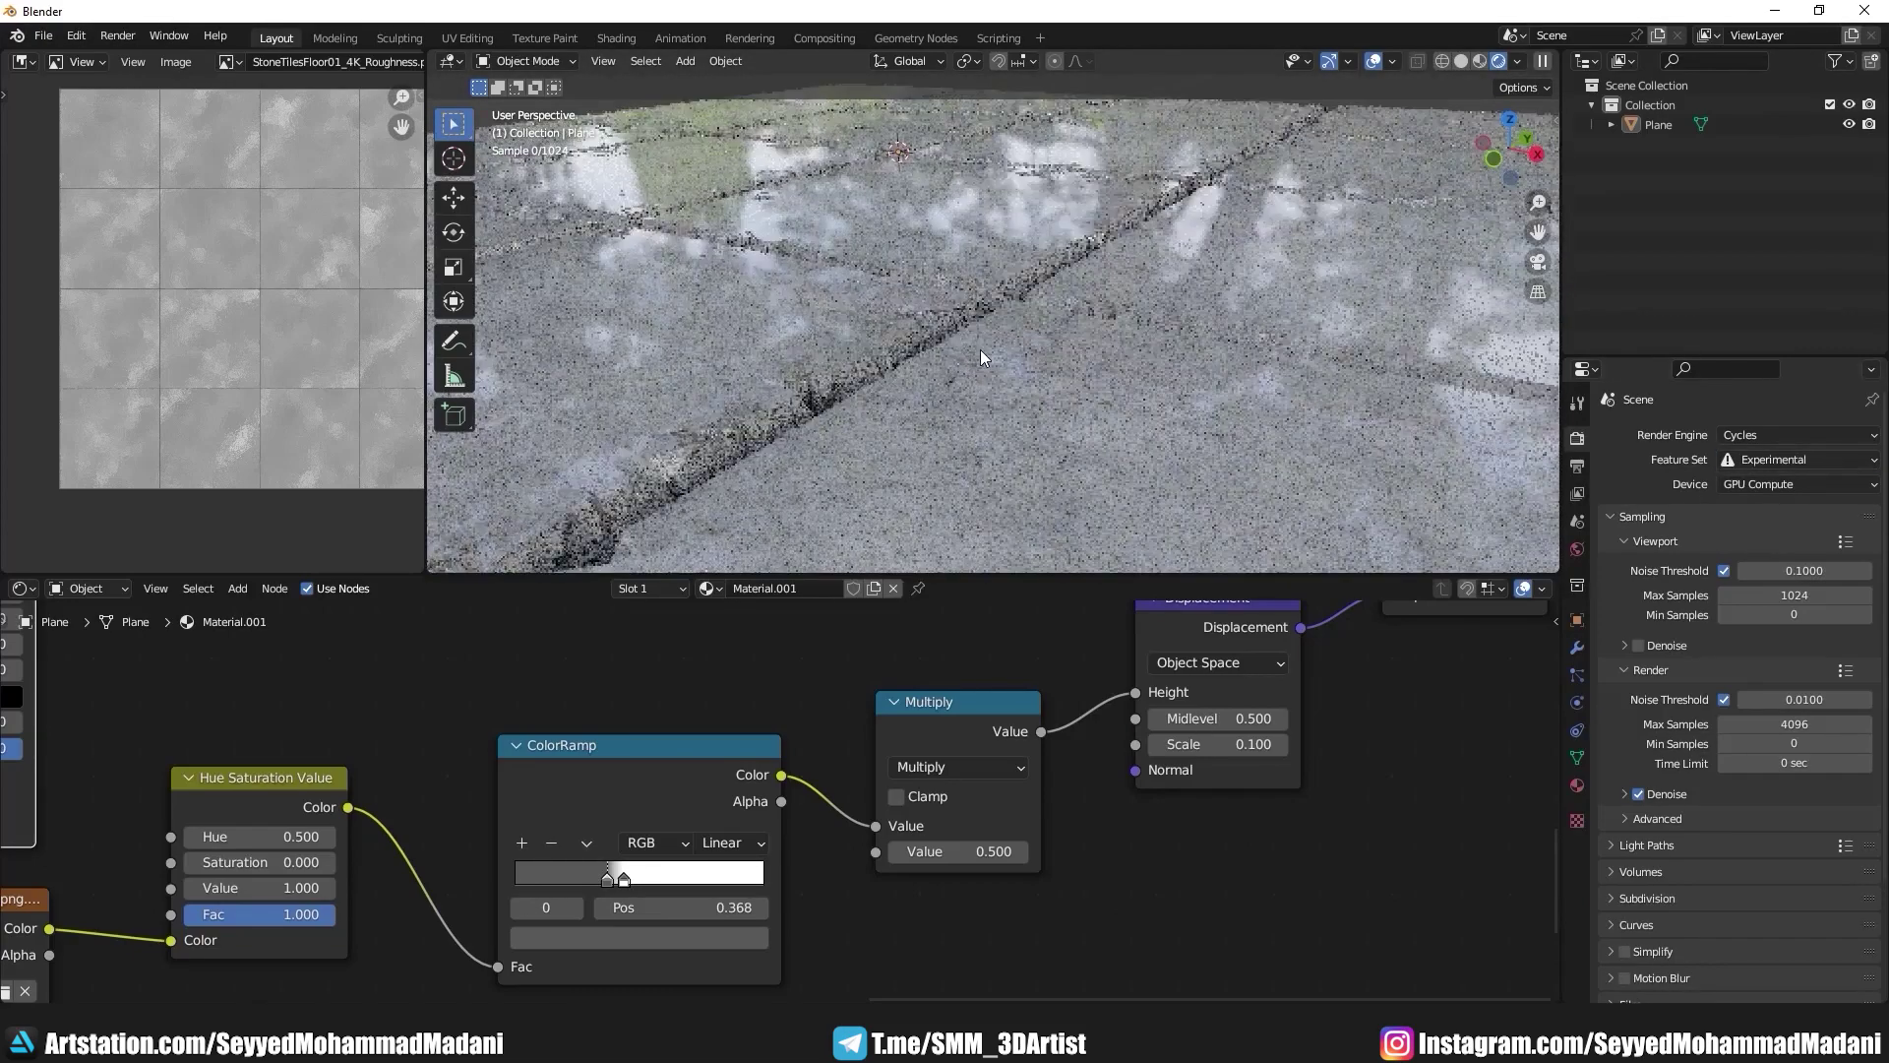
{"action": "scroll", "coordinate": [1013, 706], "scroll_direction": "up", "scroll_amount": 1}
{"action": "scroll", "coordinate": [1051, 799], "scroll_direction": "up", "scroll_amount": 1}
{"action": "left_click_drag", "start_coordinate": [1042, 876], "coordinate": [1141, 875]}
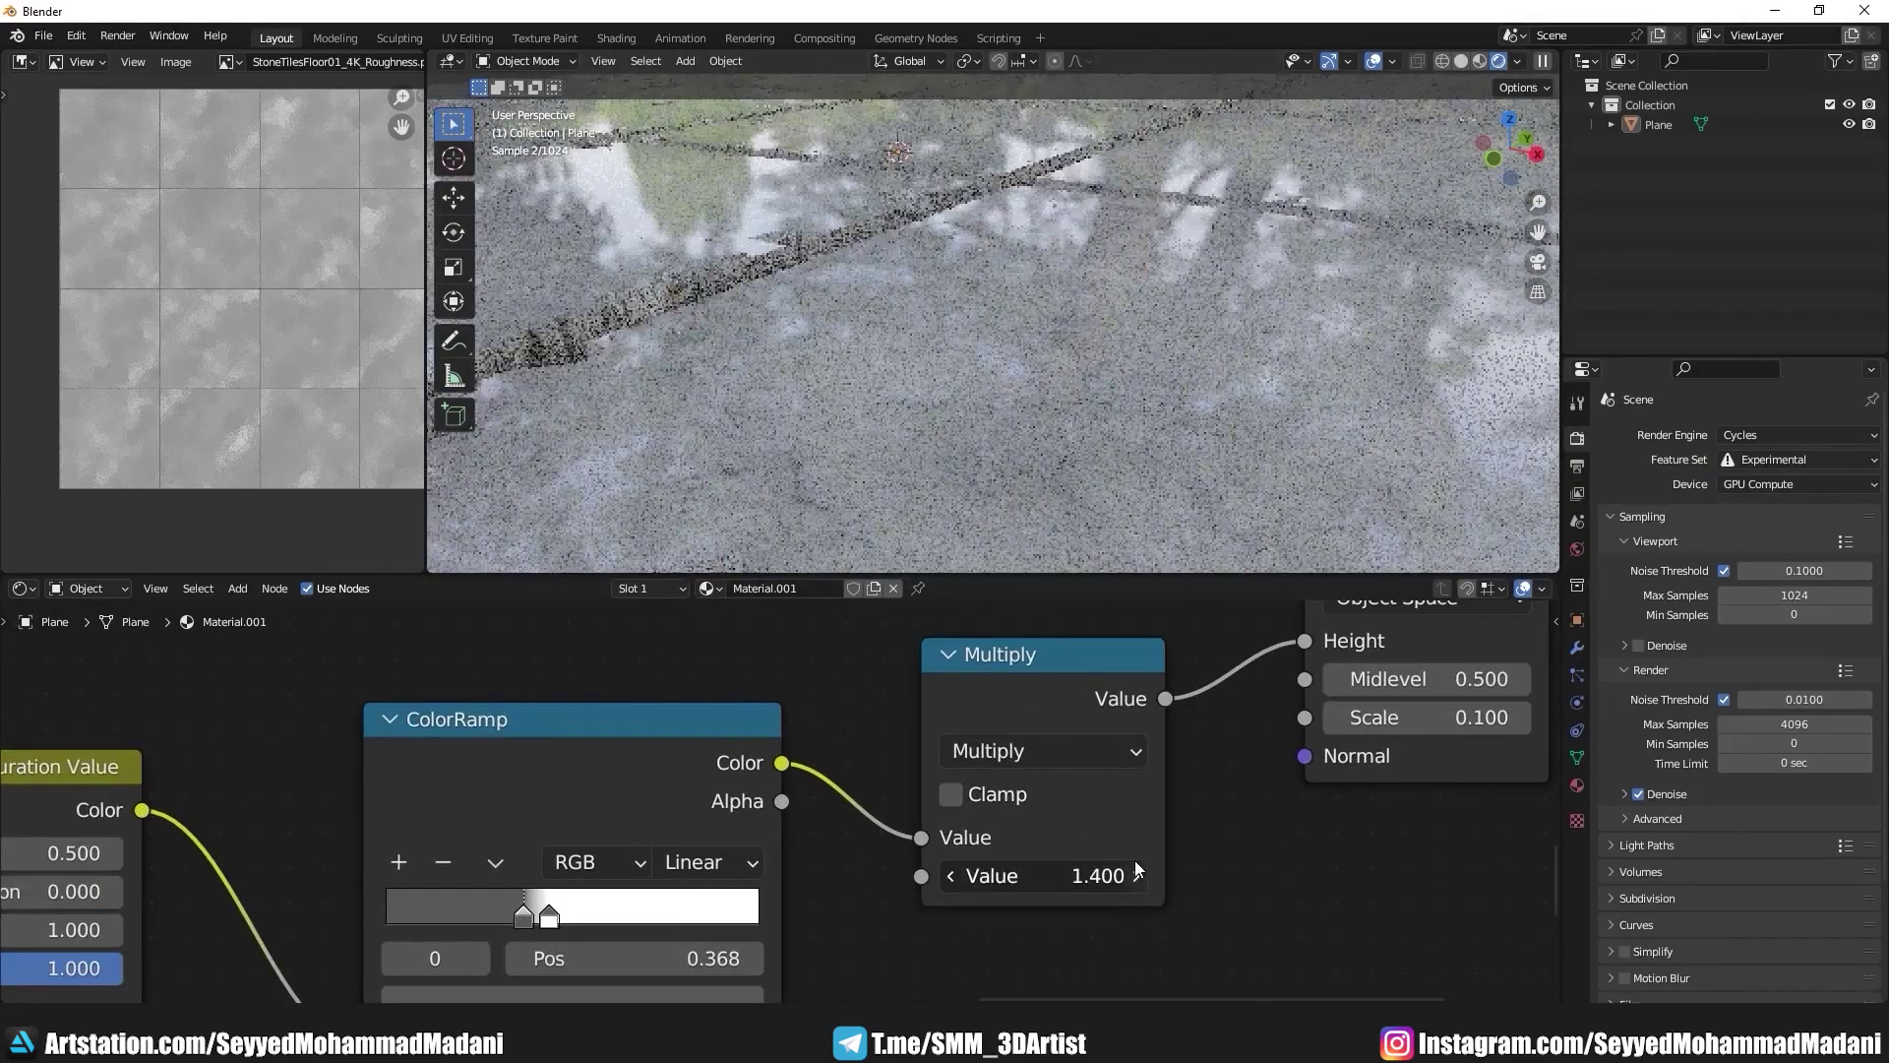
{"action": "scroll", "coordinate": [1006, 382], "scroll_direction": "down", "scroll_amount": 2}
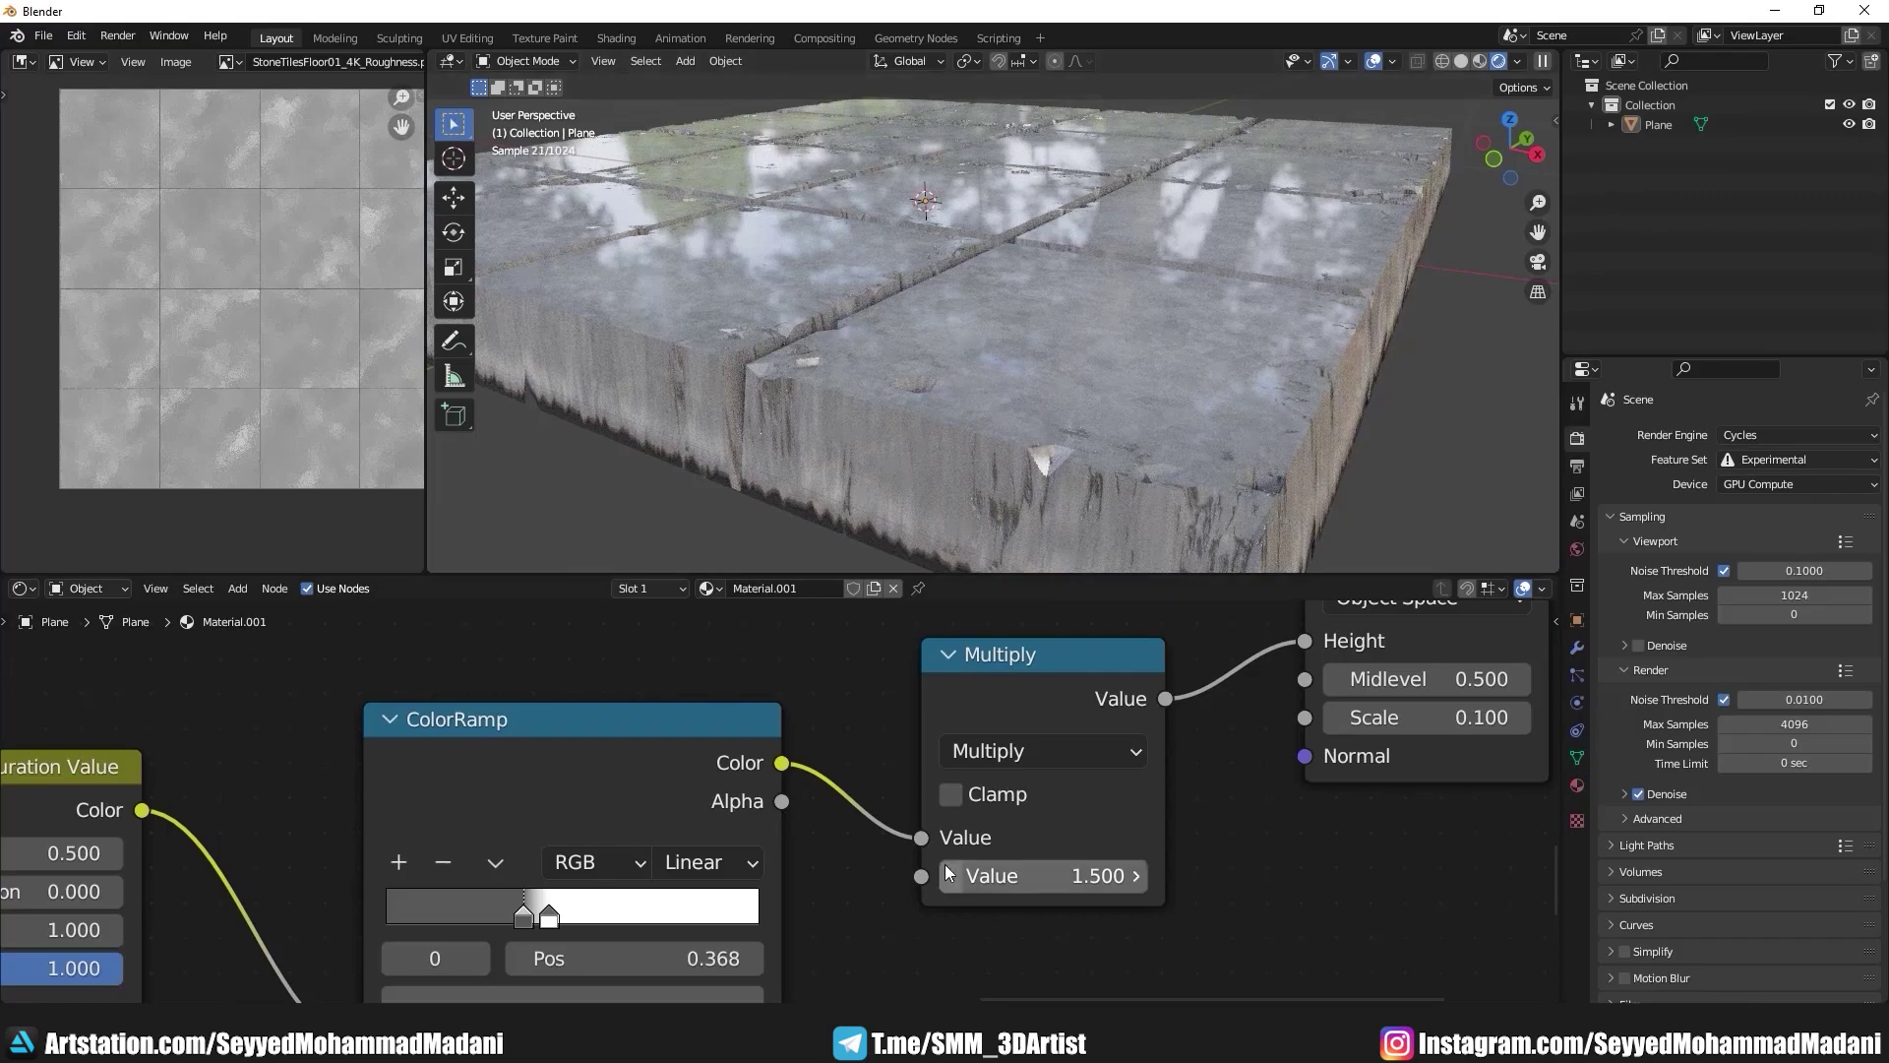
{"action": "left_click_drag", "start_coordinate": [1043, 875], "coordinate": [875, 876]}
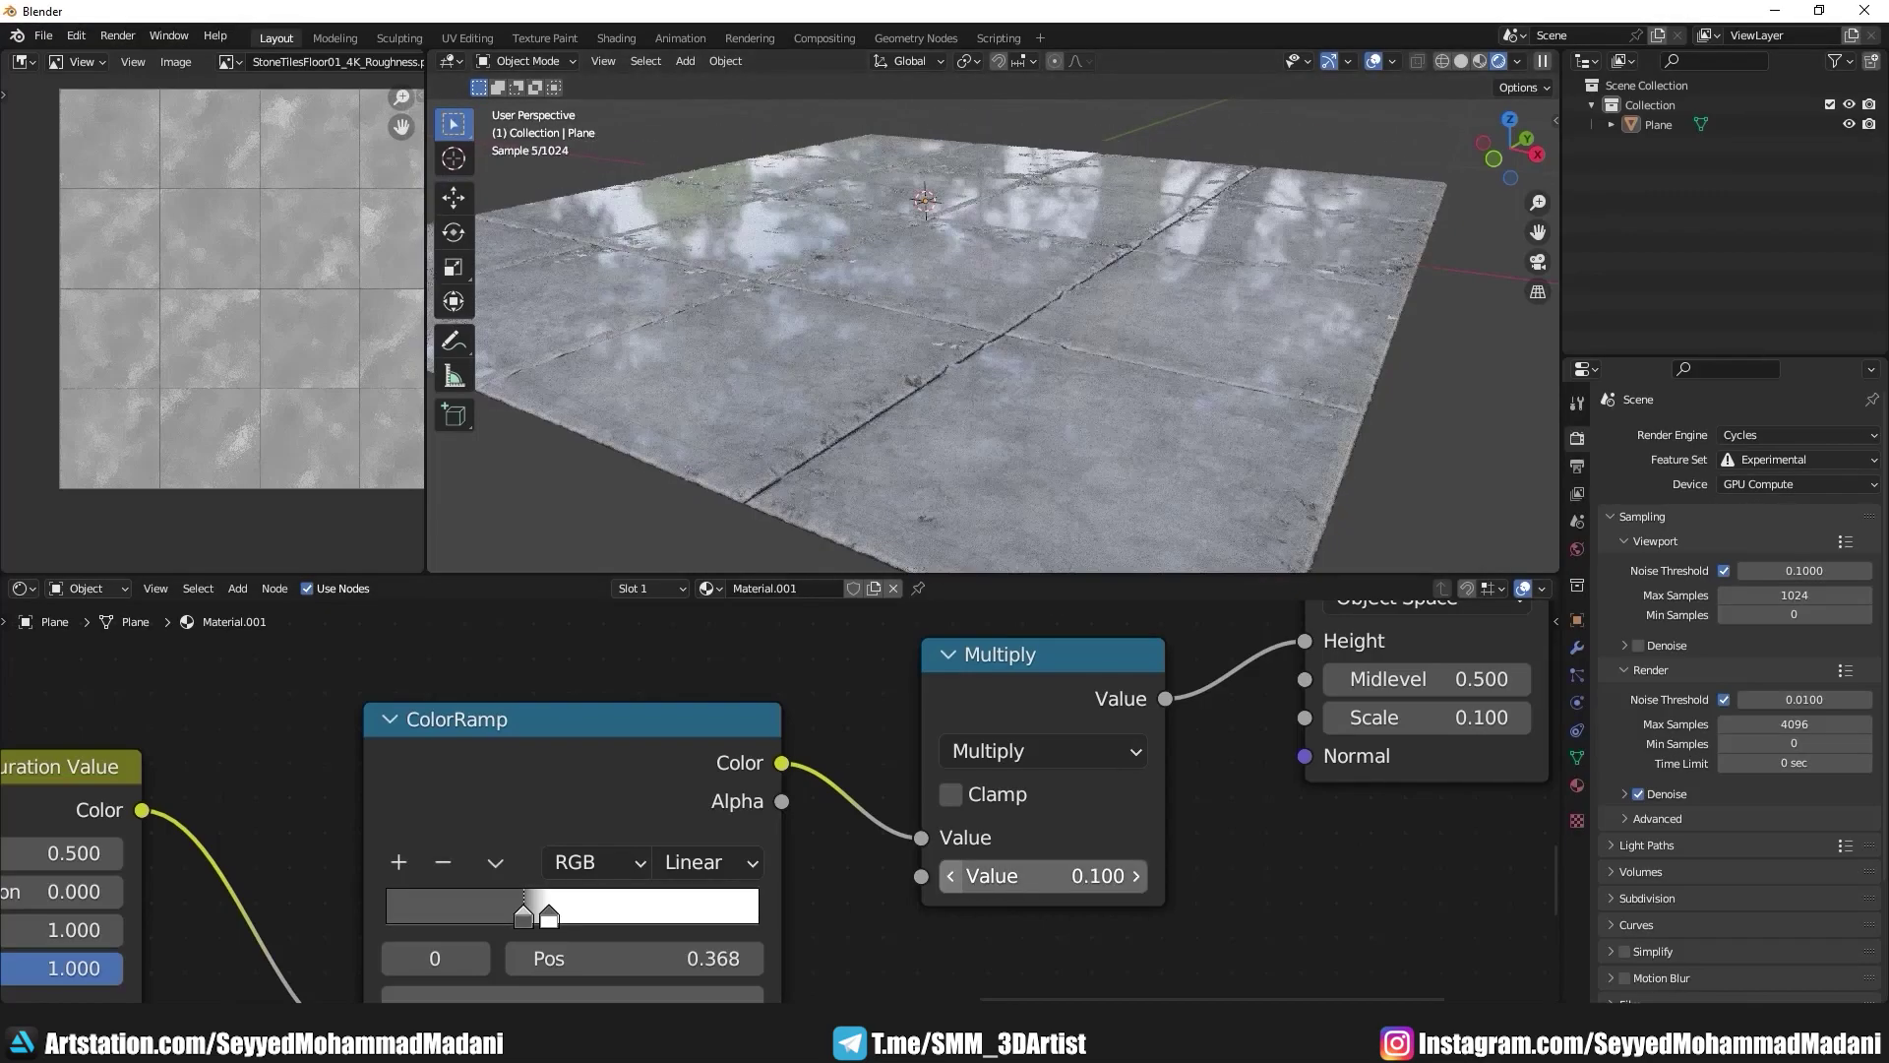
{"action": "scroll", "coordinate": [969, 420], "scroll_direction": "up", "scroll_amount": 3}
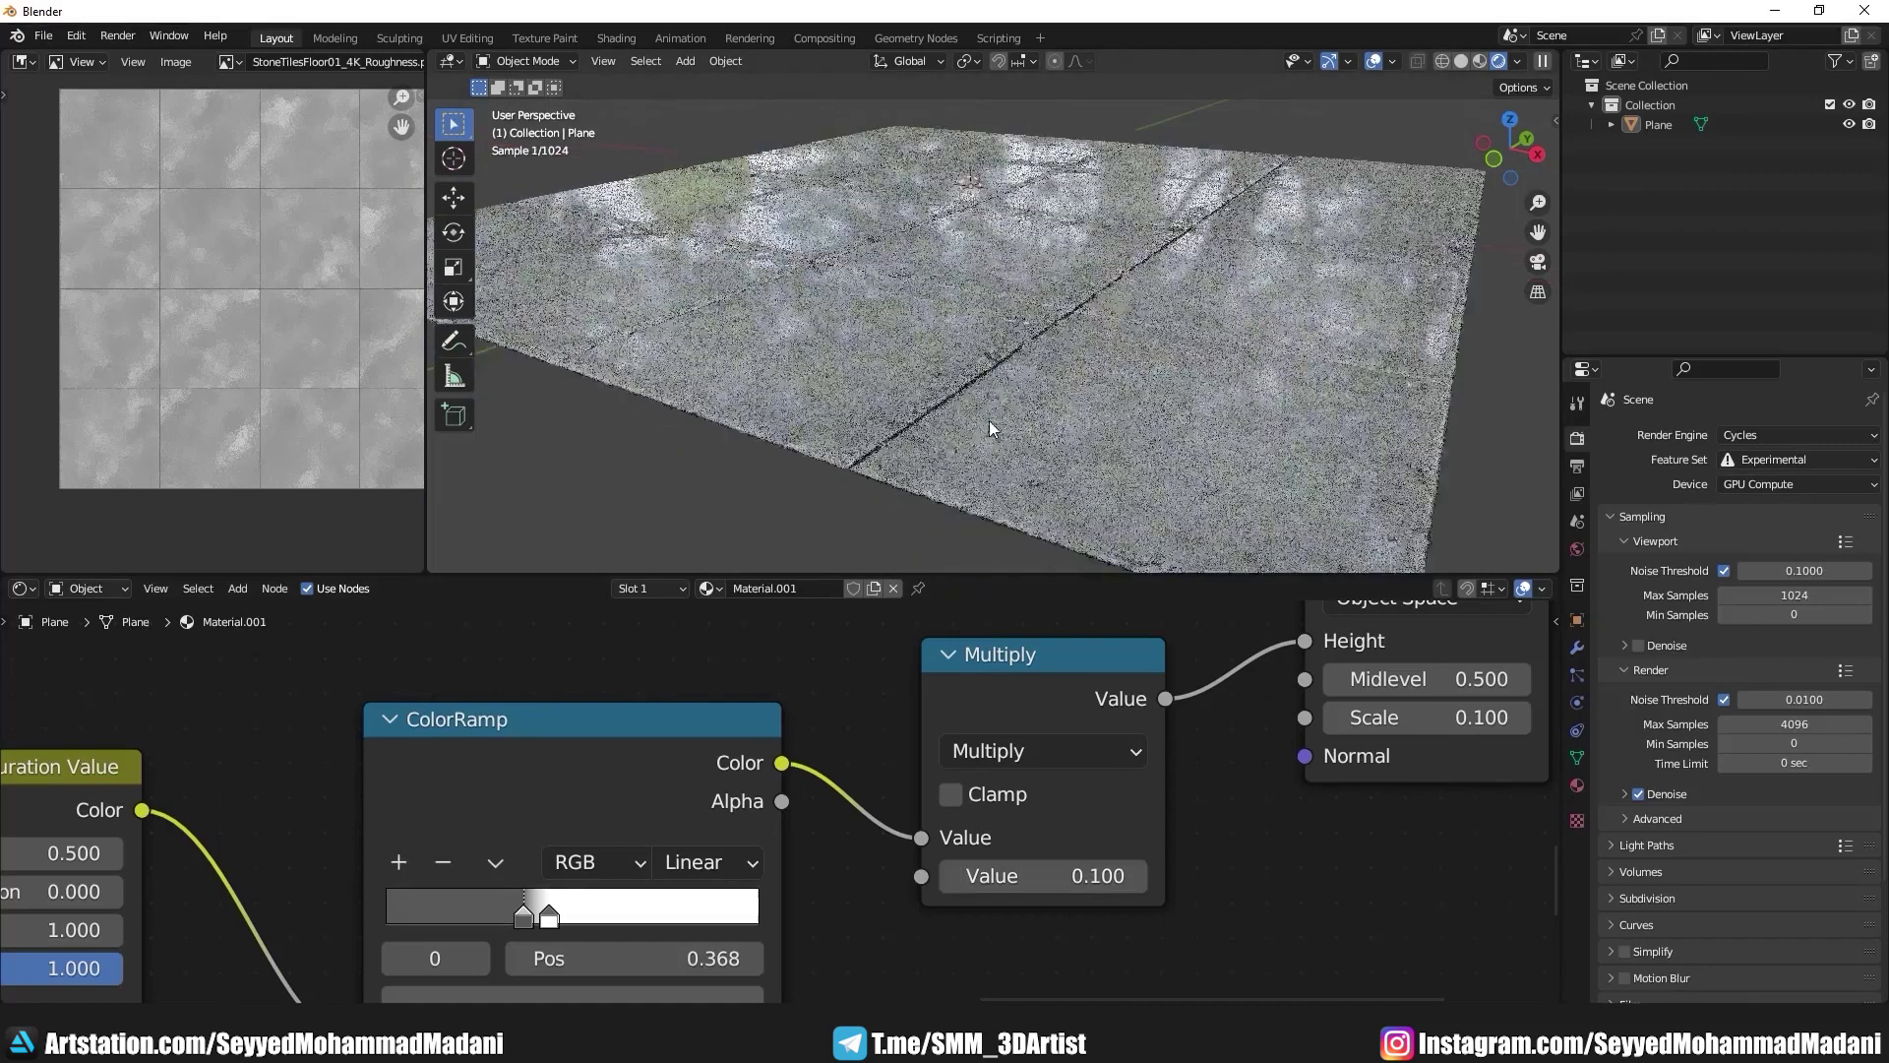
{"action": "scroll", "coordinate": [1014, 423], "scroll_direction": "up", "scroll_amount": 3}
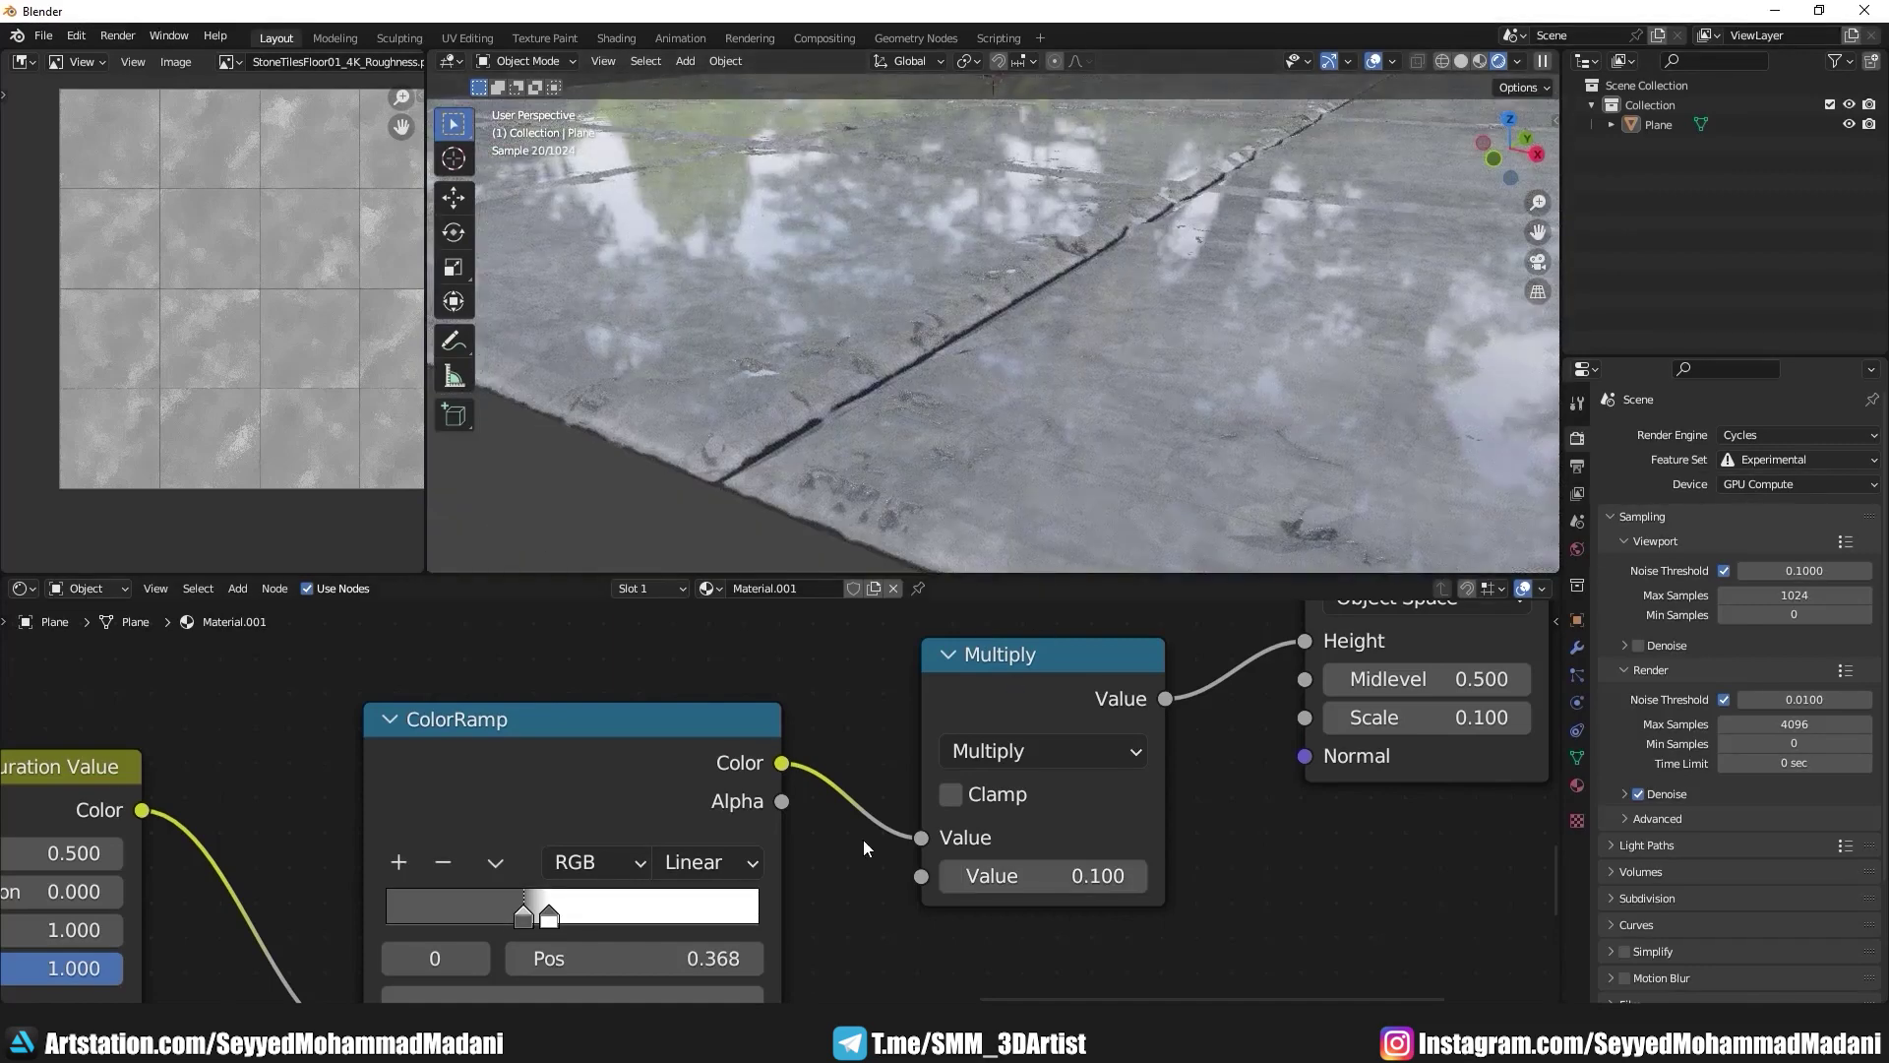
{"action": "left_click", "coordinate": [949, 877]}
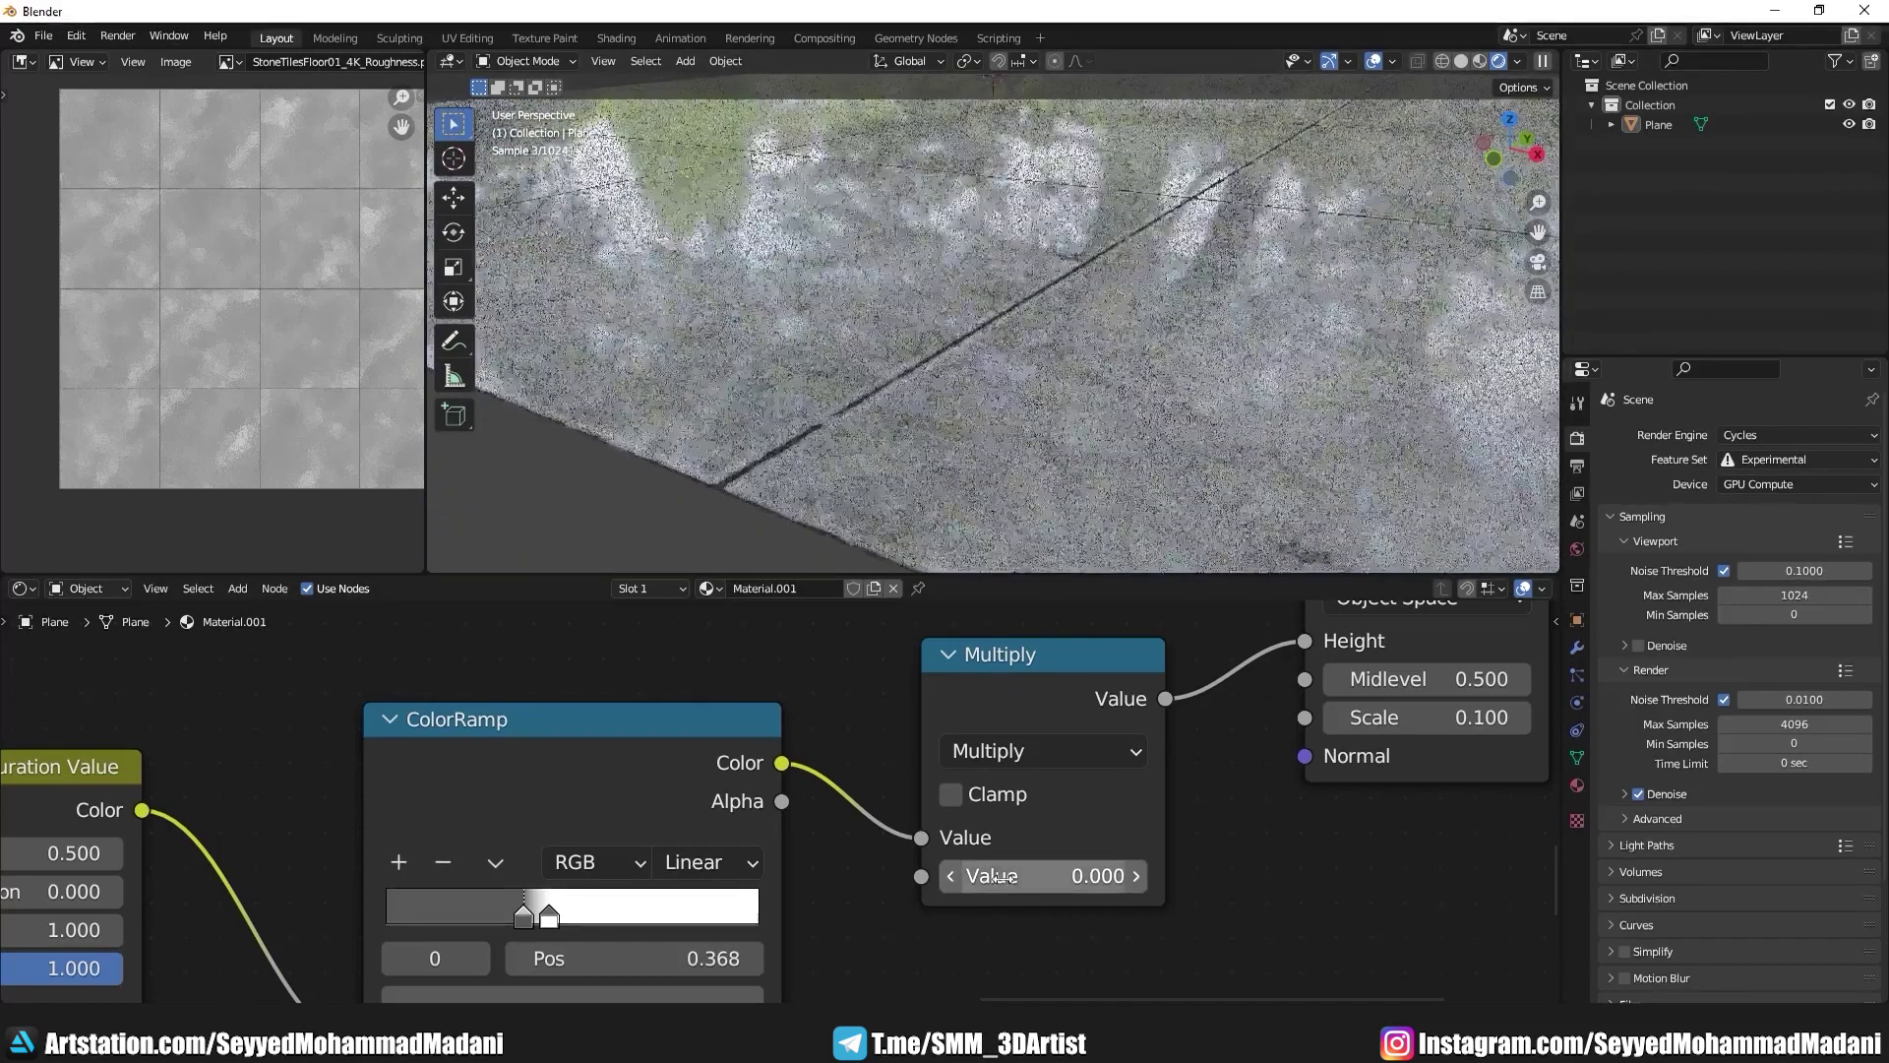
{"action": "left_click", "coordinate": [1137, 875]}
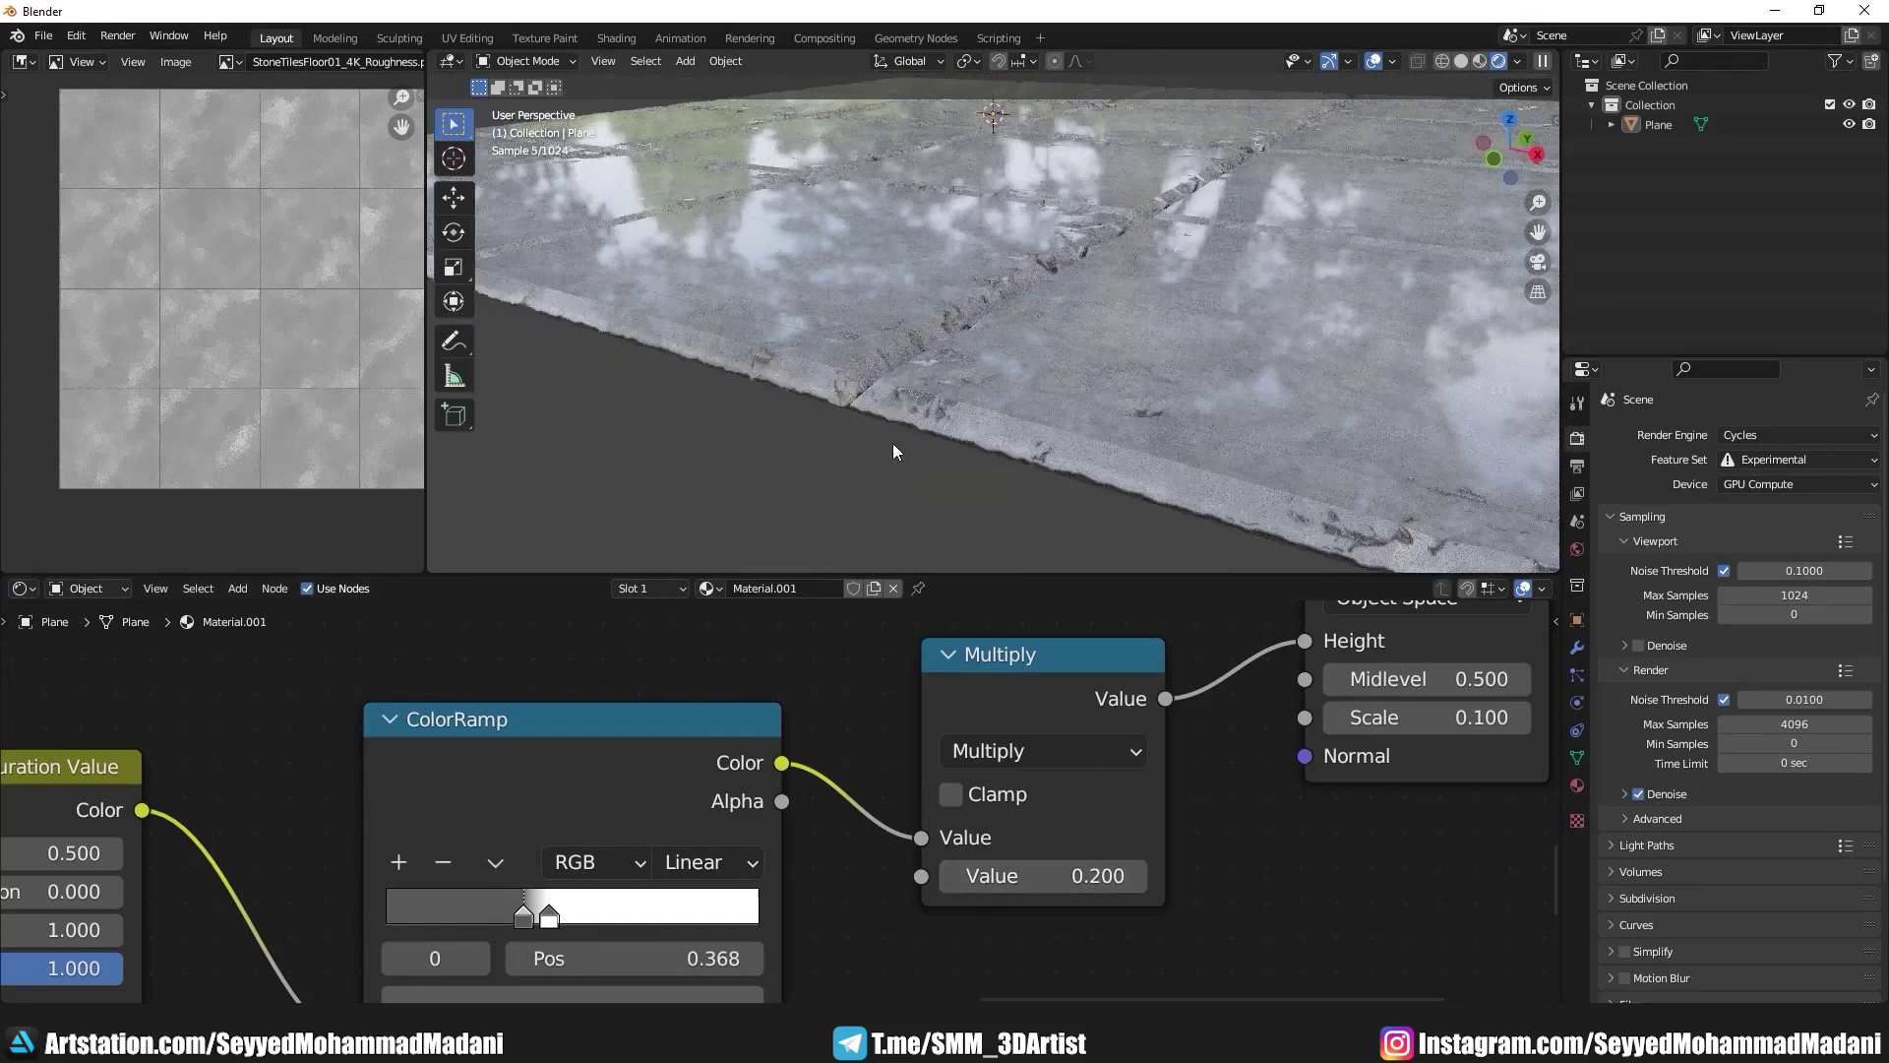
{"action": "middle_click_drag", "start_coordinate": [972, 425], "coordinate": [951, 453]}
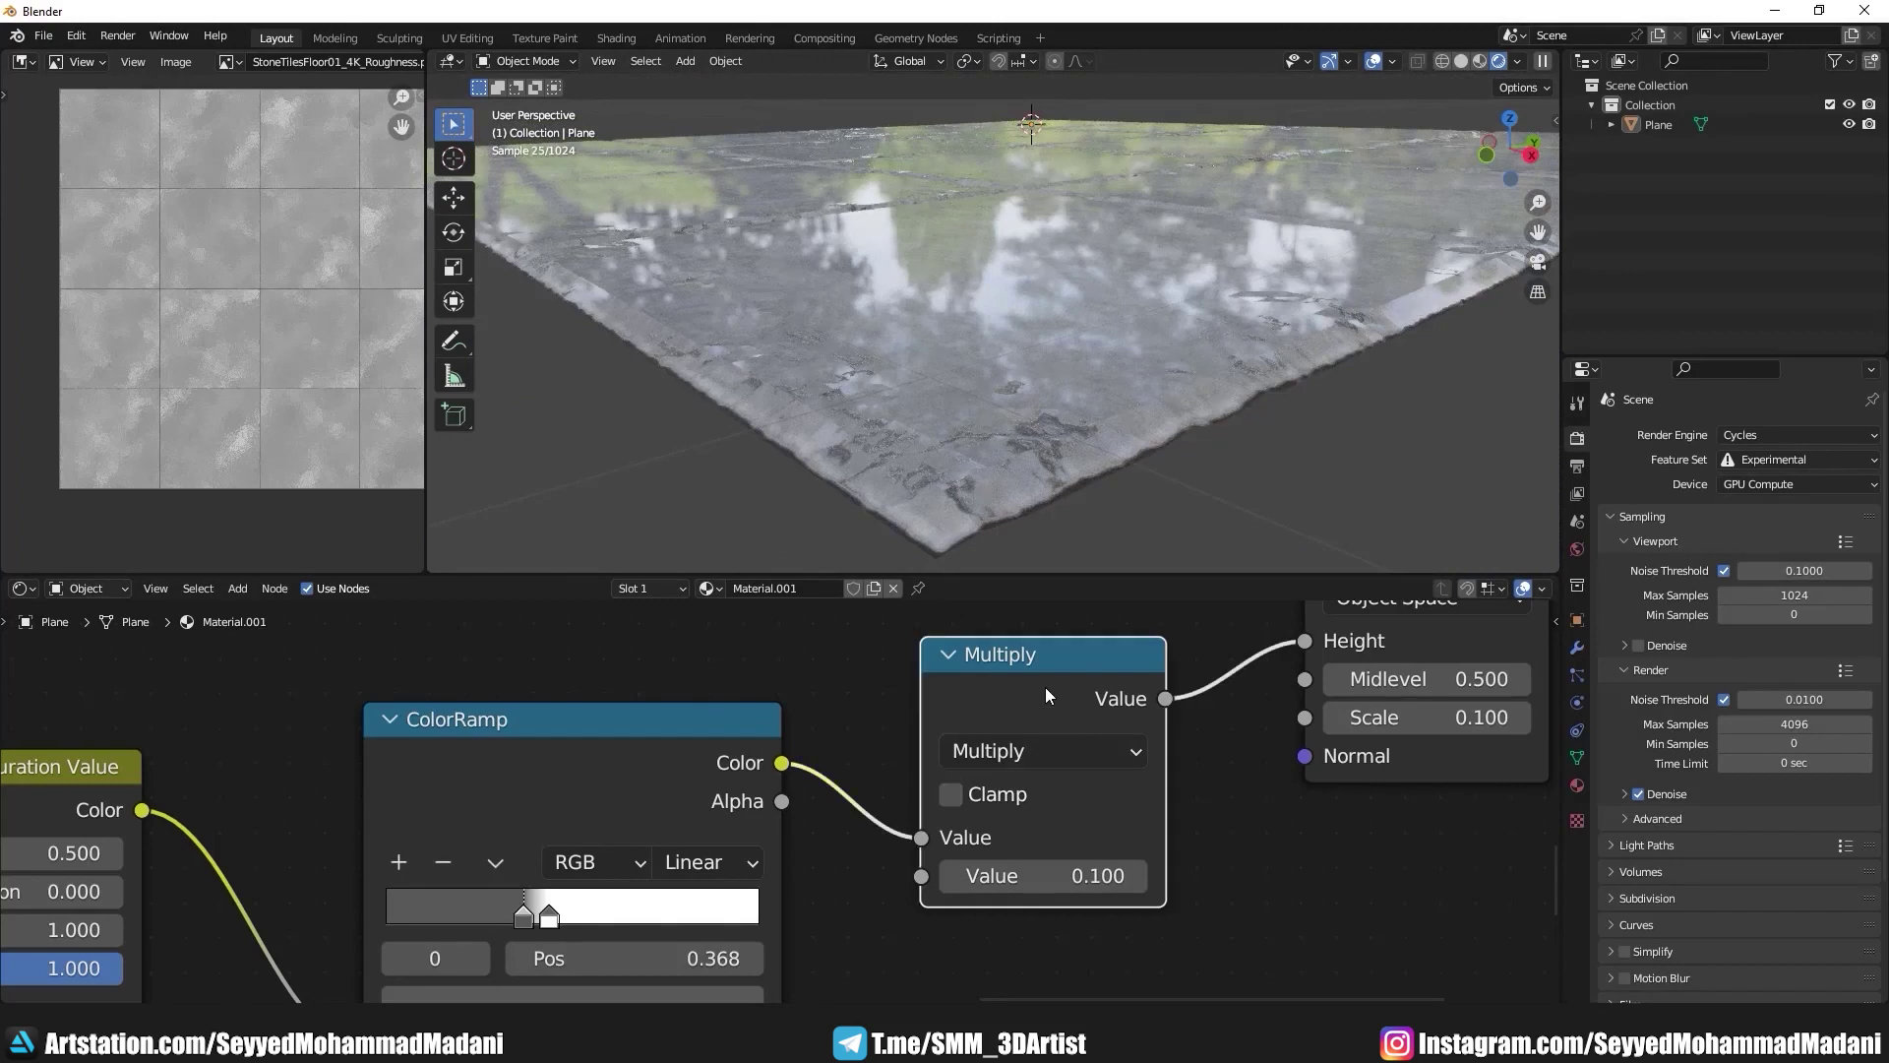
Step: Duplicate the Multiply node onto the Displacement link and raise its Value to 0.900
{"action": "key", "text": "shift+d"}
{"action": "left_click", "coordinate": [1414, 738]}
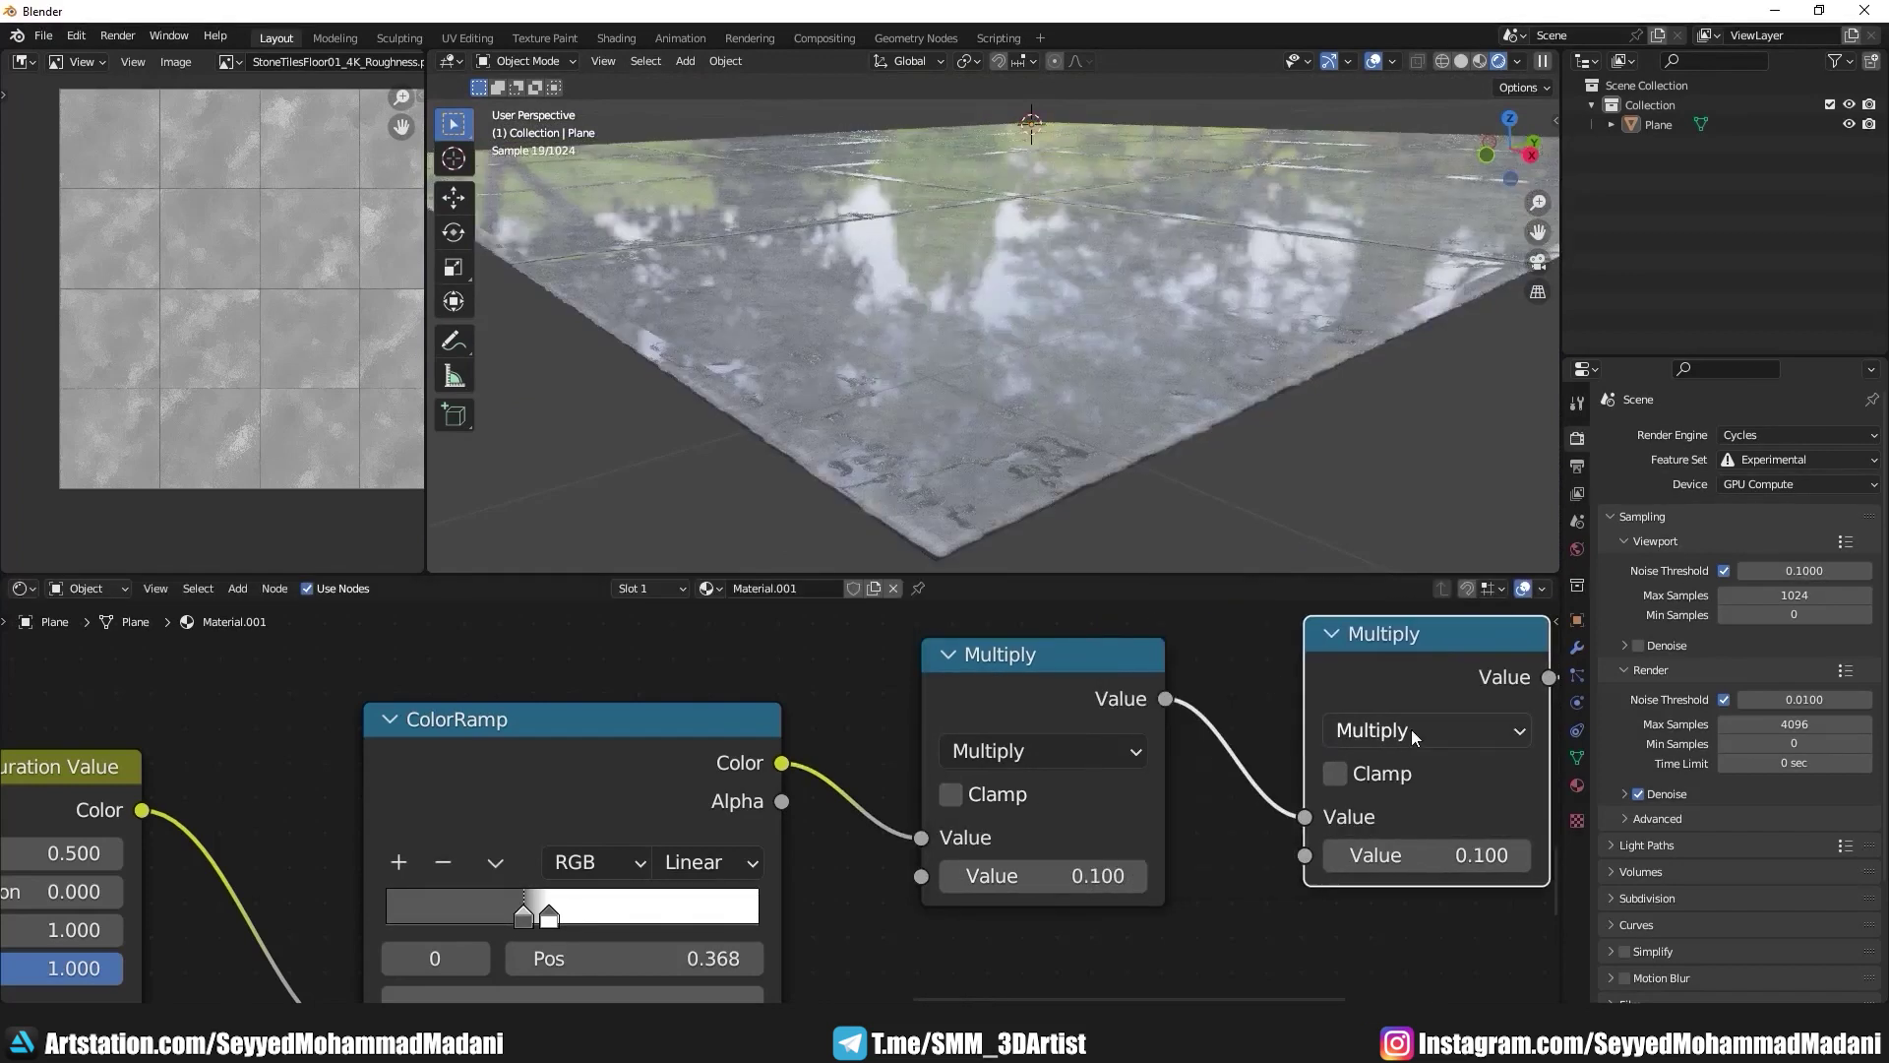
{"action": "middle_click_drag", "start_coordinate": [922, 396], "coordinate": [953, 404]}
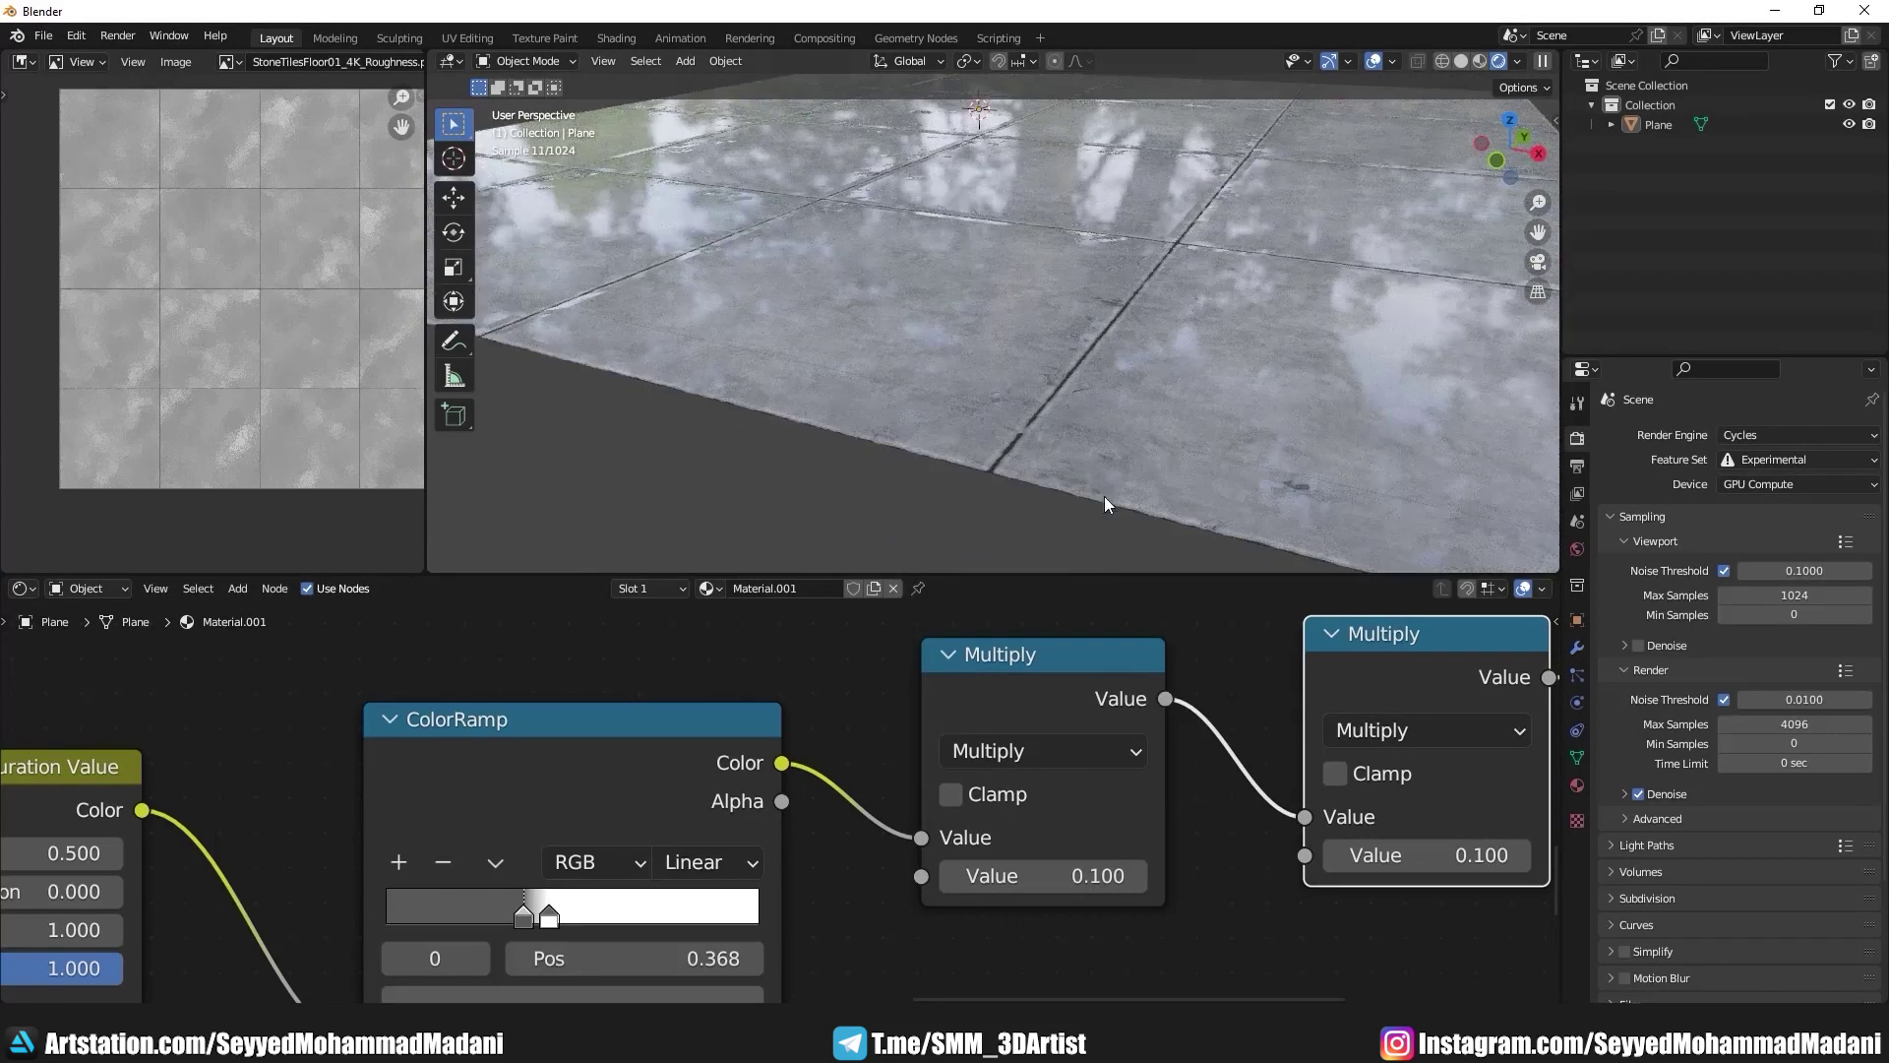
{"action": "left_click", "coordinate": [1521, 855]}
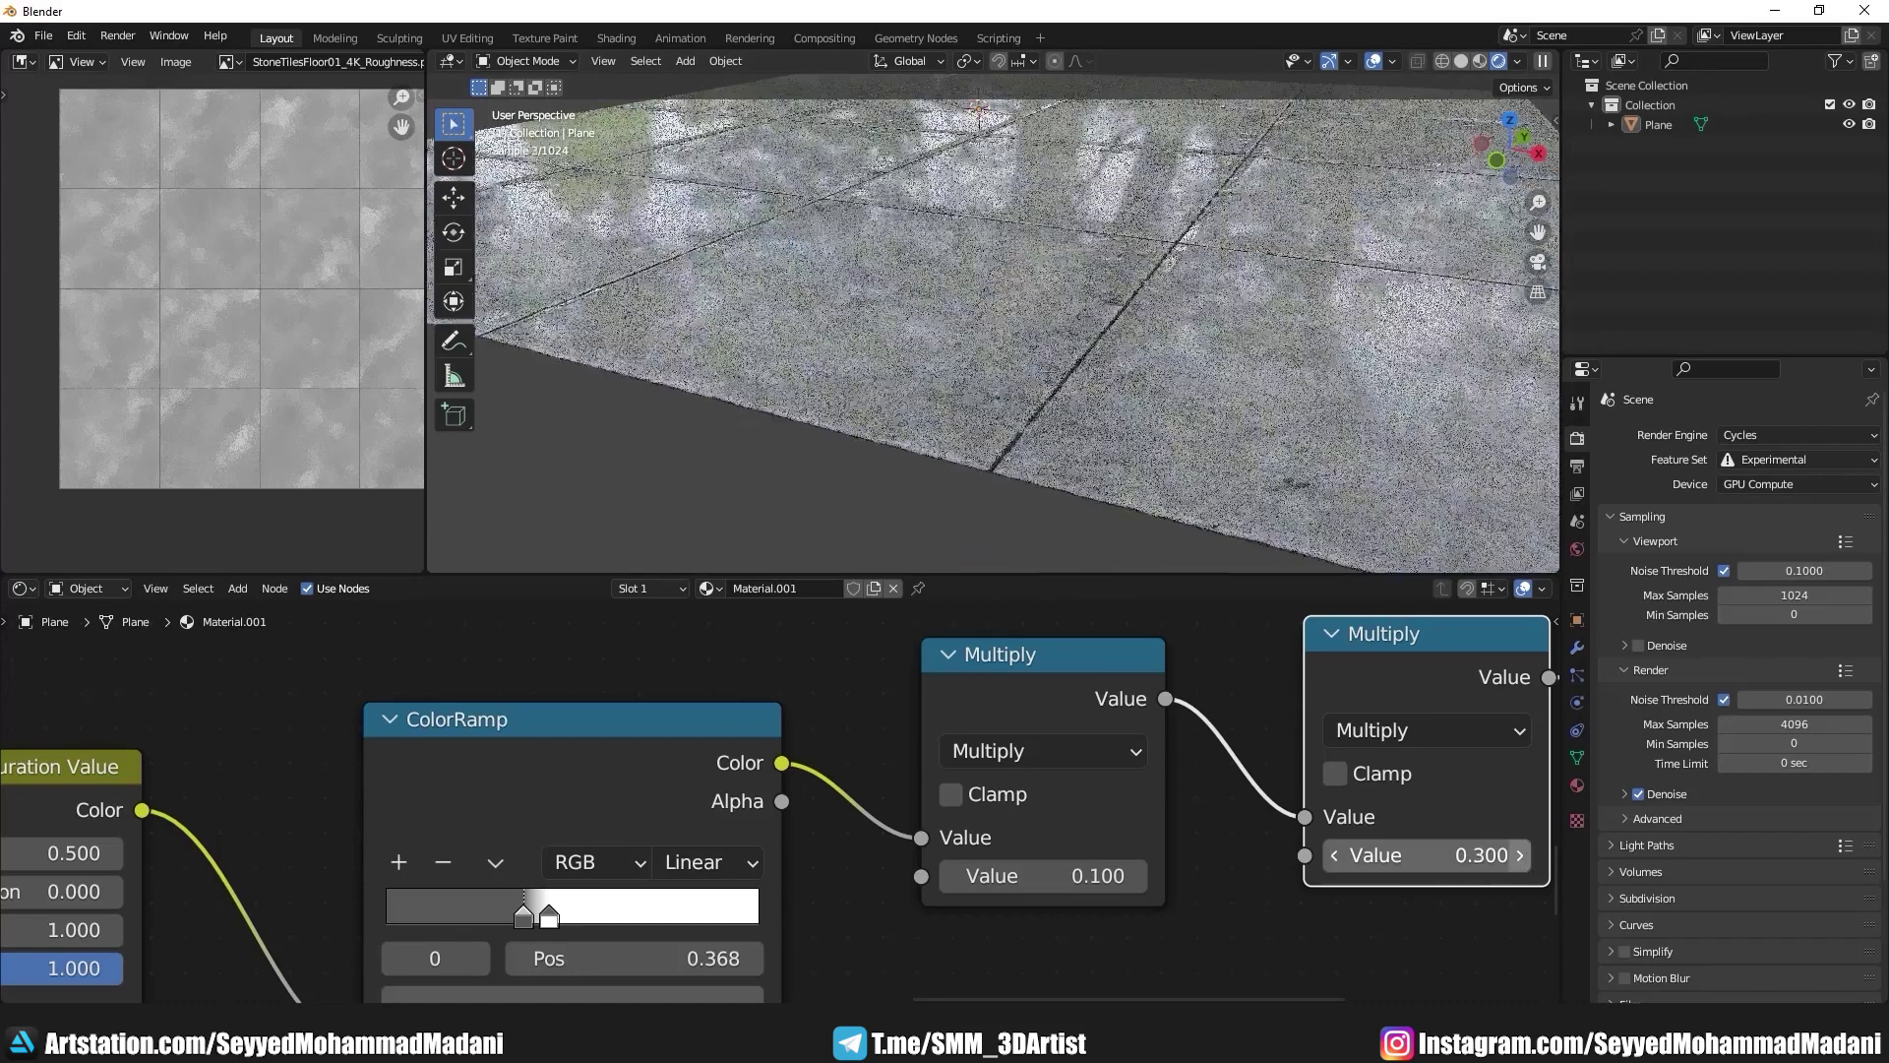
{"action": "left_click", "coordinate": [1521, 855]}
{"action": "left_click", "coordinate": [1521, 855]}
{"action": "left_click", "coordinate": [1521, 855]}
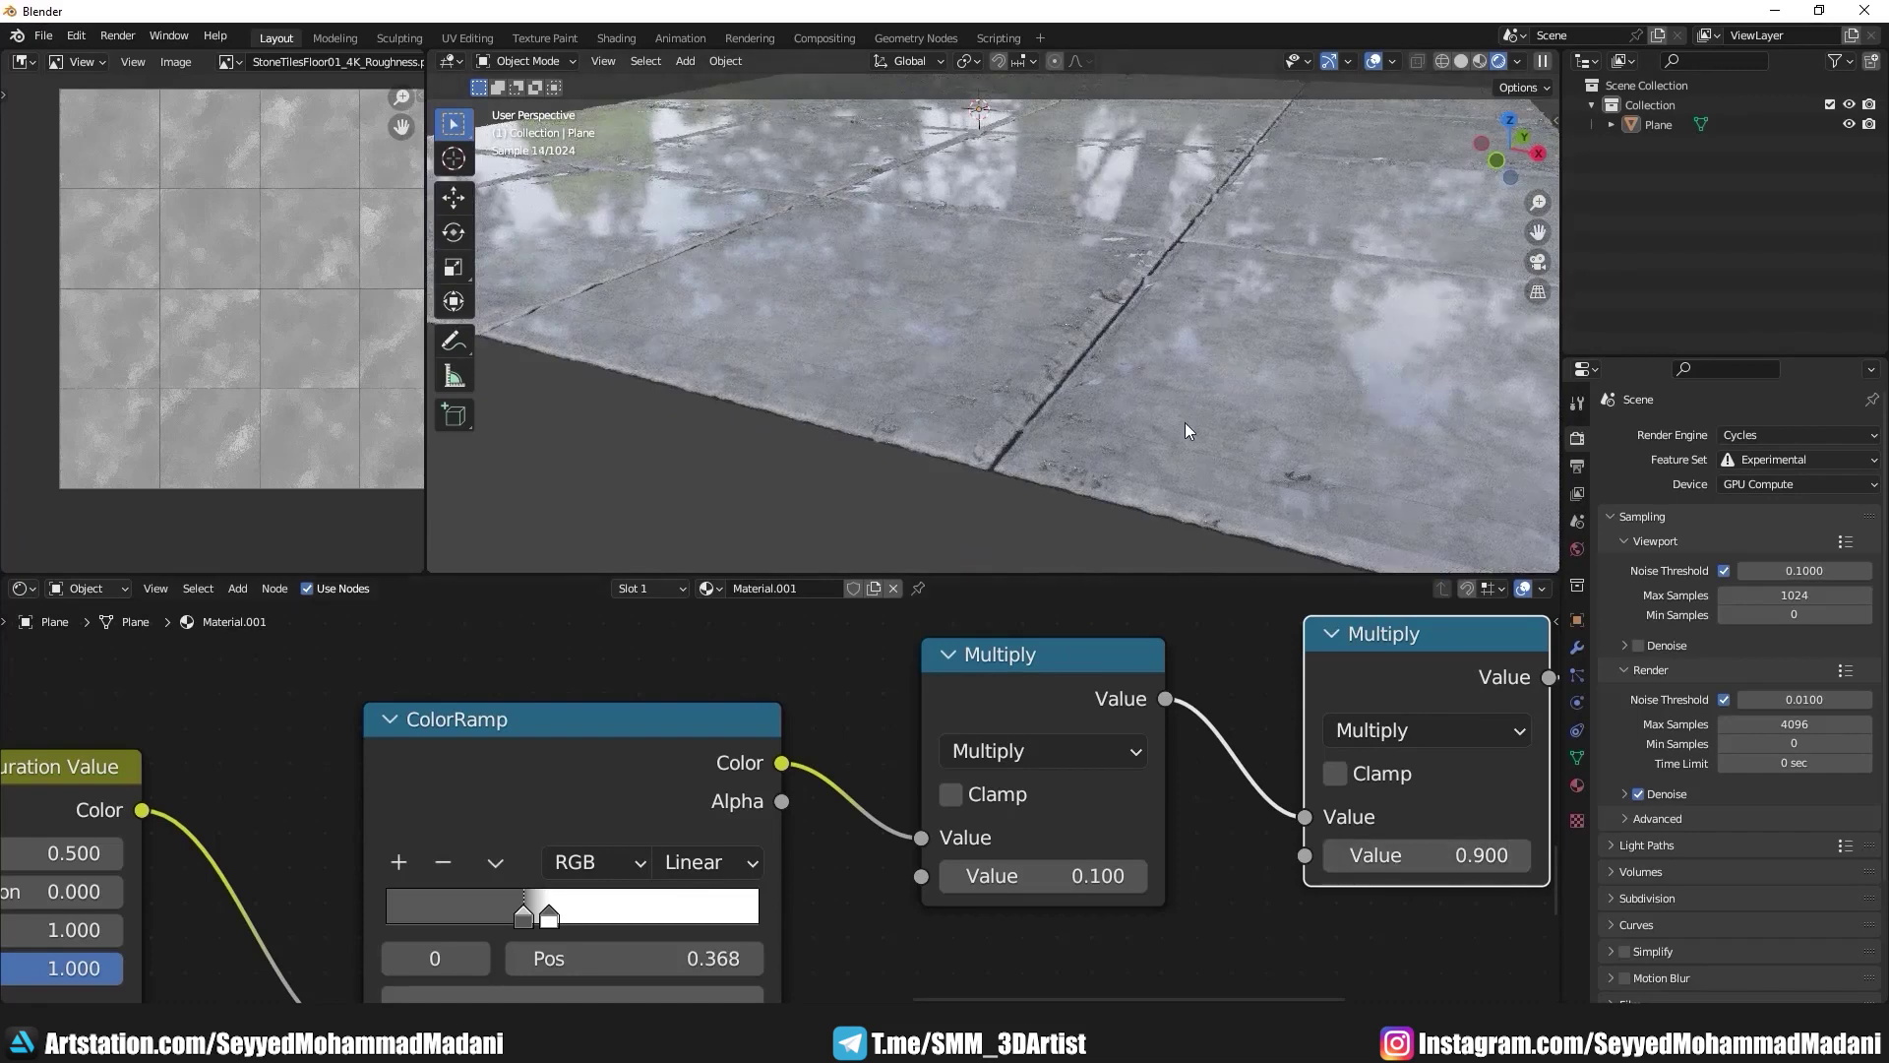
{"action": "scroll", "coordinate": [1171, 412], "scroll_direction": "up", "scroll_amount": 2}
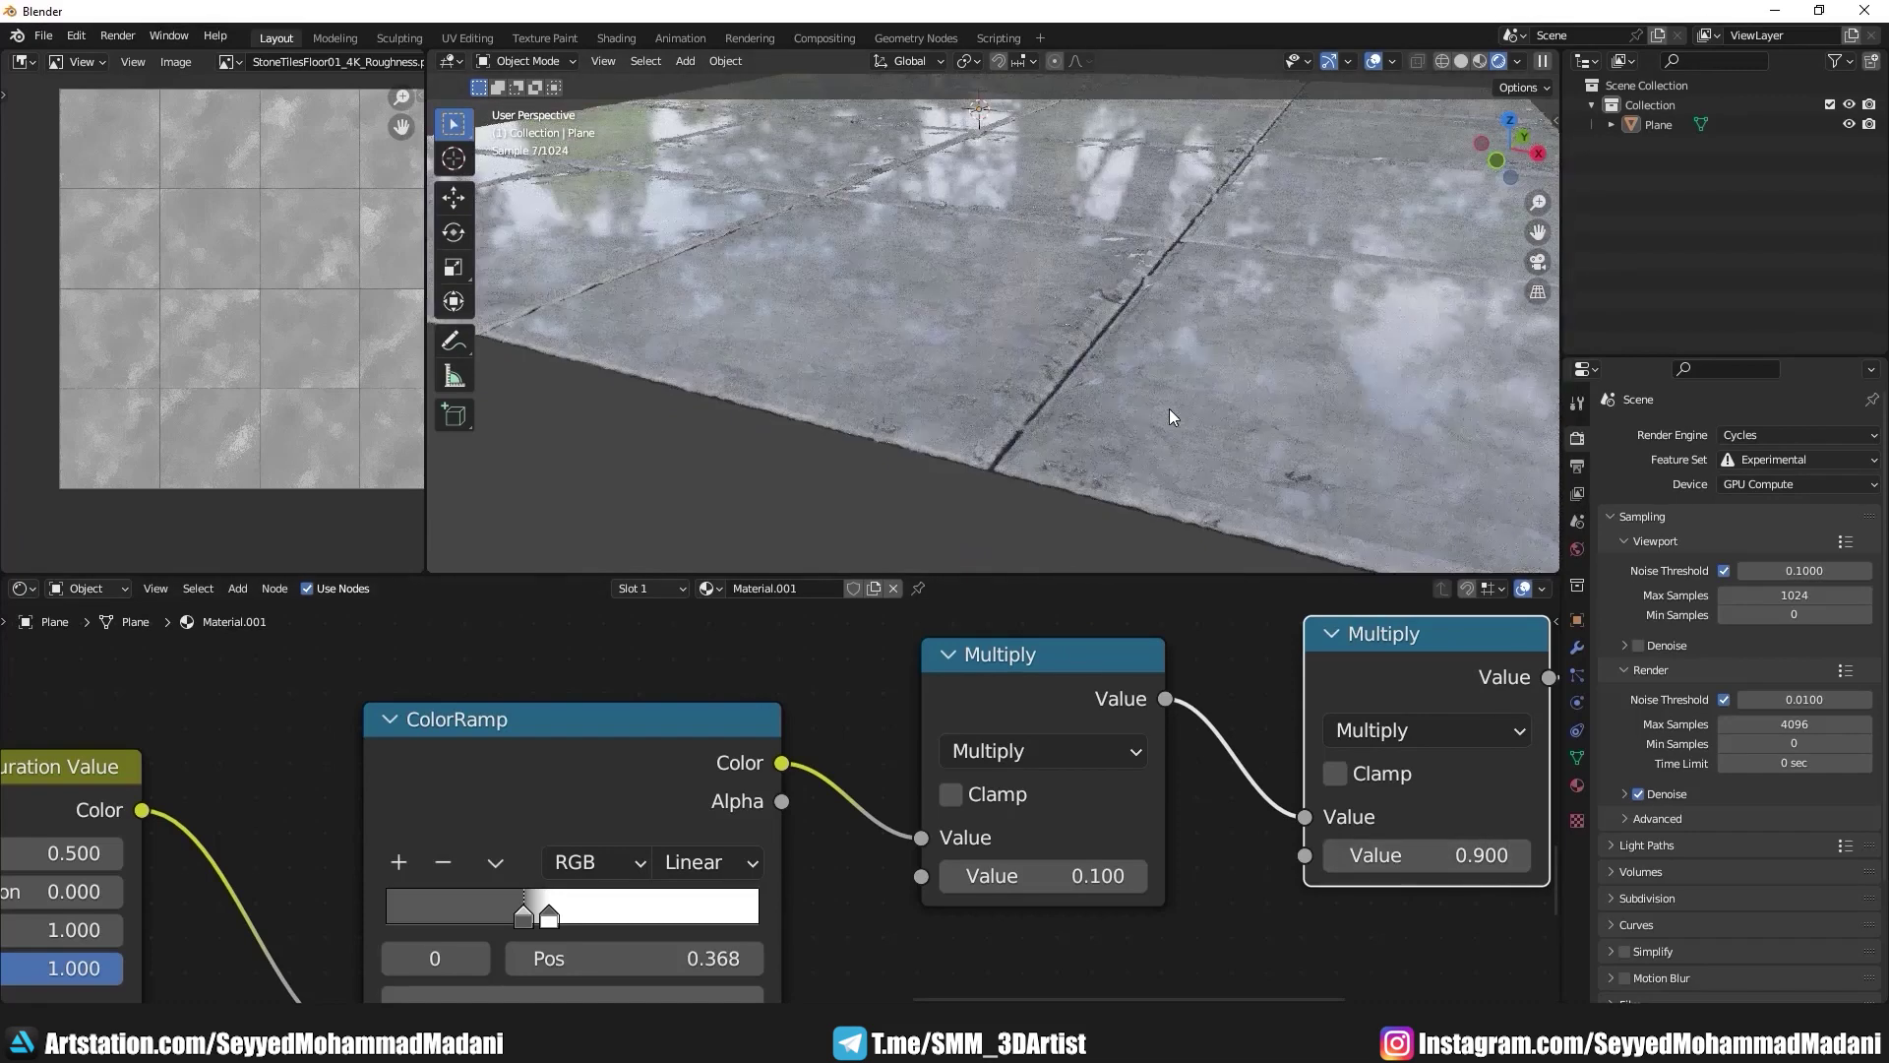
Step: Subdivide all of the plane's geometry in Edit Mode, return to Object Mode, and deselect it
{"action": "key", "text": "Tab"}
{"action": "right_click", "coordinate": [1112, 405]}
{"action": "left_click", "coordinate": [1102, 423]}
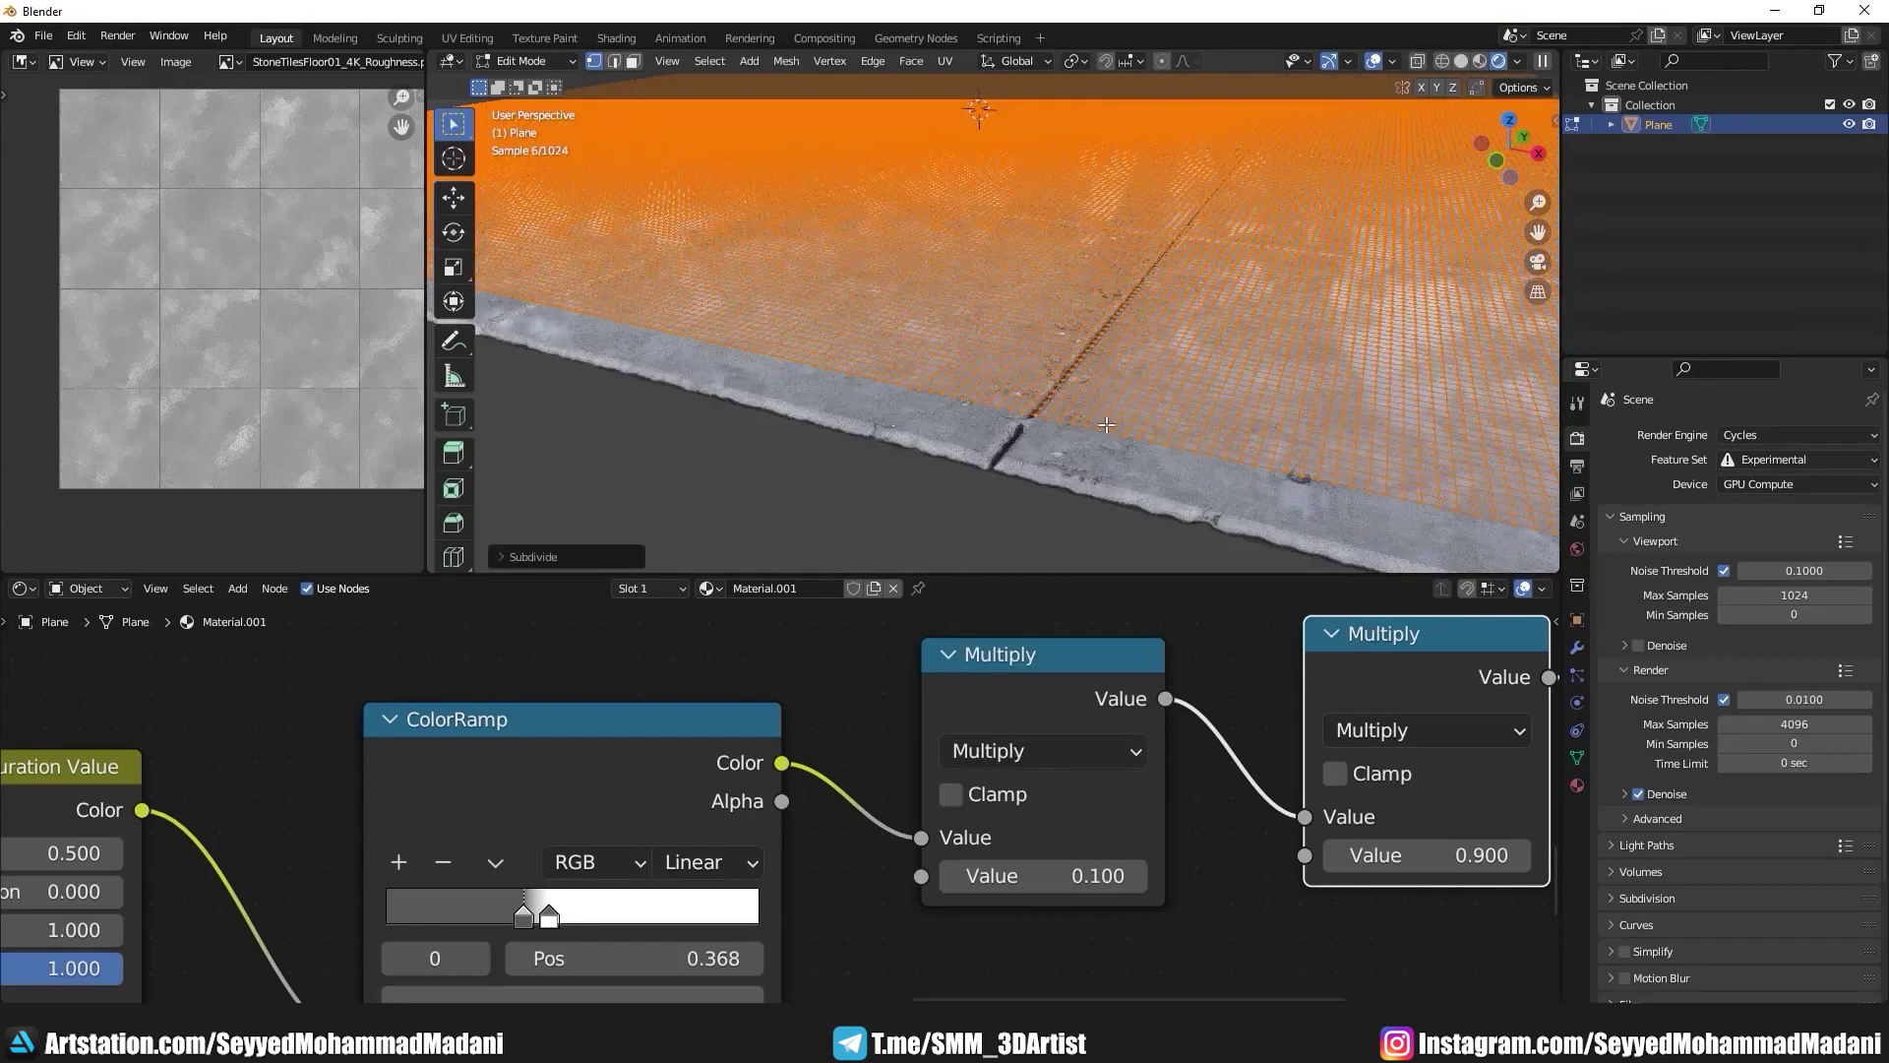
{"action": "key", "text": "Tab"}
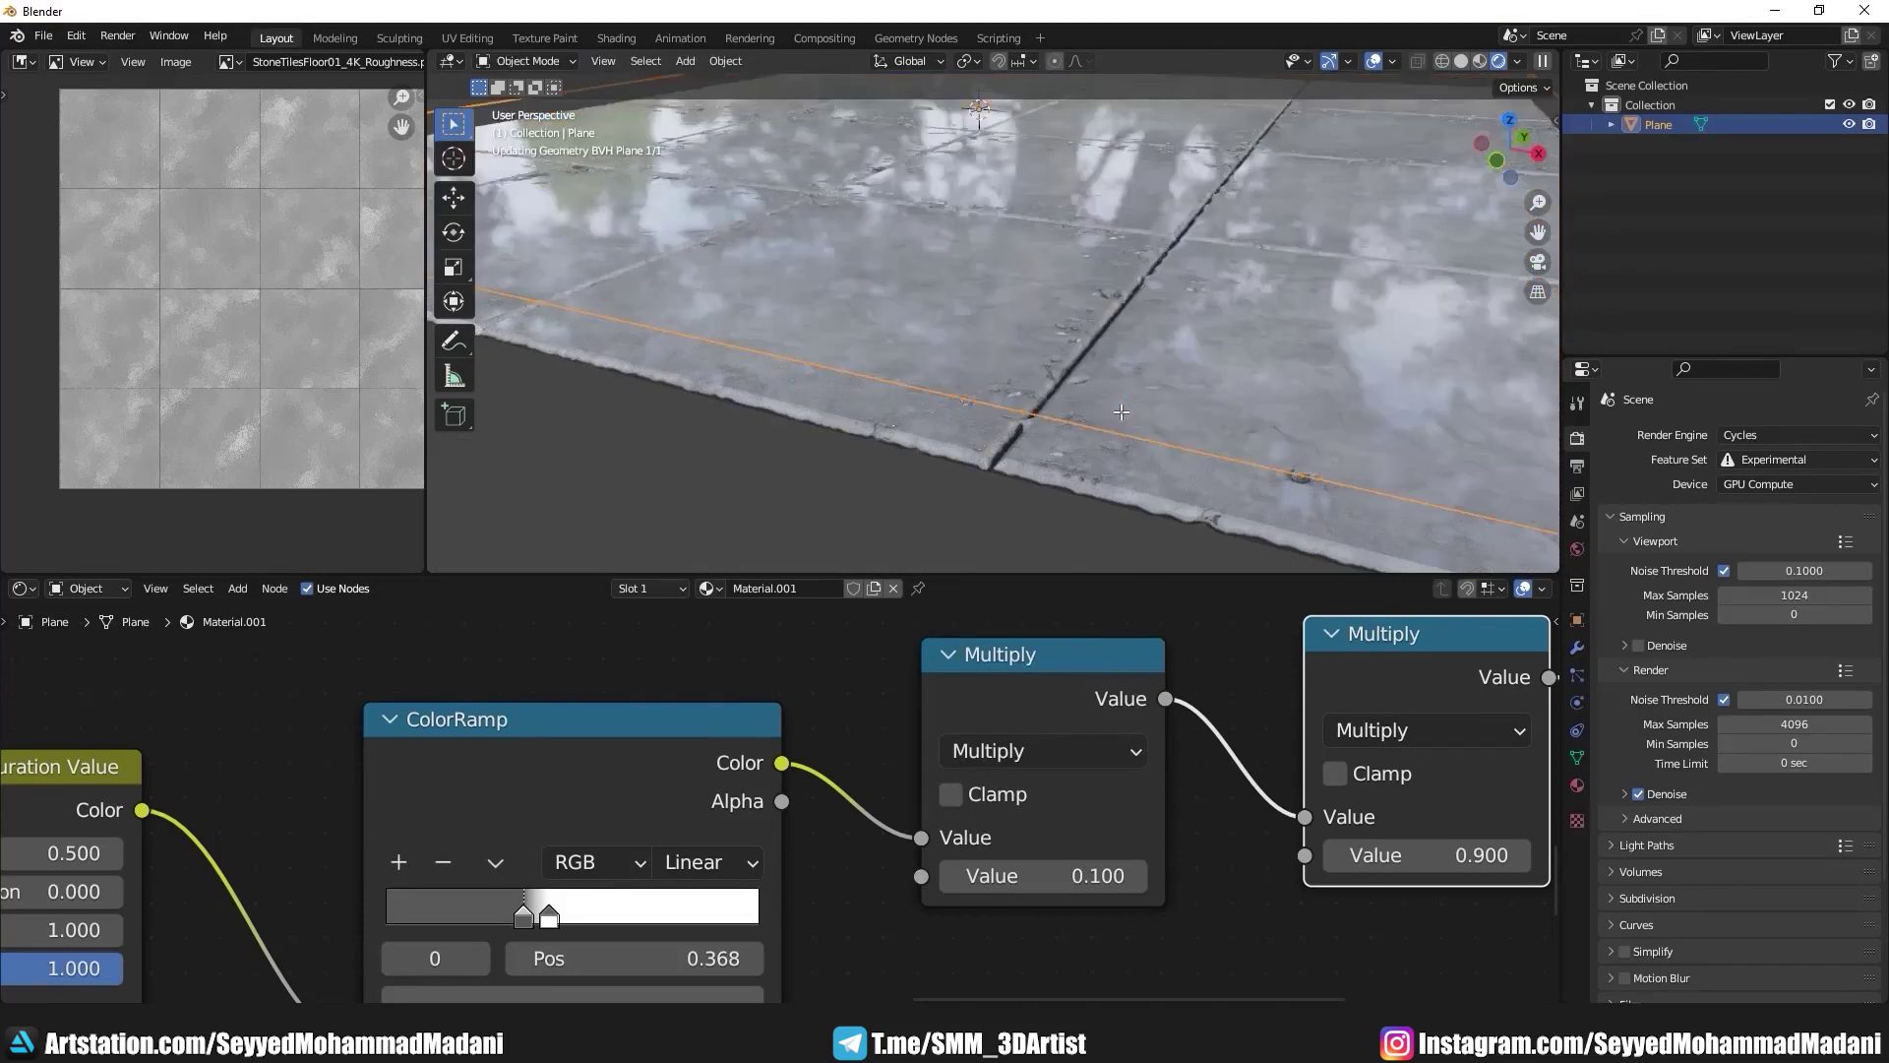
{"action": "middle_click_drag", "start_coordinate": [1071, 317], "coordinate": [1073, 340]}
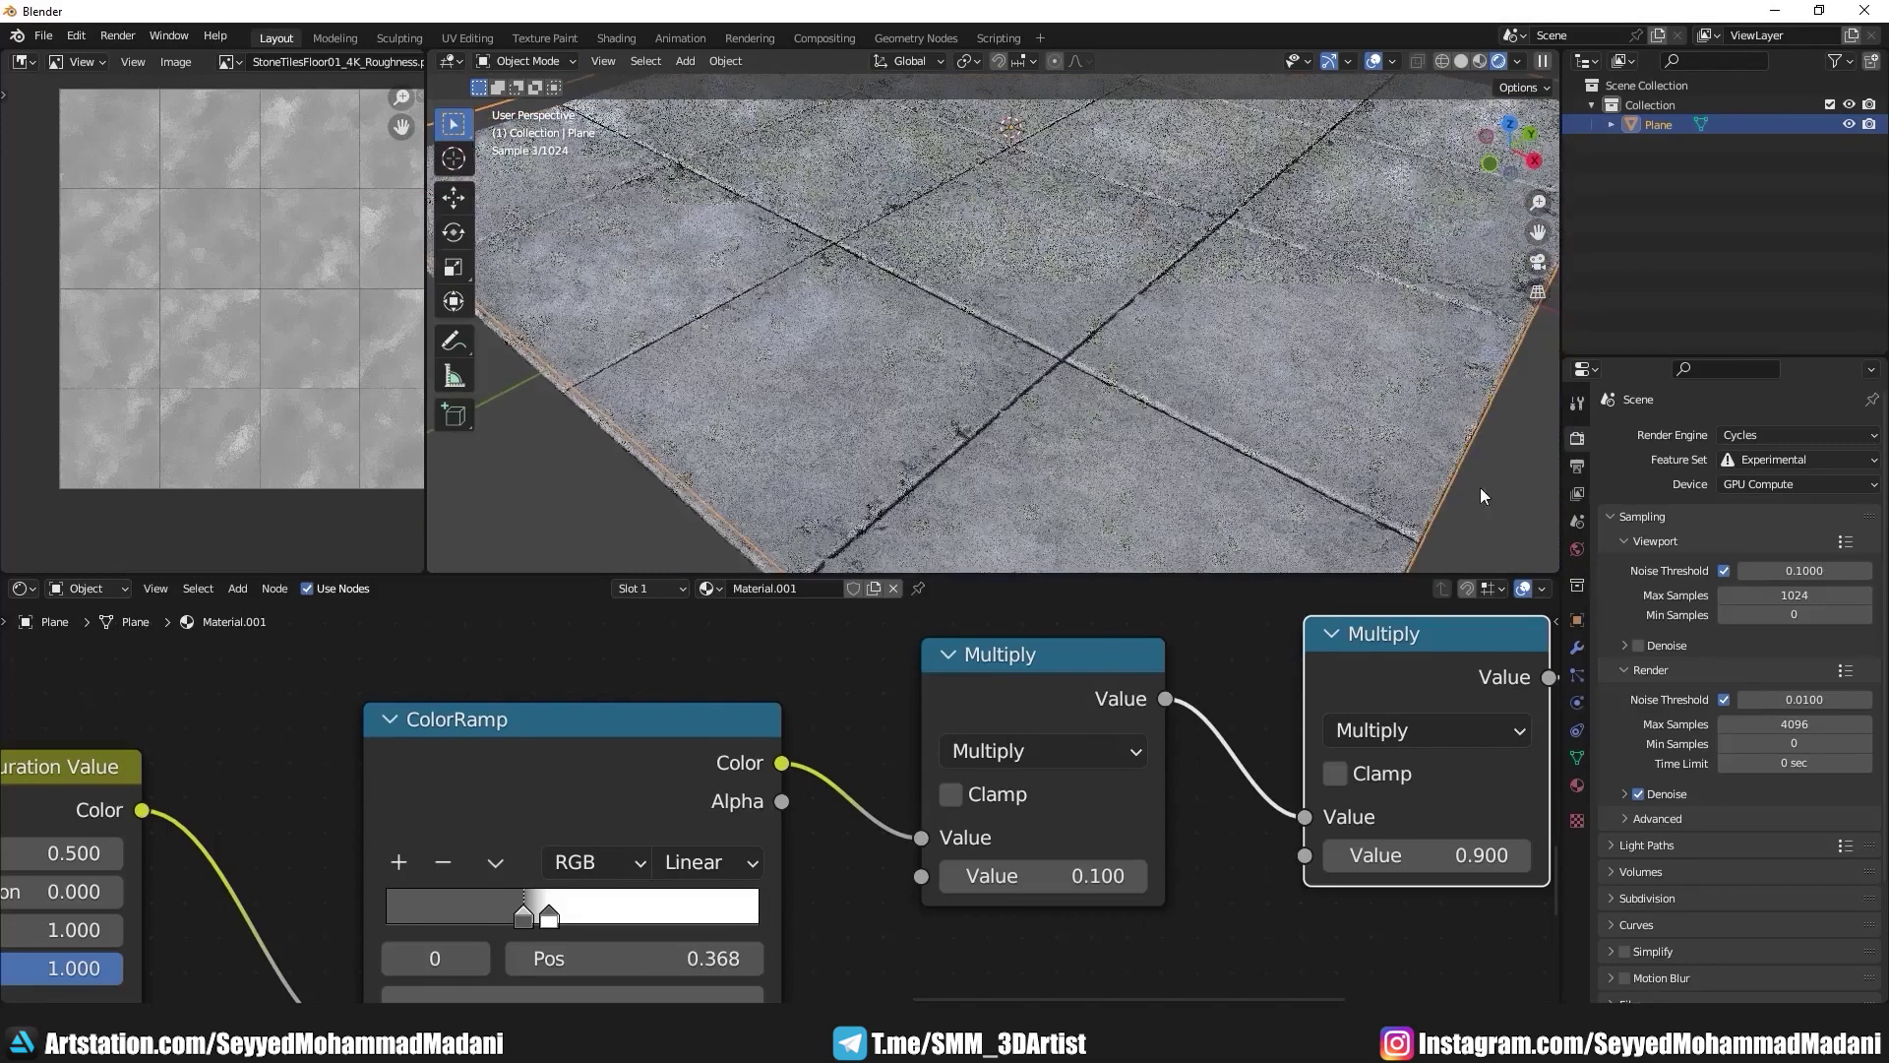
{"action": "key", "text": "alt+a"}
{"action": "mouse_move", "coordinate": [1170, 378]}
{"action": "middle_mouse_down"}
{"action": "mouse_move", "coordinate": [1184, 396]}
{"action": "mouse_move", "coordinate": [1166, 409]}
{"action": "middle_mouse_up"}
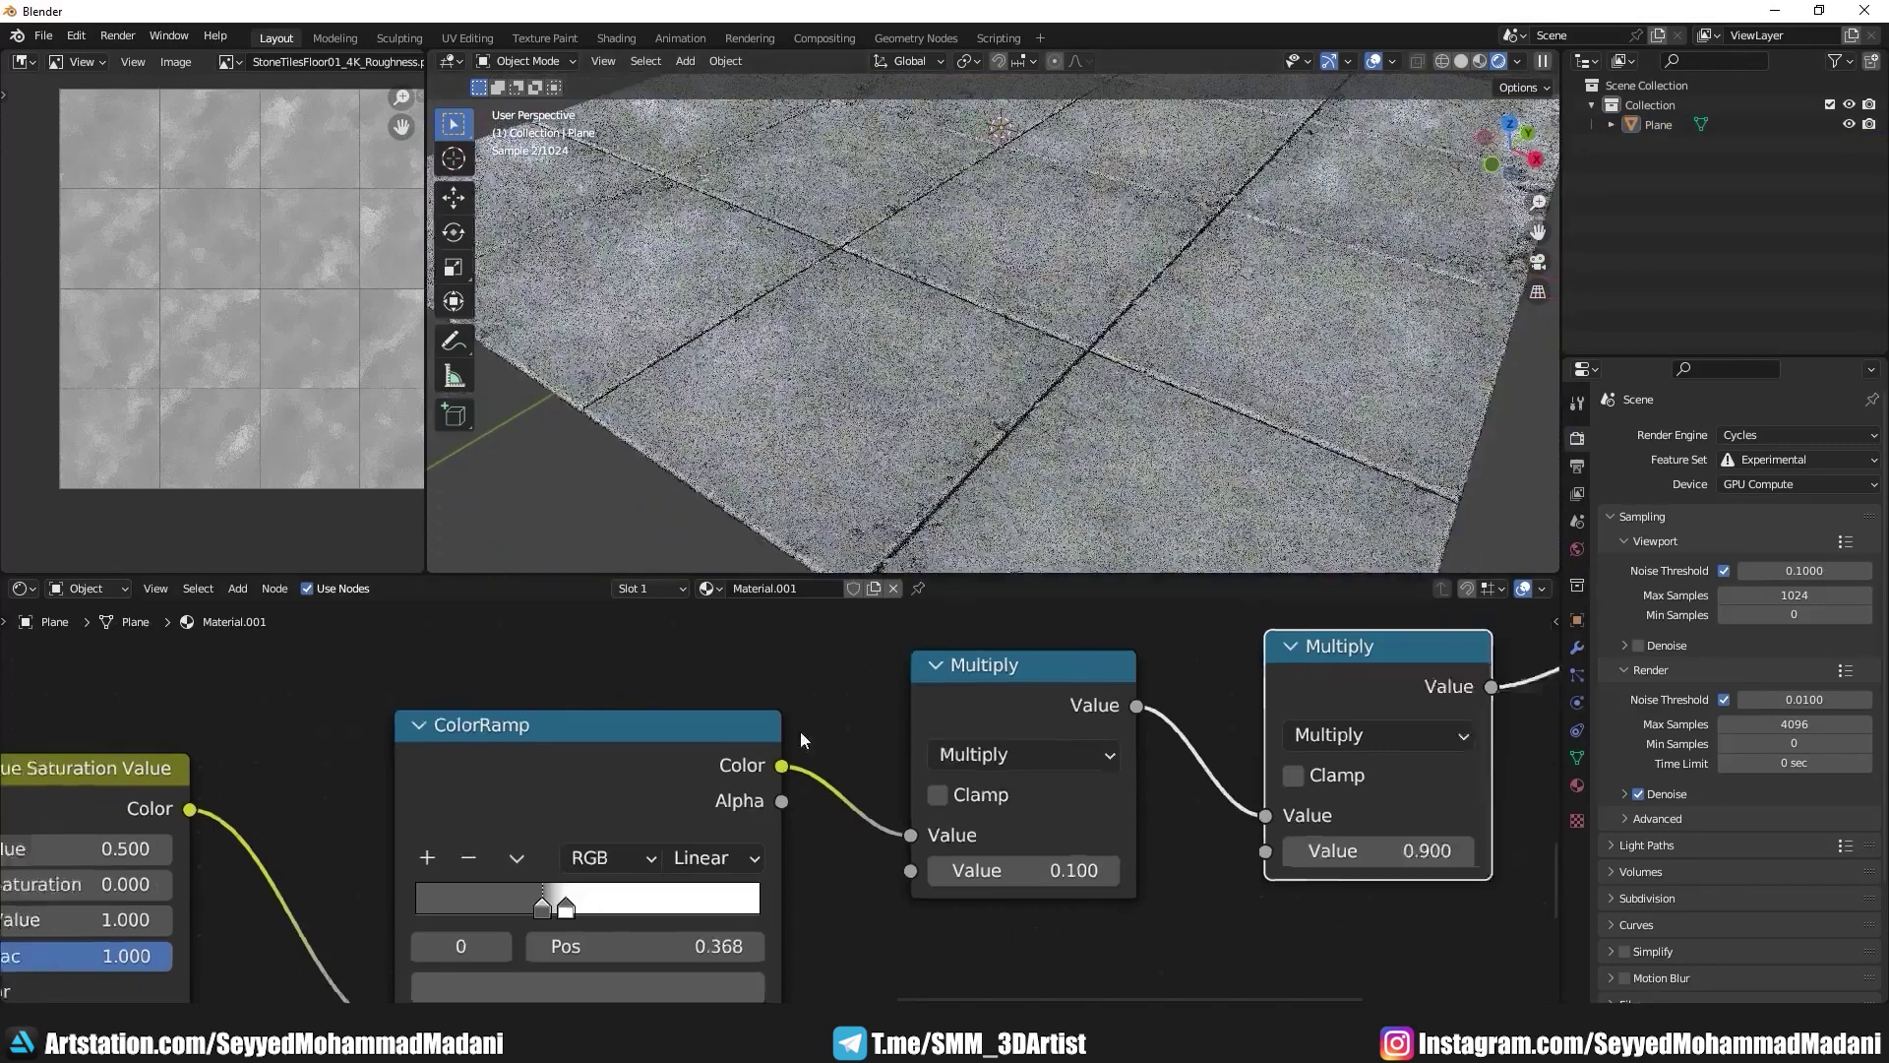
{"action": "scroll", "coordinate": [800, 730], "scroll_direction": "down", "scroll_amount": 4}
{"action": "middle_click_drag", "start_coordinate": [657, 781], "coordinate": [696, 728]}
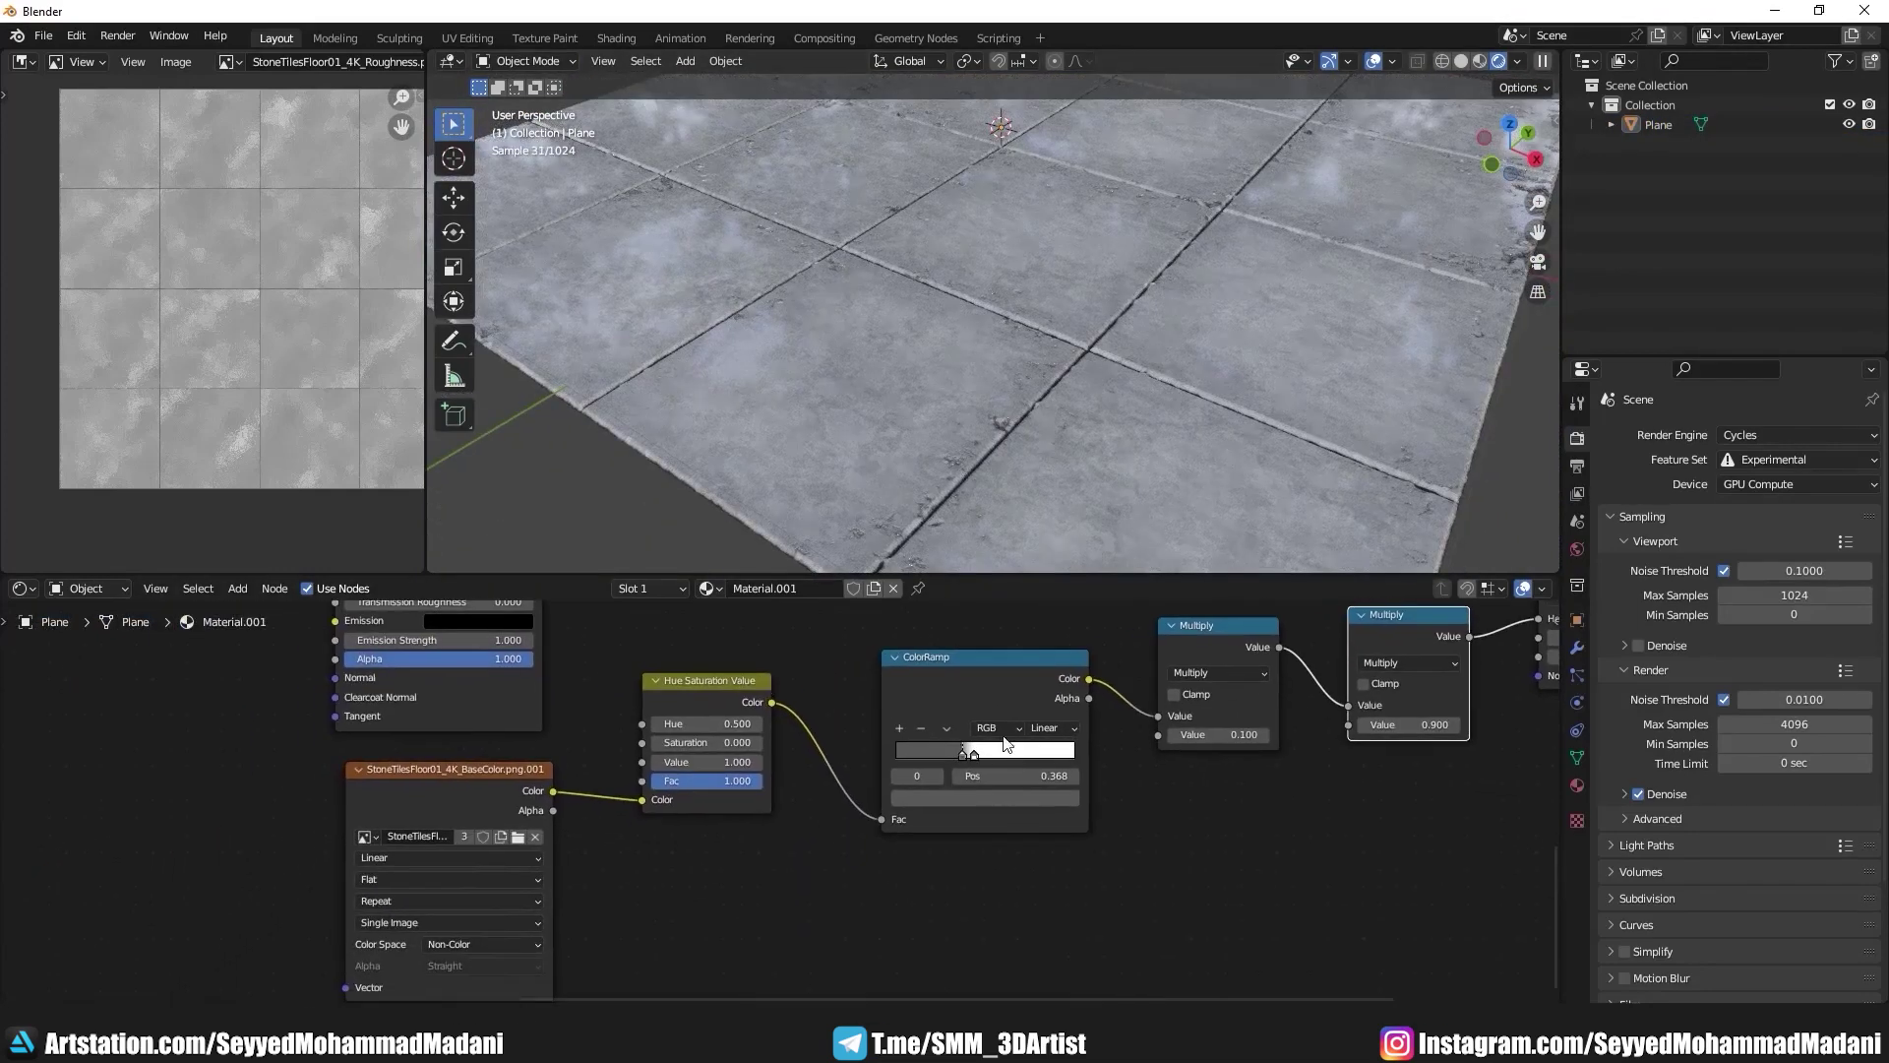
Step: Shift the roughness ColorRamp's dark stop rightward and return to the full material preview
{"action": "scroll", "coordinate": [979, 974], "scroll_direction": "up", "scroll_amount": 2}
{"action": "scroll", "coordinate": [994, 297], "scroll_direction": "up", "scroll_amount": 5}
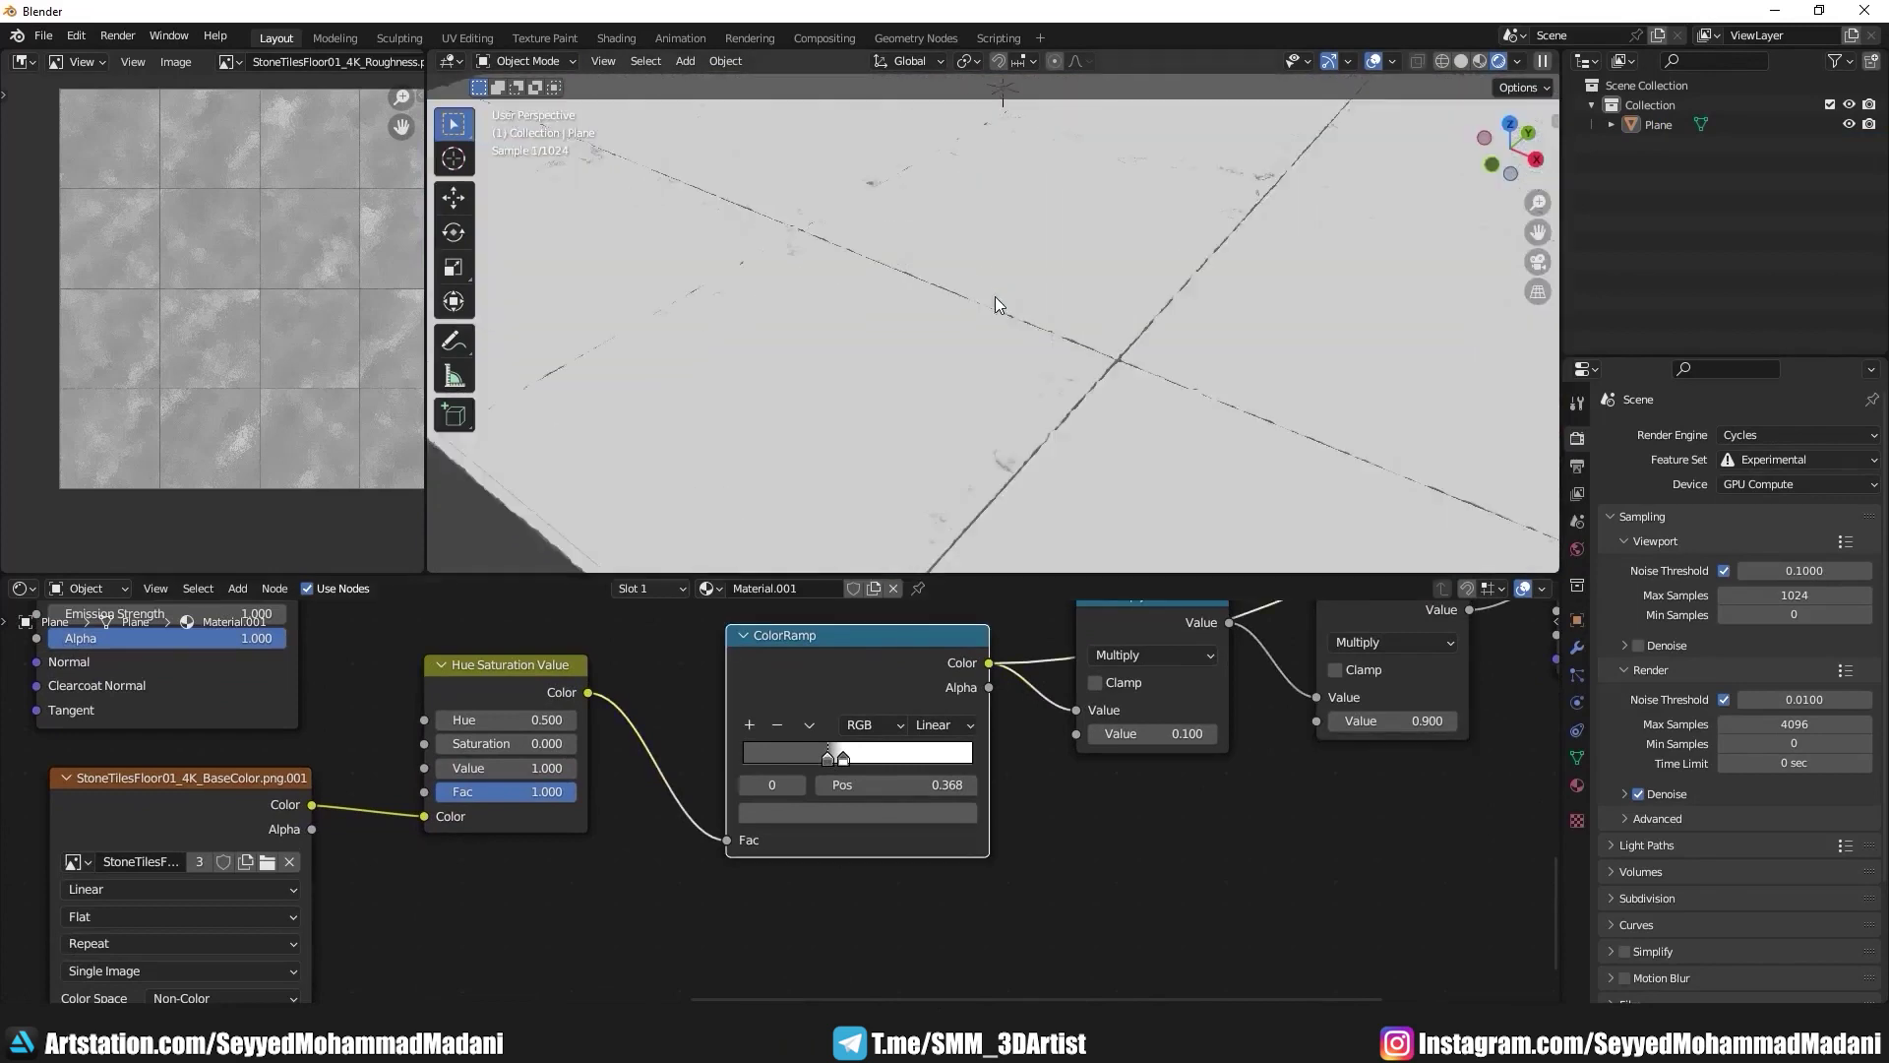
{"action": "mouse_move", "coordinate": [994, 297]}
{"action": "middle_mouse_down"}
{"action": "mouse_move", "coordinate": [1039, 398]}
{"action": "mouse_move", "coordinate": [1036, 374]}
{"action": "middle_mouse_up"}
{"action": "scroll", "coordinate": [852, 748], "scroll_direction": "up", "scroll_amount": 2}
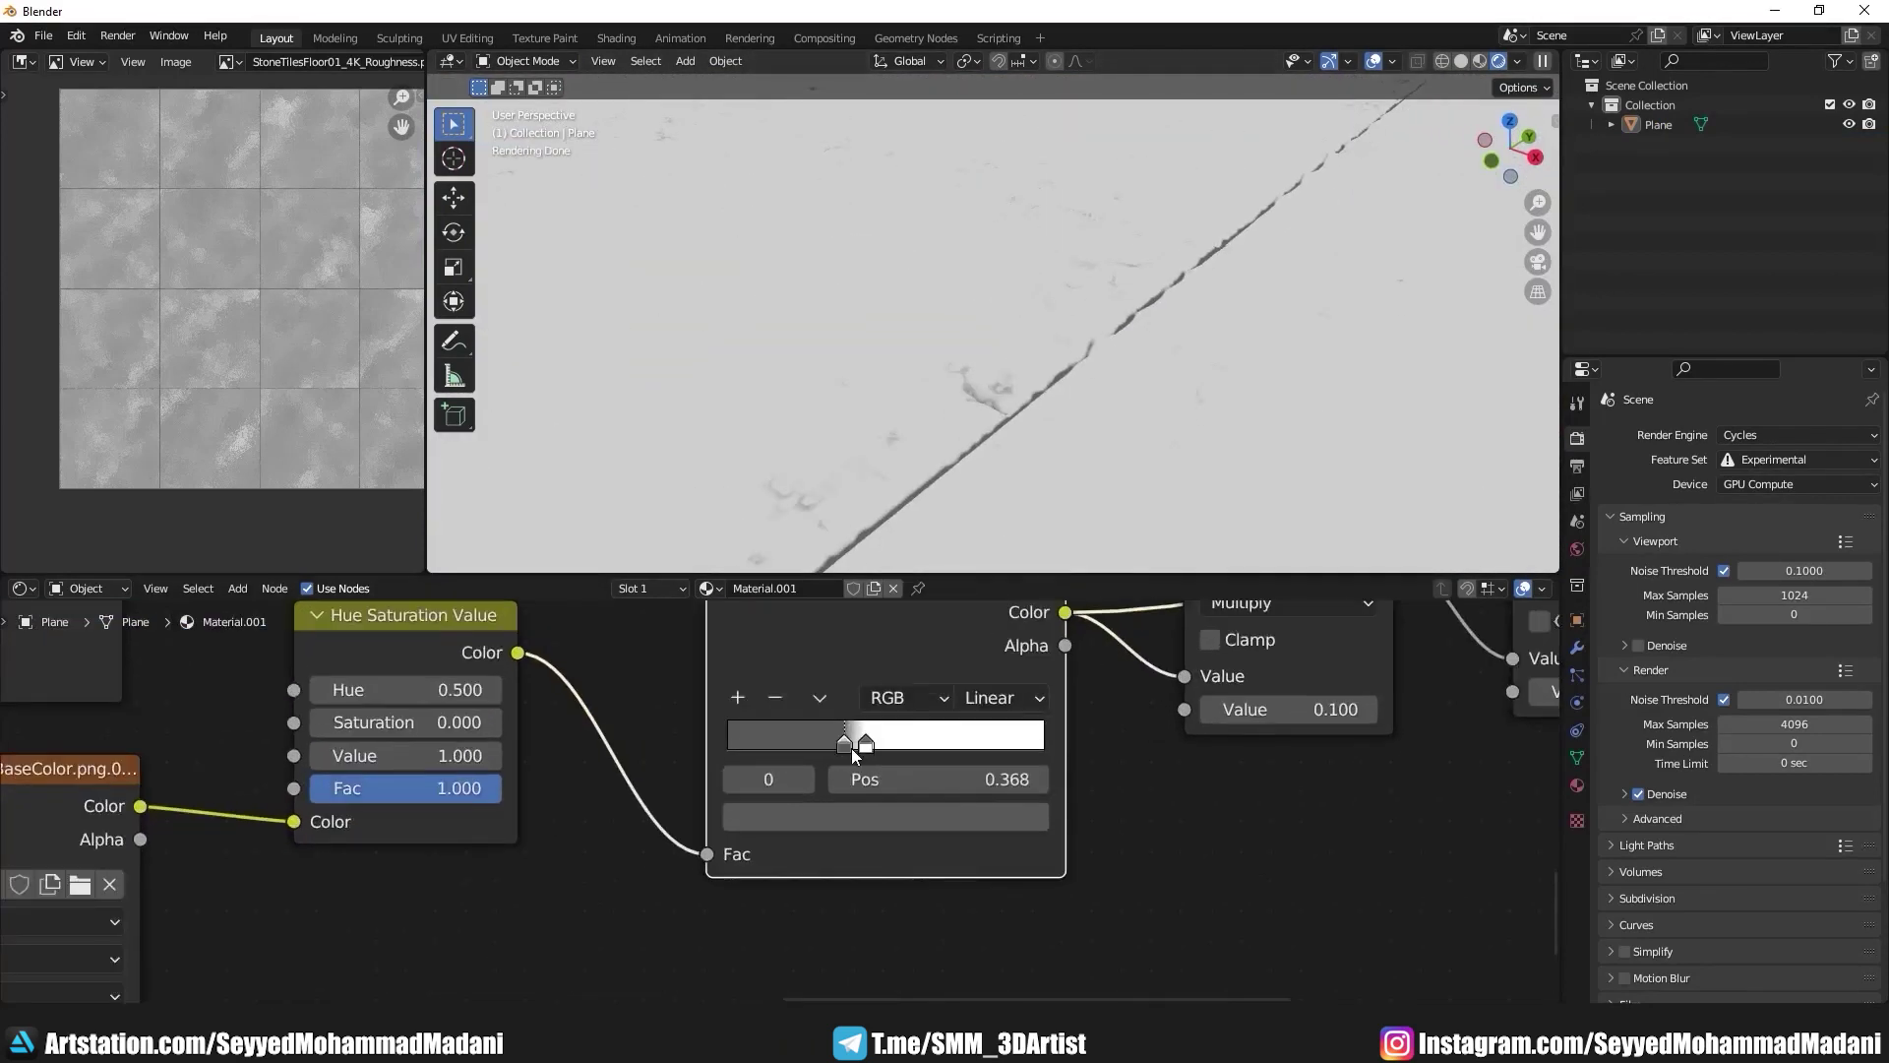
{"action": "scroll", "coordinate": [854, 732], "scroll_direction": "up", "scroll_amount": 1}
{"action": "left_click_drag", "start_coordinate": [854, 732], "coordinate": [870, 738]}
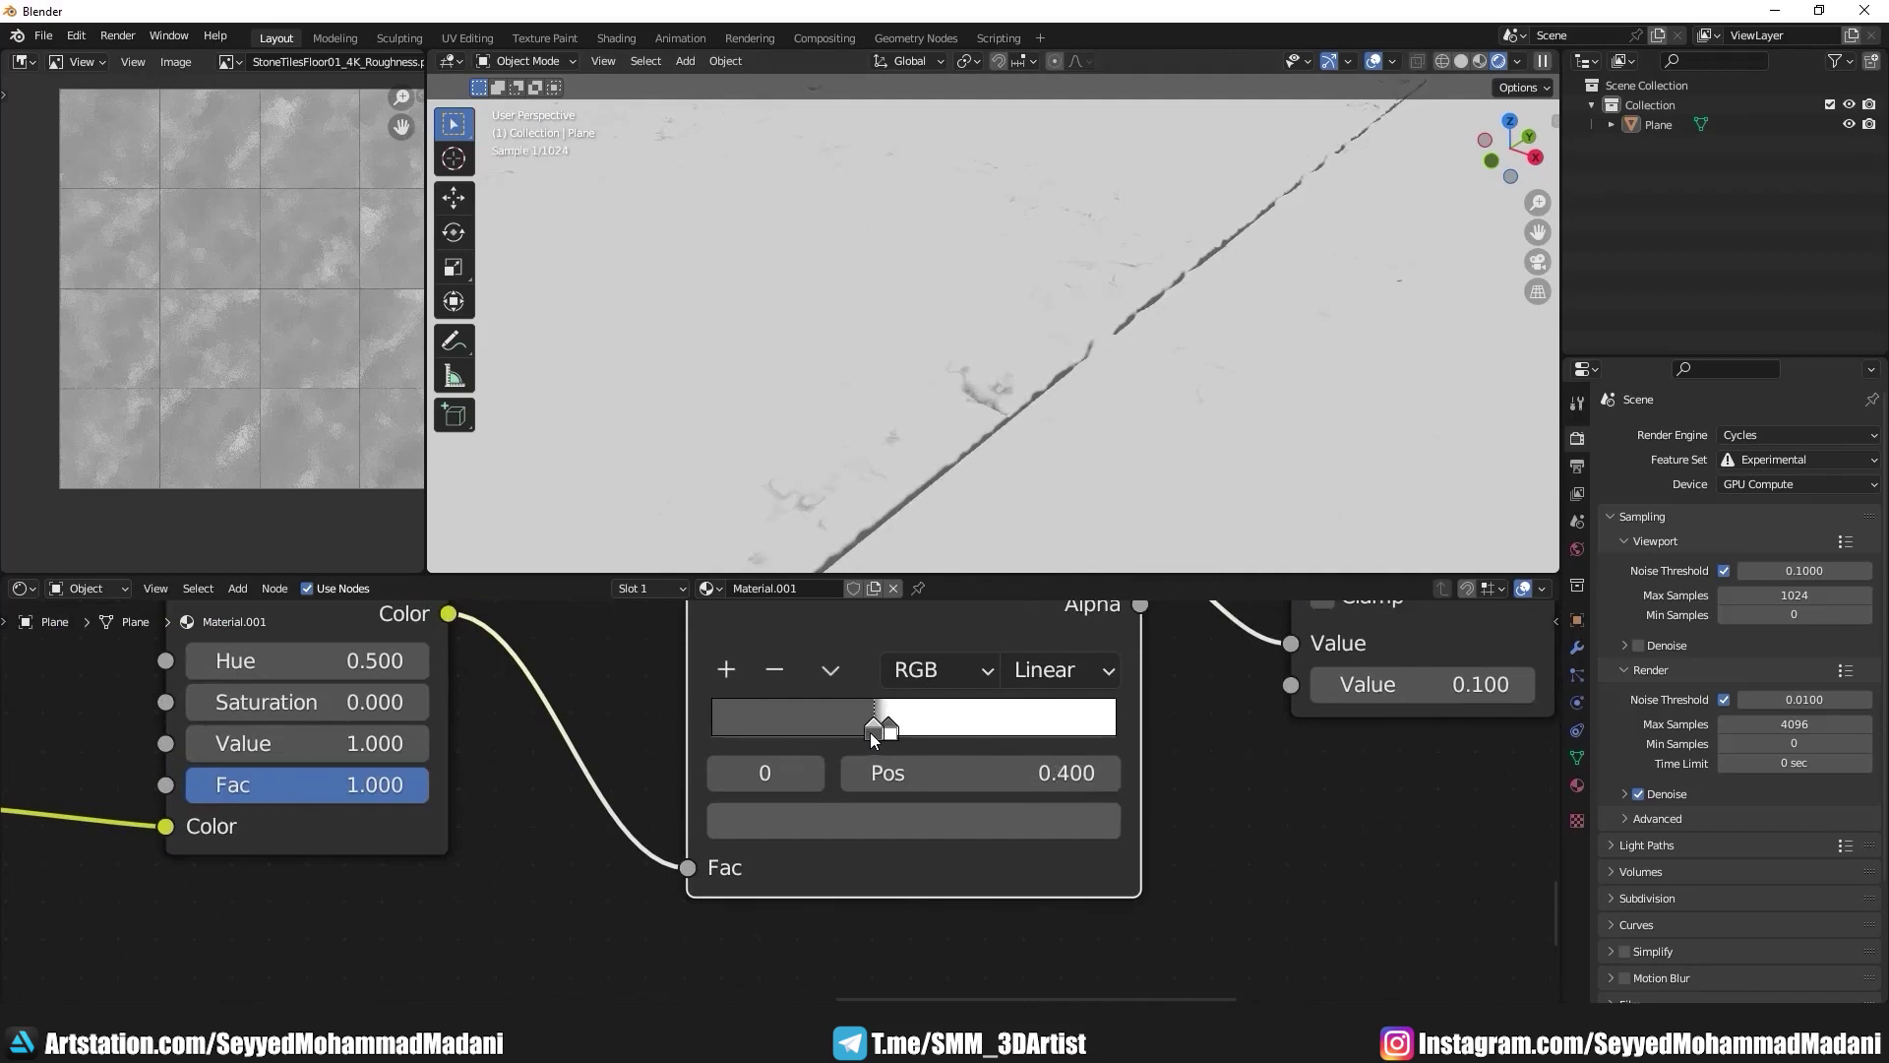
{"action": "left_click_drag", "start_coordinate": [873, 738], "coordinate": [875, 738]}
{"action": "key", "text": "Home"}
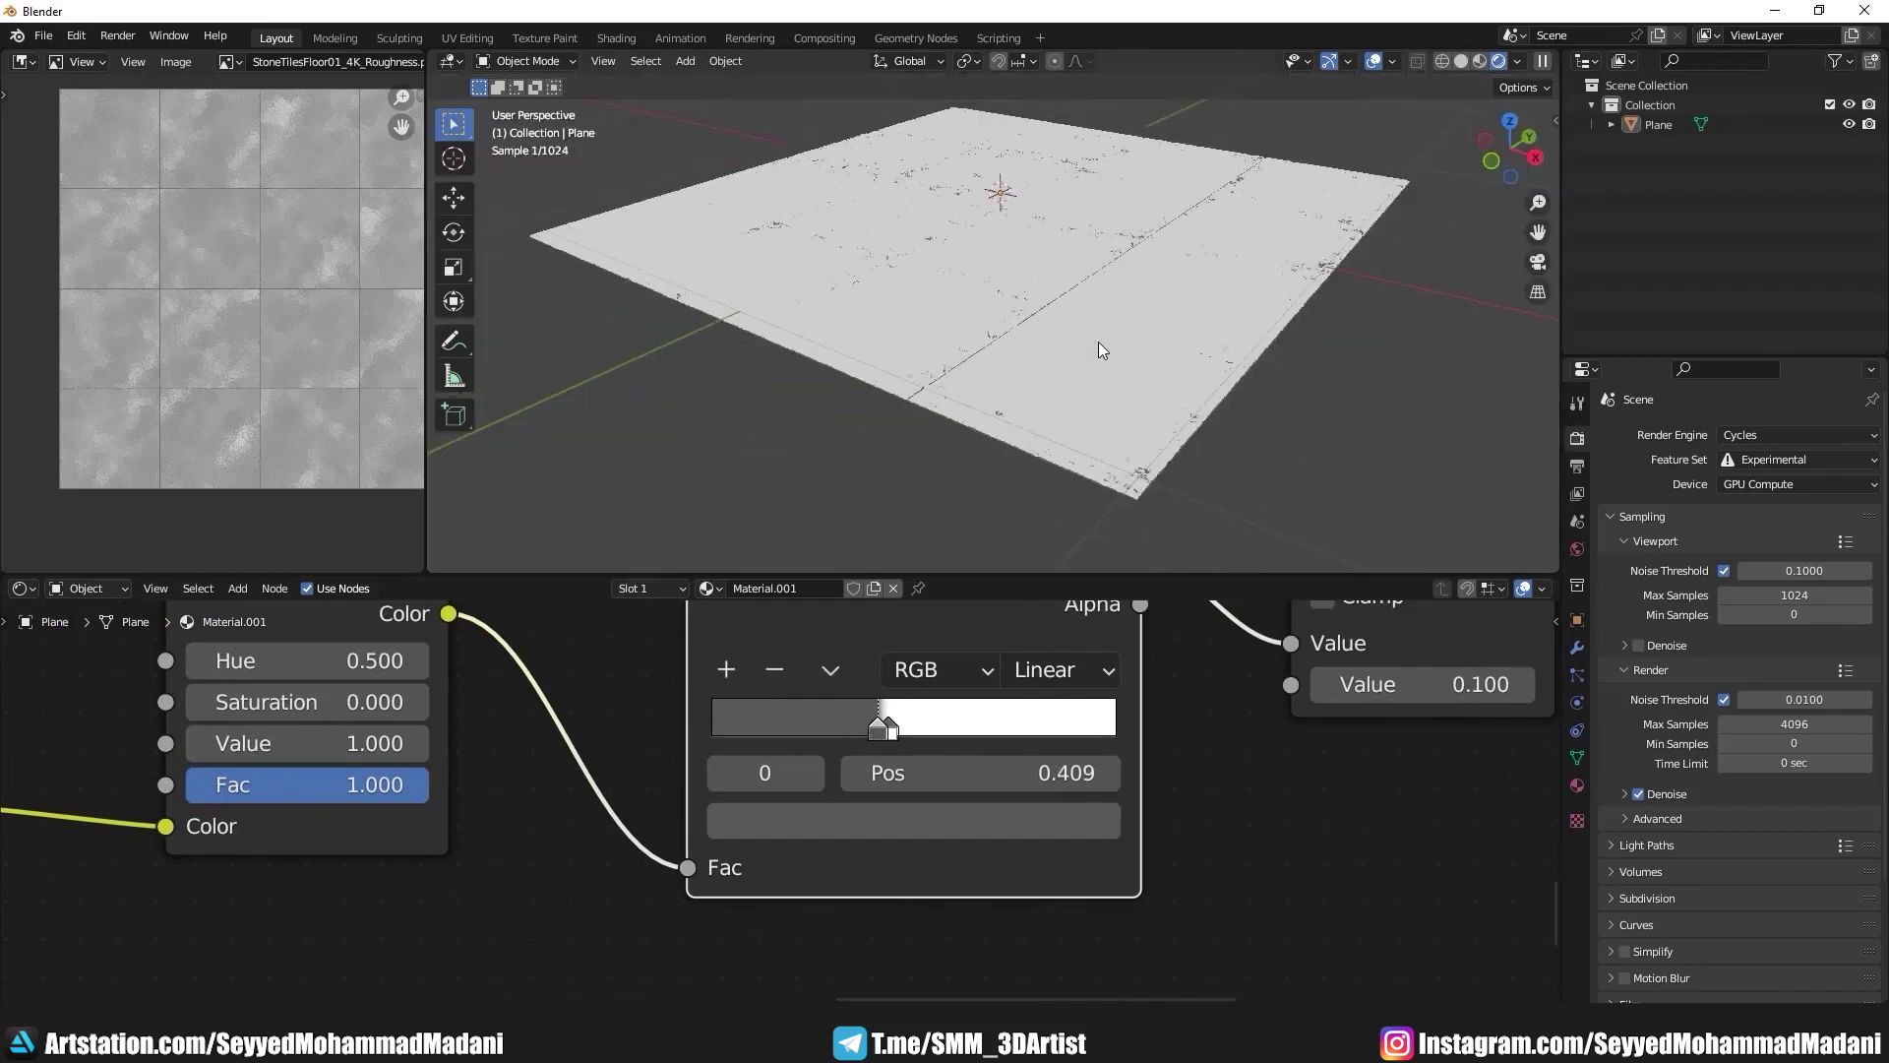
{"action": "scroll", "coordinate": [942, 695], "scroll_direction": "down", "scroll_amount": 4}
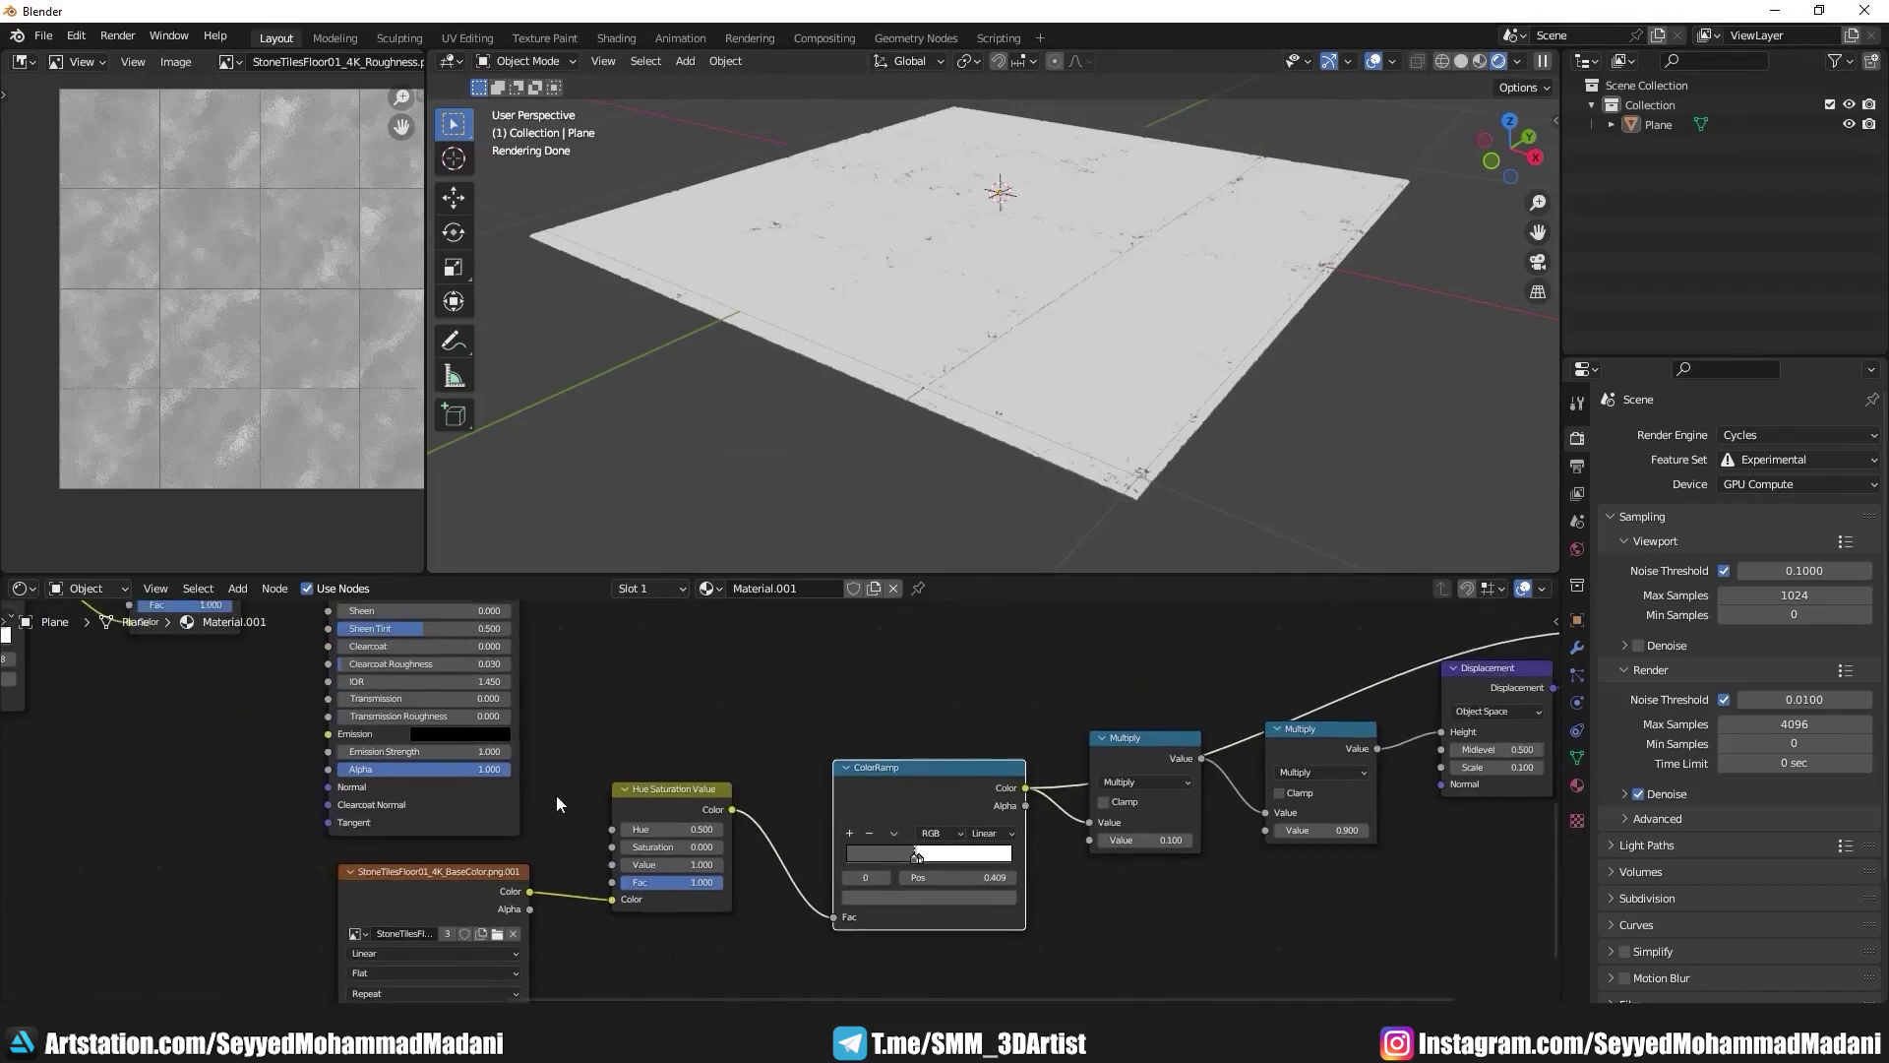
{"action": "key", "text": "ctrl+z"}
Step: Move the ColorRamp stop to about 0.368 and set interpolation to B-Spline
{"action": "scroll", "coordinate": [1014, 404], "scroll_direction": "up", "scroll_amount": 6}
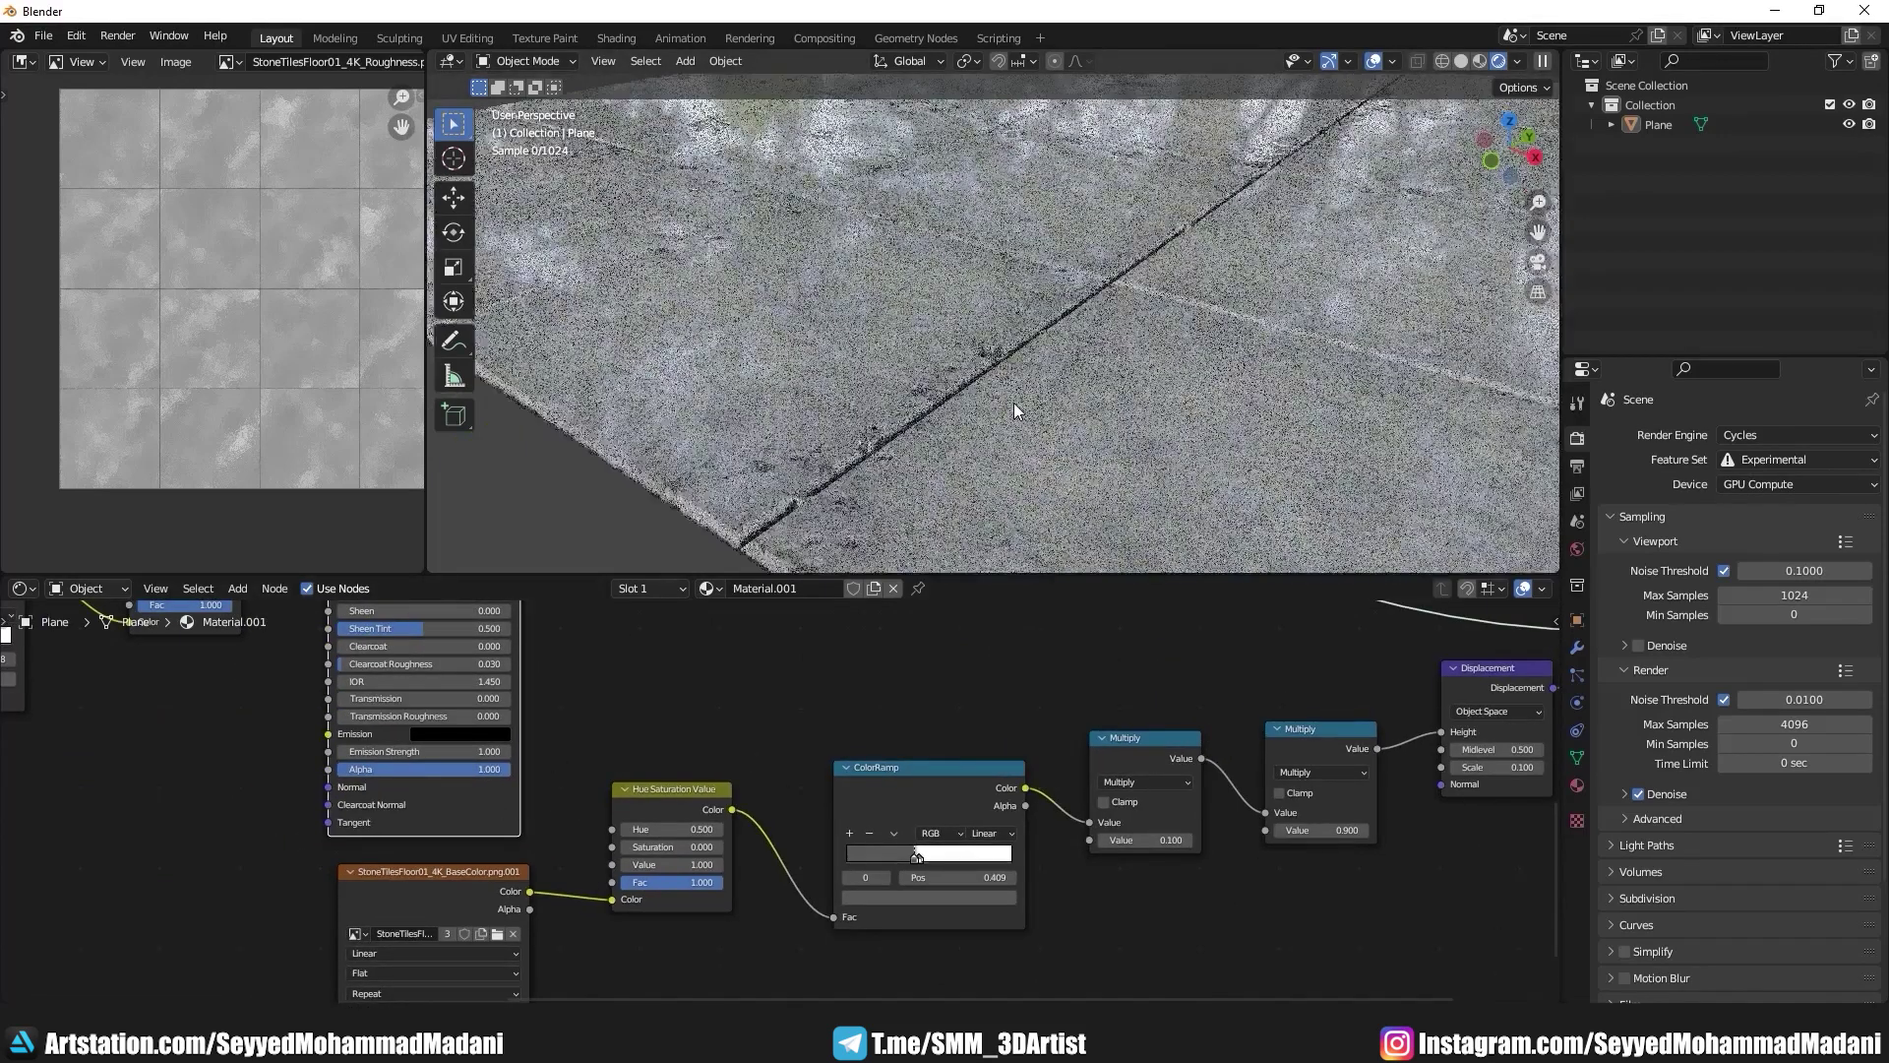
{"action": "scroll", "coordinate": [984, 836], "scroll_direction": "up", "scroll_amount": 2}
{"action": "scroll", "coordinate": [969, 817], "scroll_direction": "up", "scroll_amount": 2}
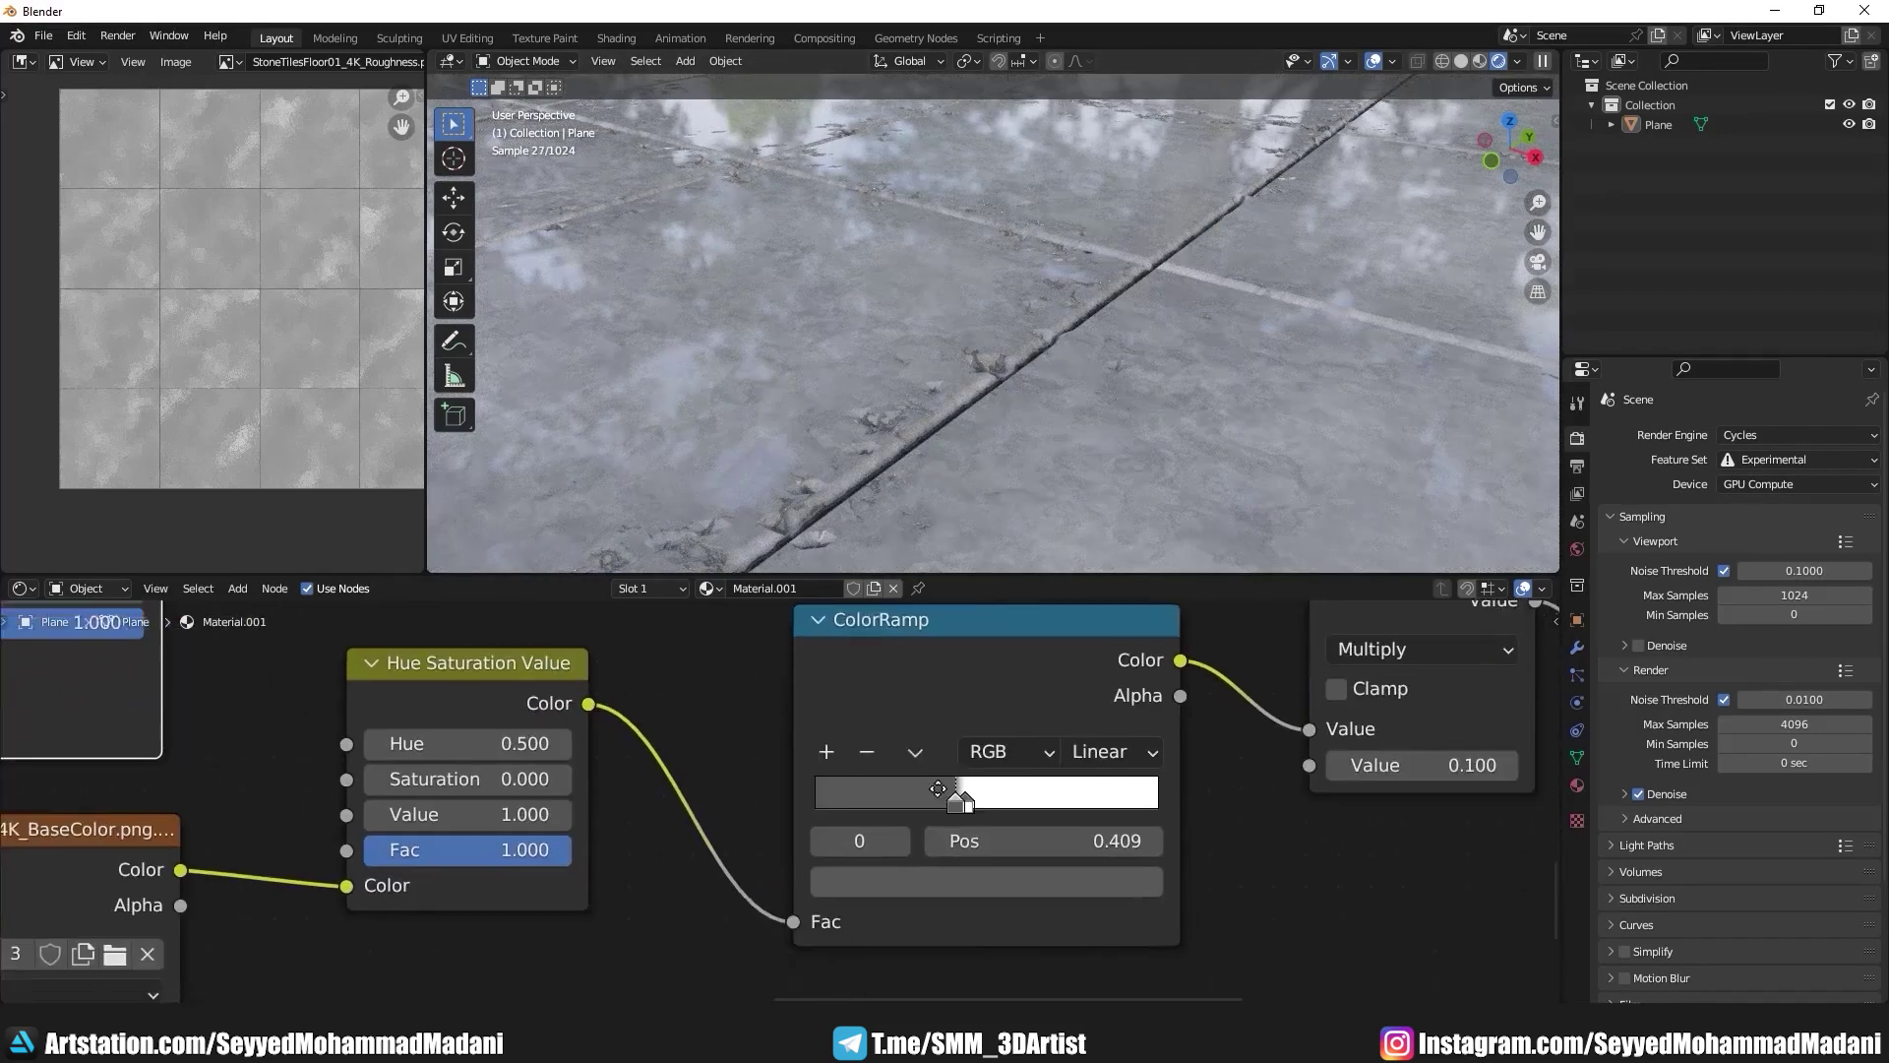
{"action": "scroll", "coordinate": [966, 799], "scroll_direction": "up", "scroll_amount": 1}
{"action": "left_click_drag", "start_coordinate": [1001, 784], "coordinate": [990, 782]}
{"action": "left_click", "coordinate": [1220, 702]}
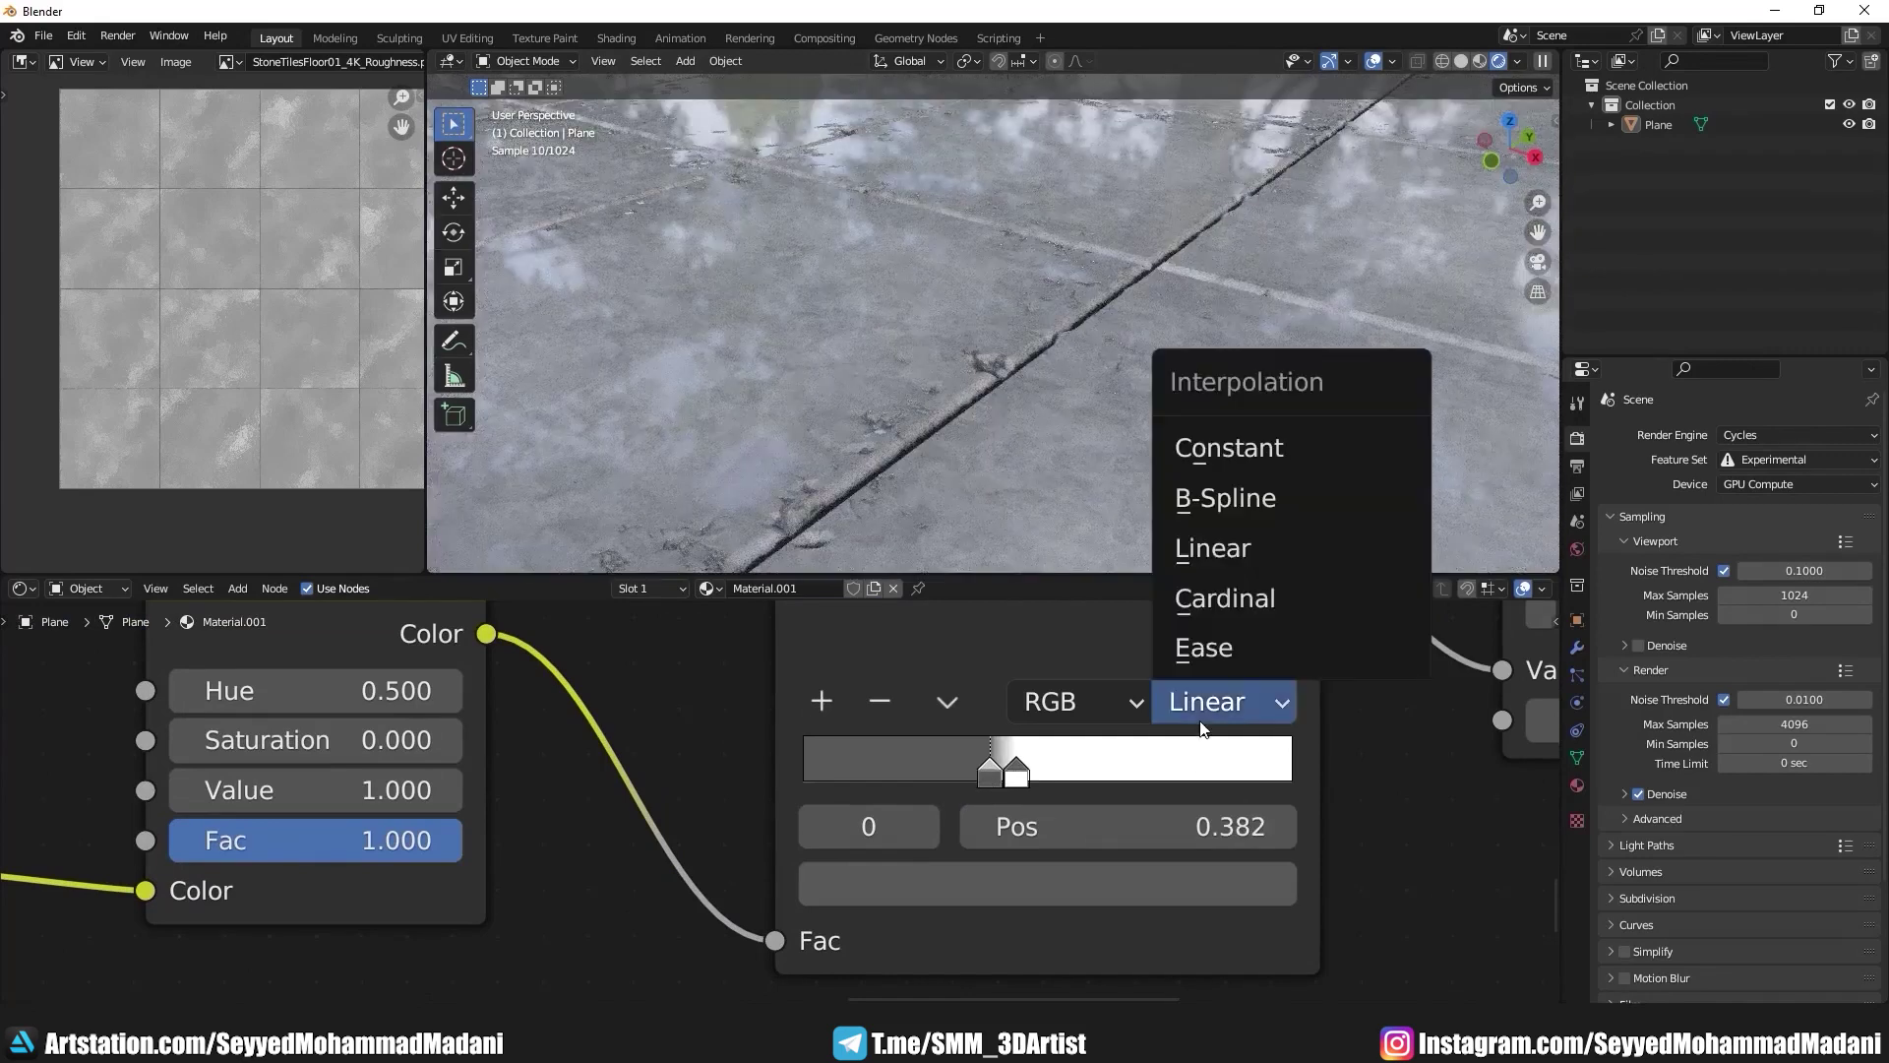
{"action": "left_click", "coordinate": [1195, 500]}
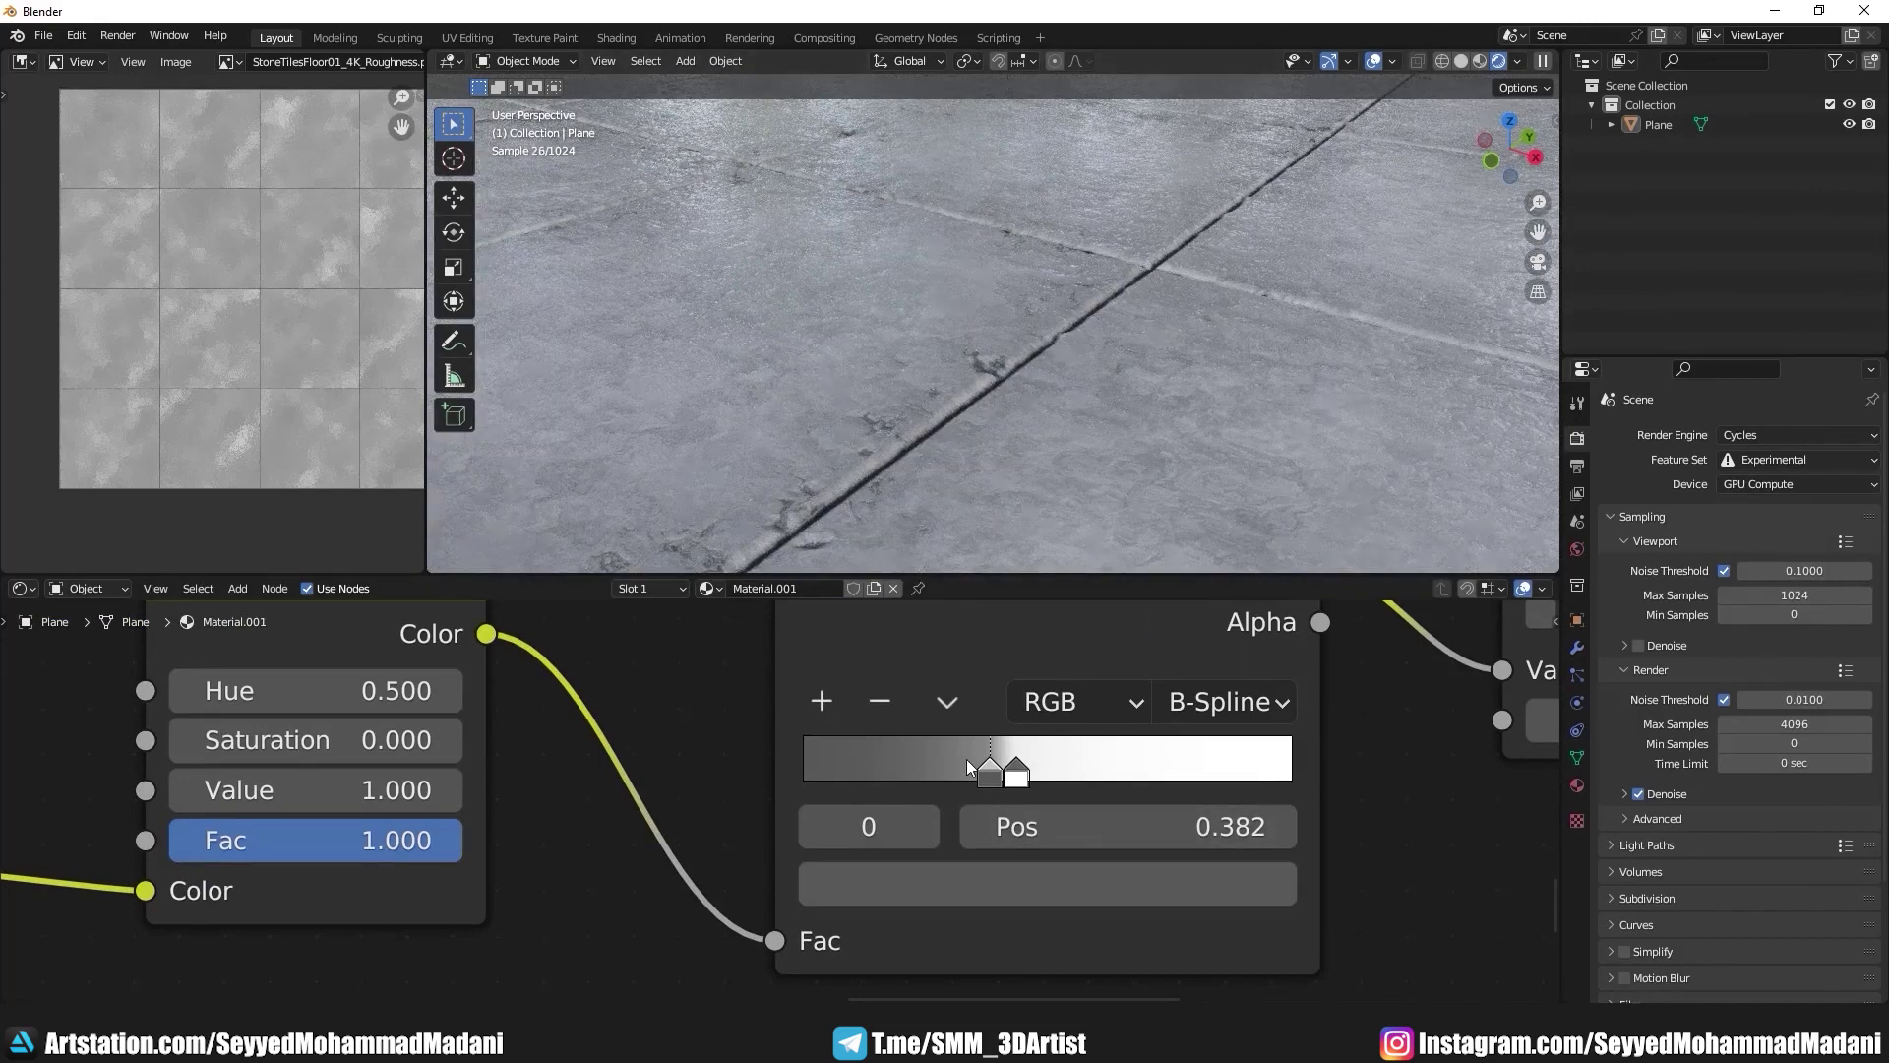
{"action": "left_click_drag", "start_coordinate": [988, 776], "coordinate": [982, 778]}
Step: Select the displaced tile plane in the viewport
{"action": "scroll", "coordinate": [1019, 427], "scroll_direction": "down", "scroll_amount": 2}
{"action": "scroll", "coordinate": [1018, 427], "scroll_direction": "down", "scroll_amount": 3}
{"action": "mouse_move", "coordinate": [1053, 330]}
{"action": "middle_mouse_down"}
{"action": "mouse_move", "coordinate": [1033, 388]}
{"action": "mouse_move", "coordinate": [1071, 357]}
{"action": "mouse_move", "coordinate": [1048, 386]}
{"action": "middle_mouse_up"}
{"action": "left_click", "coordinate": [1053, 350]}
Step: Delete the tile plane and add a UV sphere
{"action": "key", "text": "x"}
{"action": "left_click", "coordinate": [1054, 350]}
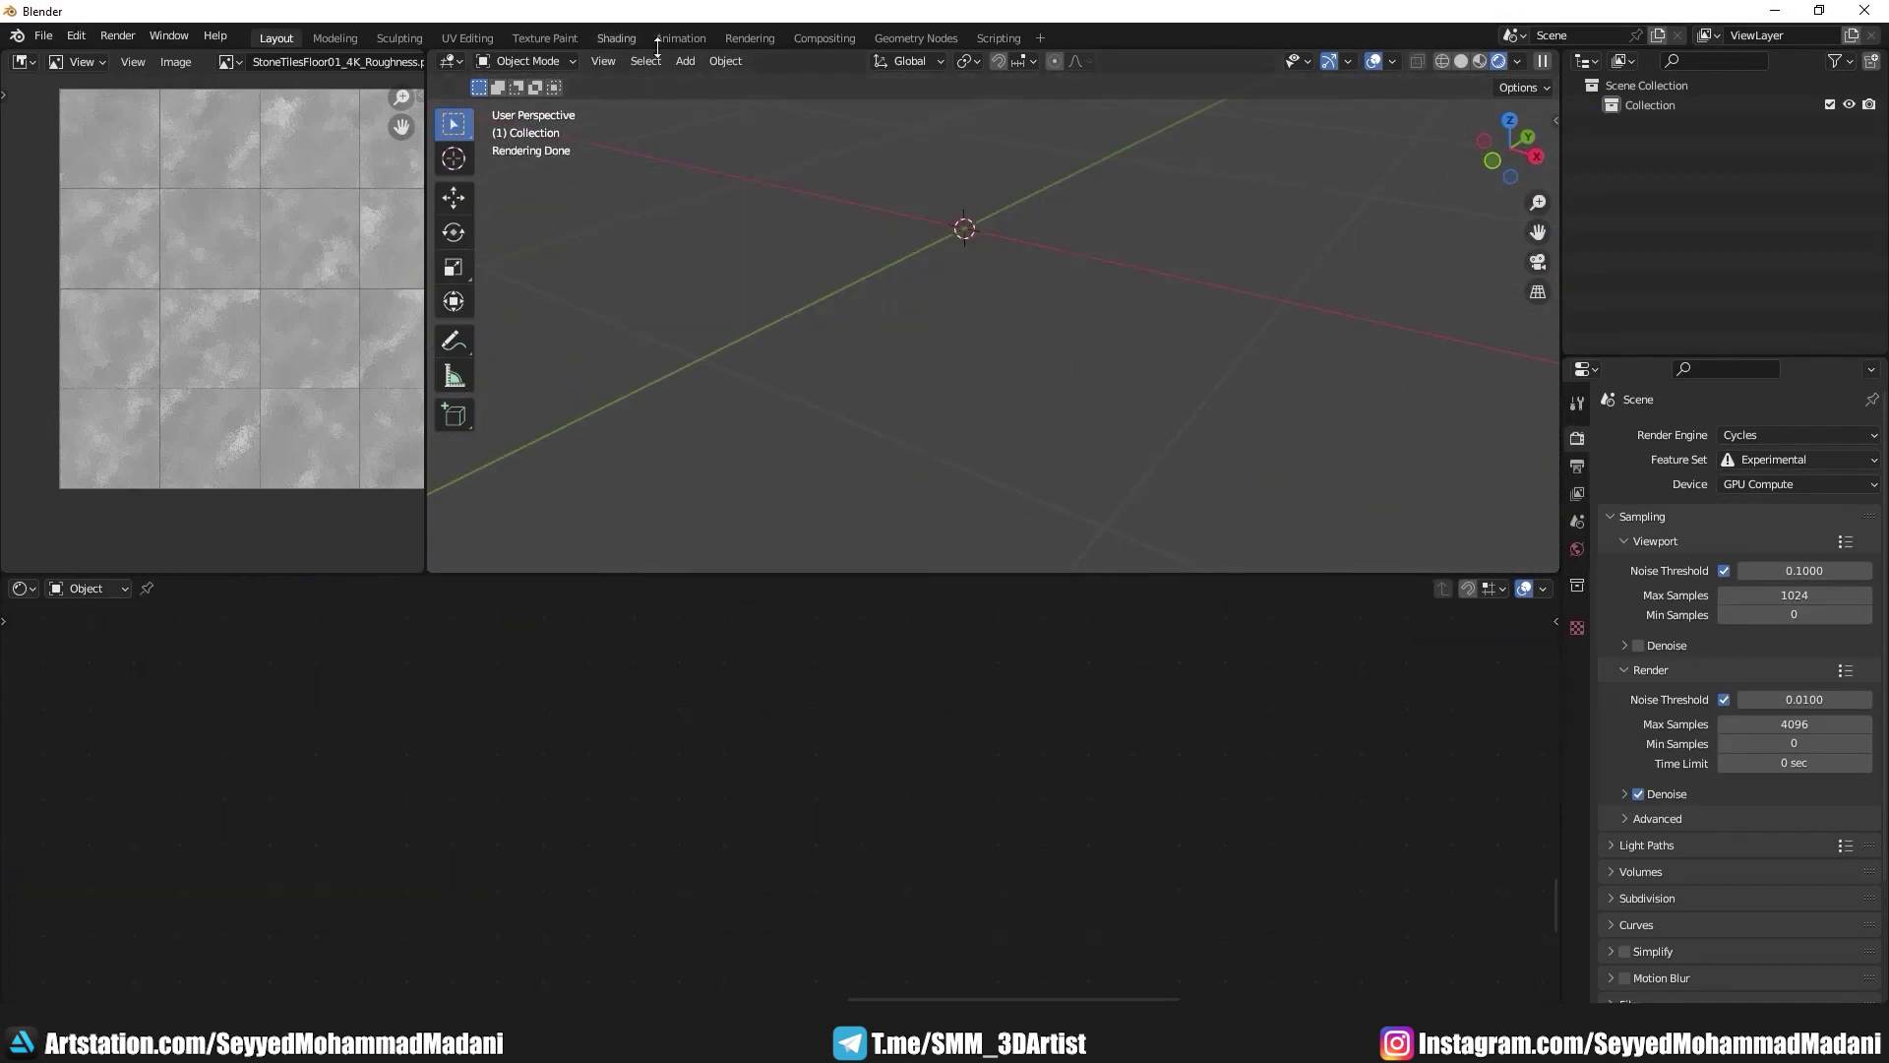
{"action": "left_click", "coordinate": [685, 60]}
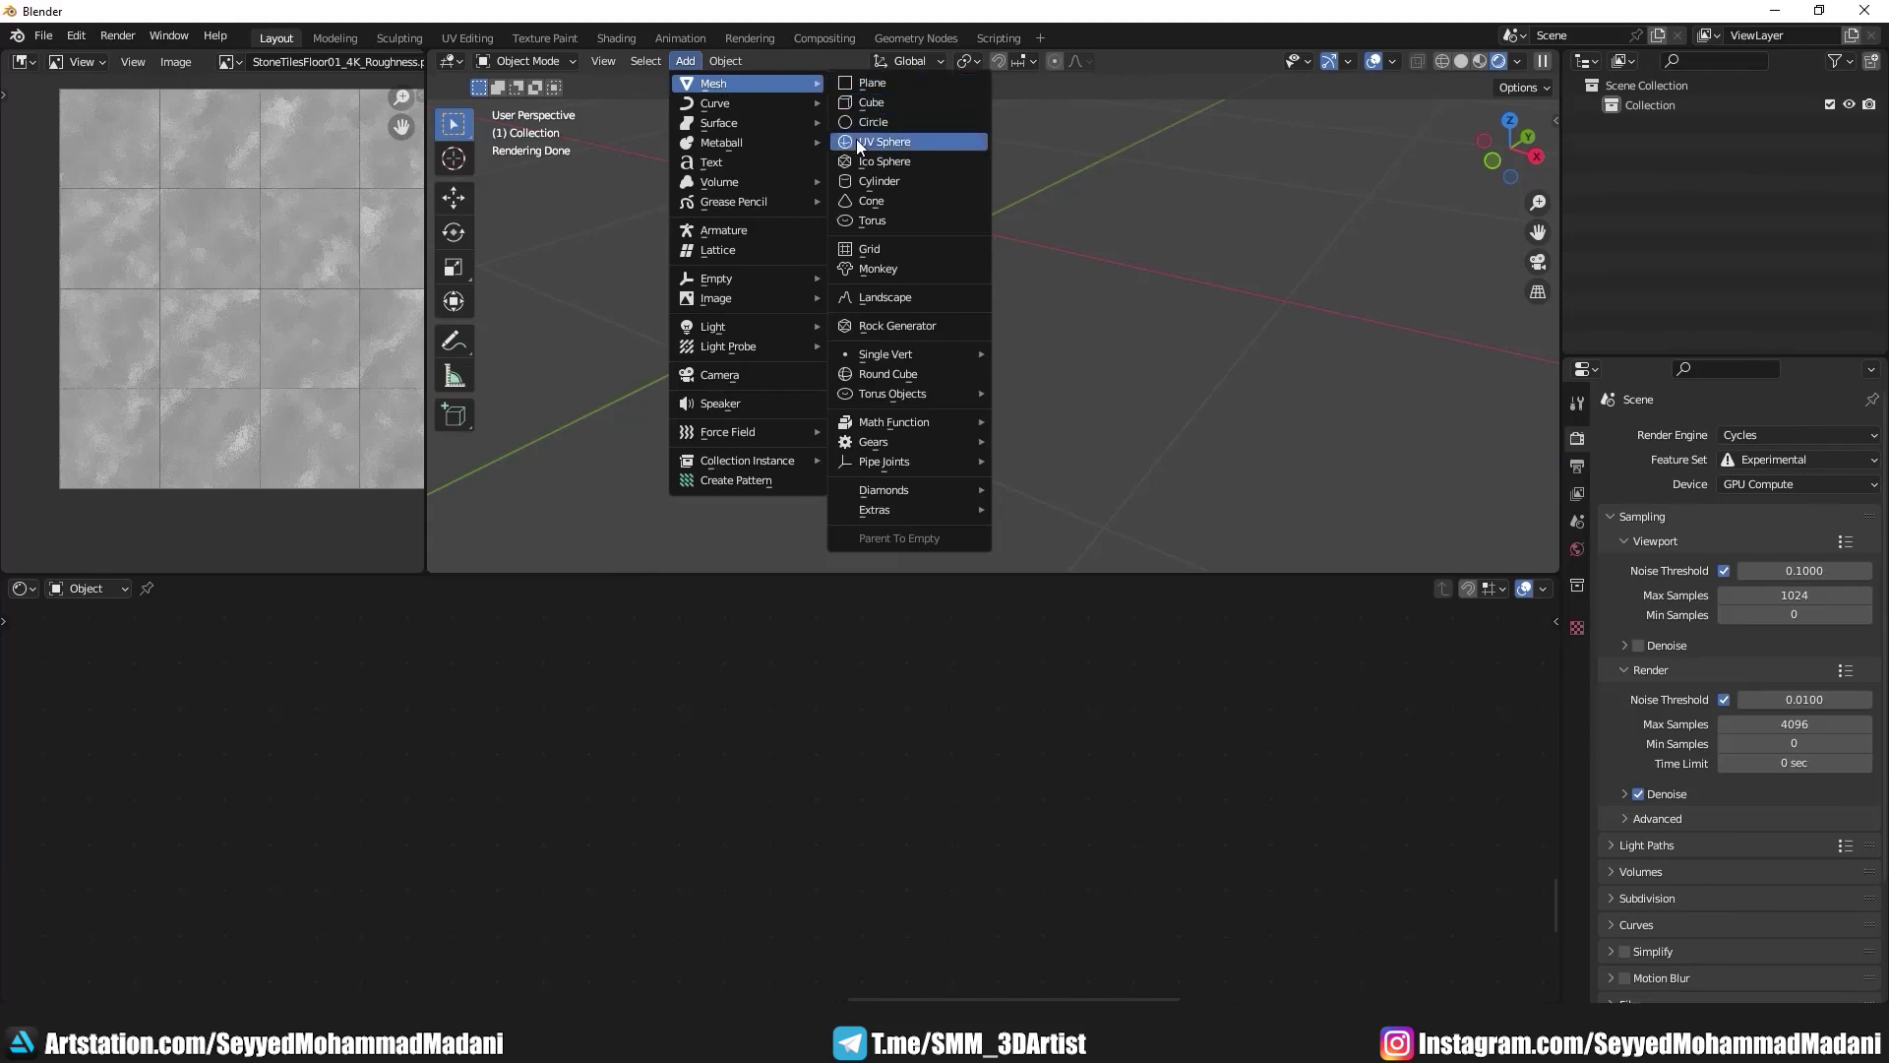
{"action": "left_click", "coordinate": [860, 140]}
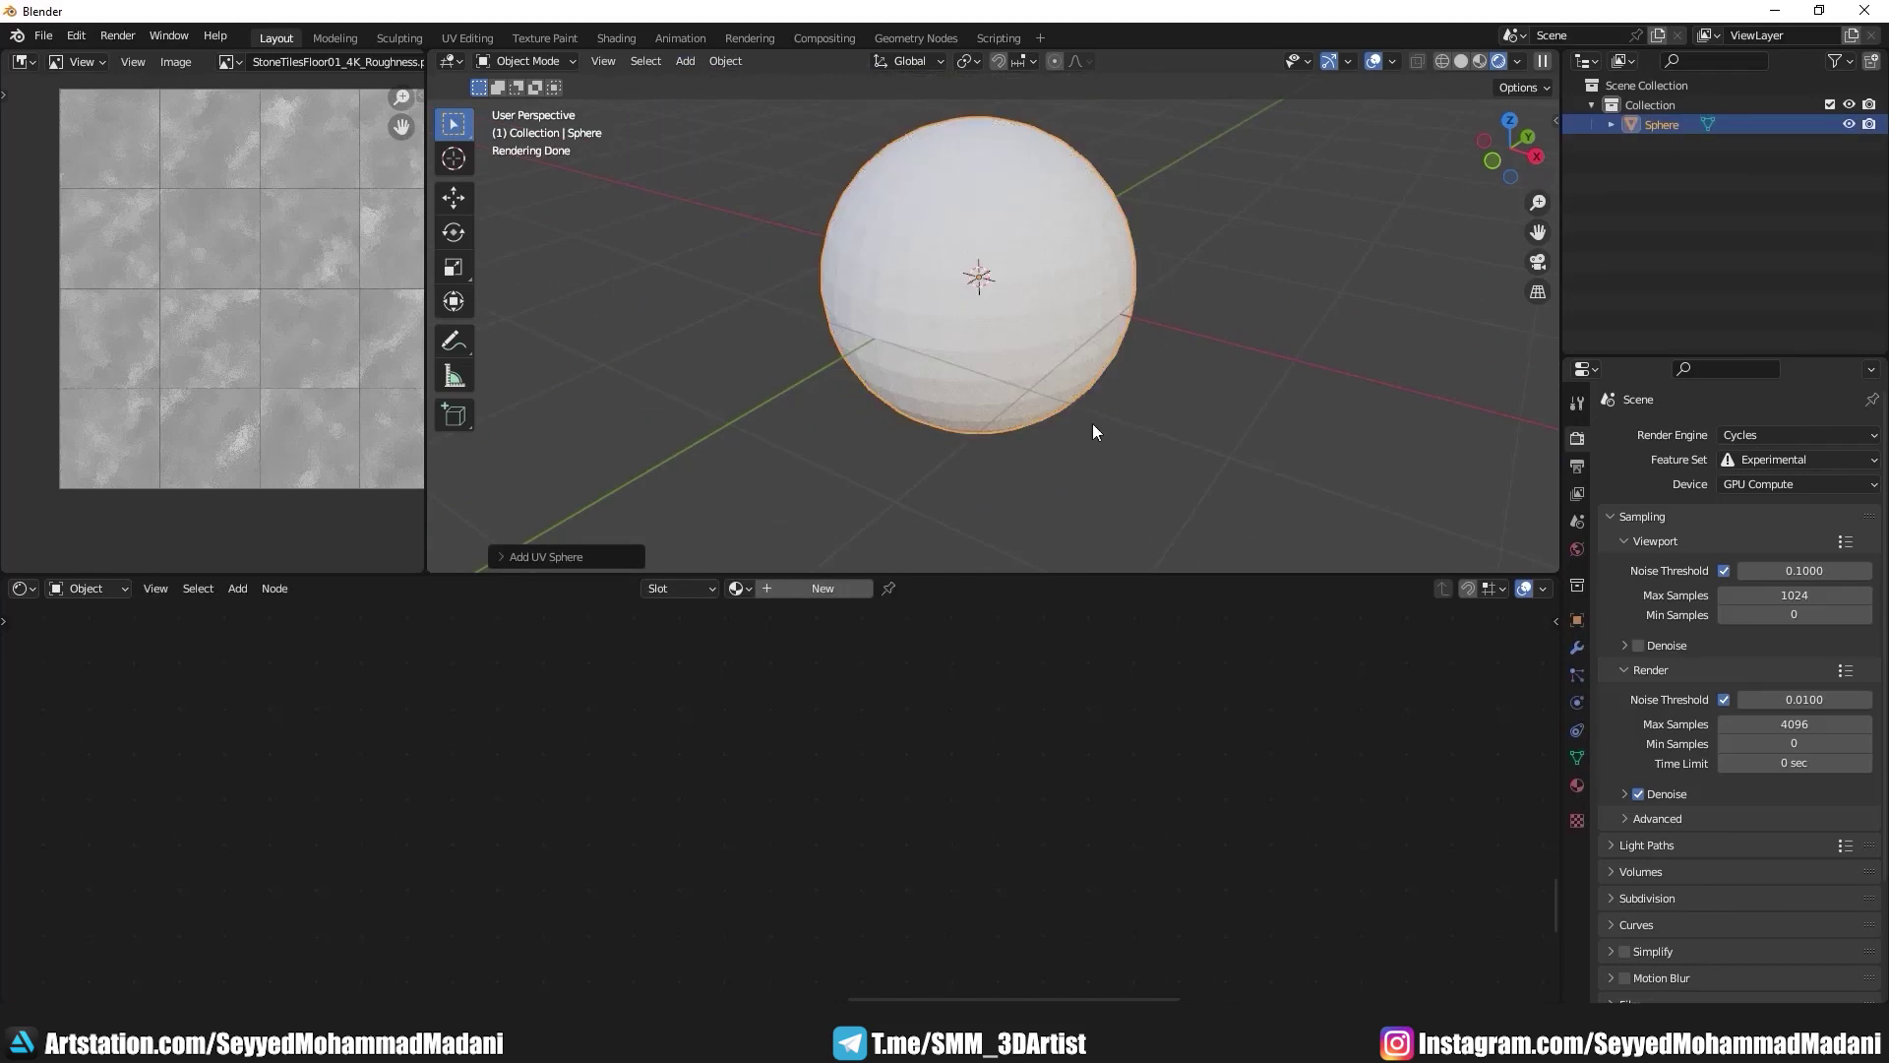
Step: Shade the sphere smooth and assign the Material.001 stone tile material
{"action": "key", "text": "ctrl+2"}
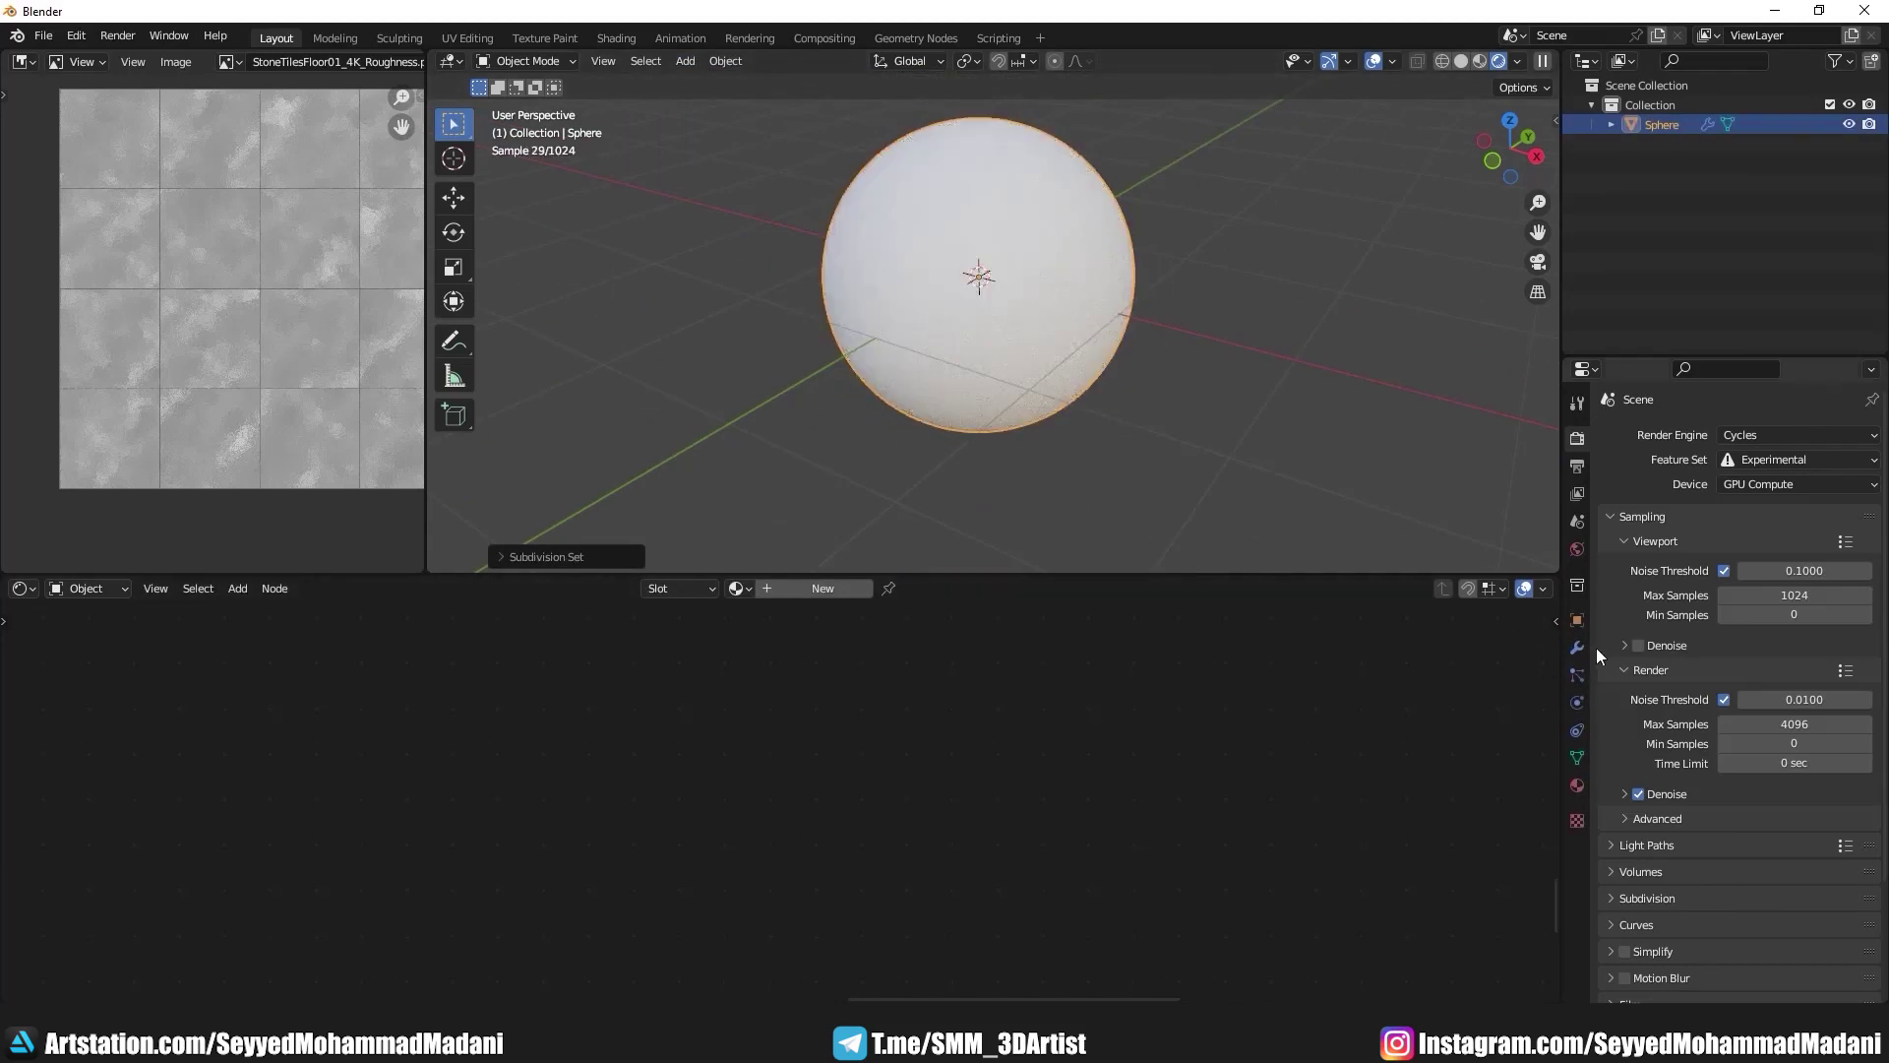
{"action": "left_click", "coordinate": [1579, 647]}
{"action": "key", "text": "ctrl+a"}
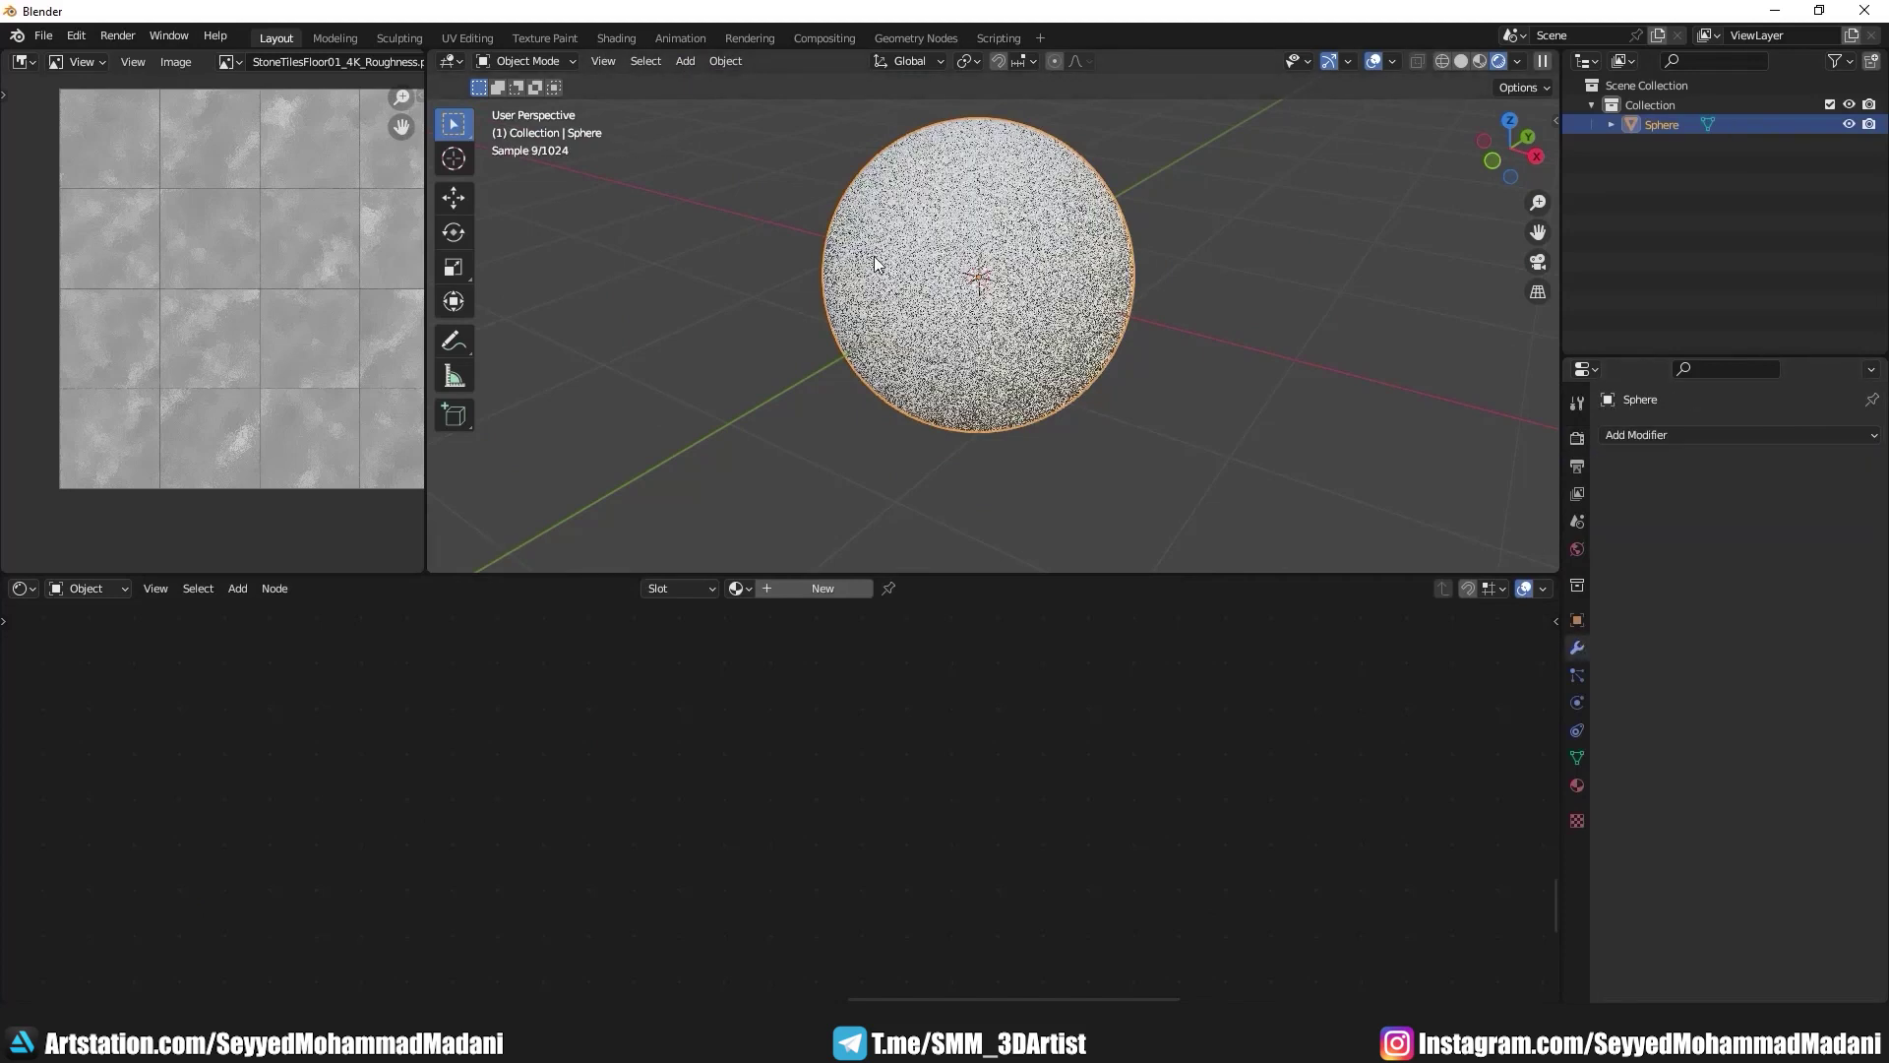
{"action": "key", "text": "Tab"}
{"action": "key", "text": "Tab"}
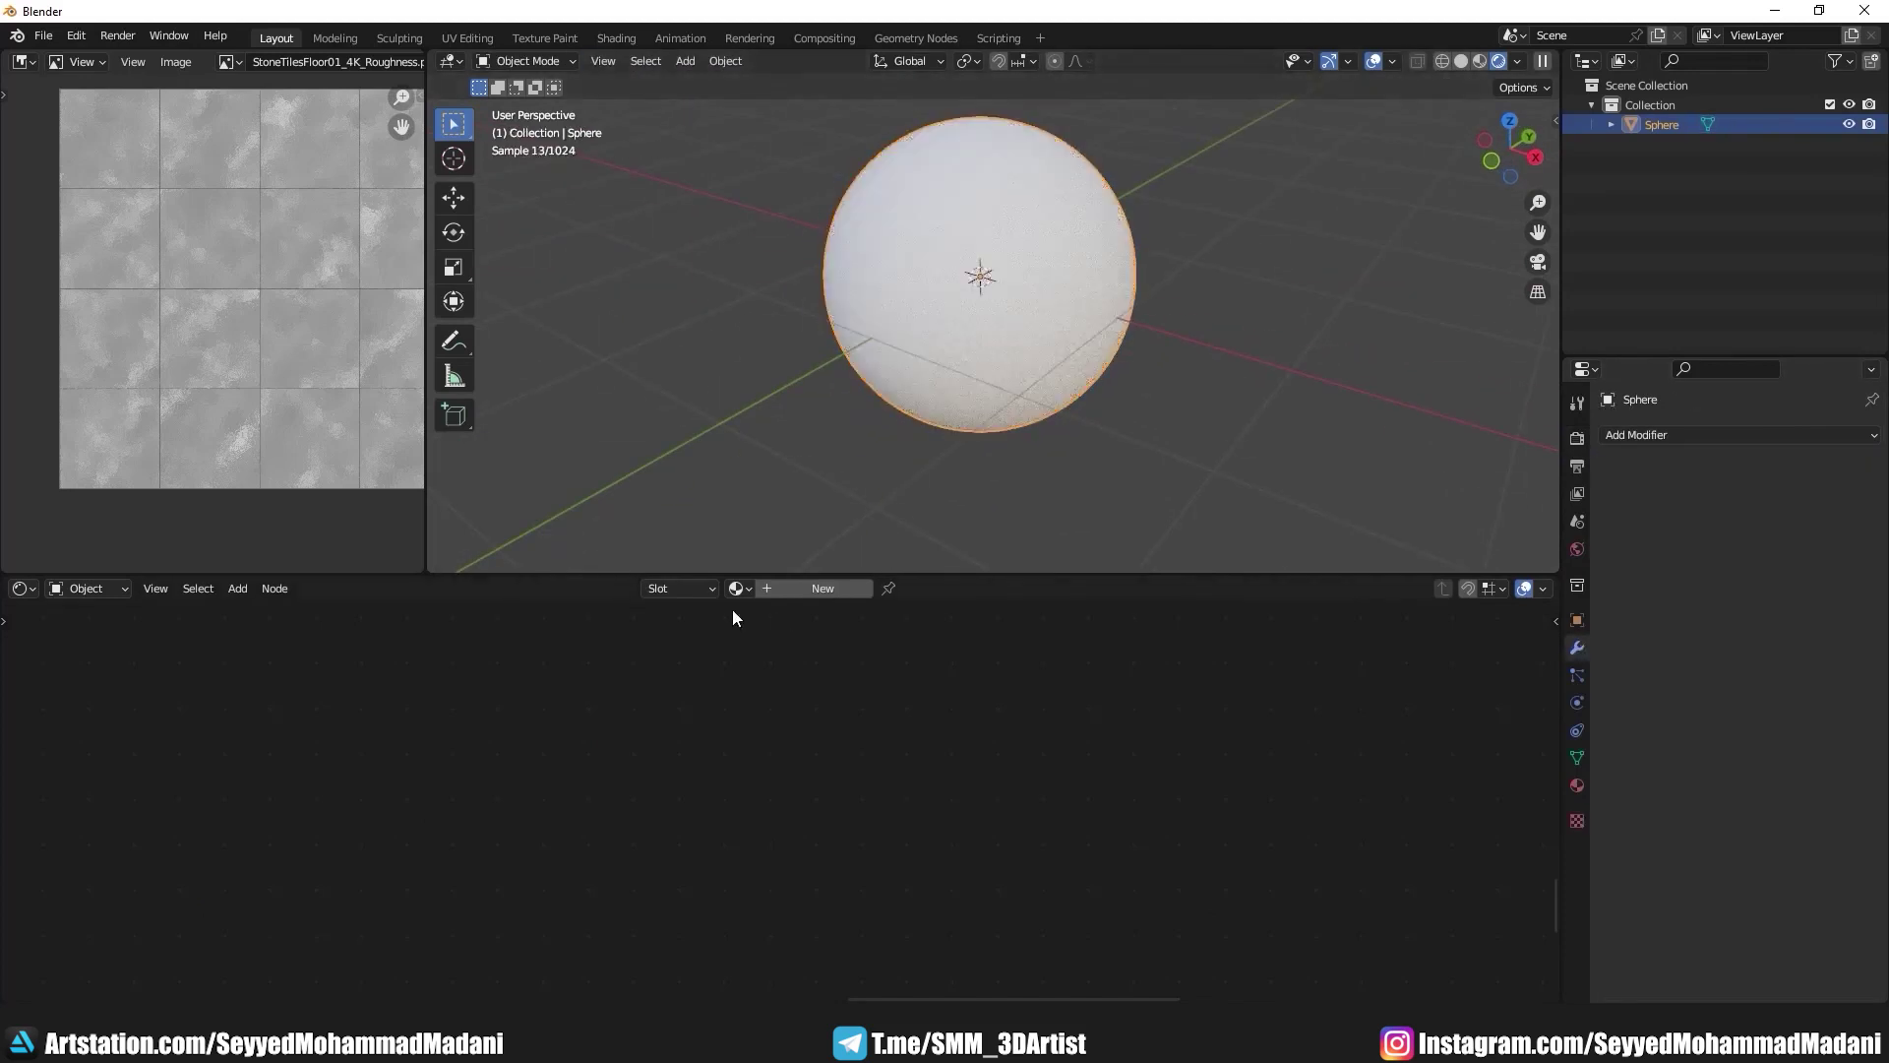
{"action": "right_click", "coordinate": [949, 313]}
{"action": "left_click", "coordinate": [949, 313]}
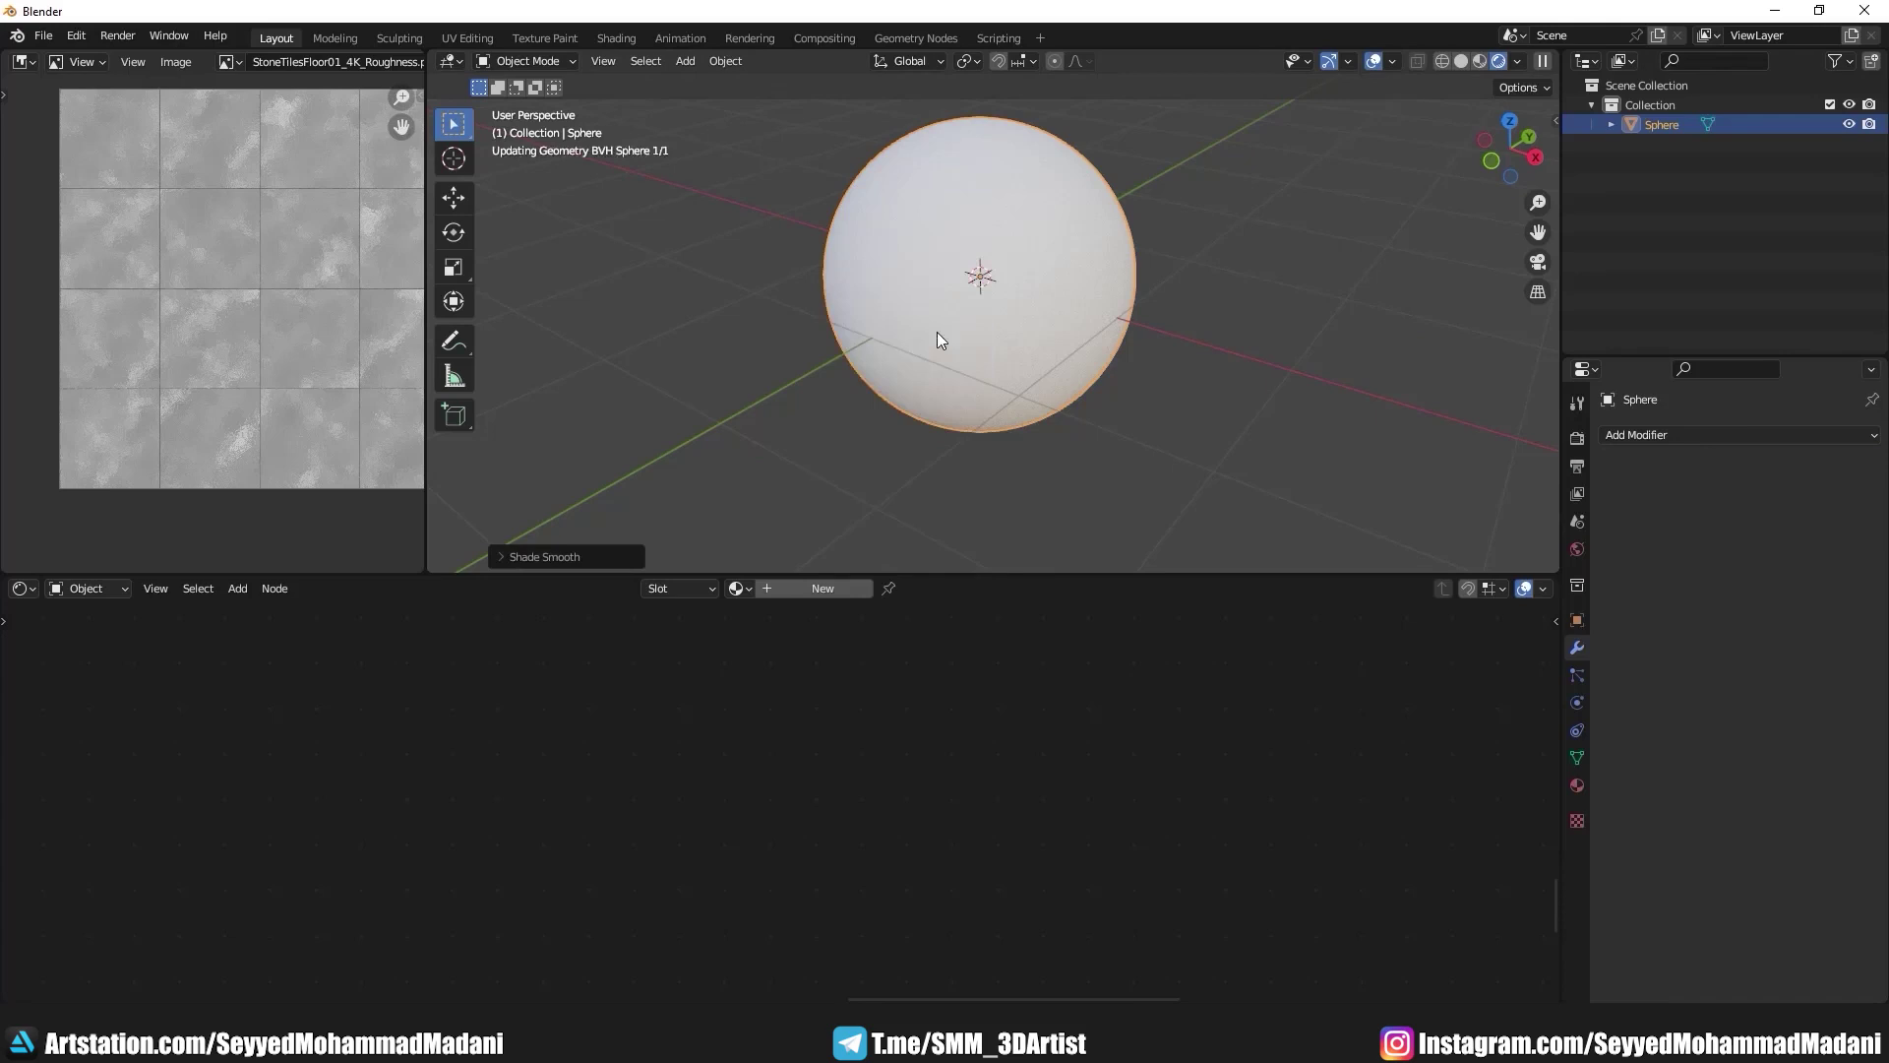
{"action": "left_click", "coordinate": [740, 587]}
{"action": "left_click", "coordinate": [802, 637]}
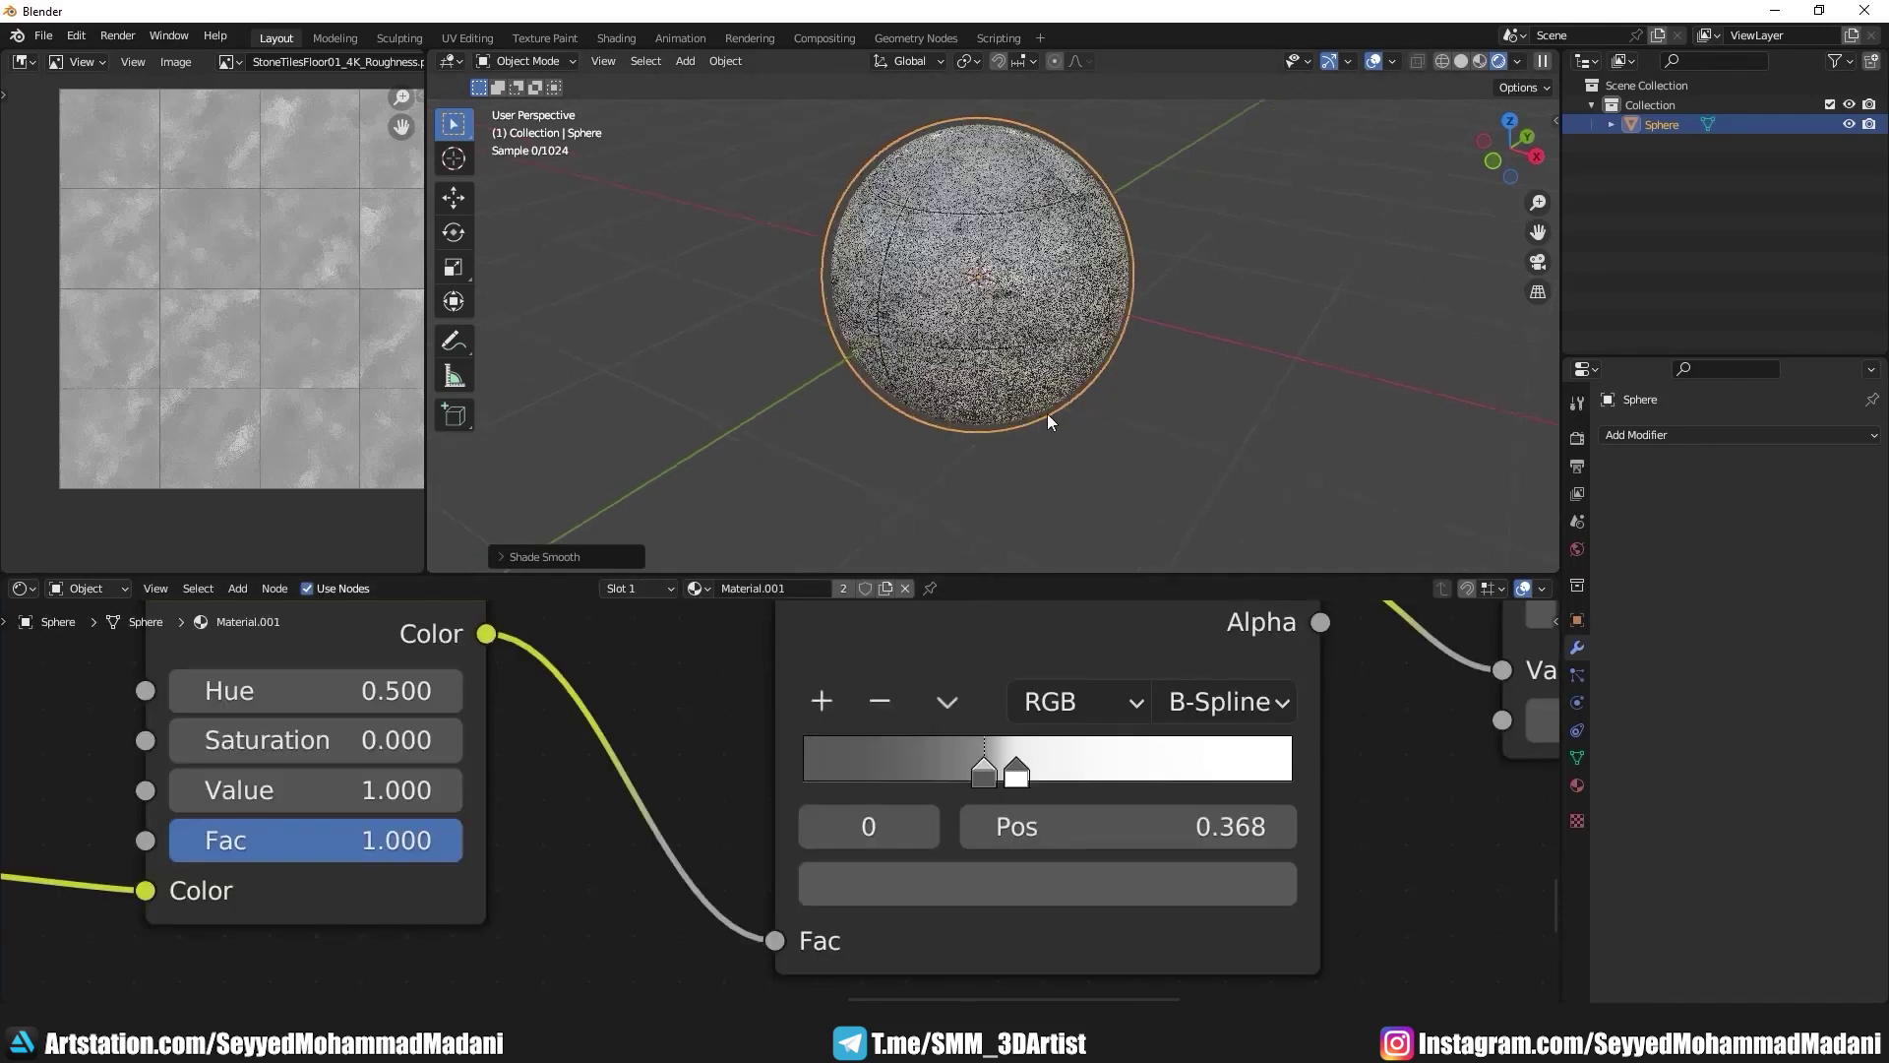
Step: Orbit and zoom around the sphere and scroll the node editor to the Displacement node
{"action": "scroll", "coordinate": [1181, 393], "scroll_direction": "up", "scroll_amount": 3}
{"action": "scroll", "coordinate": [1131, 387], "scroll_direction": "up", "scroll_amount": 2}
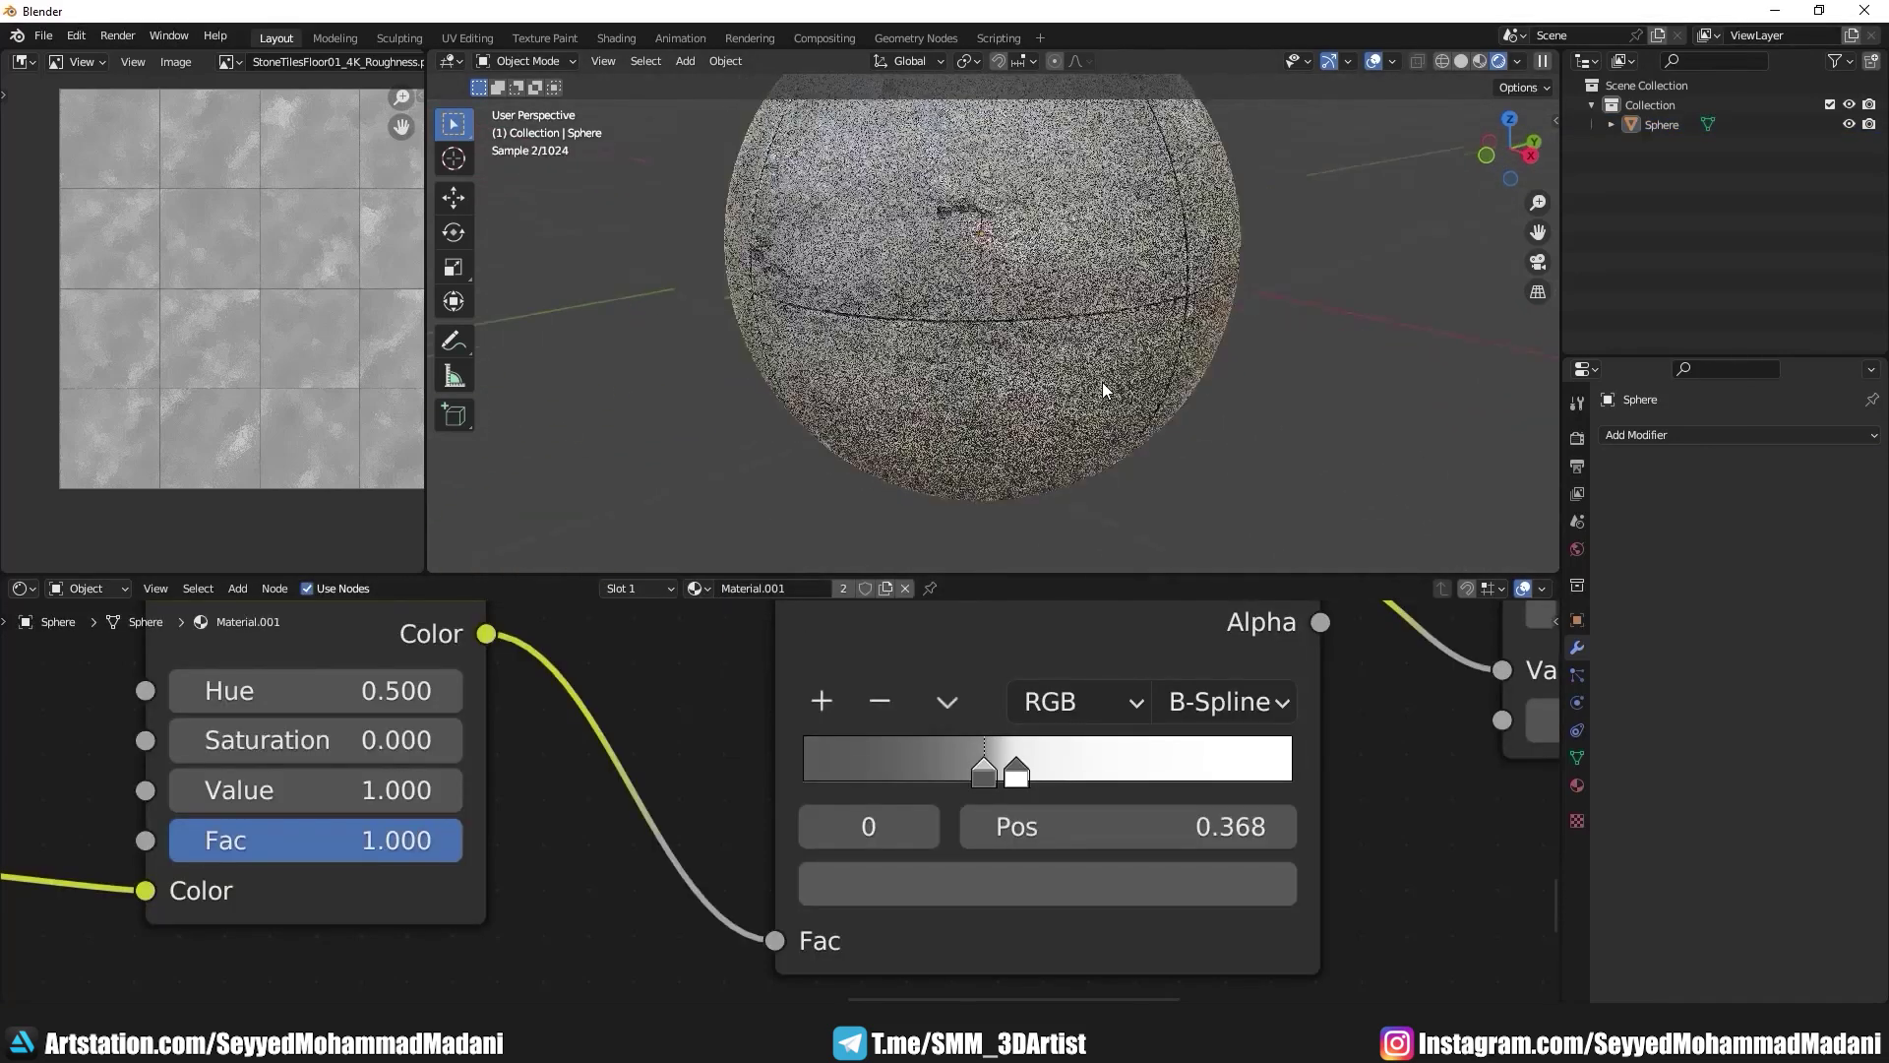
{"action": "scroll", "coordinate": [1104, 381], "scroll_direction": "up", "scroll_amount": 2}
{"action": "middle_click_drag", "start_coordinate": [1106, 380], "coordinate": [1163, 356]}
{"action": "scroll", "coordinate": [1161, 356], "scroll_direction": "down", "scroll_amount": 2}
{"action": "scroll", "coordinate": [1161, 356], "scroll_direction": "down", "scroll_amount": 2}
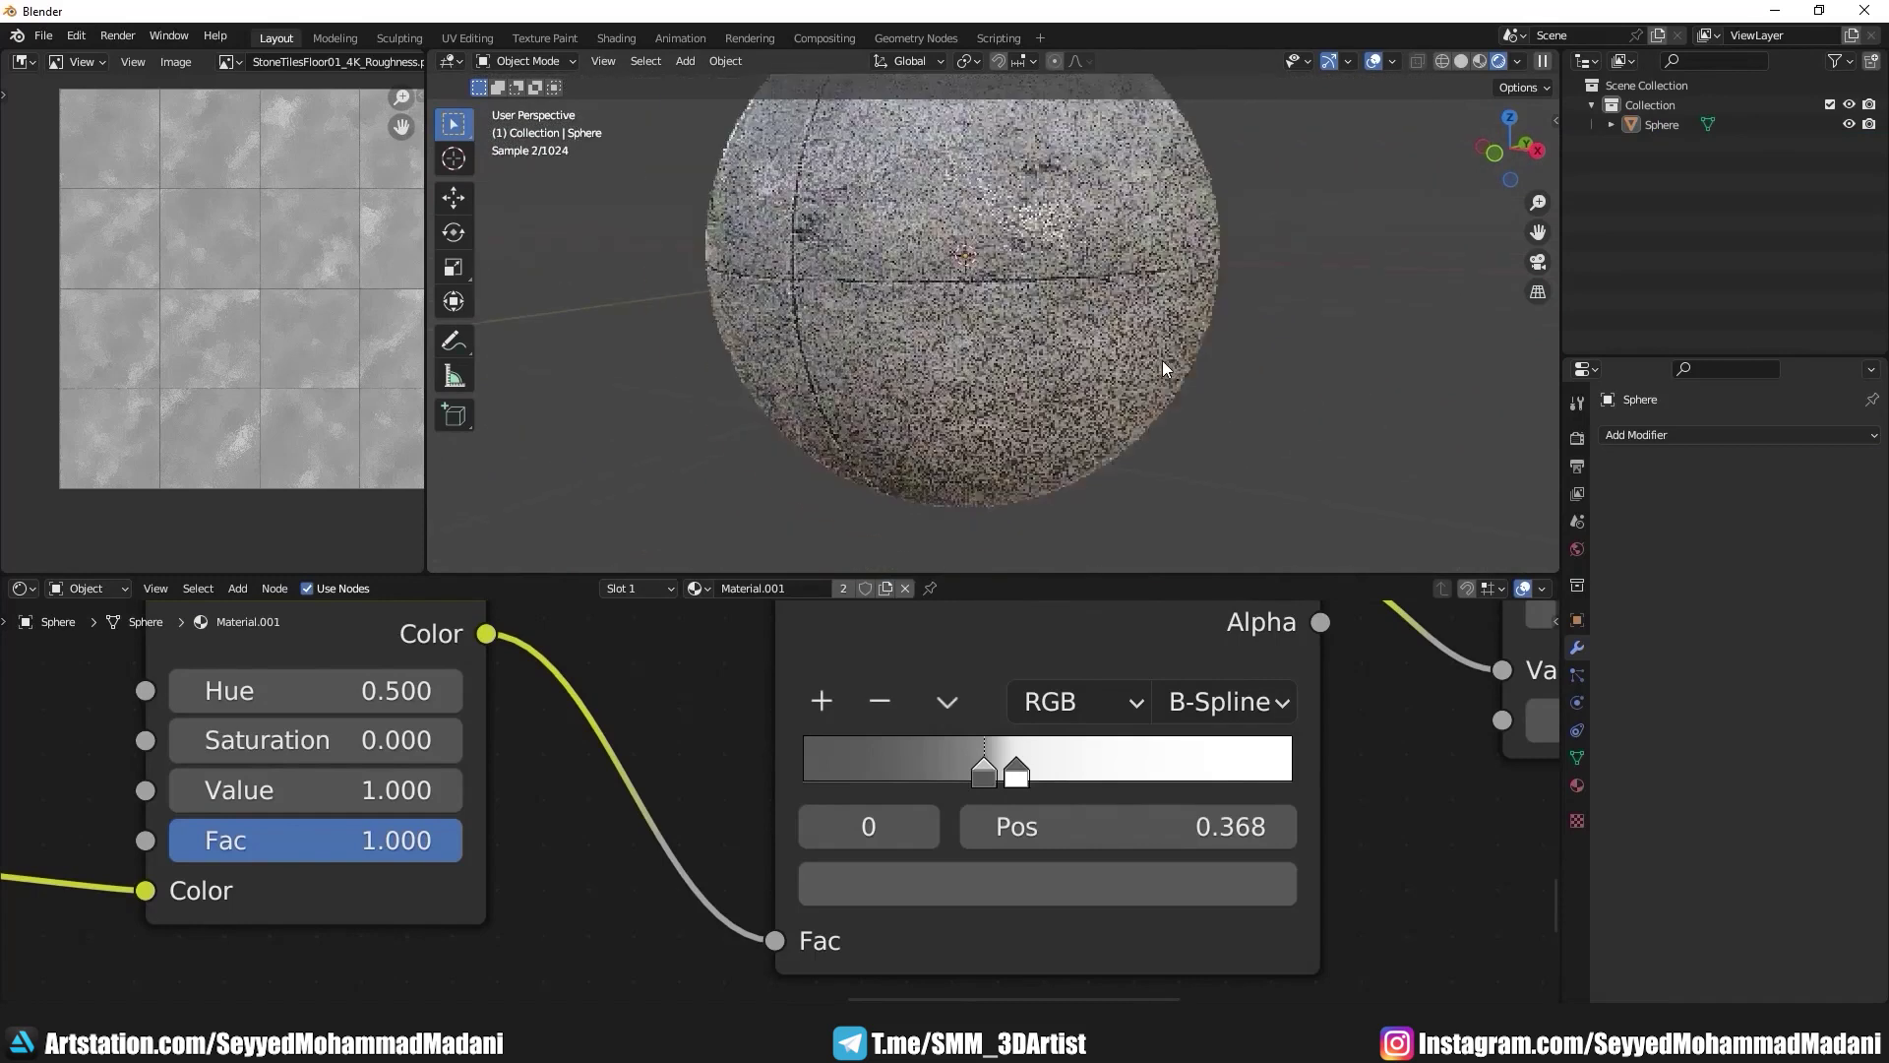
{"action": "scroll", "coordinate": [1161, 360], "scroll_direction": "down", "scroll_amount": 2}
{"action": "mouse_move", "coordinate": [897, 335]}
{"action": "middle_mouse_down"}
{"action": "mouse_move", "coordinate": [997, 243]}
{"action": "mouse_move", "coordinate": [1030, 287]}
{"action": "mouse_move", "coordinate": [1079, 226]}
{"action": "middle_mouse_up"}
{"action": "scroll", "coordinate": [965, 286], "scroll_direction": "up", "scroll_amount": 2}
{"action": "scroll", "coordinate": [979, 287], "scroll_direction": "up", "scroll_amount": 2}
{"action": "scroll", "coordinate": [1166, 730], "scroll_direction": "right", "scroll_amount": 3, "text": "ctrl"}
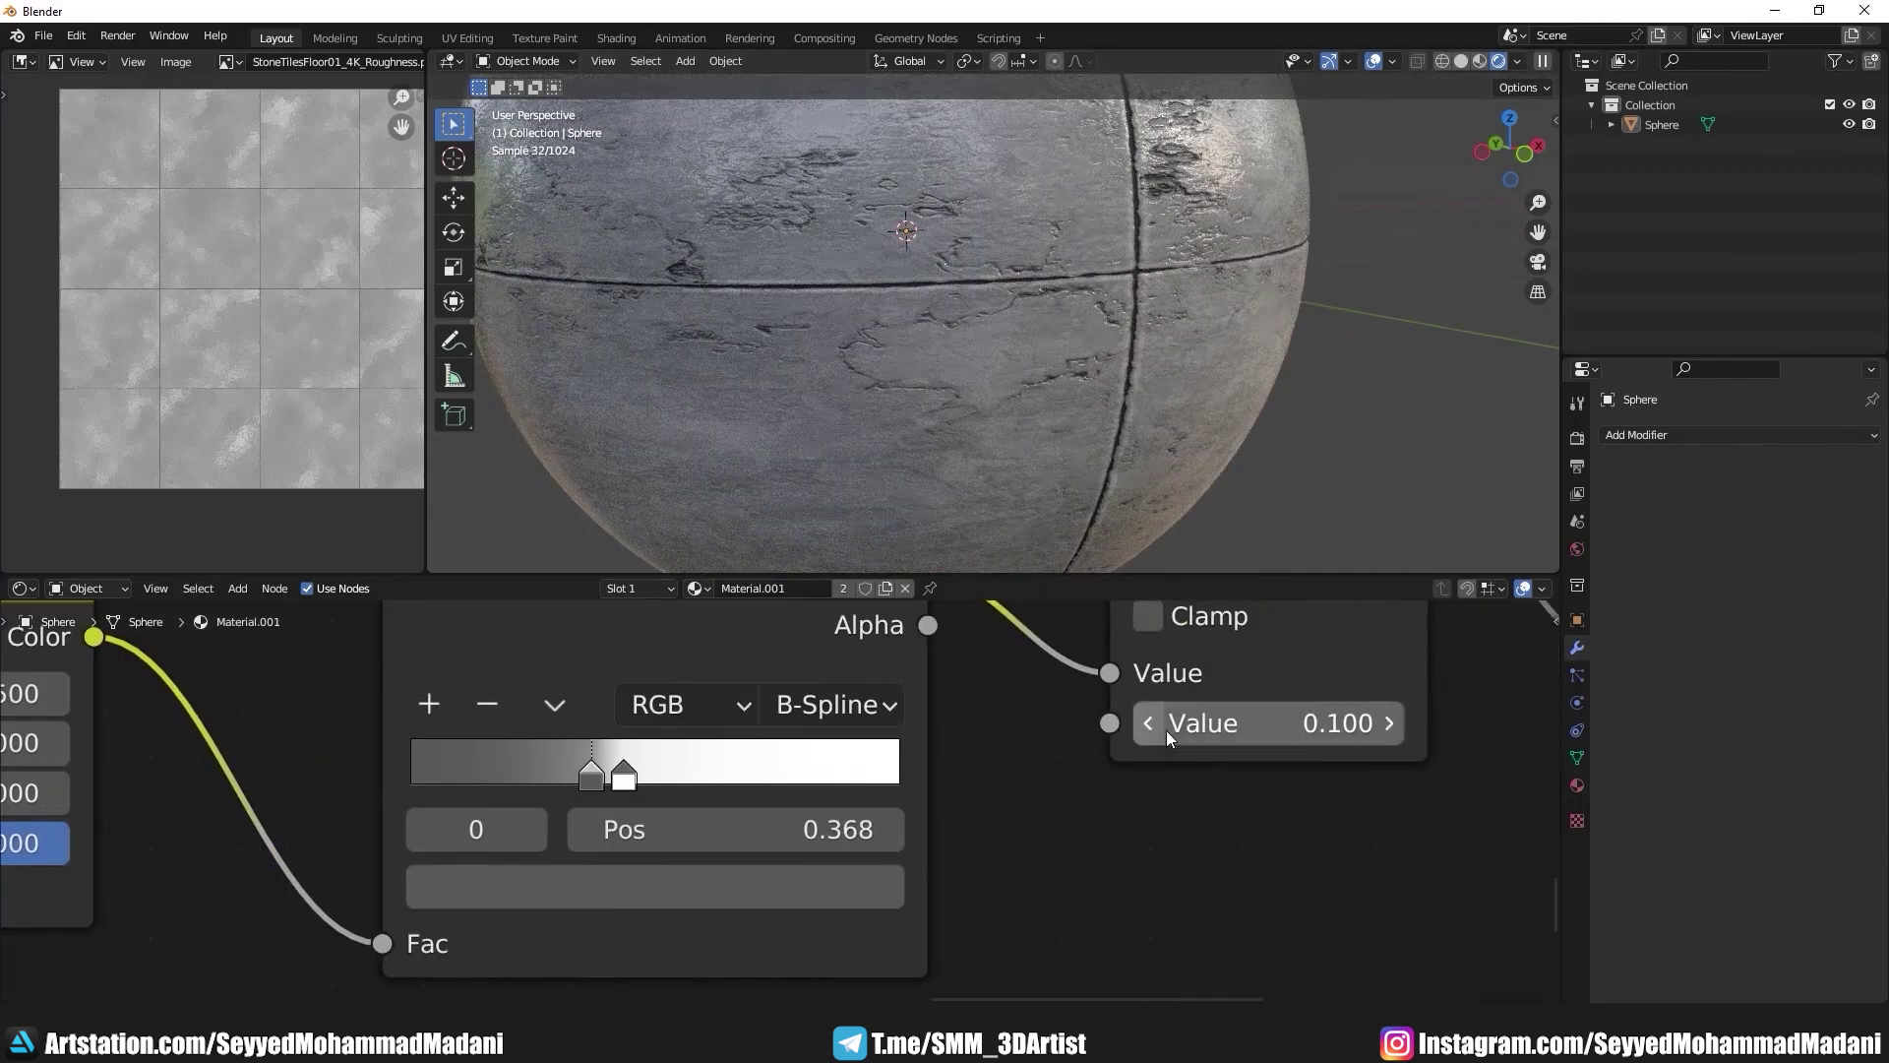
{"action": "scroll", "coordinate": [1166, 730], "scroll_direction": "right", "scroll_amount": 2, "text": "ctrl"}
{"action": "scroll", "coordinate": [1132, 758], "scroll_direction": "left", "scroll_amount": 3, "text": "ctrl"}
{"action": "scroll", "coordinate": [1087, 783], "scroll_direction": "right", "scroll_amount": 3, "text": "ctrl"}
{"action": "scroll", "coordinate": [1087, 783], "scroll_direction": "down", "scroll_amount": 1}
{"action": "scroll", "coordinate": [993, 787], "scroll_direction": "right", "scroll_amount": 5, "text": "ctrl"}
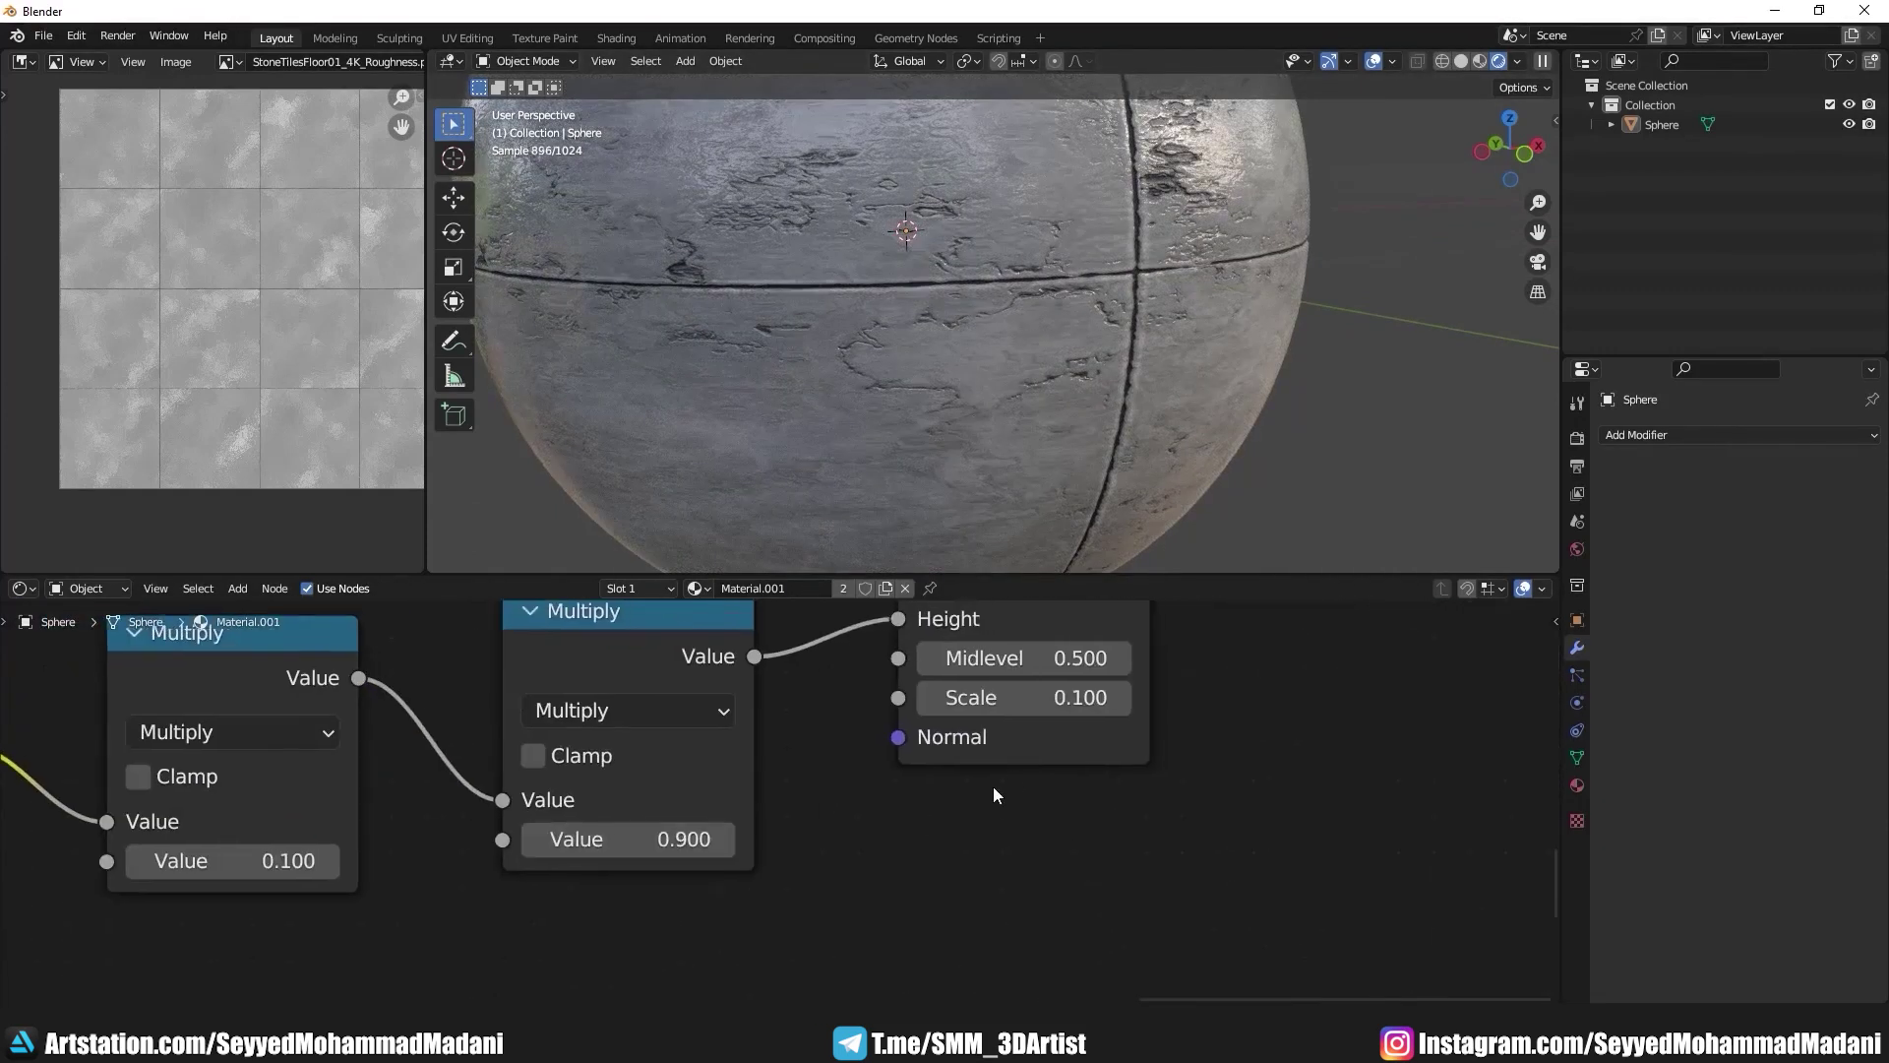
{"action": "scroll", "coordinate": [1148, 710], "scroll_direction": "down", "scroll_amount": 2, "text": "shift"}
{"action": "scroll", "coordinate": [1148, 710], "scroll_direction": "right", "scroll_amount": 2, "text": "ctrl"}
Step: Set the Displacement node's Scale to 0.150, then to 0.250
{"action": "left_click", "coordinate": [1024, 742]}
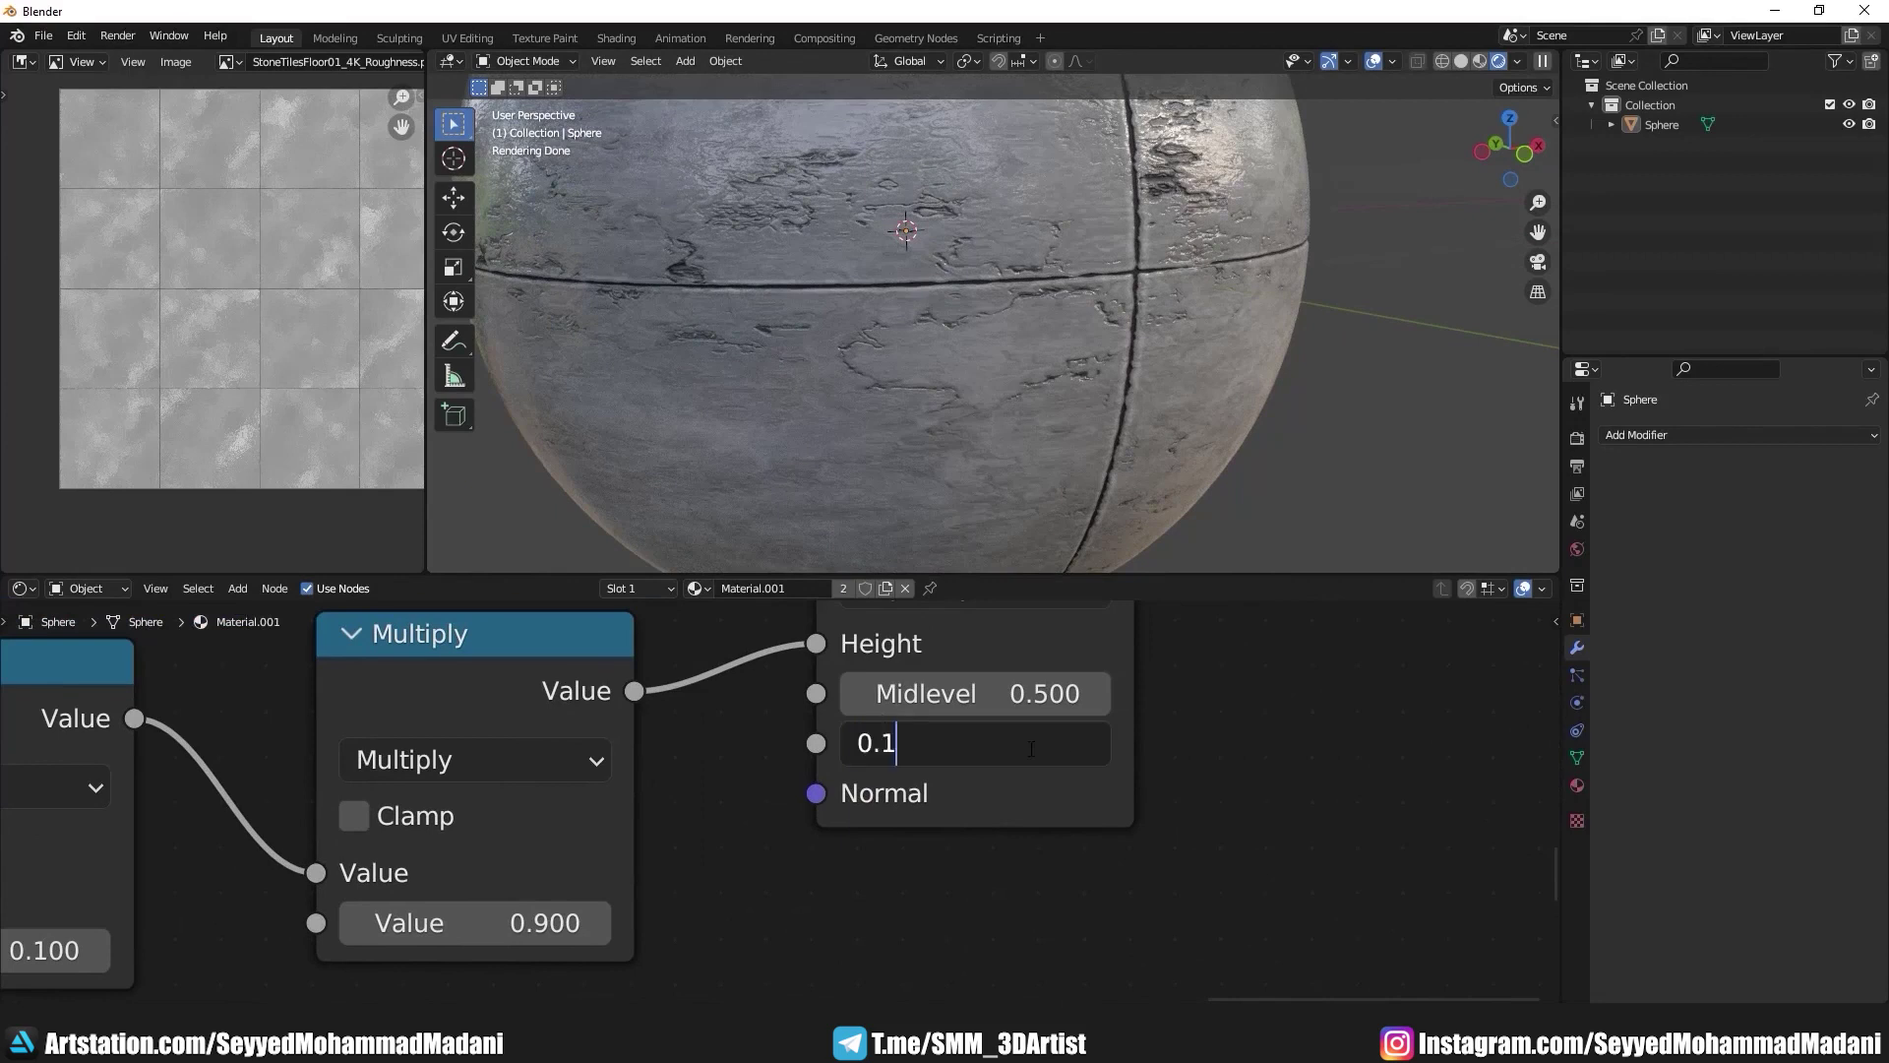
{"action": "type", "text": "5"}
{"action": "key", "text": "Return"}
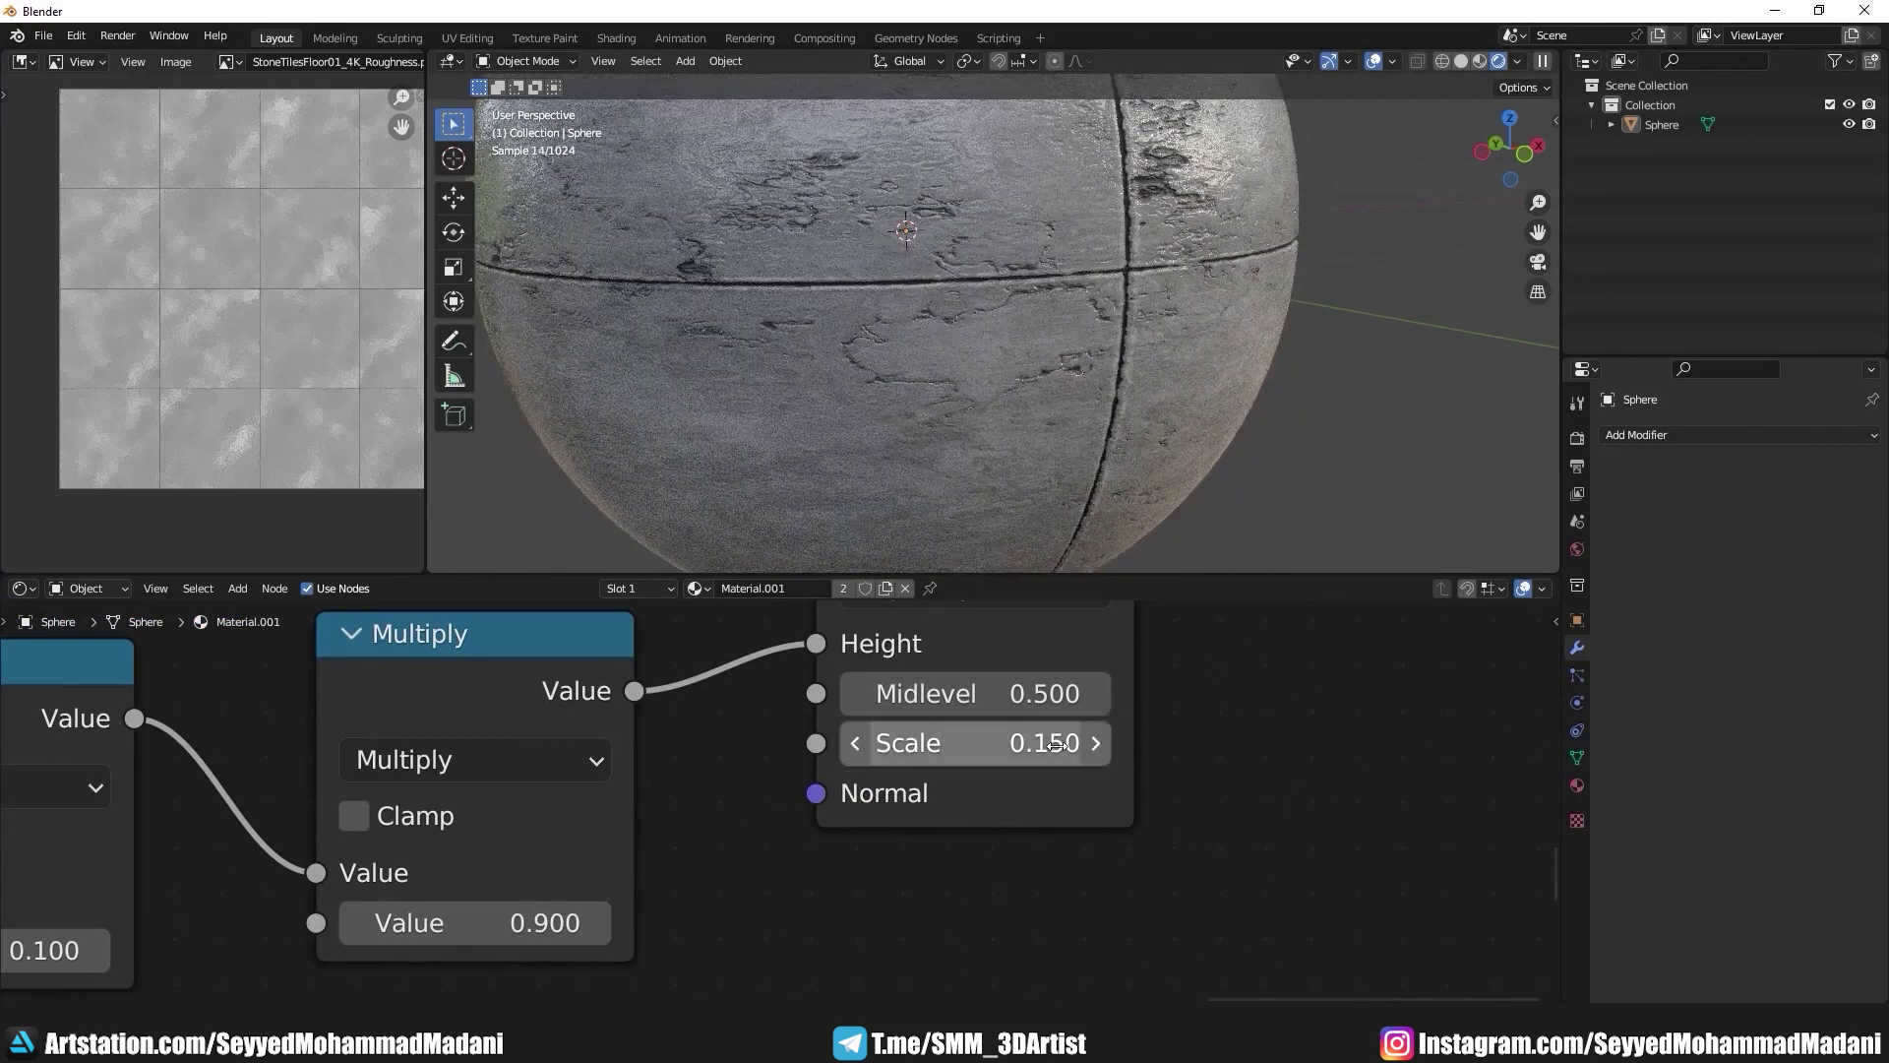
{"action": "left_click", "coordinate": [1090, 743]}
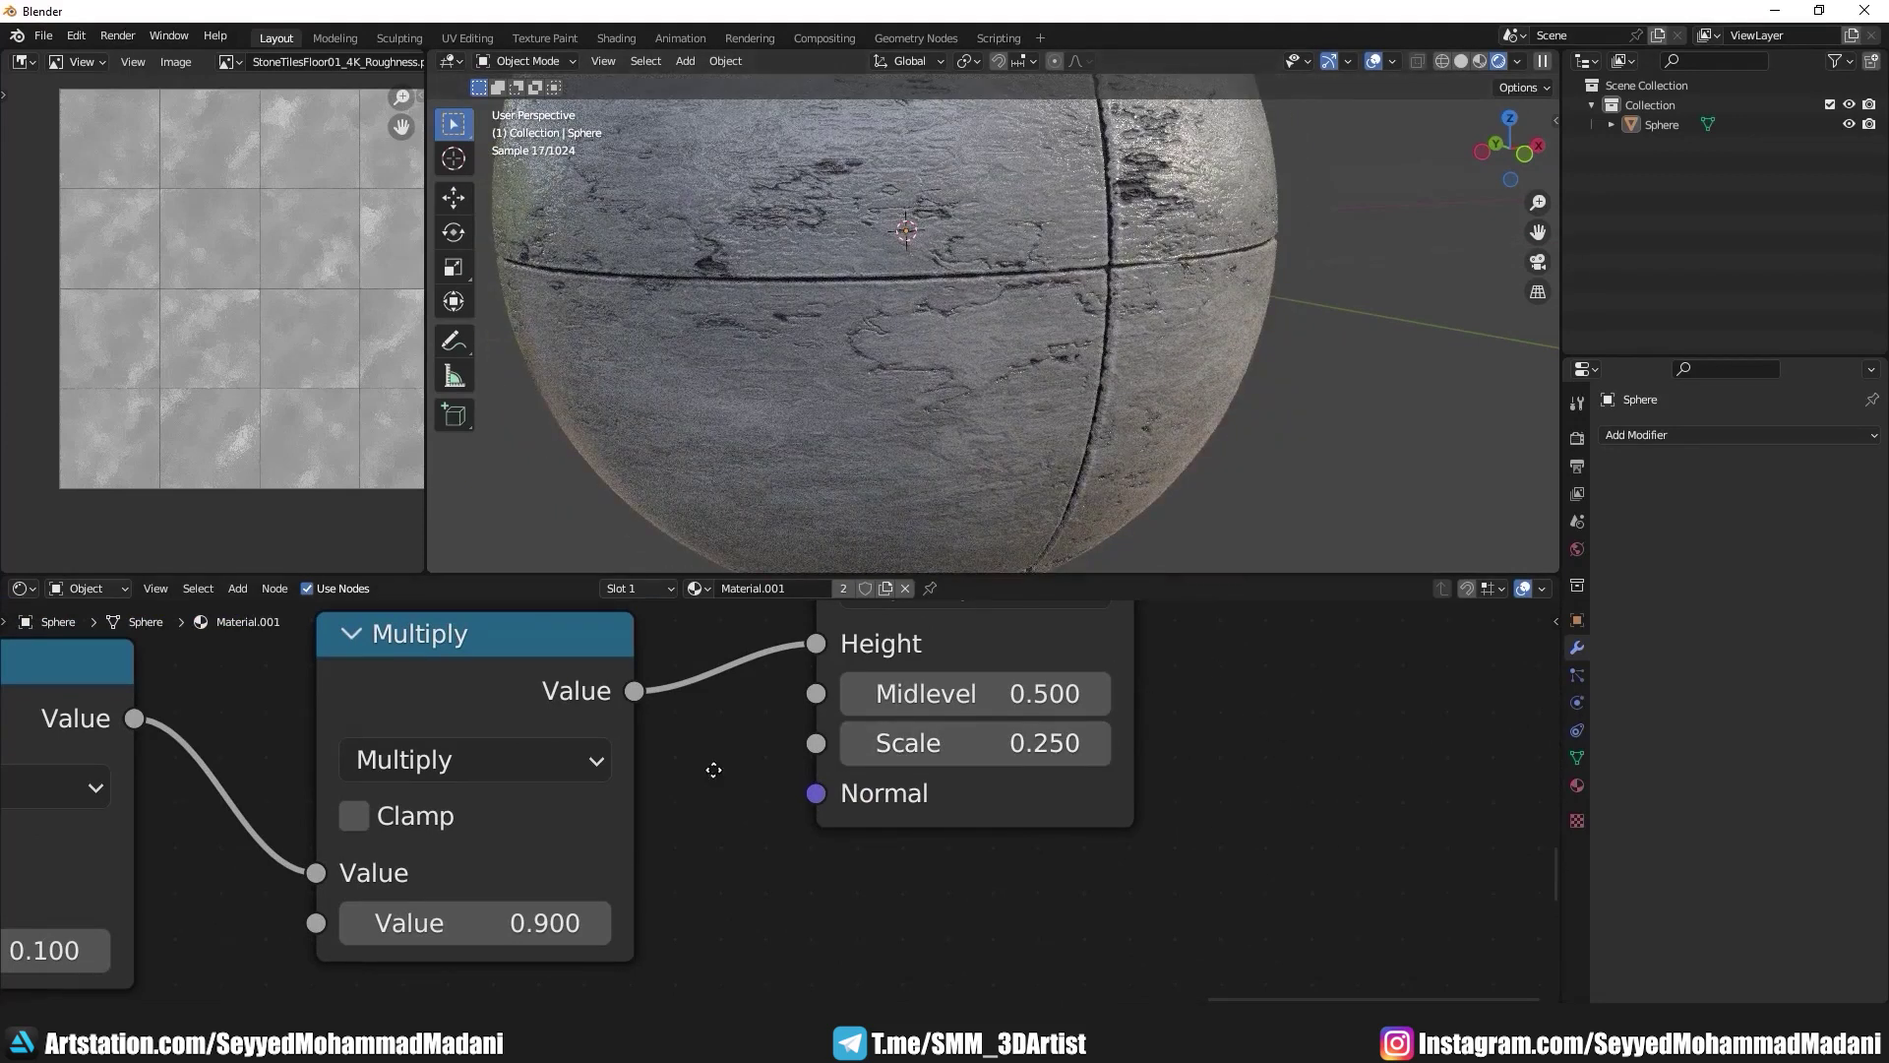
{"action": "scroll", "coordinate": [717, 768], "scroll_direction": "left", "scroll_amount": 3, "text": "ctrl"}
{"action": "scroll", "coordinate": [717, 768], "scroll_direction": "down", "scroll_amount": 1, "text": "shift"}
Step: Raise the second Multiply node's Value to 1.000 and inspect the deeper relief
{"action": "left_click", "coordinate": [762, 881]}
{"action": "scroll", "coordinate": [761, 881], "scroll_direction": "left", "scroll_amount": 3, "text": "ctrl"}
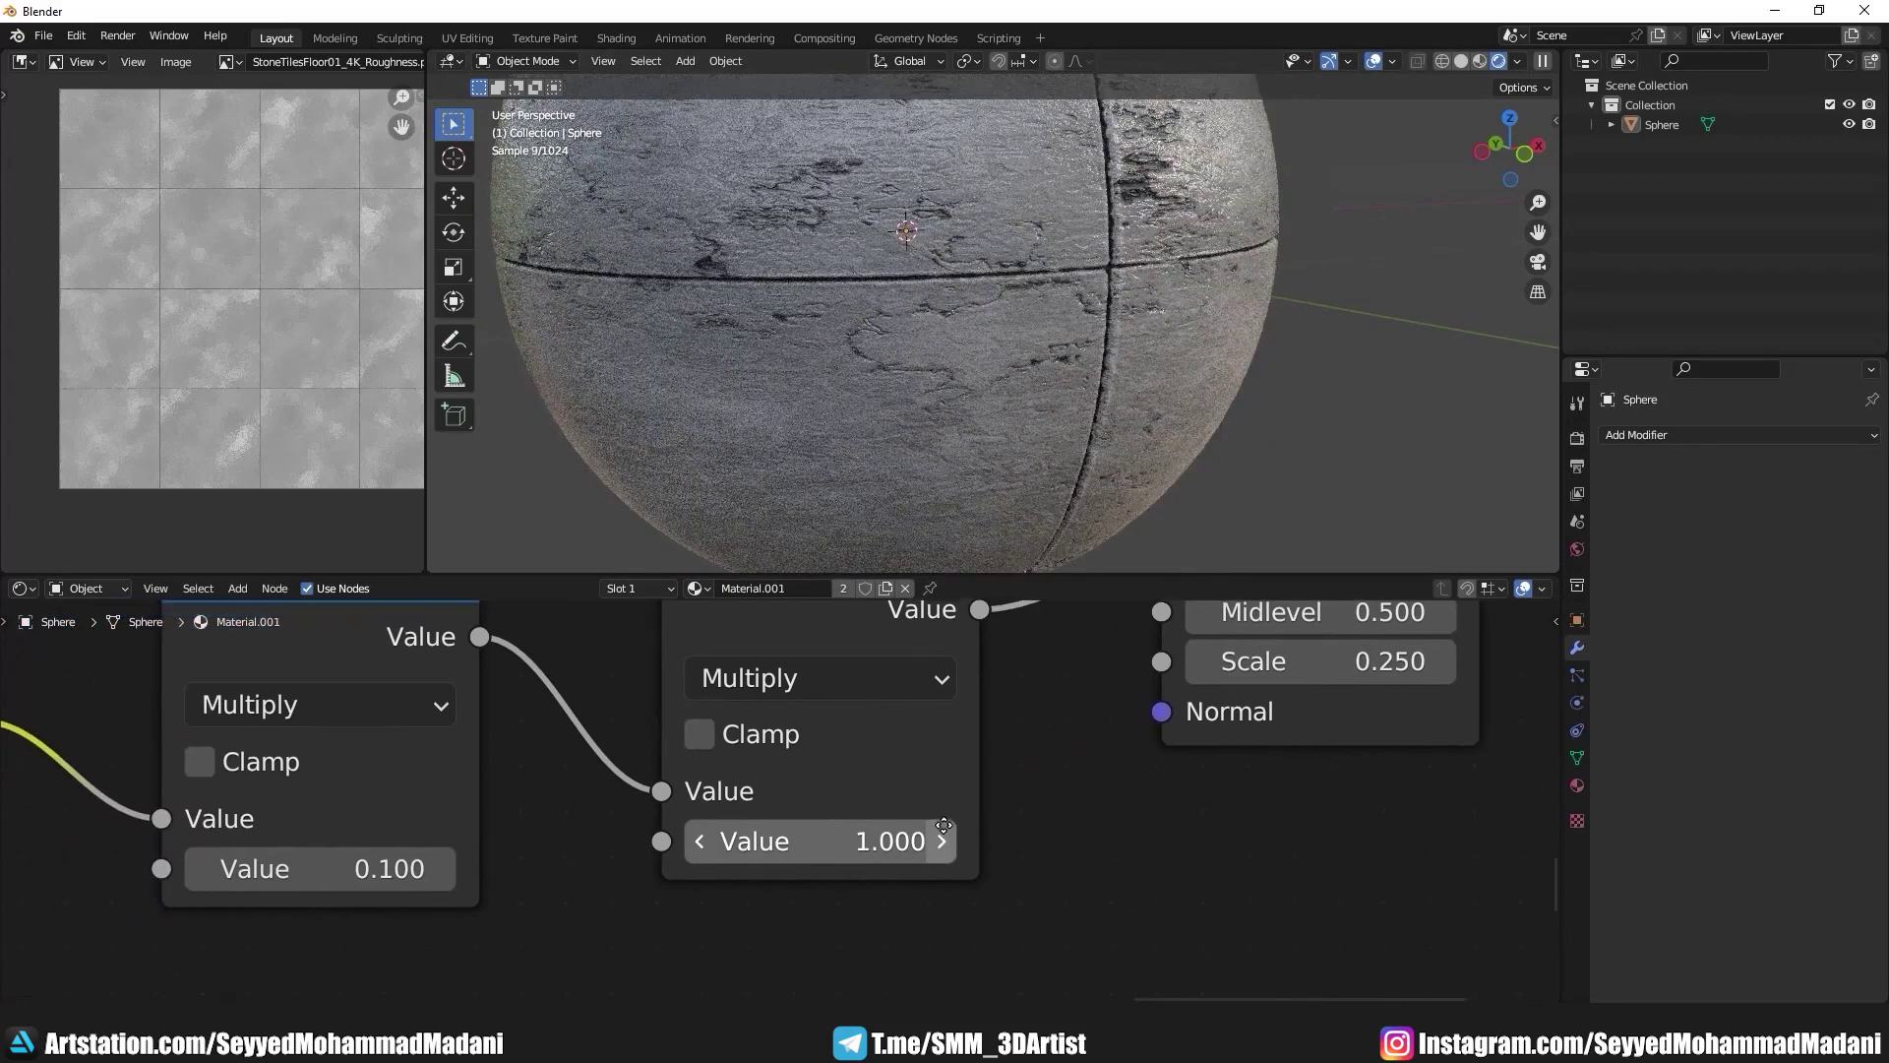
{"action": "scroll", "coordinate": [761, 882], "scroll_direction": "down", "scroll_amount": 1, "text": "shift"}
{"action": "middle_click_drag", "start_coordinate": [1118, 375], "coordinate": [1066, 392]}
{"action": "middle_click_drag", "start_coordinate": [1021, 224], "coordinate": [953, 285]}
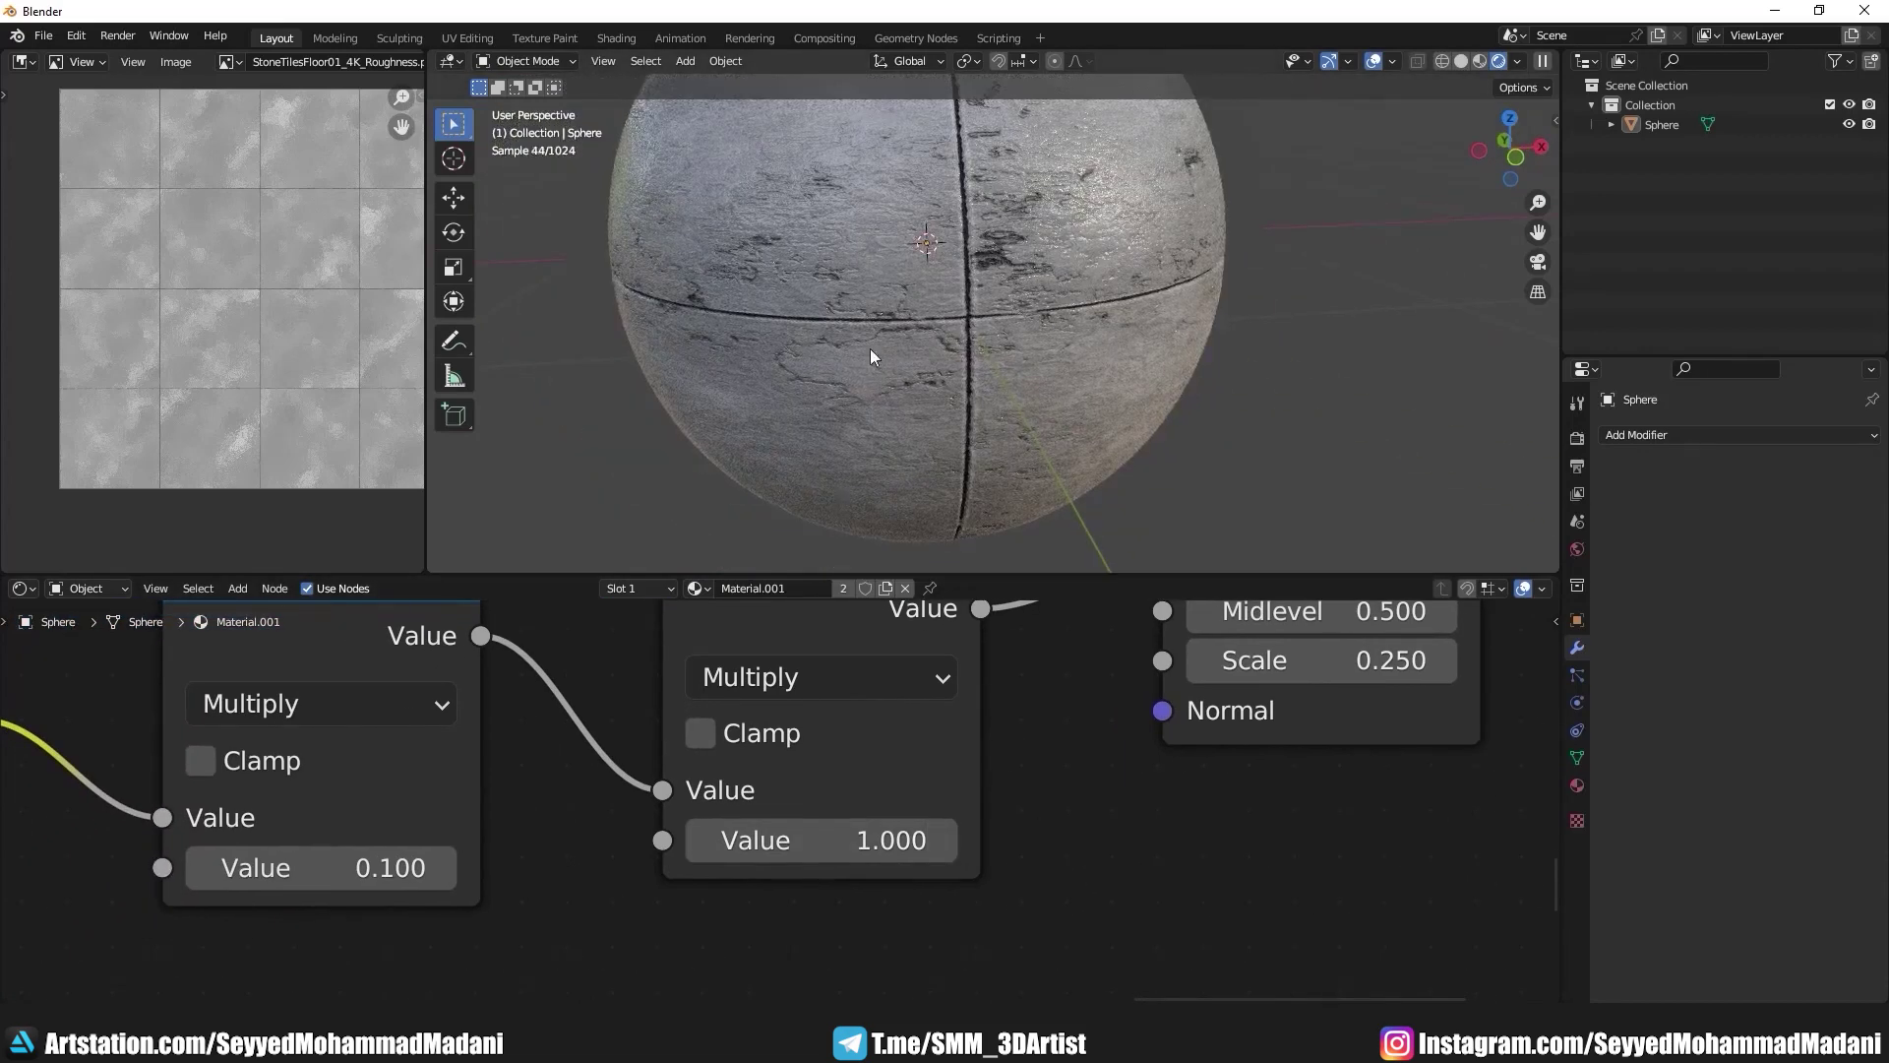
{"action": "middle_click_drag", "start_coordinate": [870, 348], "coordinate": [901, 328]}
{"action": "scroll", "coordinate": [900, 328], "scroll_direction": "down", "scroll_amount": 3}
{"action": "scroll", "coordinate": [590, 787], "scroll_direction": "down", "scroll_amount": 2}
Step: Add Texture Coordinate and Mapping nodes to the base colour image texture, placed down-left
{"action": "scroll", "coordinate": [442, 806], "scroll_direction": "down", "scroll_amount": 1}
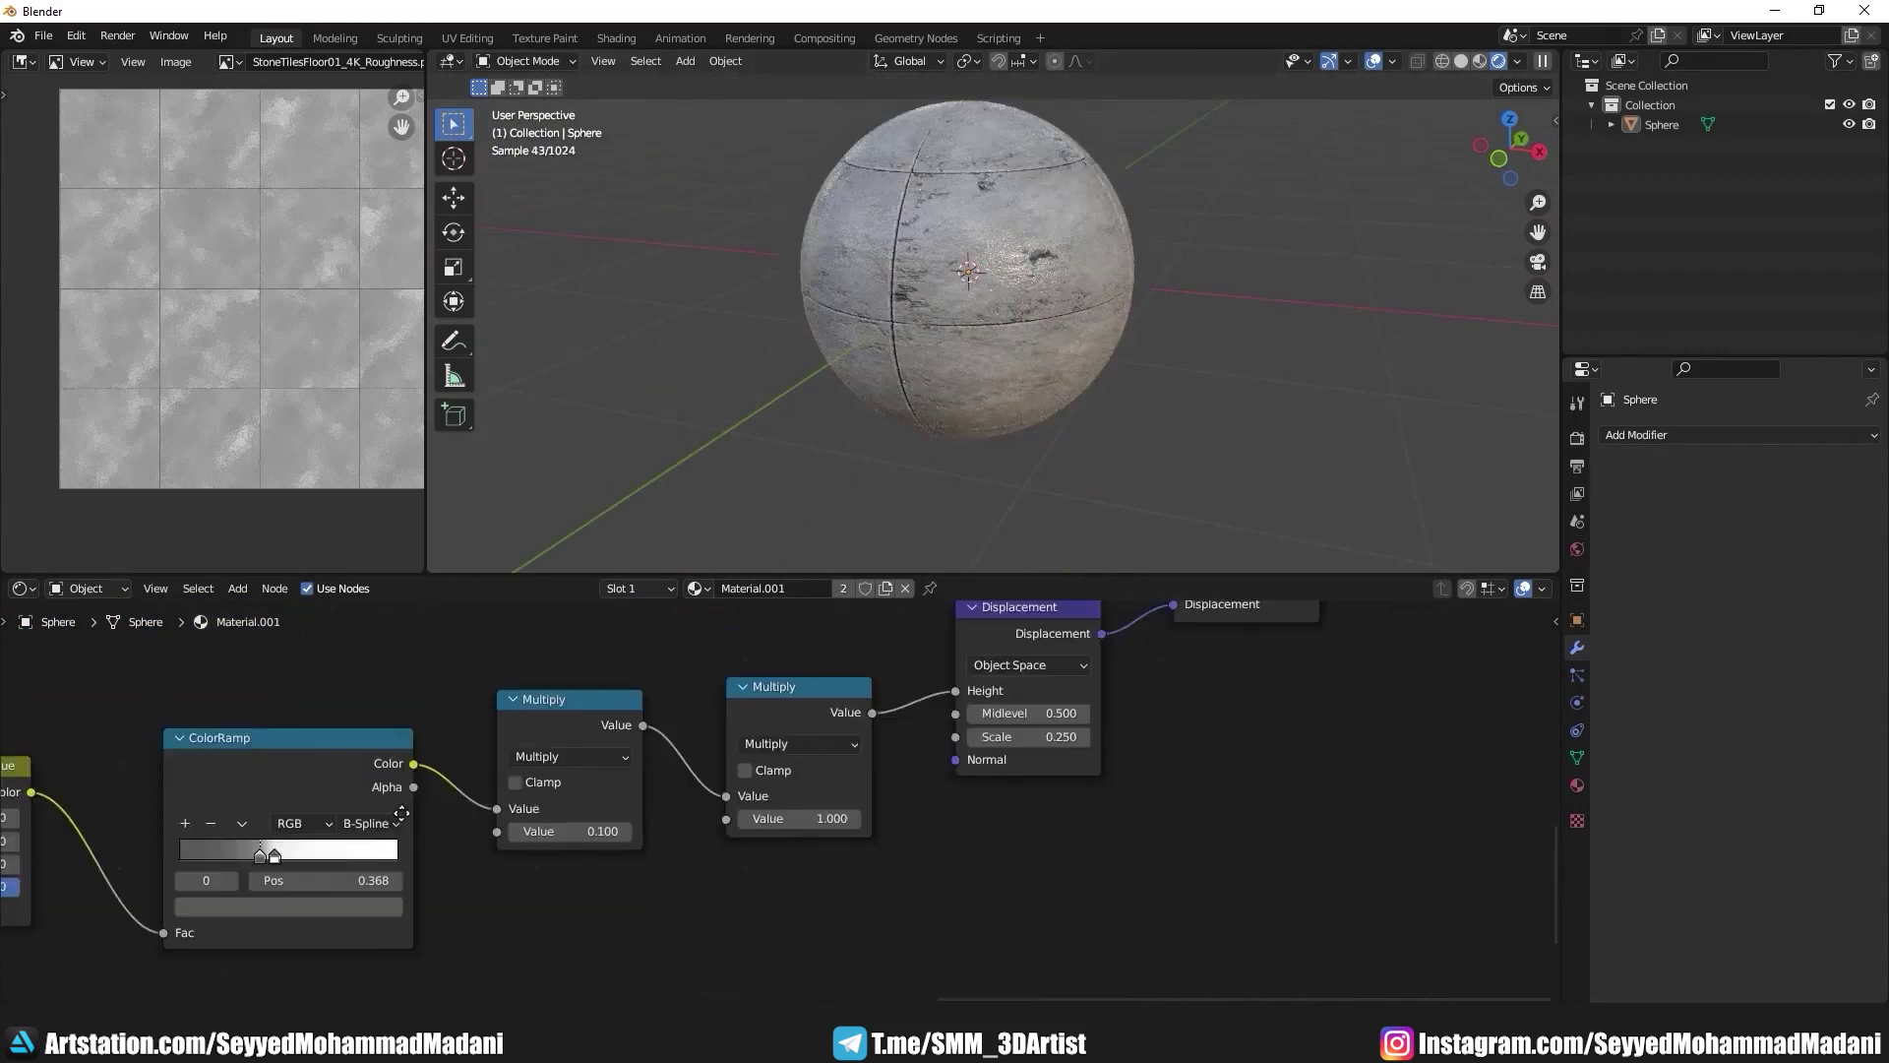
{"action": "scroll", "coordinate": [401, 813], "scroll_direction": "left", "scroll_amount": 5, "text": "ctrl"}
{"action": "scroll", "coordinate": [505, 787], "scroll_direction": "left", "scroll_amount": 5, "text": "ctrl"}
{"action": "scroll", "coordinate": [595, 766], "scroll_direction": "down", "scroll_amount": 3}
{"action": "scroll", "coordinate": [592, 771], "scroll_direction": "down", "scroll_amount": 2}
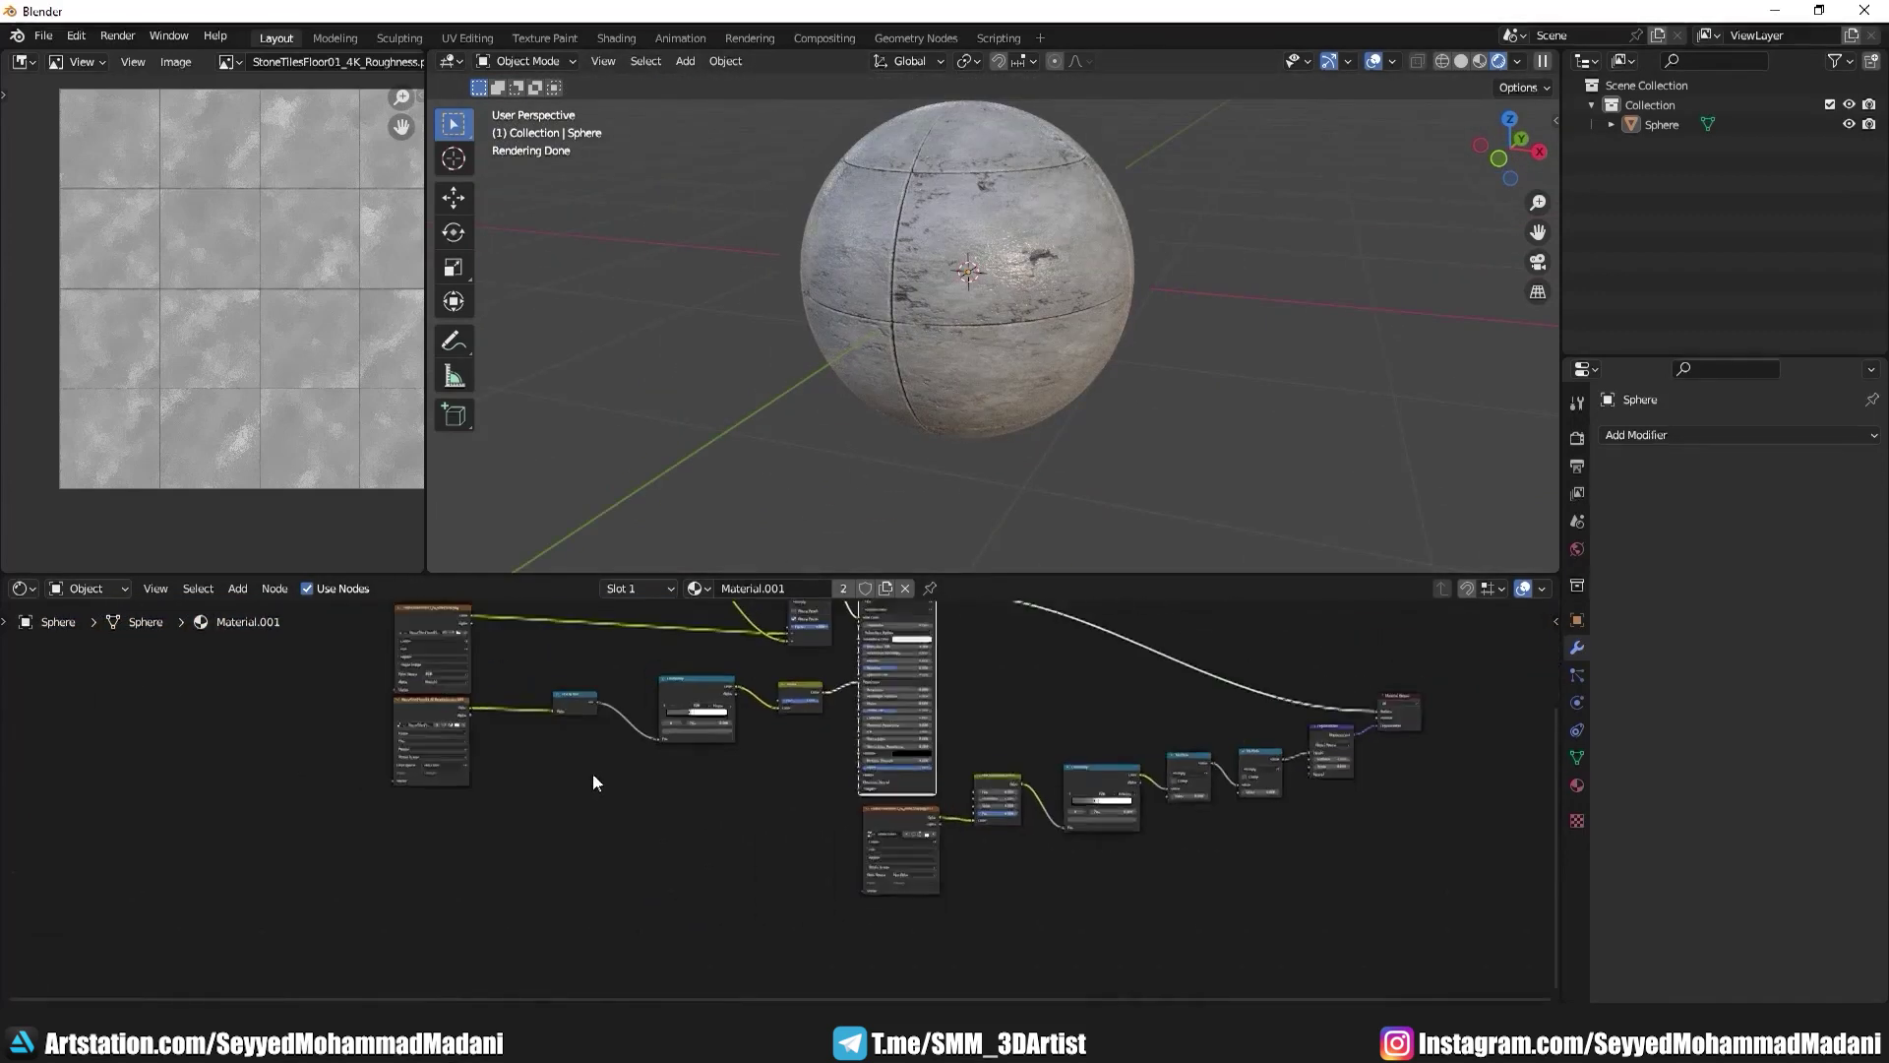
{"action": "scroll", "coordinate": [598, 711], "scroll_direction": "left", "scroll_amount": 3, "text": "ctrl"}
{"action": "scroll", "coordinate": [654, 679], "scroll_direction": "left", "scroll_amount": 3, "text": "ctrl"}
{"action": "scroll", "coordinate": [653, 679], "scroll_direction": "up", "scroll_amount": 3, "text": "shift"}
{"action": "left_click", "coordinate": [634, 633]}
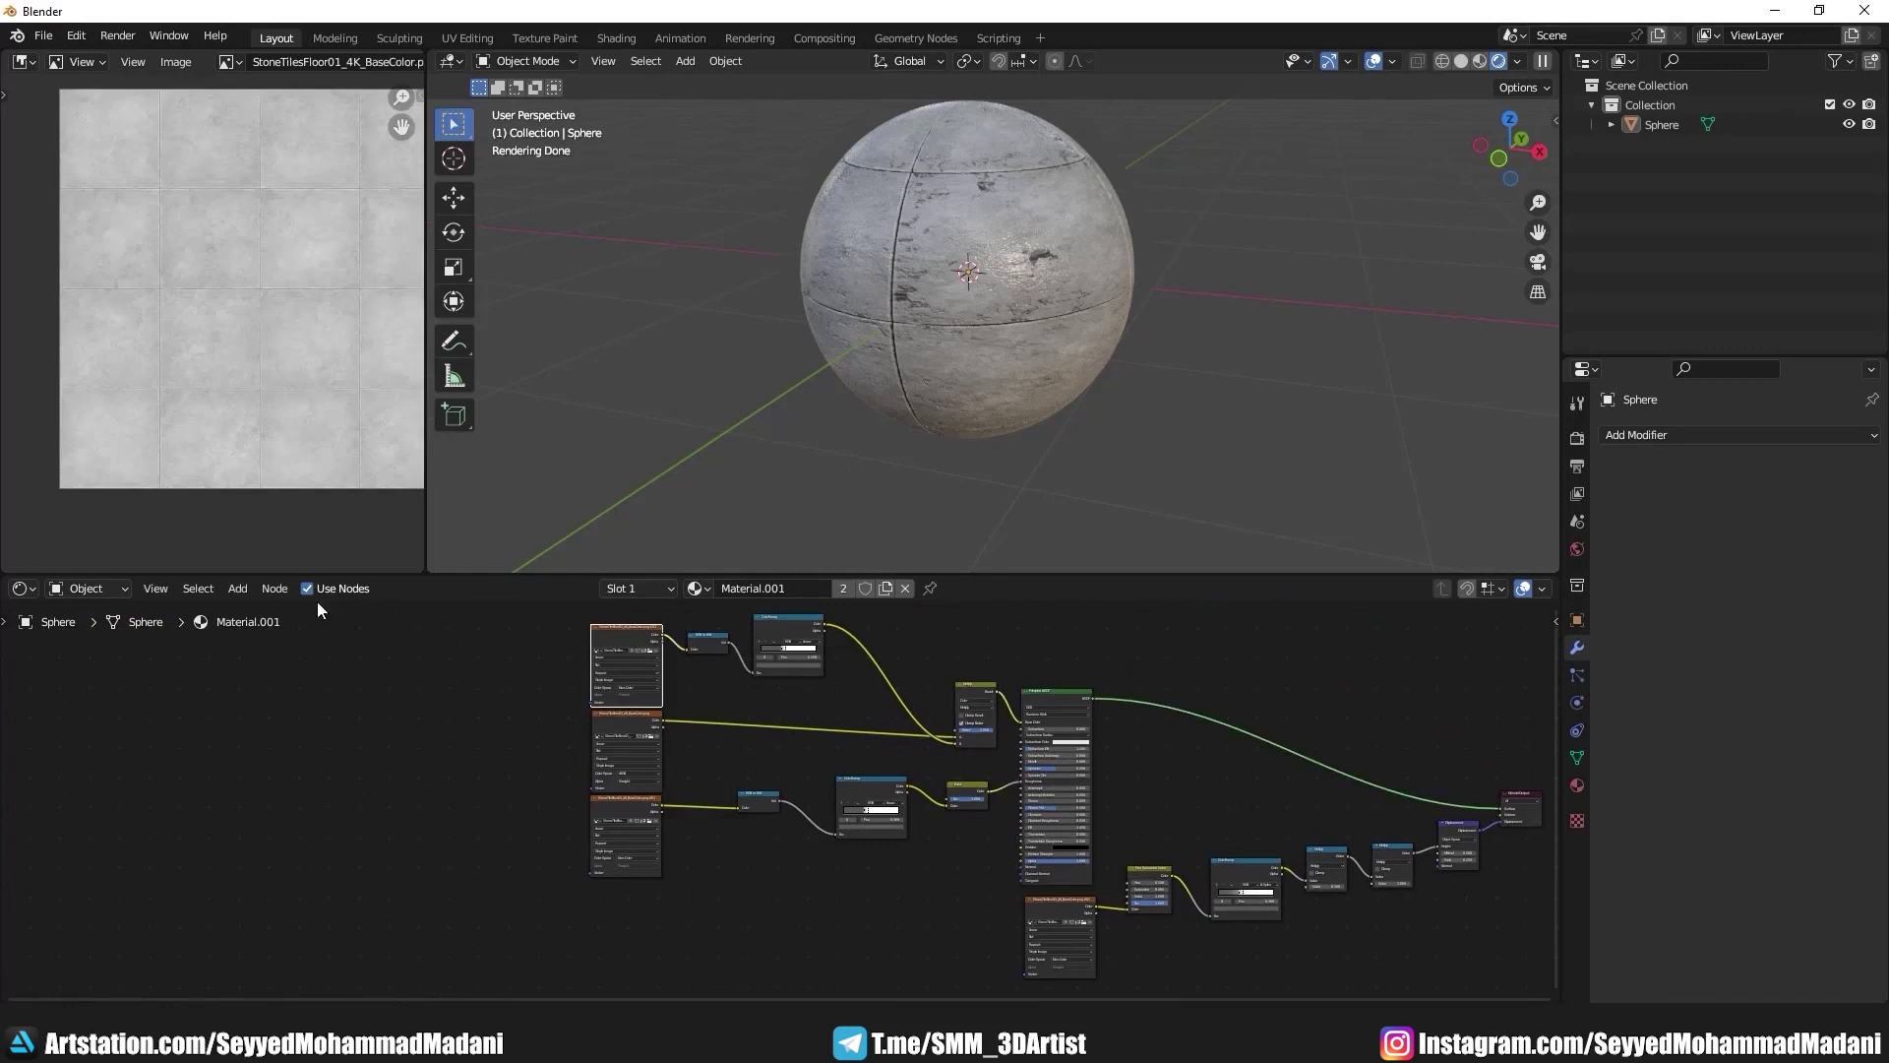
{"action": "key", "text": "ctrl+t"}
{"action": "scroll", "coordinate": [649, 661], "scroll_direction": "left", "scroll_amount": 3, "text": "ctrl"}
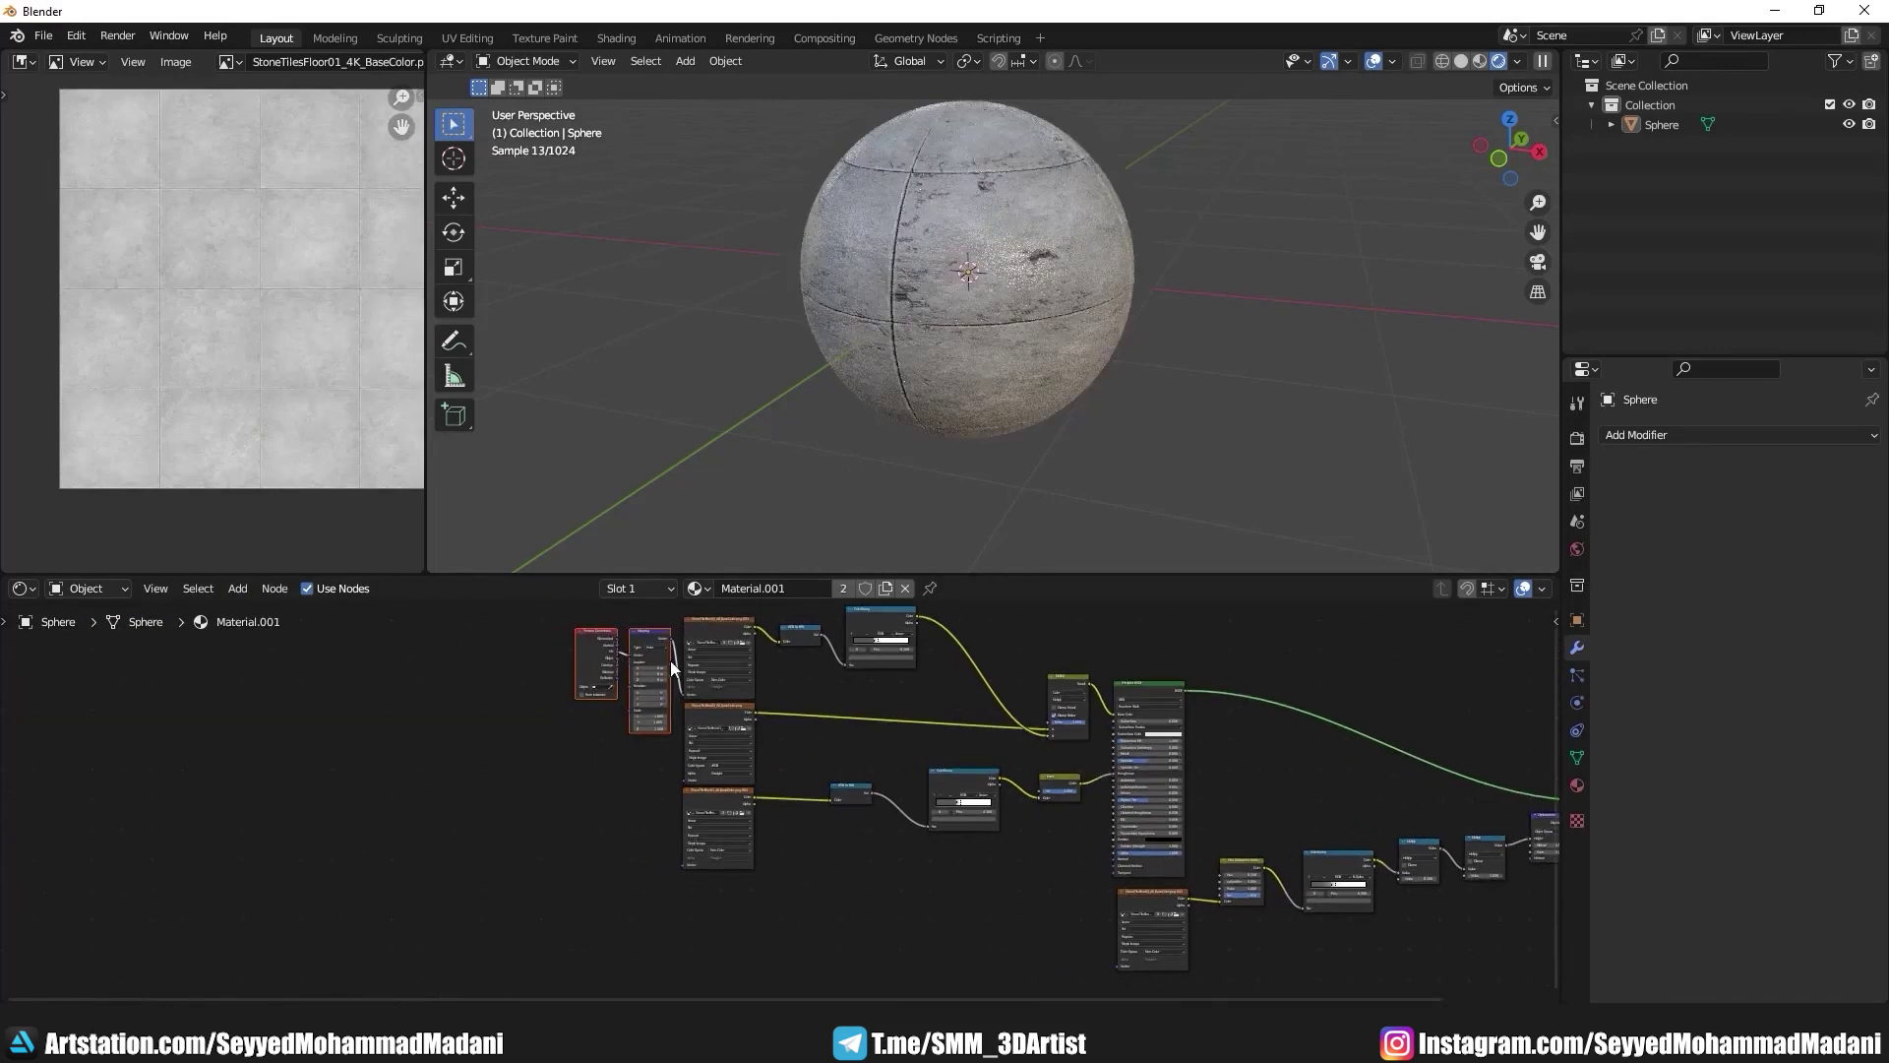
{"action": "left_click_drag", "start_coordinate": [610, 657], "coordinate": [571, 819]}
Step: Link the Mapping output to the vector inputs of the remaining image textures
{"action": "scroll", "coordinate": [571, 818], "scroll_direction": "up", "scroll_amount": 2}
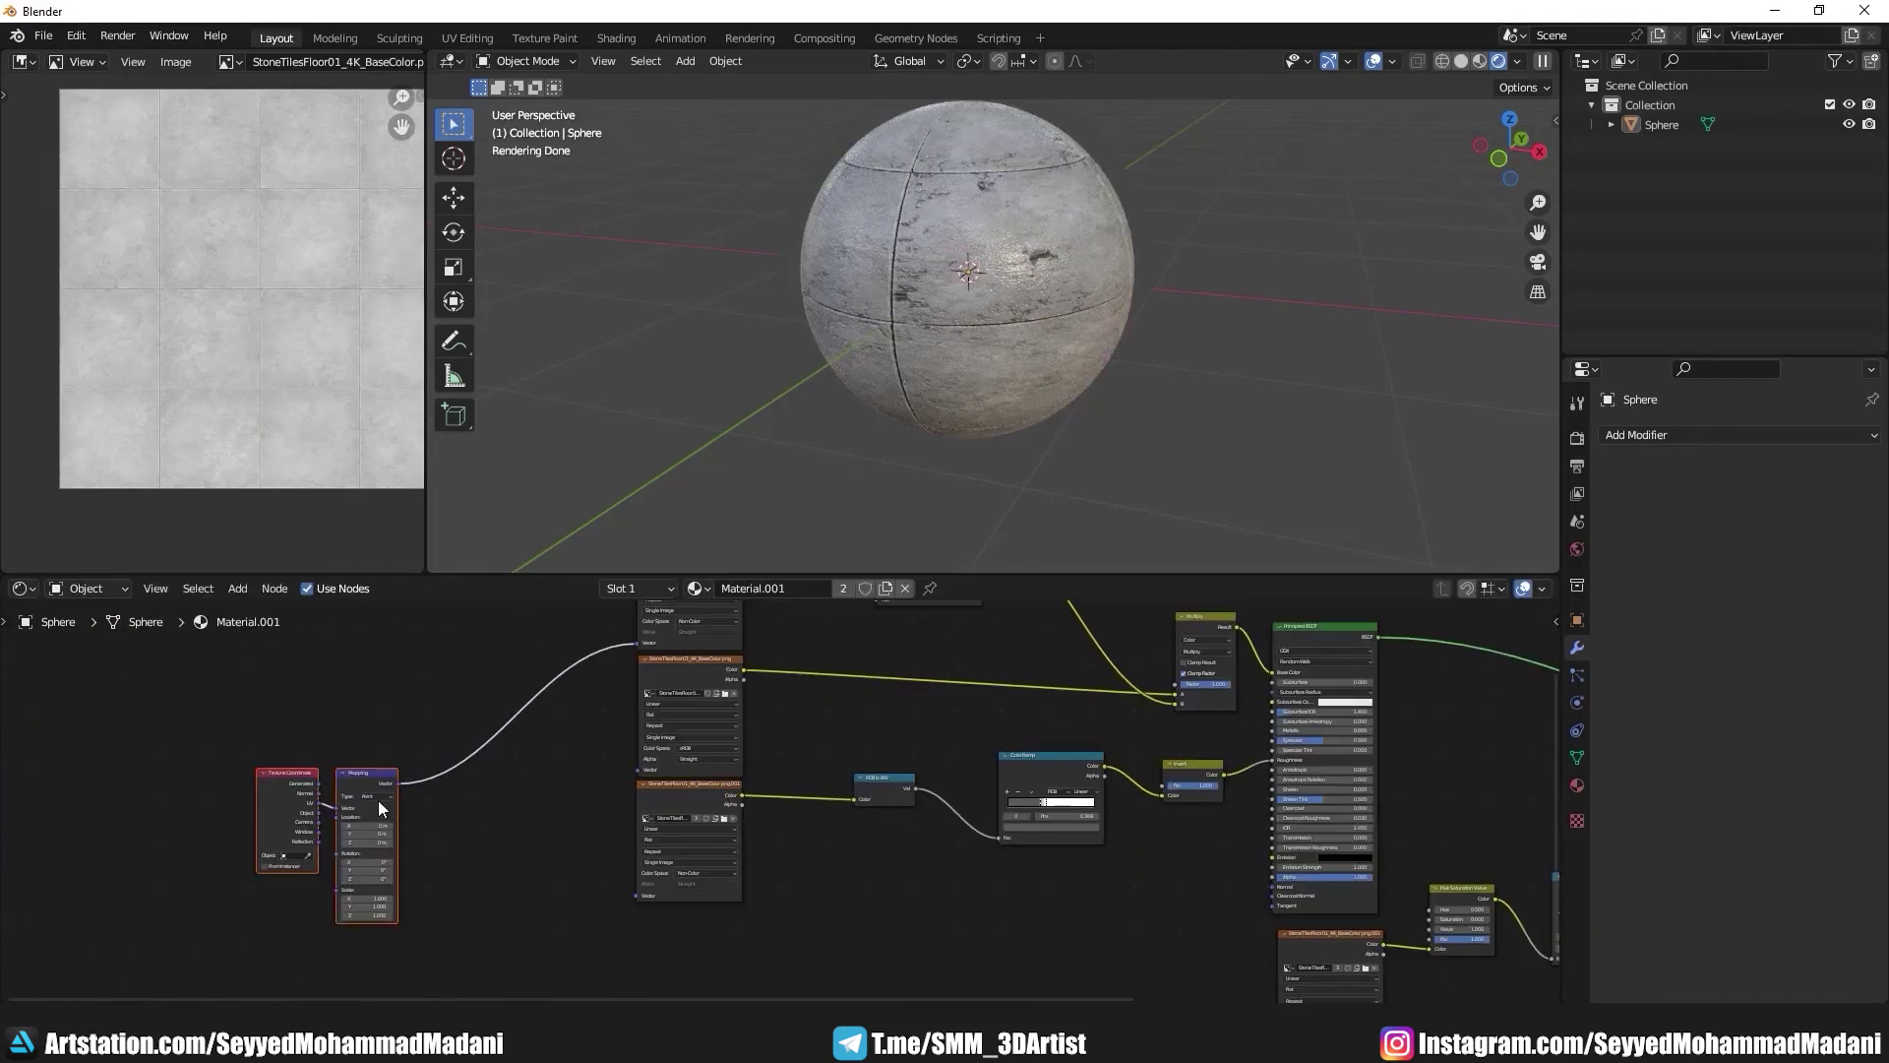
{"action": "left_click_drag", "start_coordinate": [399, 783], "coordinate": [639, 769]}
{"action": "left_click_drag", "start_coordinate": [398, 781], "coordinate": [640, 896]}
{"action": "scroll", "coordinate": [328, 754], "scroll_direction": "down", "scroll_amount": 2}
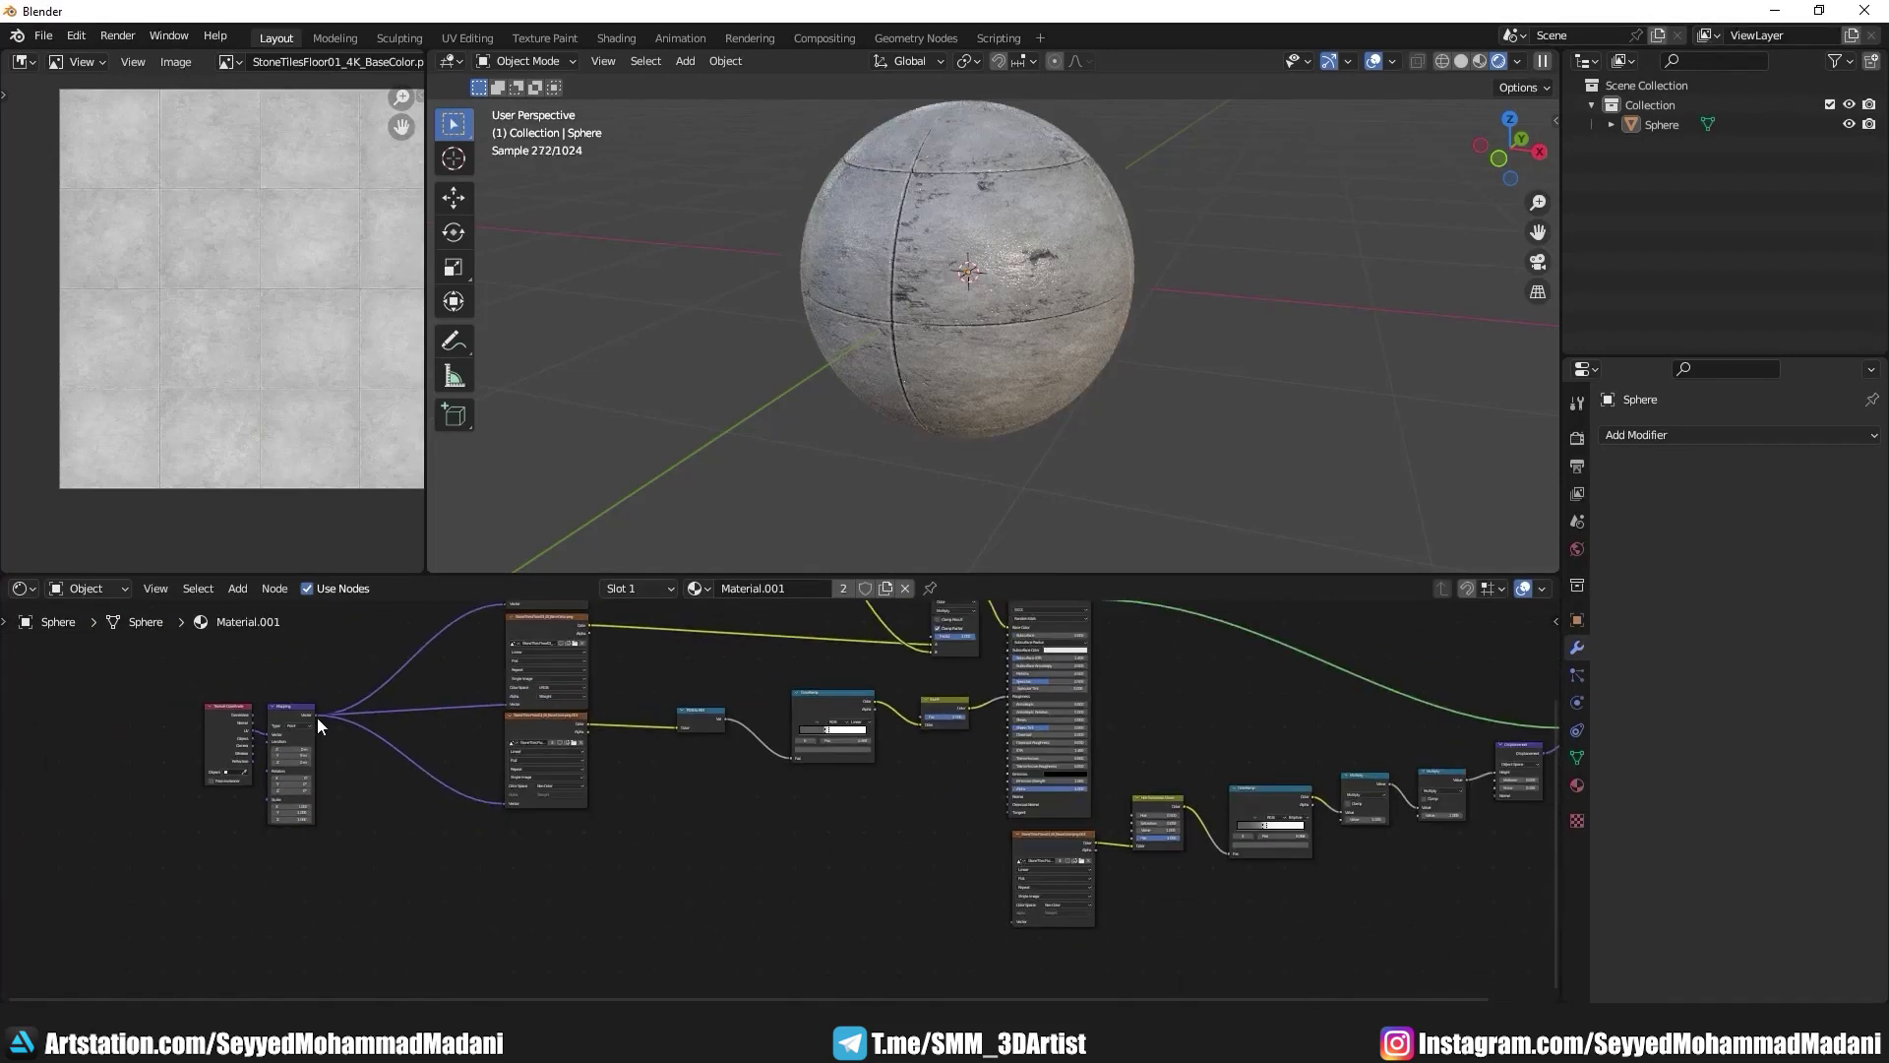
{"action": "left_click_drag", "start_coordinate": [317, 717], "coordinate": [1012, 923]}
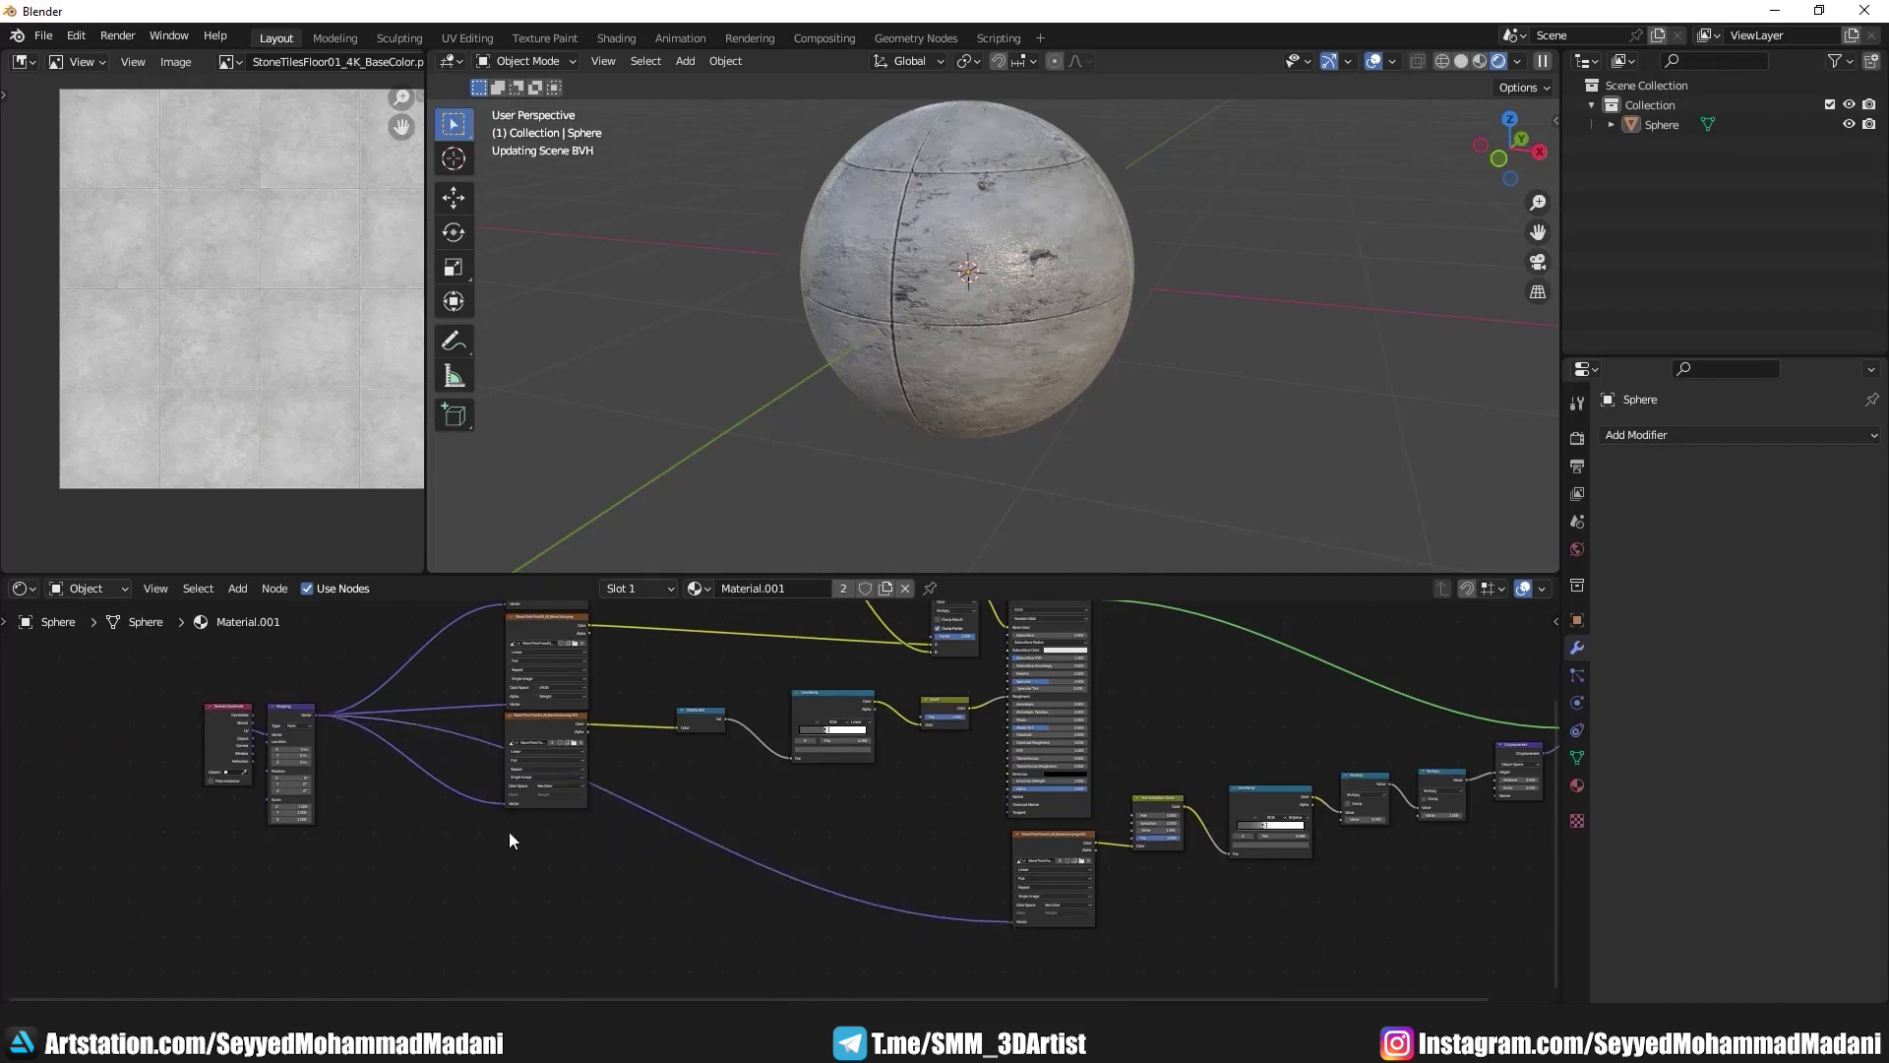
Step: Set the Mapping node's X, Y and Z scale to 3
{"action": "middle_click_drag", "start_coordinate": [510, 830], "coordinate": [645, 753]}
{"action": "scroll", "coordinate": [646, 753], "scroll_direction": "up", "scroll_amount": 3}
{"action": "scroll", "coordinate": [854, 775], "scroll_direction": "up", "scroll_amount": 3}
{"action": "scroll", "coordinate": [854, 775], "scroll_direction": "up", "scroll_amount": 1}
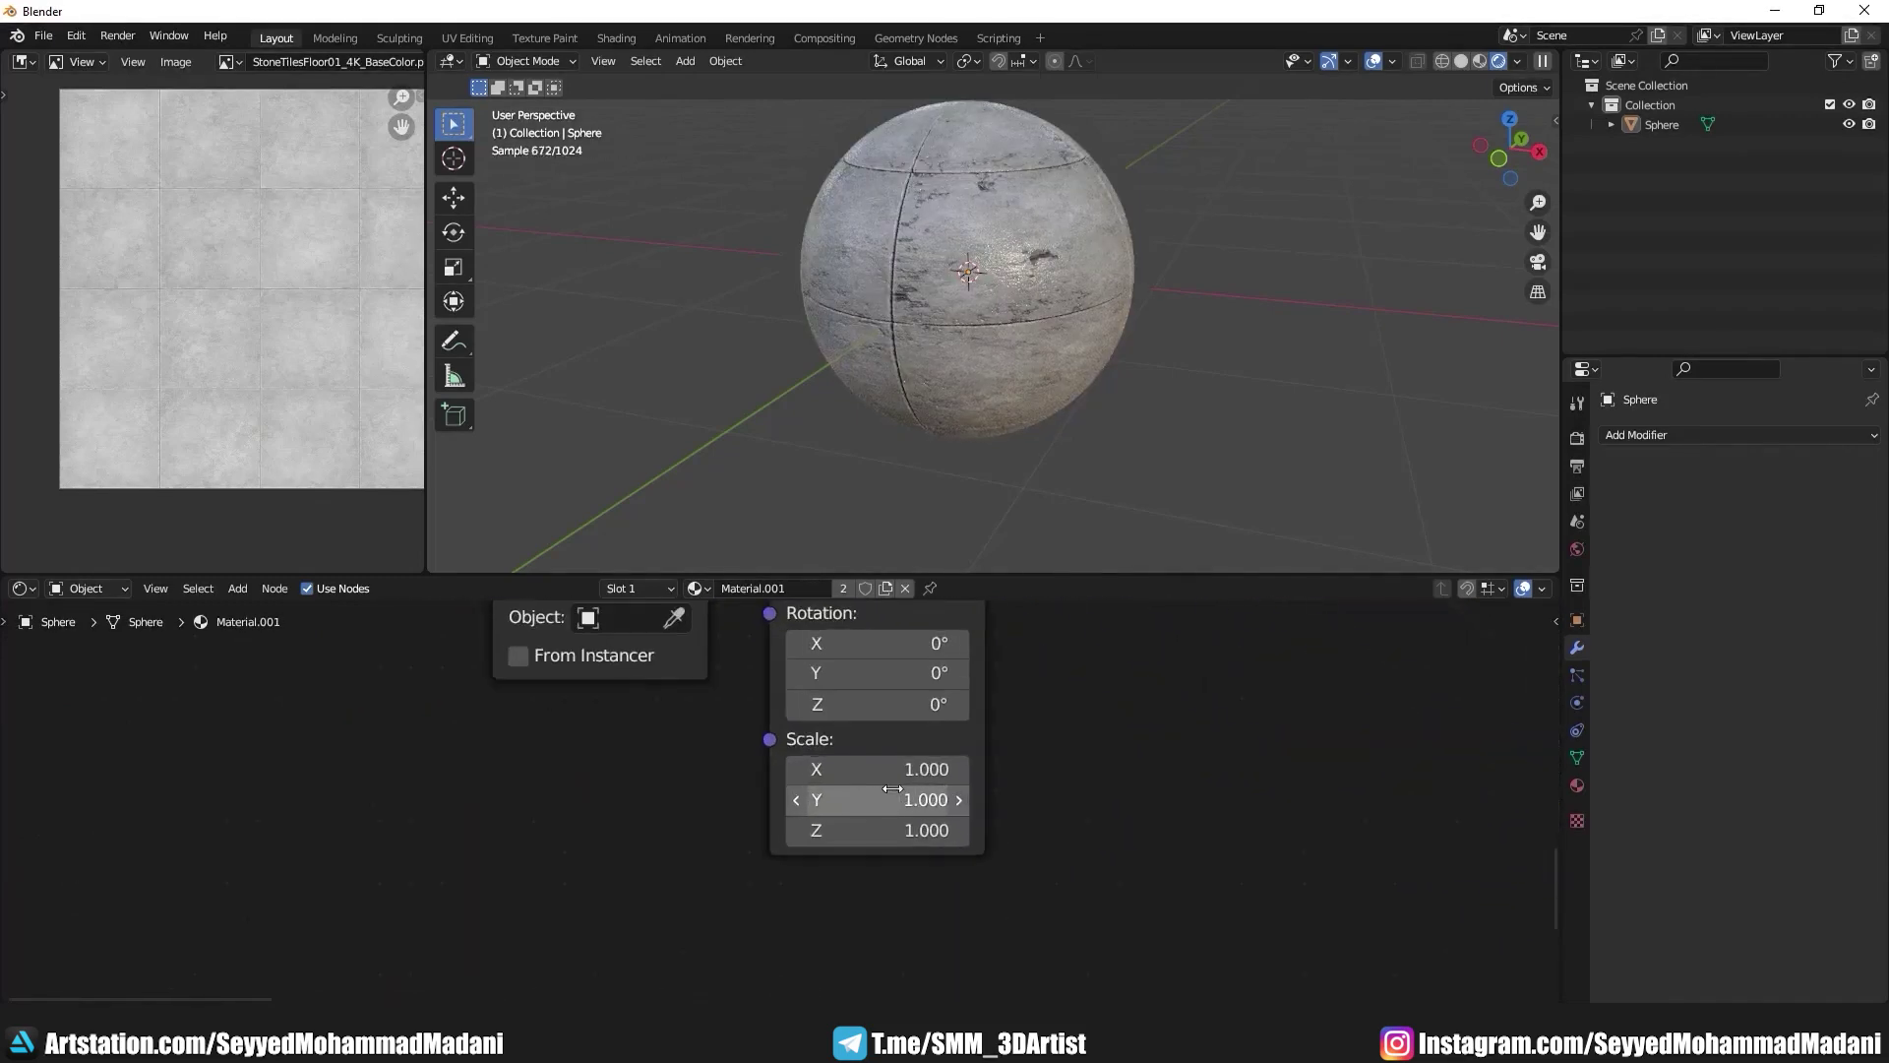
{"action": "left_click_drag", "start_coordinate": [876, 769], "coordinate": [876, 829]}
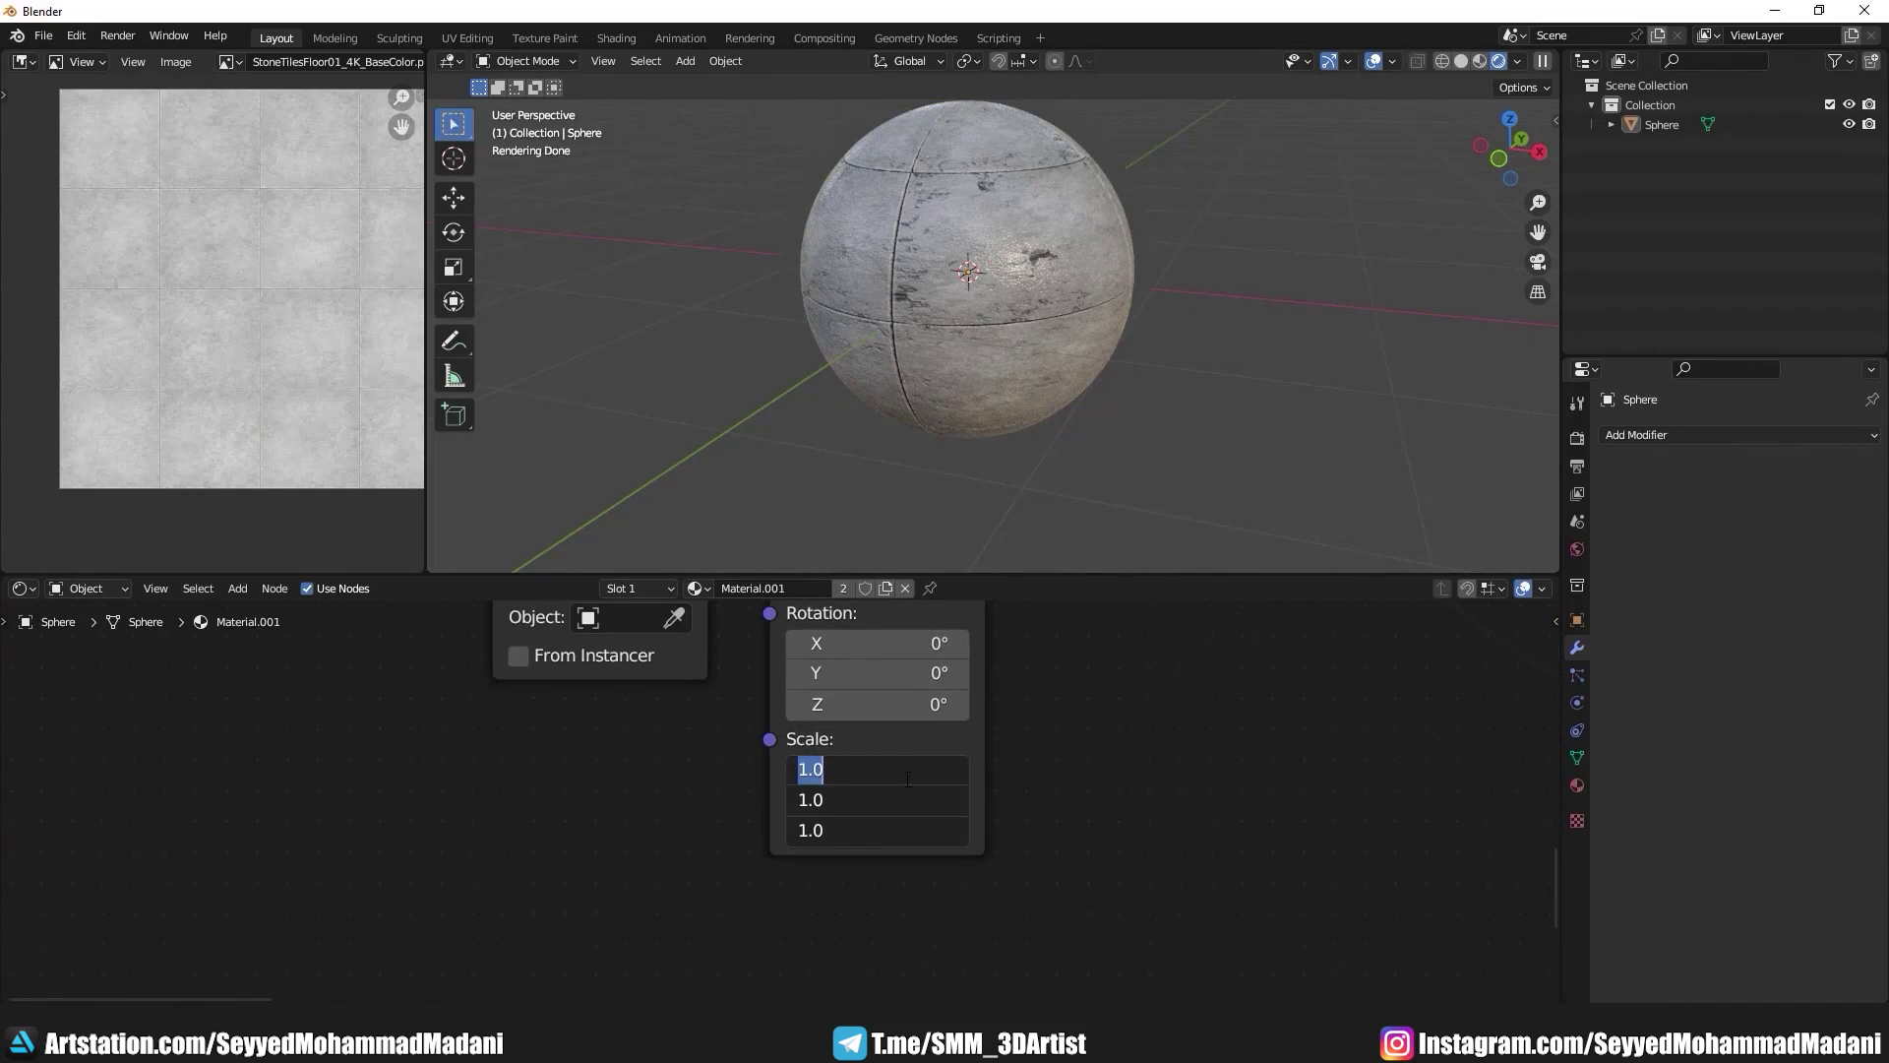
{"action": "type", "text": "2"}
{"action": "key", "text": "Return"}
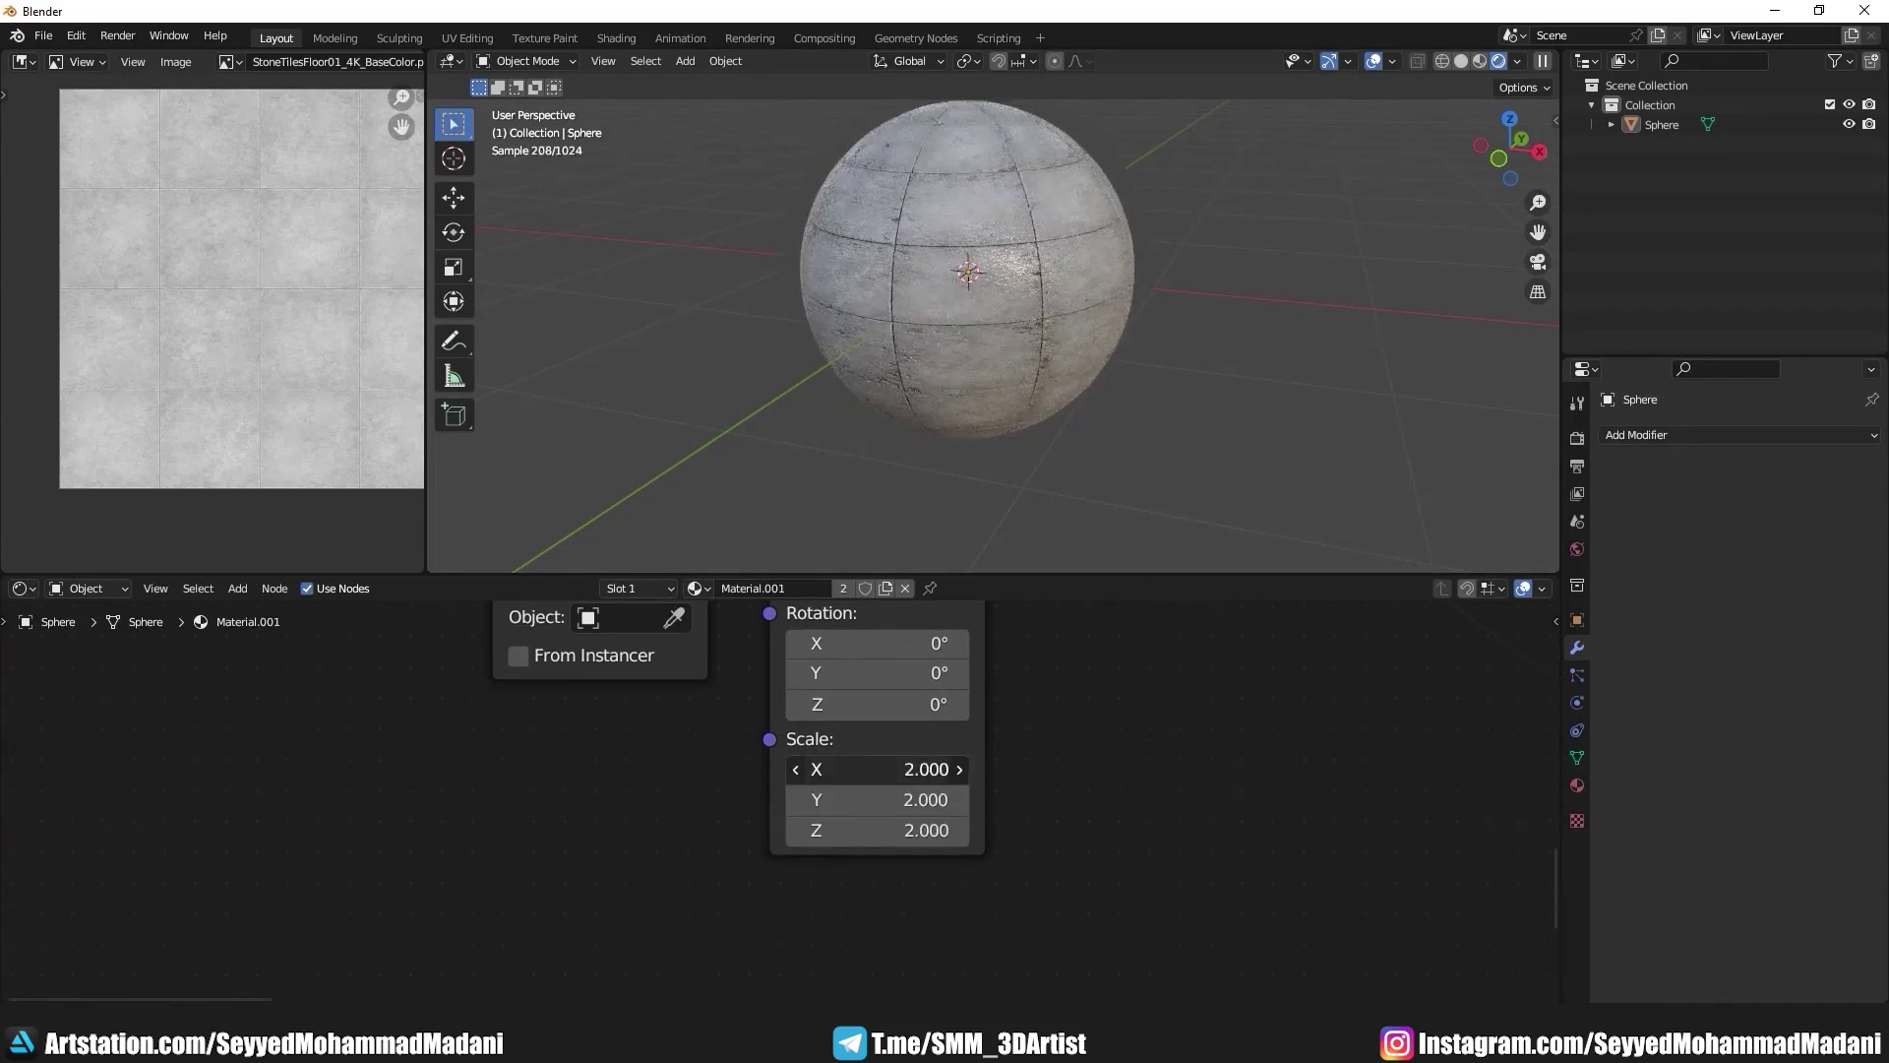
{"action": "left_click_drag", "start_coordinate": [876, 768], "coordinate": [875, 829]}
{"action": "type", "text": "3"}
{"action": "key", "text": "Return"}
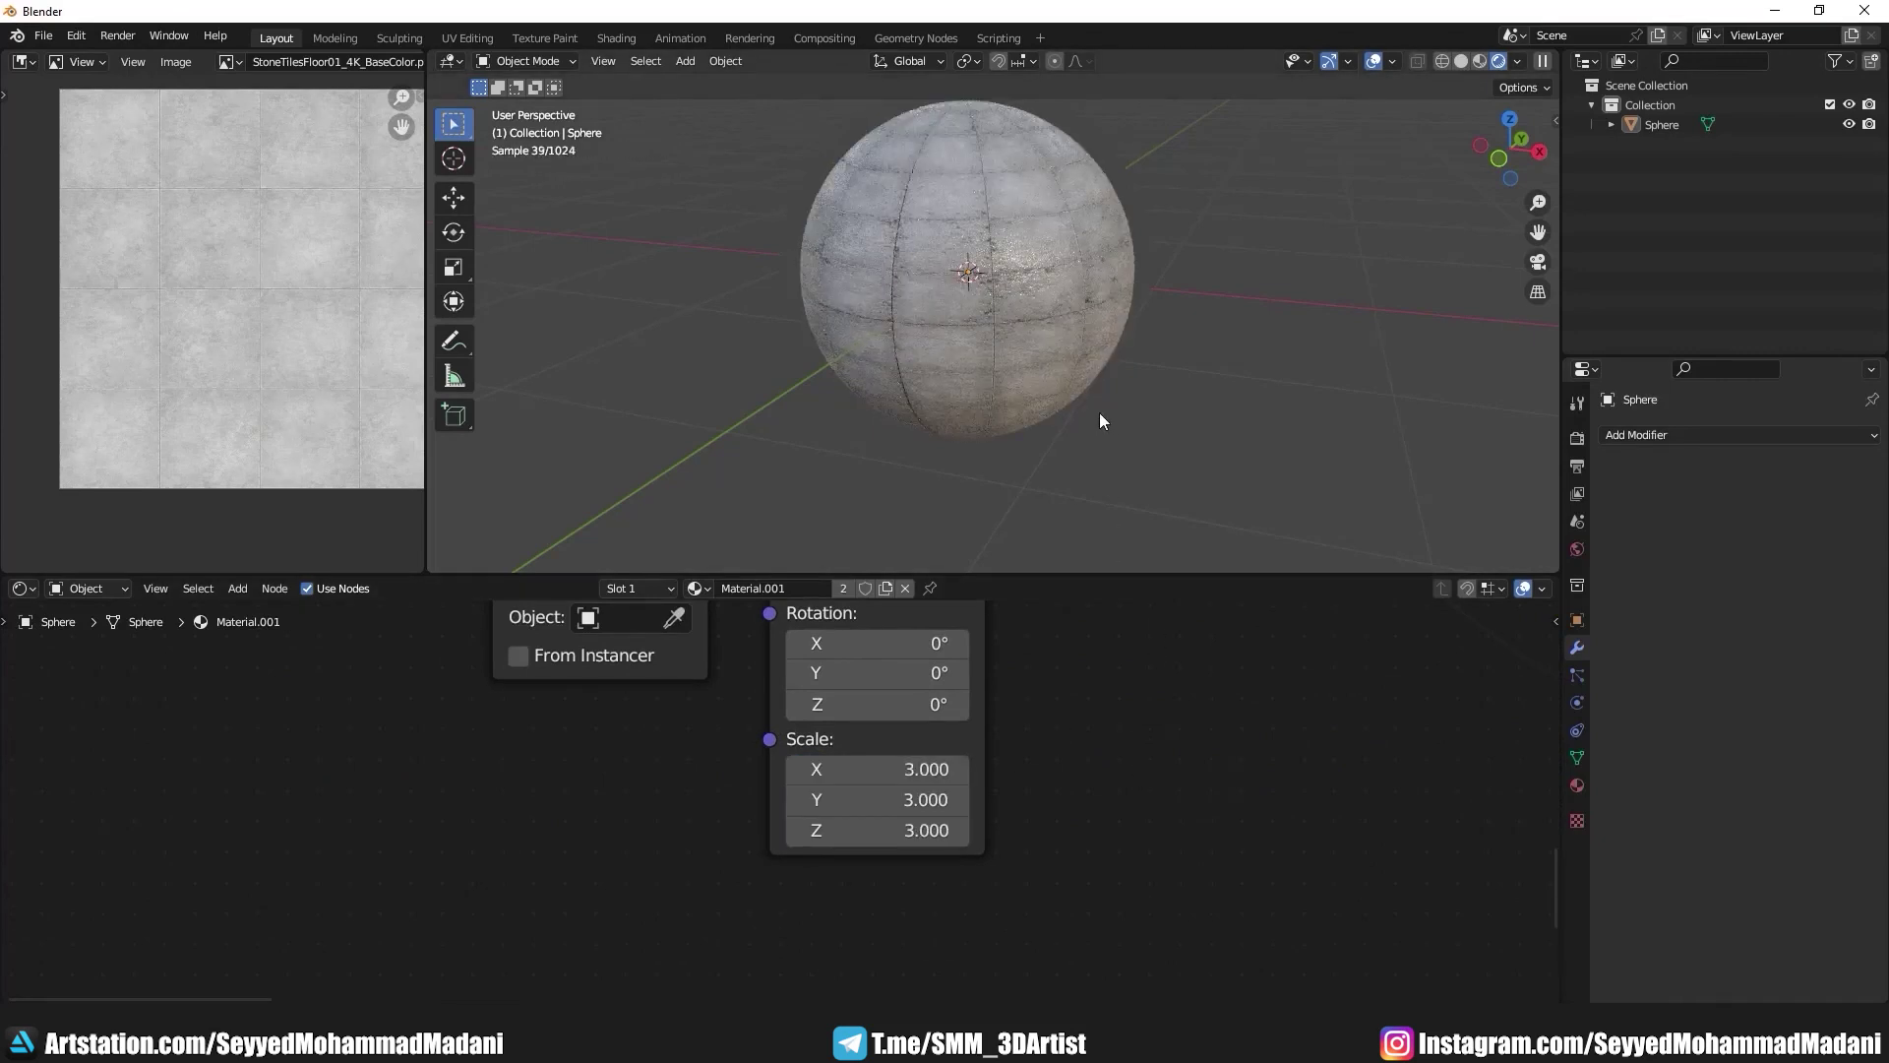
Step: Orbit, zoom and pan to inspect the tiled stone texture on the sphere
{"action": "scroll", "coordinate": [1100, 411], "scroll_direction": "up", "scroll_amount": 2}
{"action": "scroll", "coordinate": [1159, 403], "scroll_direction": "up", "scroll_amount": 2}
{"action": "scroll", "coordinate": [1046, 391], "scroll_direction": "up", "scroll_amount": 1}
{"action": "scroll", "coordinate": [960, 350], "scroll_direction": "up", "scroll_amount": 1}
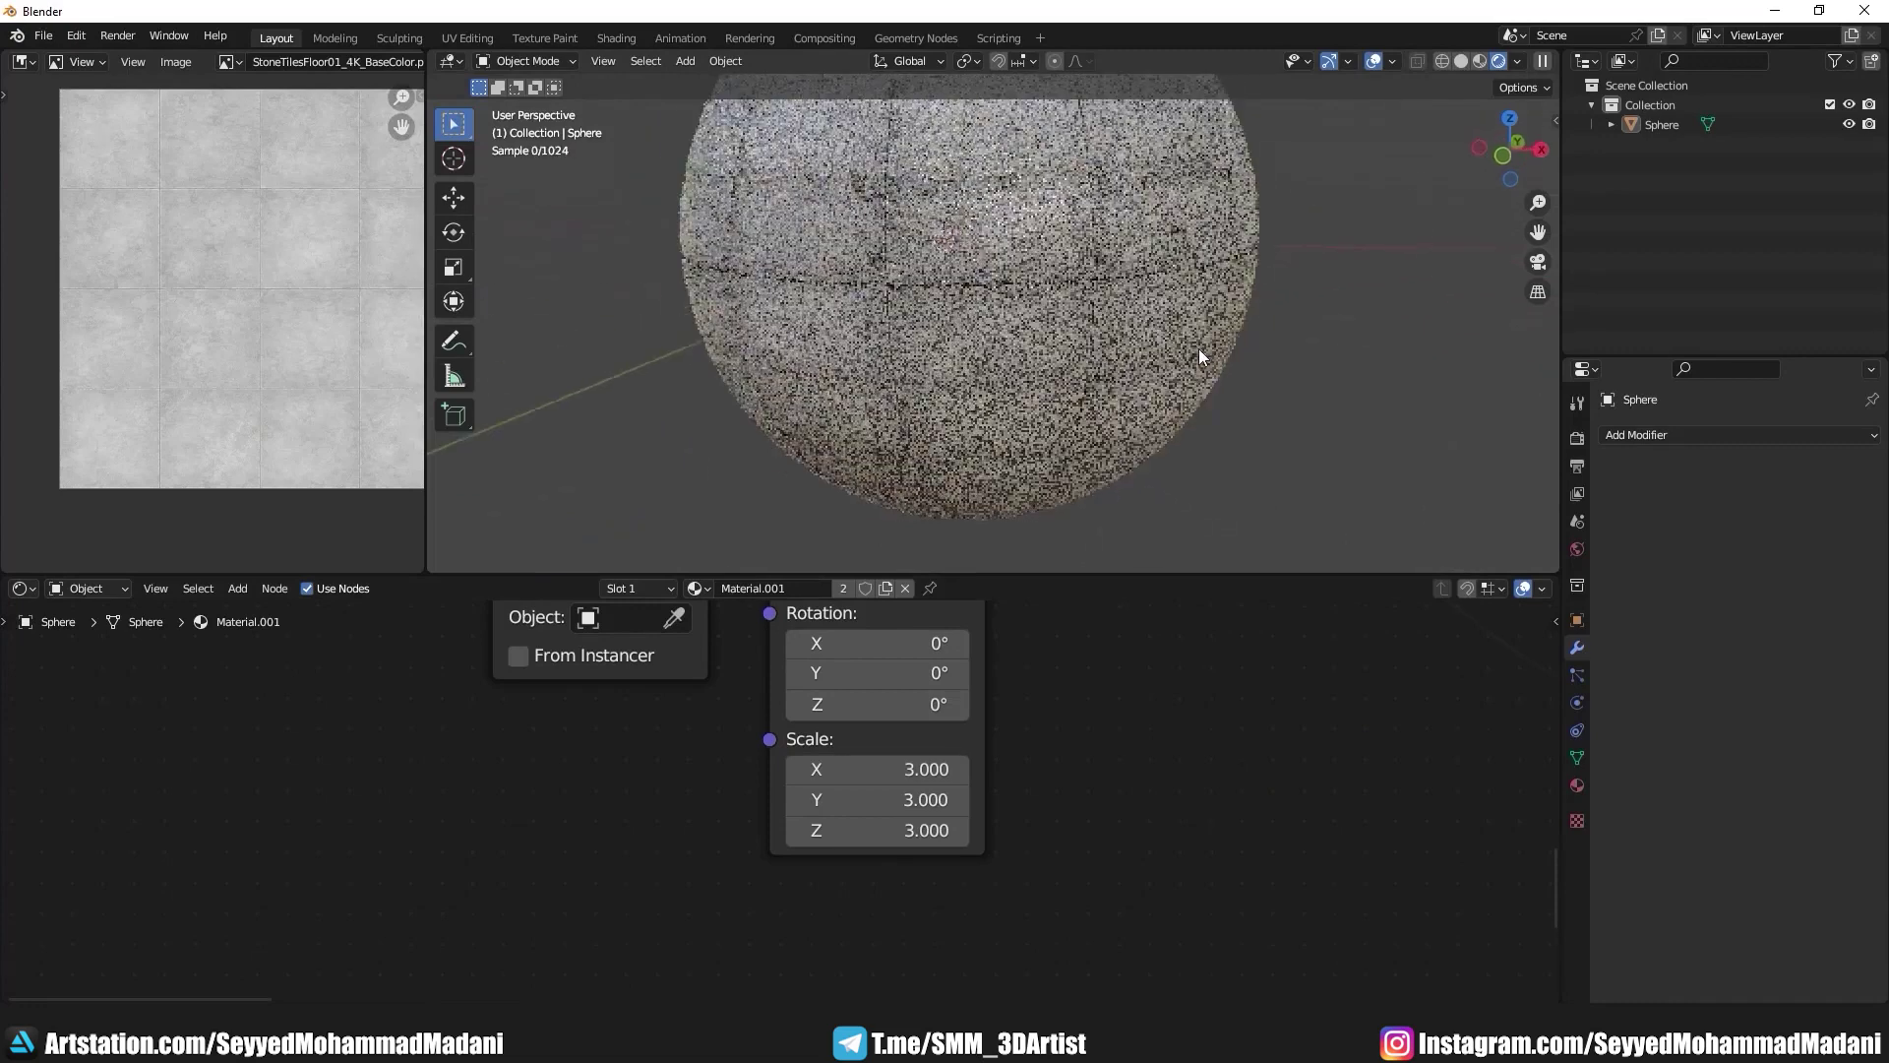
{"action": "mouse_move", "coordinate": [1199, 348]}
{"action": "middle_mouse_down"}
{"action": "mouse_move", "coordinate": [1119, 338]}
{"action": "mouse_move", "coordinate": [1167, 342]}
{"action": "middle_mouse_up"}
{"action": "scroll", "coordinate": [1167, 343], "scroll_direction": "down", "scroll_amount": 2}
{"action": "scroll", "coordinate": [1083, 642], "scroll_direction": "down", "scroll_amount": 2}
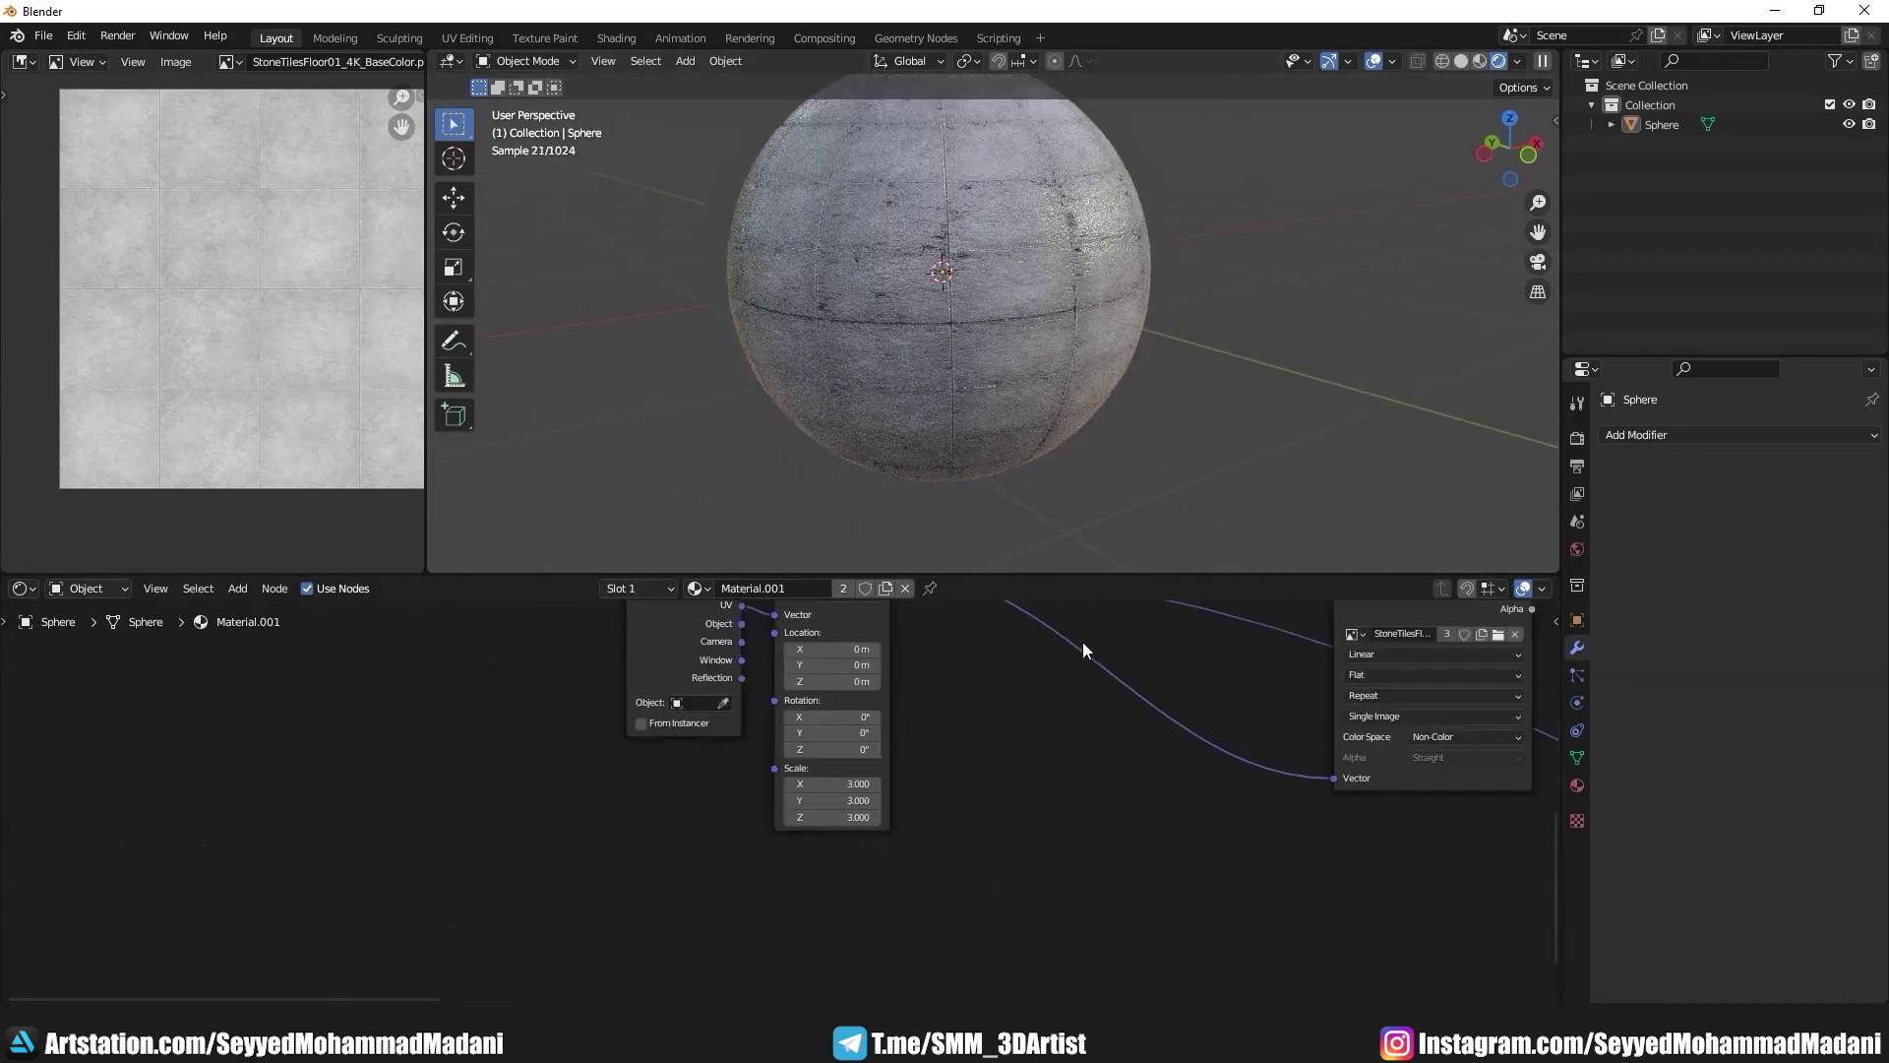
{"action": "scroll", "coordinate": [1082, 641], "scroll_direction": "down", "scroll_amount": 2}
{"action": "scroll", "coordinate": [886, 757], "scroll_direction": "down", "scroll_amount": 2}
{"action": "scroll", "coordinate": [677, 876], "scroll_direction": "down", "scroll_amount": 1}
{"action": "mouse_move", "coordinate": [677, 877]}
{"action": "middle_mouse_down"}
{"action": "mouse_move", "coordinate": [846, 892]}
{"action": "mouse_move", "coordinate": [800, 824]}
{"action": "middle_mouse_up"}
{"action": "scroll", "coordinate": [801, 825], "scroll_direction": "up", "scroll_amount": 2}
{"action": "scroll", "coordinate": [847, 846], "scroll_direction": "up", "scroll_amount": 2}
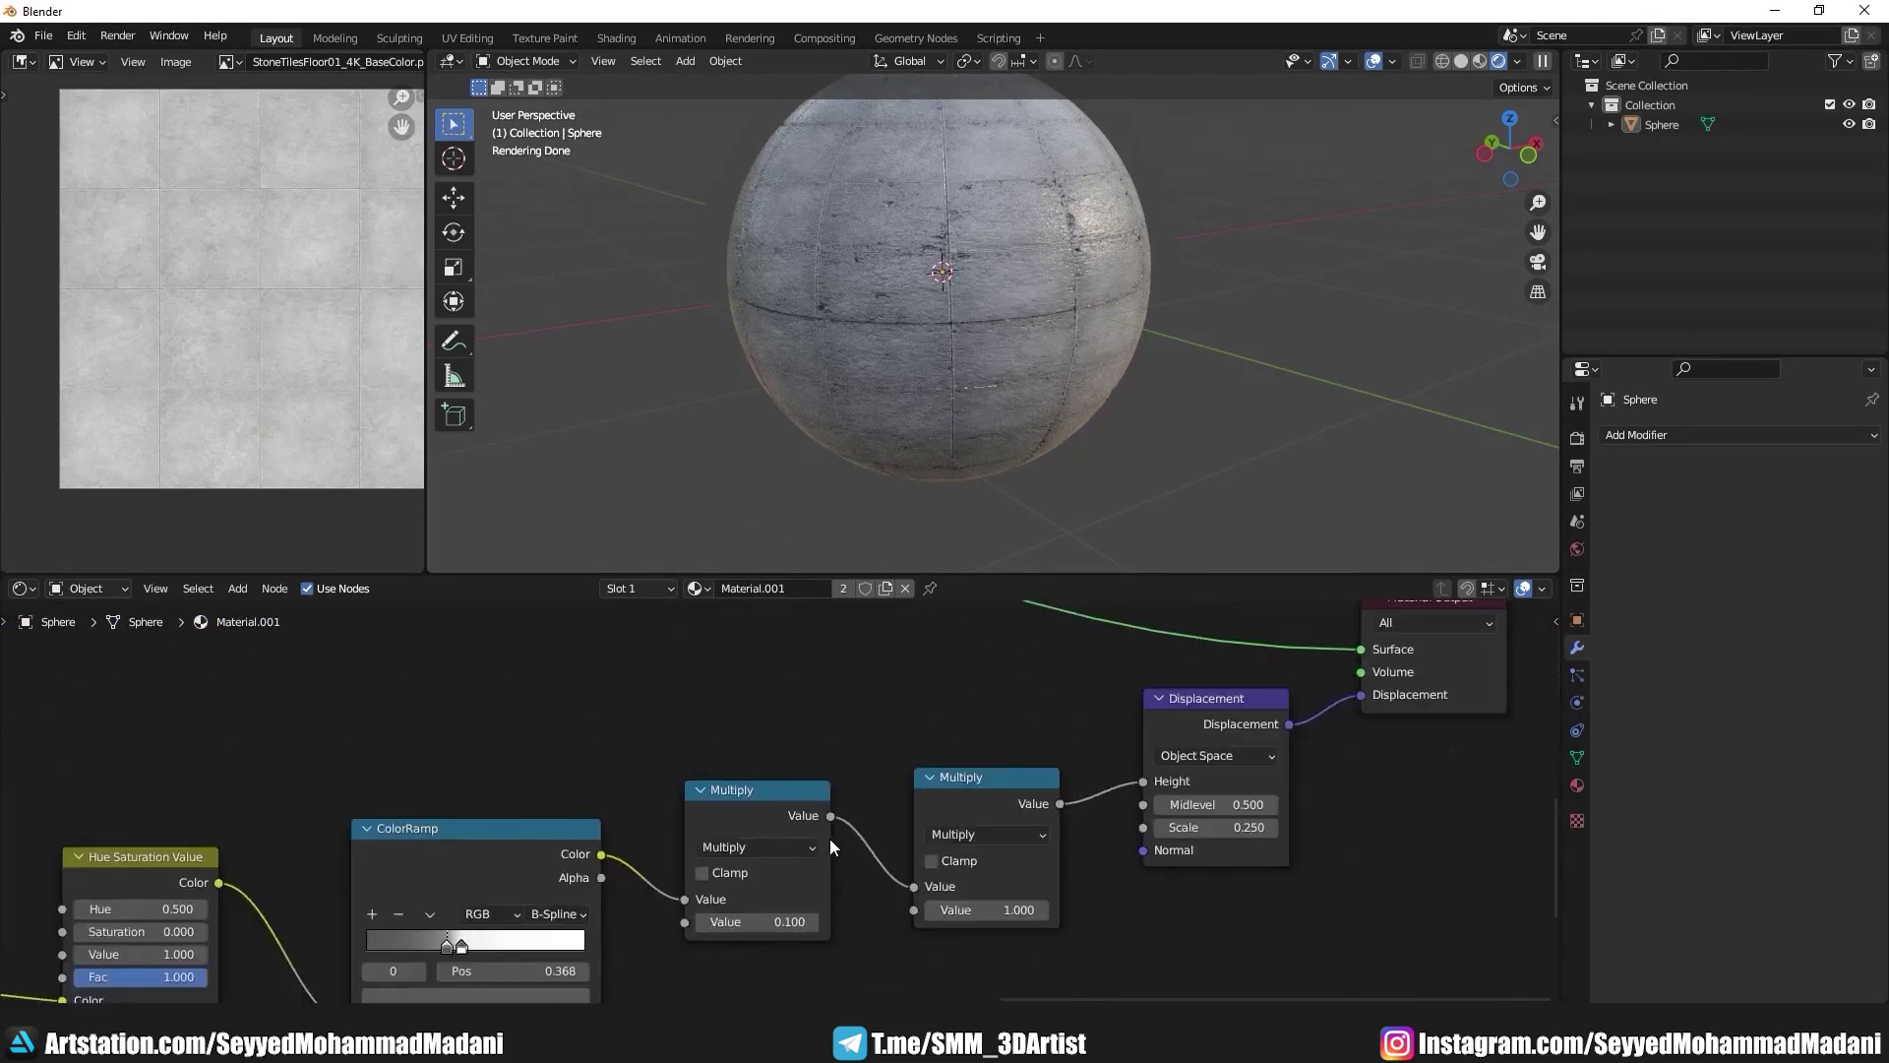
{"action": "scroll", "coordinate": [829, 838], "scroll_direction": "down", "scroll_amount": 2}
{"action": "middle_click_drag", "start_coordinate": [829, 838], "coordinate": [1275, 981]}
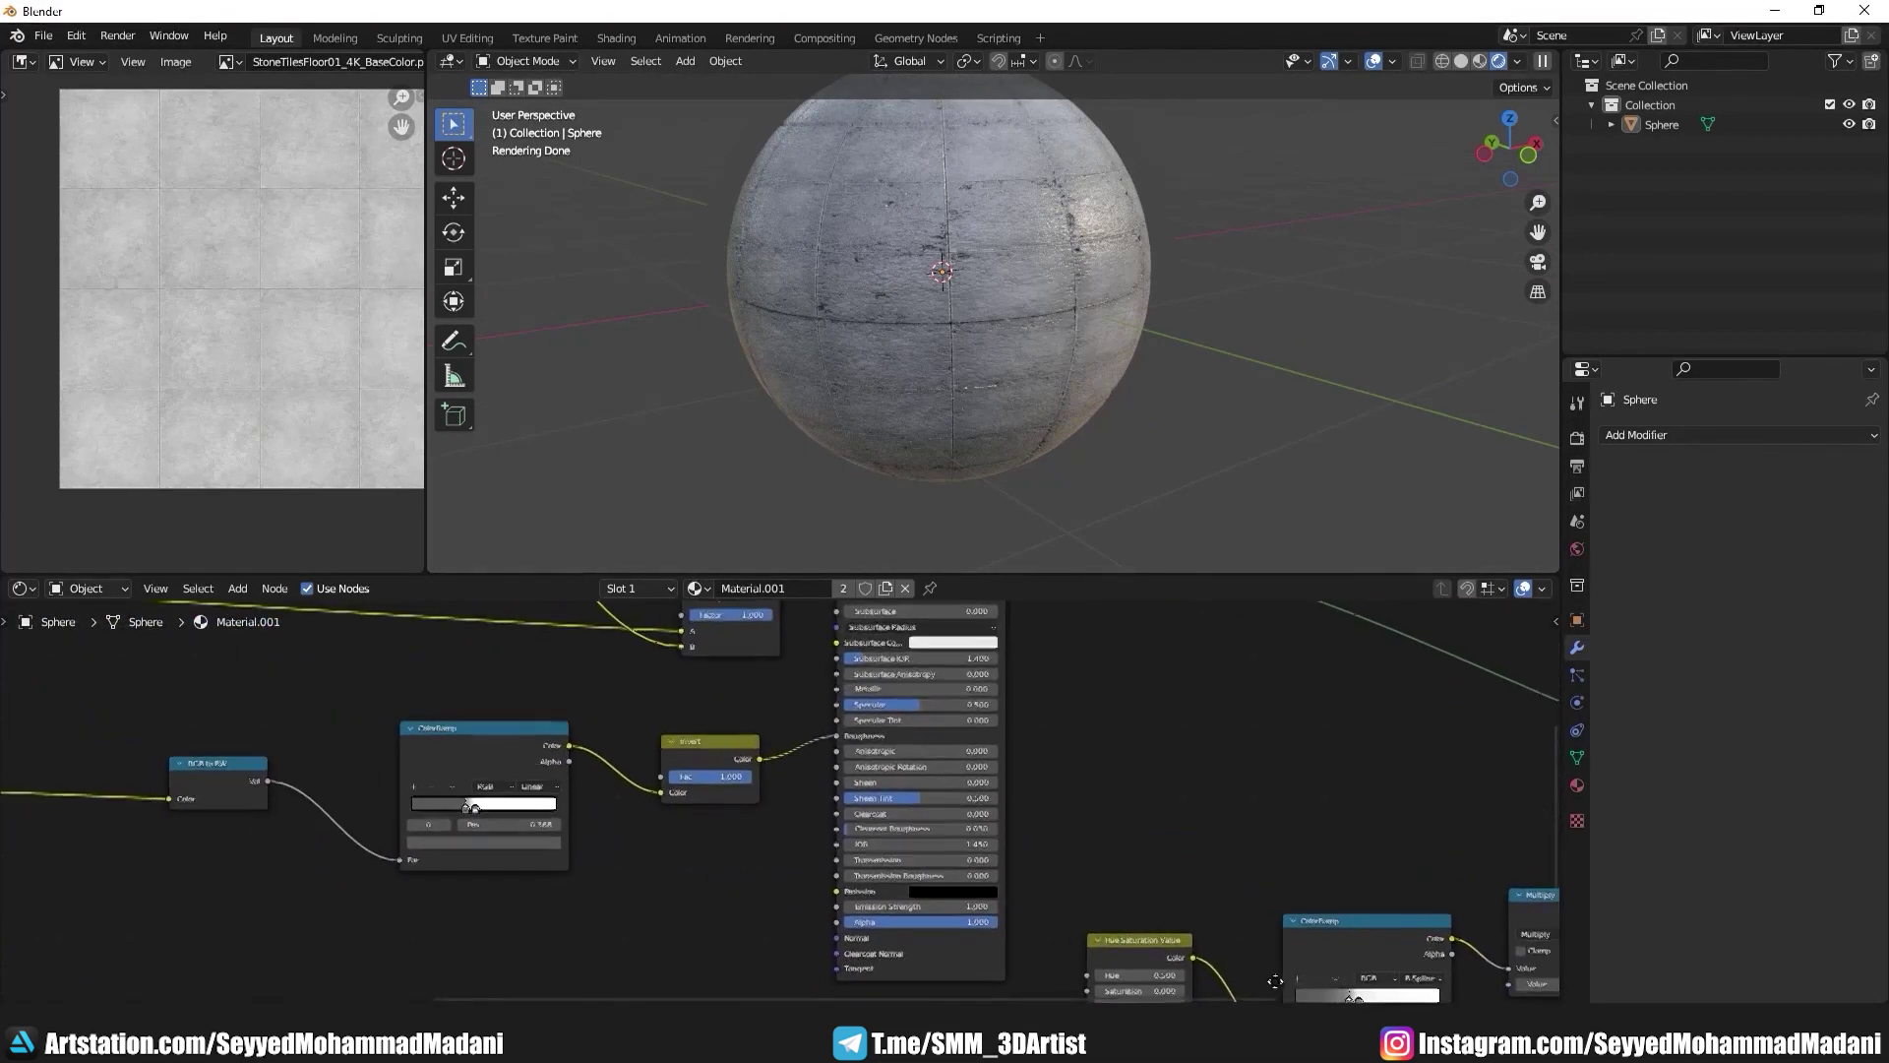
{"action": "scroll", "coordinate": [1111, 906], "scroll_direction": "down", "scroll_amount": 1}
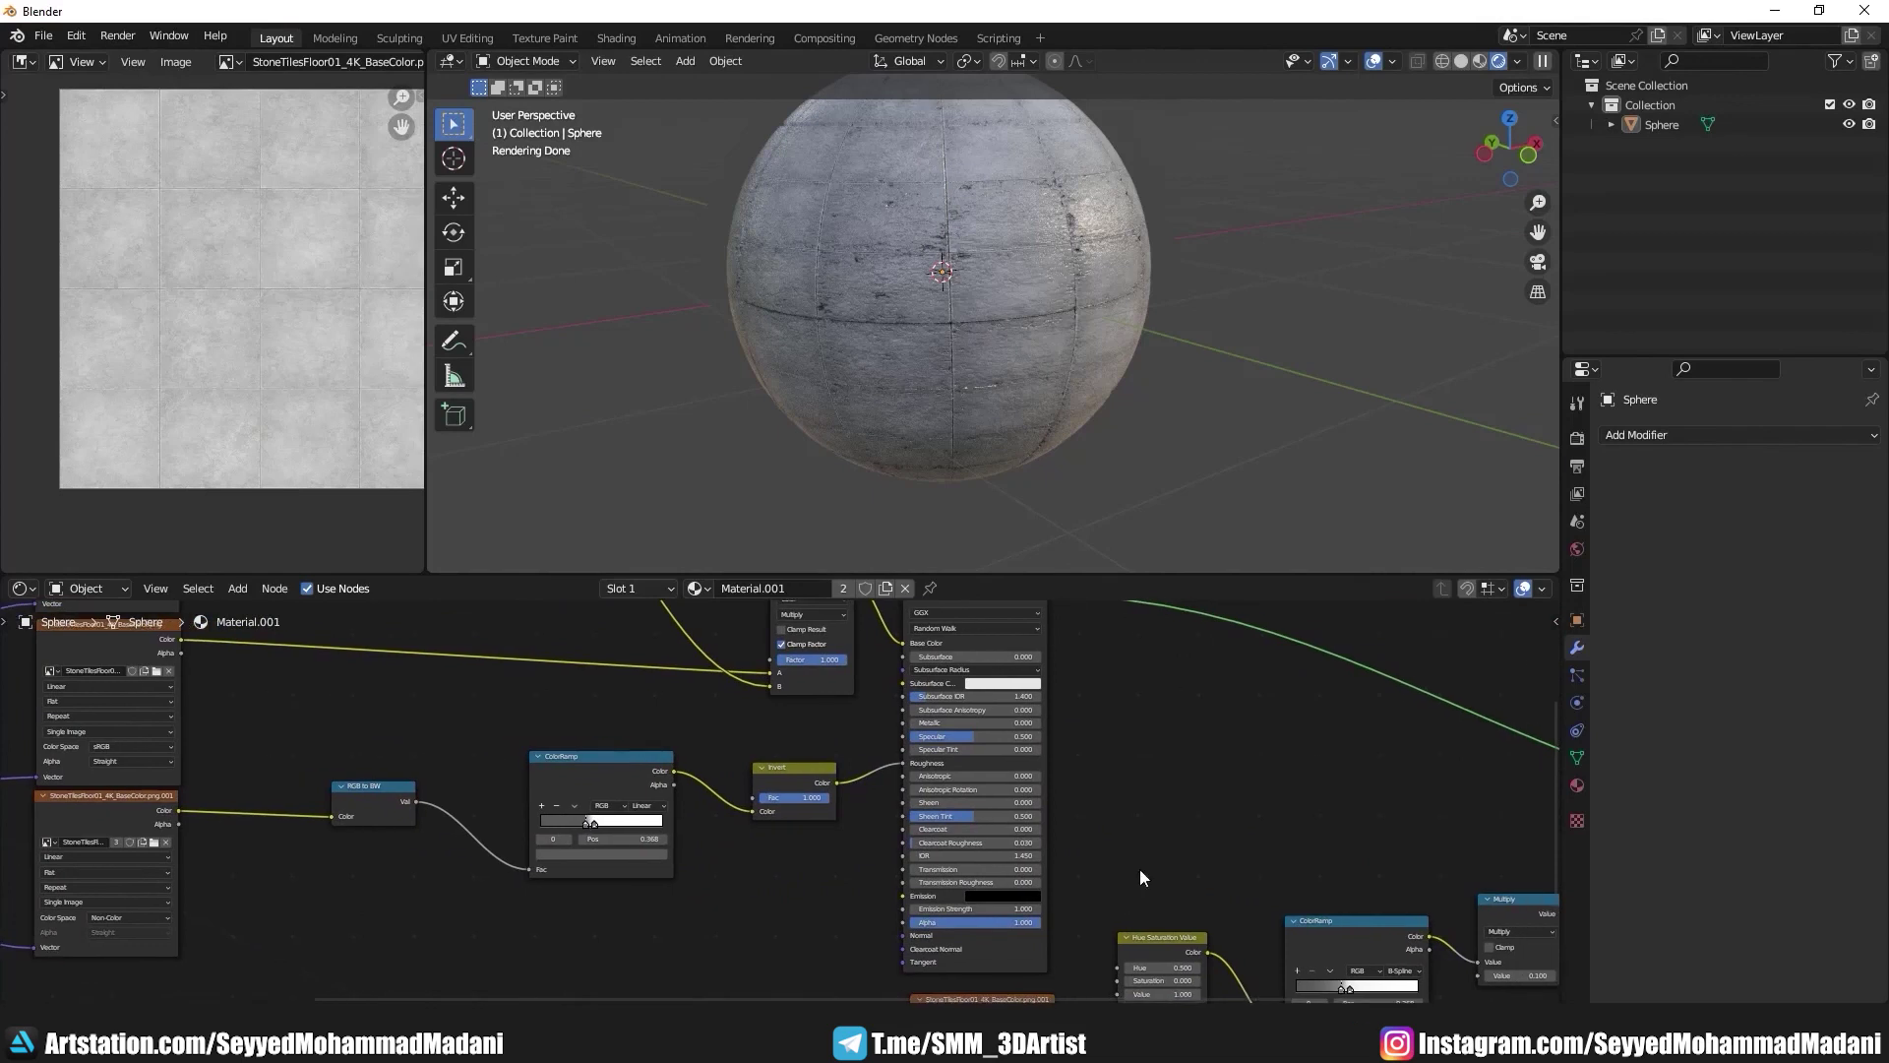
{"action": "middle_click_drag", "start_coordinate": [1066, 191], "coordinate": [1039, 322]}
{"action": "scroll", "coordinate": [1123, 381], "scroll_direction": "up", "scroll_amount": 2}
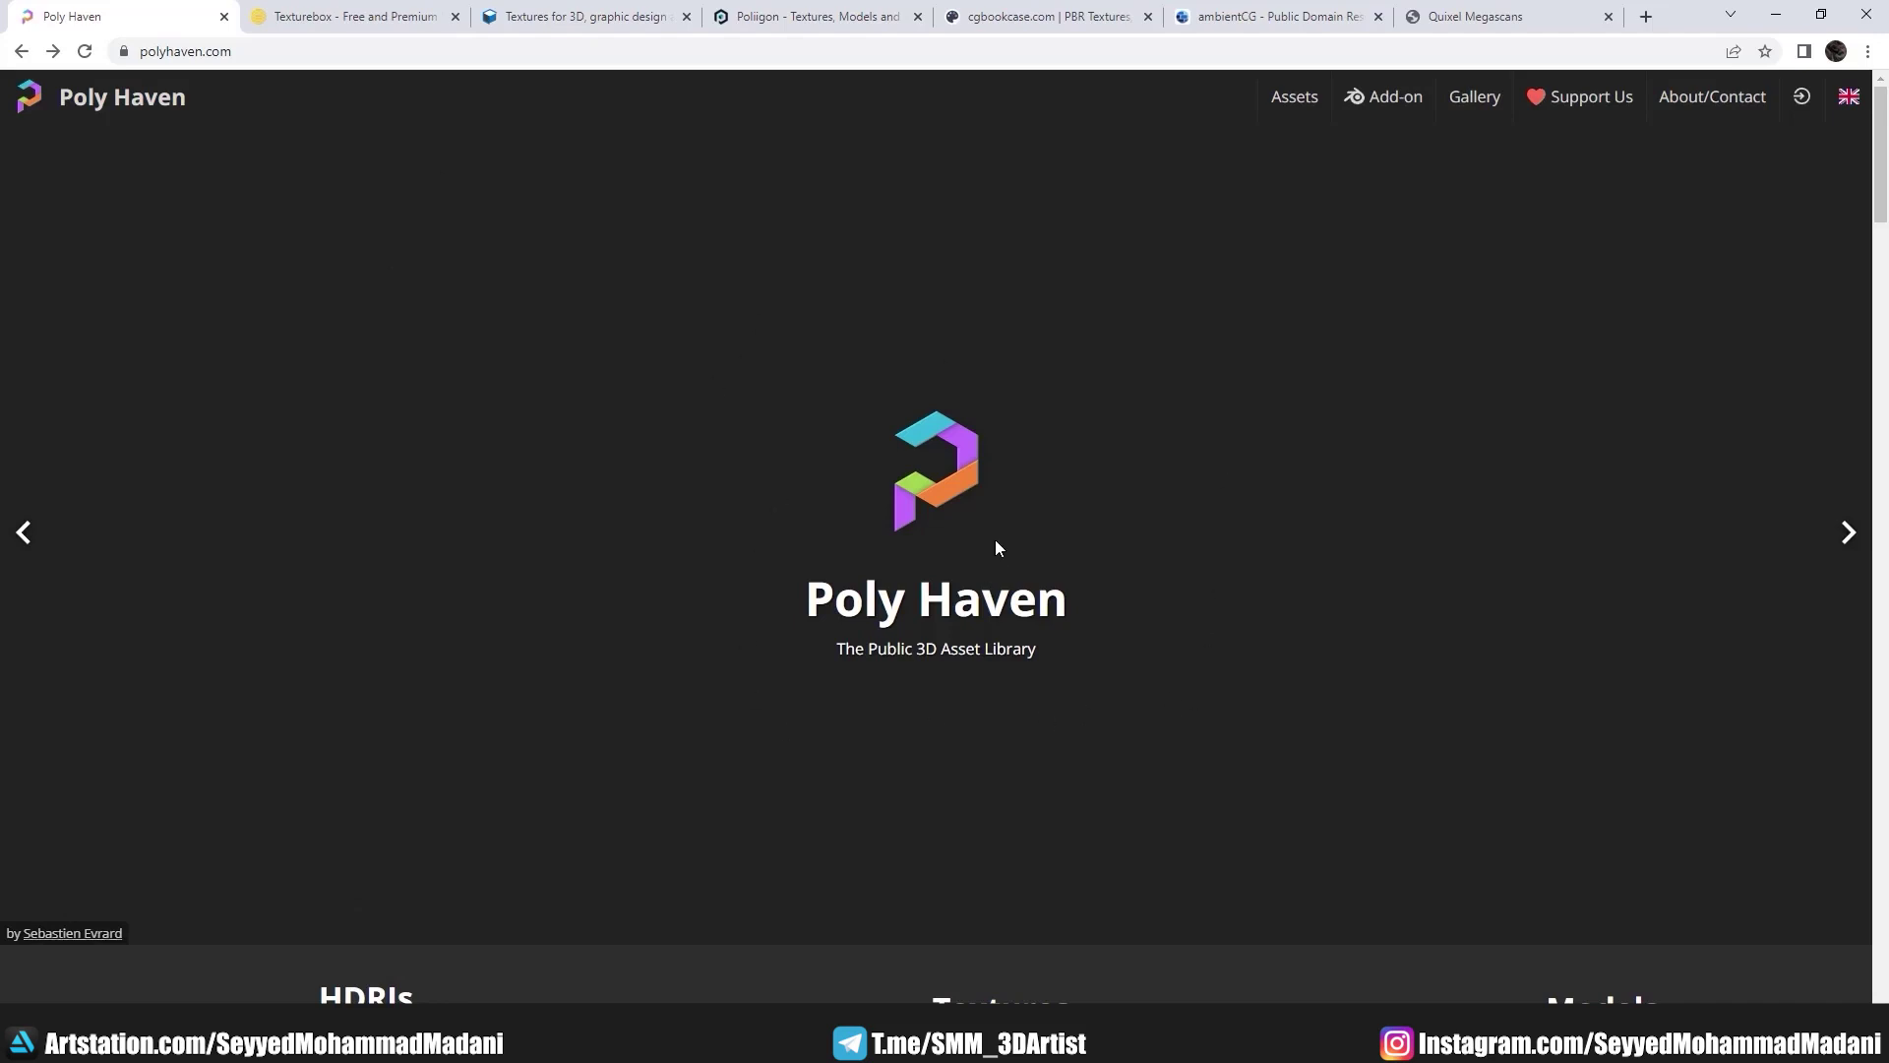
Step: Open Poly Haven's Fabric textures and select Leather Red 02
{"action": "scroll", "coordinate": [992, 555], "scroll_direction": "down", "scroll_amount": 1}
{"action": "scroll", "coordinate": [886, 575], "scroll_direction": "down", "scroll_amount": 3}
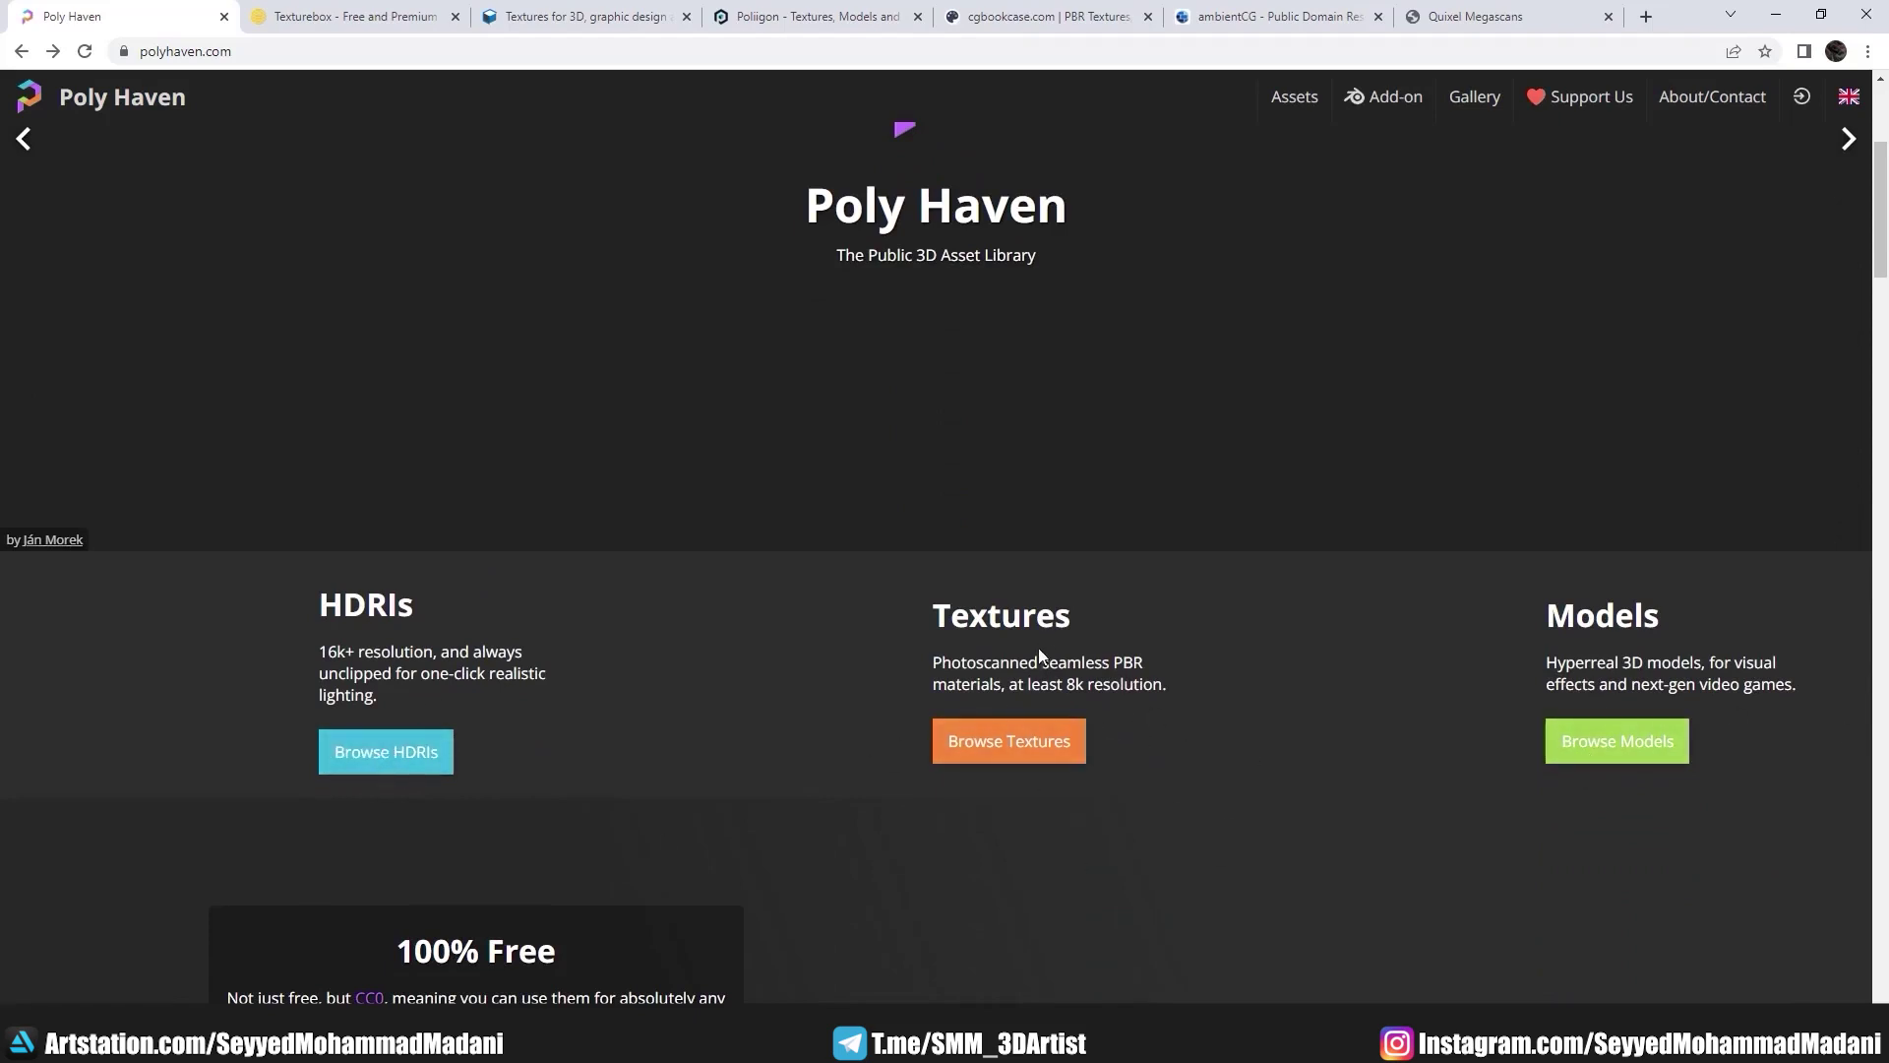
{"action": "left_click", "coordinate": [1026, 747]}
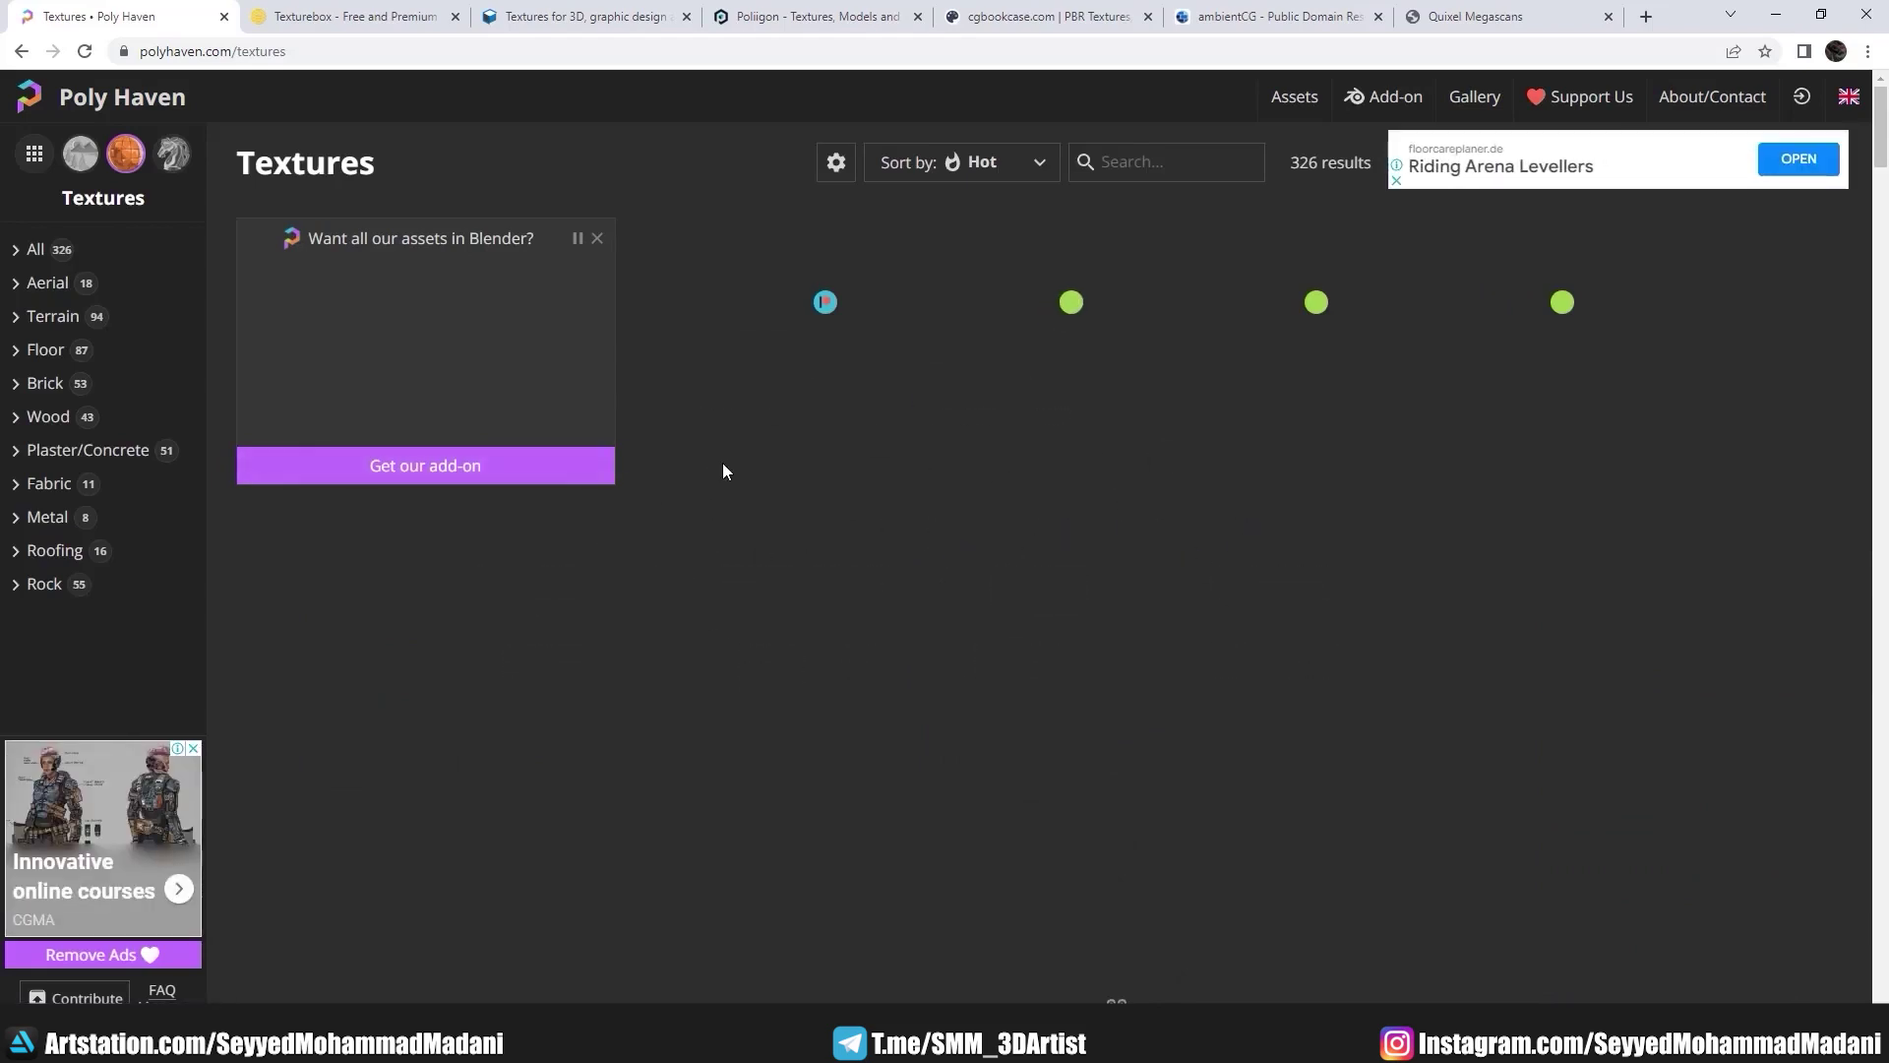
{"action": "left_click", "coordinate": [59, 483]}
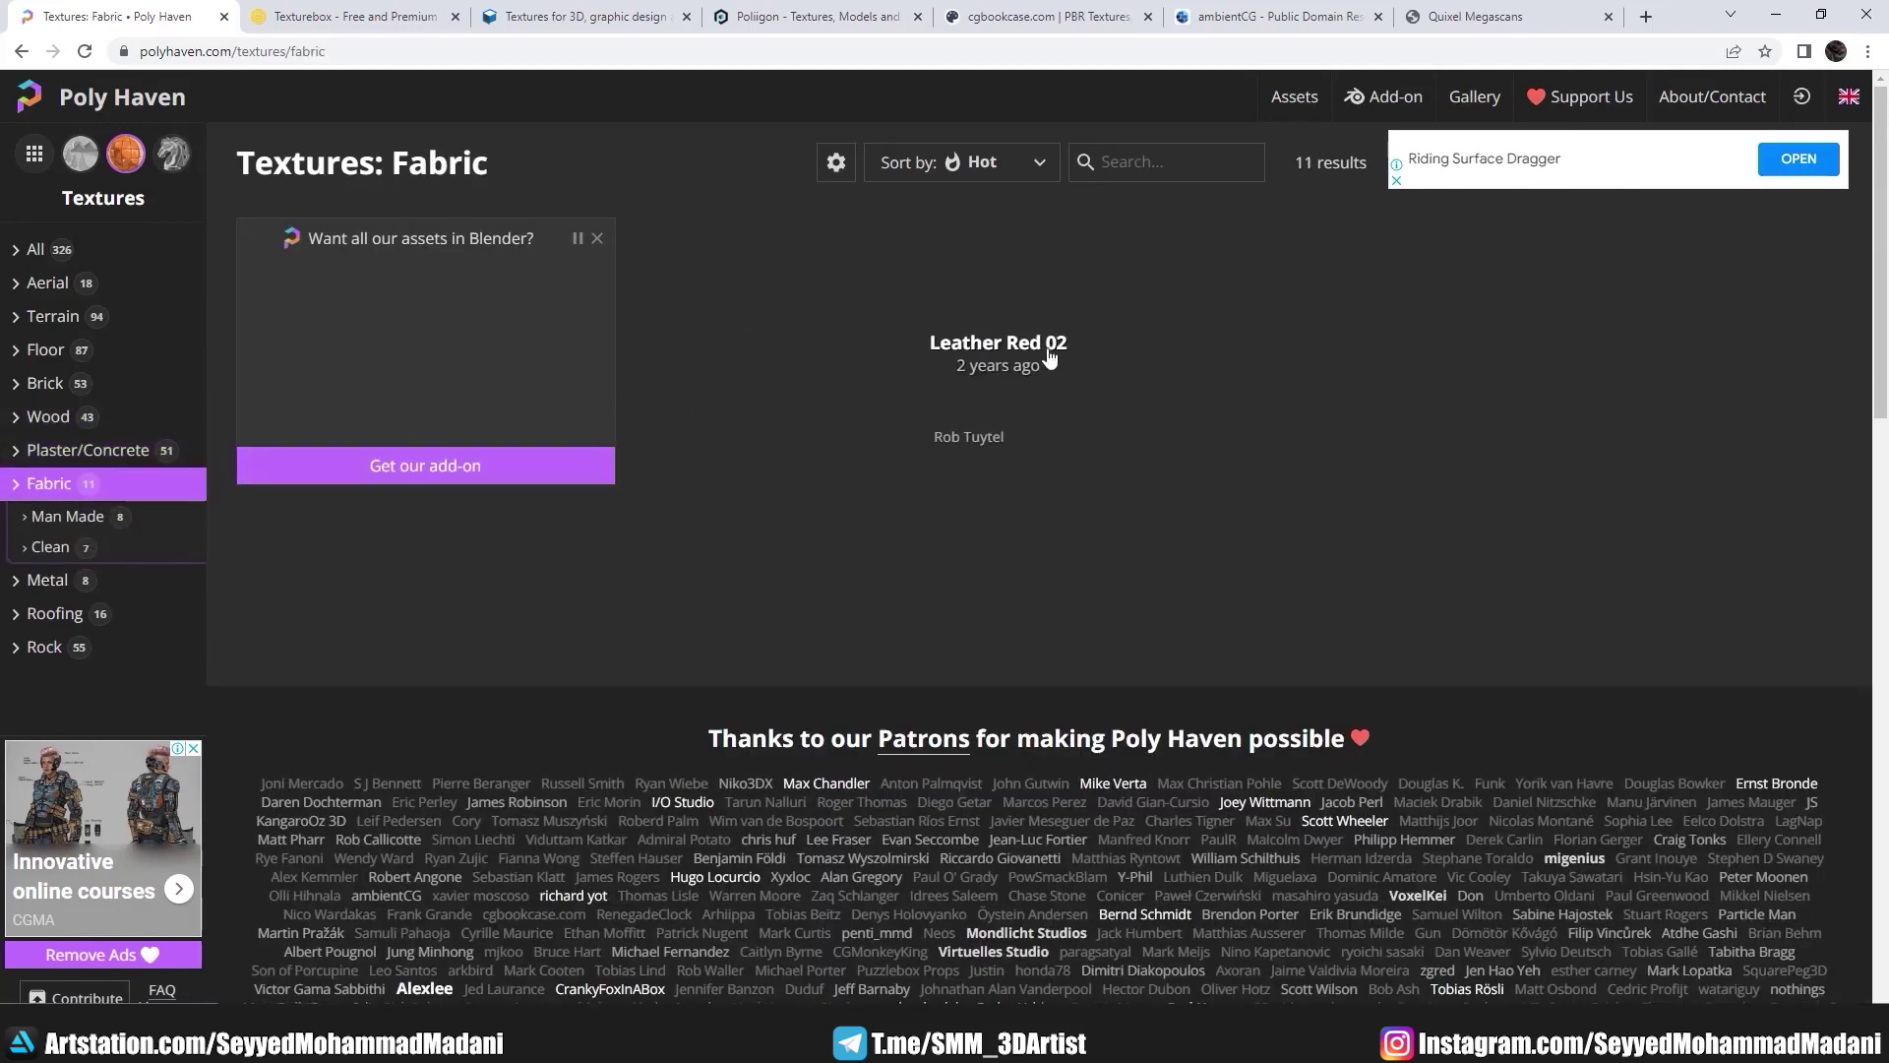
{"action": "left_click", "coordinate": [1023, 353]}
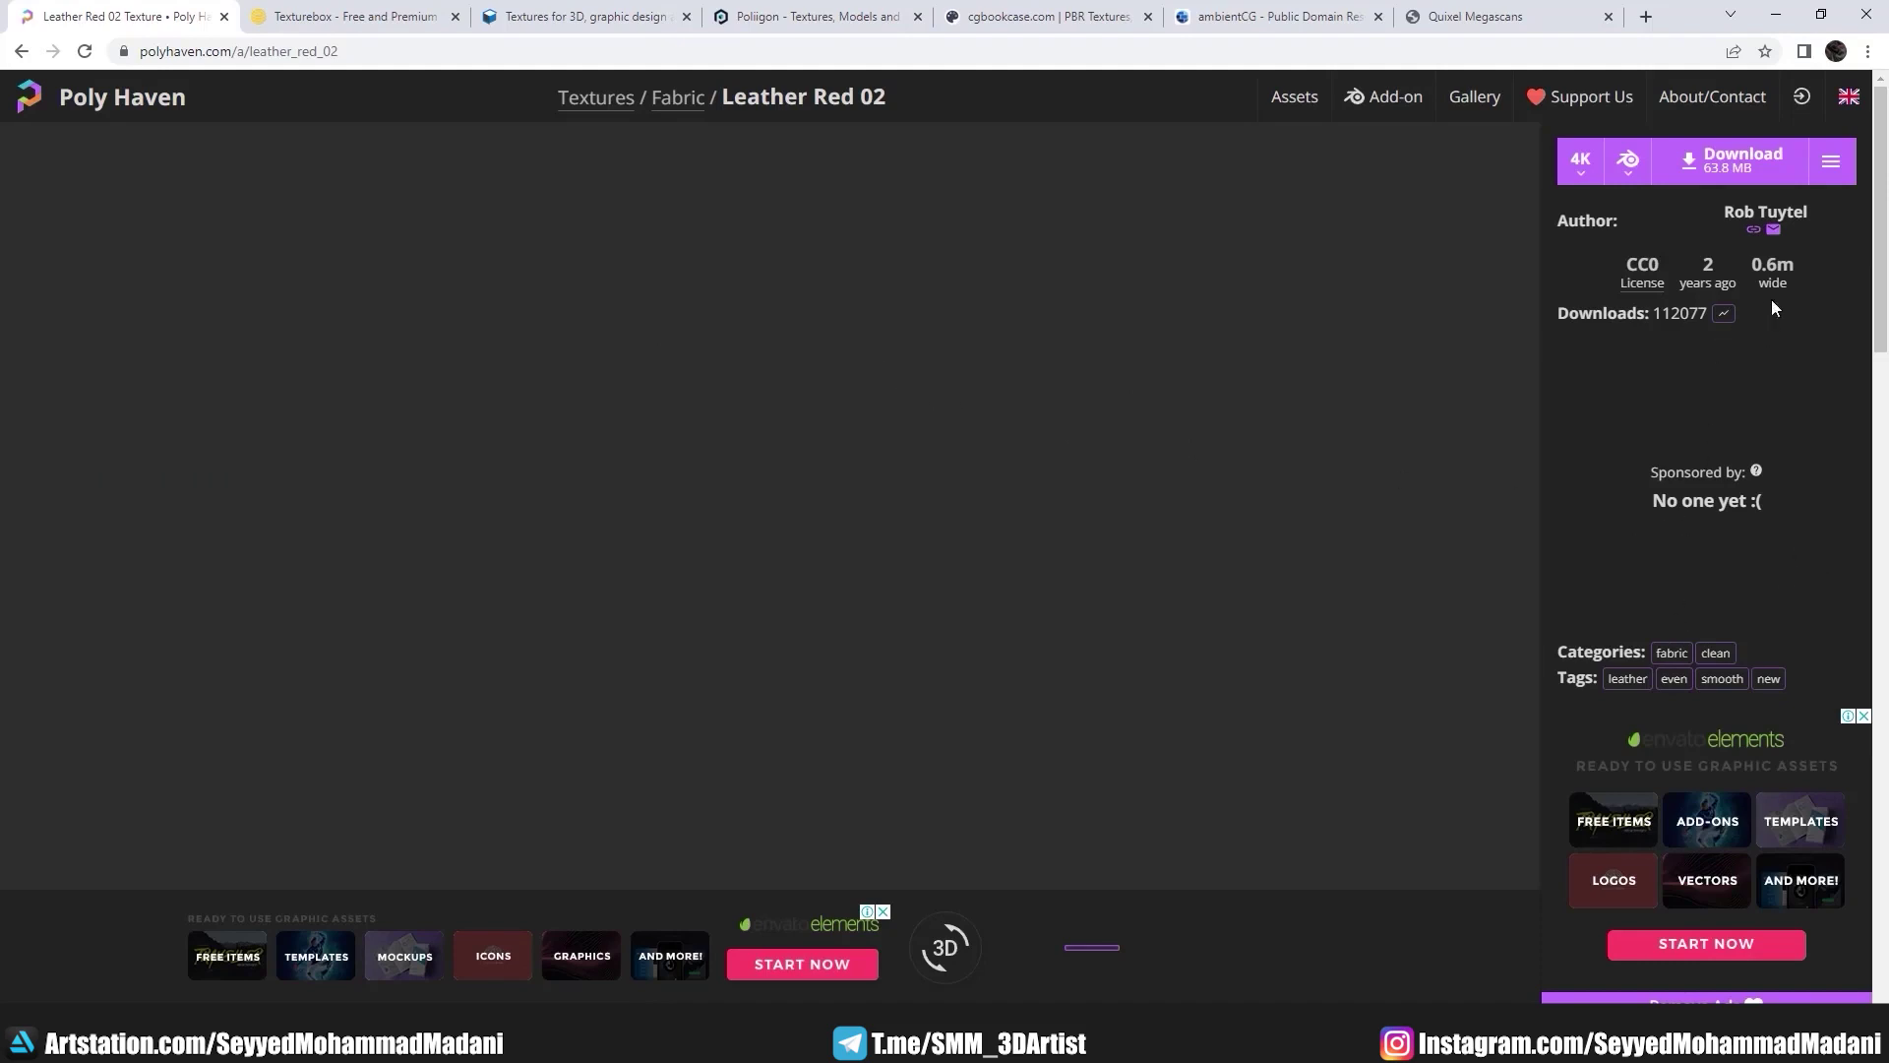
Step: Preview Leather Red 02's 4K AO map as PNG from the per-map downloads
{"action": "left_click", "coordinate": [1583, 163]}
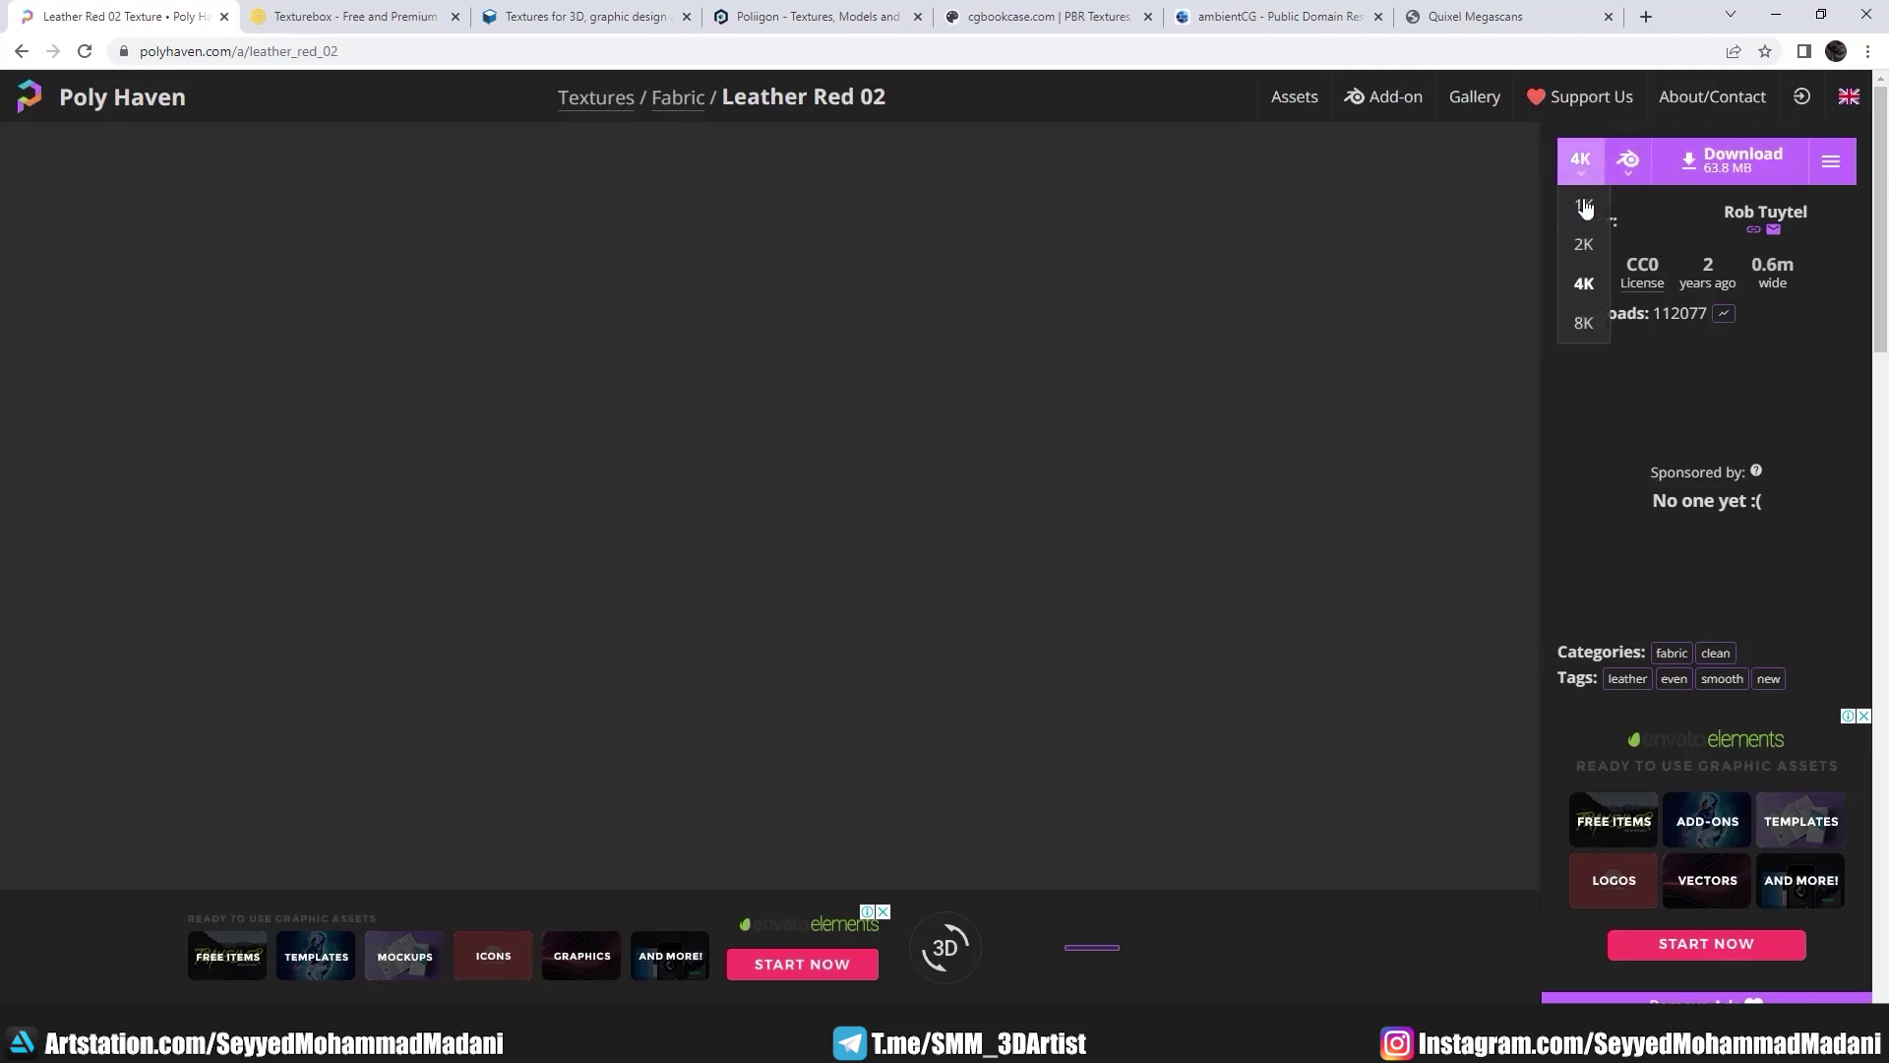
{"action": "left_click", "coordinate": [1626, 169]}
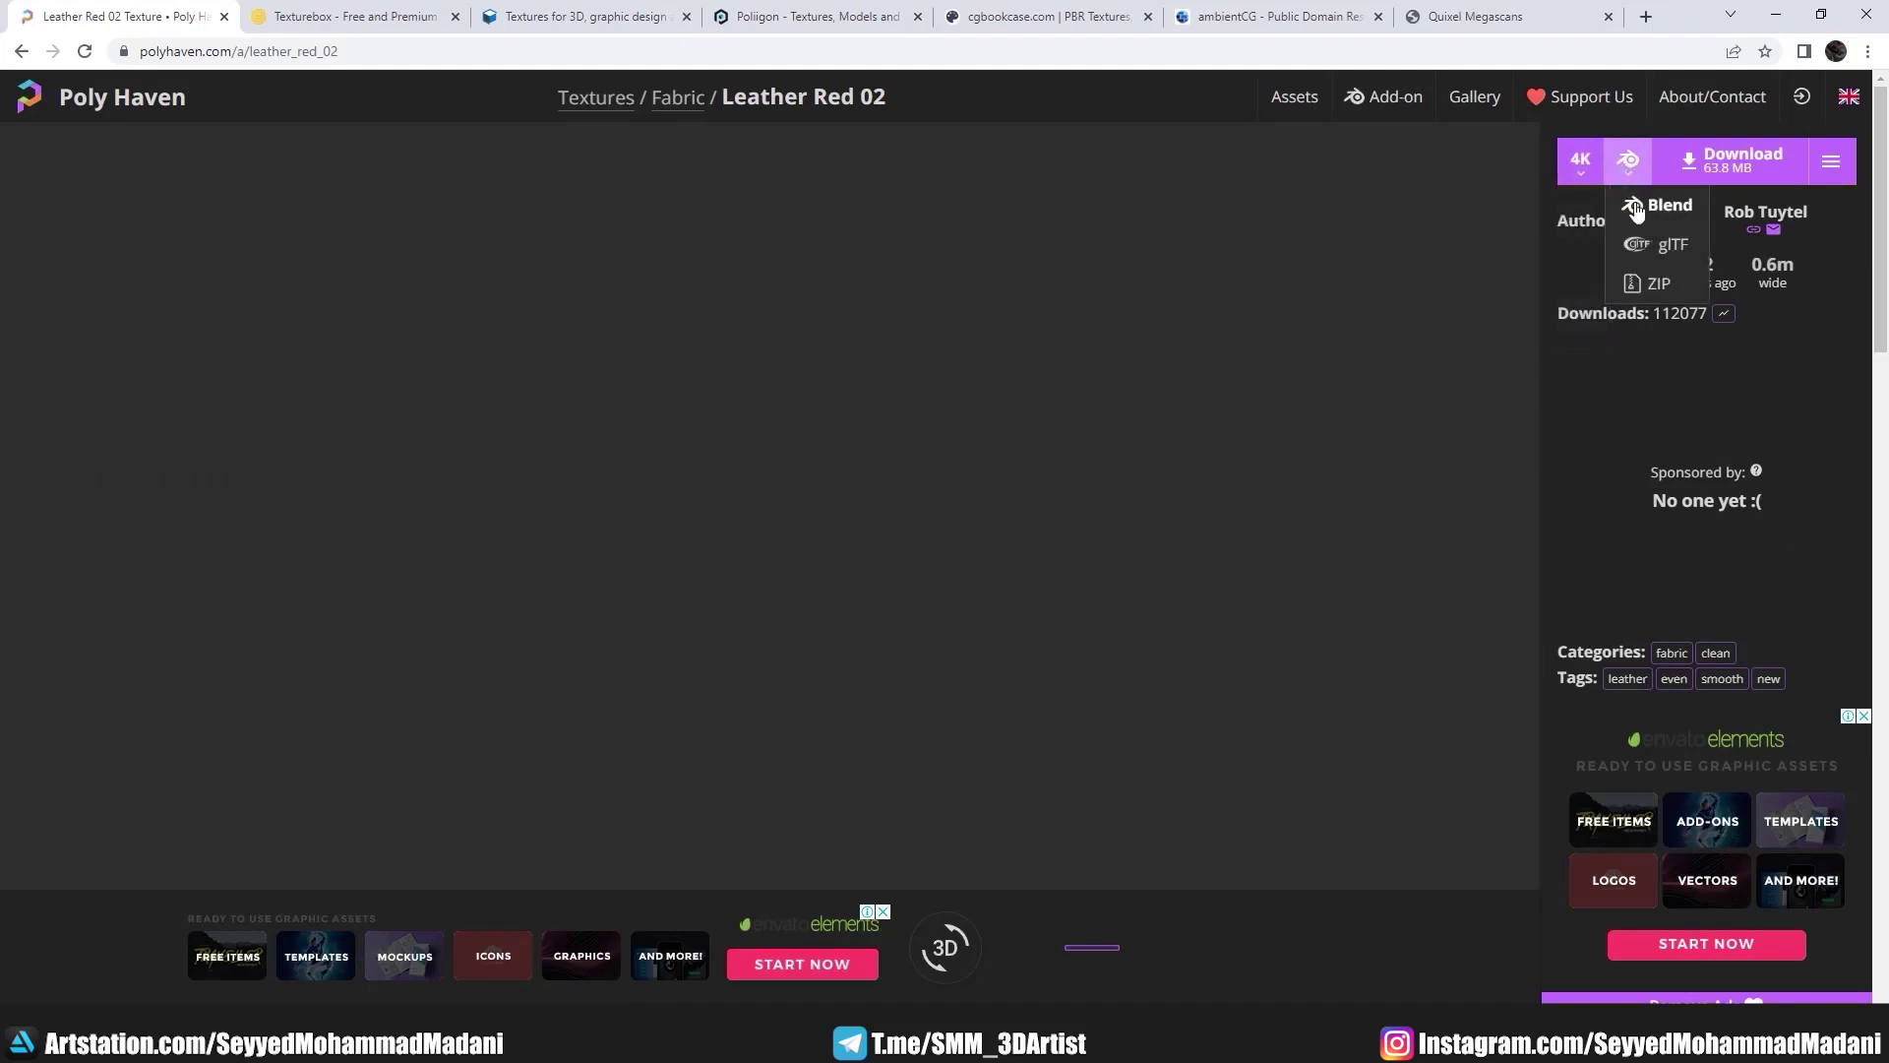
{"action": "left_click", "coordinate": [1830, 162]}
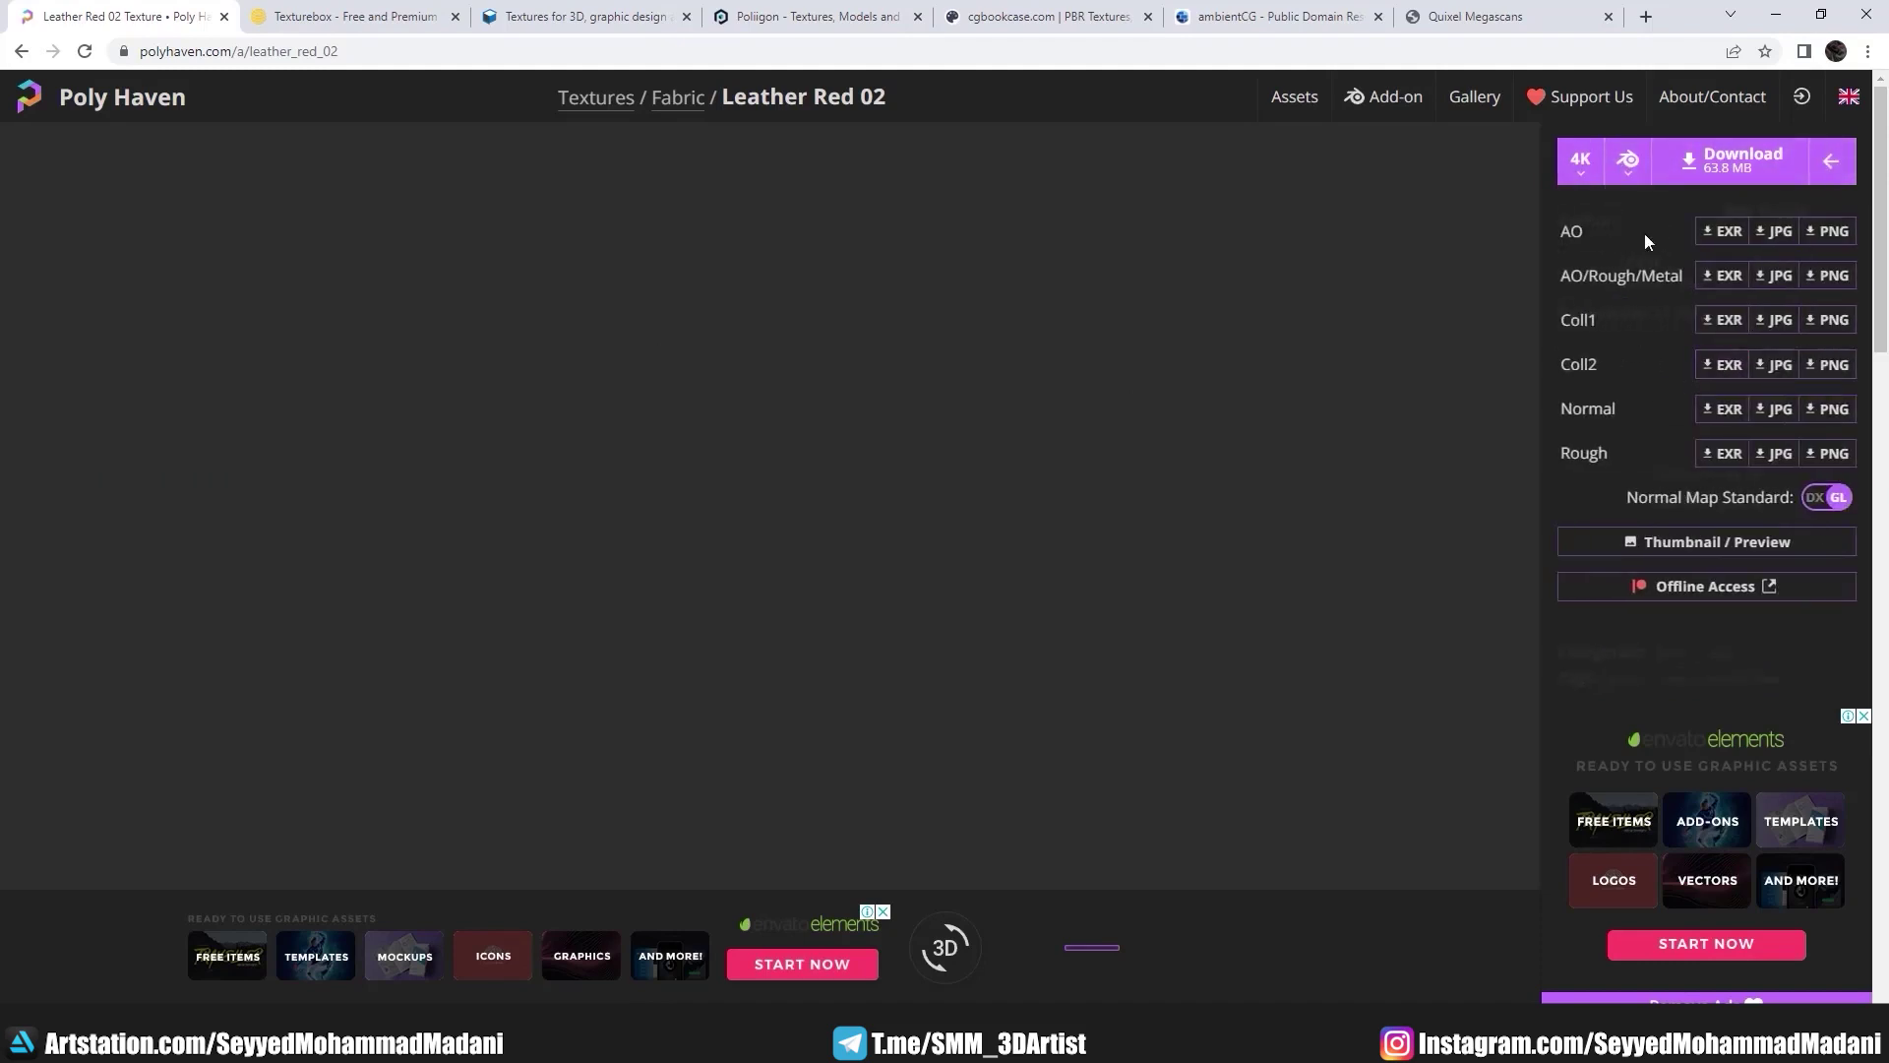
{"action": "mouse_move", "coordinate": [1828, 231]}
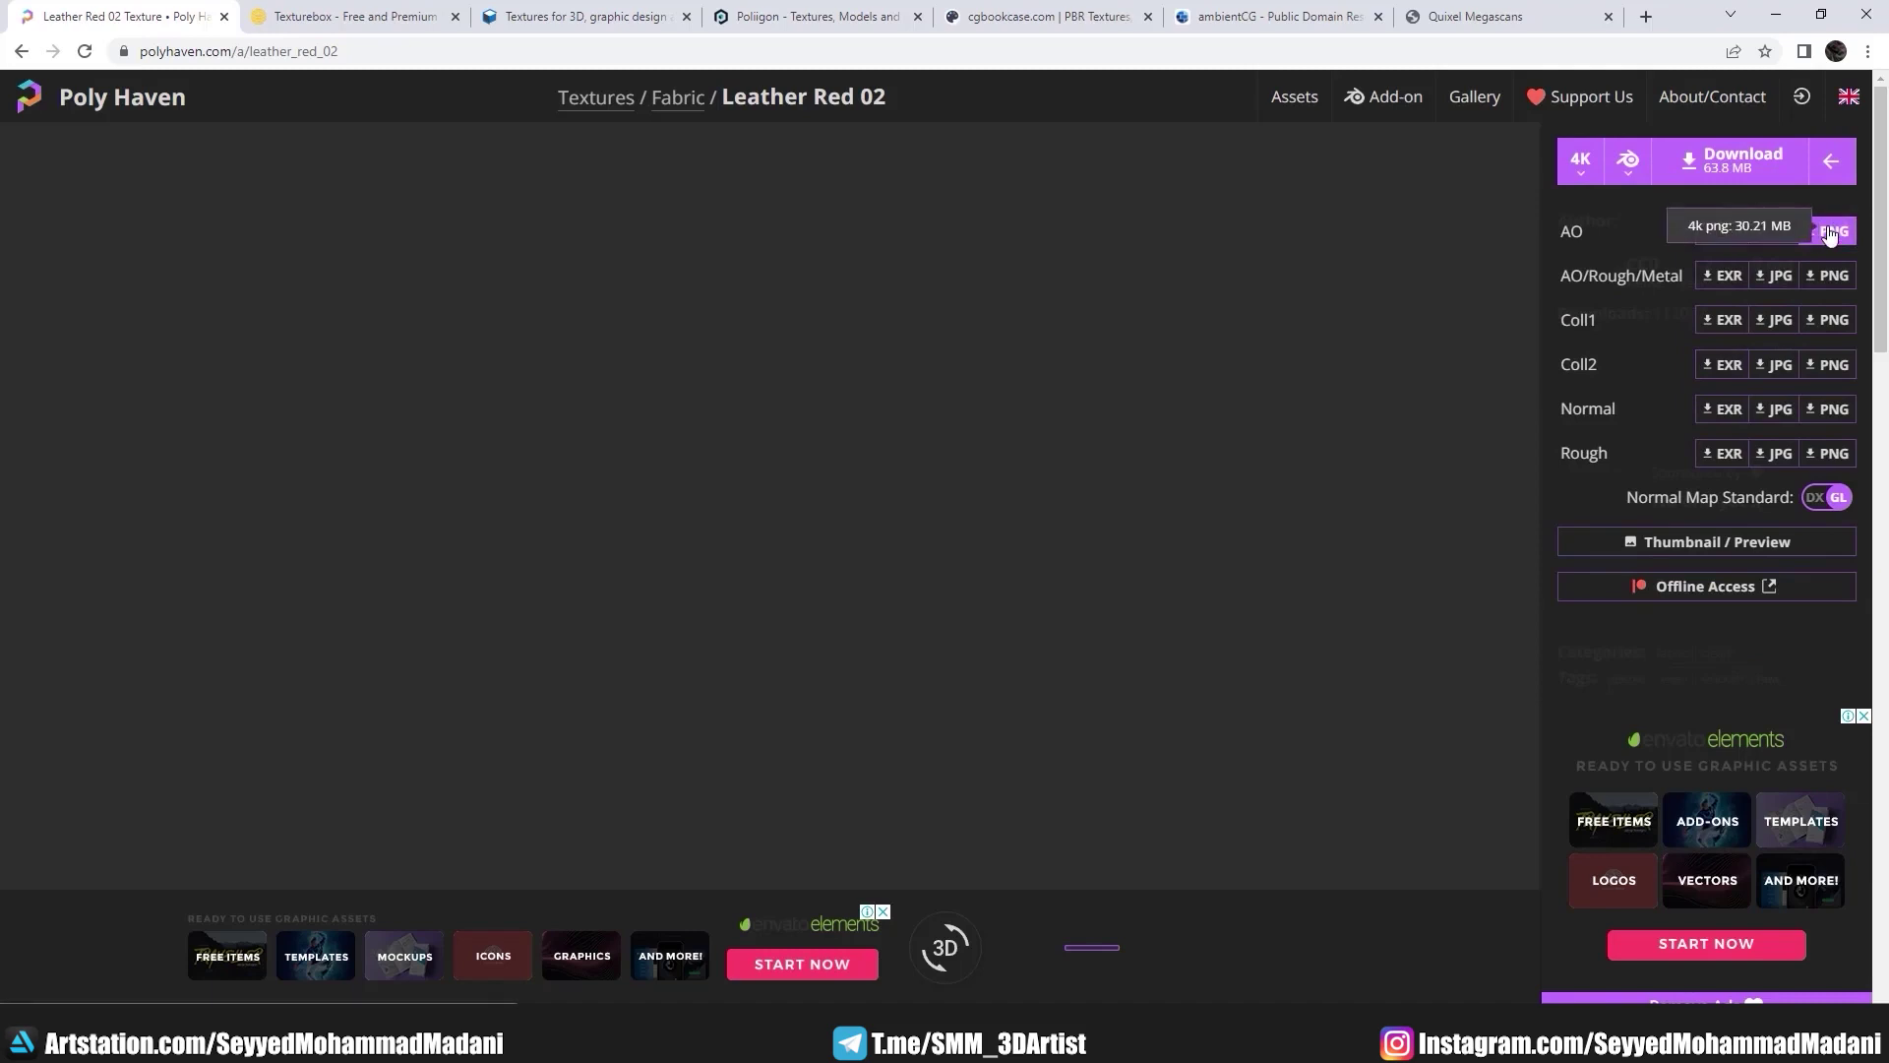
{"action": "left_click", "coordinate": [1812, 237]}
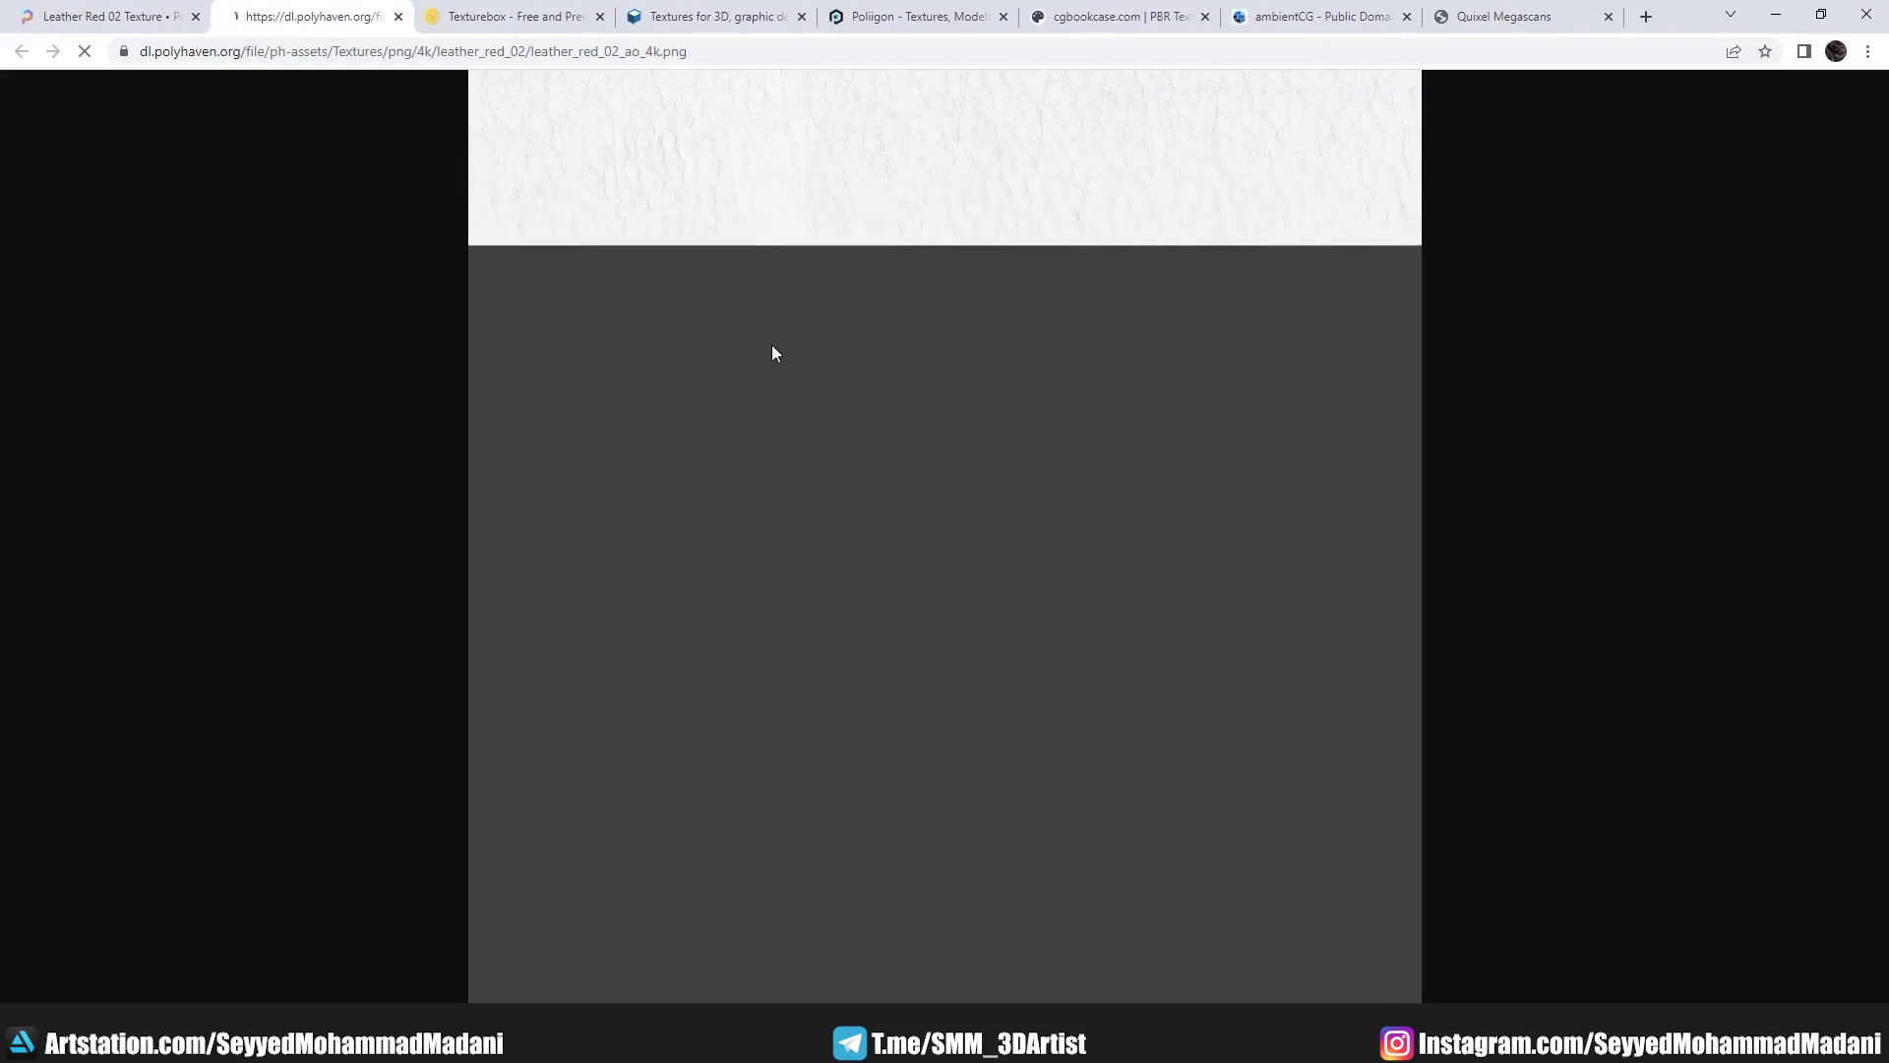
{"action": "left_click", "coordinate": [108, 16]}
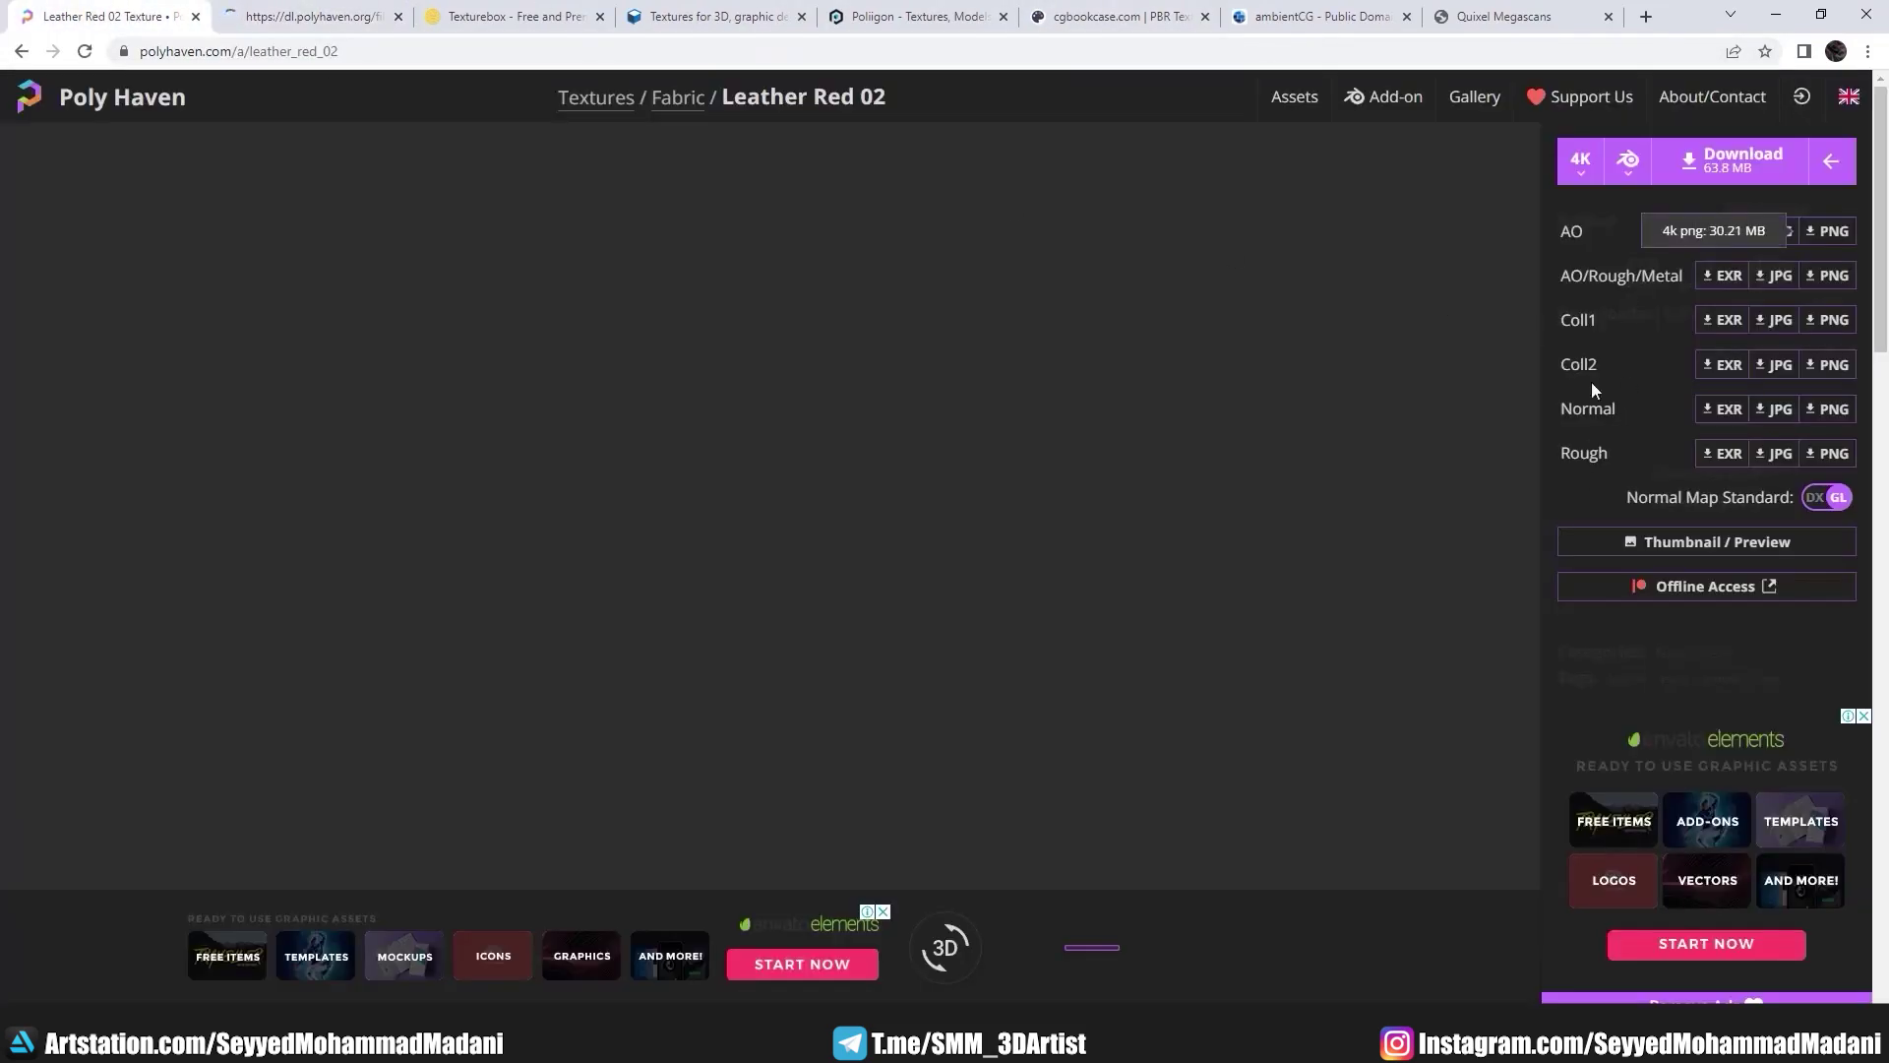
Step: Preview the 4K Coll2 map as JPG, then close the download list and image tabs
{"action": "left_click", "coordinate": [1775, 364]}
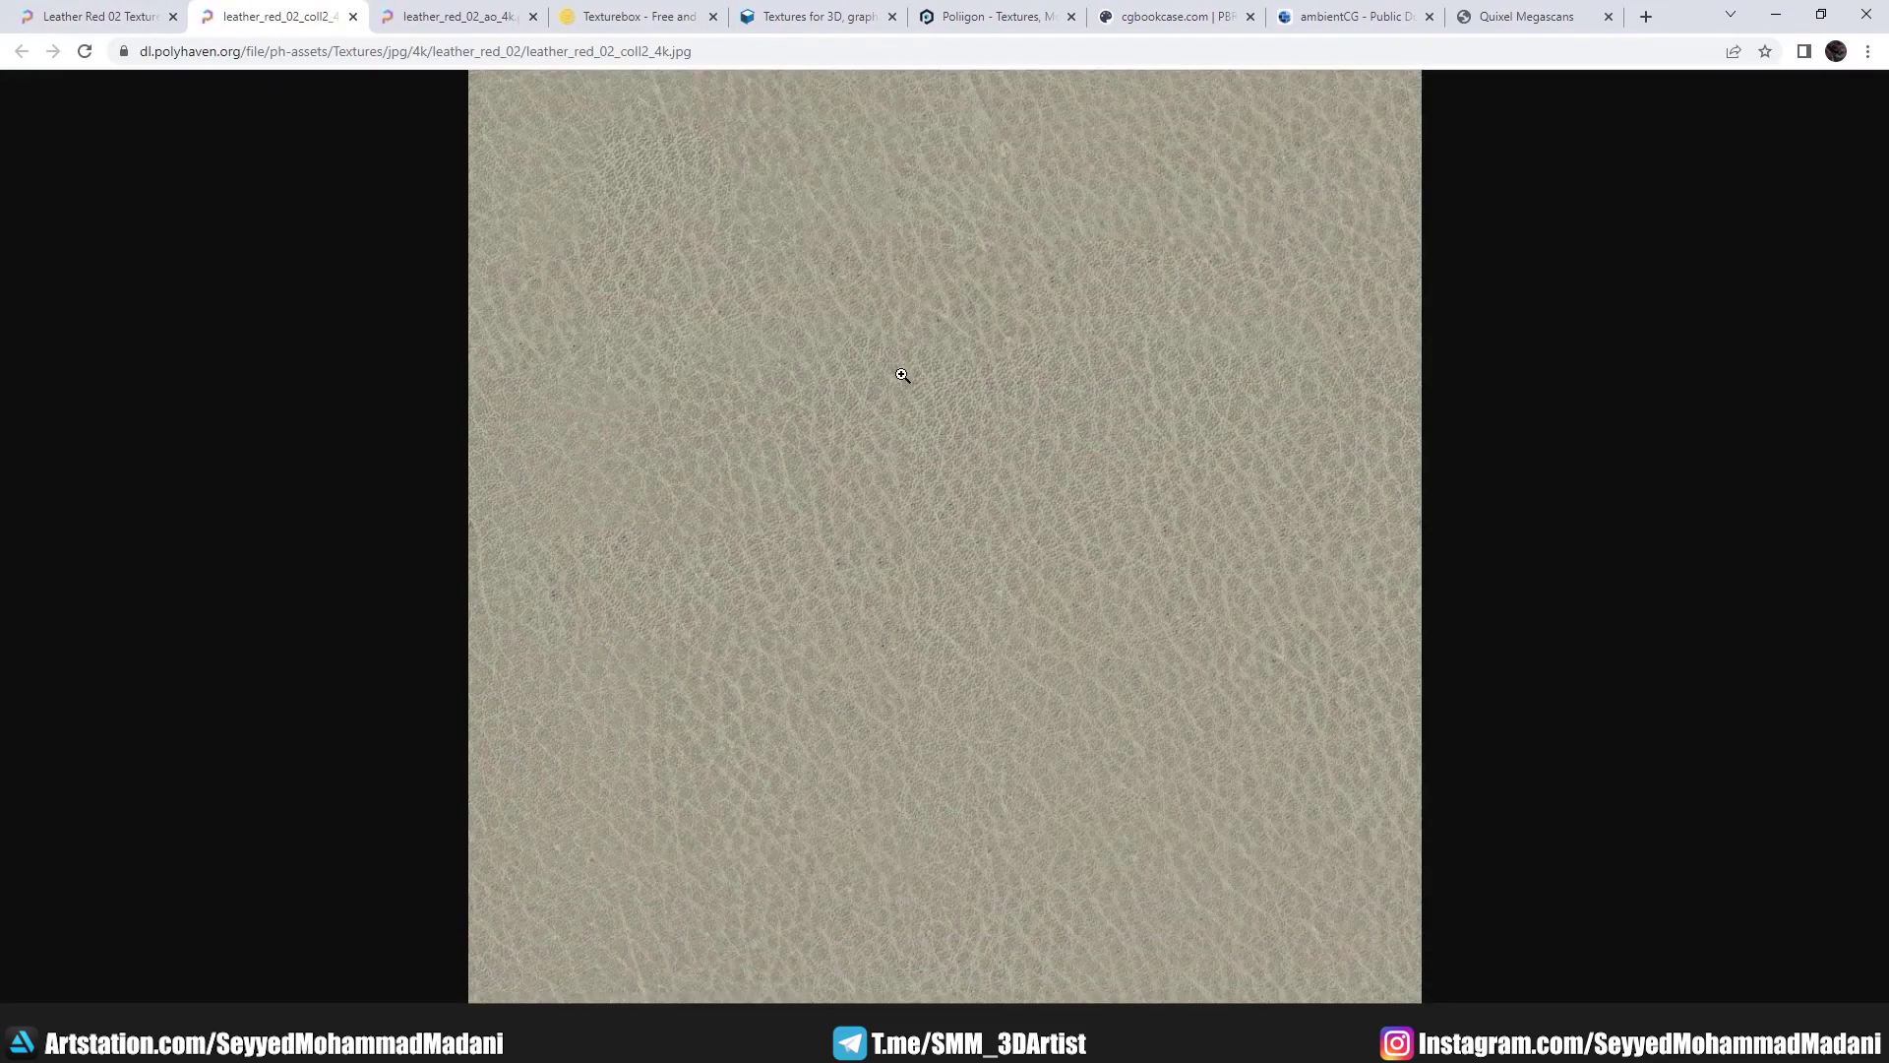
{"action": "left_click", "coordinate": [98, 16]}
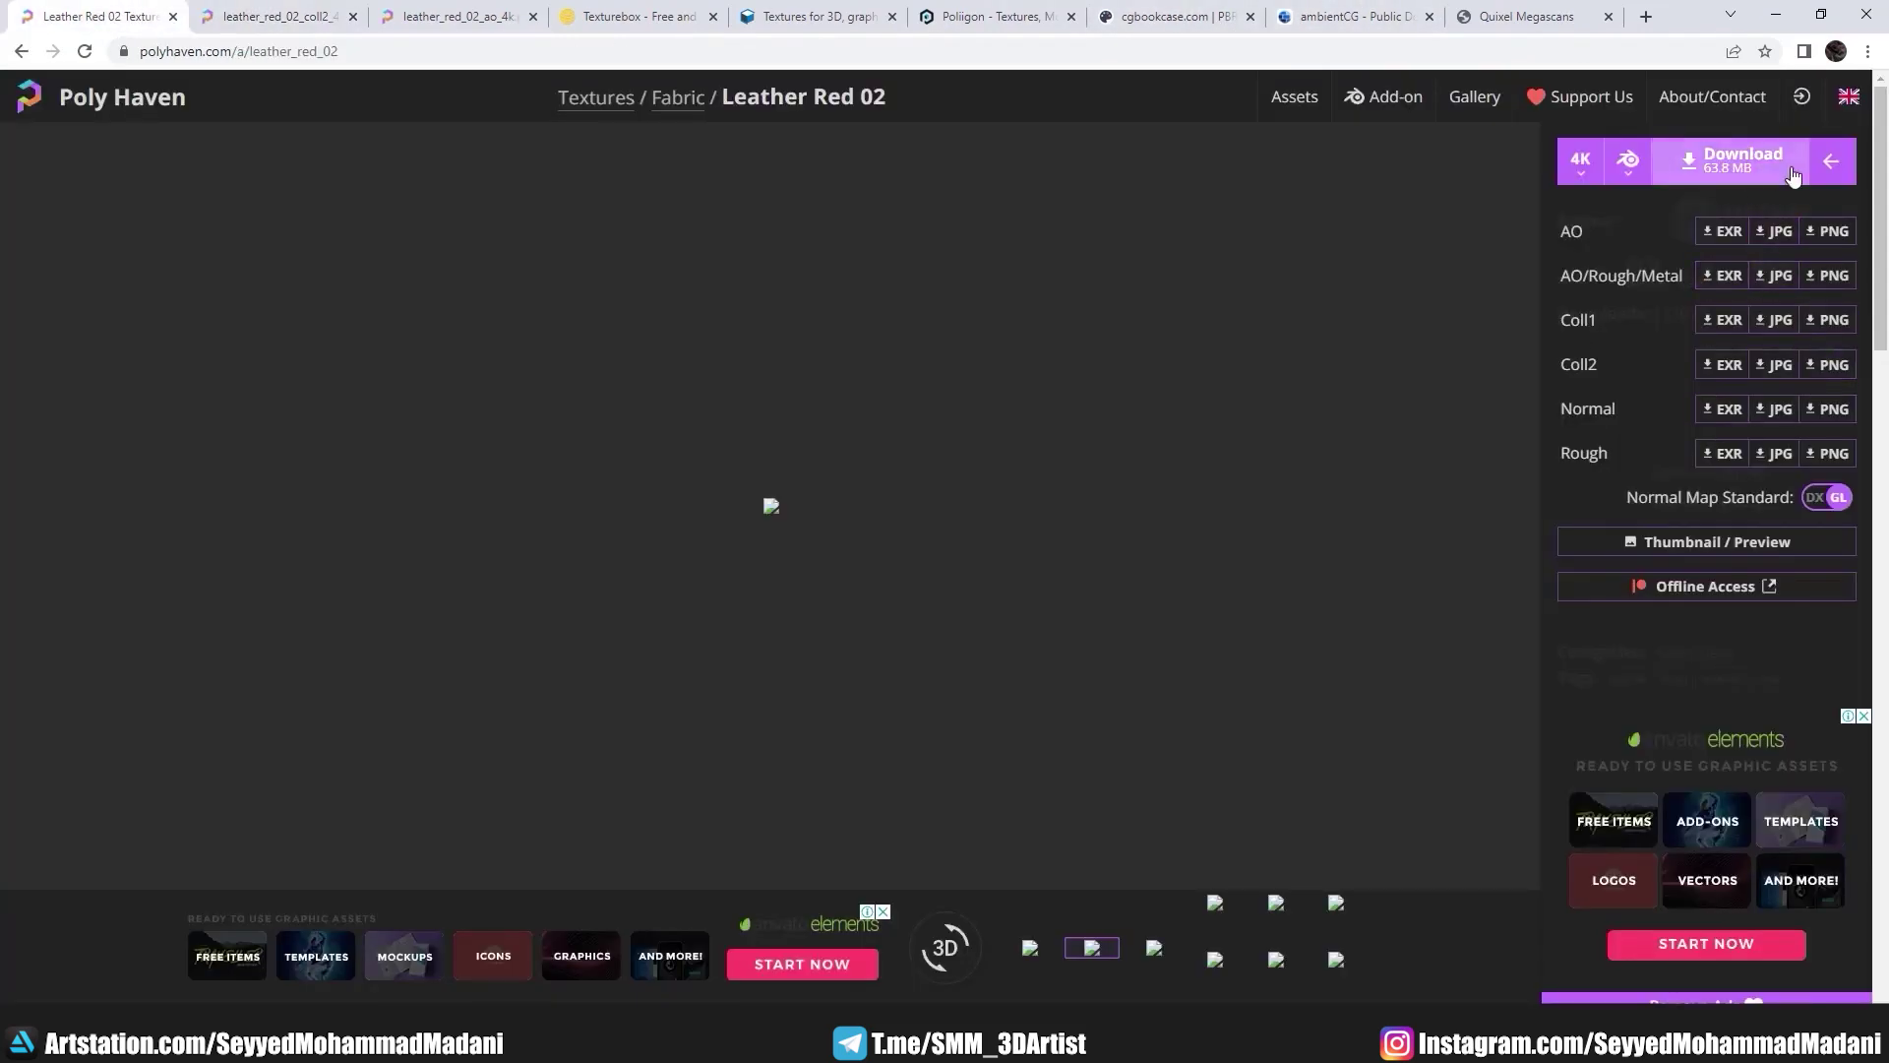
{"action": "left_click", "coordinate": [1831, 161]}
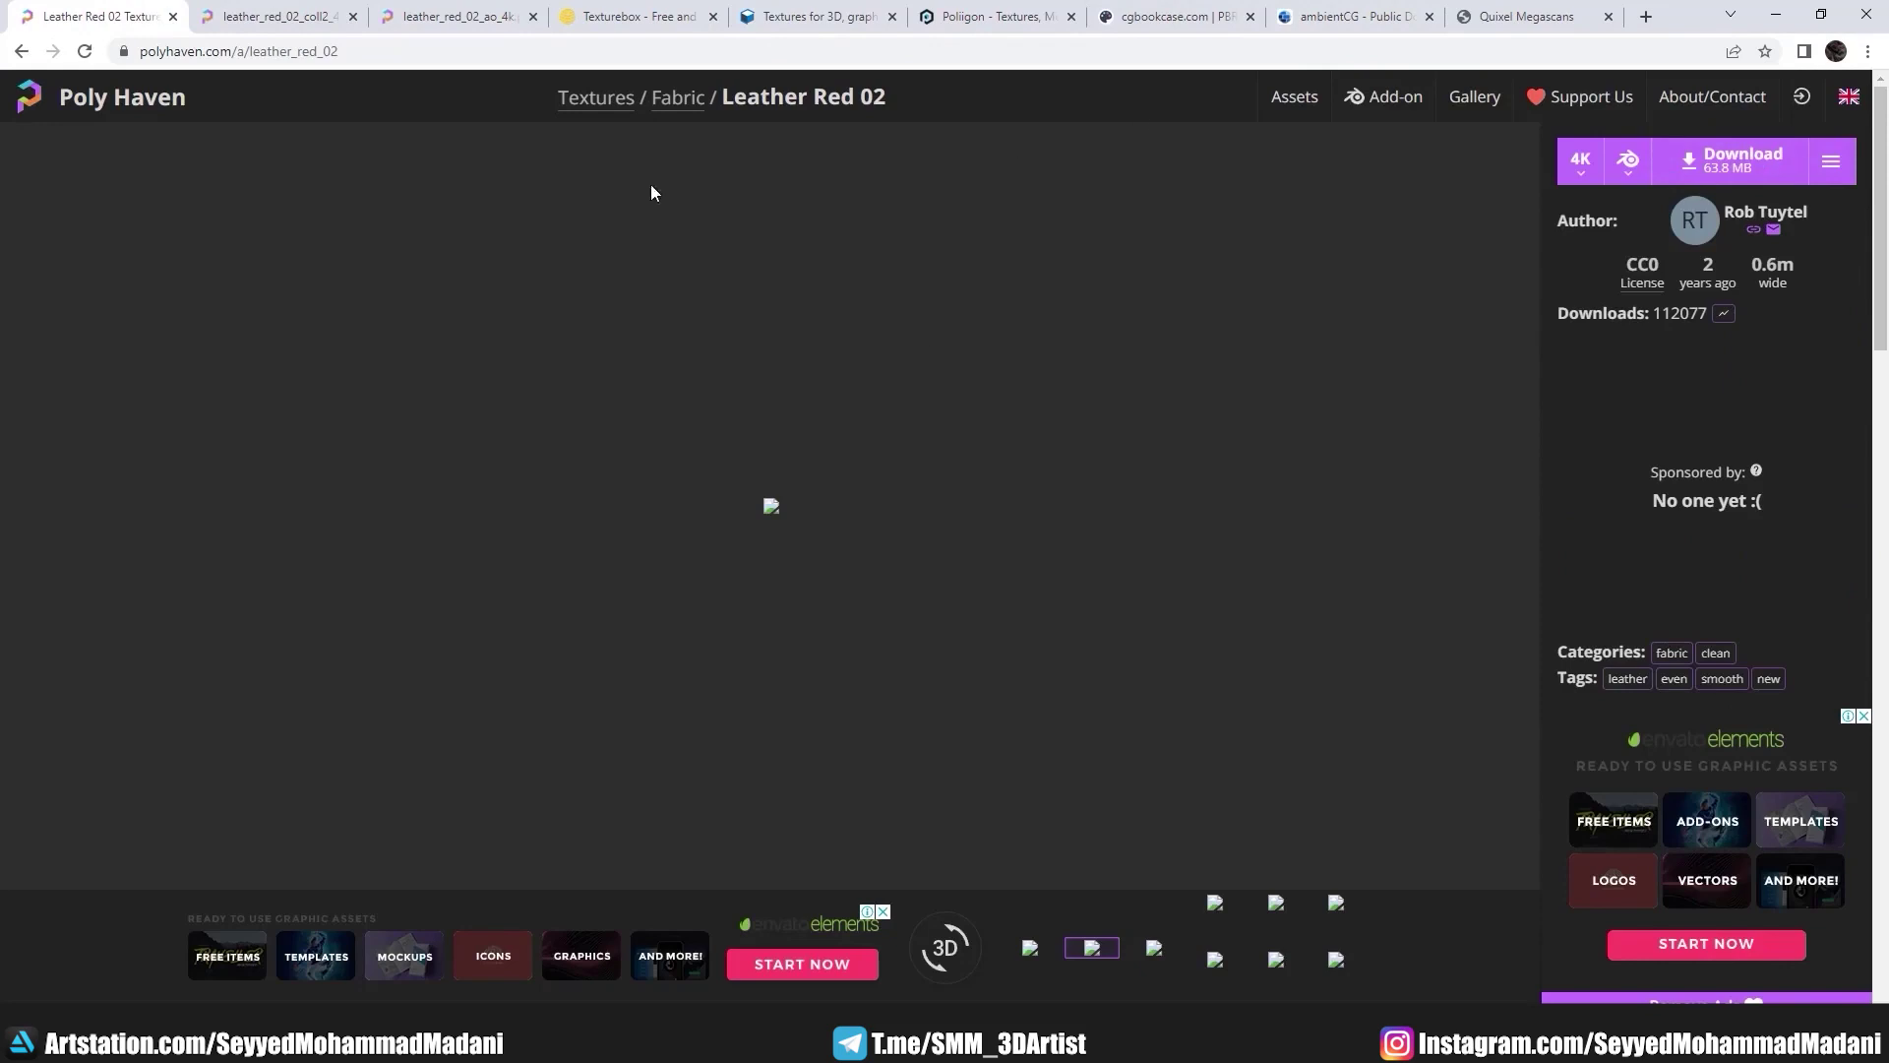
{"action": "left_click", "coordinate": [266, 16]}
{"action": "left_click", "coordinate": [353, 17]}
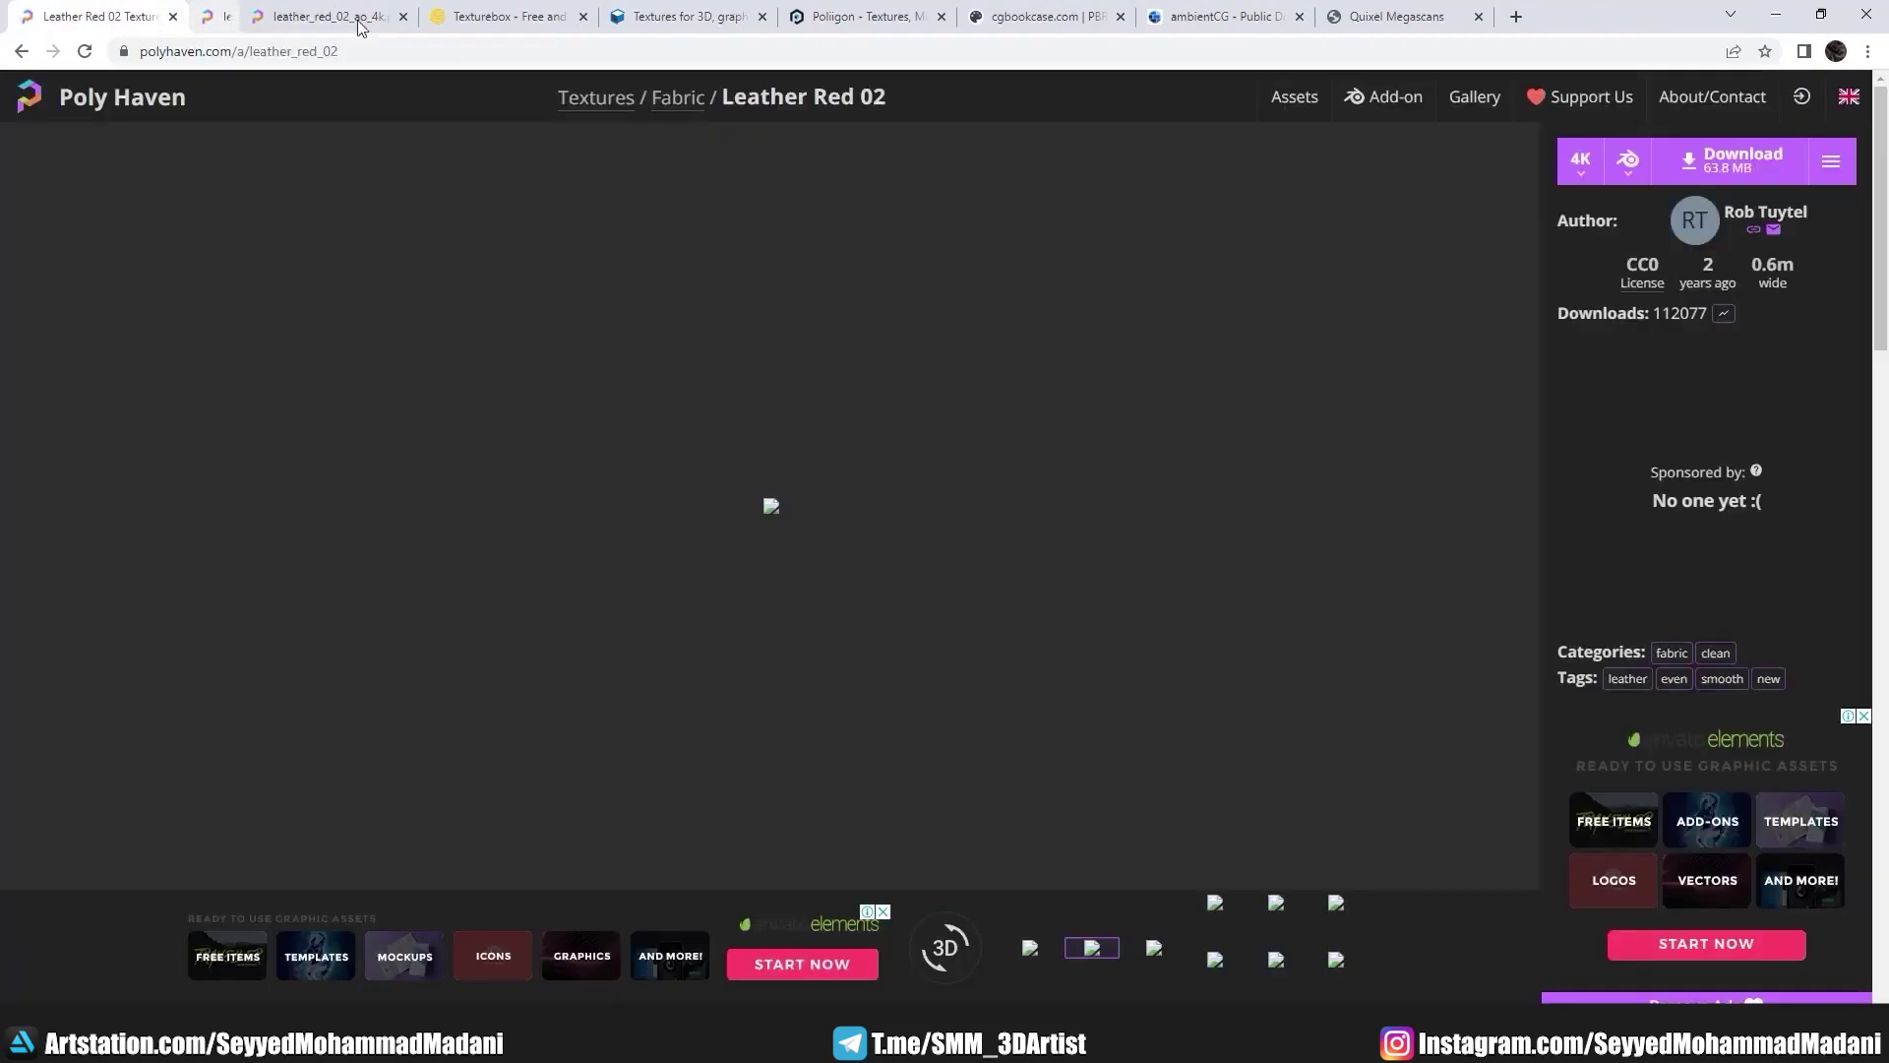
{"action": "left_click", "coordinate": [352, 17]}
{"action": "left_click", "coordinate": [285, 15]}
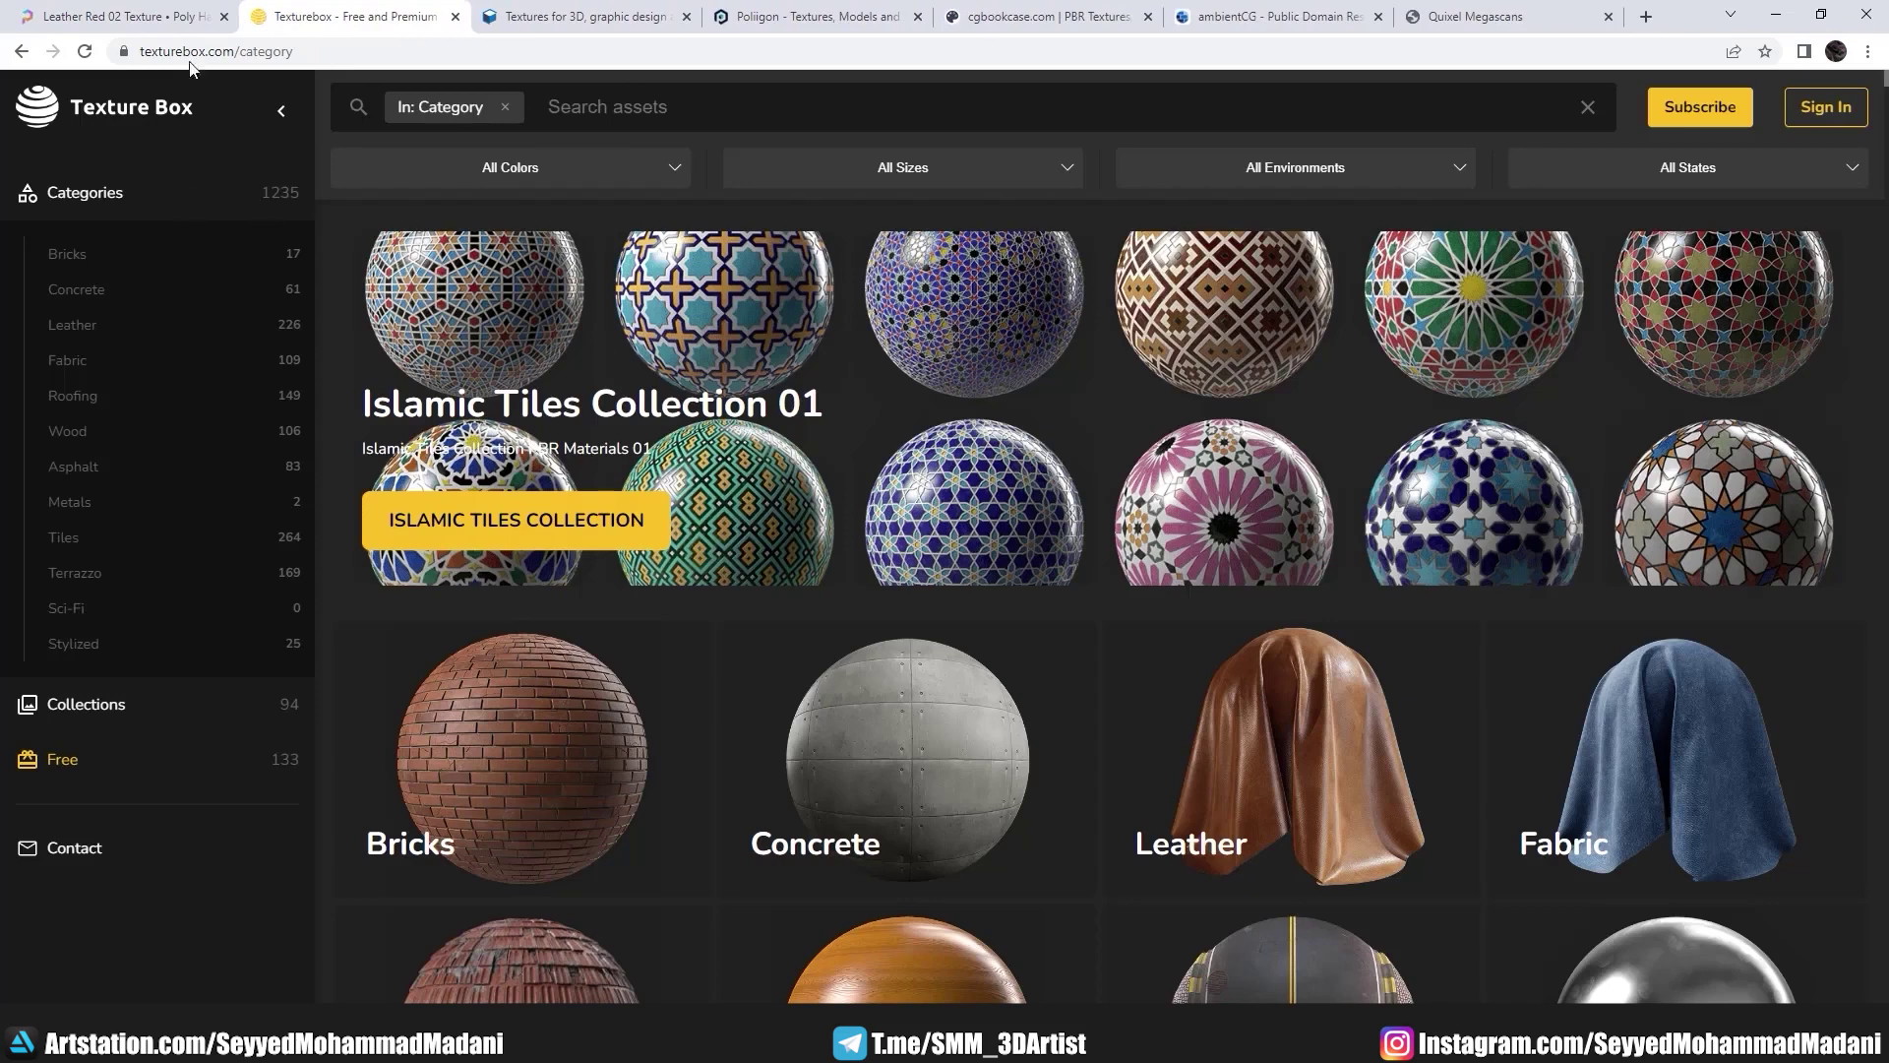
{"action": "scroll", "coordinate": [844, 729], "scroll_direction": "down", "scroll_amount": 7}
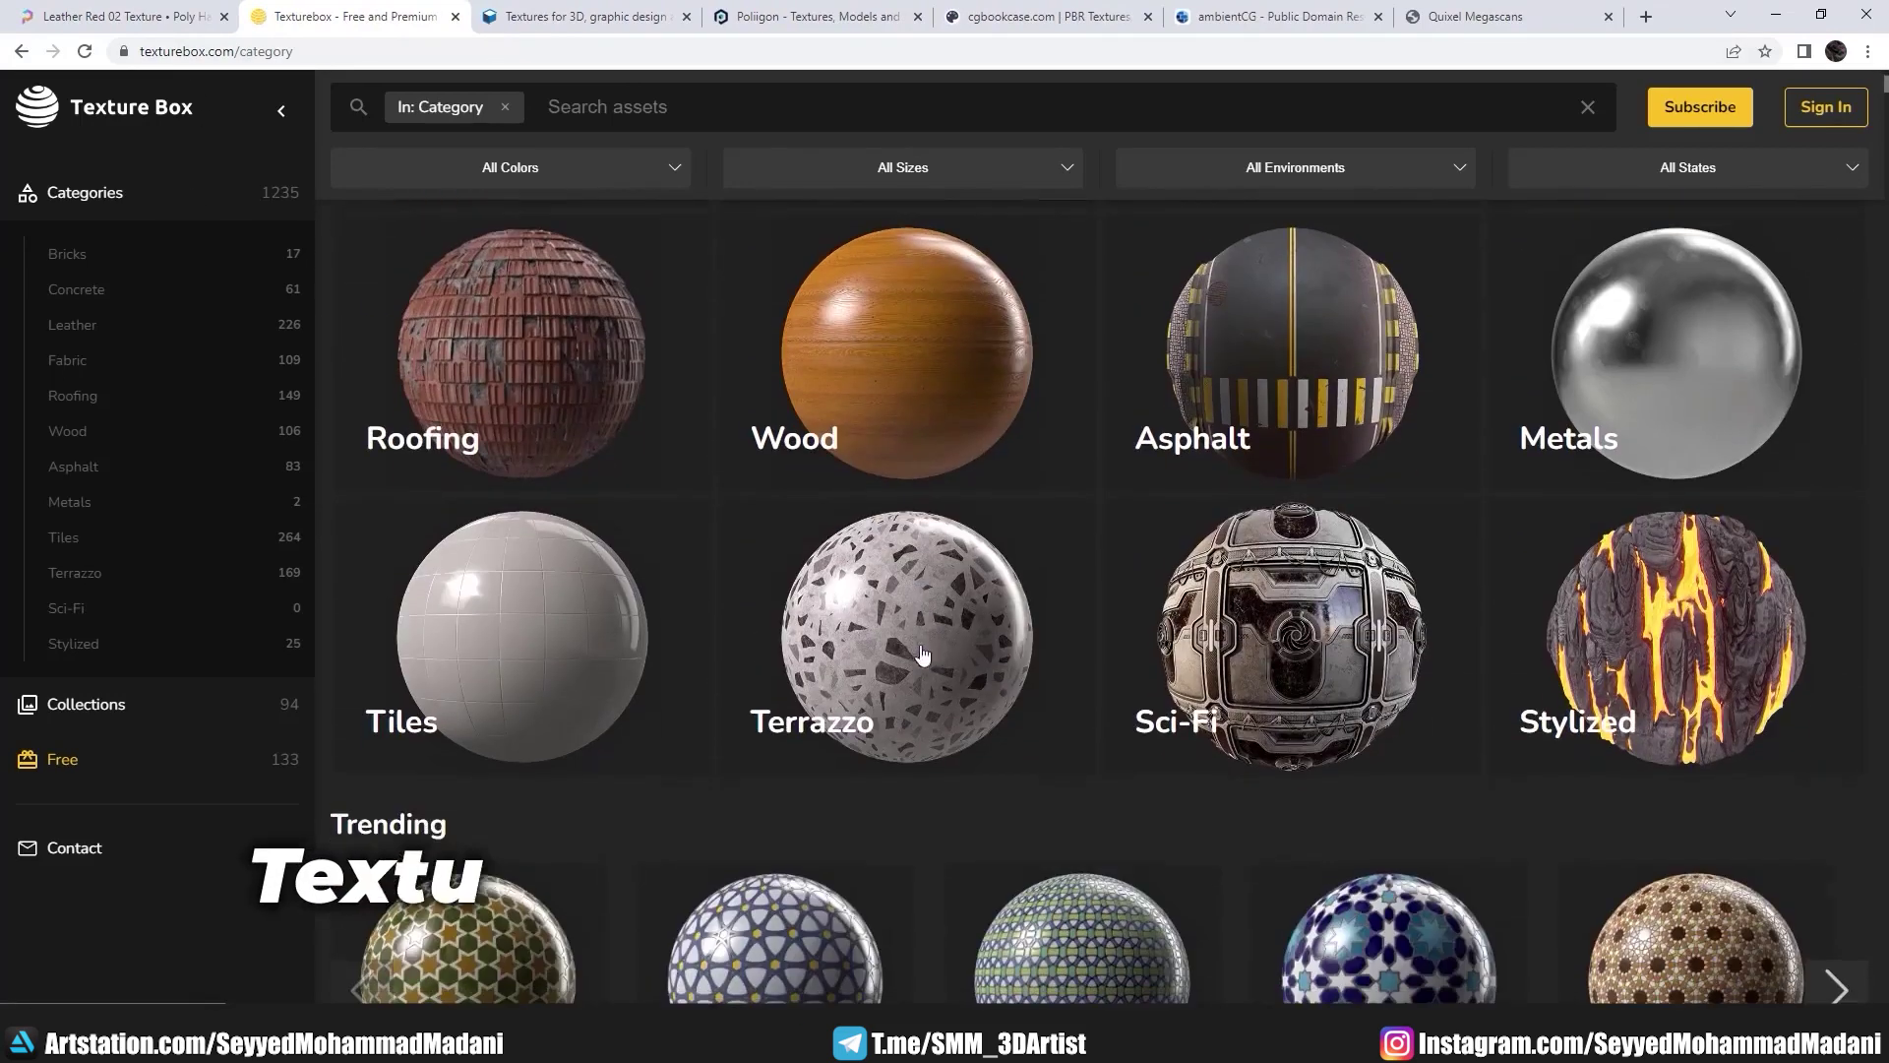
{"action": "scroll", "coordinate": [1374, 682], "scroll_direction": "down", "scroll_amount": 1}
{"action": "scroll", "coordinate": [1373, 680], "scroll_direction": "down", "scroll_amount": 5}
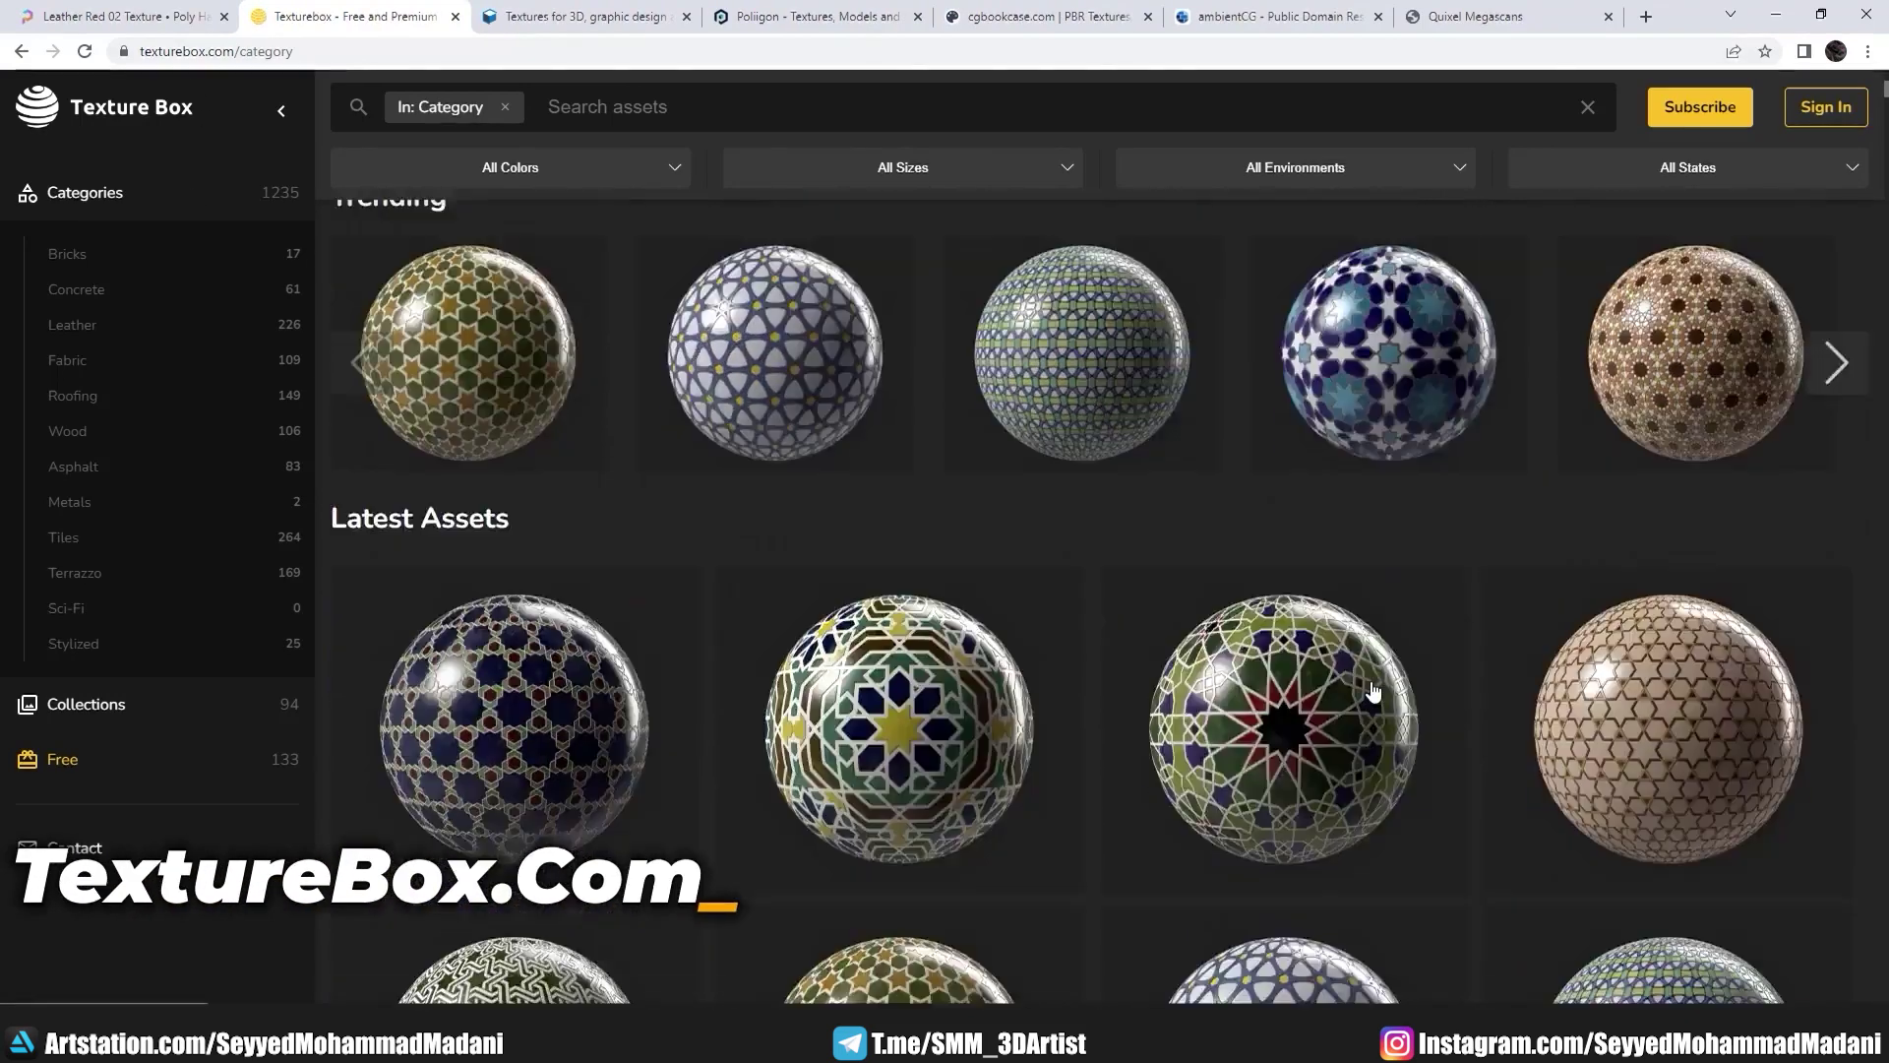
{"action": "scroll", "coordinate": [1374, 680], "scroll_direction": "down", "scroll_amount": 5}
{"action": "scroll", "coordinate": [1373, 681], "scroll_direction": "down", "scroll_amount": 5}
{"action": "scroll", "coordinate": [1358, 677], "scroll_direction": "down", "scroll_amount": 4}
{"action": "scroll", "coordinate": [1356, 675], "scroll_direction": "down", "scroll_amount": 5}
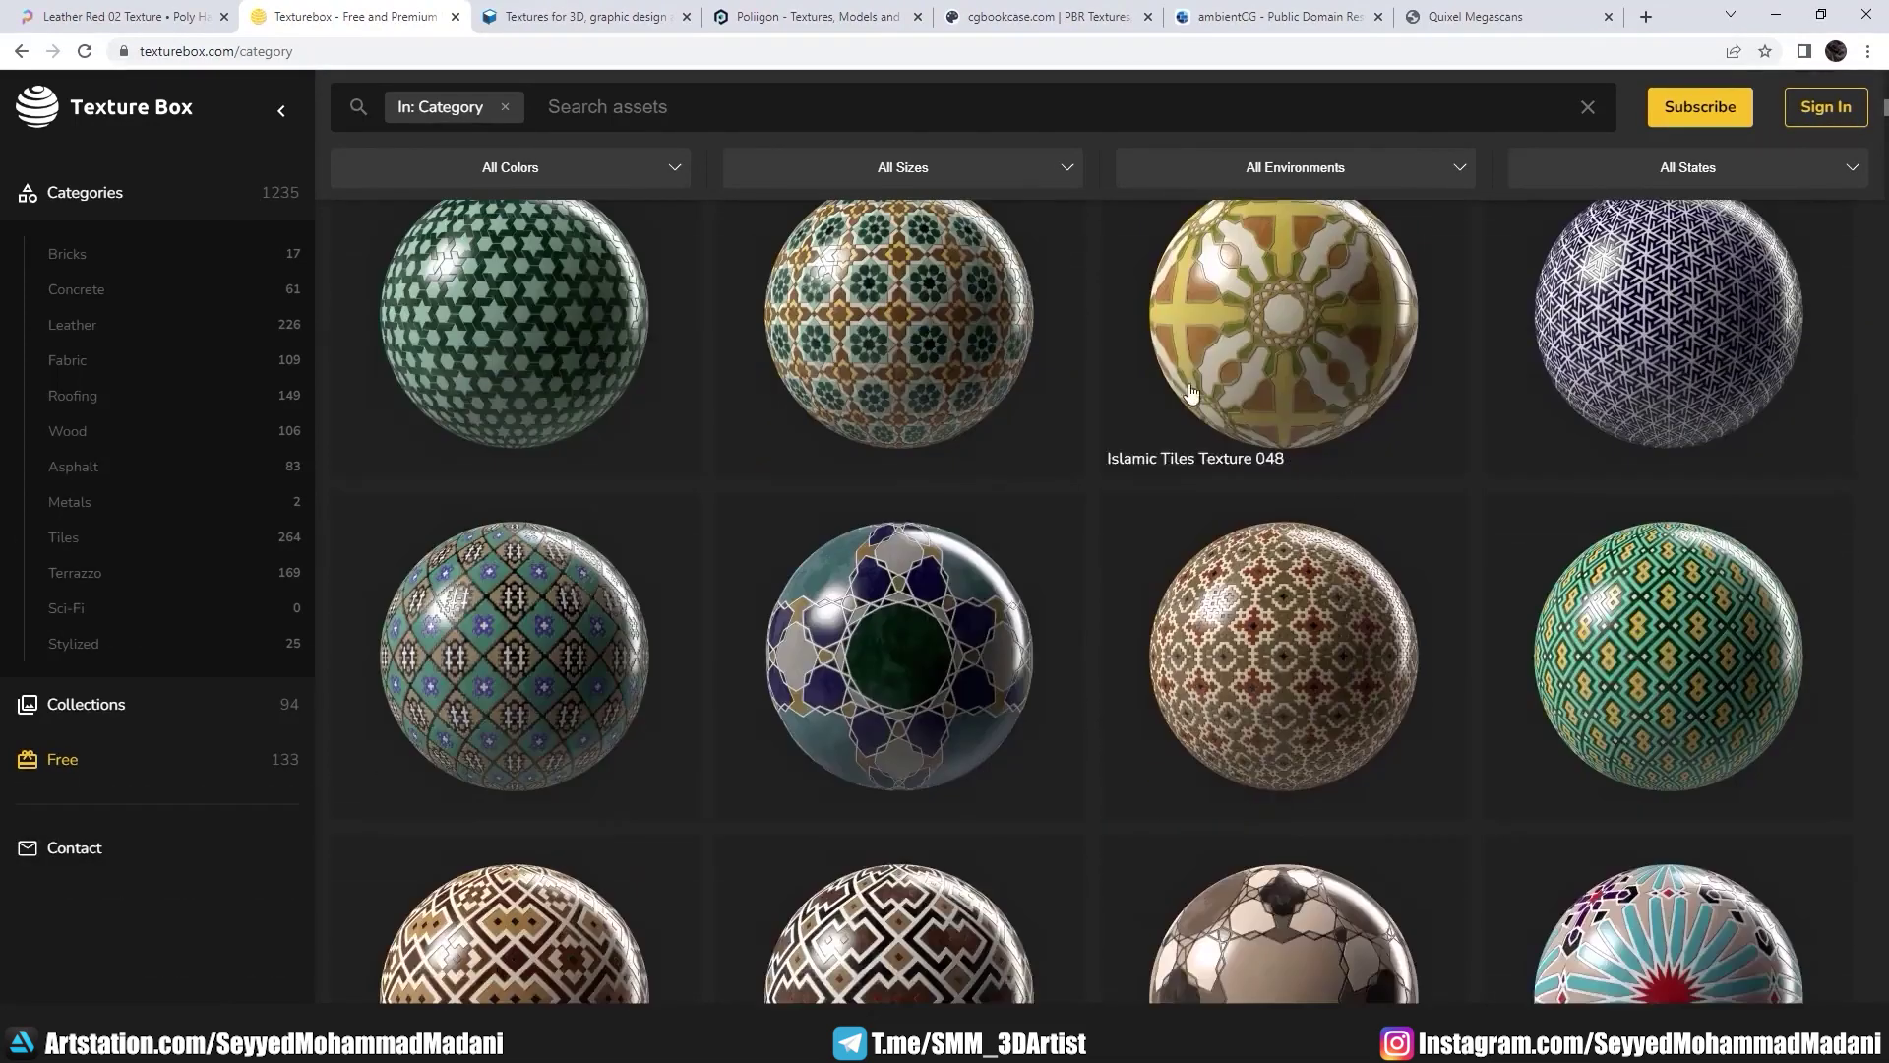
{"action": "scroll", "coordinate": [1259, 590], "scroll_direction": "up", "scroll_amount": 2}
{"action": "scroll", "coordinate": [1168, 515], "scroll_direction": "up", "scroll_amount": 1}
{"action": "left_click", "coordinate": [933, 489]}
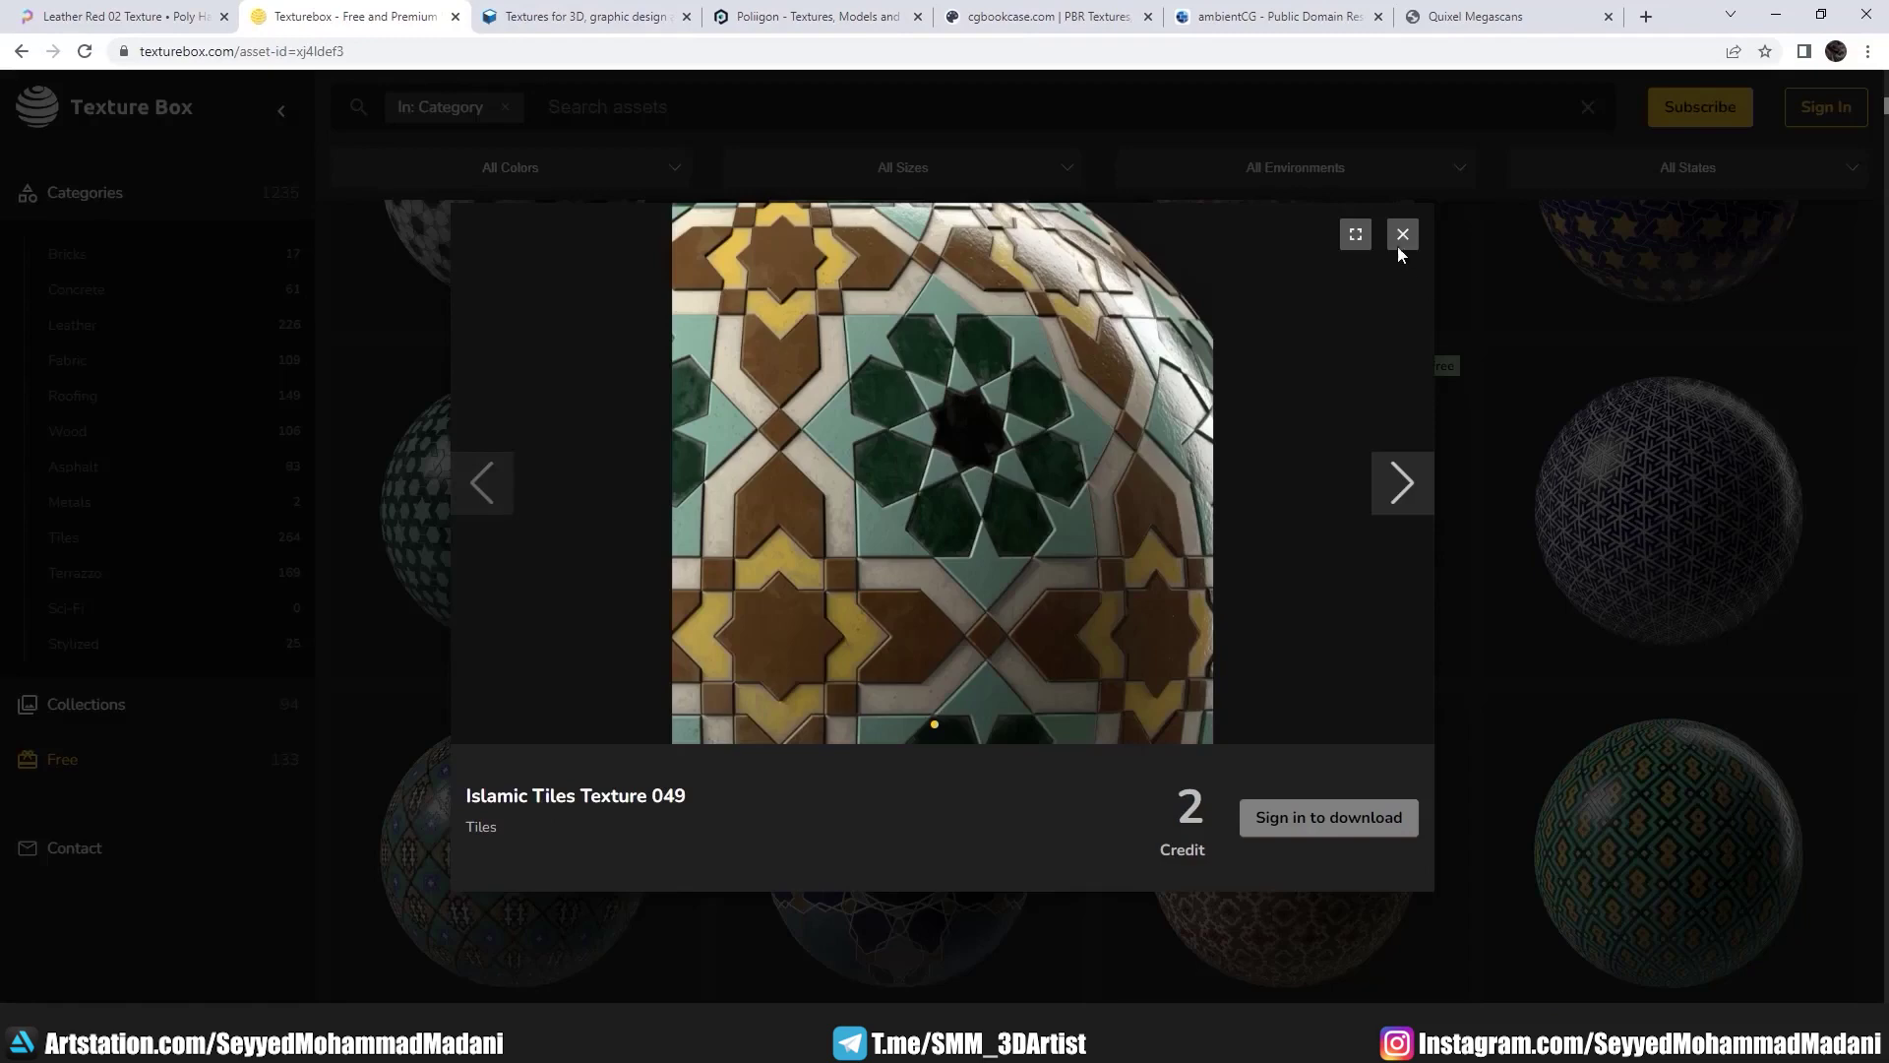
{"action": "left_click", "coordinate": [1400, 246]}
{"action": "scroll", "coordinate": [1004, 532], "scroll_direction": "up", "scroll_amount": 5}
{"action": "scroll", "coordinate": [1005, 532], "scroll_direction": "up", "scroll_amount": 5}
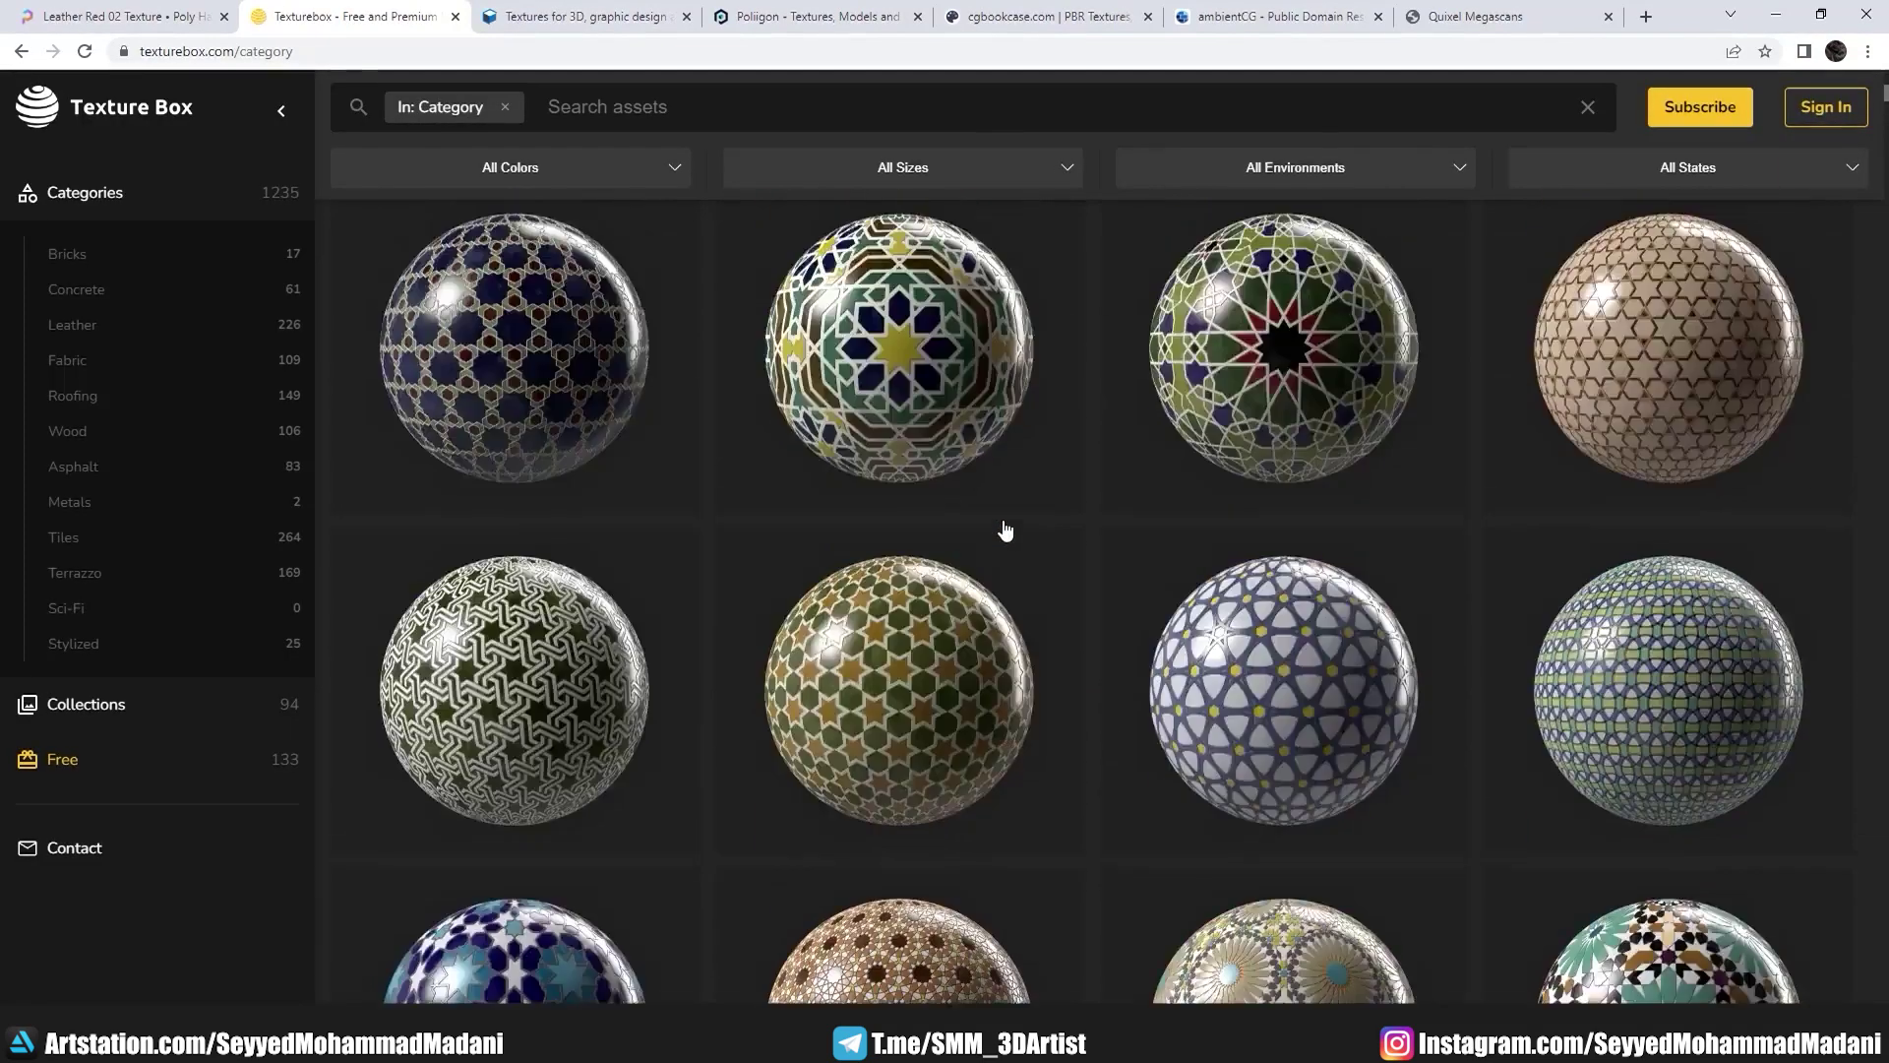
{"action": "scroll", "coordinate": [1004, 532], "scroll_direction": "up", "scroll_amount": 5}
{"action": "scroll", "coordinate": [1006, 531], "scroll_direction": "up", "scroll_amount": 6}
{"action": "scroll", "coordinate": [1006, 531], "scroll_direction": "up", "scroll_amount": 4}
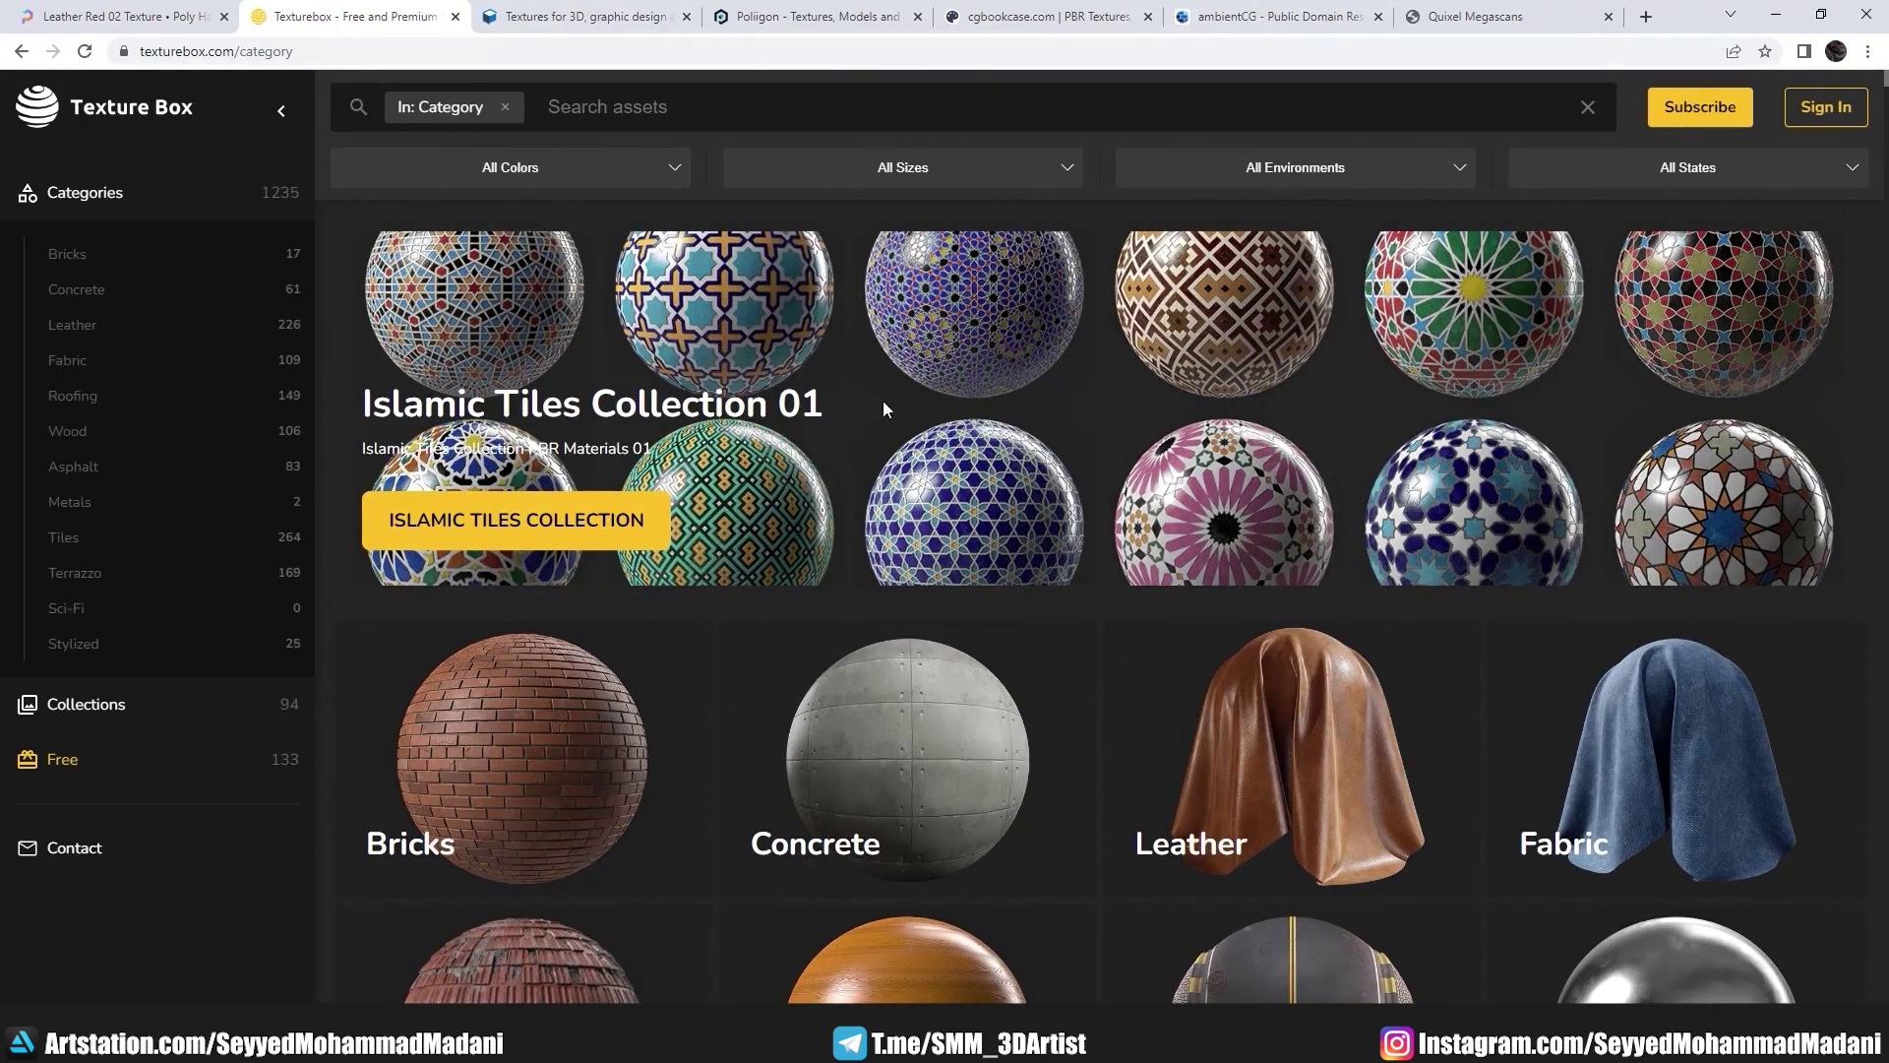
Step: Switch to Textures.com and browse the homepage showcase
{"action": "left_click", "coordinate": [631, 20]}
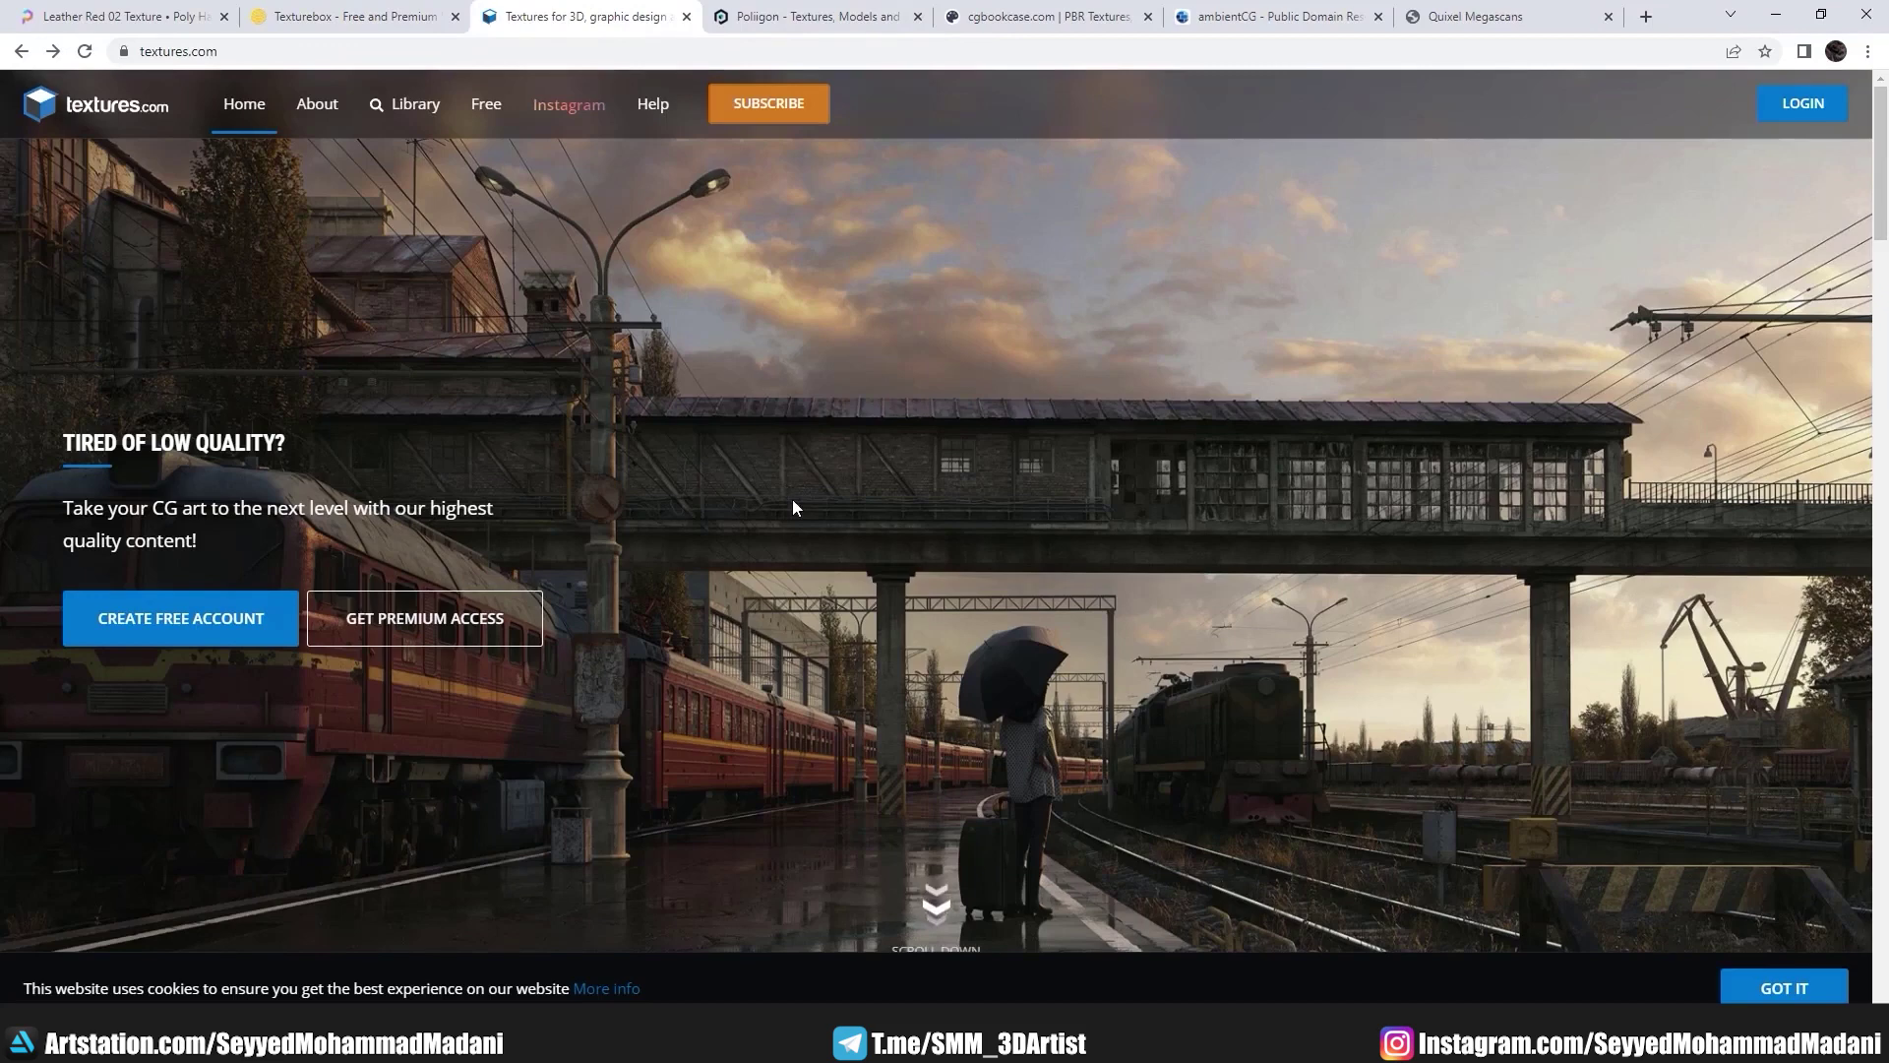
{"action": "scroll", "coordinate": [809, 553], "scroll_direction": "down", "scroll_amount": 2}
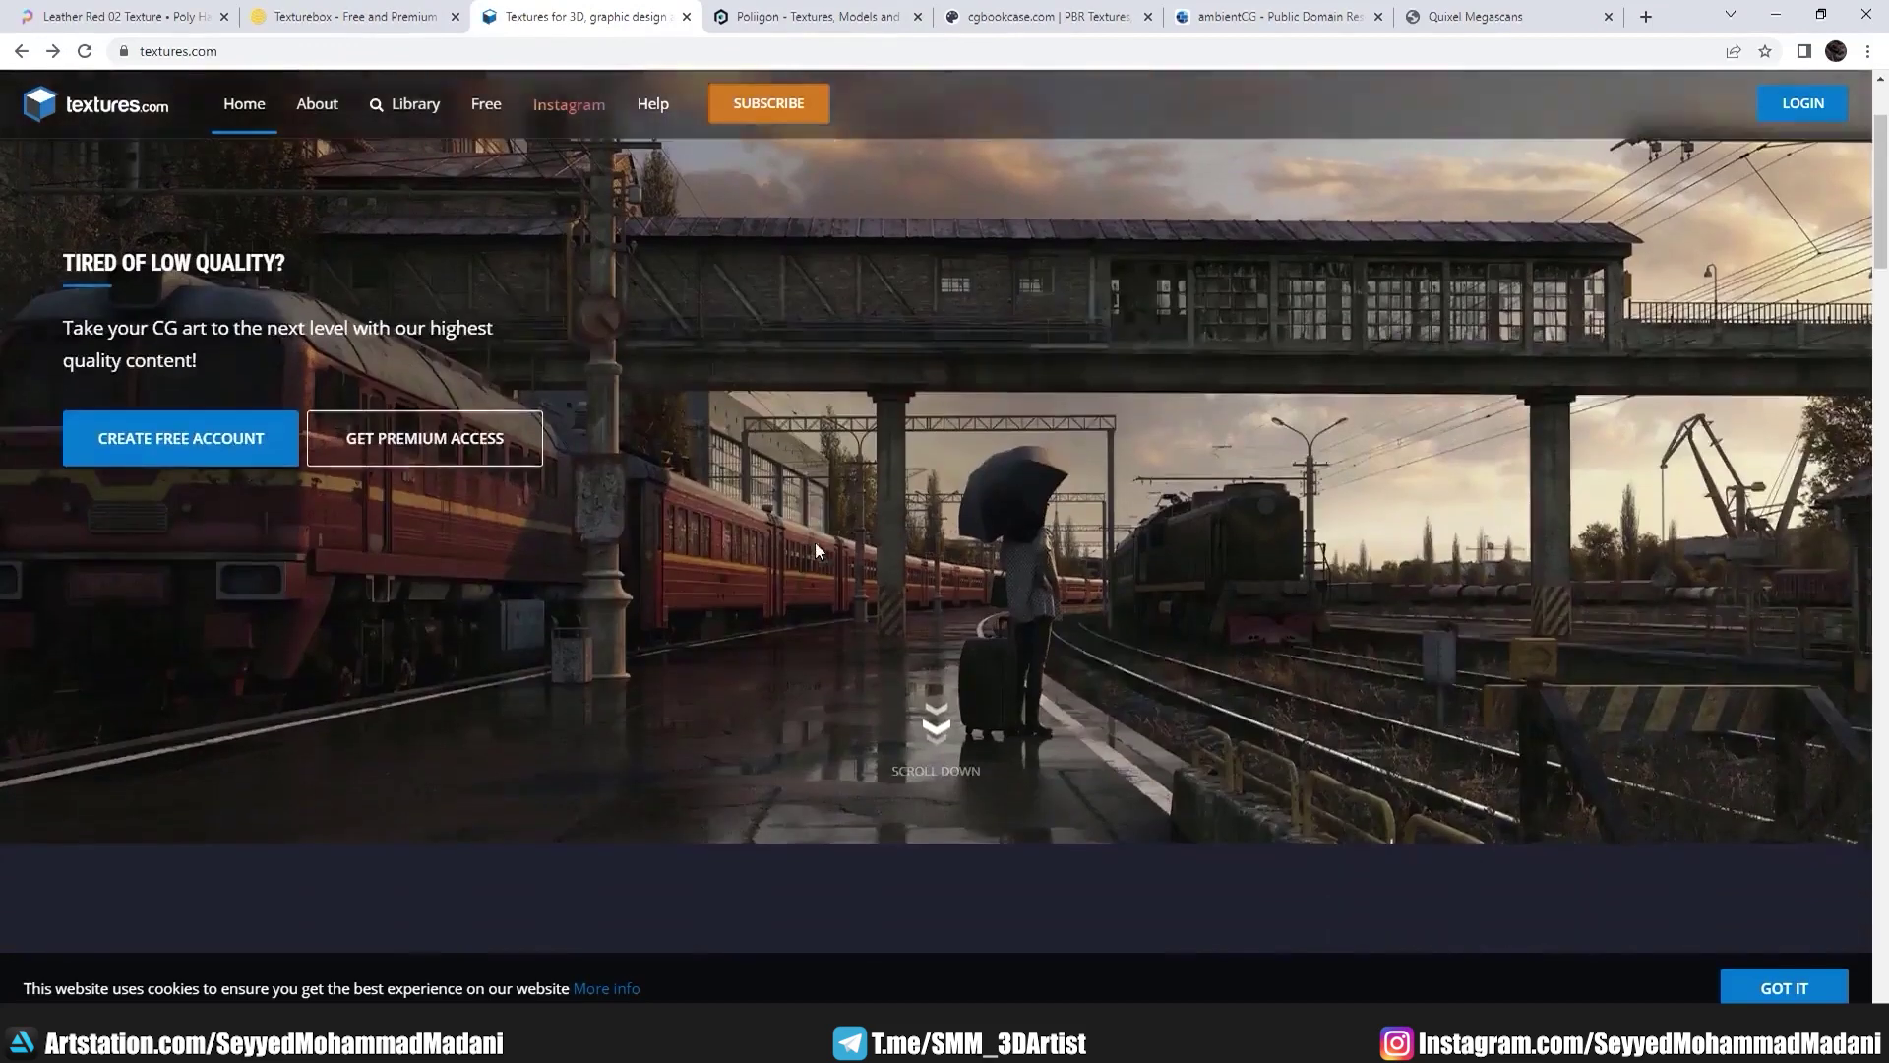
{"action": "scroll", "coordinate": [816, 547], "scroll_direction": "down", "scroll_amount": 3}
{"action": "scroll", "coordinate": [820, 549], "scroll_direction": "down", "scroll_amount": 3}
{"action": "scroll", "coordinate": [821, 552], "scroll_direction": "down", "scroll_amount": 2}
{"action": "scroll", "coordinate": [822, 551], "scroll_direction": "down", "scroll_amount": 3}
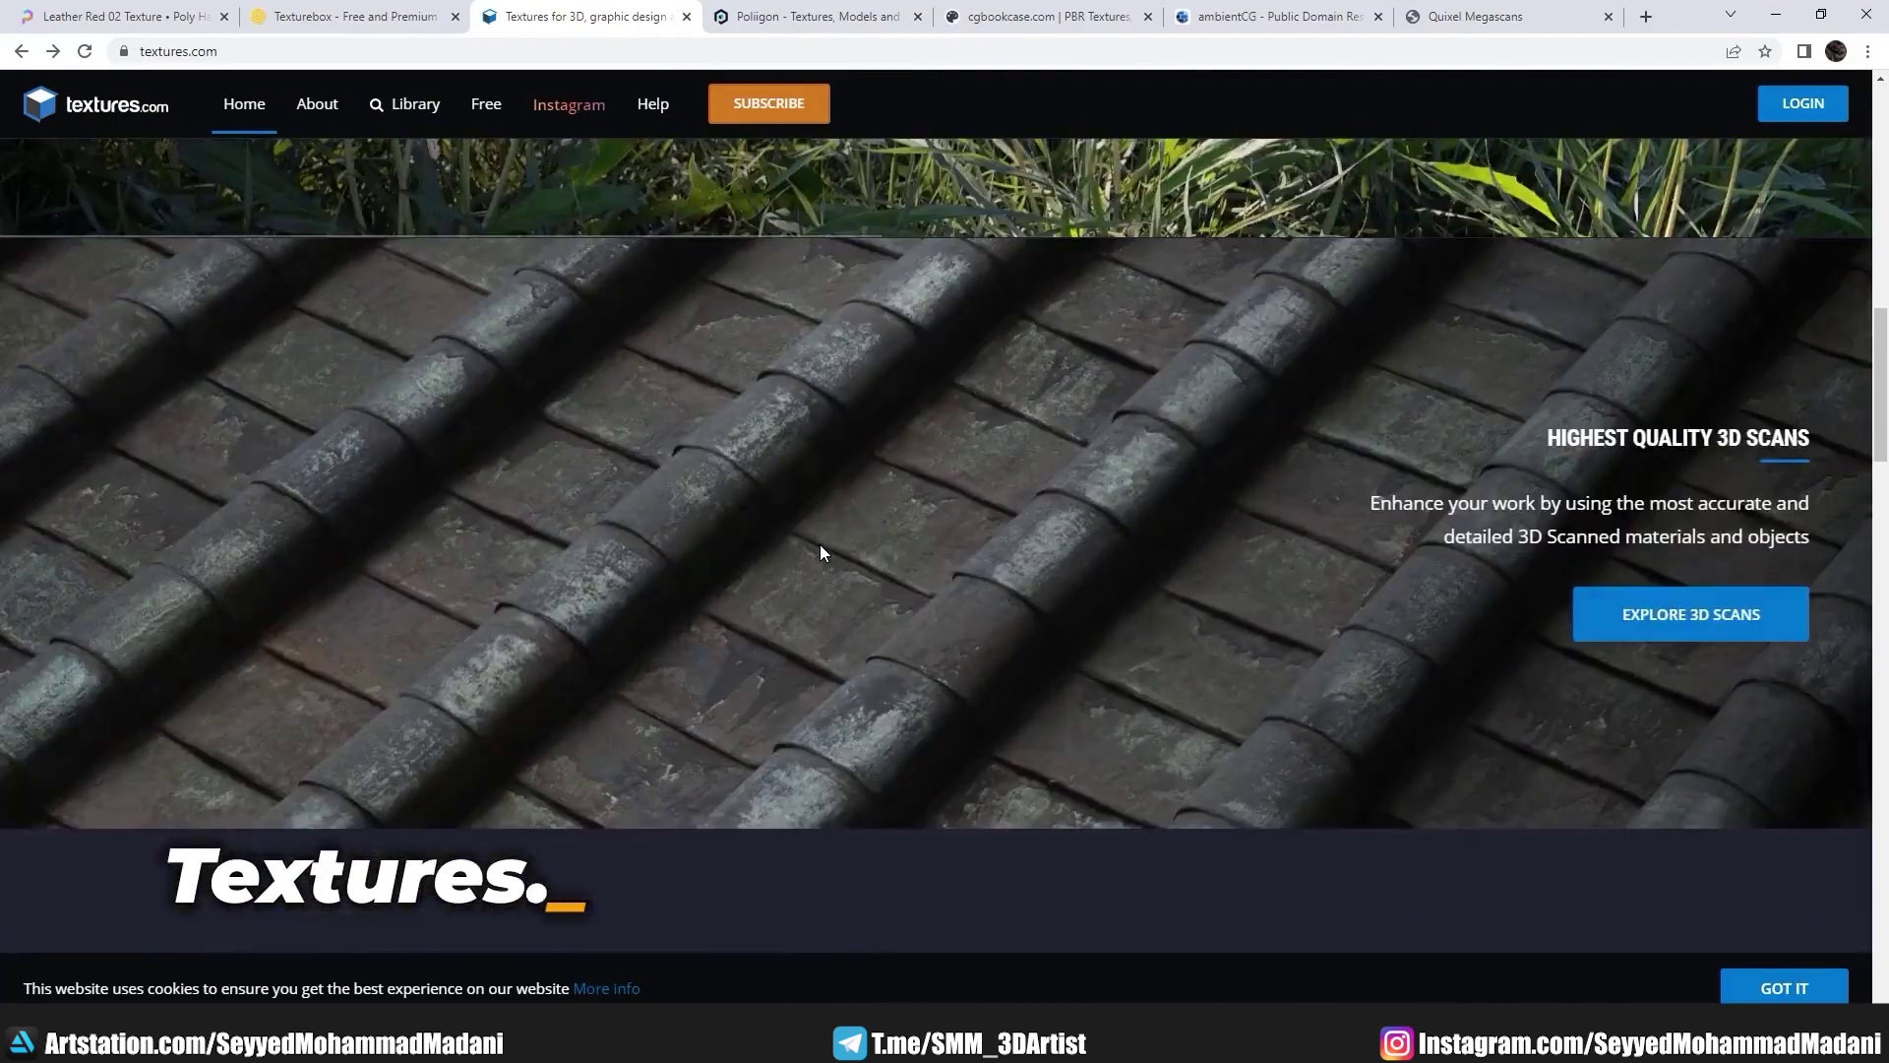
{"action": "scroll", "coordinate": [822, 551], "scroll_direction": "down", "scroll_amount": 3}
{"action": "scroll", "coordinate": [826, 571], "scroll_direction": "down", "scroll_amount": 1}
{"action": "scroll", "coordinate": [832, 585], "scroll_direction": "down", "scroll_amount": 3}
{"action": "scroll", "coordinate": [829, 576], "scroll_direction": "down", "scroll_amount": 4}
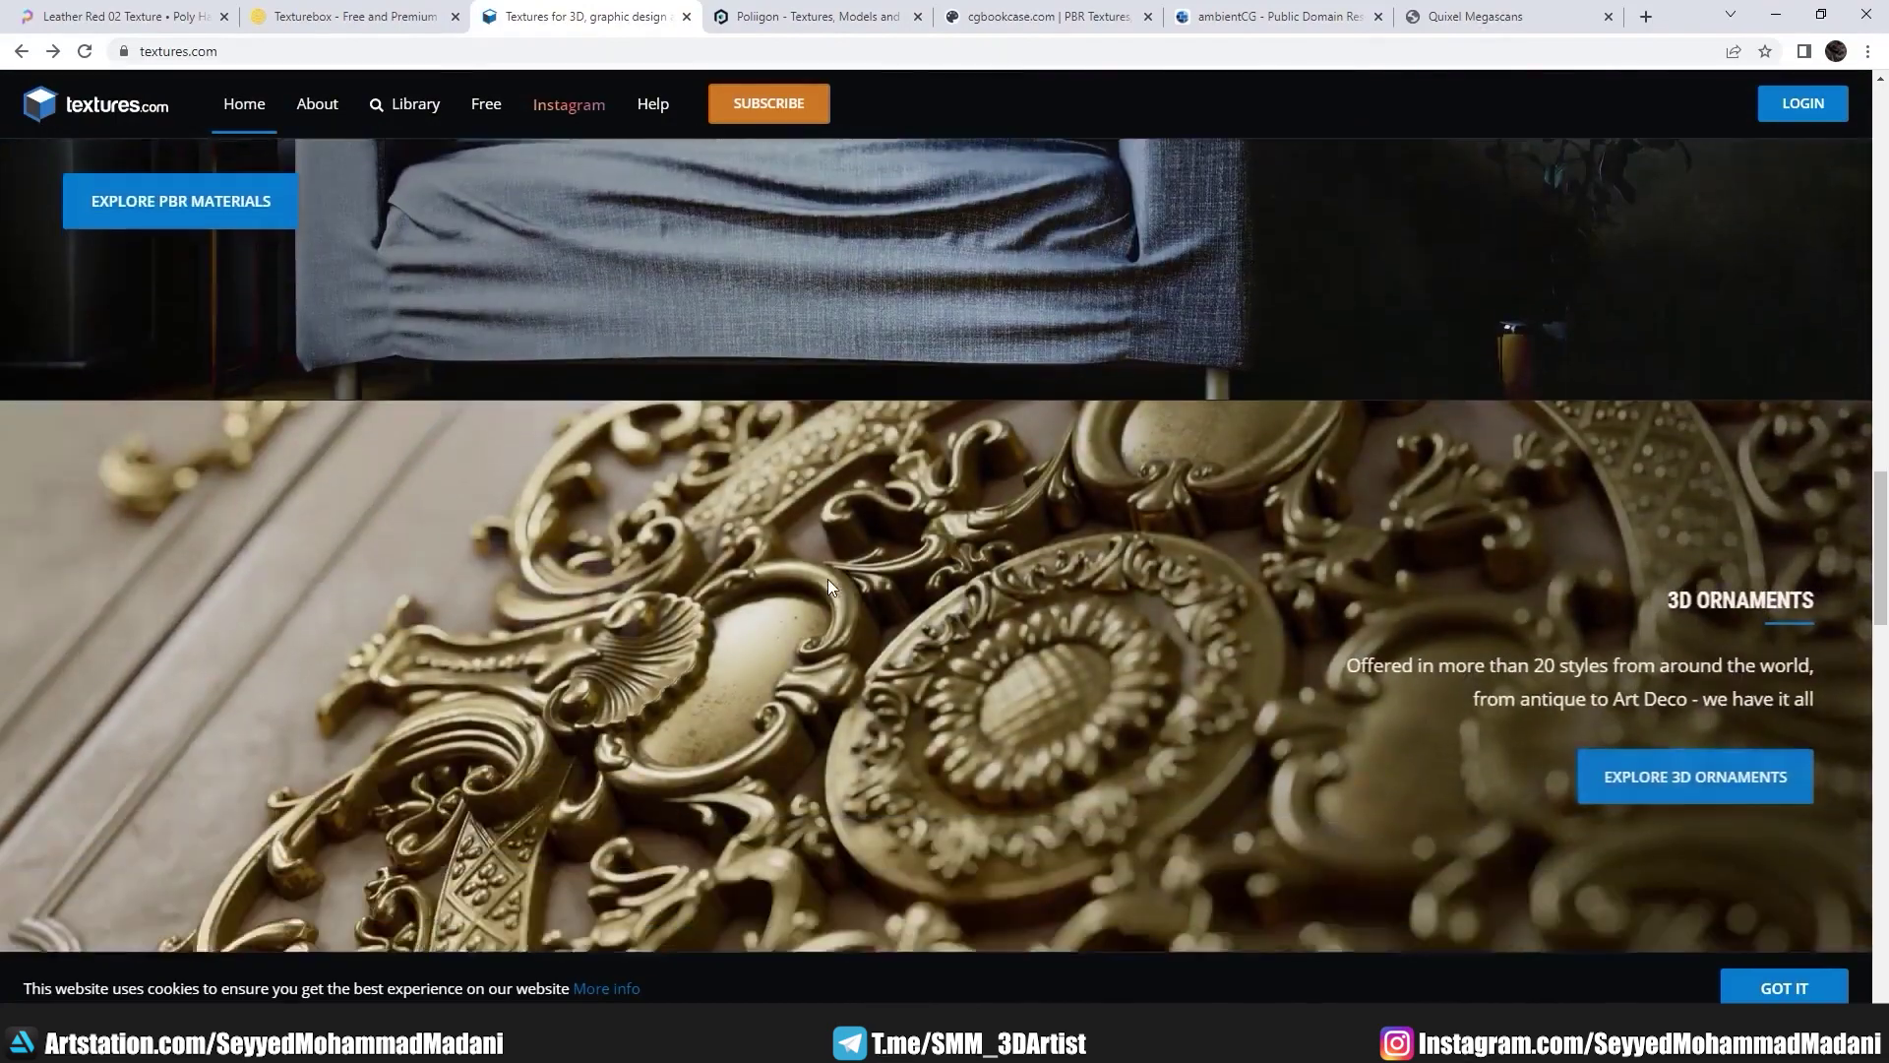
{"action": "scroll", "coordinate": [828, 578], "scroll_direction": "down", "scroll_amount": 1}
{"action": "scroll", "coordinate": [829, 579], "scroll_direction": "up", "scroll_amount": 2}
{"action": "scroll", "coordinate": [825, 571], "scroll_direction": "up", "scroll_amount": 7}
{"action": "scroll", "coordinate": [590, 295], "scroll_direction": "up", "scroll_amount": 6}
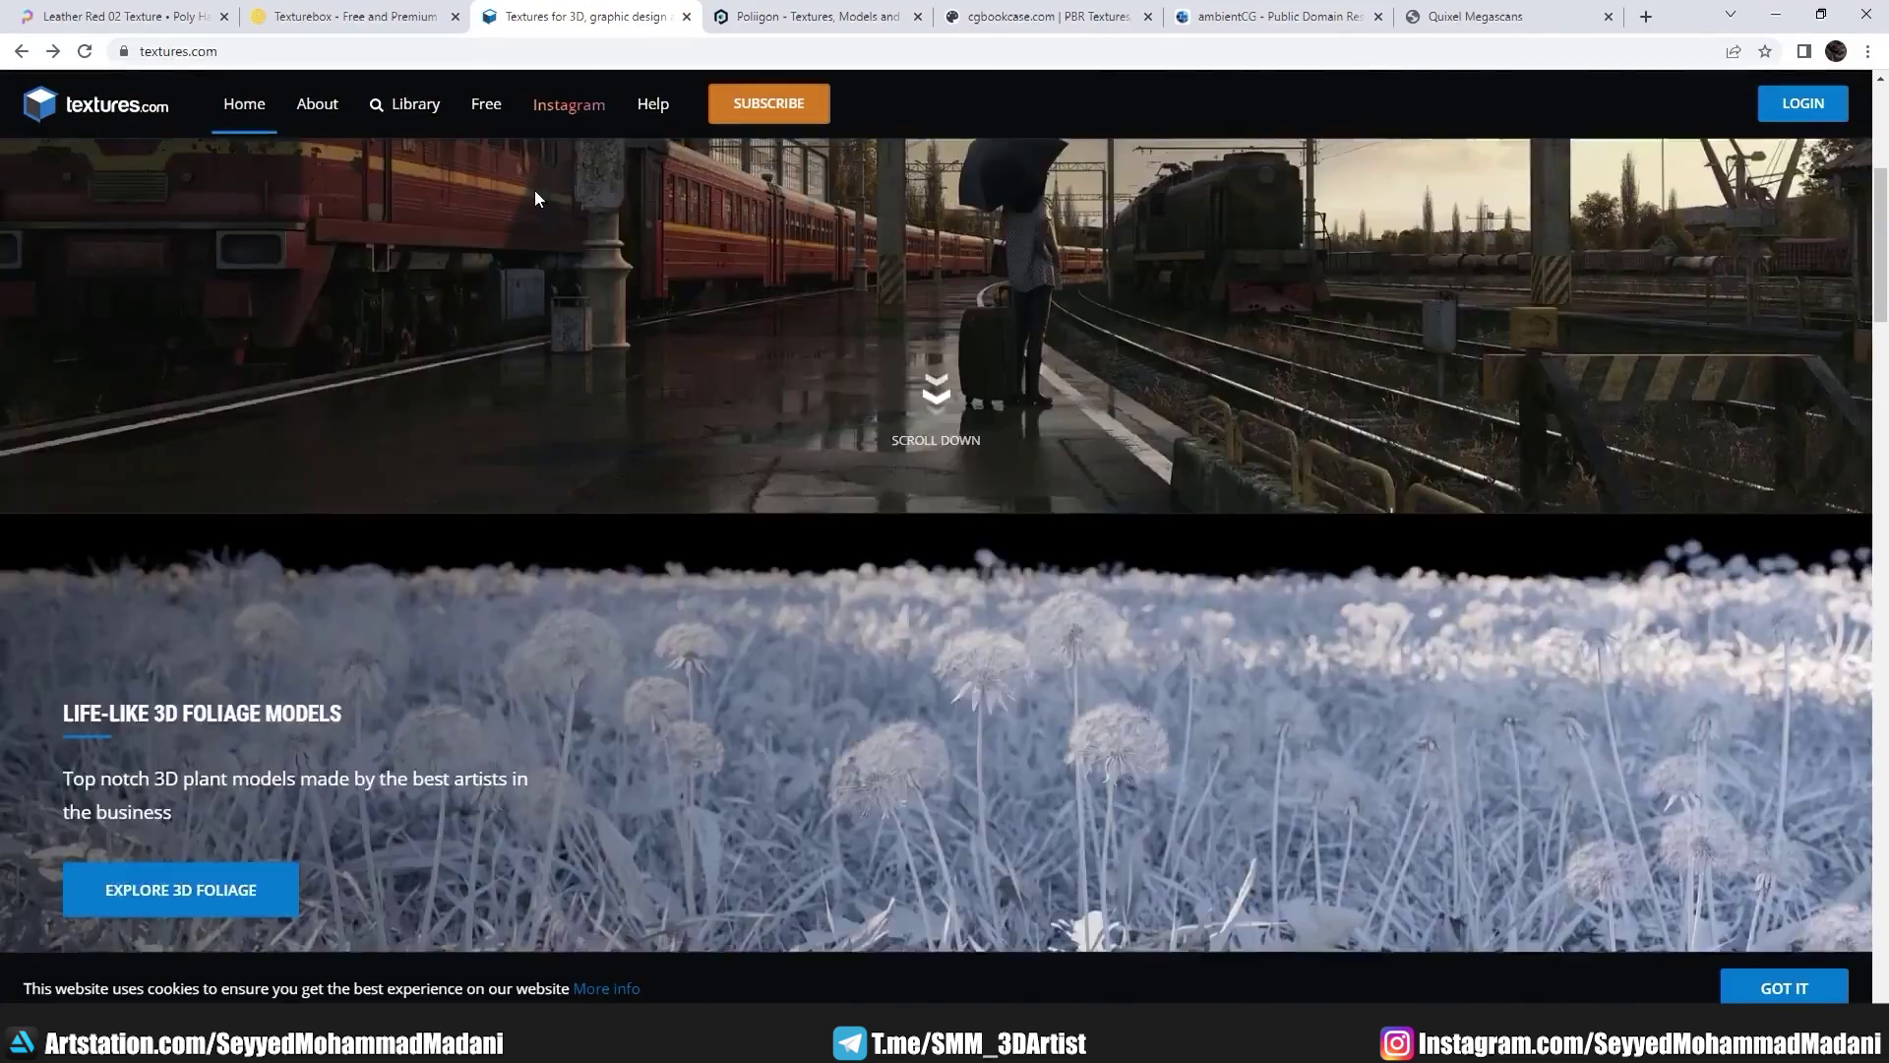
{"action": "scroll", "coordinate": [521, 182], "scroll_direction": "up", "scroll_amount": 4}
Step: Open the Library, browse Latest Content and show the All category filter choices
{"action": "left_click", "coordinate": [405, 105]}
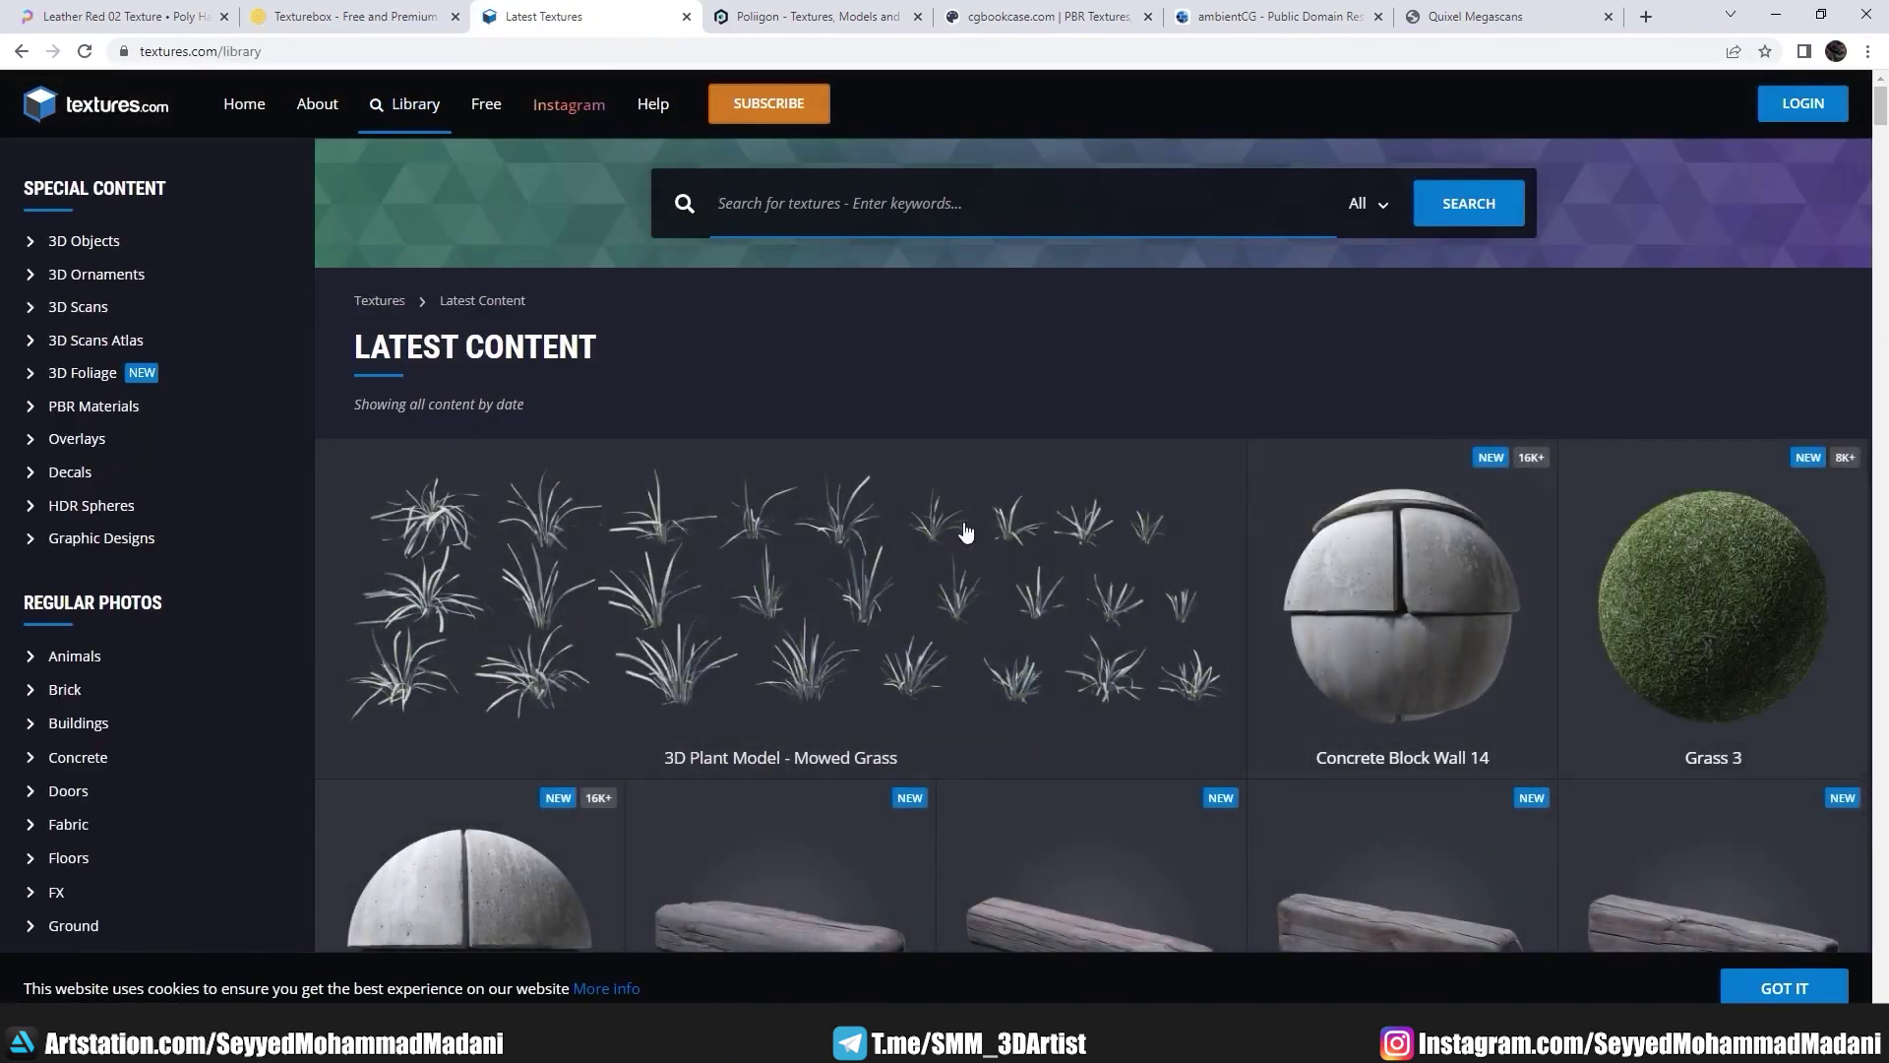
{"action": "scroll", "coordinate": [974, 522], "scroll_direction": "down", "scroll_amount": 4}
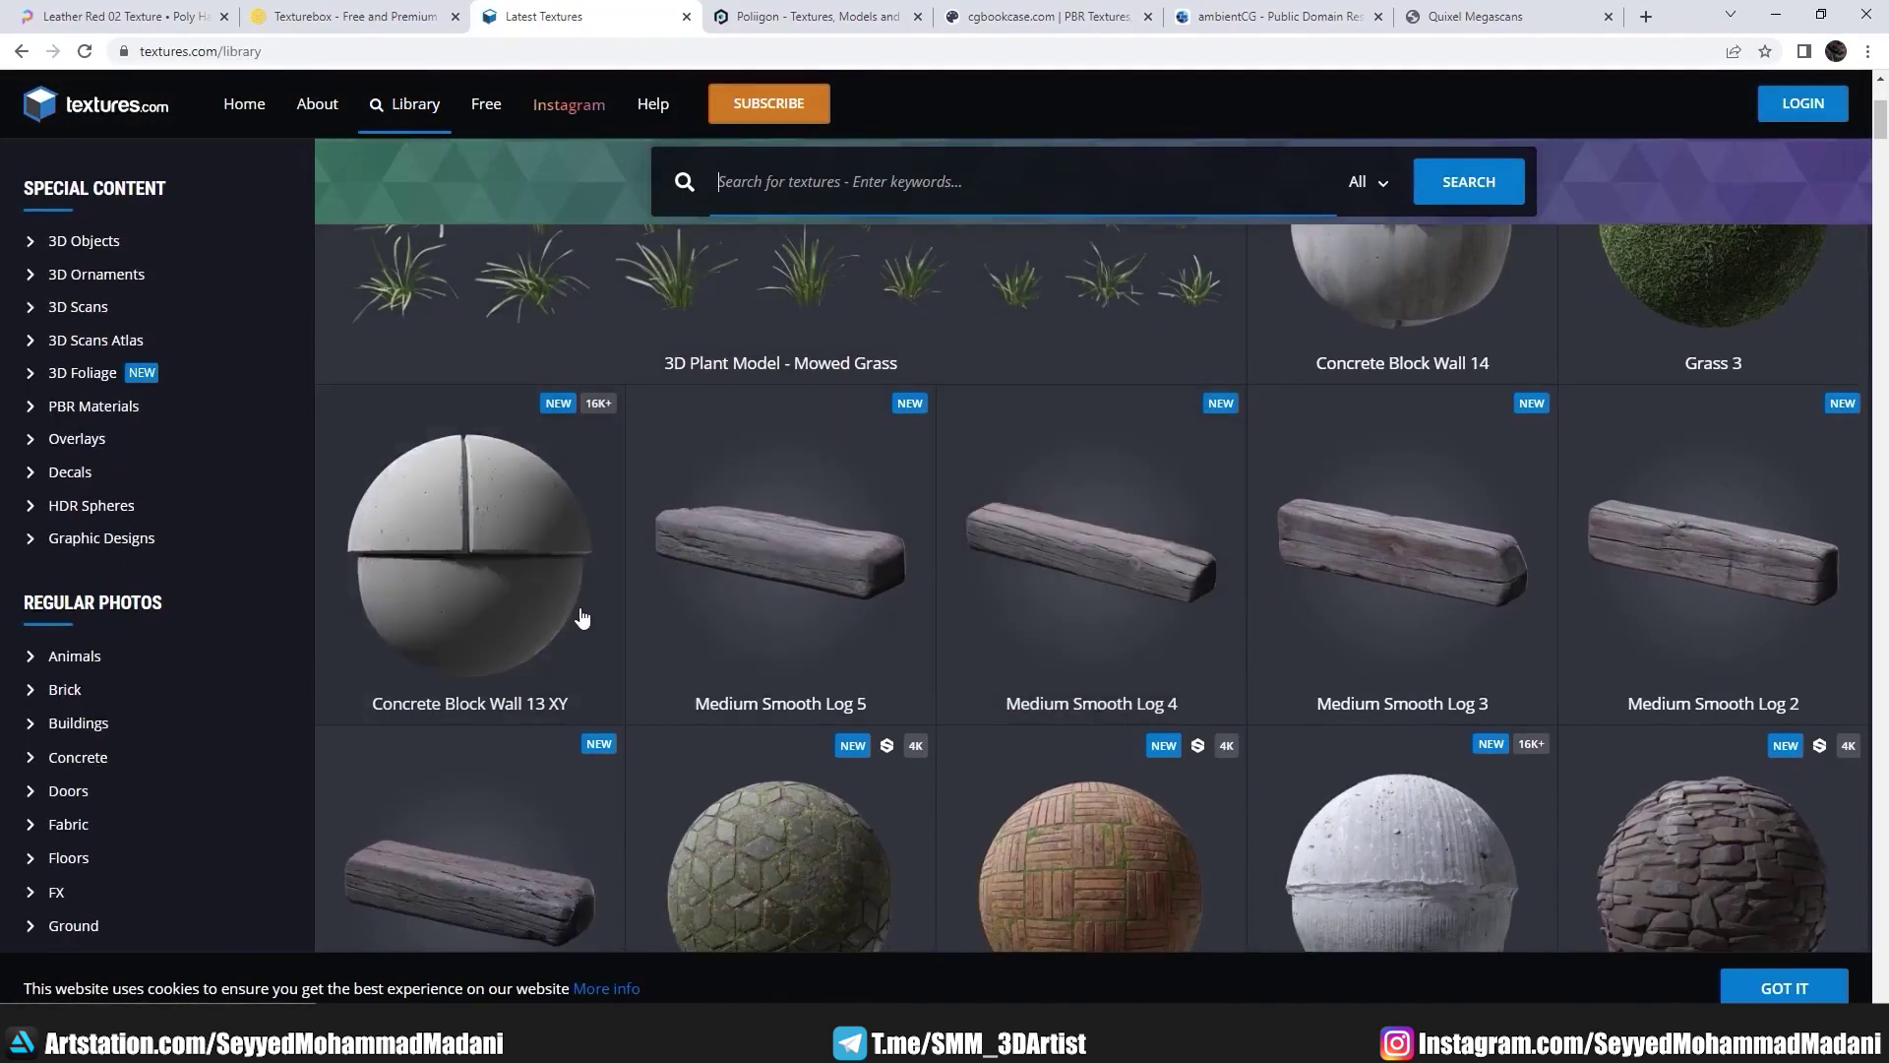
{"action": "scroll", "coordinate": [1082, 689], "scroll_direction": "down", "scroll_amount": 4}
{"action": "scroll", "coordinate": [1063, 492], "scroll_direction": "down", "scroll_amount": 3}
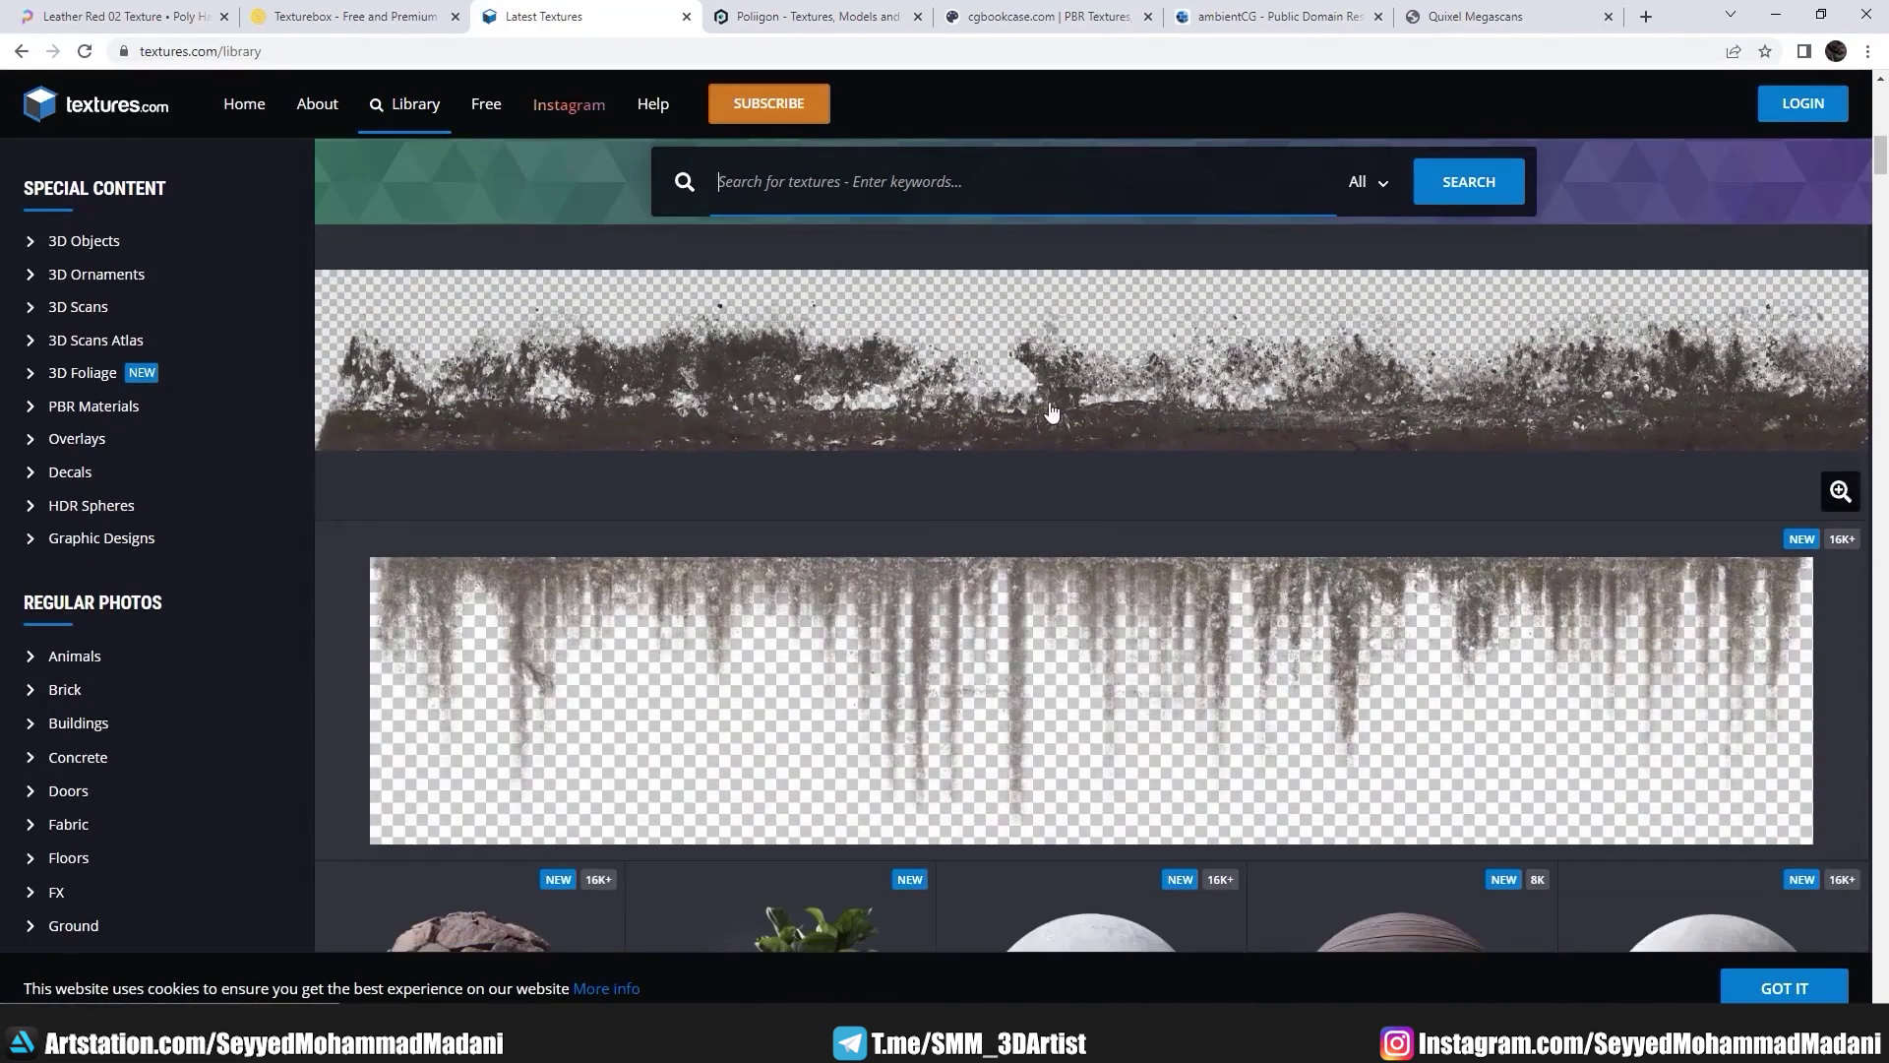
{"action": "left_click", "coordinate": [1367, 182]}
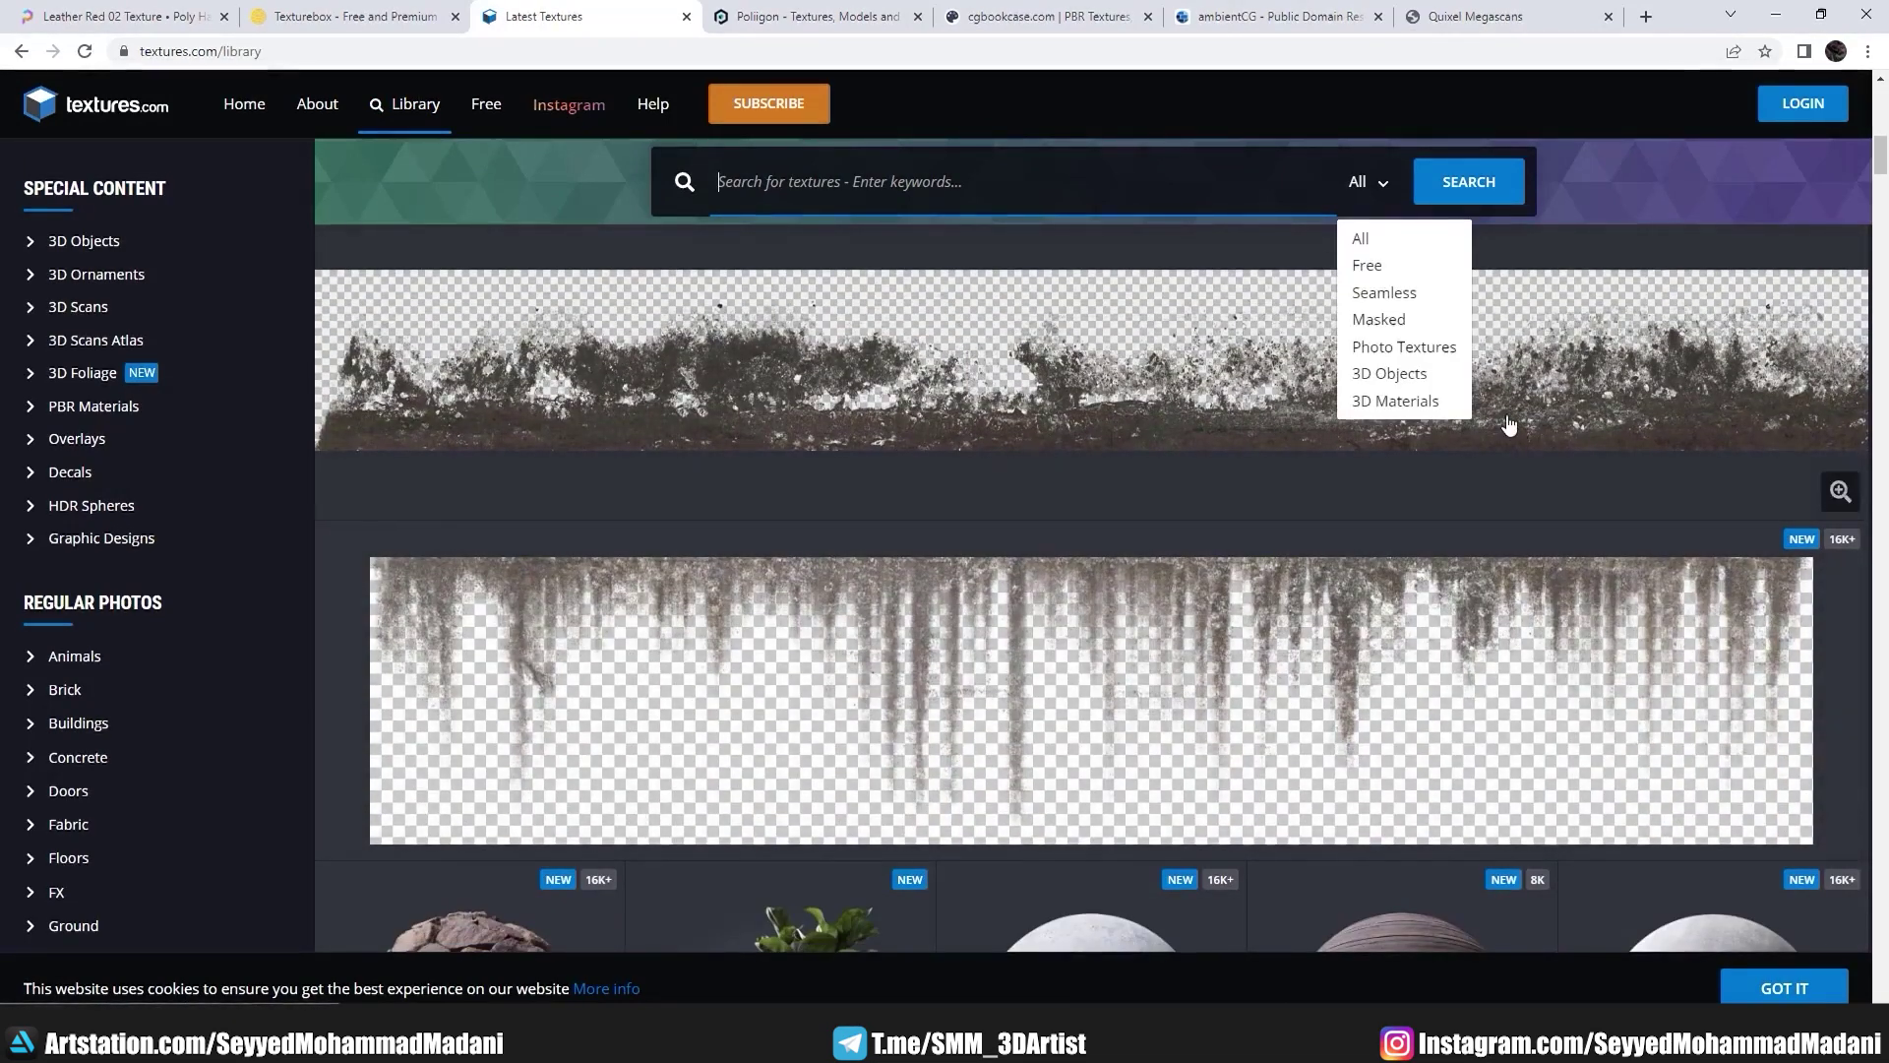
{"action": "scroll", "coordinate": [852, 514], "scroll_direction": "down", "scroll_amount": 2}
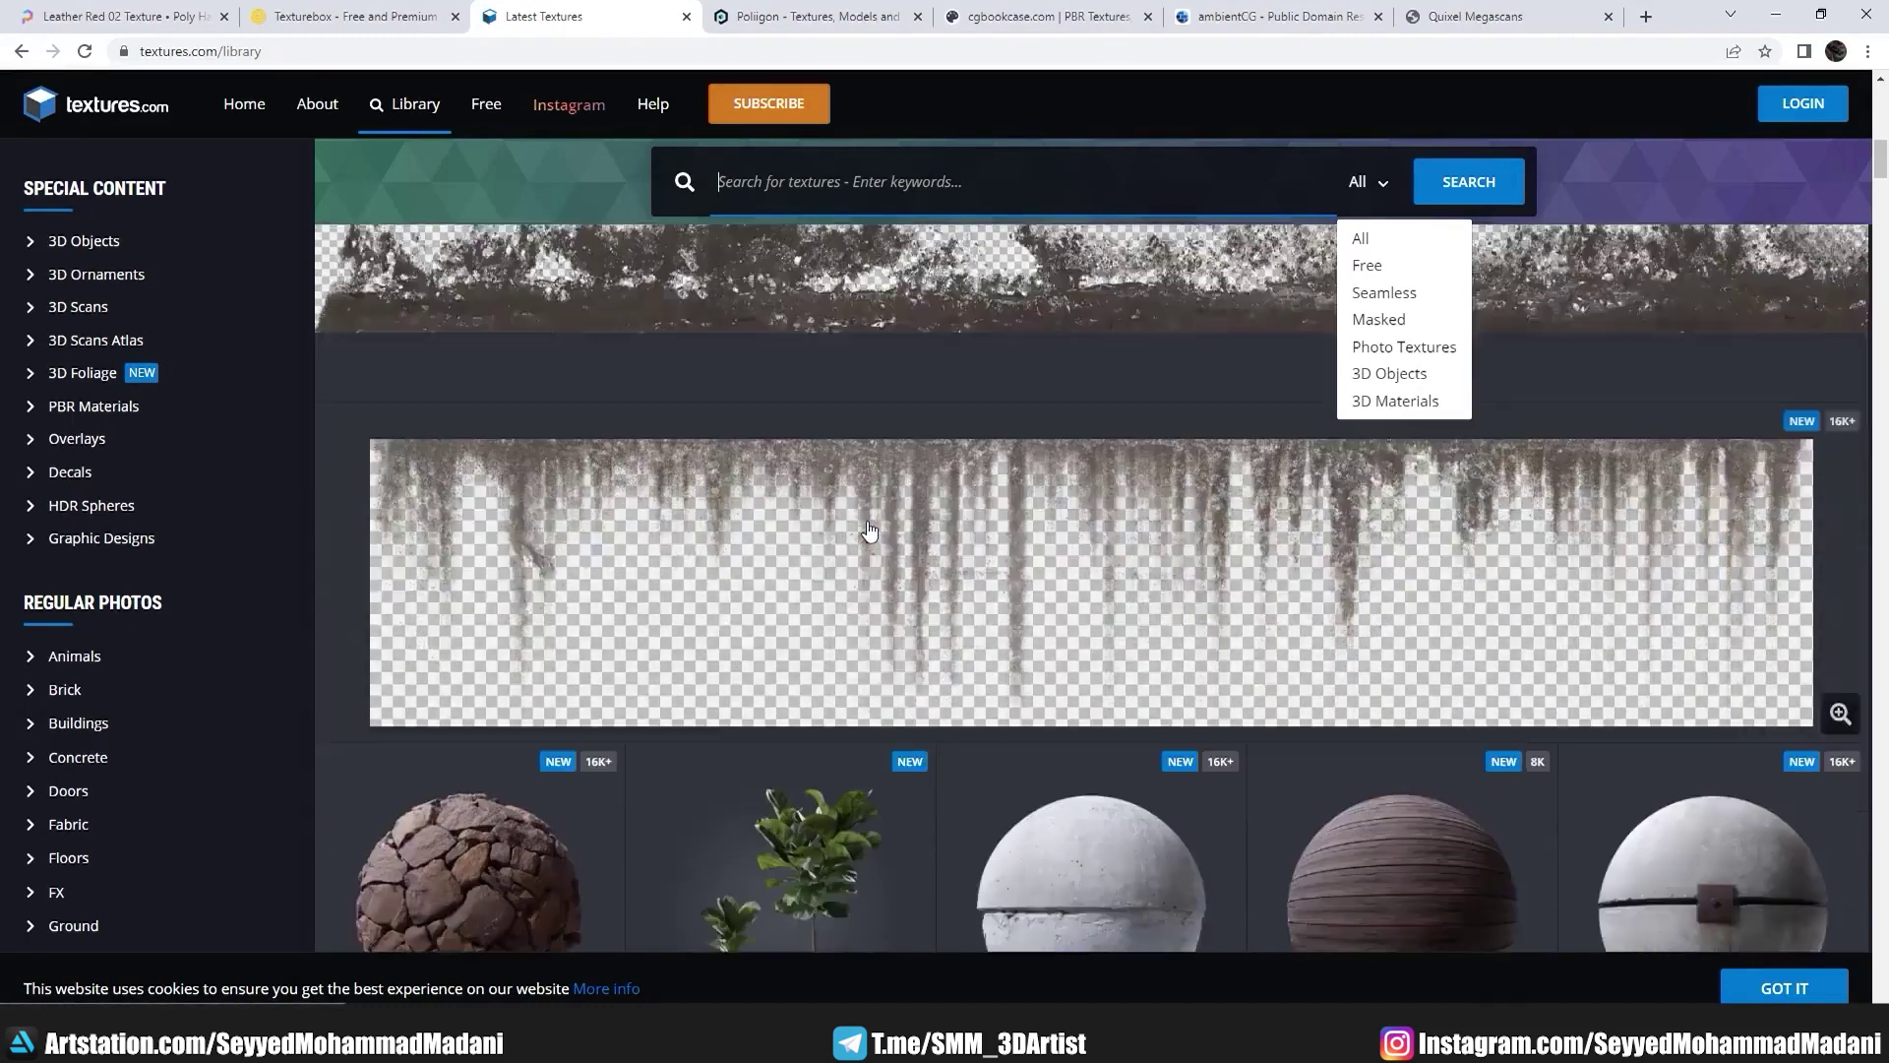
{"action": "scroll", "coordinate": [915, 541], "scroll_direction": "down", "scroll_amount": 4}
{"action": "scroll", "coordinate": [984, 565], "scroll_direction": "down", "scroll_amount": 2}
{"action": "scroll", "coordinate": [982, 565], "scroll_direction": "up", "scroll_amount": 4}
{"action": "scroll", "coordinate": [492, 413], "scroll_direction": "up", "scroll_amount": 2}
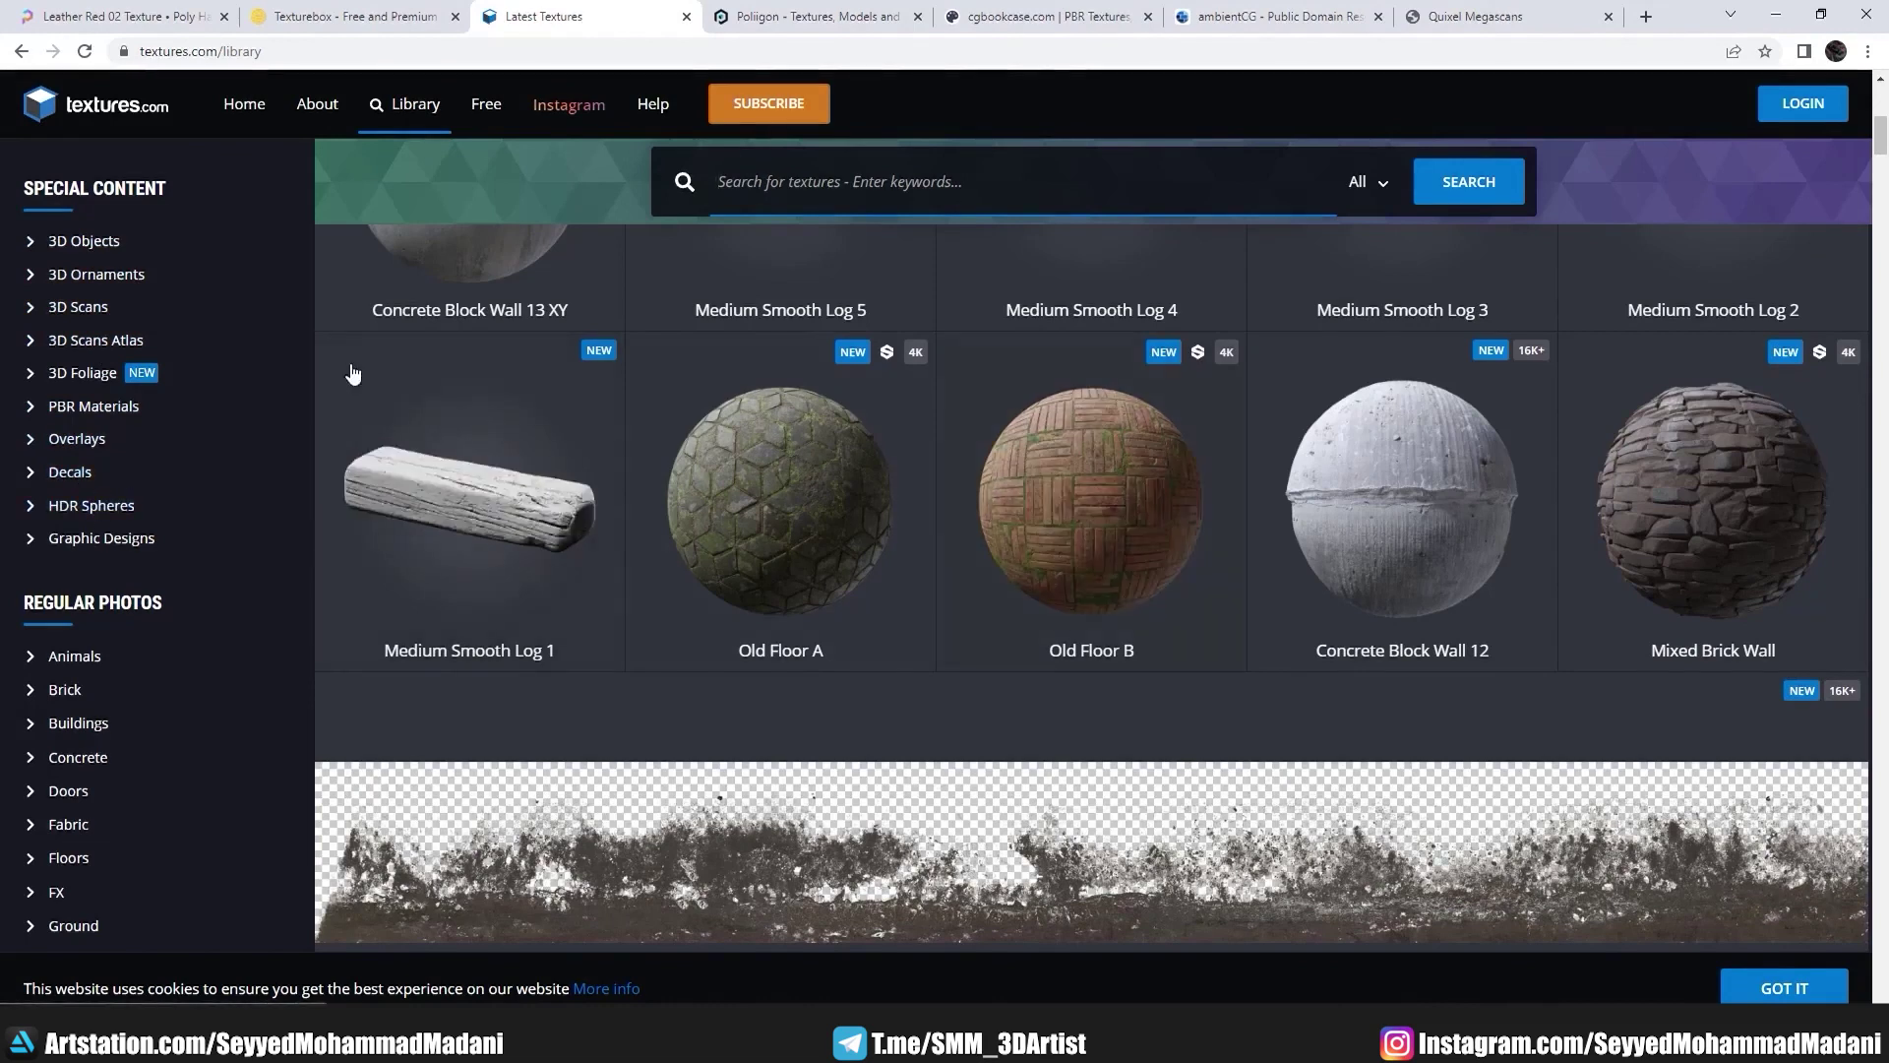
Step: Open PBR Materials and view Medieval Mixed Size Brick's flat maps
{"action": "left_click", "coordinate": [108, 407]}
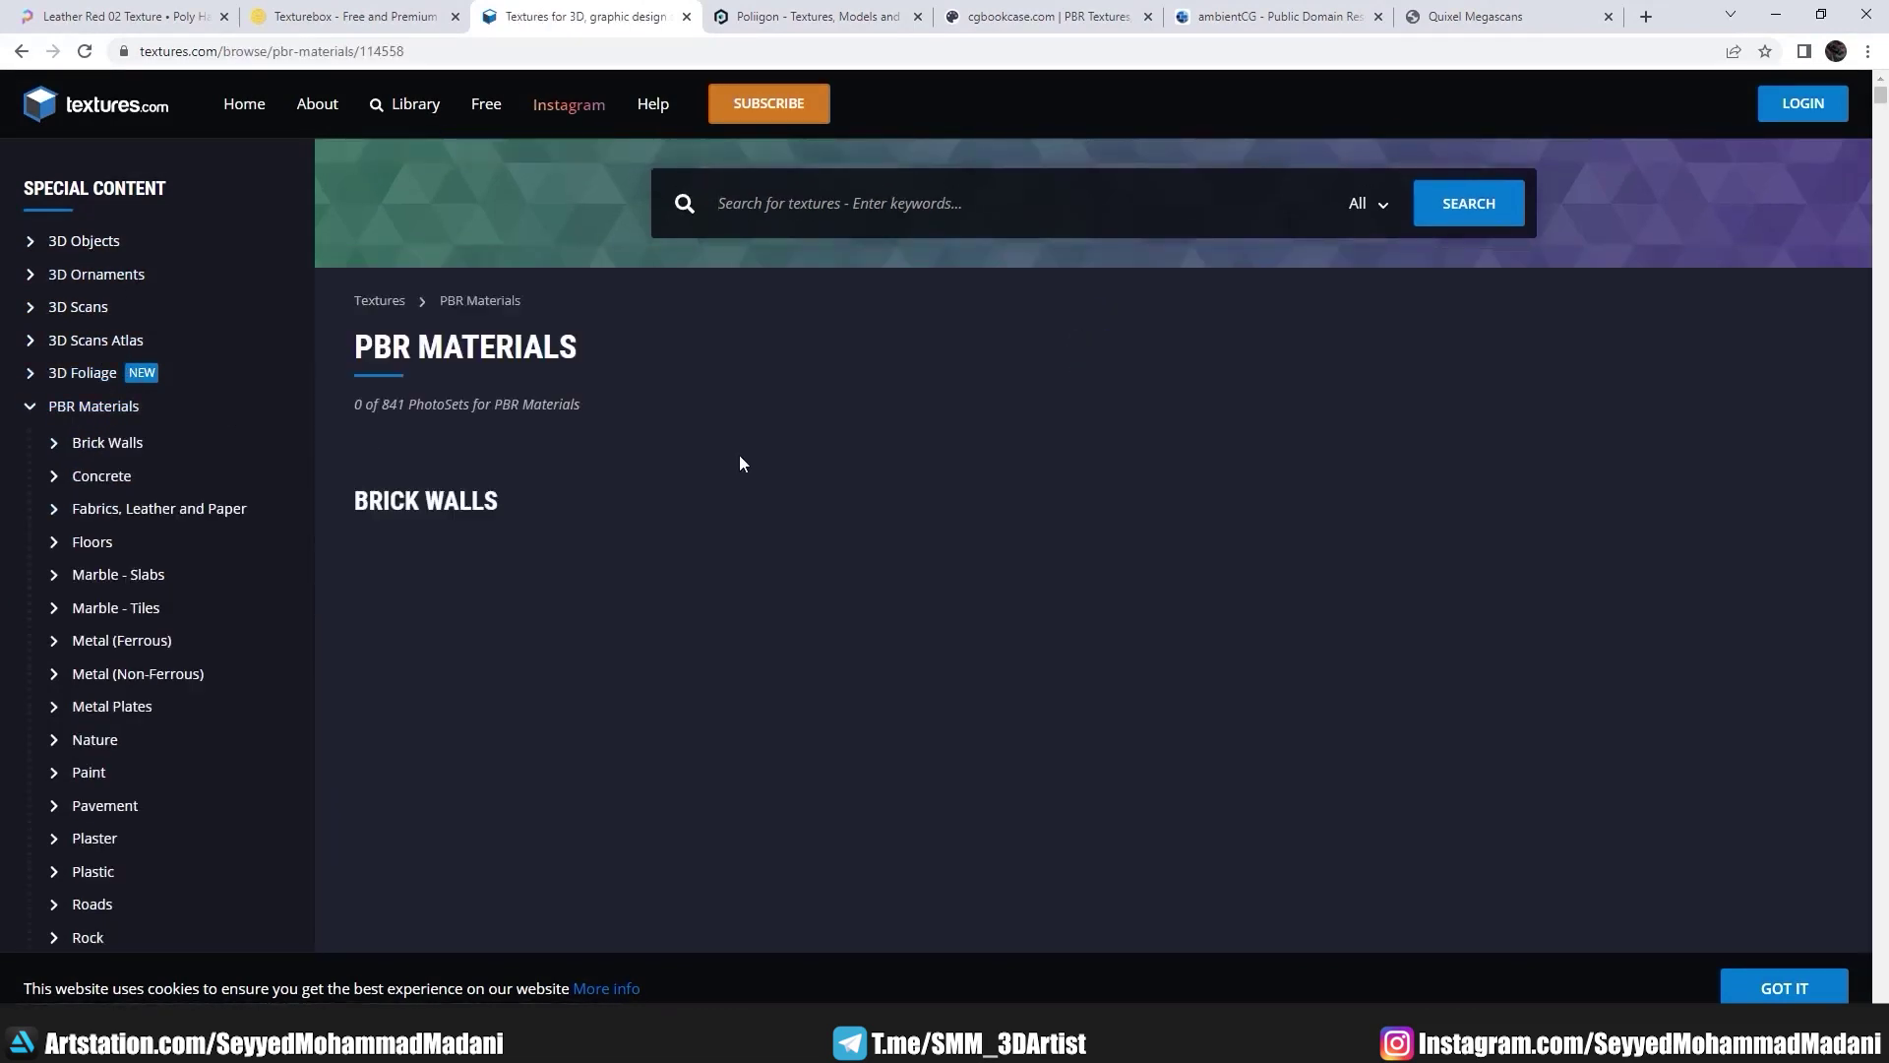
{"action": "scroll", "coordinate": [944, 427], "scroll_direction": "down", "scroll_amount": 2}
{"action": "scroll", "coordinate": [977, 427], "scroll_direction": "down", "scroll_amount": 4}
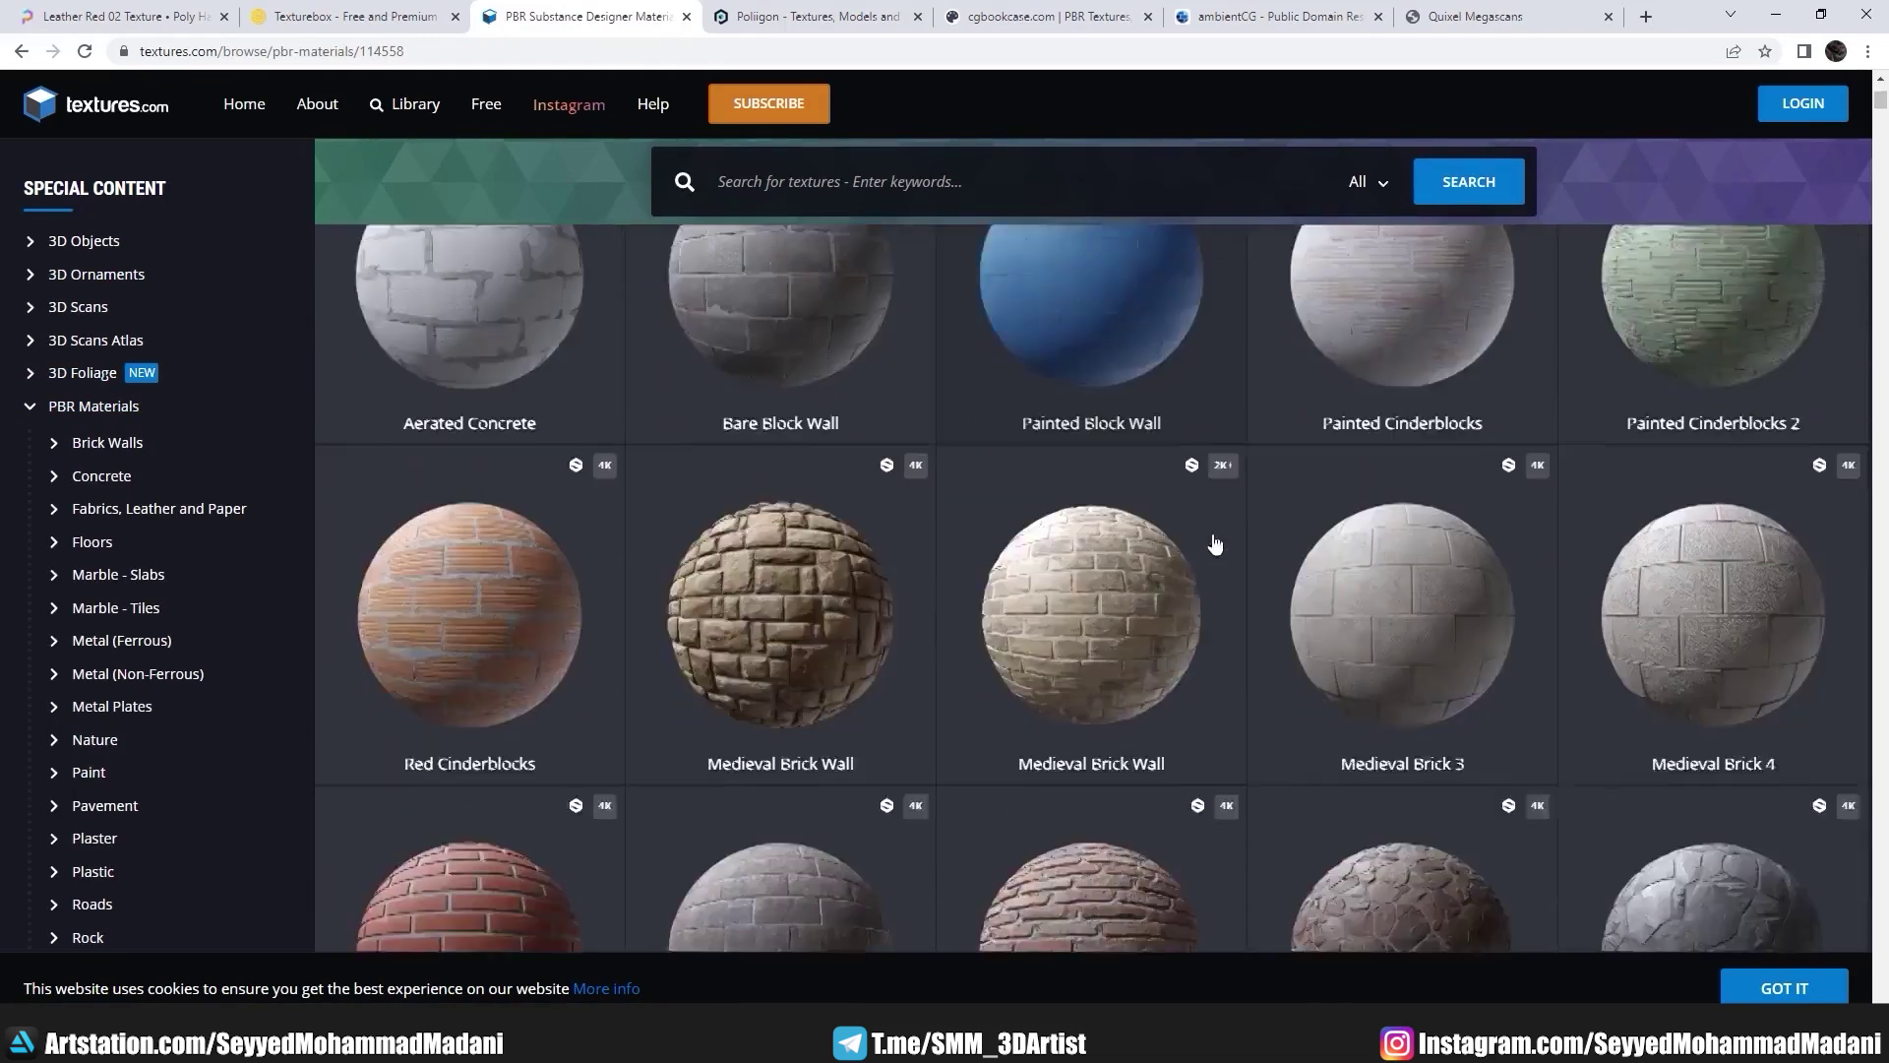
{"action": "left_click", "coordinate": [734, 463]}
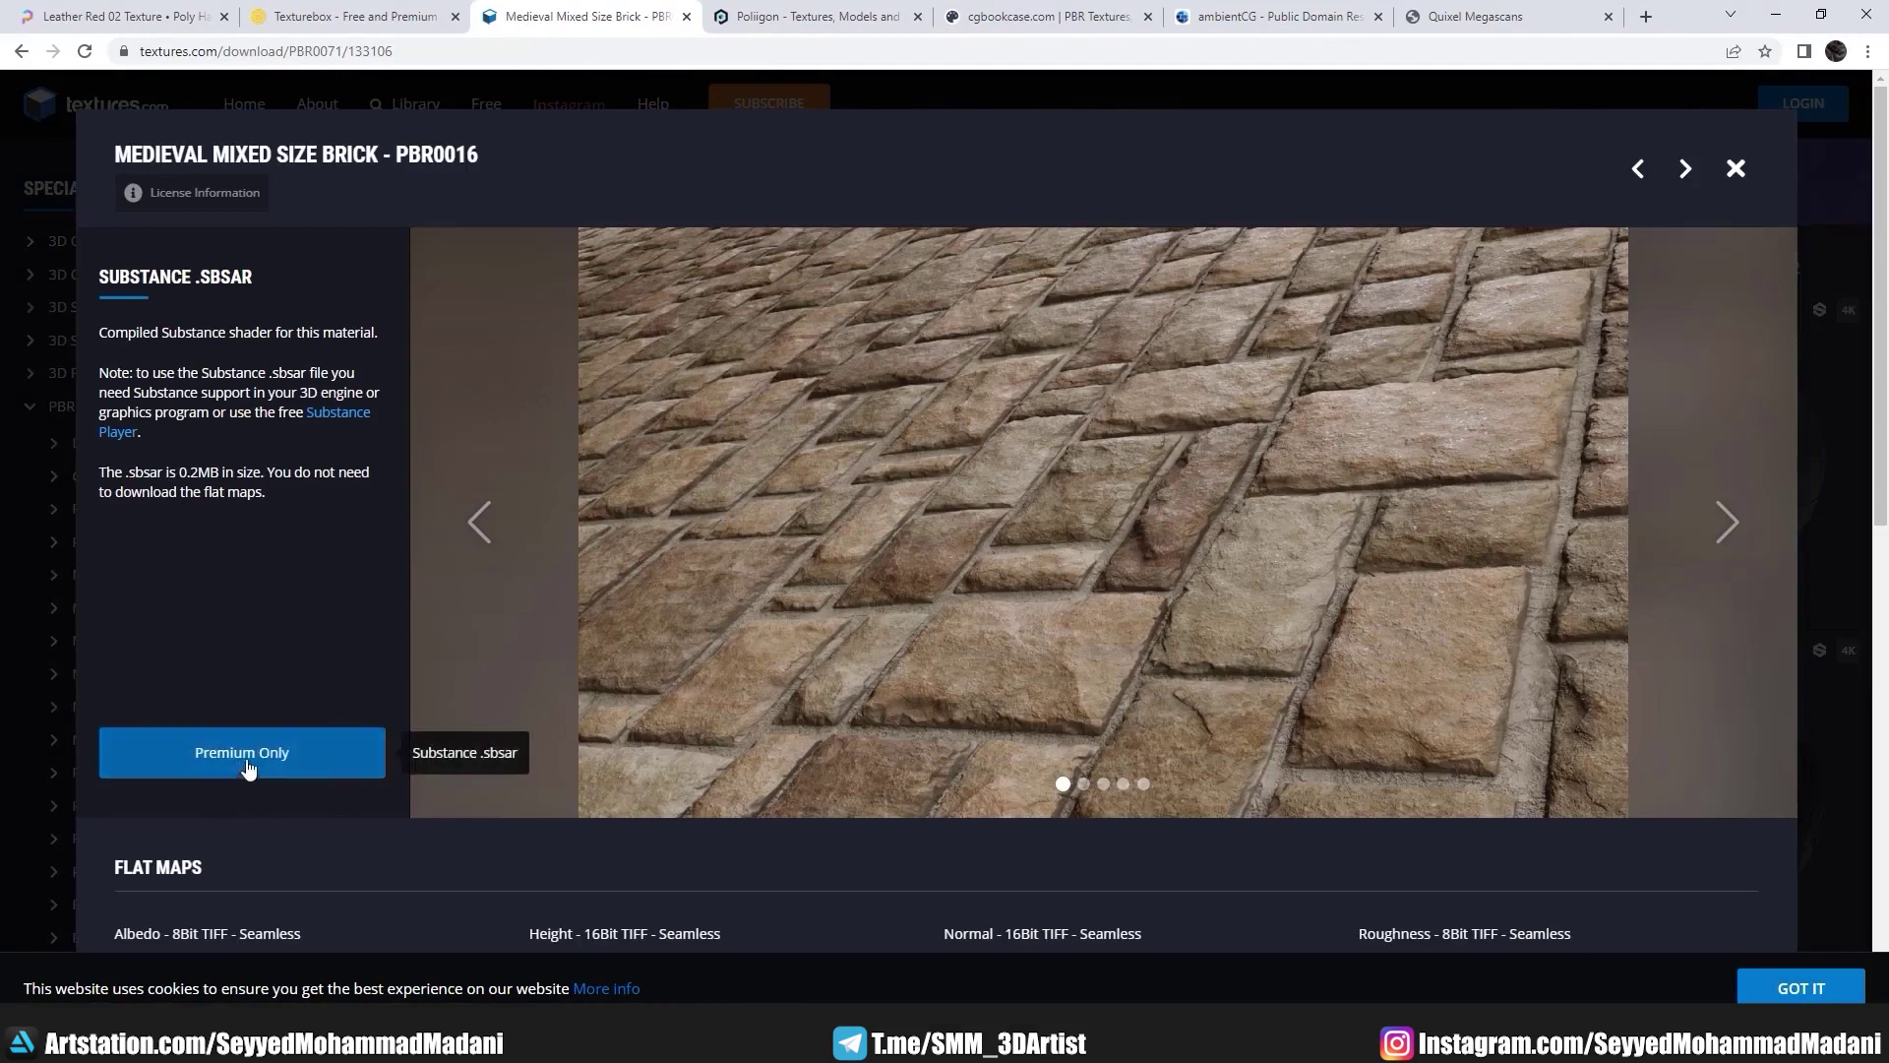
{"action": "scroll", "coordinate": [683, 799], "scroll_direction": "down", "scroll_amount": 2}
{"action": "scroll", "coordinate": [683, 799], "scroll_direction": "down", "scroll_amount": 5}
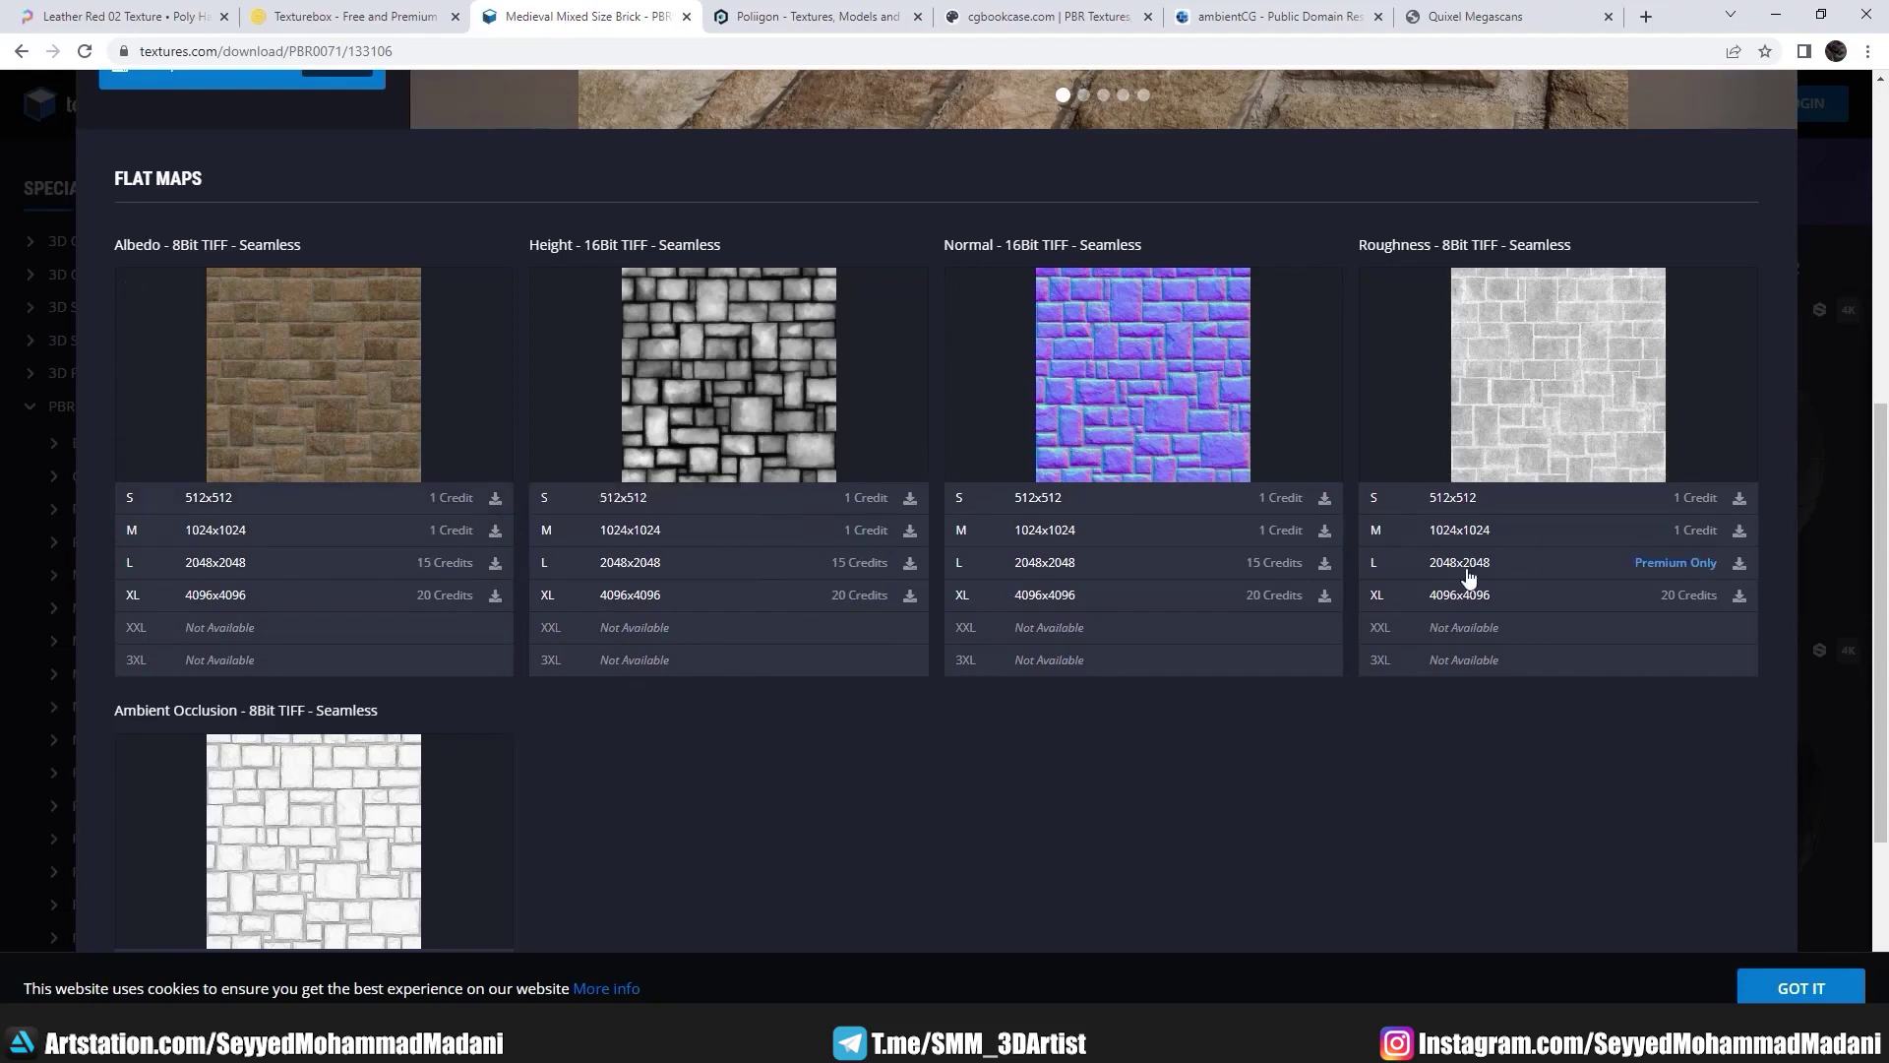
Step: Close the Medieval Mixed Size Brick details and switch to the Poliigon tab
{"action": "scroll", "coordinate": [1468, 575], "scroll_direction": "up", "scroll_amount": 2}
{"action": "scroll", "coordinate": [1196, 624], "scroll_direction": "up", "scroll_amount": 2}
{"action": "scroll", "coordinate": [1169, 559], "scroll_direction": "up", "scroll_amount": 3}
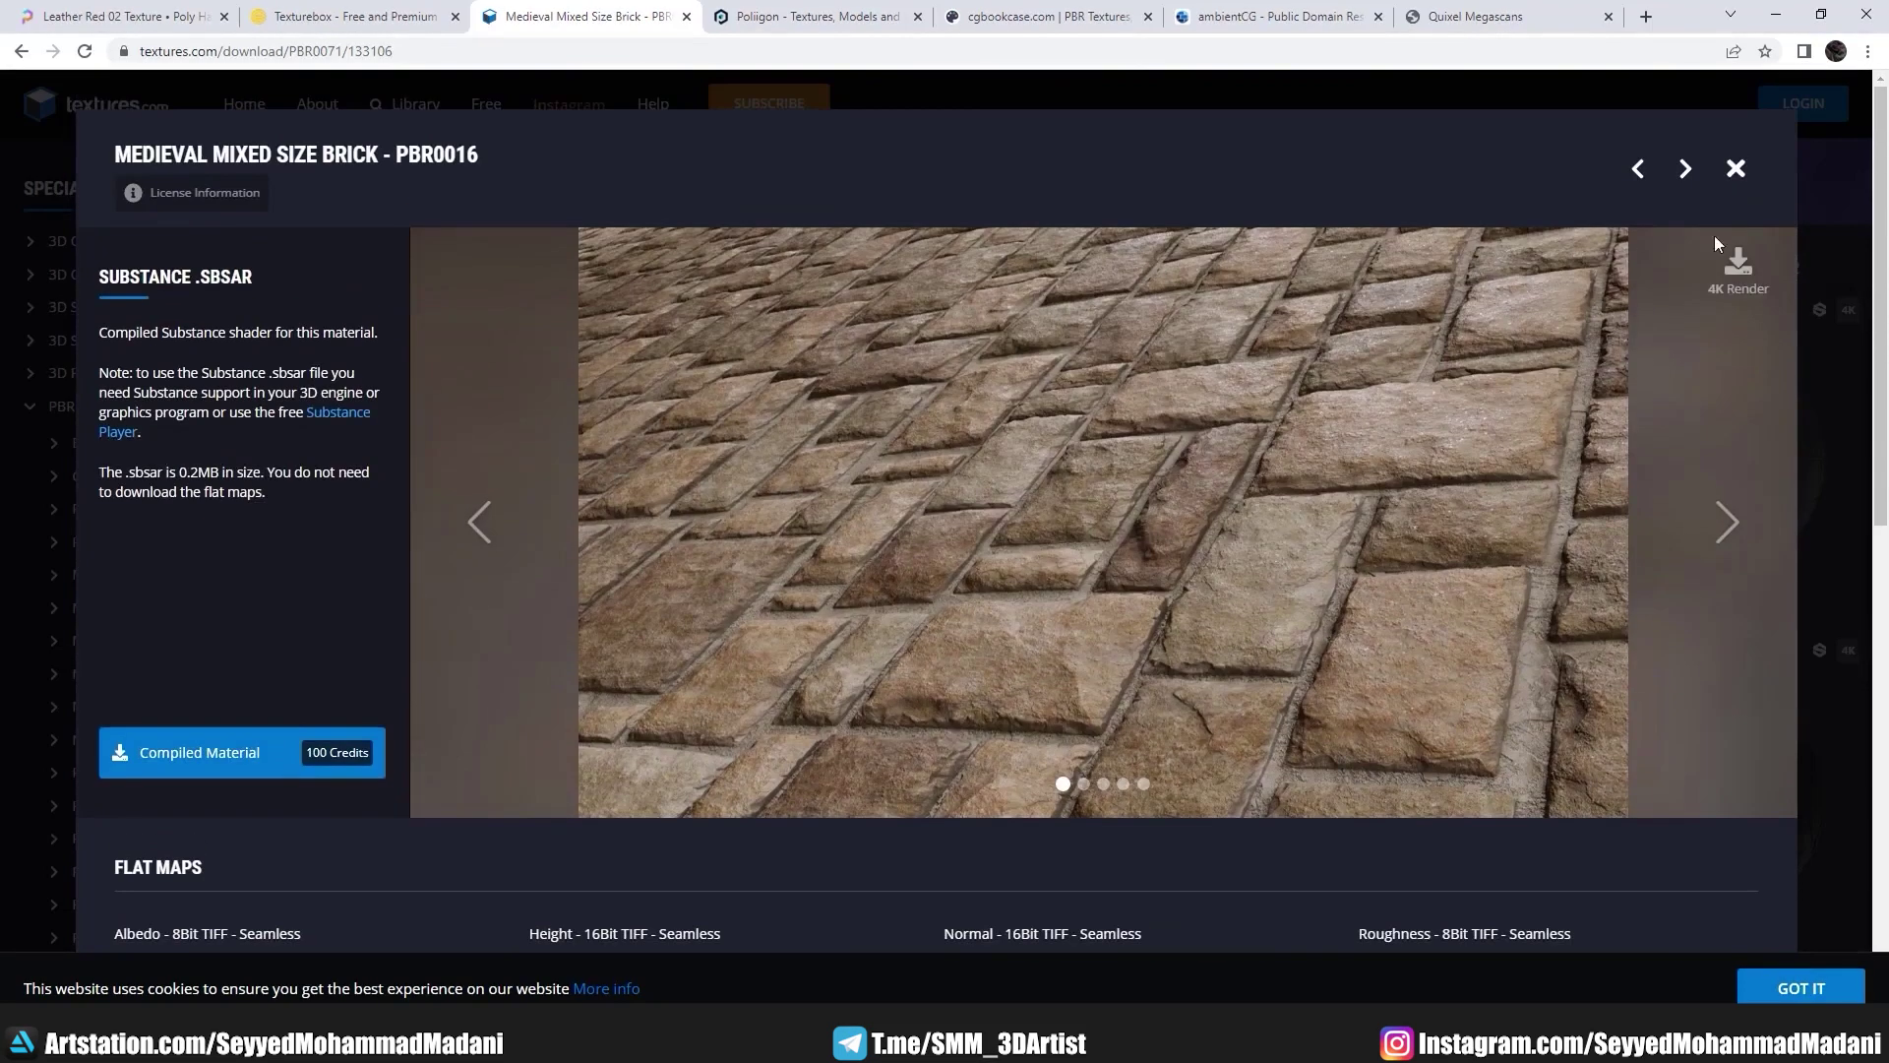
{"action": "left_click", "coordinate": [1734, 173]}
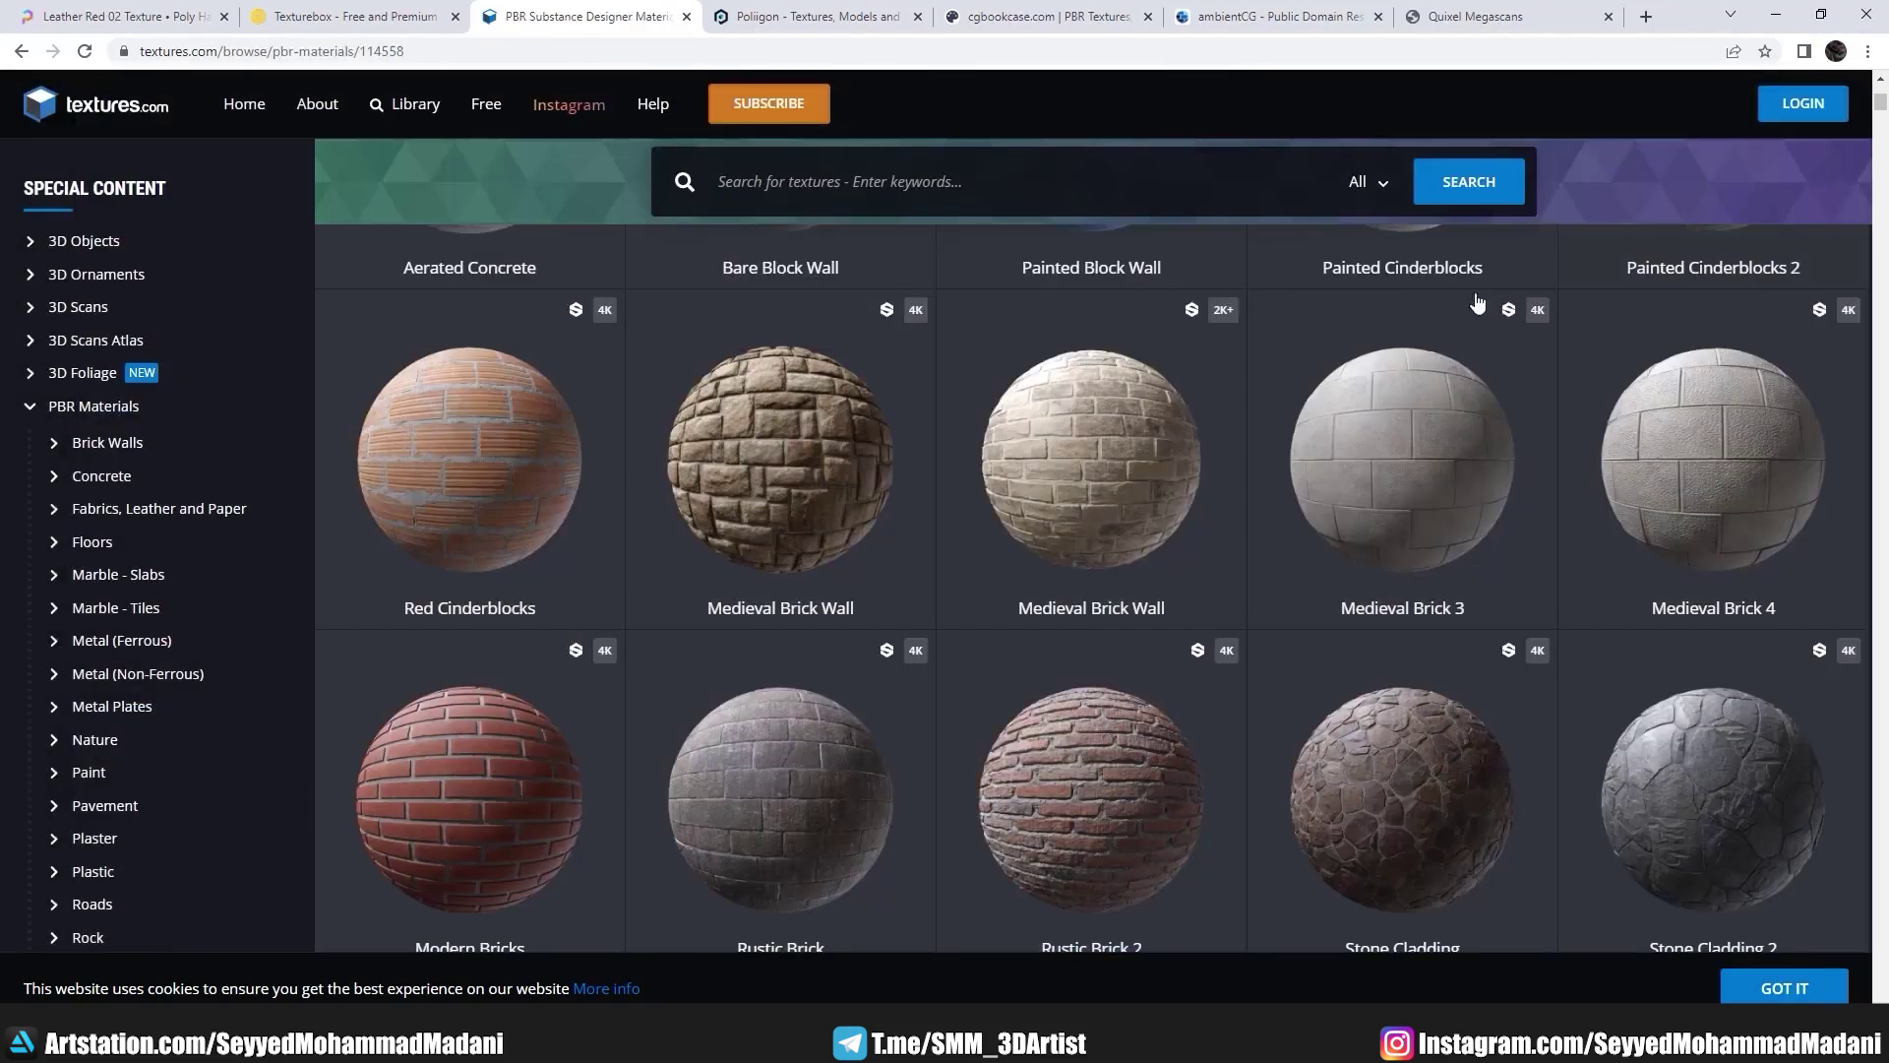
{"action": "scroll", "coordinate": [1242, 417], "scroll_direction": "up", "scroll_amount": 5}
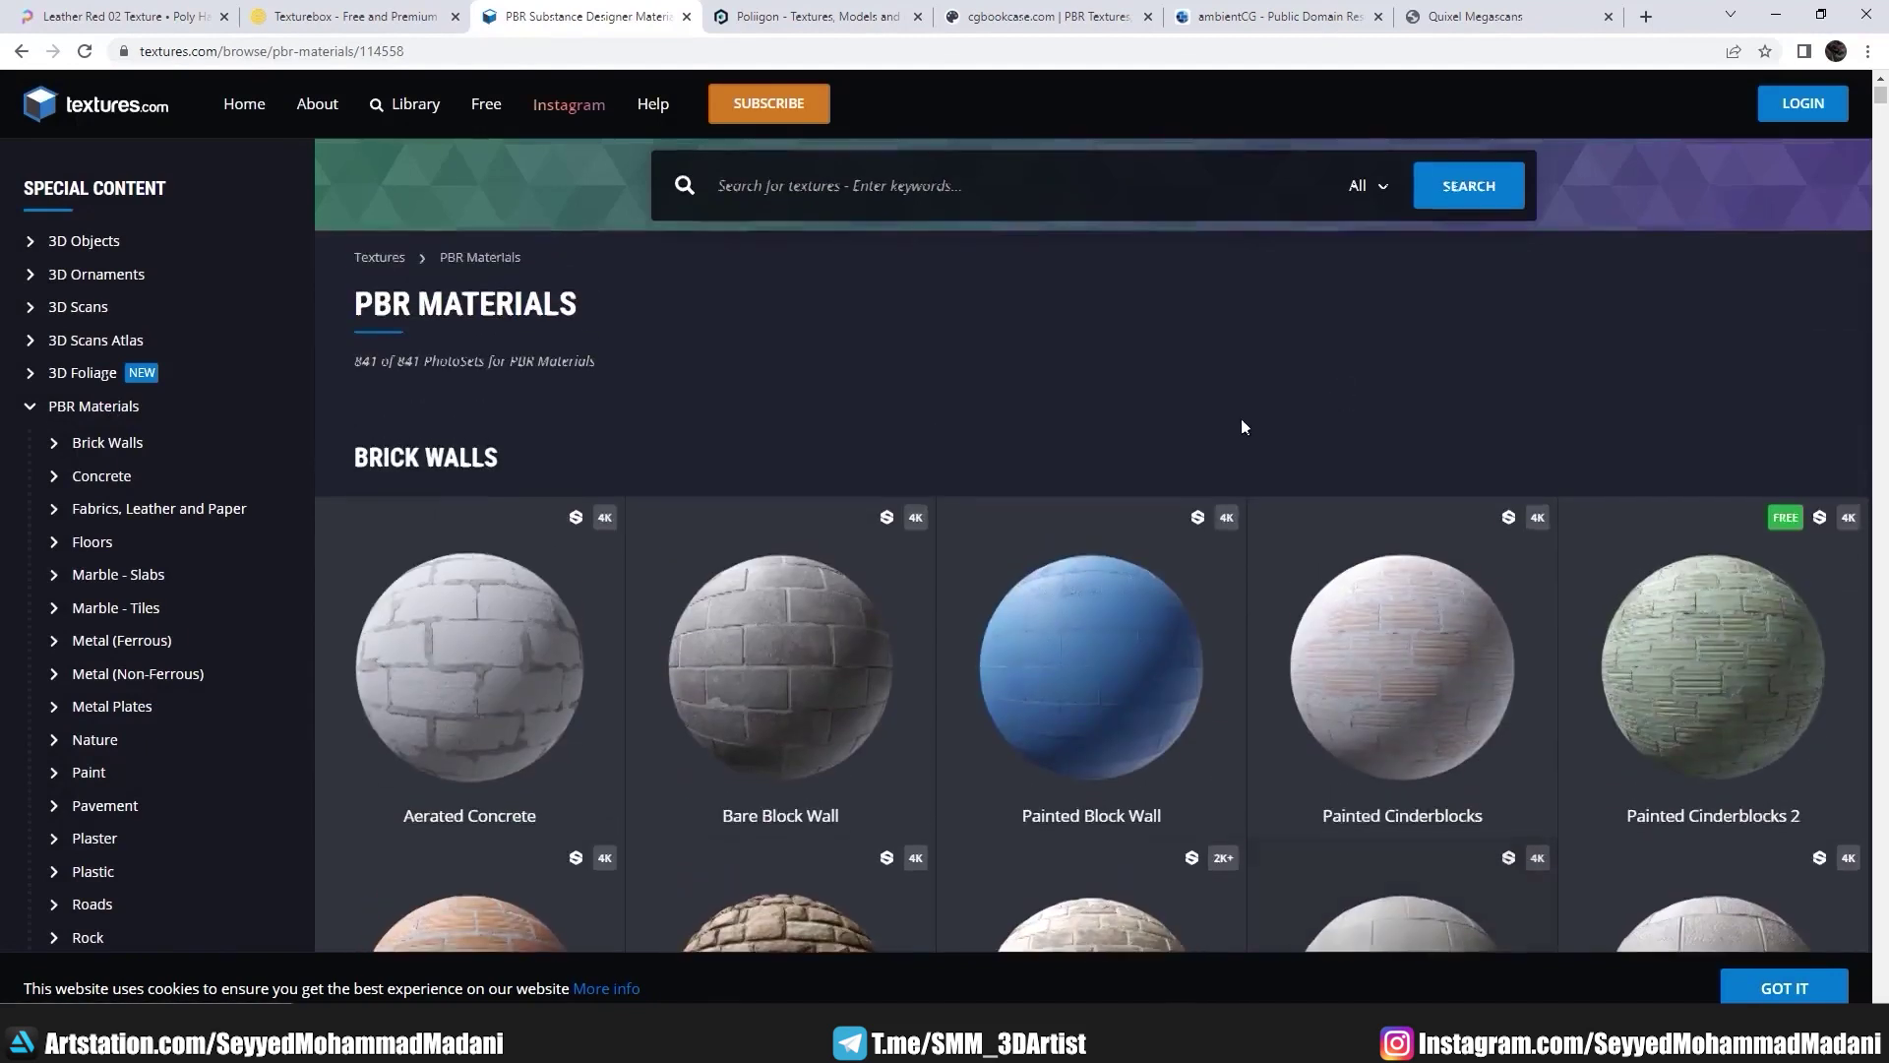
{"action": "left_click", "coordinate": [770, 20]}
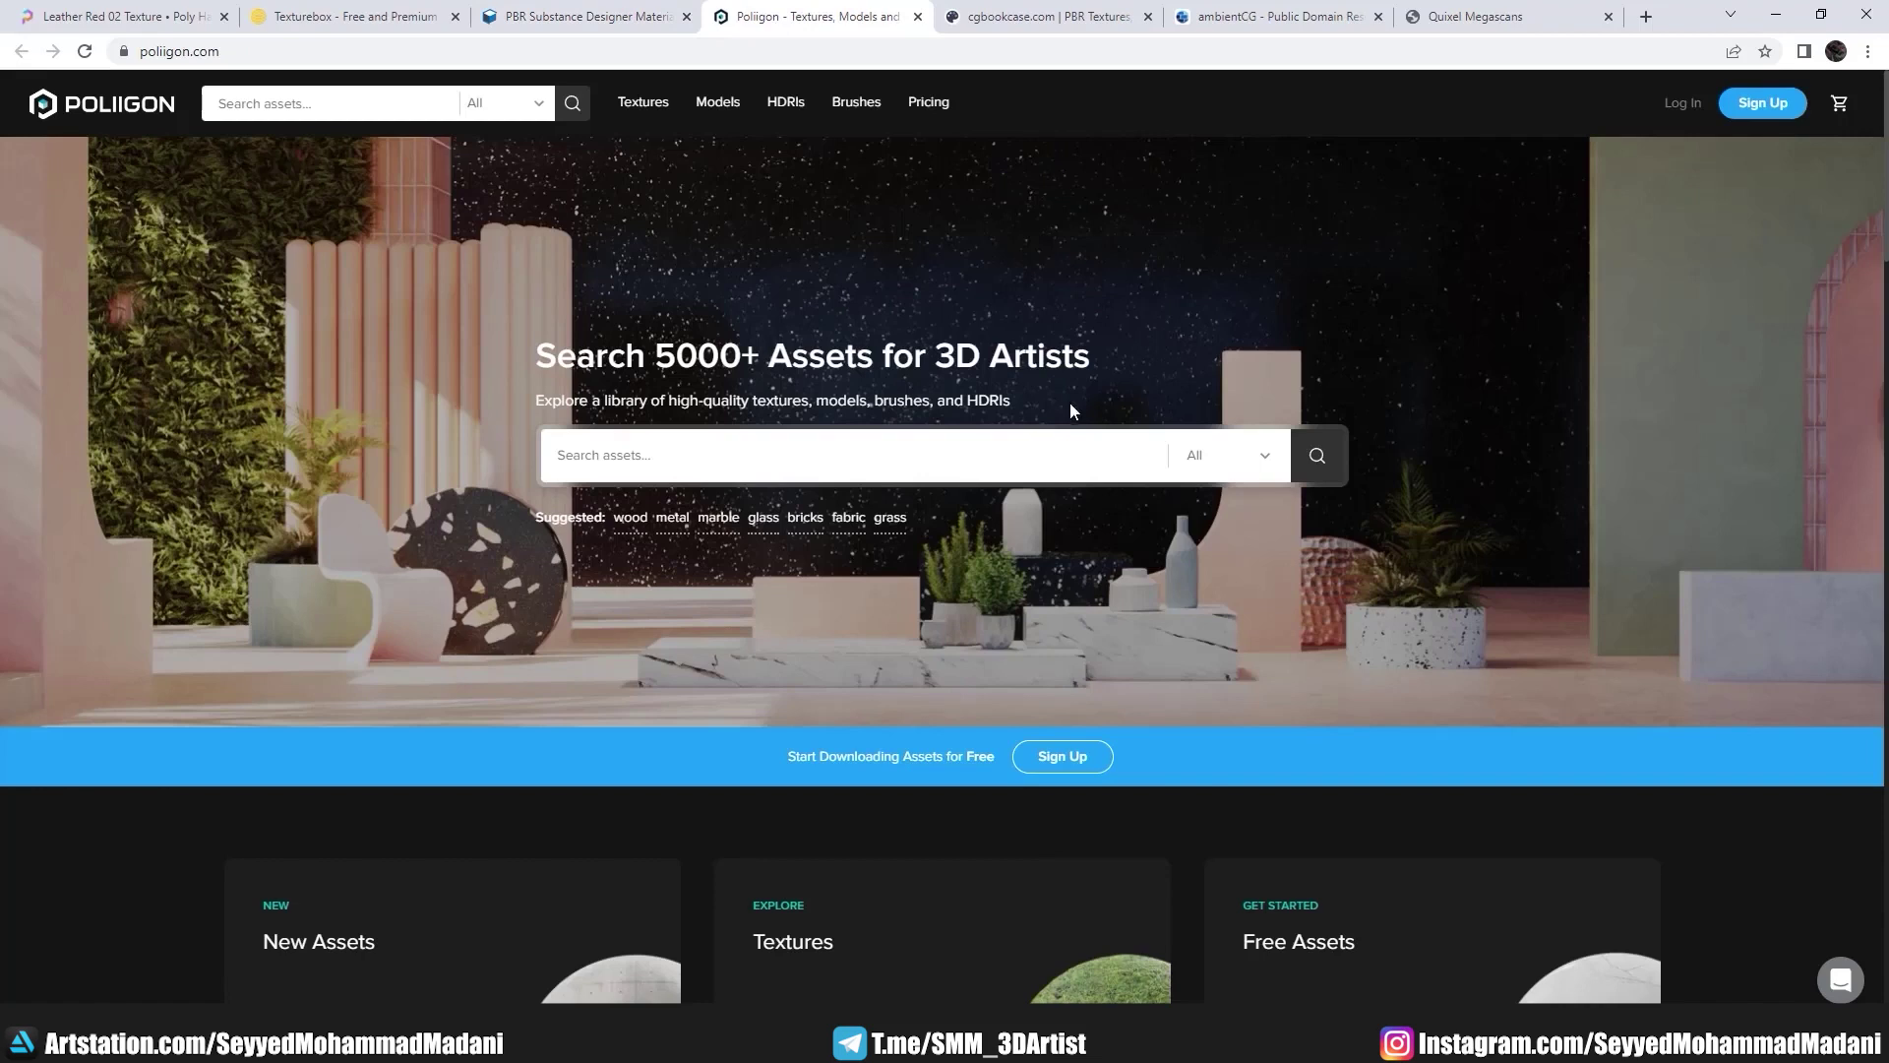
Step: Scroll through the Poliigon homepage and the Textures category sidebar (Acoustic, Bricks, Concrete)
{"action": "scroll", "coordinate": [1013, 404], "scroll_direction": "down", "scroll_amount": 8}
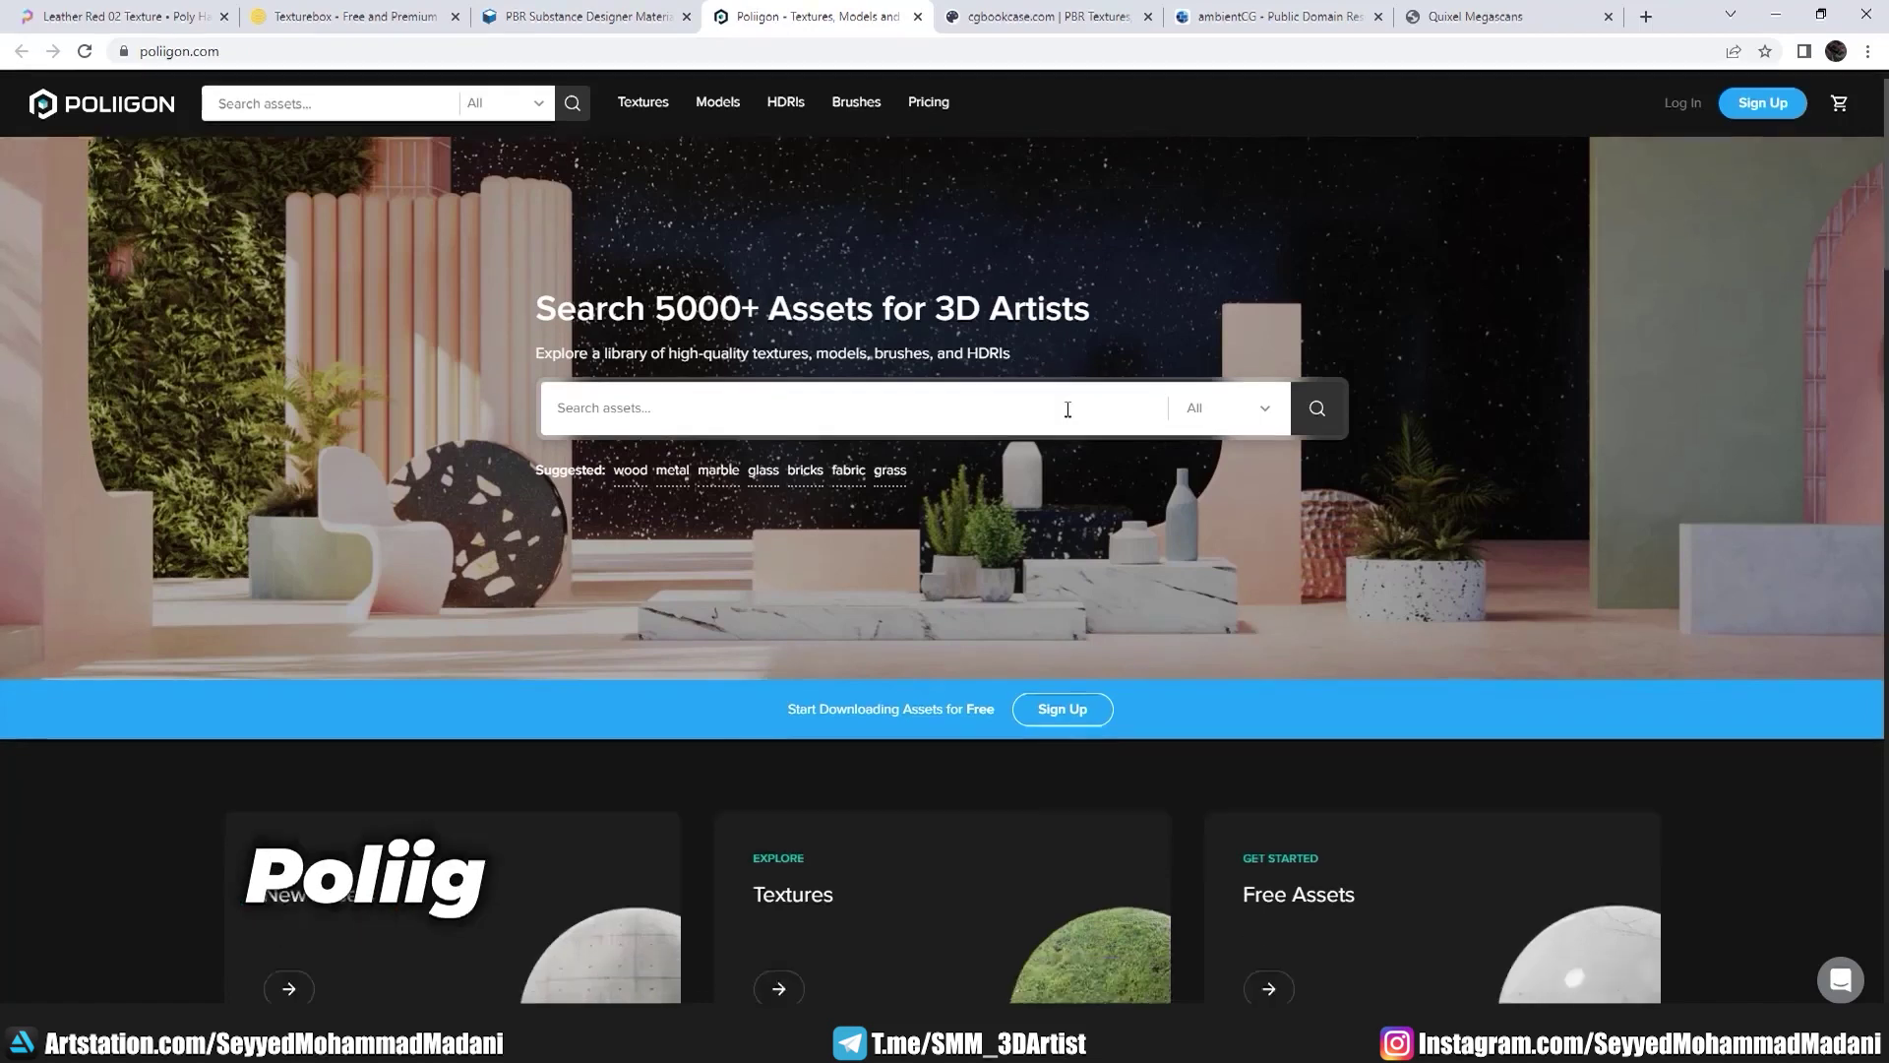
{"action": "scroll", "coordinate": [1082, 506], "scroll_direction": "down", "scroll_amount": 5}
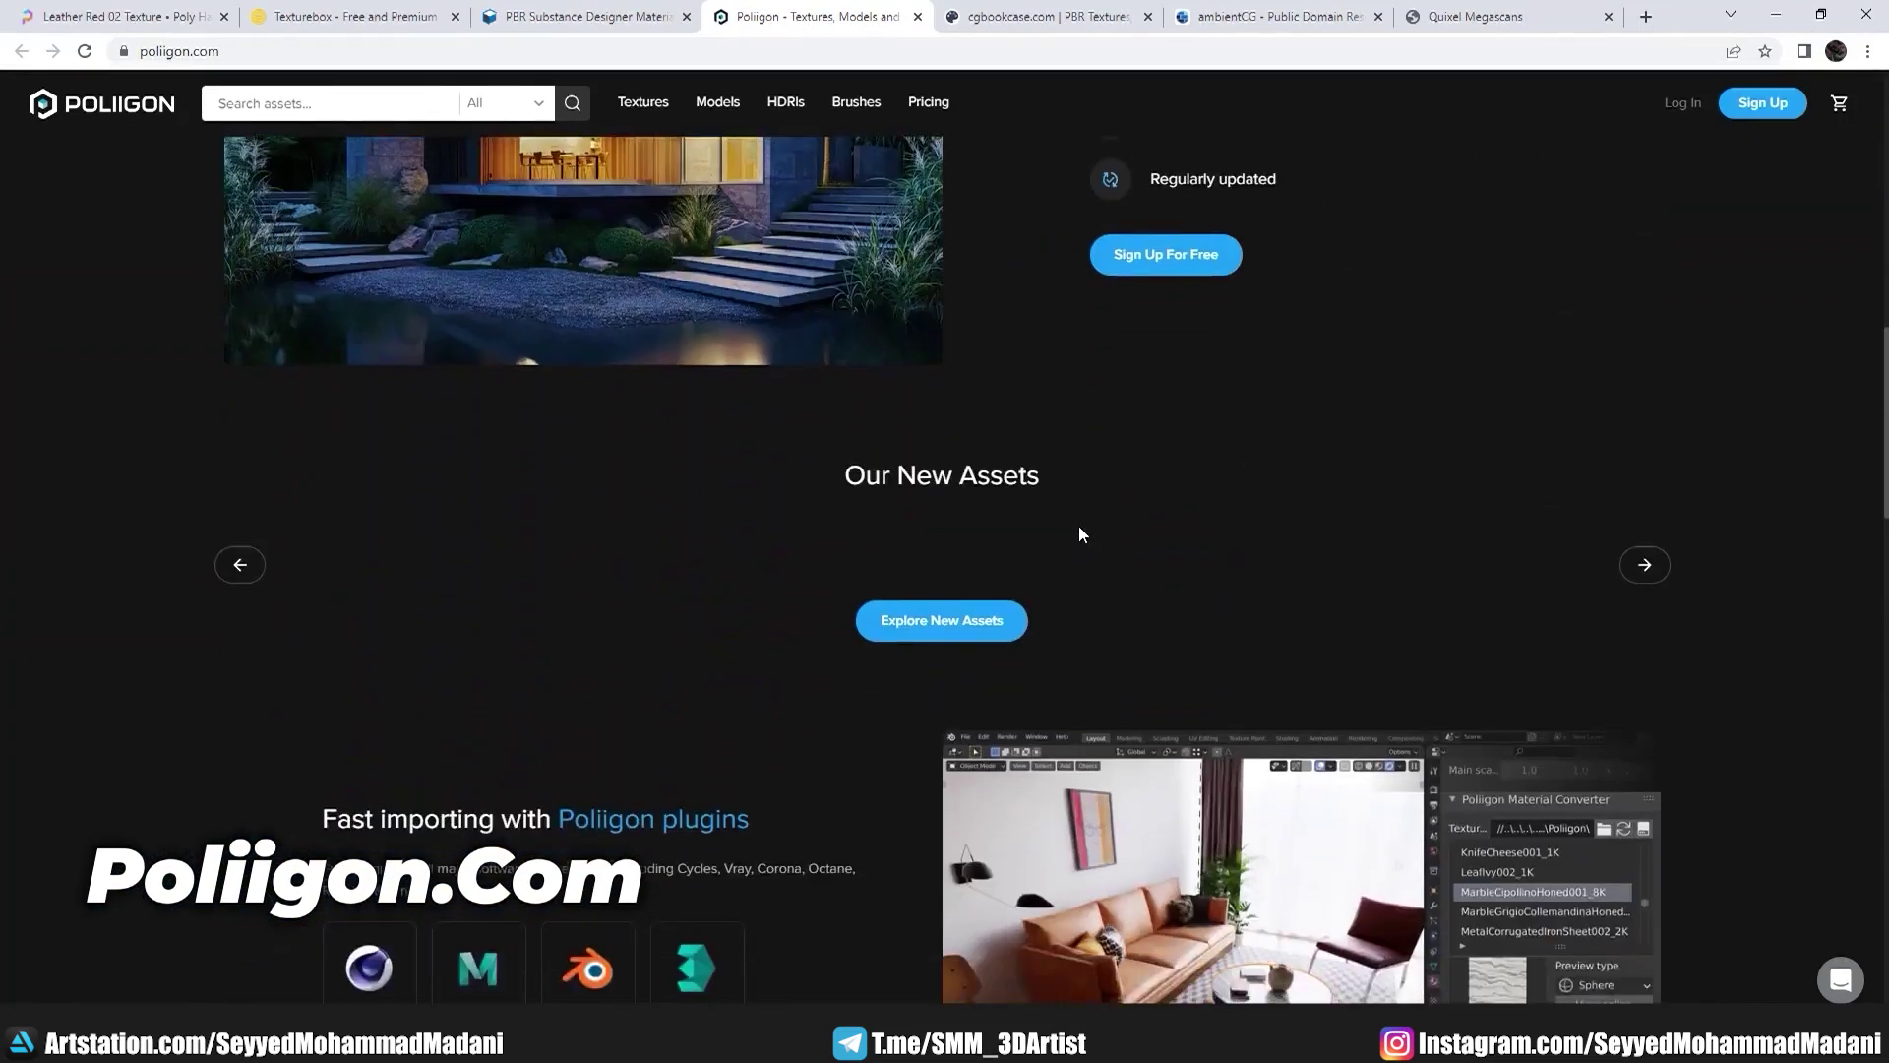
{"action": "scroll", "coordinate": [1078, 525], "scroll_direction": "down", "scroll_amount": 5}
{"action": "scroll", "coordinate": [1125, 553], "scroll_direction": "up", "scroll_amount": 2}
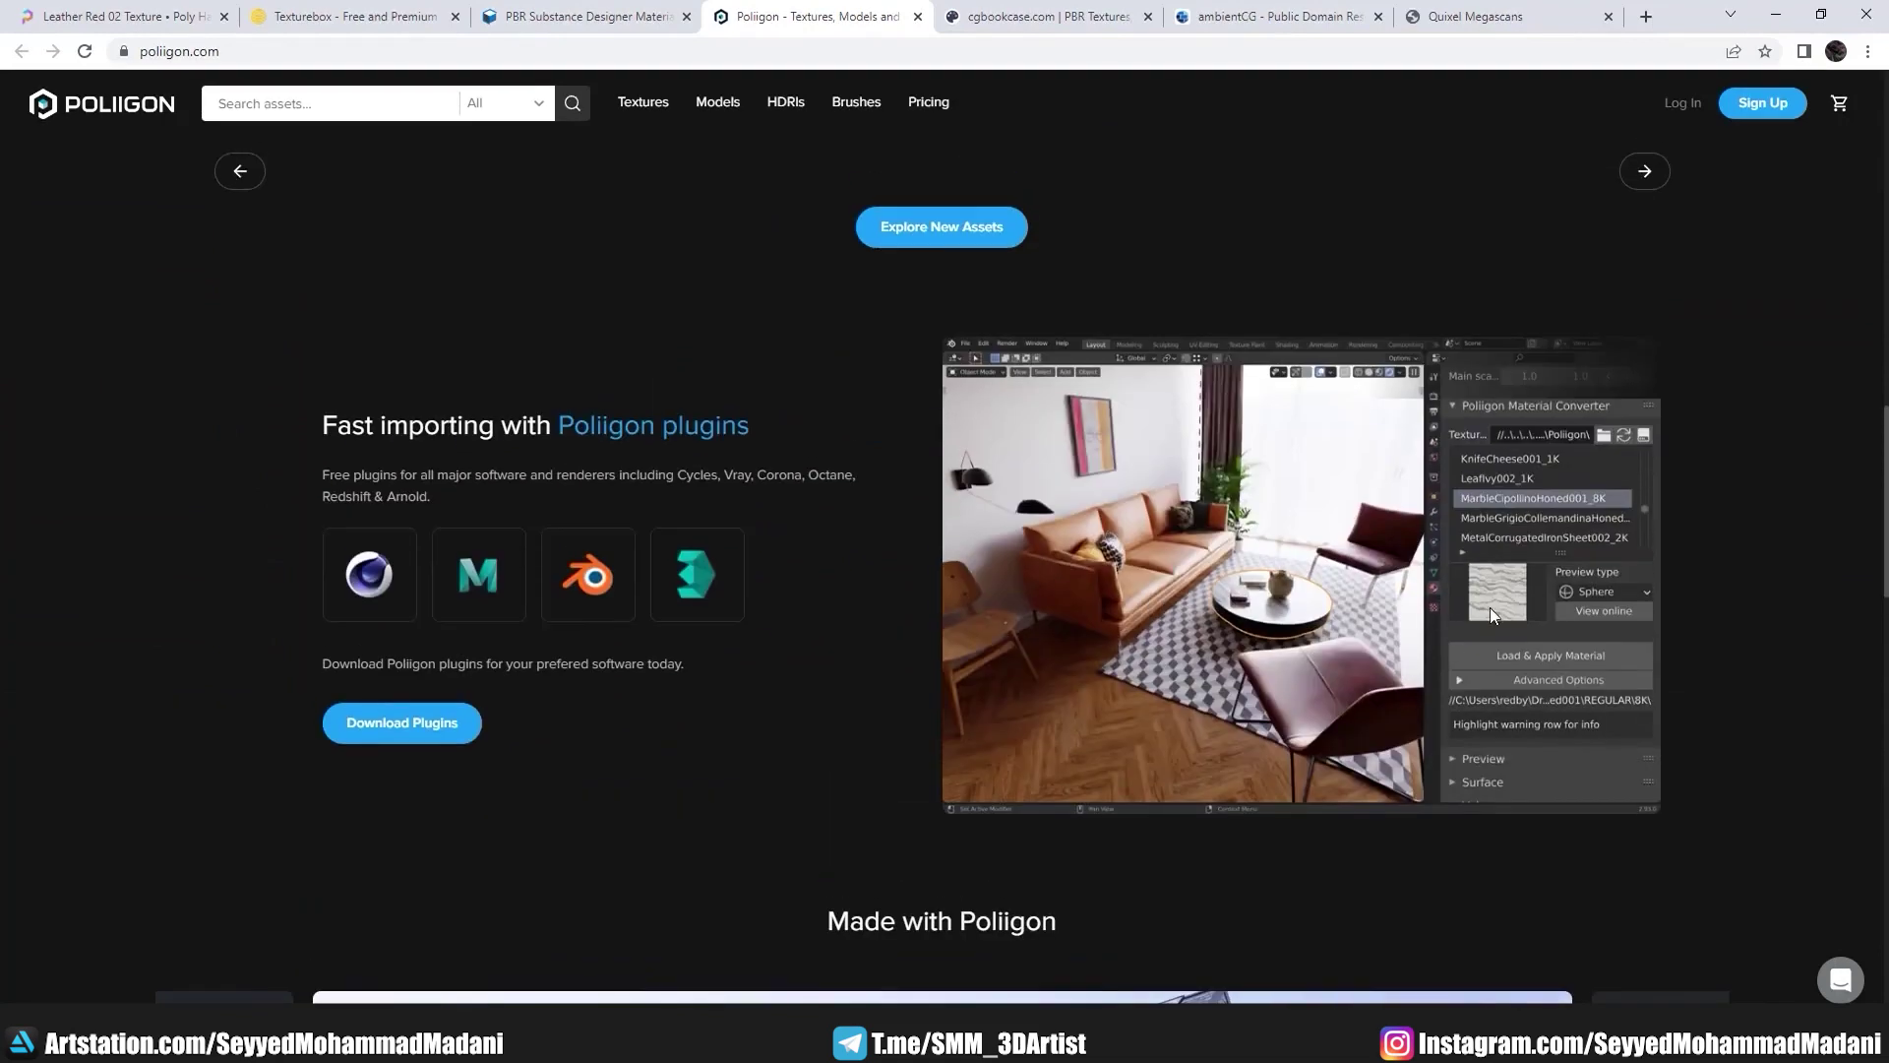
{"action": "scroll", "coordinate": [994, 588], "scroll_direction": "down", "scroll_amount": 5}
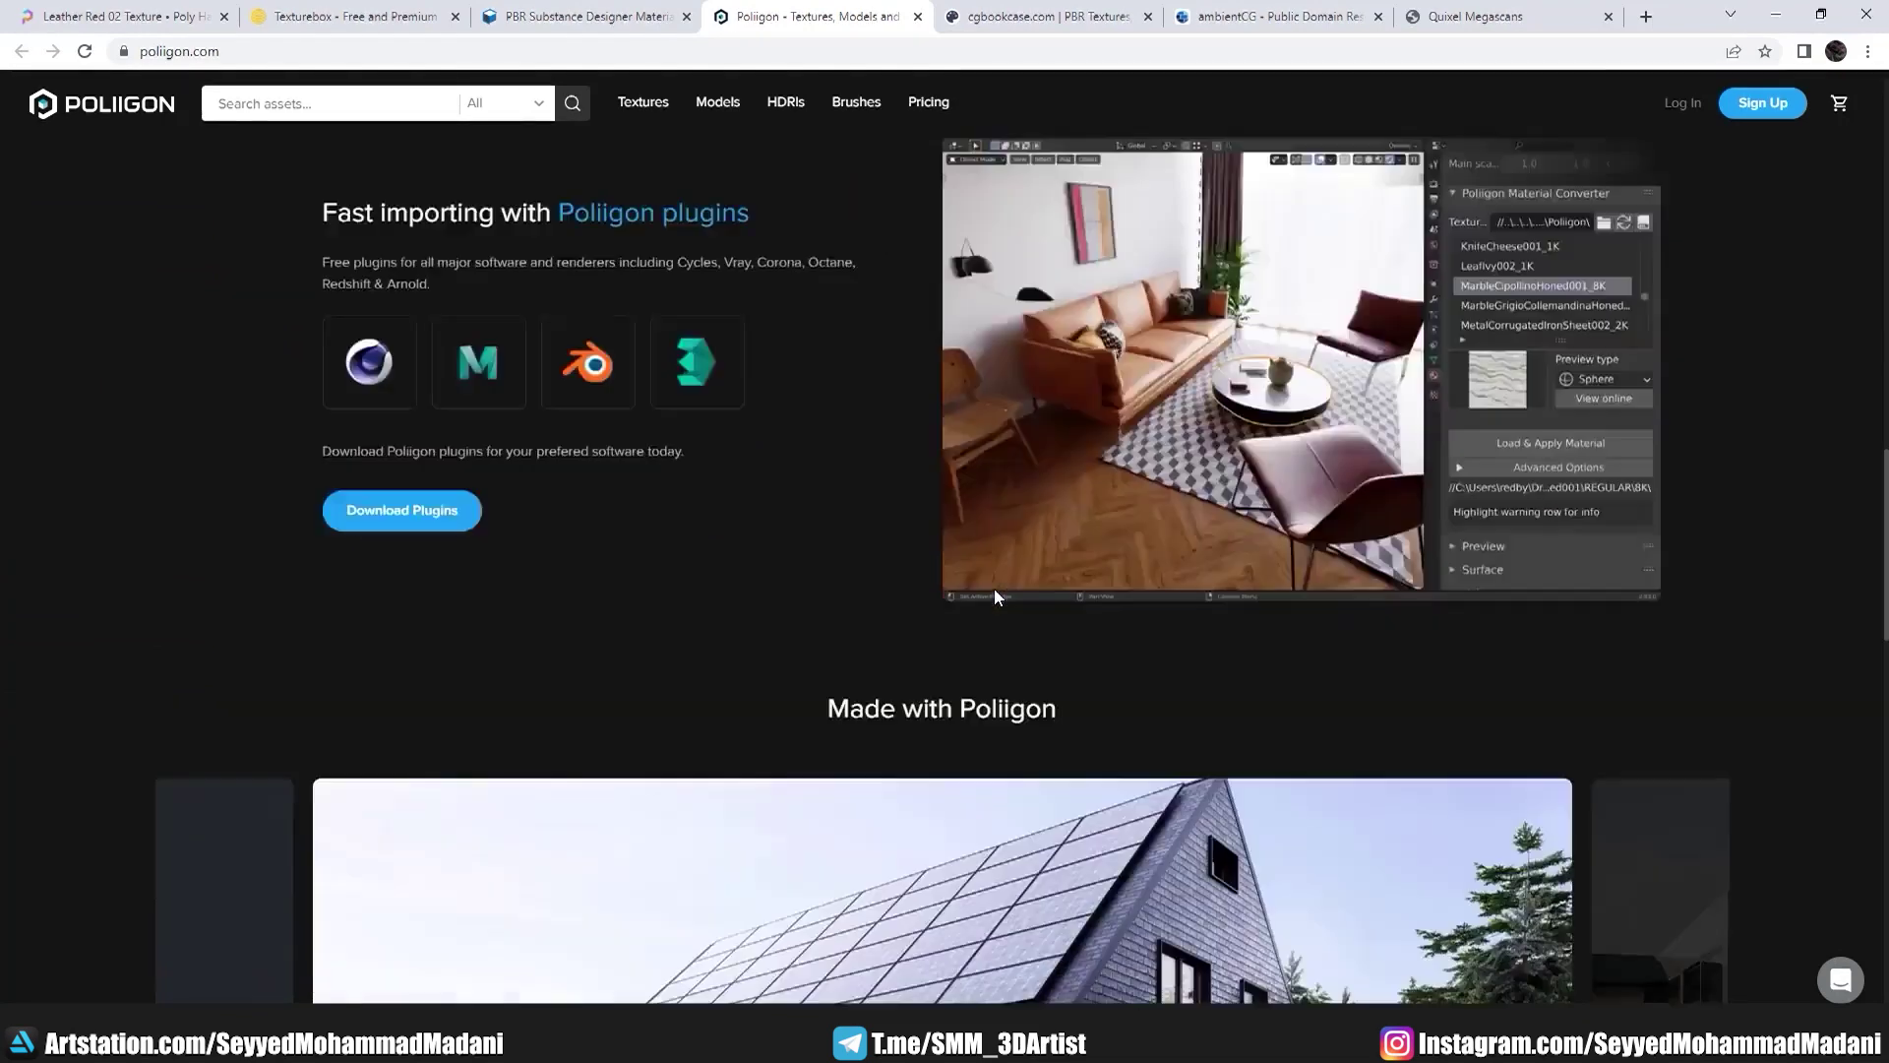
{"action": "scroll", "coordinate": [1511, 416], "scroll_direction": "up", "scroll_amount": 3}
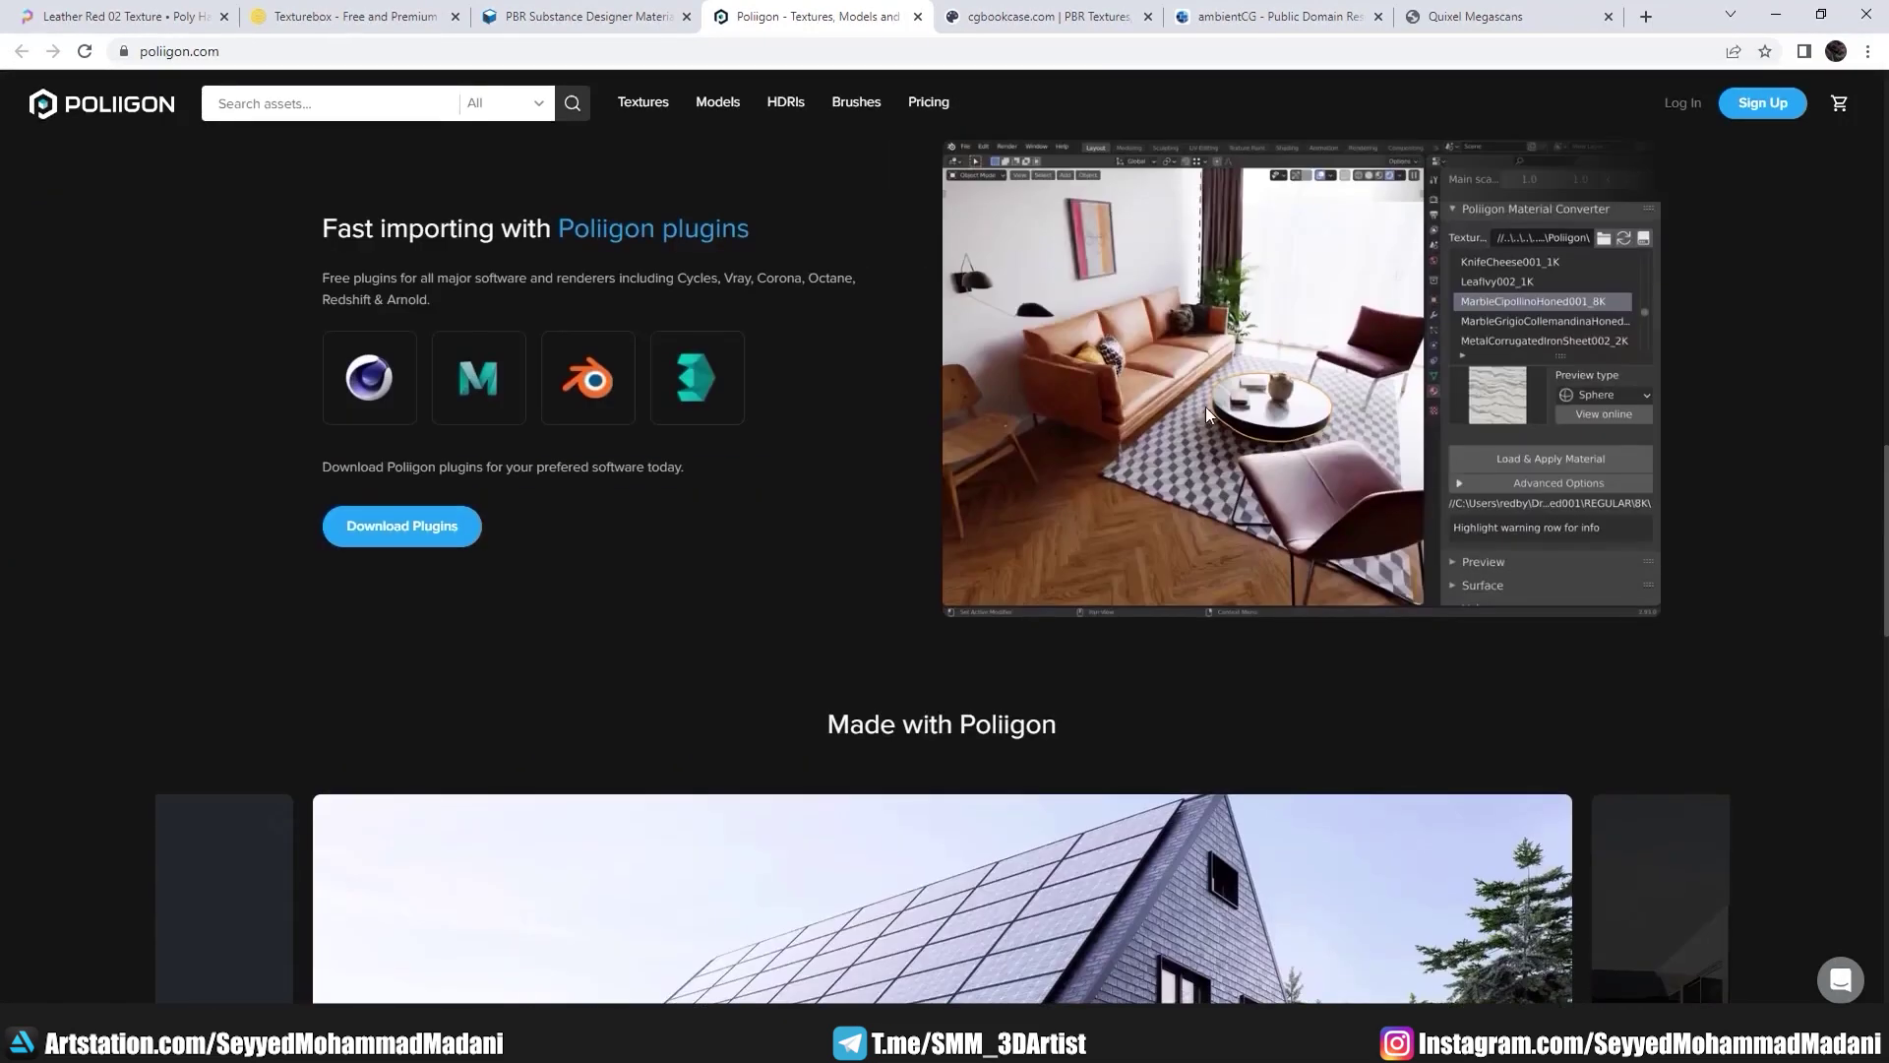
{"action": "scroll", "coordinate": [1060, 563], "scroll_direction": "down", "scroll_amount": 10}
{"action": "scroll", "coordinate": [811, 592], "scroll_direction": "down", "scroll_amount": 2}
{"action": "scroll", "coordinate": [862, 595], "scroll_direction": "down", "scroll_amount": 4}
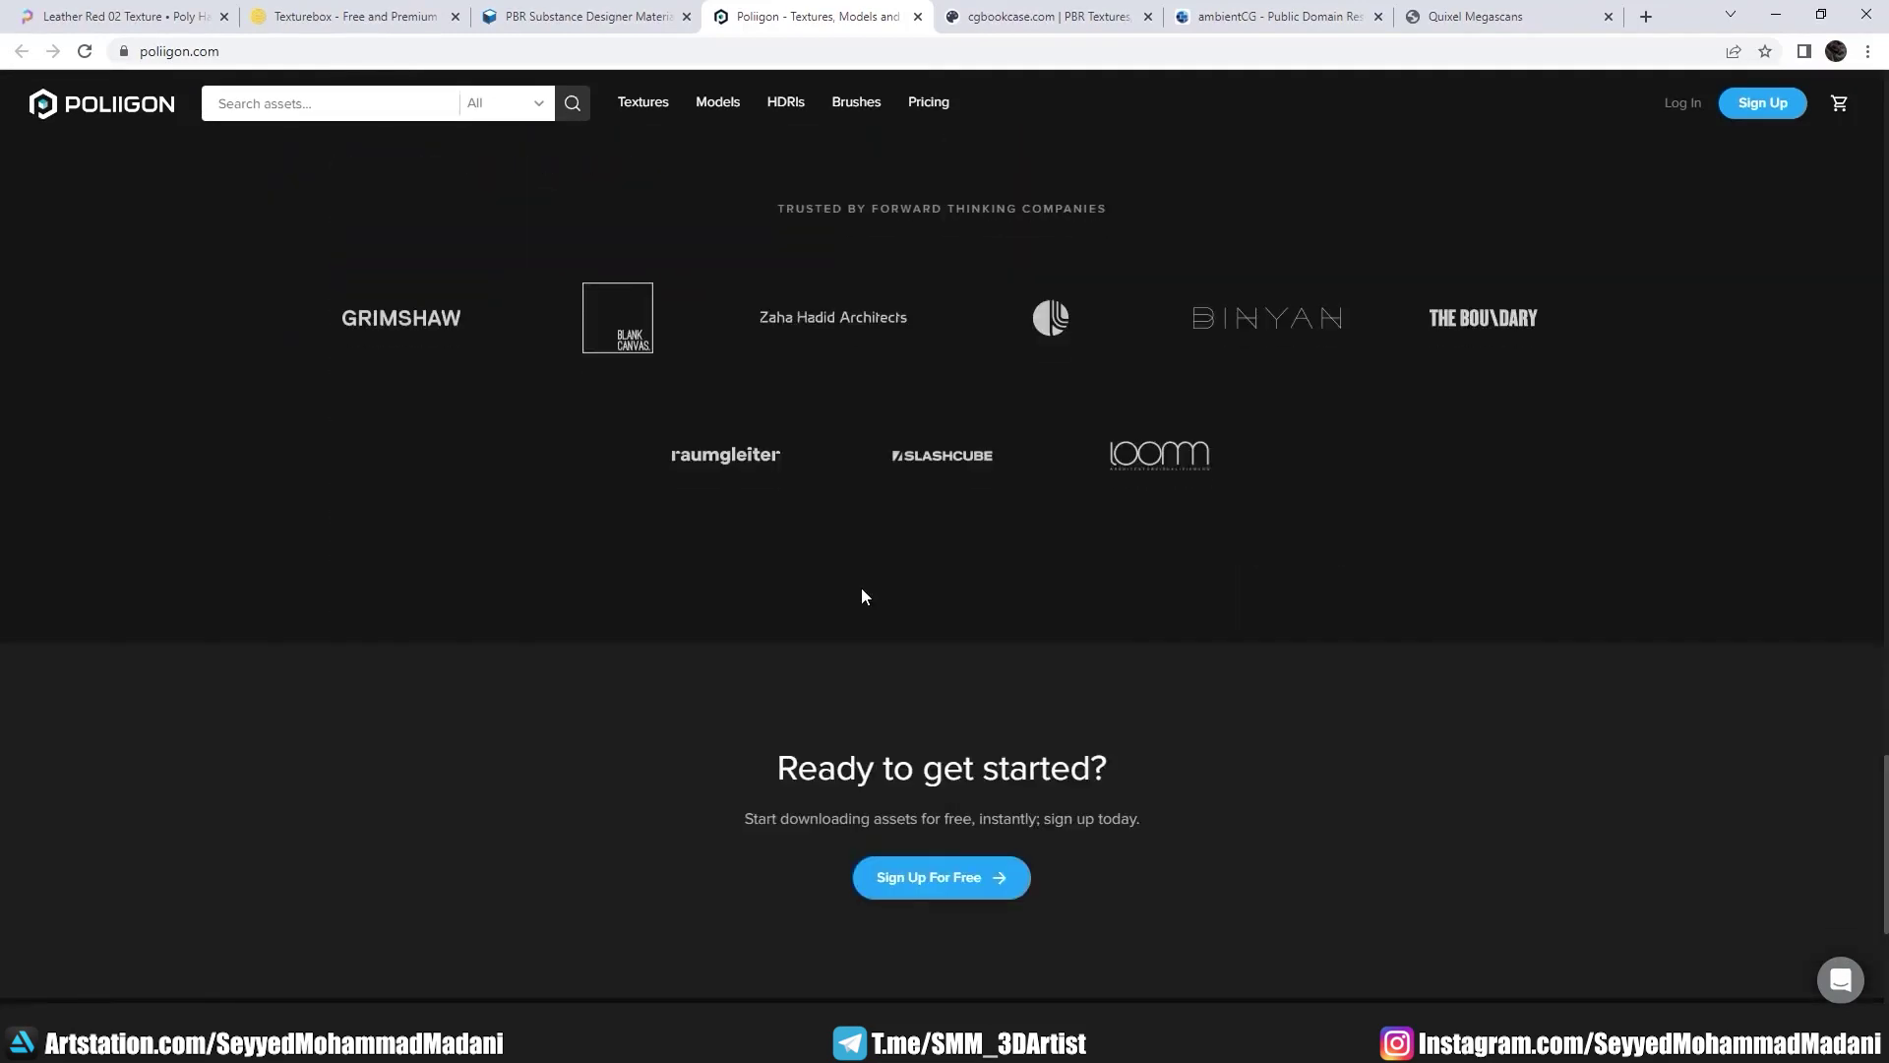
{"action": "scroll", "coordinate": [862, 596], "scroll_direction": "up", "scroll_amount": 4}
{"action": "scroll", "coordinate": [888, 491], "scroll_direction": "up", "scroll_amount": 7}
{"action": "scroll", "coordinate": [915, 497], "scroll_direction": "up", "scroll_amount": 10}
{"action": "scroll", "coordinate": [946, 502], "scroll_direction": "up", "scroll_amount": 5}
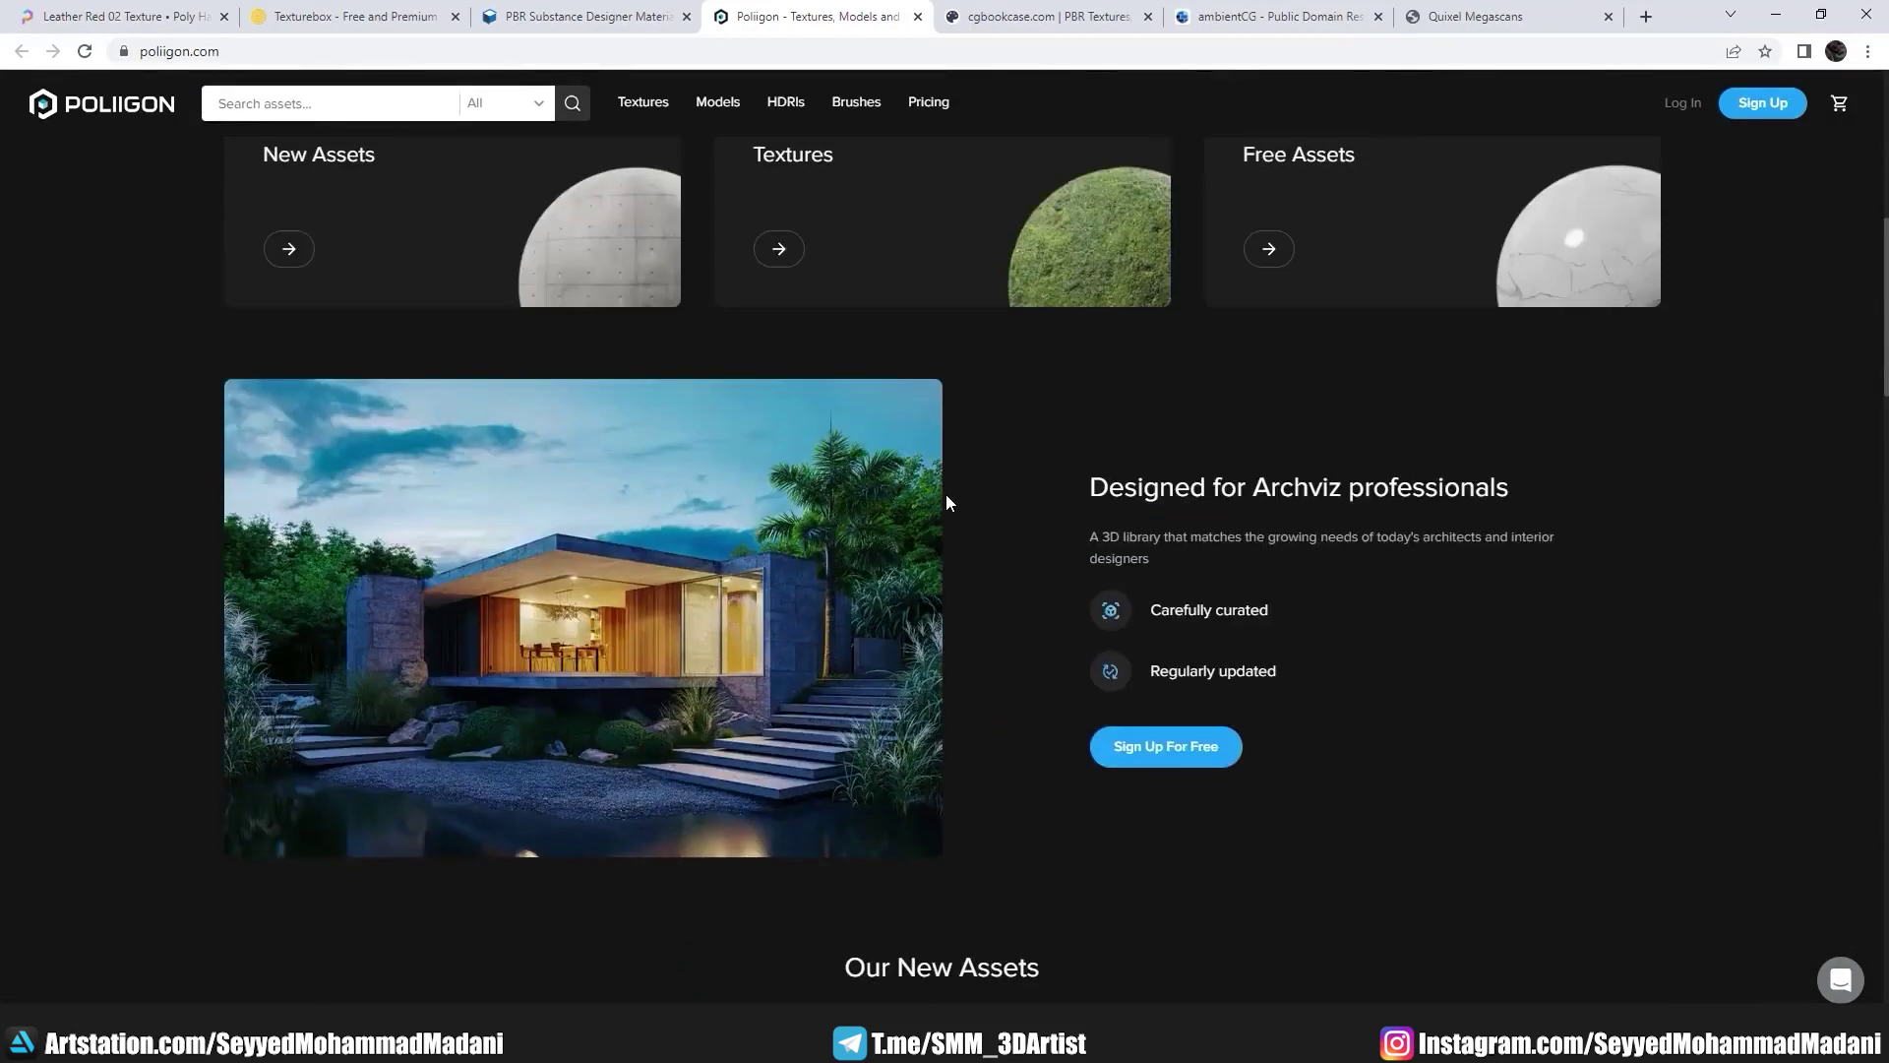
{"action": "scroll", "coordinate": [934, 504], "scroll_direction": "up", "scroll_amount": 4}
{"action": "scroll", "coordinate": [885, 492], "scroll_direction": "up", "scroll_amount": 4}
{"action": "scroll", "coordinate": [688, 413], "scroll_direction": "down", "scroll_amount": 1}
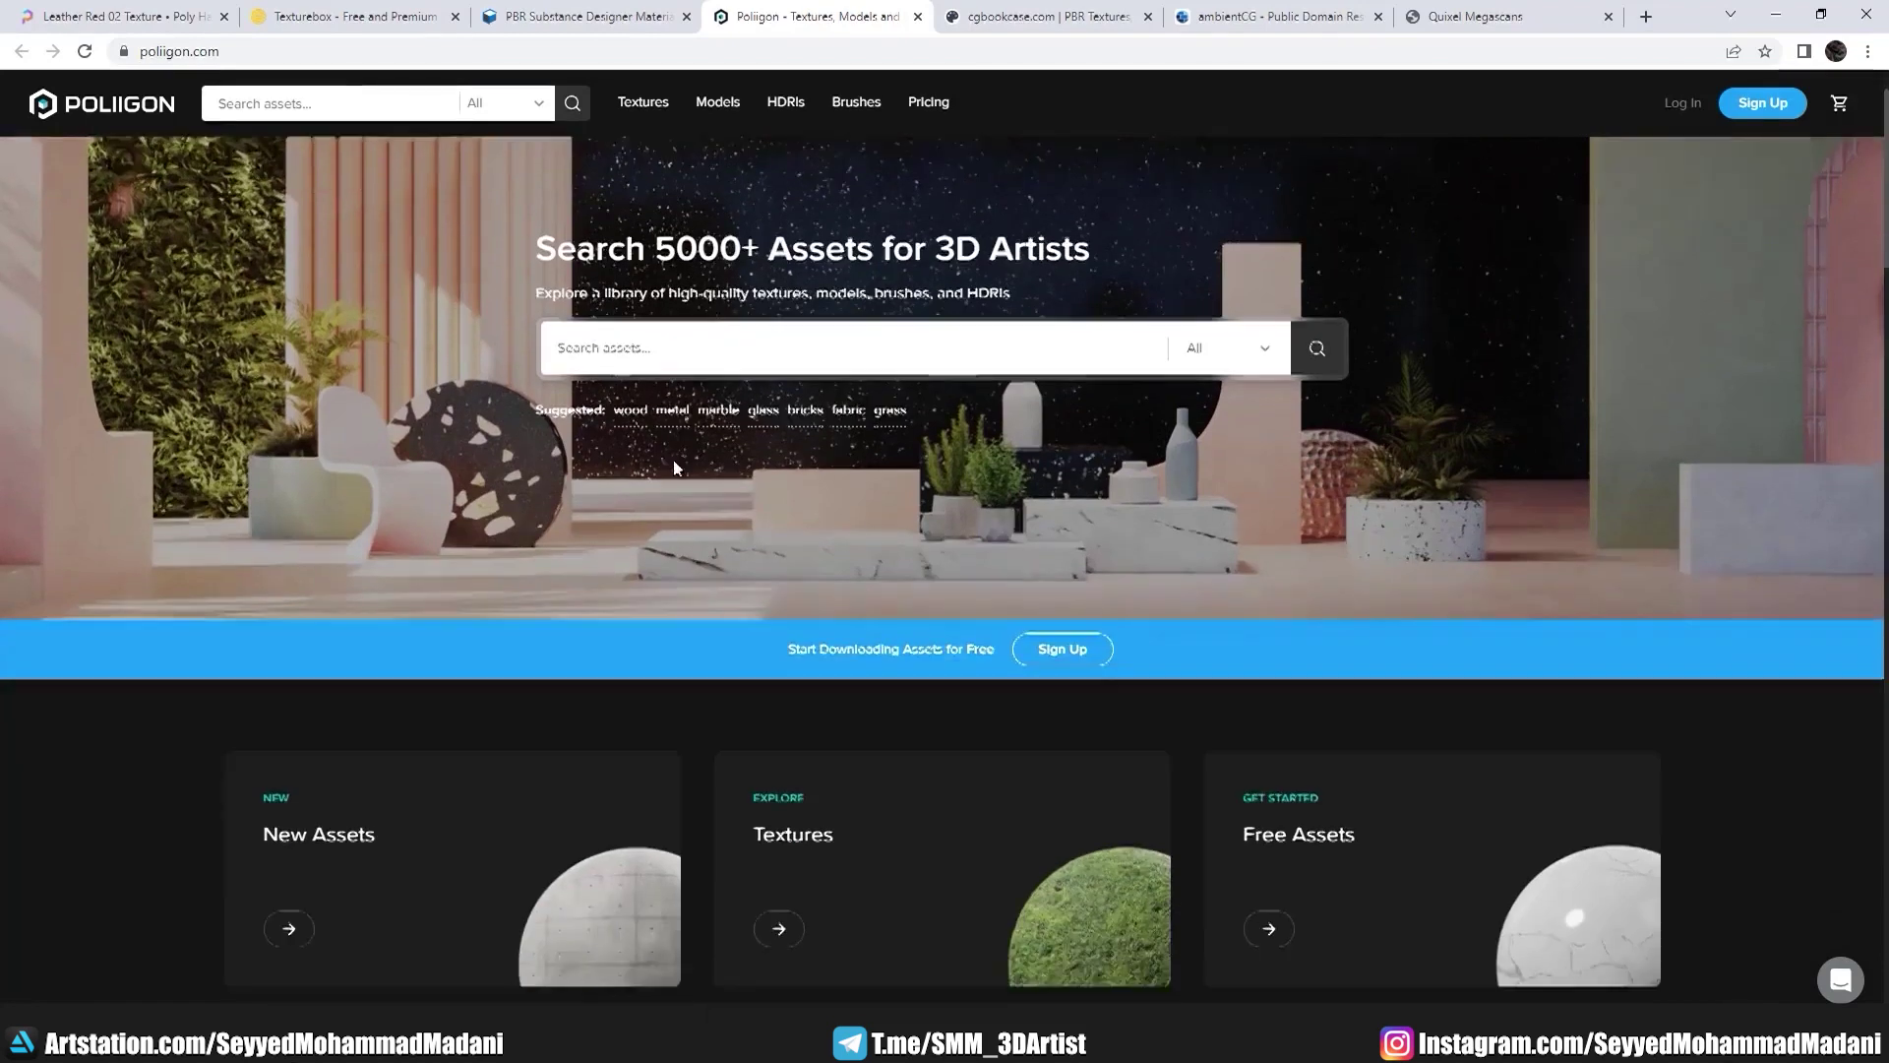
{"action": "scroll", "coordinate": [736, 583], "scroll_direction": "down", "scroll_amount": 2}
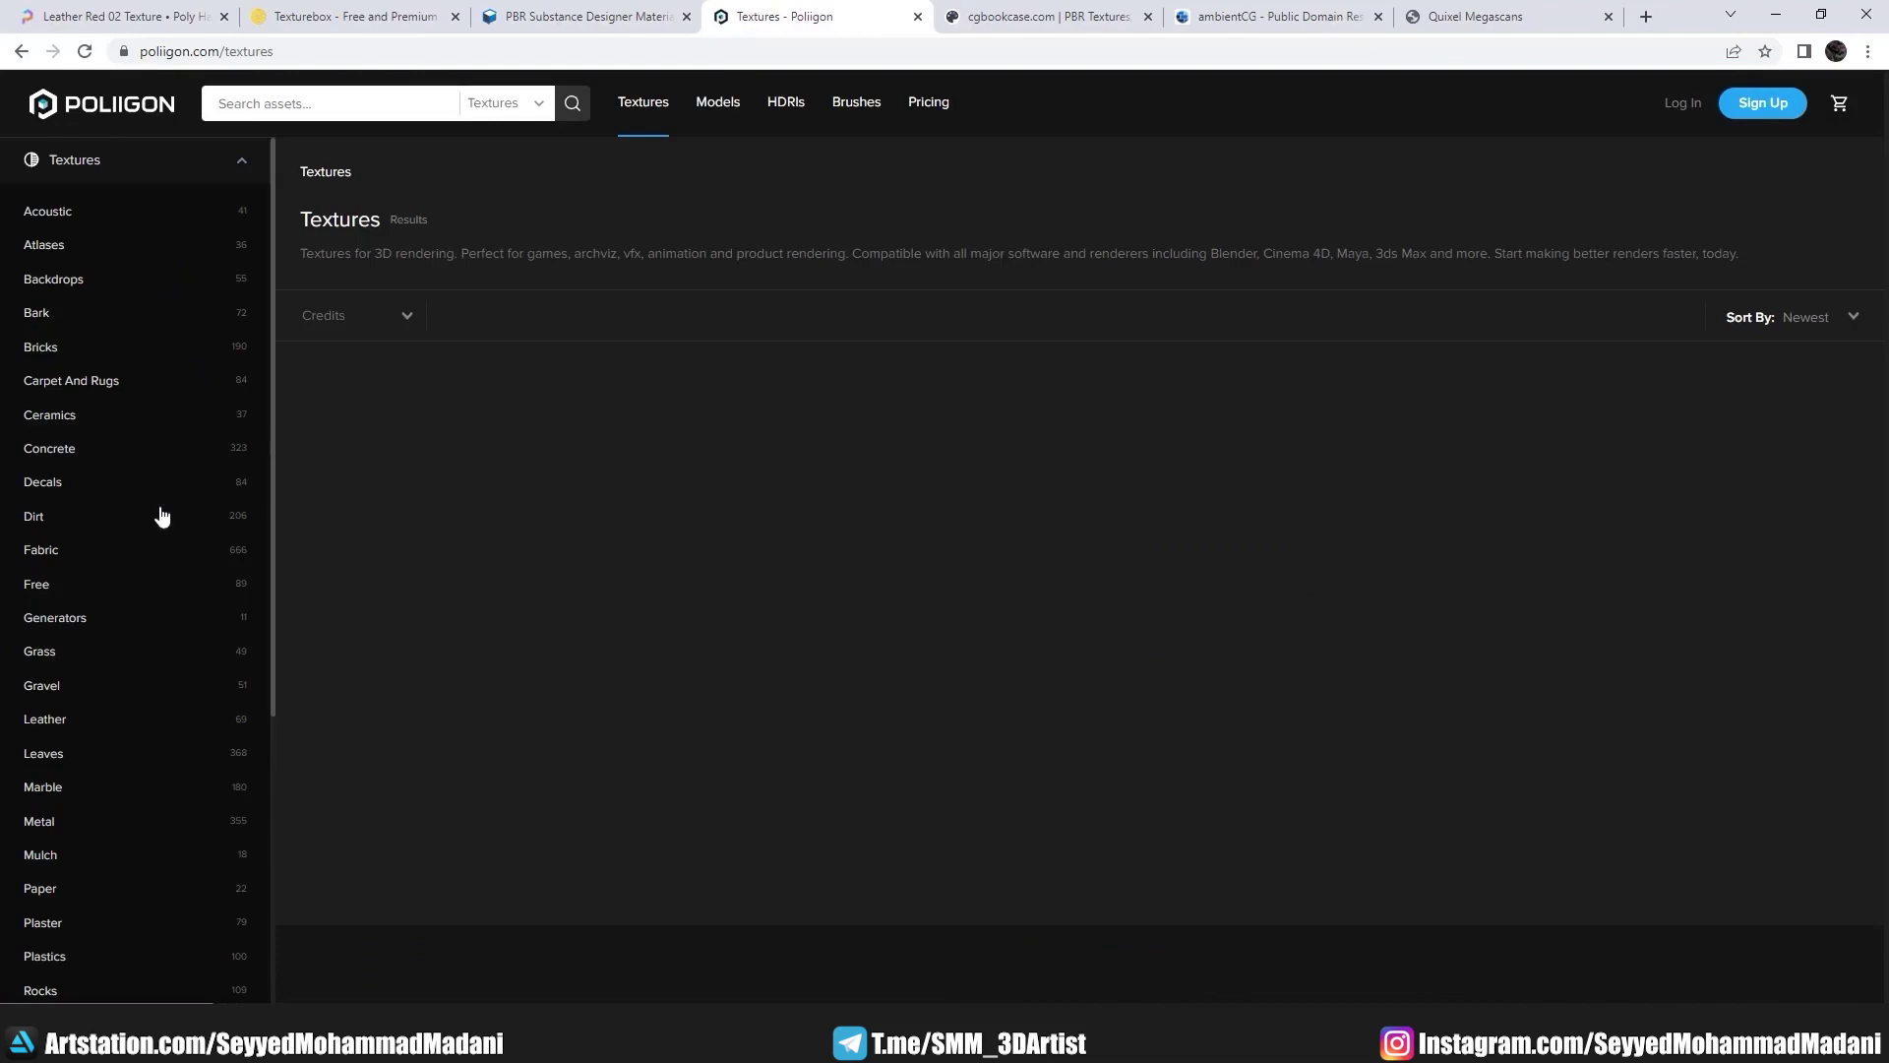
{"action": "scroll", "coordinate": [218, 772], "scroll_direction": "down", "scroll_amount": 1}
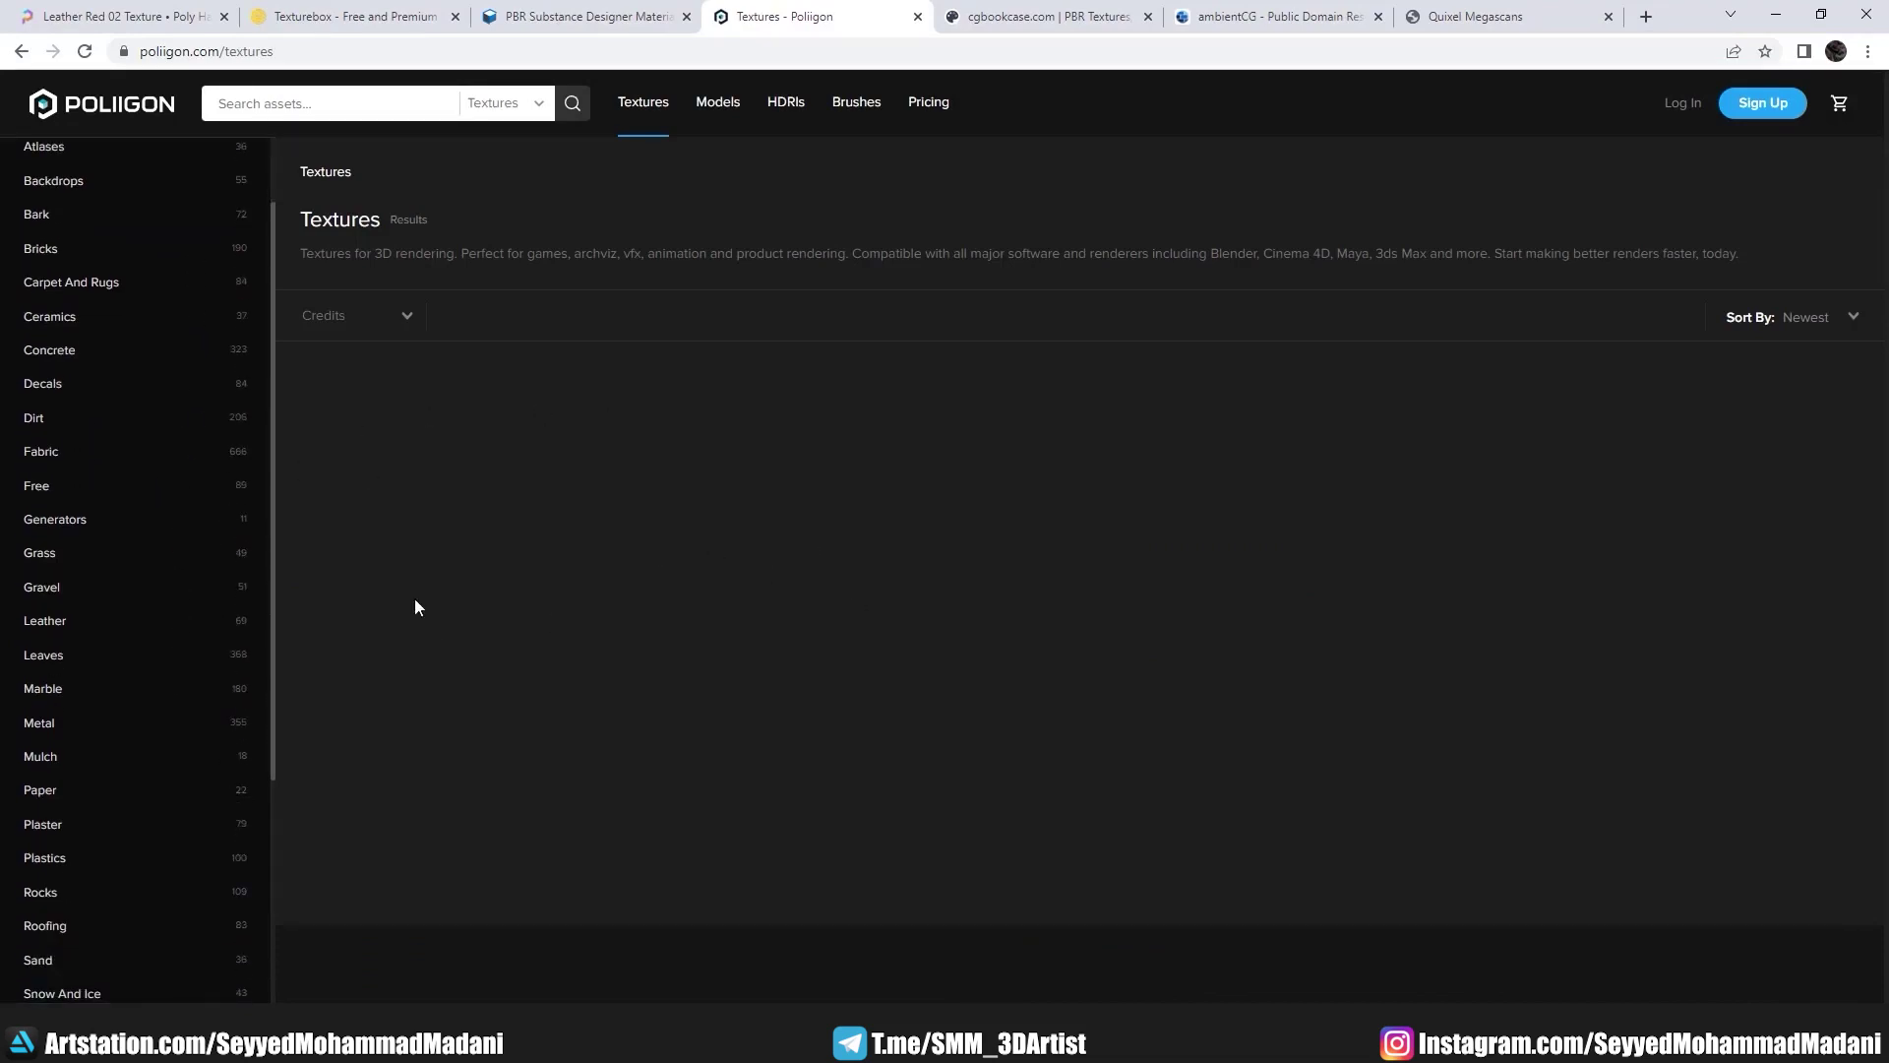
Step: Switch to cgbookcase and scroll through its textures page
{"action": "left_click", "coordinate": [1038, 25]}
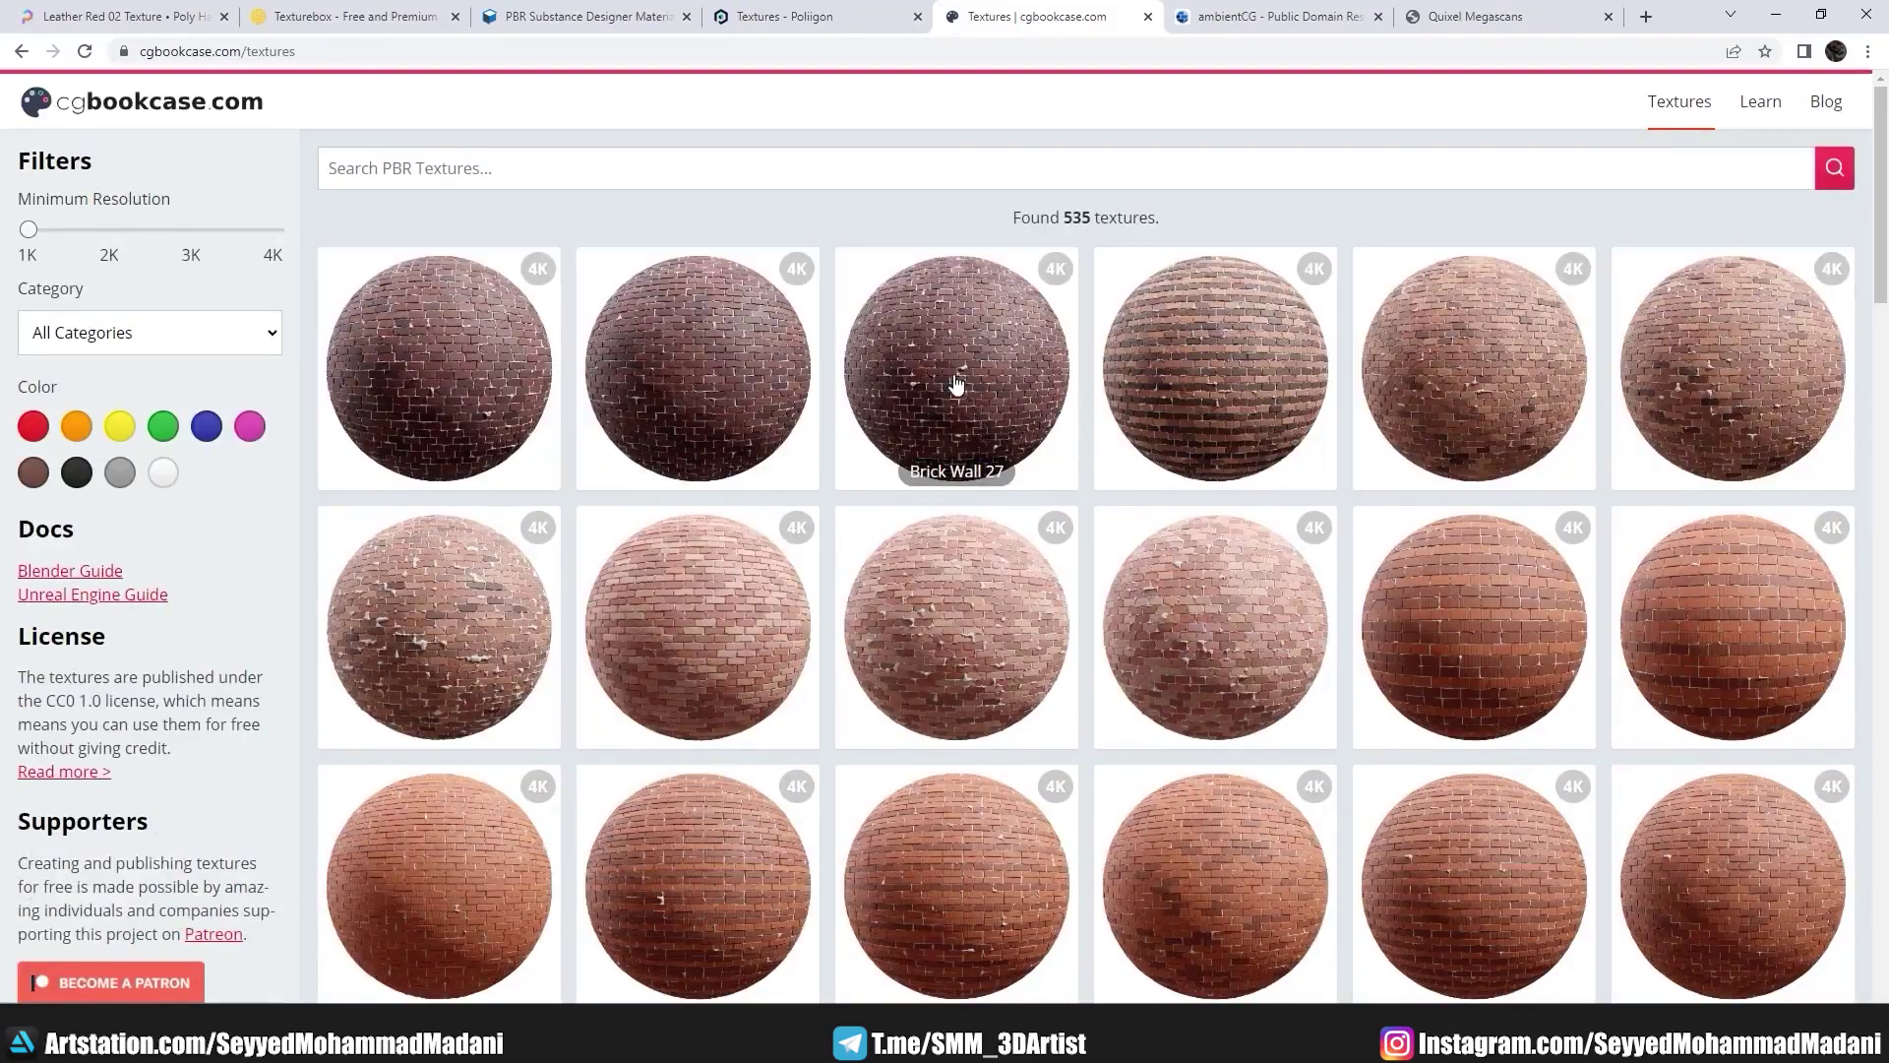
{"action": "scroll", "coordinate": [944, 462], "scroll_direction": "down", "scroll_amount": 5}
{"action": "scroll", "coordinate": [964, 482], "scroll_direction": "down", "scroll_amount": 3}
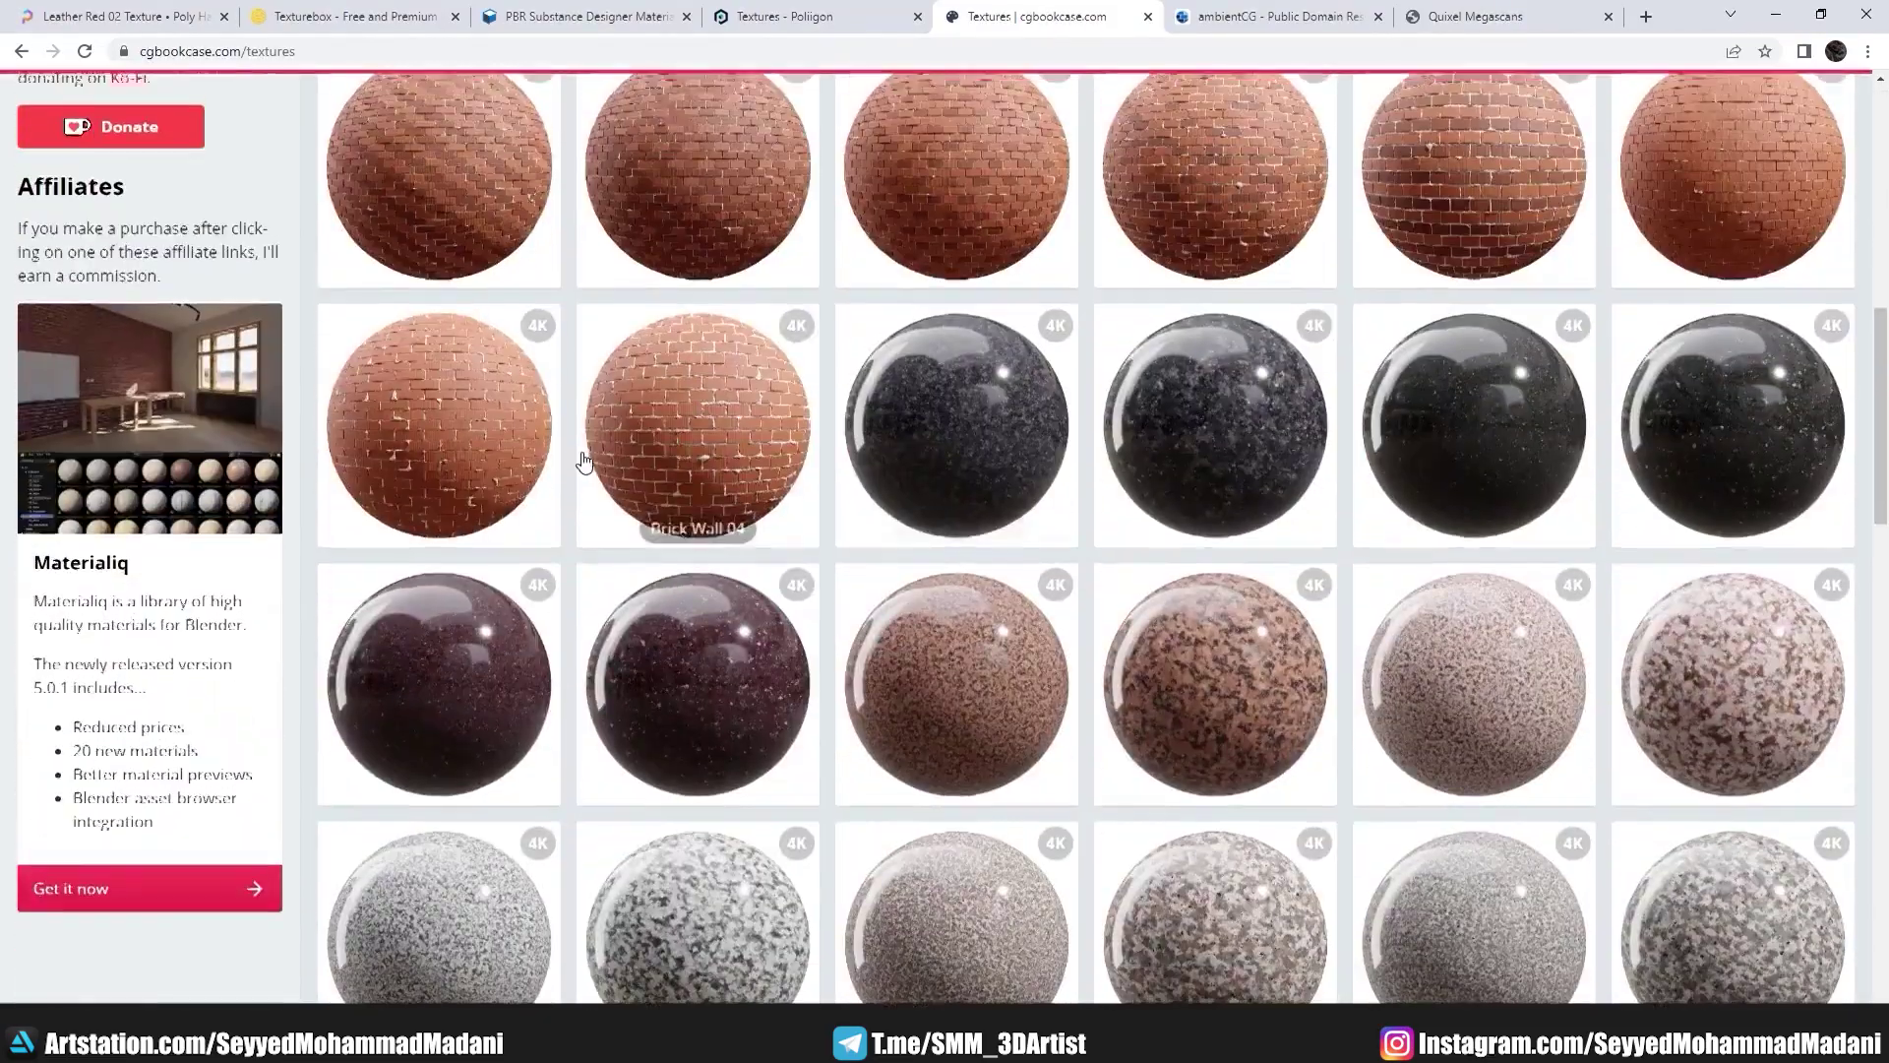
{"action": "scroll", "coordinate": [590, 473], "scroll_direction": "up", "scroll_amount": 8}
{"action": "scroll", "coordinate": [393, 639], "scroll_direction": "down", "scroll_amount": 8}
{"action": "scroll", "coordinate": [150, 481], "scroll_direction": "down", "scroll_amount": 3}
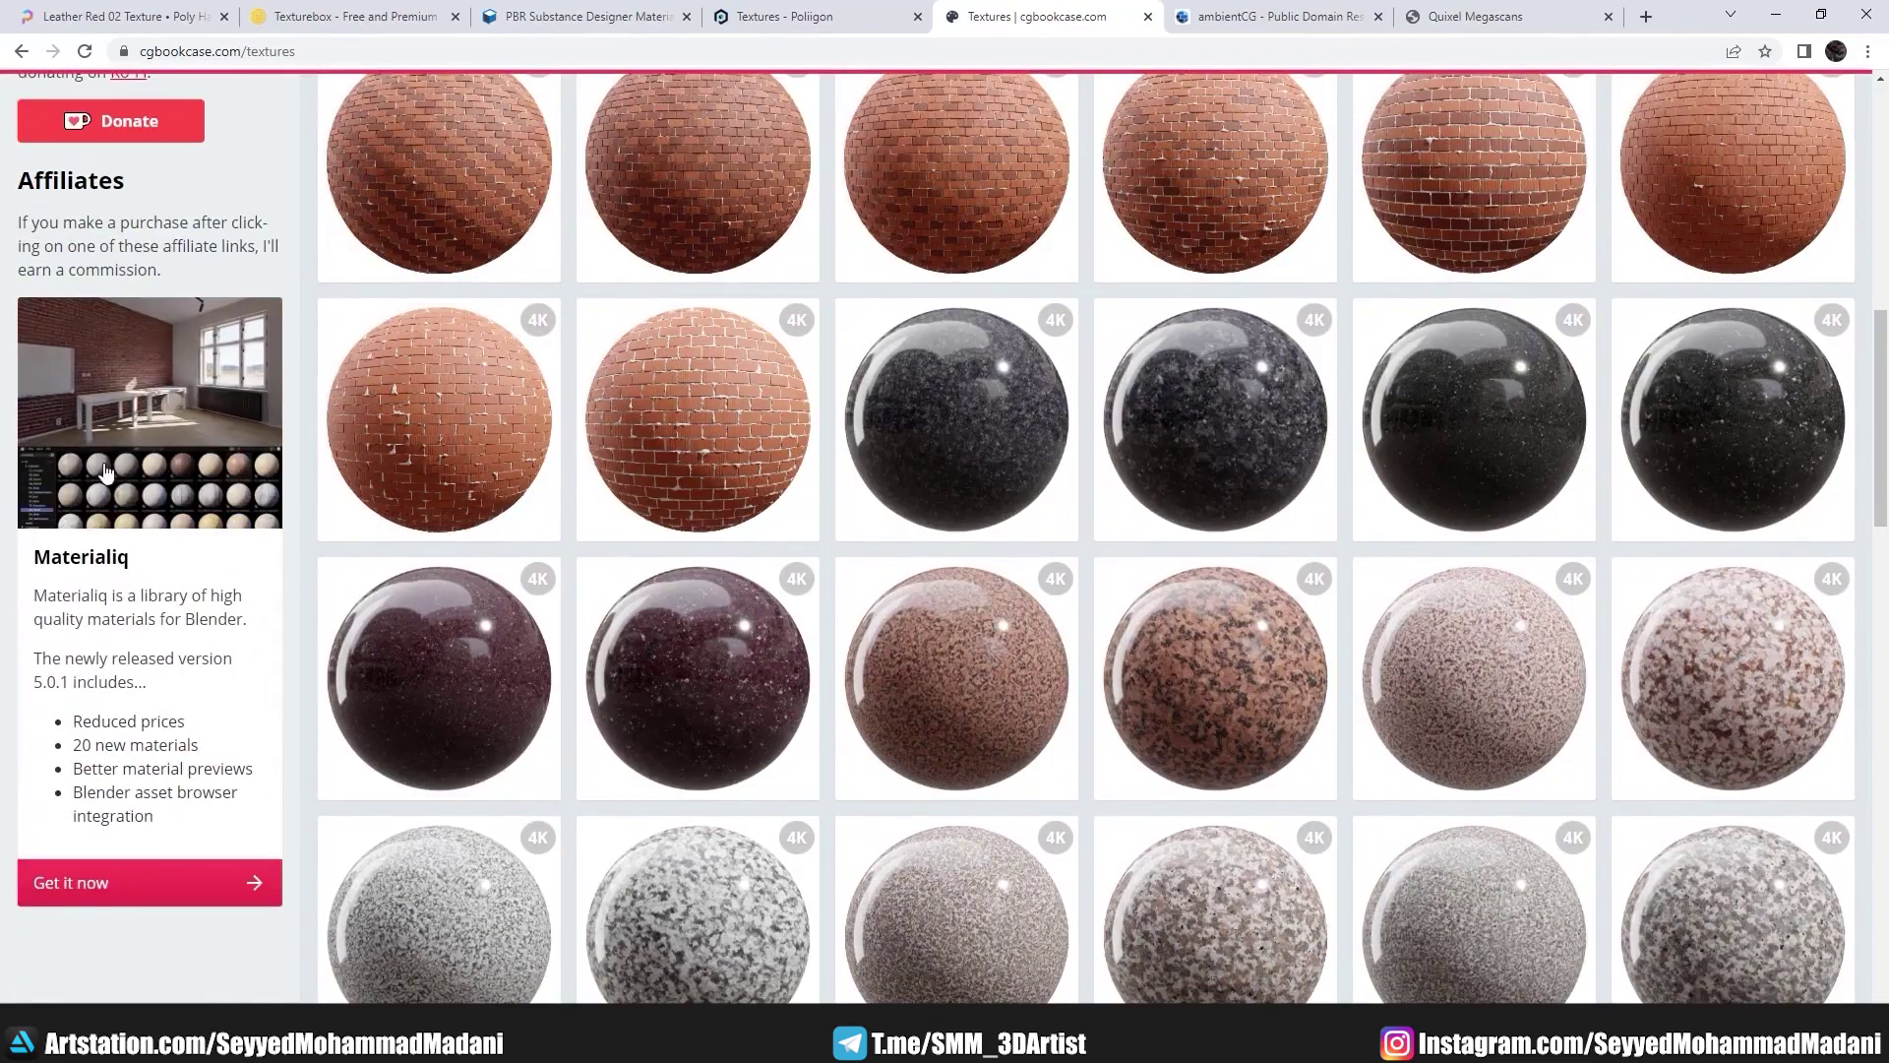
{"action": "scroll", "coordinate": [603, 493], "scroll_direction": "up", "scroll_amount": 5}
{"action": "scroll", "coordinate": [600, 535], "scroll_direction": "up", "scroll_amount": 5}
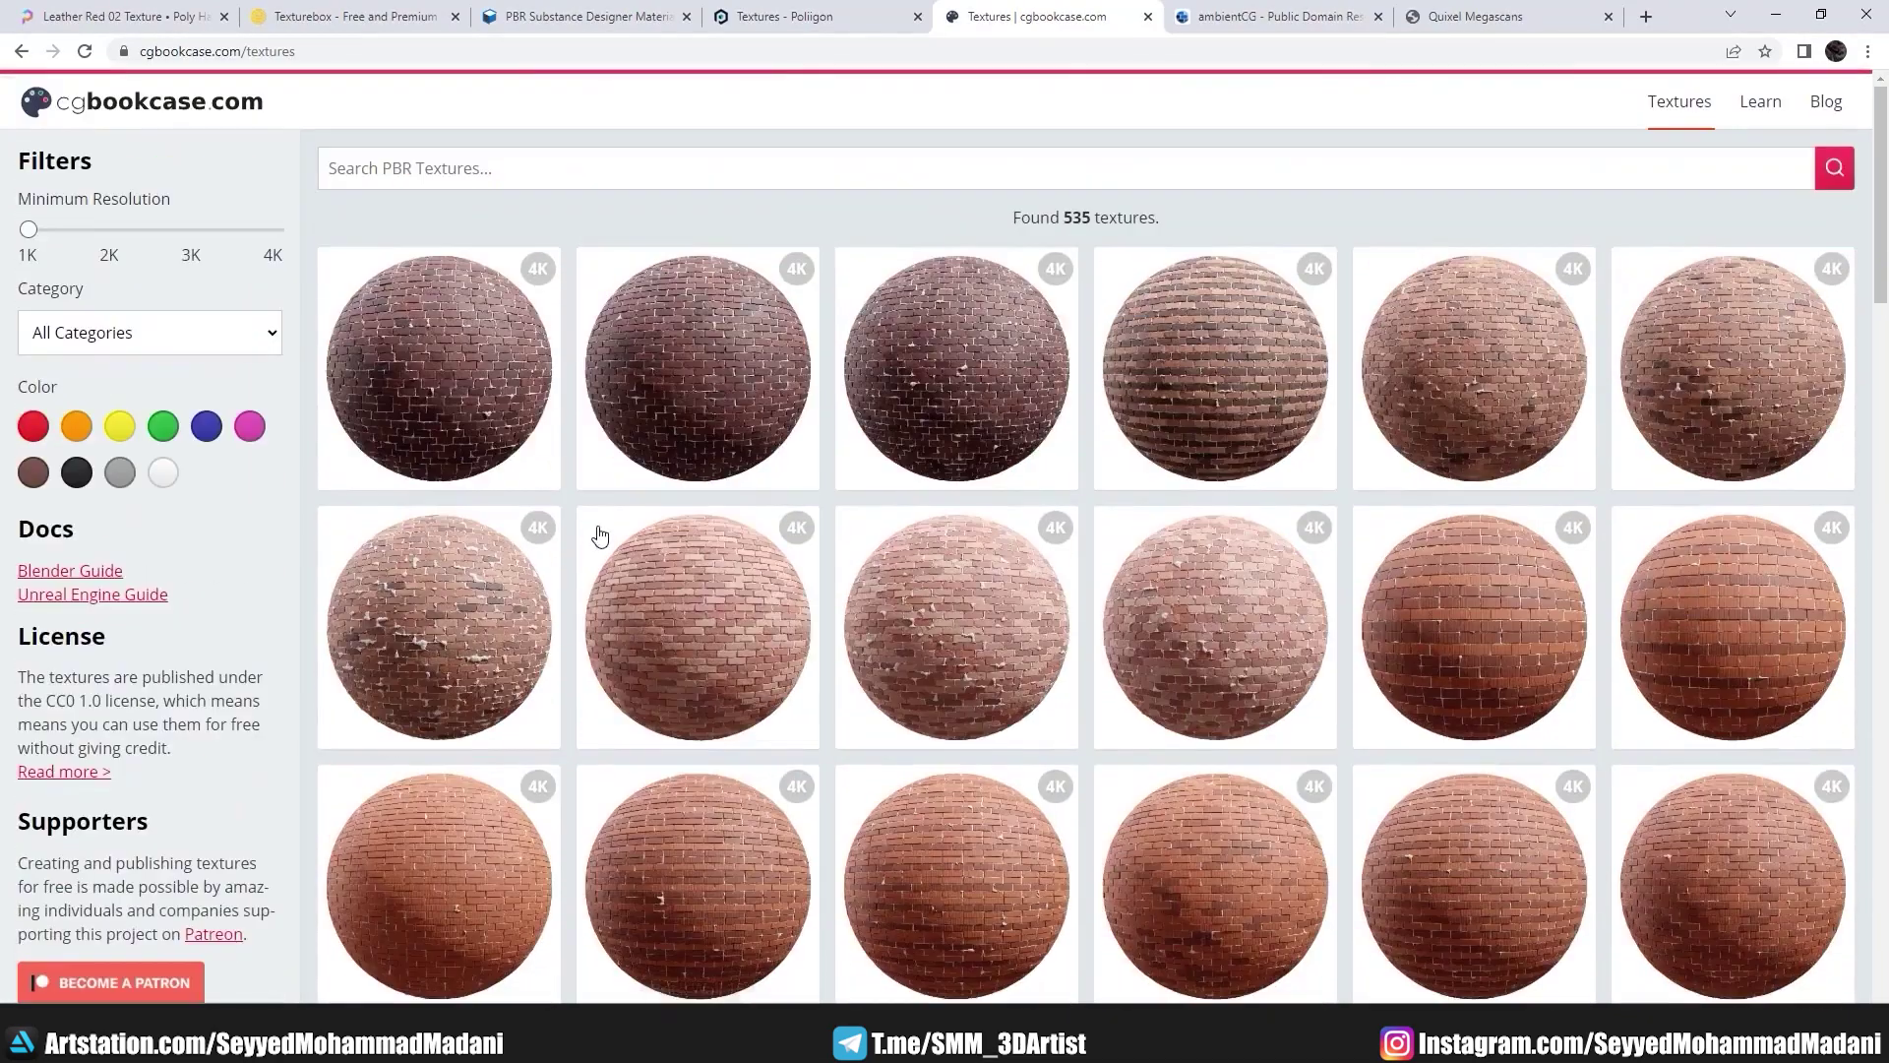
Step: Keep the category filter on All Categories and browse the brick wall textures
{"action": "left_click", "coordinate": [145, 340]}
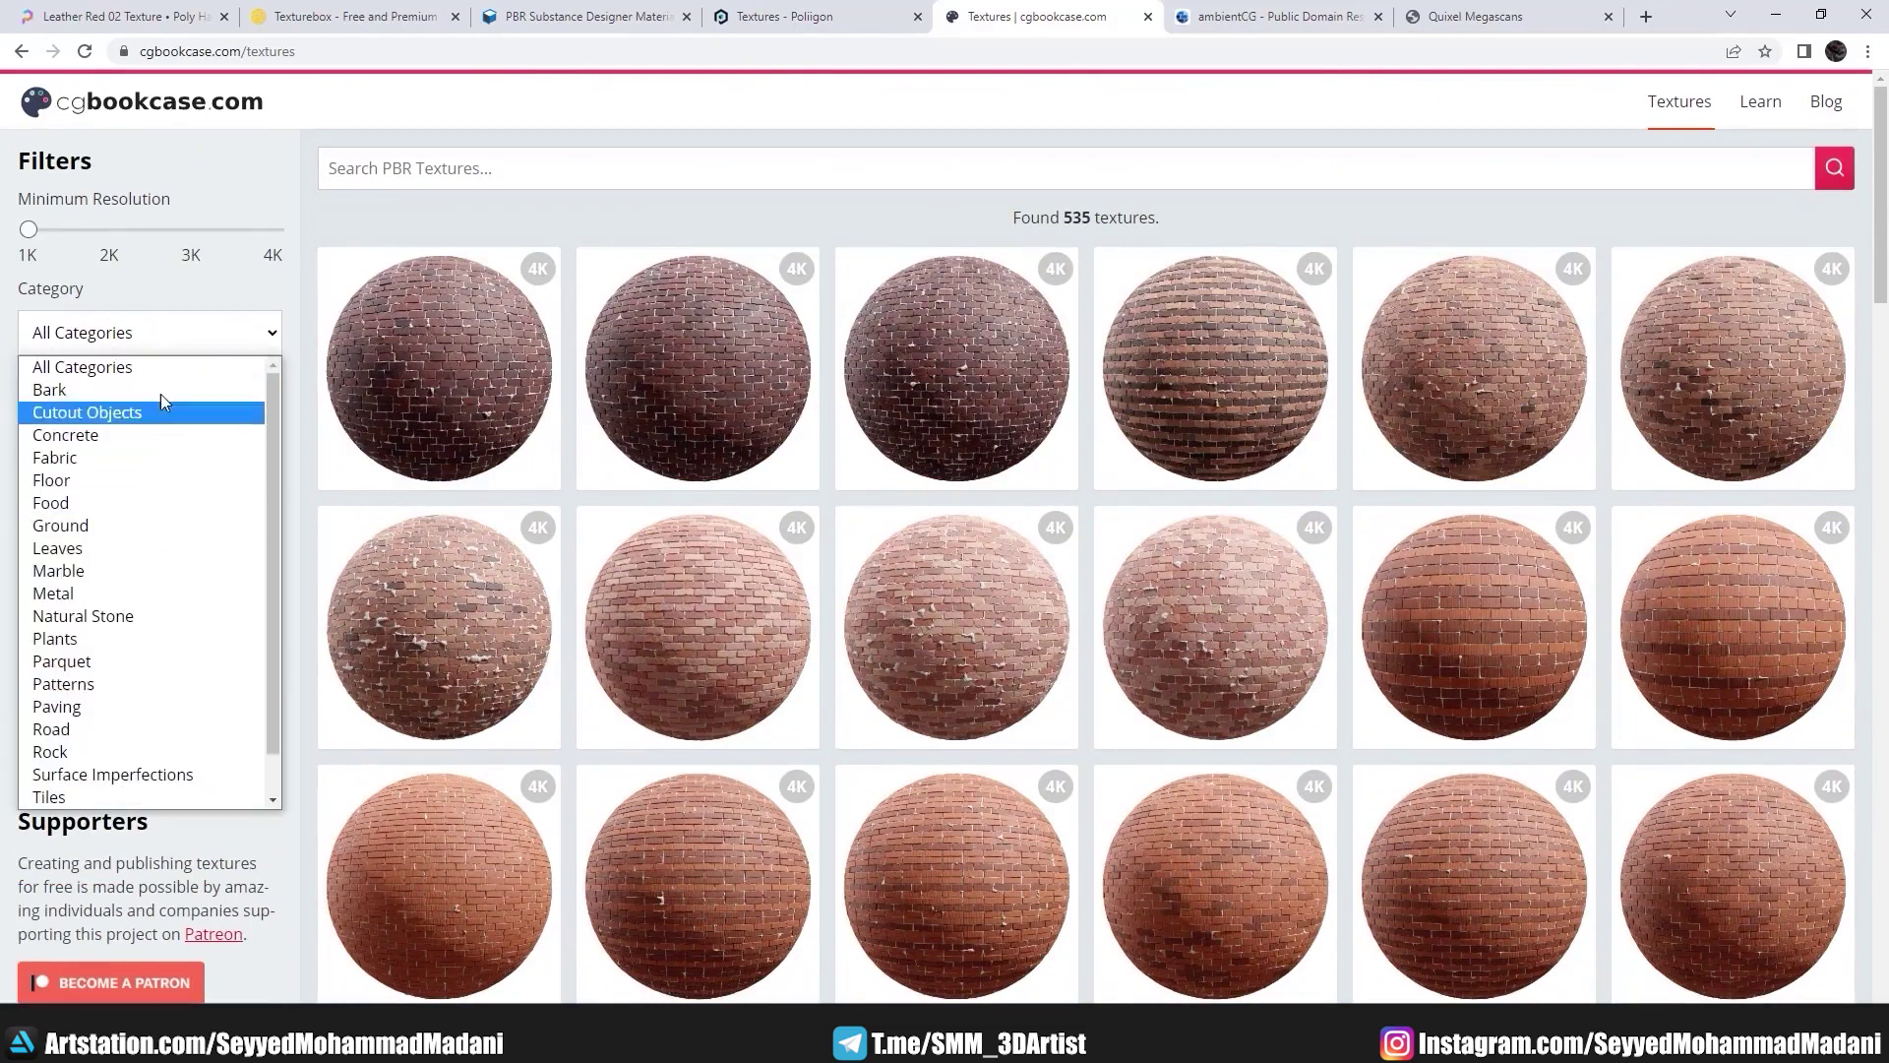
{"action": "left_click", "coordinate": [140, 288]}
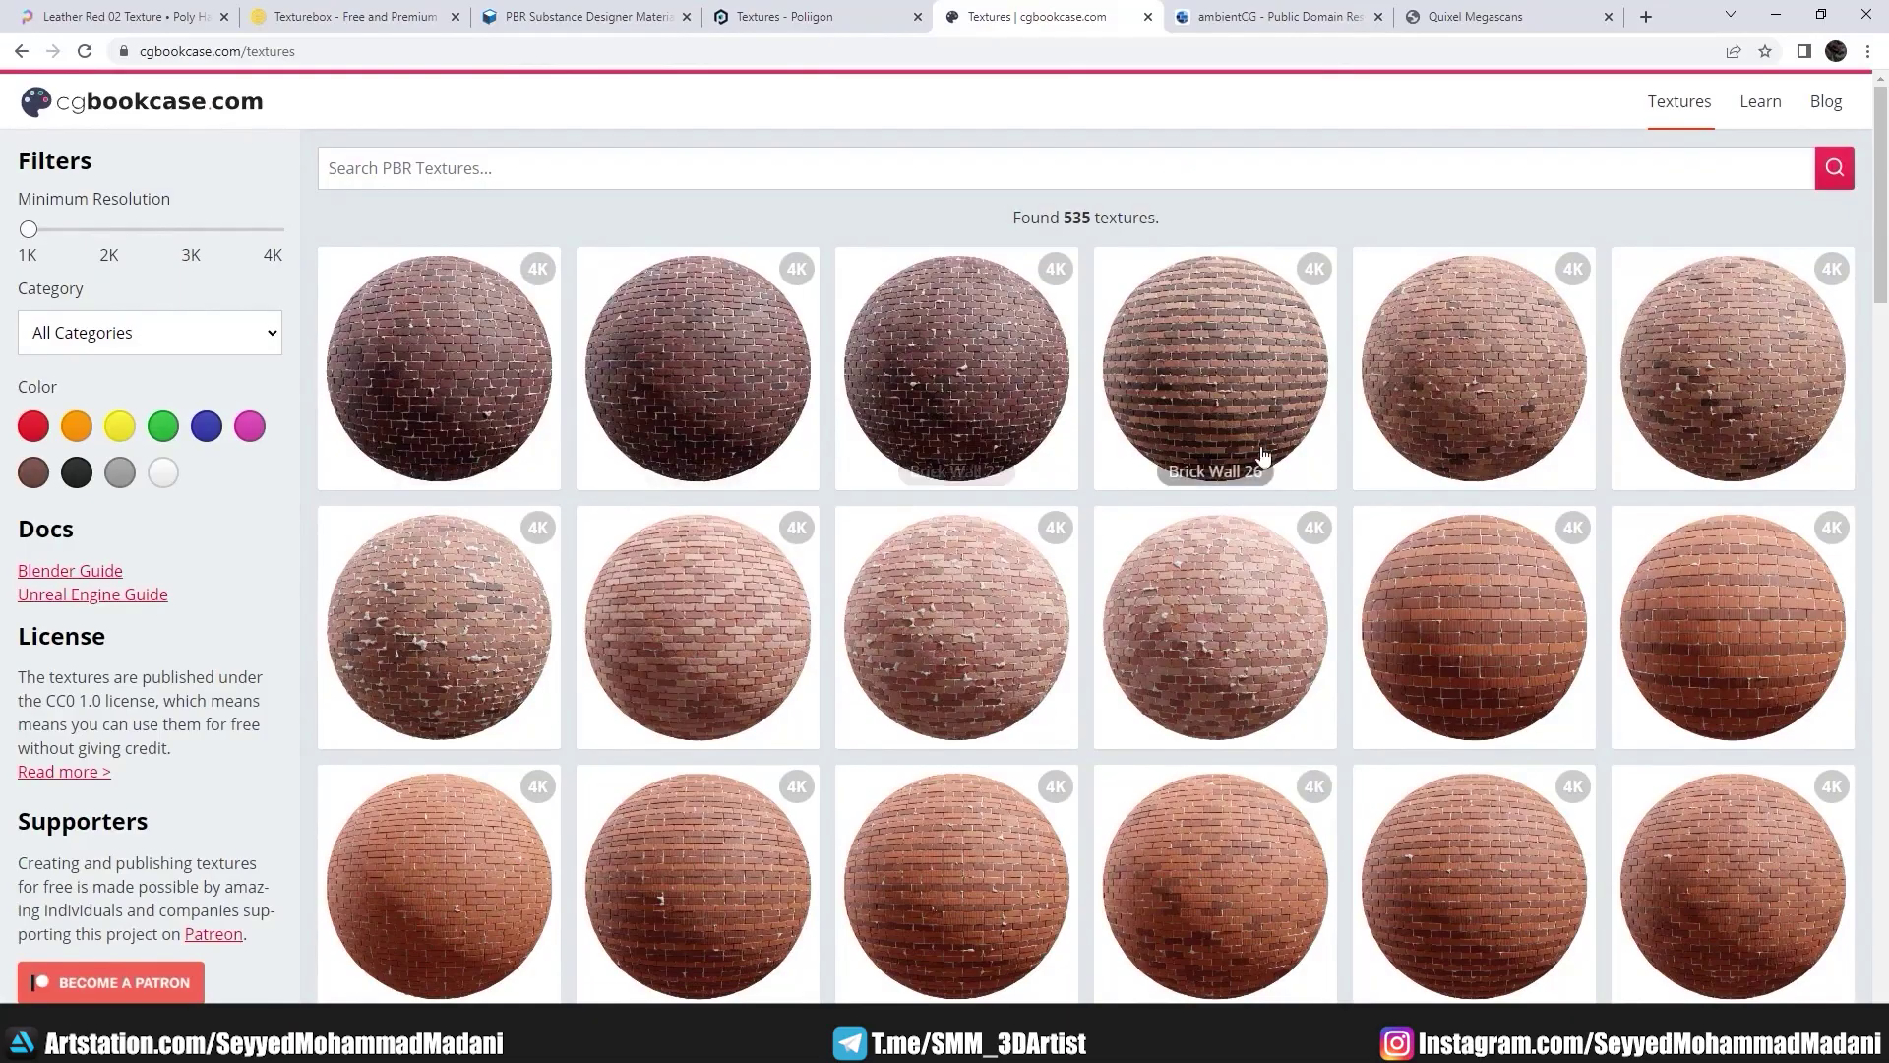
{"action": "scroll", "coordinate": [551, 541], "scroll_direction": "down", "scroll_amount": 5}
{"action": "scroll", "coordinate": [477, 535], "scroll_direction": "down", "scroll_amount": 1}
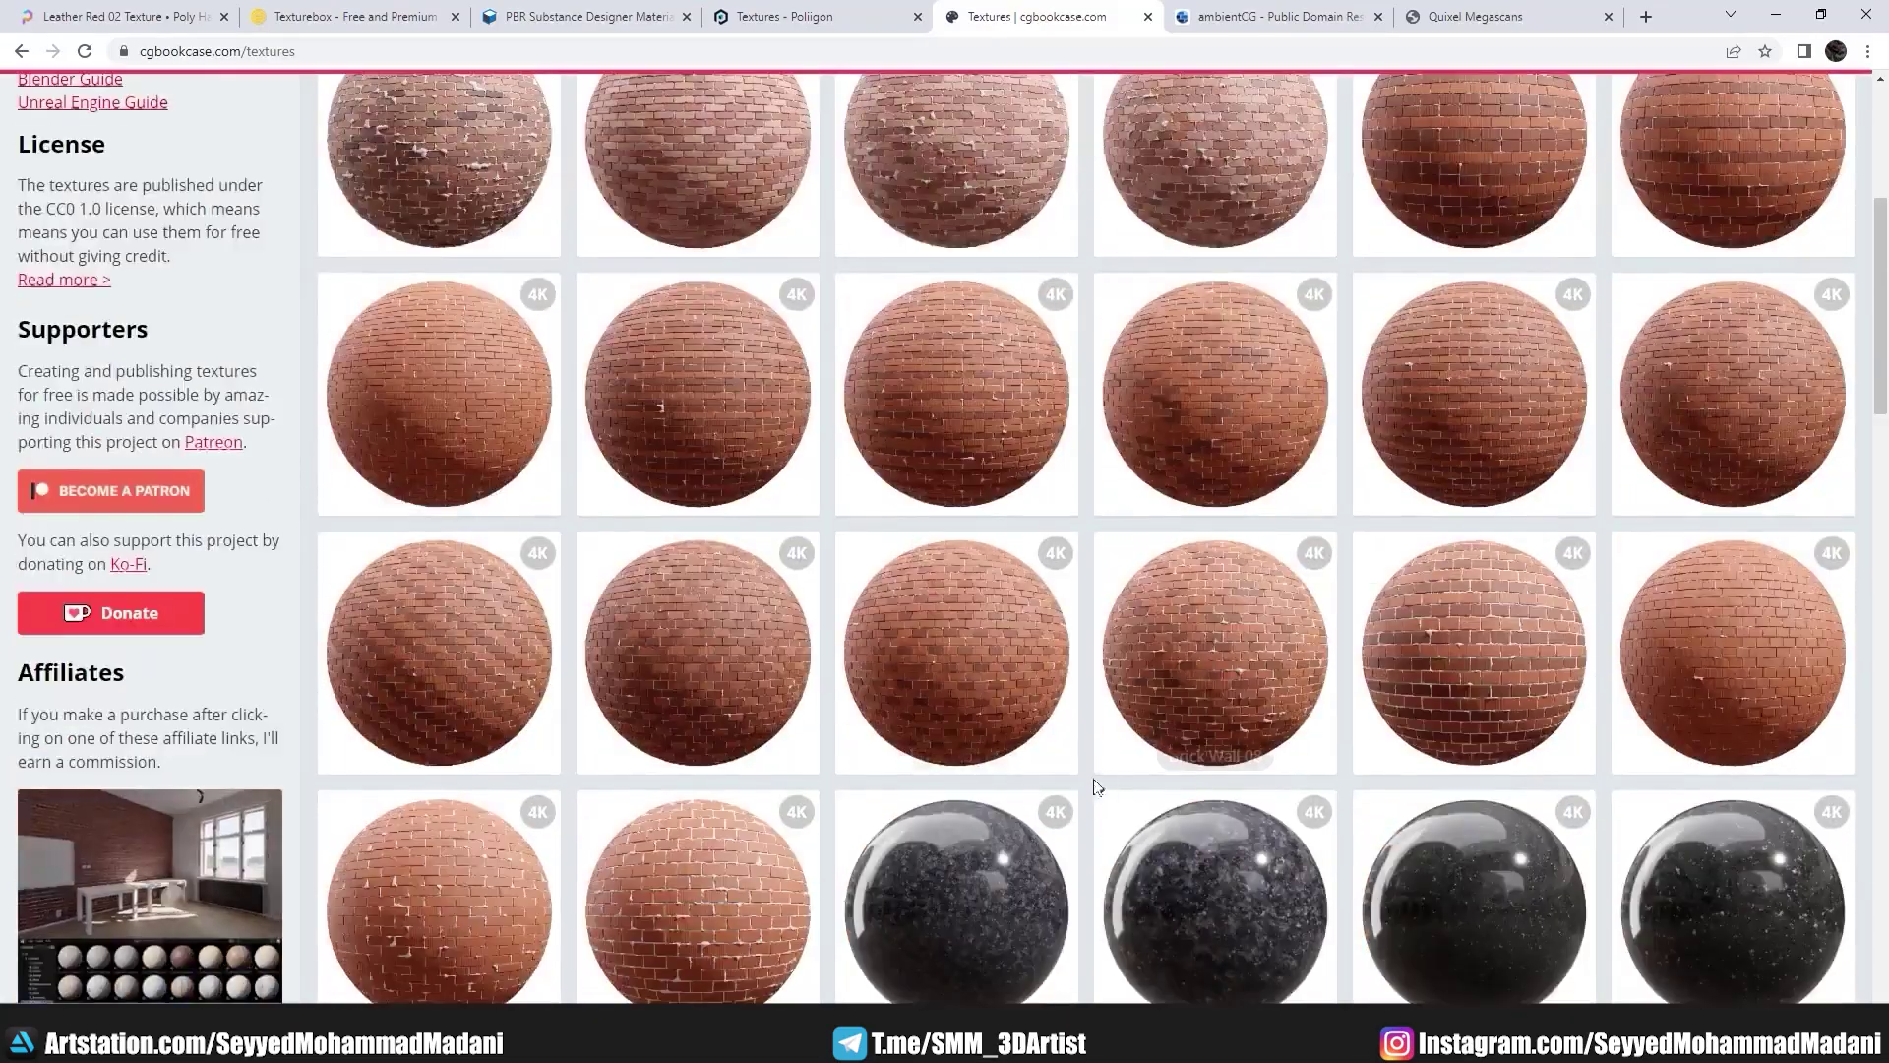
{"action": "scroll", "coordinate": [885, 748], "scroll_direction": "down", "scroll_amount": 4}
{"action": "scroll", "coordinate": [984, 689], "scroll_direction": "down", "scroll_amount": 5}
{"action": "scroll", "coordinate": [1164, 651], "scroll_direction": "down", "scroll_amount": 3}
{"action": "scroll", "coordinate": [984, 689], "scroll_direction": "up", "scroll_amount": 8}
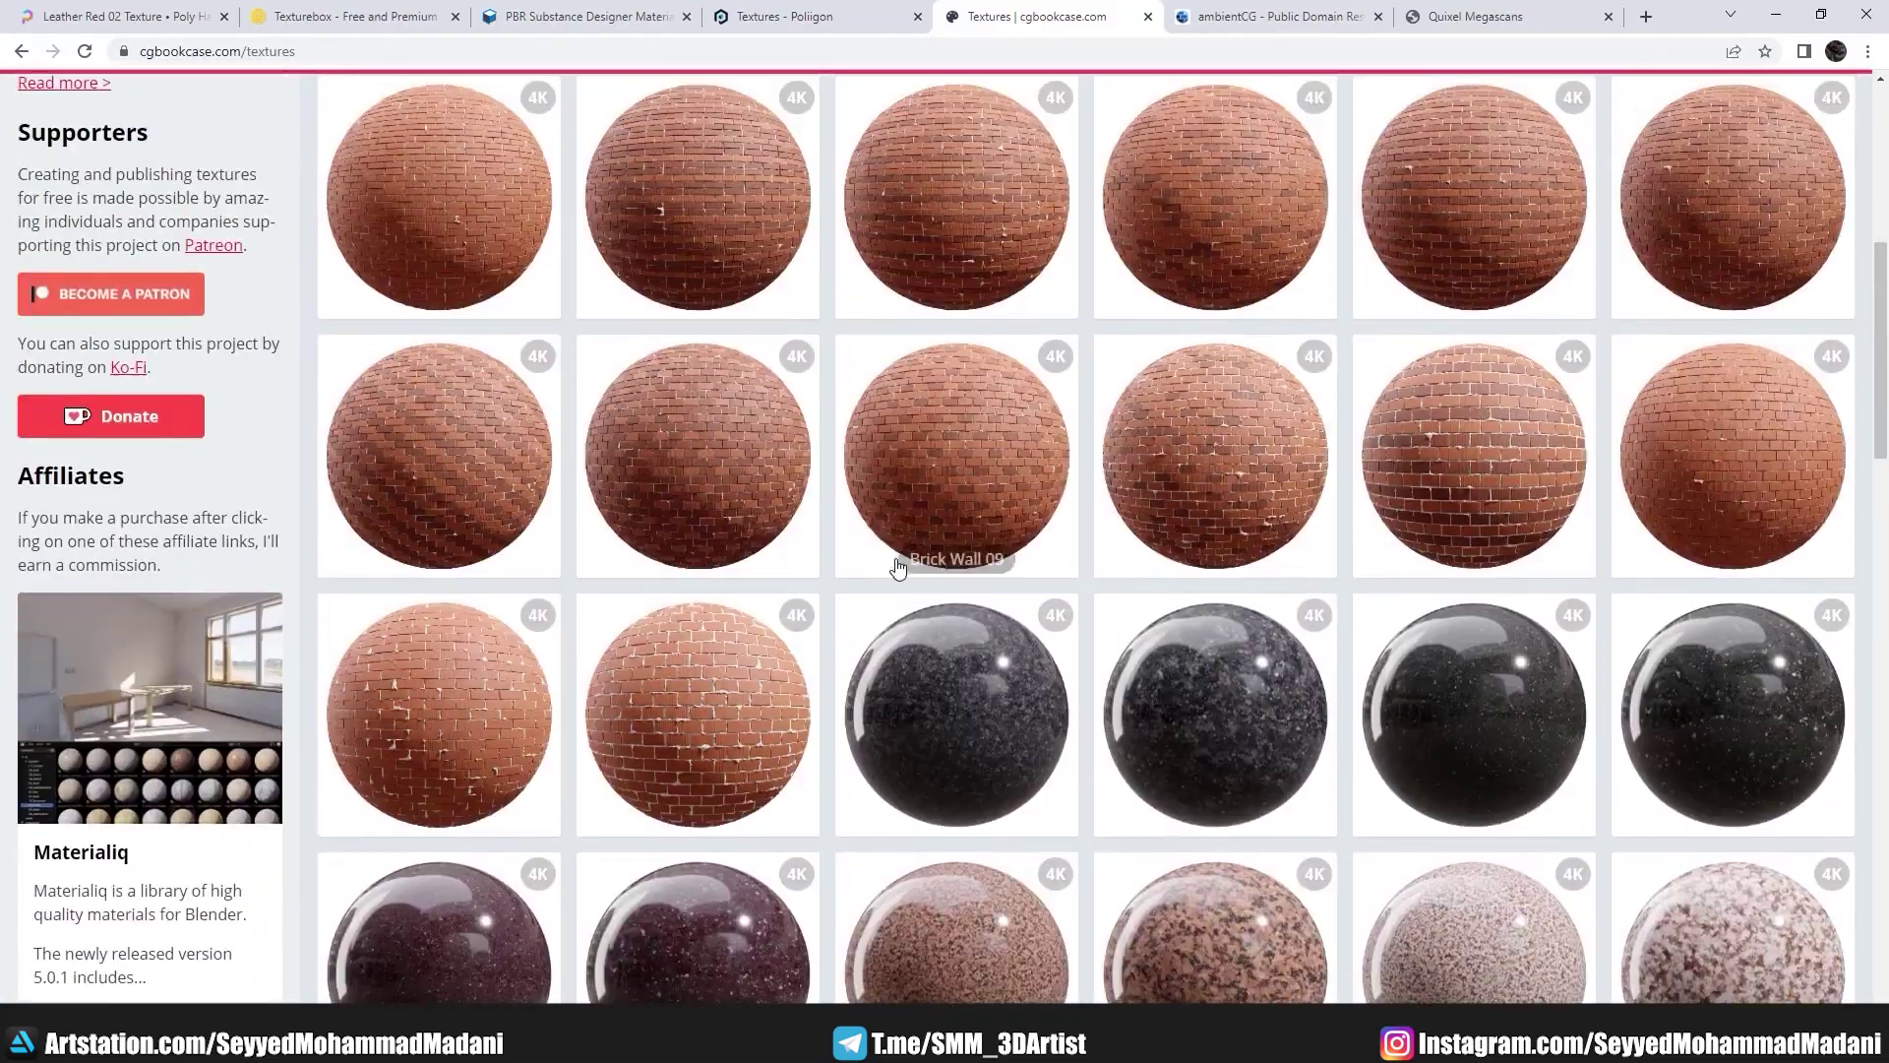
Step: Open cgbookcase's Brick Wall 10 page, keeping the download resolution at 4K (max.)
{"action": "left_click", "coordinate": [640, 421]}
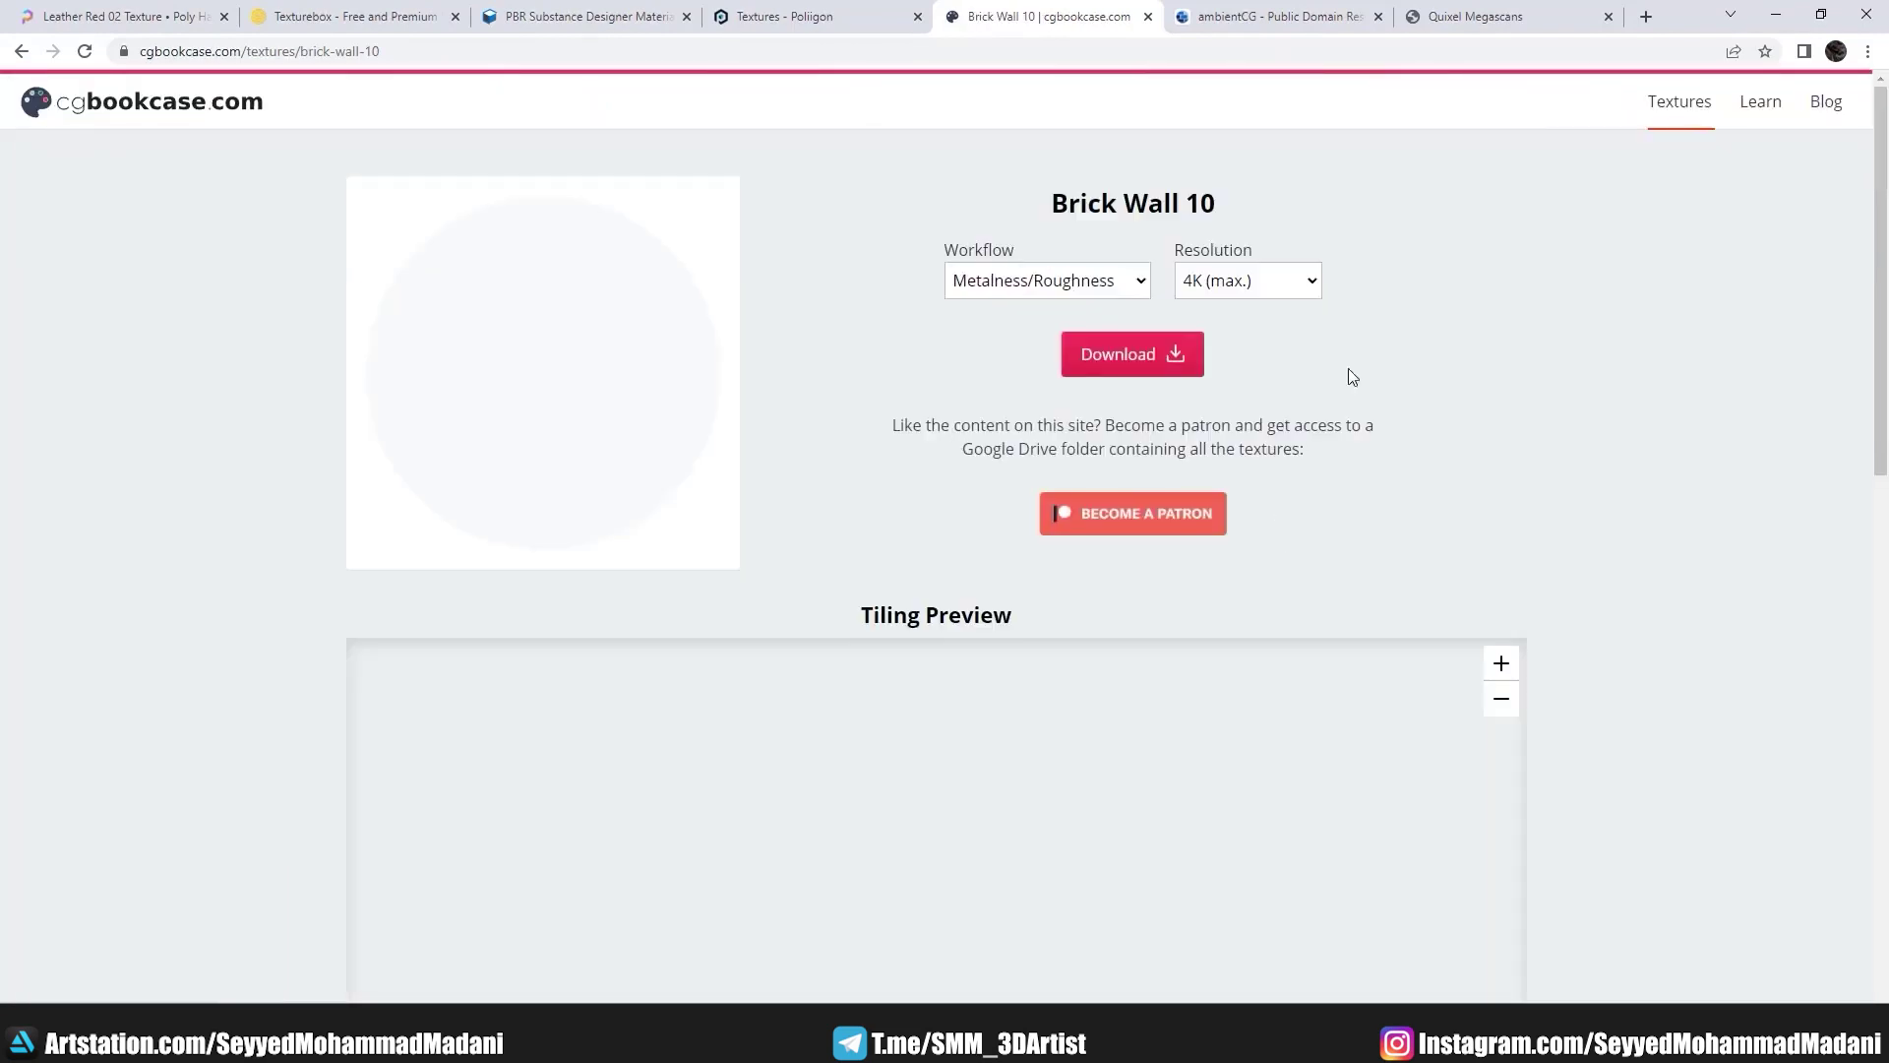
{"action": "left_click", "coordinate": [1253, 282]}
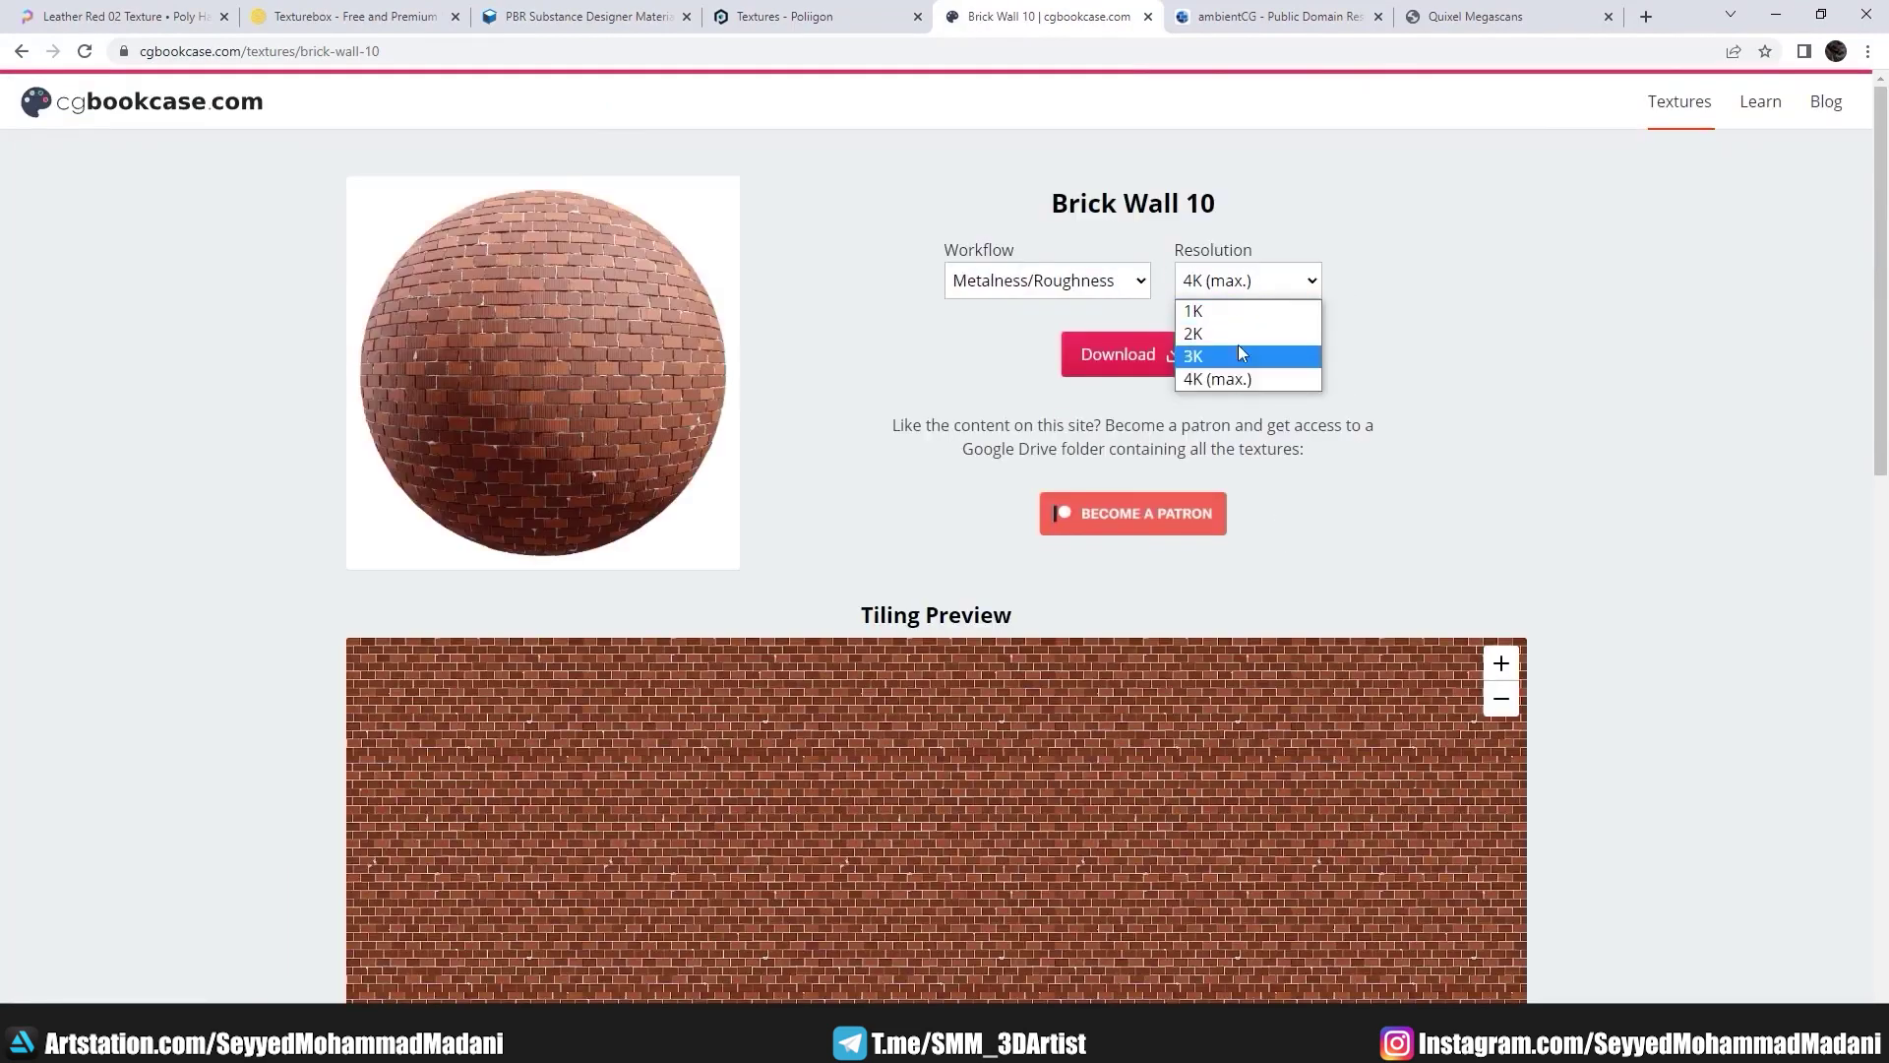
{"action": "left_click", "coordinate": [1553, 336]}
Step: Review Brick Wall 10's Available Maps, then move over to the ambientCG site
{"action": "scroll", "coordinate": [1081, 423], "scroll_direction": "down", "scroll_amount": 5}
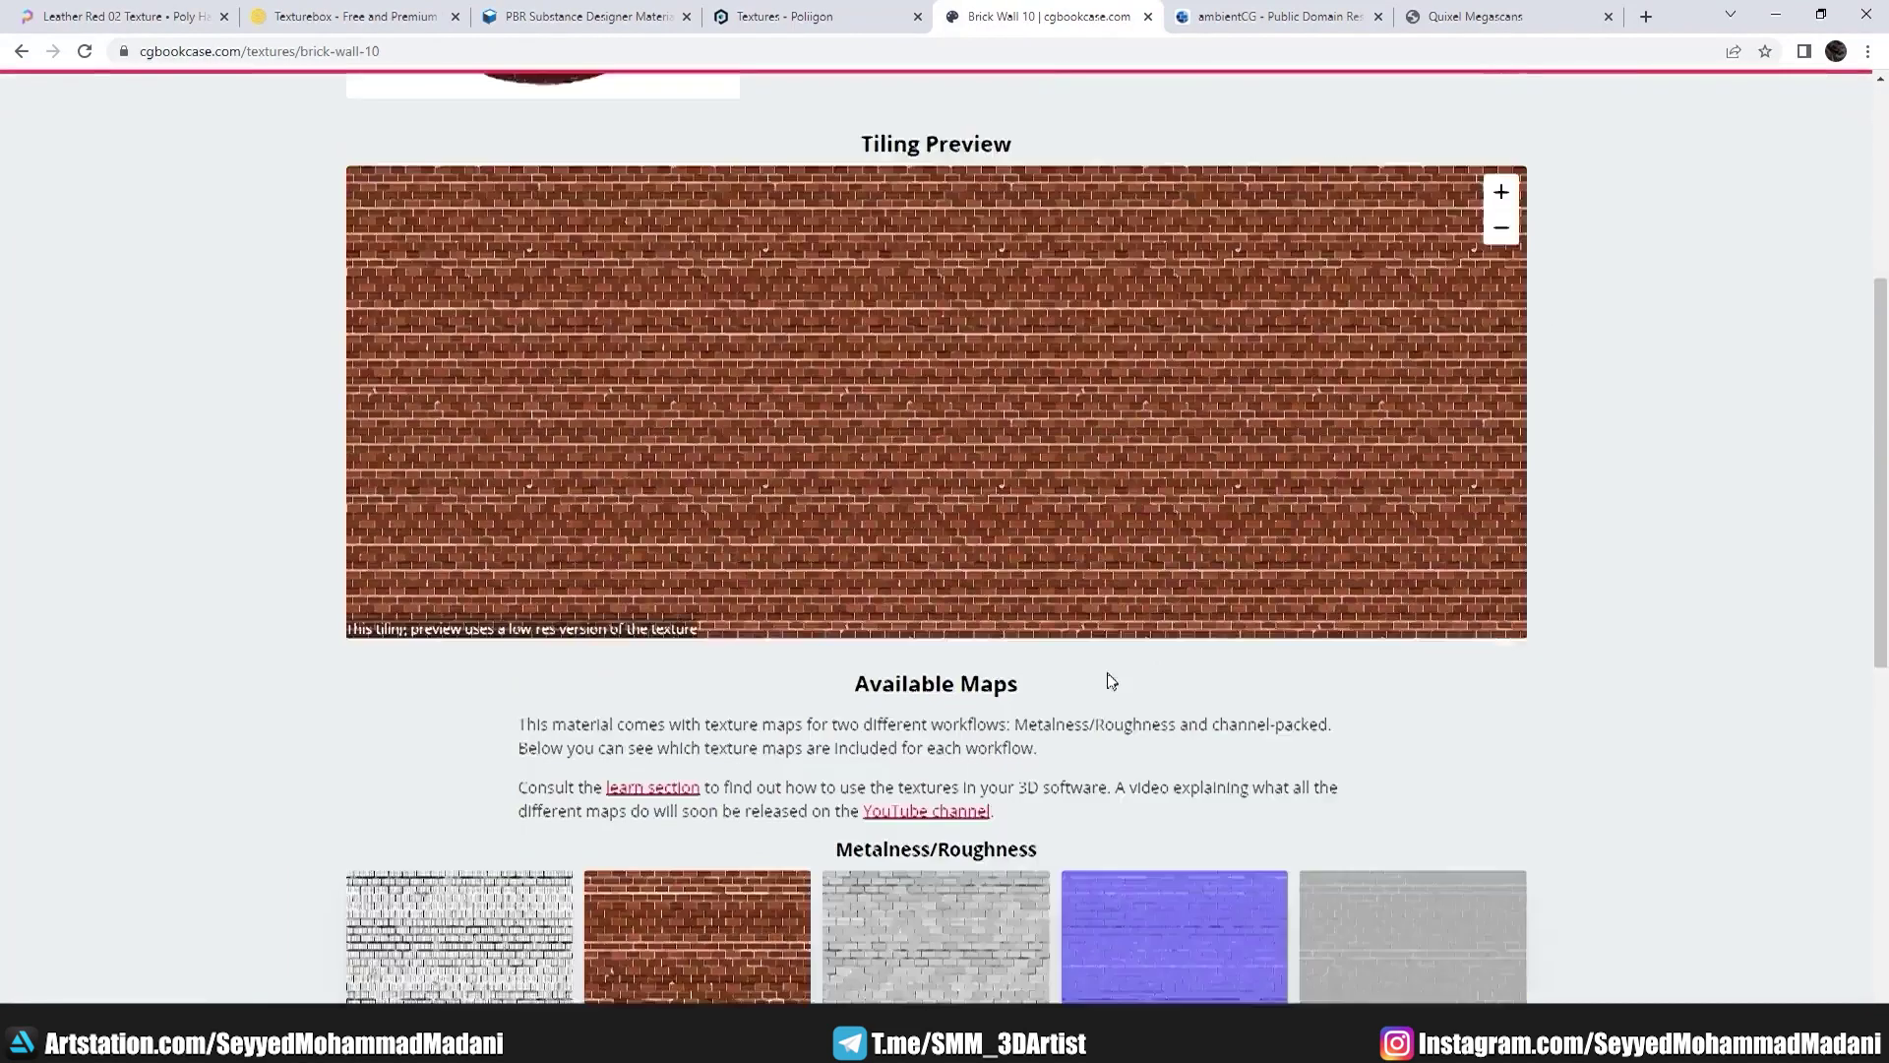
{"action": "scroll", "coordinate": [1109, 675], "scroll_direction": "down", "scroll_amount": 5}
{"action": "scroll", "coordinate": [1354, 557], "scroll_direction": "down", "scroll_amount": 2}
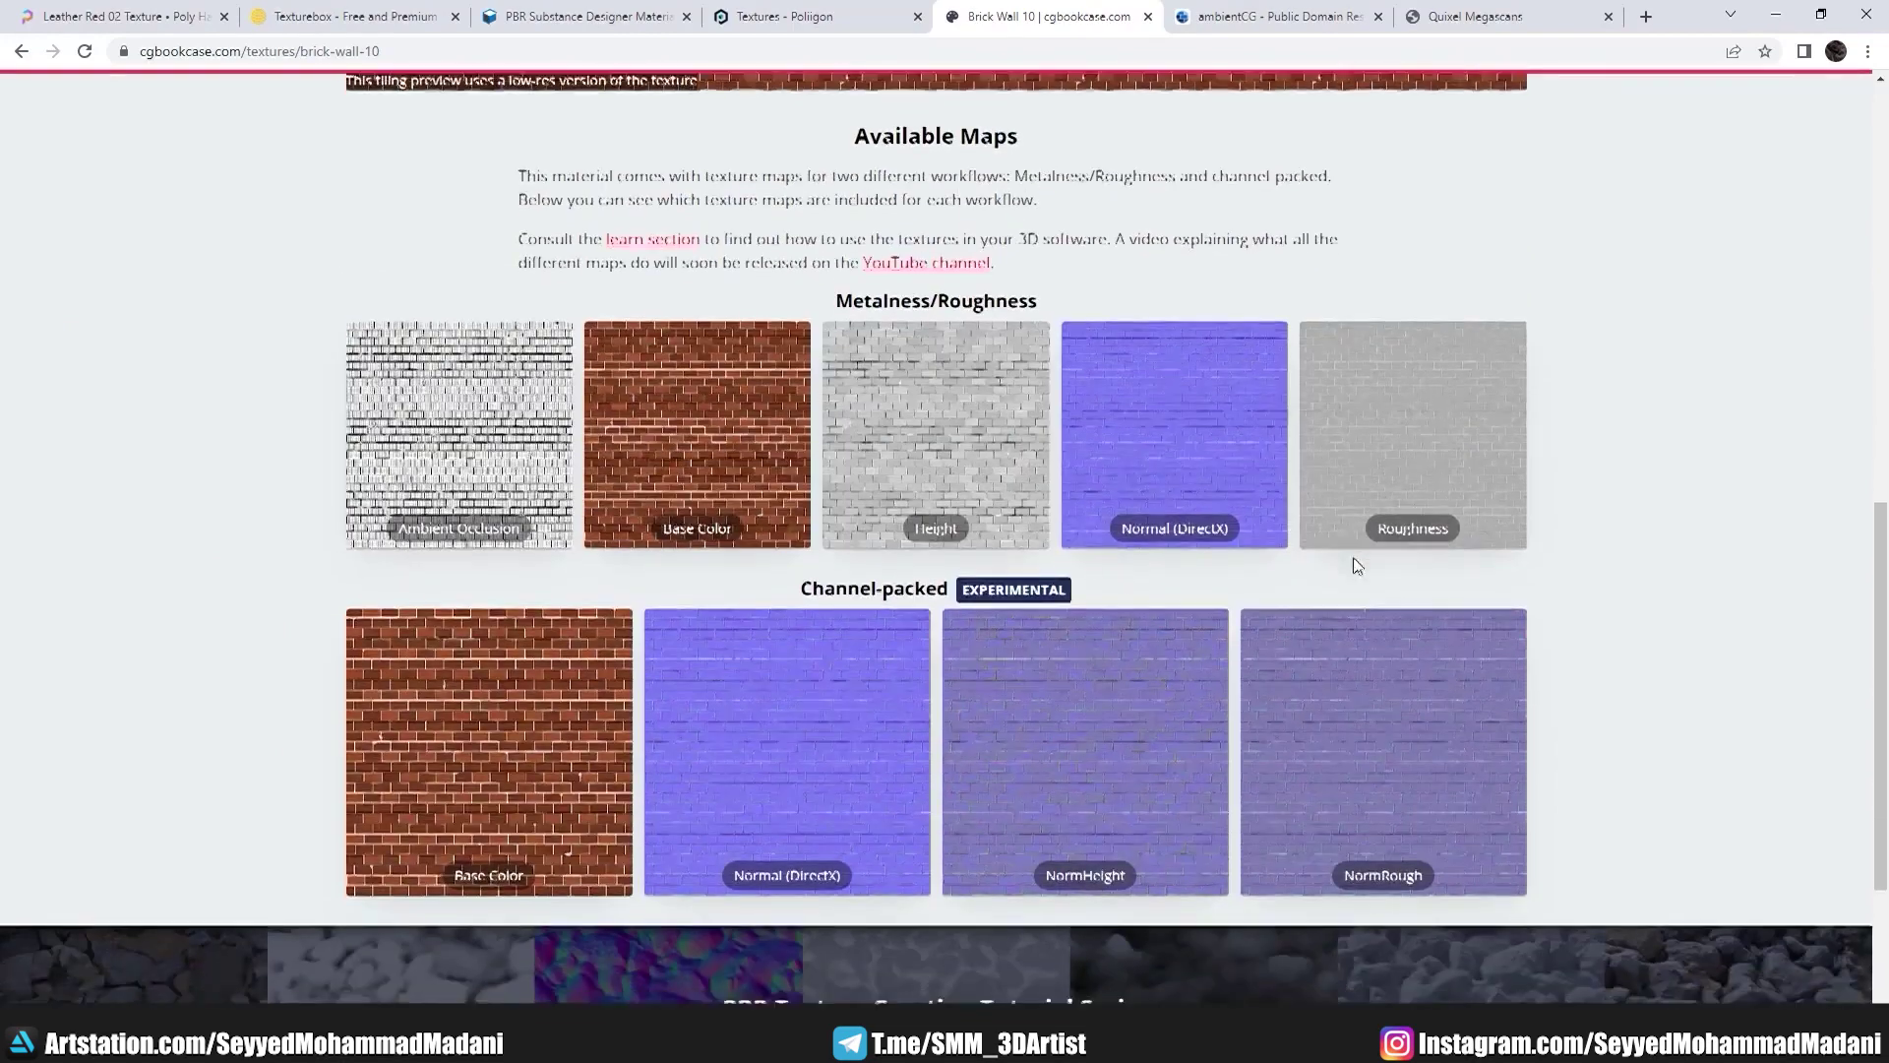
{"action": "scroll", "coordinate": [1535, 620], "scroll_direction": "up", "scroll_amount": 5}
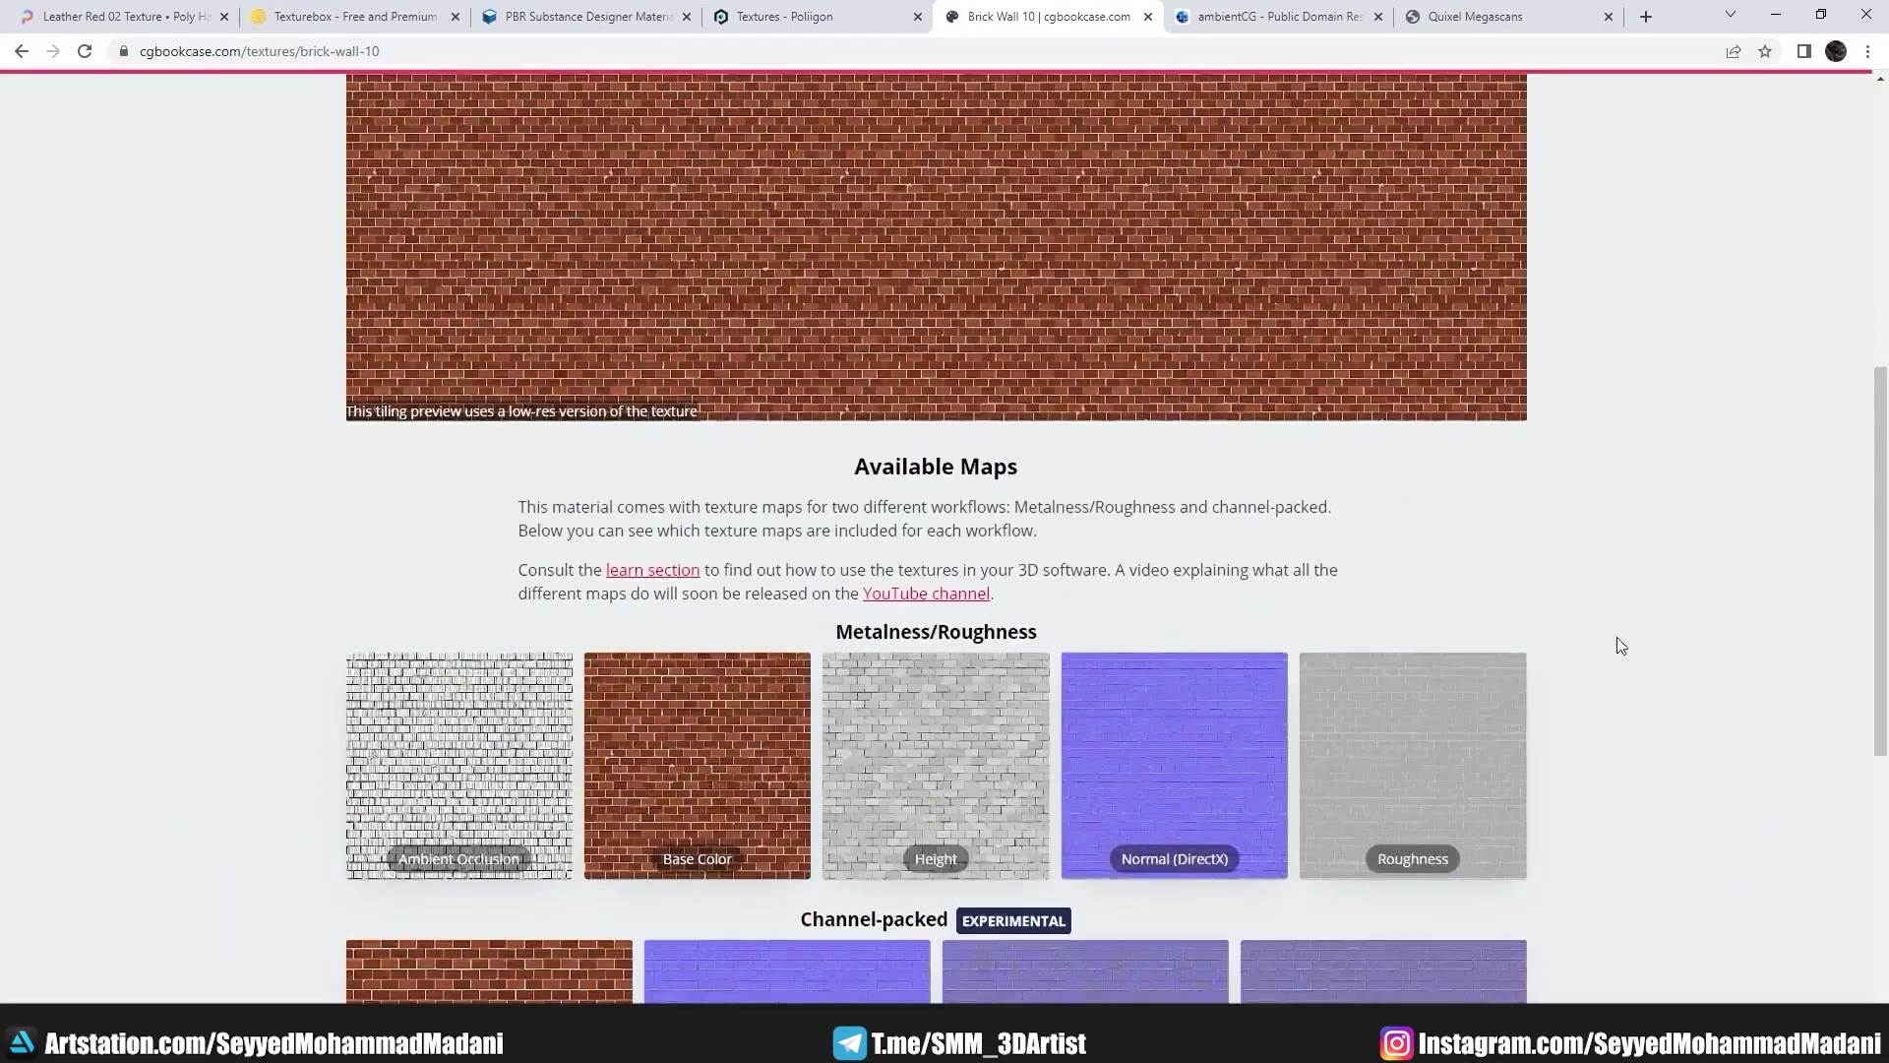
{"action": "scroll", "coordinate": [771, 198], "scroll_direction": "up", "scroll_amount": 10}
{"action": "scroll", "coordinate": [1138, 324], "scroll_direction": "up", "scroll_amount": 1}
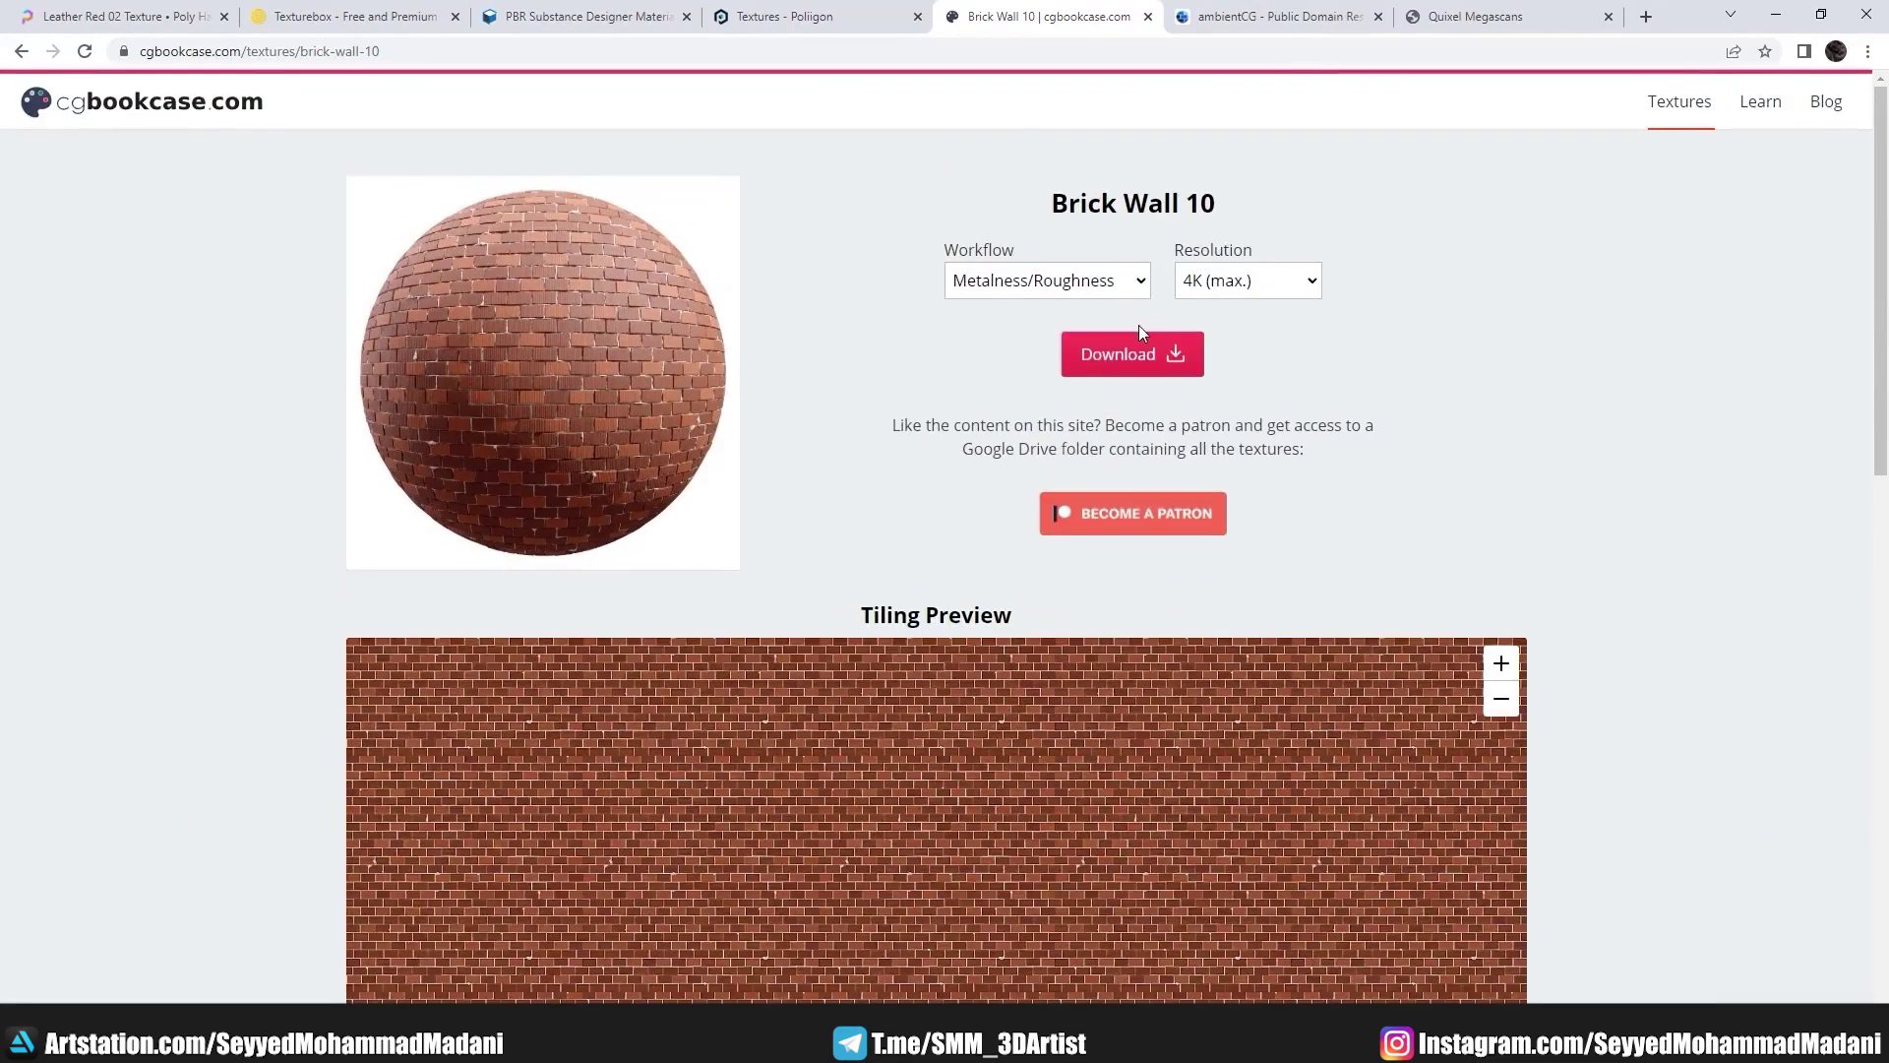
{"action": "left_click", "coordinate": [1249, 16]}
Step: Open ambientCG's asset list and browse the first rows of material spheres
{"action": "left_click", "coordinate": [529, 547]}
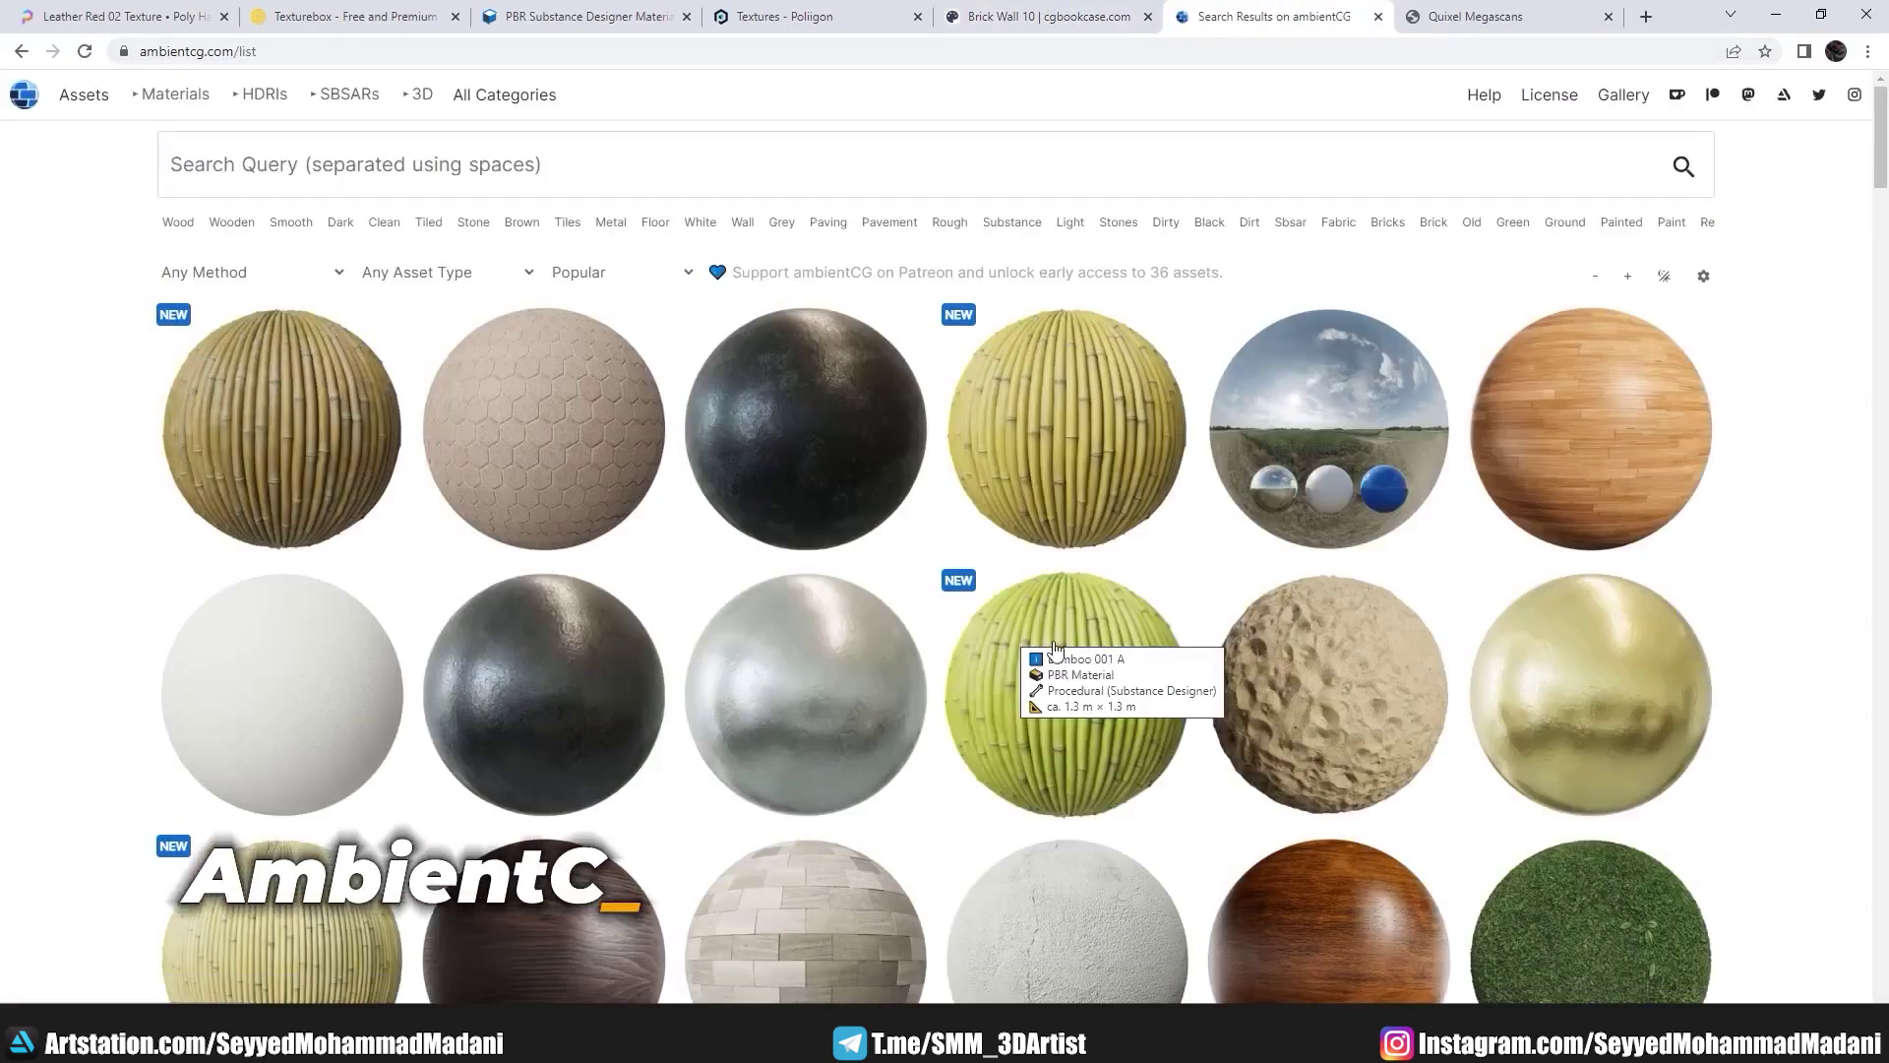
{"action": "scroll", "coordinate": [1116, 597], "scroll_direction": "down", "scroll_amount": 4}
{"action": "scroll", "coordinate": [1115, 597], "scroll_direction": "down", "scroll_amount": 6}
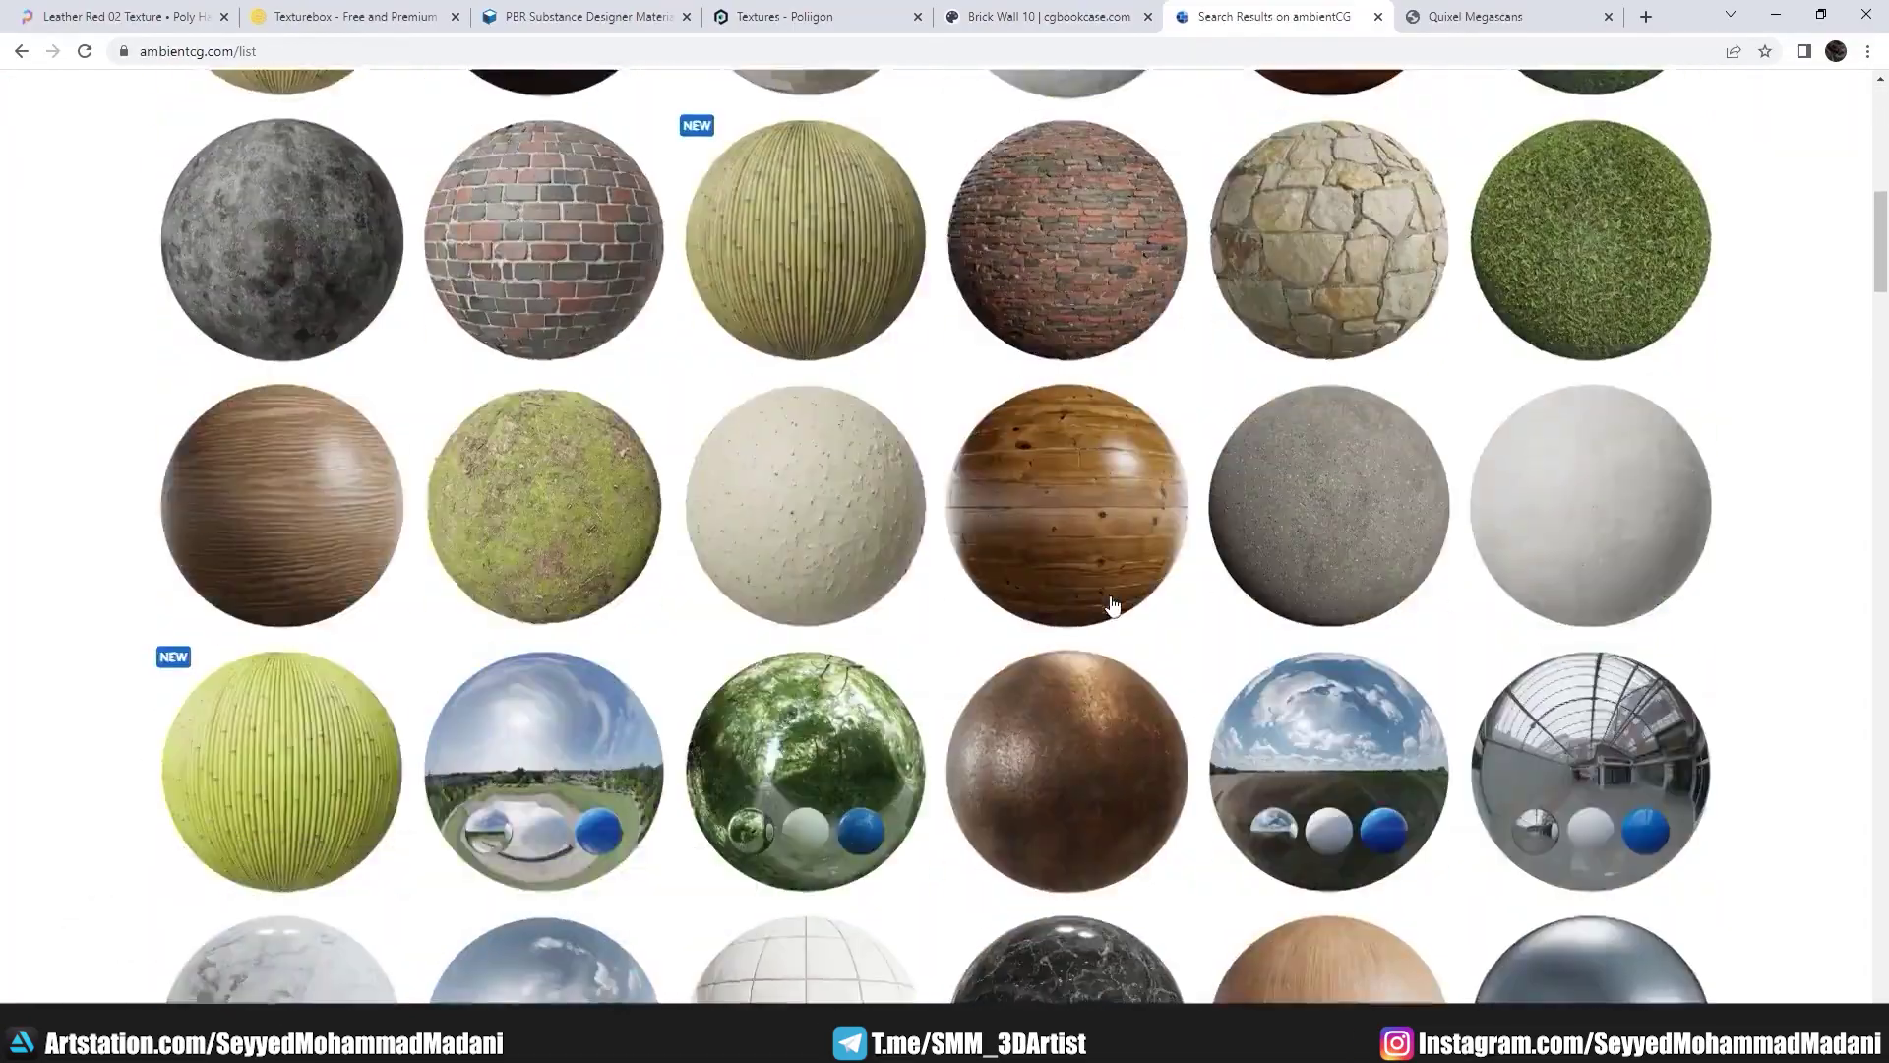
{"action": "scroll", "coordinate": [1111, 605], "scroll_direction": "down", "scroll_amount": 5}
{"action": "scroll", "coordinate": [1112, 615], "scroll_direction": "down", "scroll_amount": 5}
{"action": "scroll", "coordinate": [1112, 615], "scroll_direction": "down", "scroll_amount": 2}
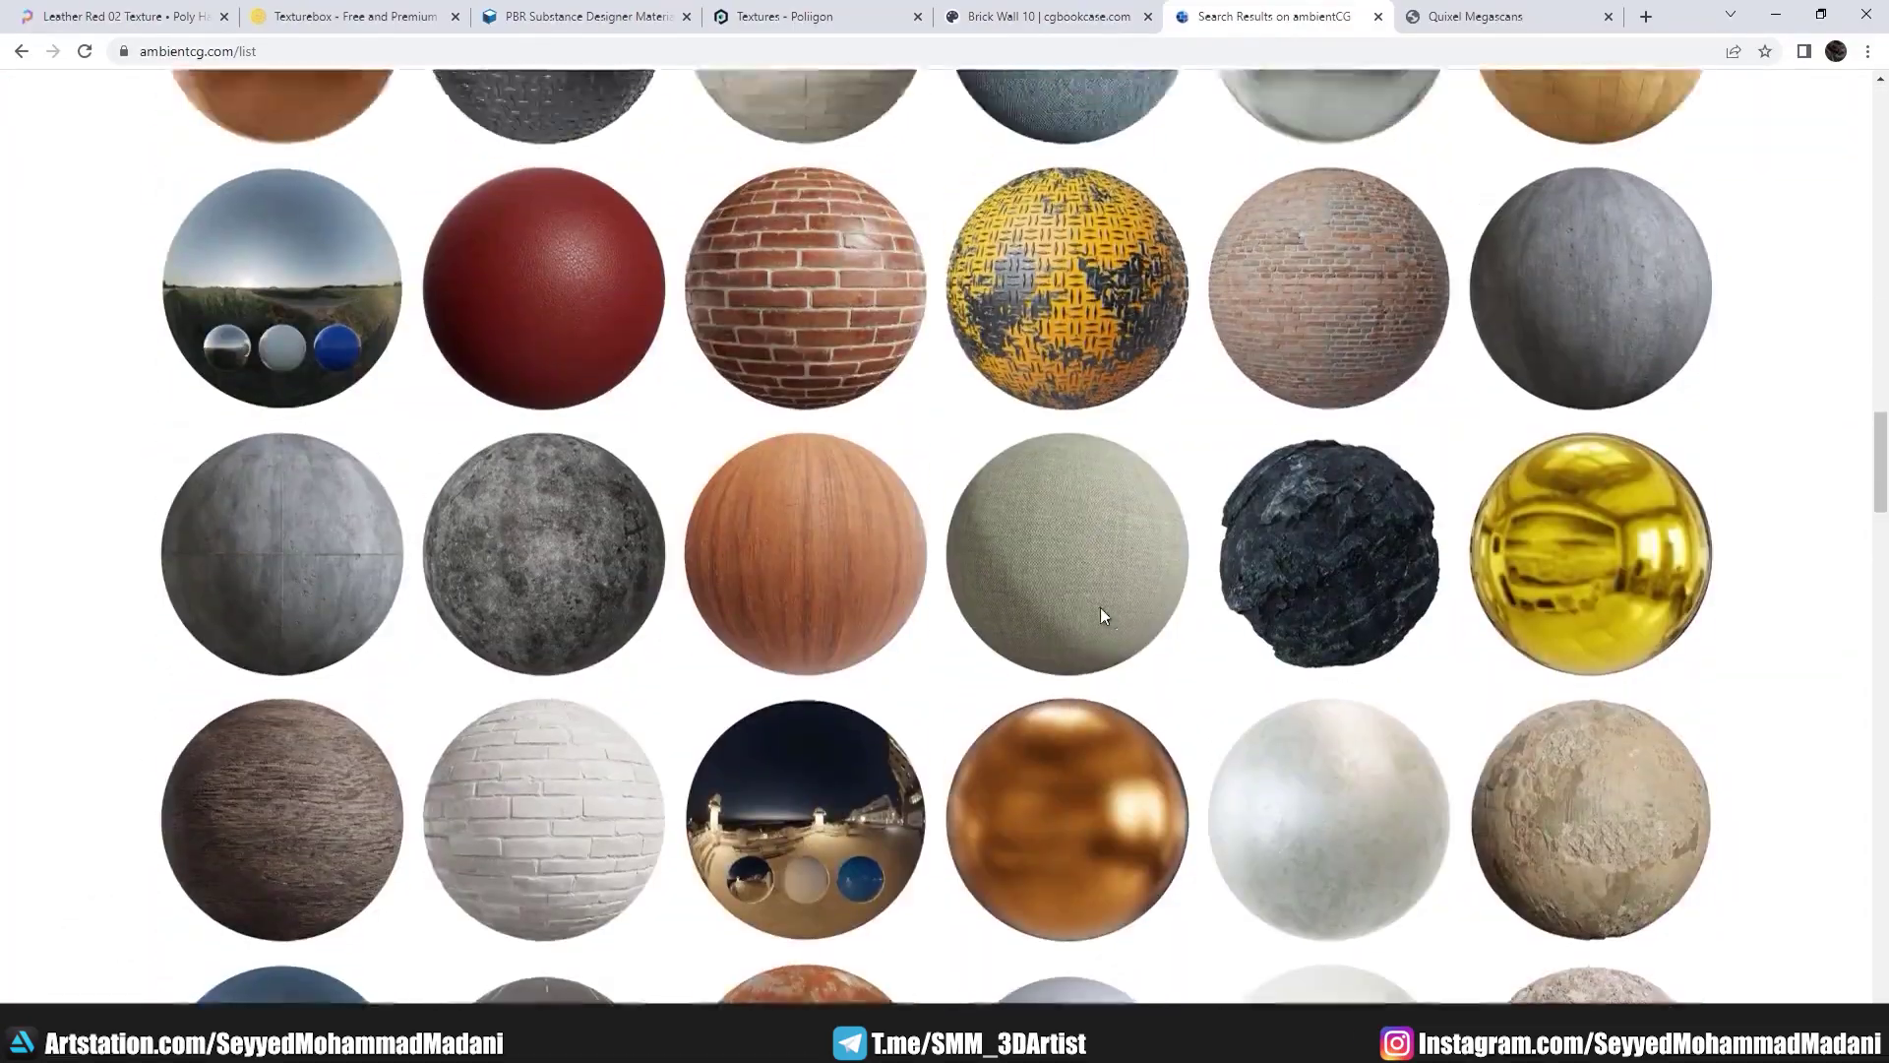
{"action": "scroll", "coordinate": [1101, 616], "scroll_direction": "up", "scroll_amount": 4}
{"action": "scroll", "coordinate": [1102, 629], "scroll_direction": "up", "scroll_amount": 1}
{"action": "scroll", "coordinate": [1103, 637], "scroll_direction": "up", "scroll_amount": 2}
{"action": "scroll", "coordinate": [847, 362], "scroll_direction": "up", "scroll_amount": 5}
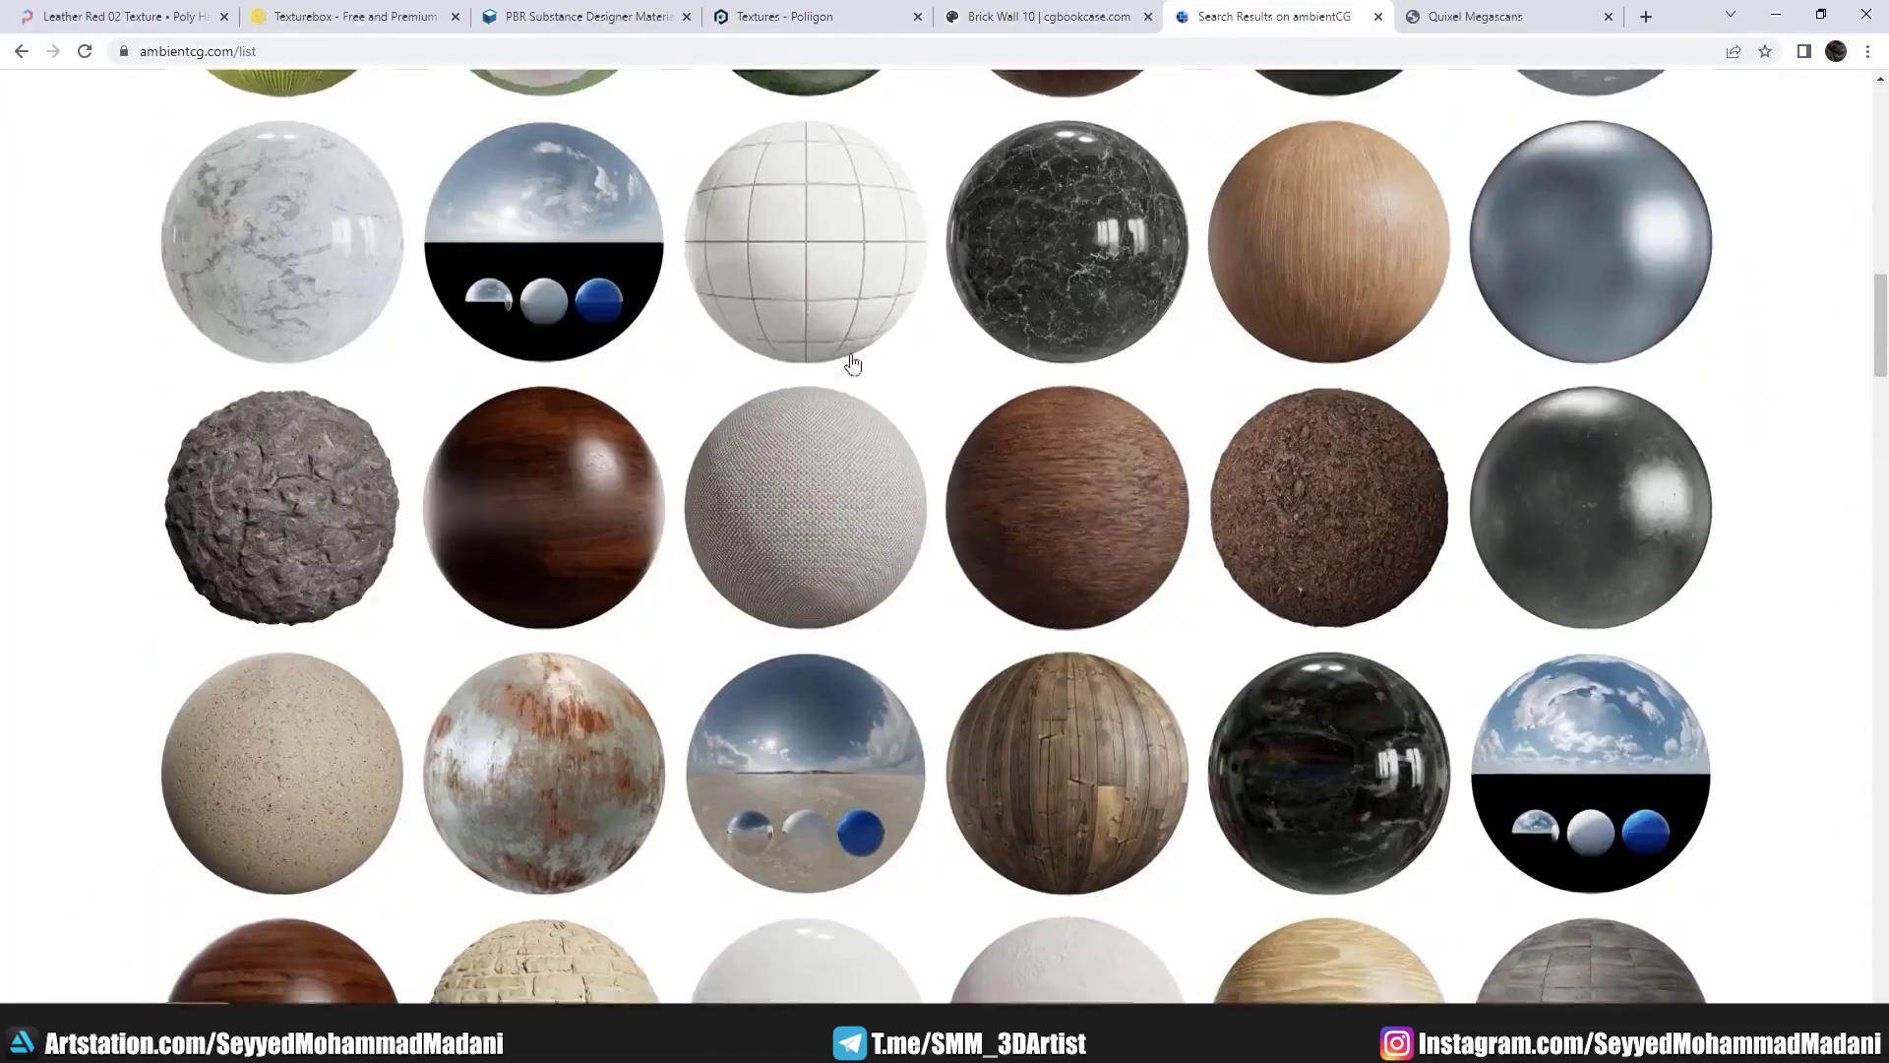
{"action": "scroll", "coordinate": [813, 329], "scroll_direction": "up", "scroll_amount": 5}
{"action": "scroll", "coordinate": [894, 382], "scroll_direction": "up", "scroll_amount": 5}
{"action": "scroll", "coordinate": [934, 423], "scroll_direction": "up", "scroll_amount": 4}
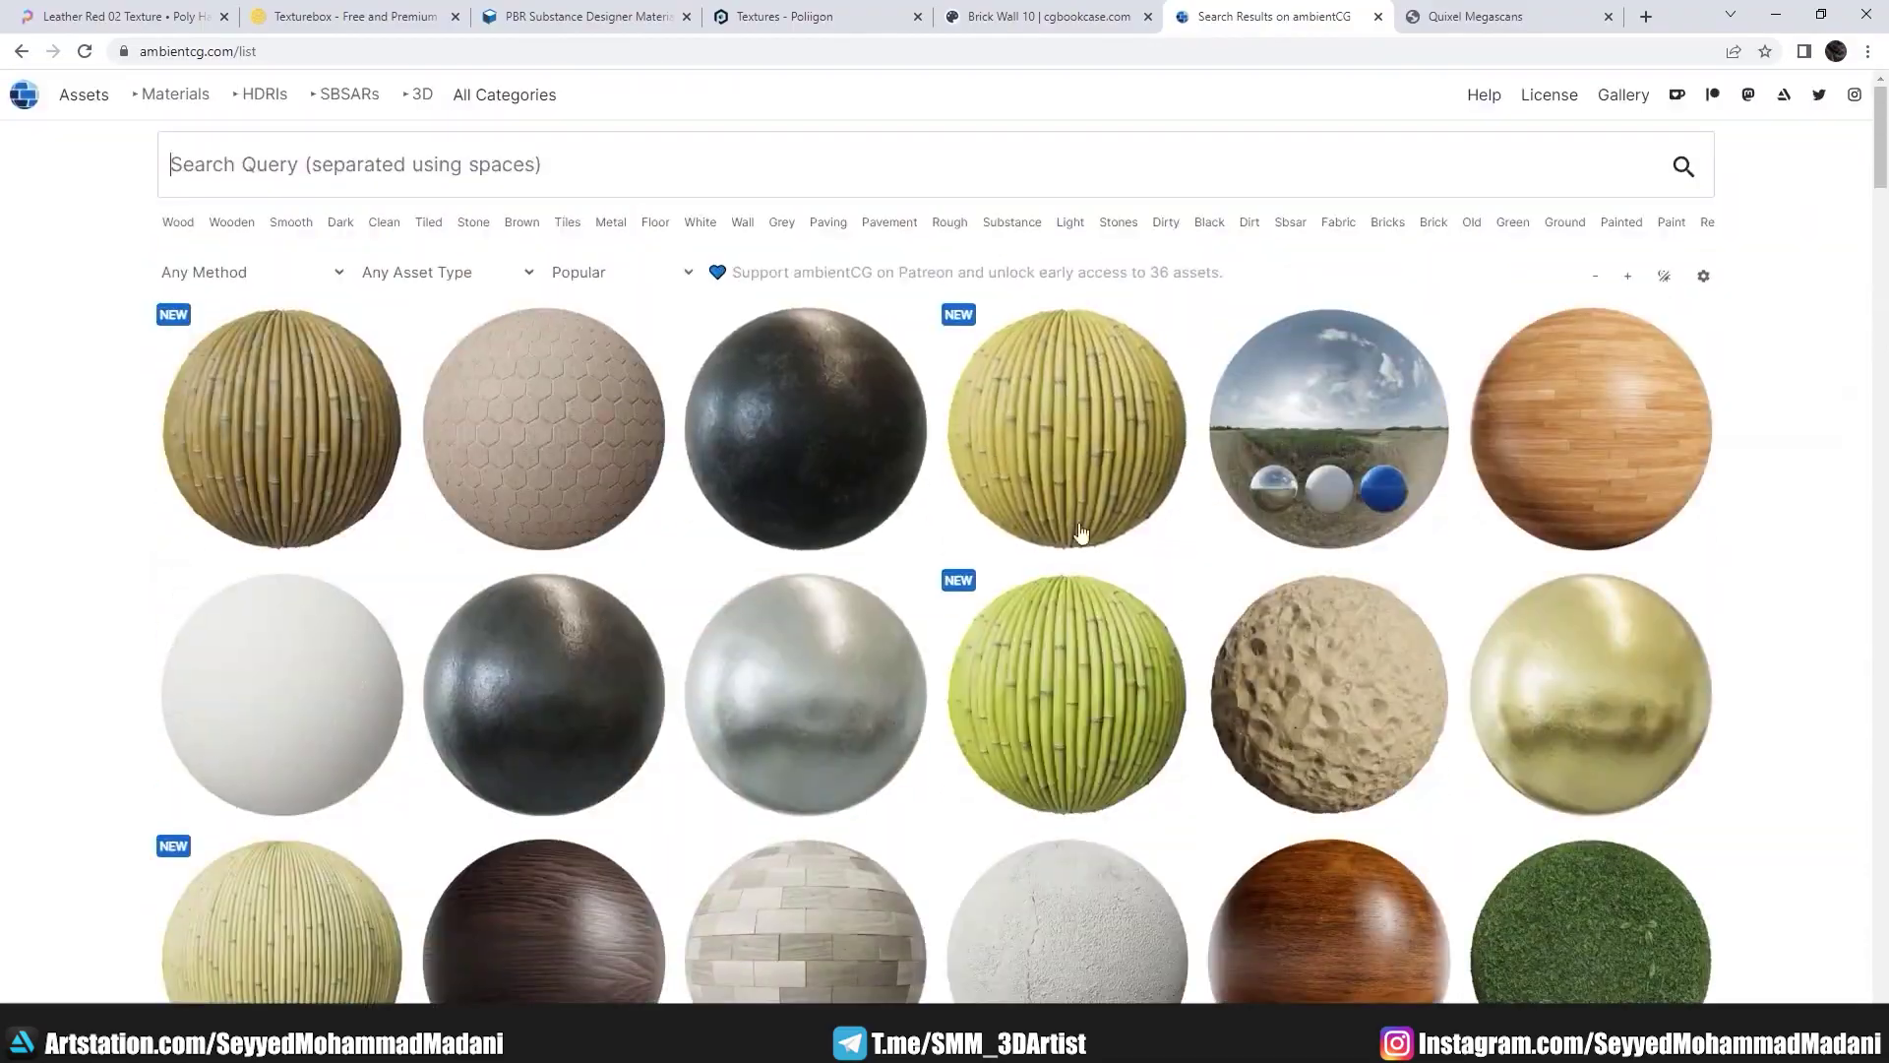
Step: Browse the material and HDRI grid down to Next Page and back, then go to Quixel Megascans
{"action": "scroll", "coordinate": [1046, 590], "scroll_direction": "down", "scroll_amount": 5}
{"action": "scroll", "coordinate": [1054, 585], "scroll_direction": "down", "scroll_amount": 10}
{"action": "scroll", "coordinate": [1054, 585], "scroll_direction": "down", "scroll_amount": 5}
{"action": "scroll", "coordinate": [1067, 568], "scroll_direction": "down", "scroll_amount": 5}
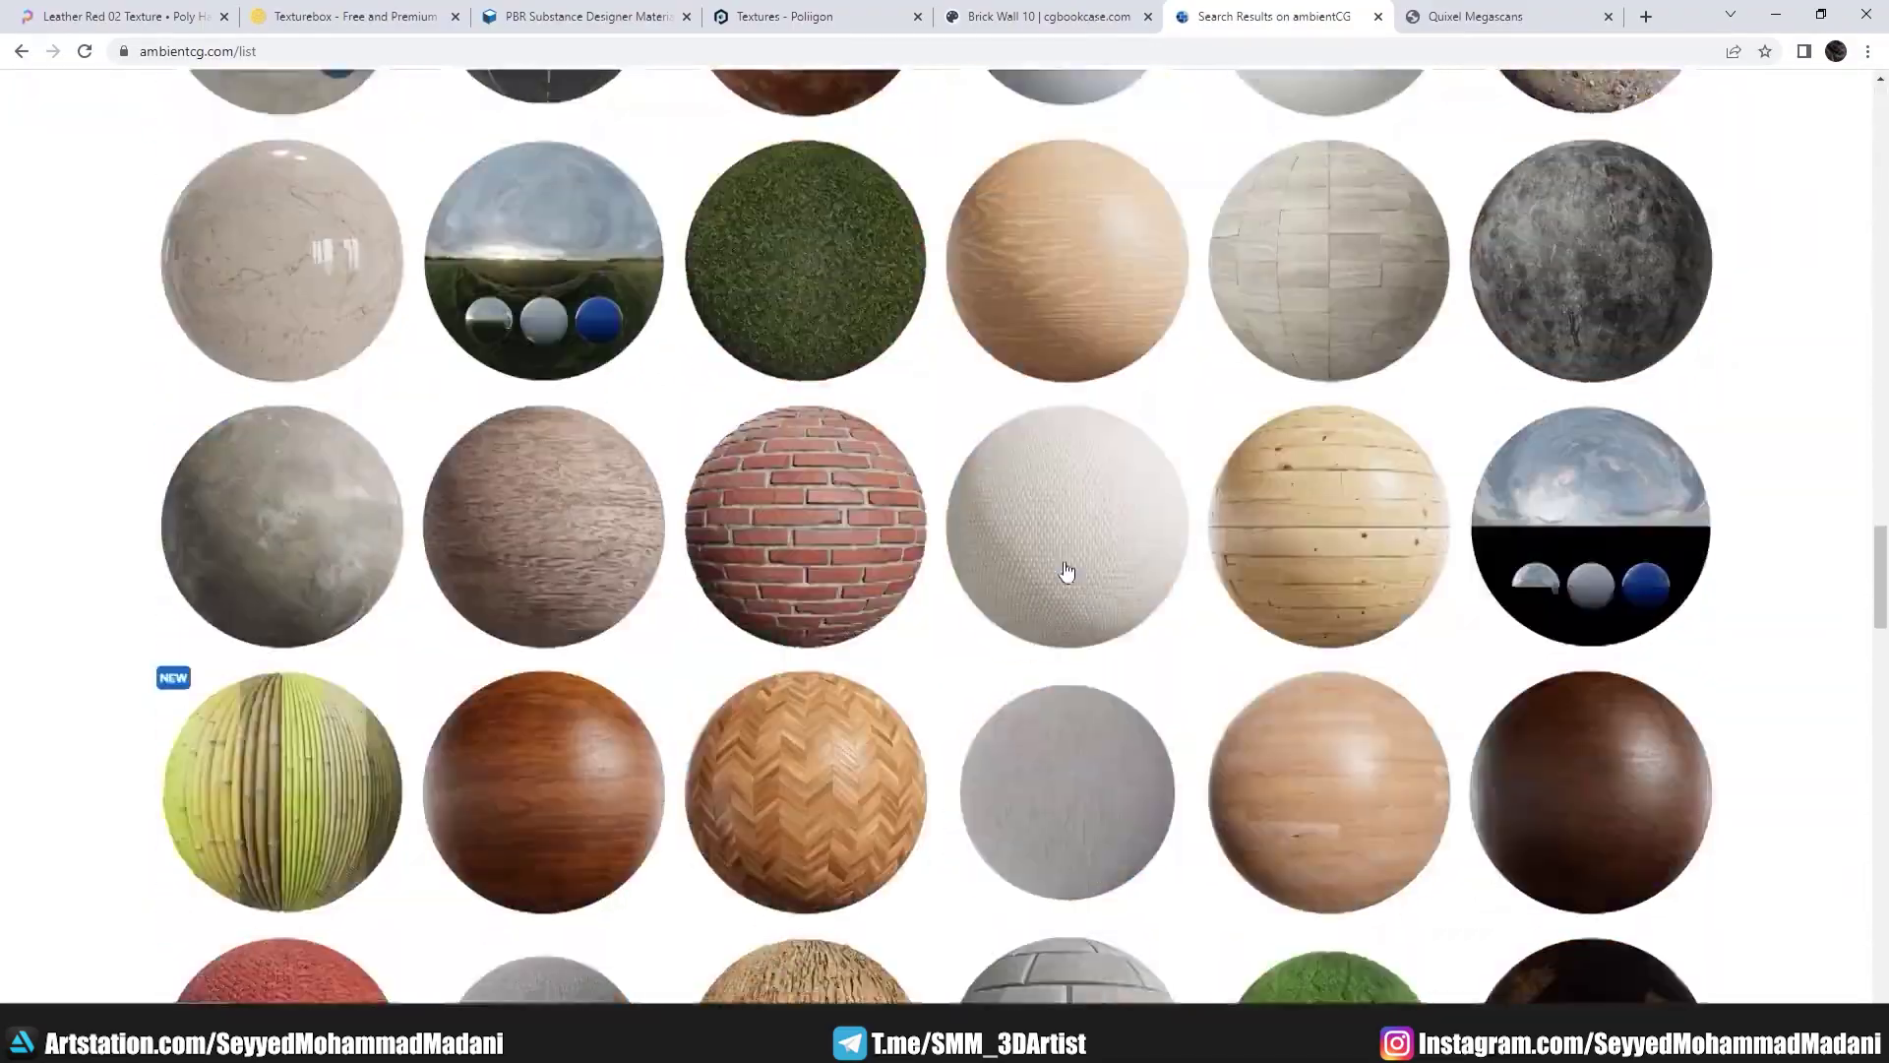
{"action": "scroll", "coordinate": [1082, 568], "scroll_direction": "down", "scroll_amount": 5}
{"action": "scroll", "coordinate": [1159, 565], "scroll_direction": "down", "scroll_amount": 5}
{"action": "scroll", "coordinate": [1166, 567], "scroll_direction": "down", "scroll_amount": 5}
{"action": "scroll", "coordinate": [1218, 577], "scroll_direction": "down", "scroll_amount": 5}
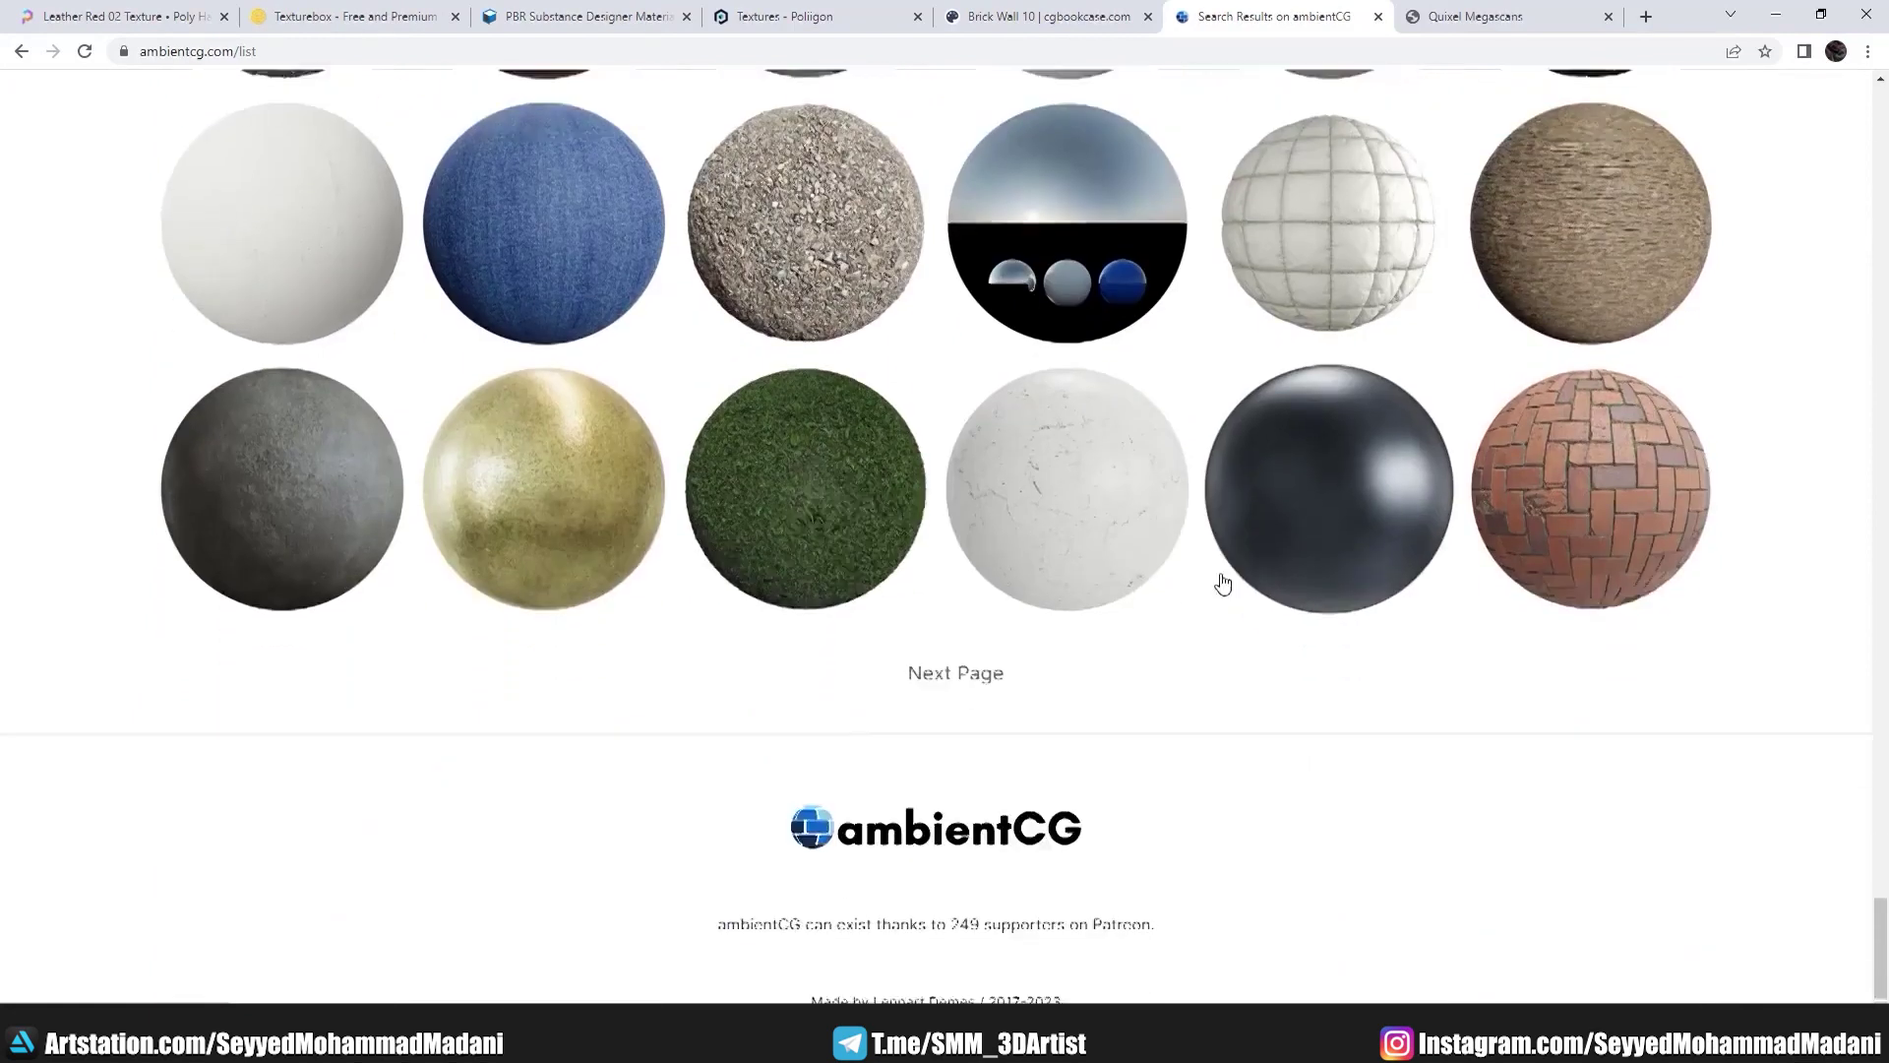
{"action": "scroll", "coordinate": [1194, 623], "scroll_direction": "down", "scroll_amount": 2}
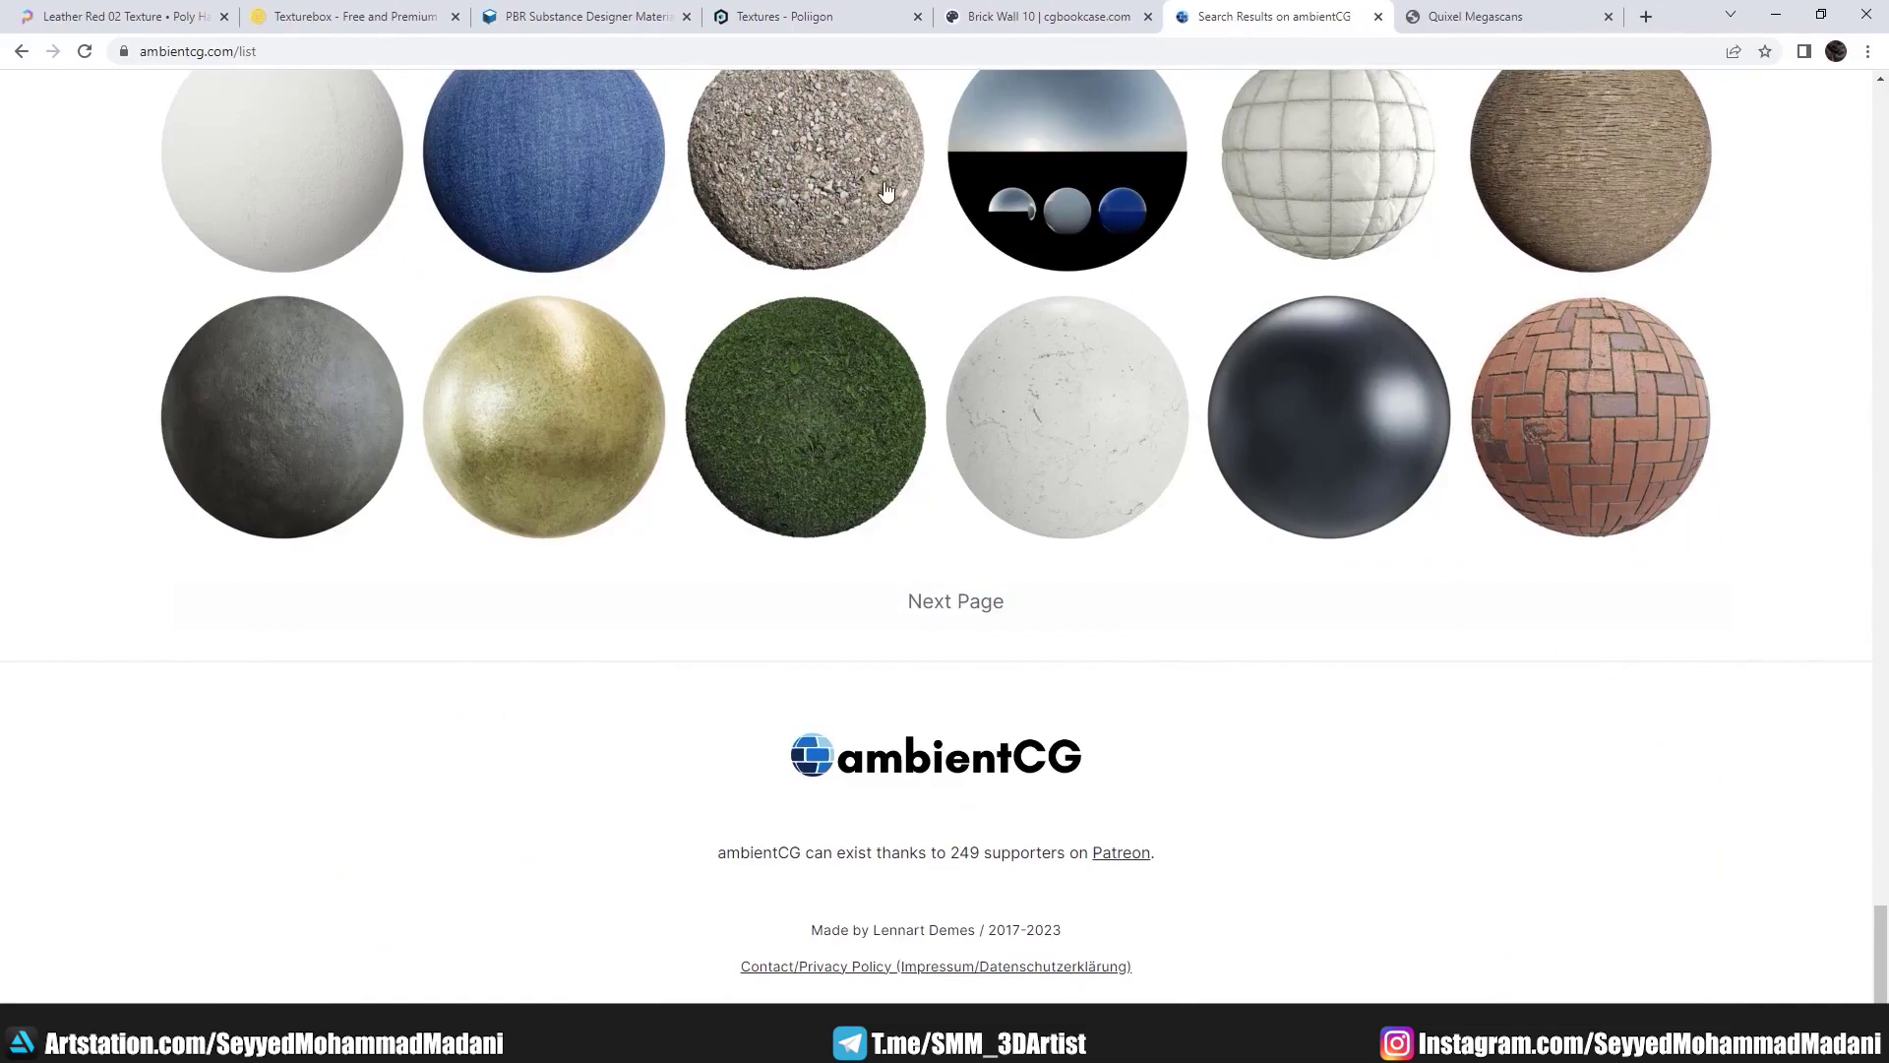
{"action": "scroll", "coordinate": [886, 190], "scroll_direction": "up", "scroll_amount": 4}
{"action": "scroll", "coordinate": [877, 434], "scroll_direction": "up", "scroll_amount": 4}
{"action": "scroll", "coordinate": [810, 409], "scroll_direction": "up", "scroll_amount": 4}
{"action": "scroll", "coordinate": [1060, 522], "scroll_direction": "up", "scroll_amount": 4}
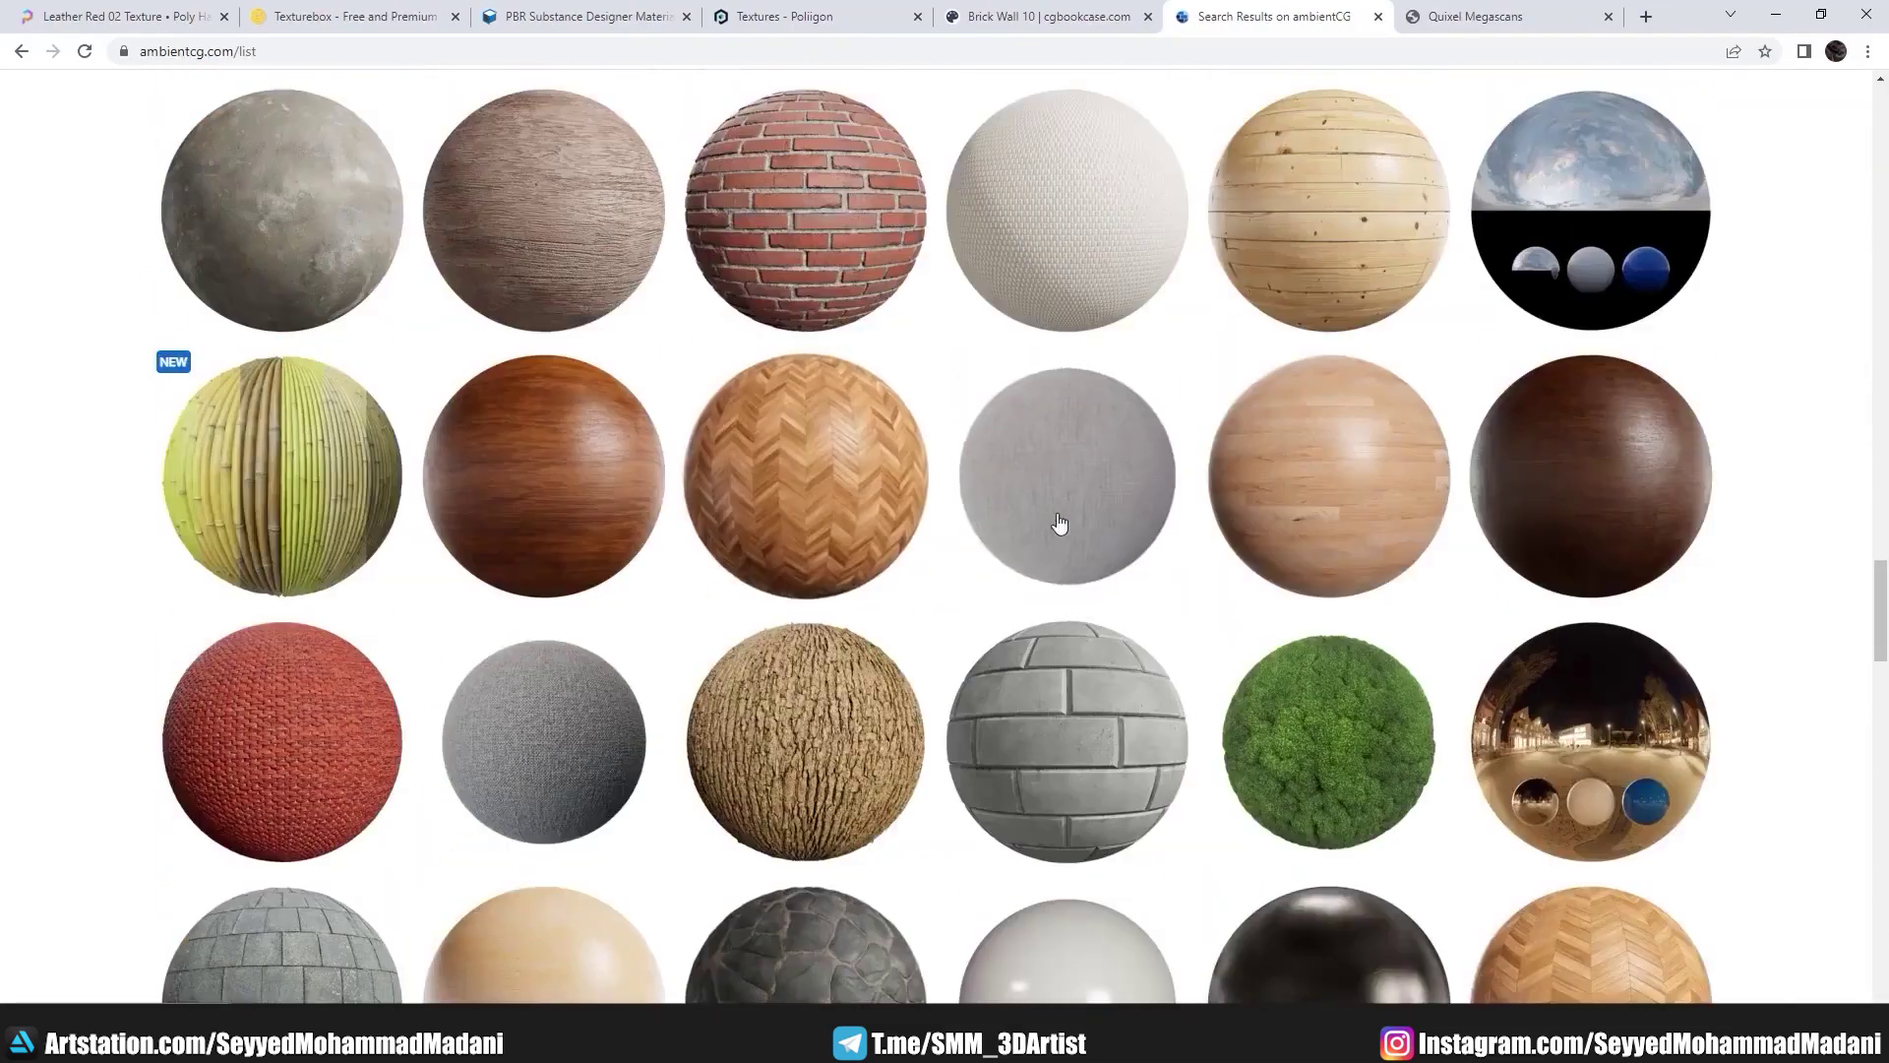
{"action": "scroll", "coordinate": [1060, 522], "scroll_direction": "up", "scroll_amount": 4}
{"action": "scroll", "coordinate": [793, 463], "scroll_direction": "up", "scroll_amount": 2}
{"action": "scroll", "coordinate": [725, 506], "scroll_direction": "up", "scroll_amount": 4}
{"action": "scroll", "coordinate": [896, 497], "scroll_direction": "up", "scroll_amount": 4}
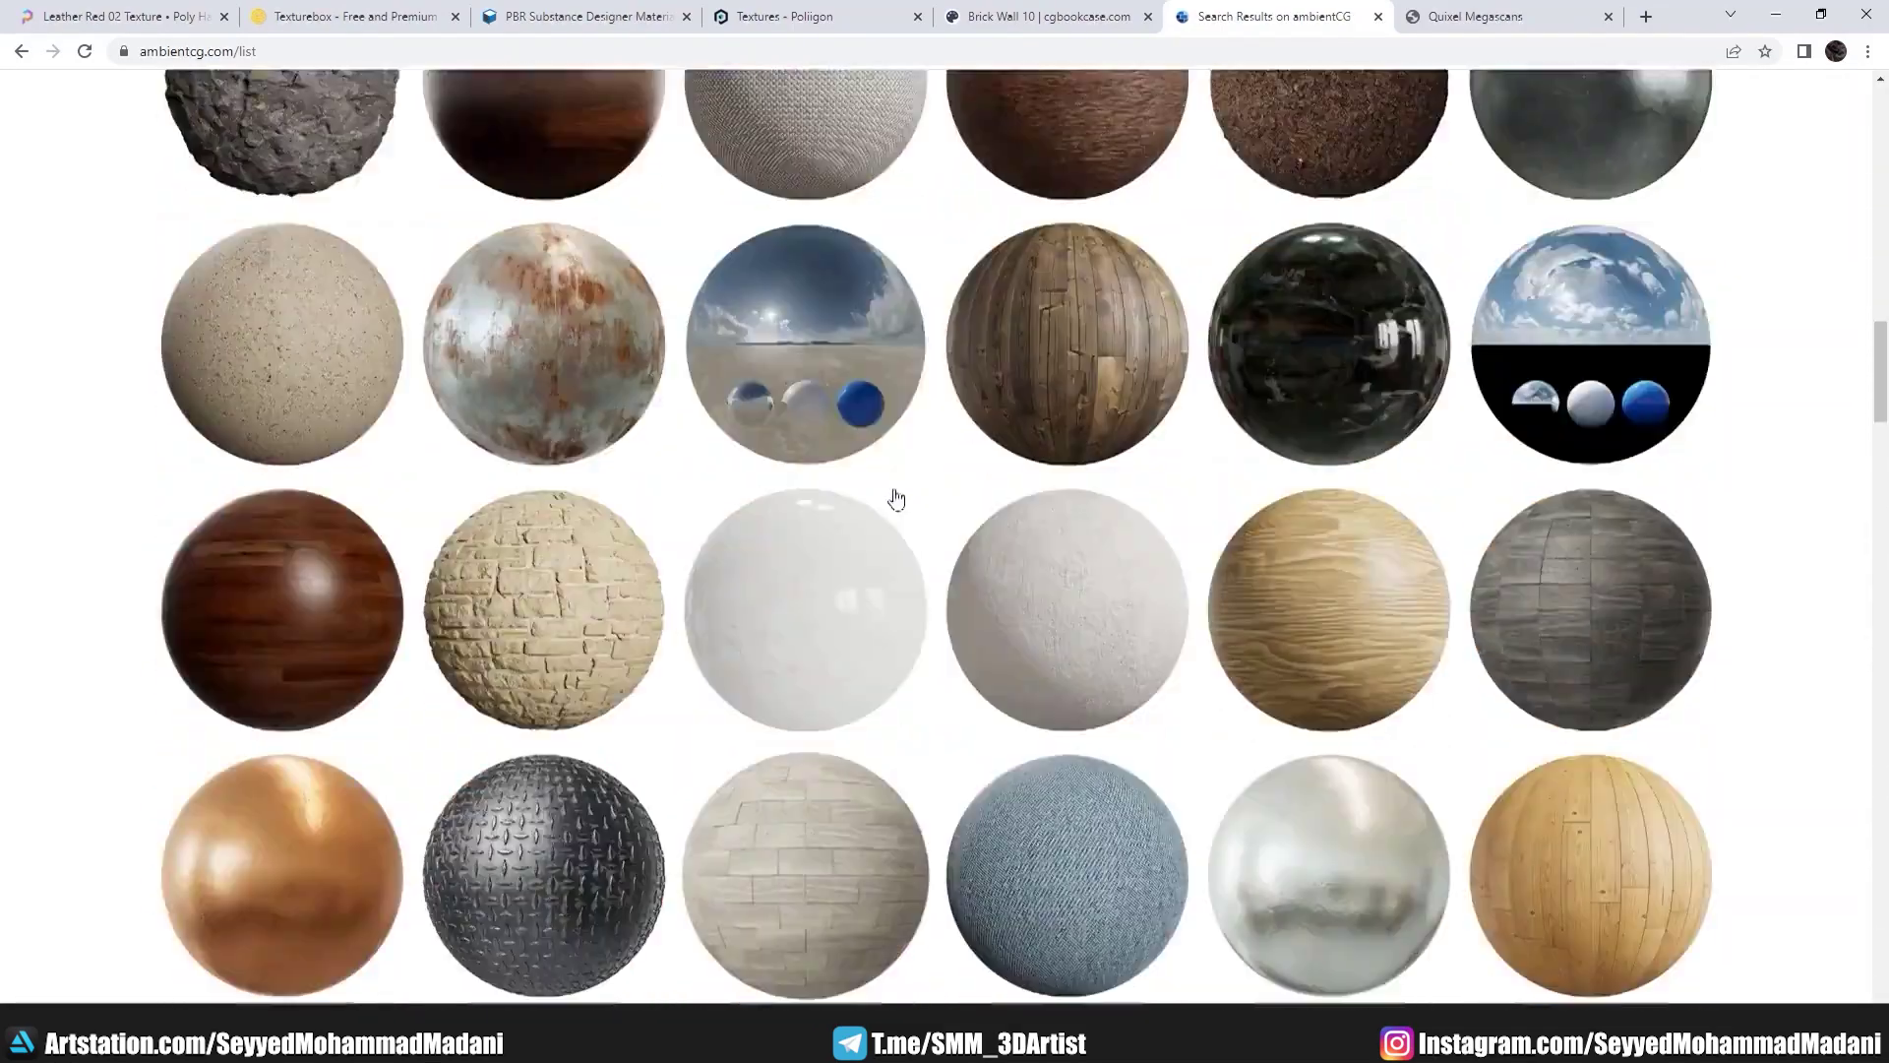
{"action": "scroll", "coordinate": [919, 473], "scroll_direction": "up", "scroll_amount": 4}
{"action": "scroll", "coordinate": [936, 473], "scroll_direction": "up", "scroll_amount": 4}
{"action": "scroll", "coordinate": [962, 476], "scroll_direction": "up", "scroll_amount": 4}
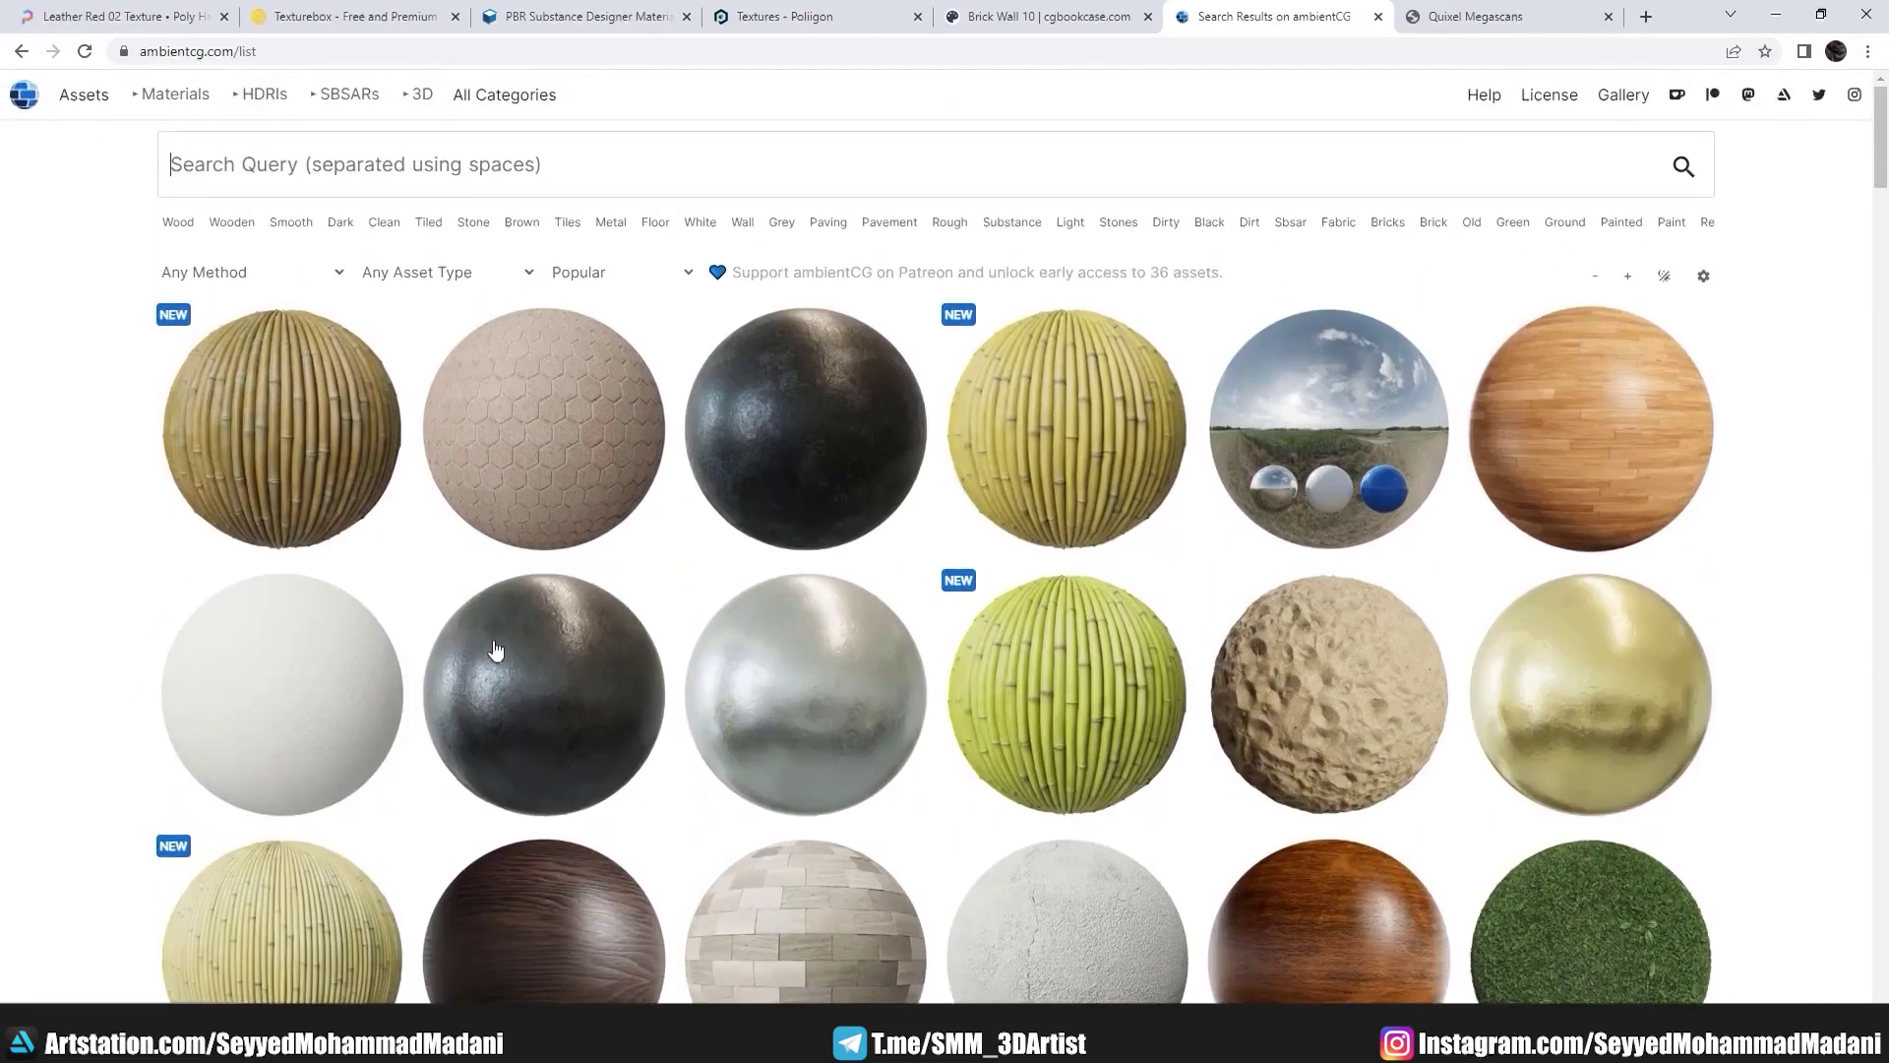
{"action": "scroll", "coordinate": [495, 649], "scroll_direction": "down", "scroll_amount": 6}
{"action": "scroll", "coordinate": [1319, 371], "scroll_direction": "down", "scroll_amount": 5}
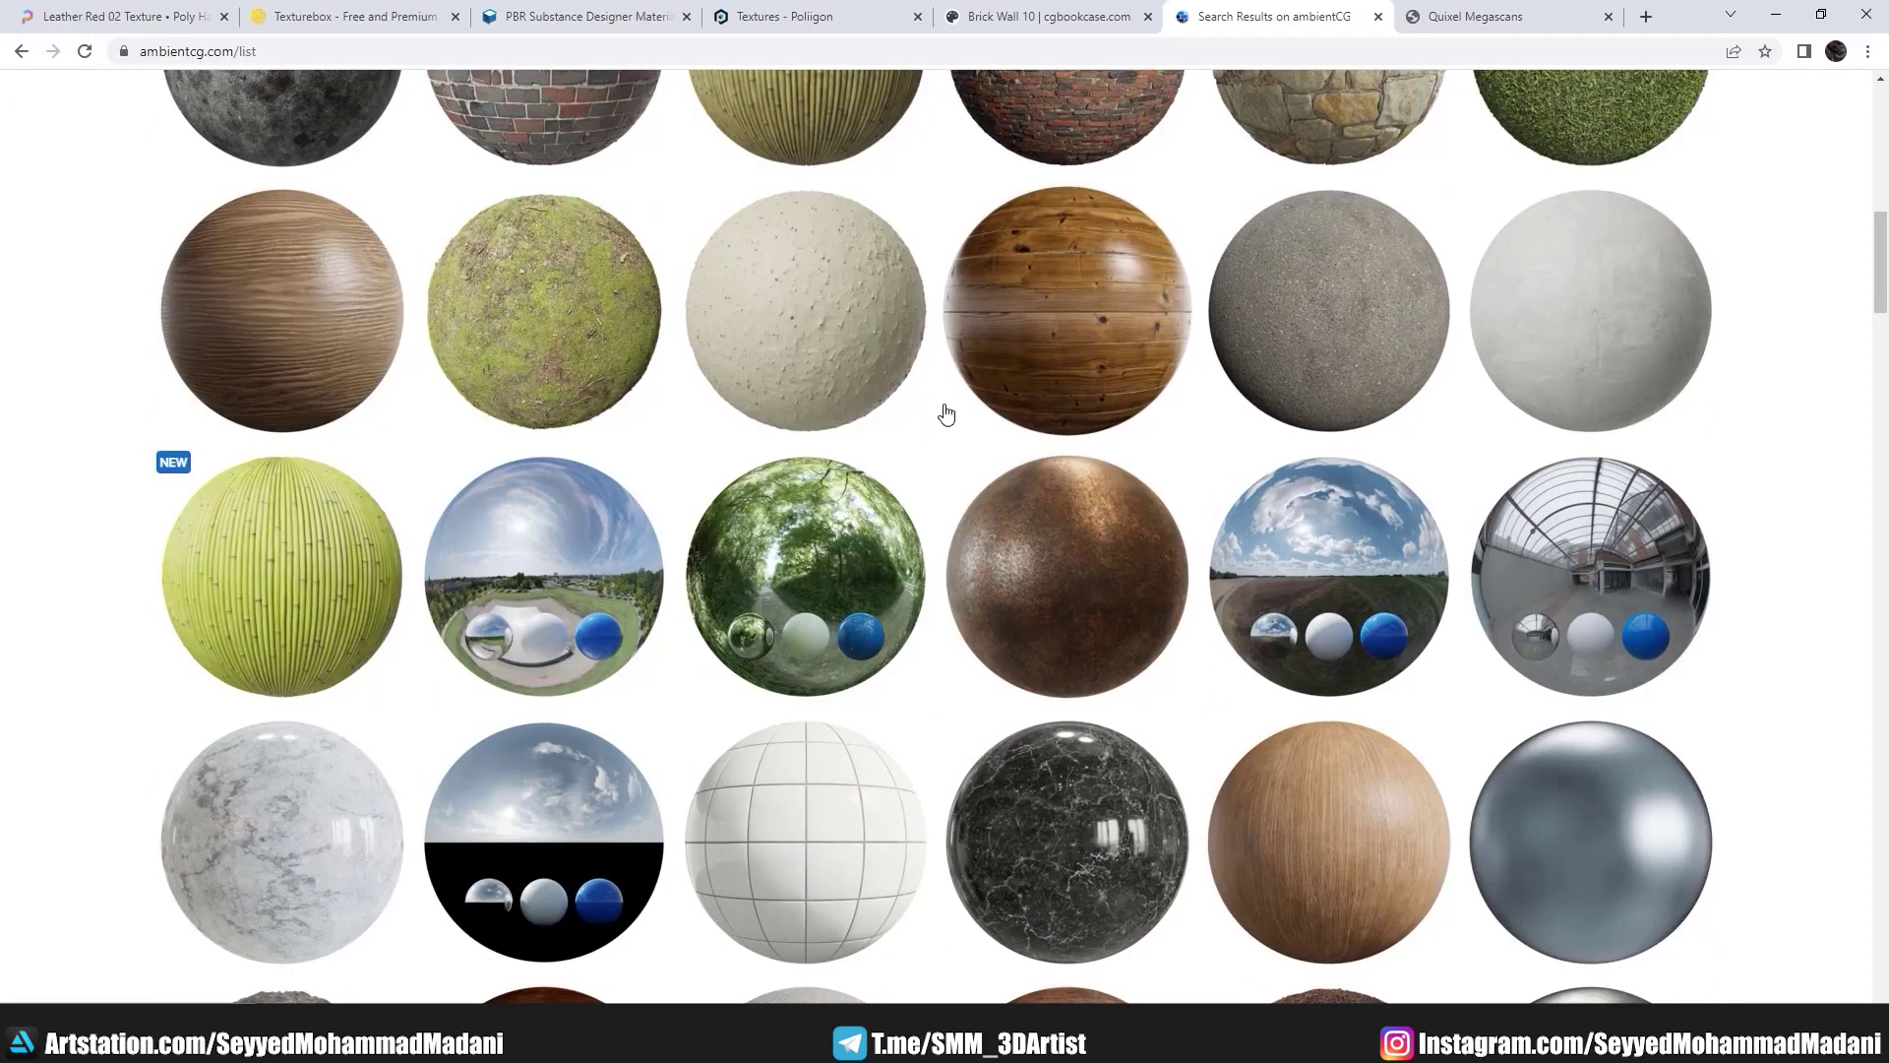
{"action": "scroll", "coordinate": [946, 412], "scroll_direction": "up", "scroll_amount": 5}
{"action": "scroll", "coordinate": [954, 410], "scroll_direction": "up", "scroll_amount": 5}
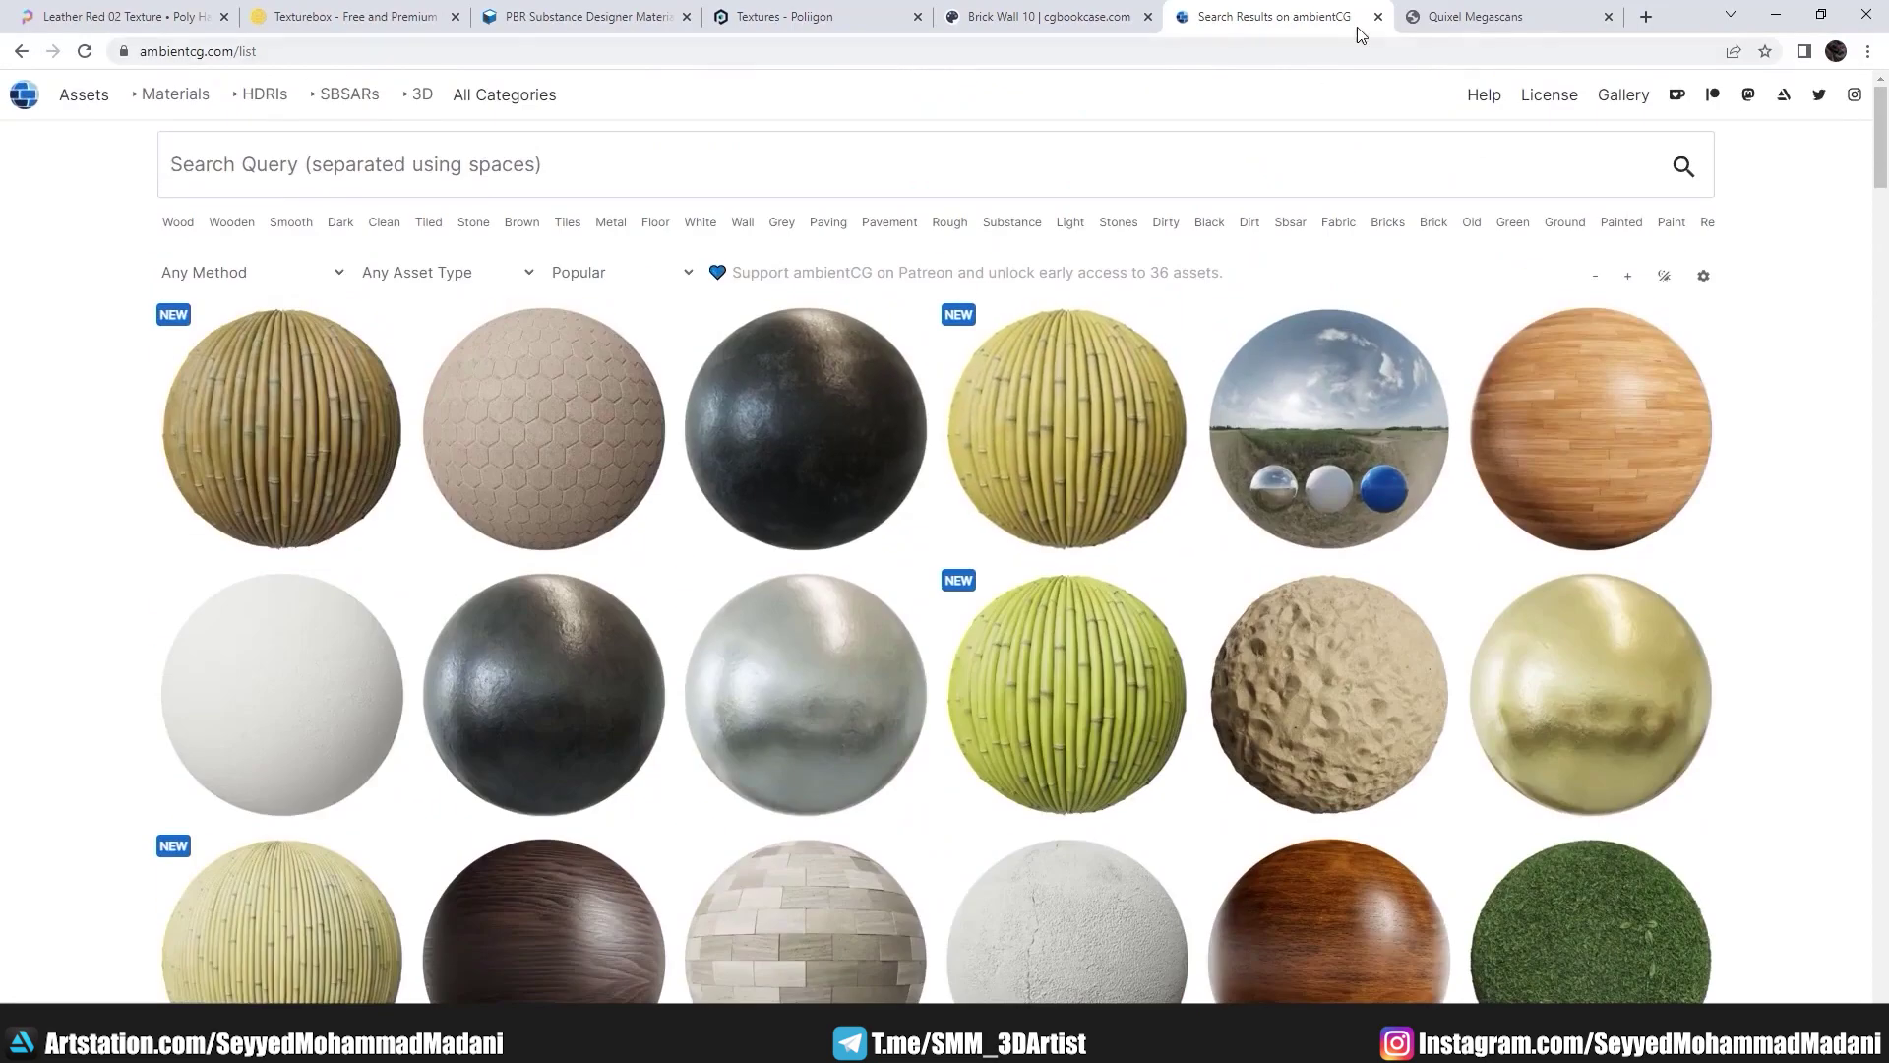
{"action": "left_click", "coordinate": [1420, 24]}
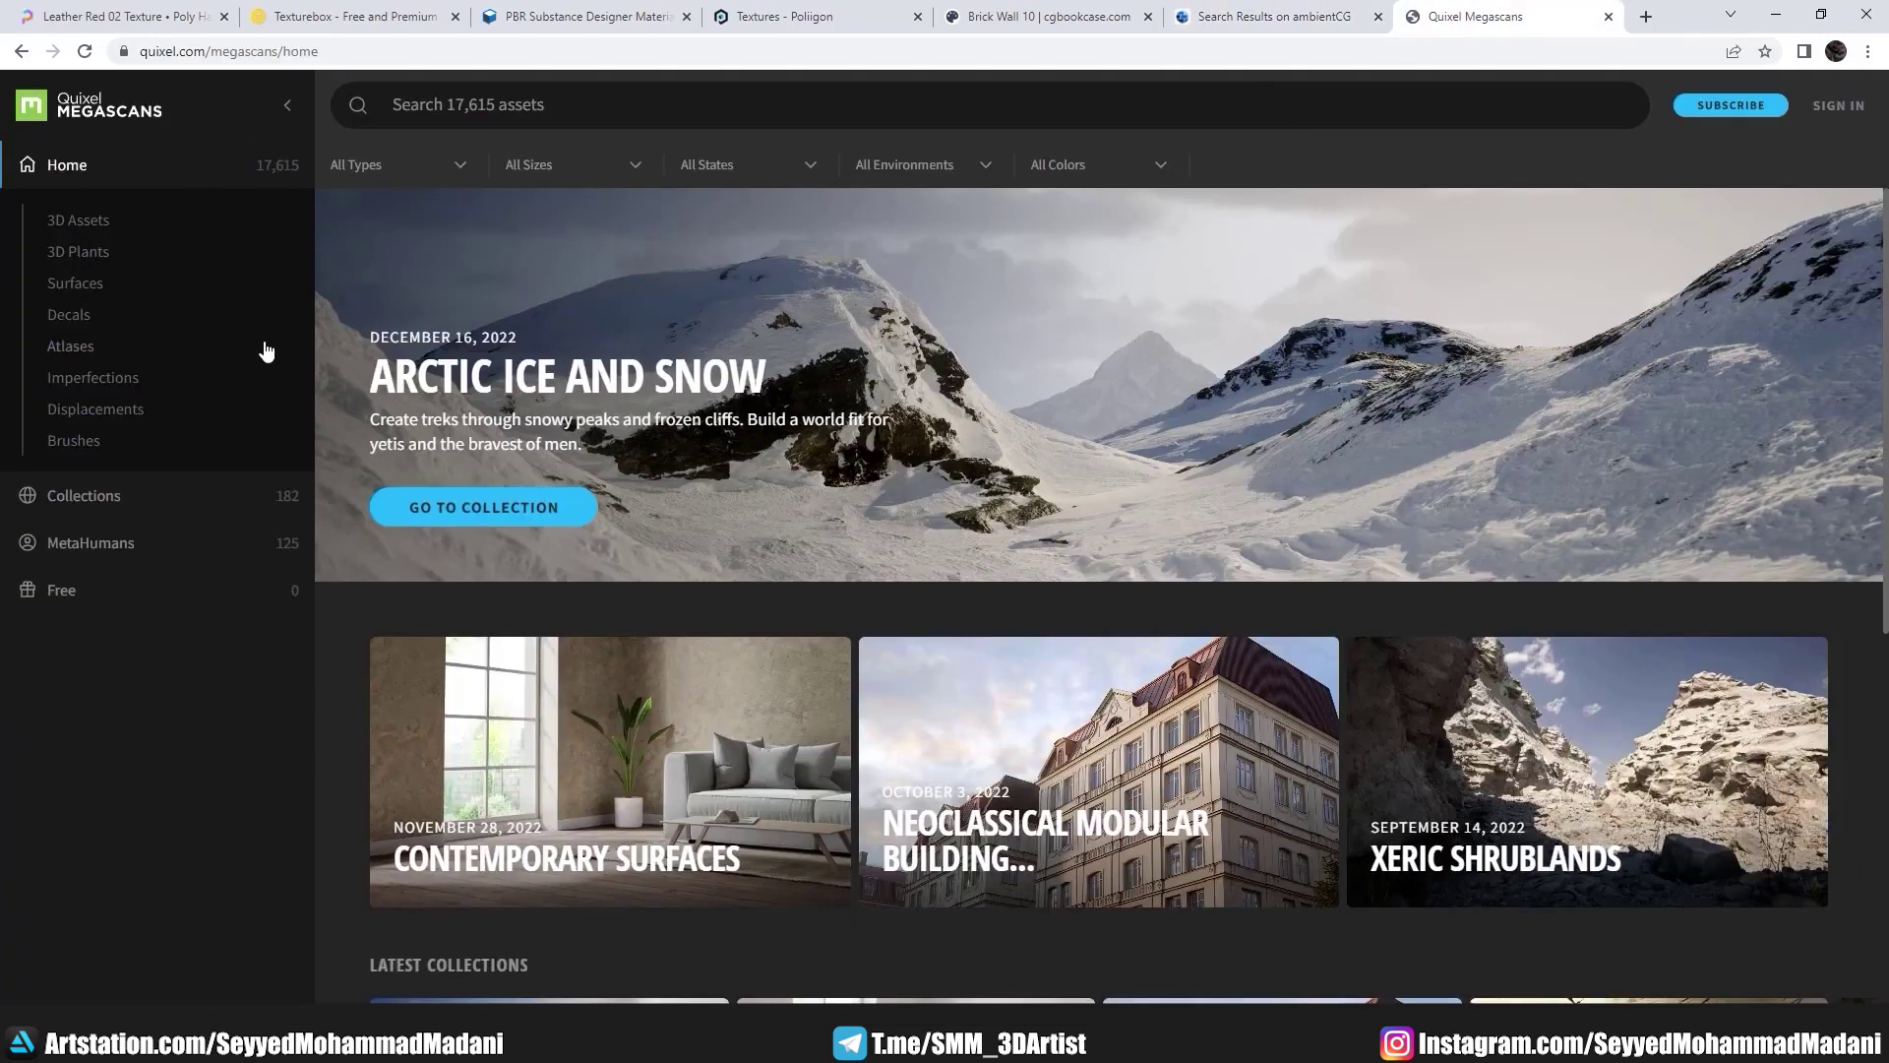
Step: Scroll the Megascans home page past Arctic Ice and Snow to Asset Types and back
{"action": "scroll", "coordinate": [1321, 436], "scroll_direction": "down", "scroll_amount": 4}
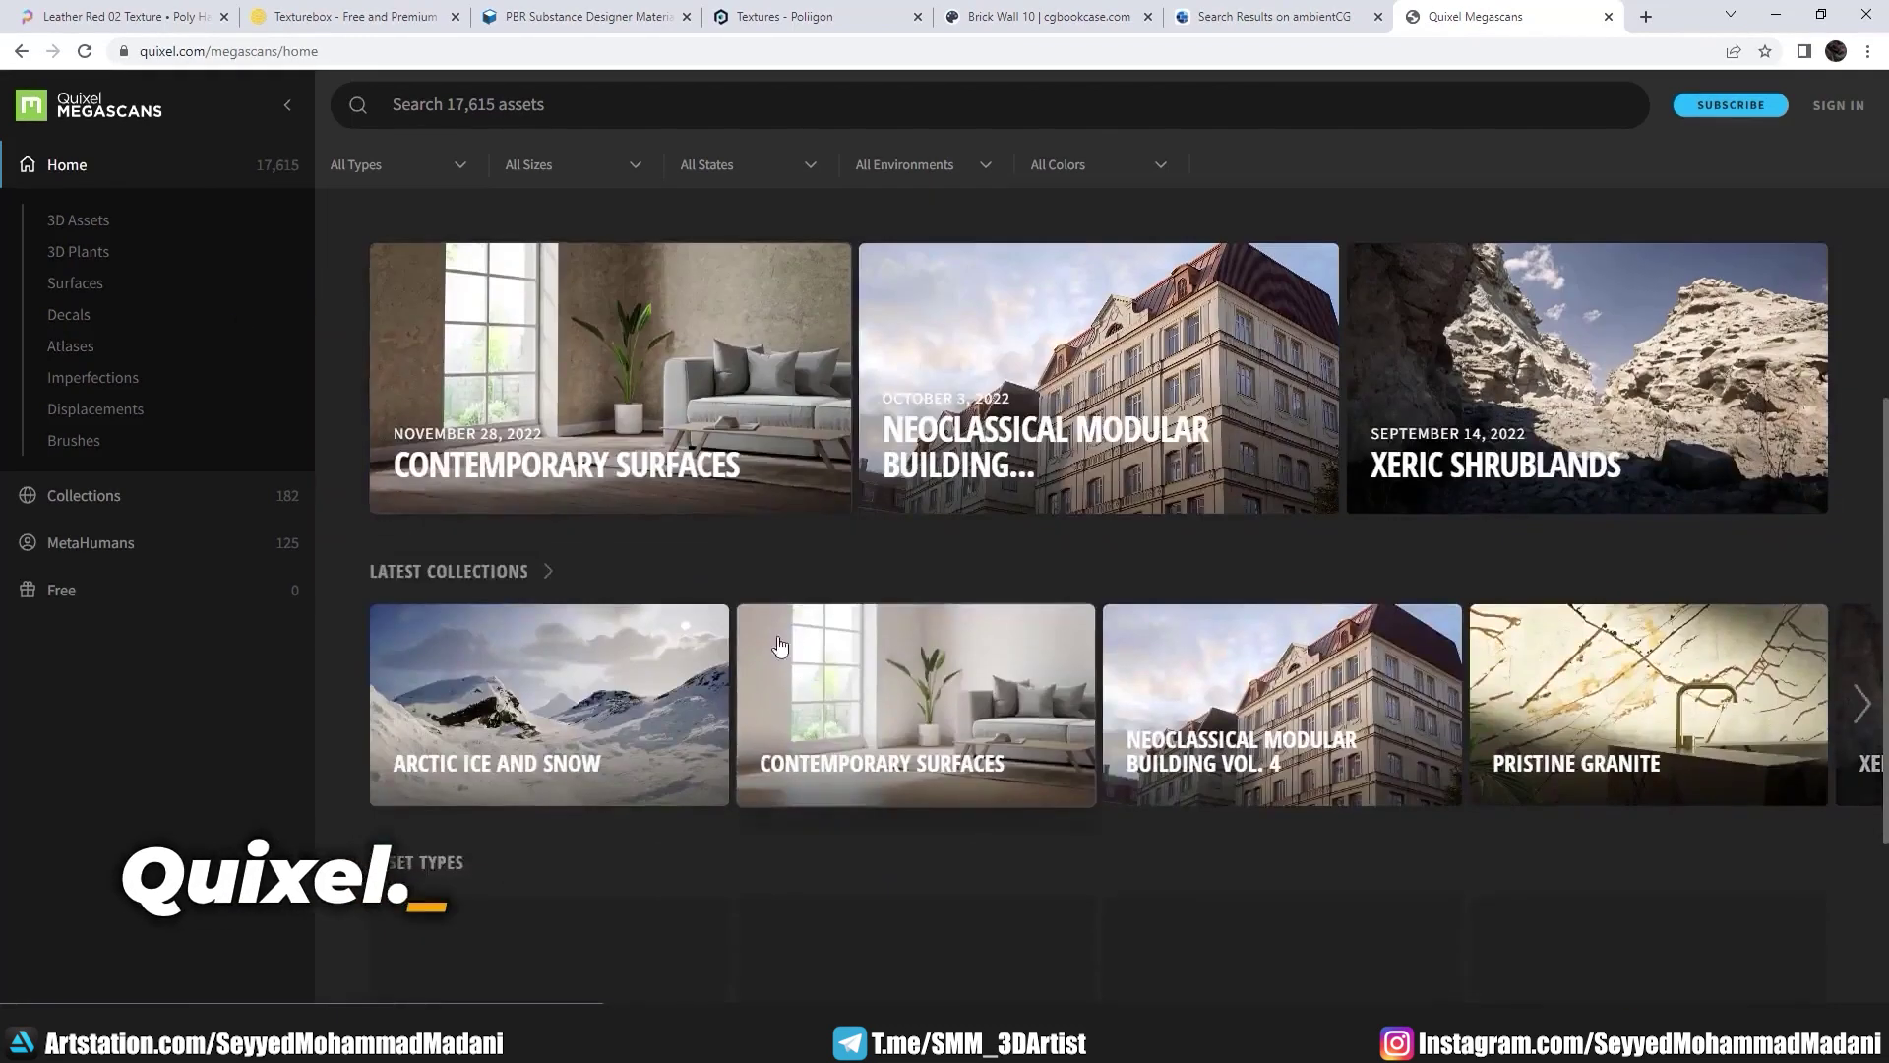
{"action": "scroll", "coordinate": [1573, 576], "scroll_direction": "down", "scroll_amount": 3}
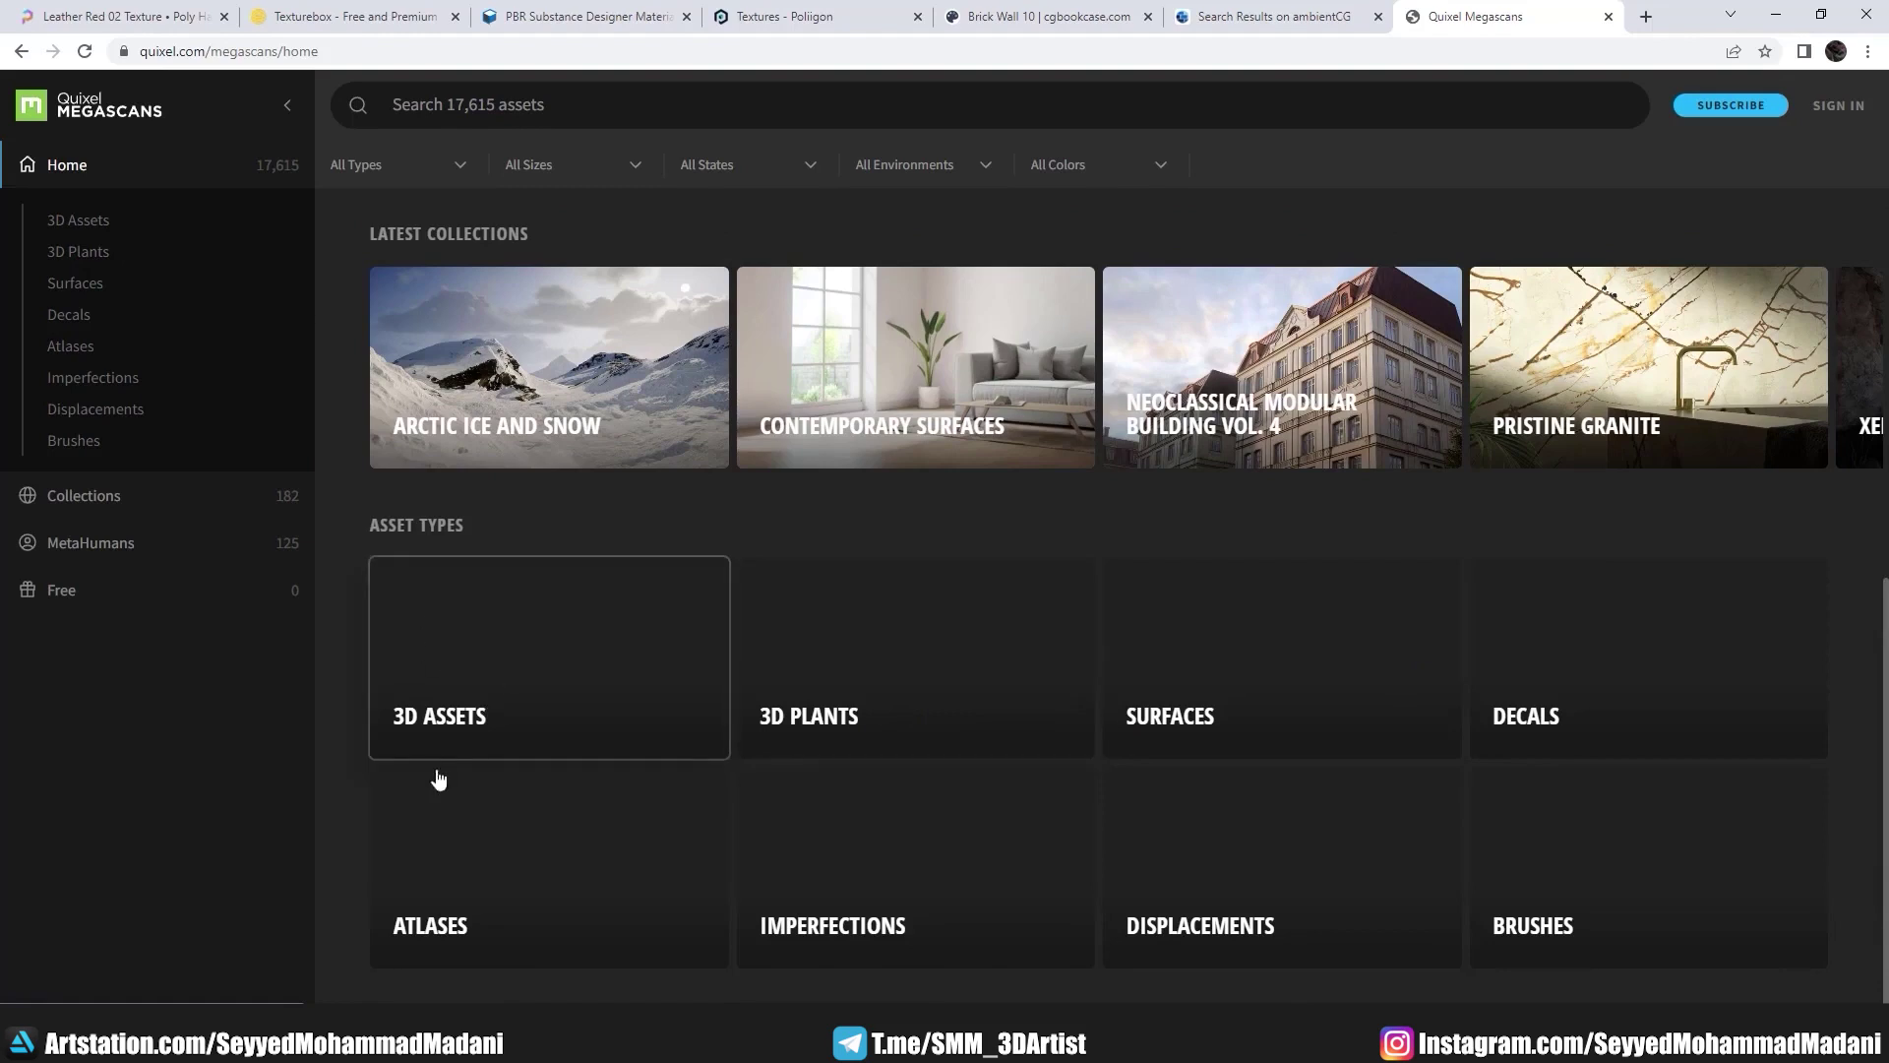
{"action": "scroll", "coordinate": [635, 368], "scroll_direction": "up", "scroll_amount": 2}
{"action": "scroll", "coordinate": [635, 367], "scroll_direction": "up", "scroll_amount": 4}
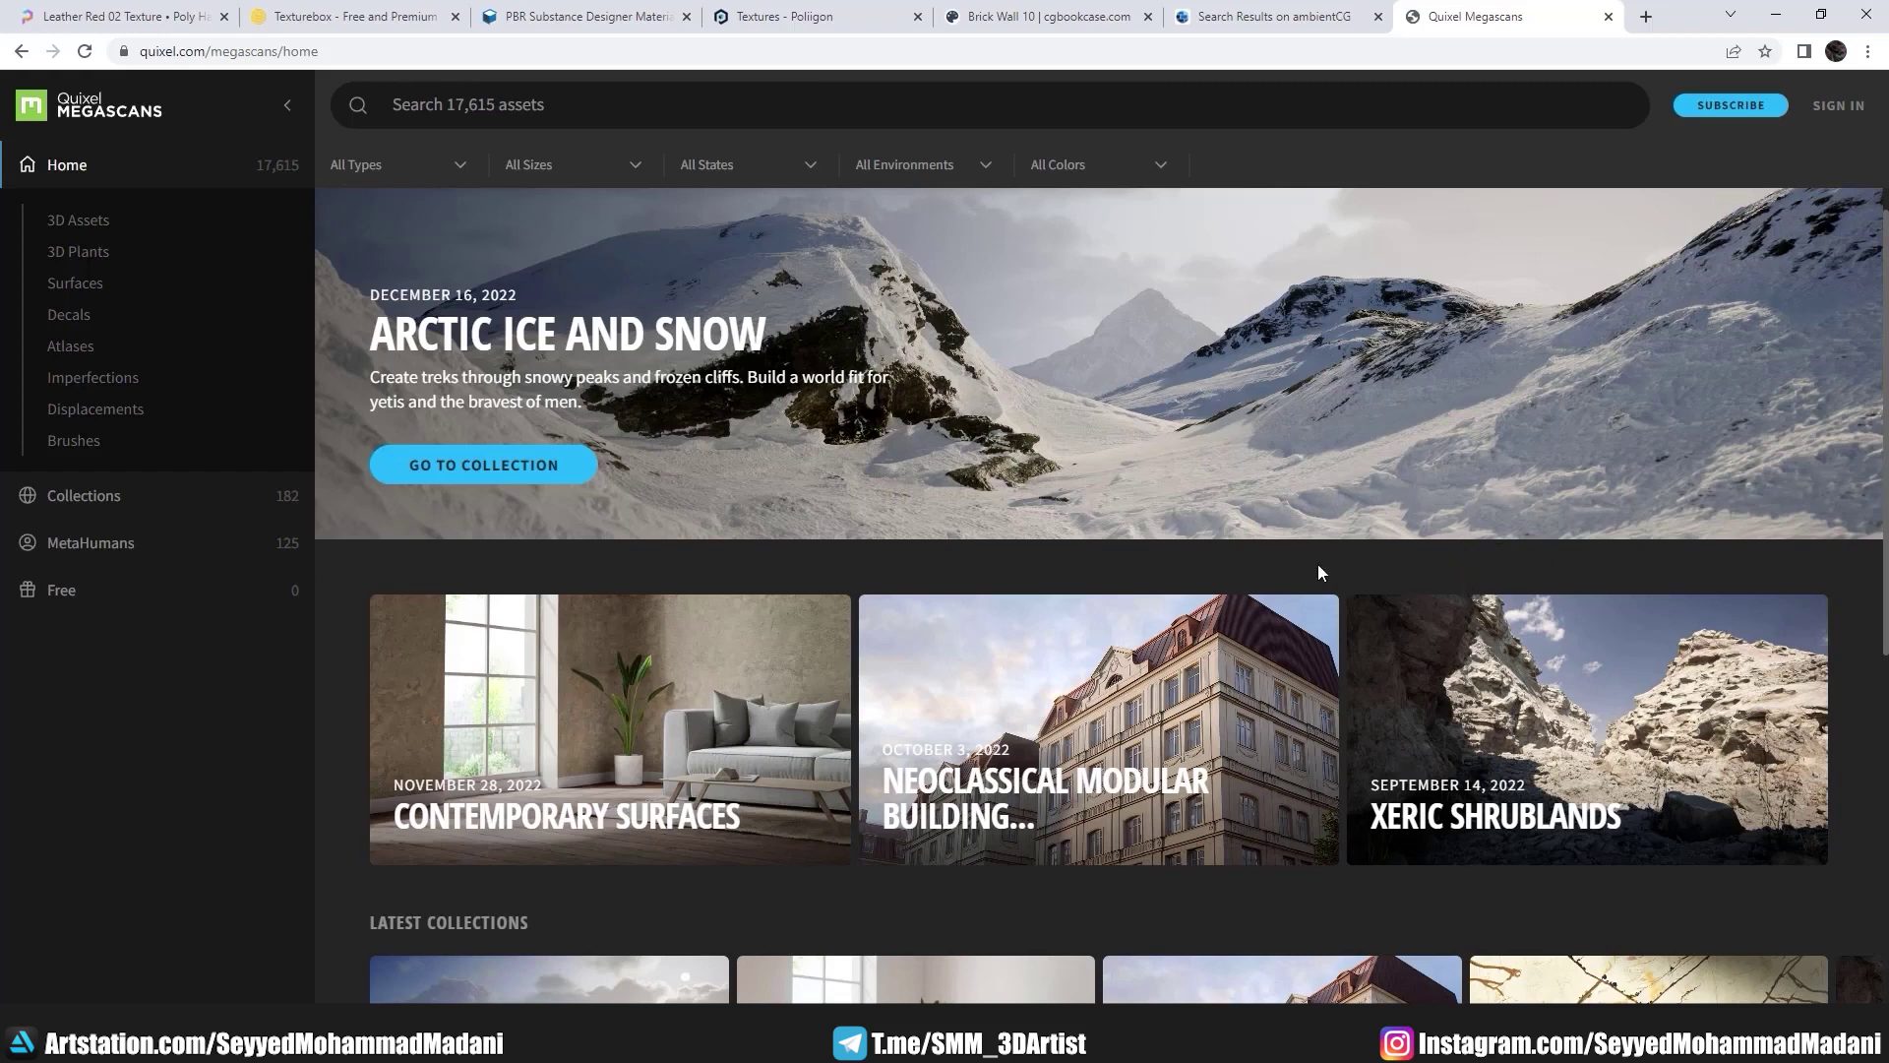
{"action": "scroll", "coordinate": [1114, 705], "scroll_direction": "down", "scroll_amount": 2}
{"action": "scroll", "coordinate": [1105, 658], "scroll_direction": "down", "scroll_amount": 5}
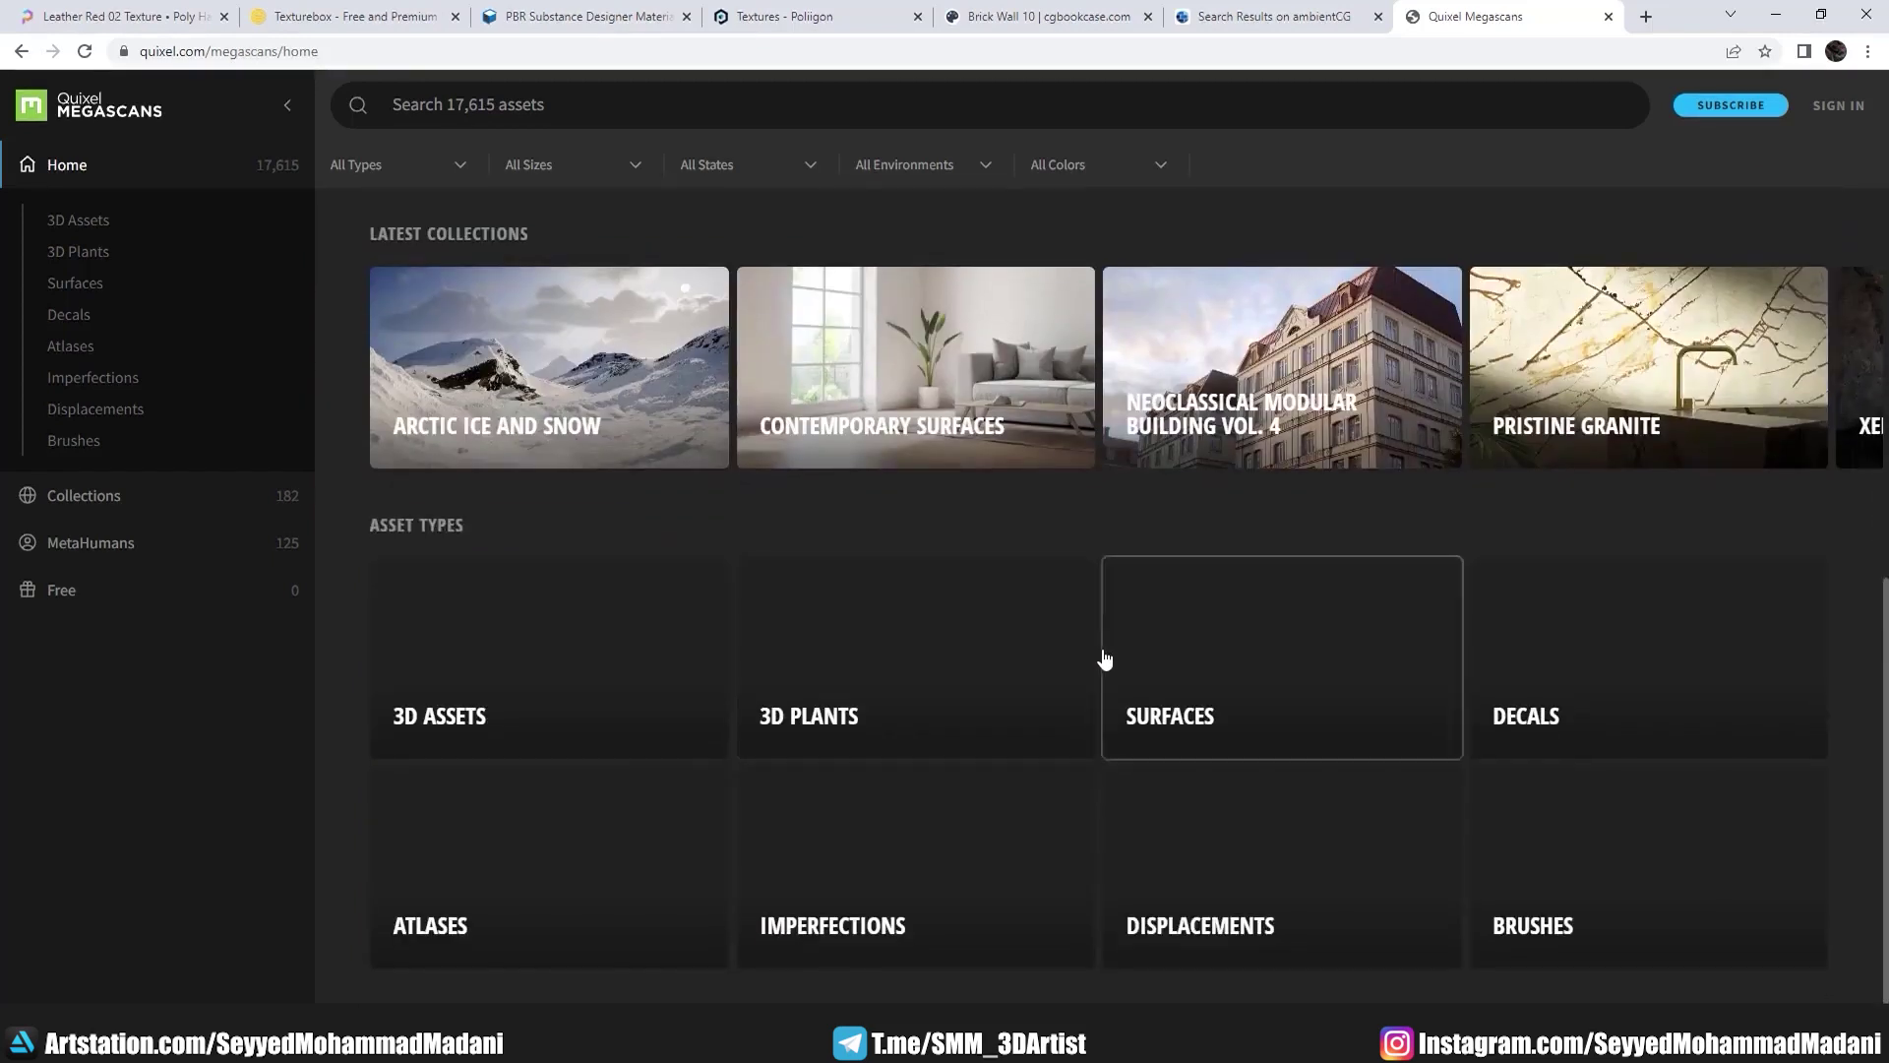
{"action": "scroll", "coordinate": [1105, 658], "scroll_direction": "up", "scroll_amount": 6}
{"action": "scroll", "coordinate": [337, 677], "scroll_direction": "up", "scroll_amount": 2}
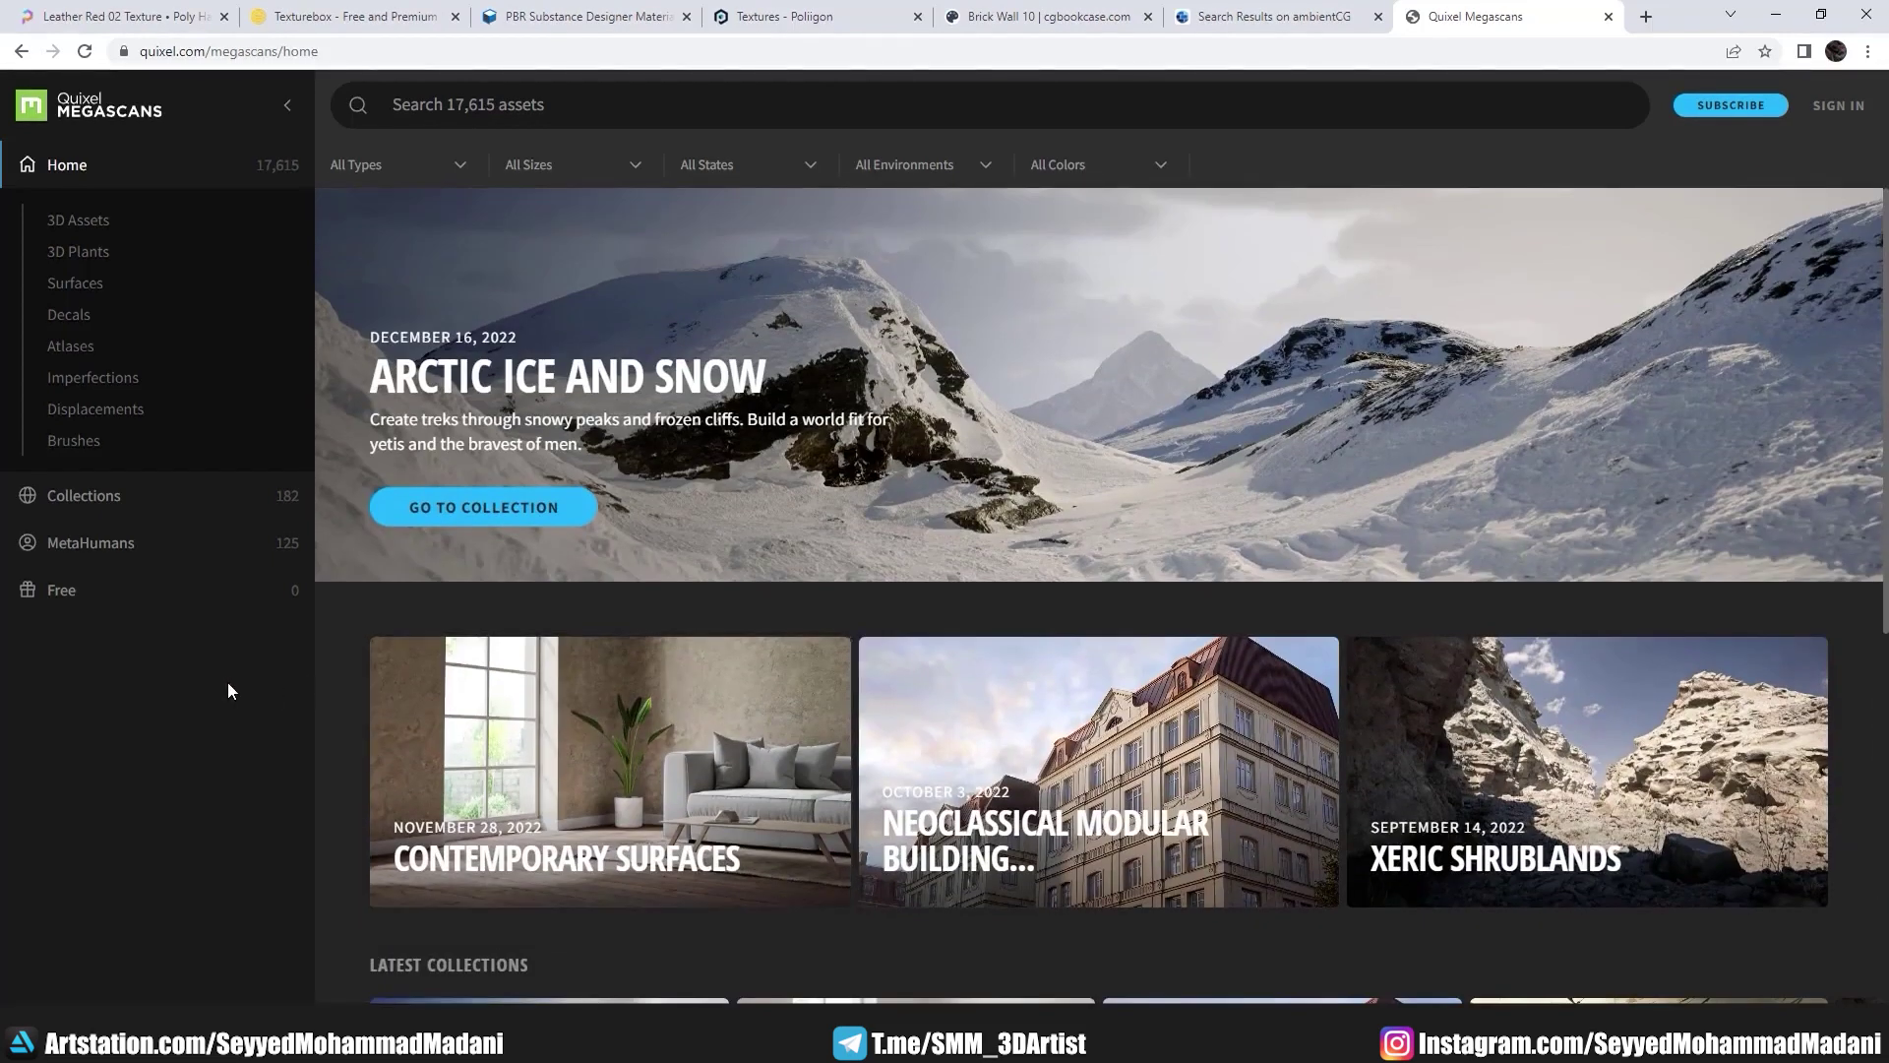